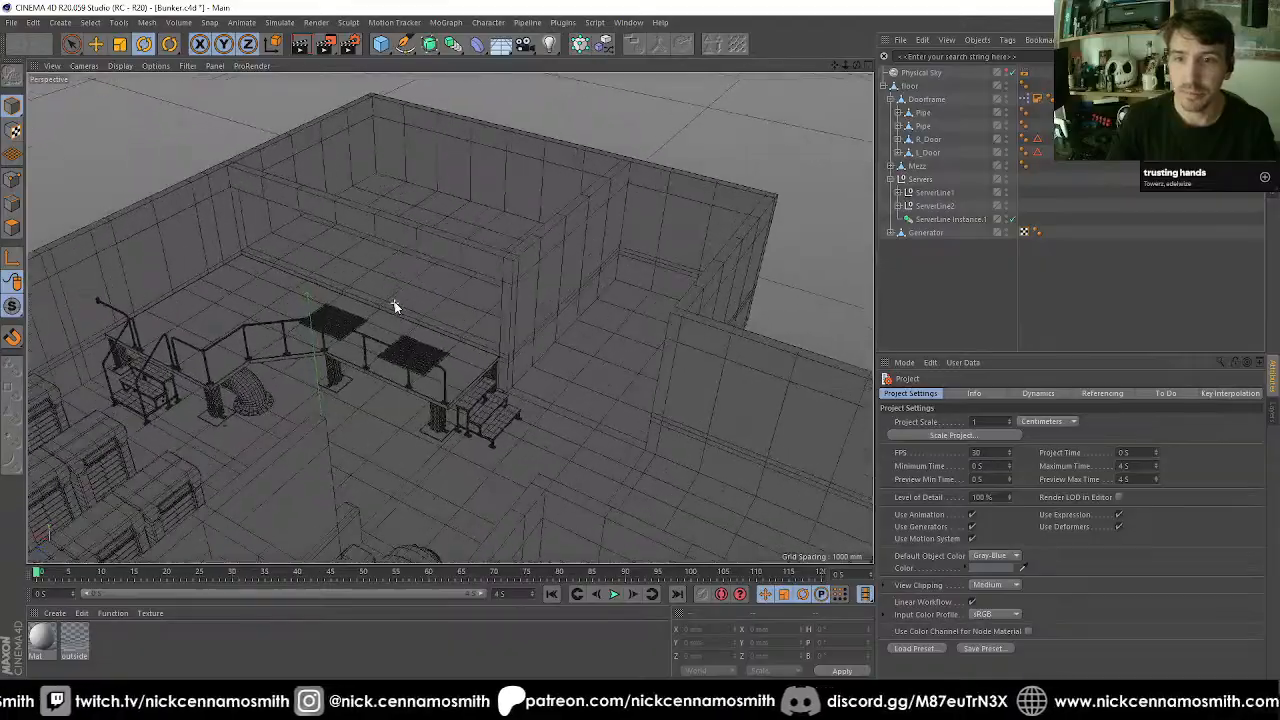
Start playing the animation and switch the perspective viewport to Gouraud shading.
alt+drag(483, 377, 57, 376)
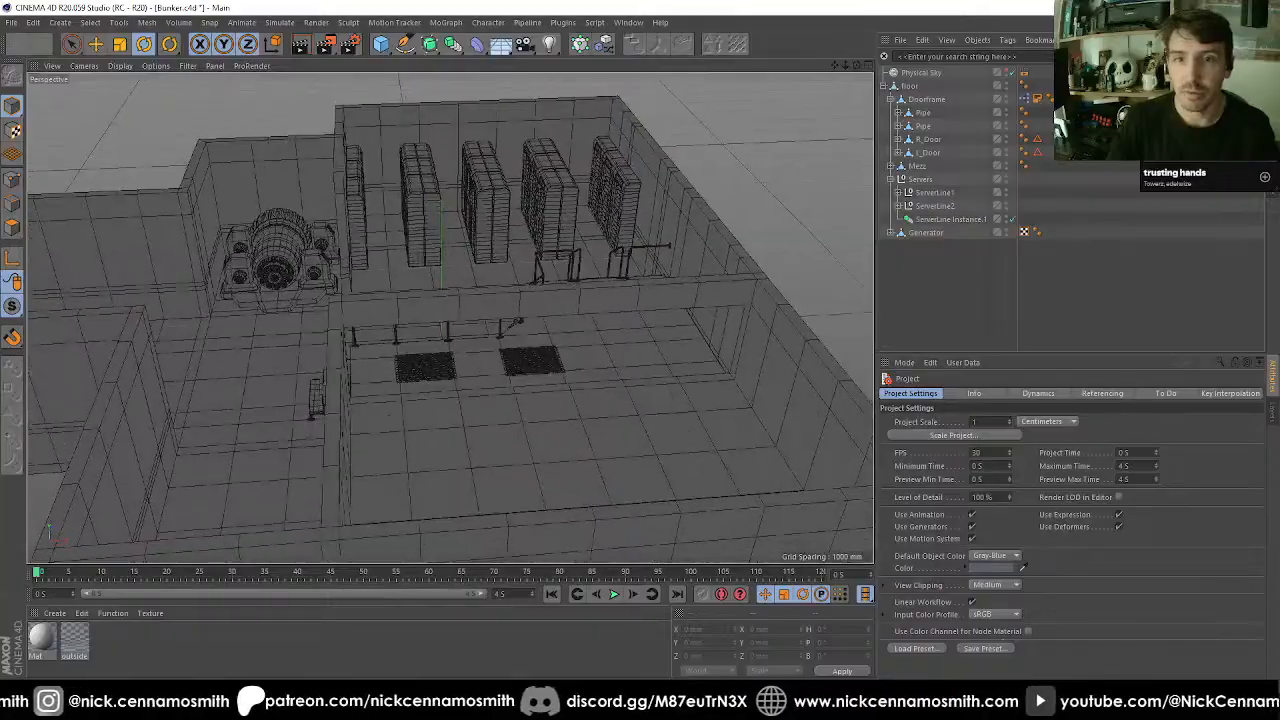
click(614, 594)
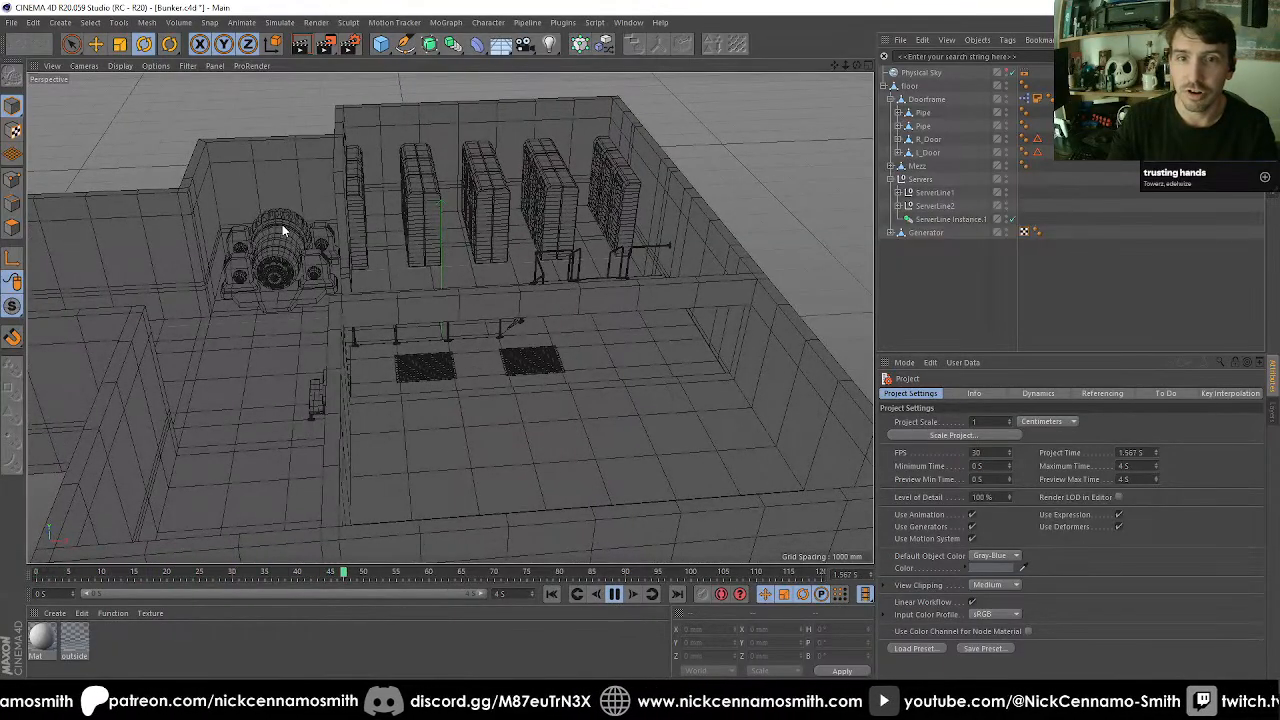
key(n)
key(a)
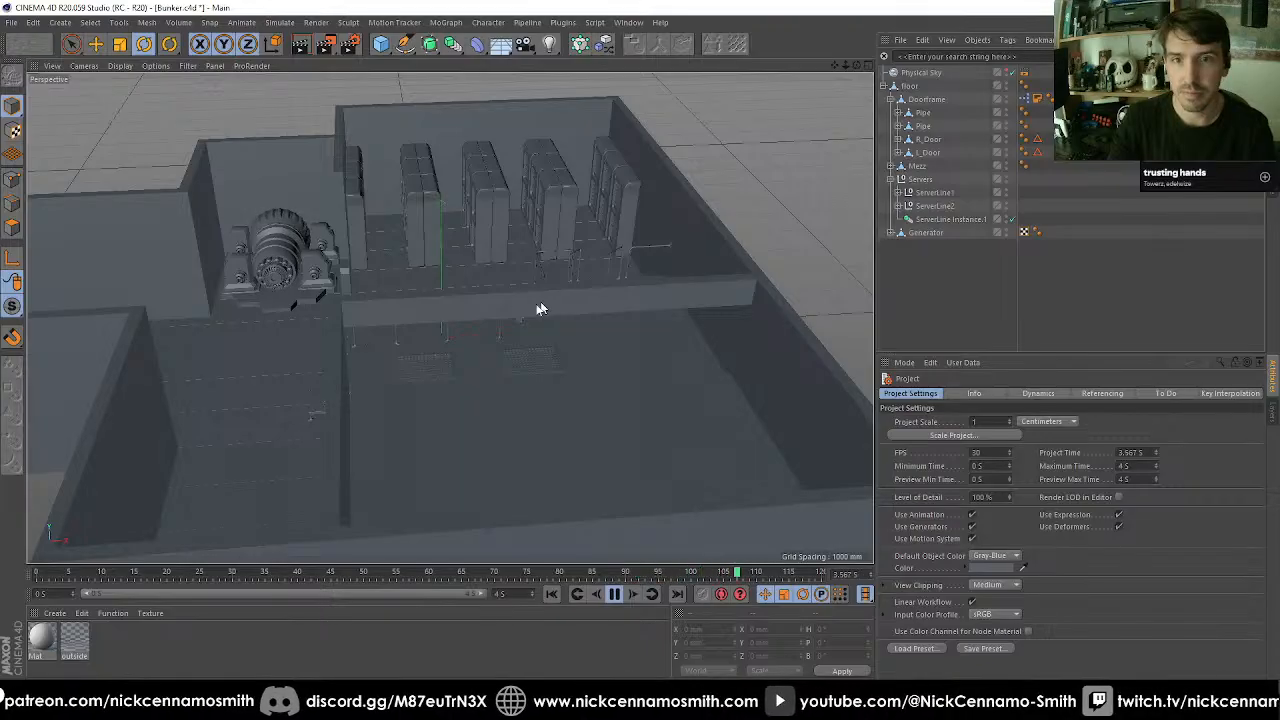
Try out the Doorframe's user-data controls for opening and locking the doors, returning both to 0 %.
alt+drag(394, 351, 606, 220)
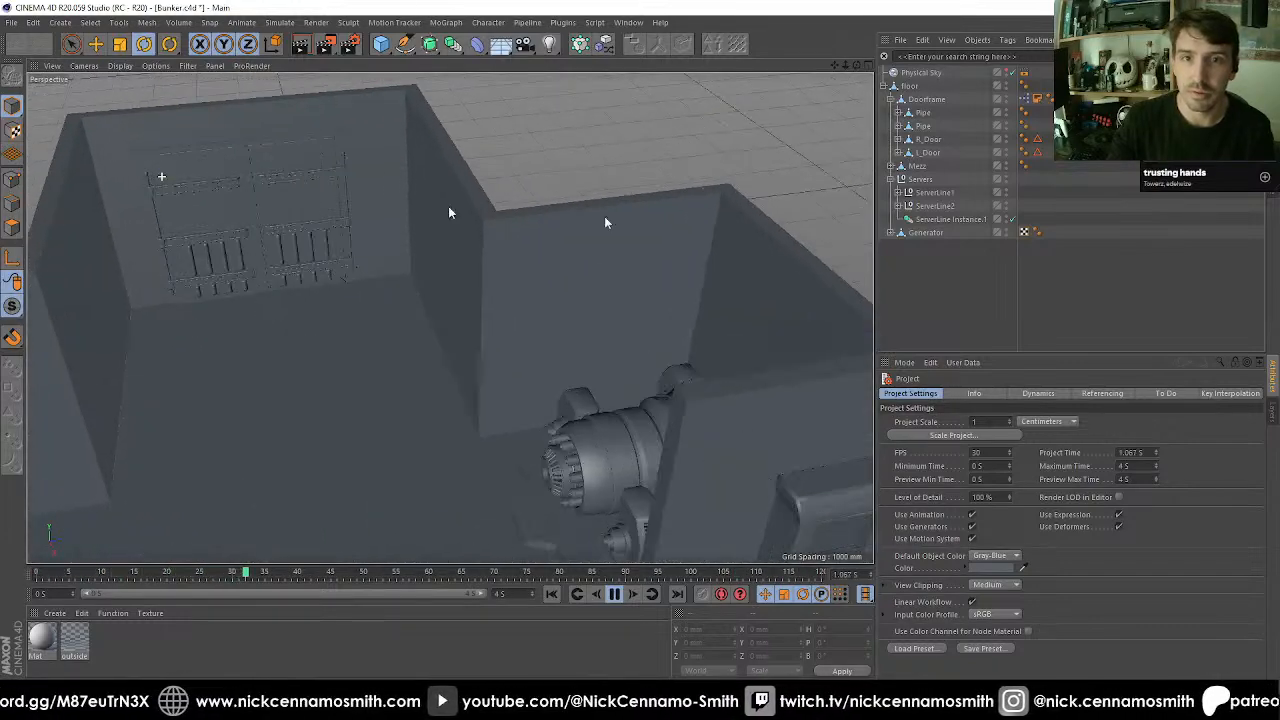
click(927, 99)
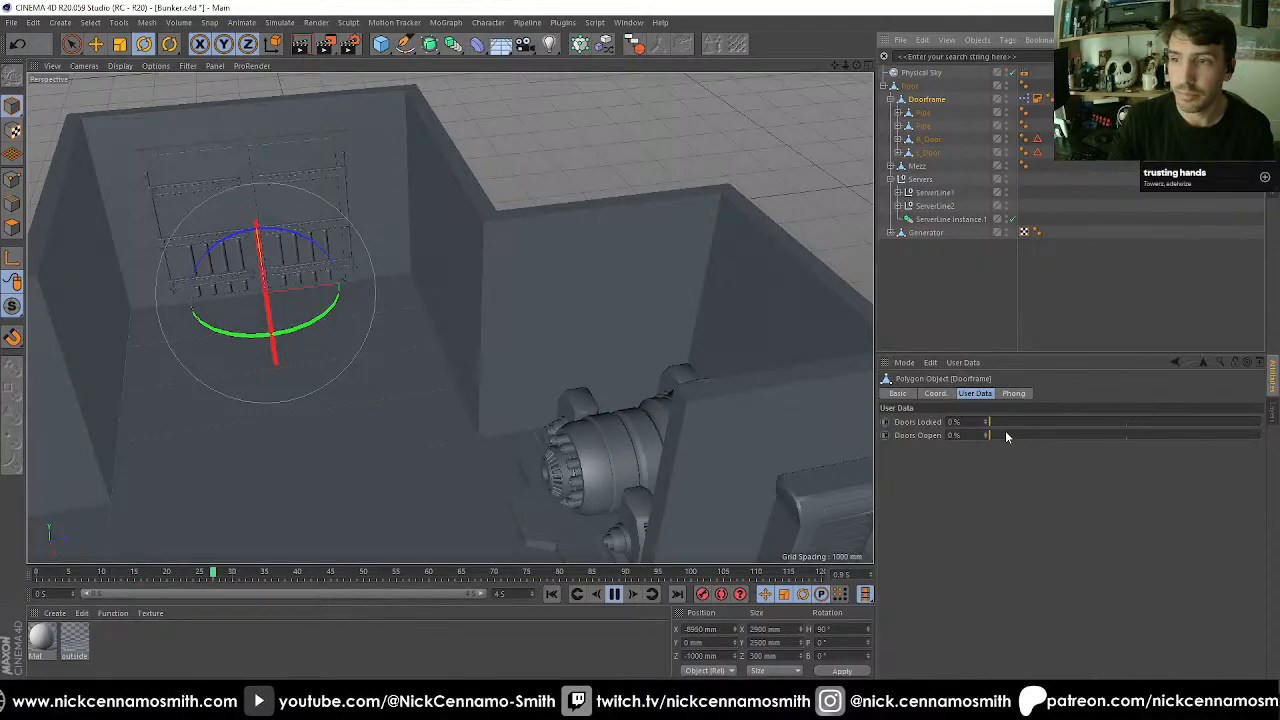
mouse_move(990, 435)
mouse_down()
mouse_move(1194, 435)
mouse_move(974, 426)
mouse_up()
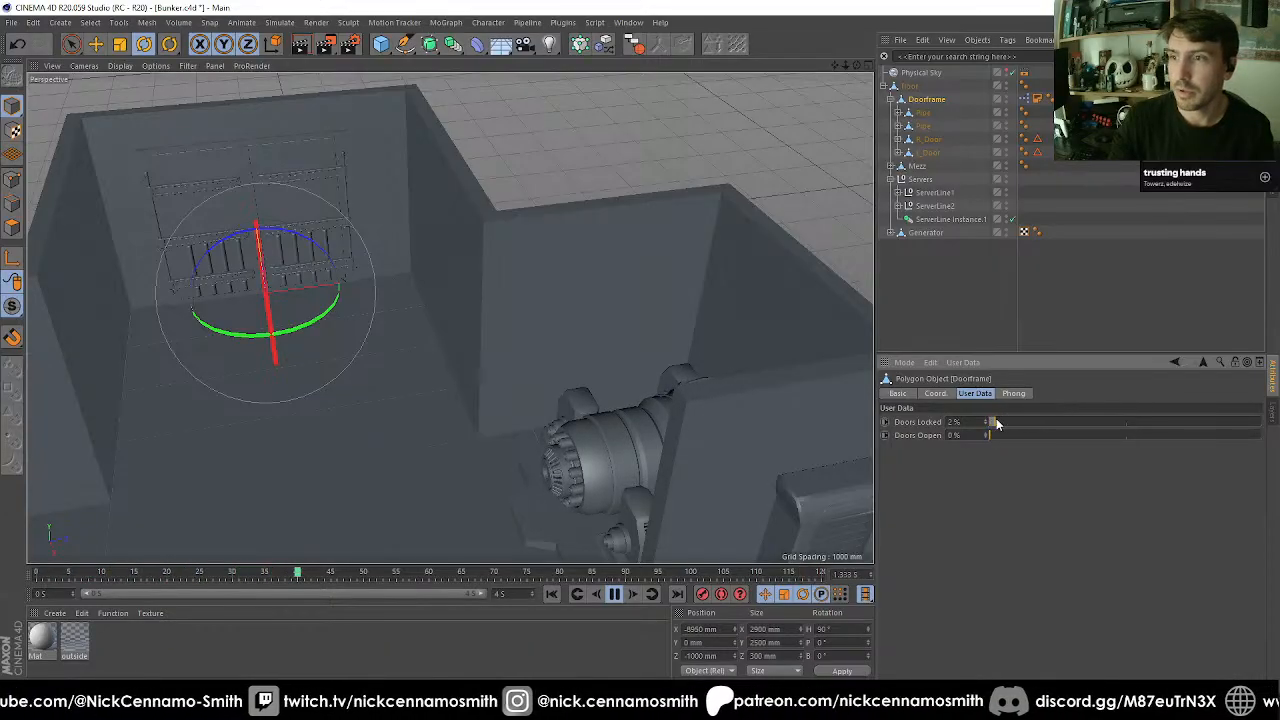
mouse_move(989, 423)
mouse_down()
mouse_move(1273, 418)
mouse_move(986, 423)
mouse_up()
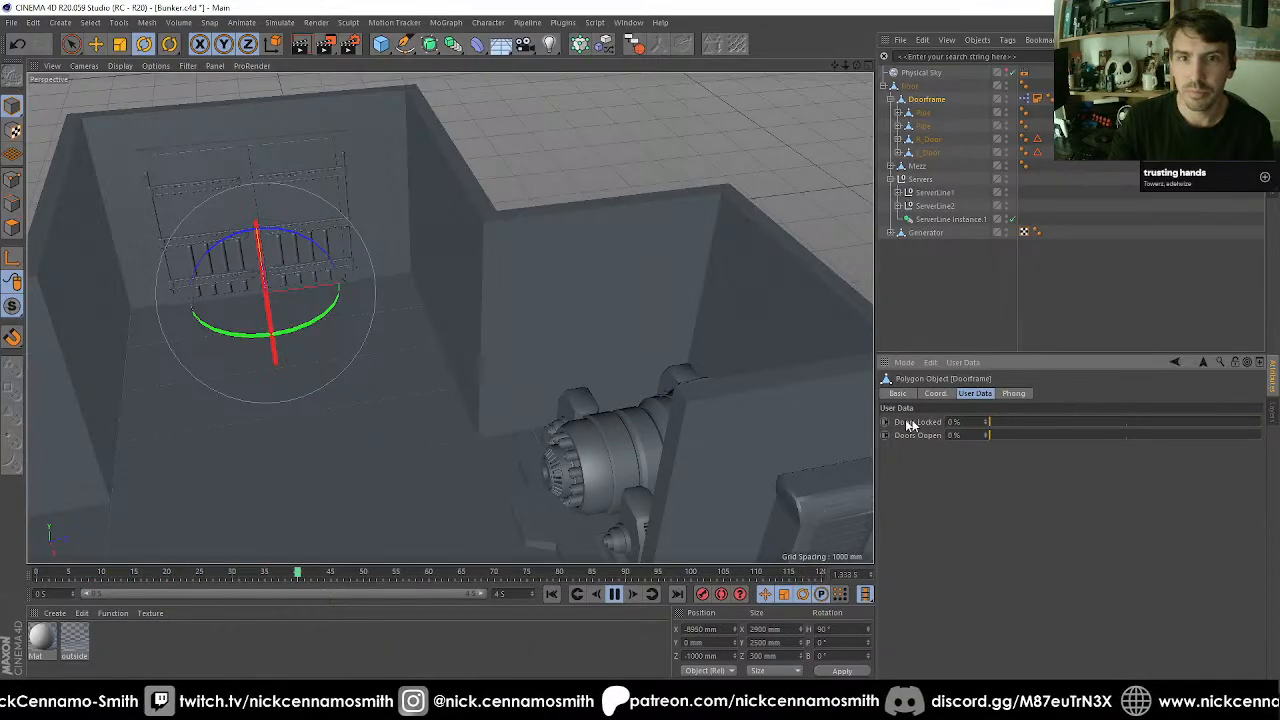
scroll(216, 220, up, 3)
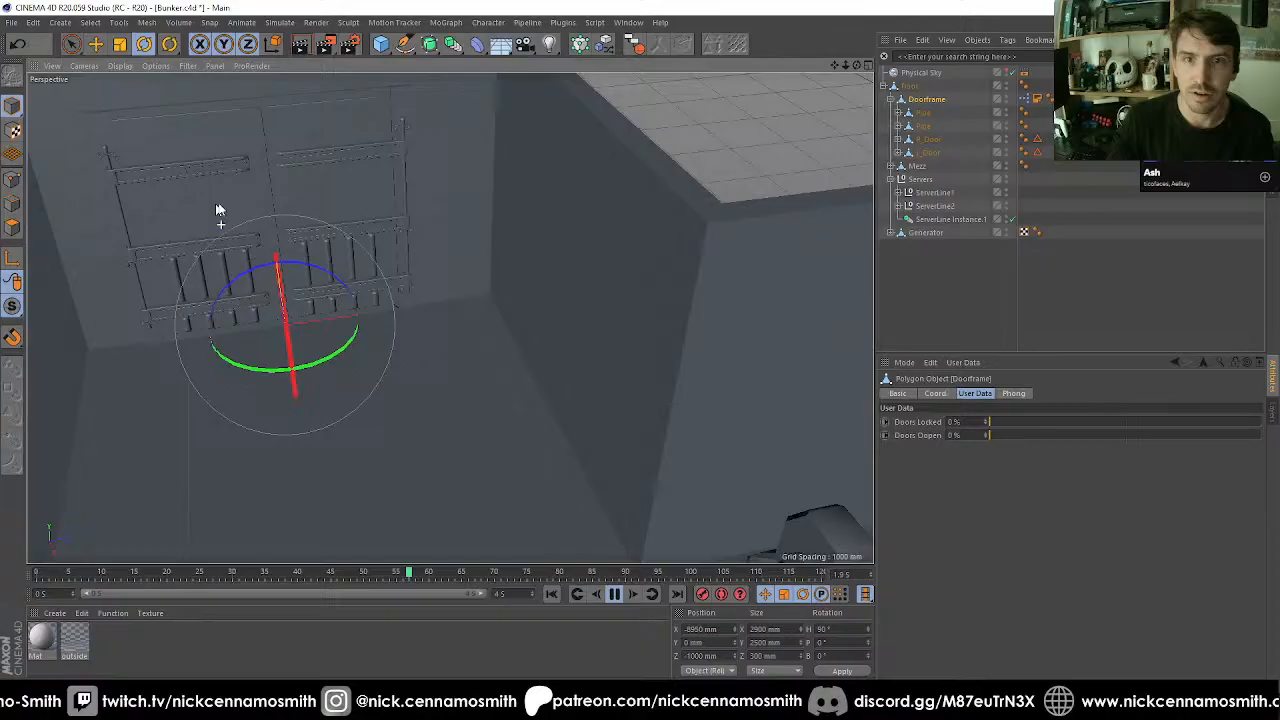
scroll(216, 210, up, 2)
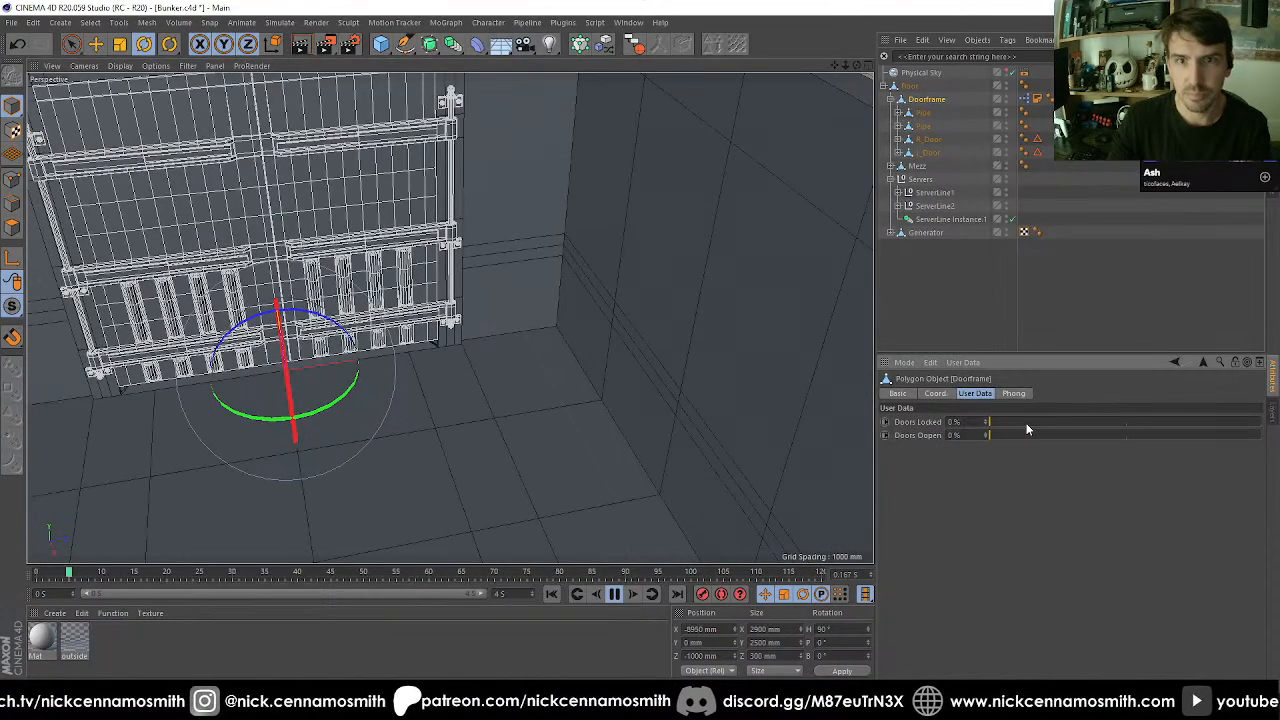
drag(1017, 424, 883, 443)
Stop the animation playback and deselect the Doorframe.
alt+right_drag(382, 410, 60, 350)
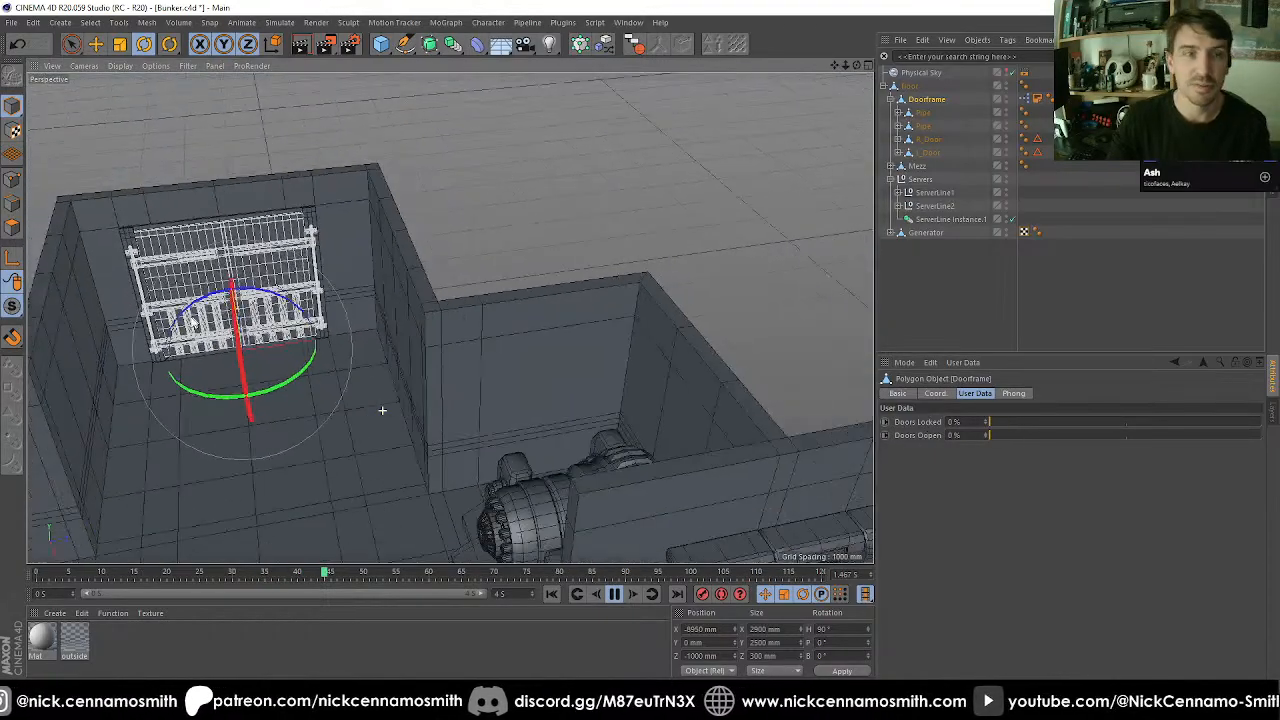
alt+middle_drag(383, 409, 449, 320)
alt+right_drag(449, 320, 340, 330)
alt+drag(610, 490, 485, 482)
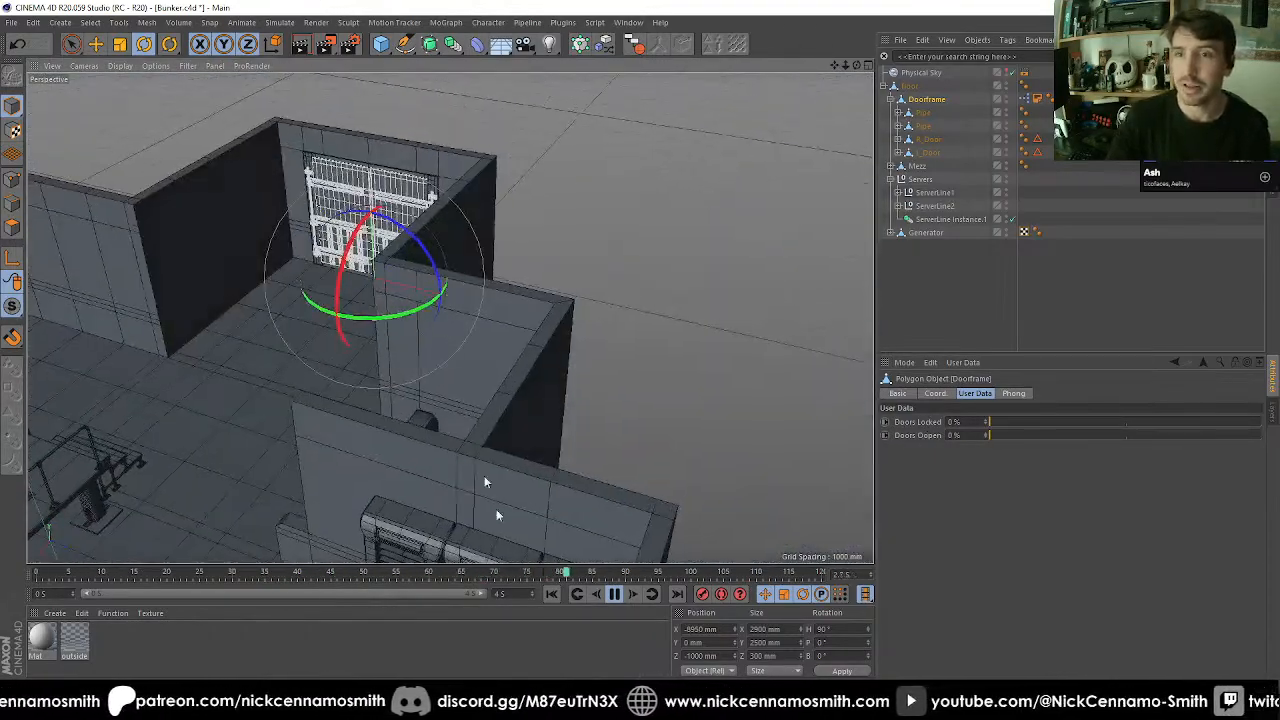
click(615, 595)
click(678, 286)
Examine the empty room behind the mezzanine, including its walls, floor and corners, from several angles.
scroll(678, 286, down, 5)
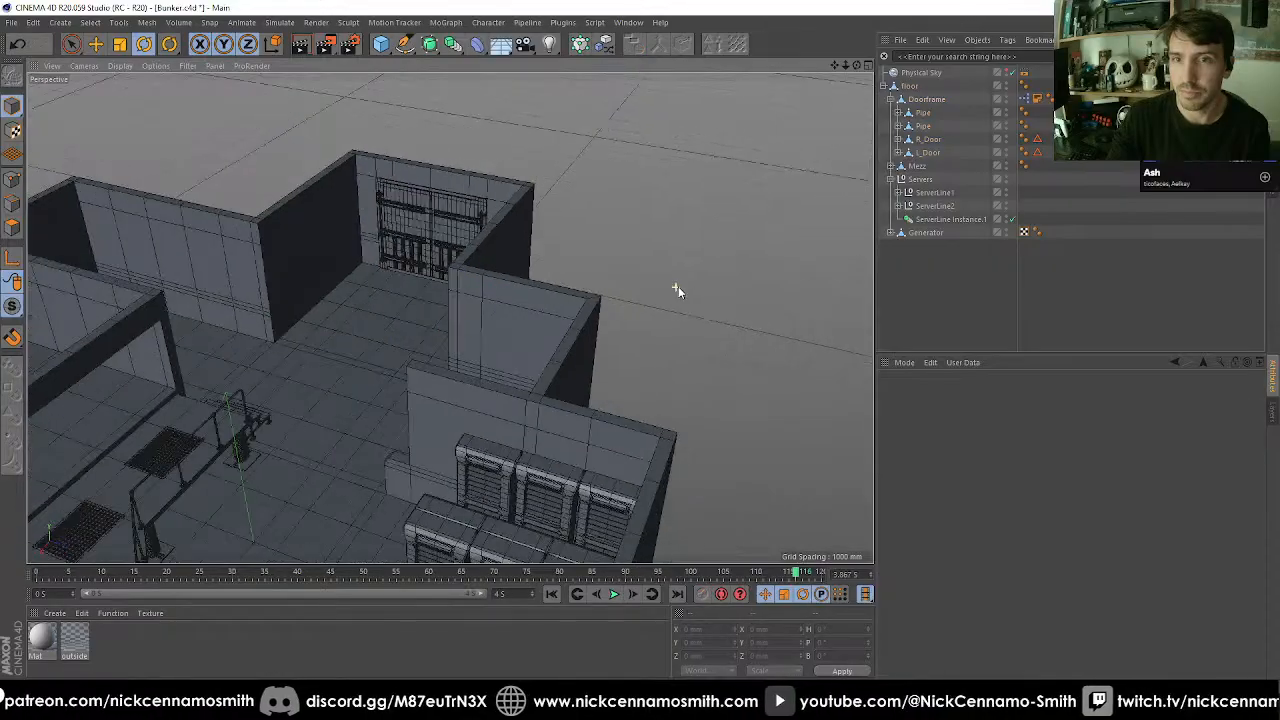
alt+drag(401, 381, 486, 314)
alt+middle_drag(486, 314, 395, 381)
alt+drag(395, 386, 369, 320)
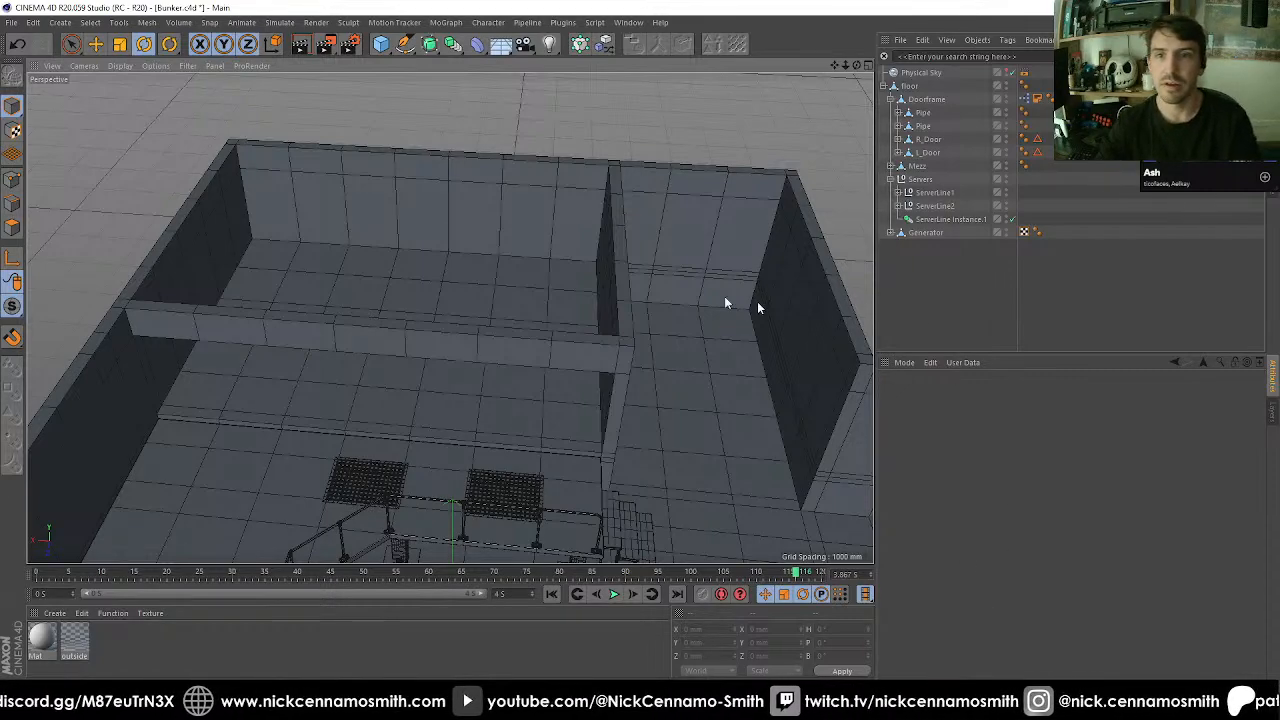
alt+right_drag(276, 332, 328, 364)
alt+drag(328, 364, 315, 316)
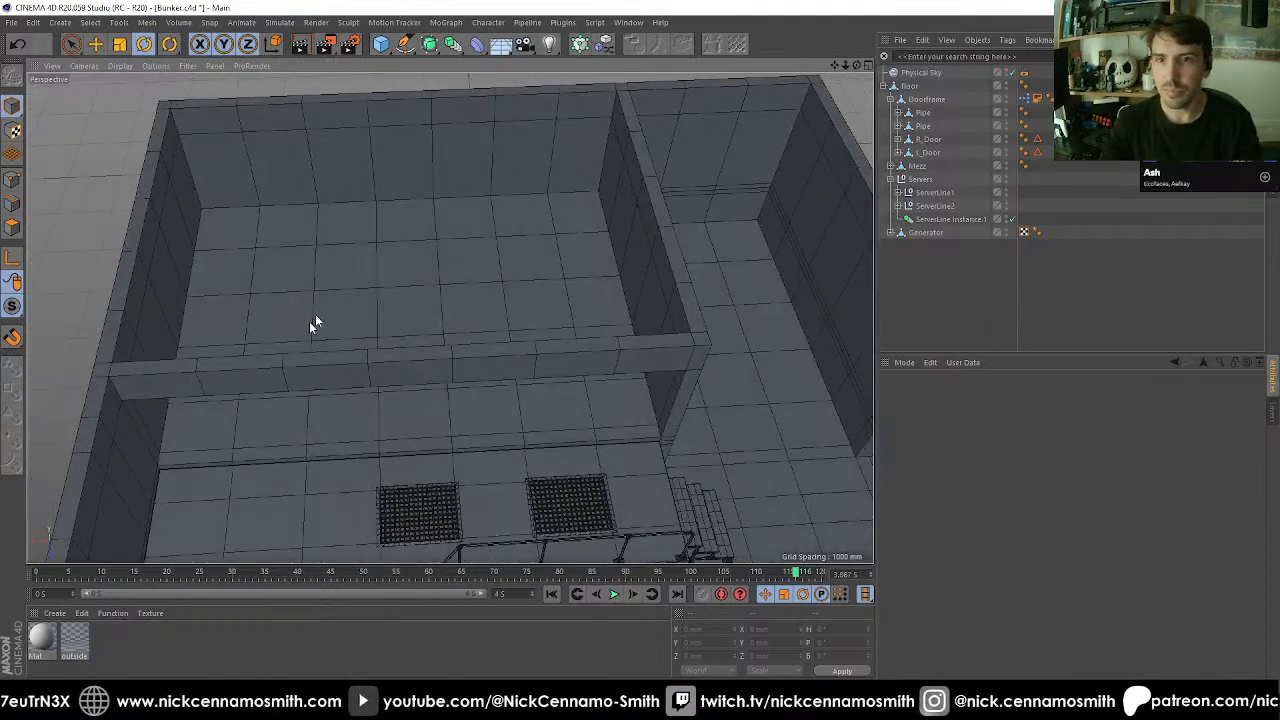
alt+middle_drag(315, 316, 314, 286)
alt+right_drag(314, 286, 380, 300)
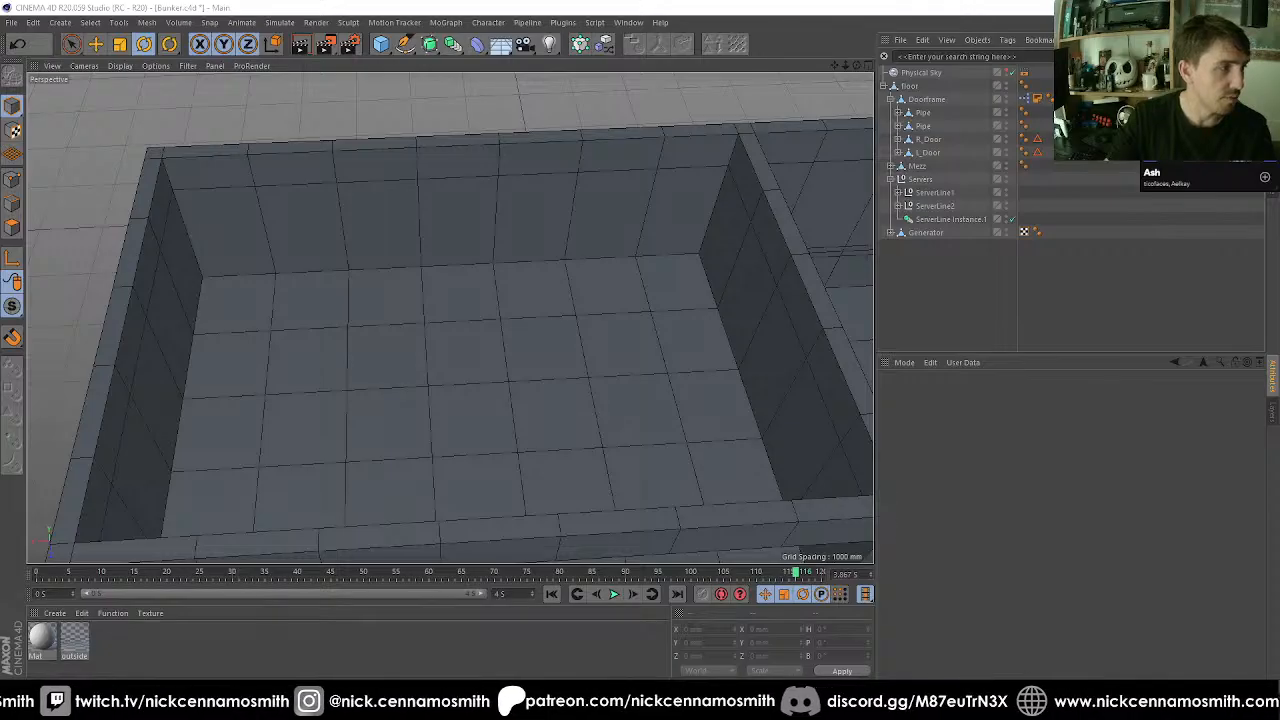
alt+drag(537, 238, 366, 303)
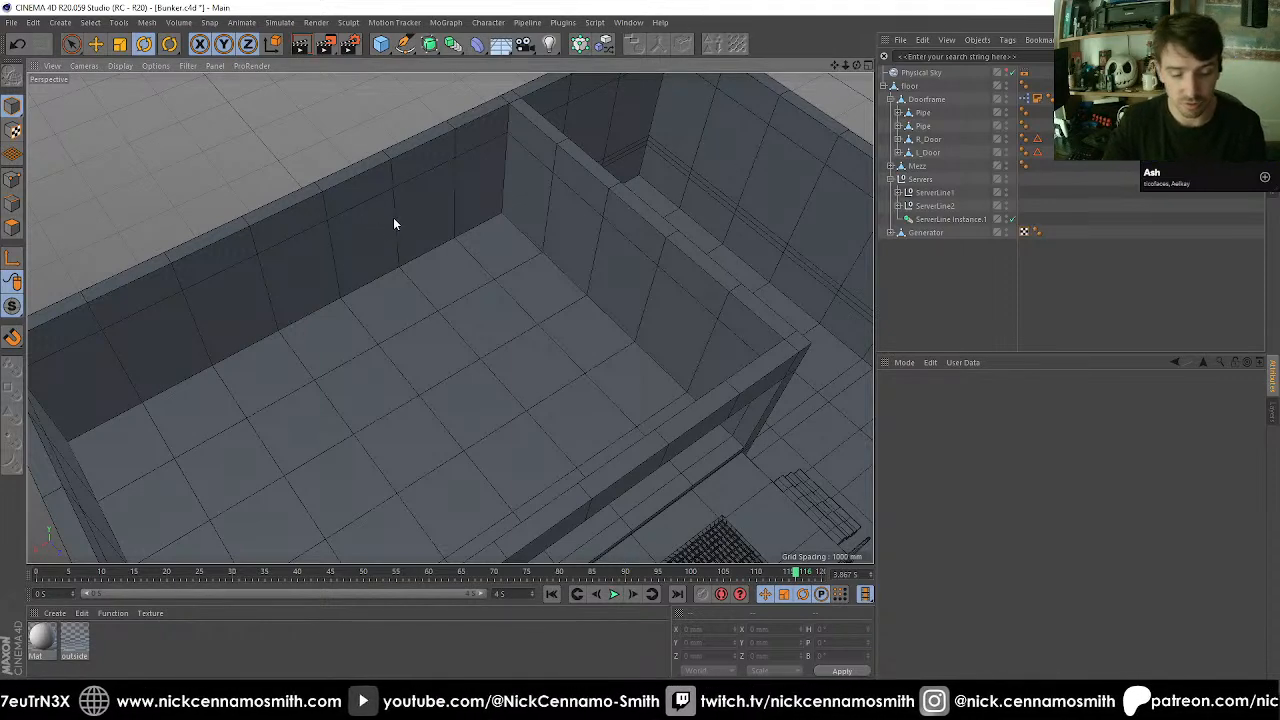
Add a cube and snap it into the empty room's corner at X 3500 mm, Z -7000 mm, with an X size of 3000 mm.
click(381, 44)
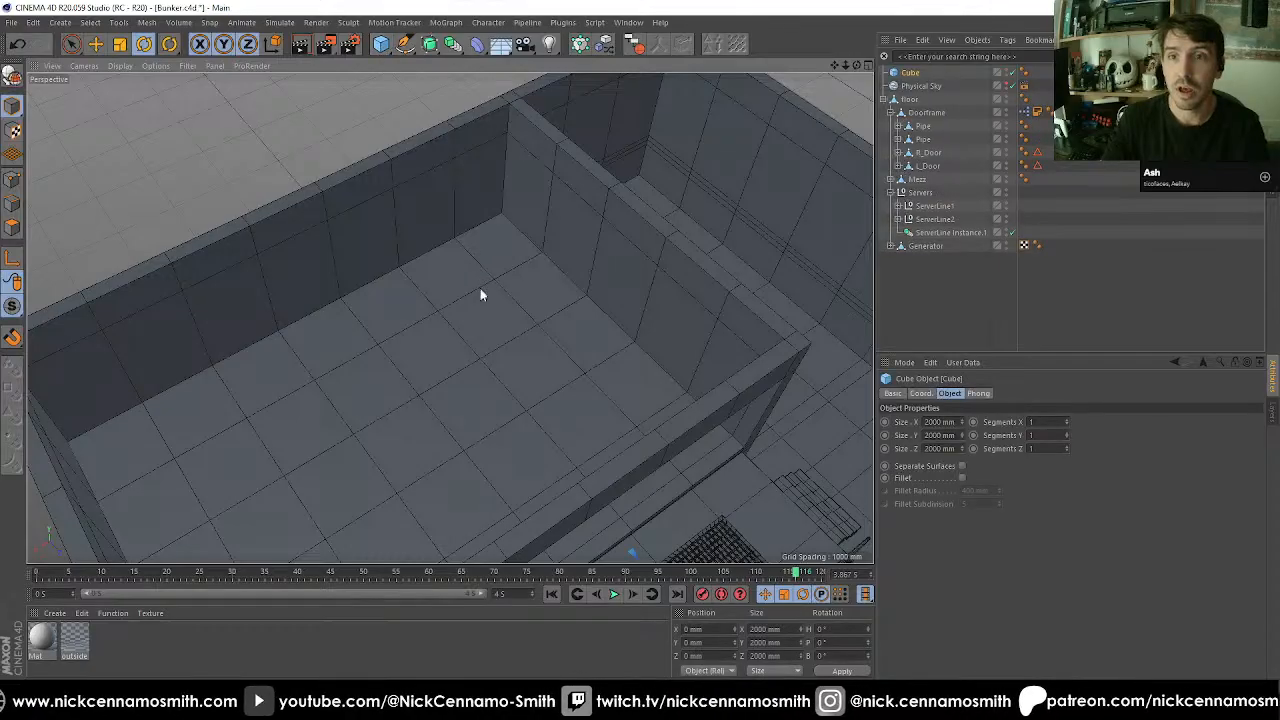
key(F2)
scroll(500, 295, down, 5)
scroll(360, 430, up, 10)
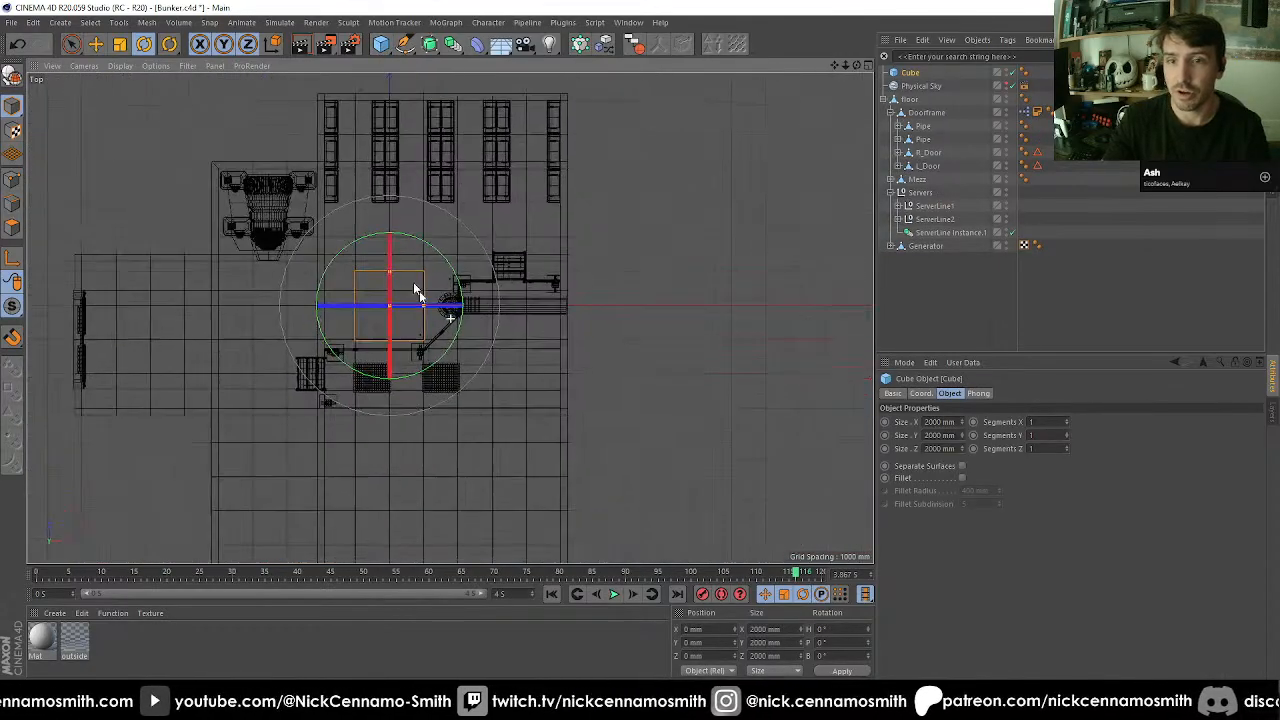
scroll(372, 318, down, 8)
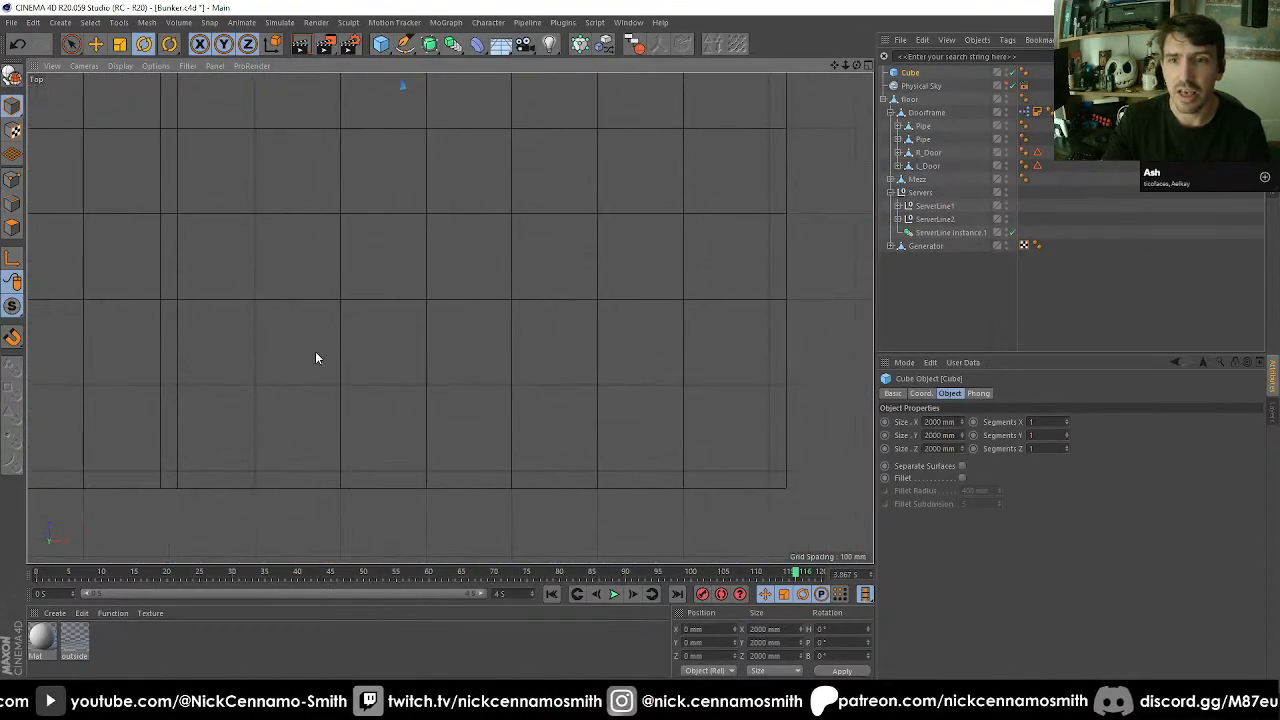
key(e)
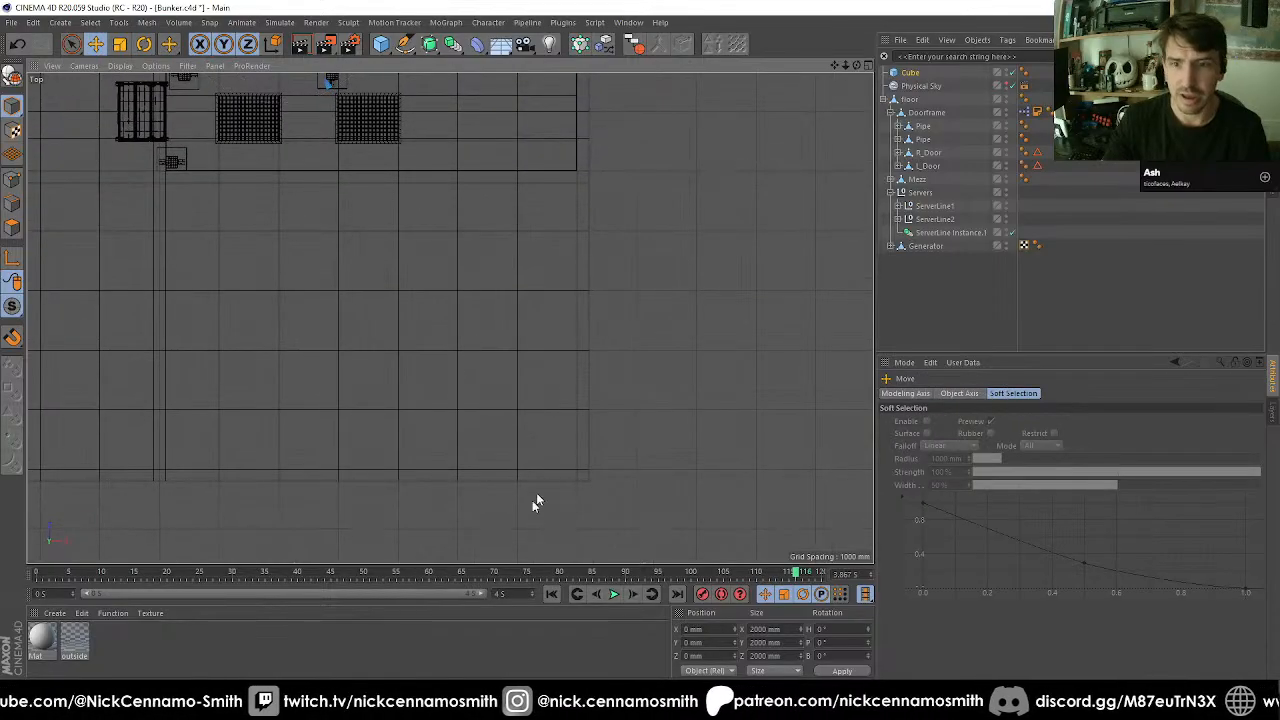
drag(523, 443, 473, 458)
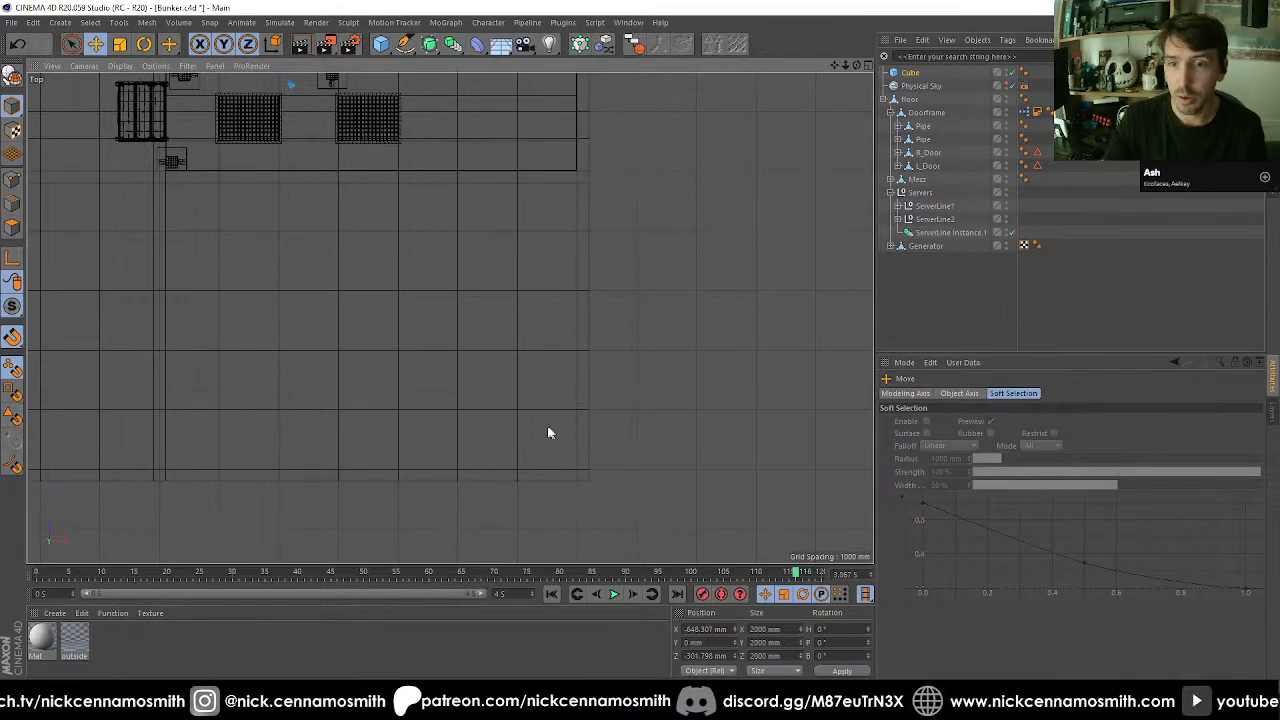
drag(549, 432, 576, 409)
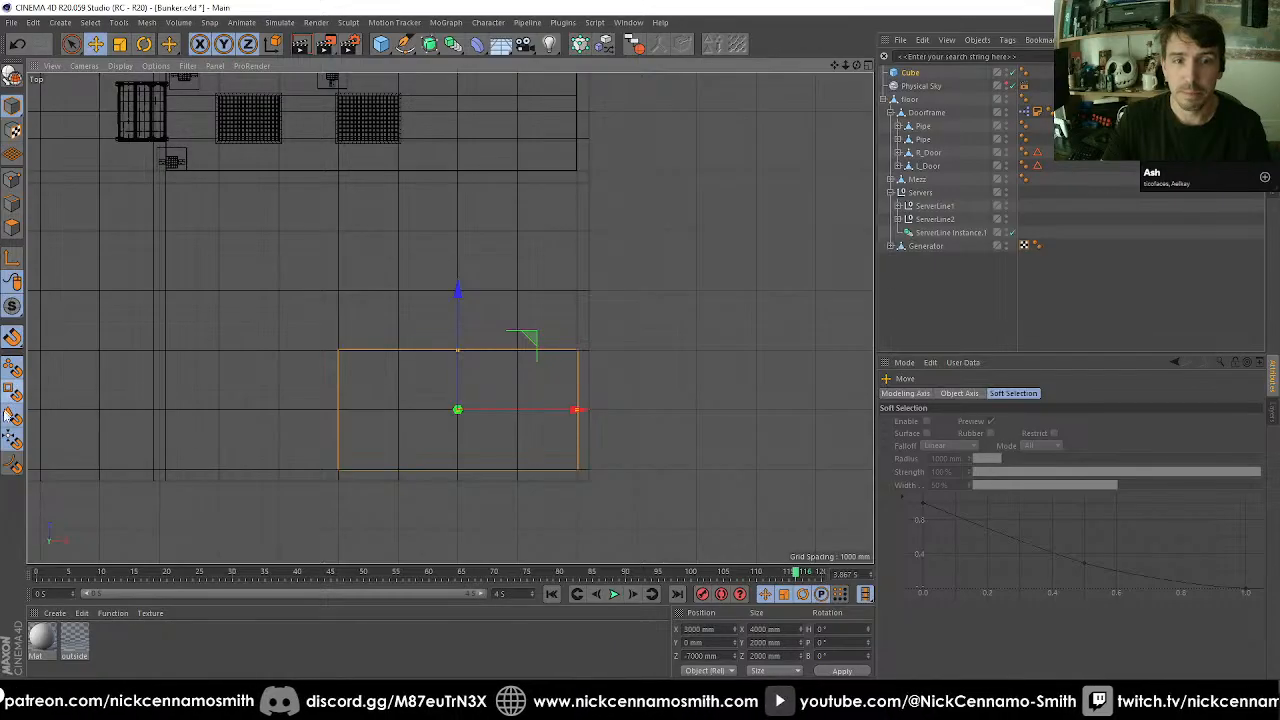
drag(573, 409, 453, 502)
Raise the cube to Y 900 mm in the side view and extend its height to 3200 mm.
key(F1)
key(F4)
scroll(430, 400, down, 4)
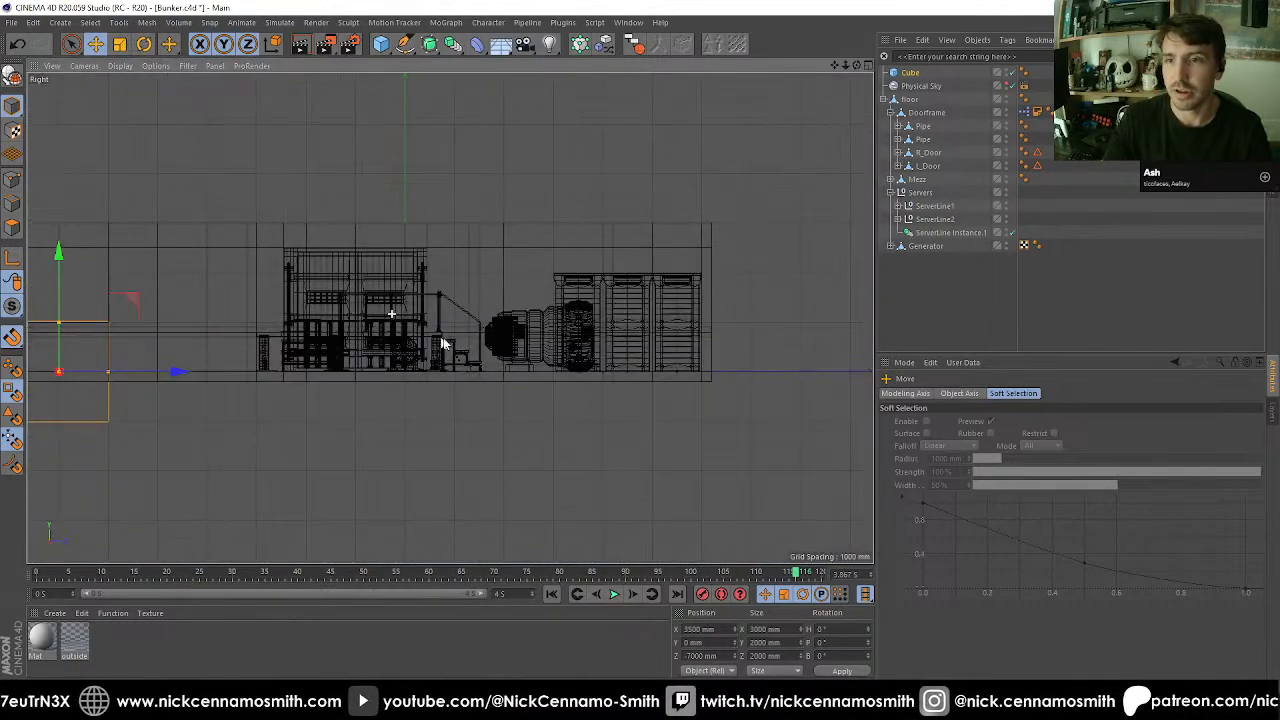
scroll(443, 343, up, 10)
key(F3)
scroll(357, 394, up, 8)
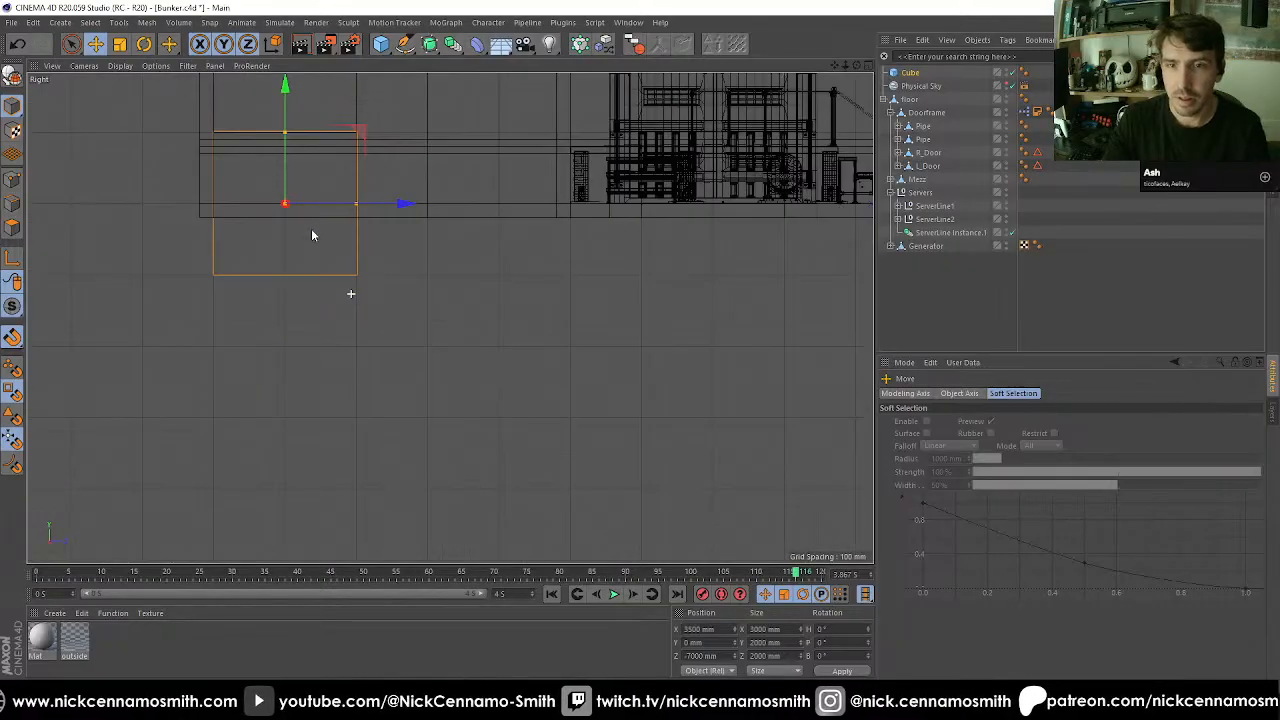
alt+middle_drag(291, 200, 311, 352)
drag(336, 337, 335, 222)
alt+middle_drag(335, 183, 333, 313)
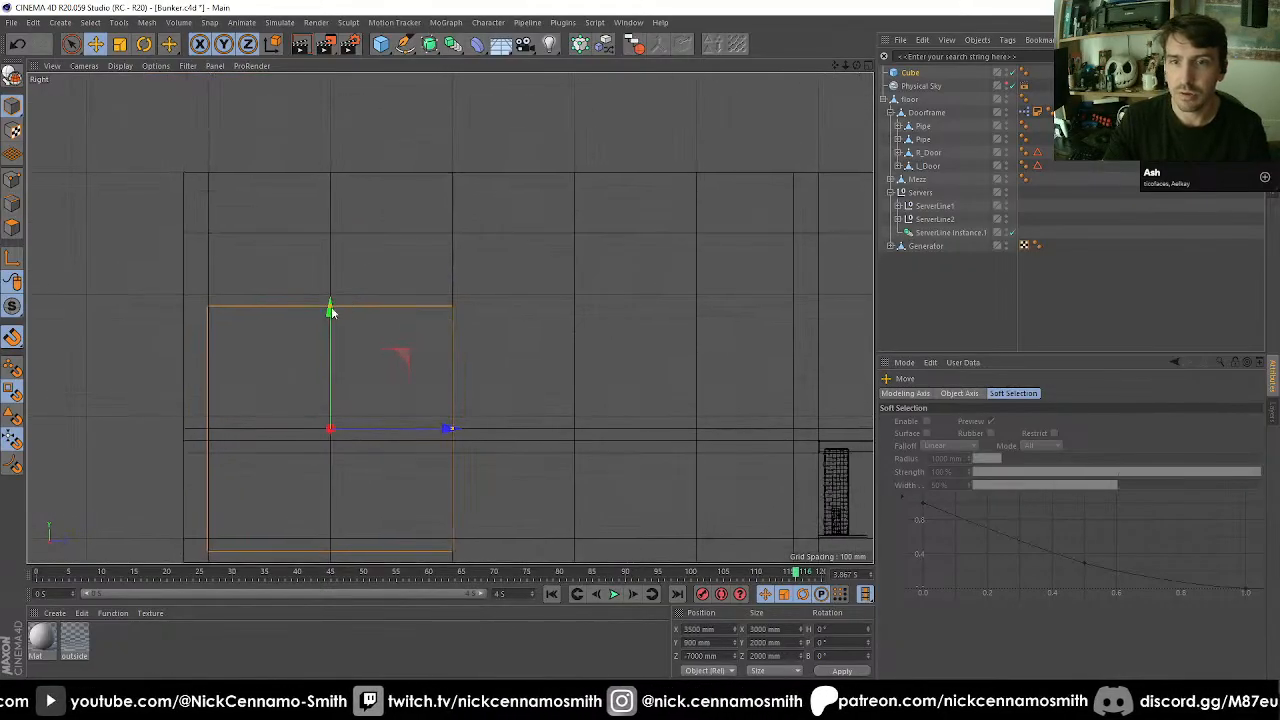
drag(330, 312, 346, 234)
key(F1)
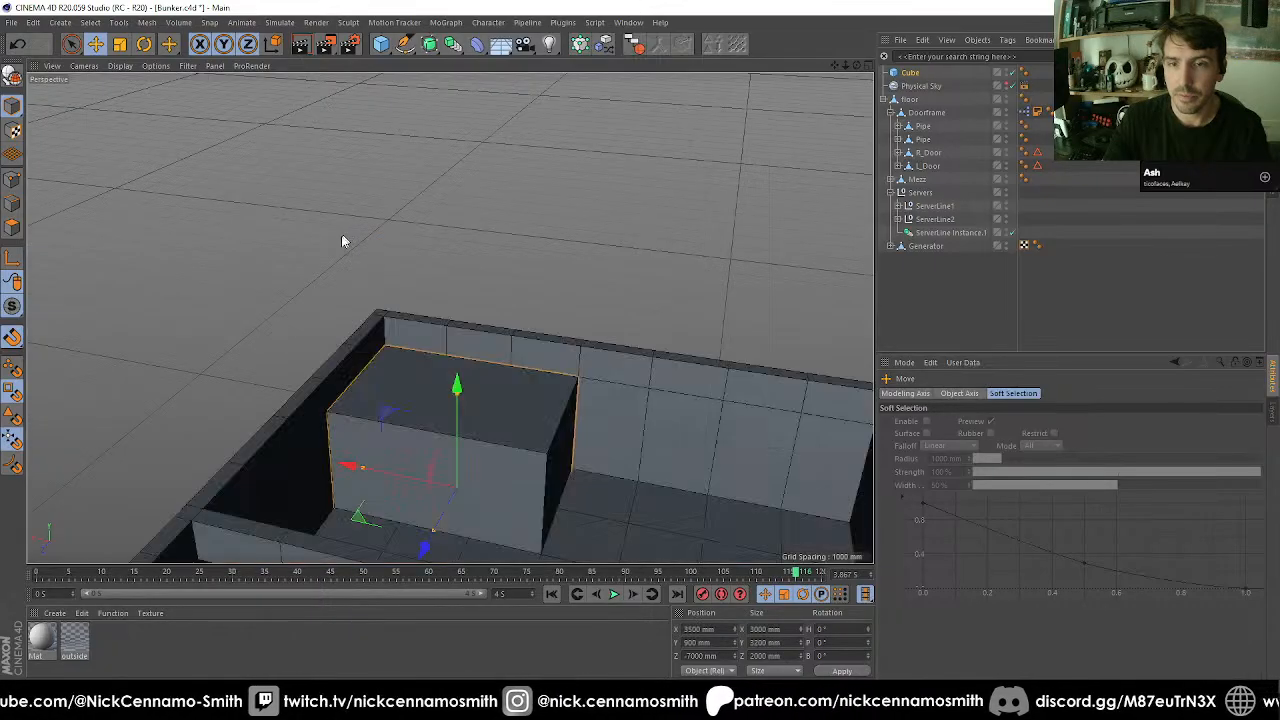
Move the cube against the back wall at Z -7500 mm and reduce its depth to about 969 mm.
alt+drag(349, 348, 423, 371)
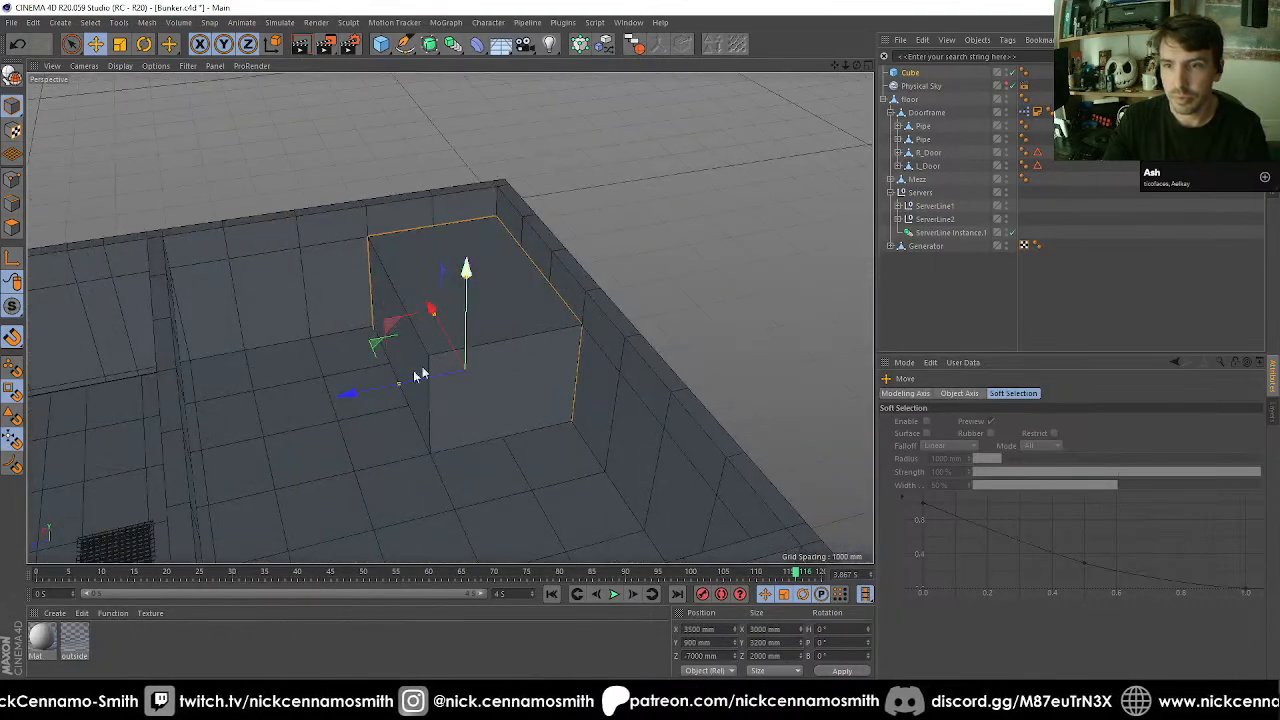
key(F2)
mouse_move(491, 316)
mouse_down()
mouse_move(489, 354)
mouse_move(489, 342)
mouse_up()
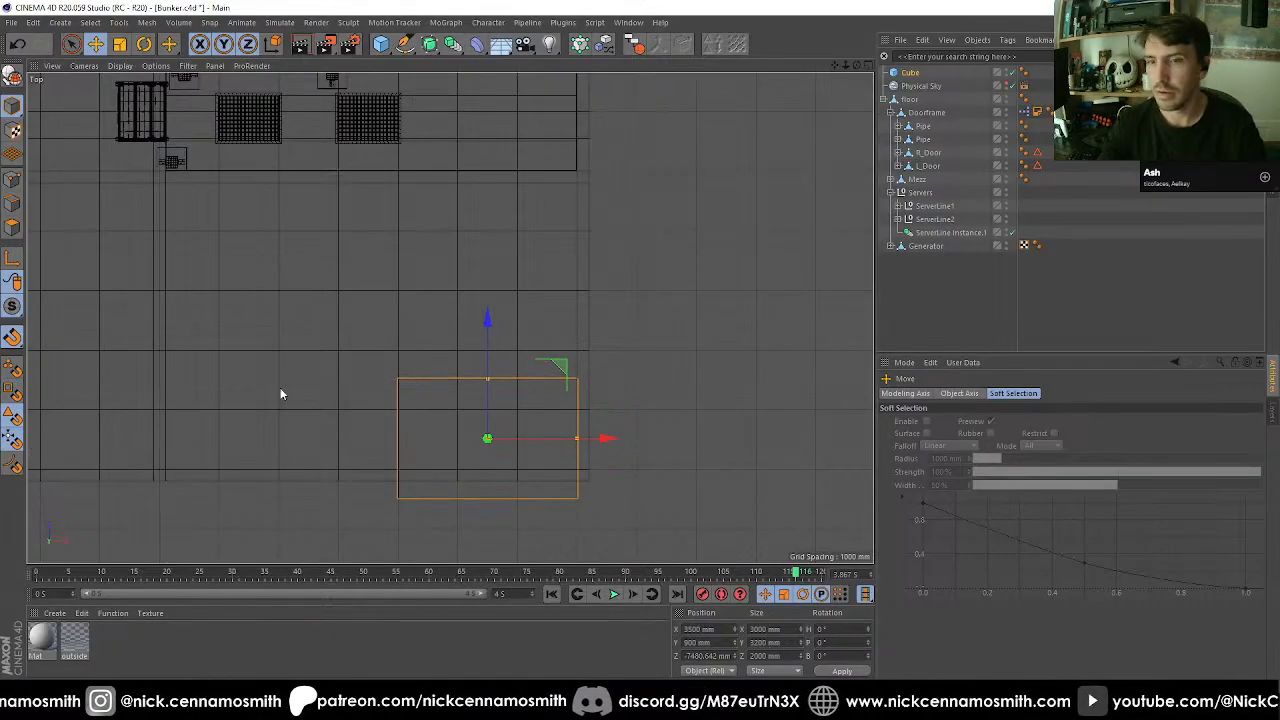
drag(487, 322, 486, 331)
drag(483, 385, 476, 439)
key(F1)
Make the cube editable and isolate it in the viewport with solo mode.
key(c)
alt+right_drag(474, 400, 589, 446)
alt+middle_drag(475, 330, 502, 326)
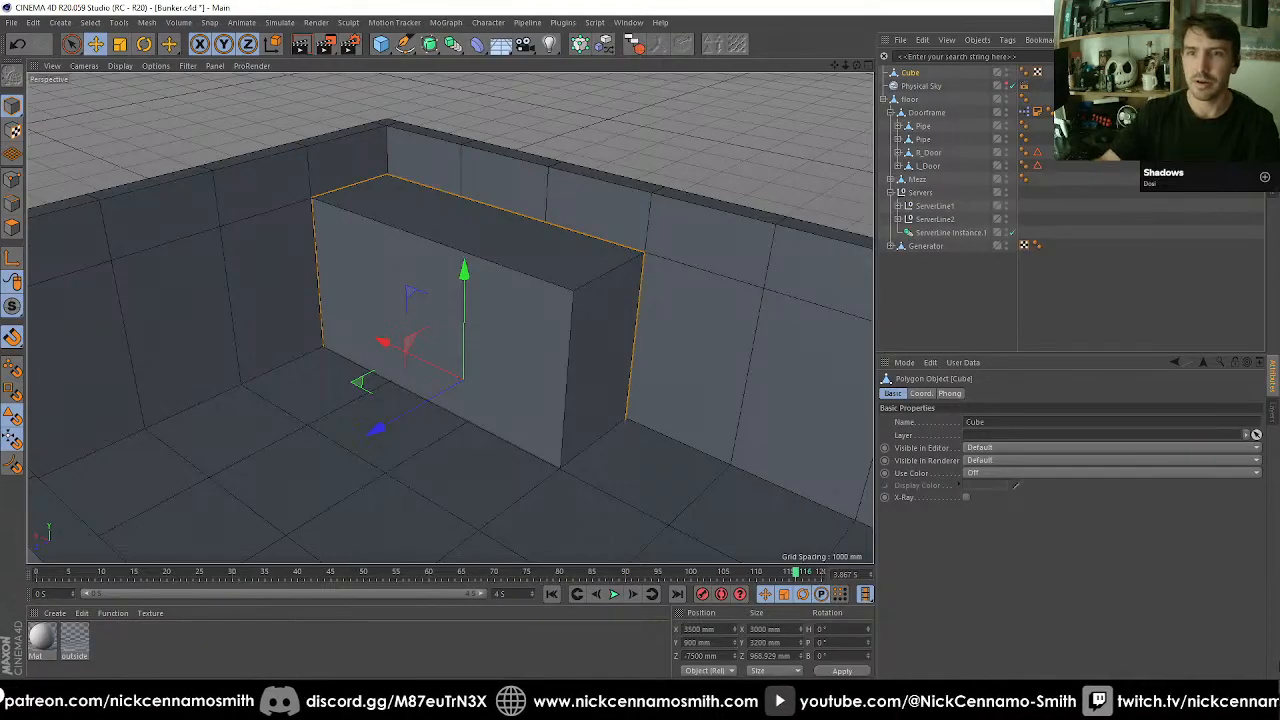
click(14, 227)
alt+middle_drag(478, 405, 477, 349)
scroll(477, 349, up, 2)
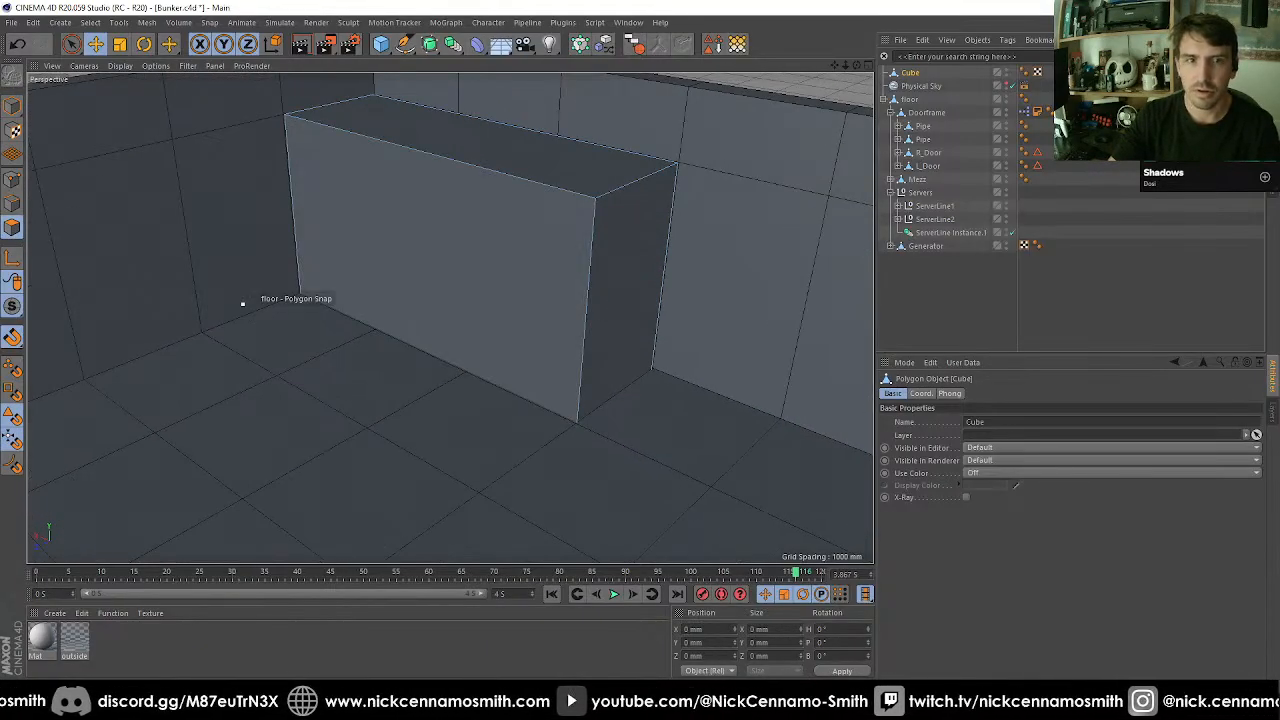
click(12, 106)
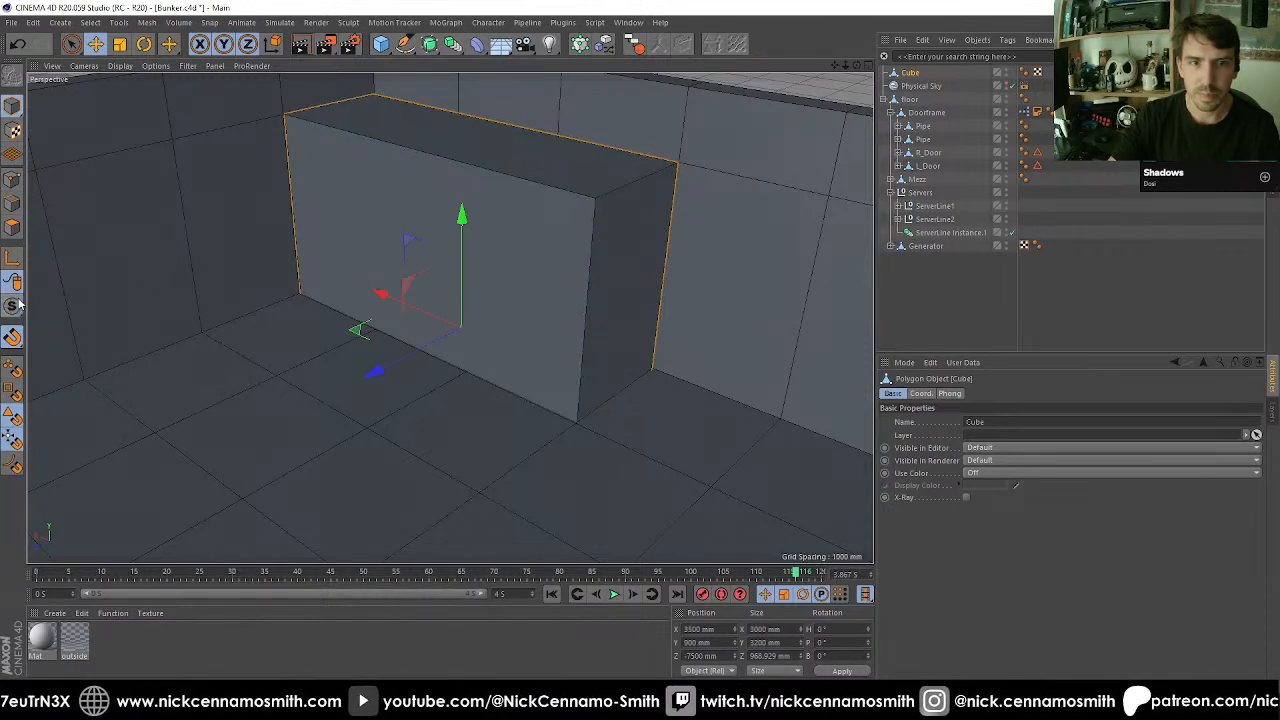
drag(14, 306, 70, 346)
alt+drag(492, 378, 491, 404)
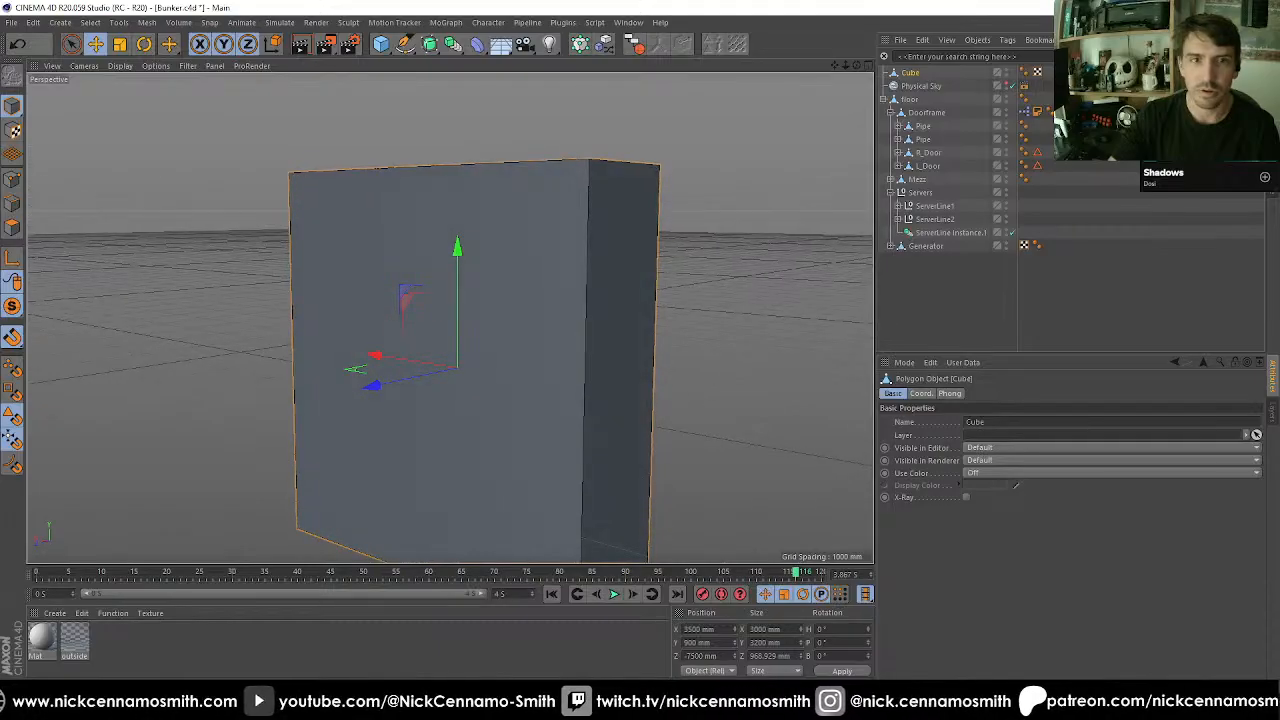
Select the cube's bottom polygon and set its Y position to 0 mm.
click(12, 228)
alt+middle_drag(688, 405, 679, 301)
alt+drag(427, 264, 424, 414)
click(424, 414)
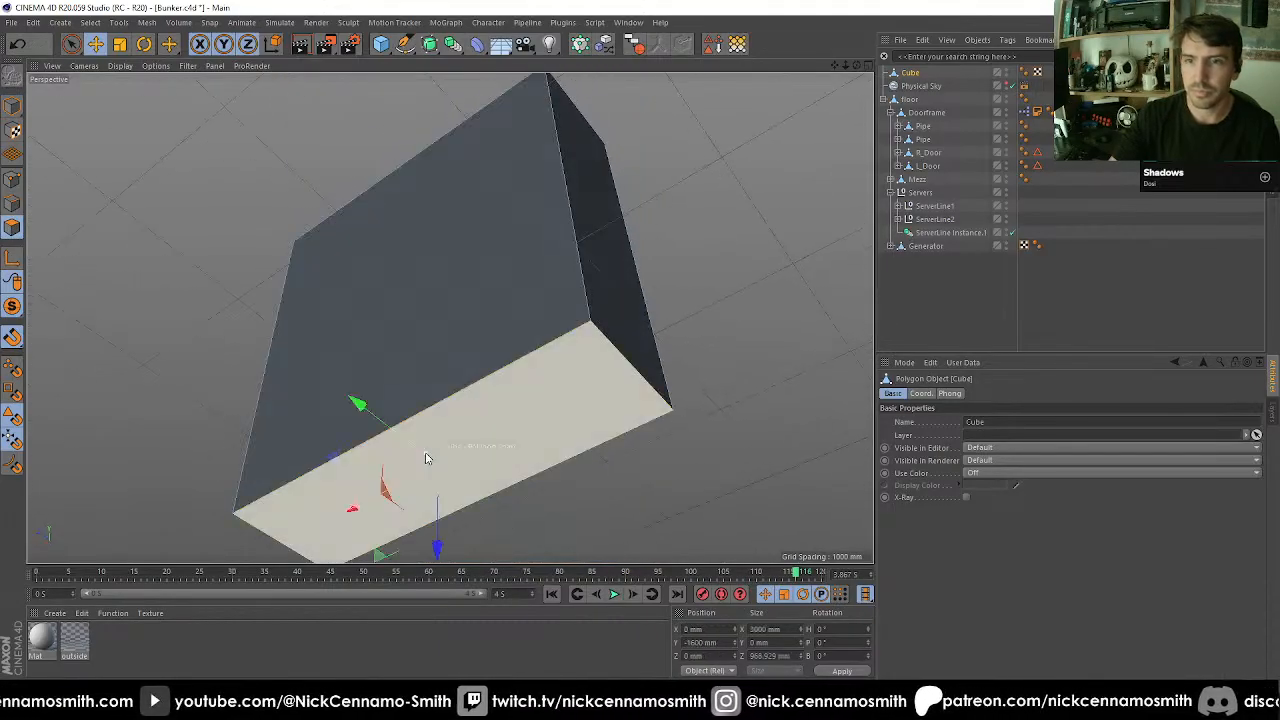
text(0)
key(Return)
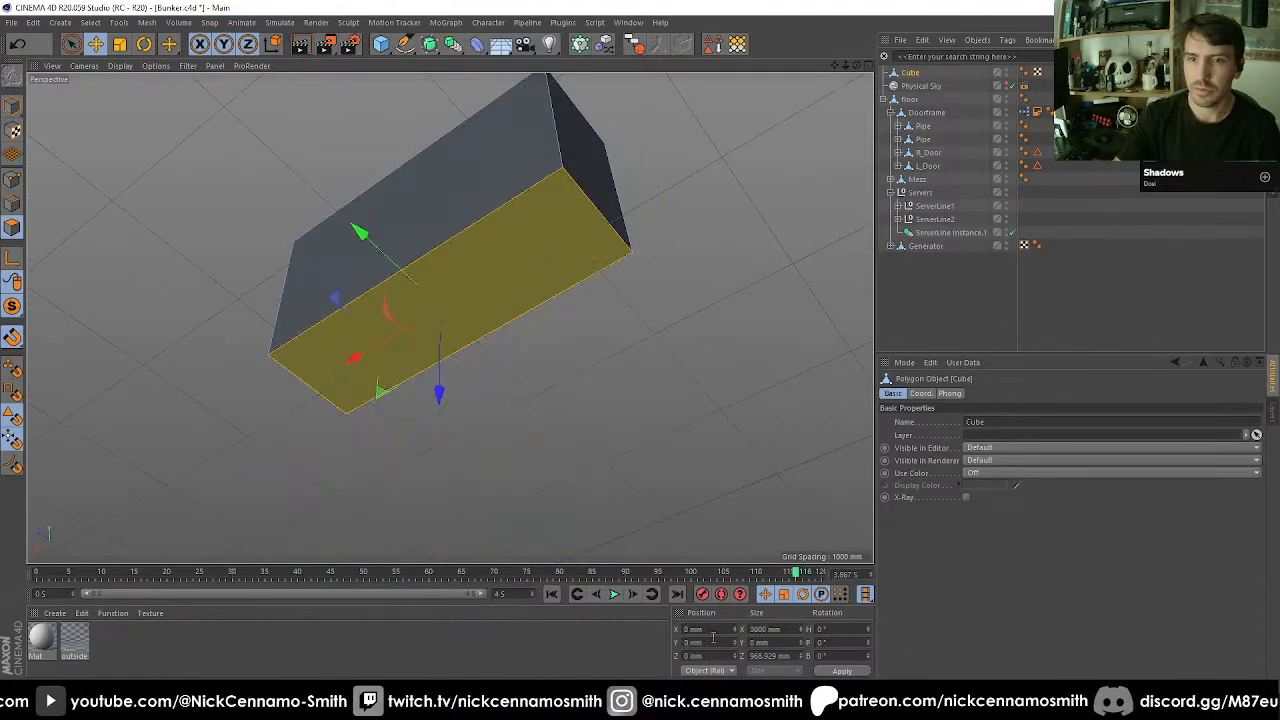
alt+drag(689, 448, 440, 290)
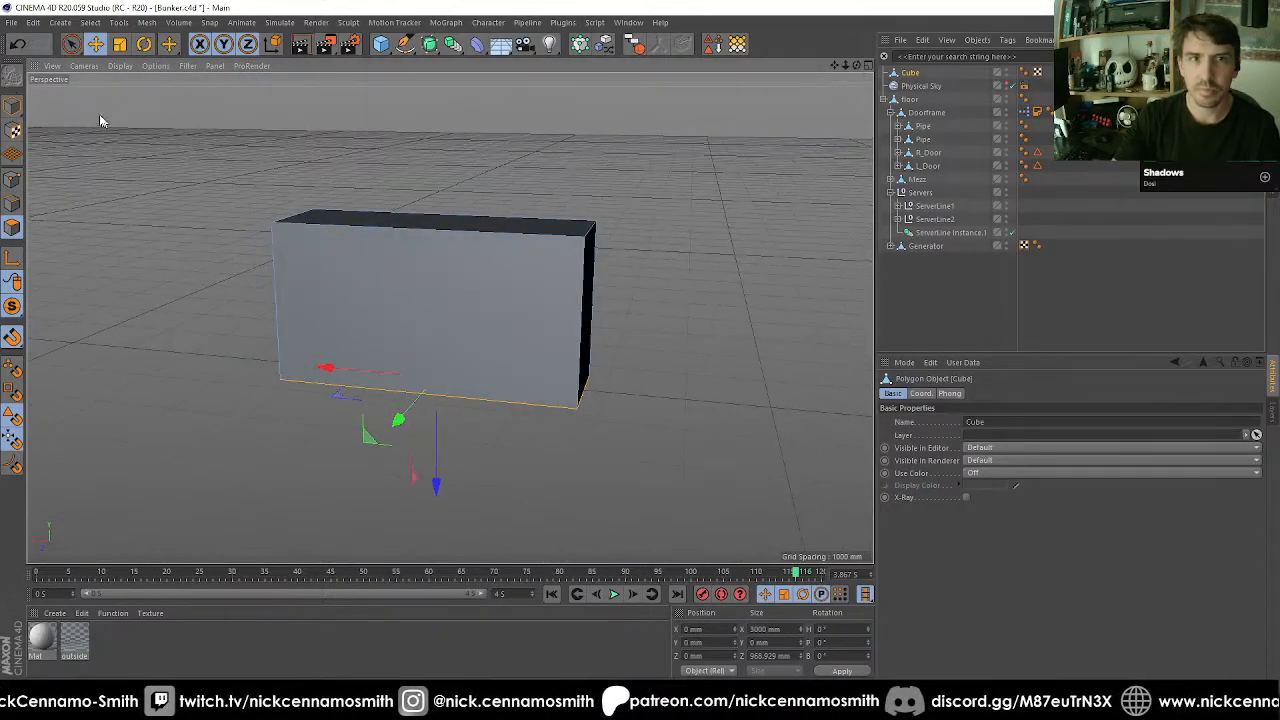
Ring-select the cube's lengthwise edges and cut them with Edge Cut at 50% offset with 1 subdivision.
click(14, 104)
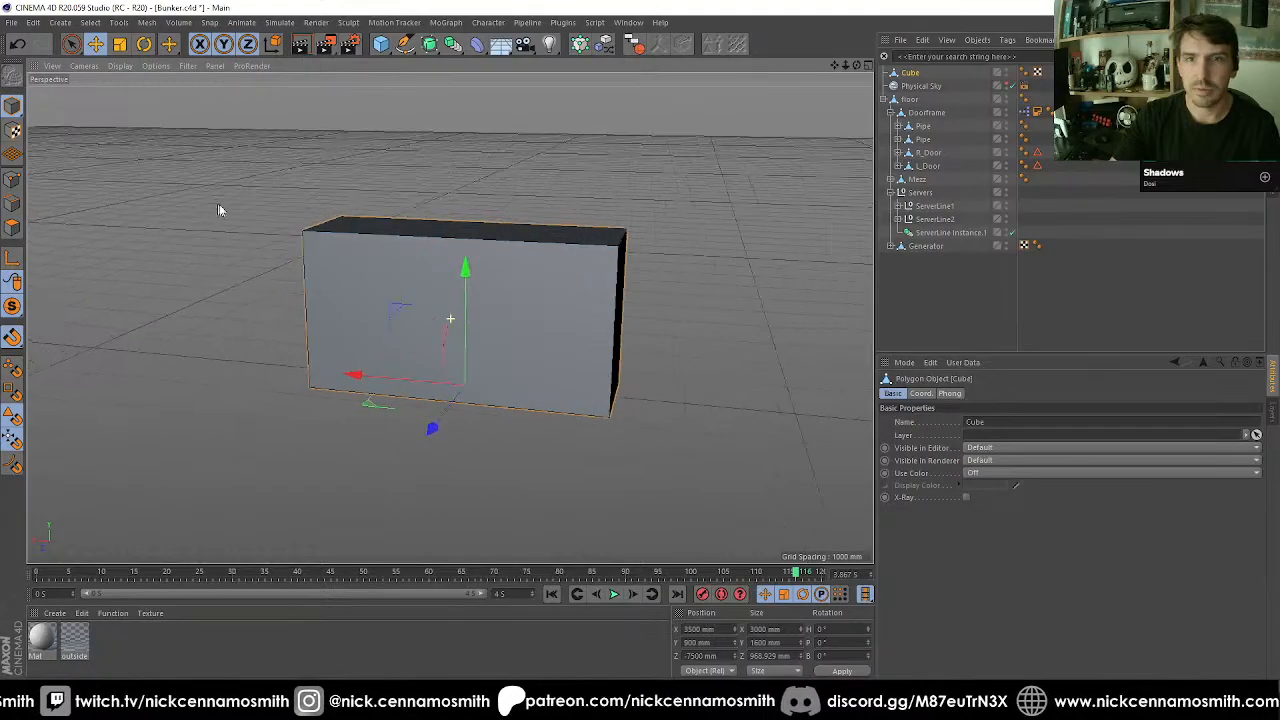
alt+drag(220, 209, 543, 347)
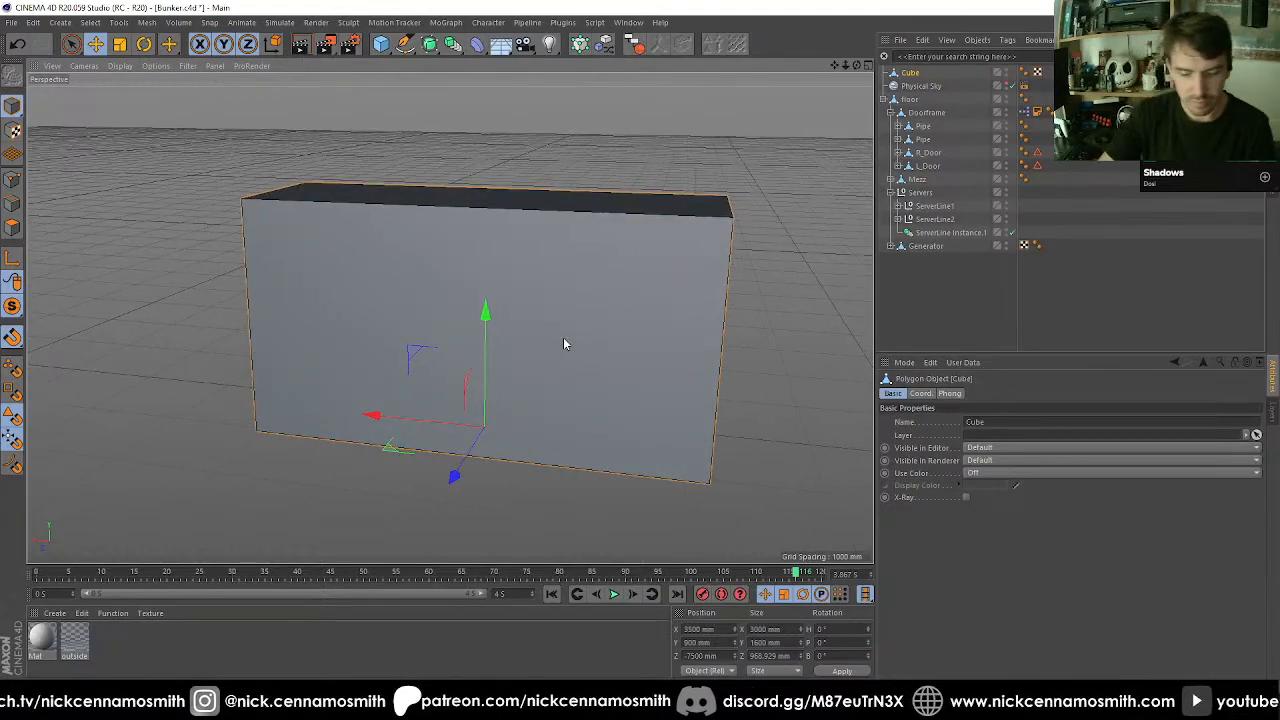
alt+drag(674, 373, 514, 353)
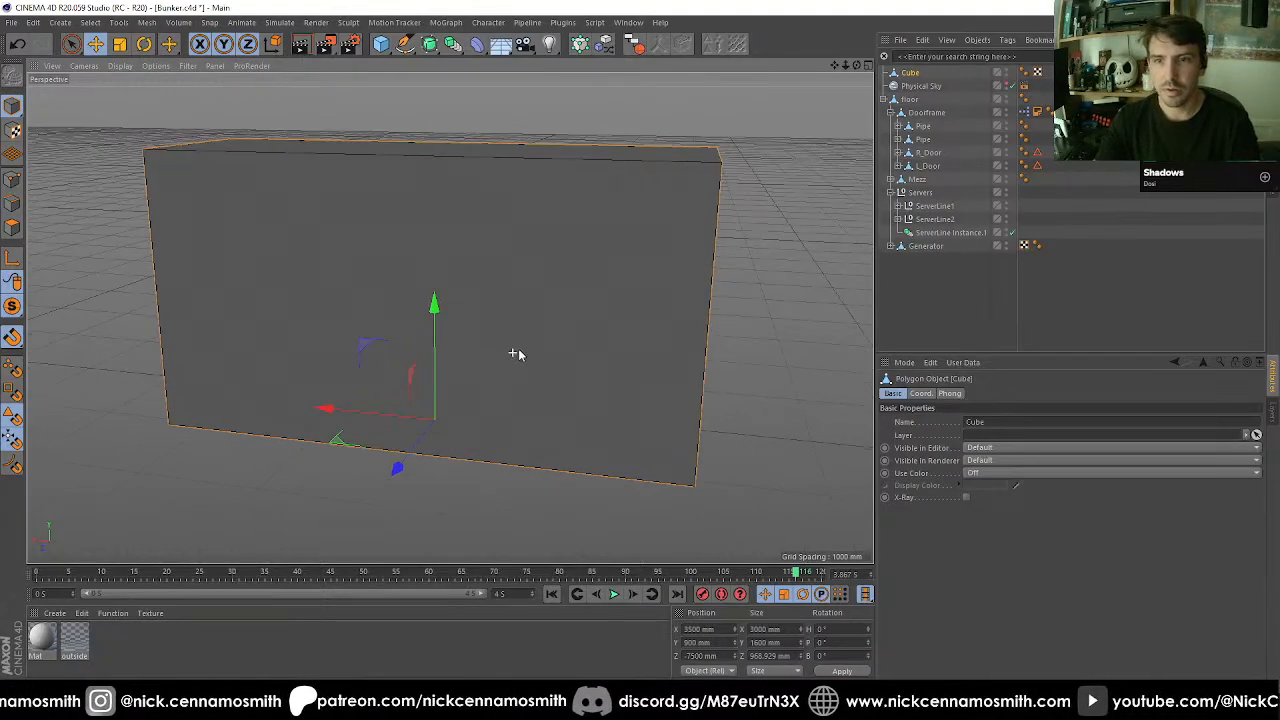
alt+drag(224, 308, 363, 318)
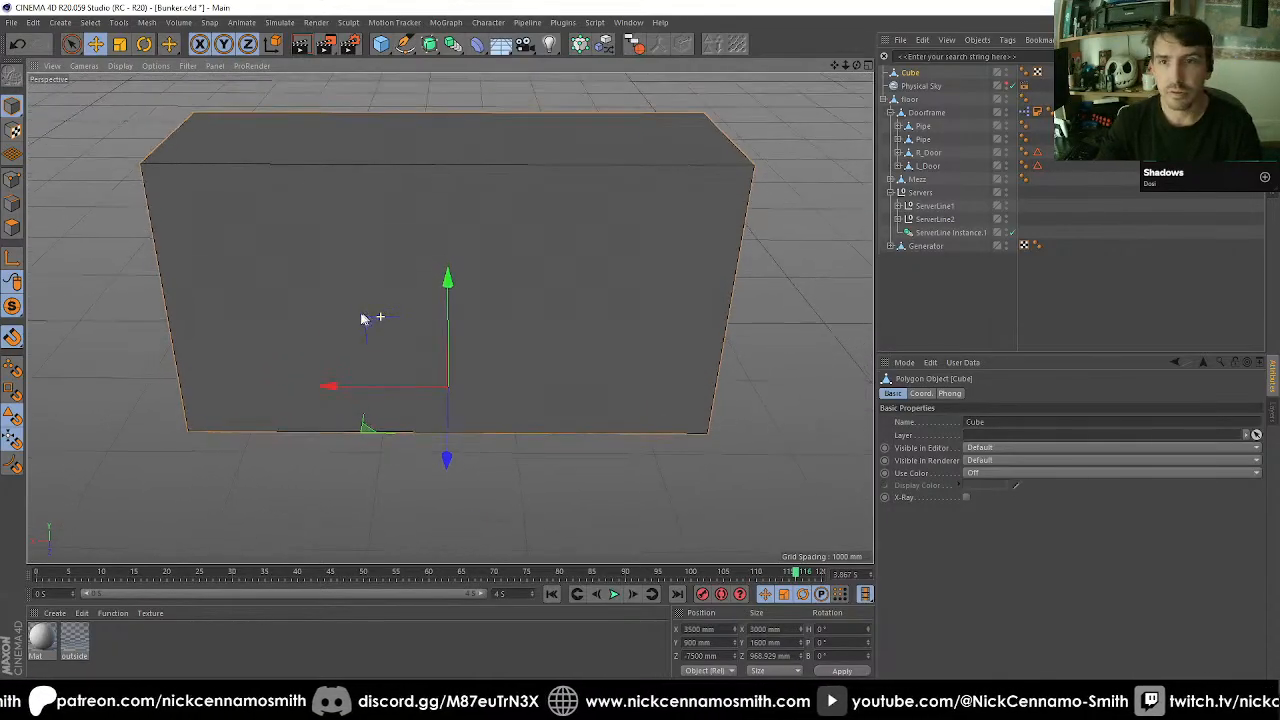
click(13, 204)
key(u)
key(b)
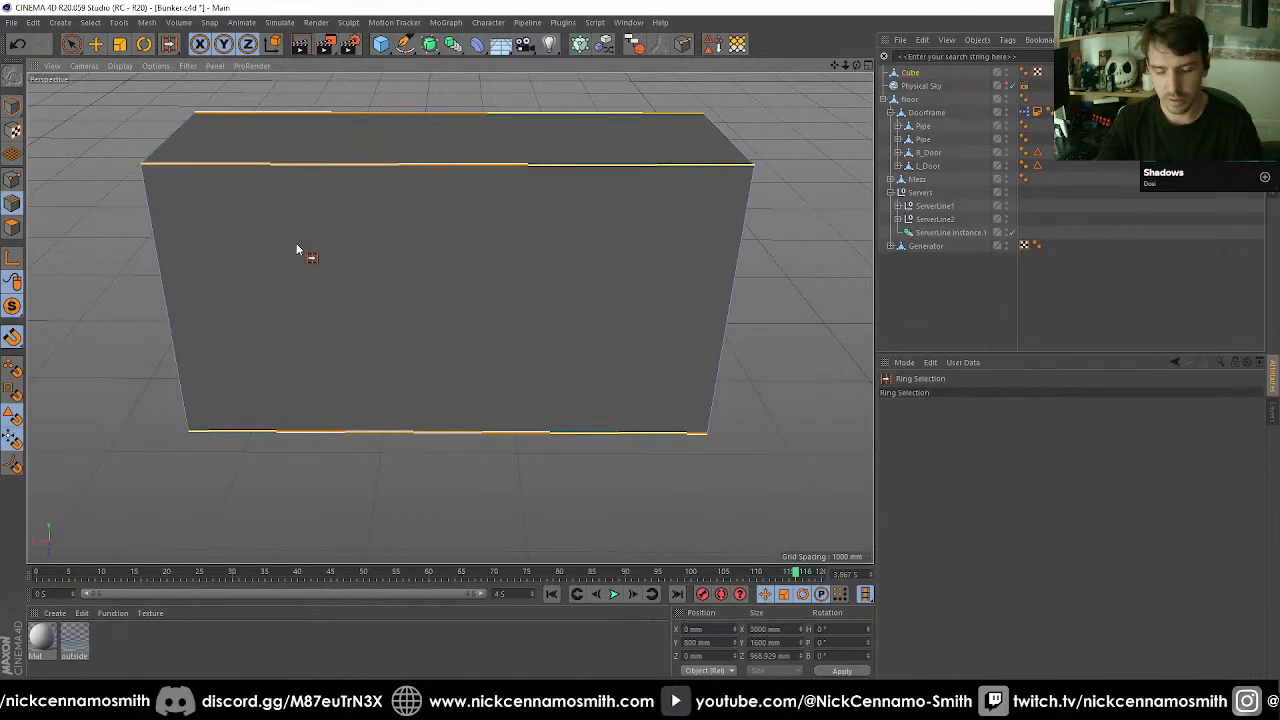
key(m)
key(f)
click(898, 489)
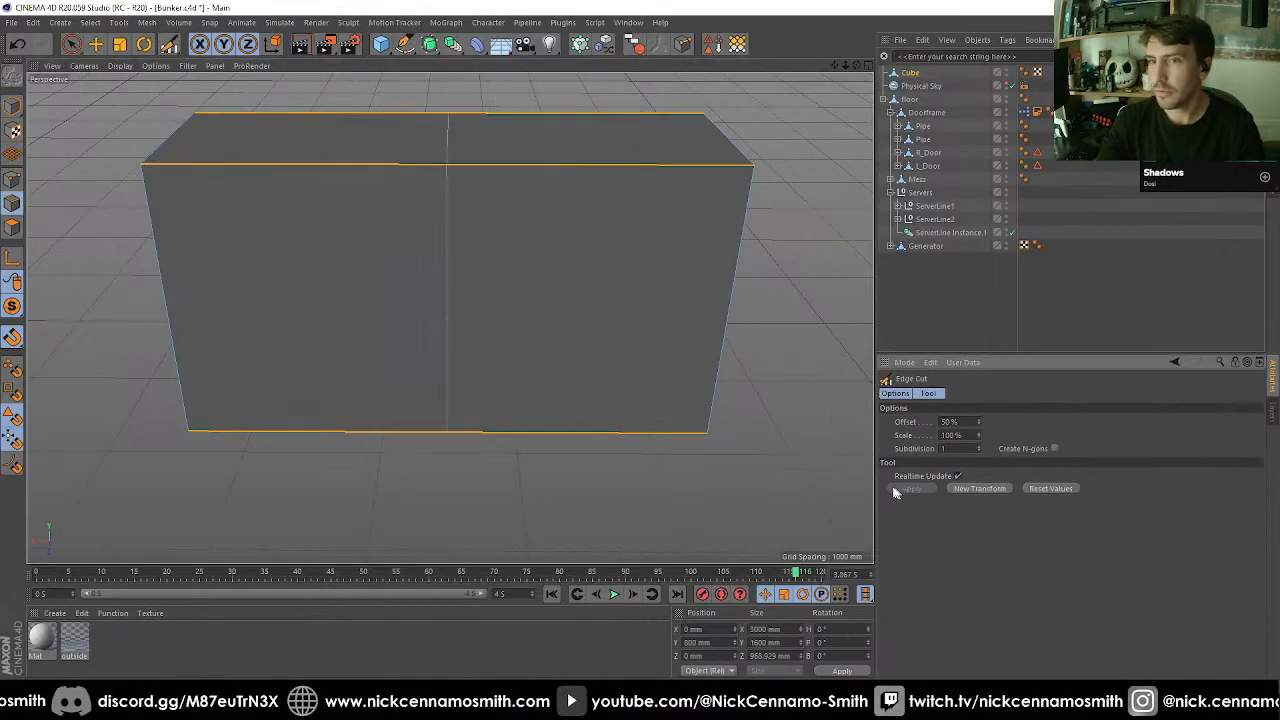
Loop-select the new vertical edge loop around the middle of the cube.
key(u)
key(l)
click(478, 323)
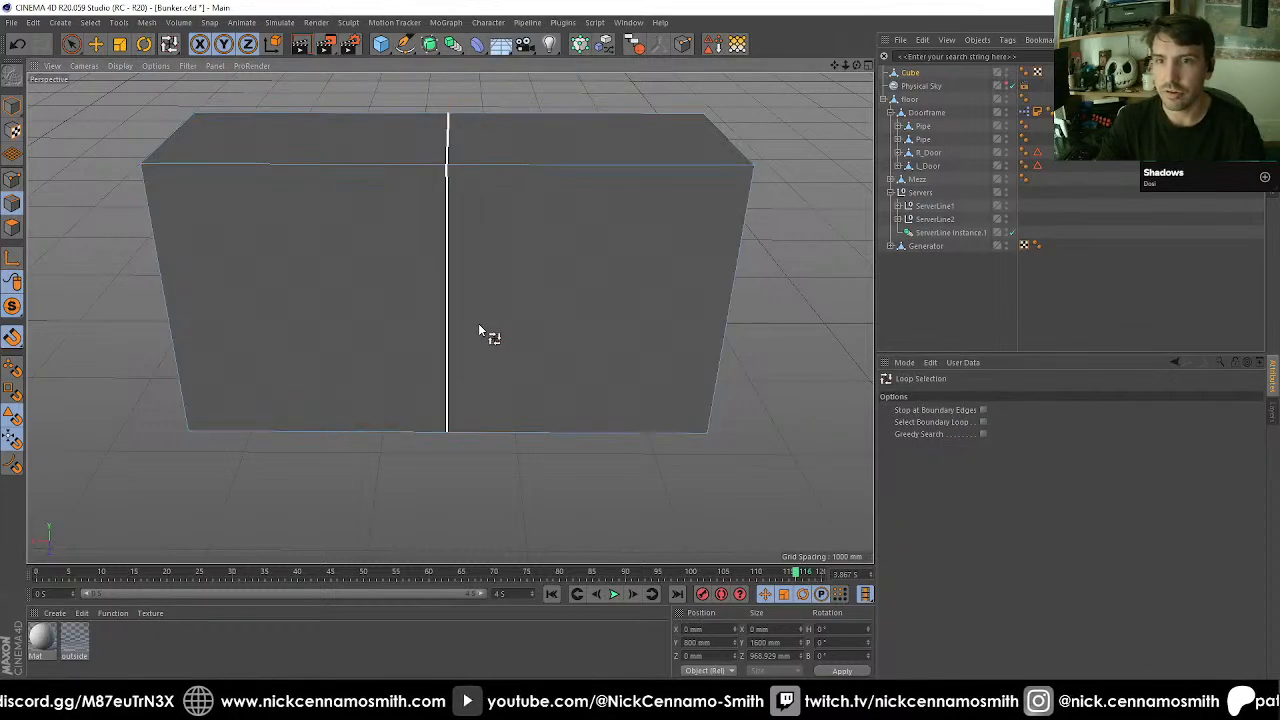
key(F2)
scroll(529, 429, up, 5)
key(F1)
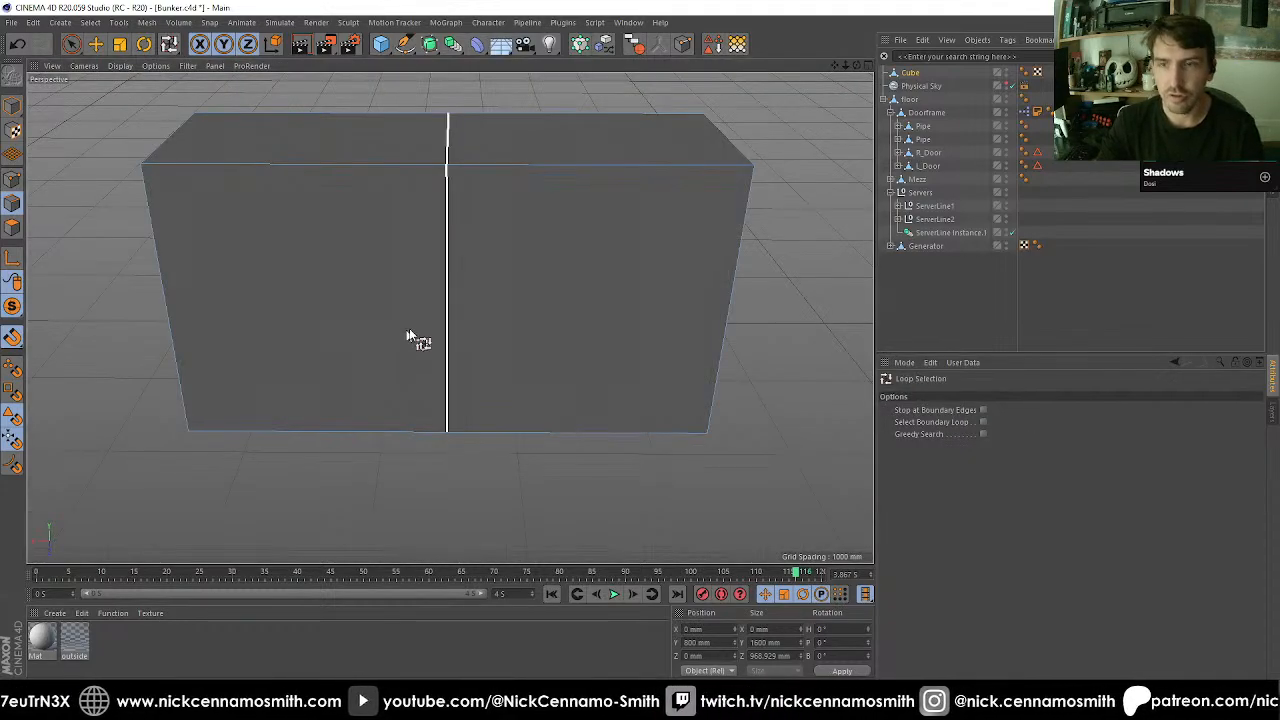
Select the right-hand polygon on the cube's front face.
click(12, 227)
click(71, 44)
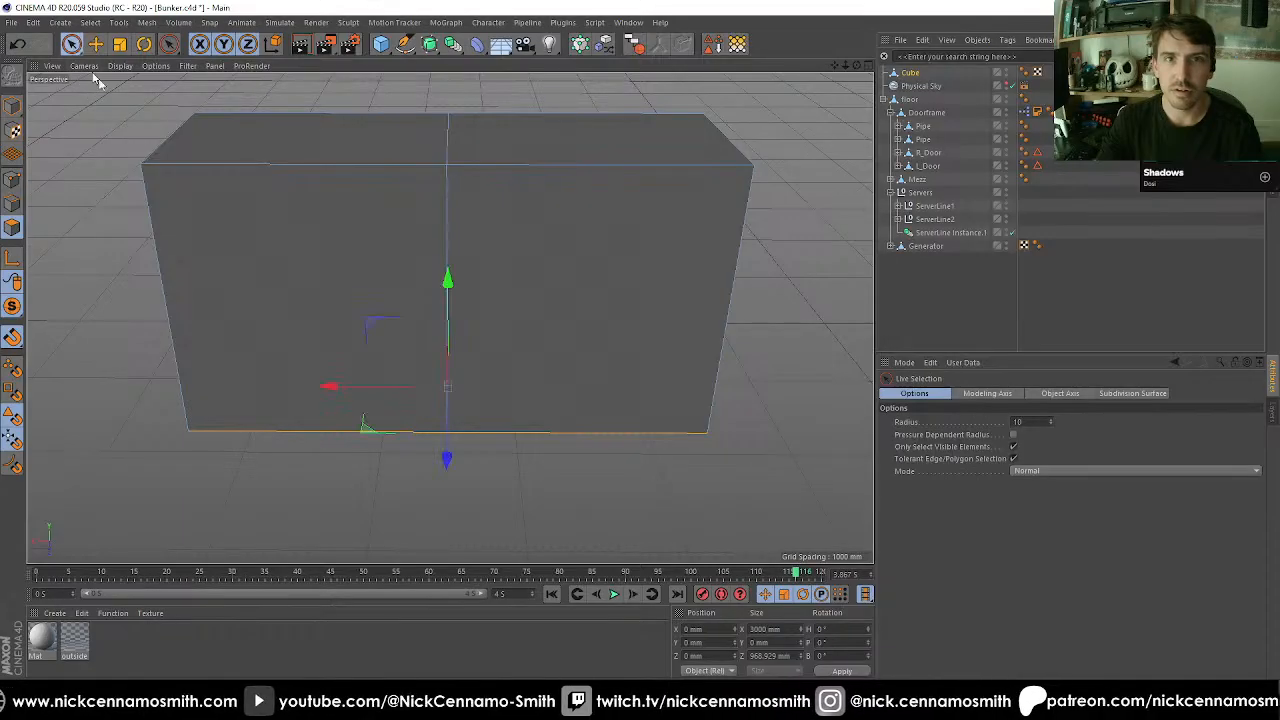
click(560, 257)
alt+middle_drag(615, 369, 636, 369)
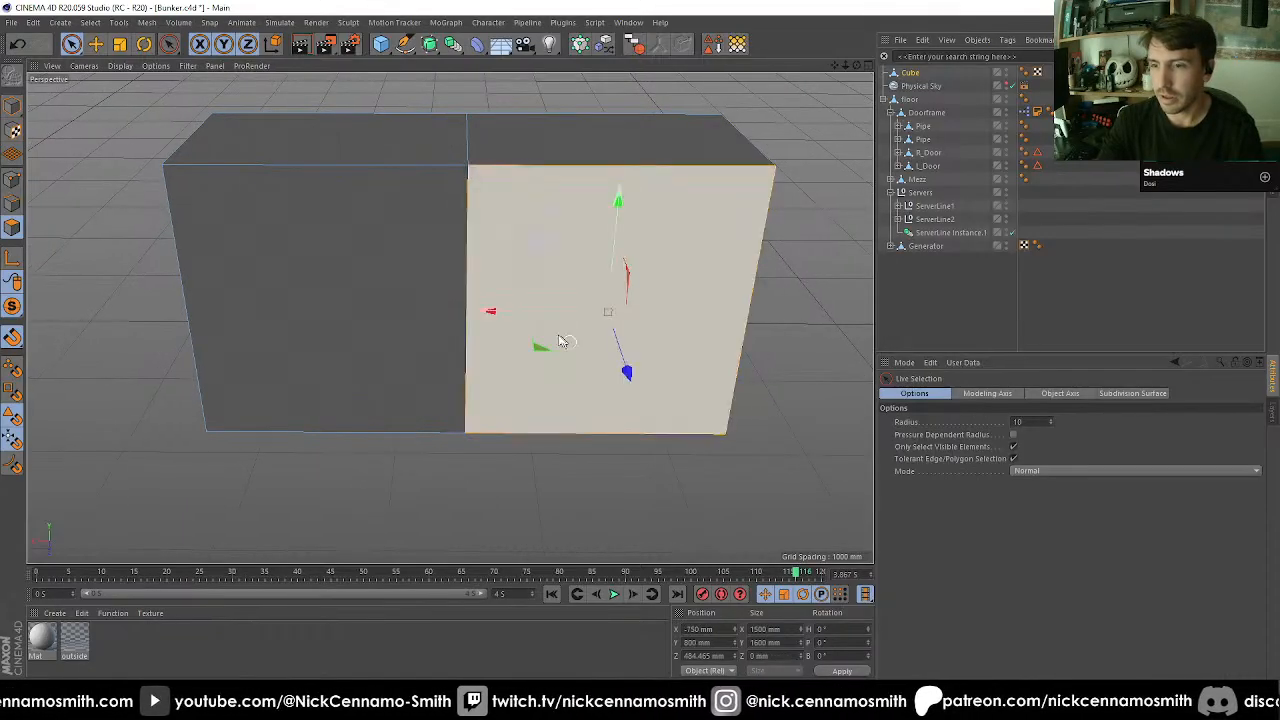
Reselect the middle edge loop and set its X position to 100 mm.
key(u)
key(l)
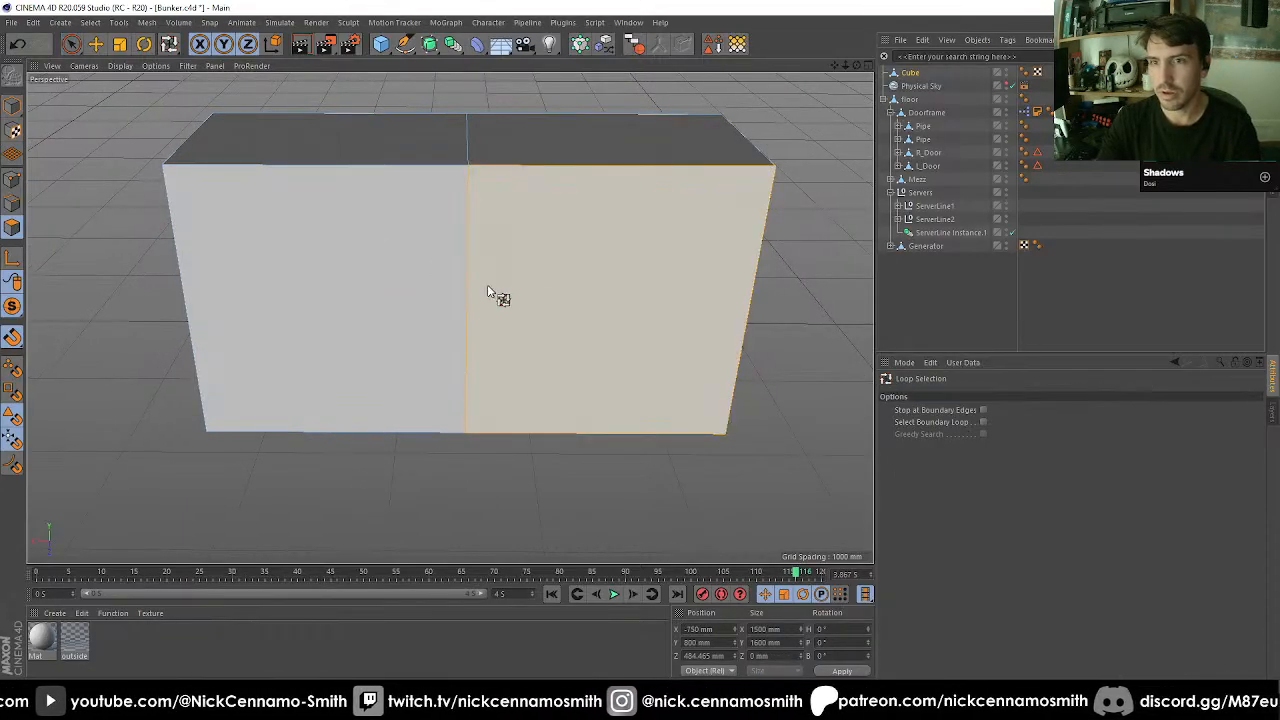
click(14, 203)
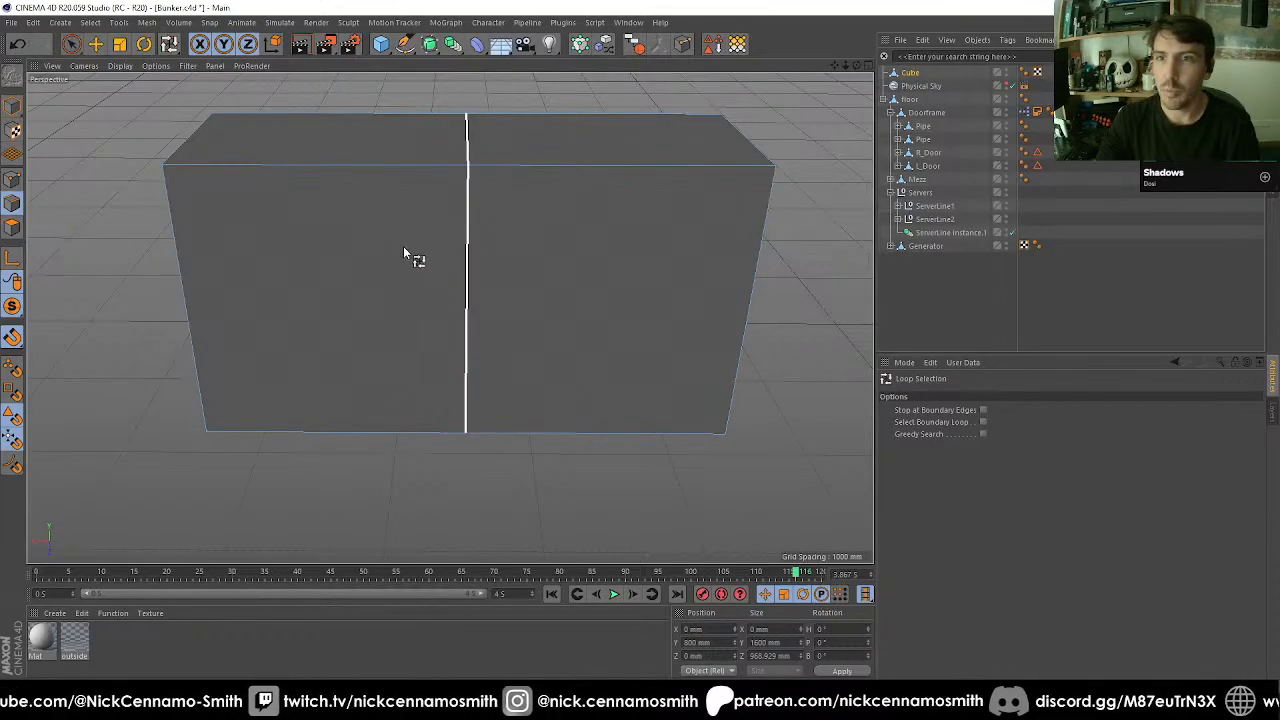
click(455, 260)
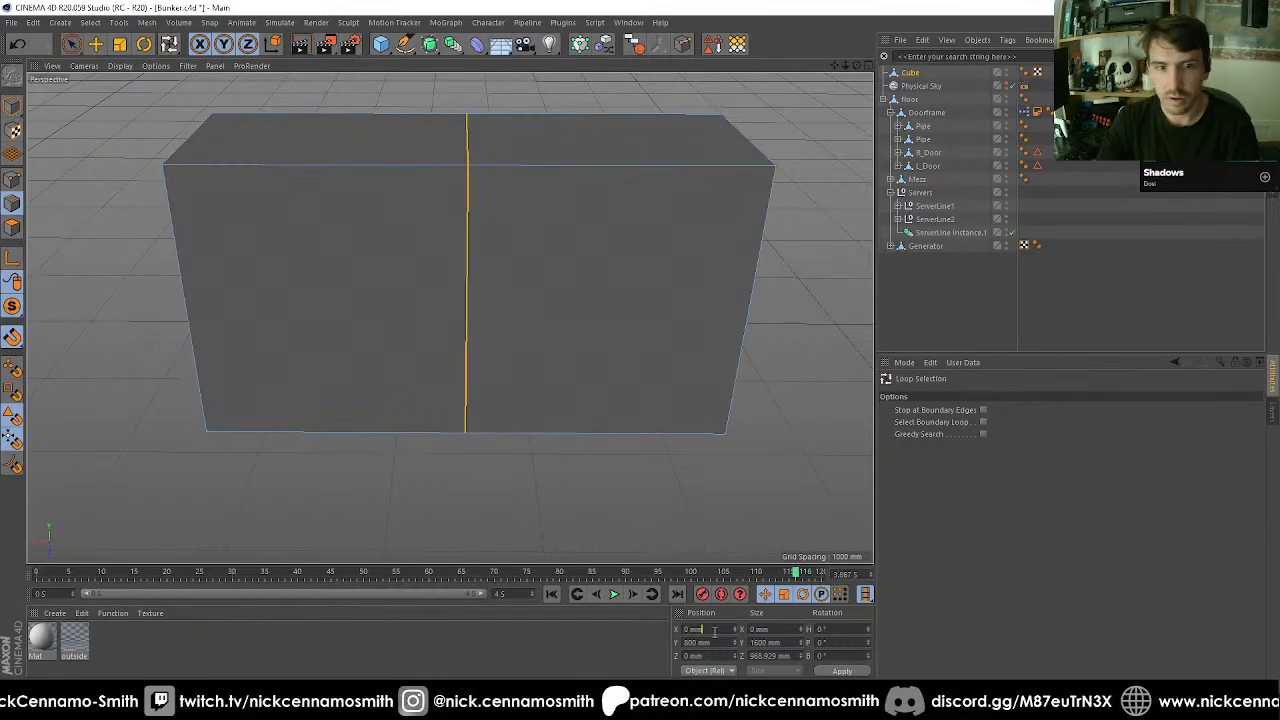
key(Return)
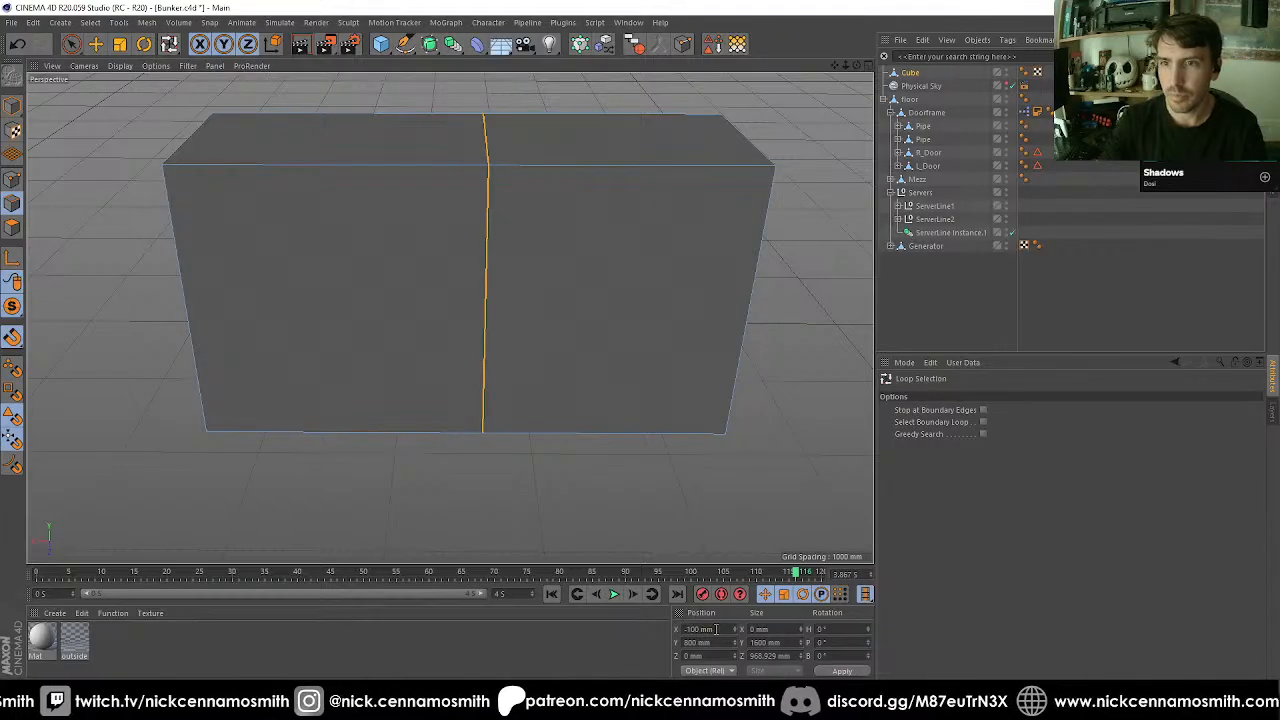
key(ctrl+z)
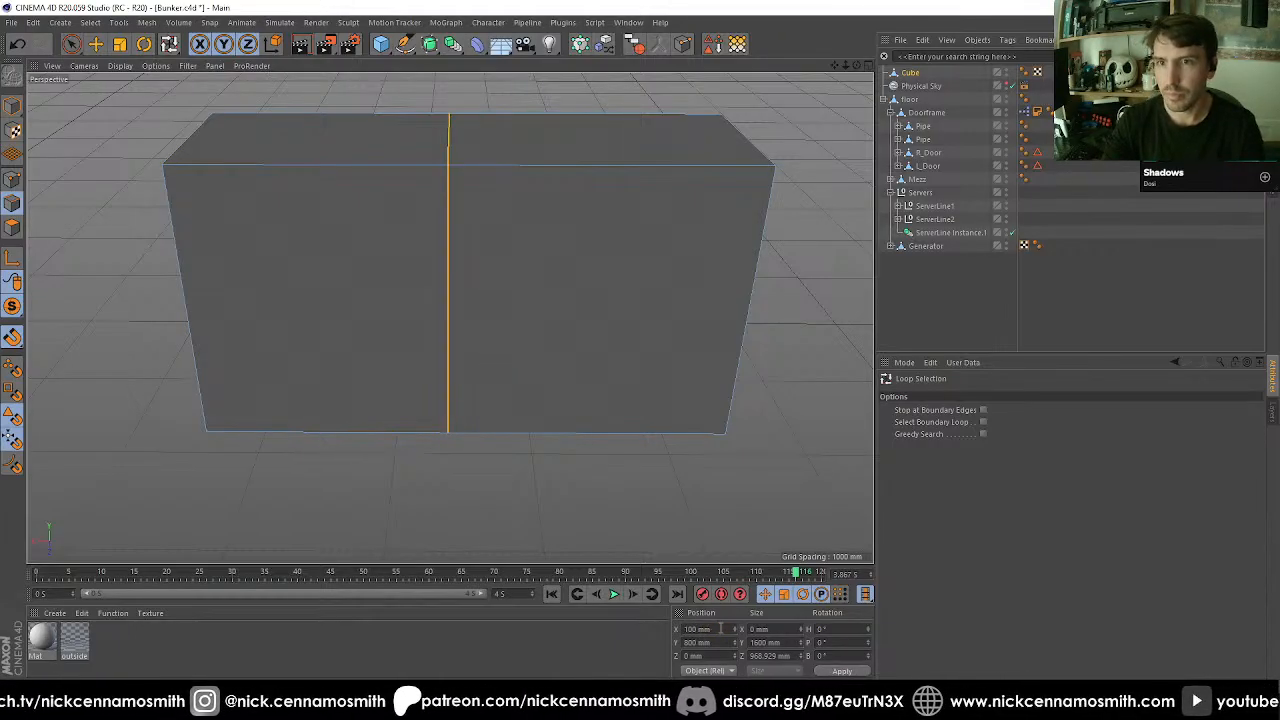
Inset the wider front polygon with Extrude Inner at a 200 mm offset.
click(14, 228)
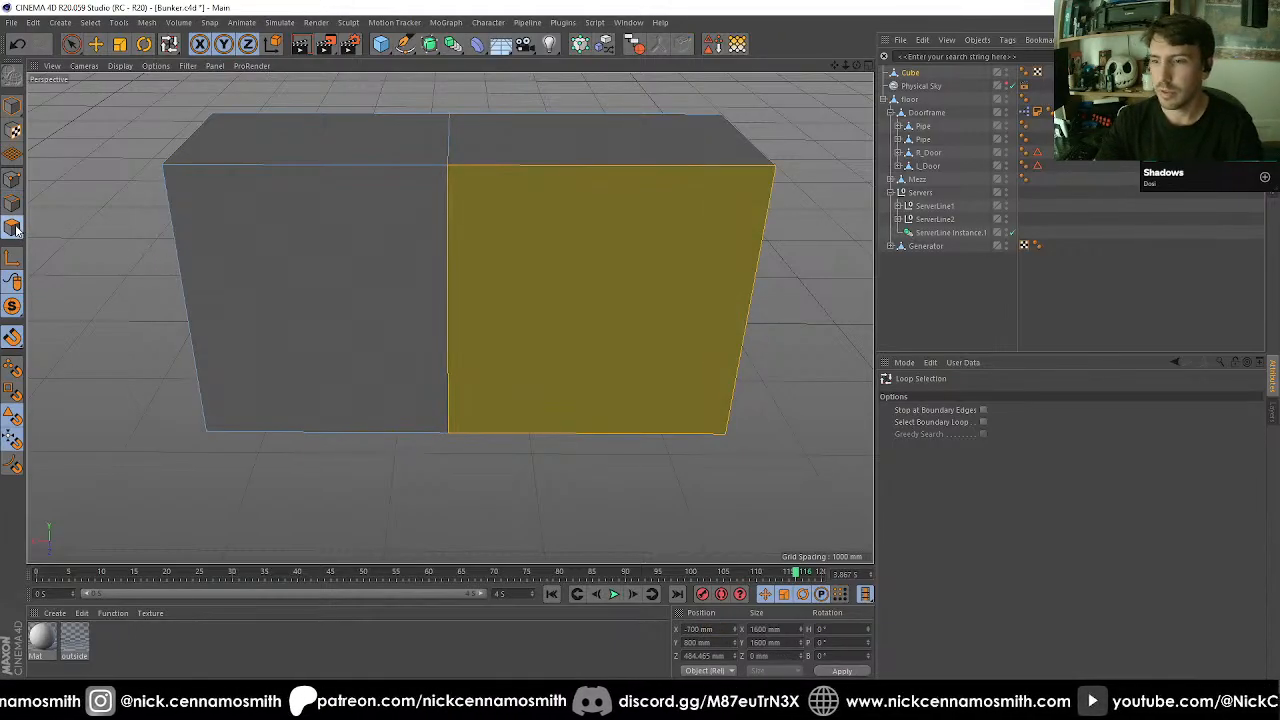
scroll(550, 392, up, 3)
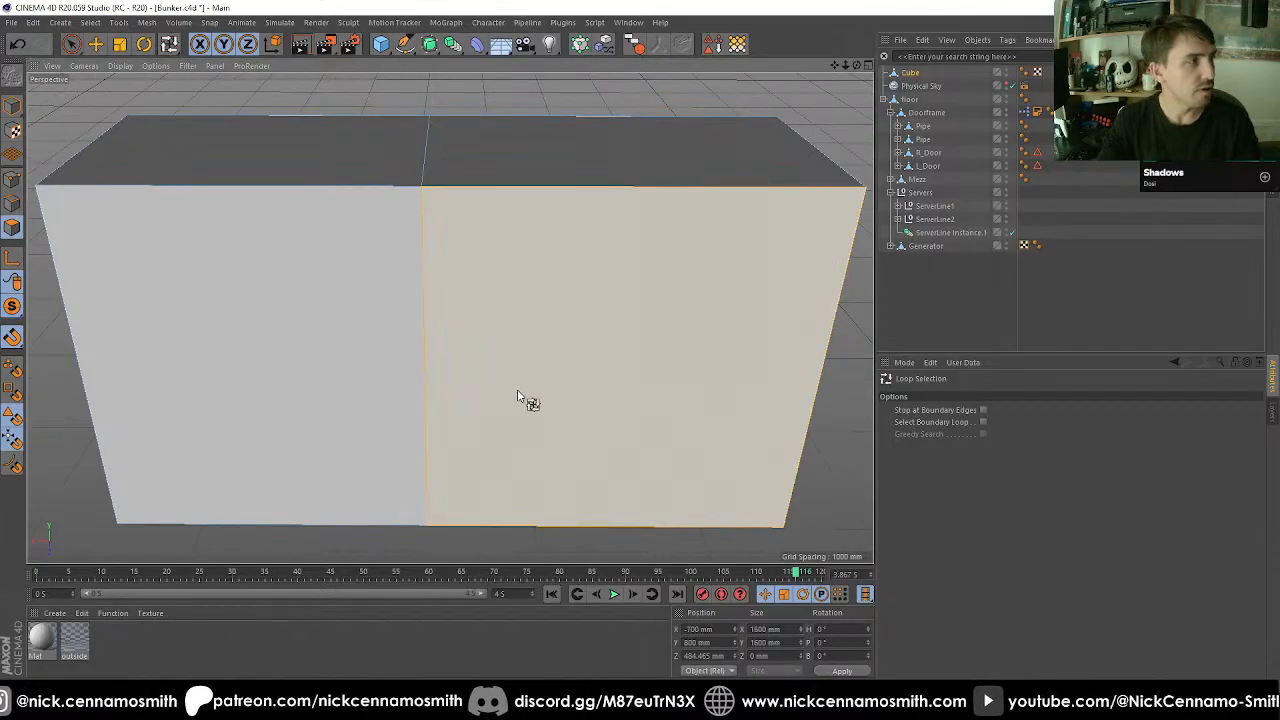
key(i)
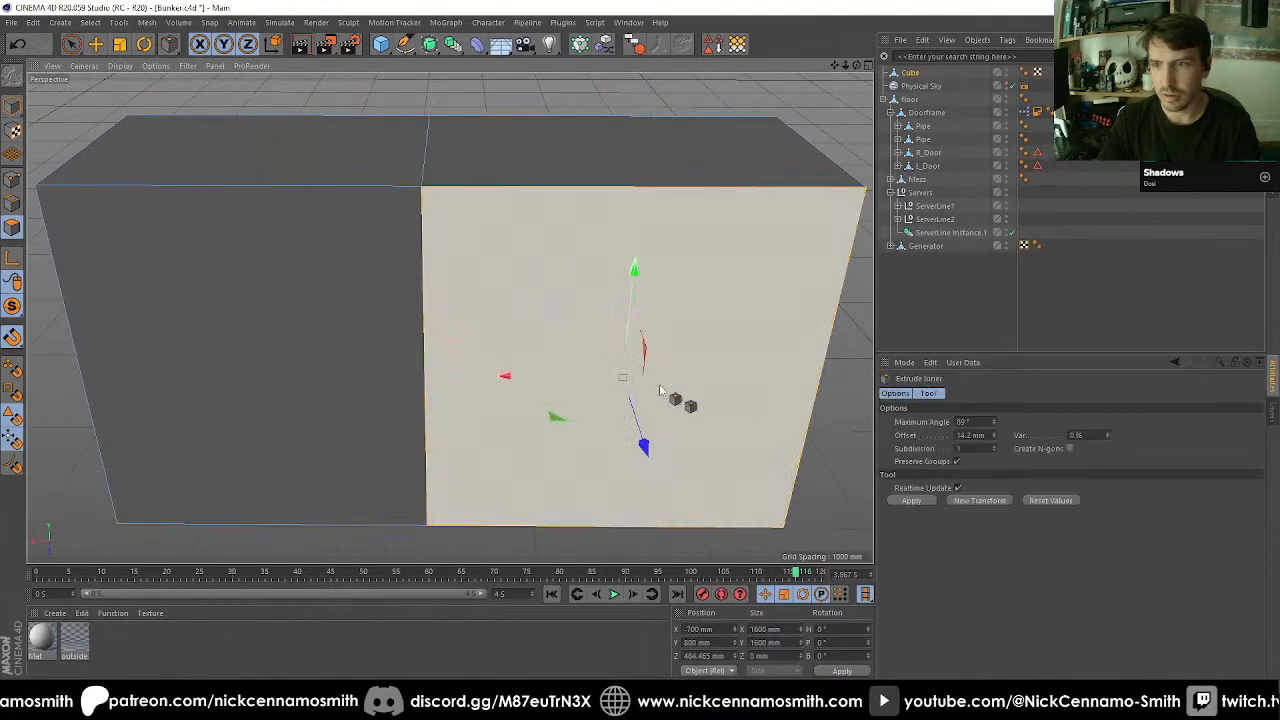
alt+drag(873, 470, 848, 472)
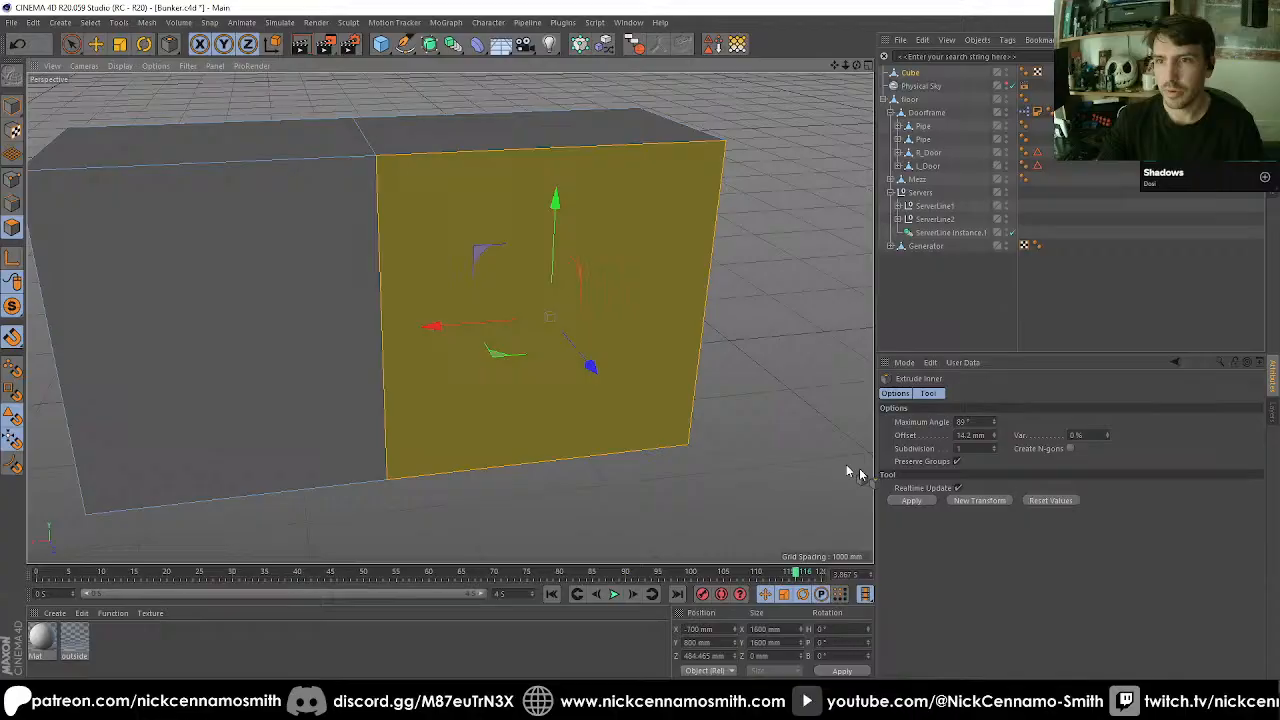
double_click(973, 436)
text(200)
key(Return)
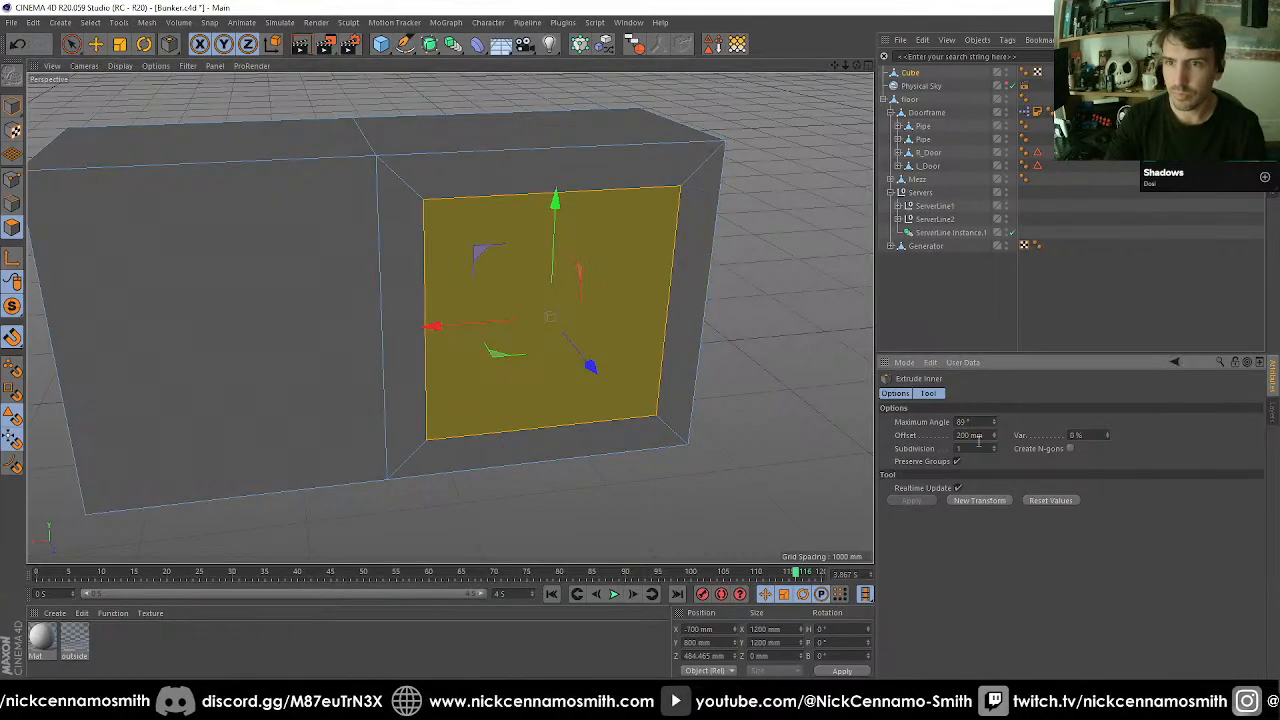
Set the inset's offset to 100 mm and add a second 100 mm inset inside it.
alt+drag(722, 466, 594, 291)
double_click(968, 435)
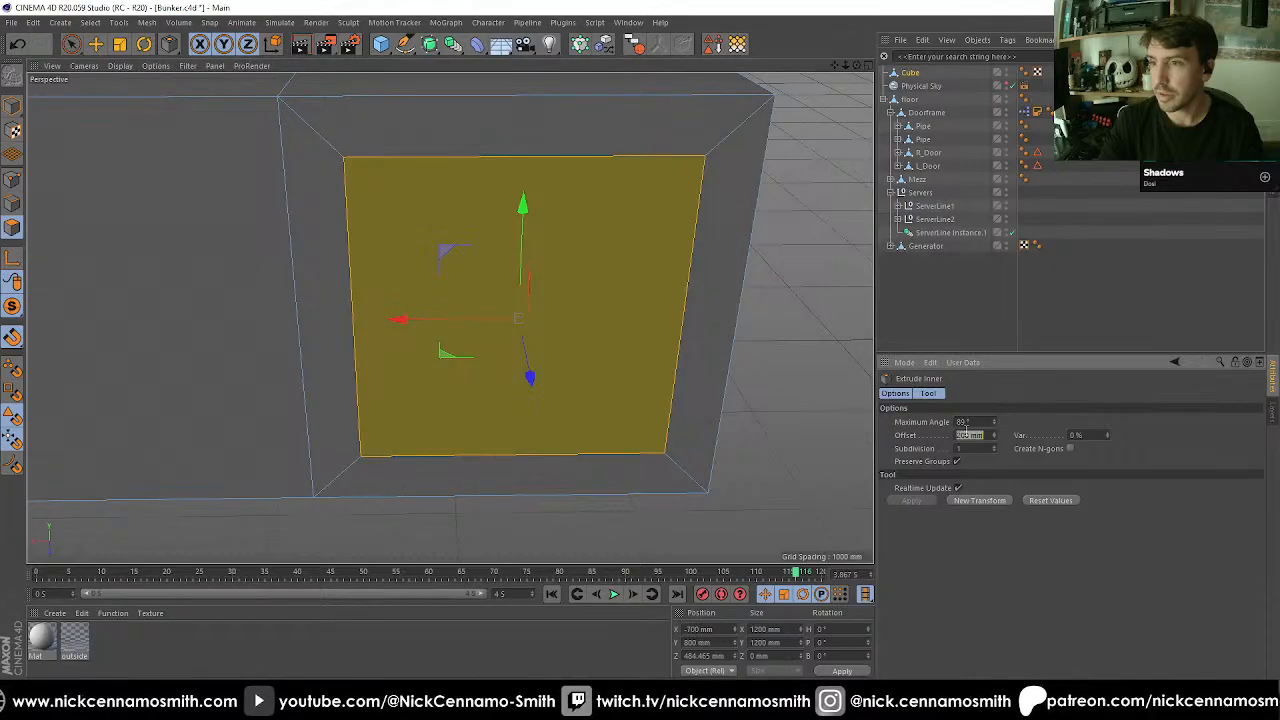
text(100)
key(Return)
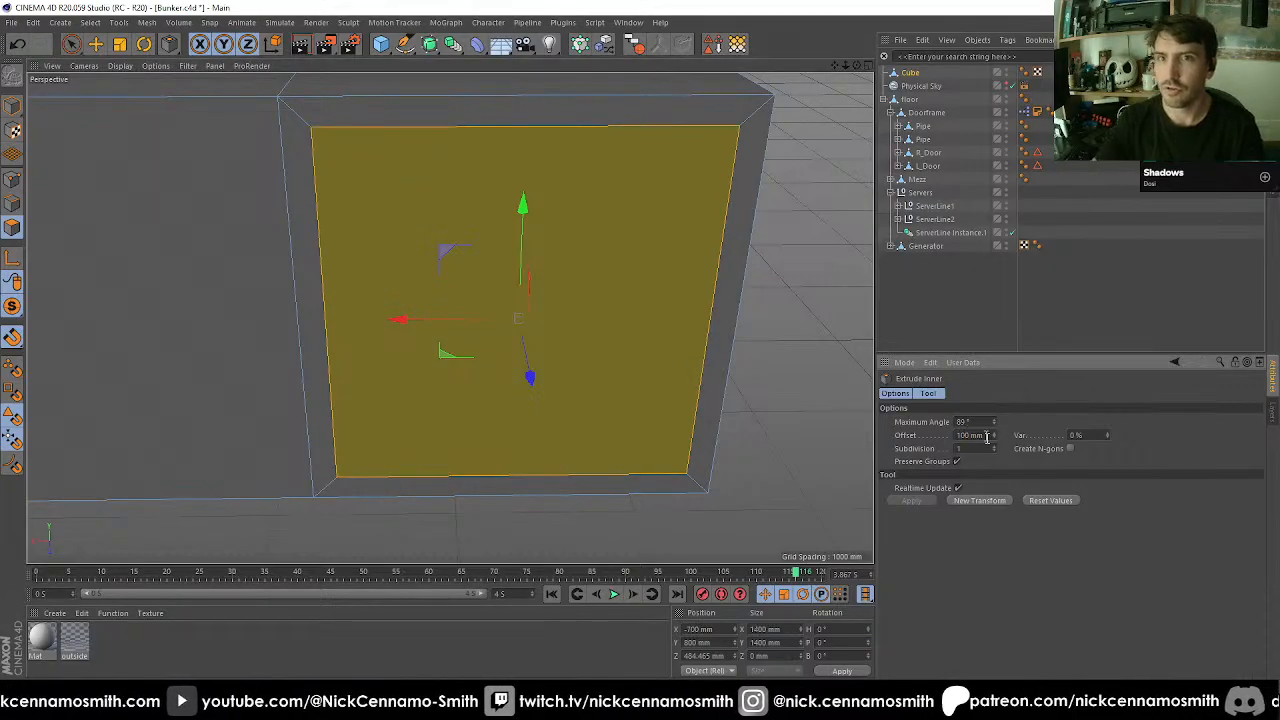
click(966, 503)
alt+drag(700, 380, 664, 313)
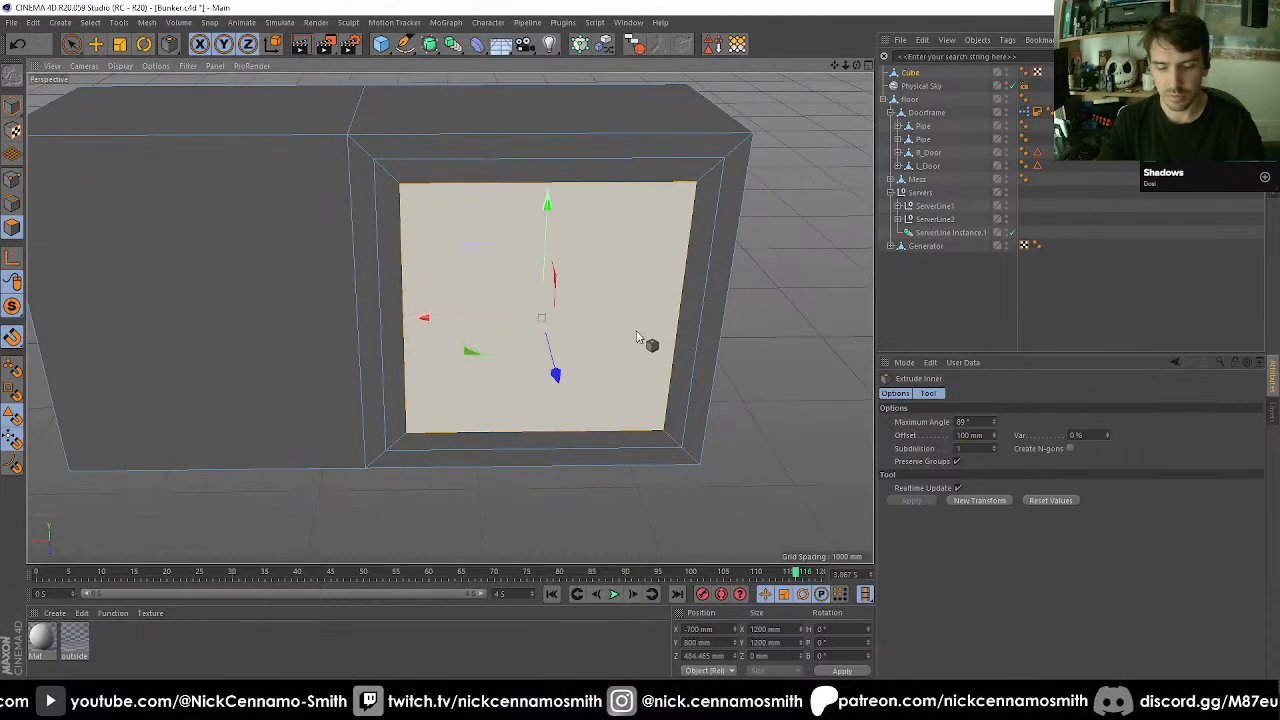
Extrude the innermost front polygon by -440 mm into the cube.
key(space)
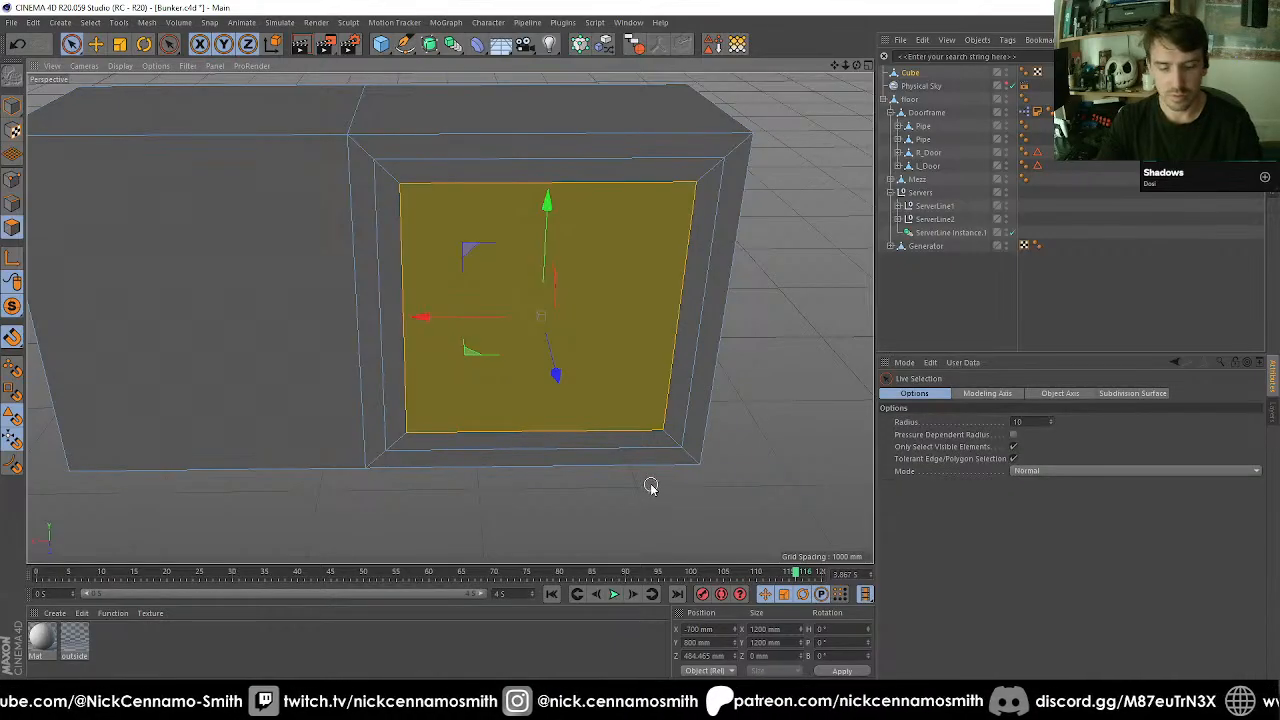
key(d)
alt+drag(722, 448, 763, 449)
Push the recess's back polygon deeper in the top view to Z about -384 mm.
key(F2)
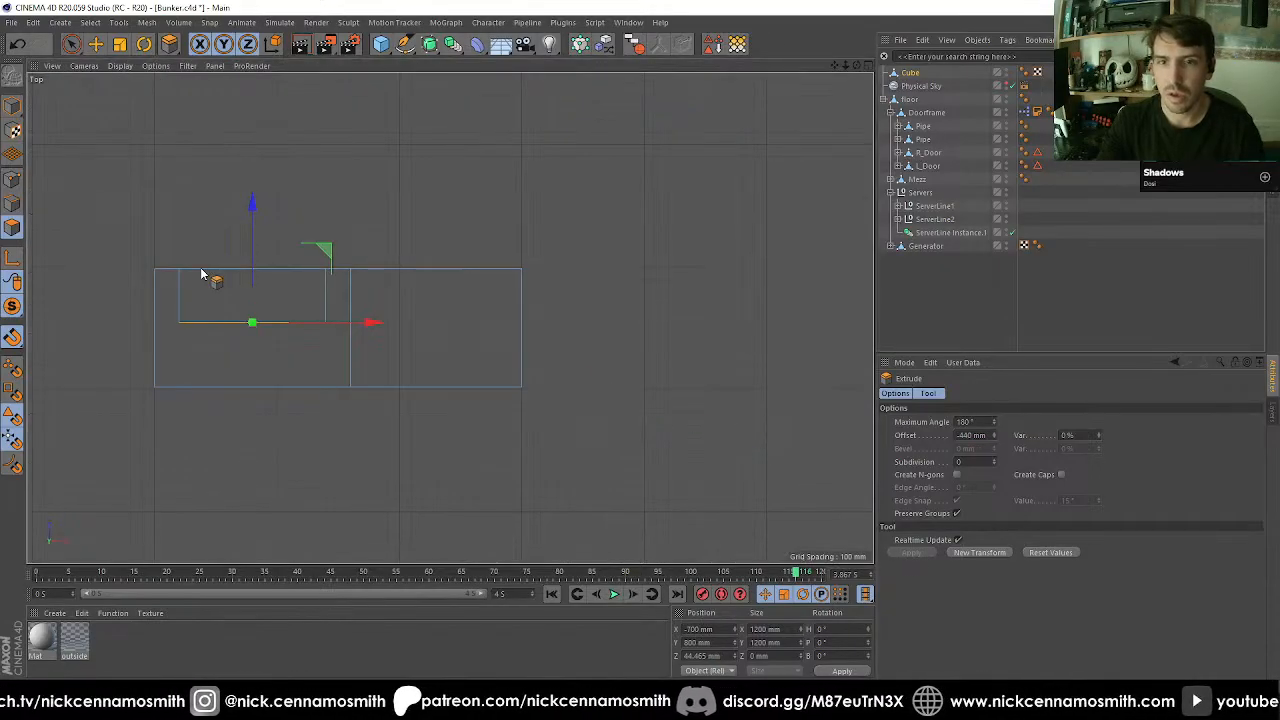
scroll(201, 274, up, 3)
key(e)
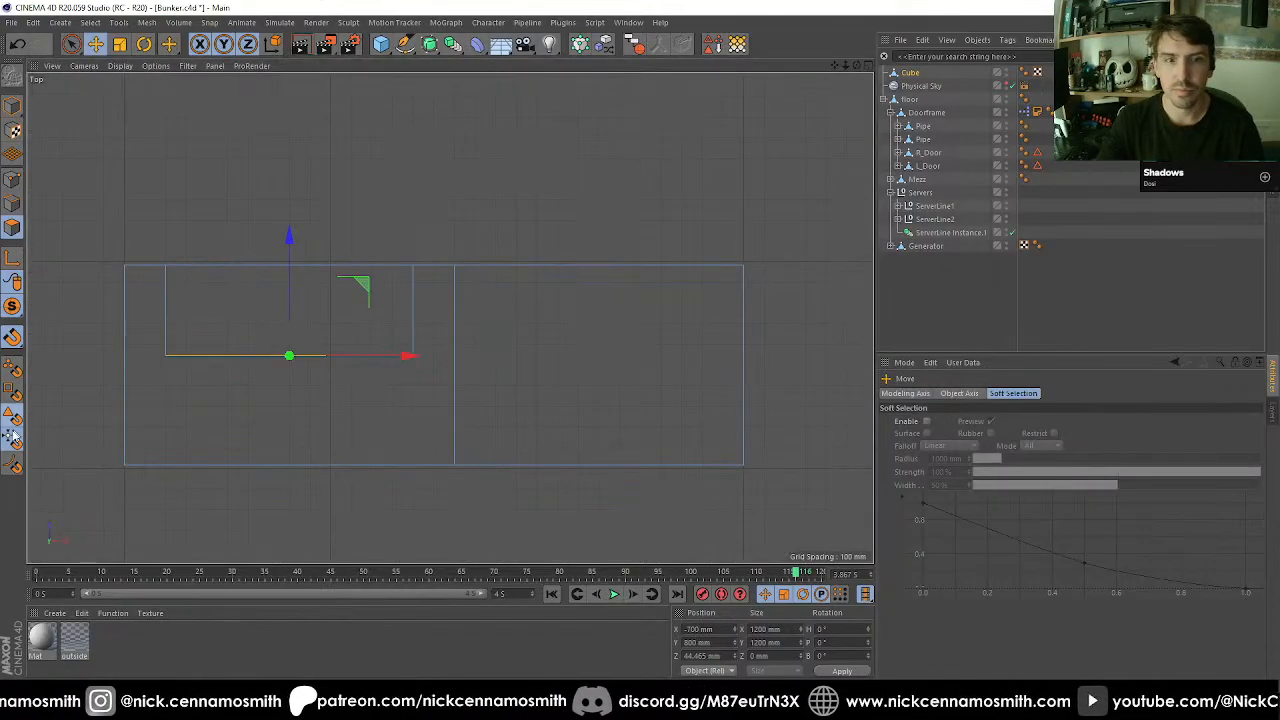
drag(287, 240, 295, 369)
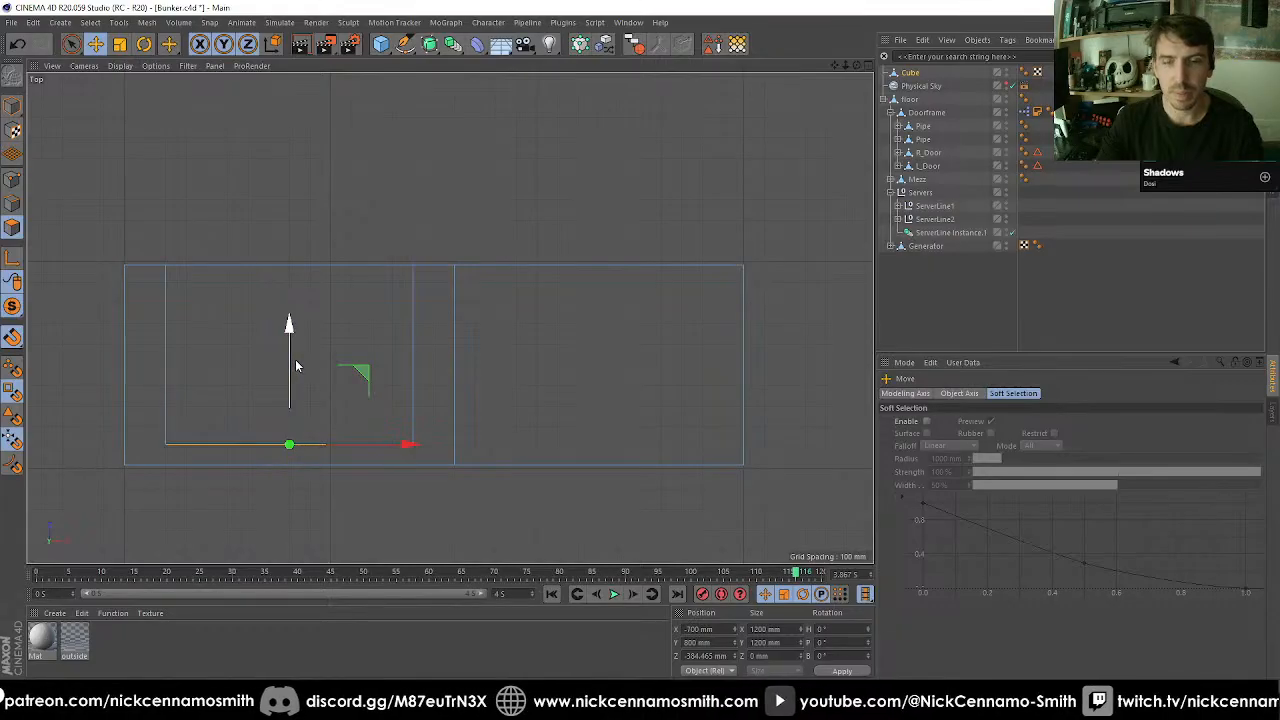
Select the recess's inner side polygon in the perspective view.
key(F1)
key(9)
click(431, 291)
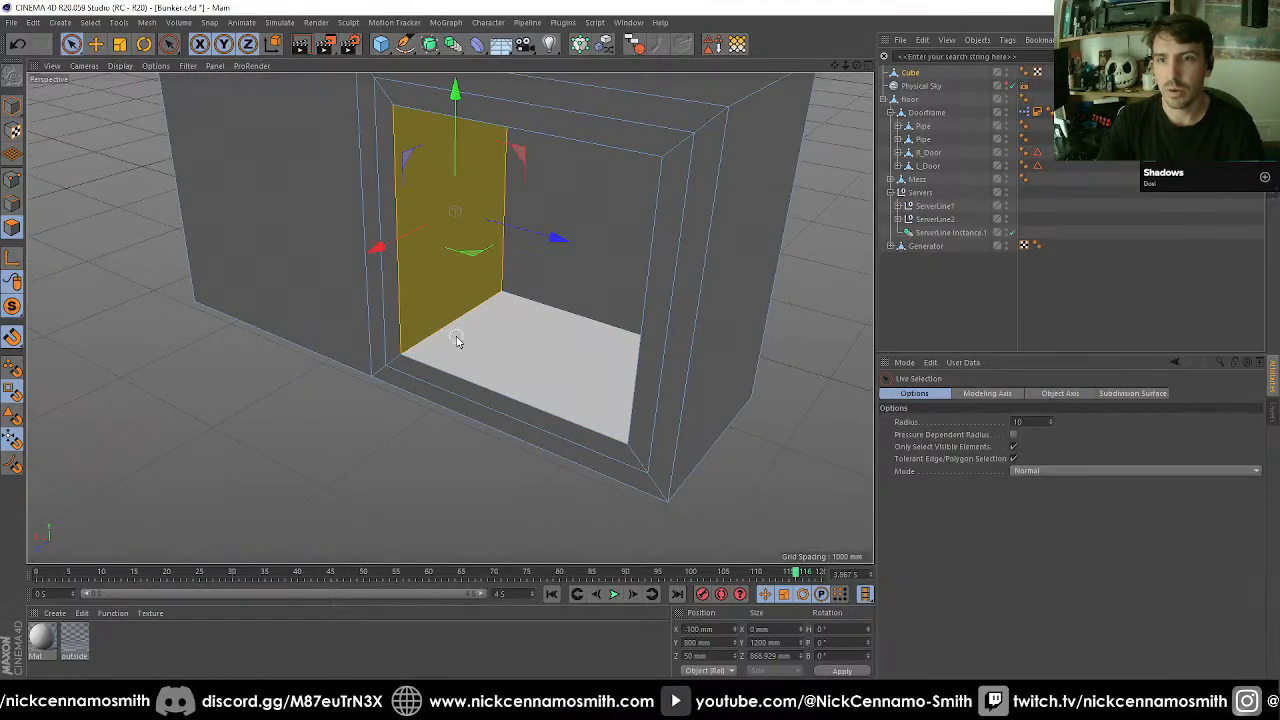
key(F2)
key(F1)
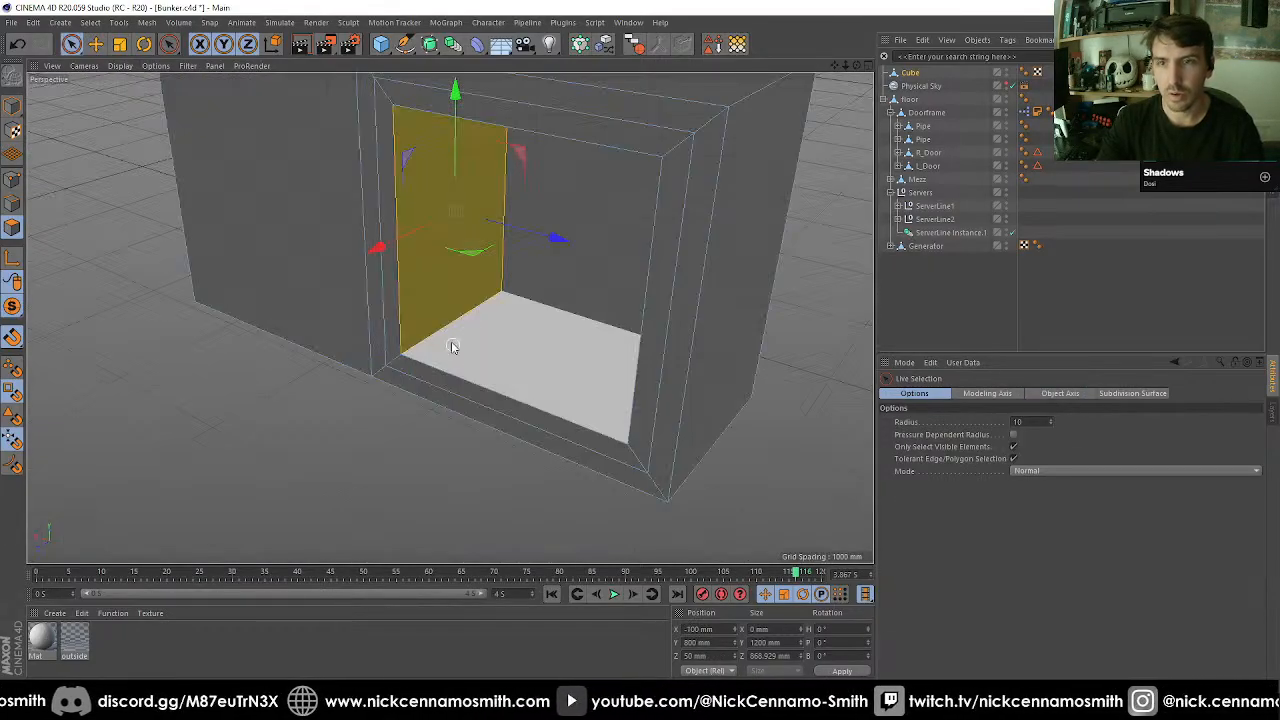
alt+drag(451, 346, 586, 301)
Pull the recess's back polygon toward the cube's front in the top view to Z about 384 mm.
key(F2)
click(312, 384)
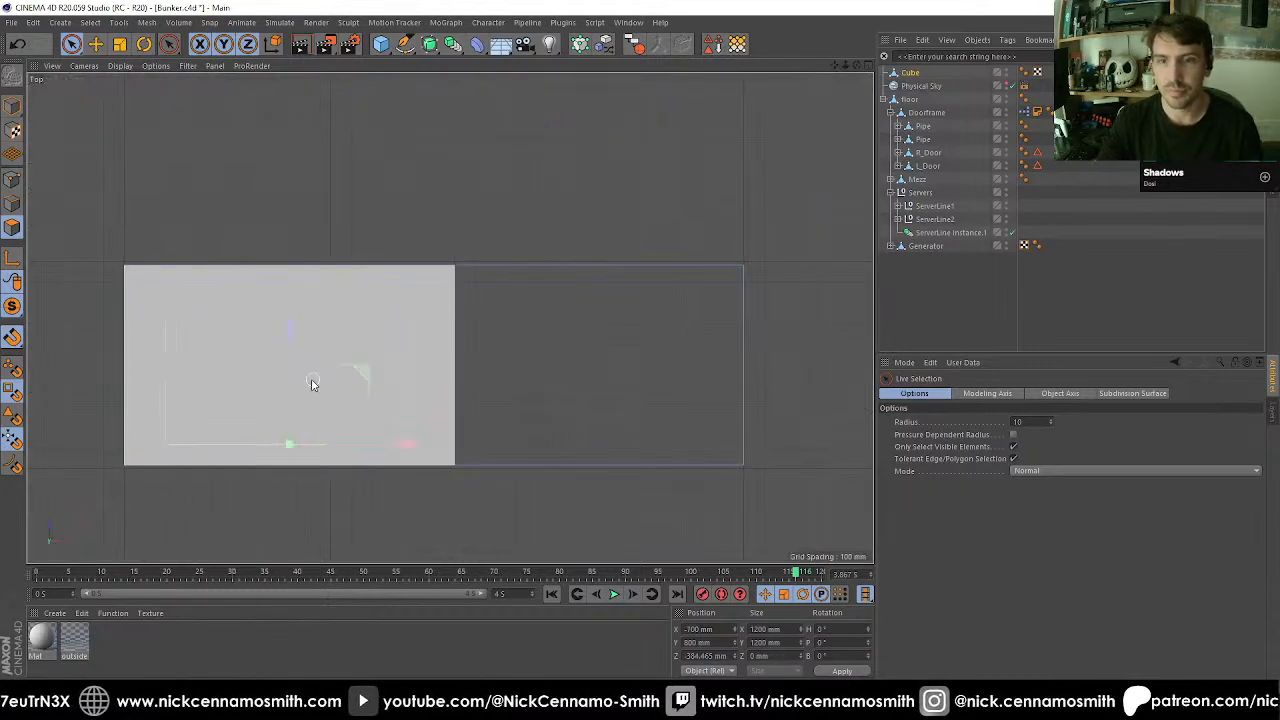
key(F4)
key(F2)
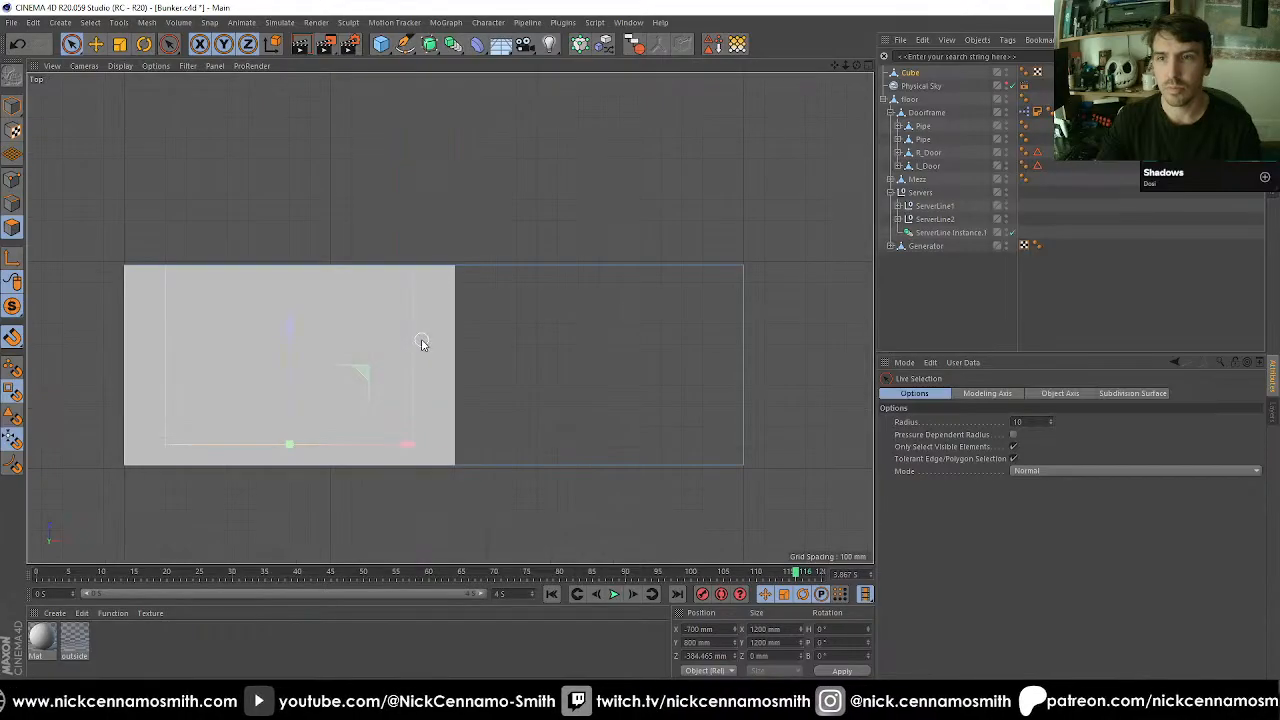
drag(296, 358, 285, 180)
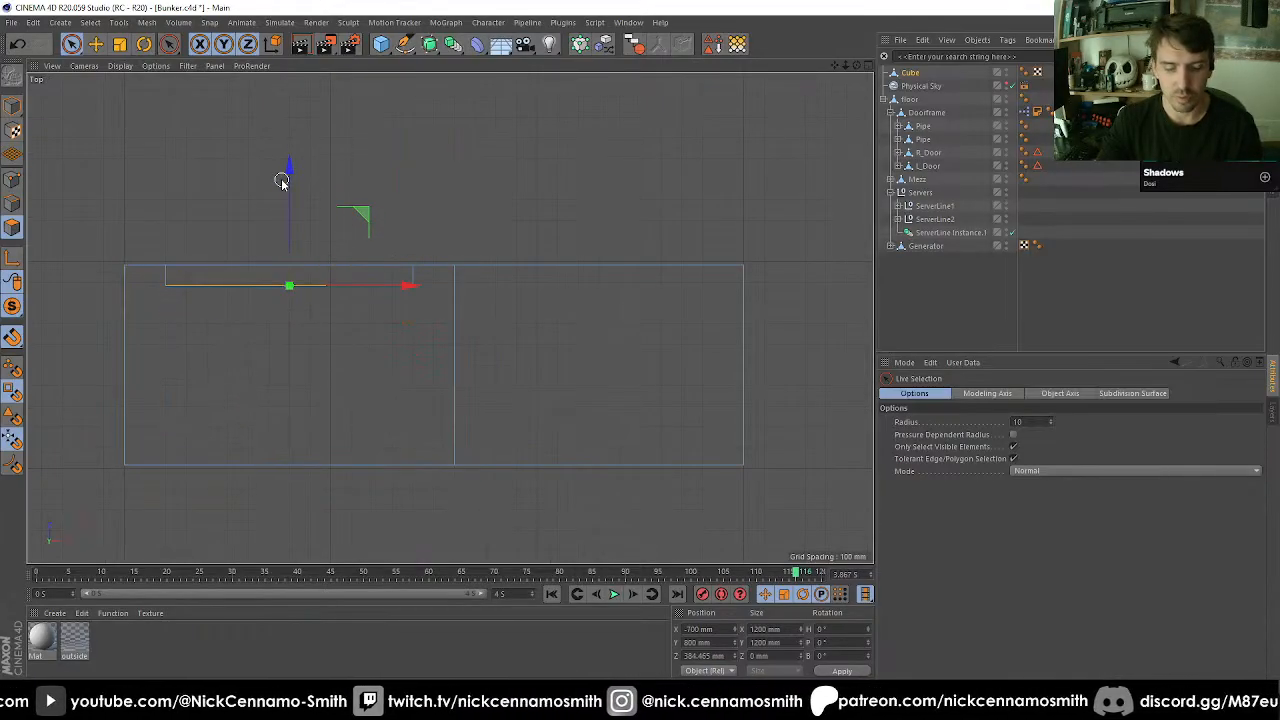
Extrude the recess polygon again by -440 mm and move it to the cube's back at Z about -484 mm.
key(d)
click(902, 551)
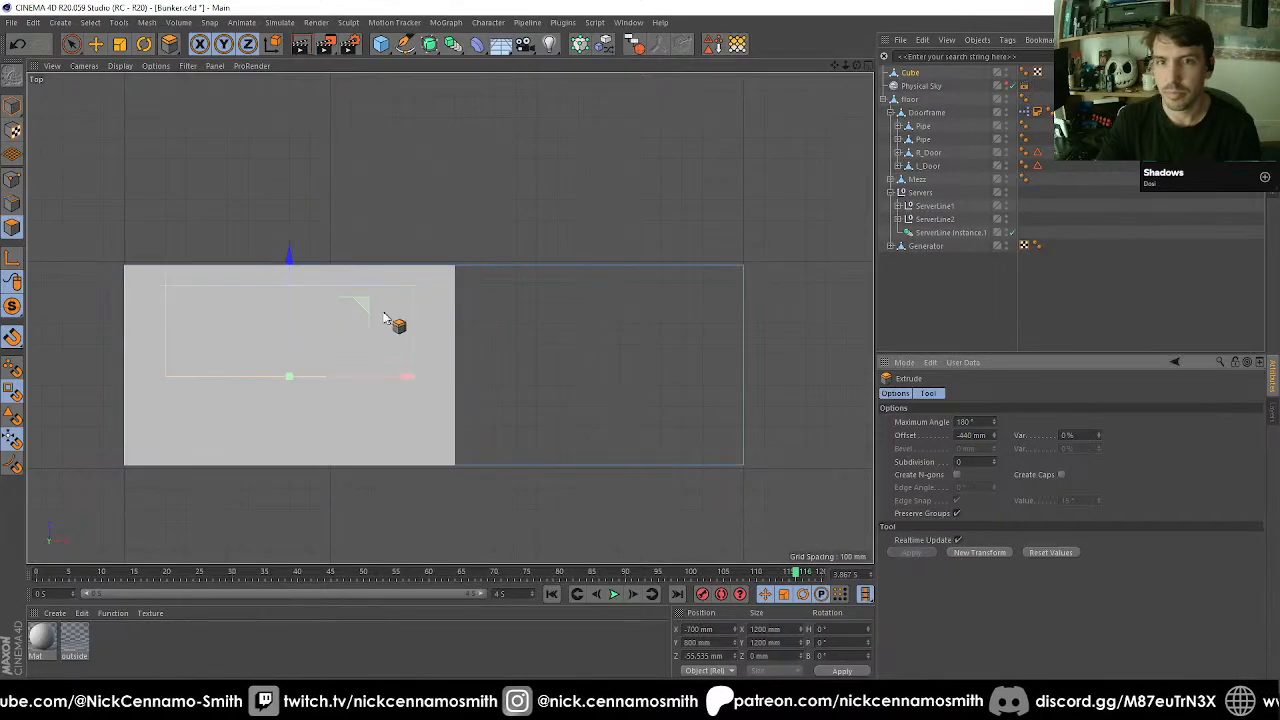
key(e)
drag(286, 258, 287, 150)
key(ctrl+z)
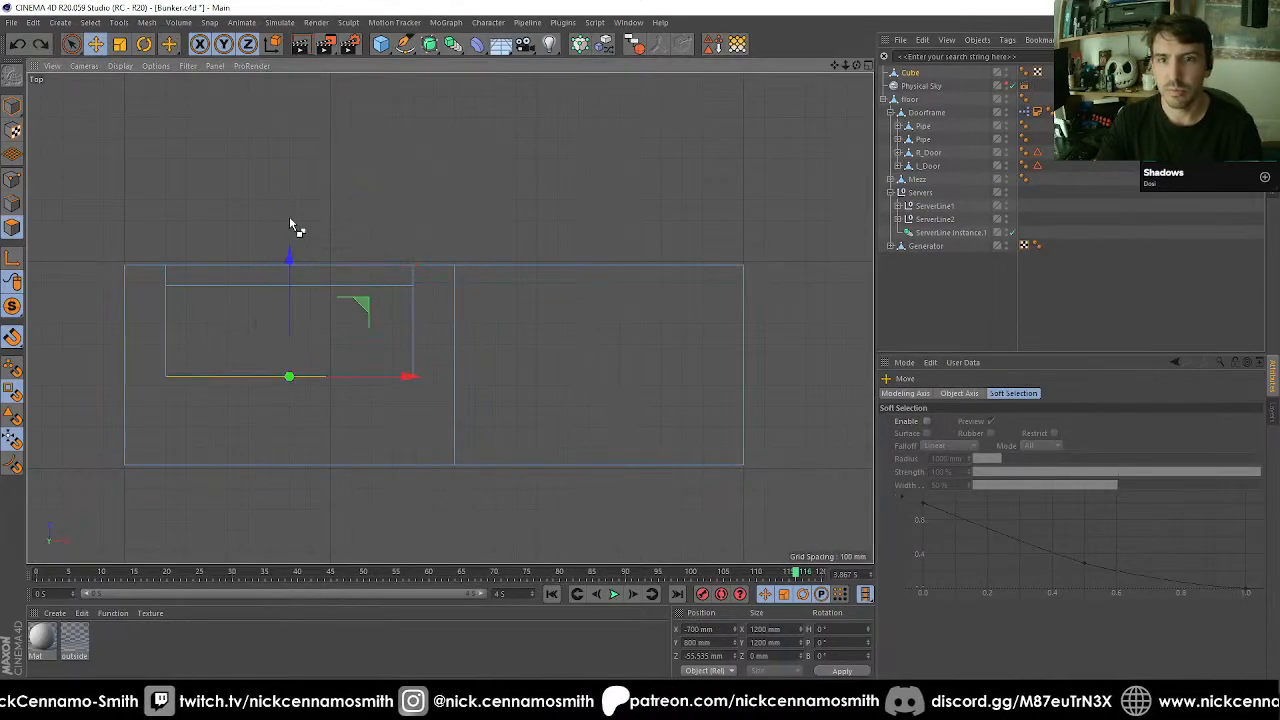
drag(286, 258, 290, 350)
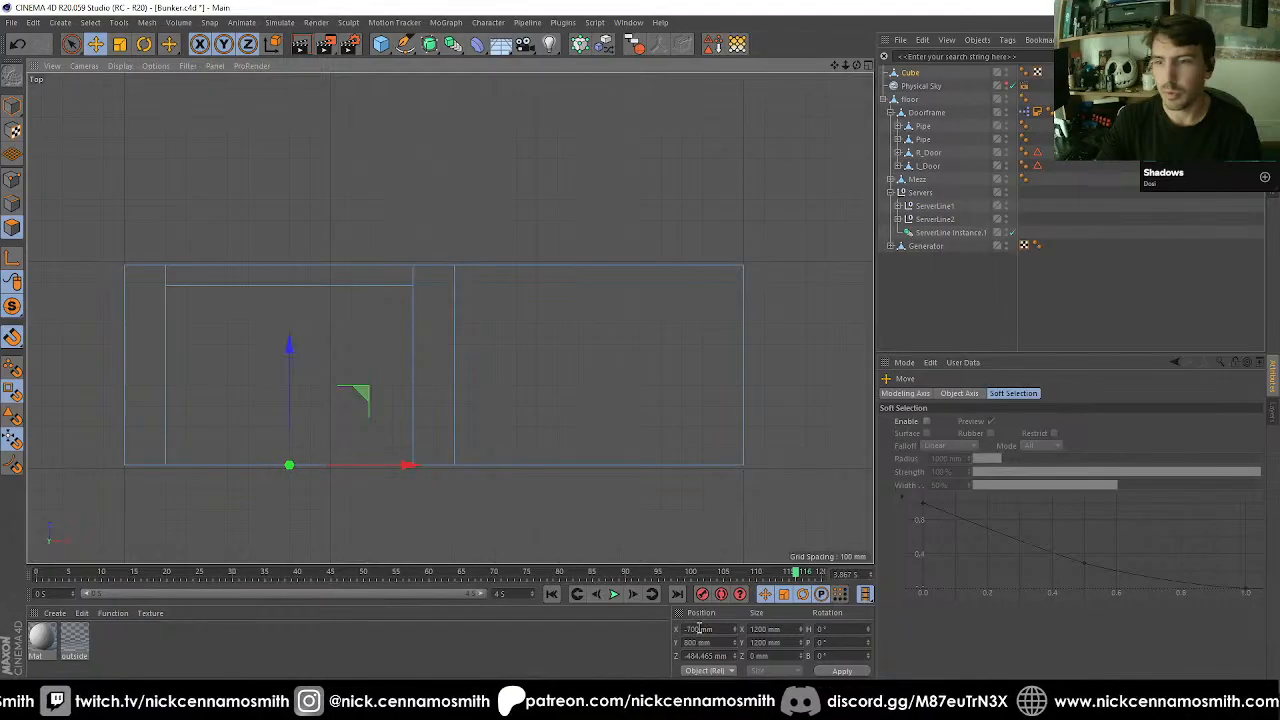
Bring the recess's back polygon forward from the cube's rear face to Z about -384 mm.
click(724, 630)
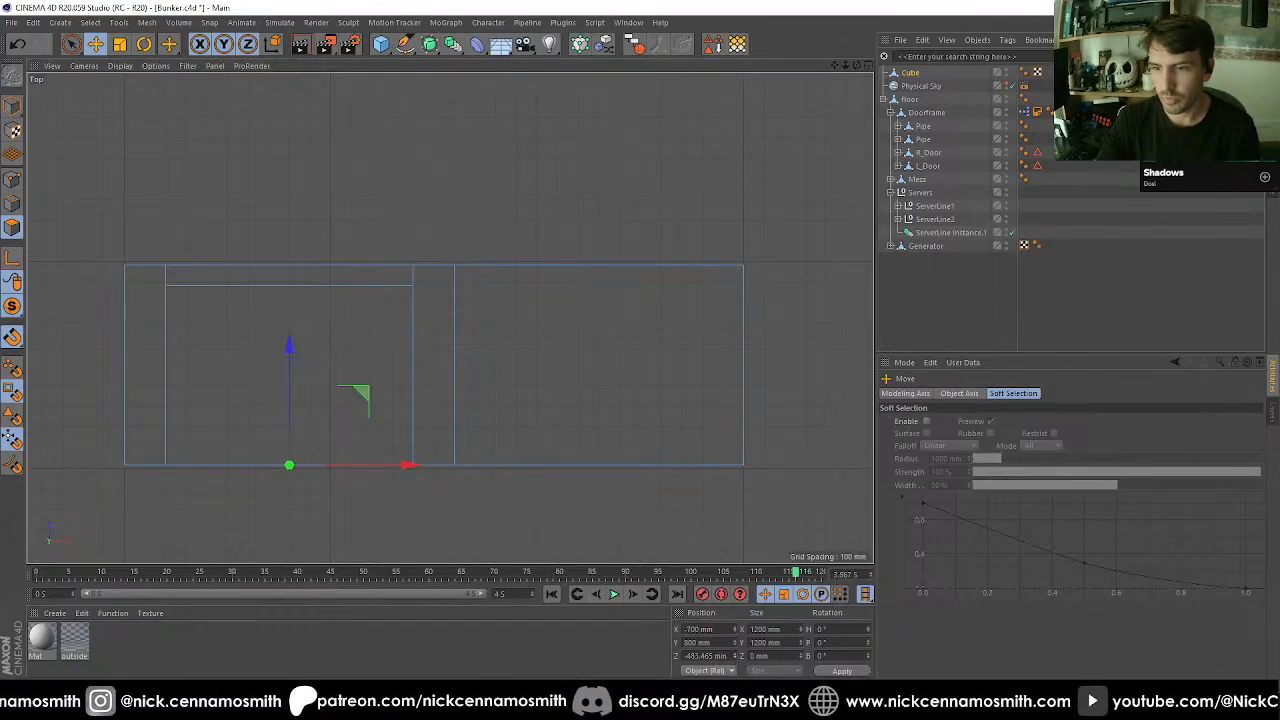
drag(291, 358, 466, 441)
key(F1)
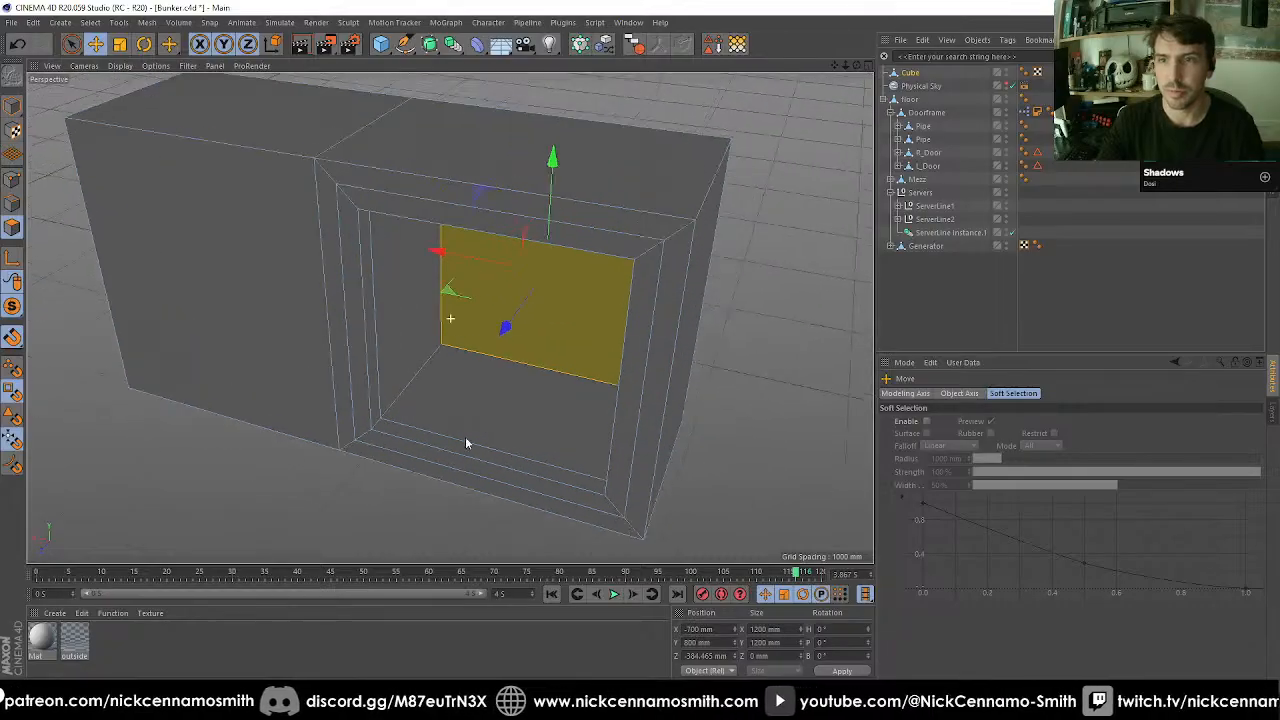
Extrude the recess's inner side polygon, on the side facing the cube's solid half, by -440 mm.
key(space)
click(390, 350)
alt+drag(390, 350, 604, 389)
key(F4)
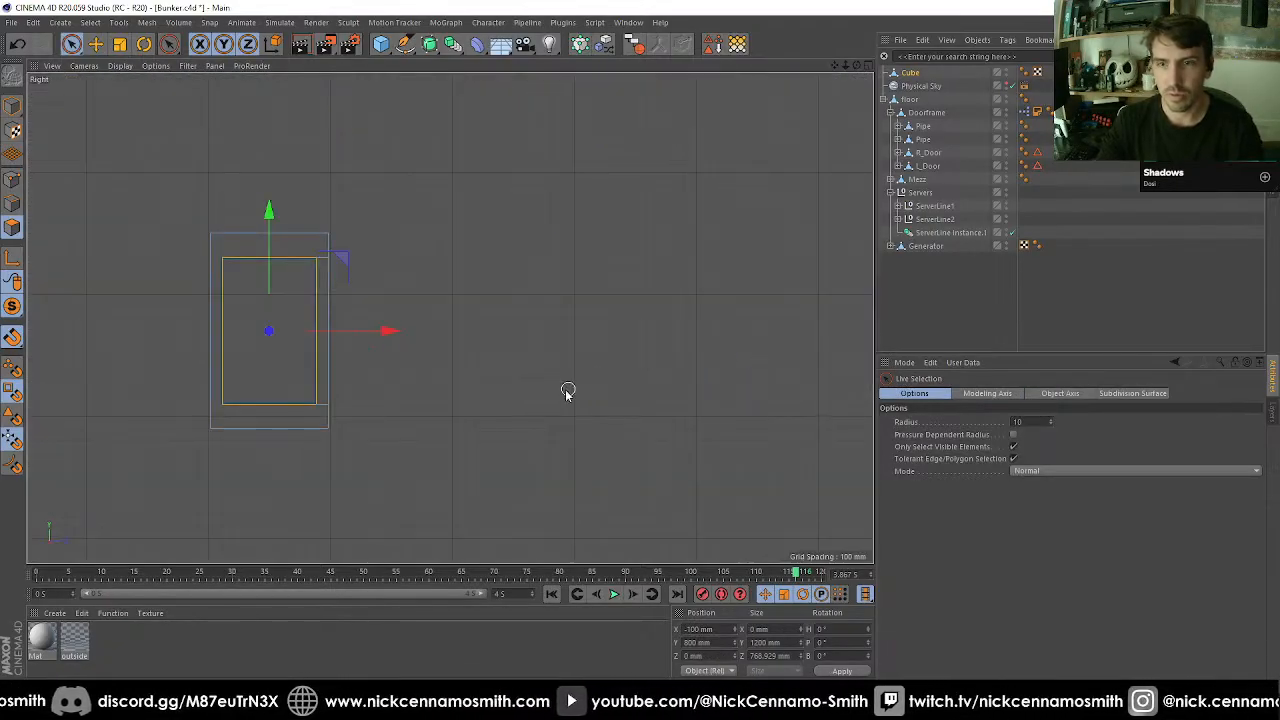
key(F2)
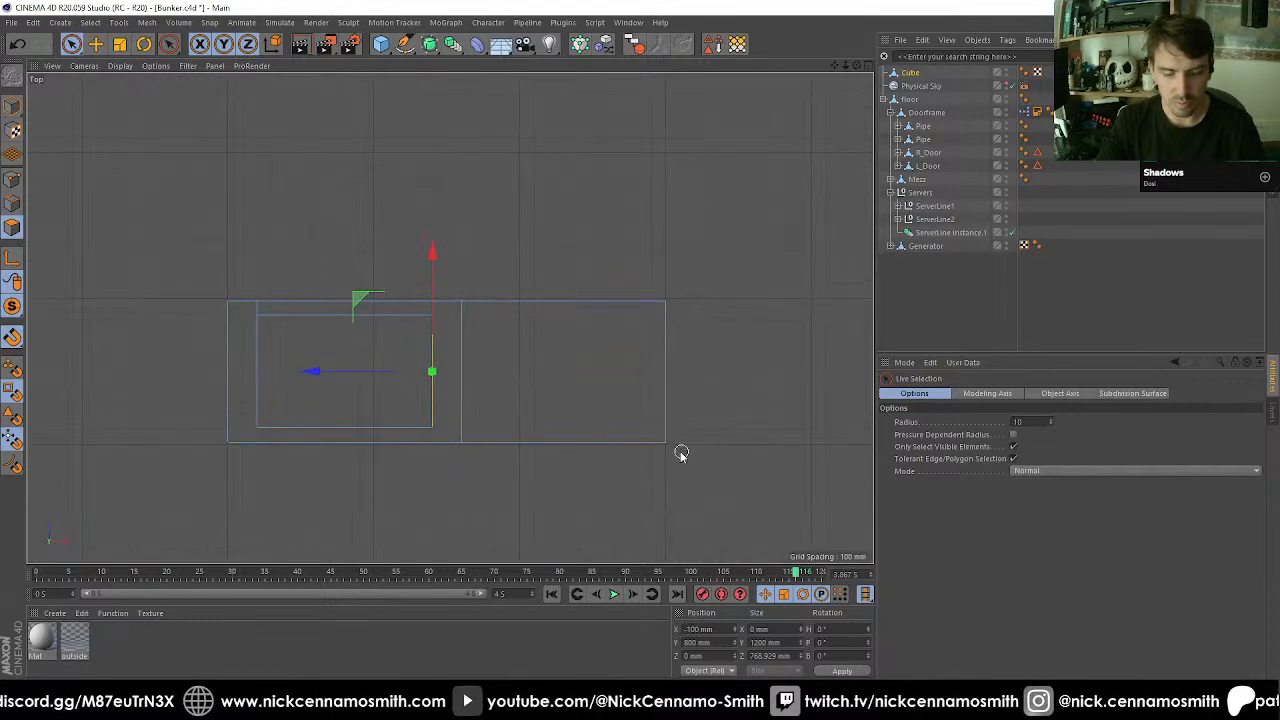
key(d)
click(911, 552)
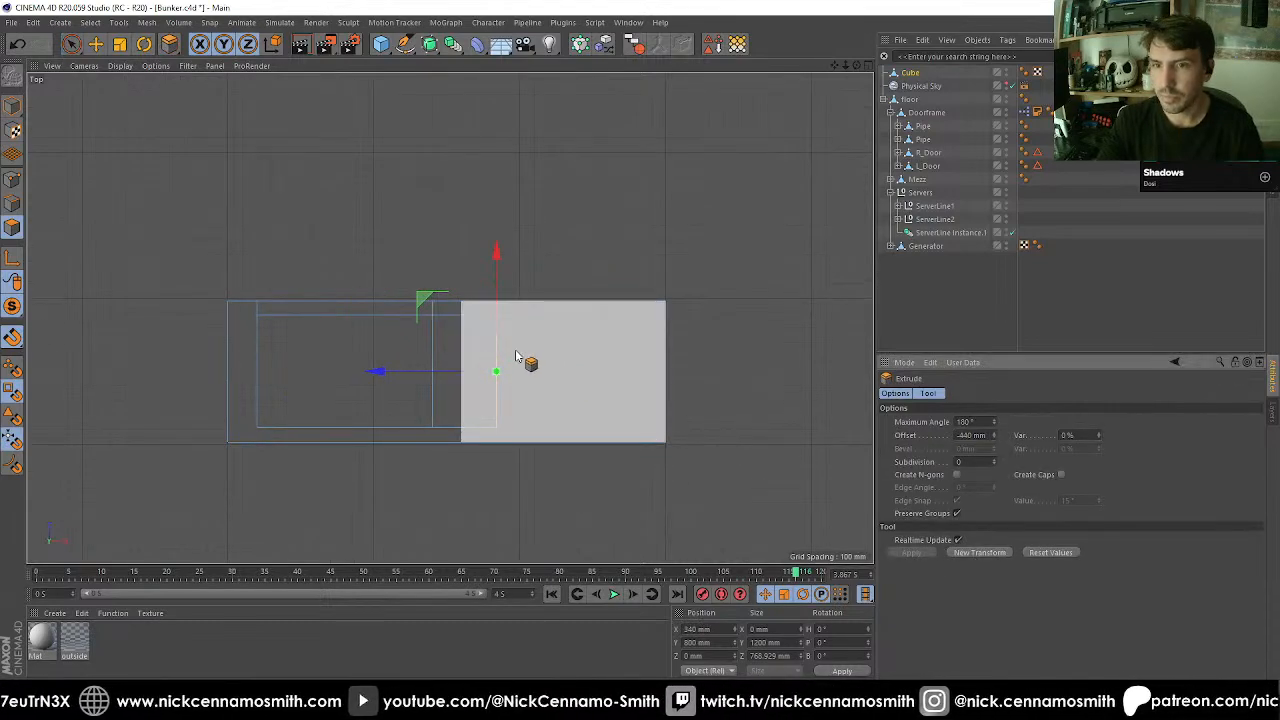
Examine the widened recess interior in the perspective view and select its floor polygon.
scroll(515, 352, up, 2)
key(space)
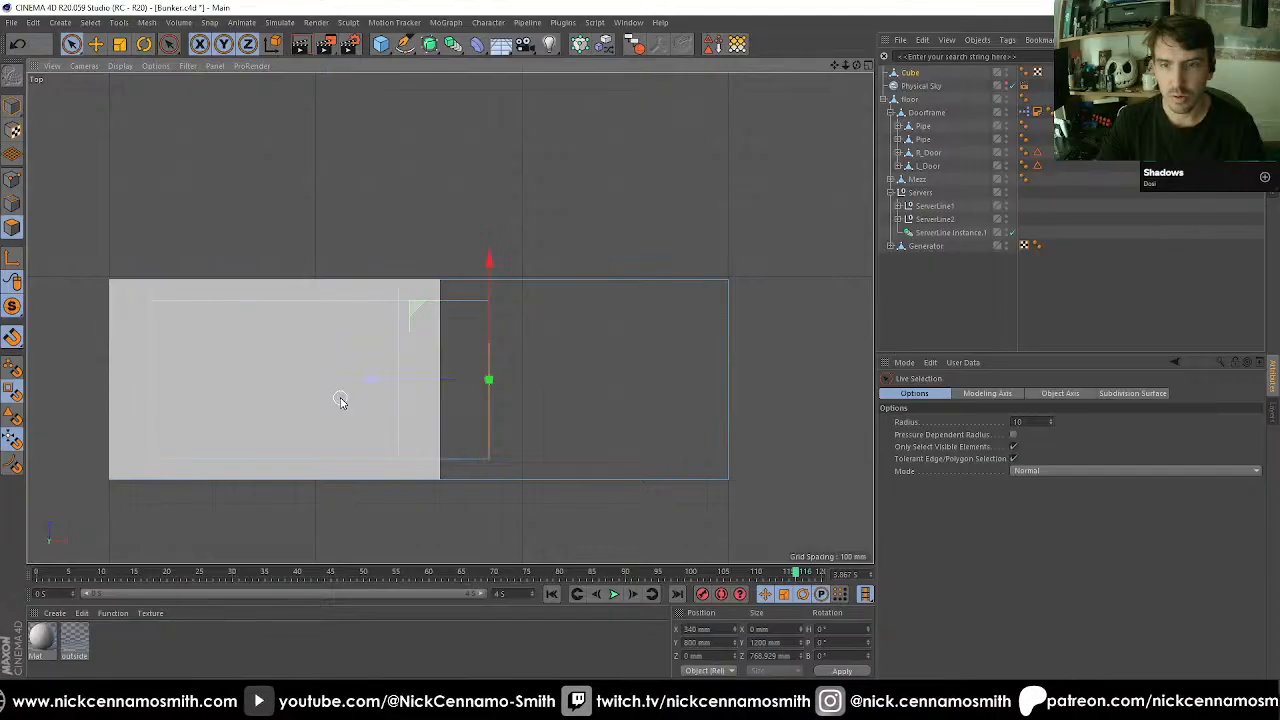
key(F1)
alt+drag(406, 391, 437, 403)
click(473, 387)
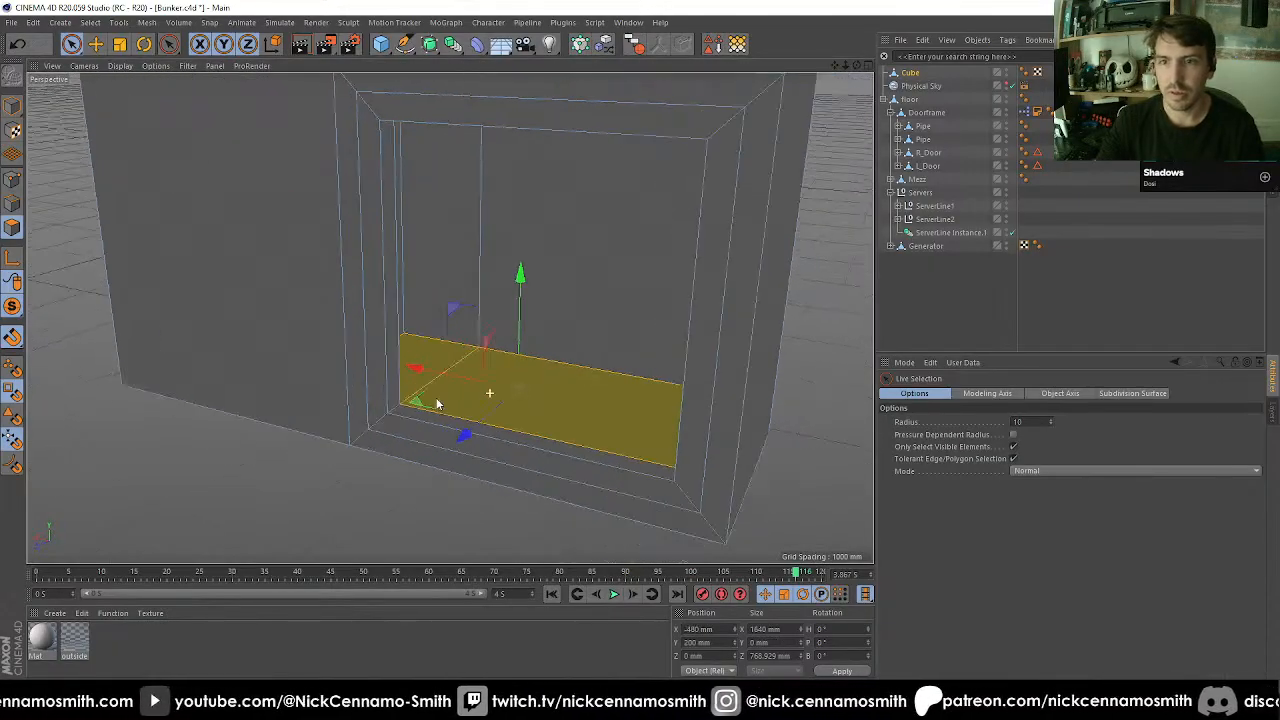
scroll(437, 403, down, 3)
alt+drag(494, 372, 468, 260)
scroll(434, 243, up, 4)
Ring-select the vertical edges around the cube and recess and cut them with an Edge Cut of 2 subdivisions.
click(13, 202)
scroll(265, 292, down, 2)
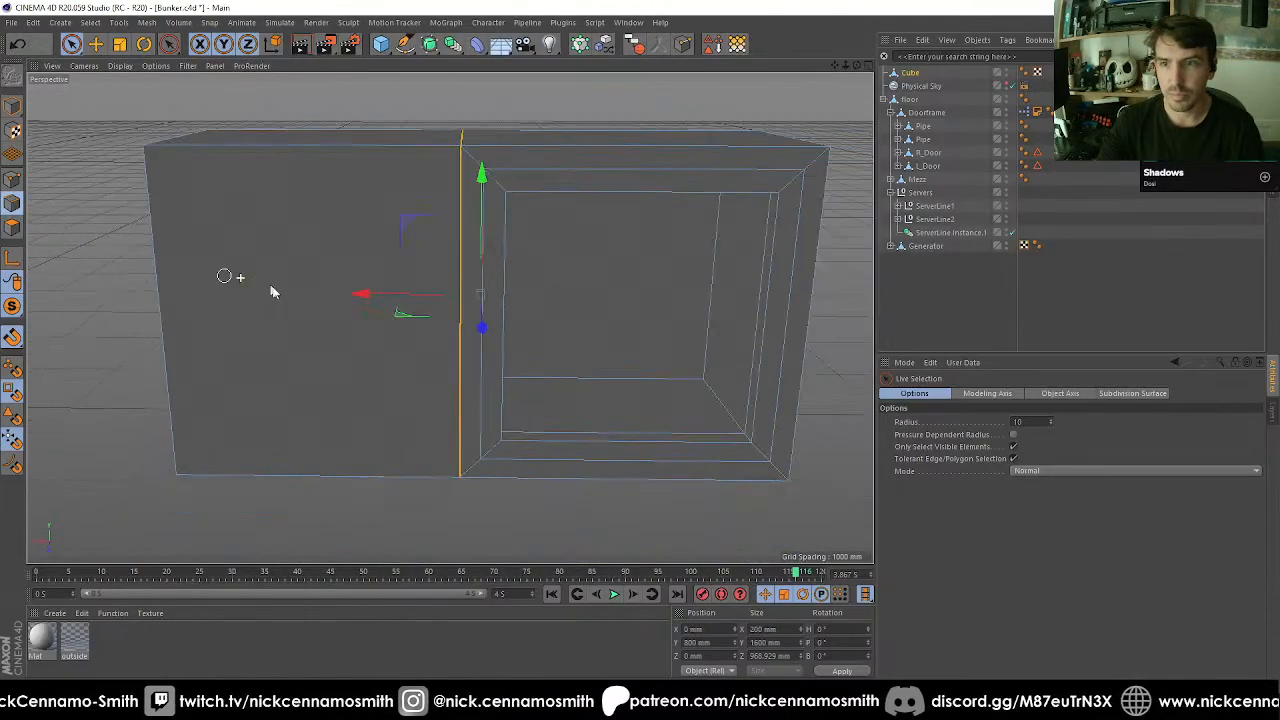
alt+middle_drag(410, 350, 423, 320)
key(u)
key(b)
click(403, 318)
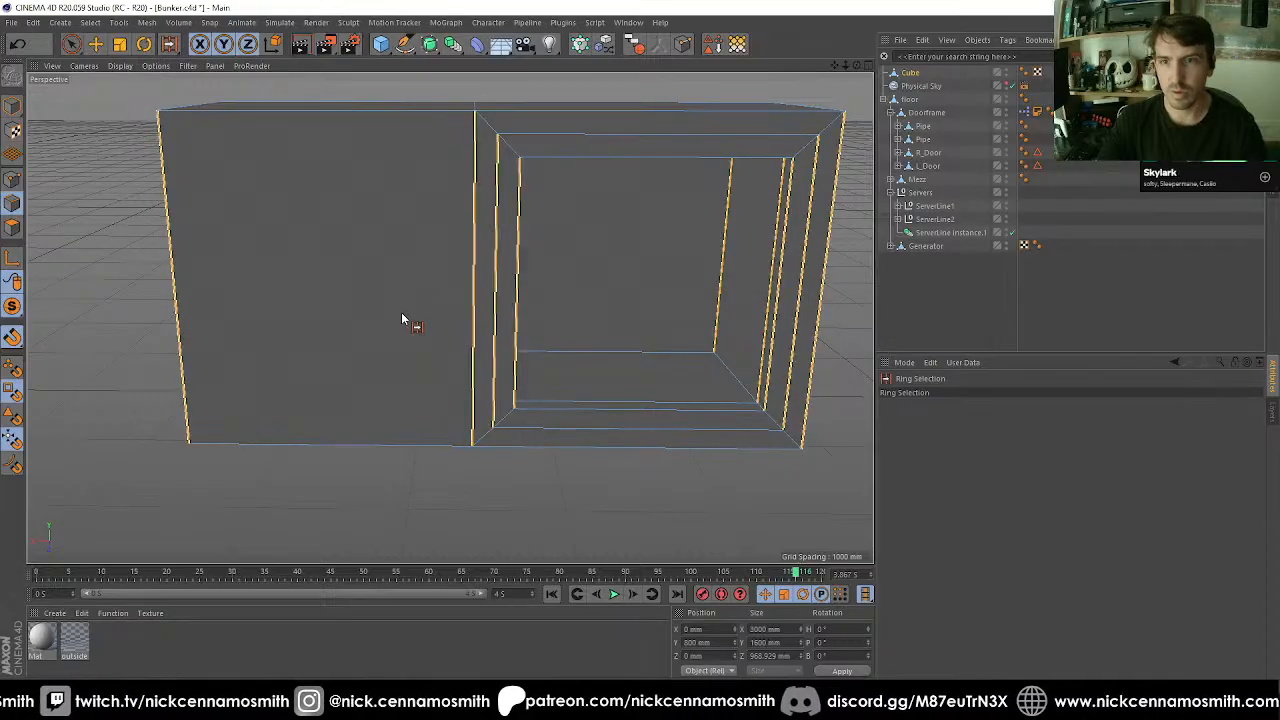
key(m)
key(f)
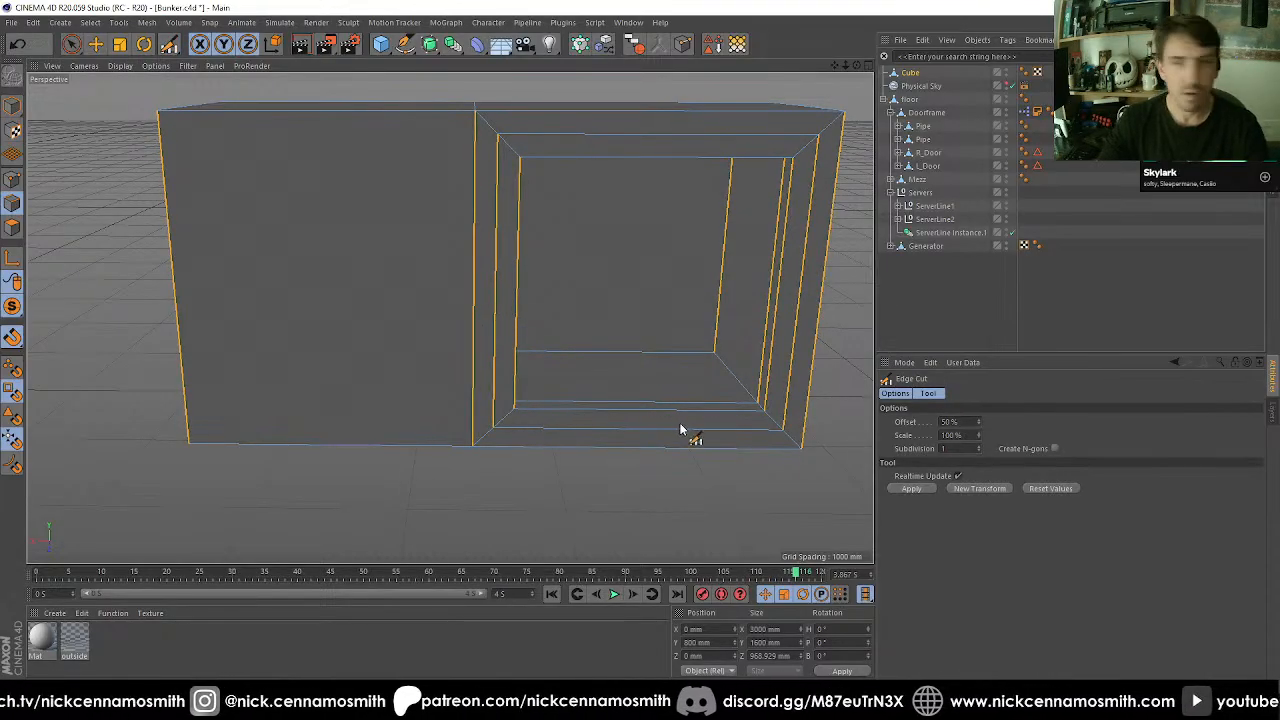
click(952, 449)
text(2)
key(Return)
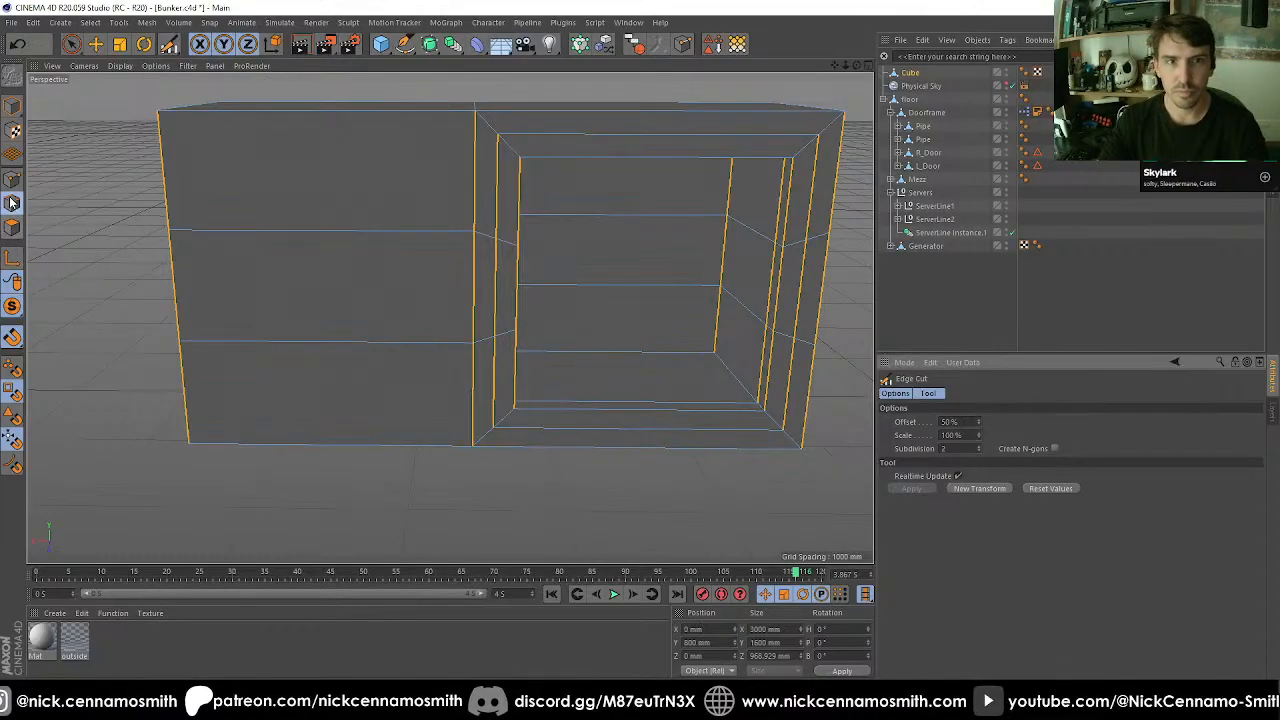
Flatten the upper and lower horizontal edge loops by setting each loop's Y size to 0 mm.
click(12, 227)
click(314, 233)
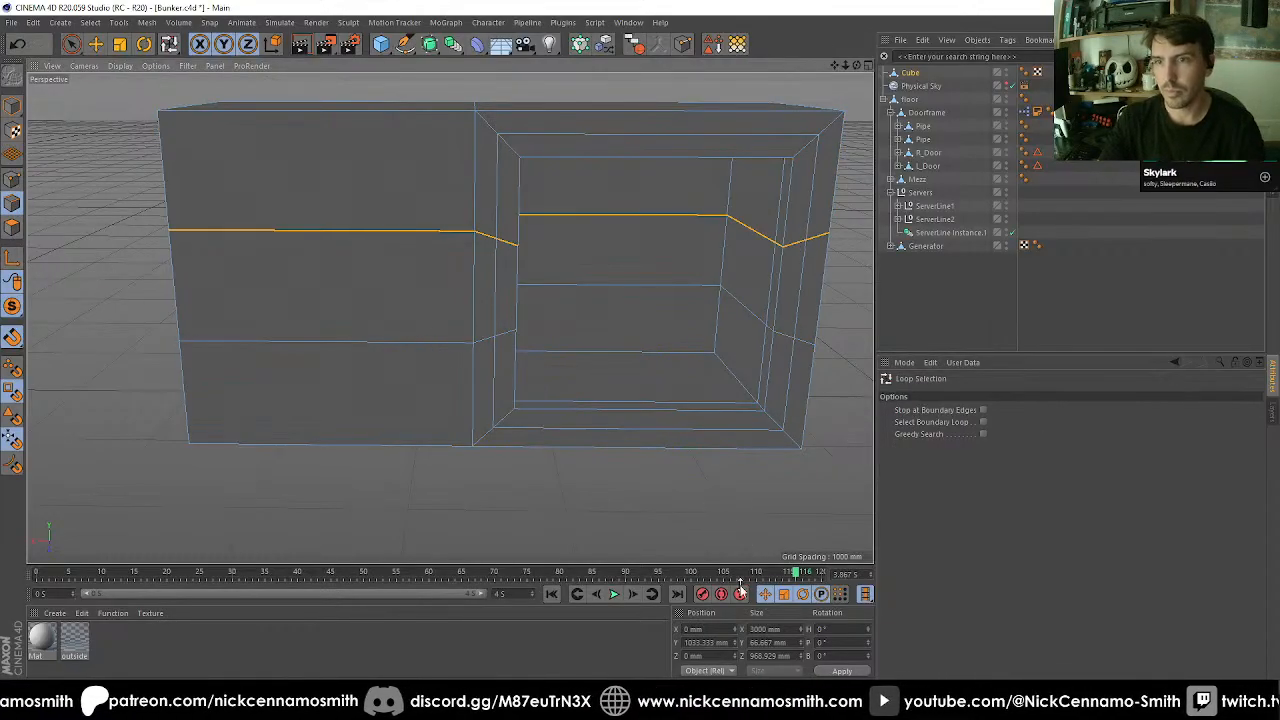
double_click(767, 642)
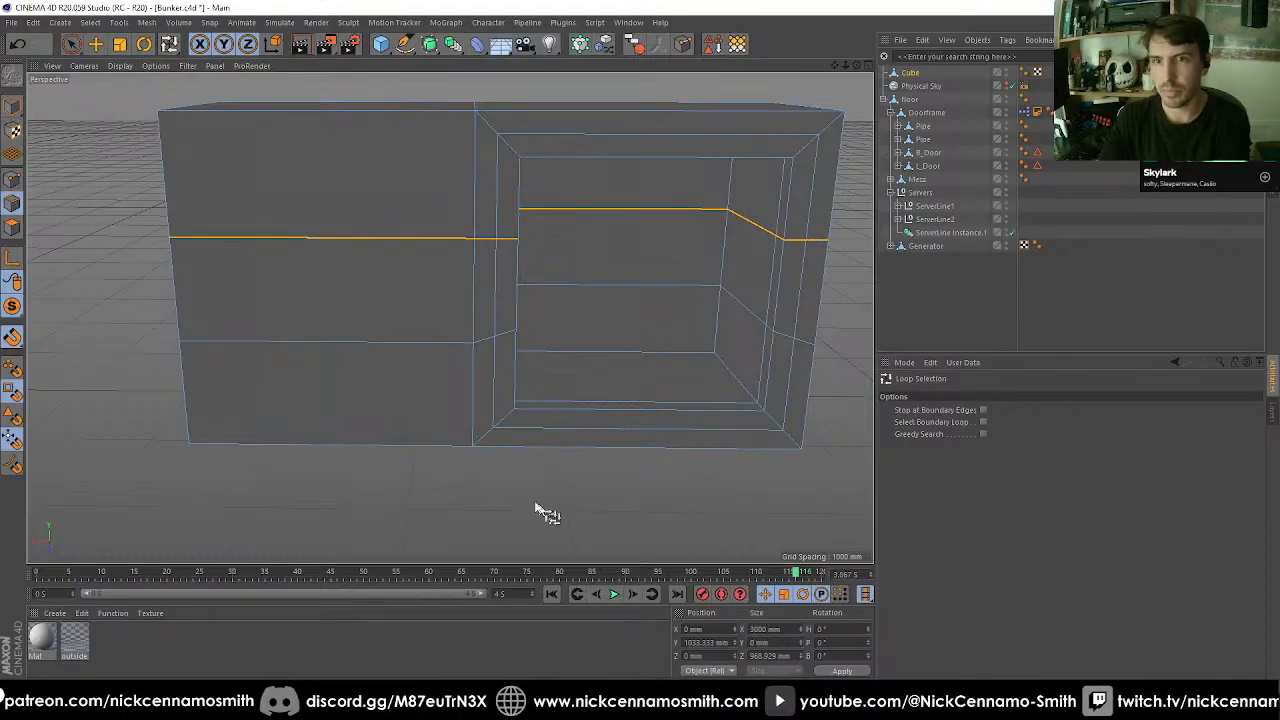
click(421, 342)
double_click(763, 644)
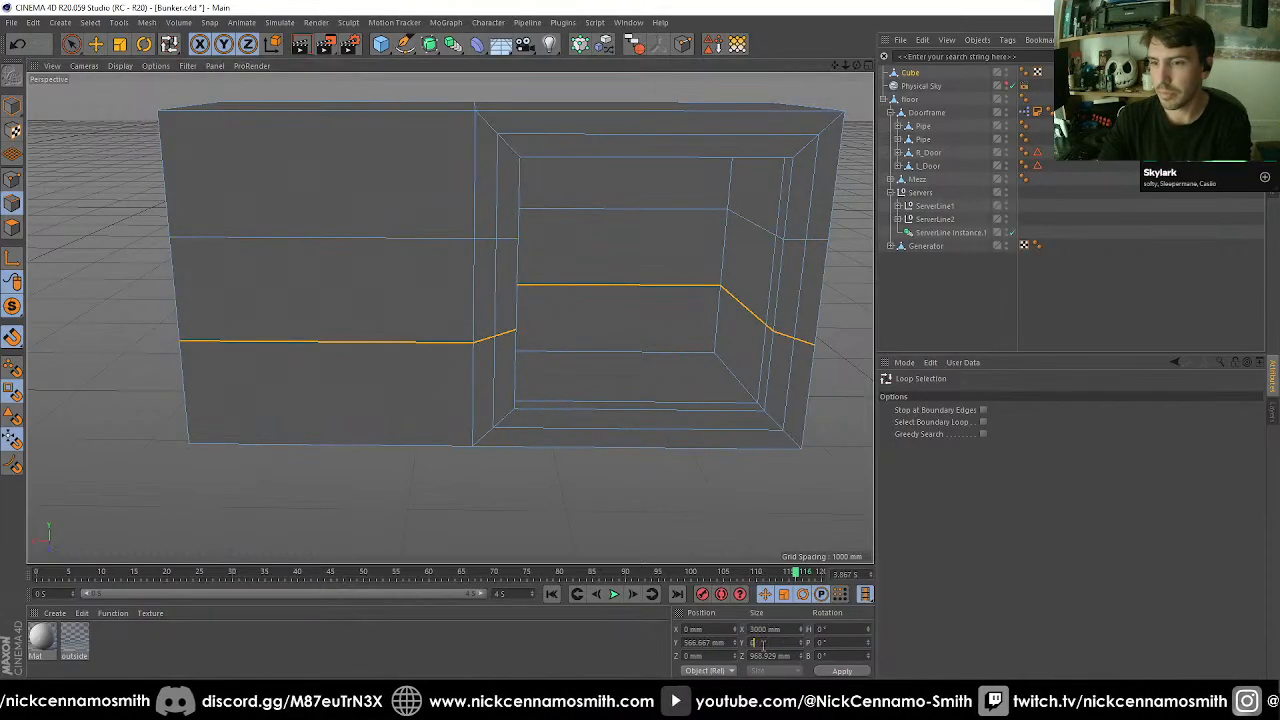
text(0)
key(Return)
Raise the upper horizontal edge loop to Y about 1233 mm.
shift+click(394, 239)
alt+drag(420, 303, 440, 370)
alt+drag(365, 385, 406, 349)
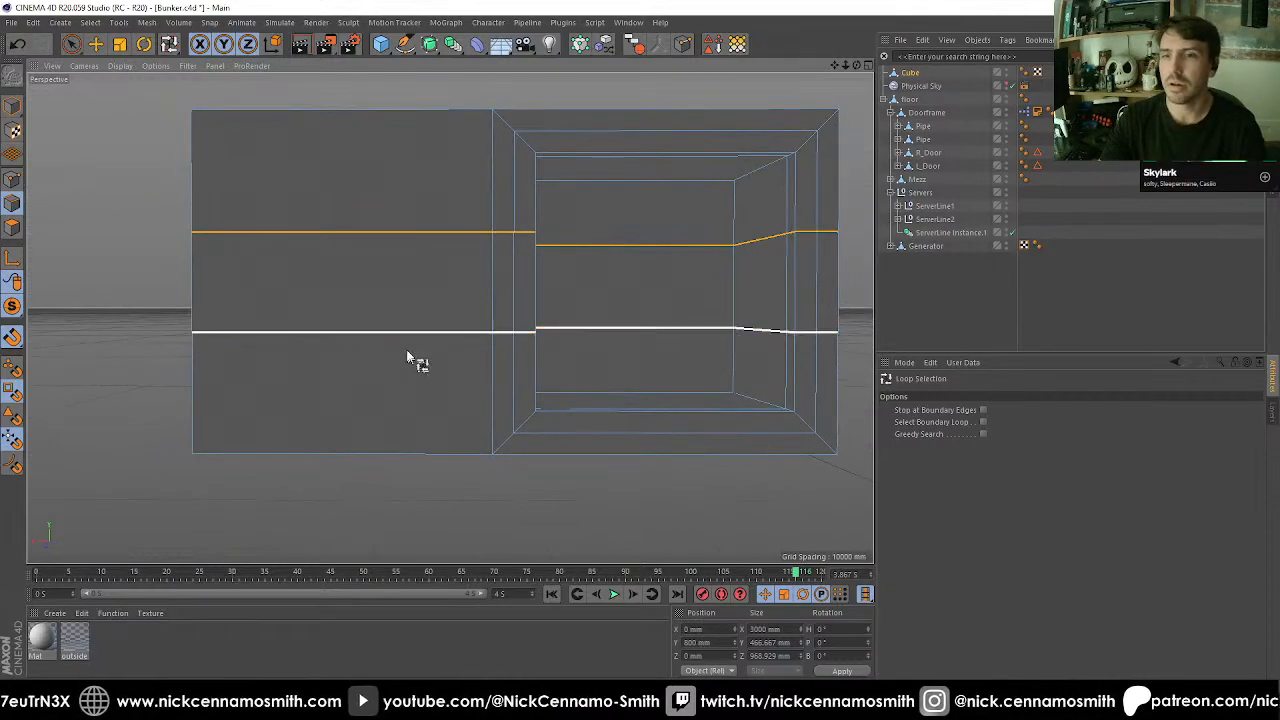
click(378, 247)
key(e)
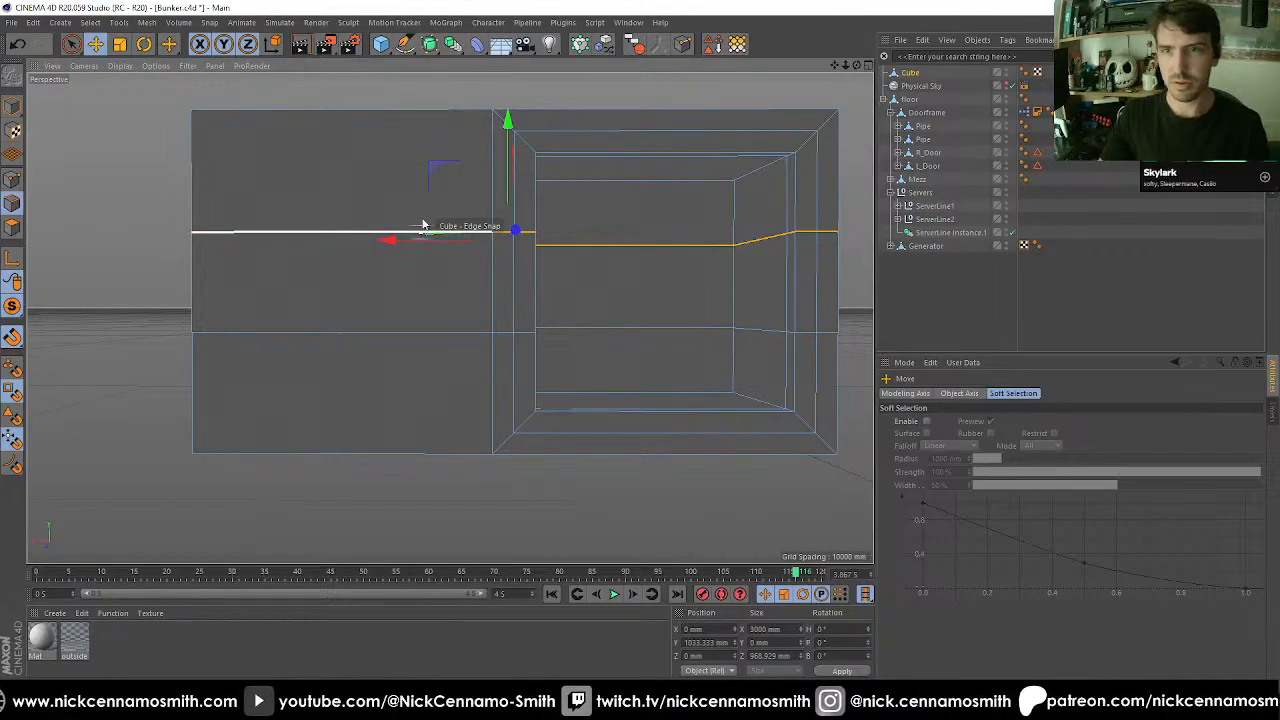
drag(510, 150, 514, 120)
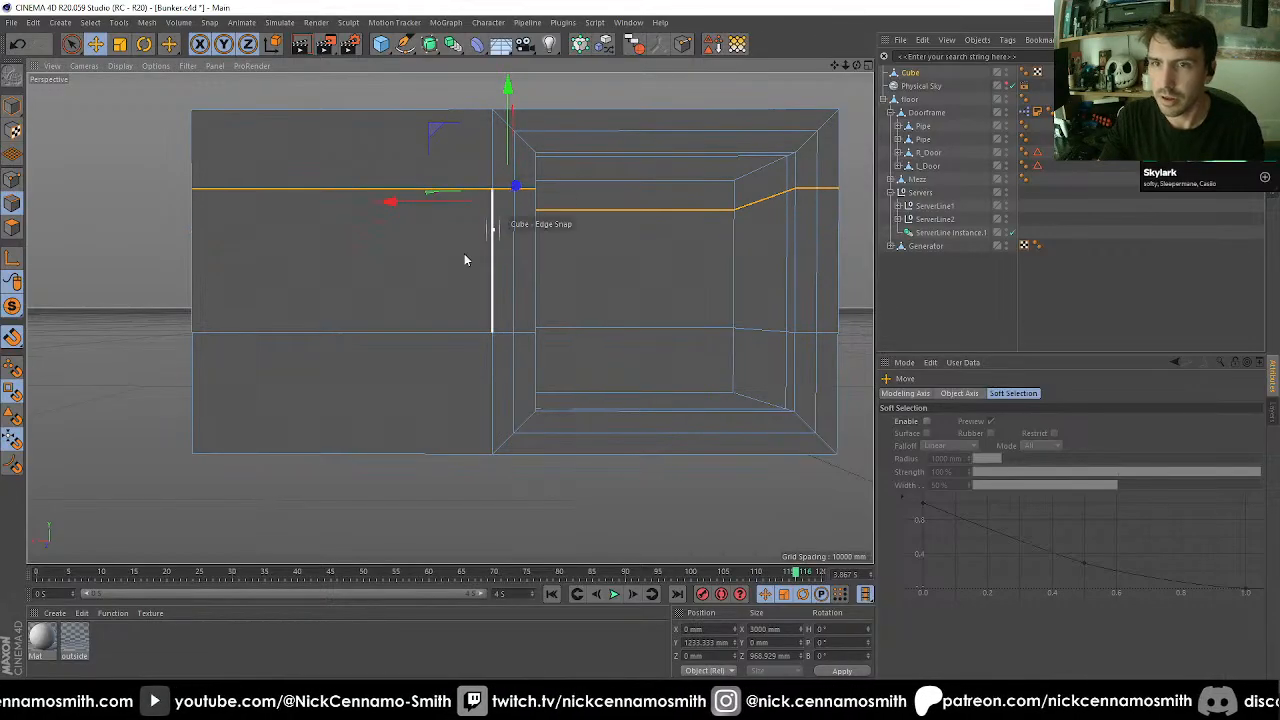
alt+drag(466, 260, 452, 301)
Loop-select both horizontal edge loops and move them down together to Y 800 mm.
key(u)
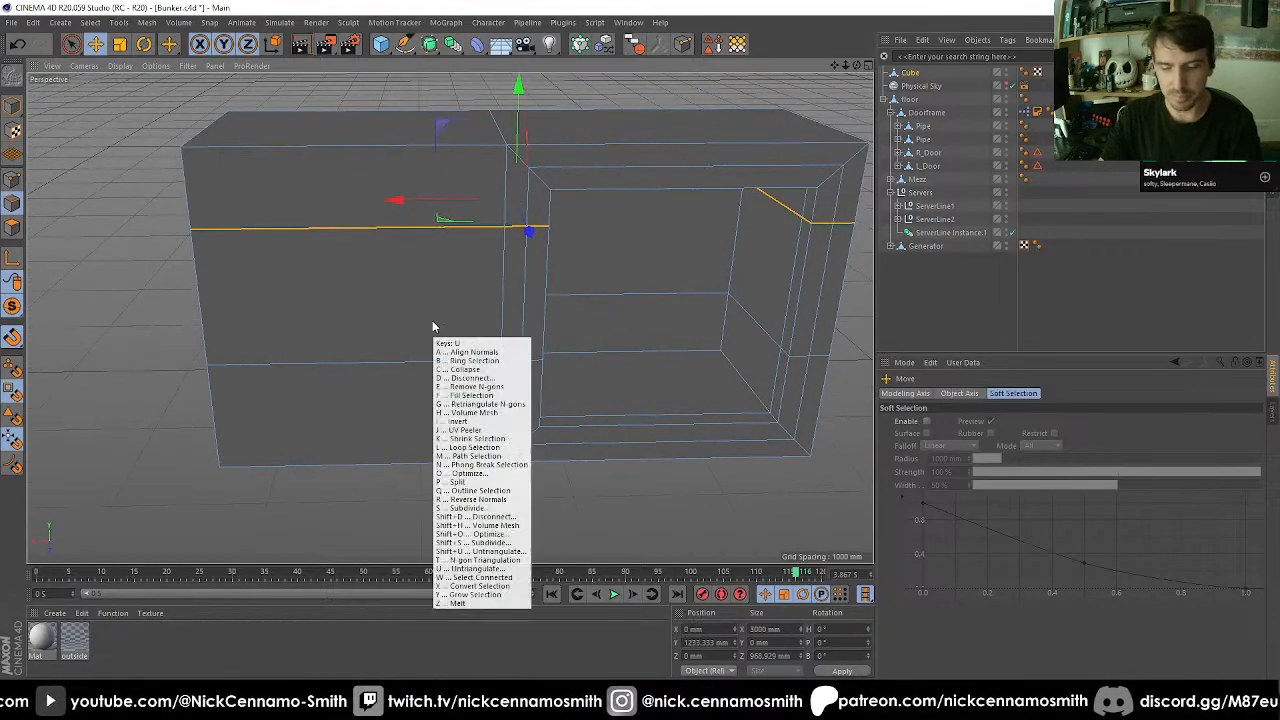
key(l)
click(423, 357)
shift+click(451, 239)
key(e)
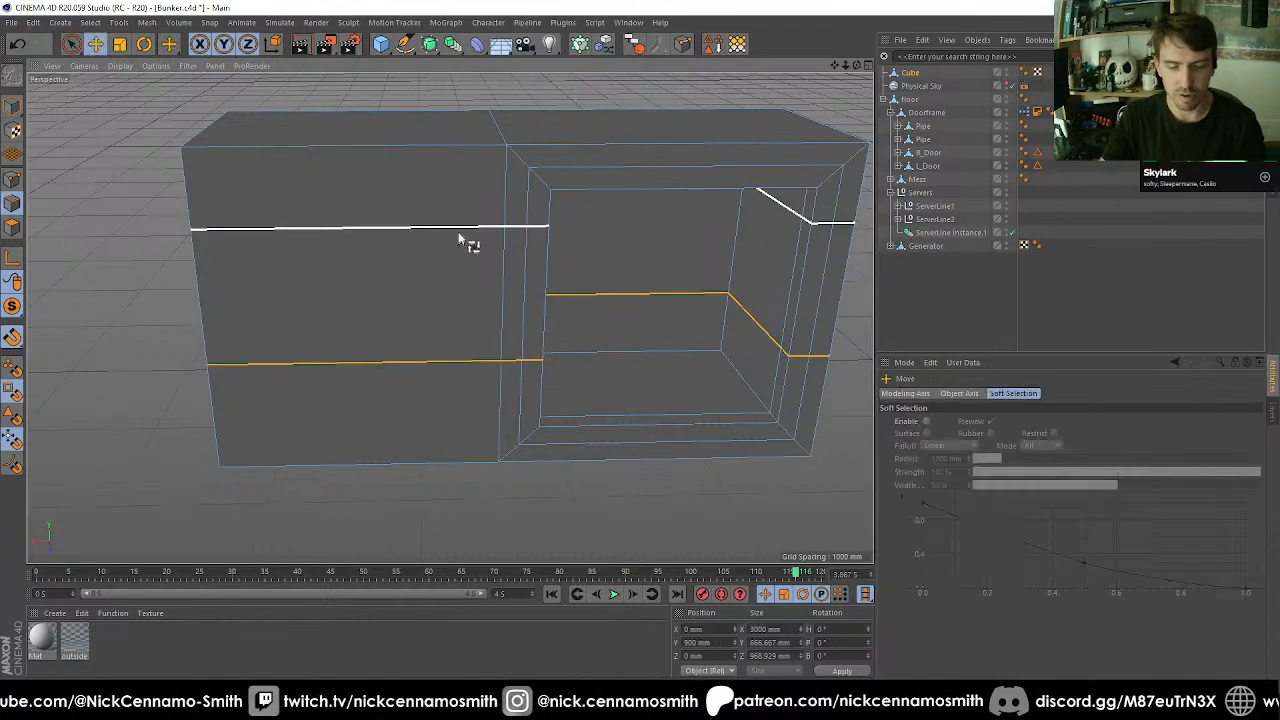
alt+drag(516, 140, 462, 275)
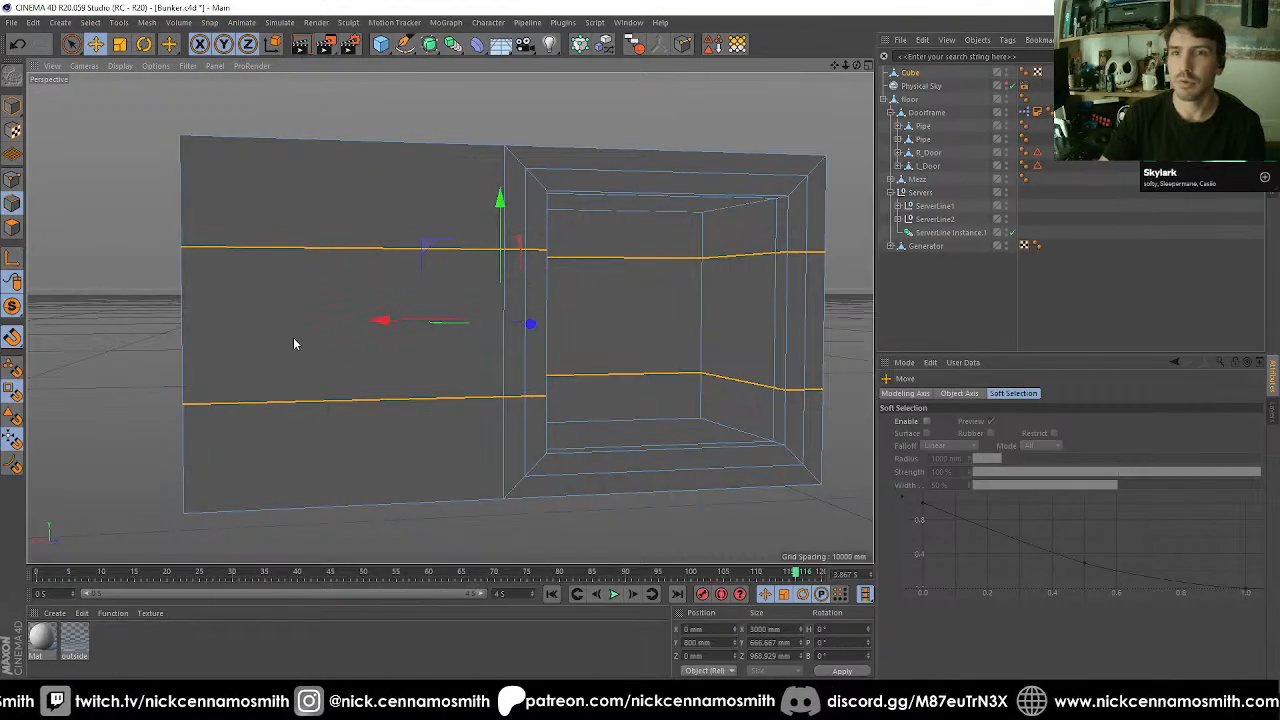
Ring-select the horizontal edges around the cube's solid half and cut them with an Edge Cut of 2 subdivisions.
alt+drag(293, 343, 412, 295)
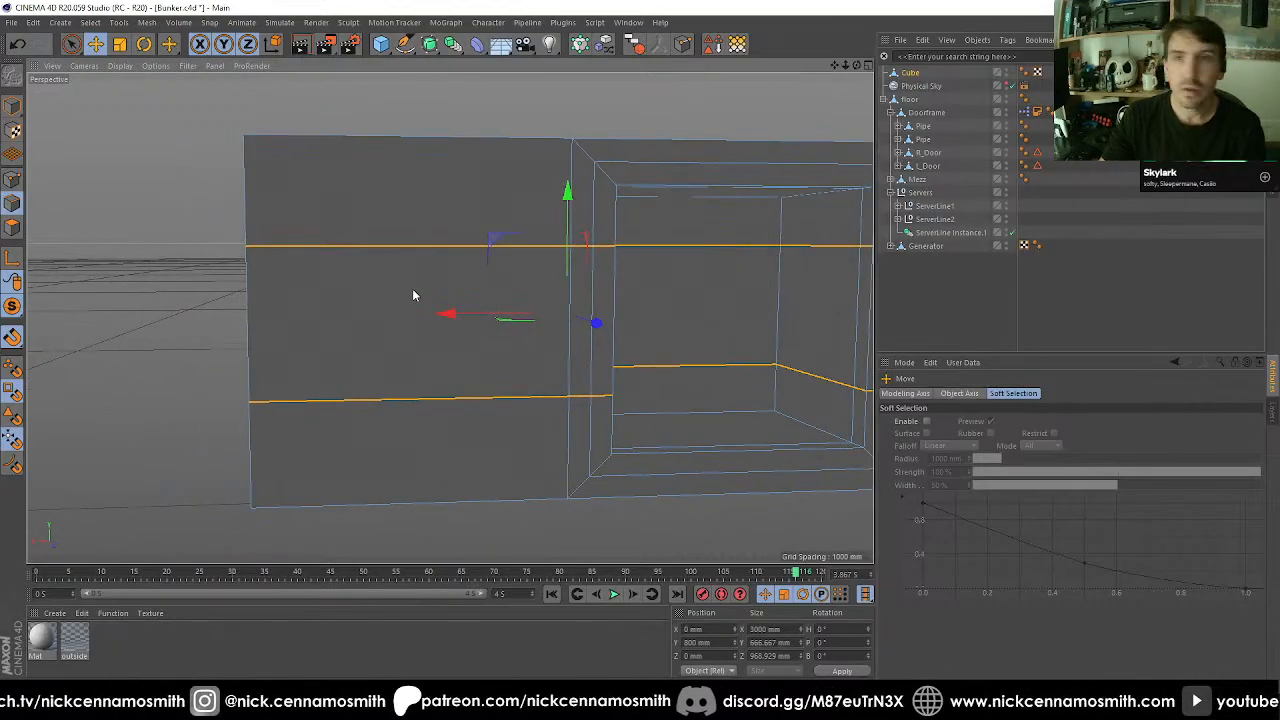
key(u)
key(b)
click(409, 293)
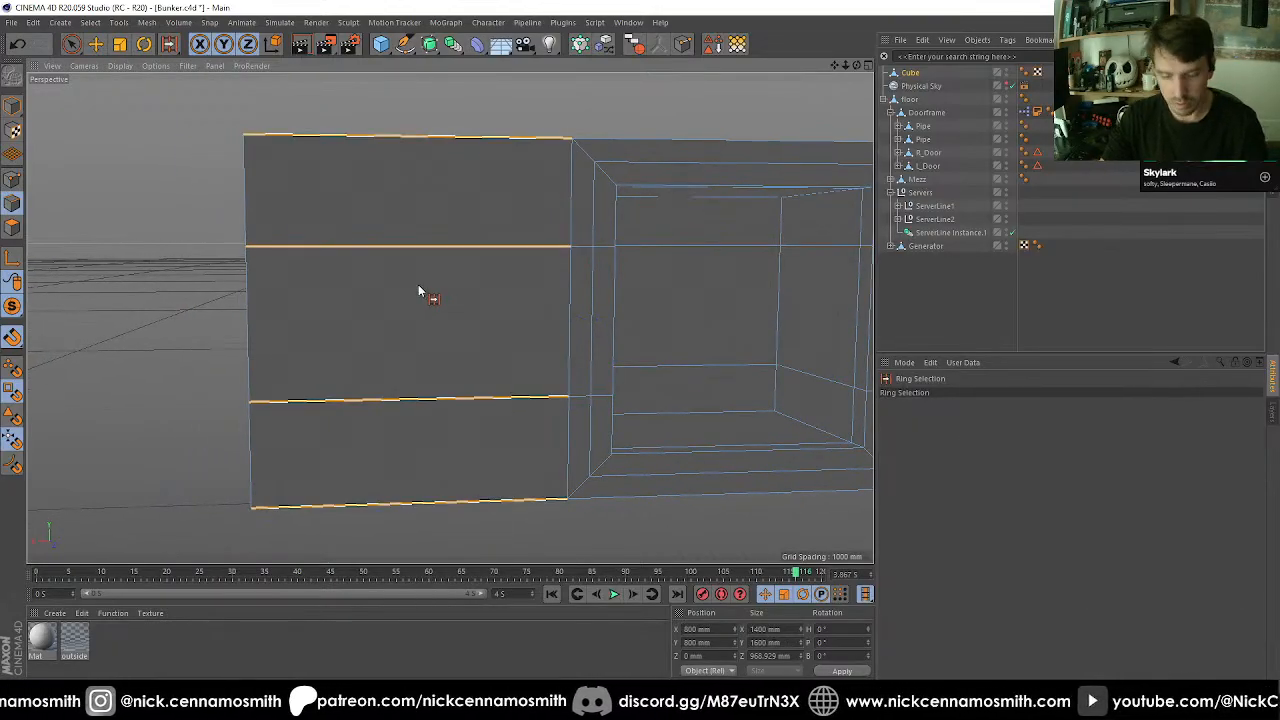
key(m)
key(f)
click(911, 488)
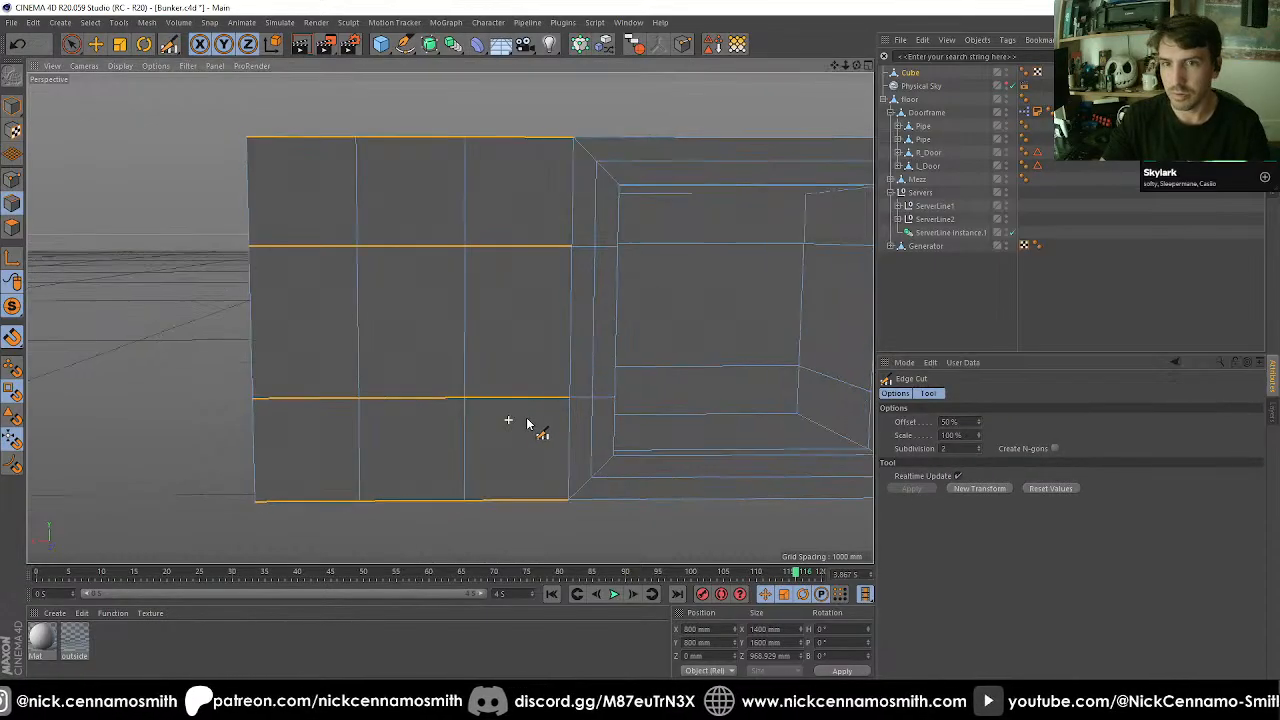
Scale the two new vertical edge loops apart along X until they span about 840 mm.
key(u)
key(l)
click(362, 345)
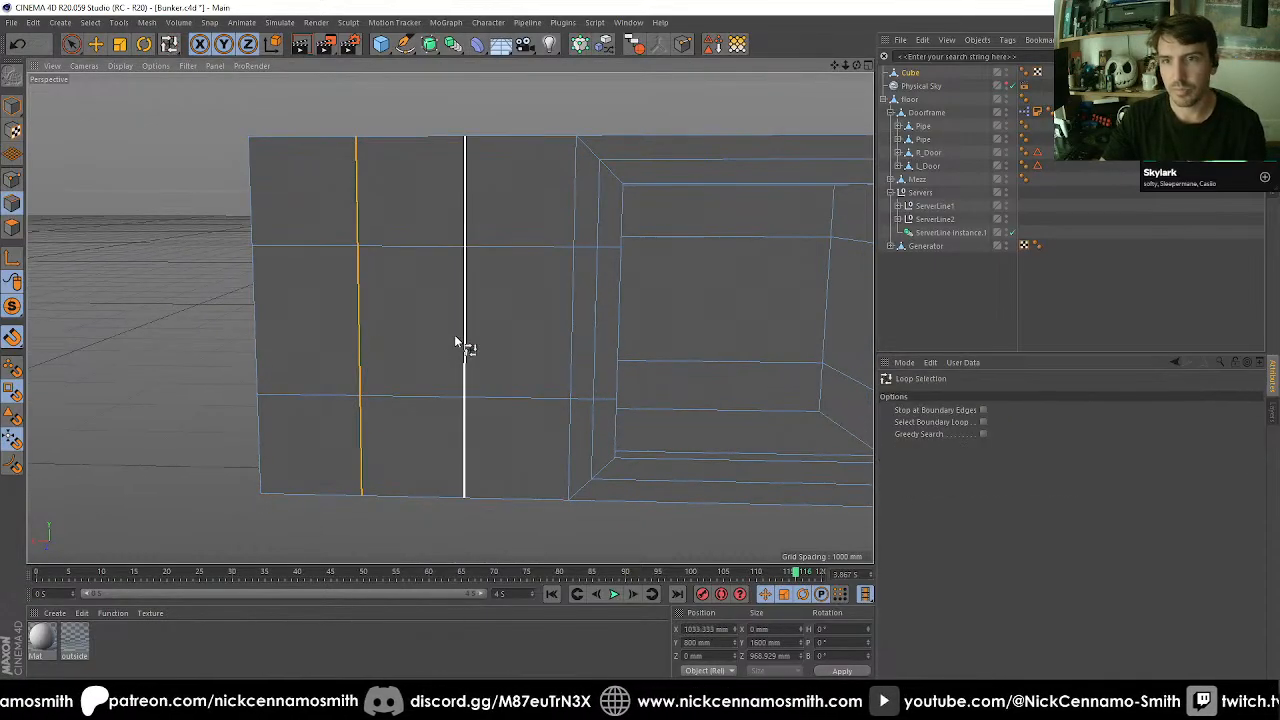
key(t)
shift+click(463, 342)
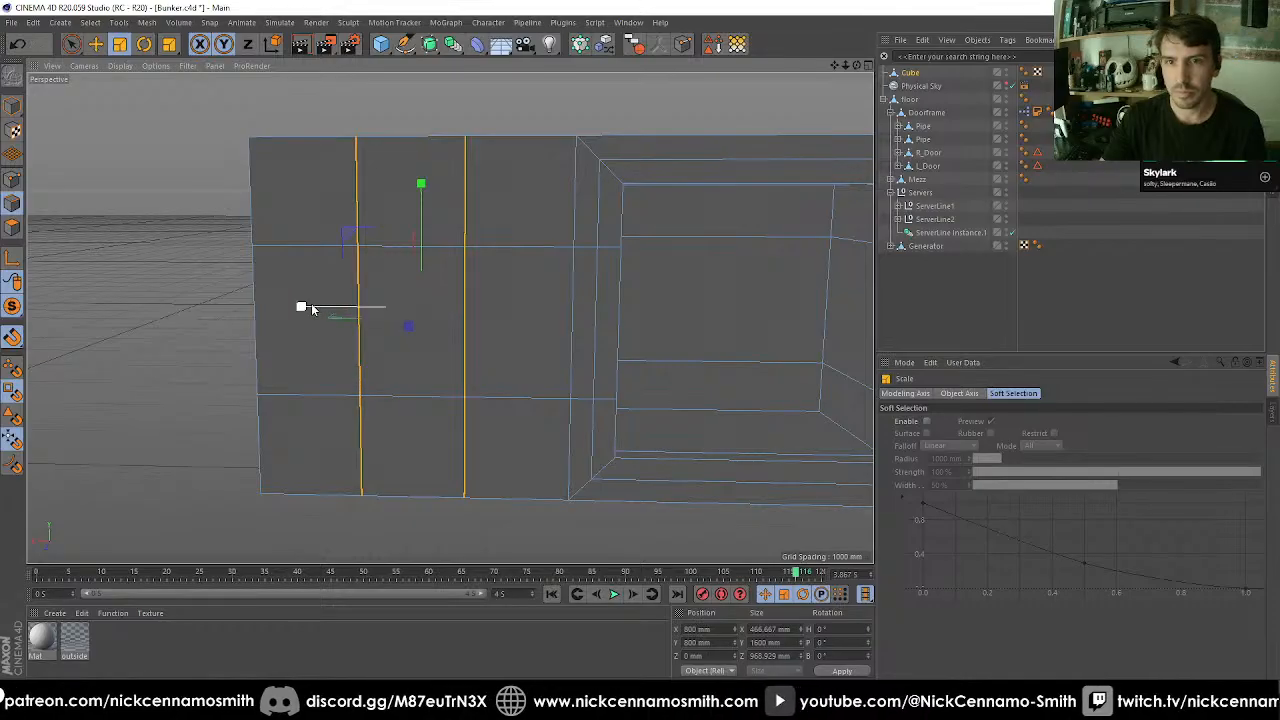
drag(300, 306, 213, 311)
key(ctrl+z)
alt+middle_drag(411, 338, 406, 323)
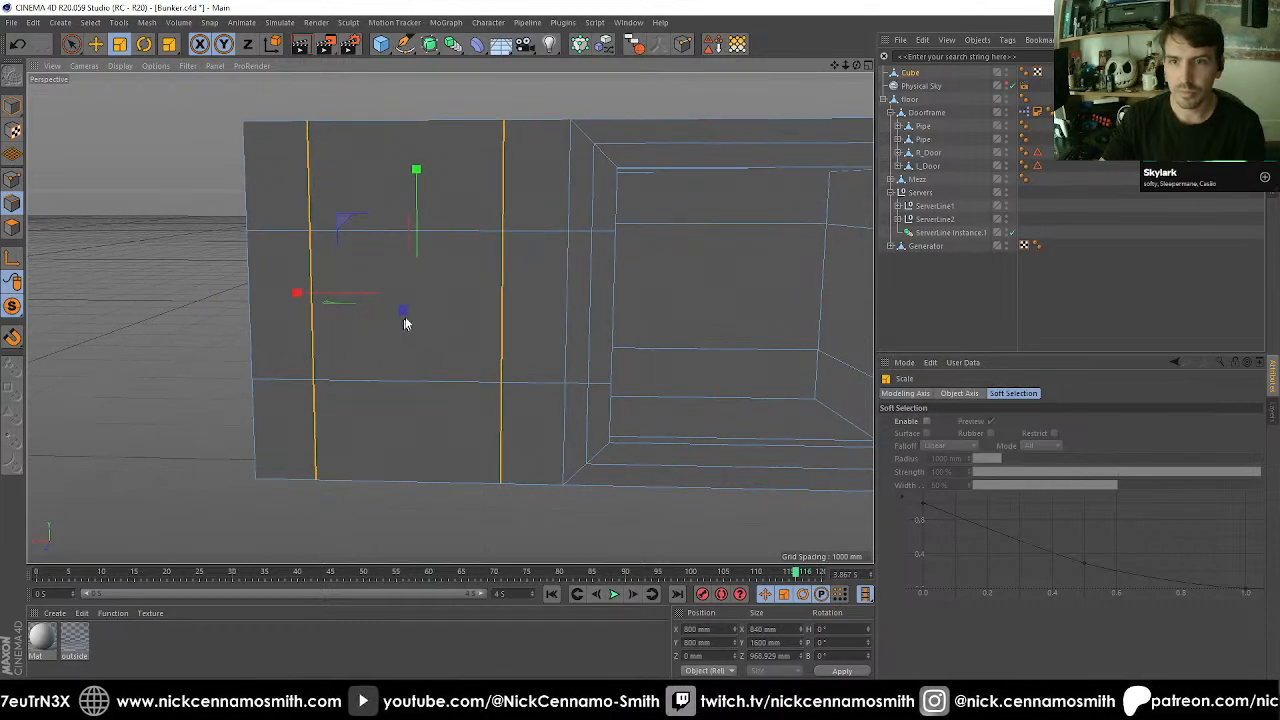
Select the middle polygon on the front of the cube's solid half.
scroll(406, 323, up, 2)
click(10, 228)
alt+drag(380, 330, 450, 322)
click(428, 335)
Extrude the selected middle front polygon by -100 mm.
key(F2)
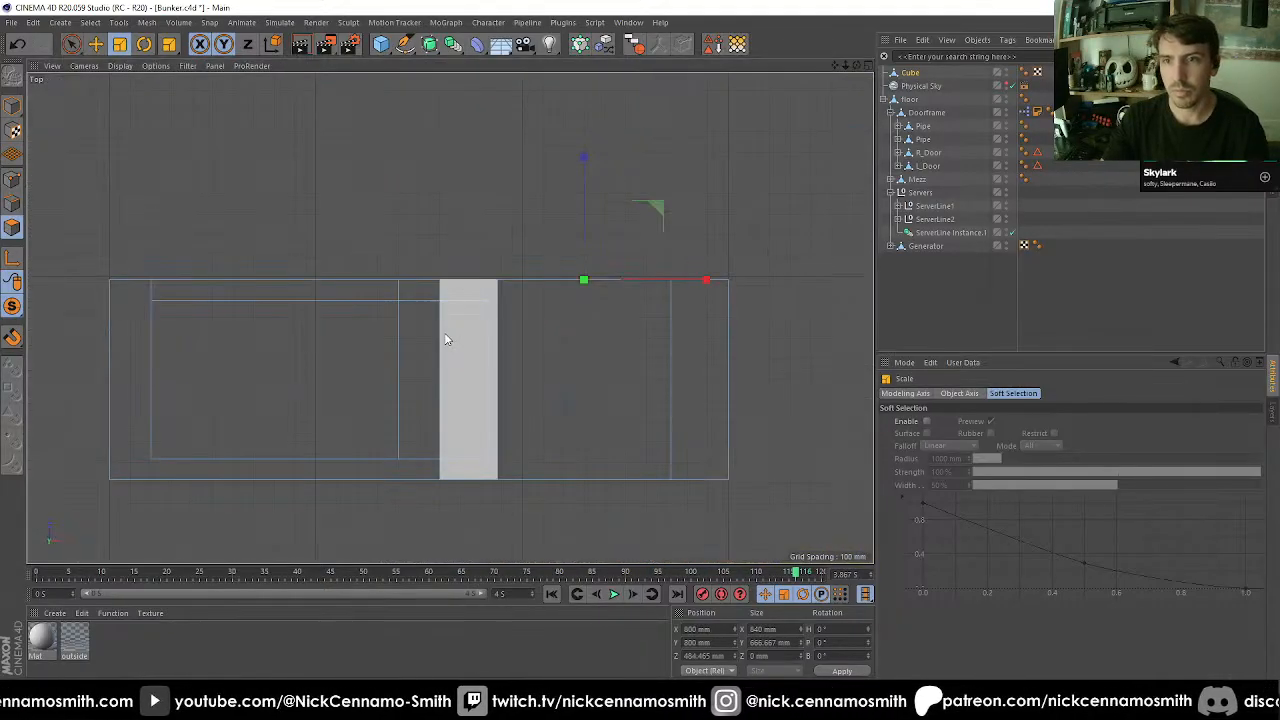
key(d)
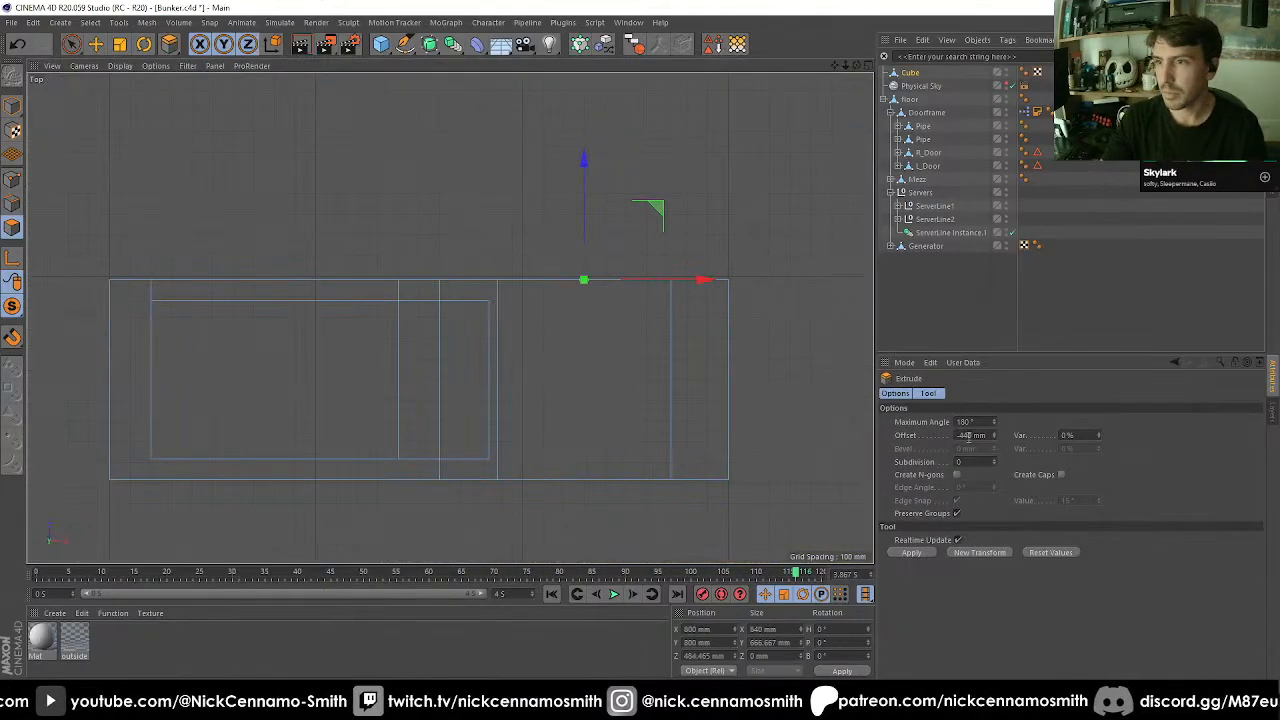
double_click(968, 436)
text(-100)
key(Return)
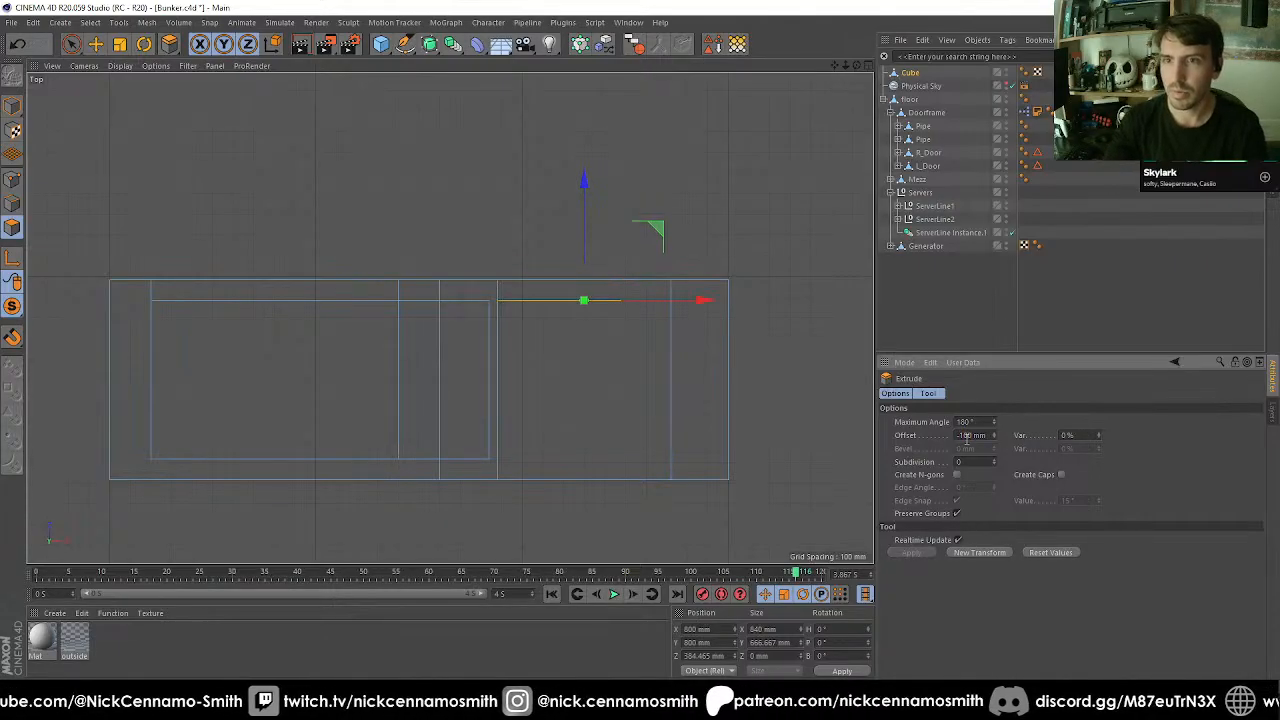
Check the sunken middle panel in the perspective view and undo its -100 mm extrusion.
key(F1)
alt+drag(625, 420, 541, 387)
alt+middle_drag(541, 387, 541, 329)
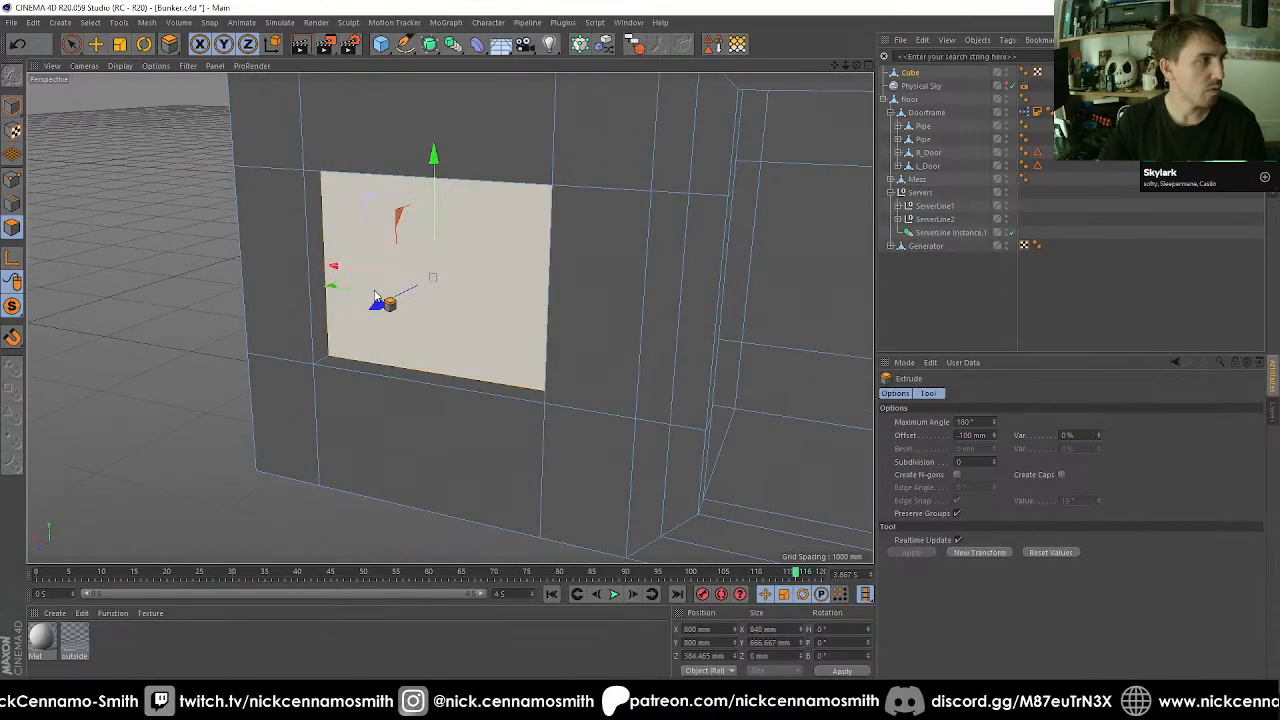
alt+drag(377, 295, 357, 286)
alt+right_drag(357, 286, 474, 274)
key(ctrl+z)
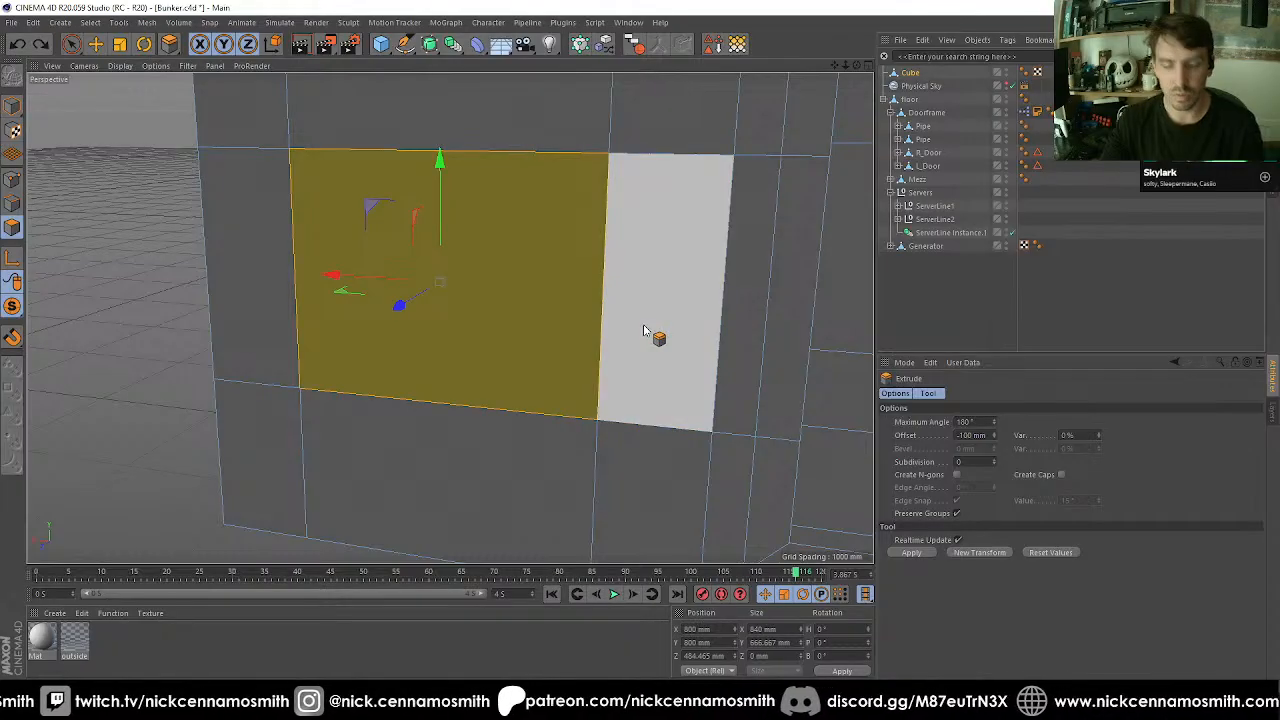
Extrude the middle front polygon outward by 25 mm.
double_click(970, 436)
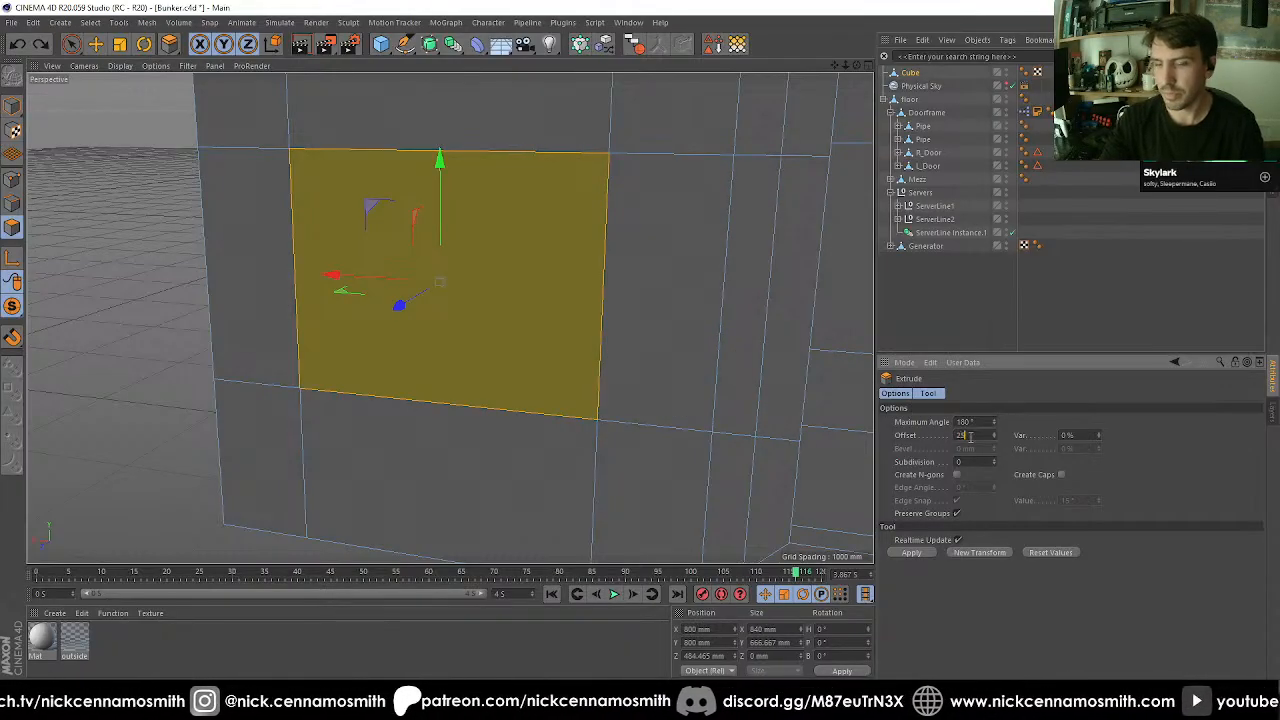
text(25)
key(Return)
Inset the raised middle polygon with an Extrude Inner of 50 mm.
key(i)
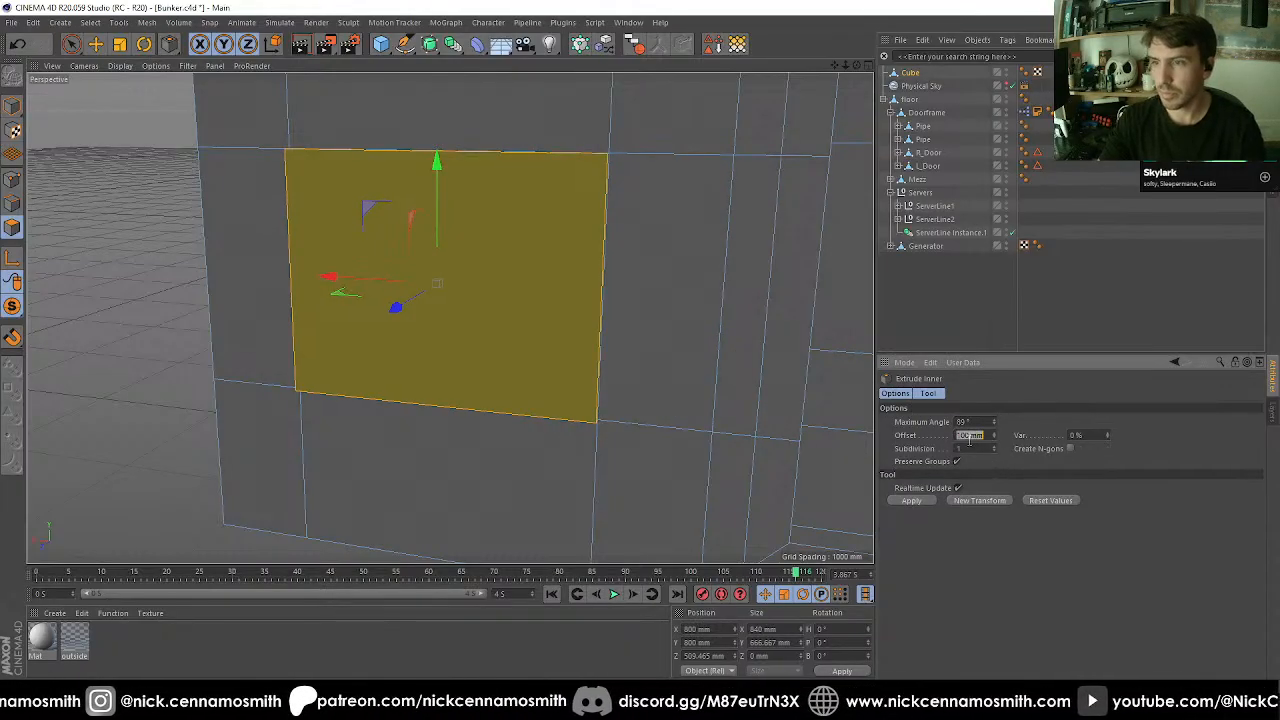
click(968, 436)
text(50)
key(Return)
Extrude the inset middle front polygon inward by -200 mm.
key(d)
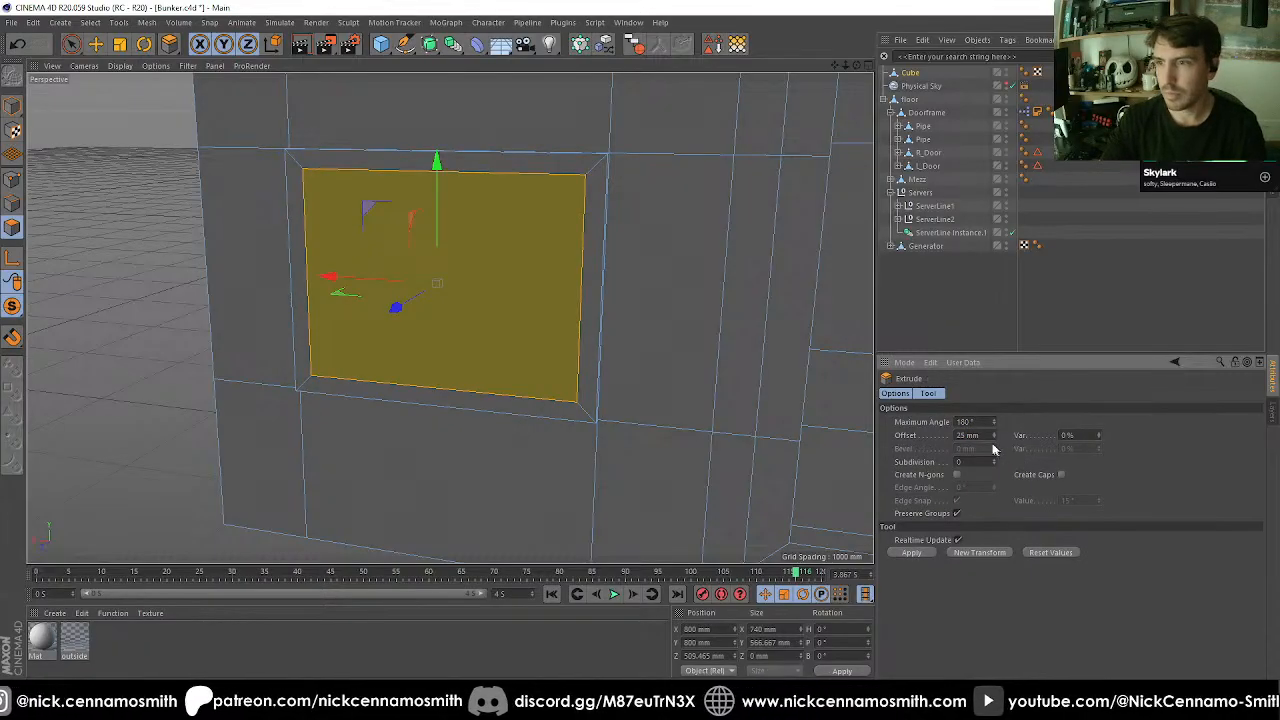
drag(985, 437, 716, 430)
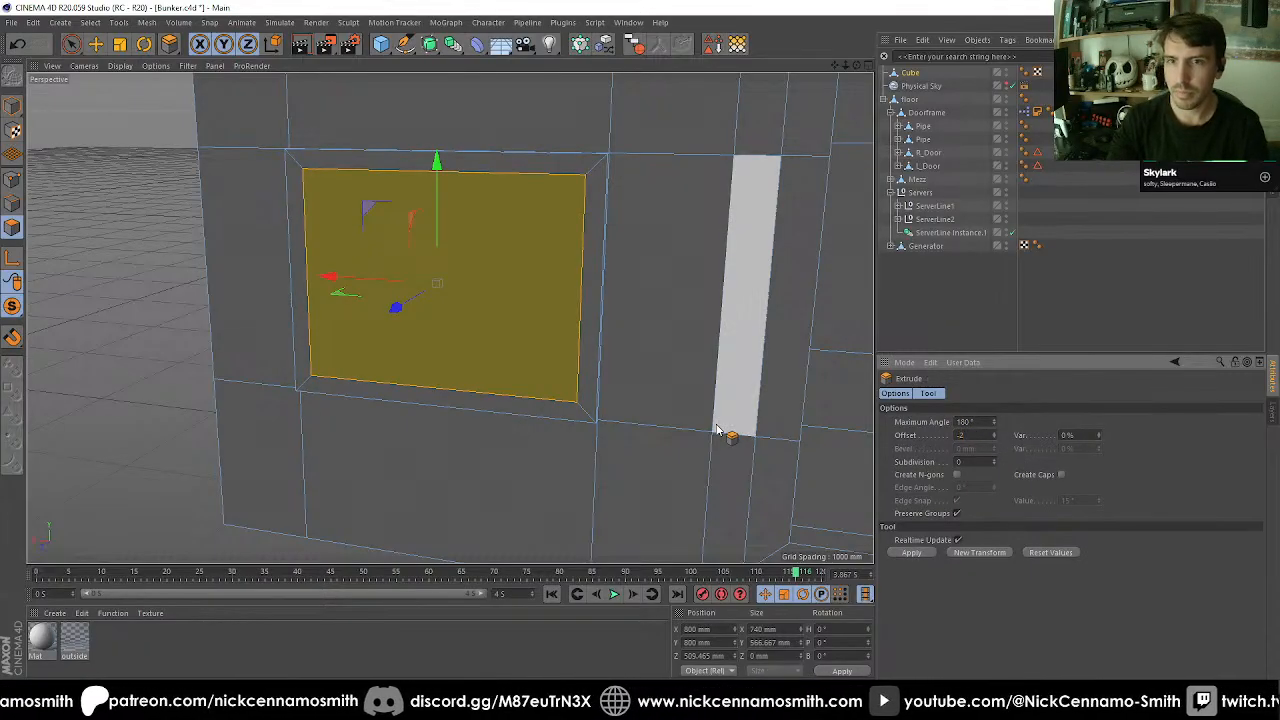
text(-200)
key(Return)
Loop-select the ring of polygons framing the deep recess and extrude it outward by 50 mm.
alt+drag(465, 298, 420, 218)
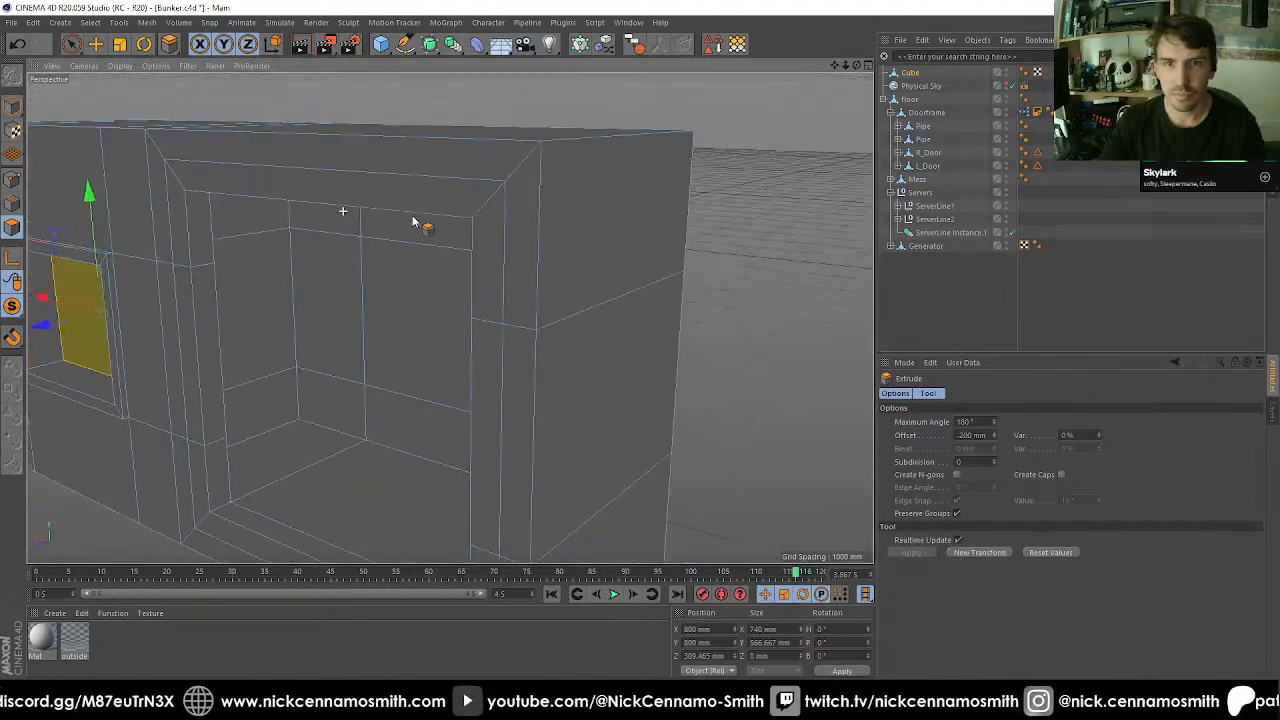
key(u)
key(l)
click(483, 205)
key(d)
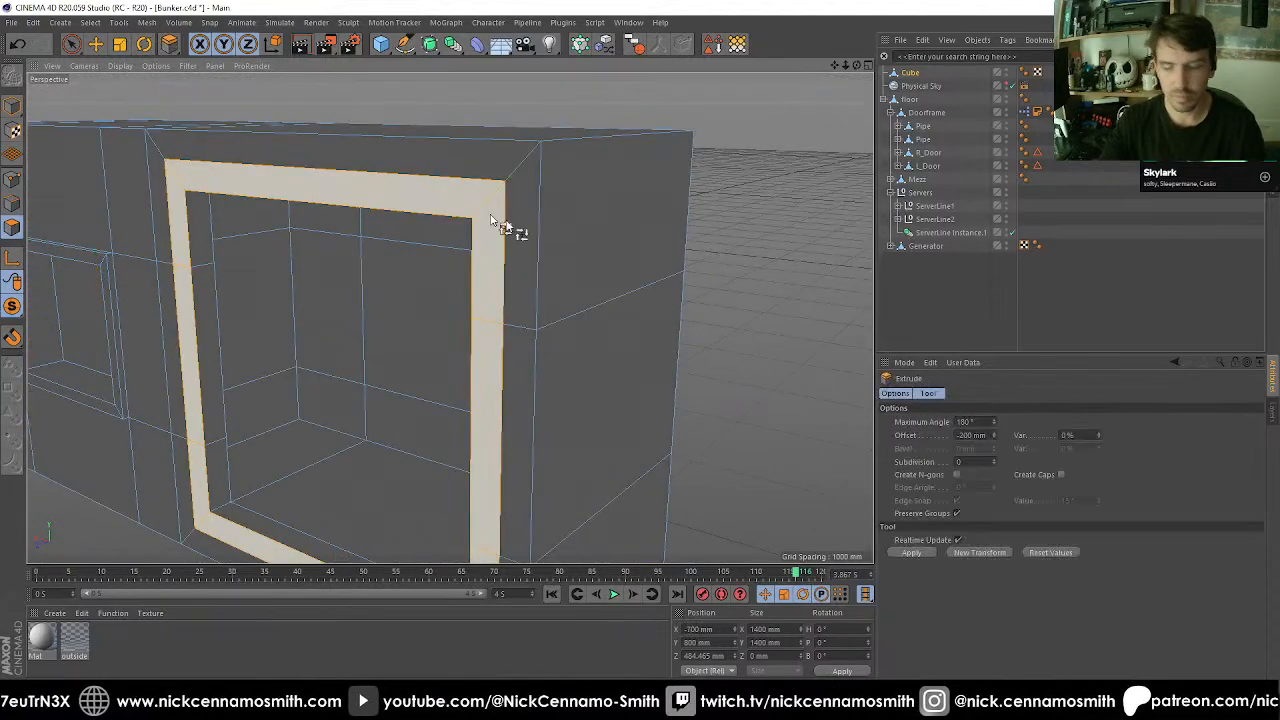
text(50)
key(Return)
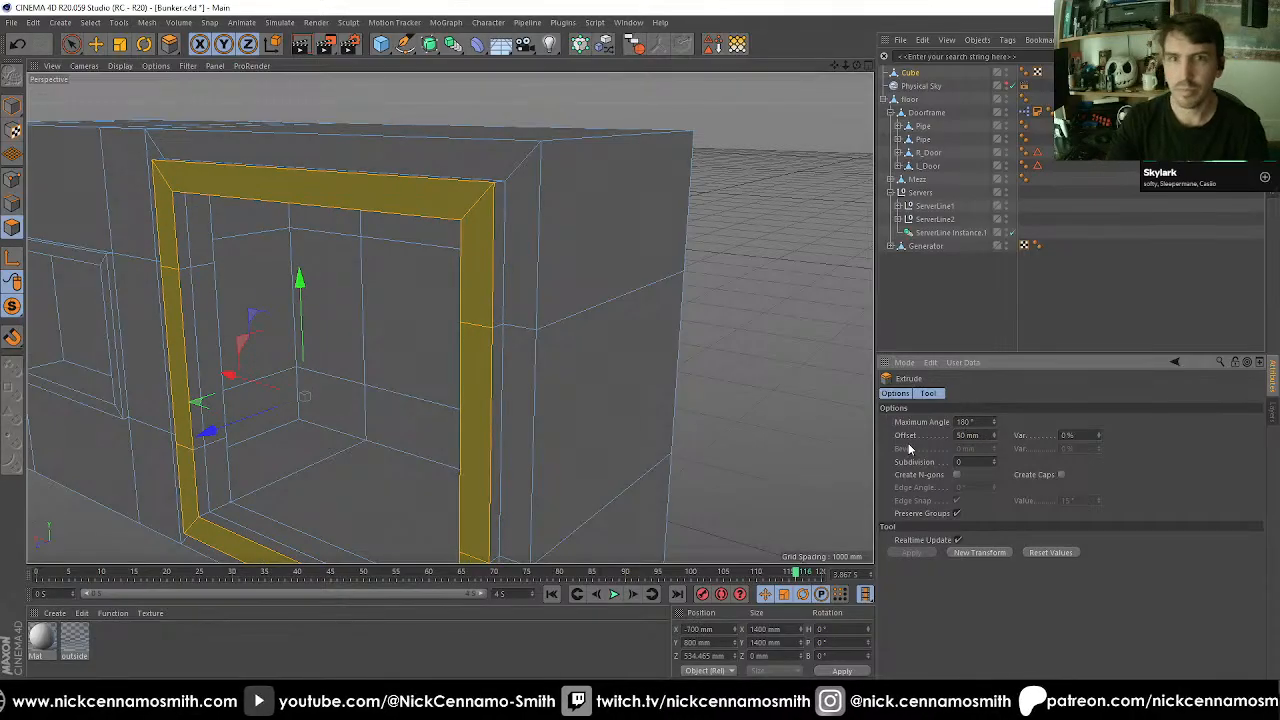
Select the diagonal corner edges at all four corners of the recess frame, working in the front view.
alt+drag(749, 345, 337, 243)
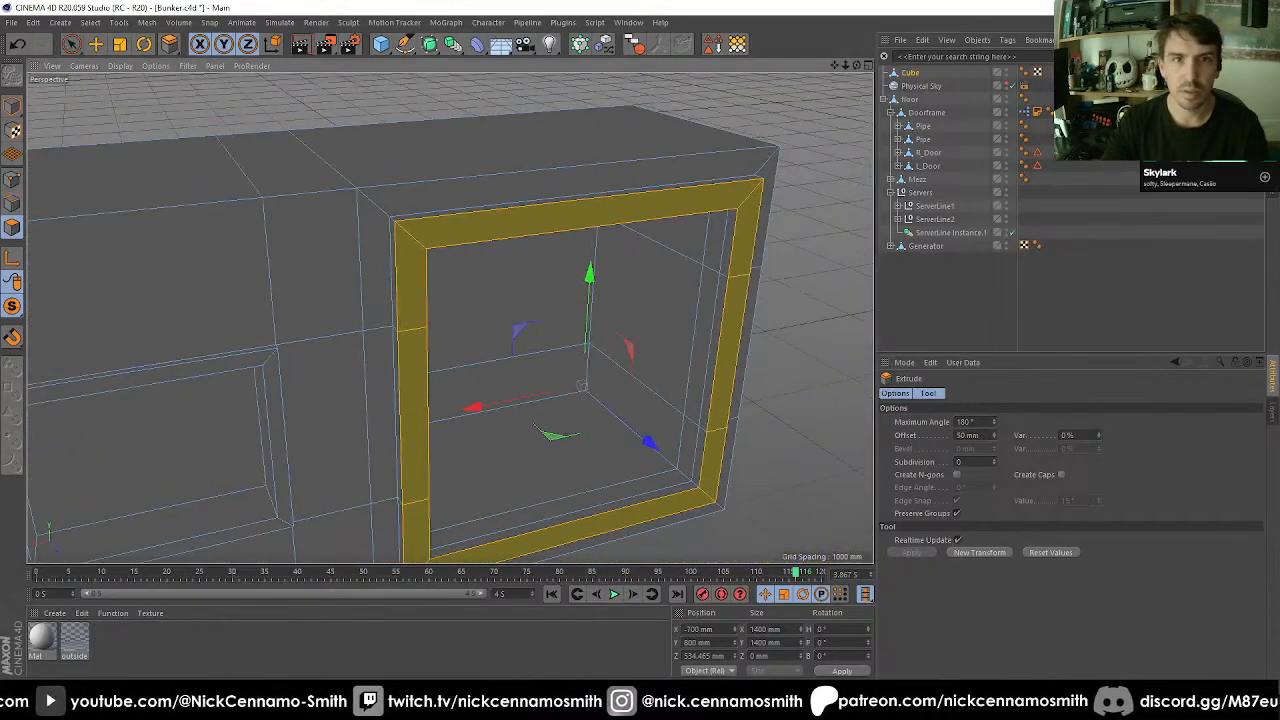
click(15, 211)
key(F4)
key(F5)
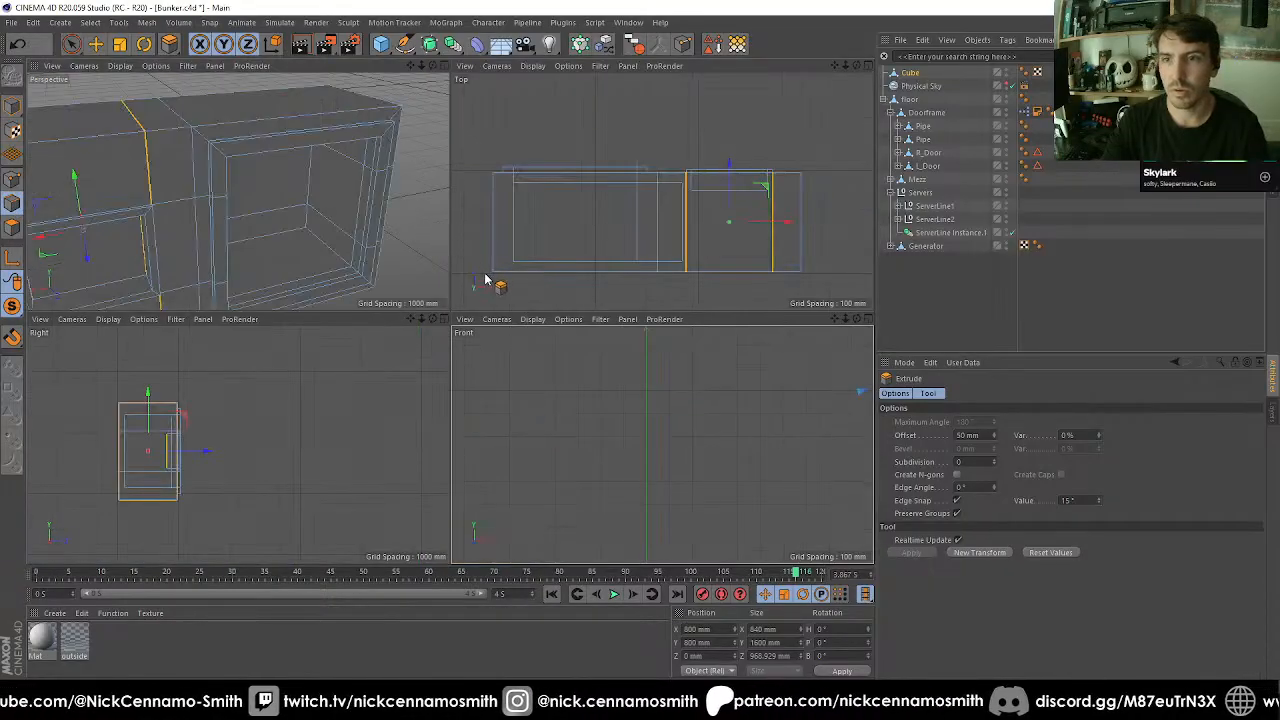
key(F4)
scroll(545, 358, down, 9)
scroll(708, 265, up, 3)
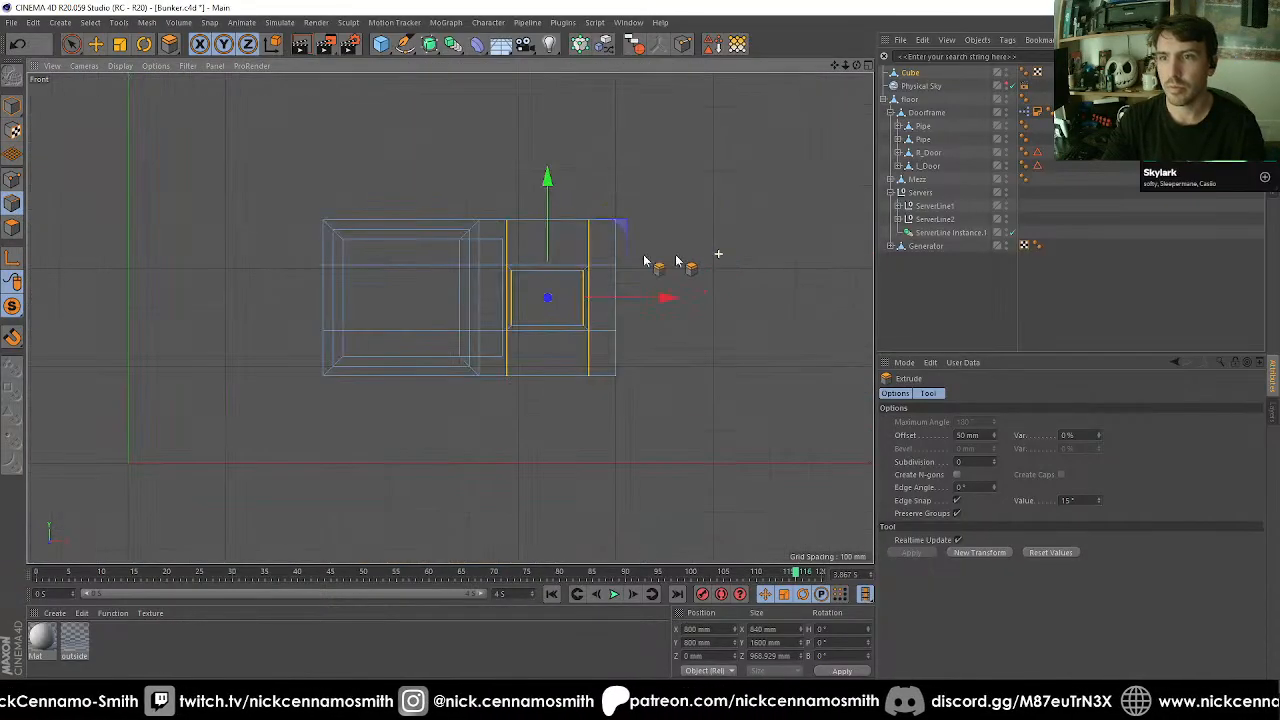
scroll(470, 252, up, 2)
scroll(392, 248, up, 2)
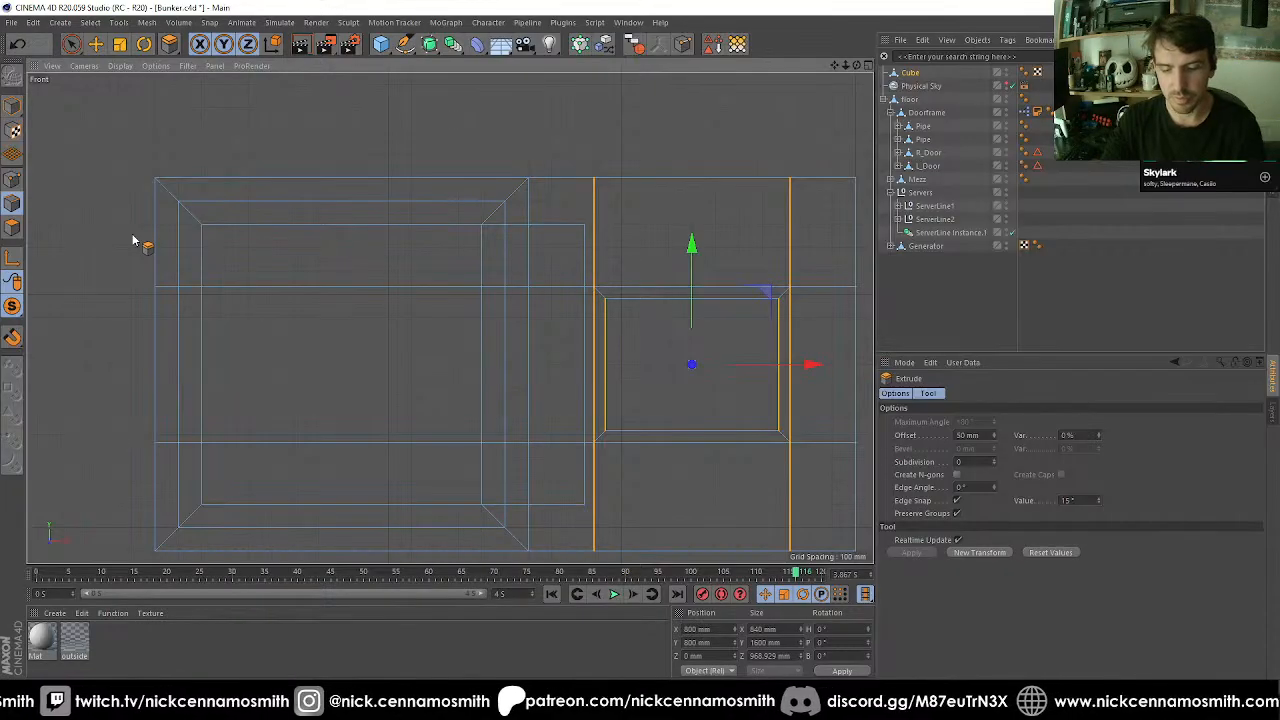
key(0)
click(186, 215)
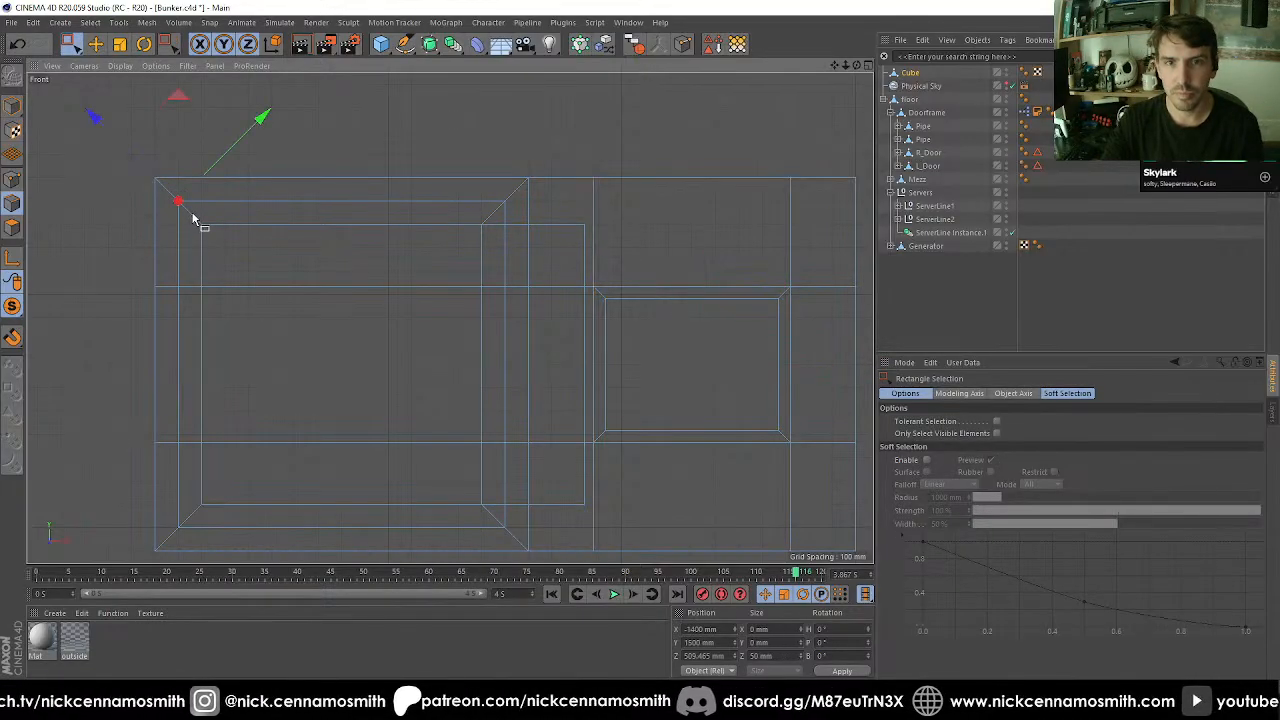
shift+click(481, 213)
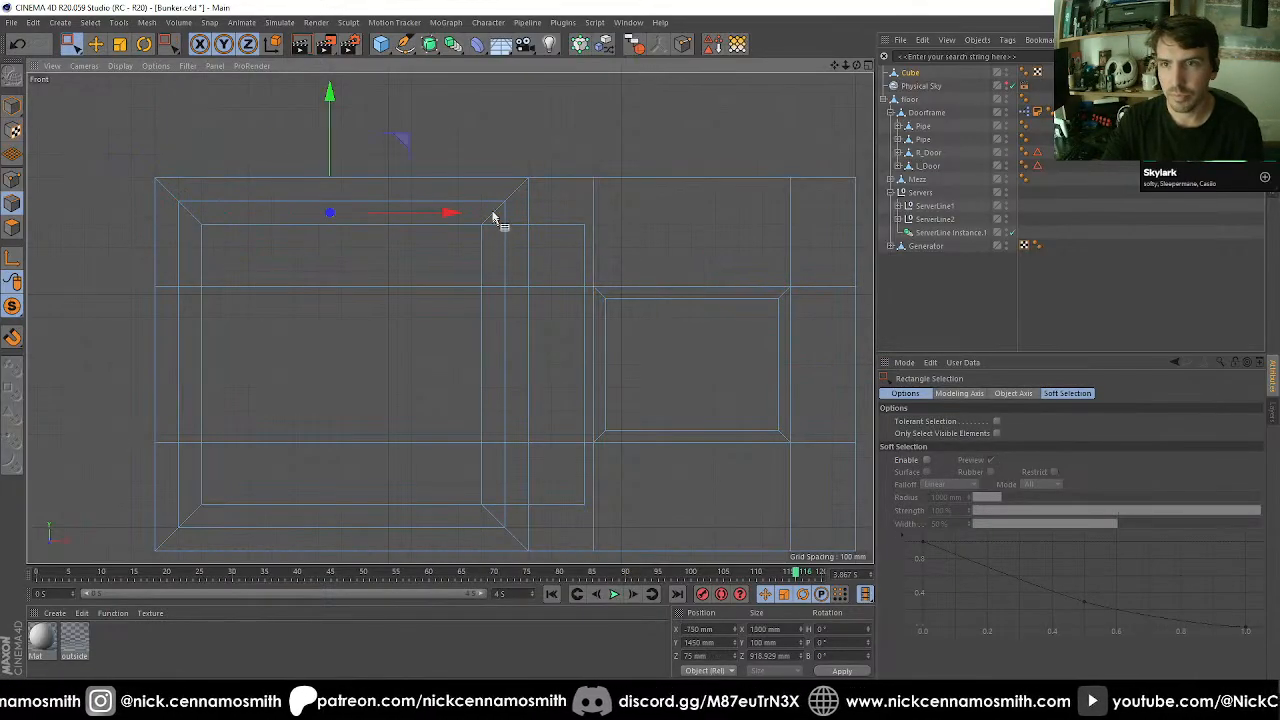
shift+drag(504, 206, 511, 214)
alt+middle_drag(519, 303, 534, 222)
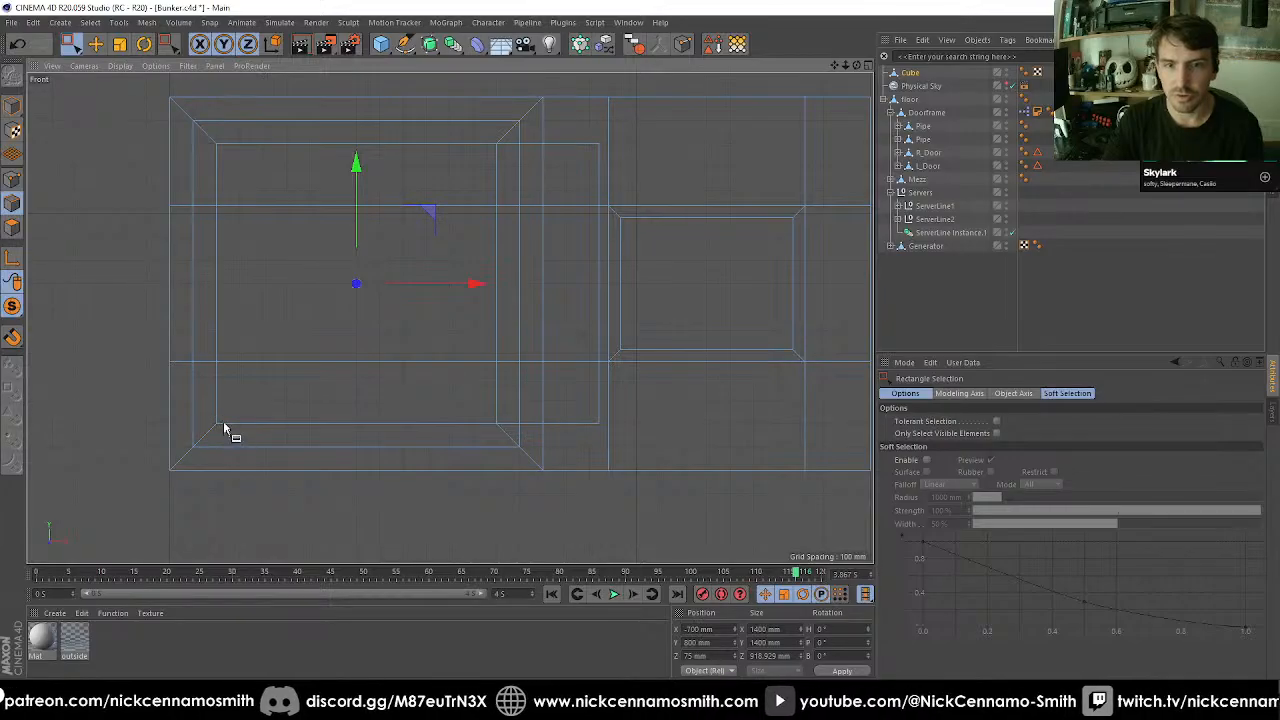
Bevel the selected frame corner edges with a 20 mm offset and a subdivision of 2.
key(F1)
alt+drag(476, 405, 449, 349)
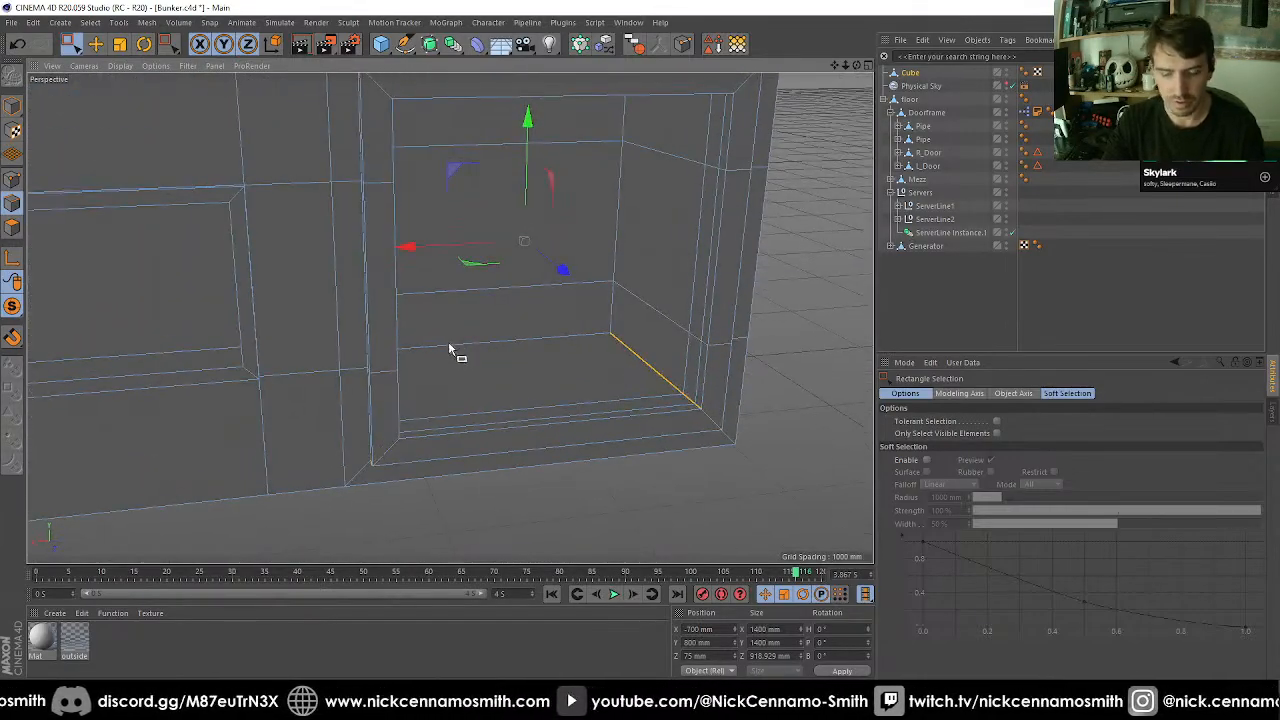
right_click(449, 350)
click(482, 416)
double_click(954, 447)
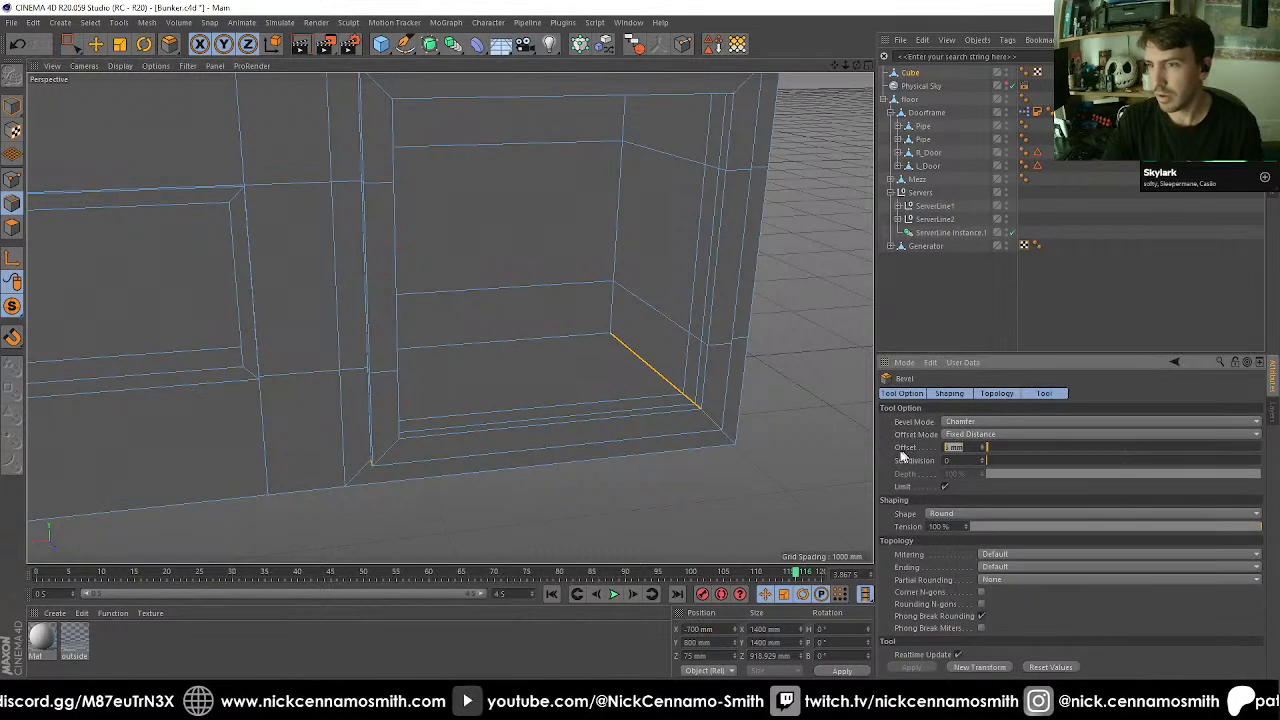
text(20)
key(Tab)
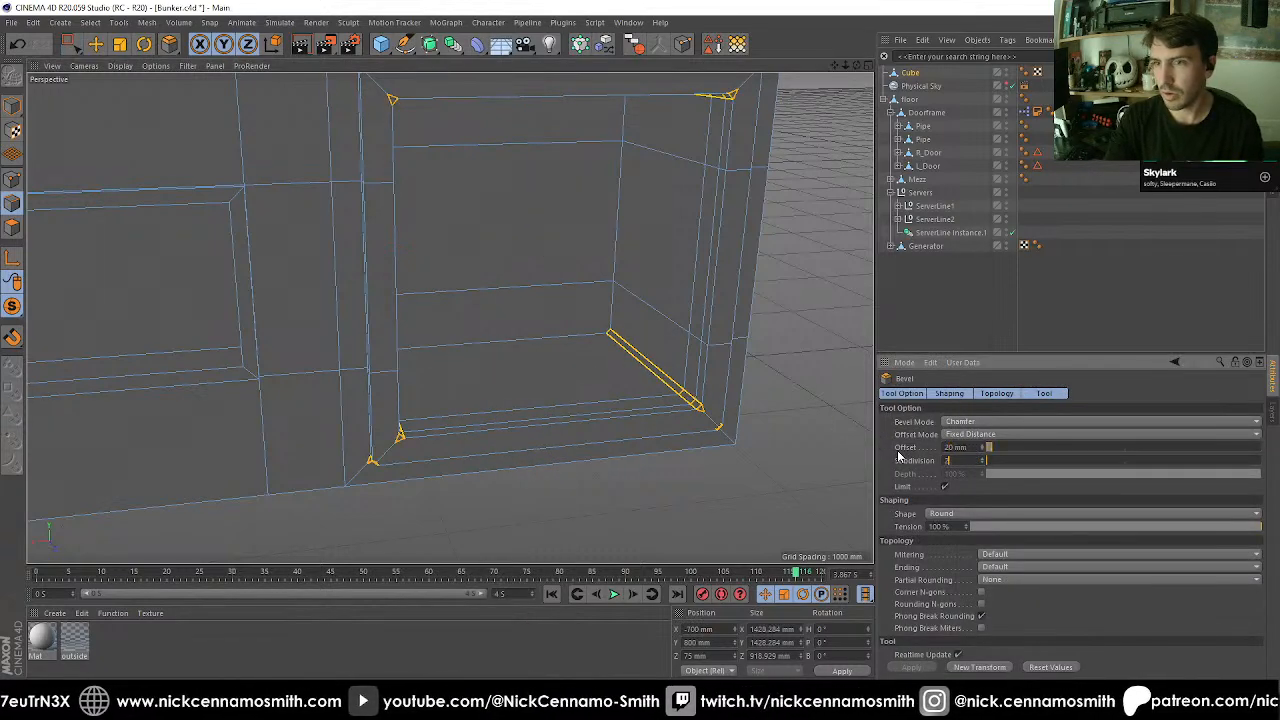
text(2)
key(Return)
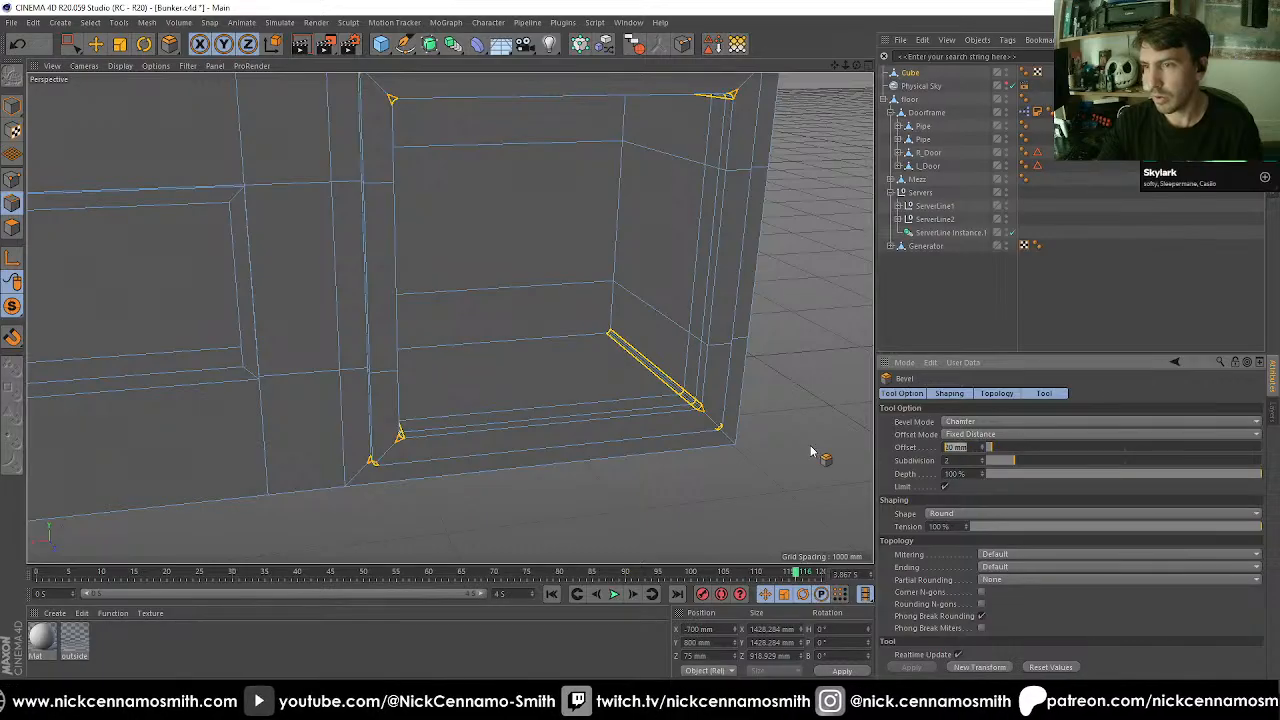
Increase the corner bevel offset to 50 mm and finally to 100 mm.
key(Return)
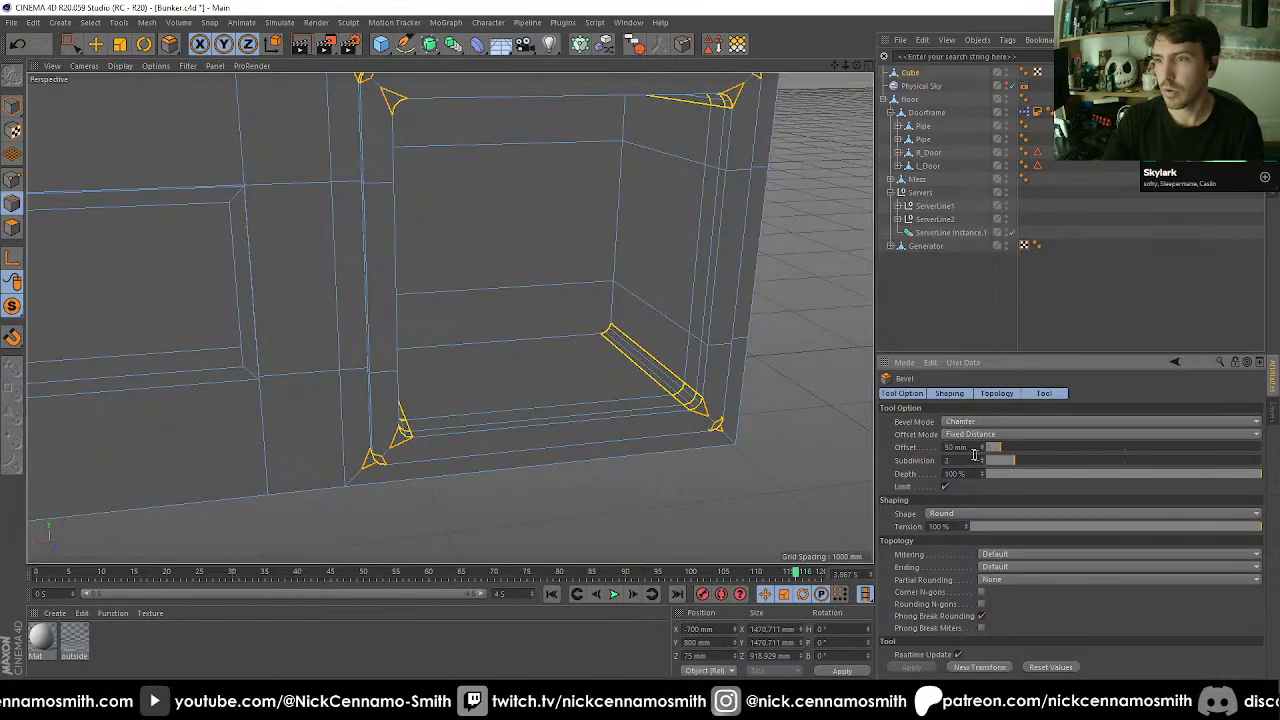
text(100)
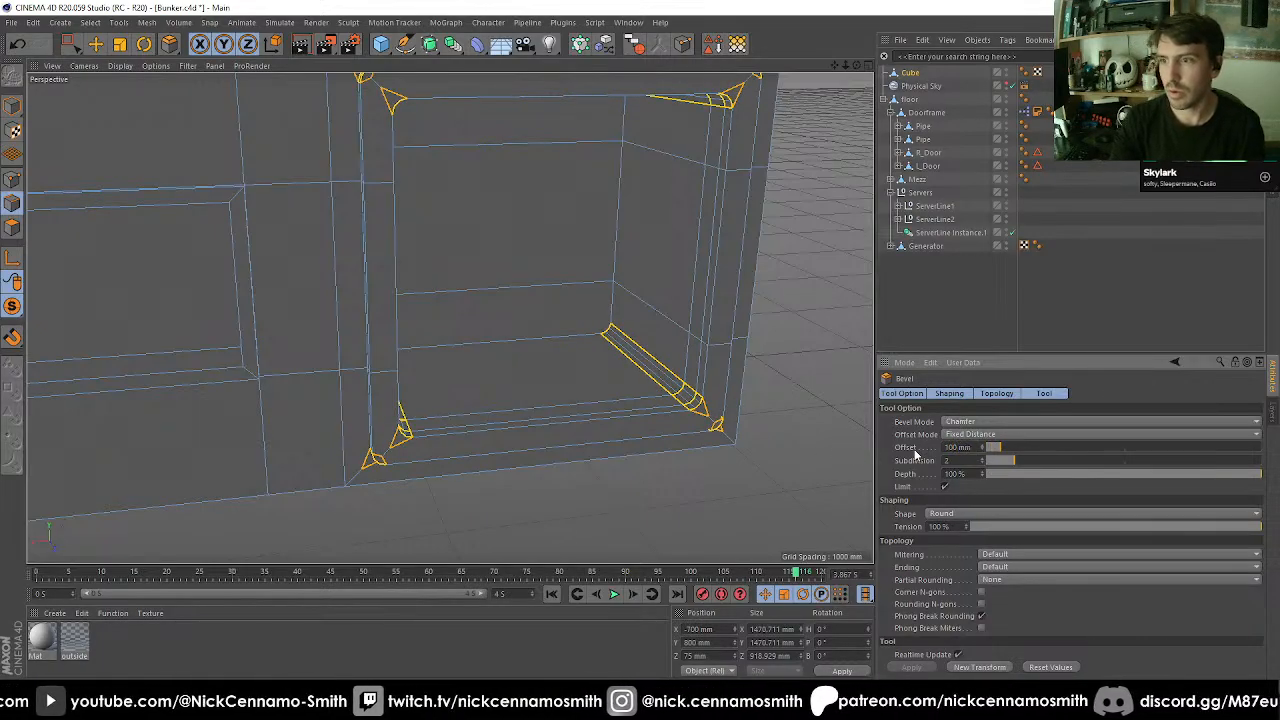
key(Return)
Cut connecting edges with the Polygon Pen between the inner and outer bevel points at the frame's lower corner beside the middle panel.
alt+drag(518, 452, 510, 474)
scroll(374, 478, up, 4)
scroll(347, 467, down, 4)
alt+drag(300, 486, 565, 420)
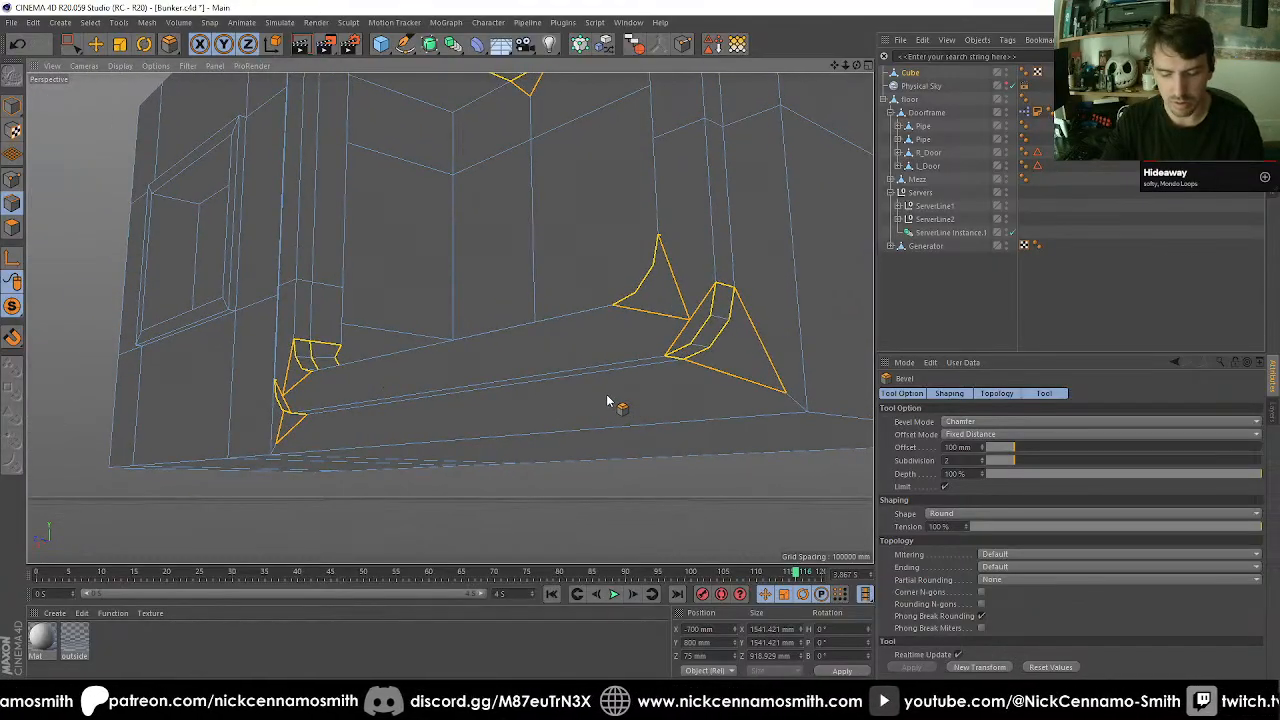
right_click(607, 401)
click(640, 492)
alt+drag(449, 383, 600, 338)
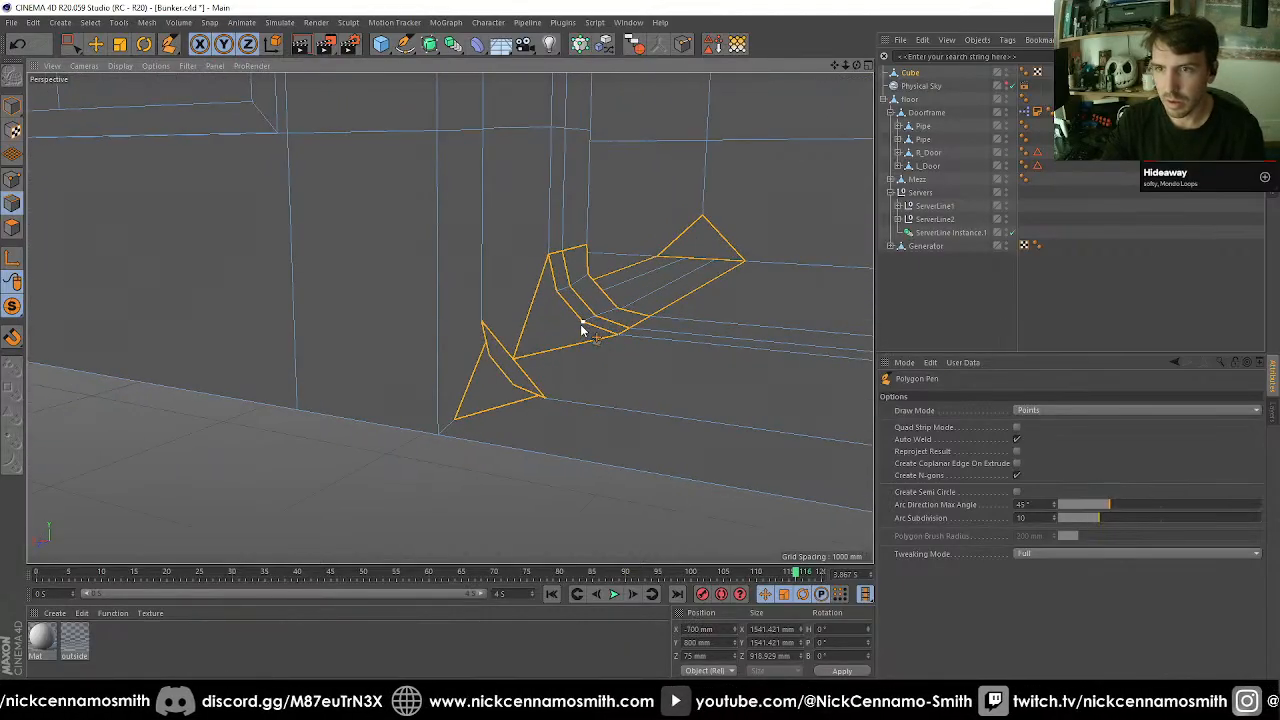
click(496, 352)
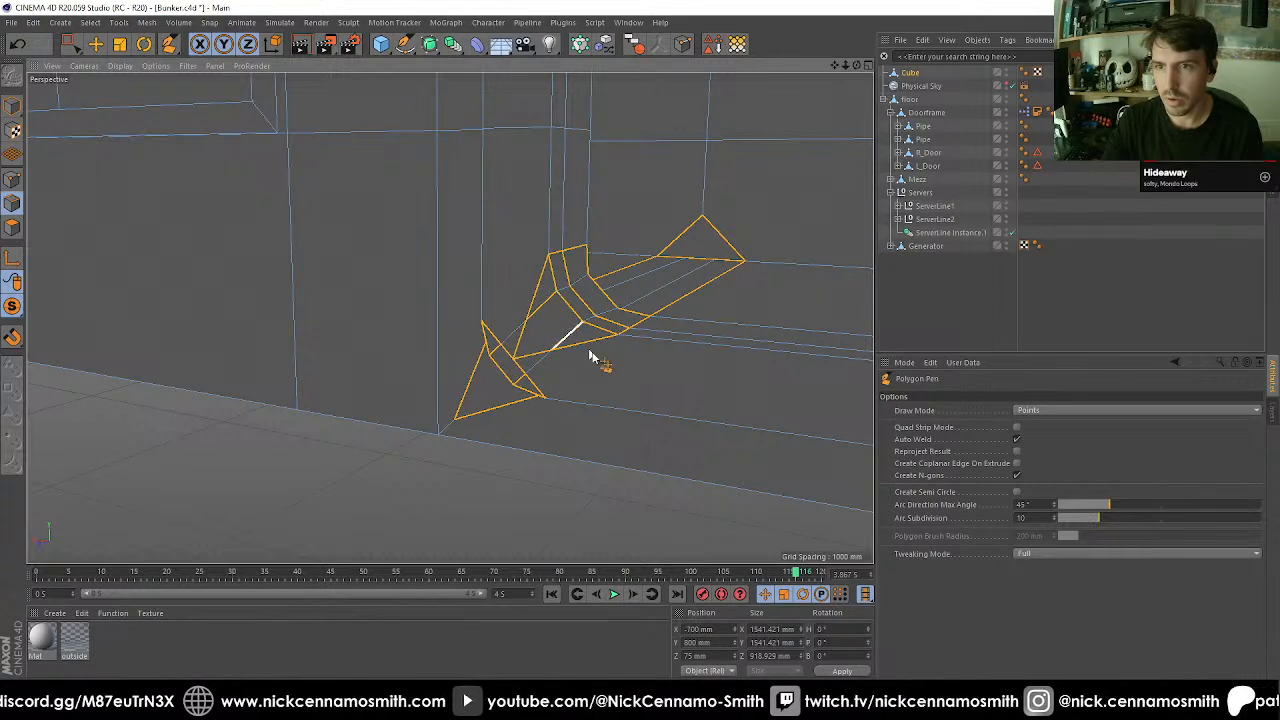
click(616, 334)
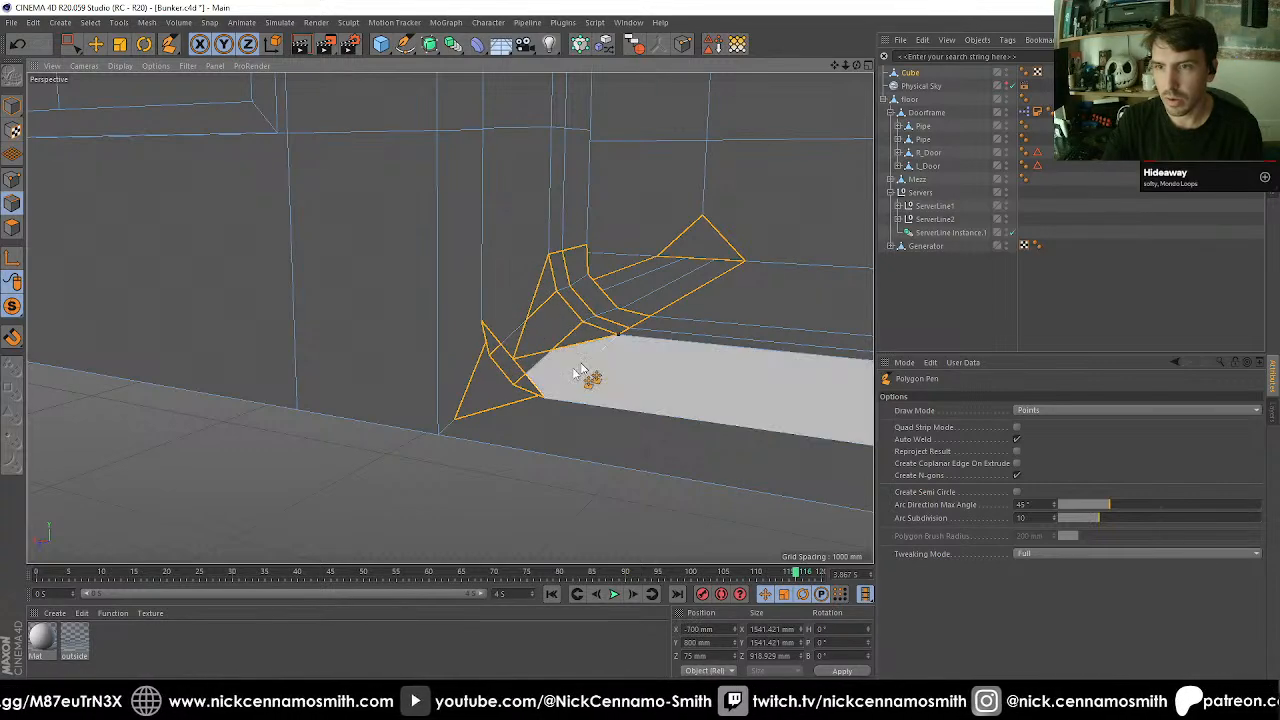
click(549, 258)
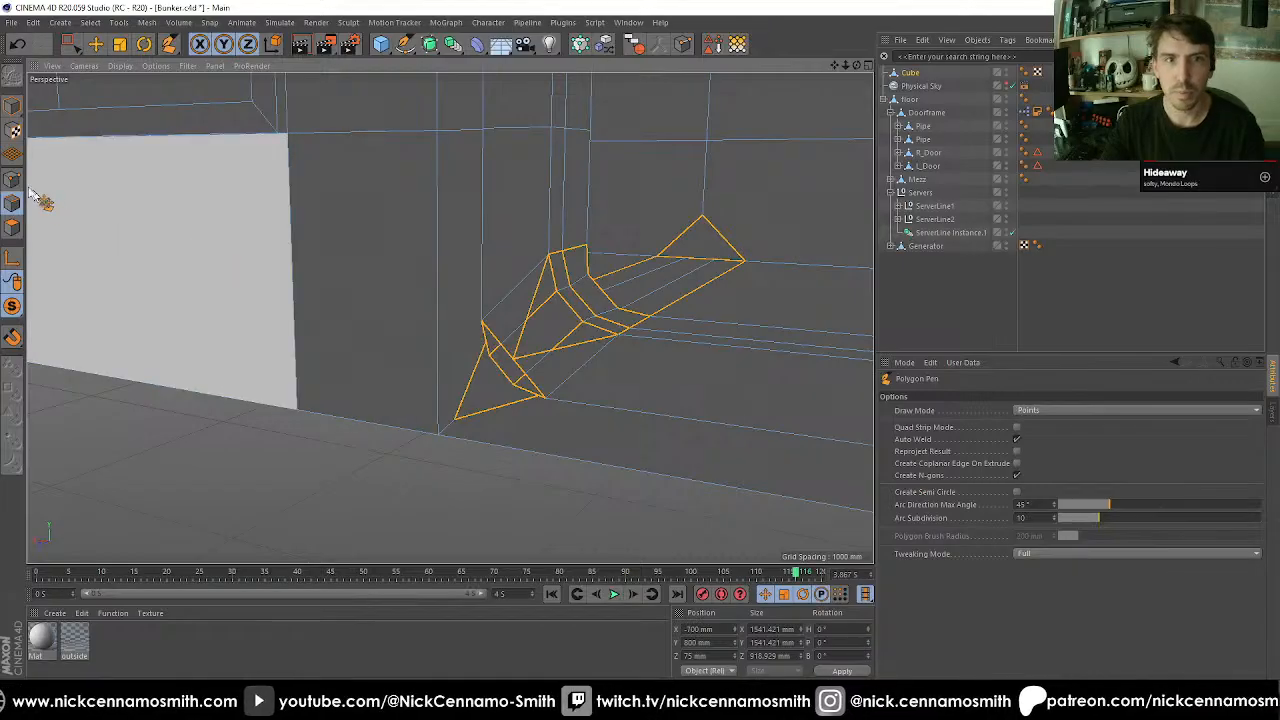
Weld the stray points of that lower frame corner onto the two cut points along the outer bevel.
click(13, 181)
key(space)
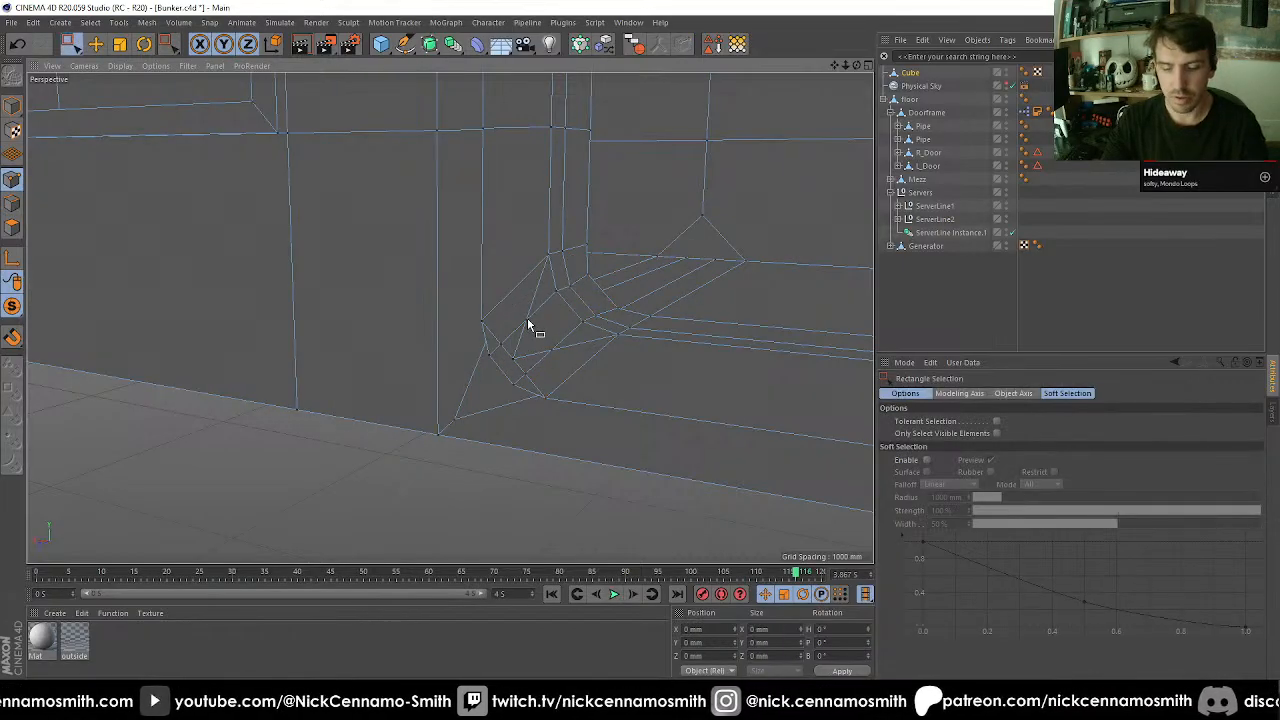
key(9)
click(510, 336)
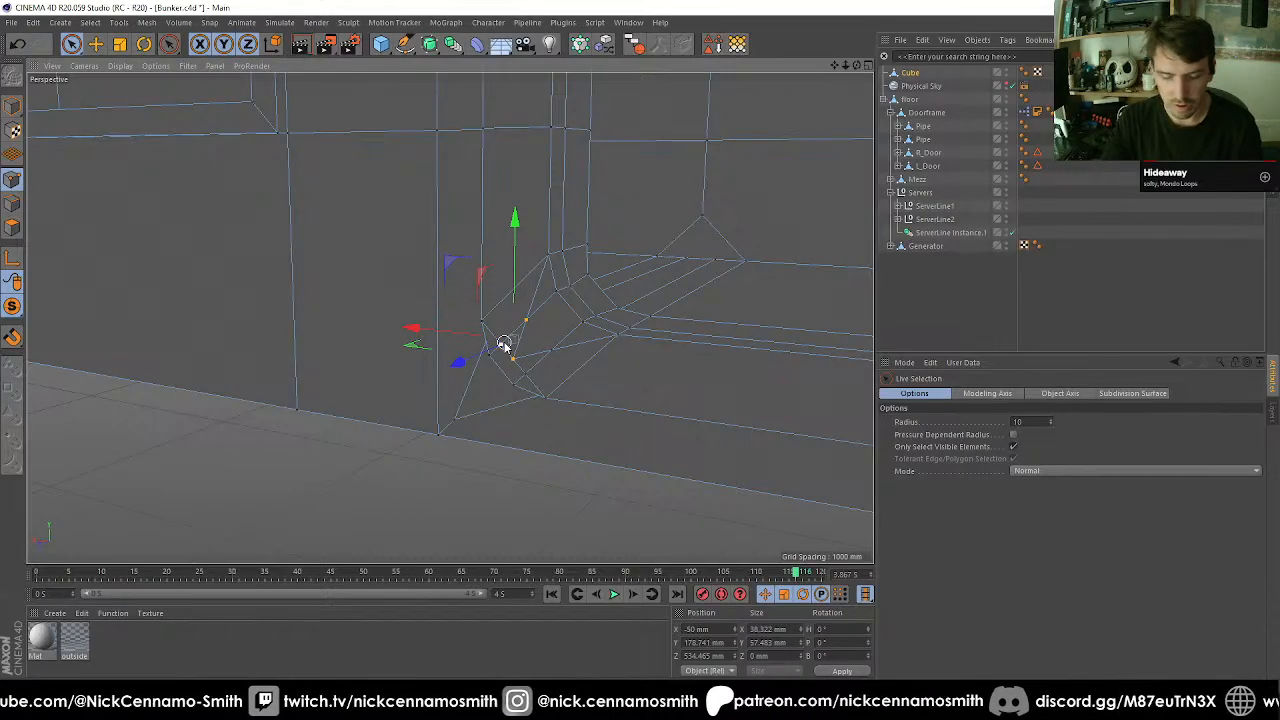
key(m)
key(q)
click(501, 346)
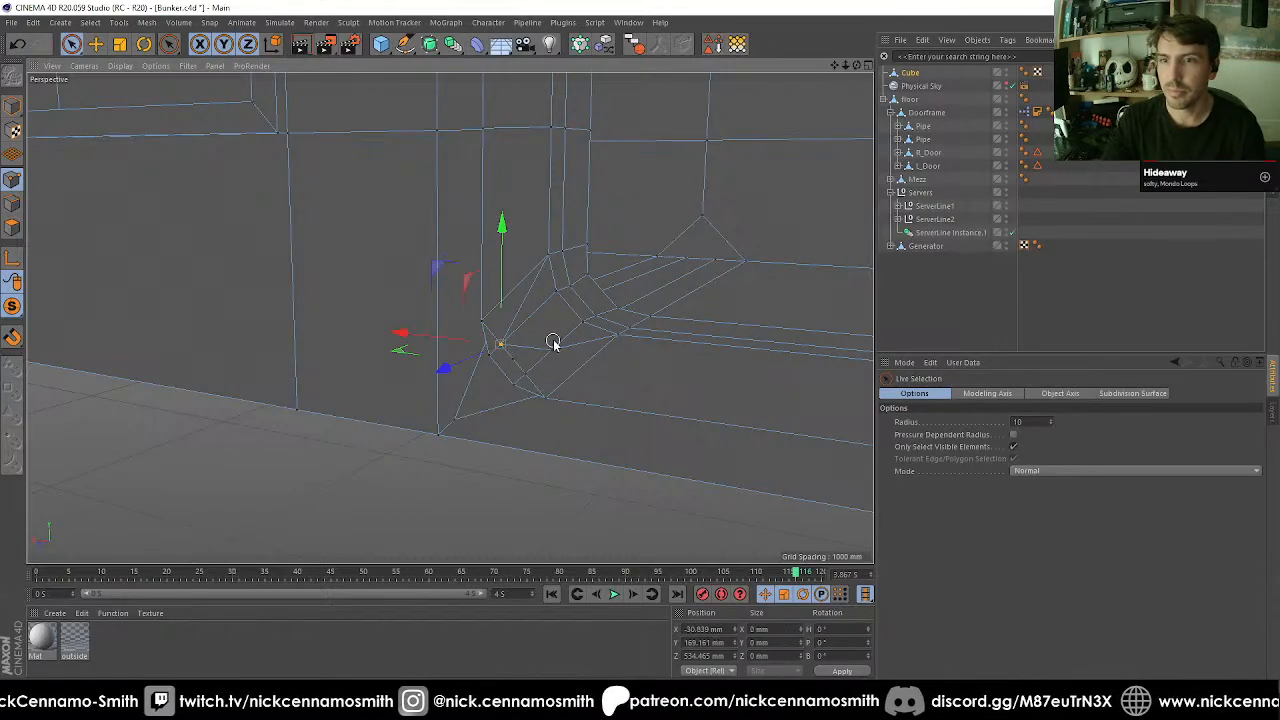
key(m)
key(q)
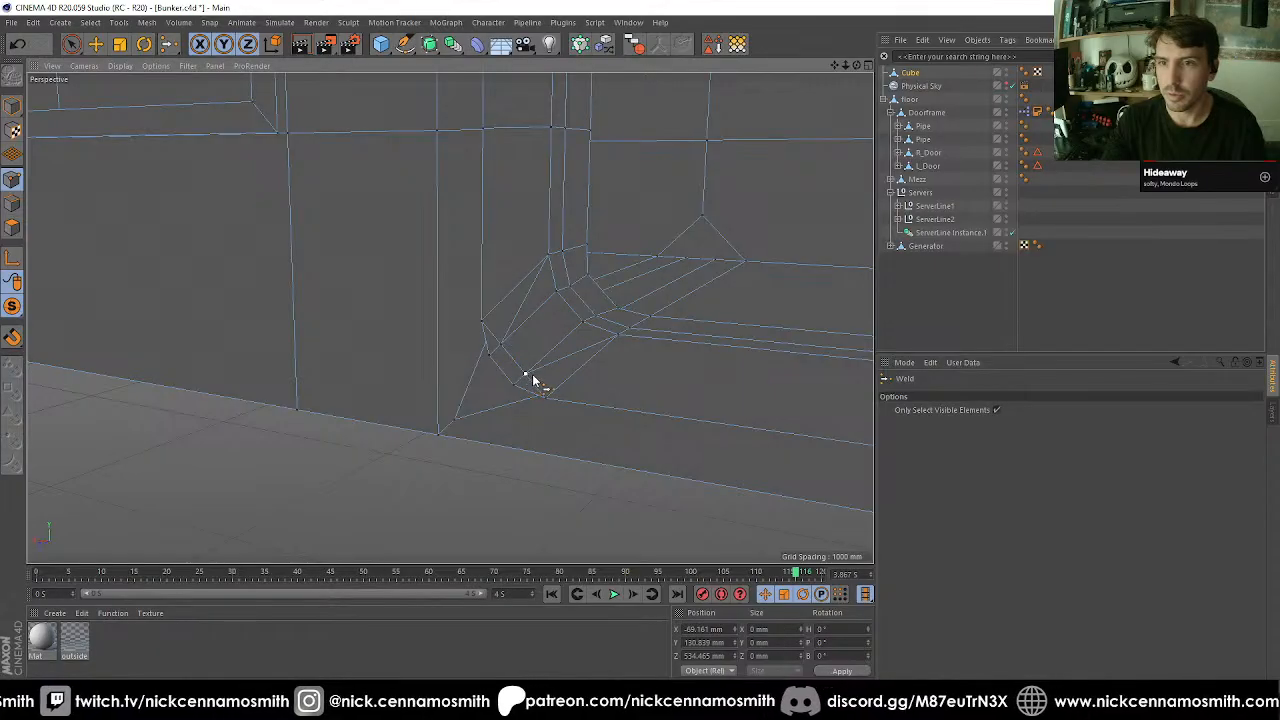
Check the rebuilt lower corner up close by selecting its individual bridging polygons.
alt+drag(530, 375, 434, 373)
alt+right_drag(440, 370, 515, 364)
alt+middle_drag(567, 347, 462, 338)
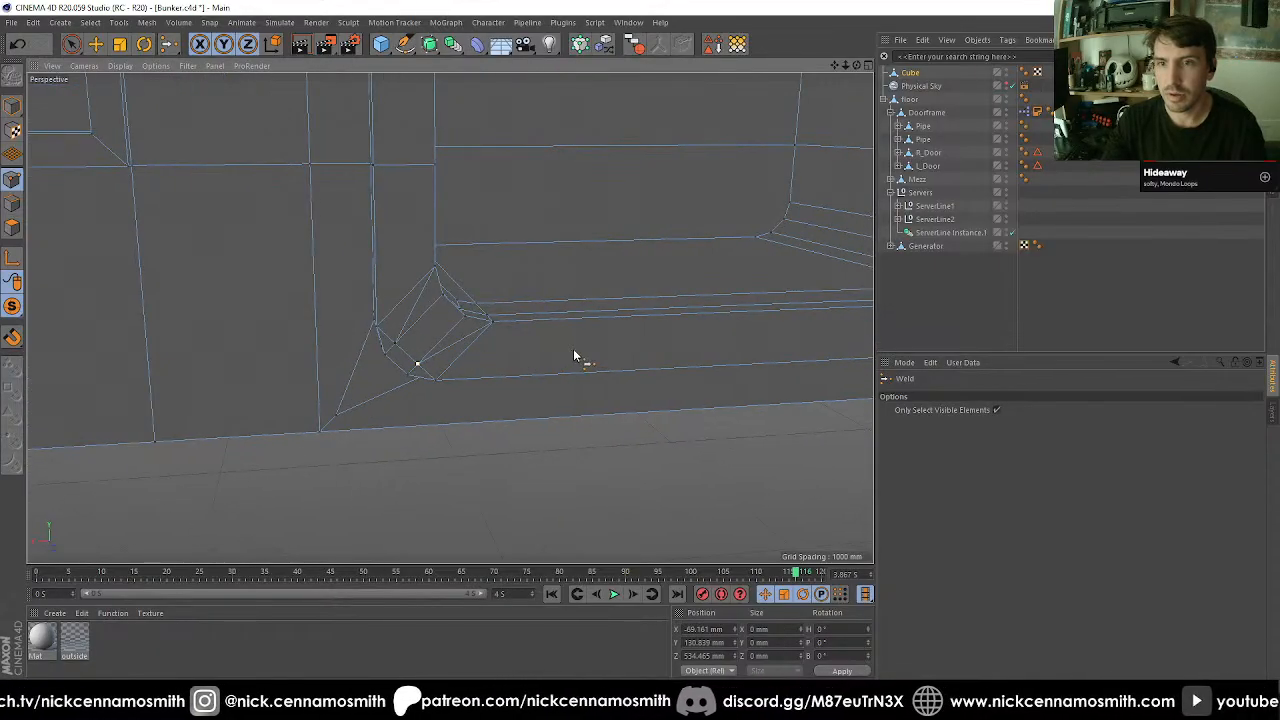
alt+drag(575, 356, 417, 366)
scroll(418, 364, up, 4)
key(space)
click(14, 232)
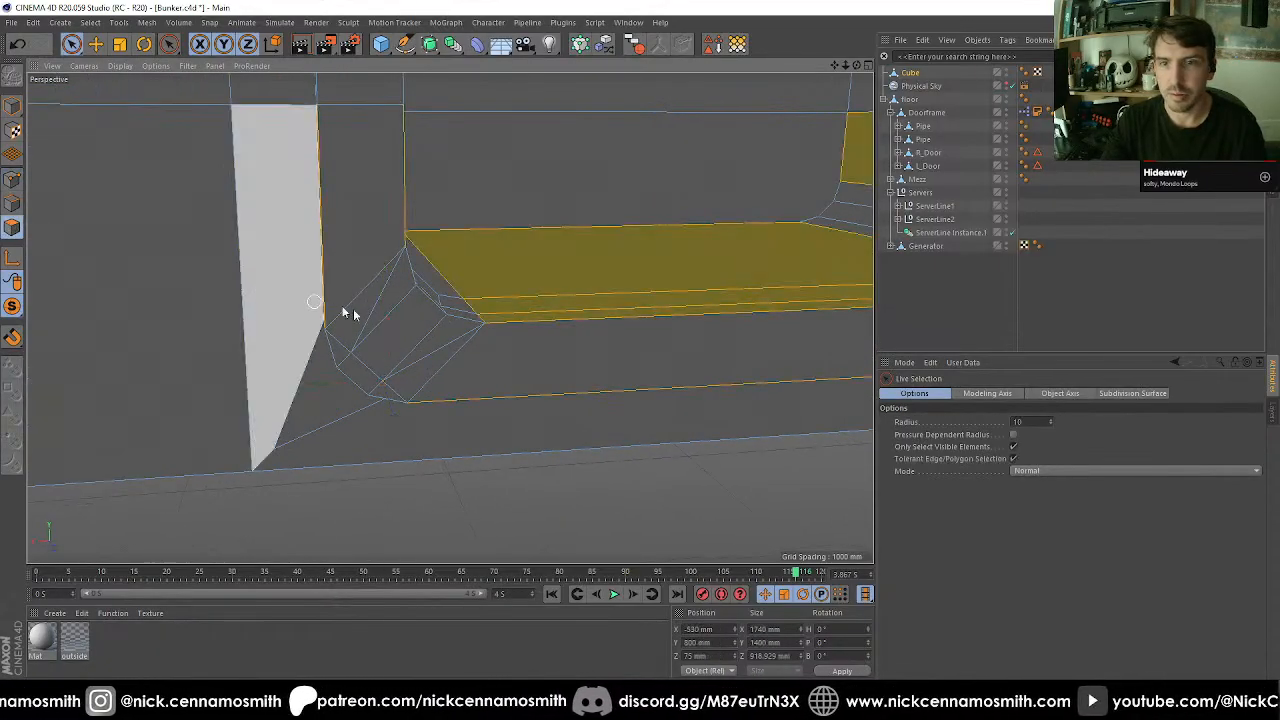
click(420, 357)
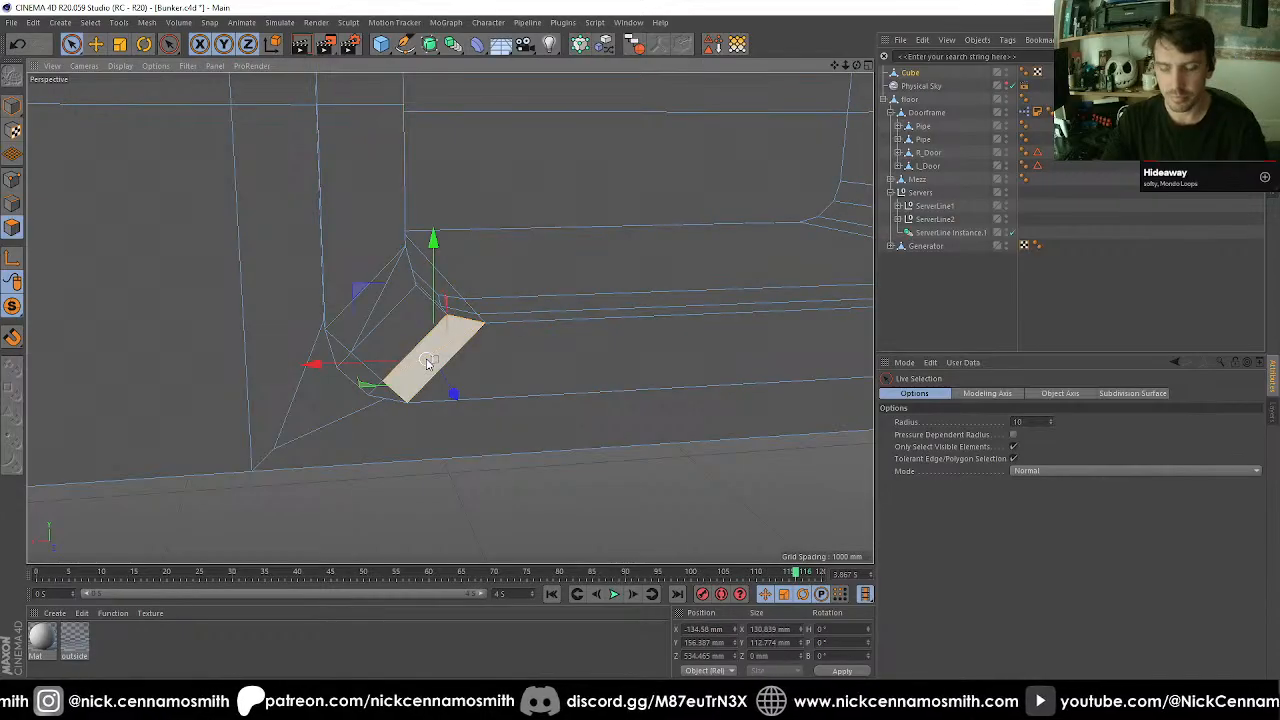
click(372, 302)
key(u)
key(Escape)
Cut connecting edges with the Polygon Pen between the inner and outer bevel points at the frame's lower corner on the cabinet's outer side.
scroll(503, 394, down, 2)
alt+drag(404, 362, 402, 391)
scroll(469, 391, down, 2)
alt+middle_drag(666, 377, 463, 390)
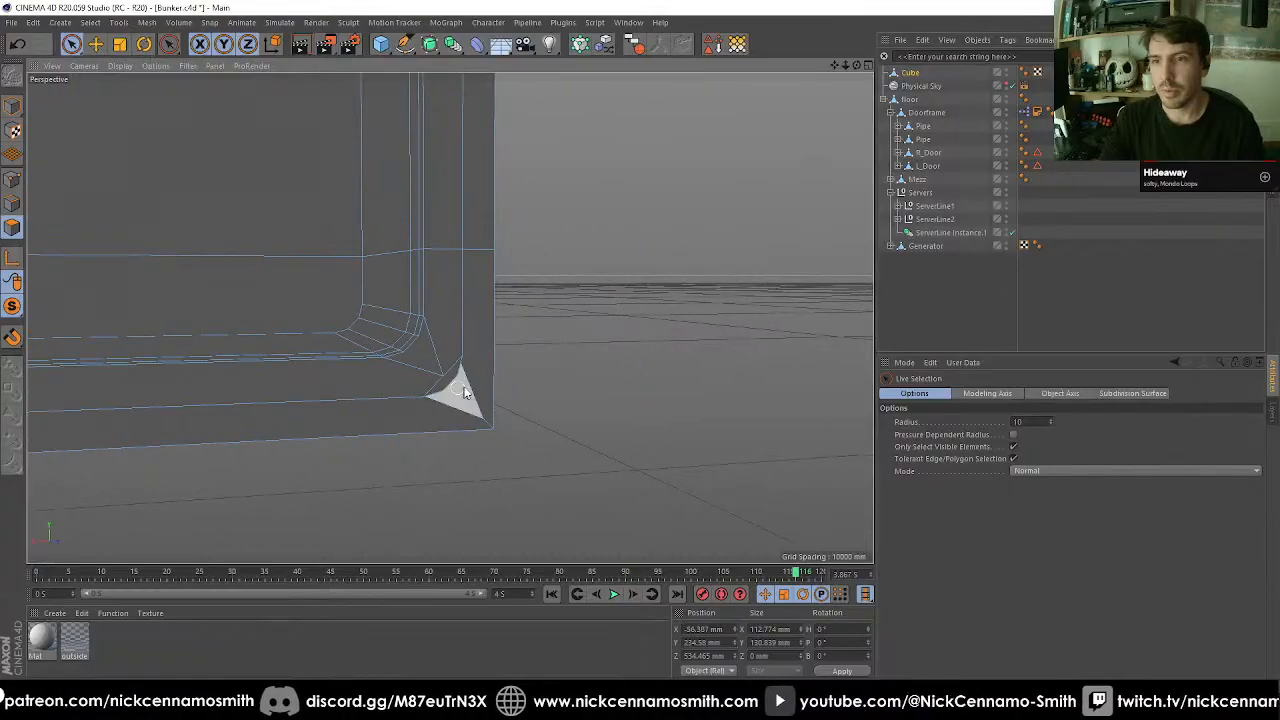
scroll(463, 388, up, 2)
scroll(370, 358, up, 2)
alt+drag(370, 358, 310, 370)
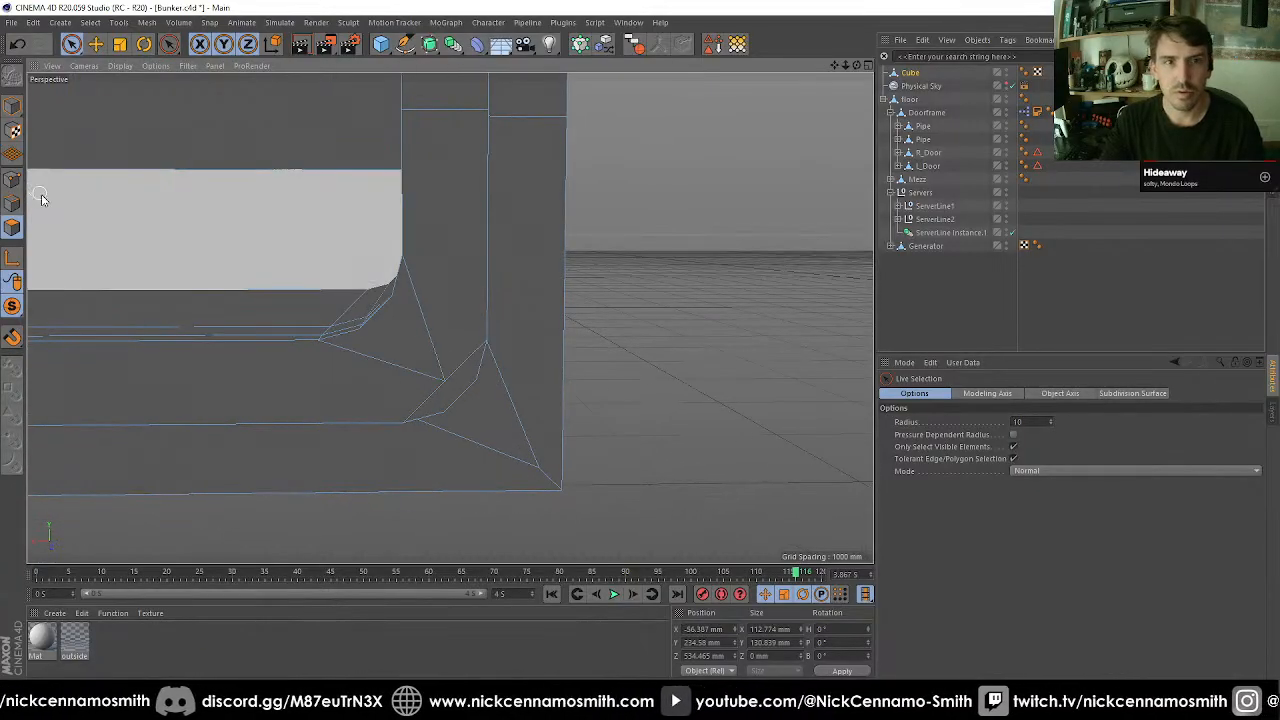
click(12, 179)
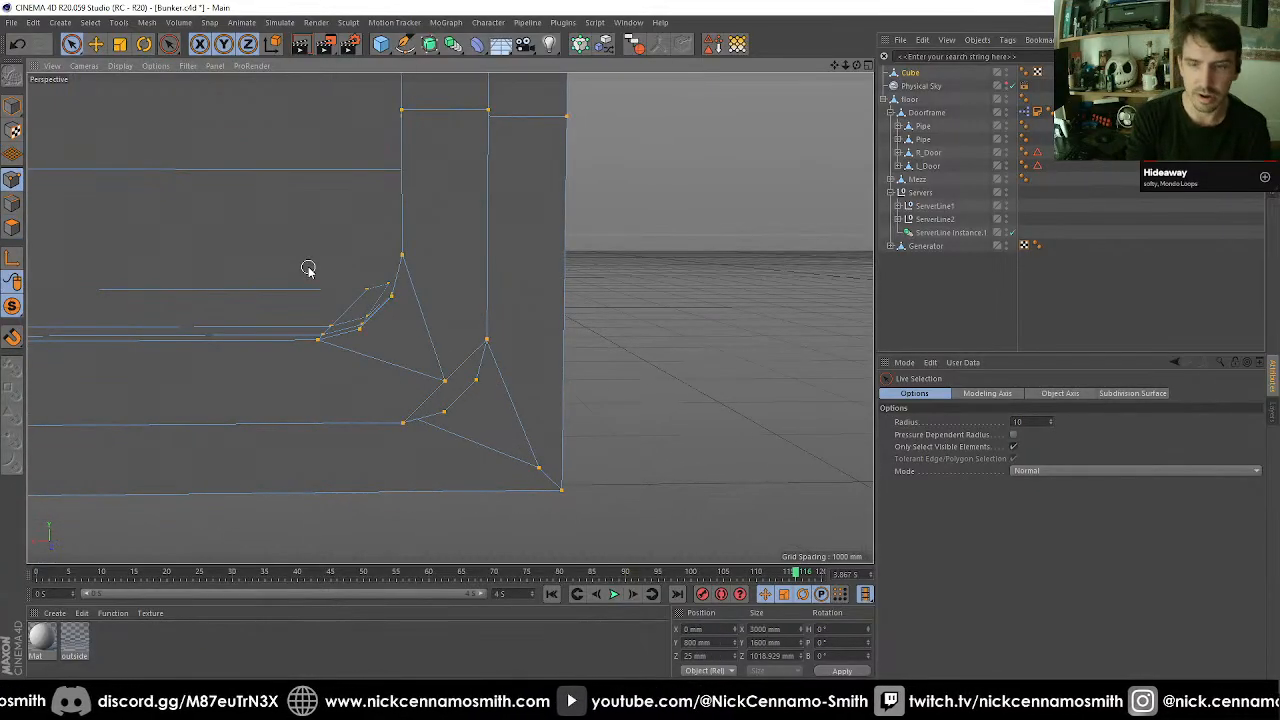
key(m)
key(e)
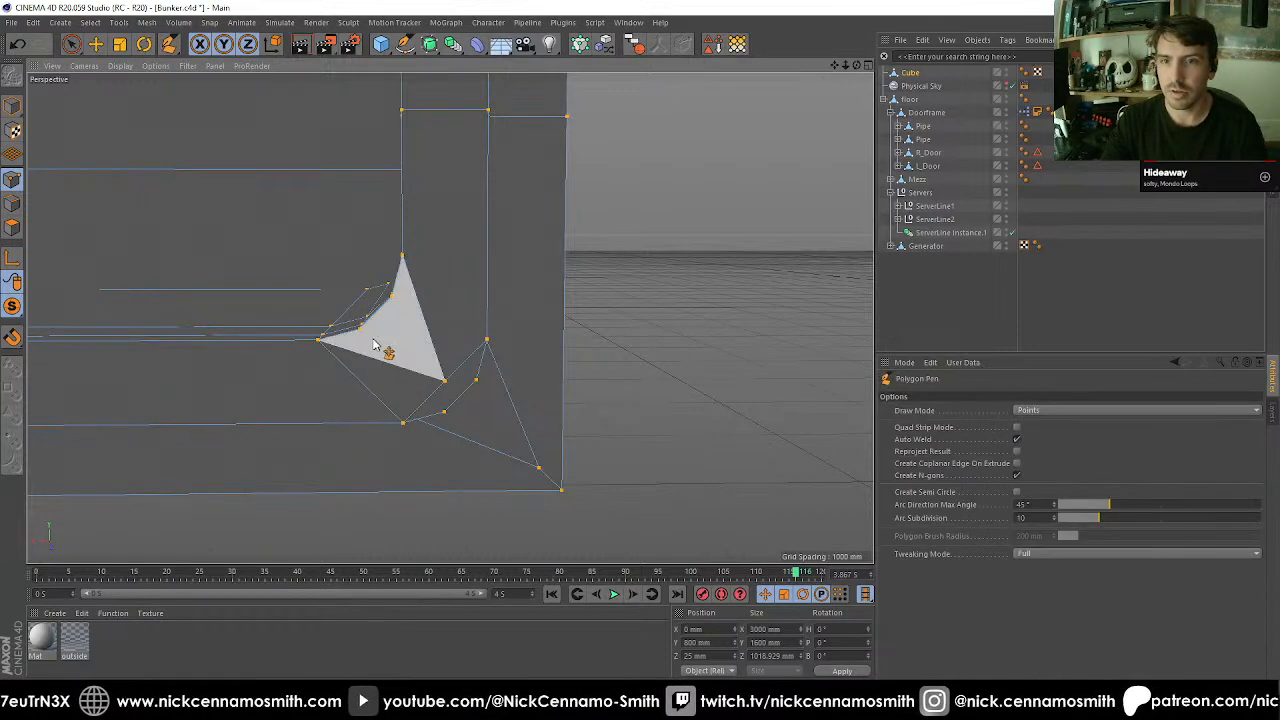
click(362, 334)
click(445, 413)
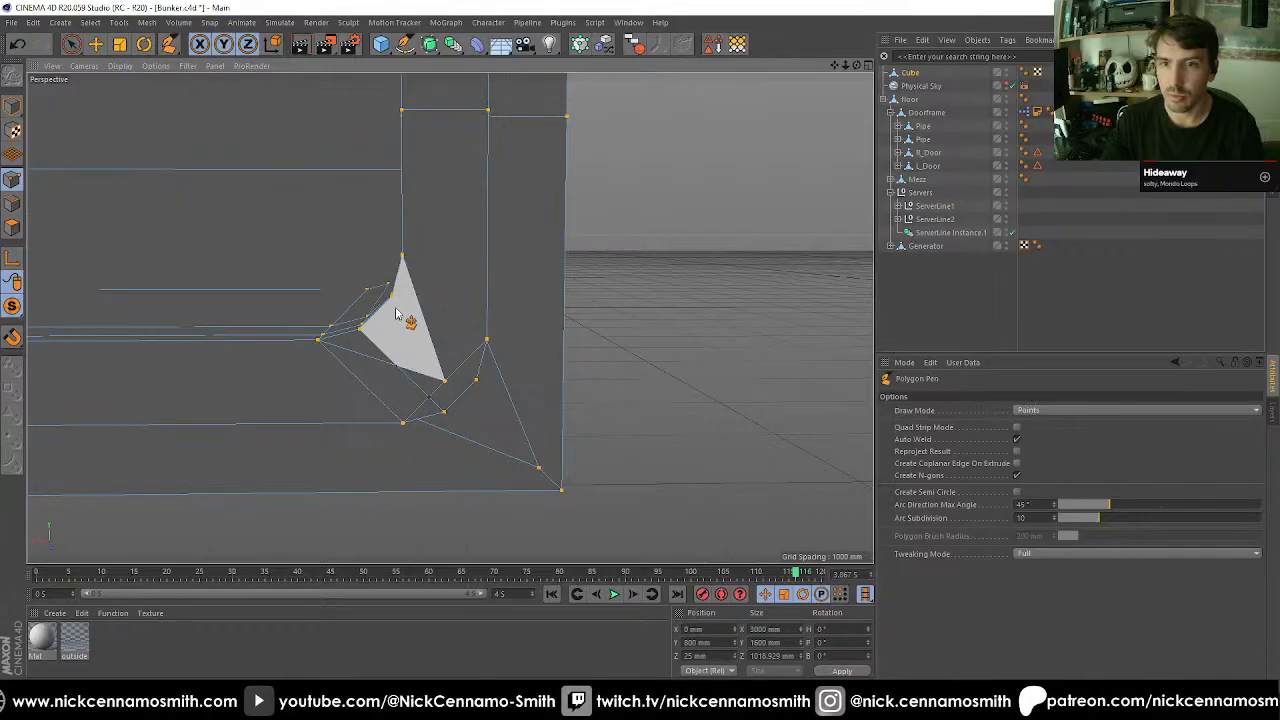
alt+drag(453, 359, 392, 309)
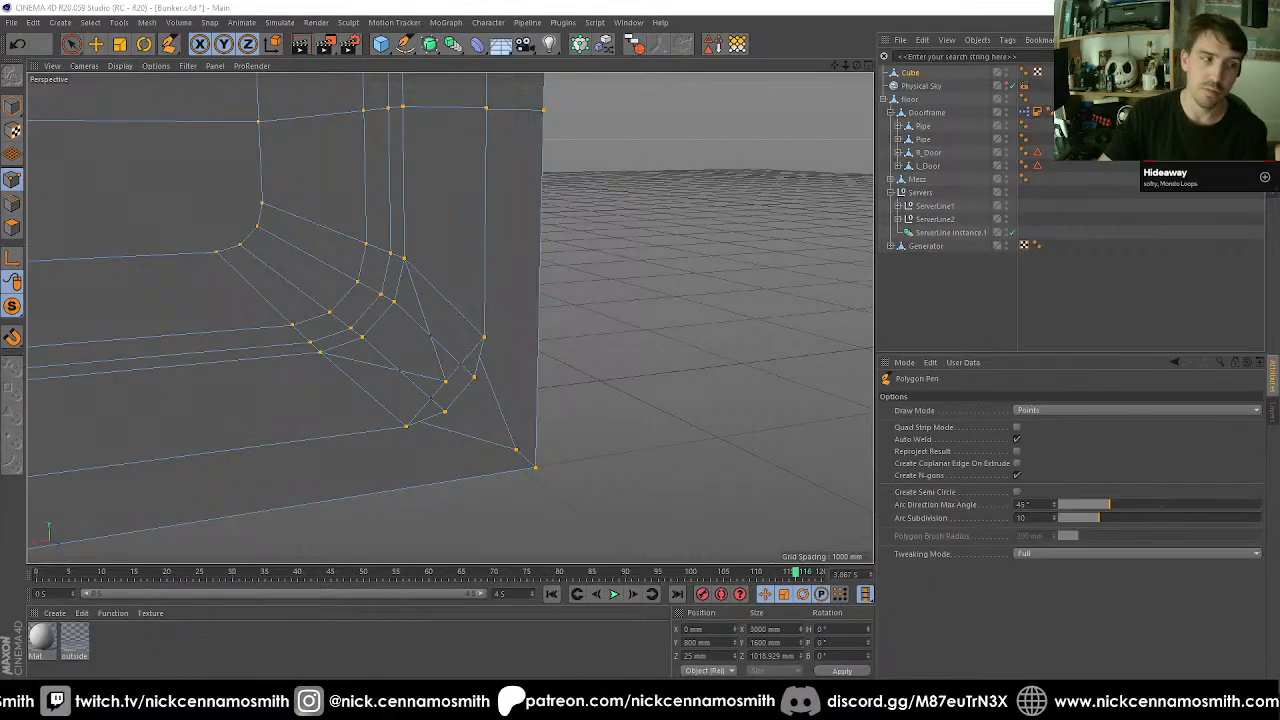
Weld the stray points of the outer-side lower corner onto the two cut points along the outer bevel.
click(71, 44)
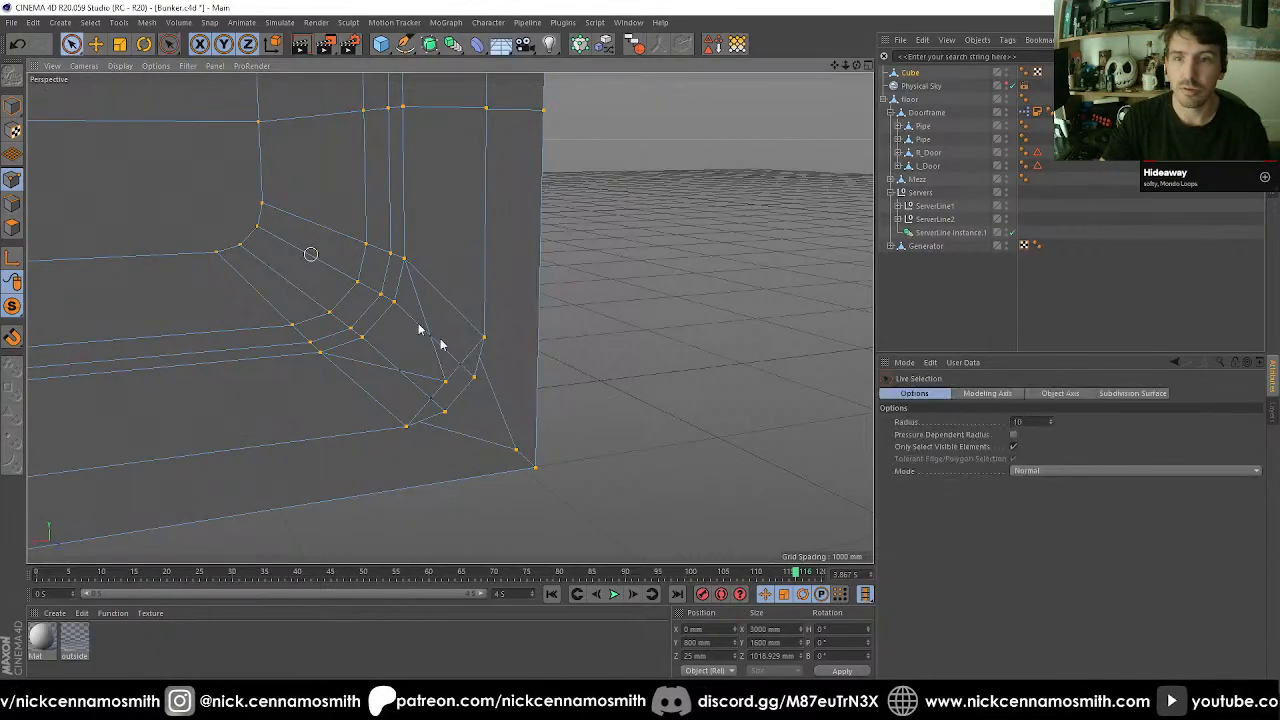
drag(446, 387, 444, 382)
key(m)
key(q)
click(432, 398)
key(space)
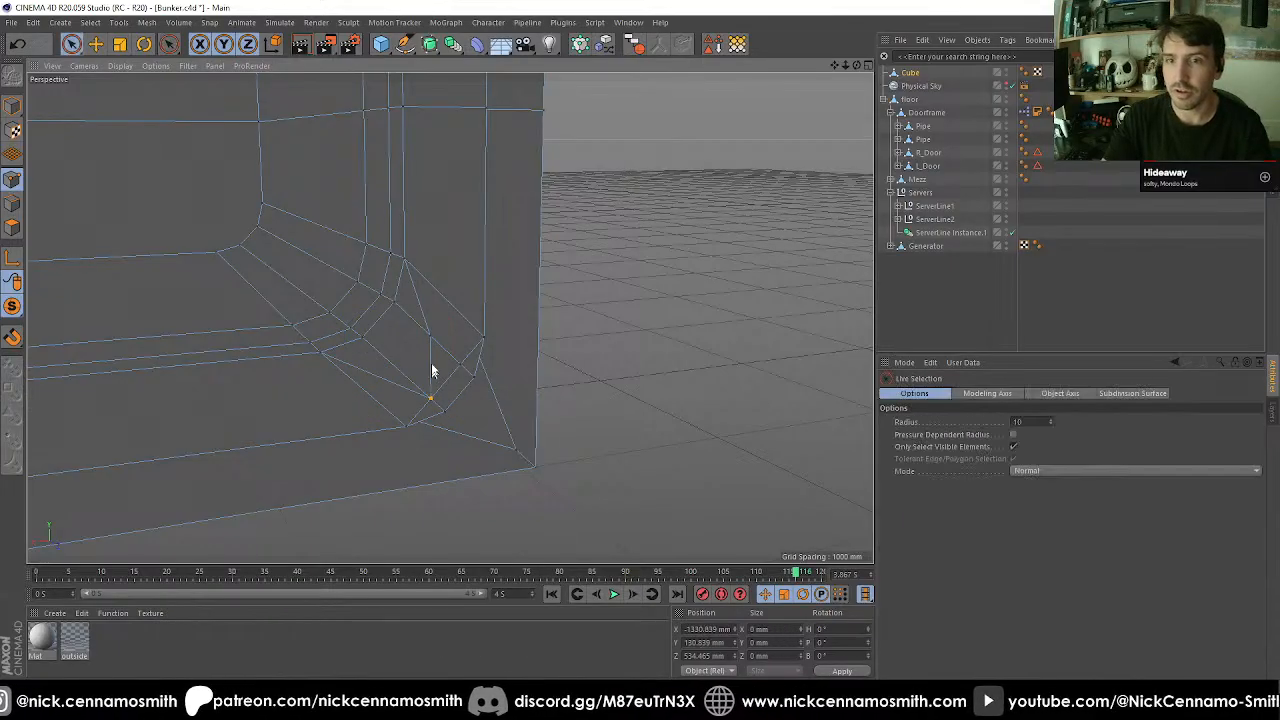
key(space)
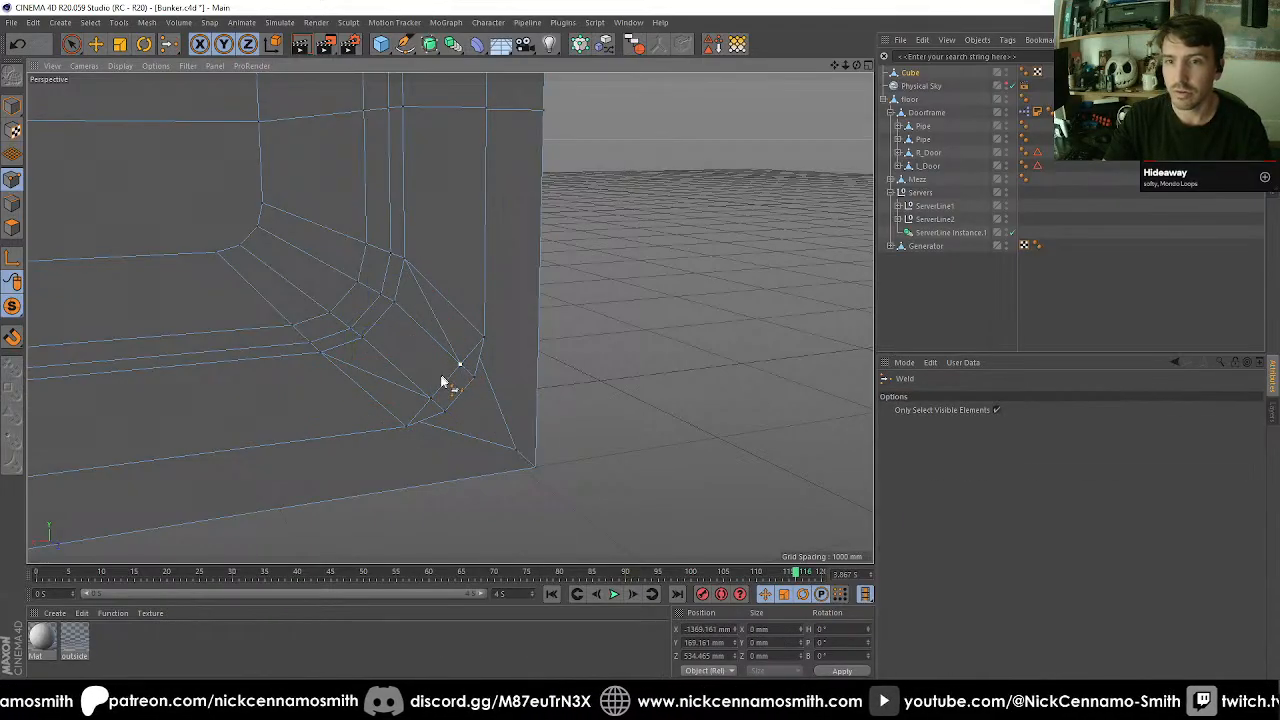
Melt the triangle pairs on both sides of the outer-side lower corner's middle strip into single polygons.
key(space)
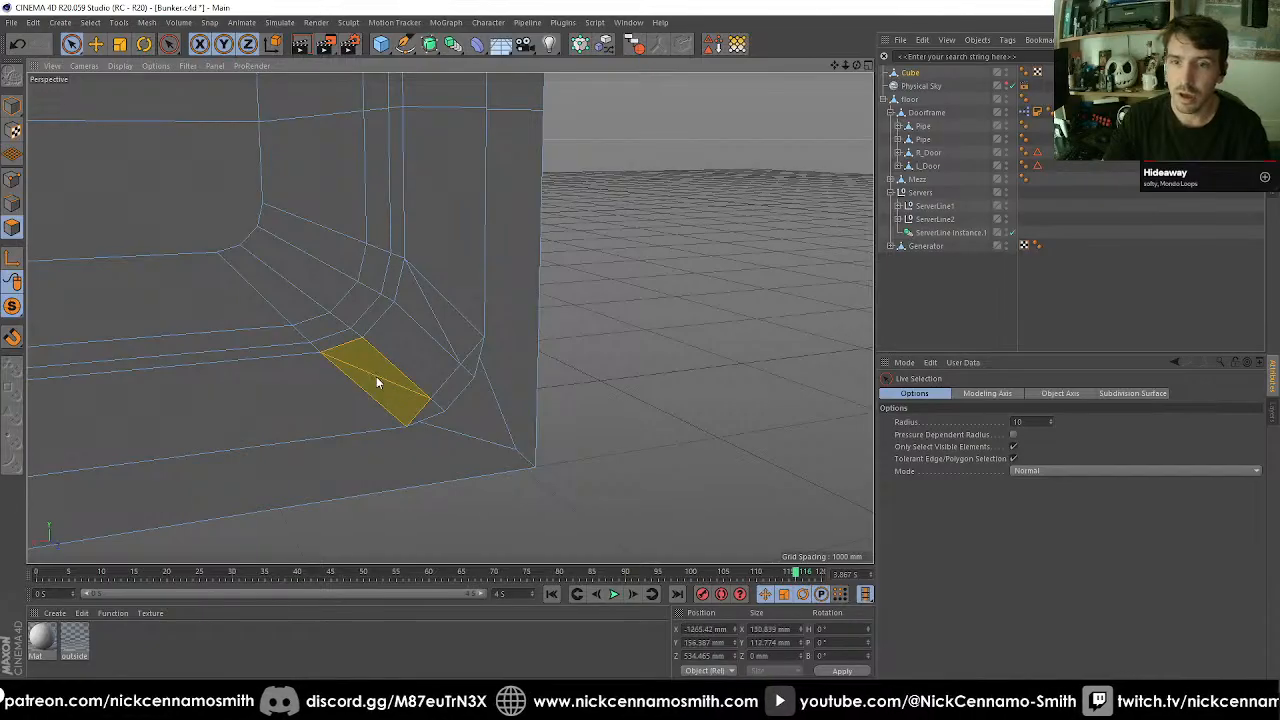
key(u)
key(z)
click(443, 334)
key(u)
key(z)
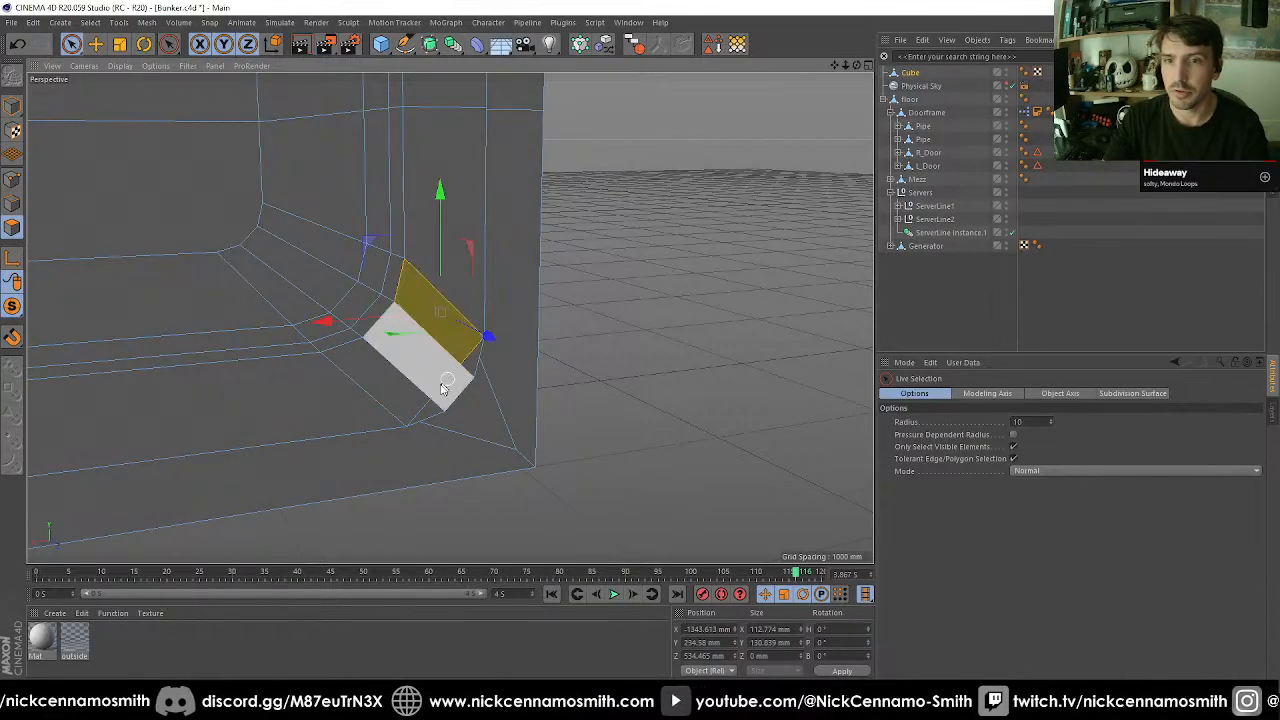
Weld the two cut points of the outer-side lower corner onto the neighbouring rounded points of the outer bevel.
alt+middle_drag(396, 302, 397, 349)
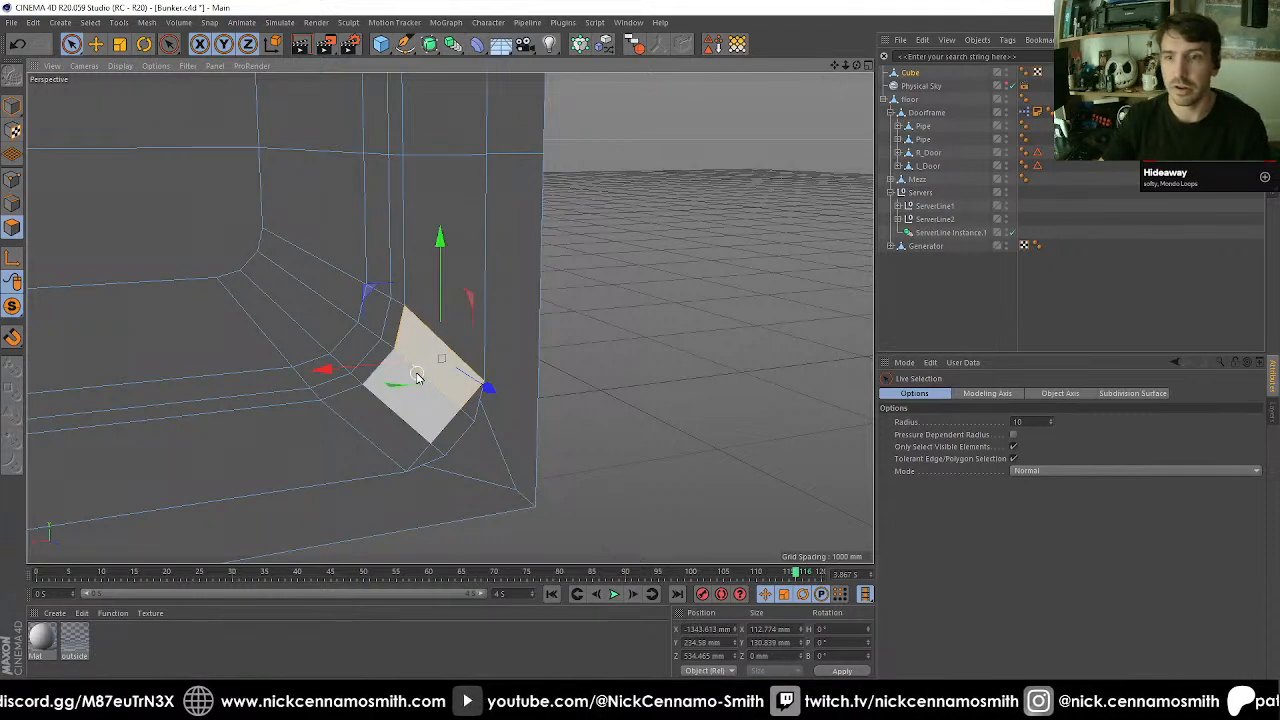
alt+drag(469, 449, 552, 457)
alt+drag(397, 444, 478, 372)
click(14, 181)
scroll(431, 340, up, 3)
shift+click(461, 345)
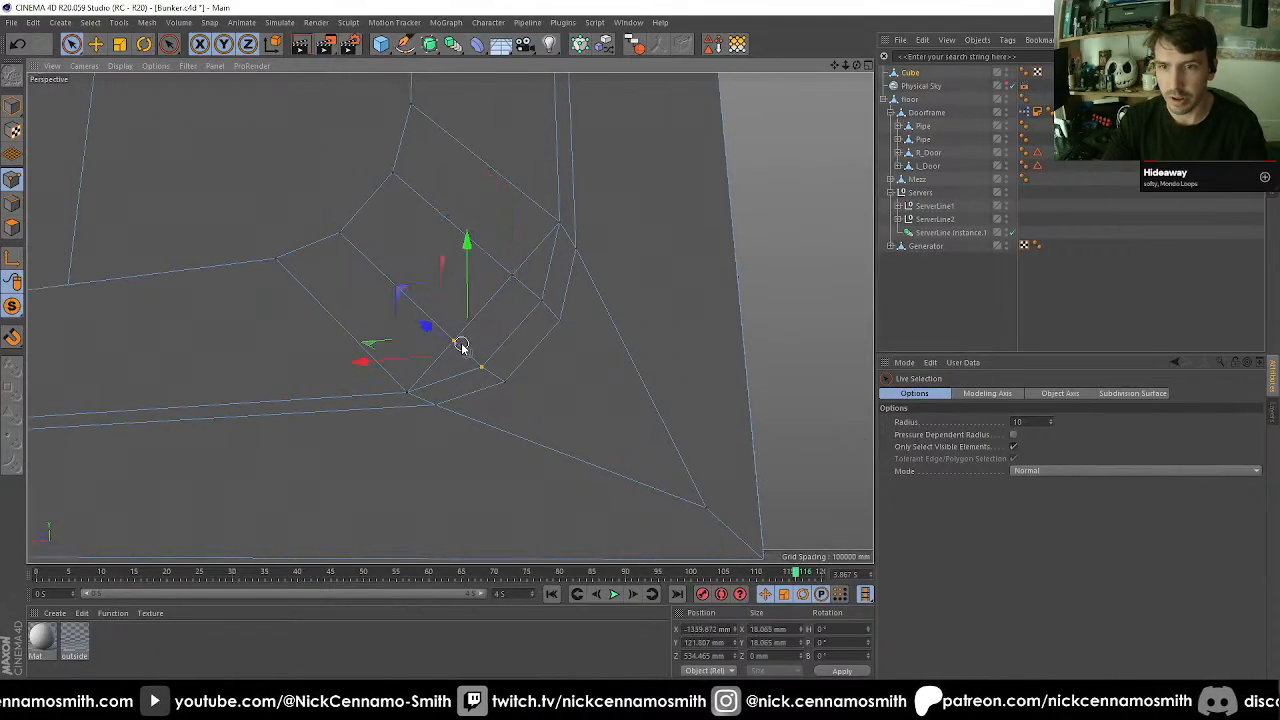
key(m)
key(q)
click(482, 372)
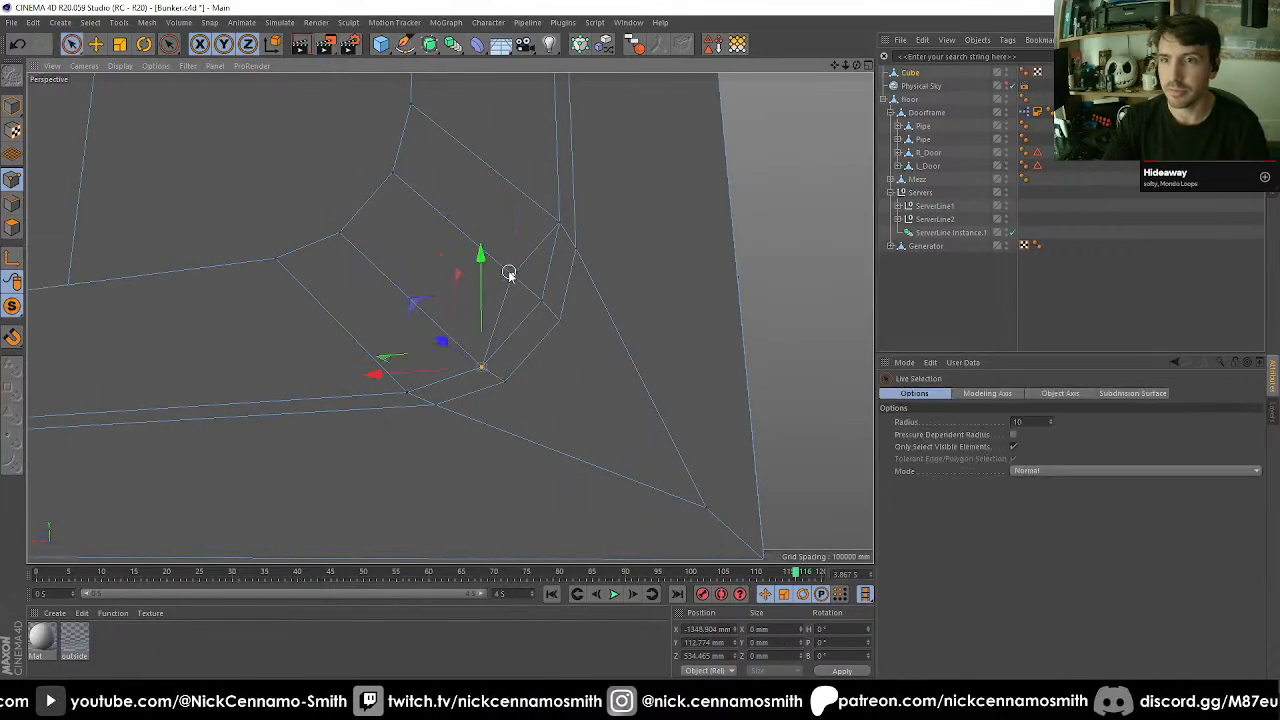
key(m)
key(q)
scroll(540, 315, up, 3)
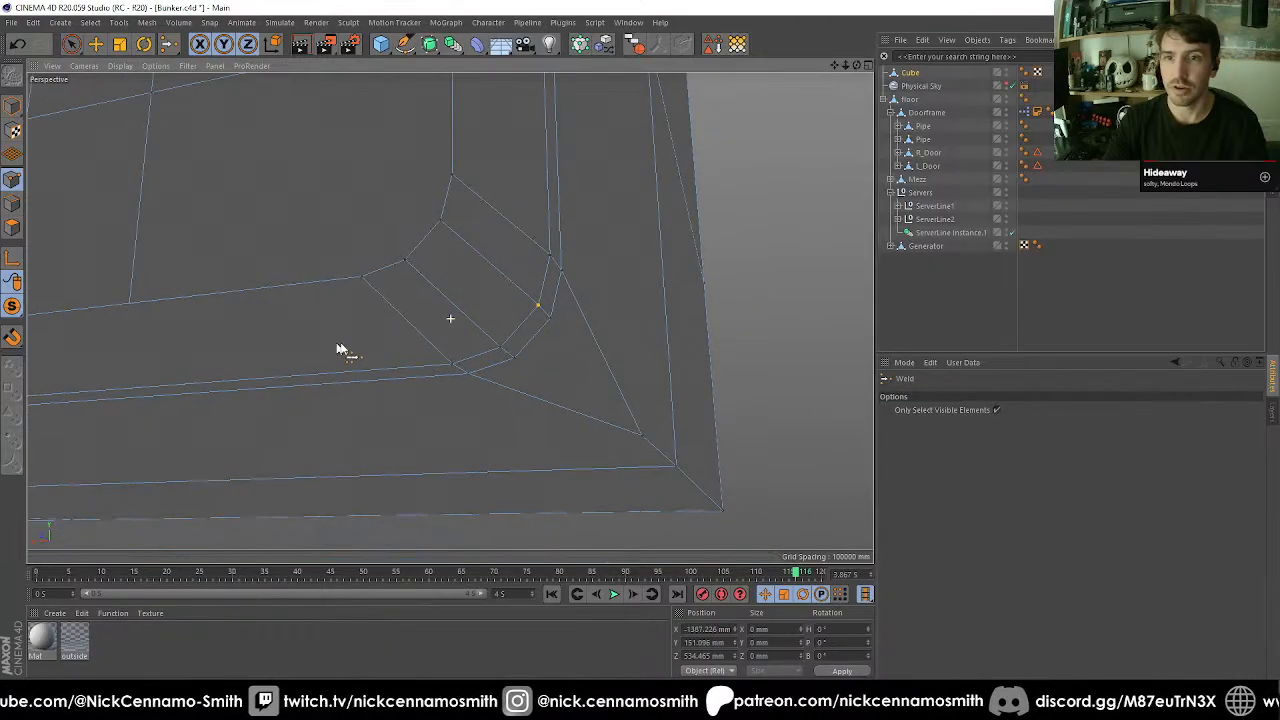
Weld the two cut points of the lower corner beside the middle panel onto its neighbouring rounded bevel points.
scroll(330, 353, up, 2)
alt+middle_drag(315, 350, 520, 362)
alt+drag(238, 344, 294, 440)
scroll(357, 380, up, 1)
key(space)
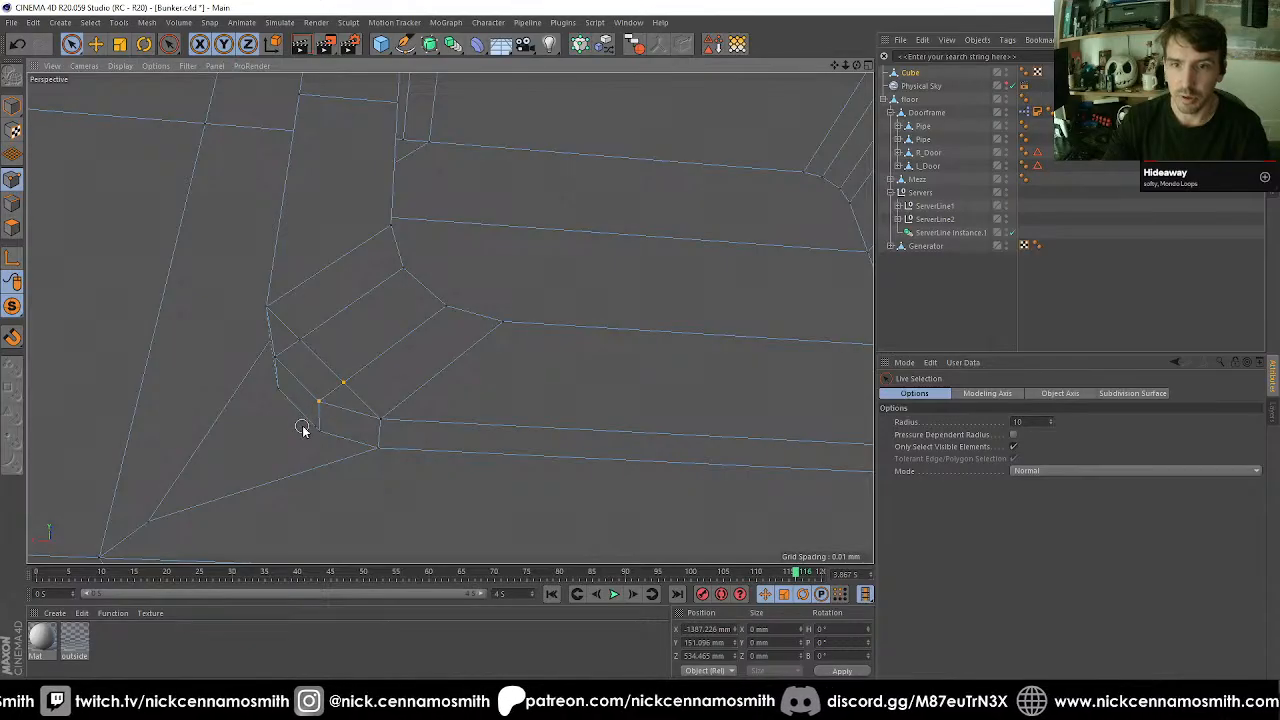
key(m)
key(q)
alt+drag(318, 412, 271, 351)
key(space)
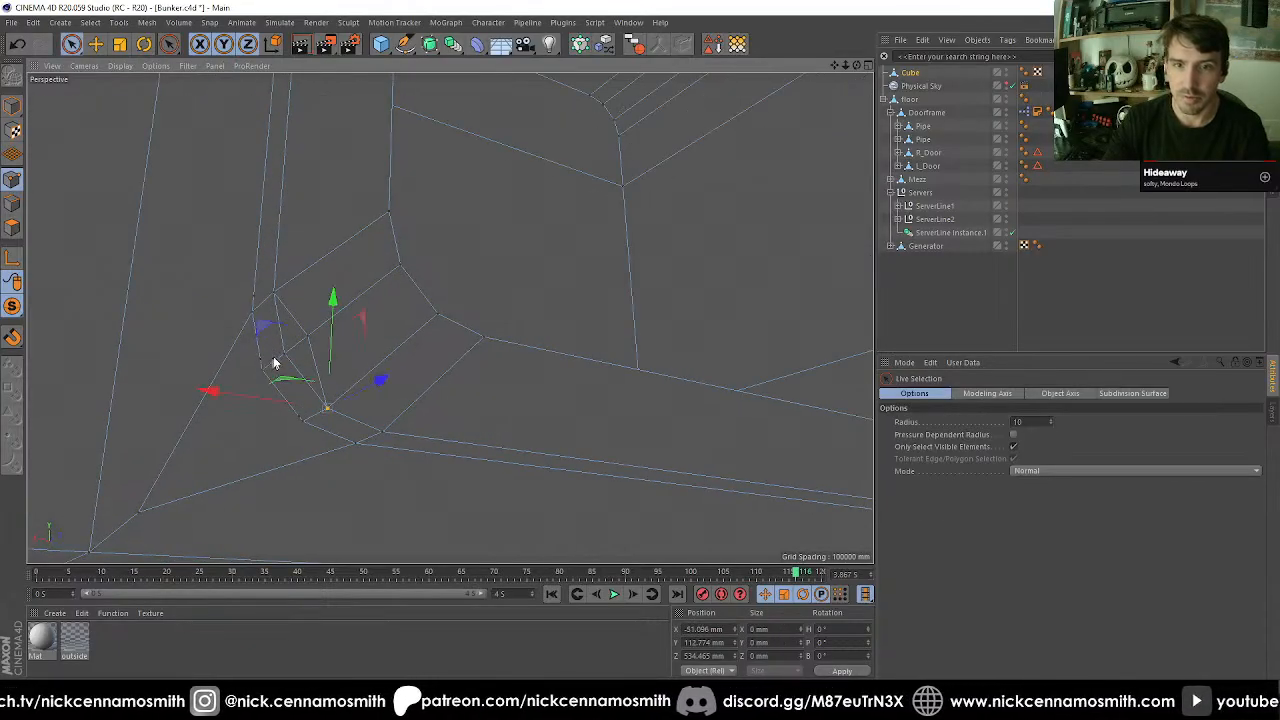
key(space)
click(284, 355)
key(space)
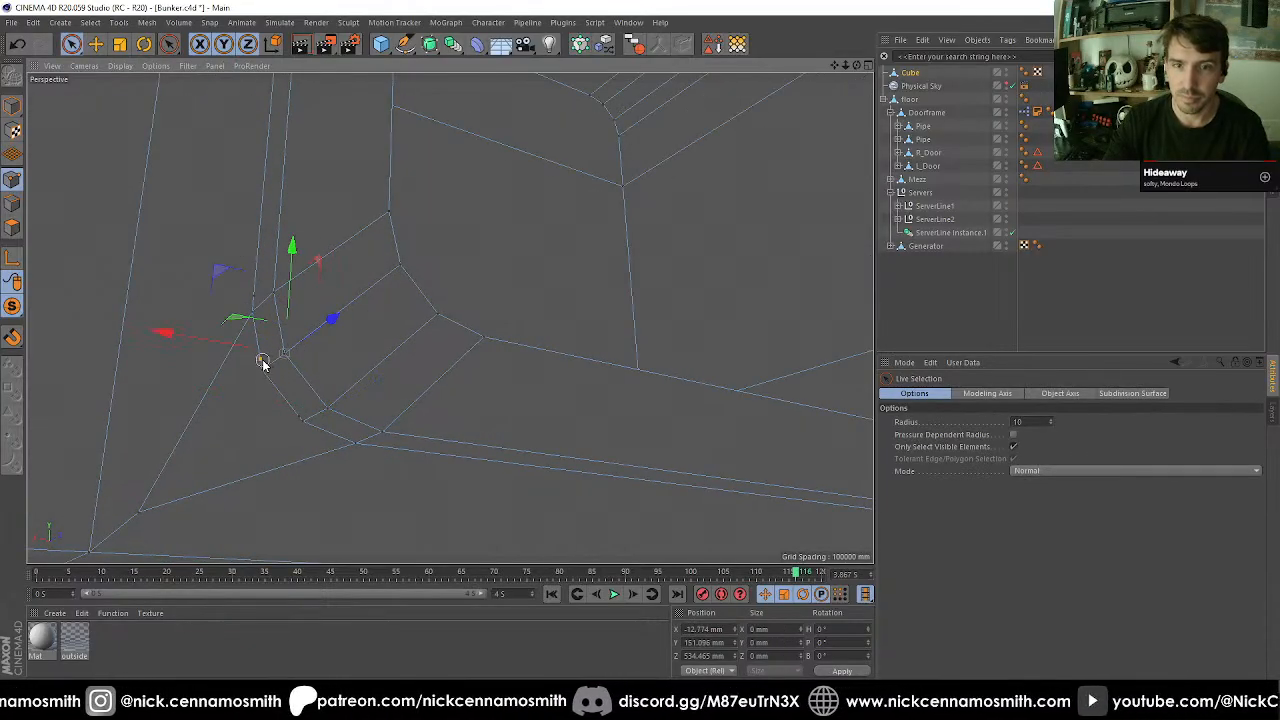
key(space)
mouse_move(260, 360)
mouse_down()
mouse_move(262, 374)
mouse_move(423, 377)
mouse_move(419, 352)
mouse_move(397, 386)
mouse_move(563, 374)
mouse_move(505, 397)
mouse_move(620, 373)
mouse_move(663, 403)
mouse_move(580, 337)
mouse_move(554, 234)
mouse_move(538, 268)
mouse_move(528, 257)
mouse_move(517, 320)
mouse_move(551, 423)
mouse_move(535, 212)
mouse_move(517, 177)
mouse_up()
click(262, 372)
key(space)
key(space)
key(space)
key(space)
scroll(503, 397, up, 1)
Cut connecting edges with the Polygon Pen between the inner and outer bevel points at the frame's upper corner on the cabinet's outer side.
key(ctrl+a)
key(space)
alt+middle_drag(517, 177, 506, 243)
scroll(506, 246, up, 7)
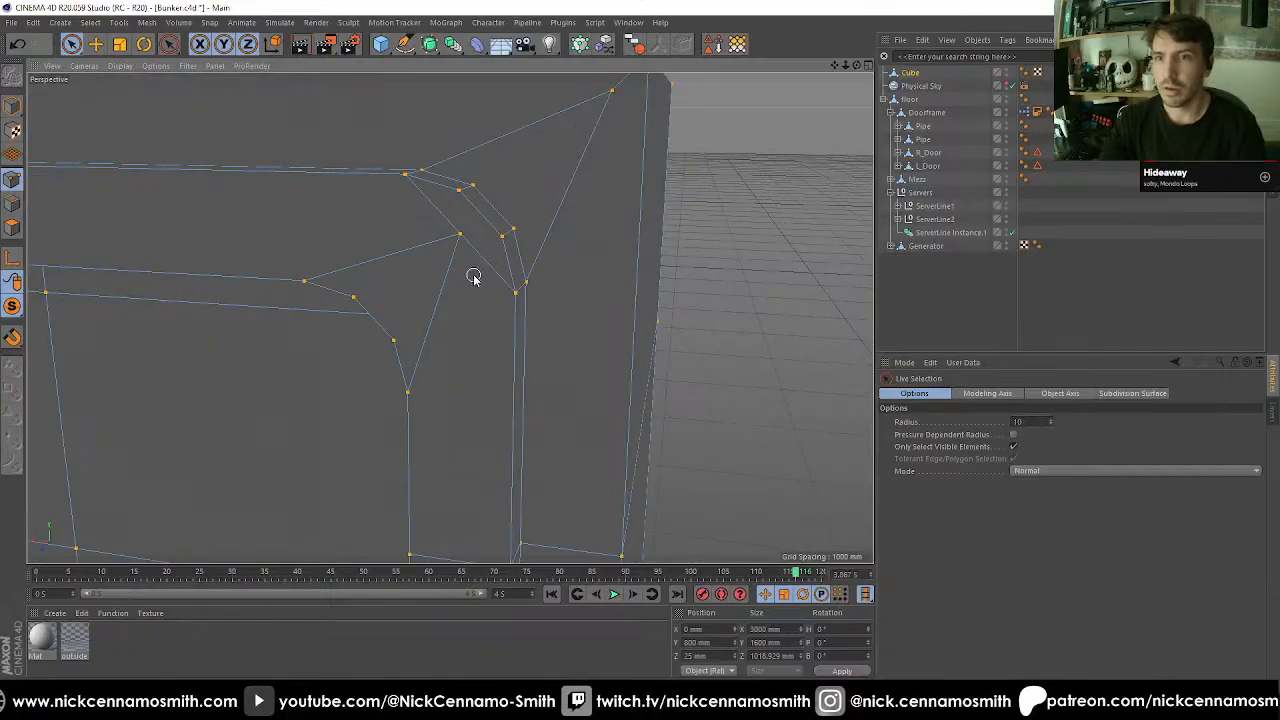
alt+drag(474, 277, 501, 287)
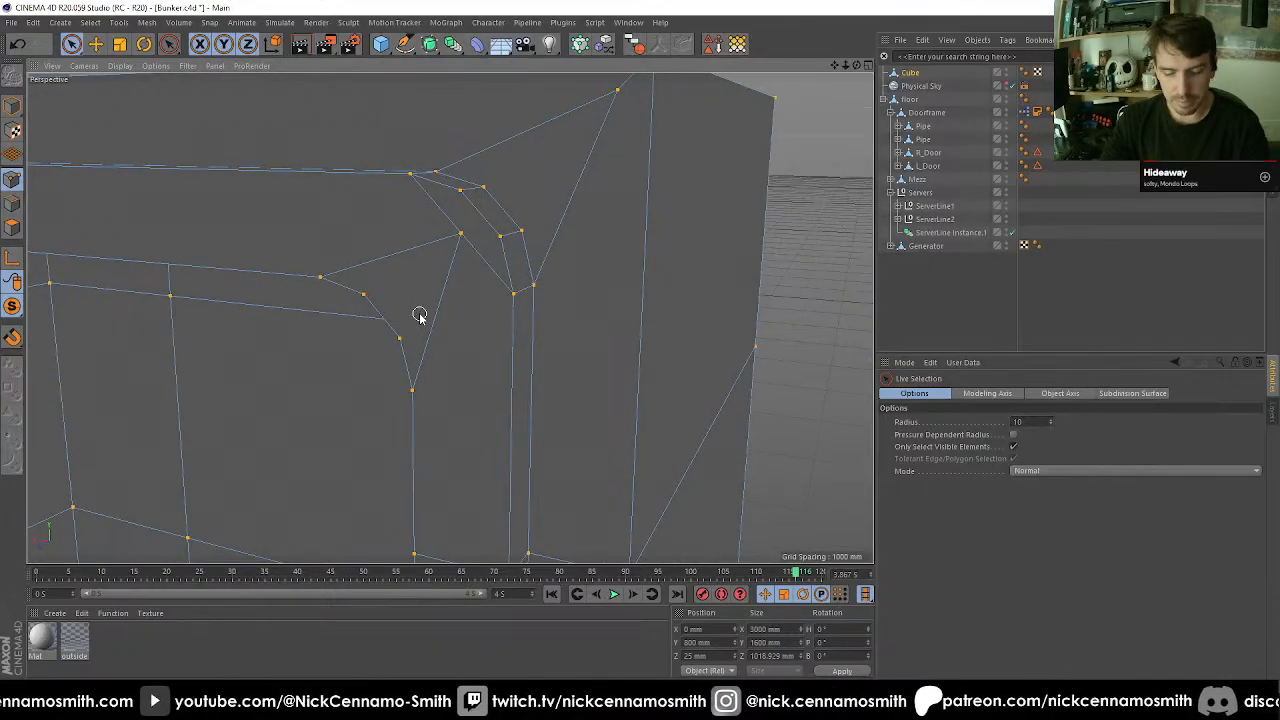
key(m)
key(e)
click(412, 390)
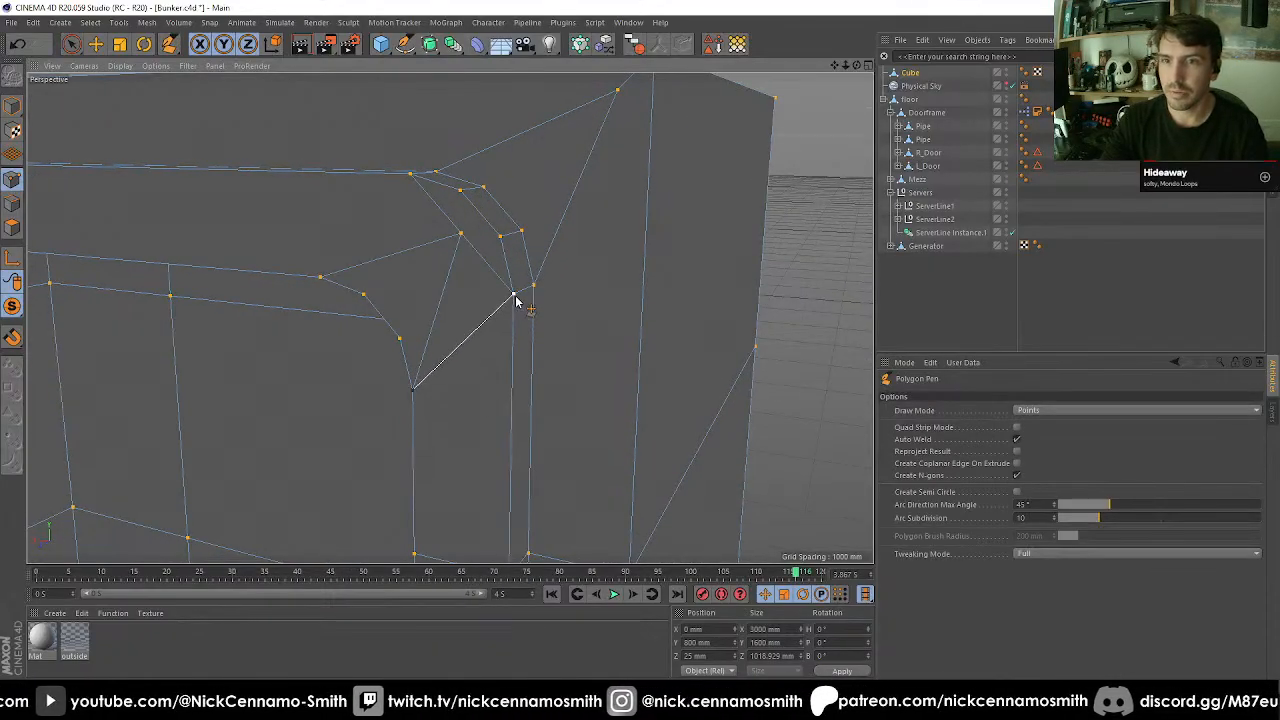
click(500, 240)
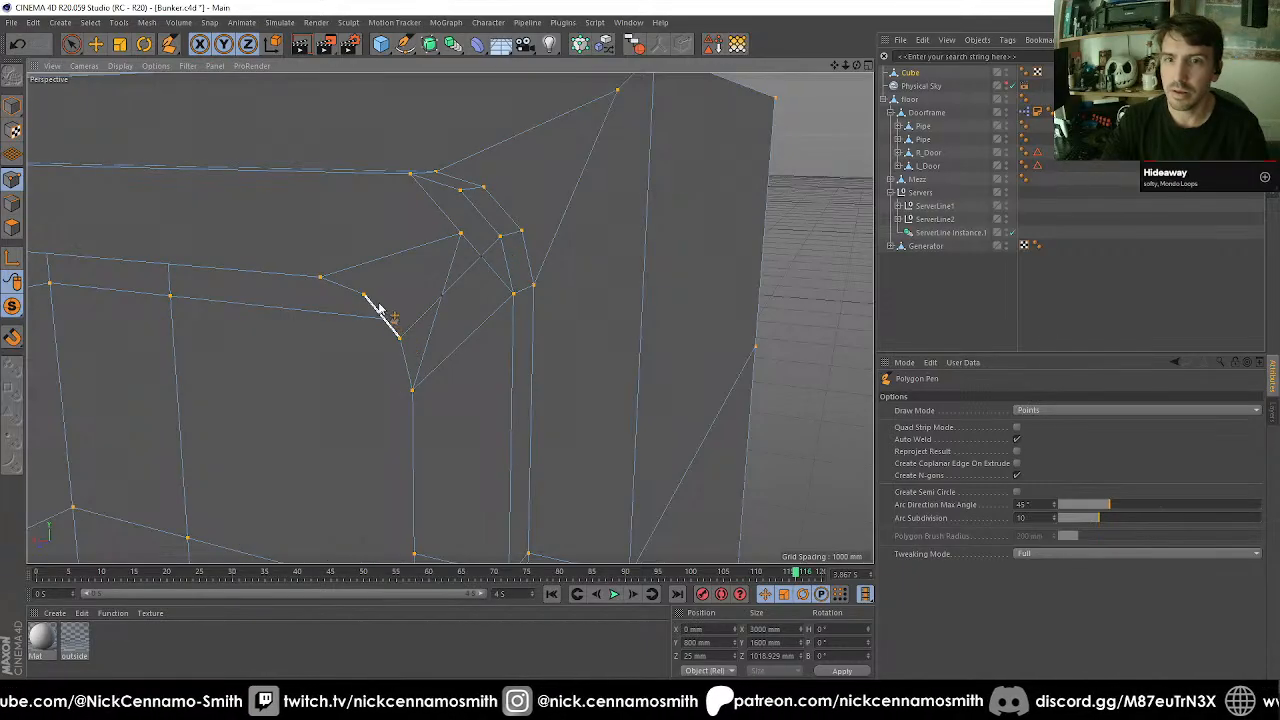
click(410, 176)
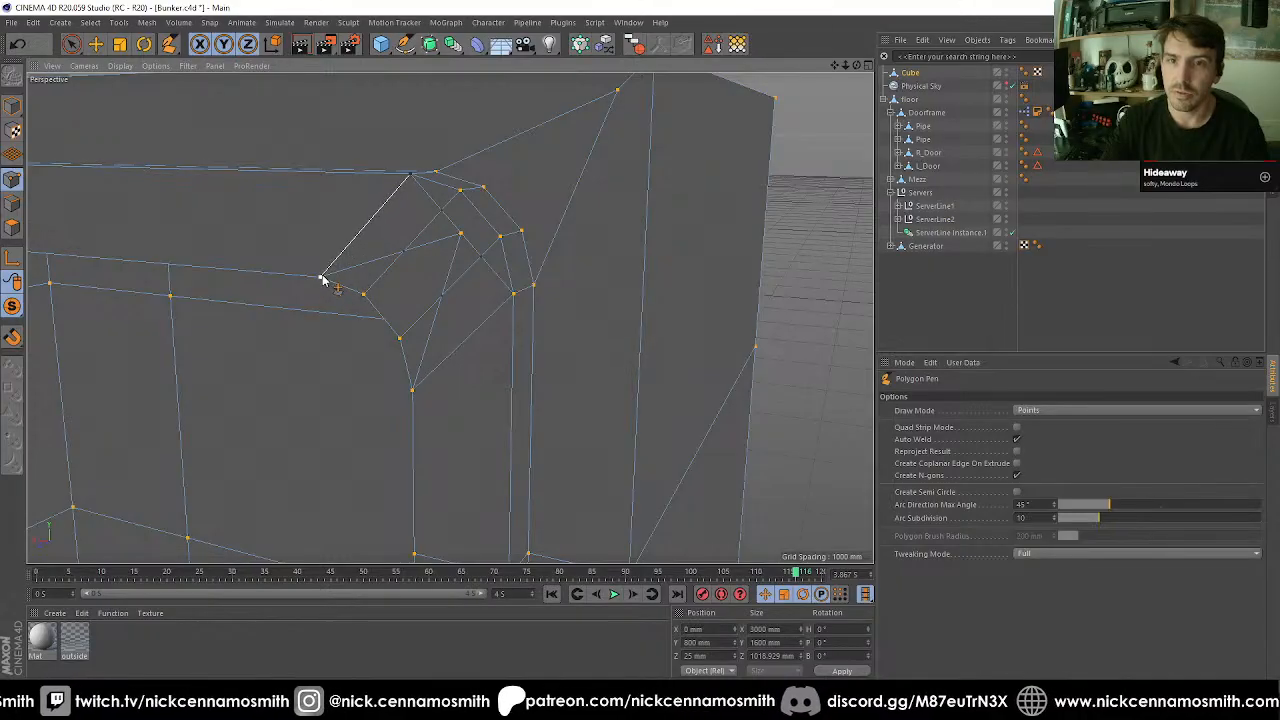
click(321, 278)
key(space)
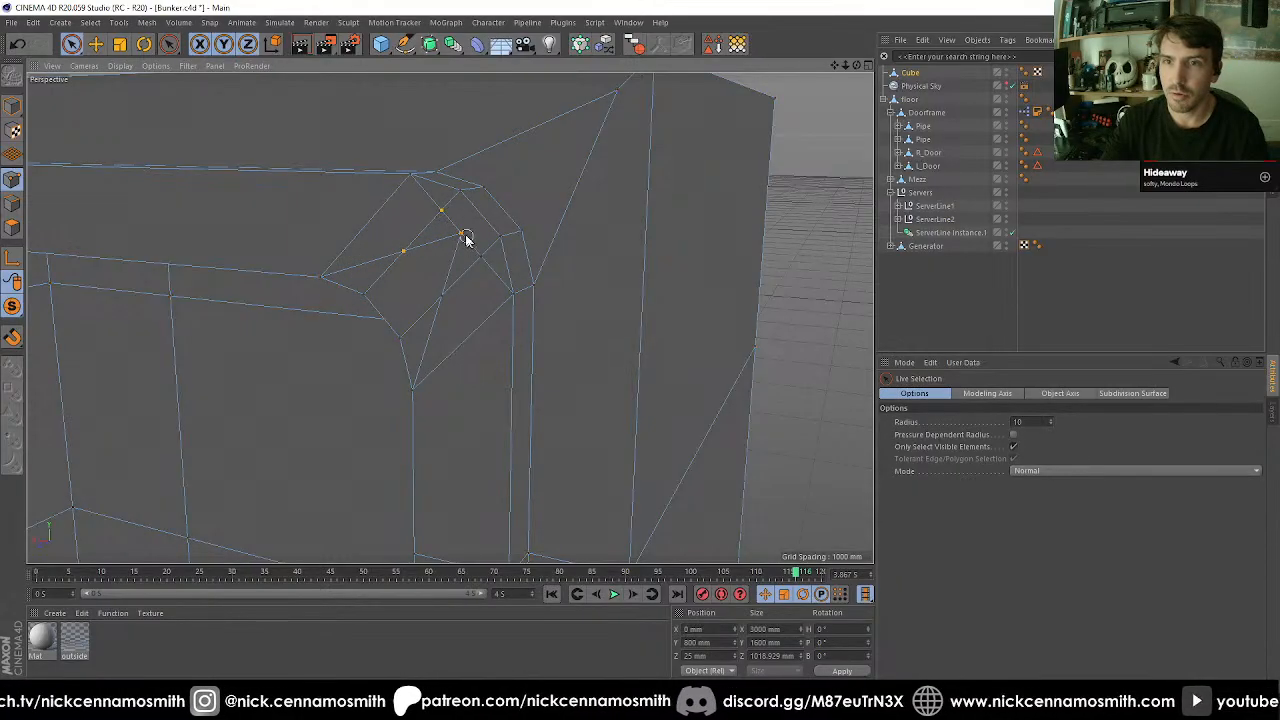
Weld the stray points of the outer-side upper corner directly onto the two rounded points of the outer bevel.
key(m)
key(q)
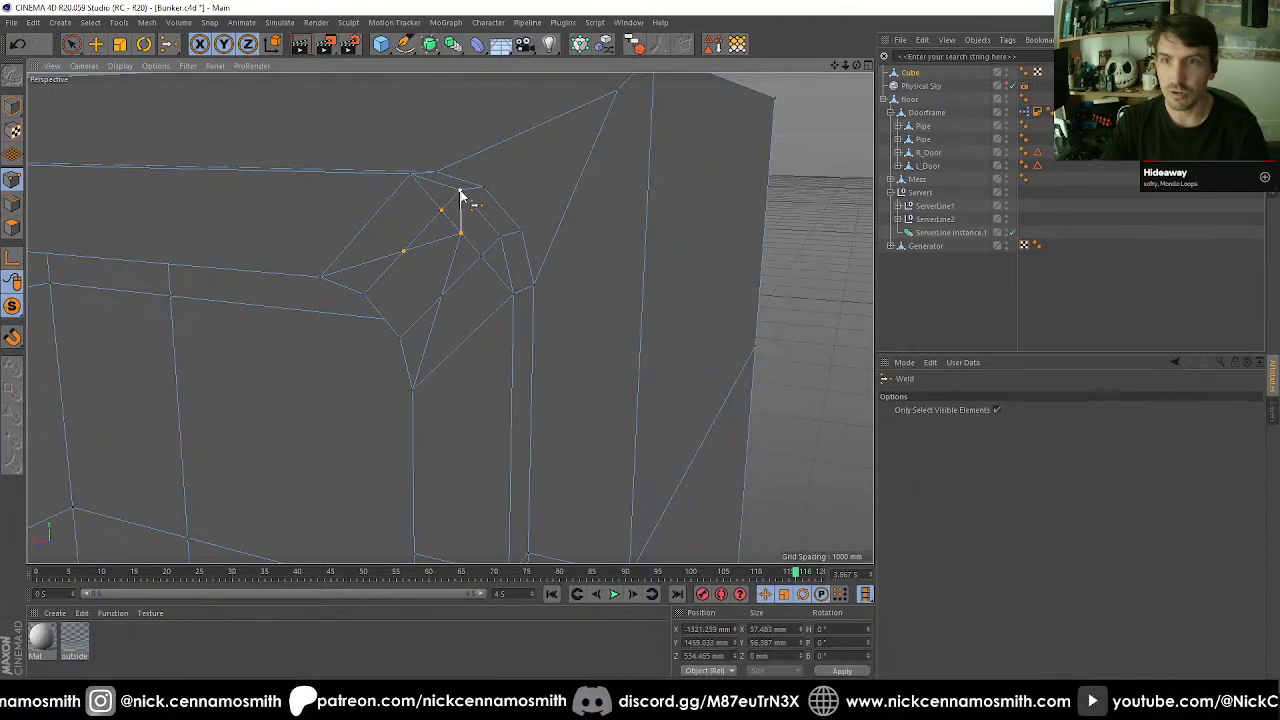
click(460, 191)
key(space)
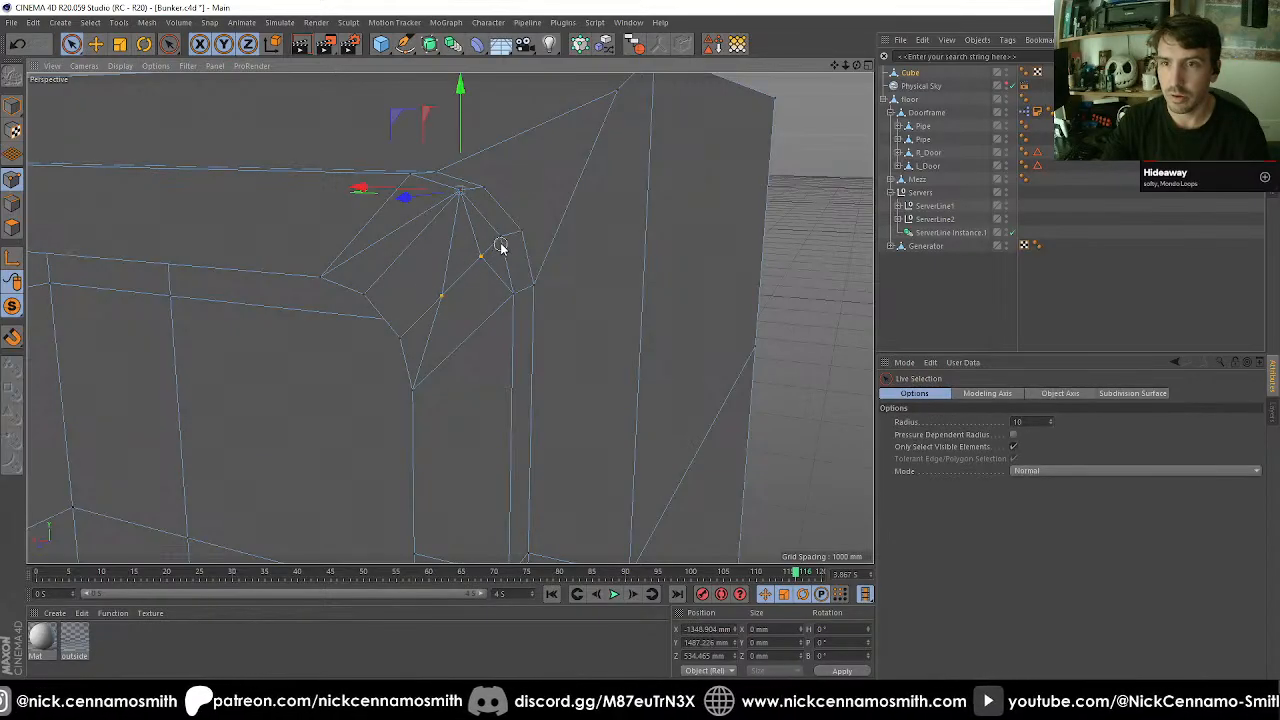
drag(502, 248, 501, 240)
key(m)
key(q)
click(501, 239)
key(space)
Melt the triangle pairs on both sides of the outer-side upper corner's middle strip into single polygons.
click(12, 228)
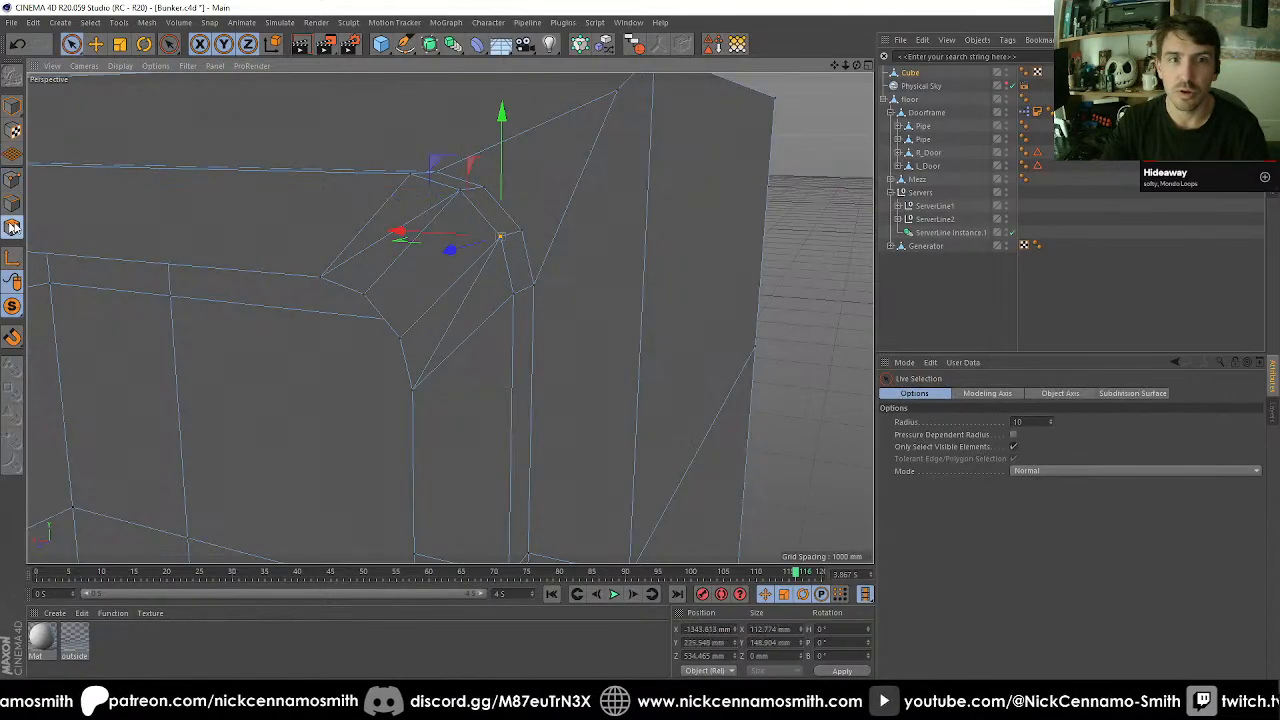
click(423, 222)
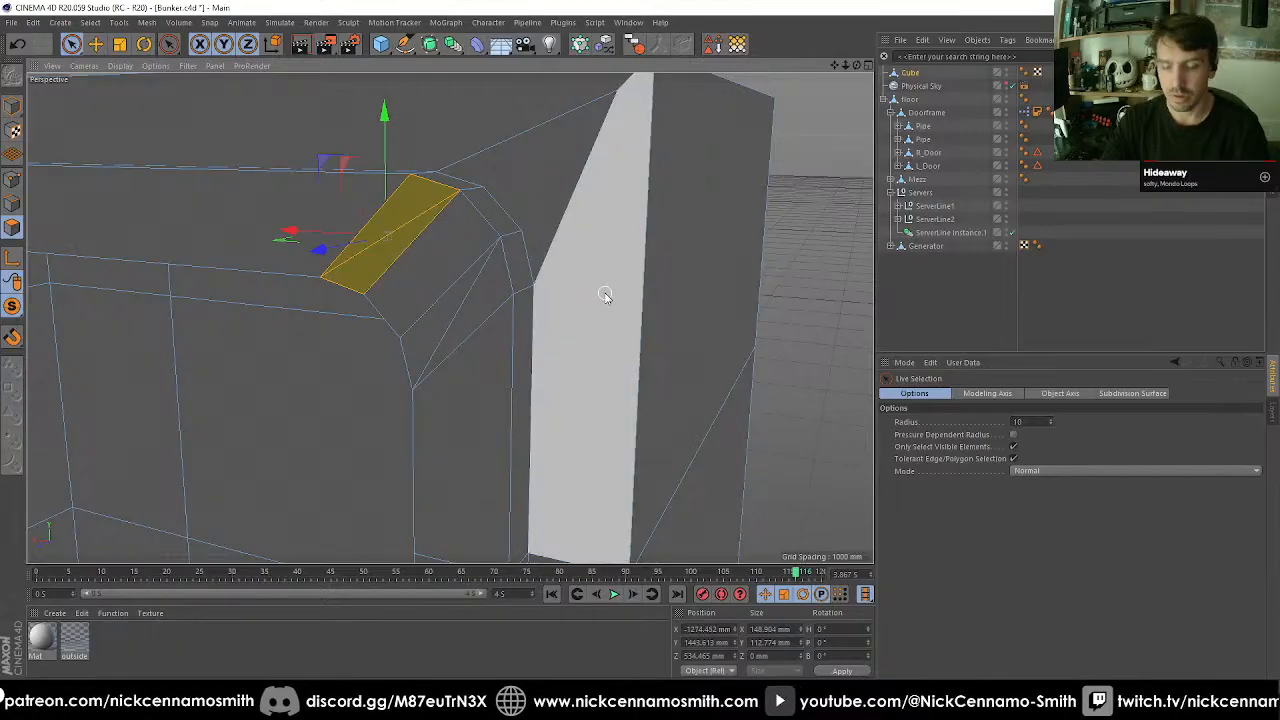
click(463, 306)
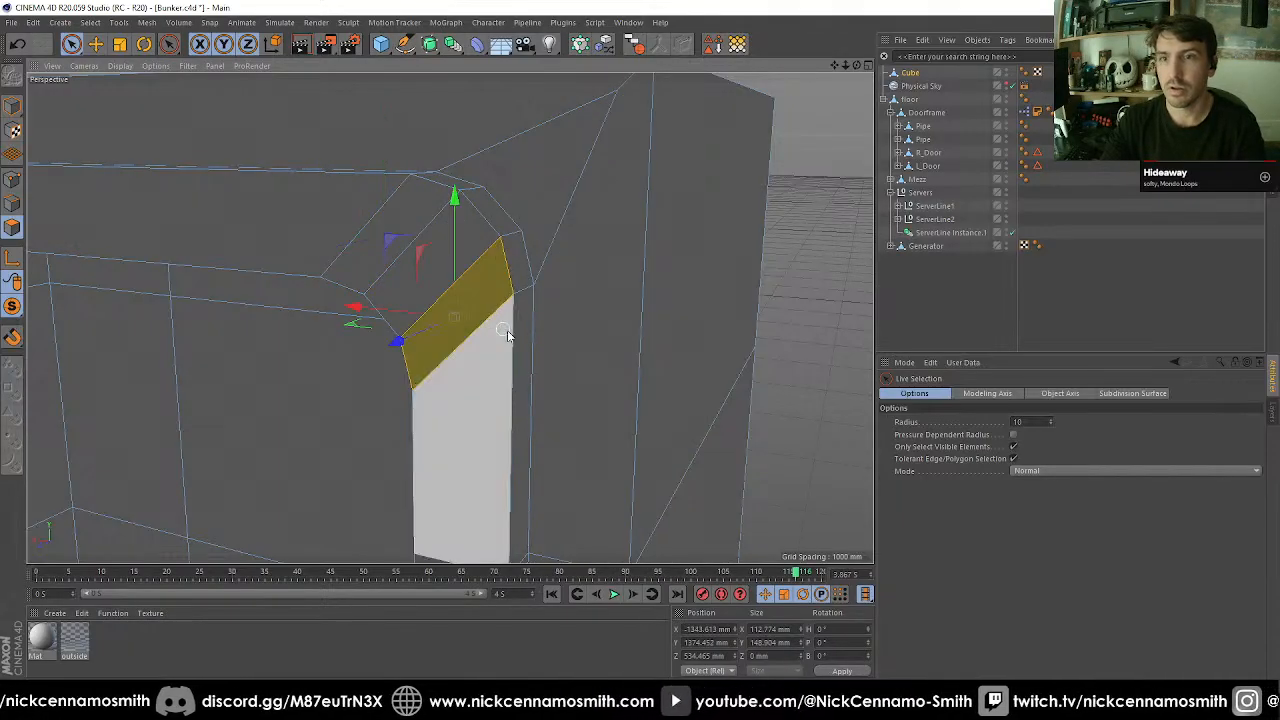
Cut connecting edges with the Polygon Pen between the rounded inner and outer bevel points at the frame's upper corner beside the middle panel.
alt+drag(468, 312, 480, 277)
alt+right_drag(480, 277, 323, 220)
alt+drag(323, 220, 300, 188)
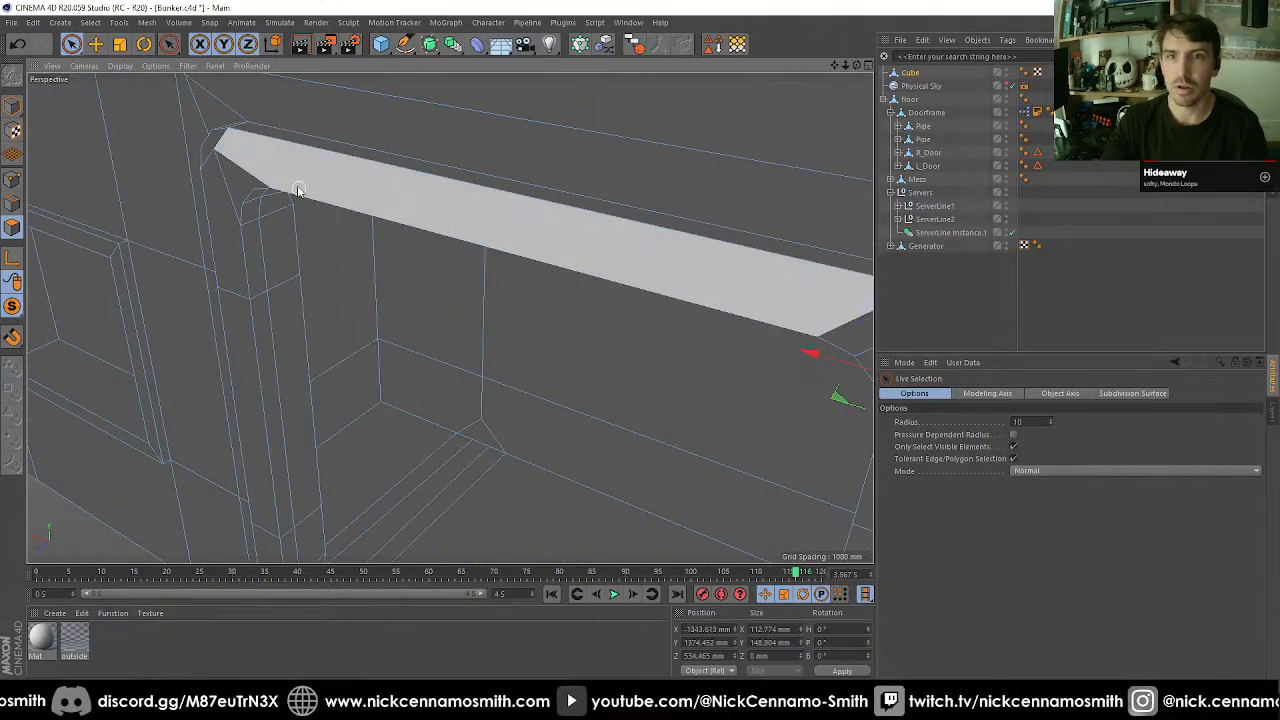
alt+middle_drag(300, 188, 472, 239)
alt+drag(414, 213, 376, 214)
alt+right_drag(376, 214, 396, 219)
alt+drag(396, 219, 360, 226)
key(m)
key(e)
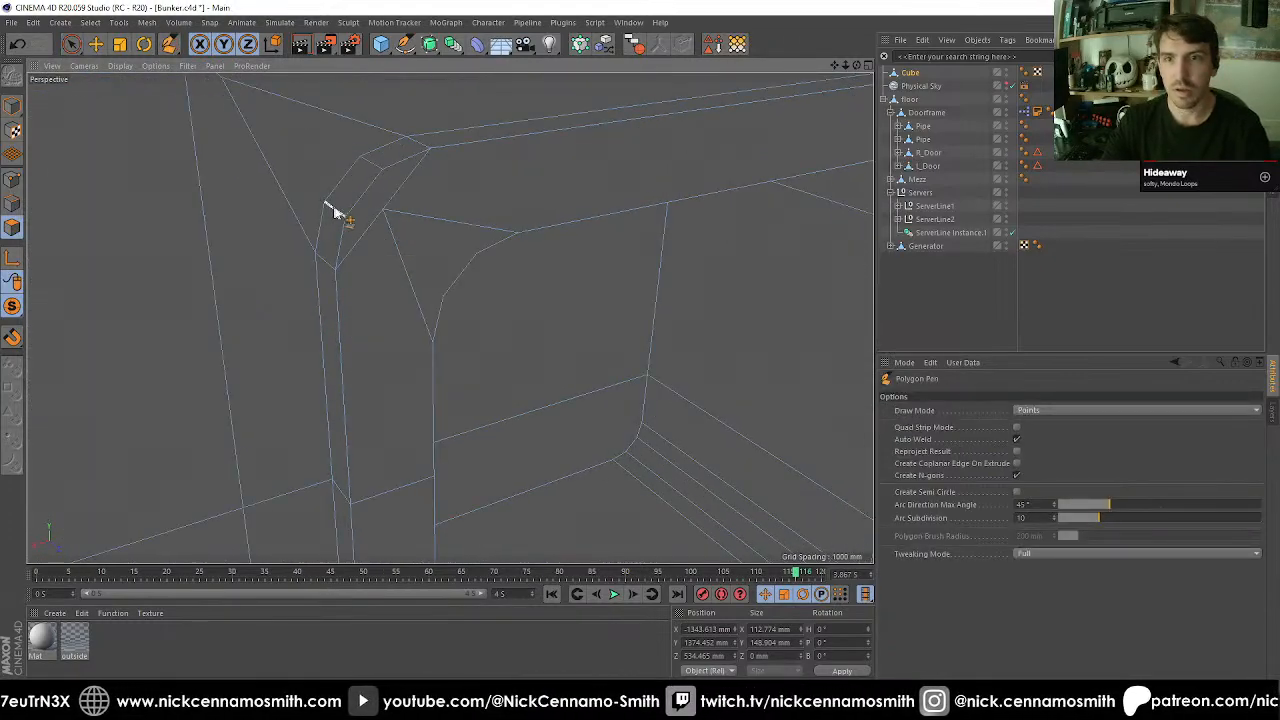
click(344, 218)
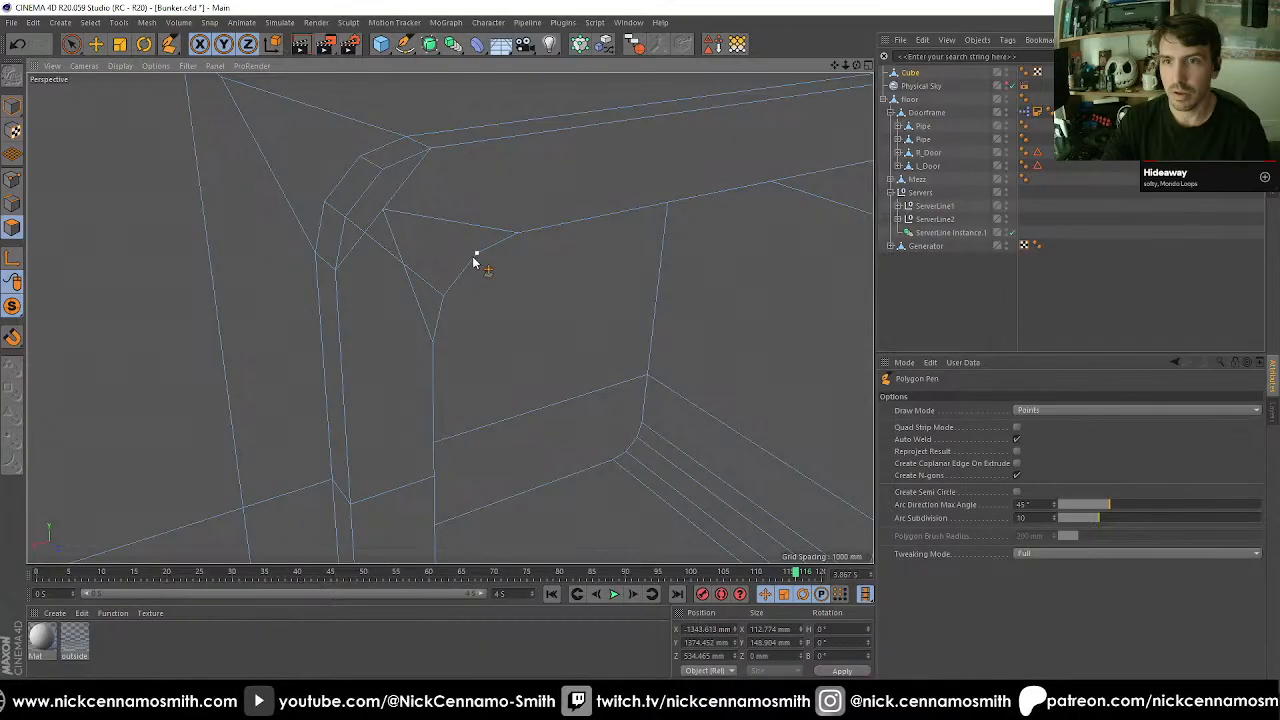
key(space)
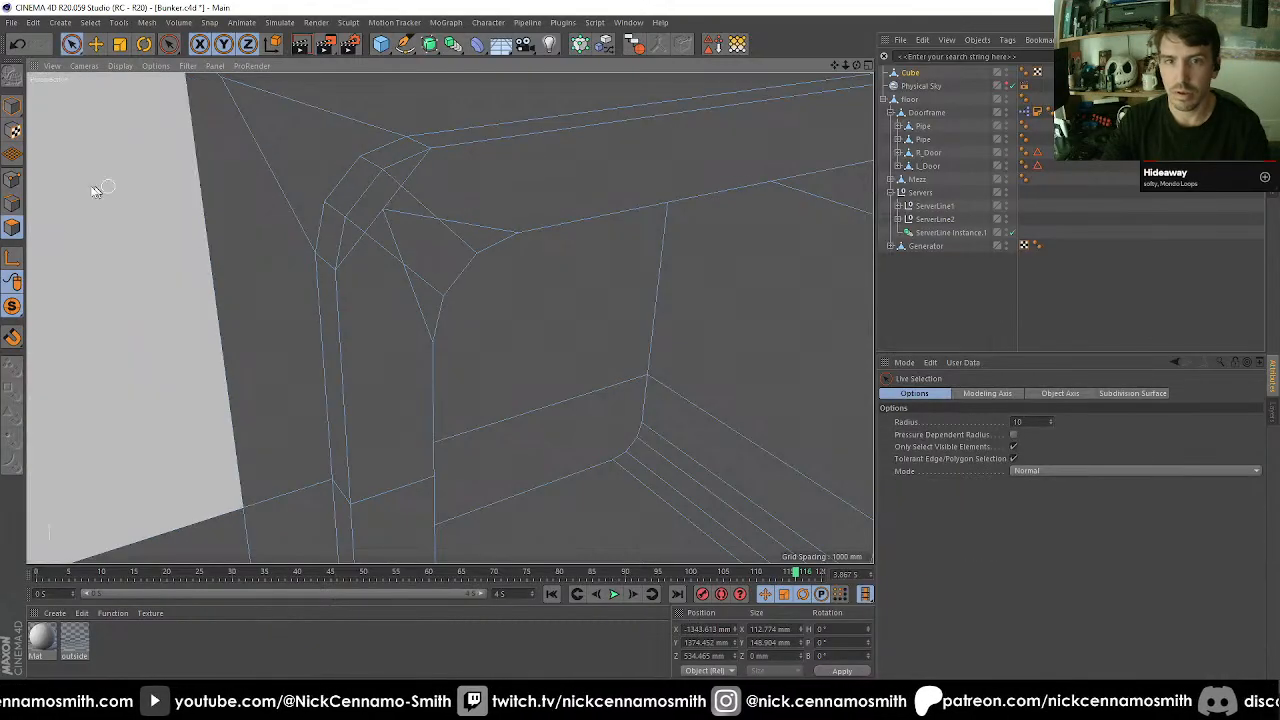
Weld the stray points of the upper corner beside the middle panel onto the two rounded points of the outer bevel.
click(13, 182)
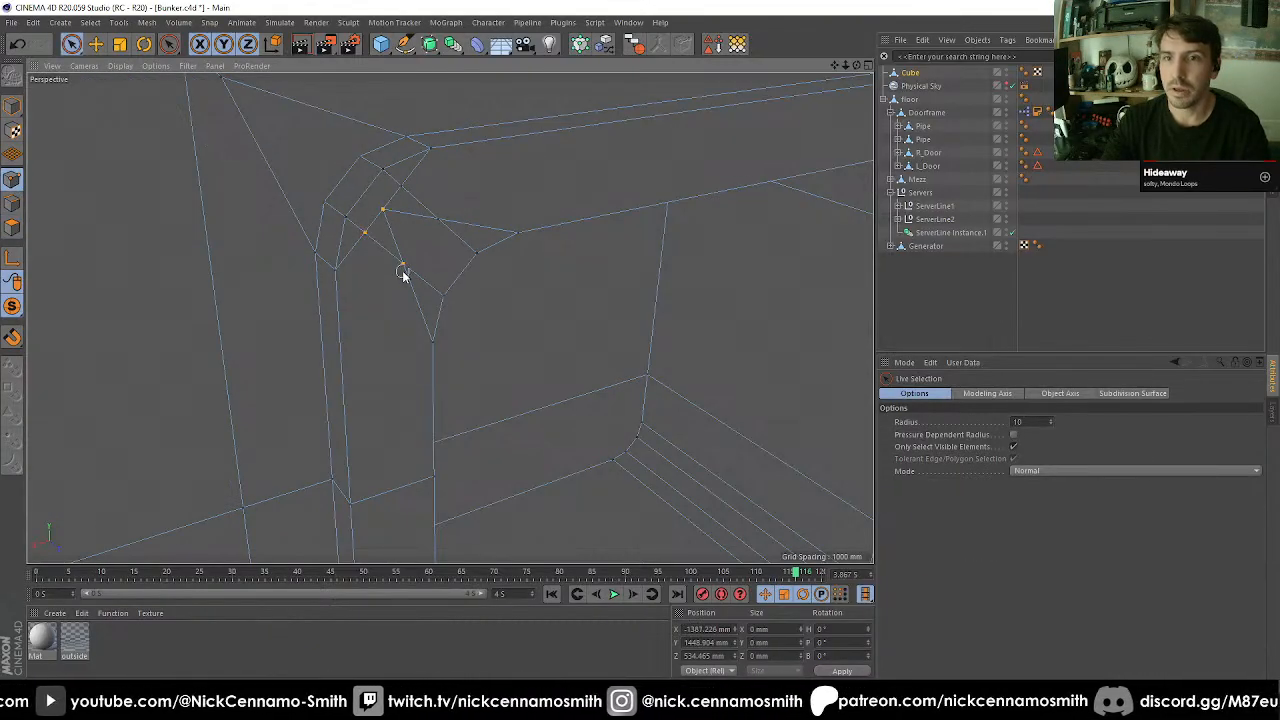
drag(339, 220, 343, 217)
key(m)
key(q)
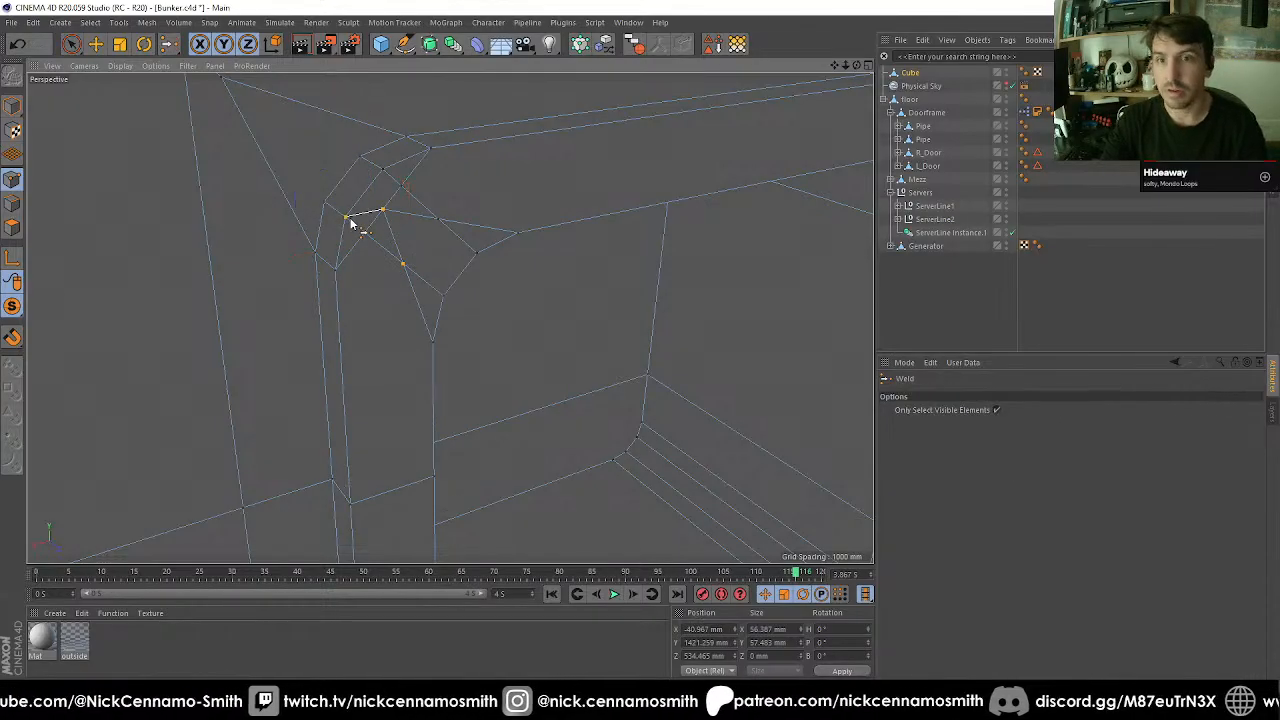
click(349, 220)
key(space)
drag(440, 221, 380, 171)
key(m)
key(q)
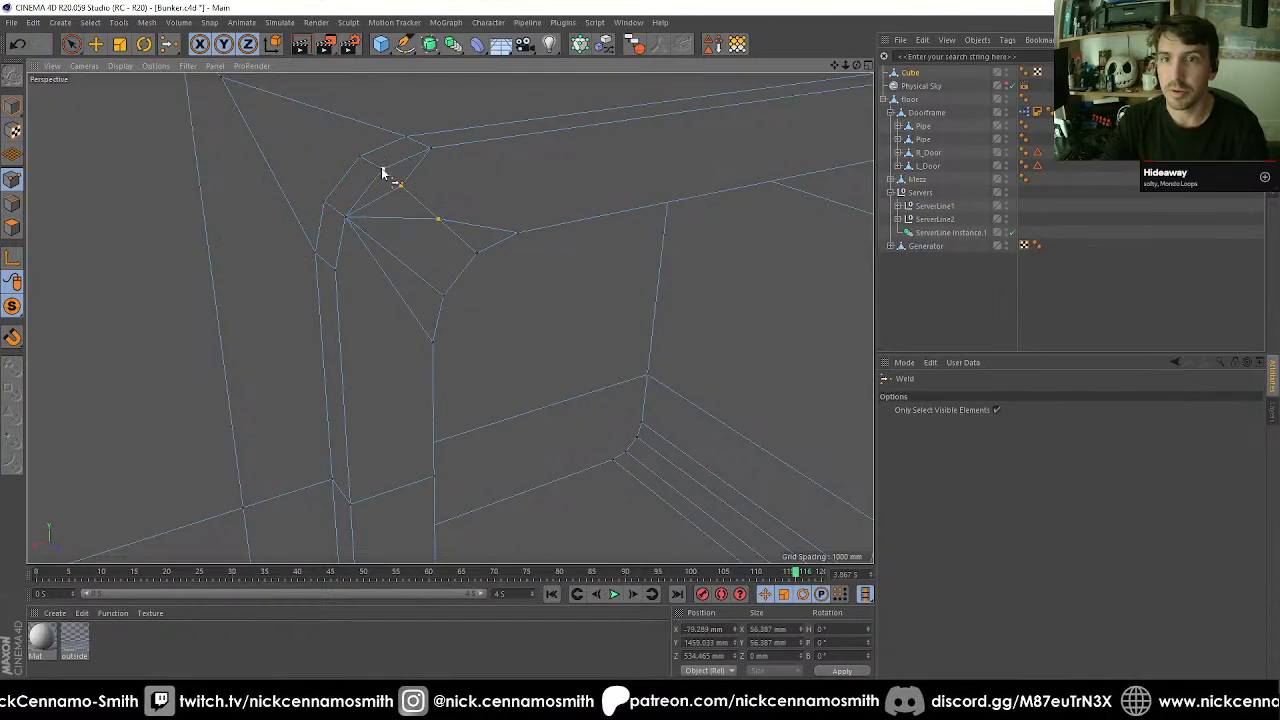
click(382, 170)
Draw the missing edges between the outer and inner rounded points of that corner with the Polygon Pen.
right_click(399, 188)
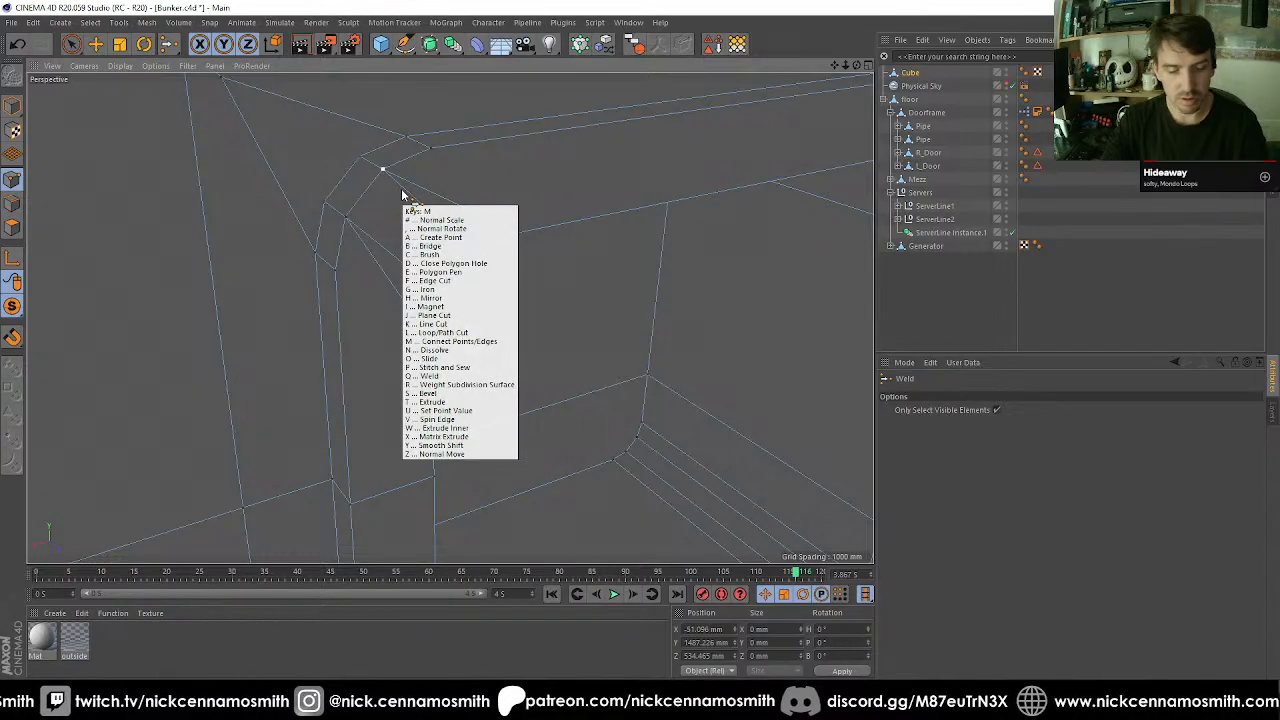
click(425, 250)
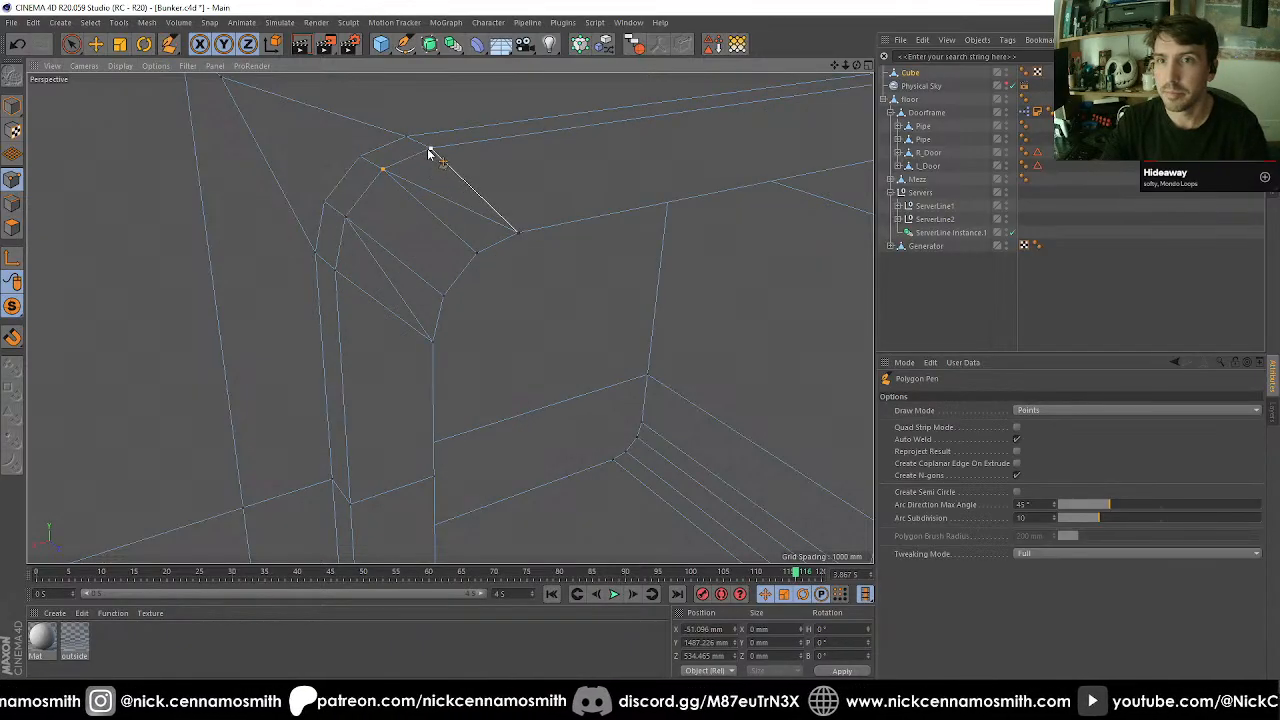
key(space)
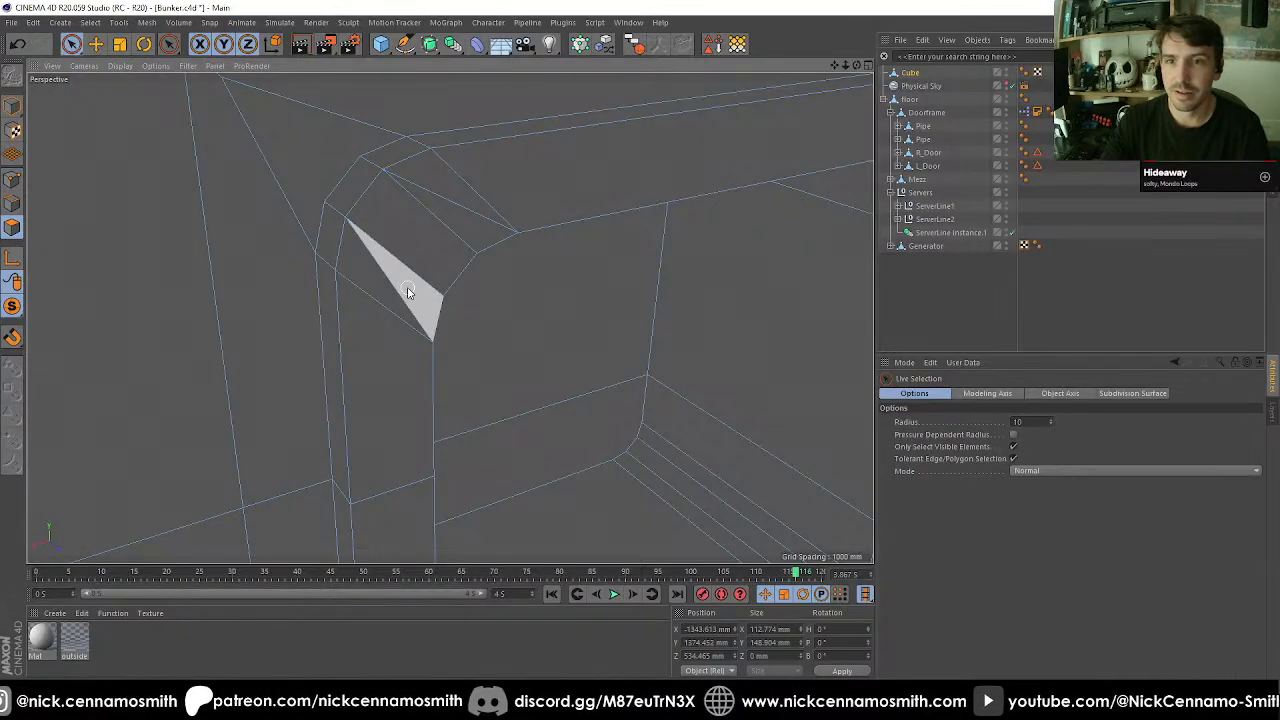
Melt the triangle pairs on both sides of the corner's middle strip beside the middle panel into single polygons.
click(395, 282)
right_click(391, 284)
key(Escape)
click(481, 228)
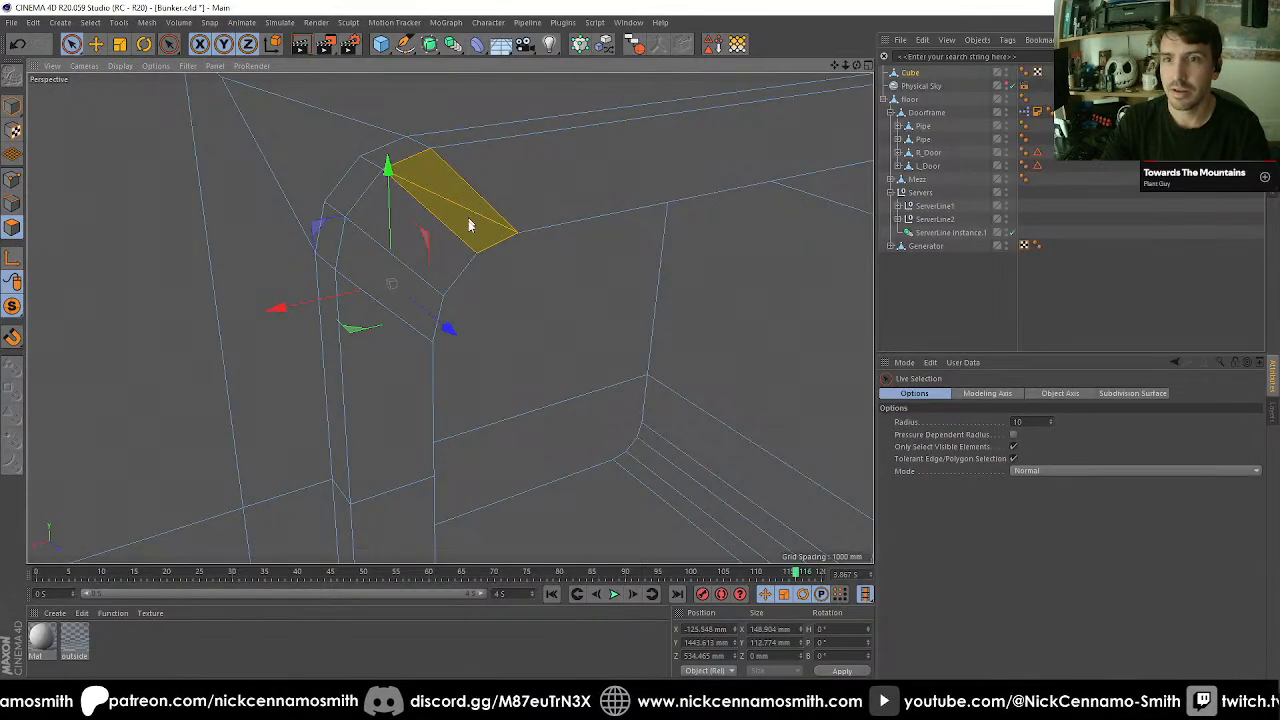
alt+drag(481, 228, 400, 255)
Loop-select the inner and outer edge loops of the recess frame's front and bevel them with a 5 mm offset.
key(u)
key(l)
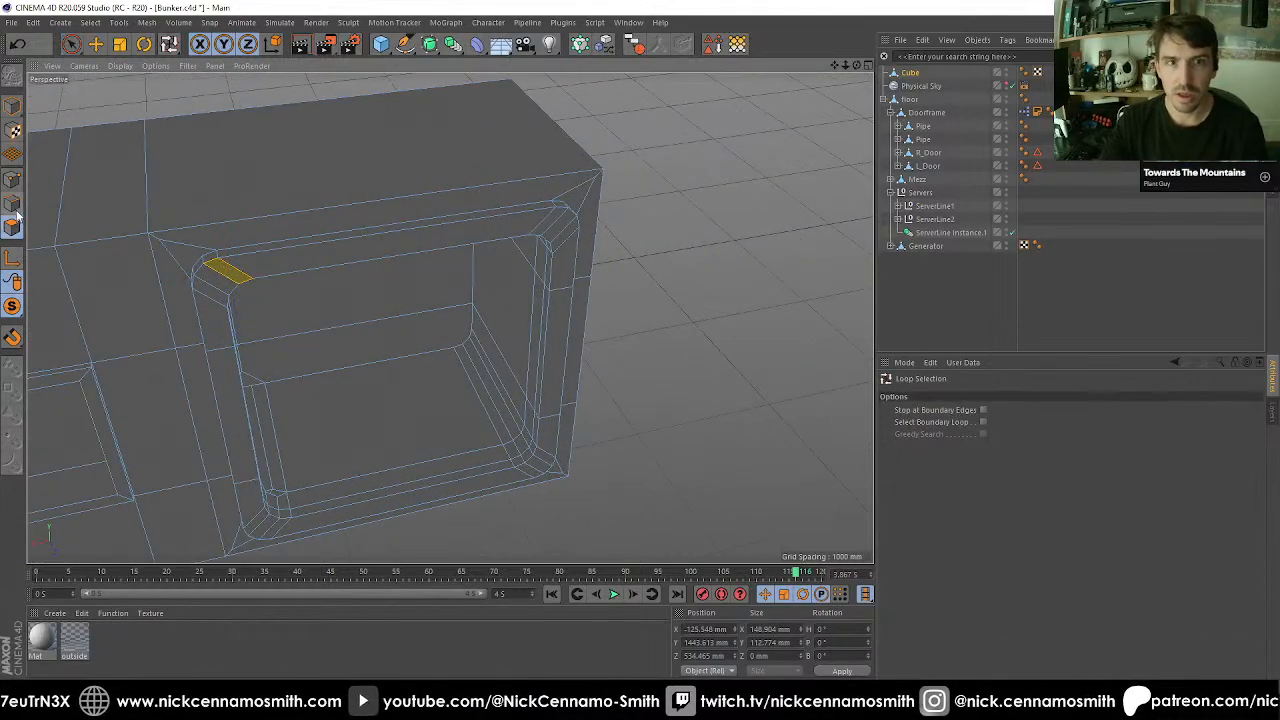
click(300, 278)
click(293, 249)
click(300, 272)
alt+drag(300, 272, 558, 278)
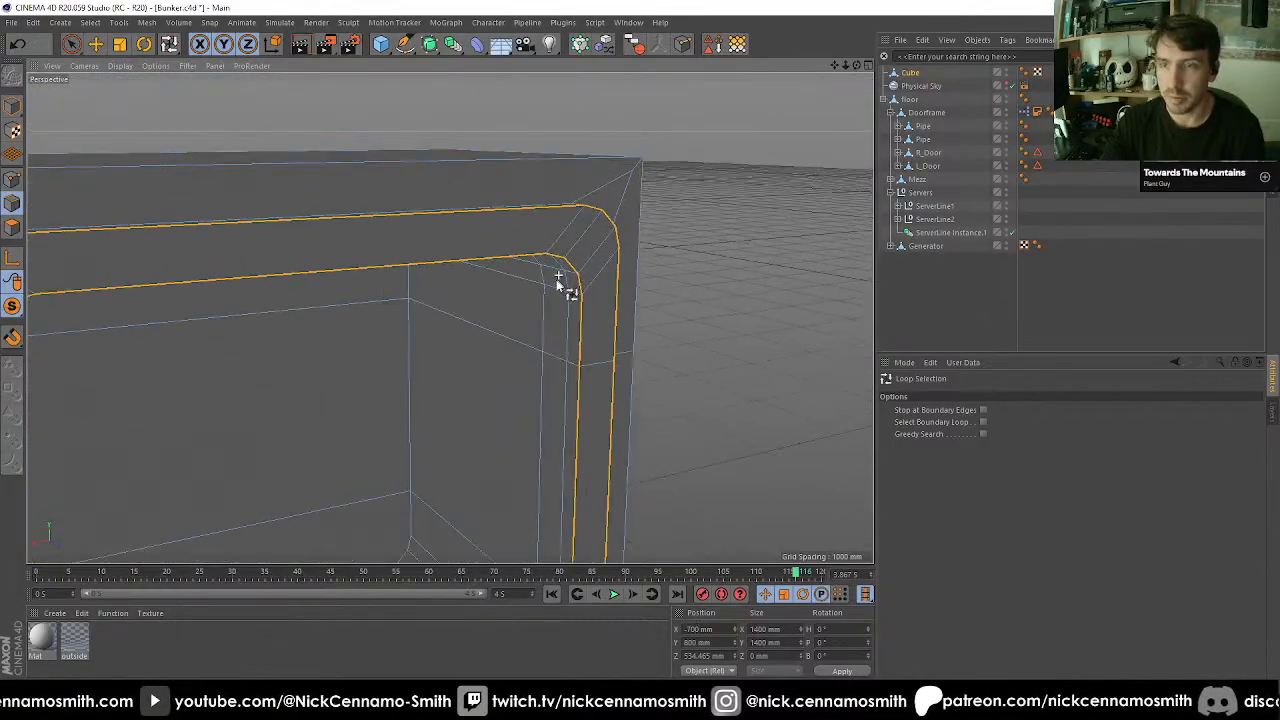
right_click(558, 278)
click(590, 430)
click(970, 447)
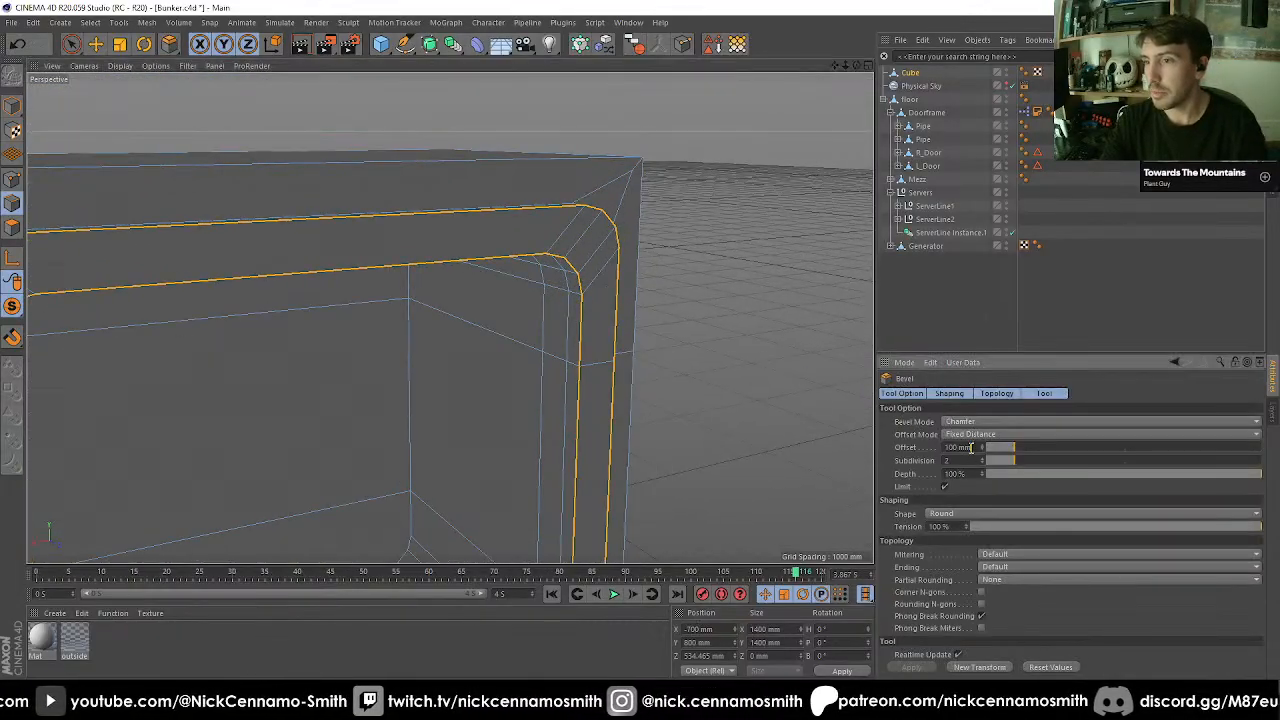
text(5)
key(Return)
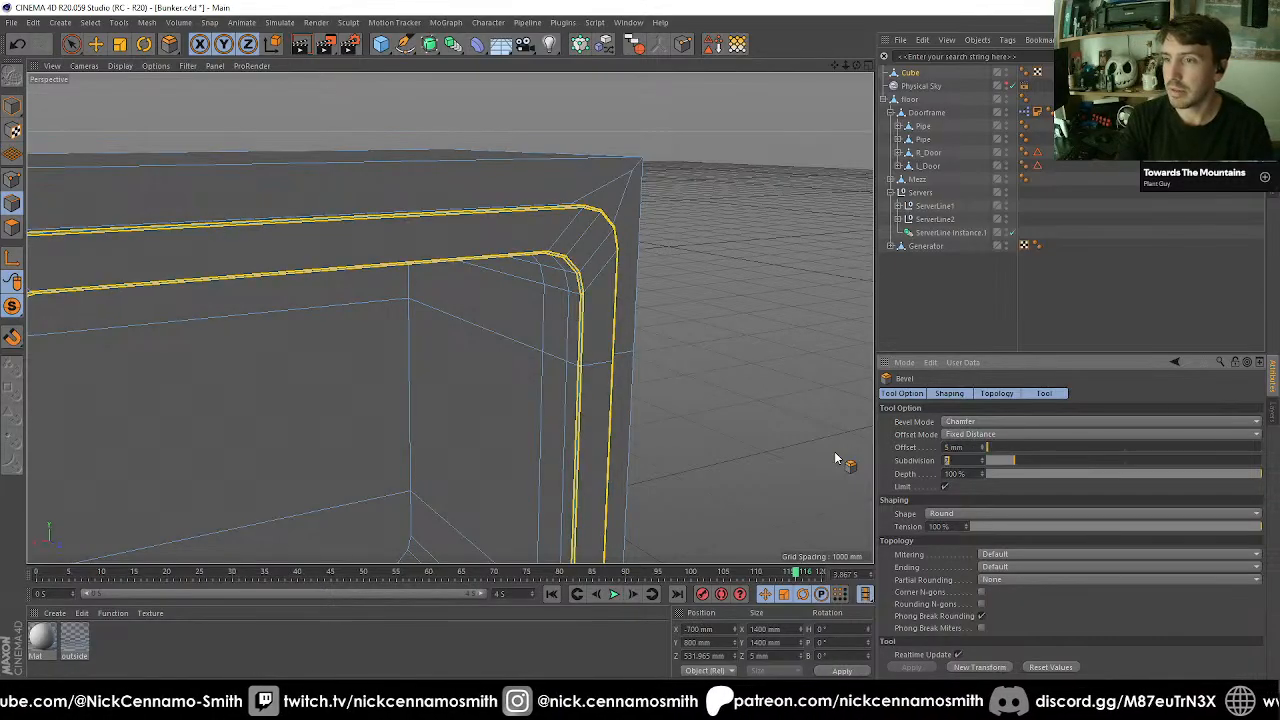
Set the frame bevel's subdivision to 0 and its offset to 10 mm.
alt+drag(651, 334, 510, 298)
click(952, 447)
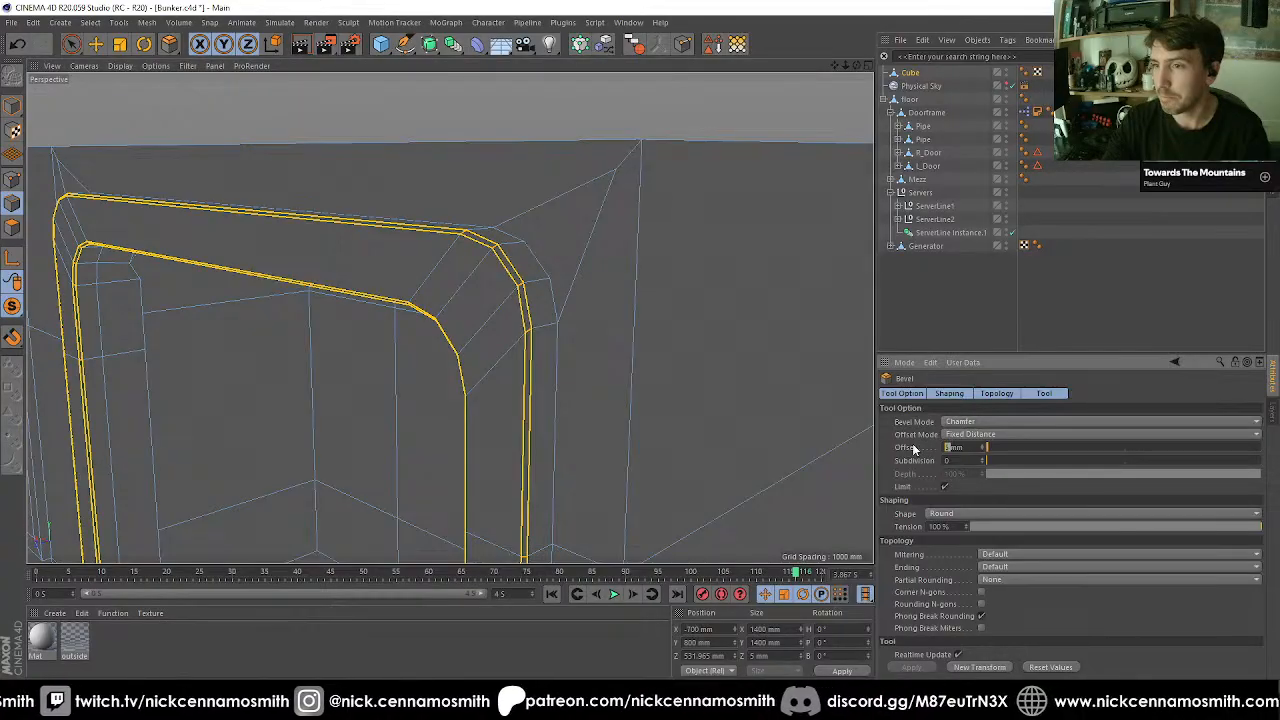
text(10)
key(Return)
alt+drag(816, 479, 433, 198)
scroll(608, 380, up, 10)
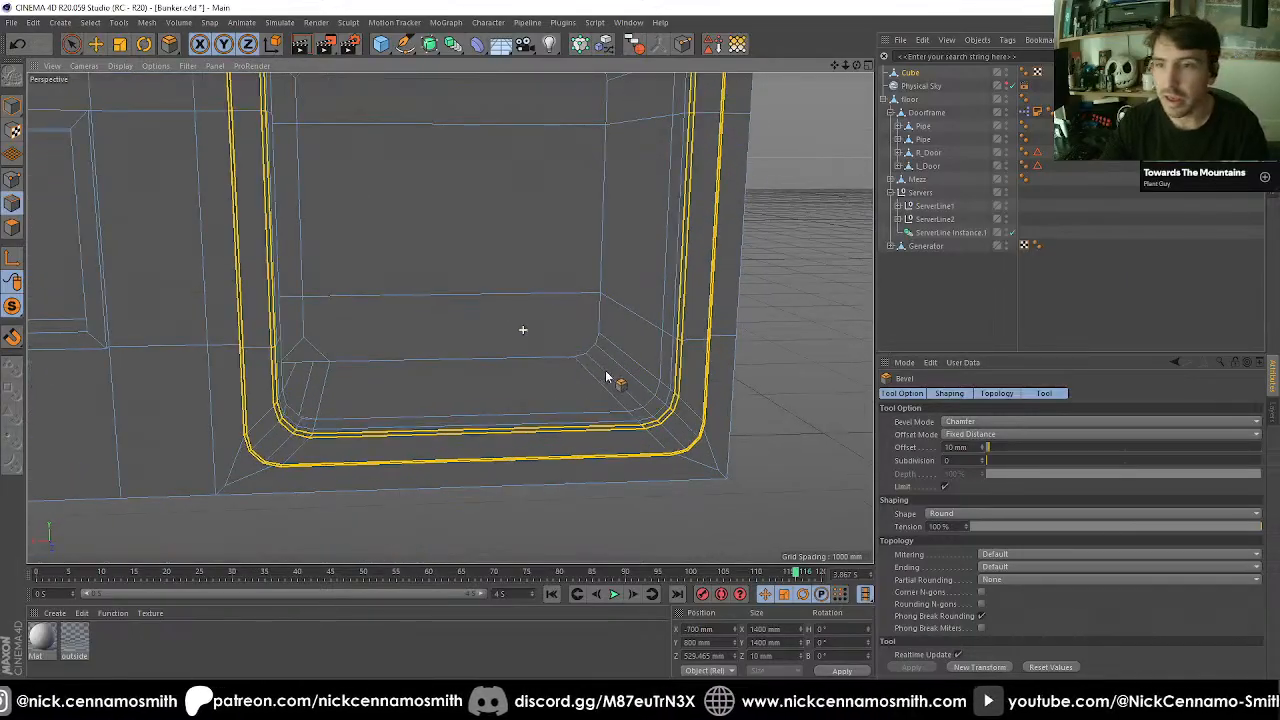
Select all floor polygons inside the deep recess, including the rounded corner strips, and extrude them with a 0 mm offset.
alt+drag(628, 395, 390, 335)
click(13, 228)
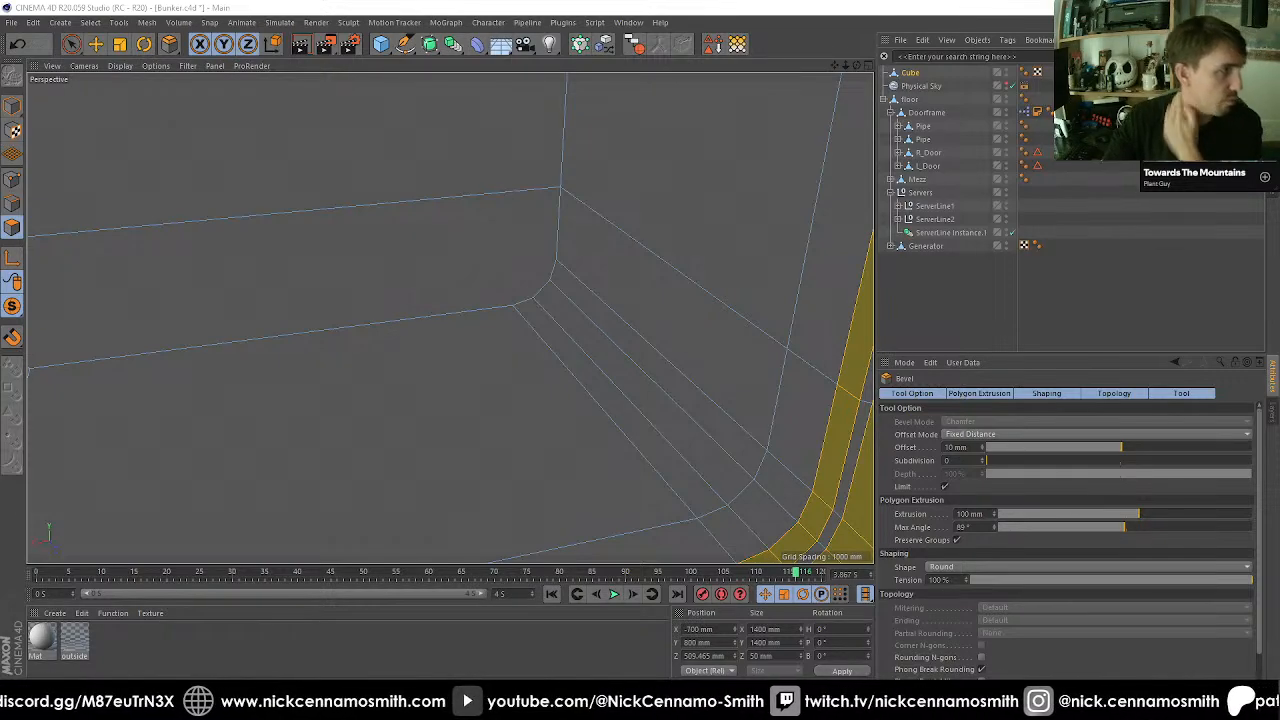
alt+drag(623, 429, 510, 355)
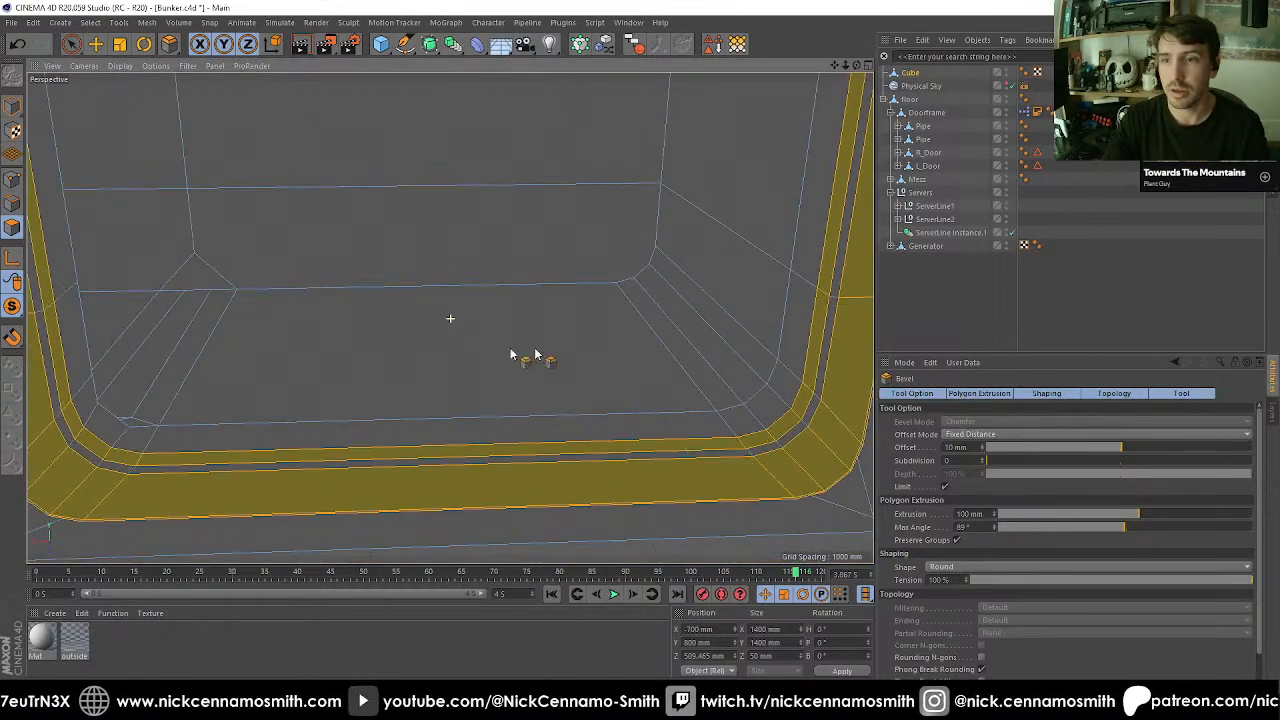
key(space)
mouse_move(297, 329)
alt+mouse_down()
mouse_move(187, 299)
mouse_move(260, 360)
alt+mouse_up()
mouse_move(329, 393)
alt+mouse_down()
mouse_move(257, 379)
mouse_move(385, 388)
alt+mouse_up()
shift+click(673, 372)
alt+drag(567, 416, 557, 346)
key(d)
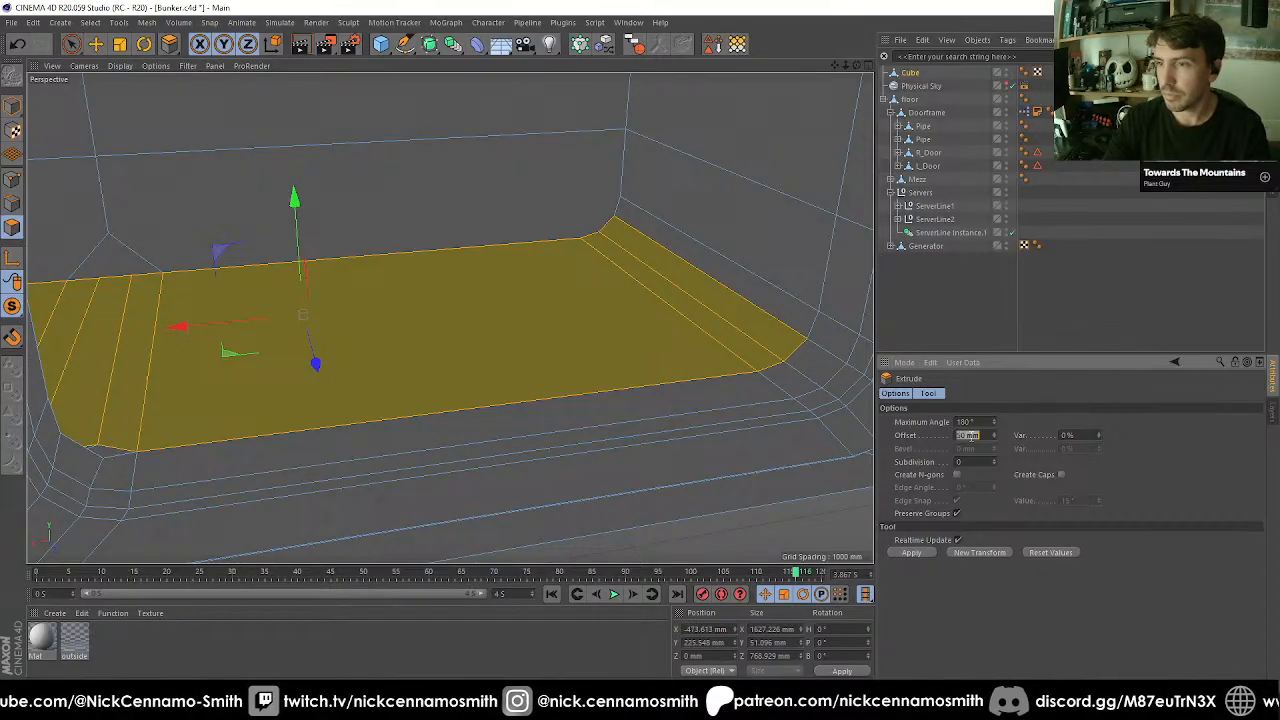
Try to place the extruded recess floor at a Y position of -50 mm.
click(730, 643)
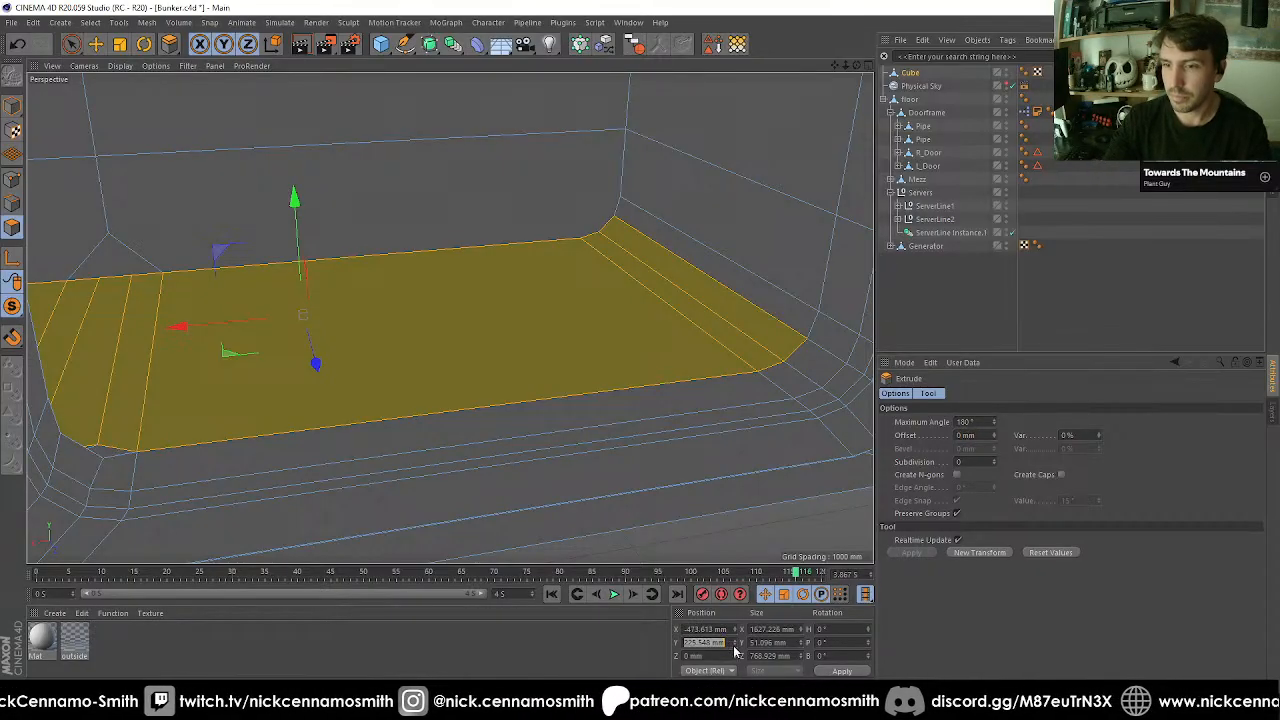
text(-50)
key(Return)
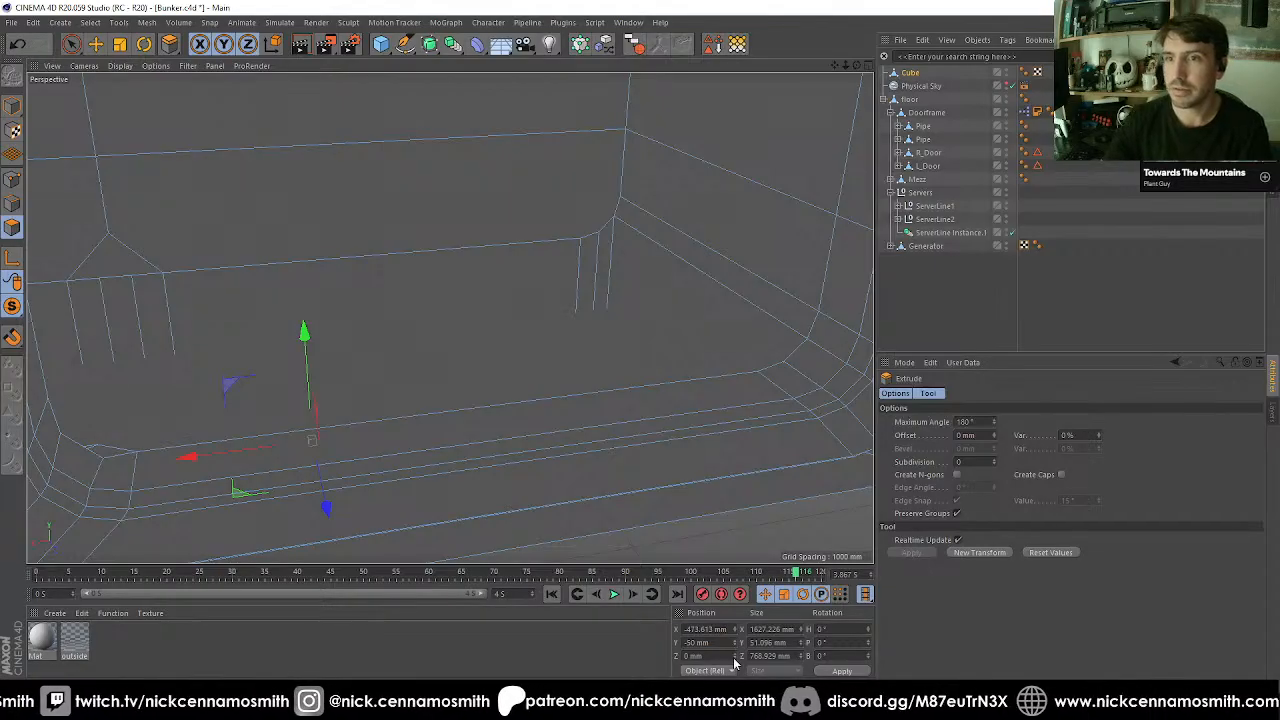
key(ctrl+z)
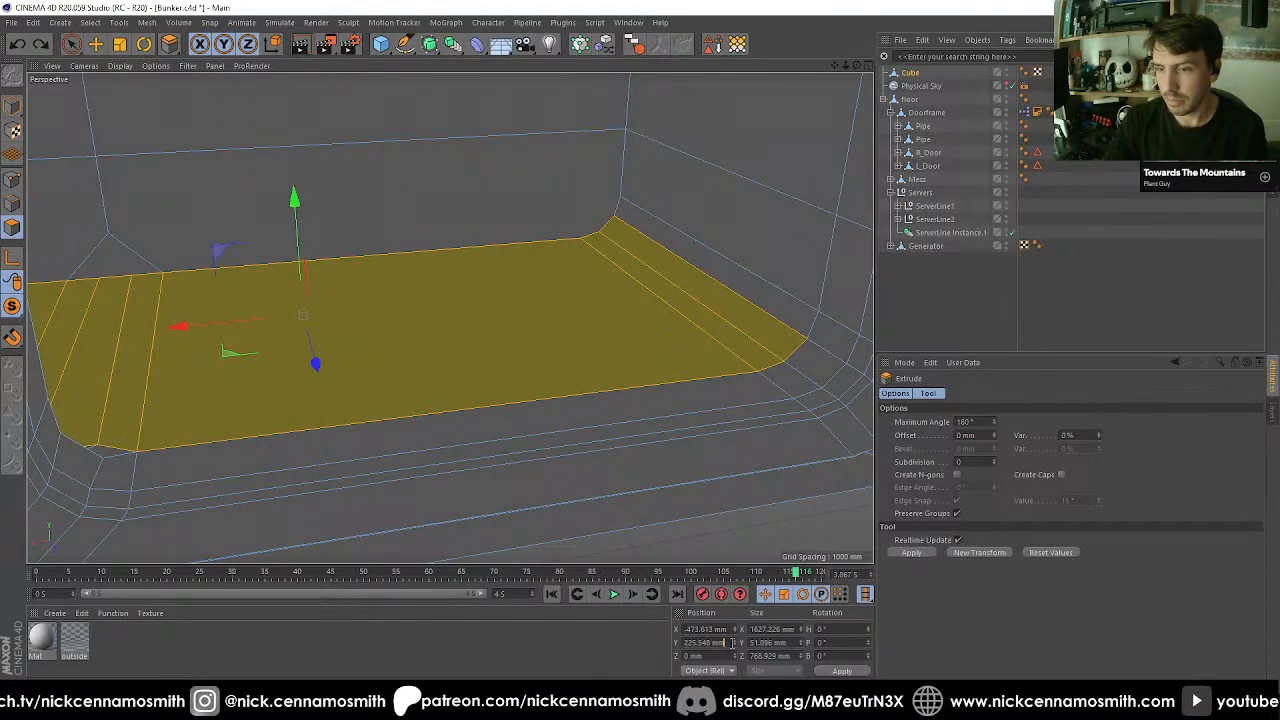
Lower the extruded recess floor by 50 mm in Y and flatten it by setting its Y size to 0 mm.
text(50)
key(Return)
alt+drag(523, 497, 584, 441)
alt+drag(449, 317, 405, 270)
alt+right_drag(405, 270, 563, 343)
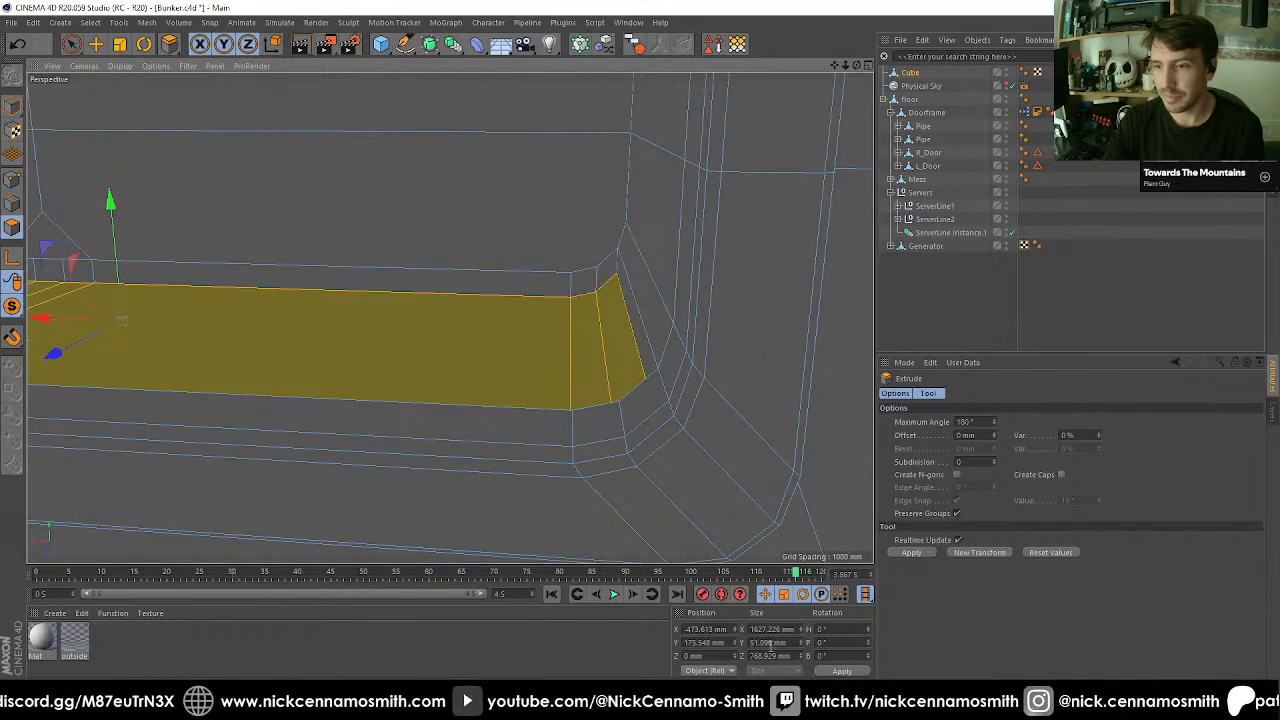
click(769, 643)
key(Return)
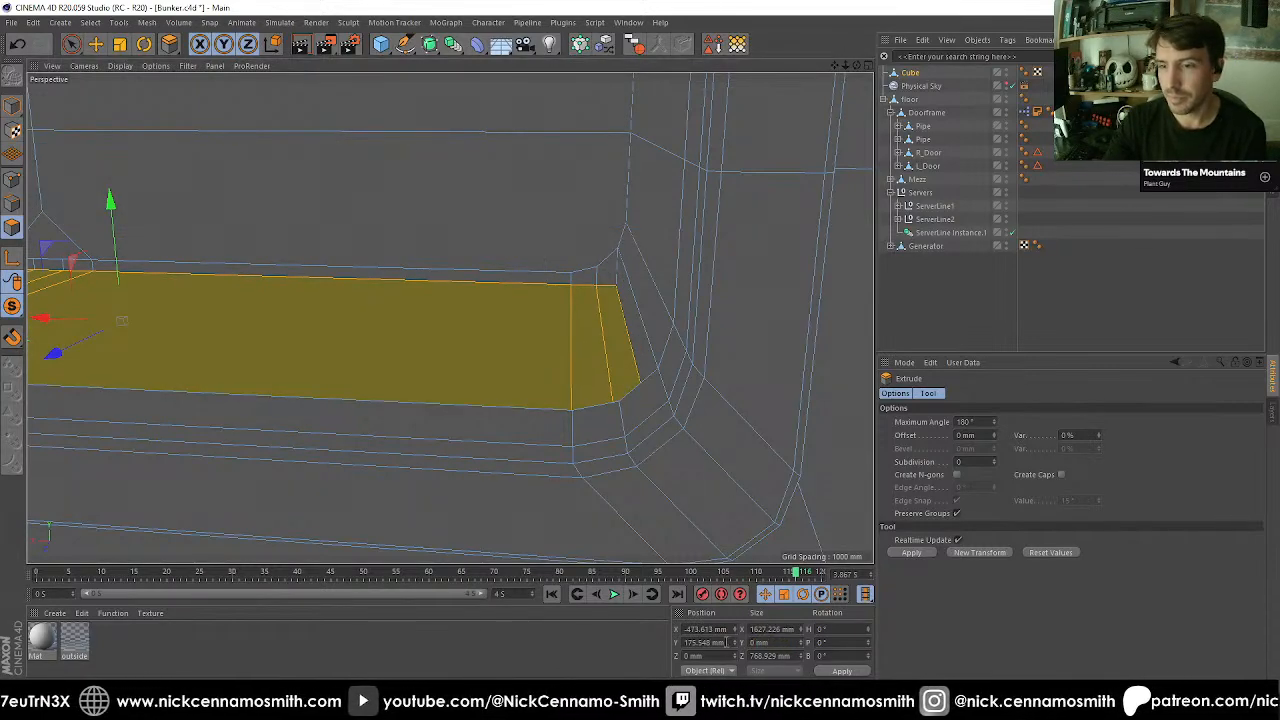
Set the flattened recess floor's Y position to 150 mm and lower it further to 125 mm.
click(721, 643)
text(150)
key(Return)
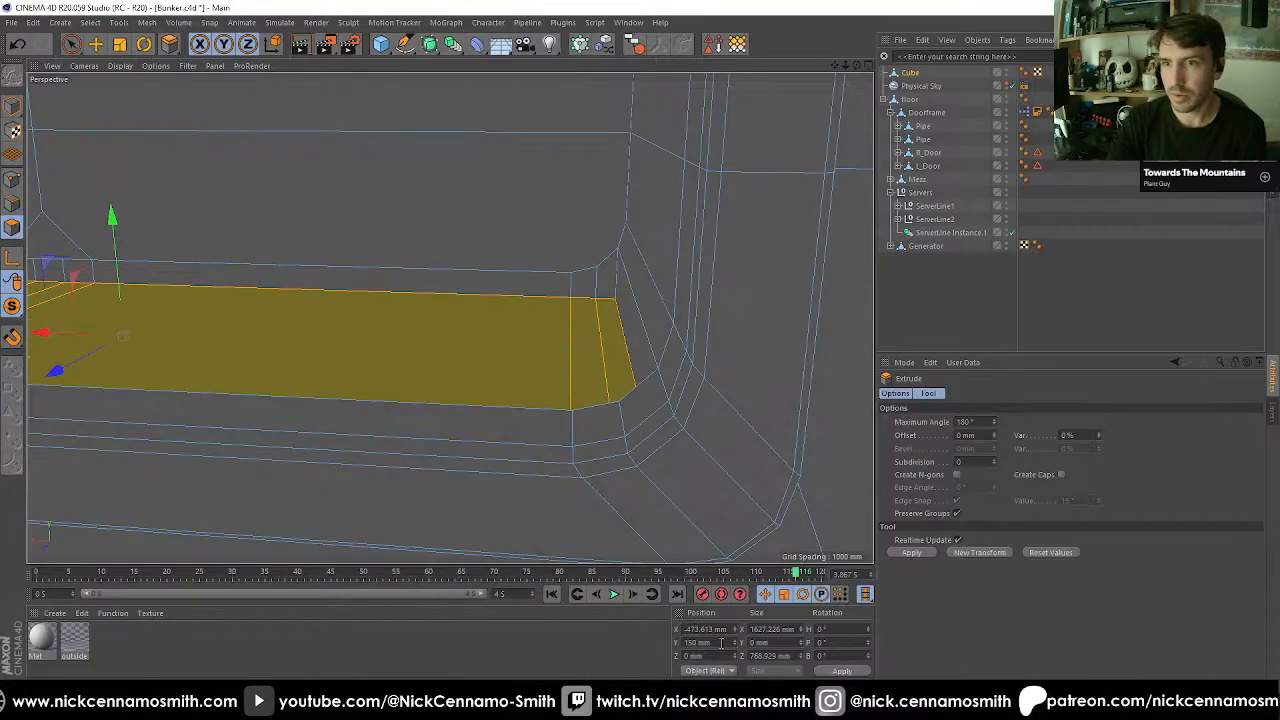
alt+right_drag(647, 431, 506, 390)
alt+drag(506, 390, 643, 568)
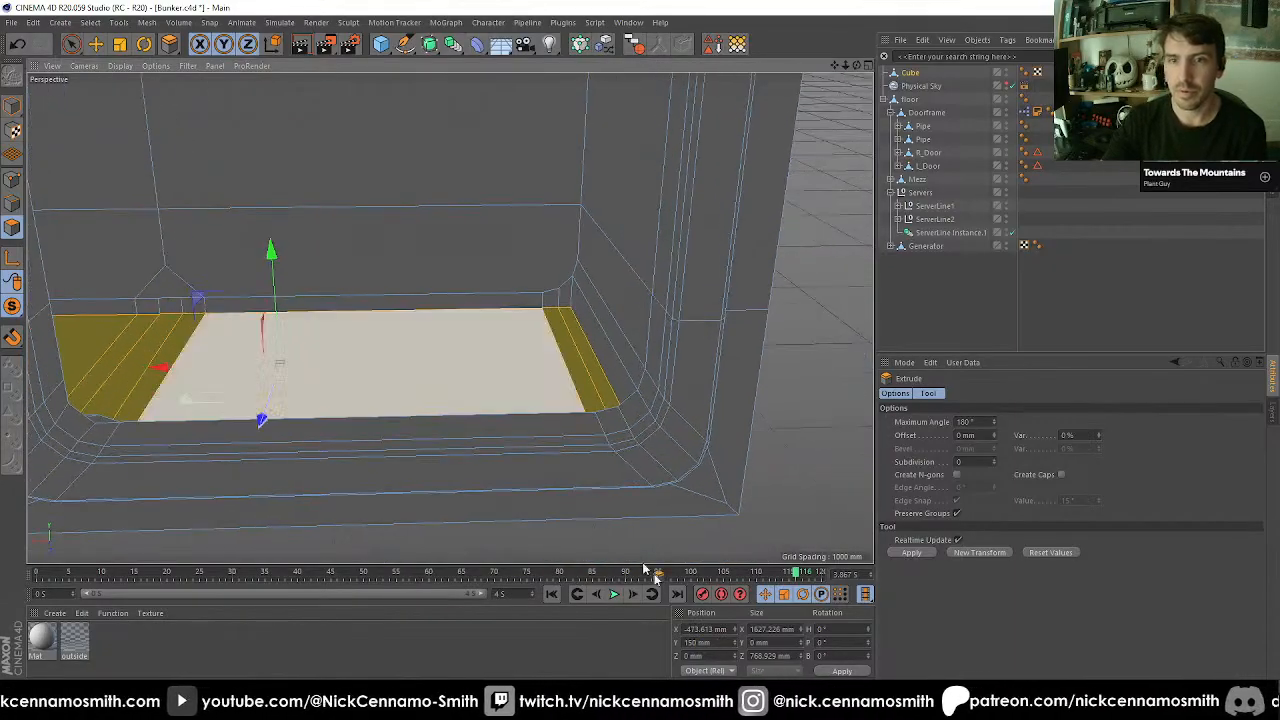
click(727, 643)
text(-125)
key(Return)
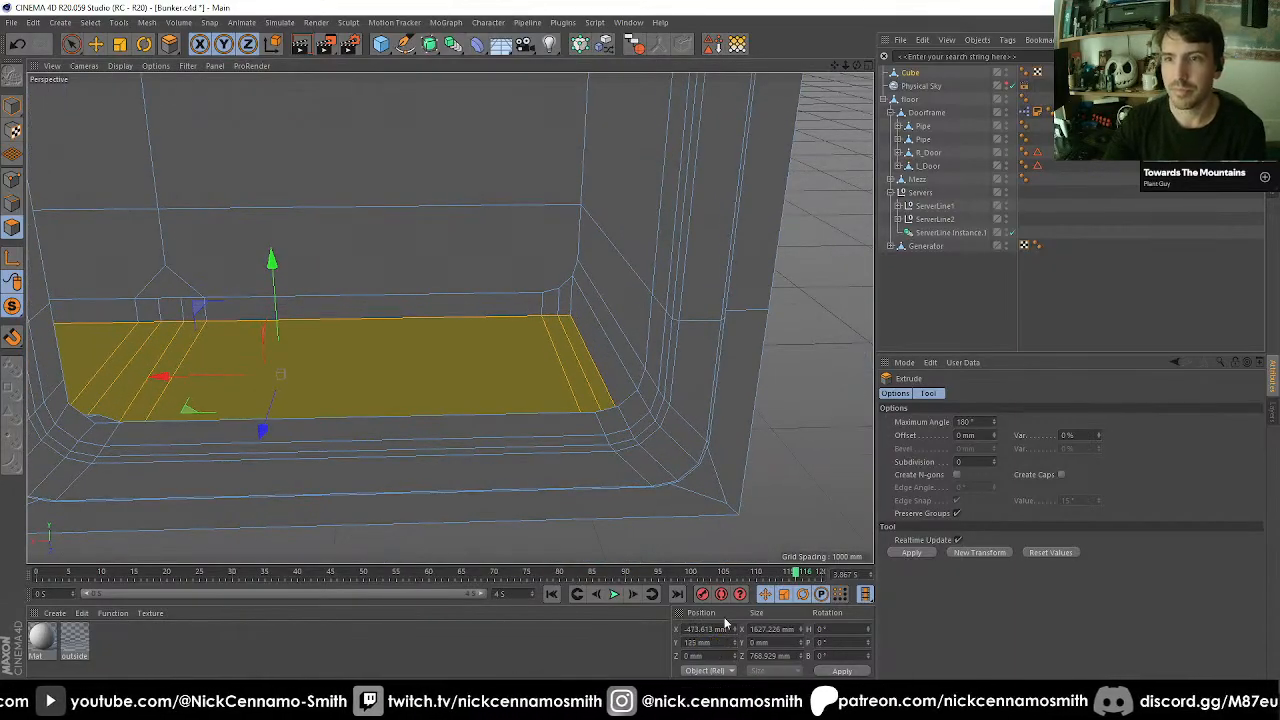
Select the upper row of vertical edges around the cabinet and cut them with Edge Cut, subdivision 1 and offset 43%.
alt+right_drag(552, 522, 515, 495)
alt+middle_drag(170, 286, 469, 280)
alt+right_drag(469, 280, 389, 277)
alt+drag(389, 277, 450, 290)
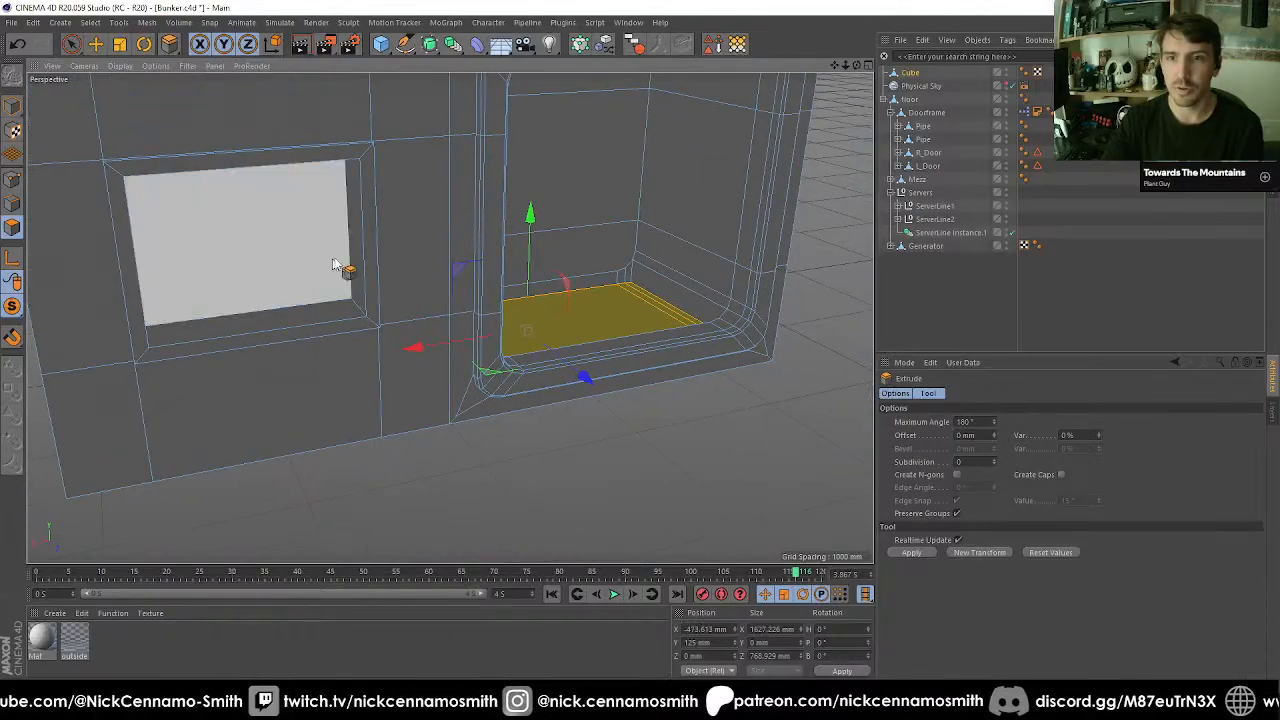
alt+drag(334, 264, 488, 328)
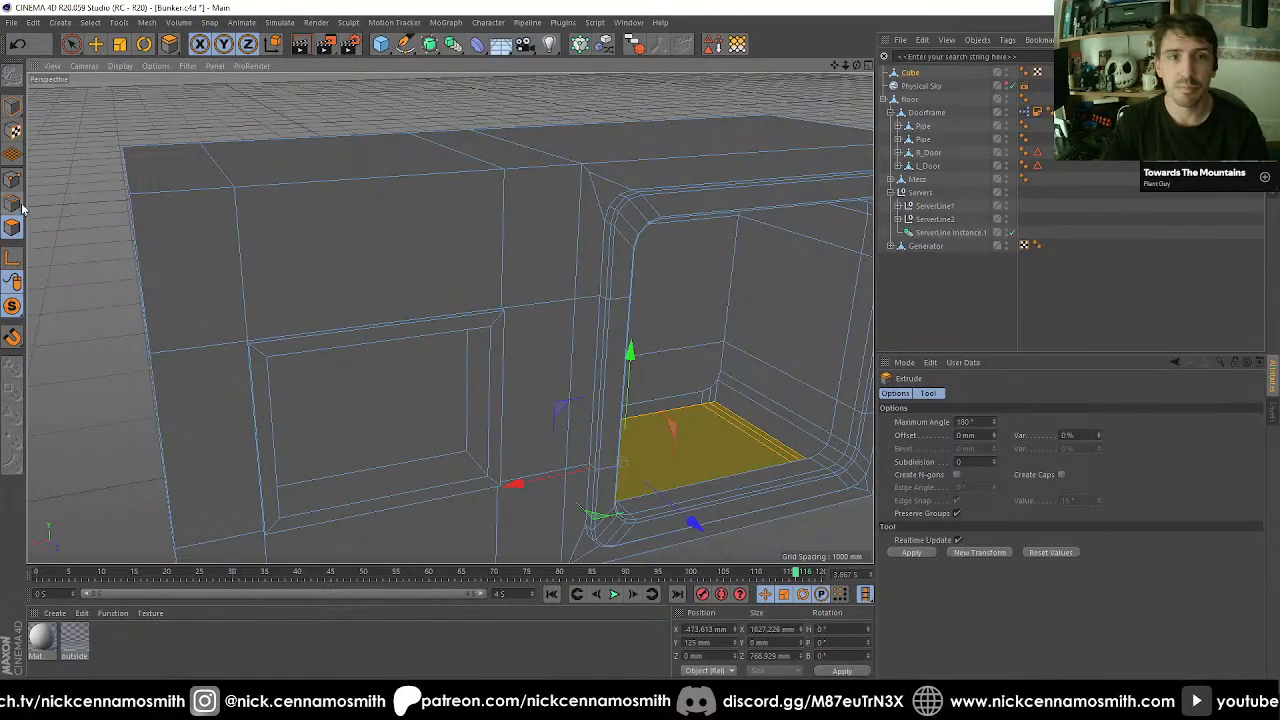
alt+drag(594, 272, 551, 263)
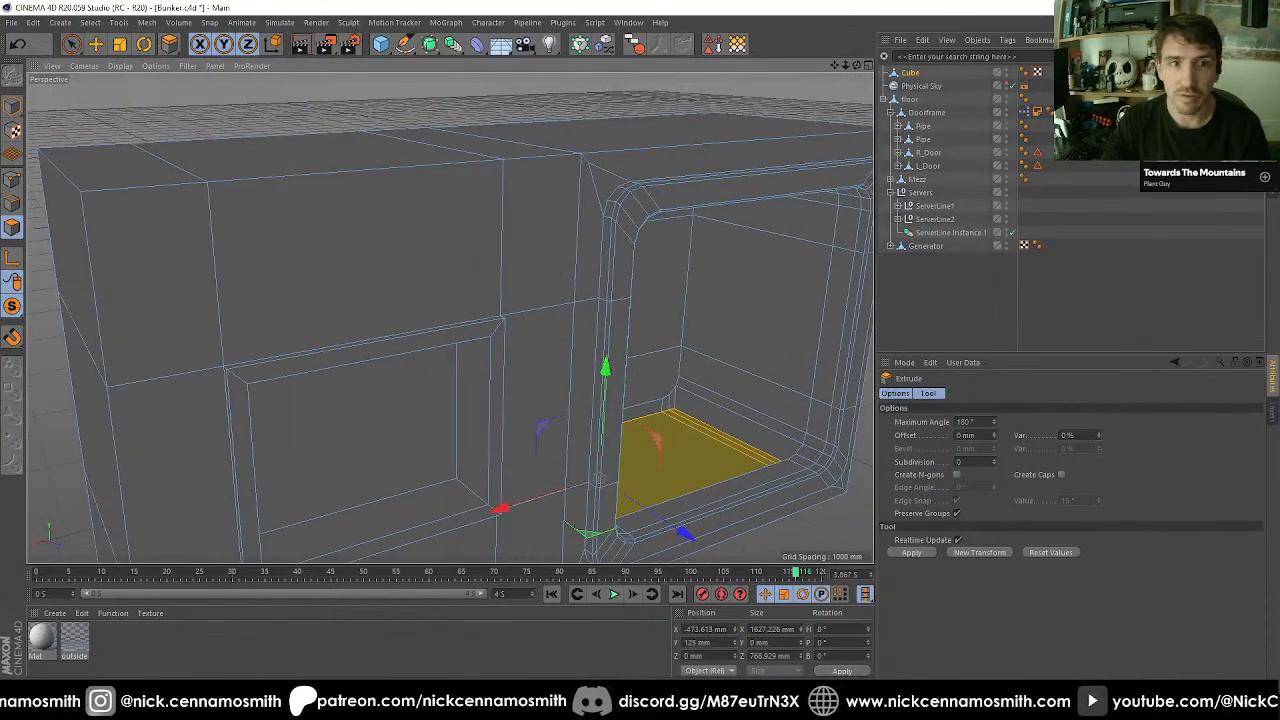
click(13, 204)
key(space)
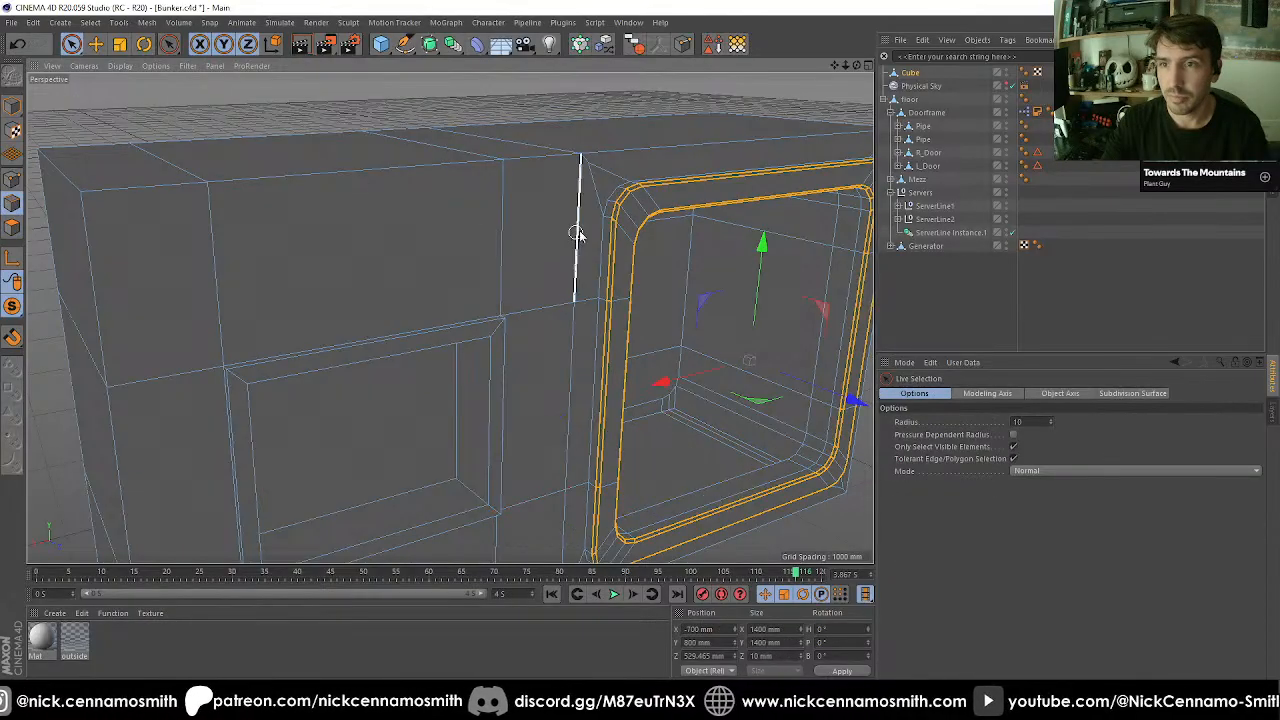
mouse_move(578, 232)
mouse_down()
mouse_move(167, 257)
mouse_move(474, 306)
mouse_move(594, 306)
mouse_move(463, 323)
mouse_move(480, 285)
mouse_move(427, 251)
mouse_move(719, 258)
mouse_up()
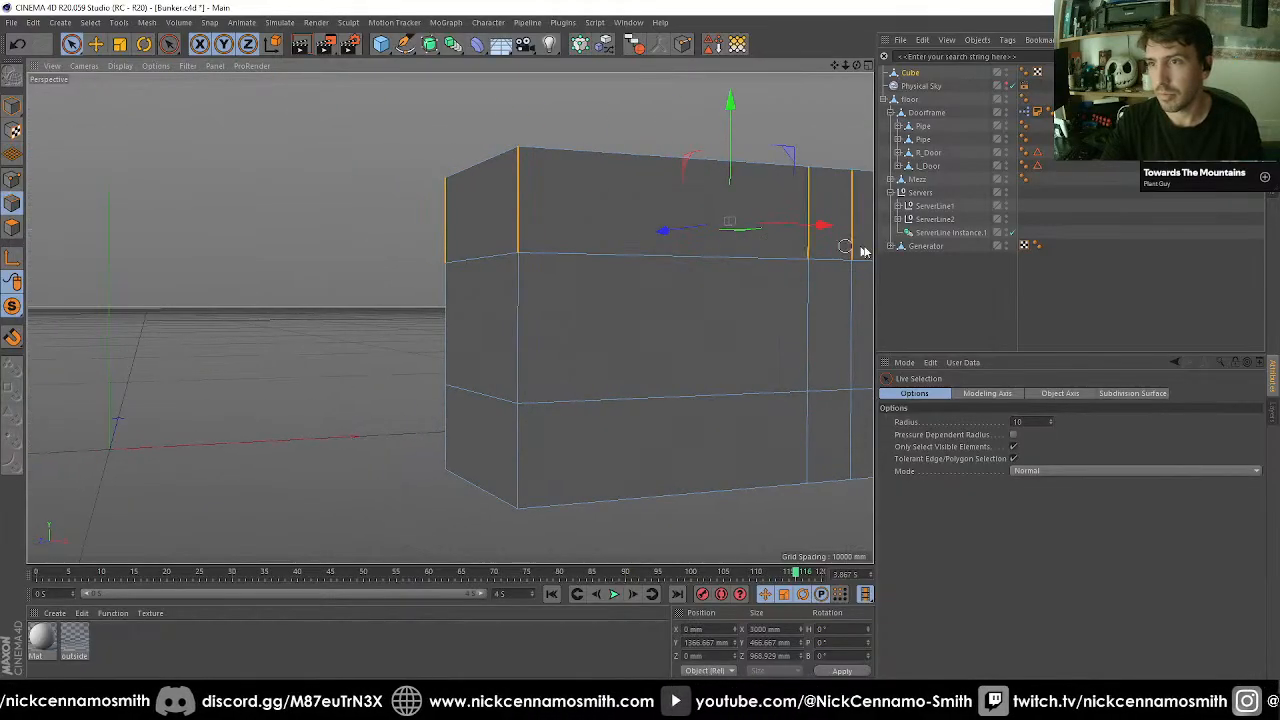
alt+drag(864, 252, 598, 272)
key(m)
key(f)
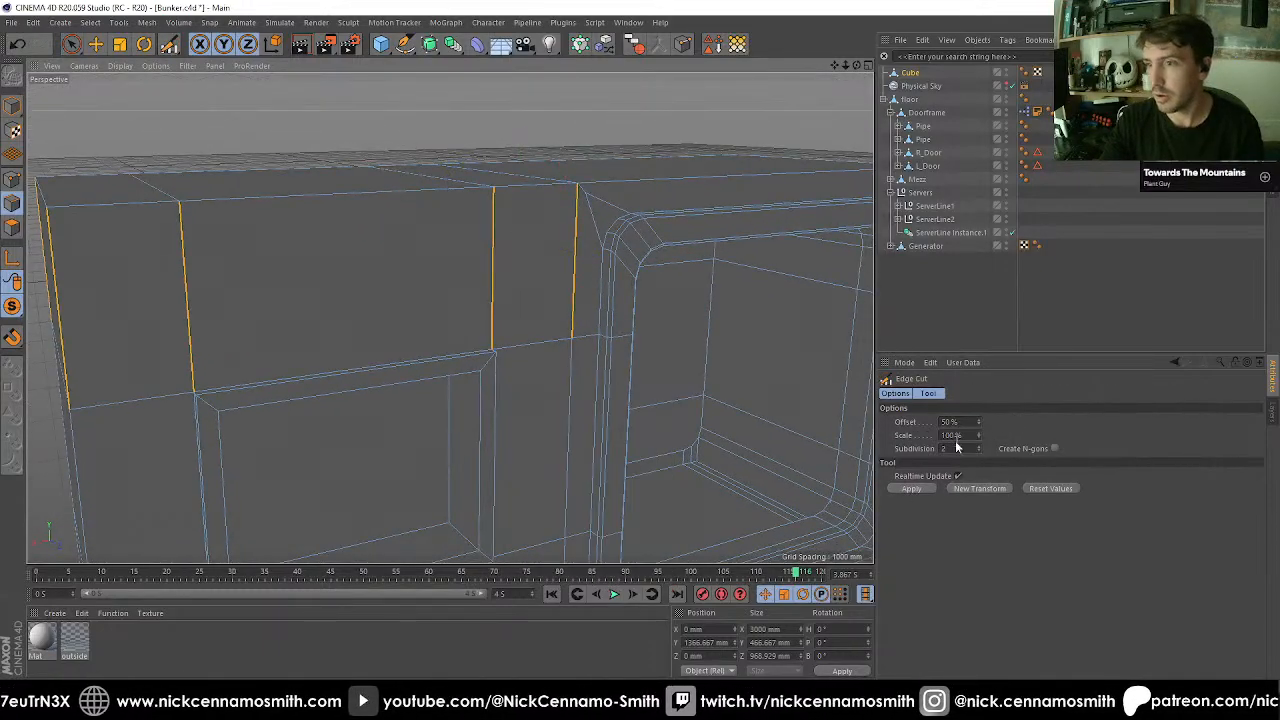
drag(956, 449, 872, 456)
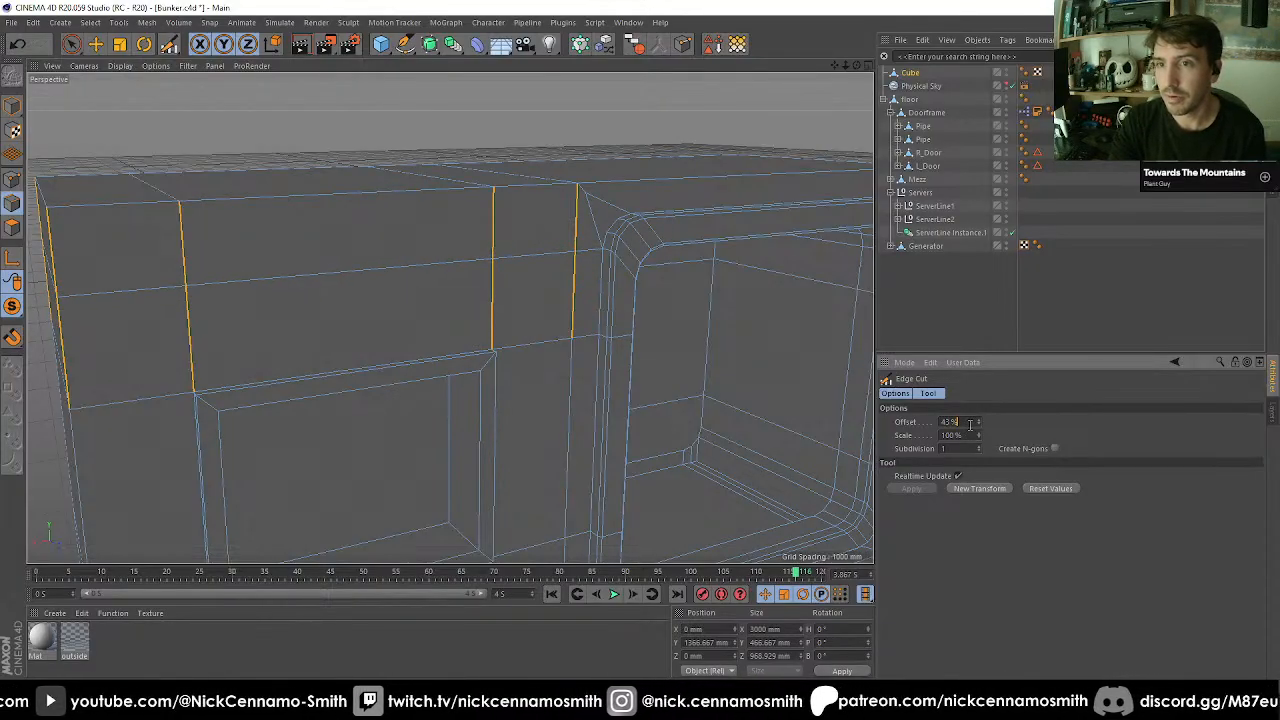
Weld the stray point above the recess frame's corner beside the middle panel onto the adjacent point on the cabinet's top edge.
alt+drag(543, 360, 593, 240)
click(12, 182)
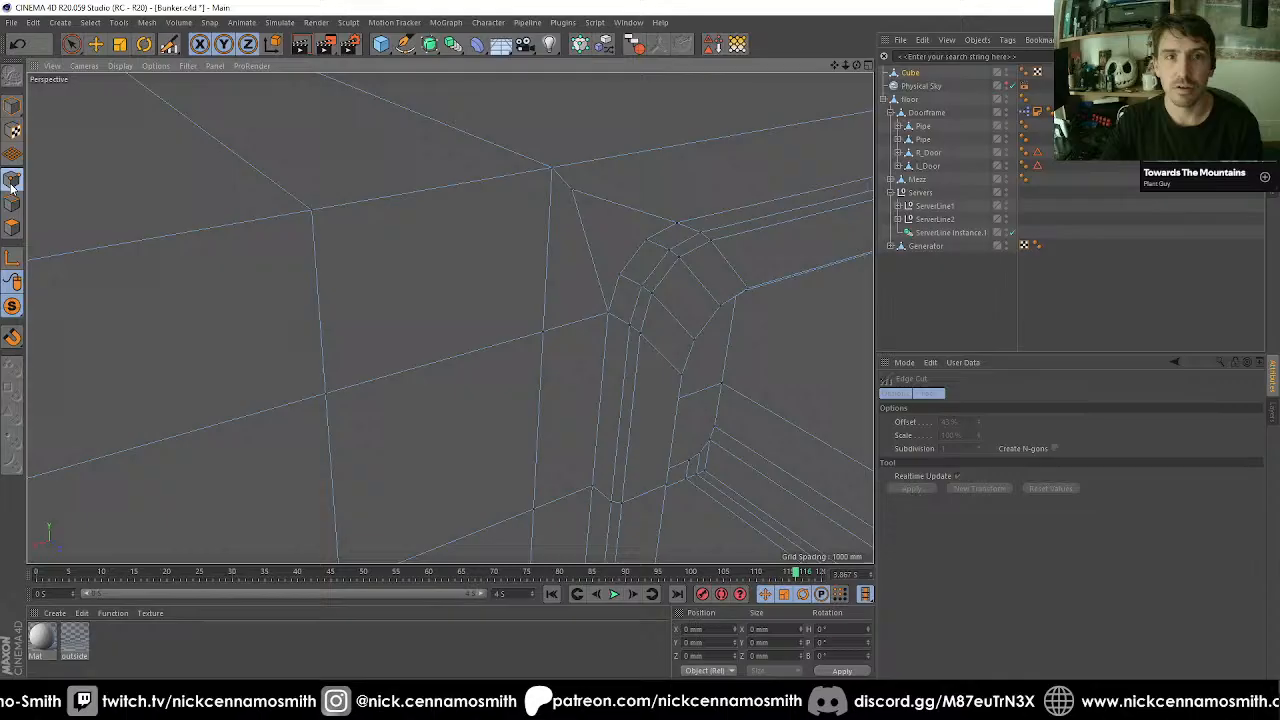
click(76, 47)
key(m)
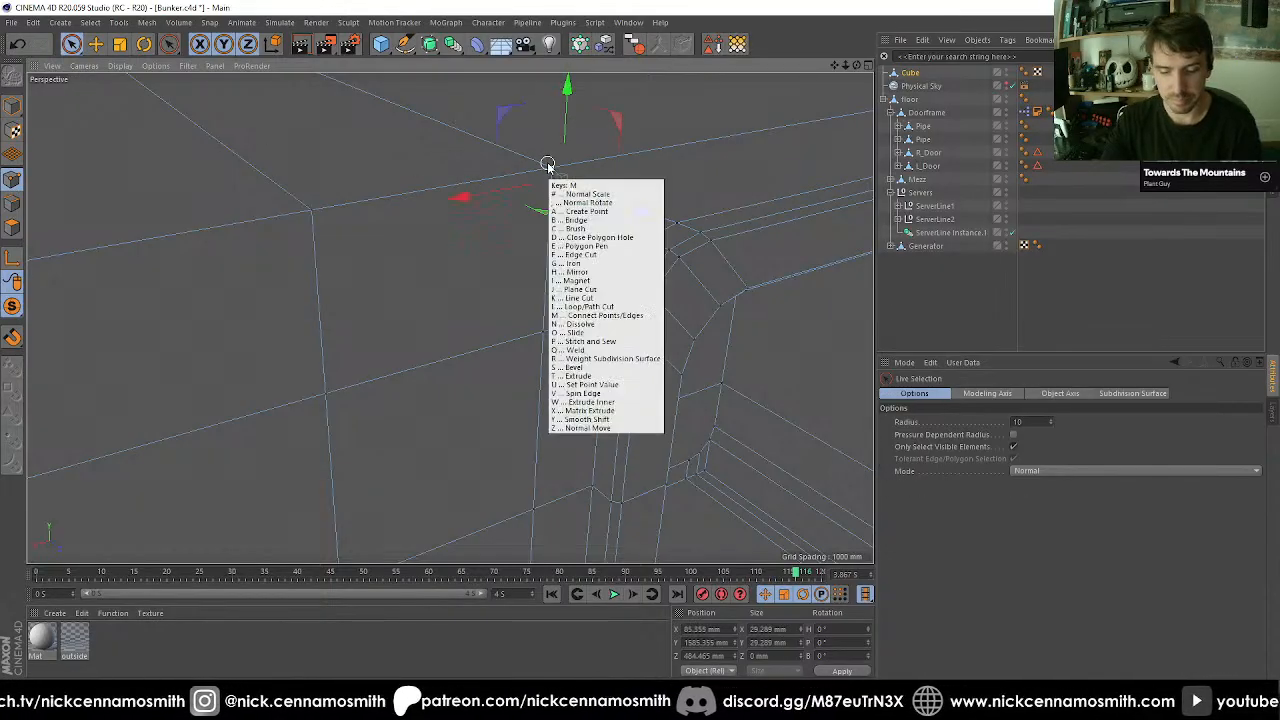
key(q)
click(553, 171)
alt+right_drag(553, 172, 549, 236)
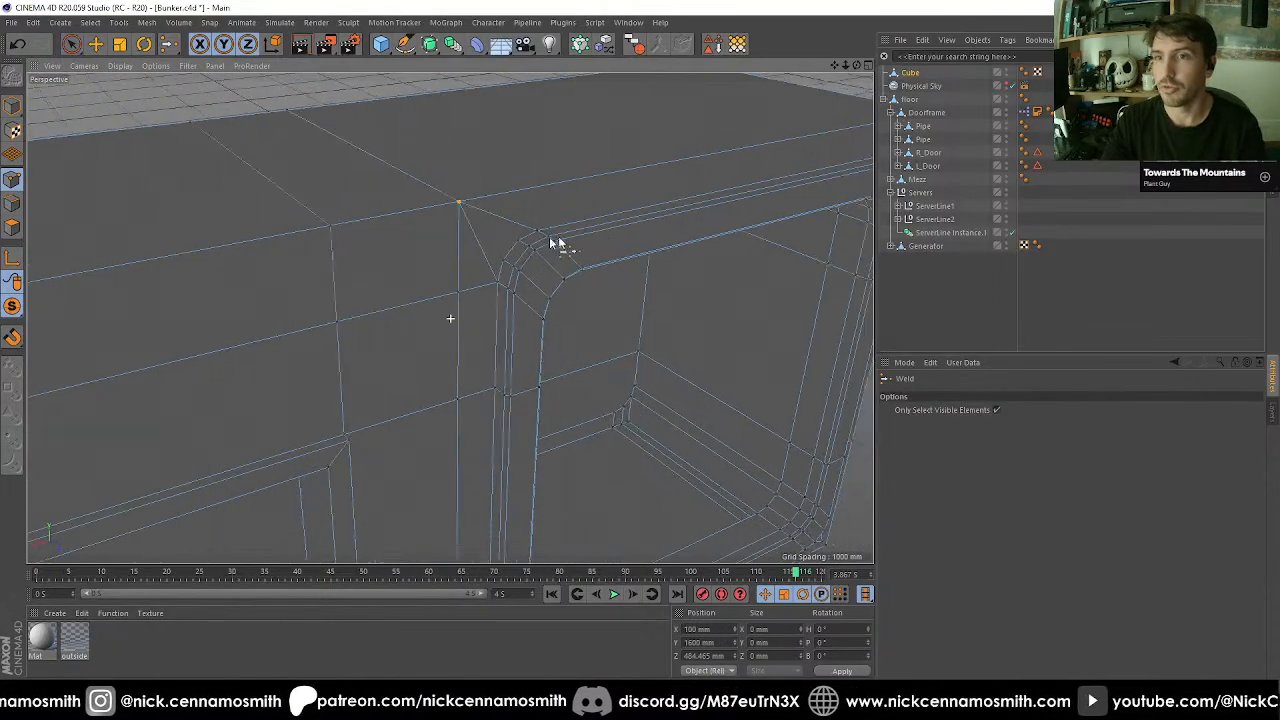
Weld the stray point near the frame's outer-side upper corner onto the cabinet's upper corner point.
alt+drag(549, 236, 577, 239)
alt+middle_drag(575, 234, 527, 238)
key(space)
drag(551, 201, 571, 186)
key(space)
click(569, 187)
alt+middle_drag(566, 186, 503, 103)
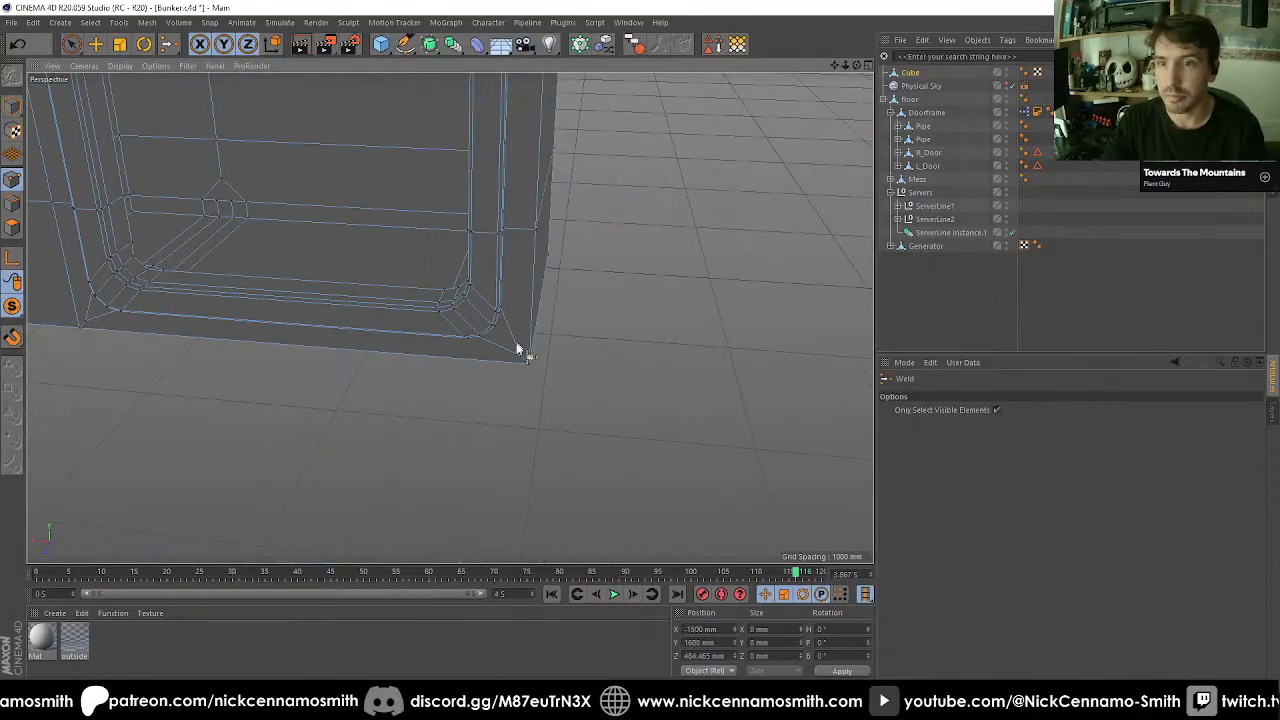
Weld the stray point near the recess frame's lower corner beside the middle panel onto the adjacent point on the cabinet's bottom edge.
key(space)
alt+drag(457, 362, 375, 296)
click(371, 293)
key(space)
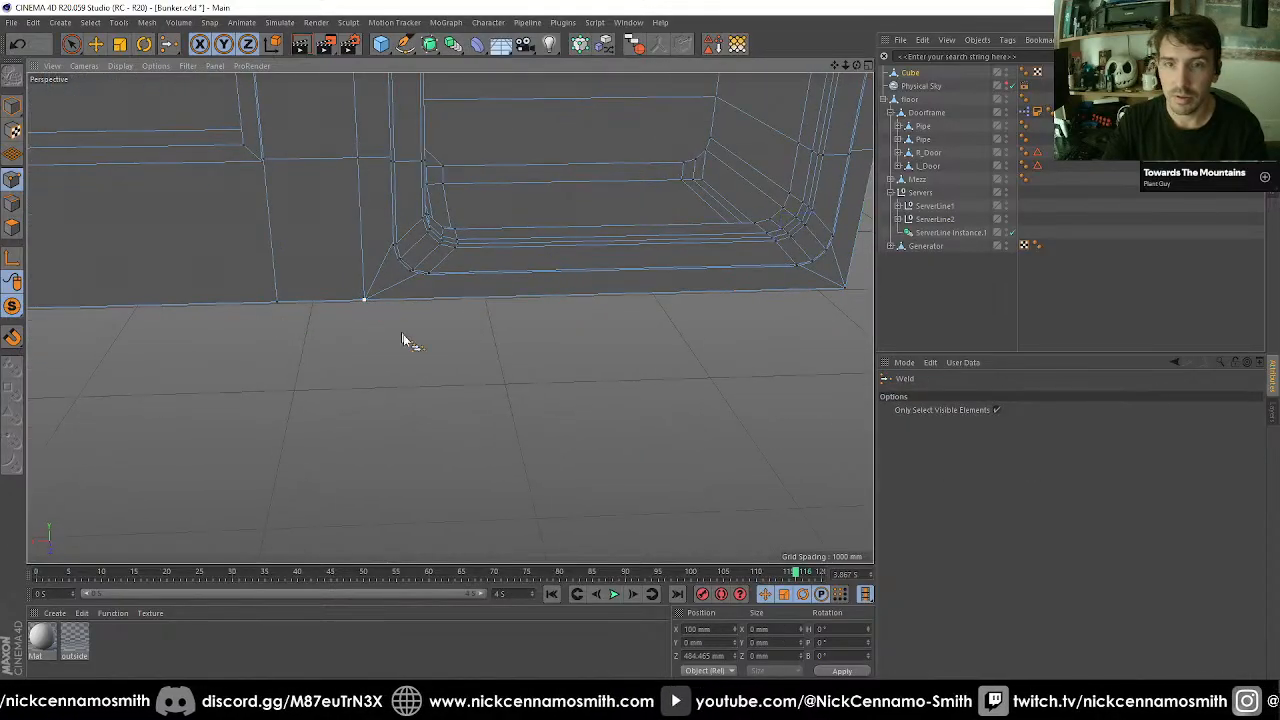
Use the Polygon Pen to connect the cabinet's top-edge point to the frame's rounded upper corner beside the middle panel.
alt+drag(403, 340, 432, 343)
alt+middle_drag(707, 214, 576, 327)
alt+drag(508, 289, 304, 272)
alt+middle_drag(304, 272, 542, 222)
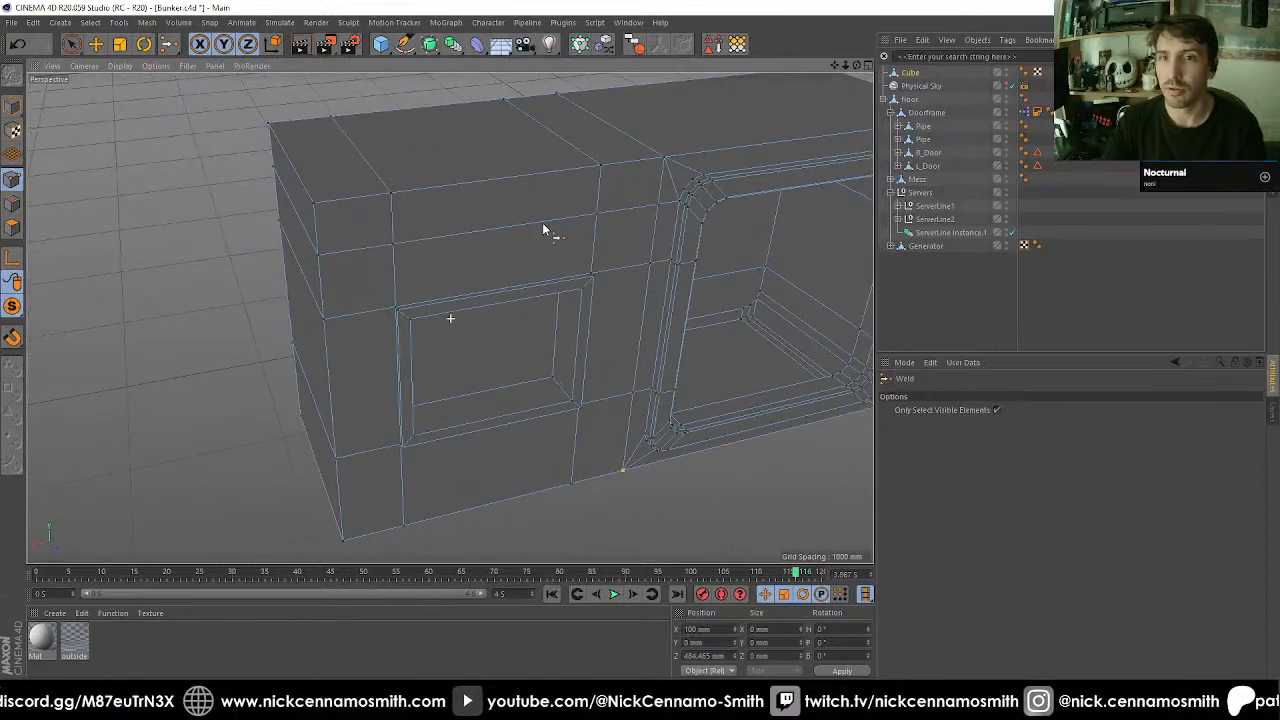
alt+middle_drag(640, 193, 529, 229)
scroll(568, 210, up, 5)
scroll(568, 212, up, 2)
key(m)
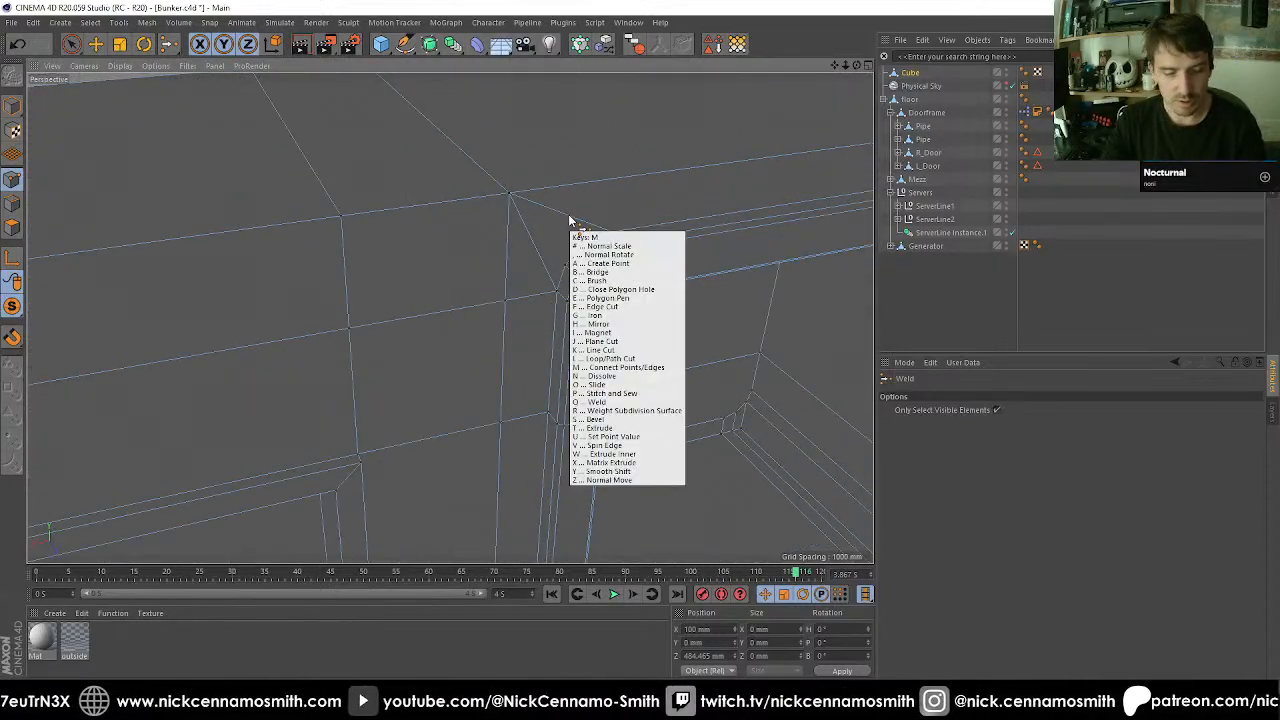
key(e)
click(511, 194)
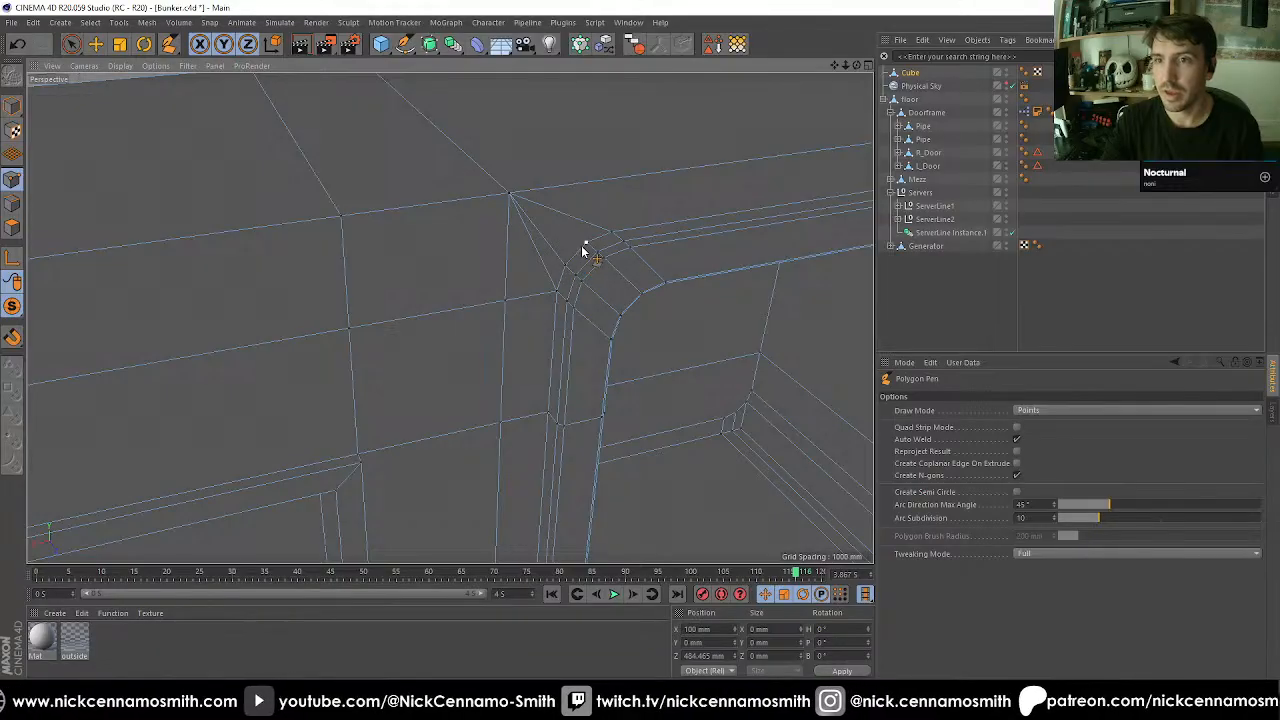
Draw connecting edges between the cabinet's outer upper corner point and the recess frame's rounded upper corner.
scroll(512, 196, down, 2)
alt+middle_drag(729, 214, 386, 226)
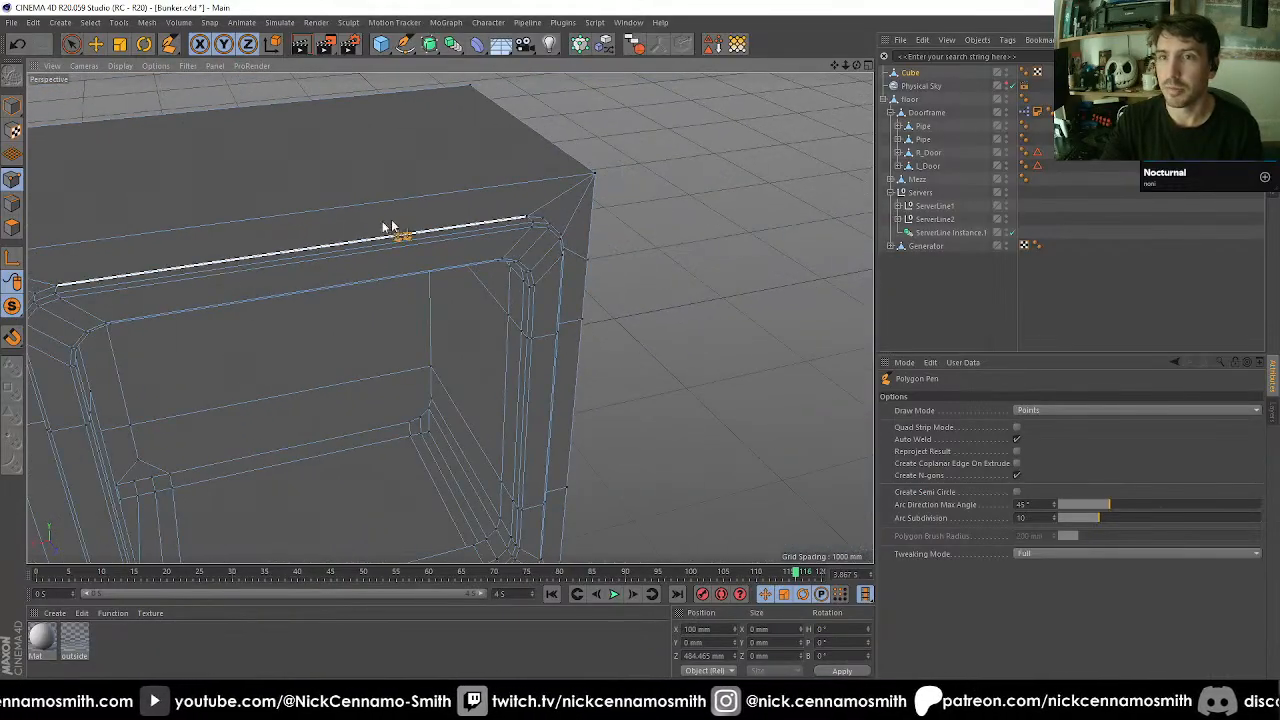
alt+drag(531, 212, 597, 220)
scroll(596, 216, up, 4)
click(605, 172)
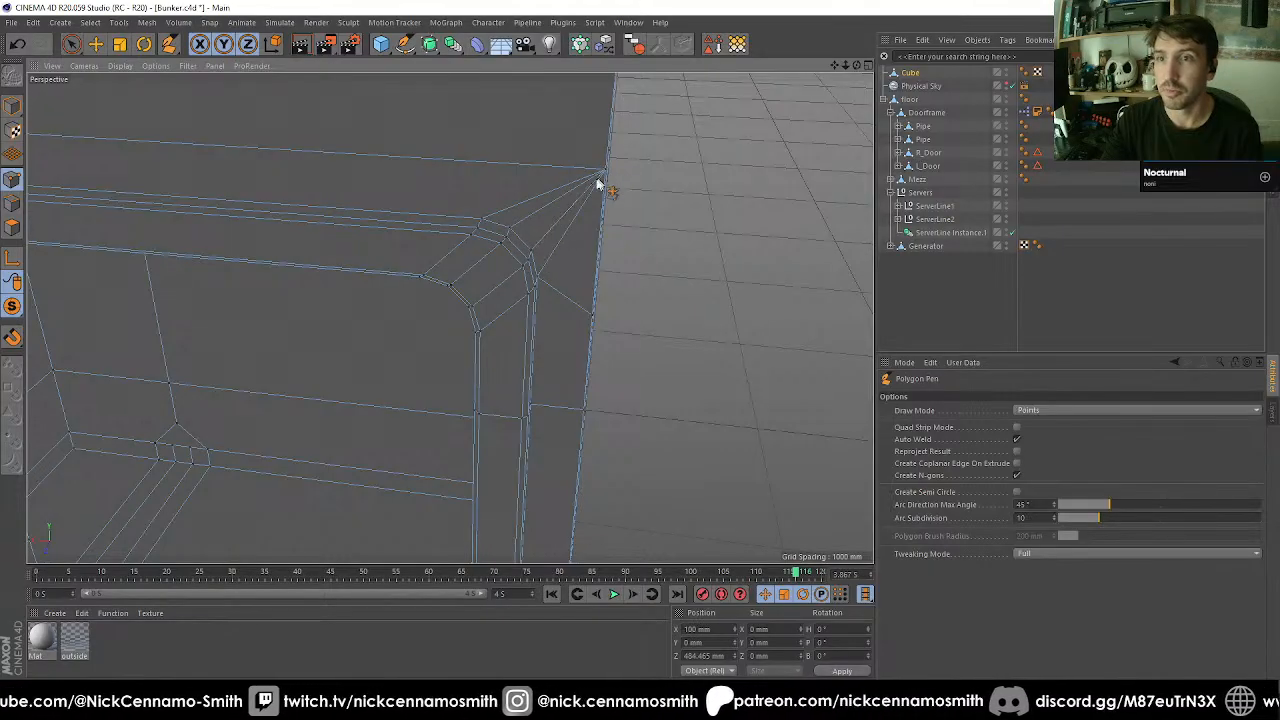
Draw connecting edges between the cabinet's outer lower corner point and the recess frame's rounded lower corner.
scroll(598, 183, down, 2)
alt+middle_drag(526, 346, 531, 110)
alt+middle_drag(514, 426, 528, 280)
alt+drag(528, 280, 570, 361)
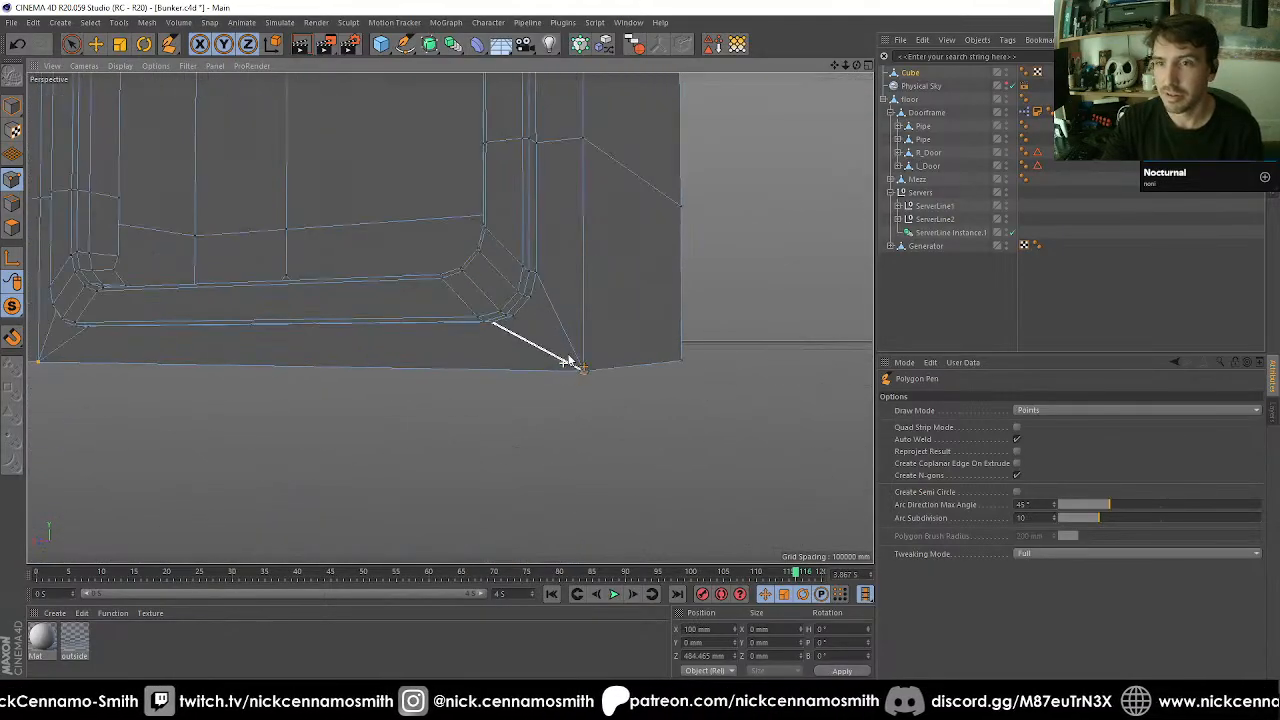
scroll(563, 350, up, 4)
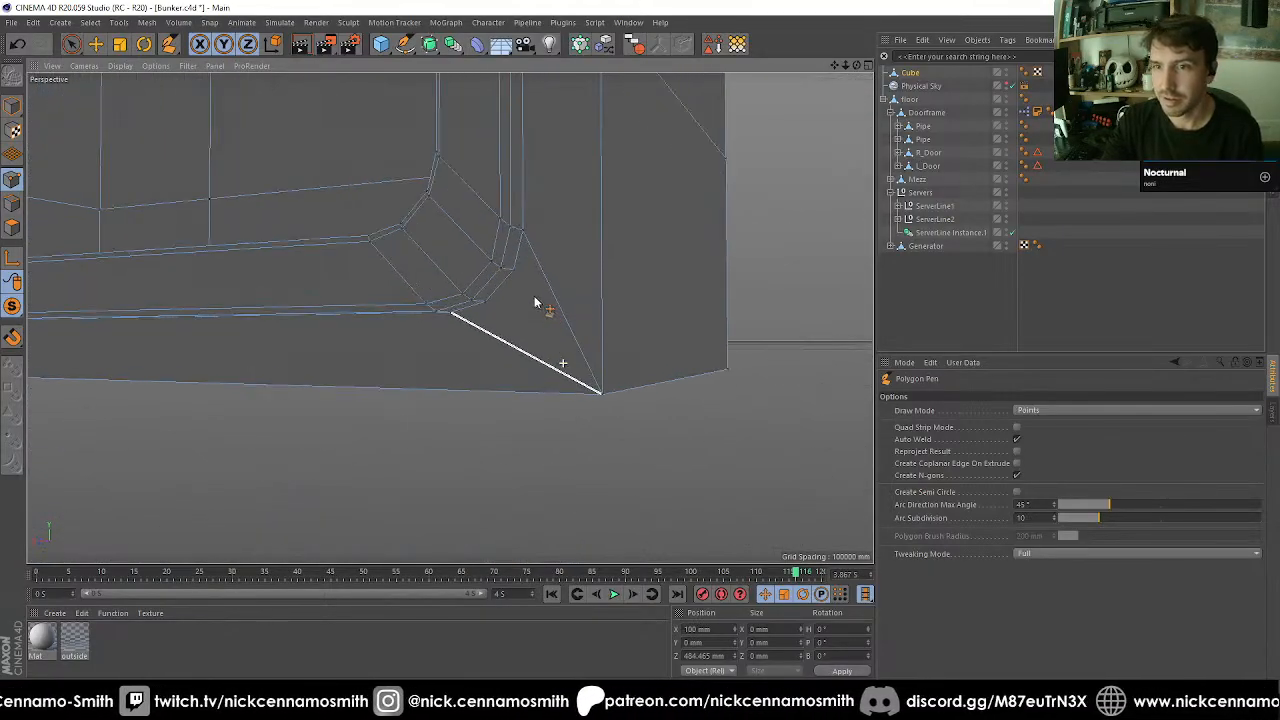
click(603, 399)
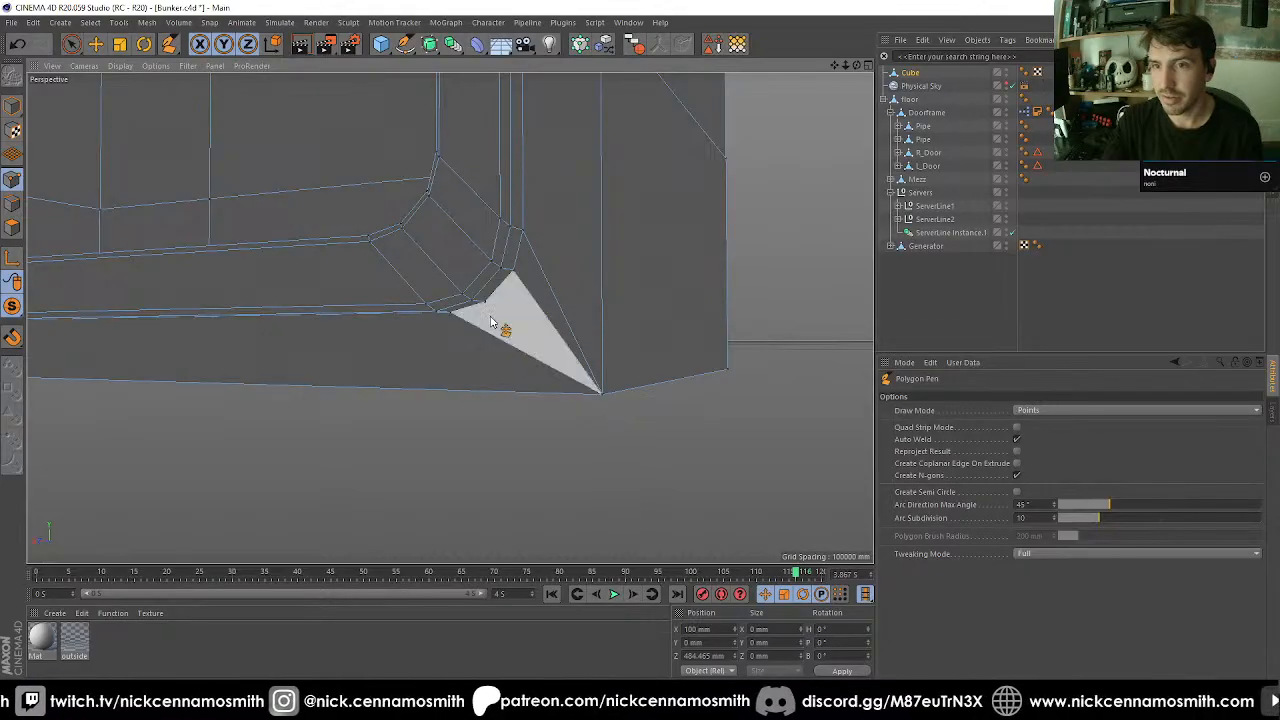
click(603, 397)
Connect the frame's rounded lower corner beside the middle panel to the nearby point on the cabinet's bottom edge.
scroll(557, 357, down, 2)
alt+middle_drag(450, 318, 619, 319)
scroll(494, 337, up, 3)
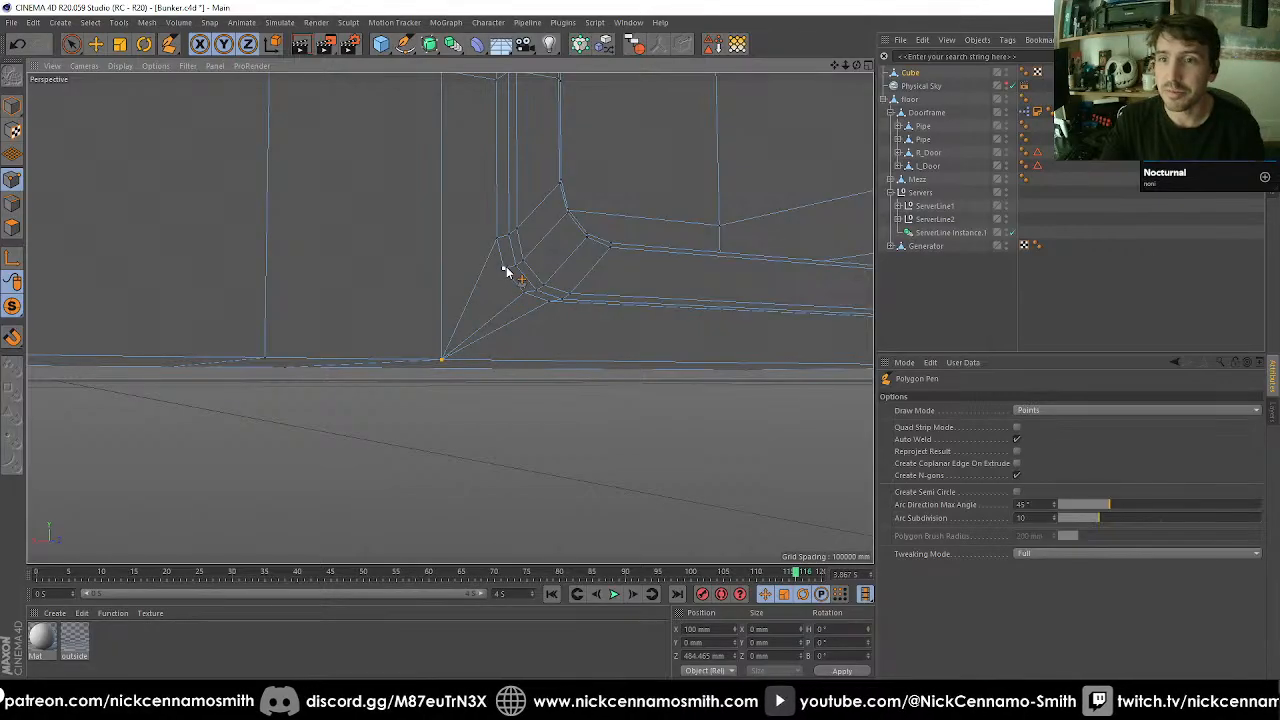
click(444, 361)
Weld the stray point just above the floor bevel in the recess's inner back corner onto the point above it.
scroll(492, 285, down, 6)
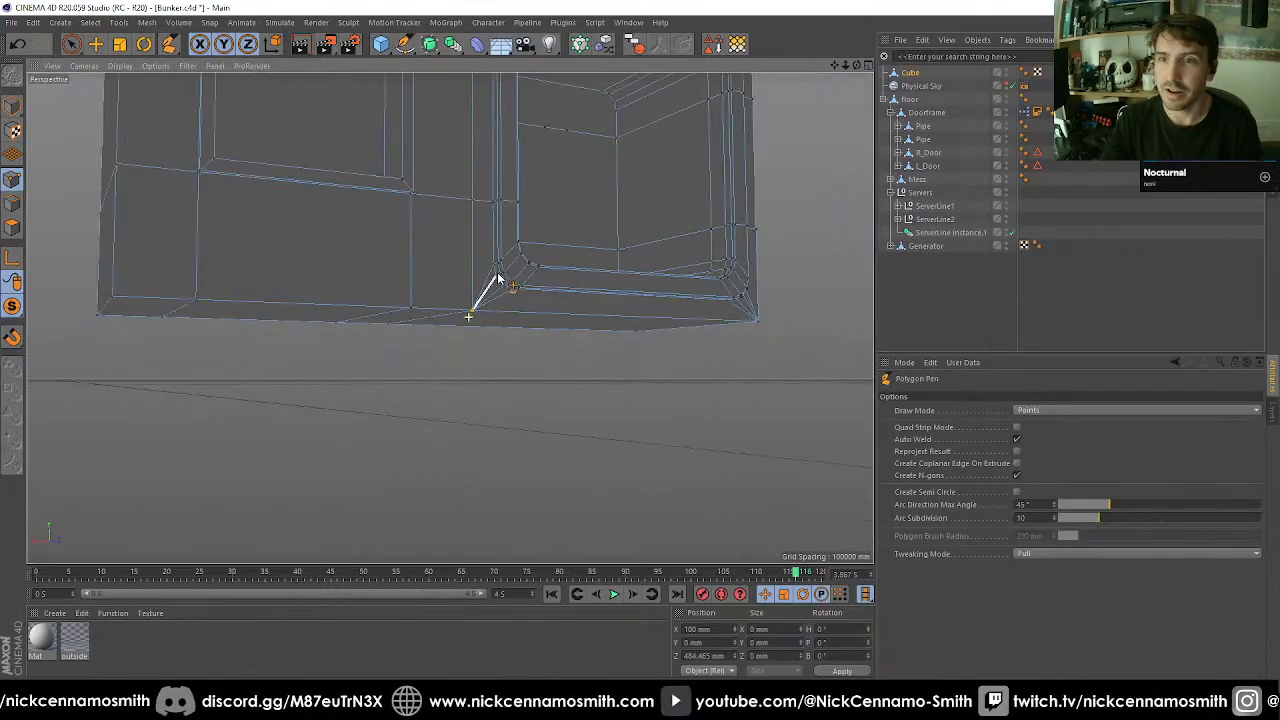
alt+drag(492, 285, 604, 218)
alt+middle_drag(572, 218, 586, 323)
alt+drag(571, 311, 632, 328)
scroll(634, 342, up, 6)
scroll(571, 319, up, 4)
key(space)
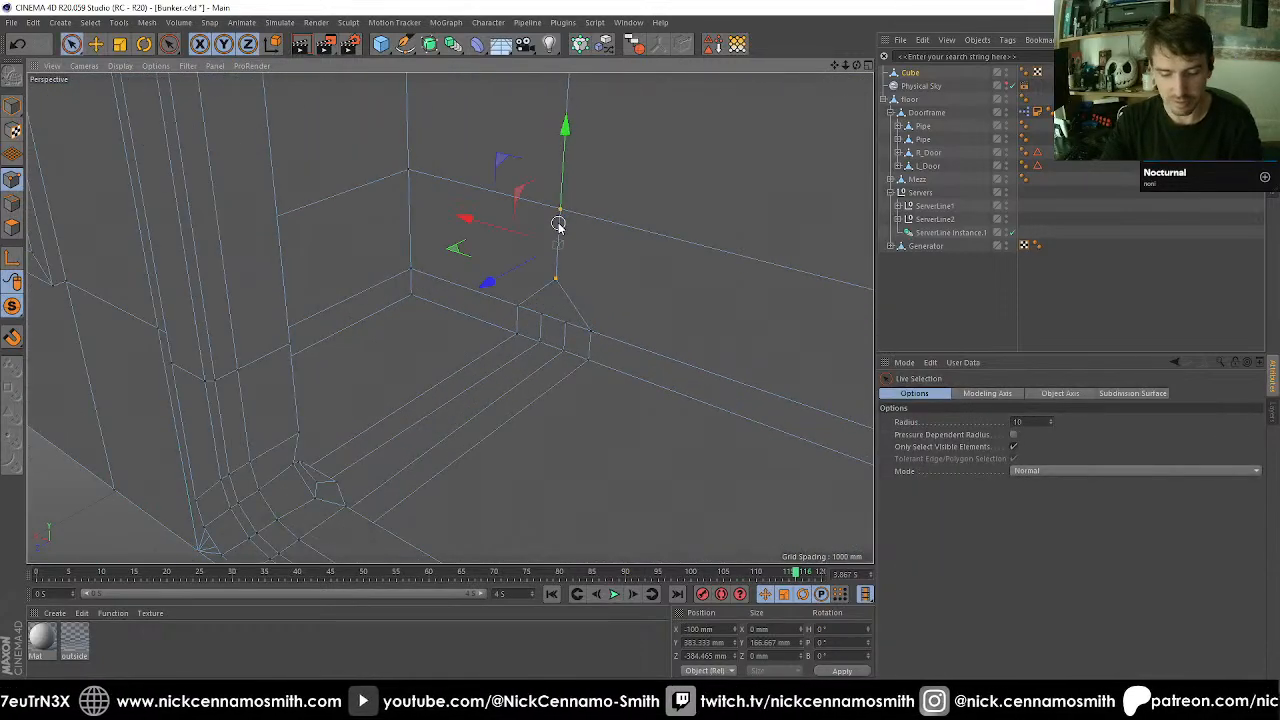
key(m)
key(q)
click(561, 212)
key(space)
Use the Polygon Pen to connect the floor bevel's middle points to the welded point in the recess's back corner.
alt+drag(546, 294, 547, 306)
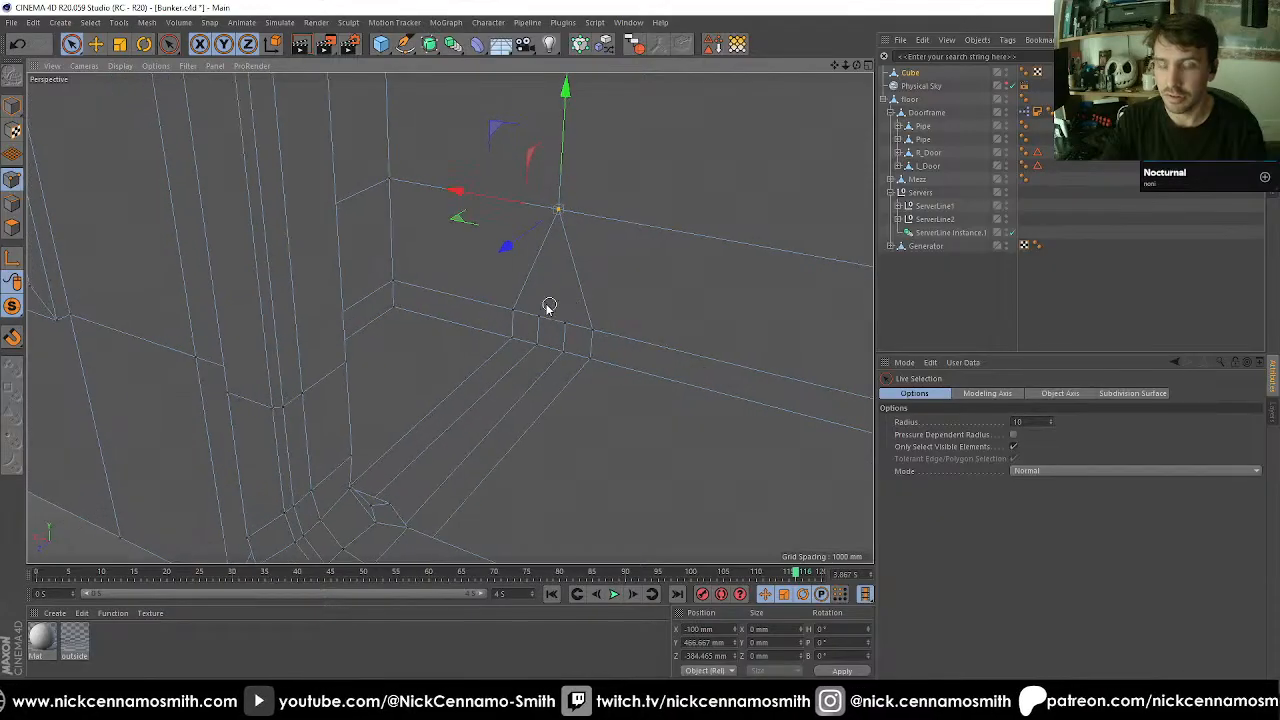
key(m)
key(e)
alt+drag(532, 362, 563, 331)
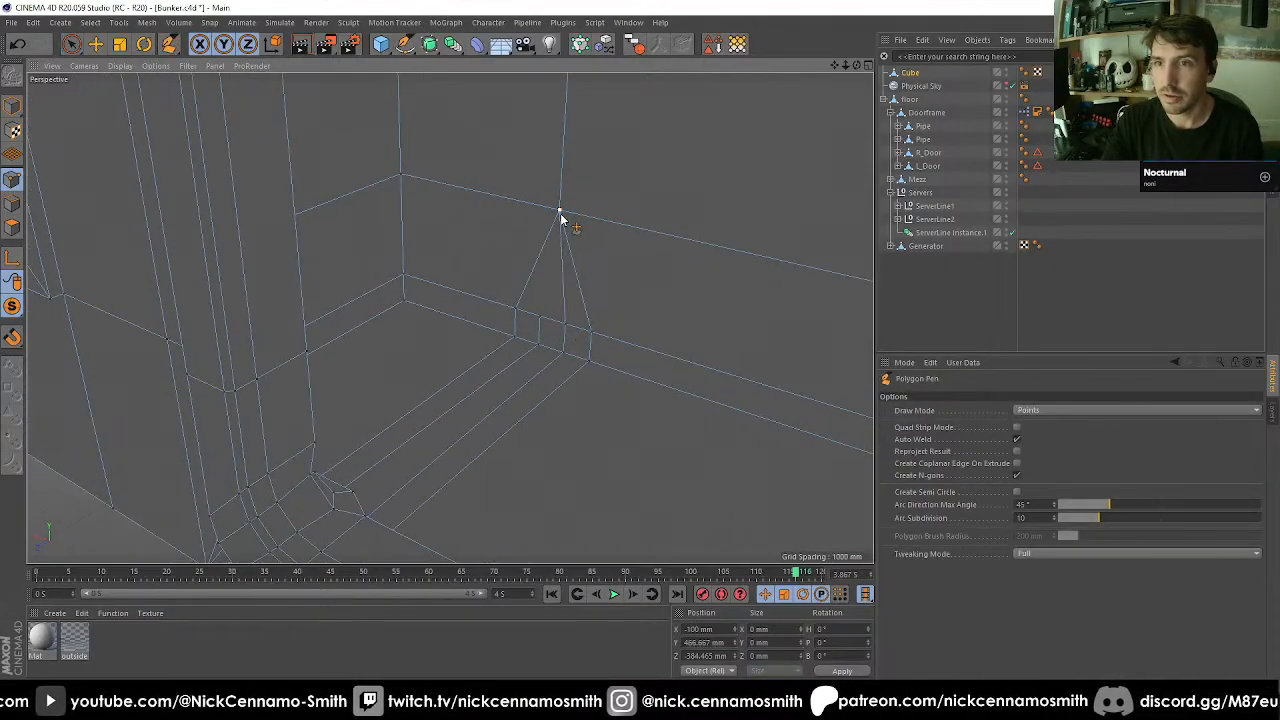
Ring-select the vertical edges at the sunken panel's height and cut them with Edge Cut, subdivision 4.
scroll(541, 320, down, 10)
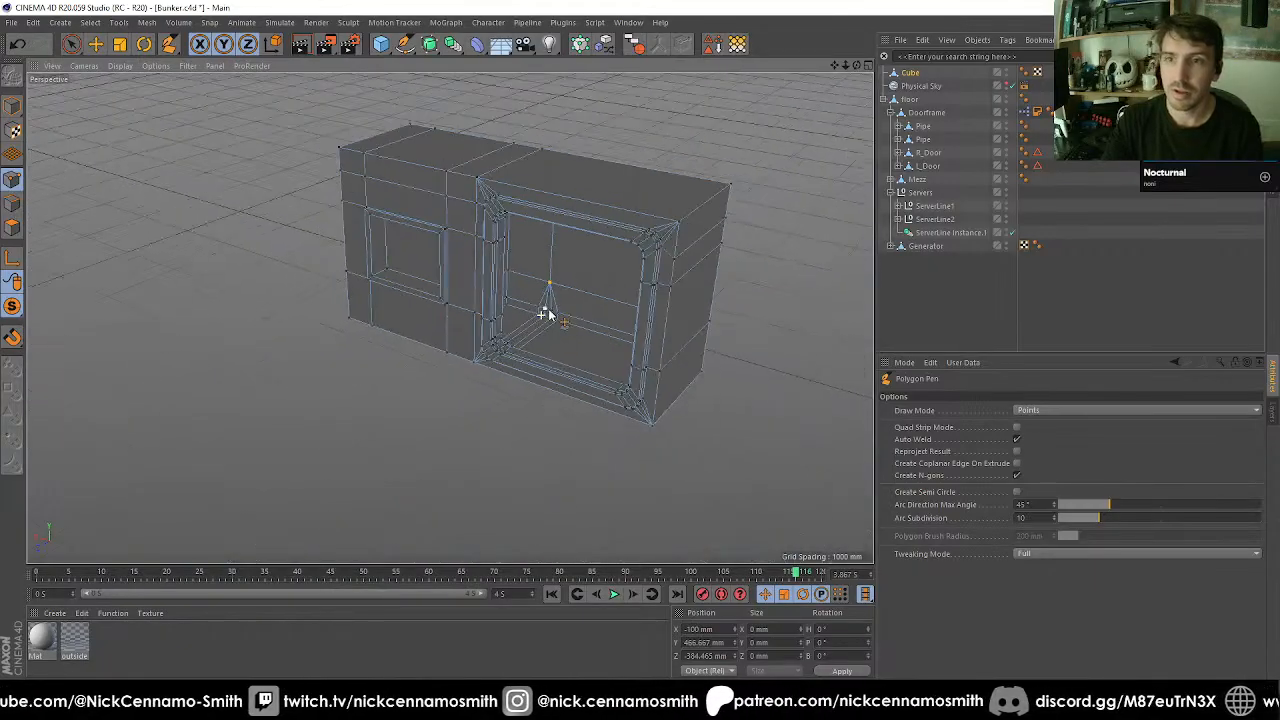
alt+drag(543, 297, 502, 352)
scroll(453, 285, up, 10)
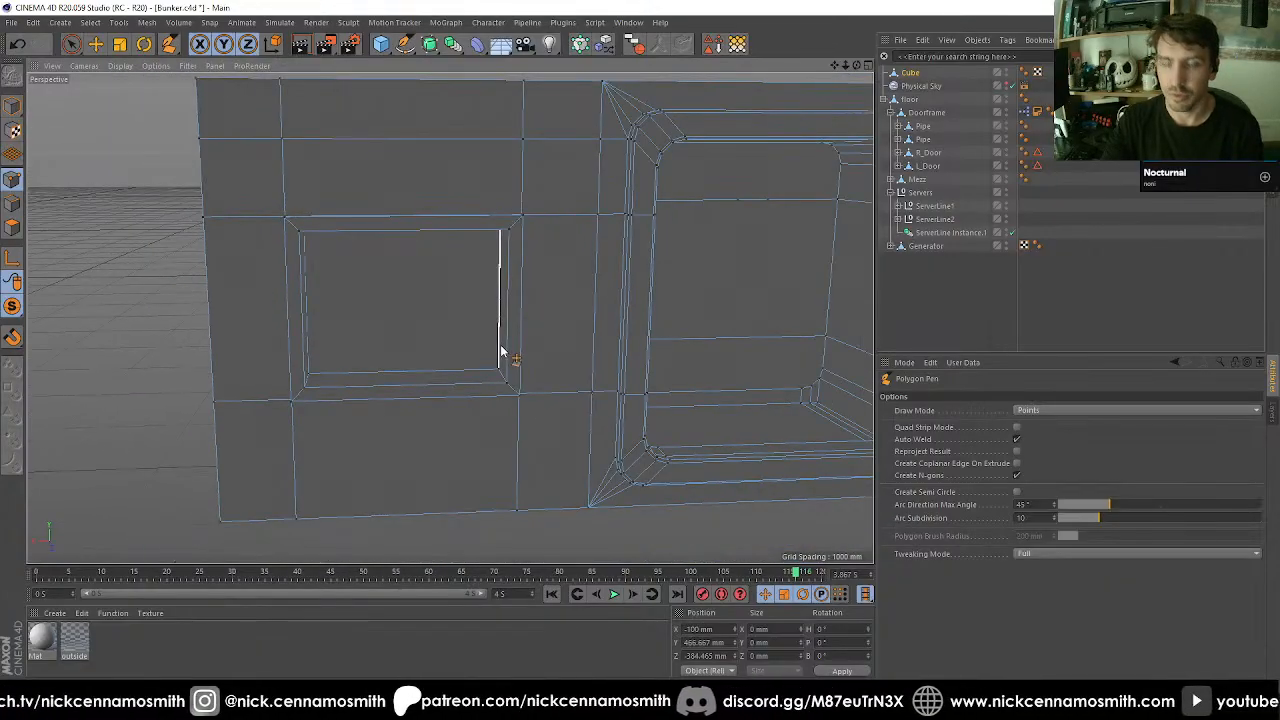
key(u)
key(b)
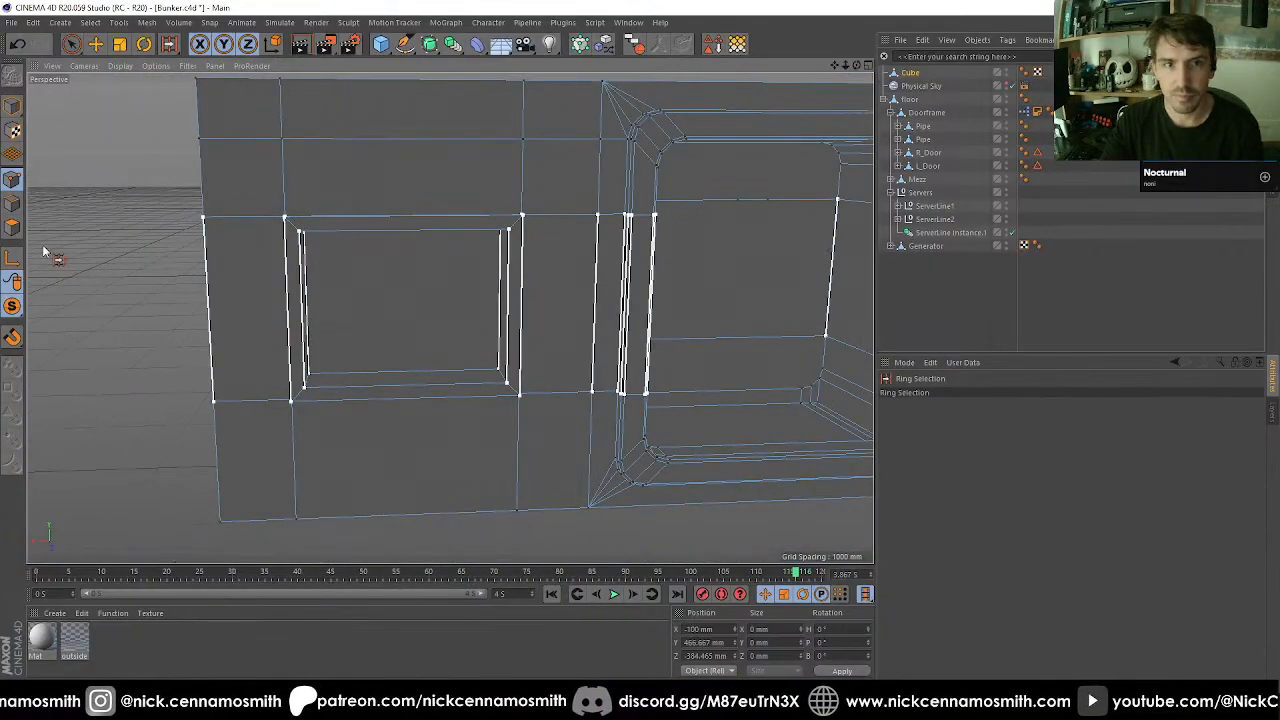
click(322, 318)
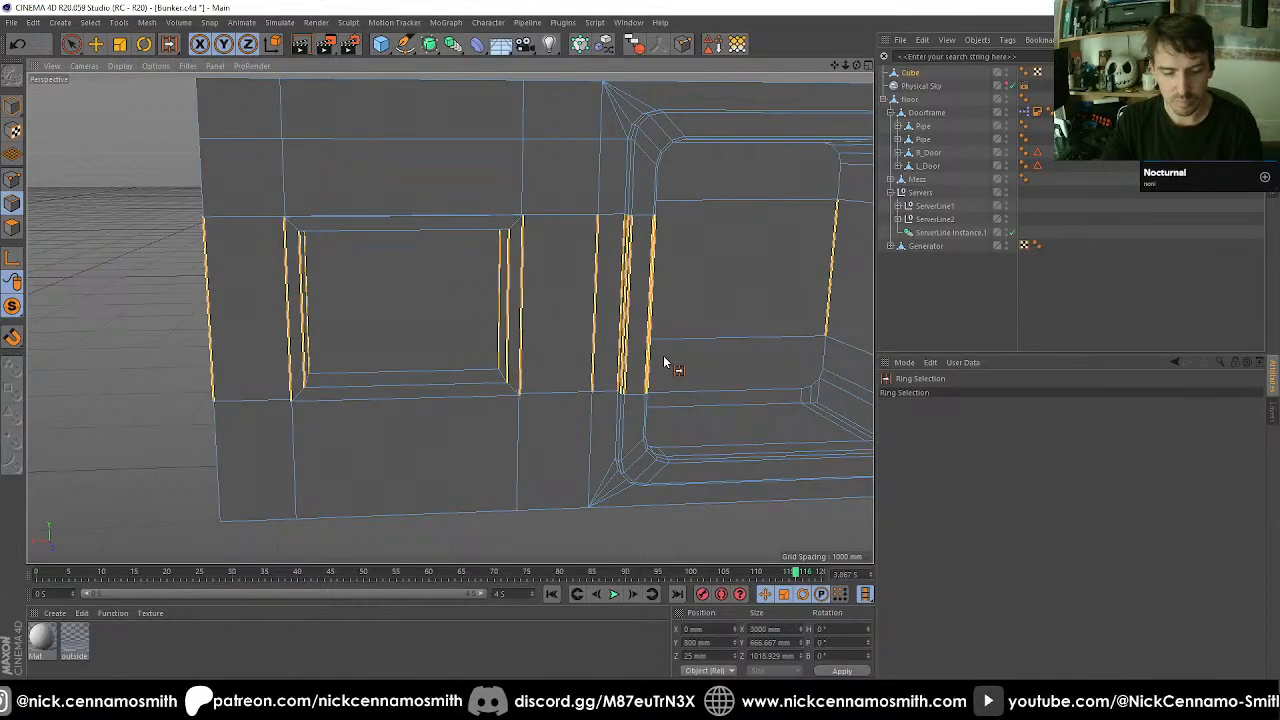
key(m)
key(f)
drag(965, 424, 745, 393)
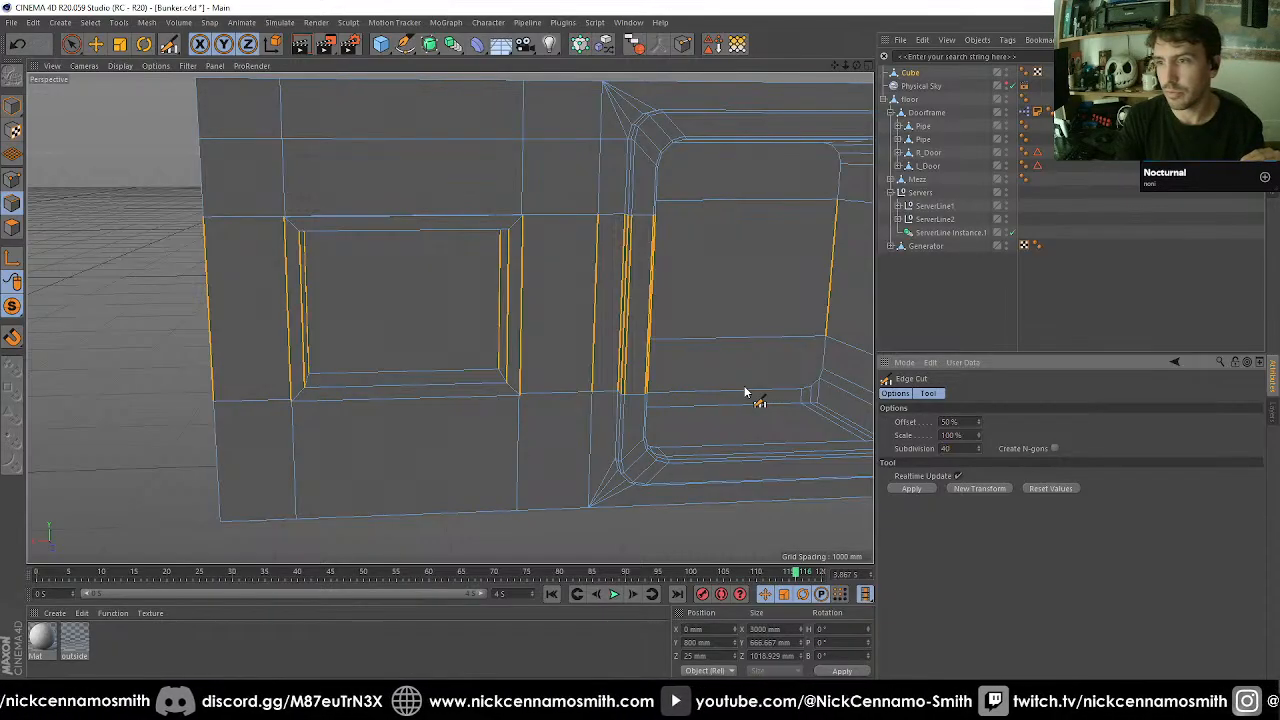
text(4)
key(Return)
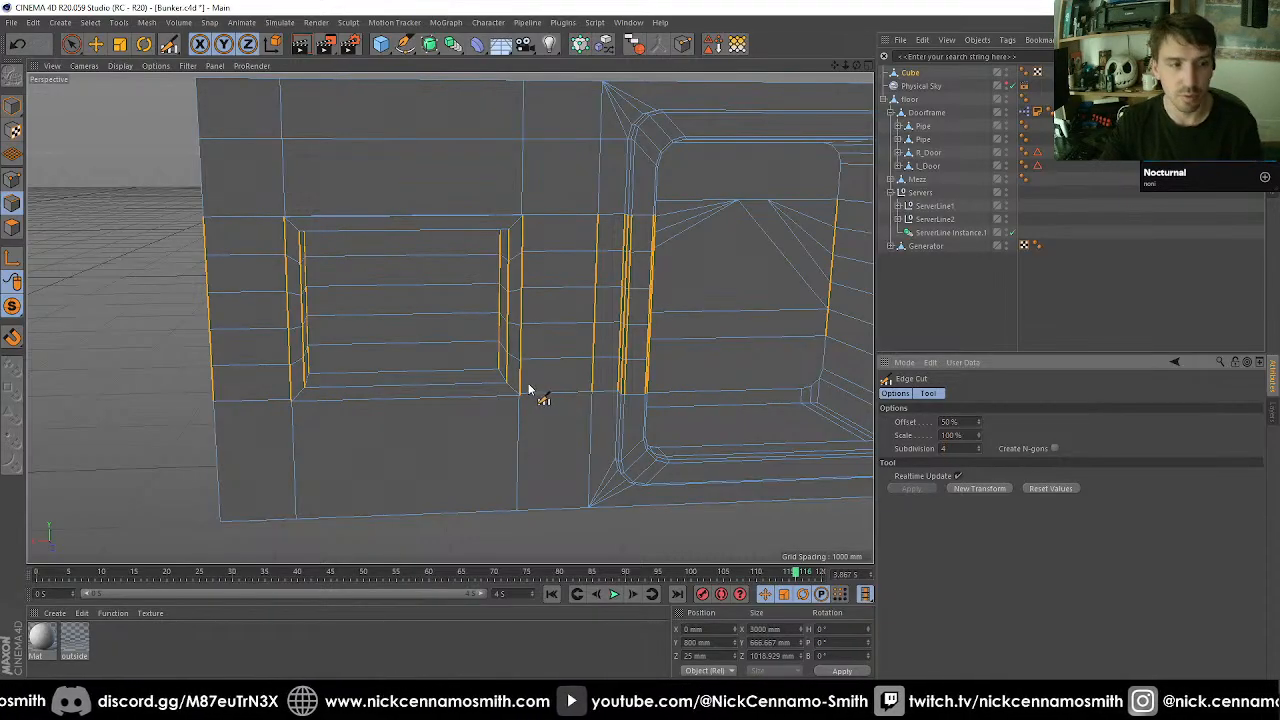
Try flattening the lower new edge loops to a Y size of 0 mm, and undo the flattening and the edge cuts.
key(u)
key(l)
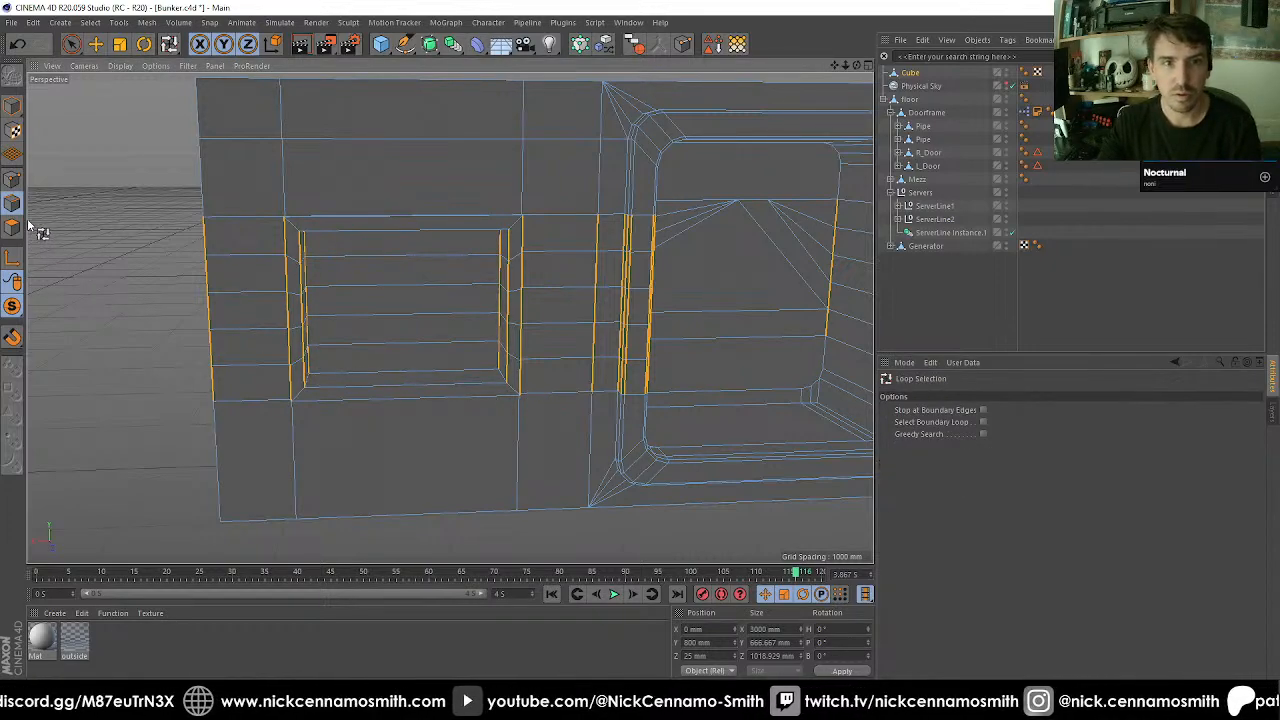
click(268, 358)
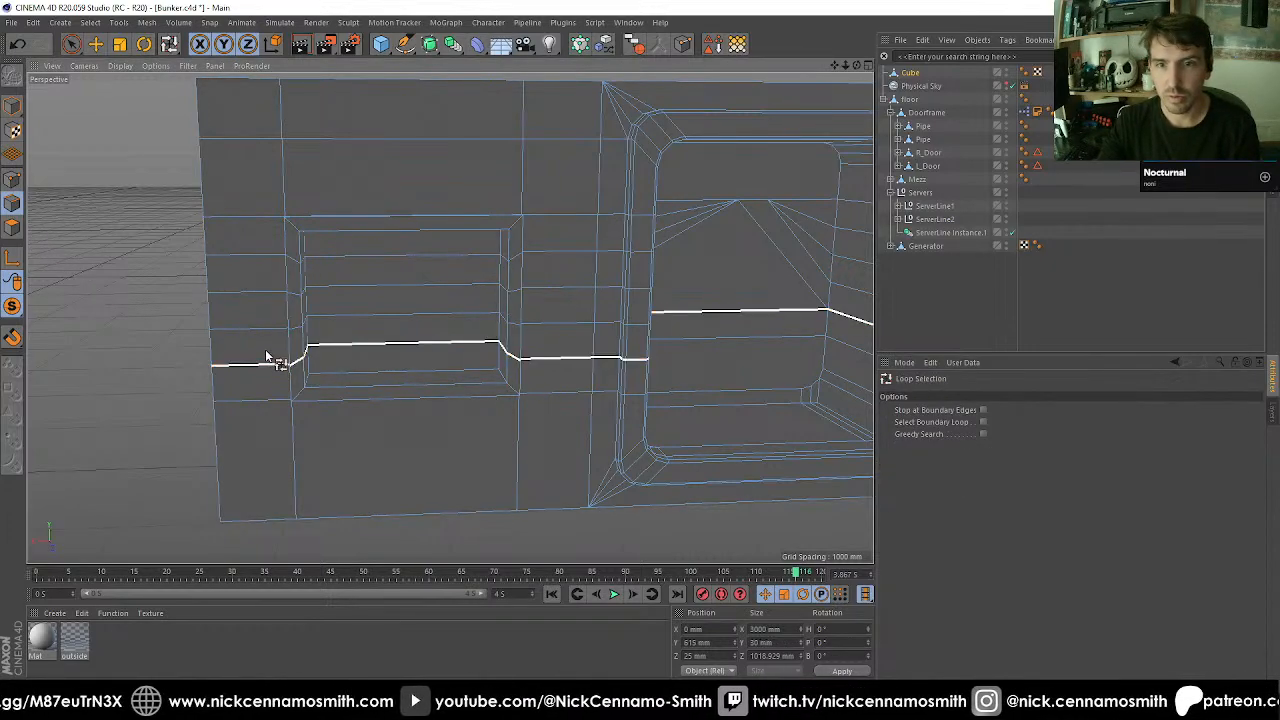
click(765, 642)
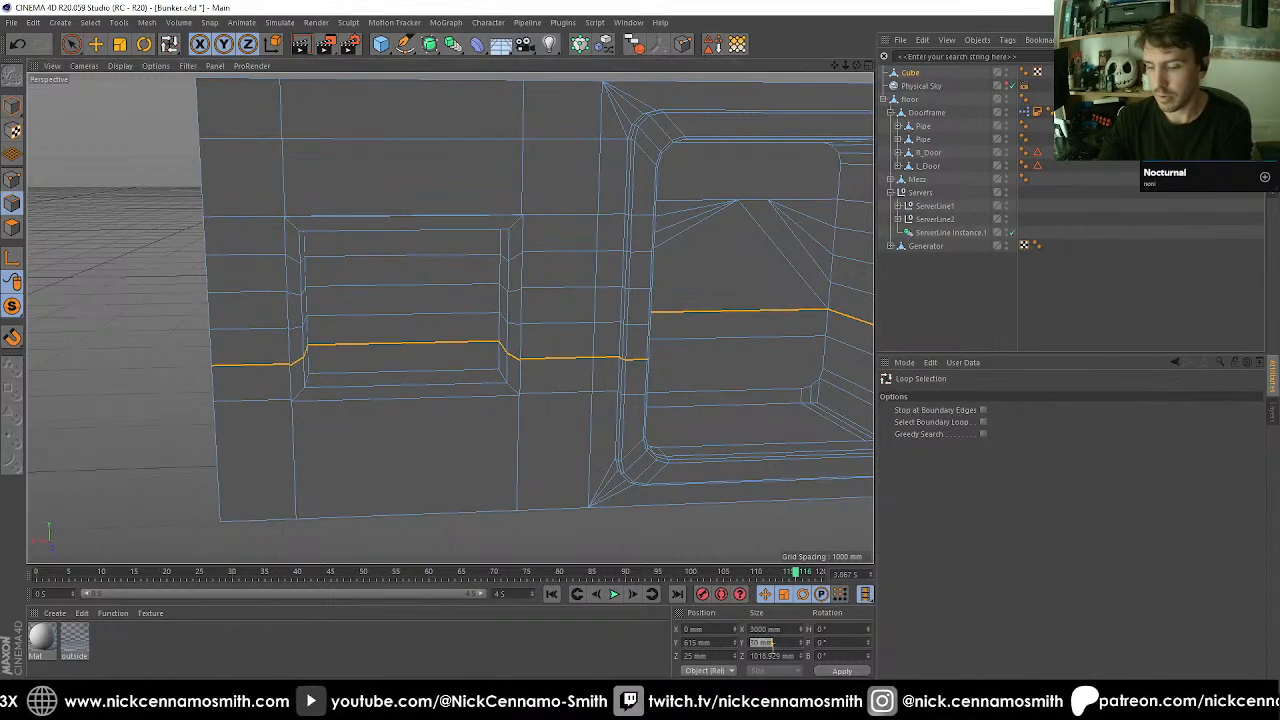
click(487, 322)
click(779, 642)
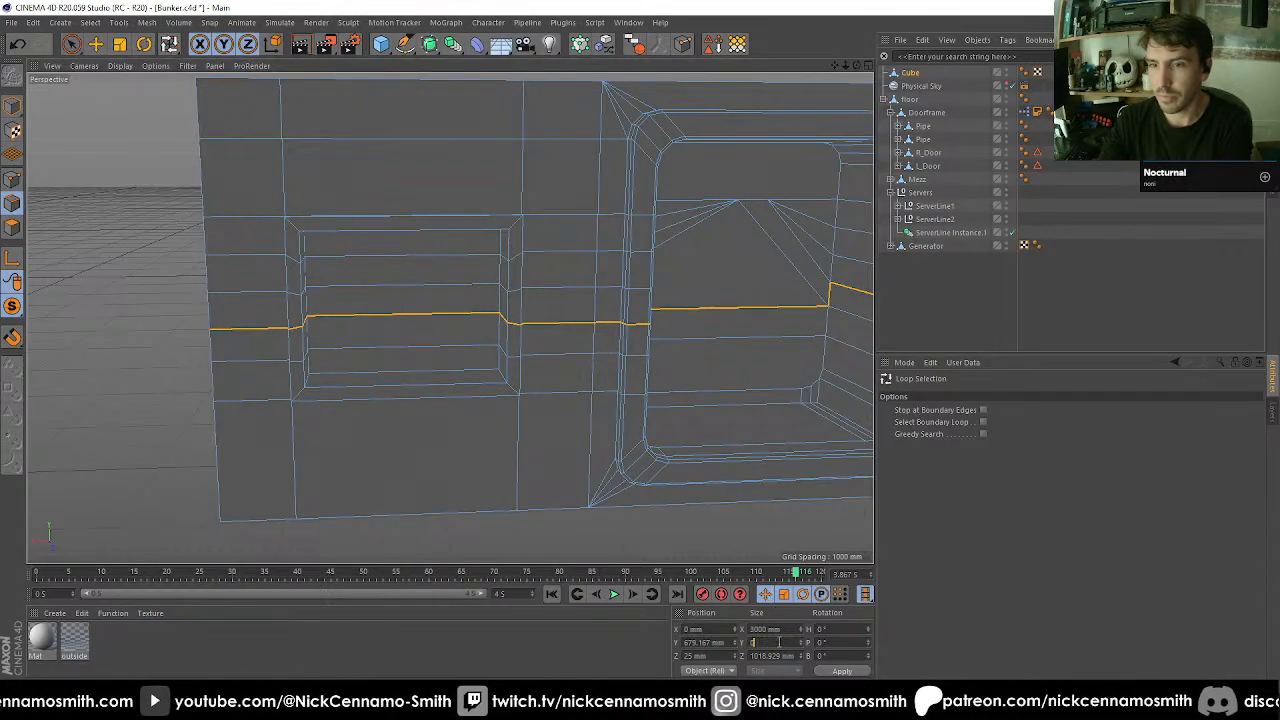
key(Return)
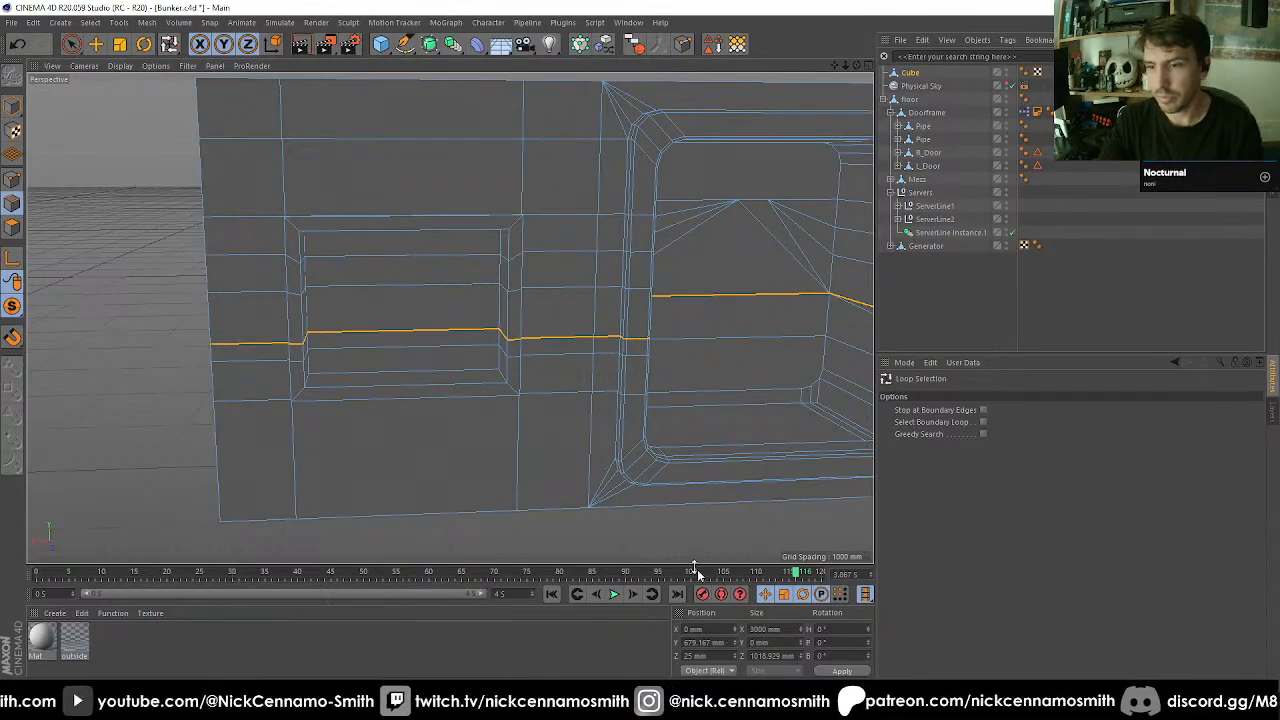
click(449, 290)
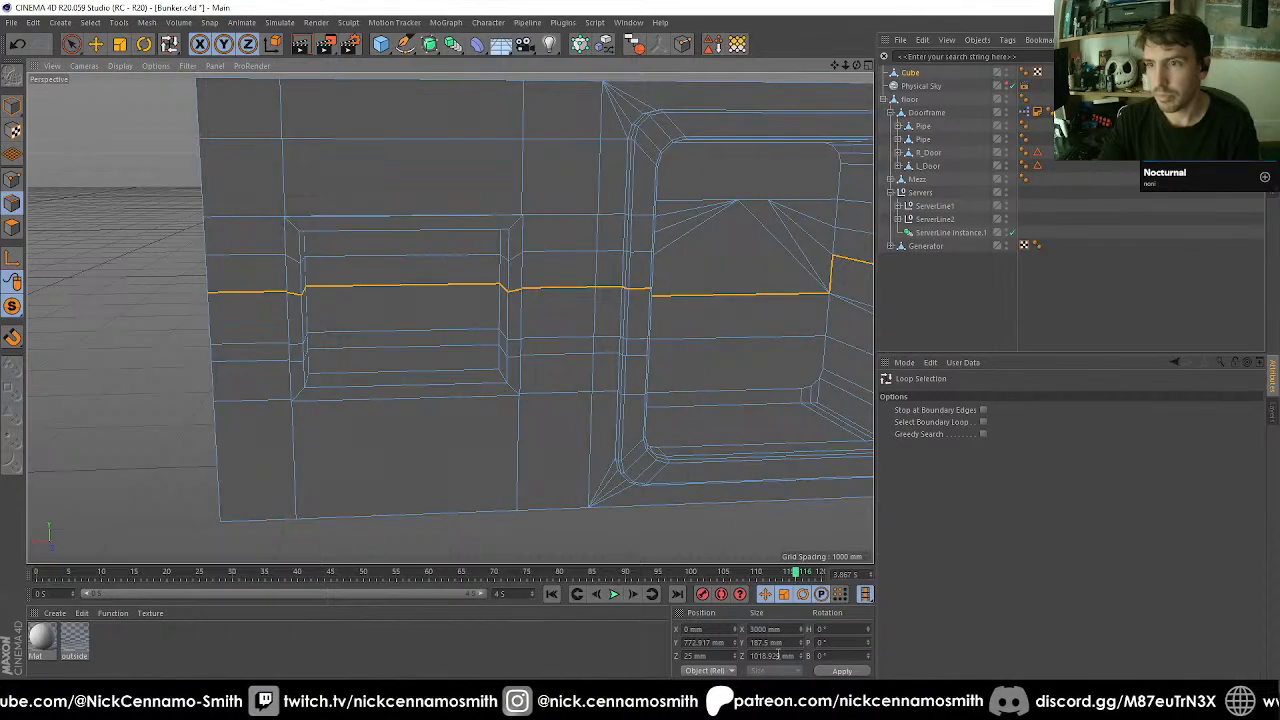
scroll(443, 357, down, 6)
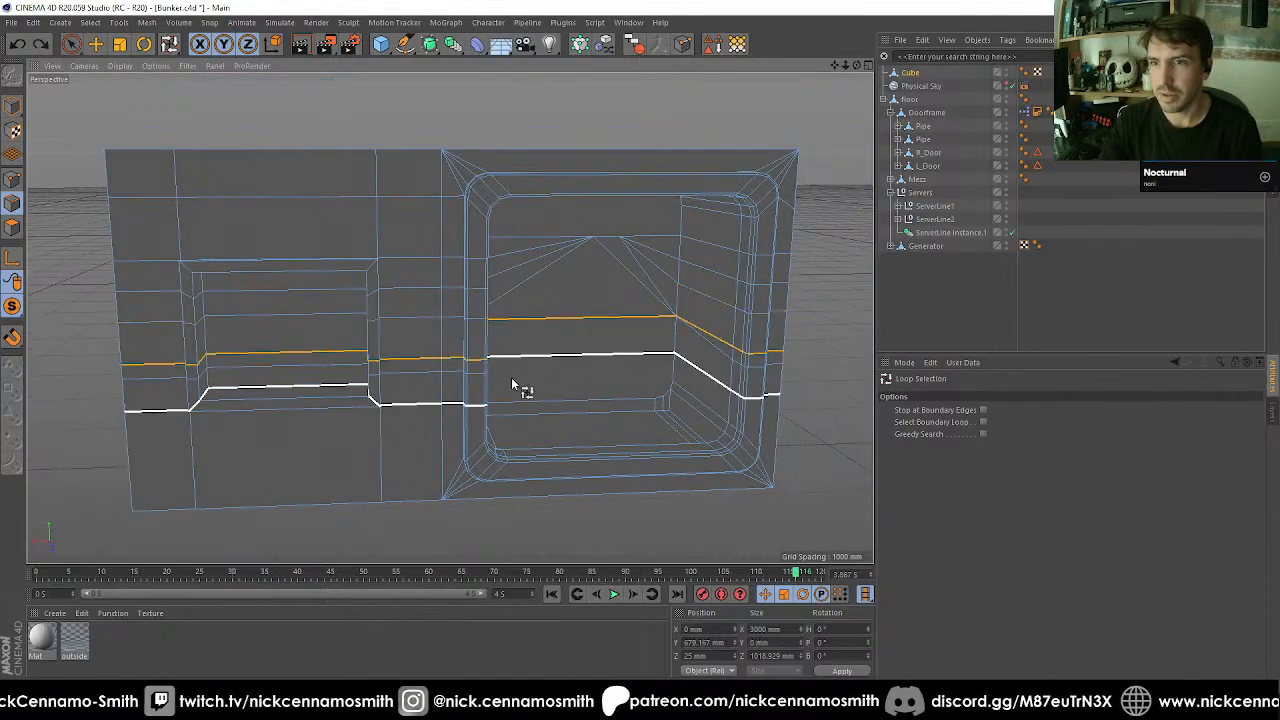
key(ctrl+z)
key(ctrl+z)
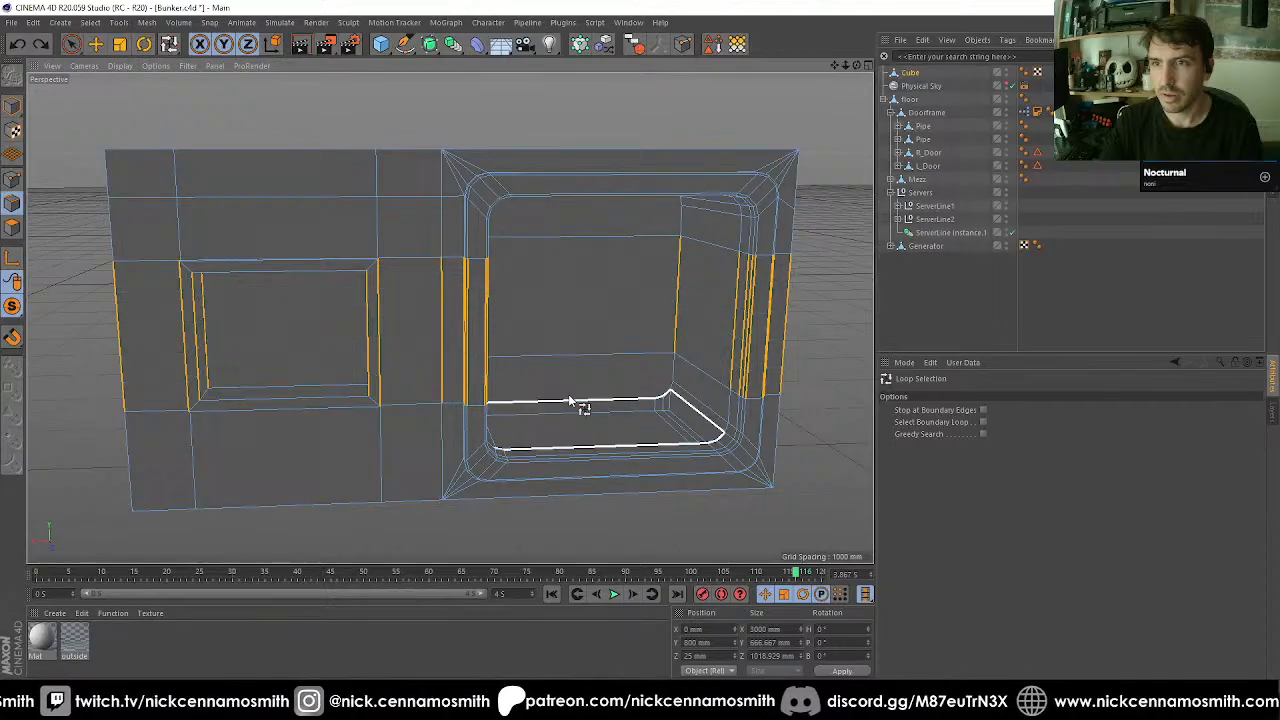
Weld the two stray points on the recess back wall's upper horizontal edge onto that edge's outer corner point.
click(12, 178)
scroll(629, 371, up, 3)
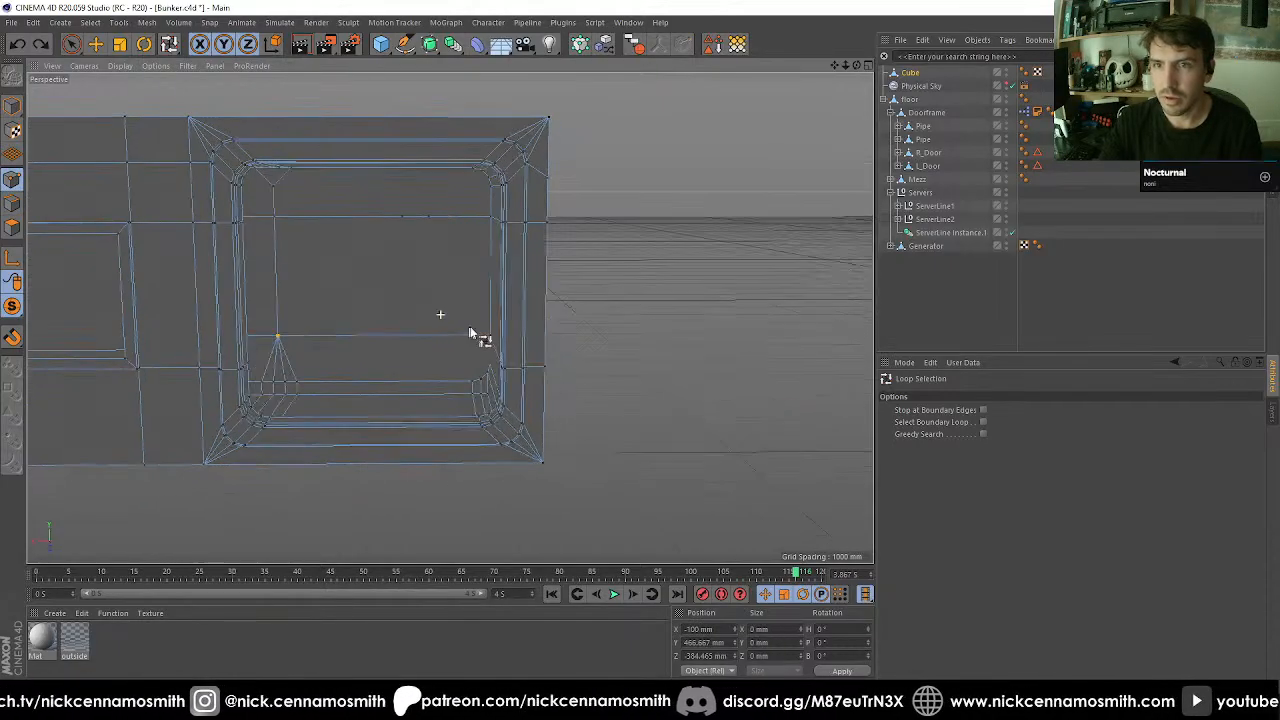
alt+drag(477, 337, 412, 225)
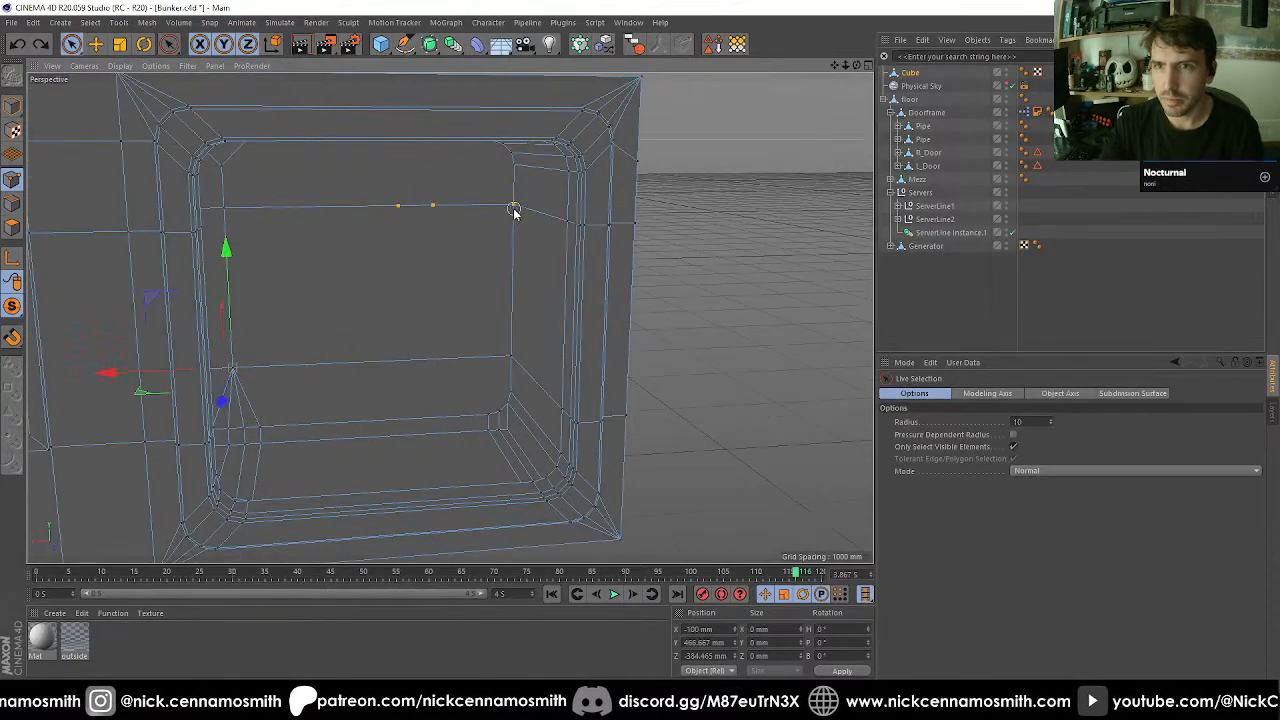
key(m)
key(q)
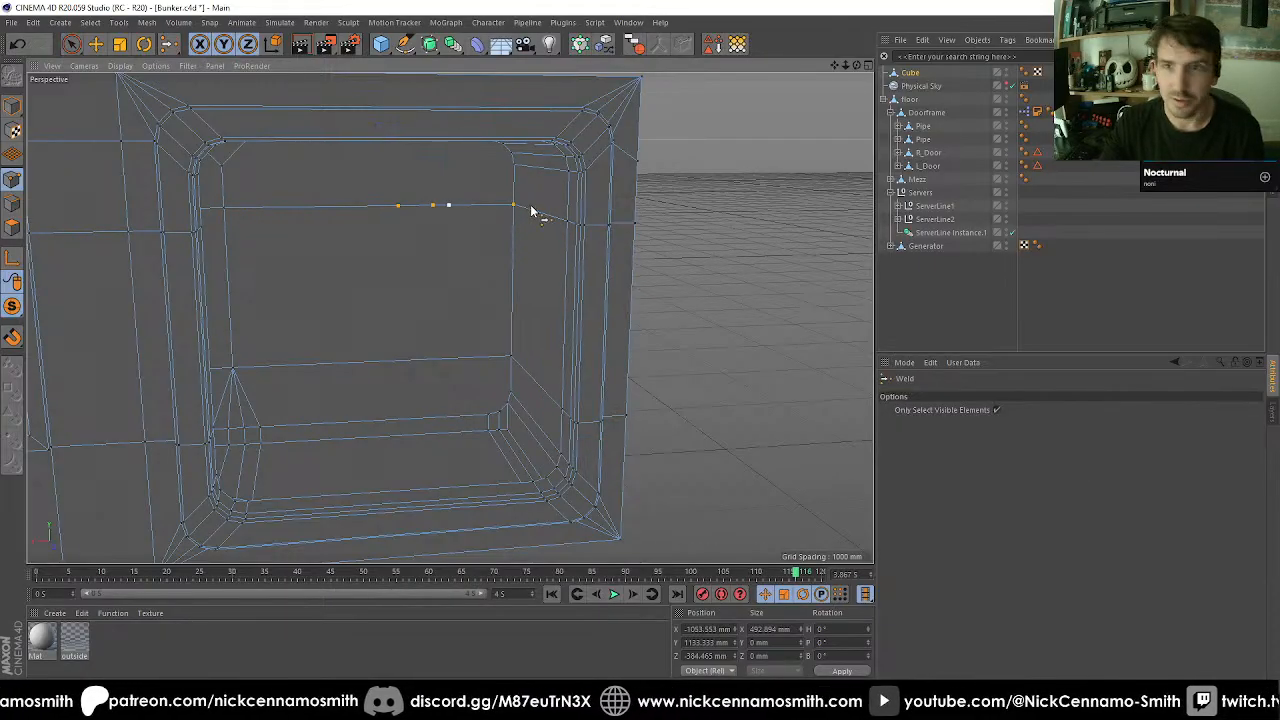
Use the Polygon Pen to continue the interrupted upper horizontal edge across the cabinet's back to its end.
scroll(408, 289, down, 6)
alt+drag(505, 285, 425, 235)
scroll(412, 234, up, 2)
key(m)
key(e)
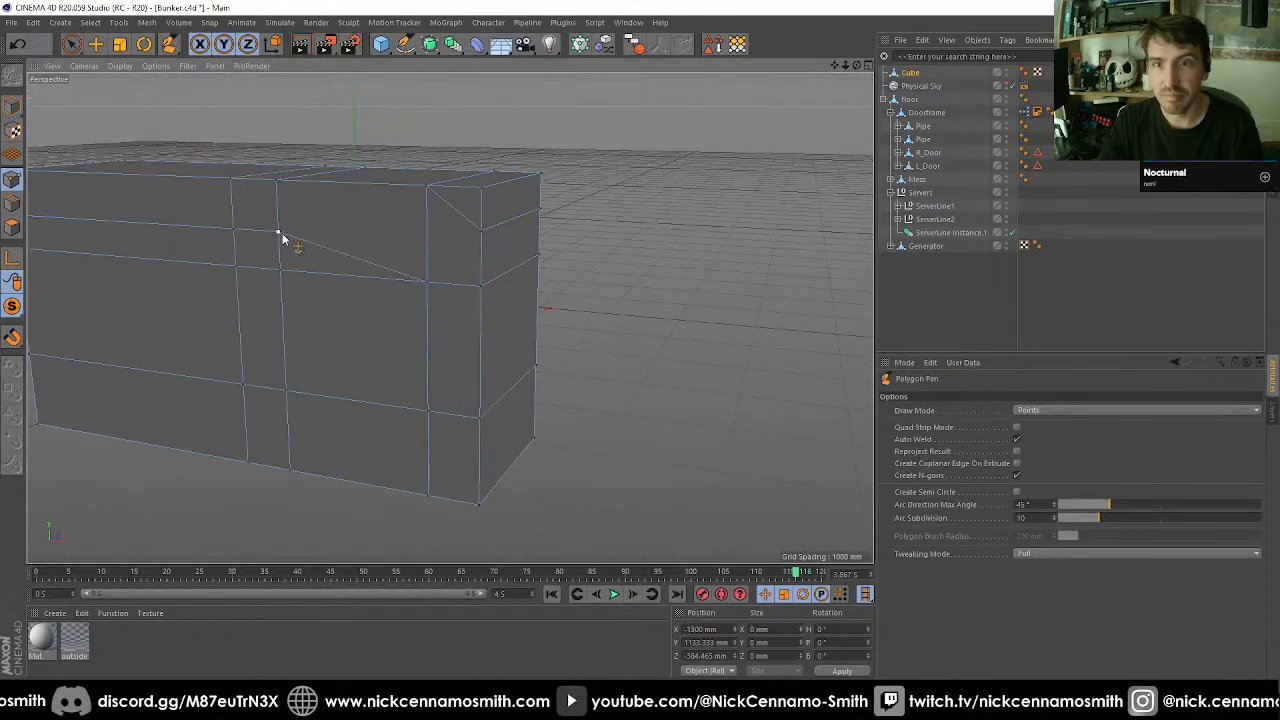
mouse_move(461, 263)
alt+mouse_down()
mouse_move(403, 251)
mouse_move(360, 263)
mouse_move(746, 263)
mouse_move(431, 260)
mouse_move(130, 234)
alt+mouse_up()
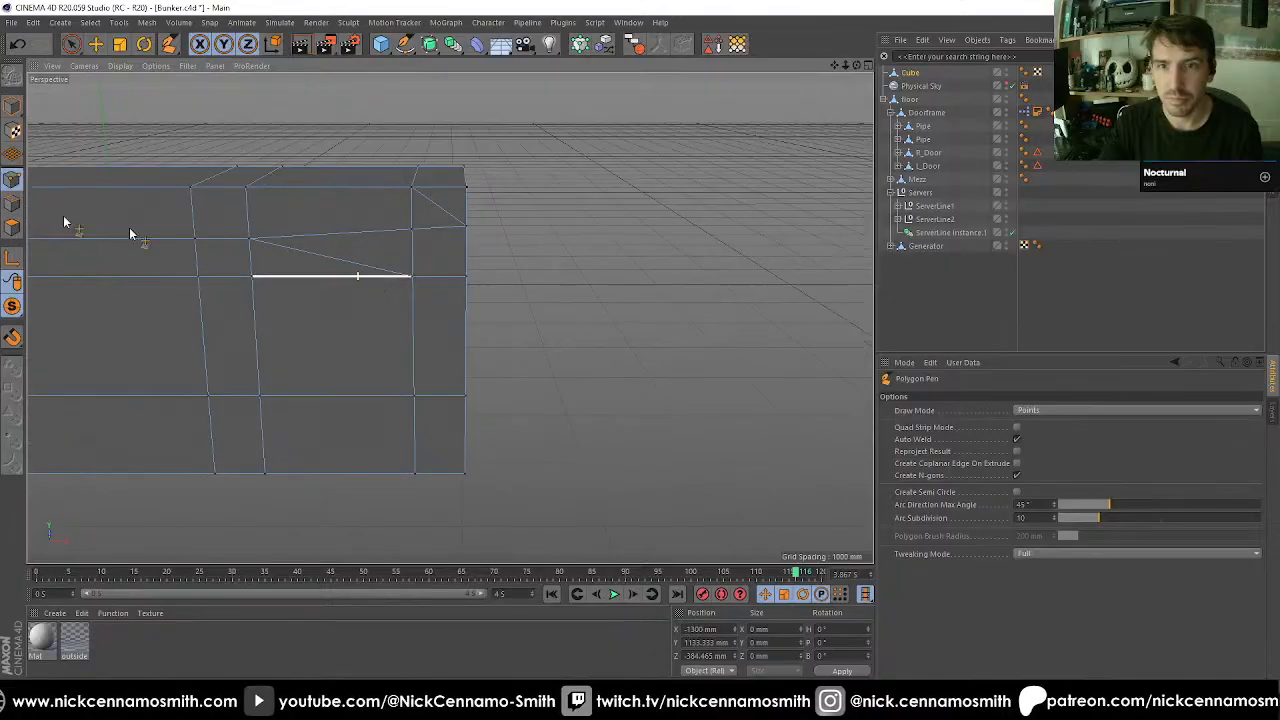
Remove the leftover diagonal edges from the upper end polygons on the cabinet's back and select the upper corner polygon.
key(space)
click(331, 254)
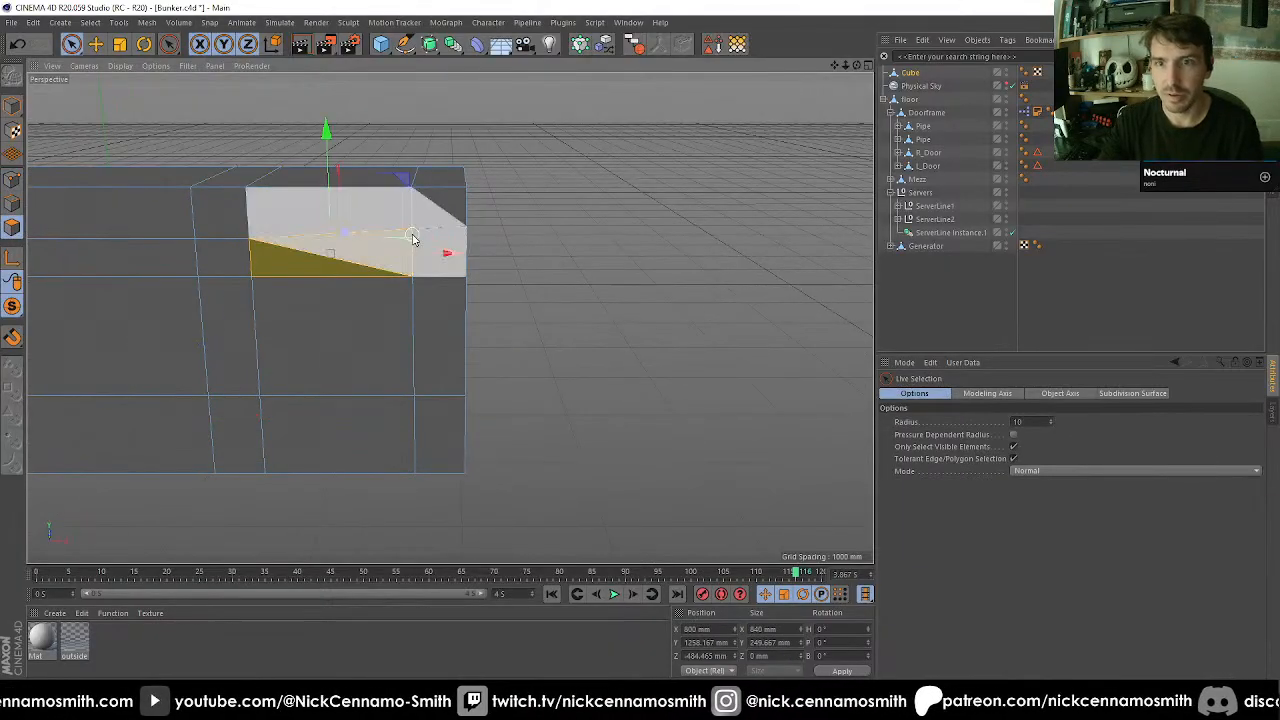
key(u)
key(r)
click(438, 210)
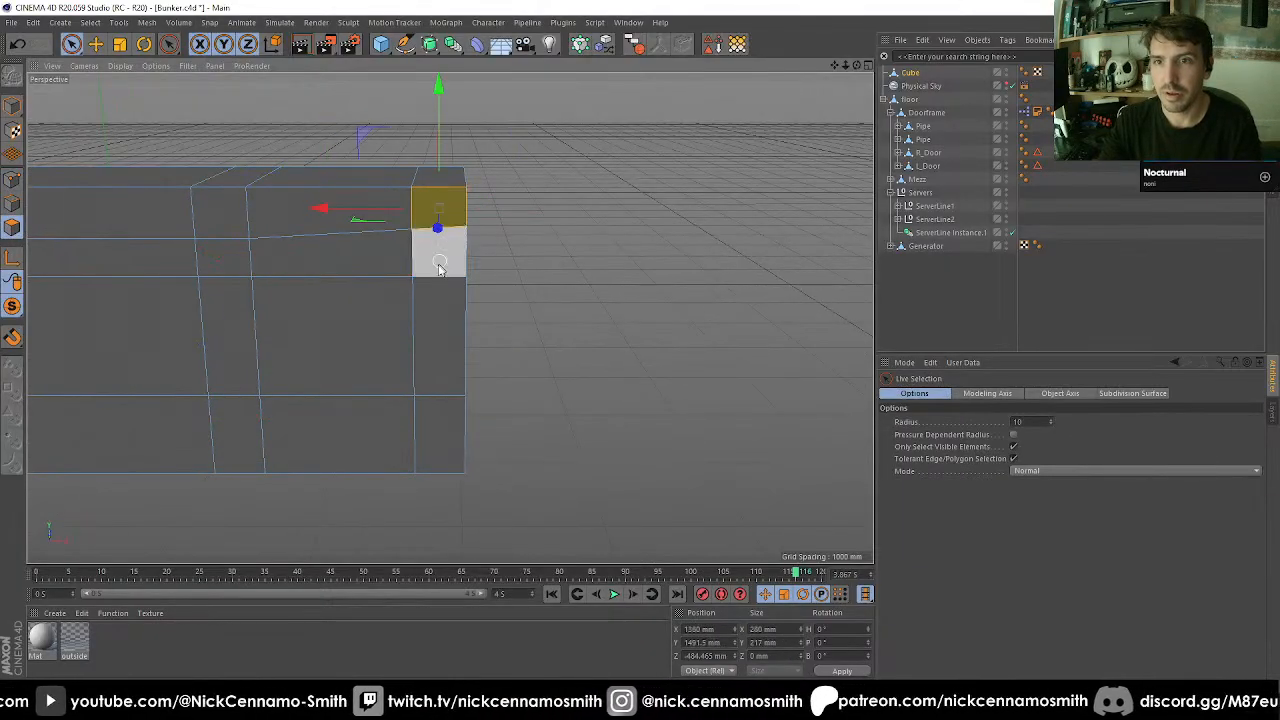
Weld the stray point below the recess's upper rear corner onto the point beneath it on the same vertical edge.
alt+drag(391, 314, 300, 280)
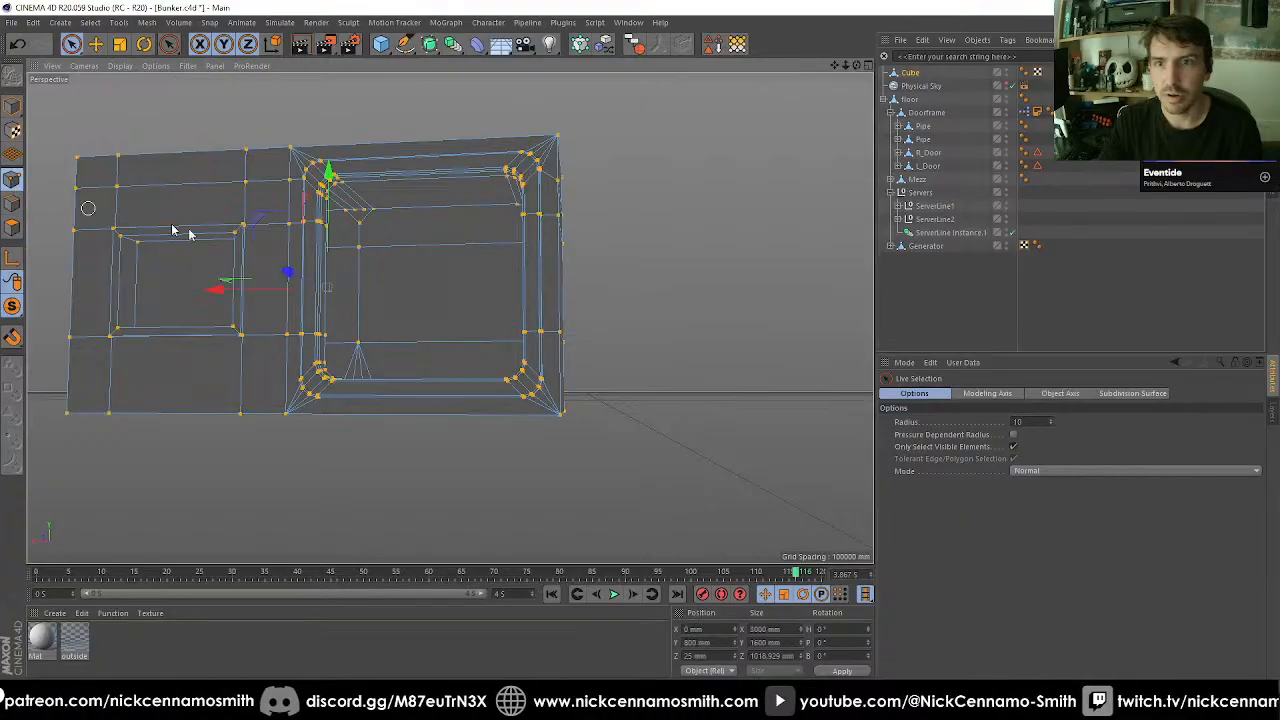
alt+drag(411, 293, 357, 243)
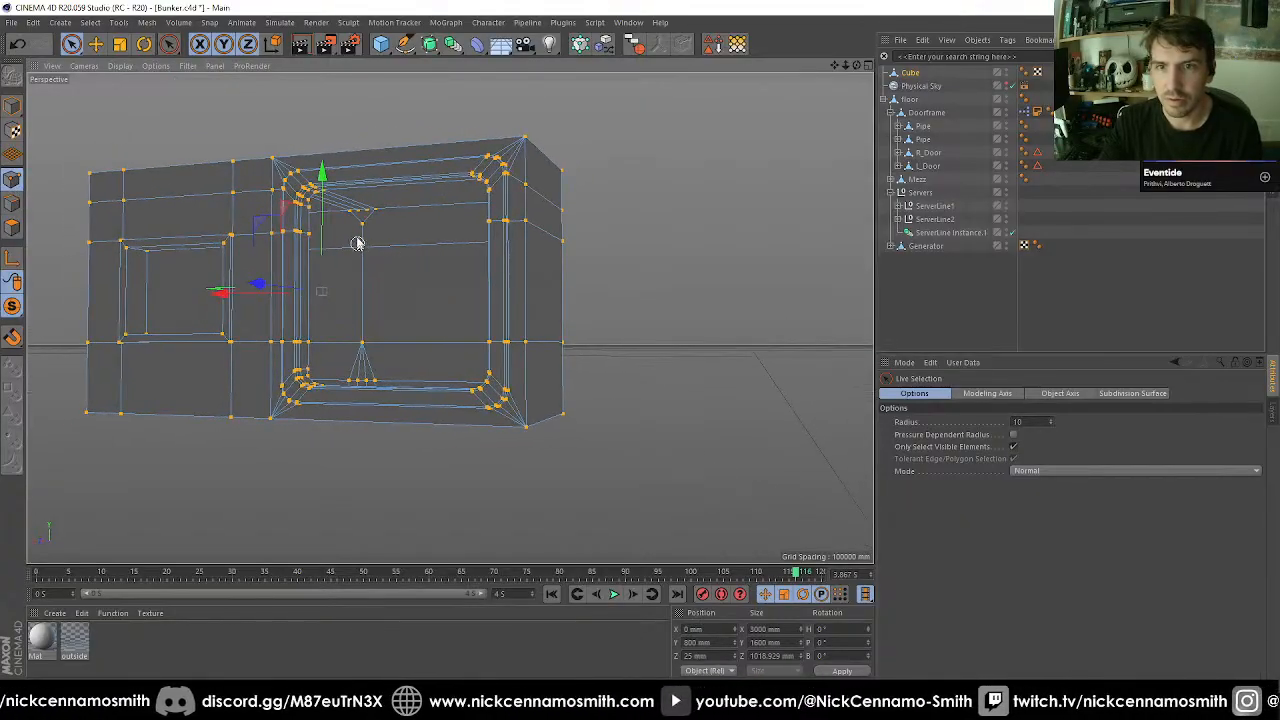
key(m)
key(q)
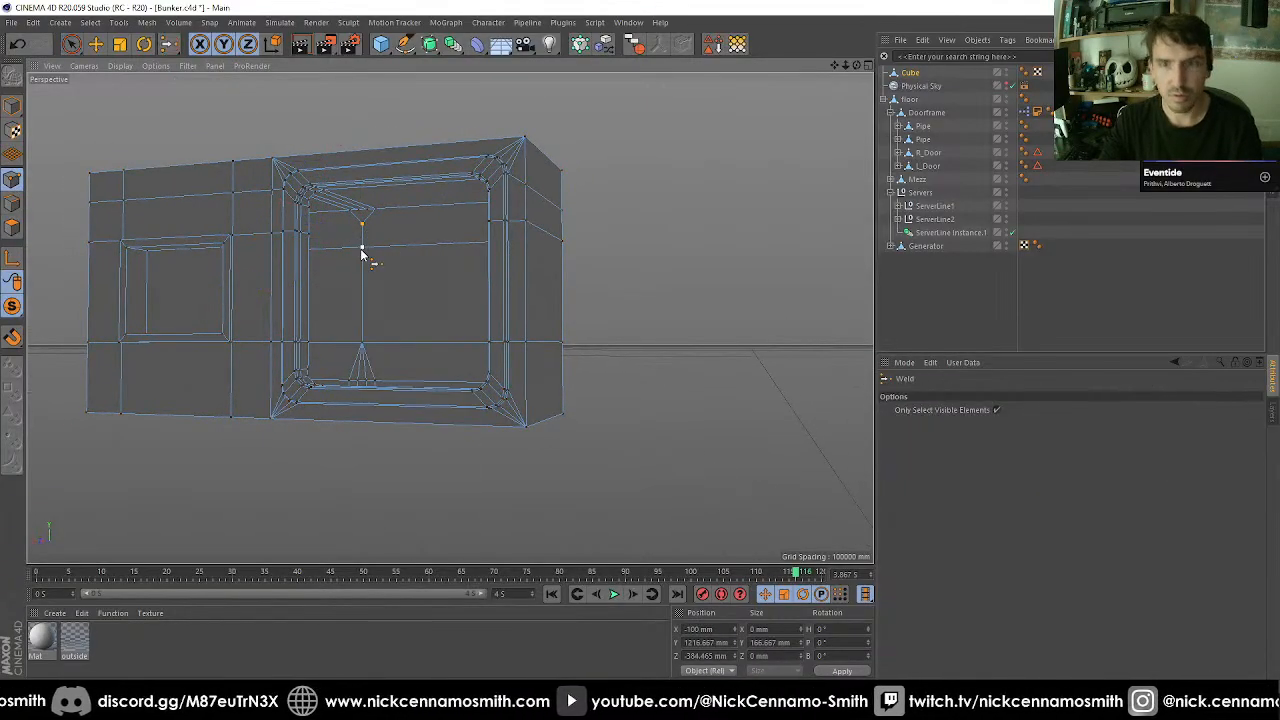
scroll(365, 250, up, 2)
Use the Polygon Pen to connect the recess's upper rear corner points to the welded point, and check both ends of the recess.
key(m)
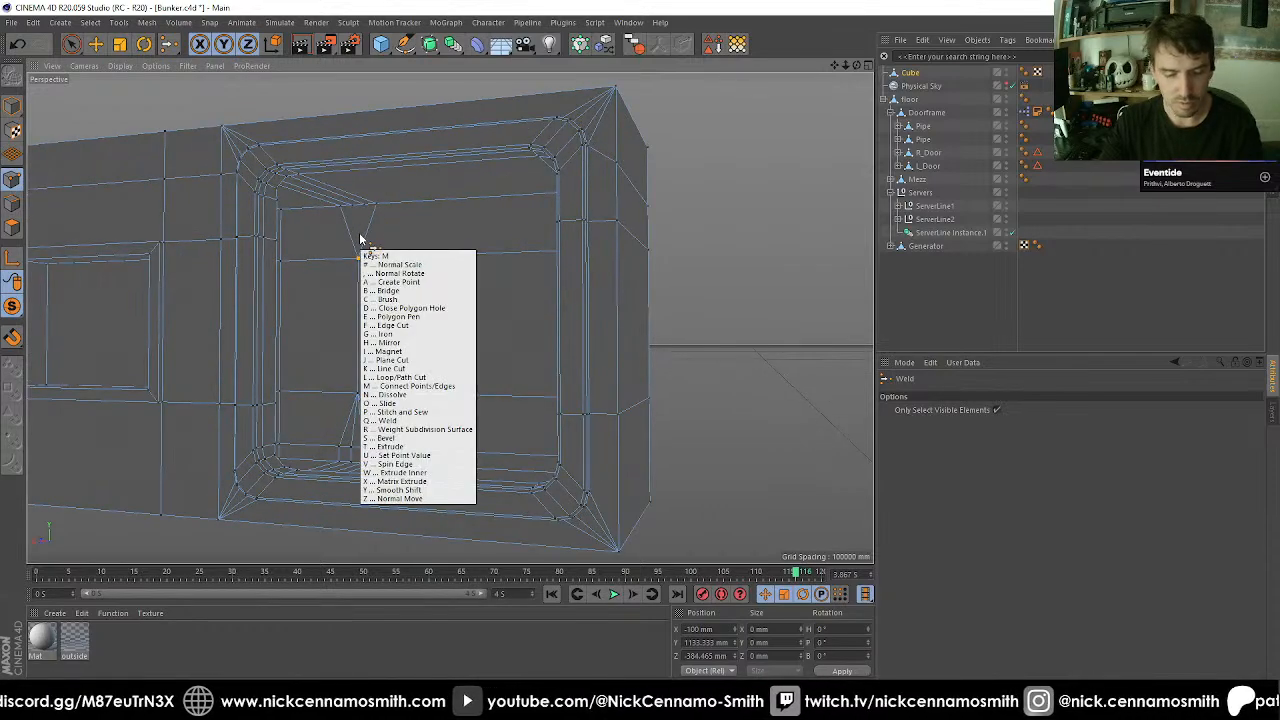
key(e)
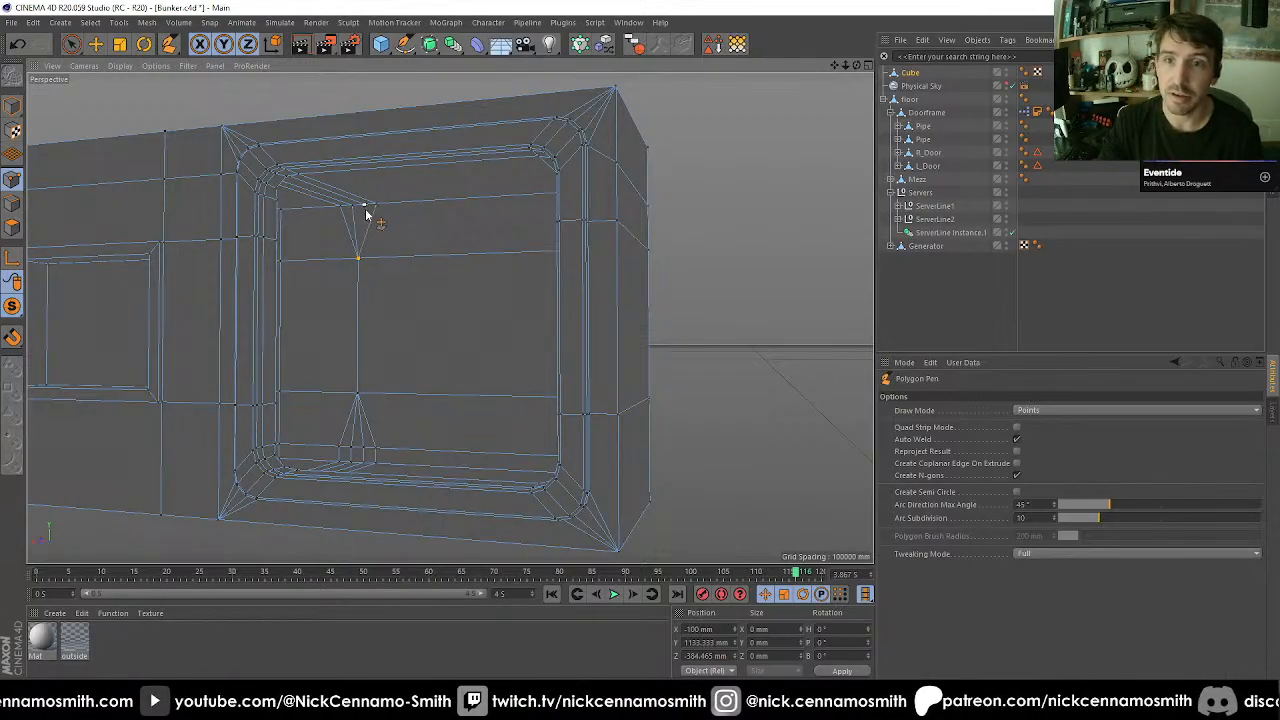
scroll(357, 260, down, 3)
alt+drag(475, 291, 356, 287)
alt+drag(411, 283, 428, 279)
scroll(526, 240, up, 2)
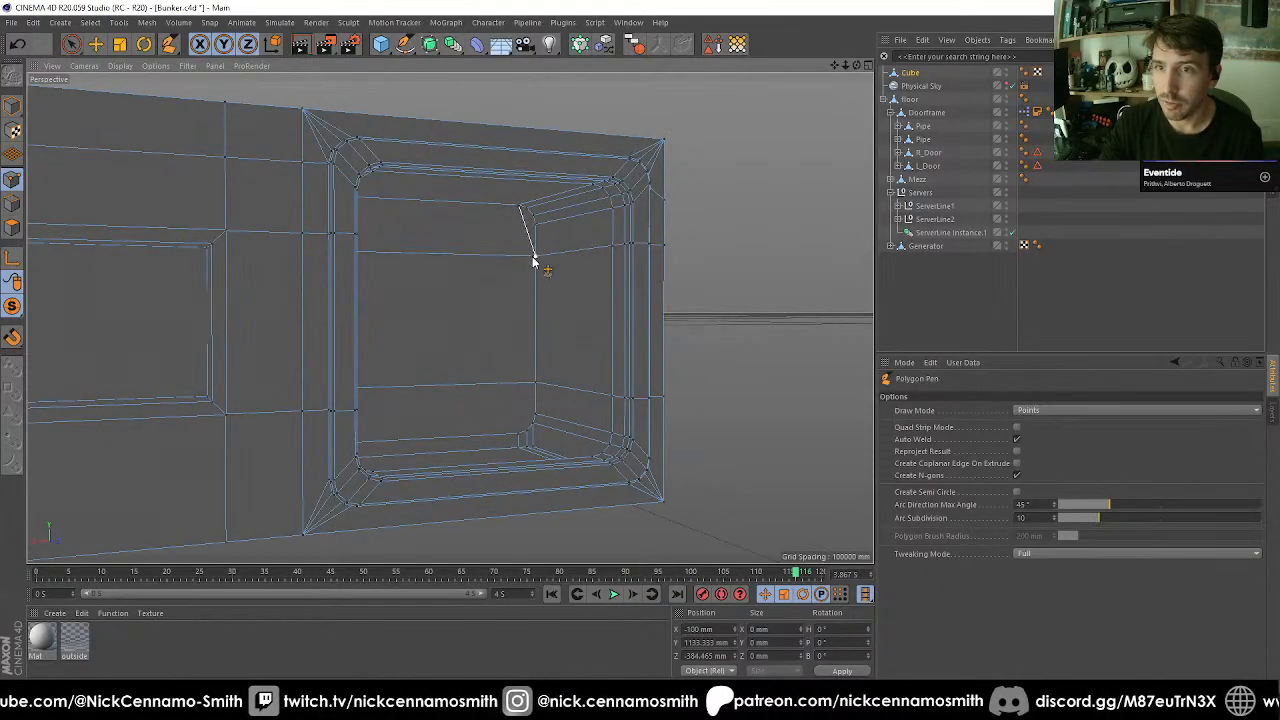
scroll(540, 237, up, 3)
alt+drag(434, 232, 152, 264)
scroll(535, 269, down, 3)
alt+middle_drag(572, 302, 475, 297)
alt+drag(474, 296, 446, 363)
scroll(443, 360, up, 3)
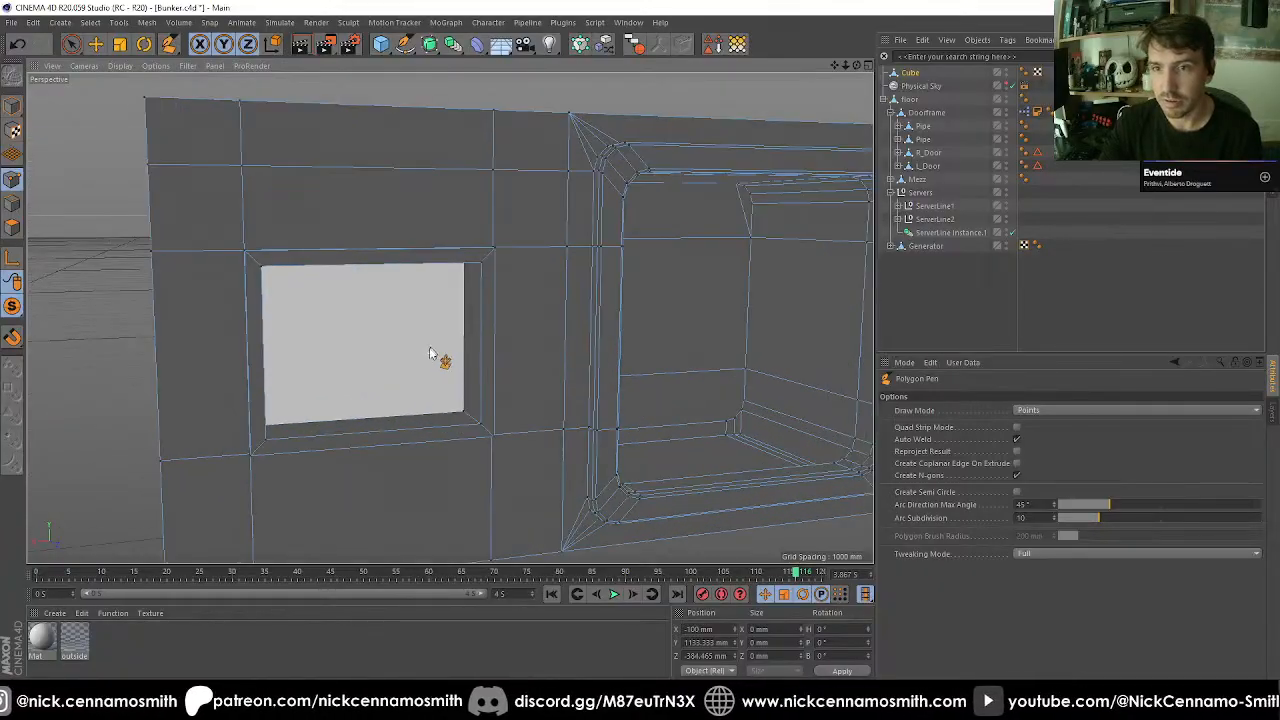
Cut the selected ring of vertical edges around the cabinet's middle band with an Edge Cut of 4 subdivisions.
click(12, 204)
scroll(314, 314, down, 3)
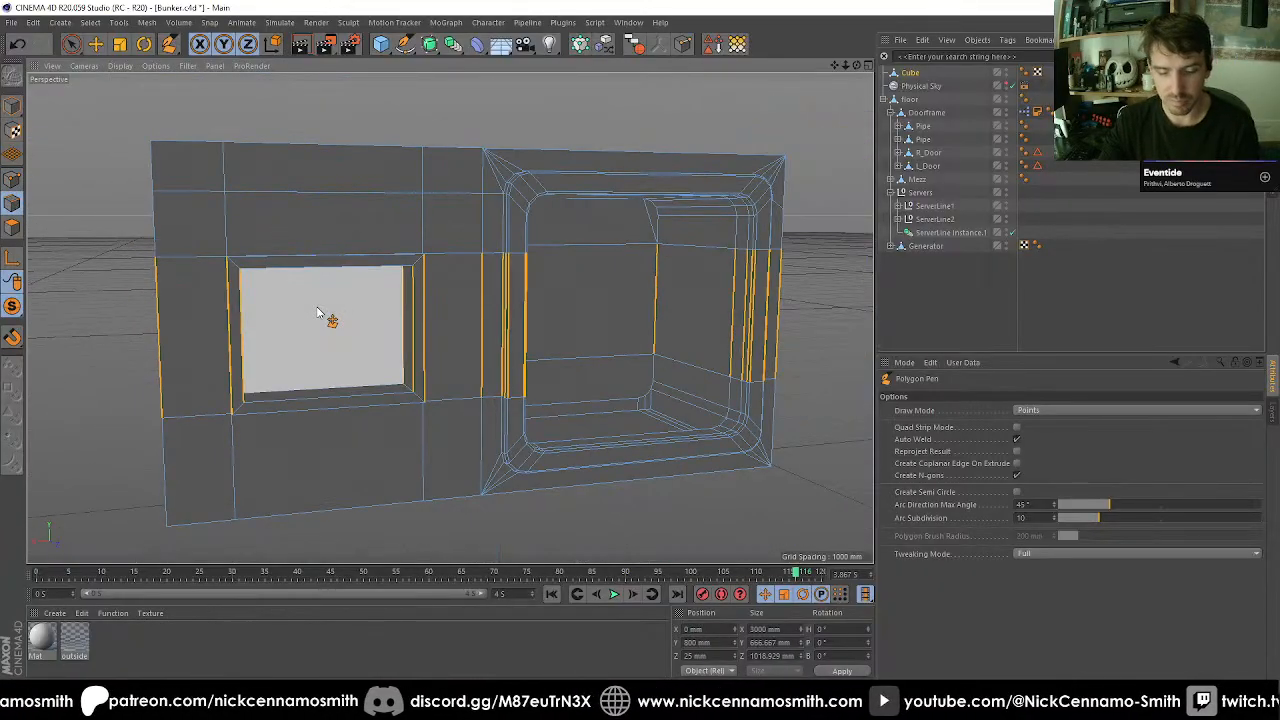
key(m)
key(f)
click(918, 490)
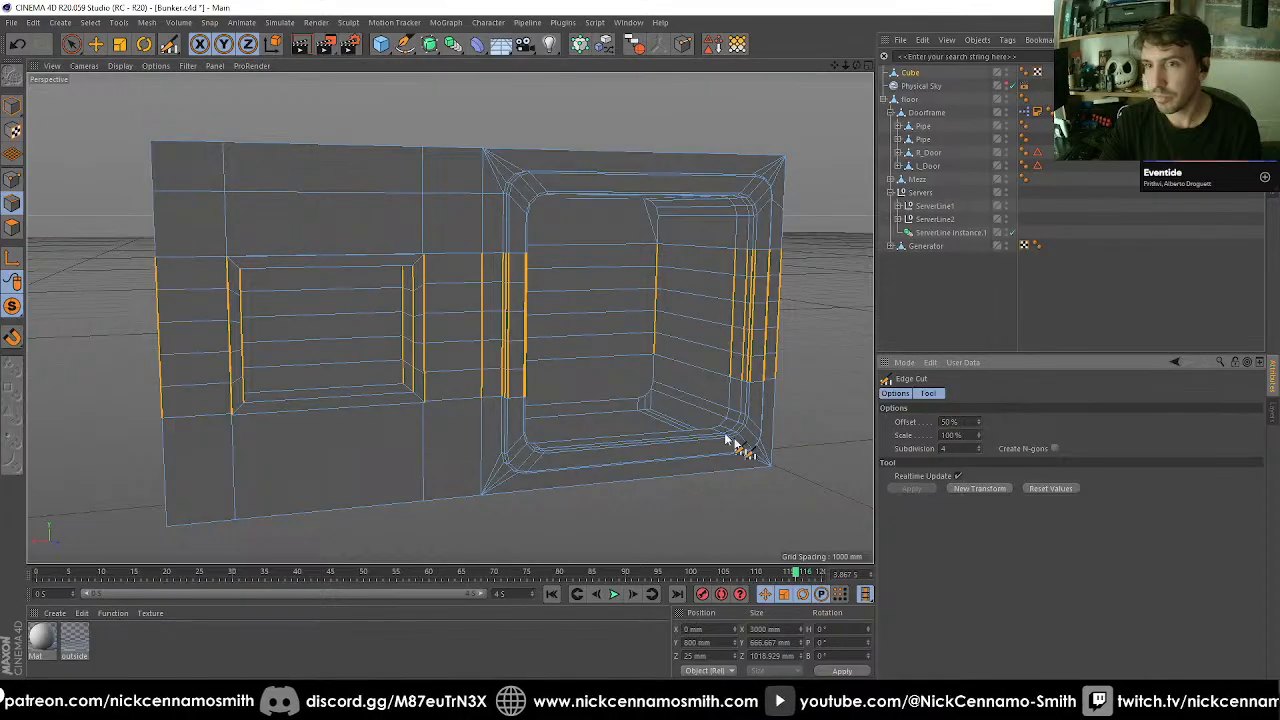
Select each of the four new horizontal edge loops in turn and flatten it to a Y size of 0 mm.
key(u)
key(l)
click(357, 368)
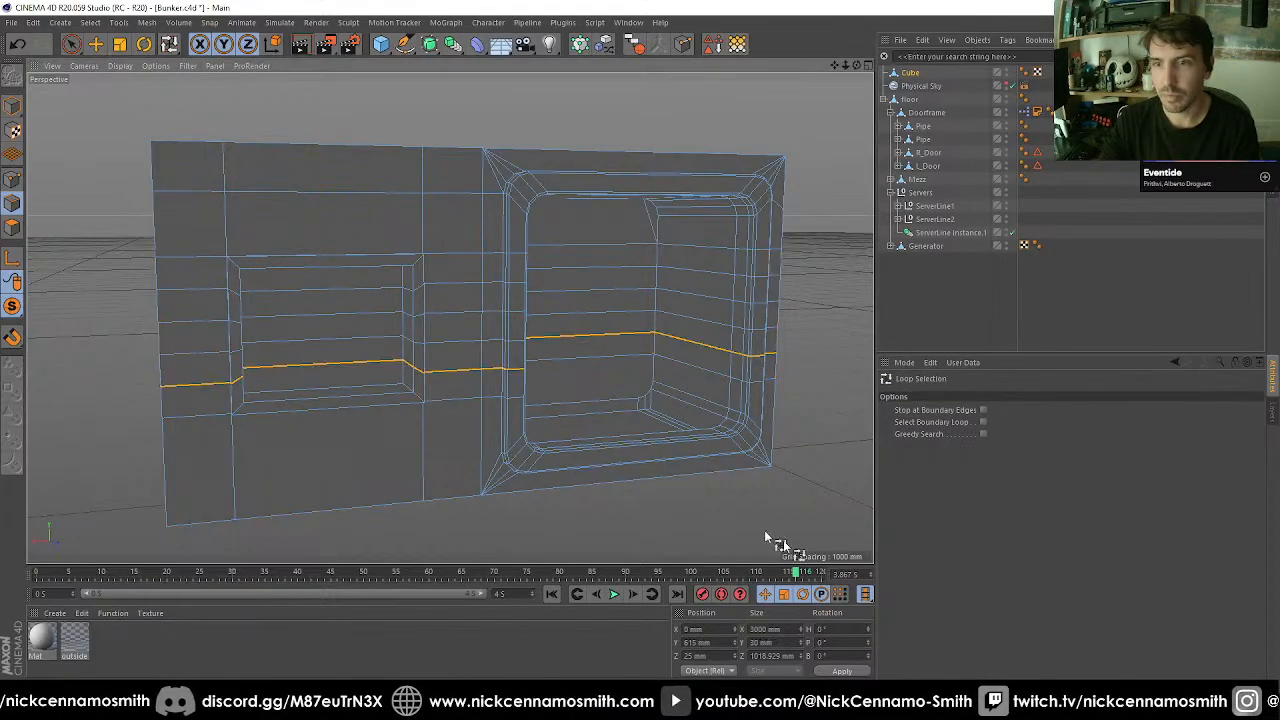
double_click(778, 644)
text(0)
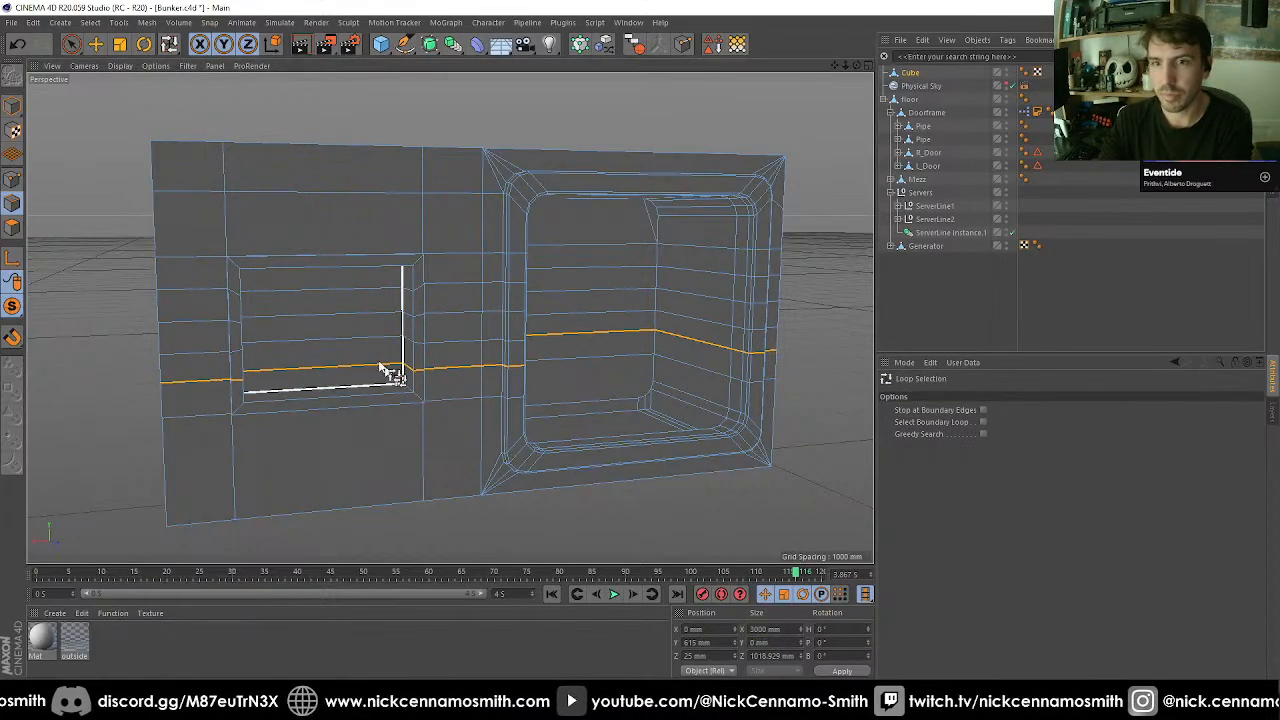
key(Return)
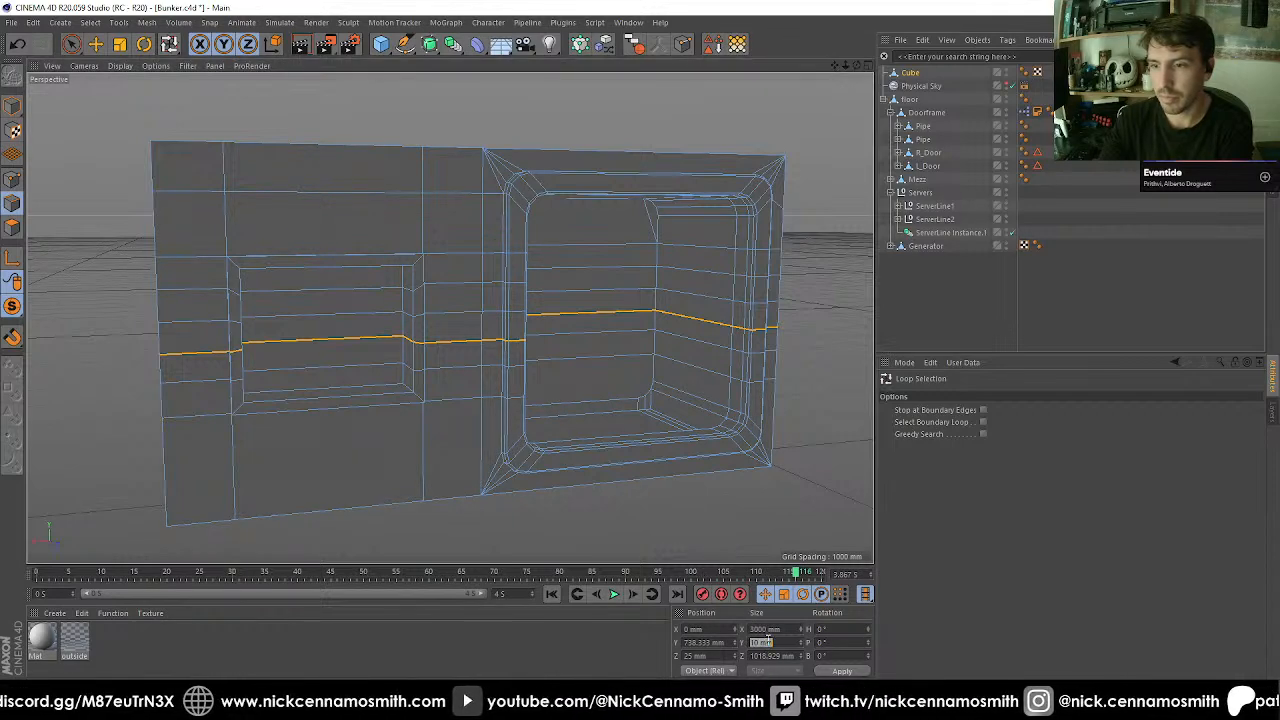
text(0)
key(Return)
click(346, 317)
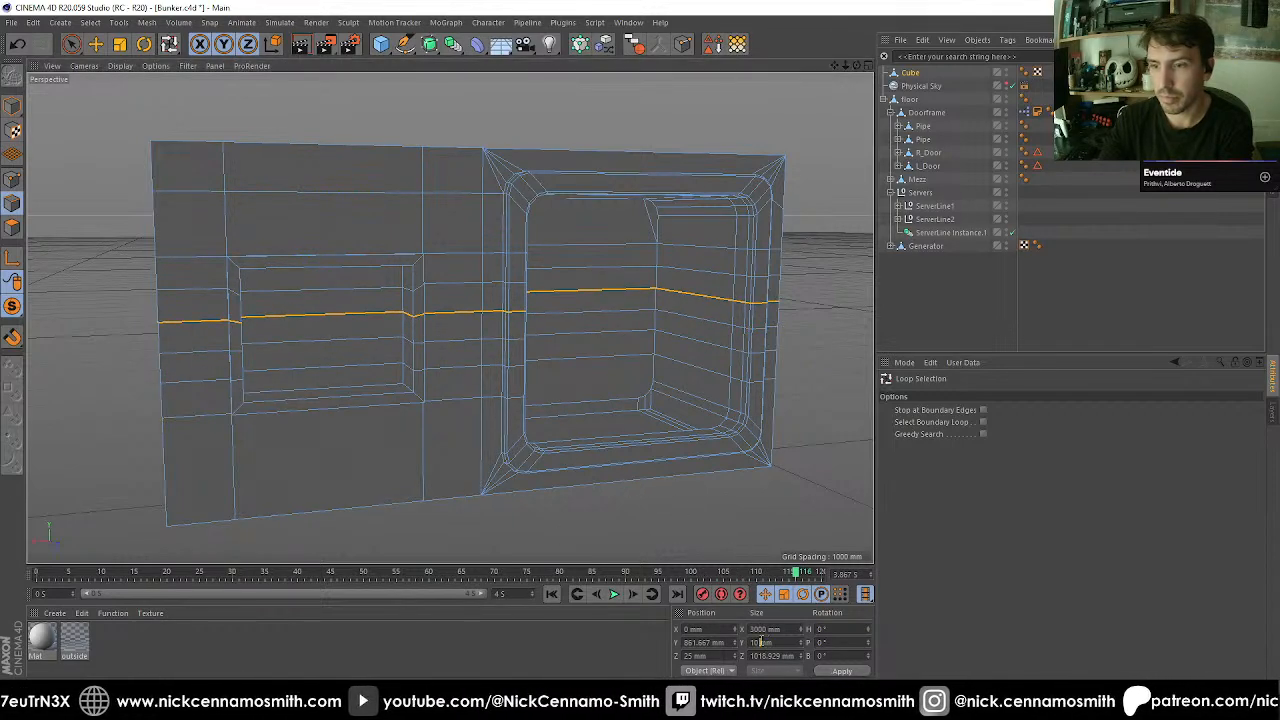
click(341, 296)
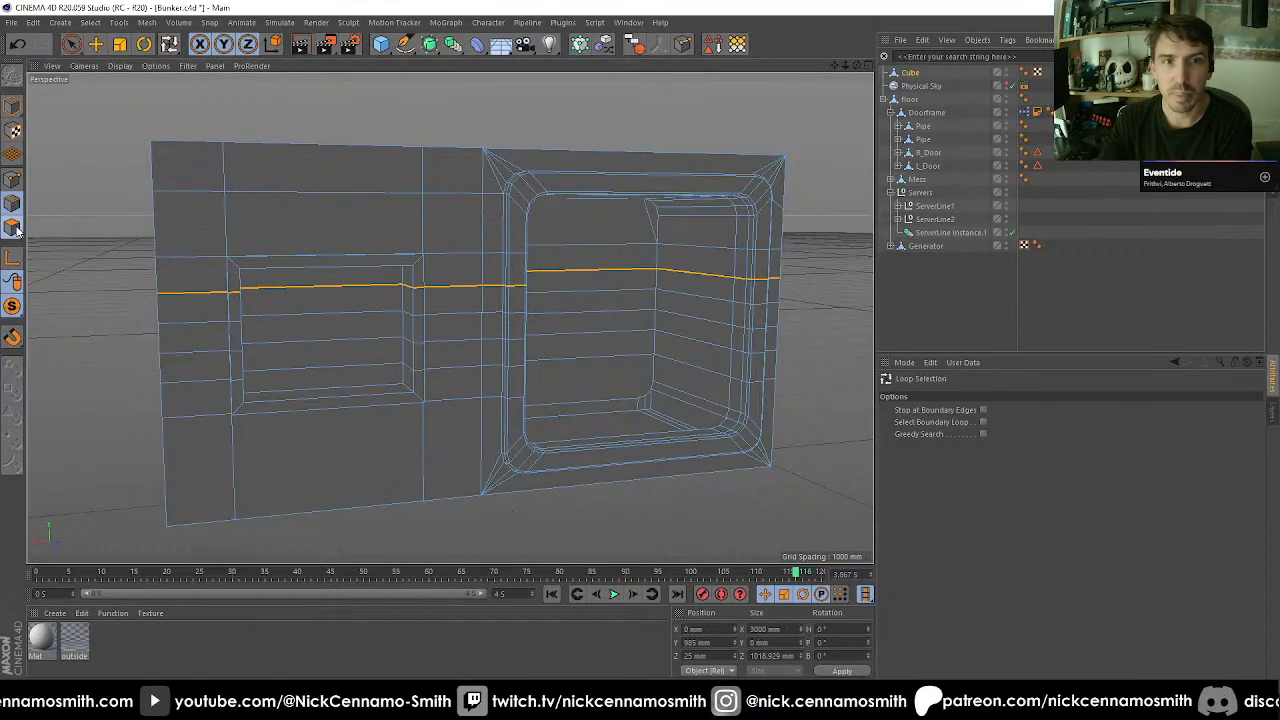
Select the second and fourth polygon bands from the bottom of the cut area in turn and set each one's Y size to 25 mm.
click(13, 228)
click(410, 360)
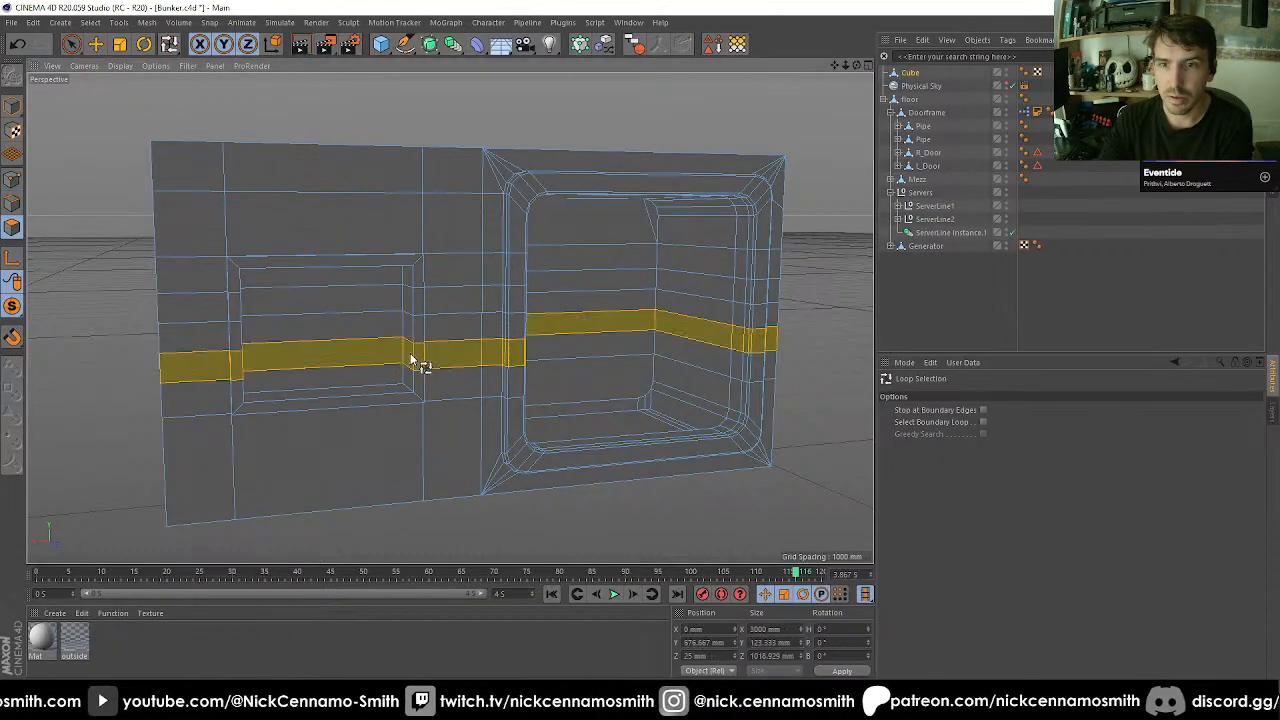
click(767, 643)
text(25)
key(Return)
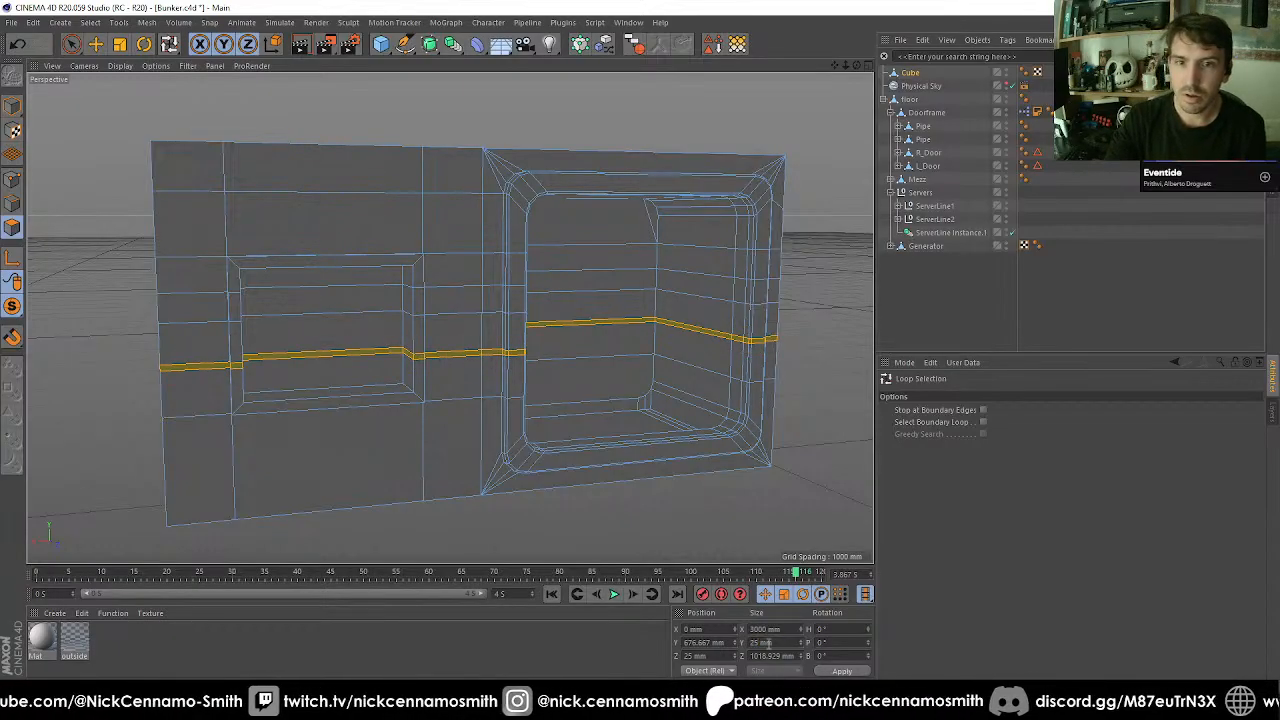
click(425, 303)
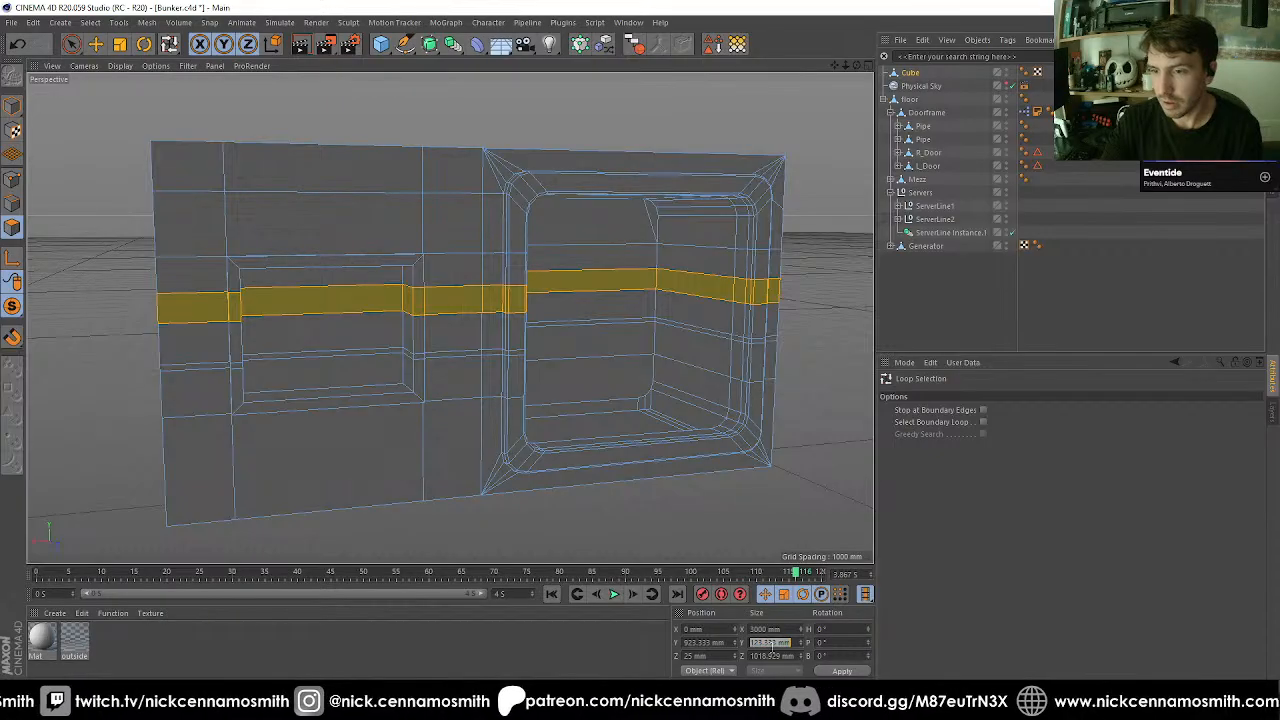
text(25)
key(Return)
Set the Y position of the upper narrow polygon band to 900 mm and of the lower one to 700 mm.
mouse_move(567, 340)
alt+mouse_down()
mouse_move(587, 352)
mouse_move(563, 338)
alt+mouse_up()
scroll(316, 286, up, 3)
scroll(322, 296, up, 2)
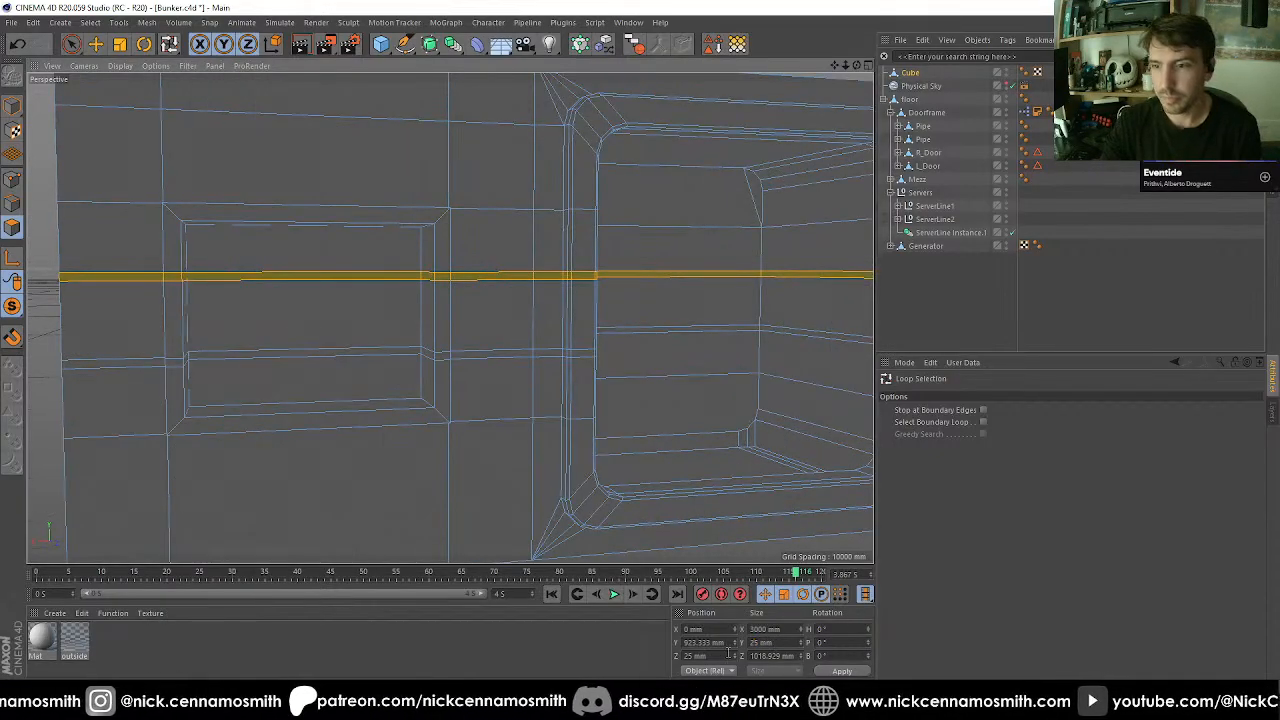
text(900)
key(Return)
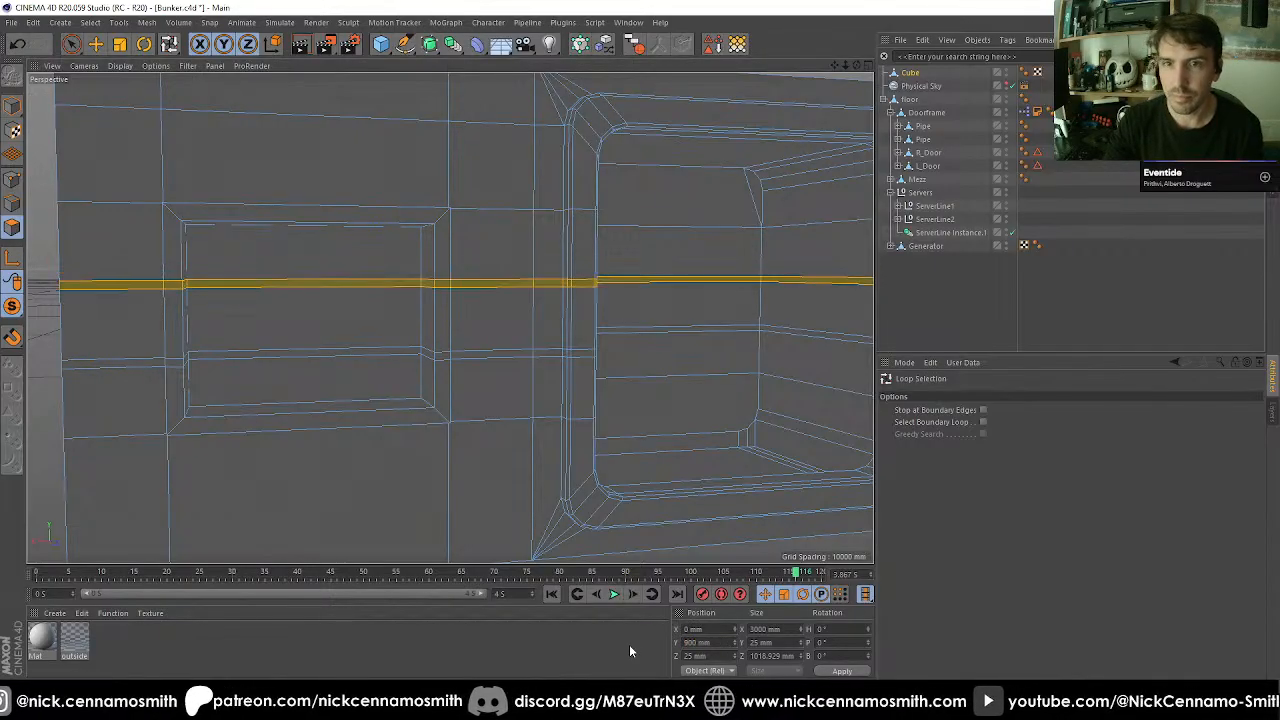
click(450, 358)
click(690, 643)
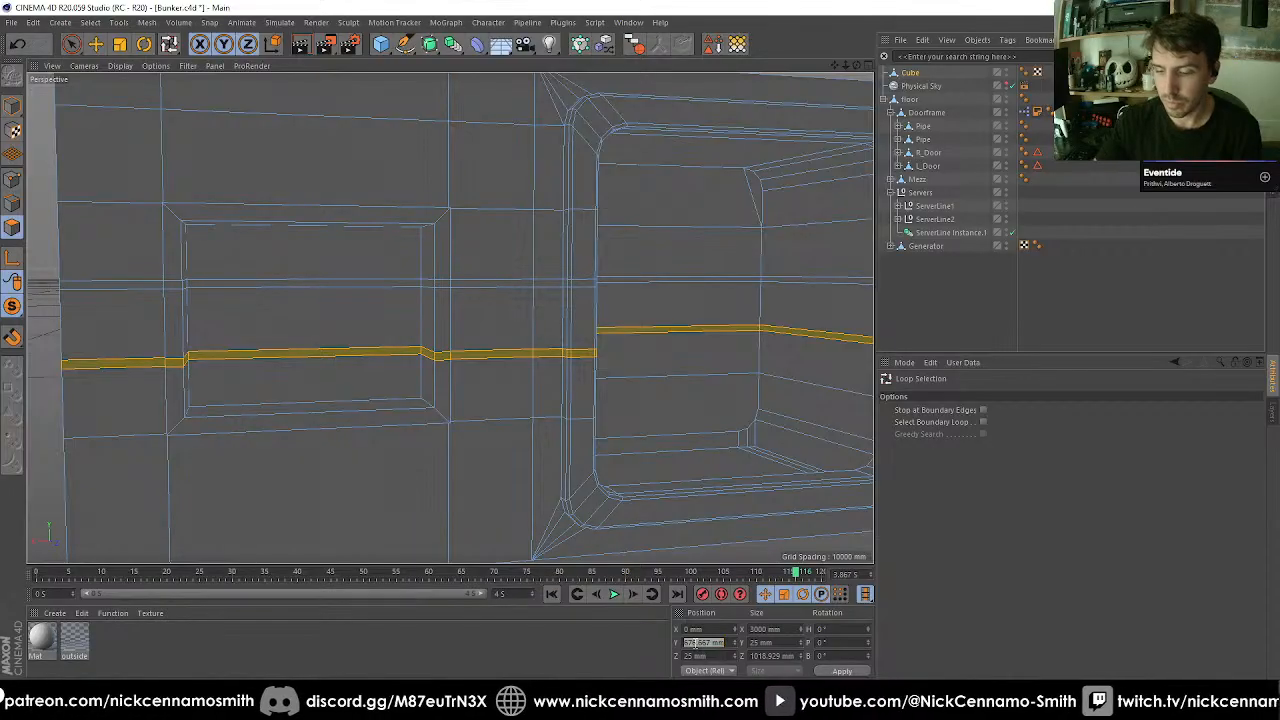
text(700)
key(Return)
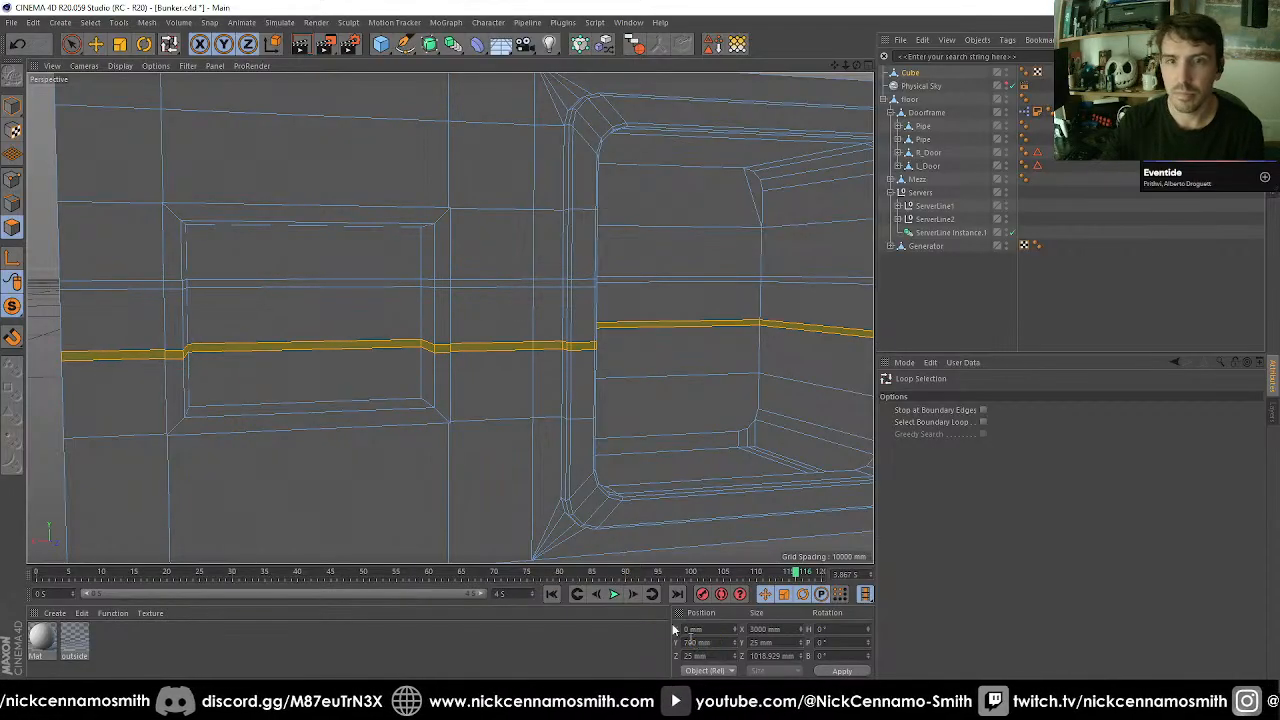
Ring-select the depth edges of the sunken panel's inner walls and edge-cut them with 1 subdivision at a 20% offset.
alt+drag(522, 306, 488, 314)
alt+drag(210, 316, 250, 326)
alt+right_drag(250, 326, 168, 265)
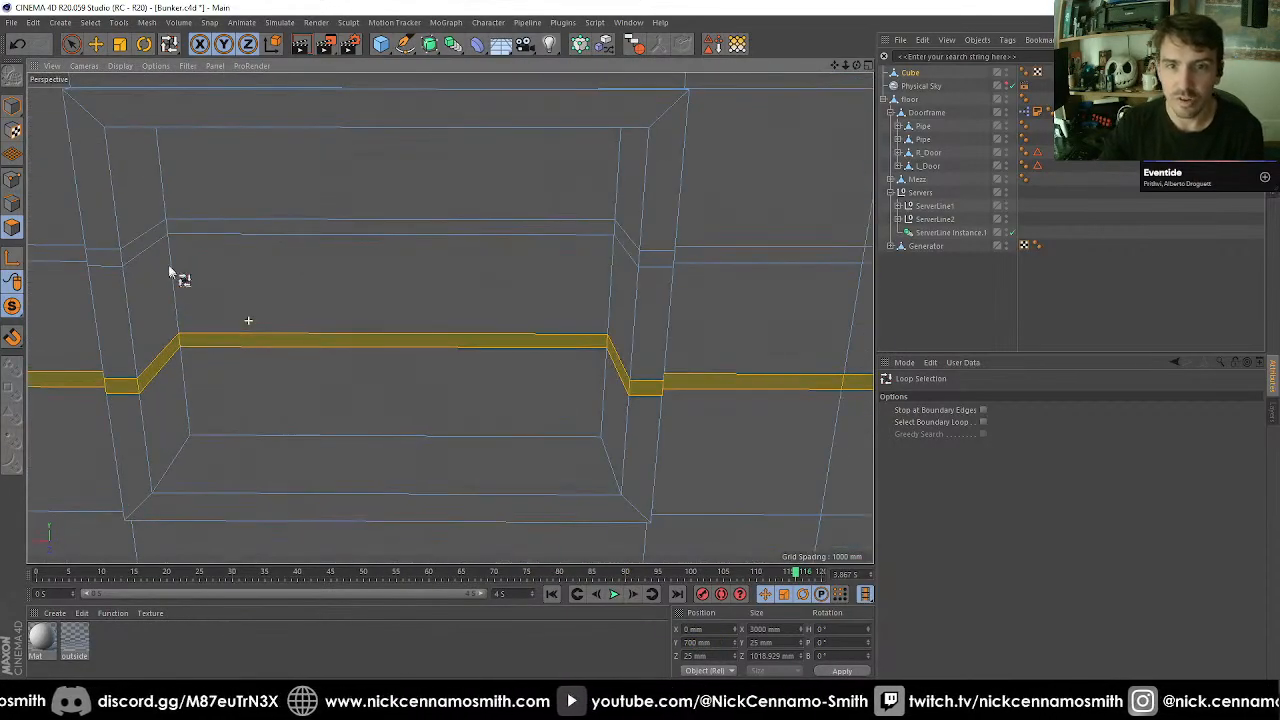
mouse_move(168, 265)
alt+mouse_down()
mouse_move(189, 269)
mouse_move(177, 270)
alt+mouse_up()
click(13, 205)
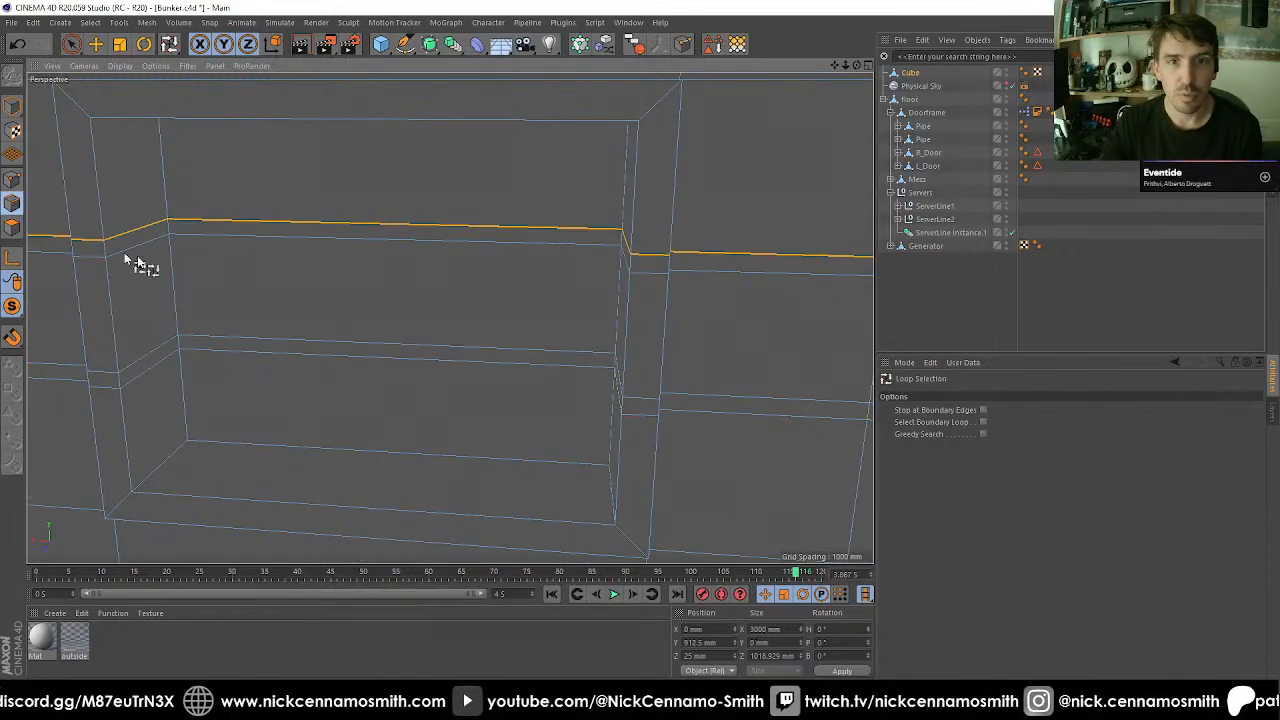
key(u)
key(b)
click(137, 264)
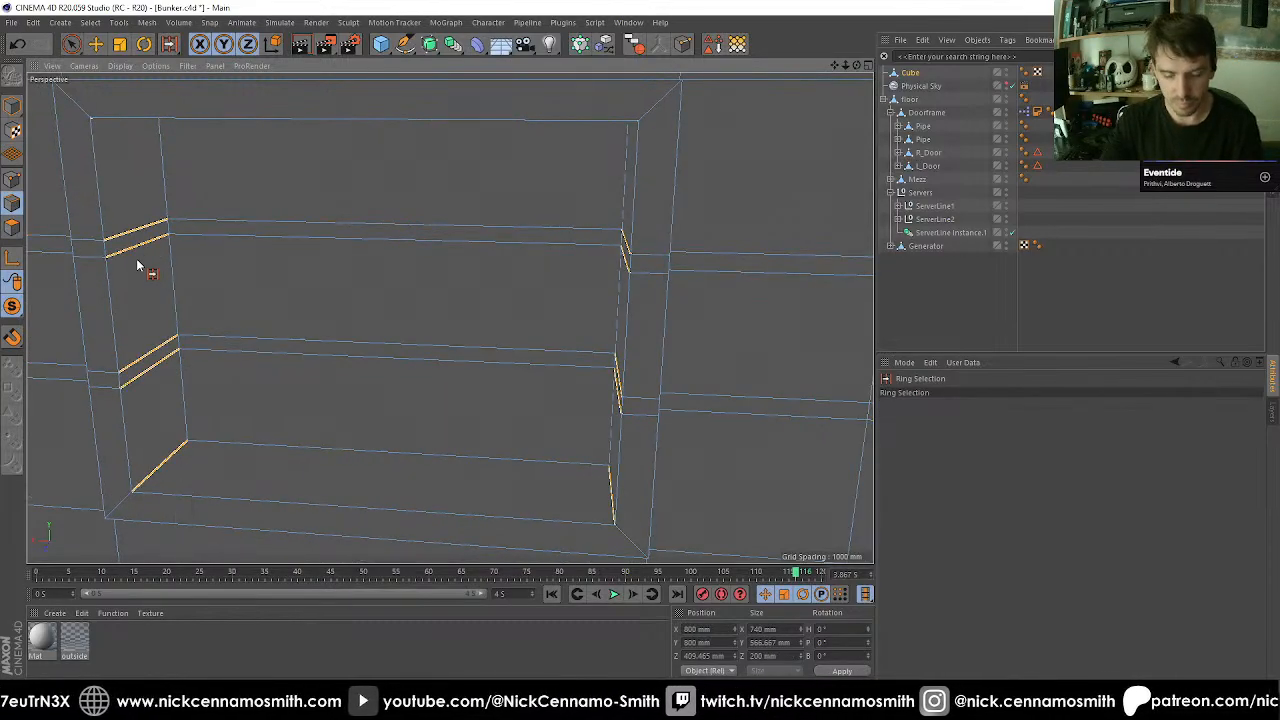
key(m)
key(f)
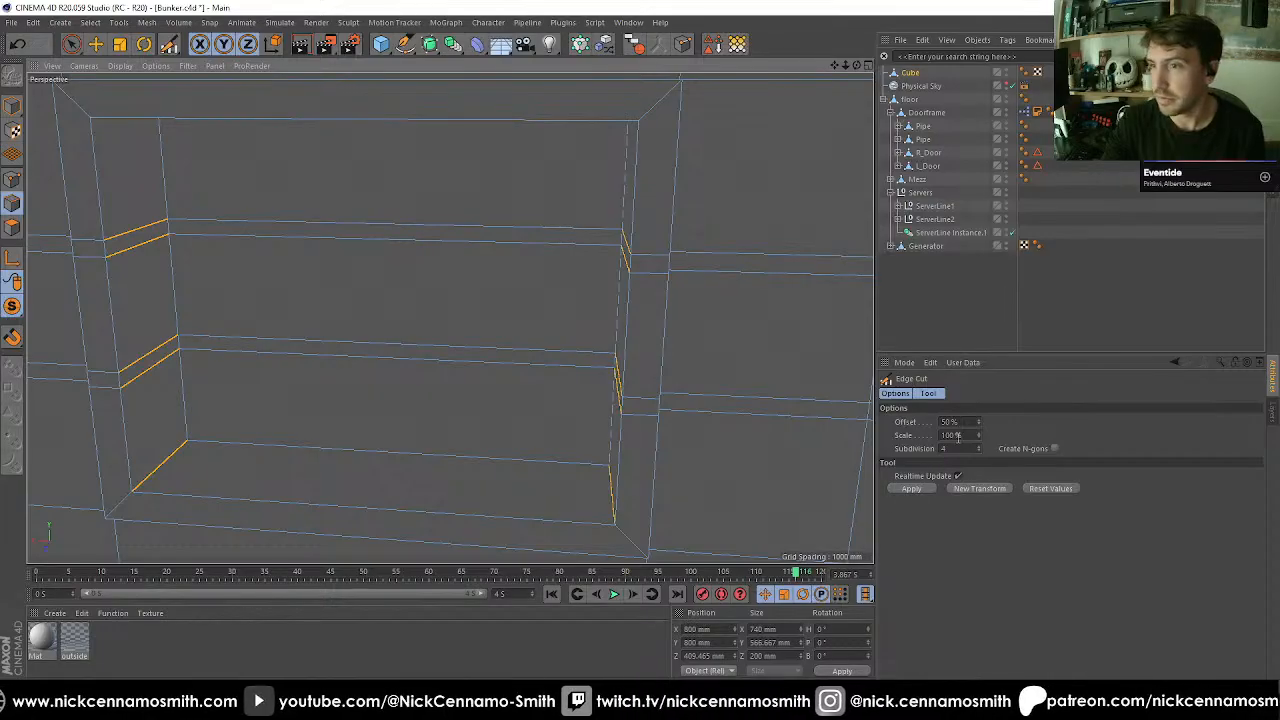
click(955, 448)
text(1)
key(Return)
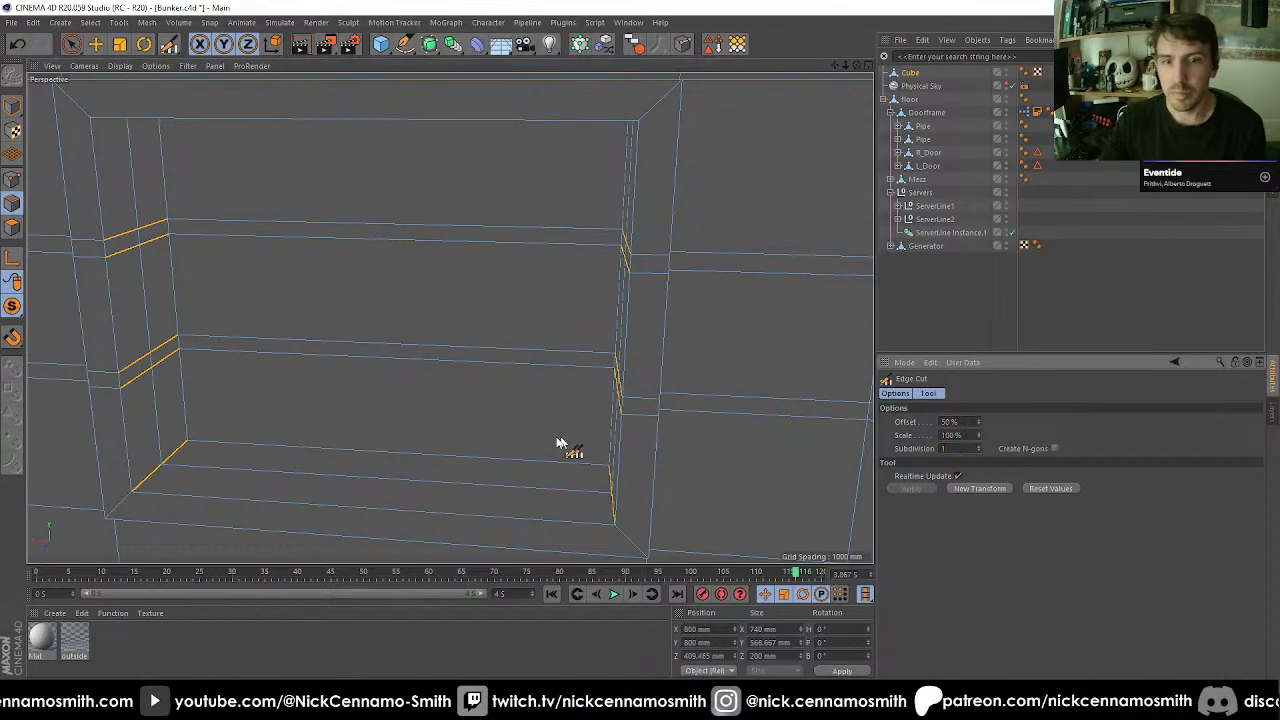
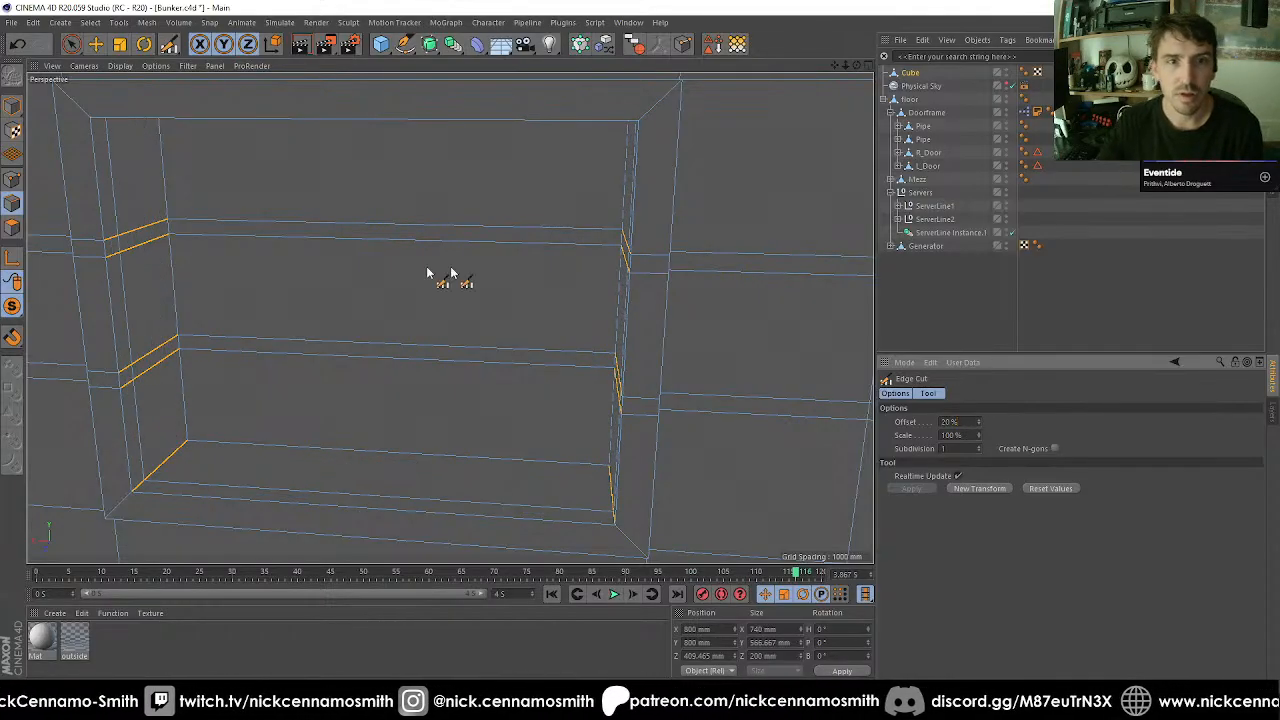
Select the four narrow strip polygons on the sunken panel's inner side walls, behind the new cut, and delete them.
click(12, 227)
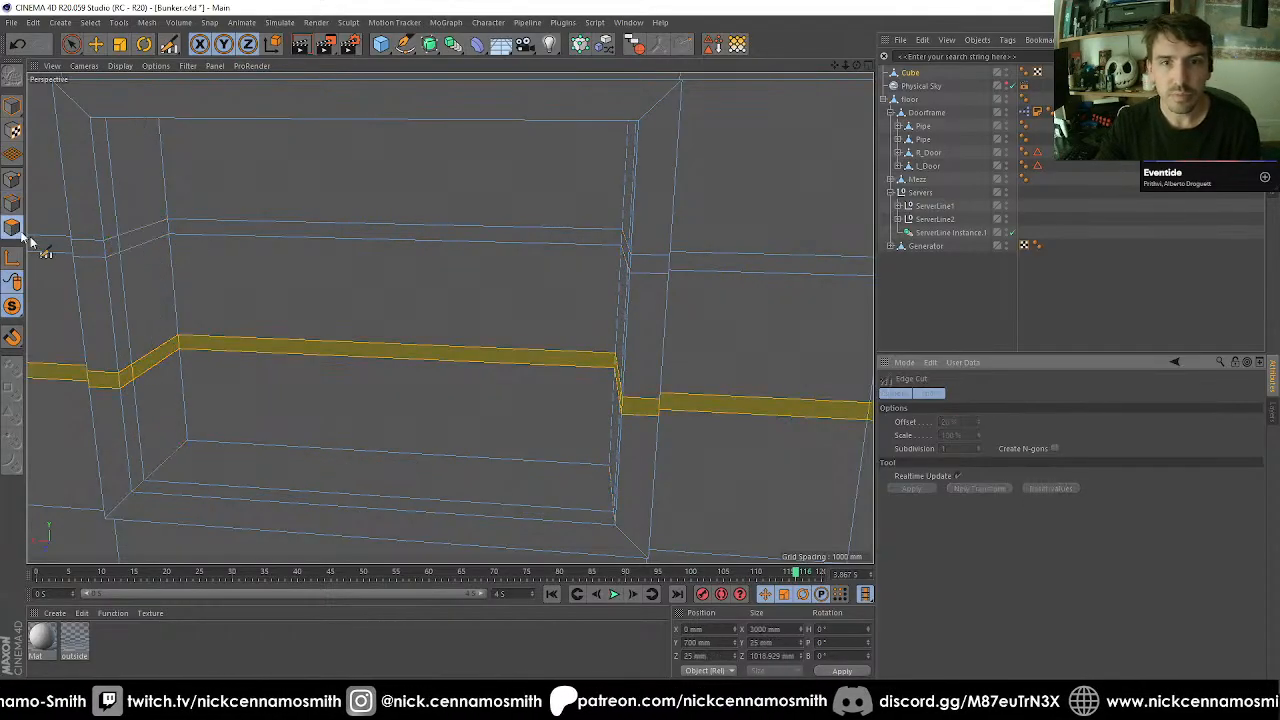
key(space)
click(166, 362)
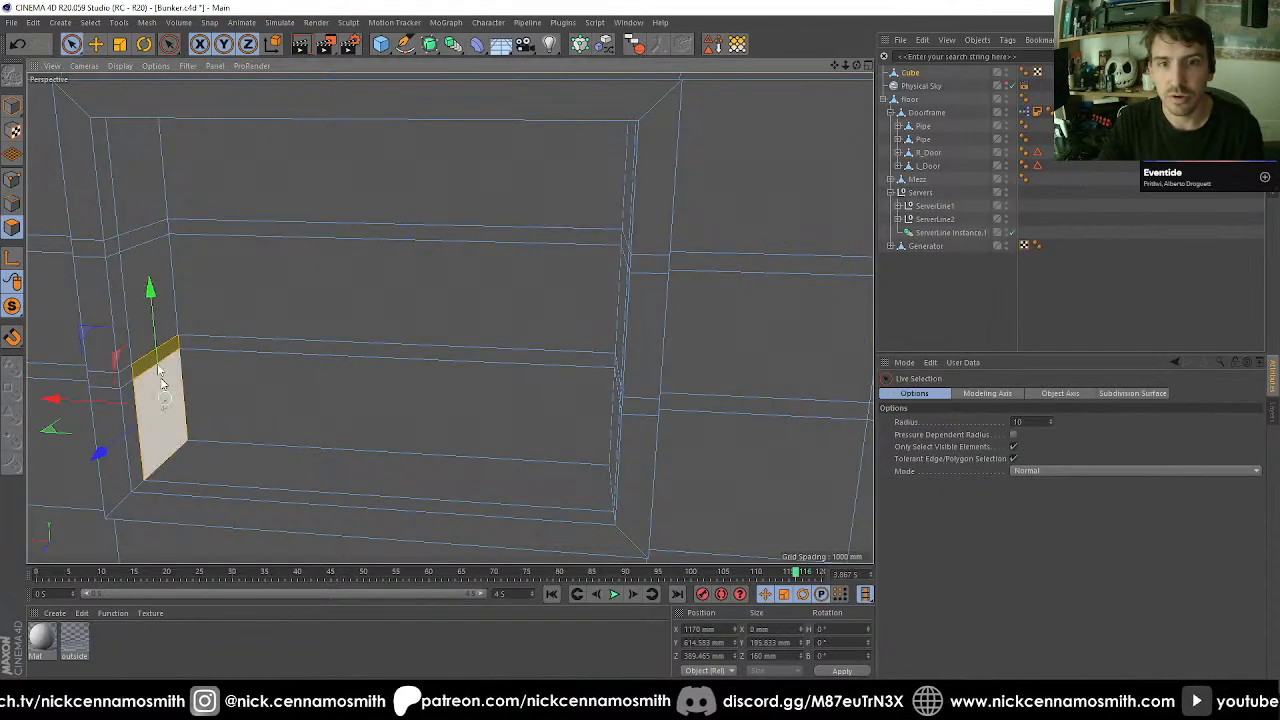
ctrl+click(157, 409)
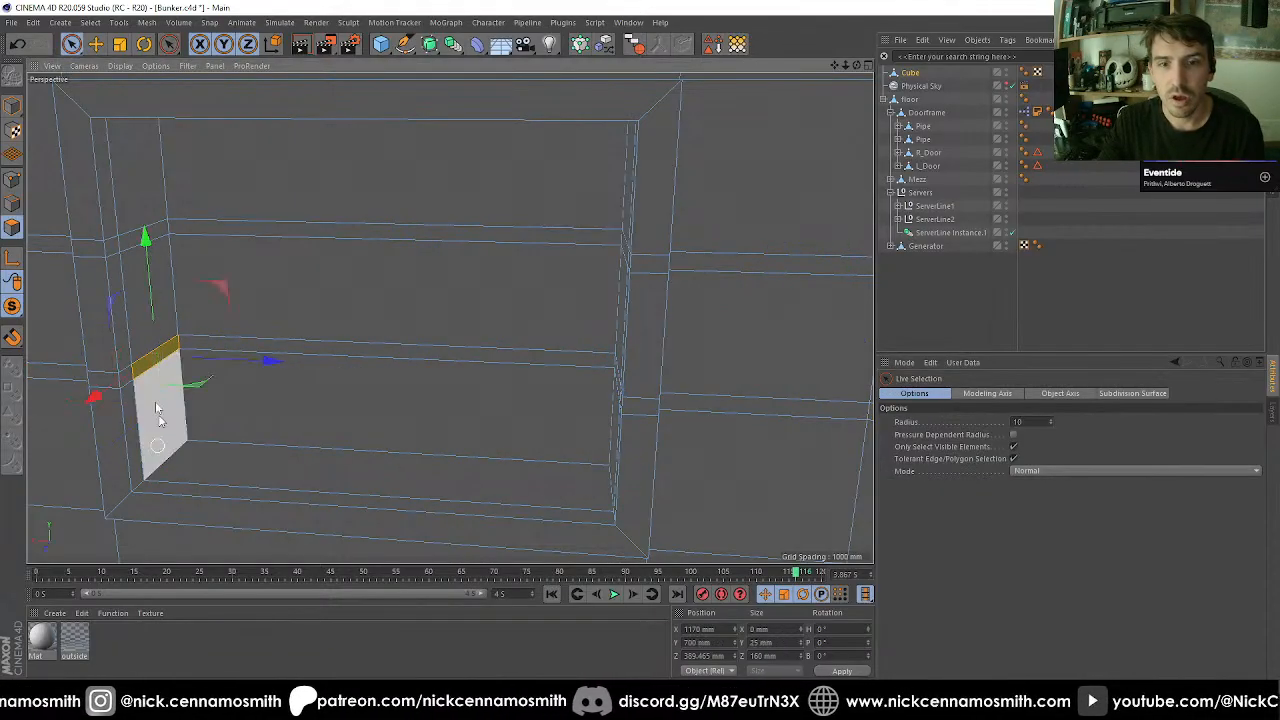
alt+drag(130, 267, 560, 327)
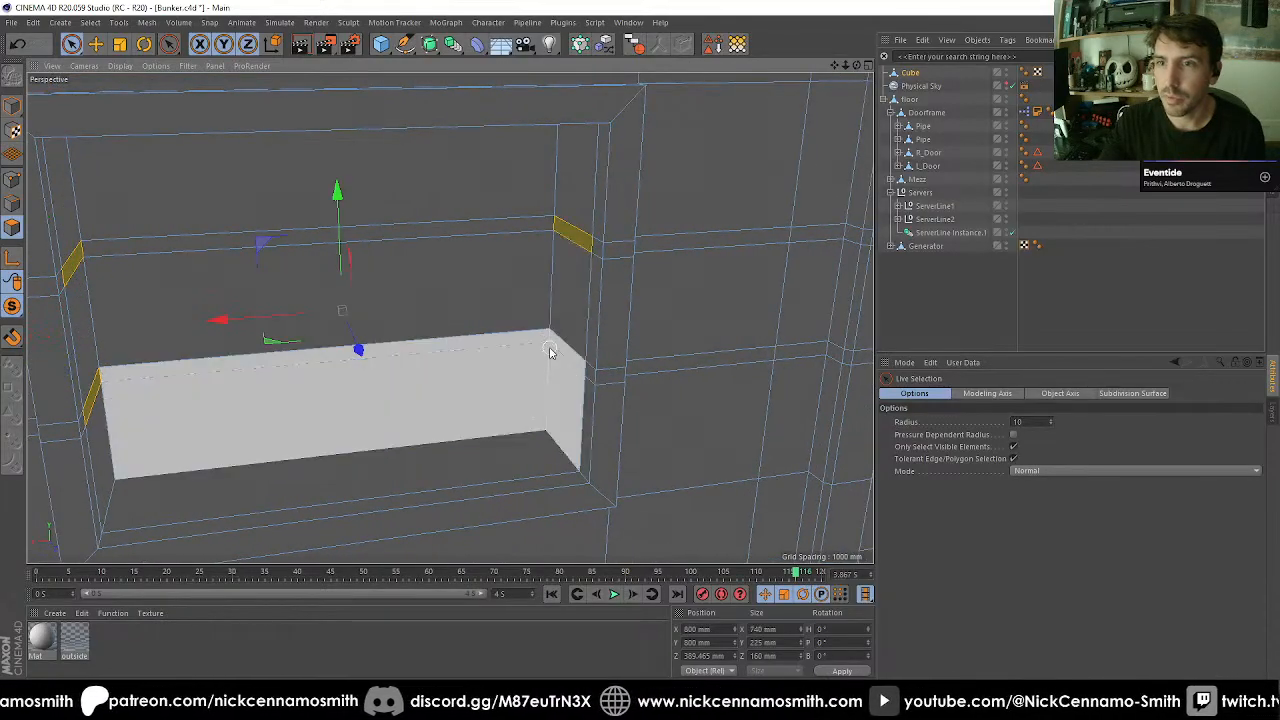
shift+click(557, 352)
alt+middle_drag(490, 400, 569, 390)
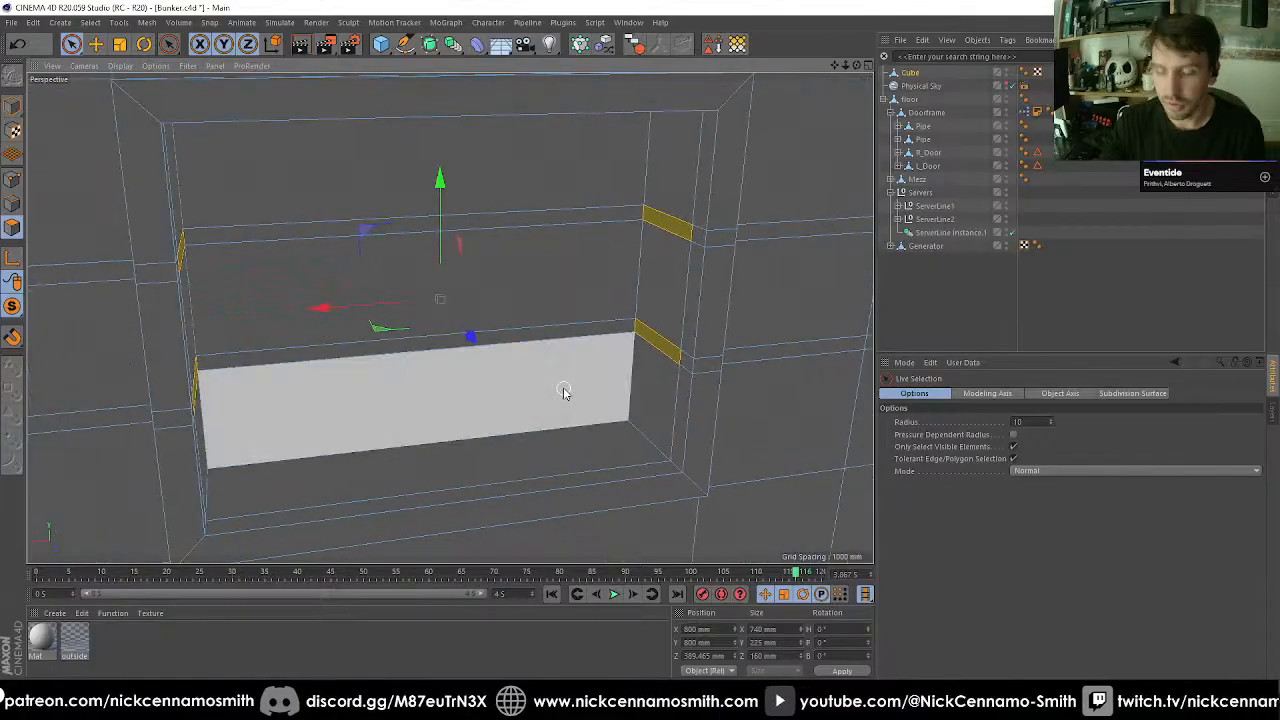
key(Delete)
Extrude the two narrow strips on the sunken panel's back wall and move them forward to about Z 469.465 mm as shelves.
mouse_move(531, 227)
mouse_down()
mouse_move(535, 331)
mouse_move(646, 313)
mouse_up()
ctrl+click(470, 297)
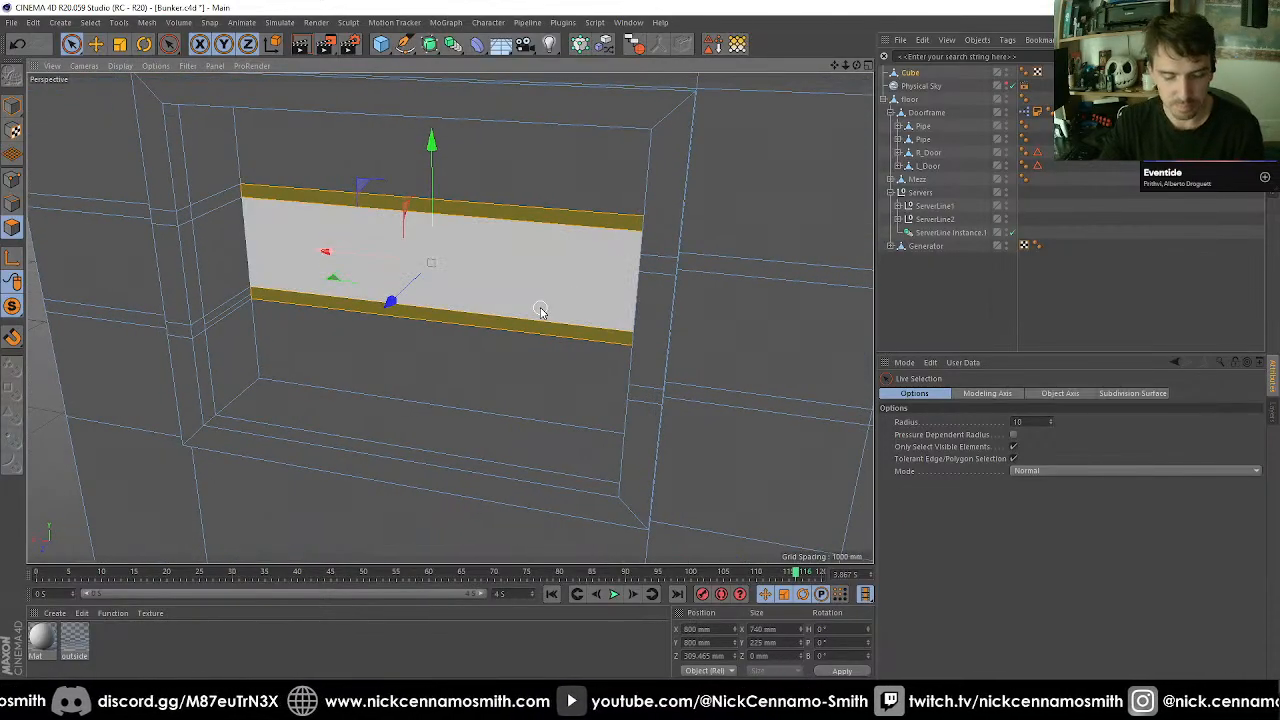
key(d)
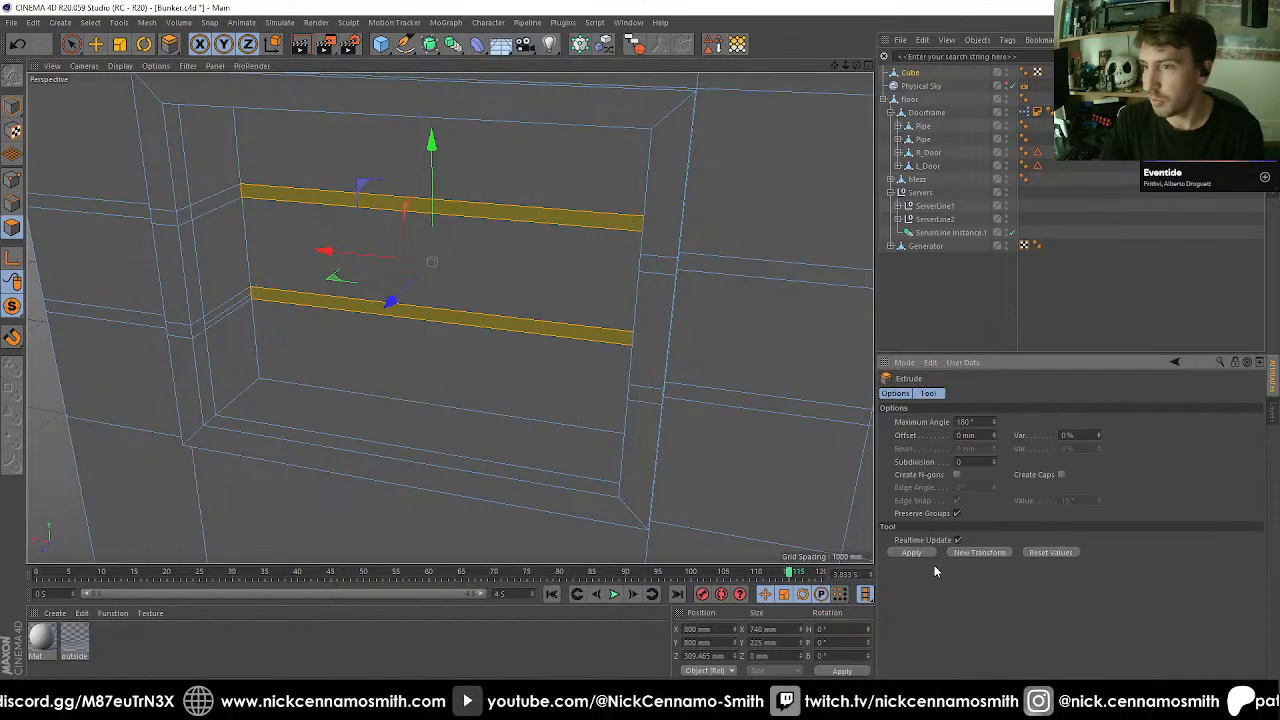
alt+drag(560, 357, 488, 341)
scroll(386, 298, up, 3)
key(e)
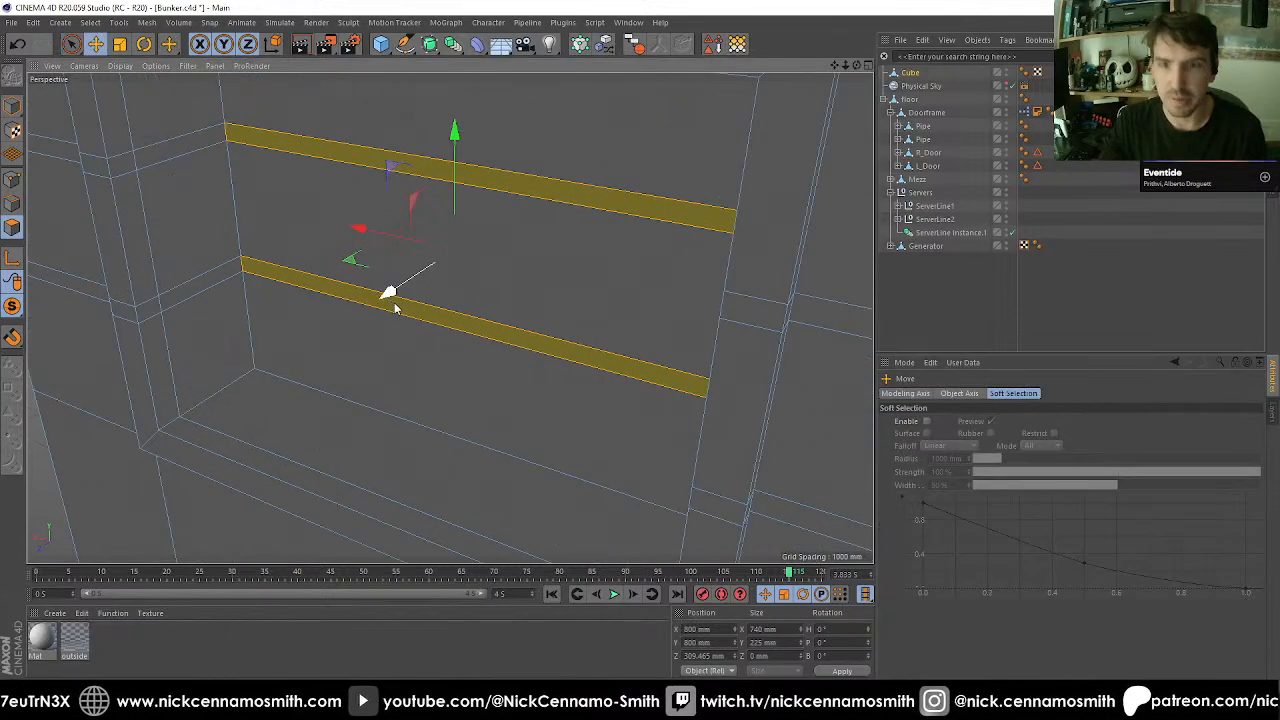
key(F2)
scroll(590, 245, up, 4)
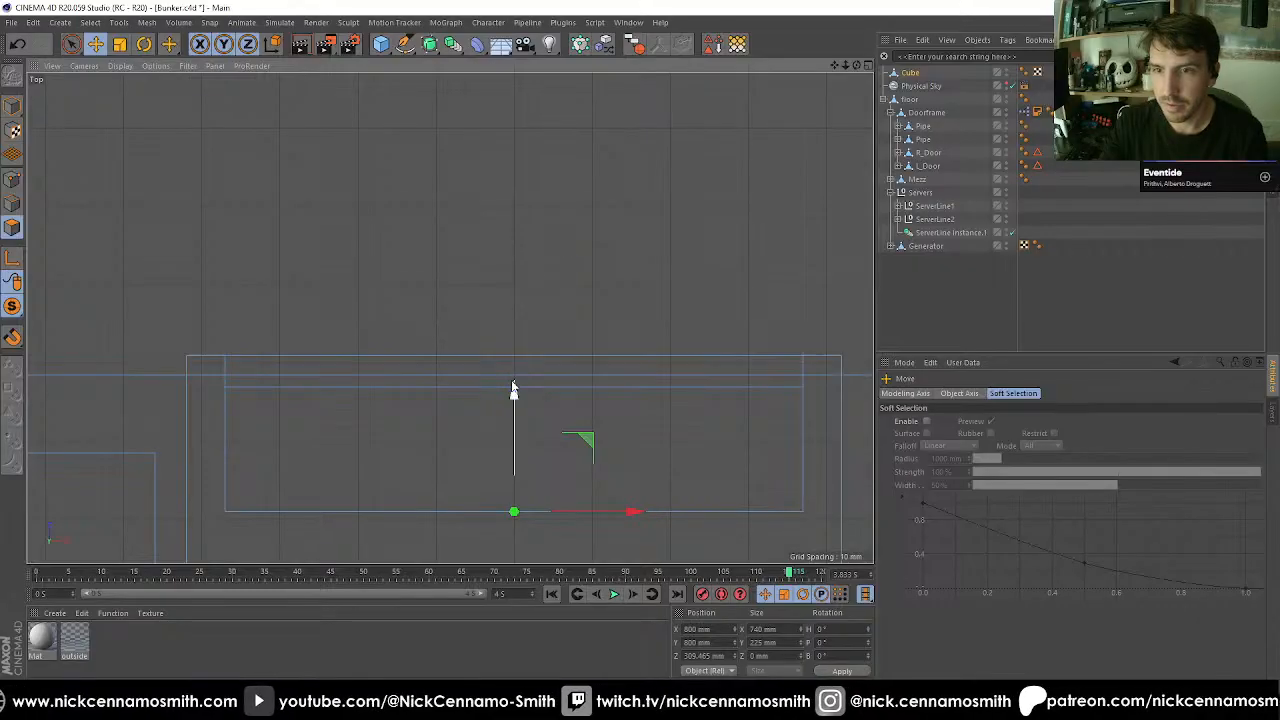
drag(525, 362, 540, 306)
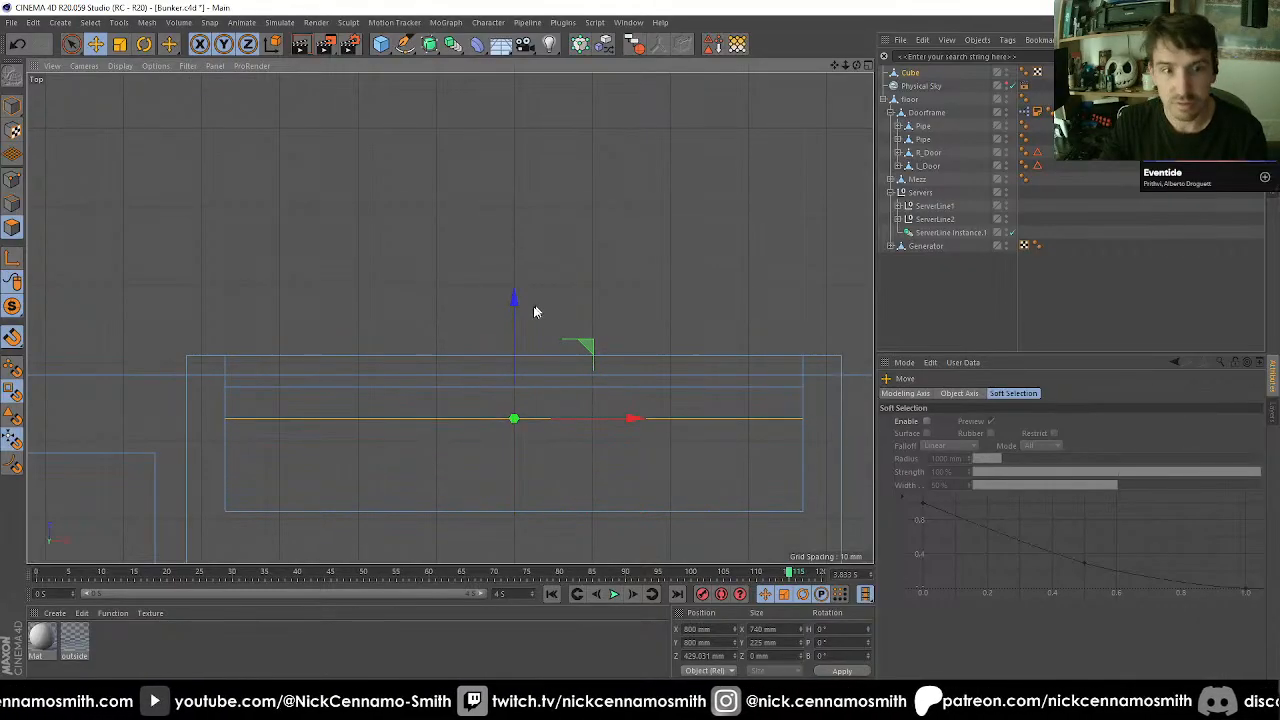
key(F1)
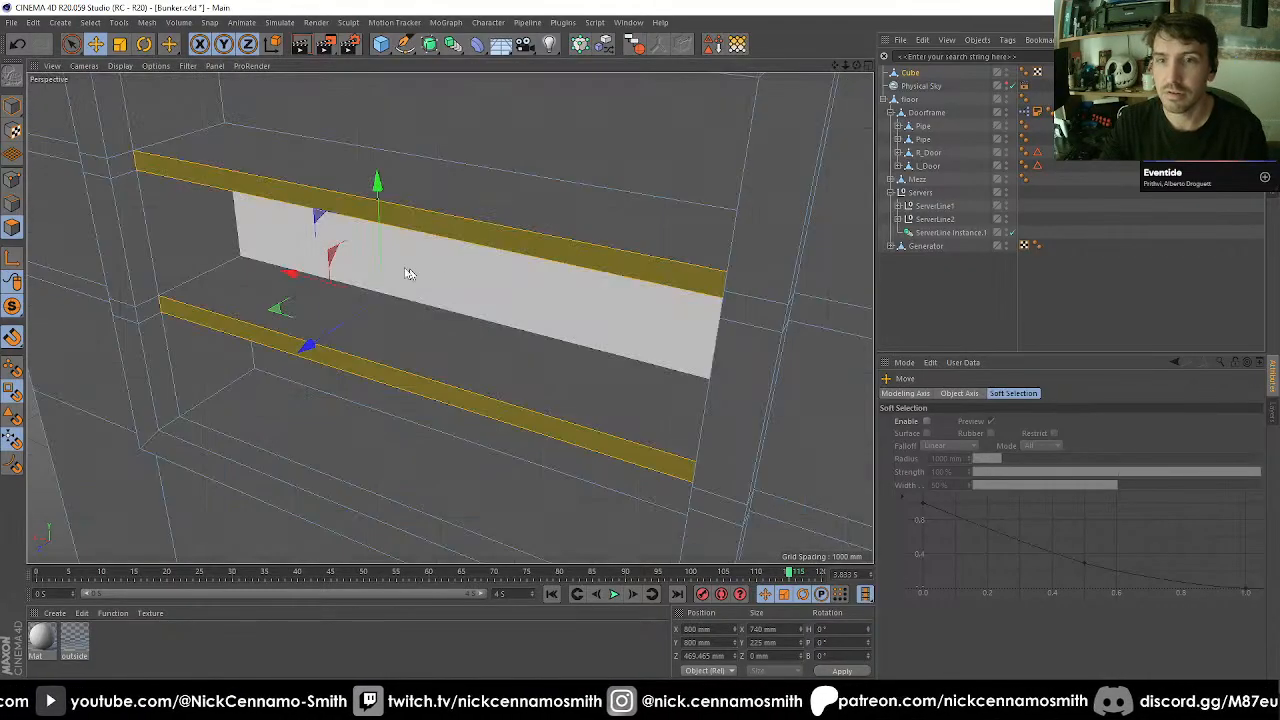
Add the top and bottom faces of both shelves to the selection of their front strips and hide the selected polygons.
alt+drag(408, 271, 321, 258)
key(space)
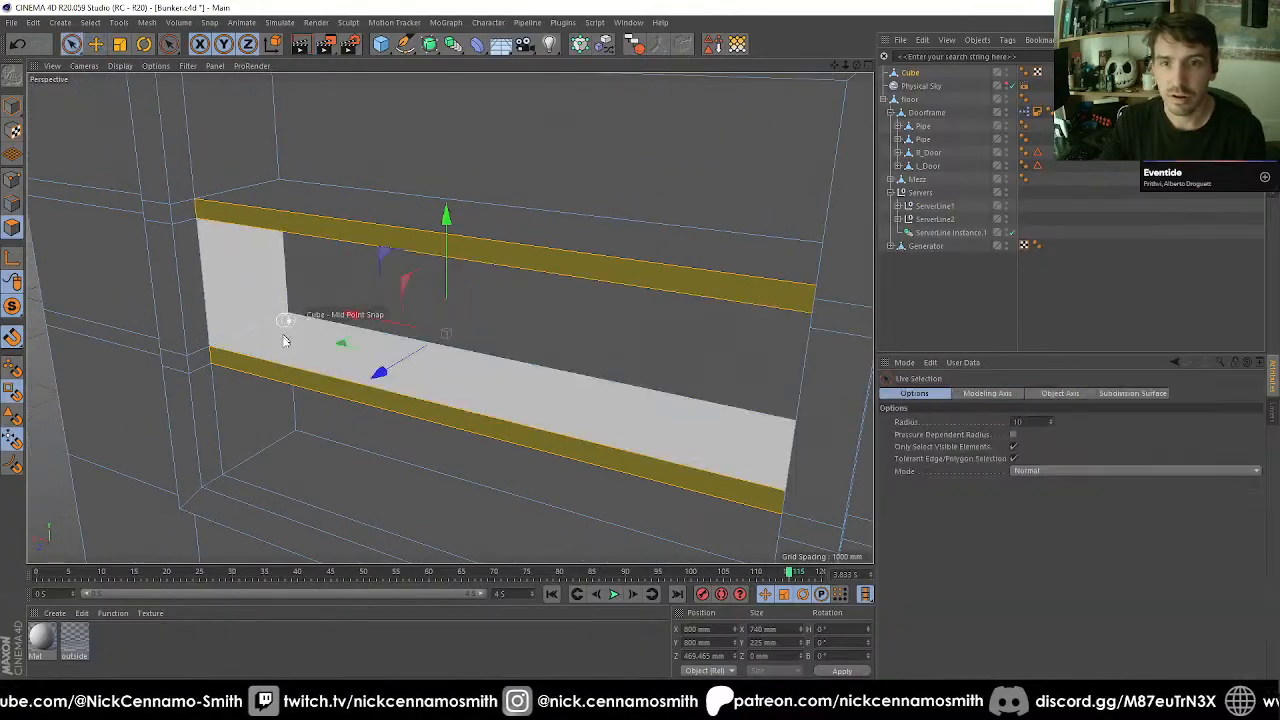
shift+click(283, 338)
alt+drag(413, 249, 346, 286)
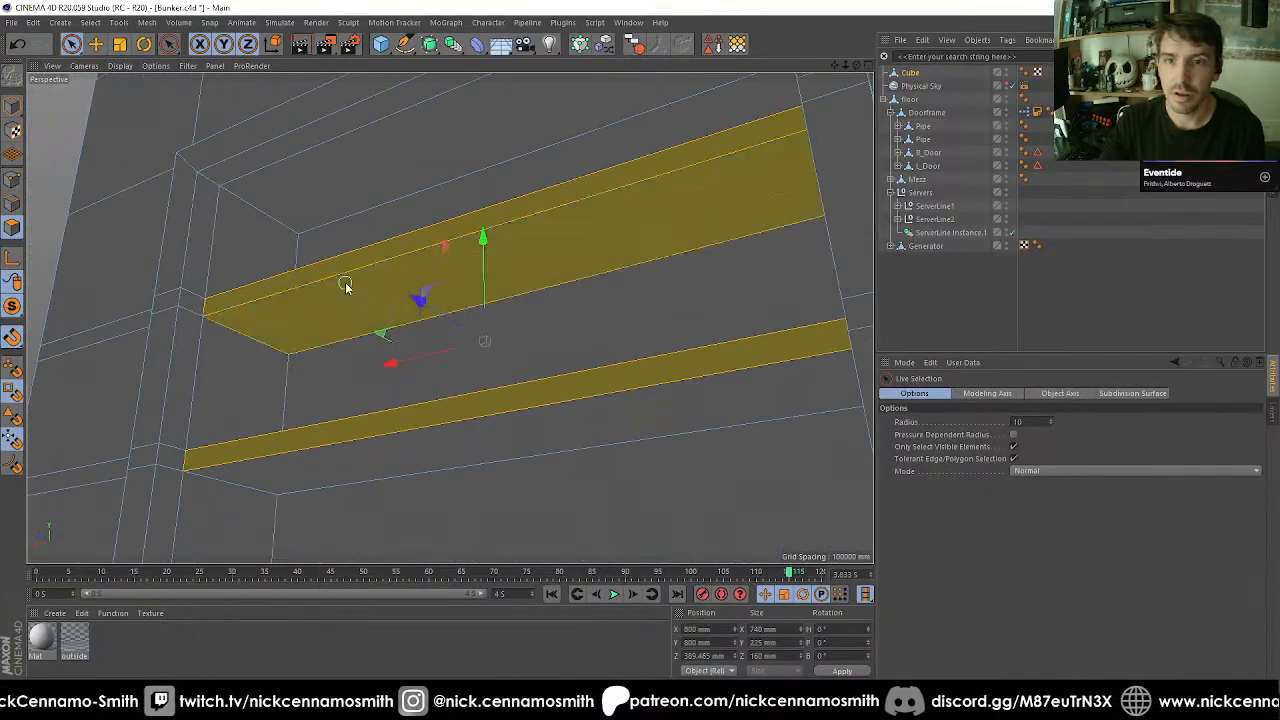
alt+drag(366, 446, 368, 256)
scroll(378, 325, down, 5)
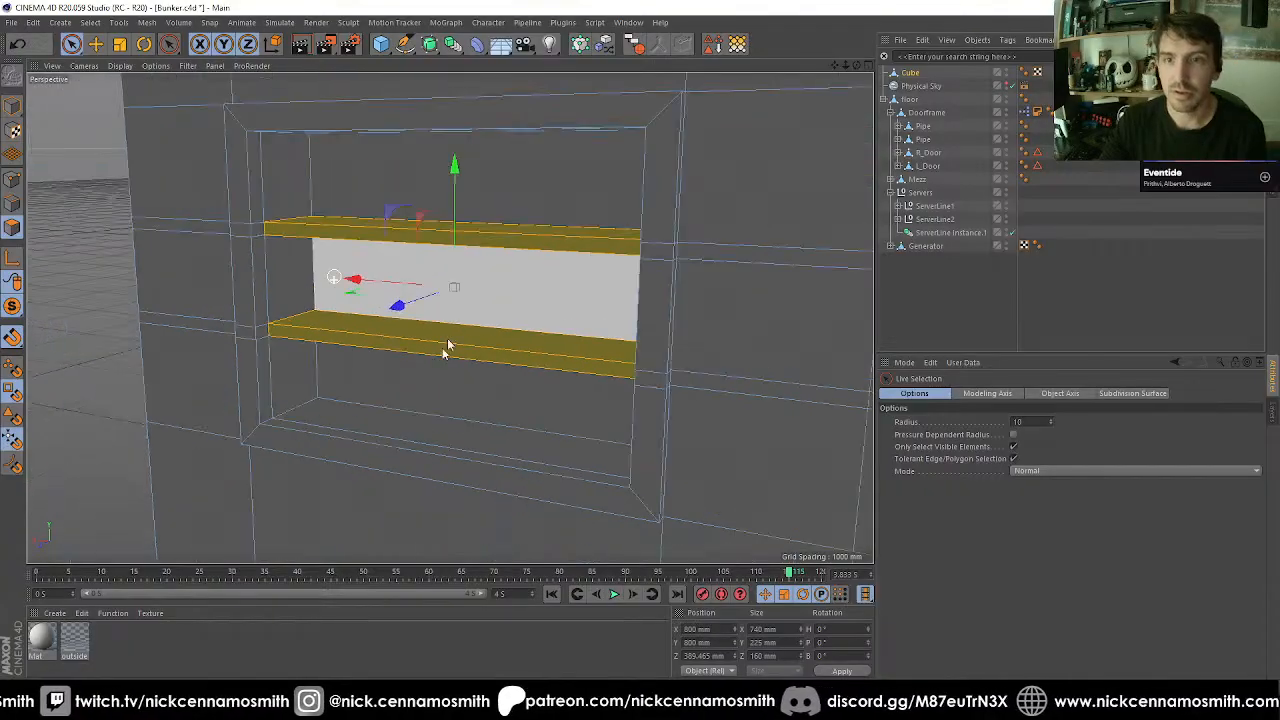
alt+drag(531, 377, 526, 408)
click(301, 47)
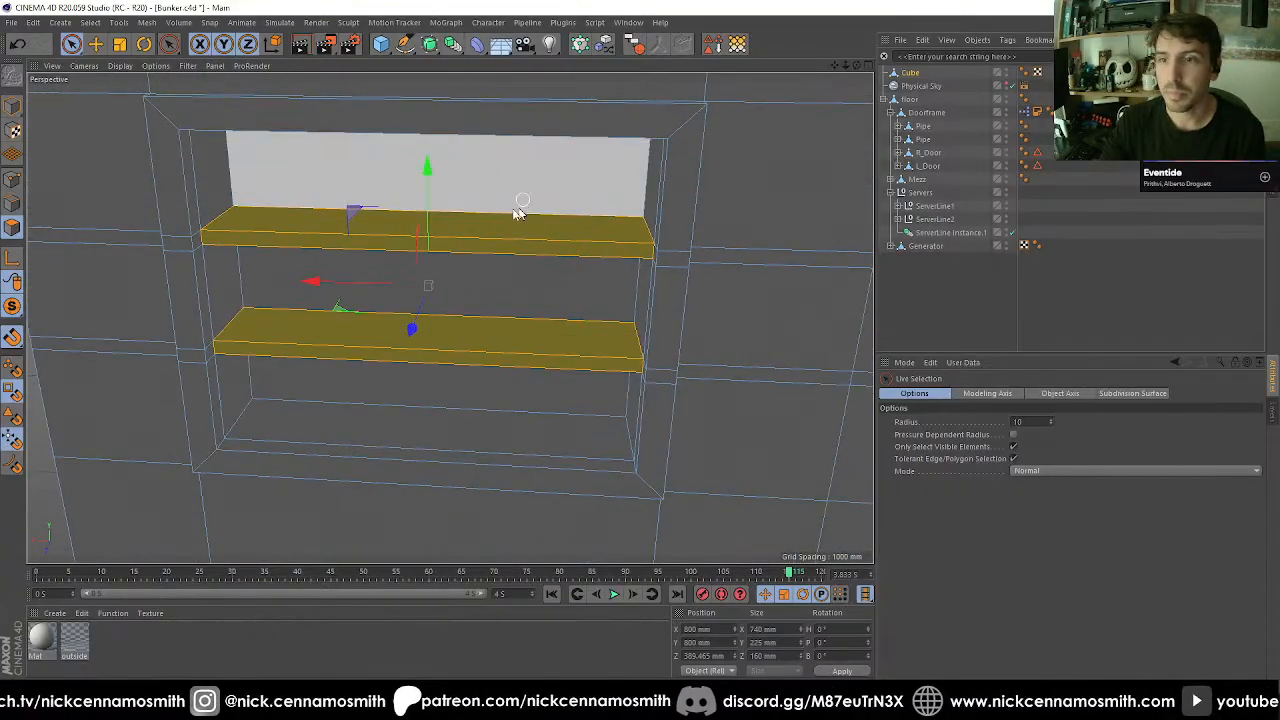
click(90, 22)
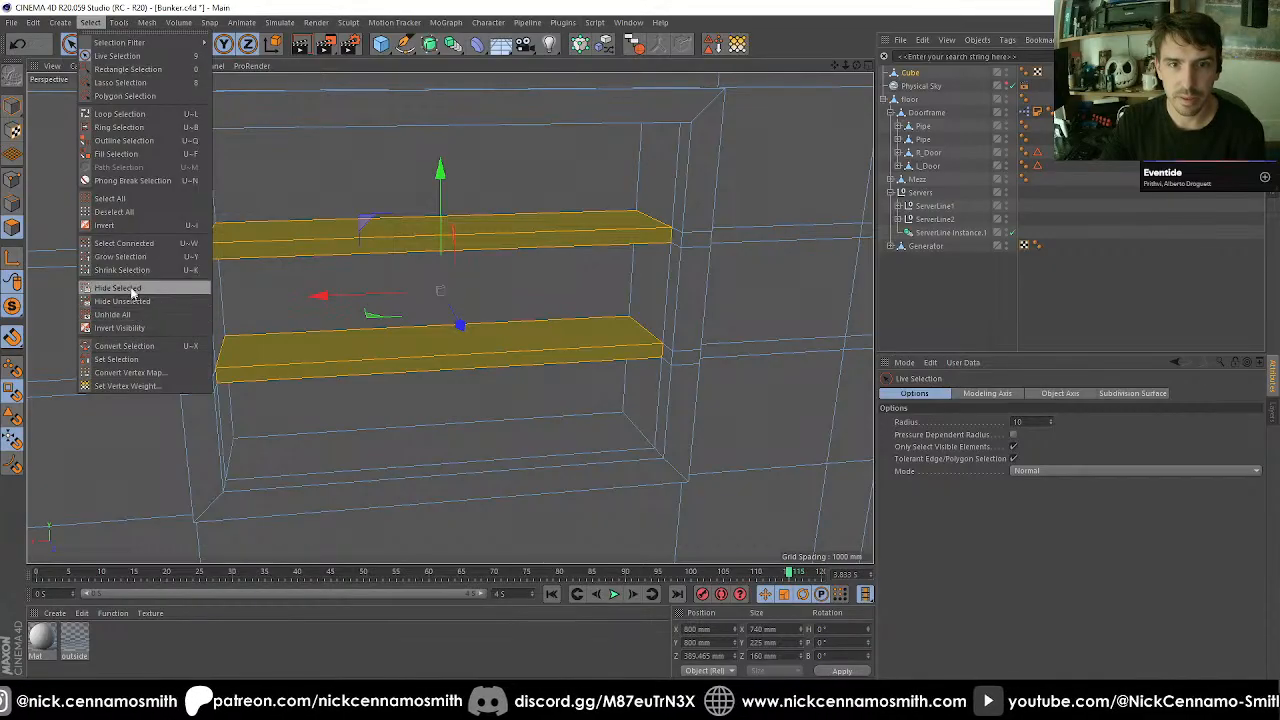
click(132, 290)
Select the narrow strips on the sunken panel's inner side walls that the shelf ends cover and delete them.
mouse_move(323, 371)
alt+mouse_down()
mouse_move(236, 312)
mouse_move(220, 354)
mouse_move(197, 208)
alt+mouse_up()
scroll(234, 309, up, 3)
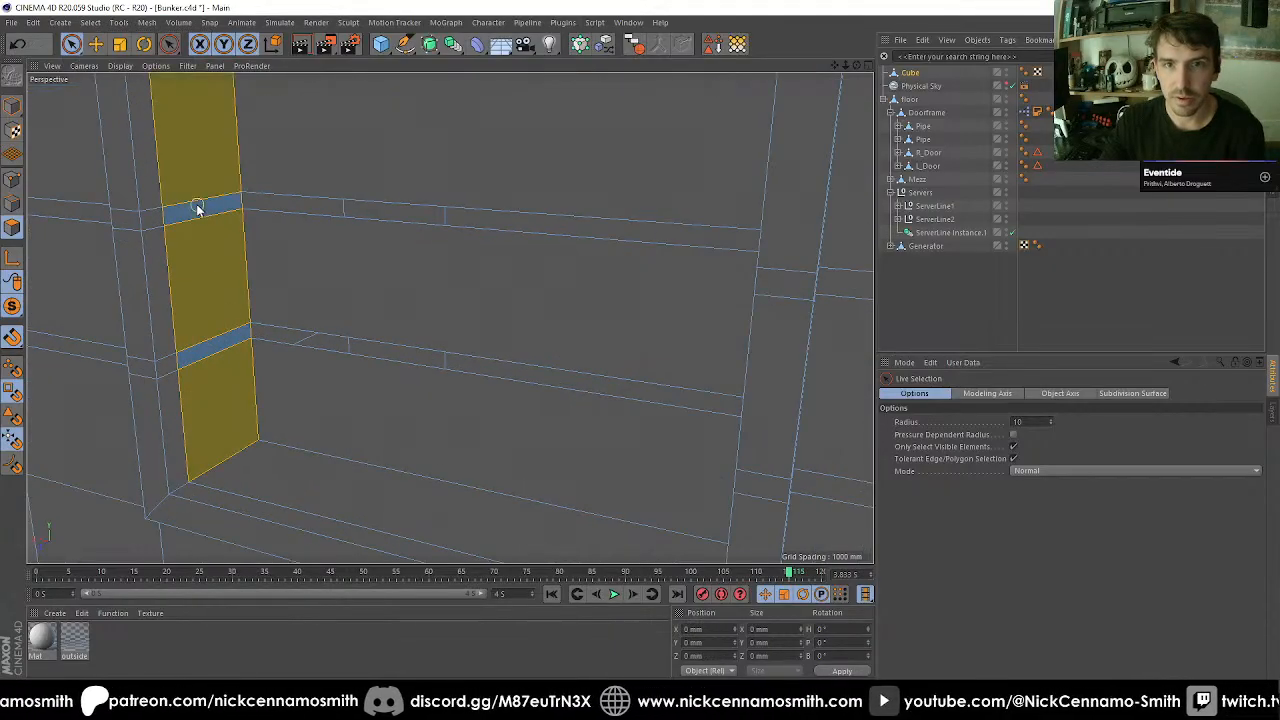
ctrl+click(206, 225)
ctrl+click(217, 131)
ctrl+click(214, 389)
alt+drag(325, 398, 531, 350)
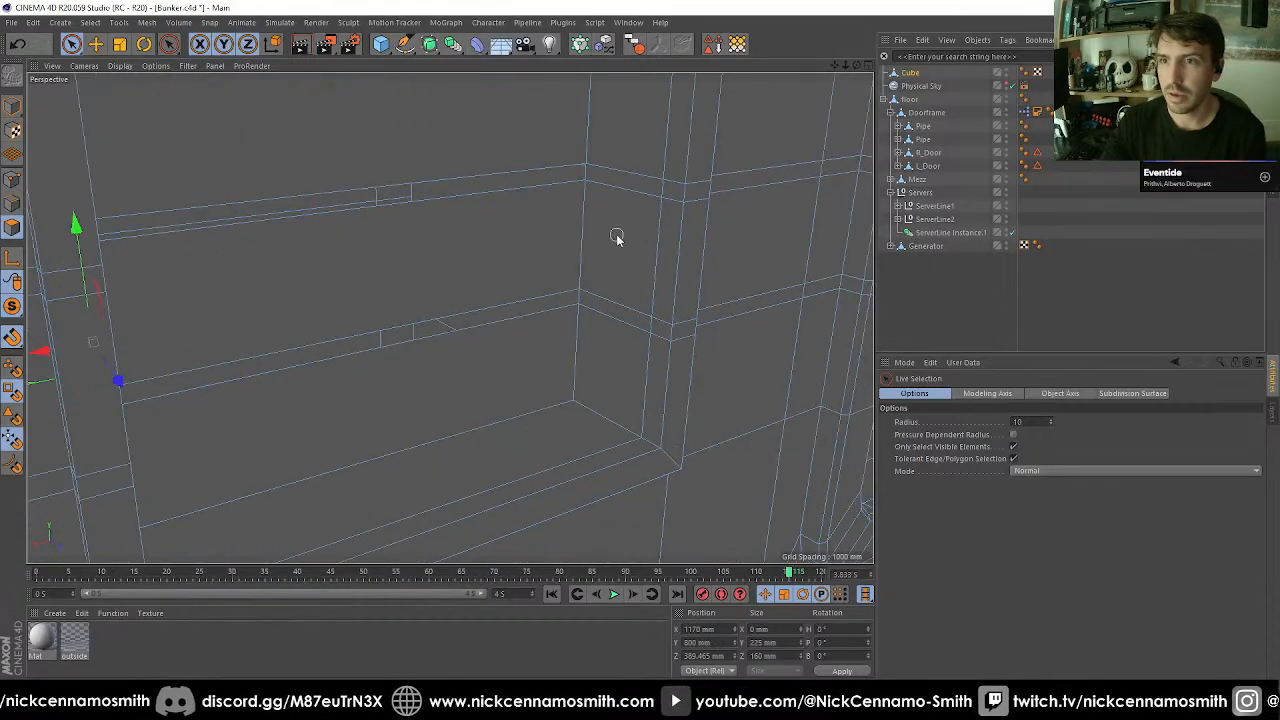
mouse_move(607, 340)
mouse_down()
mouse_move(633, 162)
mouse_move(578, 333)
mouse_up()
key(Delete)
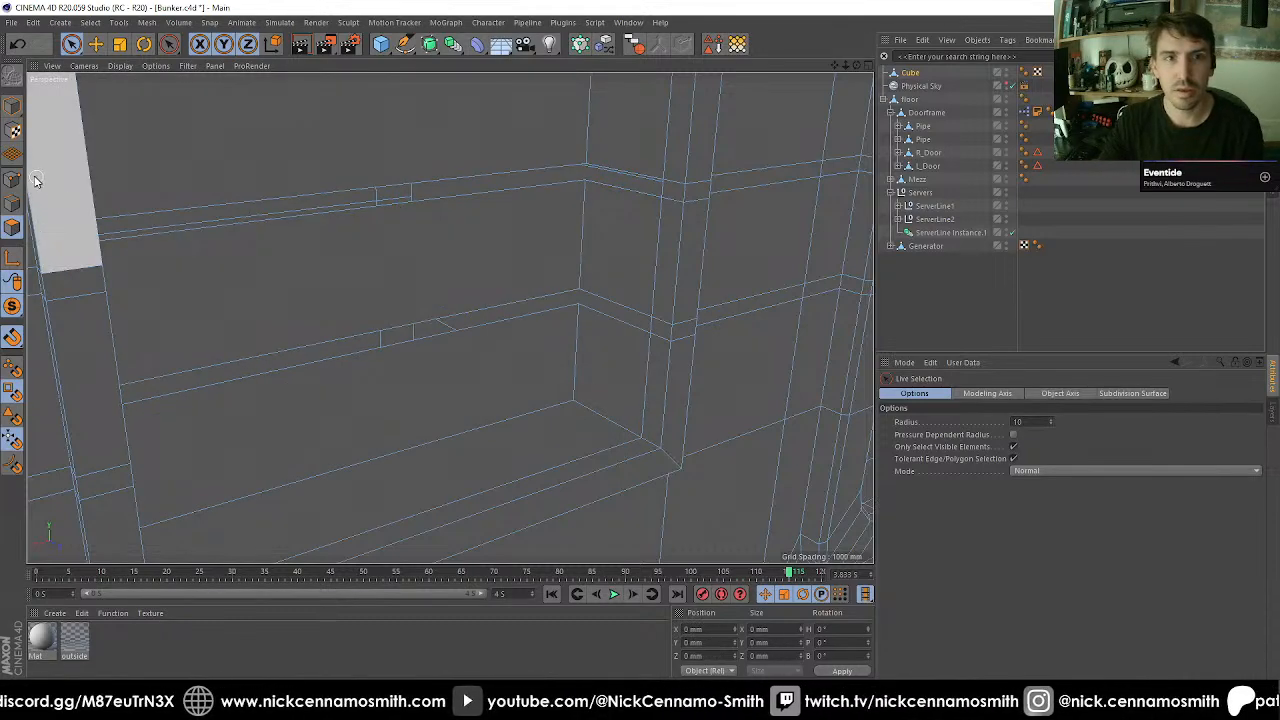
Unhide all polygons of the cabinet mesh, then return from point editing to model mode.
click(89, 21)
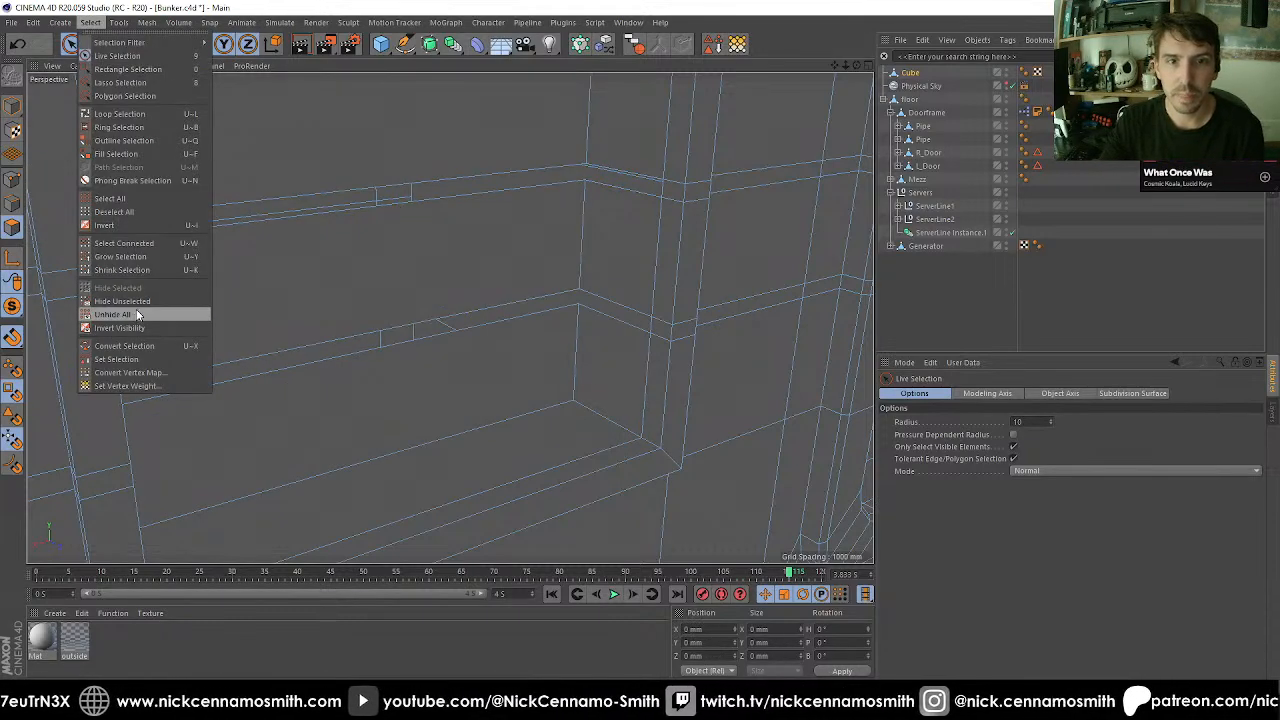
click(138, 303)
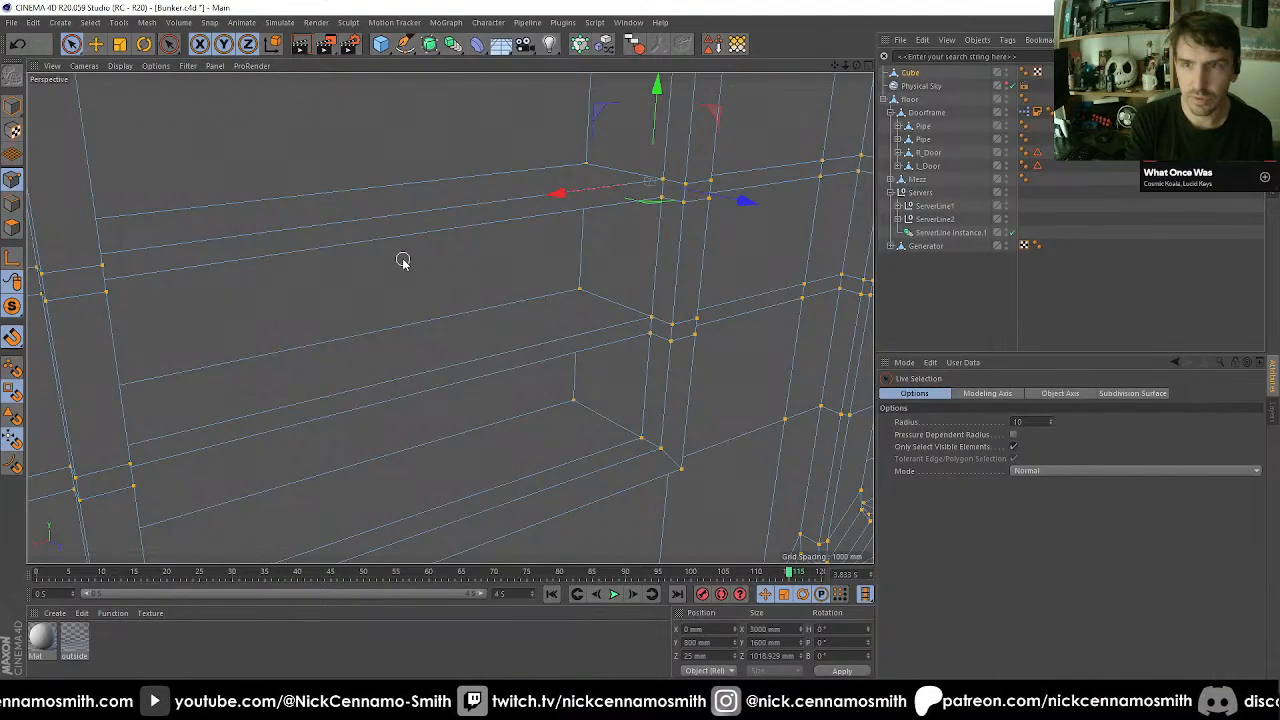
alt+drag(447, 272, 415, 399)
key(e)
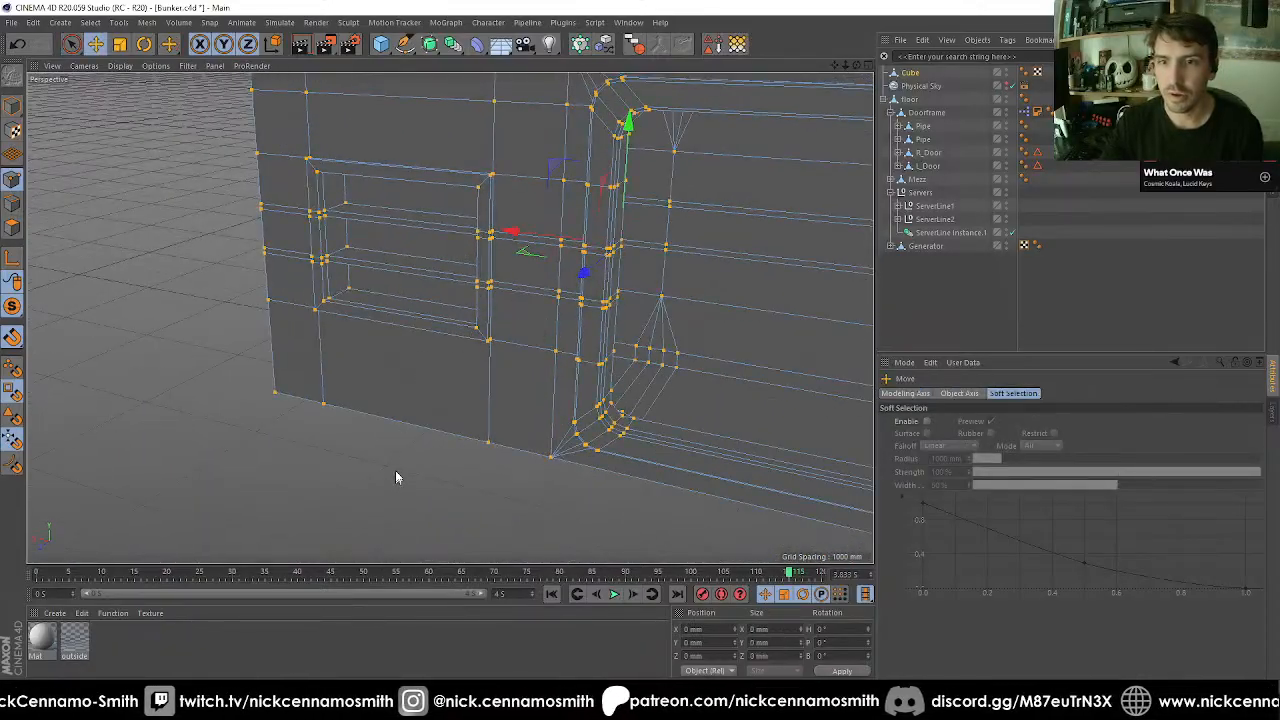
scroll(366, 377, down, 2)
click(71, 44)
alt+drag(450, 318, 242, 300)
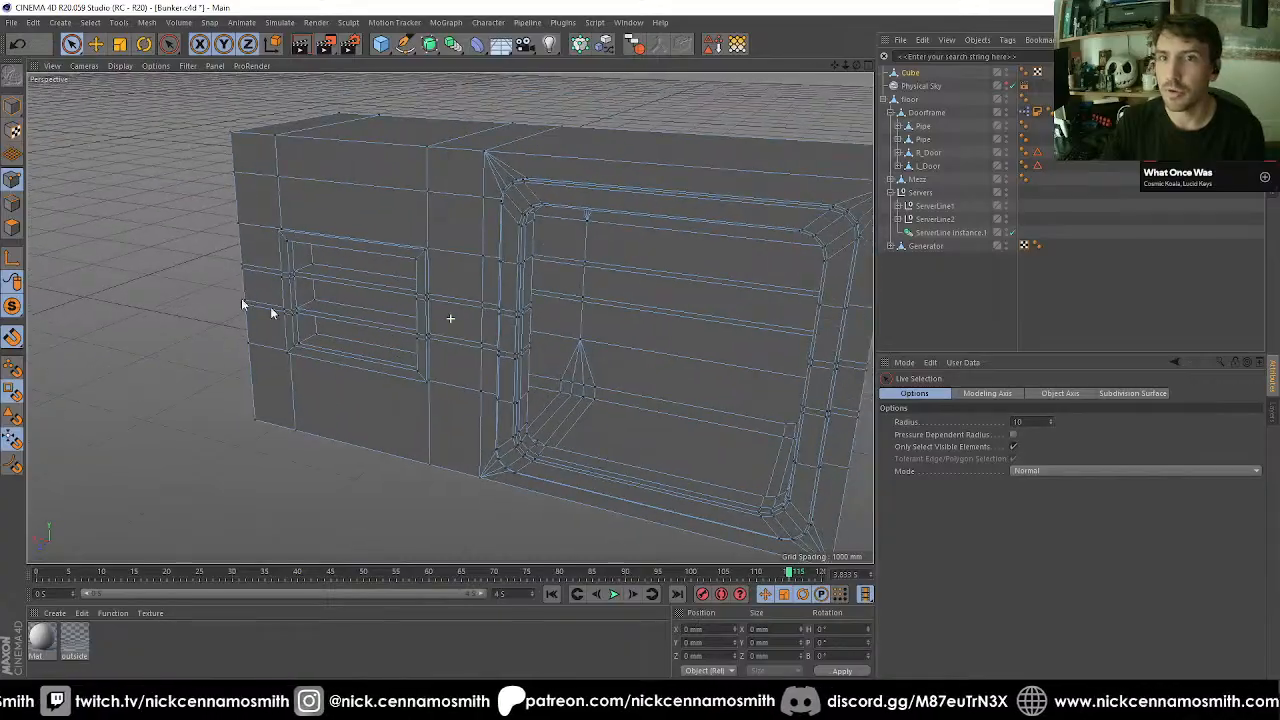
click(12, 106)
Add a new cube primitive and place it over the rounded recess at X 3300 mm and Z -7500 mm.
alt+drag(330, 330, 485, 390)
alt+drag(463, 380, 446, 418)
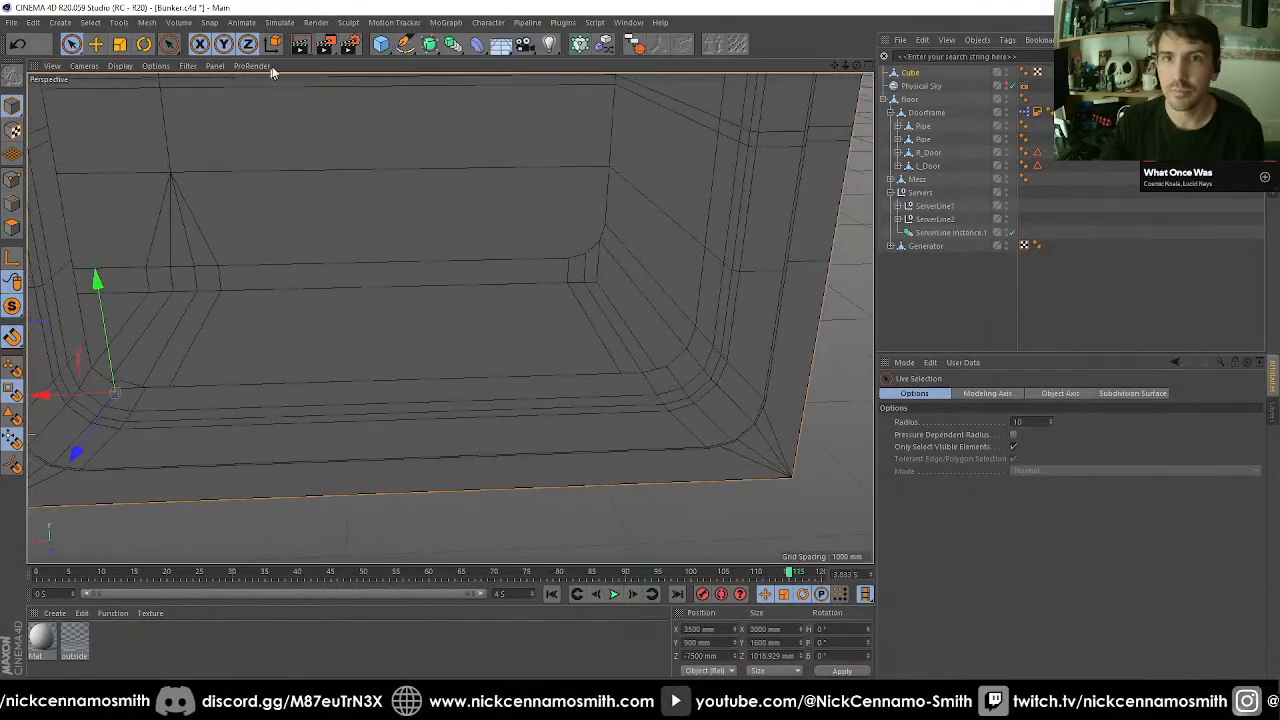
click(381, 45)
key(F2)
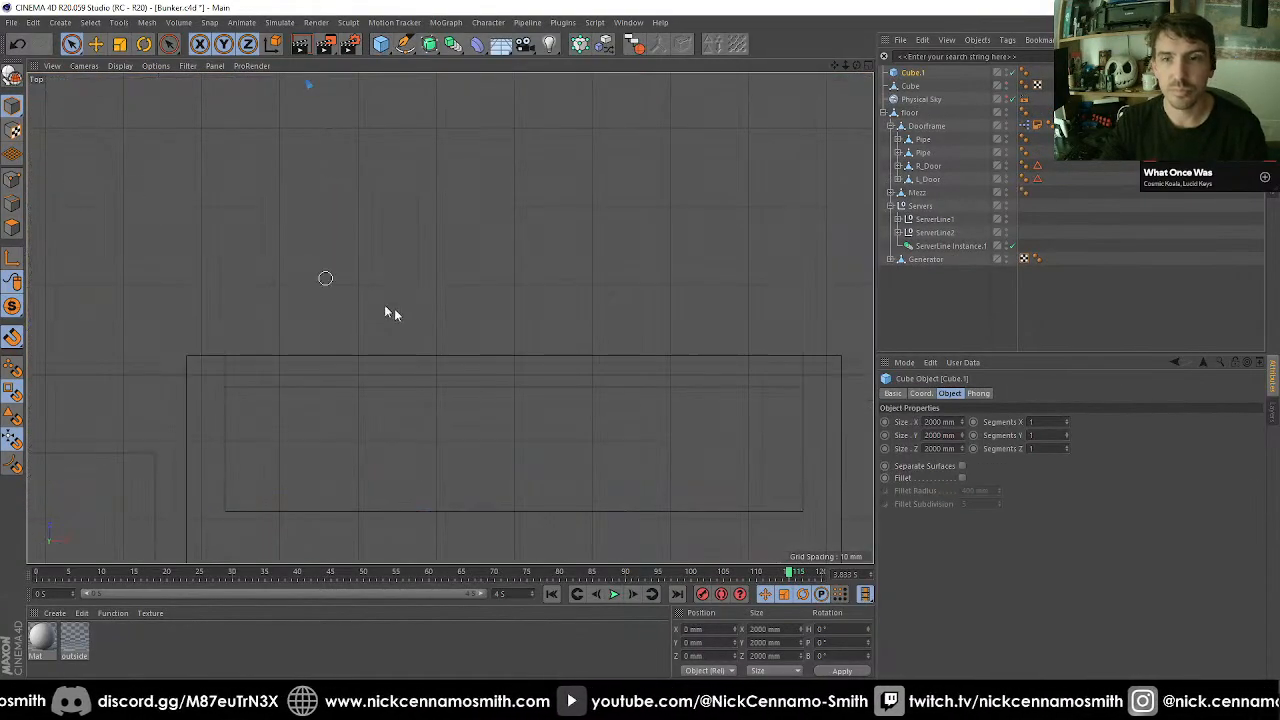
scroll(446, 317, down, 12)
alt+middle_drag(259, 325, 371, 329)
key(e)
scroll(452, 366, up, 3)
scroll(452, 366, up, 3)
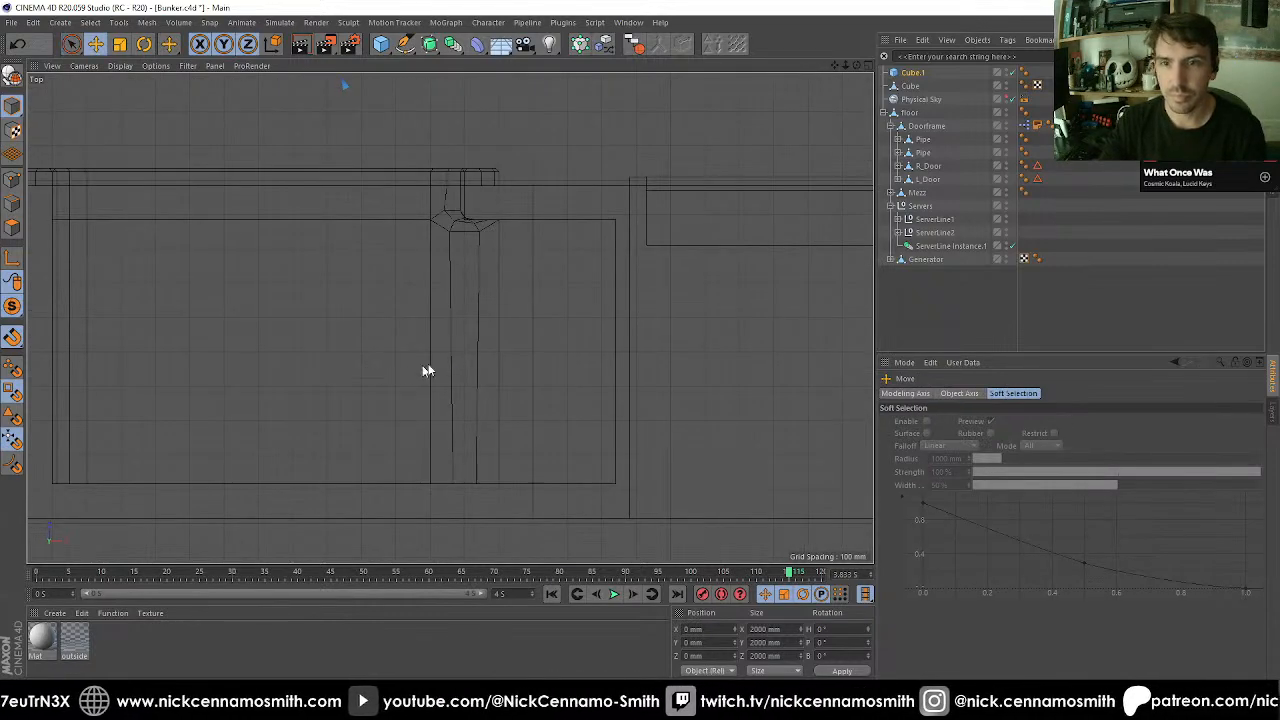
drag(426, 369, 433, 361)
scroll(432, 357, down, 2)
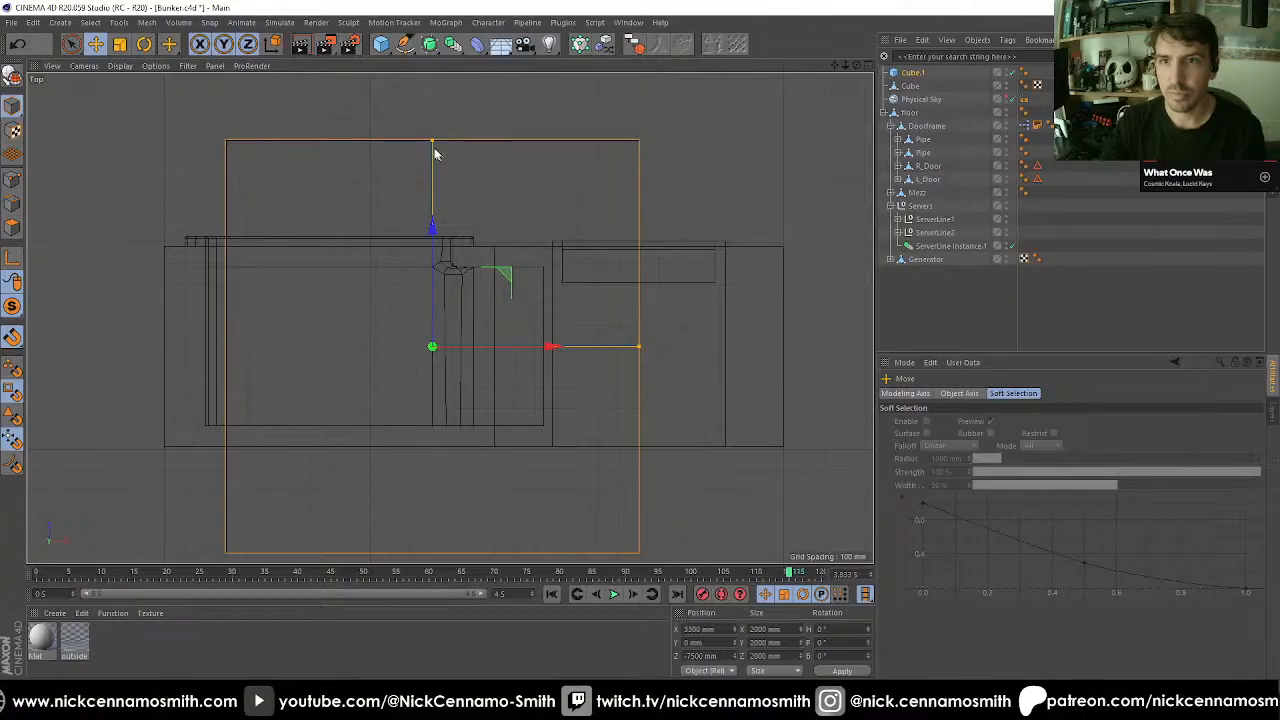
Resize the cube to the recess depth, about 768.929 mm in Z, and move it along X to about 2212.774 mm.
drag(435, 152, 497, 268)
scroll(533, 350, up, 1)
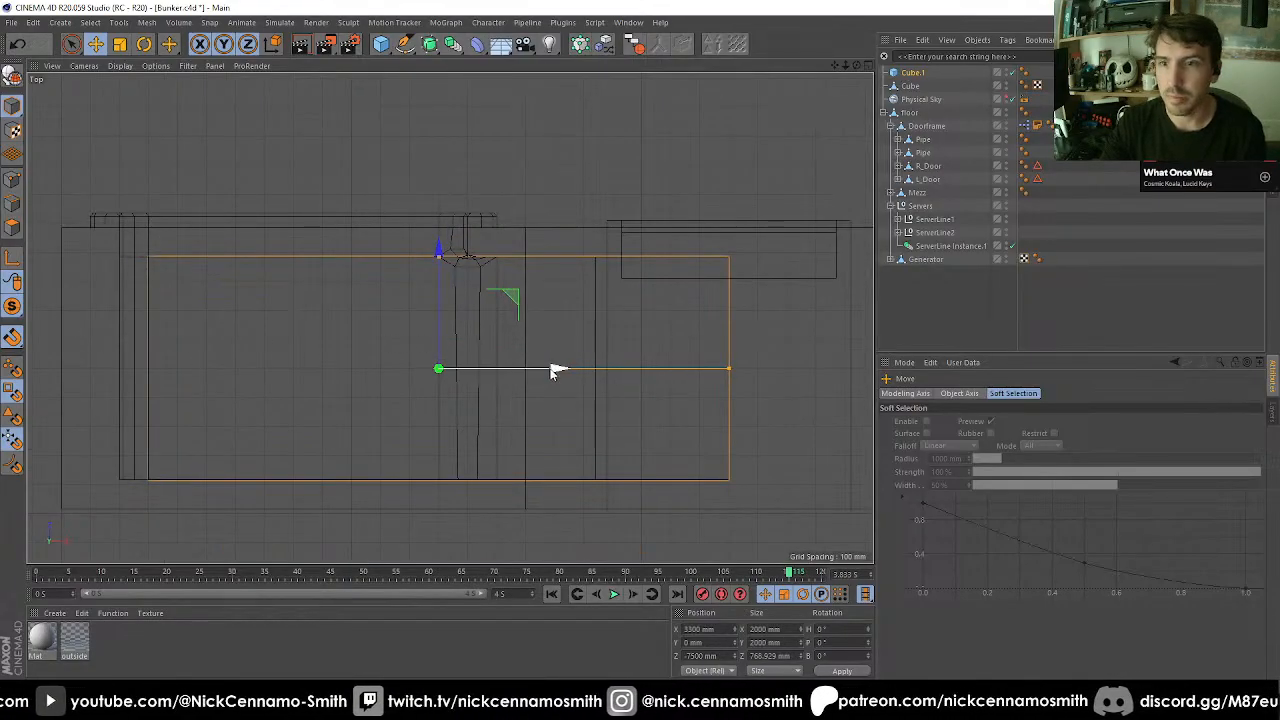
drag(557, 368, 240, 374)
key(F1)
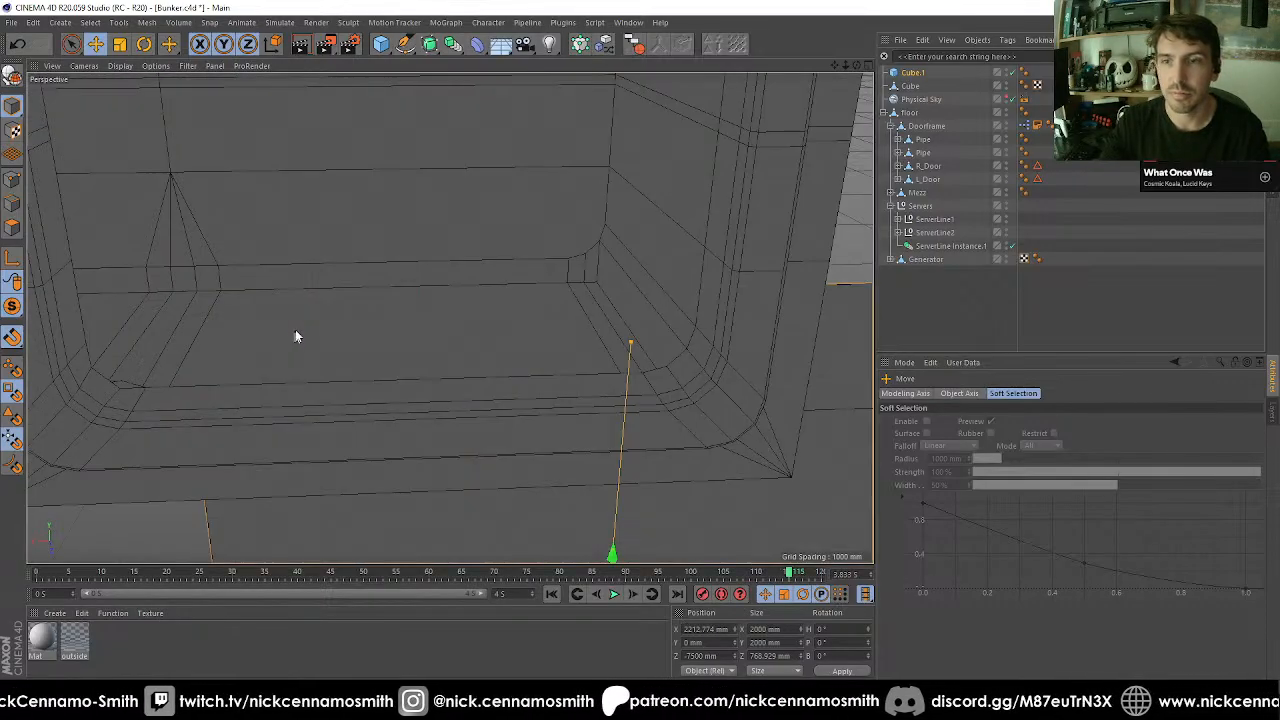
Raise the cube so its center sits on the recess floor, at about Y 1009.097 mm.
key(F3)
key(F4)
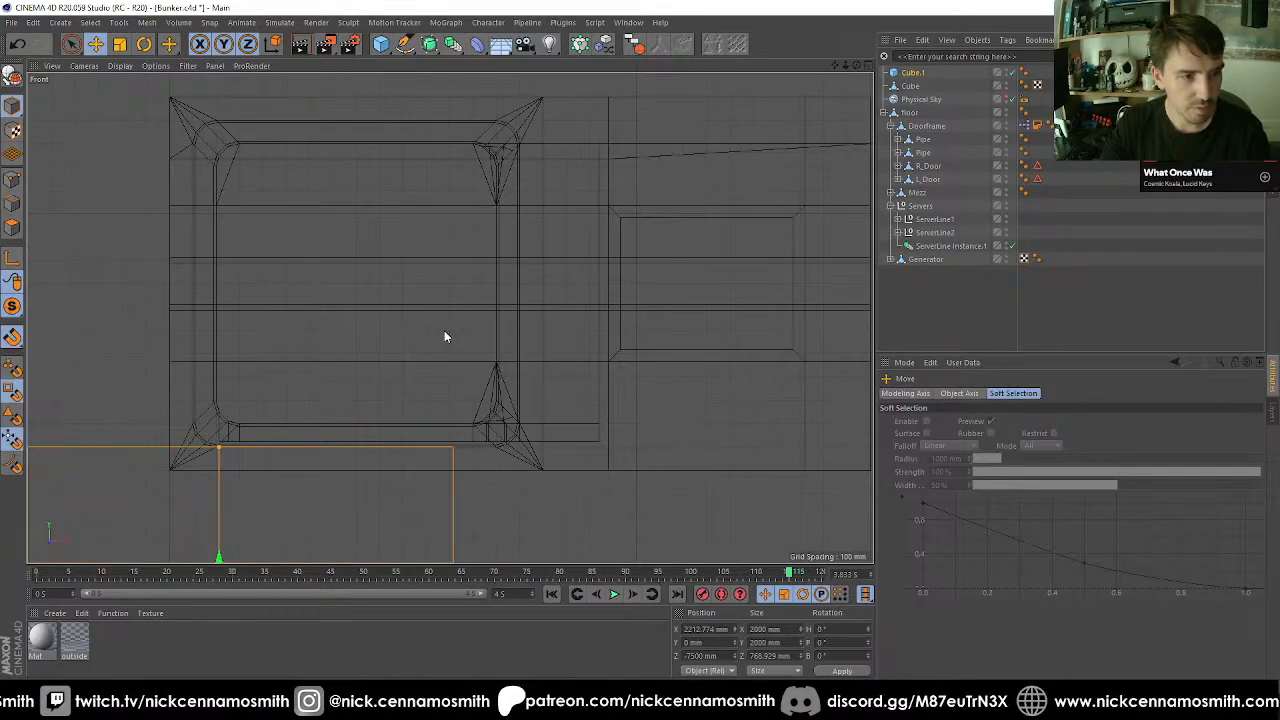
middle_drag(441, 356, 504, 293)
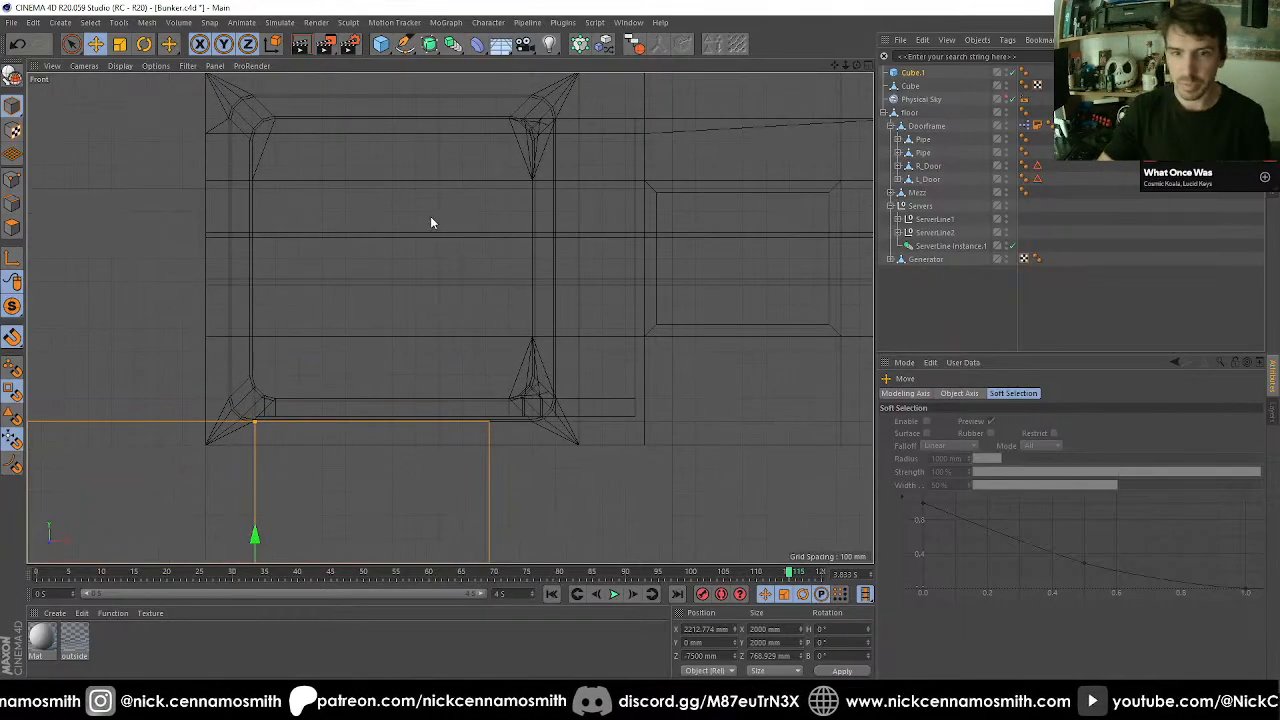
drag(255, 540, 314, 306)
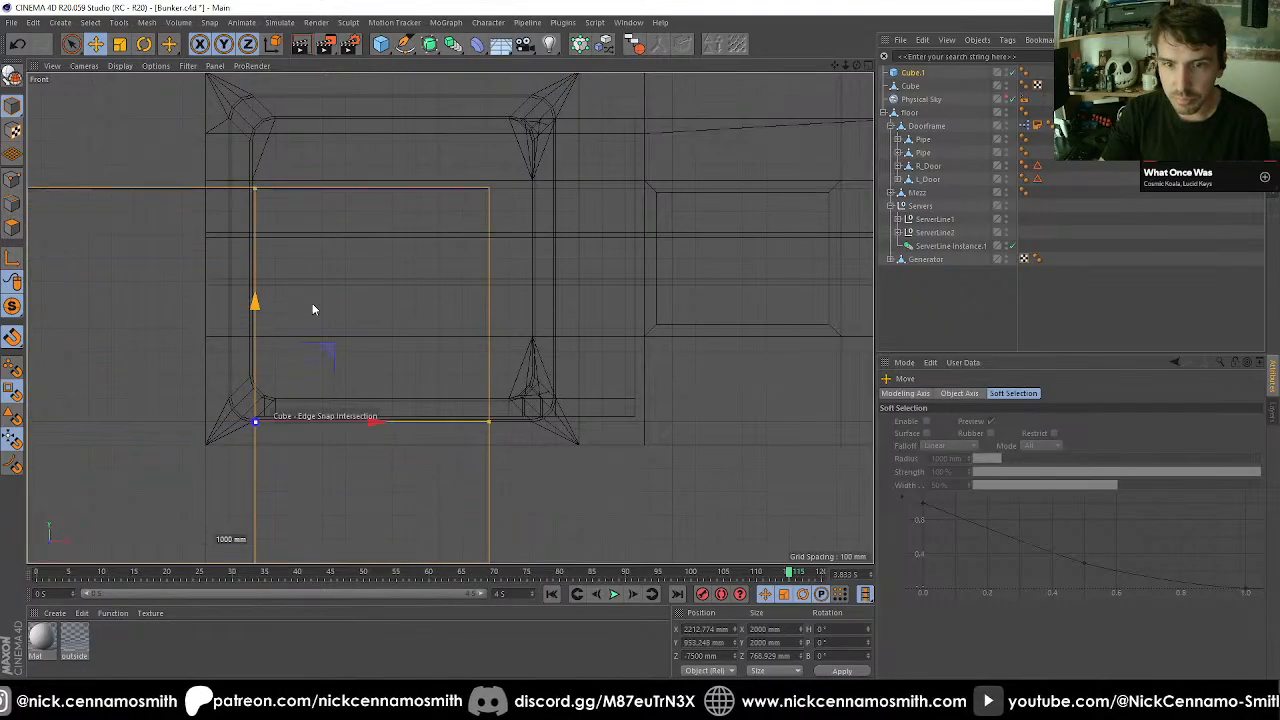
scroll(255, 437, up, 4)
scroll(255, 437, up, 3)
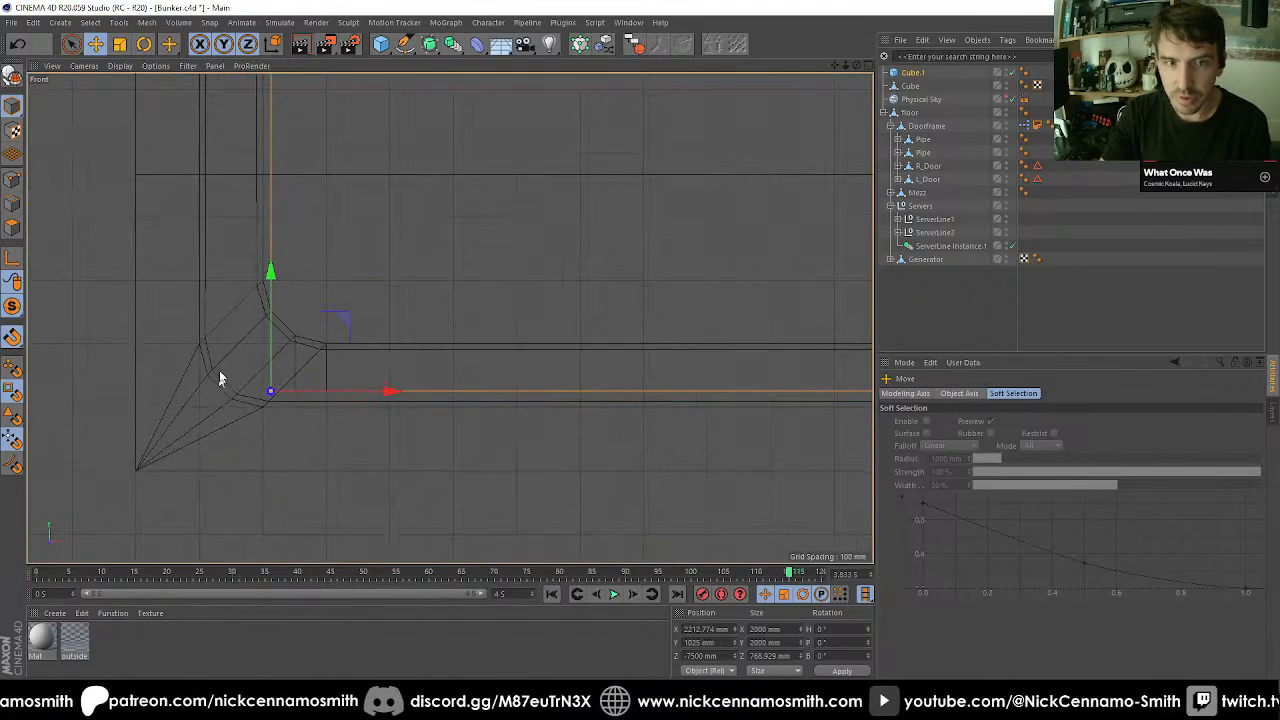
drag(271, 283, 271, 292)
scroll(272, 291, down, 5)
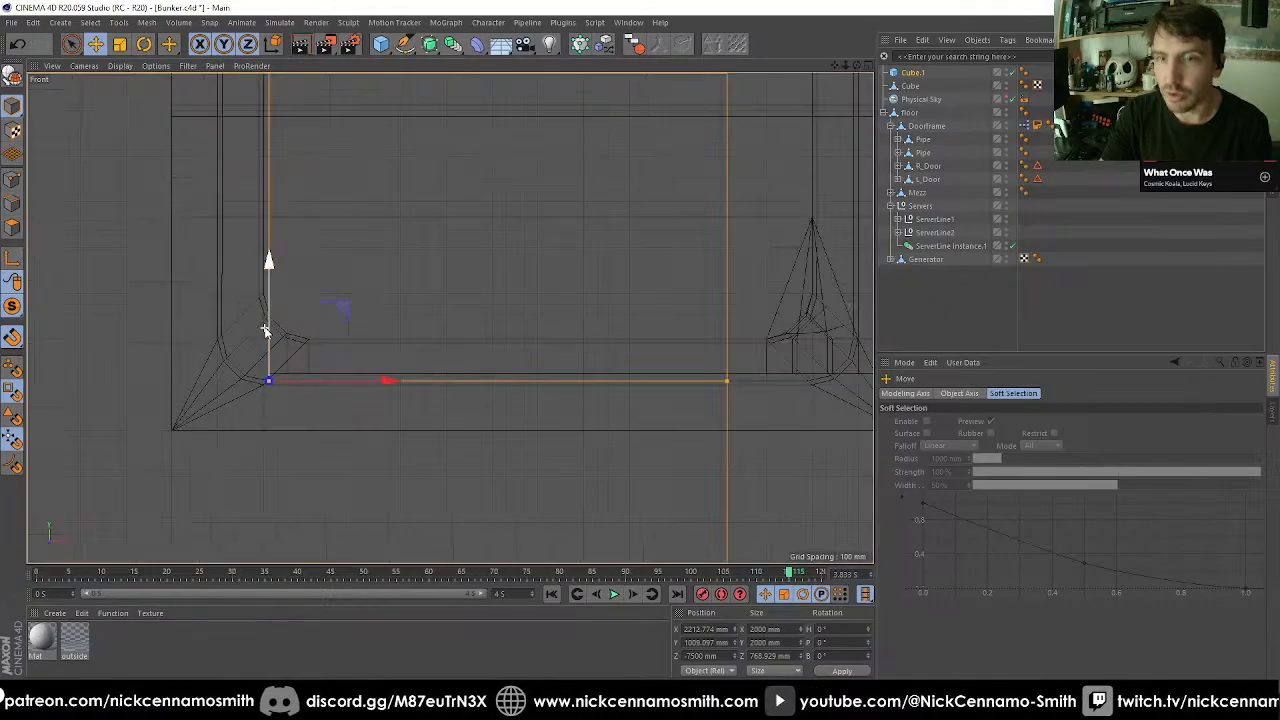
Reduce the cube's height to about 286.393 mm in the front view.
key(F1)
key(F3)
key(F4)
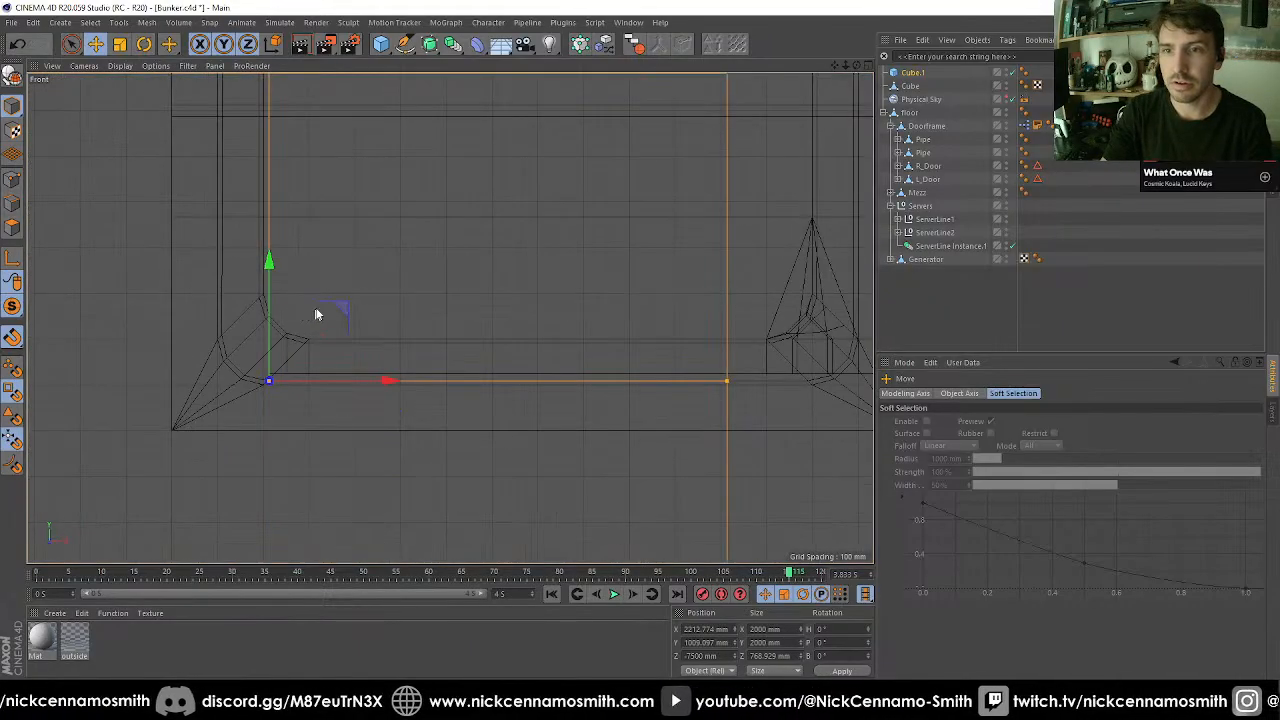
scroll(317, 311, up, 4)
drag(344, 141, 427, 307)
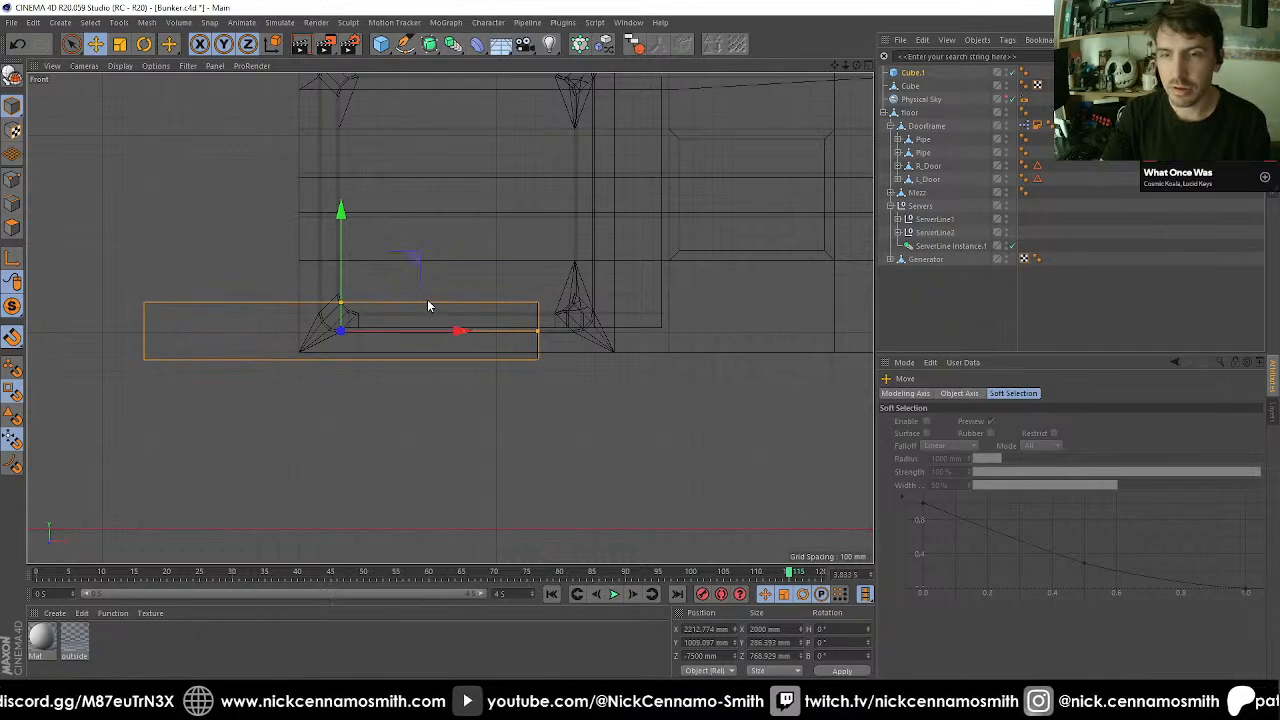
Make the cube editable, select its end points beyond the cabinet's outer side, and set their X position to 0 mm.
key(F2)
scroll(425, 297, down, 3)
alt+middle_drag(278, 276, 410, 275)
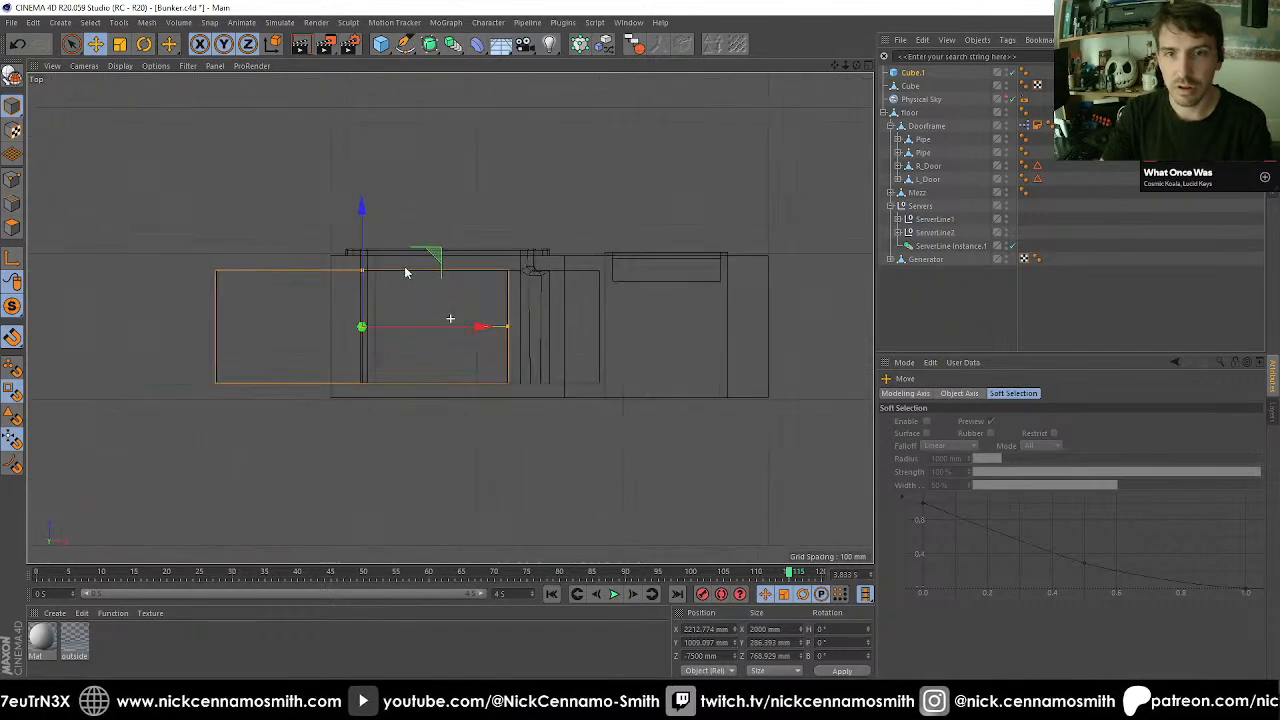
click(11, 77)
click(11, 181)
drag(71, 44, 120, 90)
drag(120, 163, 279, 442)
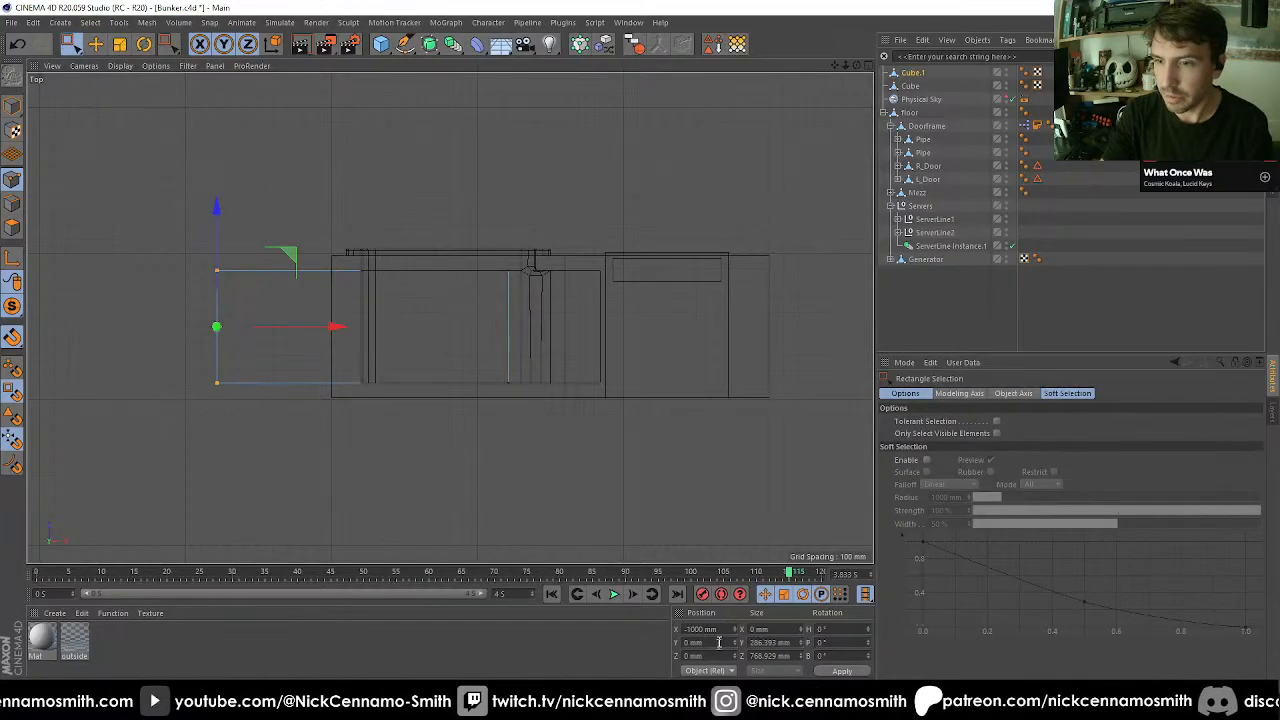
text(0)
key(Return)
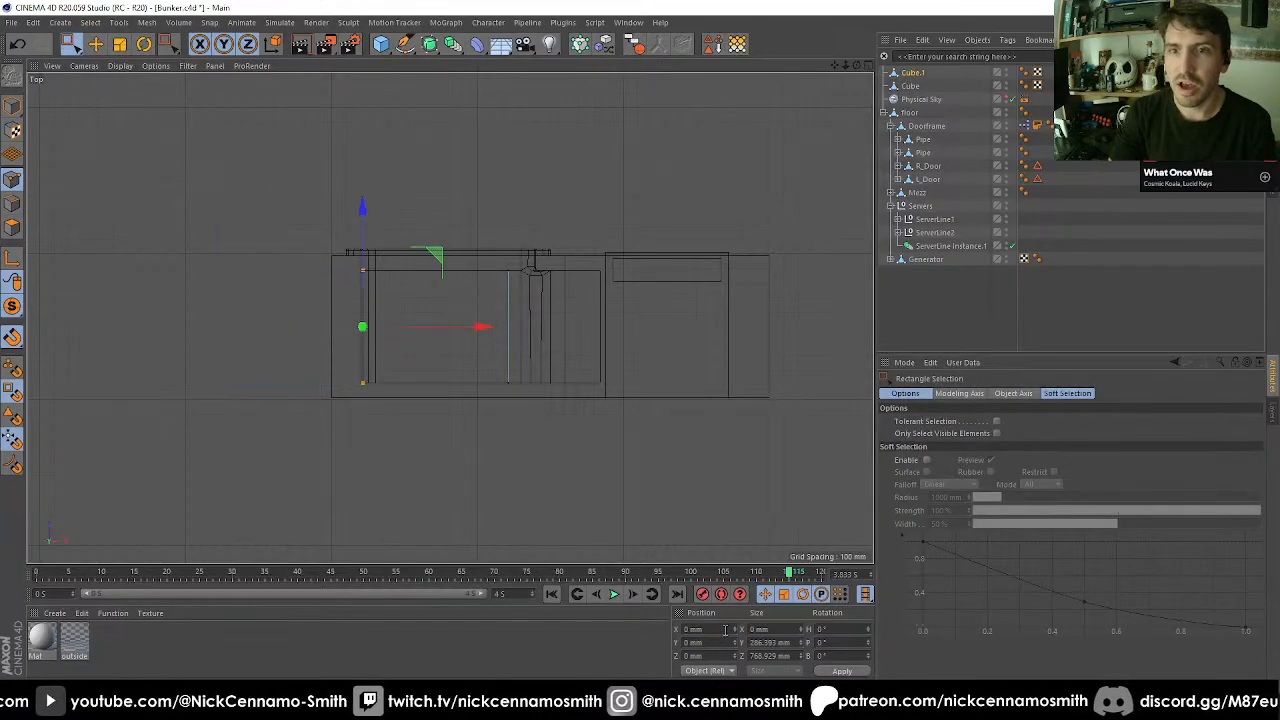
Select the new cube's lower points in the front view and set their Y position to 0 mm.
key(F3)
key(F4)
drag(280, 340, 646, 460)
text(0)
key(Return)
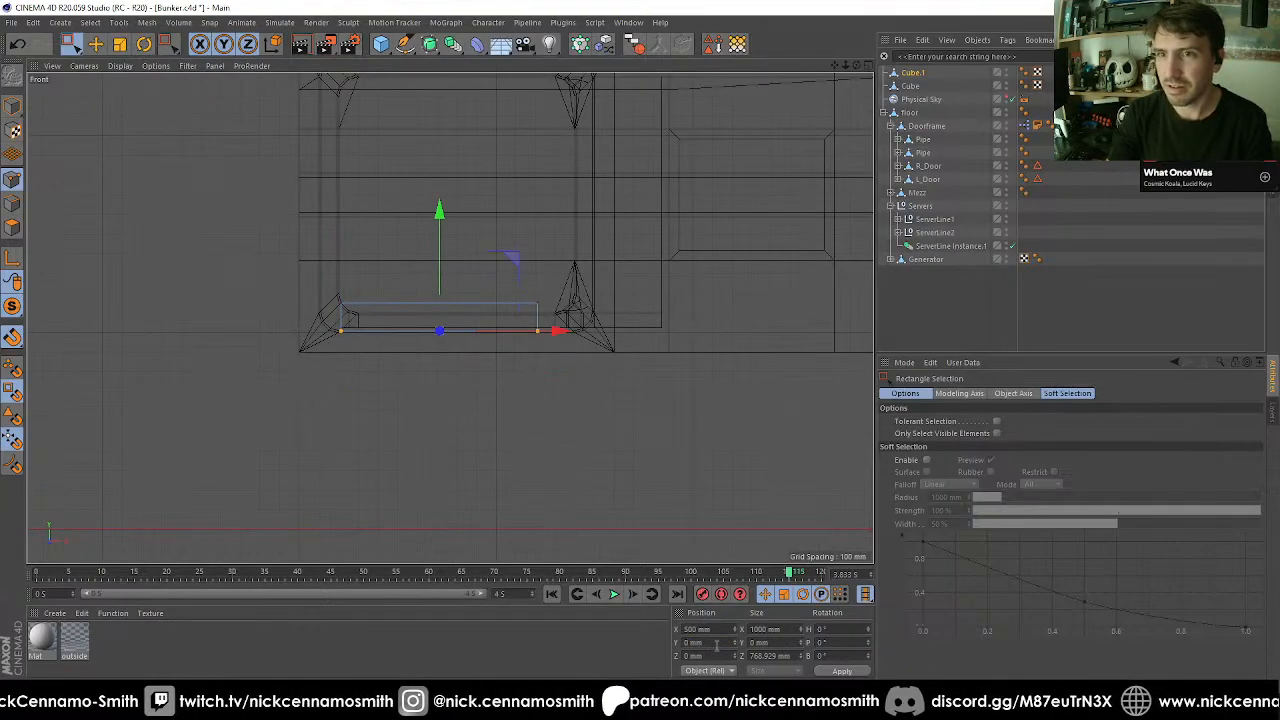
Select the new cube's free end points and extend them to the recess's far end wall, at about X 1627.228 mm.
drag(514, 410, 562, 270)
key(F2)
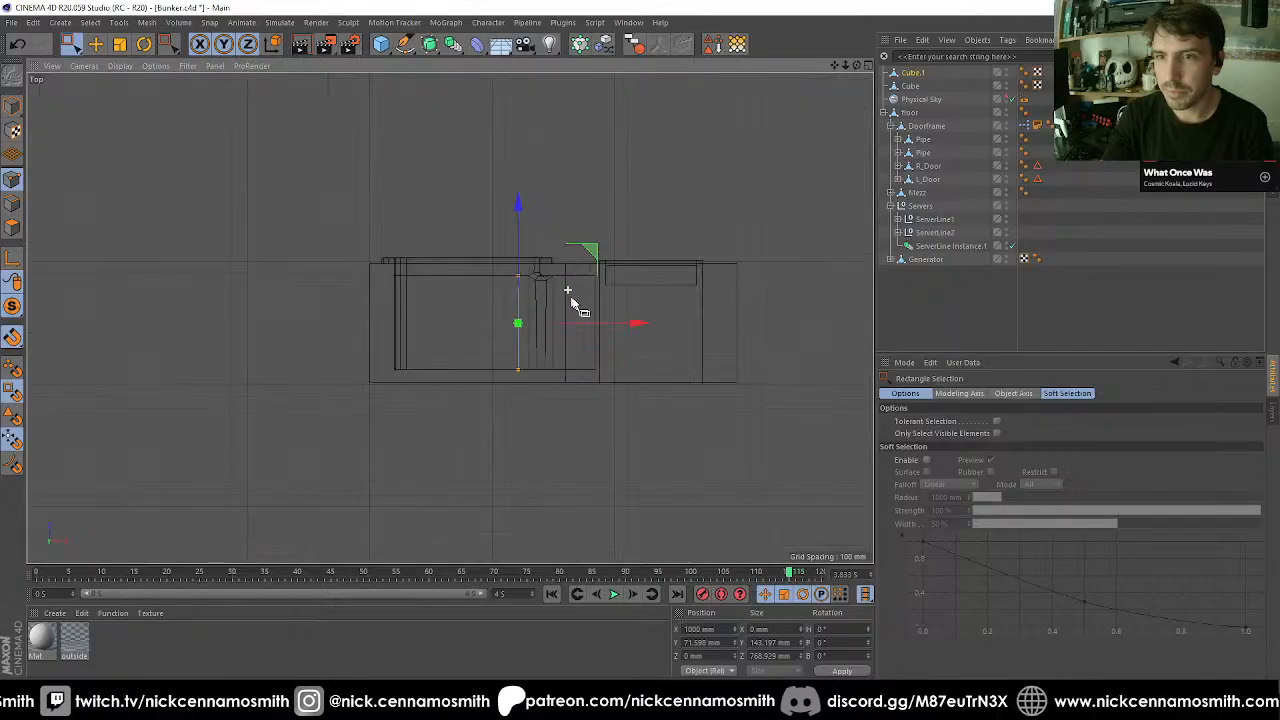
scroll(570, 321, up, 4)
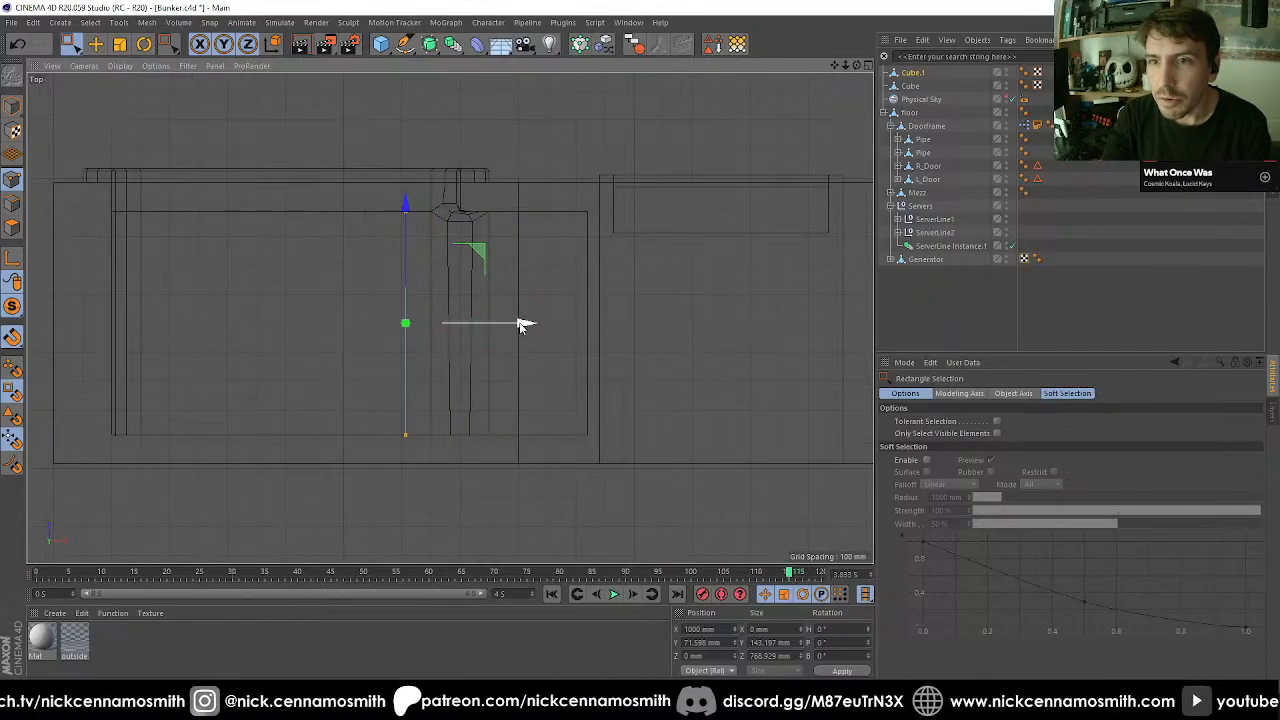
drag(522, 325, 697, 346)
Inspect the box inside the recess in perspective and loop-select the edges around its upper face.
key(F1)
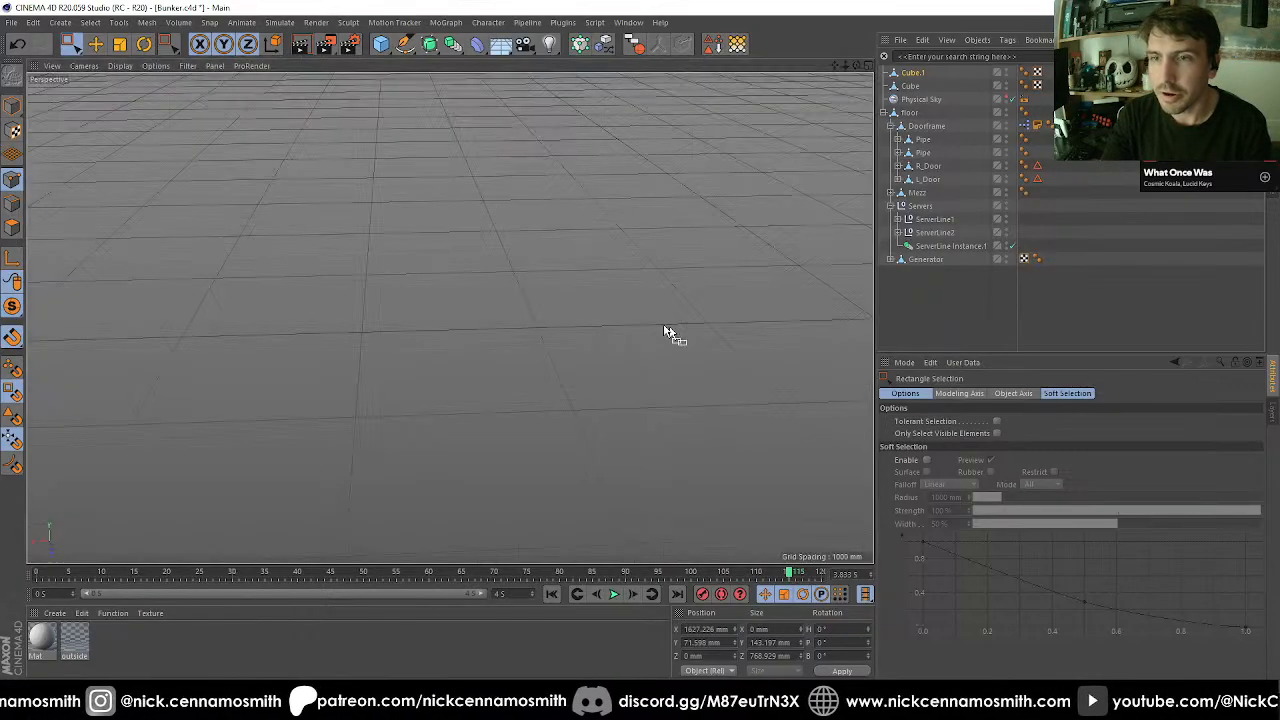
alt+drag(434, 294, 440, 320)
alt+right_drag(440, 320, 491, 366)
alt+drag(491, 366, 513, 334)
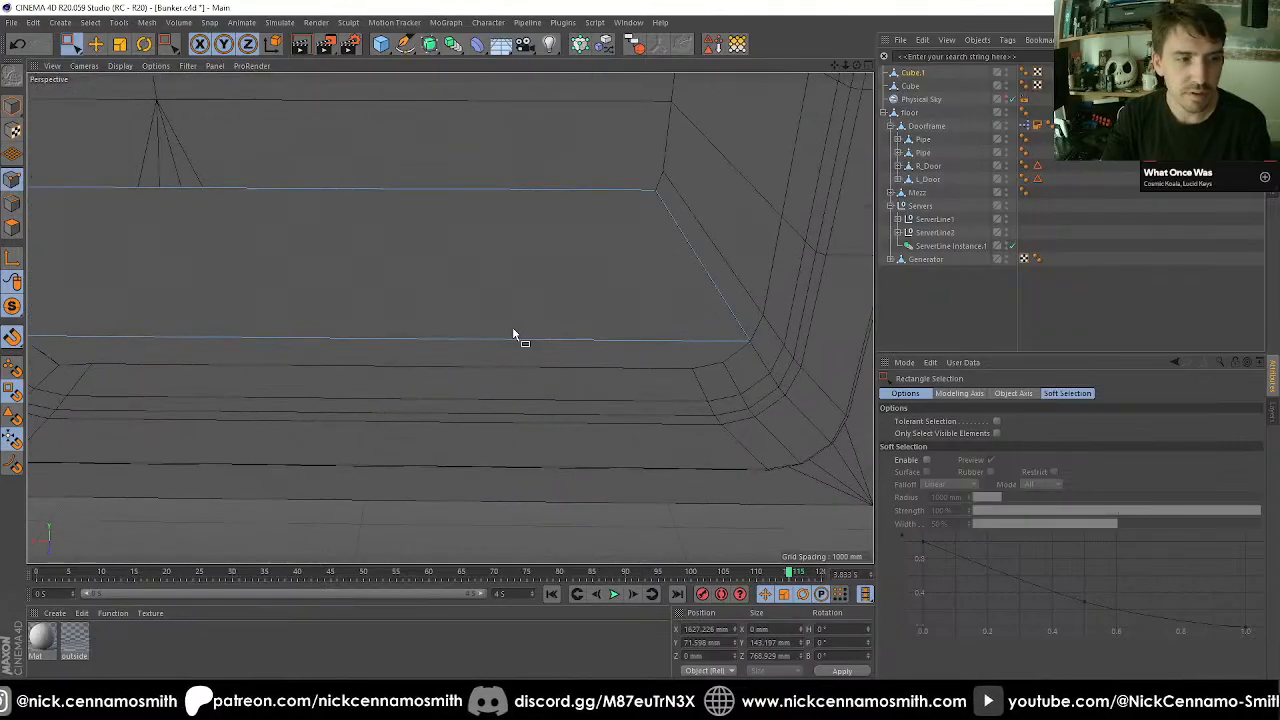
mouse_move(429, 280)
alt+middle_down()
mouse_move(483, 296)
mouse_move(412, 278)
alt+middle_up()
click(8, 204)
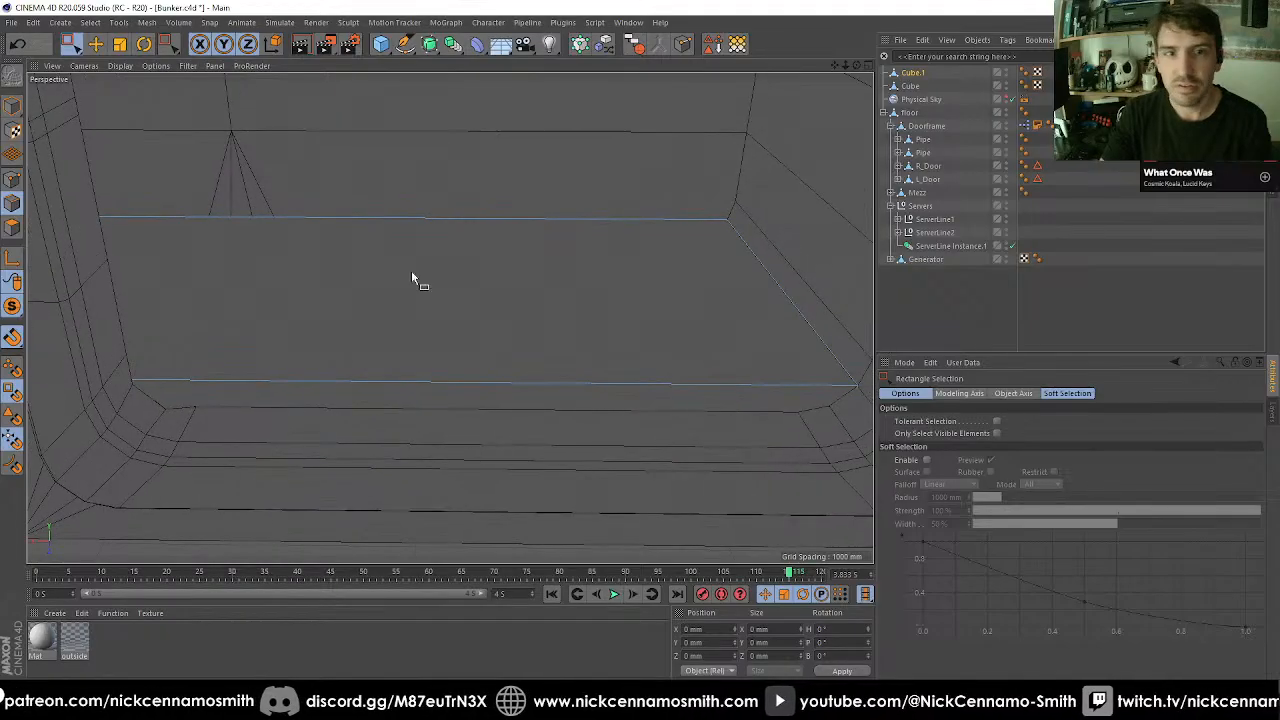
key(u)
key(l)
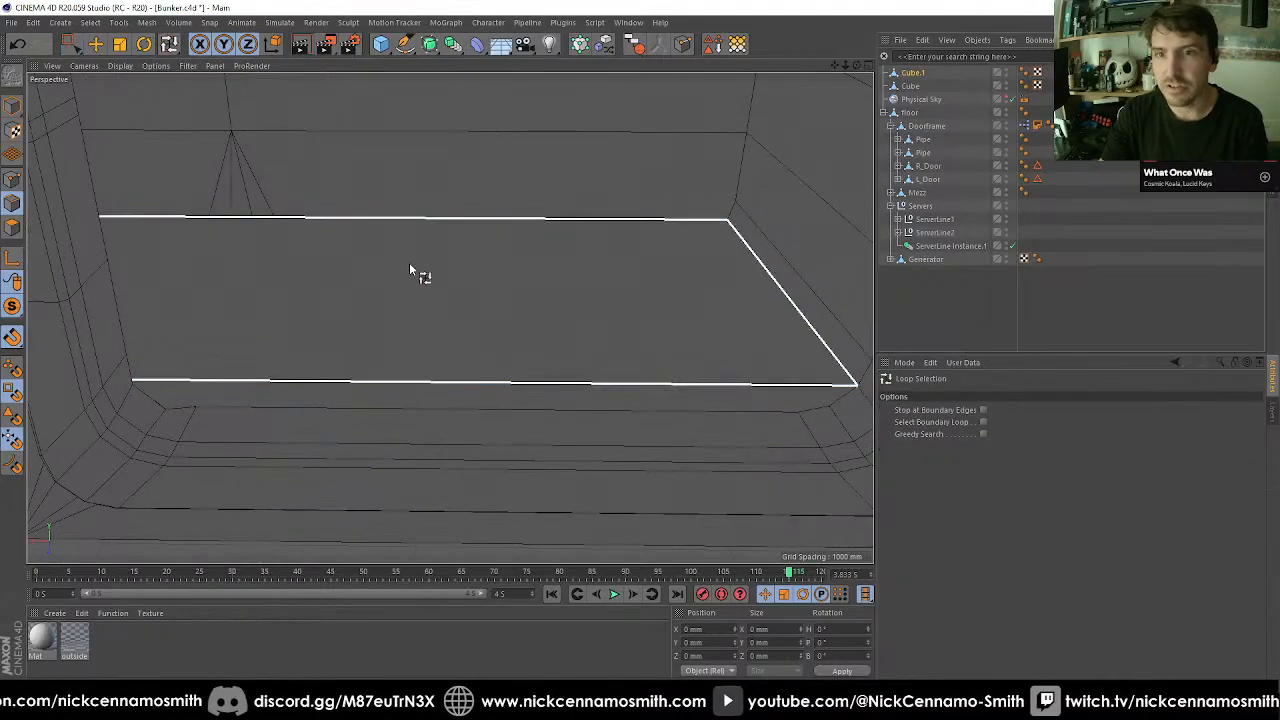
click(659, 390)
shift+click(660, 387)
Try Connect Points/Edges on the selected upper edge loop, and undo it.
key(m)
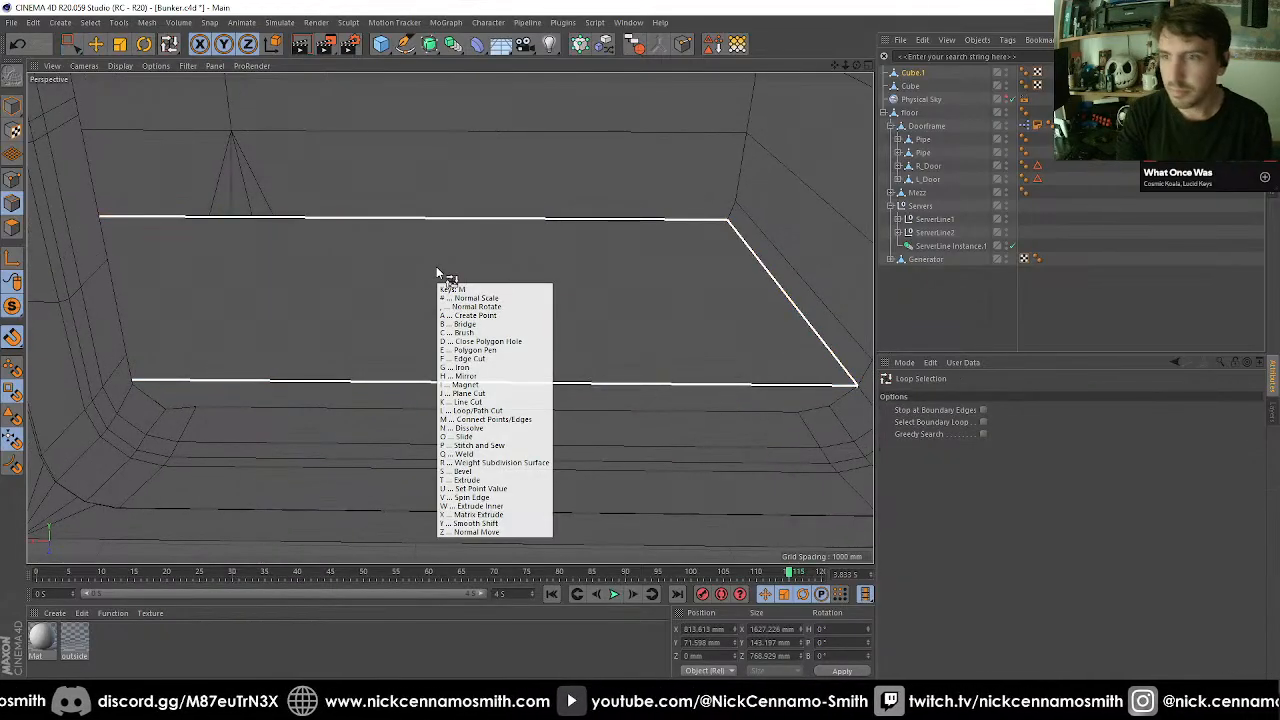
key(m)
scroll(437, 270, down, 2)
key(ctrl+z)
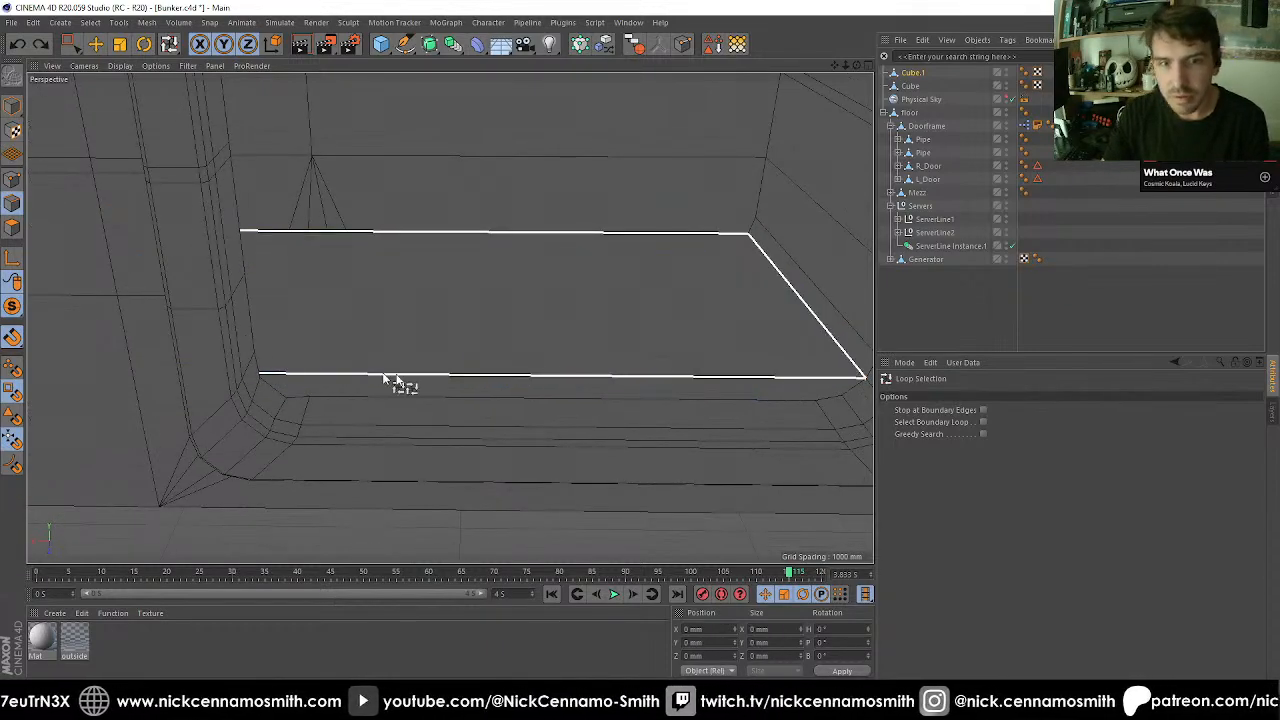
Reselect the box's upper edge loop and bevel it, trying a 30 mm offset, with 1 subdivision and a 15 mm offset.
alt+drag(389, 377, 551, 364)
click(552, 369)
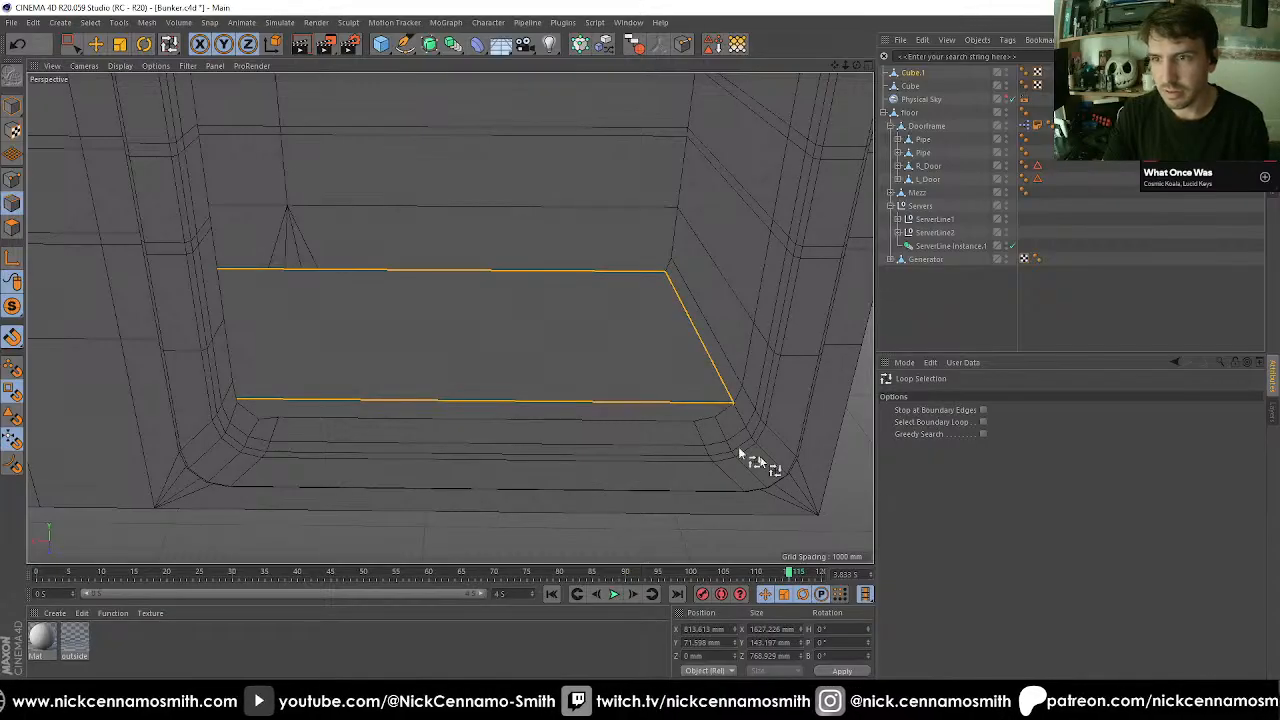
key(m)
key(s)
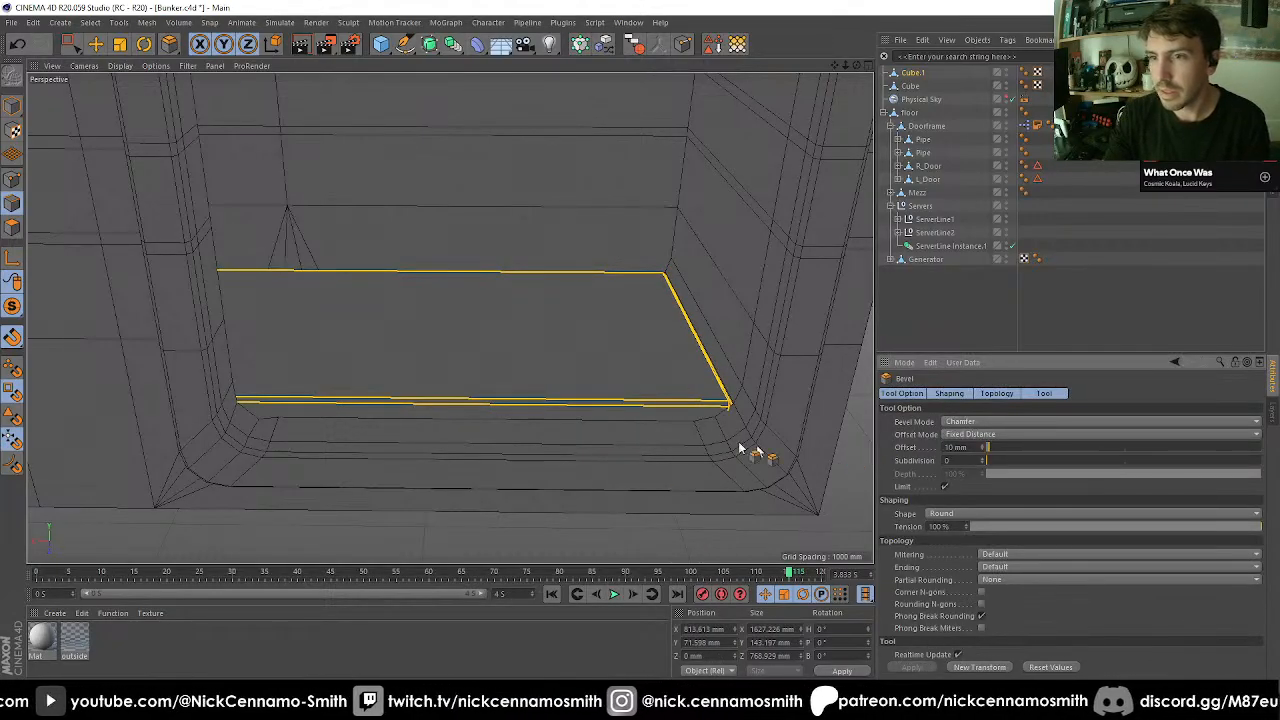
alt+drag(749, 449, 720, 425)
click(970, 447)
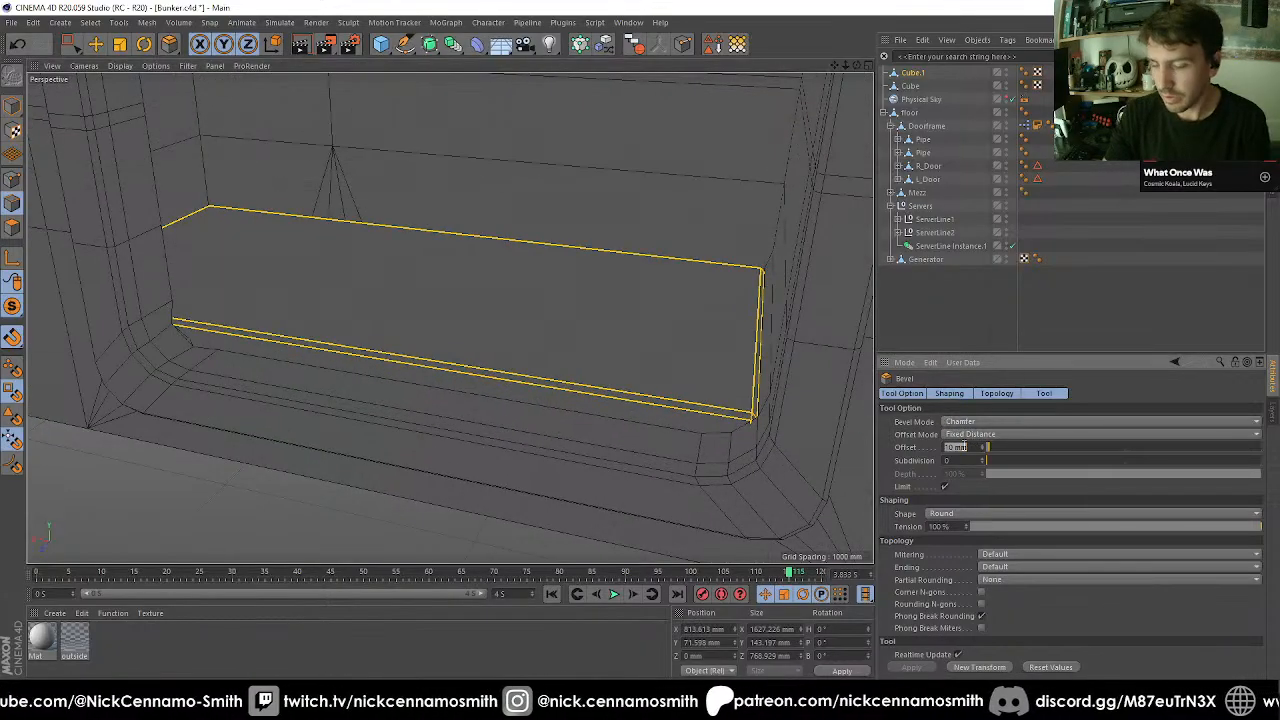
text(30)
key(Return)
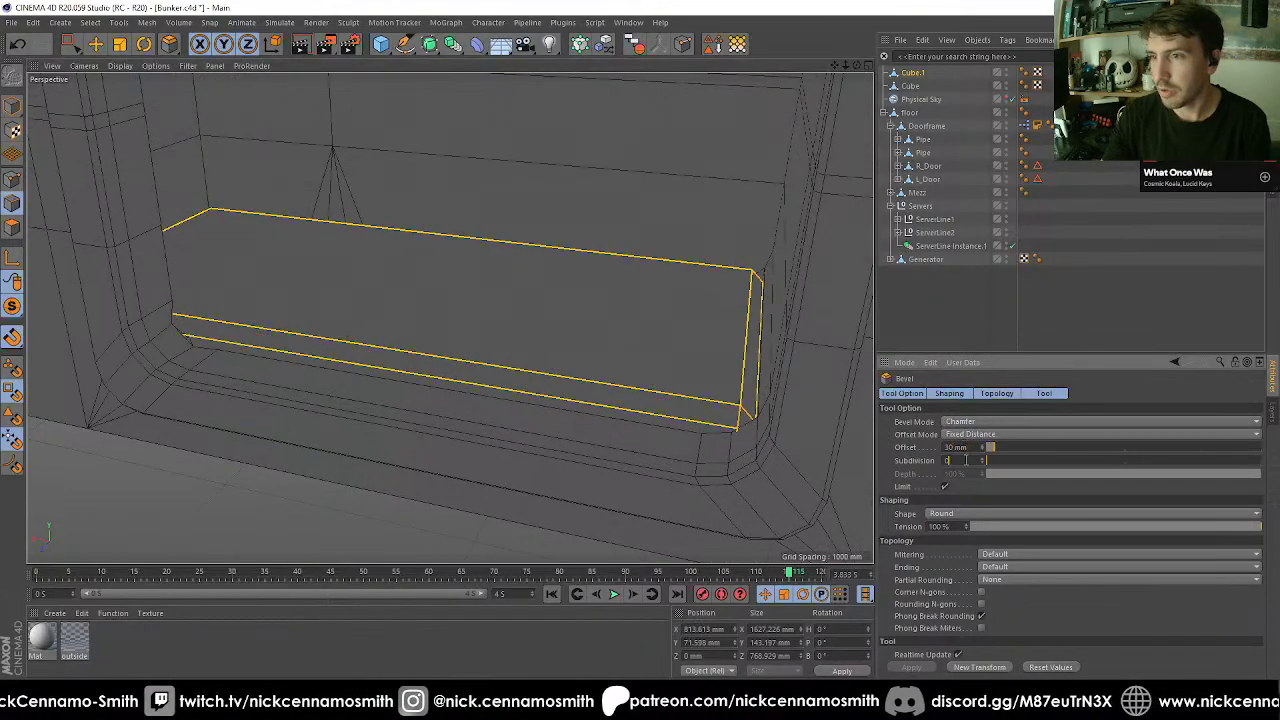
scroll(966, 460, up, 1)
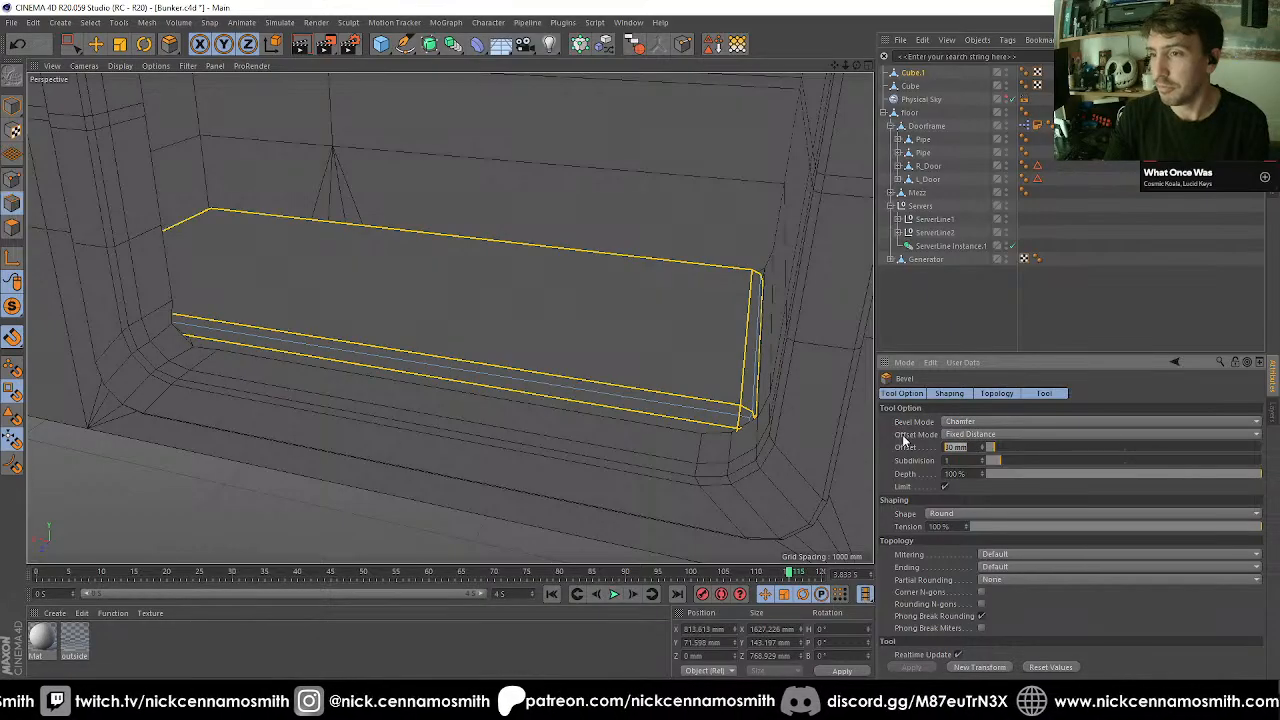
text(15)
key(Return)
Check the beveled upper edges of the box up close and undo the bevel.
alt+drag(557, 317, 543, 330)
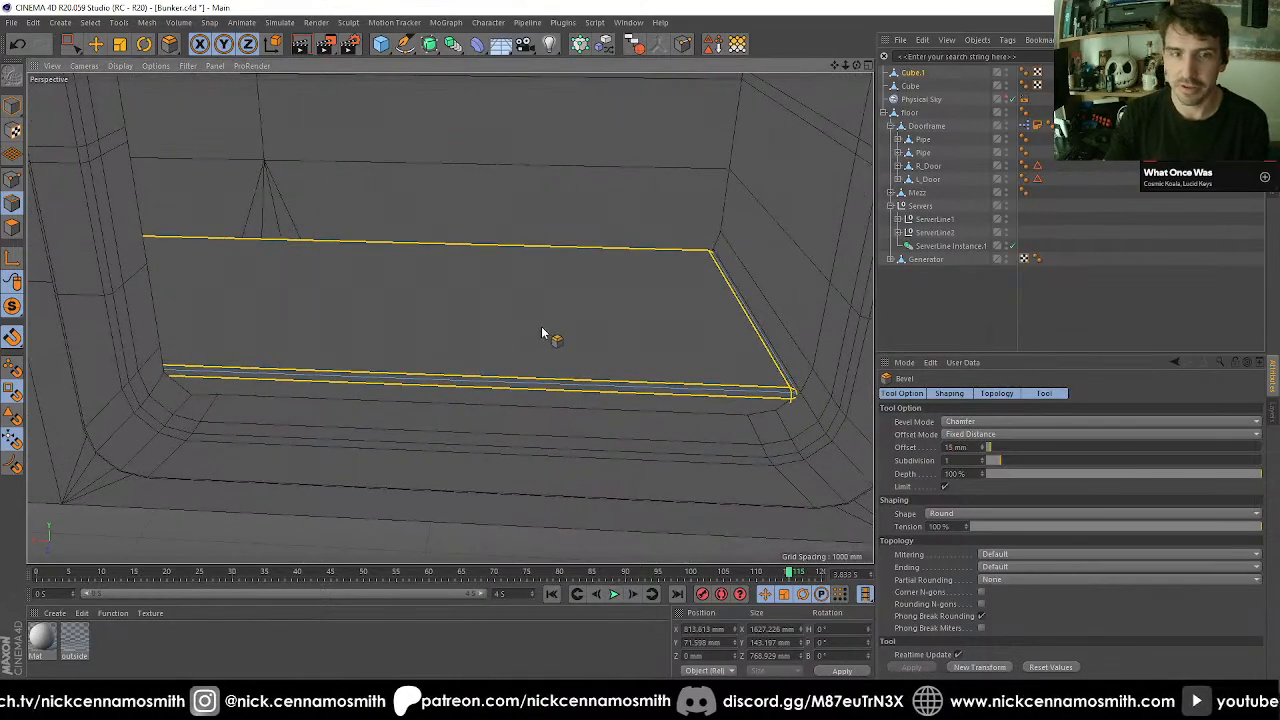
alt+middle_drag(543, 330, 456, 298)
alt+drag(456, 298, 489, 354)
key(ctrl+z)
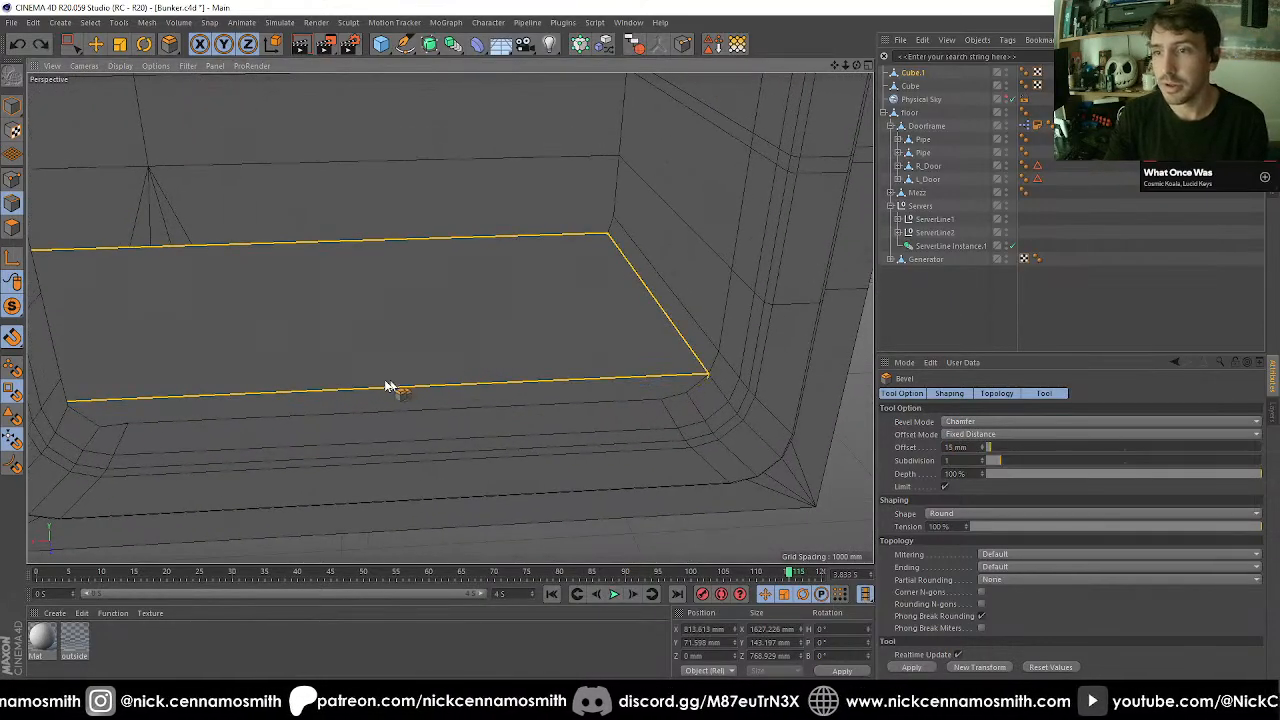
Ring-select the box's lengthwise edges and cut them with Edge Cut at 50% offset and 10 subdivisions.
alt+drag(391, 386, 131, 268)
key(u)
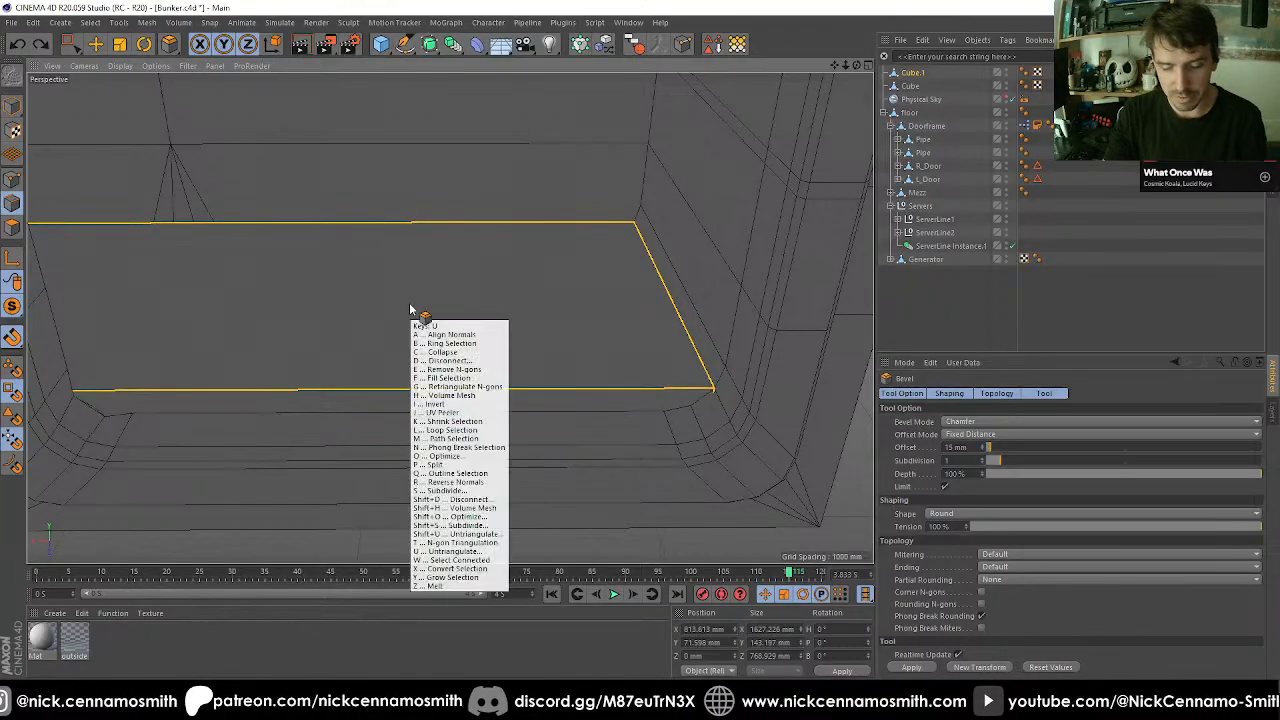
key(b)
click(409, 310)
key(m)
key(f)
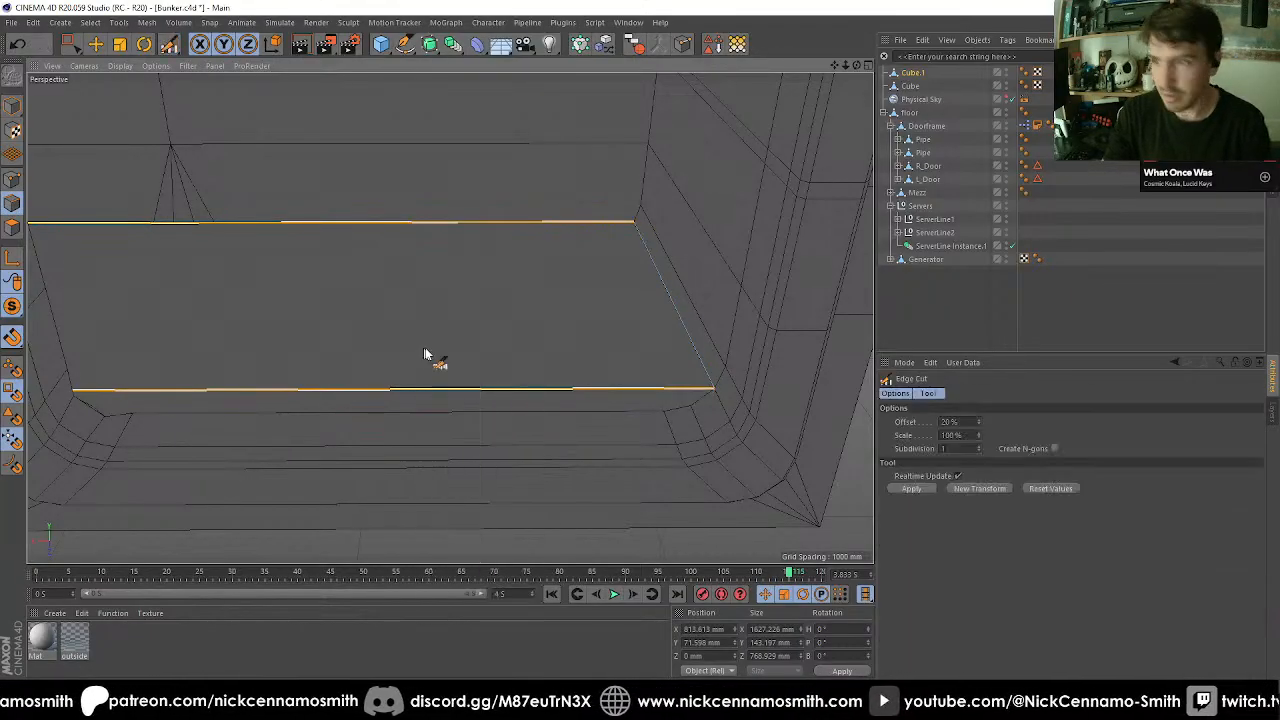
click(965, 423)
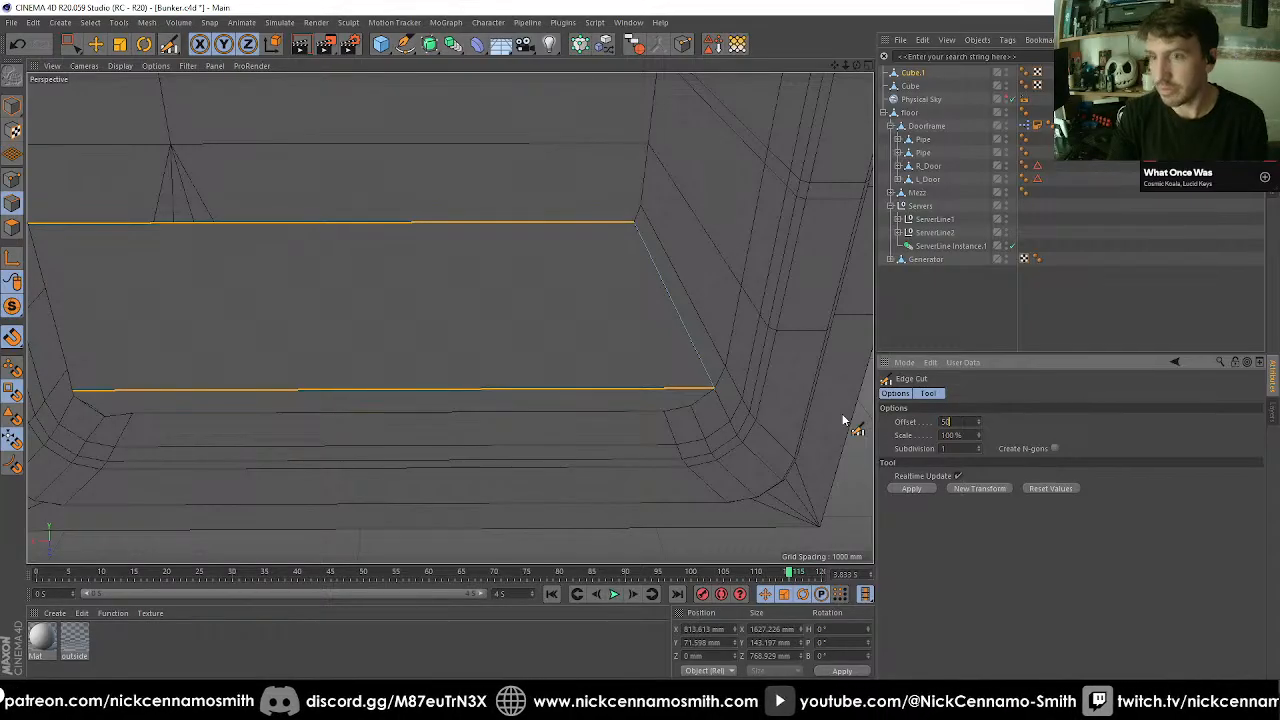
text(50)
key(Return)
click(955, 449)
text(1)
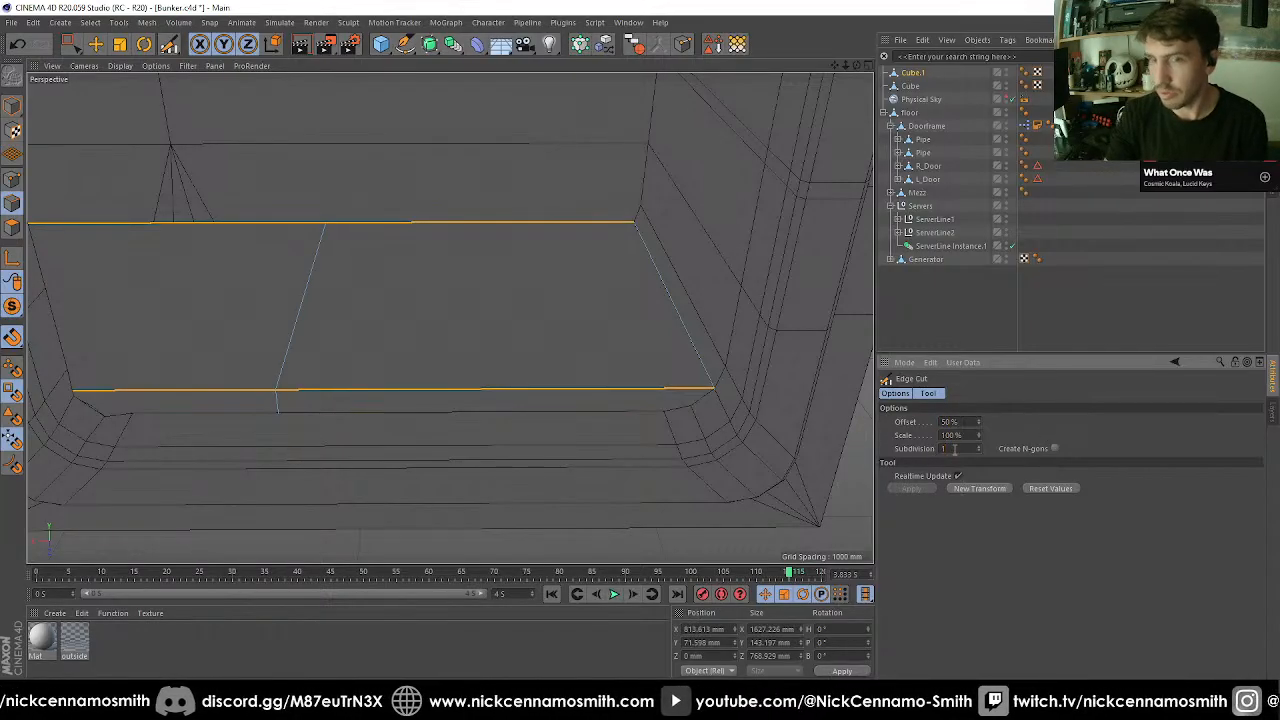
text(0)
key(Return)
Ring-select the box's crosswise edges and cut them with Edge Cut using 3 subdivisions.
alt+middle_drag(478, 204, 552, 264)
alt+drag(578, 301, 470, 306)
key(u)
key(b)
click(509, 353)
key(m)
text(f)
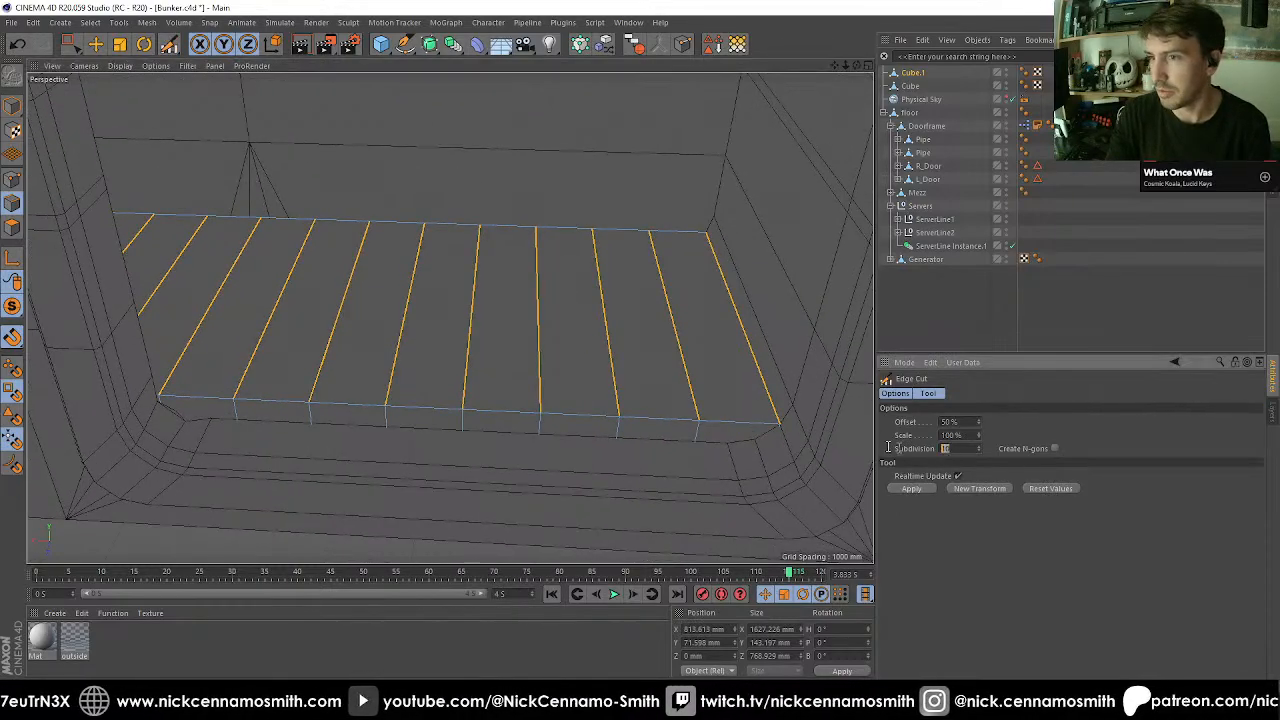
text(3)
key(Return)
Return to whole-object editing and subdivide the box's entire mesh once.
mouse_move(735, 392)
alt+mouse_down()
mouse_move(562, 385)
mouse_move(686, 434)
mouse_move(720, 404)
alt+mouse_up()
alt+middle_drag(529, 388, 554, 379)
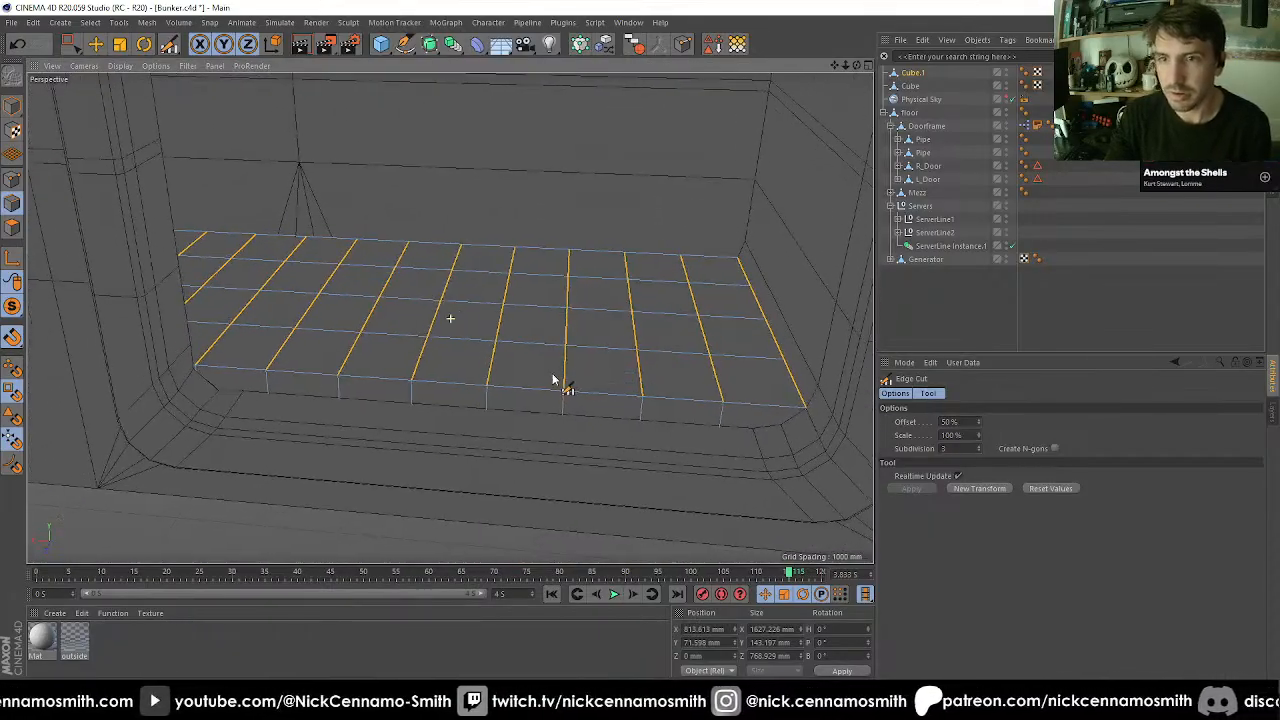
alt+drag(556, 363, 520, 340)
click(13, 106)
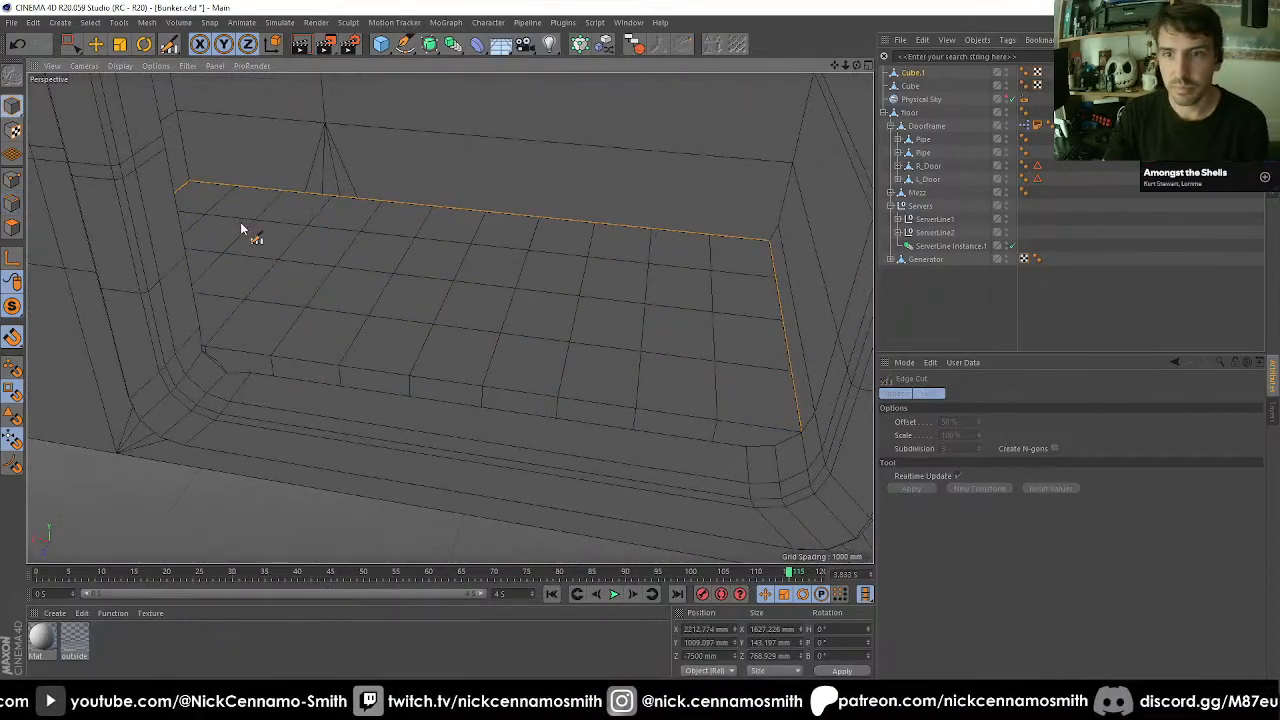
key(u)
key(s)
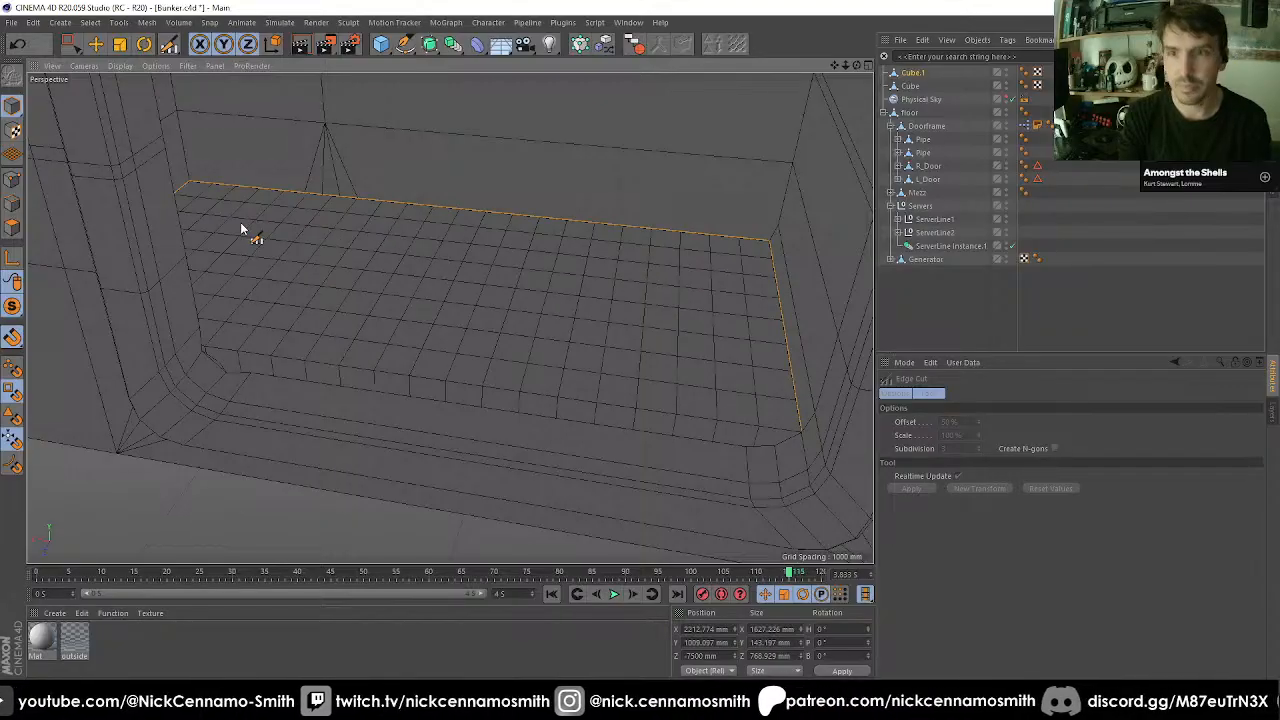
Activate Loop Selection for edges and isolate the subdivided box in the viewport.
click(19, 201)
key(u)
key(l)
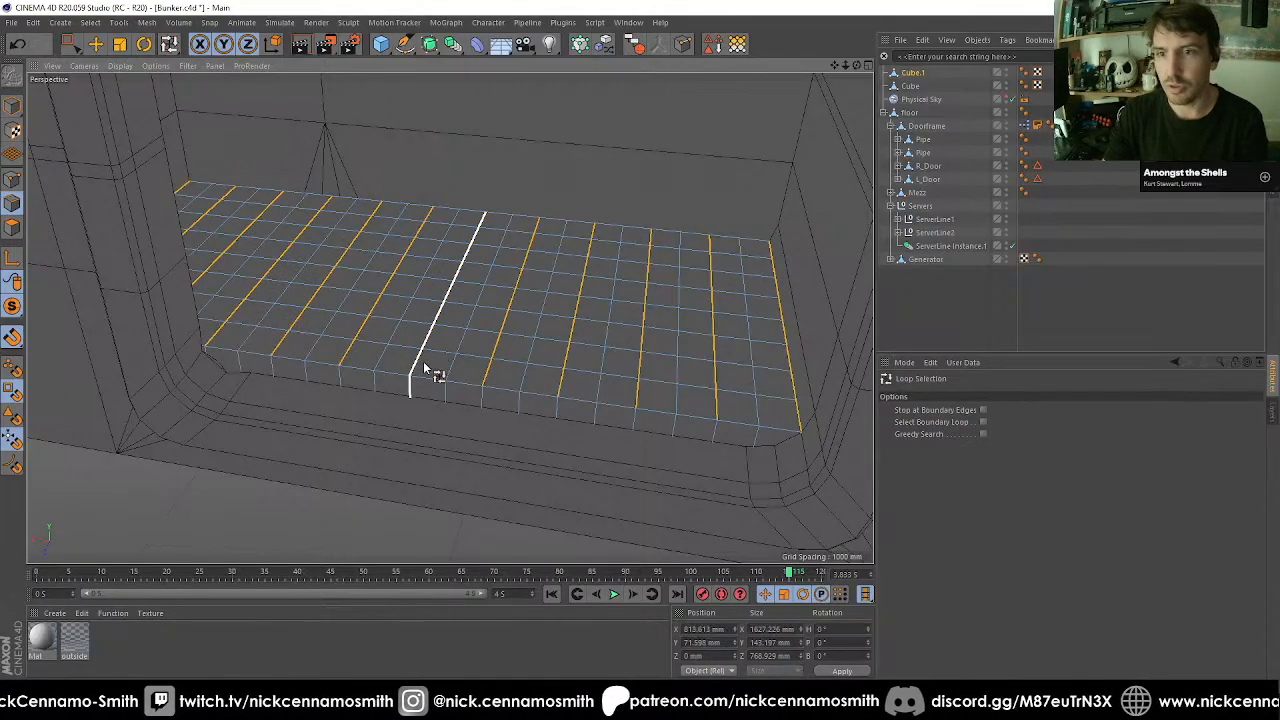
click(12, 307)
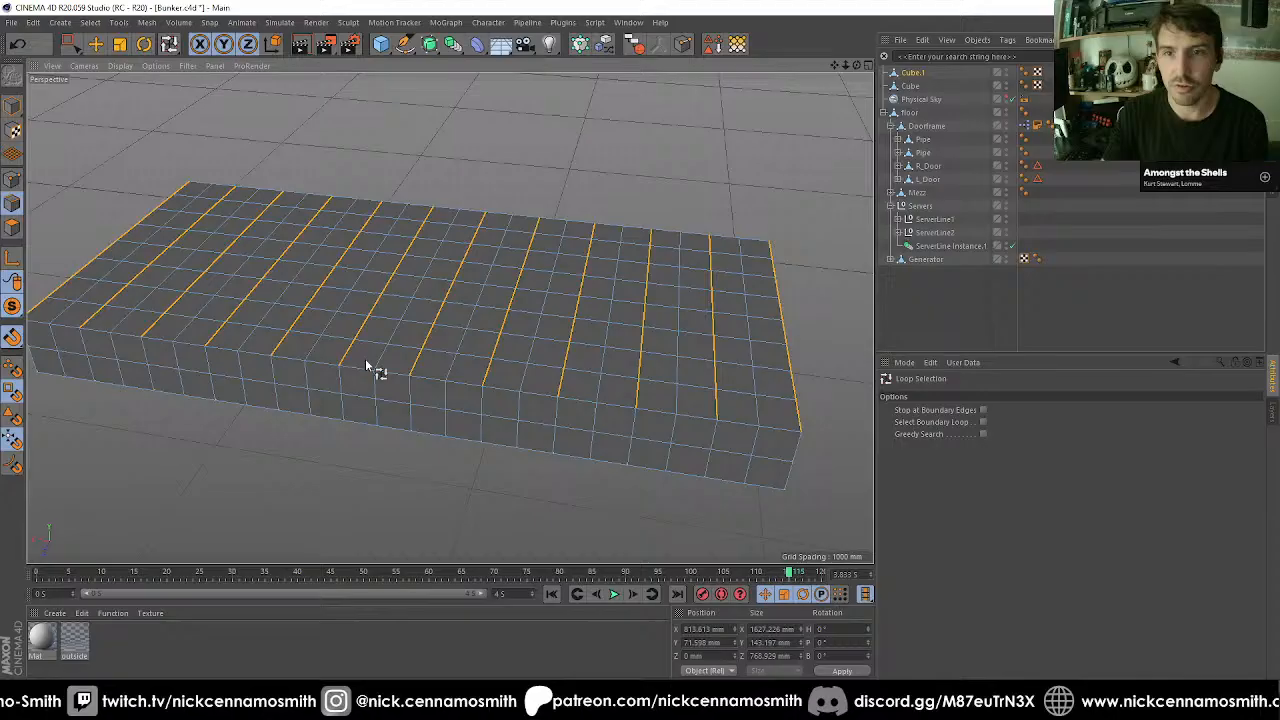
Loop-select all outer edges of the box: the upper and lower outlines and the vertical corners.
click(190, 350)
shift+click(465, 386)
alt+drag(449, 317, 591, 383)
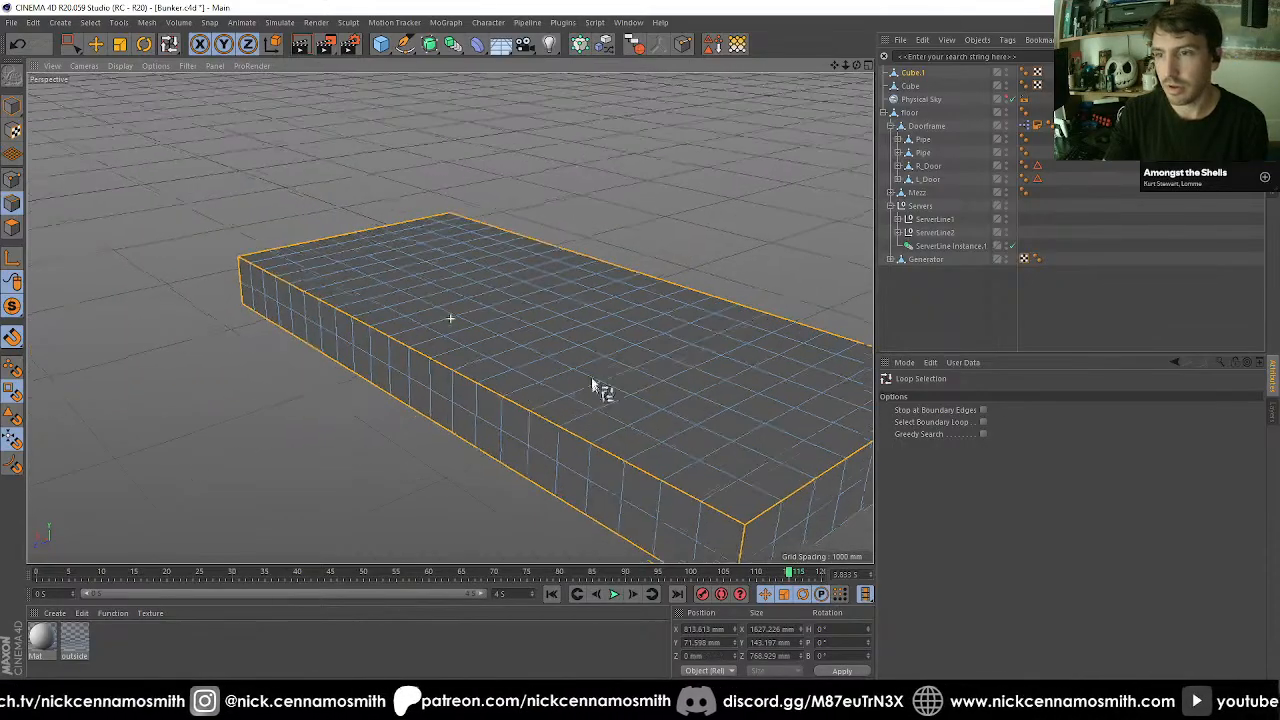
alt+middle_drag(591, 383, 485, 240)
shift+click(602, 336)
alt+drag(548, 343, 471, 362)
scroll(506, 305, down, 3)
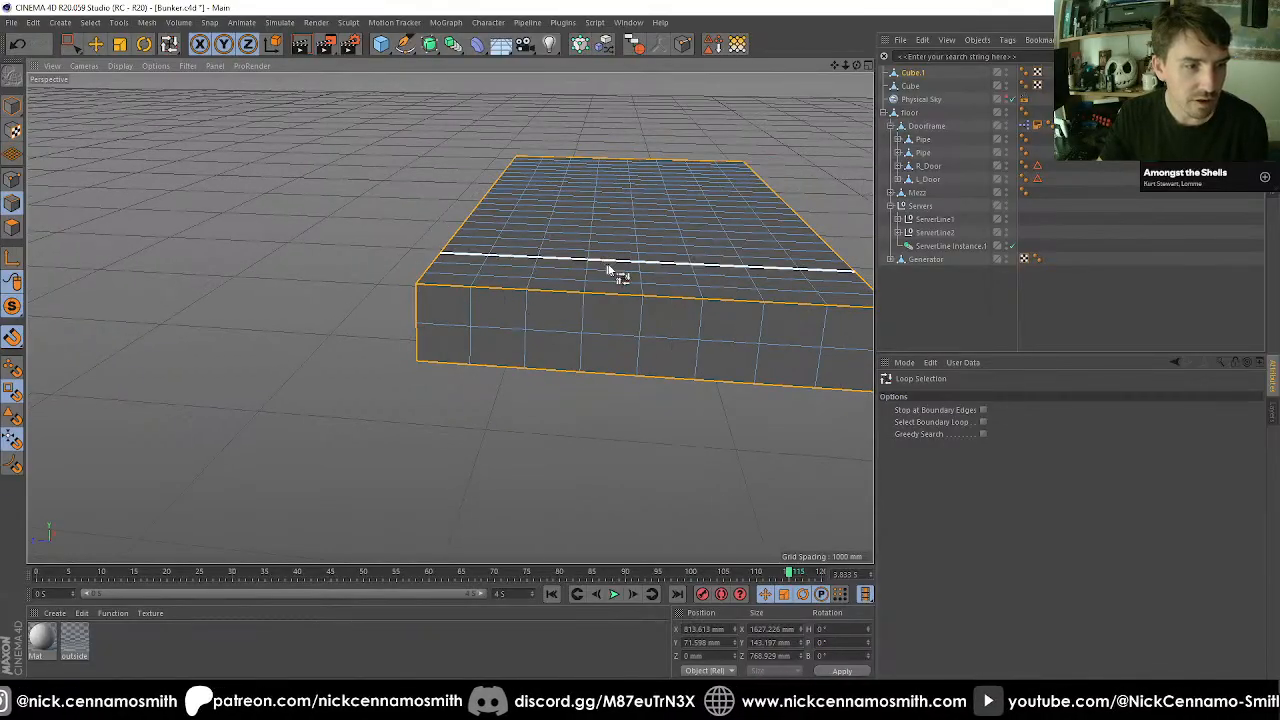
alt+middle_drag(671, 252, 434, 214)
alt+drag(434, 218, 308, 242)
scroll(308, 242, up, 3)
Bevel the box's selected outer edges with a 15 mm offset and 1 subdivision.
key(m)
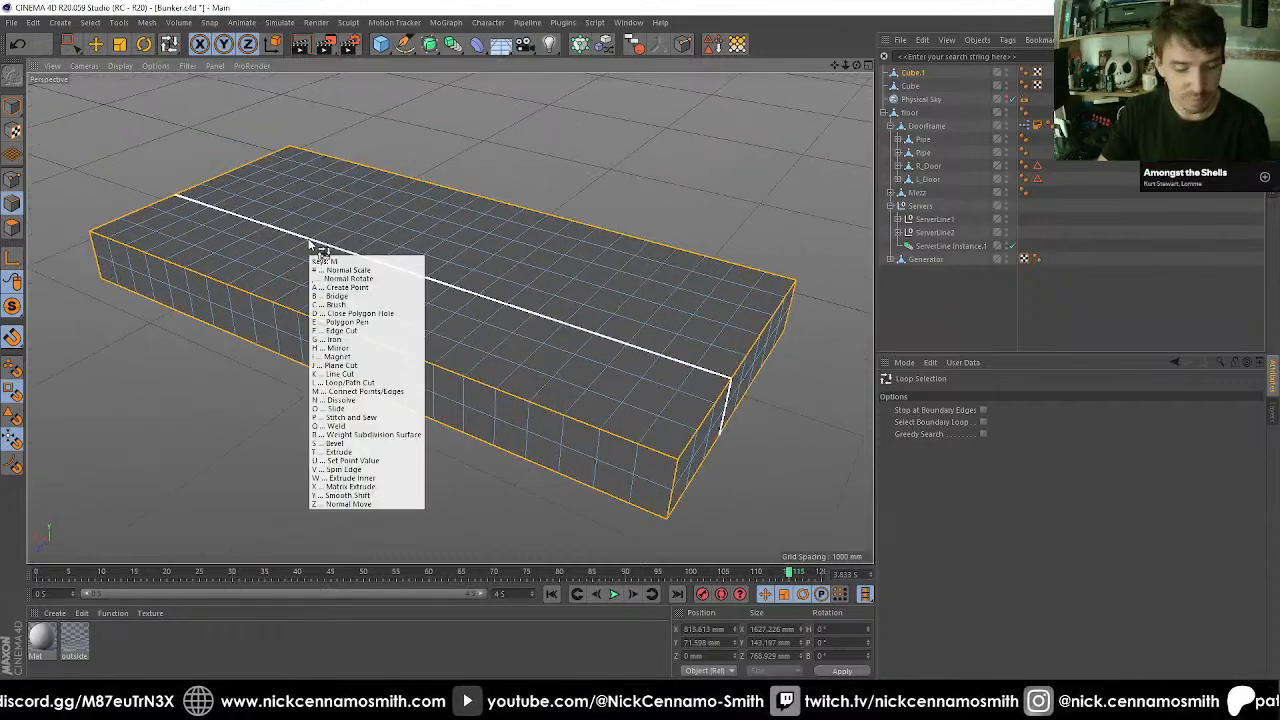
key(s)
click(911, 667)
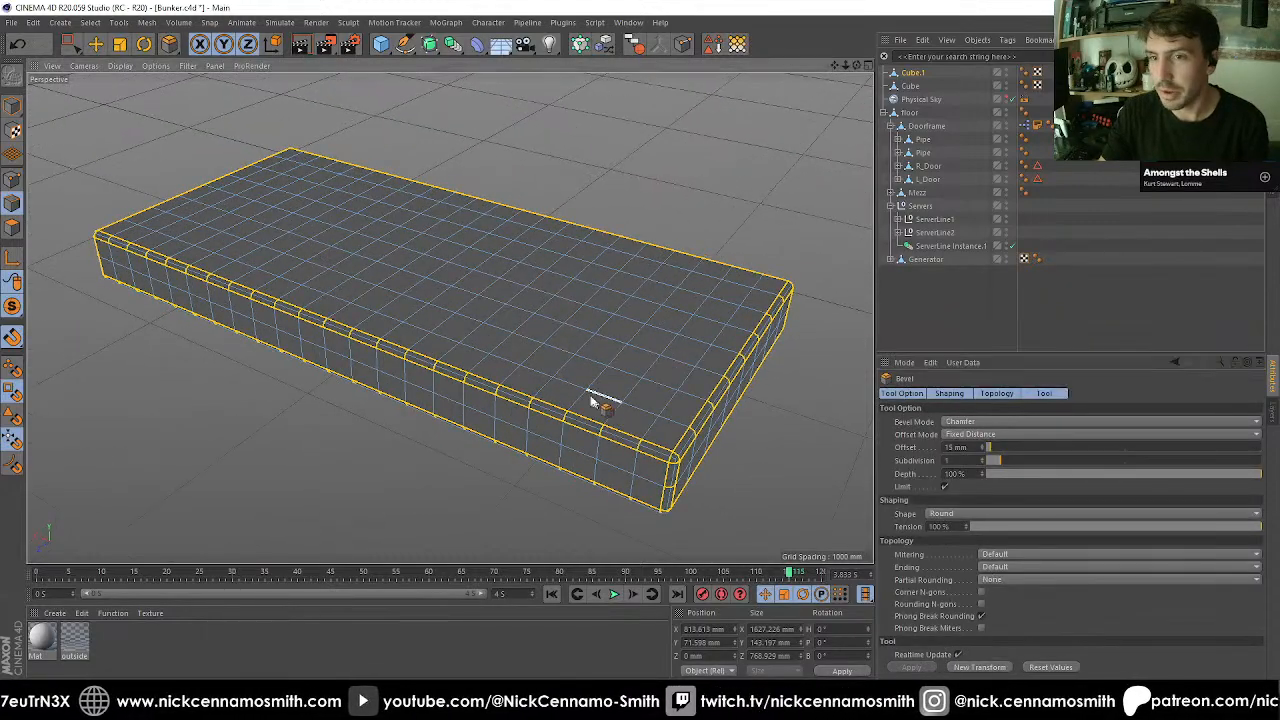
Return to whole-object editing and turn off the isolation so the cabinet shows around the box.
alt+drag(594, 400, 160, 207)
click(11, 108)
scroll(149, 195, down, 3)
alt+middle_drag(214, 209, 416, 236)
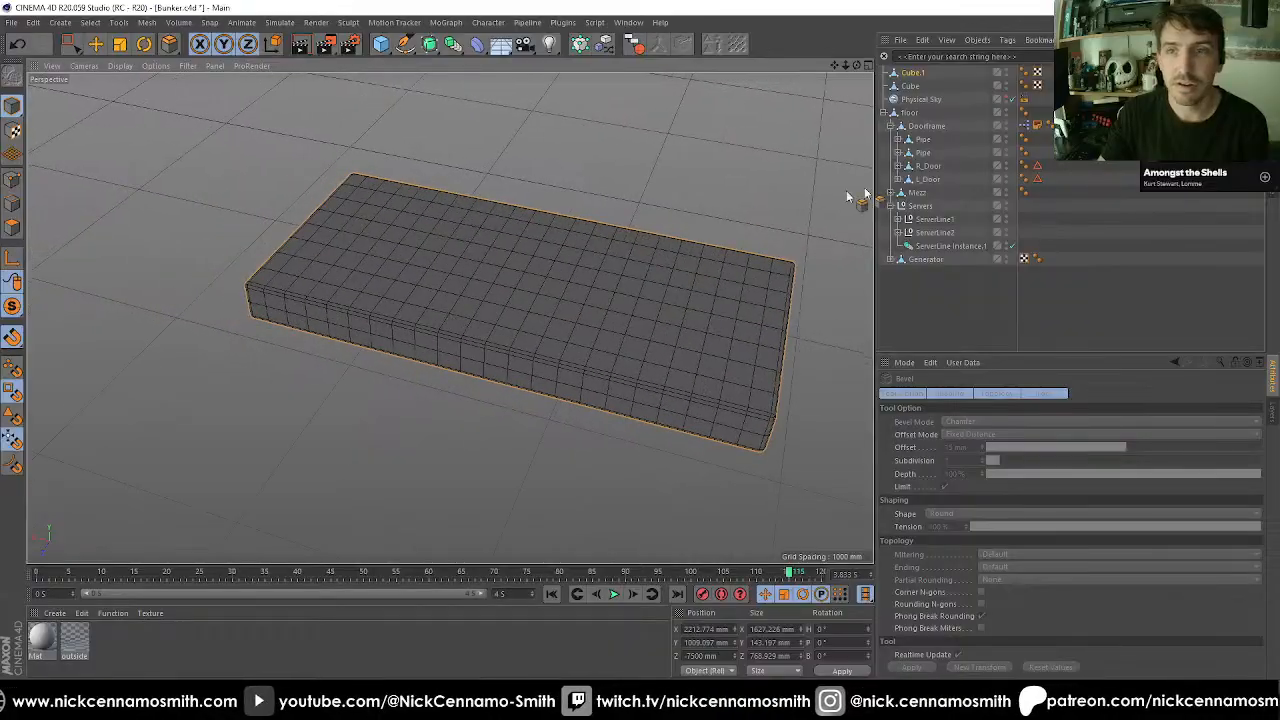
ctrl+click(911, 88)
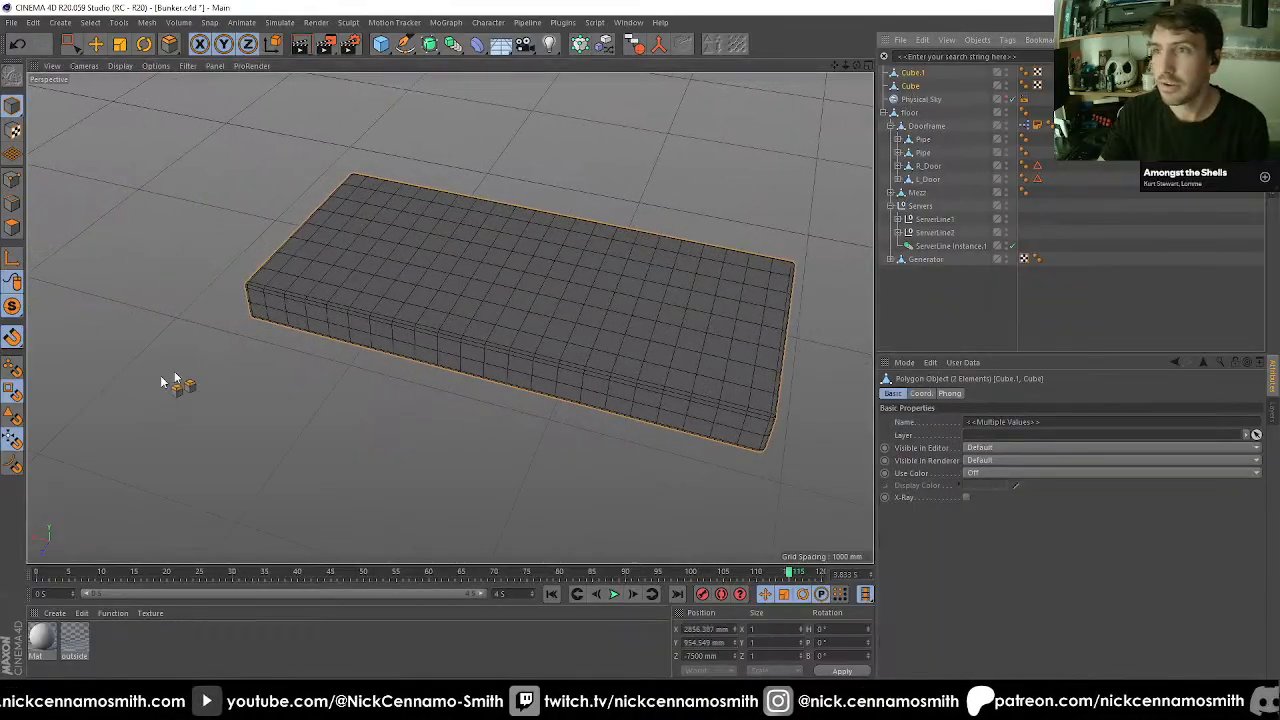
click(10, 307)
Rename the box in the recess as Mattress and the cabinet as Bed Cubicle.
click(914, 73)
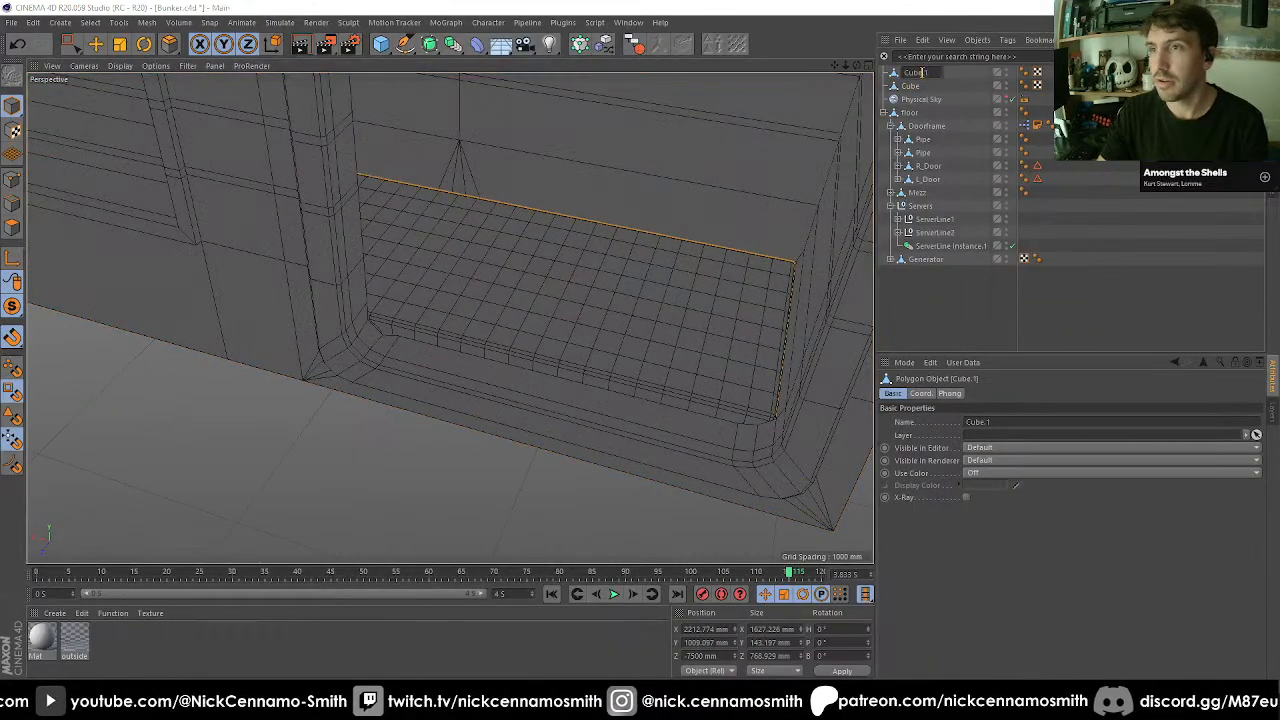
click(853, 82)
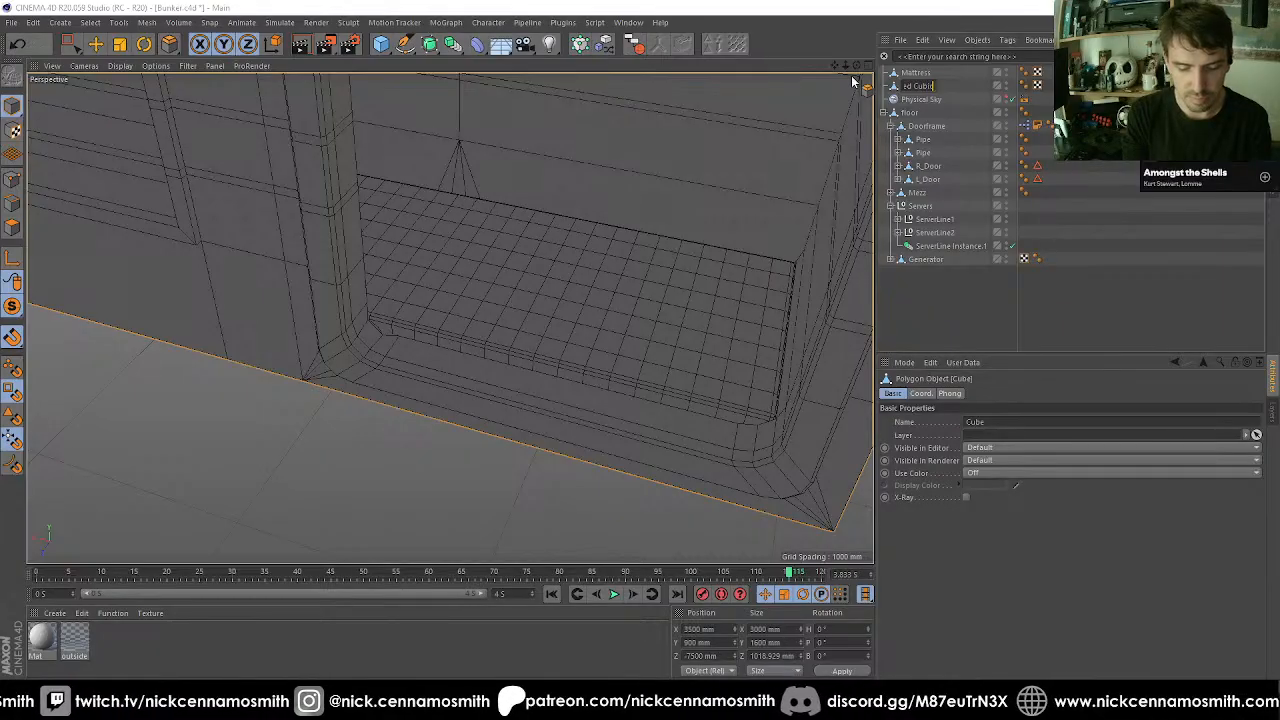
text(le)
key(Return)
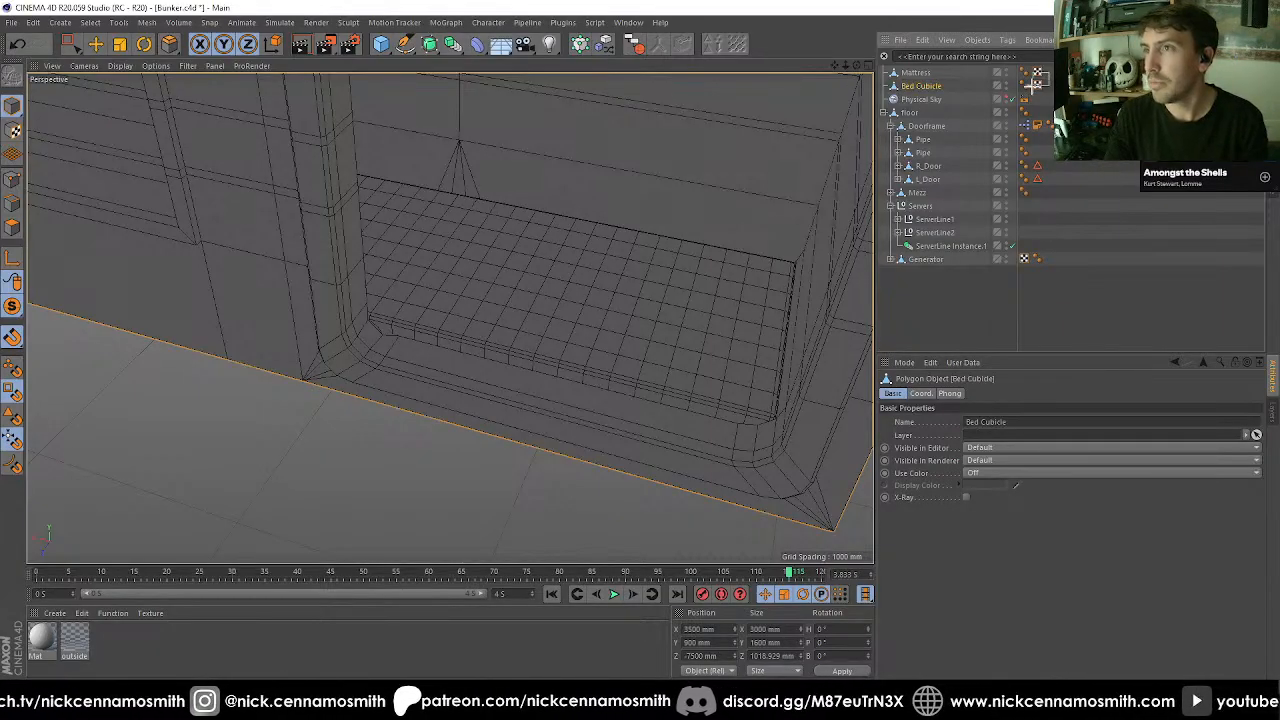
Delete the UVW tags from Mattress and Bed Cubicle, and select the Bed Cubicle object.
drag(1036, 89, 1033, 90)
key(Delete)
click(921, 85)
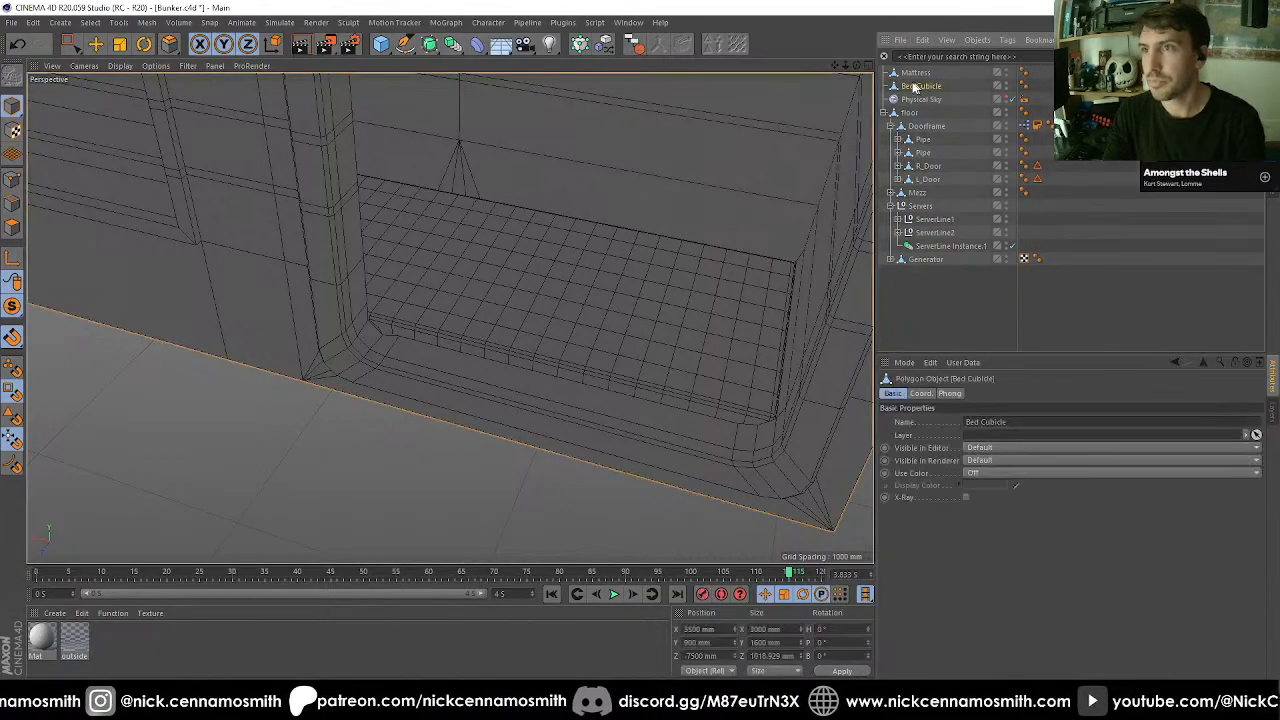
Fill-select the Mattress's top and side polygons, leaving out the beveled rim, and convert them to a point selection.
scroll(752, 92, down, 2)
alt+middle_drag(633, 217, 565, 342)
alt+drag(565, 342, 581, 385)
alt+middle_drag(581, 385, 522, 304)
mouse_move(522, 304)
alt+mouse_down()
mouse_move(522, 319)
mouse_move(532, 313)
alt+mouse_up()
click(928, 74)
key(o)
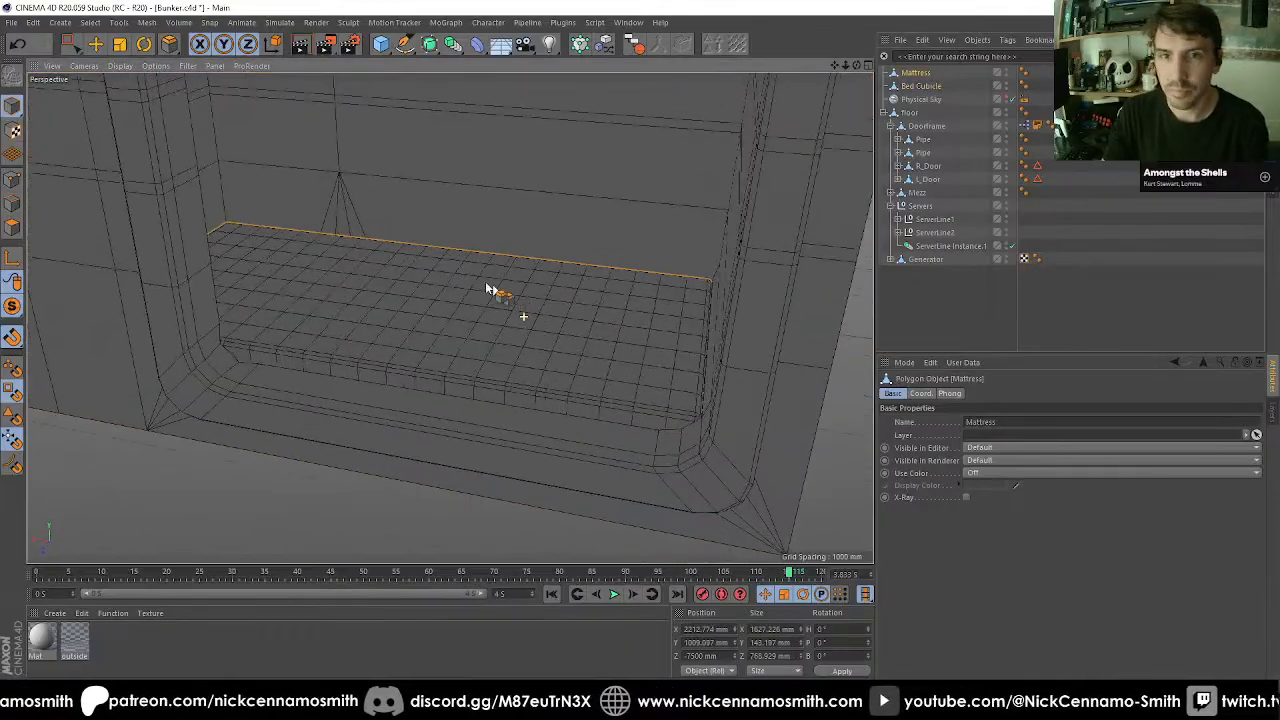
click(12, 178)
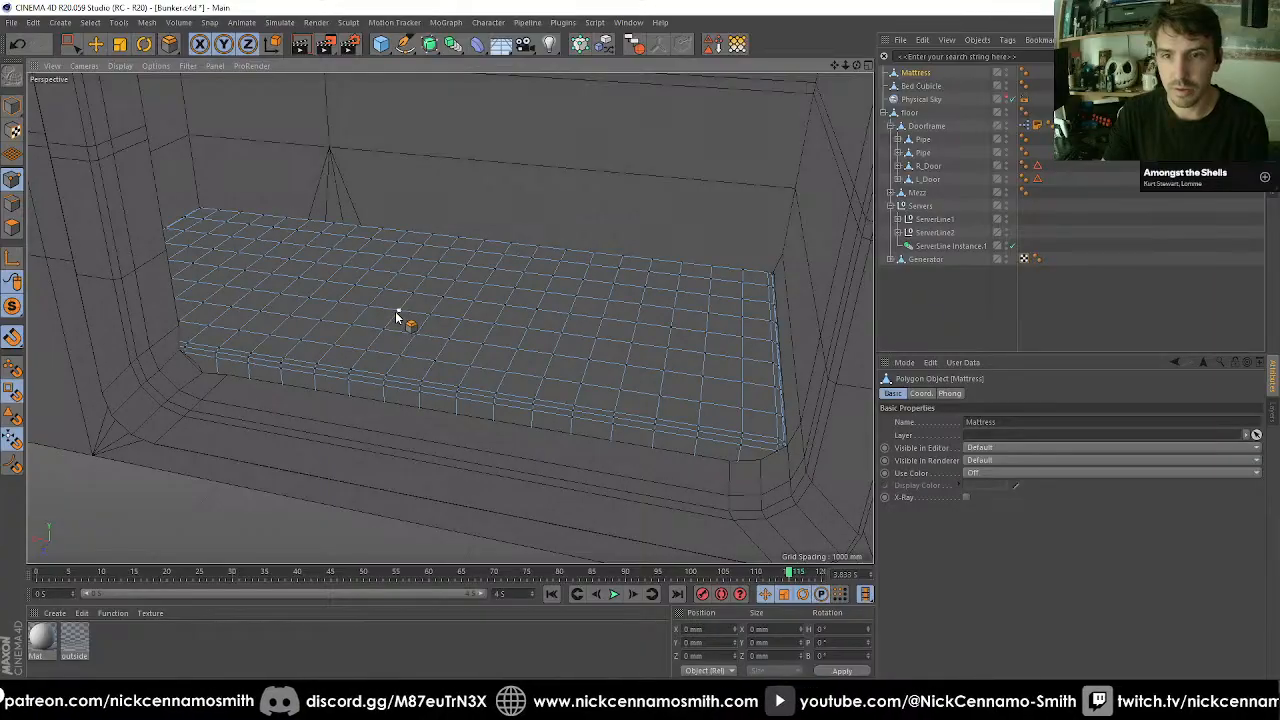
click(12, 228)
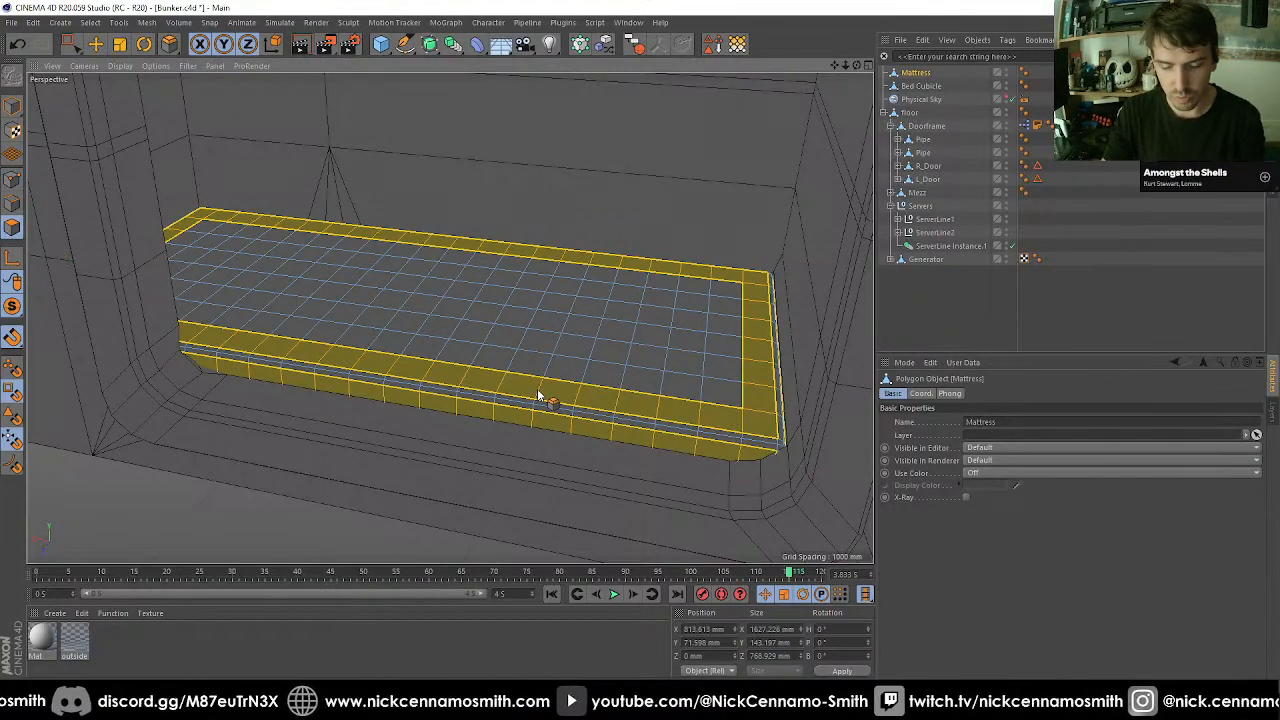
key(u)
key(f)
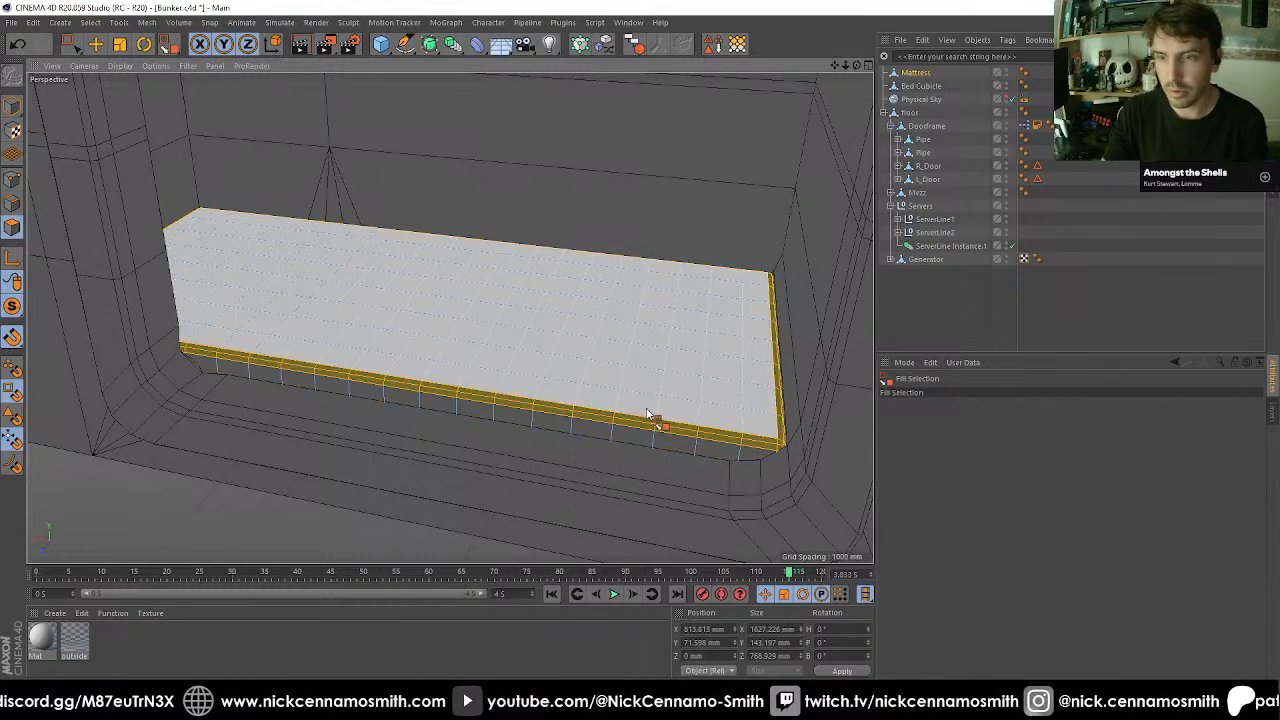
click(646, 413)
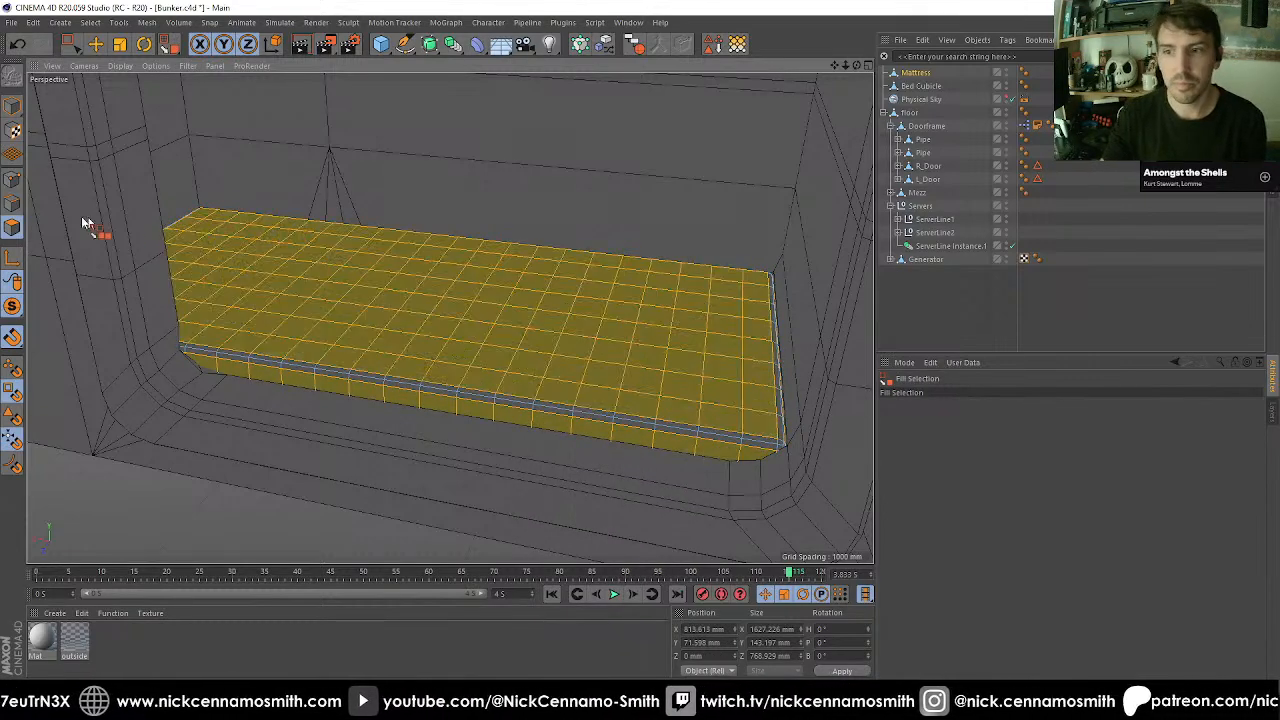
click(13, 180)
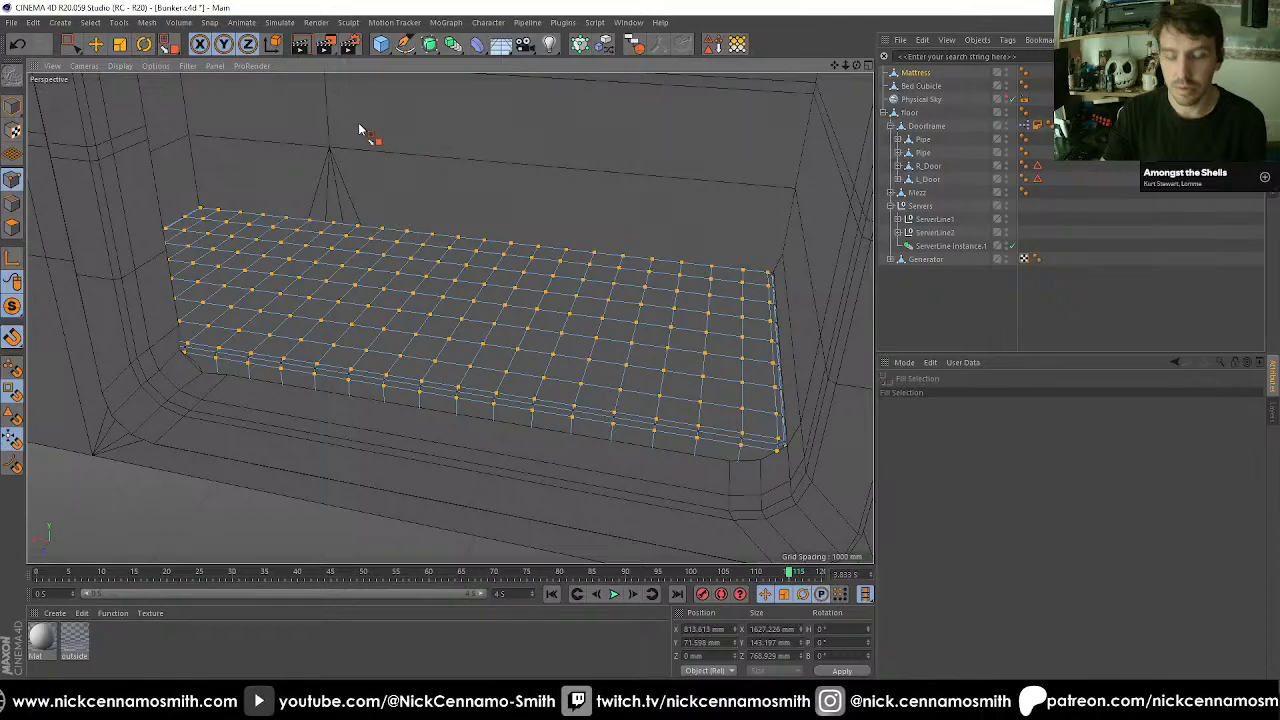
Apply Set Point Value to the selected mattress points using Crumple (Axial) at 3 mm on X, Y and Z.
key(m)
key(s)
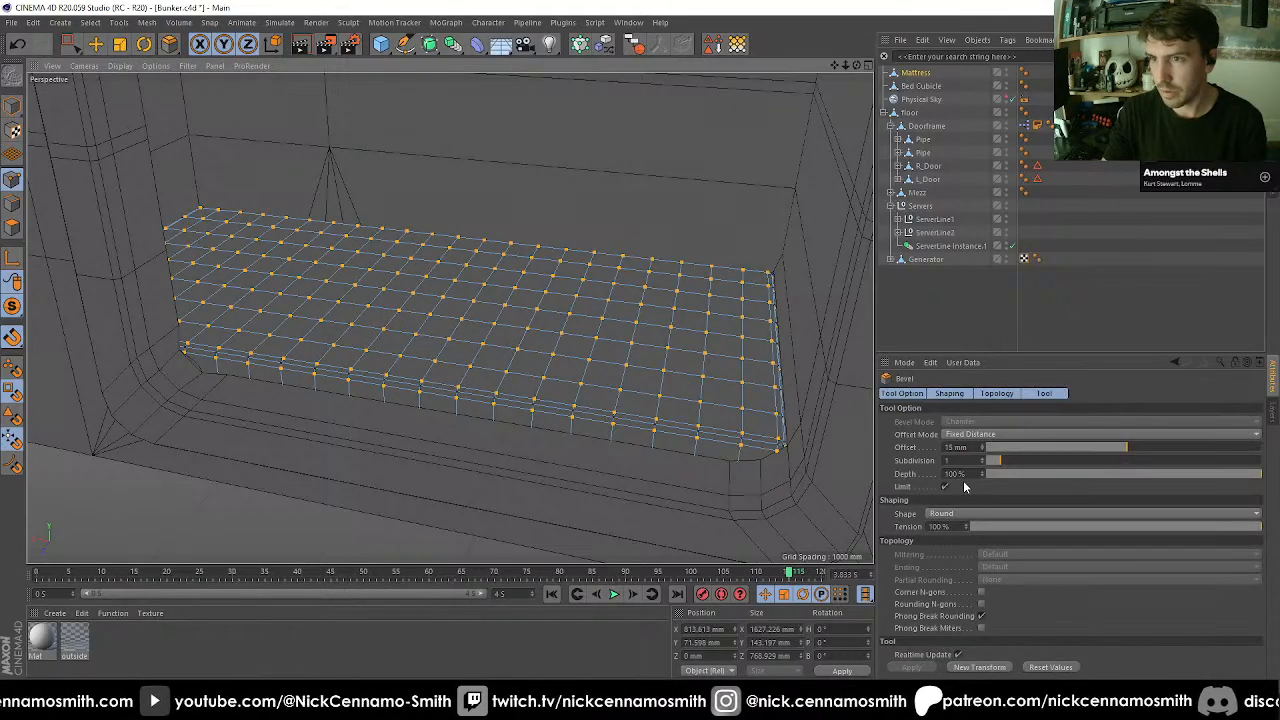
key(m)
key(u)
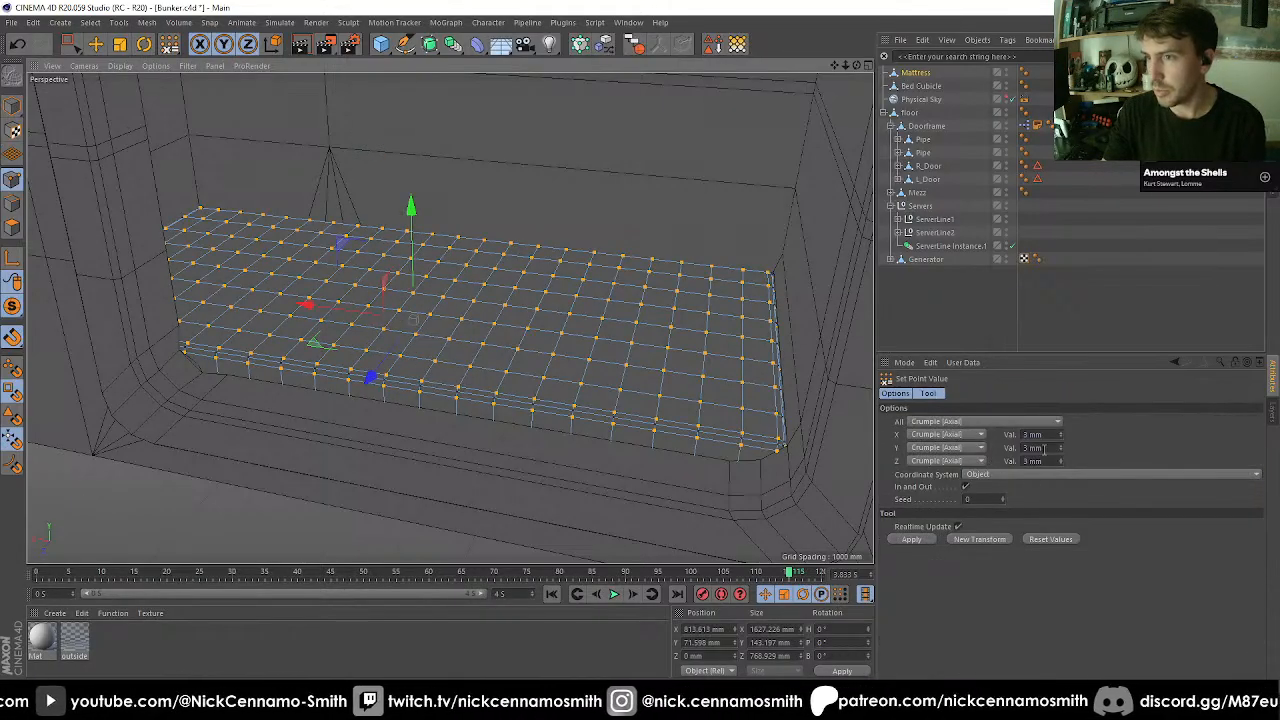
click(925, 544)
alt+drag(758, 466, 724, 488)
Return to whole-object editing, inspect the crumpled mattress surface up close, and clear the object selection.
click(14, 108)
scroll(83, 160, down, 4)
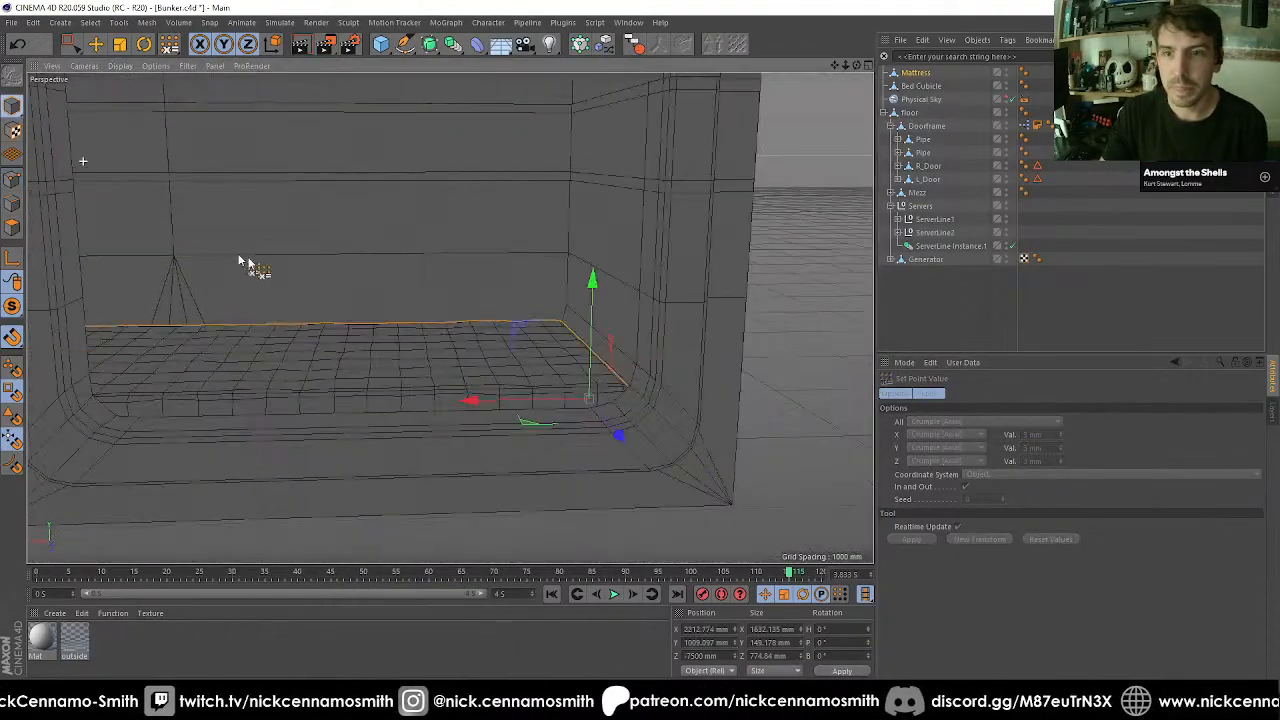
key(e)
alt+drag(449, 394, 497, 357)
alt+right_drag(497, 357, 683, 318)
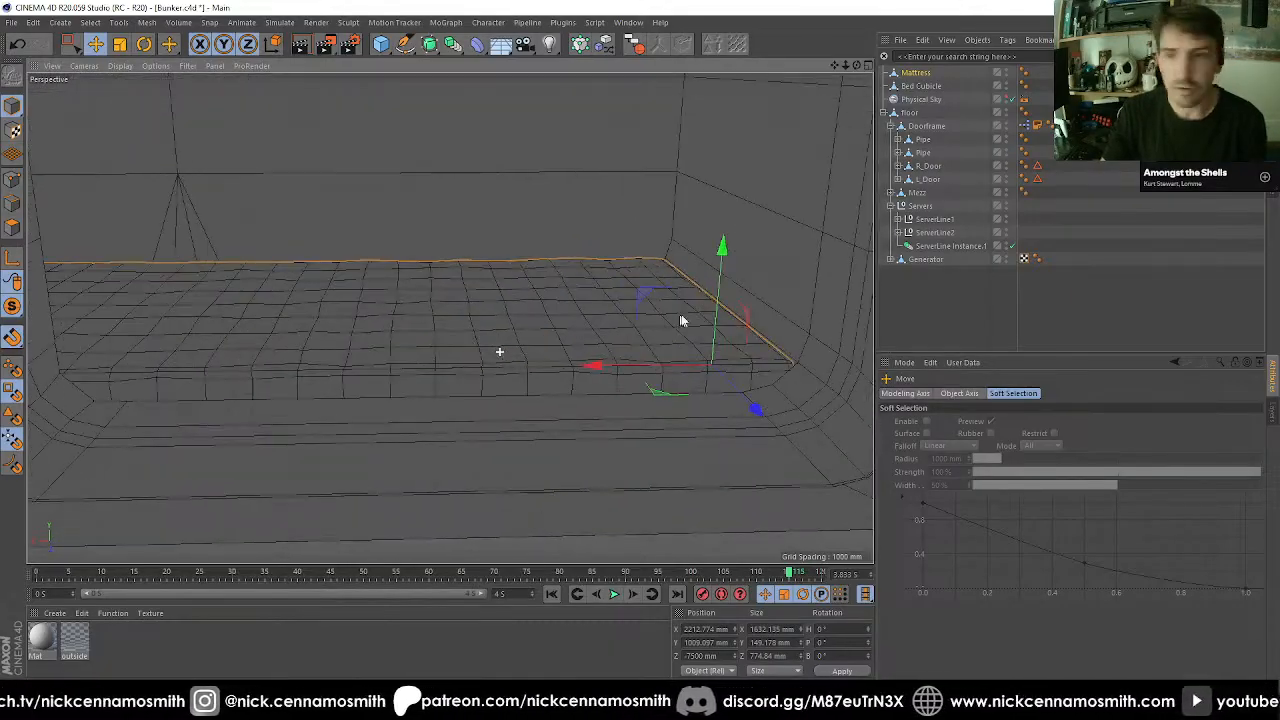
alt+middle_drag(683, 318, 627, 336)
alt+drag(557, 384, 505, 380)
click(968, 319)
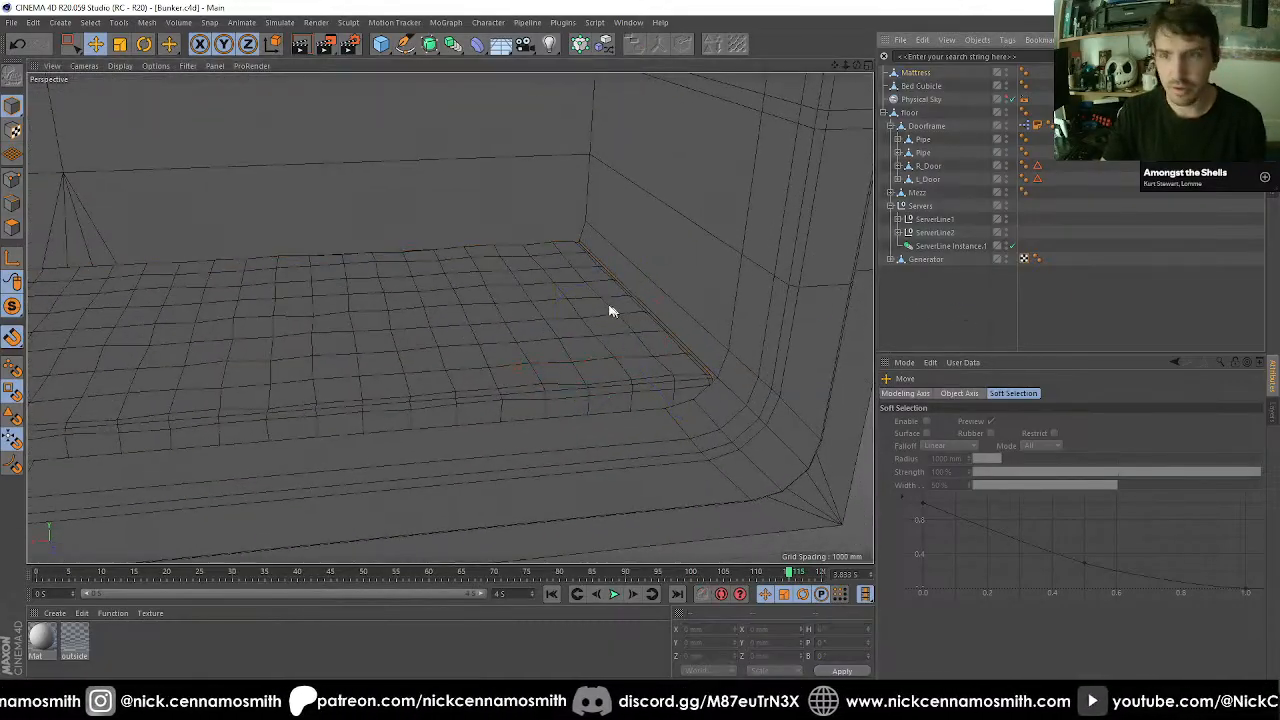
Add a cube and, in the top view, move it over the mattress's end near the back corner.
click(380, 45)
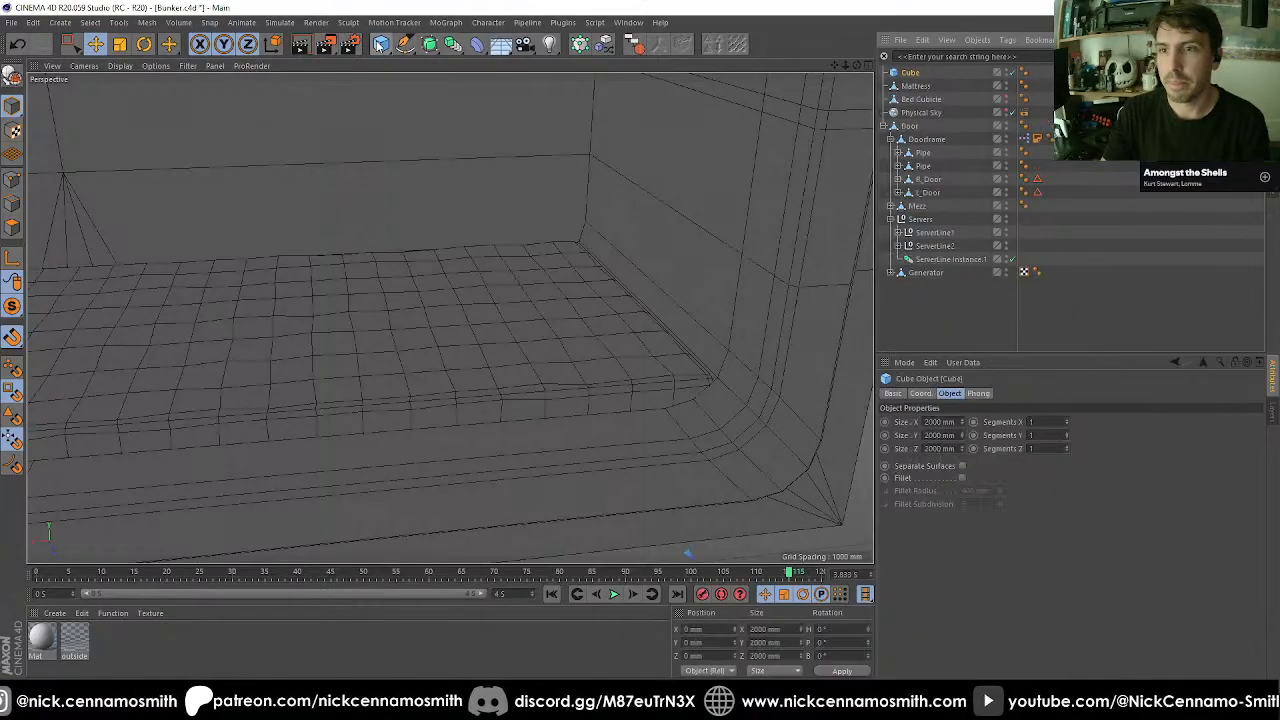
key(F2)
scroll(572, 326, down, 4)
scroll(343, 285, up, 4)
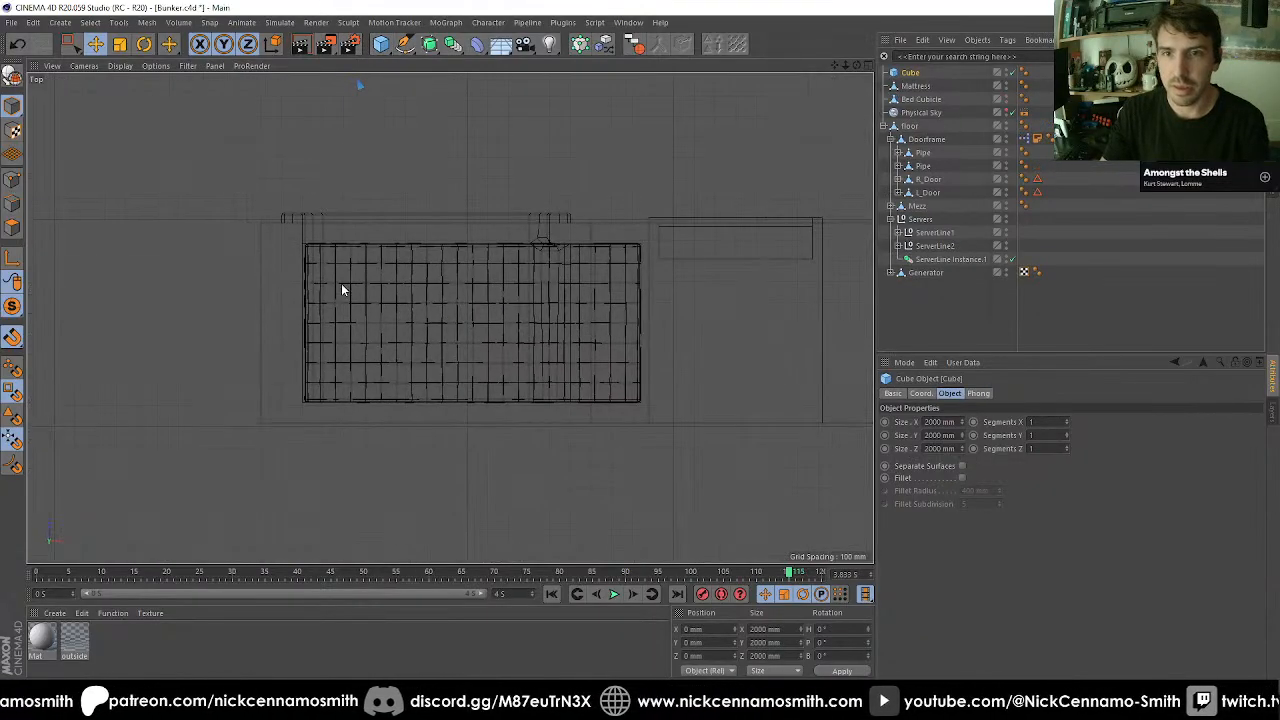
mouse_move(354, 277)
mouse_down()
mouse_move(337, 307)
mouse_move(362, 290)
mouse_up()
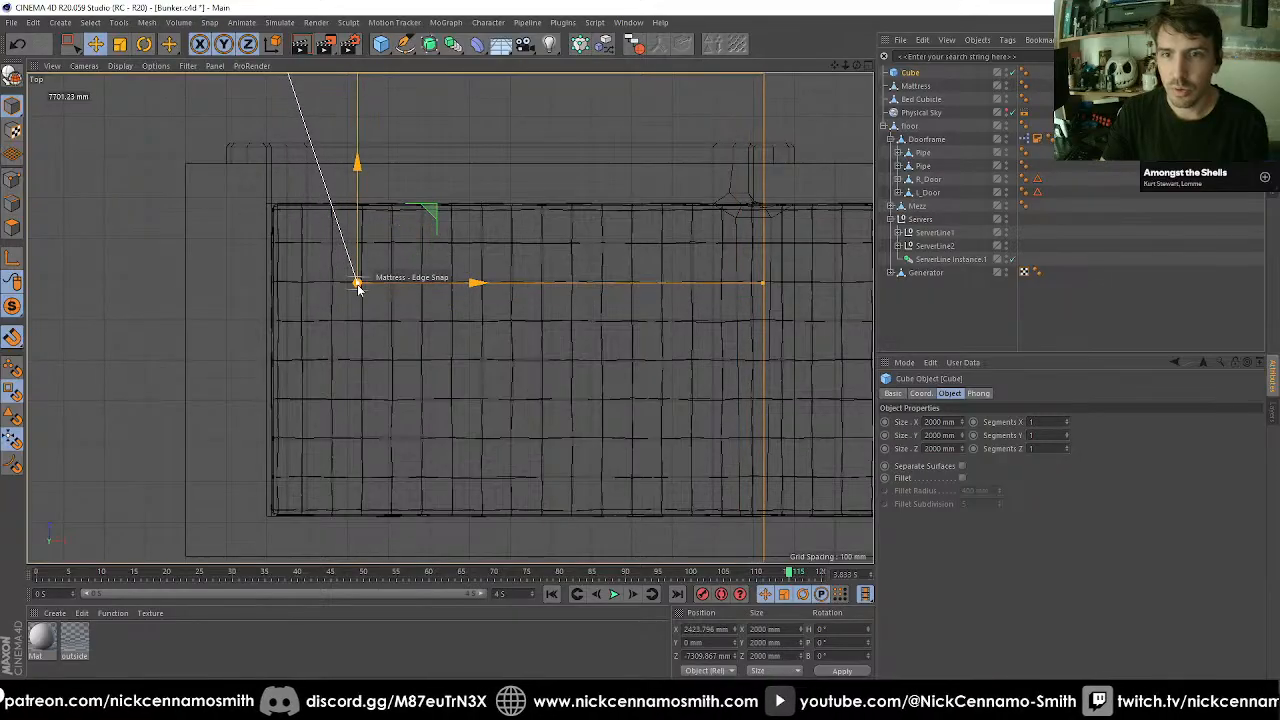
Scale the cube uniformly down to 400 mm per side over the mattress's end.
key(t)
drag(606, 348, 407, 375)
scroll(322, 302, up, 3)
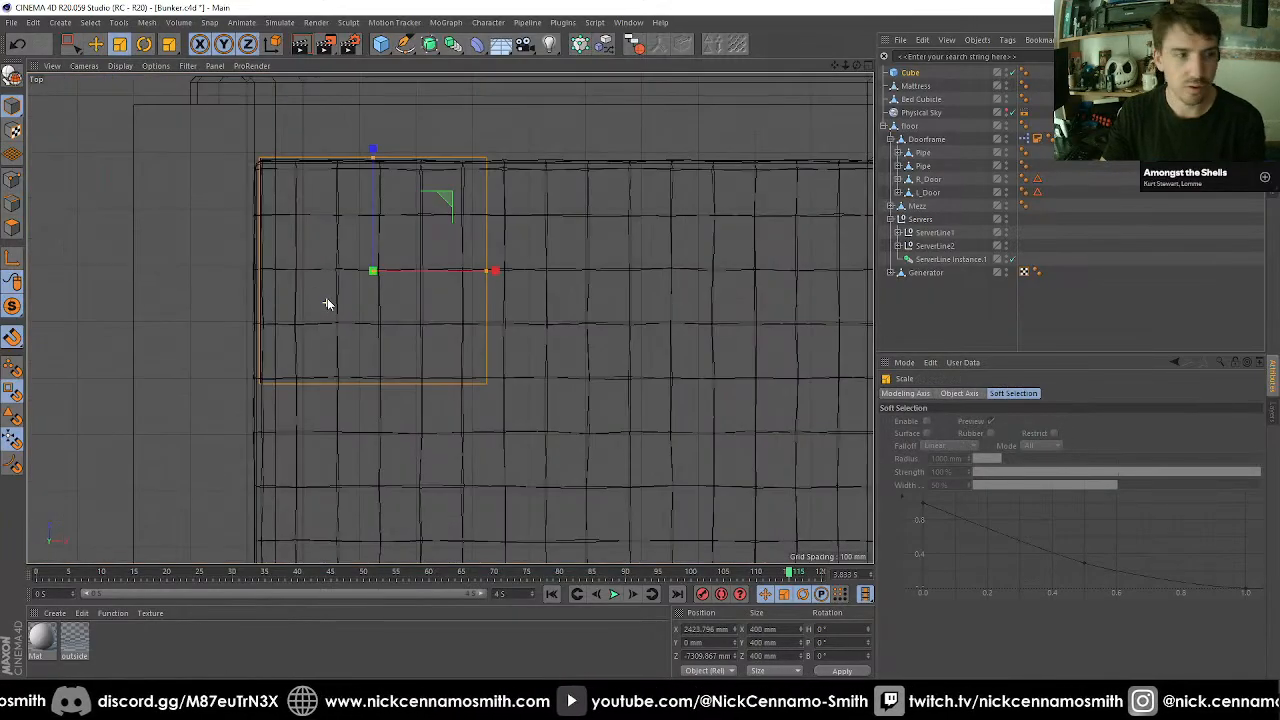
alt+middle_drag(345, 279, 360, 328)
scroll(359, 331, up, 2)
scroll(467, 355, down, 5)
alt+middle_drag(467, 355, 449, 300)
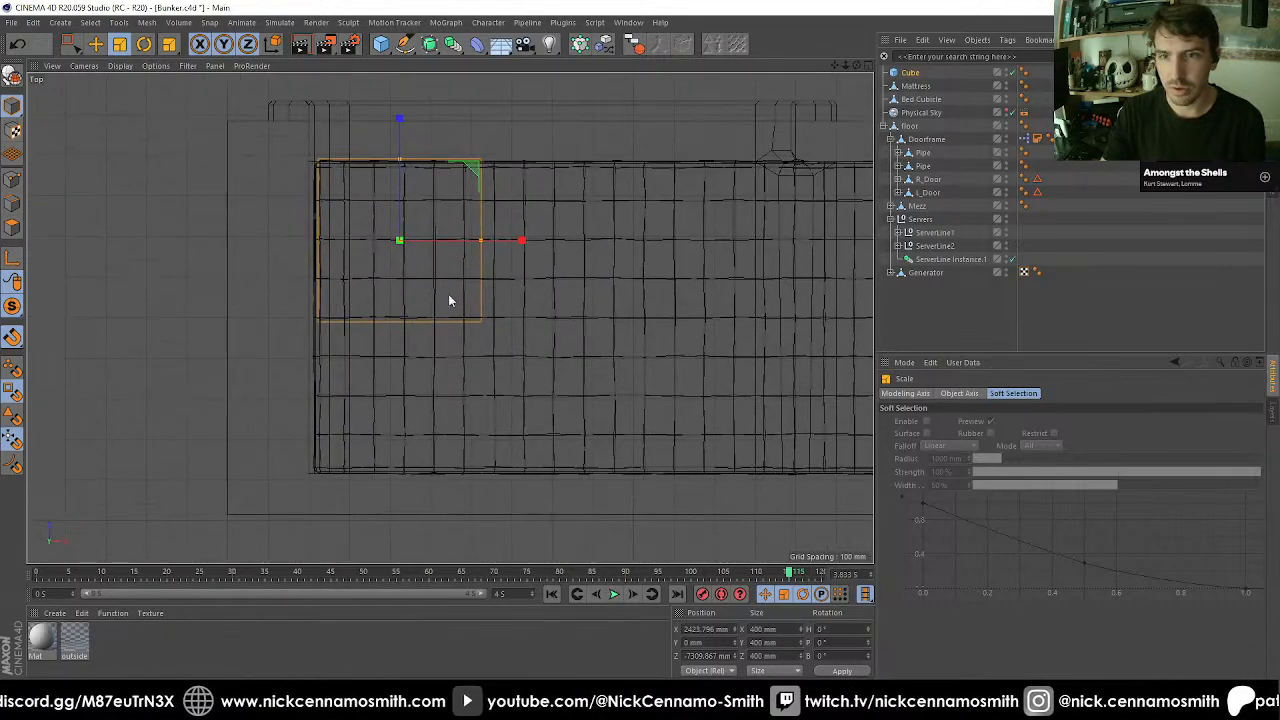
Resize the cube to about 228 x 178 x 334 mm and raise it just above the mattress, at about Y 1407 mm.
drag(400, 164, 401, 180)
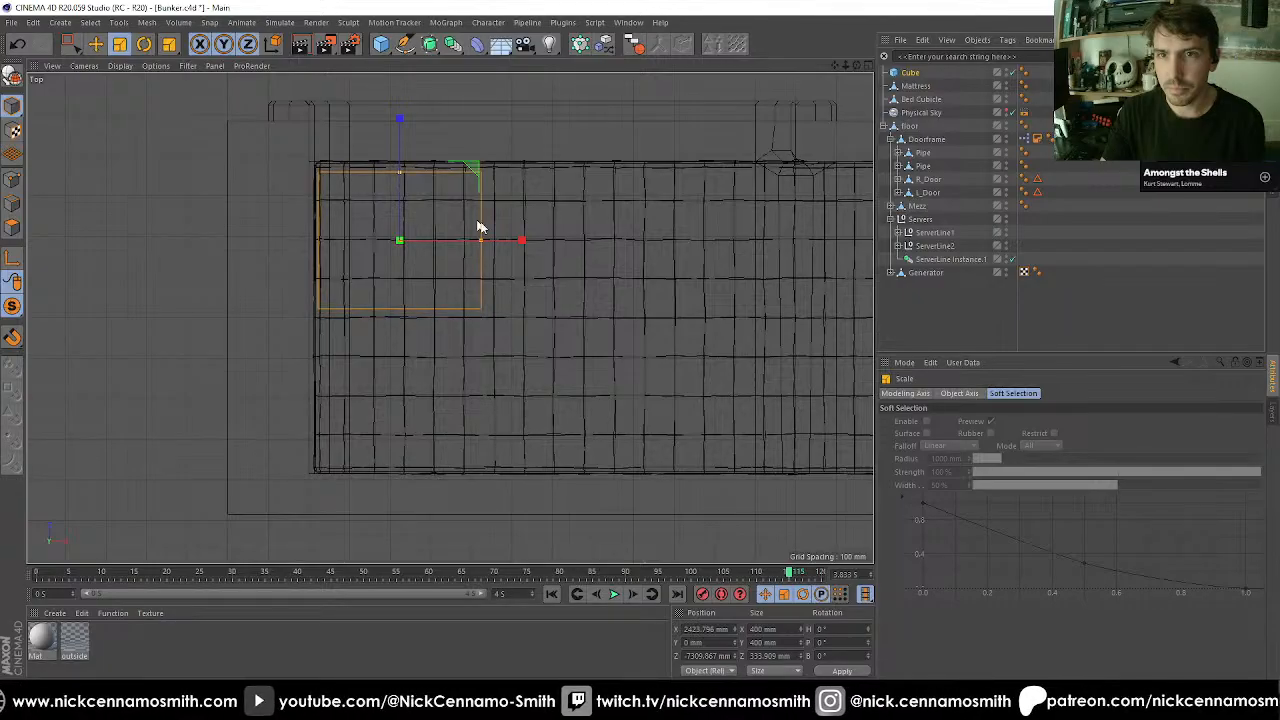
drag(486, 247, 503, 203)
key(e)
key(F1)
drag(489, 234, 489, 256)
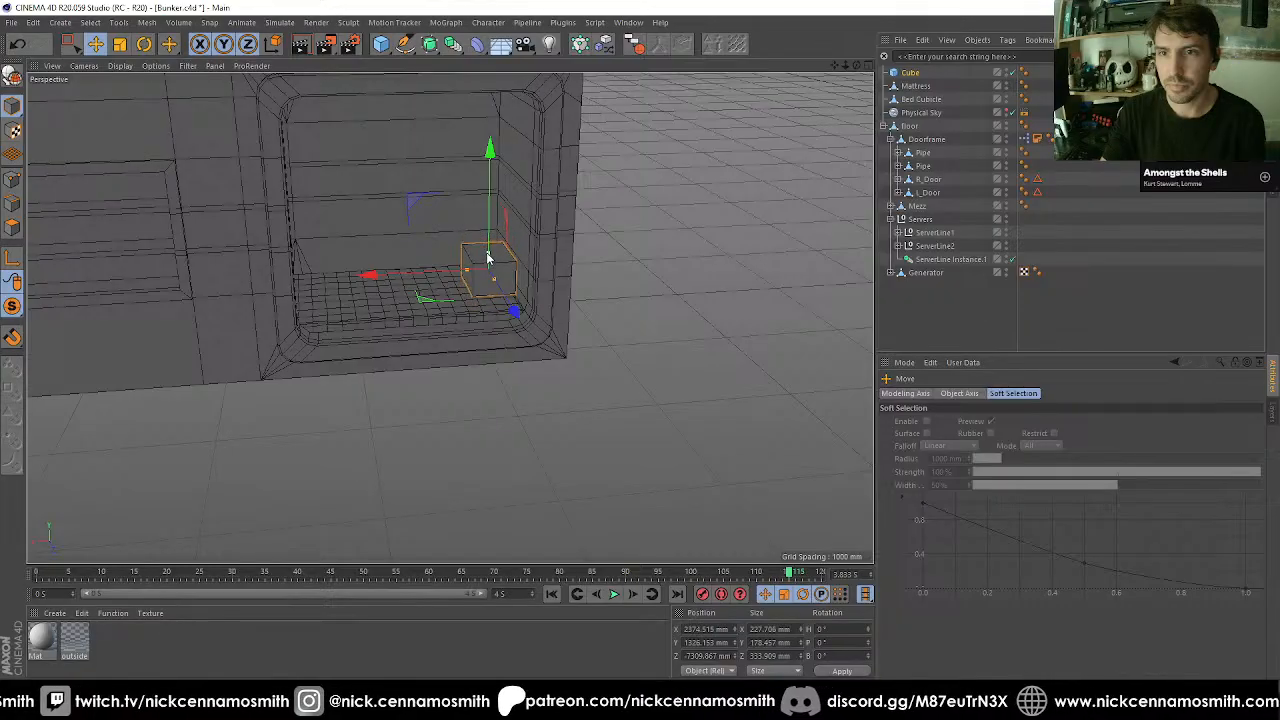
drag(491, 212, 491, 196)
scroll(490, 260, up, 5)
scroll(490, 260, up, 3)
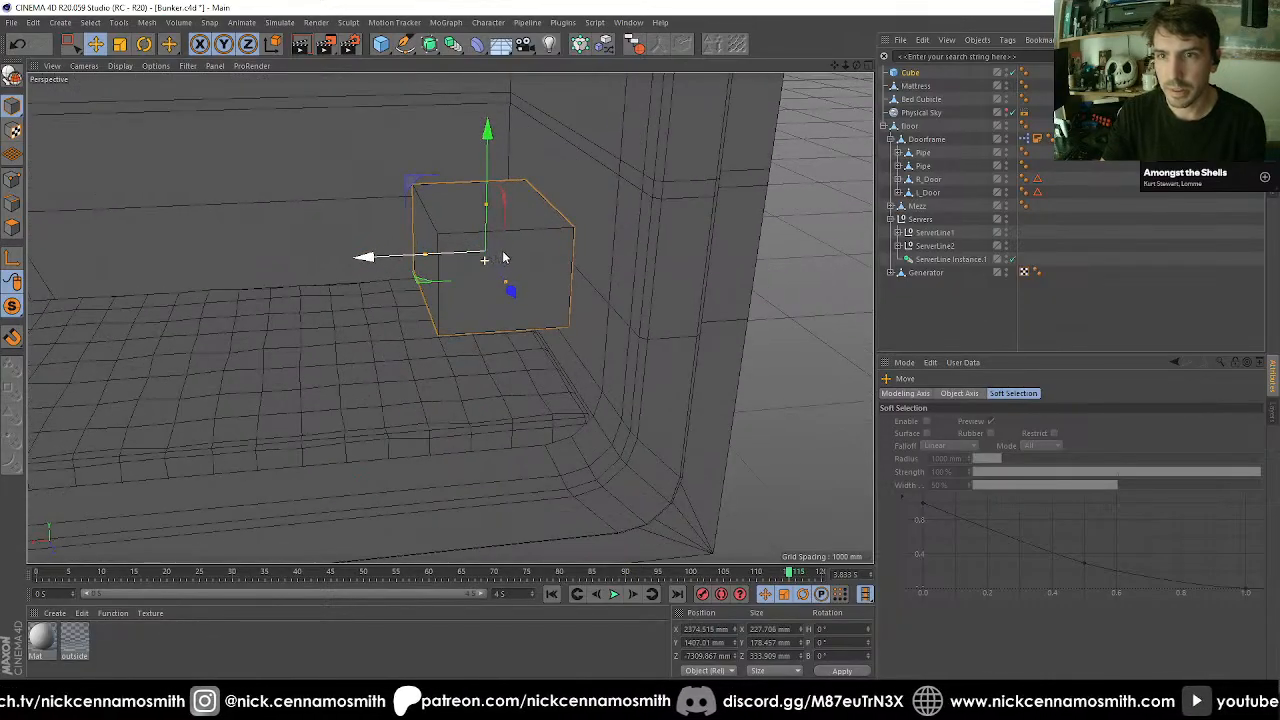
Make the cube editable, switch to edge editing, and isolate it from the rest of the scene.
key(c)
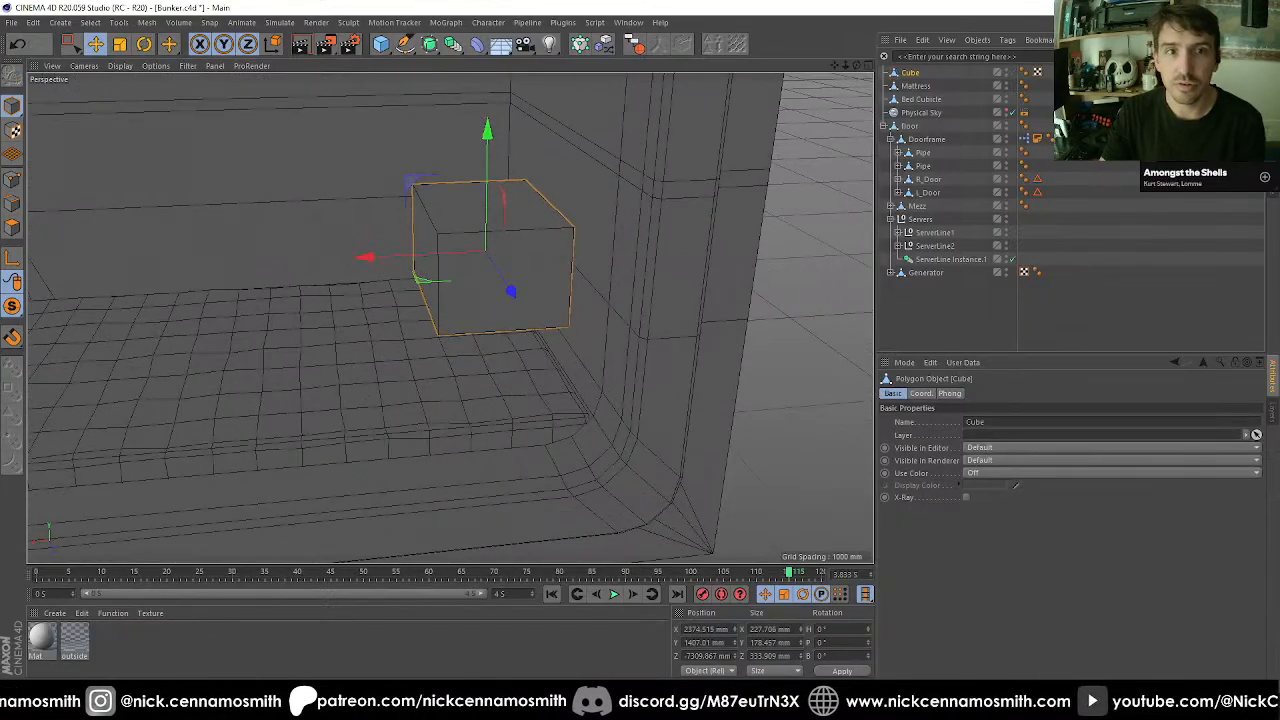
click(12, 203)
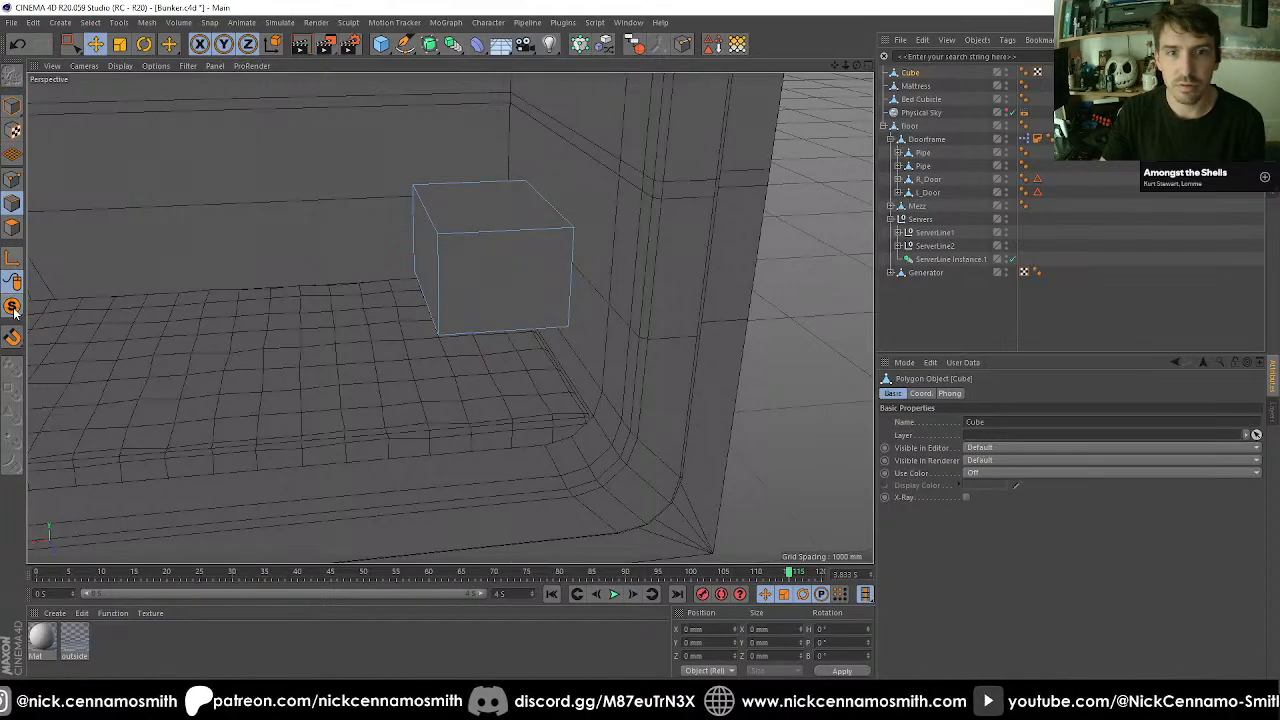
click(12, 284)
alt+drag(340, 297, 323, 270)
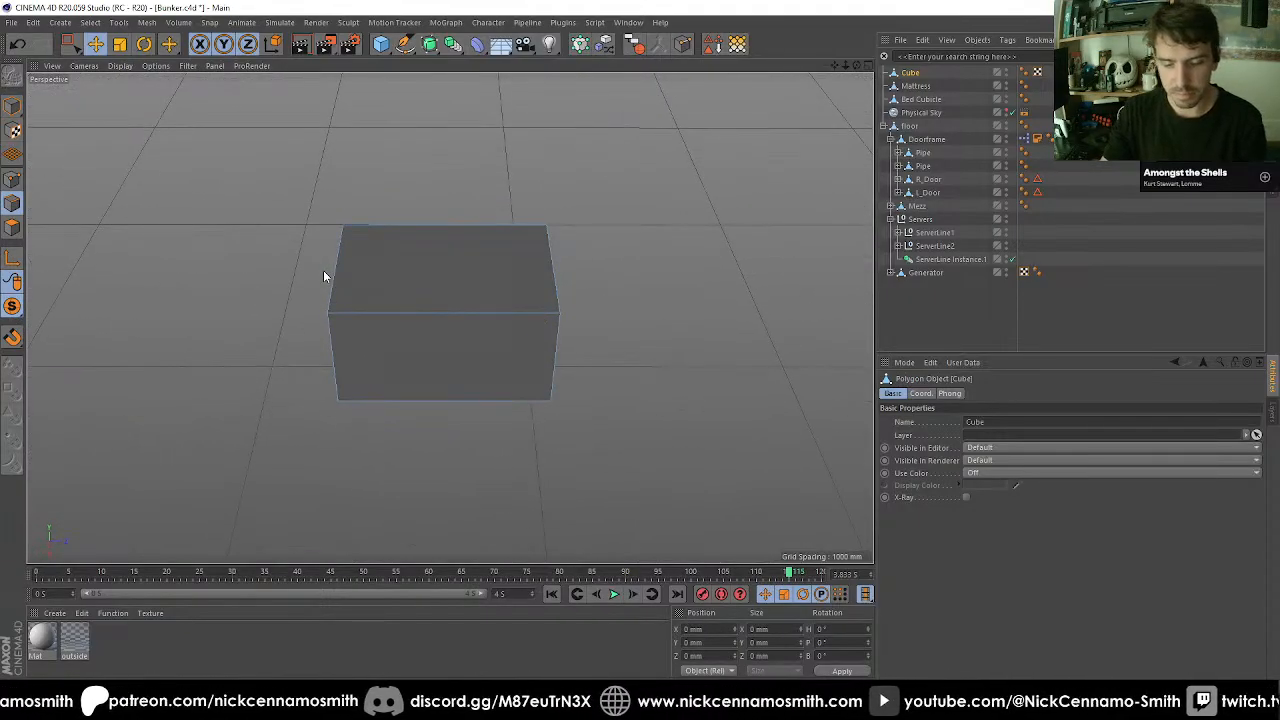
Ring-select the cube's long edges and apply an Edge Cut with 10 subdivisions.
key(u)
key(b)
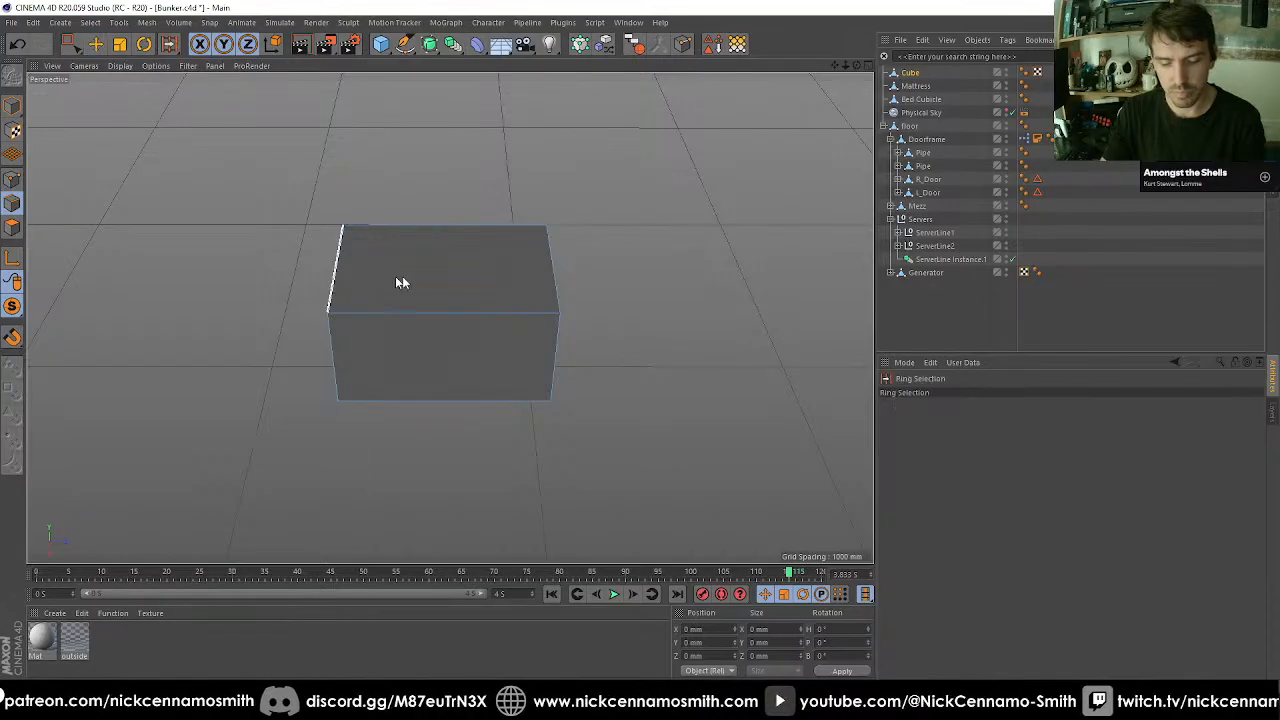
click(469, 318)
scroll(469, 324, up, 2)
key(m)
key(f)
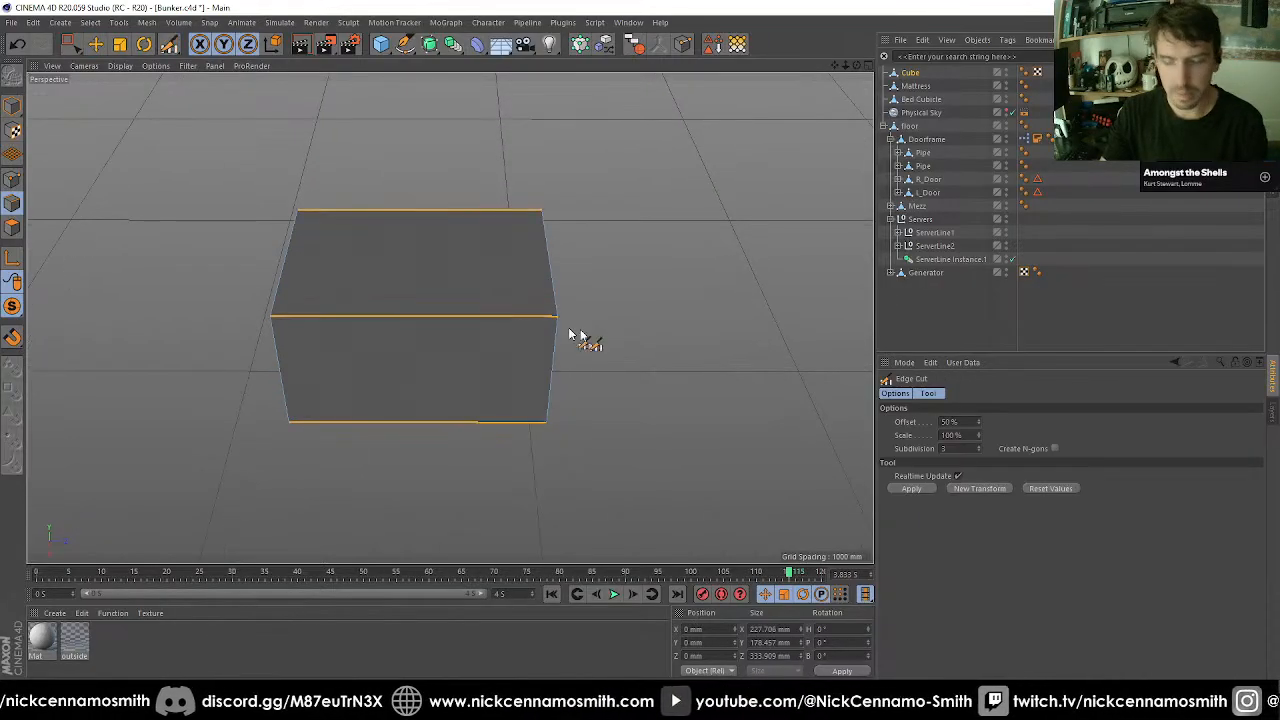
text(10)
key(Return)
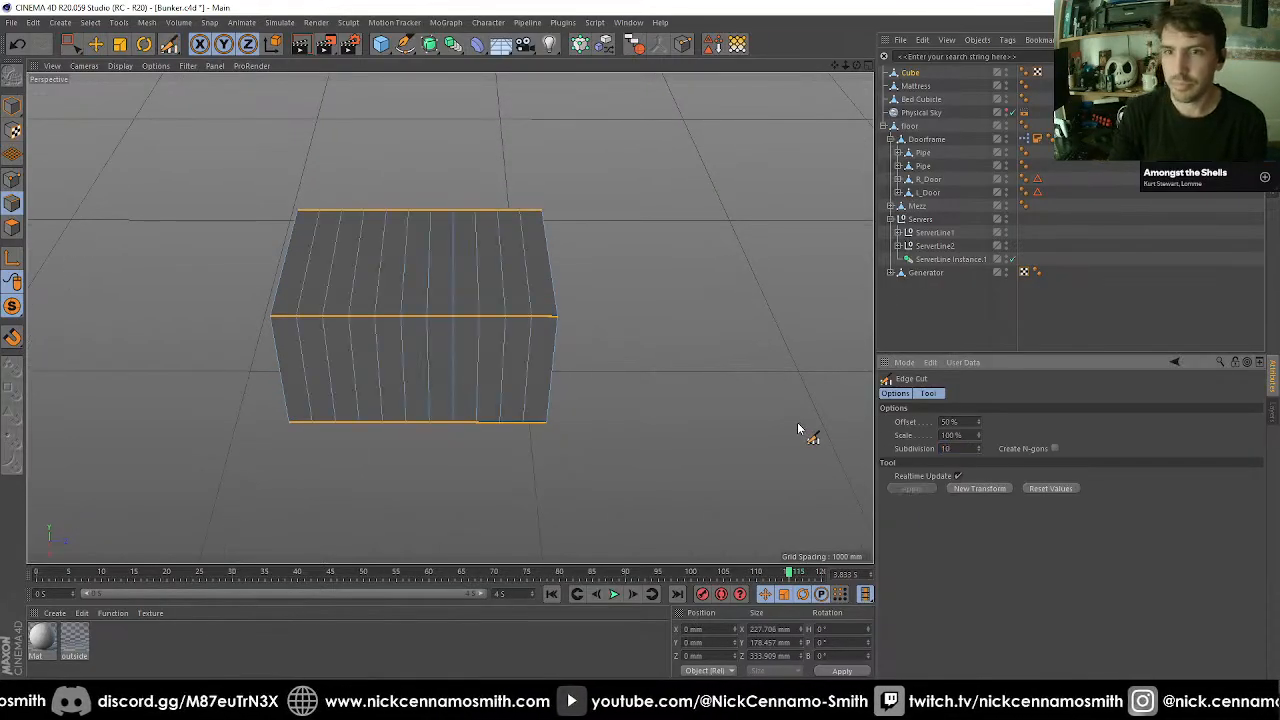
Ring-select the crosswise edges on the cube's top and apply an Edge Cut with 5 subdivisions.
key(u)
key(b)
click(384, 271)
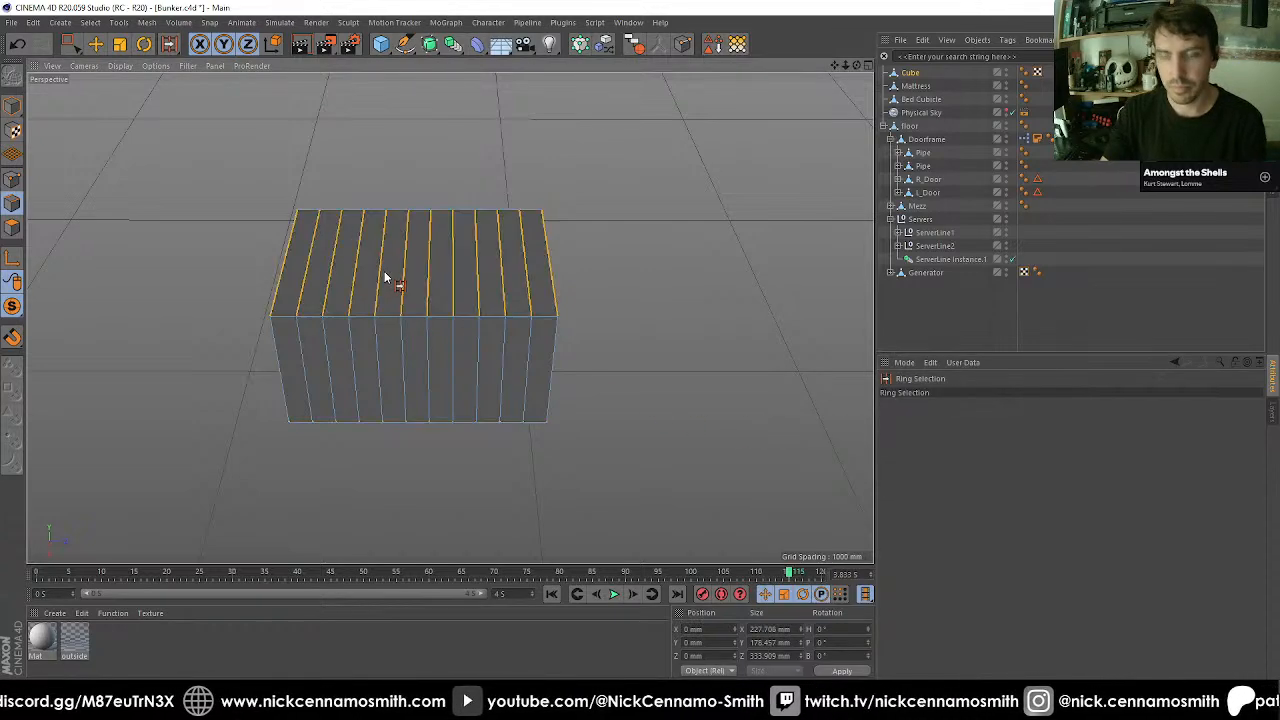
key(m)
key(f)
double_click(948, 448)
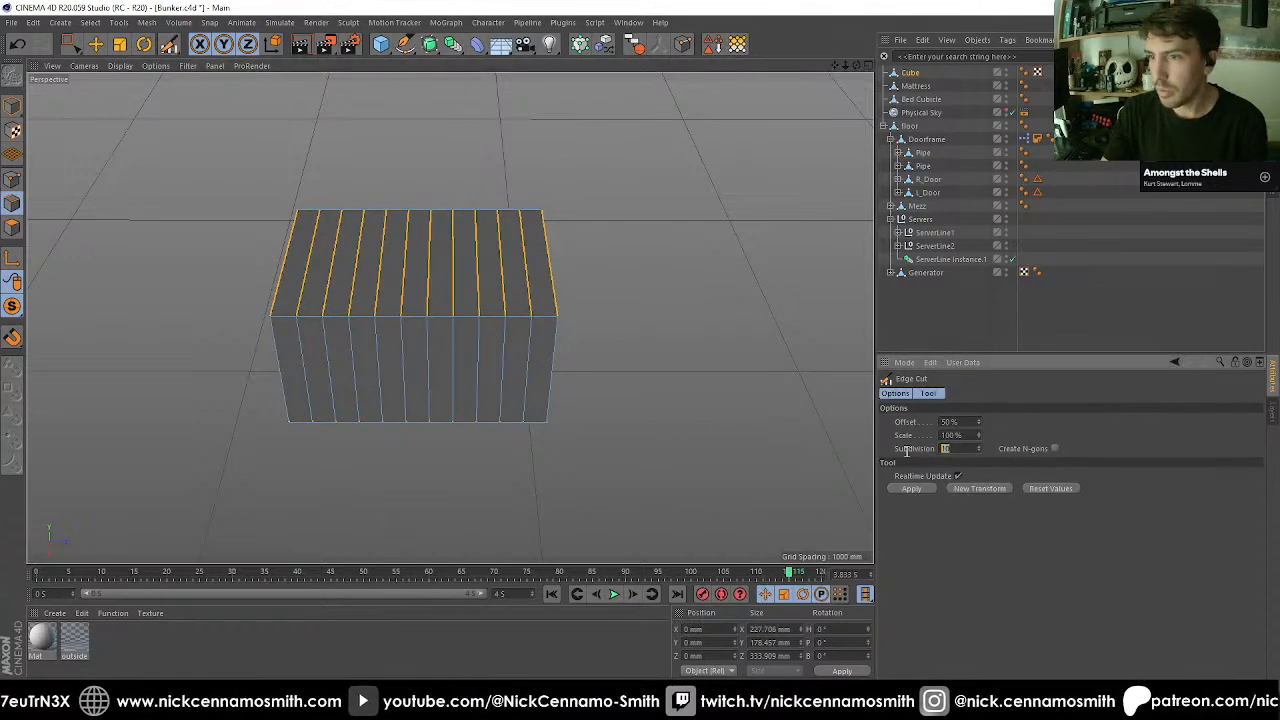
text(5)
key(Return)
mouse_move(450, 340)
alt+mouse_down()
mouse_move(606, 340)
mouse_move(677, 357)
mouse_move(458, 333)
alt+mouse_up()
key(Return)
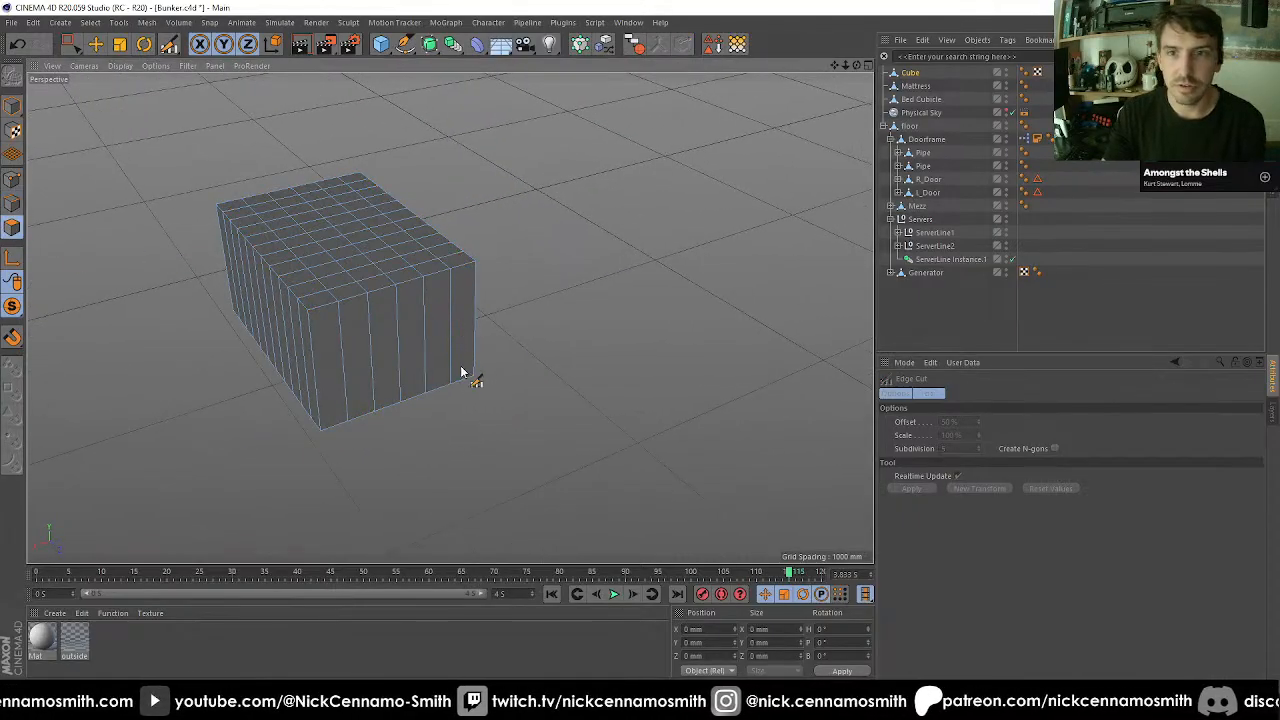
Loop-select the band of vertical side polygons running around the cube.
key(u)
key(l)
click(420, 355)
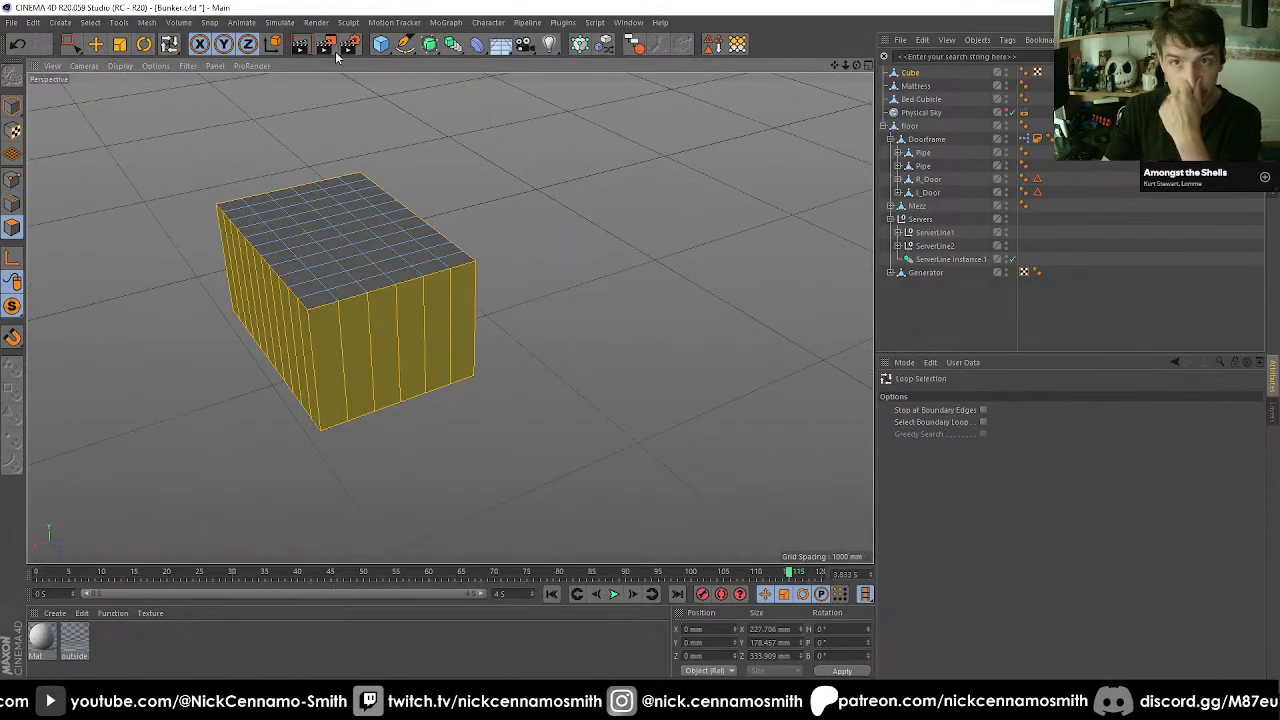
Add a Cloth simulation tag to the cube and look through its dresser, forces and general properties.
right_click(903, 77)
mouse_move(1009, 177)
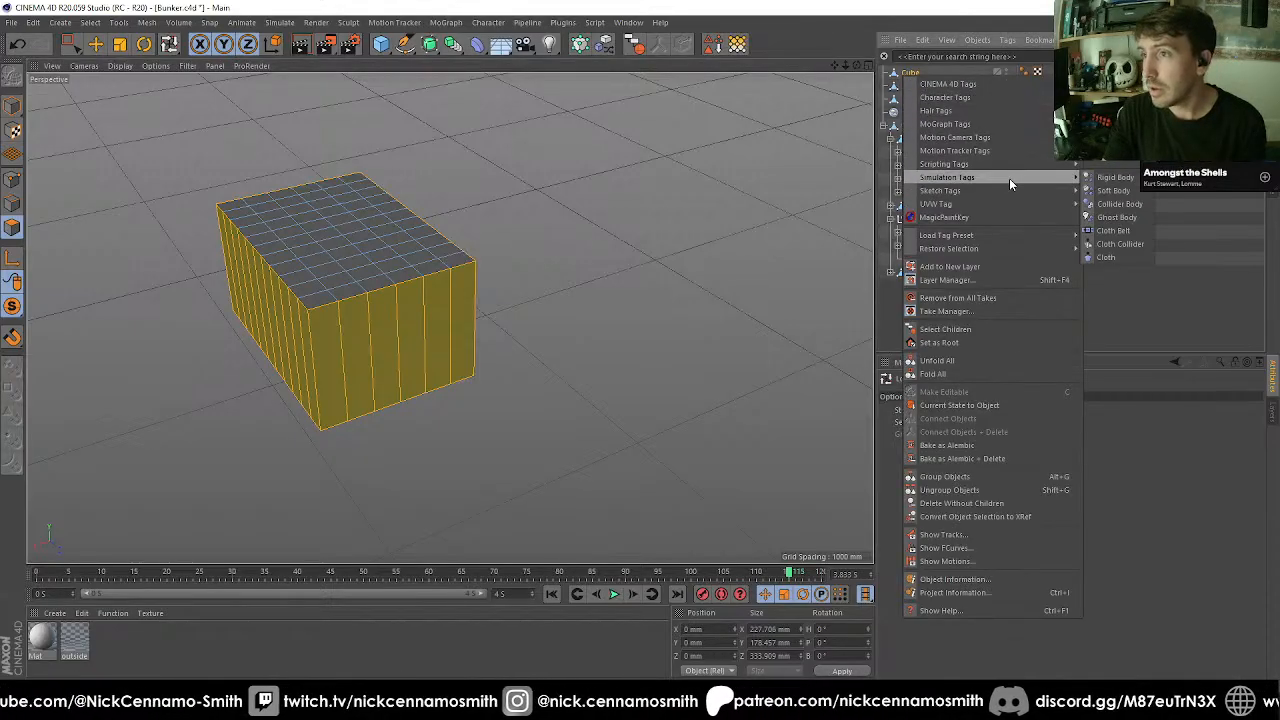
click(1112, 256)
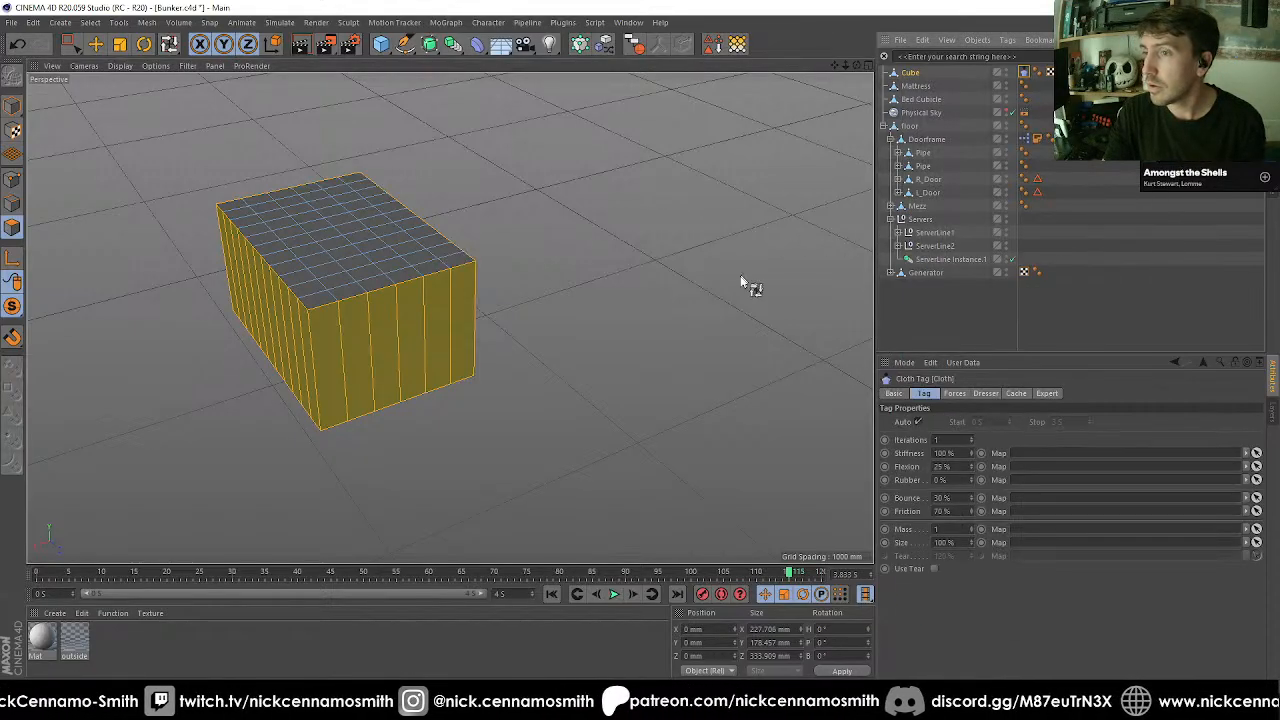
click(910, 73)
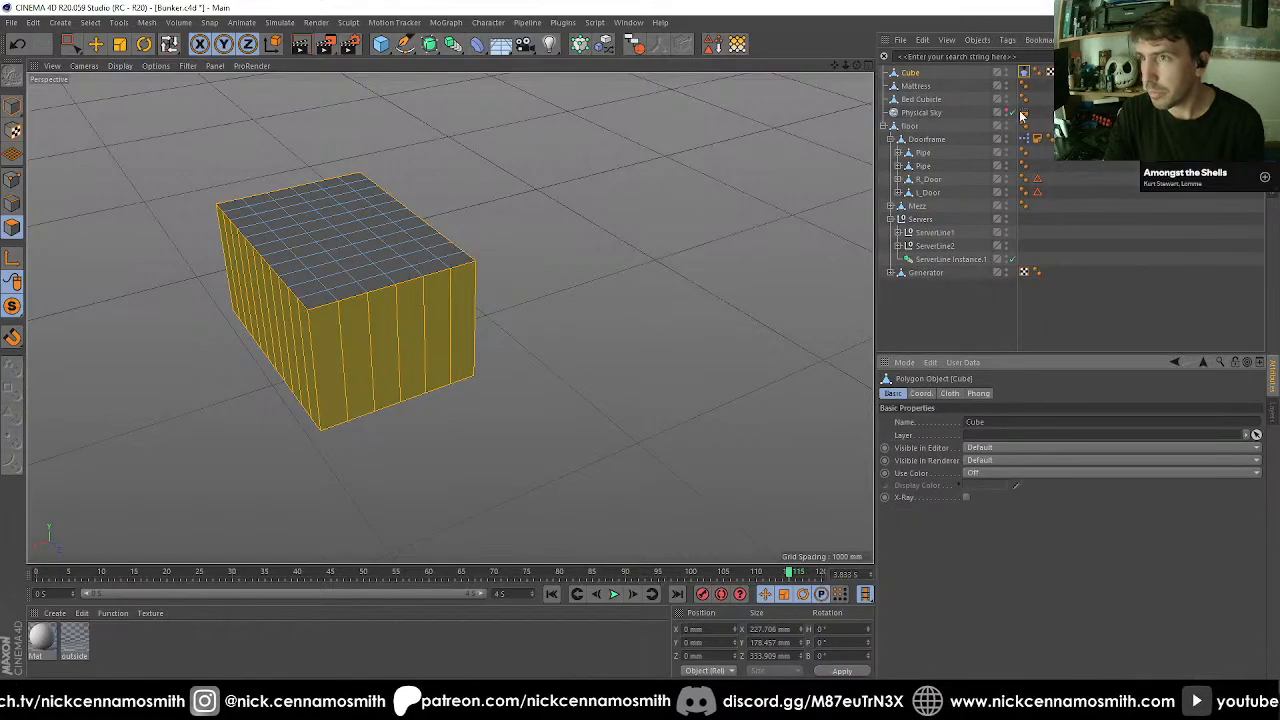
click(1023, 72)
click(984, 393)
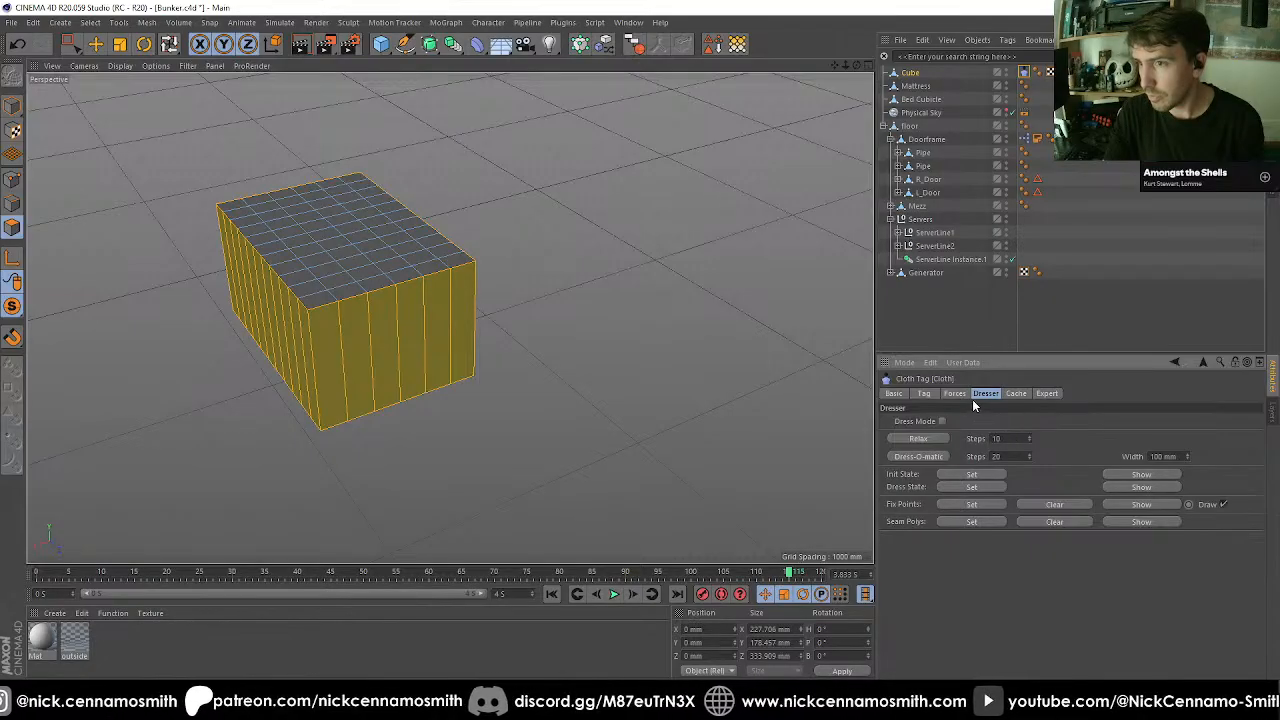
click(955, 394)
click(925, 394)
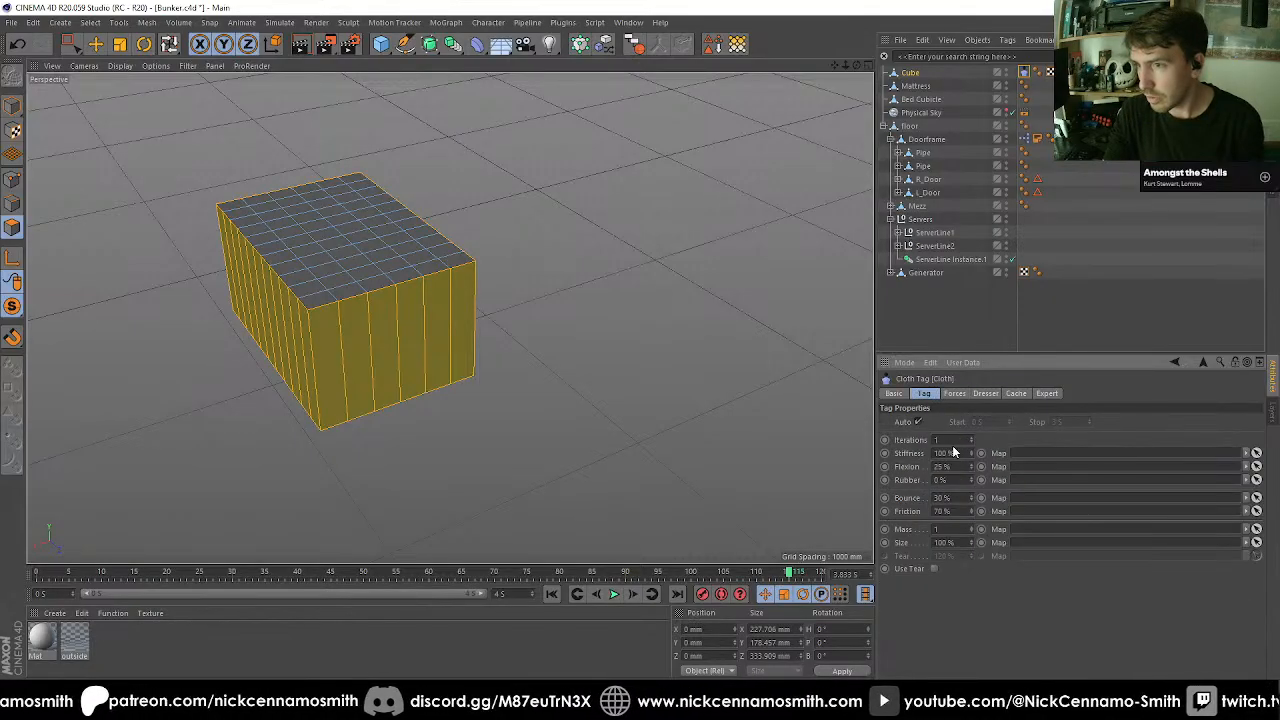
Add a Plane, make it a child of the cube, and set its relative position to 0 mm so it centres on the cube.
click(381, 44)
click(480, 87)
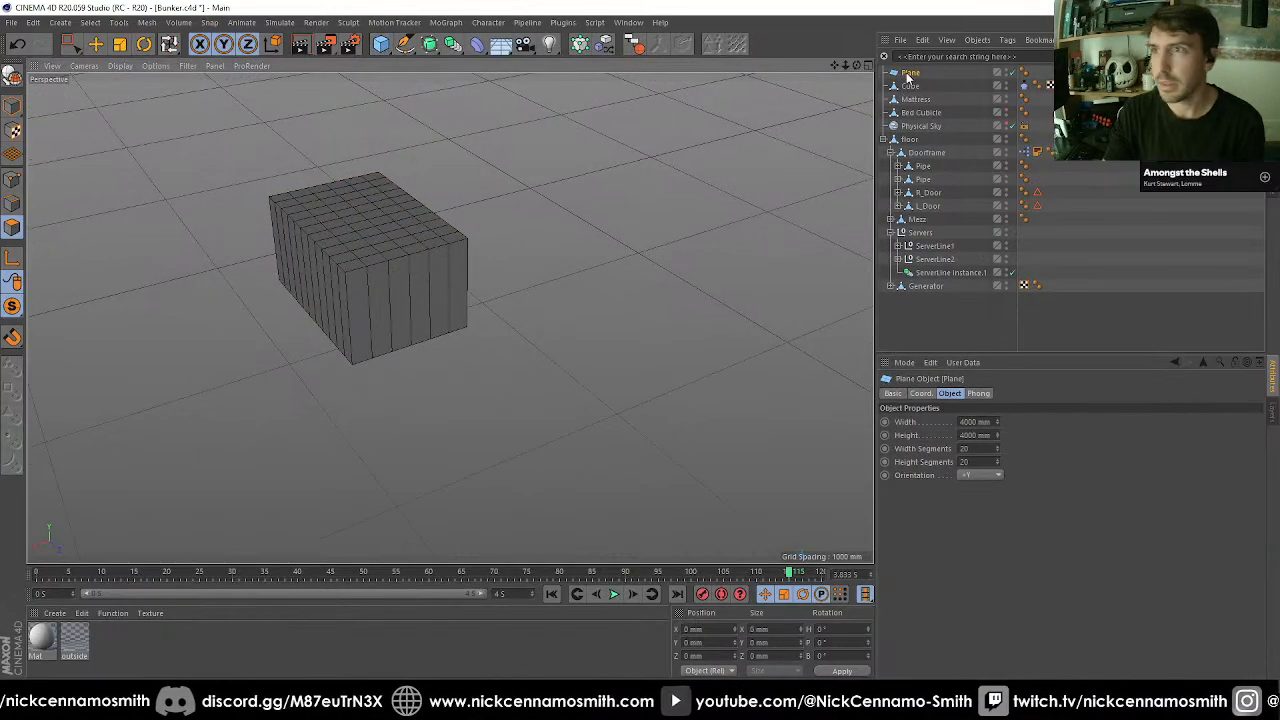
drag(908, 96, 913, 88)
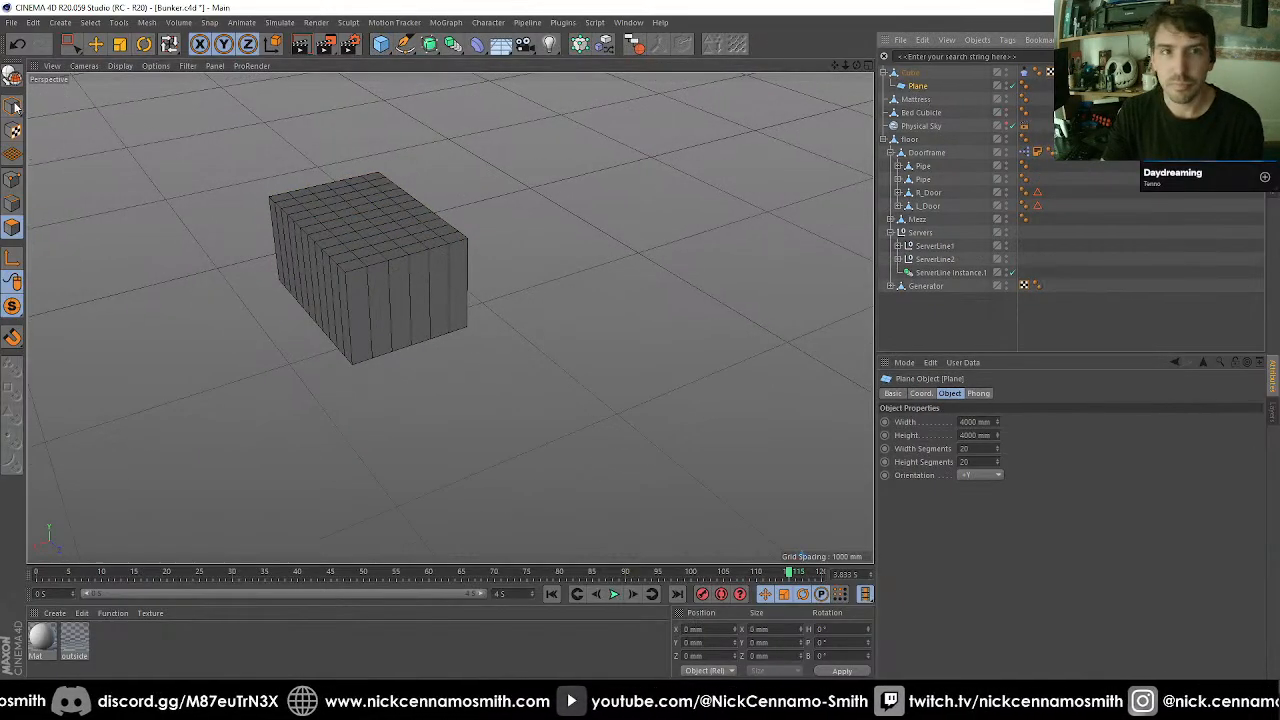
click(711, 629)
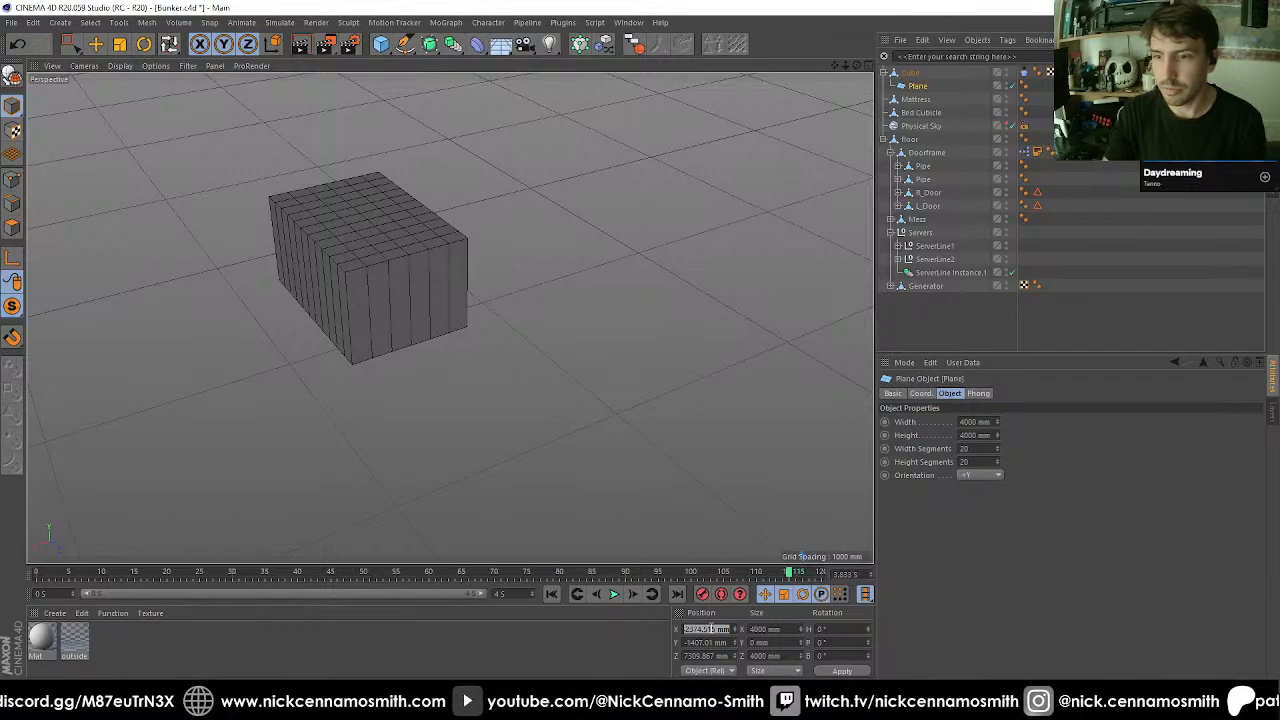
text(0)
key(Tab)
text(0)
key(Return)
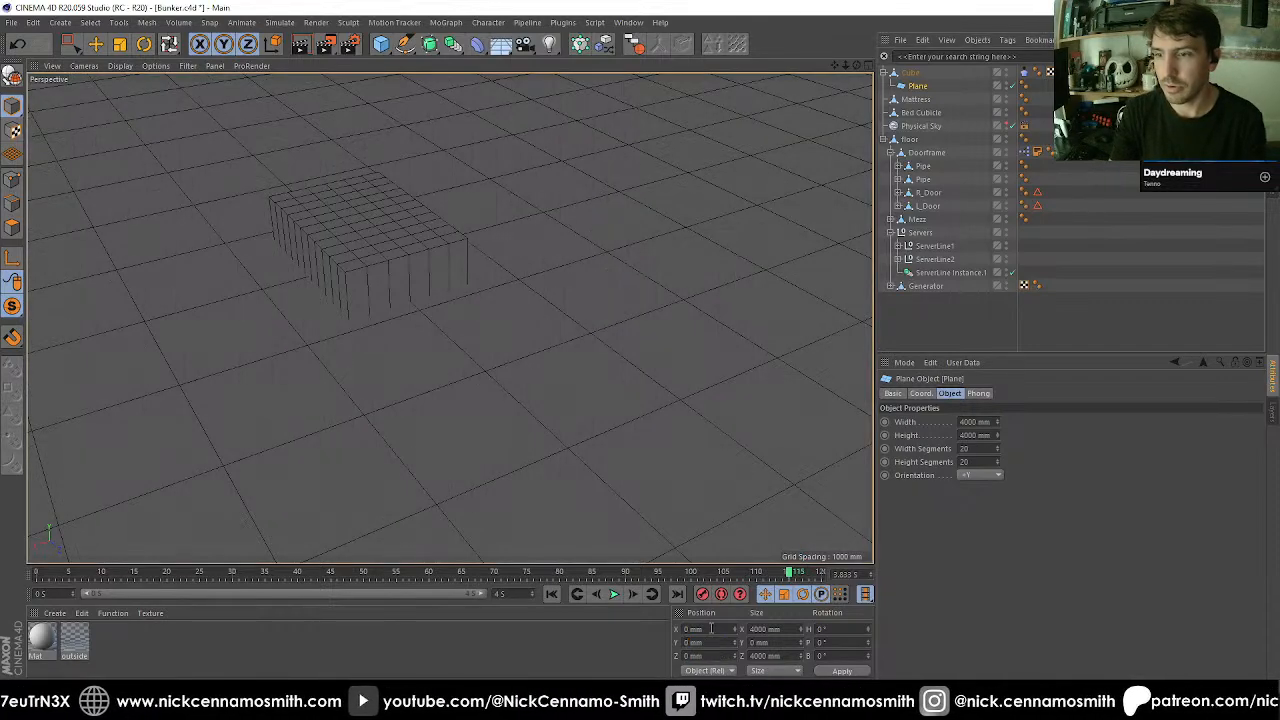
Lower the plane about 186 mm along Y beneath the cube and take it out of the cube's hierarchy.
key(e)
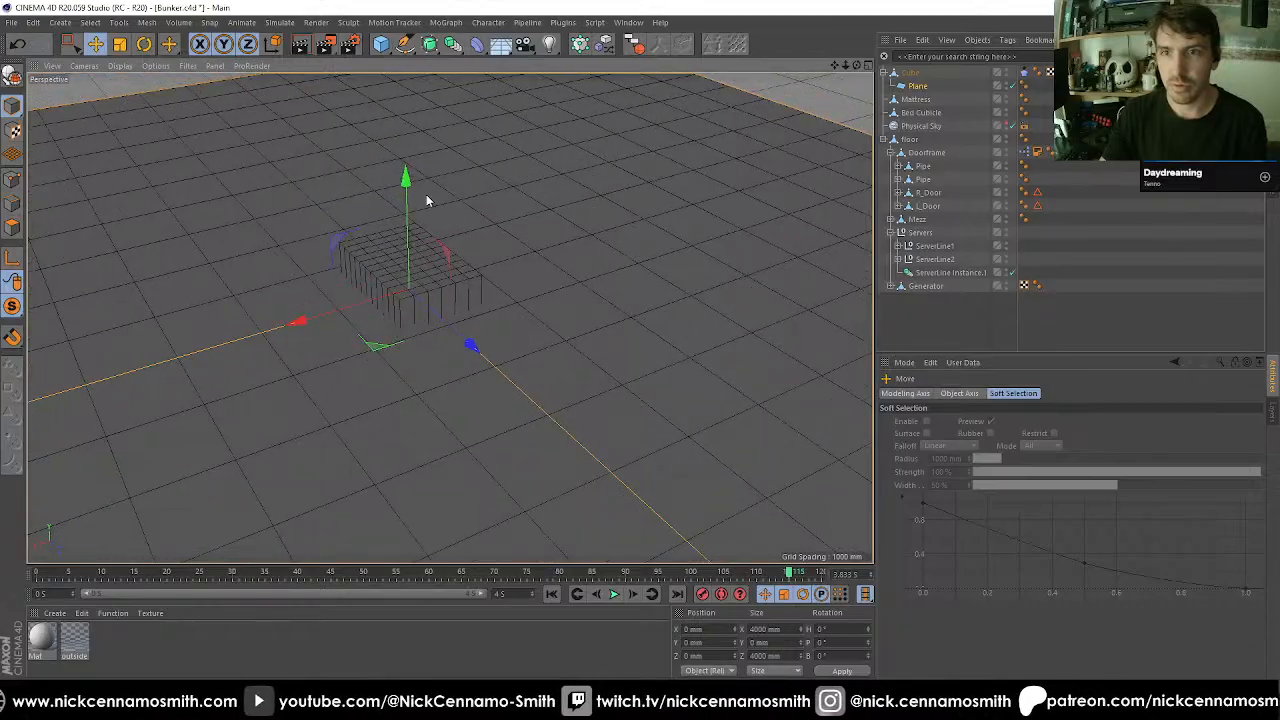
drag(407, 198, 407, 262)
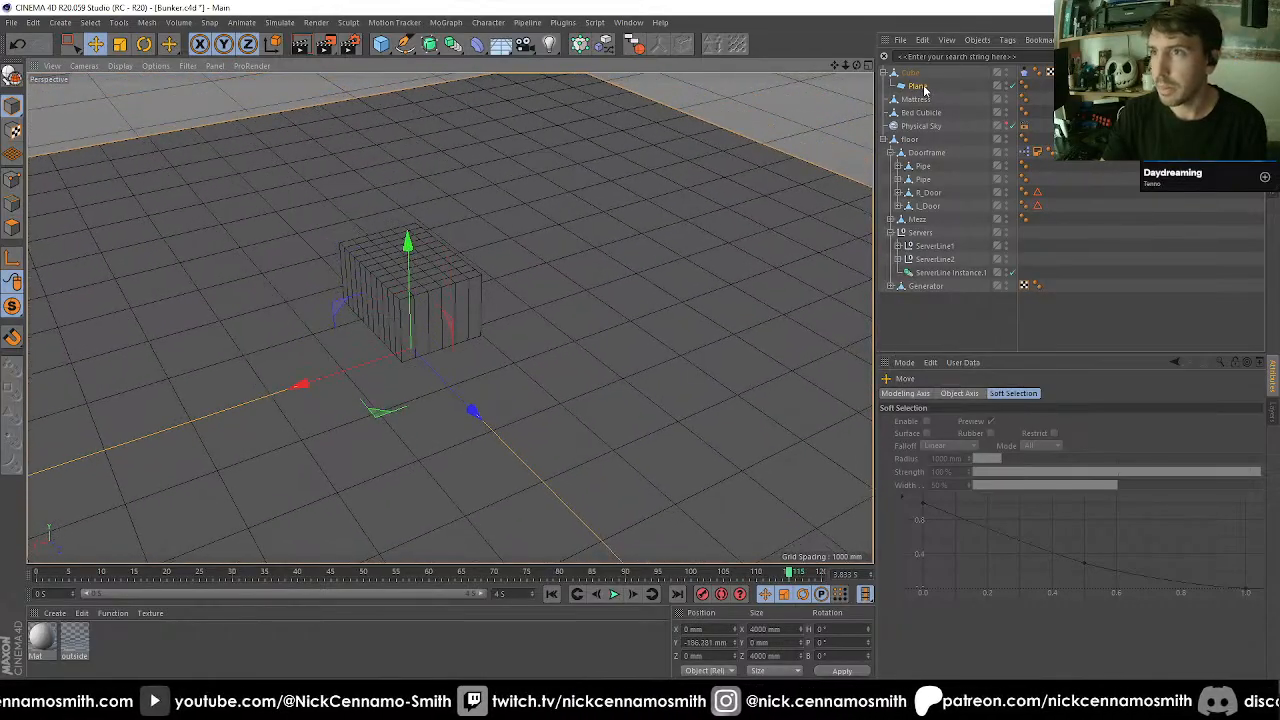
drag(924, 88, 914, 288)
Add a Cloth Collider simulation tag to the plane.
right_click(914, 288)
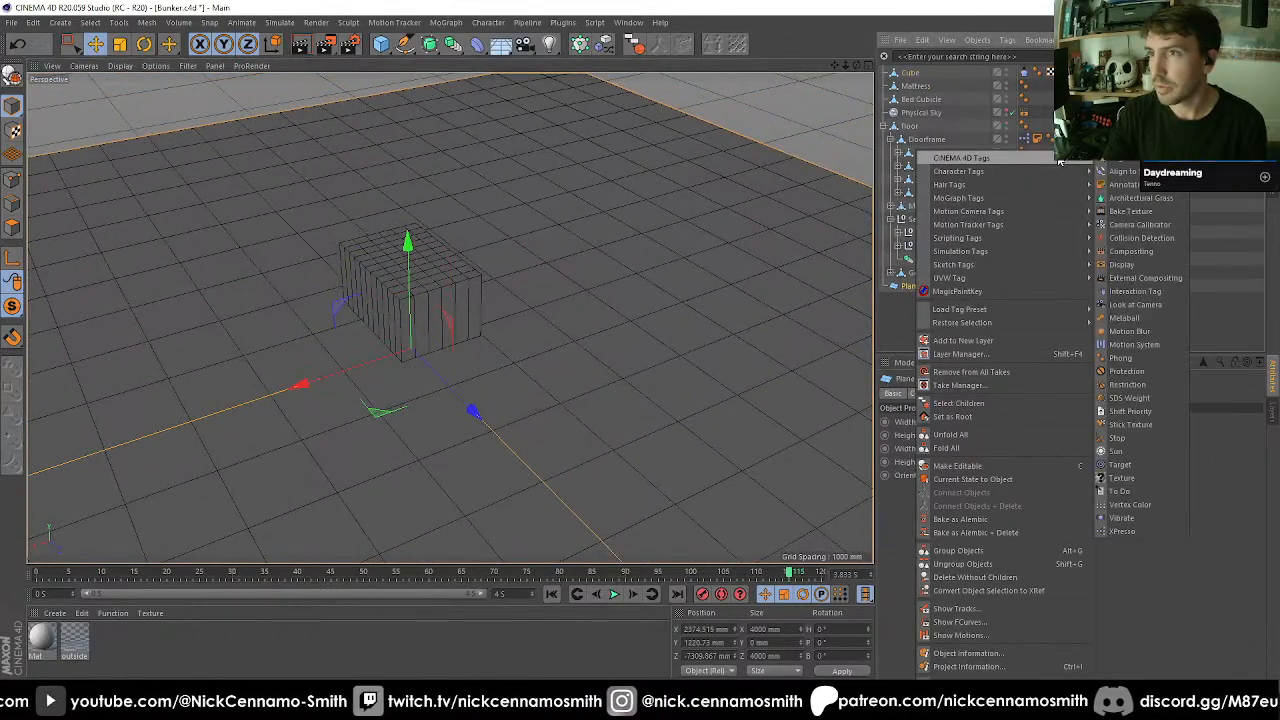
mouse_move(1042, 252)
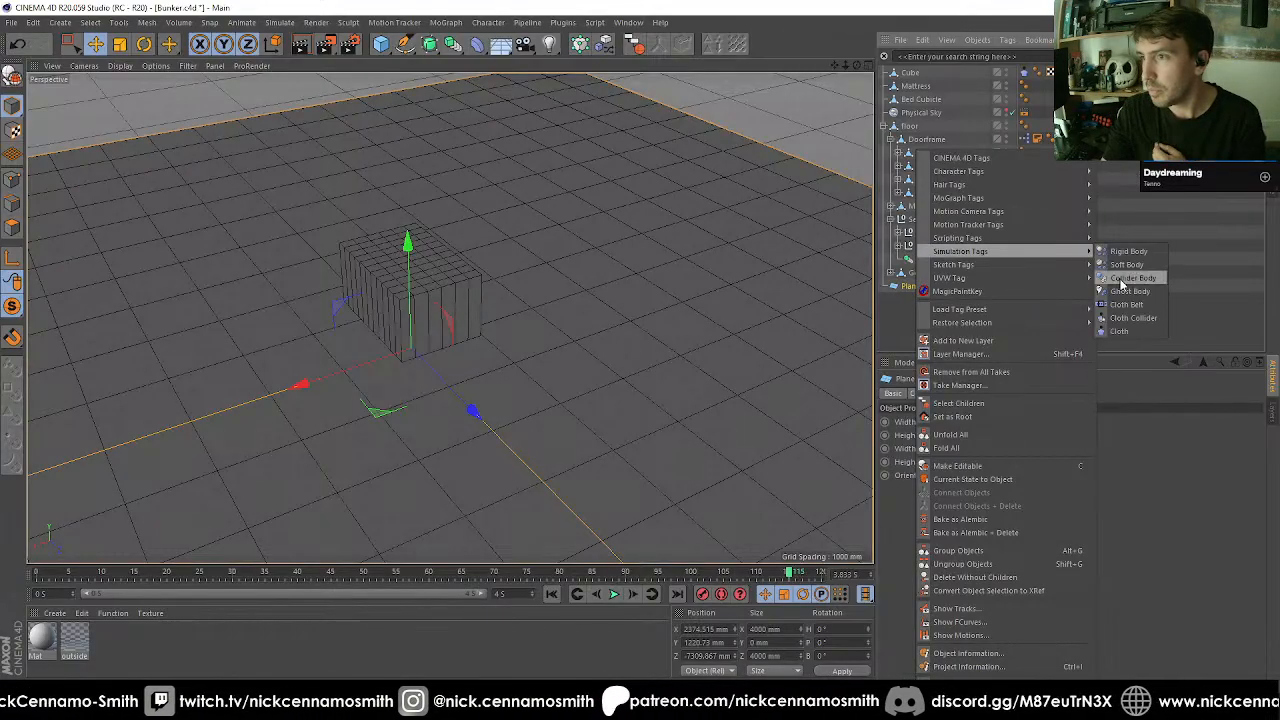
click(1133, 318)
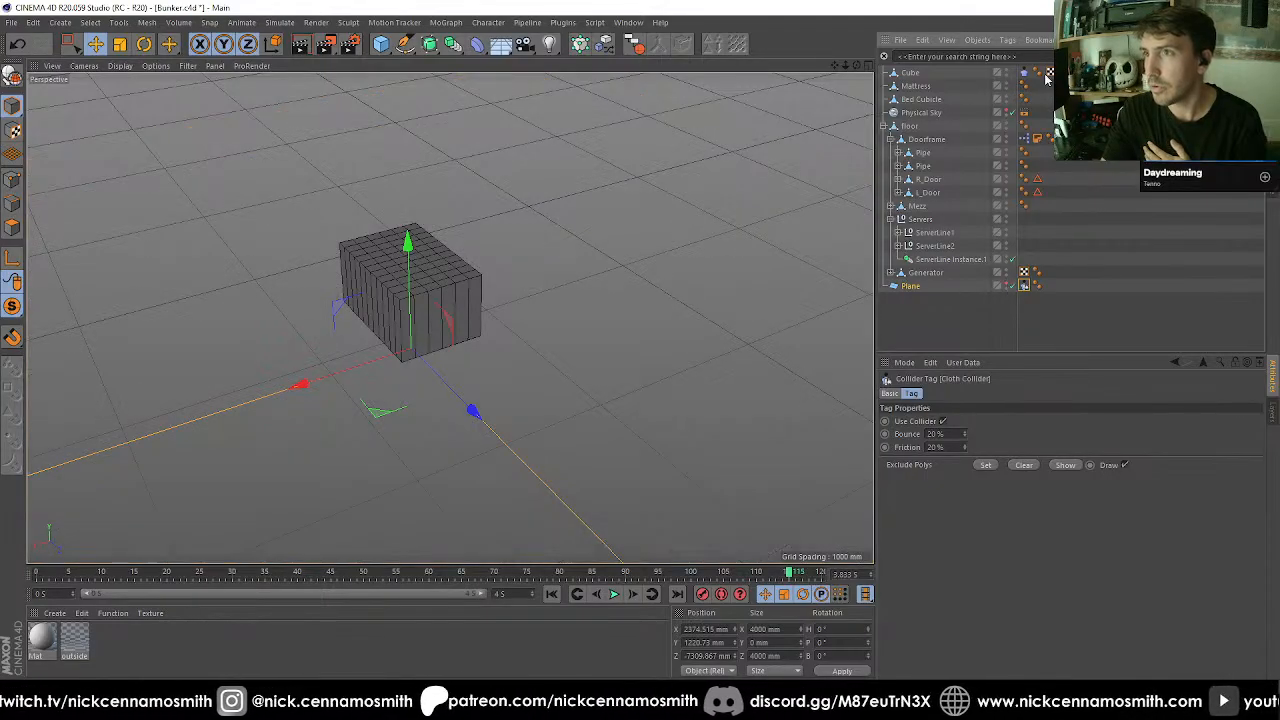
Set the iterations of the cube's cloth tag to 5.
click(1024, 73)
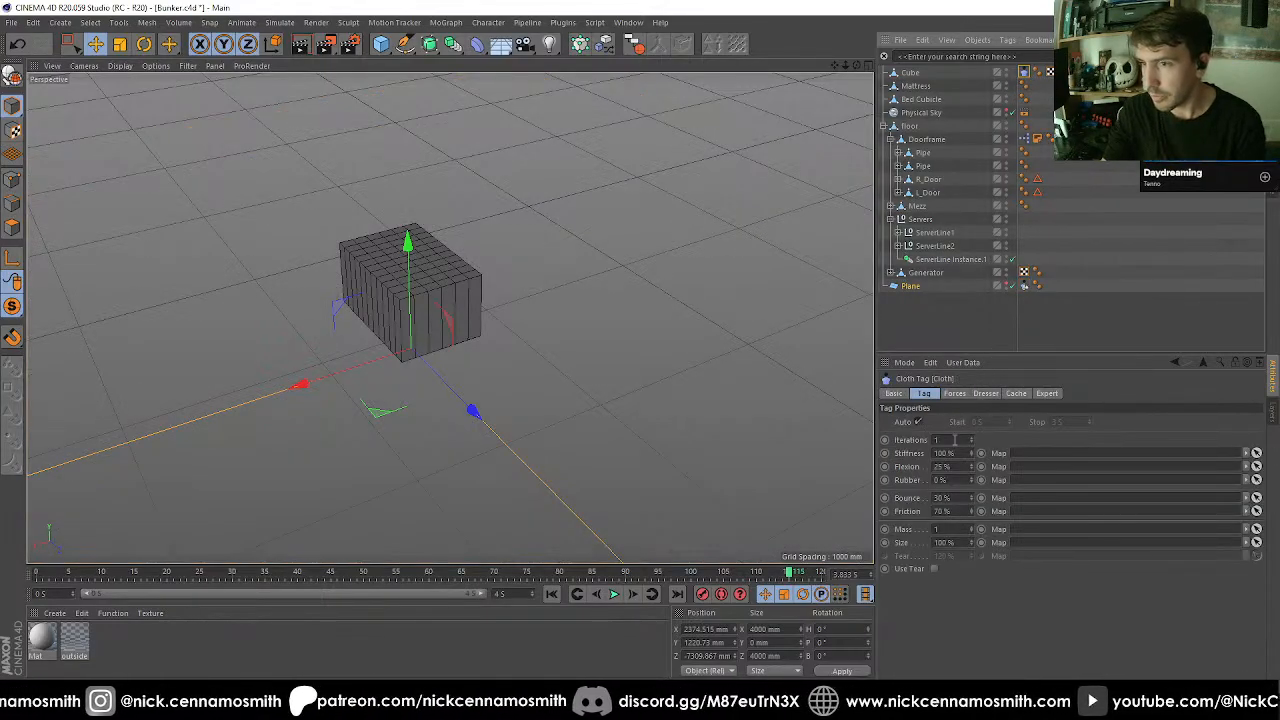
click(955, 440)
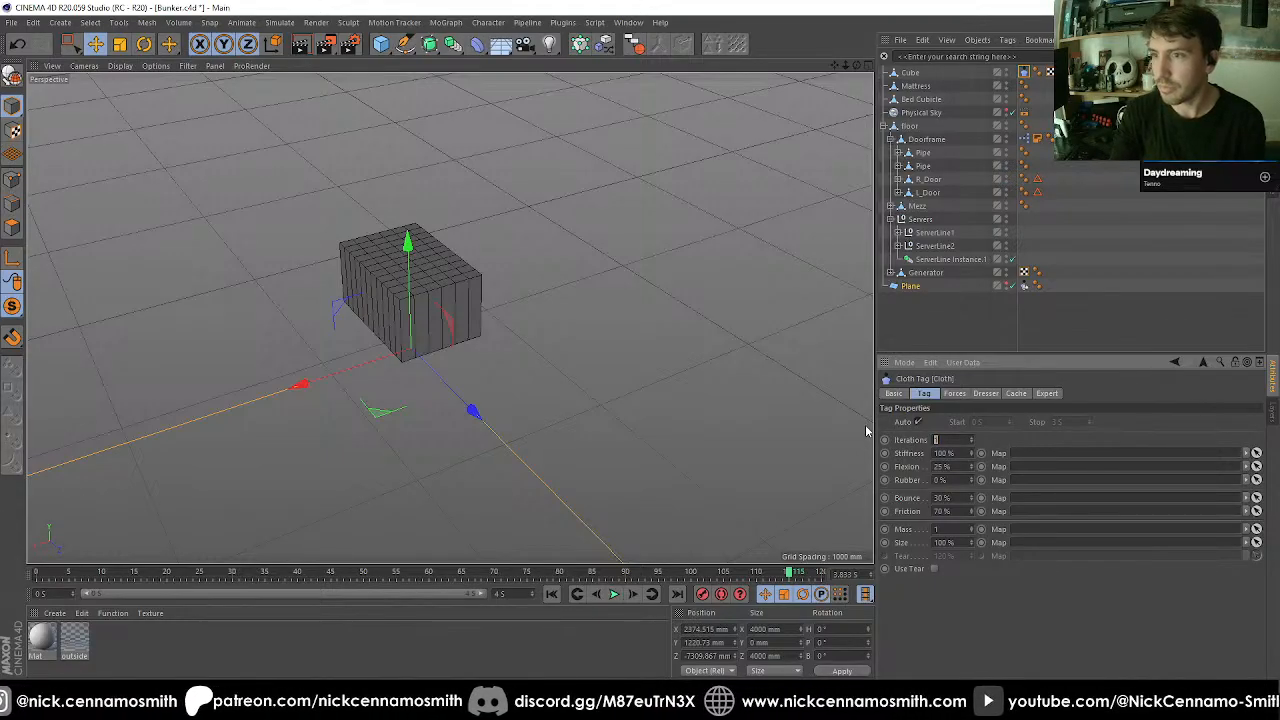
text(5)
alt+drag(417, 334, 358, 303)
alt+right_drag(358, 303, 474, 297)
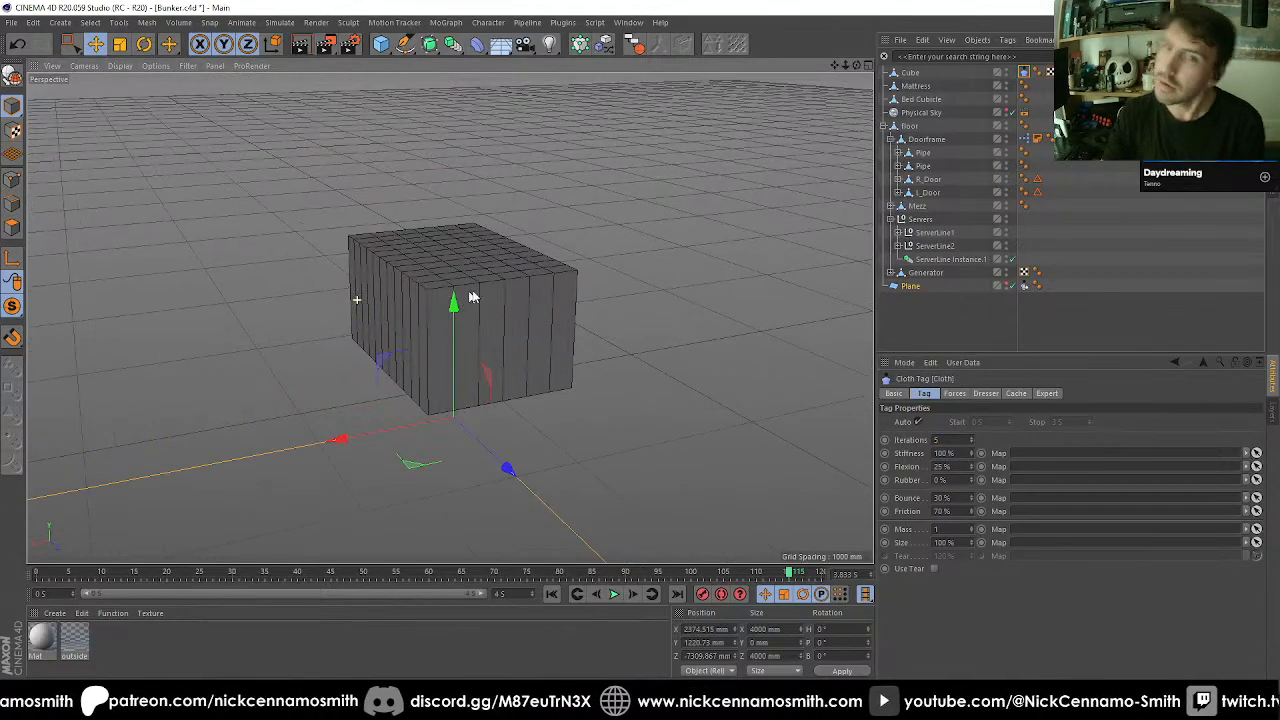
Select the cube in polygon mode and bring up the Dresser settings of its cloth tag.
click(986, 394)
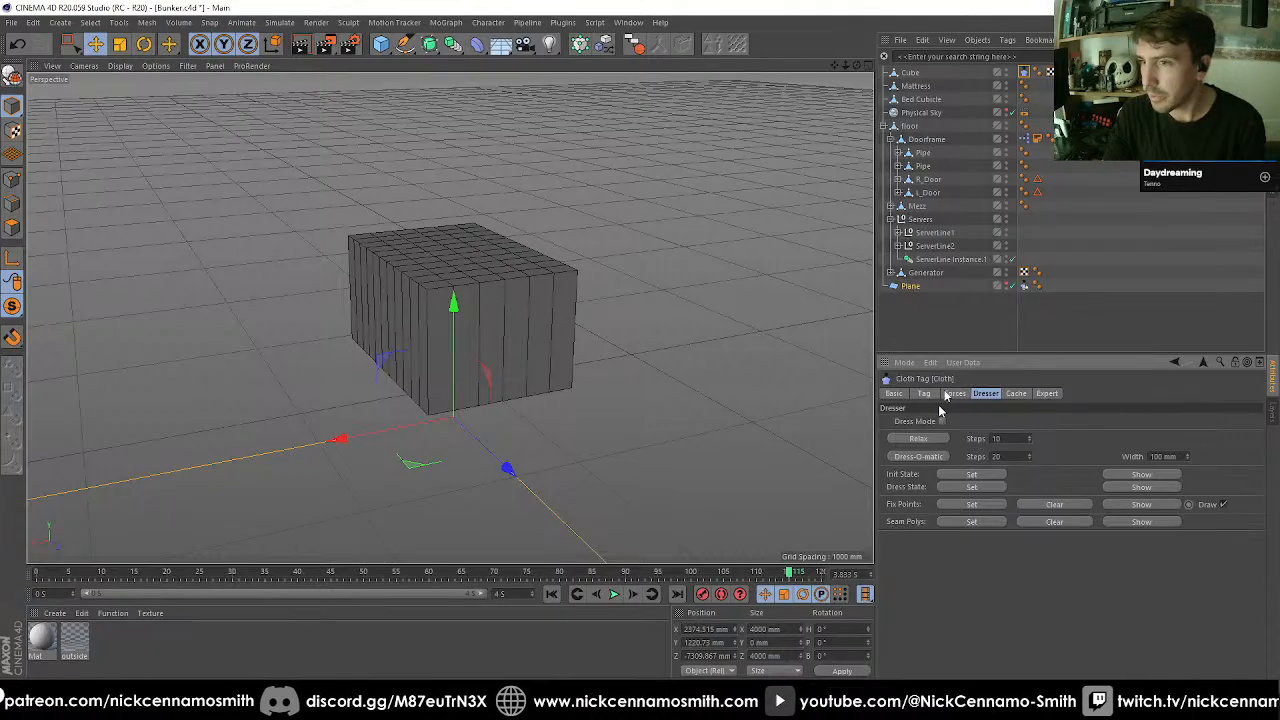
click(914, 76)
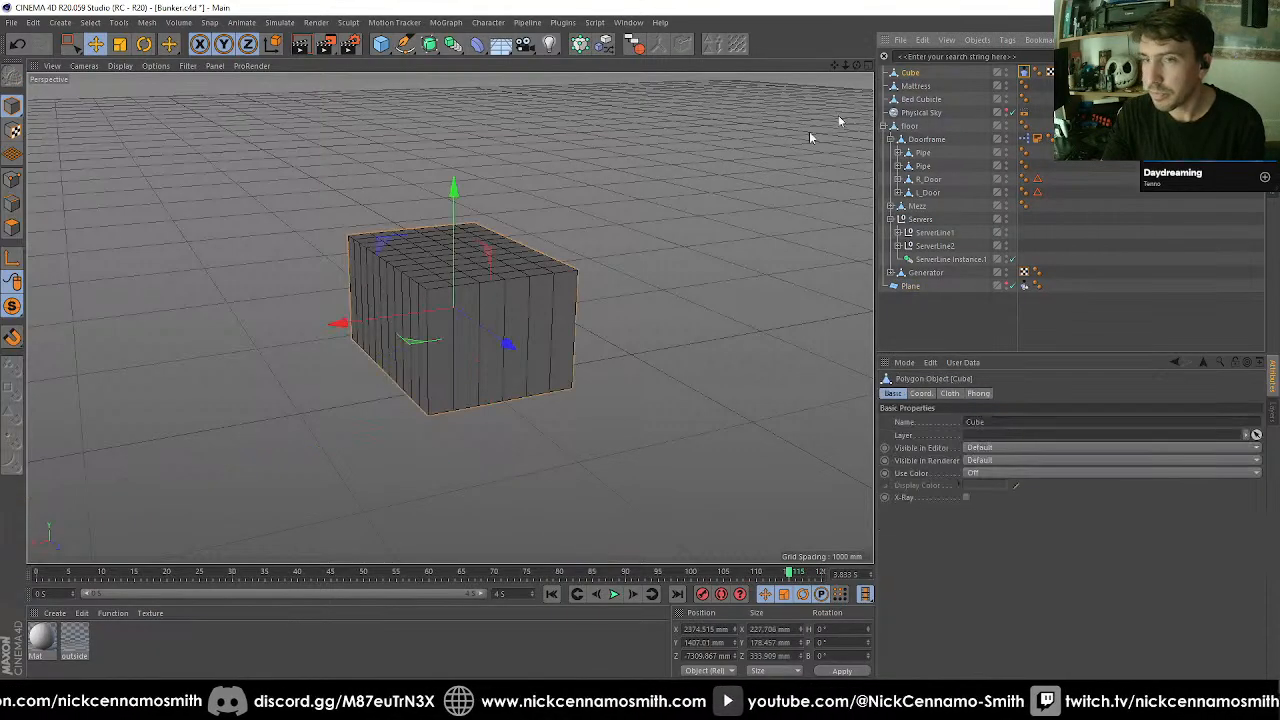
click(12, 228)
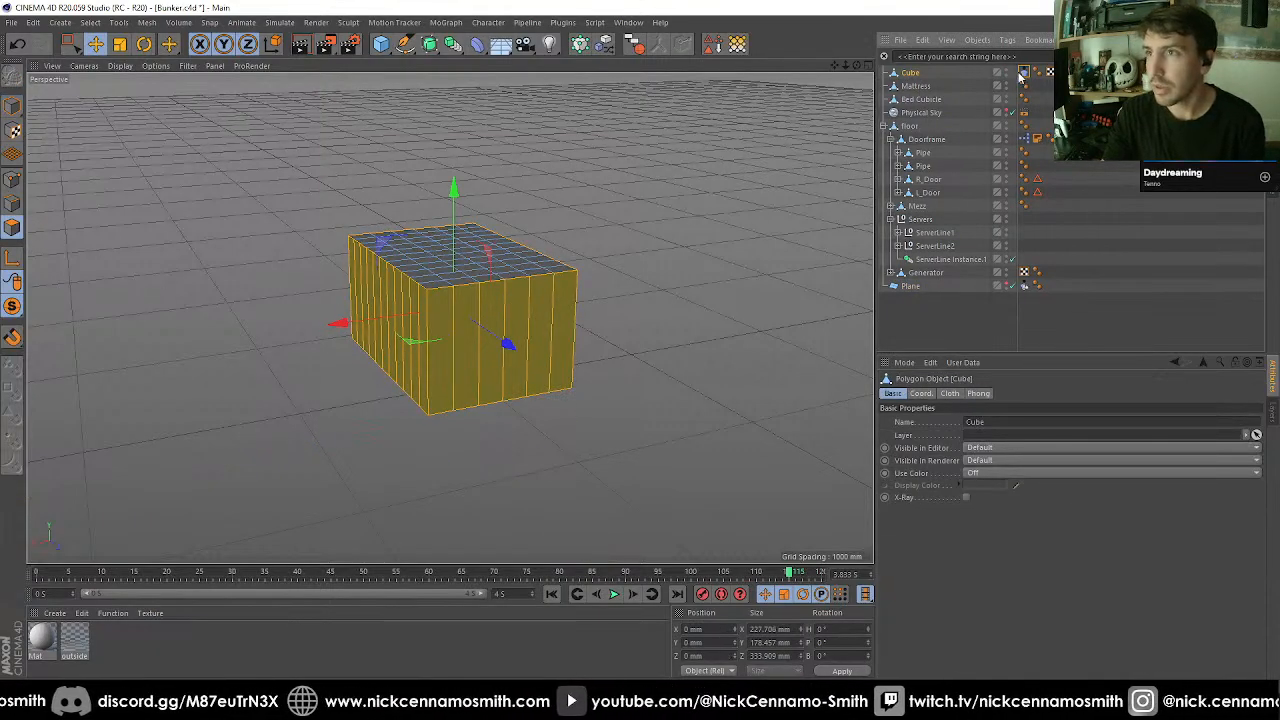
click(1023, 74)
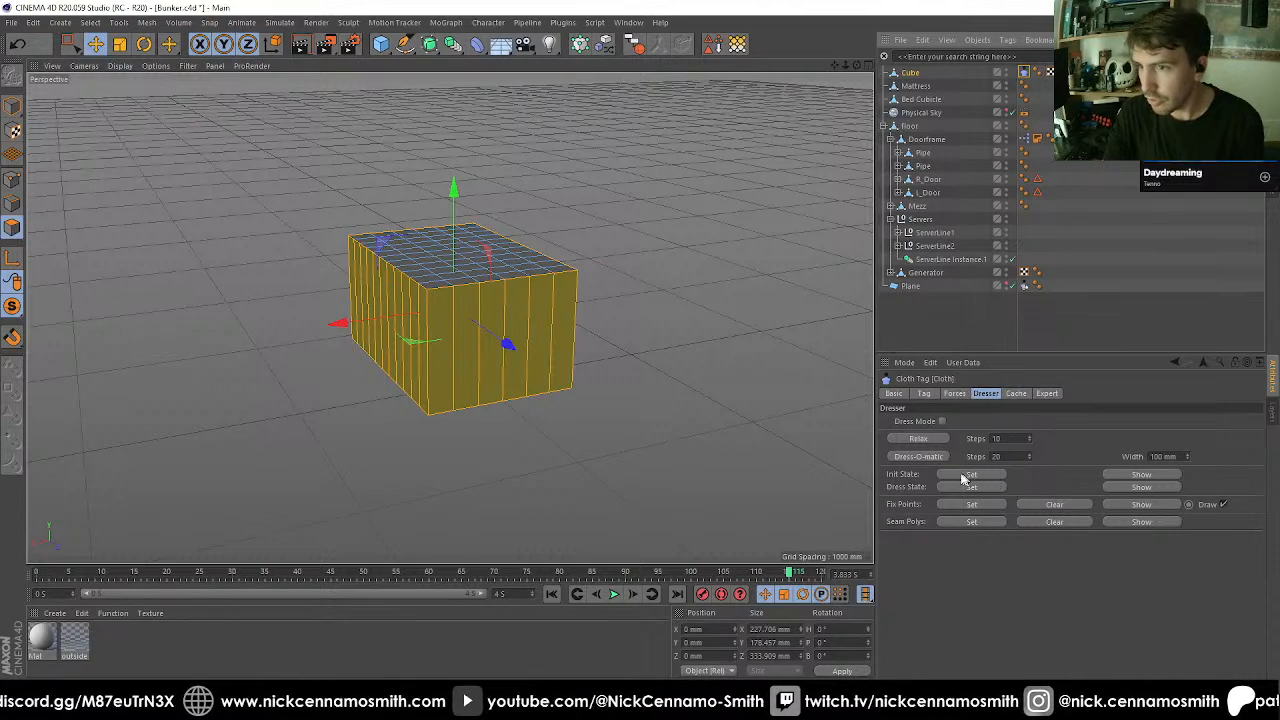
Try relaxing the cube's cloth over 10 steps with the Dress-O-matic width set to 10 mm.
click(1183, 457)
text(1)
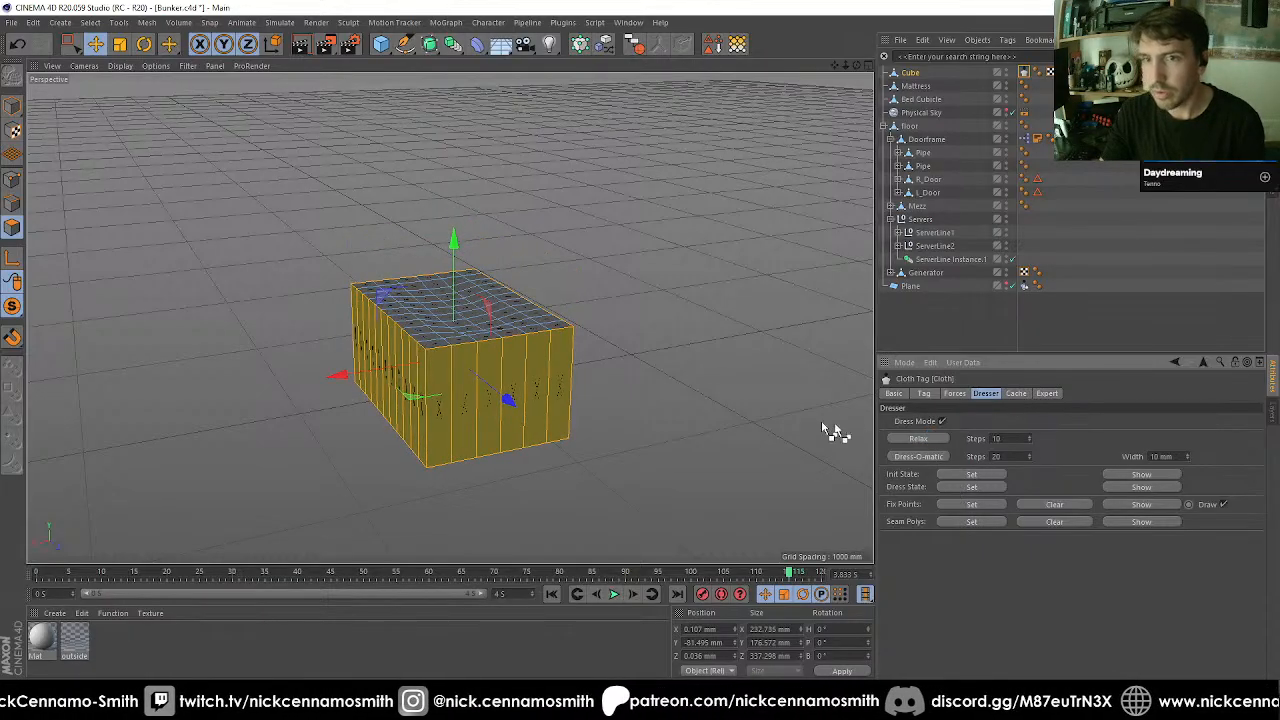
key(ctrl+z)
scroll(539, 286, up, 4)
alt+middle_drag(598, 391, 692, 392)
click(919, 439)
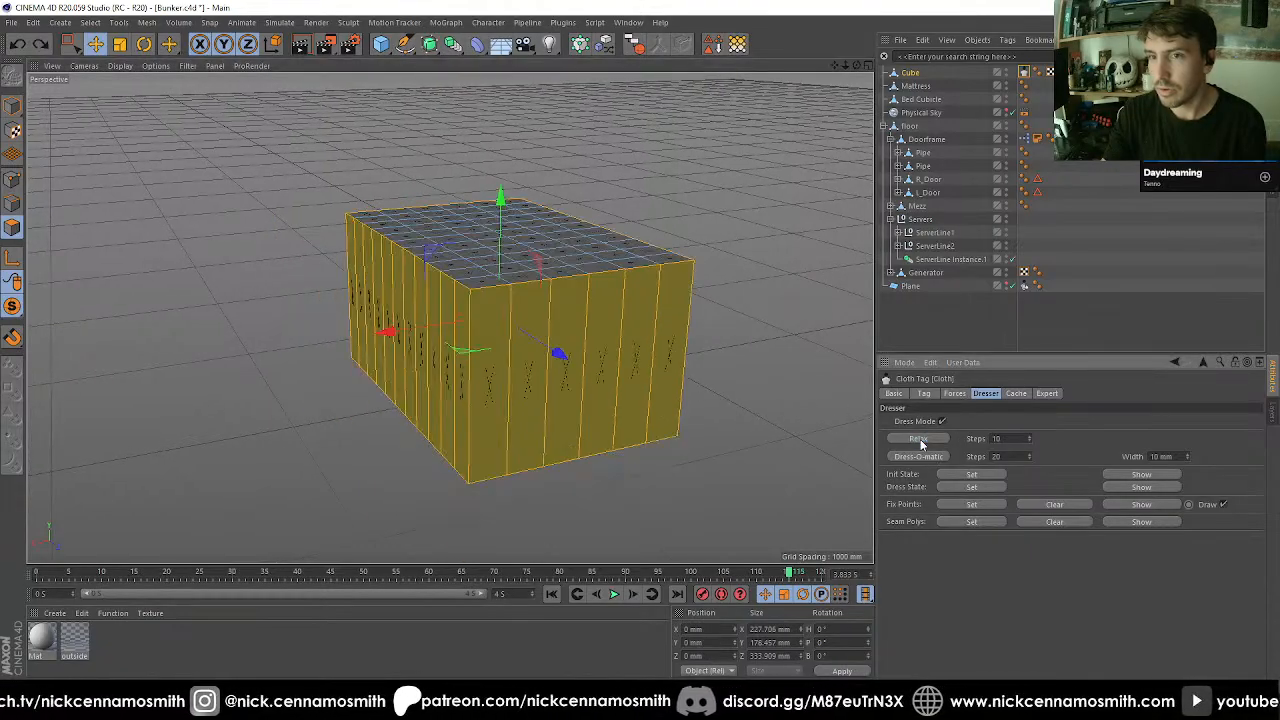
Set the Dress-O-matic width to 10 mm and invert the cube's polygon selection.
click(1163, 456)
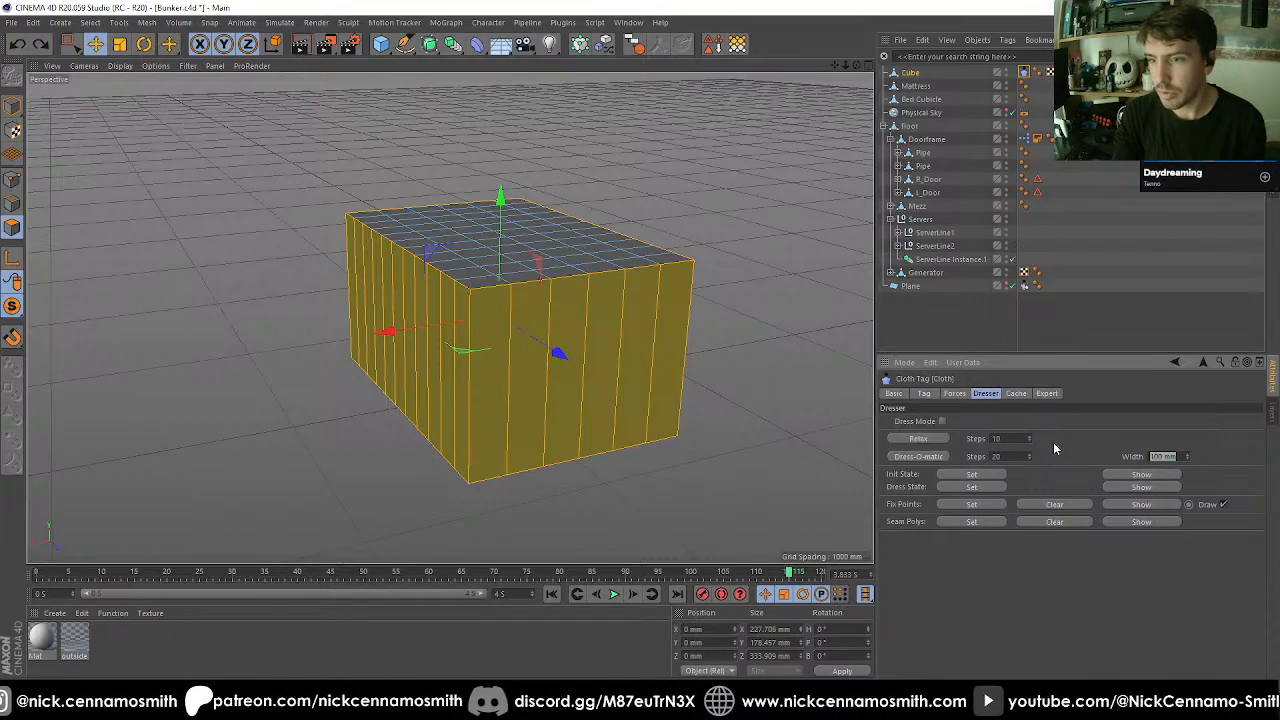
text(10)
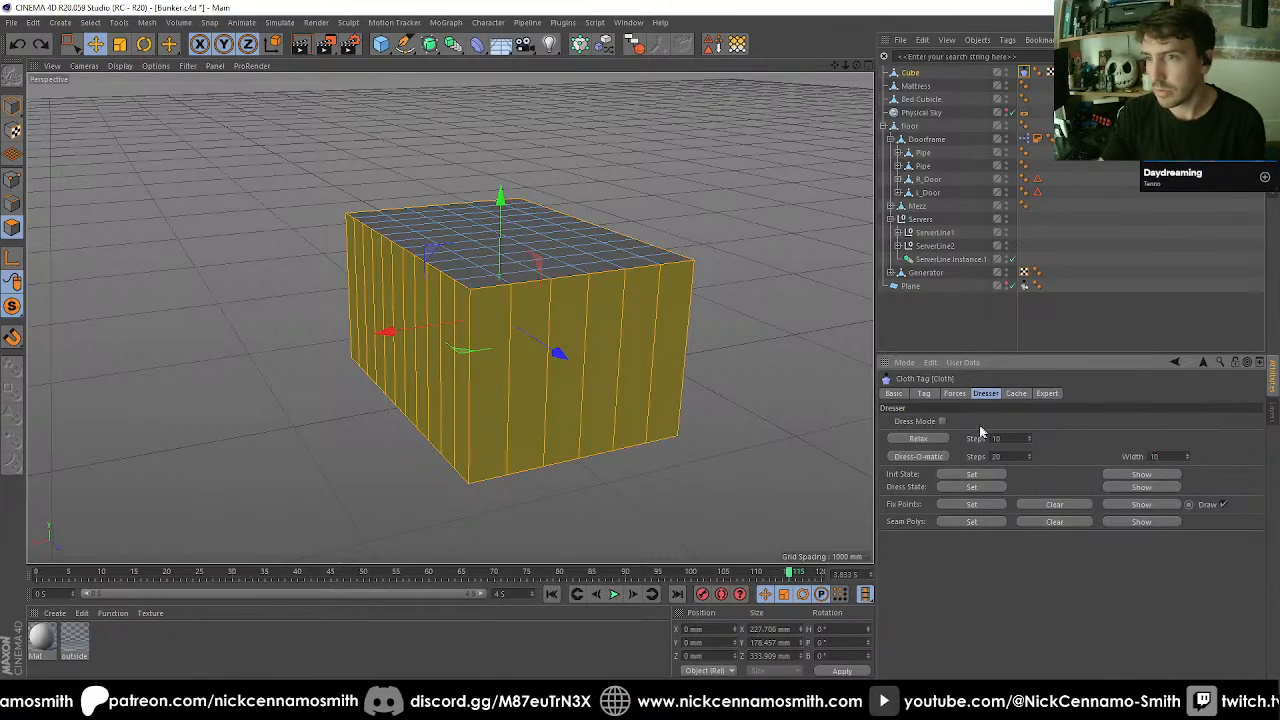
key(Return)
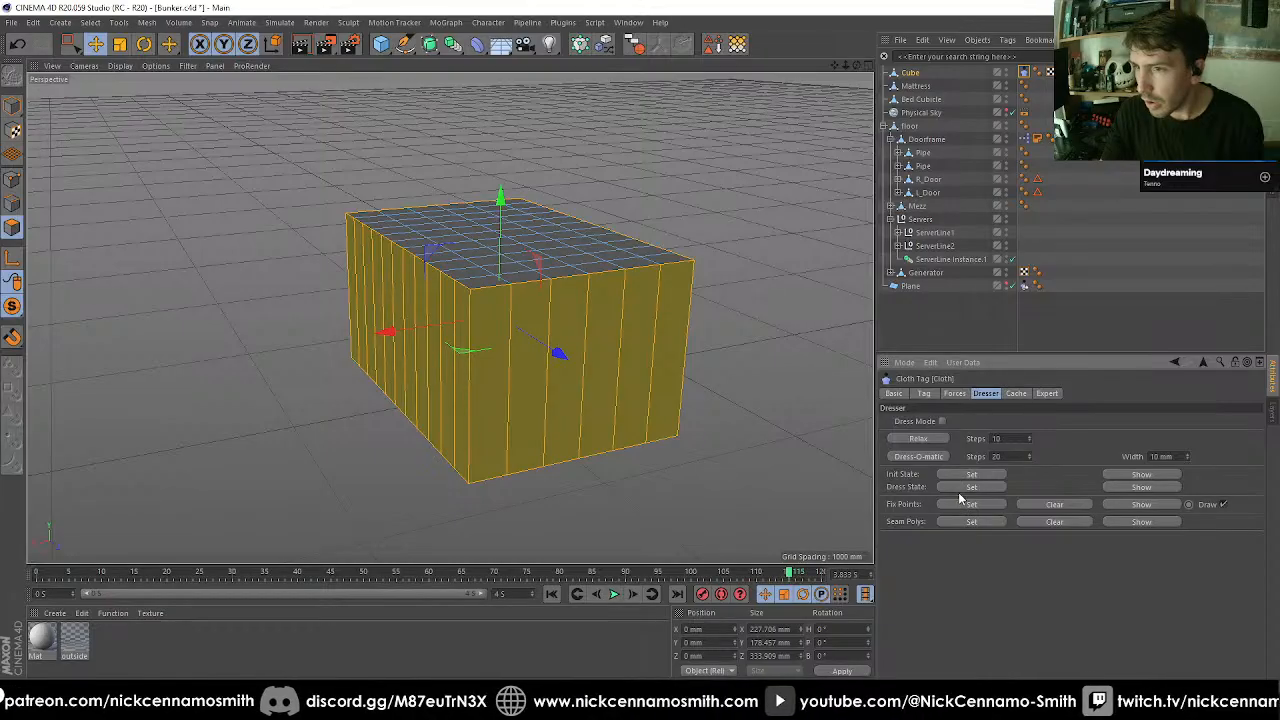
key(u)
key(i)
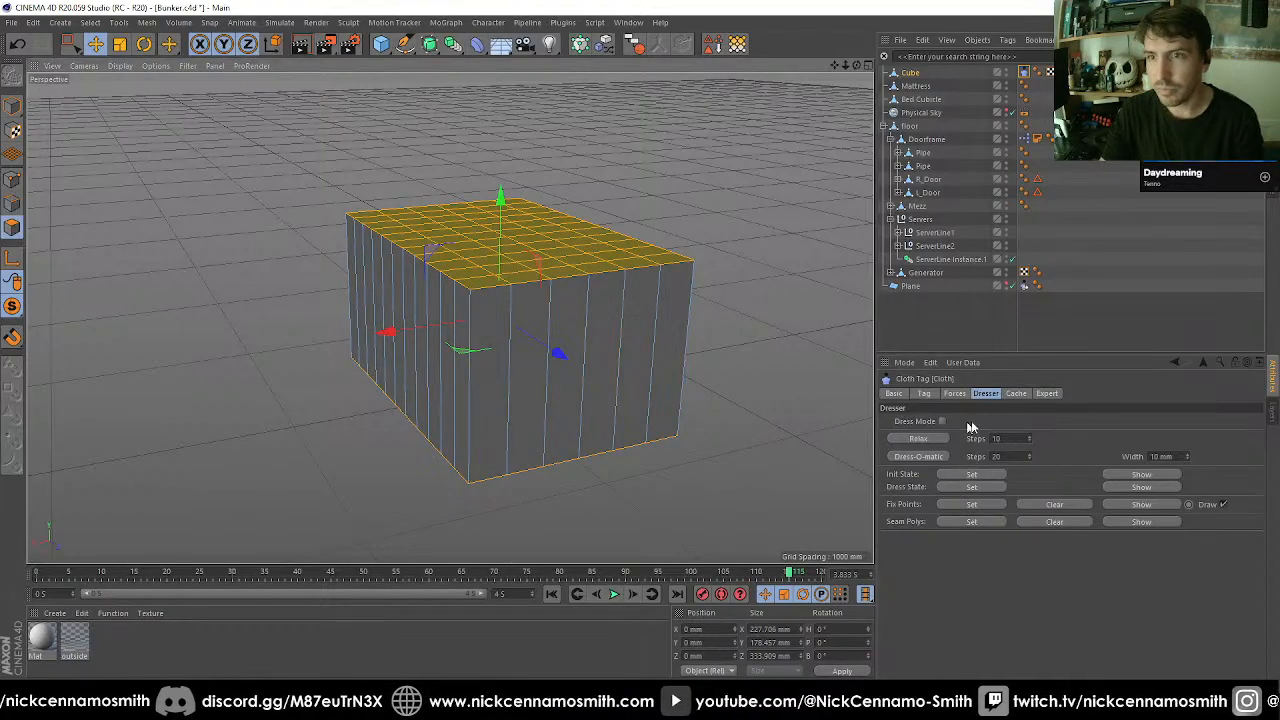
Try Dress-O-matic and Relax on the cube with its top polygons selected, and invert the selection back to the sides.
click(927, 457)
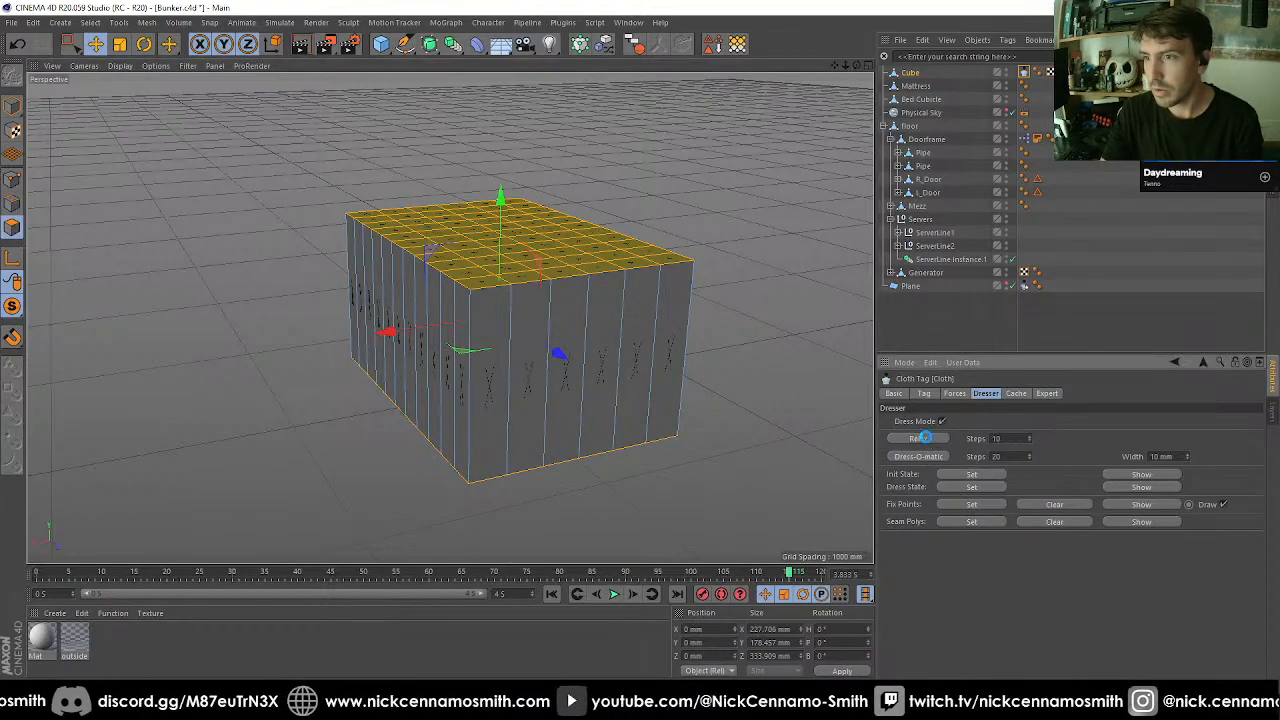
click(924, 439)
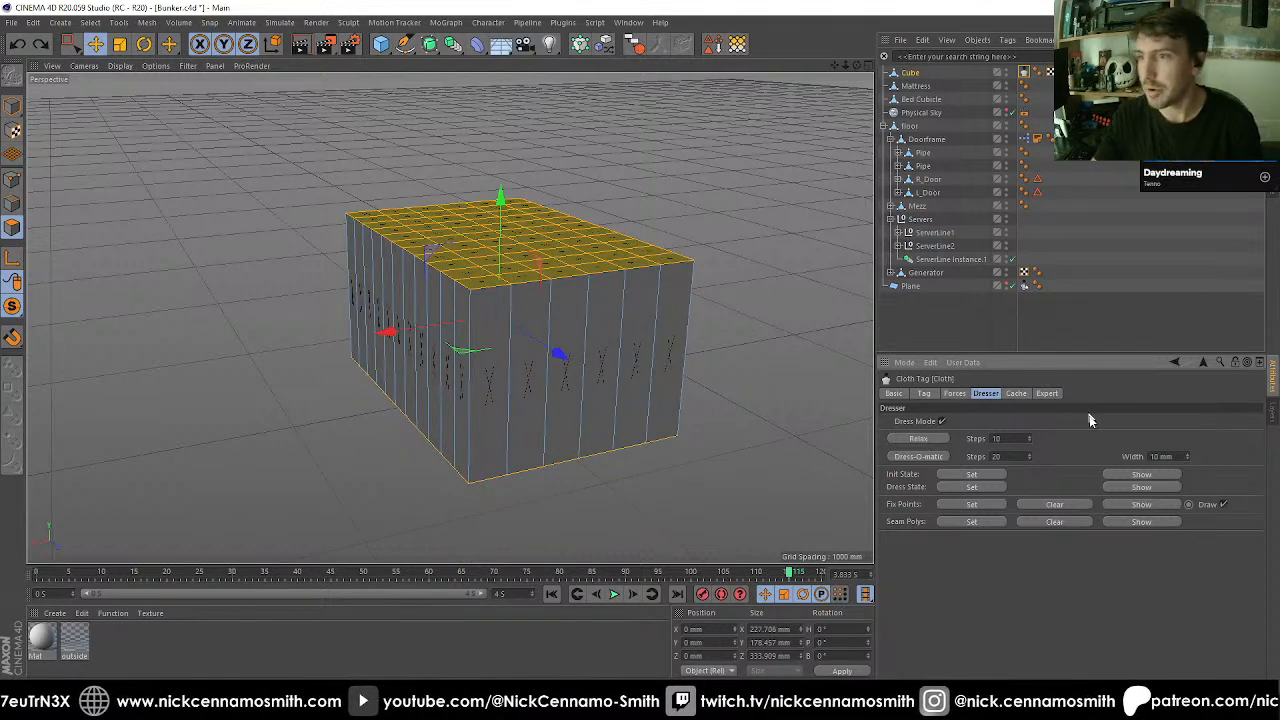
key(u)
key(i)
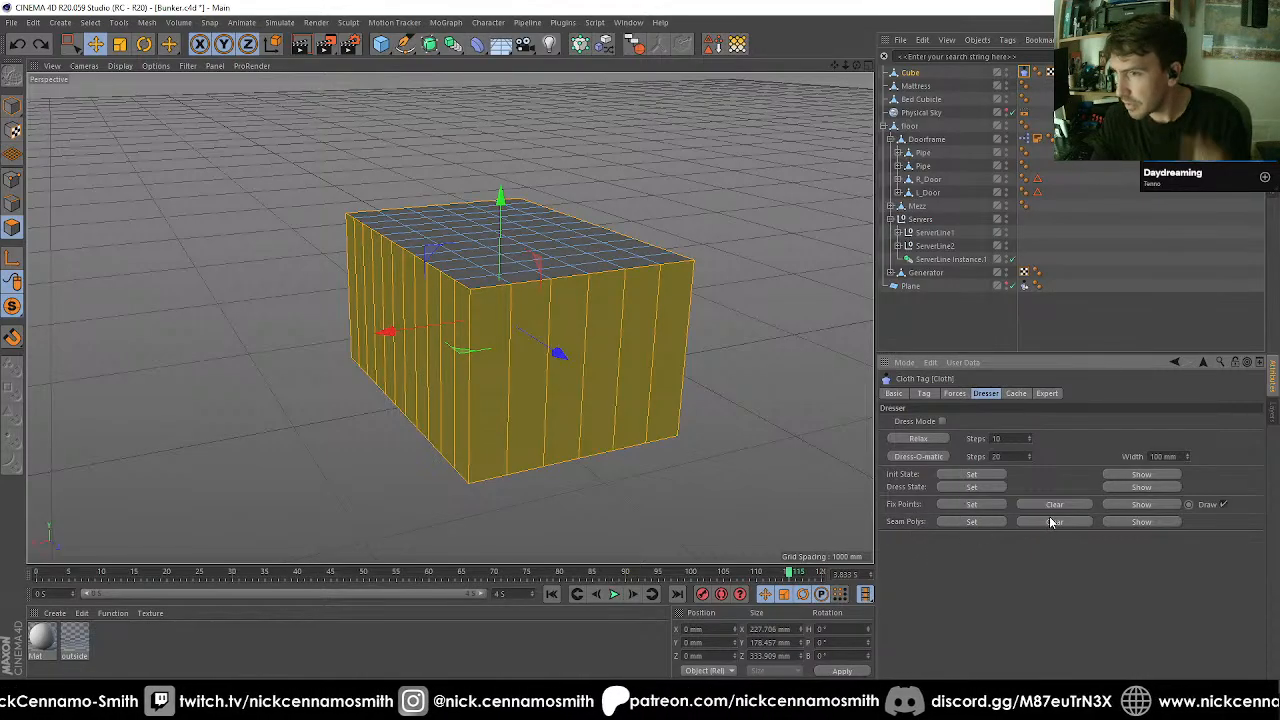
Enable Dress Mode, try relaxing the cloth over 10 steps, and turn Dress Mode off again.
click(941, 421)
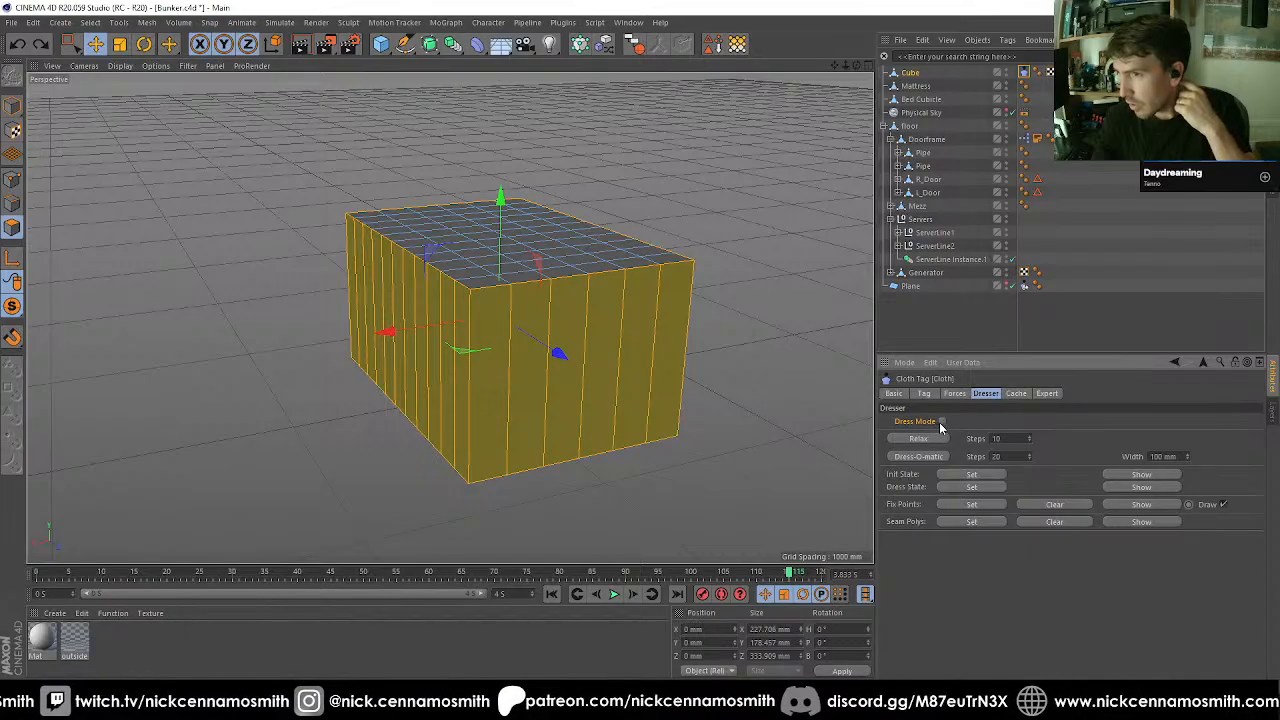
click(941, 421)
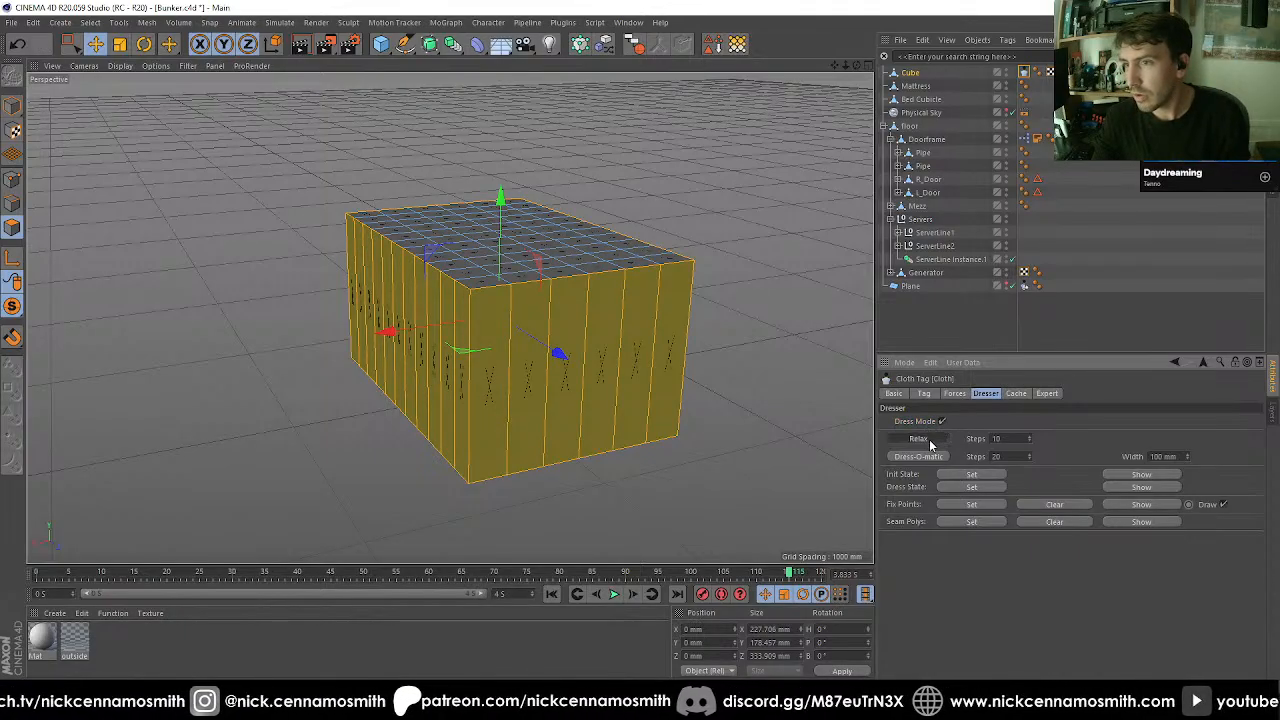
click(929, 439)
key(ctrl+z)
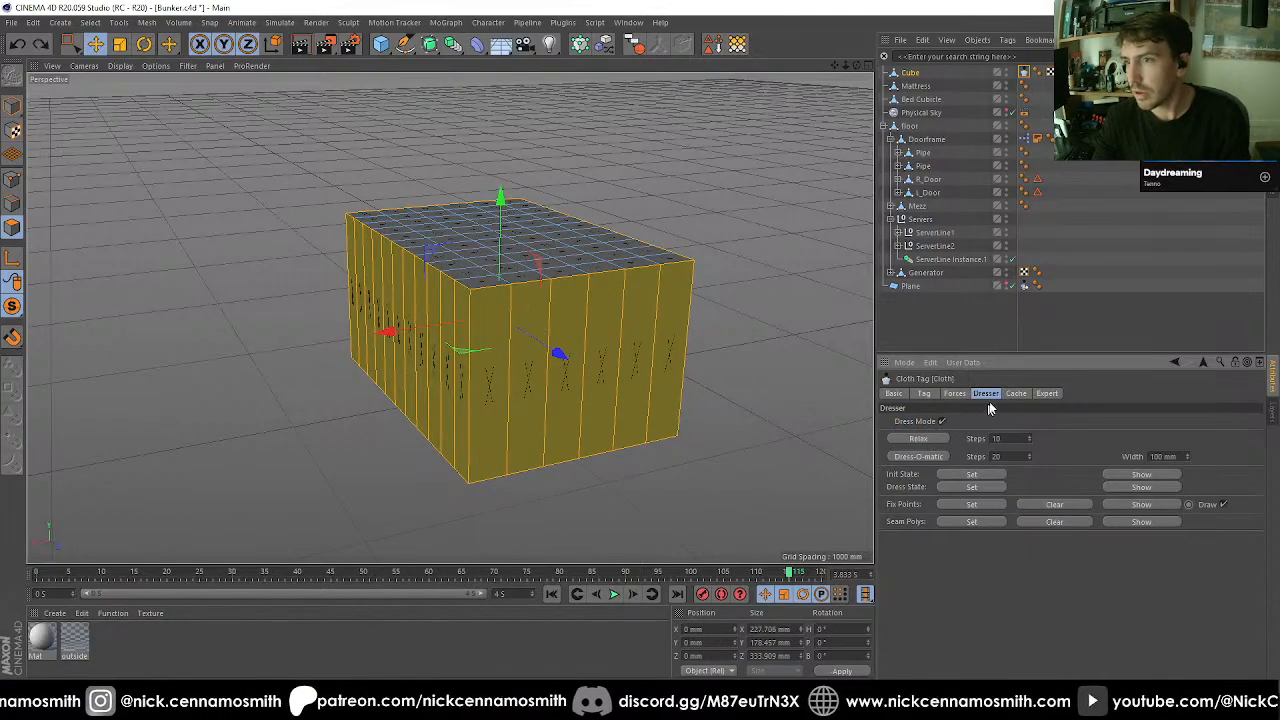
click(1047, 393)
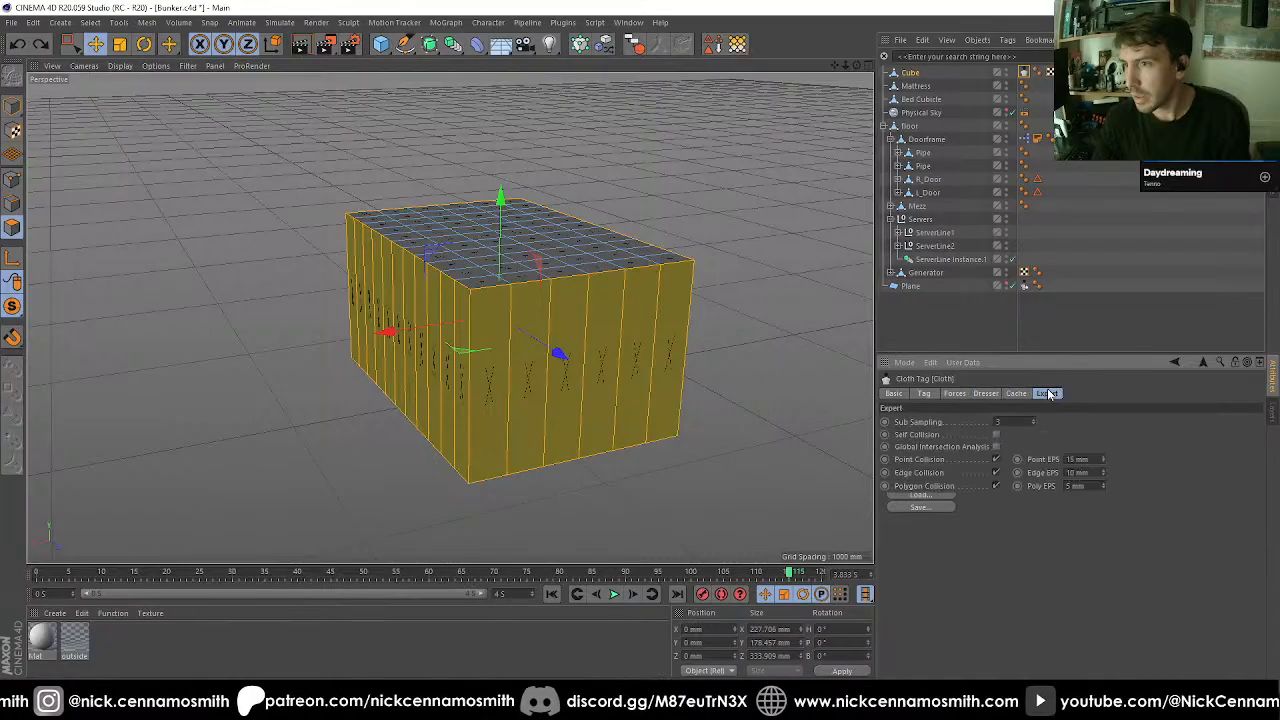
click(988, 394)
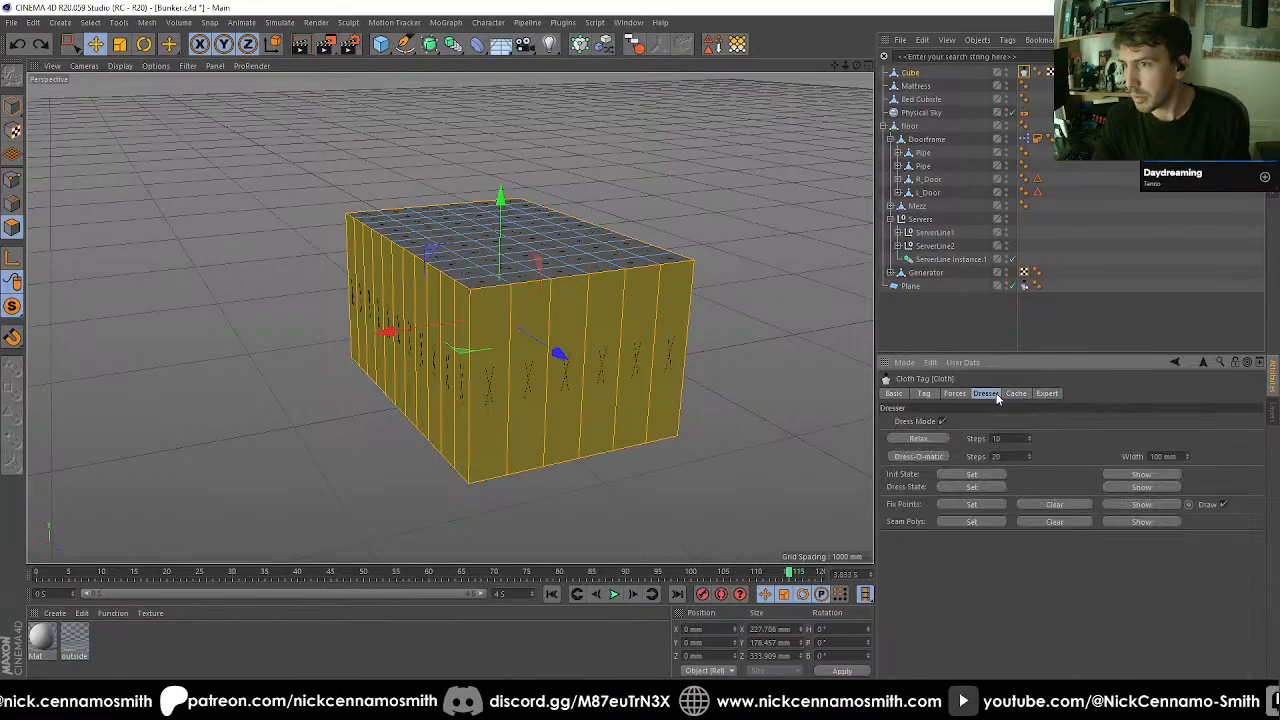
click(942, 422)
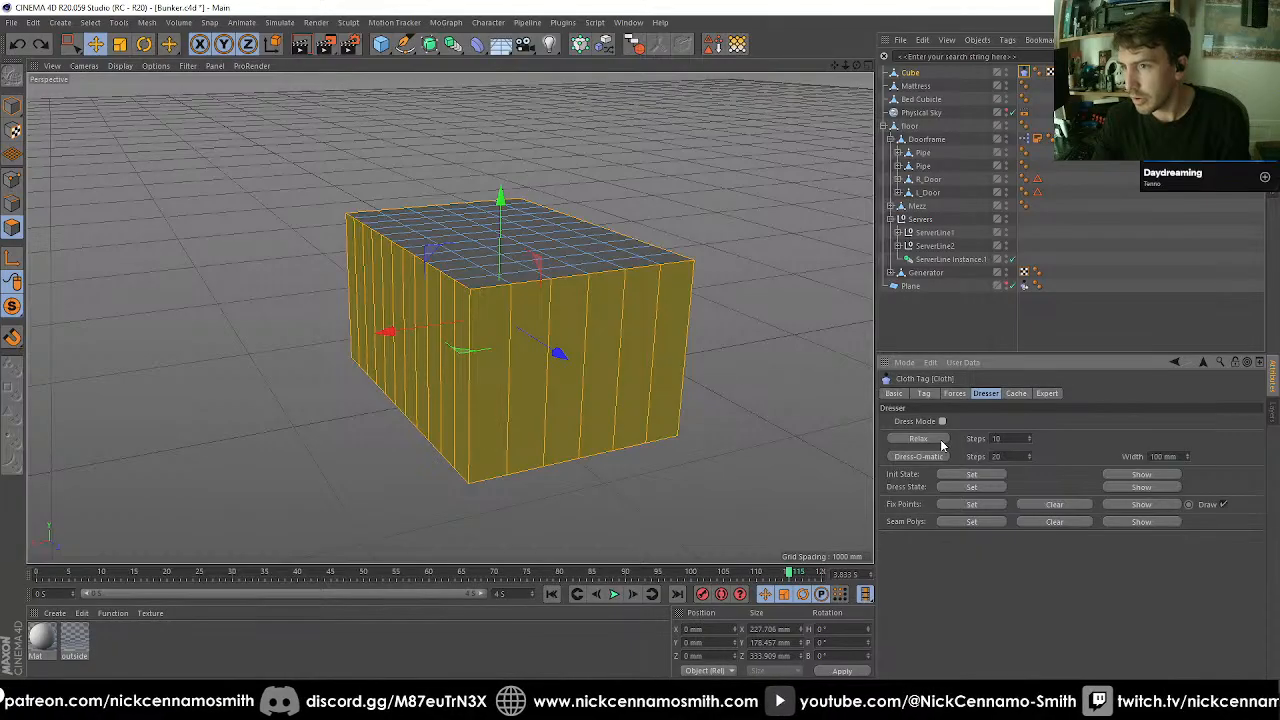
Set the Relax steps to 20 and try relaxing the cloth with a Dress-O-matic width of 10 mm.
click(987, 437)
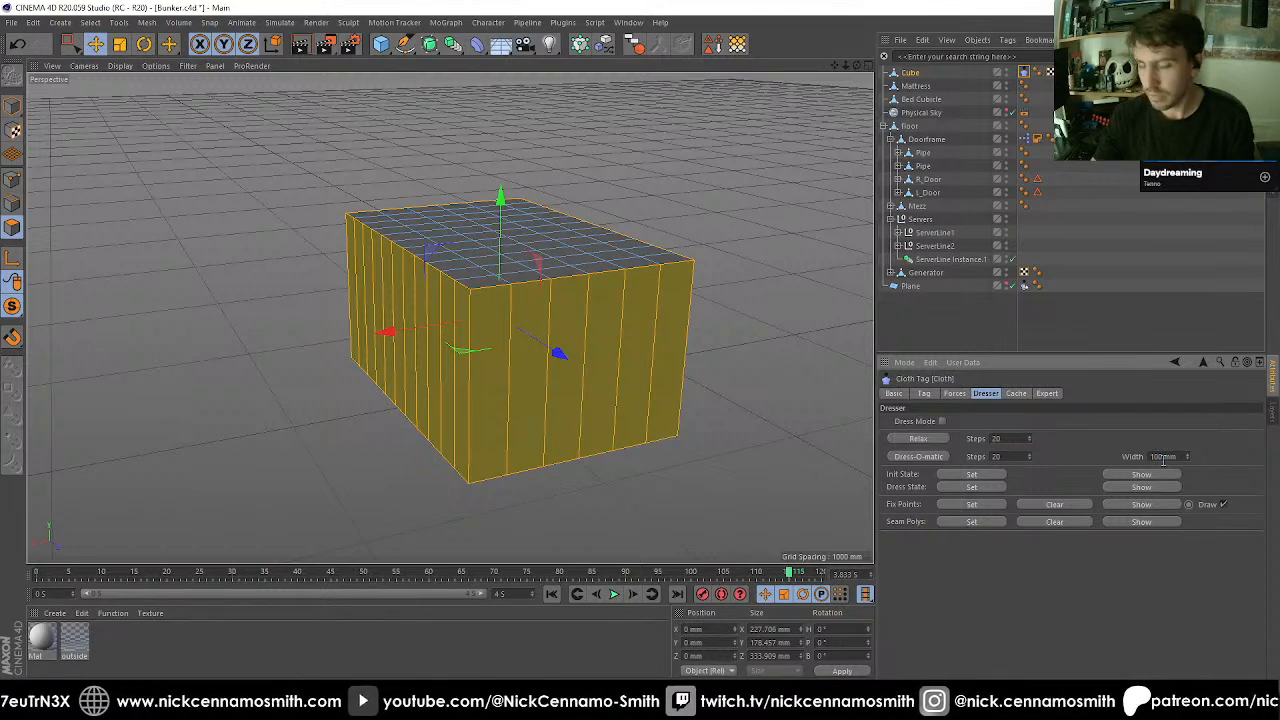
click(931, 441)
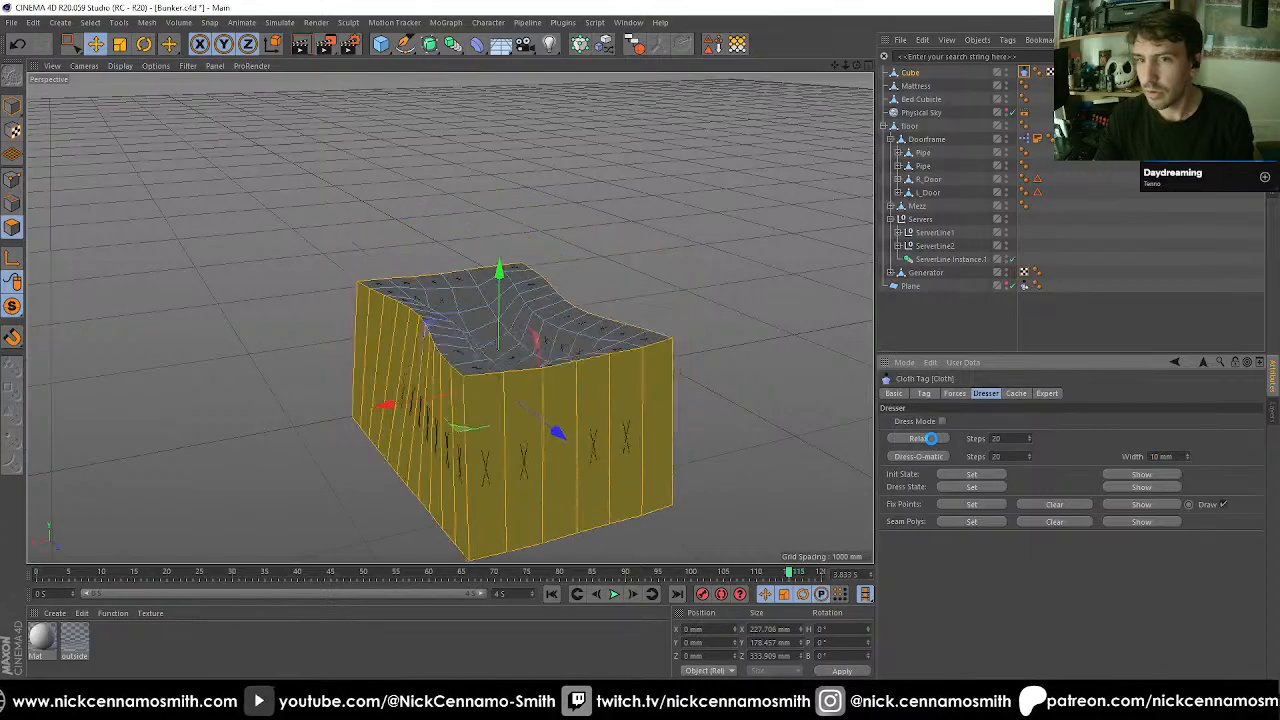
alt+drag(490, 444, 469, 428)
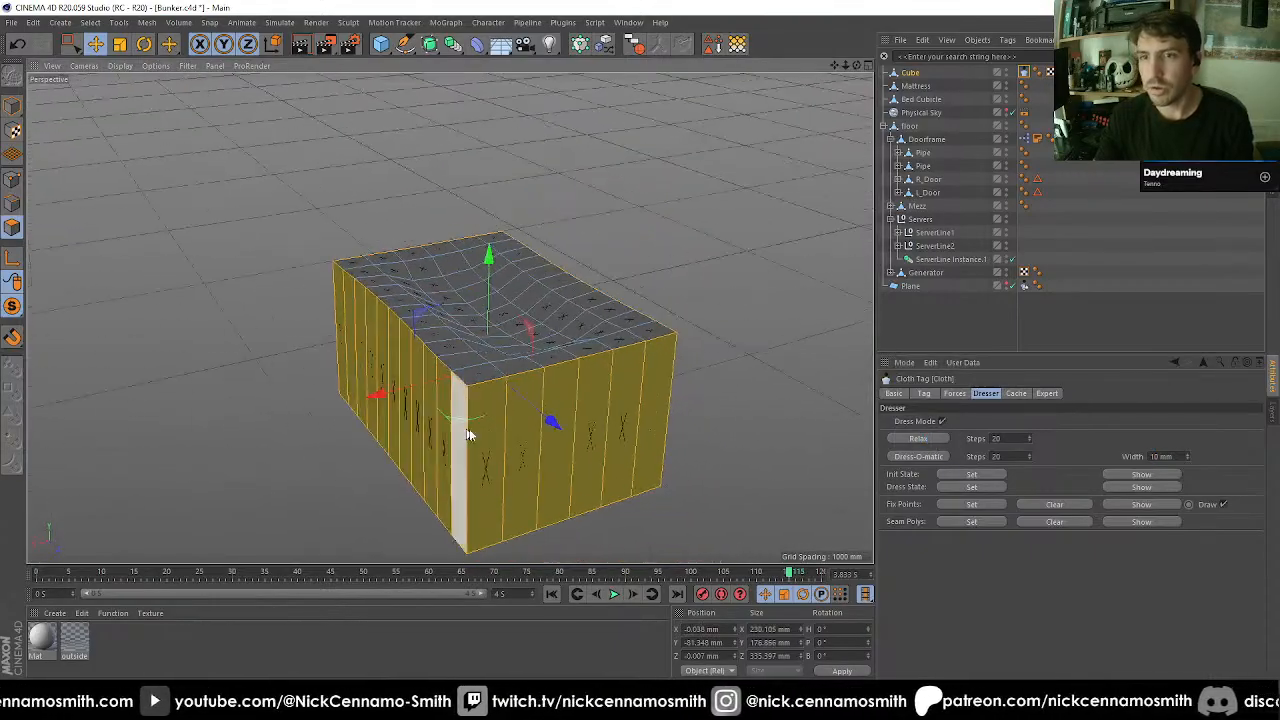
key(ctrl+z)
key(ctrl+z)
key(ctrl+z)
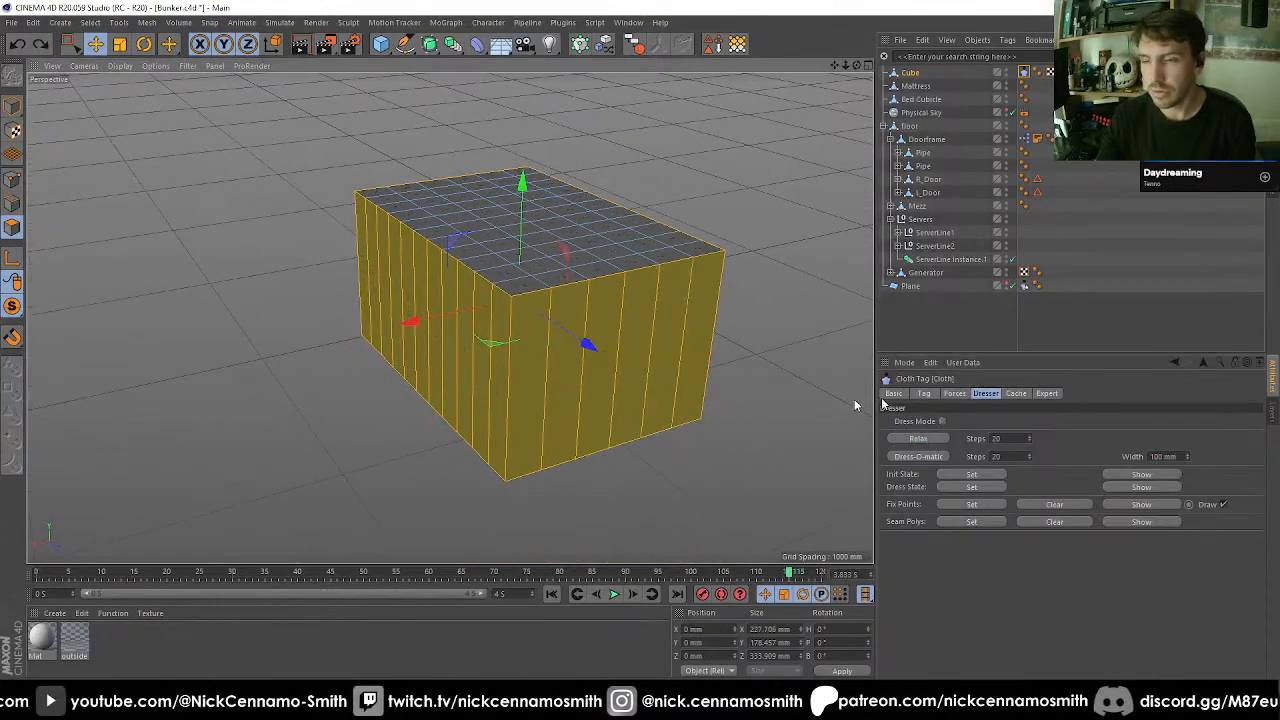
Set the cloth's stiffness to 50%.
click(960, 395)
click(924, 395)
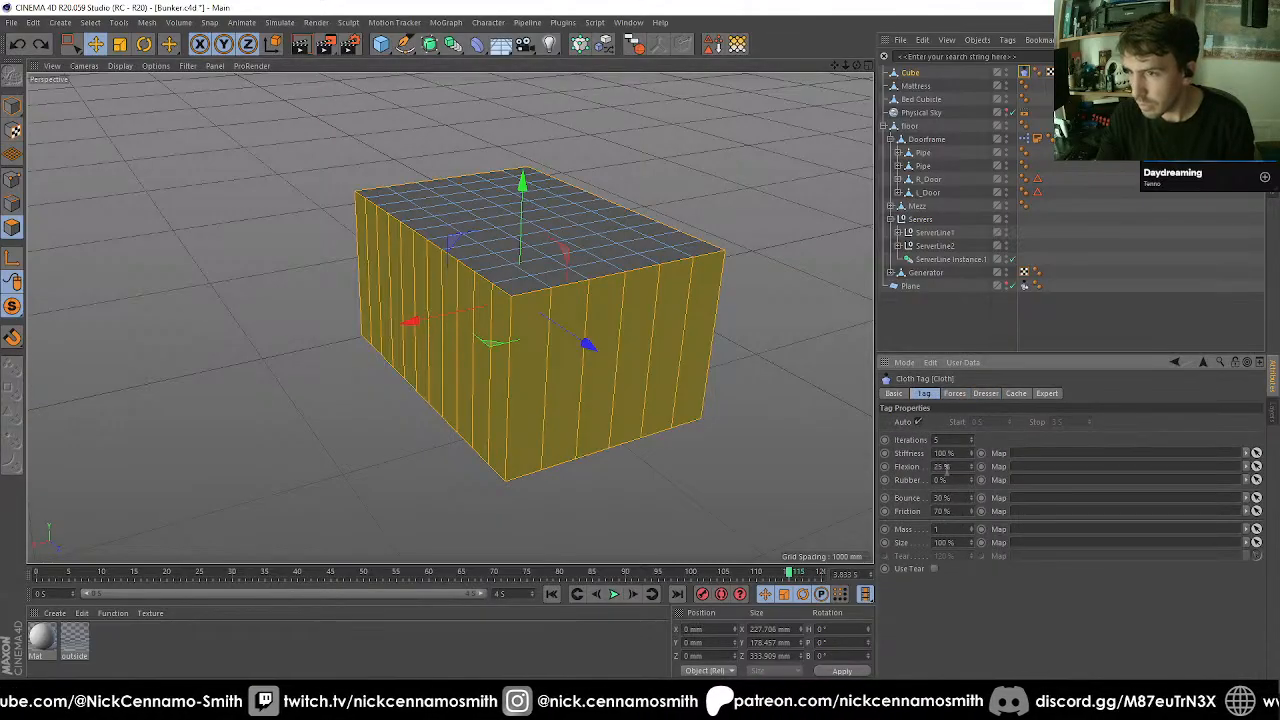
drag(960, 454, 848, 448)
text(50)
key(Return)
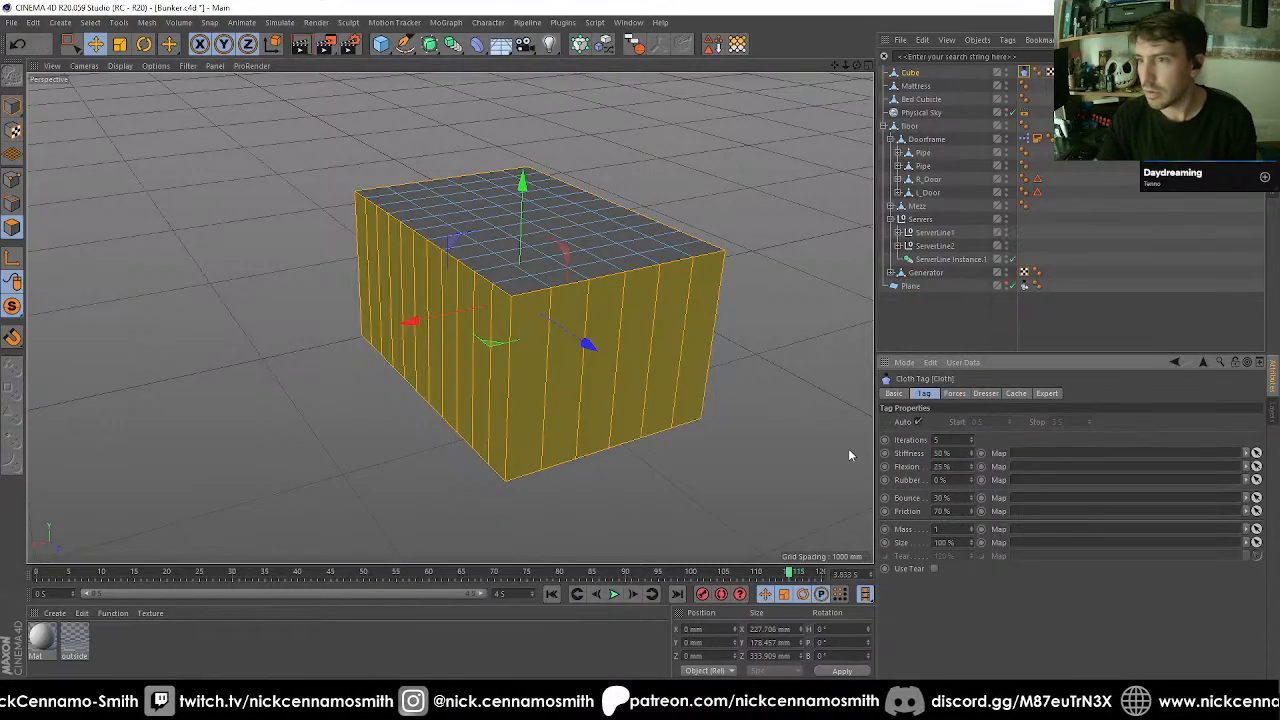
Enable Self Collision for the cloth and try relaxing it over 20 steps.
click(1017, 393)
click(986, 393)
click(1042, 394)
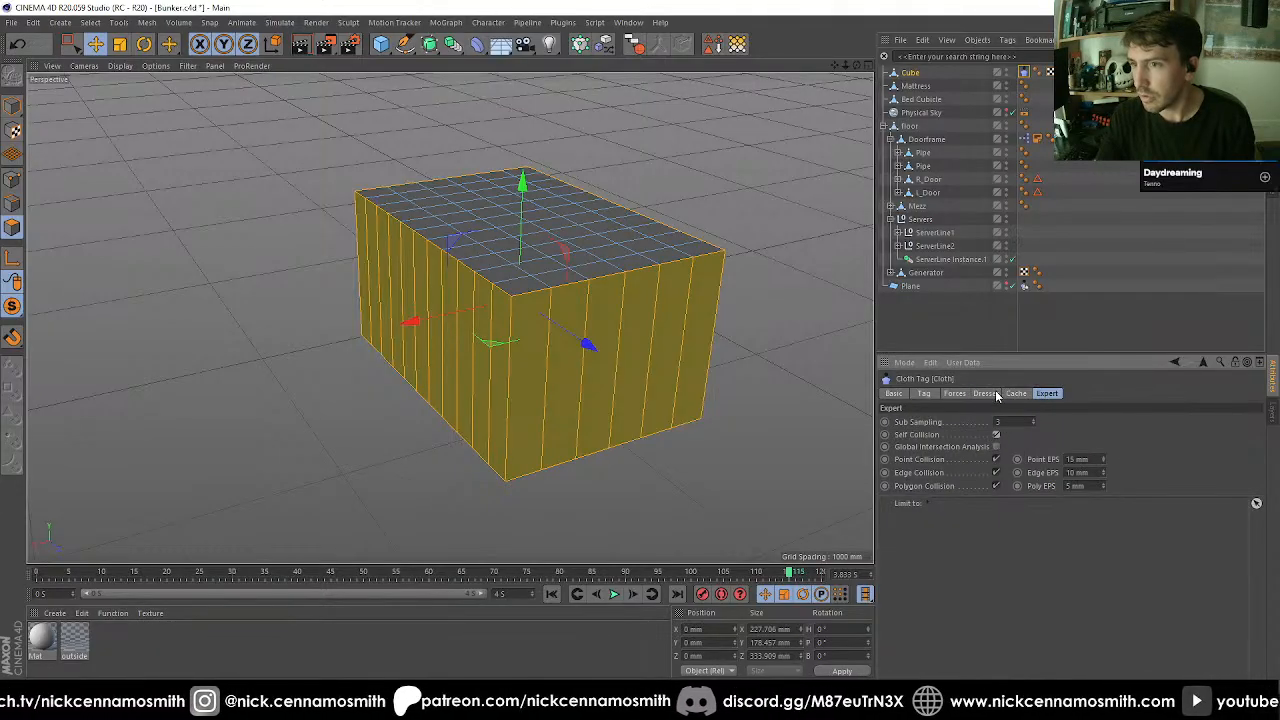
click(990, 394)
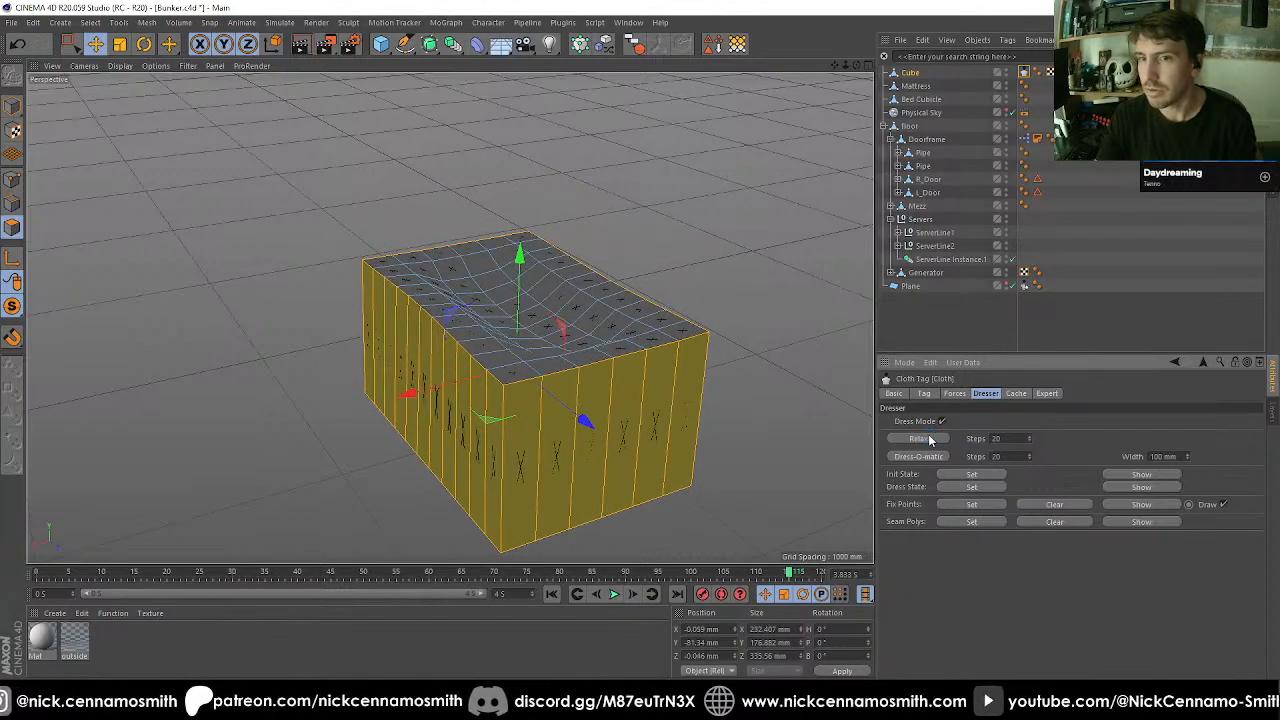
key(ctrl+z)
Set the Dress-O-matic width to 5 mm, and run Dress-O-matic and Relax on the cube.
alt+drag(628, 434, 852, 463)
click(1153, 456)
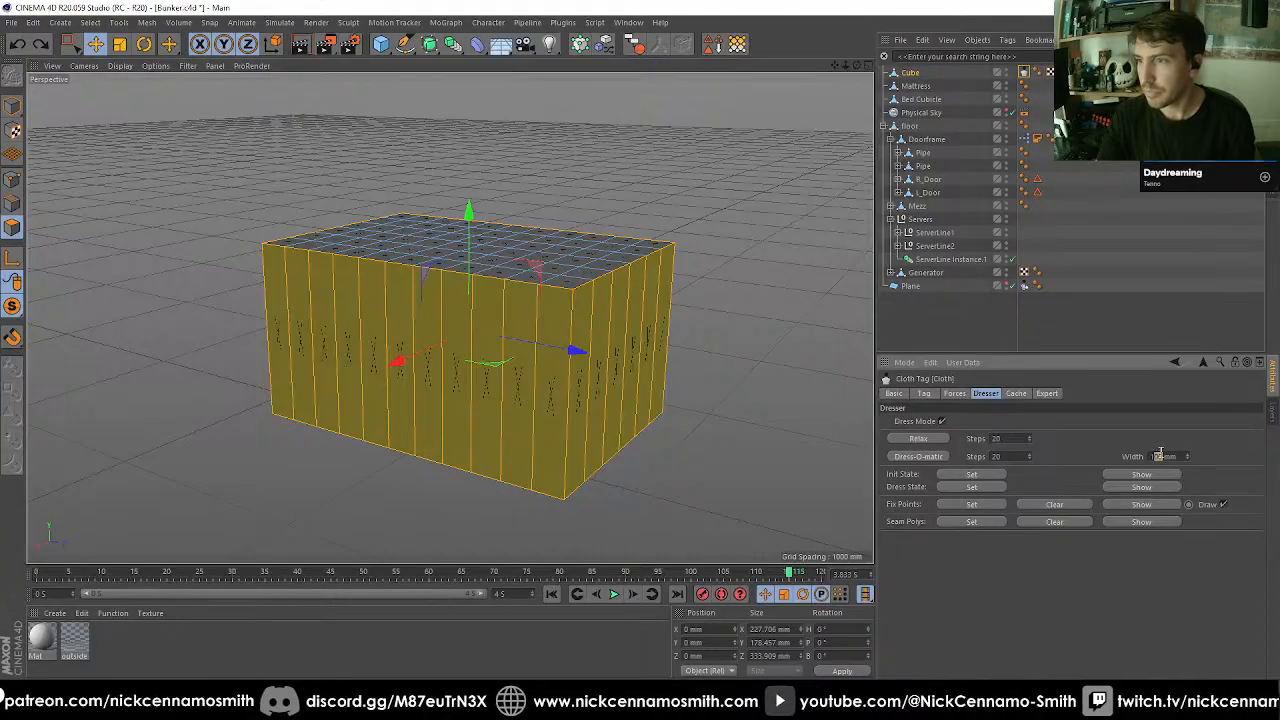
key(BackSpace)
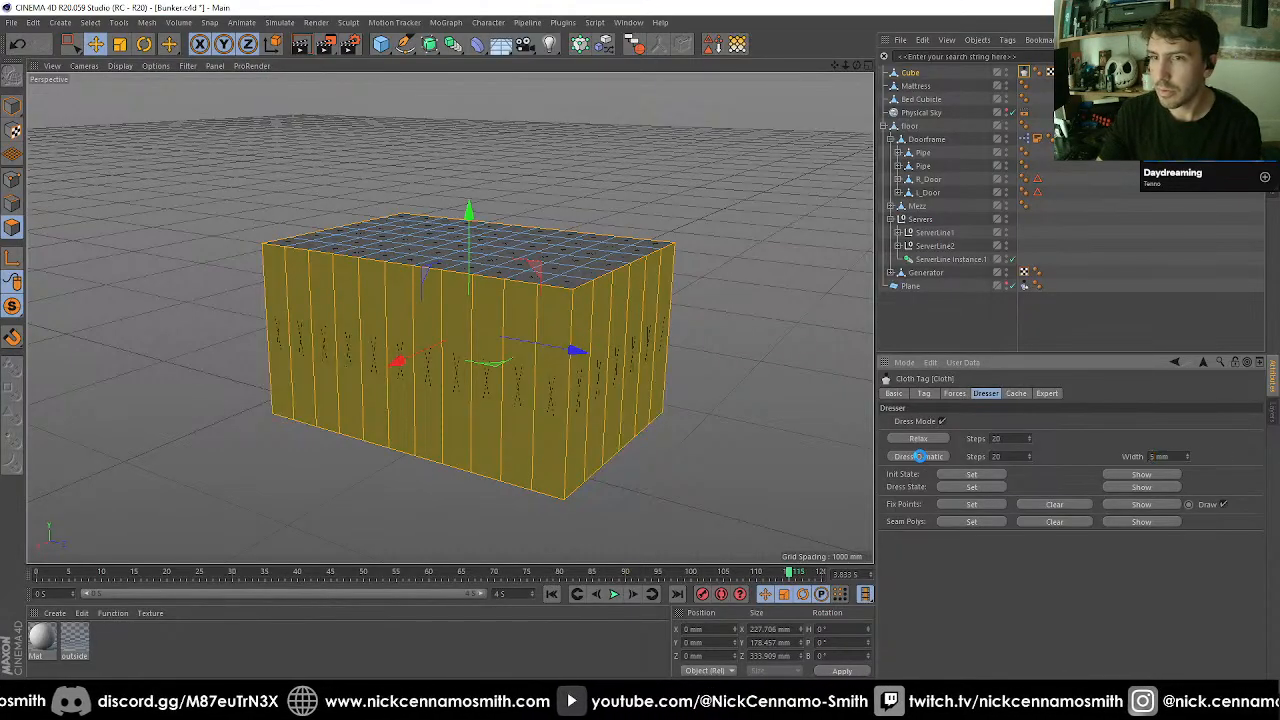
click(934, 438)
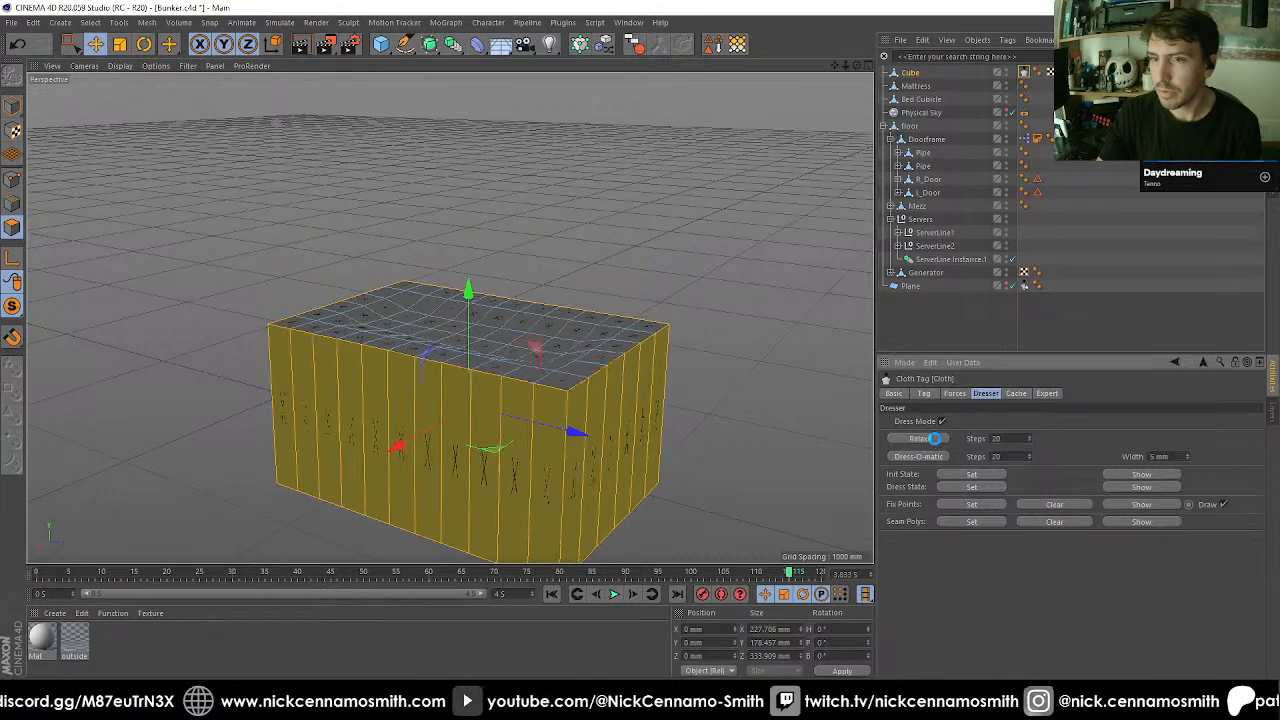
Reset the cube's shape by turning off Dress Mode and run Dress-O-matic again.
click(940, 424)
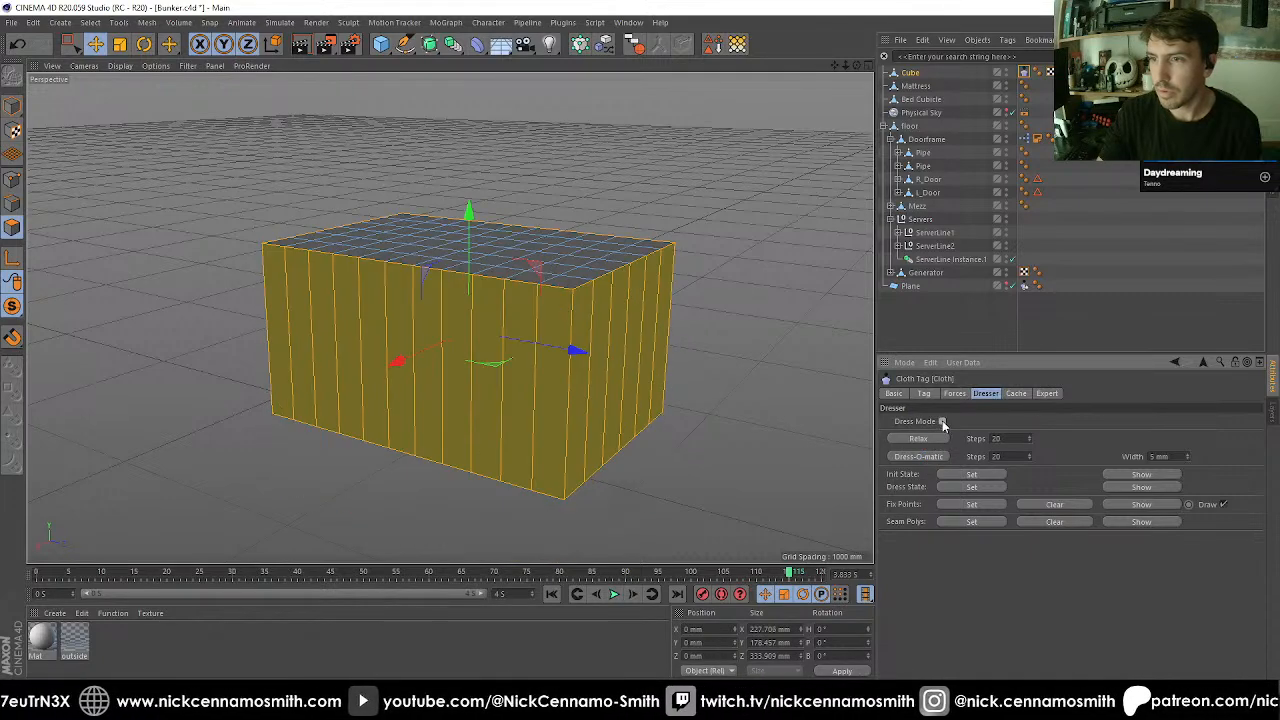
click(928, 459)
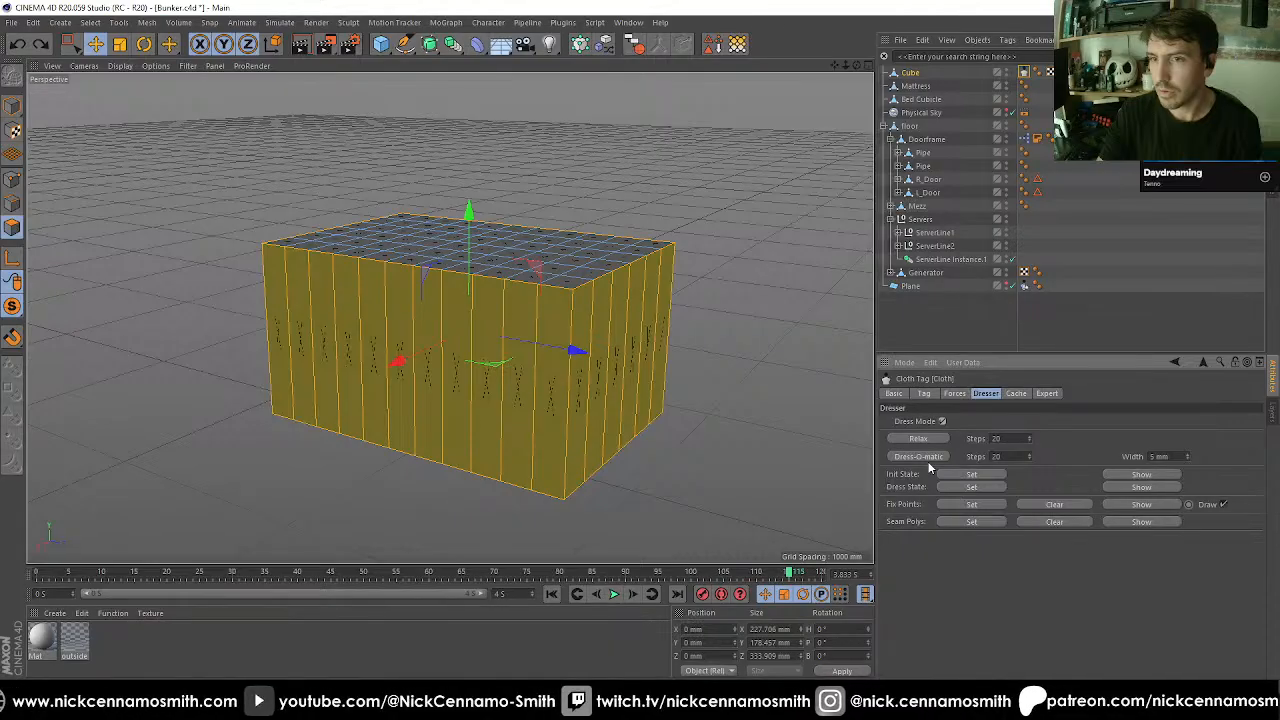
Set the Dress-O-matic width to 20 mm and assign the selected side polygons as the cloth's seam polys.
double_click(1158, 456)
text(20)
key(Return)
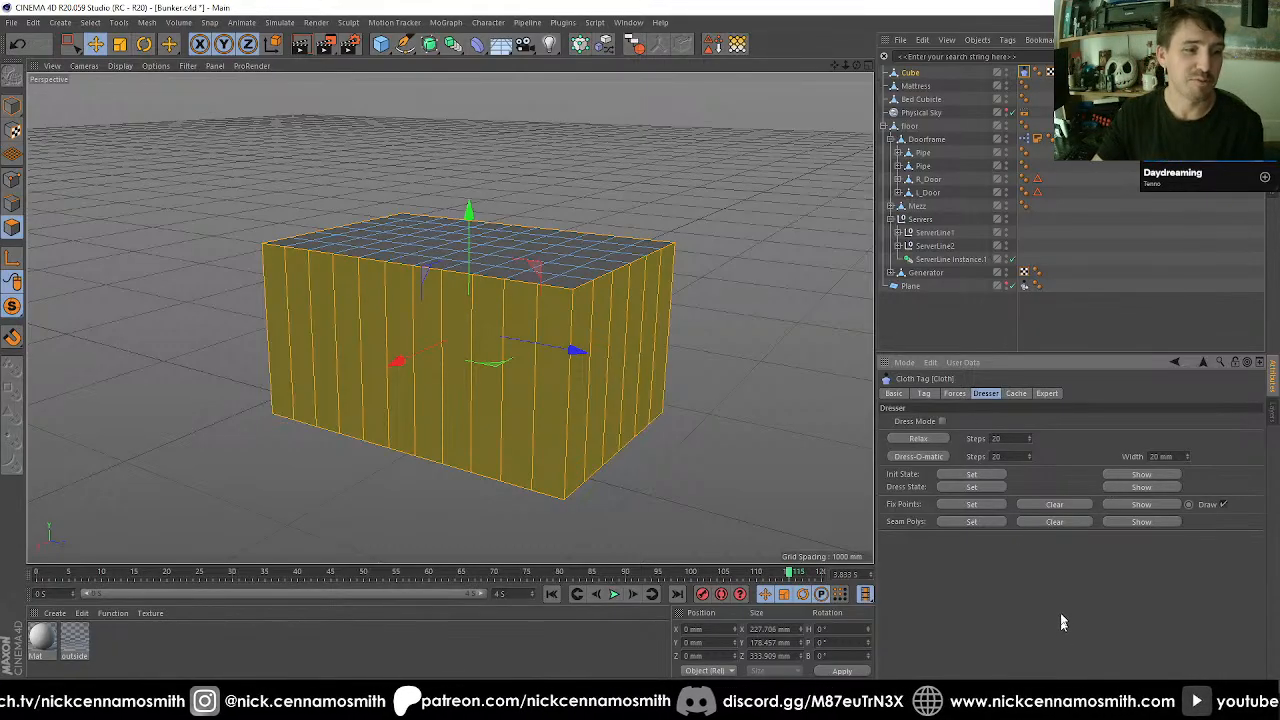
alt+drag(509, 414, 680, 450)
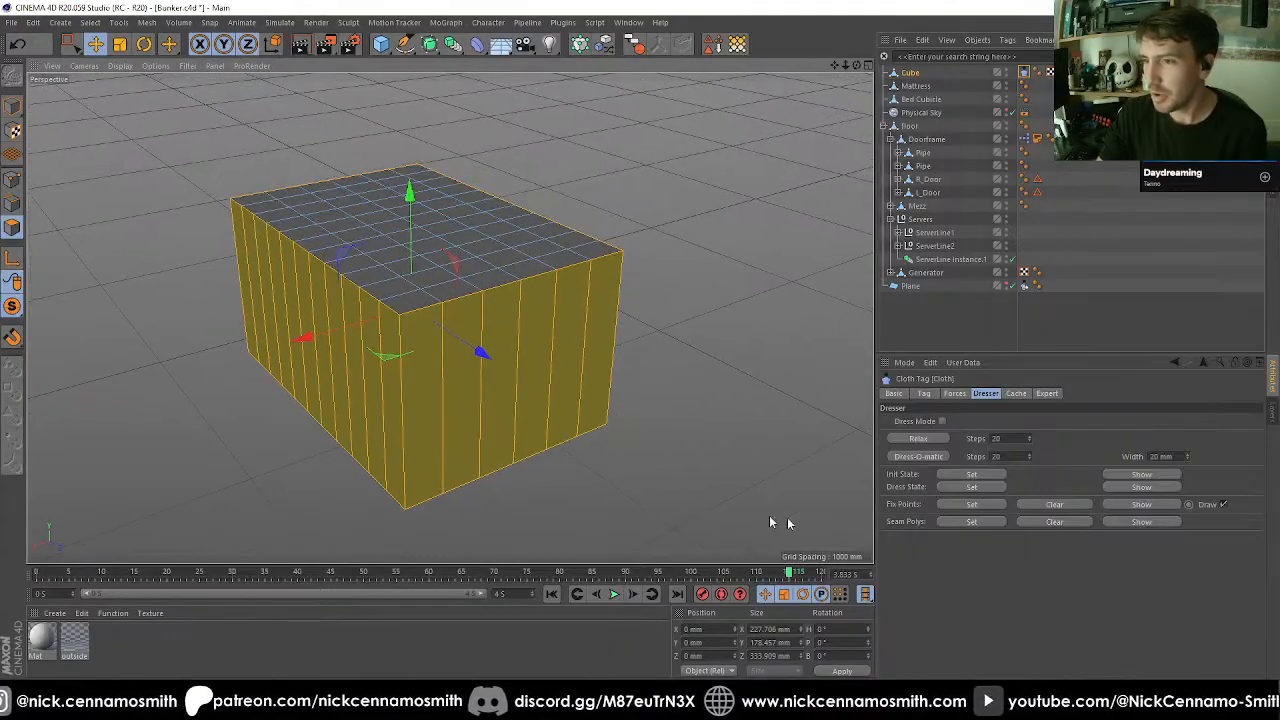
click(957, 520)
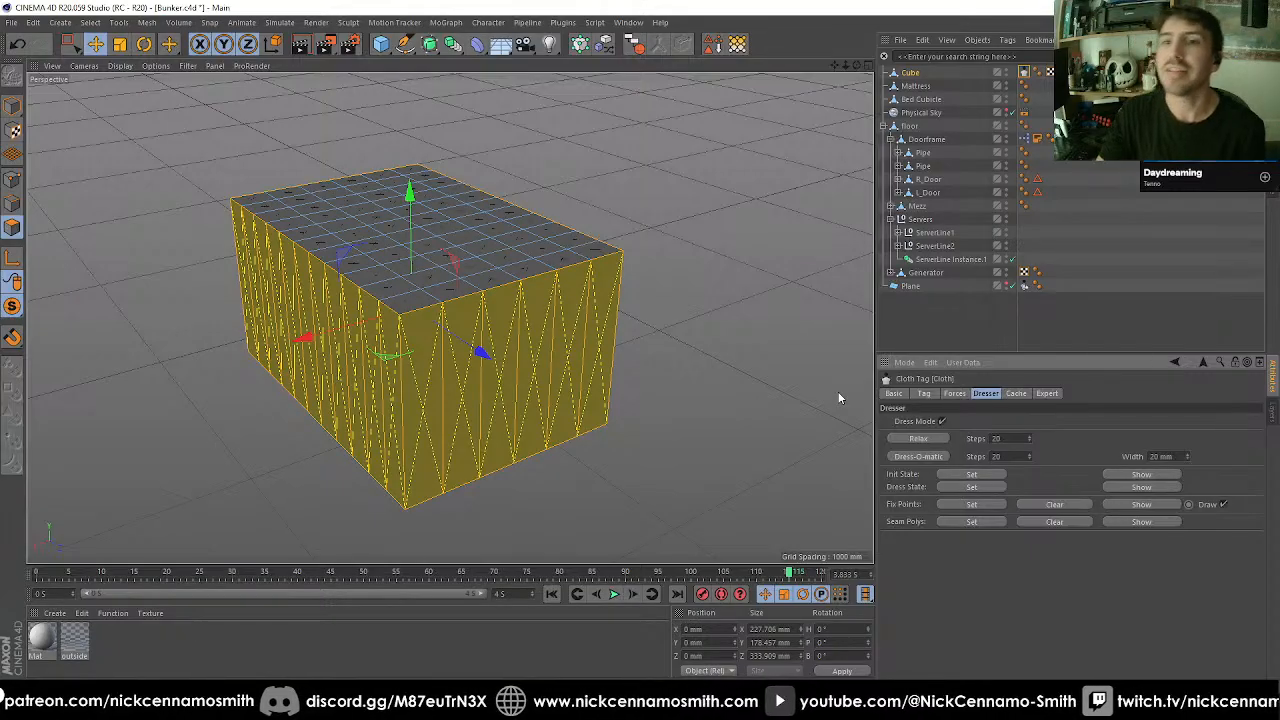
Try Relax and Dress-O-matic on the cube, and undo both to restore its box shape.
click(938, 439)
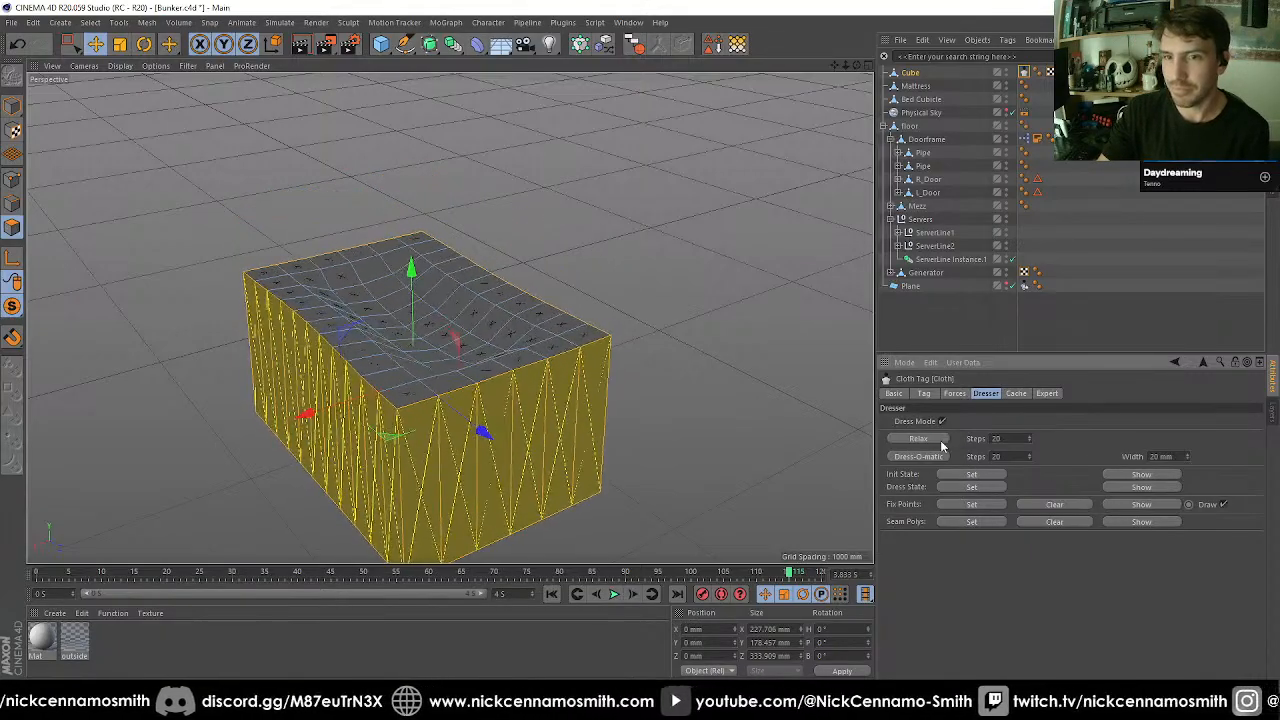
click(937, 456)
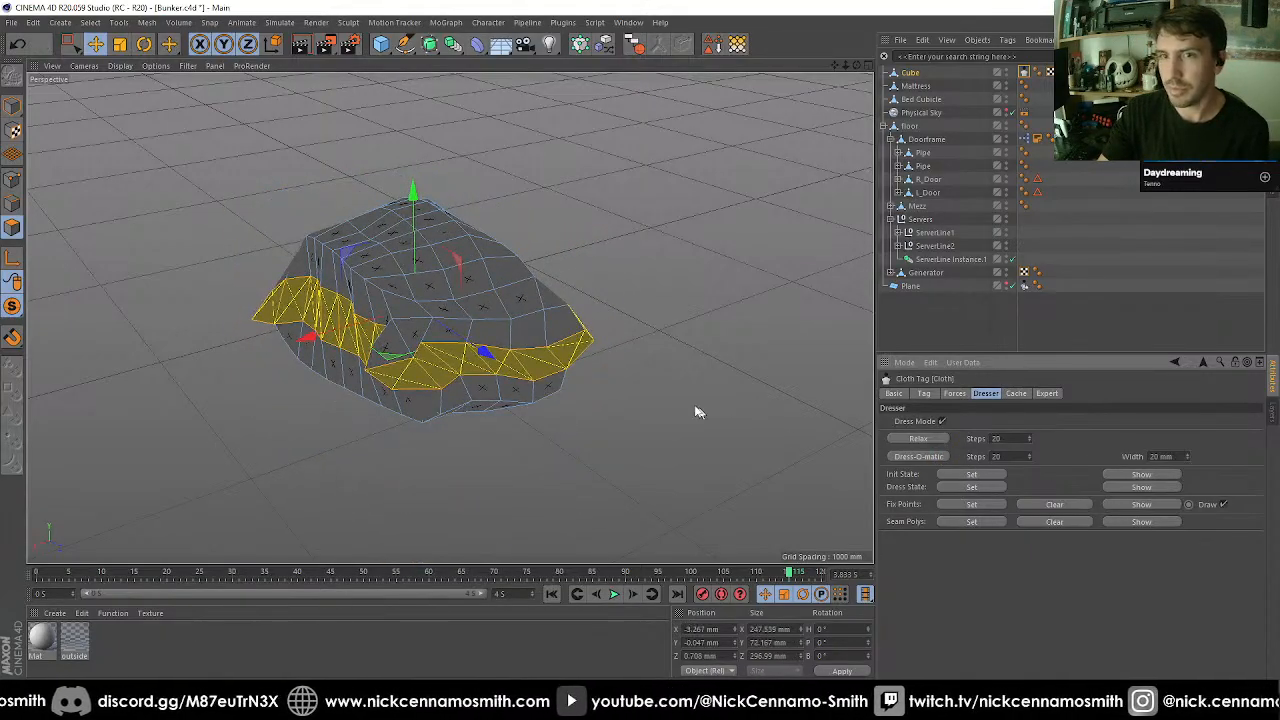
alt+drag(697, 411, 536, 332)
key(ctrl+z)
key(ctrl+z)
Set the Dress-O-matic width to 10 mm, try Dress-O-matic on the cube and undo it.
alt+drag(446, 343, 634, 359)
drag(1175, 456, 1153, 456)
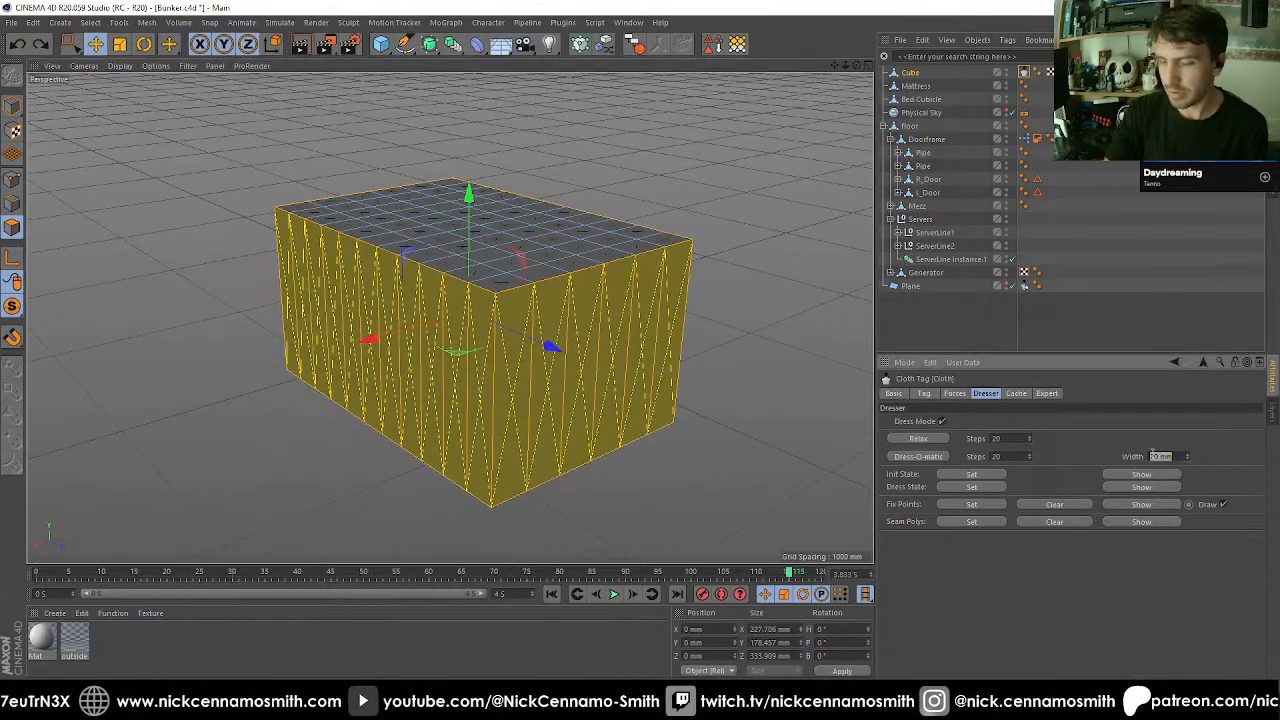
text(10)
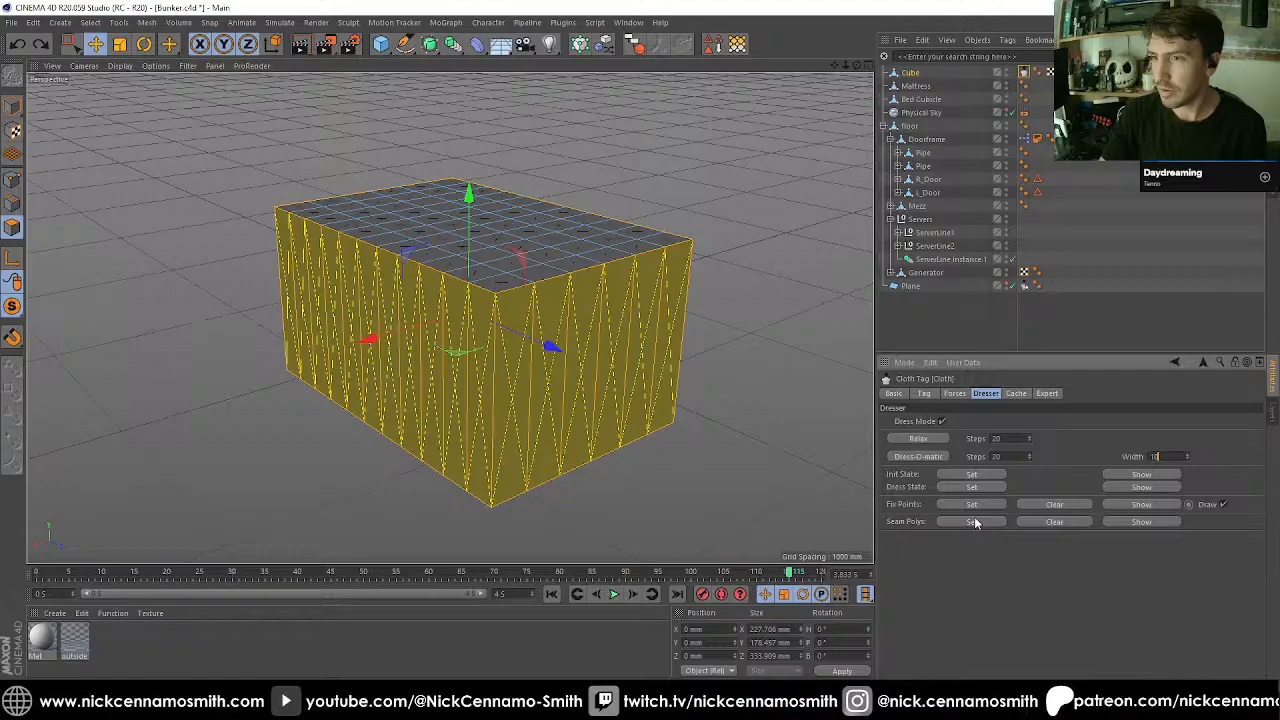
click(918, 456)
alt+drag(586, 370, 515, 300)
key(ctrl+z)
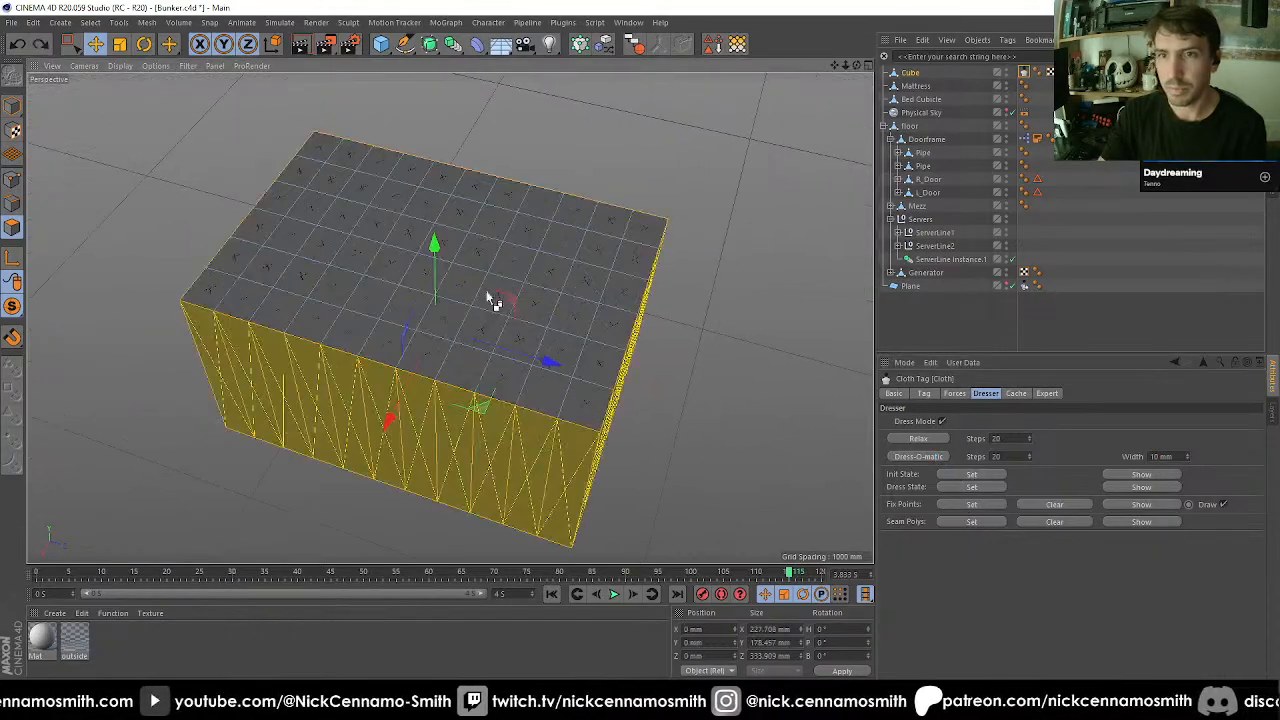
Set the cloth's stiffness to 100%, try Dress-O-matic on the cube once more and undo it.
click(923, 393)
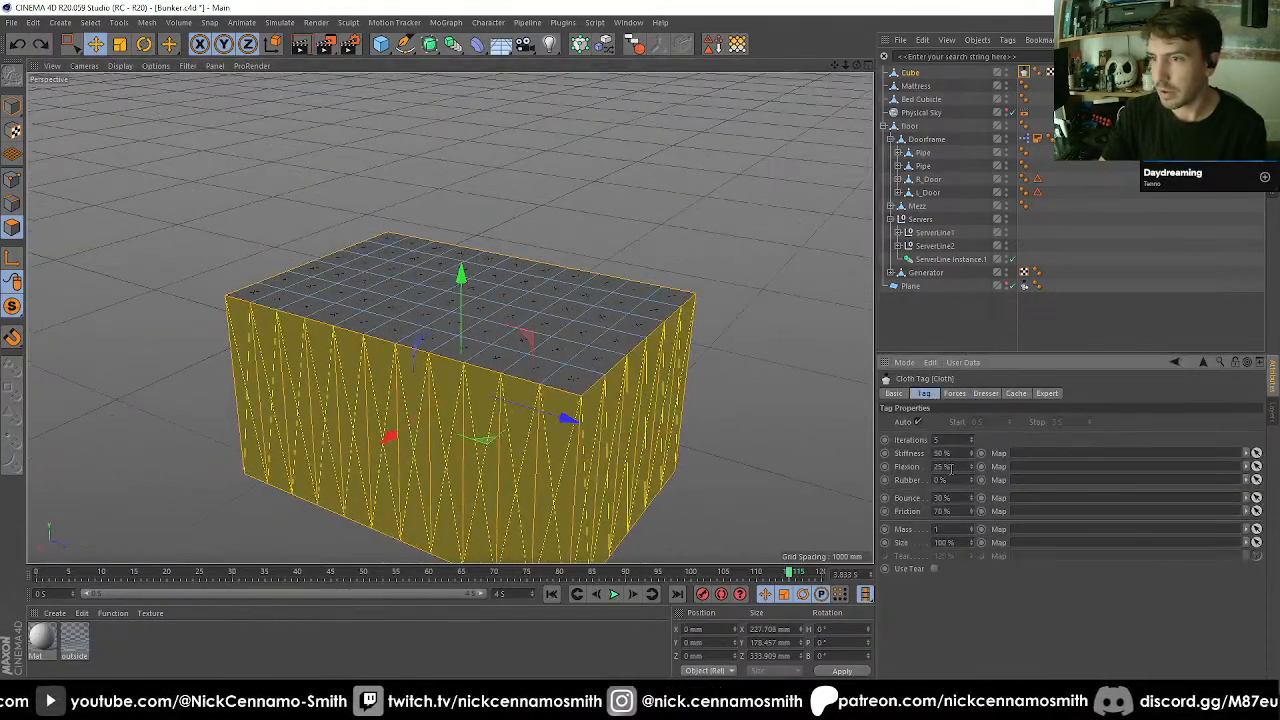
text(100)
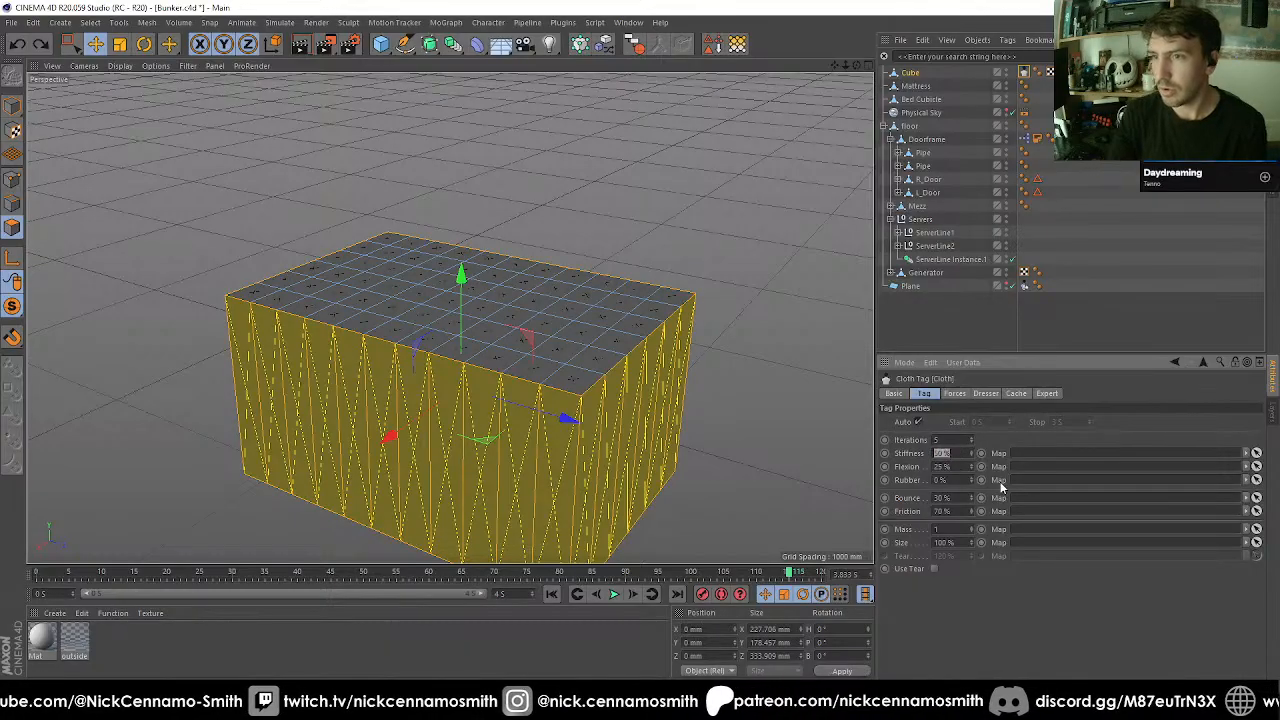
key(Return)
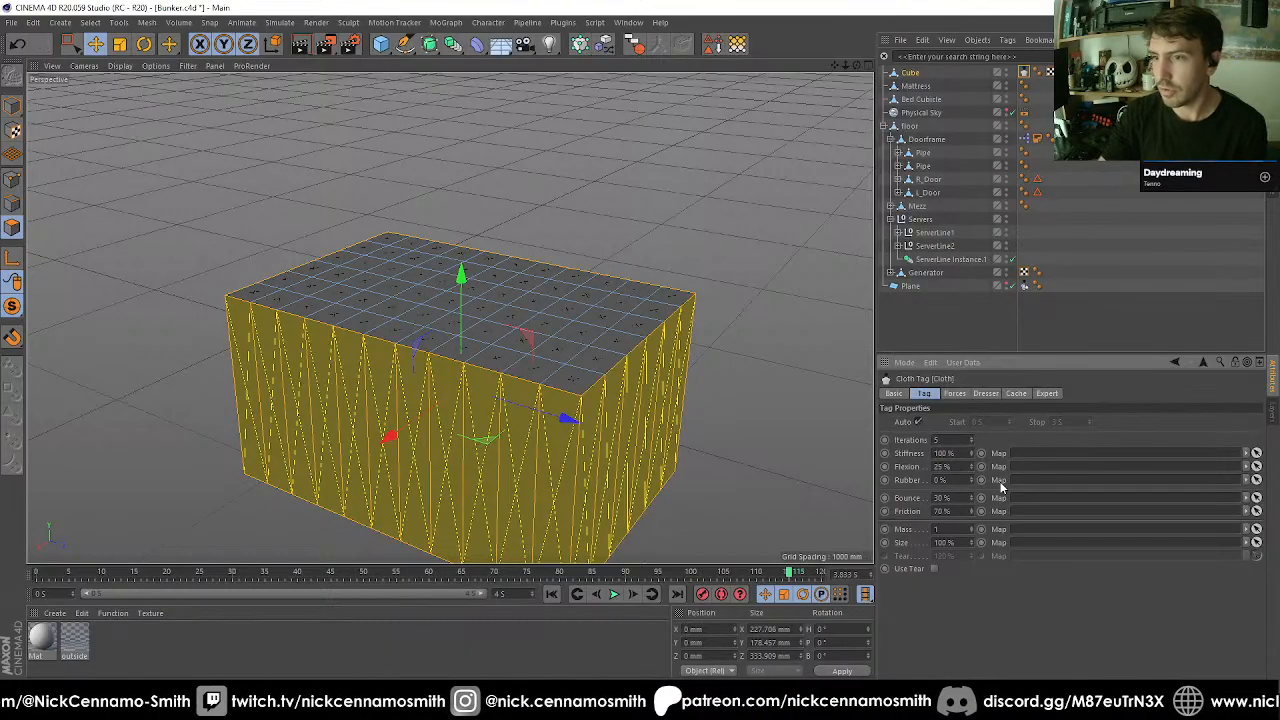
click(1046, 394)
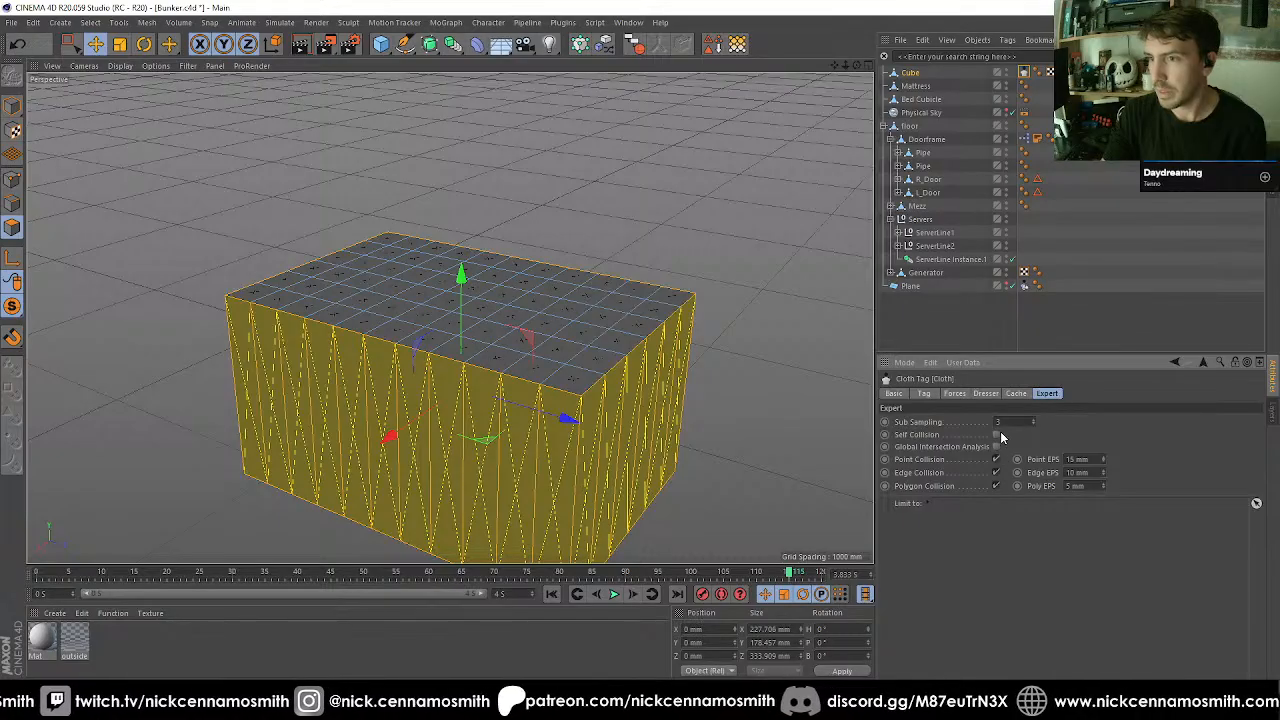
click(990, 393)
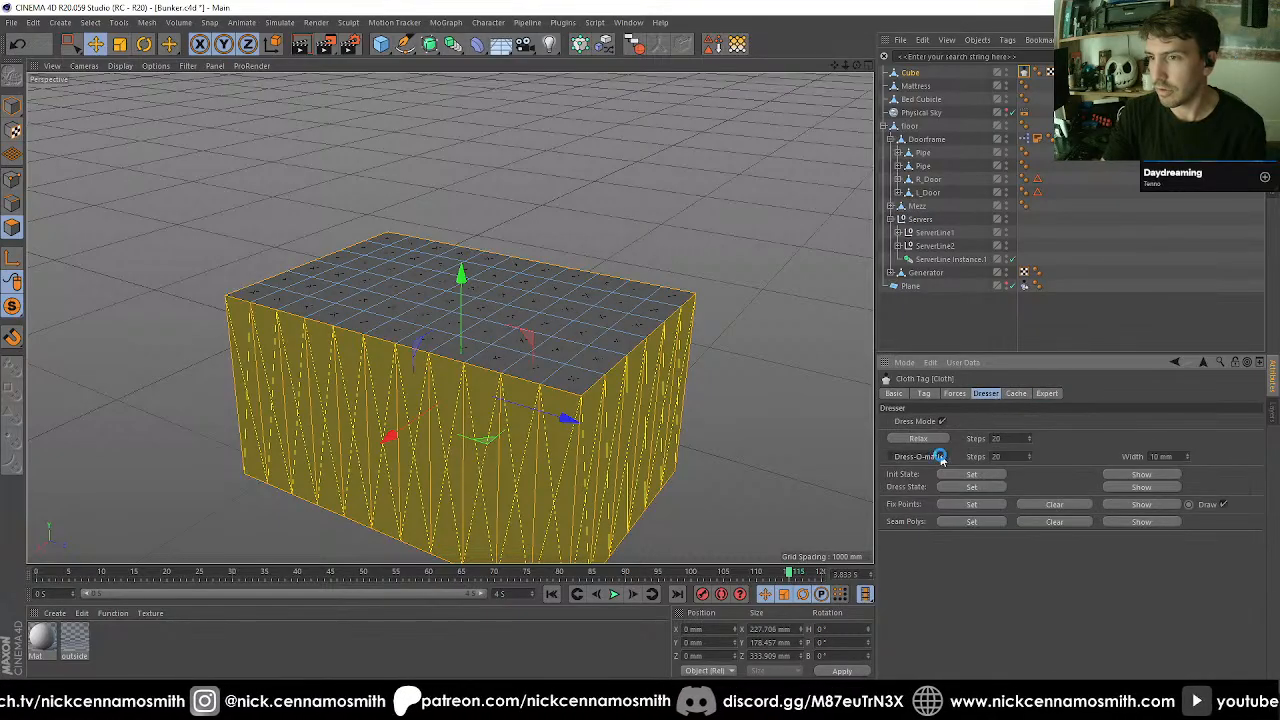
click(940, 456)
alt+drag(580, 409, 543, 291)
key(ctrl+z)
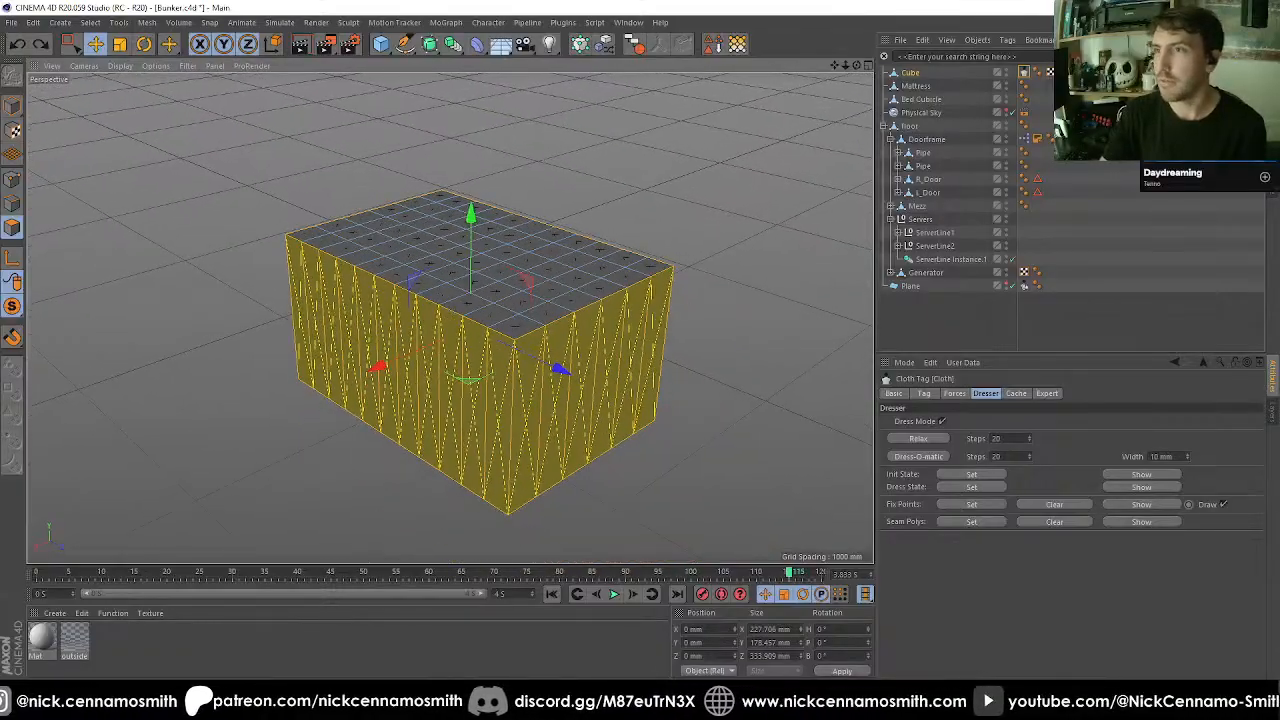
Delete the cube's cloth tag and invert its polygon selection.
click(1025, 74)
key(Delete)
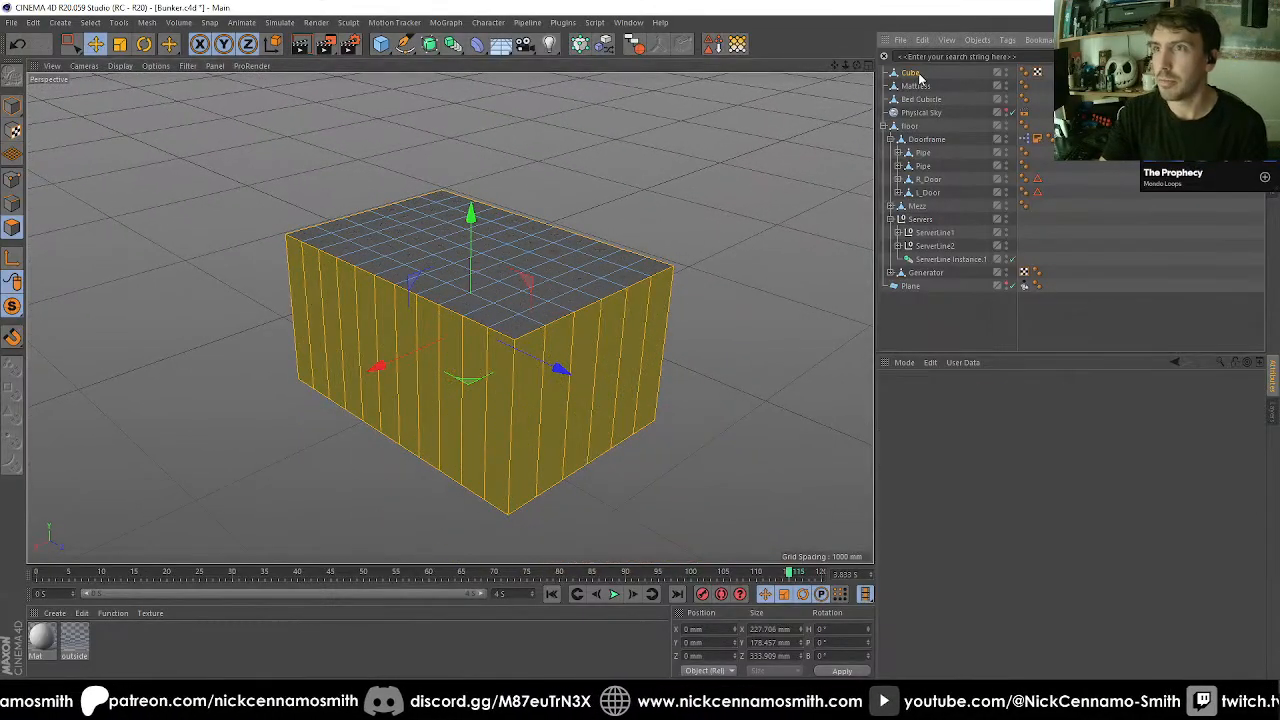
click(910, 73)
key(u)
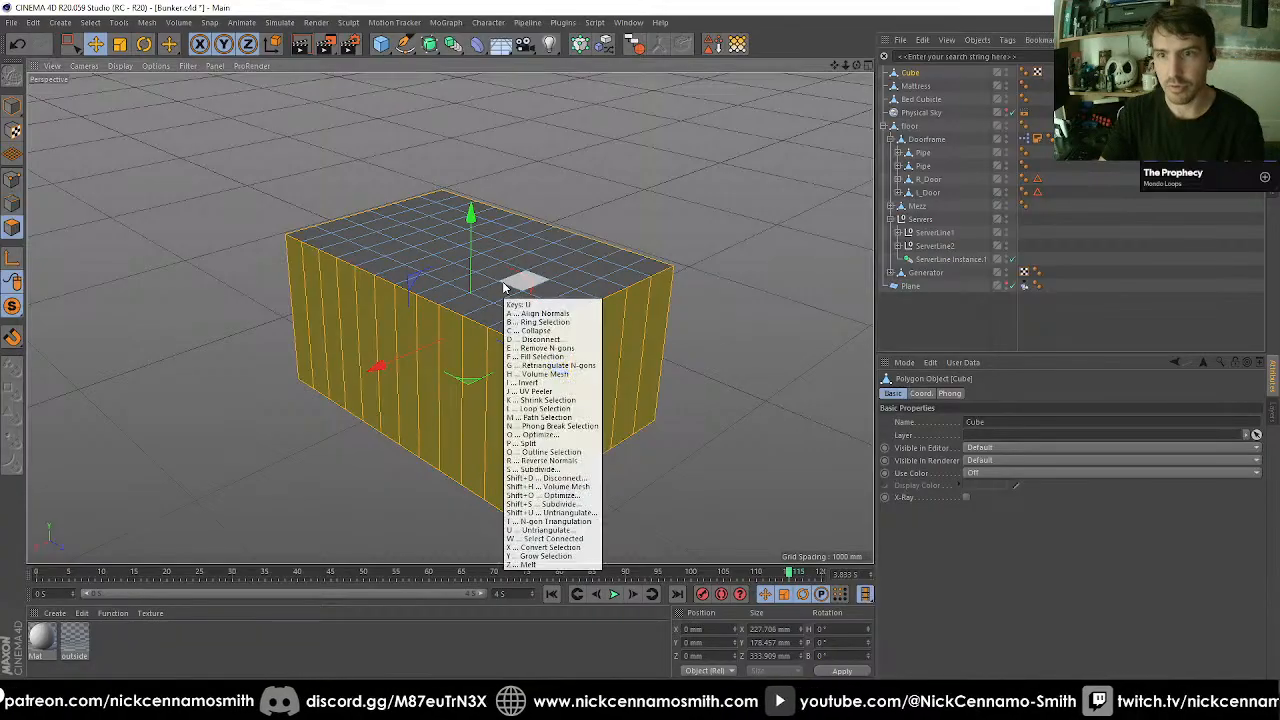
key(i)
Cut the selected ring of edges across the cube's width using Edge Cut with 1 subdivision.
click(13, 203)
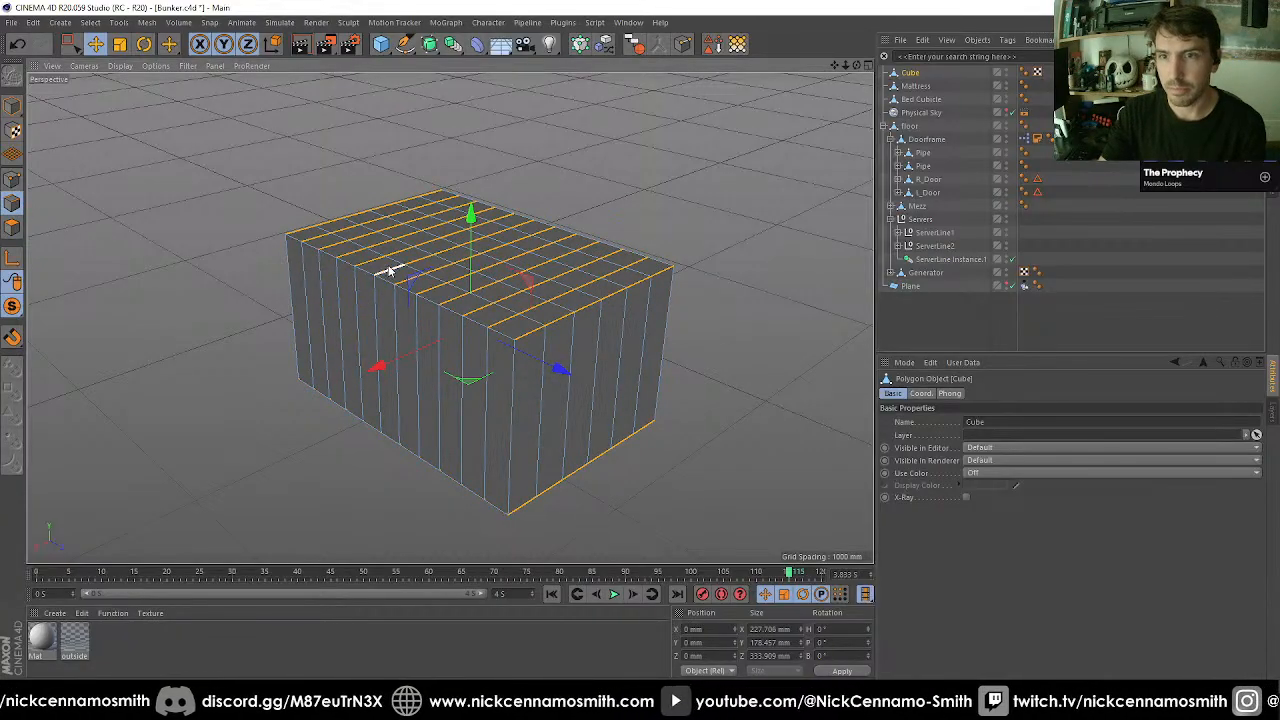
key(m)
key(f)
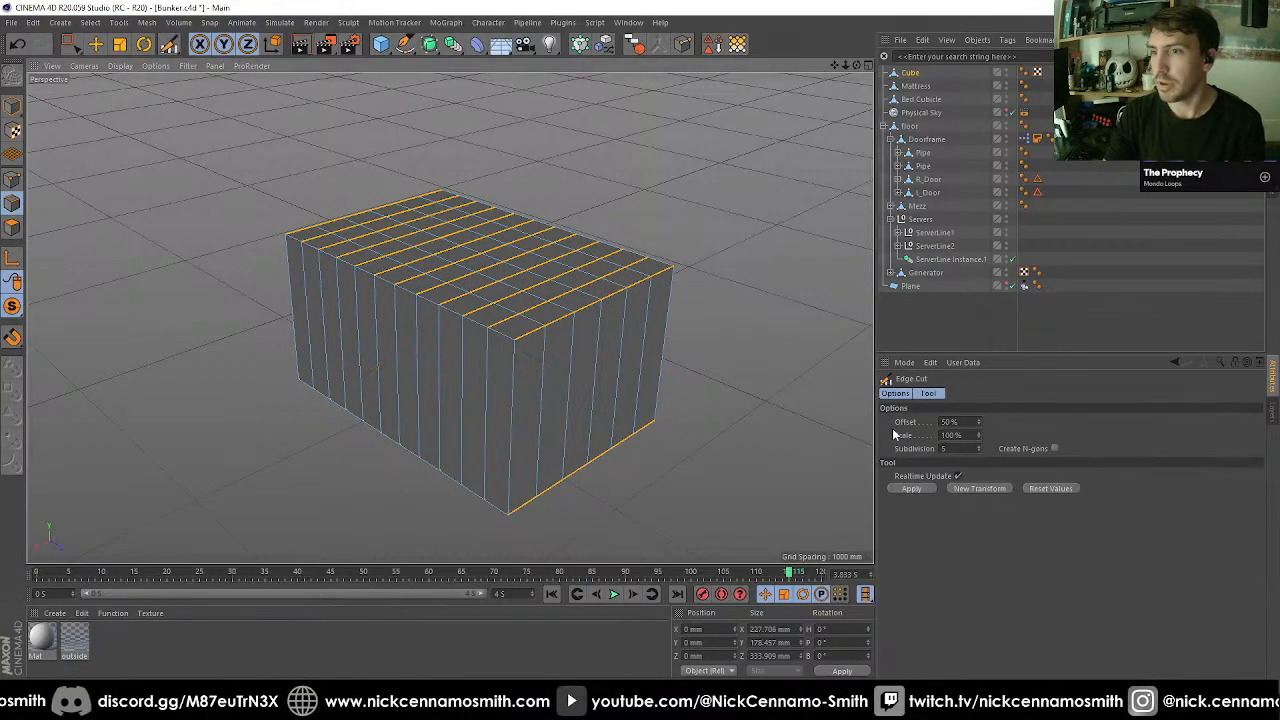
double_click(952, 448)
text(1)
key(Return)
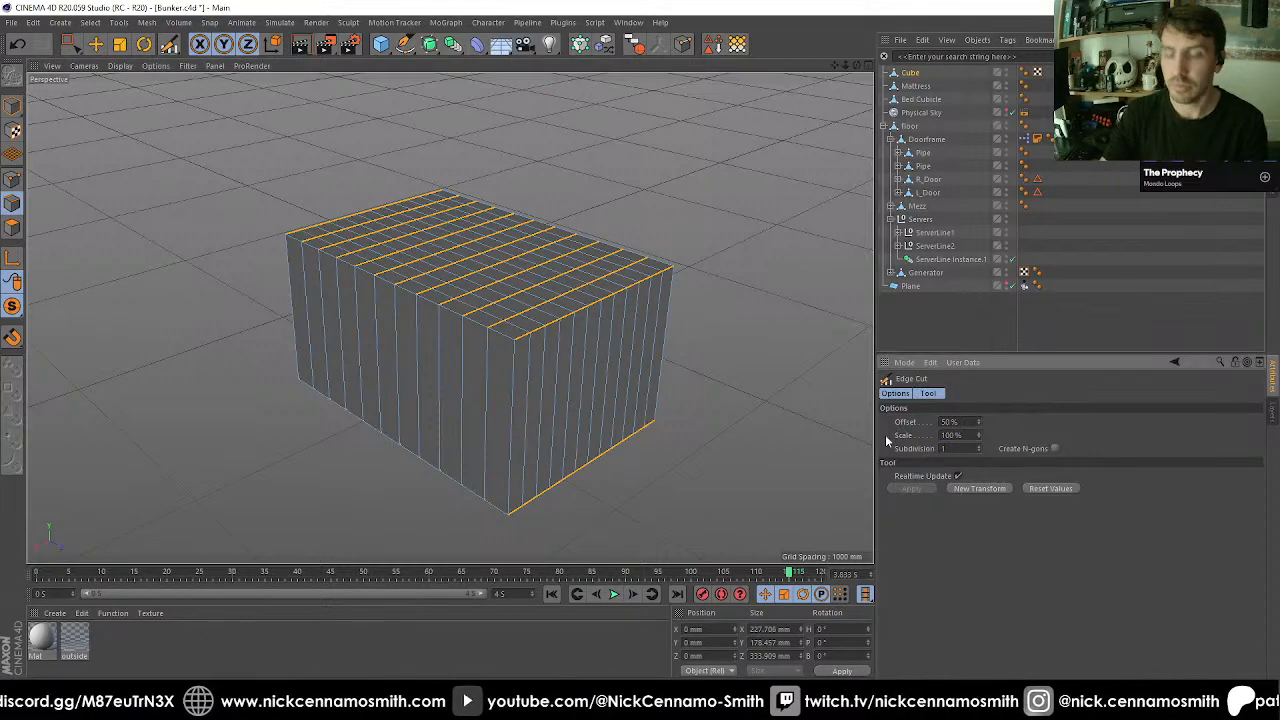
Ring-select the edges running along the cube's length and cut them once with Edge Cut.
key(u)
key(b)
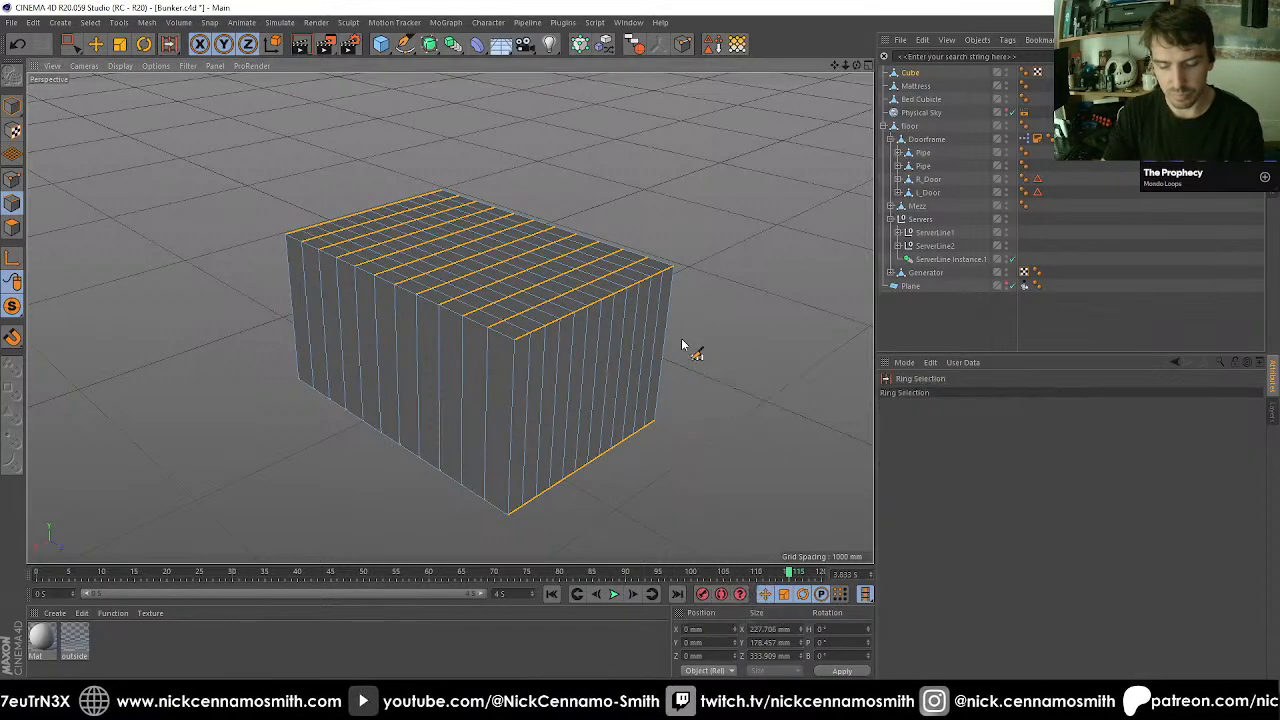
click(502, 345)
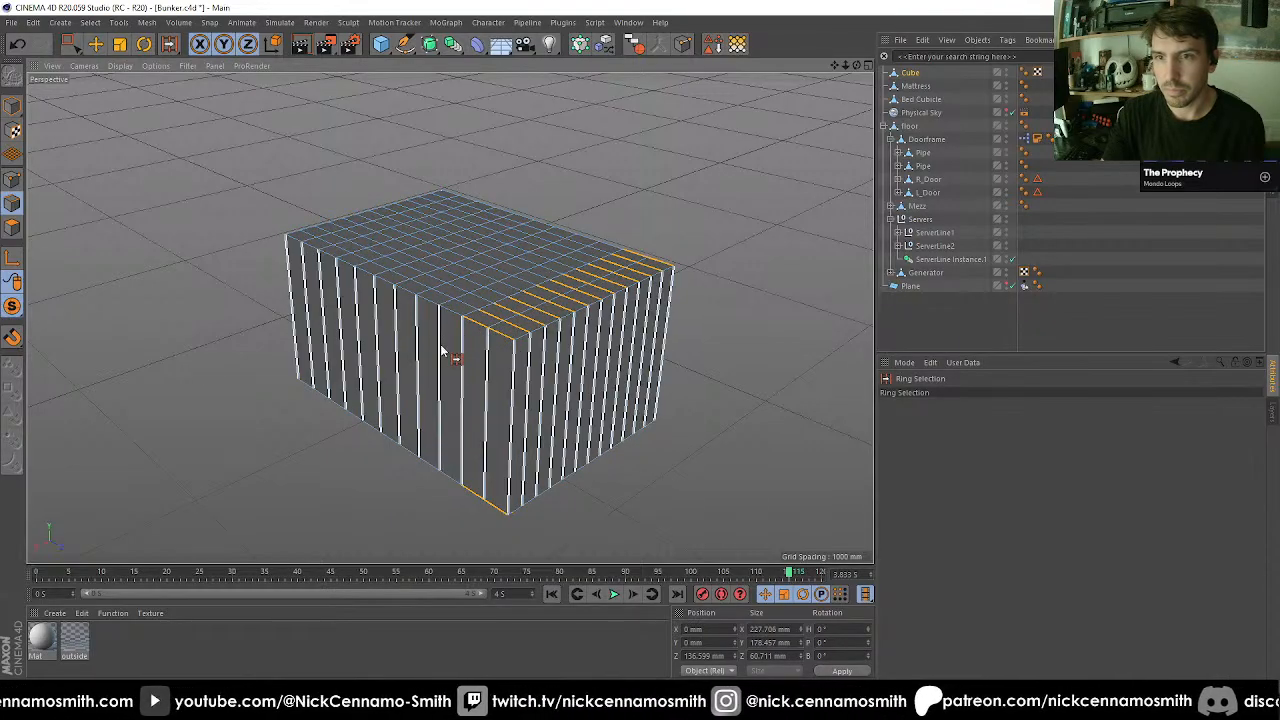
click(641, 393)
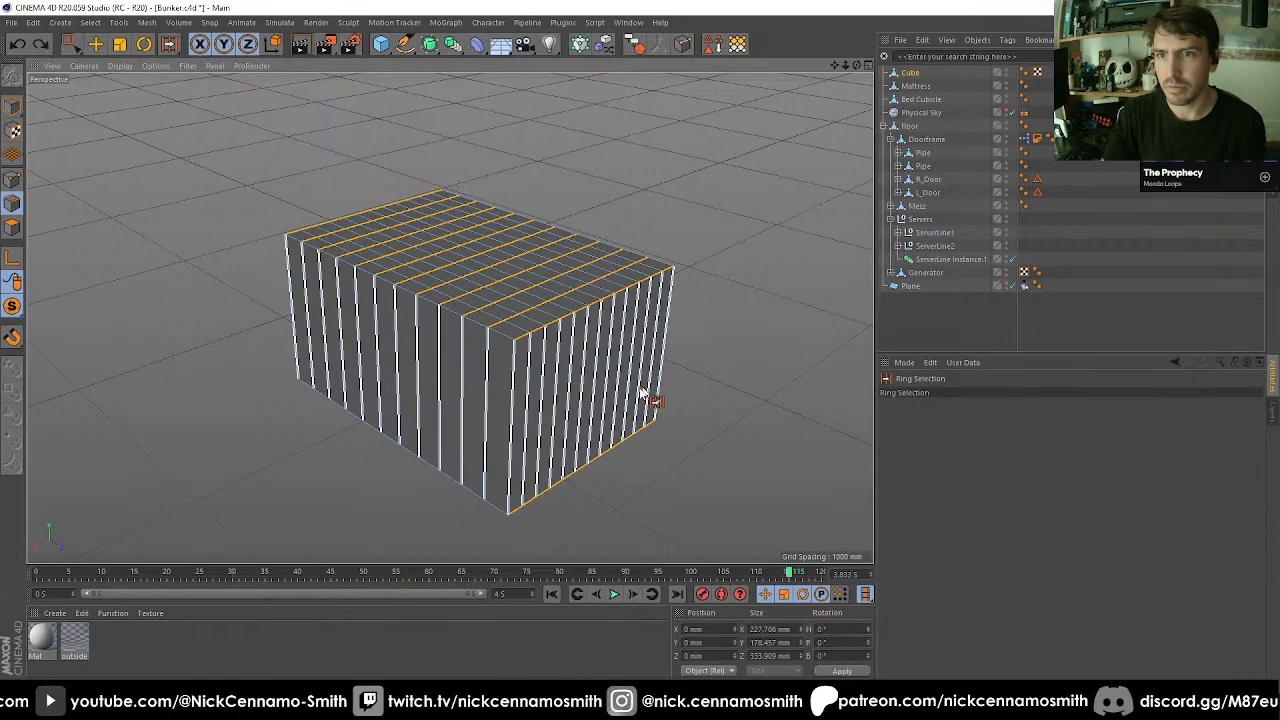
click(514, 394)
right_click(832, 452)
click(846, 457)
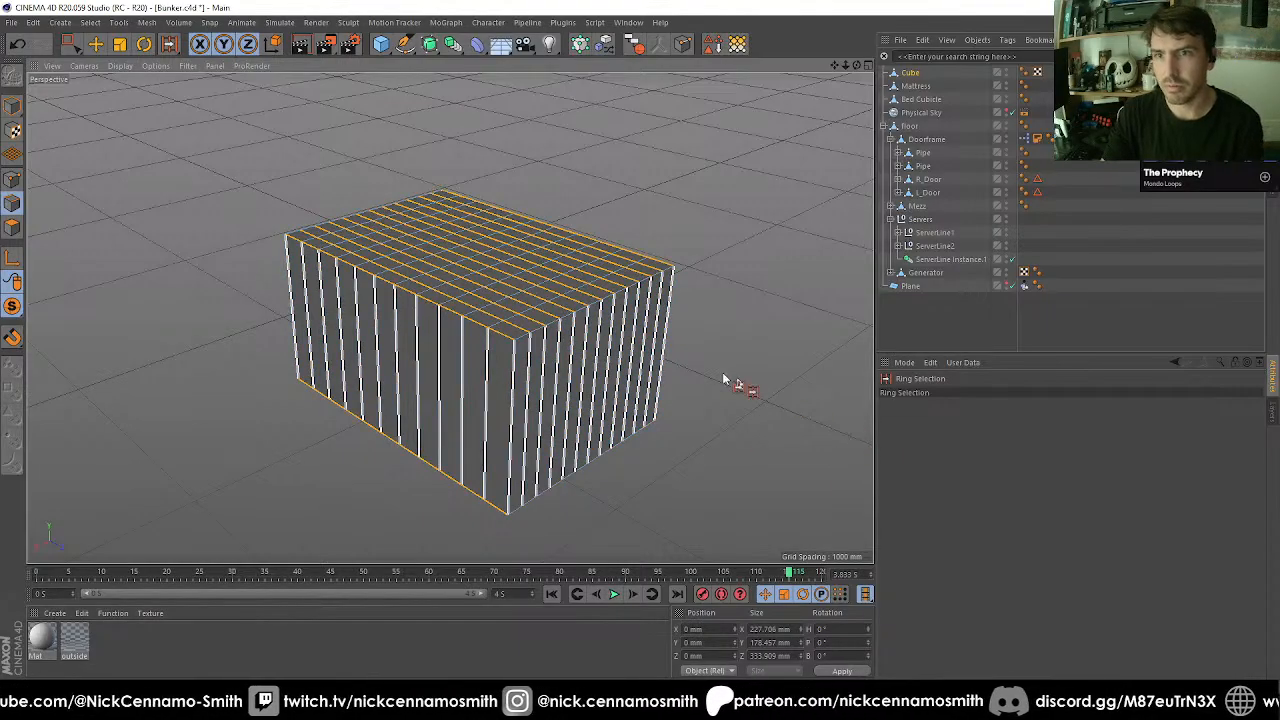
key(m)
key(f)
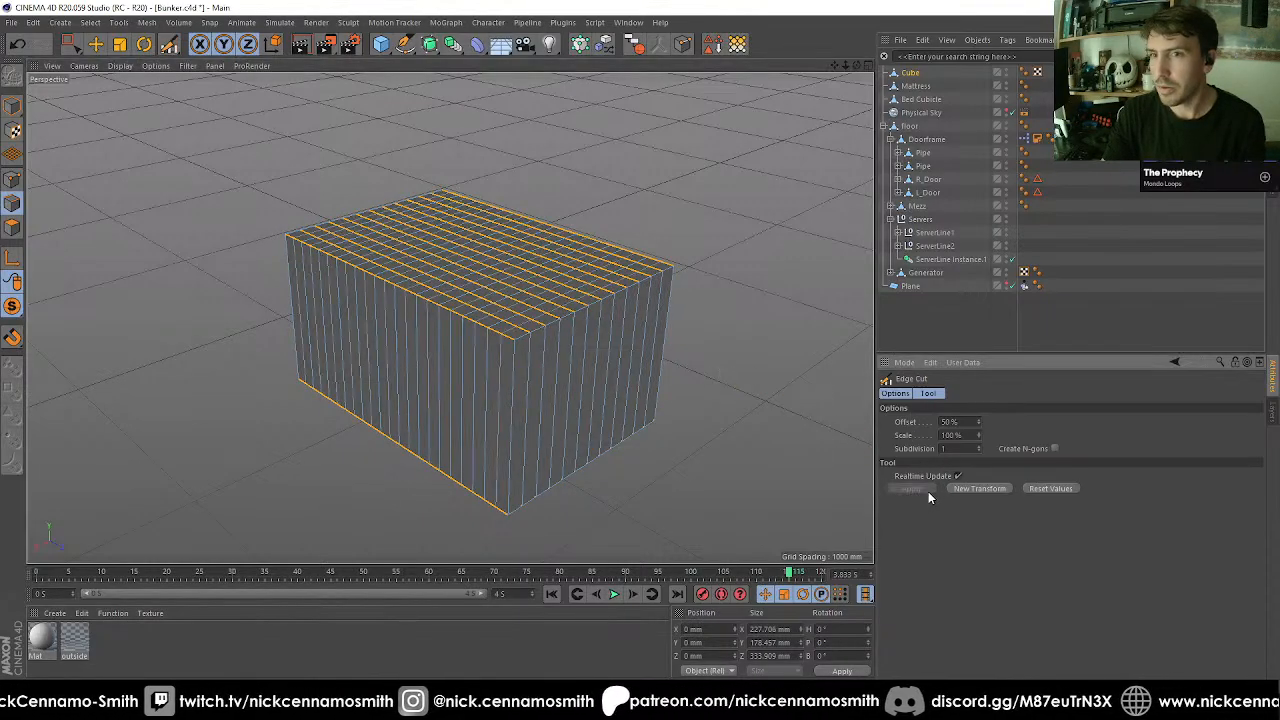
Add a new cloth tag to the cube and try running Dress-O-matic.
right_click(910, 92)
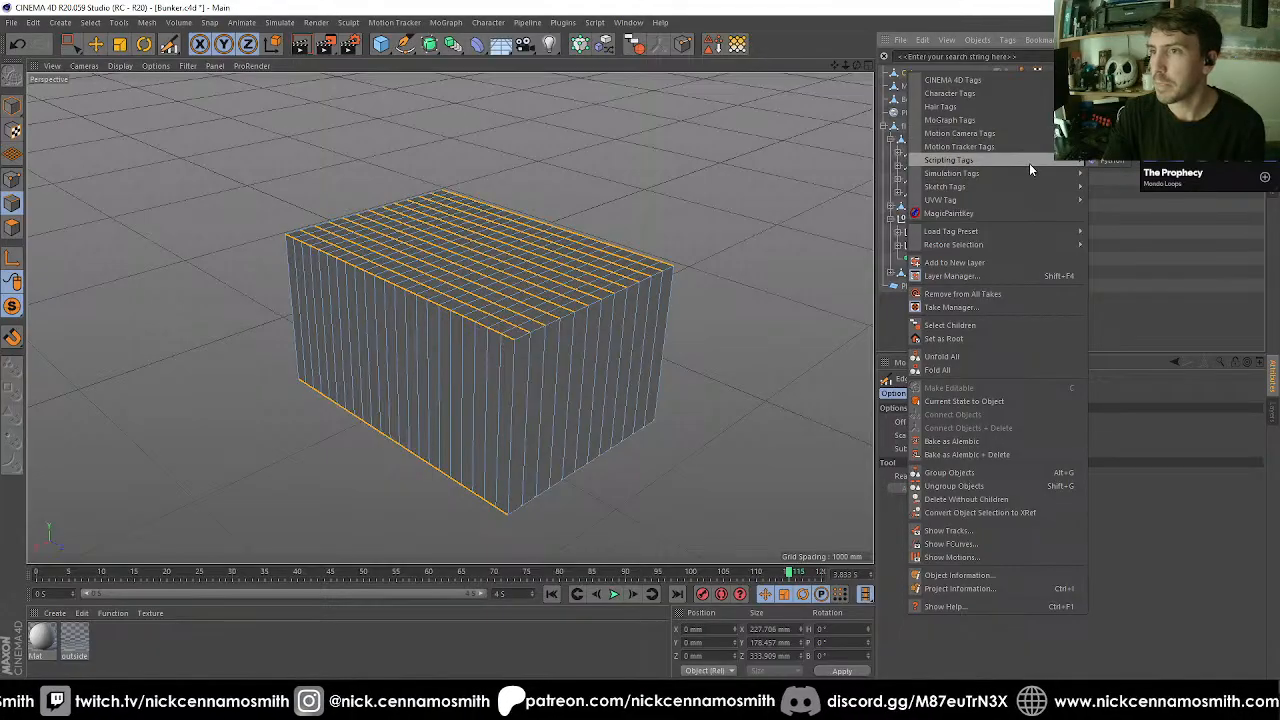
mouse_move(1030, 170)
click(1112, 253)
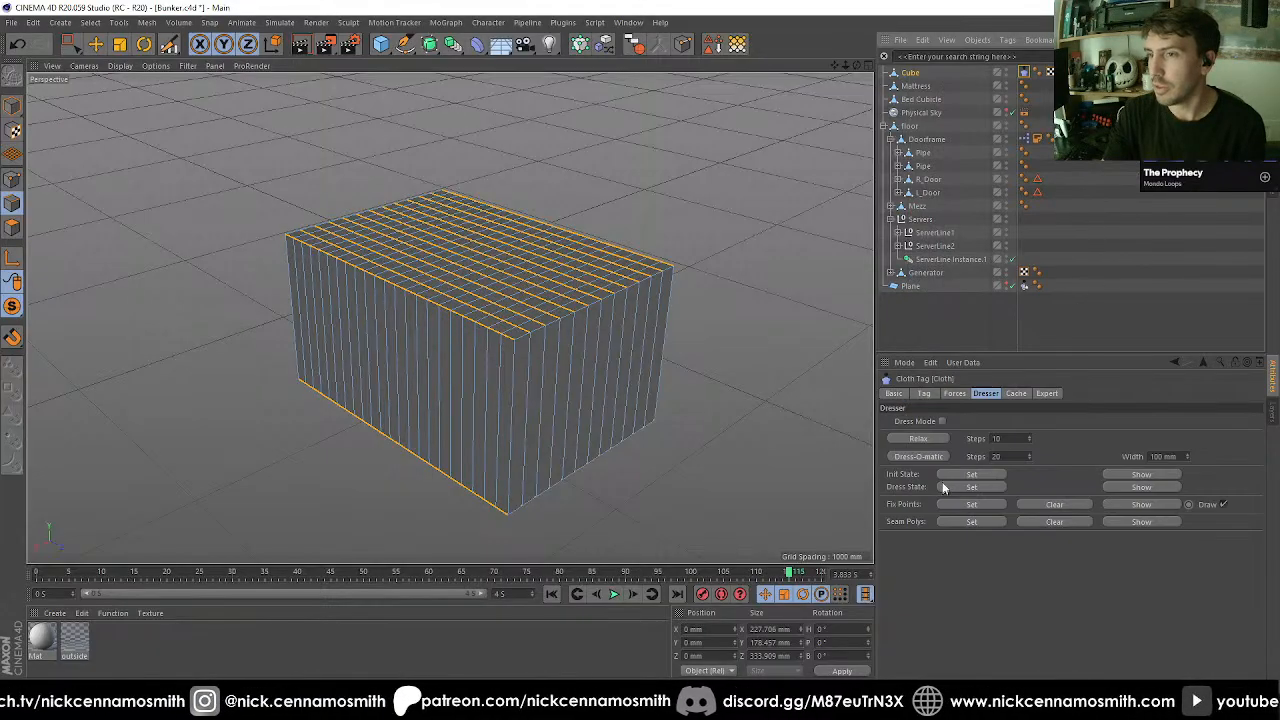
click(964, 393)
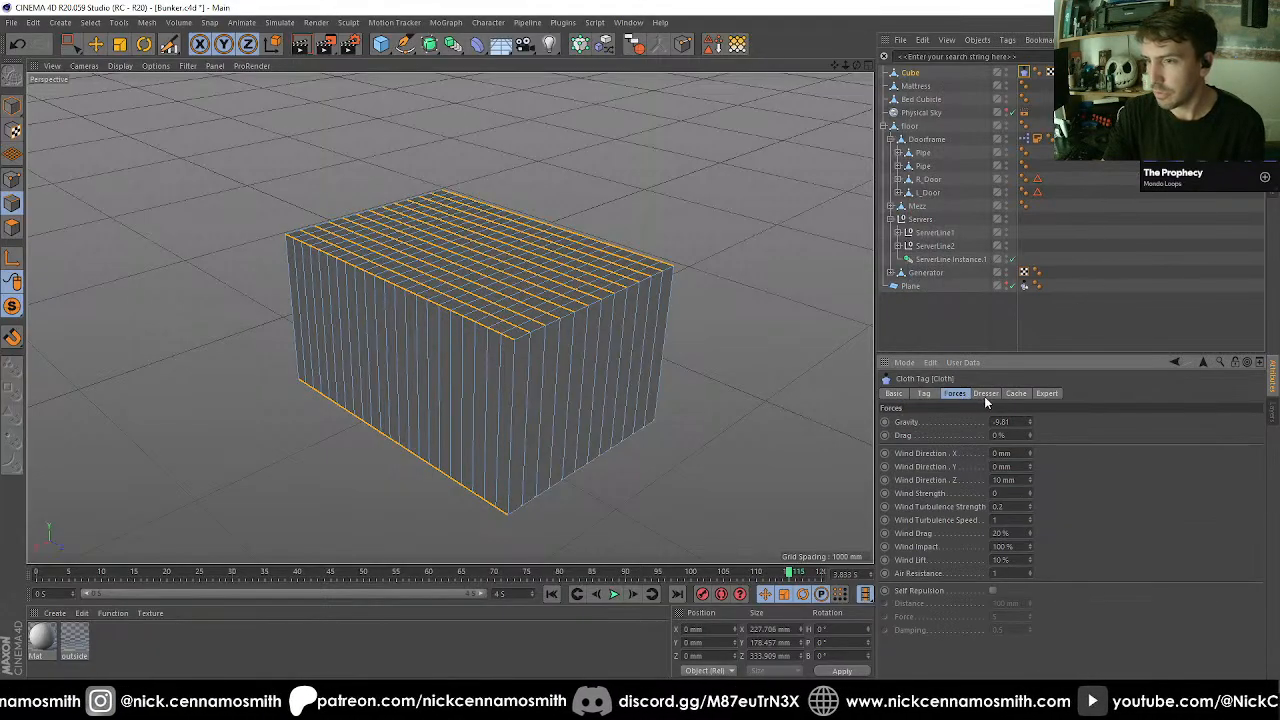
click(988, 396)
click(920, 456)
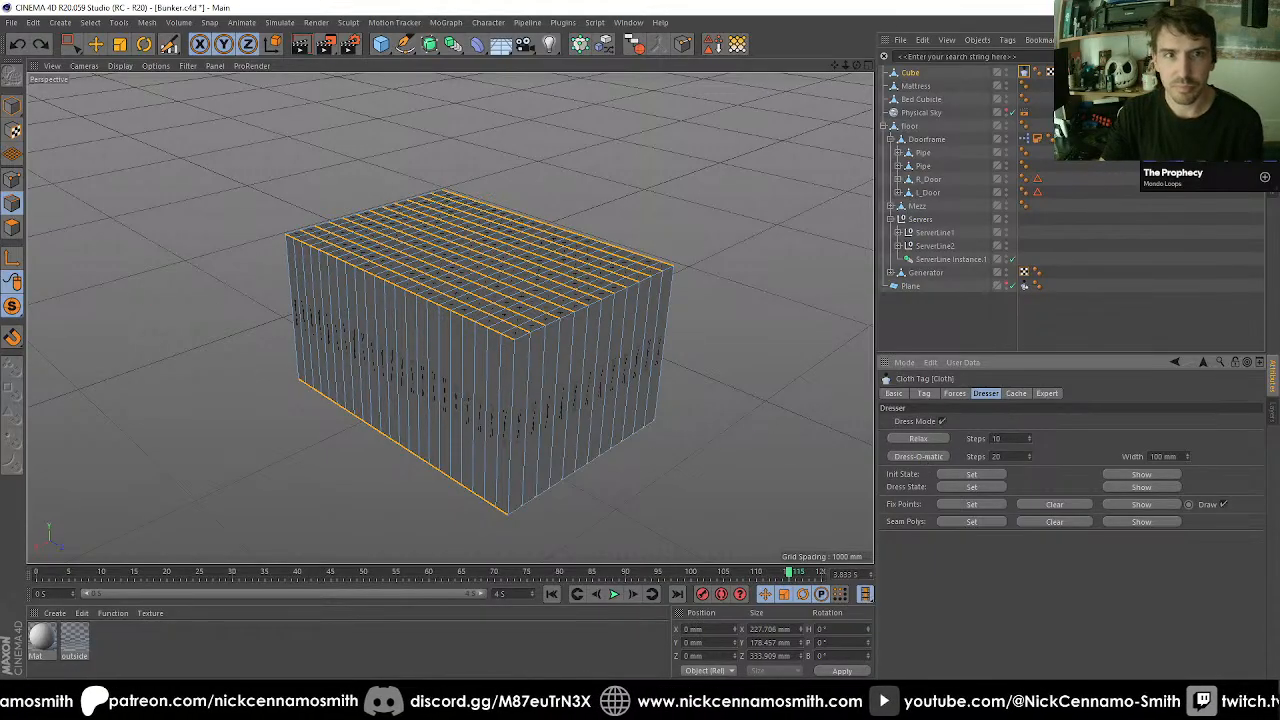
Invert the polygon selection to the cube's side faces and set them as the cloth's seam polys.
click(12, 227)
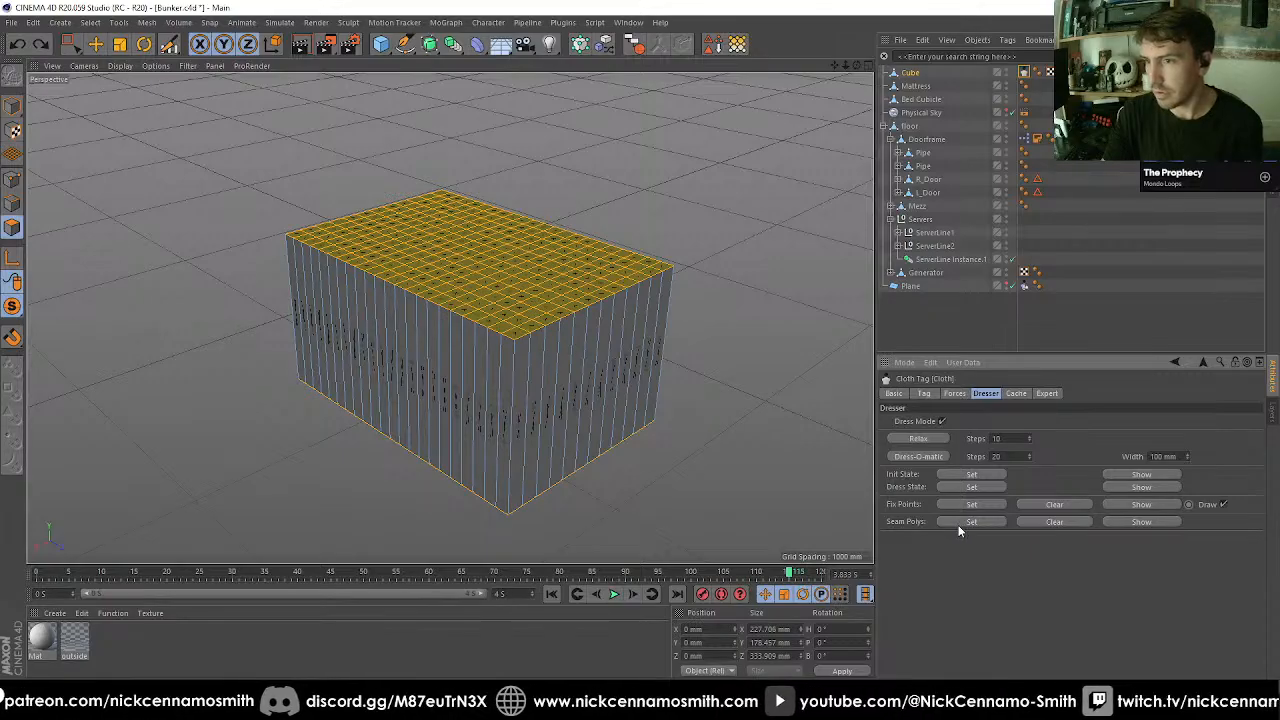
key(u)
key(i)
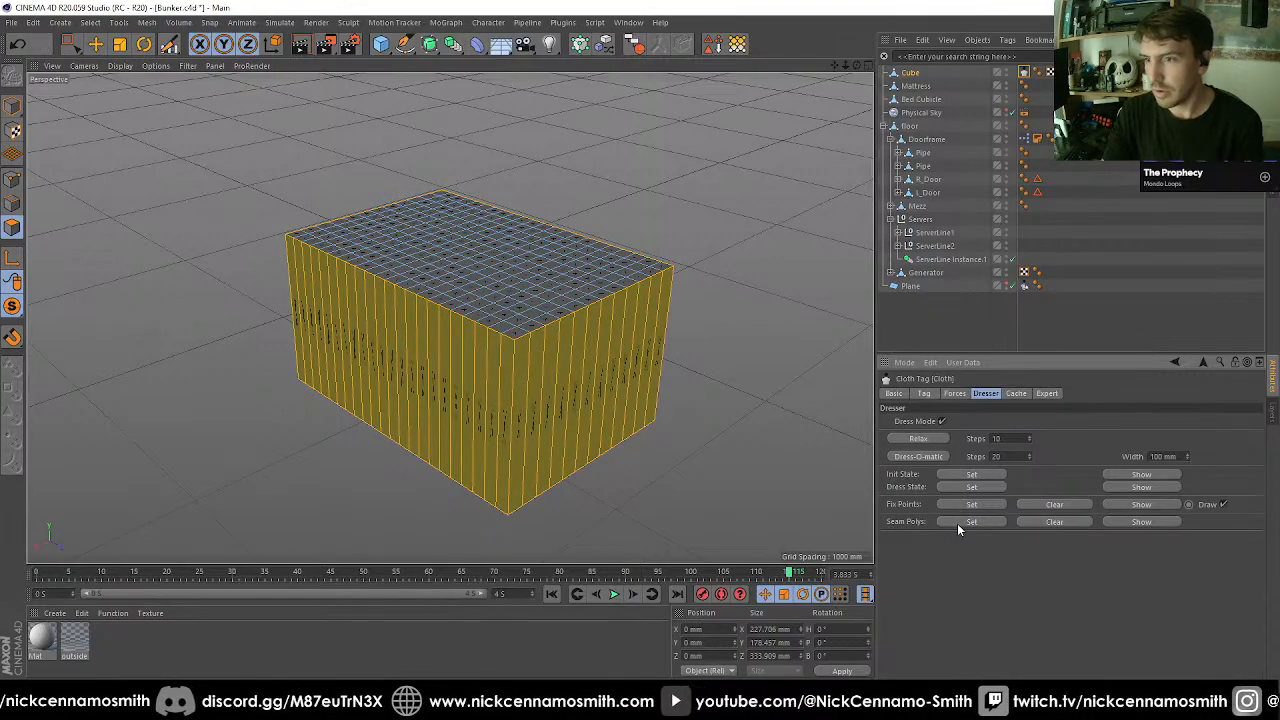
Set the Dress-O-matic width to 5 mm and its steps to 100, and run it on the cube.
double_click(1163, 456)
text(5)
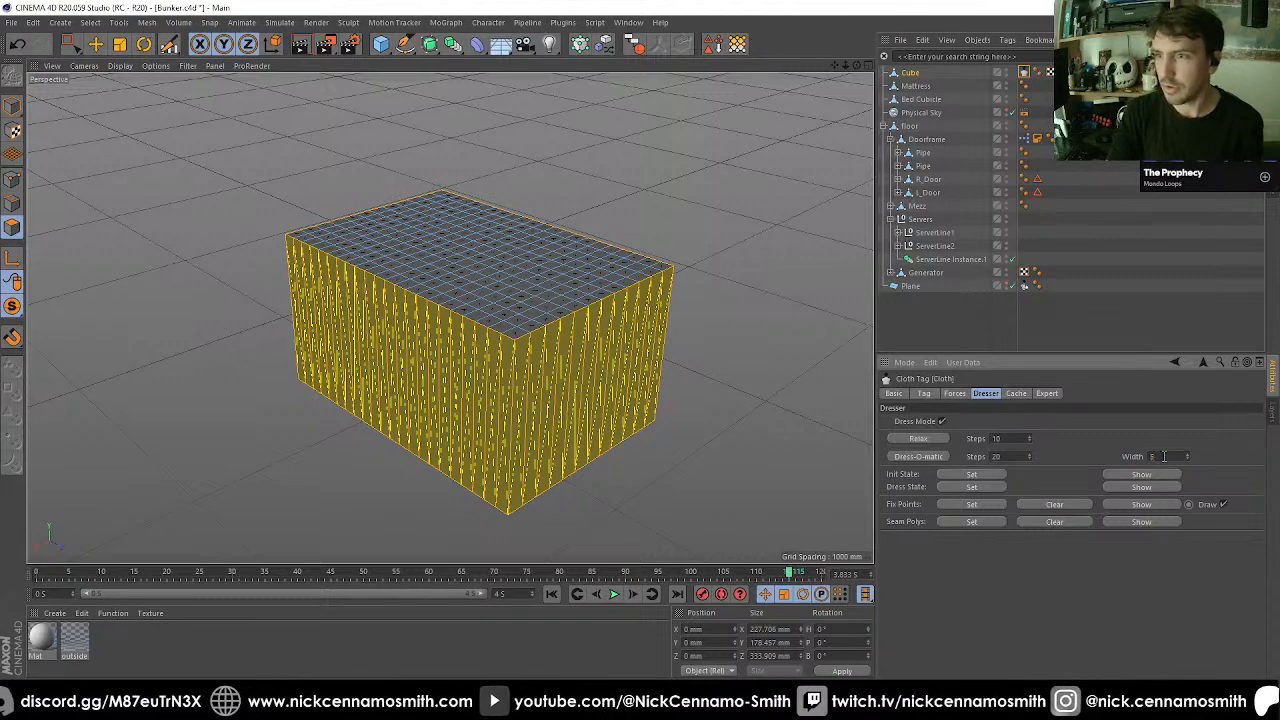
double_click(996, 456)
text(100)
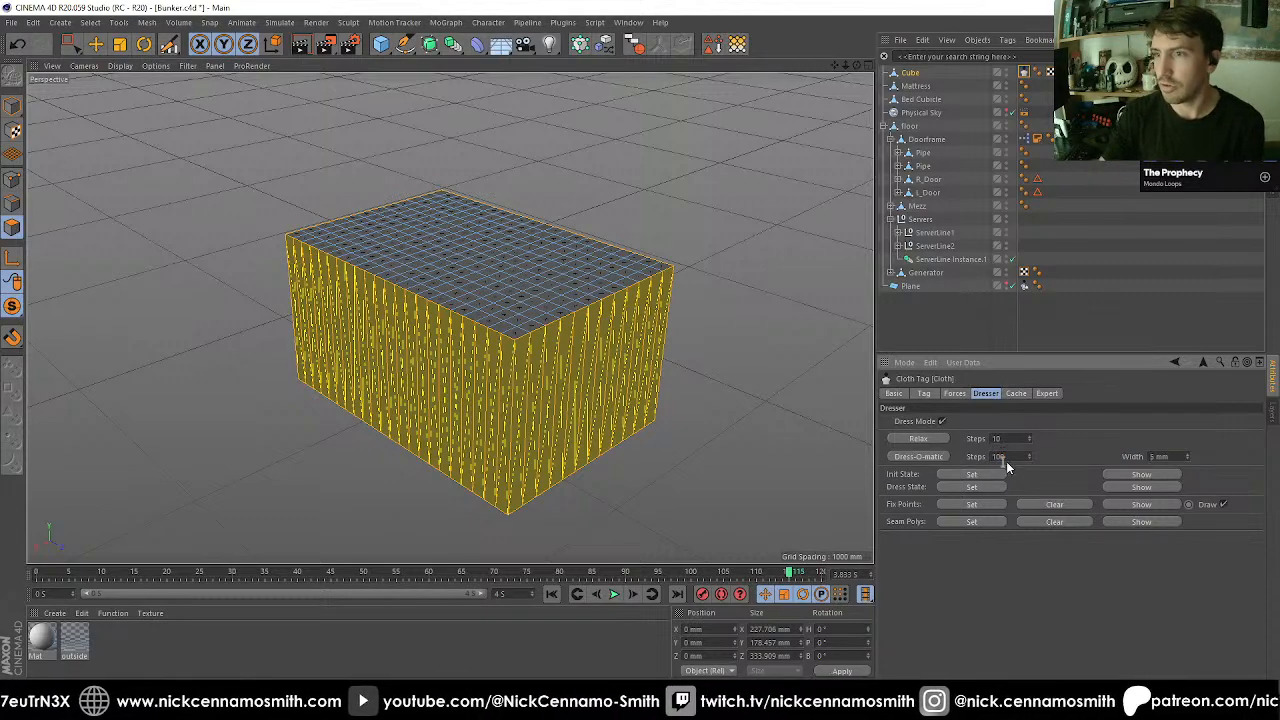
click(921, 456)
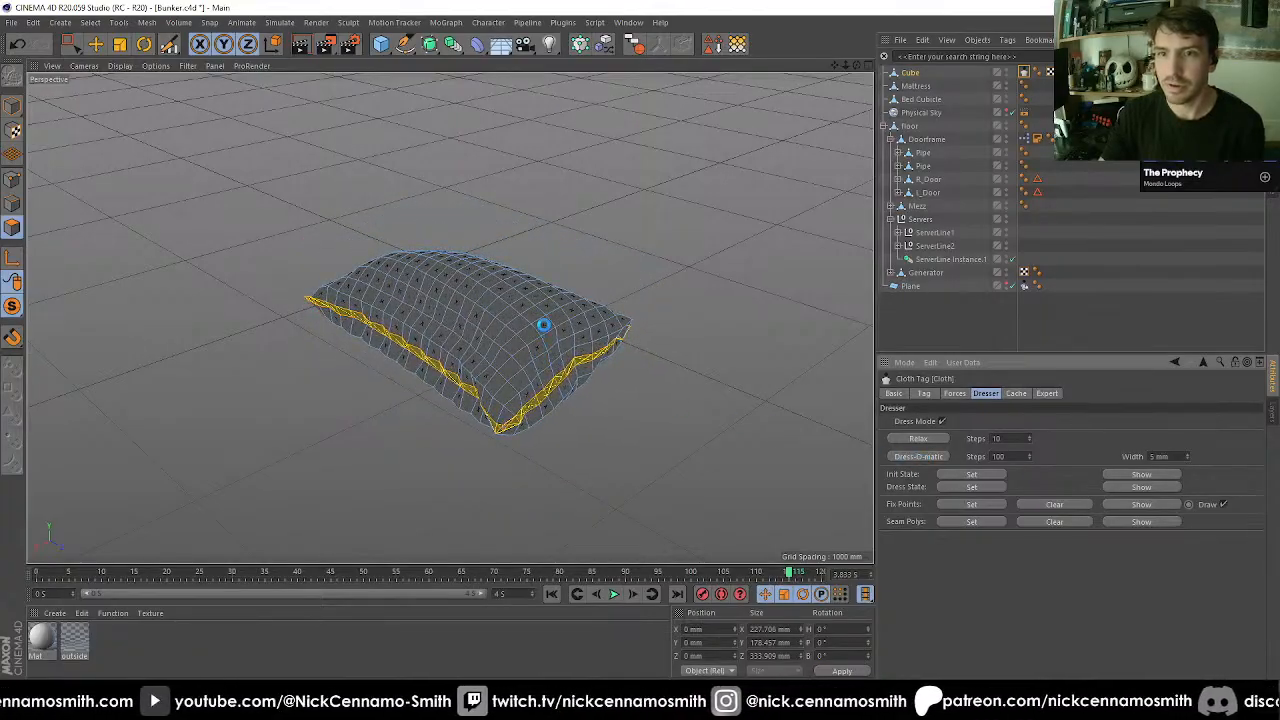
Switch to Model mode to view the sewn pillow as a whole object.
alt+drag(551, 321, 494, 355)
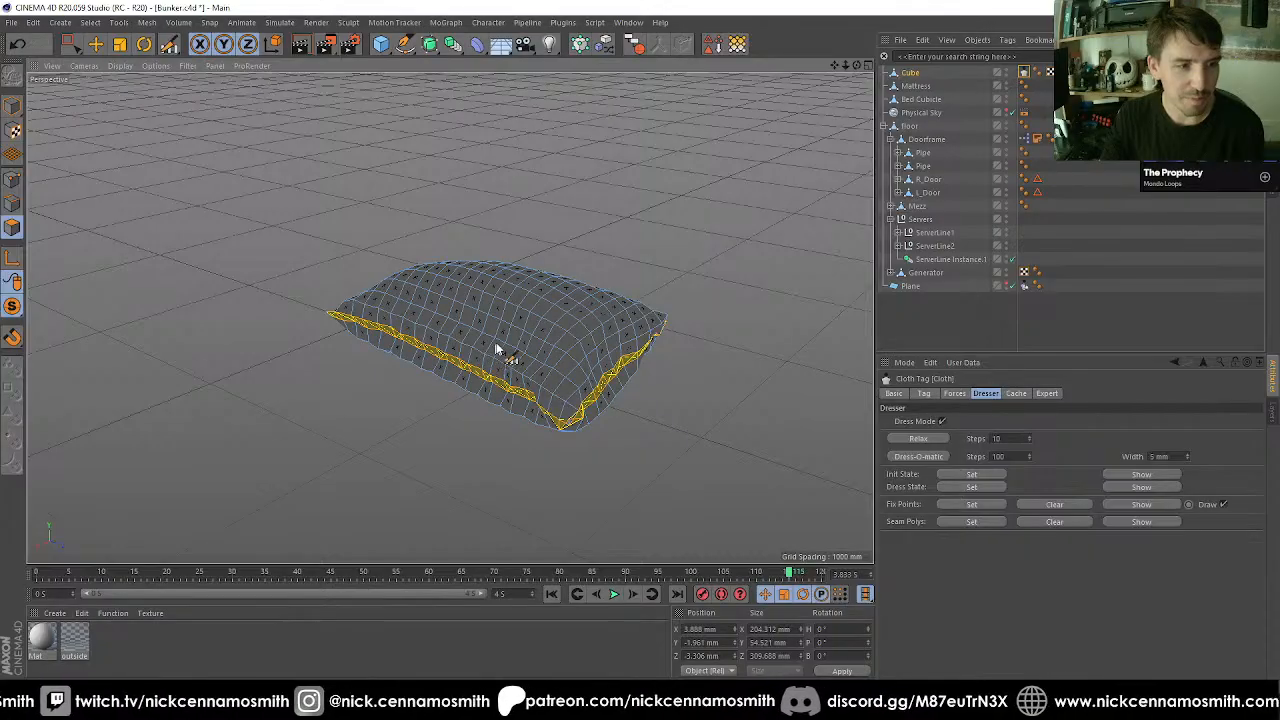
alt+drag(494, 355, 349, 229)
click(14, 107)
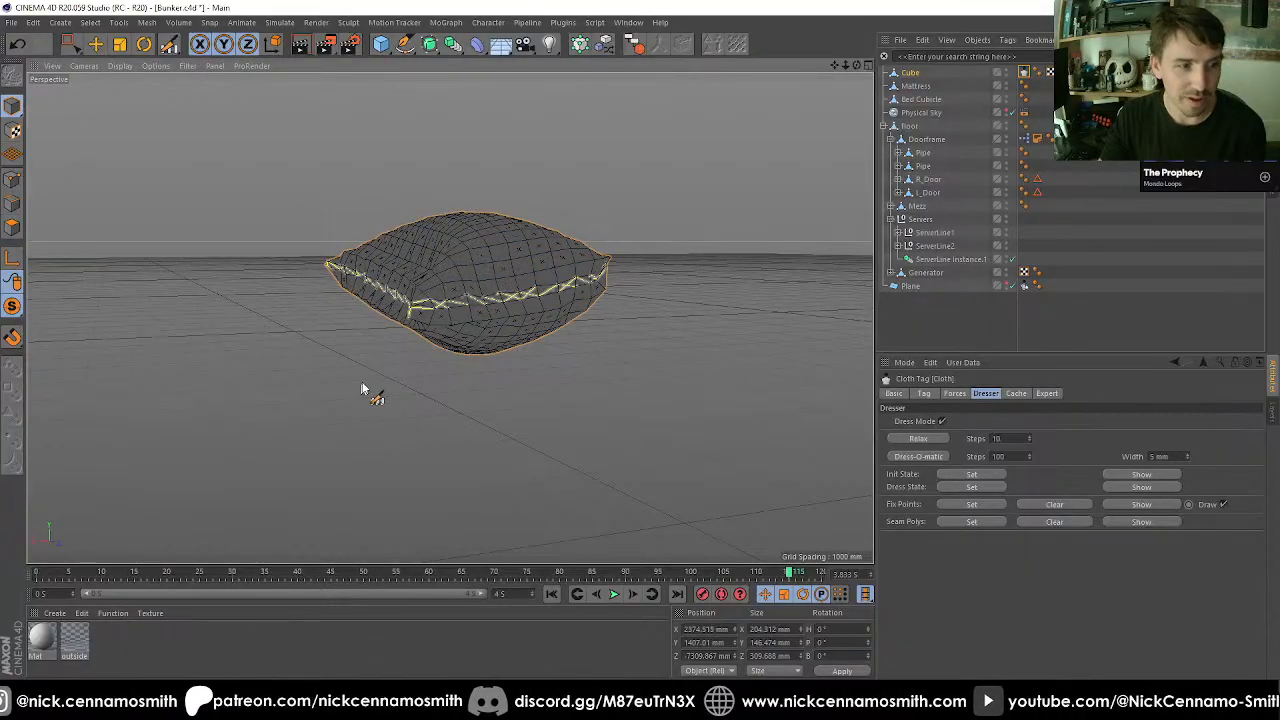
Remove the cloth tag from the pillow-shaped cube and place a copy about 332 mm away along negative Z.
alt+drag(446, 383, 530, 335)
click(1022, 76)
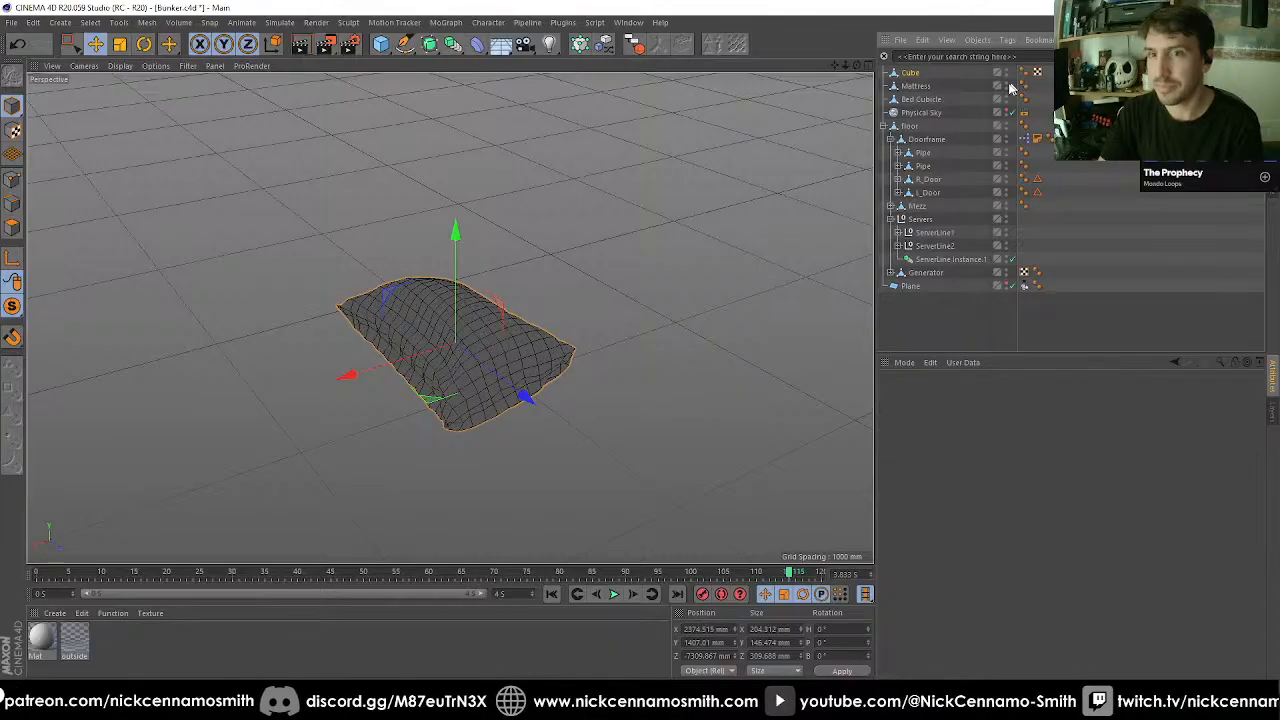
alt+drag(598, 243, 358, 246)
alt+drag(400, 296, 500, 292)
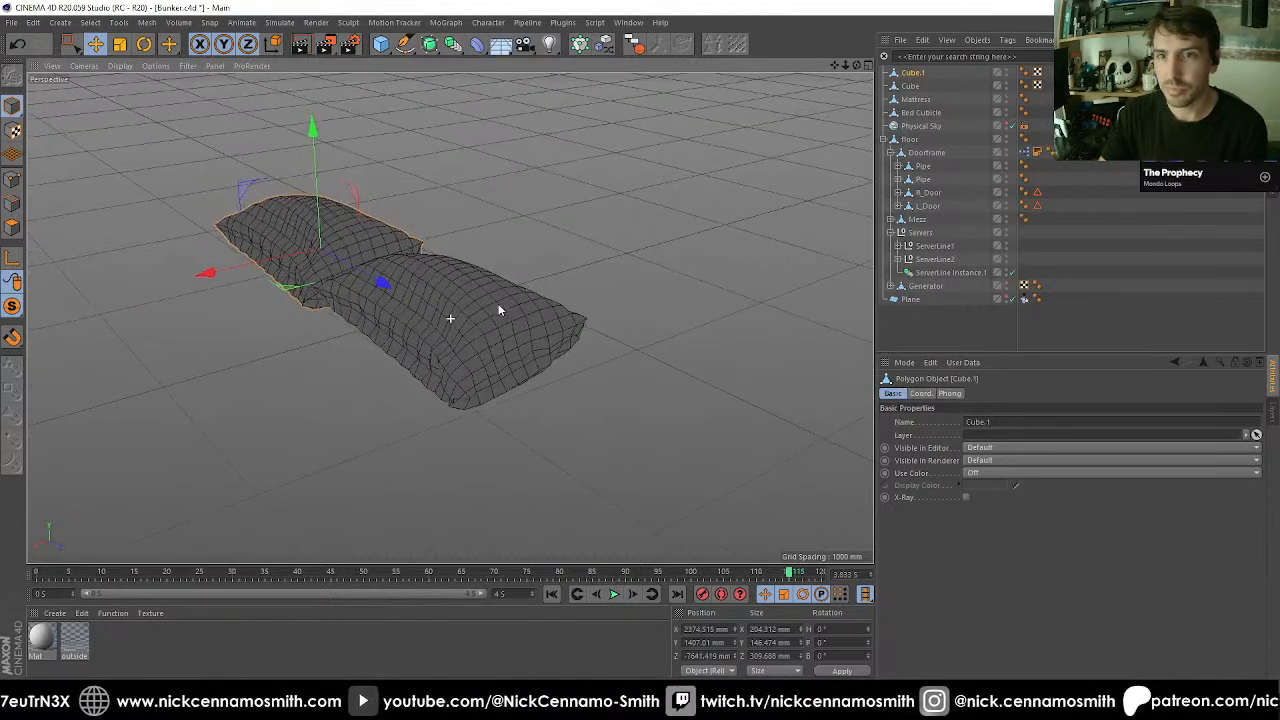
Add a cloth simulation tag to both the original cube and its copy.
ctrl+click(910, 86)
right_click(908, 86)
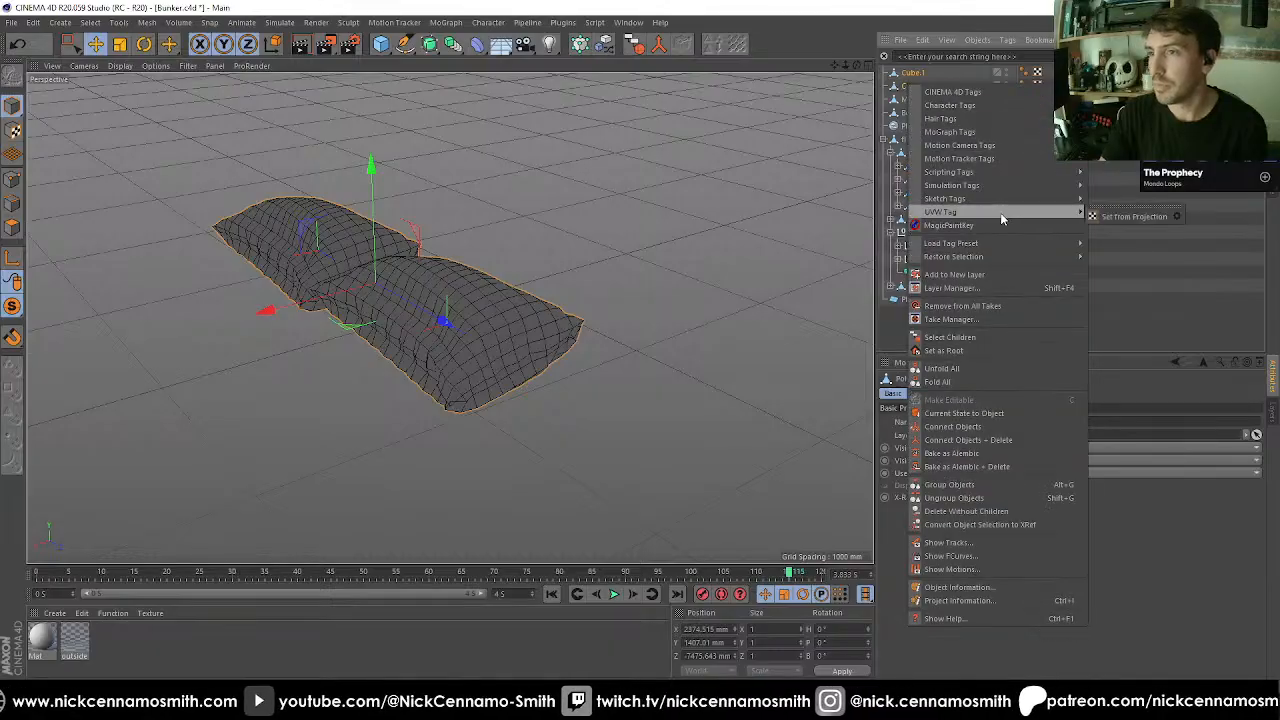
mouse_move(1024, 186)
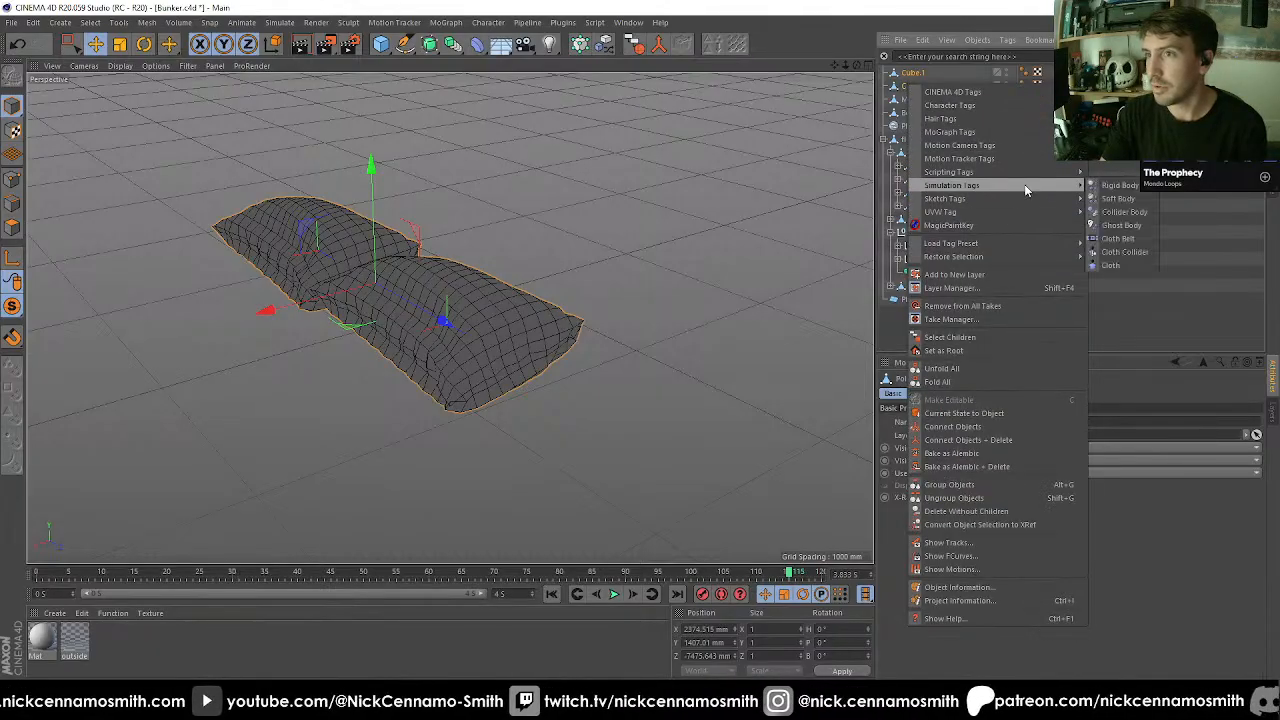
click(1131, 266)
Enable Self Collision and set Iterations to 10 on both cloth tags.
click(928, 394)
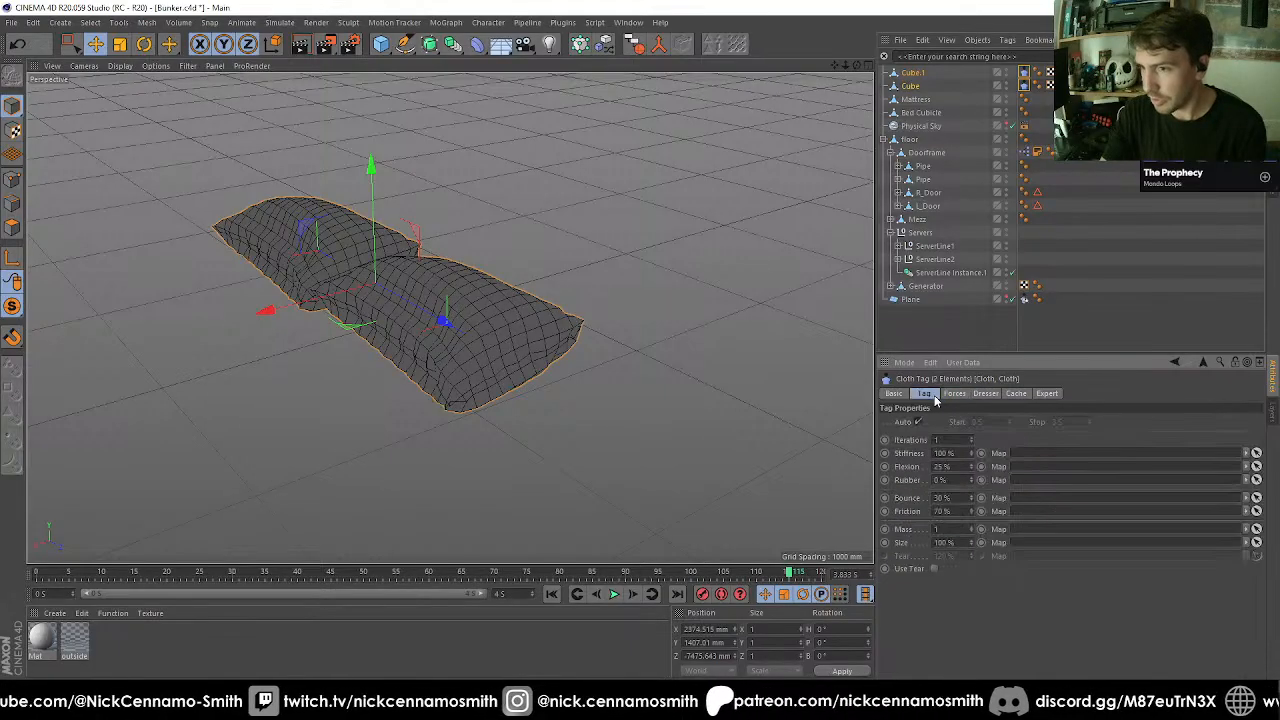
click(950, 529)
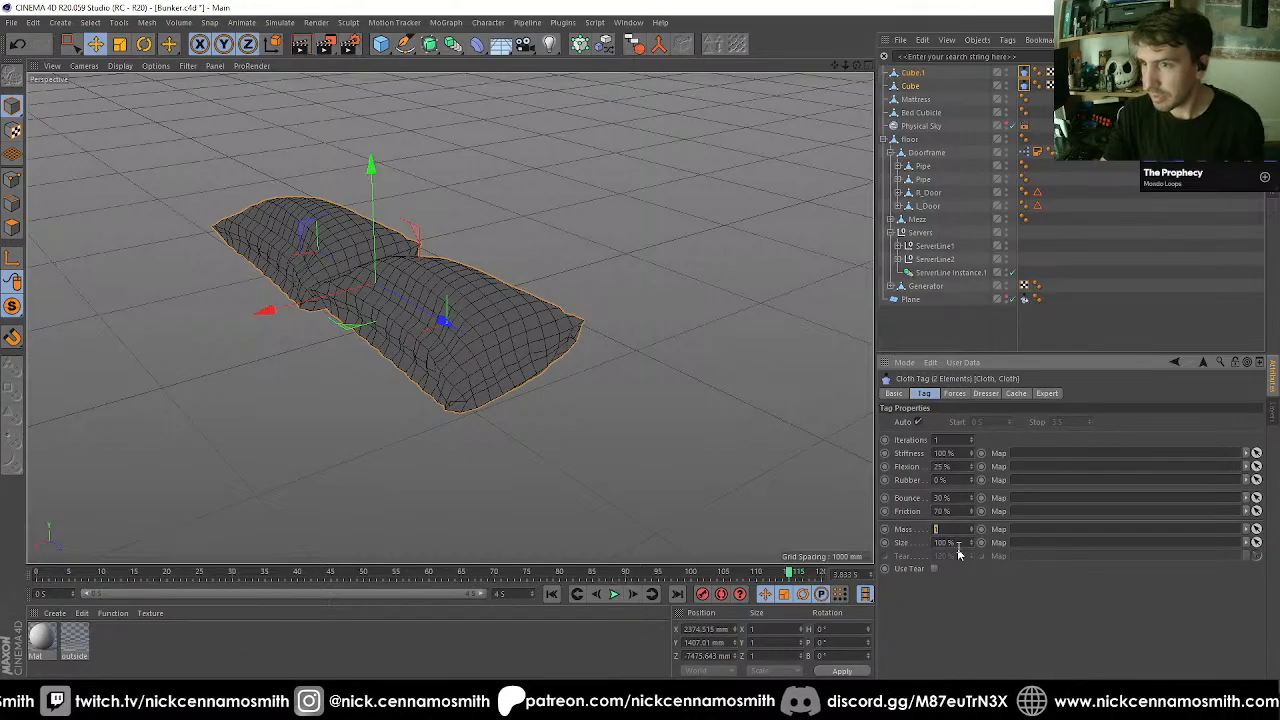
click(1046, 394)
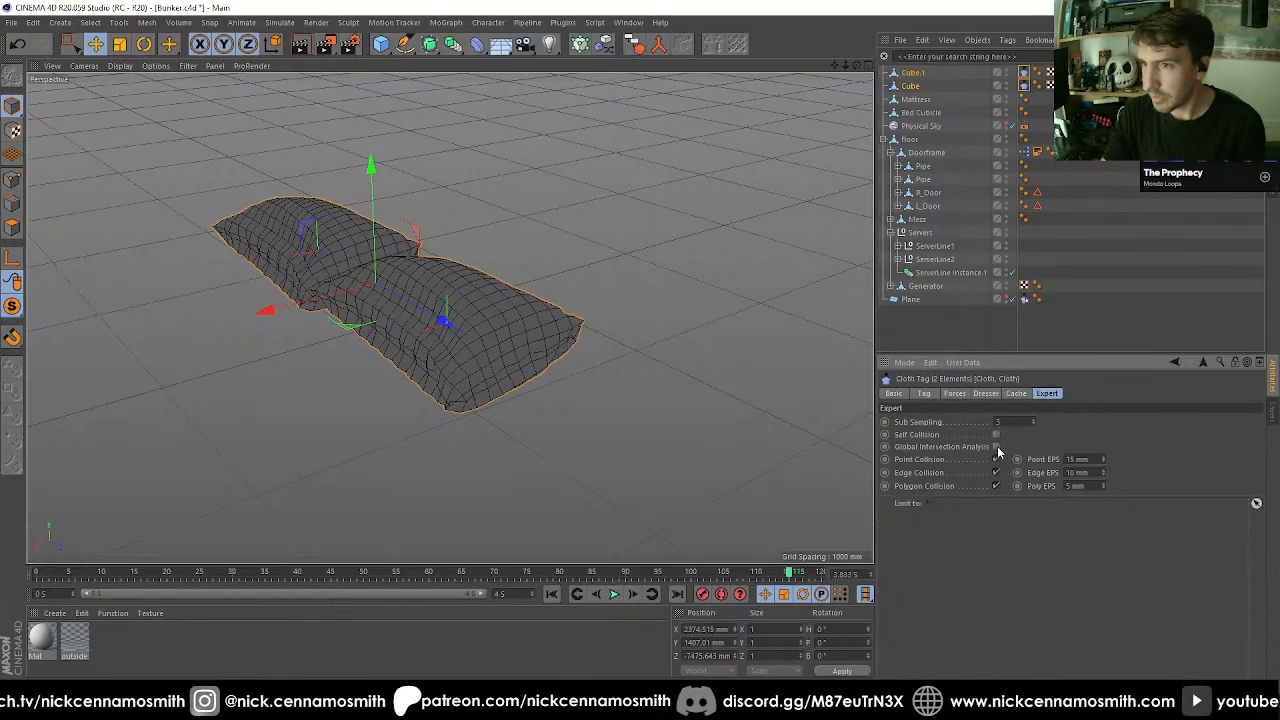
click(996, 434)
click(1000, 421)
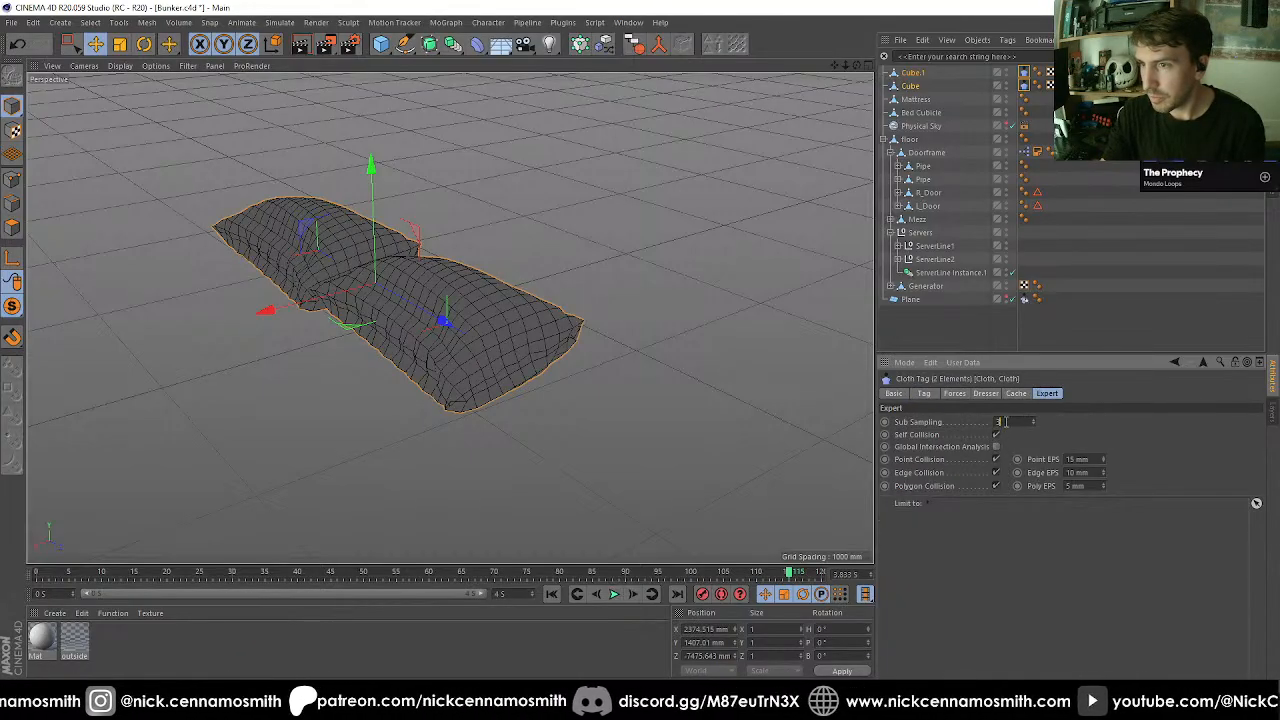
click(925, 393)
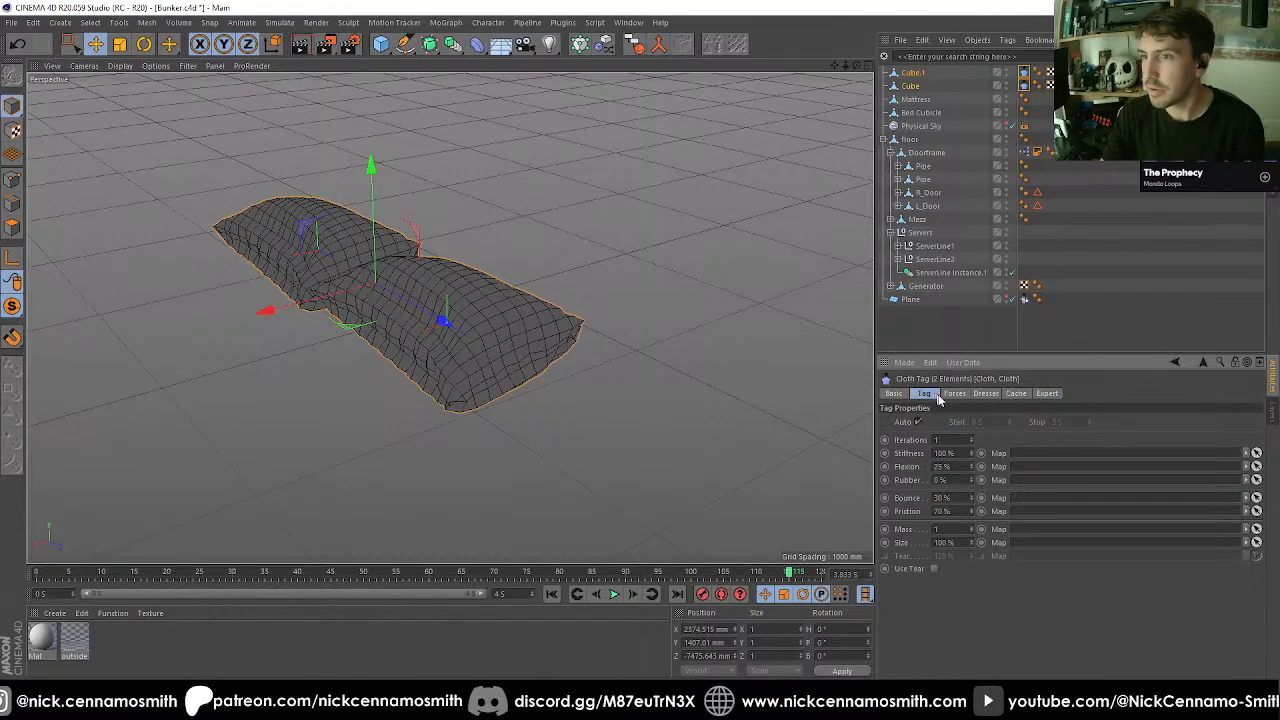
click(950, 440)
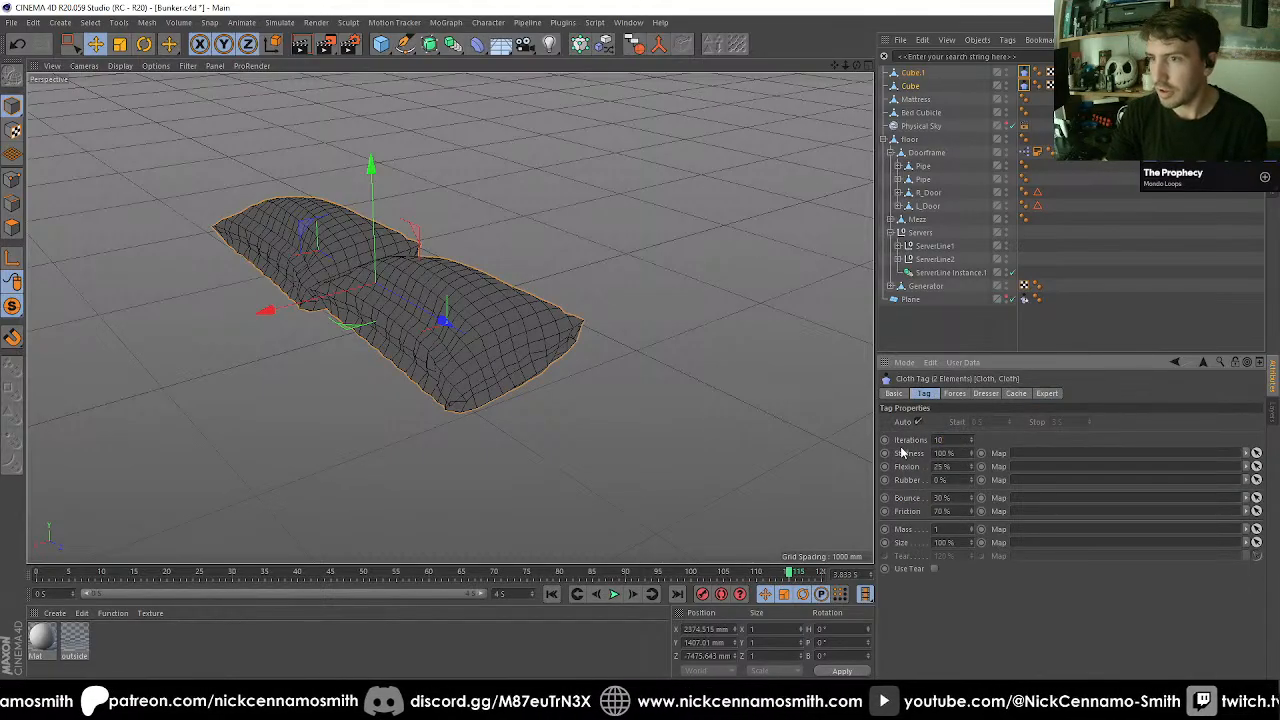
Calculate the cloth cache for both cubes and play back the simulation.
click(1016, 393)
click(921, 452)
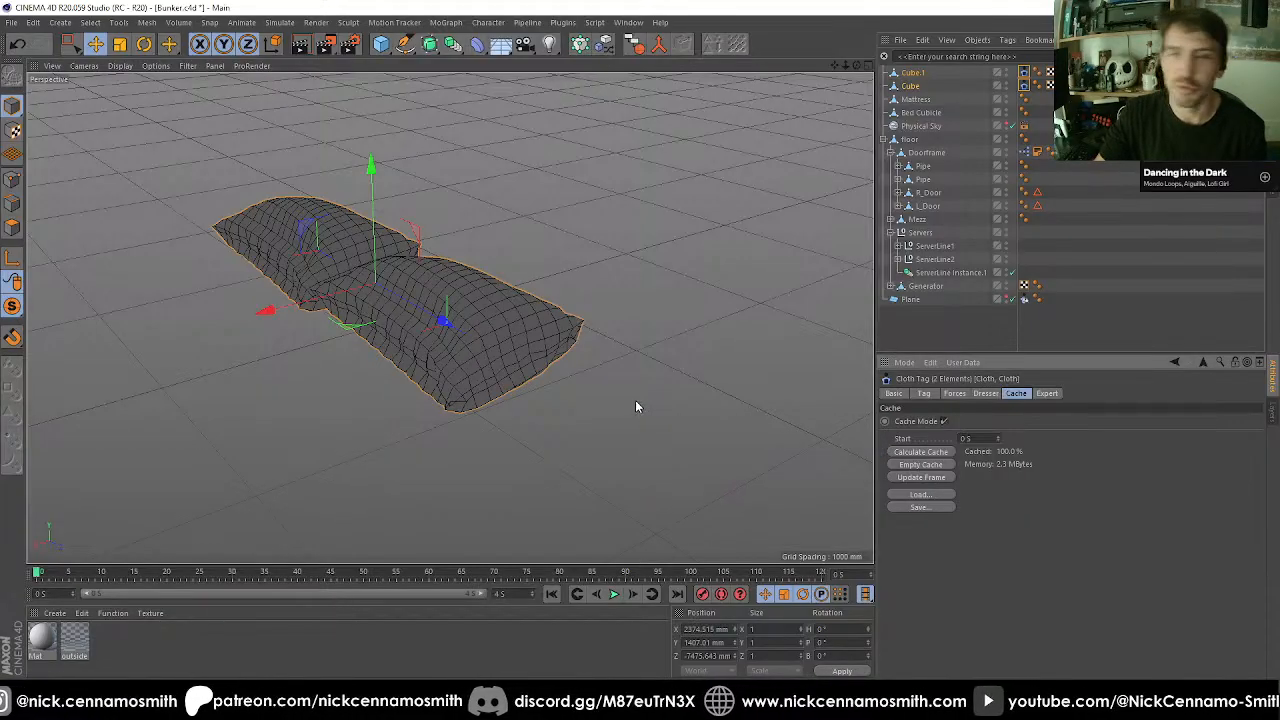
click(614, 595)
click(614, 597)
alt+drag(533, 497, 530, 494)
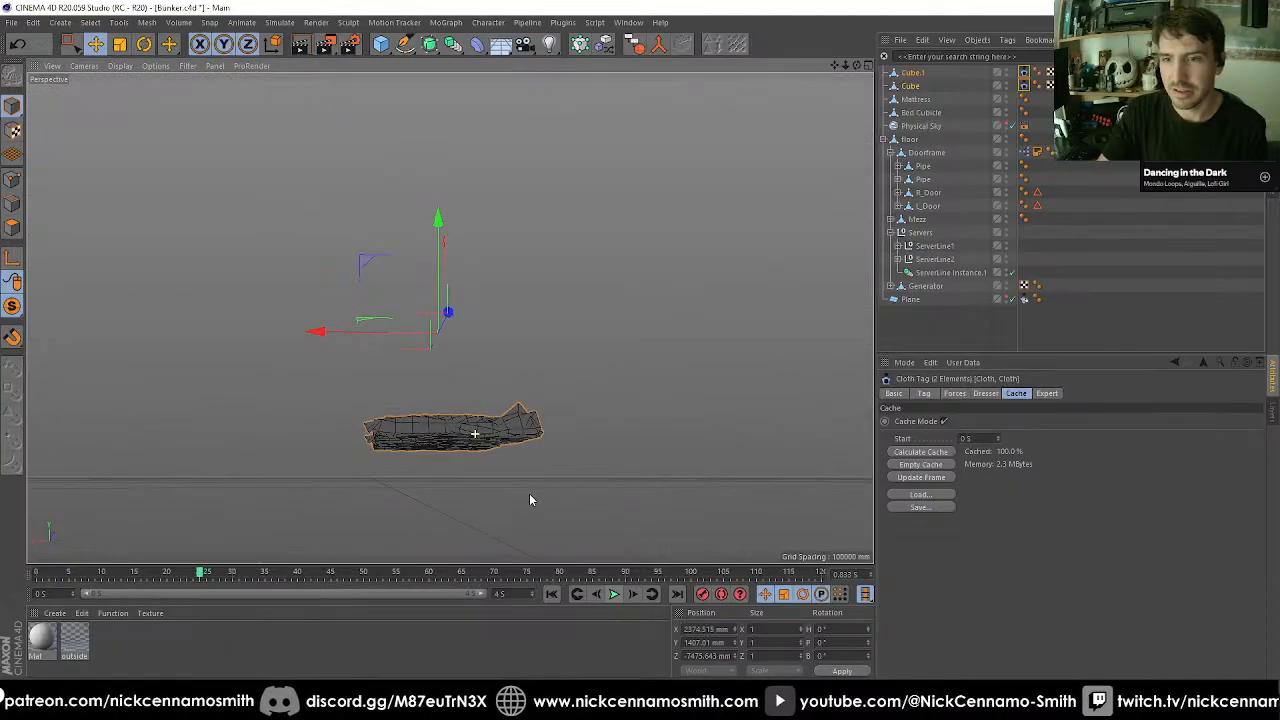
Undo the last cache change, return the timeline to frame 0 and replay the cloth simulation.
key(ctrl+z)
alt+drag(504, 446, 494, 427)
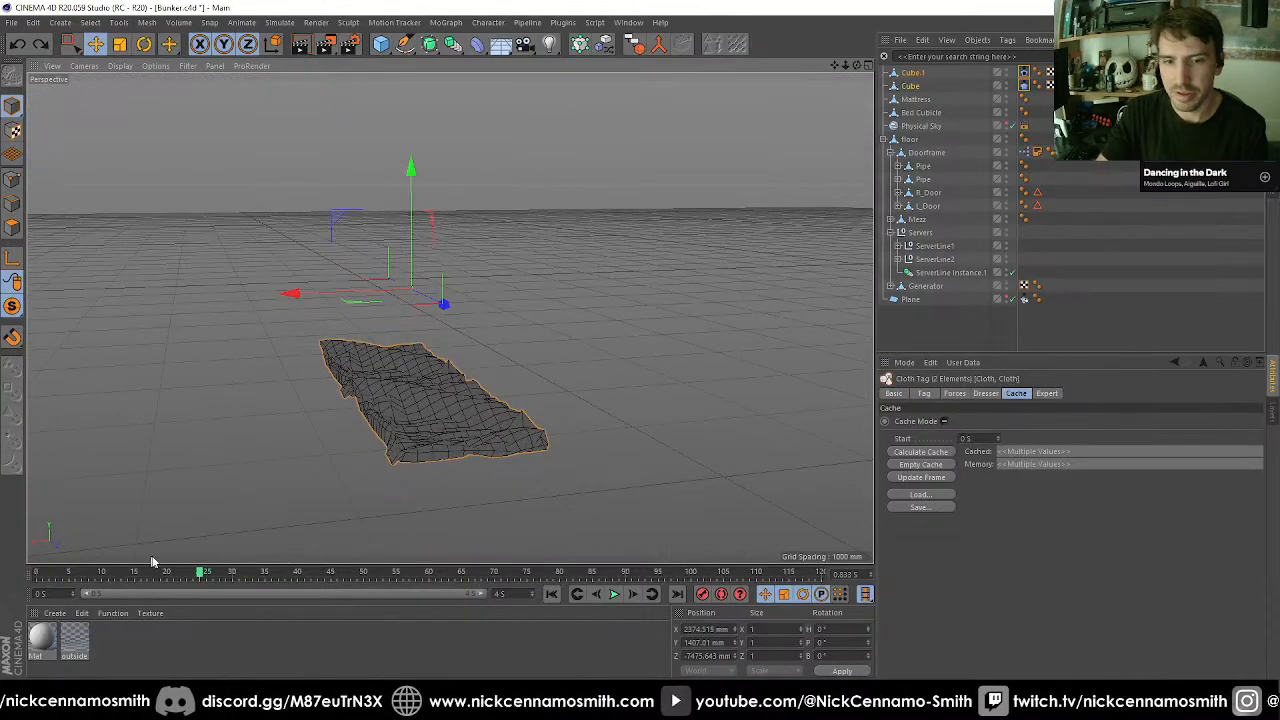
drag(201, 574, 30, 577)
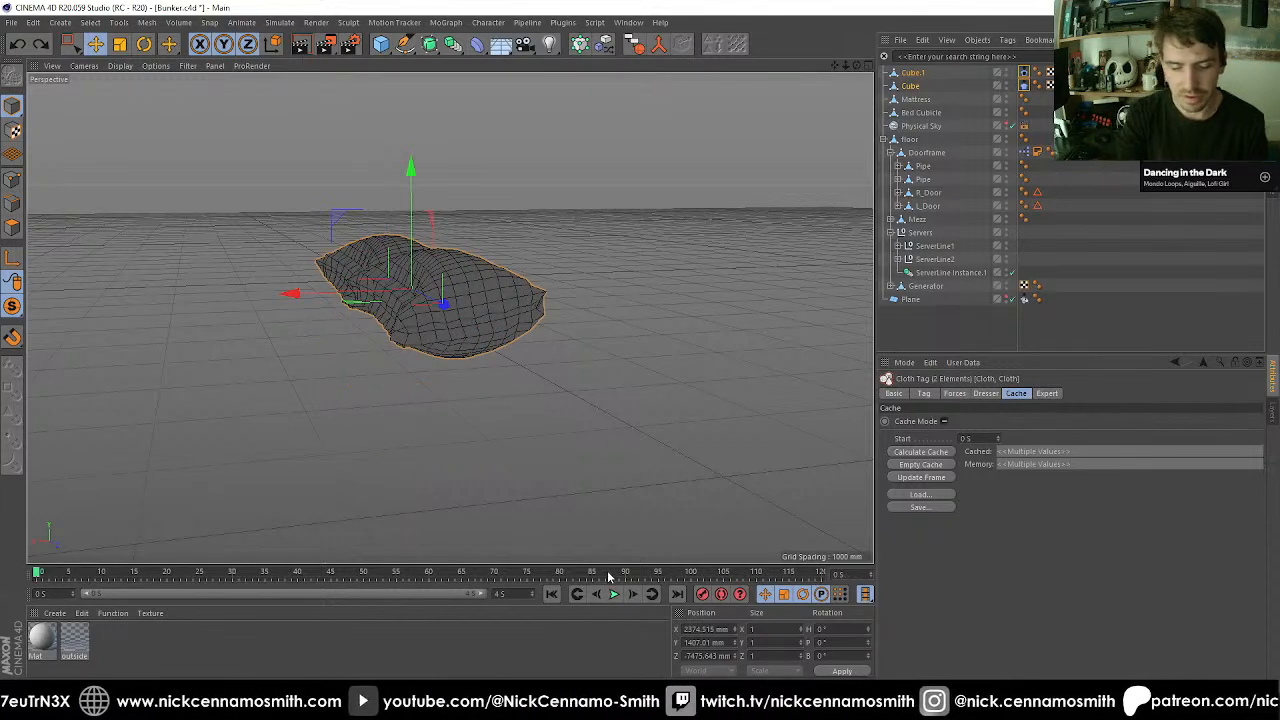
key(F8)
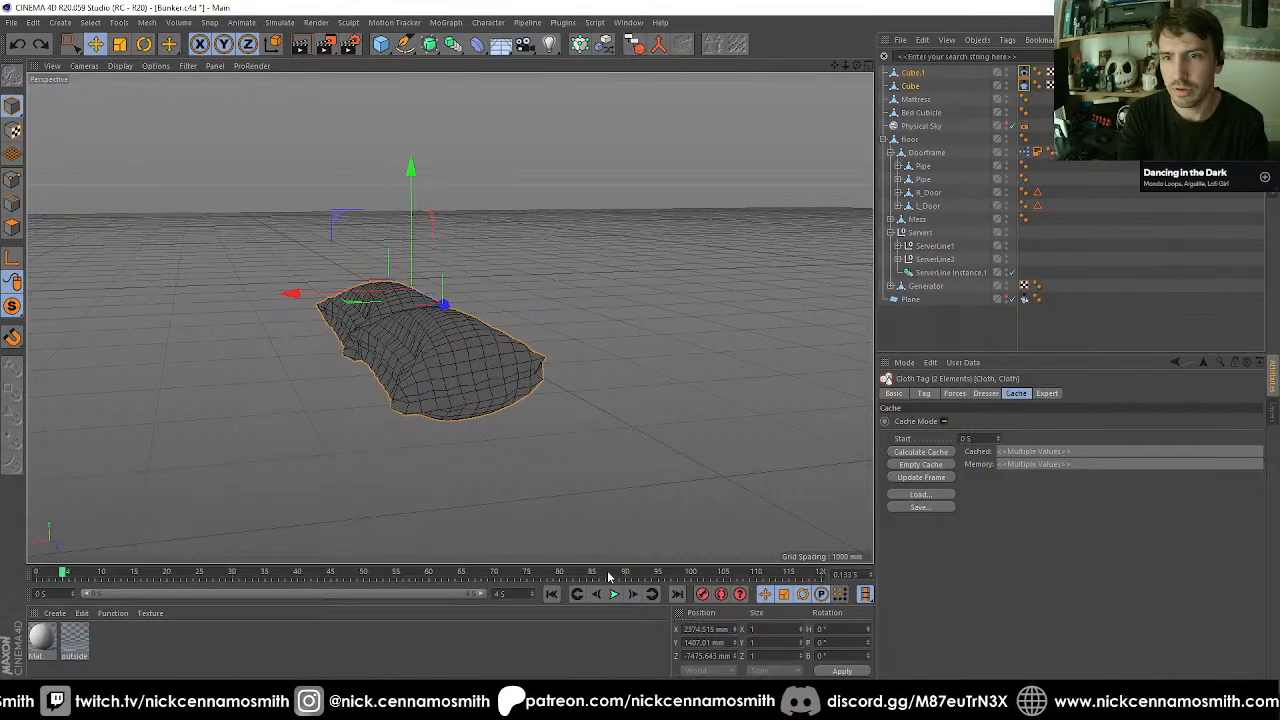
Step the timeline back to its start and delete the cloth tags from both cubes.
key(f)
key(f)
key(f)
key(f)
key(f)
key(f)
key(f)
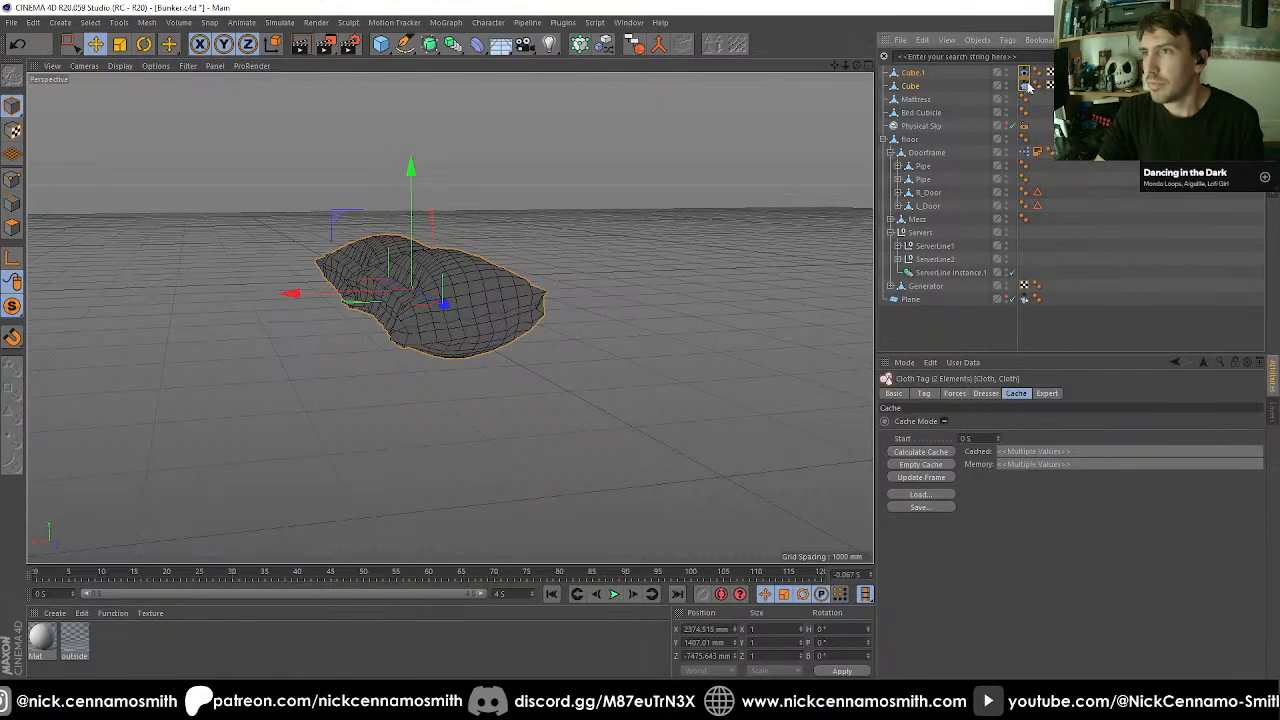
key(Delete)
key(ctrl+z)
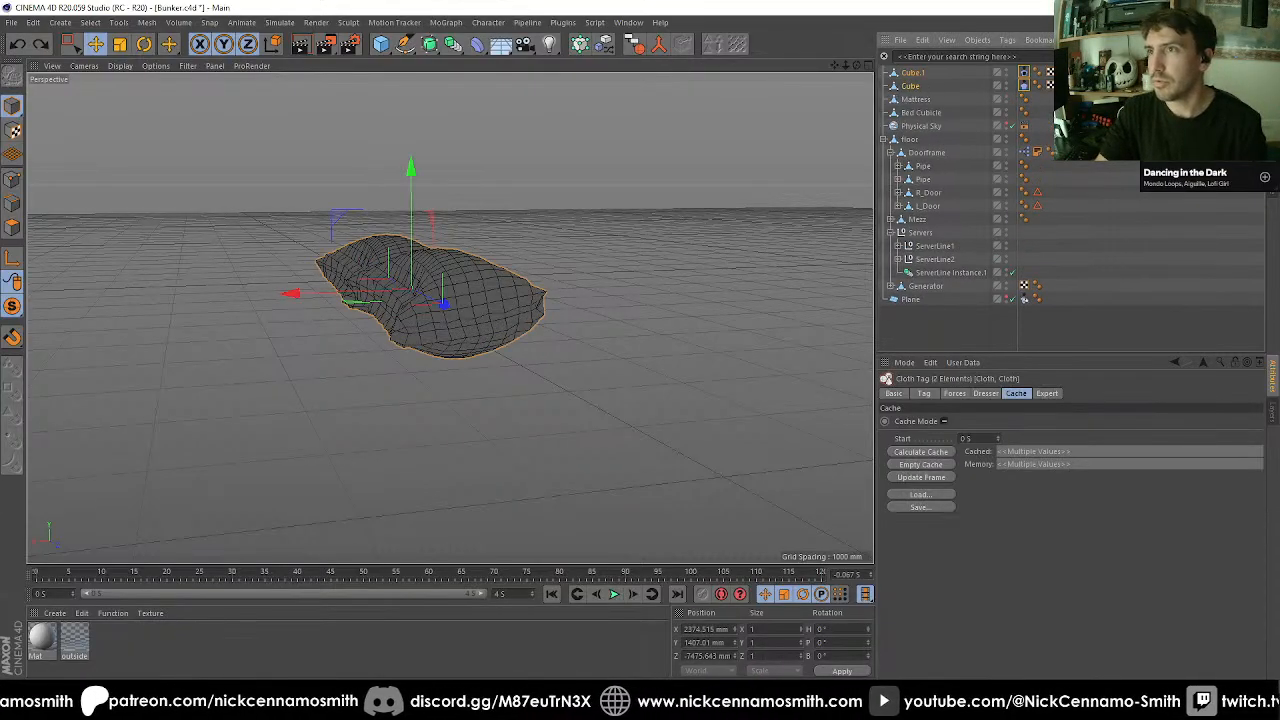
click(1024, 85)
click(718, 180)
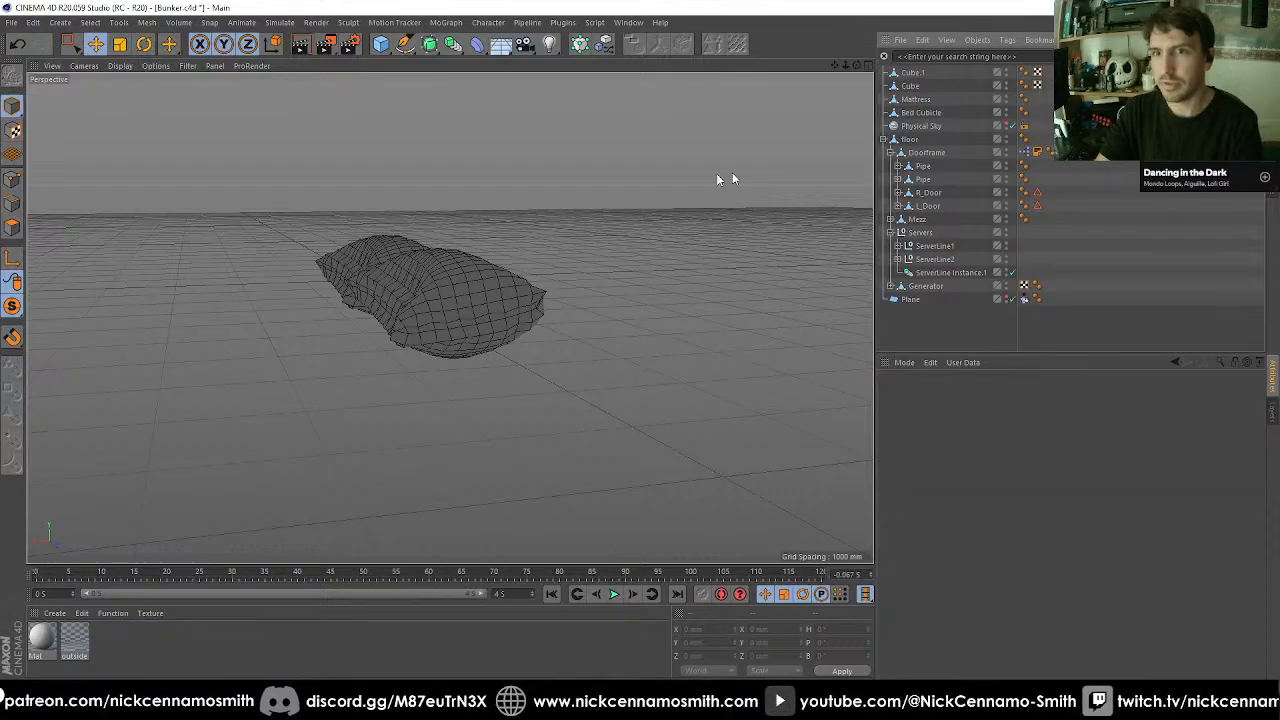
Select both pillow-shaped cubes and rename them as Pillow.
alt+drag(780, 184, 610, 255)
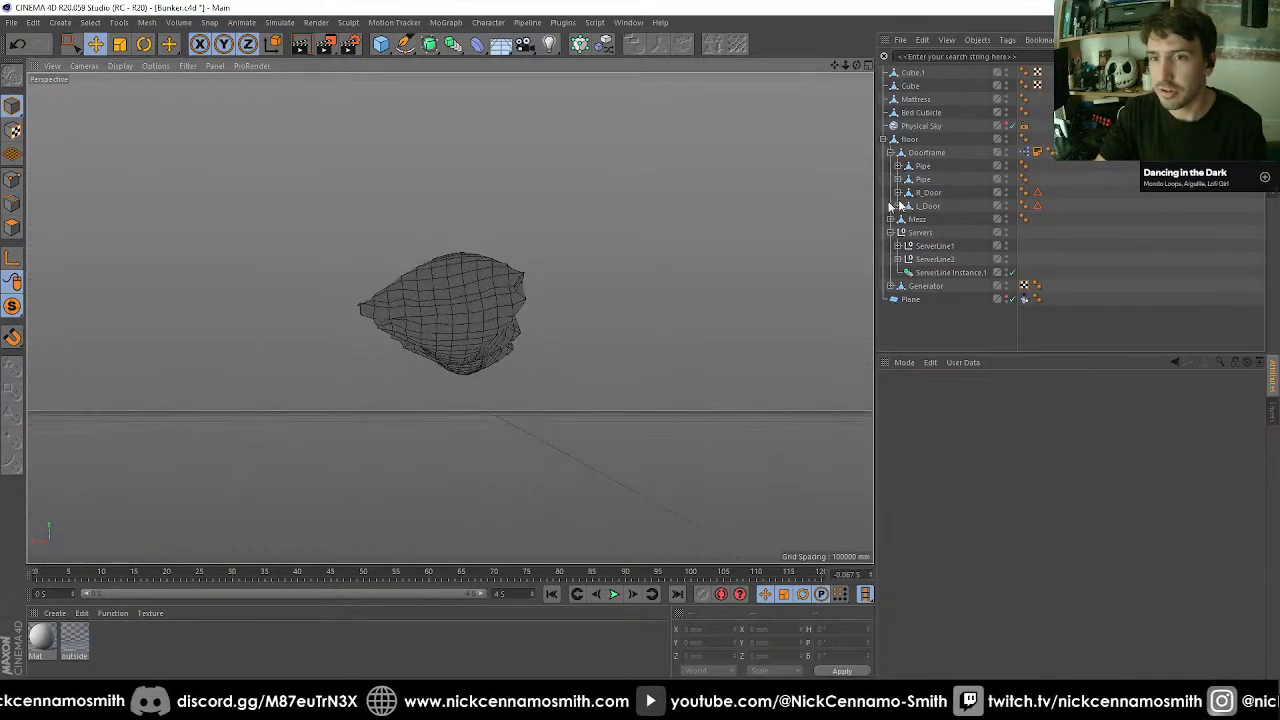
click(12, 308)
click(914, 73)
shift+click(910, 87)
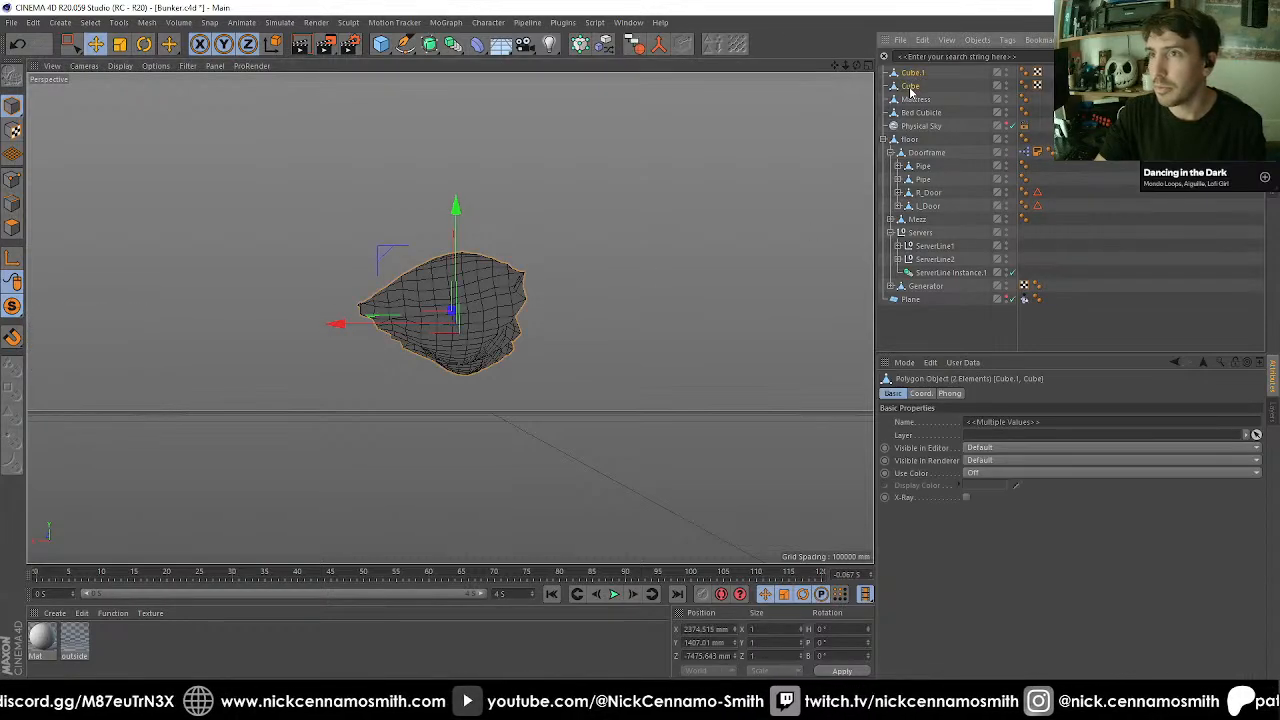
click(910, 87)
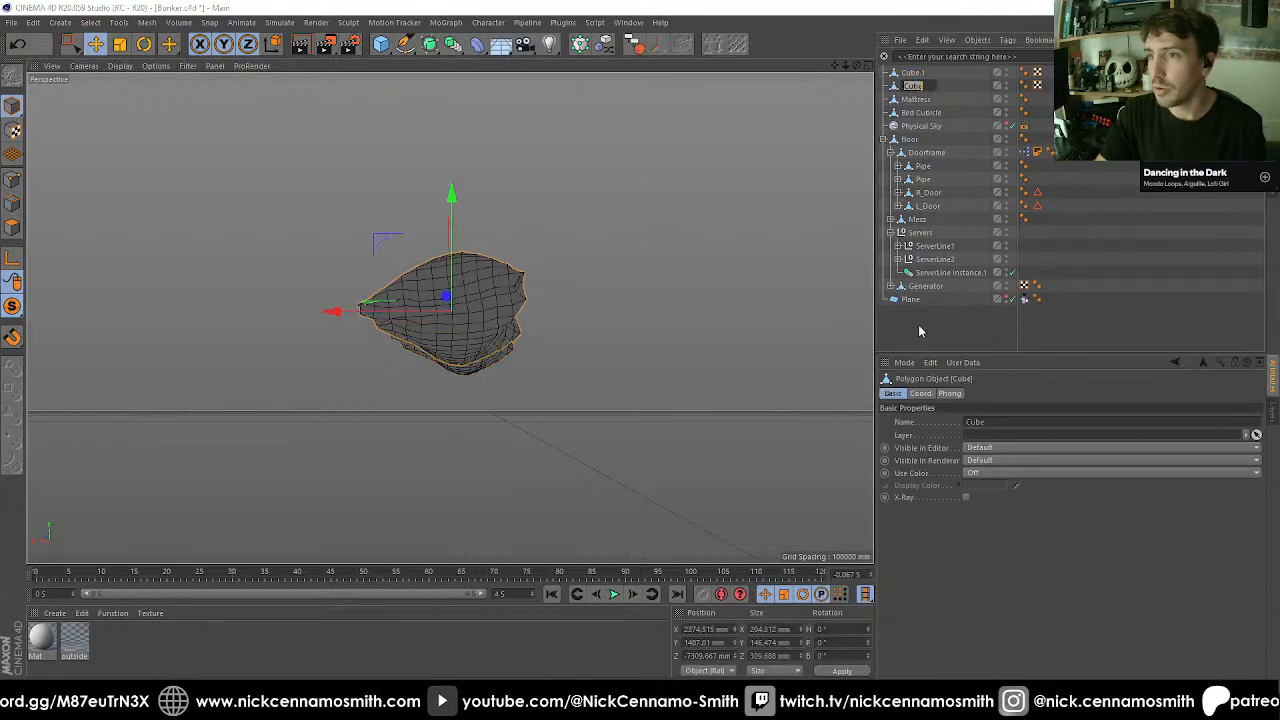
shift+click(912, 73)
click(993, 424)
text(Pillow)
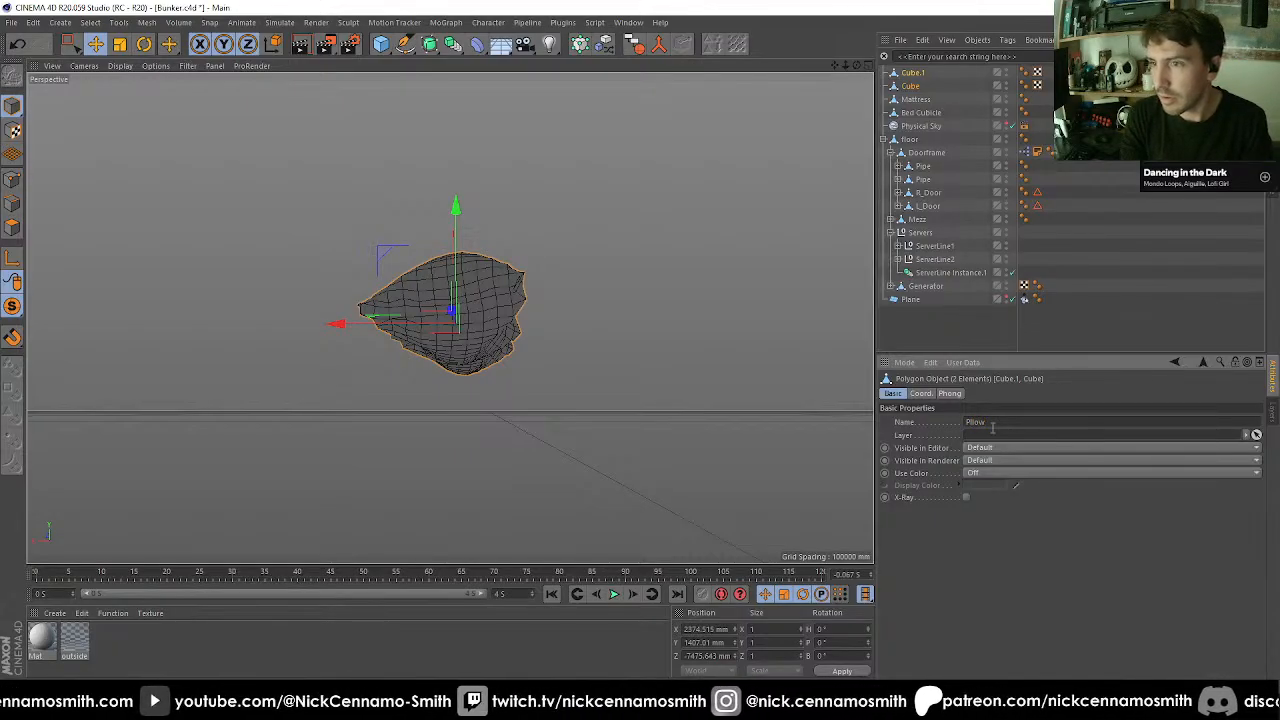
key(Return)
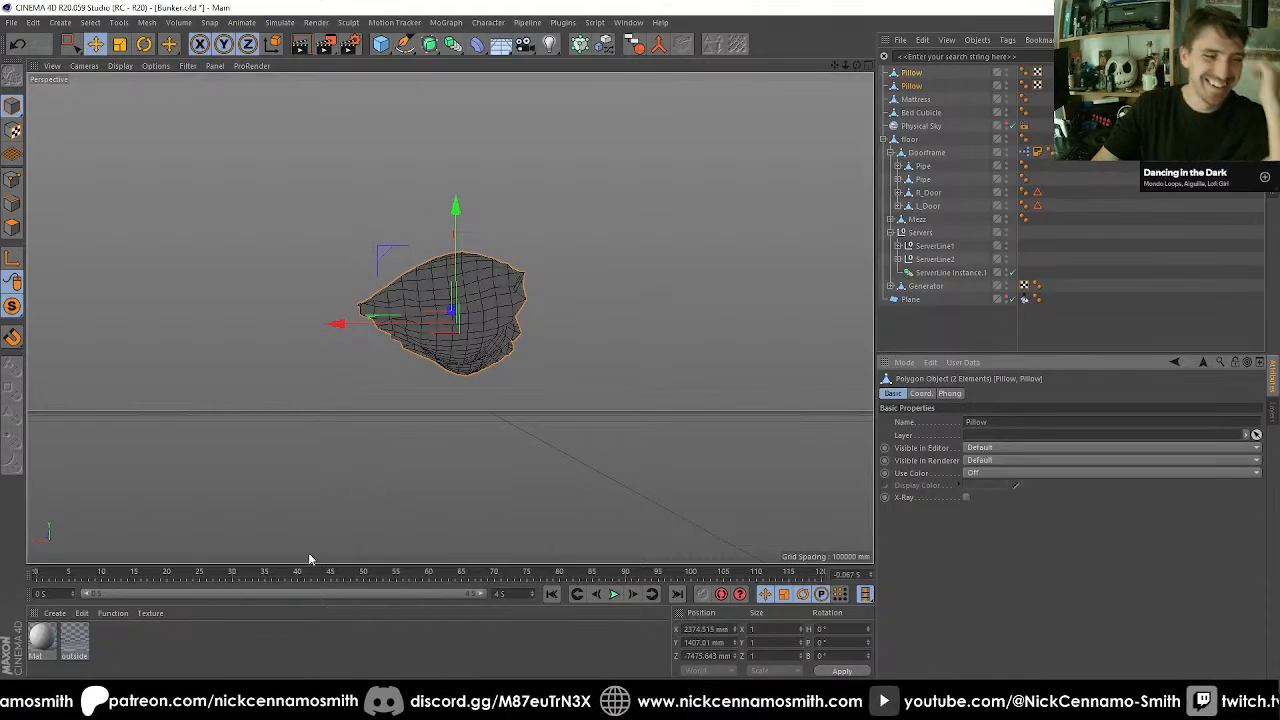
Include the Mattress with the two pillows in the viewport solo display and clear the selection.
alt+drag(497, 414, 380, 340)
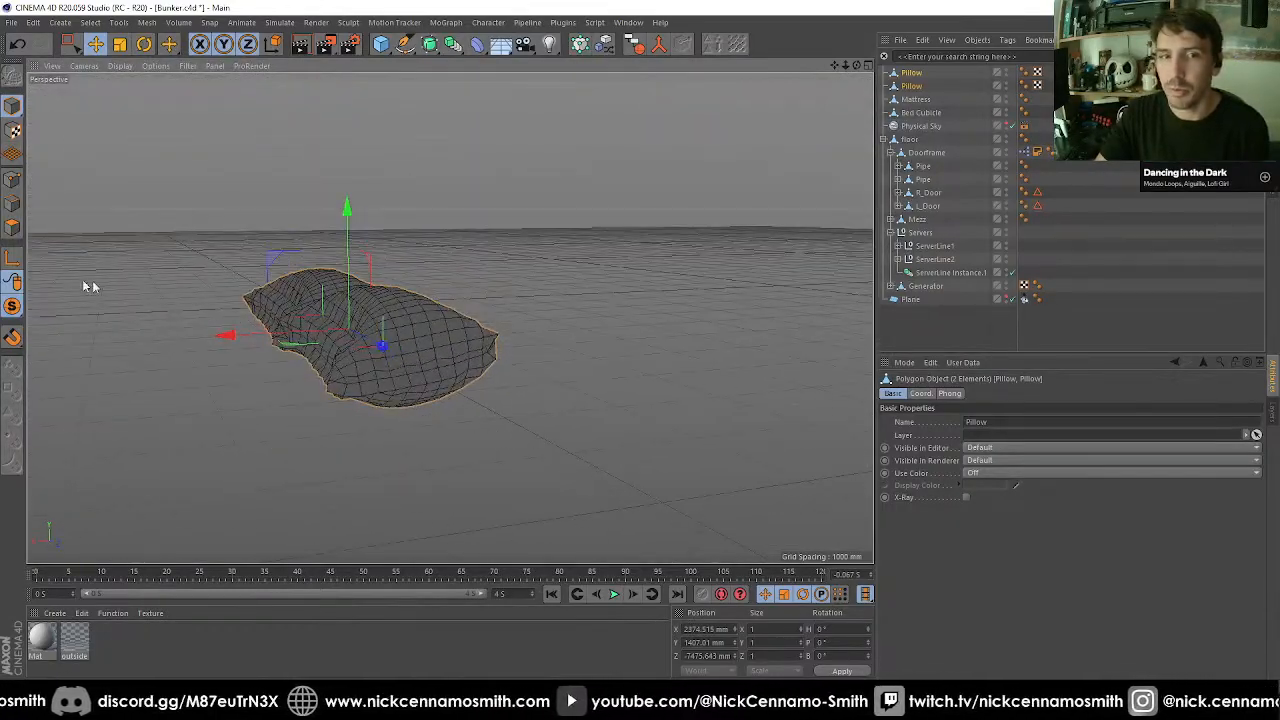
ctrl+click(916, 100)
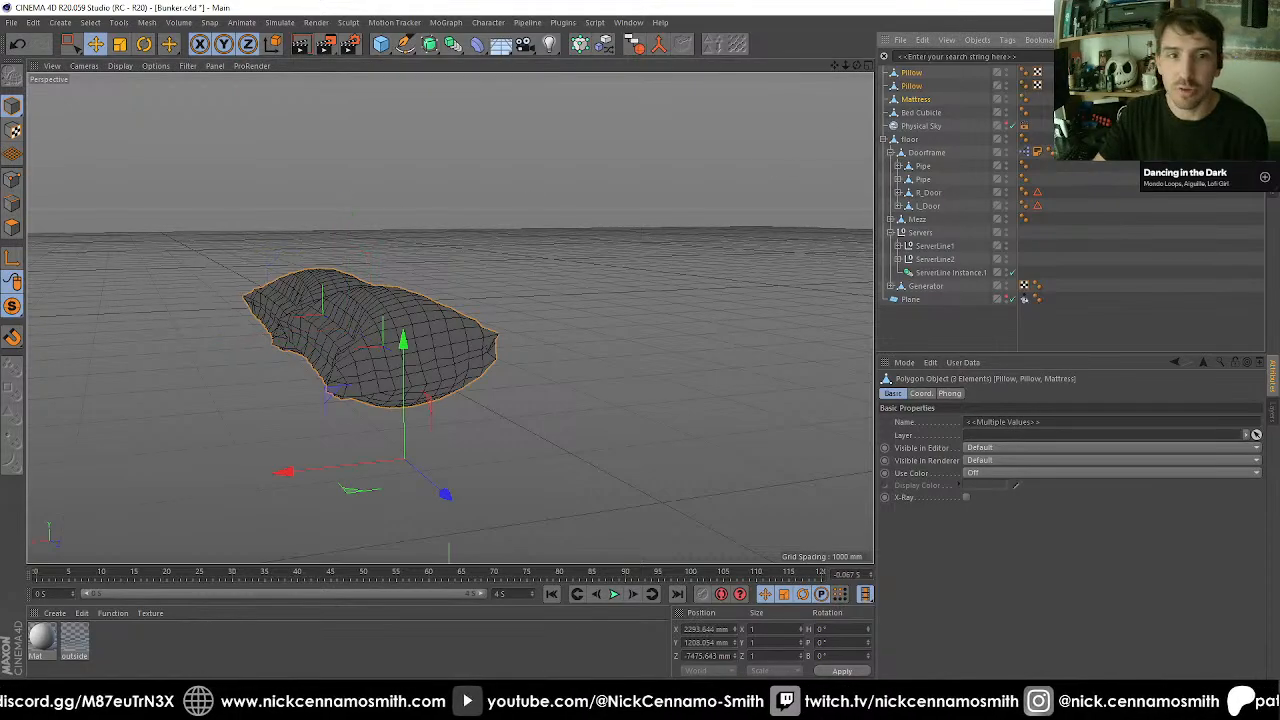
click(13, 311)
alt+middle_drag(434, 383, 517, 220)
alt+drag(500, 221, 780, 255)
click(920, 86)
click(1237, 228)
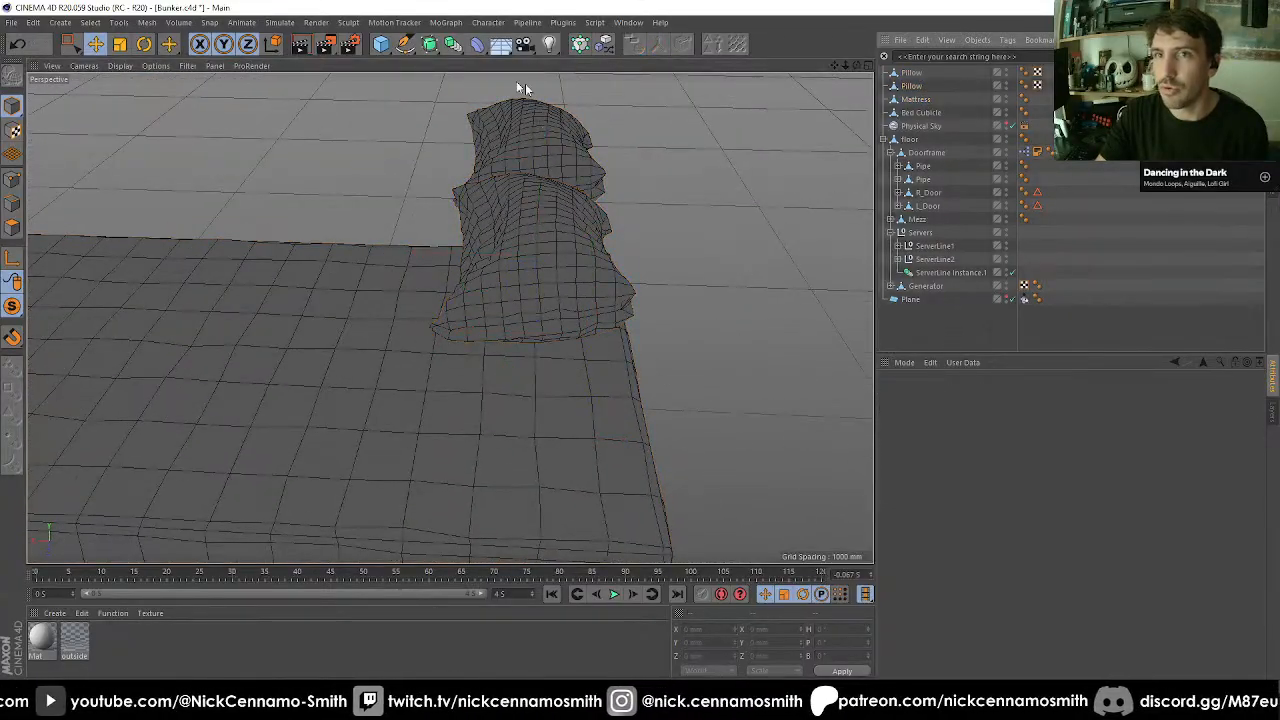
Add a Collision deformer and make it a child of the second Pillow in the hierarchy.
click(381, 44)
click(477, 44)
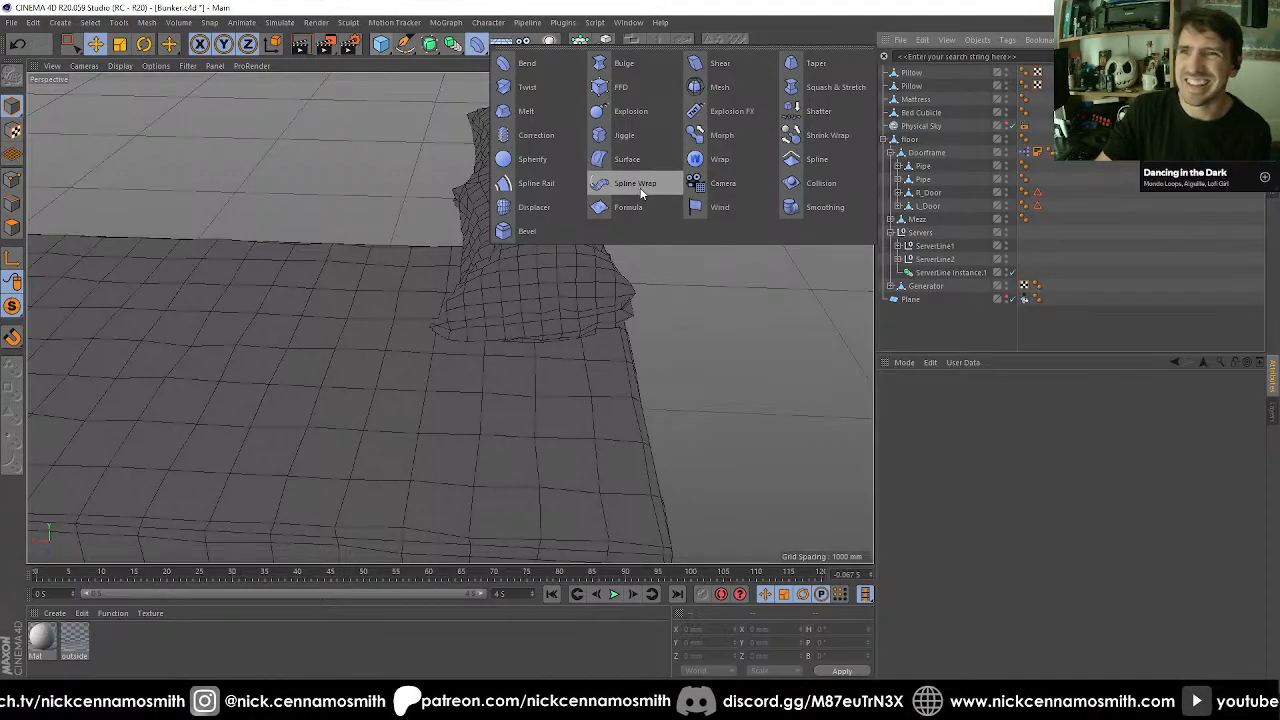
click(819, 186)
drag(918, 74, 924, 98)
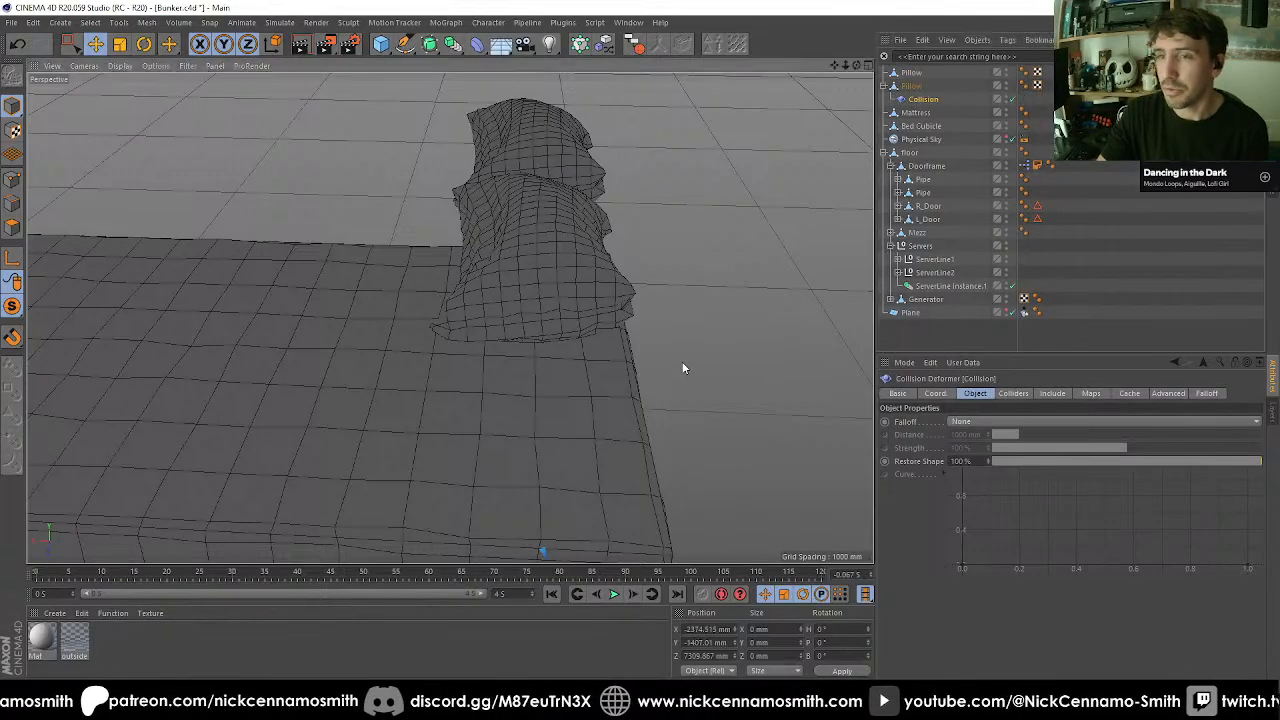
Set the Collision deformer's X, Y and Z position to 0 so it is centred on its pillow.
alt+drag(683, 366, 667, 376)
double_click(705, 630)
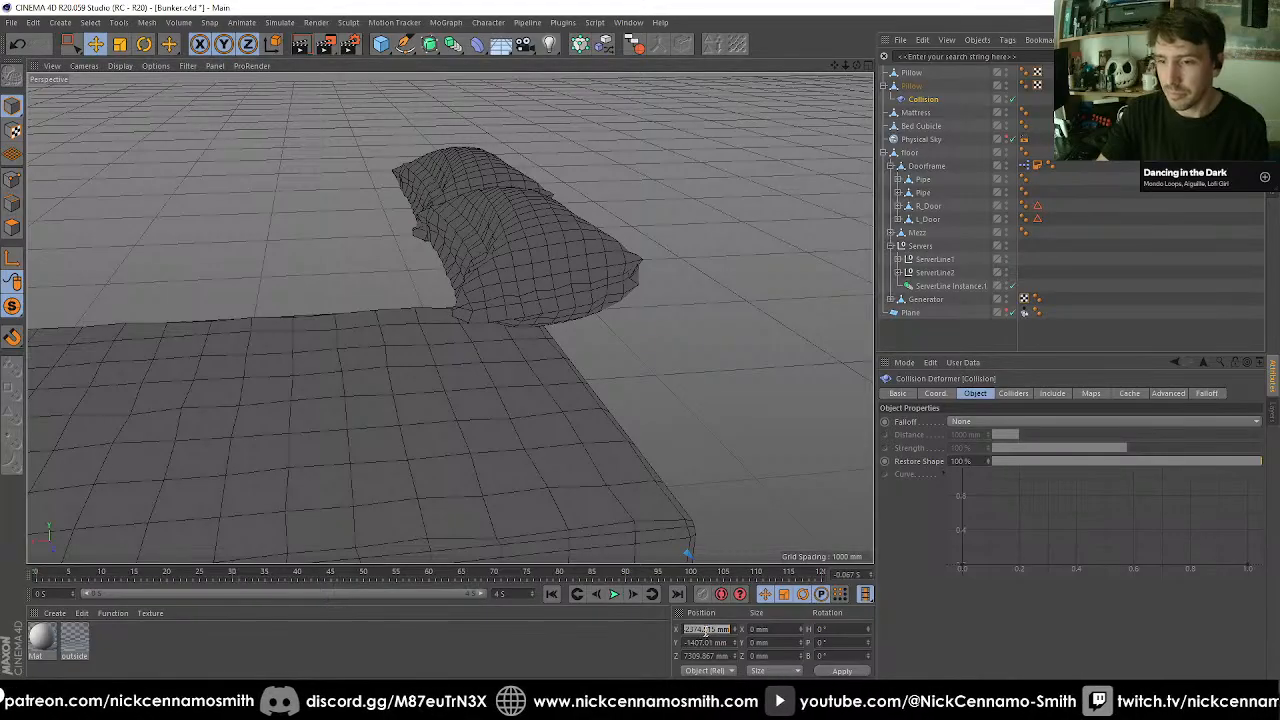
text(0)
key(Tab)
text(0)
key(Tab)
text(0)
key(Return)
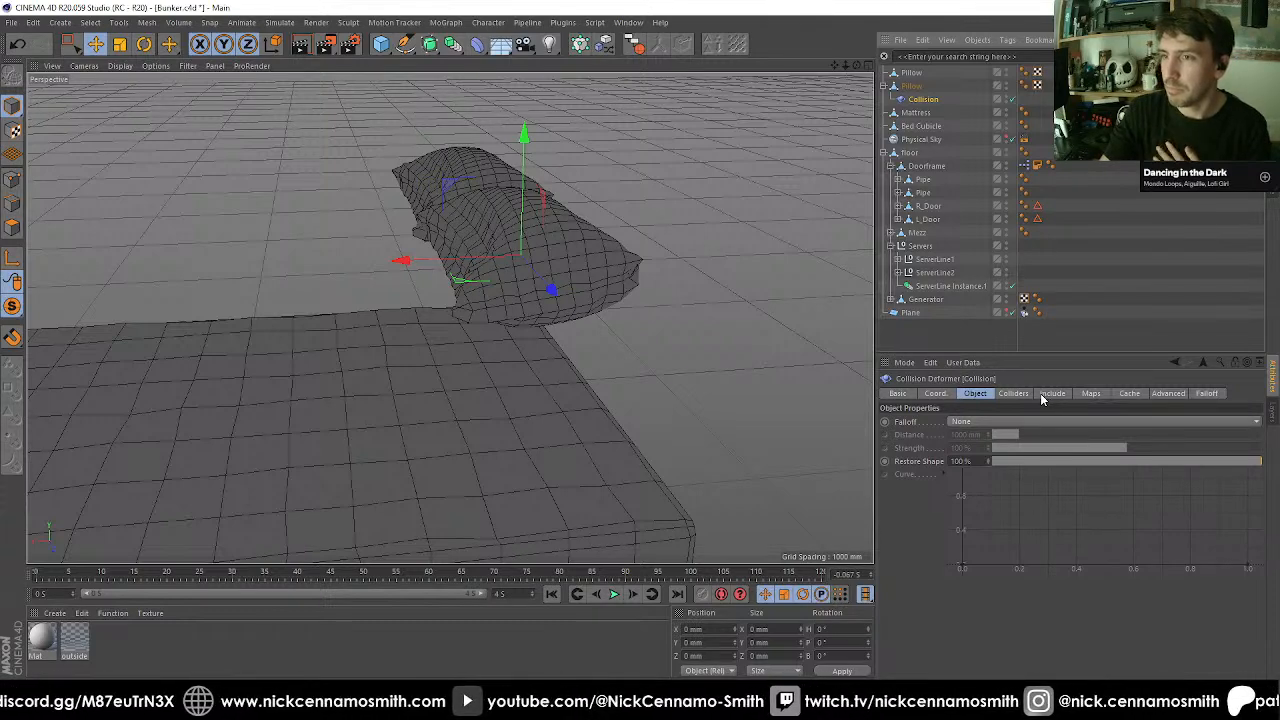
Set the Collision deformer's solver to Outside (Volume) and add the Mattress as its collider object.
click(1015, 393)
click(962, 421)
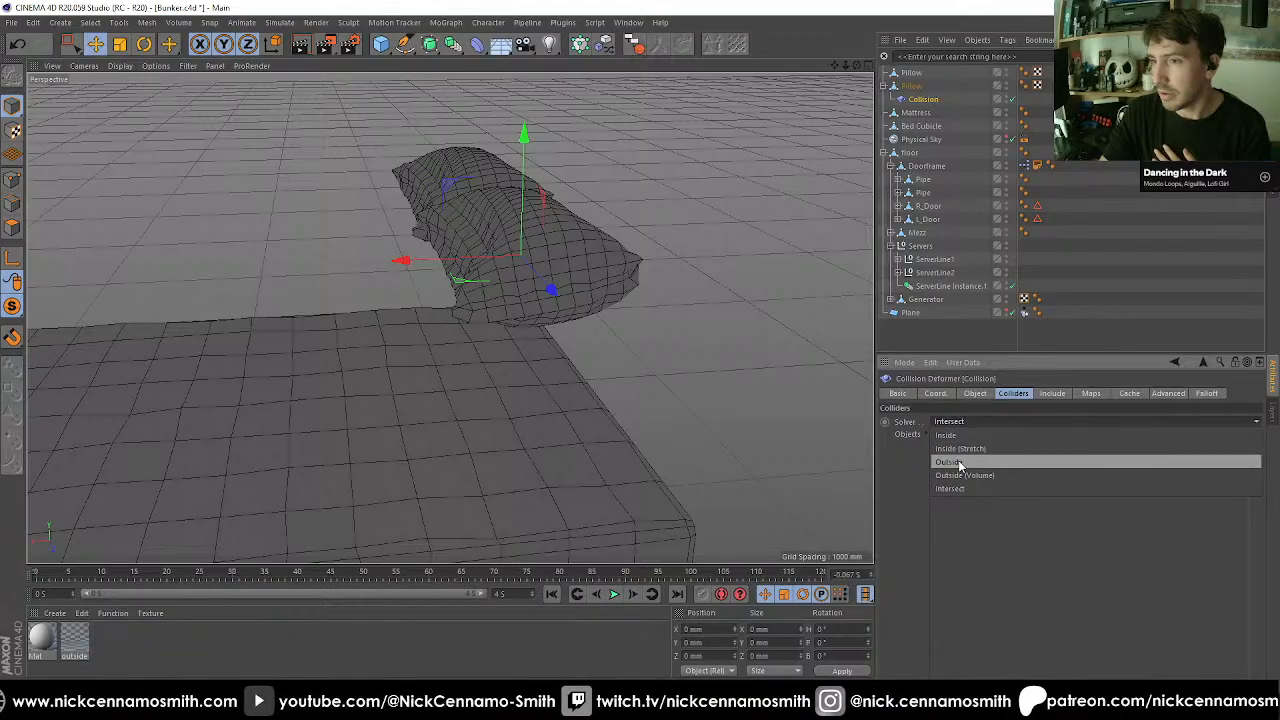
click(955, 462)
drag(915, 113, 1009, 465)
Lower the pillow with the Collision deformer onto the mattress, to a Y position of about 1185 mm.
click(911, 87)
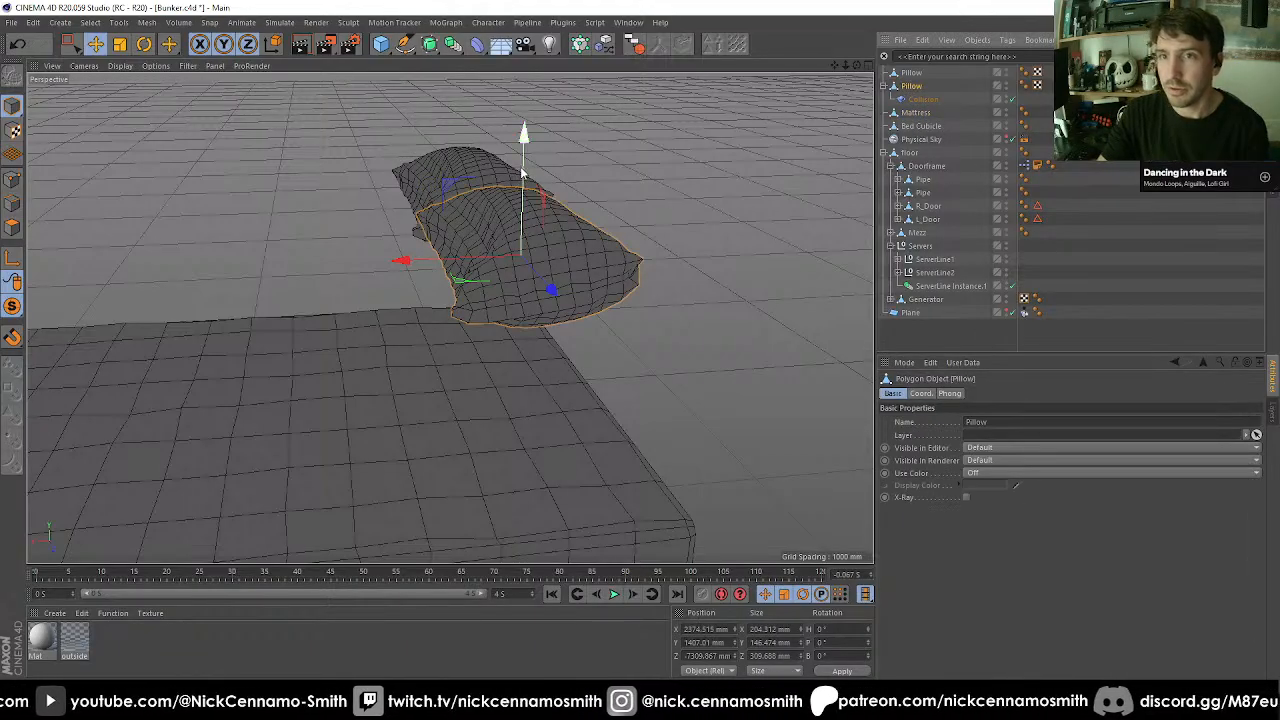
drag(522, 158, 516, 341)
alt+drag(537, 398, 566, 455)
drag(535, 380, 538, 380)
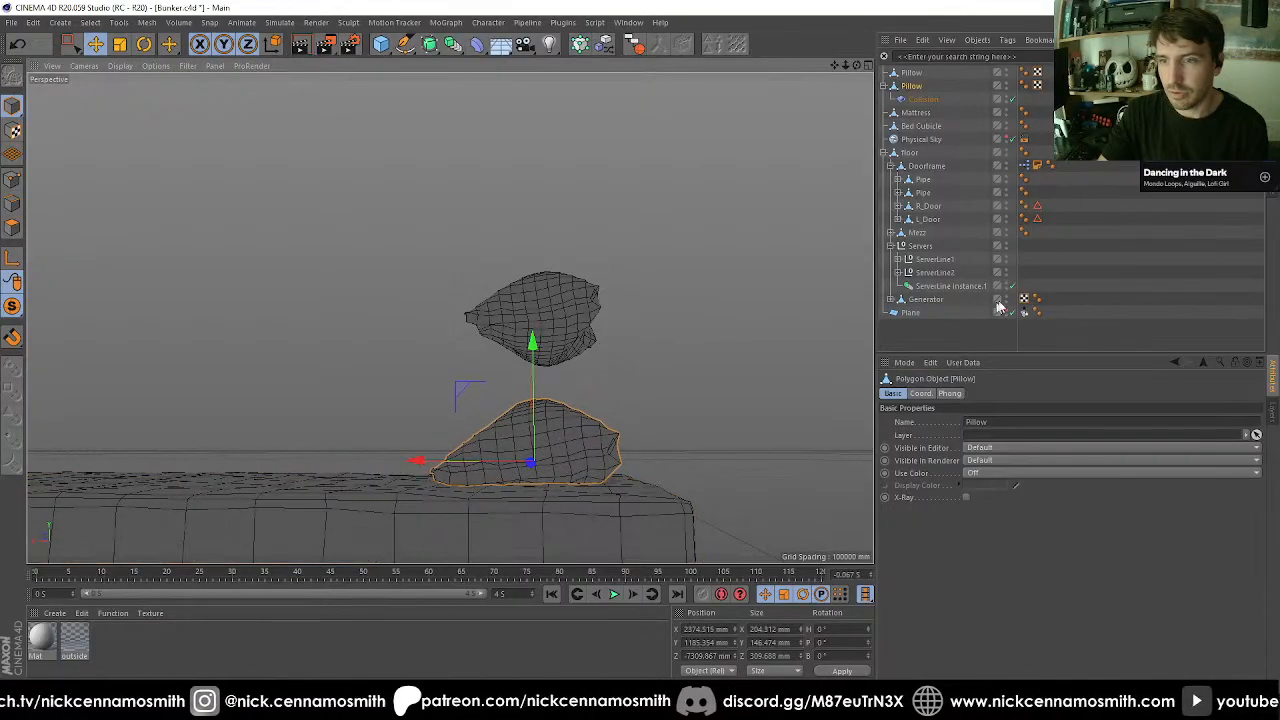
Lower the pillow with the Collision deformer to a Y position of about 1178 mm and shift it to X about 2339 mm.
click(922, 99)
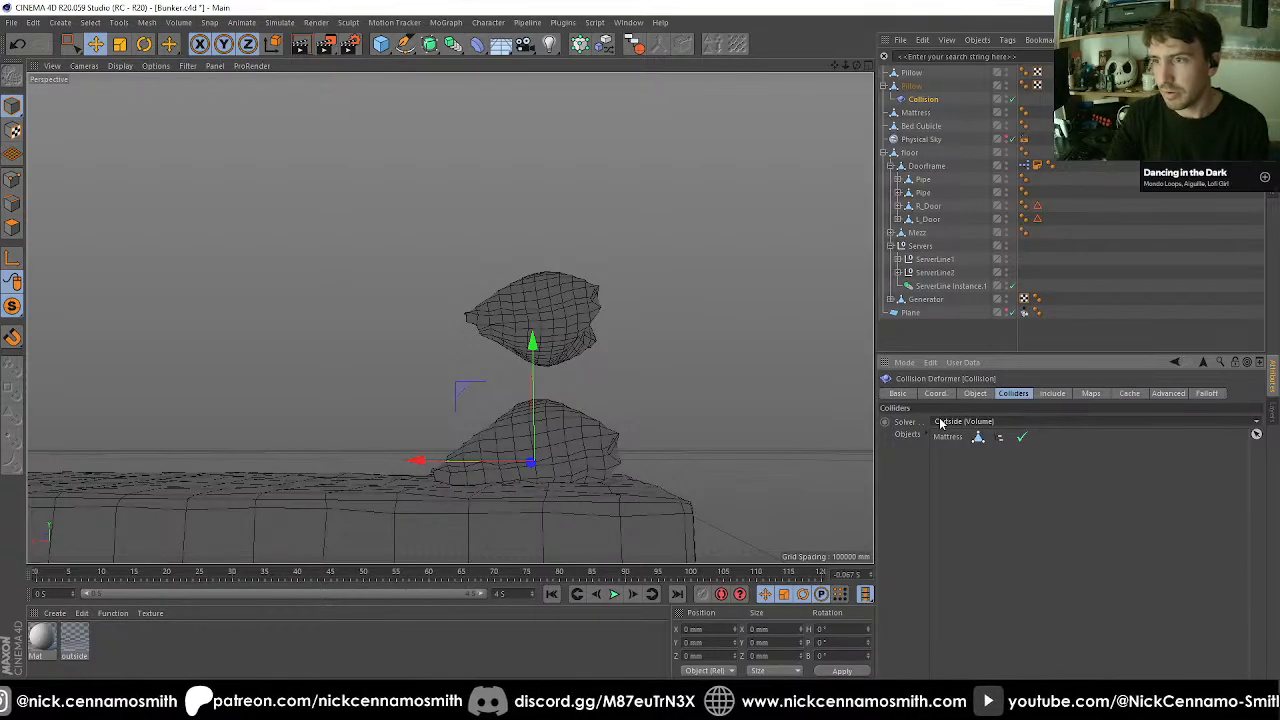
drag(539, 372, 535, 385)
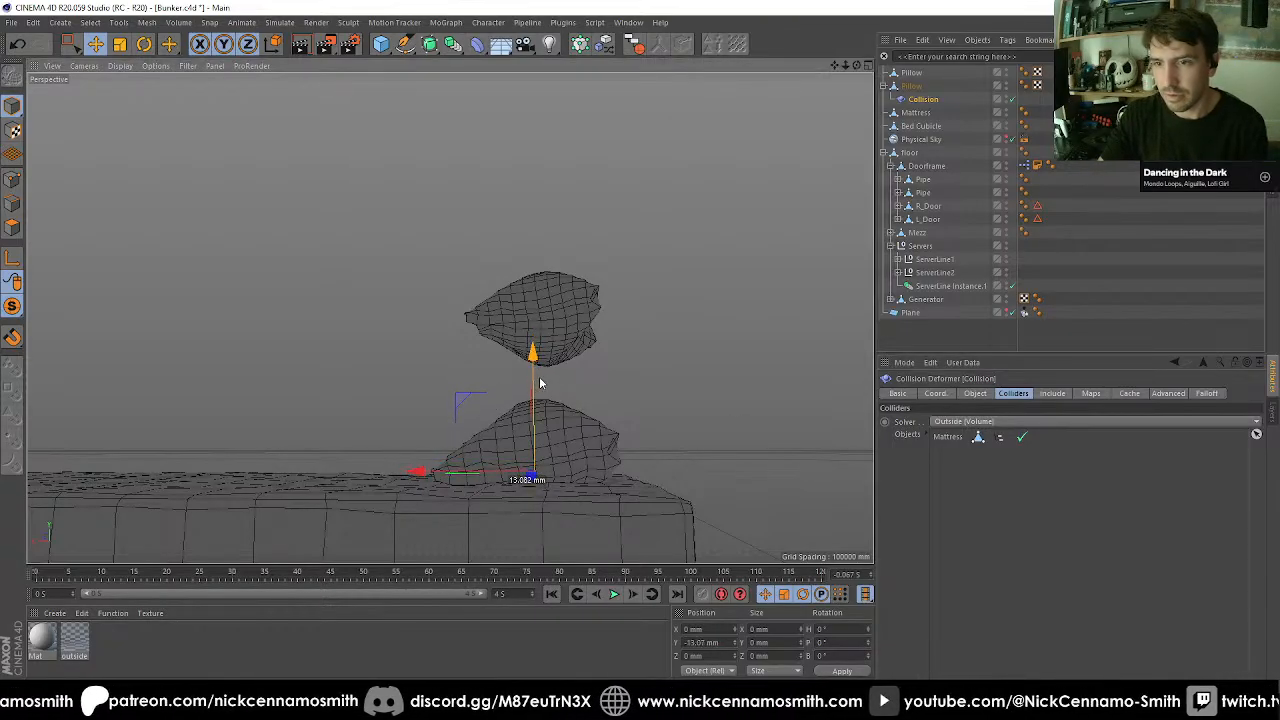
click(911, 85)
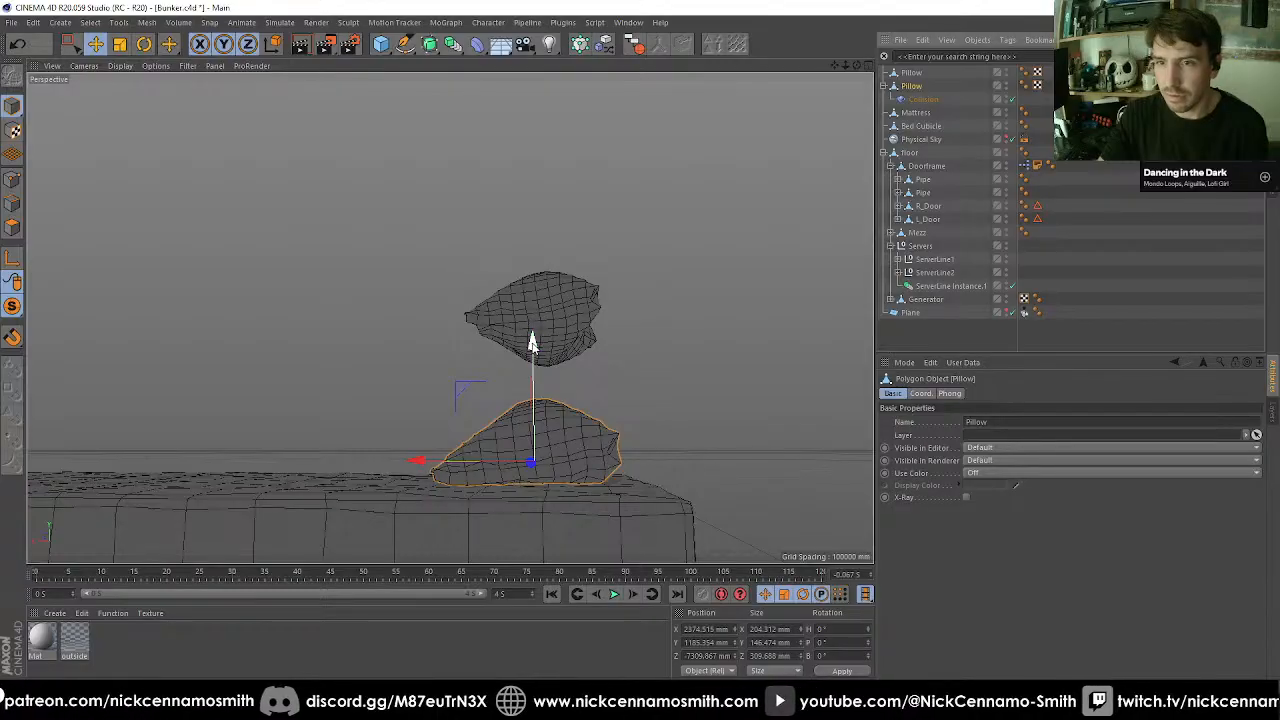
drag(532, 343, 533, 351)
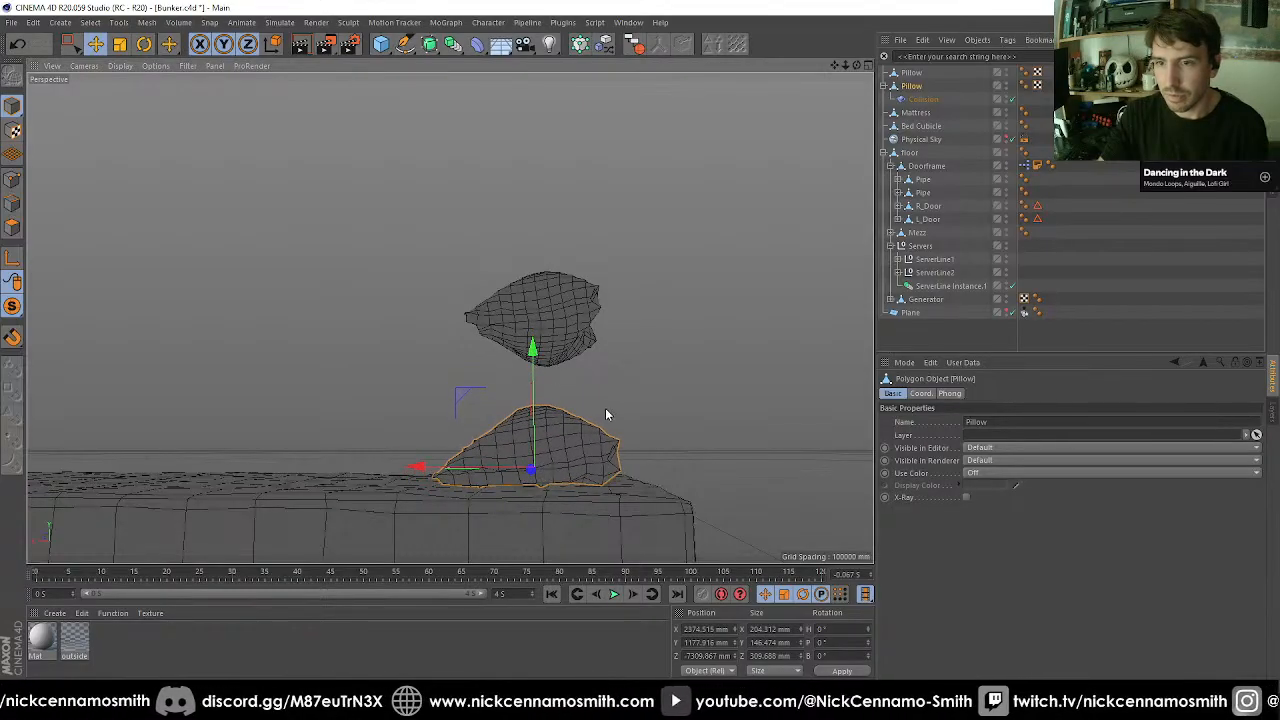
alt+drag(606, 414, 540, 395)
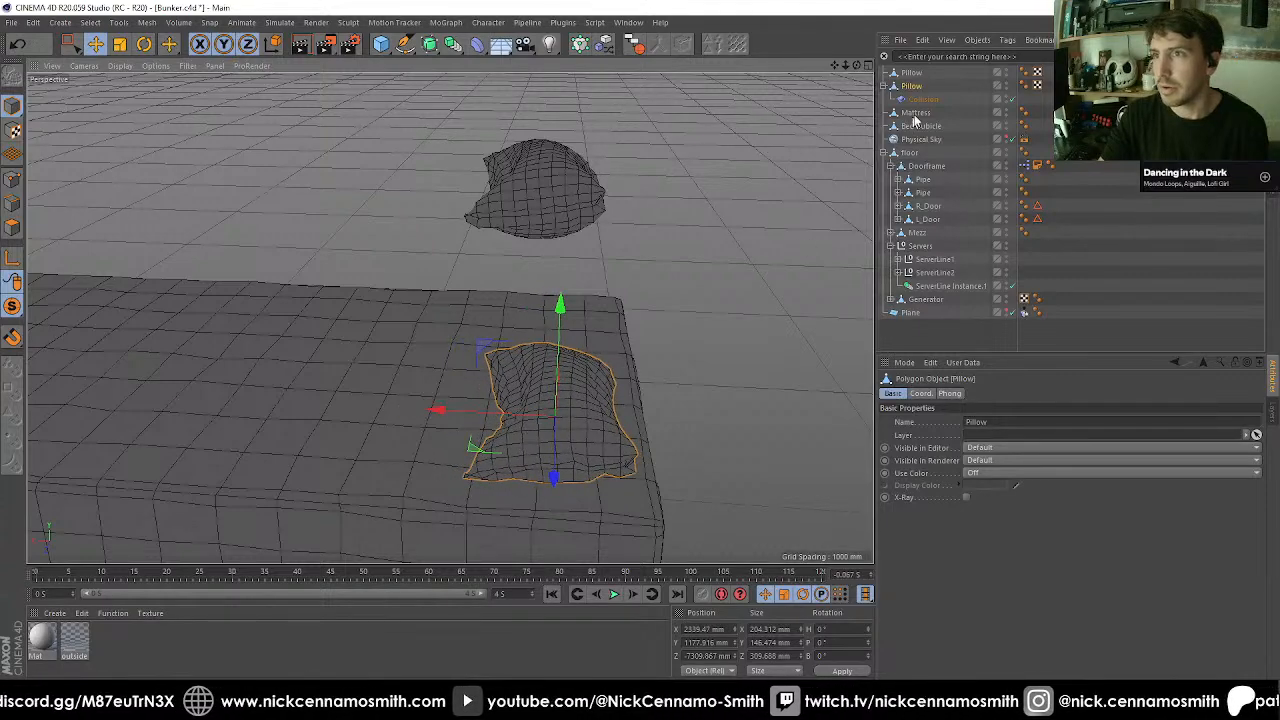
Copy the Collision deformer under the floating Pillow and lower that pillow onto the mattress, to a Y position of about 1164 mm.
ctrl+drag(925, 101, 917, 74)
click(914, 73)
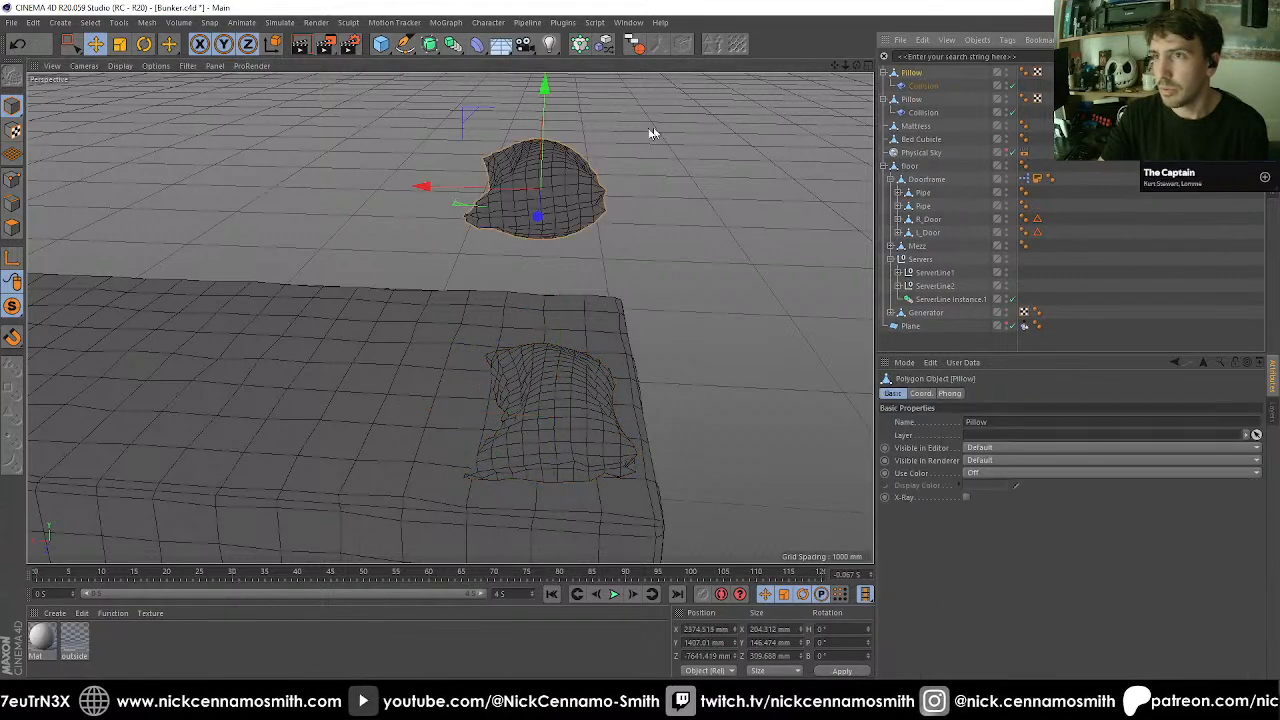
drag(546, 105, 728, 312)
alt+middle_drag(728, 312, 567, 223)
alt+drag(567, 223, 491, 179)
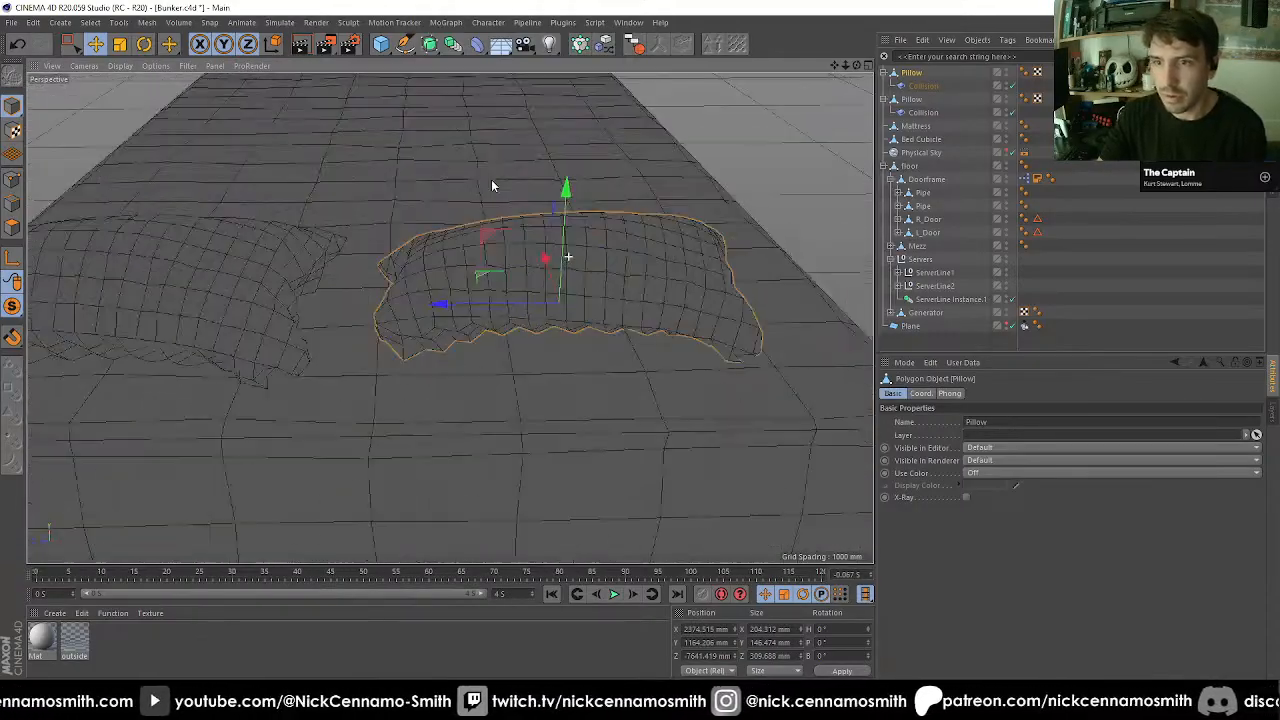
Try to rotate the newly lowered pillow on the mattress.
alt+right_drag(491, 179, 452, 172)
alt+drag(452, 172, 524, 260)
alt+middle_drag(524, 260, 571, 297)
alt+drag(554, 294, 190, 262)
key(r)
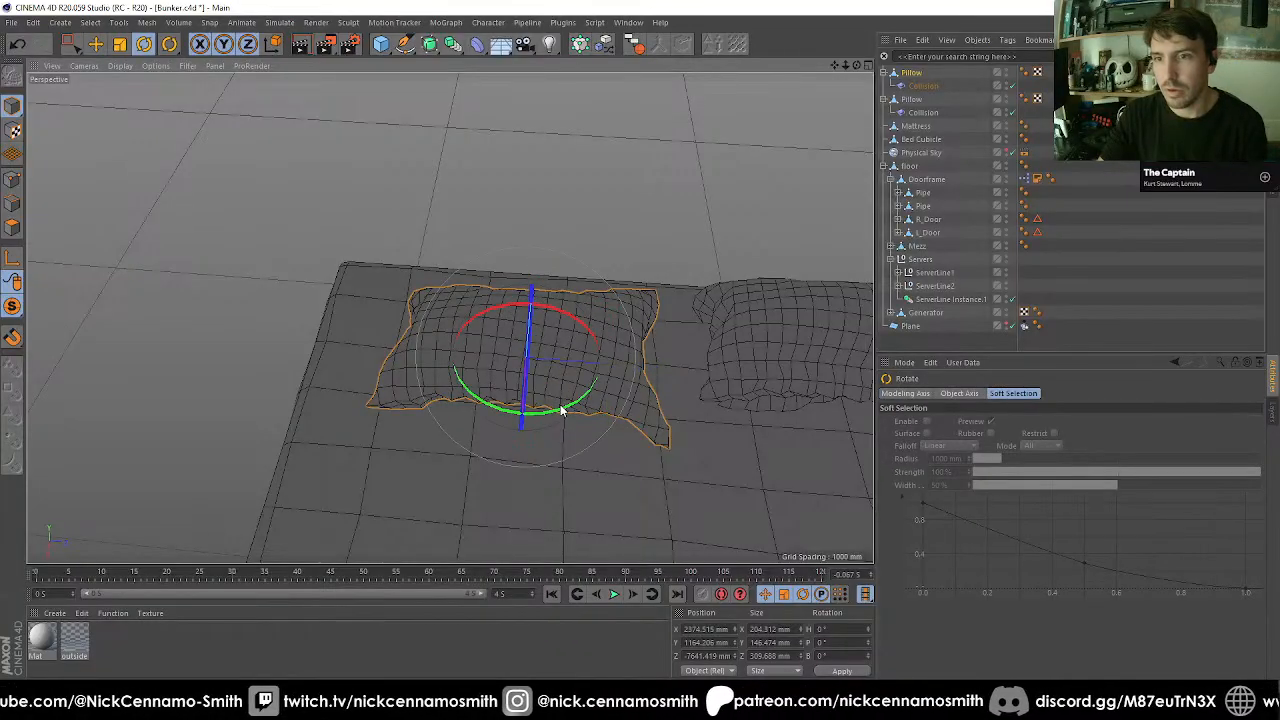
drag(561, 410, 360, 297)
key(ctrl+z)
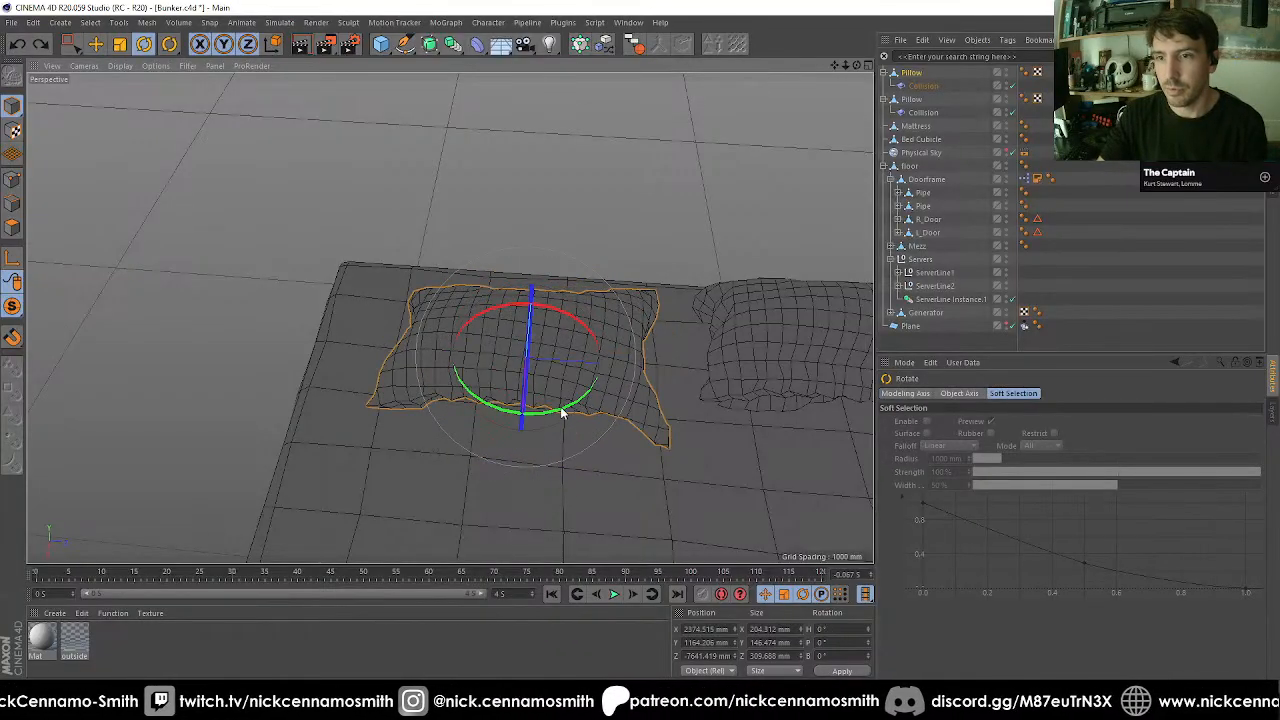
drag(548, 416, 615, 198)
key(ctrl+z)
Move the newly lowered pillow to an X position of about 2330 mm and connect both deformed pillows into a new combined object.
drag(449, 278, 591, 266)
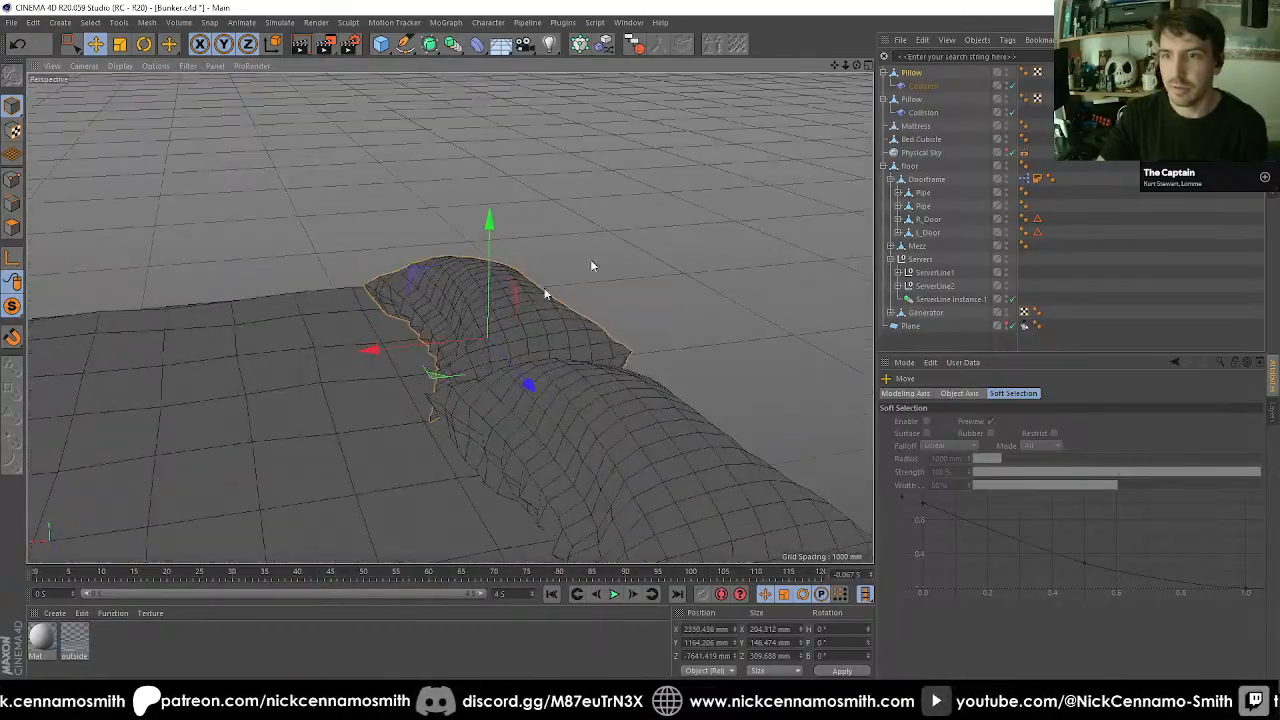
ctrl+click(898, 100)
click(977, 40)
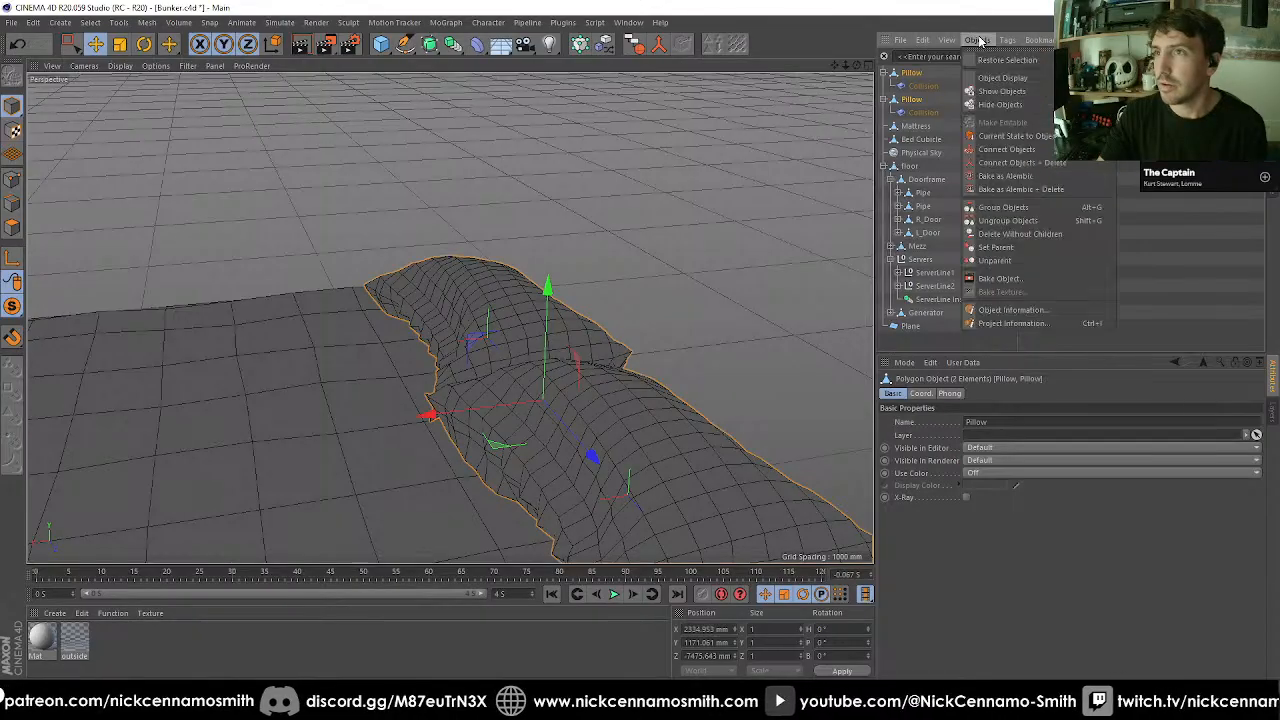
click(1006, 149)
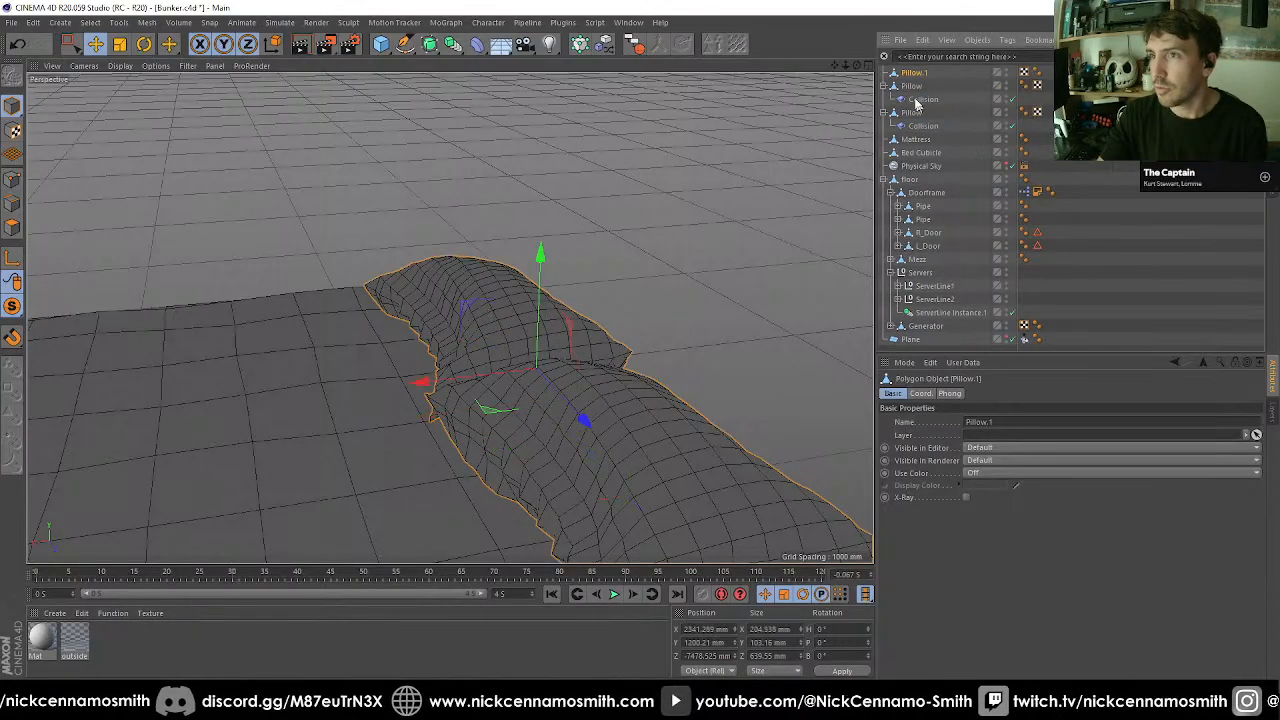
Delete the two original Pillow objects together with their Collision deformers, keeping the combined Pillow.1.
click(911, 87)
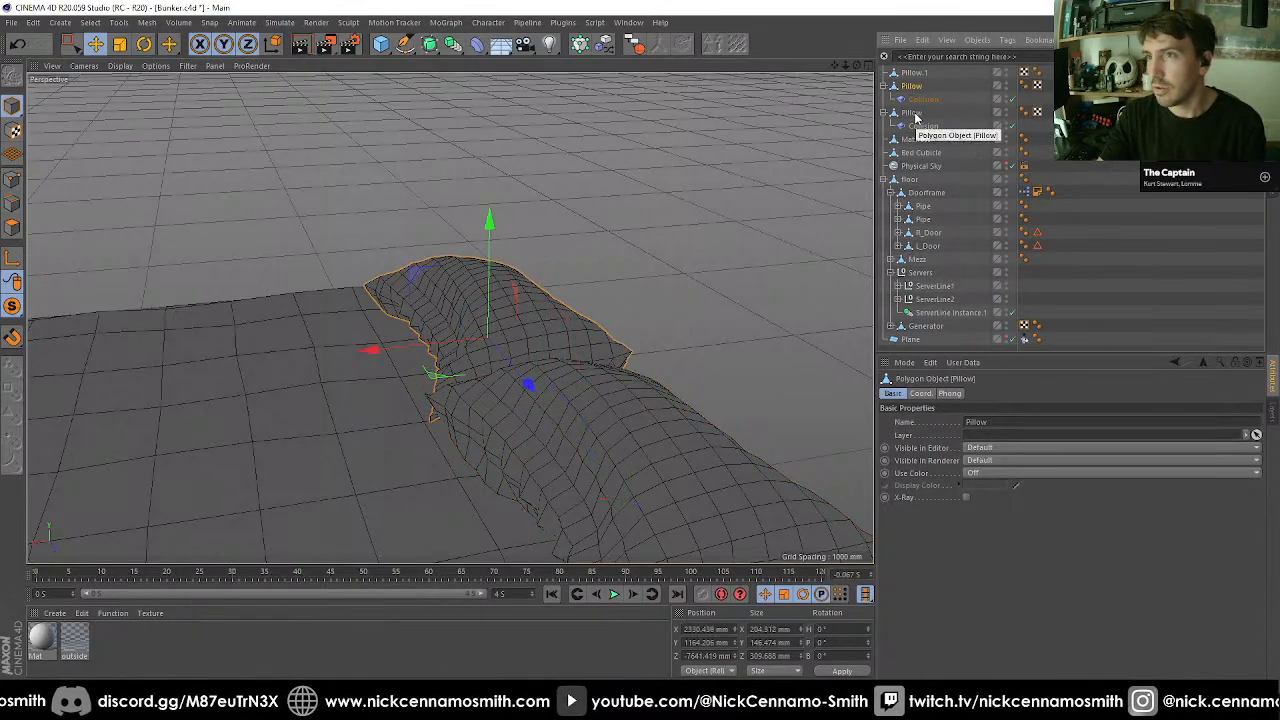
click(919, 74)
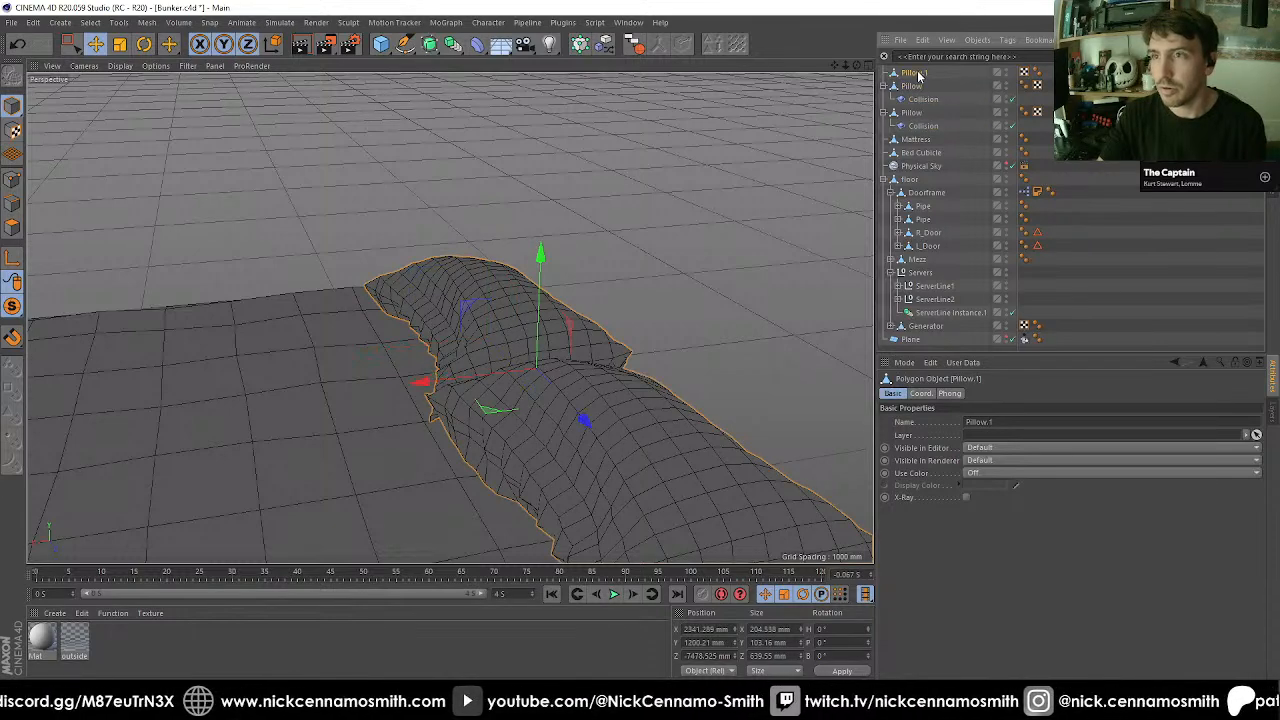
click(911, 87)
shift+click(918, 113)
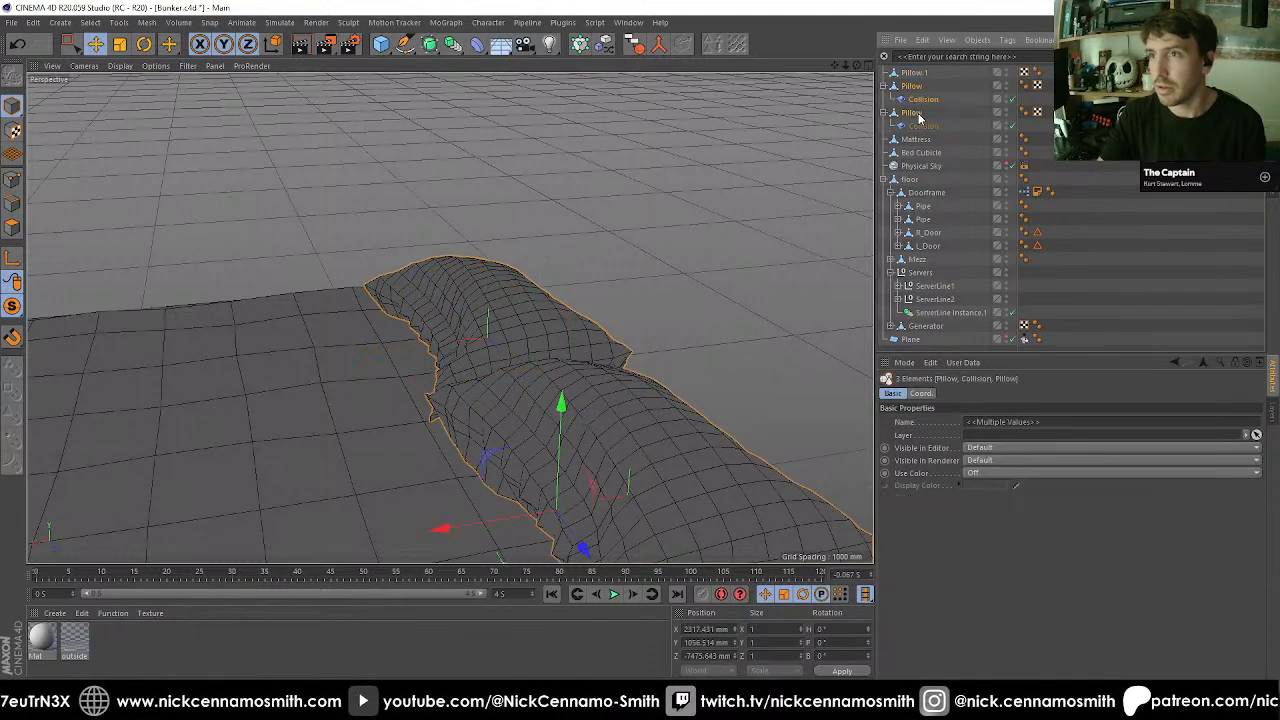
key(Delete)
Lower the combined Pillow.1 onto the mattress surface, to a Y position of about 1186 mm.
click(909, 74)
alt+right_drag(494, 243, 543, 371)
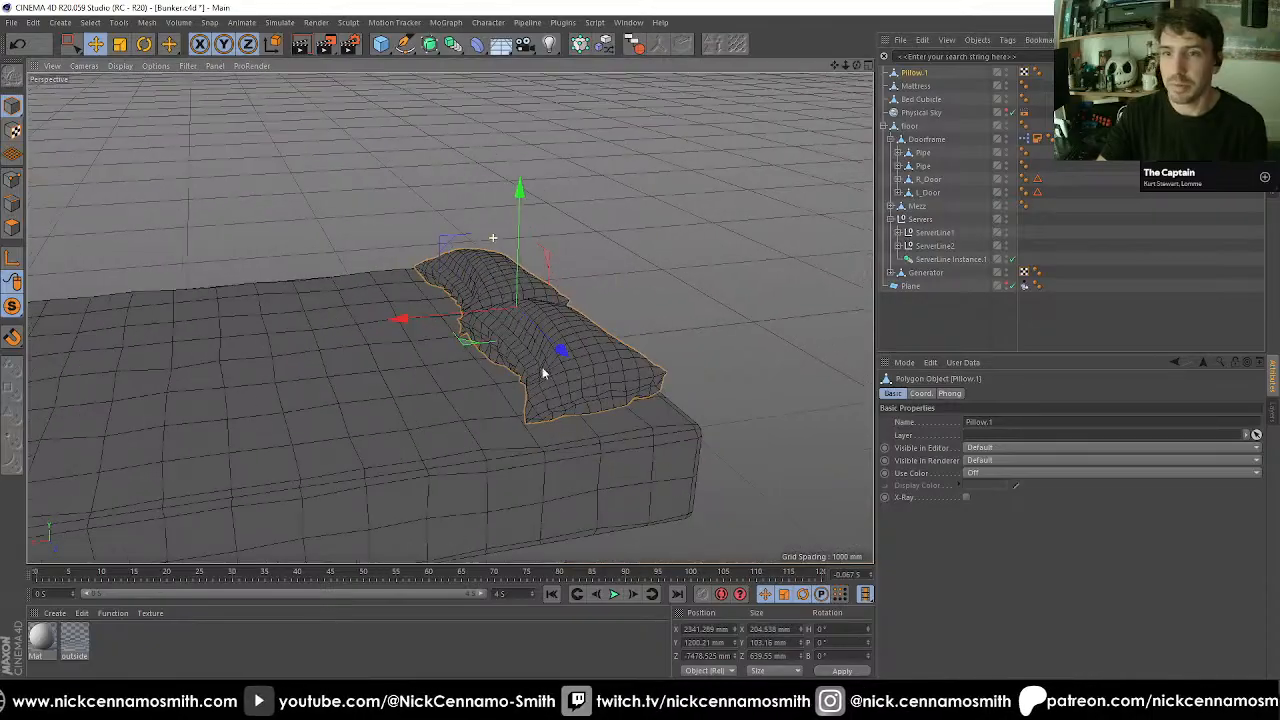
alt+drag(543, 371, 648, 213)
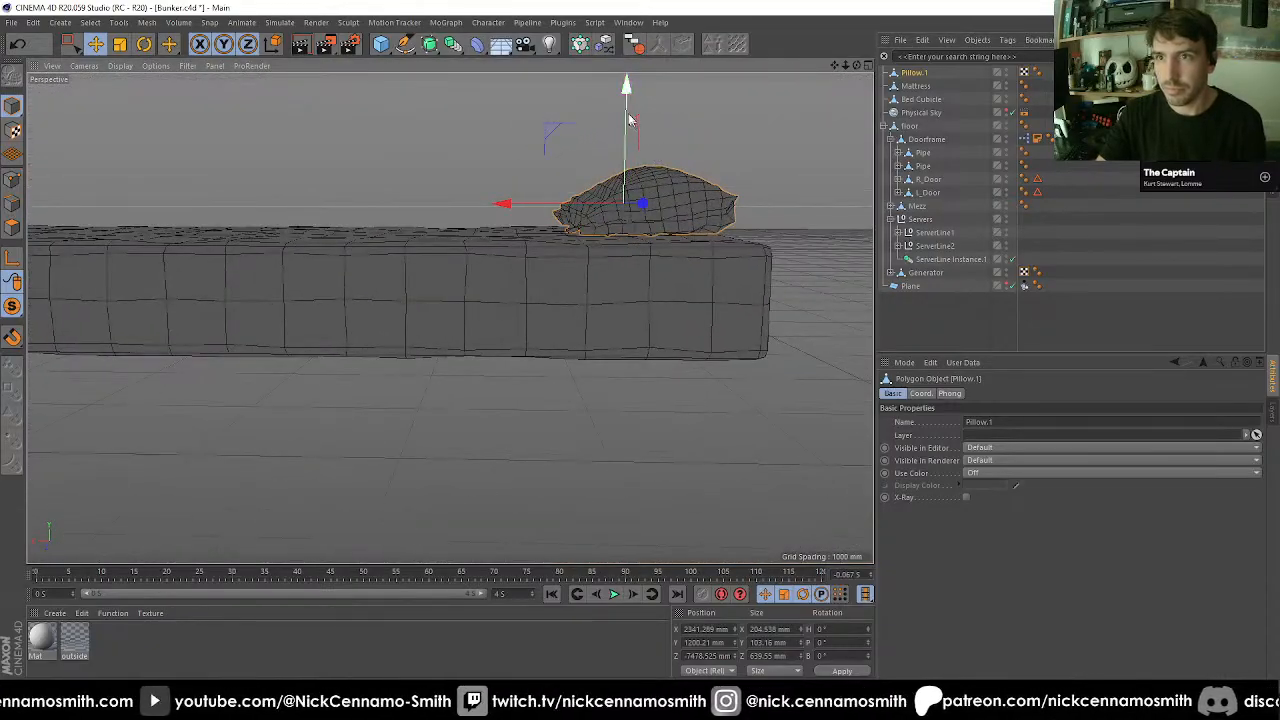
drag(629, 119, 489, 282)
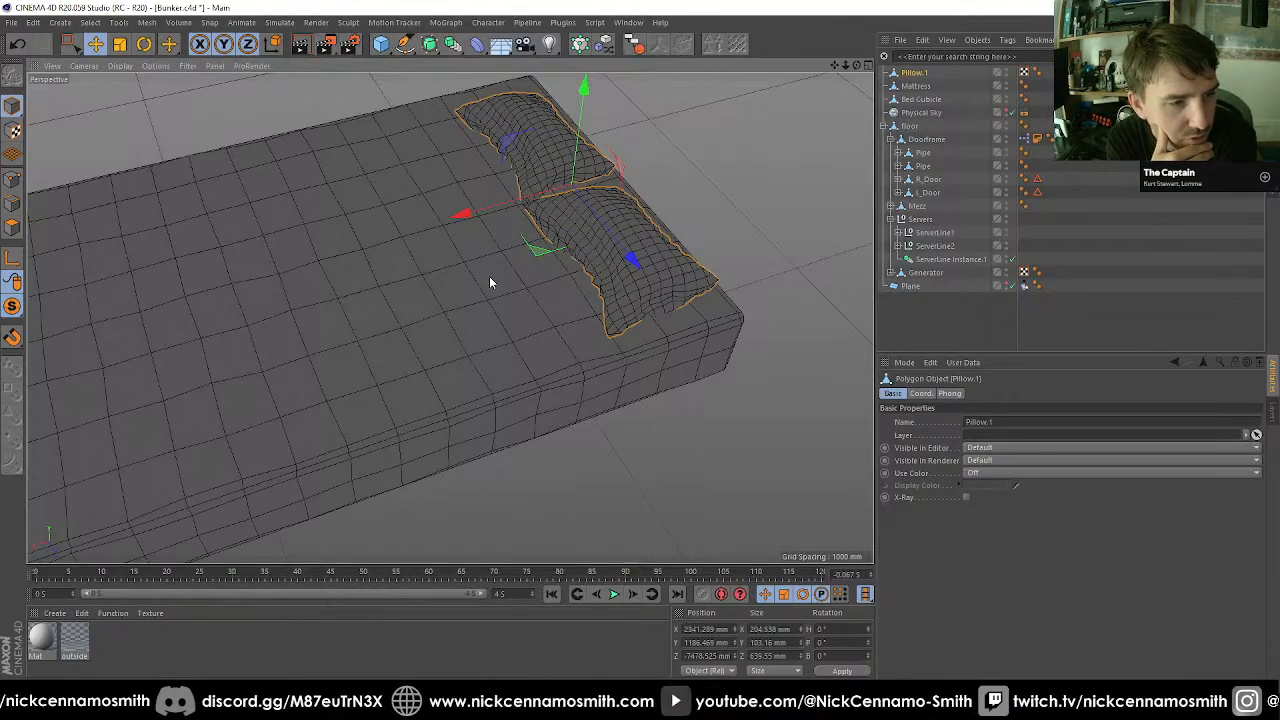
Select all polygons of one pillow in Pillow.1 with Fill Selection and scale them uniformly to 120%.
alt+drag(489, 283, 411, 393)
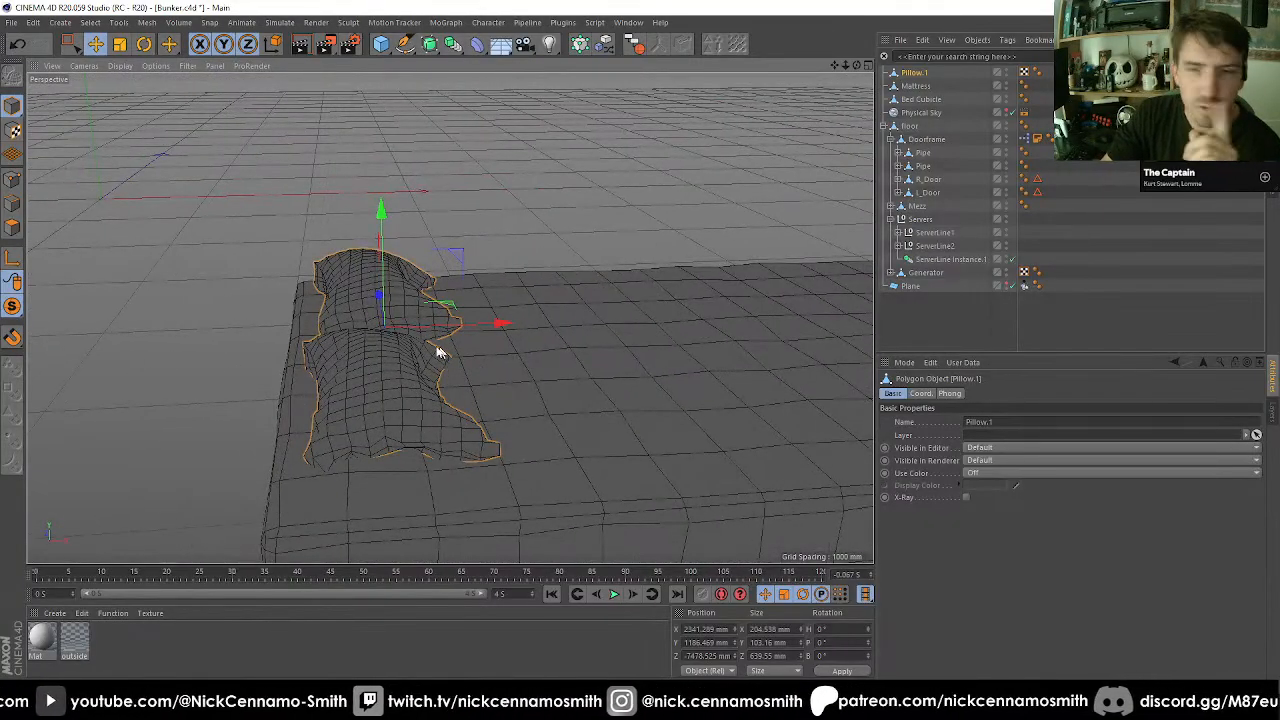
alt+drag(467, 354, 660, 302)
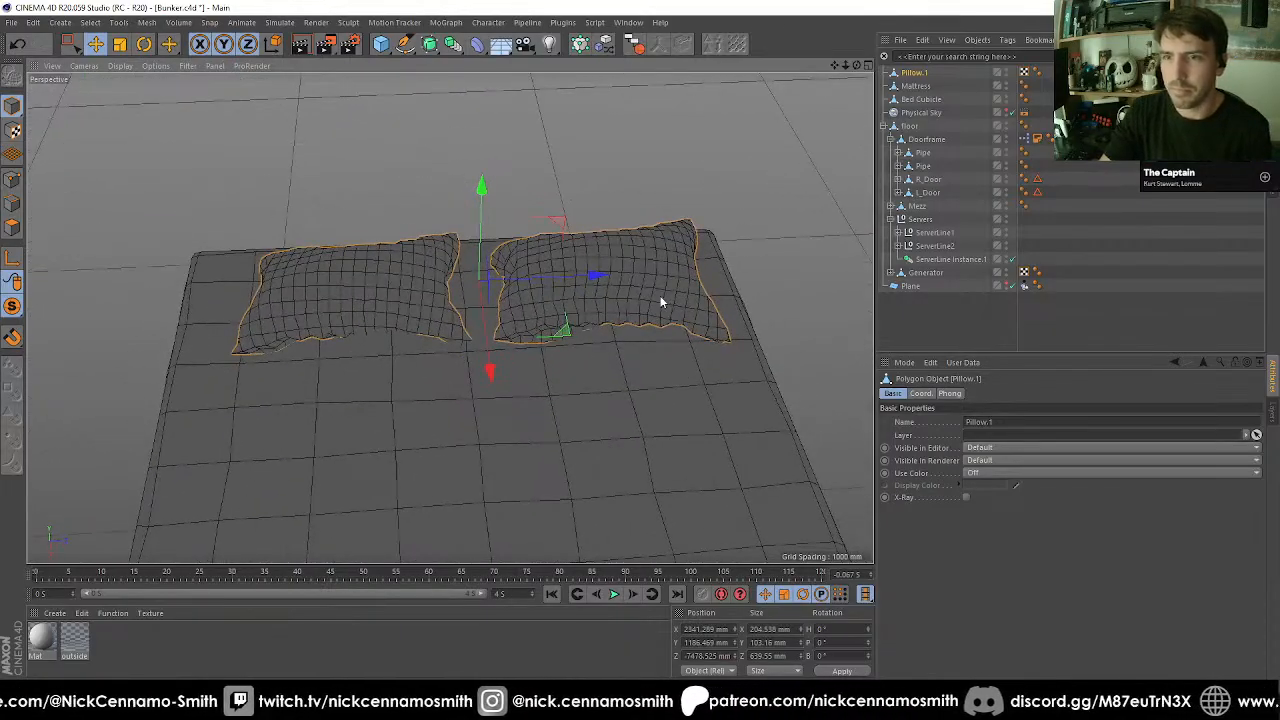
click(13, 230)
key(u)
key(f)
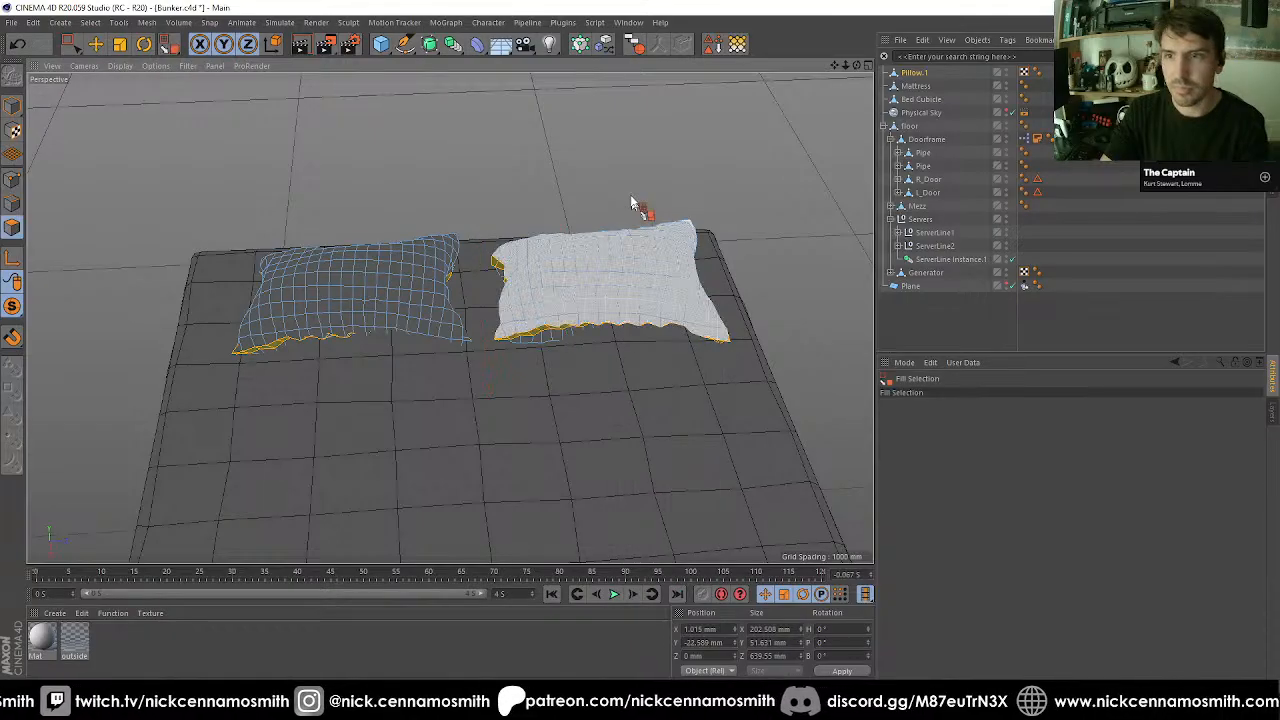
click(632, 198)
click(632, 270)
key(t)
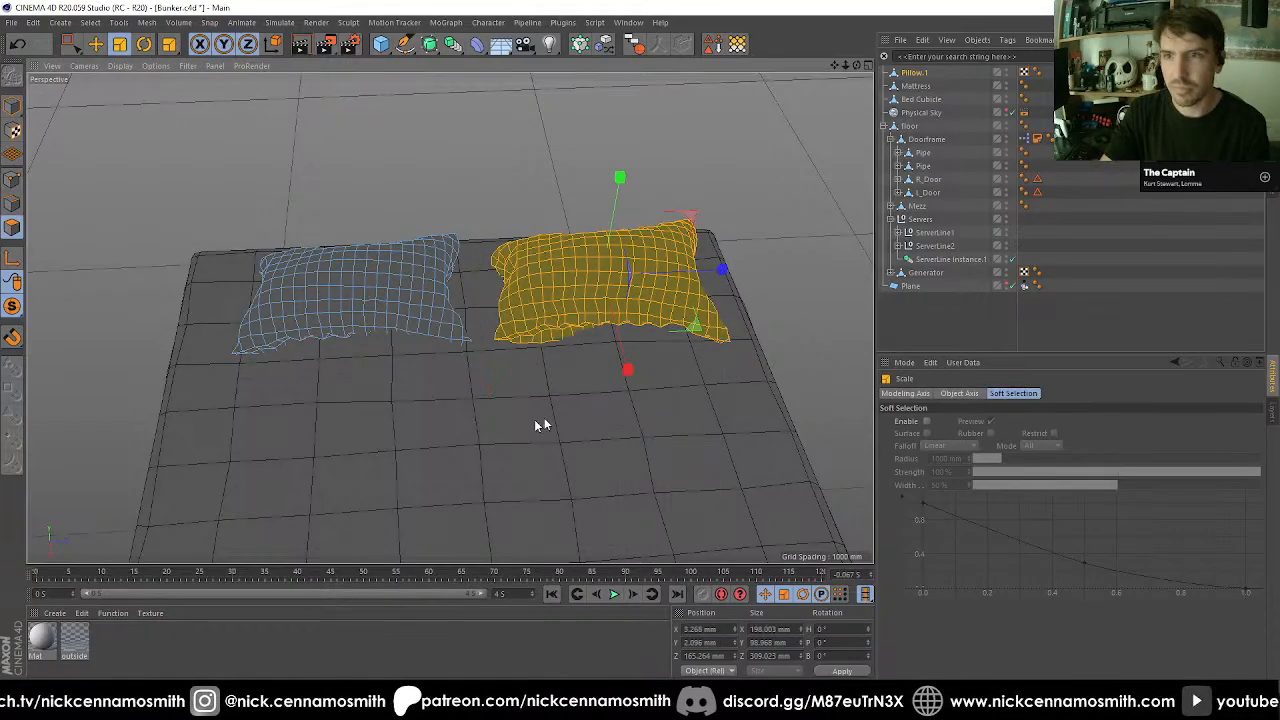
drag(543, 423, 595, 415)
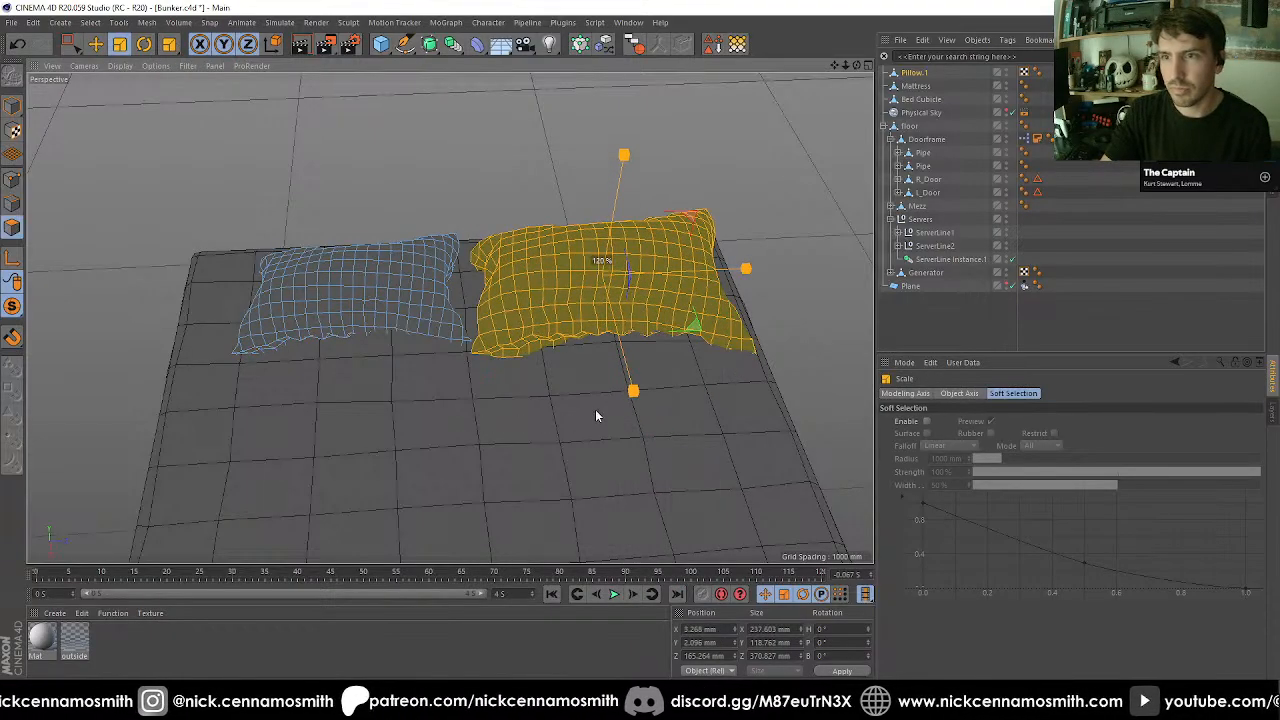
Fill-select the other pillow's polygons, enlarge them to about 366 mm along Z and move them away to Z about -200 mm.
key(u)
key(f)
click(343, 295)
key(t)
drag(386, 443, 531, 426)
key(e)
drag(489, 295, 449, 288)
Fill-select the polygons of the first enlarged pillow again and nudge them slightly along the Z axis.
key(u)
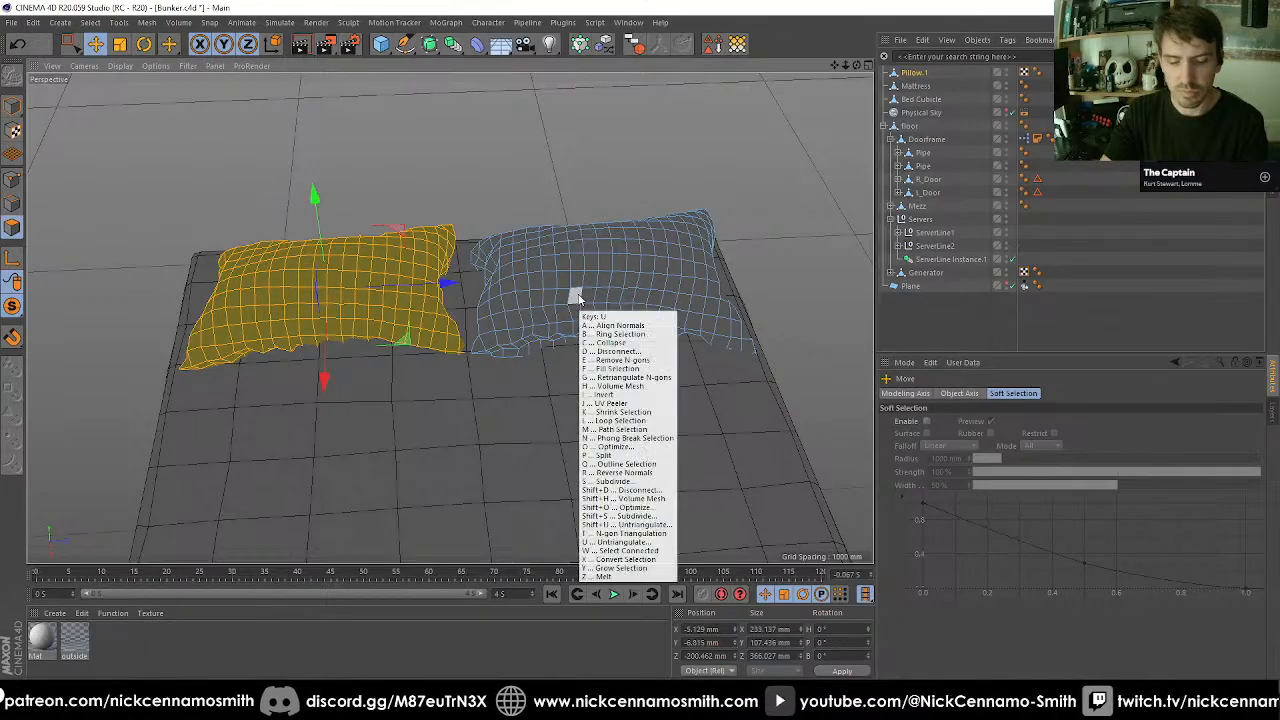
key(f)
click(589, 306)
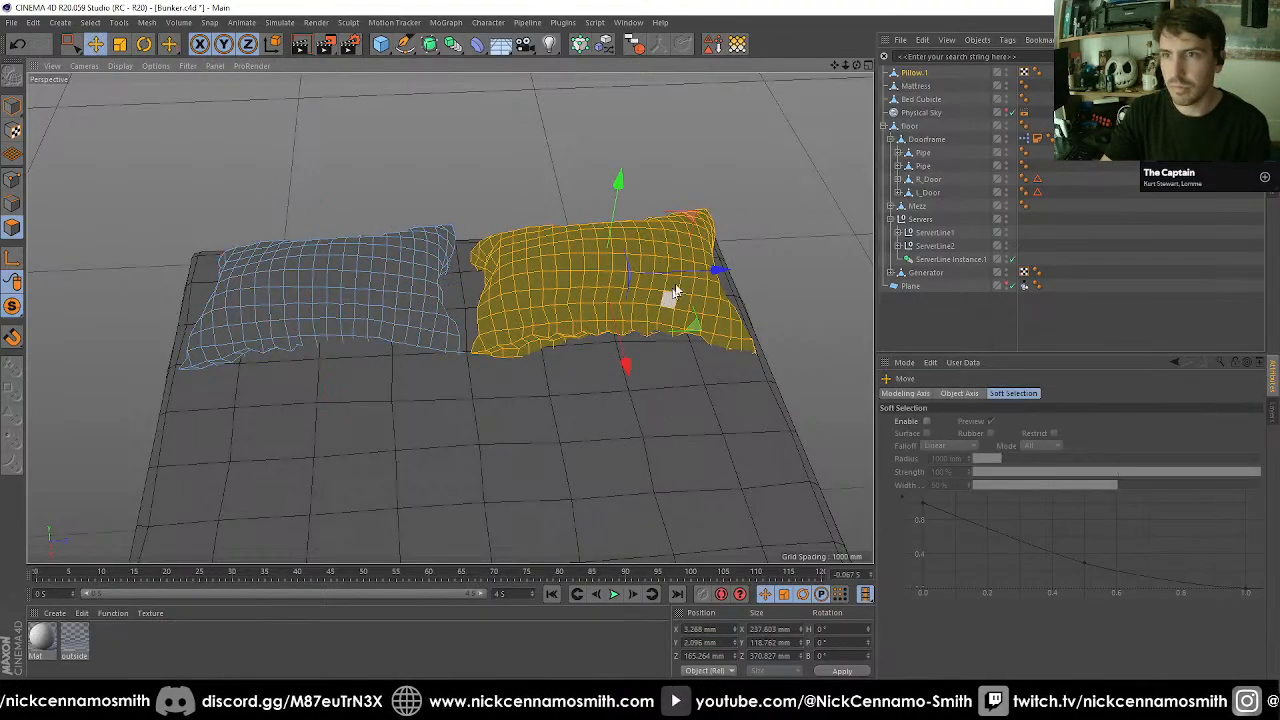
drag(685, 281, 685, 281)
Select all polygons of Pillow.1 and examine the pillows' corners and edges where they meet the mattress, finishing with nothing selected.
alt+drag(638, 318, 403, 390)
key(ctrl+a)
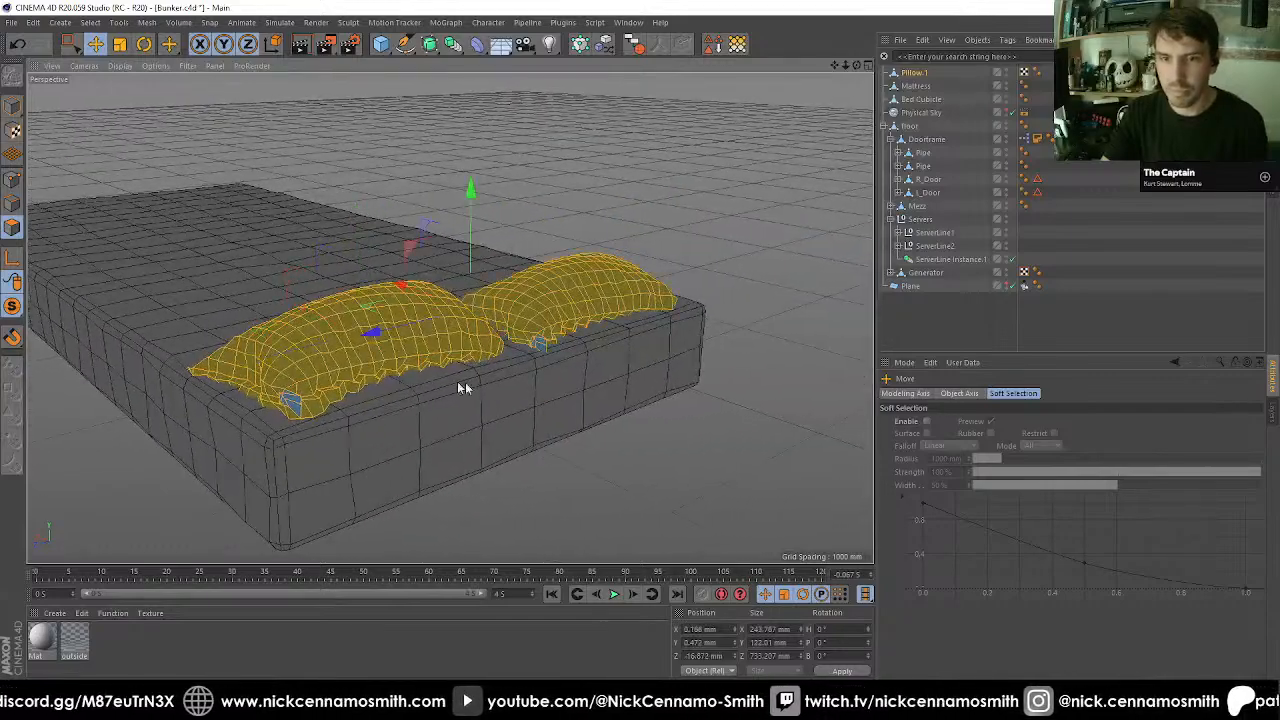
right_click(475, 396)
key(Escape)
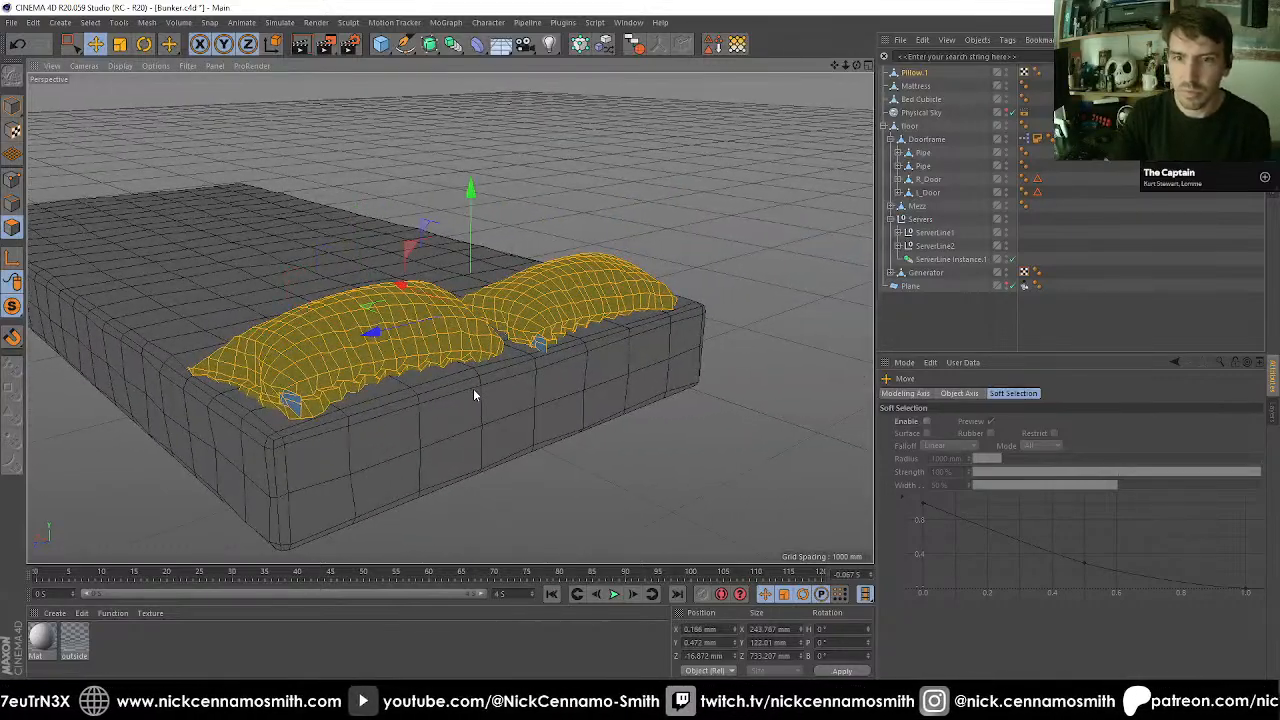
alt+drag(376, 401, 197, 459)
scroll(204, 451, up, 5)
alt+drag(383, 353, 428, 351)
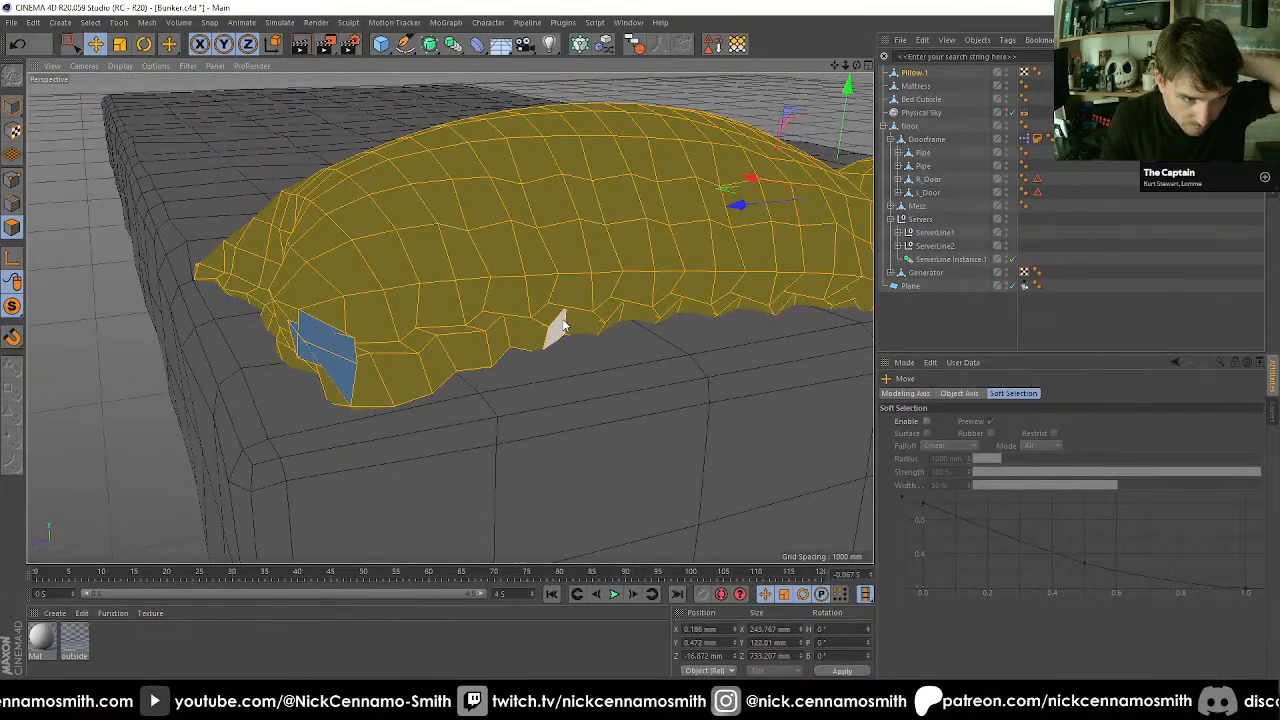
scroll(555, 317, down, 4)
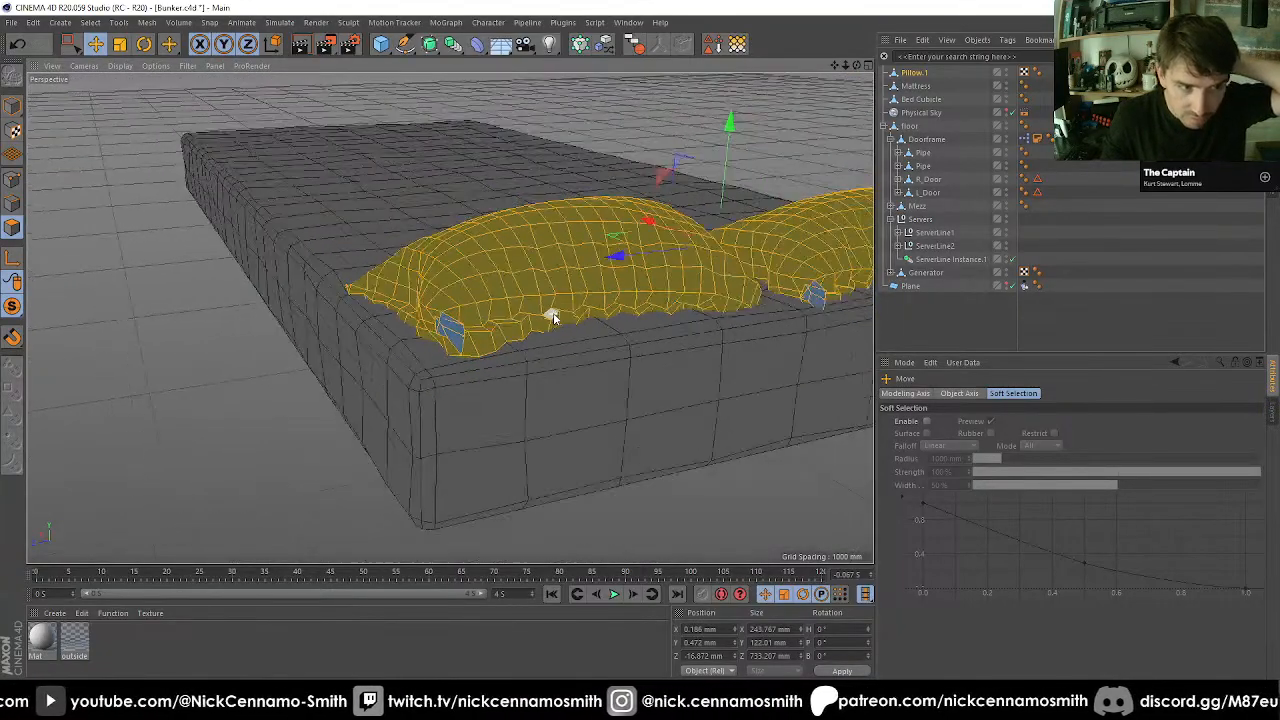
scroll(555, 317, down, 2)
alt+drag(633, 310, 472, 330)
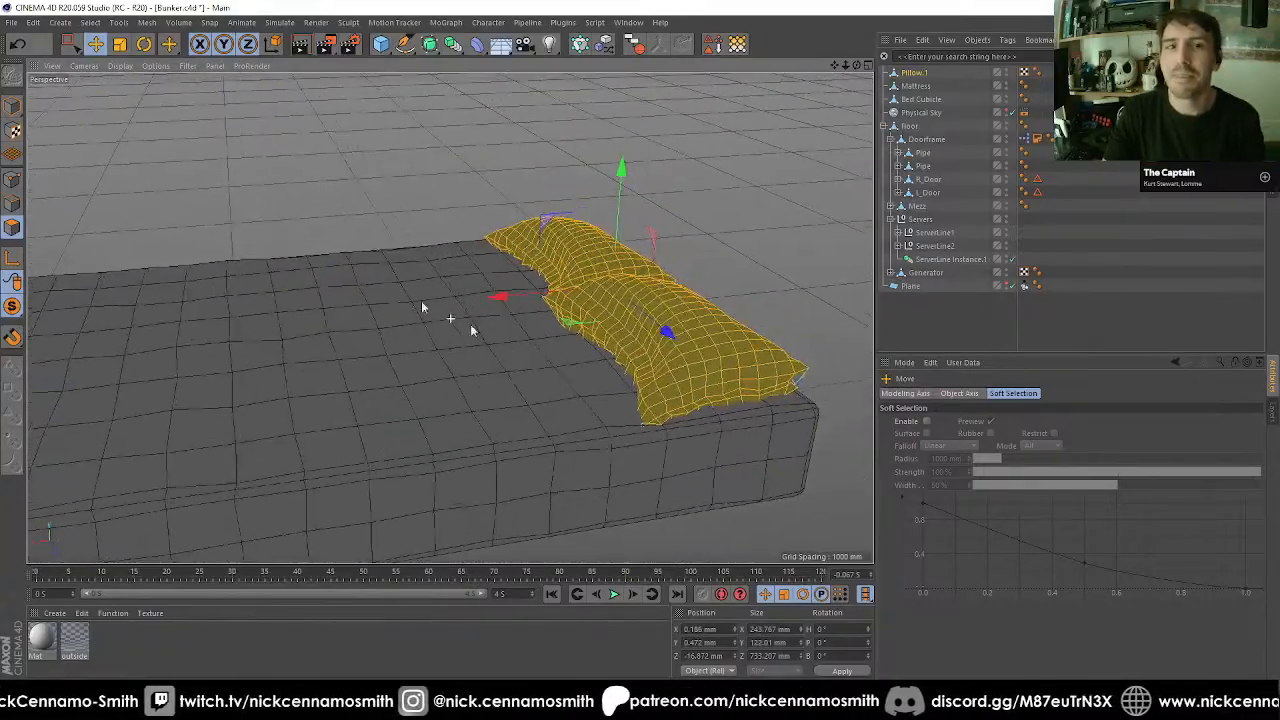
click(12, 101)
alt+drag(337, 258, 459, 387)
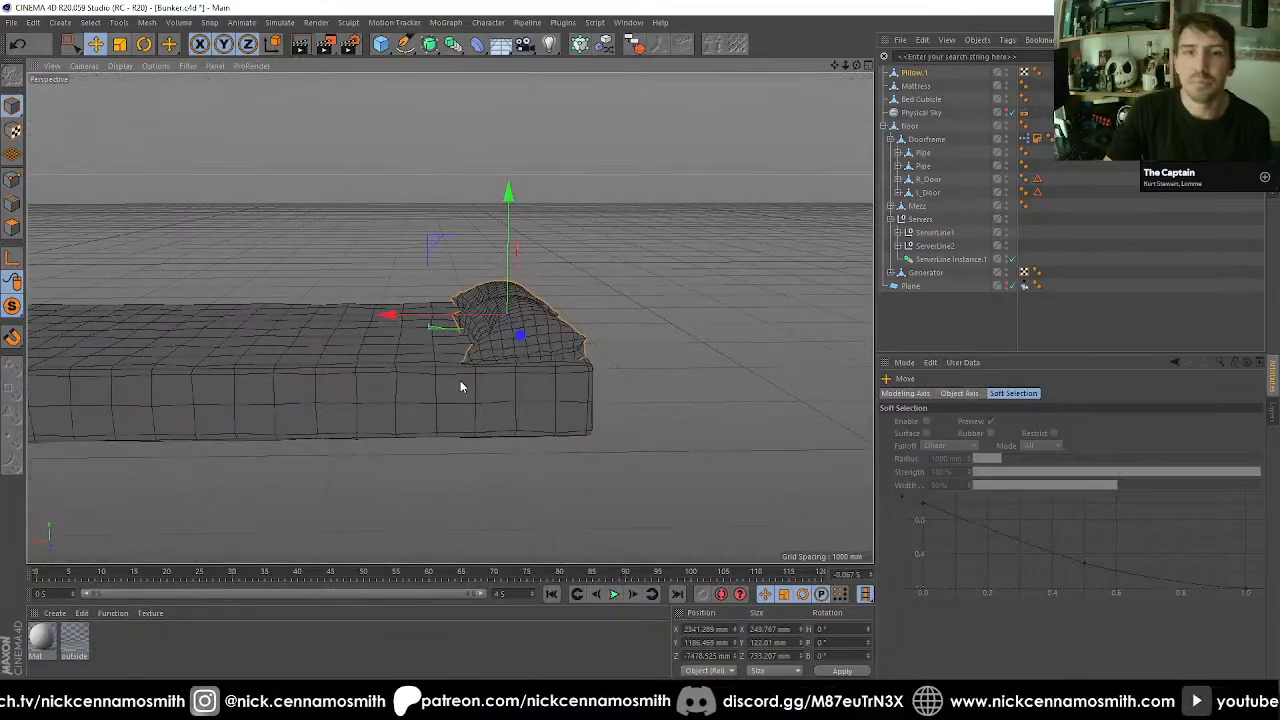
click(576, 279)
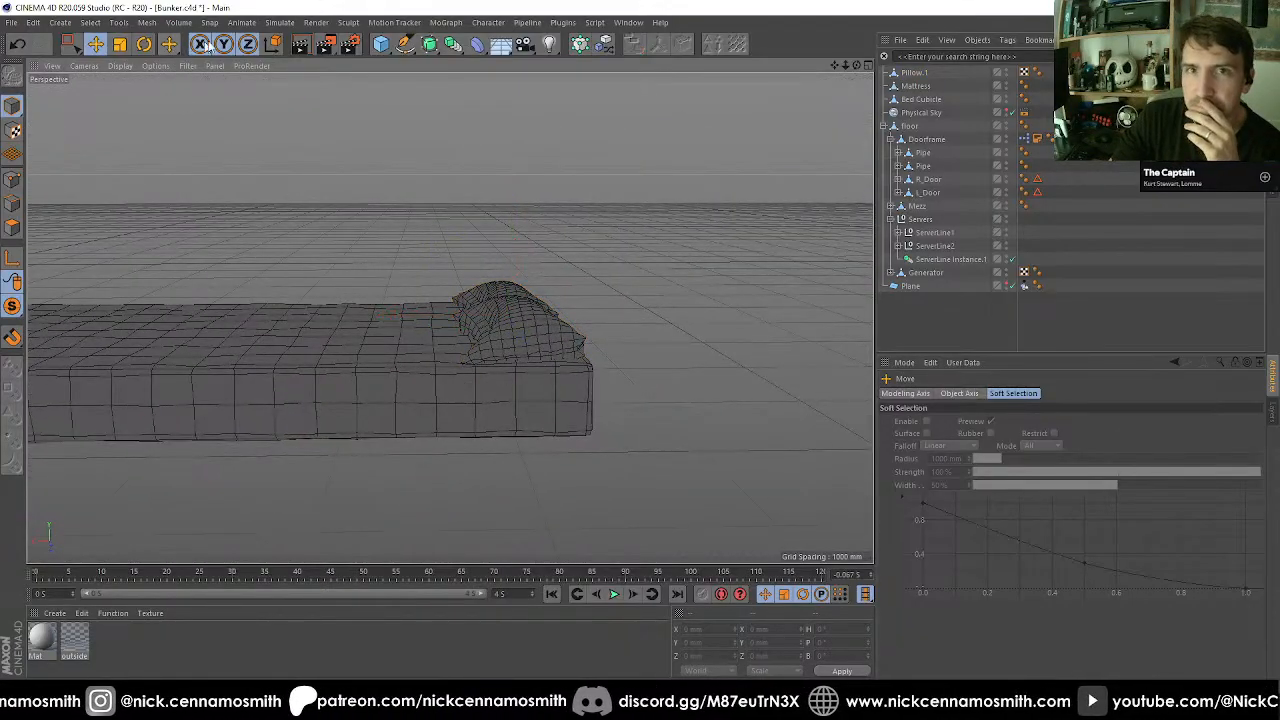
Add a Plane object and make it a child of the Mattress in the hierarchy.
drag(386, 47, 519, 100)
click(519, 88)
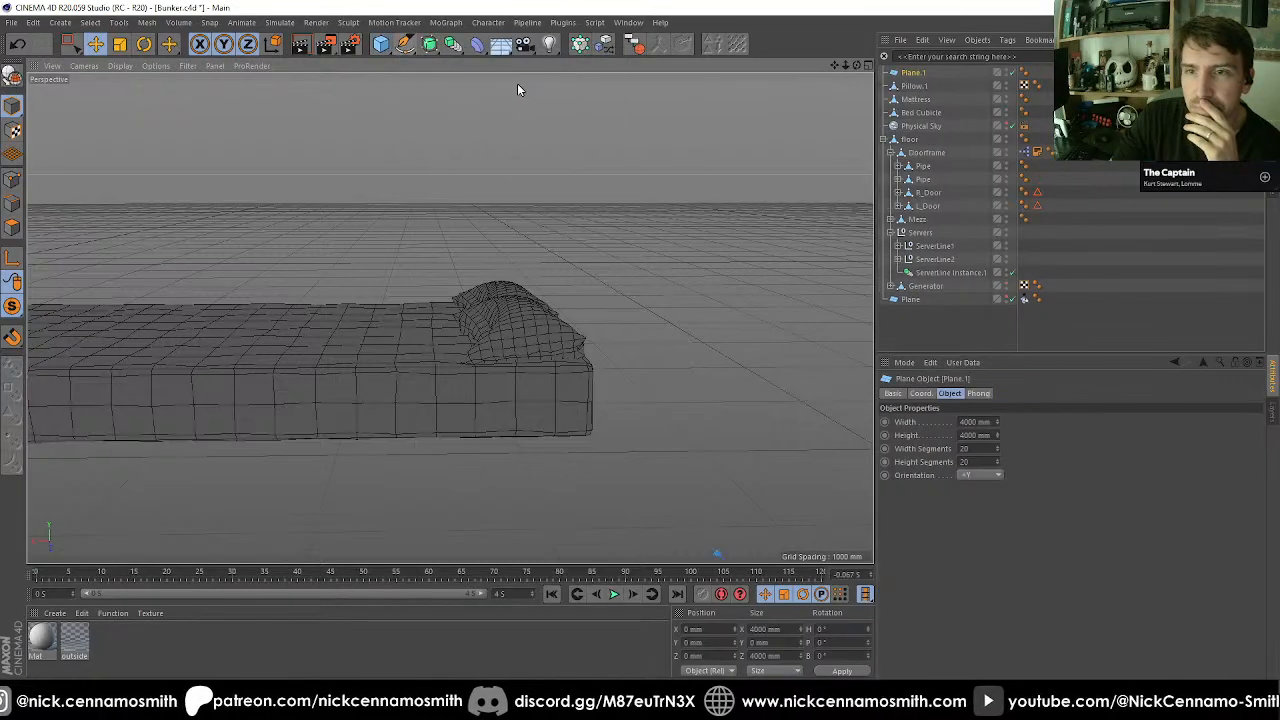
scroll(480, 272, down, 1)
scroll(478, 270, down, 2)
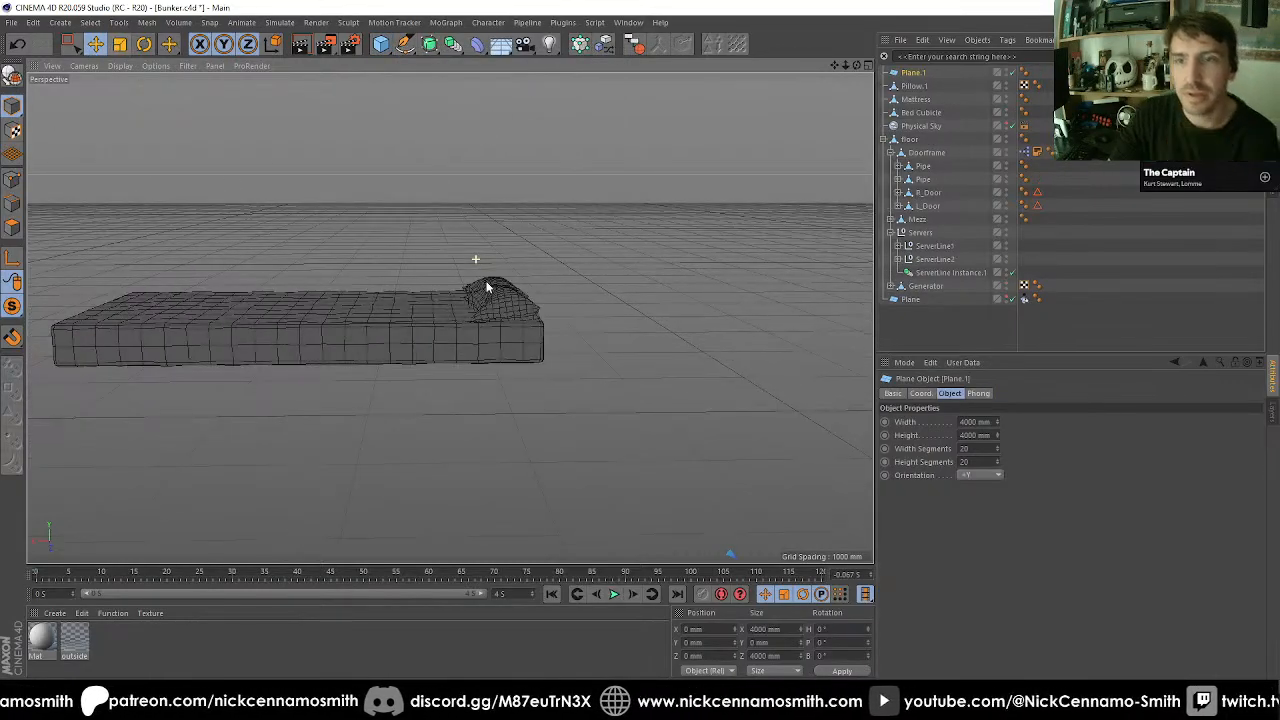
drag(925, 104, 922, 101)
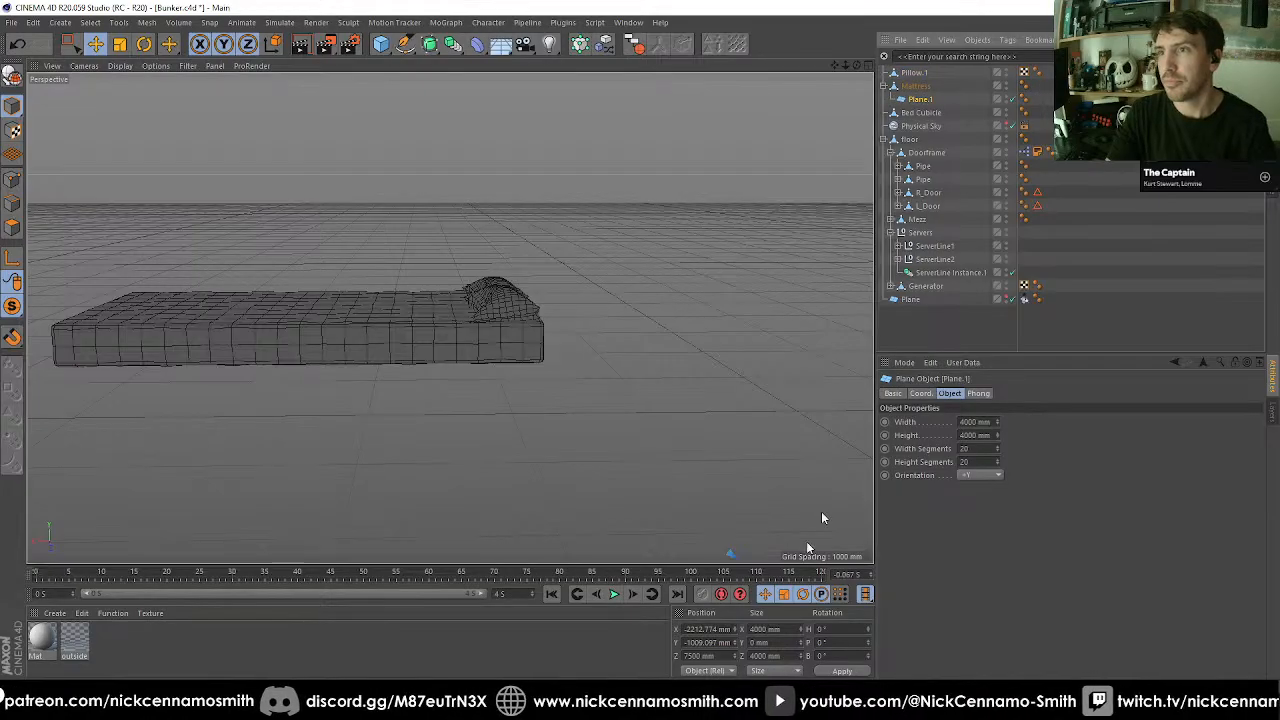
Set the new plane's position relative to the Mattress to 0 mm on all three axes.
double_click(715, 629)
text(0)
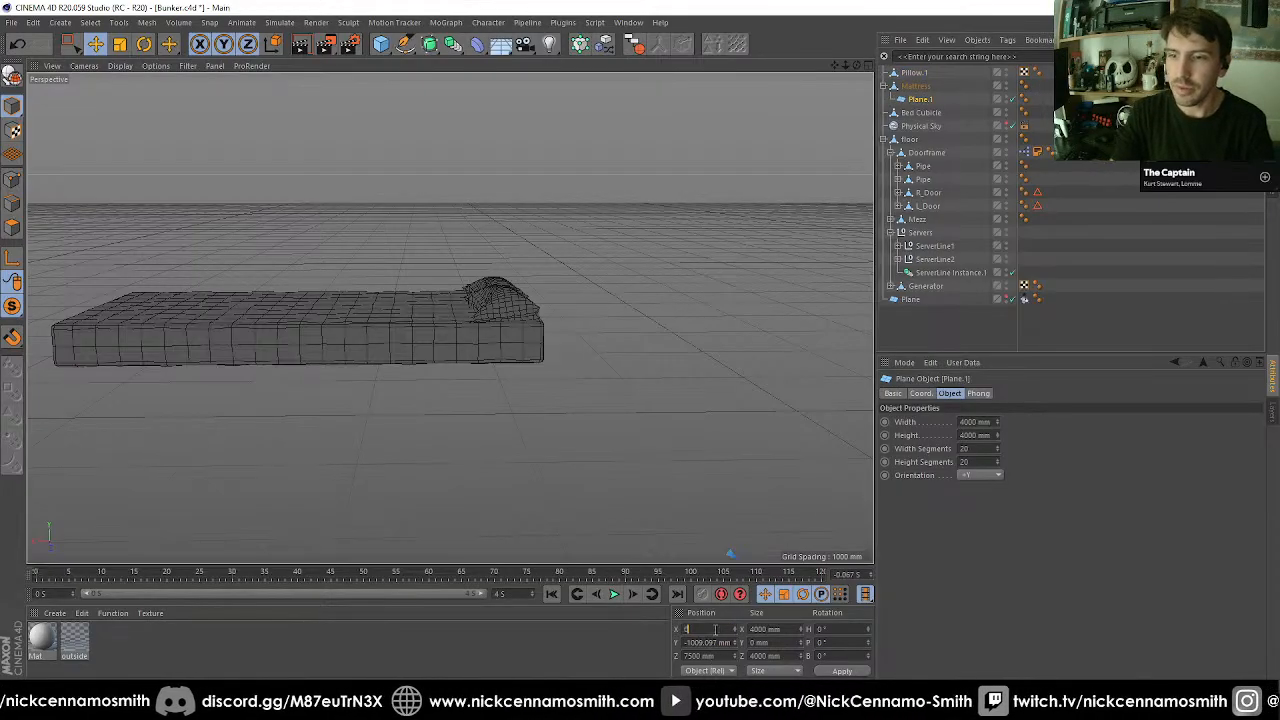
text(0)
key(Return)
Move the plane along X to about 900 mm so it is centred over the mattress.
alt+drag(526, 454, 466, 362)
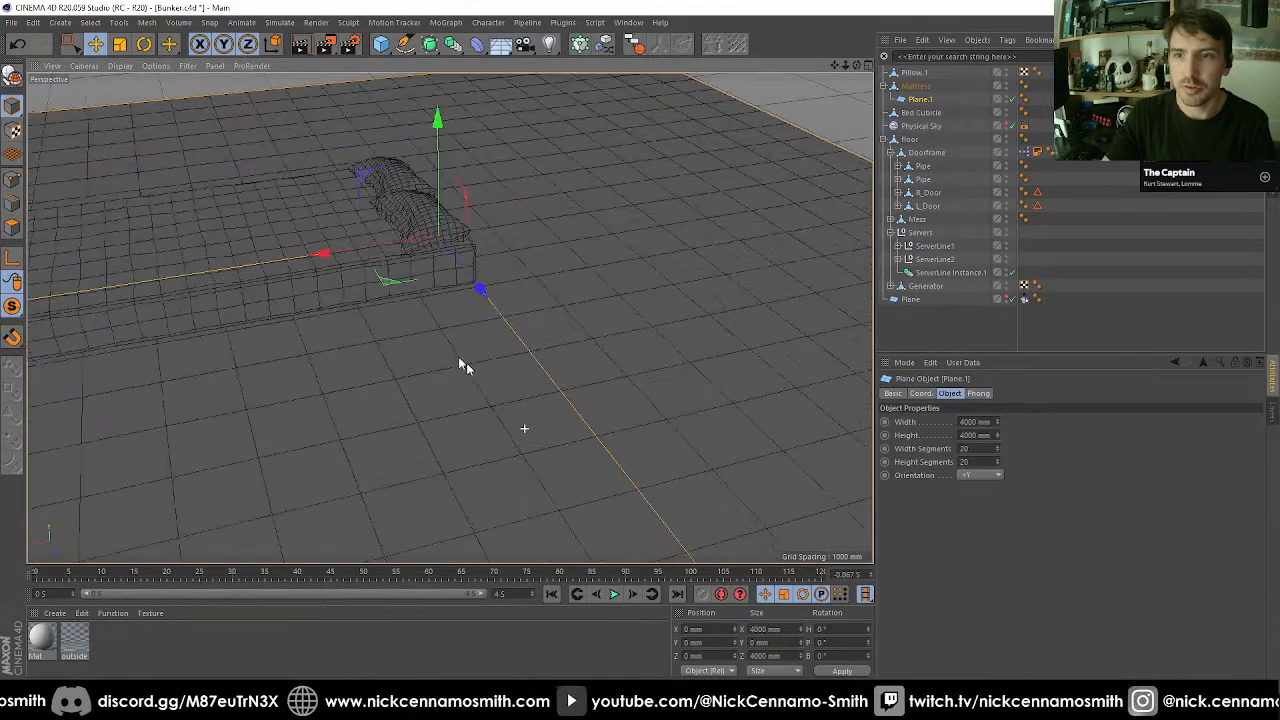
key(F3)
key(F2)
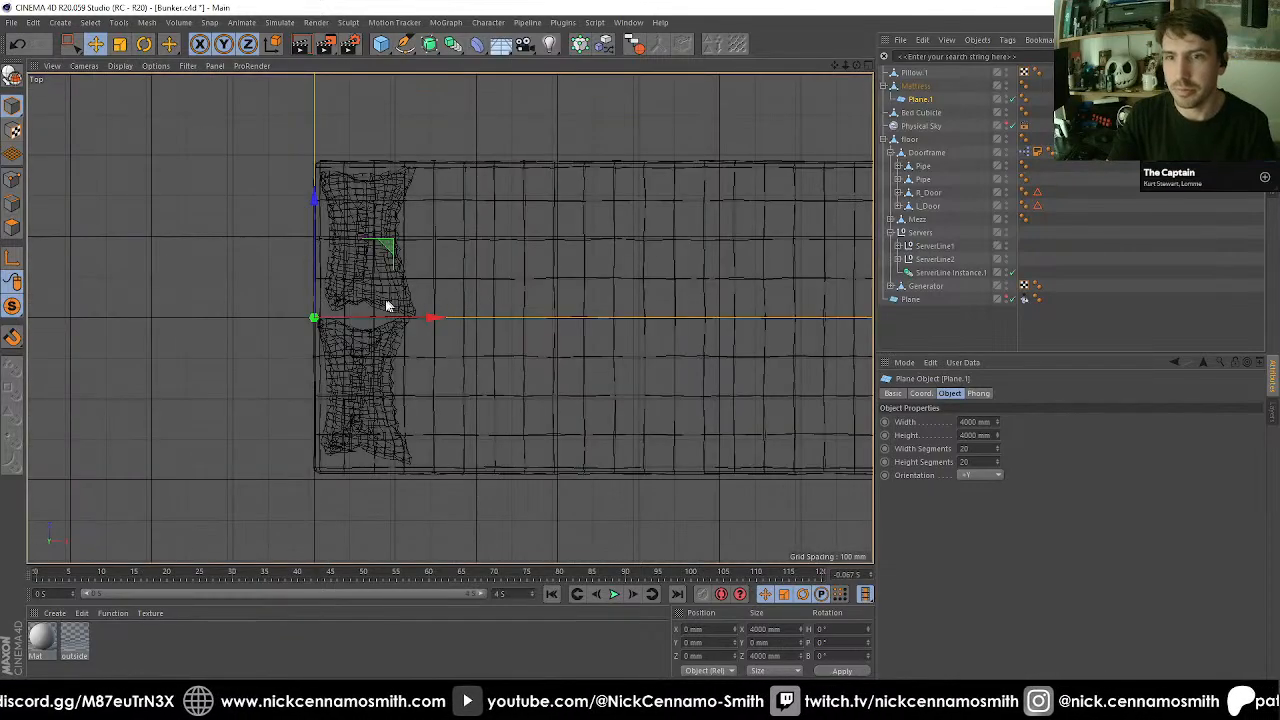
drag(393, 327, 614, 326)
scroll(643, 314, down, 3)
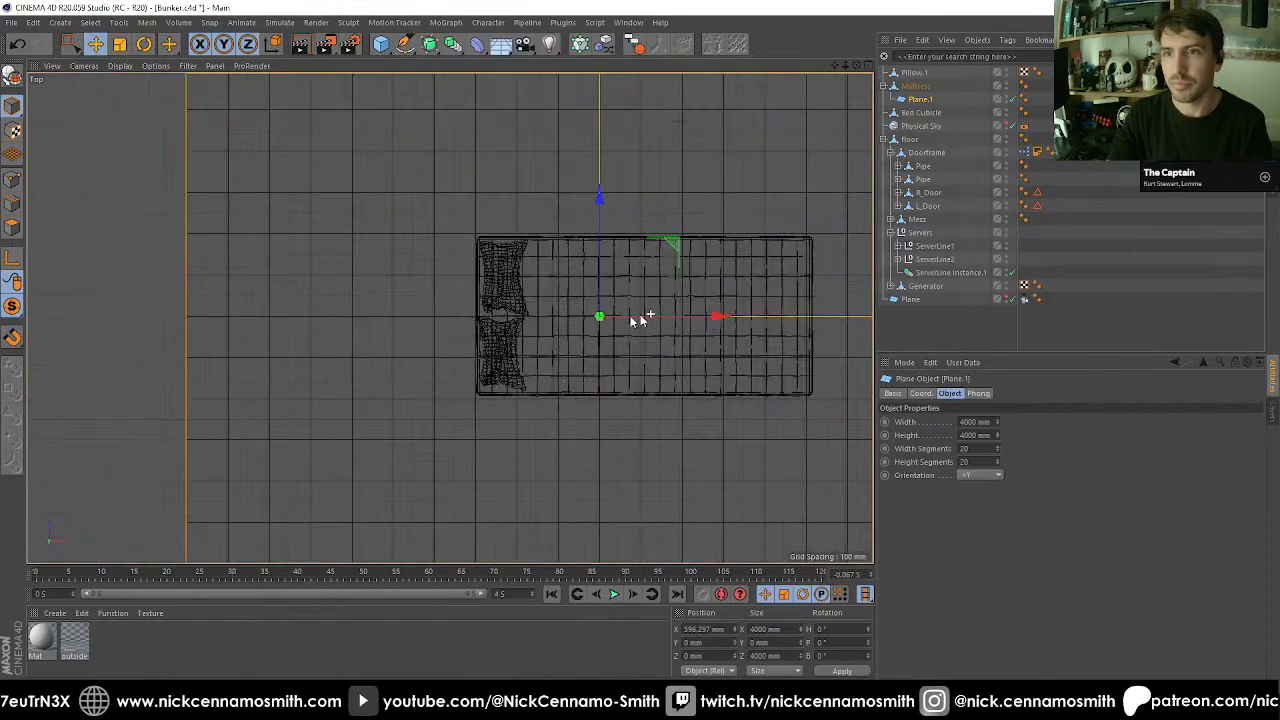
alt+middle_drag(670, 300, 360, 317)
drag(383, 331, 441, 331)
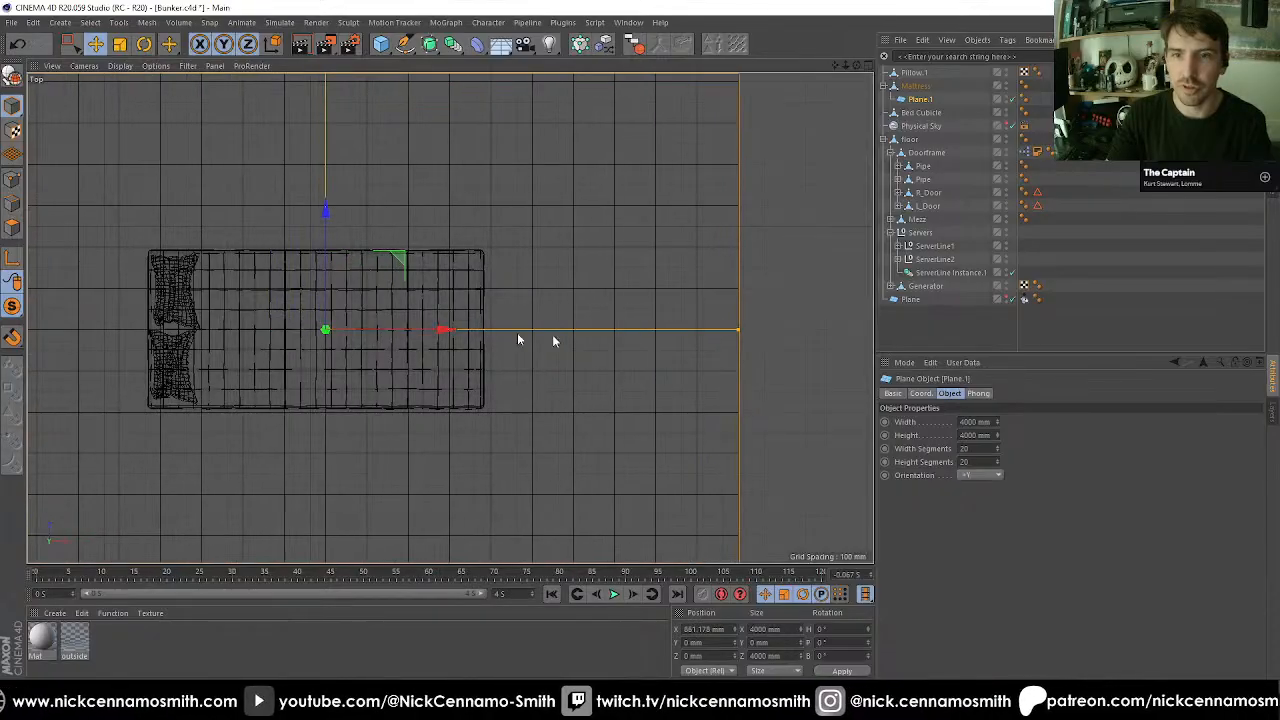
Resize the plane to about 1489 mm wide and 862 mm high, leaving the pillow area mostly uncovered.
drag(736, 331, 434, 330)
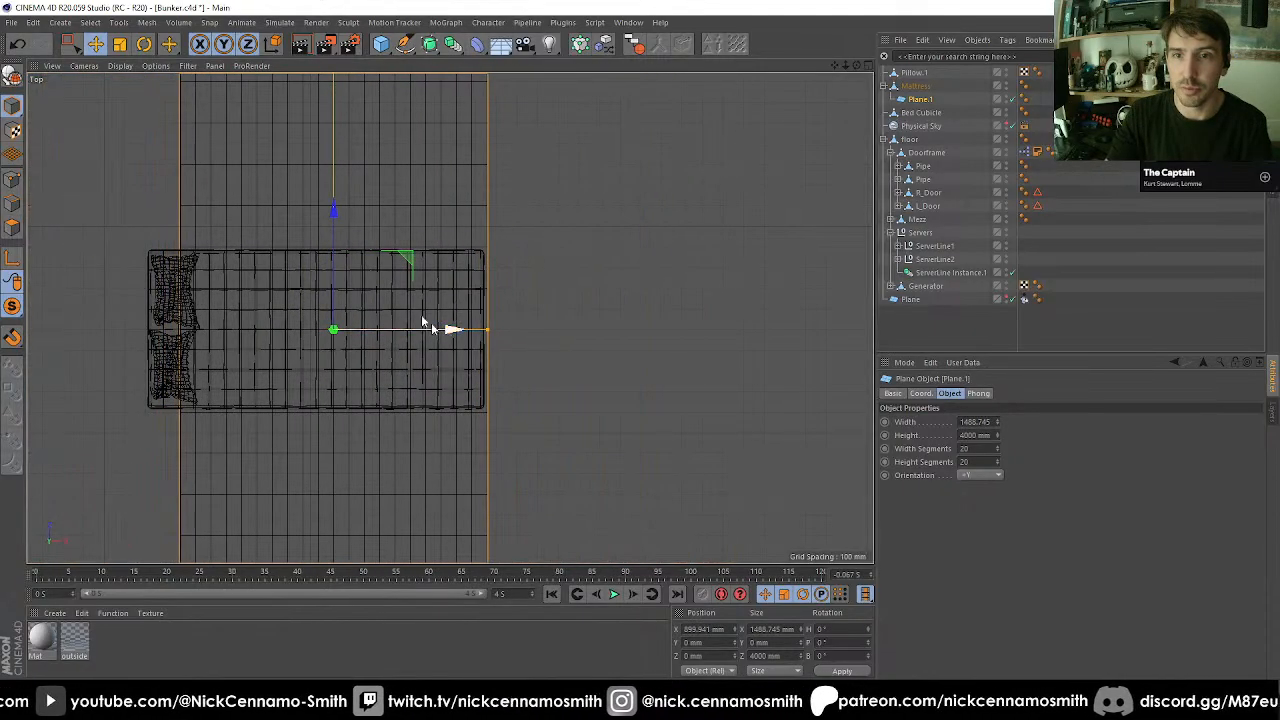
scroll(362, 160, down, 2)
alt+middle_drag(362, 160, 370, 258)
drag(345, 136, 298, 333)
Raise the plane above the mattress to Y about 312 mm.
key(F1)
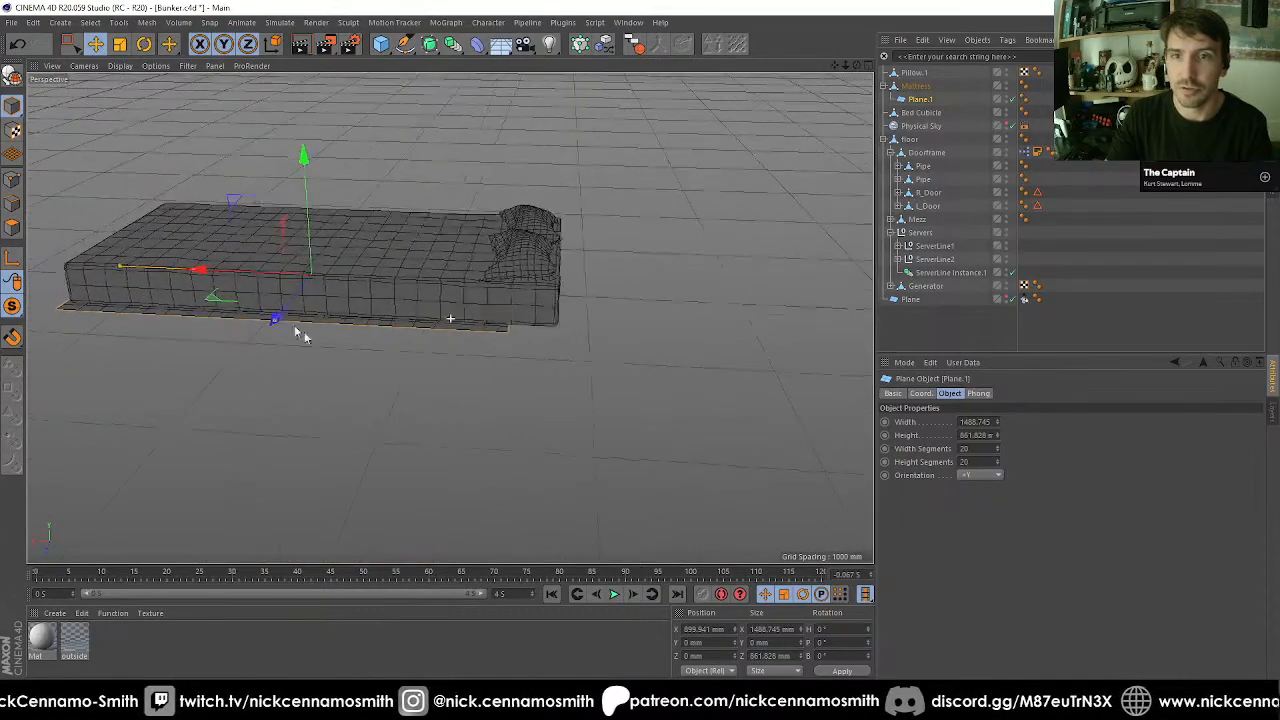
alt+middle_drag(298, 333, 368, 395)
drag(374, 229, 389, 151)
scroll(409, 154, up, 6)
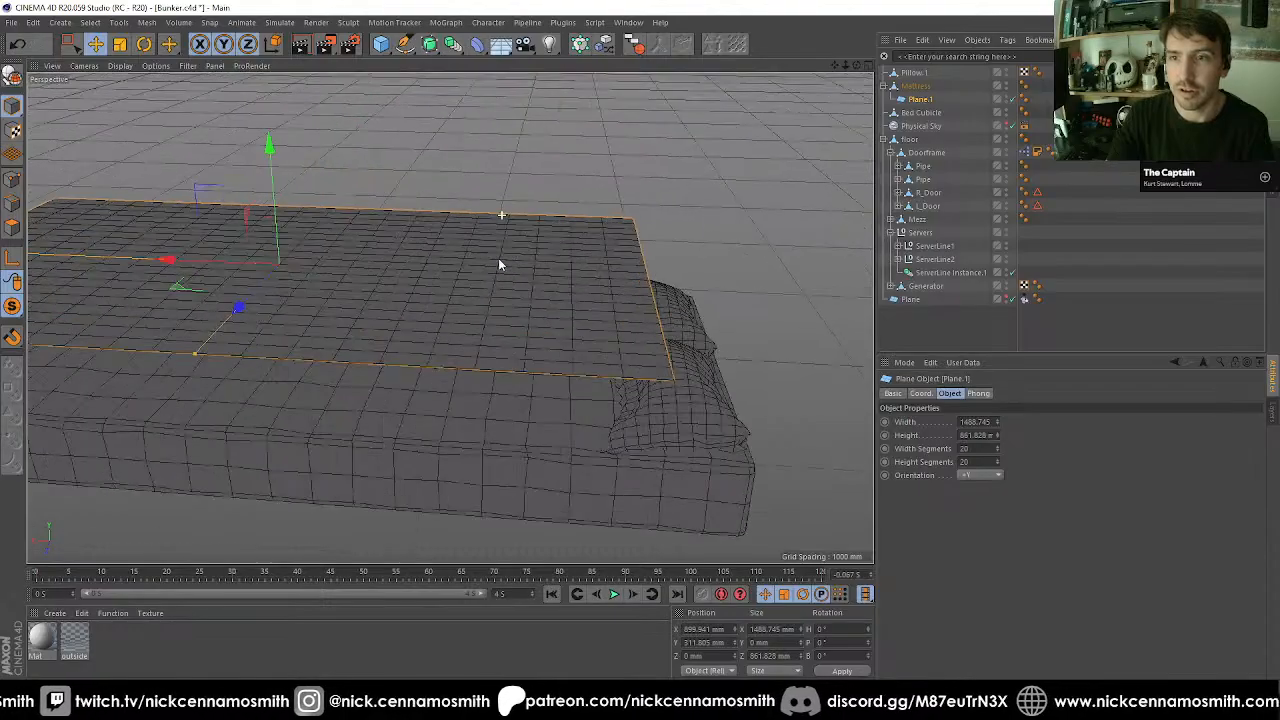
scroll(471, 277, down, 5)
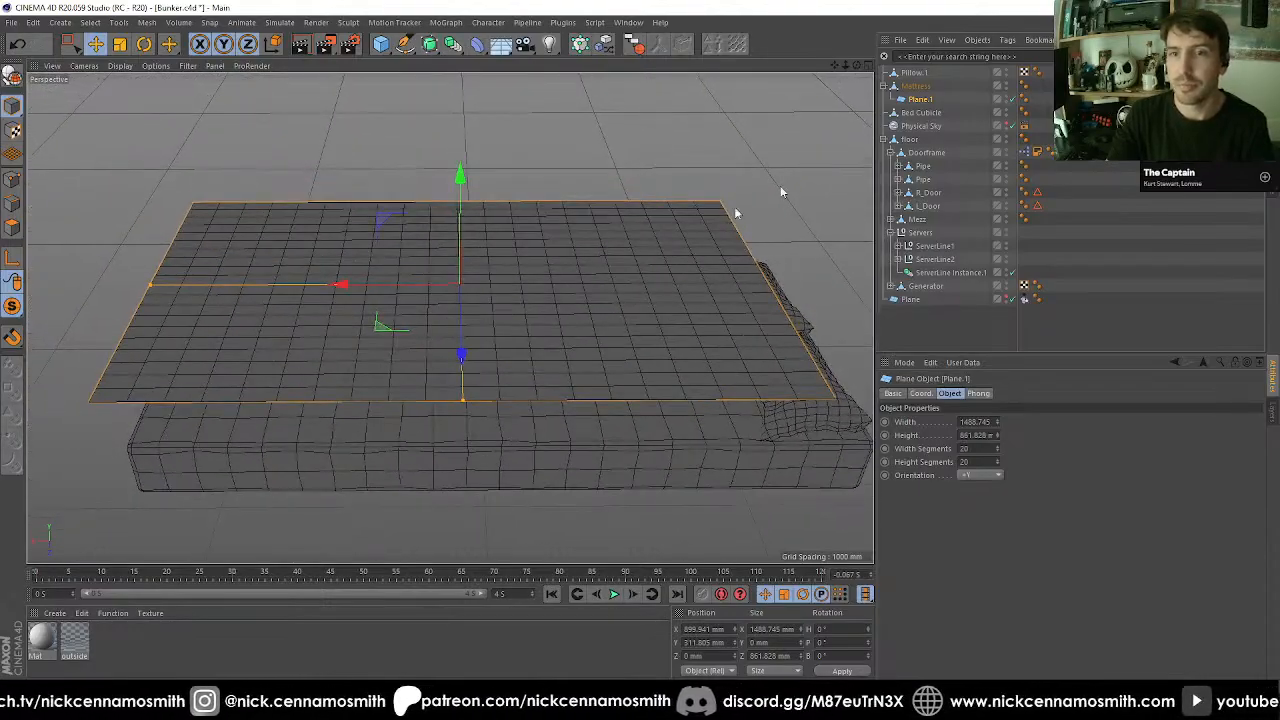
Set the plane's width segments to 30.
click(985, 462)
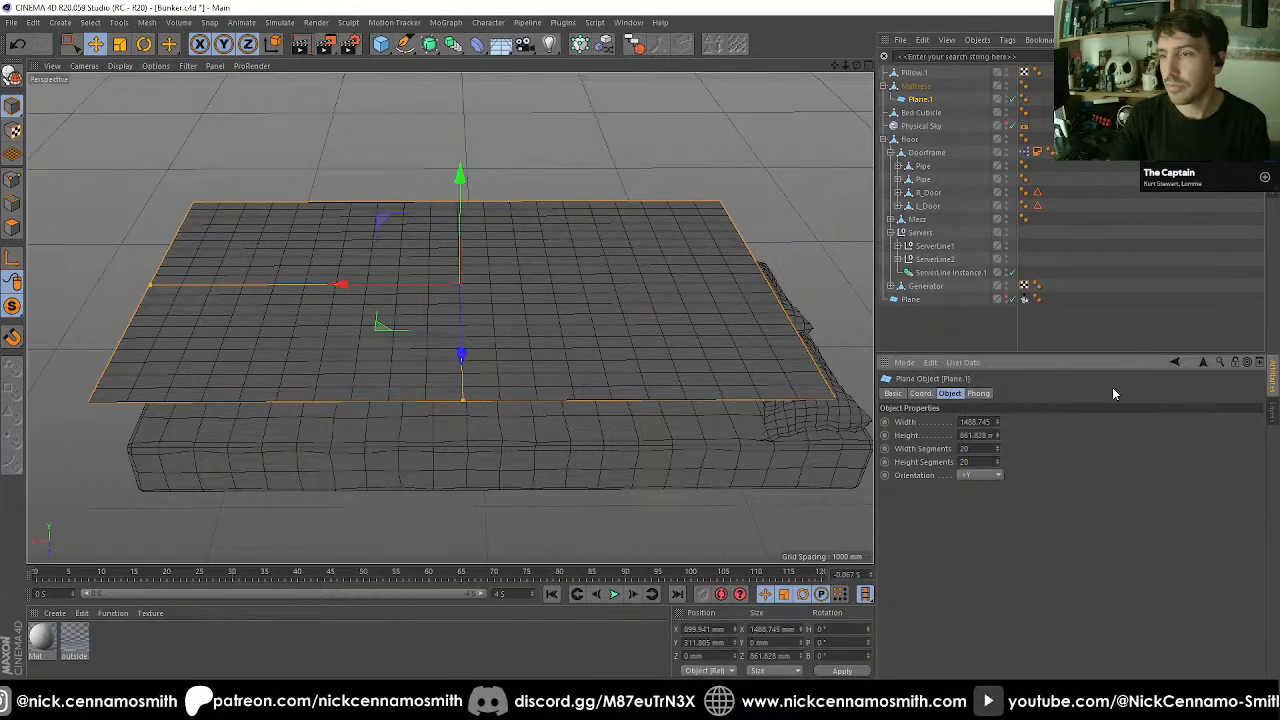
click(983, 448)
text(30)
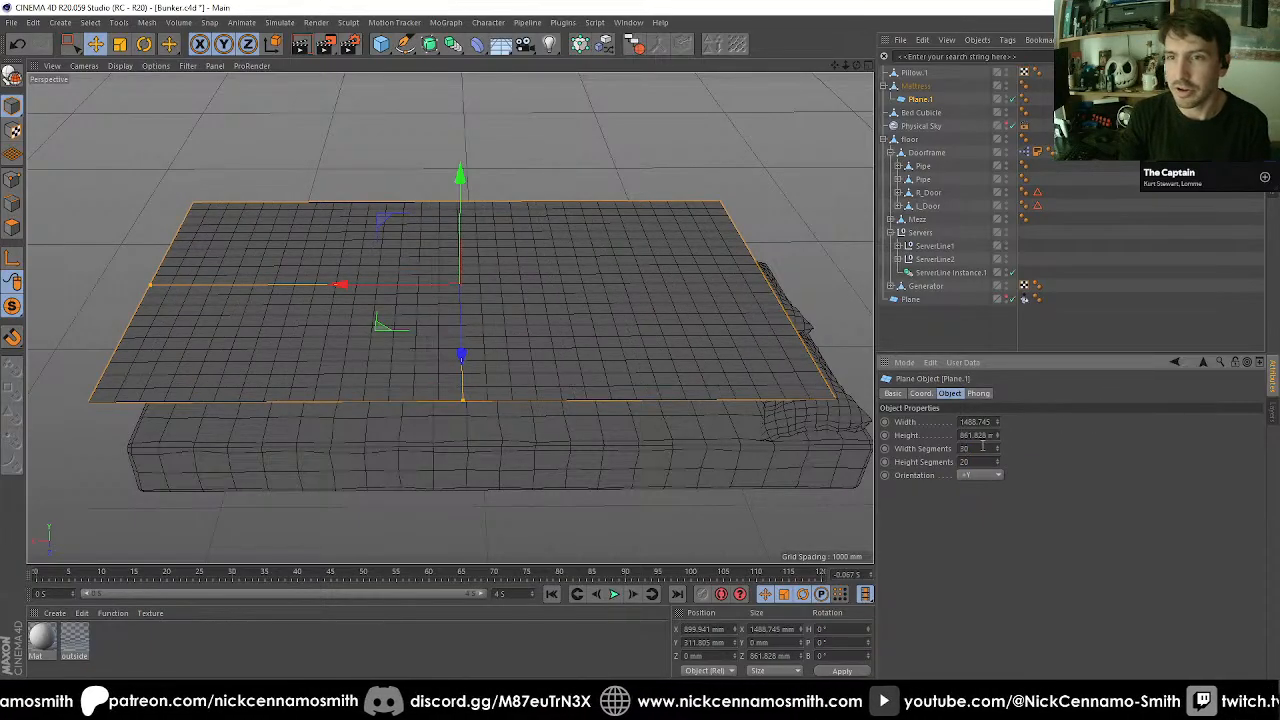
alt+middle_drag(680, 343, 552, 354)
alt+drag(459, 359, 436, 403)
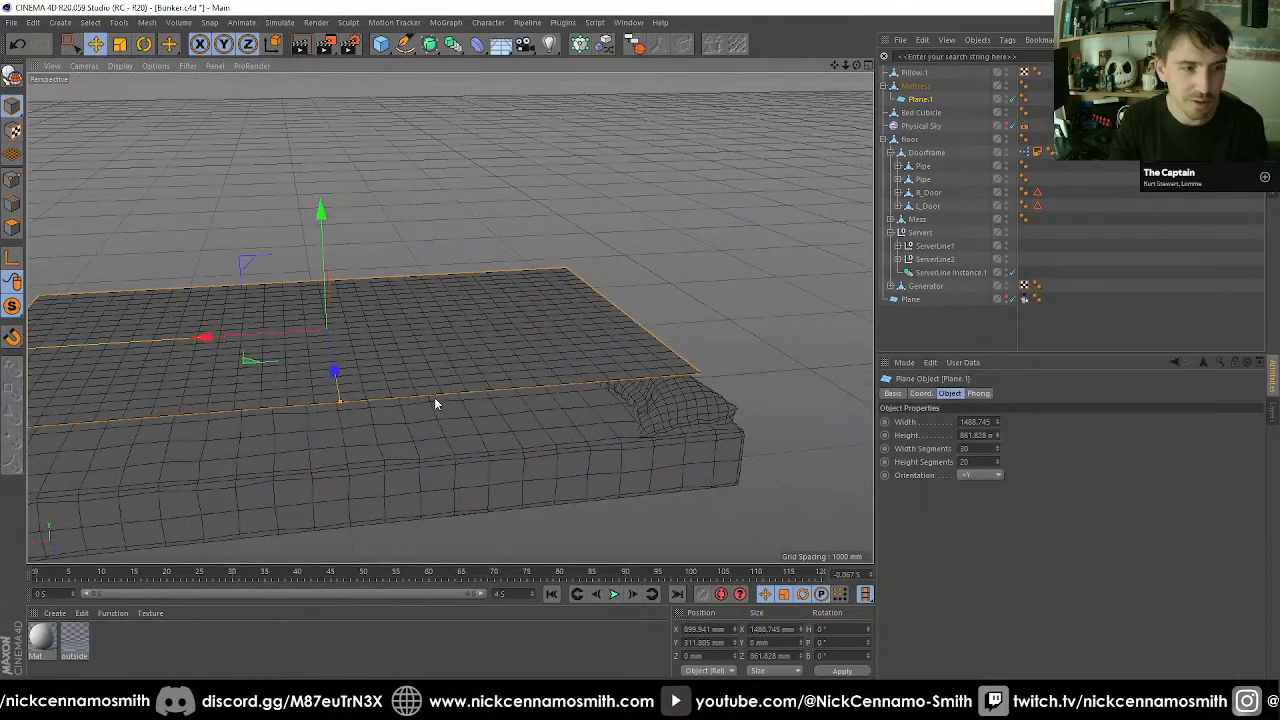
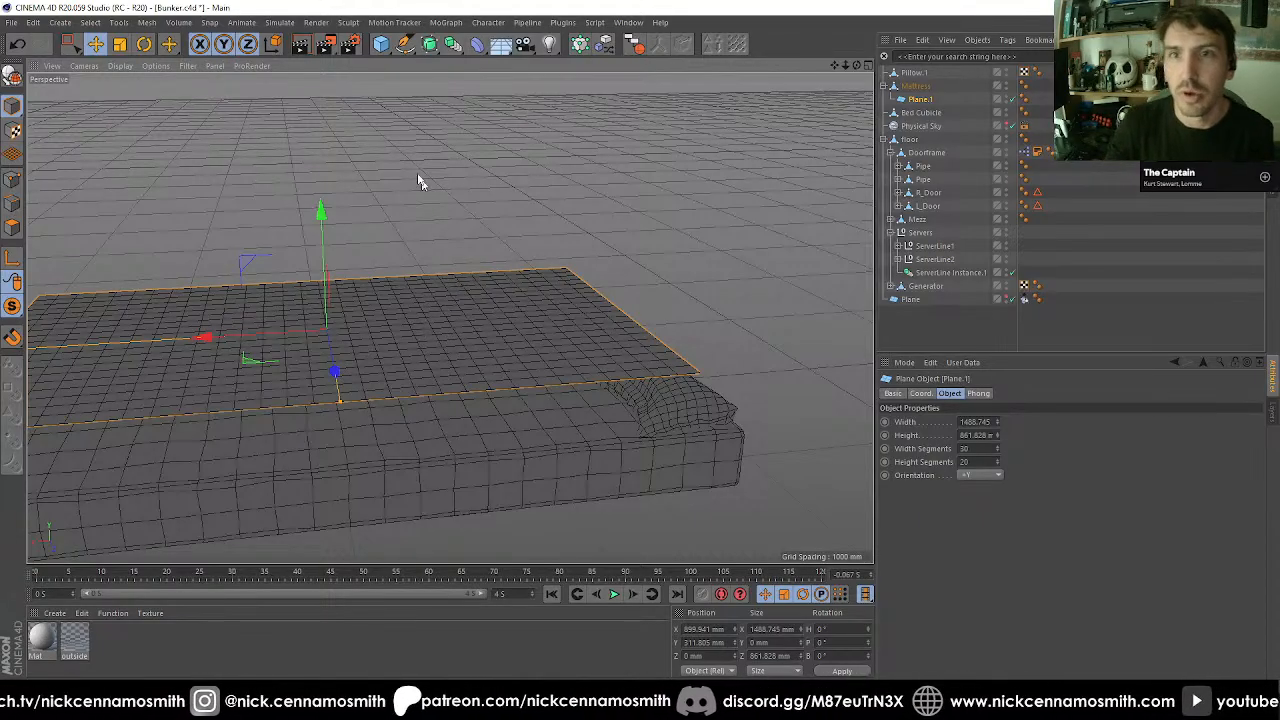
Add a Bend deformer, take Plane.1 out of the Mattress hierarchy and make the Bend its child.
click(478, 46)
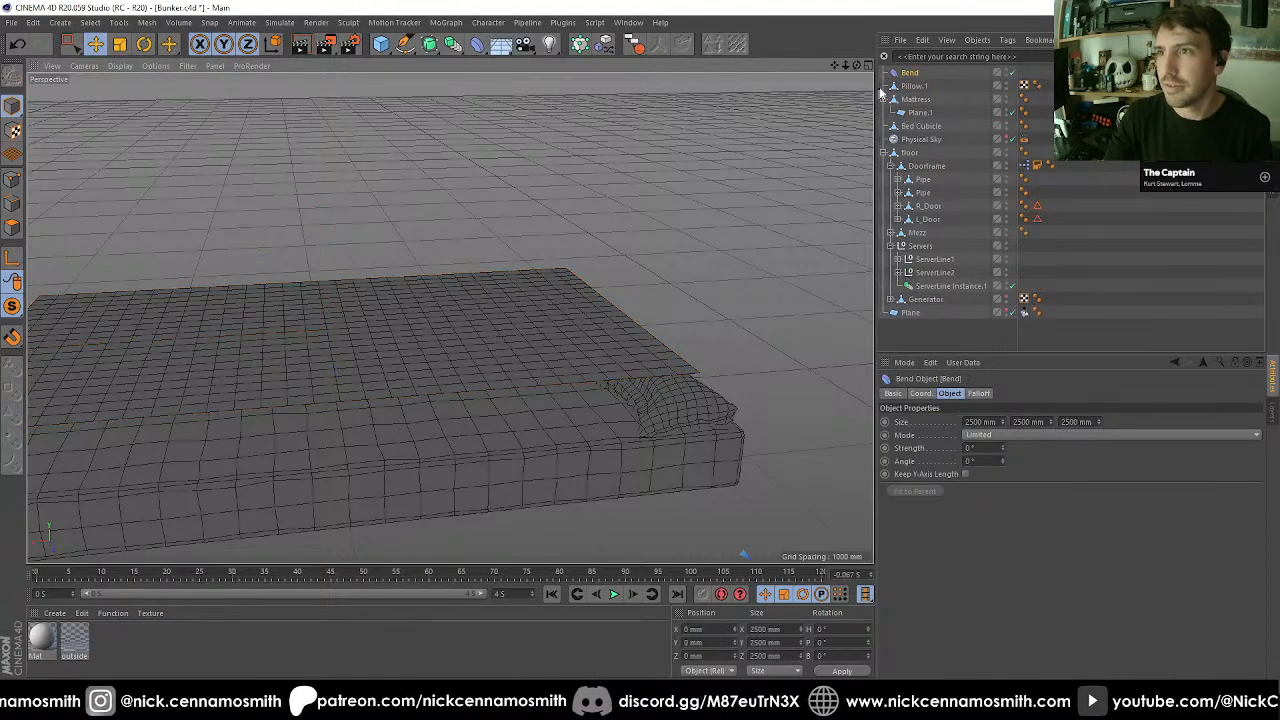
drag(925, 117, 920, 80)
Rename the Pillow.1 object as Pillows.
click(916, 99)
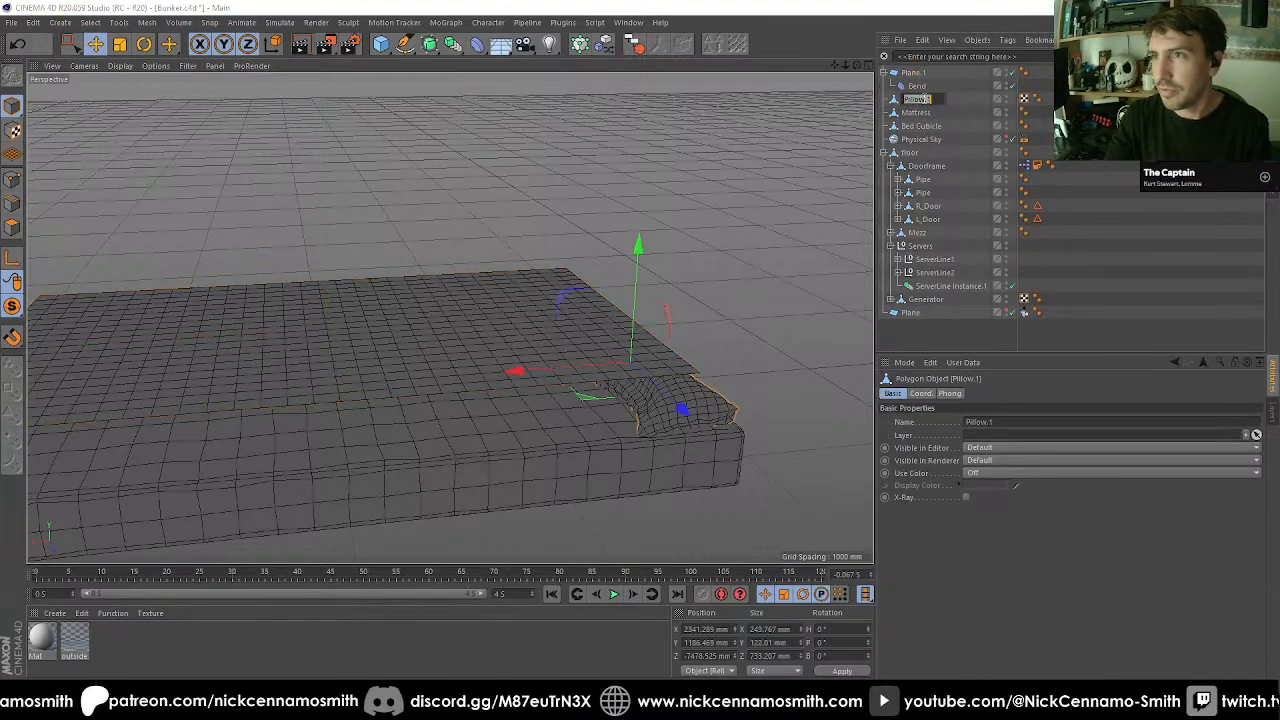
text(s)
key(Return)
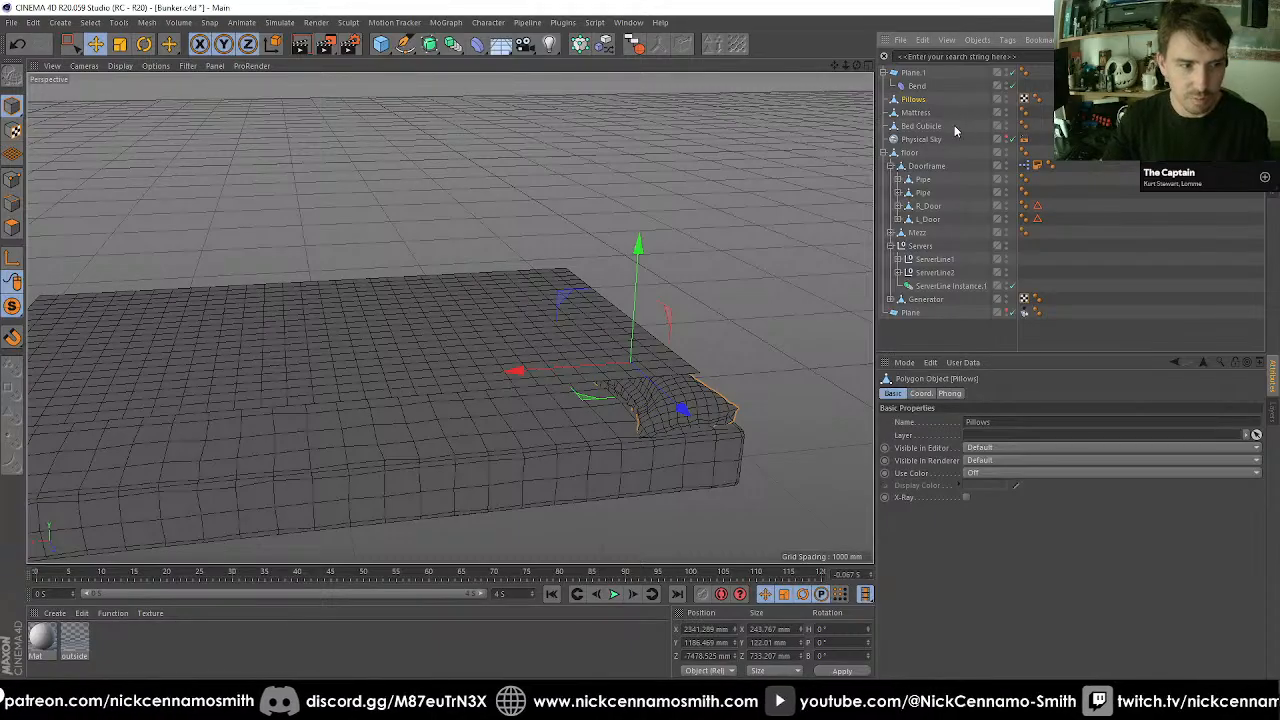
Set the Bend deformer's X, Y and Z position relative to the plane to 0 mm.
click(915, 86)
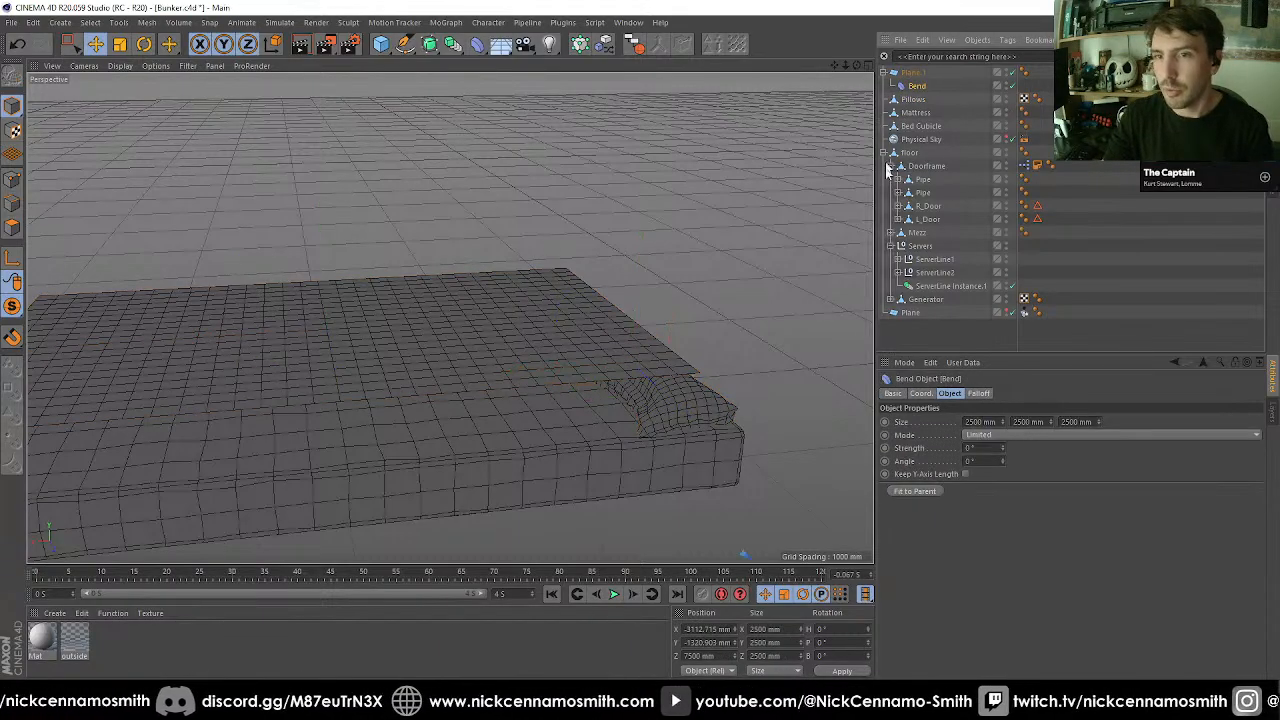
click(707, 629)
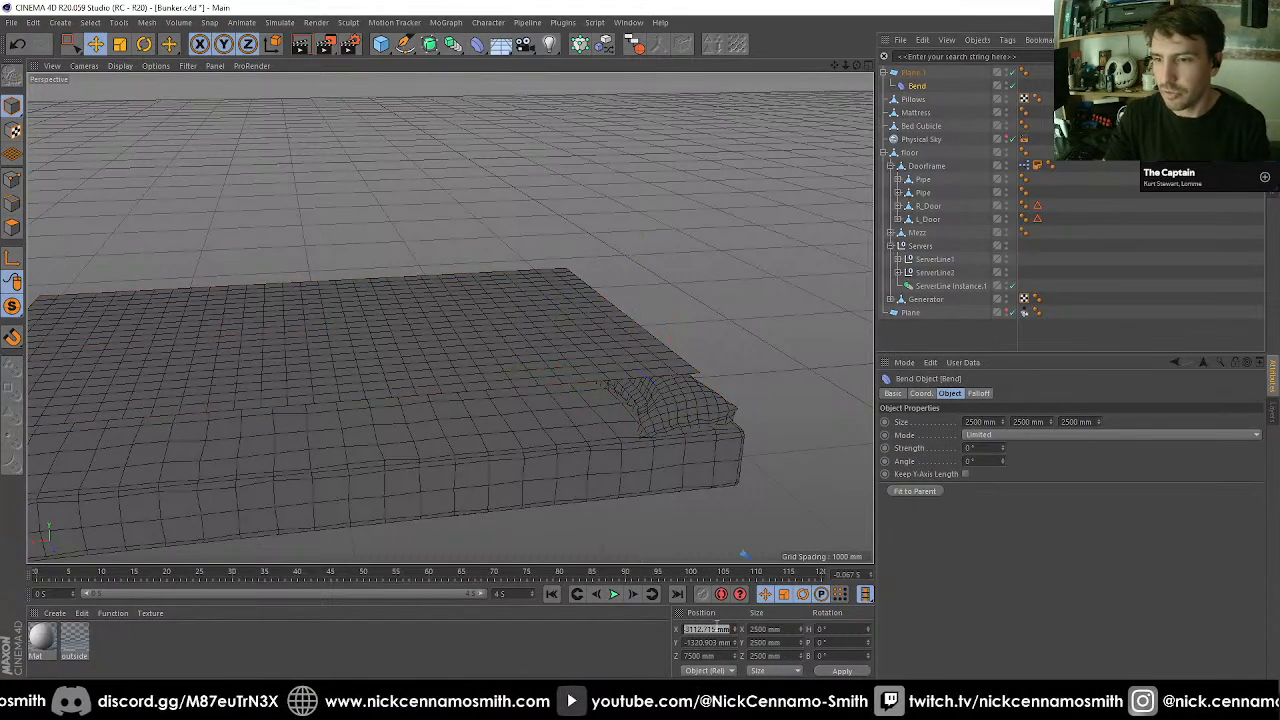
text(0)
key(Tab)
text(0)
key(Tab)
text(0)
key(Return)
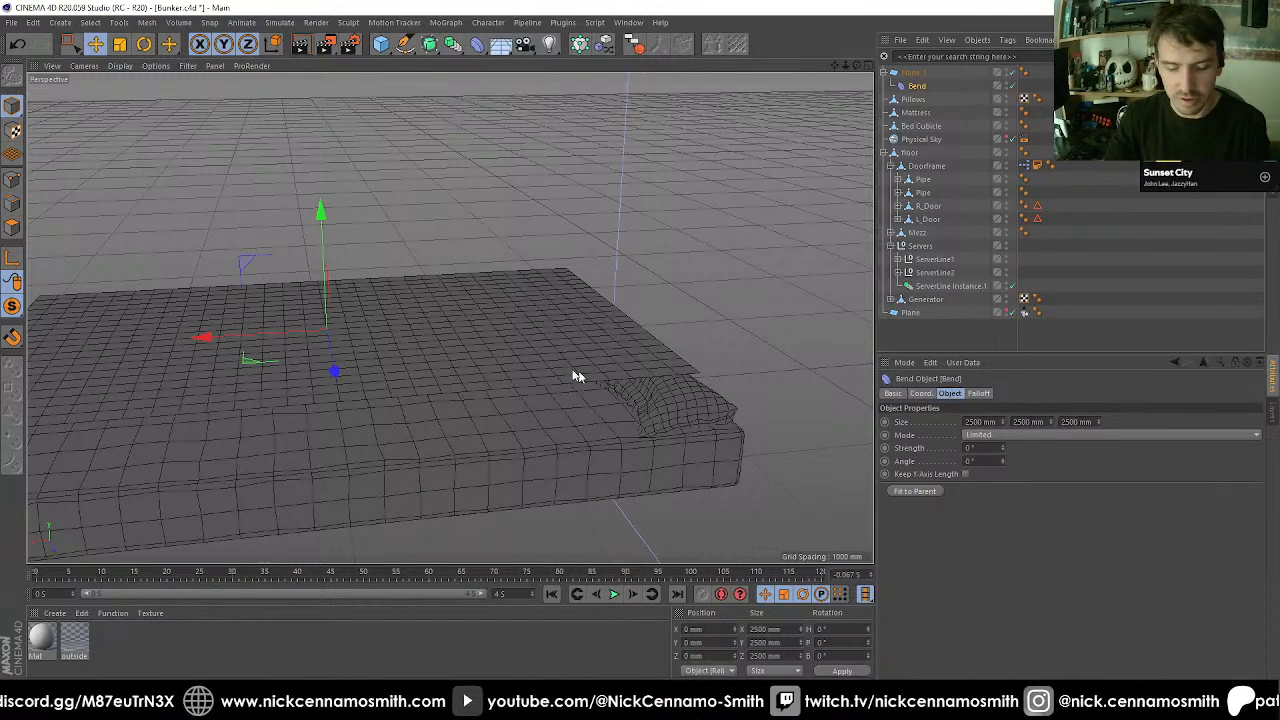
Scale the Bend deformer down to 125 mm and move it towards the pillow end, to X about -556 mm.
key(t)
drag(491, 249, 486, 337)
key(e)
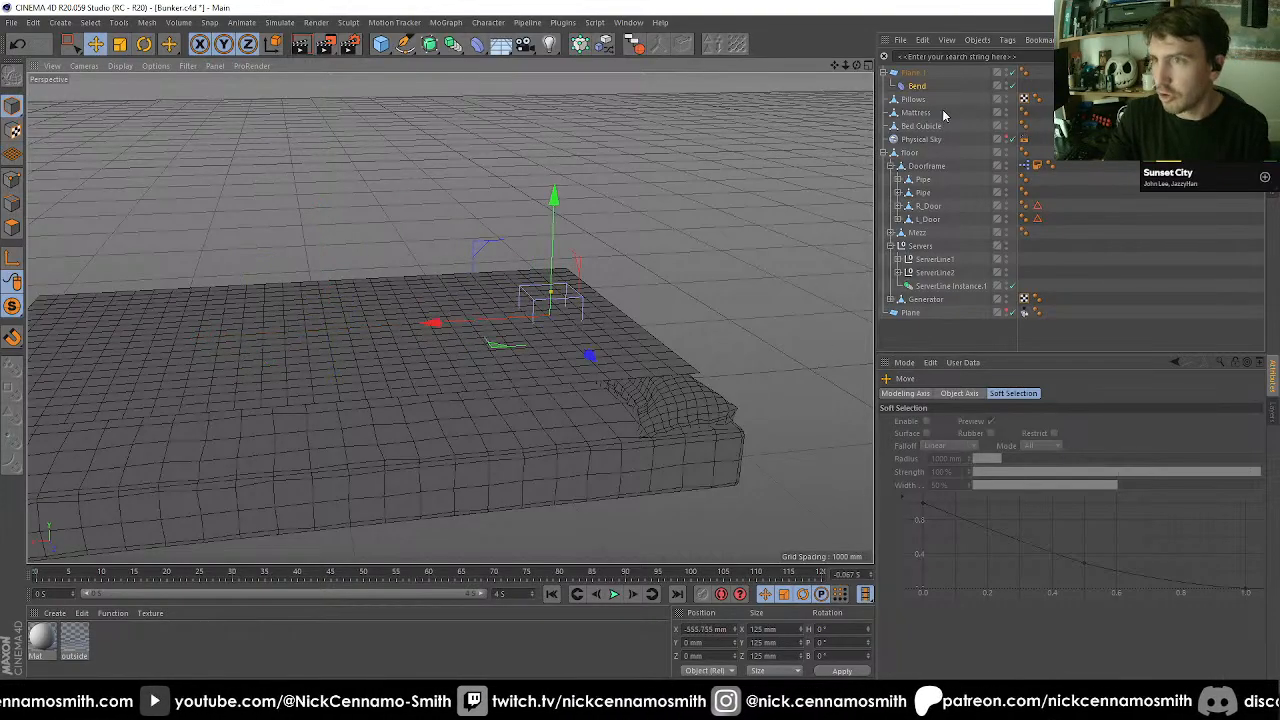
Set the Bend's strength to 90° and rotate the deformer to a bank of -90° so the plane's pillow end folds up.
click(917, 87)
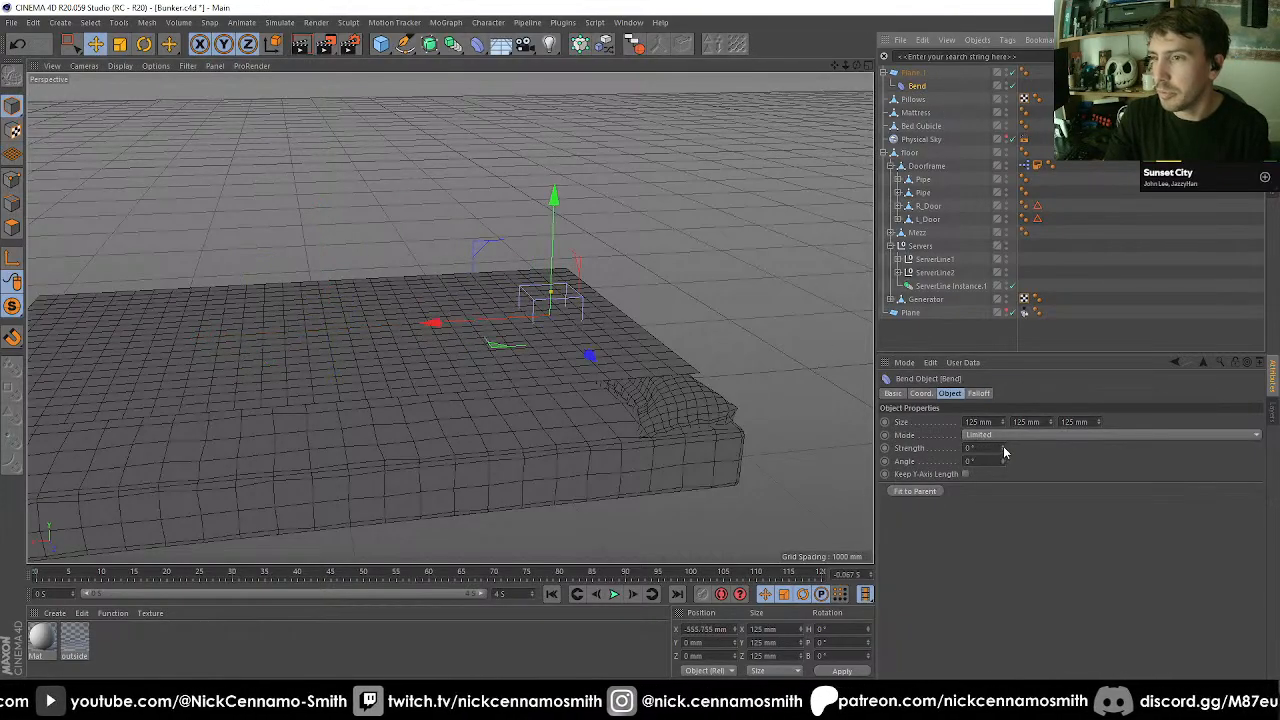
drag(1003, 448, 1038, 448)
click(971, 448)
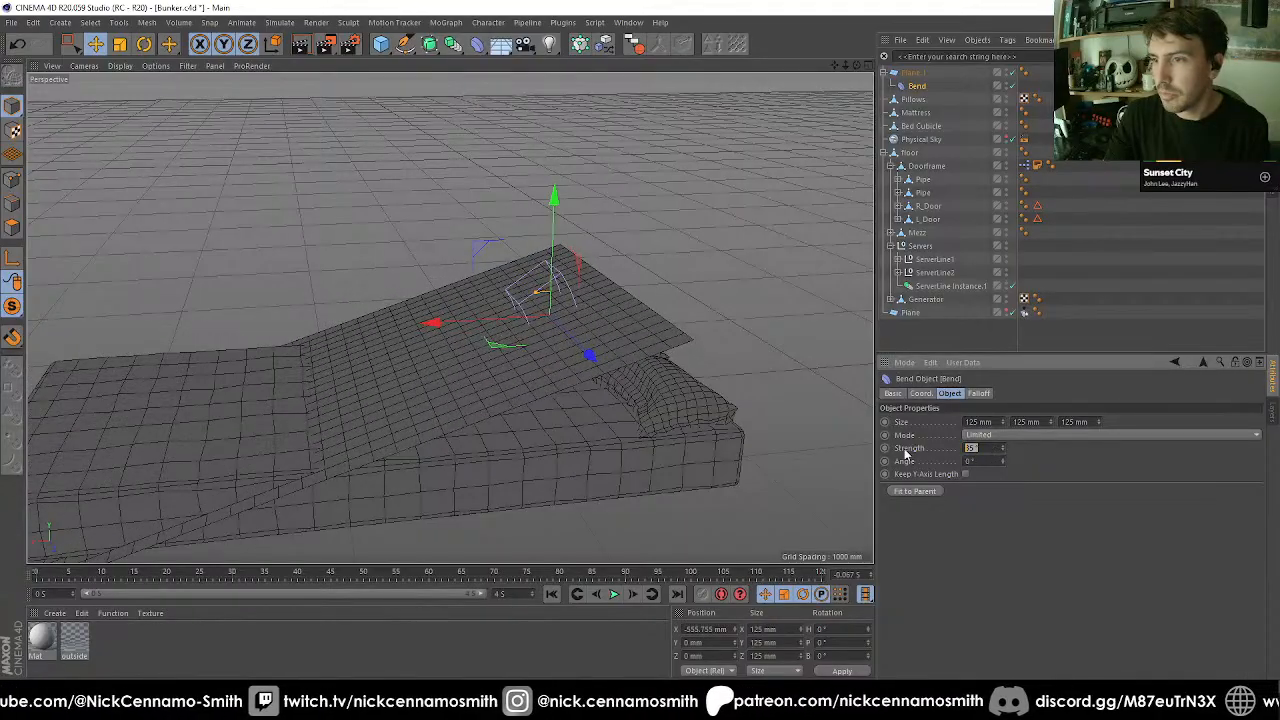
text(90)
key(Return)
key(r)
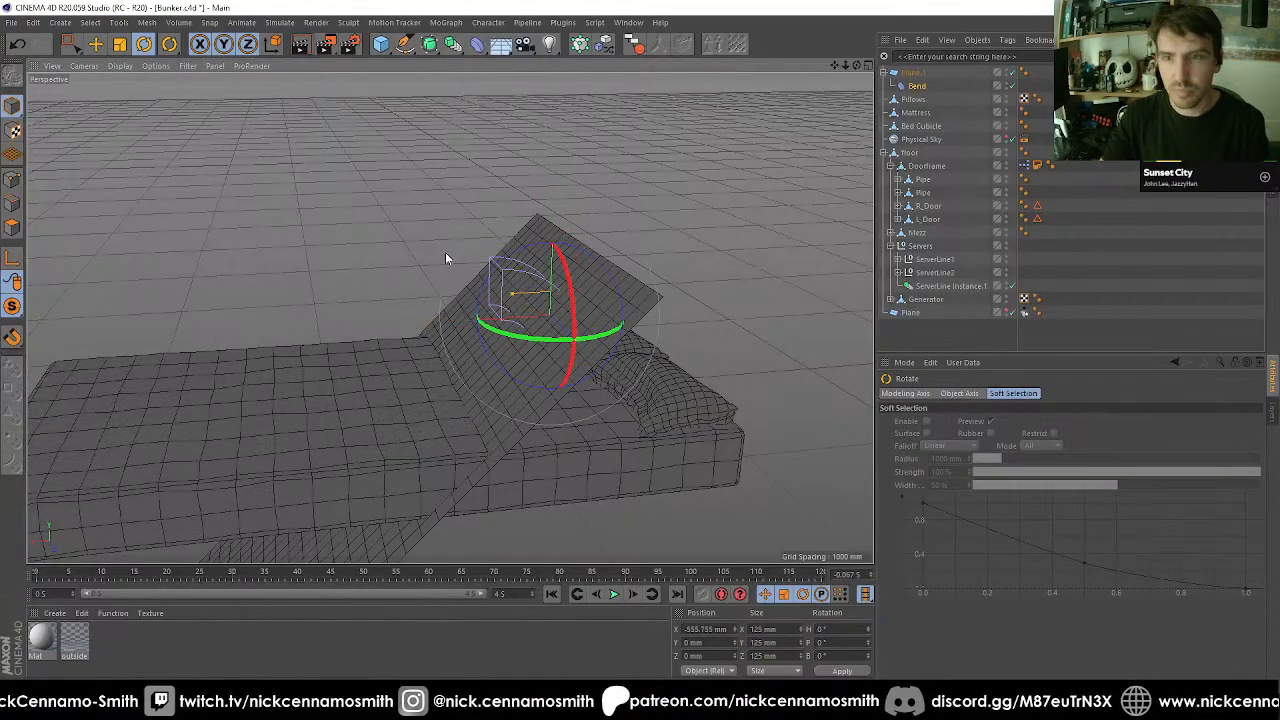
drag(545, 249, 627, 302)
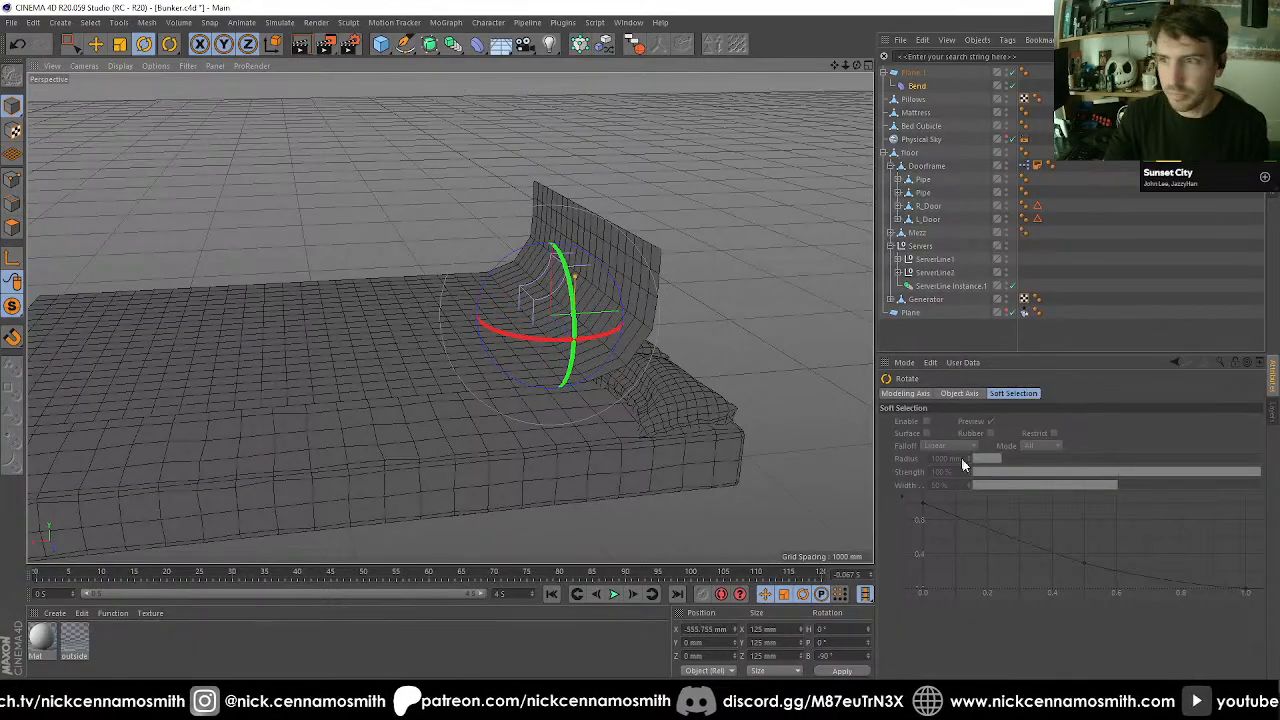
Enable Keep Y-Axis Length on the Bend and set its strength to 170°.
click(917, 86)
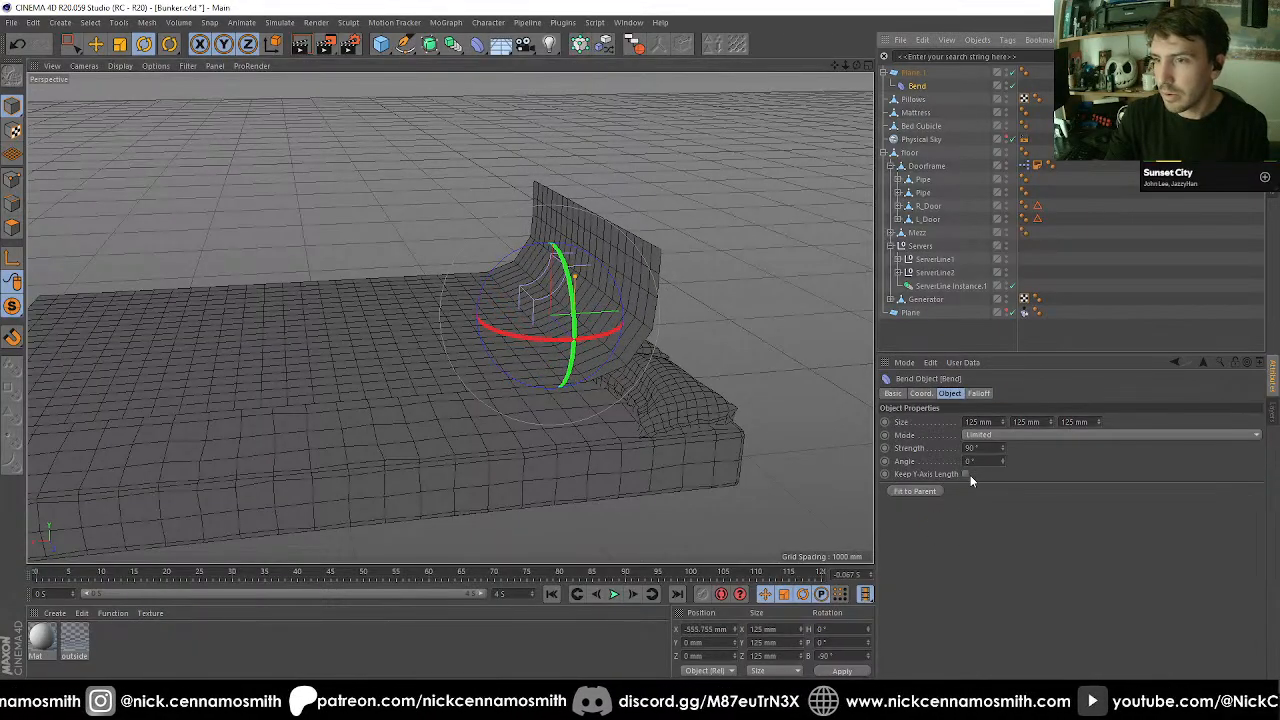
click(967, 474)
double_click(970, 448)
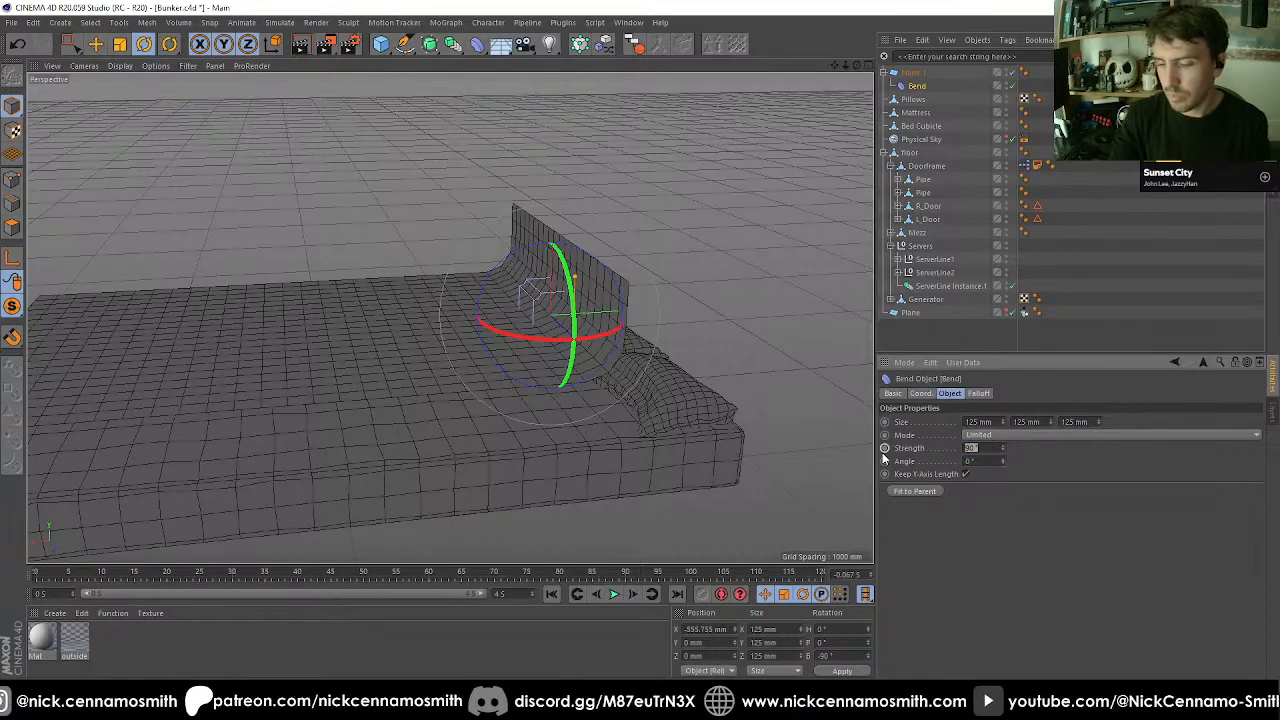
text(170)
key(Return)
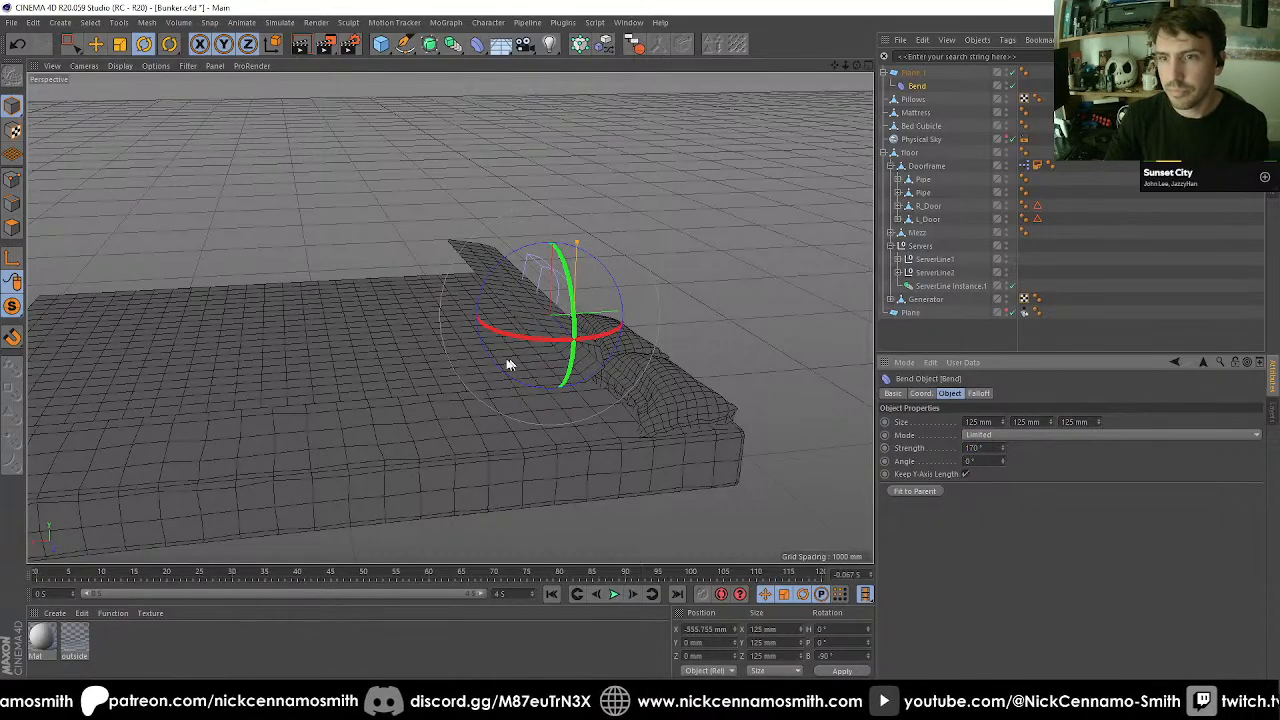
alt+drag(509, 363, 656, 248)
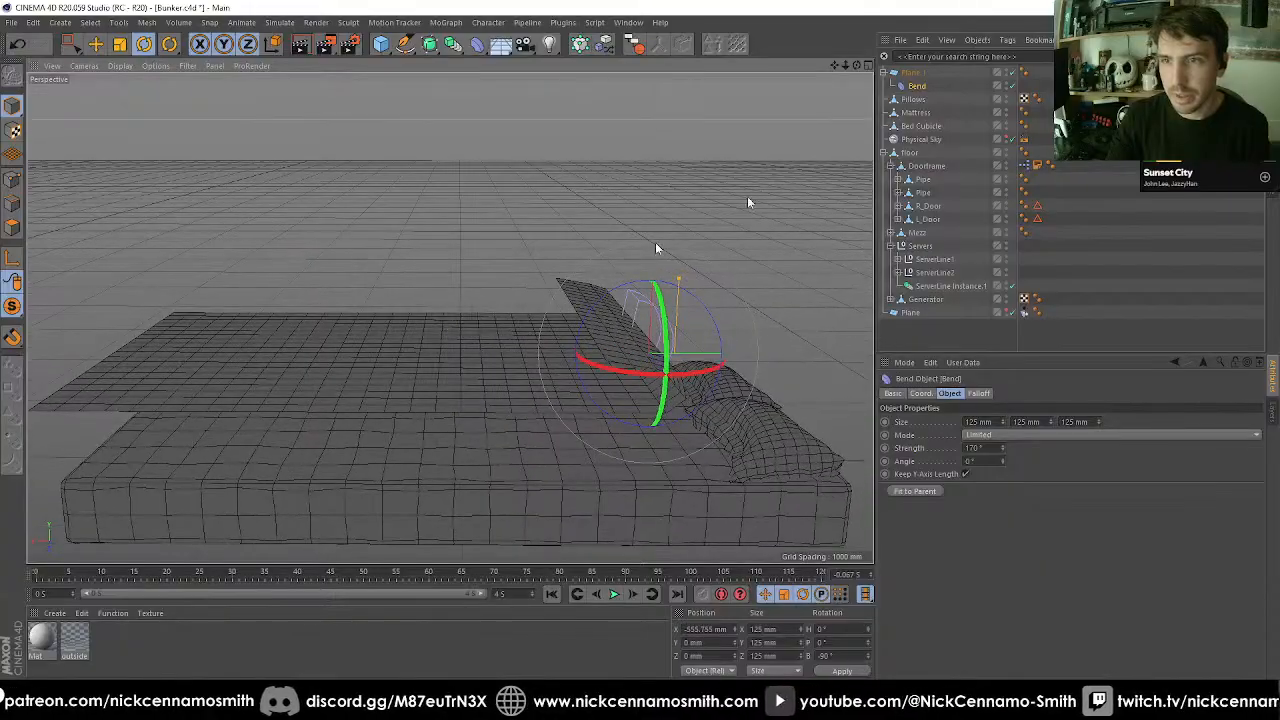
Add a Formula deformer and make it a child of Plane.1, above the Bend.
click(912, 73)
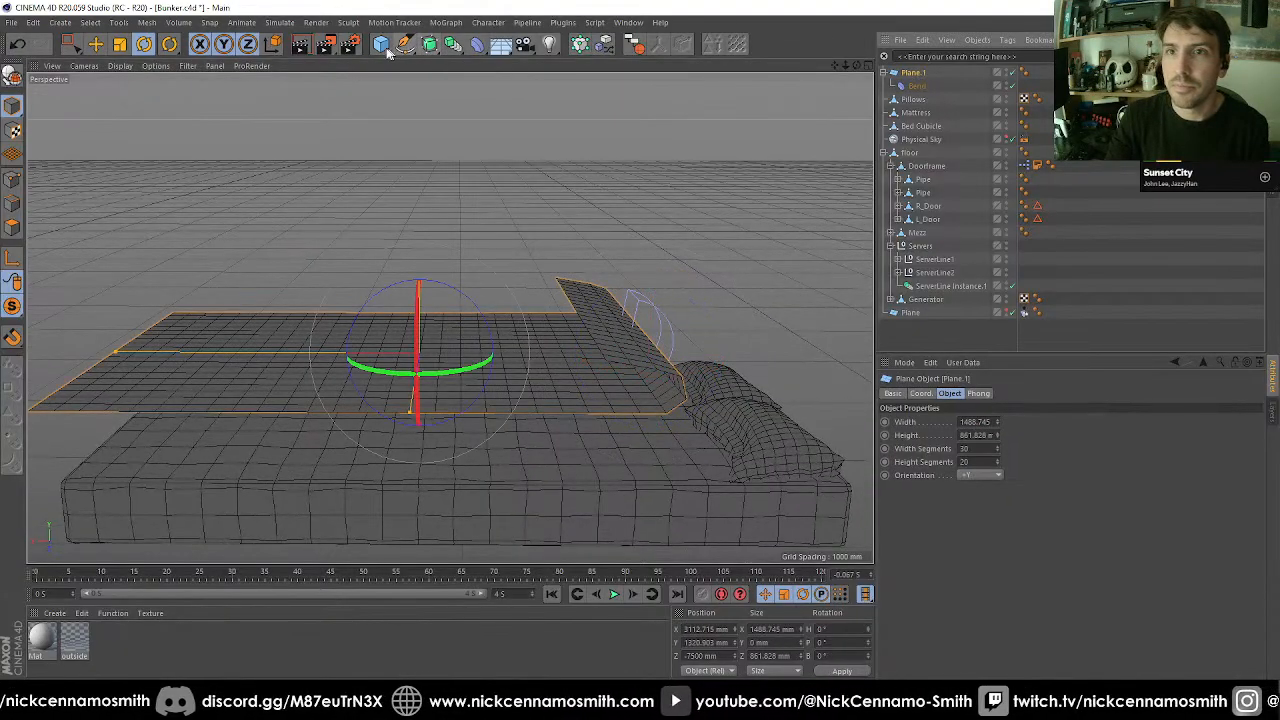
click(381, 44)
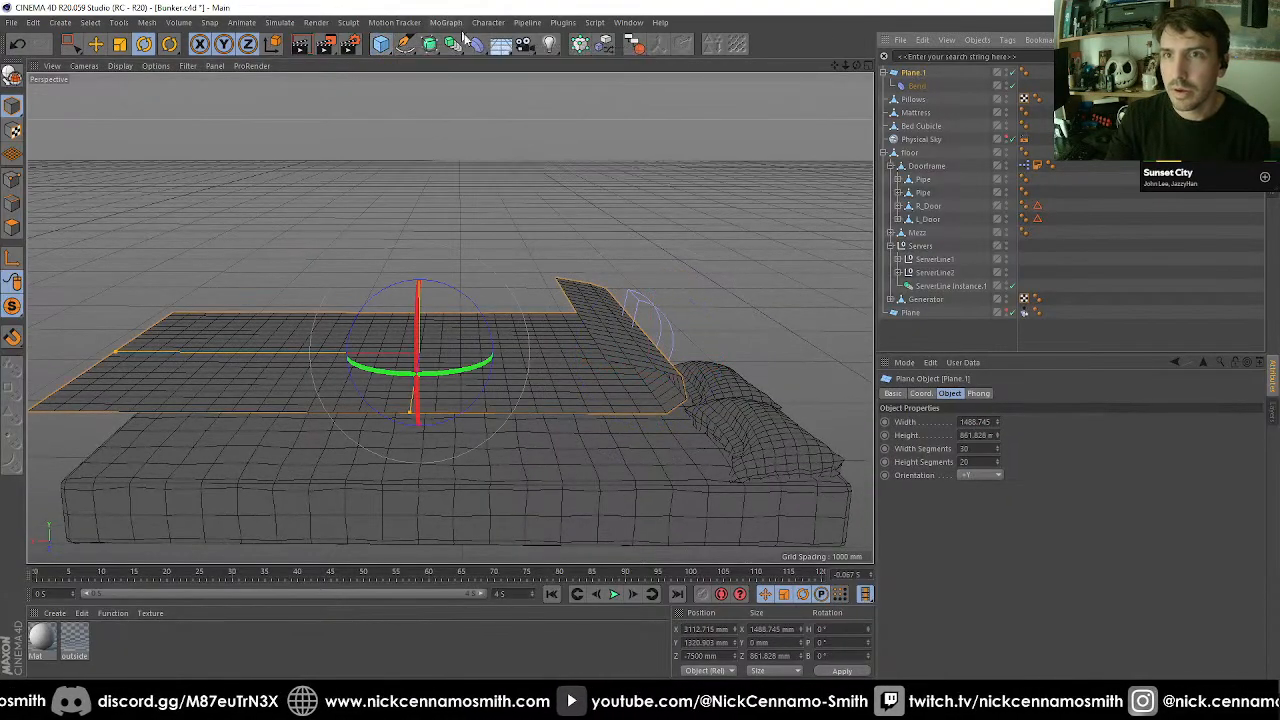
click(477, 44)
click(628, 207)
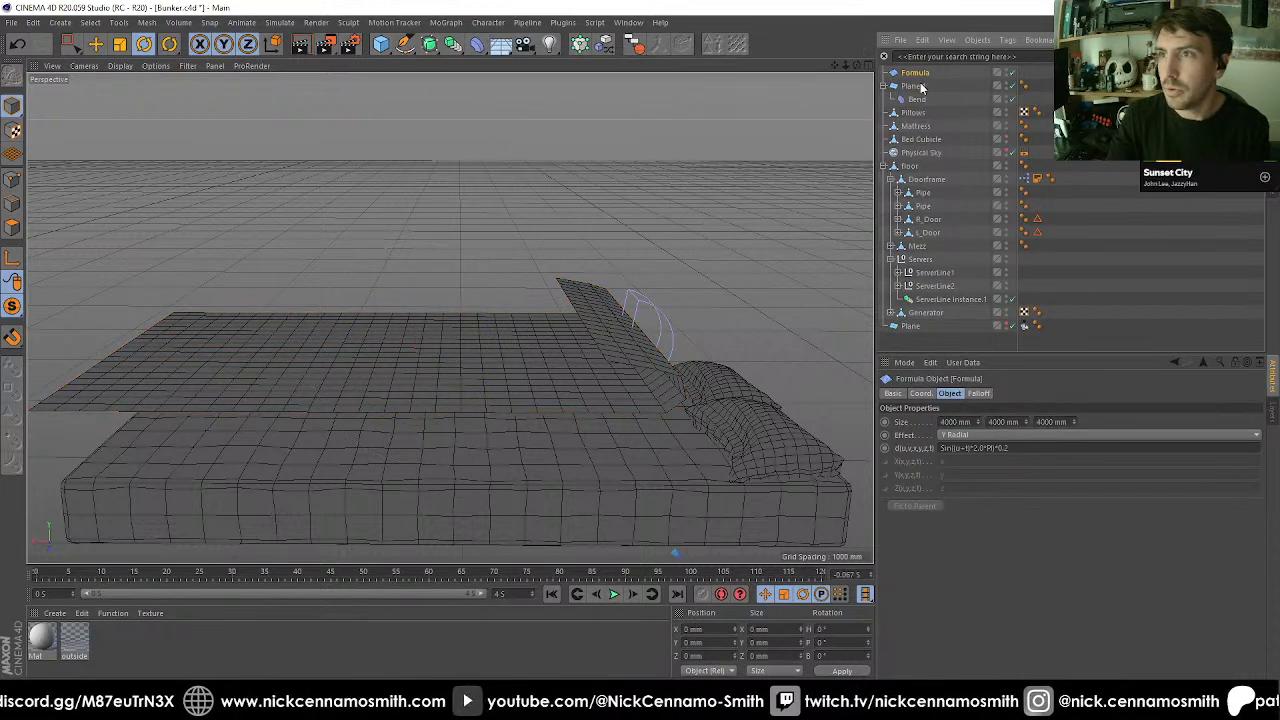
drag(918, 76, 918, 92)
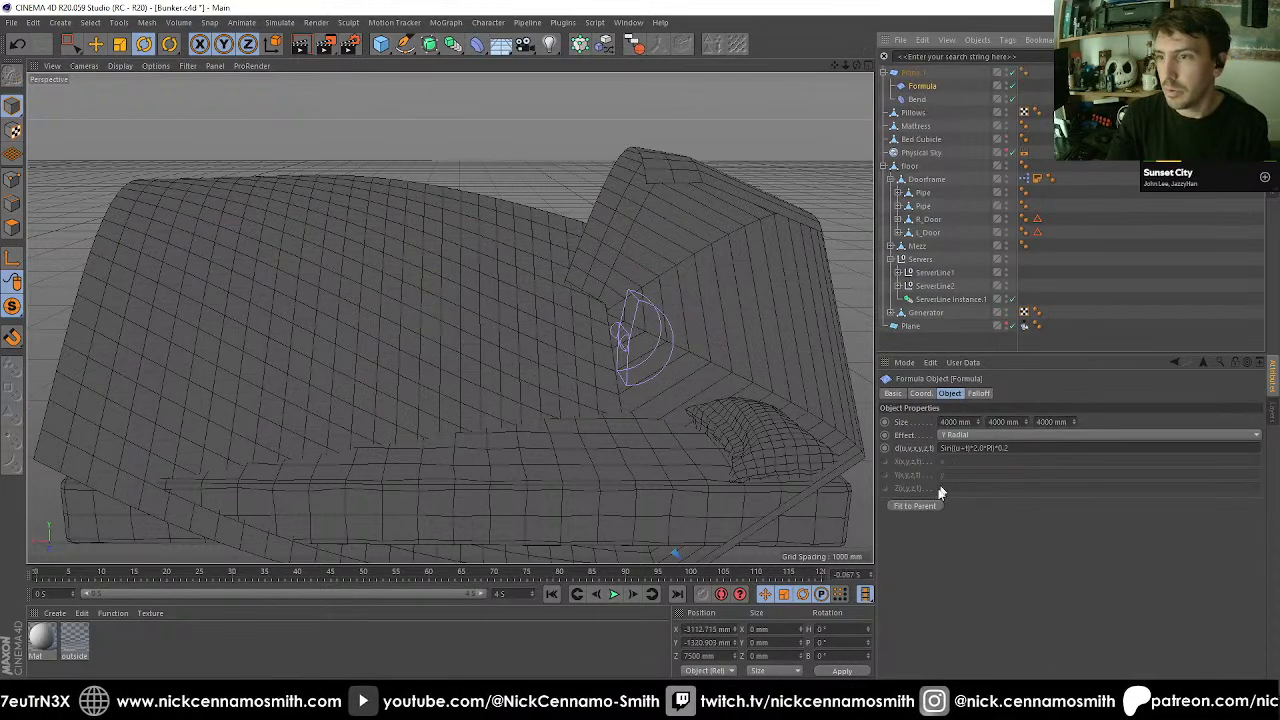
Fit the Formula deformer to its parent plane and set its Y size to 100 mm.
click(912, 507)
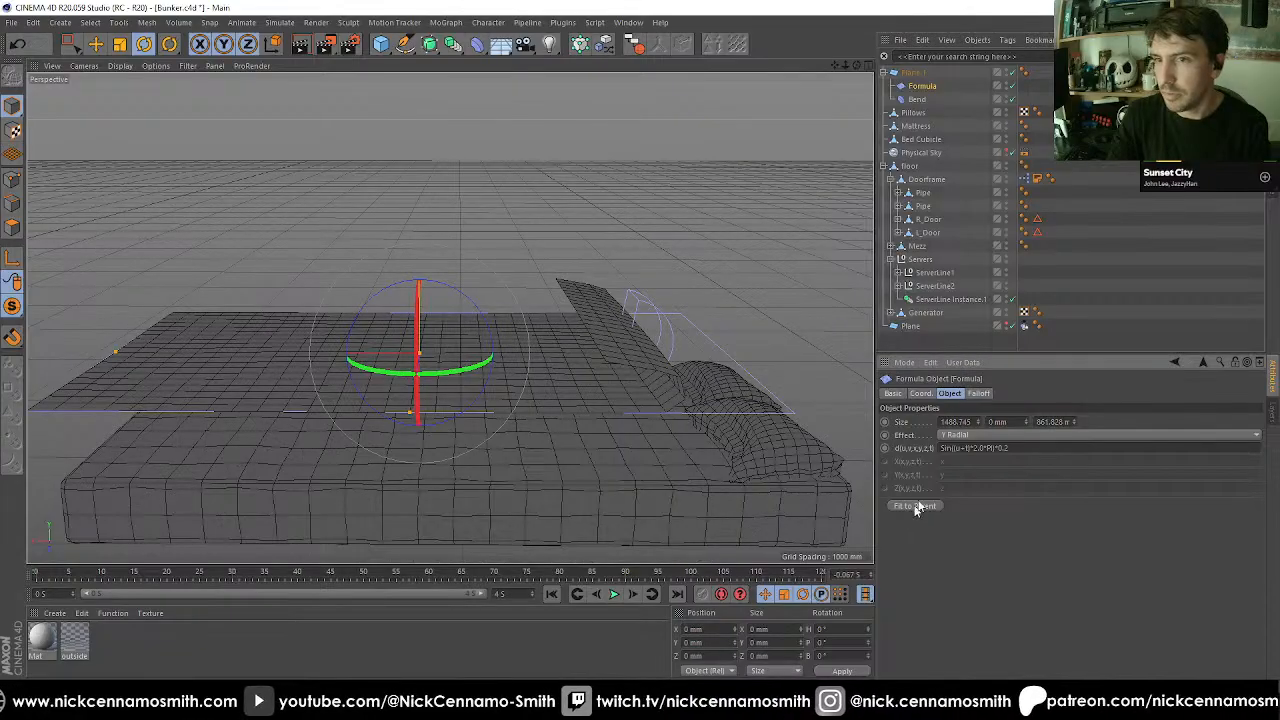
click(1006, 422)
text(100)
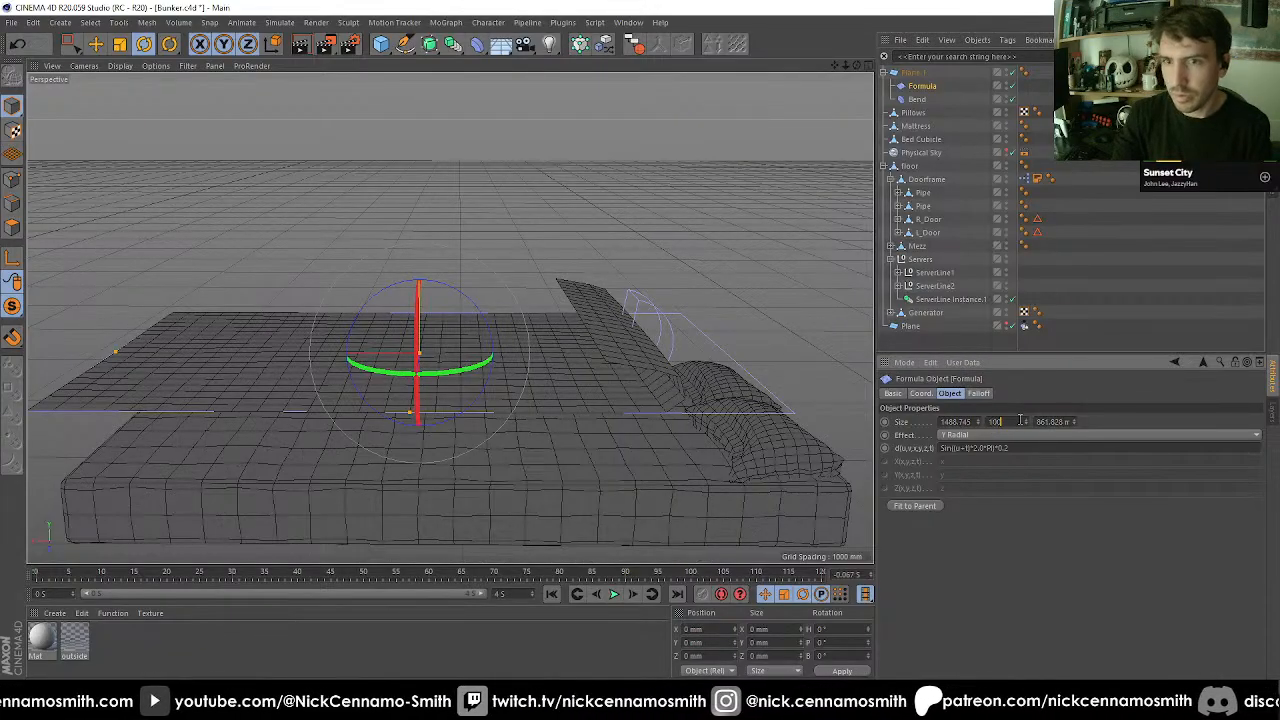
key(Return)
alt+middle_drag(485, 324, 536, 321)
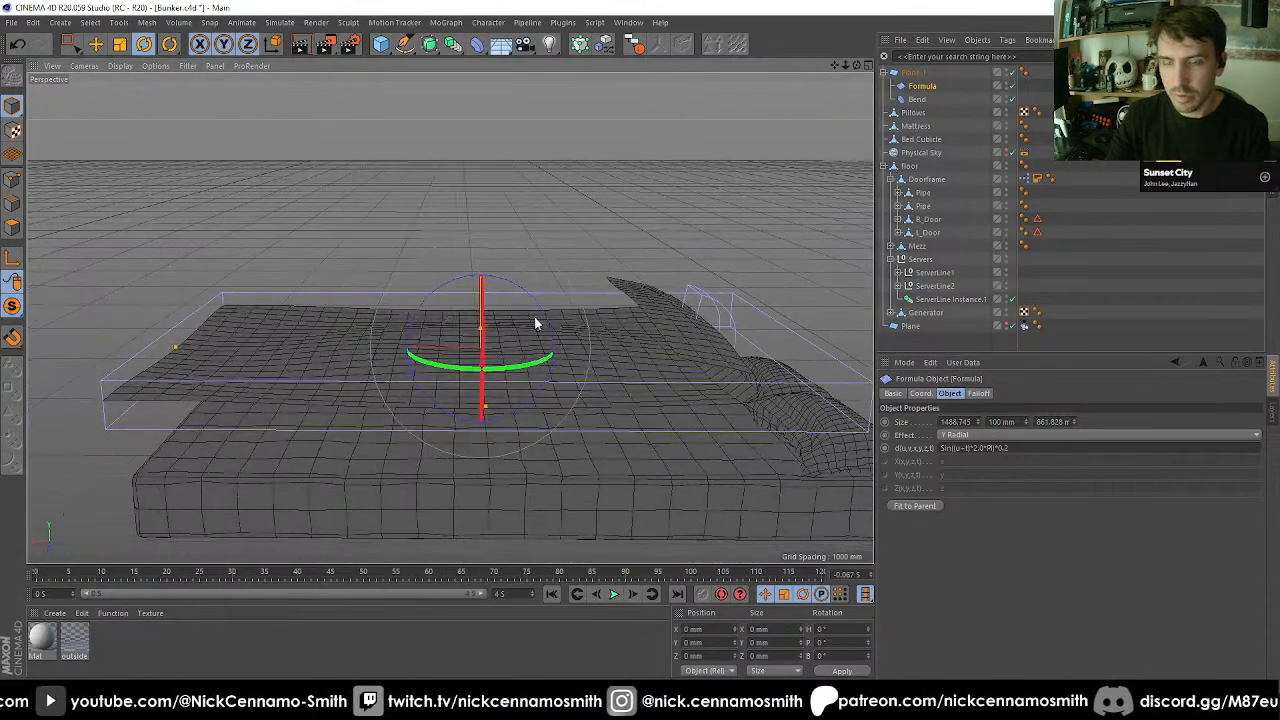
Move the Formula deformer along X beyond the foot of the bed, to about 1281 mm.
key(r)
key(e)
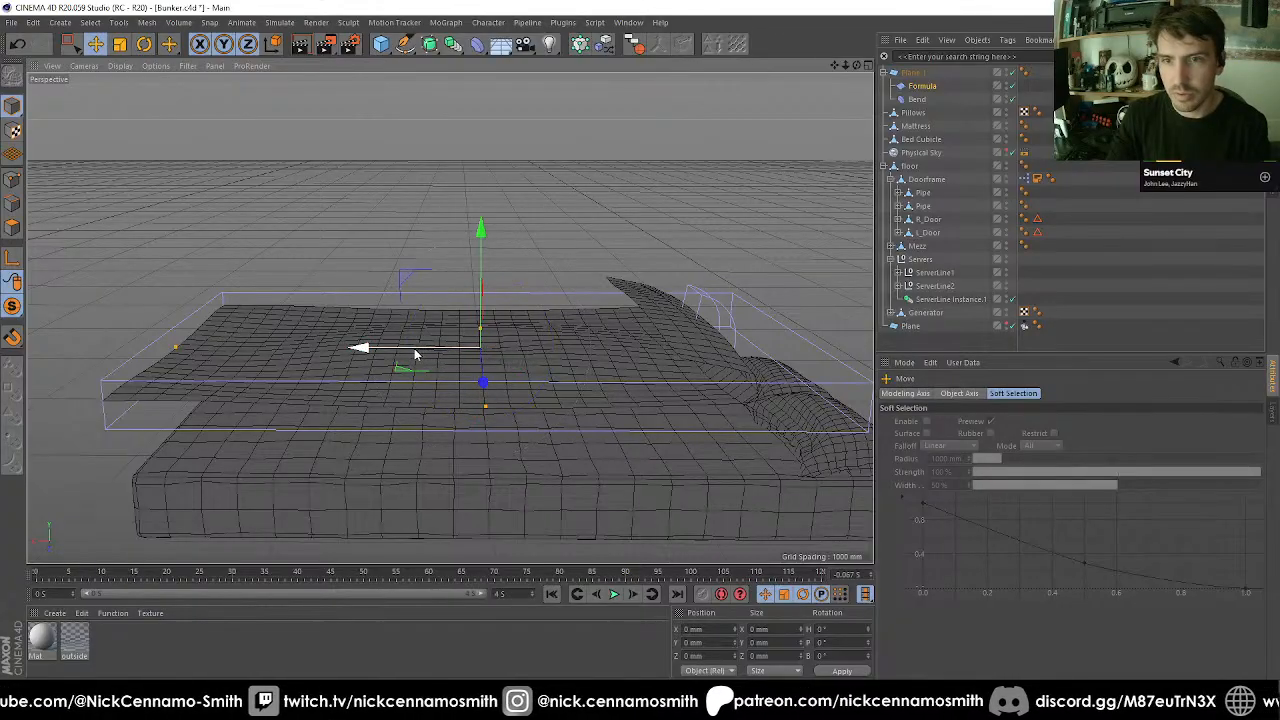
drag(414, 354, 204, 355)
alt+drag(766, 312, 548, 288)
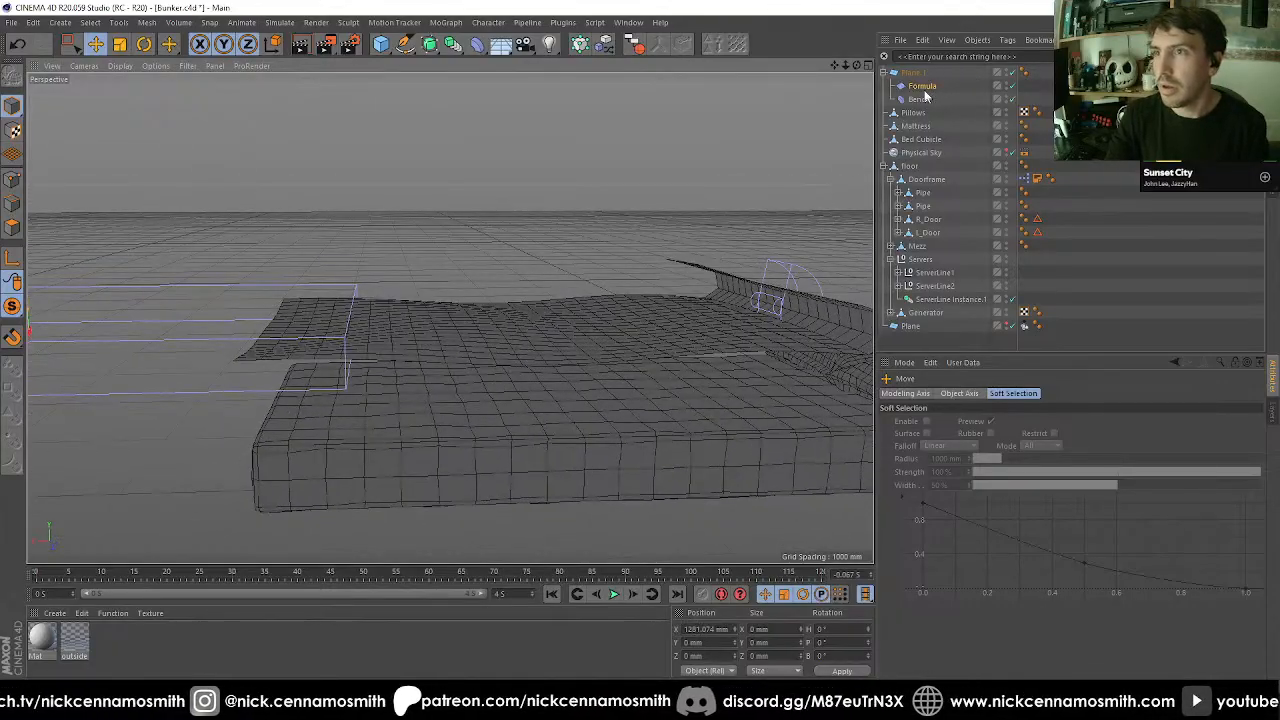
scroll(541, 257, down, 4)
alt+middle_drag(311, 277, 416, 281)
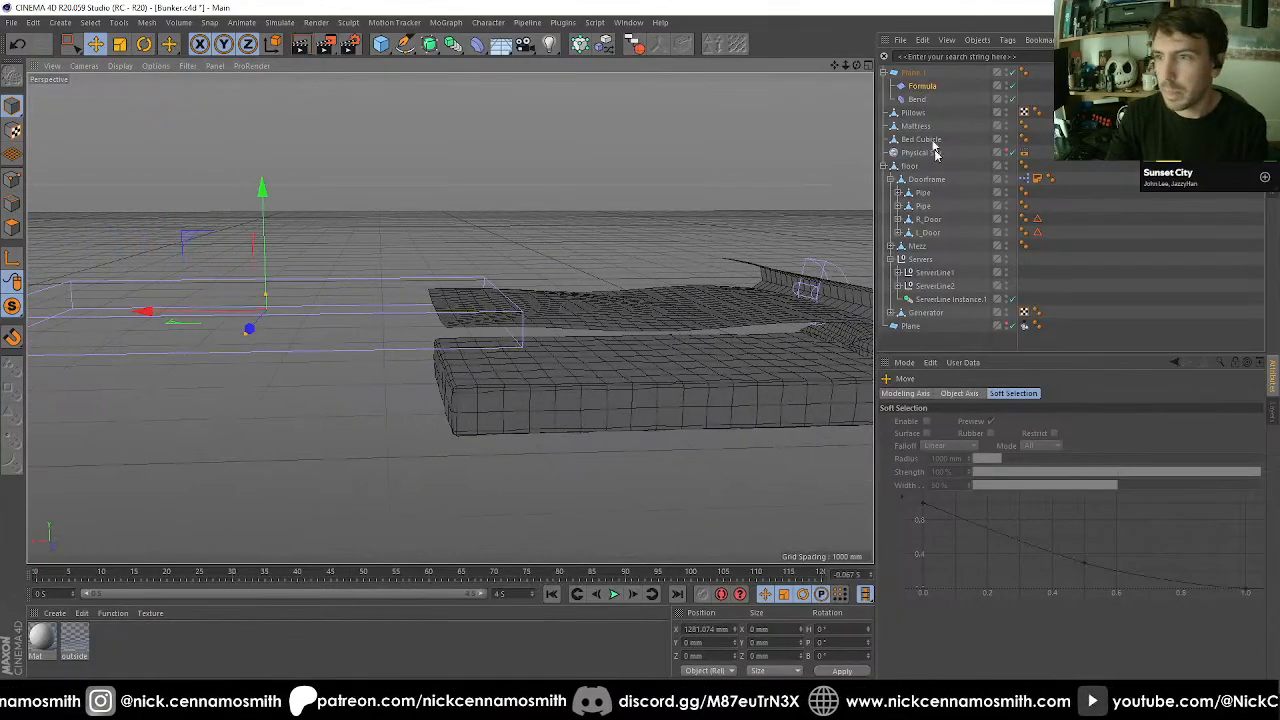
Shrink the Formula deformer's X size to about 220 mm and move it back towards the bed to about X 937 mm.
click(916, 87)
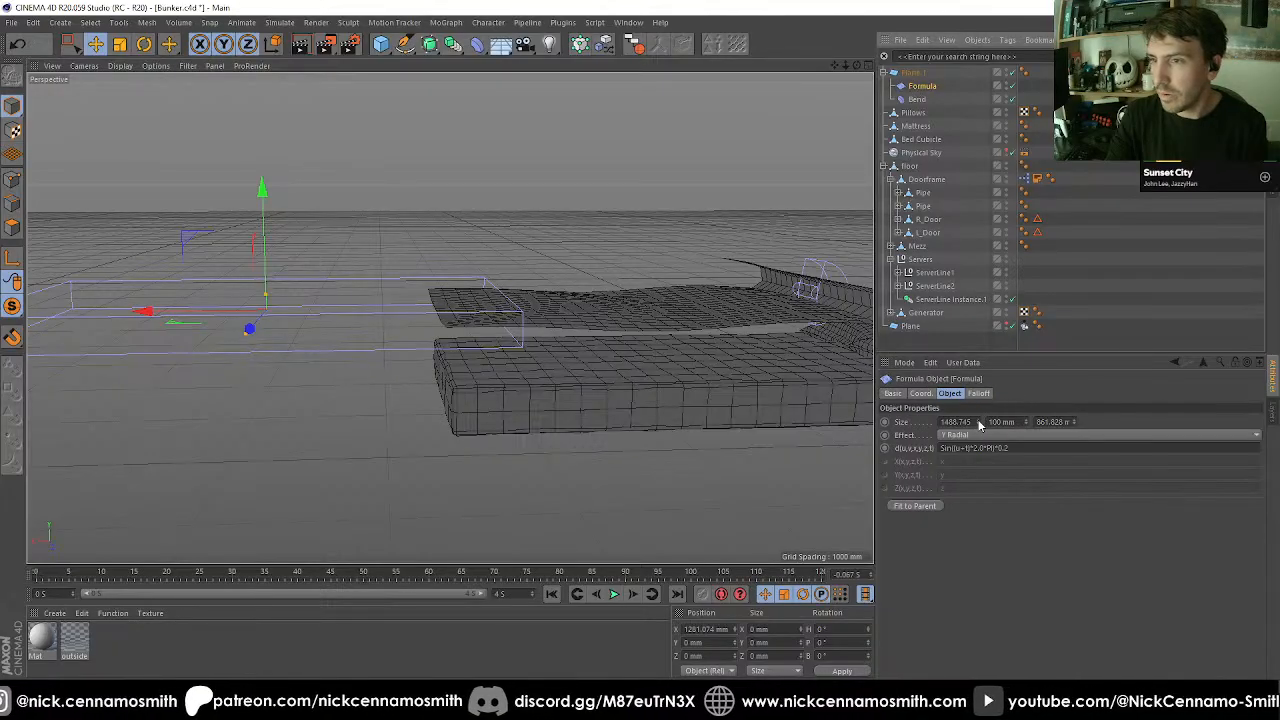
drag(980, 422, 930, 422)
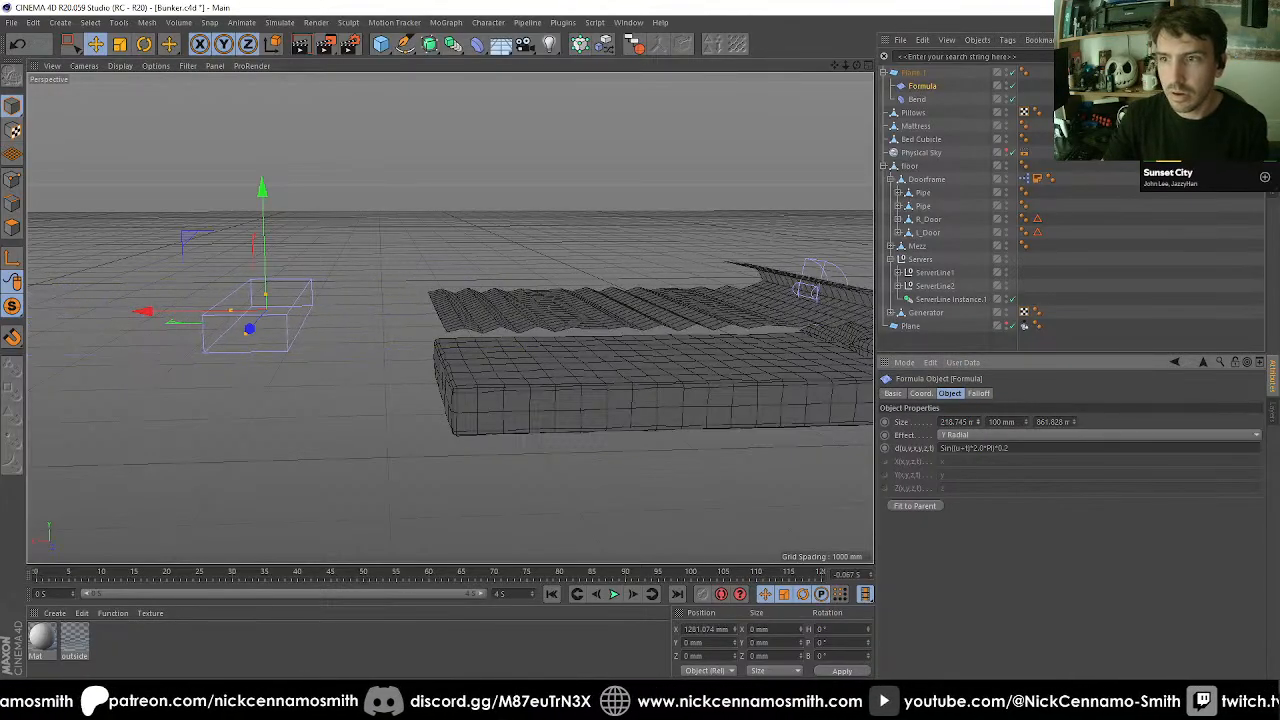
key(e)
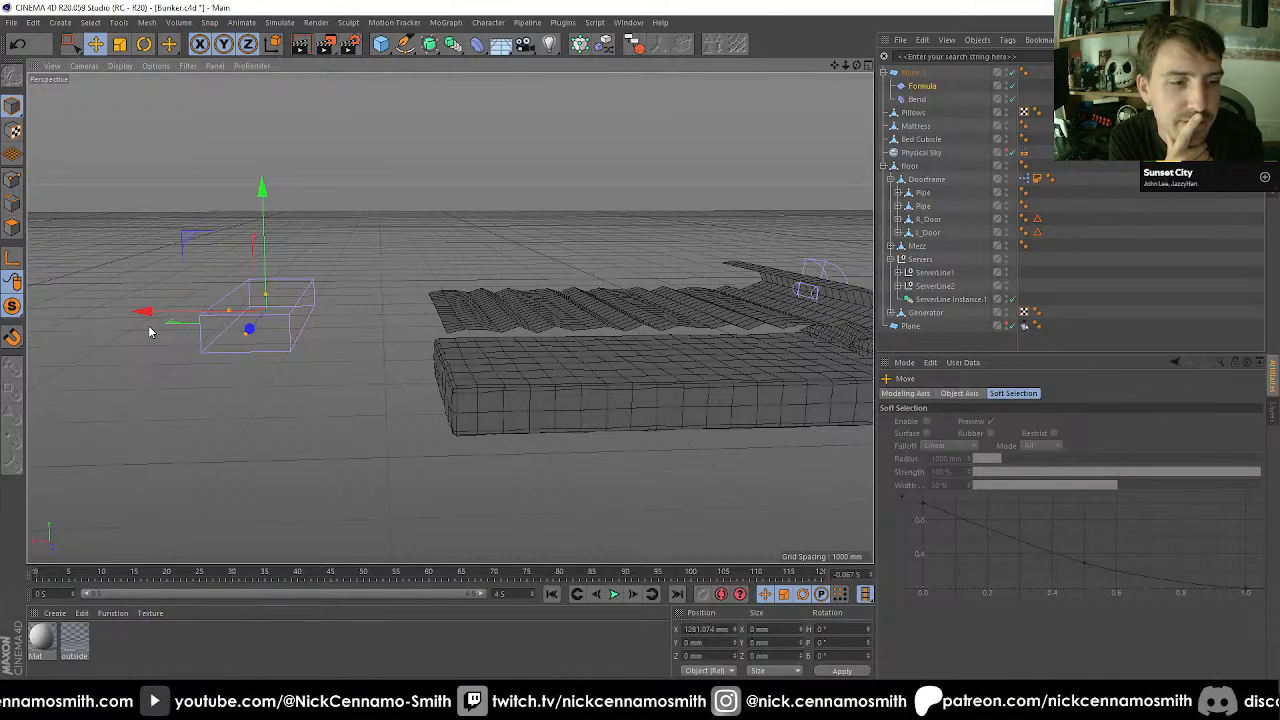
drag(149, 312, 256, 311)
alt+drag(340, 305, 381, 330)
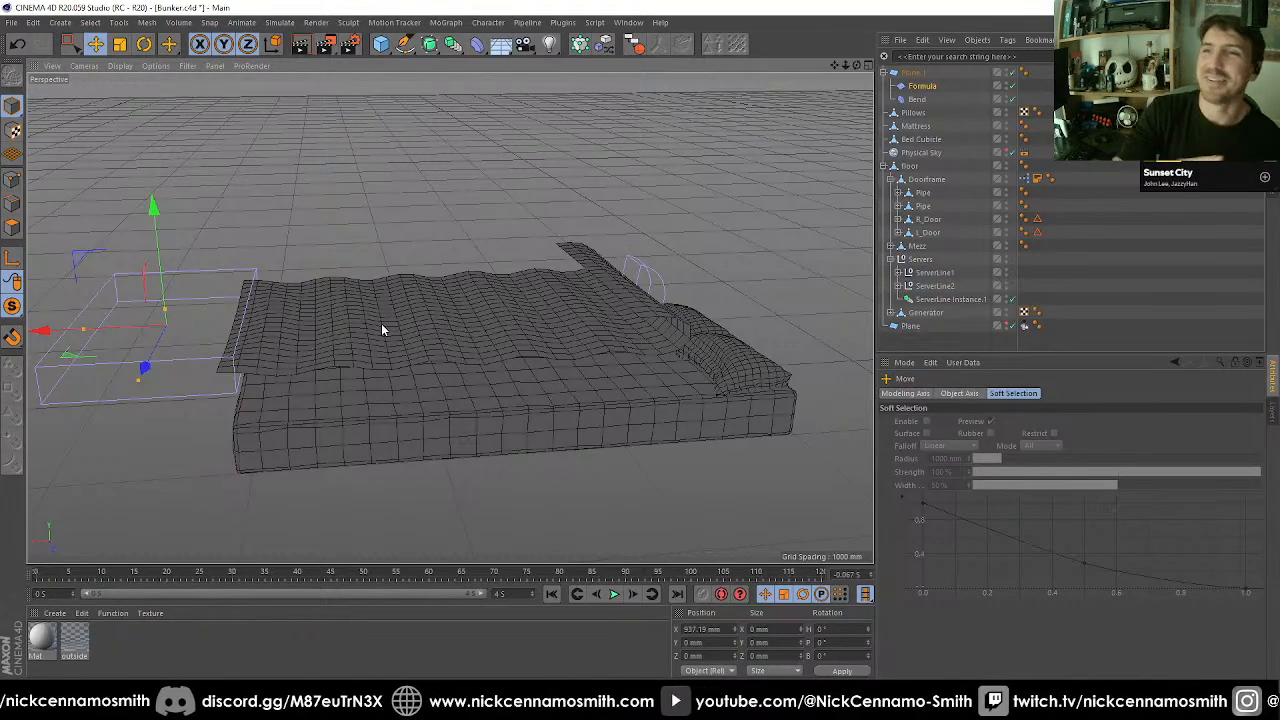
Convert the blanket plane Plane.1 into an editable polygon object.
click(920, 74)
key(c)
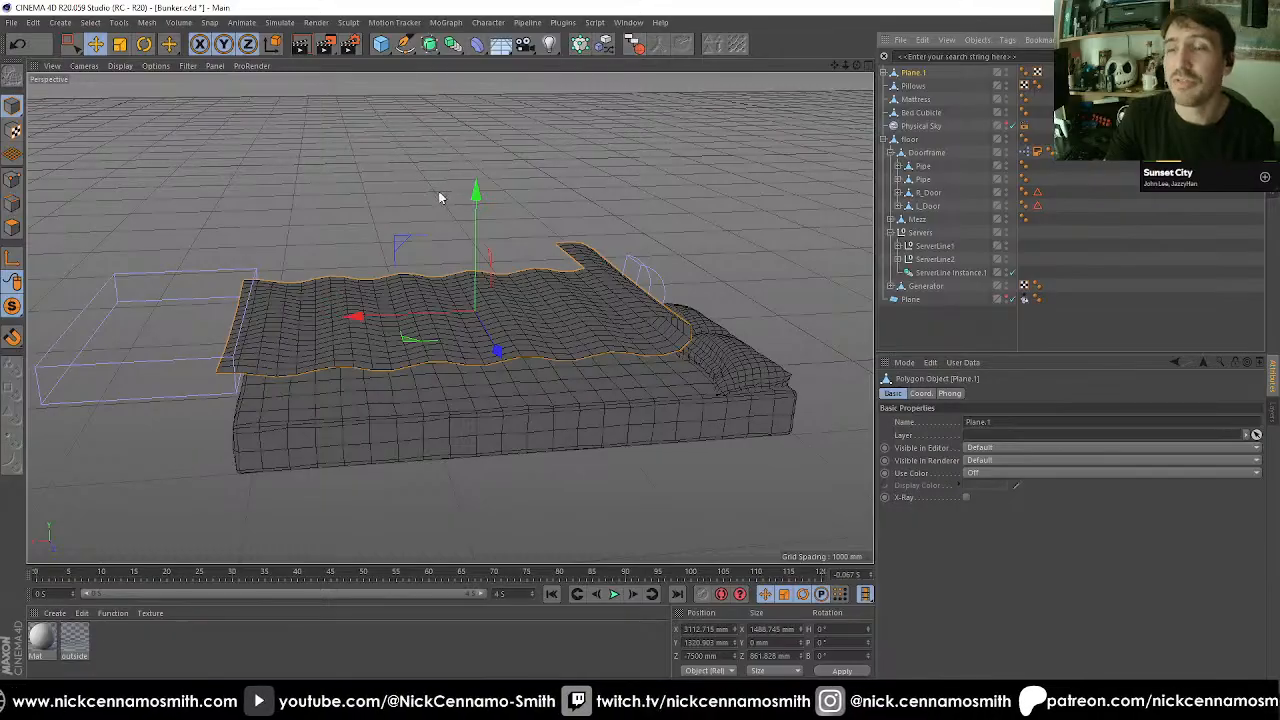
alt+drag(440, 197, 398, 235)
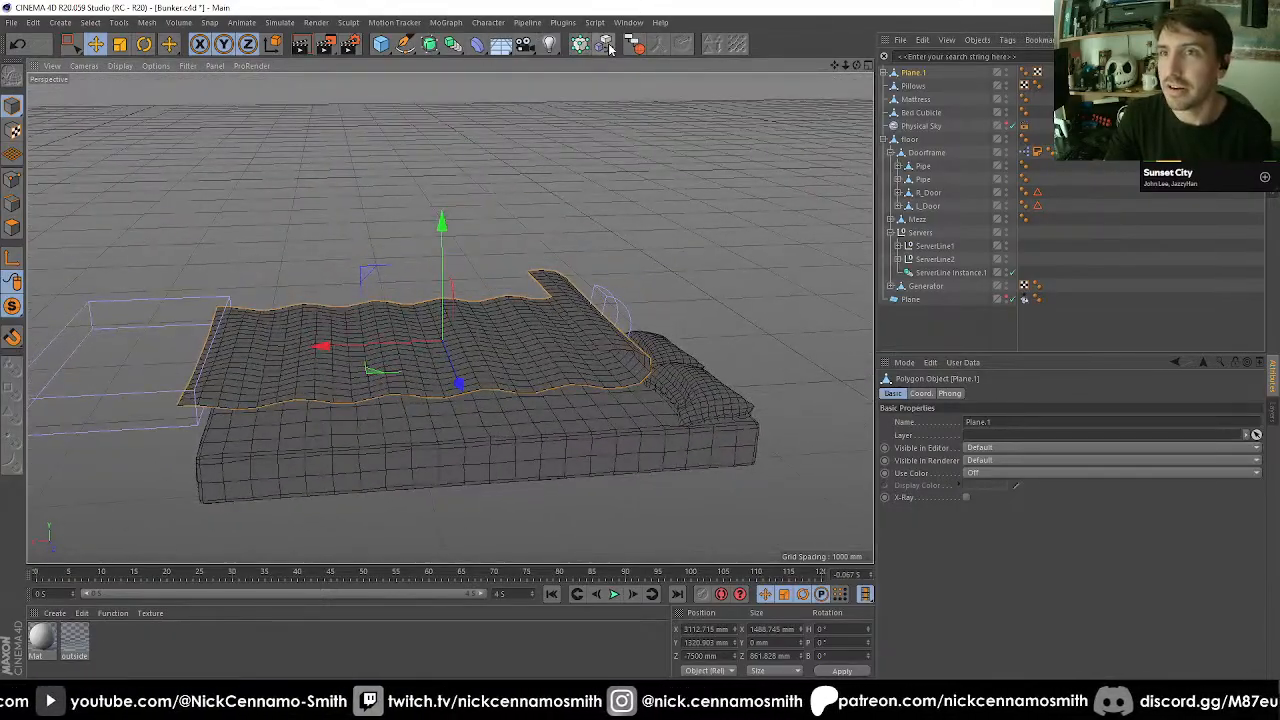
Bake the deformed blanket into a separate mesh with Current State to Object and delete the original with its deformers.
click(978, 40)
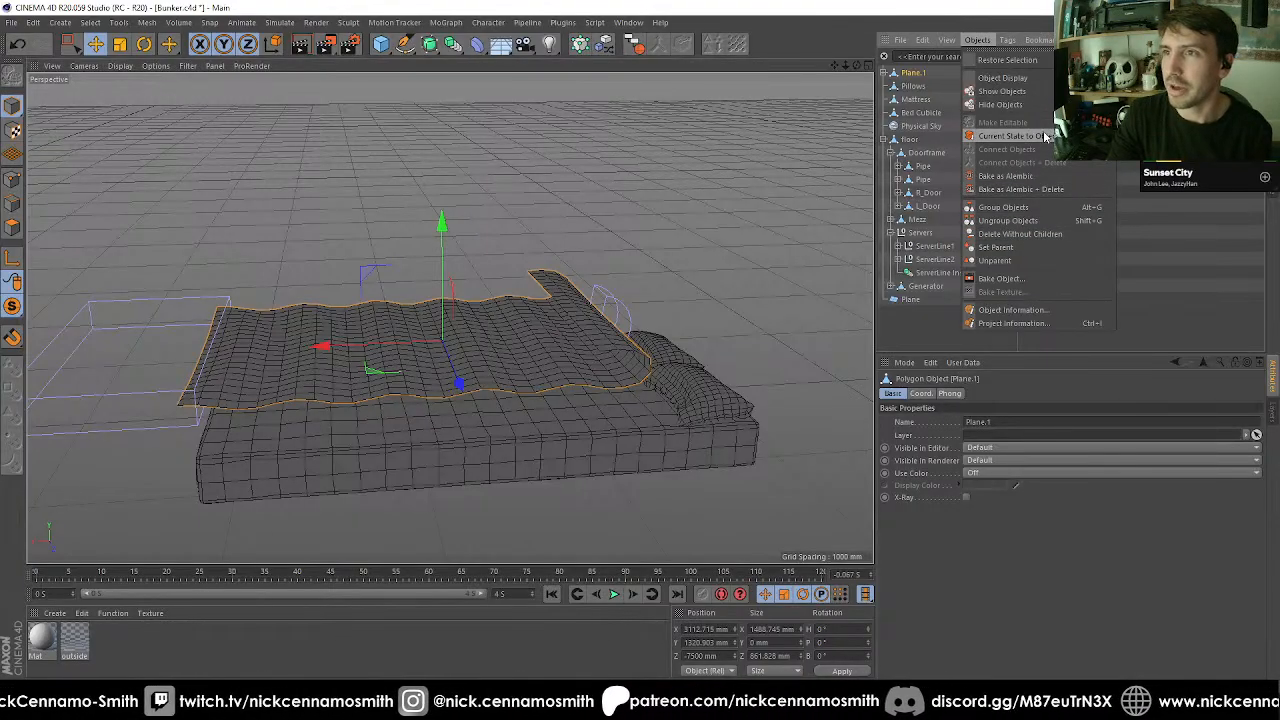
click(1010, 135)
key(Delete)
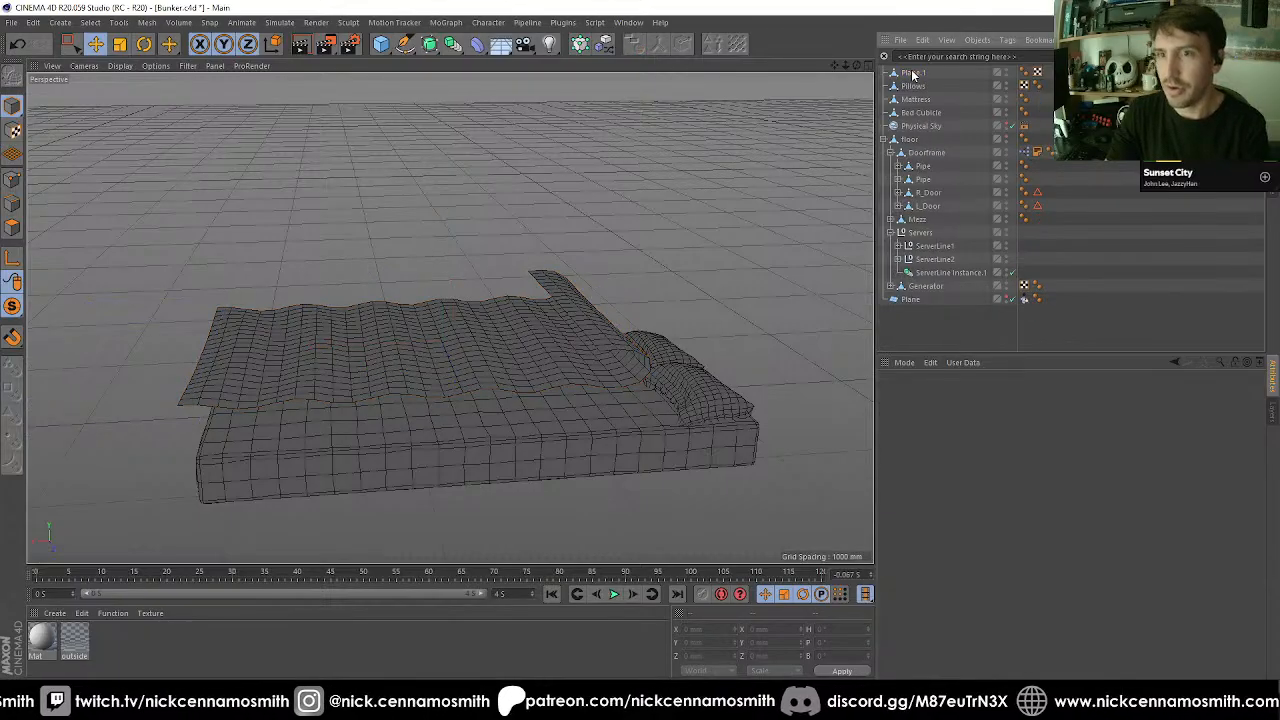
click(911, 75)
alt+drag(684, 192, 606, 200)
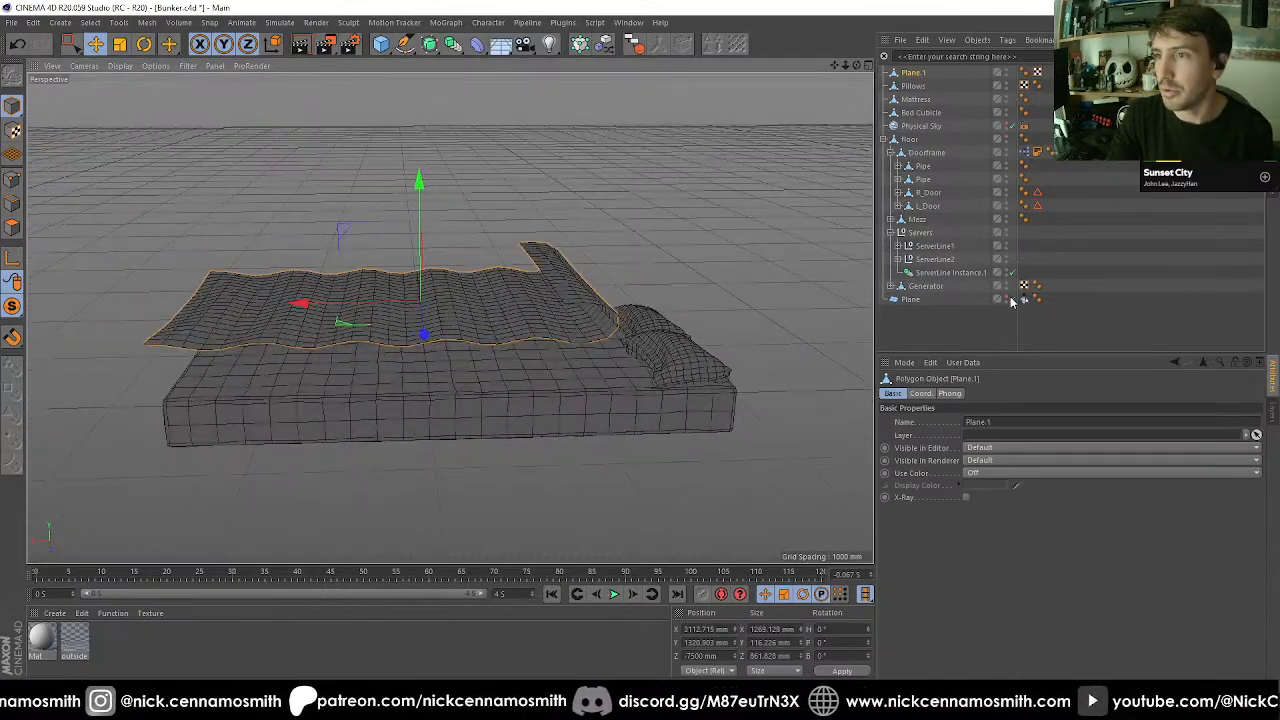
Move the cloth Collider tag from Plane to Mattress and copy it onto Pillows.
drag(1024, 299, 917, 100)
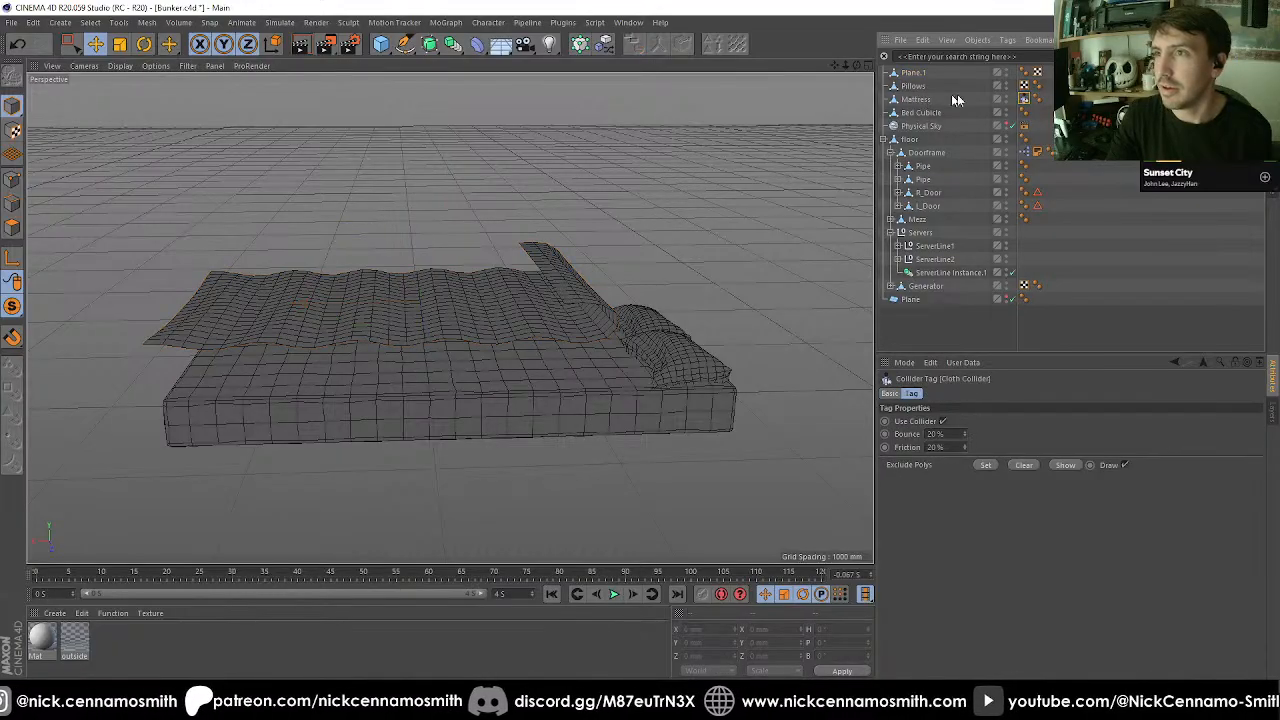
ctrl+drag(1024, 99, 1051, 87)
alt+middle_drag(853, 207, 672, 206)
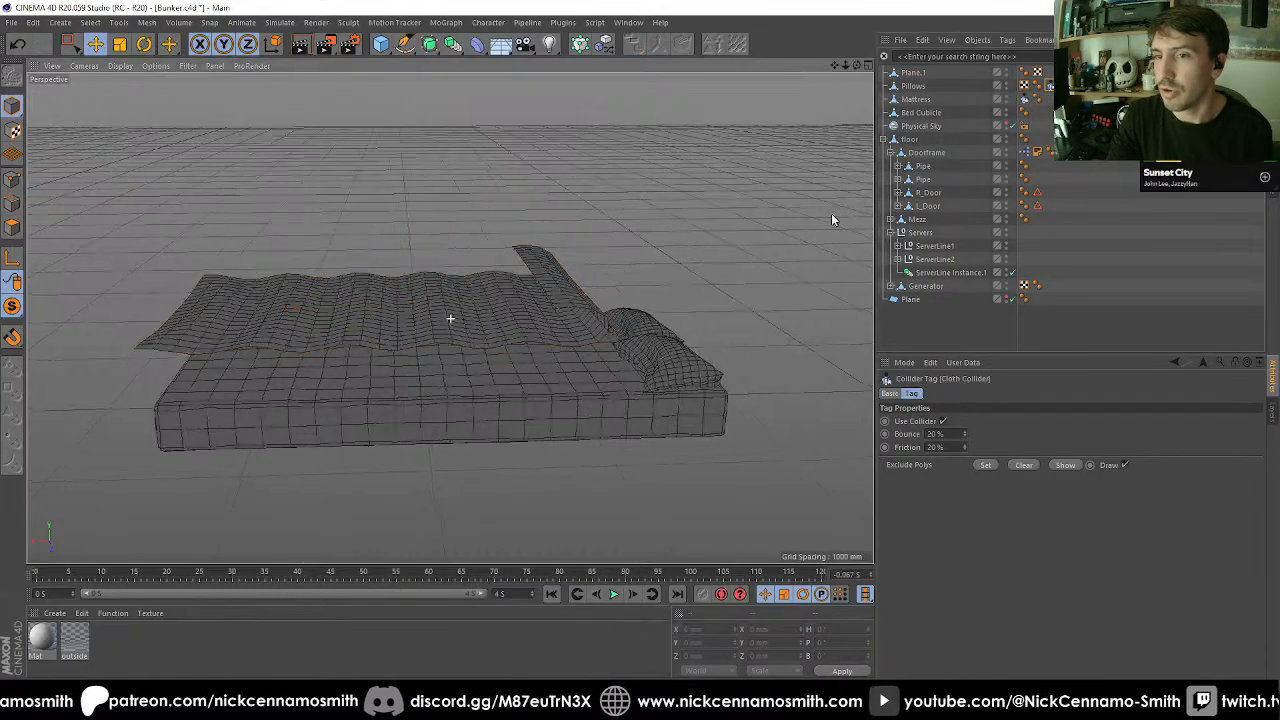
Shift the blanket Plane.1 along X towards the pillows to about 3034 mm and check it in the top view.
click(909, 75)
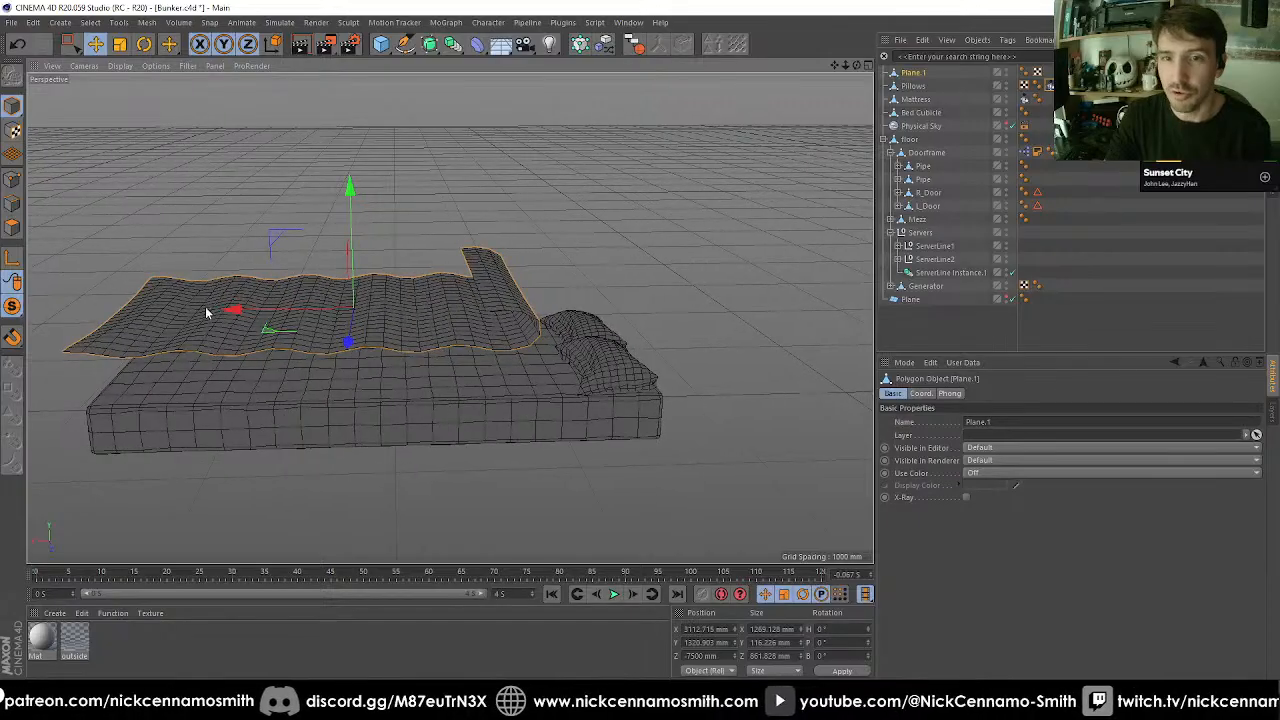
drag(226, 311, 246, 312)
key(F3)
key(F2)
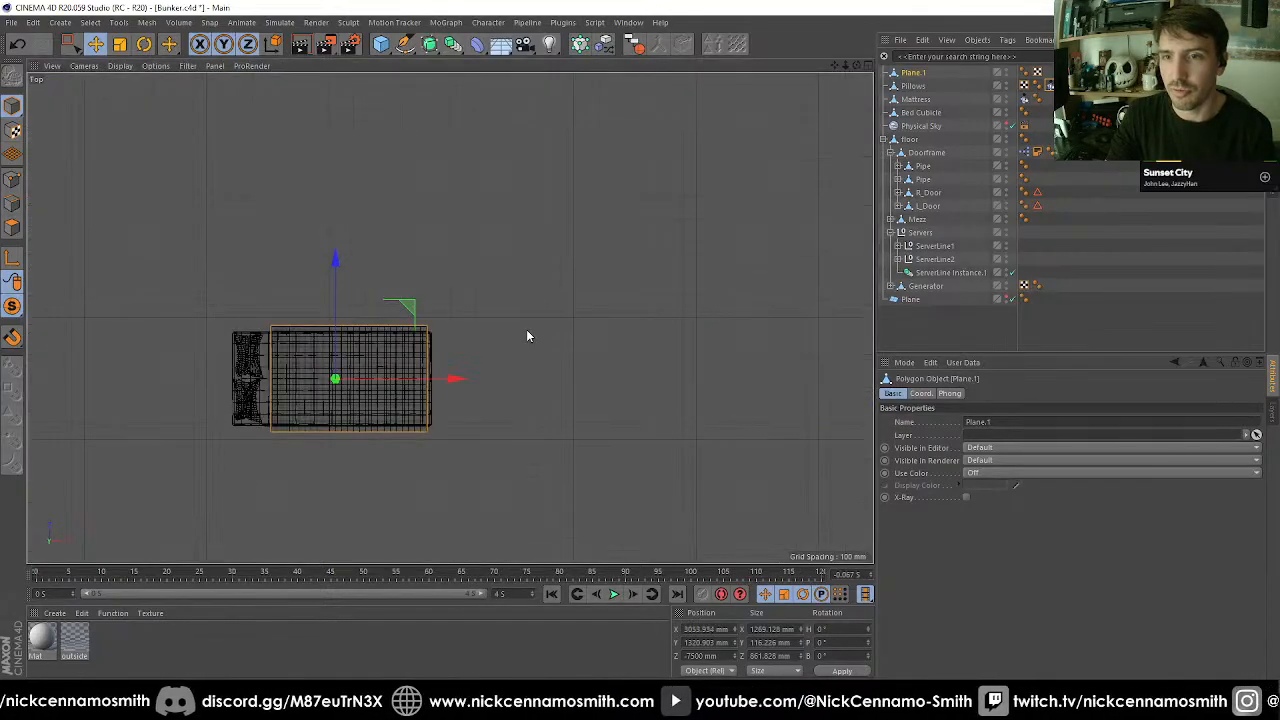
Stretch the blanket along X to about 1482 mm and position it over the mattress at about X 3004 mm.
scroll(247, 377, up, 3)
key(t)
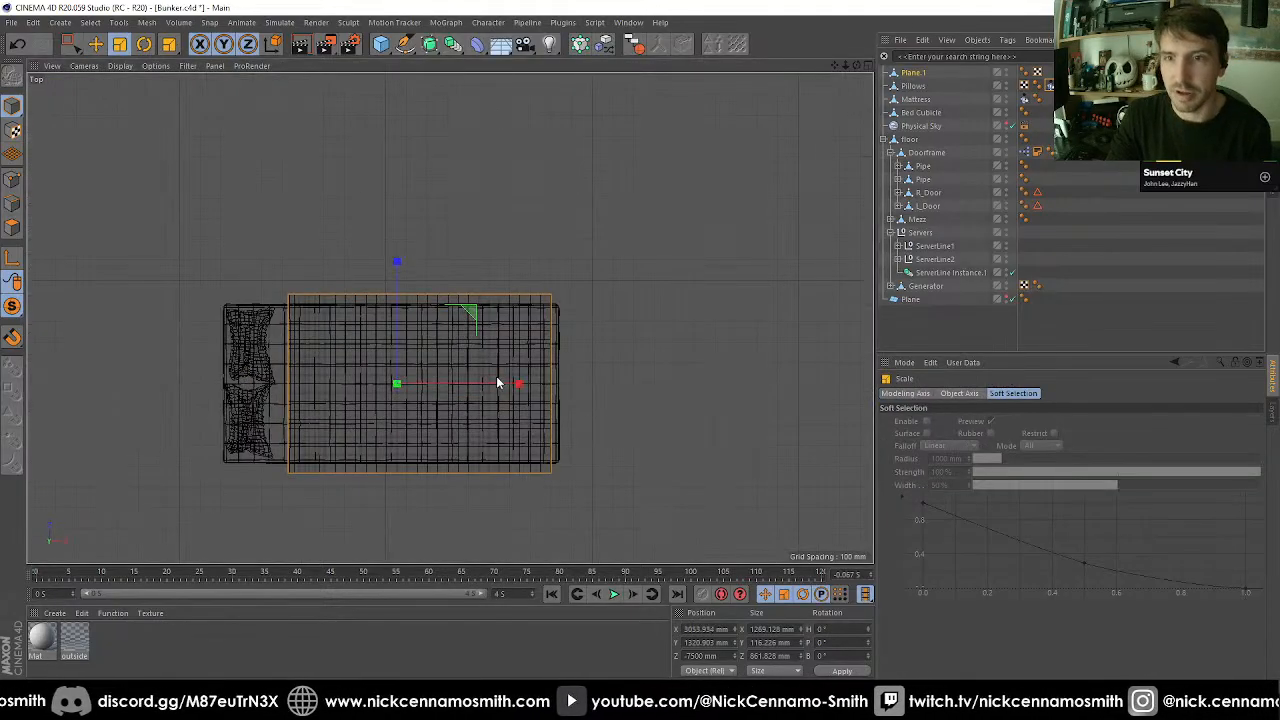
mouse_move(518, 389)
mouse_down()
mouse_move(530, 382)
mouse_move(511, 392)
mouse_up()
key(e)
key(t)
drag(513, 392, 508, 390)
key(e)
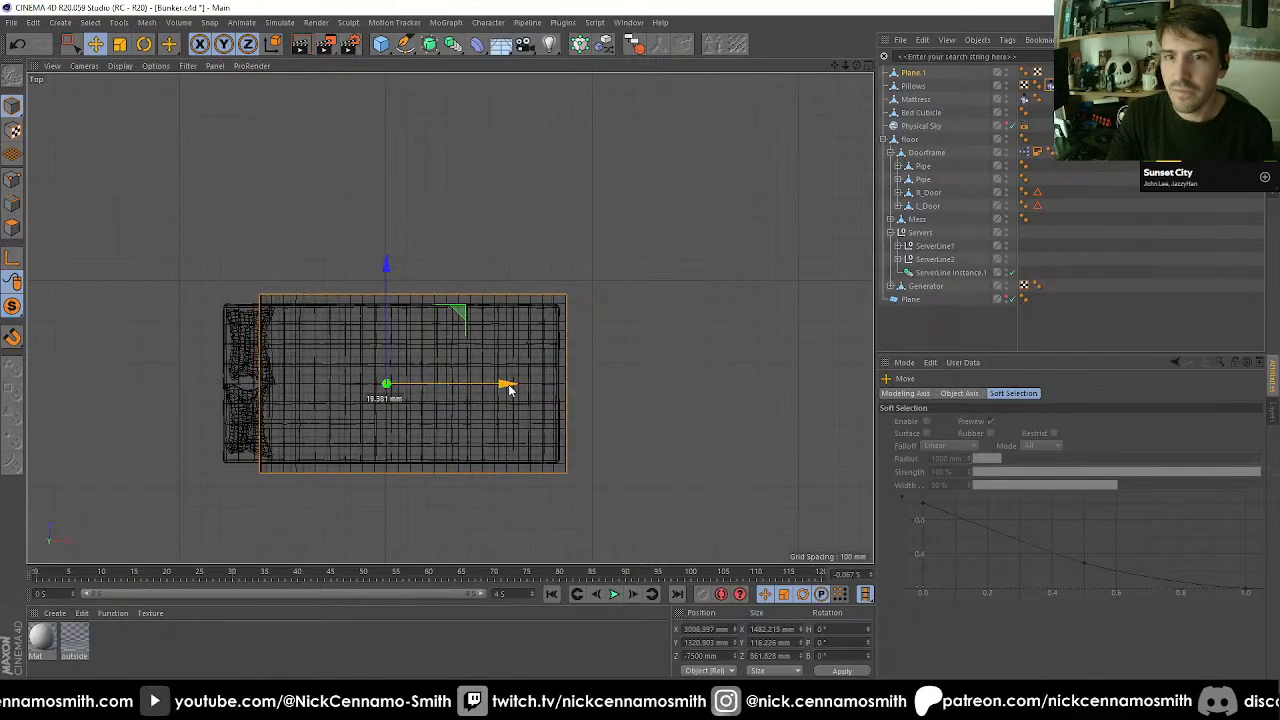
key(F1)
mouse_move(380, 337)
alt+mouse_down()
mouse_move(580, 360)
mouse_move(437, 345)
mouse_move(500, 332)
mouse_move(479, 318)
alt+mouse_up()
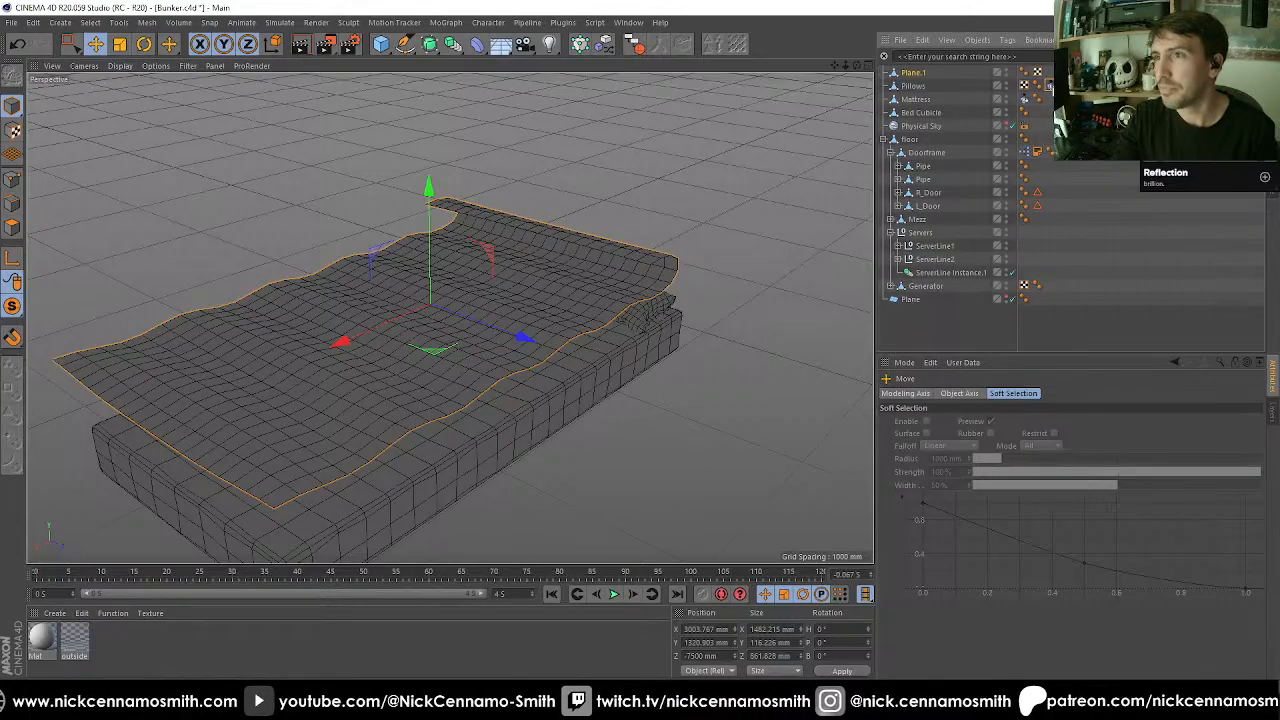
Delete the UVW tags from Pillows and Plane.1.
click(1024, 86)
click(1024, 87)
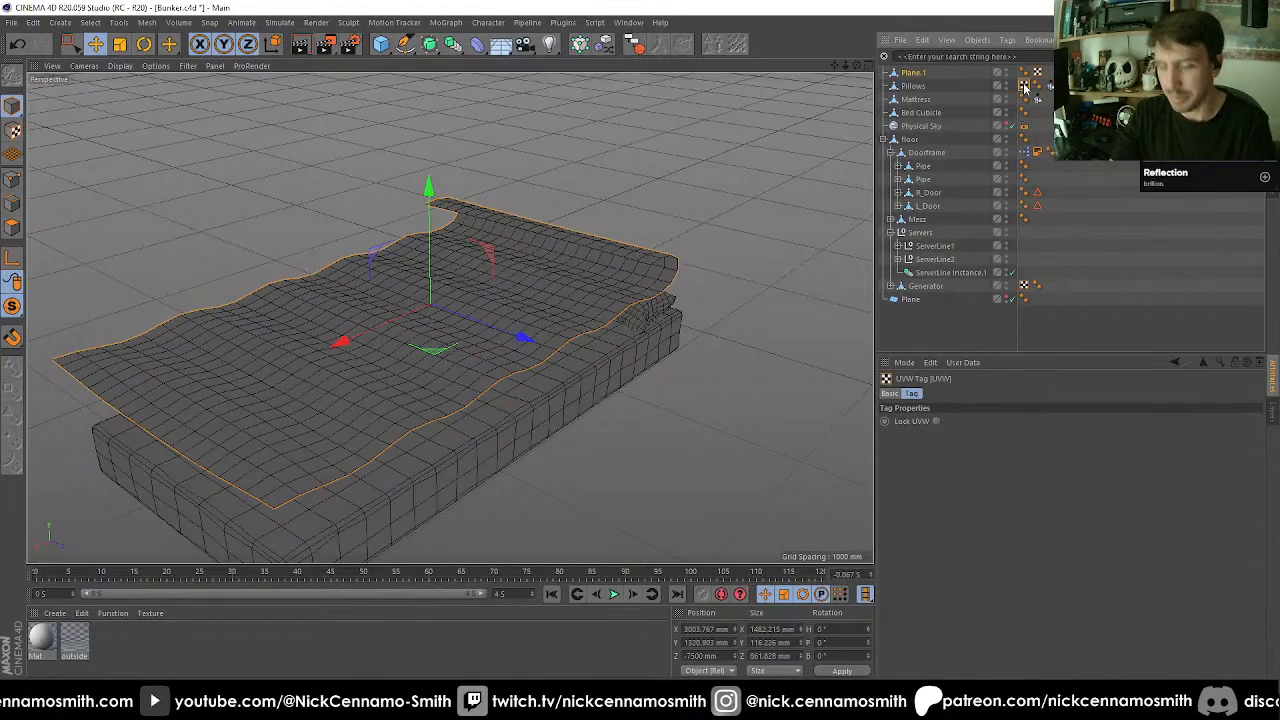
key(Delete)
click(1037, 74)
key(Delete)
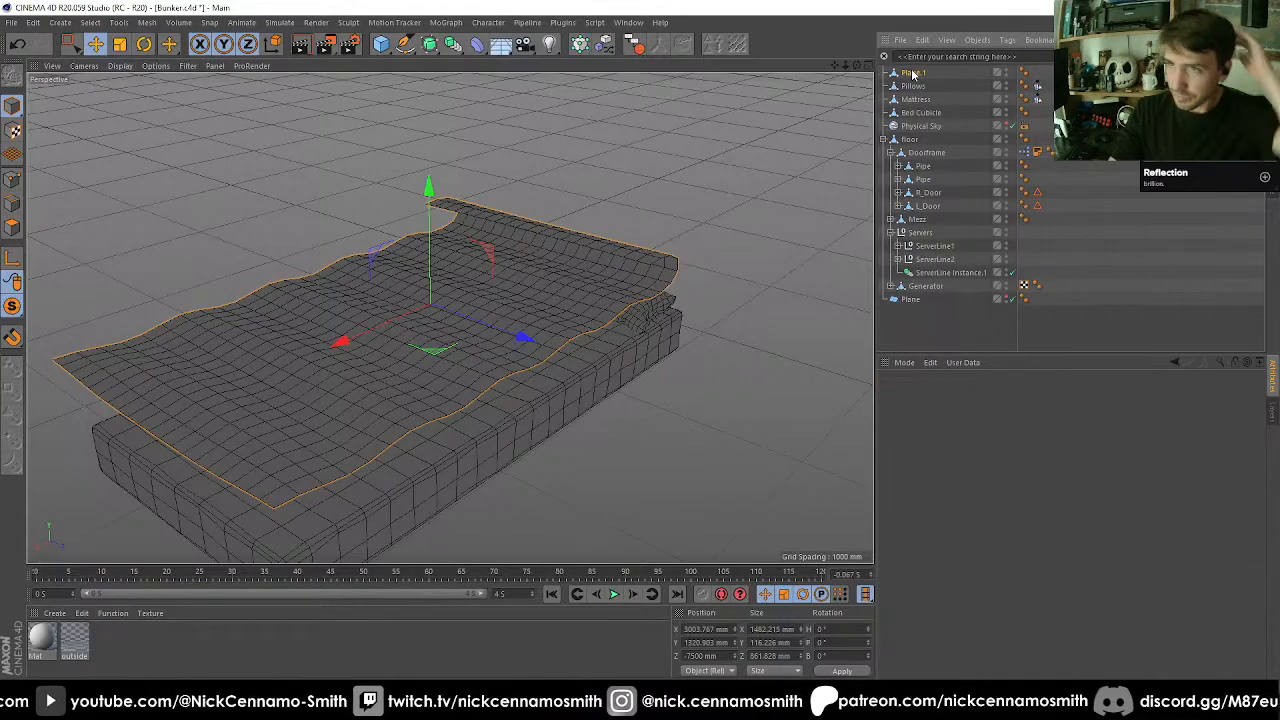
Add a Cloth simulation tag to the blanket Plane.1.
click(912, 73)
right_click(914, 73)
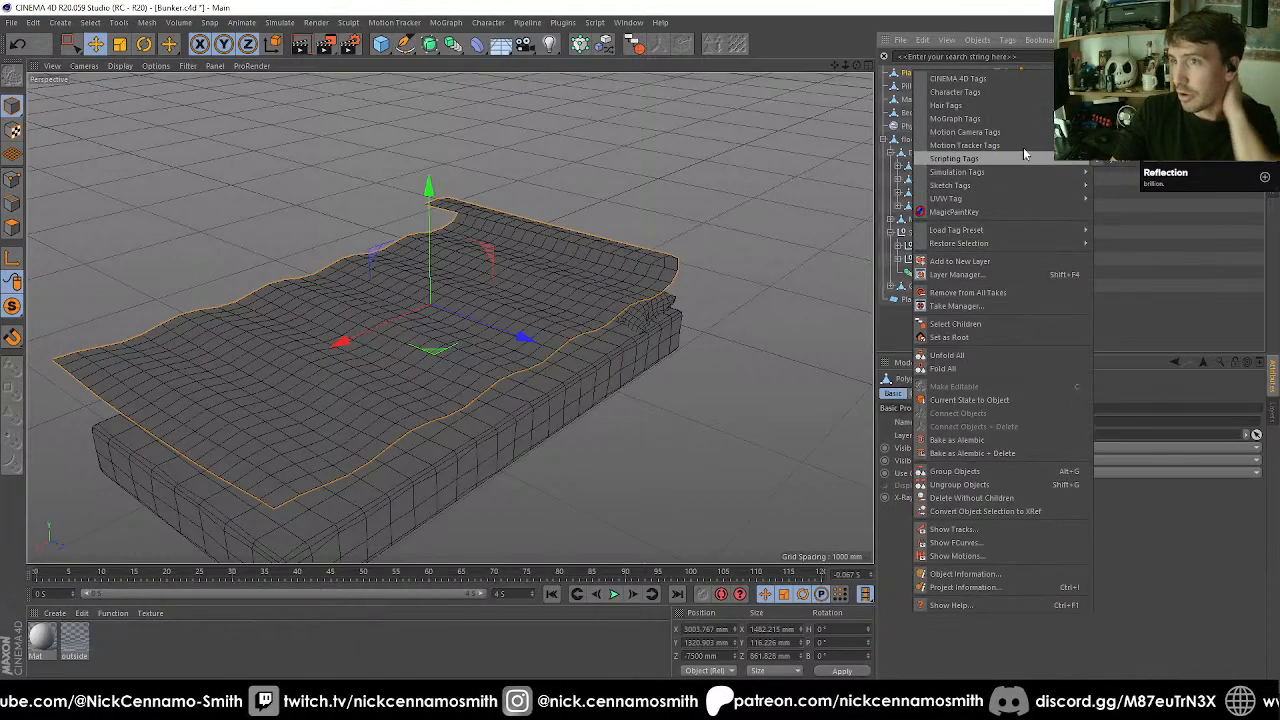
mouse_move(1015, 110)
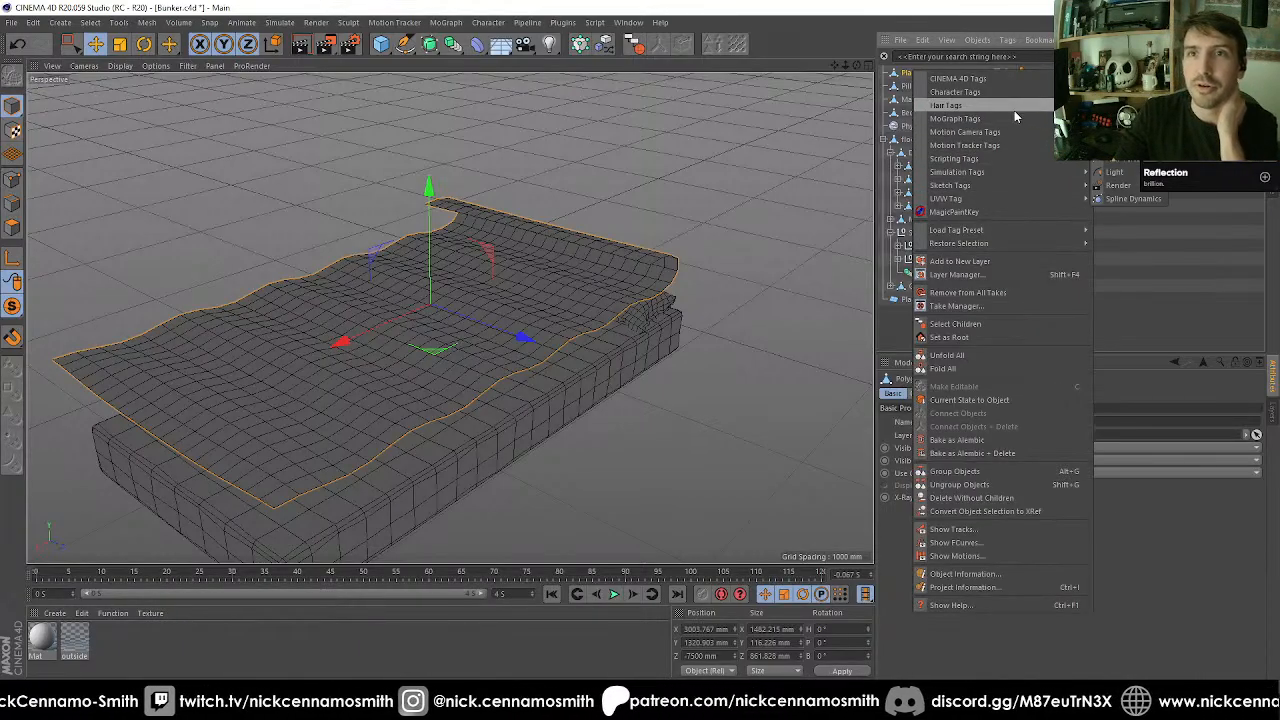
mouse_move(1019, 148)
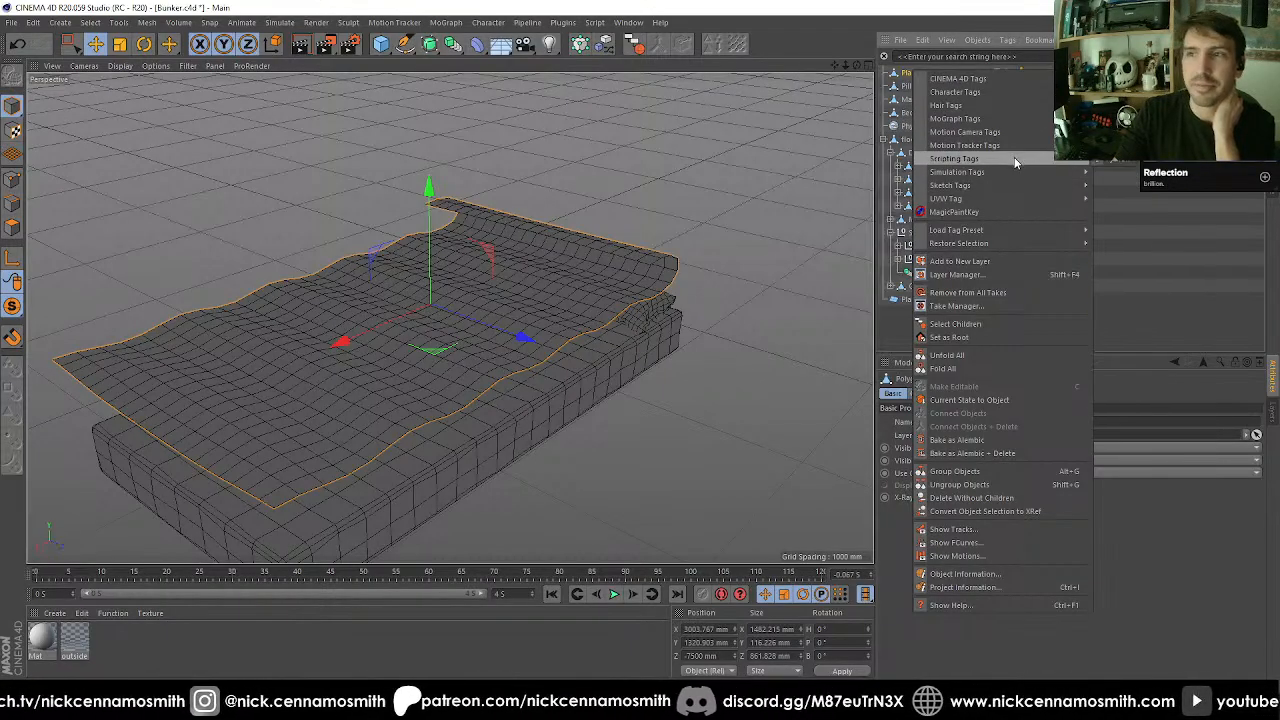
mouse_move(1020, 174)
click(1118, 252)
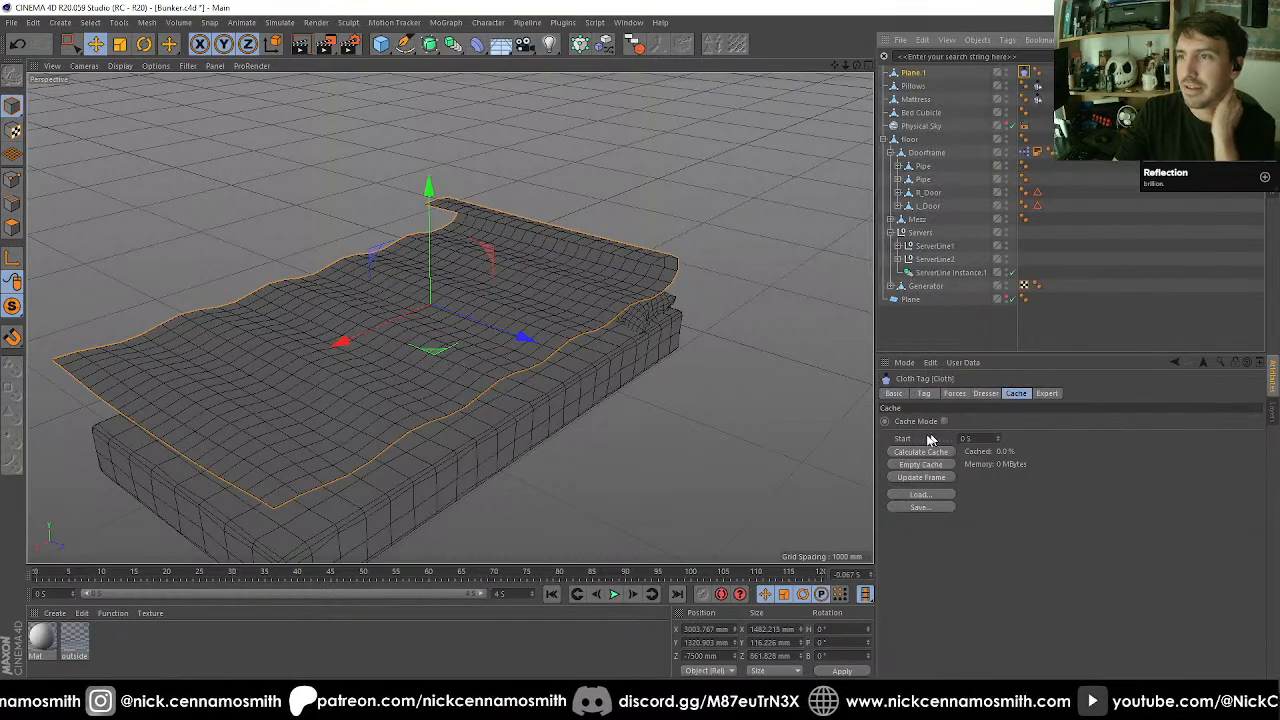
Review the Cloth tag's expert collision settings and set its Iterations to 5.
click(1046, 394)
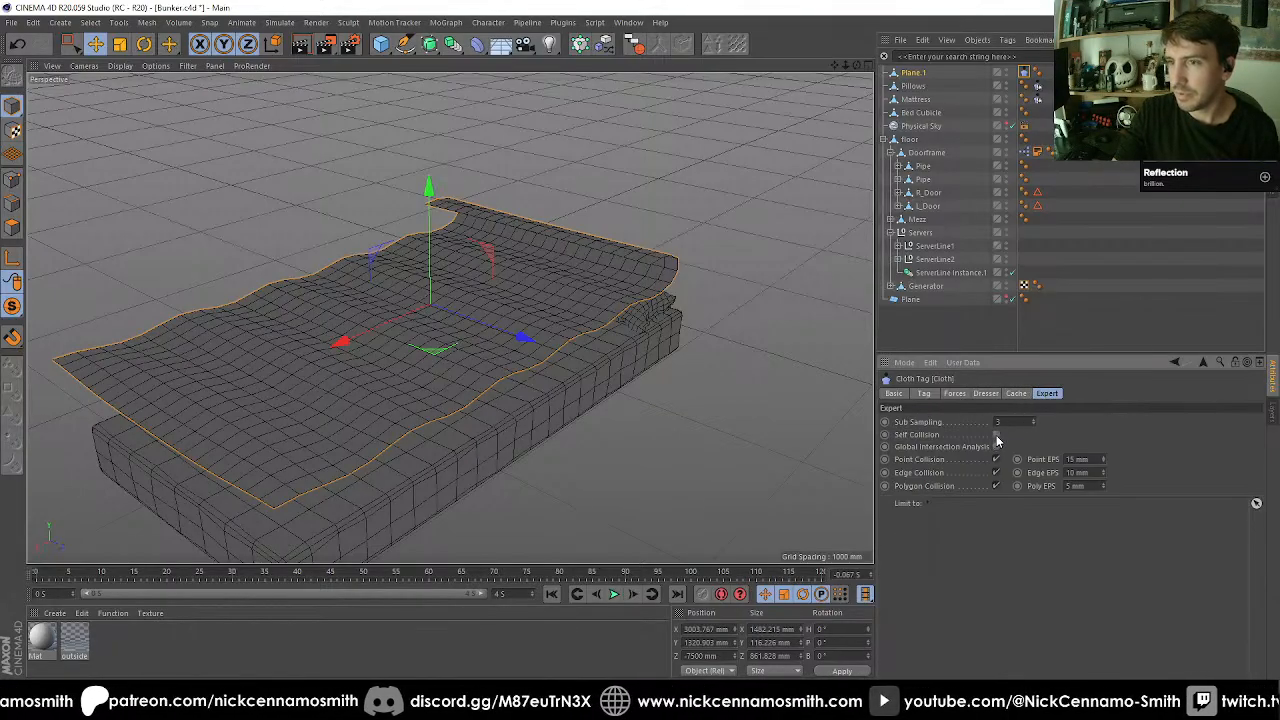
click(962, 398)
click(933, 398)
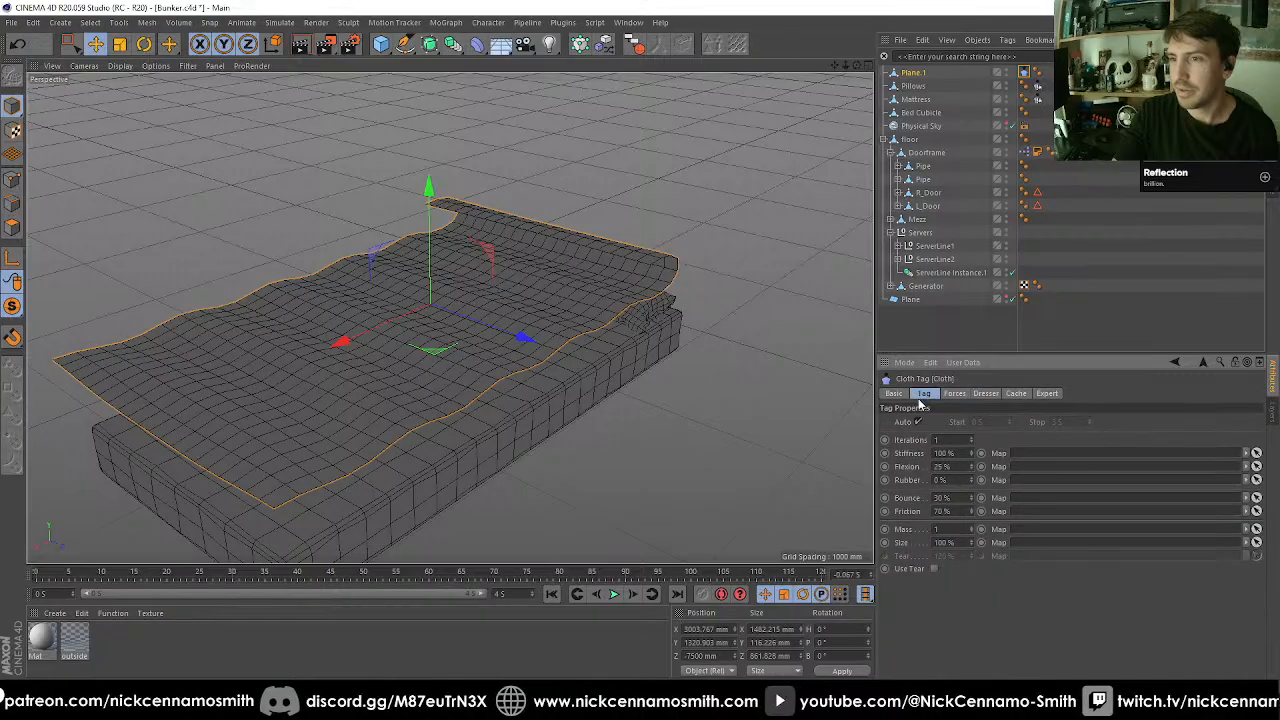
click(938, 440)
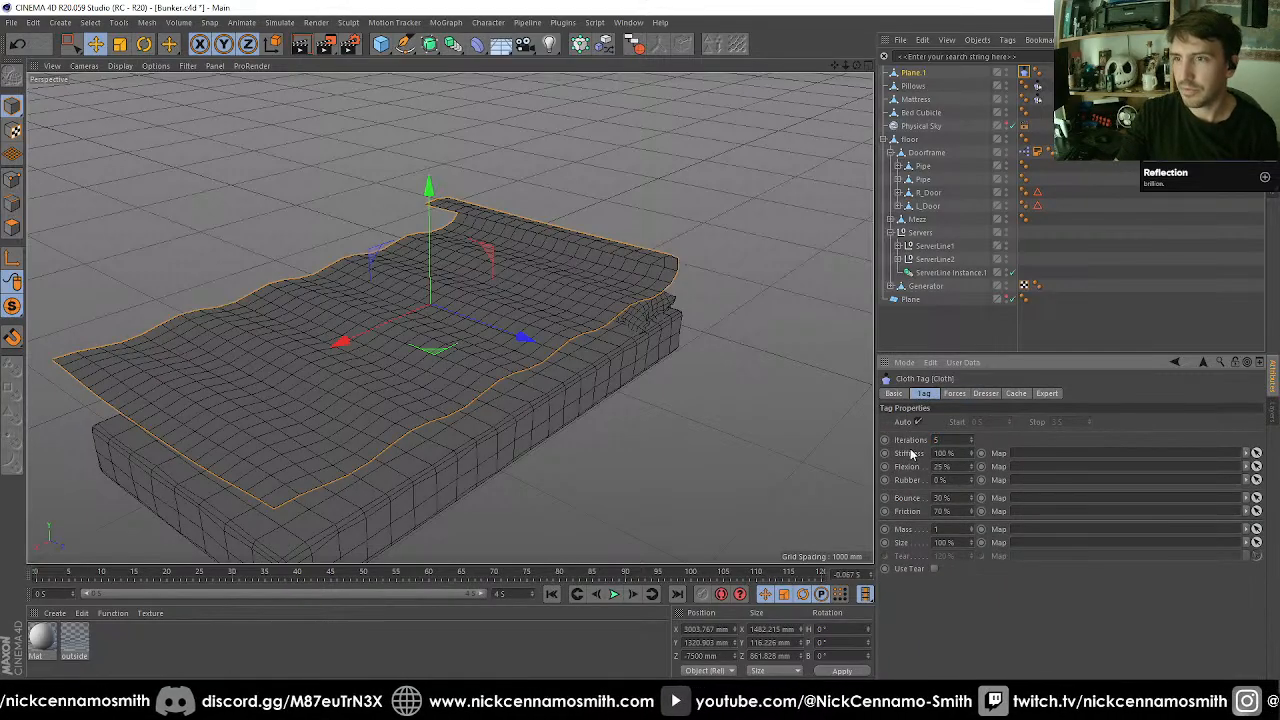
Calculate the cloth cache and play the simulation to see the blanket settle over the bed.
click(1017, 394)
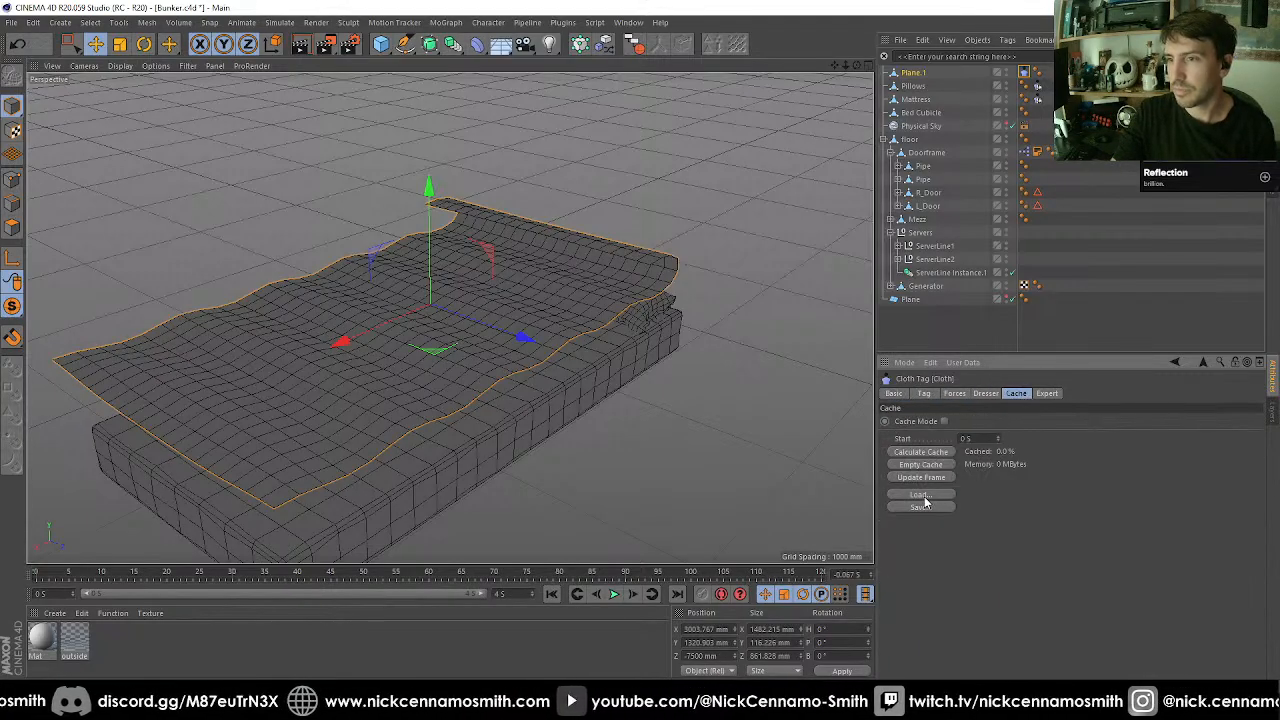
click(932, 456)
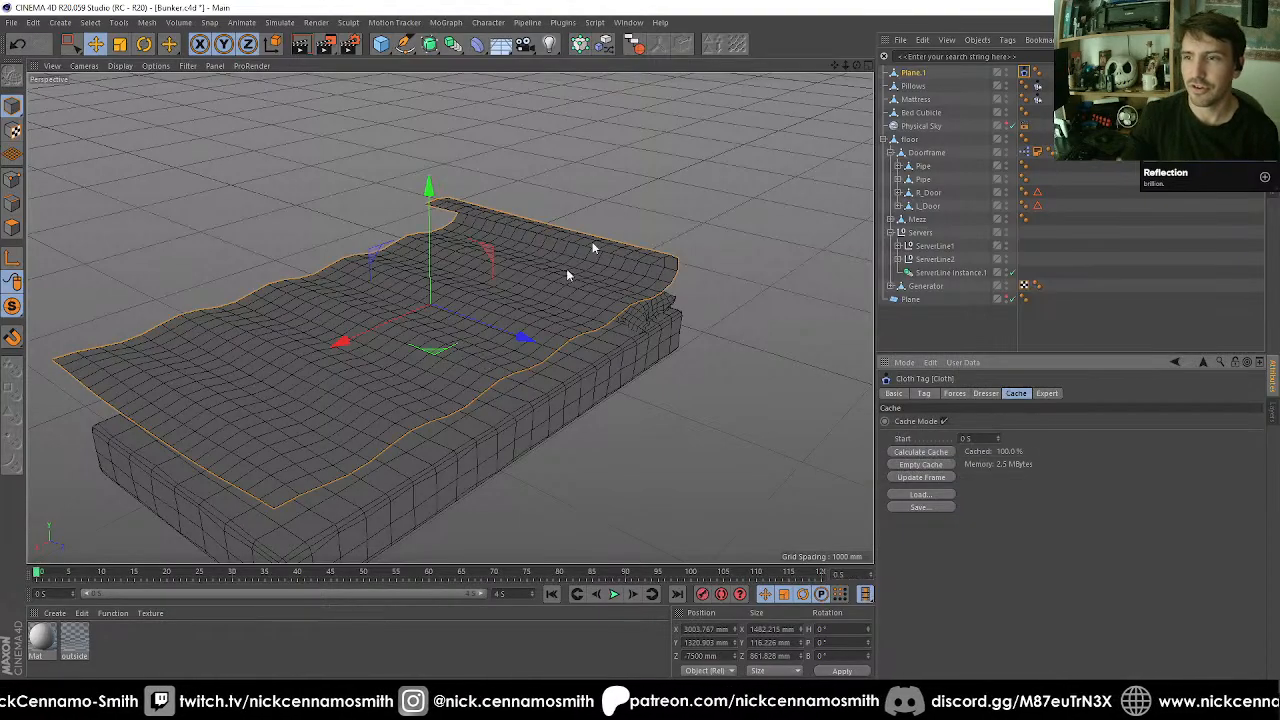
click(614, 594)
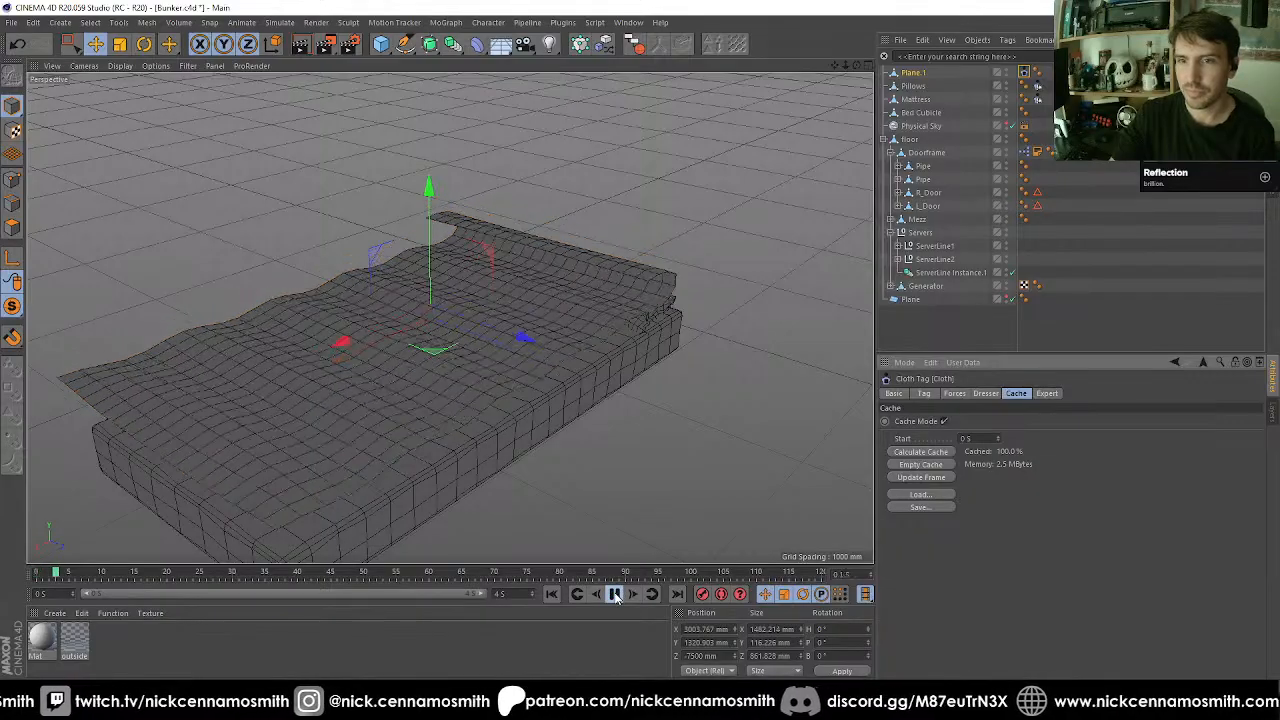
click(614, 594)
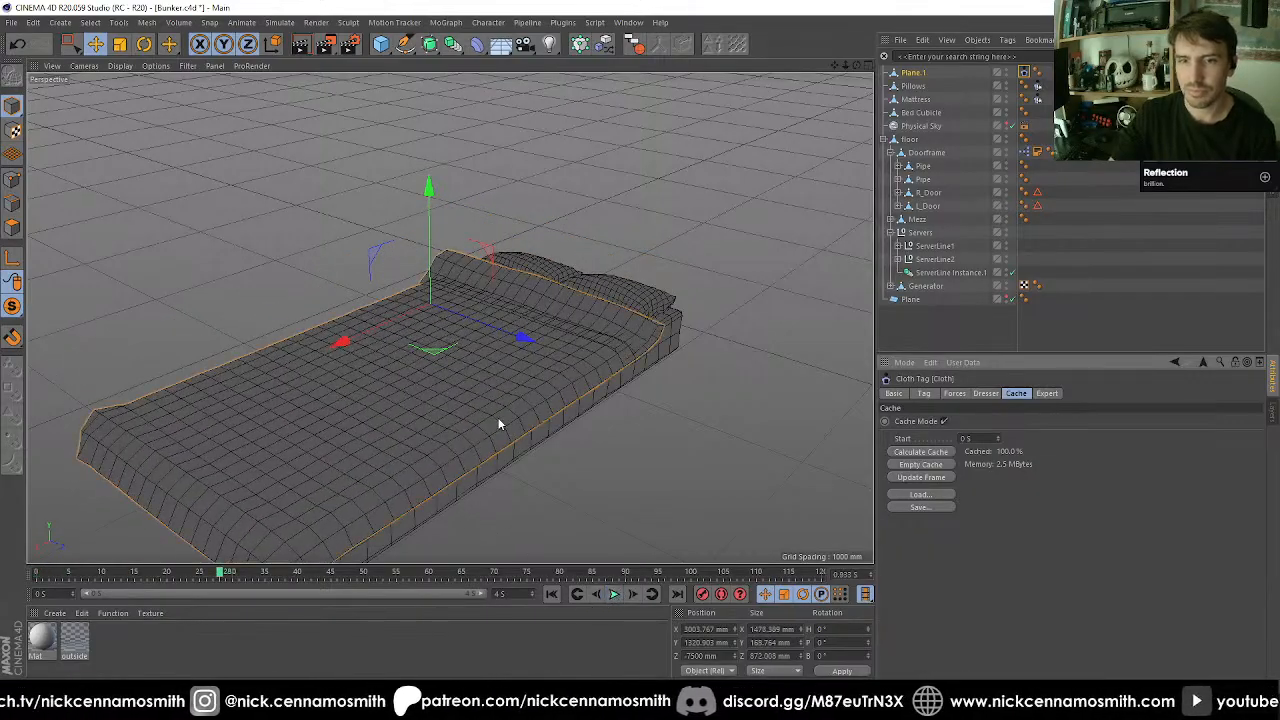
alt+drag(500, 423, 632, 380)
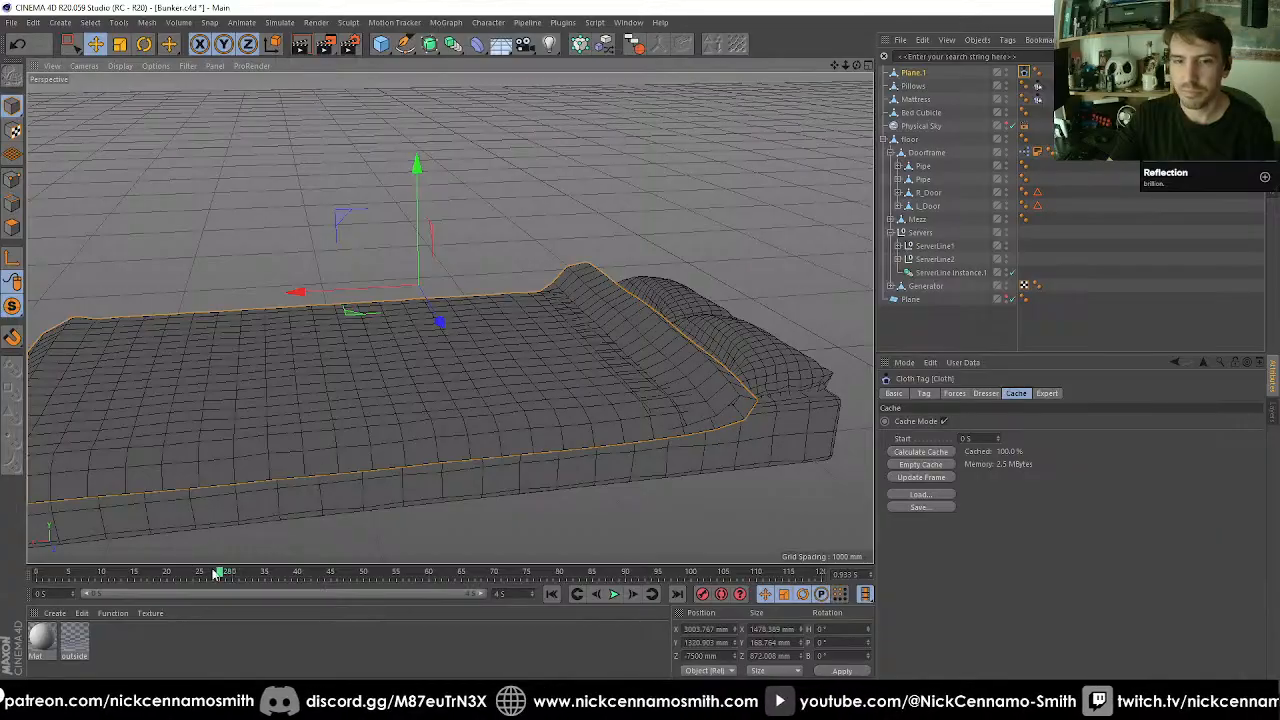
Set the timeline to frame 8 of the cloth simulation and delete the Cloth tag and the Pillows and Mattress Collider tags.
mouse_move(221, 572)
mouse_down()
mouse_move(560, 572)
mouse_move(36, 572)
mouse_move(88, 551)
mouse_up()
alt+drag(218, 507, 600, 440)
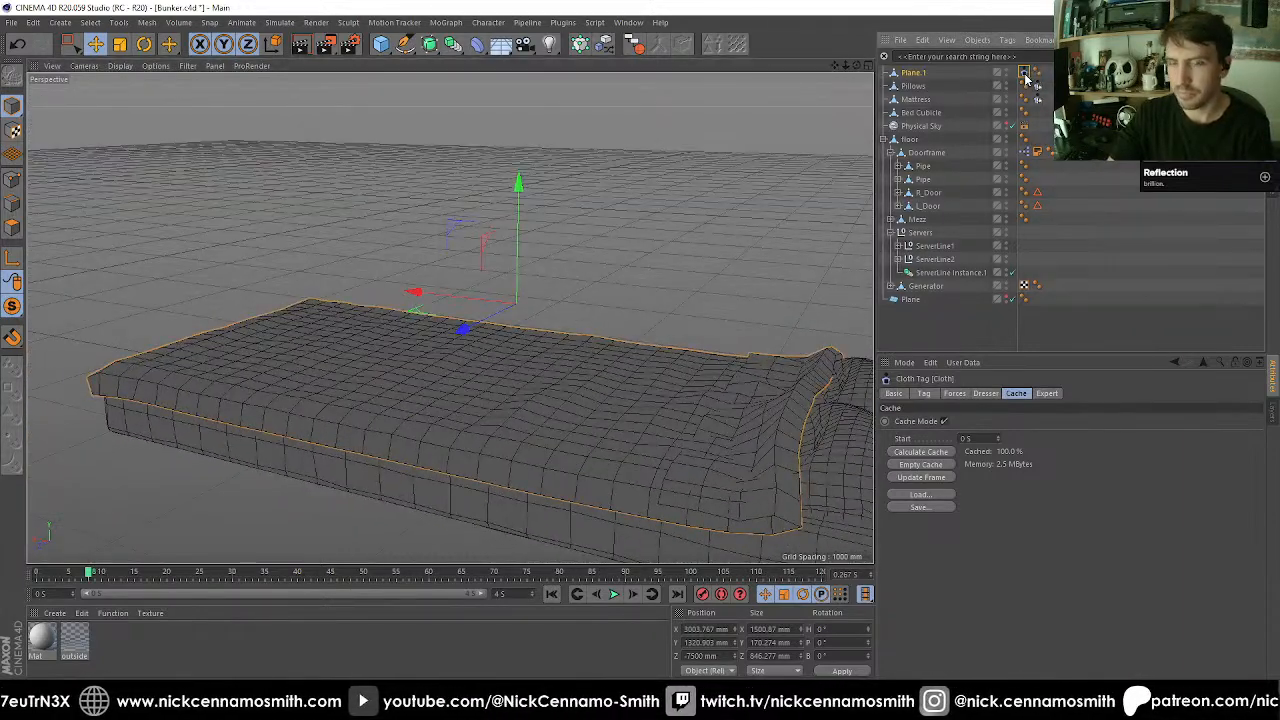
key(Delete)
drag(1051, 79, 1034, 109)
key(Delete)
click(912, 78)
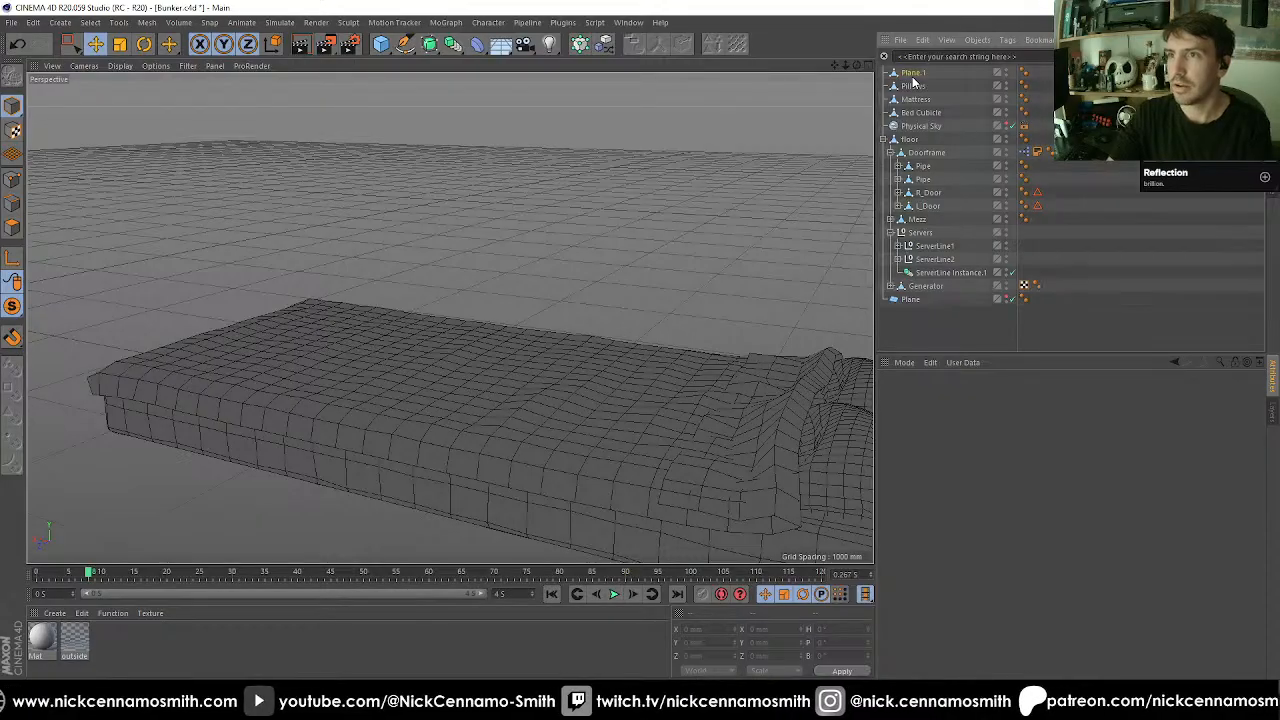
Rename the Plane.1 blanket object to duvet.
alt+drag(420, 308, 520, 290)
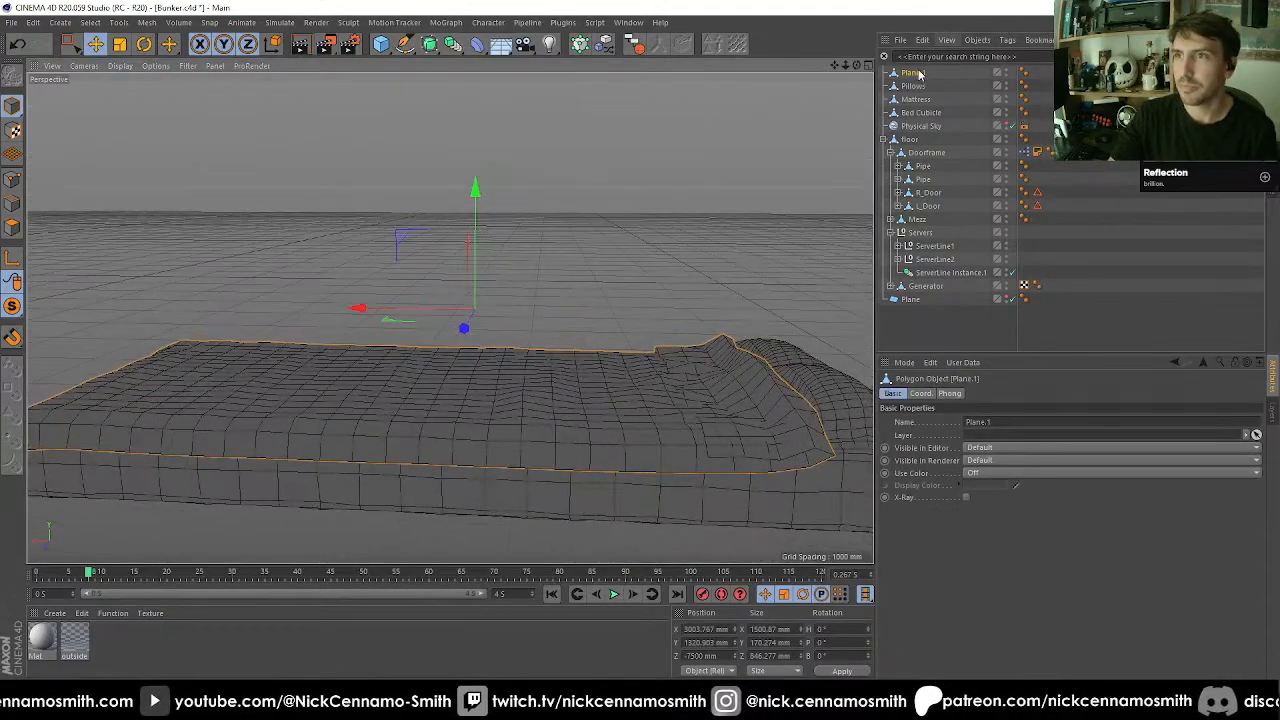
double_click(914, 73)
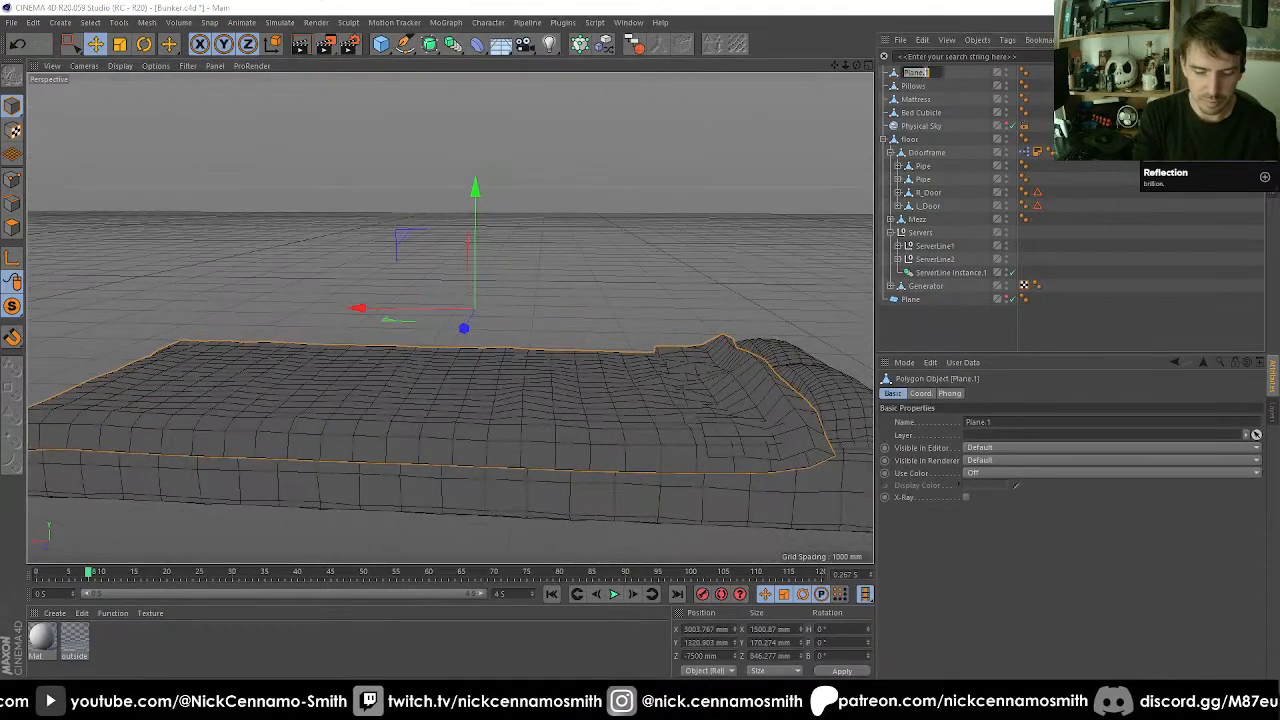
text(clvet)
key(Return)
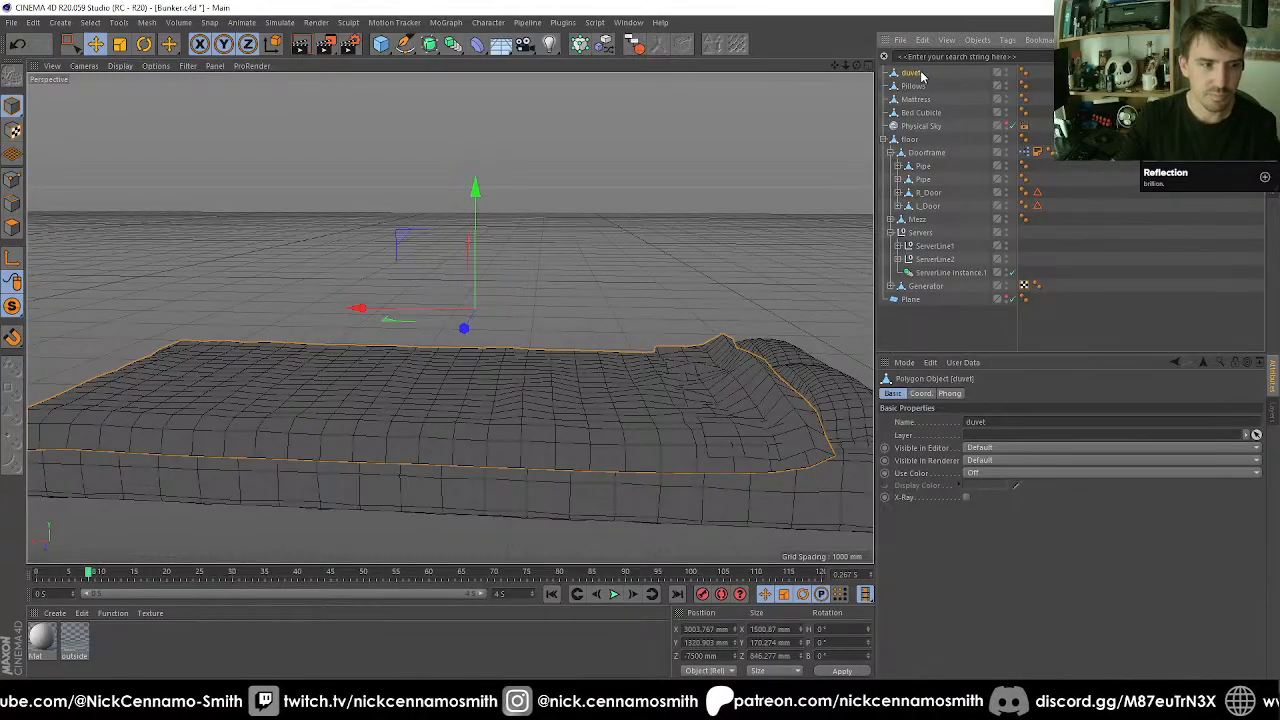
In the front view, move the duvet's axis down to just above the mattress, at about Y 1142 mm, without moving its mesh.
alt+drag(708, 197, 520, 240)
key(F4)
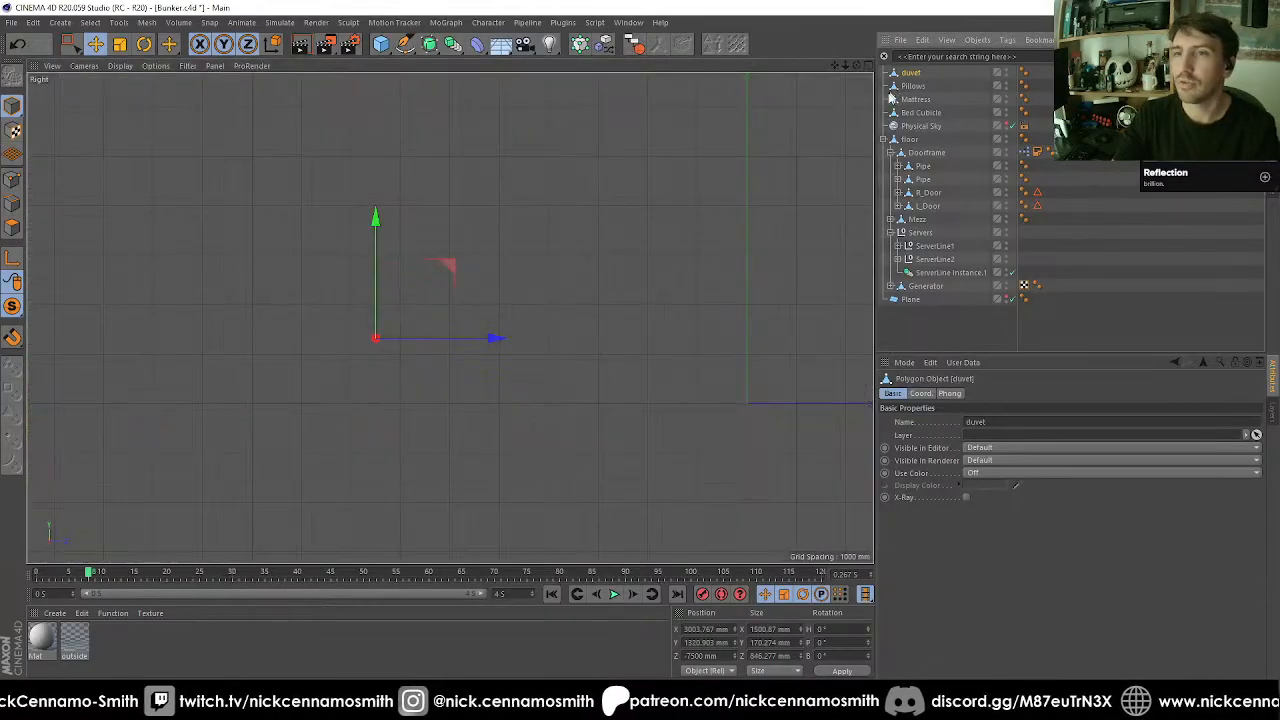
scroll(509, 331, up, 3)
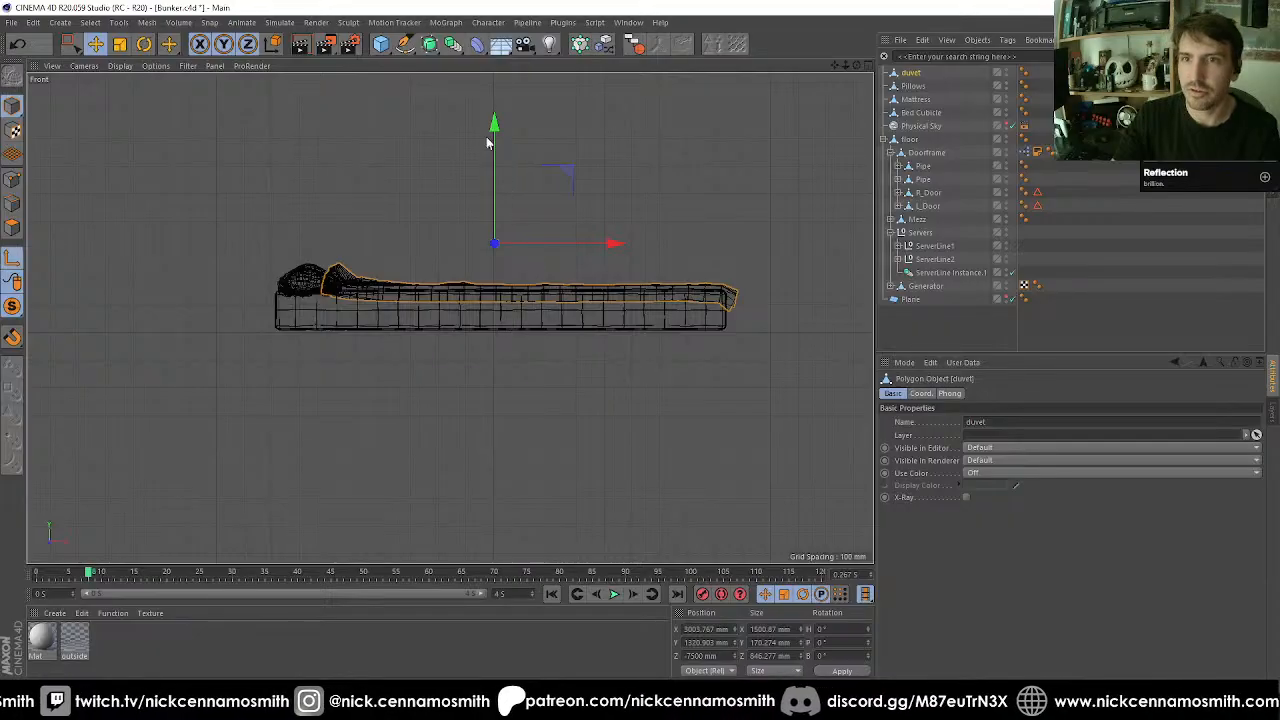
drag(492, 136, 494, 208)
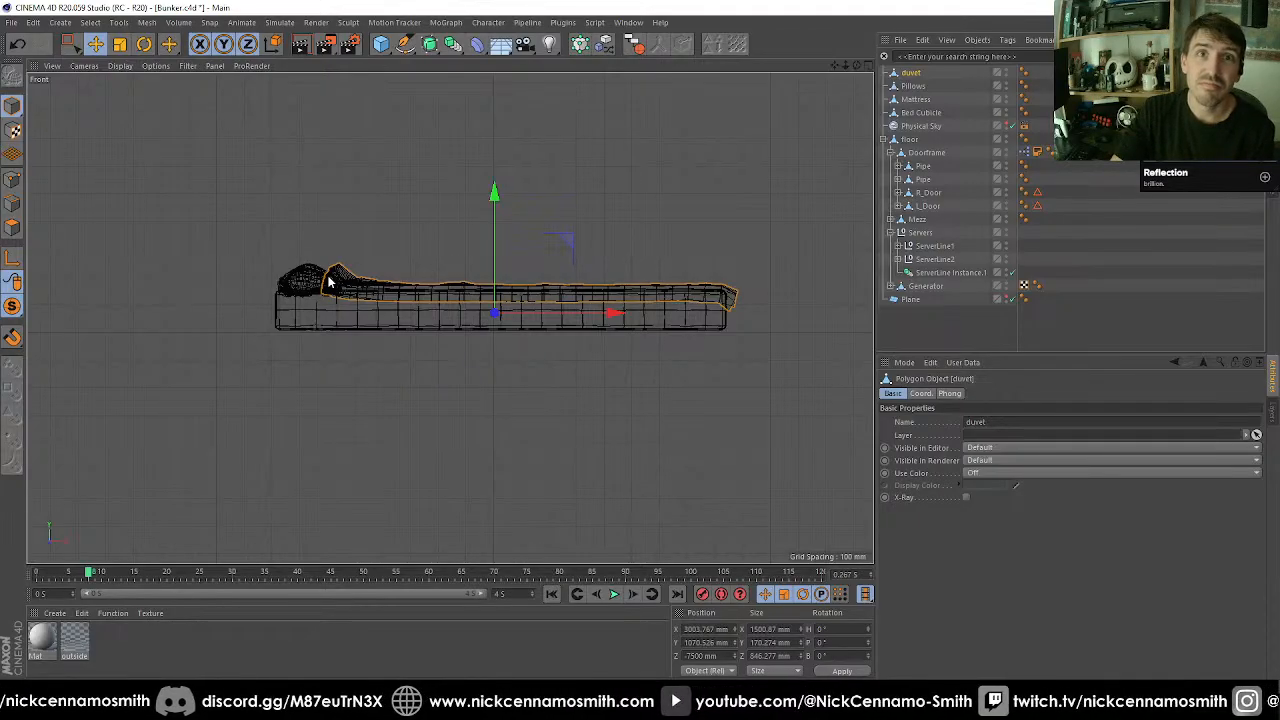
scroll(486, 229, up, 4)
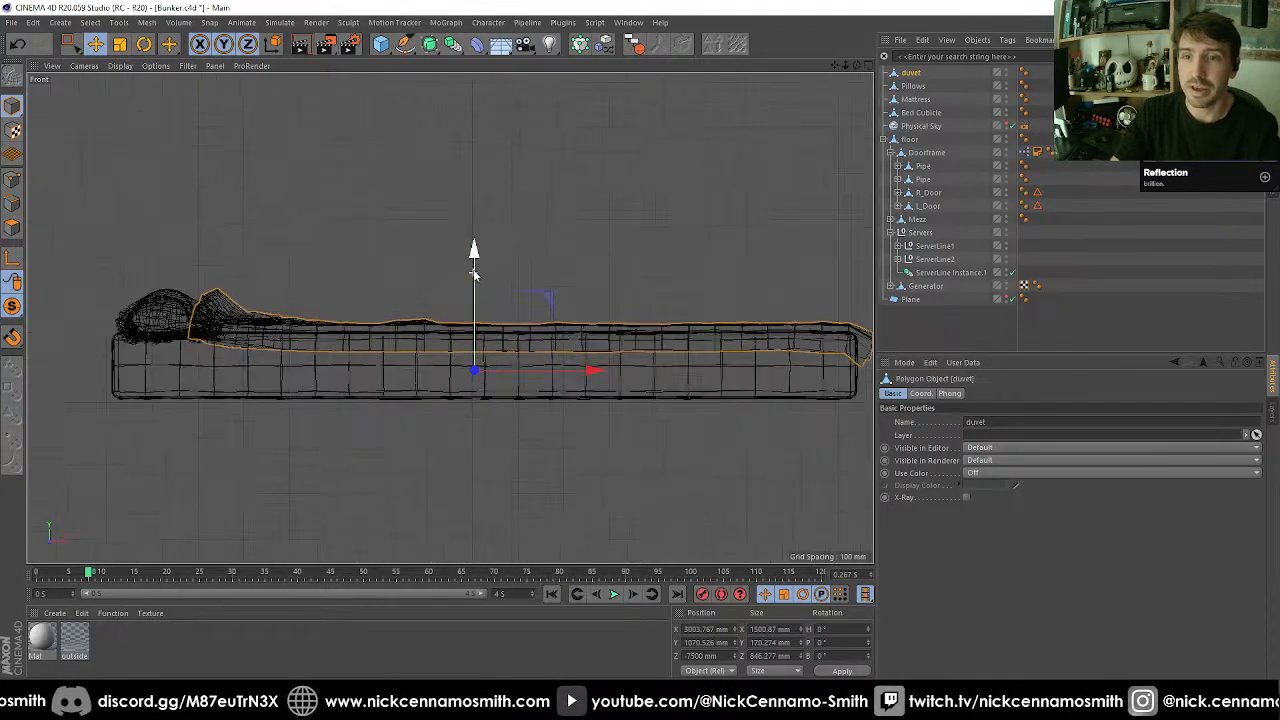
drag(475, 275, 493, 228)
Return to the perspective view and place the duvet inside a Cloth Surface generator.
key(F1)
alt+drag(343, 303, 440, 298)
click(279, 22)
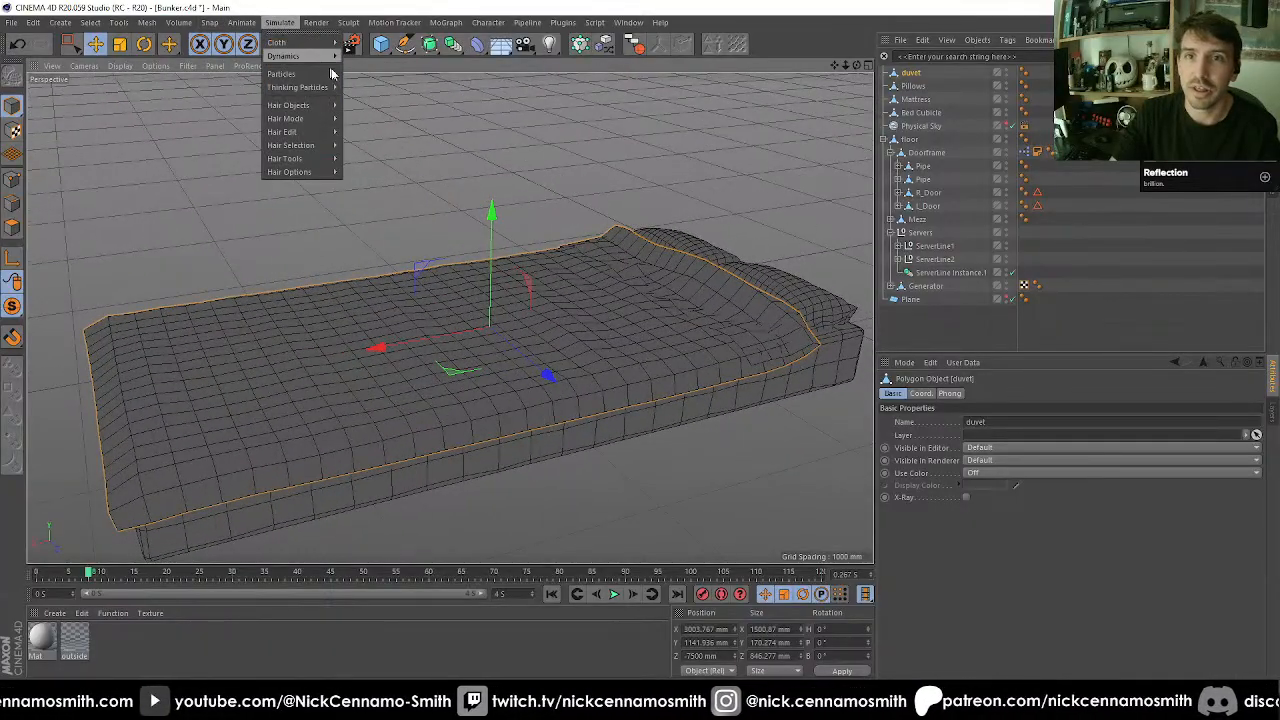
mouse_move(335, 60)
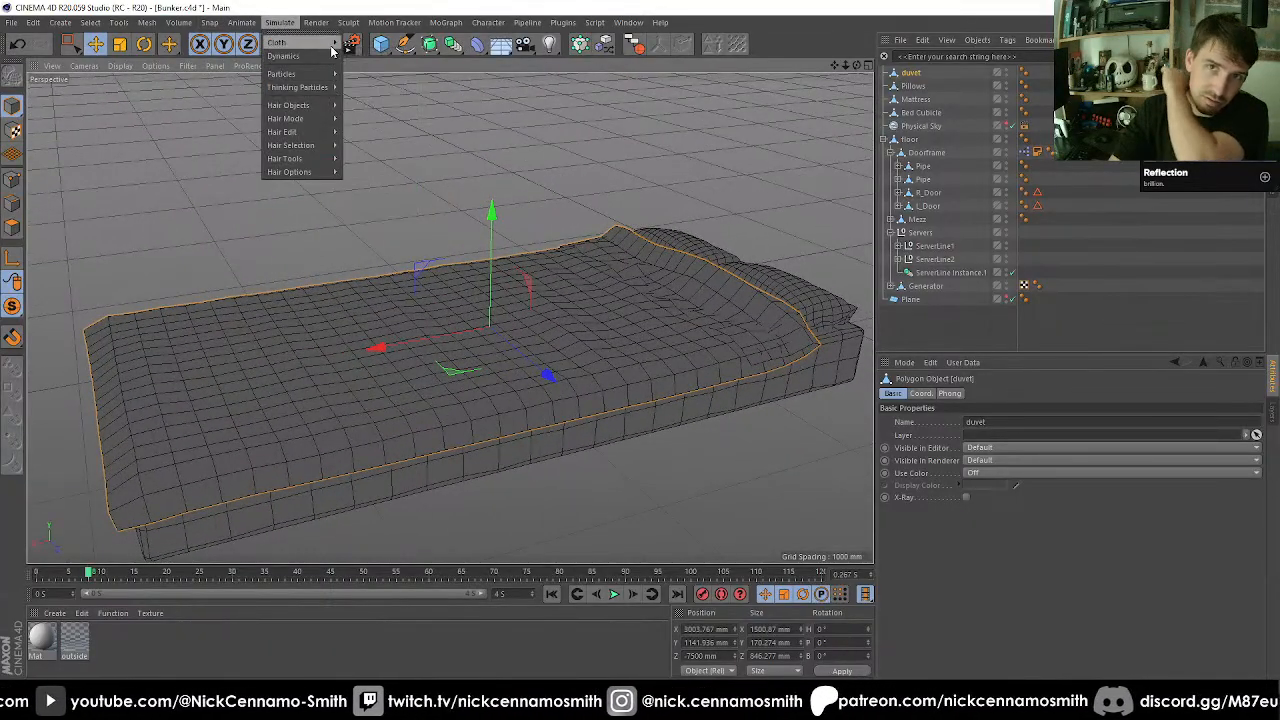
click(355, 48)
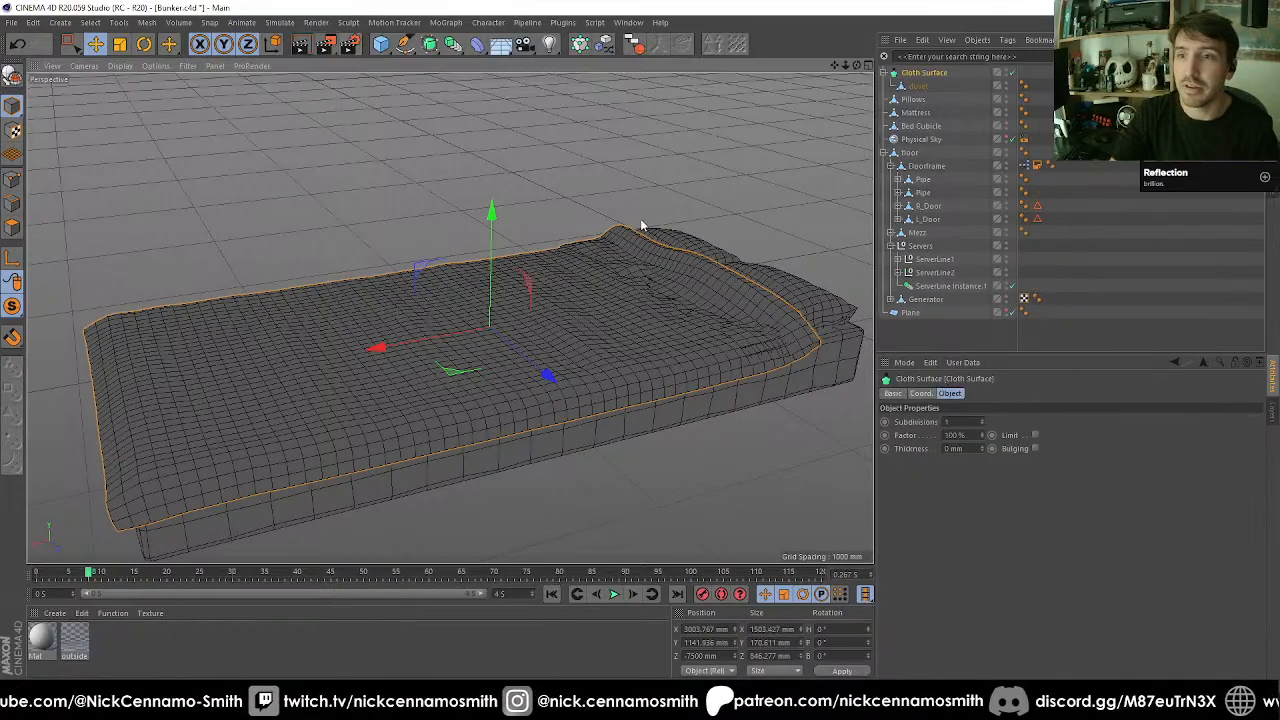
Set the Cloth Surface's thickness to 10 mm and enable Bulging.
alt+drag(643, 220, 560, 272)
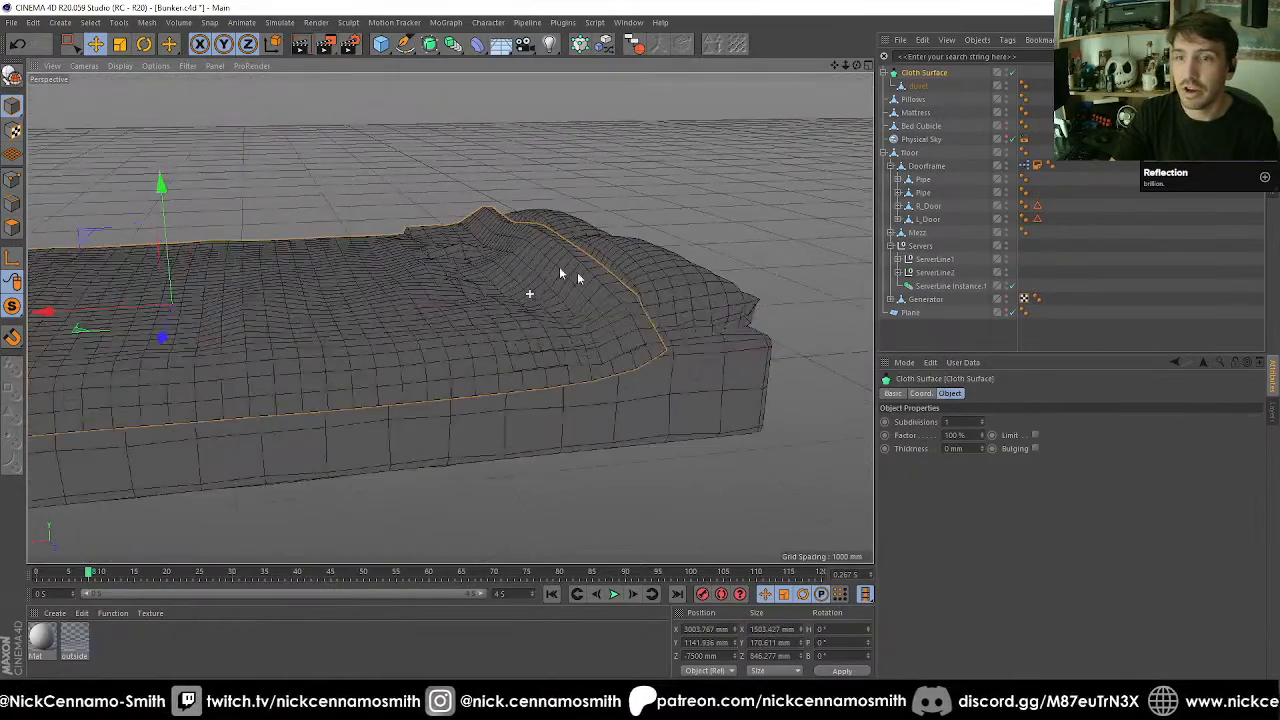
click(979, 449)
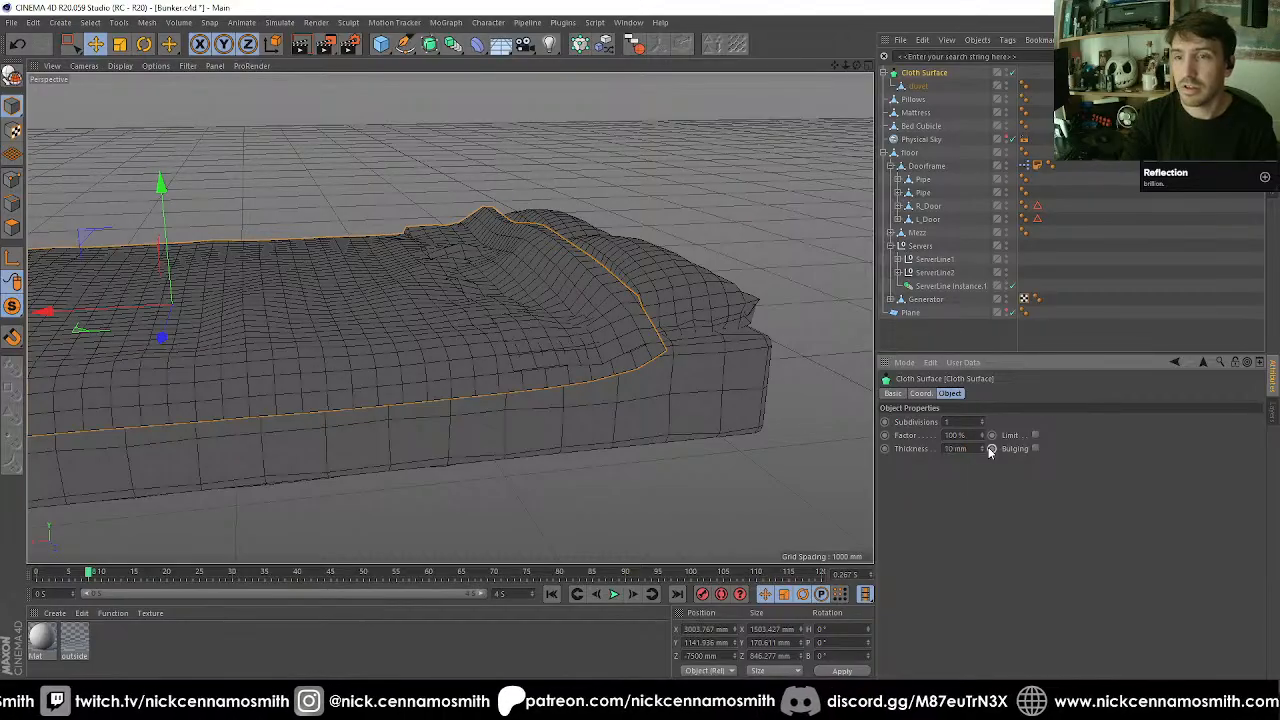
key(Return)
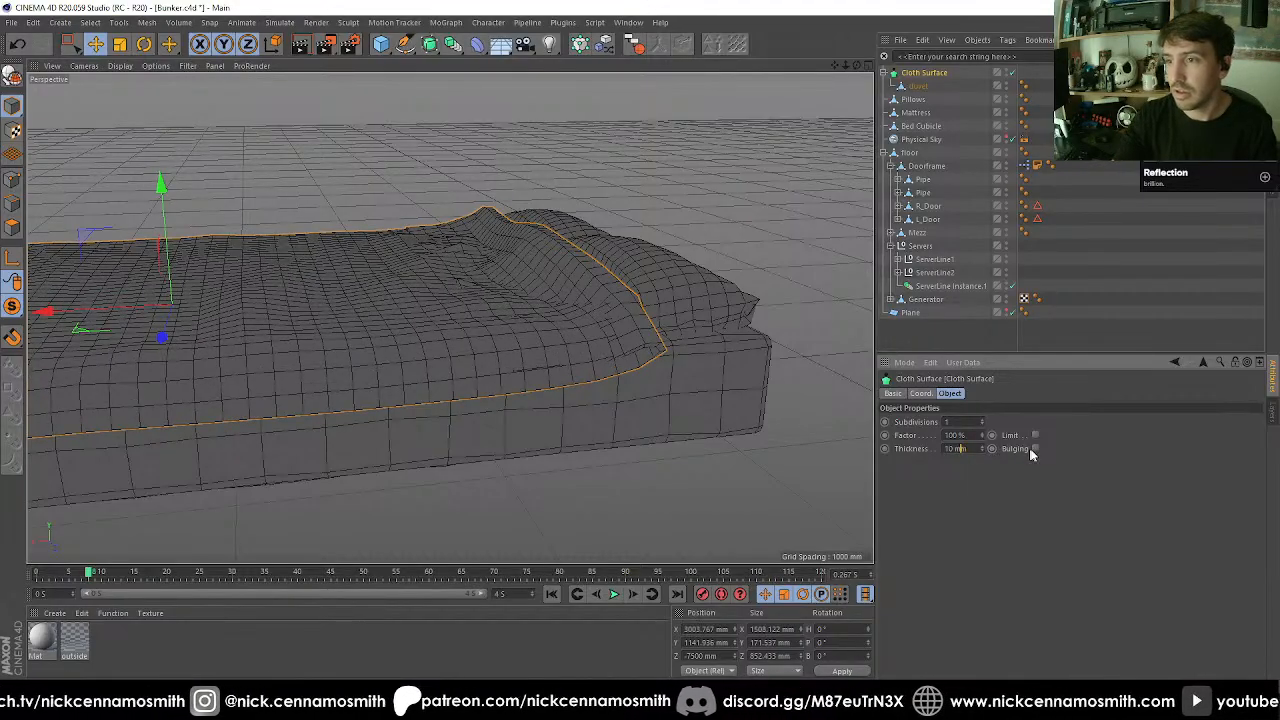
click(1035, 448)
alt+drag(600, 383, 668, 378)
Reduce the Cloth Surface's thickness to 5 mm.
click(944, 449)
text(5)
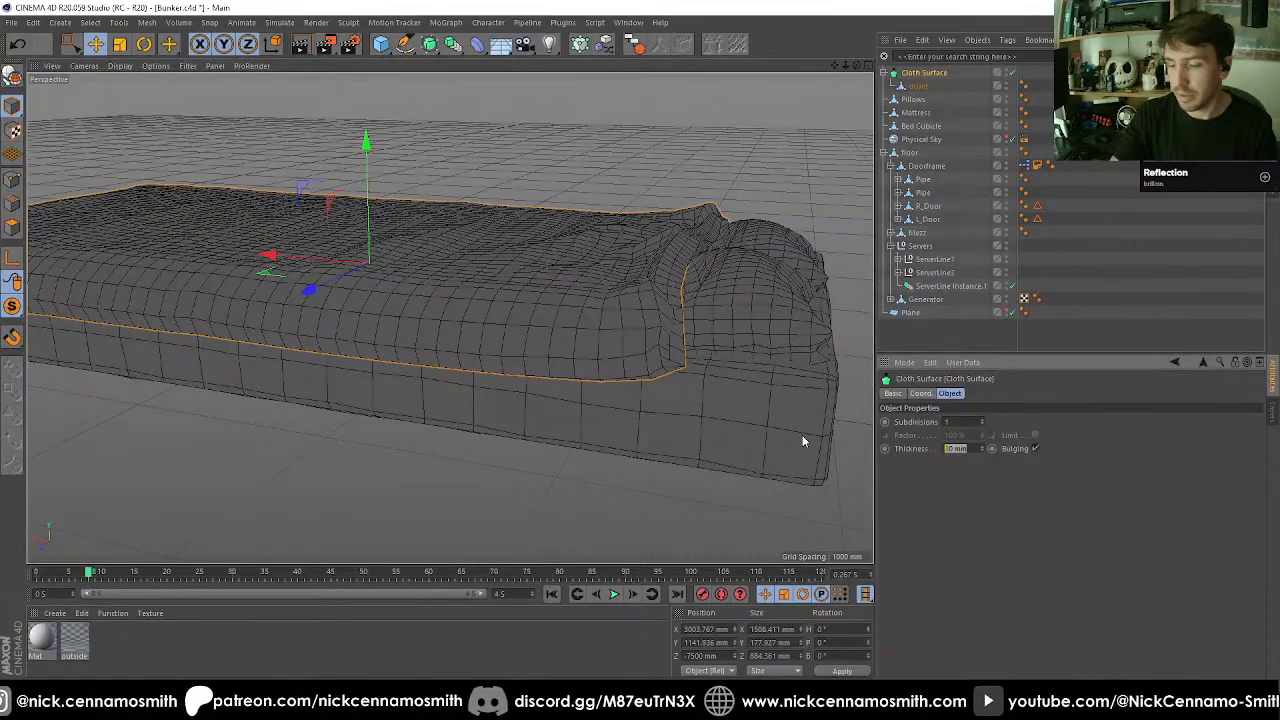
key(Return)
alt+drag(538, 295, 450, 317)
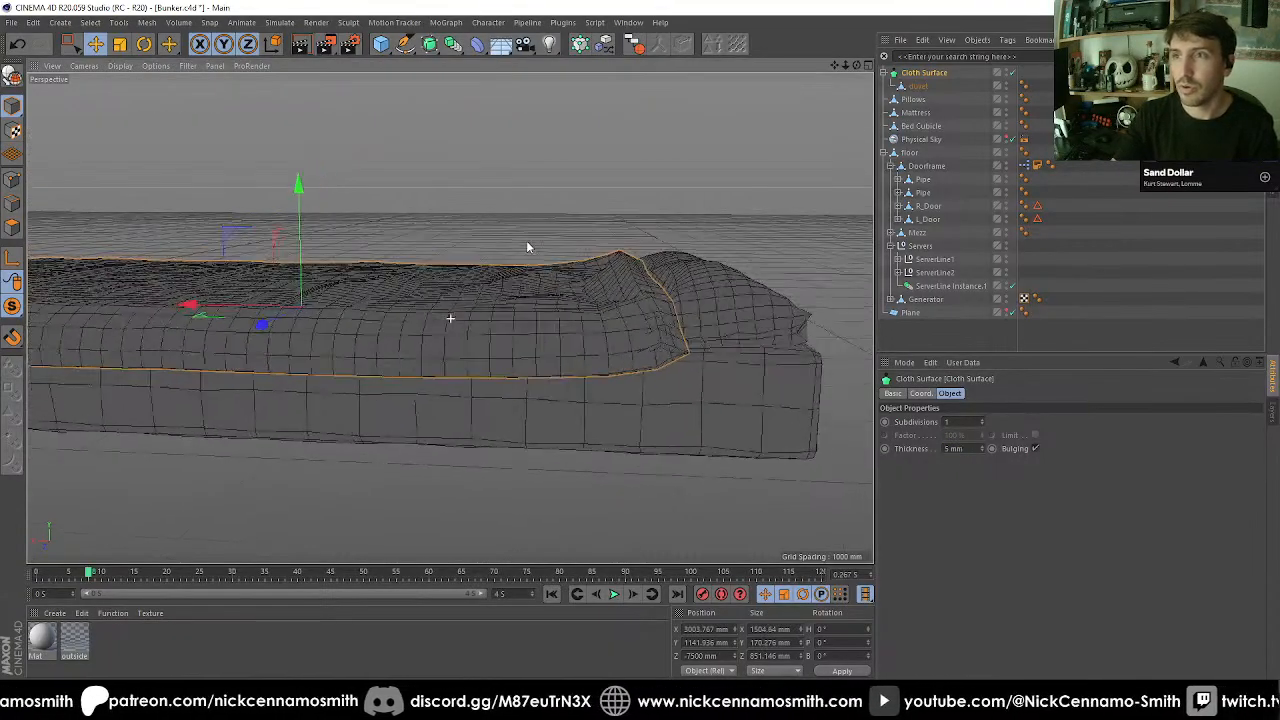
Select the duvet mesh and disable the Cloth Surface to expose the original polygons beside the pillows.
click(924, 89)
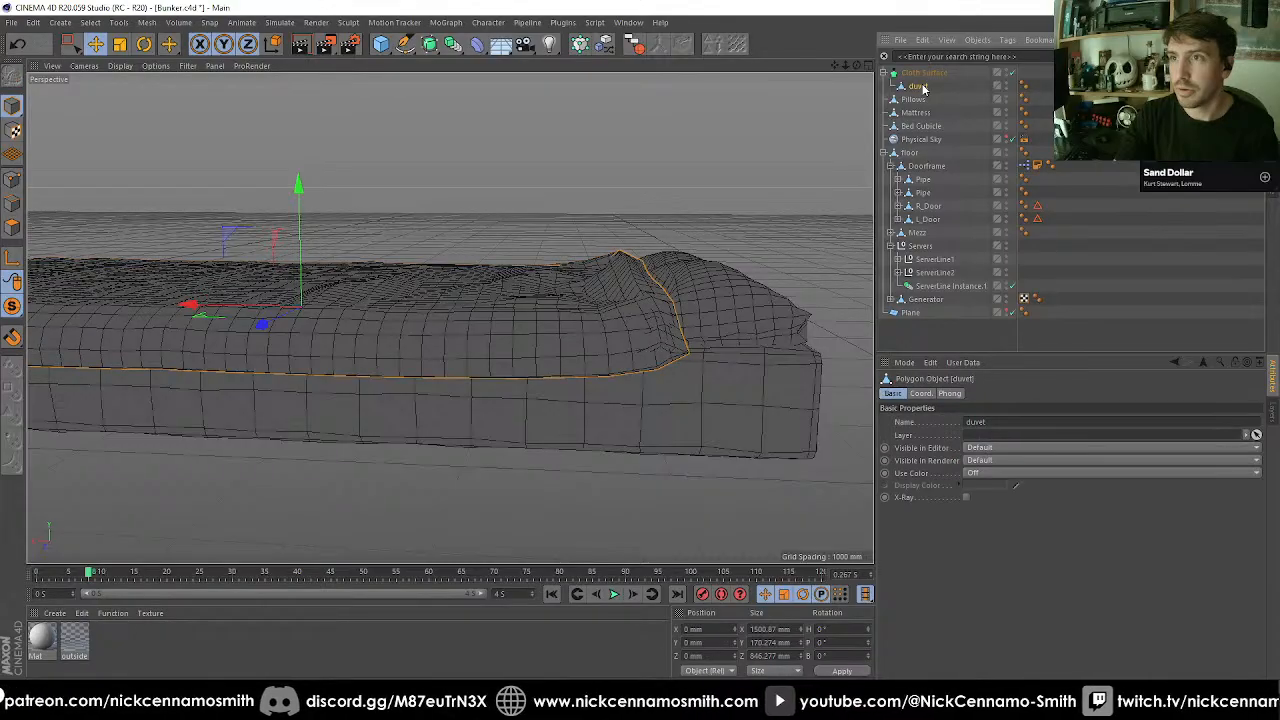
click(1010, 74)
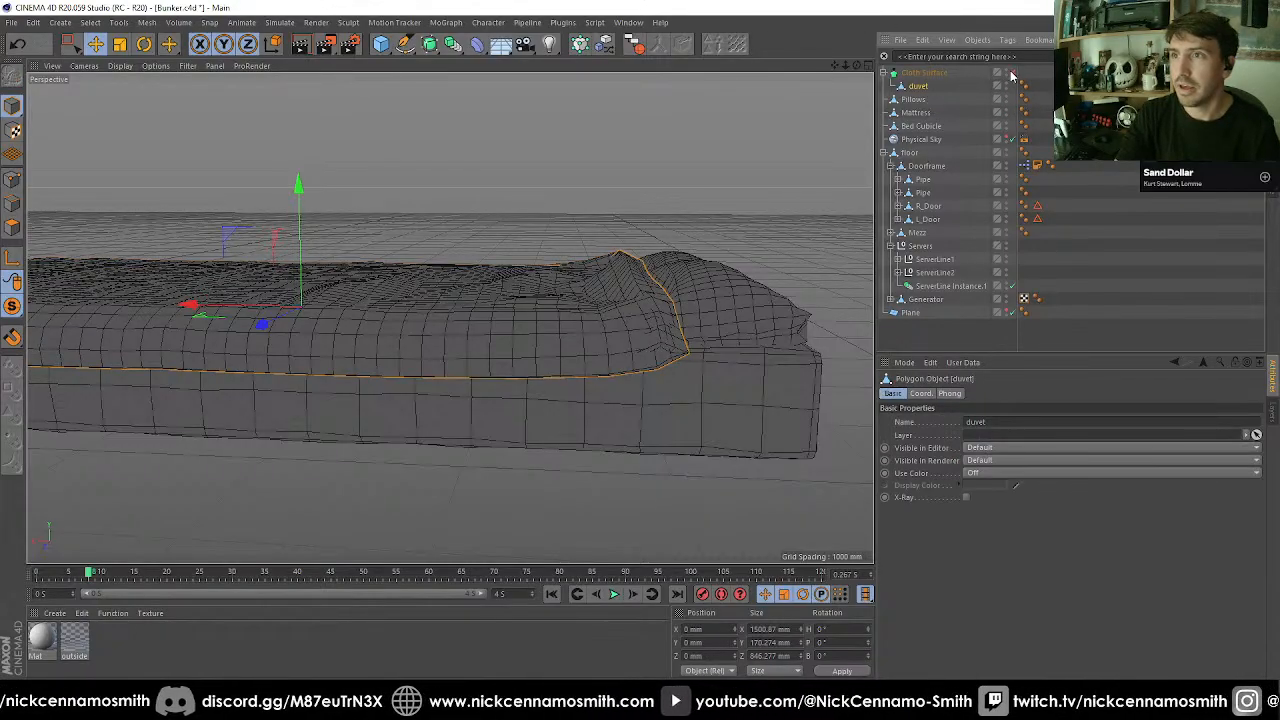
alt+drag(643, 229, 613, 250)
scroll(745, 191, up, 2)
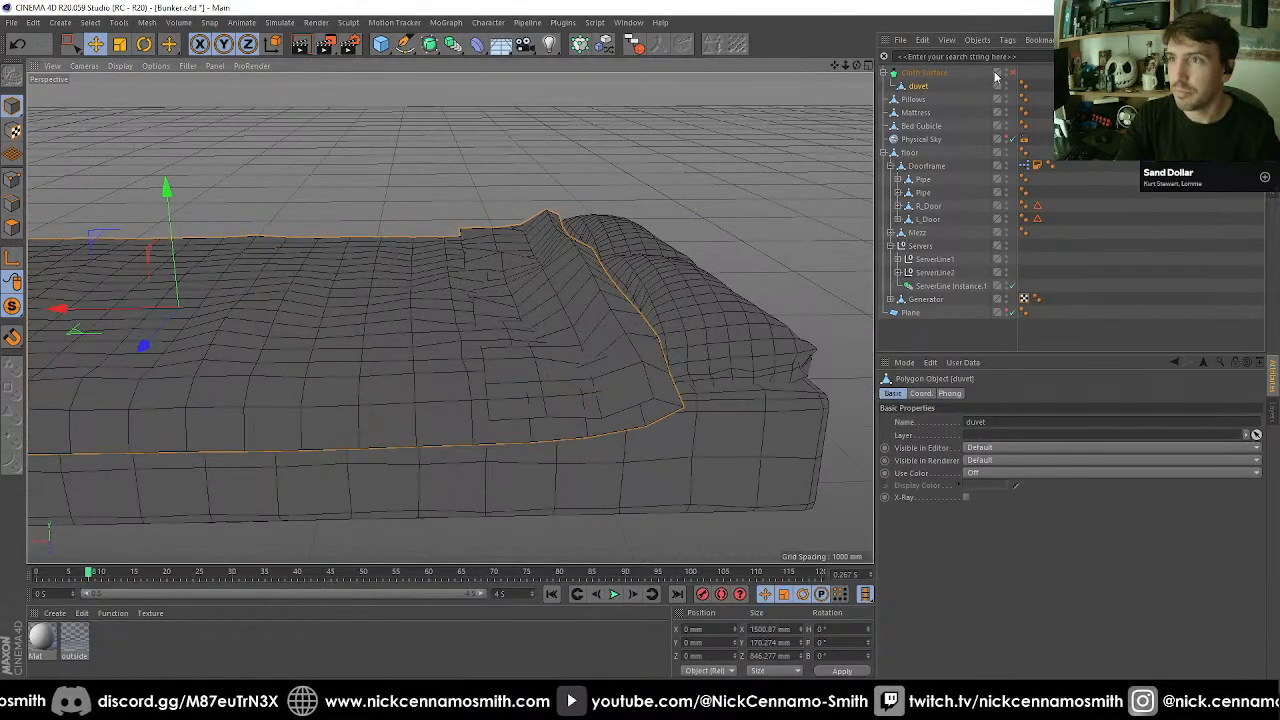
Loop-select the crosswise edges of the duvet's folded flap near the pillows and raise them to about Y 39 mm.
click(14, 208)
scroll(503, 291, up, 3)
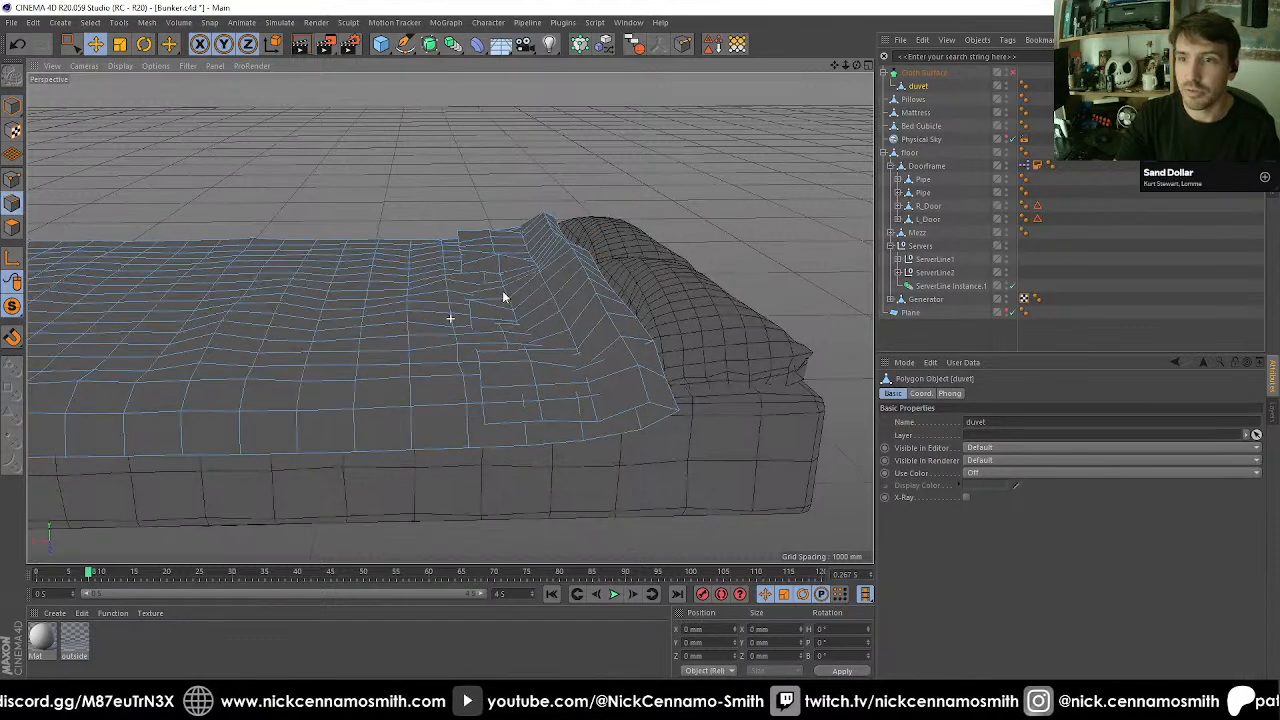
key(u)
key(l)
click(545, 355)
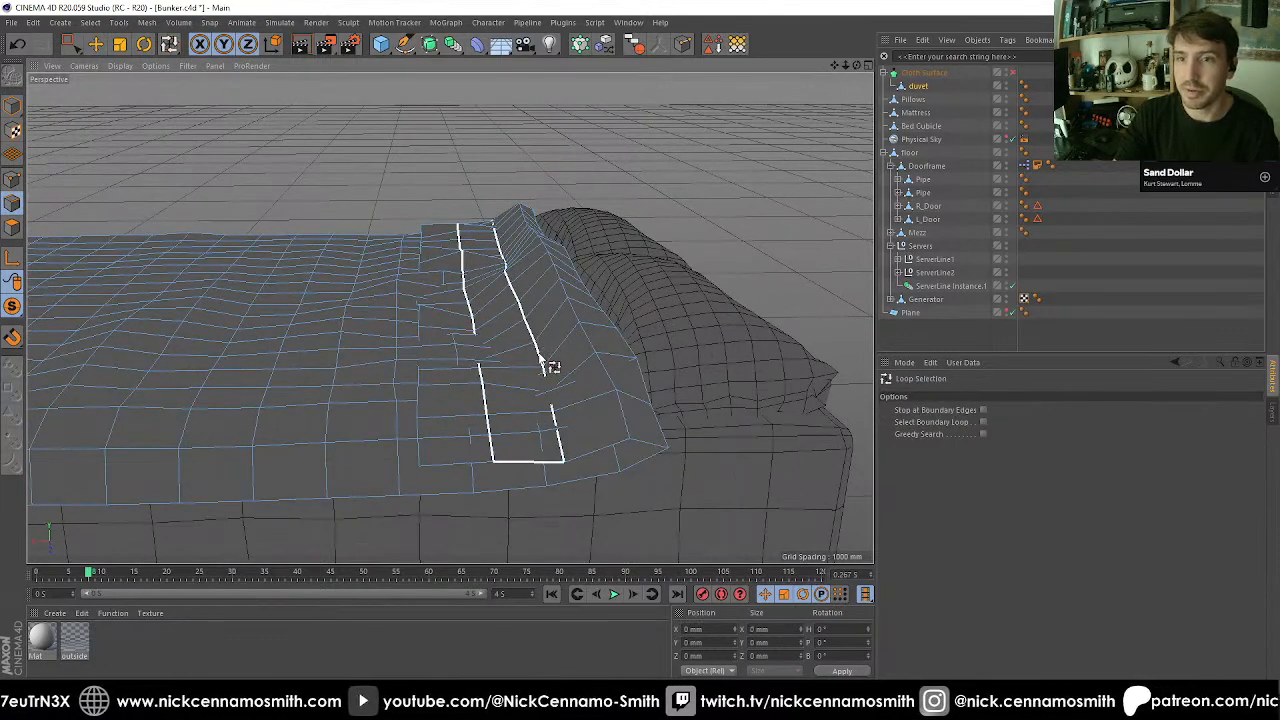
click(489, 381)
shift+click(489, 381)
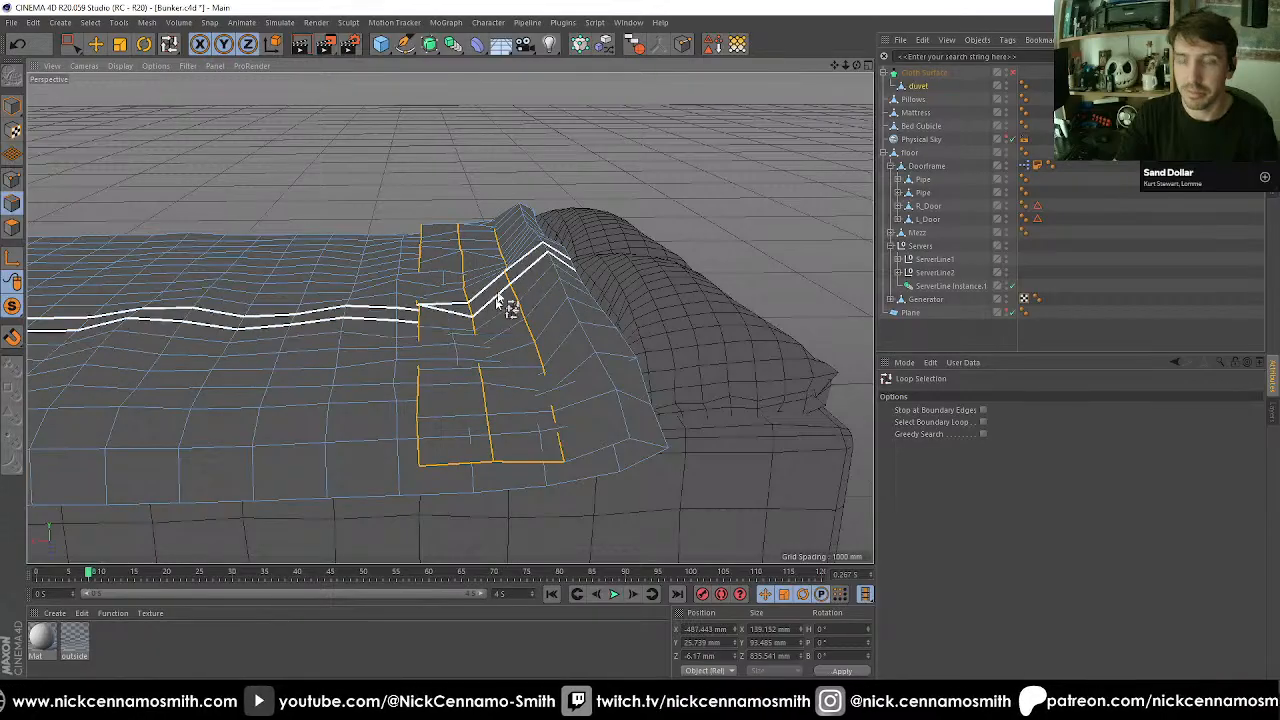
key(e)
drag(481, 218, 520, 280)
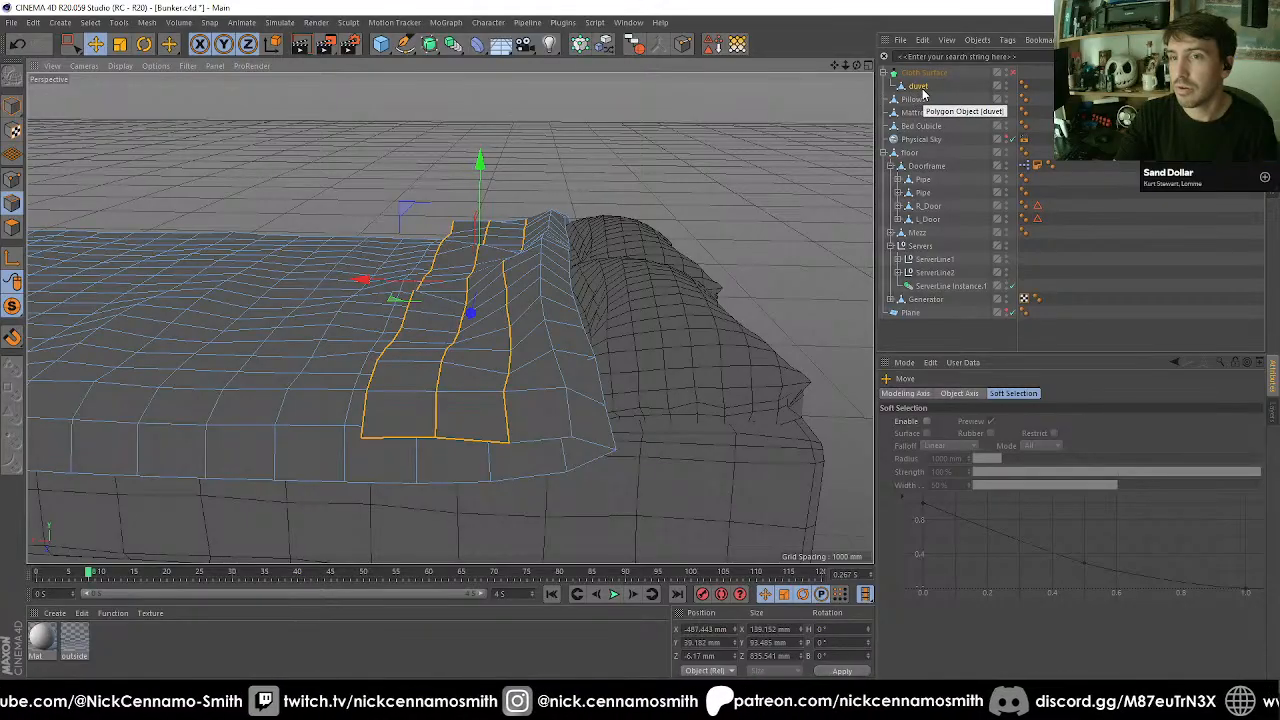
Re-enable the Cloth Surface and raise the selected flap edges further to about Y 64 mm.
click(1012, 73)
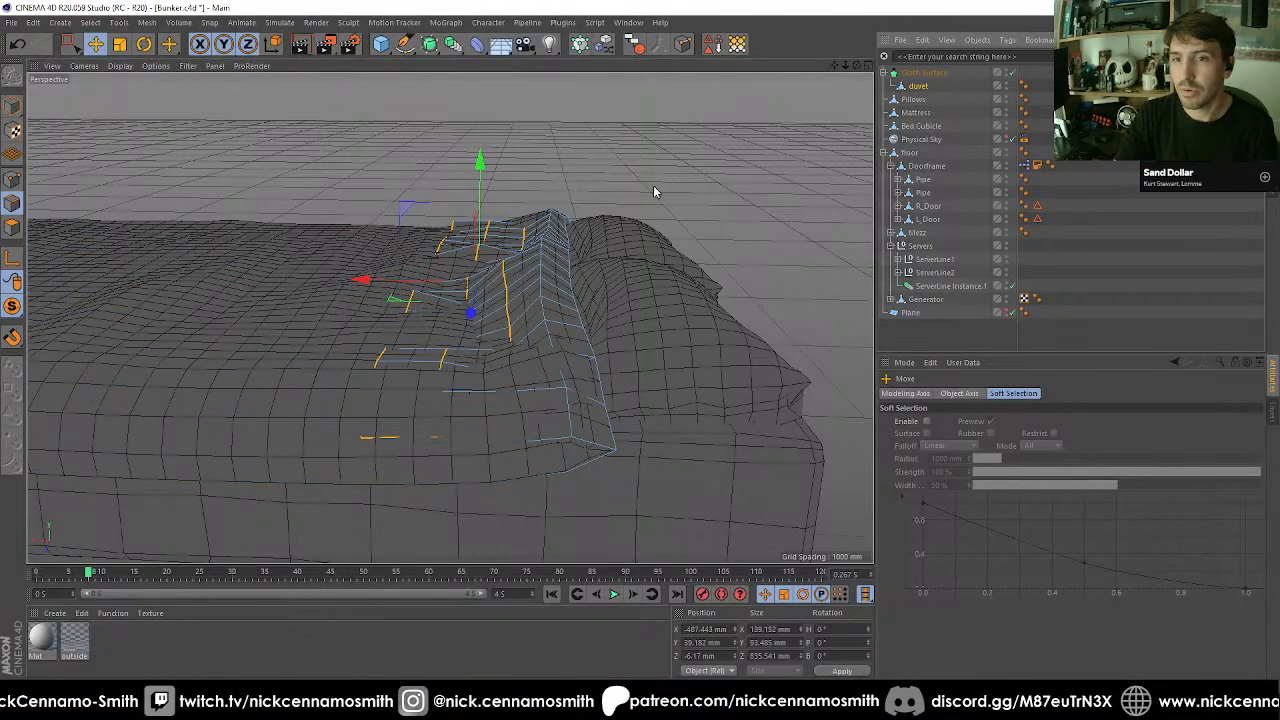
alt+drag(654, 191, 617, 194)
drag(455, 182, 531, 257)
Loop-select the edges along the crest of the duvet's fold beside the pillows and raise them to about Y 74 mm.
key(u)
key(l)
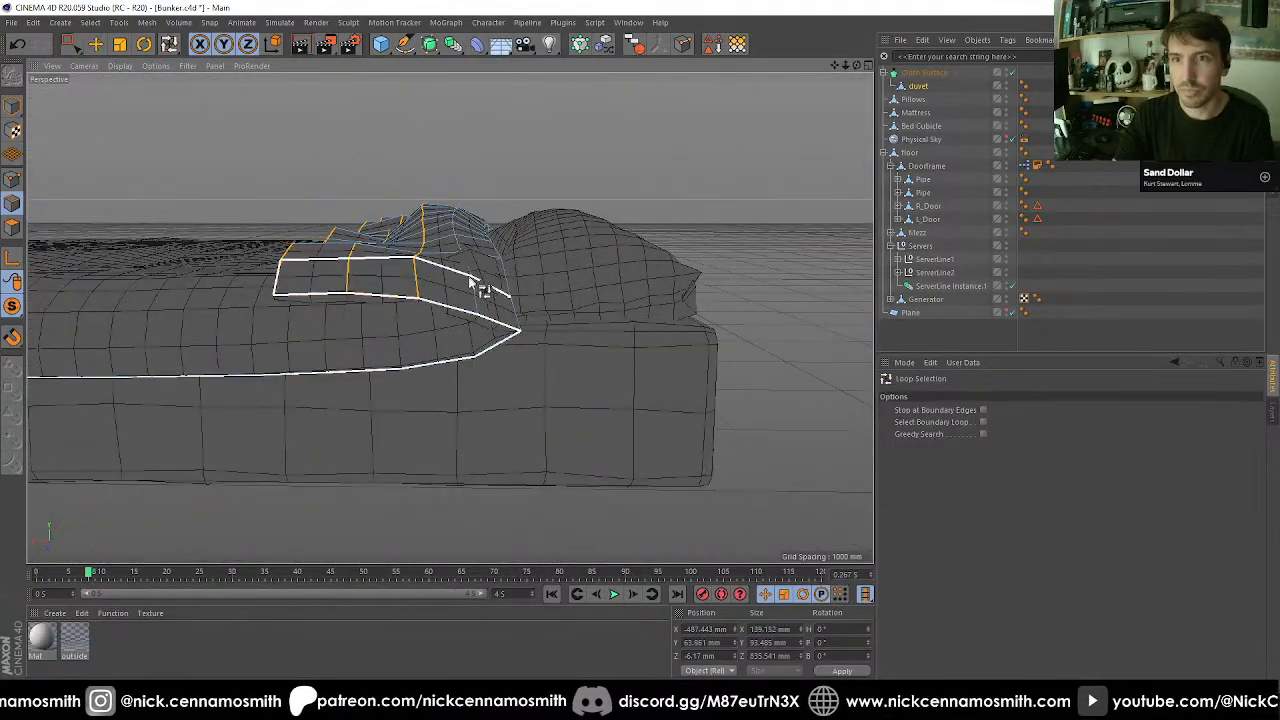
click(421, 288)
key(e)
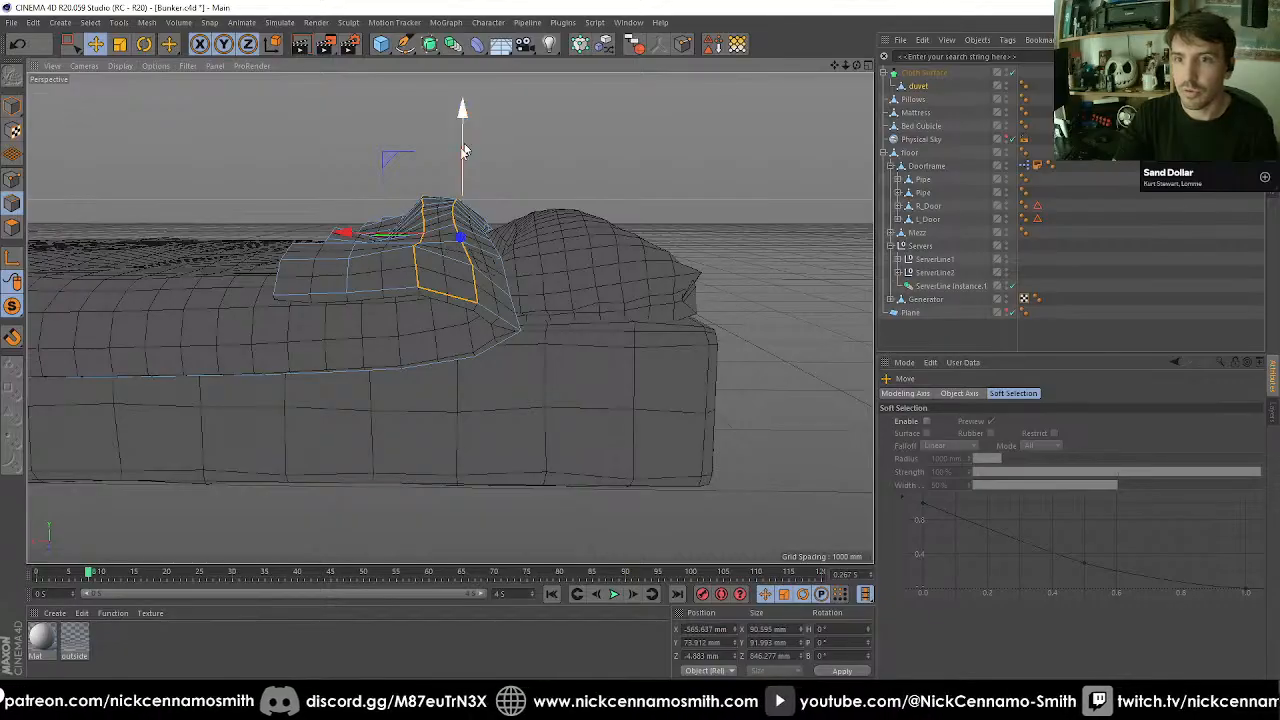
alt+drag(464, 147, 575, 230)
Enter 1 for the Cloth Surface's subdivisions and inspect the duvet over the whole bed.
click(918, 86)
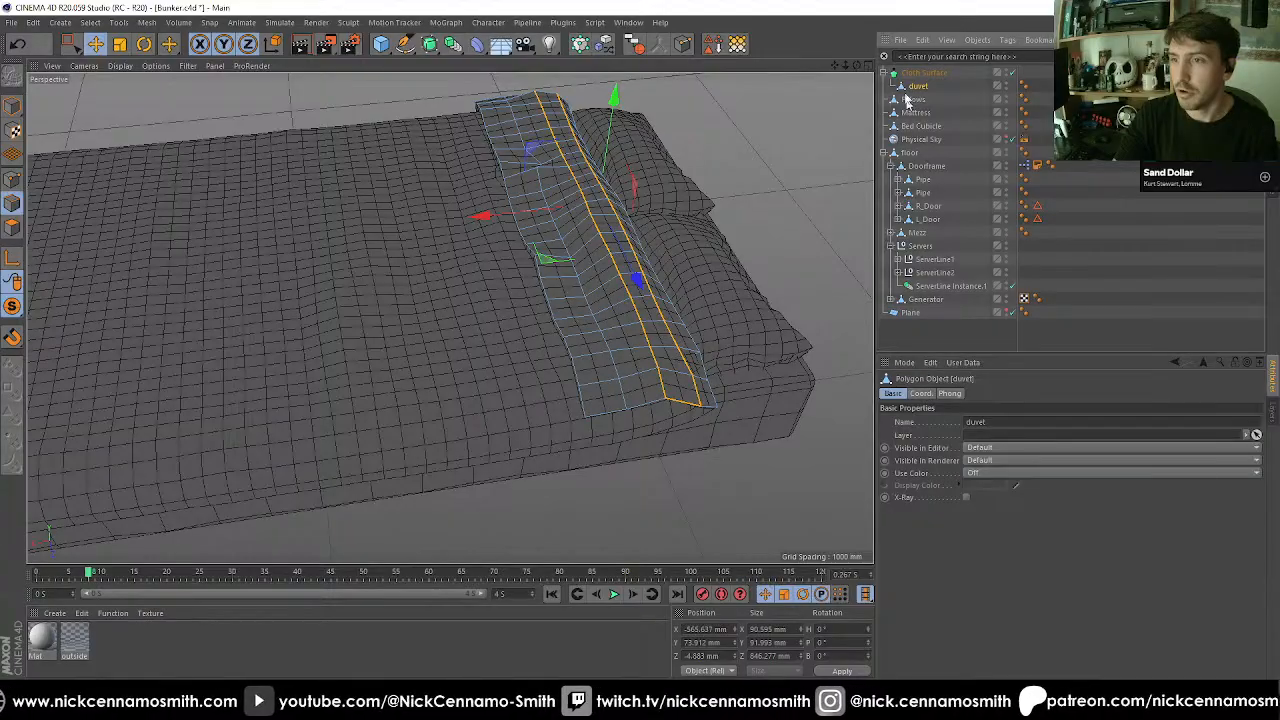
click(925, 74)
click(966, 422)
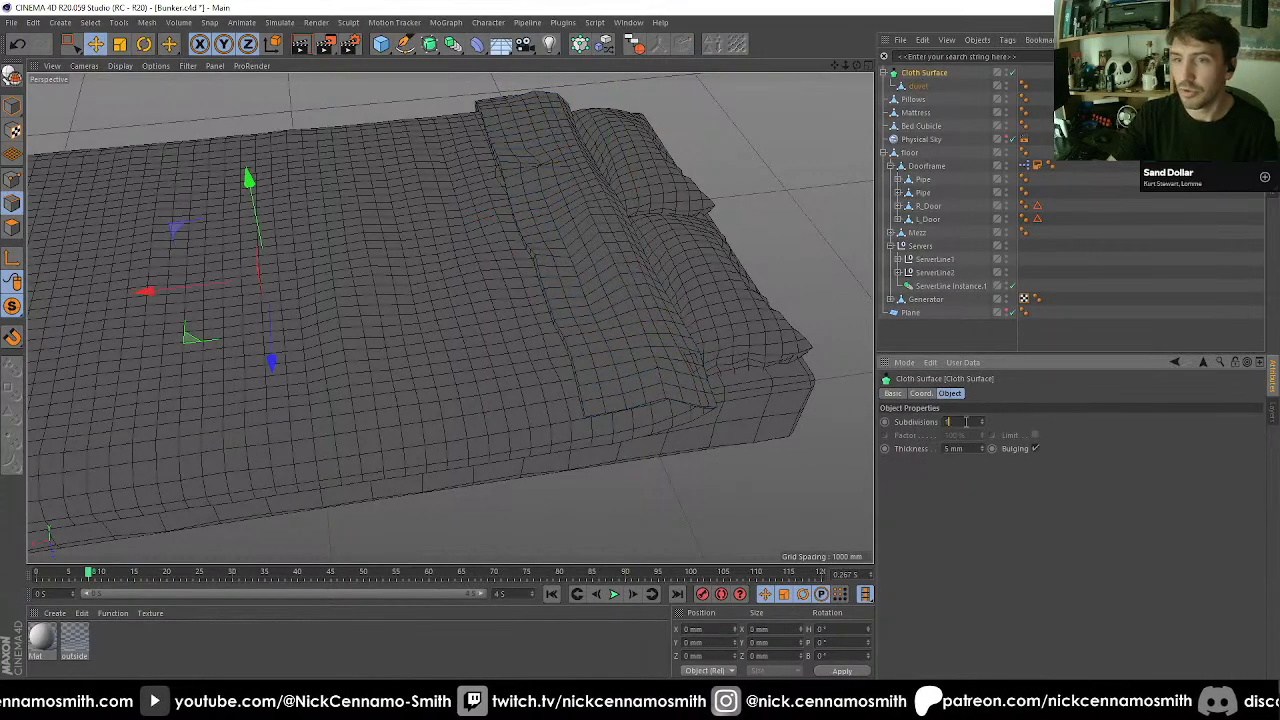
text(1)
key(Return)
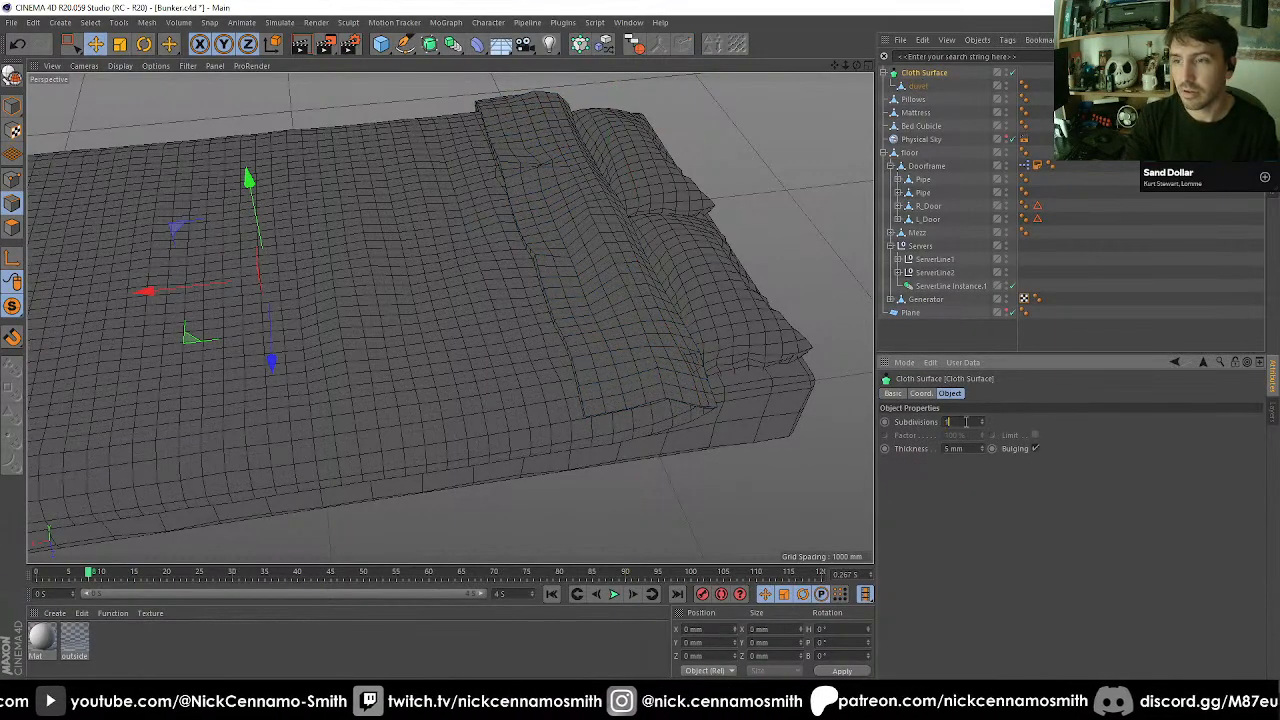
alt+drag(675, 440, 500, 343)
alt+right_drag(500, 343, 449, 317)
alt+middle_drag(449, 317, 568, 294)
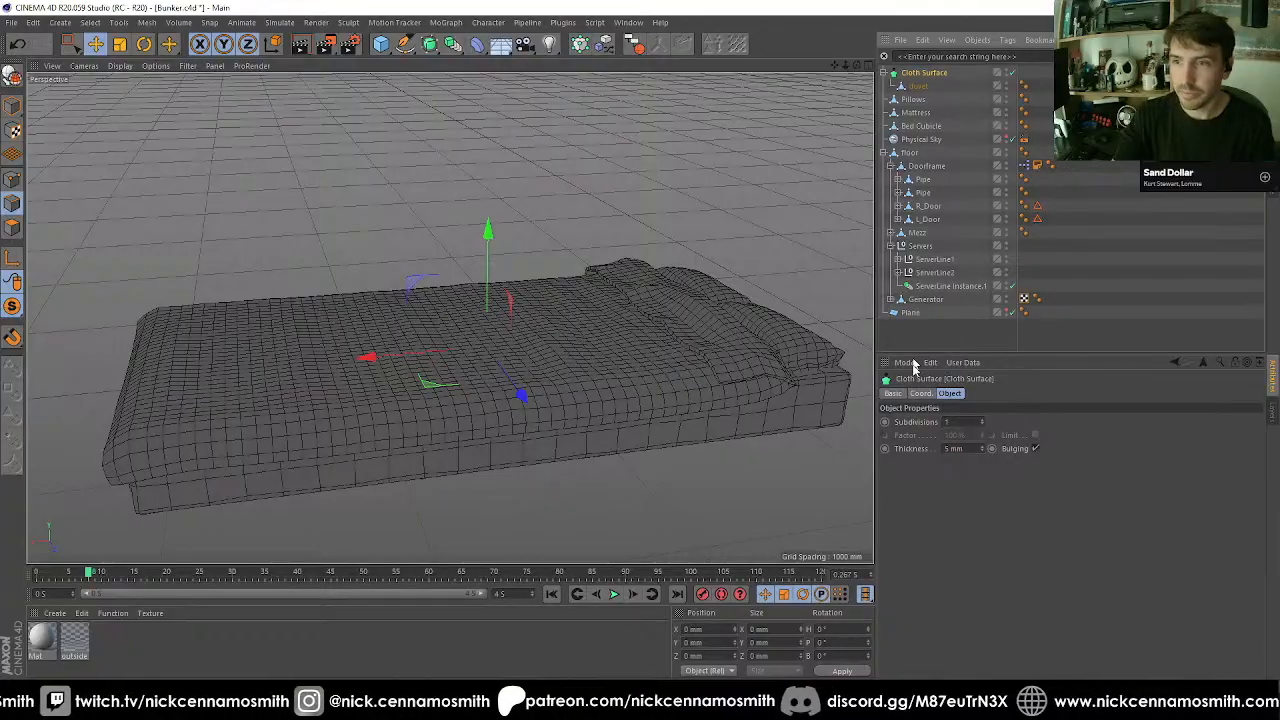
Set the Cloth Surface's subdivisions to 0.
click(949, 421)
text(0)
key(Return)
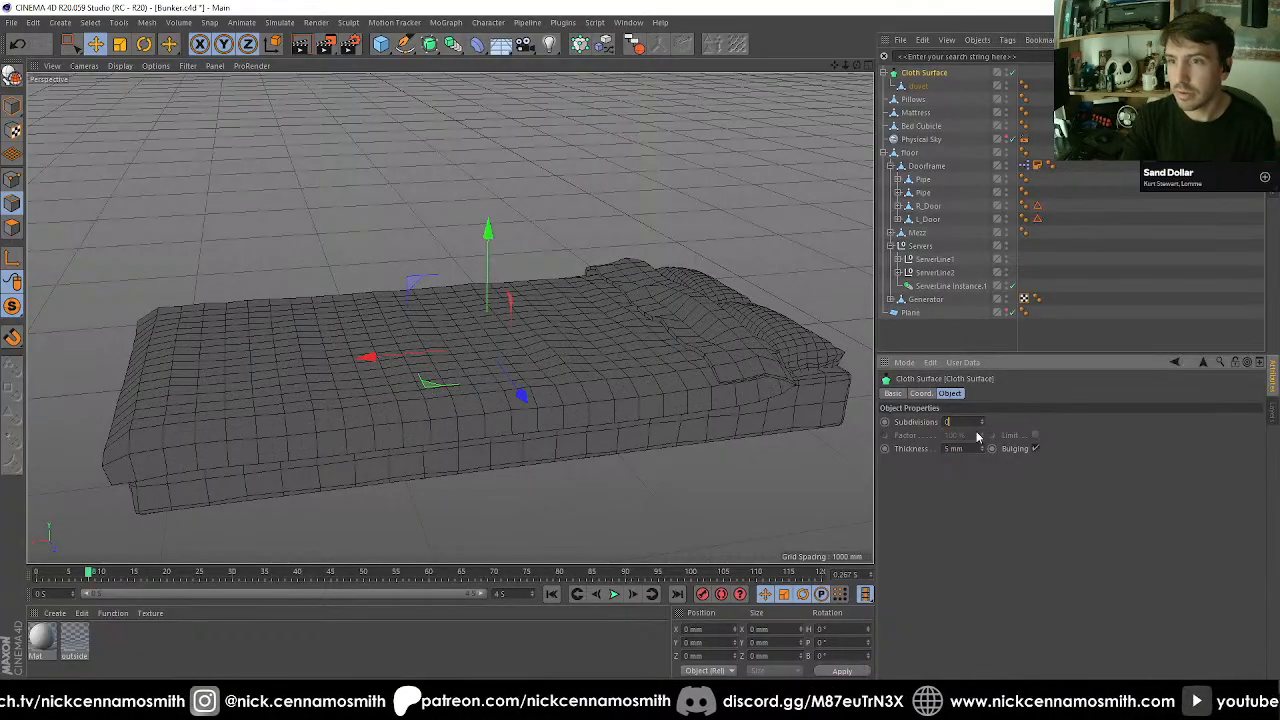
Make the Cloth Surface editable to convert the thickened duvet into a polygon mesh.
alt+drag(874, 273, 651, 286)
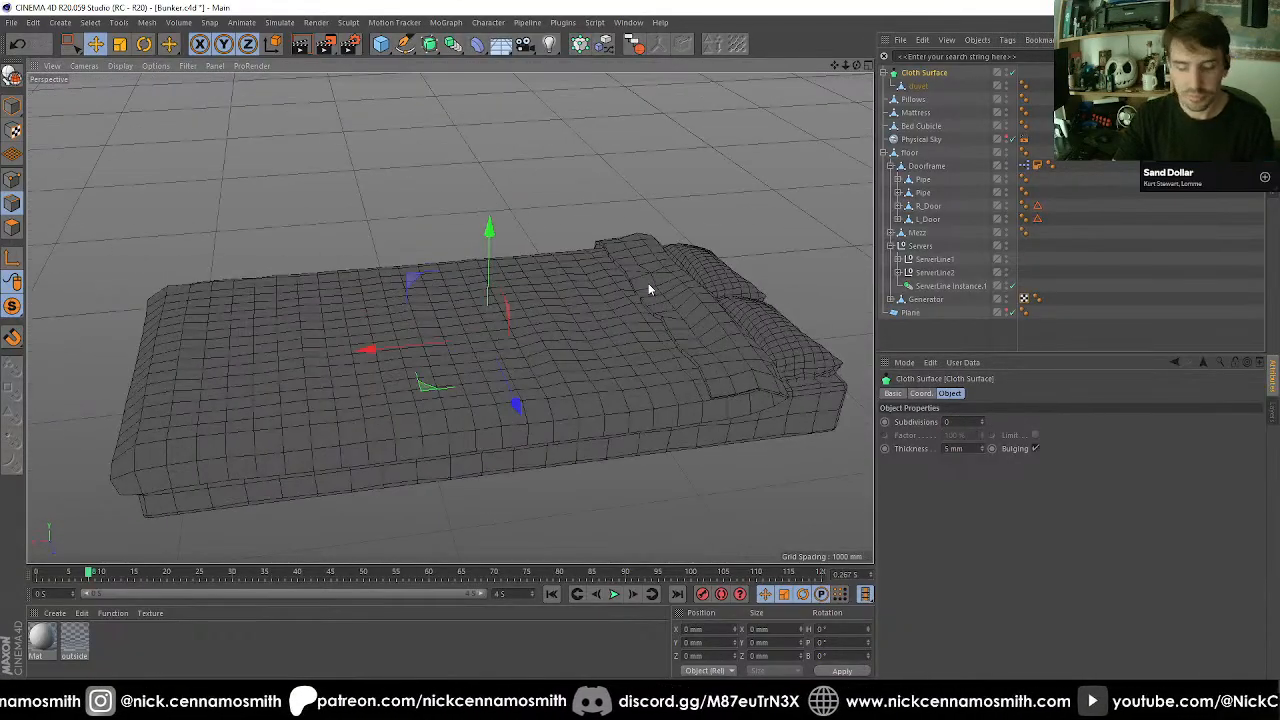
key(c)
click(888, 73)
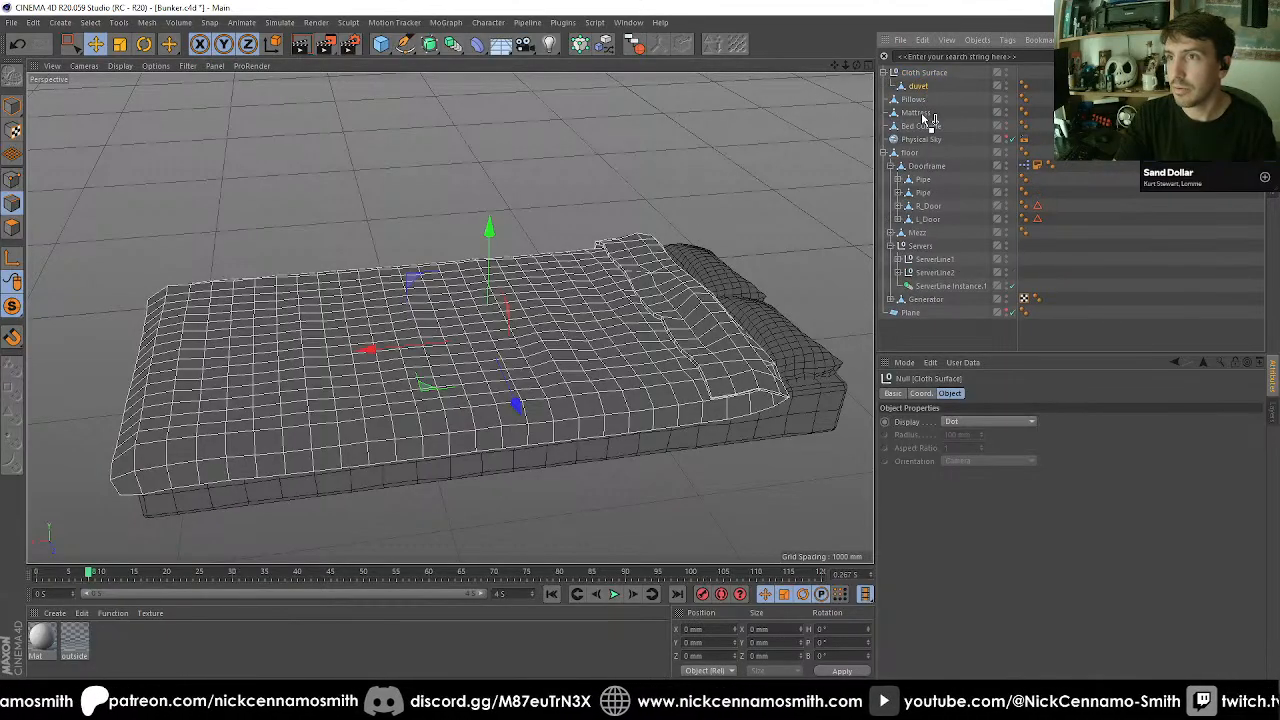
Parent the duvet and Pillows to the Mattress, and delete the empty Cloth Surface null.
drag(928, 118, 922, 100)
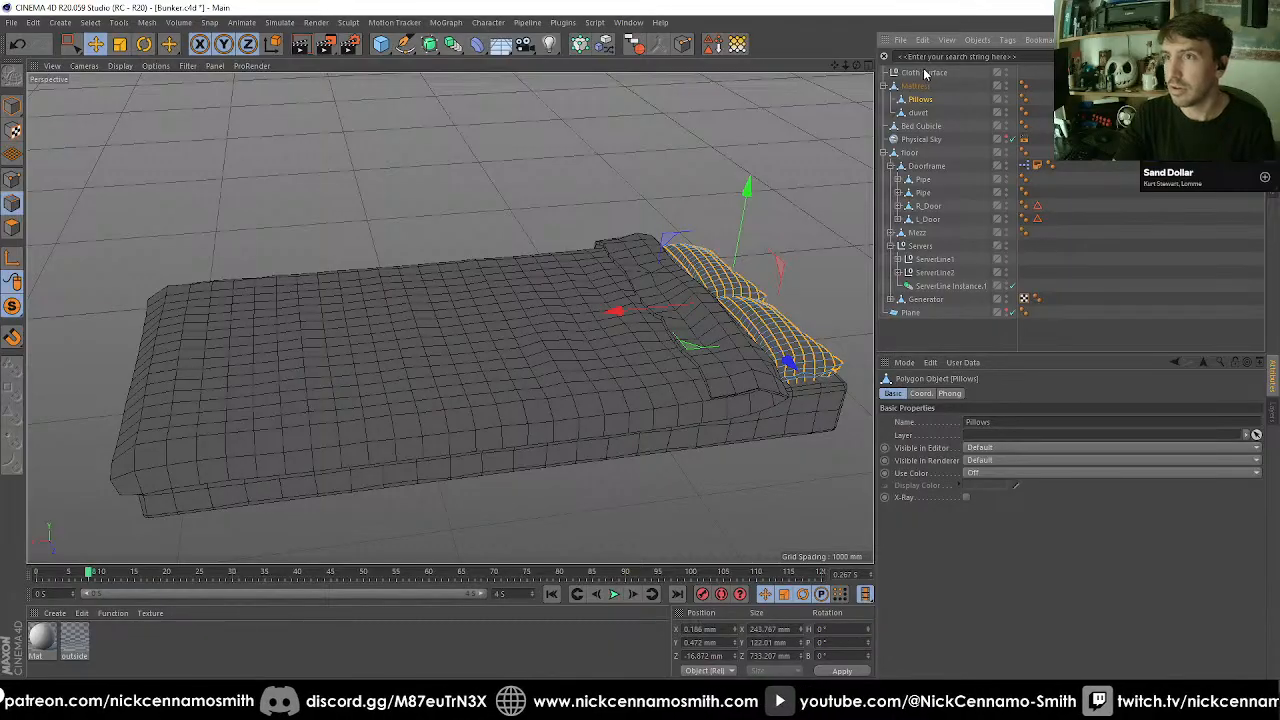
click(925, 74)
key(Delete)
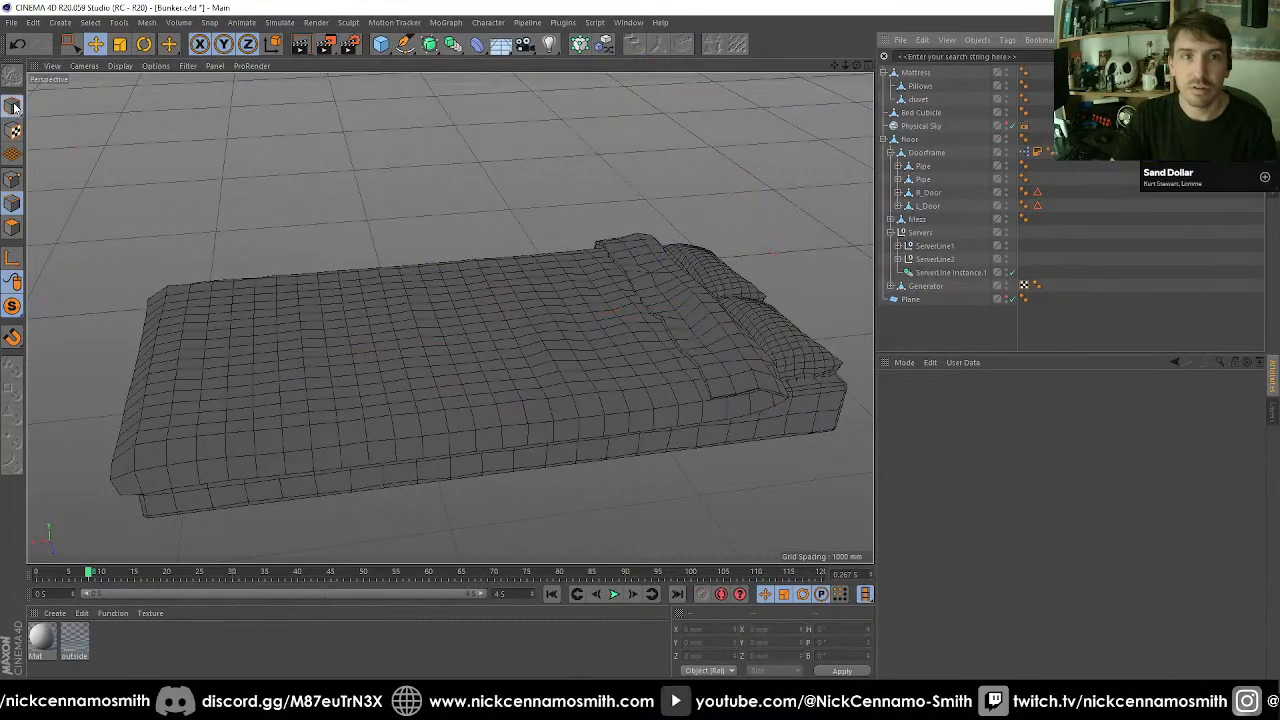
click(883, 74)
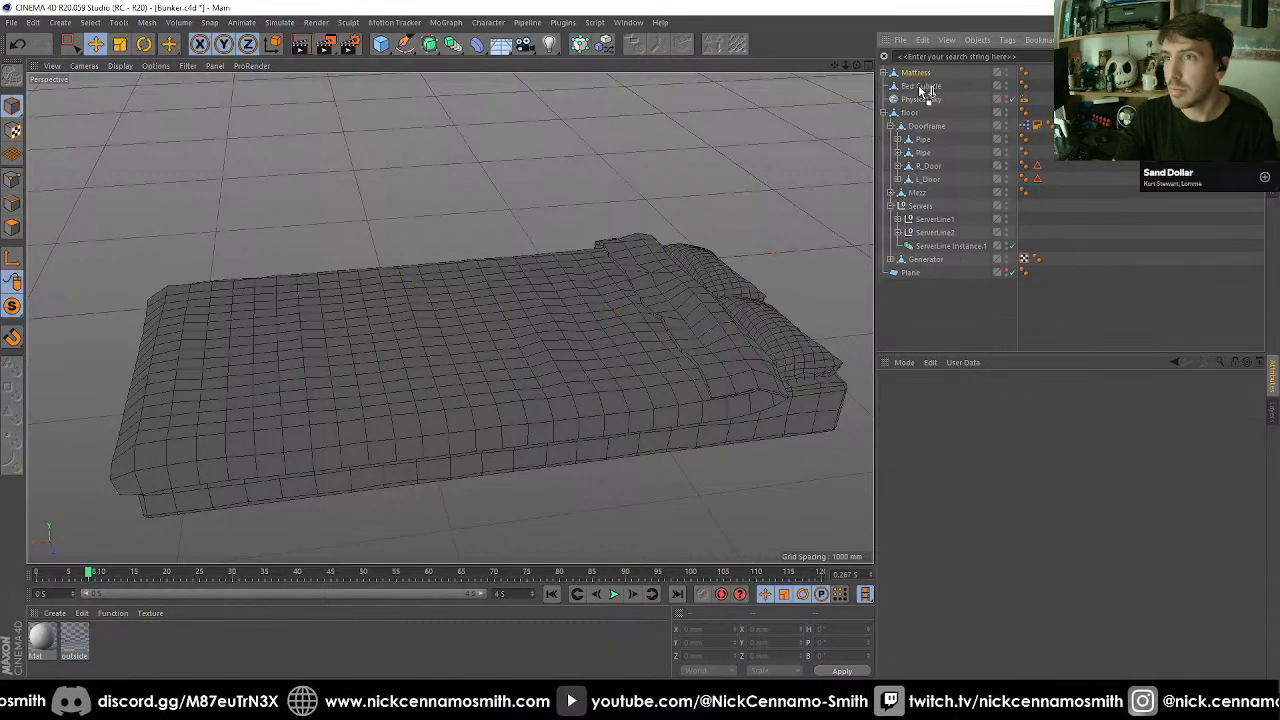
Parent the Mattress to the Bed Cubicle and turn off viewport solo so the bed shows within its cubicle.
drag(920, 90, 921, 87)
click(921, 73)
drag(14, 308, 55, 350)
click(942, 314)
scroll(580, 312, down, 5)
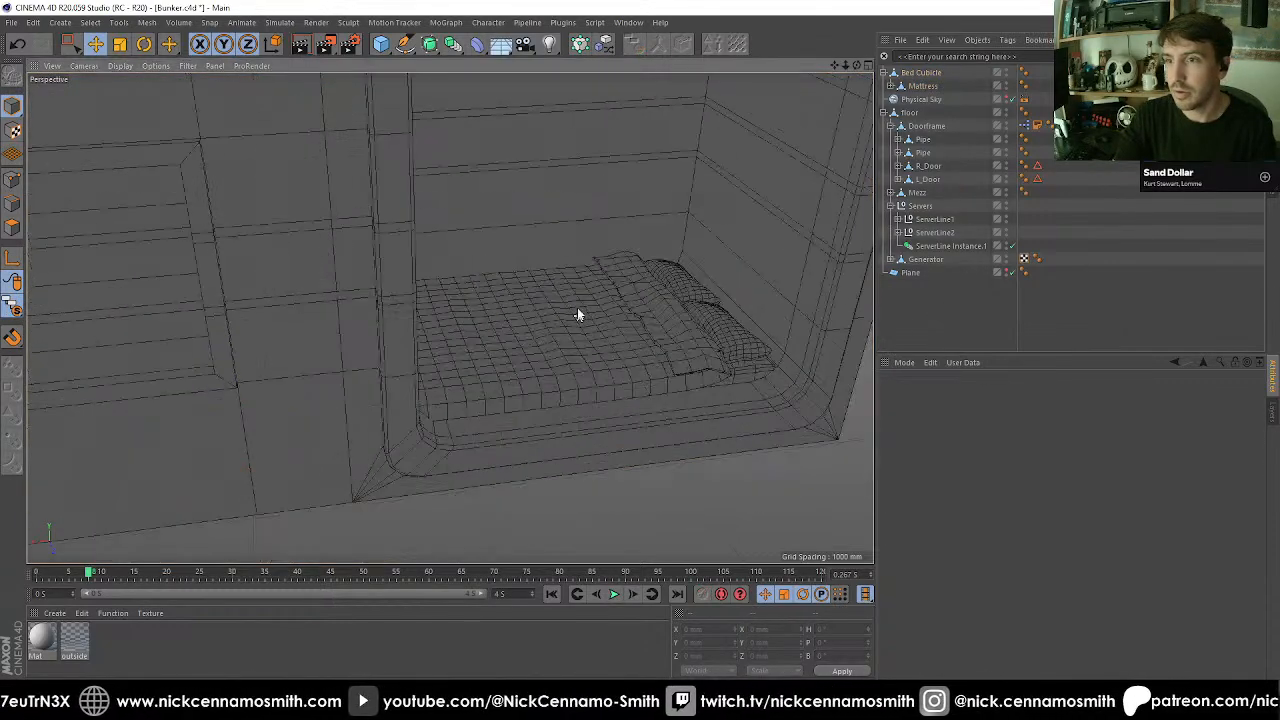
alt+drag(646, 306, 525, 327)
scroll(484, 328, up, 3)
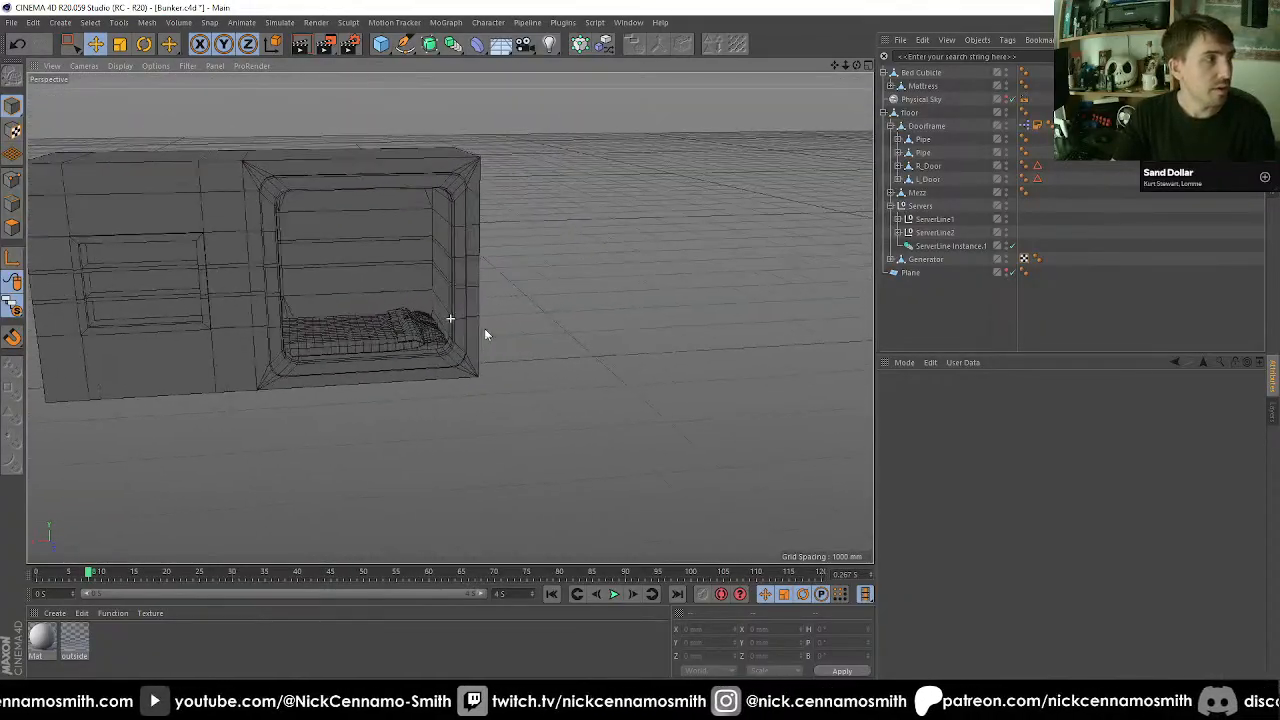
scroll(383, 284, up, 4)
scroll(402, 295, up, 3)
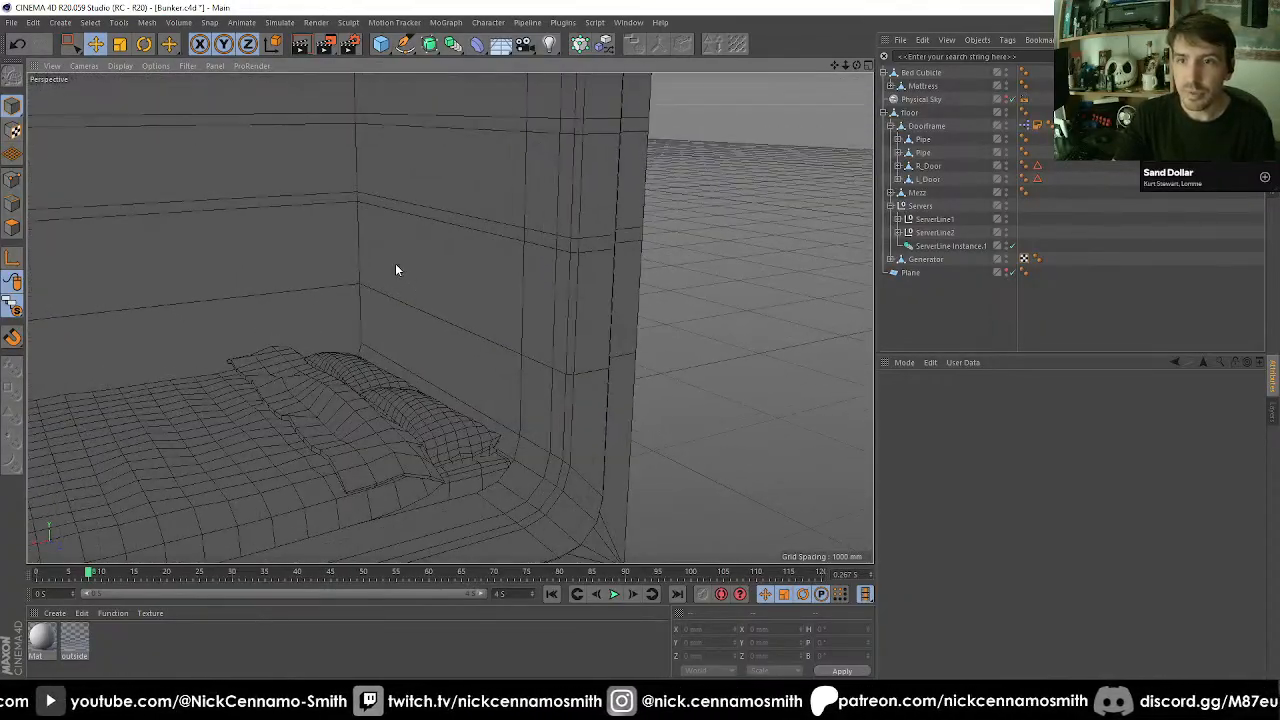
Ring-select the vertical edges of the Bed Cubicle's wall band above the pillows and cut them once at 60% offset.
alt+drag(468, 294, 485, 246)
click(482, 268)
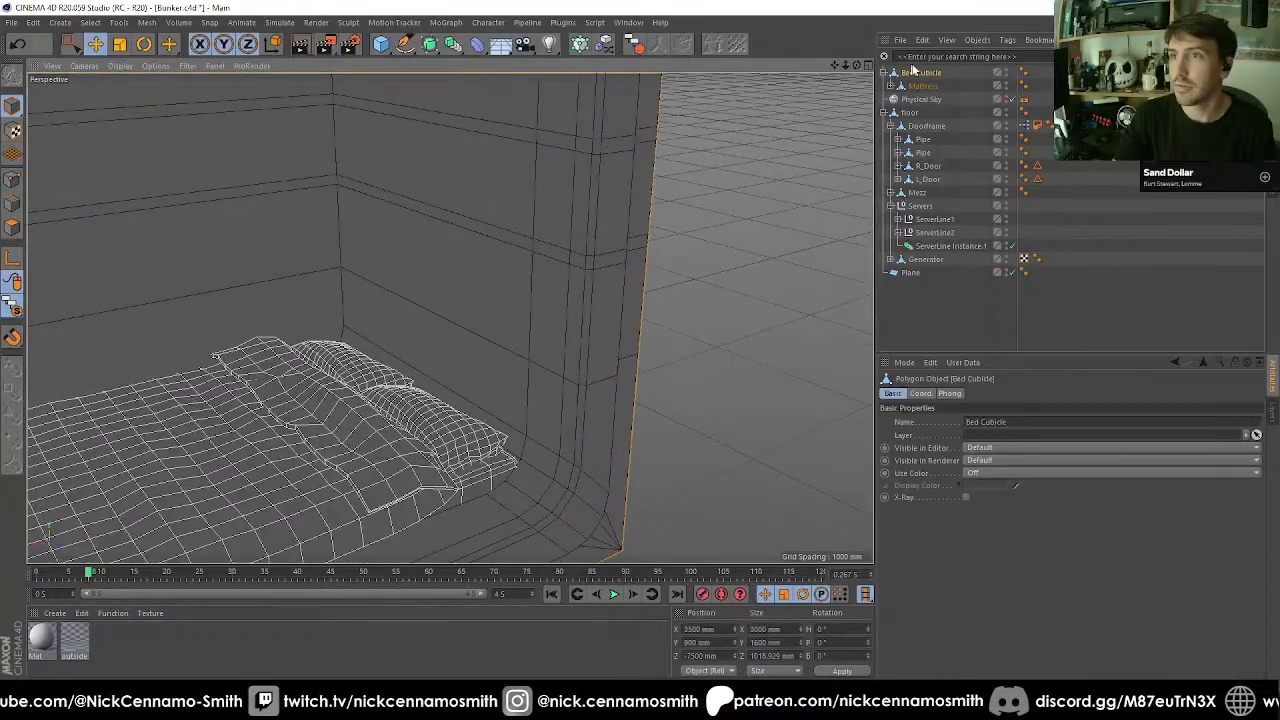
click(12, 228)
mouse_move(346, 331)
alt+mouse_down()
mouse_move(329, 350)
mouse_move(363, 338)
alt+mouse_up()
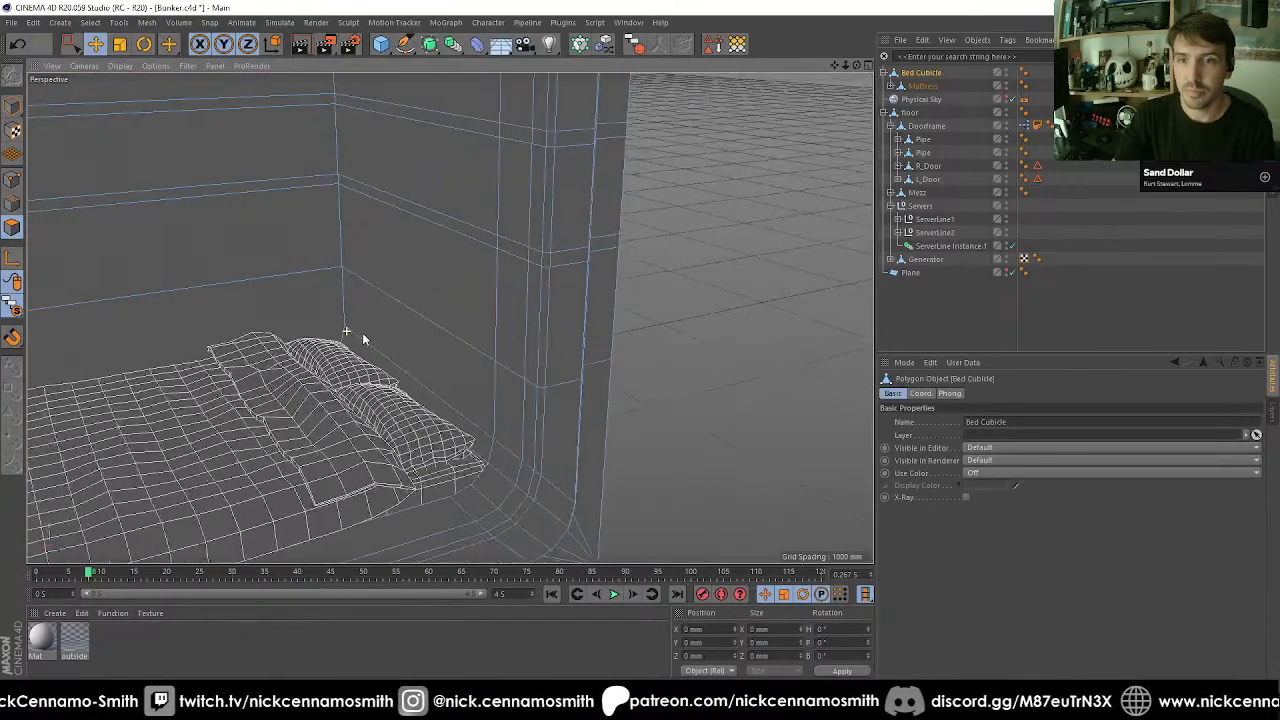
key(u)
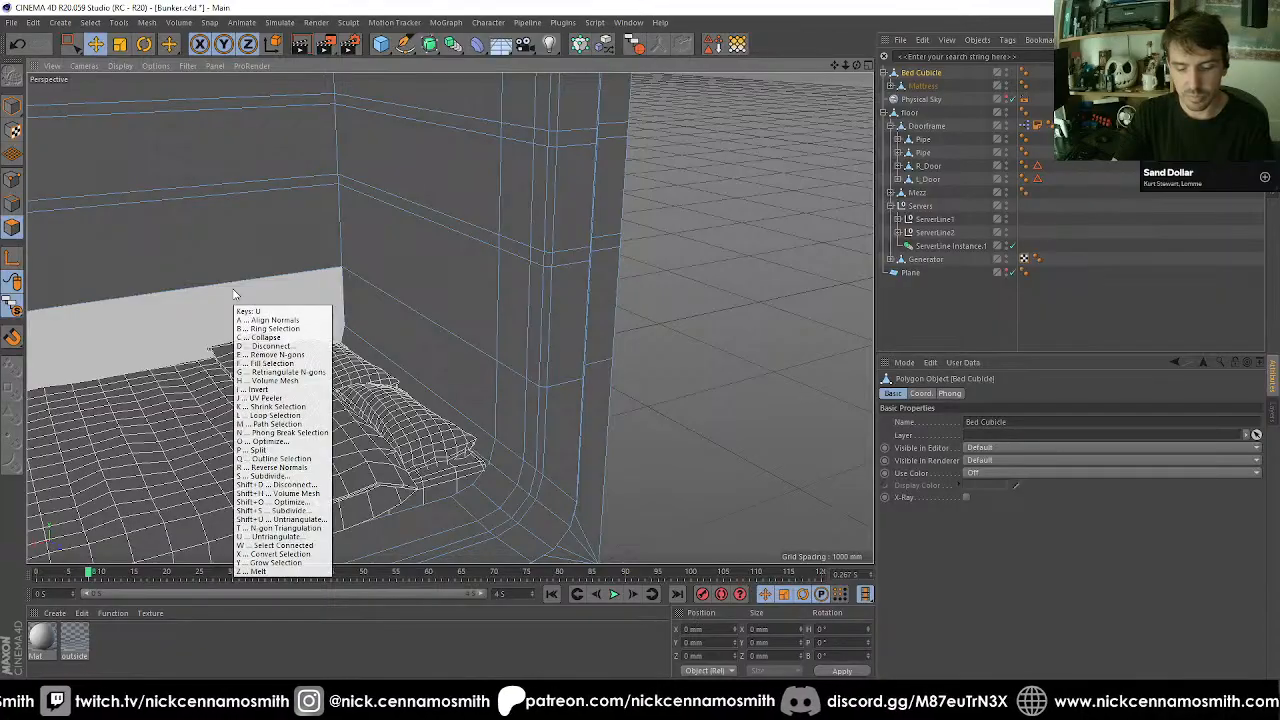
key(b)
key(b)
key(u)
key(b)
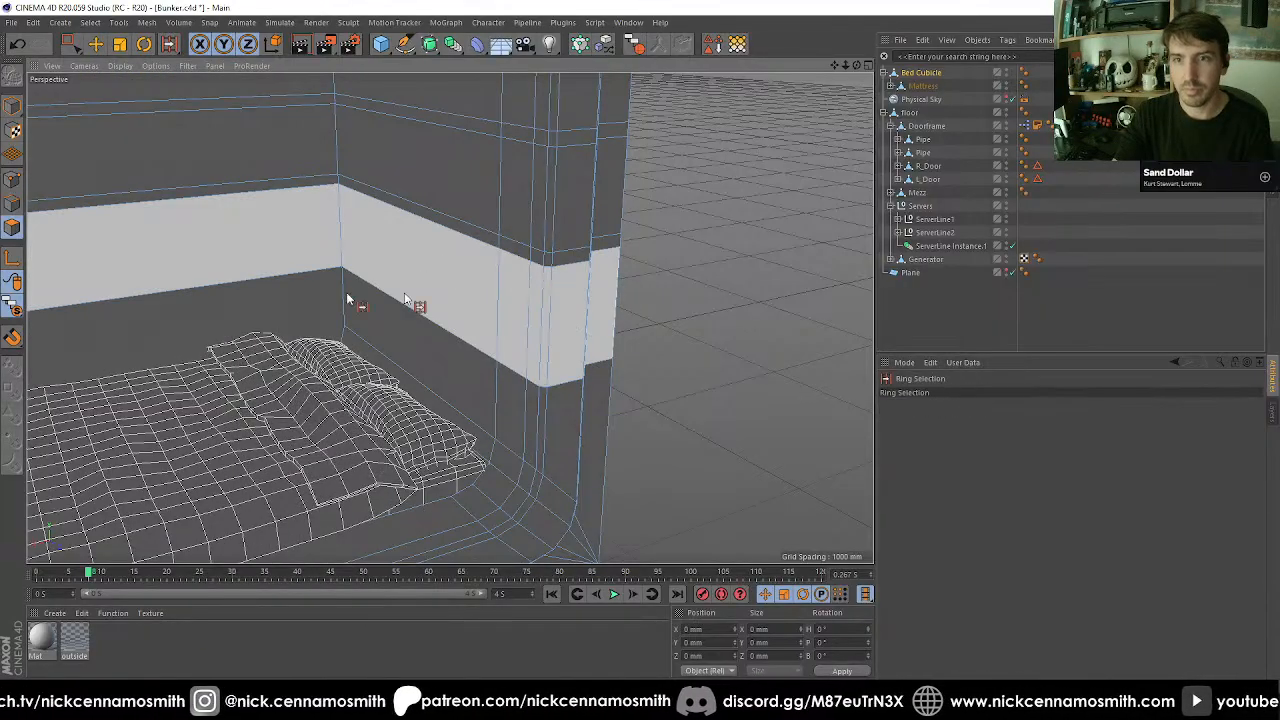
click(11, 205)
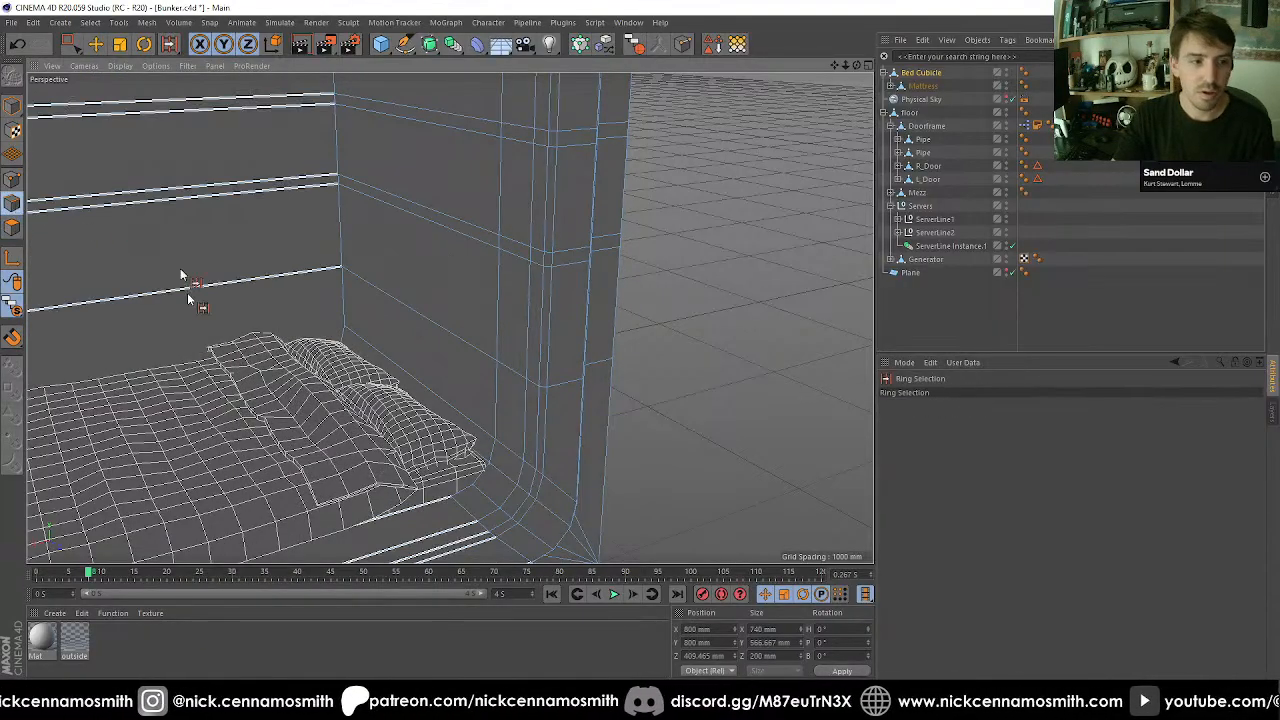
click(504, 284)
key(m)
key(f)
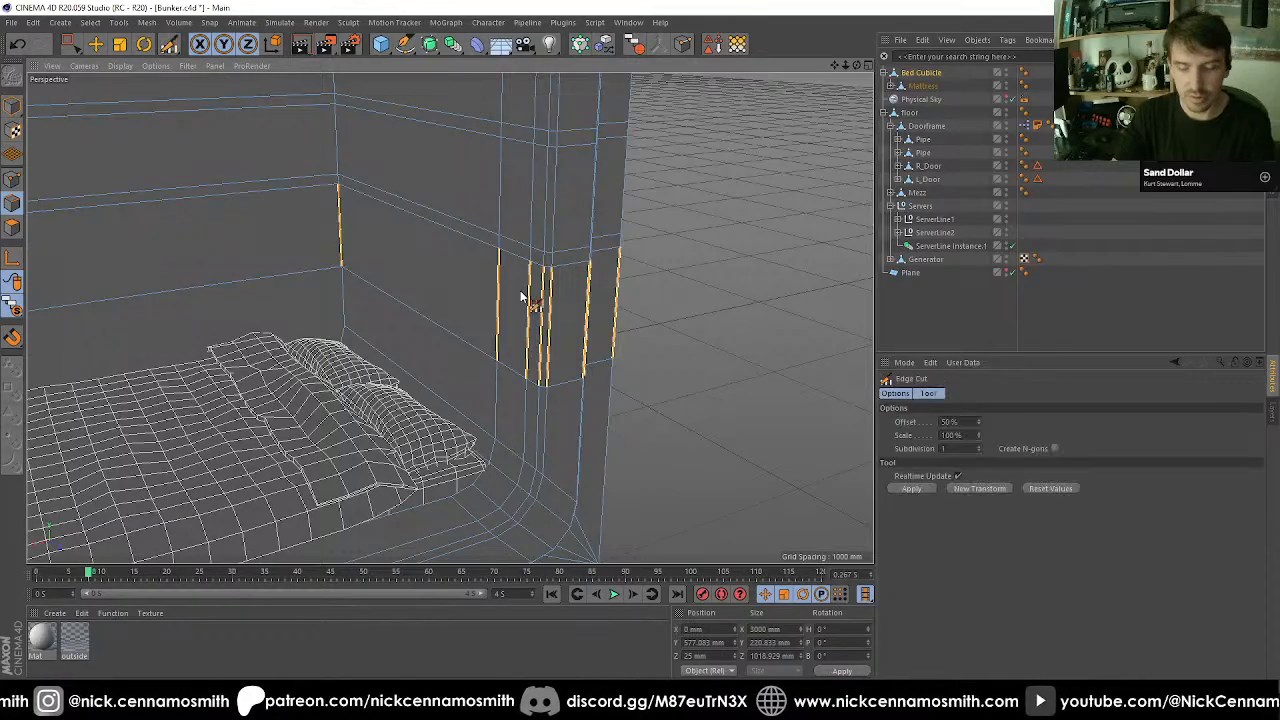
click(911, 489)
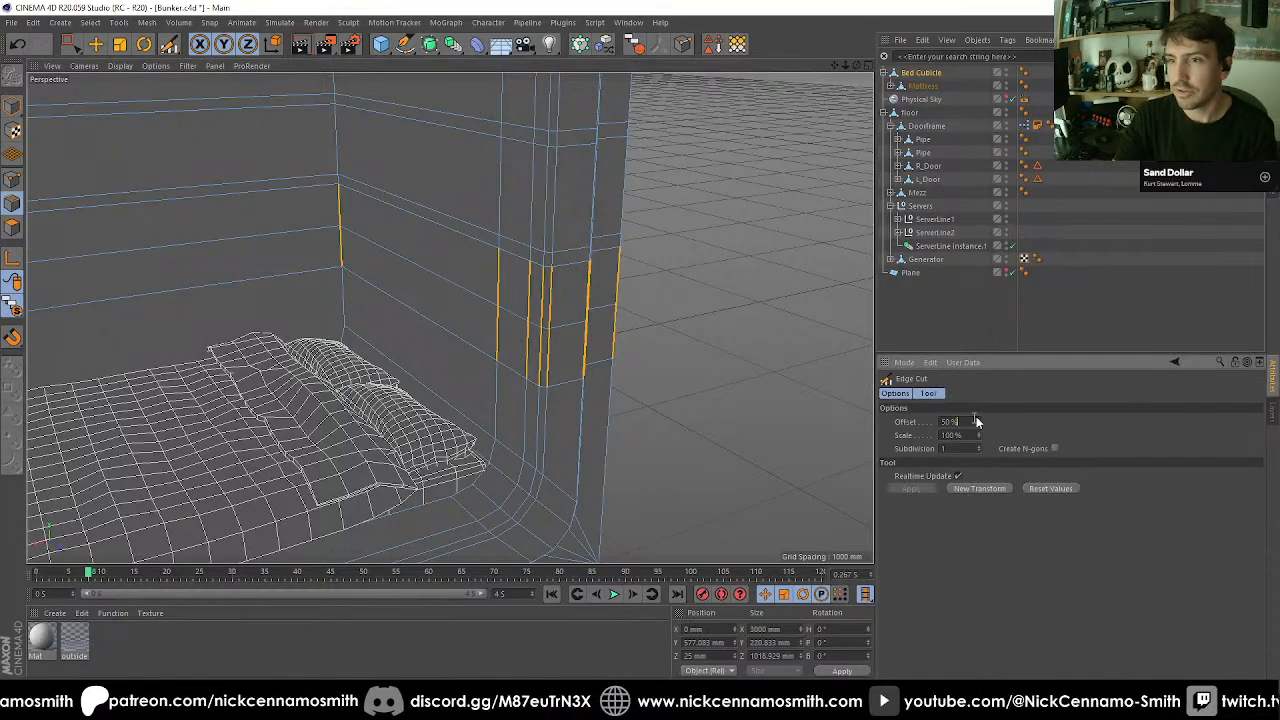
drag(986, 417, 986, 421)
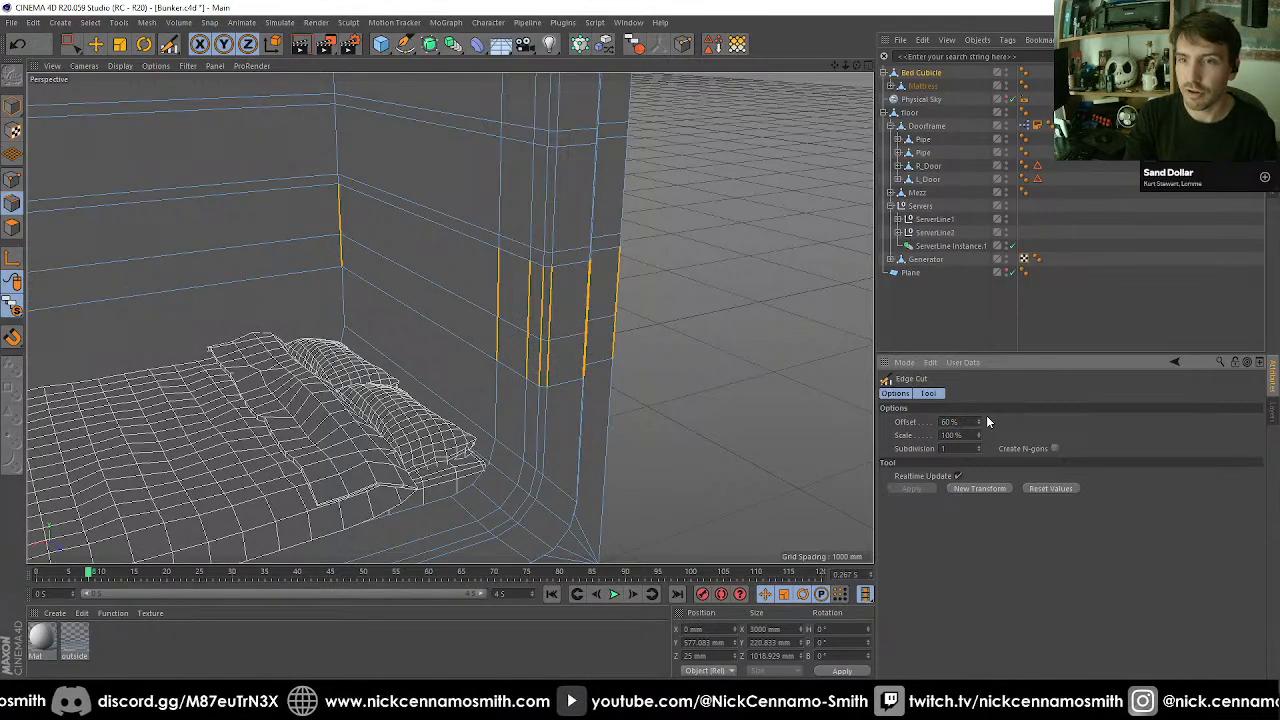
Ring-select the vertical edges directly above the new cut and add another edge cut at 15% offset.
click(13, 227)
click(20, 205)
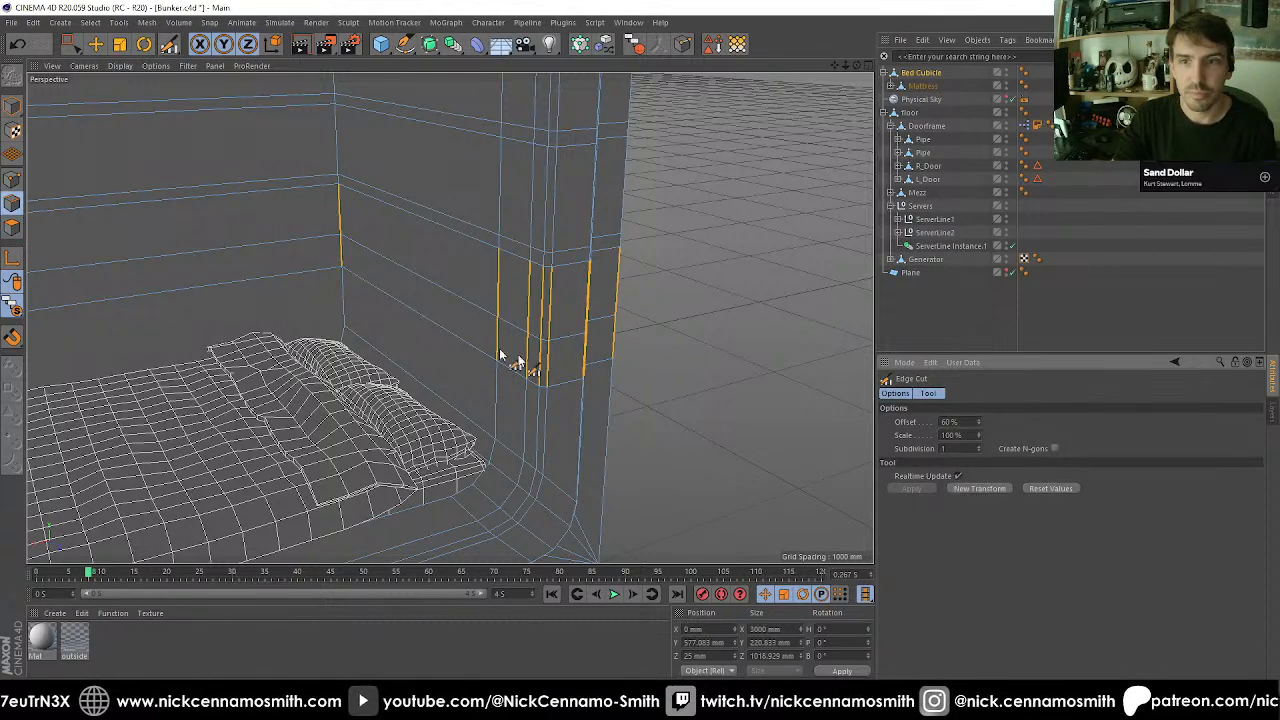
right_click(530, 365)
click(560, 425)
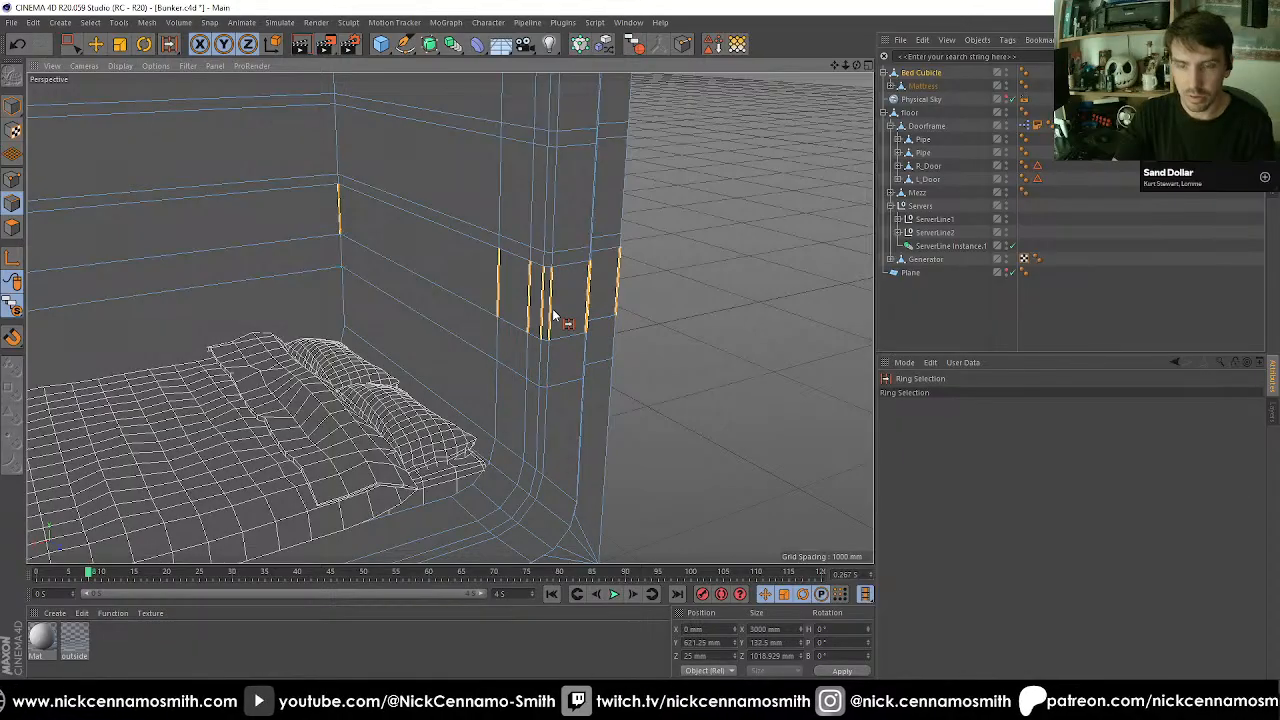
key(space)
click(911, 488)
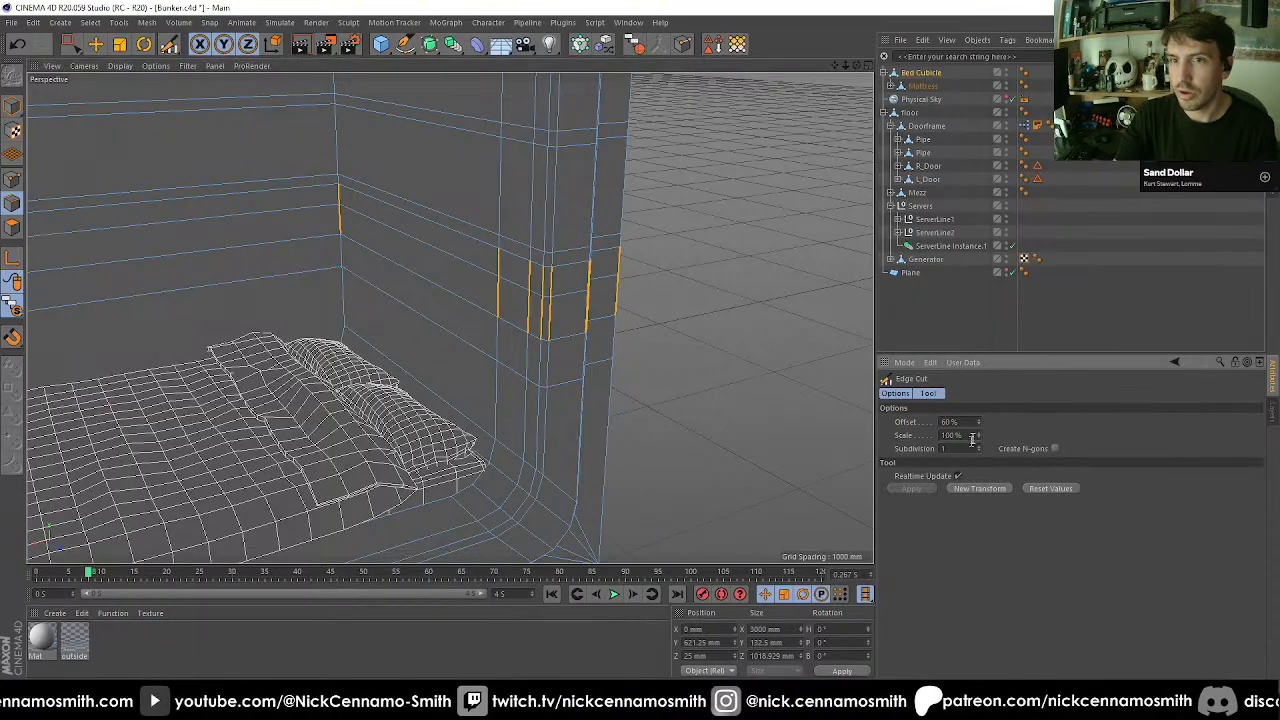
key(shift+Up)
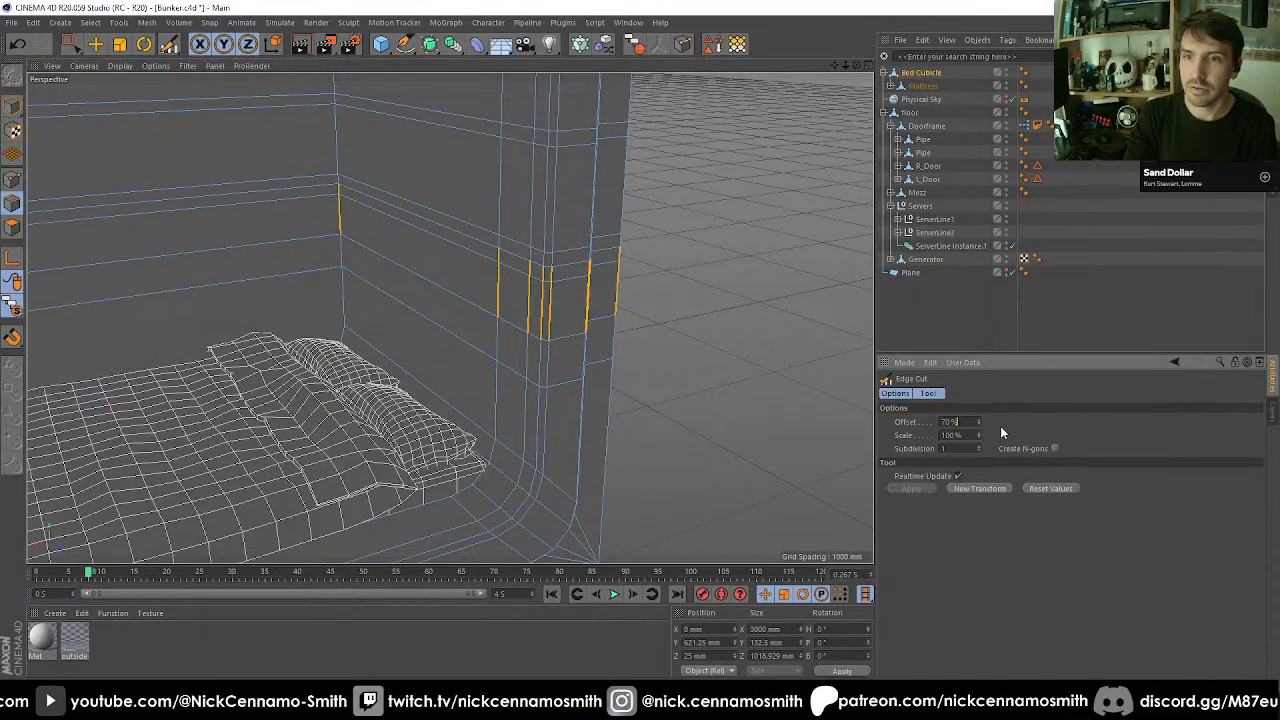
key(shift+Down)
key(shift+Down)
key(shift+Down)
key(shift+Down)
key(shift+Down)
key(shift+Down)
key(shift+Down)
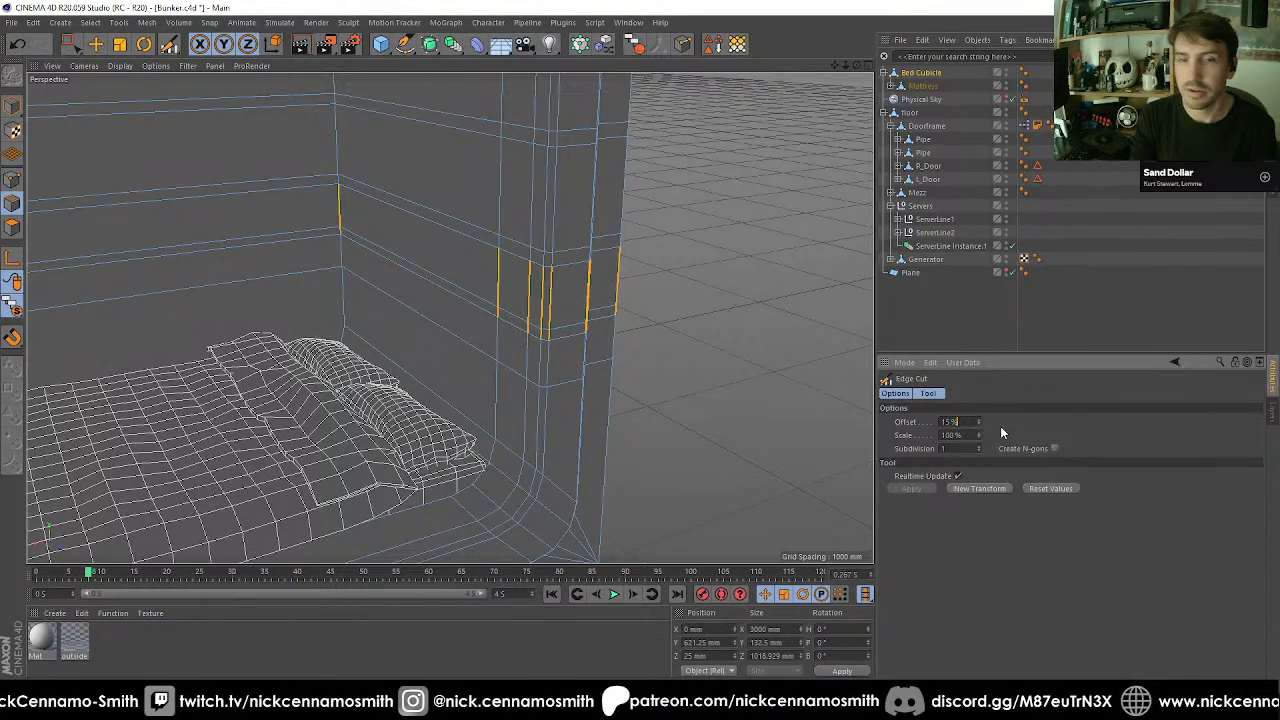
Ring-select the horizontal edges of the wall behind the pillows and cut them with 50% offset, 200% scale and 2 subdivisions.
alt+drag(498, 371, 317, 297)
key(u)
key(b)
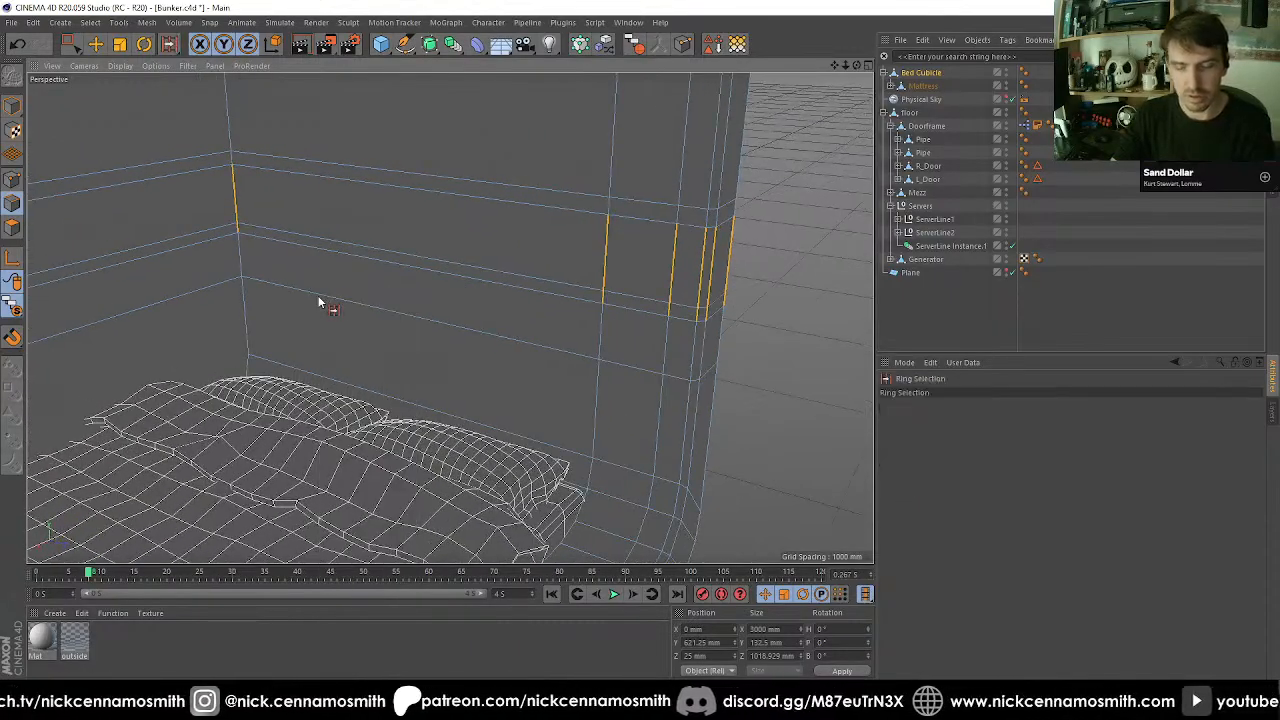
click(318, 298)
key(m)
key(f)
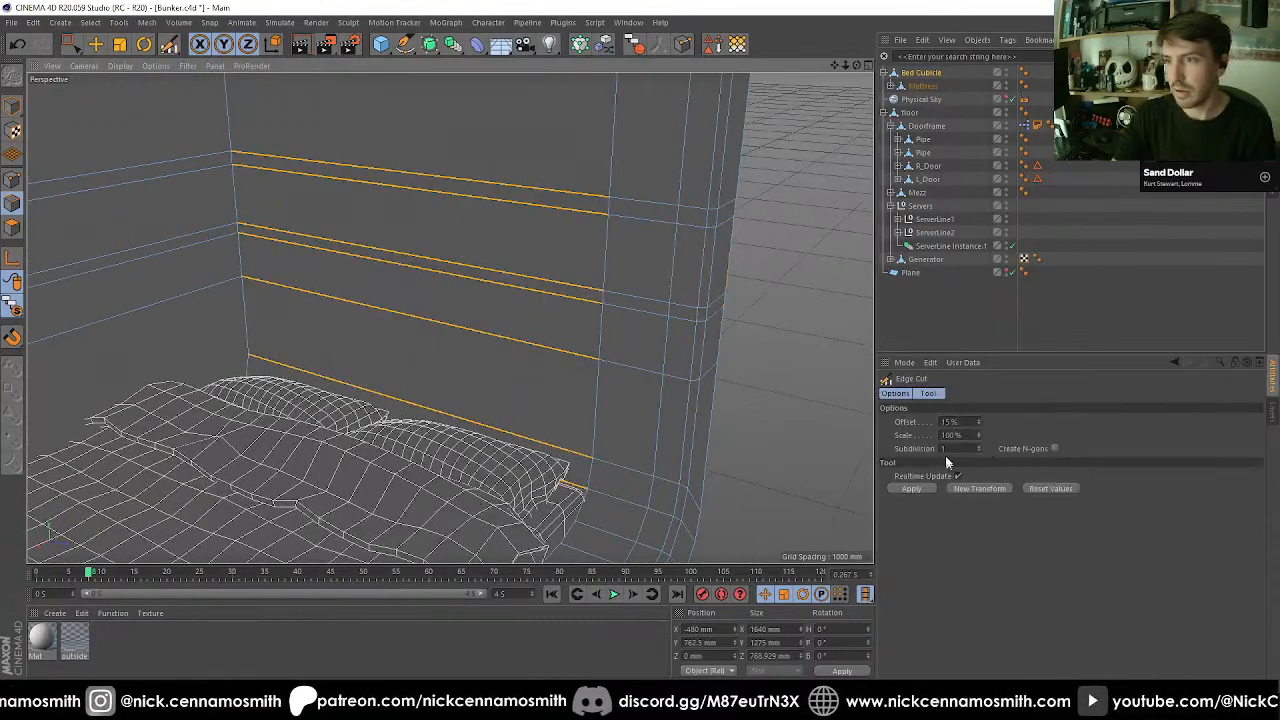
click(955, 421)
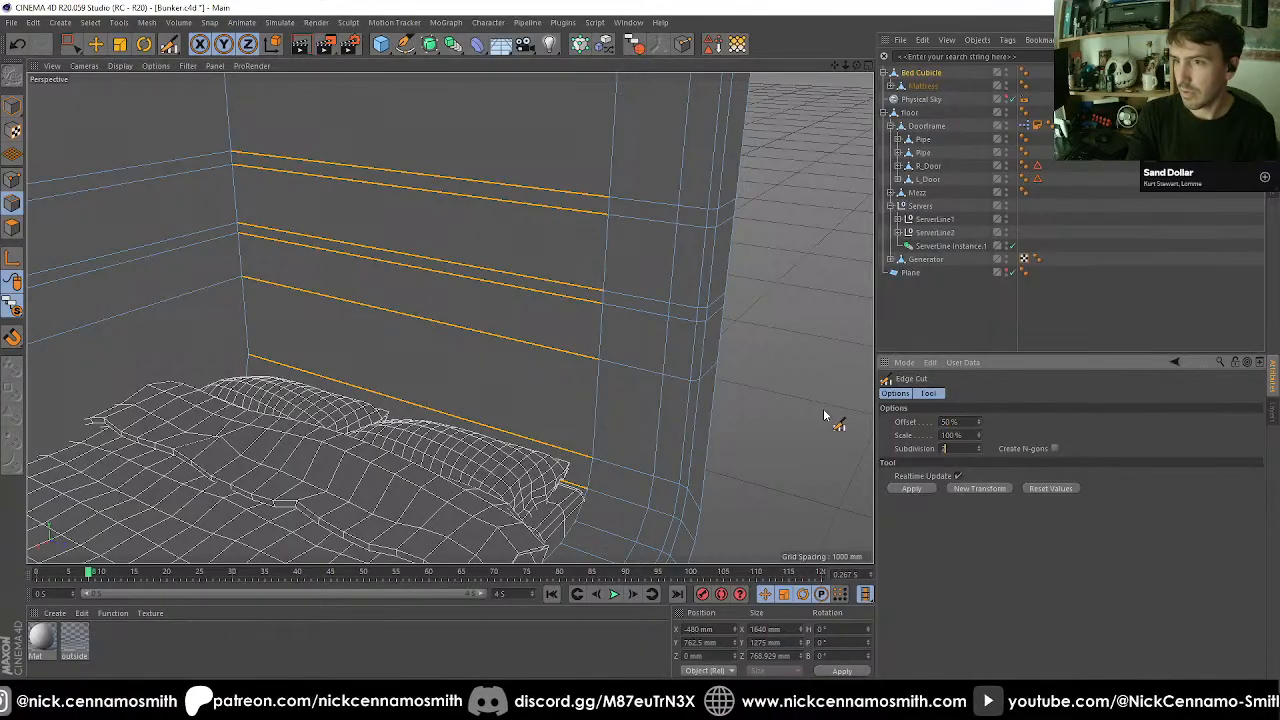
text(2)
key(Return)
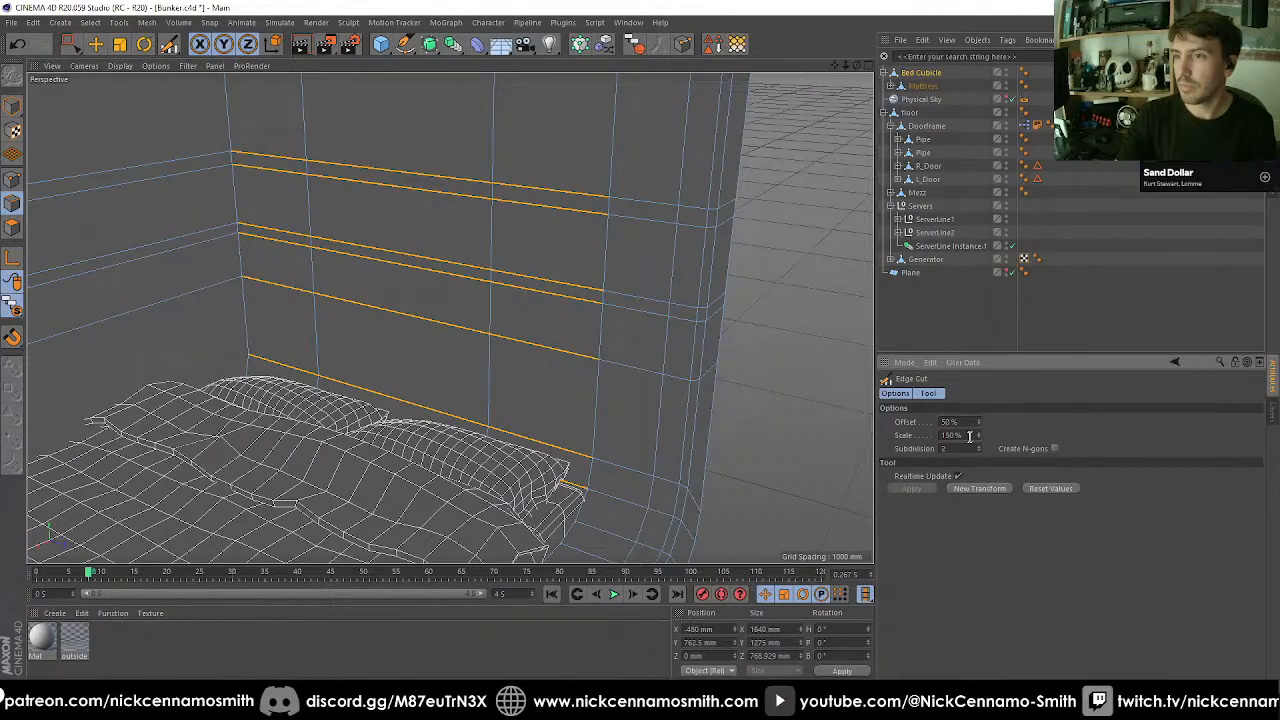
text(200)
key(Return)
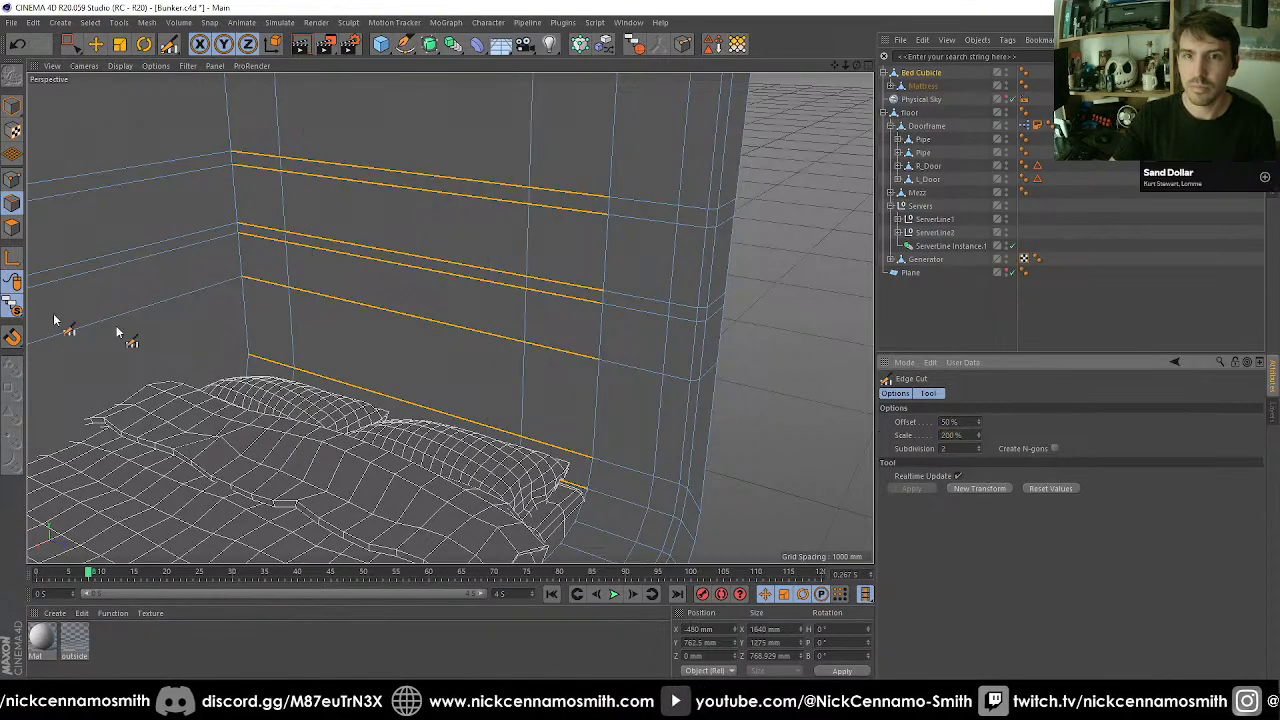
Extrude the two central wall polygons above the pillows by -100 mm to form recessed shelves, and inspect their depth.
click(16, 235)
drag(73, 45, 134, 63)
click(389, 283)
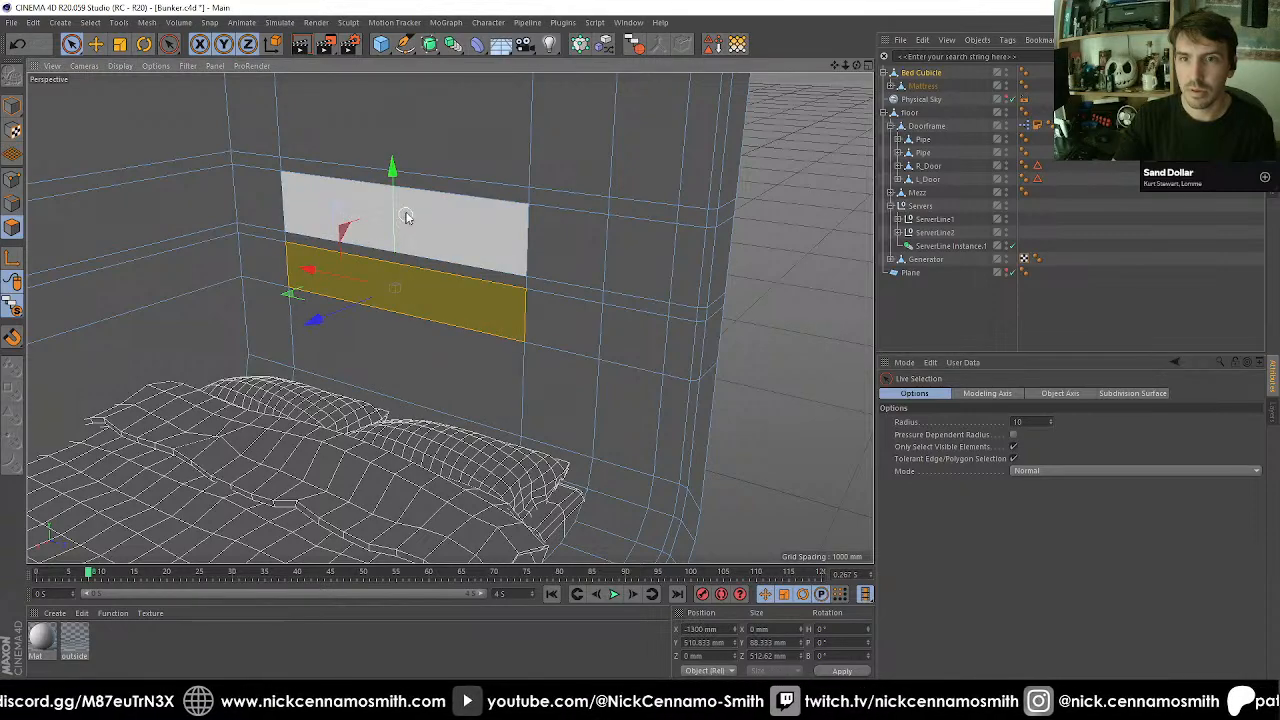
click(408, 214)
shift+click(442, 302)
key(d)
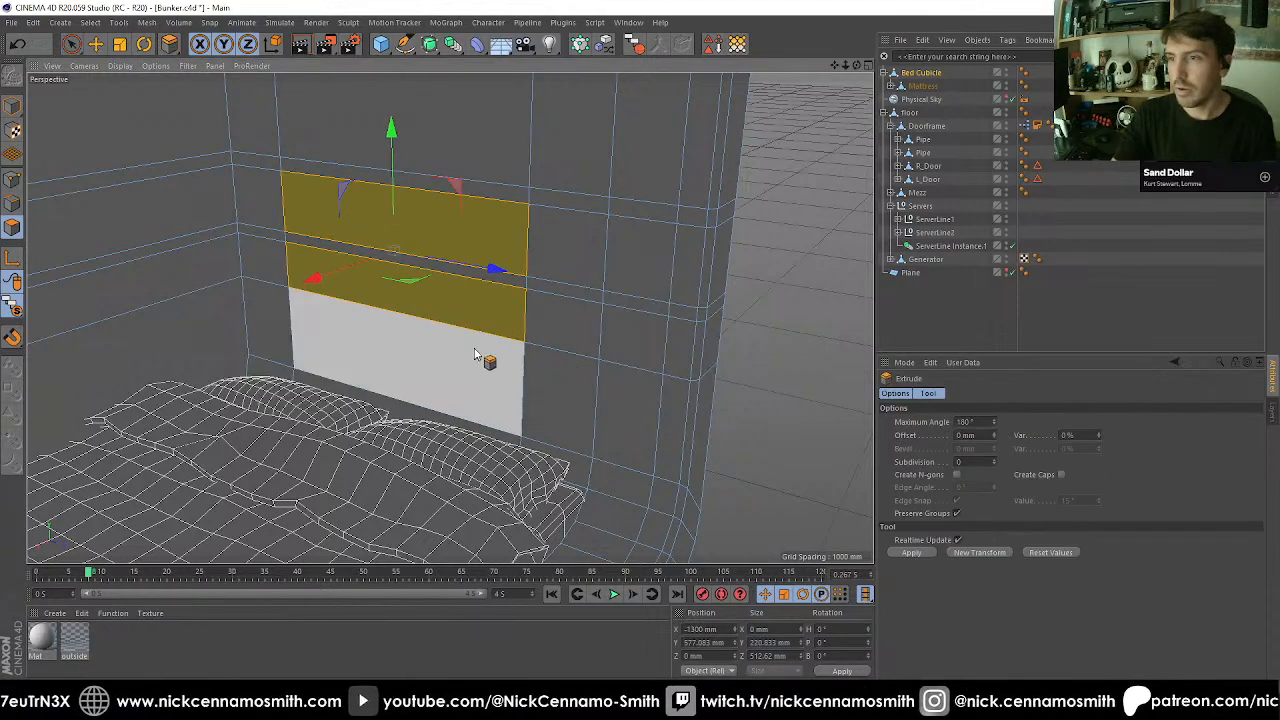
alt+drag(483, 358, 486, 303)
scroll(528, 384, down, 2)
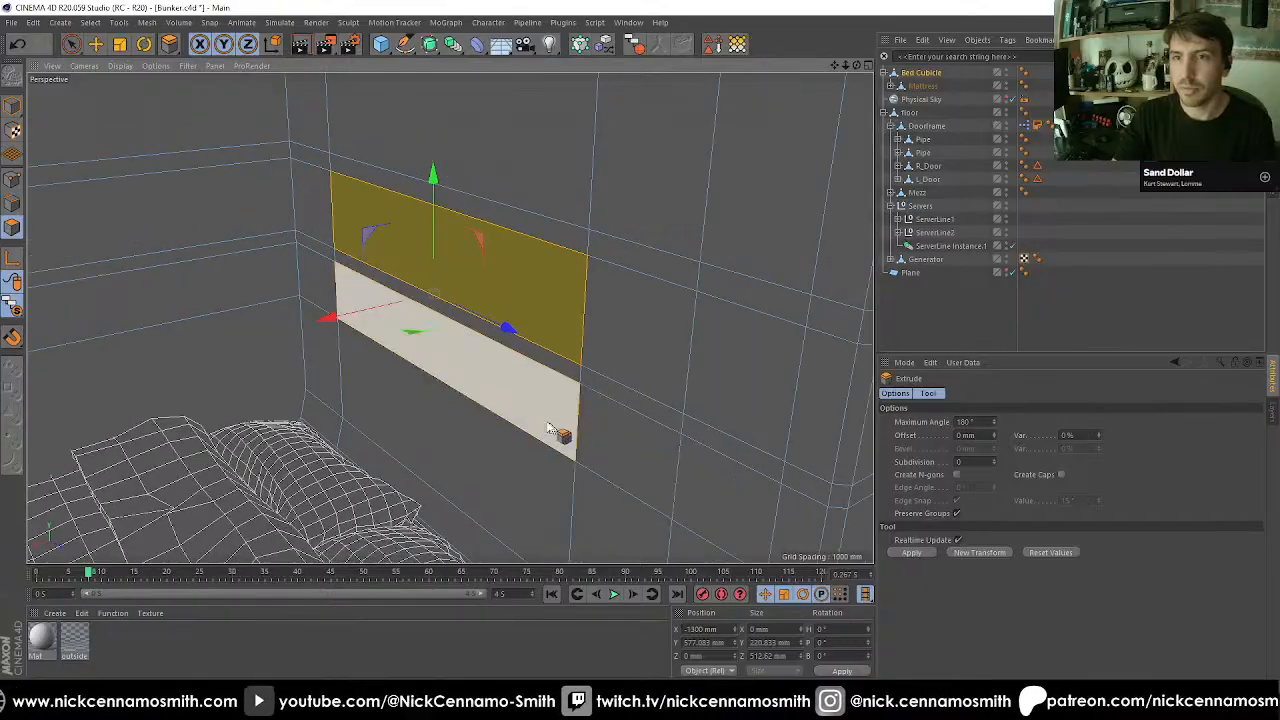
alt+drag(547, 425, 532, 428)
scroll(532, 428, down, 3)
alt+middle_drag(570, 426, 548, 342)
scroll(550, 343, up, 1)
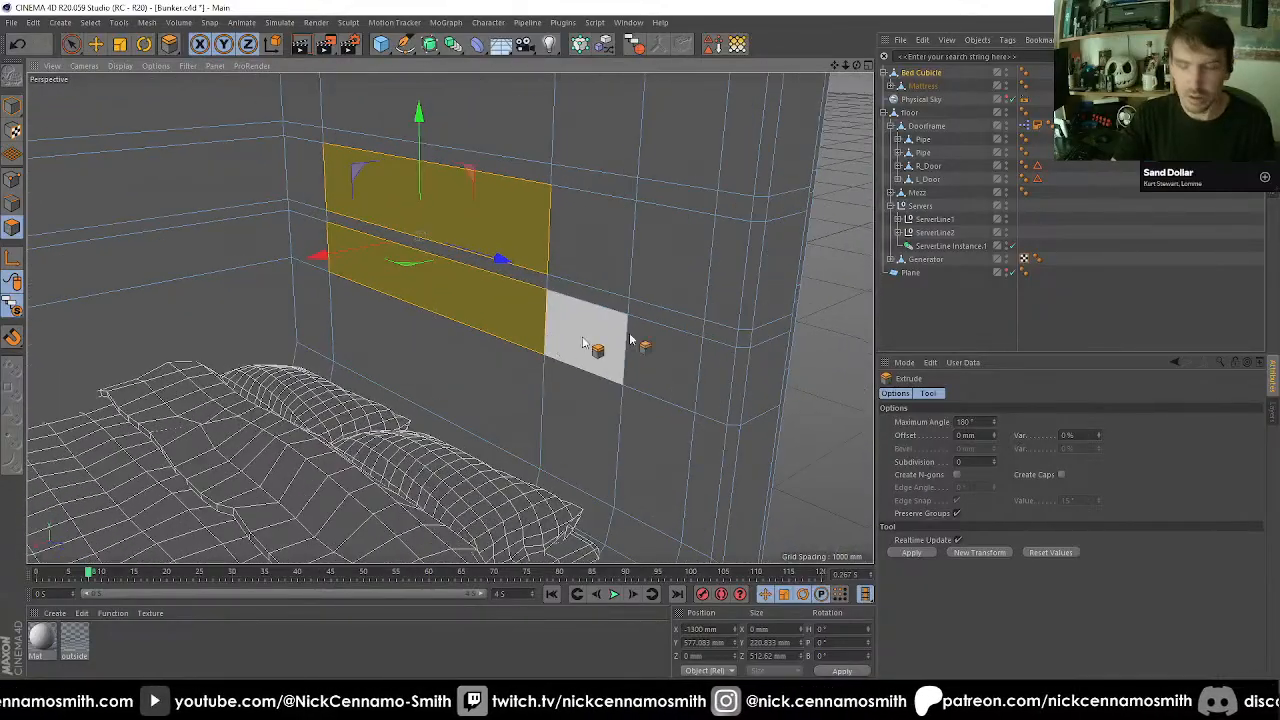
click(975, 434)
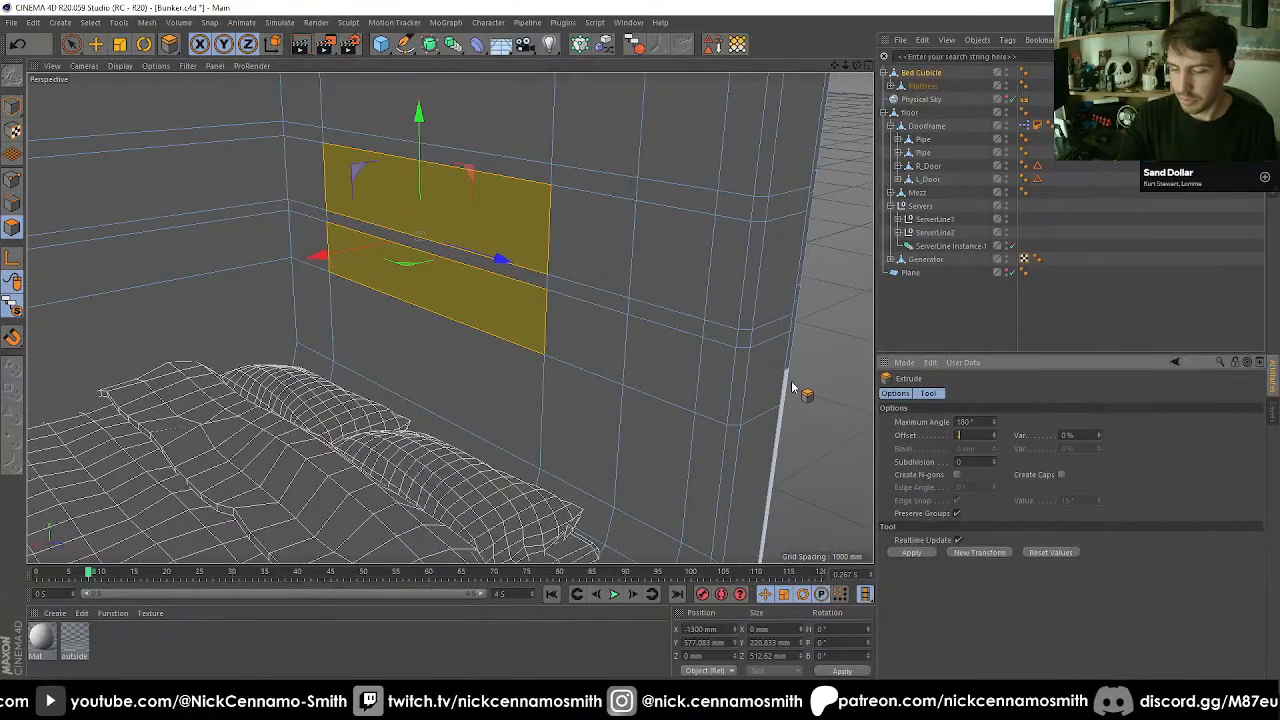
text(-100)
key(Return)
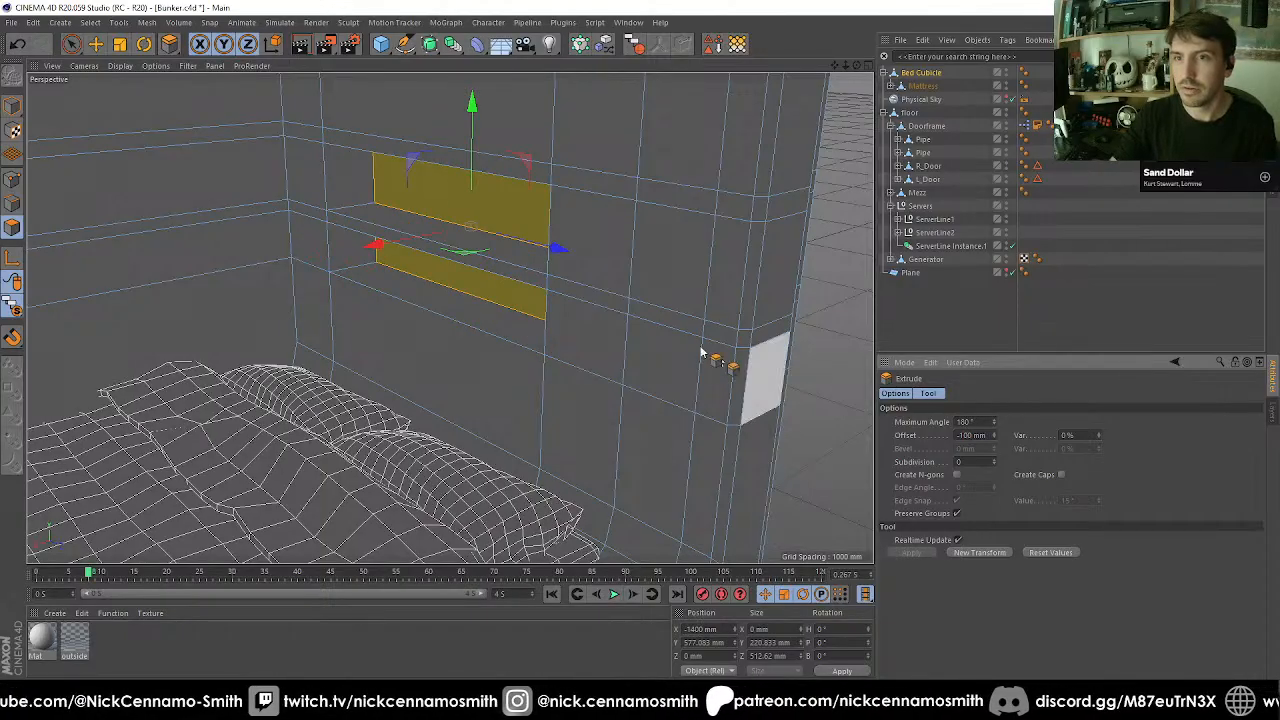
alt+drag(505, 301, 578, 329)
key(F2)
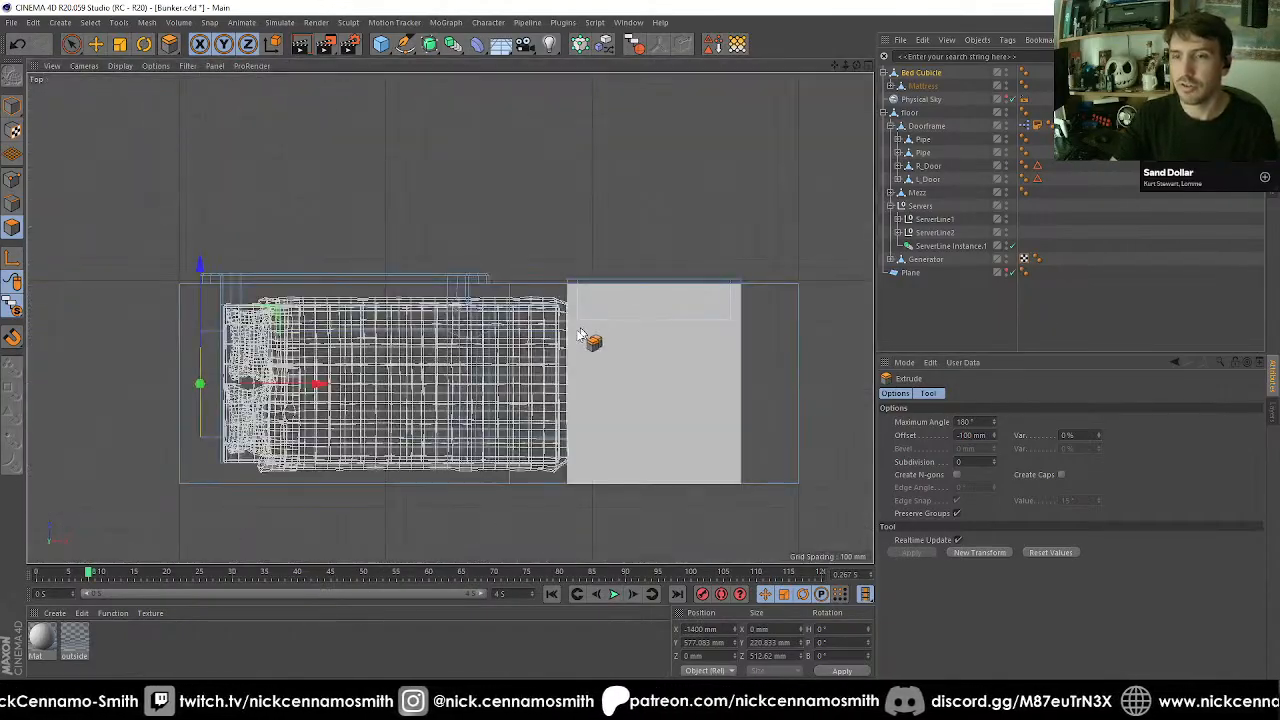
scroll(165, 335, up, 3)
key(F1)
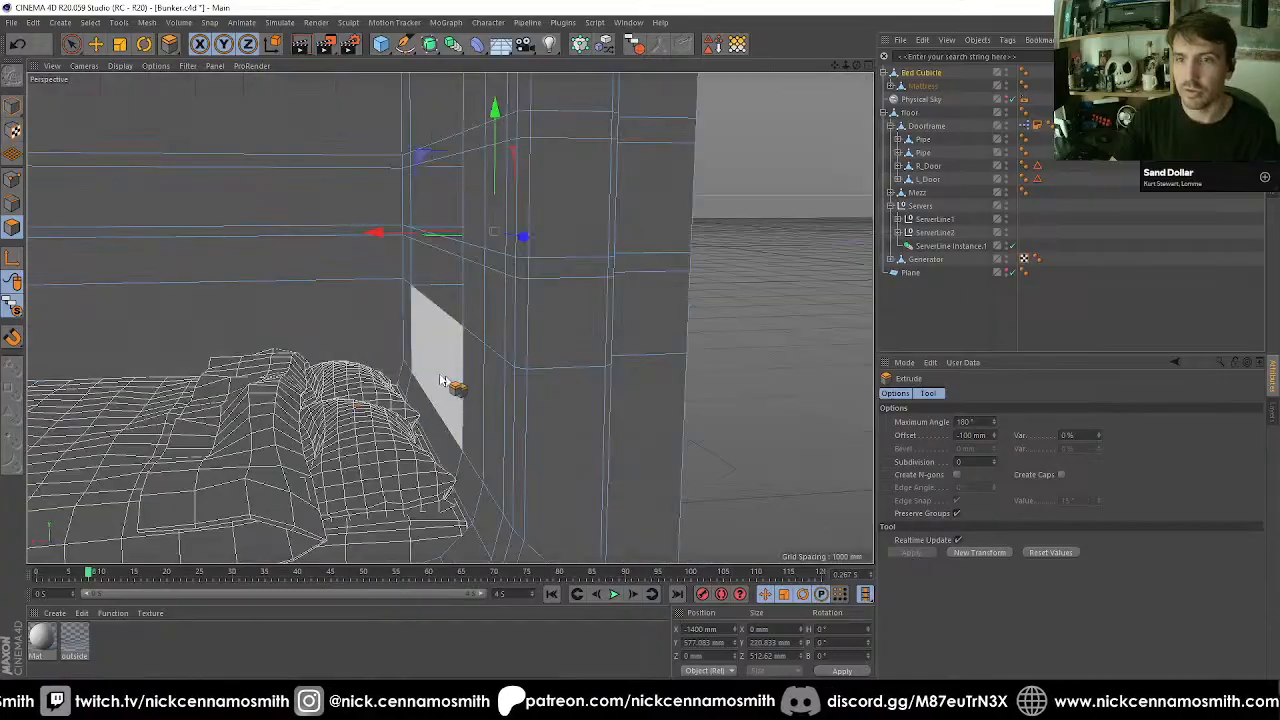
alt+drag(180, 345, 314, 359)
alt+drag(450, 318, 353, 352)
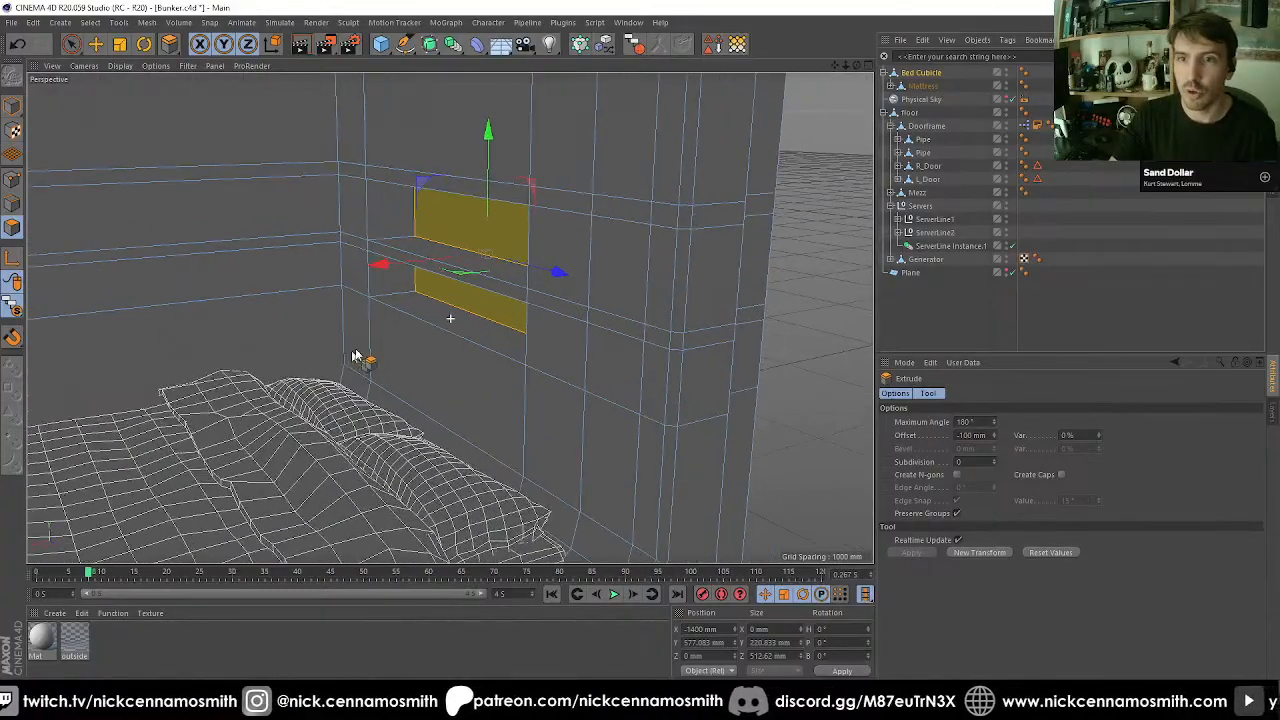
Try to cut the vertical edge ring of the lowest wall band, below the recesses, with 1 subdivision.
click(12, 203)
alt+middle_drag(400, 330, 508, 393)
right_click(525, 398)
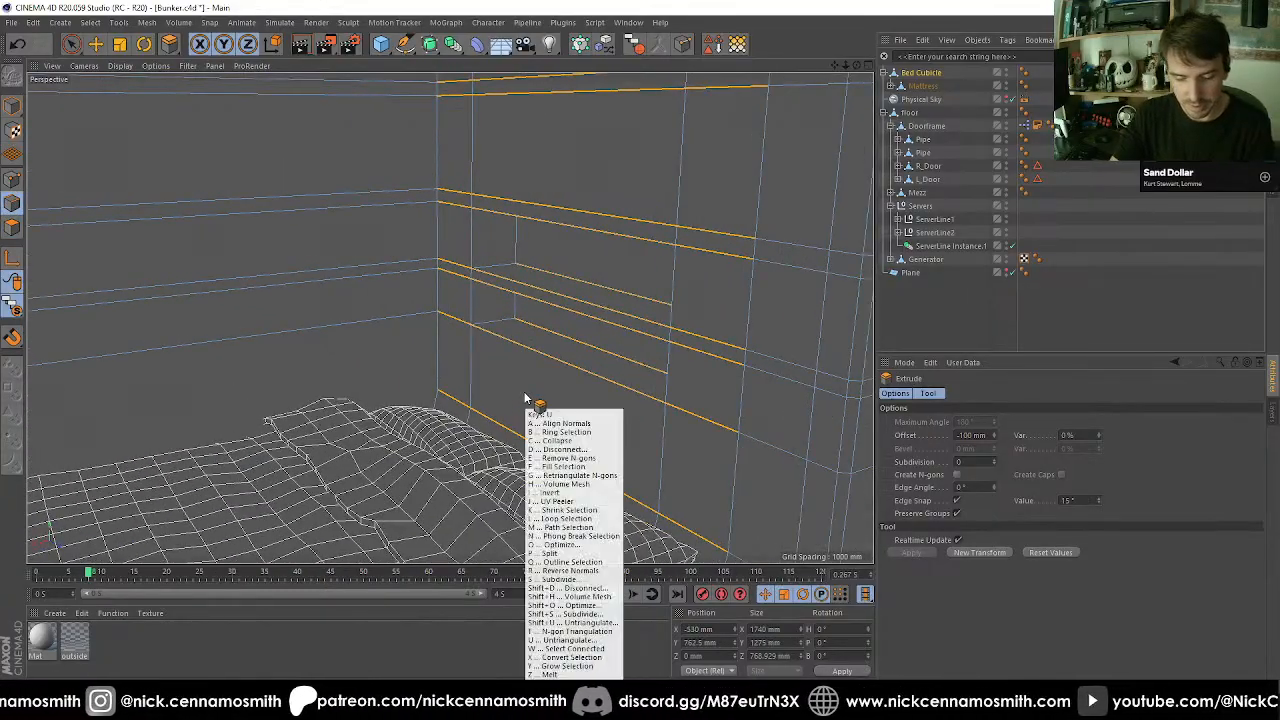
click(570, 462)
click(722, 465)
alt+drag(717, 460, 602, 382)
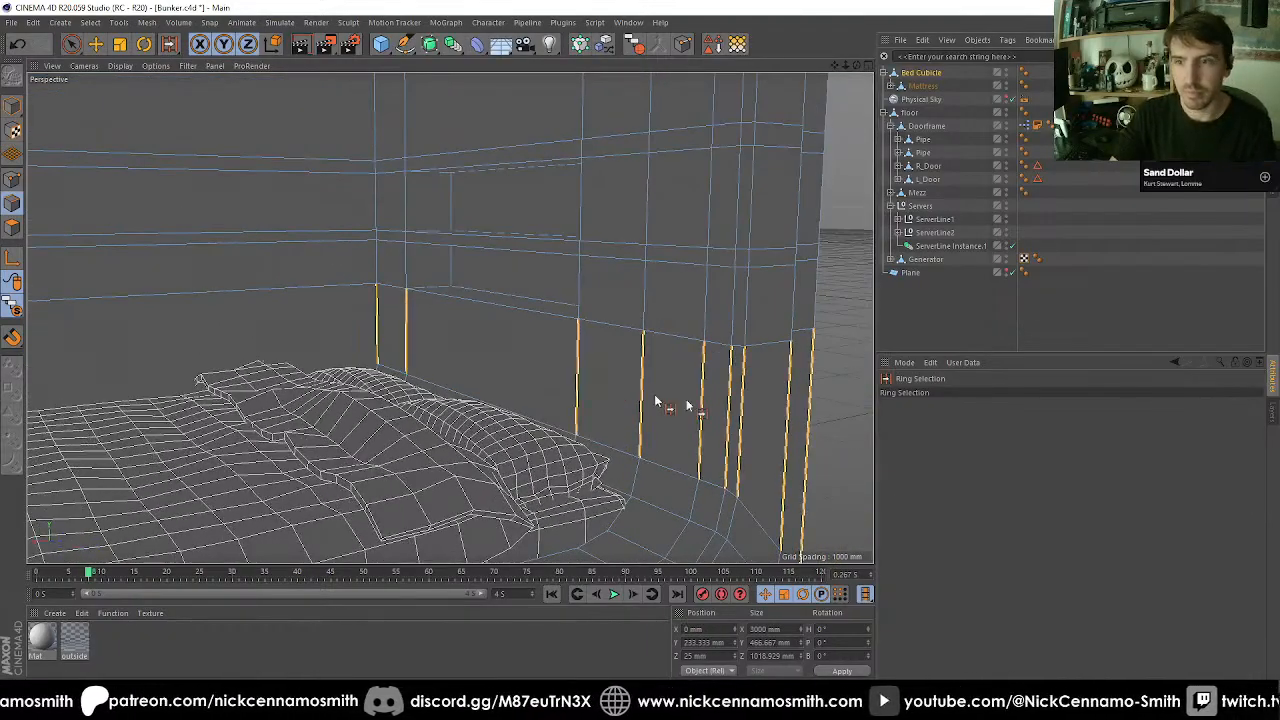
key(m)
key(f)
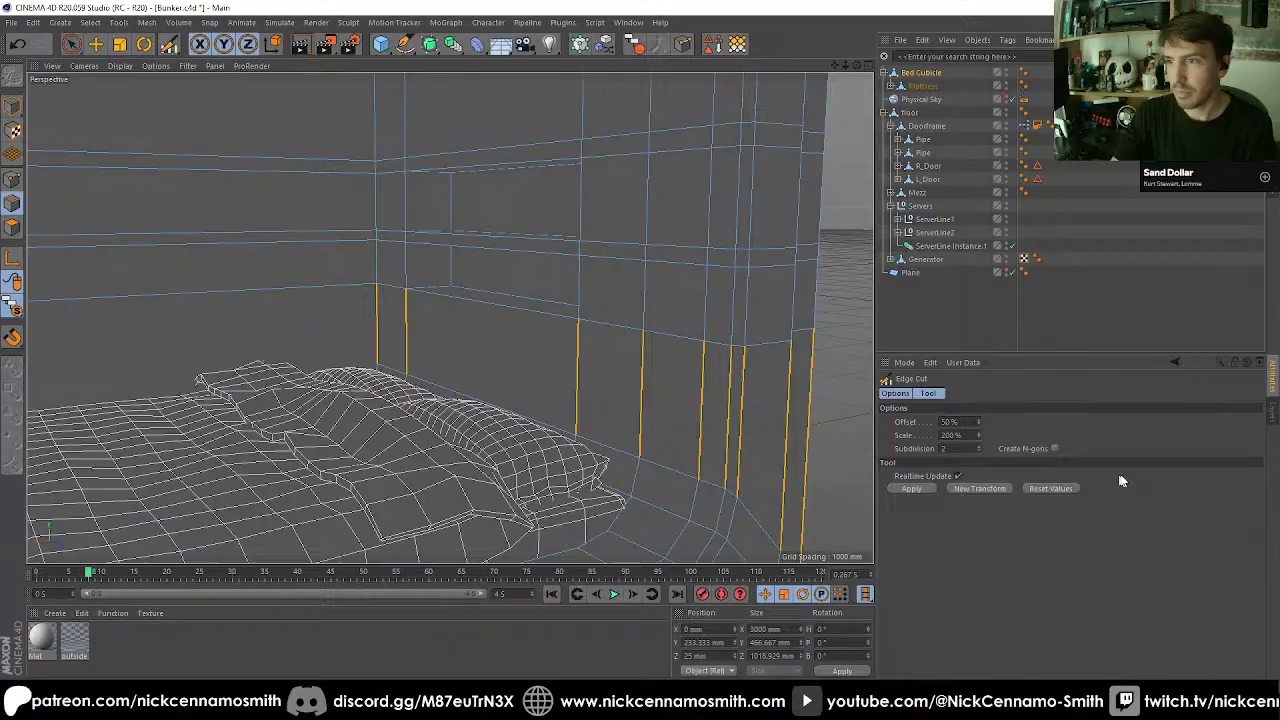
click(930, 448)
text(1)
key(Return)
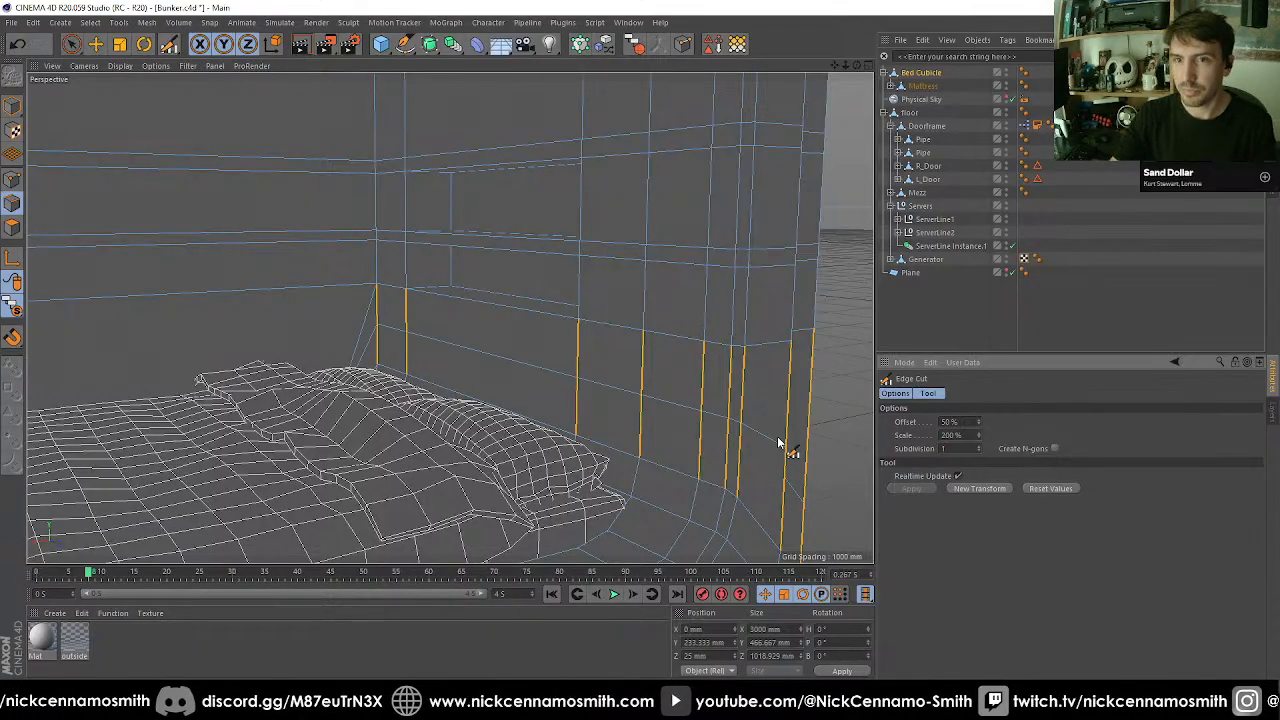
alt+drag(449, 357, 270, 300)
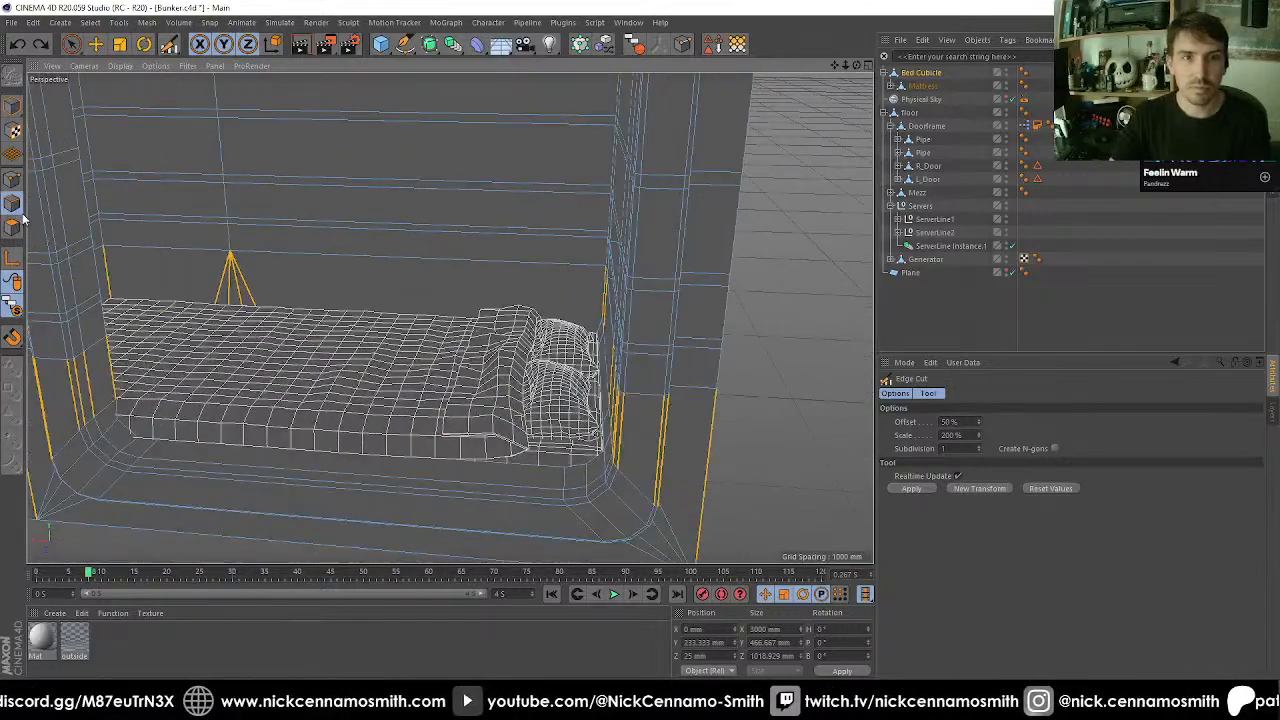
Isolate the bed cubicle without its mattress and frame its lowest wall band in the front view.
drag(14, 282, 60, 348)
alt+drag(272, 330, 532, 350)
key(F4)
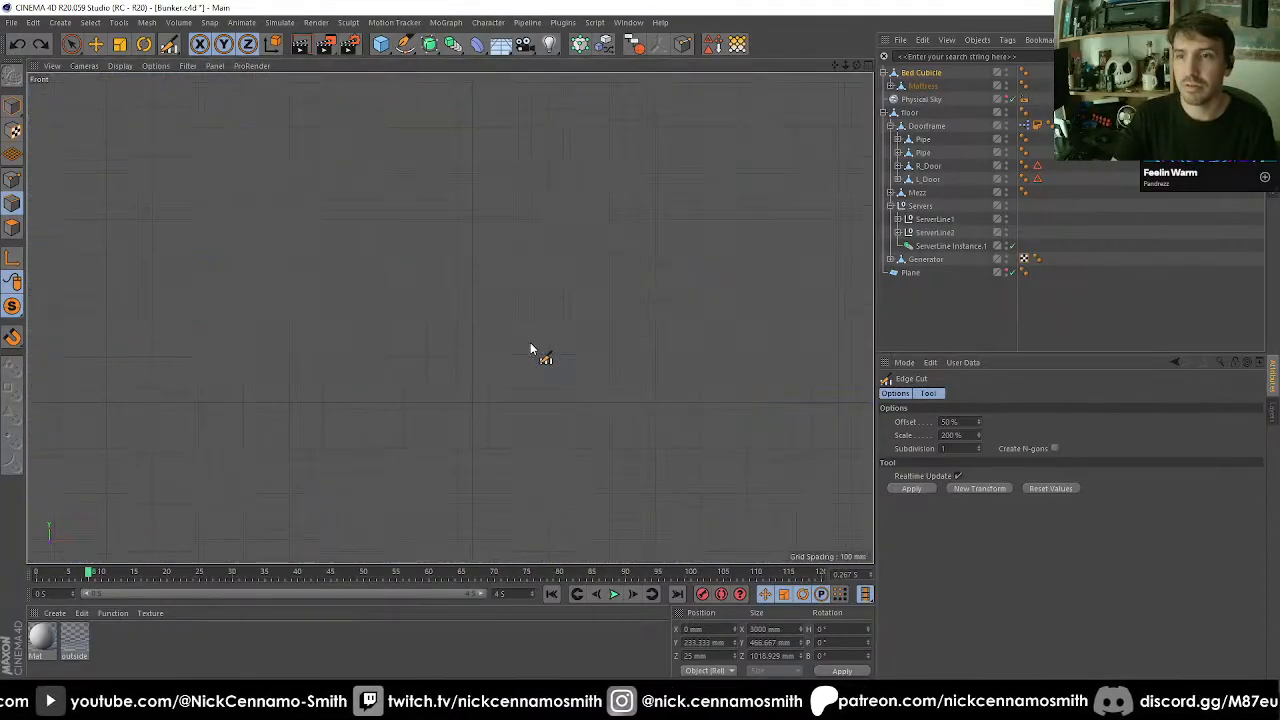
scroll(532, 349, down, 4)
scroll(409, 309, down, 5)
alt+middle_drag(698, 339, 637, 347)
scroll(302, 325, up, 3)
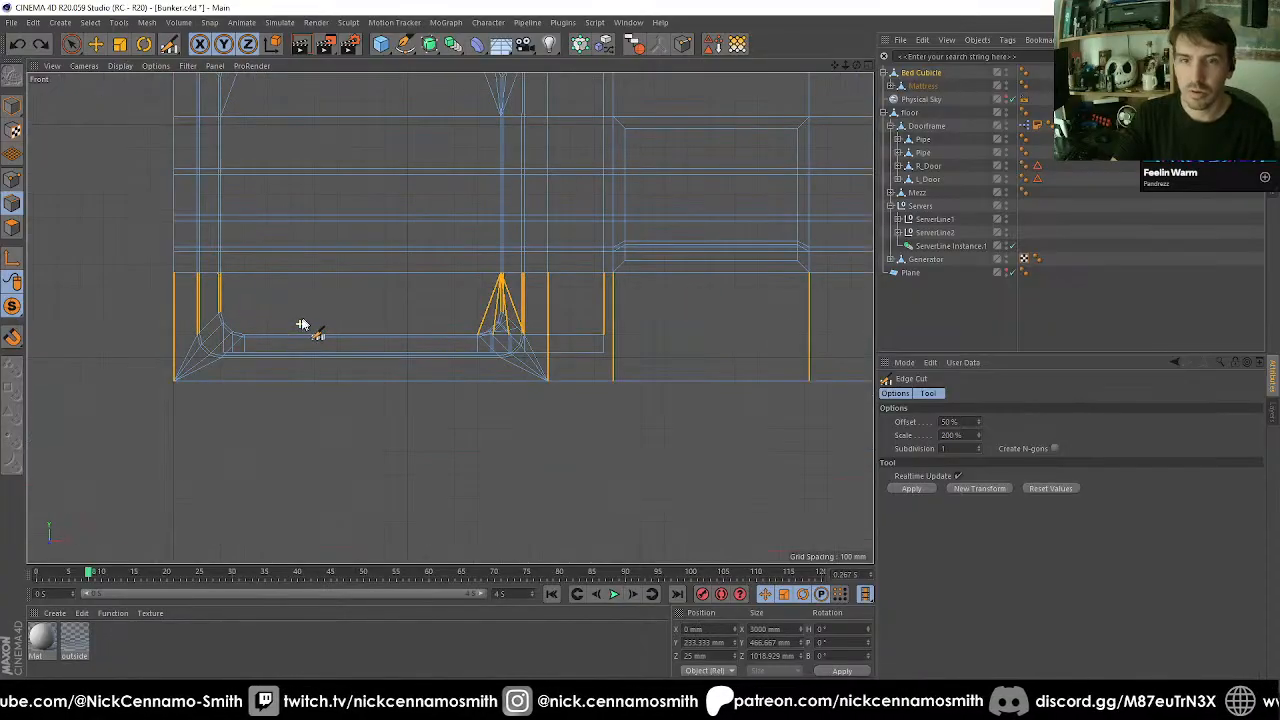
key(k)
key(l)
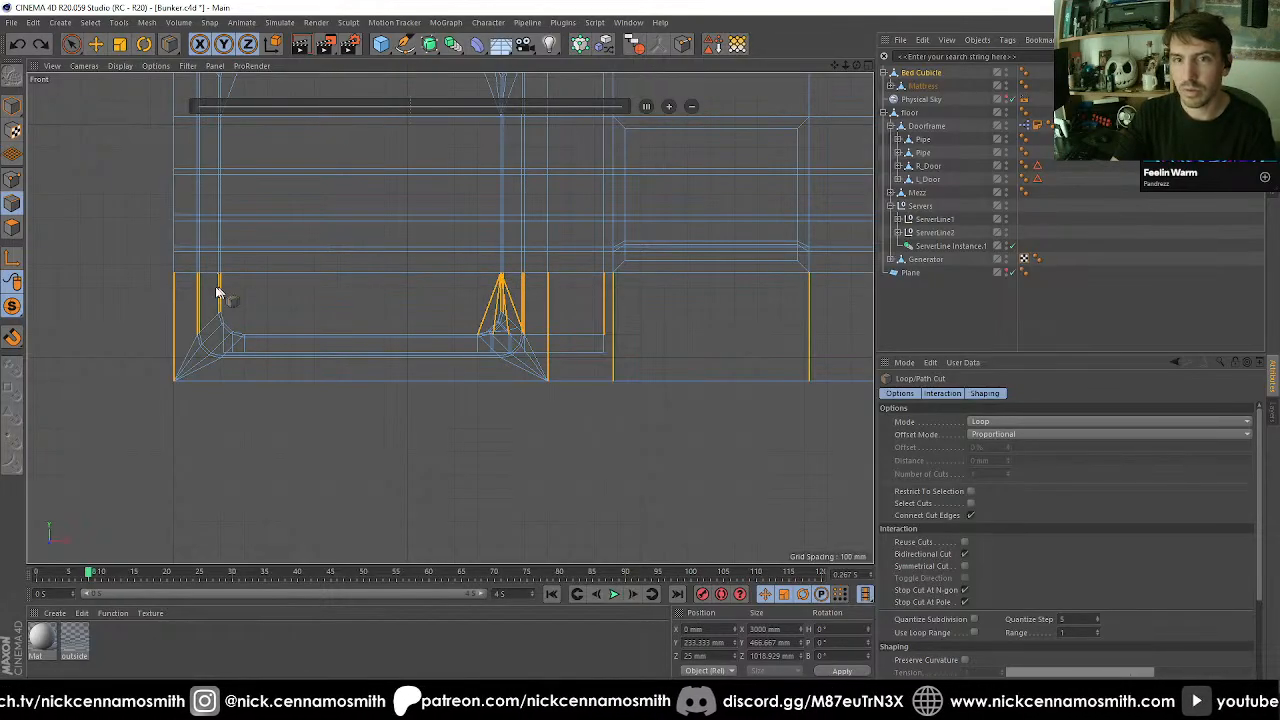
key(k)
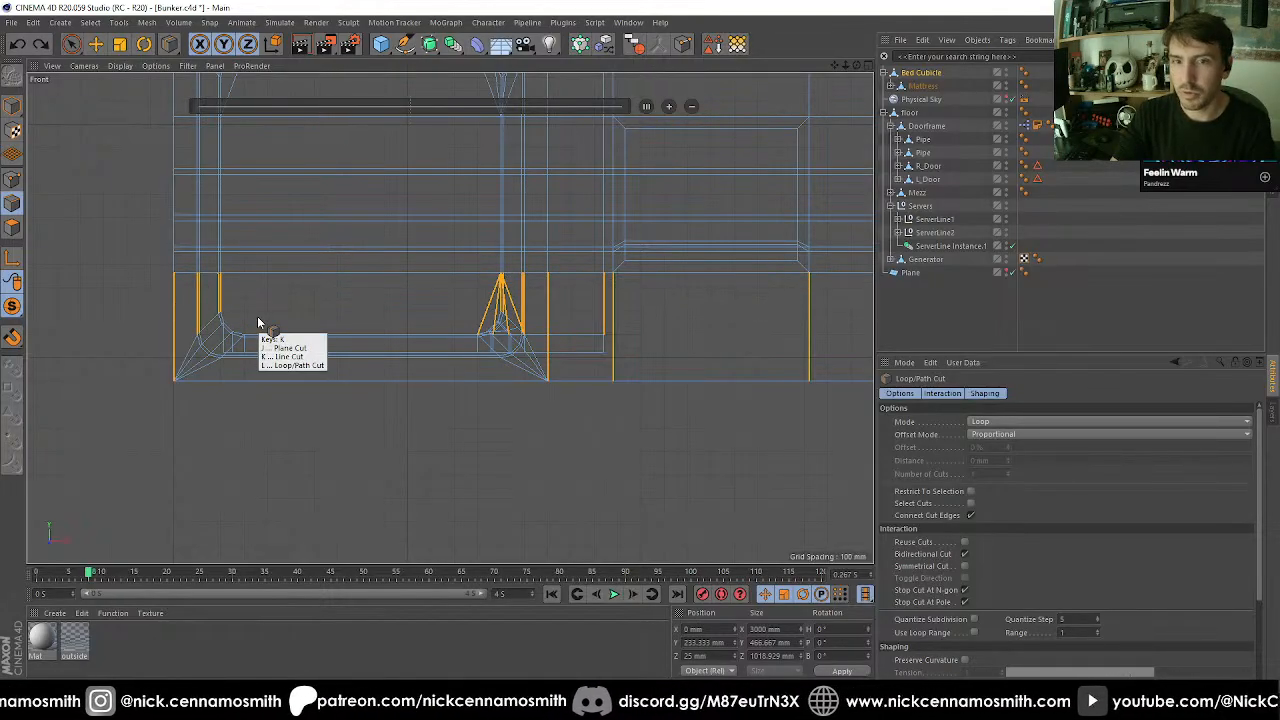
key(j)
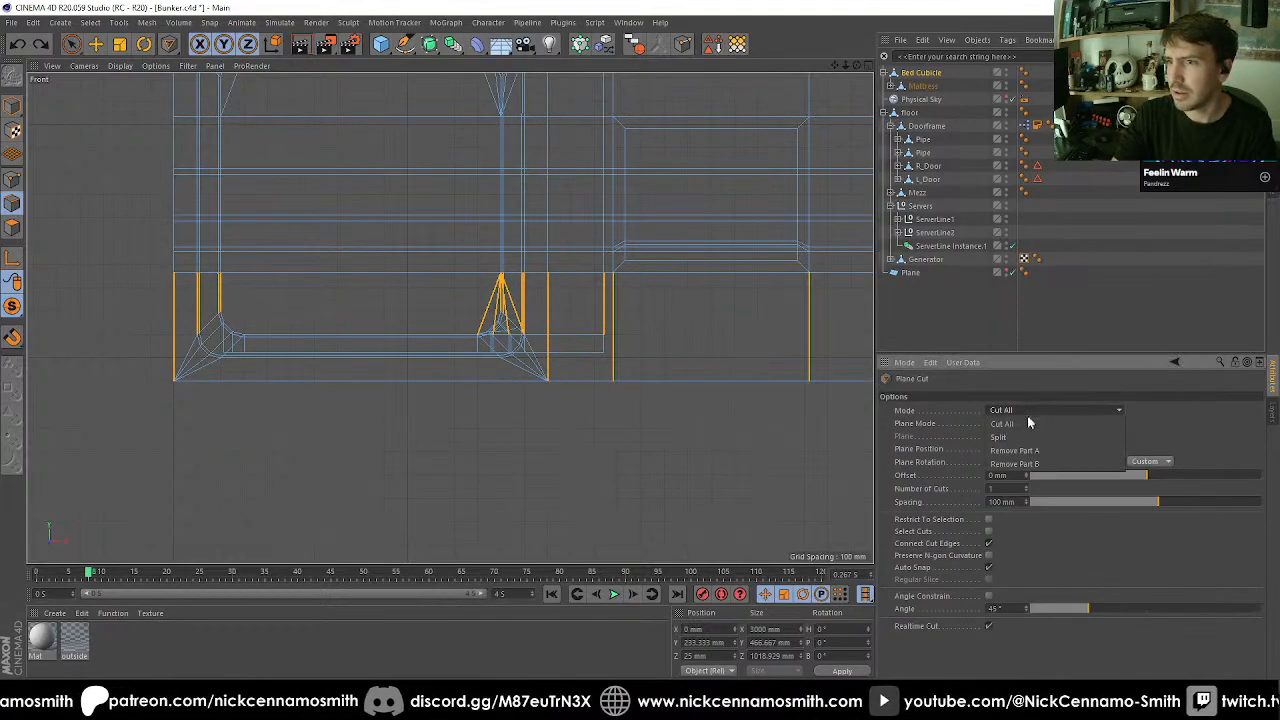
click(1017, 425)
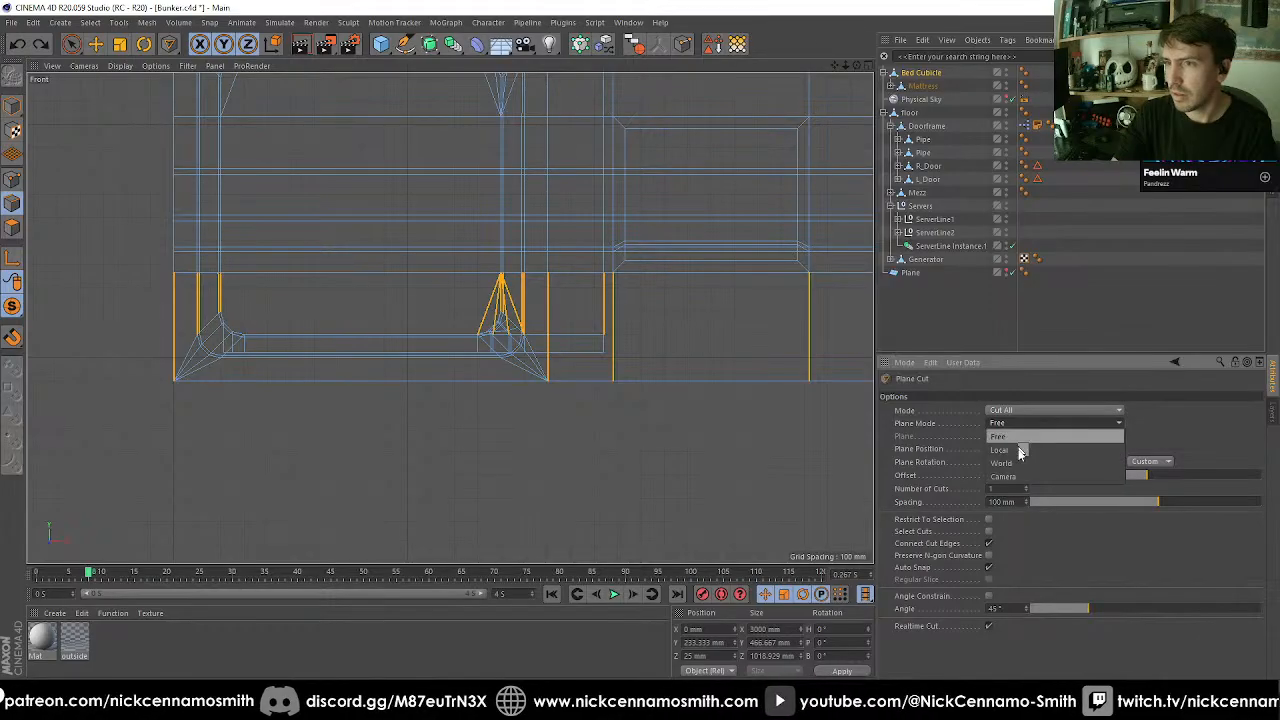
click(1010, 449)
click(1010, 436)
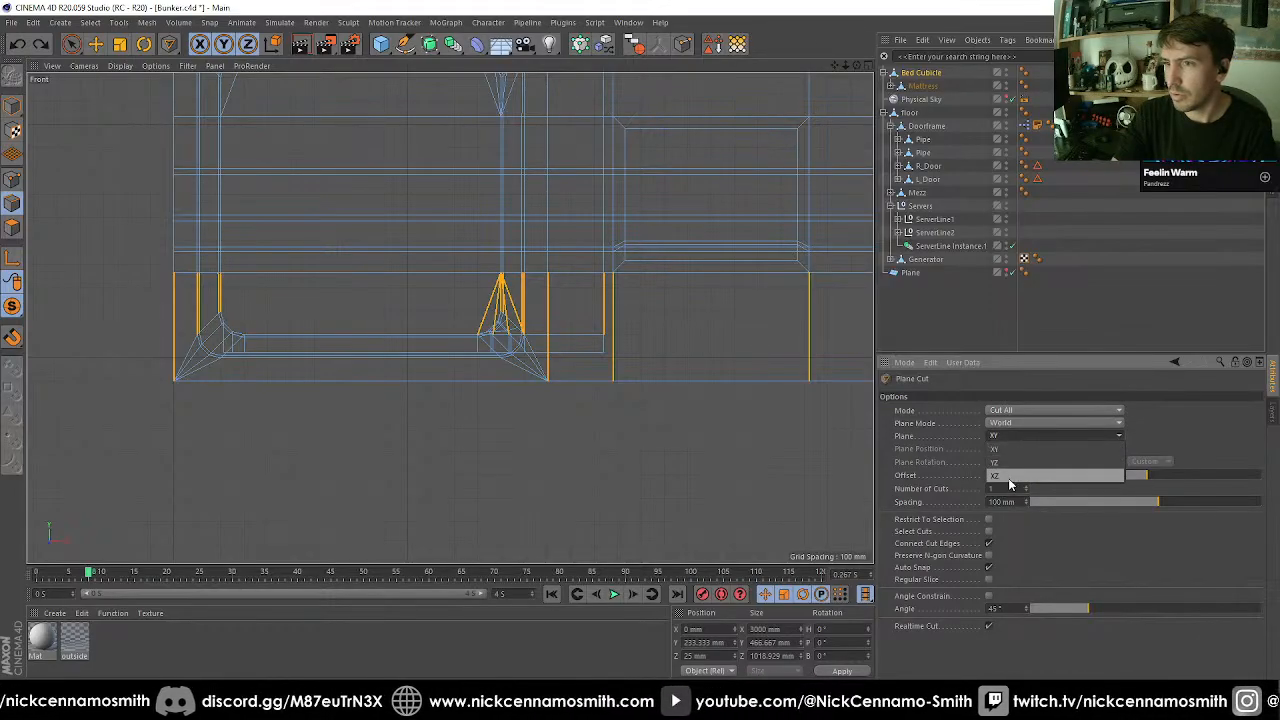
click(1010, 476)
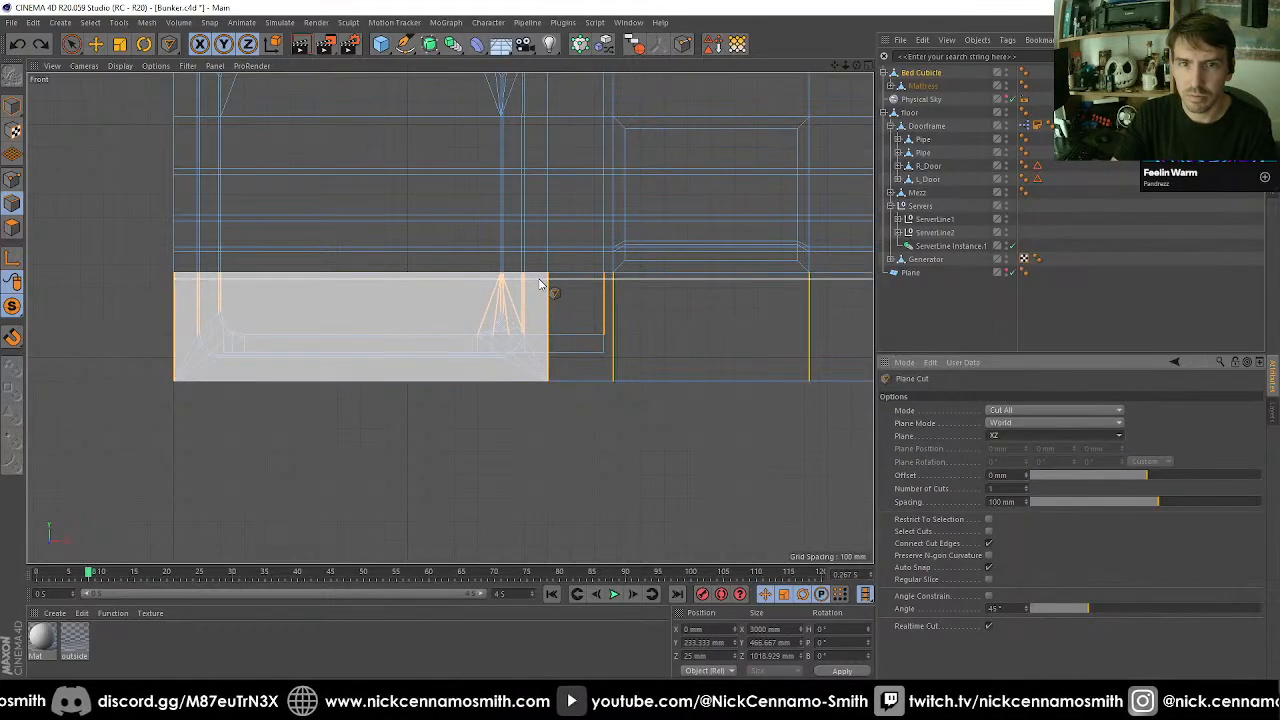
key(F1)
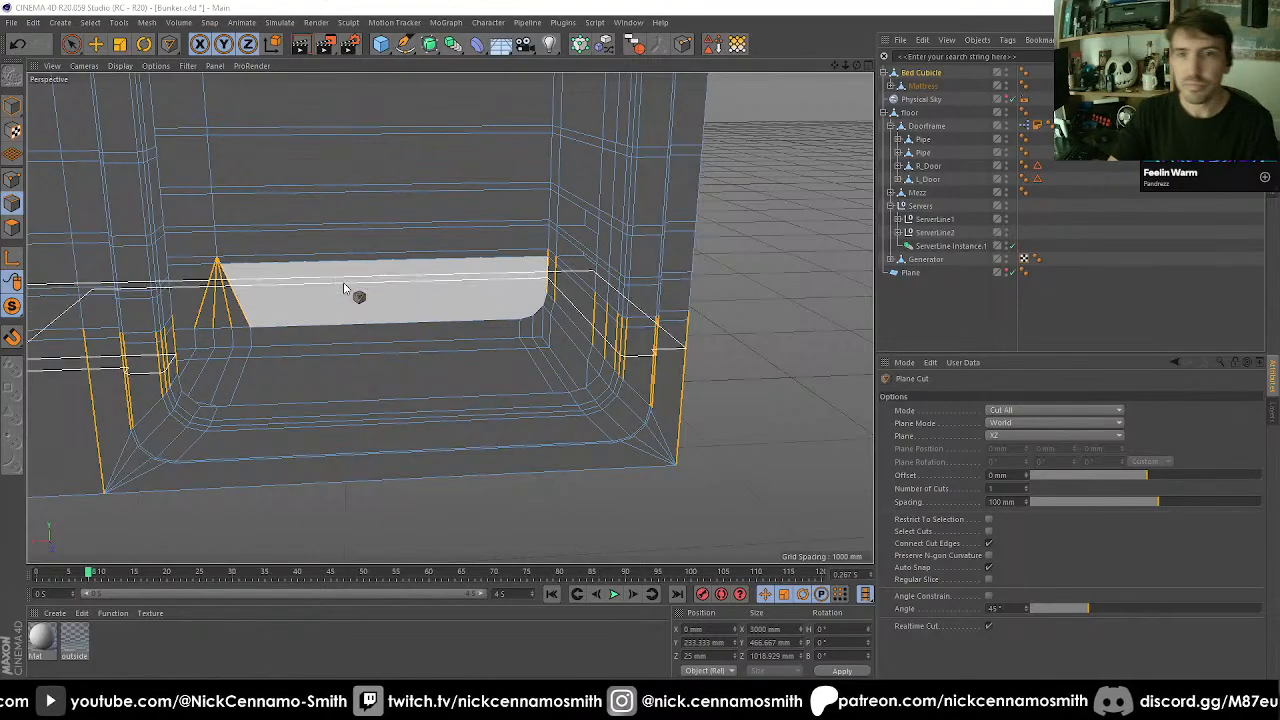
click(71, 44)
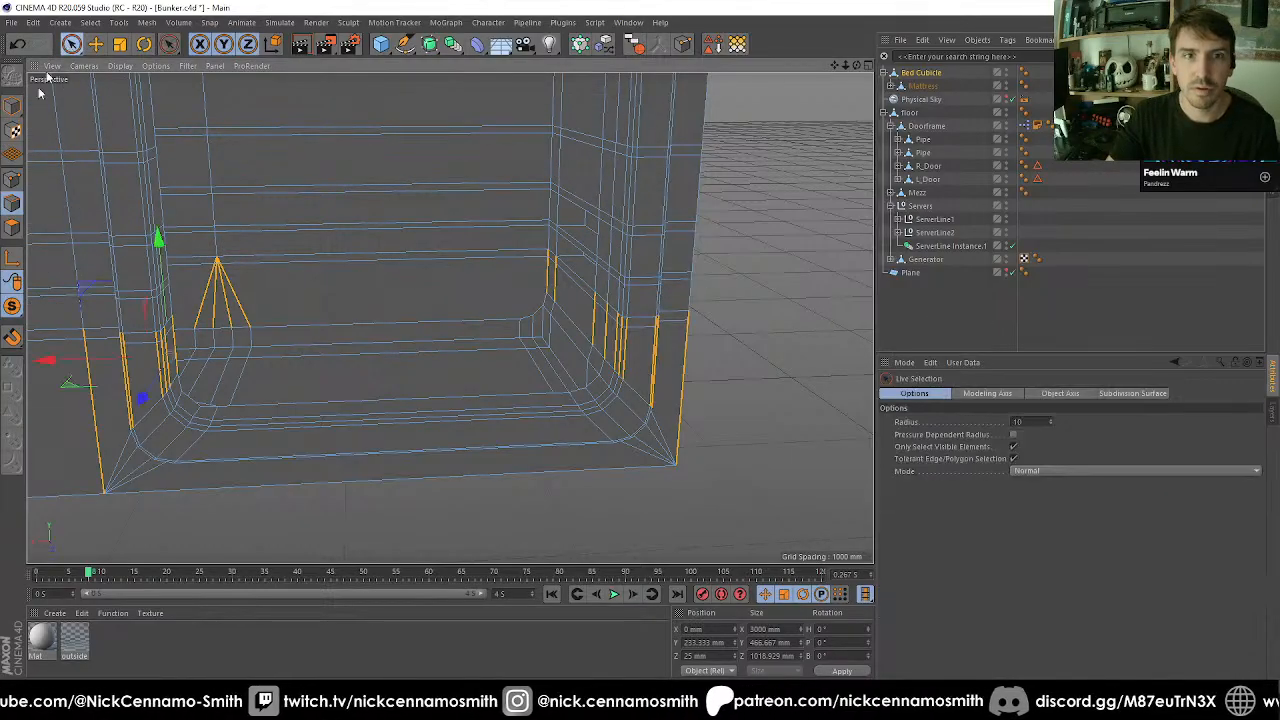
Select the two narrow wall strips below the recesses behind the pillows and extrude them 20 mm into the cubicle.
click(12, 230)
alt+drag(674, 223, 686, 286)
key(e)
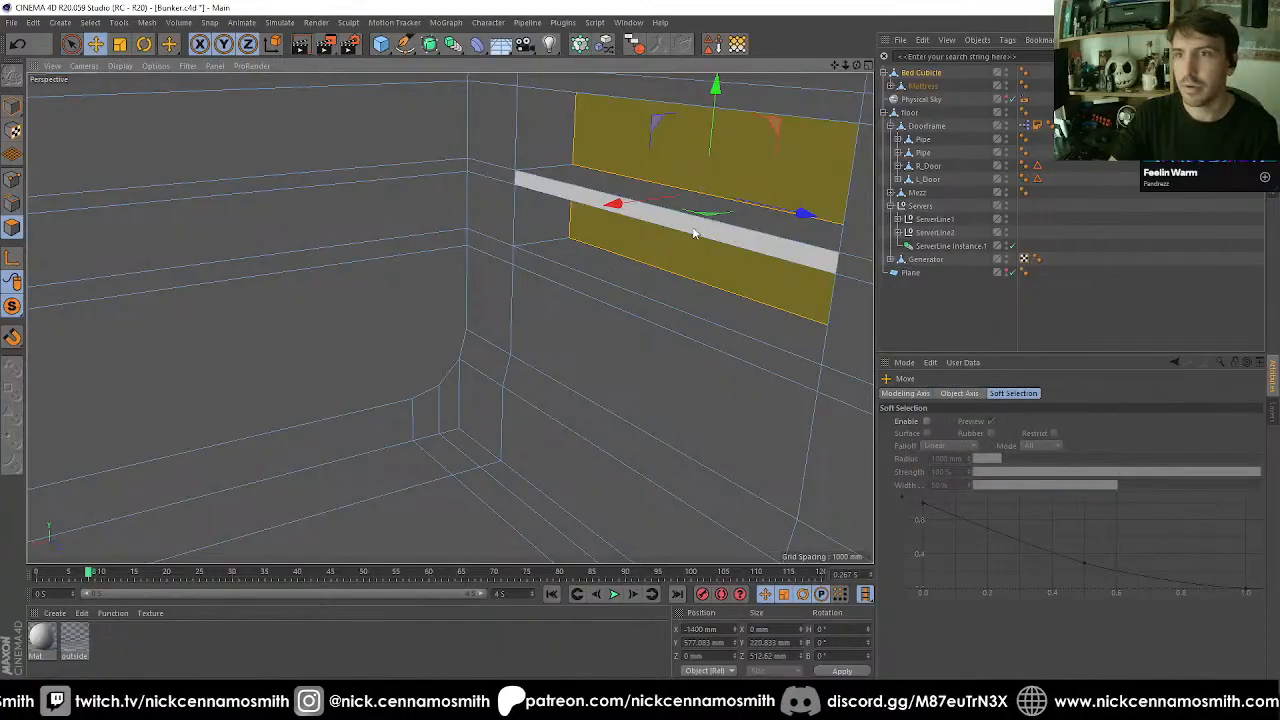
click(694, 230)
shift+click(688, 336)
alt+drag(450, 316, 530, 320)
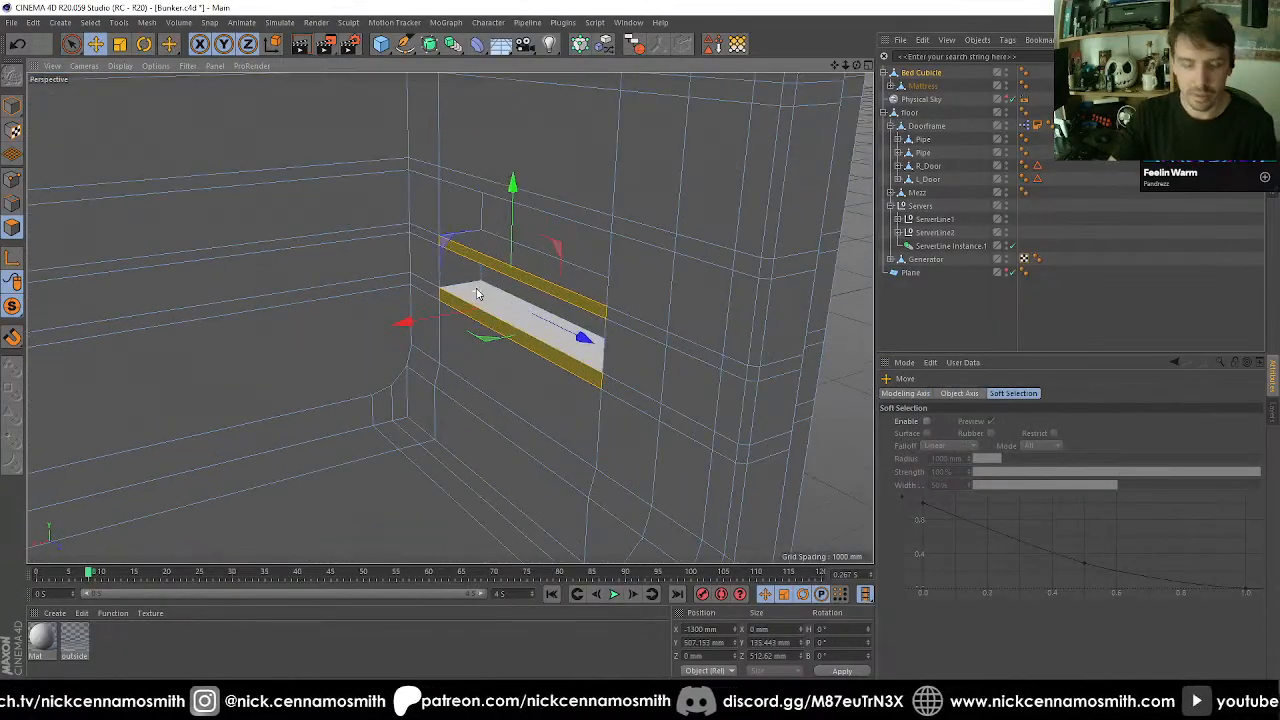
key(d)
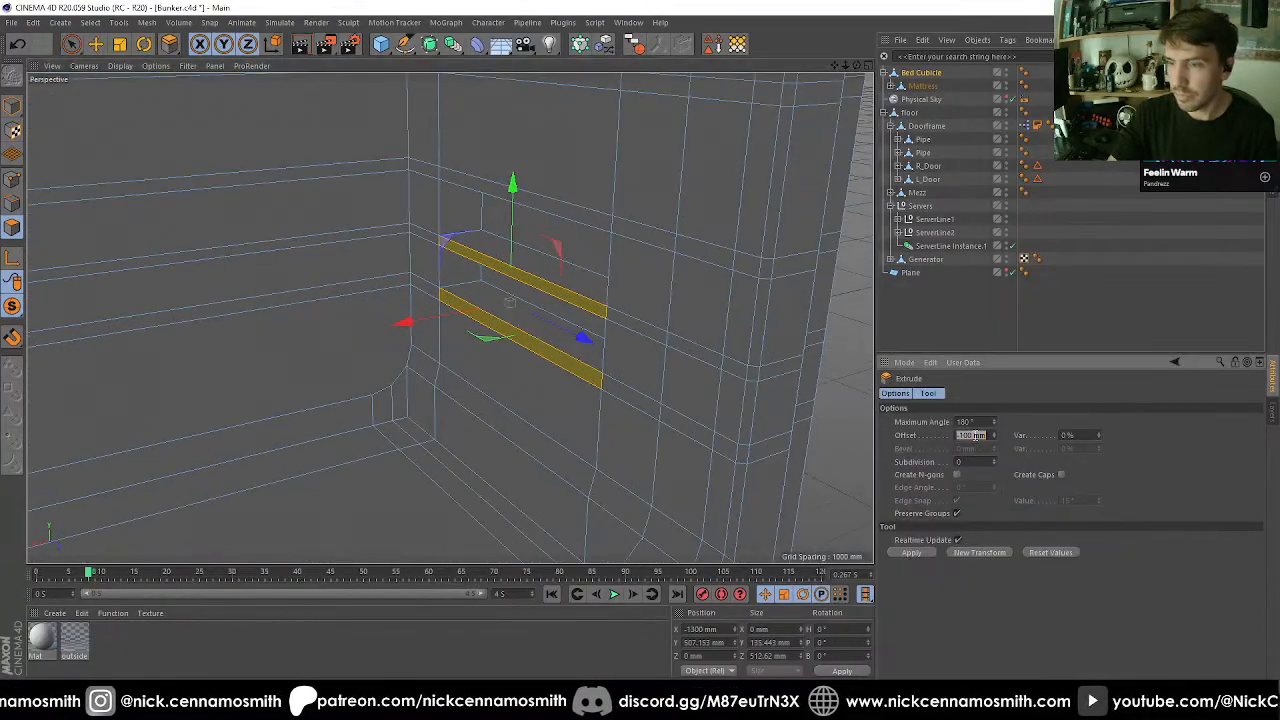
alt+drag(636, 328, 505, 284)
Bring the mattress back into the isolated view and examine the whole cubicle, including its shelves and bed opening.
drag(14, 318, 90, 374)
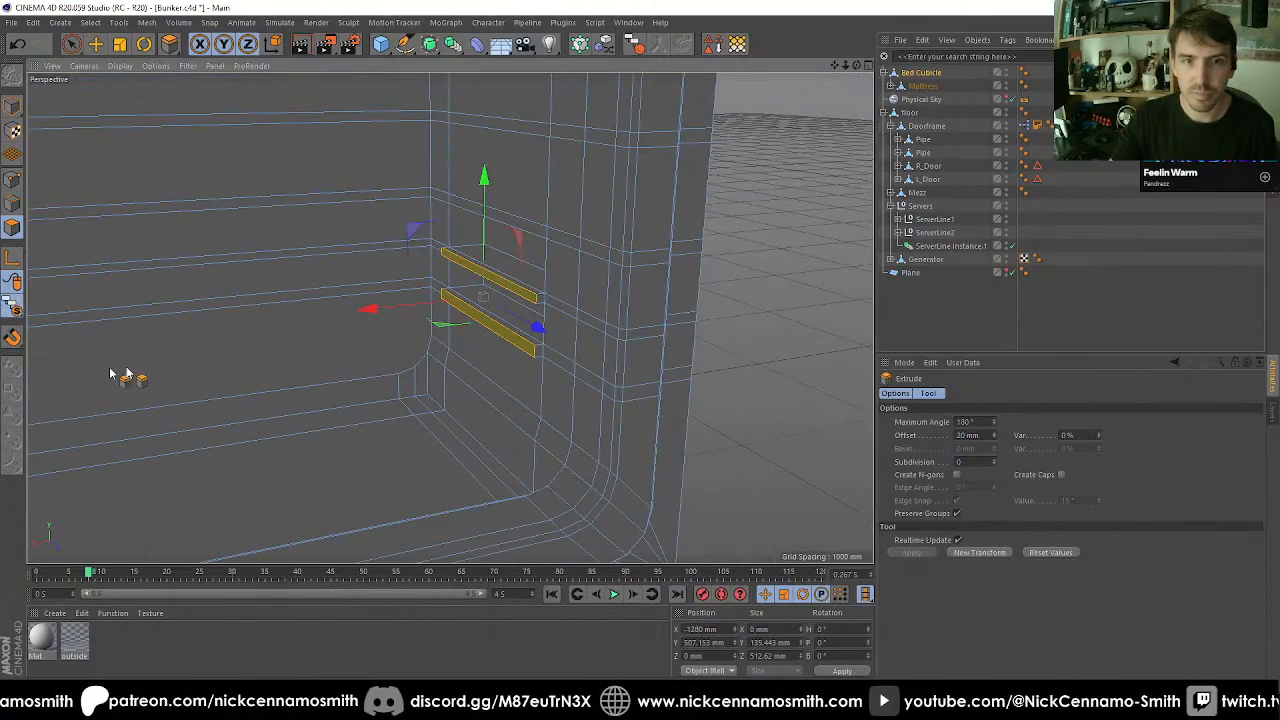
alt+right_drag(280, 311, 150, 270)
alt+drag(150, 240, 190, 80)
click(95, 44)
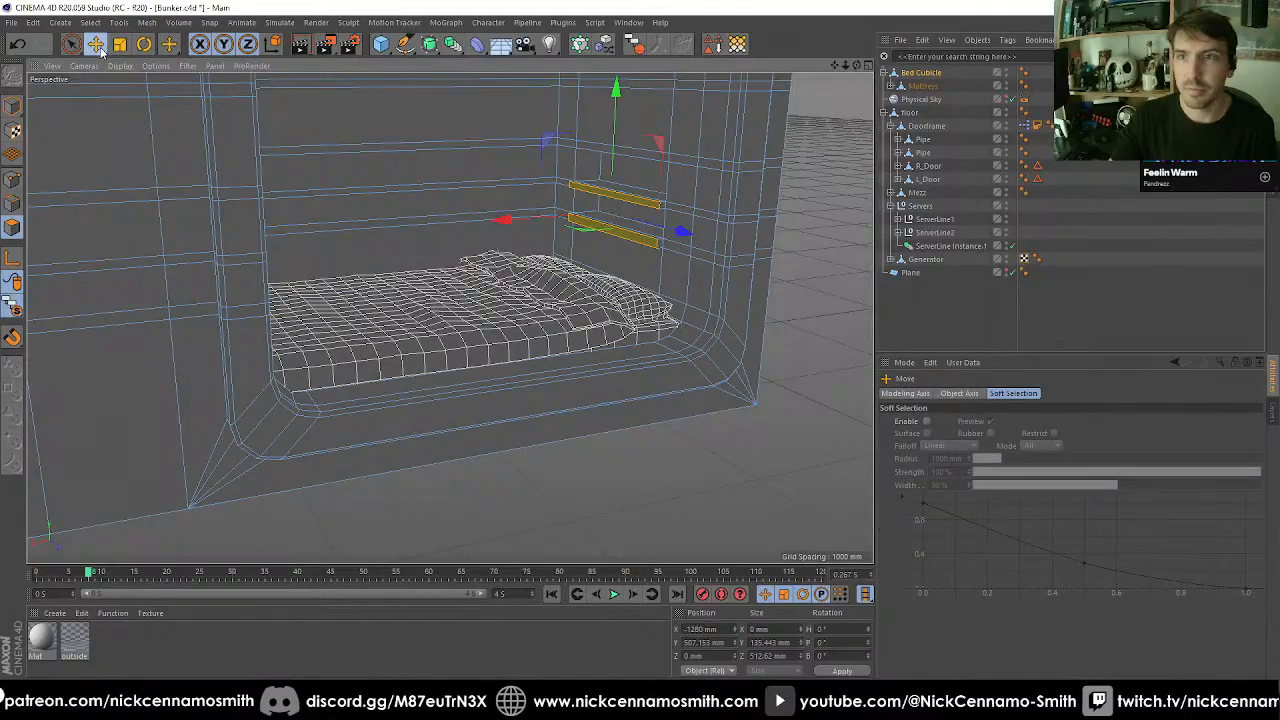
alt+drag(380, 146, 793, 288)
alt+right_drag(793, 288, 400, 265)
alt+drag(397, 260, 443, 294)
alt+right_drag(433, 285, 490, 250)
alt+drag(488, 251, 385, 330)
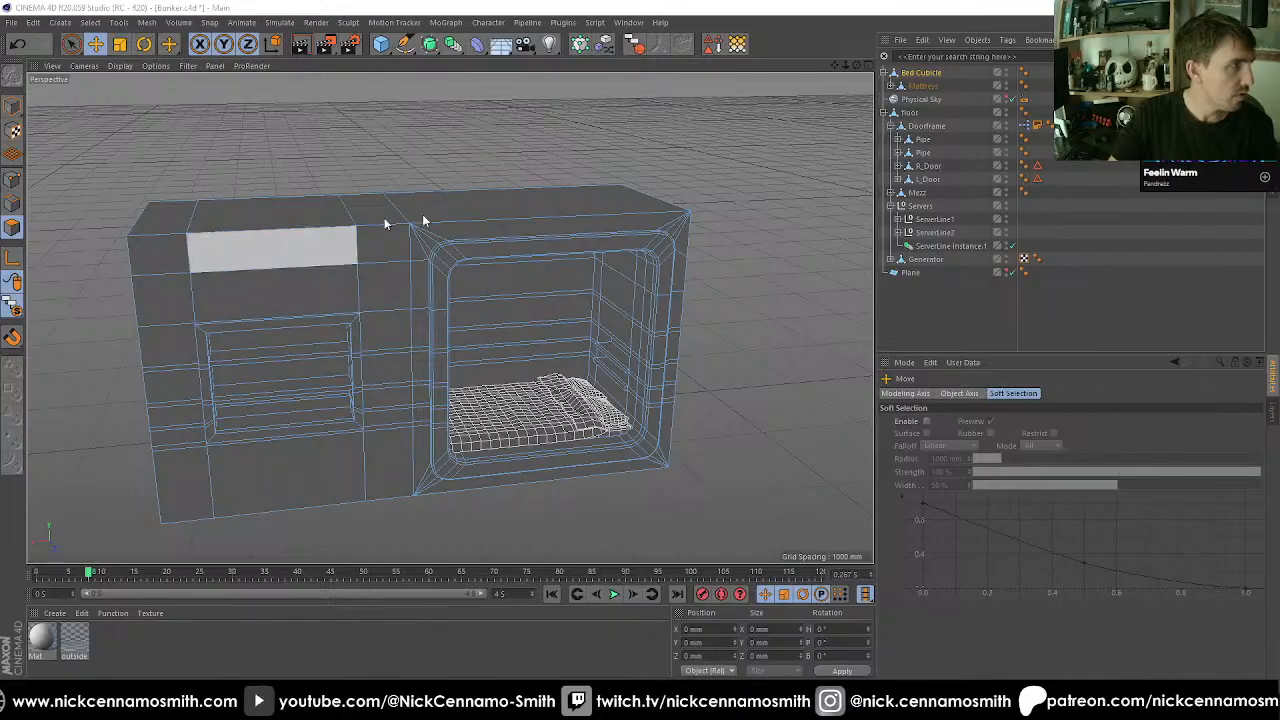
scroll(597, 254, up, 2)
mouse_move(580, 253)
alt+mouse_down()
mouse_move(549, 287)
mouse_move(634, 274)
mouse_move(572, 256)
alt+mouse_up()
alt+drag(449, 317, 462, 275)
scroll(502, 235, up, 2)
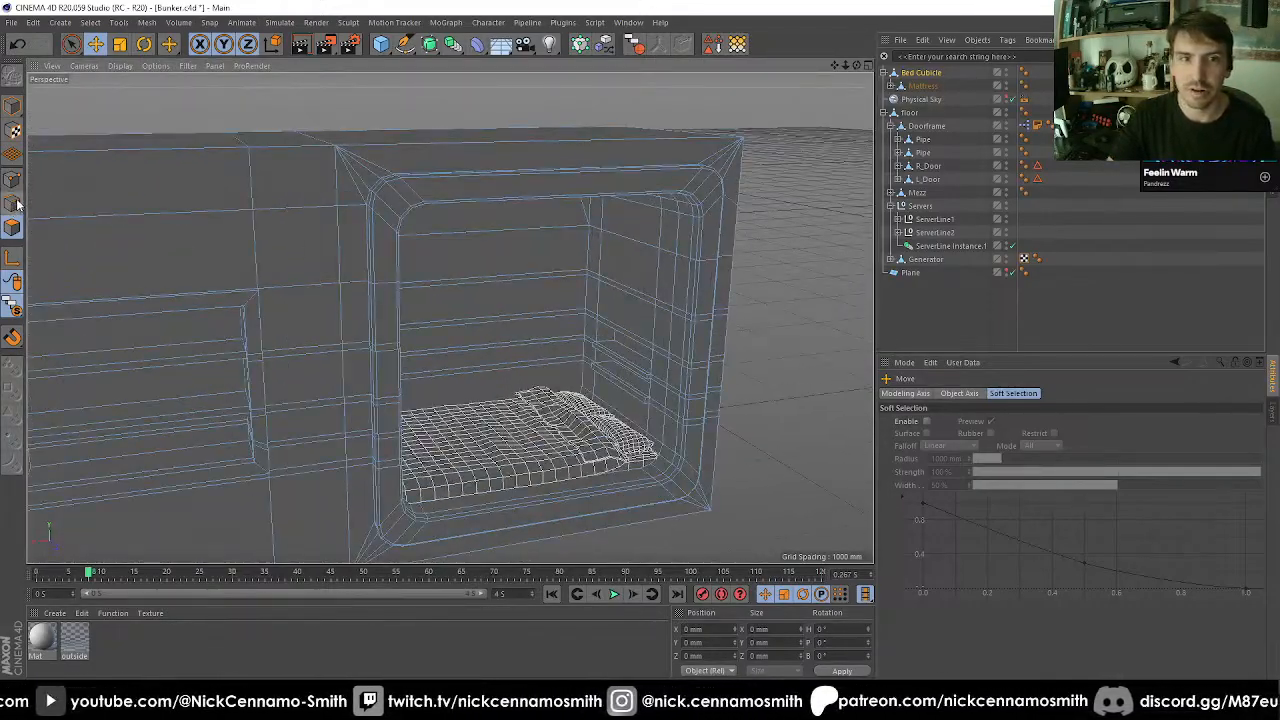
Ring-select the edges across the bed opening's rounded frame and cut them with 50% offset, 50% scale and 2 subdivisions.
click(13, 204)
scroll(493, 187, up, 2)
key(u)
key(l)
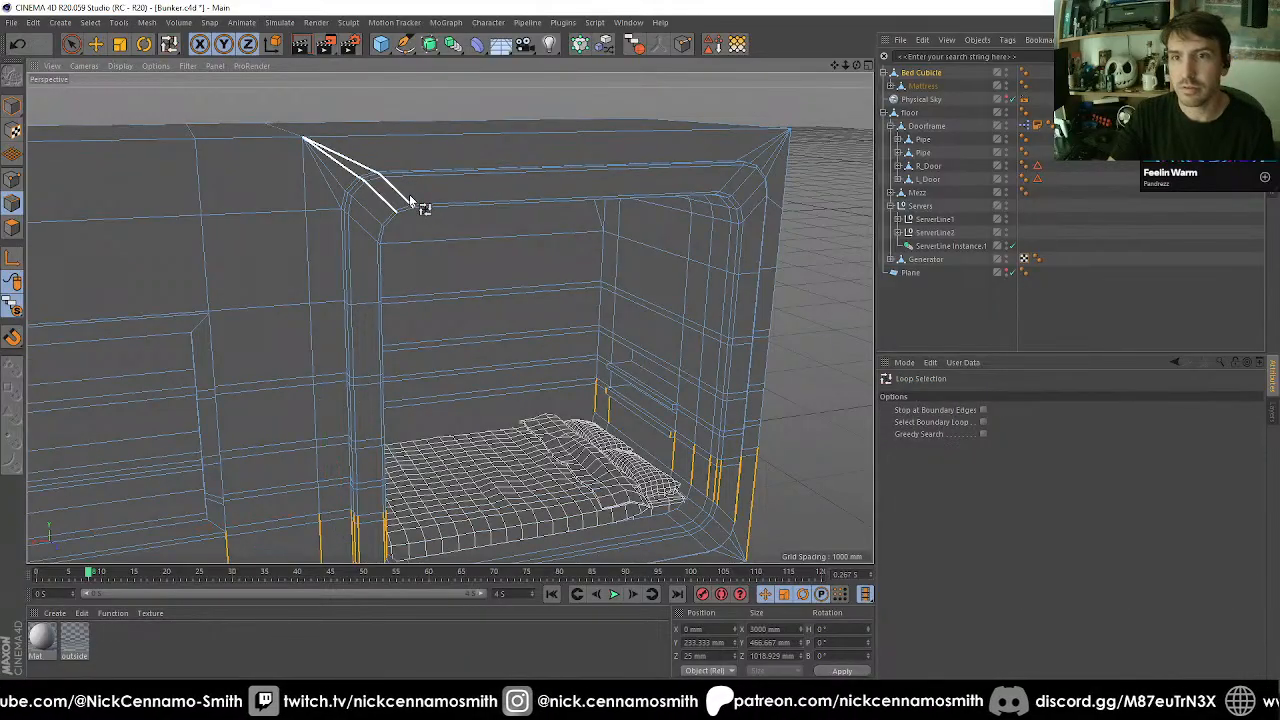
key(u)
key(b)
click(410, 200)
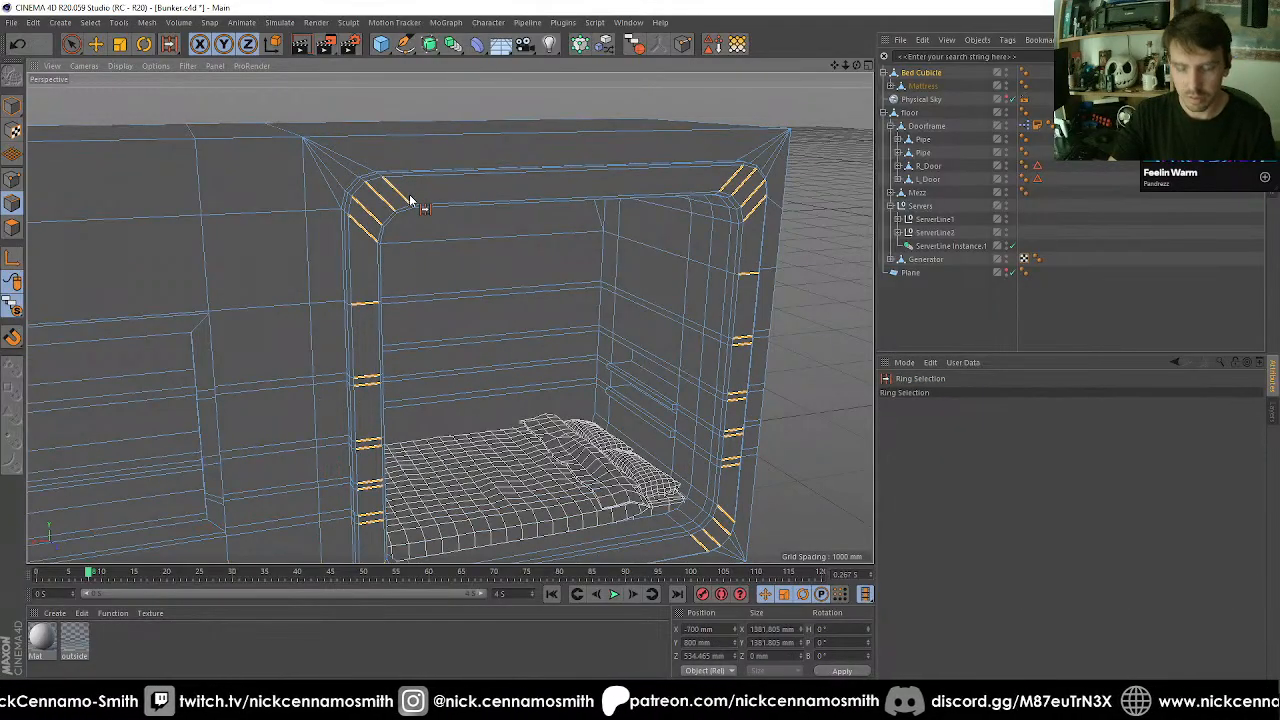
key(m)
key(f)
double_click(947, 448)
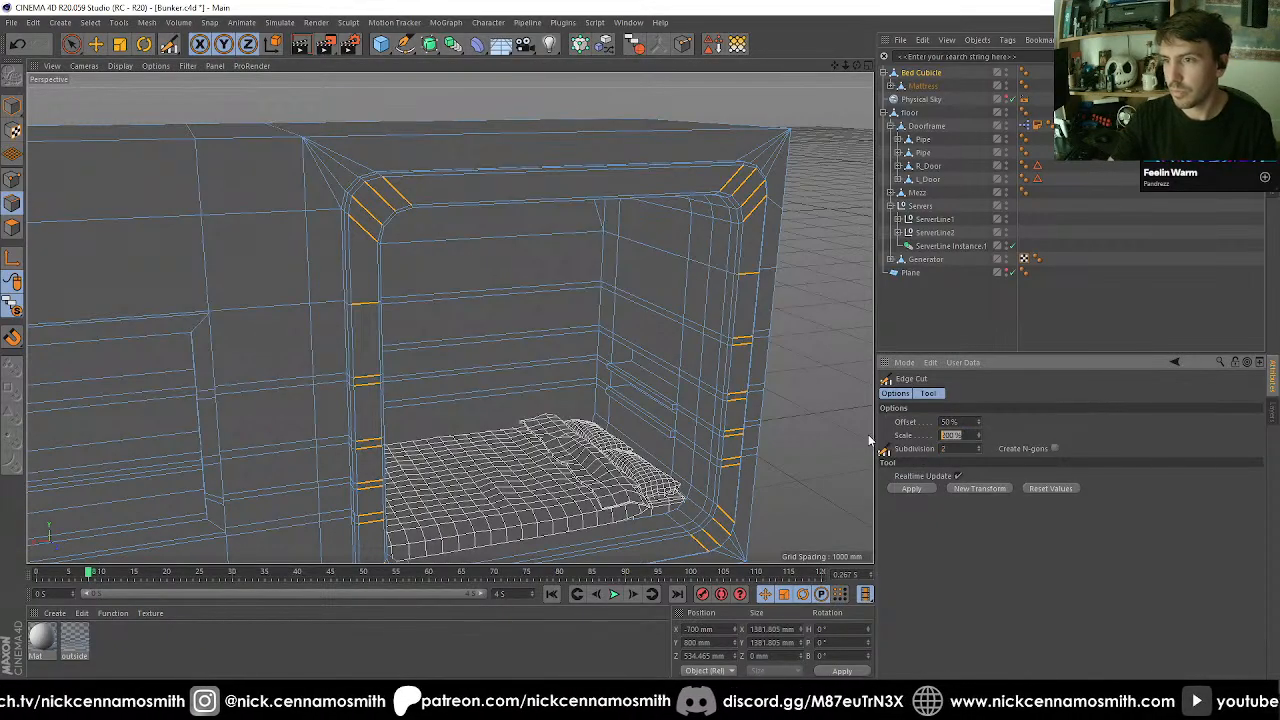
text(50)
key(Return)
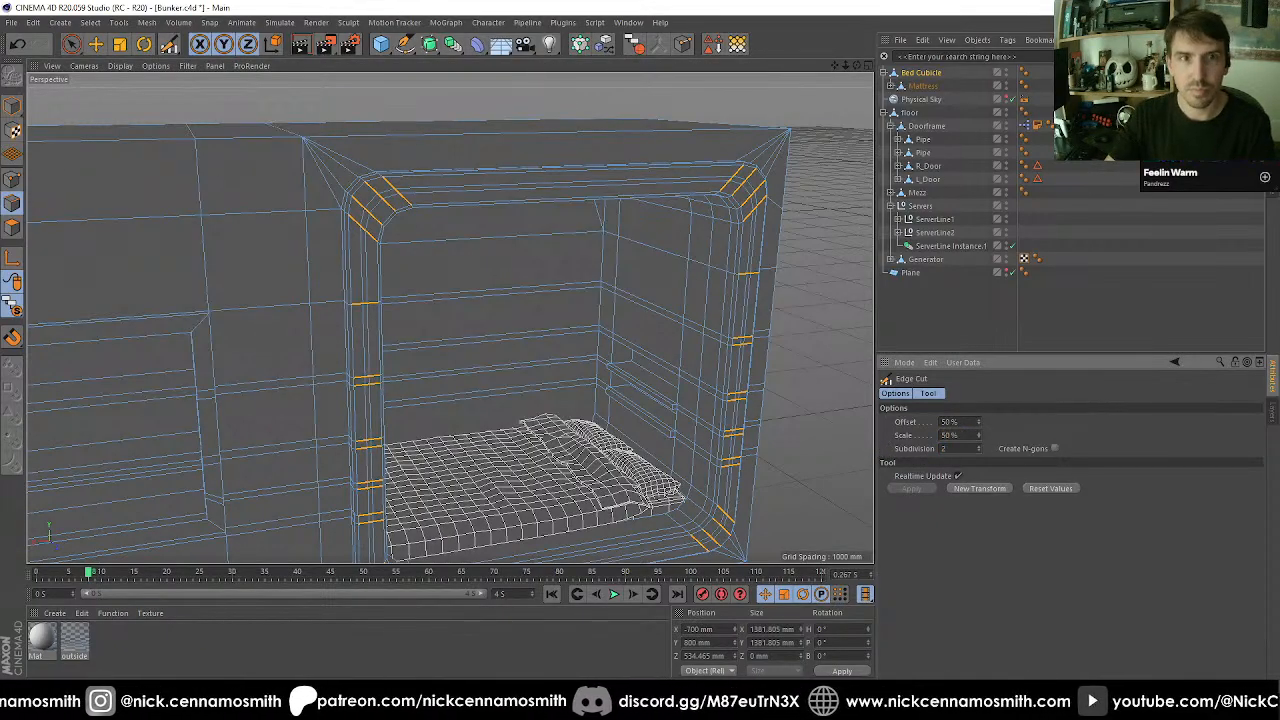
Loop-select the central polygon band of the bed opening's frame and extrude it -20 mm to form a groove.
click(14, 227)
scroll(506, 197, up, 4)
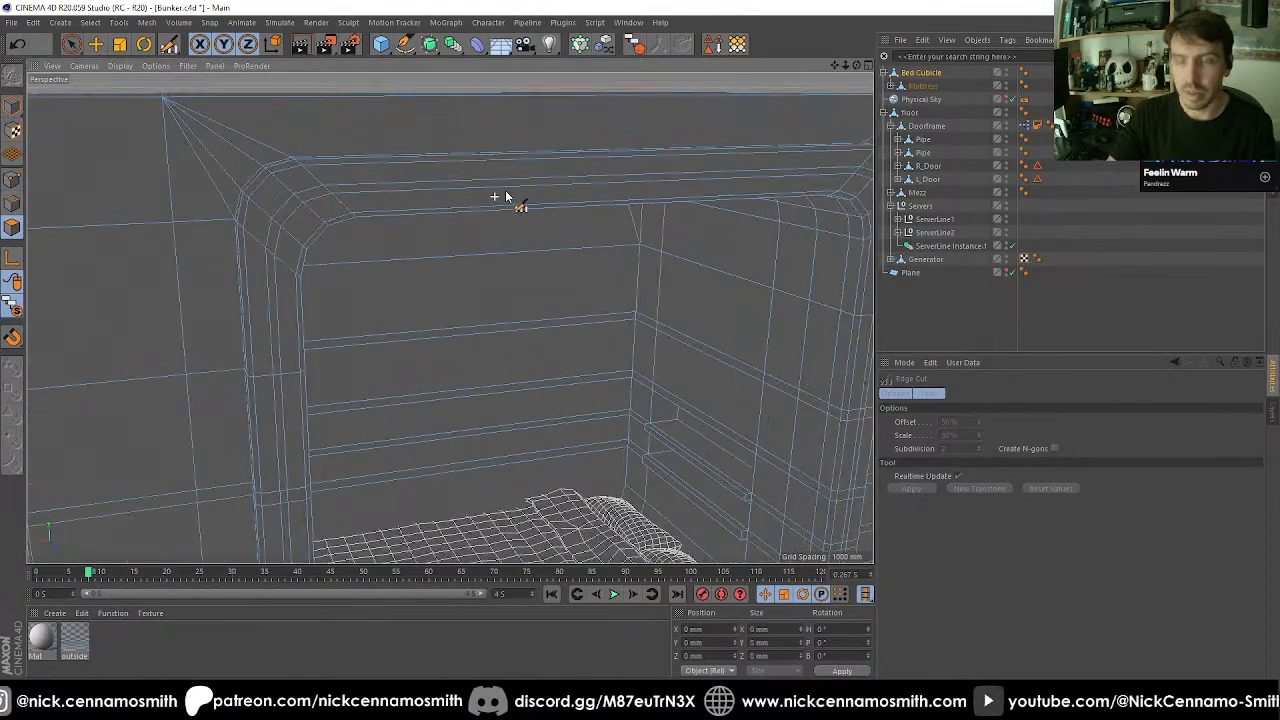
key(u)
key(l)
click(330, 198)
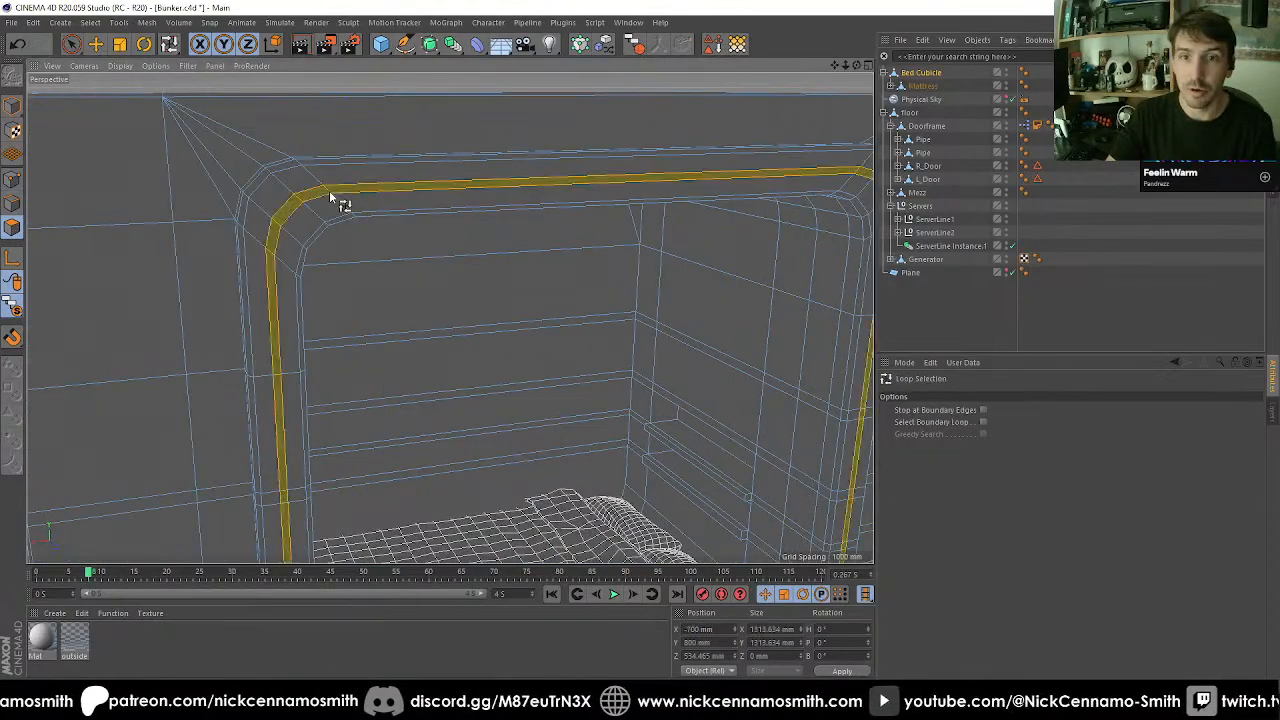
key(d)
click(968, 435)
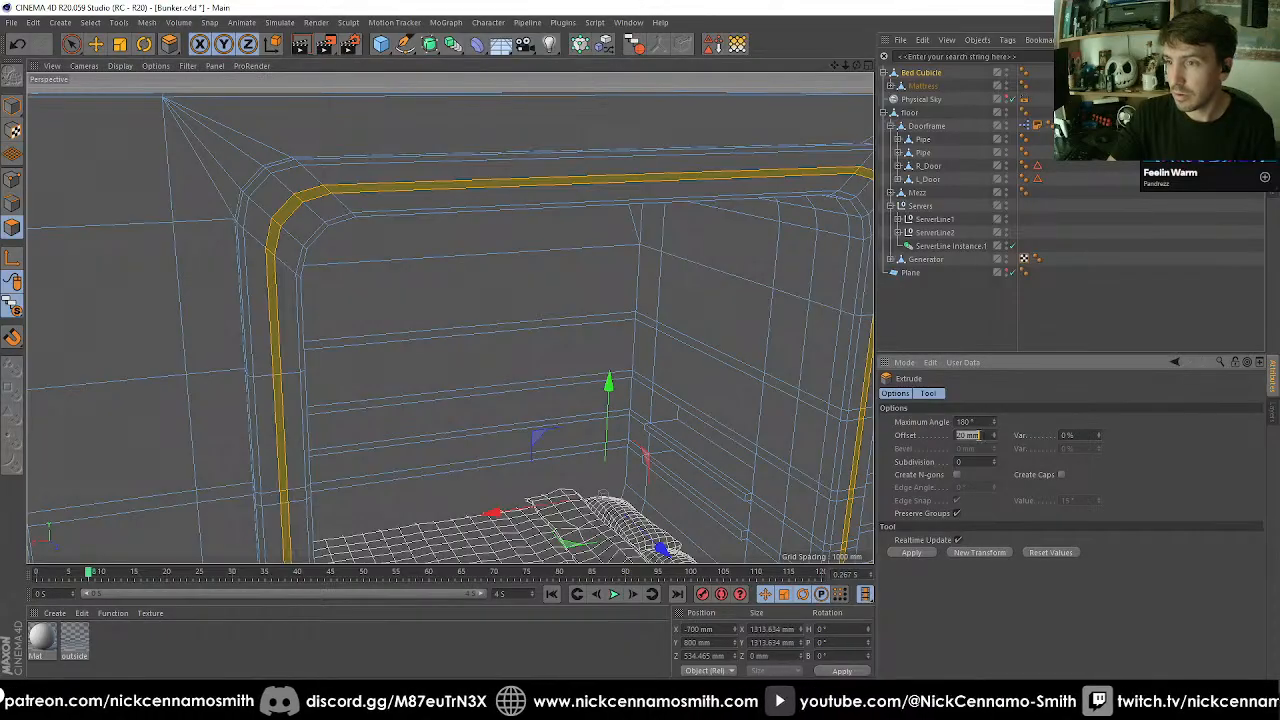
key(Return)
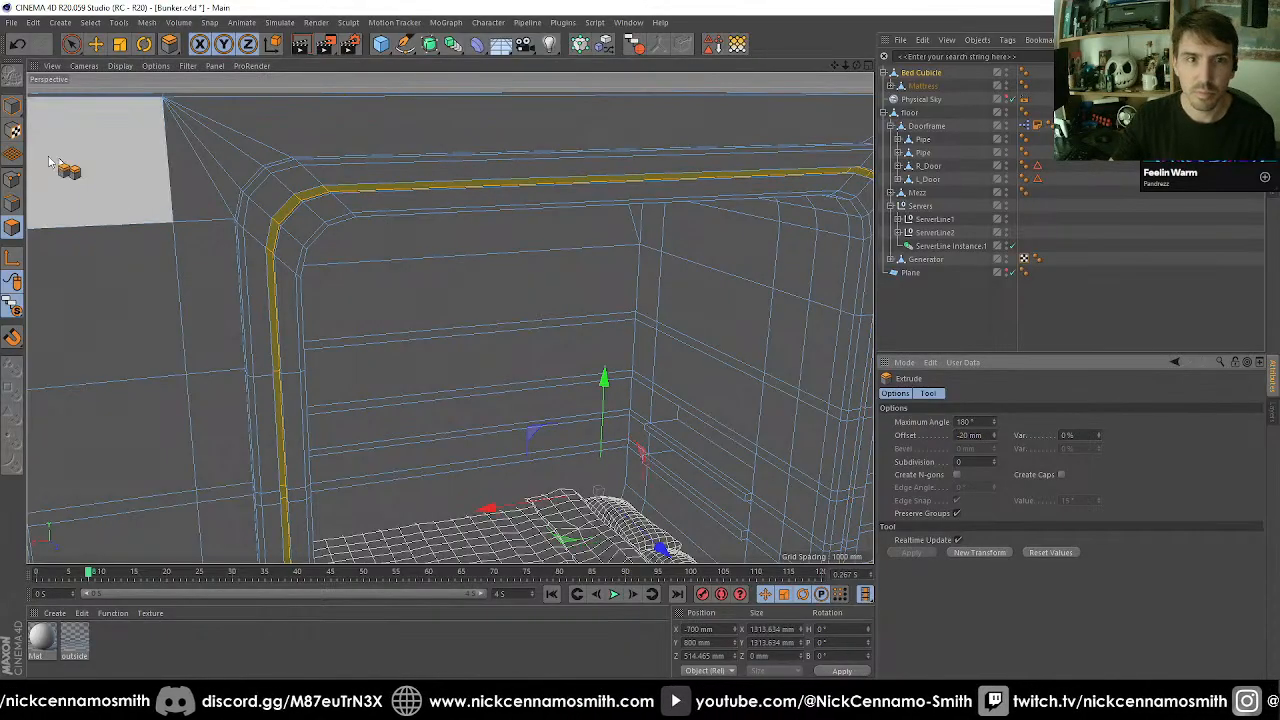
Loop-select both edge loops of the frame groove and bevel them with a 5 mm offset and 0 subdivisions.
scroll(417, 211, up, 3)
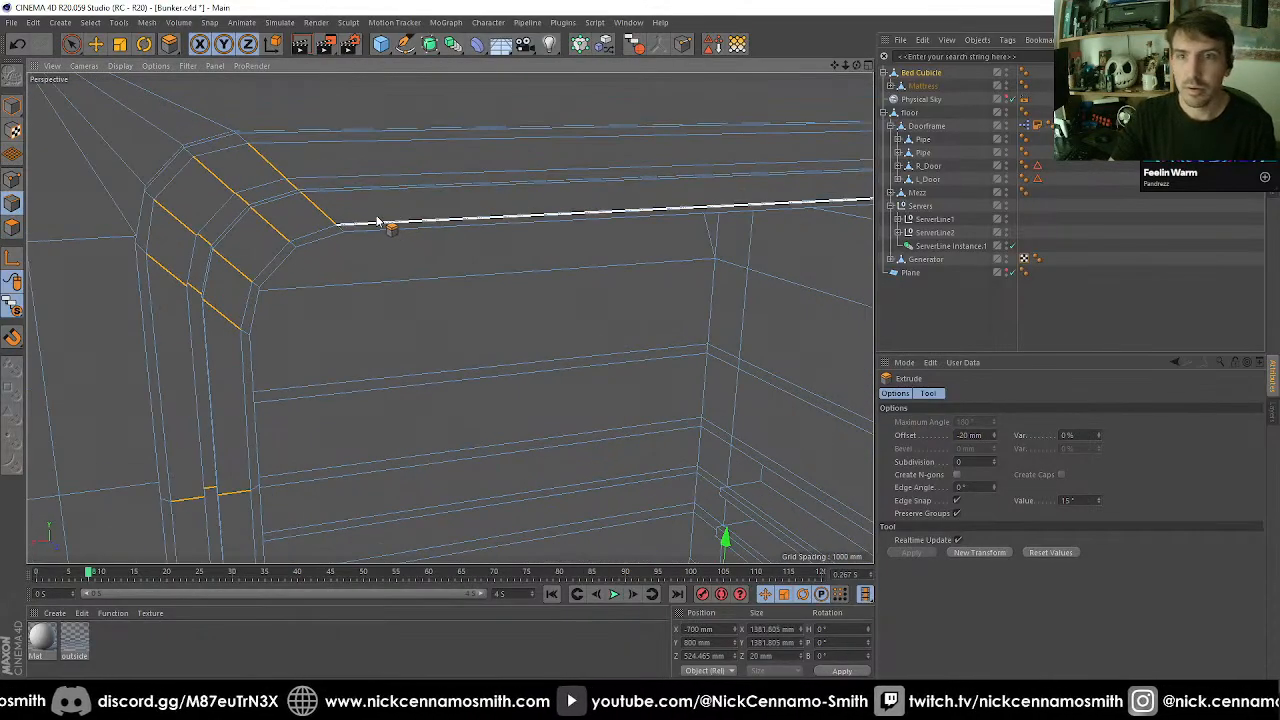
key(u)
key(l)
click(369, 210)
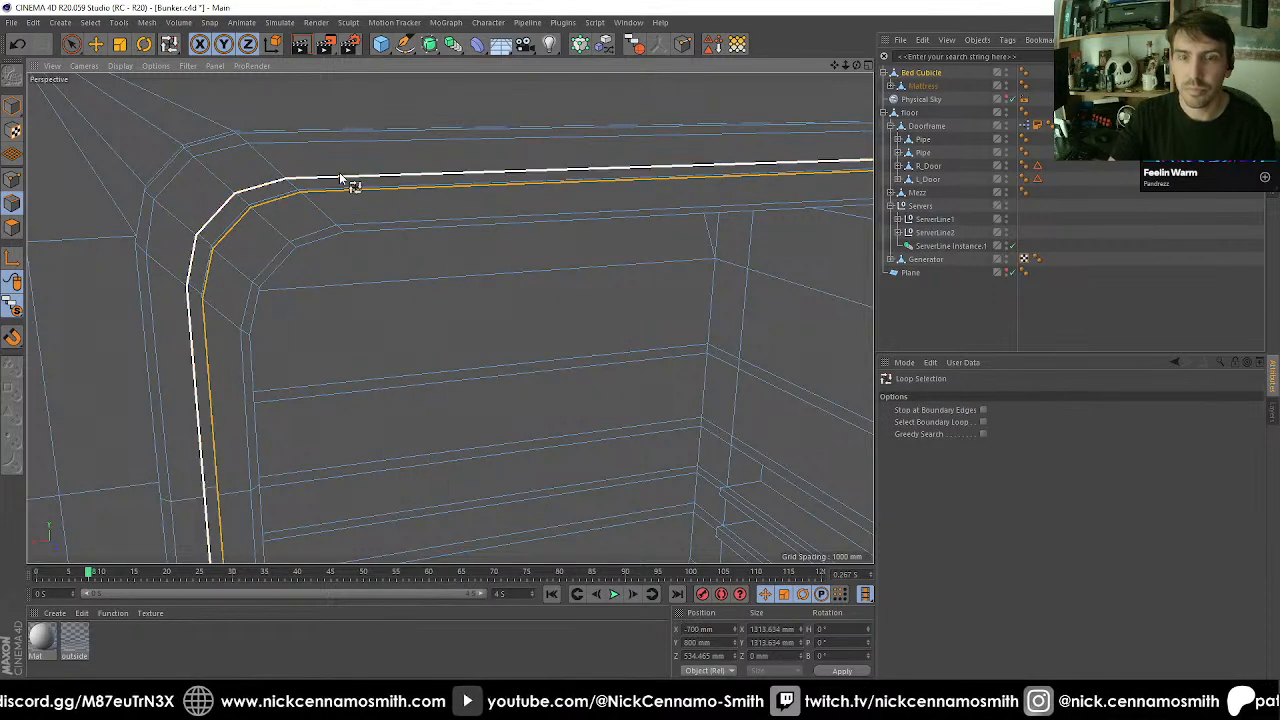
shift+click(340, 180)
key(m)
key(s)
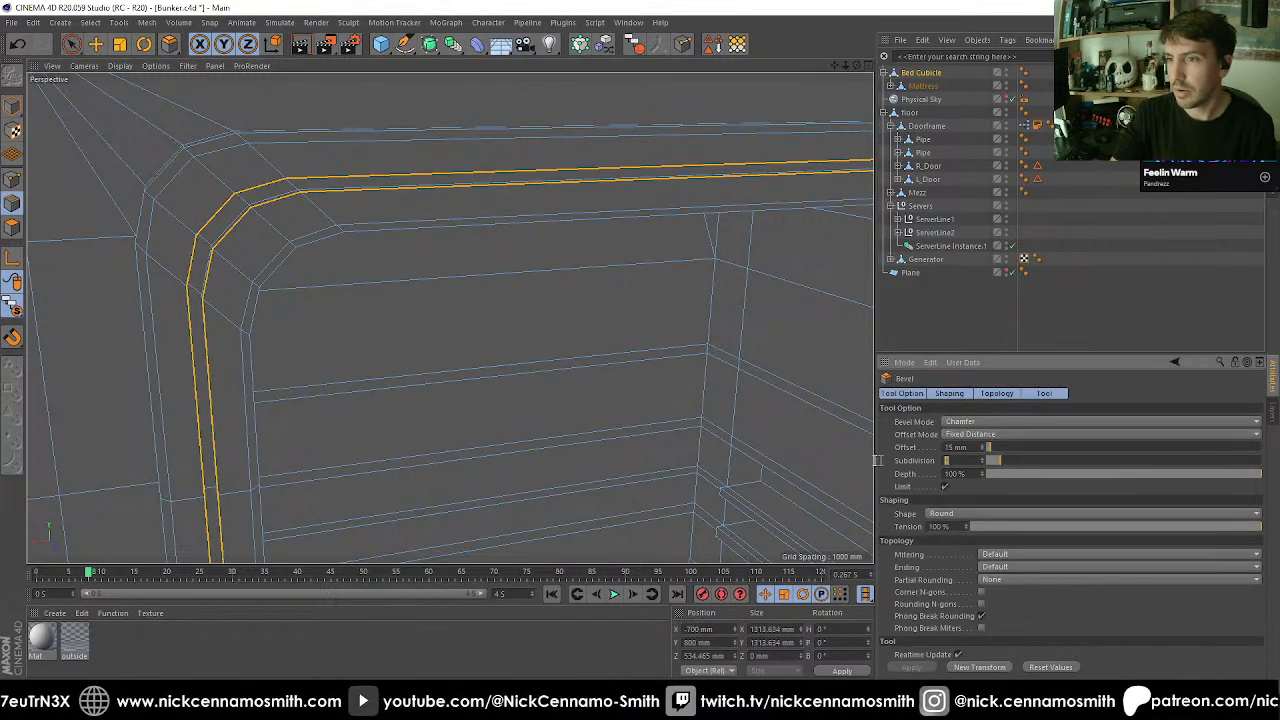
click(844, 453)
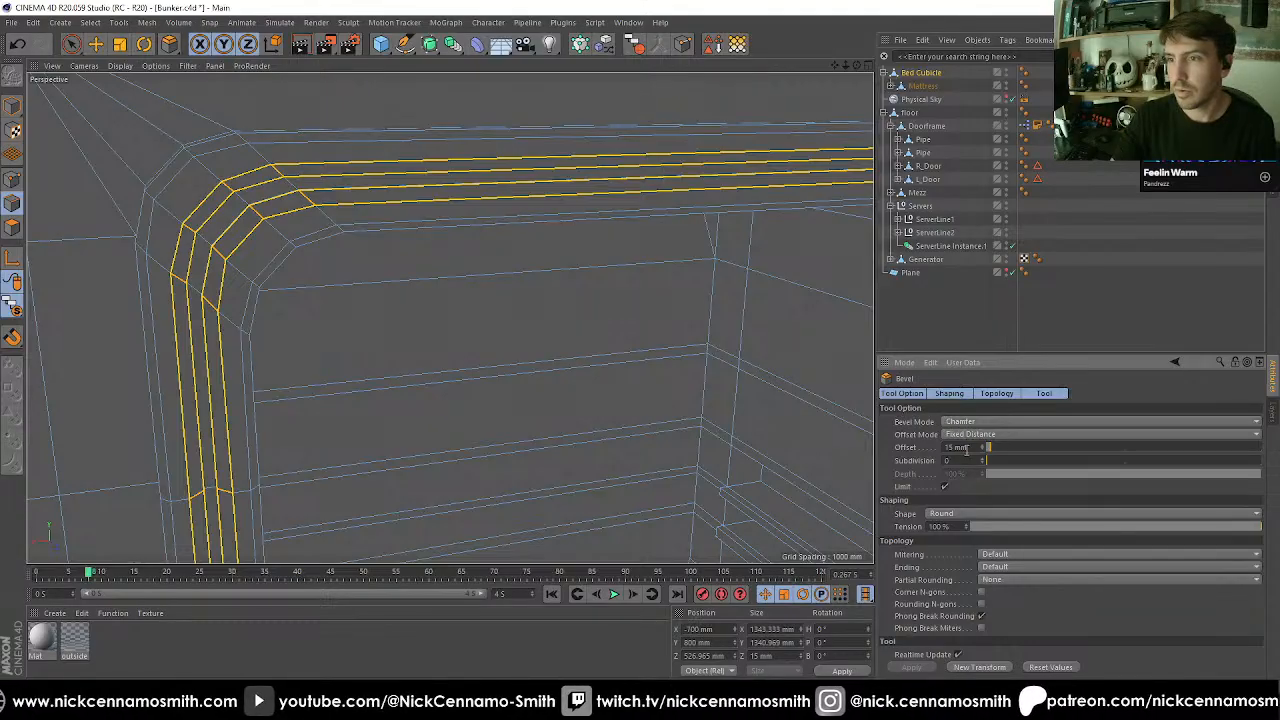
key(Return)
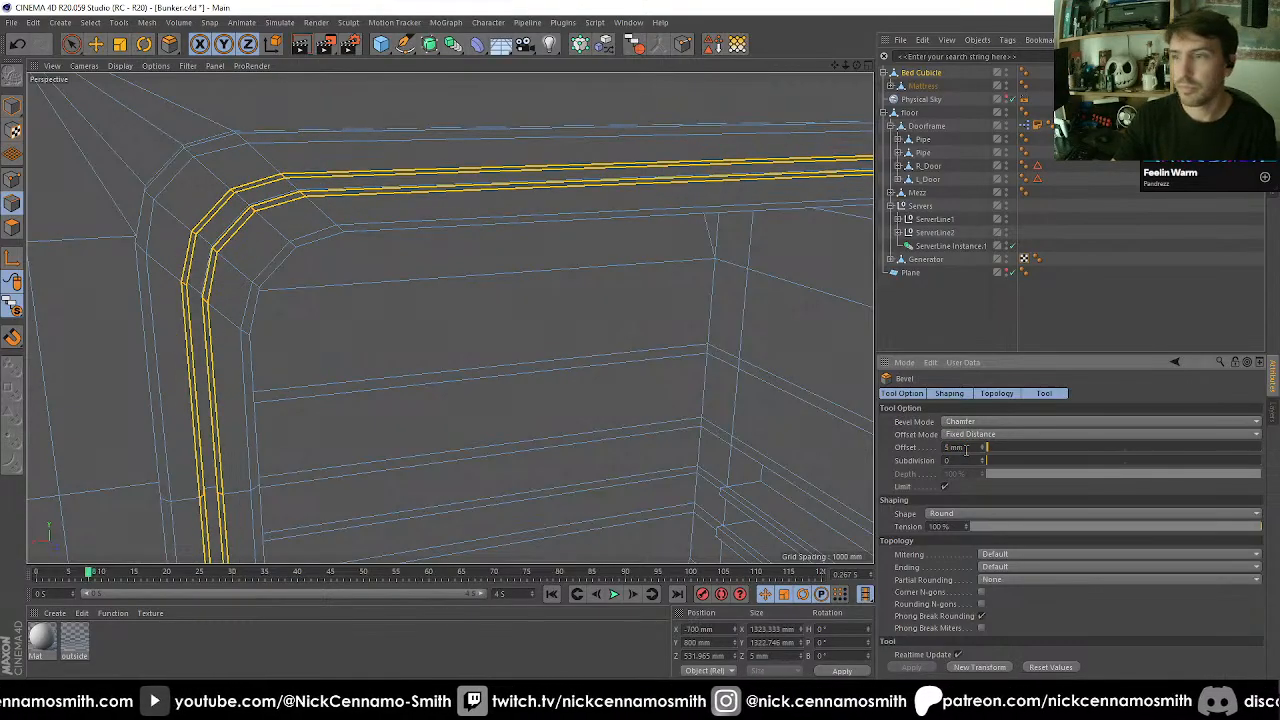
Switch to whole-object editing and examine the cubicle with its grooved frame from several angles.
scroll(563, 277, down, 10)
click(12, 106)
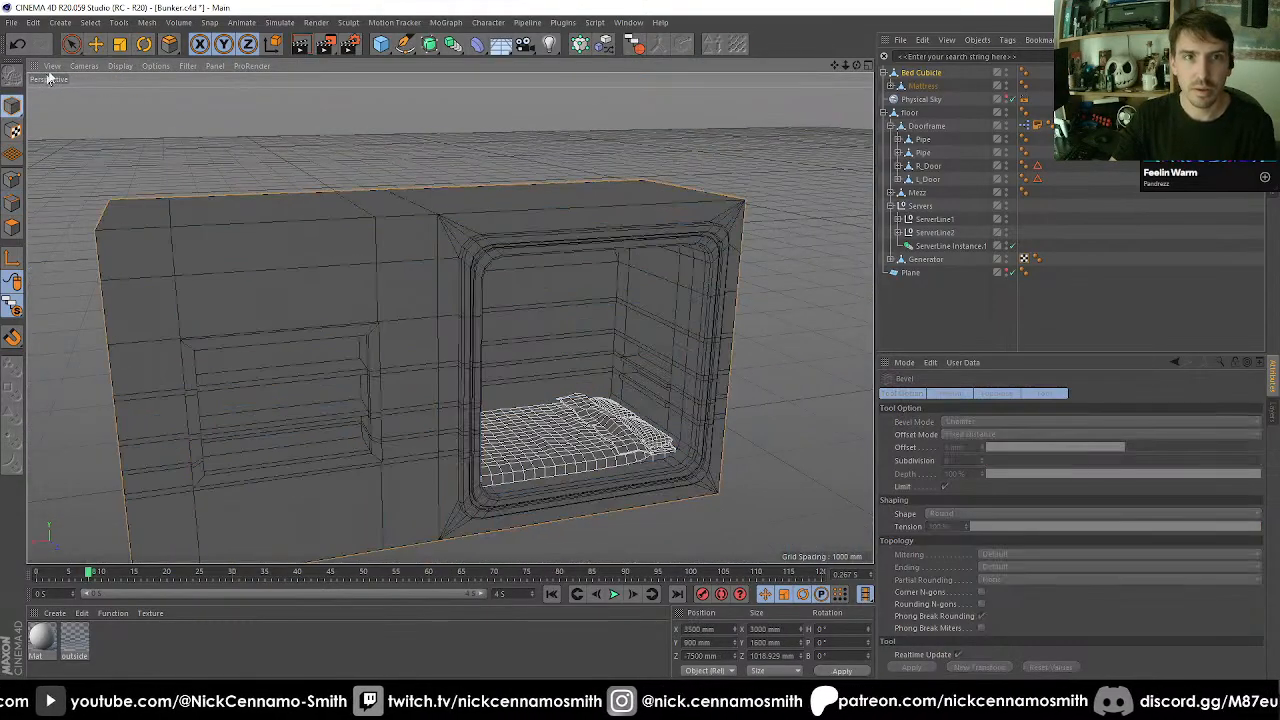
click(73, 46)
alt+drag(449, 317, 331, 286)
scroll(575, 257, up, 5)
scroll(575, 257, down, 5)
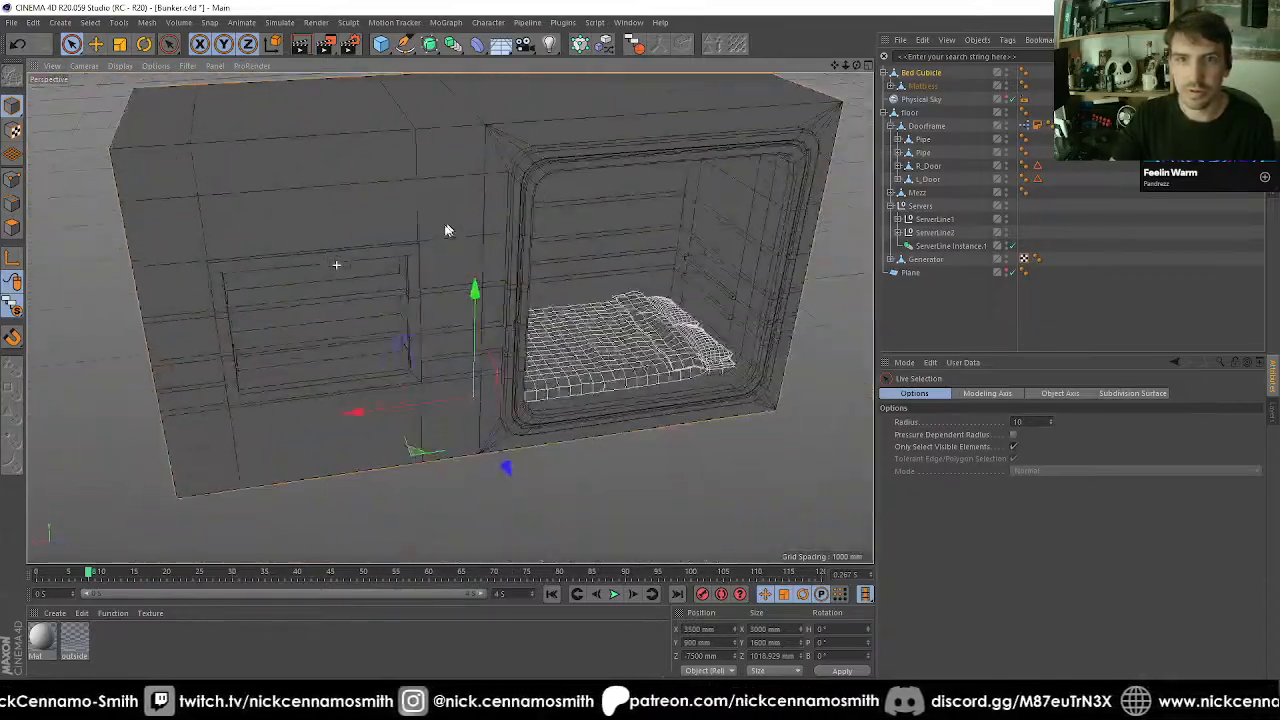
alt+drag(575, 257, 118, 187)
Ring-select the horizontal edges through the recessed panel beside the bed opening and cut them with 50% offset, 50% scale and 2 subdivisions.
click(13, 228)
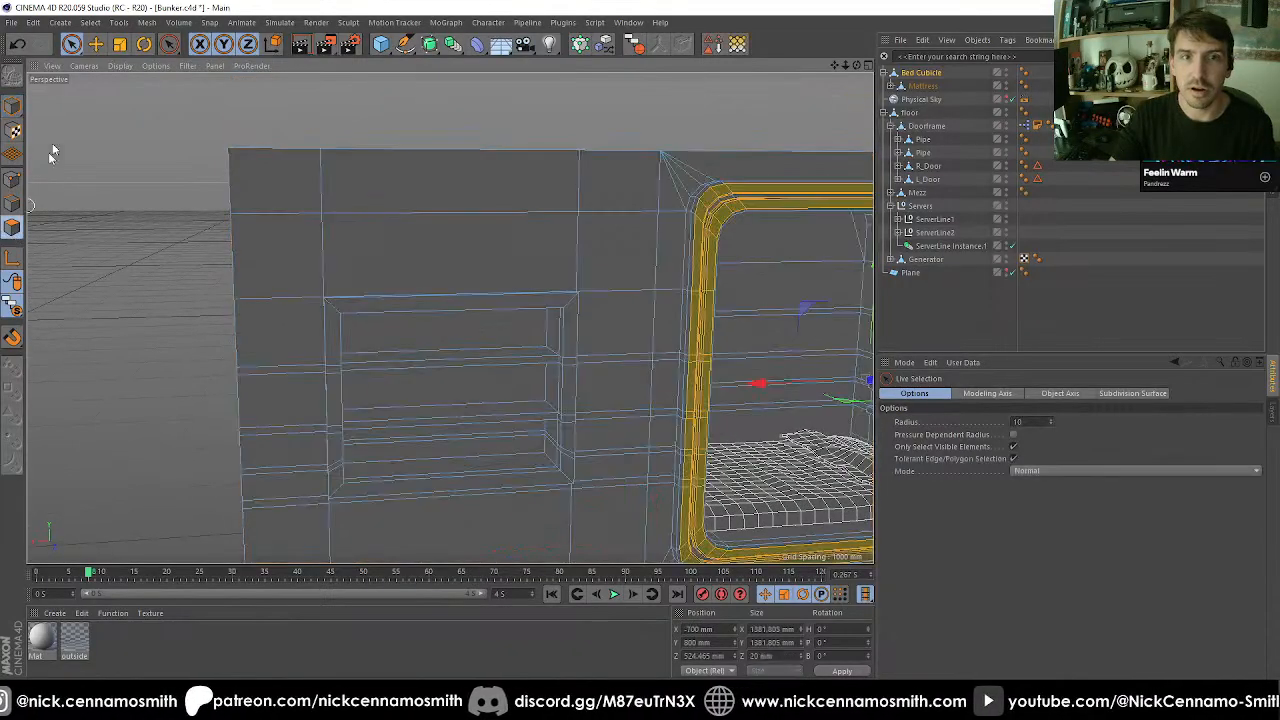
click(13, 204)
key(u)
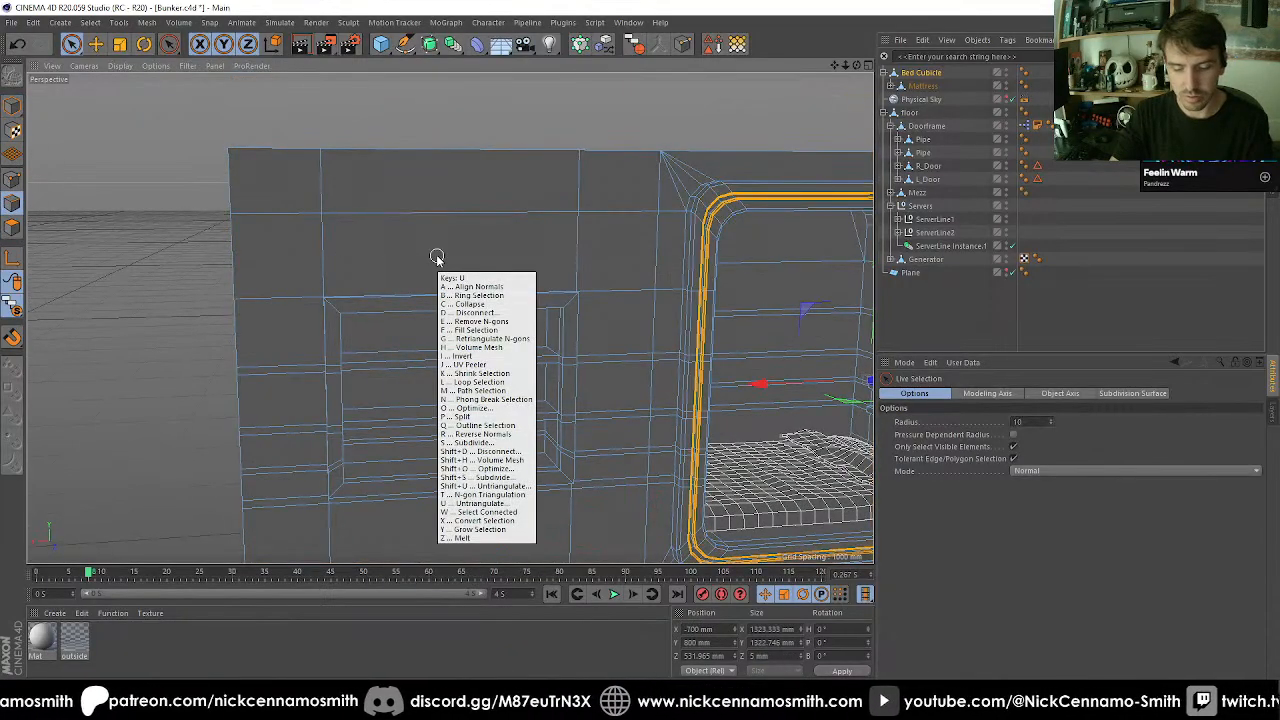
key(b)
click(470, 257)
key(m)
key(f)
click(470, 257)
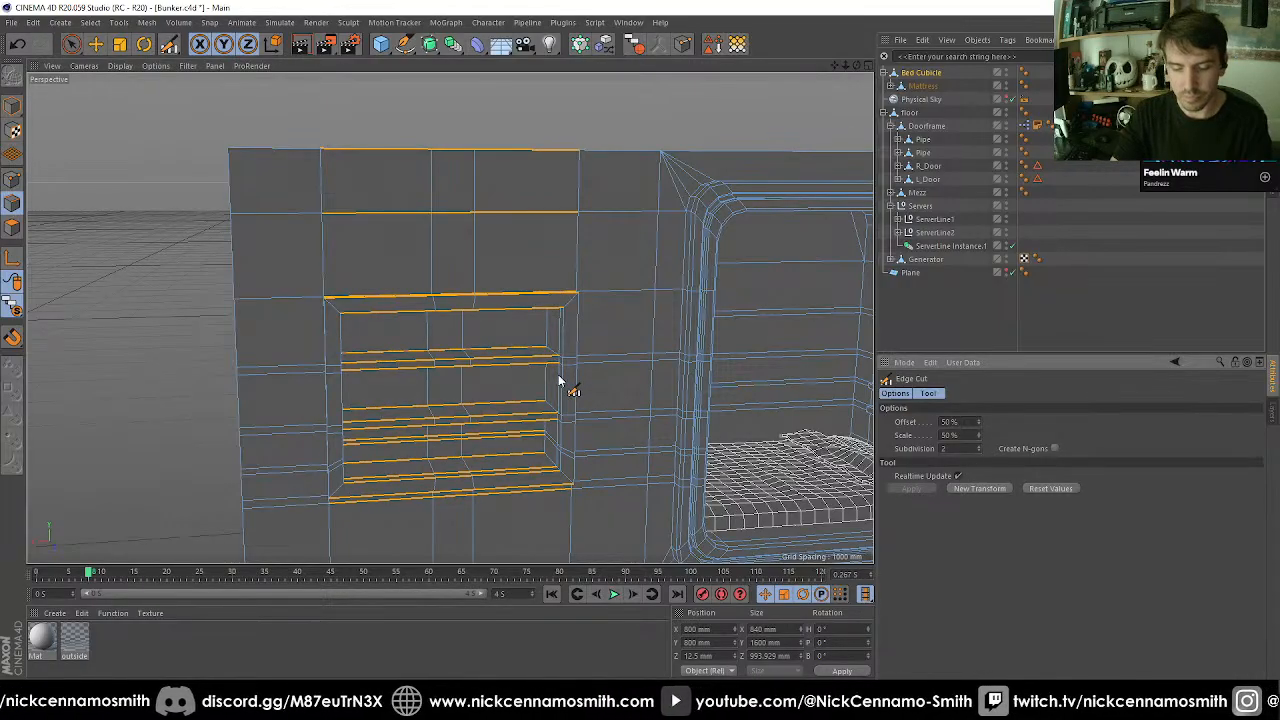
Loop-select each of the two vertical edge loops through the recessed panel and flatten them to 0 mm X size.
key(u)
key(l)
click(467, 356)
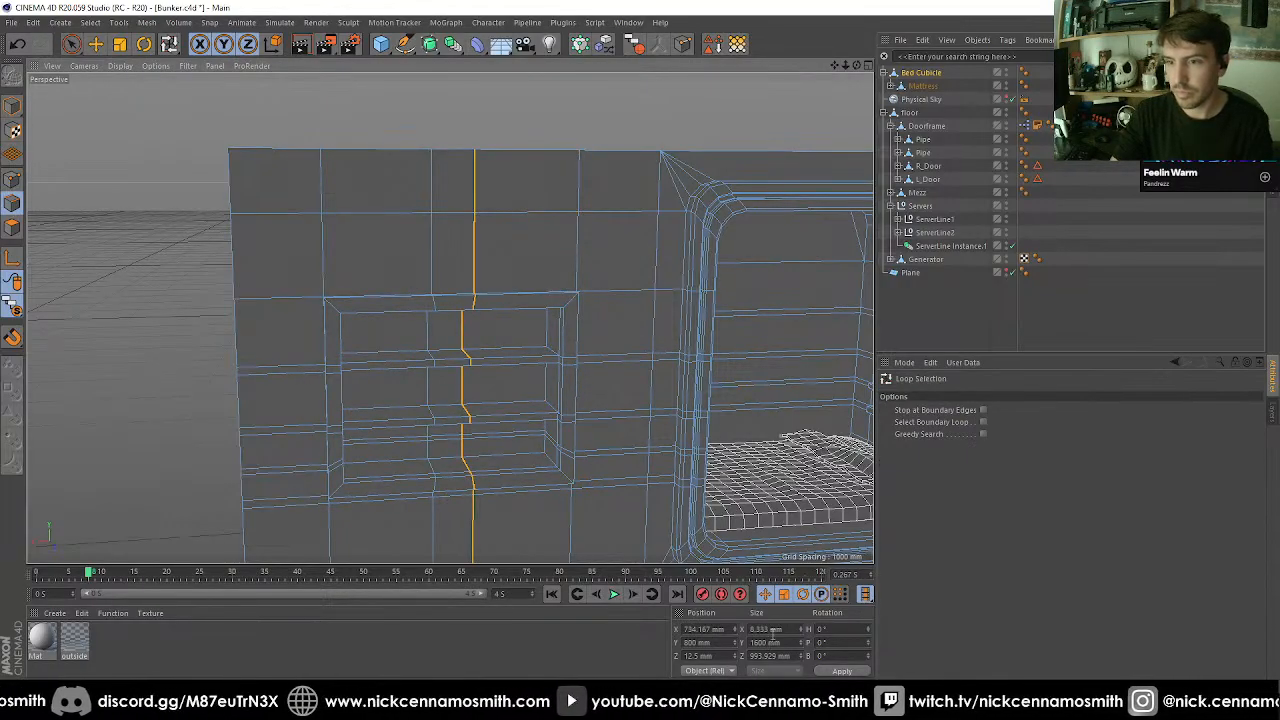
click(440, 357)
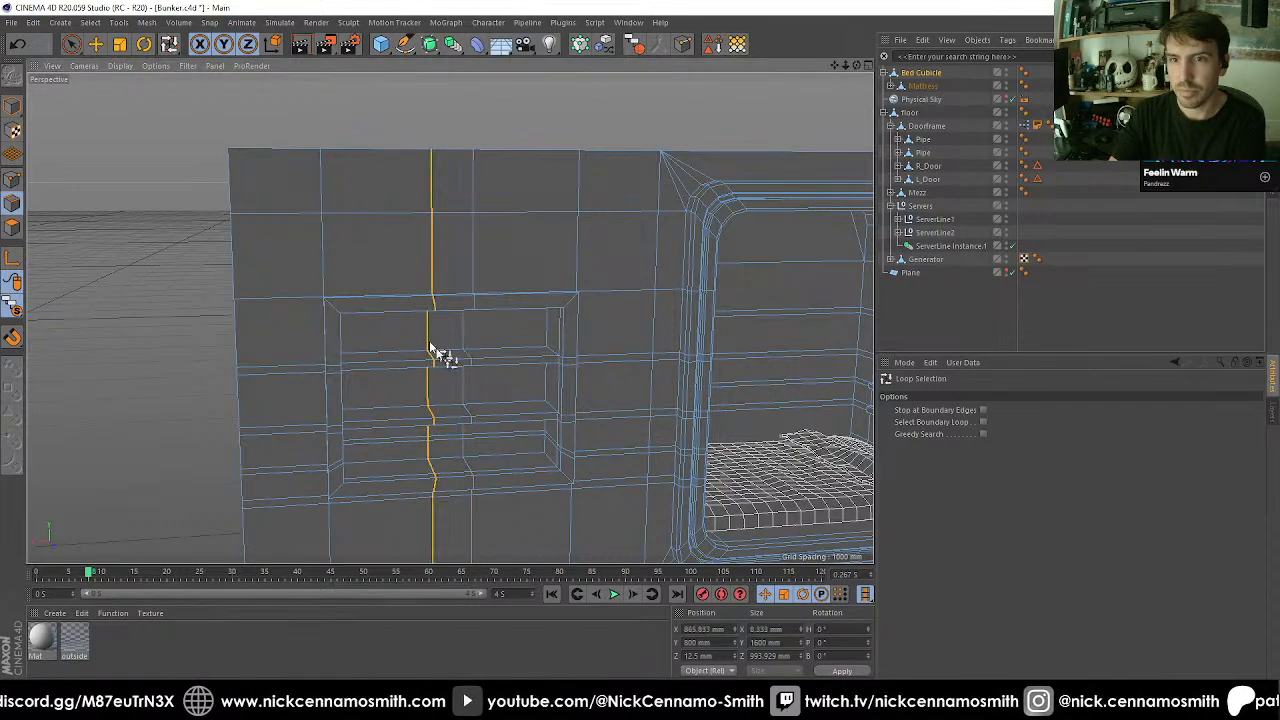
click(771, 628)
text(0)
key(Return)
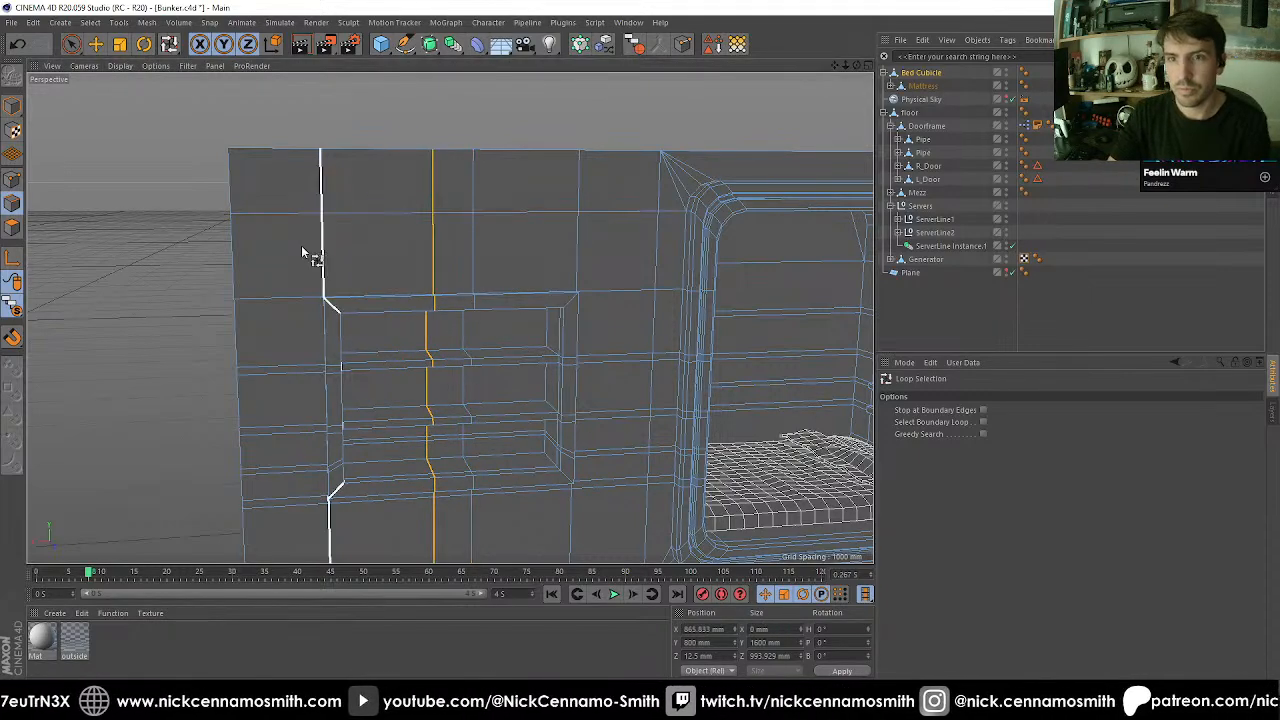
Loop-select the vertical polygon strip through the middle of the recessed panel and widen it to about 237 mm.
click(12, 227)
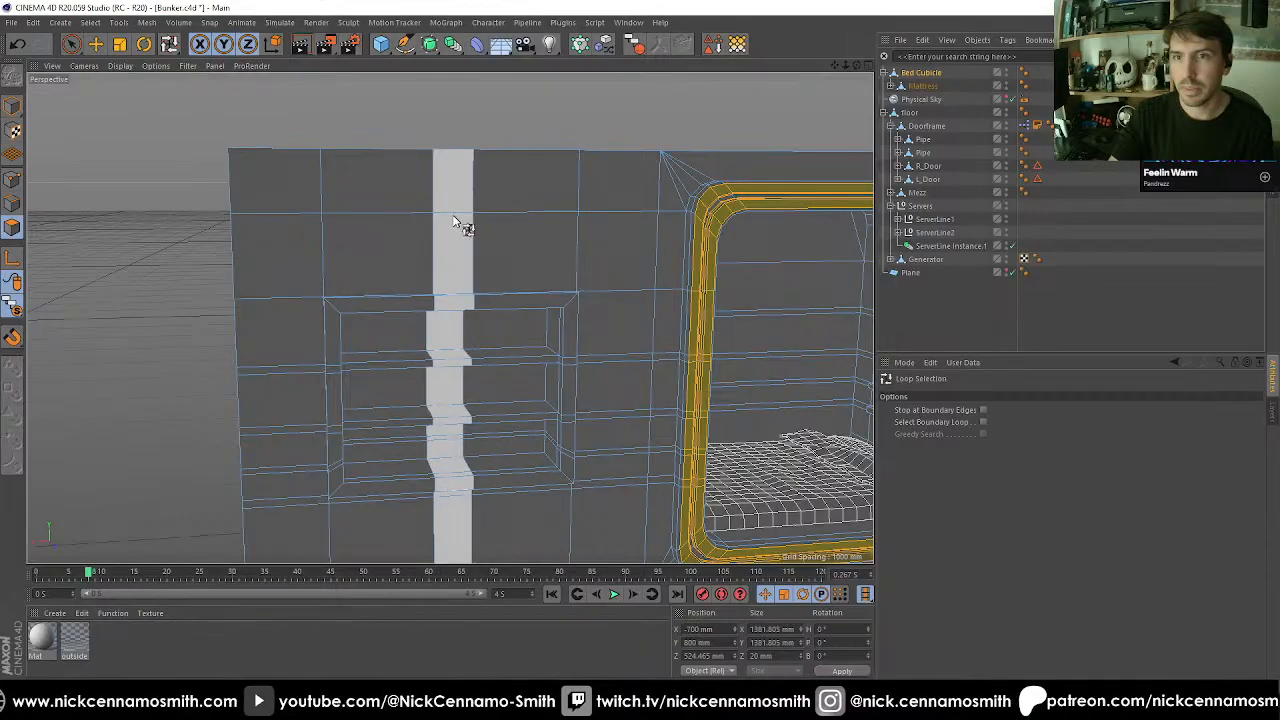
key(t)
alt+drag(448, 297, 294, 364)
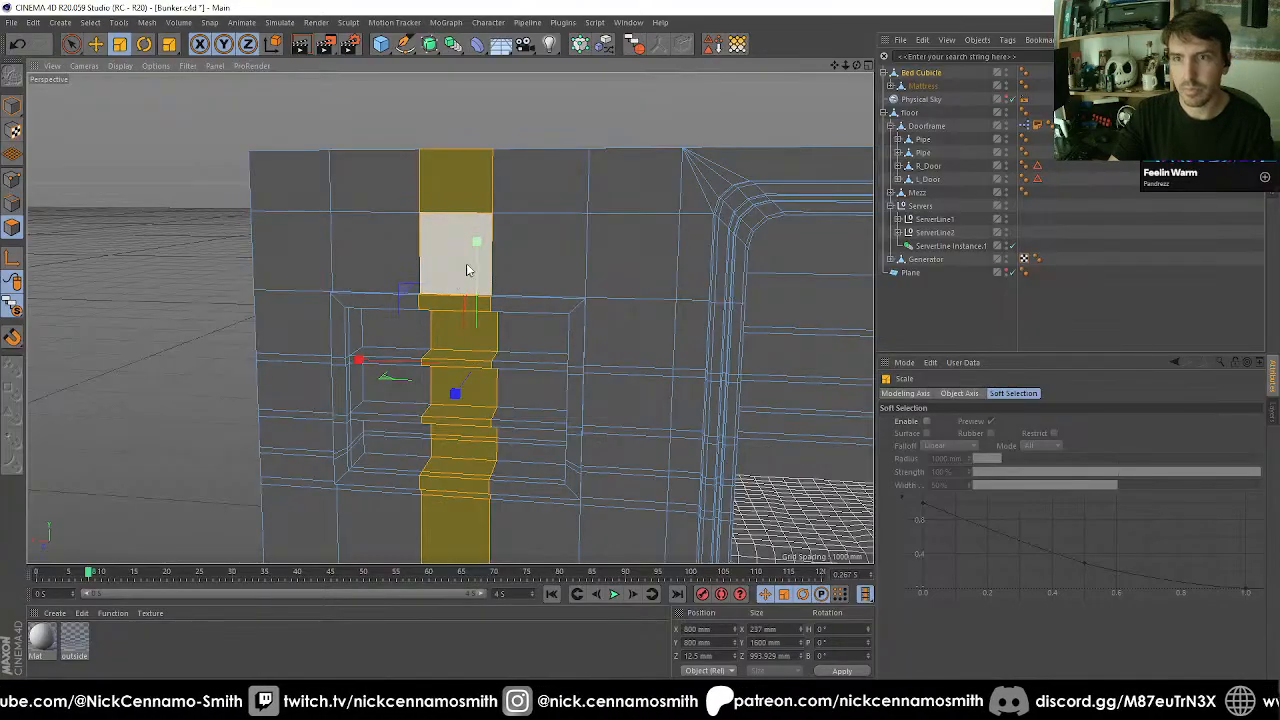
Plane-cut the cubicle horizontally in the world XZ plane above the recess and widen the selected vertical strip to about 403 mm.
key(k)
key(j)
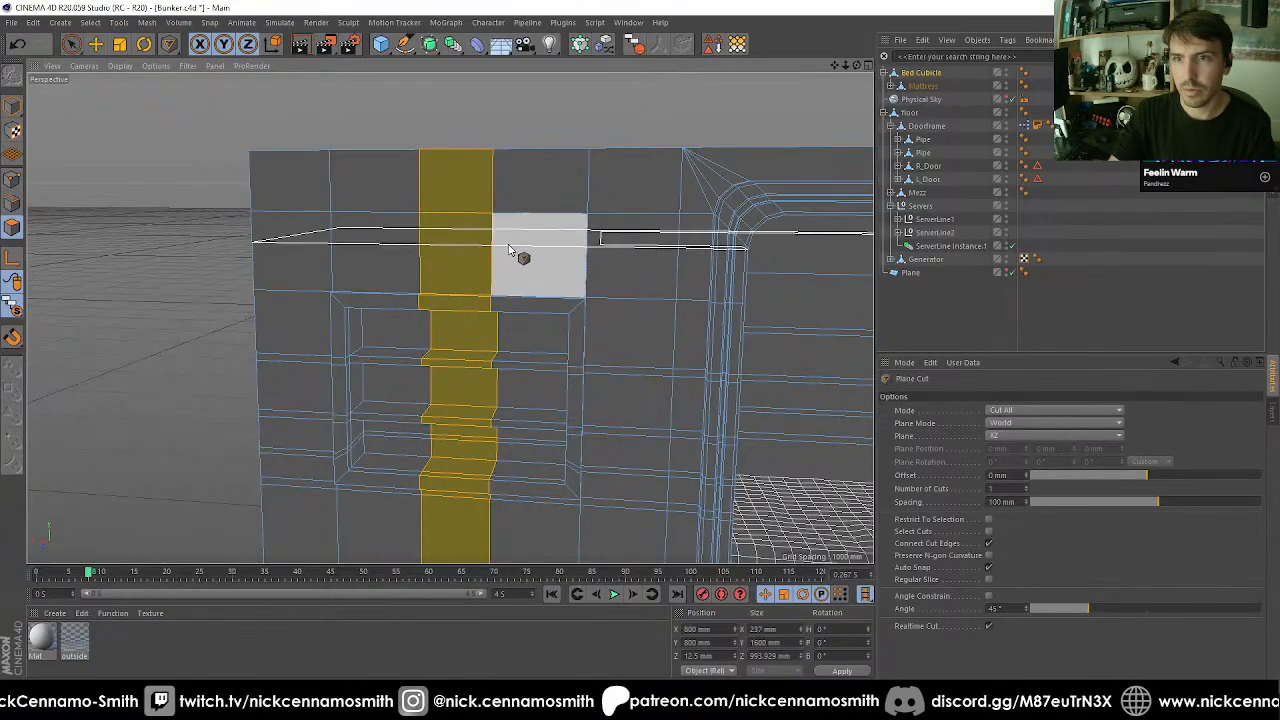
alt+drag(520, 257, 309, 249)
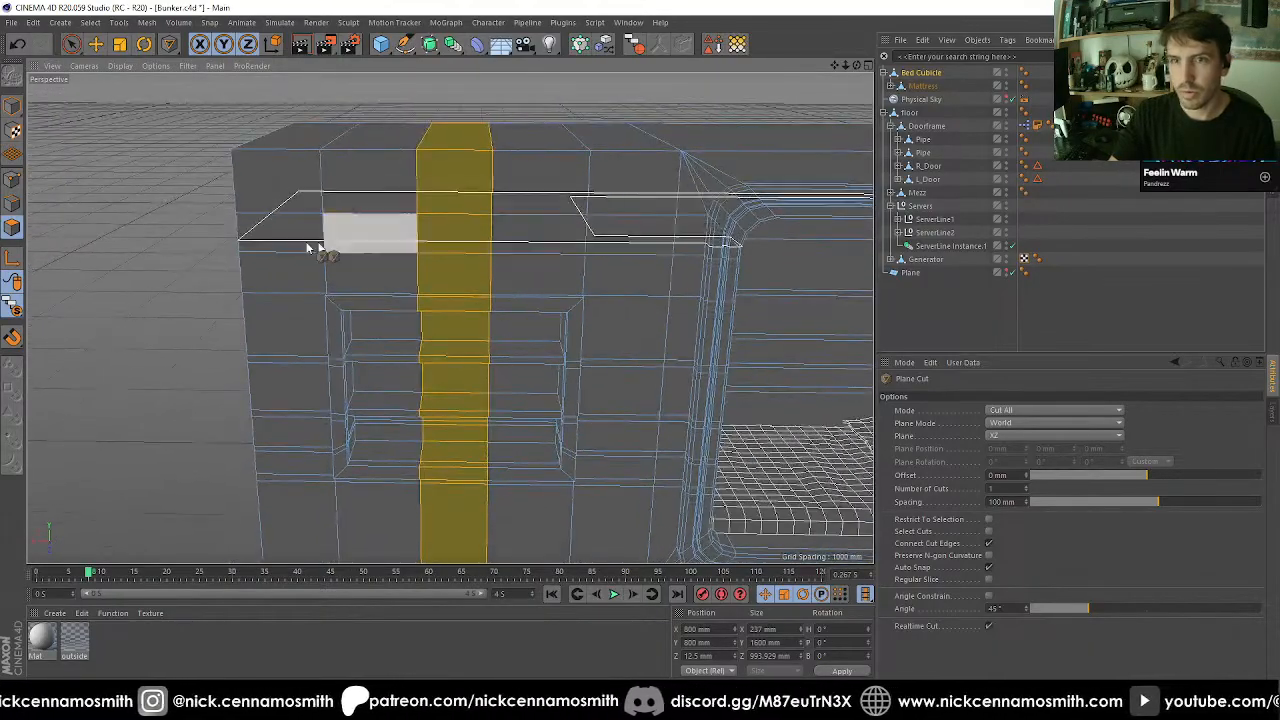
click(120, 44)
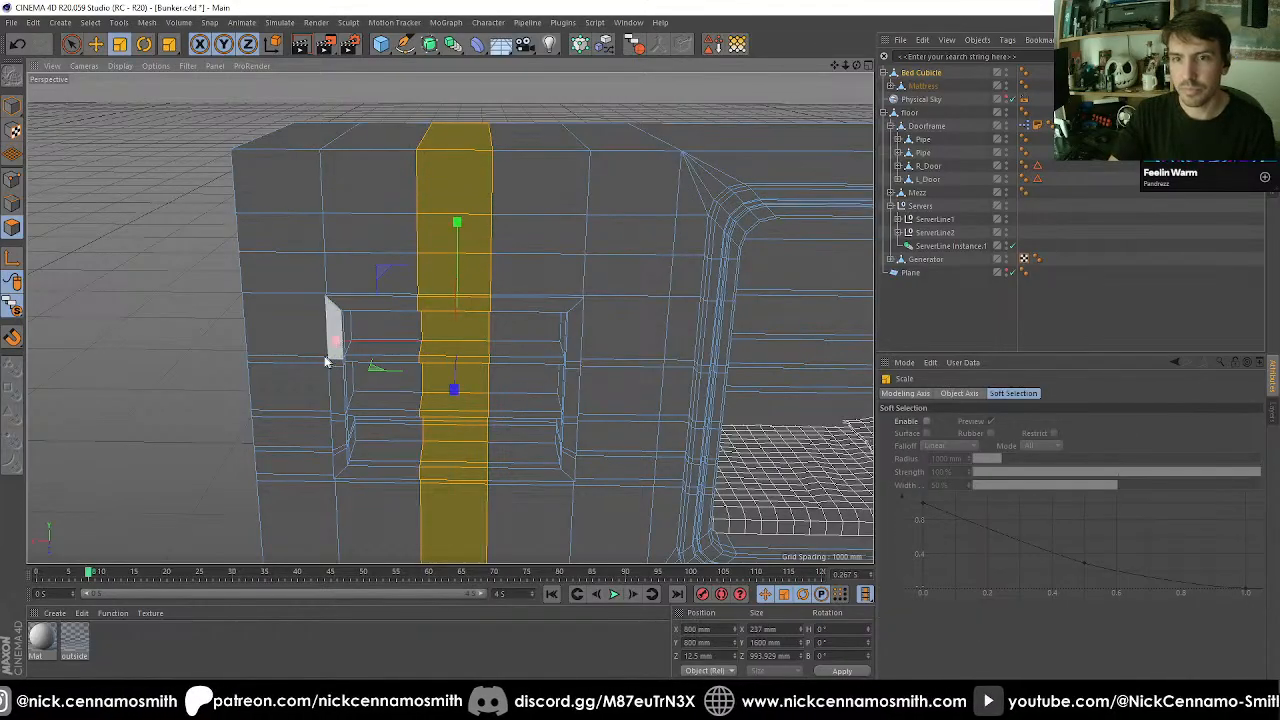
drag(335, 341, 240, 344)
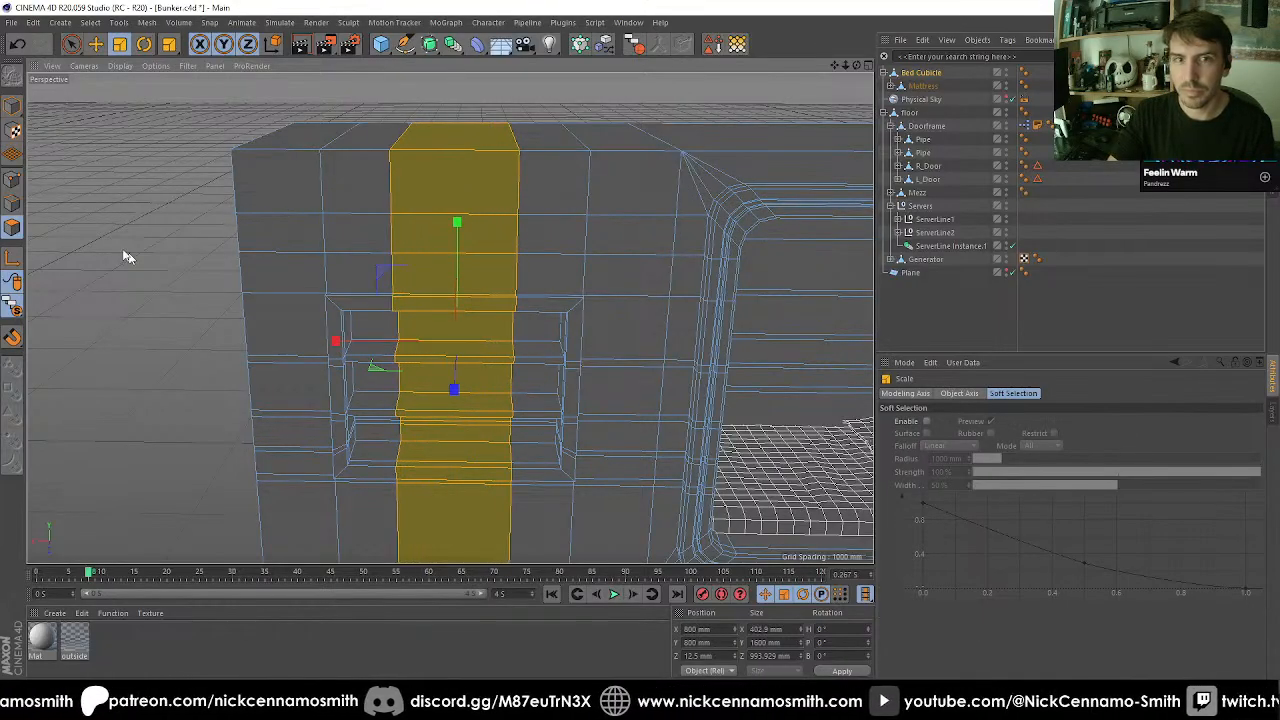
Select the central polygon above the recess, inset it 10 mm with Extrude Inner and extrude it outward 80 mm.
click(73, 44)
click(421, 229)
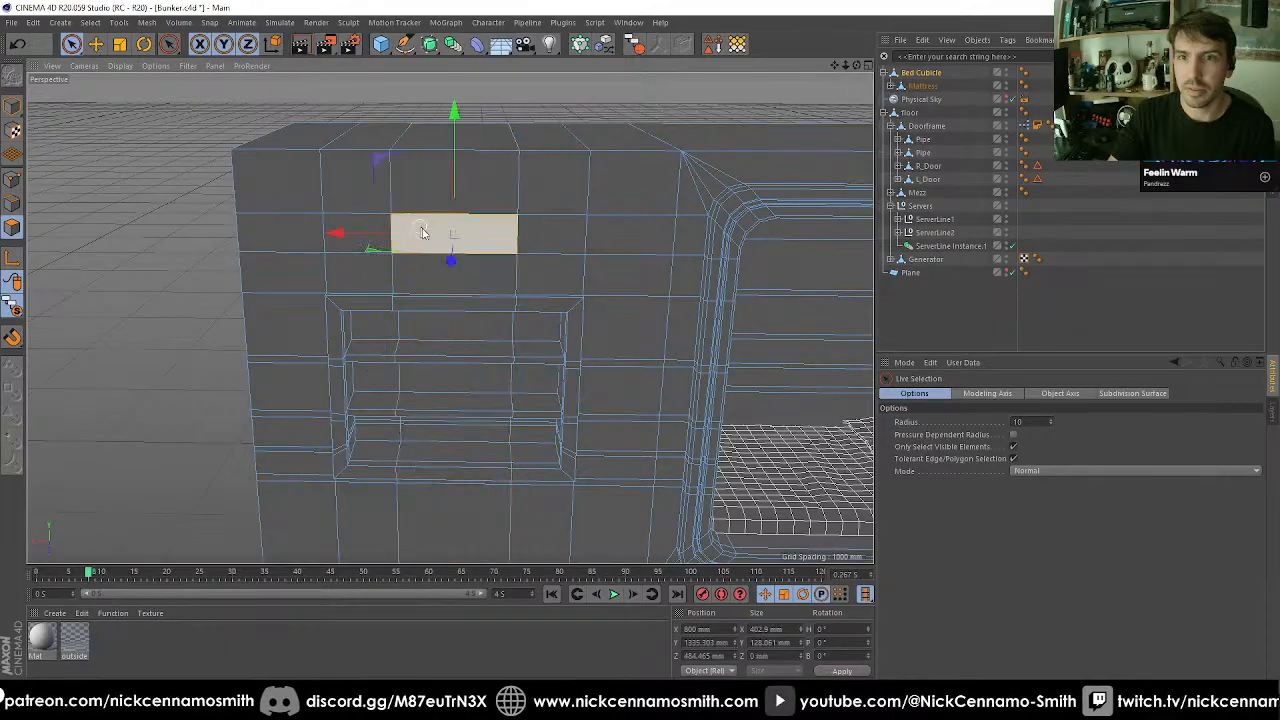
alt+drag(423, 229, 540, 290)
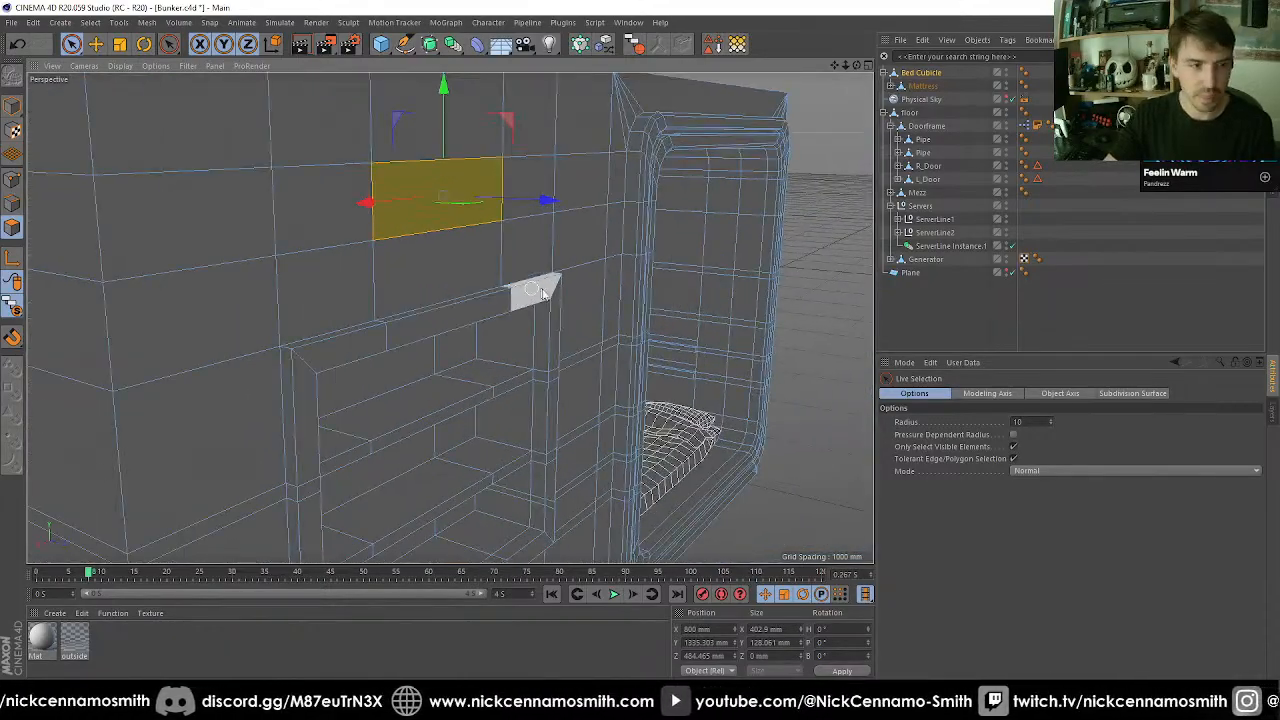
key(i)
drag(697, 320, 711, 320)
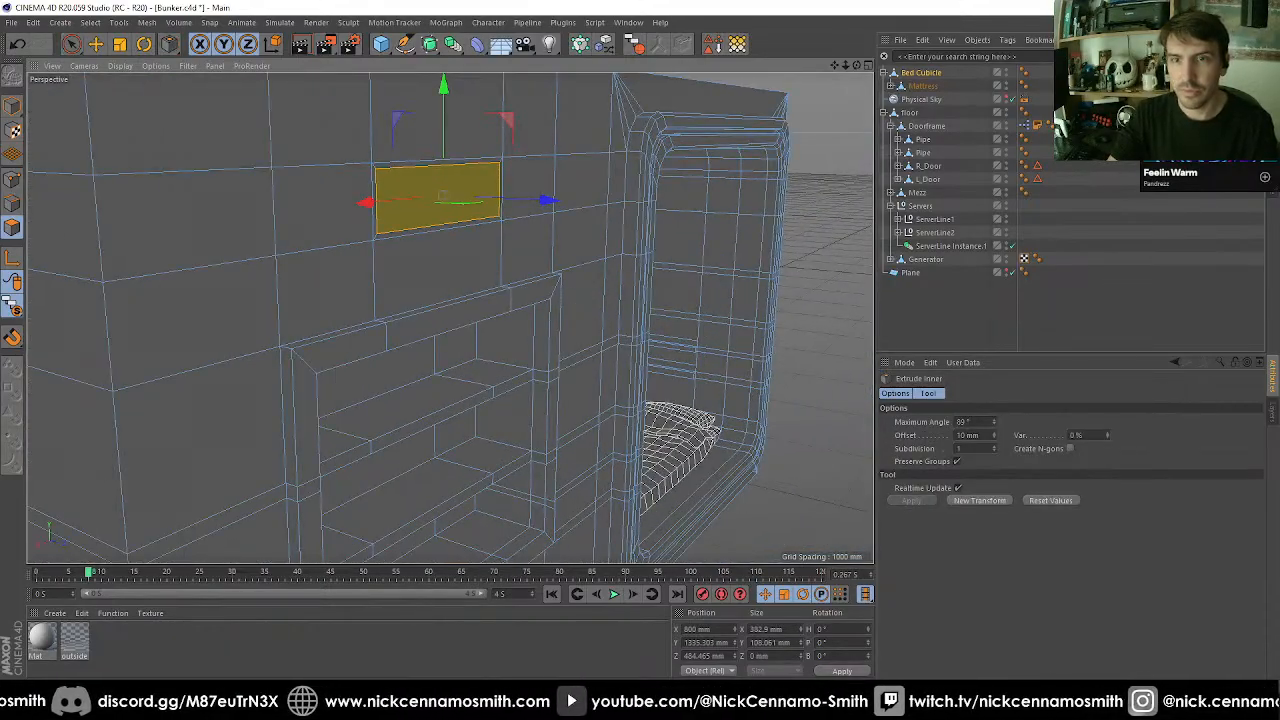
key(d)
drag(428, 349, 502, 337)
alt+drag(495, 270, 440, 240)
scroll(446, 200, up, 2)
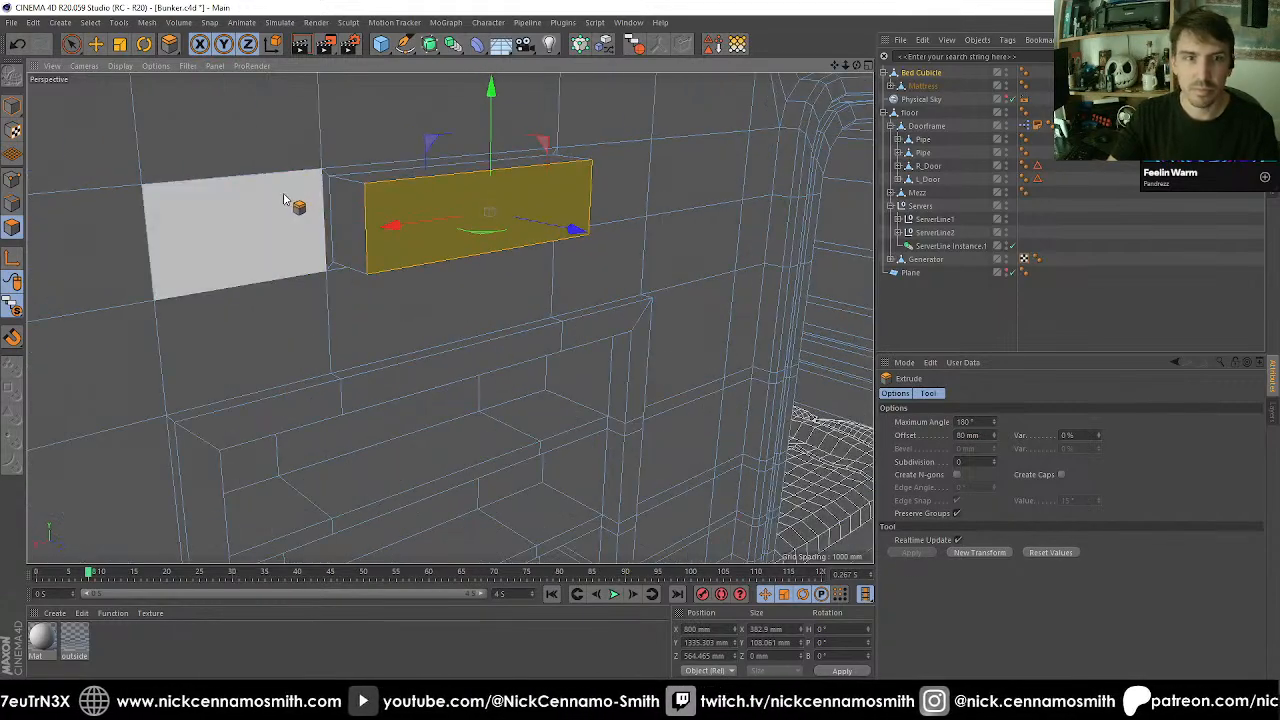
Slope the extruded box's front by moving its upper front edge toward the wall and its lower front edge about 22 mm outward and slightly up.
key(e)
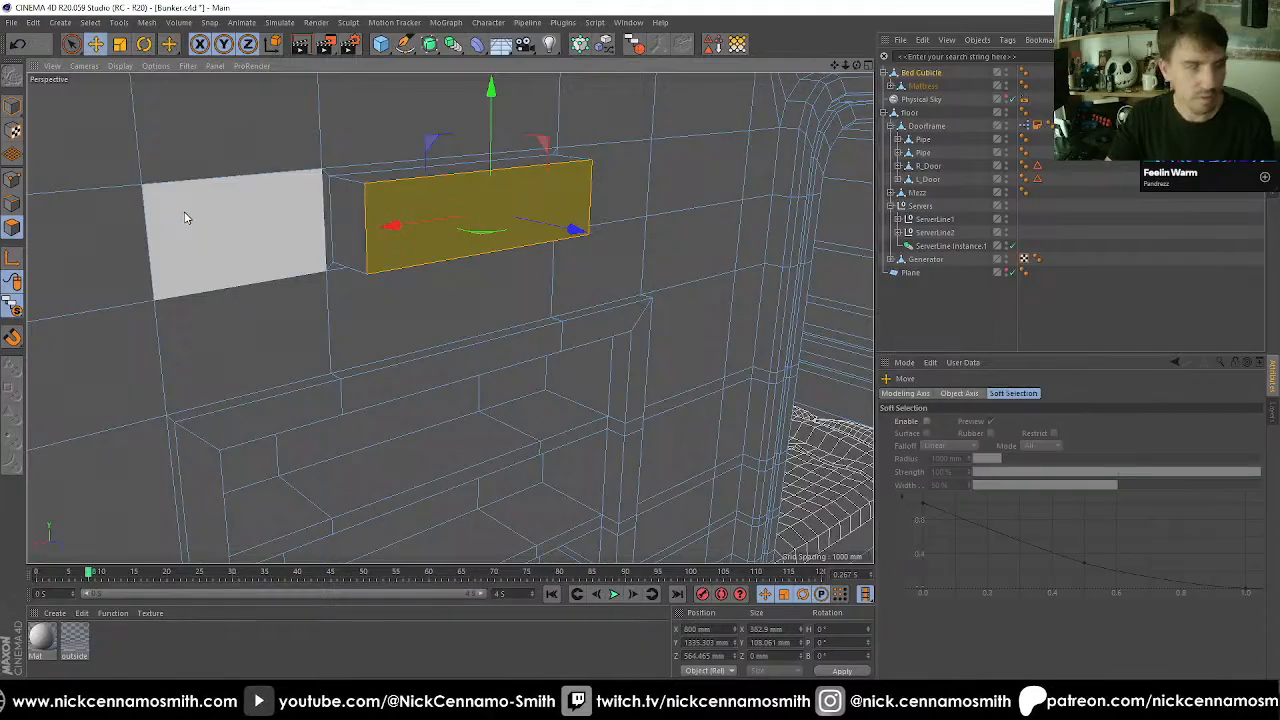
click(11, 202)
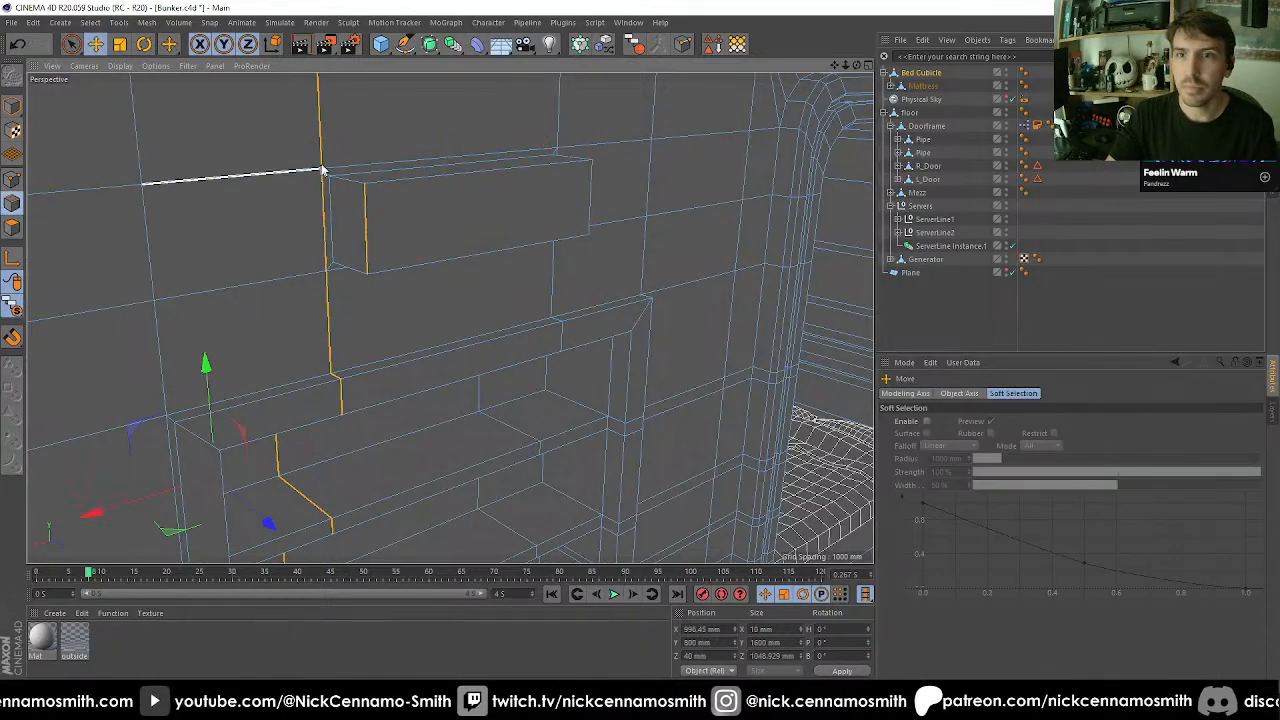
click(391, 183)
alt+middle_drag(515, 261, 496, 285)
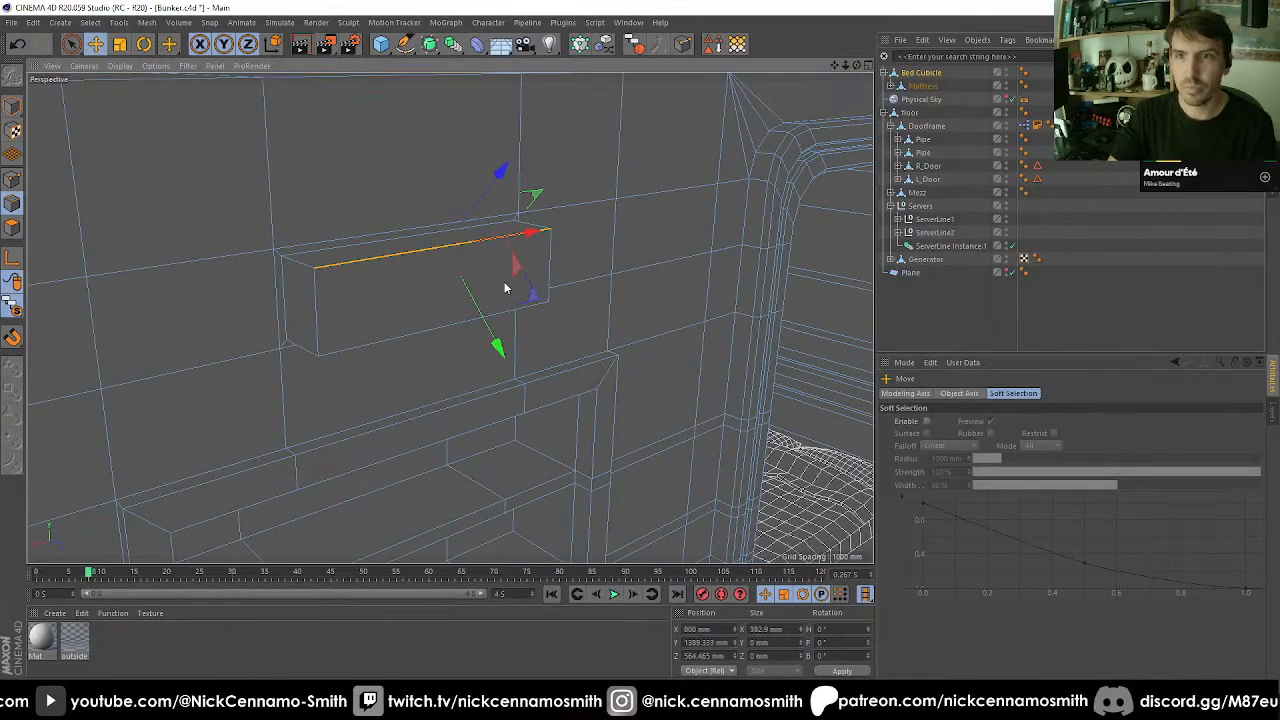
alt+drag(504, 286, 404, 274)
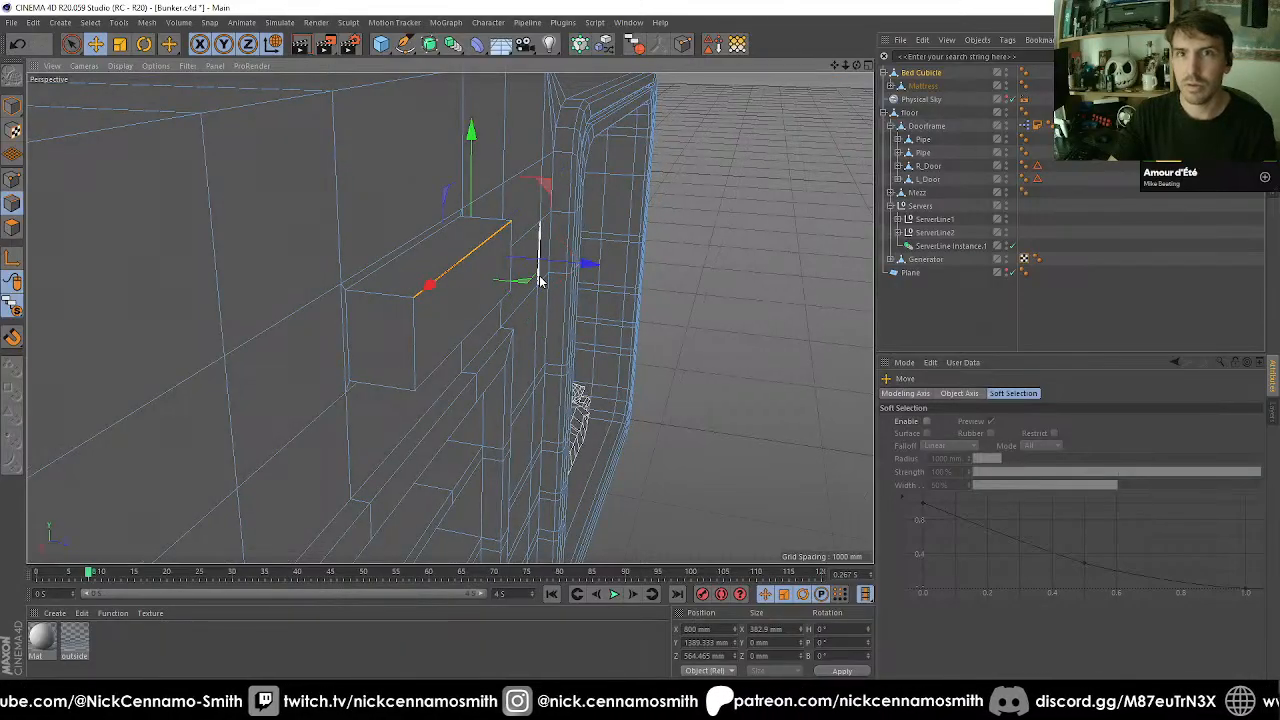
drag(591, 266, 543, 274)
alt+drag(411, 278, 460, 348)
drag(571, 340, 588, 341)
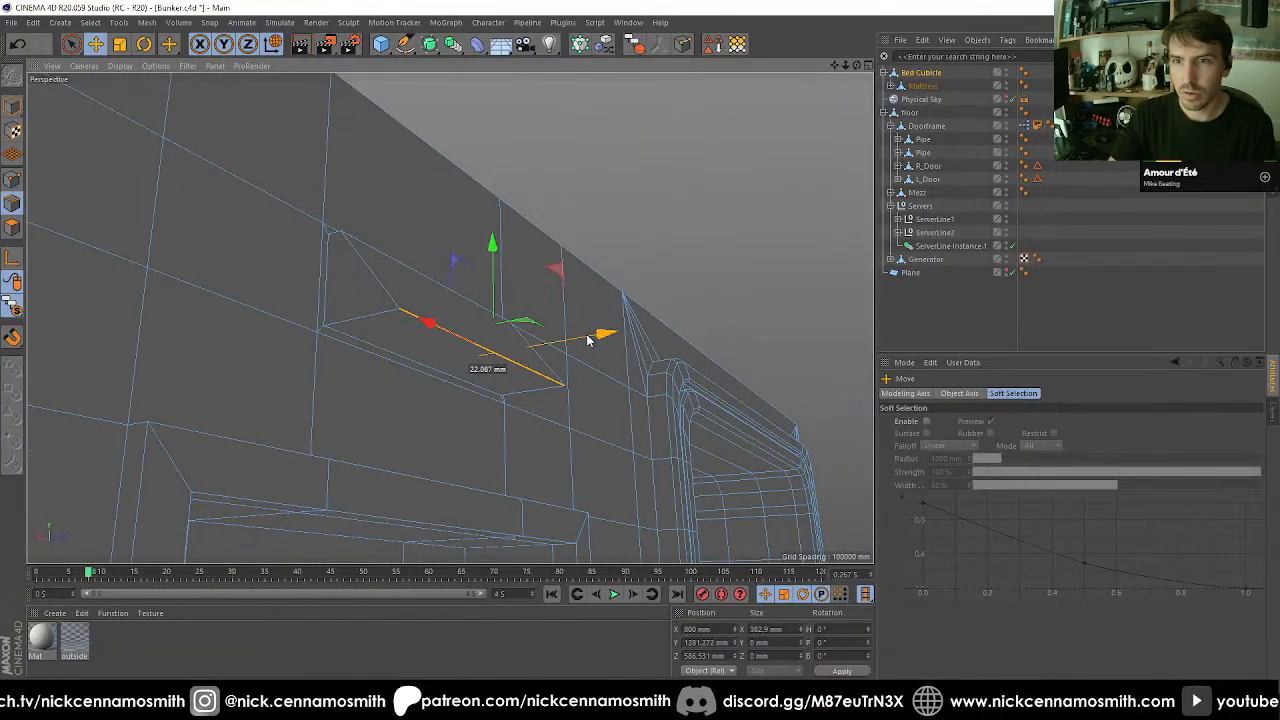
drag(489, 273, 115, 298)
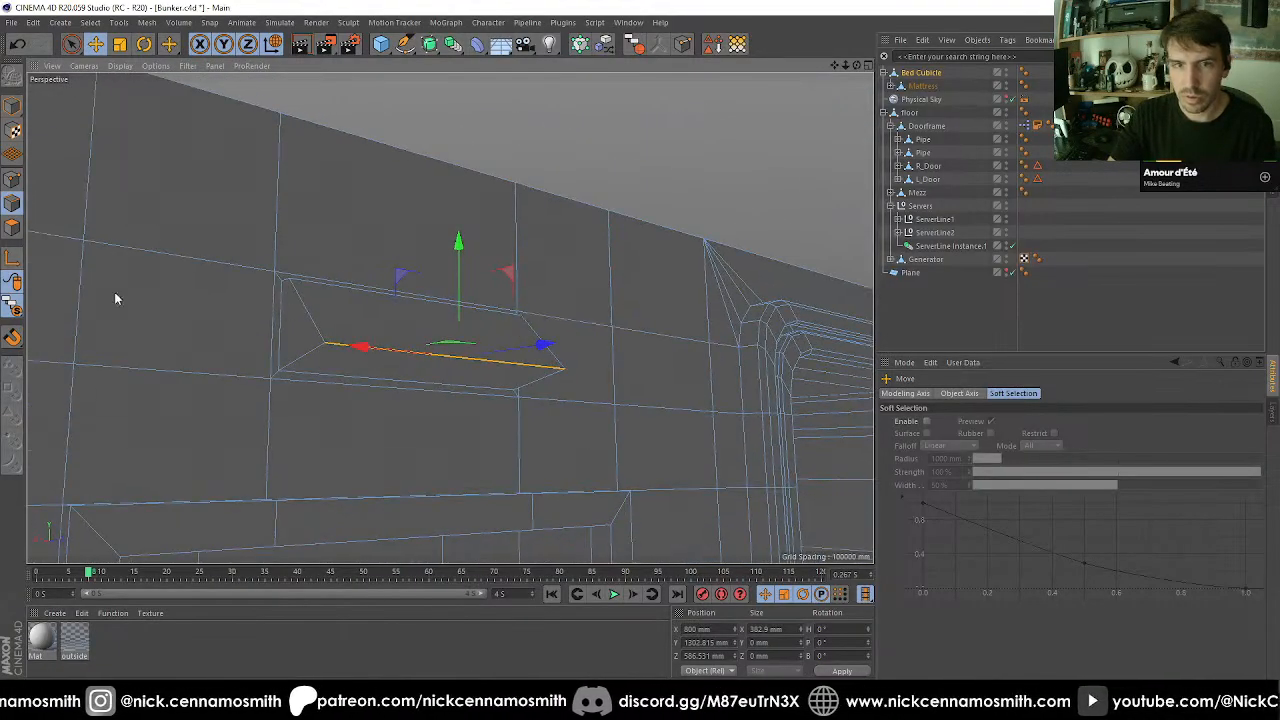
Inset the sloped box's underside polygon with Extrude Inner and extrude it -50.9 mm to hollow out the box.
click(14, 229)
alt+drag(231, 306, 406, 366)
click(407, 366)
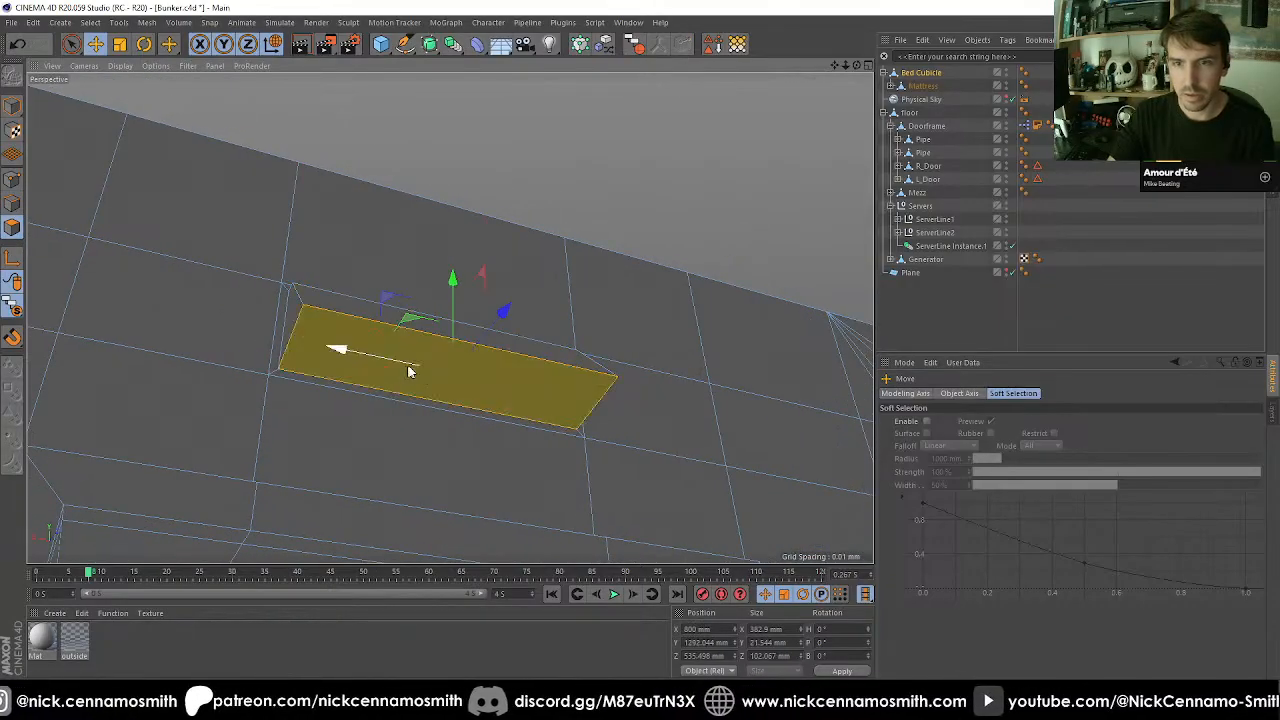
key(i)
drag(766, 400, 646, 400)
key(d)
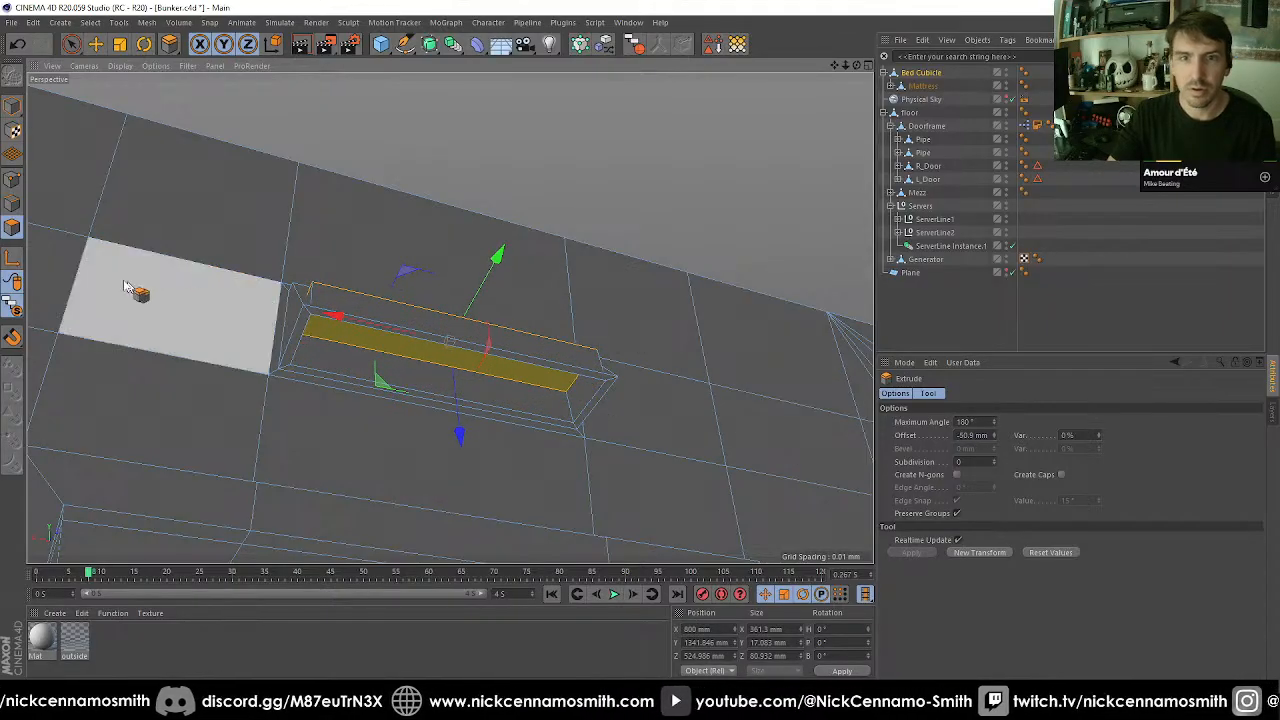
Move the upper front edge inside the hollow back toward the wall to about Z 516 mm.
click(12, 205)
key(e)
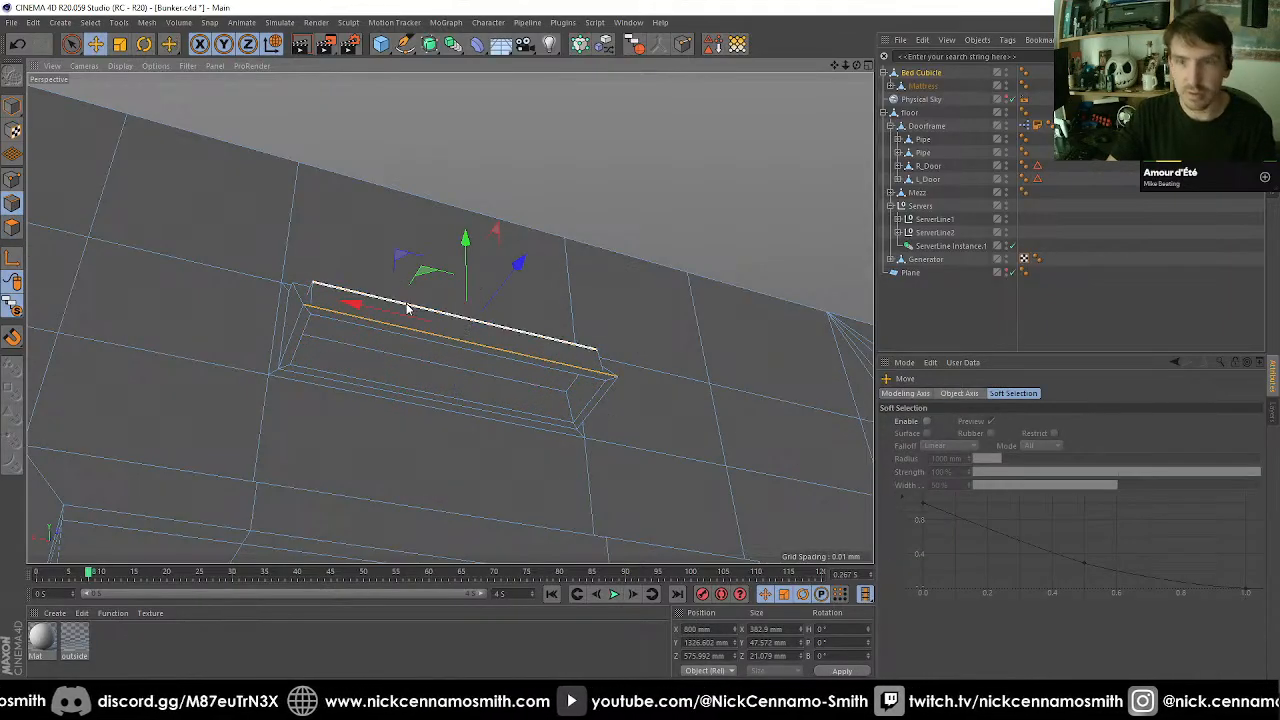
click(409, 304)
alt+drag(514, 256, 70, 236)
scroll(381, 331, up, 3)
scroll(282, 236, up, 3)
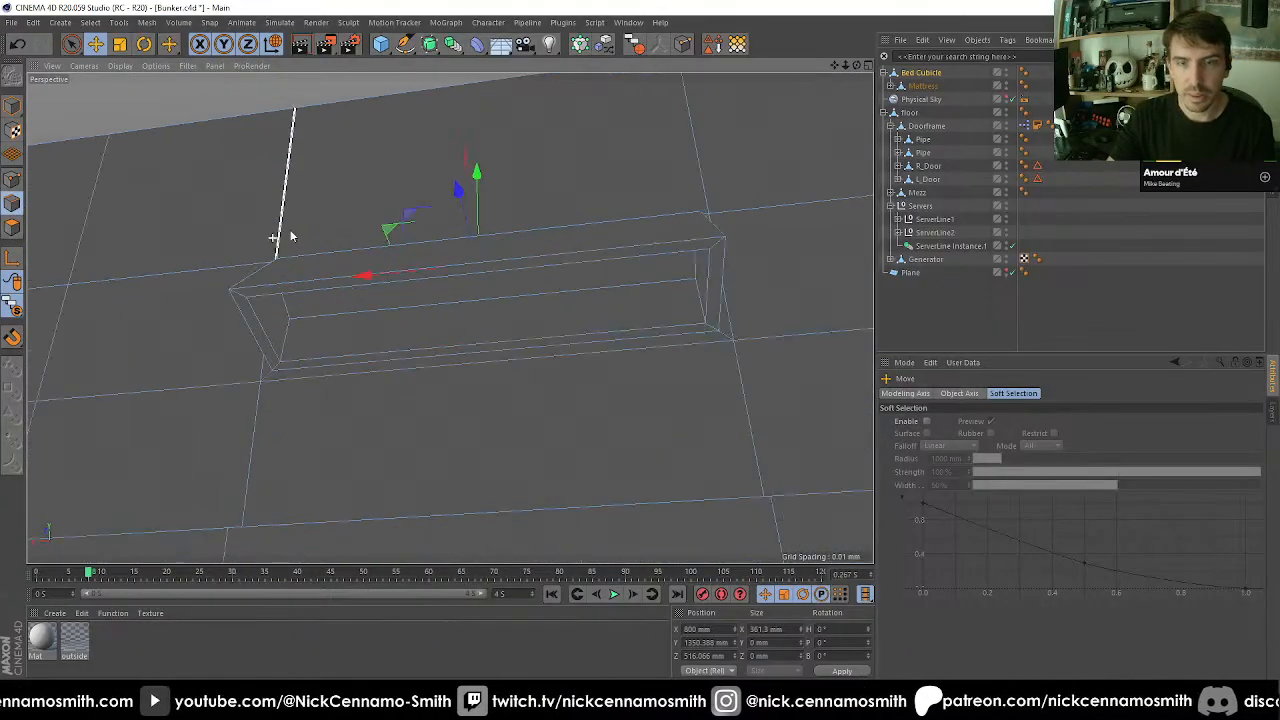
Select the hollow's rim loops and the box's outer edges and bevel them with a 2 mm offset and 0 subdivisions.
key(u)
key(l)
click(294, 323)
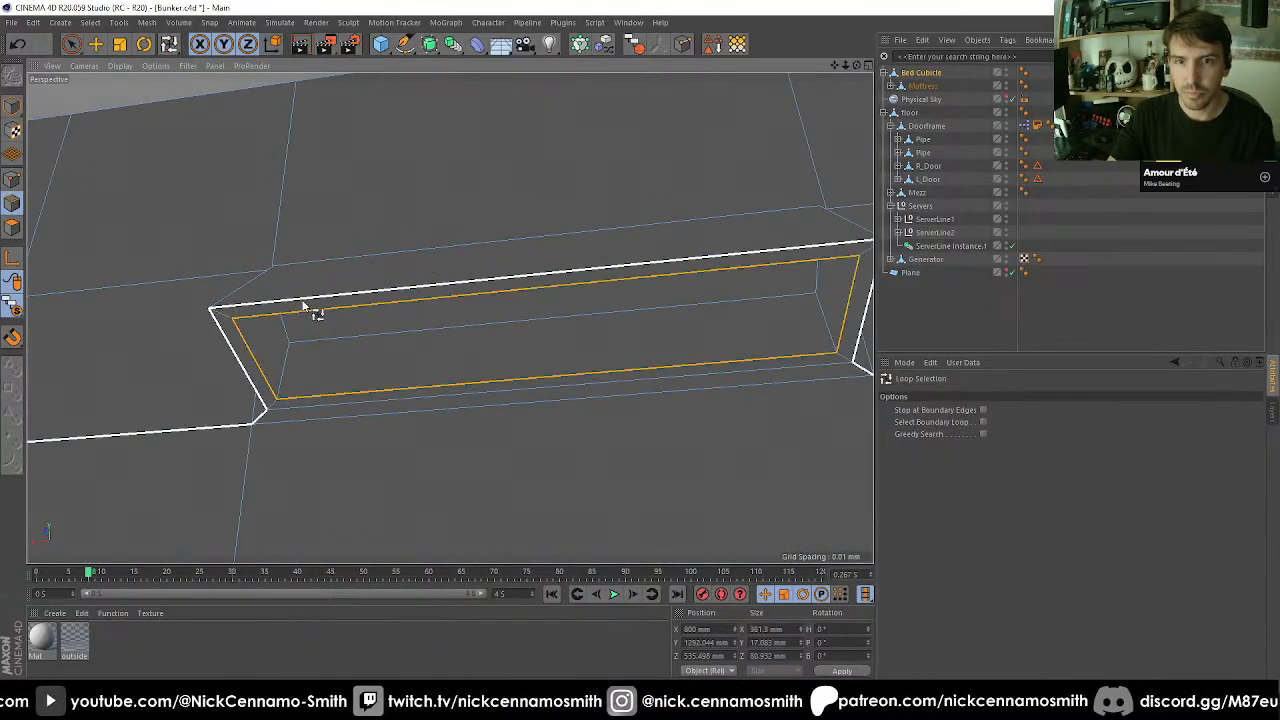
shift+click(306, 300)
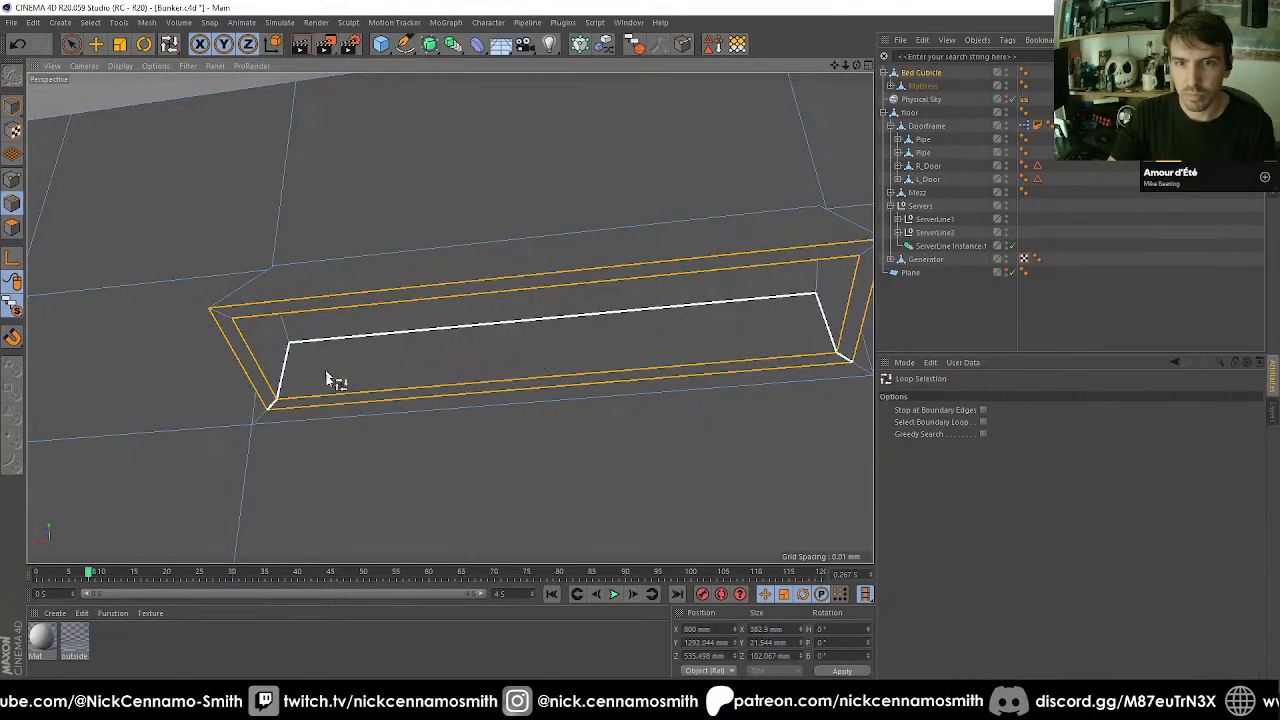
key(9)
alt+drag(533, 452, 327, 256)
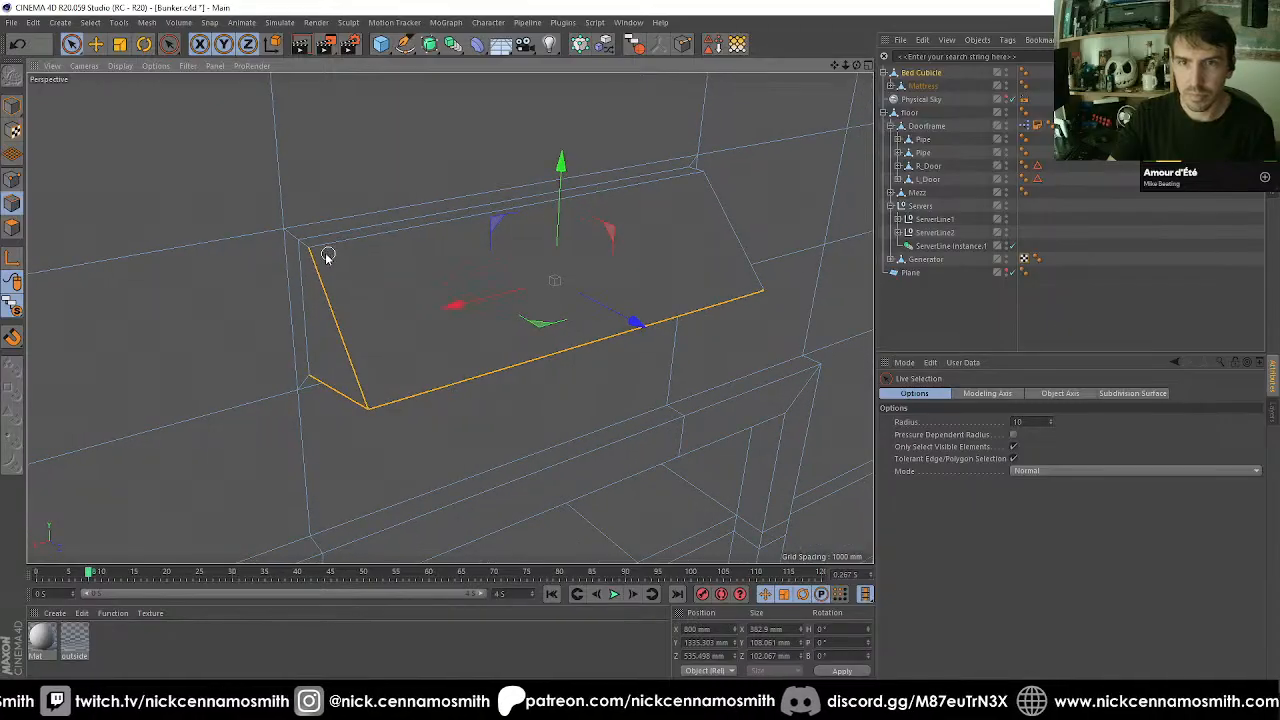
alt+drag(620, 230, 648, 213)
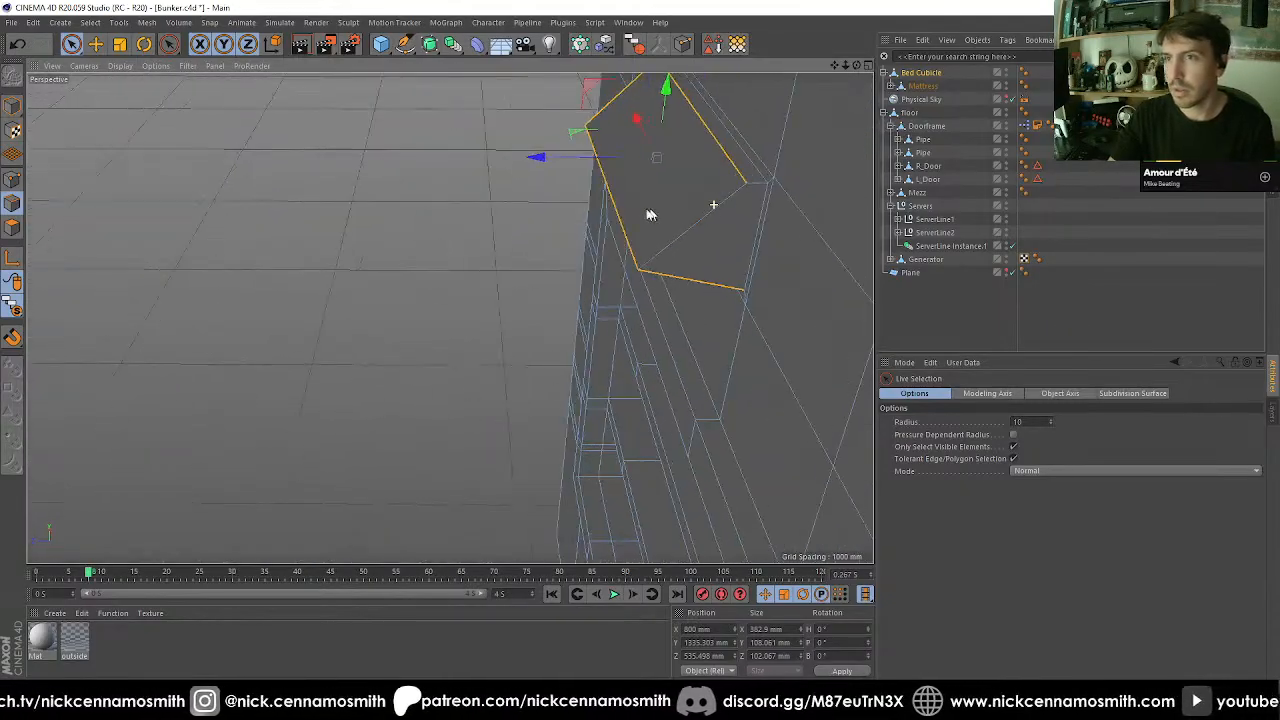
alt+drag(724, 226, 541, 280)
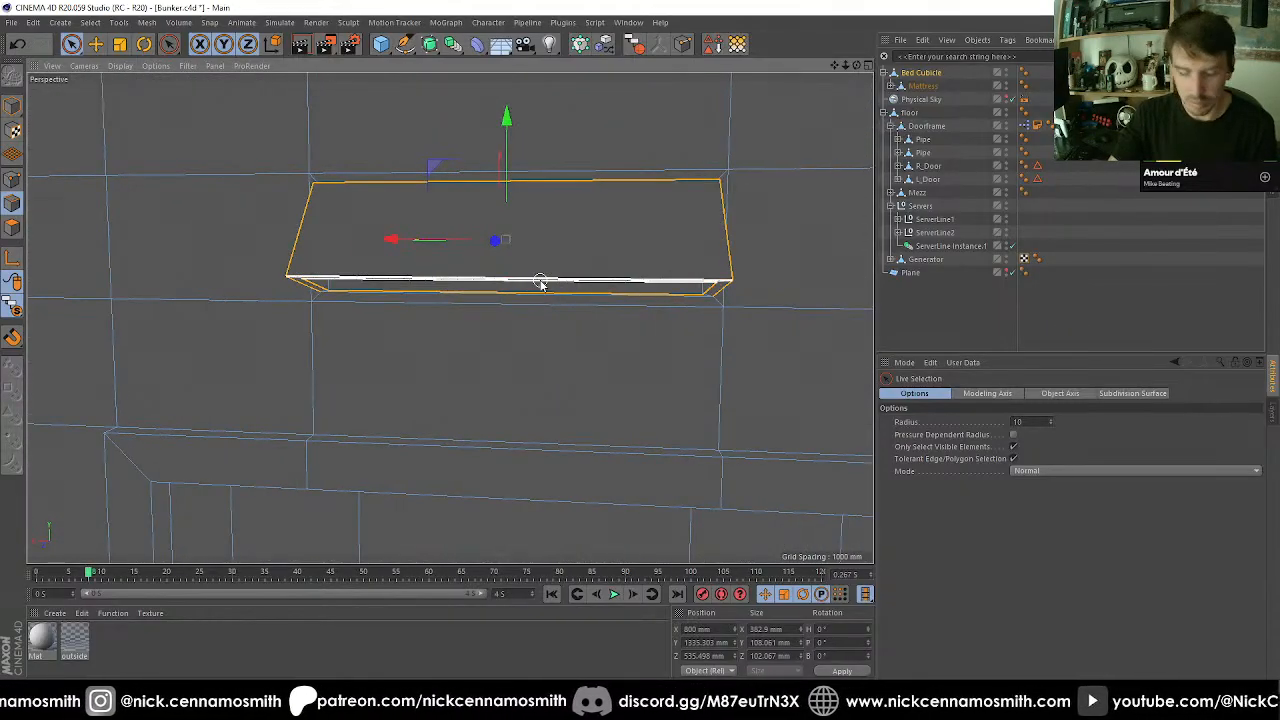
key(m)
key(s)
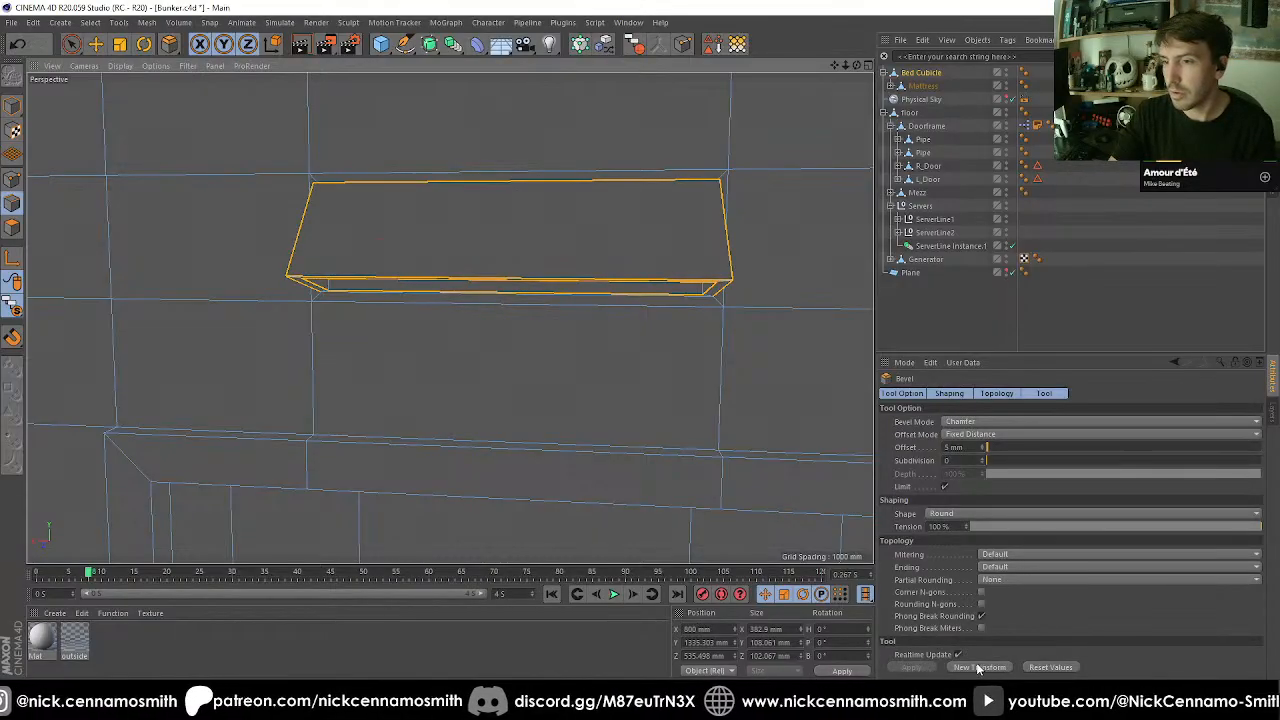
click(978, 668)
alt+drag(646, 363, 712, 362)
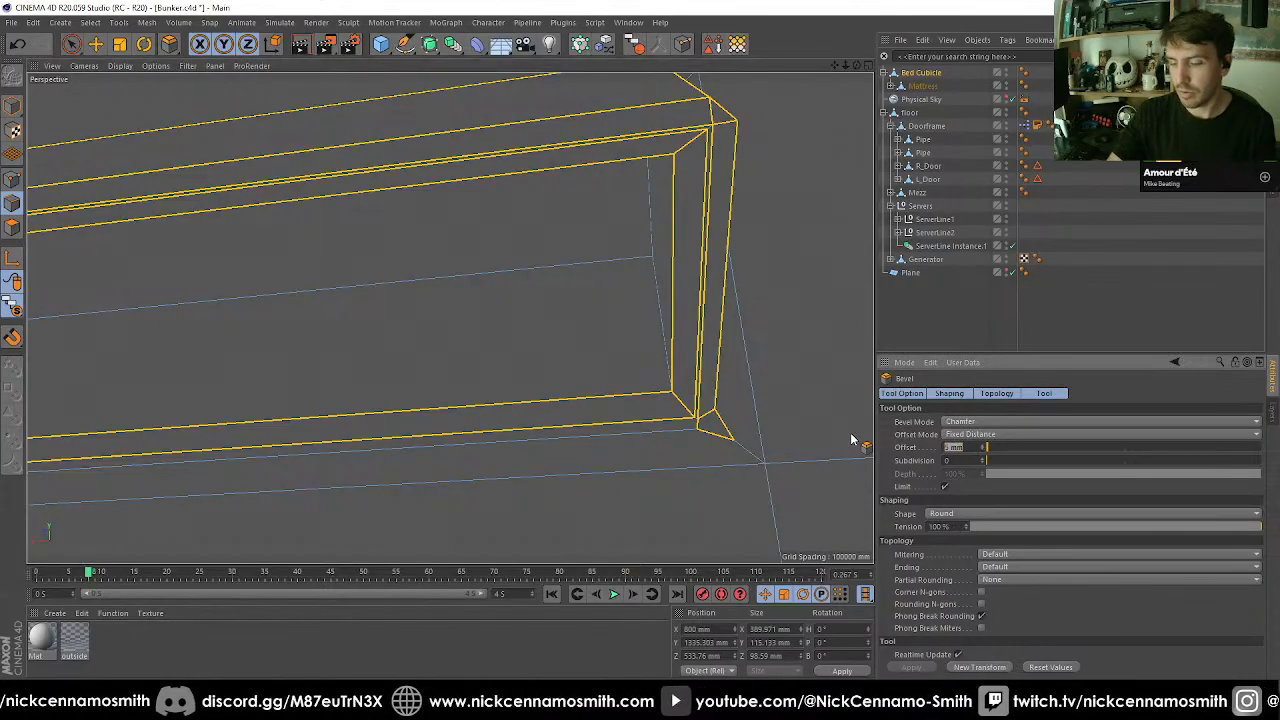
scroll(852, 440, down, 1)
scroll(681, 344, down, 6)
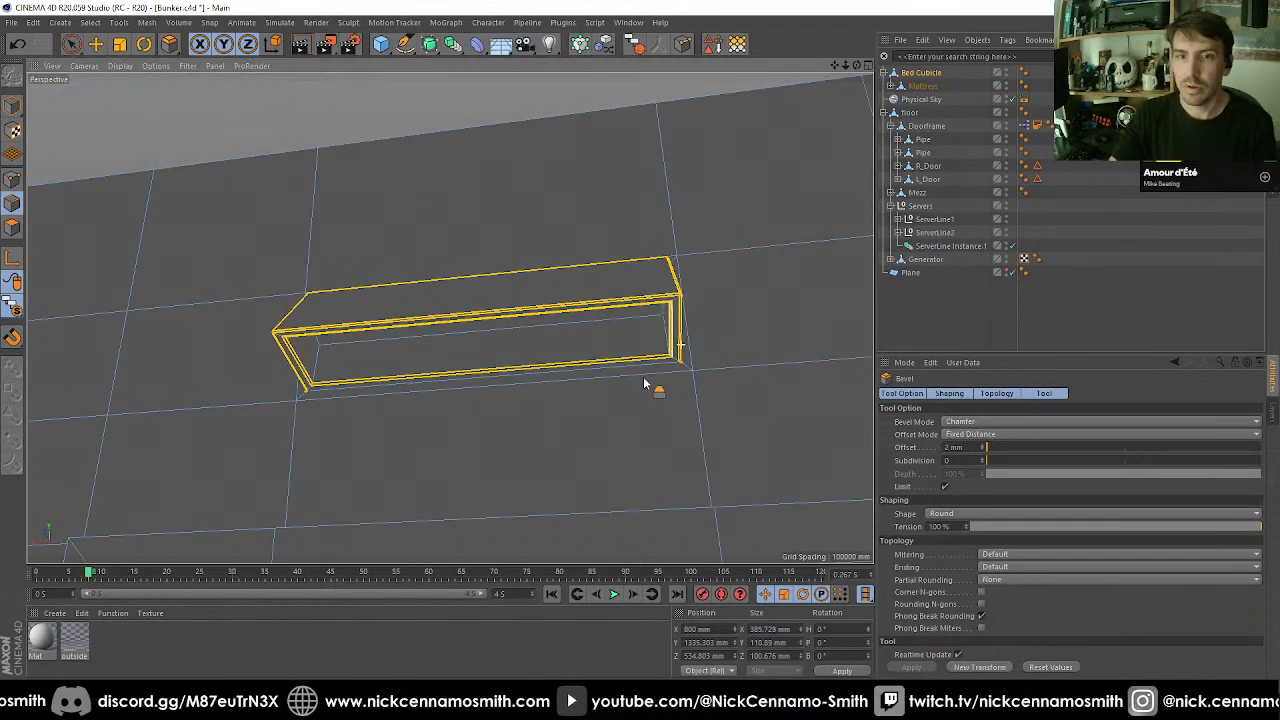
Return to working on whole objects and add a Cylinder primitive to the scene.
alt+drag(643, 376, 540, 342)
scroll(498, 298, down, 6)
alt+middle_drag(540, 342, 475, 300)
alt+drag(475, 300, 500, 335)
scroll(443, 328, up, 4)
alt+drag(403, 292, 446, 321)
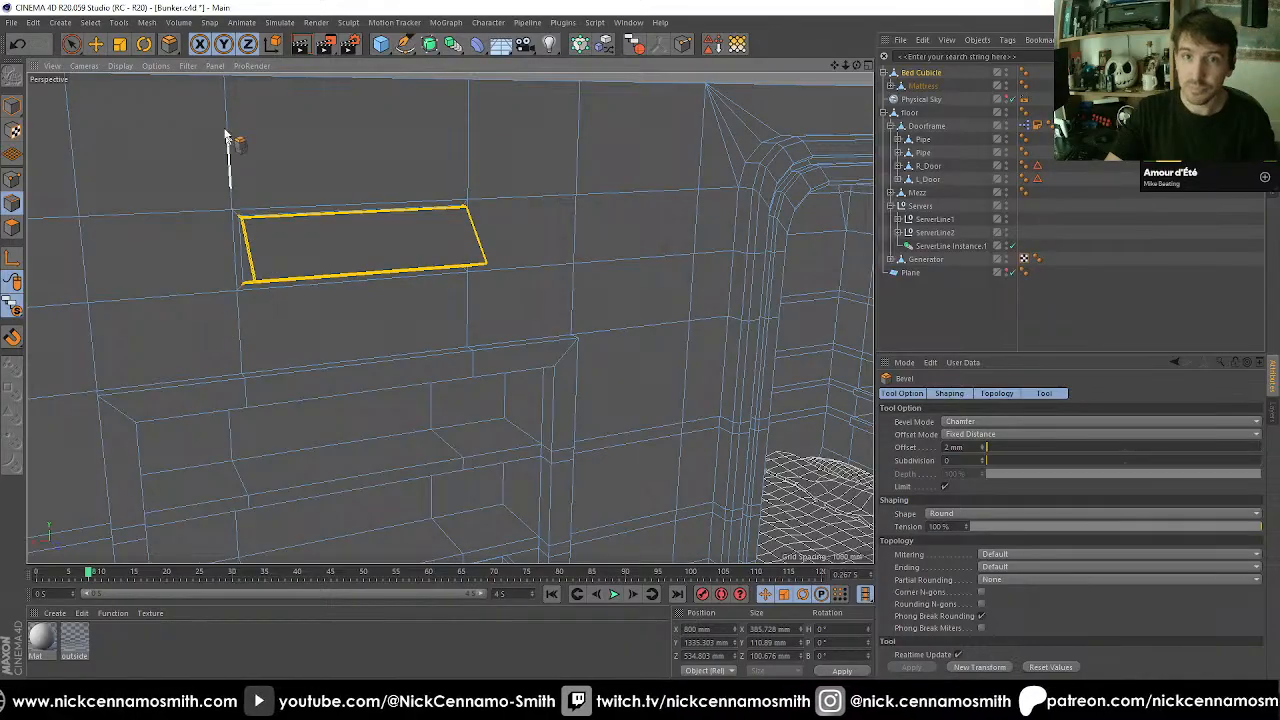
click(13, 106)
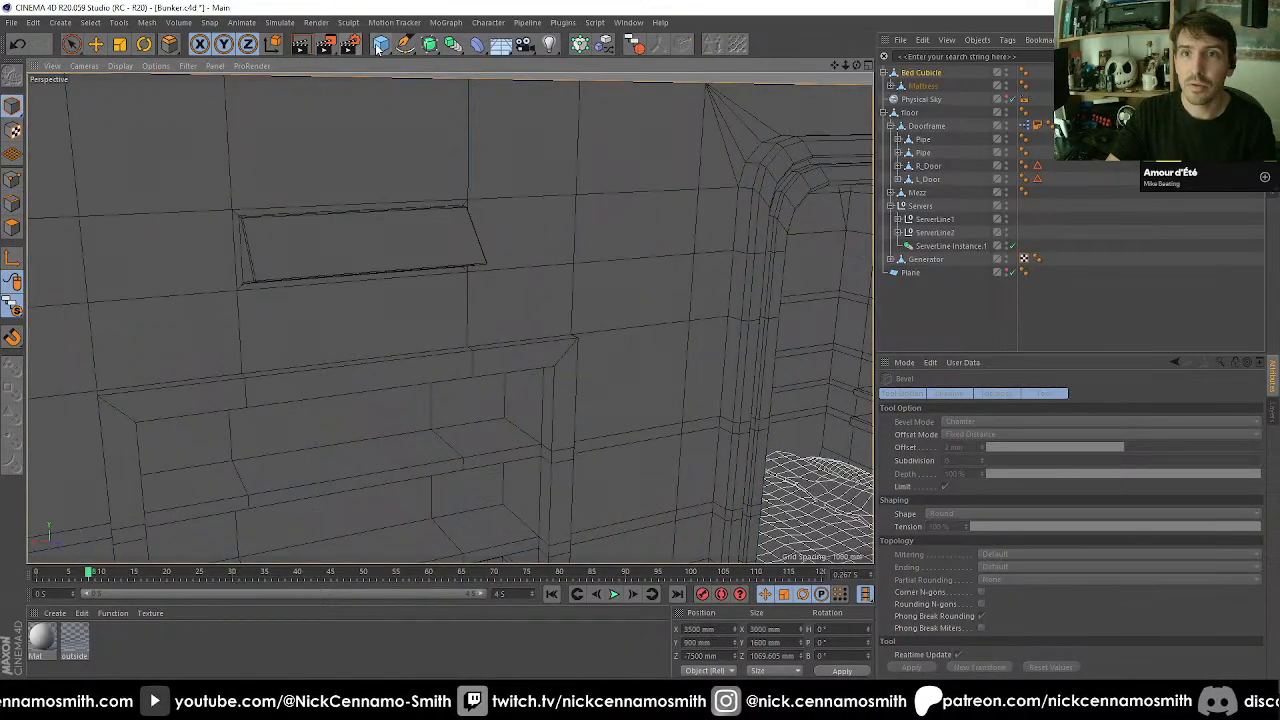
drag(380, 44, 651, 57)
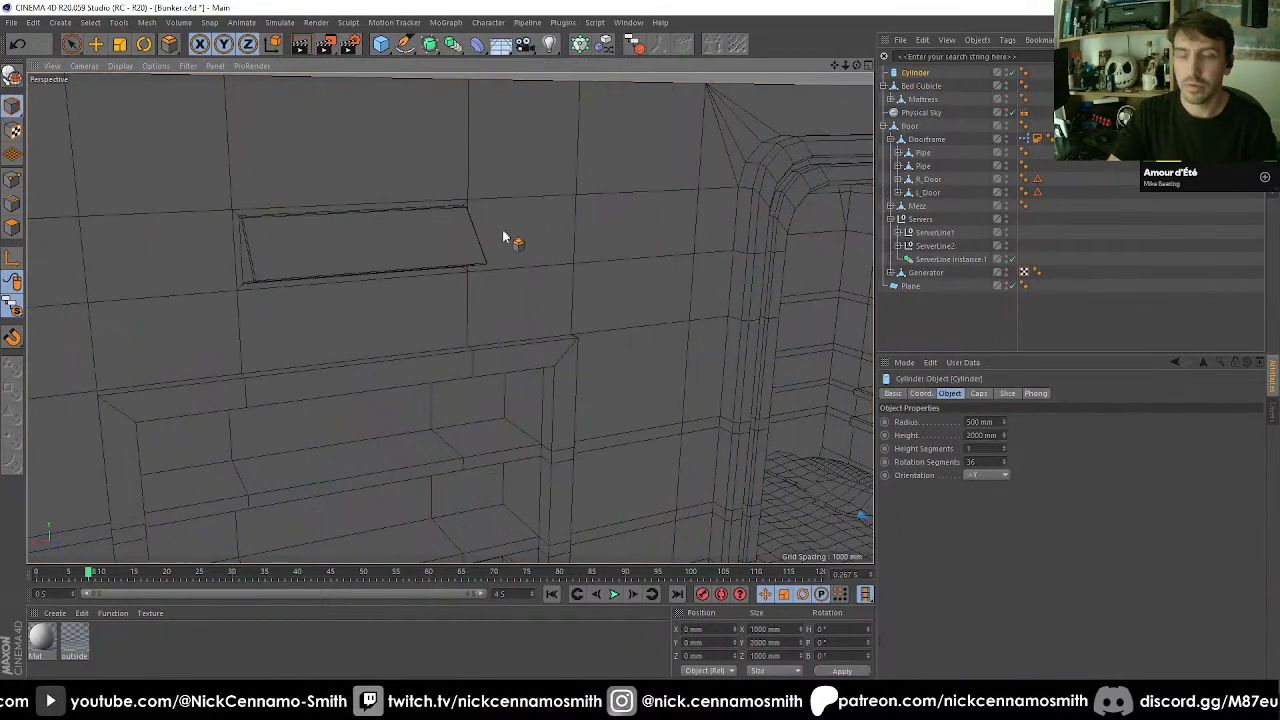
Move the cylinder's centre inside the sloped box's profile in the Right view, at about Y 2214 mm, Z -6985.5 mm.
key(e)
key(F3)
key(F4)
key(F3)
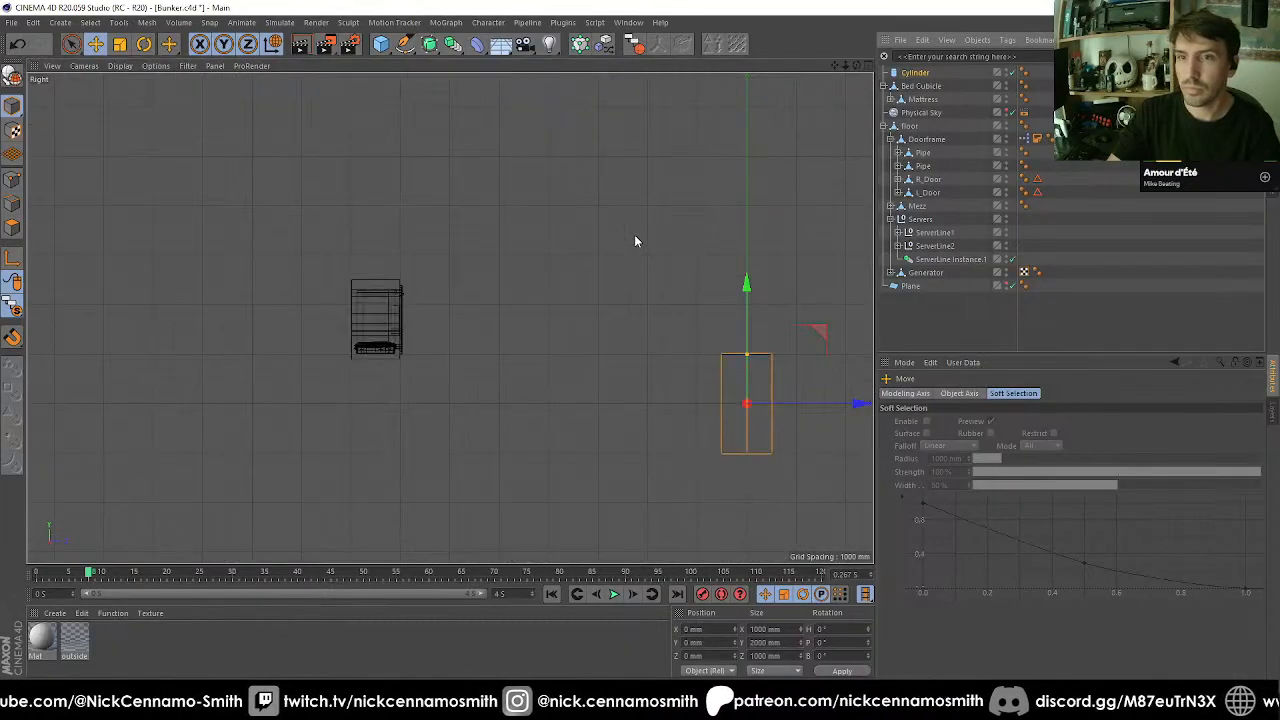
key(F4)
key(F3)
scroll(417, 311, down, 3)
scroll(417, 310, up, 10)
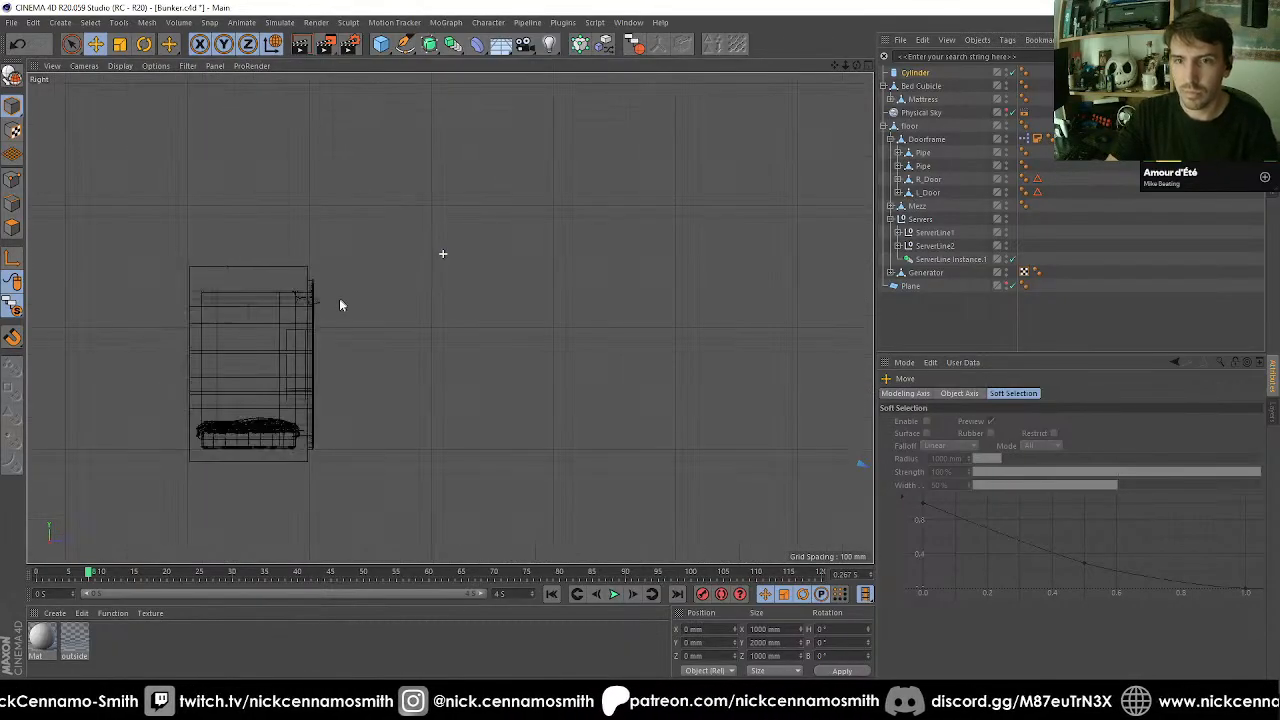
scroll(270, 277, up, 10)
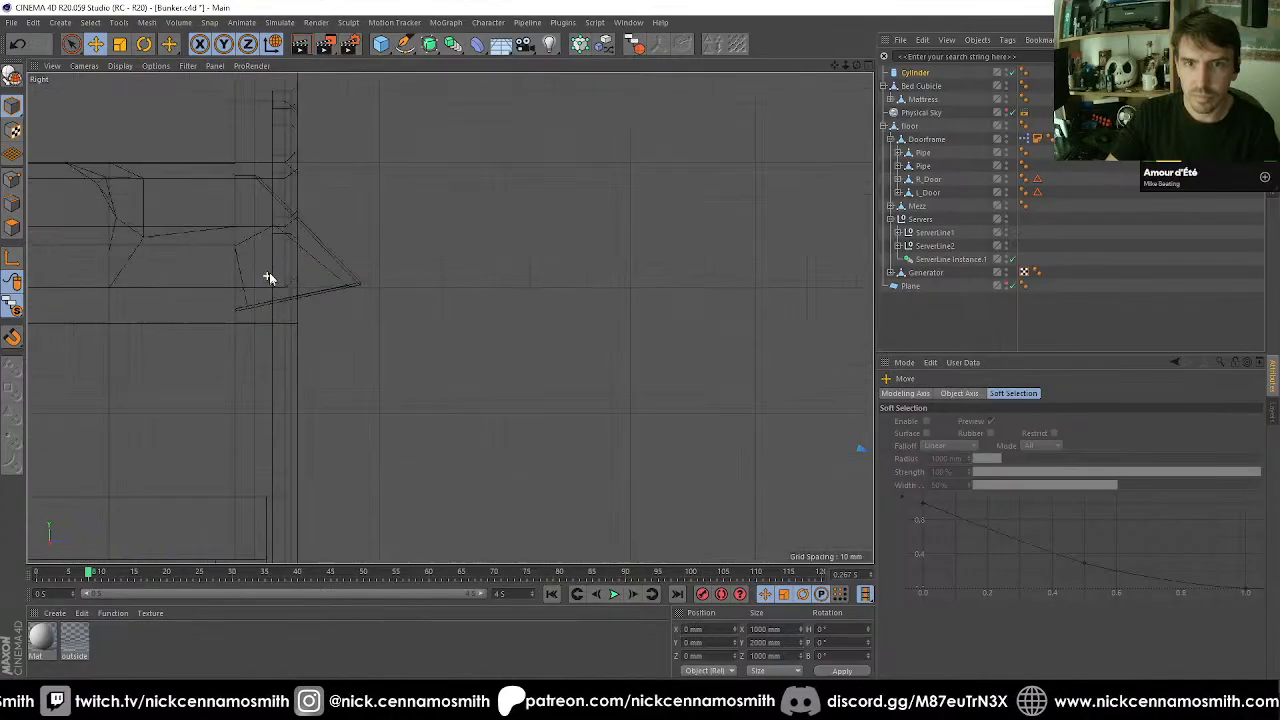
alt+middle_drag(301, 287, 348, 292)
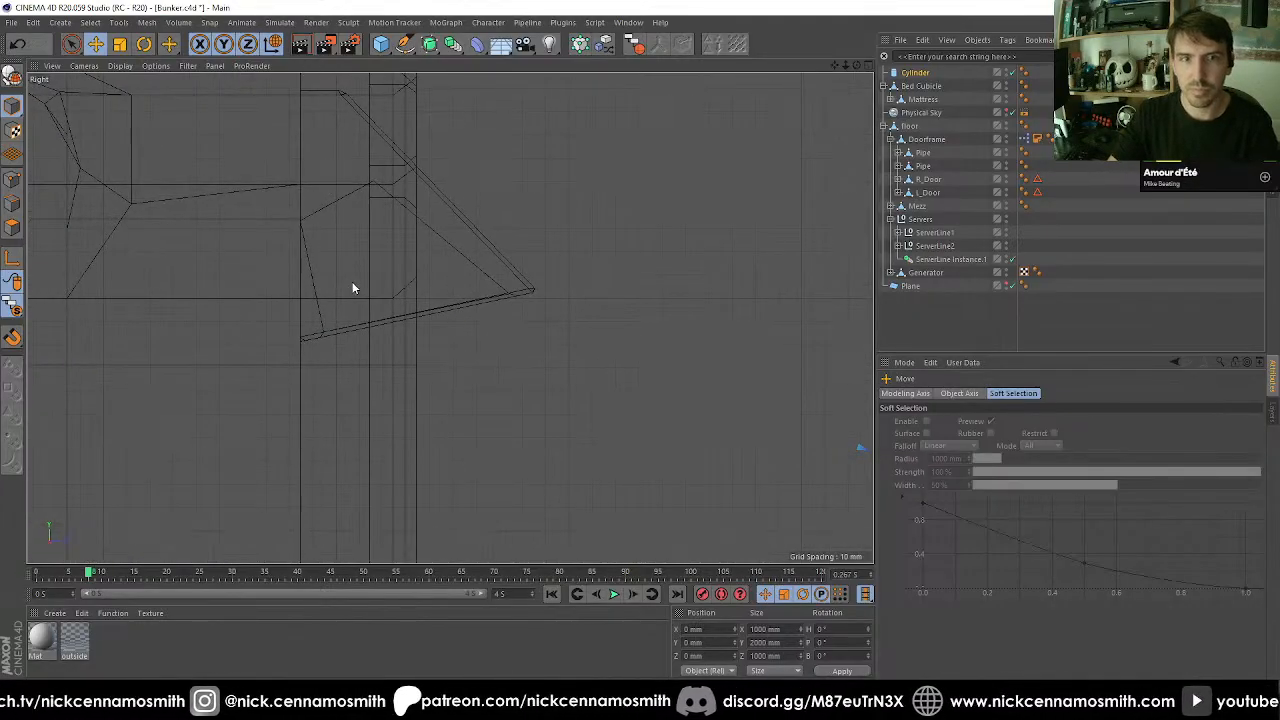
mouse_move(356, 268)
mouse_down()
mouse_move(394, 261)
mouse_move(366, 266)
mouse_up()
Scale the cylinder down to a 10 mm radius and 40 mm height and set its orientation to -X.
key(t)
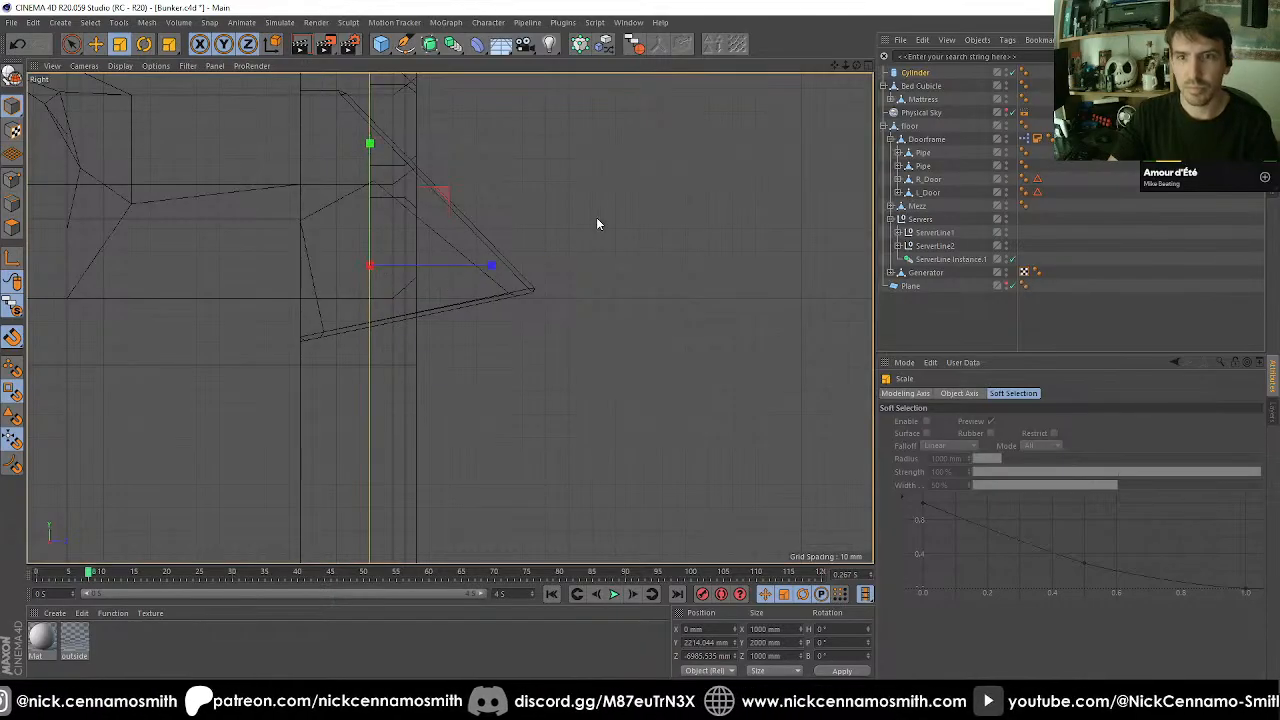
drag(678, 218, 241, 379)
drag(642, 288, 249, 345)
click(910, 75)
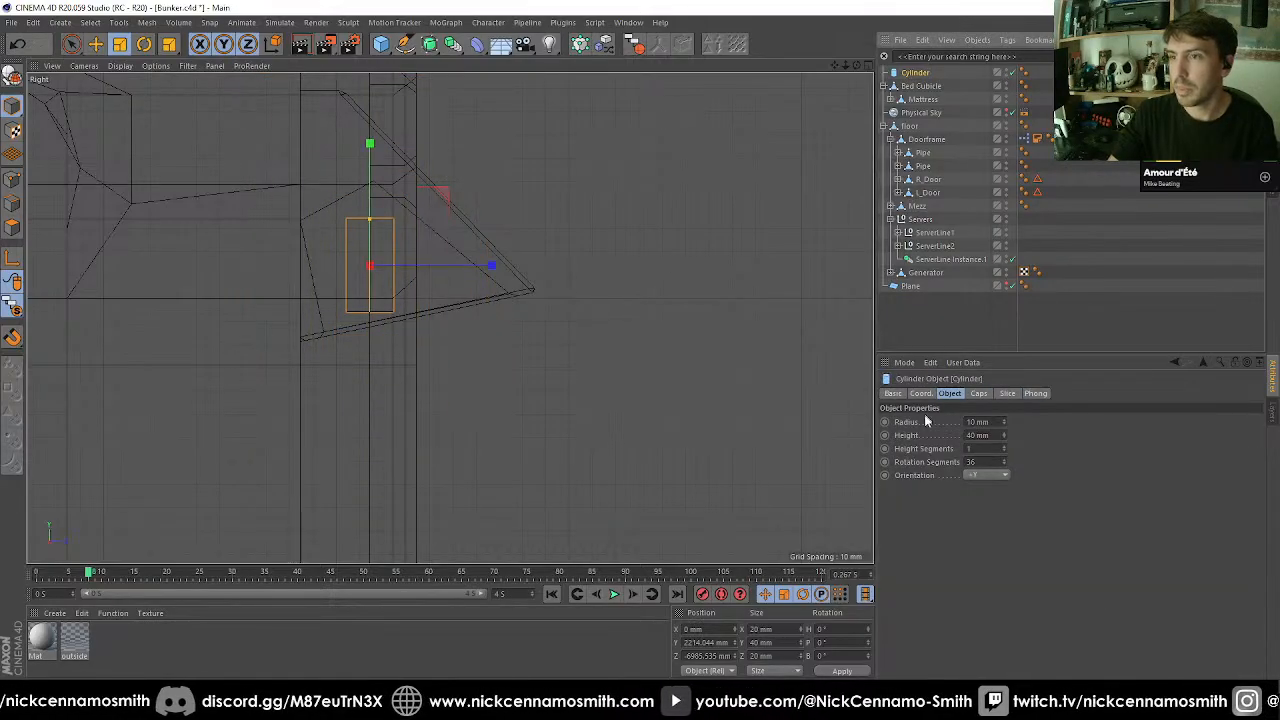
click(988, 476)
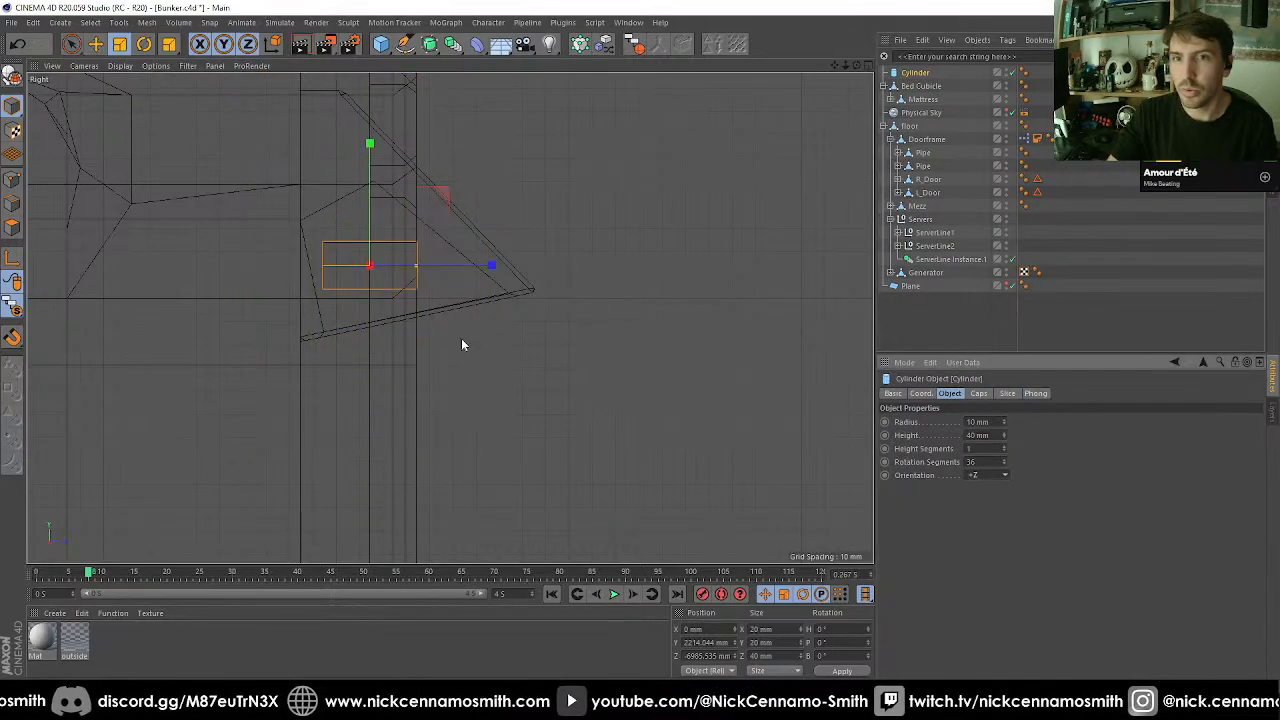
scroll(1018, 470, up, 3)
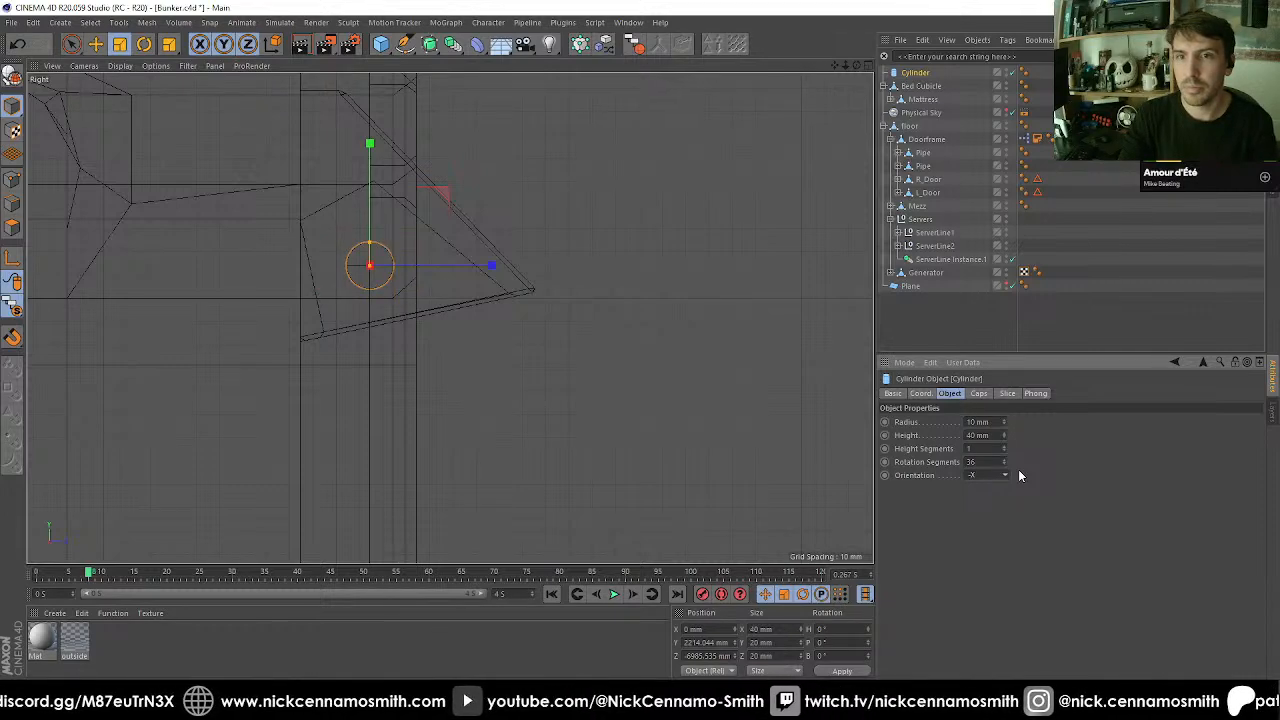
Centre the cylinder in the box at X 4300 mm in the Front view and stretch it to 361.3 mm to span the hollow's width.
key(F4)
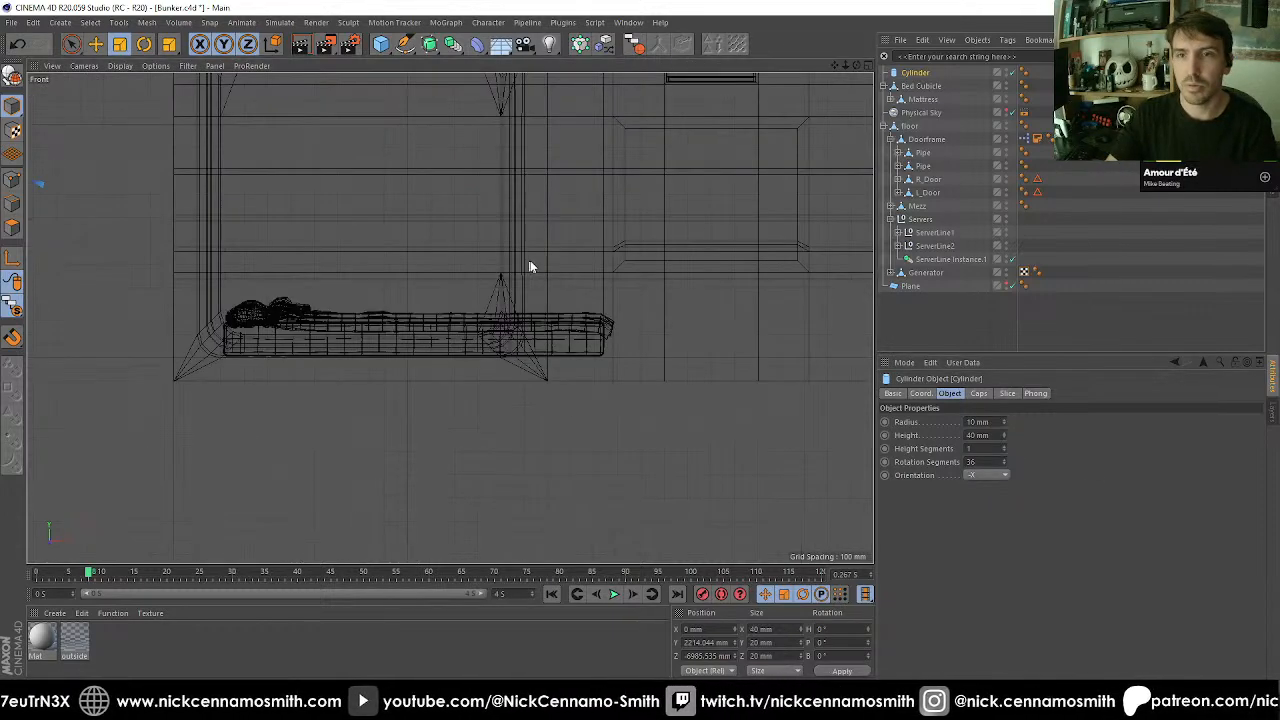
scroll(489, 276, down, 2)
scroll(456, 280, up, 8)
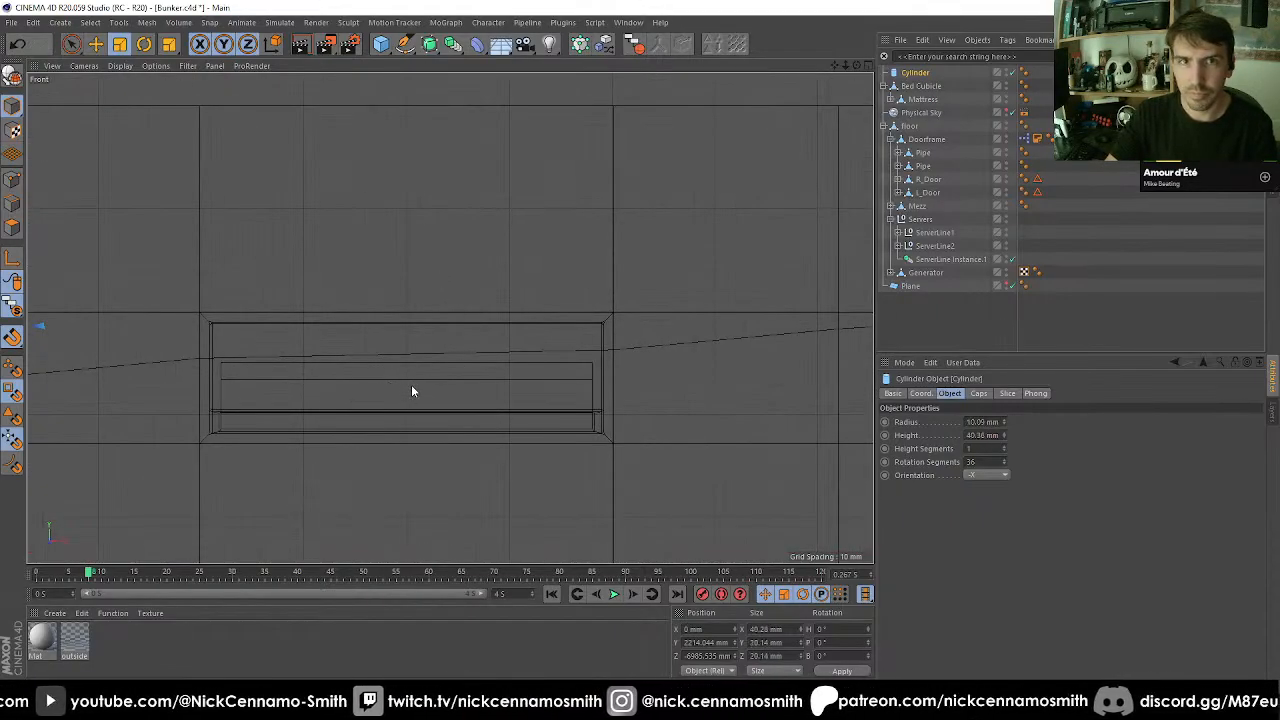
key(e)
drag(390, 387, 221, 388)
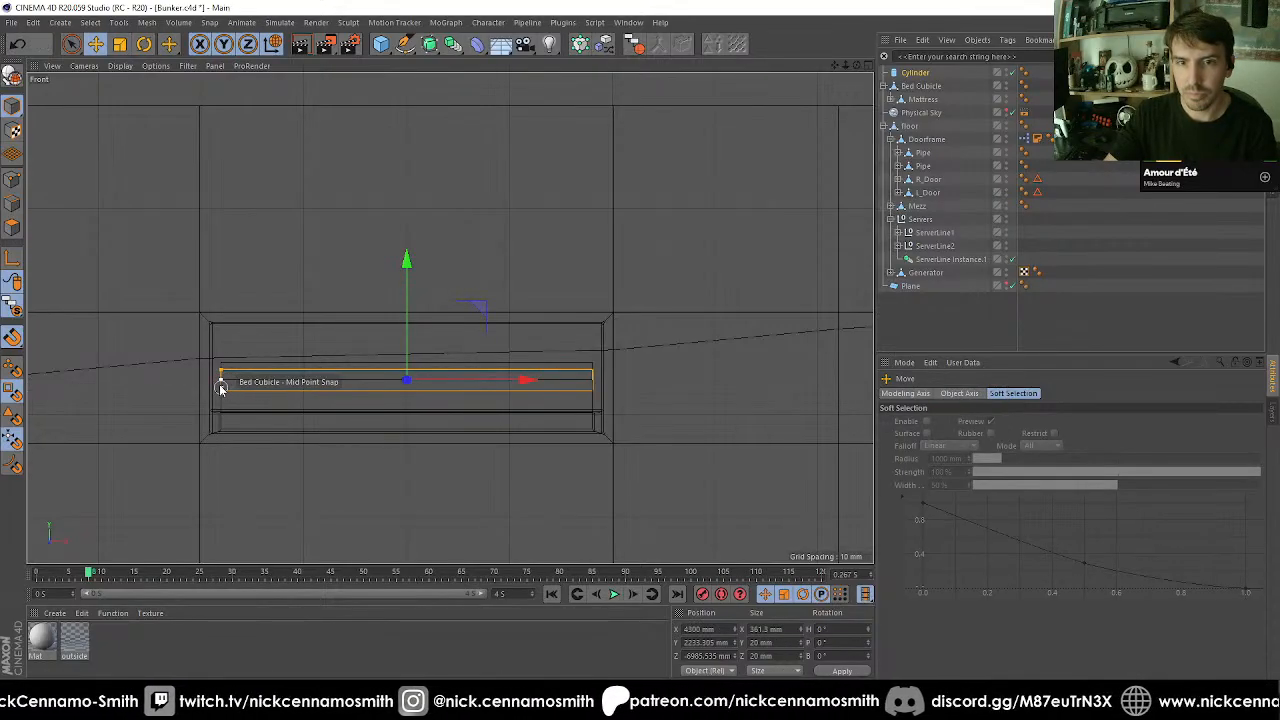
Set the cylinder's rotation segments to 12.
key(F1)
alt+drag(389, 298, 305, 374)
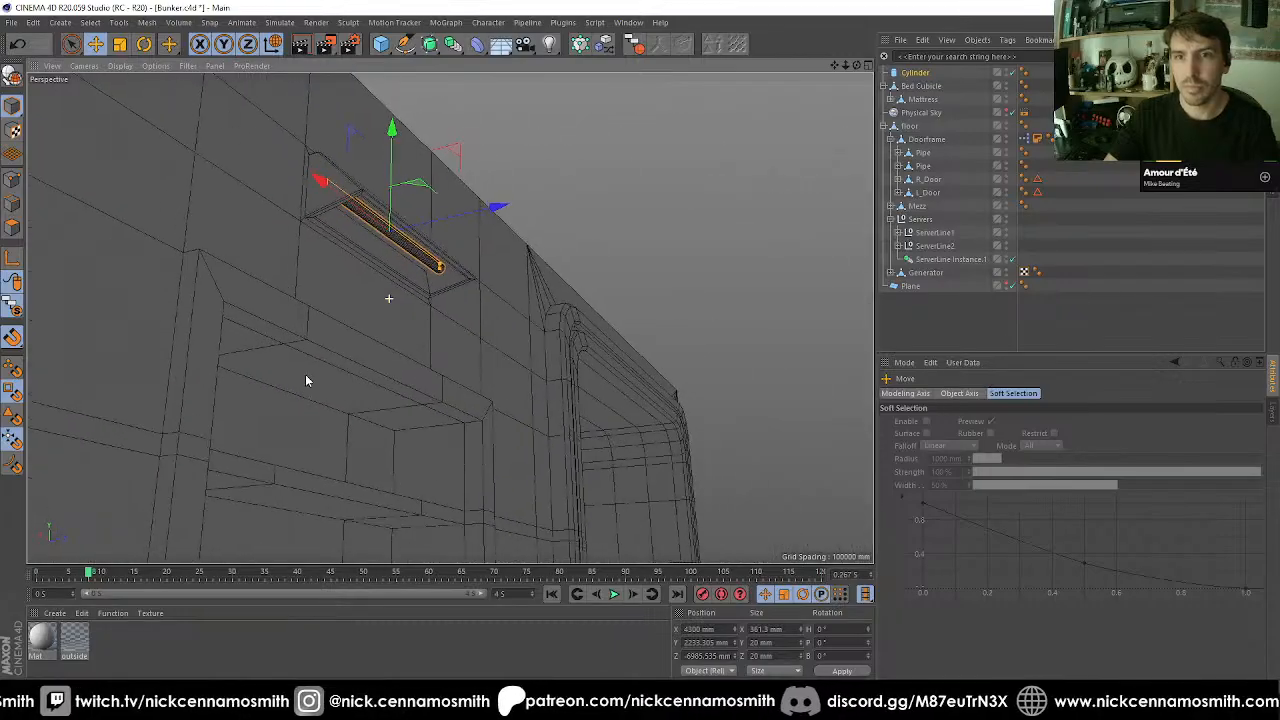
scroll(391, 218, up, 3)
scroll(397, 232, up, 1)
click(912, 72)
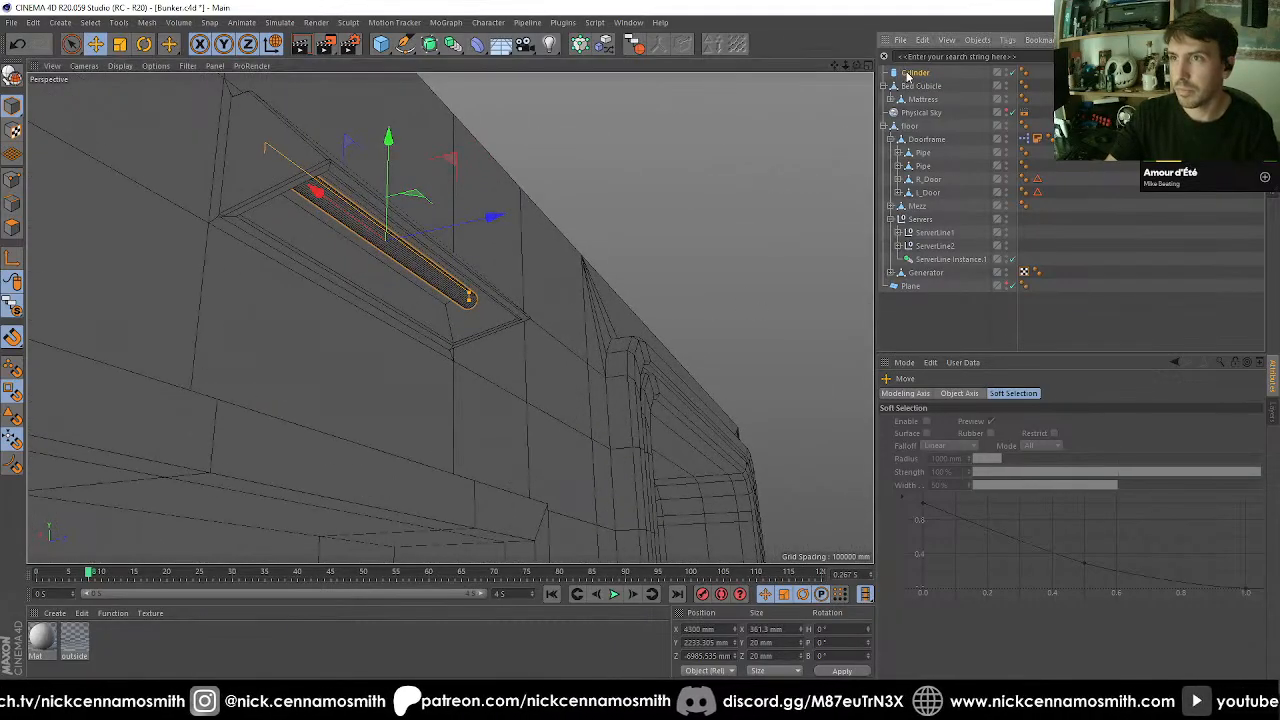
click(978, 461)
text(12)
key(Return)
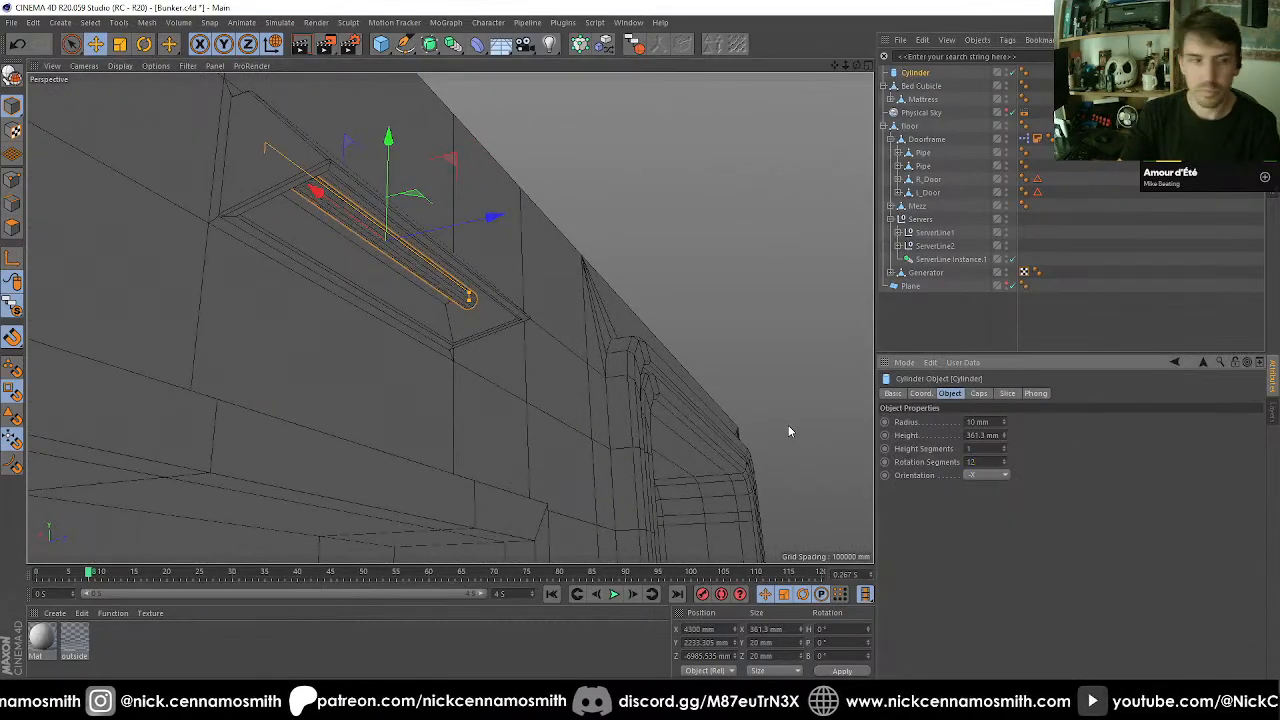
Reposition the cylinder inside the hollow and place a parallel duplicate nearer the sloped front, at about Y 2216 mm, Z -6959.6 mm.
alt+drag(535, 292, 512, 313)
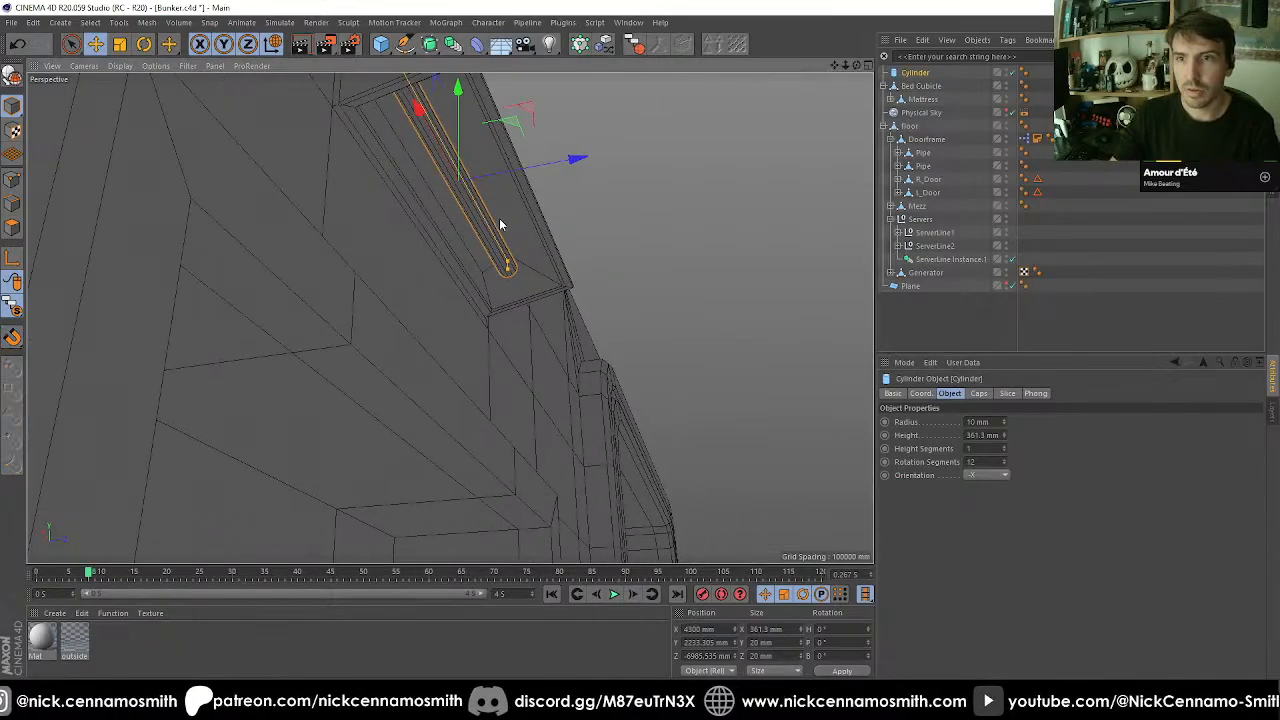
alt+drag(500, 223, 745, 338)
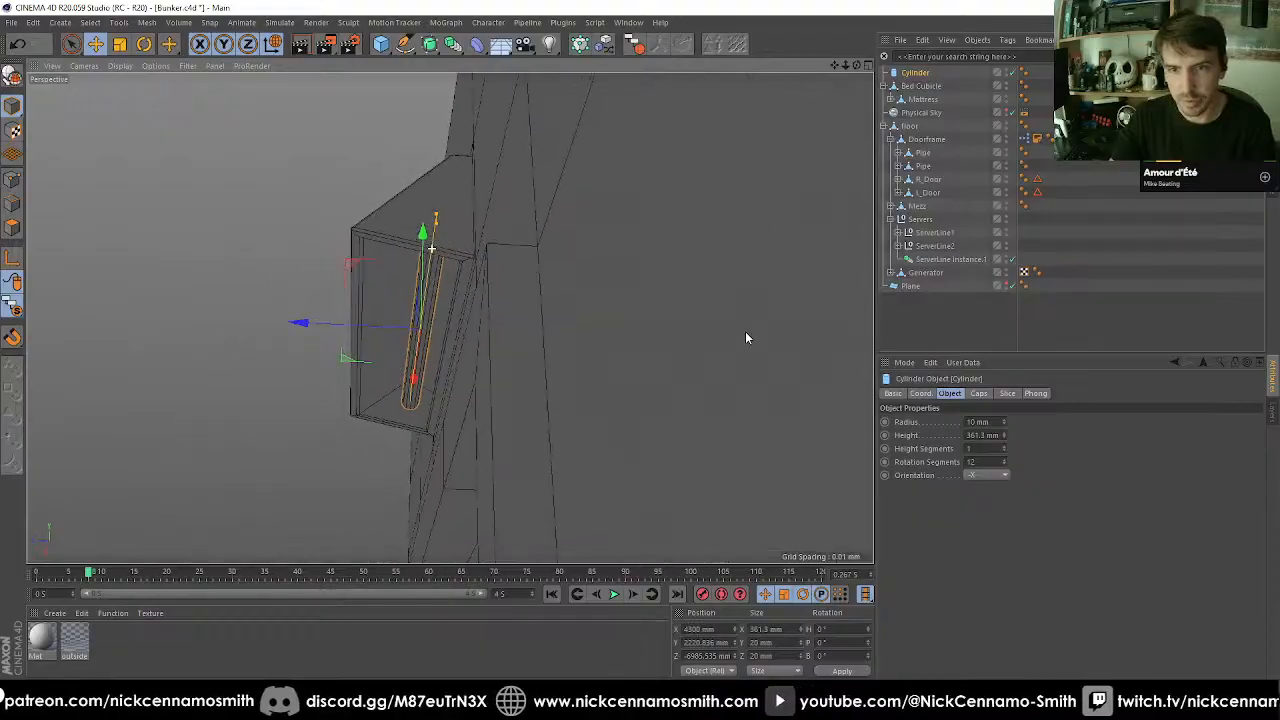
drag(352, 265, 308, 247)
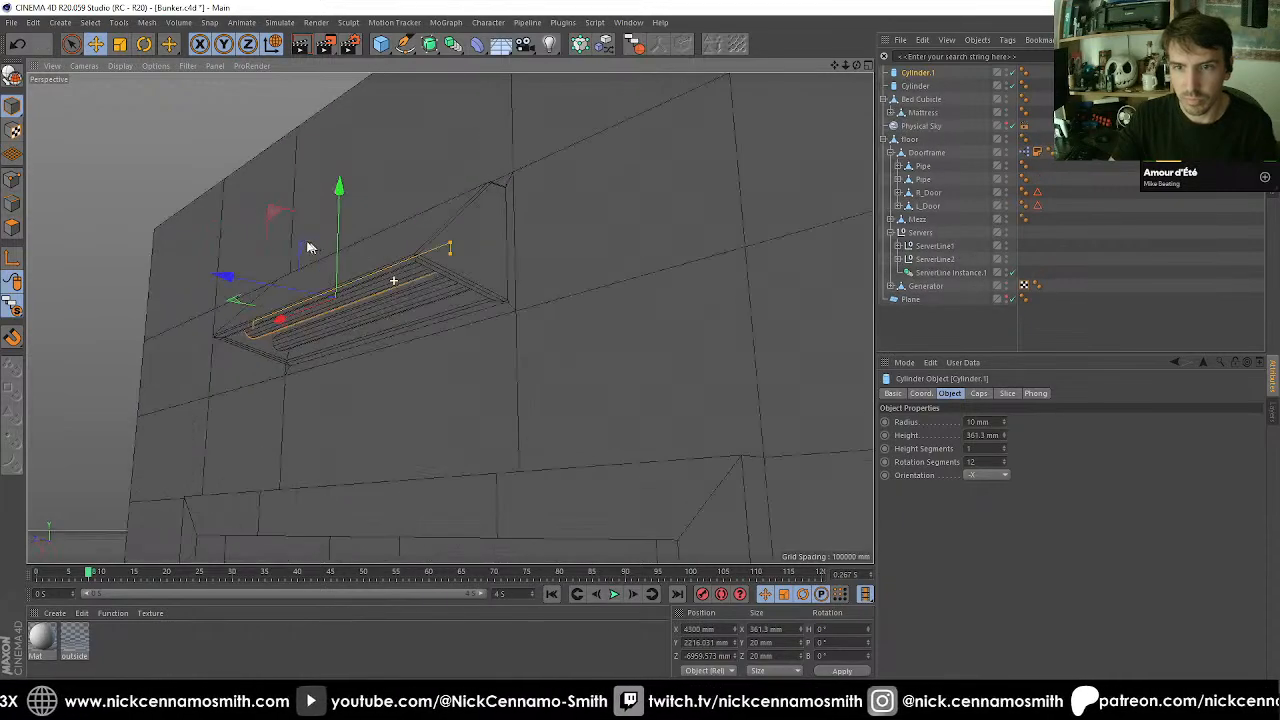
Make both cylinders editable and merge them into a single polygon object.
ctrl+click(916, 86)
key(c)
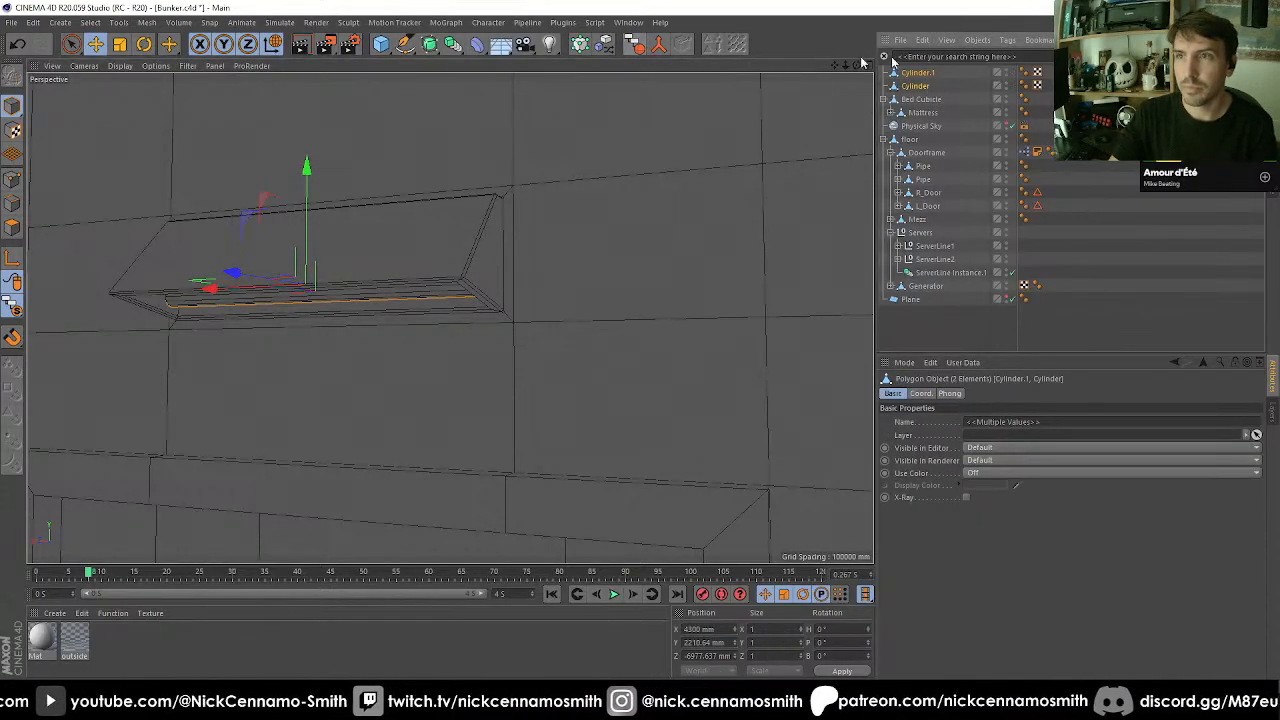
click(660, 44)
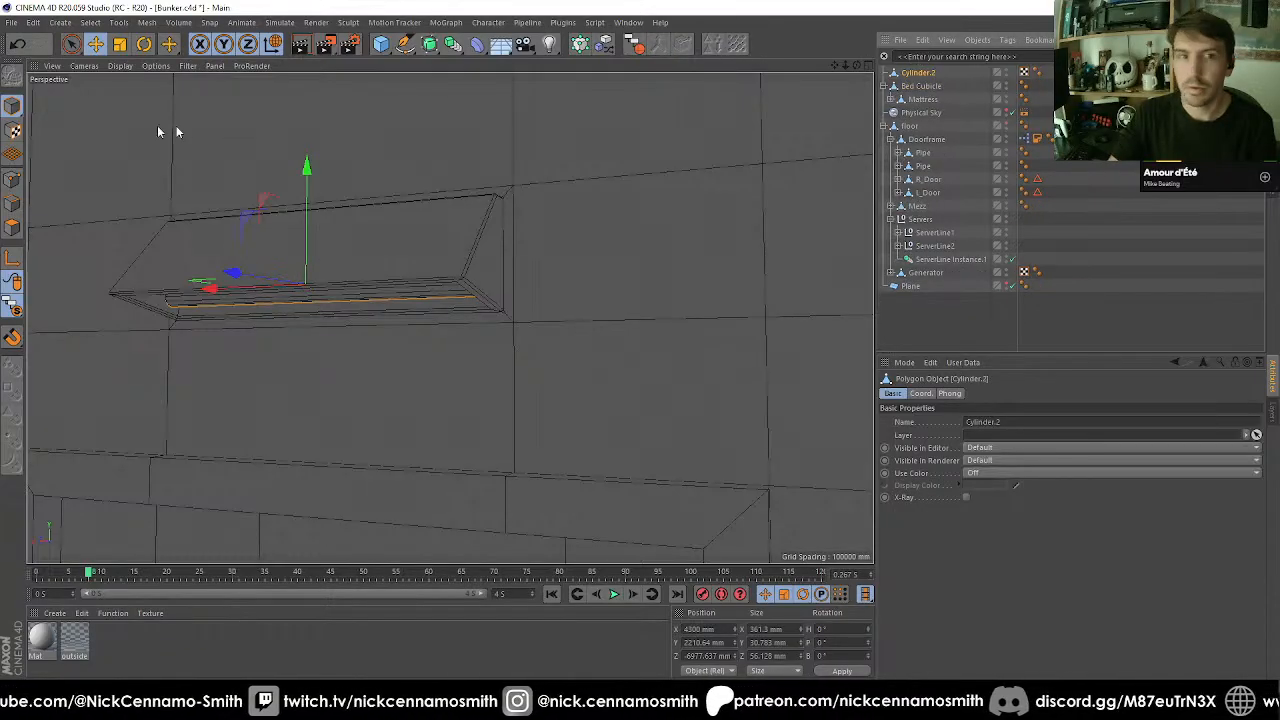
click(13, 181)
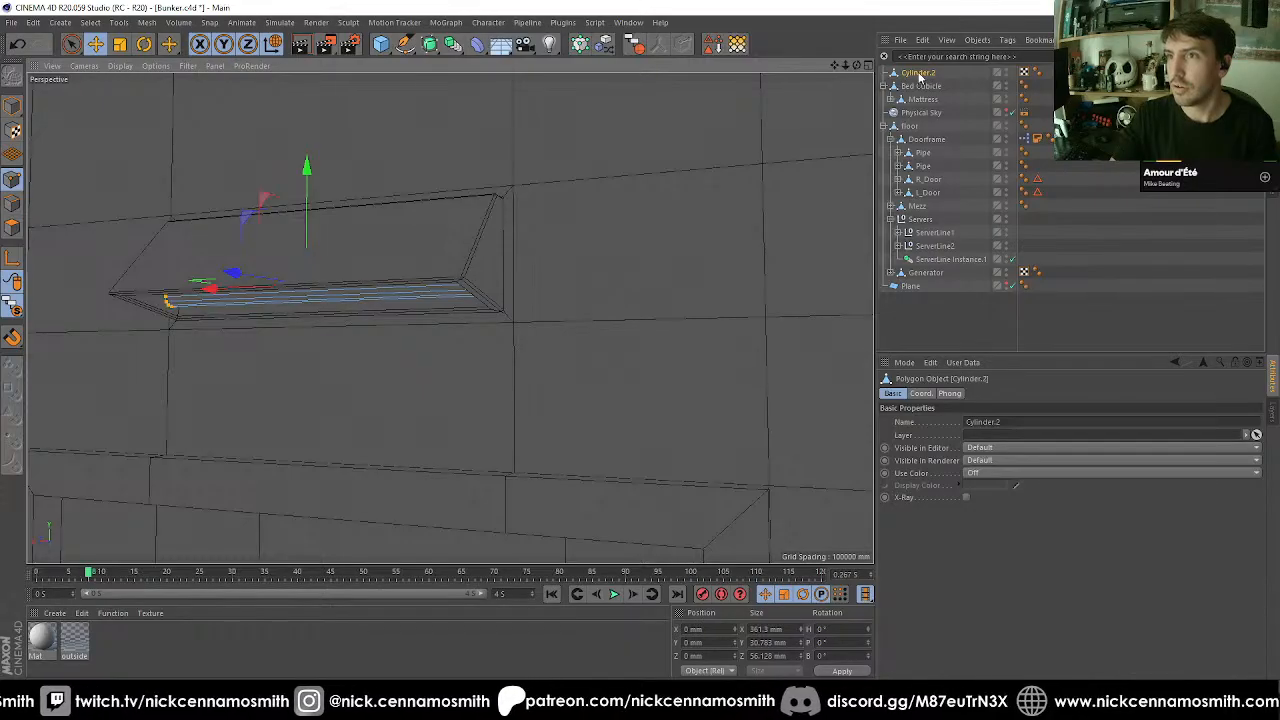
Parent the merged cylinder object under Bed Cubicle and rename it TubeLight.
drag(918, 75, 920, 90)
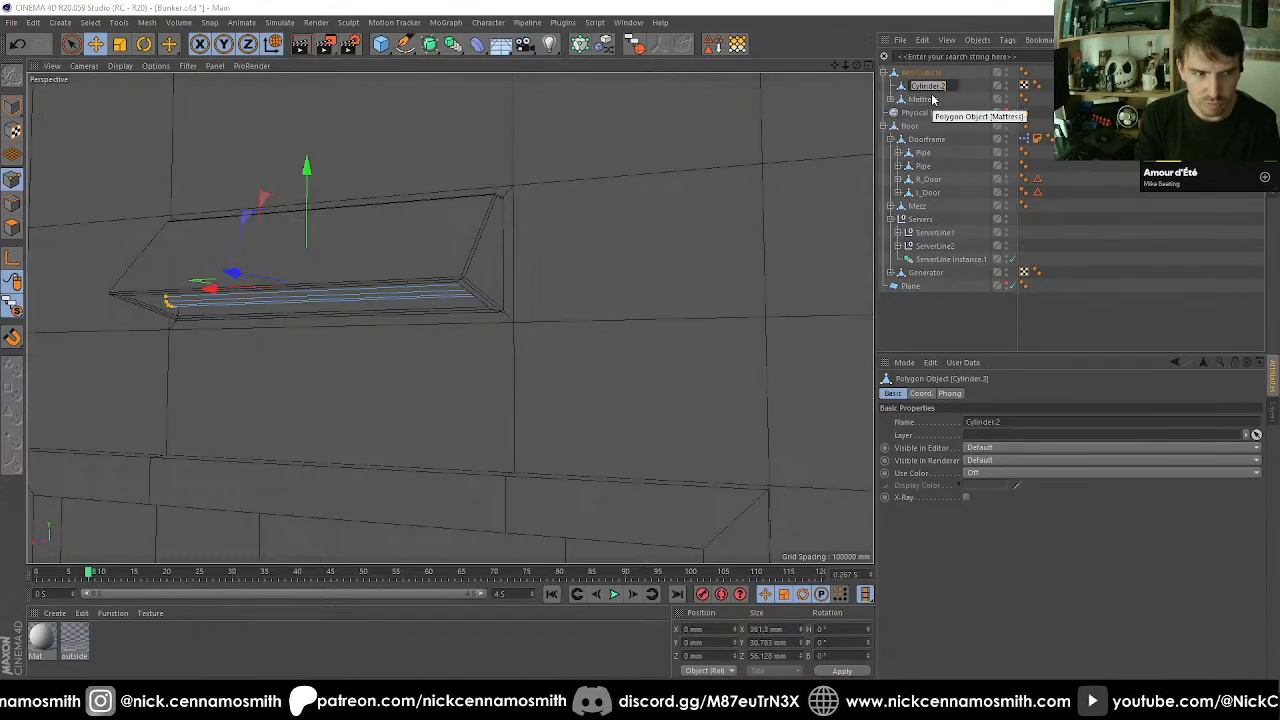
text(TubeL)
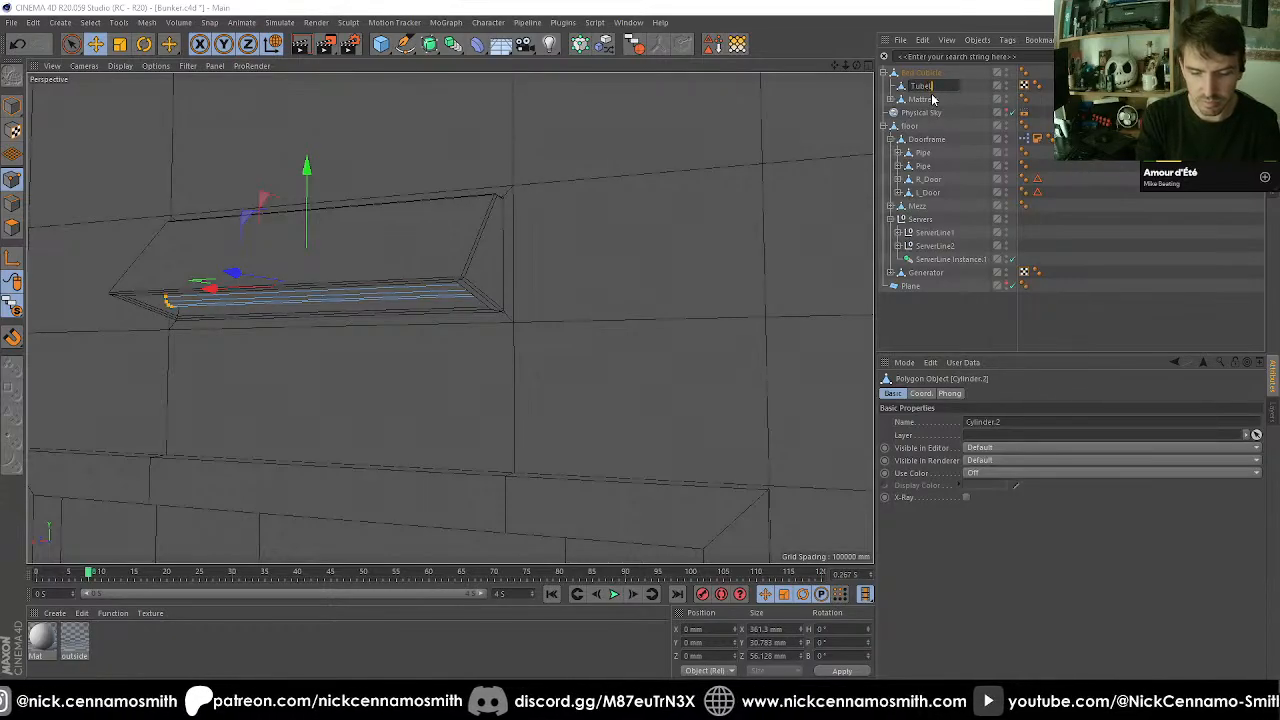
text(ight)
key(Return)
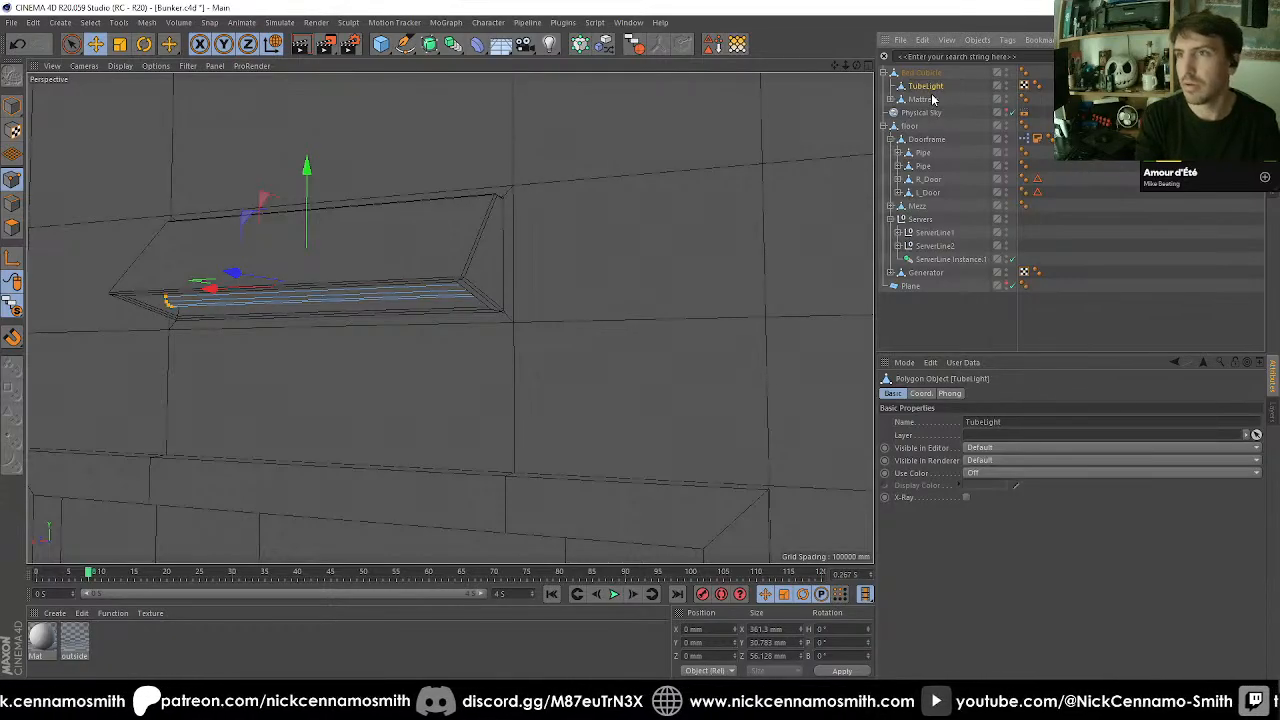
Delete the UVW tag from the TubeLight object and deselect everything.
click(1024, 88)
key(Delete)
click(764, 200)
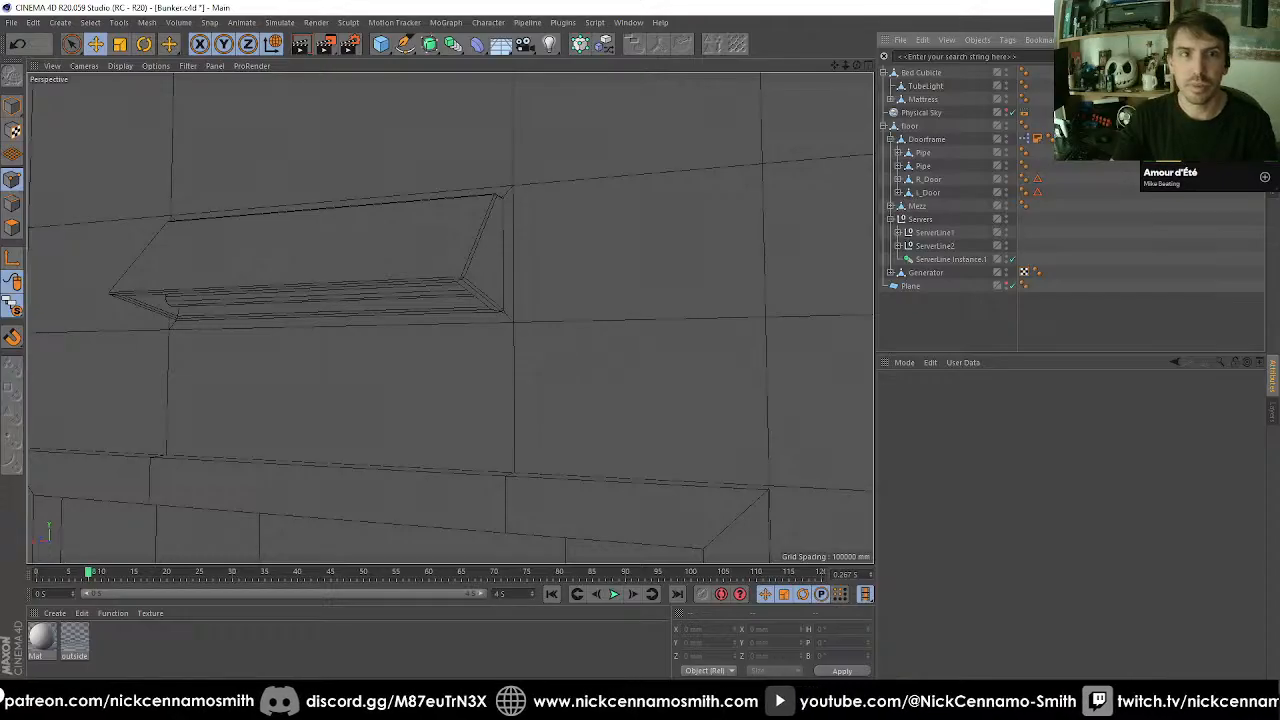
Loop-select the outer and inner edge loops of the shelf recess's frame on Bed Cubicle.
click(20, 108)
scroll(323, 172, down, 6)
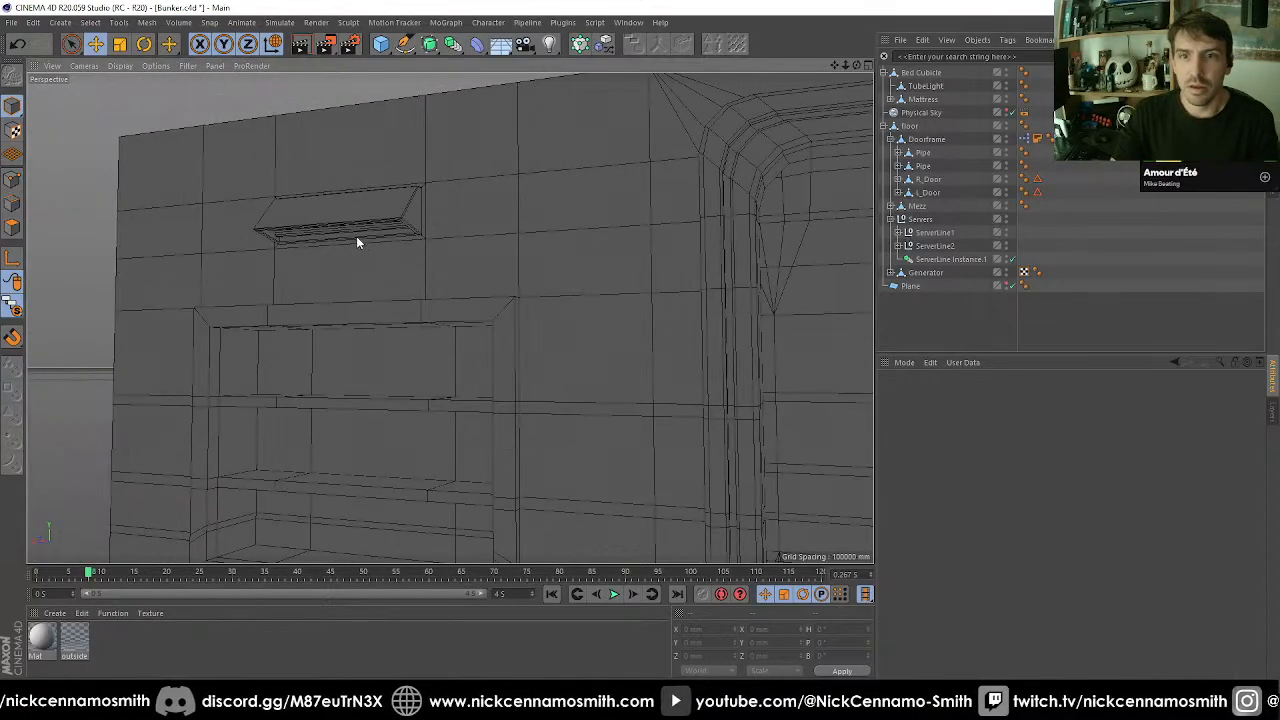
alt+drag(357, 238, 488, 264)
scroll(371, 212, down, 5)
scroll(421, 234, up, 6)
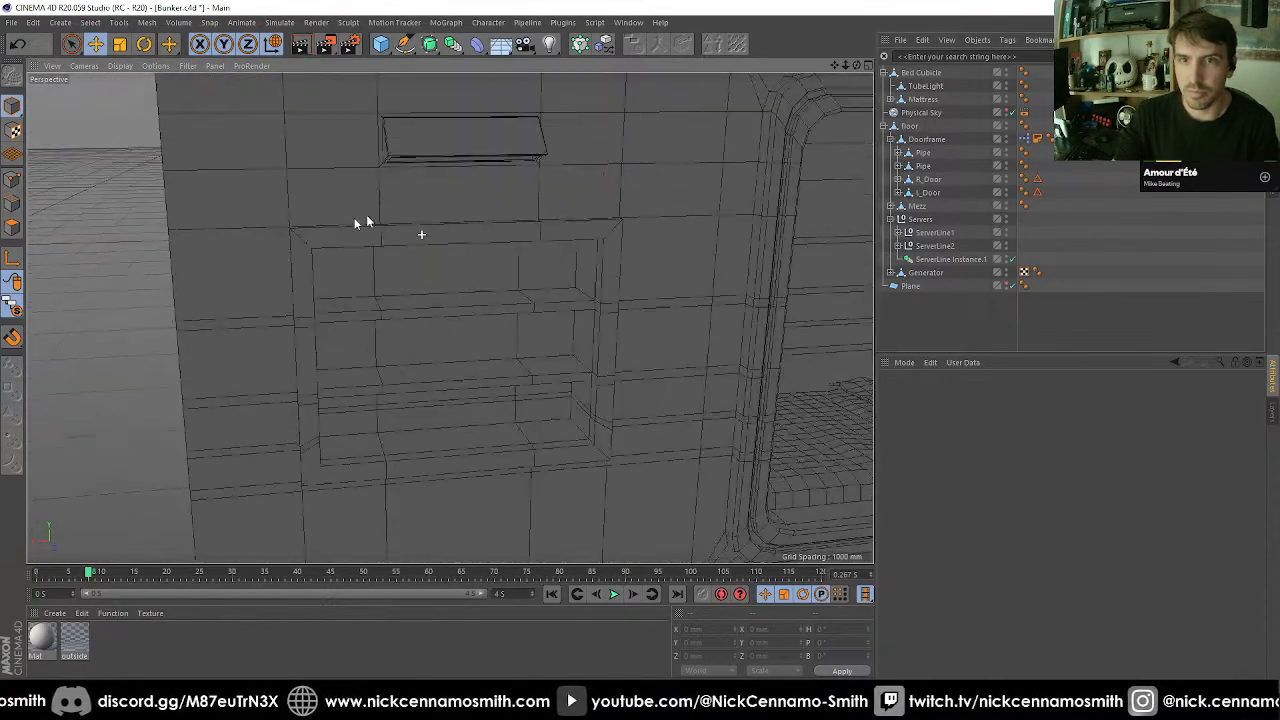
alt+drag(366, 222, 20, 215)
click(306, 257)
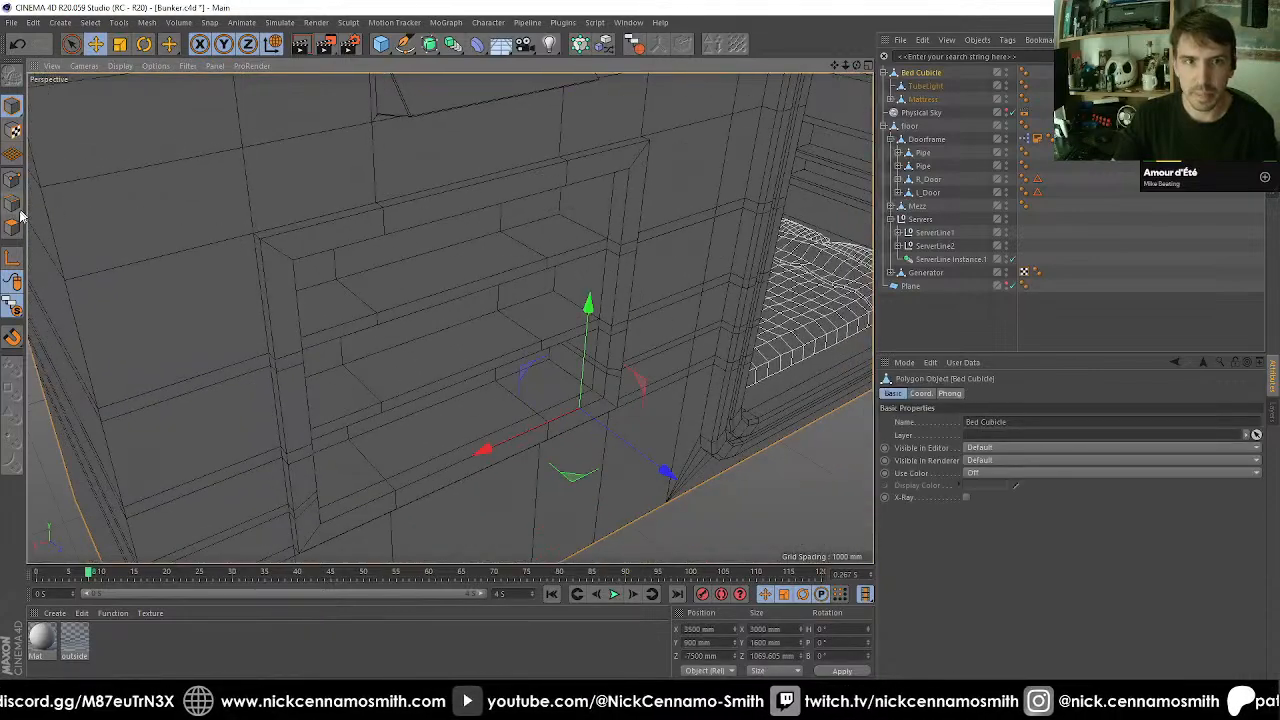
click(19, 209)
scroll(247, 216, up, 2)
key(u)
key(l)
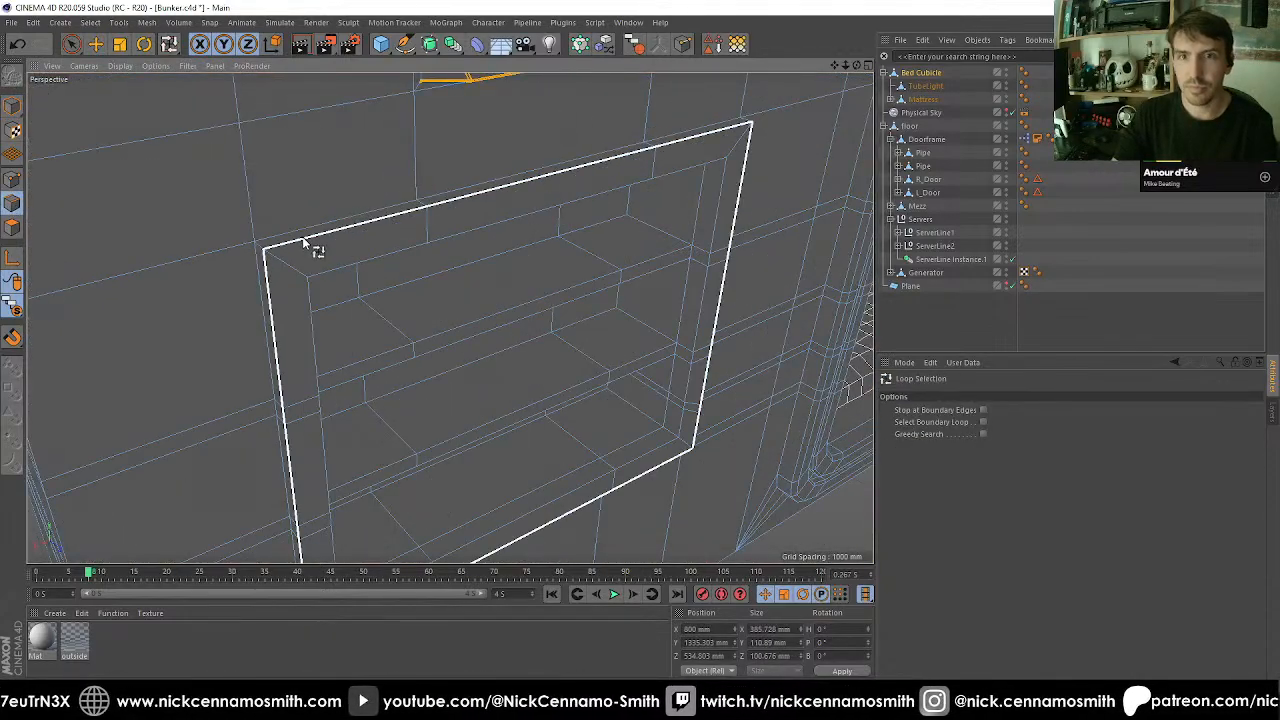
click(302, 237)
shift+click(331, 267)
alt+drag(331, 267, 464, 308)
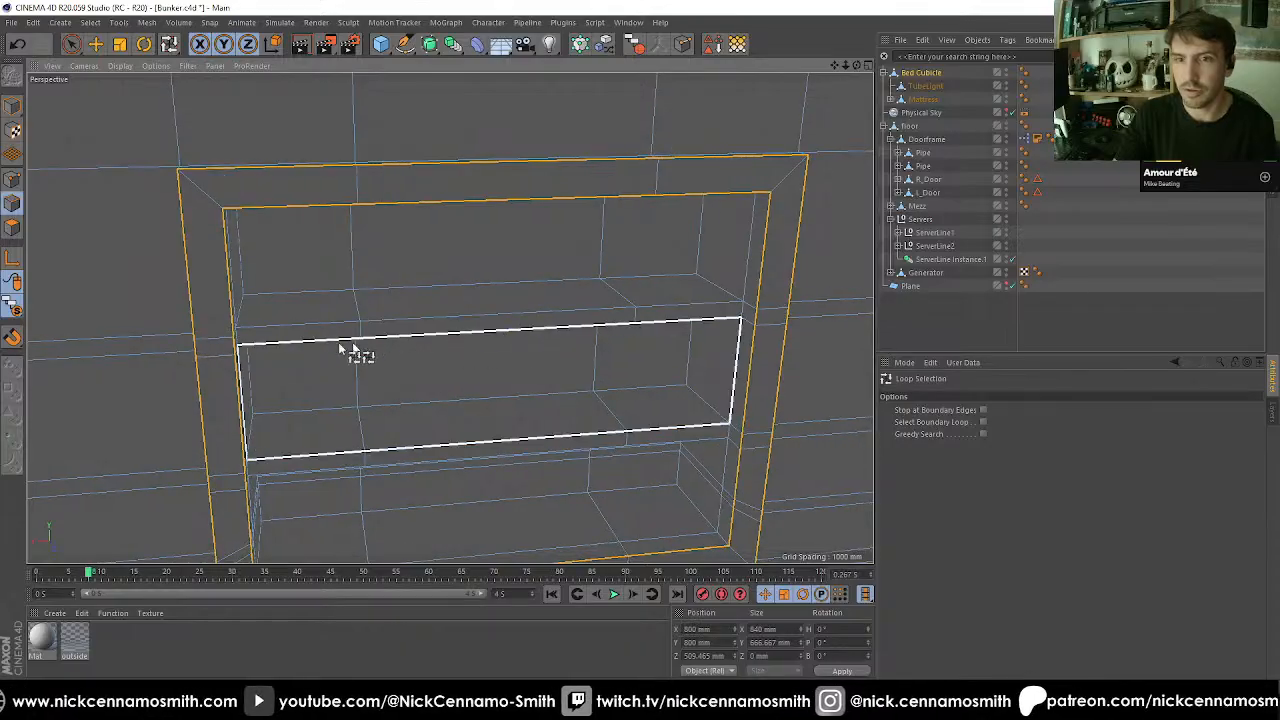
Add the upper and lower front edges of both shelves to the edge selection, across their full width.
key(space)
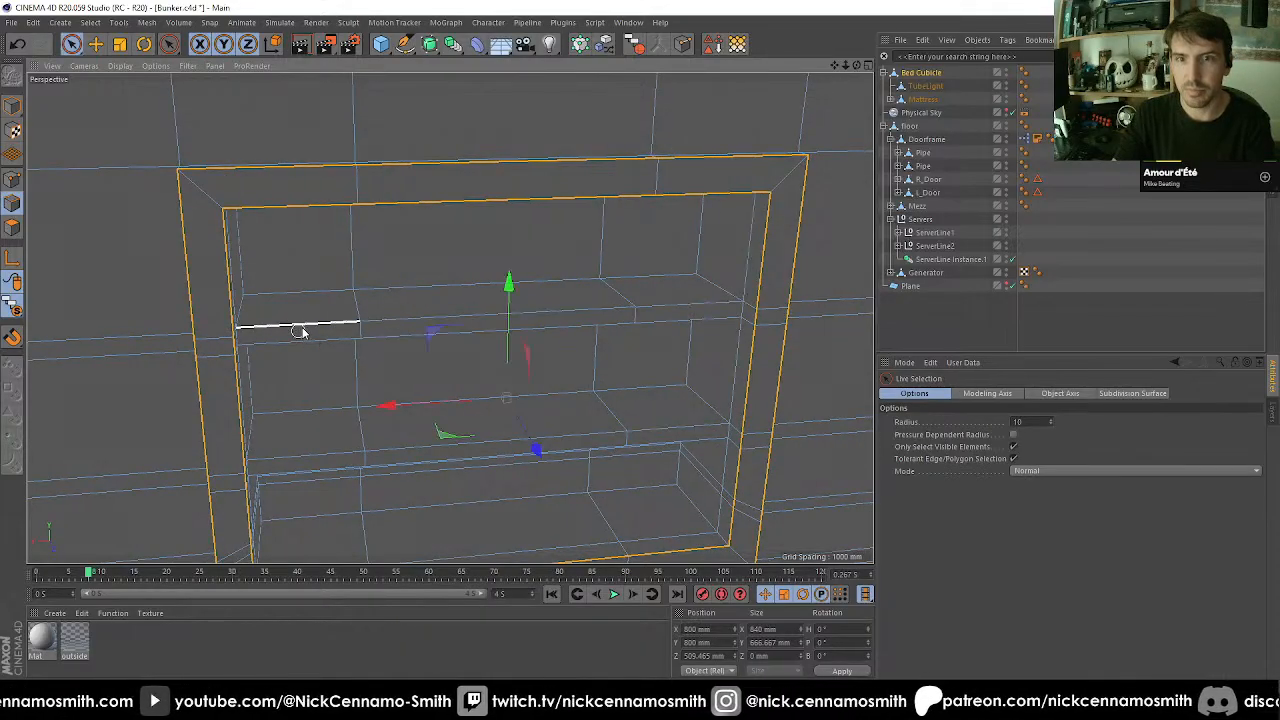
mouse_move(309, 323)
shift+mouse_down()
mouse_move(599, 306)
mouse_move(662, 329)
shift+mouse_up()
mouse_move(646, 431)
alt+mouse_down()
mouse_move(666, 463)
mouse_move(660, 443)
alt+mouse_up()
shift+click(660, 472)
shift+click(545, 472)
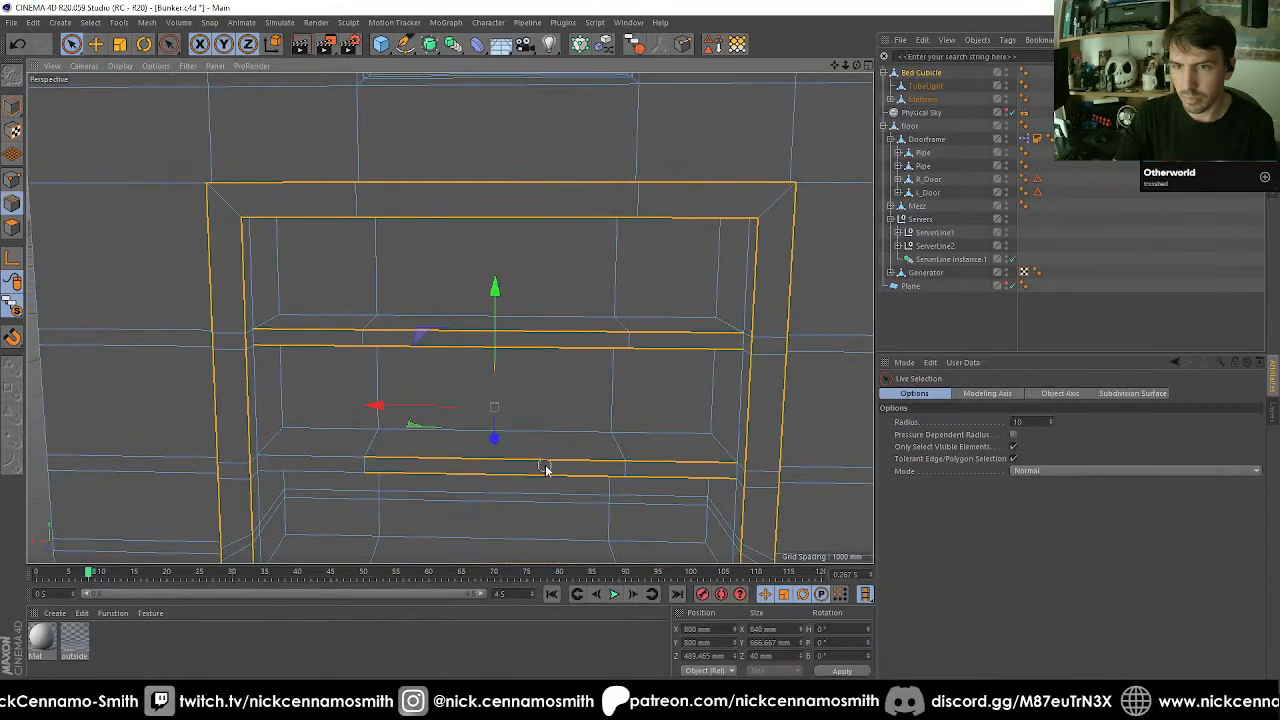
shift+click(535, 461)
shift+click(350, 472)
shift+click(330, 459)
alt+drag(440, 459, 455, 273)
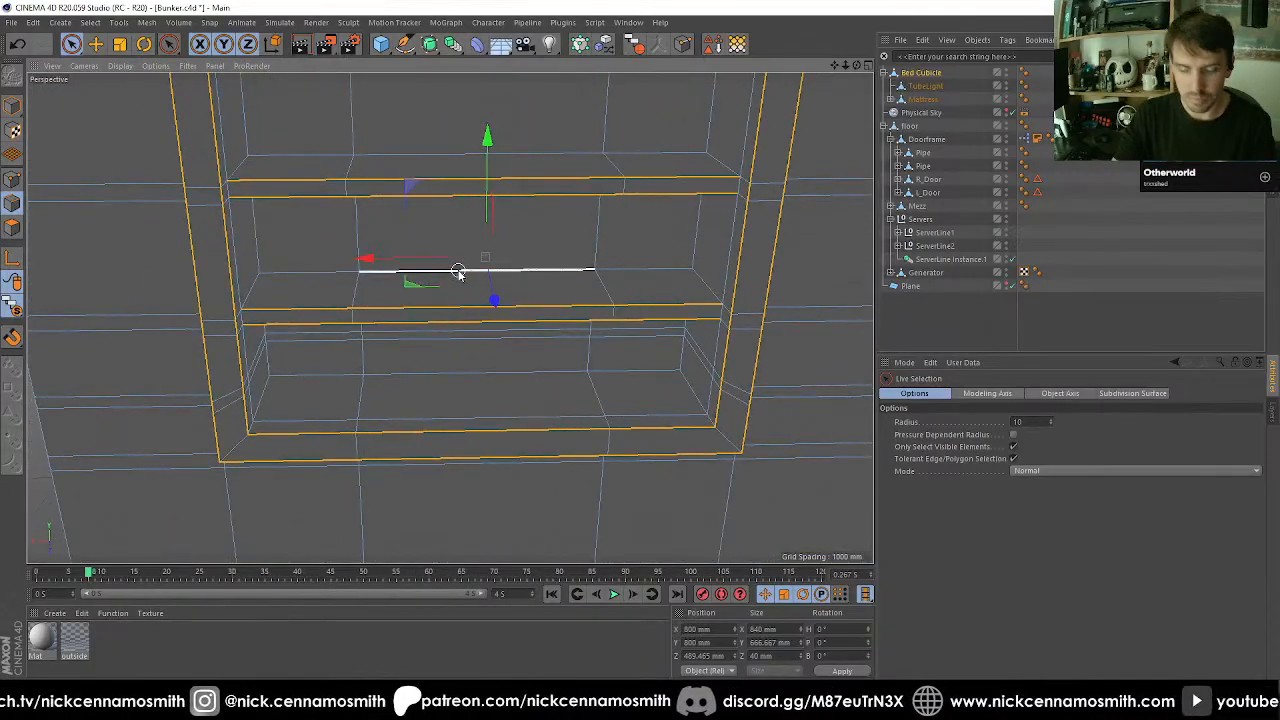
Bevel the selected frame loops and shelf front edges with a 2 mm offset and 0 subdivisions.
key(m)
key(s)
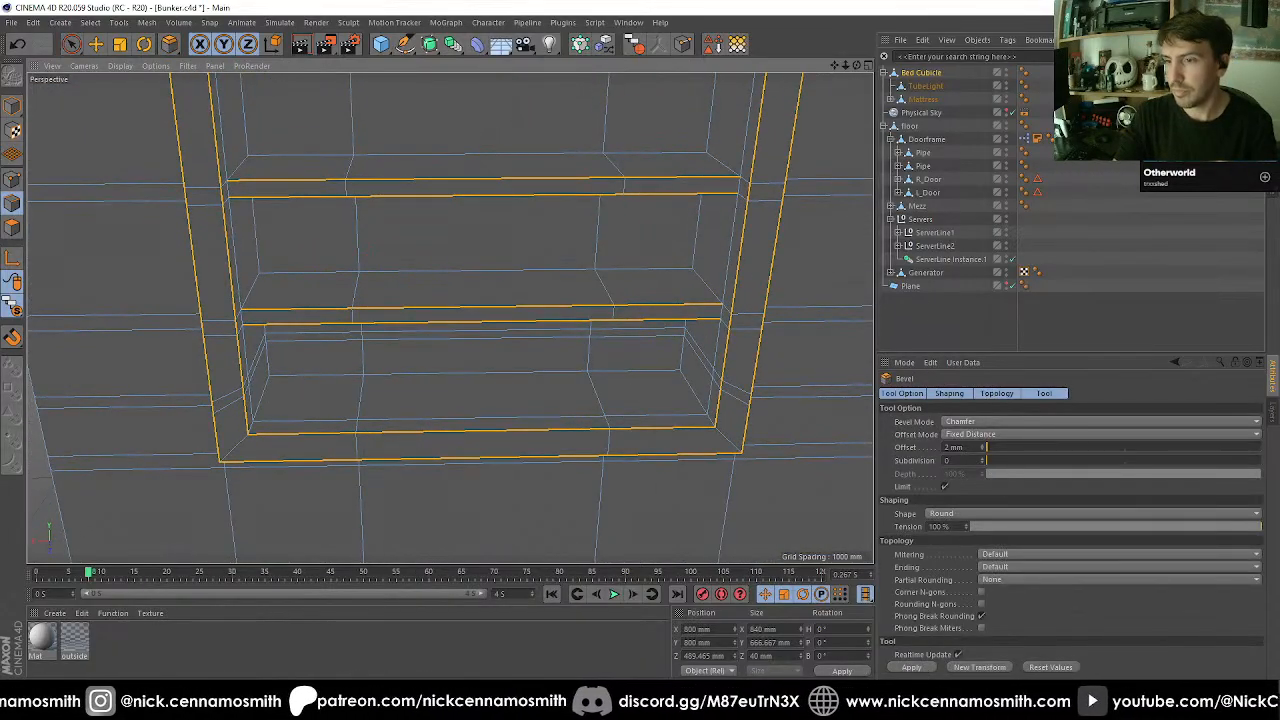
Chamfer the selected shelf frame and shelf edges with a 5 mm offset.
click(923, 669)
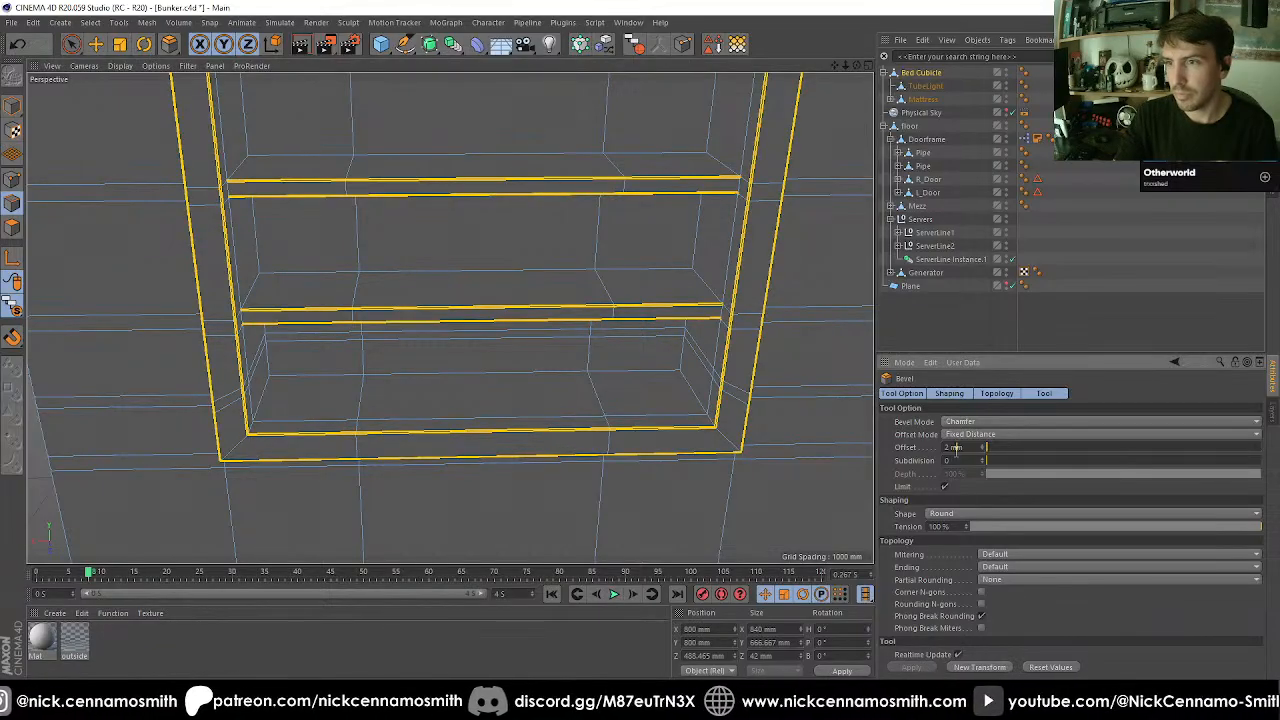
key(Return)
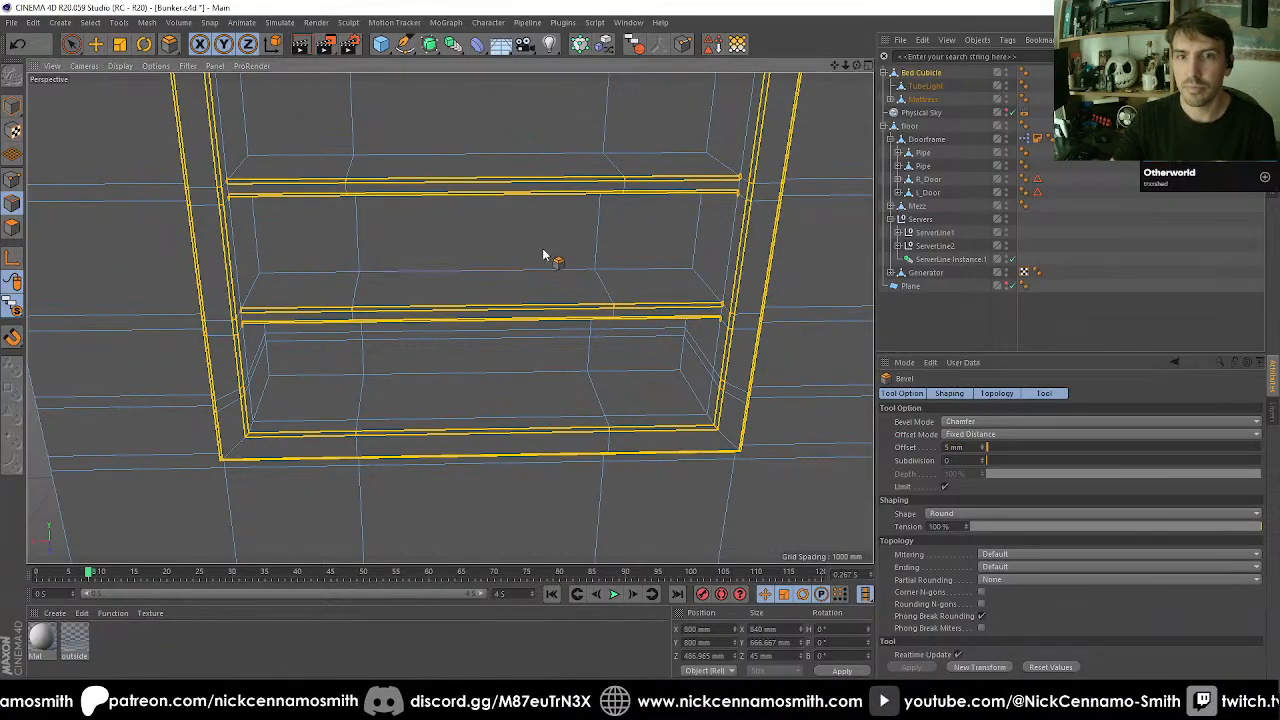
scroll(530, 265, down, 5)
click(10, 105)
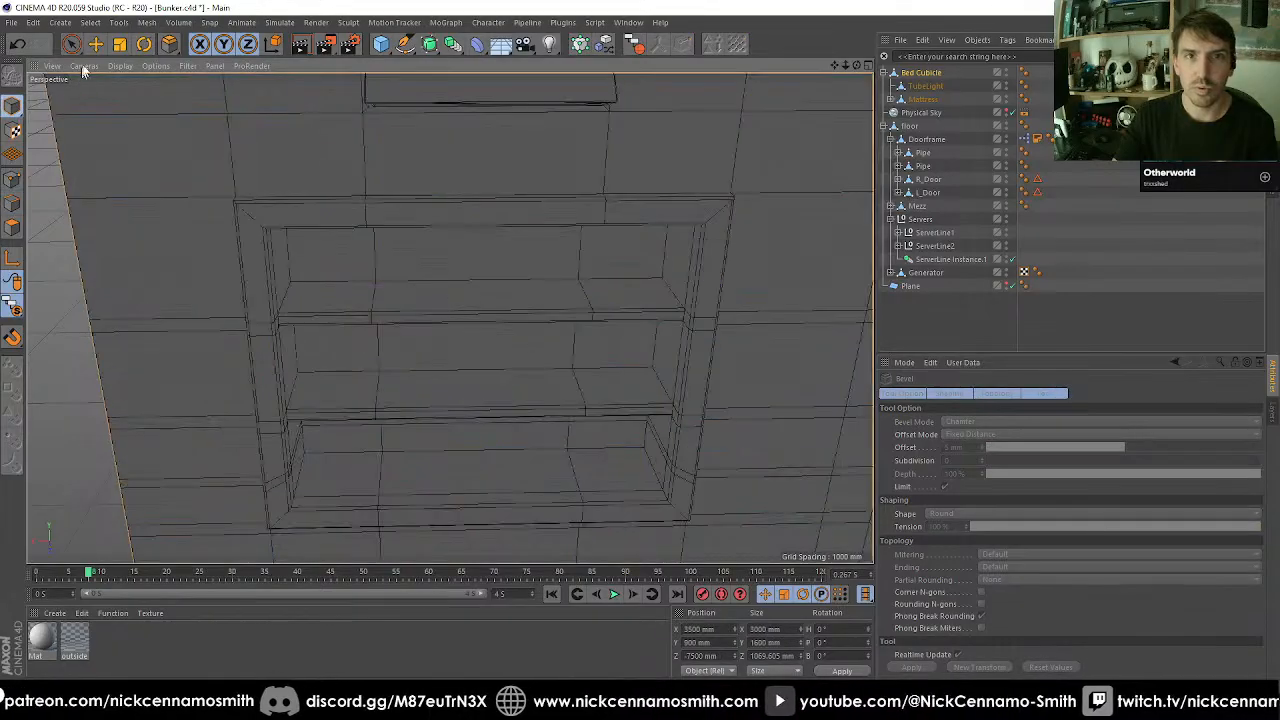
click(96, 44)
Cut a horizontal edge loop through the bed cubicle just below the shelf frame, at a height of about 384 mm, with Plane Cut.
scroll(410, 175, down, 6)
alt+drag(568, 257, 551, 317)
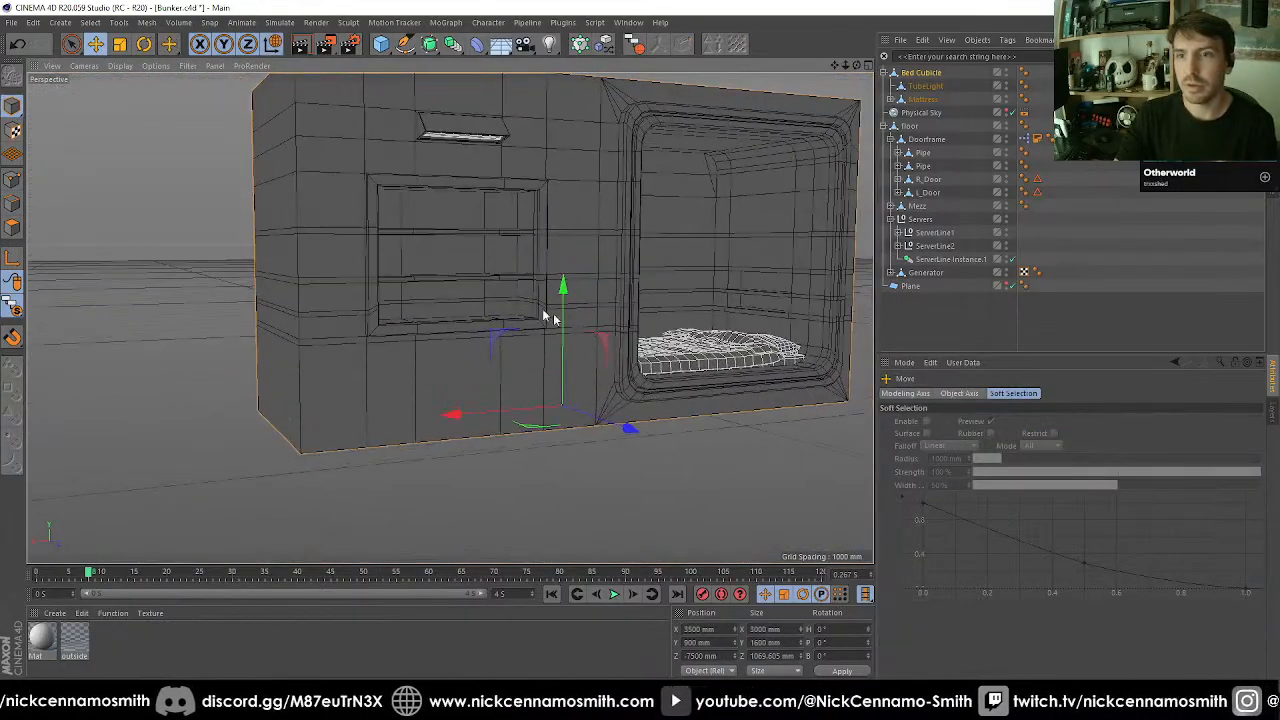
alt+middle_drag(551, 317, 509, 351)
scroll(503, 355, up, 5)
alt+drag(429, 353, 410, 329)
alt+middle_drag(407, 307, 424, 354)
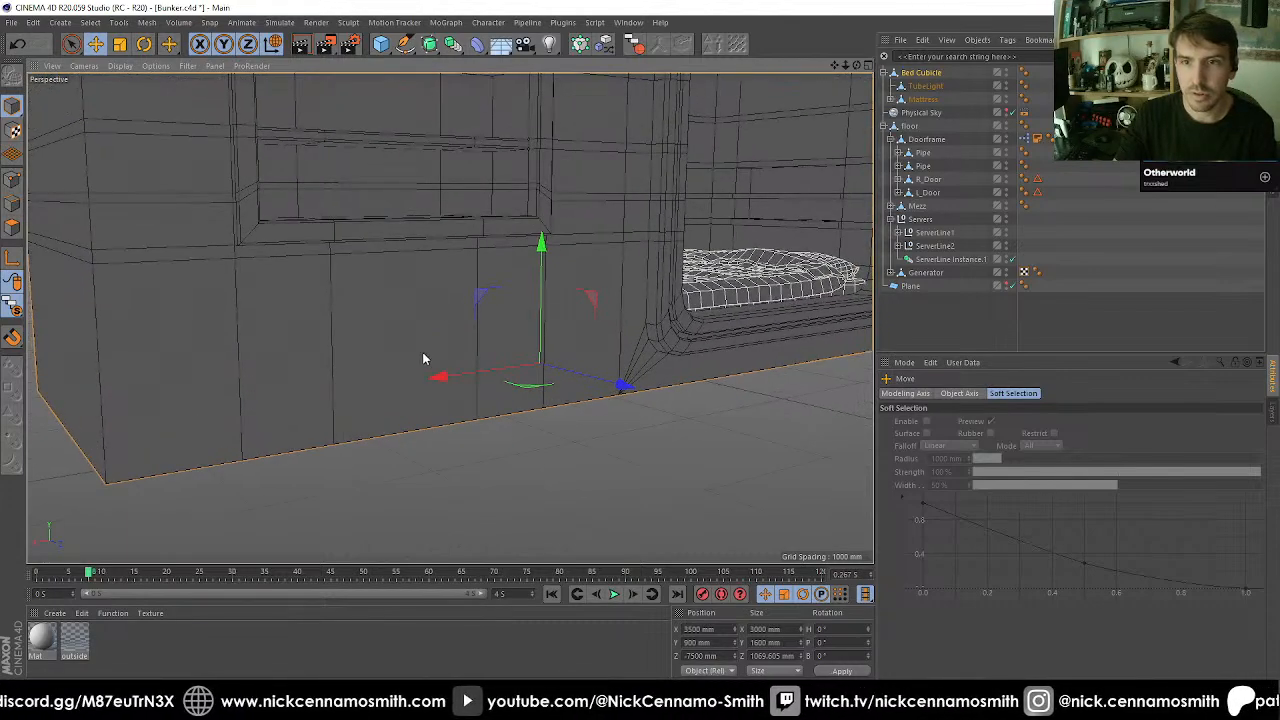
alt+drag(424, 354, 464, 372)
click(11, 227)
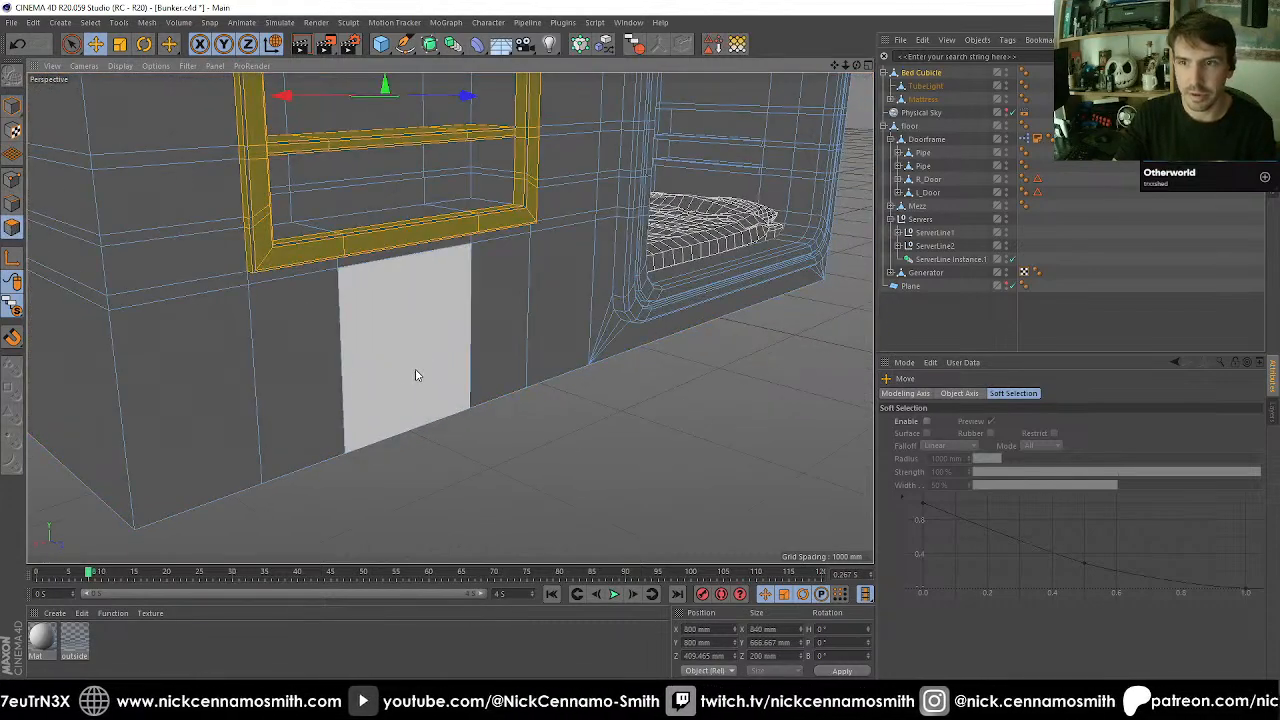
key(F4)
scroll(418, 370, down, 6)
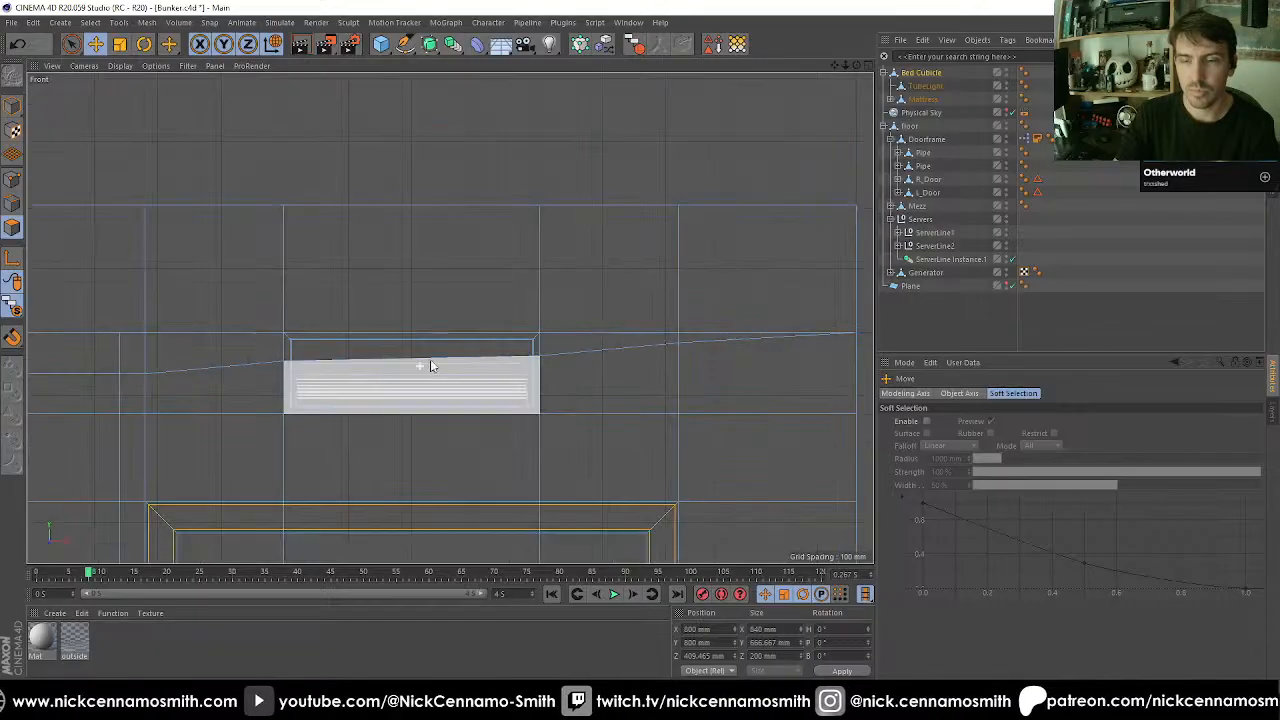
alt+middle_drag(417, 412, 580, 262)
scroll(604, 400, up, 5)
alt+middle_drag(622, 407, 596, 389)
key(k)
key(j)
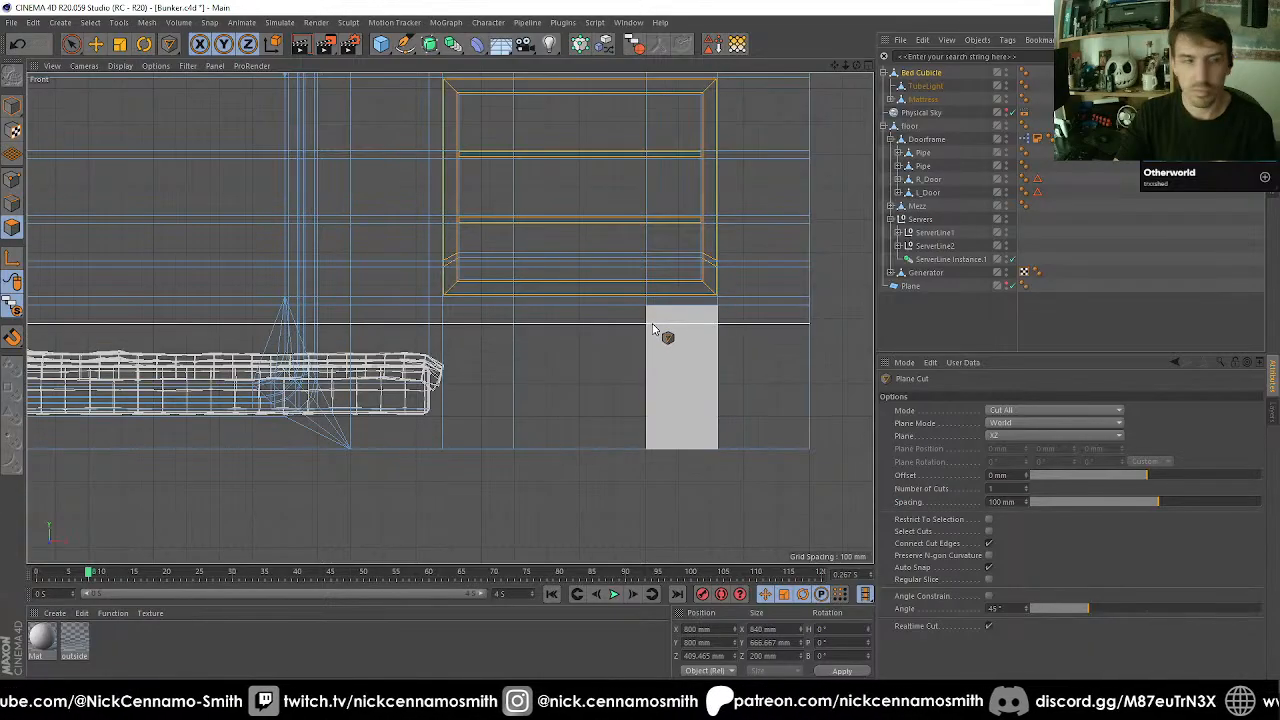
Select the new horizontal edge loop below the shelf frame and lower it to about 321 mm in Y.
key(F1)
alt+drag(494, 343, 450, 320)
alt+middle_drag(450, 318, 380, 322)
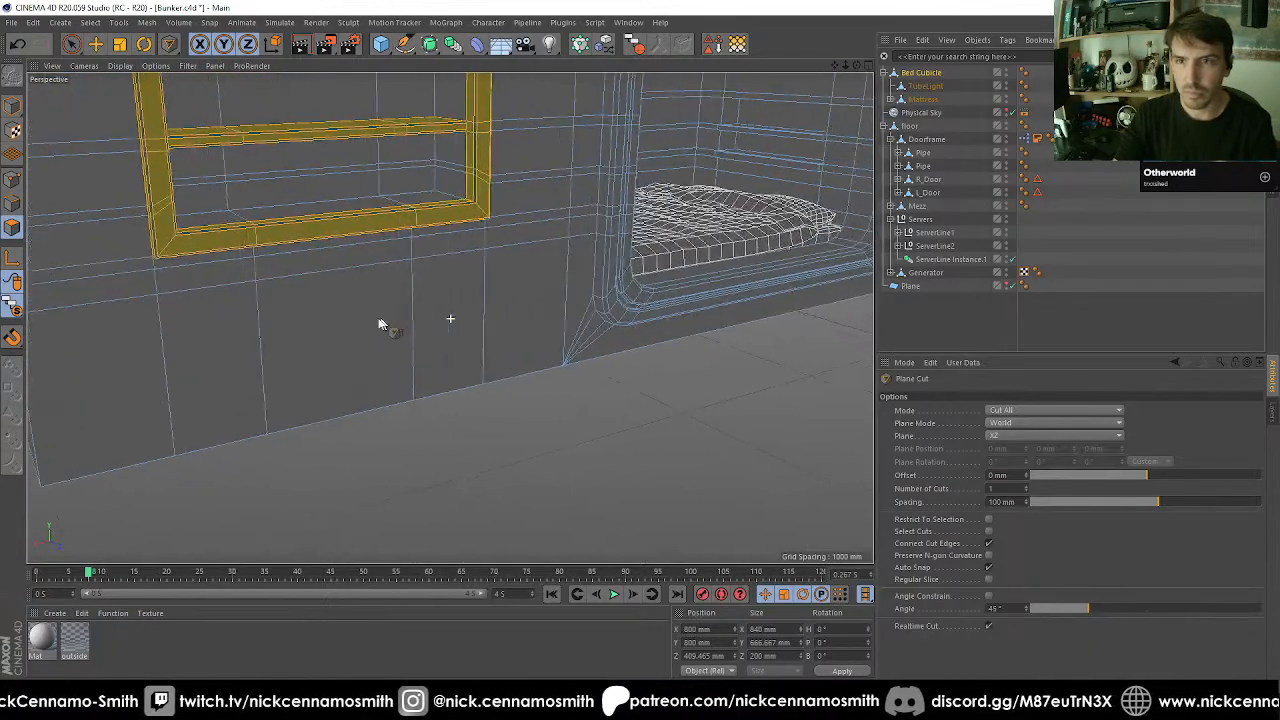
key(u)
key(l)
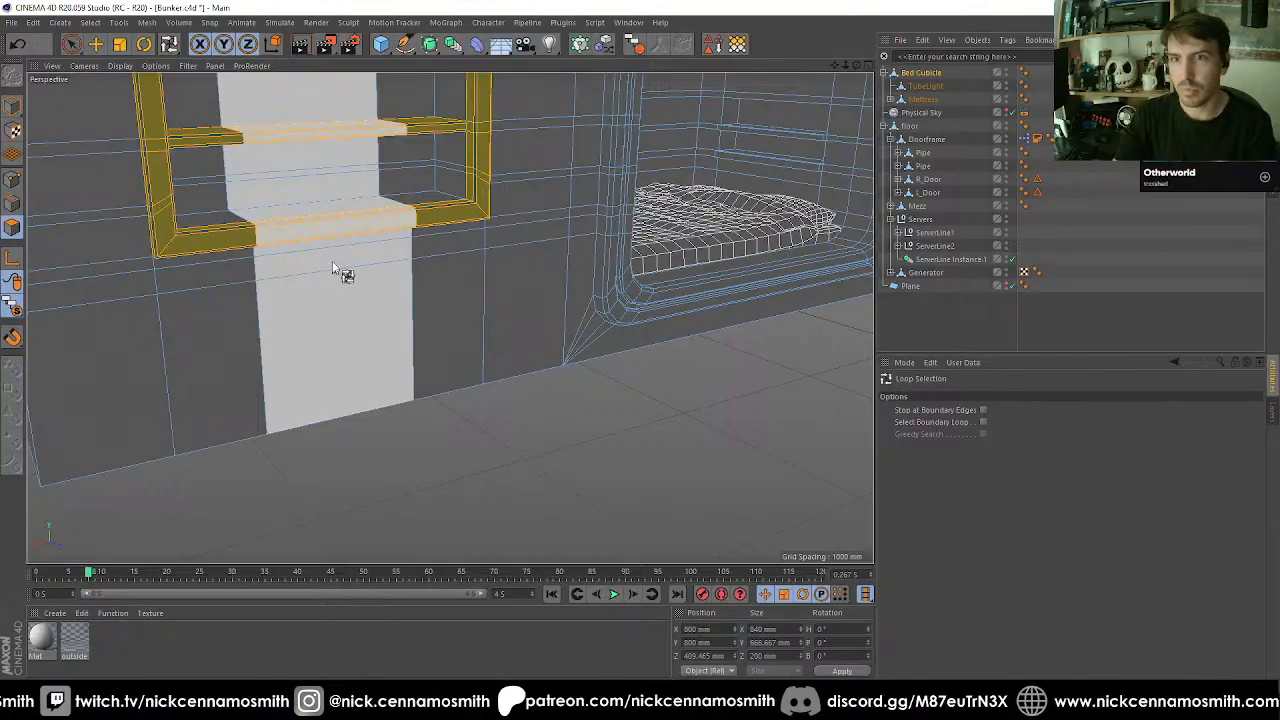
click(12, 204)
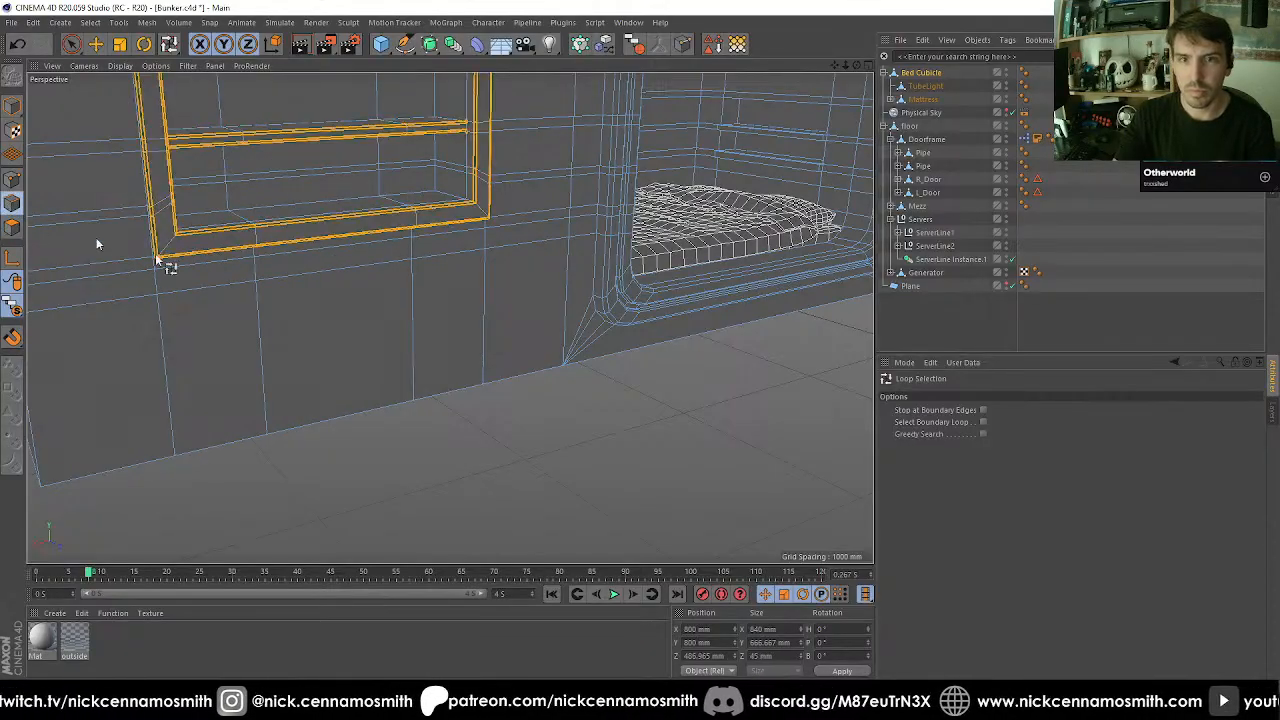
click(354, 284)
key(e)
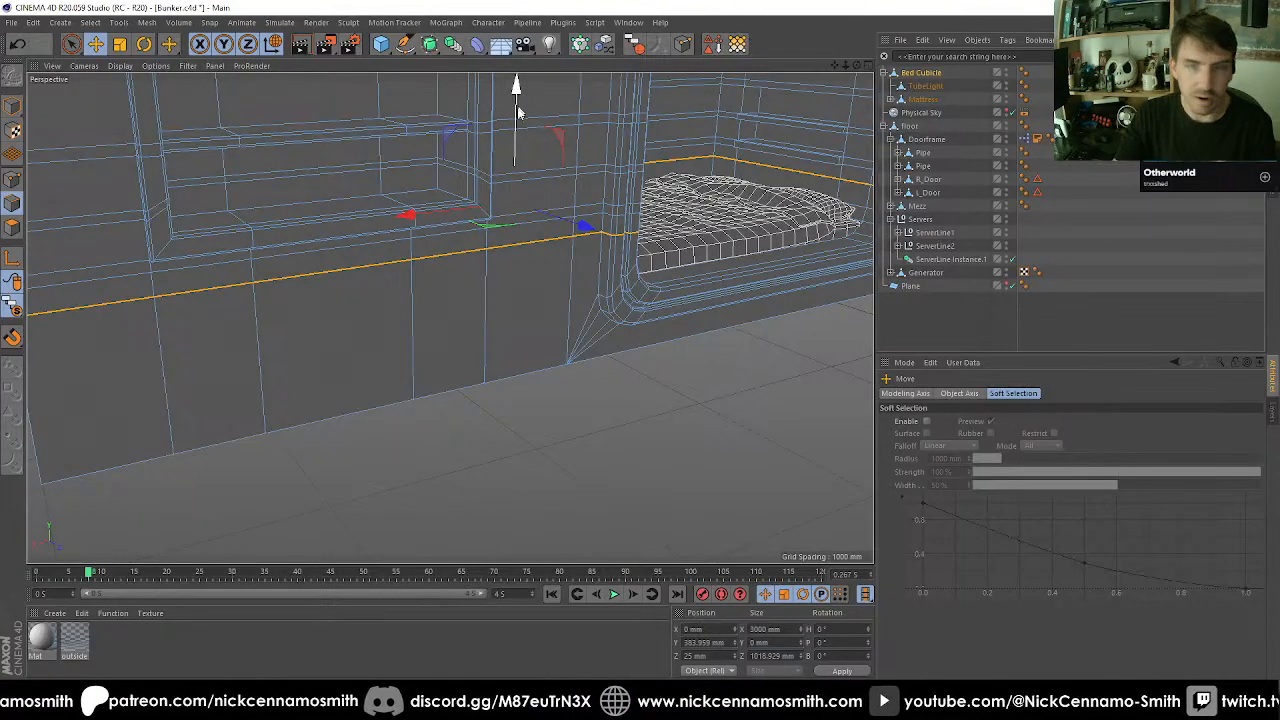
mouse_move(517, 112)
mouse_down()
mouse_move(517, 130)
mouse_move(519, 106)
mouse_up()
Select the loop's three edges directly beneath the shelf frame and set their Y position to 300 mm.
alt+drag(263, 257, 348, 271)
key(space)
click(229, 307)
shift+click(371, 307)
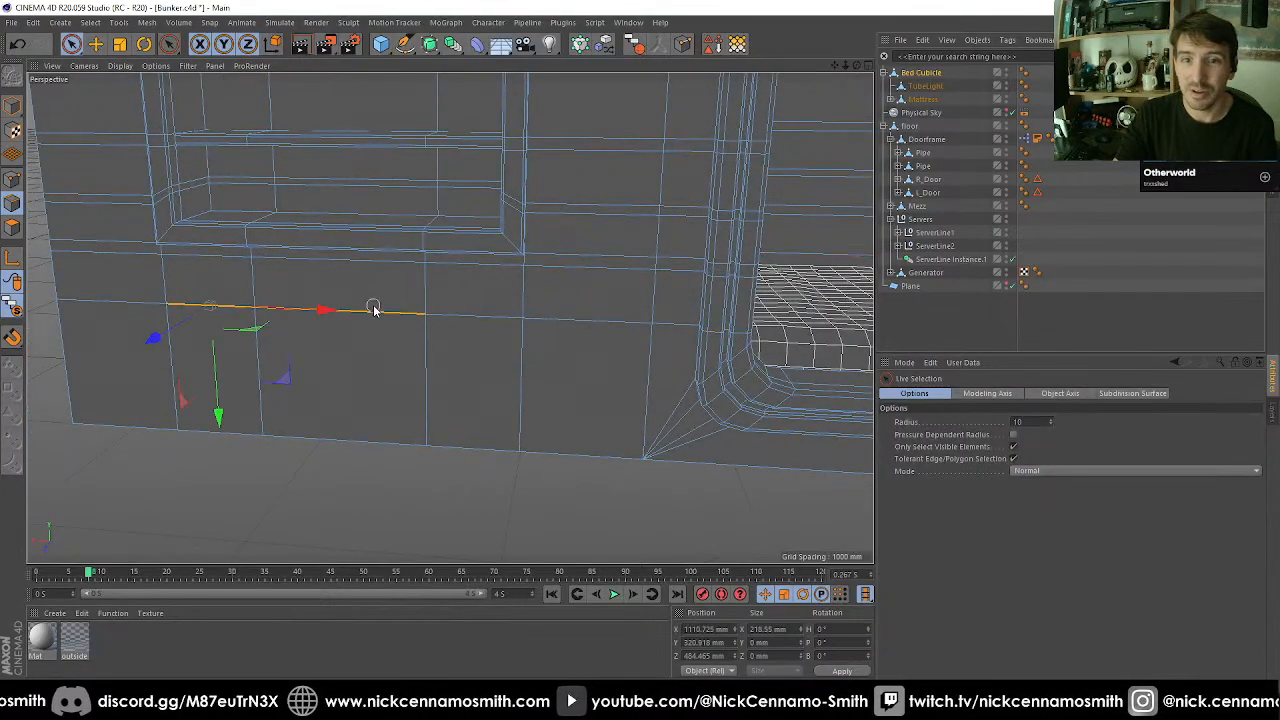
shift+click(503, 318)
drag(335, 210, 335, 233)
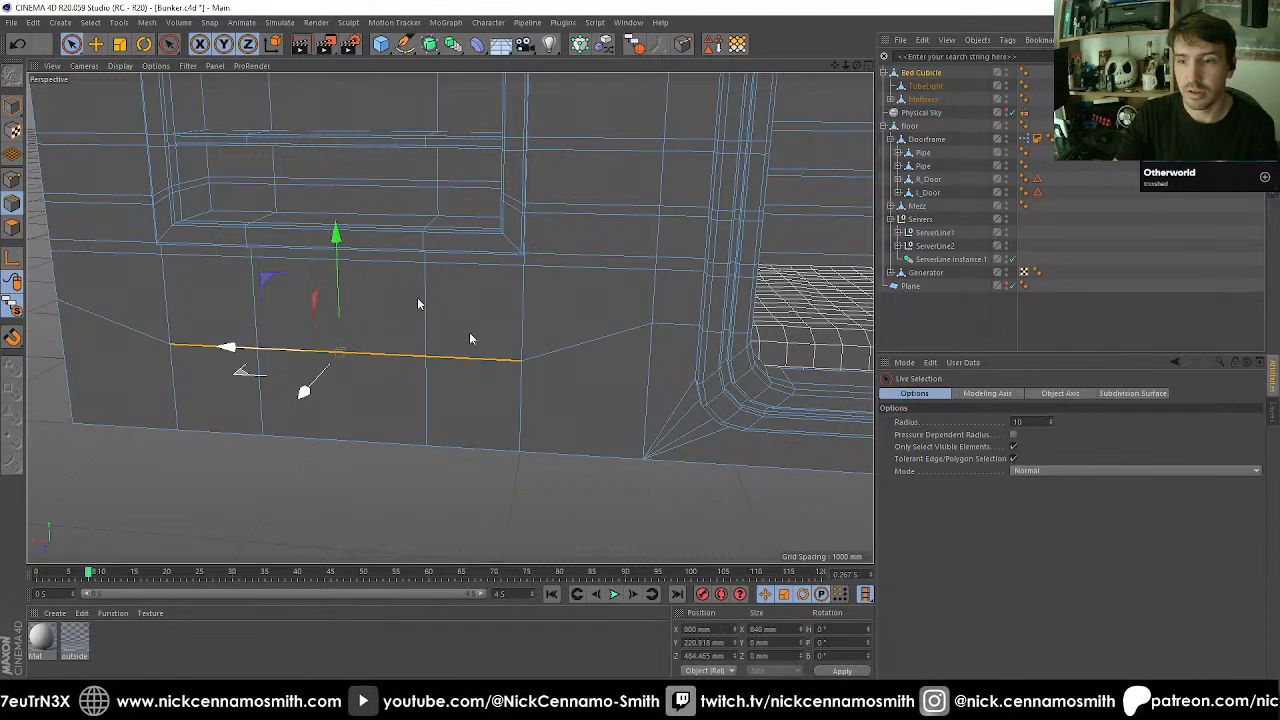
alt+drag(397, 483, 390, 345)
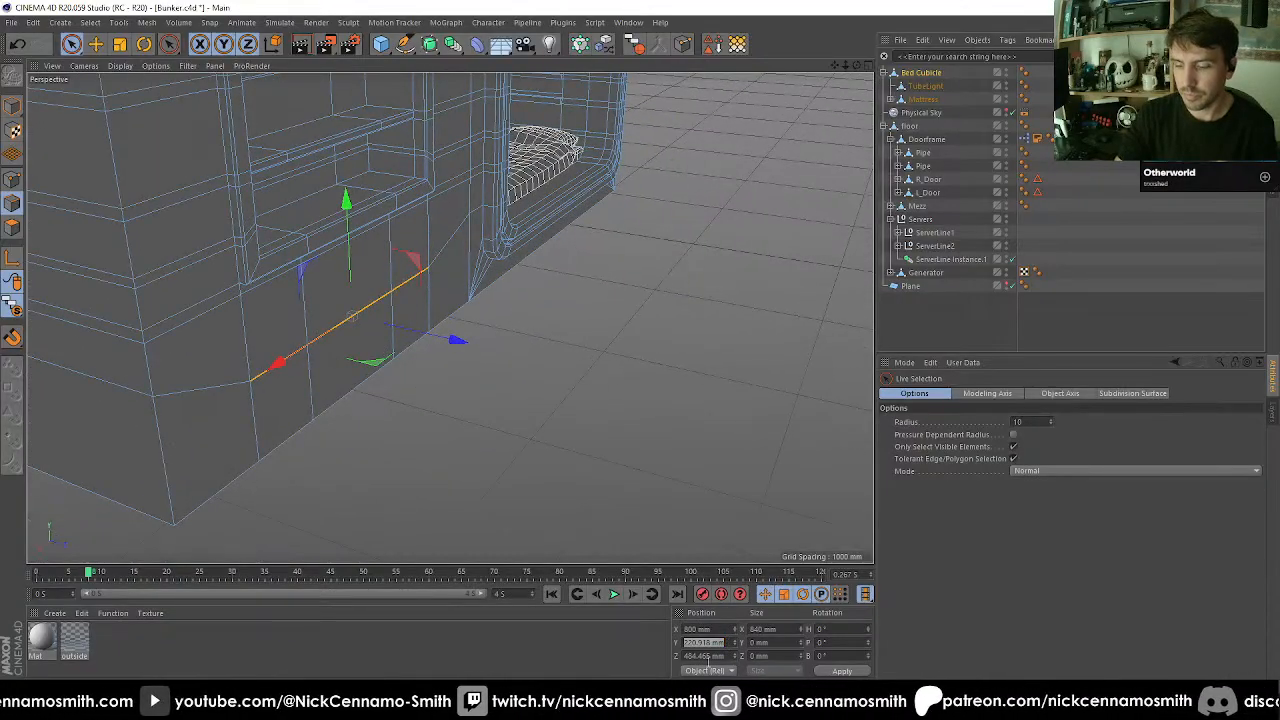
text(300)
key(Return)
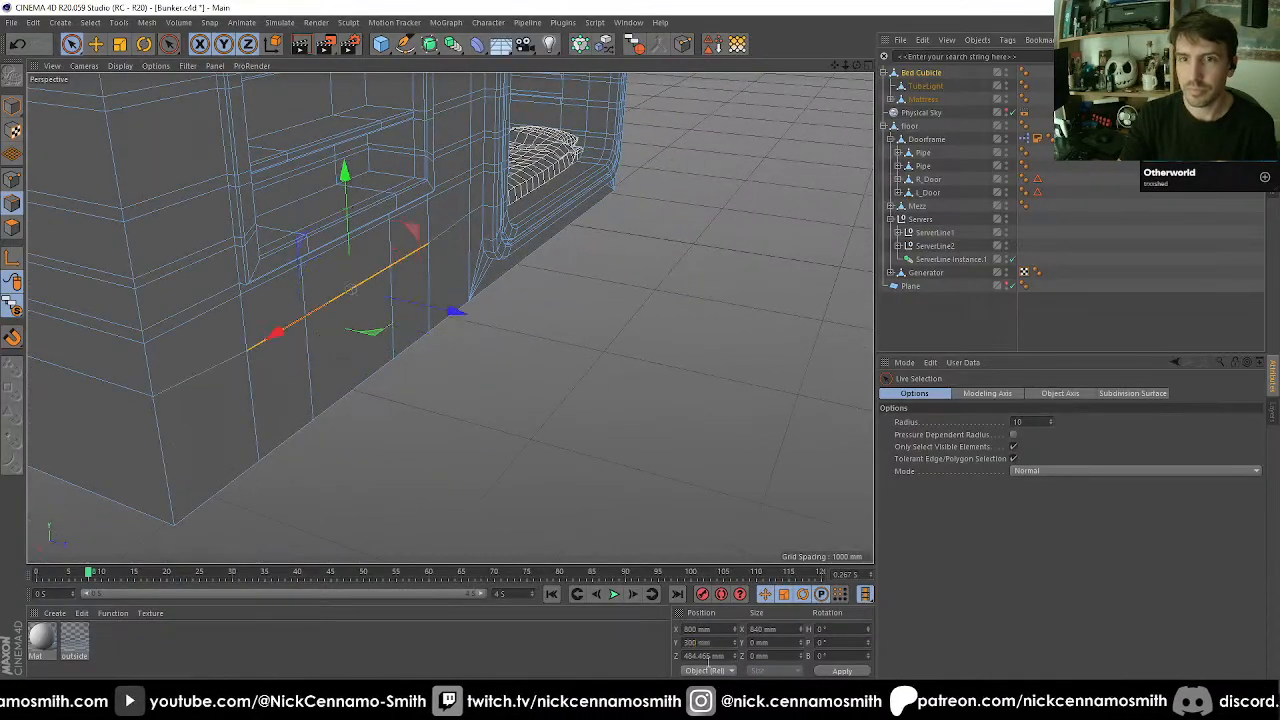
Extrude the three lowest wall faces beneath the shelf outward with a 250 mm offset.
click(13, 226)
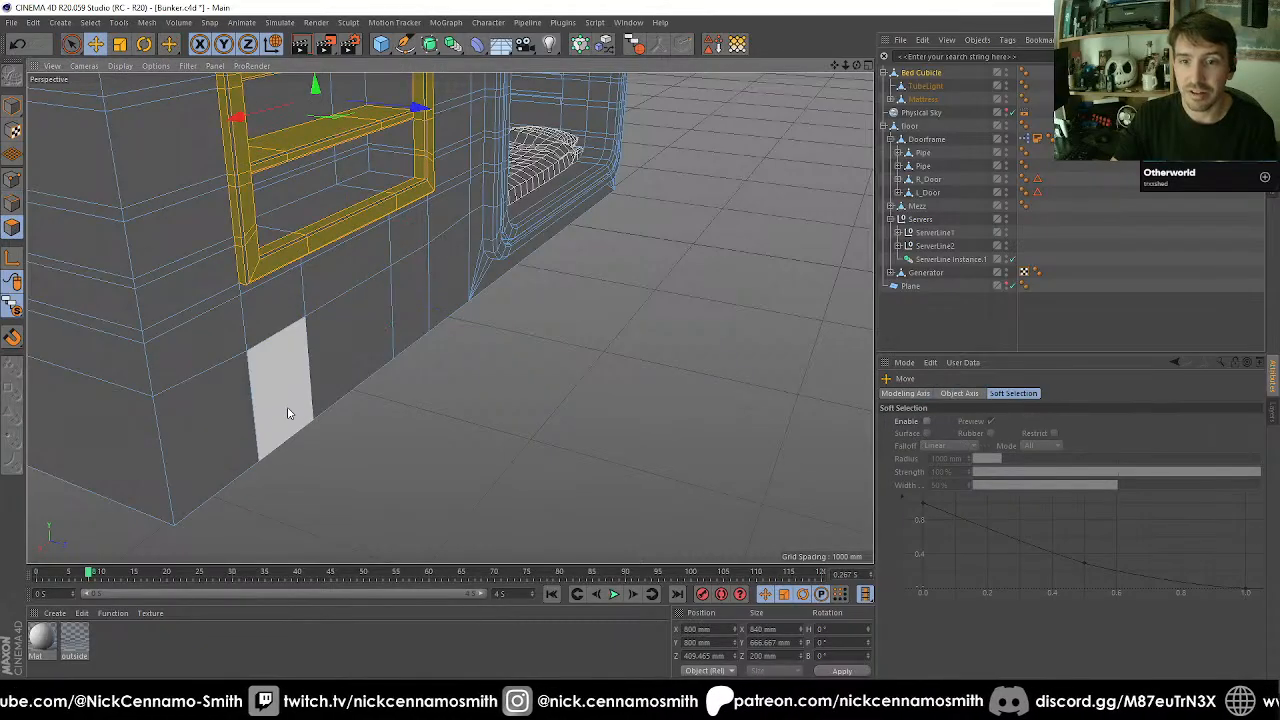
mouse_move(287, 412)
mouse_down()
mouse_move(386, 337)
mouse_move(546, 334)
mouse_move(514, 351)
mouse_up()
key(d)
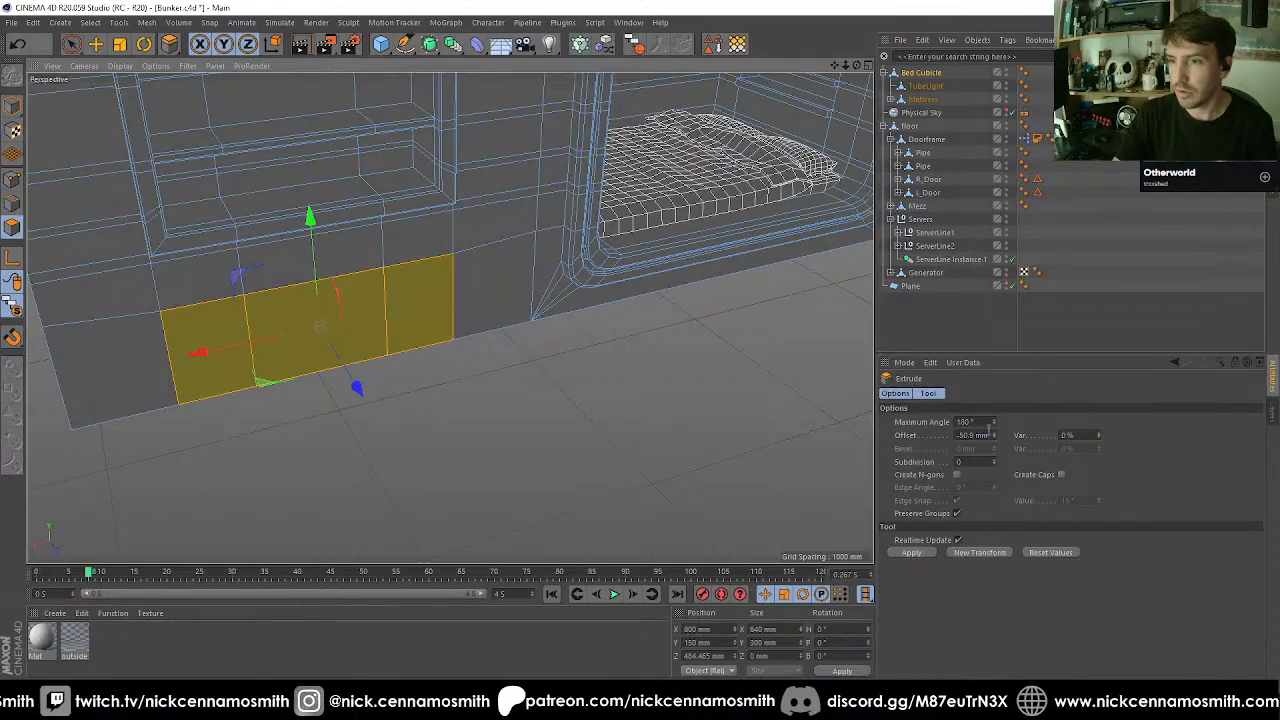
double_click(978, 435)
text(200)
key(Return)
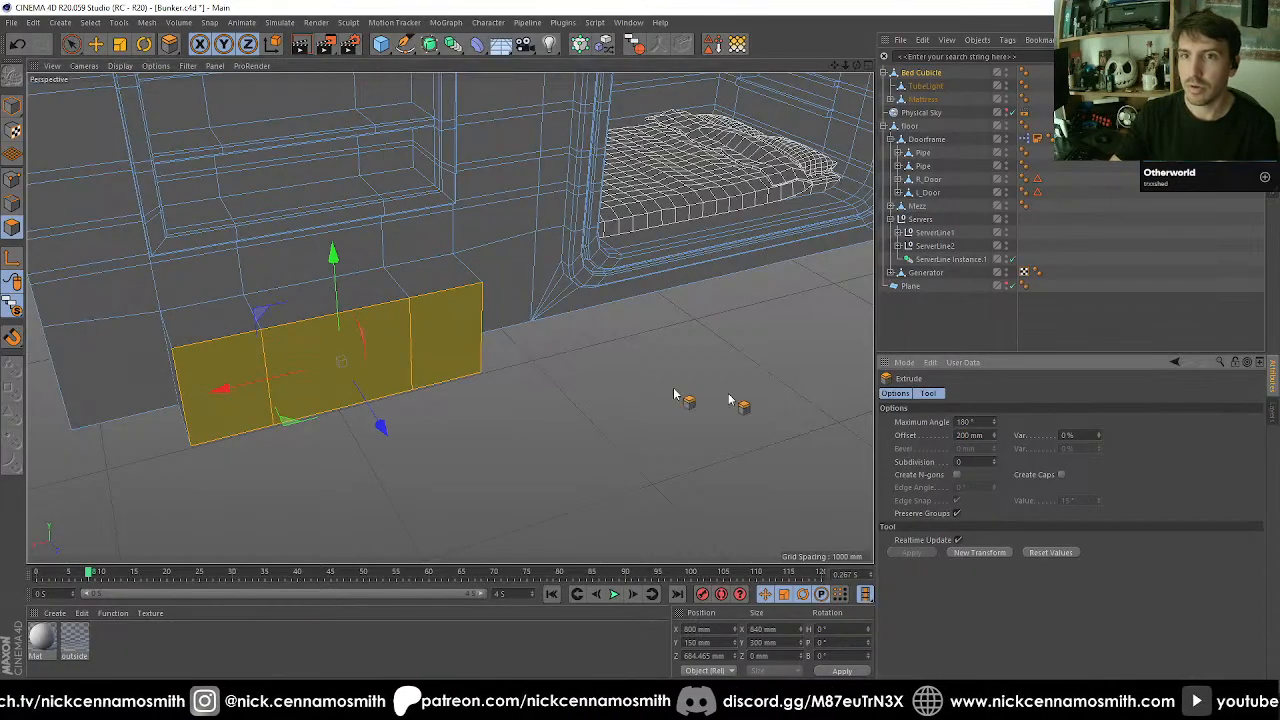
alt+drag(674, 395, 620, 400)
drag(993, 436, 988, 433)
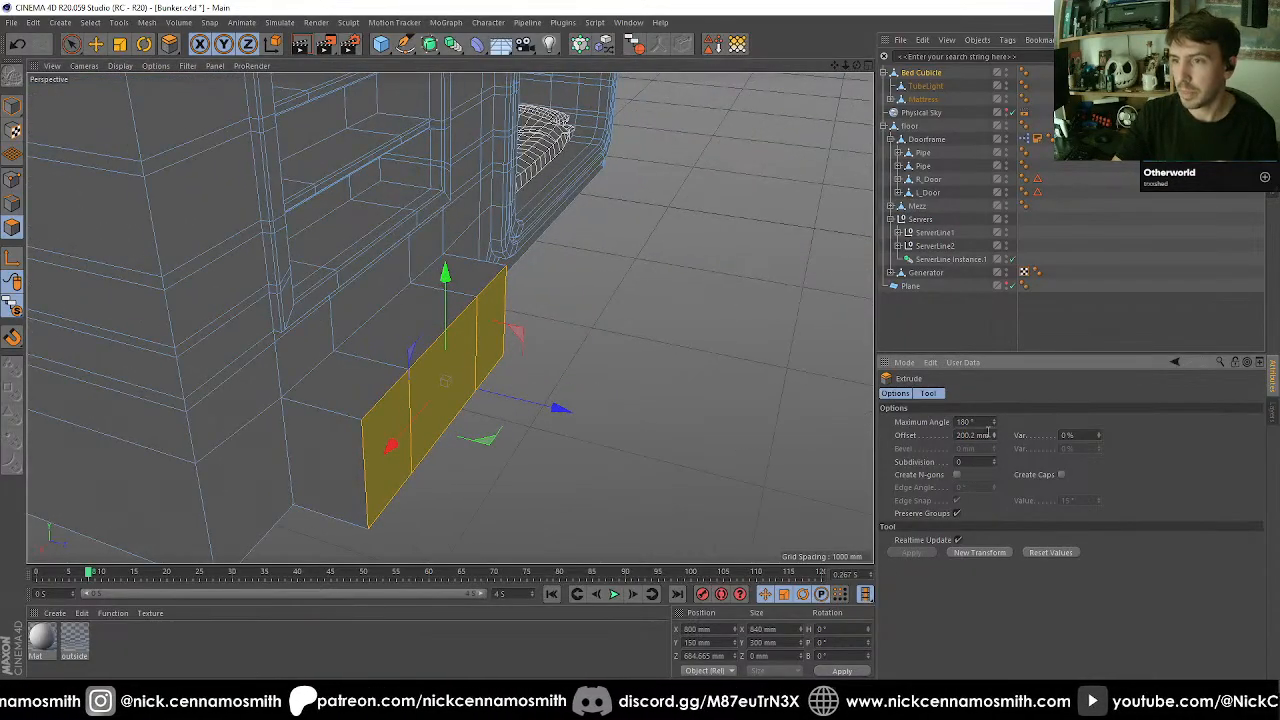
key(Return)
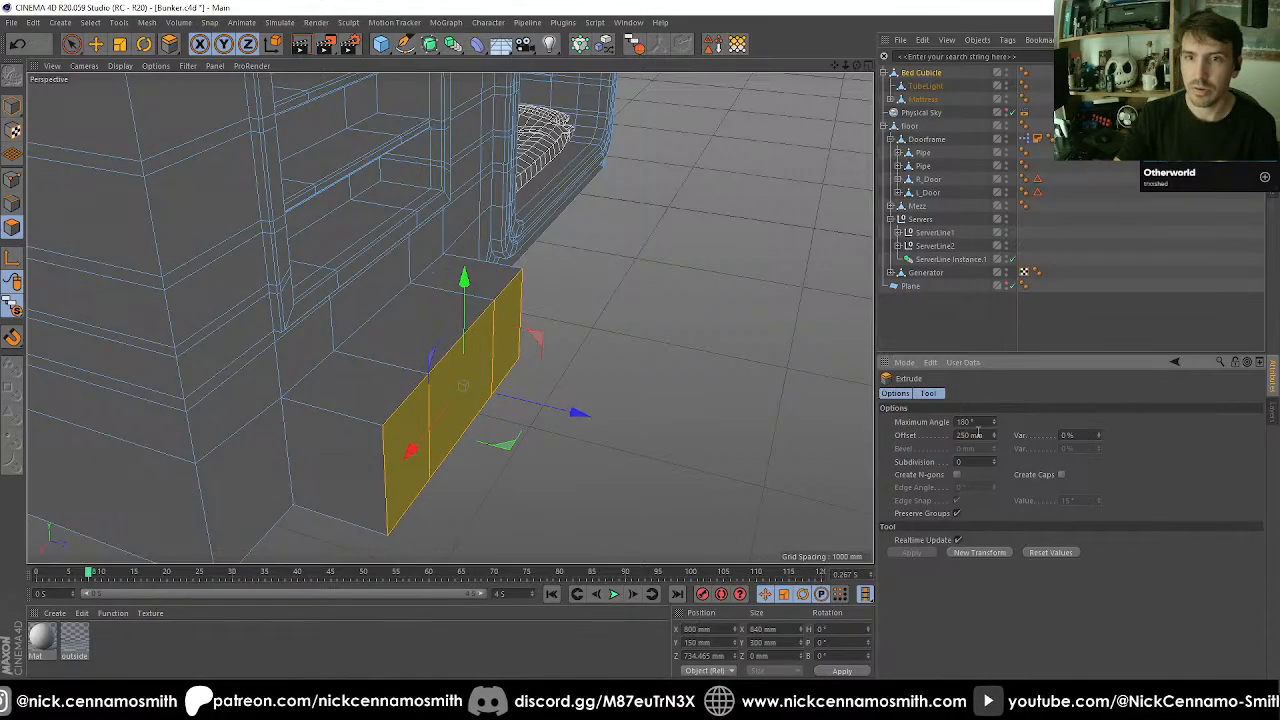
Bevel the extruded block's outer top and vertical corner edges with a 20 mm offset and 2 subdivisions.
click(12, 203)
alt+drag(225, 299, 143, 177)
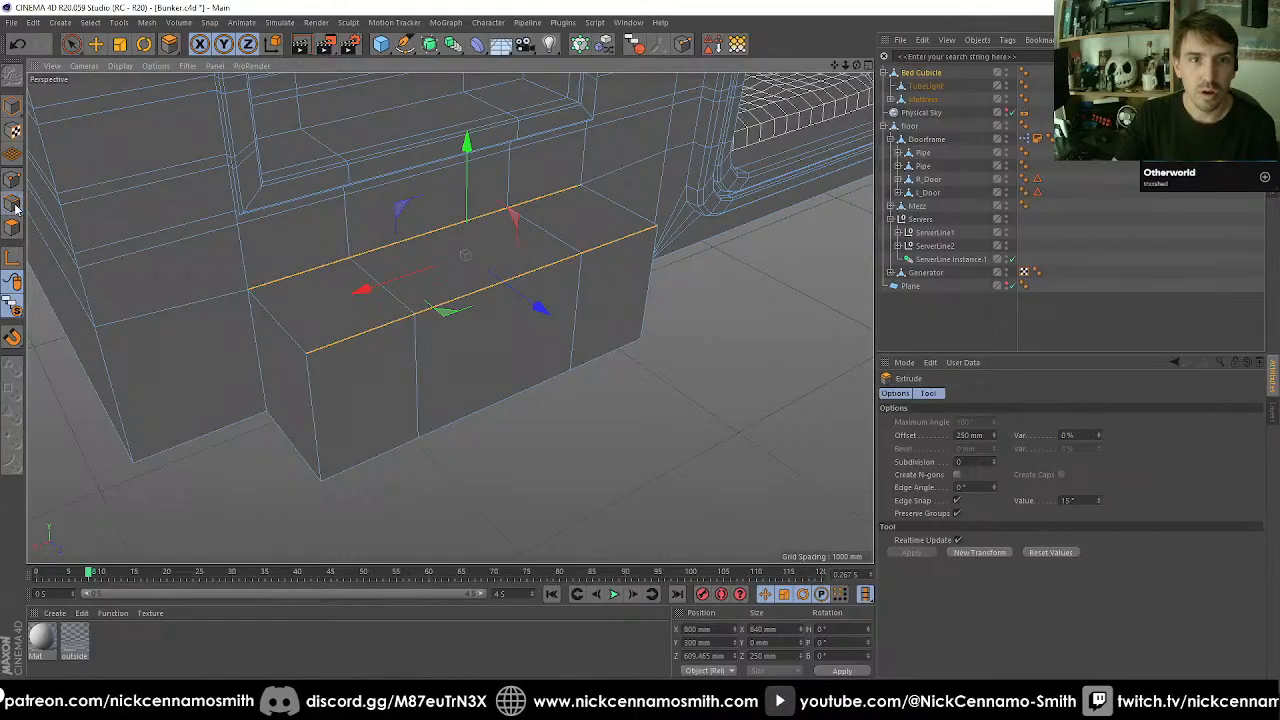
alt+drag(345, 330, 333, 319)
key(space)
click(308, 363)
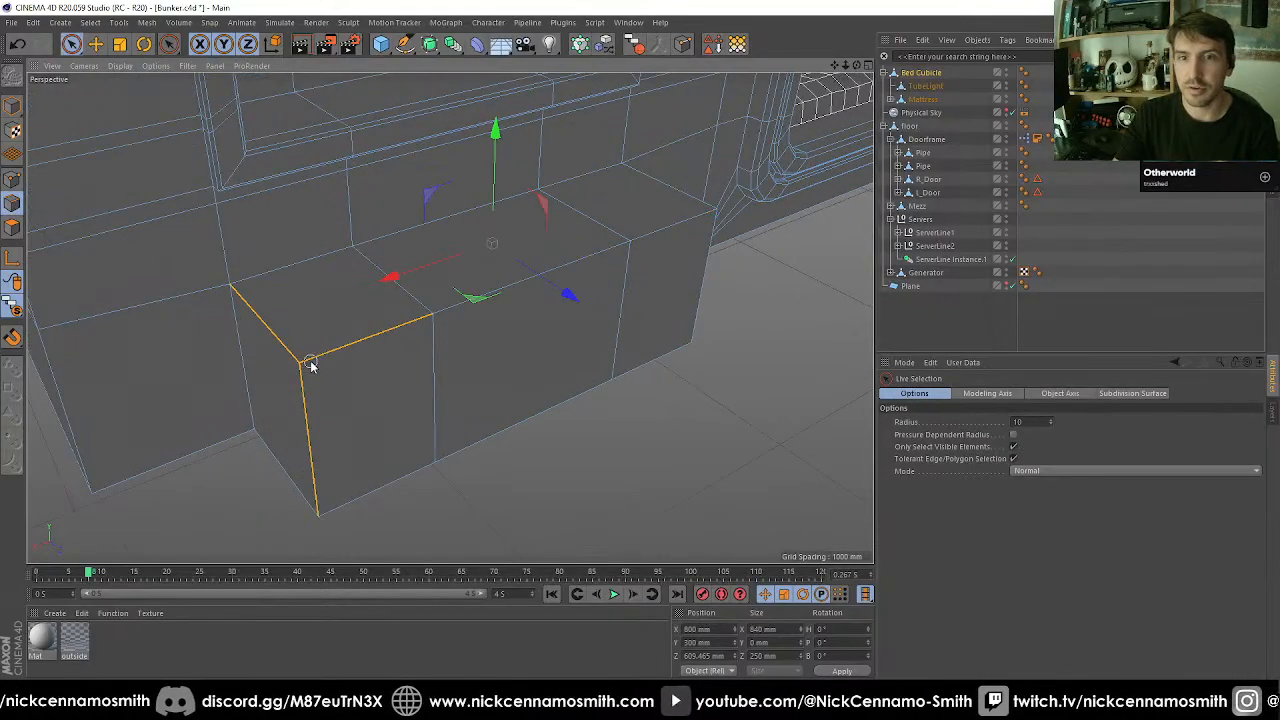
shift+click(574, 263)
shift+click(637, 244)
alt+drag(651, 245, 531, 306)
key(m)
key(s)
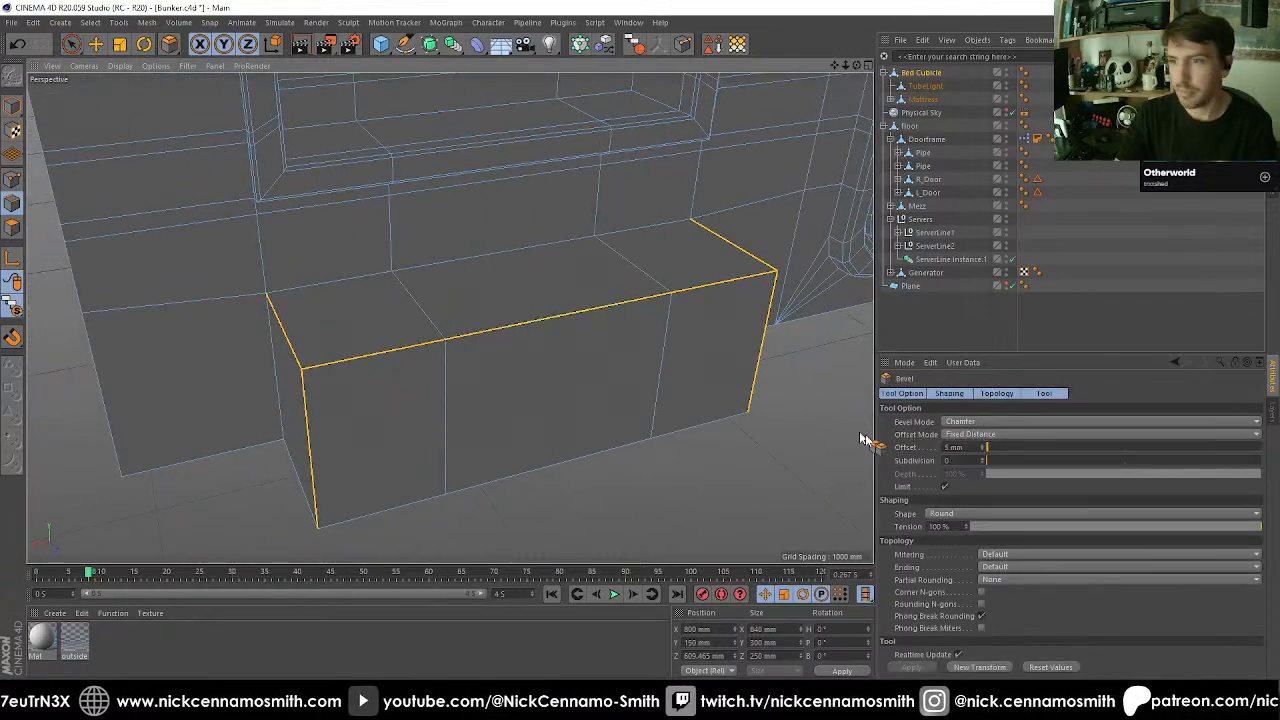
drag(967, 449, 784, 428)
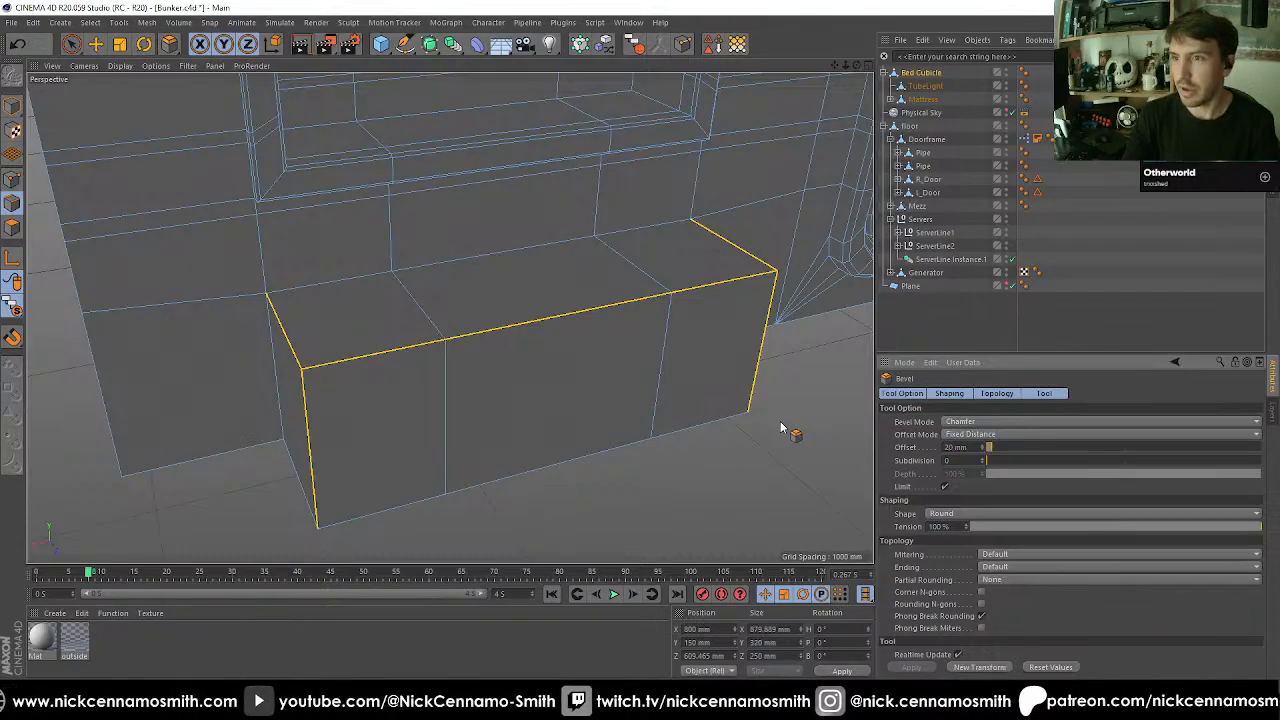
key(Tab)
text(2)
key(Return)
Connect the bevel's end points to the adjoining wall points at the block's near back corner with the Polygon Pen.
alt+drag(608, 433, 497, 337)
scroll(385, 368, up, 7)
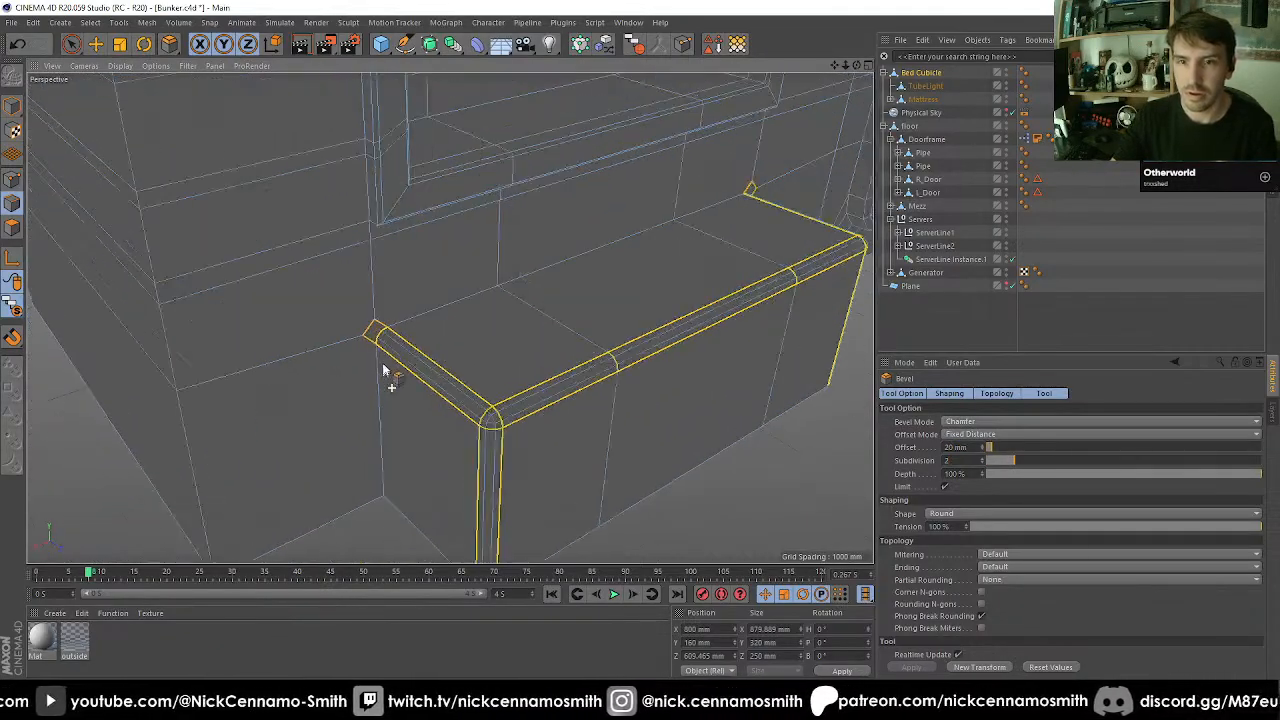
alt+drag(371, 332, 396, 355)
scroll(396, 355, up, 2)
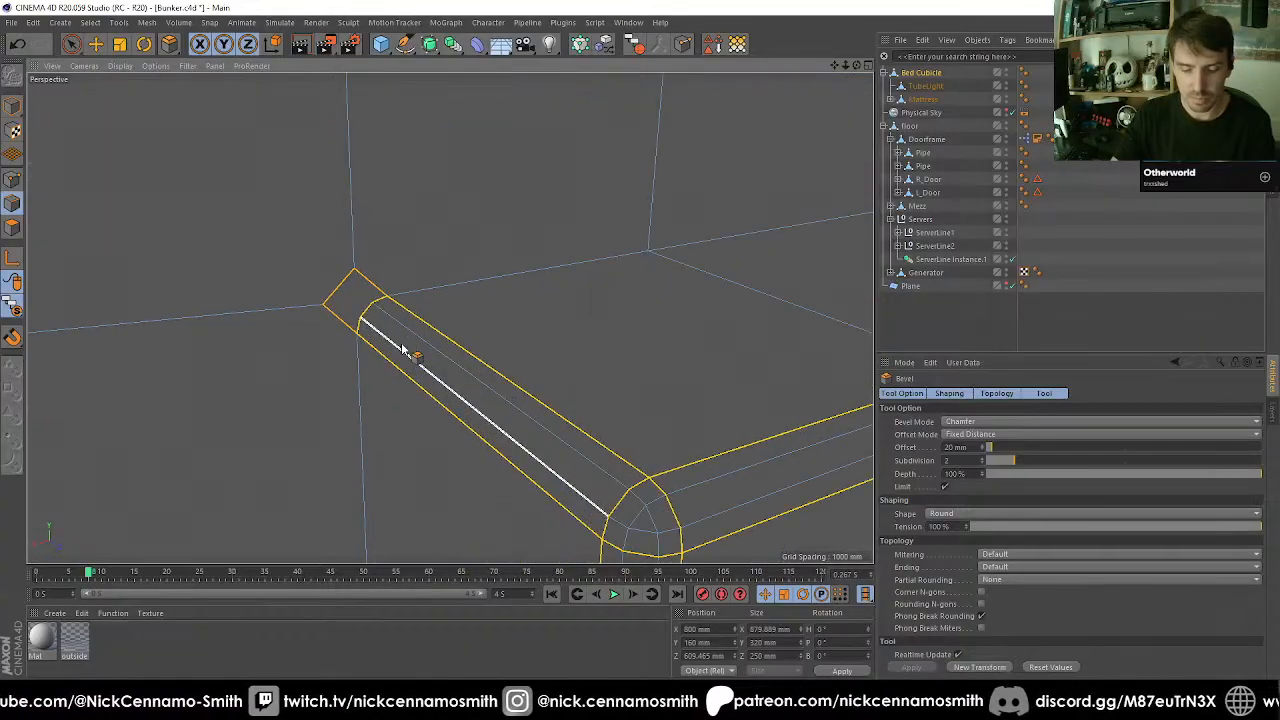
key(m)
key(e)
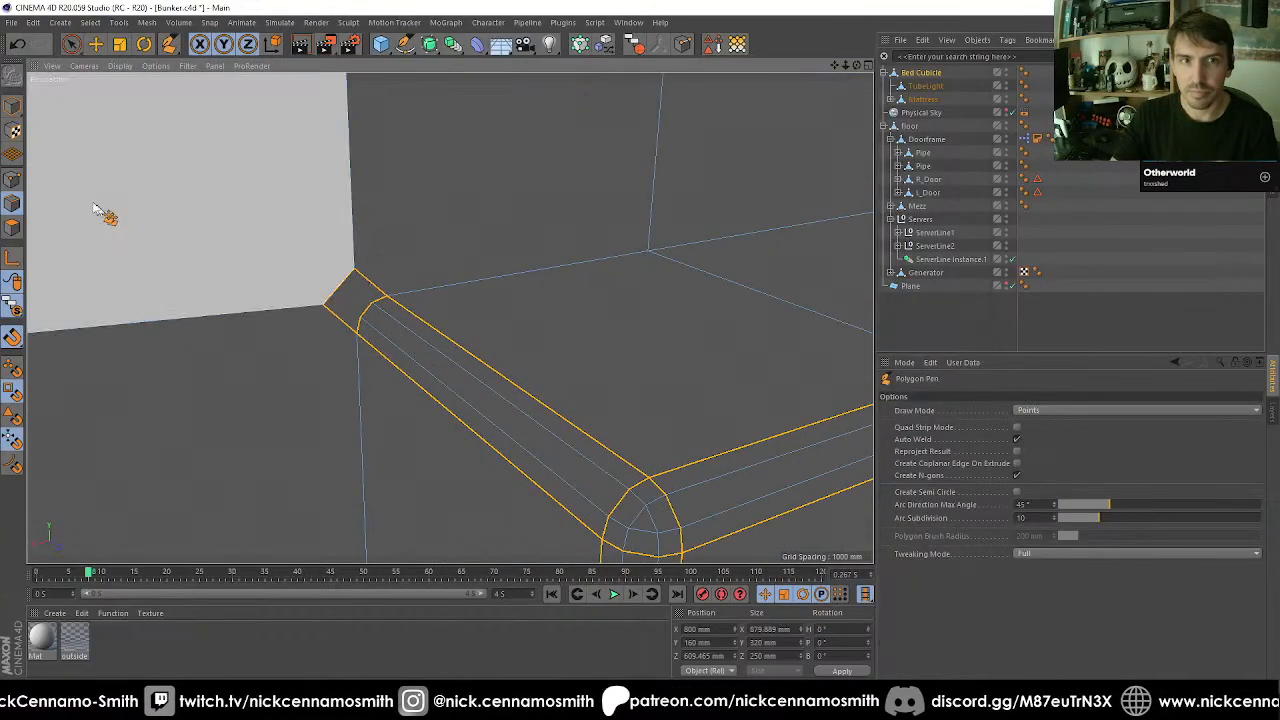
click(12, 180)
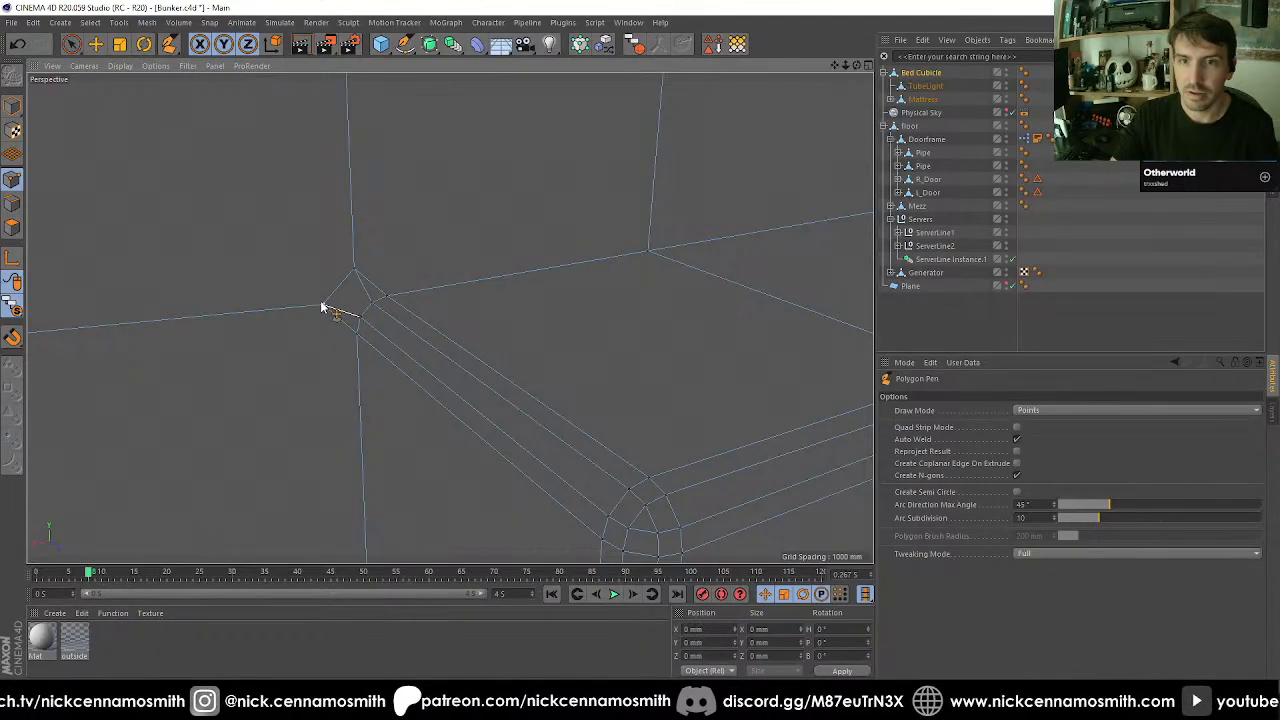
Connect the bevel's end points to the wall points at the block's other back corner, nearest the bed opening.
scroll(608, 354, down, 3)
alt+middle_drag(642, 341, 262, 283)
alt+middle_drag(601, 239, 250, 291)
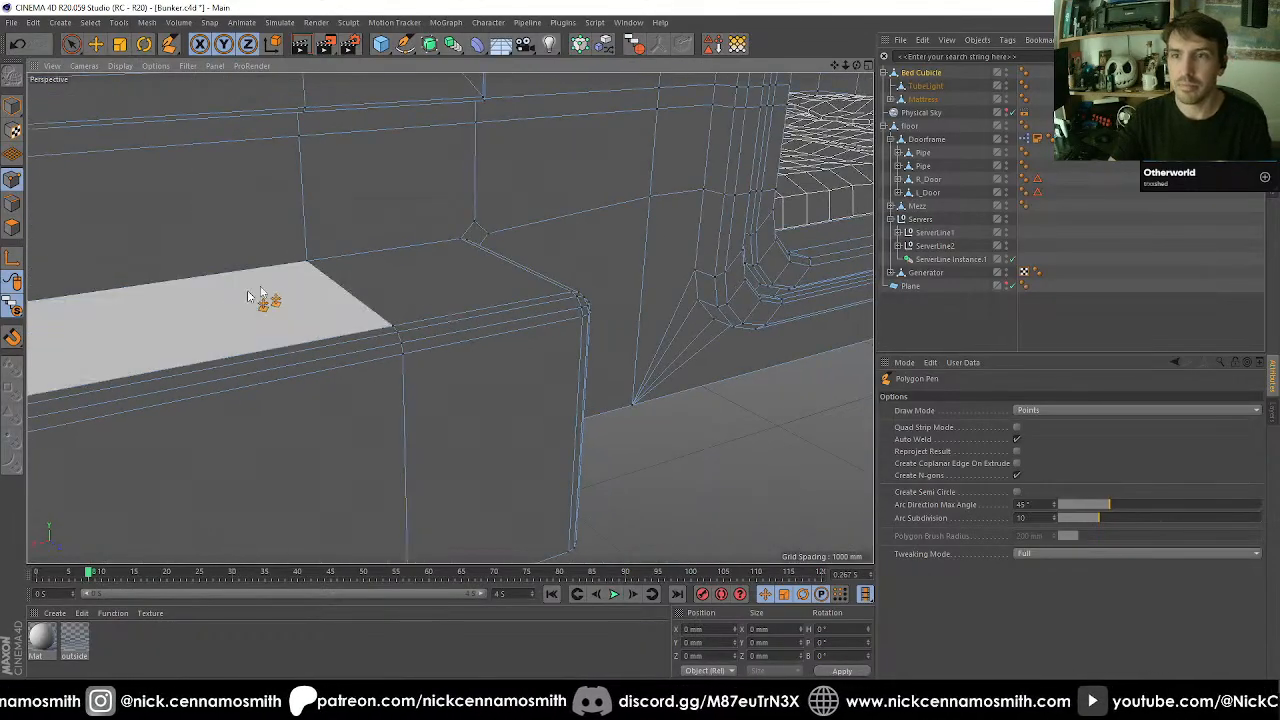
alt+drag(397, 274, 560, 258)
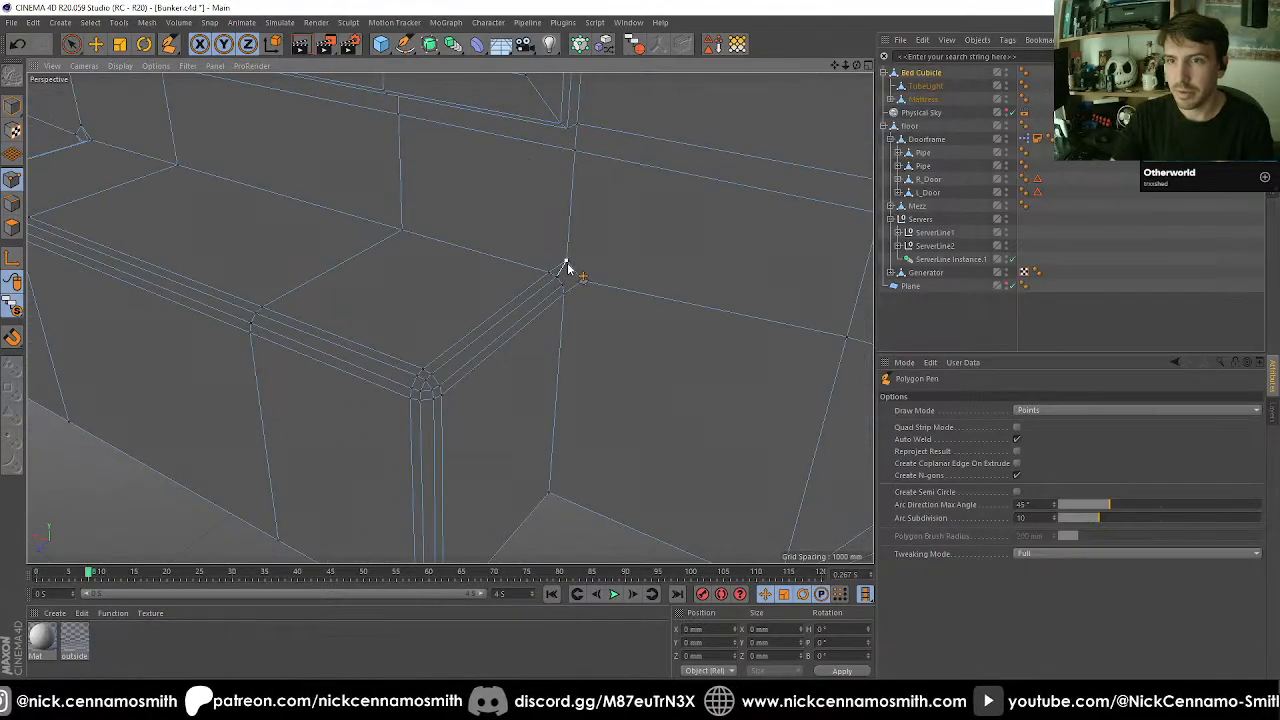
alt+middle_drag(480, 417, 554, 269)
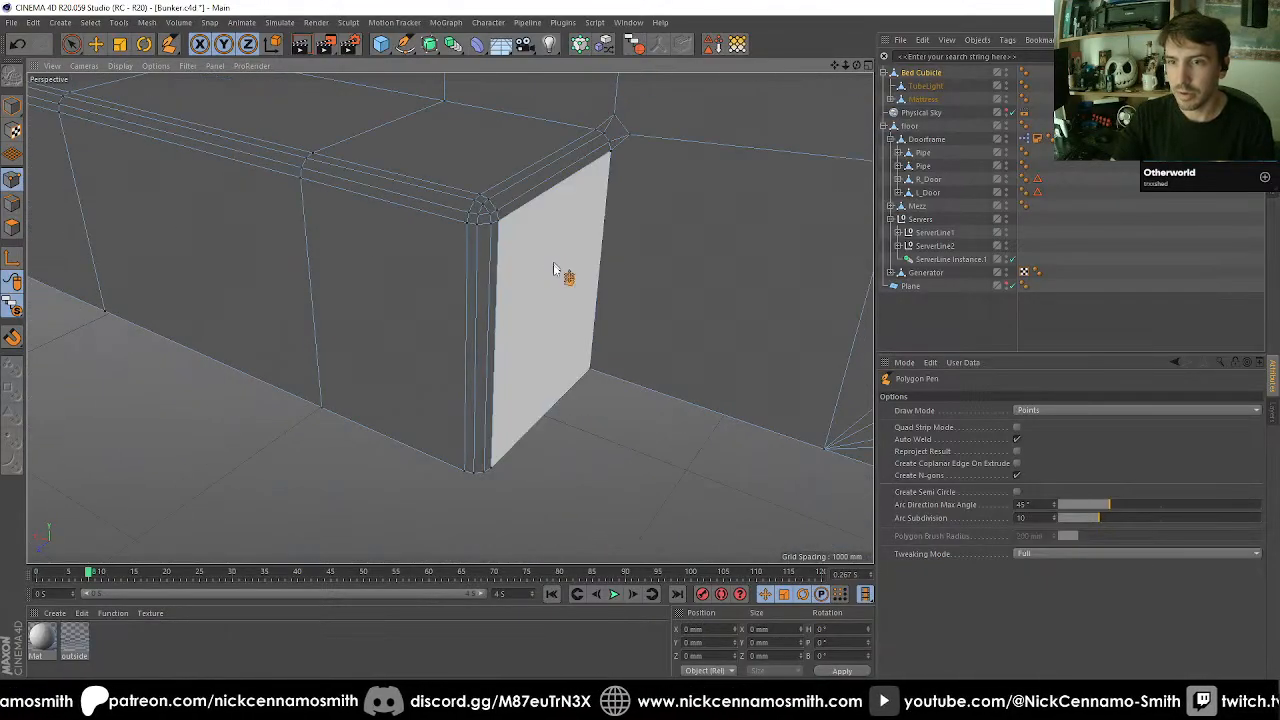
alt+drag(552, 276, 470, 267)
scroll(468, 266, down, 8)
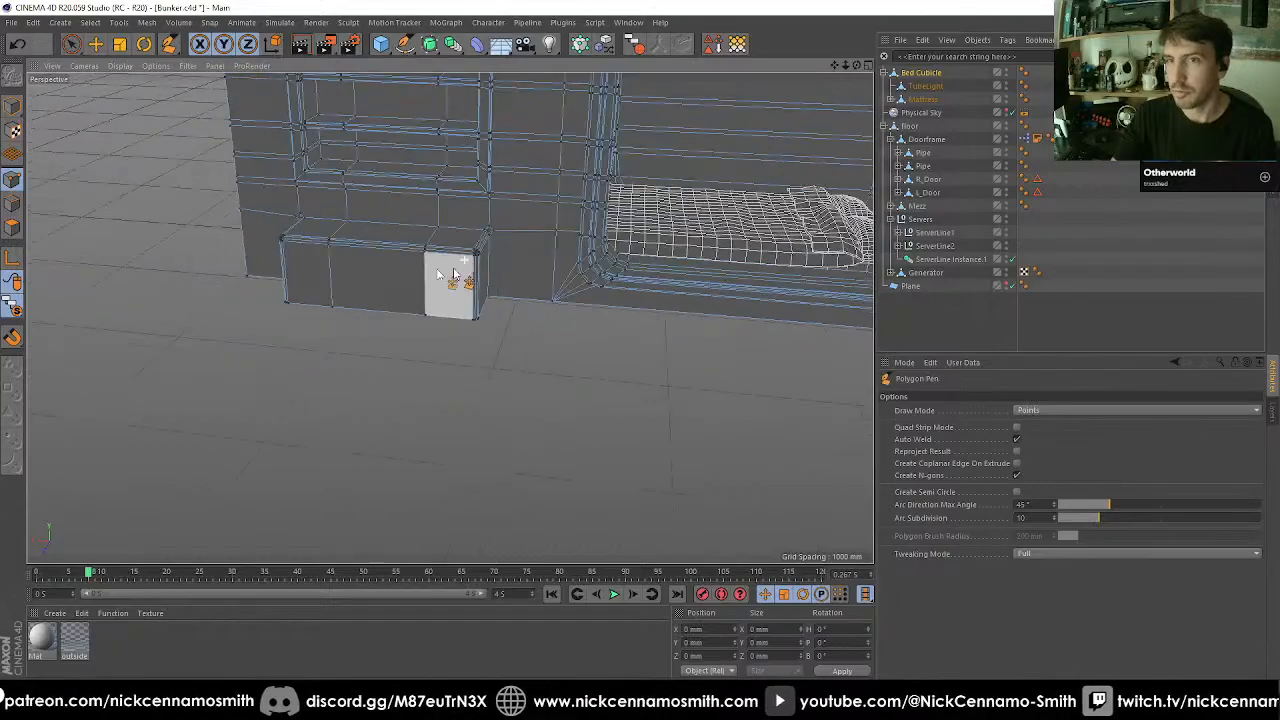
Select the Bed Cubicle's top perimeter edge loop and the vertical front corner edge beside the shelf unit.
alt+drag(263, 257, 125, 280)
alt+drag(450, 318, 488, 319)
scroll(474, 316, up, 3)
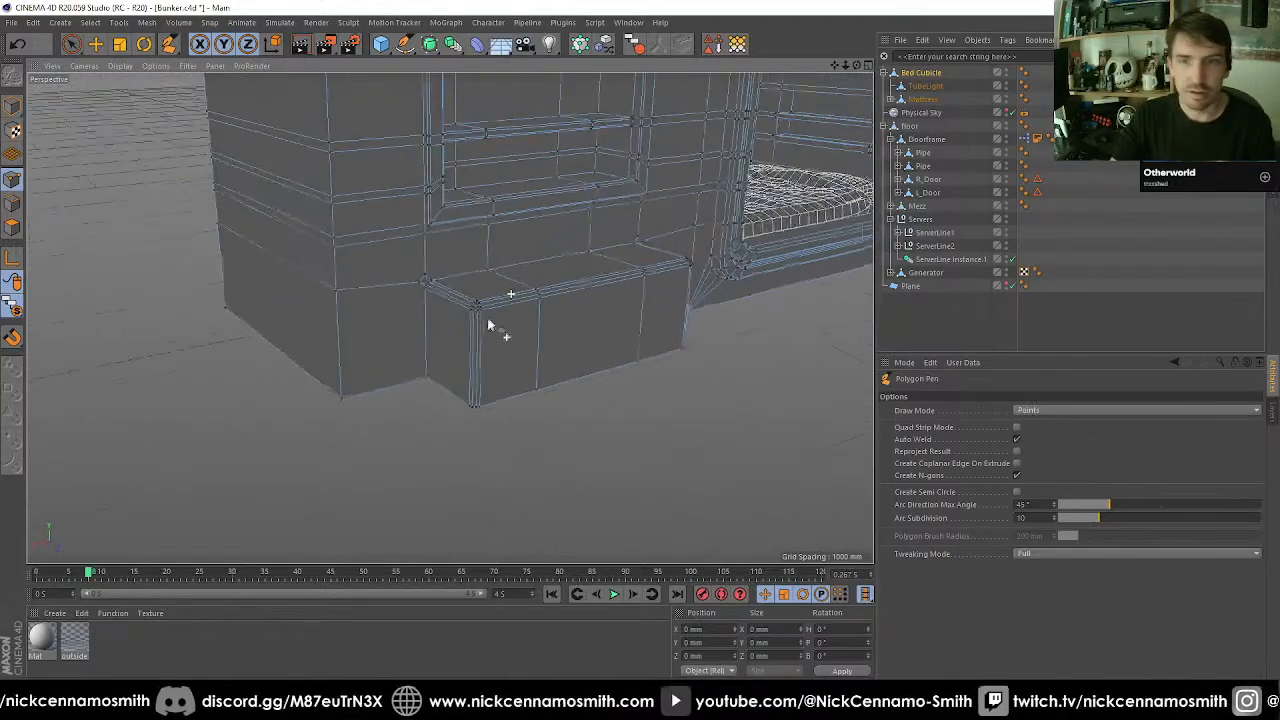
click(14, 206)
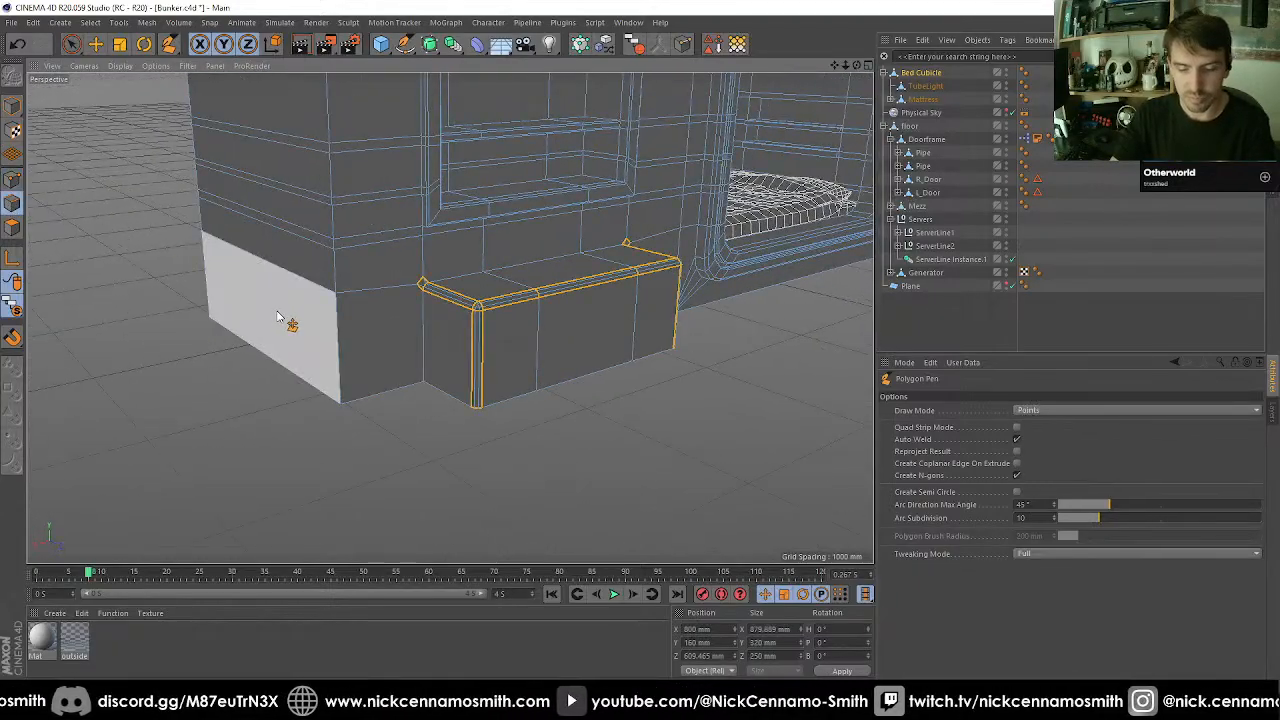
key(u)
key(l)
alt+drag(331, 394, 331, 520)
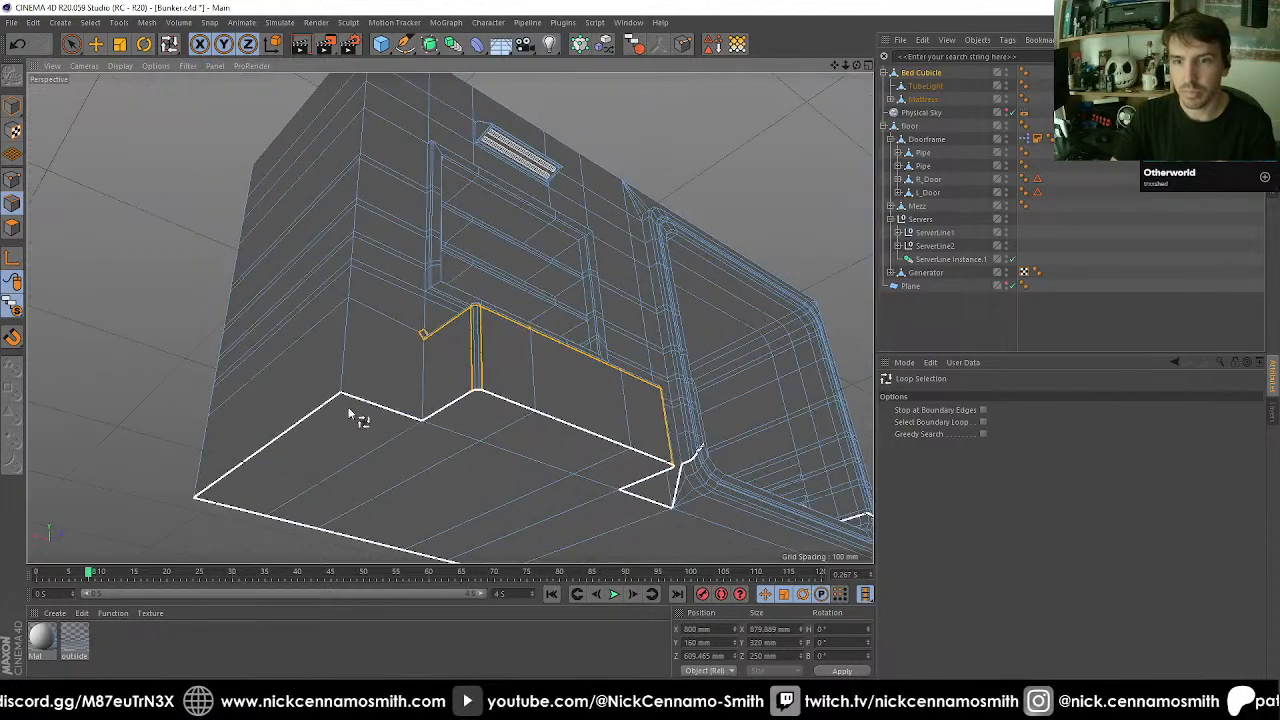
click(348, 407)
alt+drag(346, 406, 362, 296)
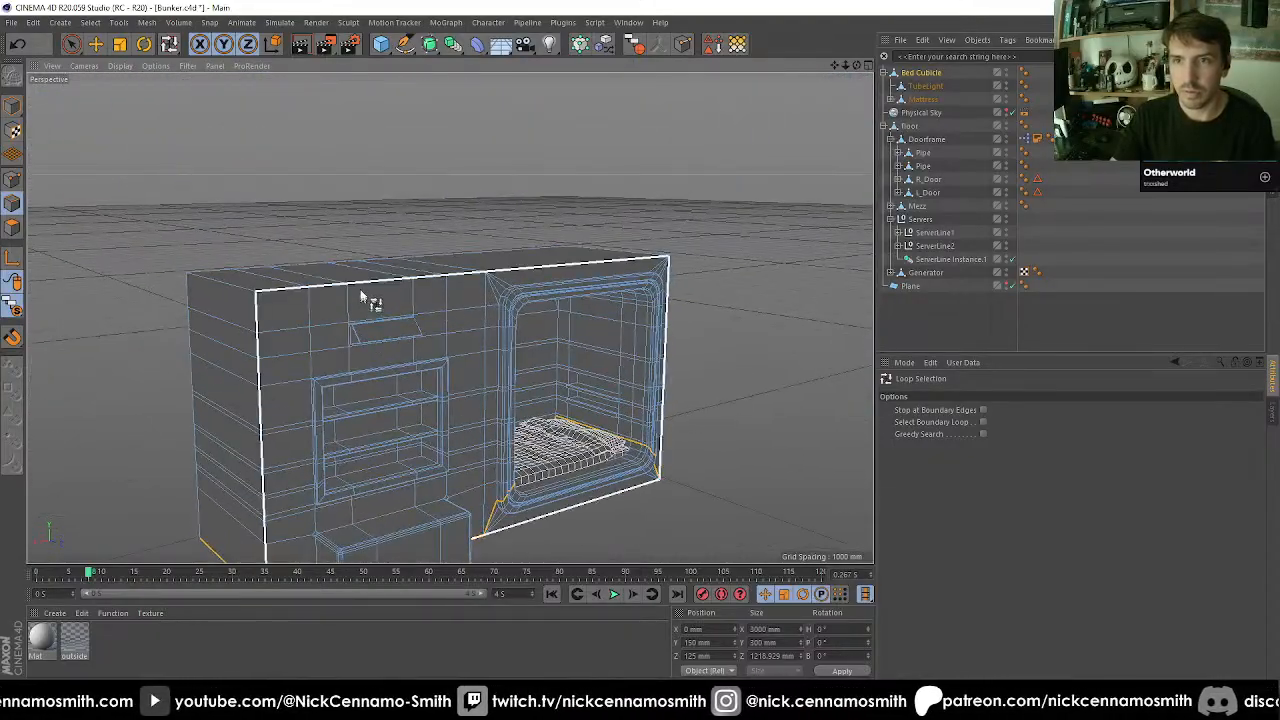
click(270, 290)
shift+click(261, 319)
alt+drag(260, 317, 571, 274)
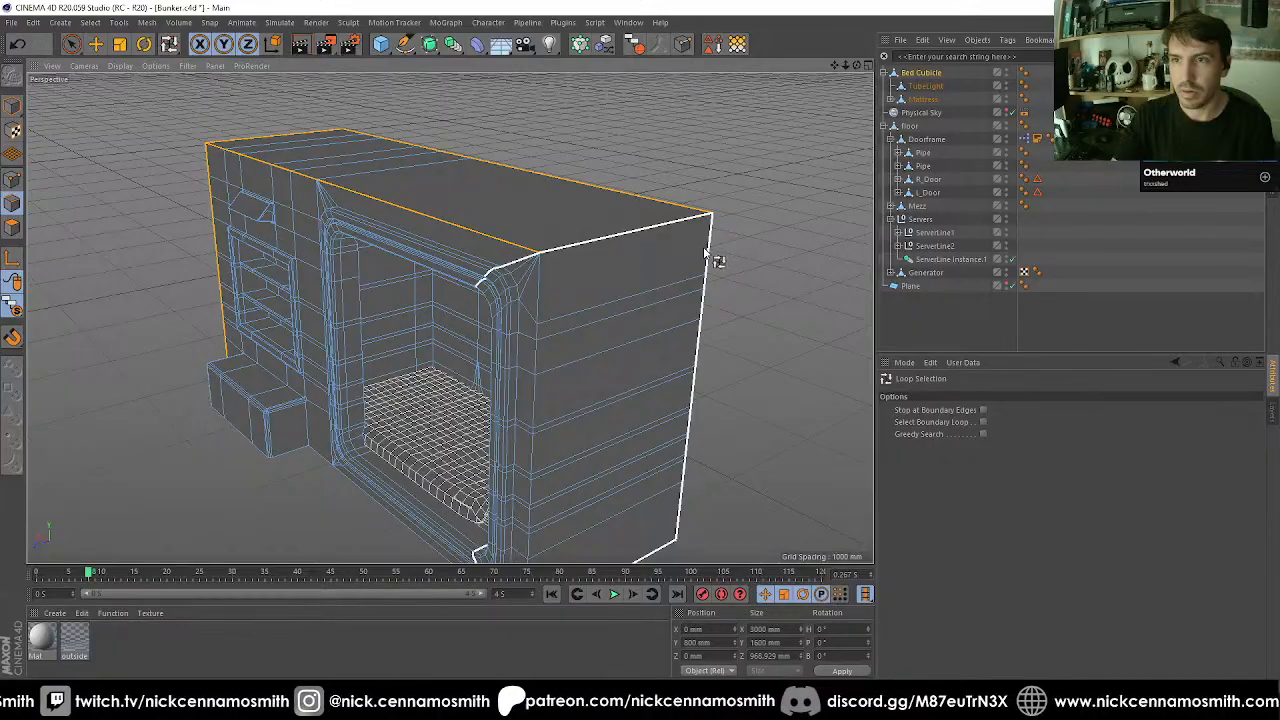
alt+drag(712, 258, 443, 329)
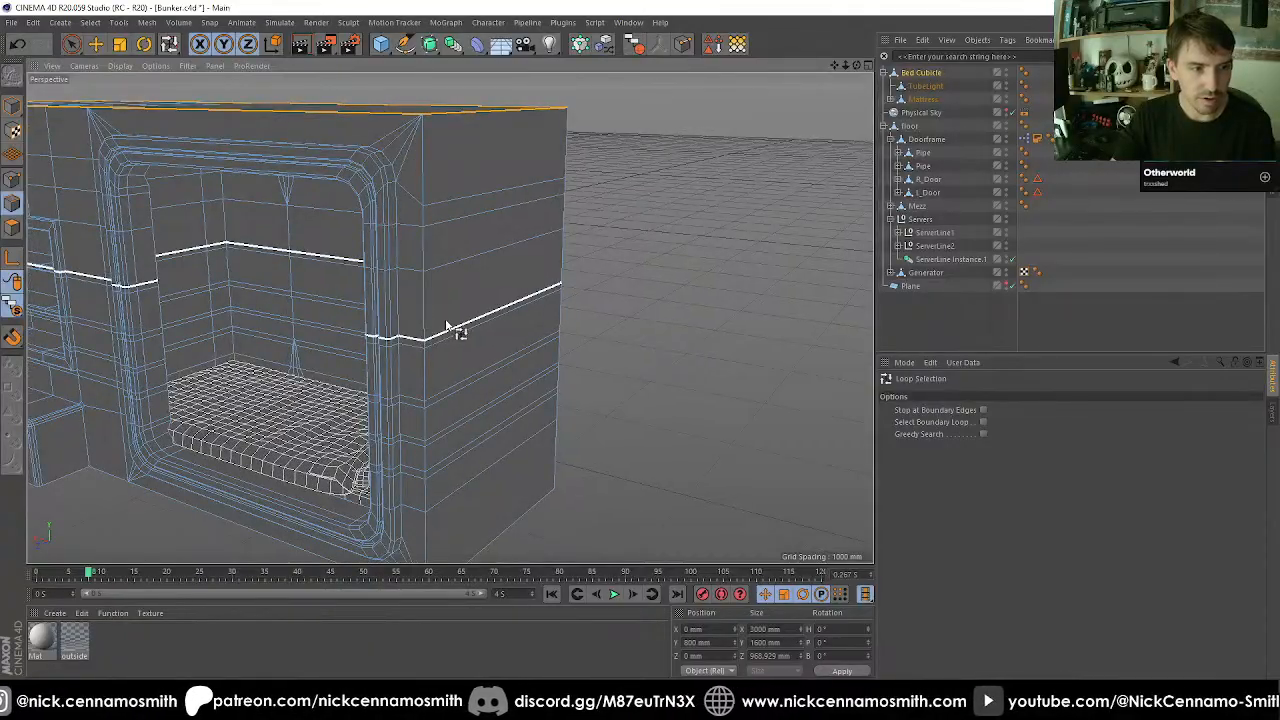
Add the cubicle's remaining outer vertical corner edges and the bottom edges along its back and ends to the selection.
key(e)
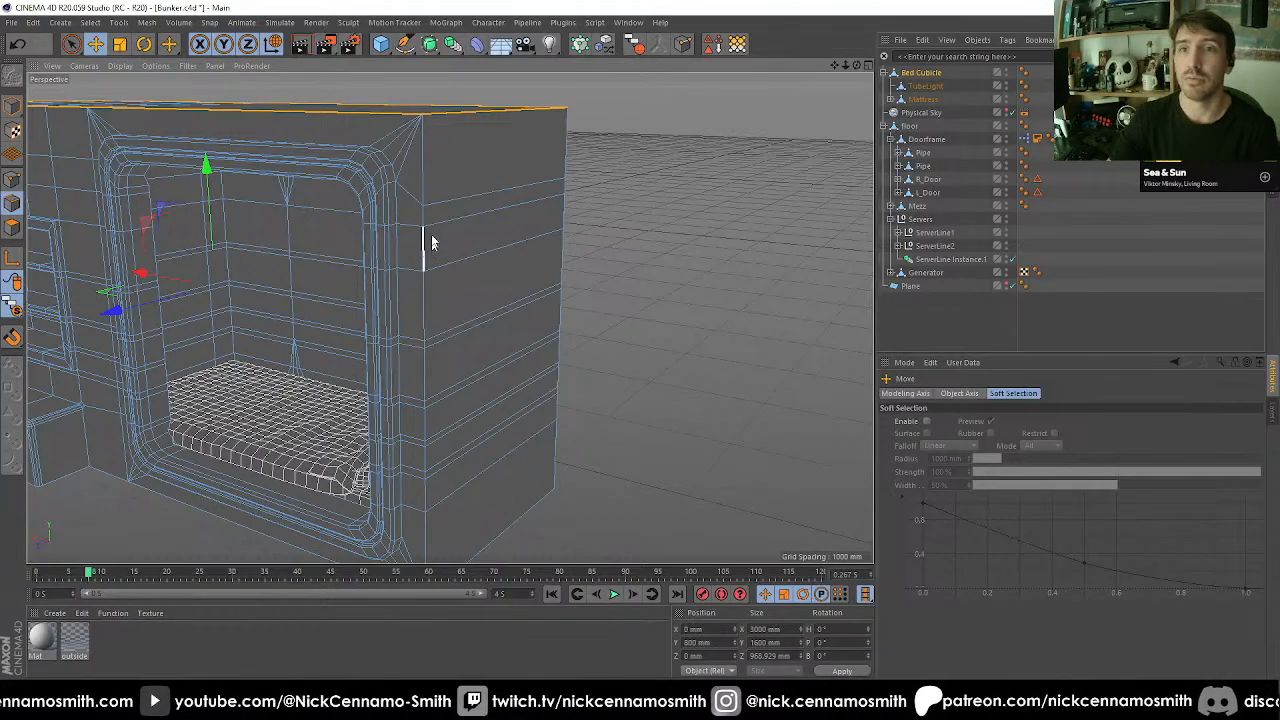
alt+middle_drag(453, 364, 475, 265)
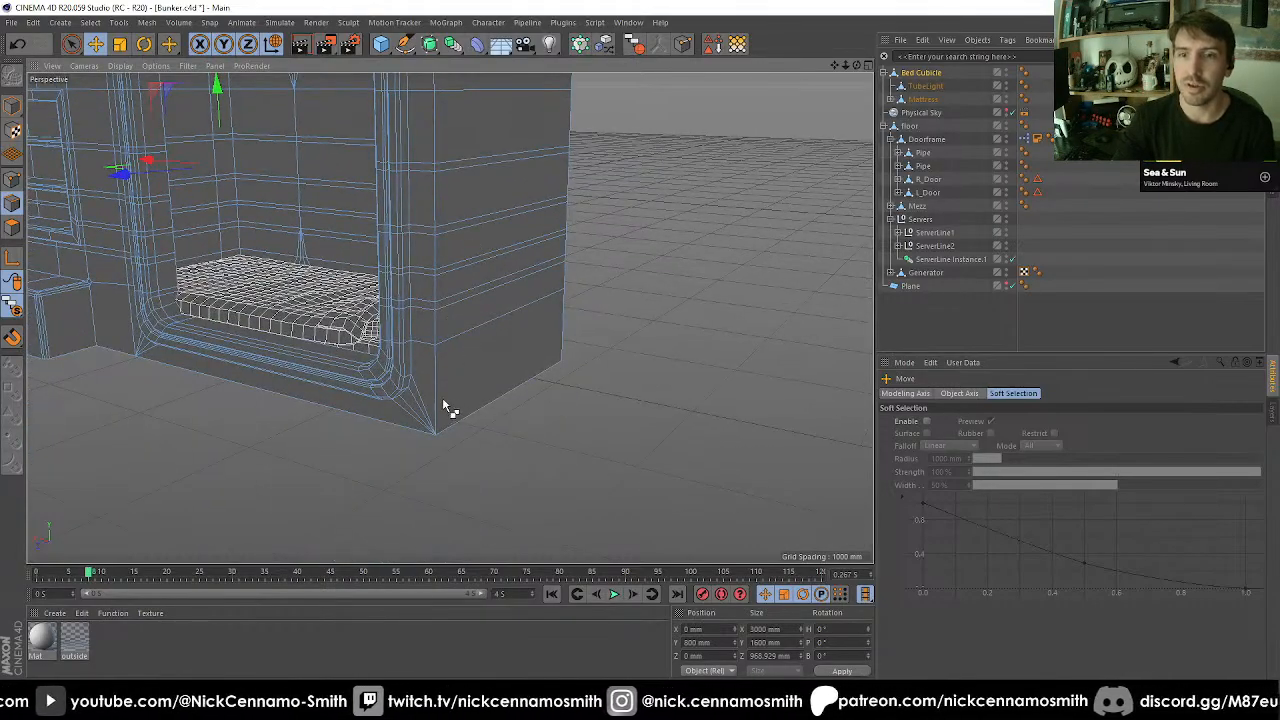
click(446, 402)
mouse_move(451, 403)
alt+mouse_down()
mouse_move(388, 468)
mouse_move(460, 413)
alt+mouse_up()
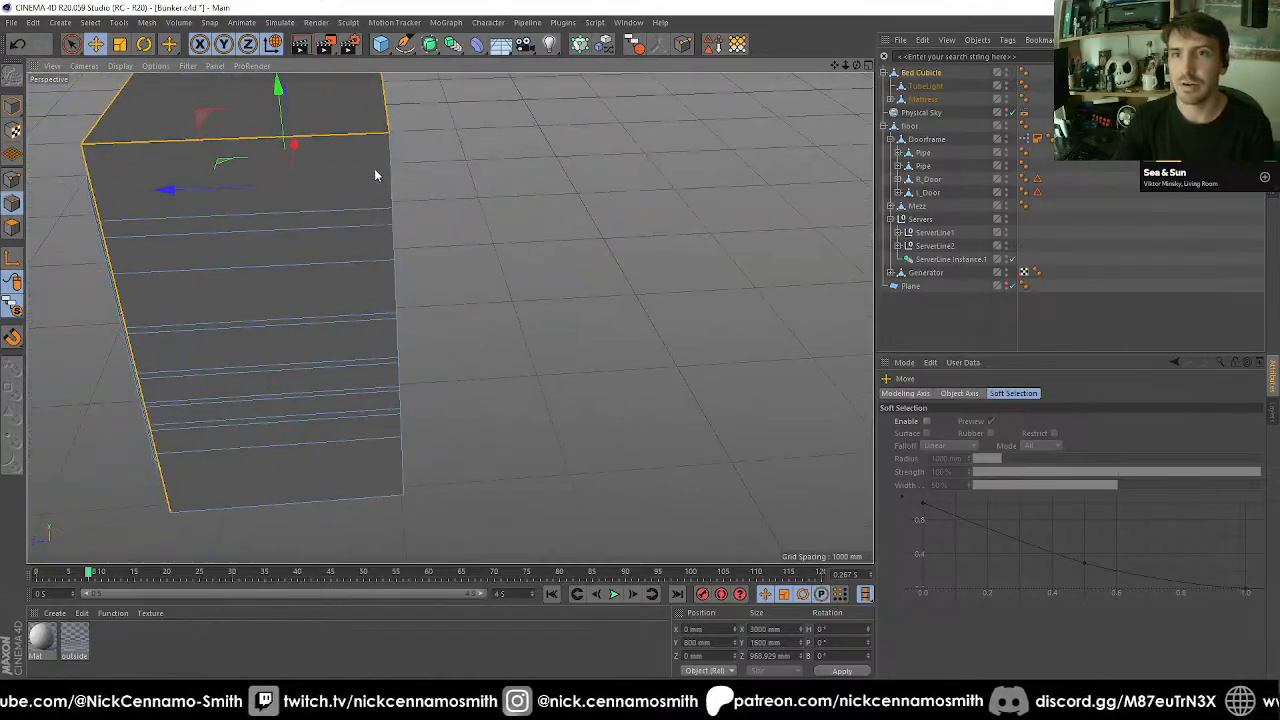
alt+middle_drag(377, 477, 347, 384)
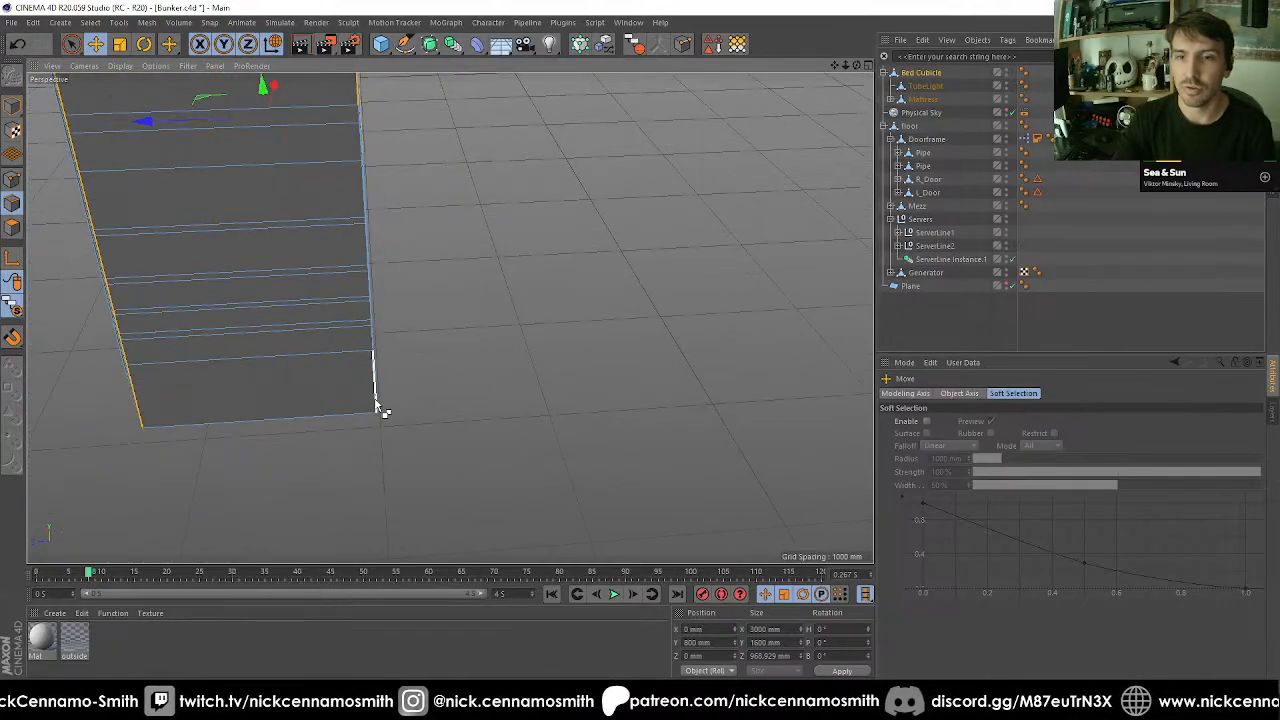
alt+drag(355, 413, 223, 234)
key(ctrl+z)
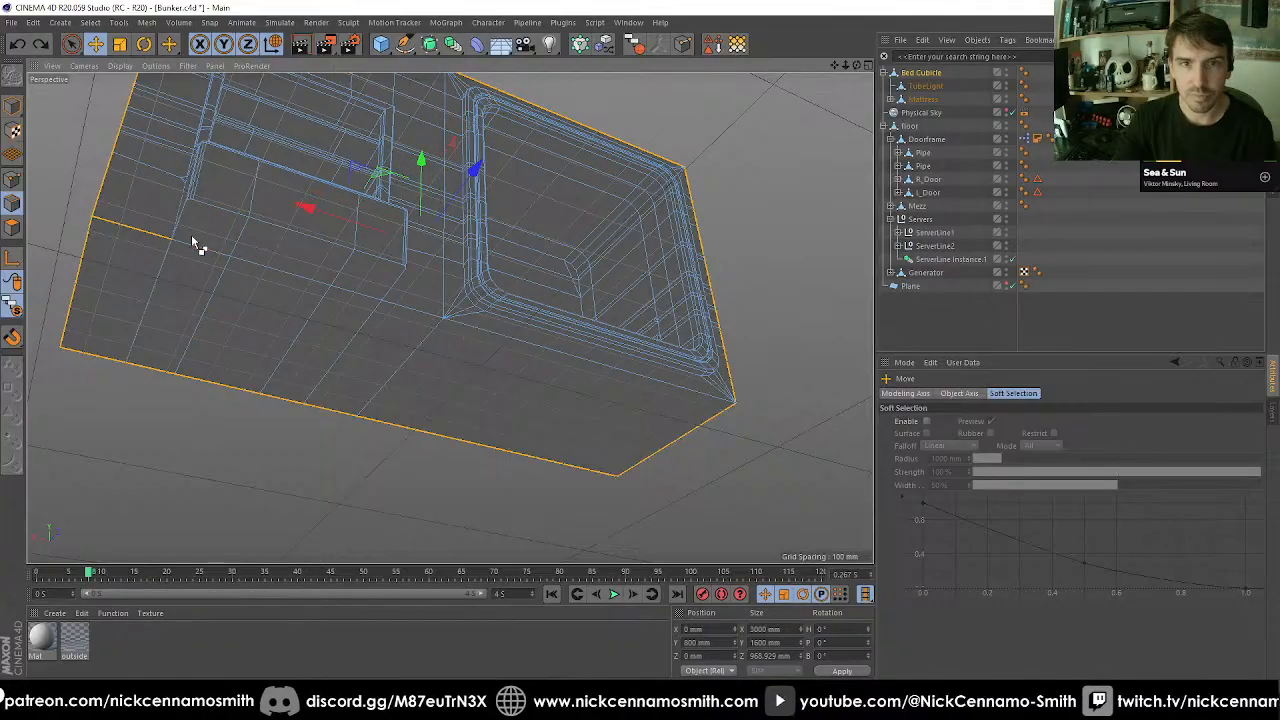
Extend the edge selection along the bottom of the extruded block's outer side and around its first rounded corner, excluding vertical edges.
alt+drag(186, 229, 160, 184)
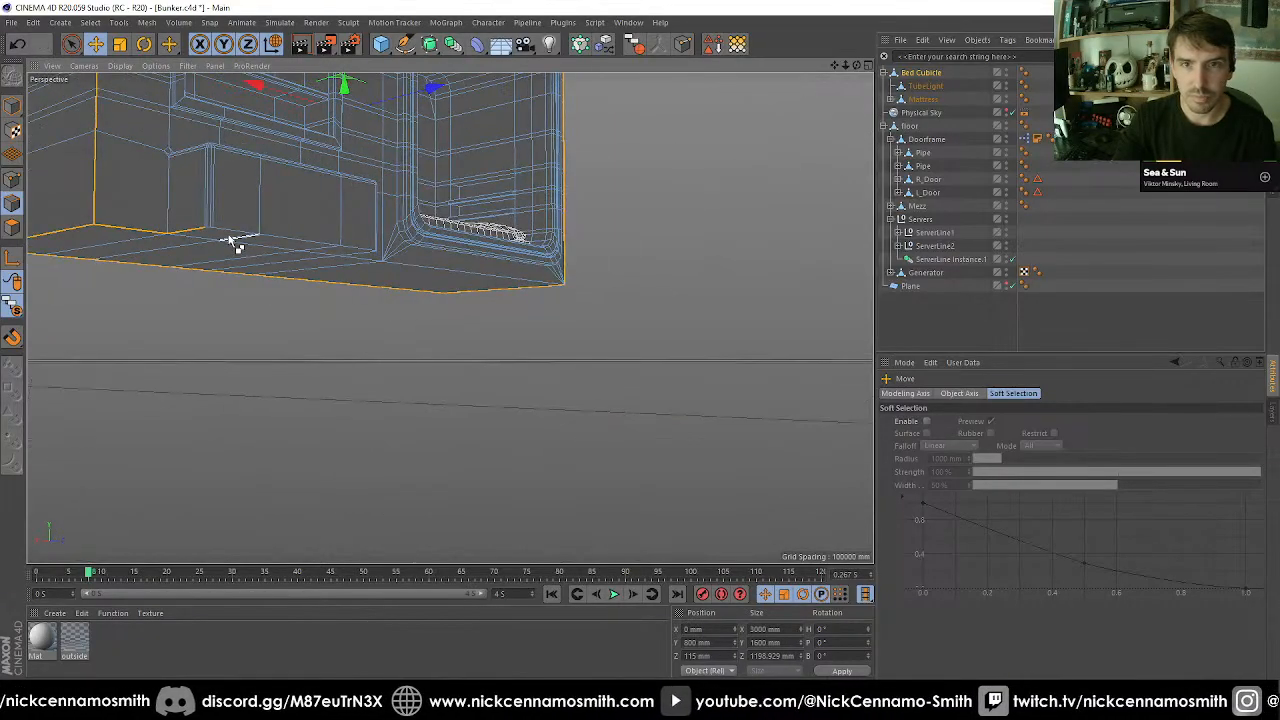
alt+drag(291, 286, 177, 205)
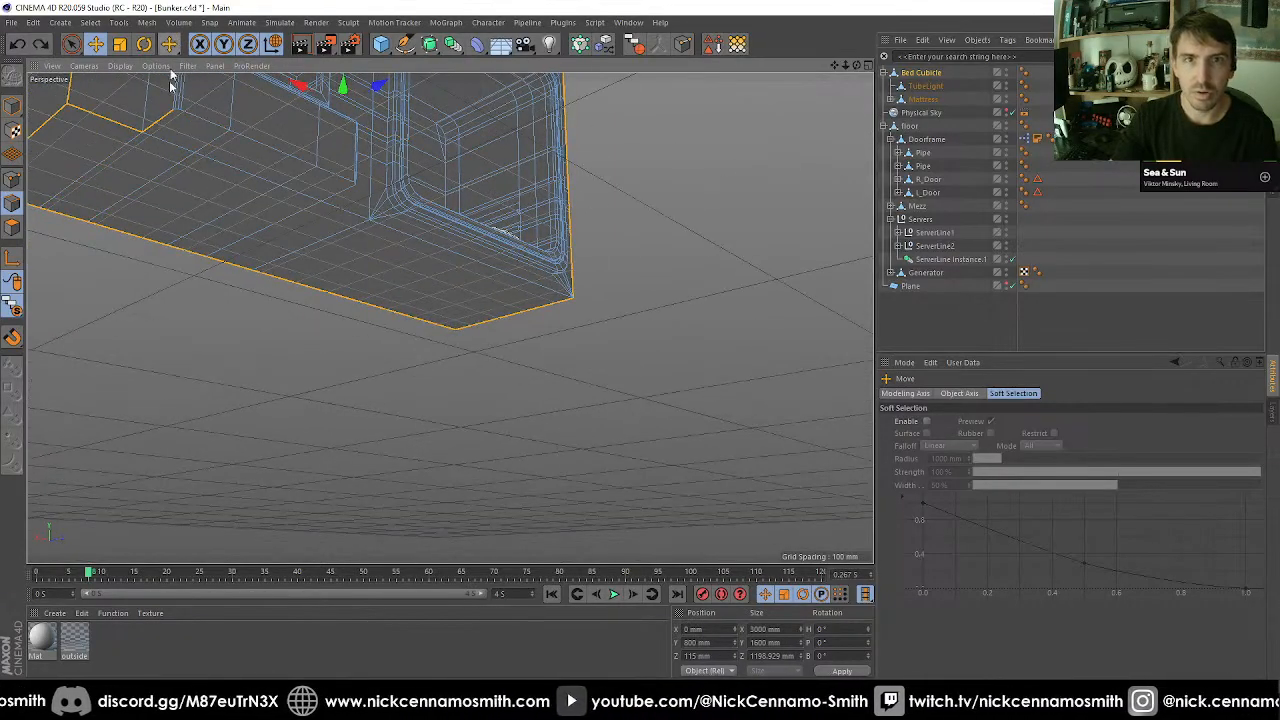
scroll(170, 86, up, 4)
alt+drag(169, 114, 276, 232)
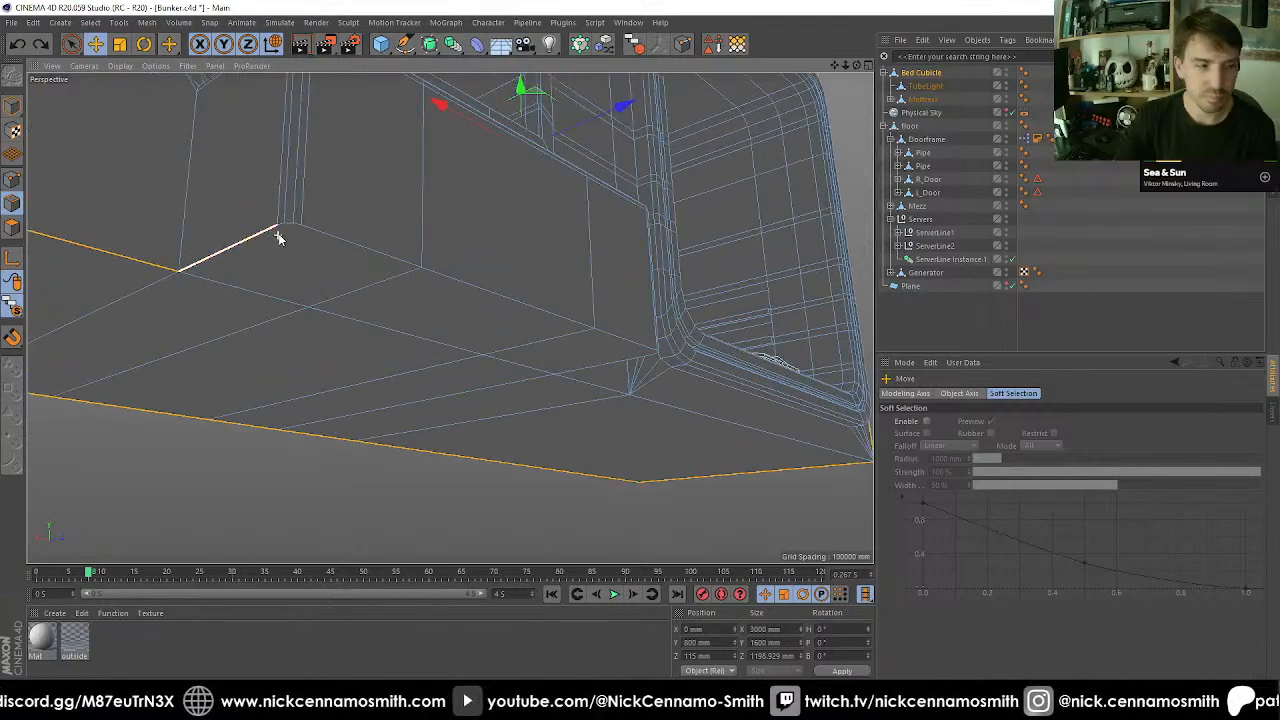
scroll(302, 238, up, 2)
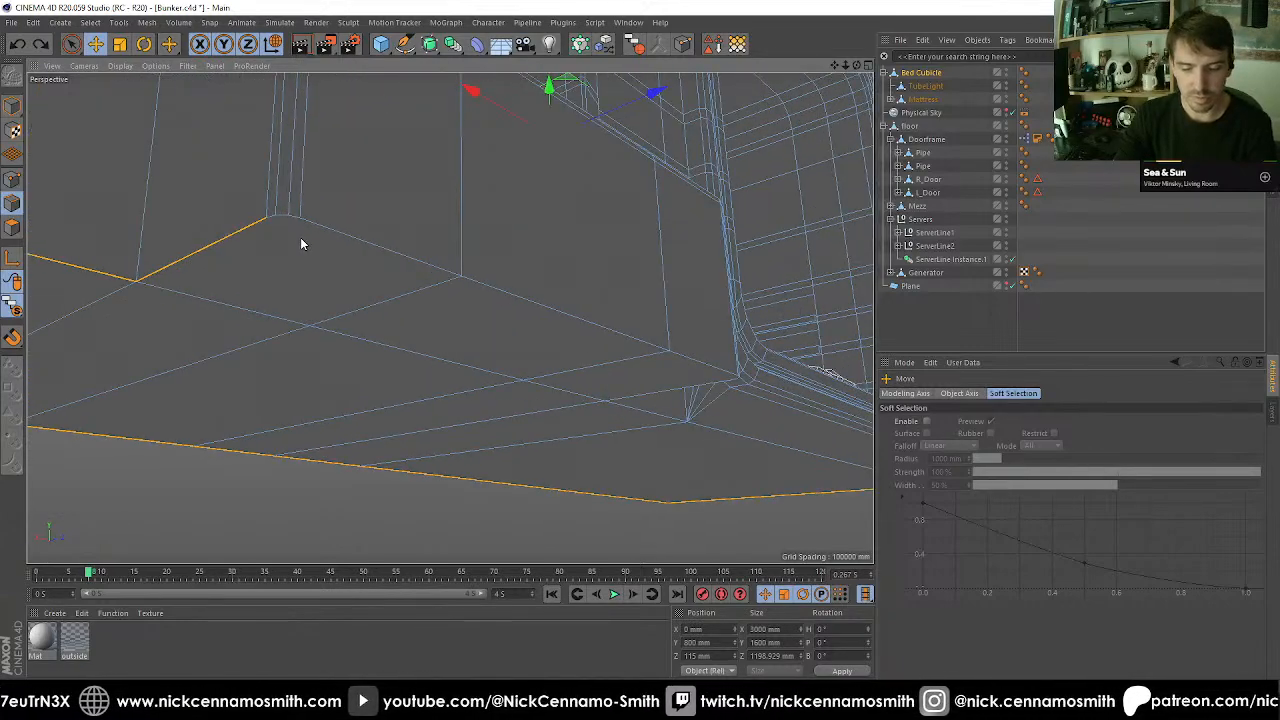
key(9)
shift+drag(274, 220, 331, 220)
ctrl+drag(308, 165, 266, 163)
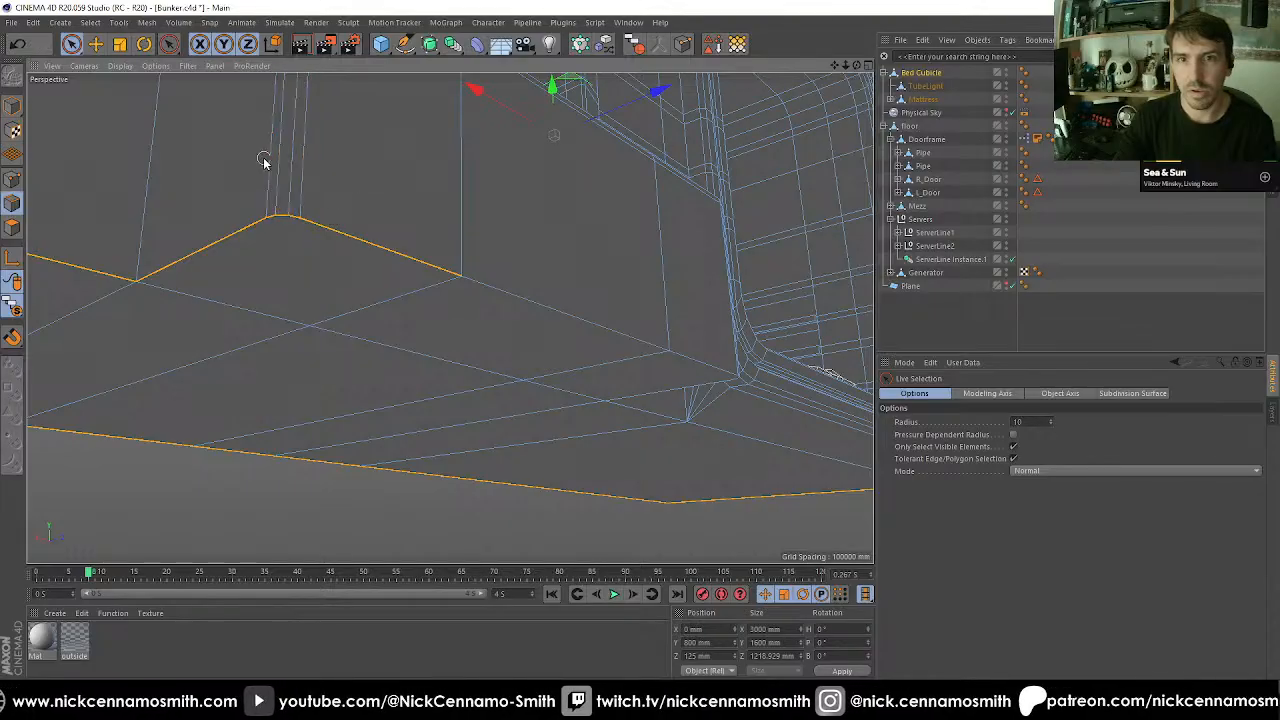
Add the block's remaining bottom edges, its second rounded corner and the front wall's bottom edges beneath the bed opening to the selection.
shift+click(536, 297)
alt+drag(554, 326, 720, 360)
alt+middle_drag(450, 318, 192, 282)
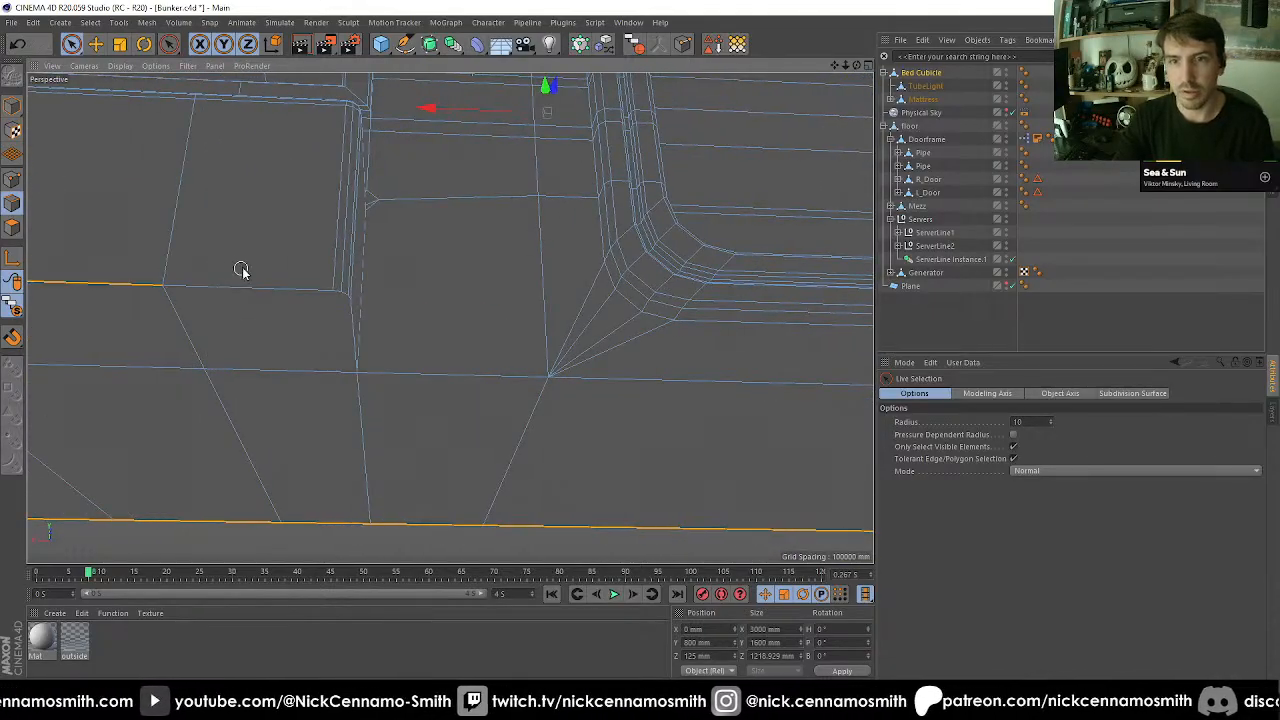
shift+click(250, 285)
alt+drag(257, 309, 324, 307)
shift+drag(334, 287, 271, 263)
ctrl+drag(250, 211, 333, 224)
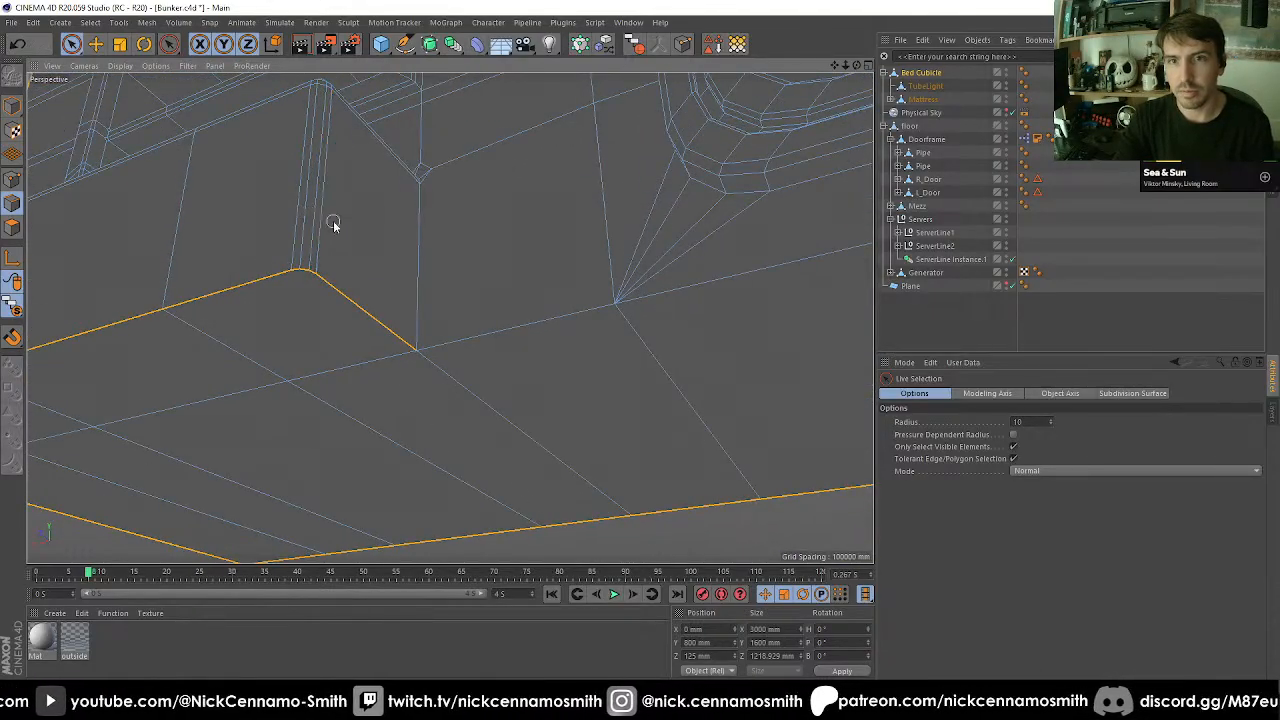
shift+click(526, 336)
shift+click(754, 275)
alt+right_drag(573, 325, 318, 290)
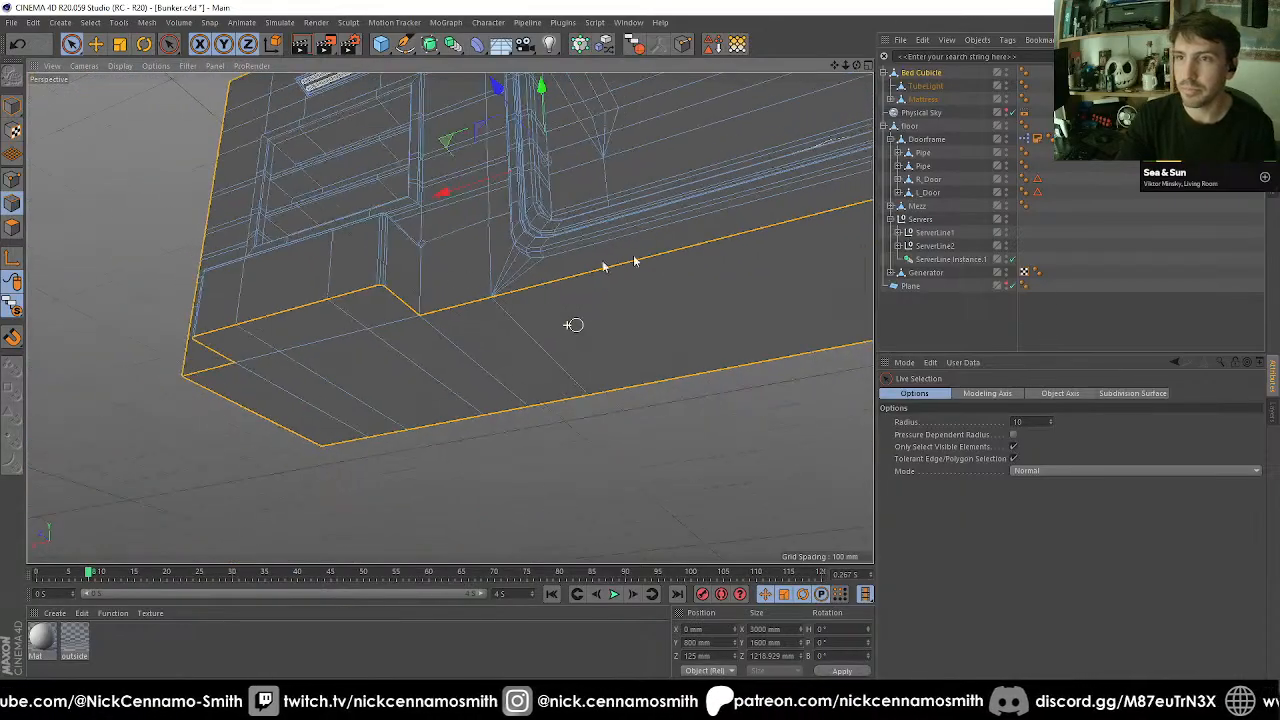
Bevel the selected outer edges of the cubicle with a 10 mm offset and 0 subdivisions.
alt+middle_drag(634, 260, 211, 344)
key(m)
key(s)
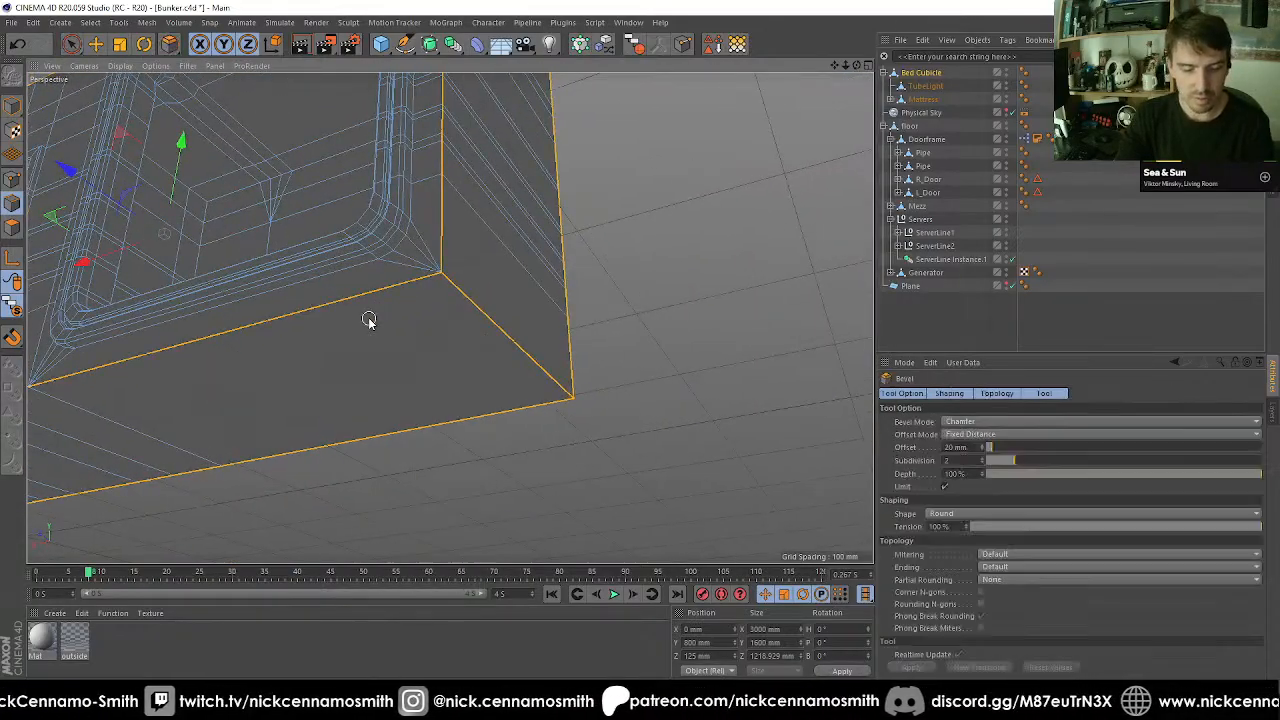
double_click(958, 447)
text(10)
key(Tab)
text(0)
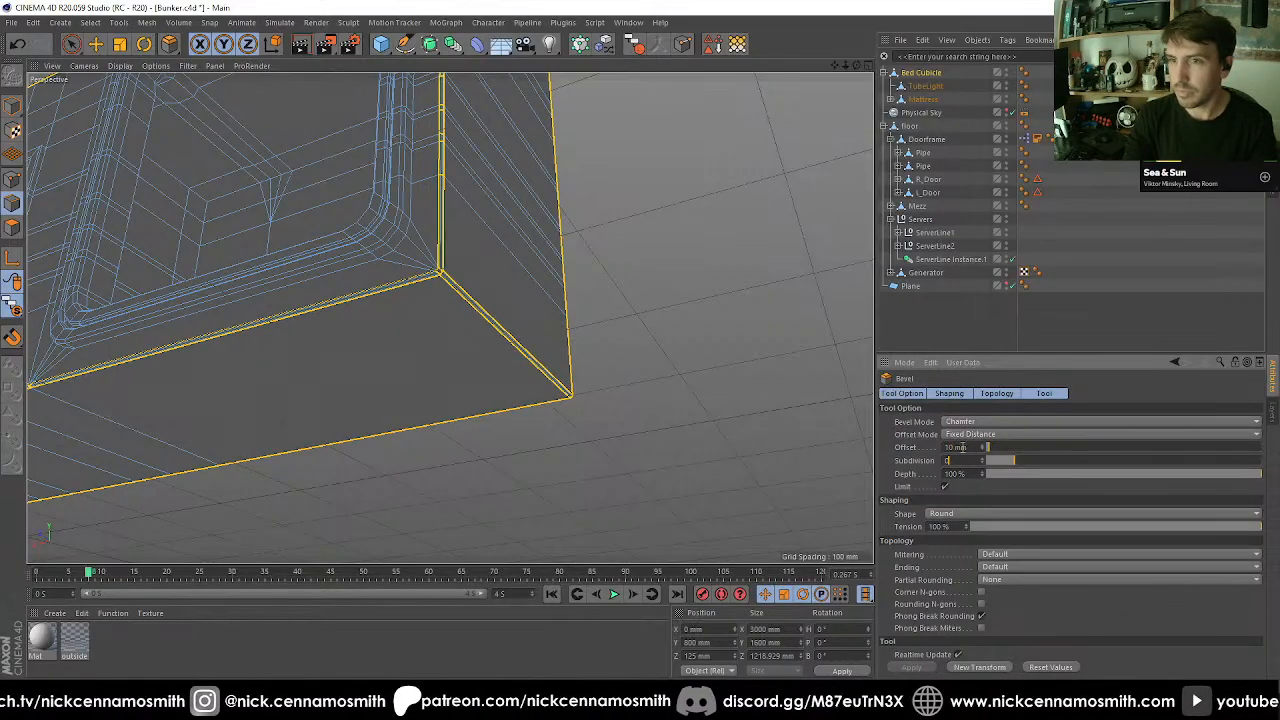
key(Return)
Return to model mode, deselect the cubicle and turn off viewport solo to show the whole bunker.
alt+drag(637, 335, 268, 319)
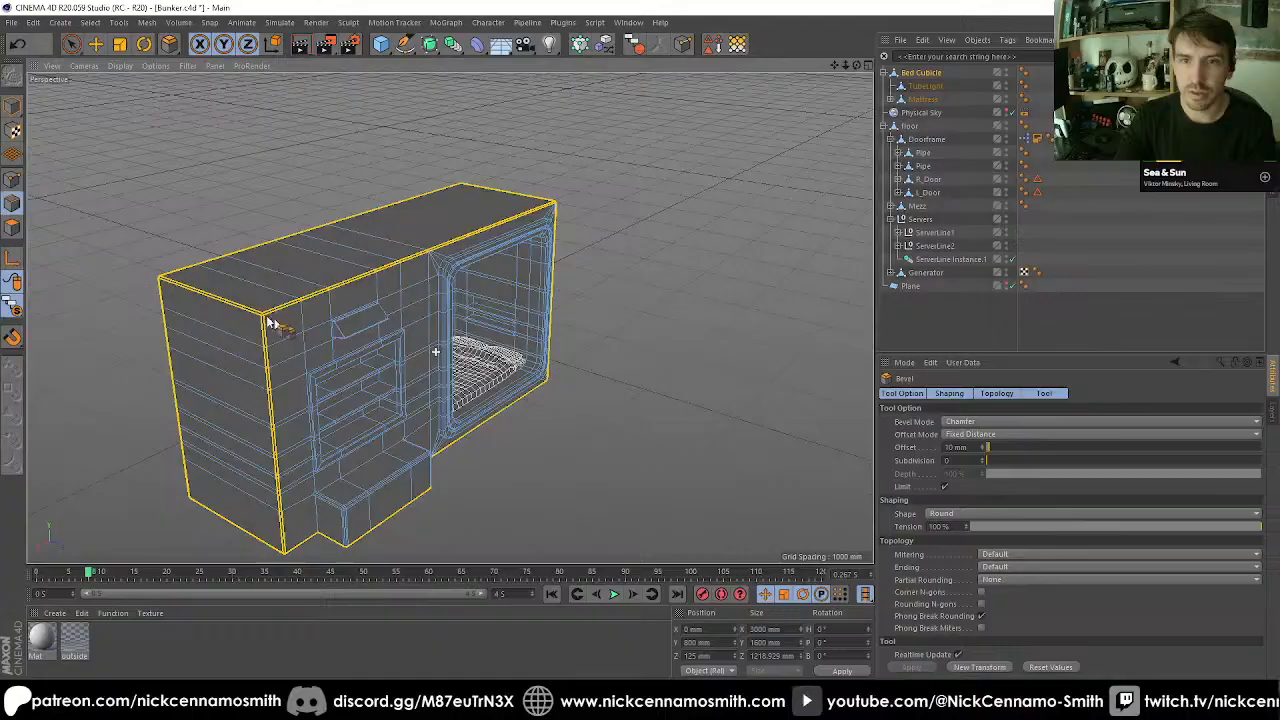
click(13, 106)
click(96, 44)
click(136, 184)
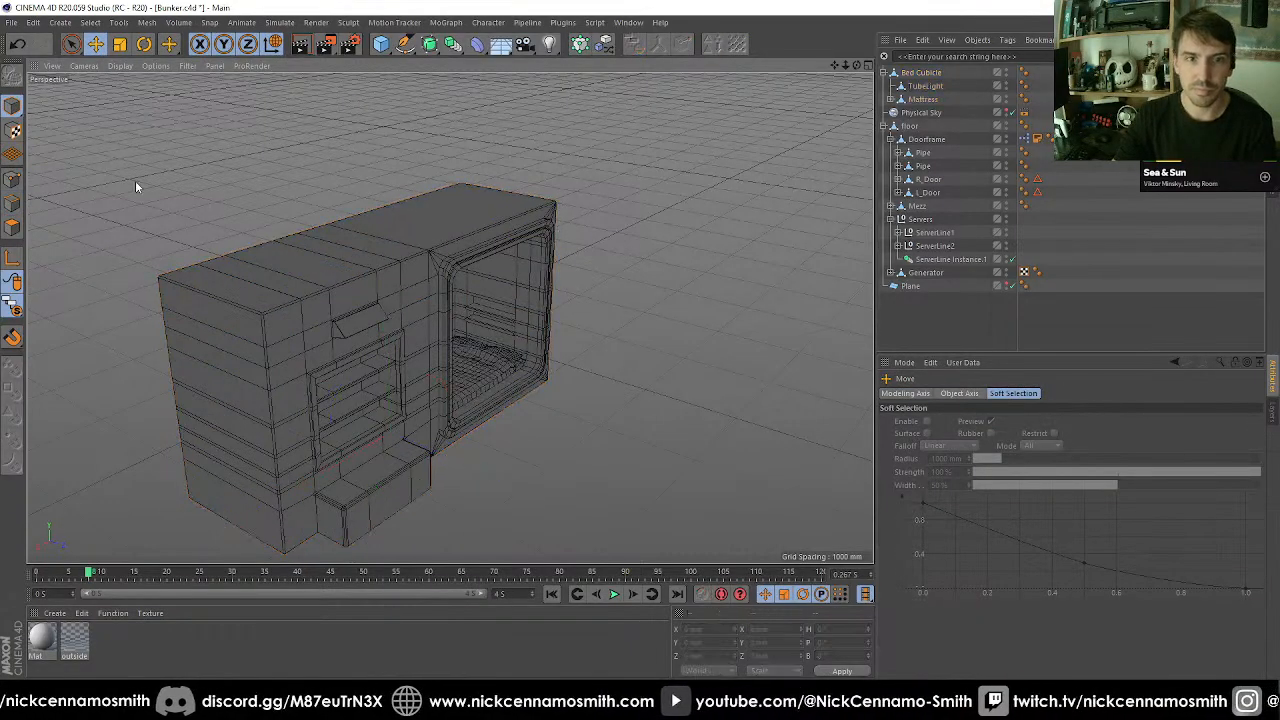
alt+drag(155, 222, 363, 253)
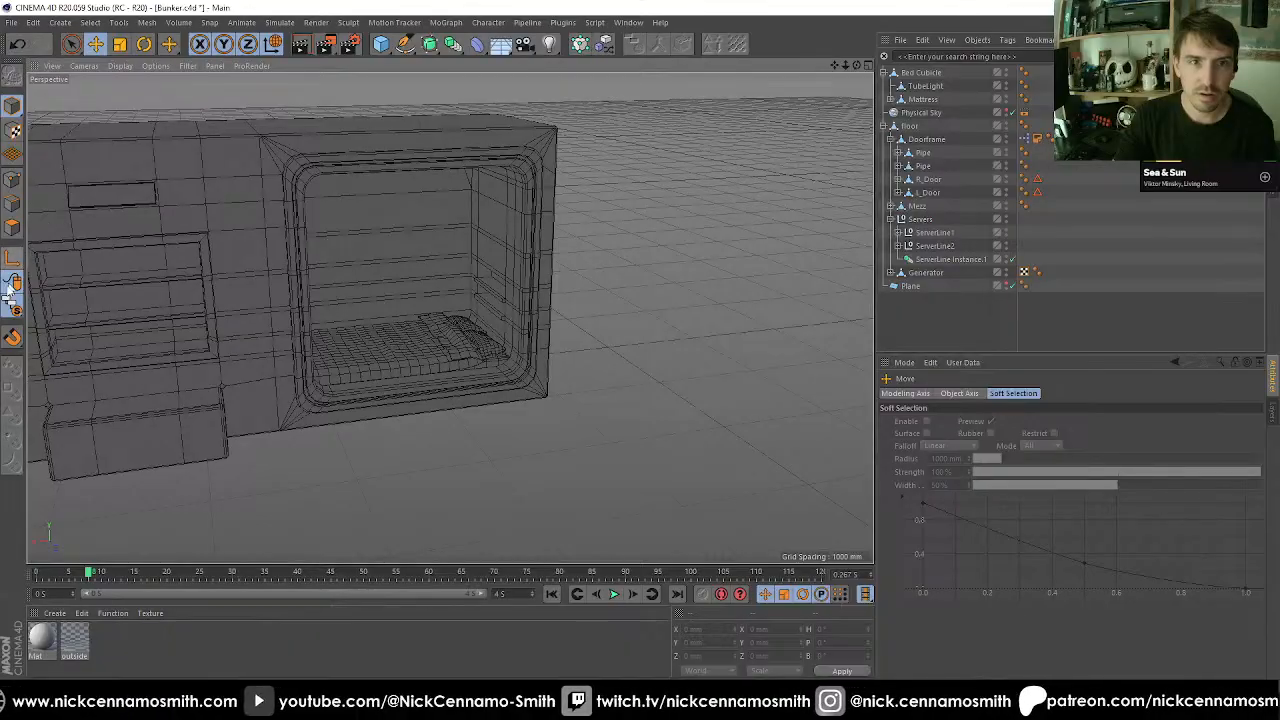
drag(12, 305, 62, 326)
mouse_move(287, 324)
alt+mouse_down()
mouse_move(431, 397)
mouse_move(466, 394)
mouse_move(391, 347)
mouse_move(426, 251)
mouse_move(414, 266)
mouse_move(546, 260)
mouse_move(351, 372)
mouse_move(297, 329)
mouse_move(337, 346)
mouse_move(285, 301)
mouse_move(251, 294)
alt+mouse_up()
Move the Bed Cubicle along the room's back wall to X -400 mm.
click(251, 296)
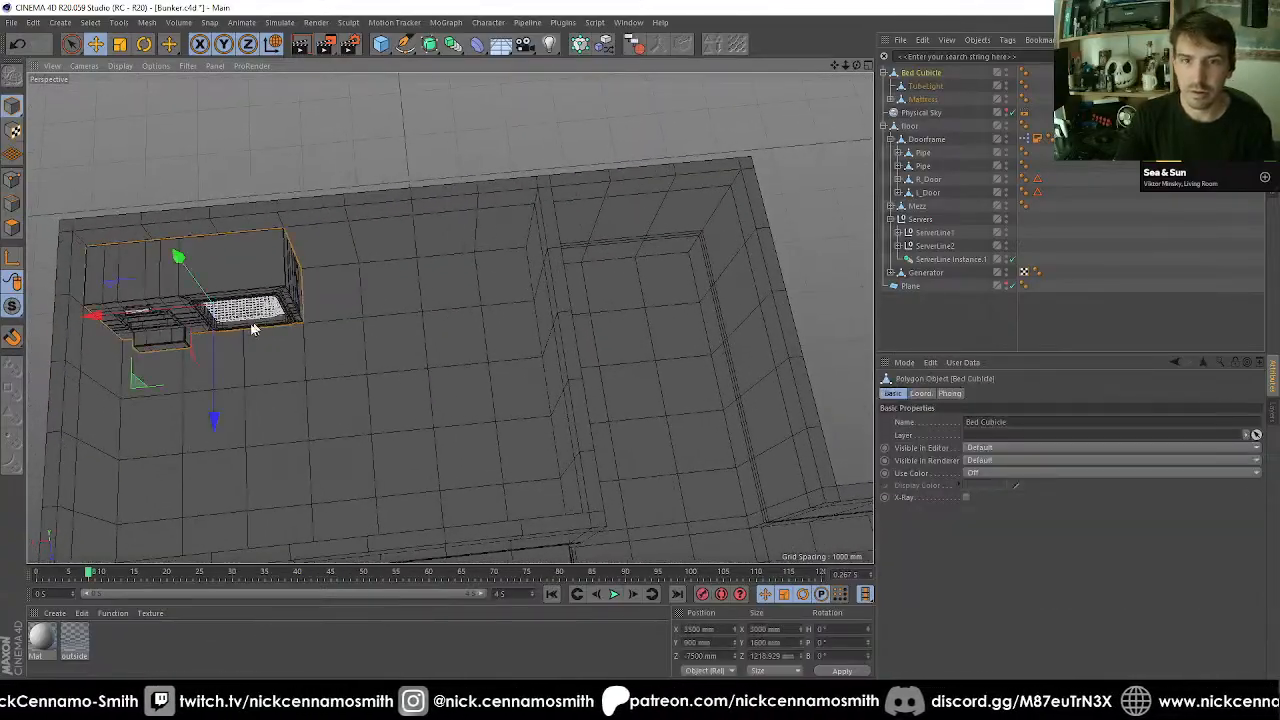
drag(95, 316, 221, 305)
alt+drag(268, 371, 345, 328)
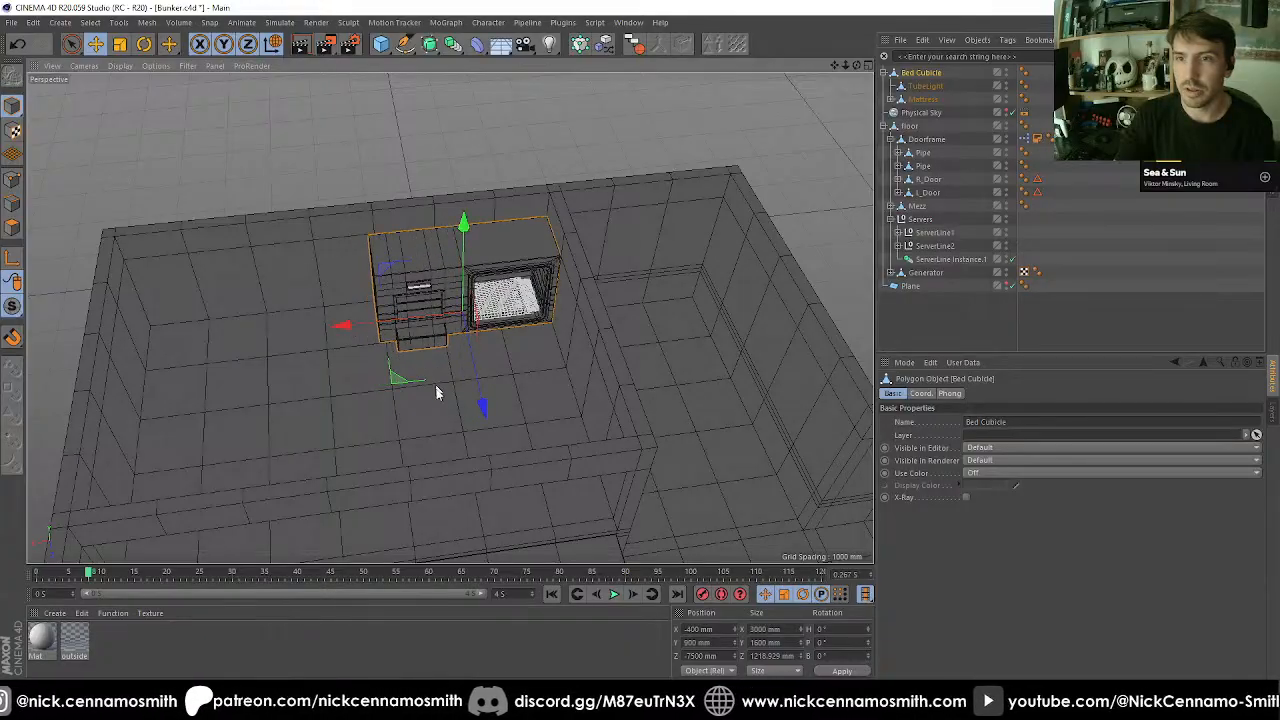
alt+drag(443, 391, 382, 367)
scroll(437, 349, up, 6)
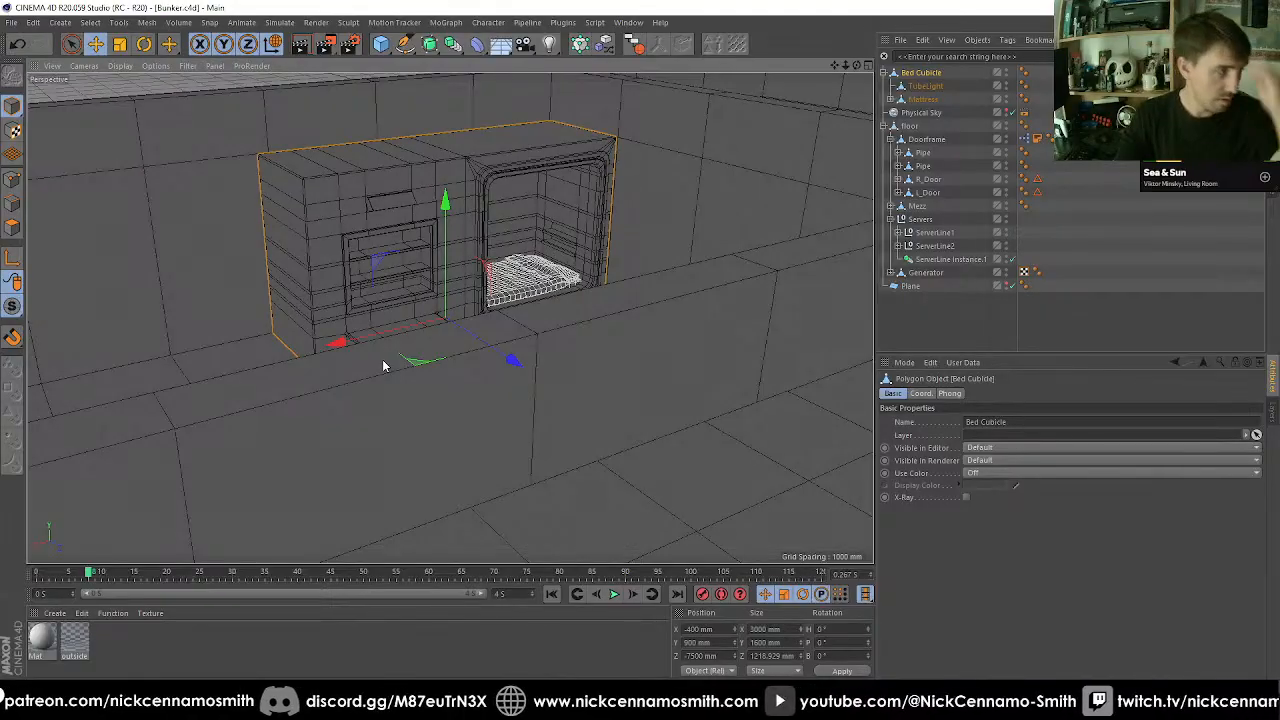
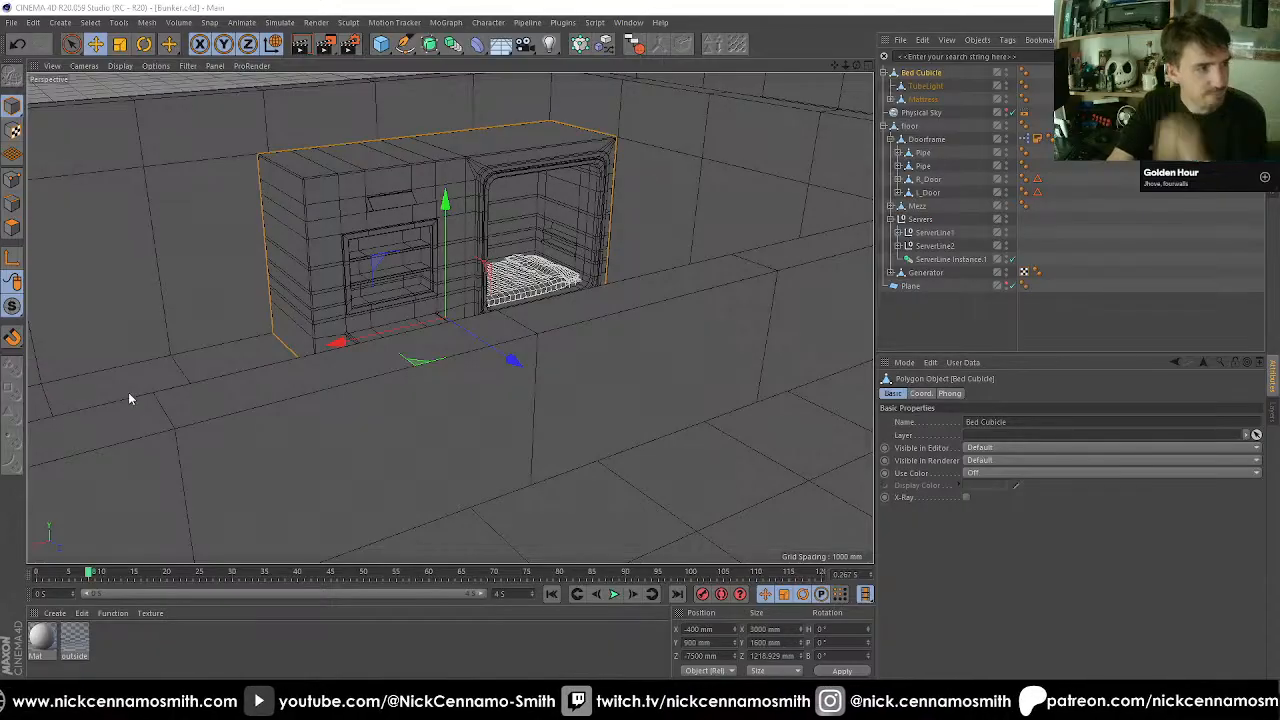
Try moving the Bed Cubicle into the adjoining corridor at about X -3522 mm and undo the move.
scroll(209, 306, down, 3)
mouse_move(417, 386)
alt+mouse_down()
mouse_move(434, 303)
mouse_move(460, 368)
mouse_move(500, 363)
mouse_move(380, 300)
mouse_move(365, 240)
mouse_move(449, 337)
mouse_move(400, 300)
mouse_move(409, 320)
mouse_move(209, 255)
mouse_move(366, 297)
alt+mouse_up()
scroll(424, 338, down, 5)
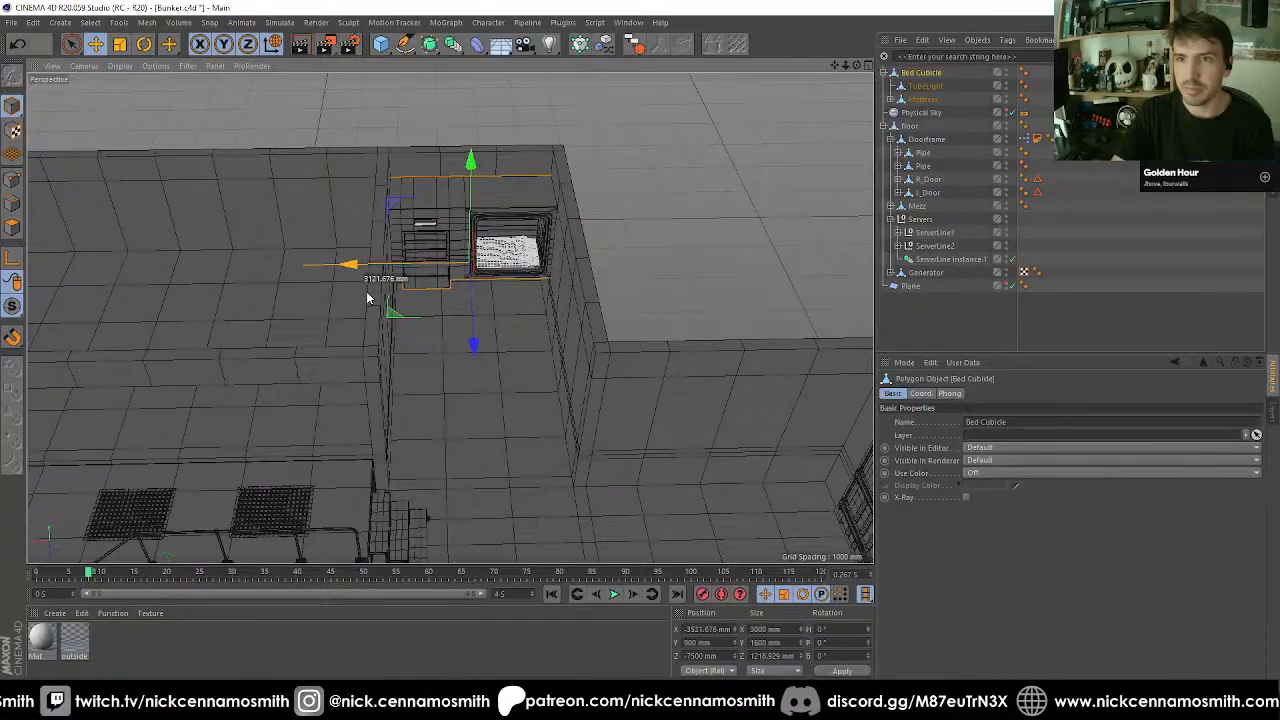
mouse_move(511, 351)
alt+mouse_down()
mouse_move(514, 425)
mouse_move(490, 296)
mouse_move(480, 380)
mouse_move(455, 314)
mouse_move(568, 331)
mouse_move(520, 312)
mouse_move(592, 287)
mouse_move(537, 310)
alt+mouse_up()
key(r)
scroll(537, 310, up, 2)
key(ctrl+z)
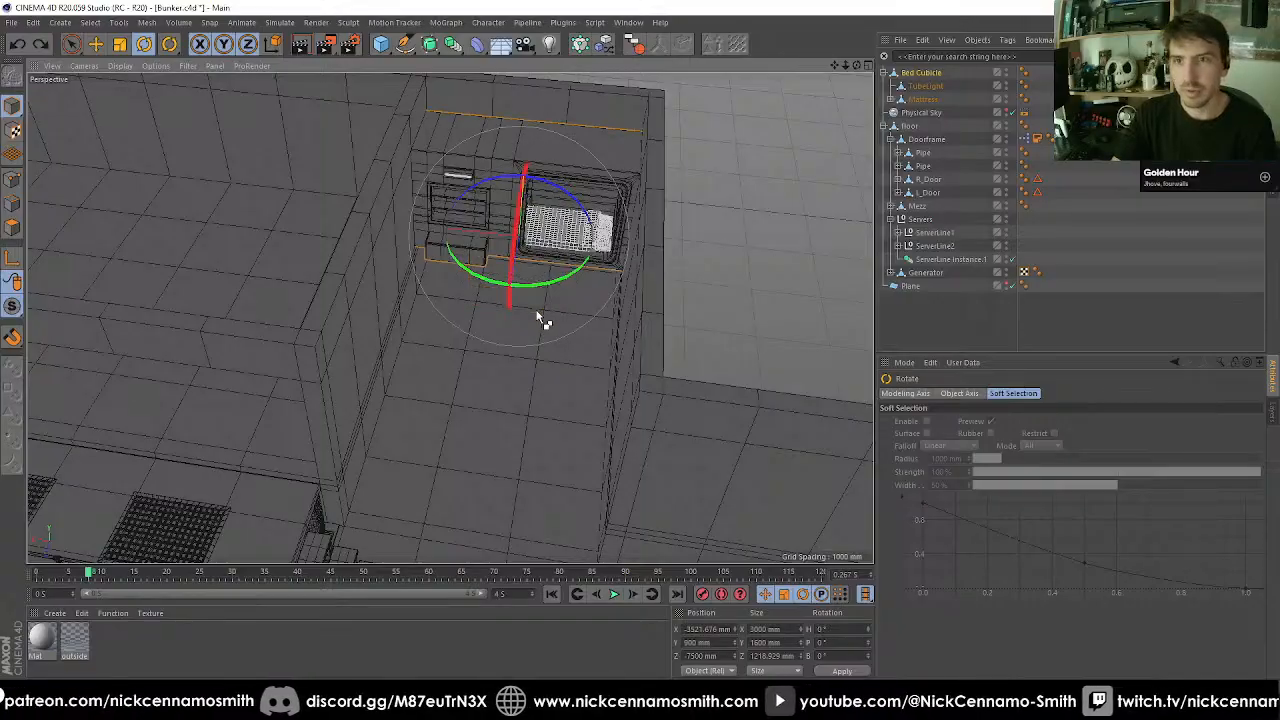
key(ctrl+z)
scroll(520, 312, down, 4)
alt+middle_drag(260, 348, 491, 336)
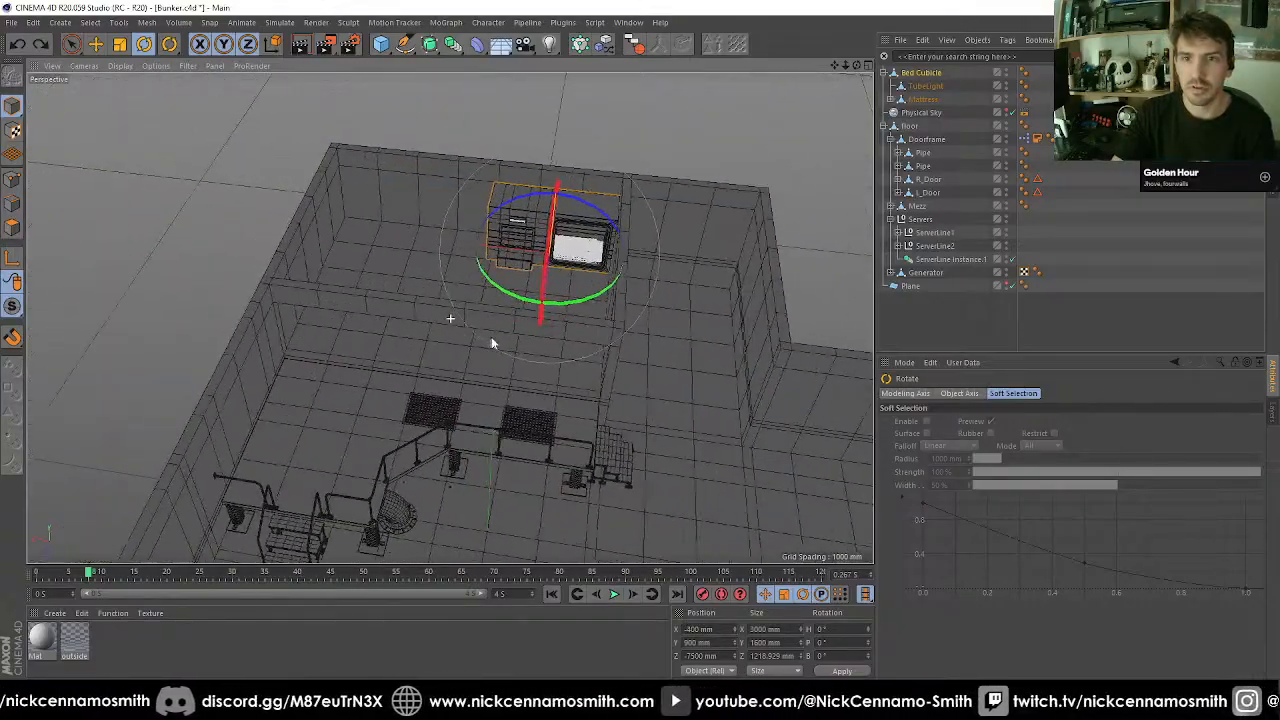
alt+drag(526, 349, 470, 320)
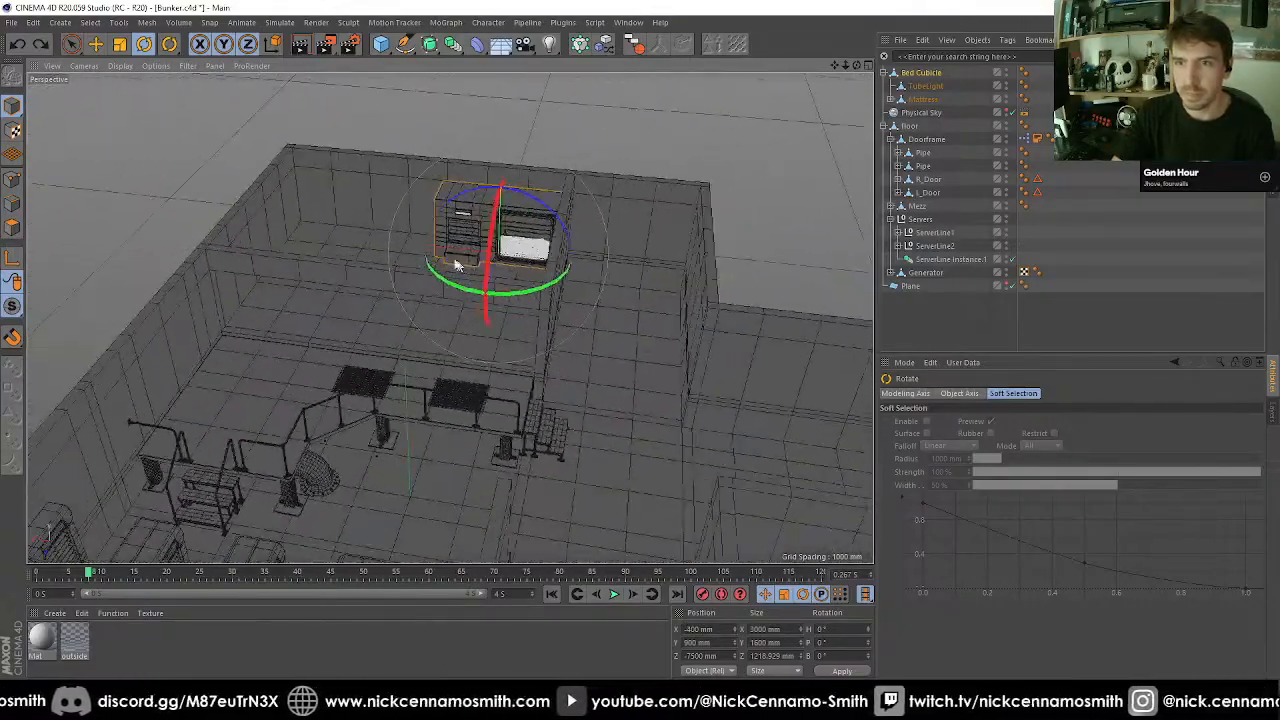
scroll(440, 247, up, 3)
alt+drag(425, 251, 289, 317)
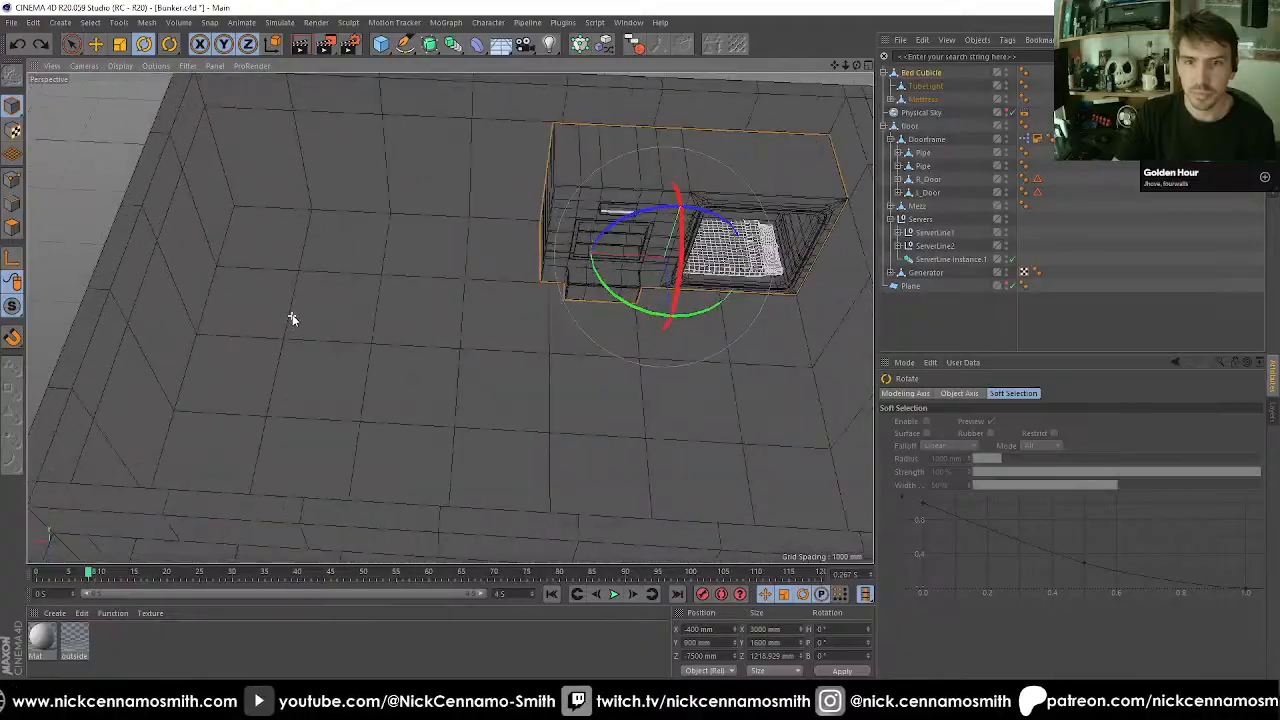
click(340, 321)
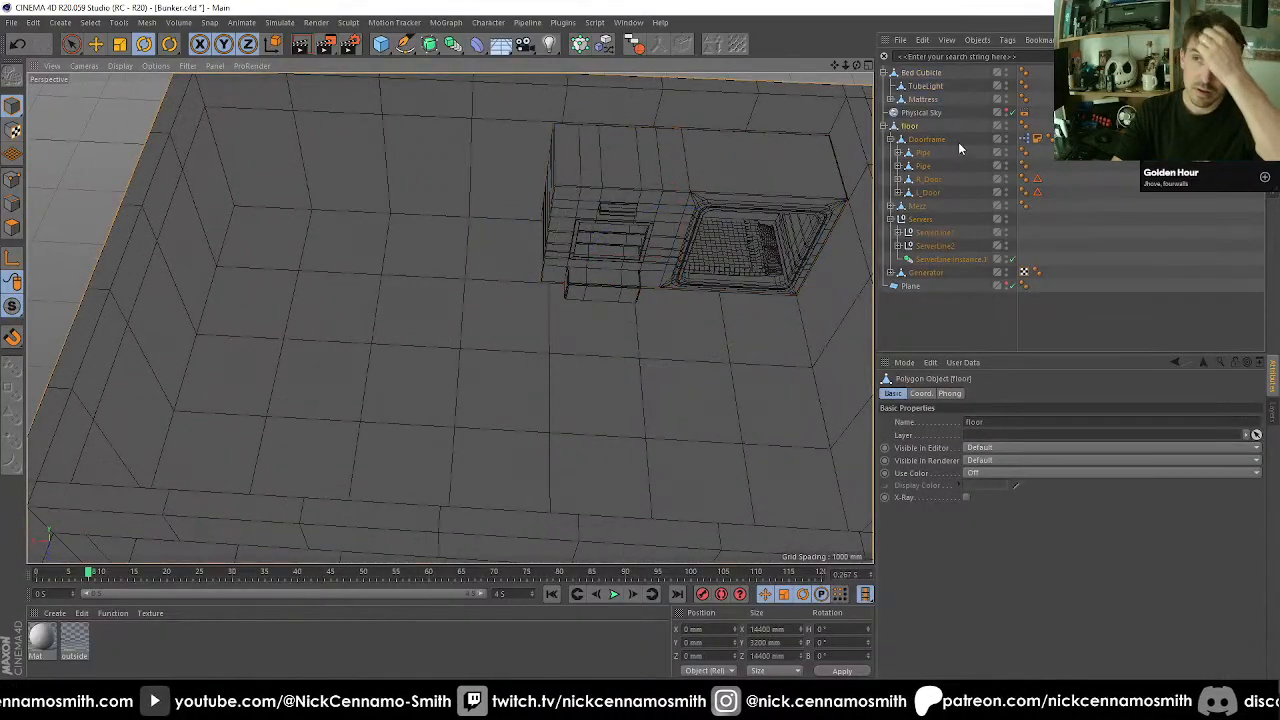
click(947, 336)
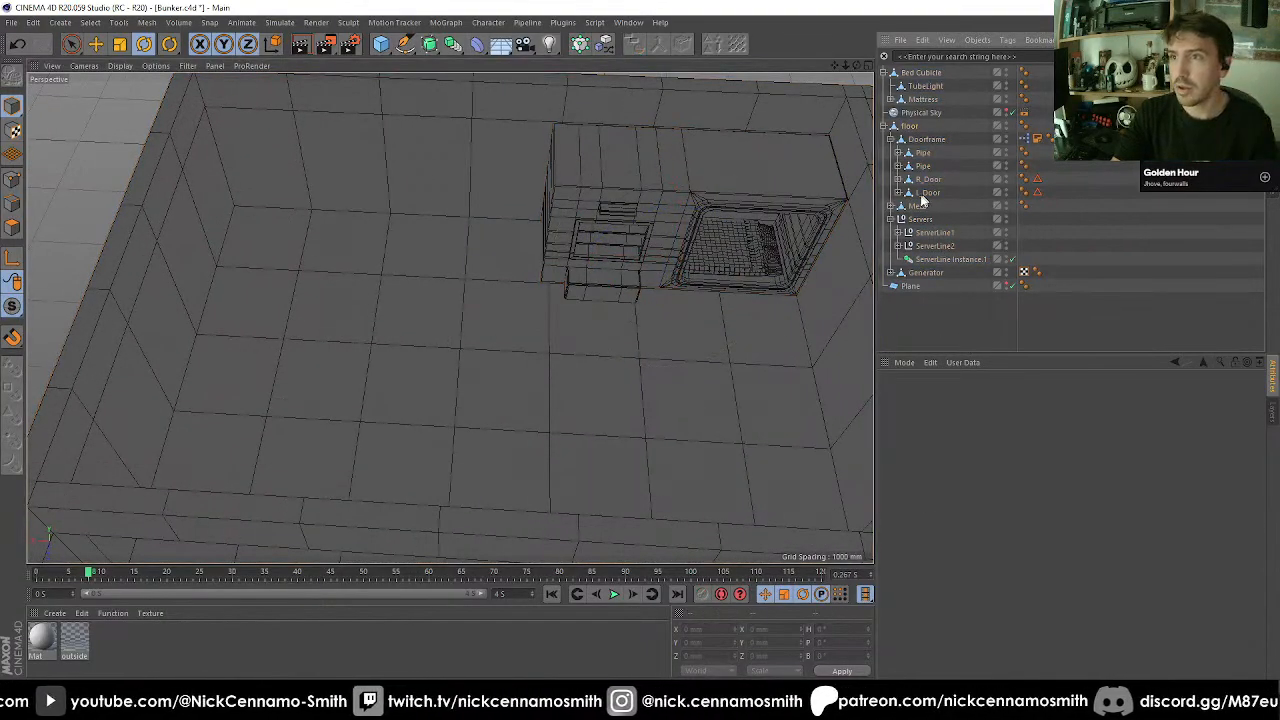
Start the Polygon Pen and enable snapping with Vertex Snap for drawing on the room's floor.
key(m)
key(e)
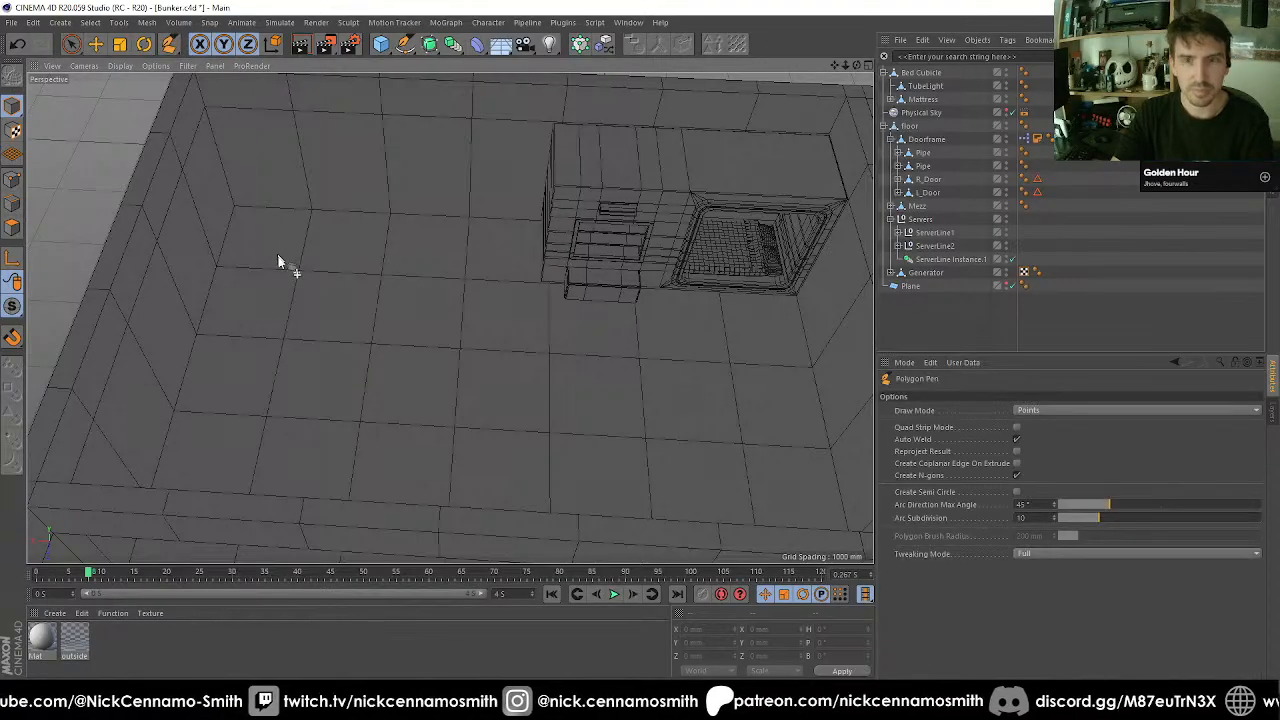
alt+drag(277, 330, 374, 293)
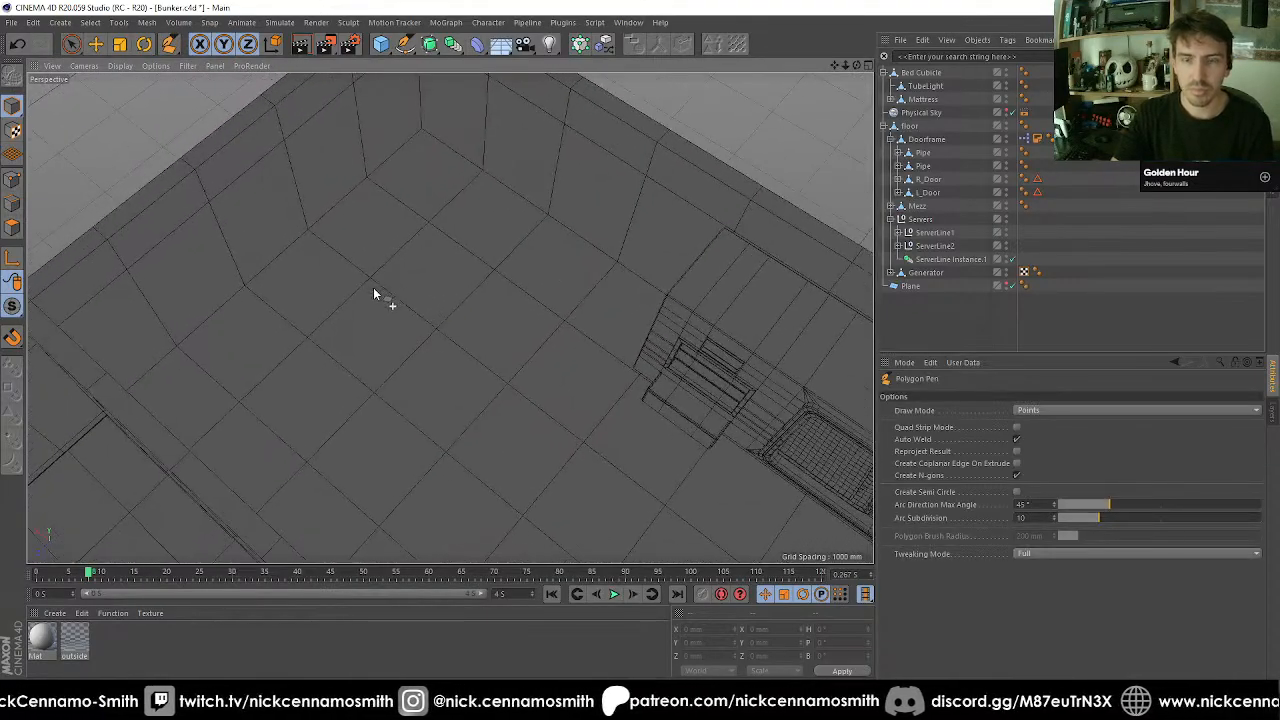
click(13, 337)
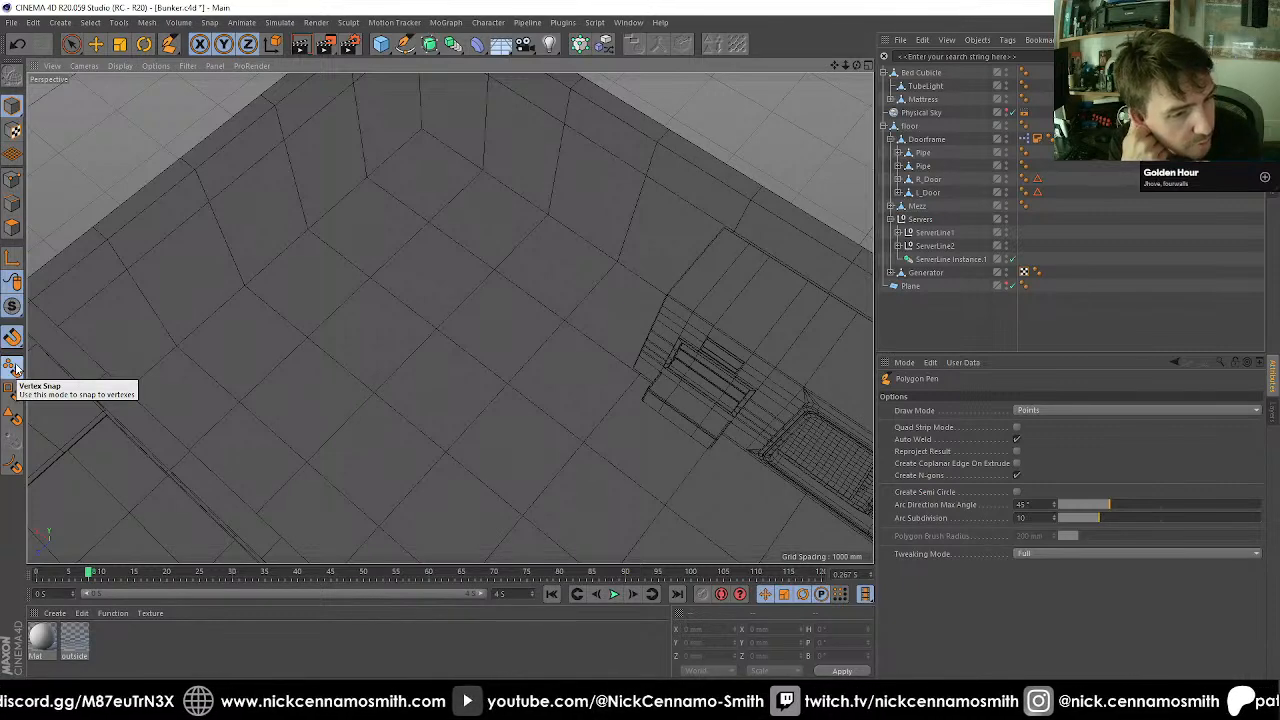
click(14, 368)
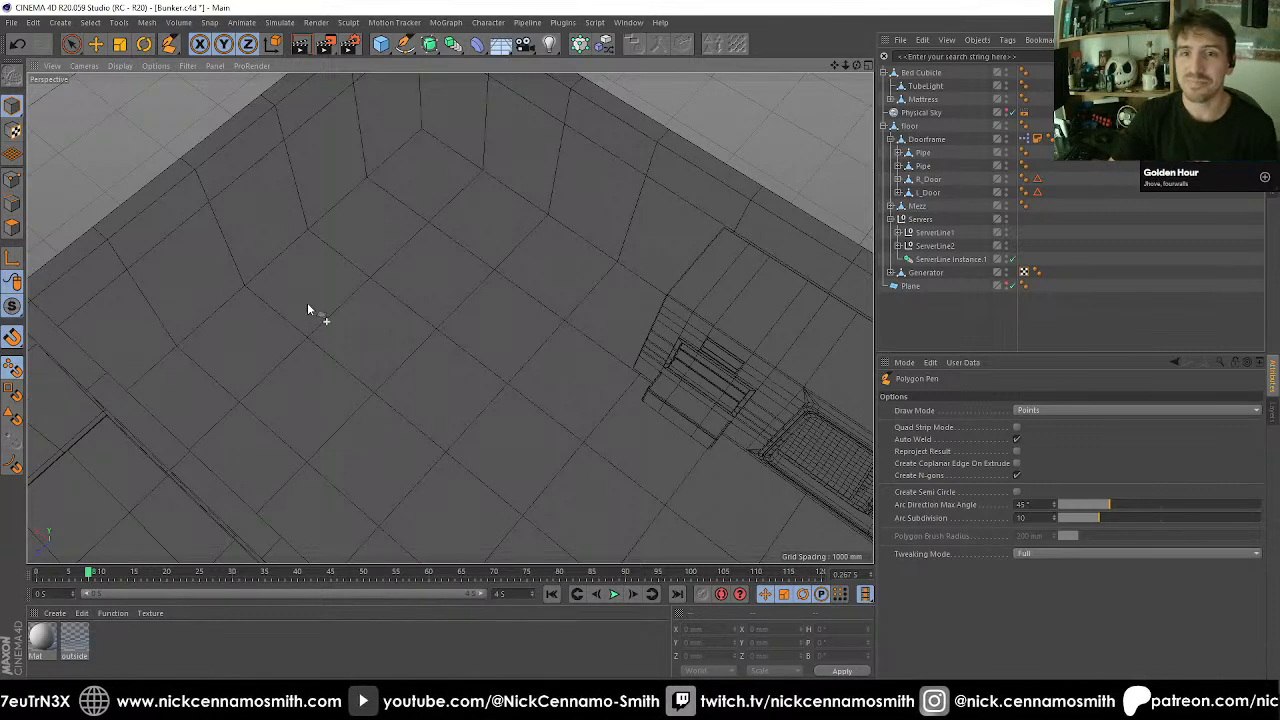
Draw an L-shaped polygon in the room's corner, snapped to floor vertices, with legs three grid cells long and one cell wide.
click(245, 287)
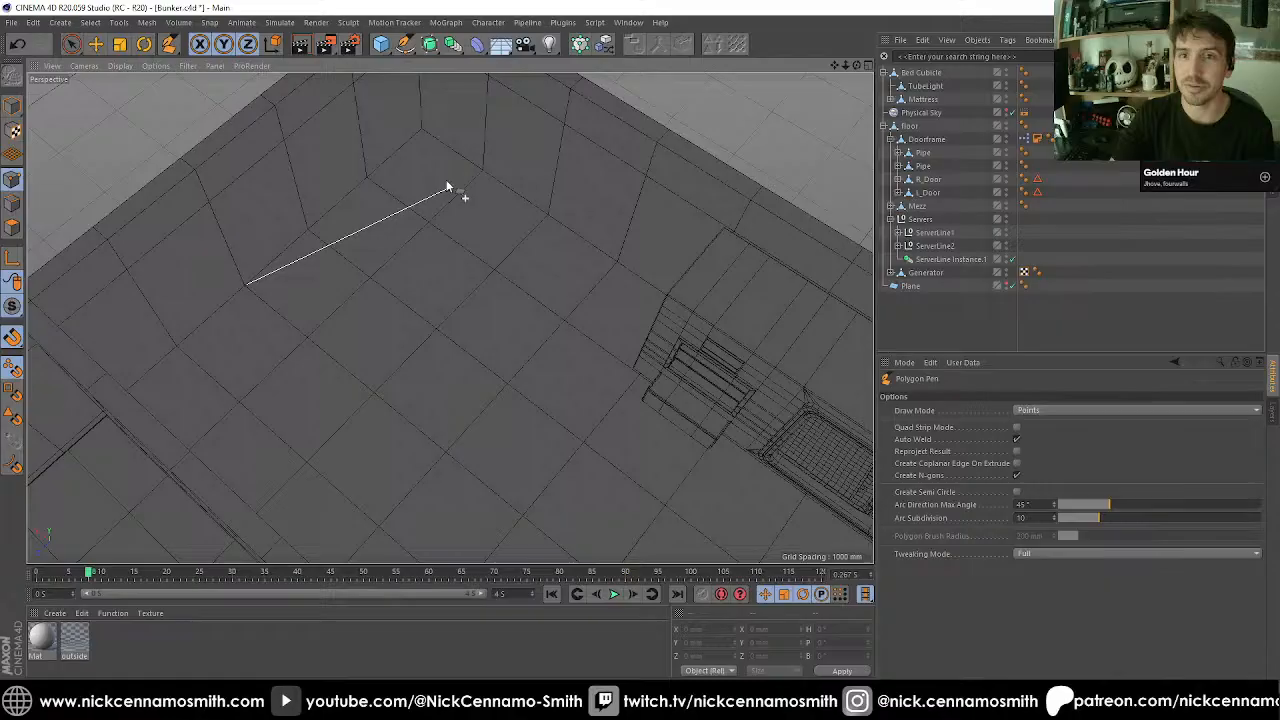
click(423, 129)
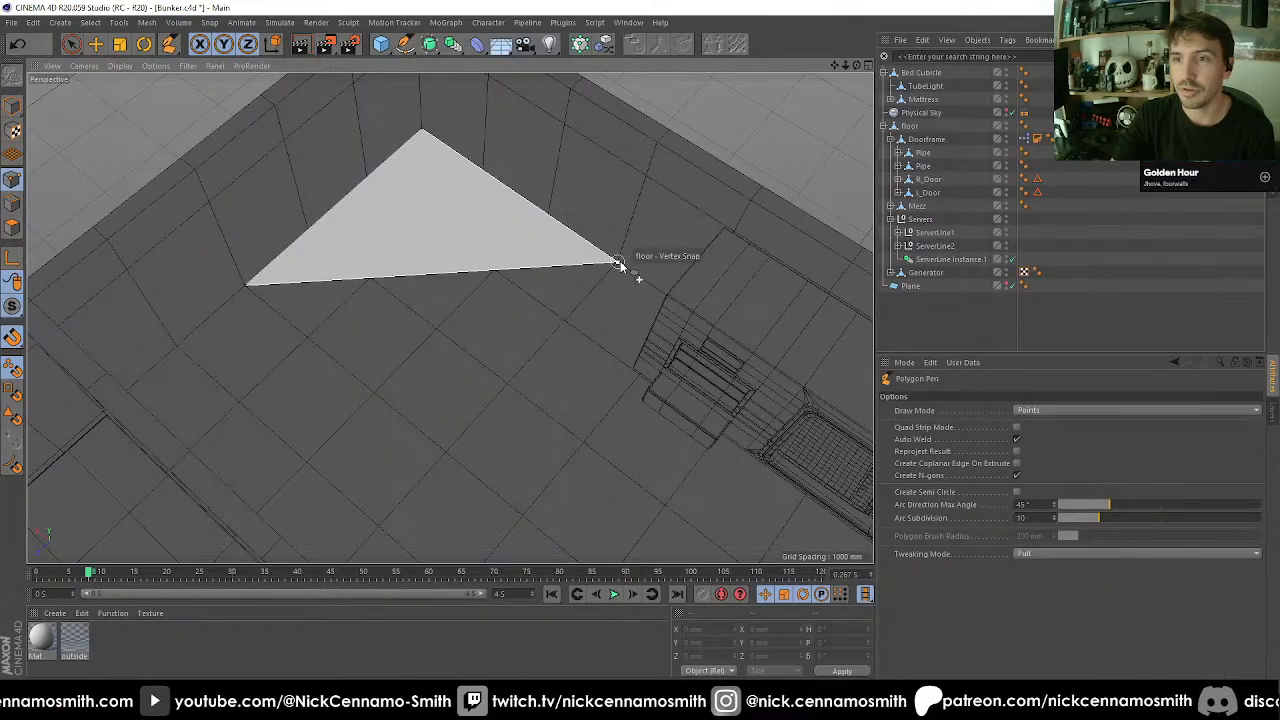
alt+drag(620, 266, 517, 261)
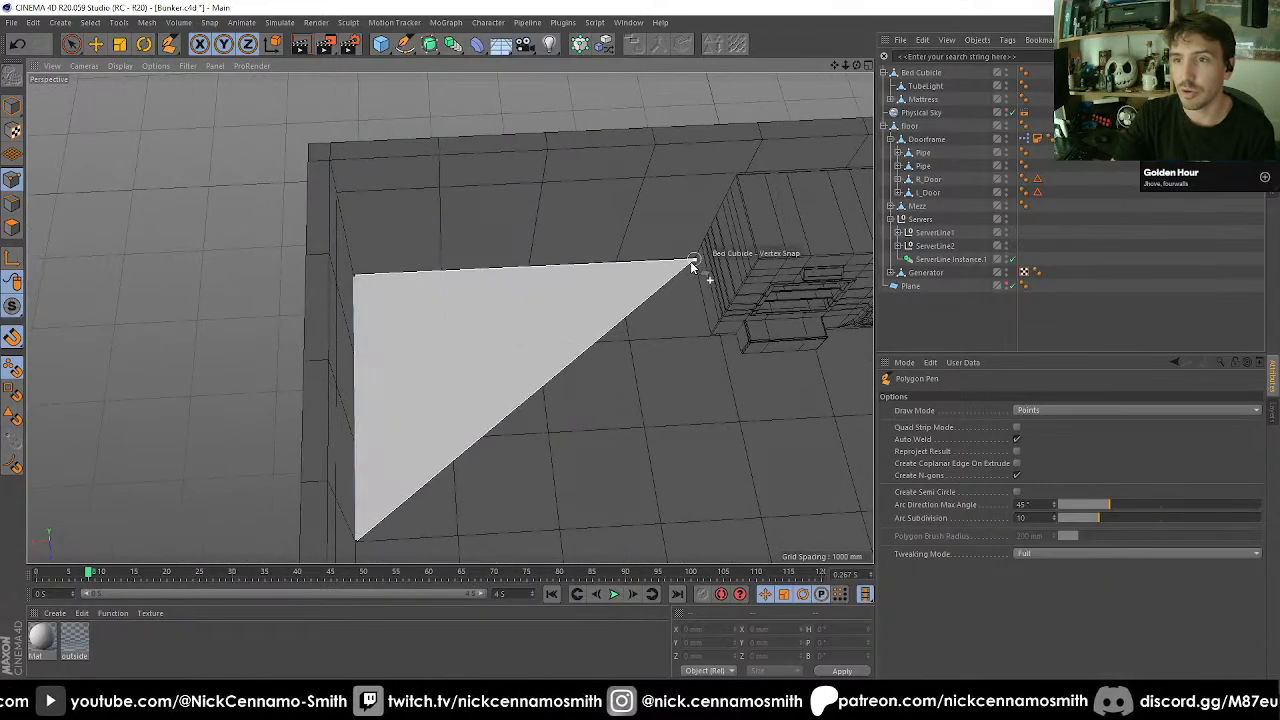
click(615, 264)
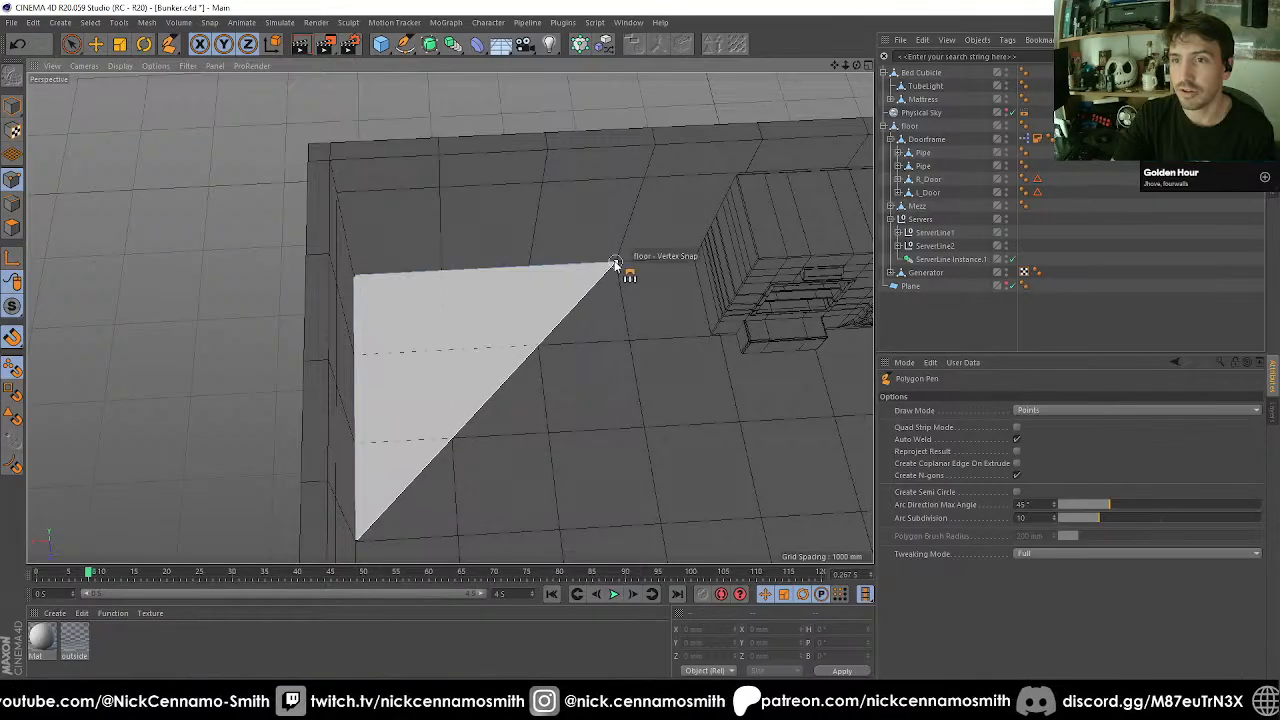
click(627, 346)
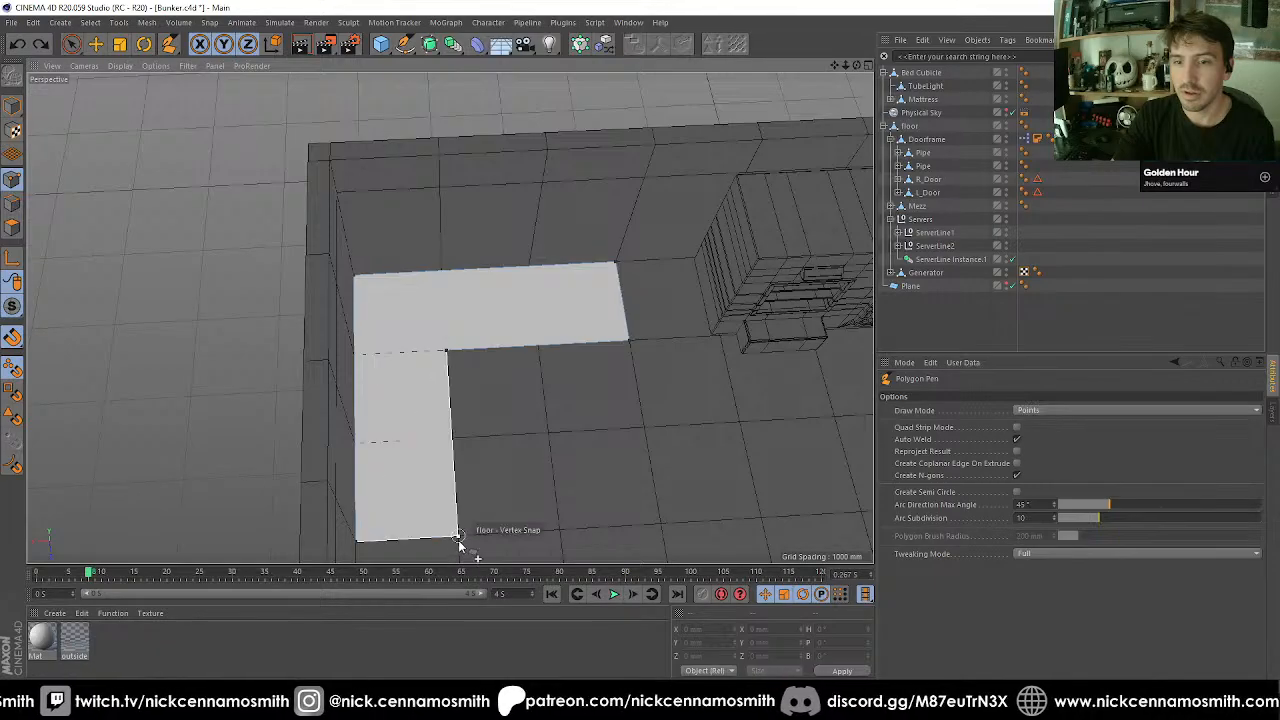
click(457, 537)
click(358, 539)
alt+drag(361, 537, 546, 346)
key(space)
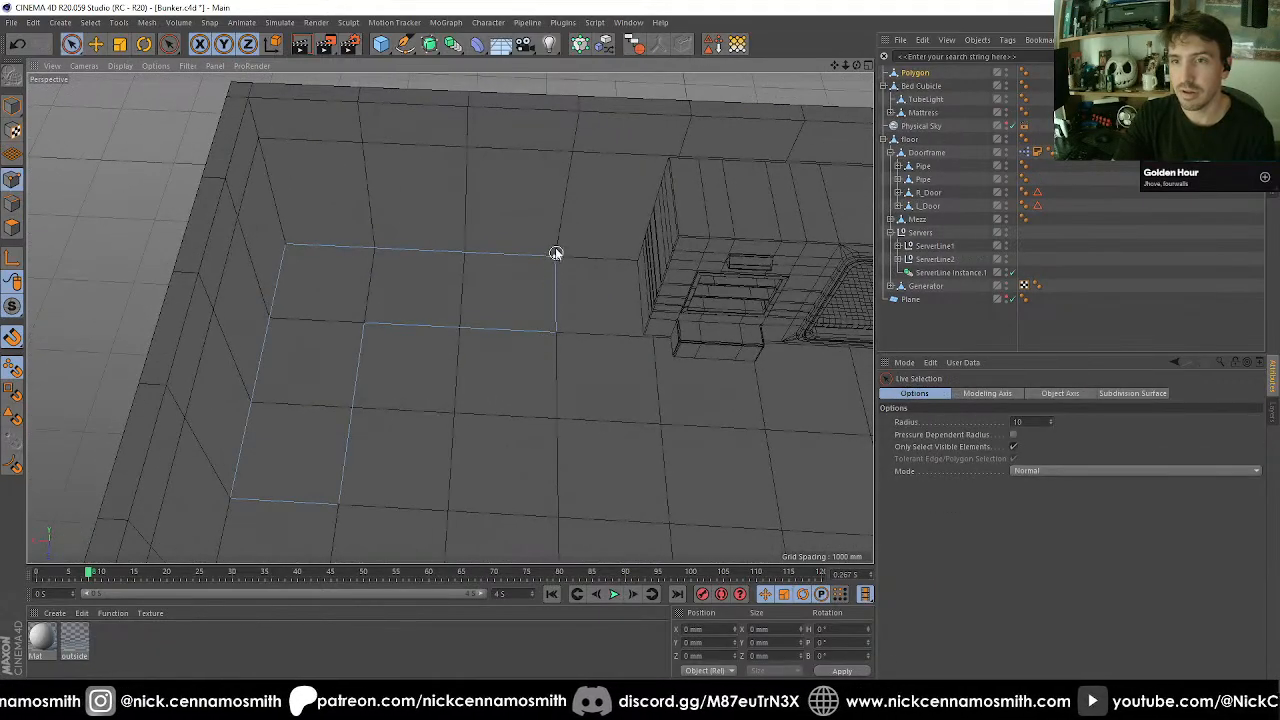
Extend the L-shape's back-wall leg to the Bed Cubicle's side by moving its two end points to X 1200 mm.
click(559, 339)
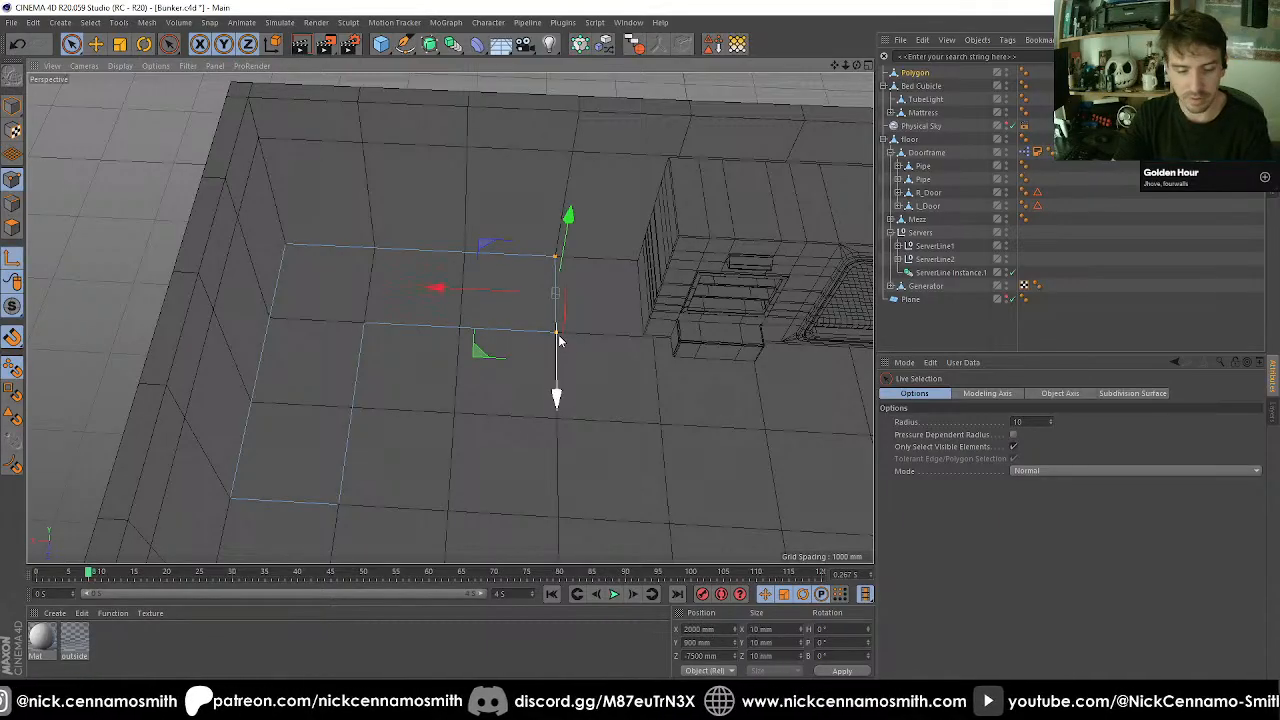
key(e)
drag(557, 401, 225, 376)
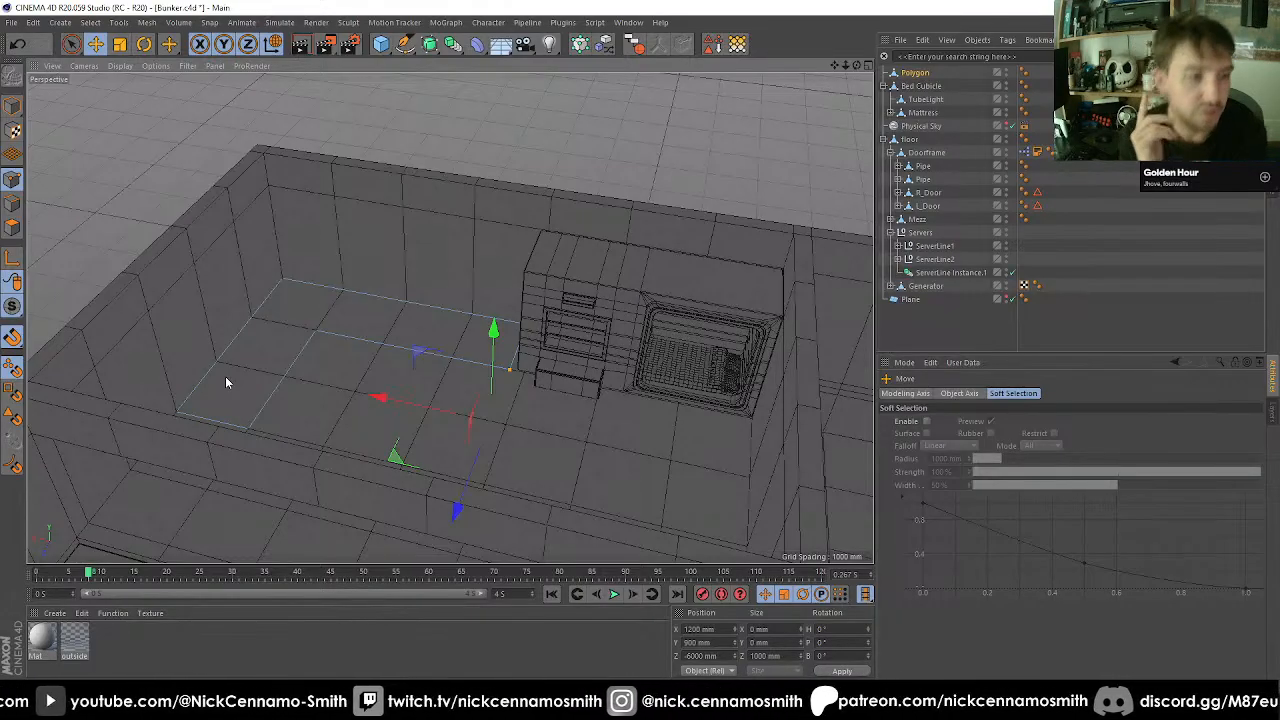
Cut the L-shaped polygon into separate cells along the floor grid with the Polygon Pen.
alt+middle_drag(225, 376, 376, 283)
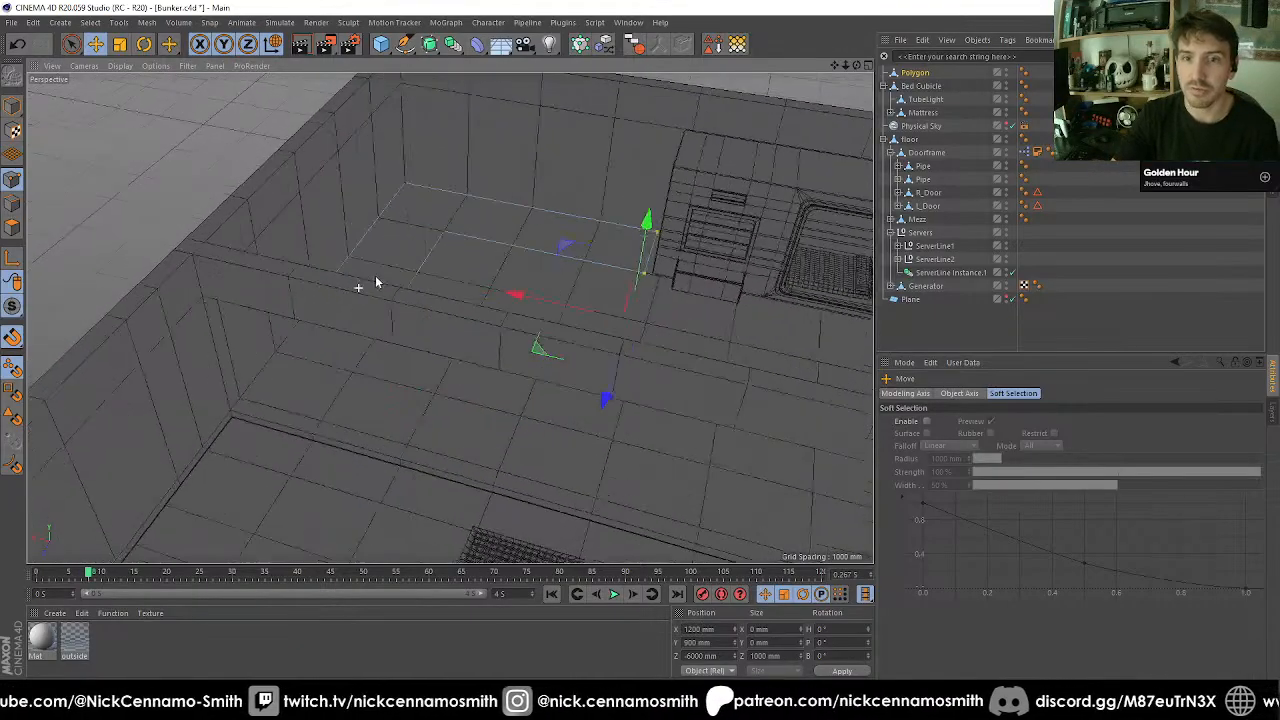
alt+drag(376, 283, 417, 259)
alt+middle_drag(416, 210, 405, 243)
alt+drag(405, 243, 379, 306)
key(m)
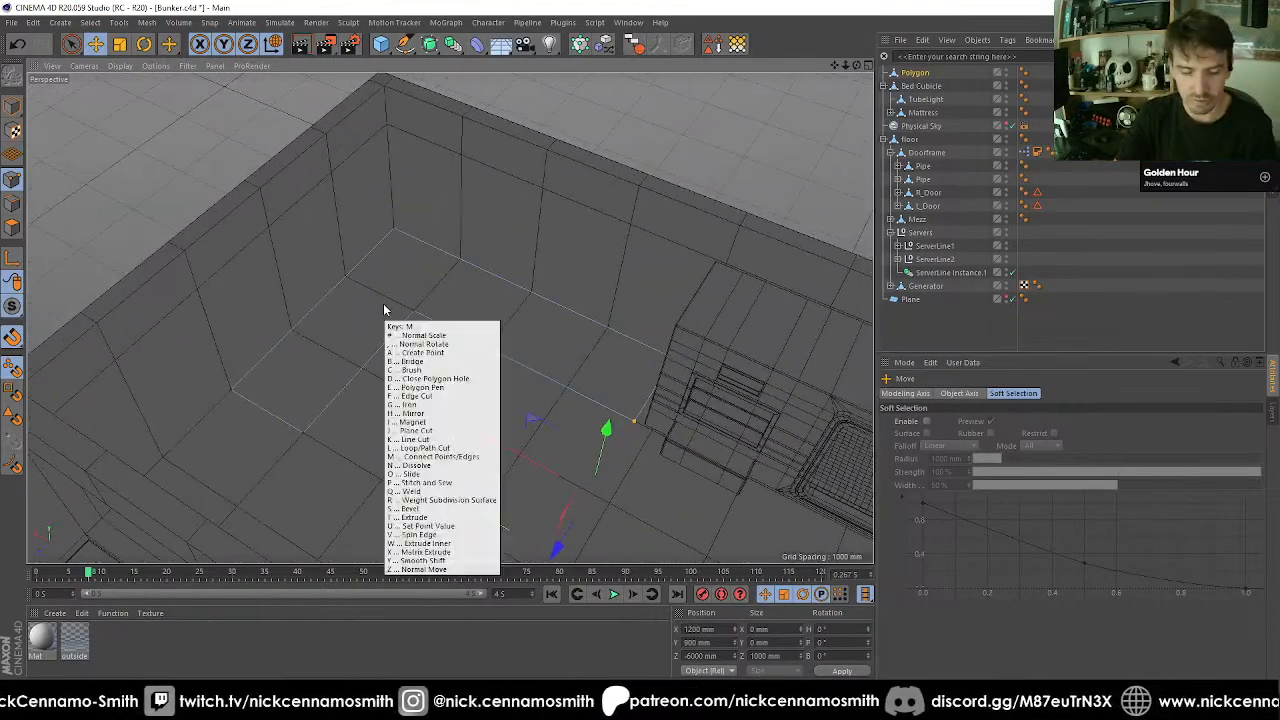
key(e)
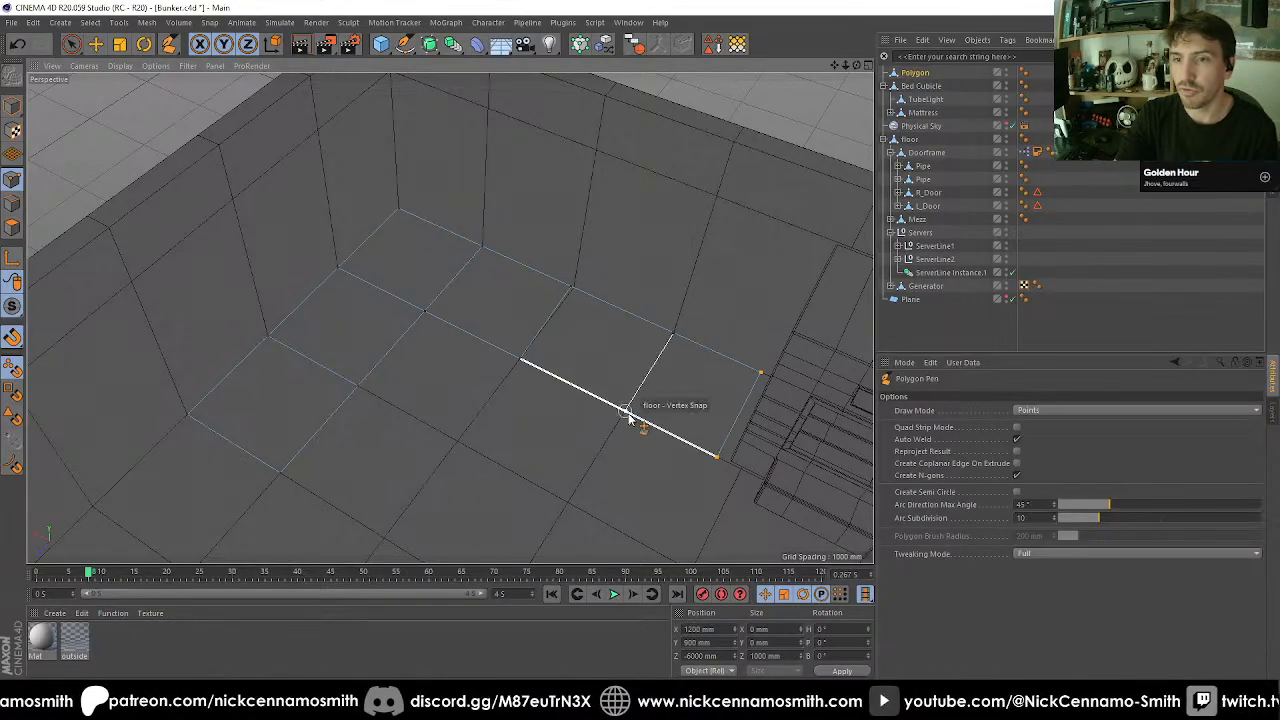
alt+middle_drag(611, 452, 596, 424)
Select all faces of the L-shaped polygon in polygon mode and inspect how they are divided.
click(6, 227)
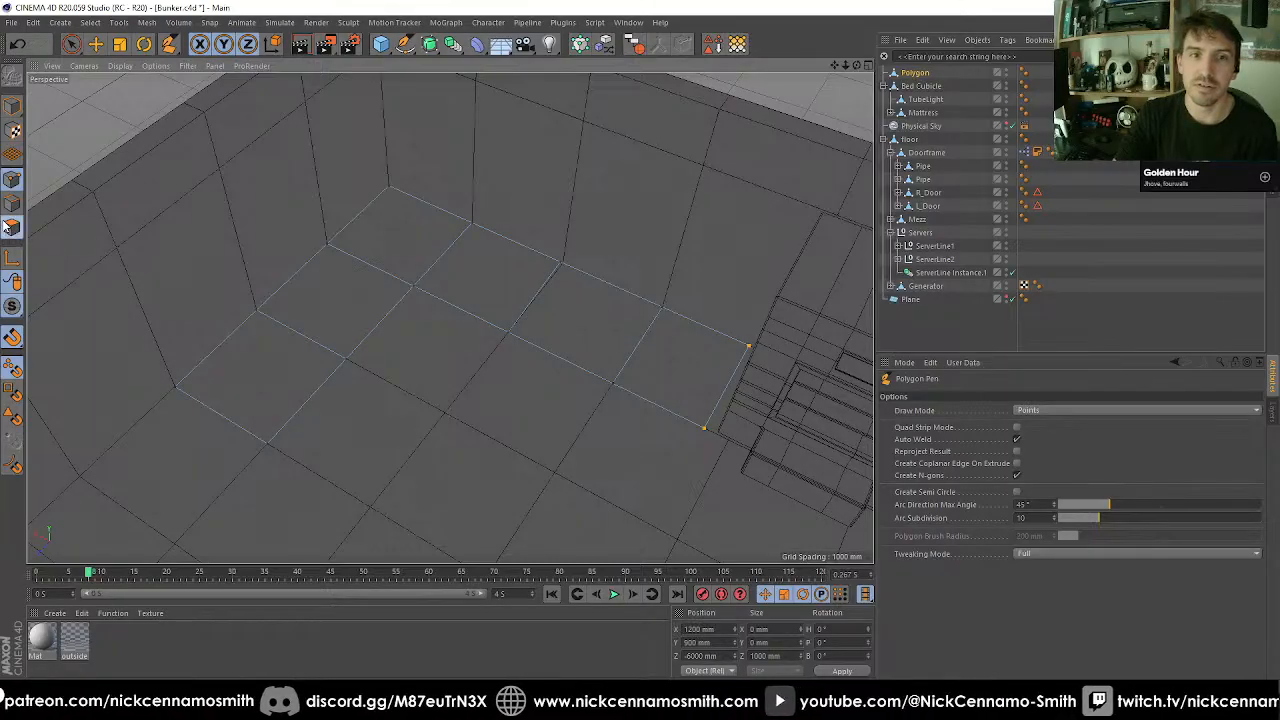
key(9)
mouse_move(269, 351)
mouse_down()
mouse_move(512, 312)
mouse_move(694, 380)
mouse_up()
alt+drag(560, 412, 394, 383)
scroll(328, 306, up, 4)
mouse_move(334, 320)
alt+mouse_down()
mouse_move(368, 321)
mouse_move(346, 338)
alt+mouse_up()
scroll(314, 311, down, 5)
alt+drag(452, 382, 416, 391)
scroll(350, 353, up, 3)
alt+drag(369, 349, 420, 366)
scroll(252, 321, up, 3)
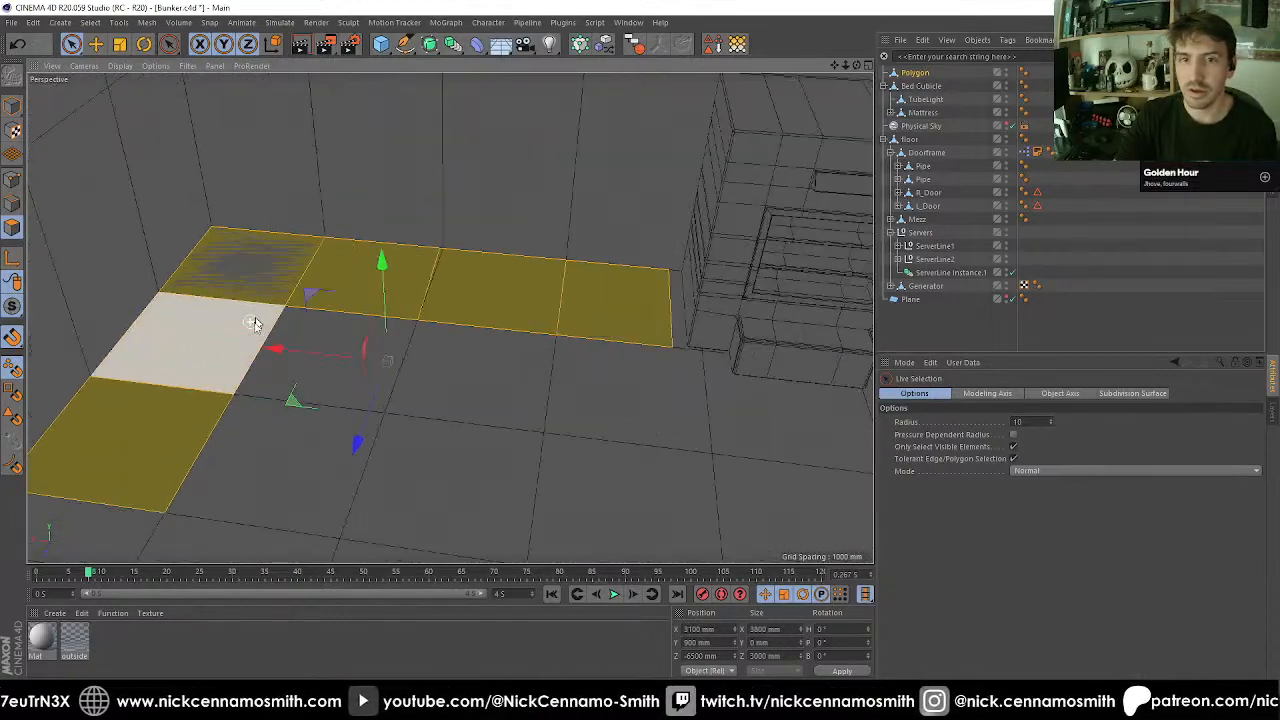
alt+drag(237, 355, 291, 337)
alt+middle_drag(291, 337, 428, 305)
Switch to edge mode and ring-select the lengthwise edges of the end cells on both legs of the L-shape.
click(12, 205)
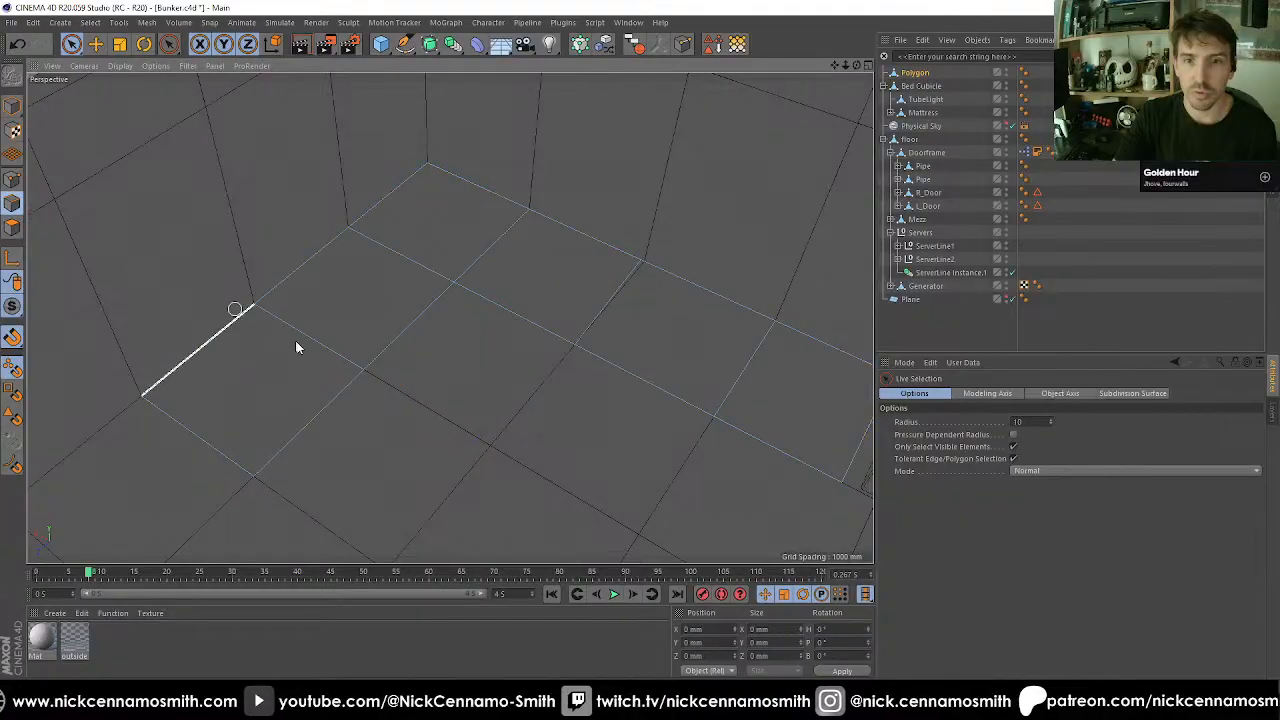
right_click(300, 349)
click(309, 396)
click(310, 398)
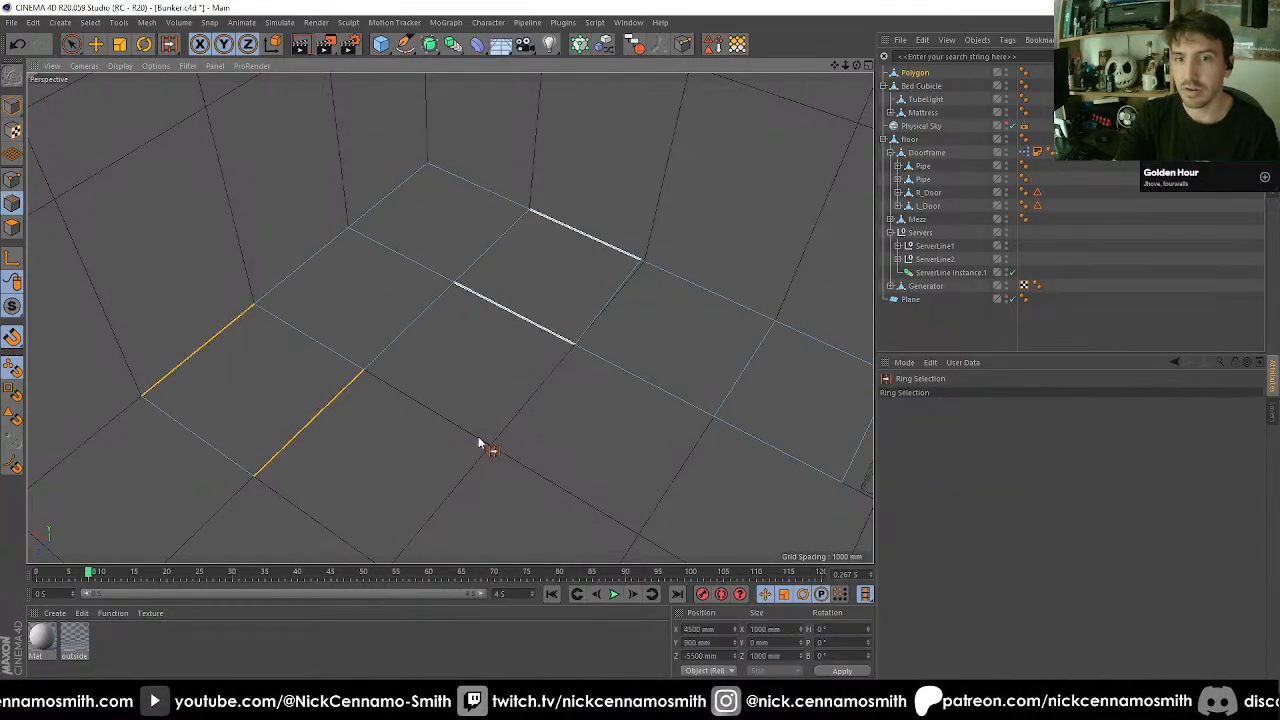
alt+drag(479, 442, 486, 406)
shift+click(606, 401)
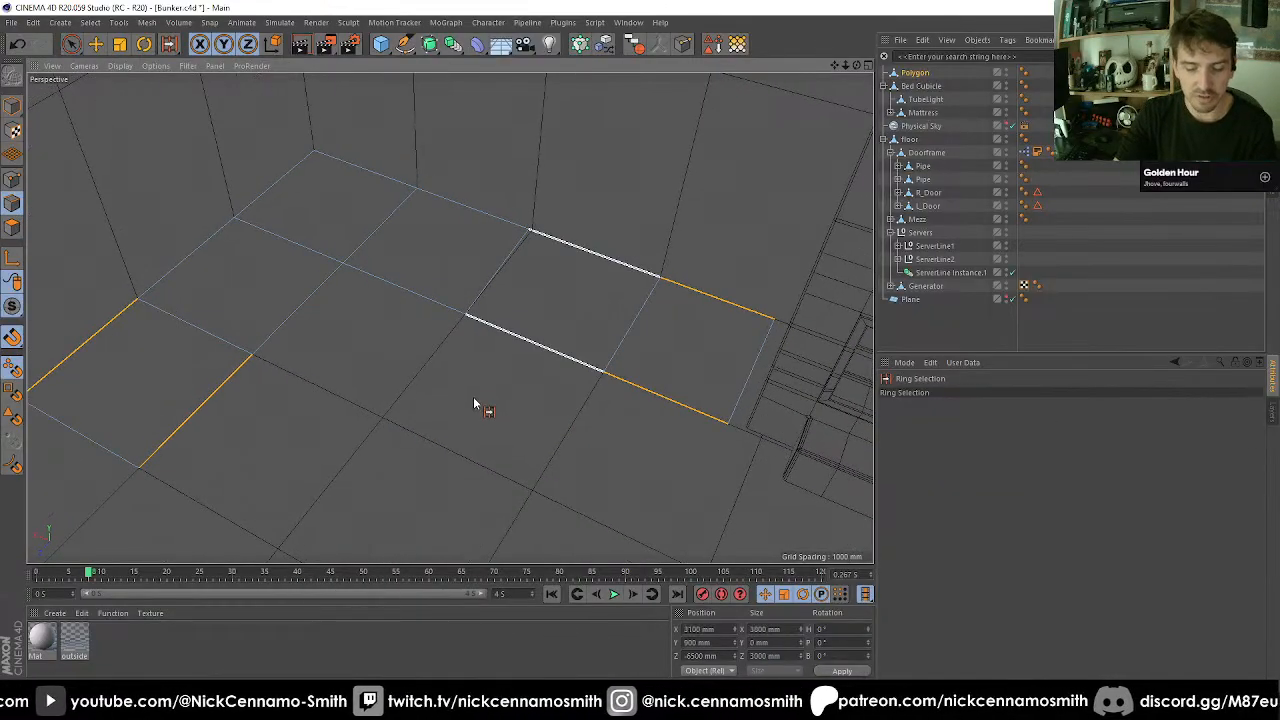
Try an Edge Cut with 1 subdivision and 70% offset on both end cells, and undo the cut.
key(m)
key(f)
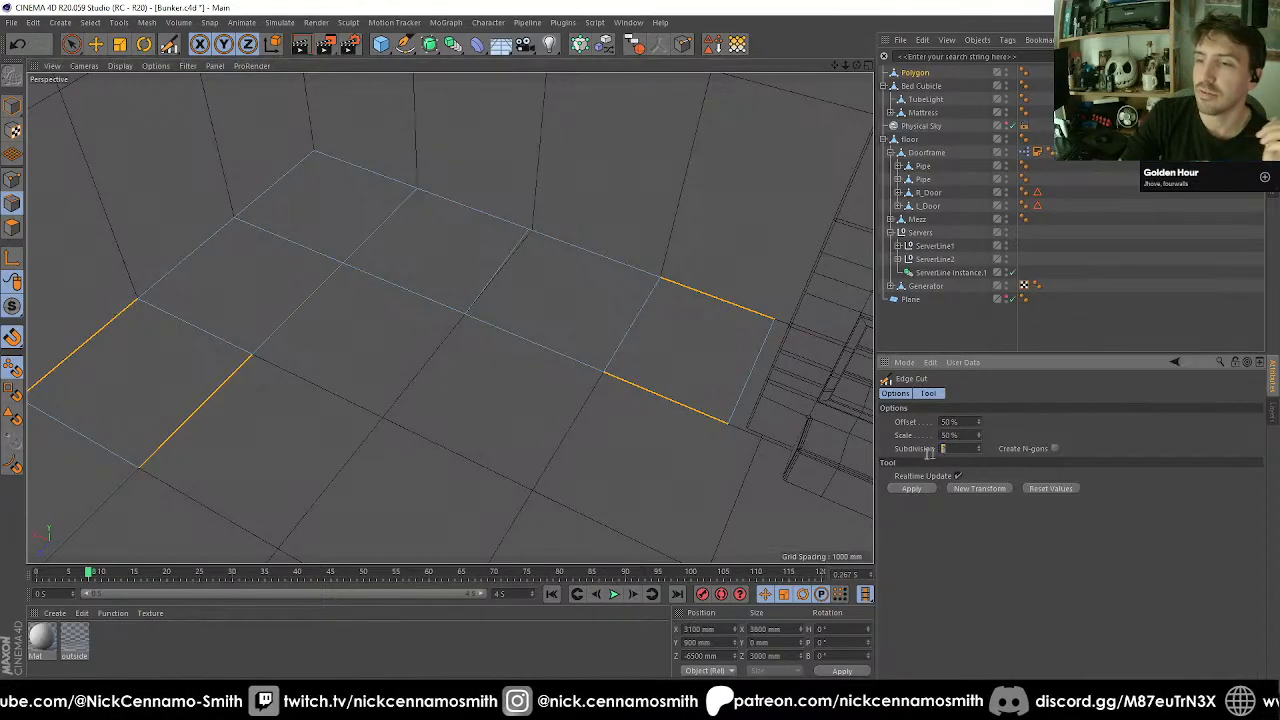
text(1)
key(Return)
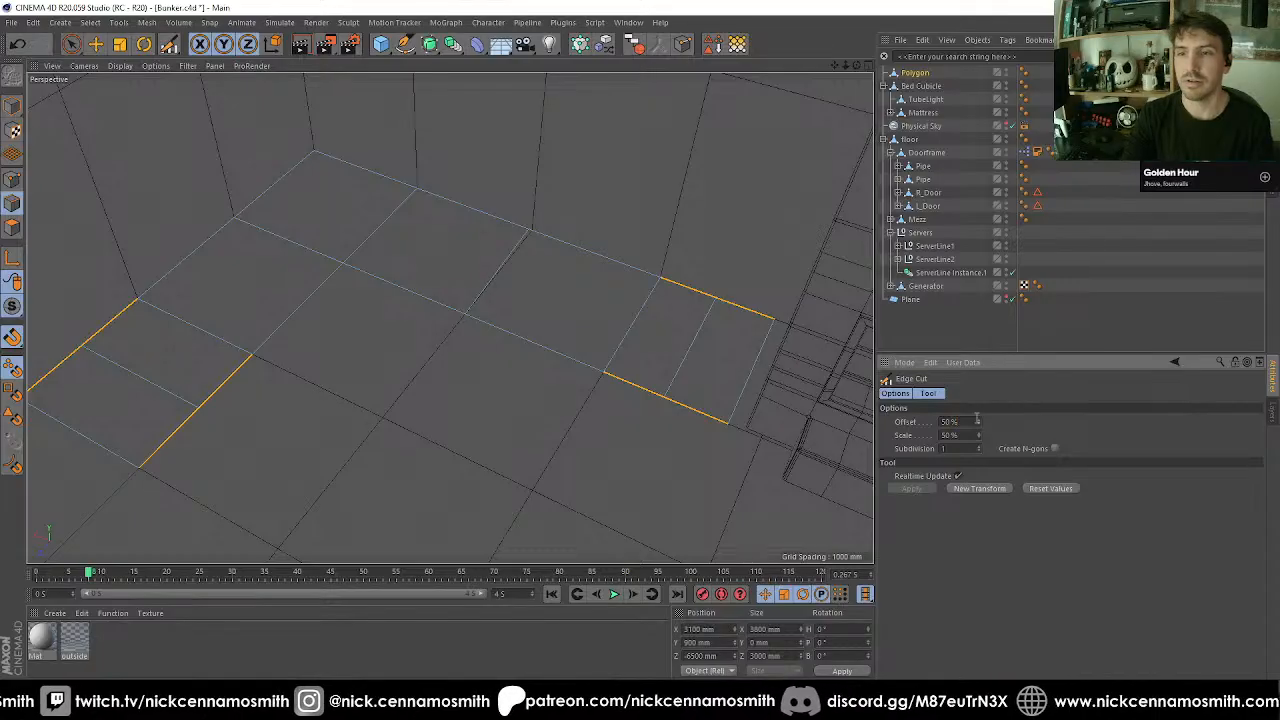
drag(977, 420, 977, 420)
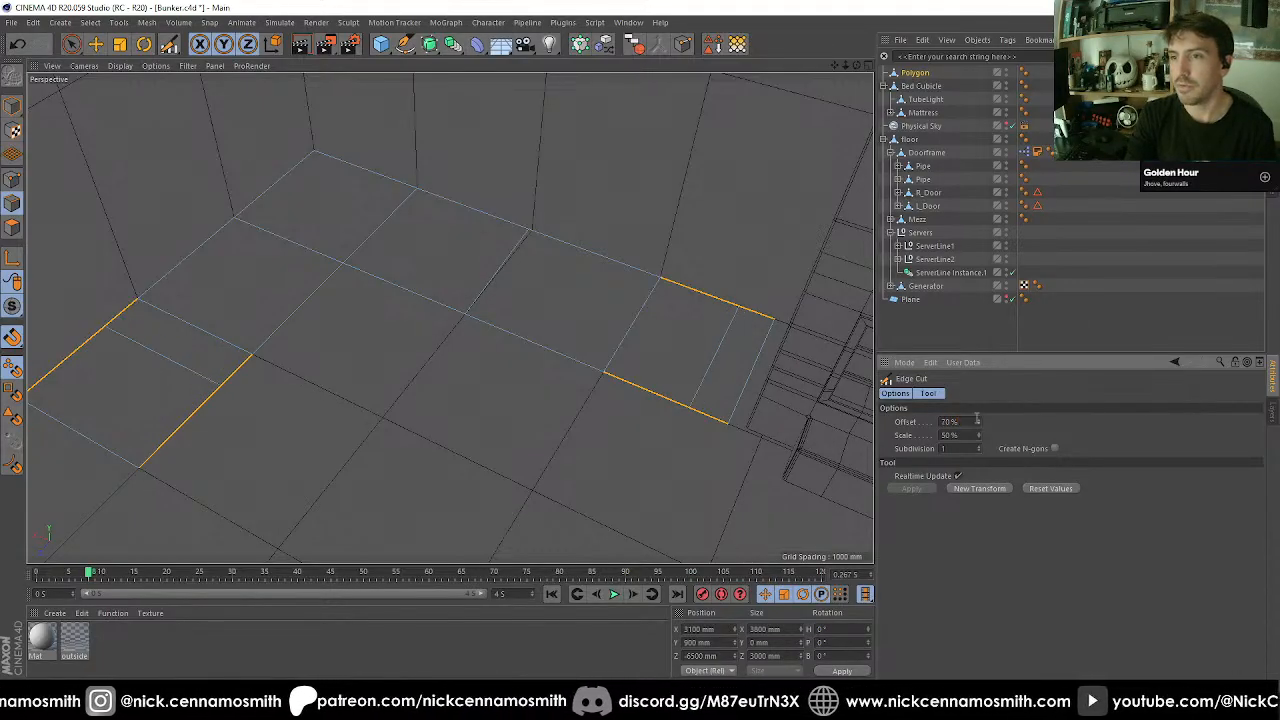
key(ctrl+z)
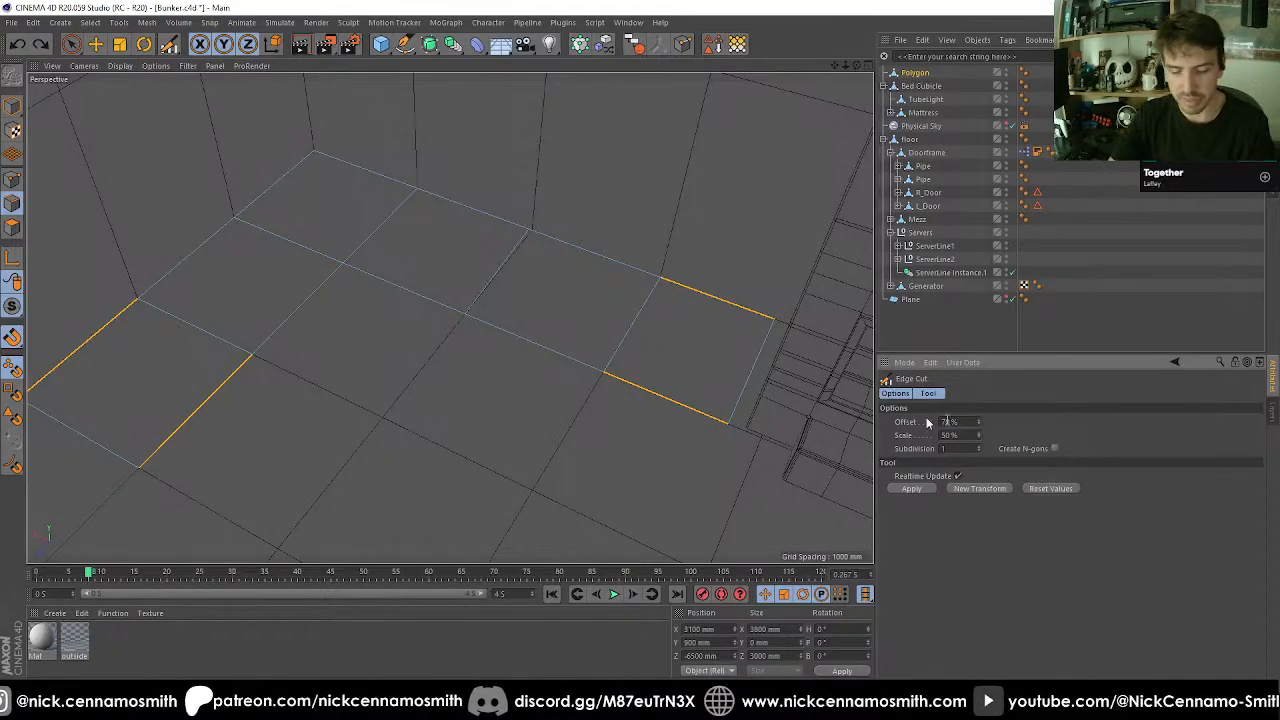
Ring-select the end cell's edges beside the Bed Cubicle and cut them once at 70% offset.
key(u)
key(b)
click(679, 413)
key(m)
key(f)
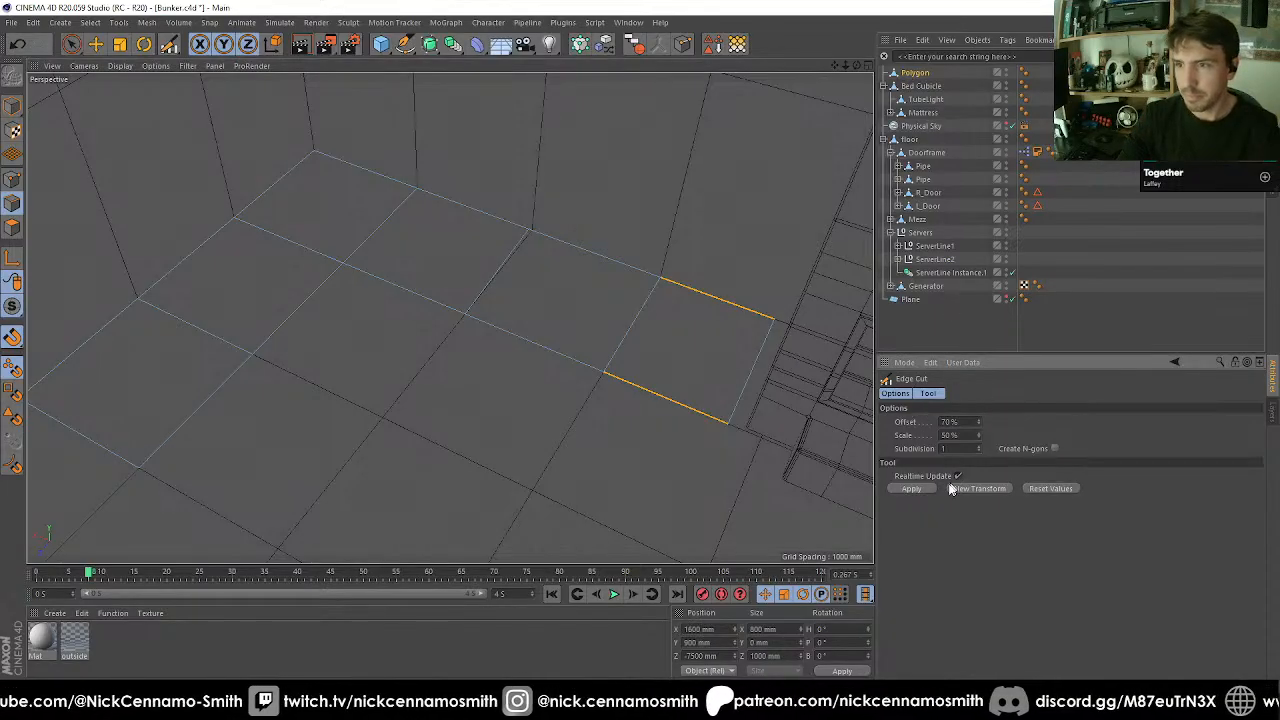
click(916, 489)
Ring-select the edges of the side-wall leg's end cell and cut them once at 30% offset.
alt+middle_drag(263, 344, 383, 329)
alt+drag(383, 329, 294, 351)
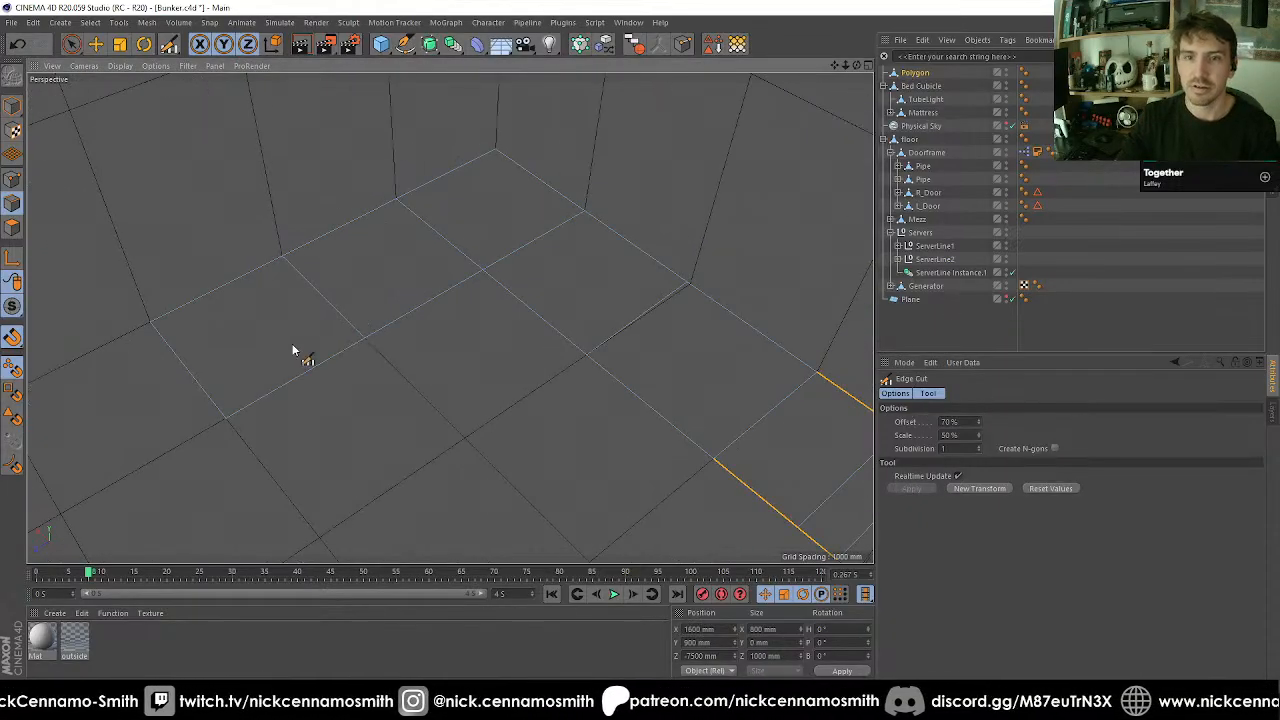
alt+middle_drag(351, 340, 406, 341)
right_click(406, 341)
click(440, 395)
click(336, 341)
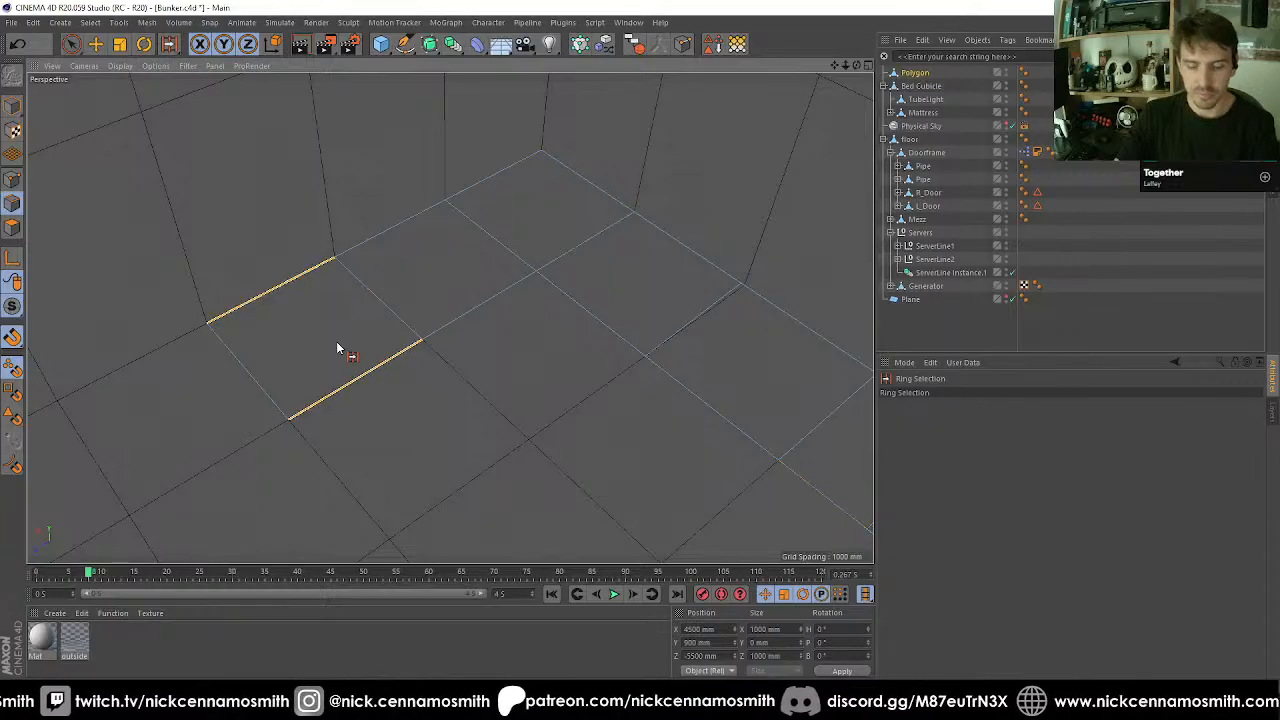
key(m)
key(f)
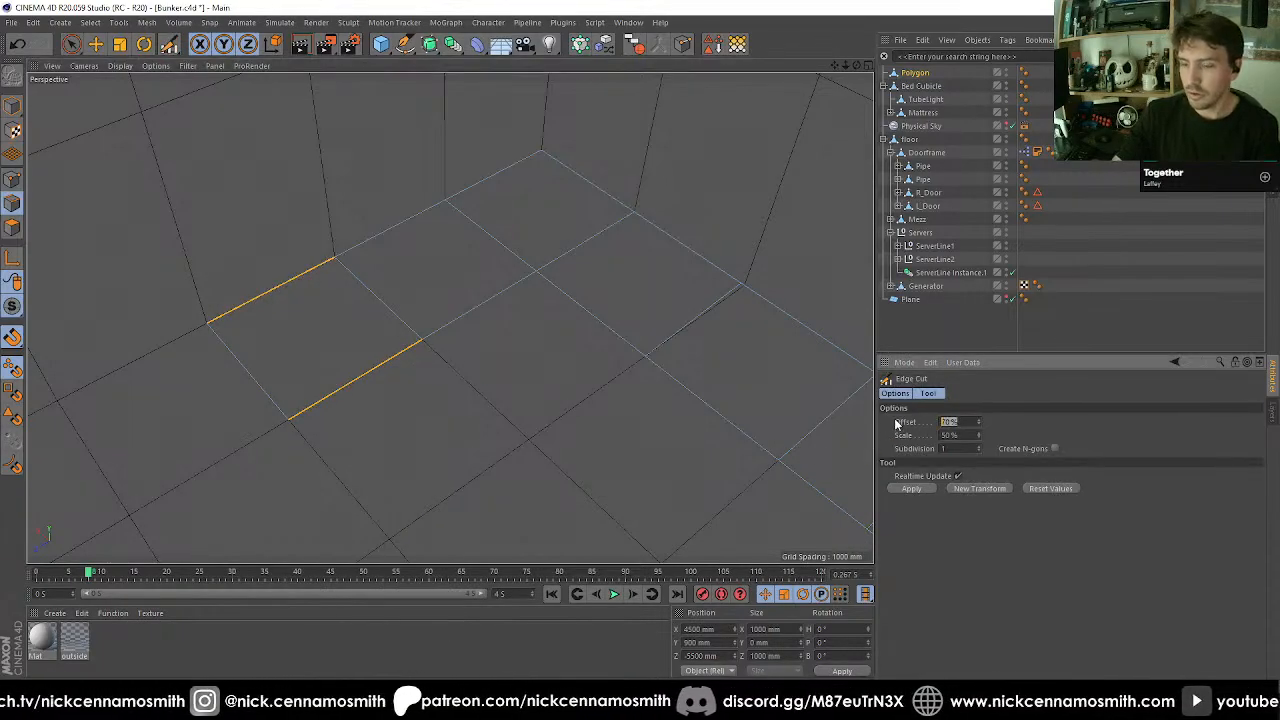
Undo the 30% and 70% edge cuts on the L-shape's two end cells.
key(u)
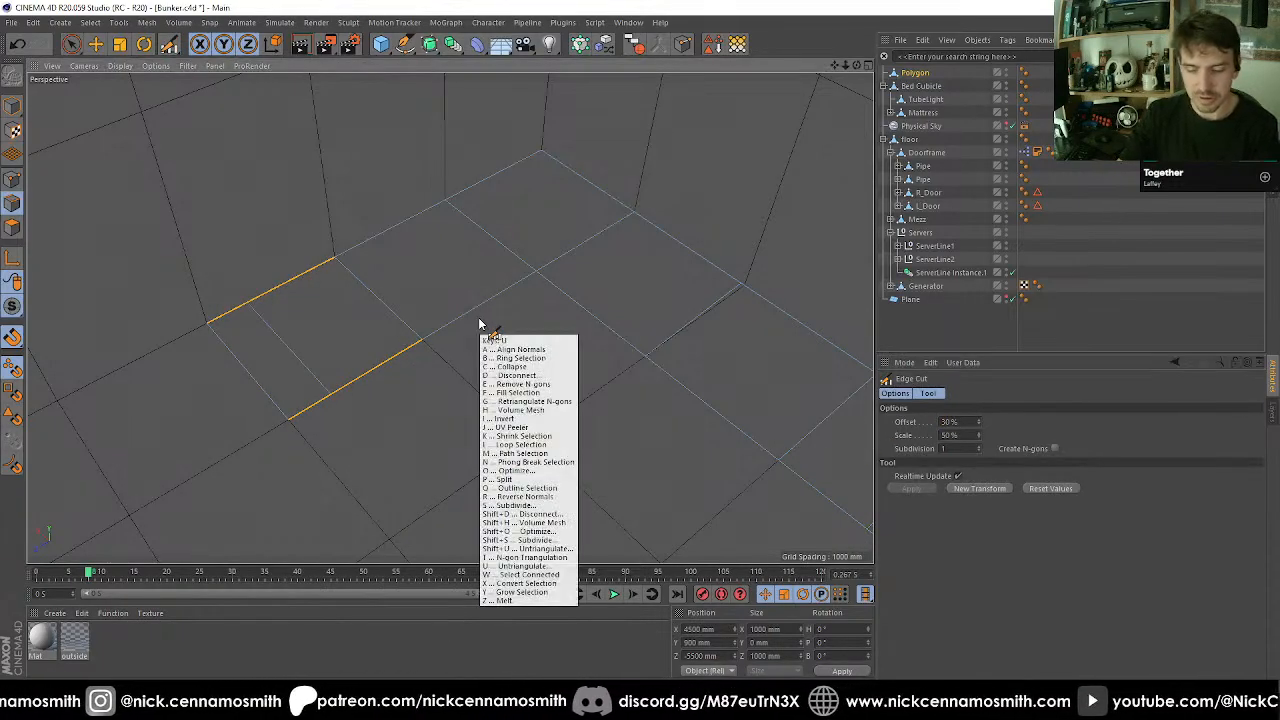
alt+drag(289, 328, 451, 374)
key(ctrl+z)
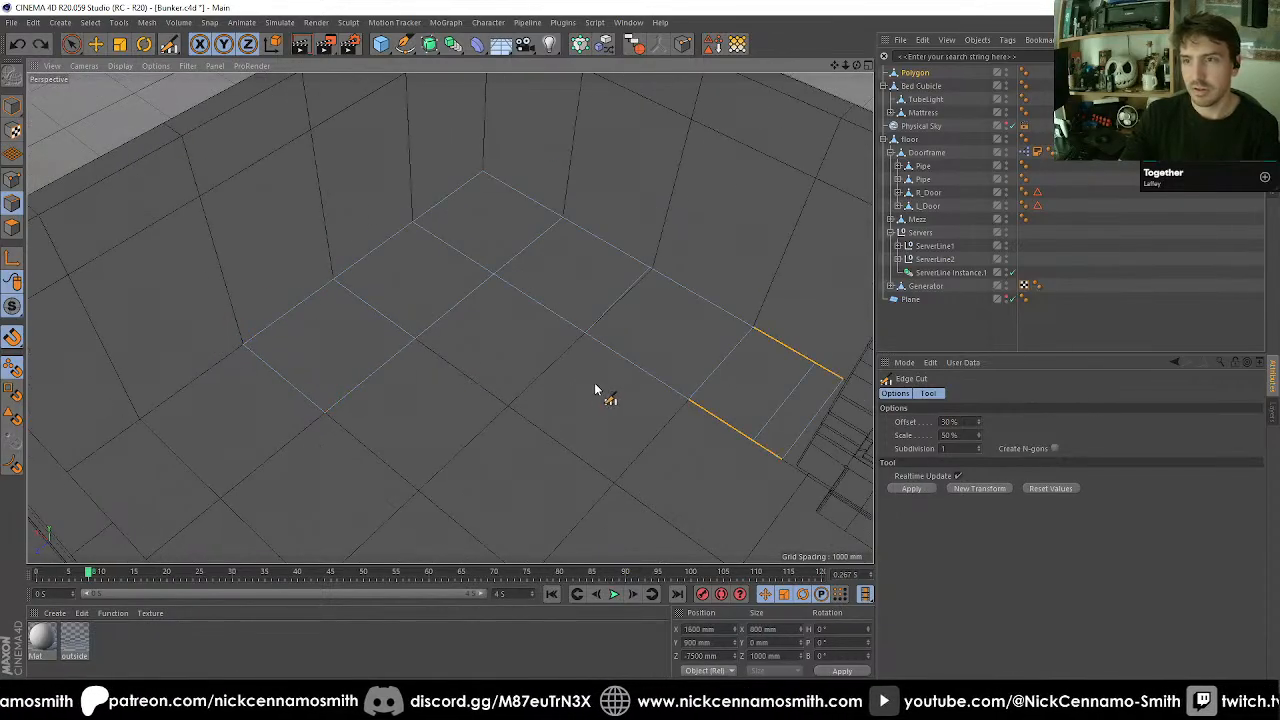
Cut the end cell beside the Bed Cubicle with an Edge Cut of 1 subdivision at 80% offset.
key(m)
key(f)
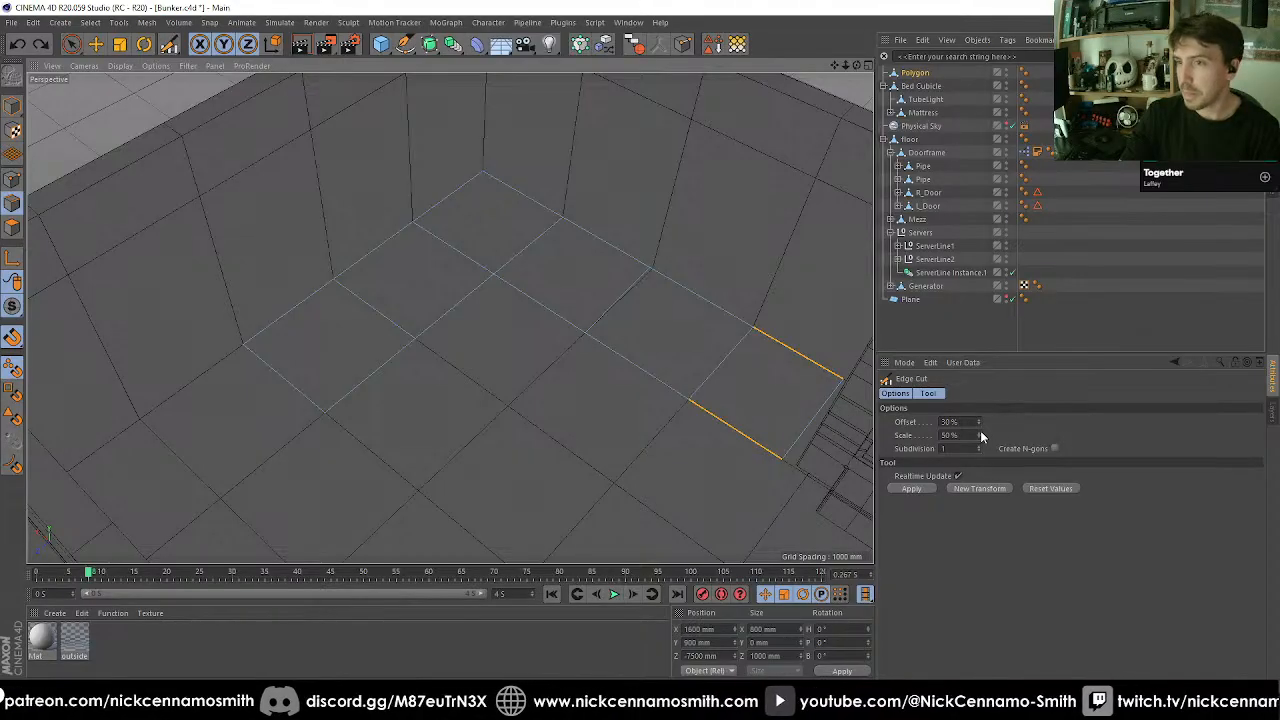
drag(970, 424, 865, 426)
text(80)
key(Return)
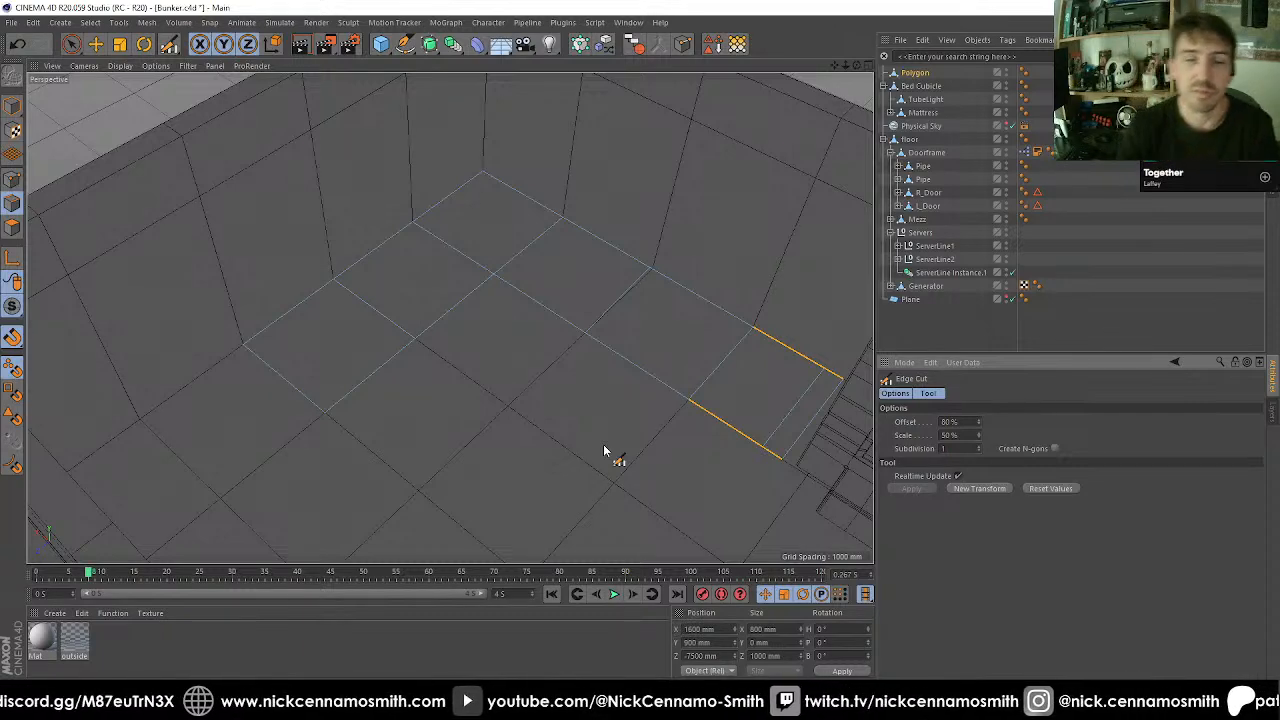
Ring-select the edges of the side-wall leg's end cell and cut them with 1 subdivision at 20% offset.
key(u)
key(b)
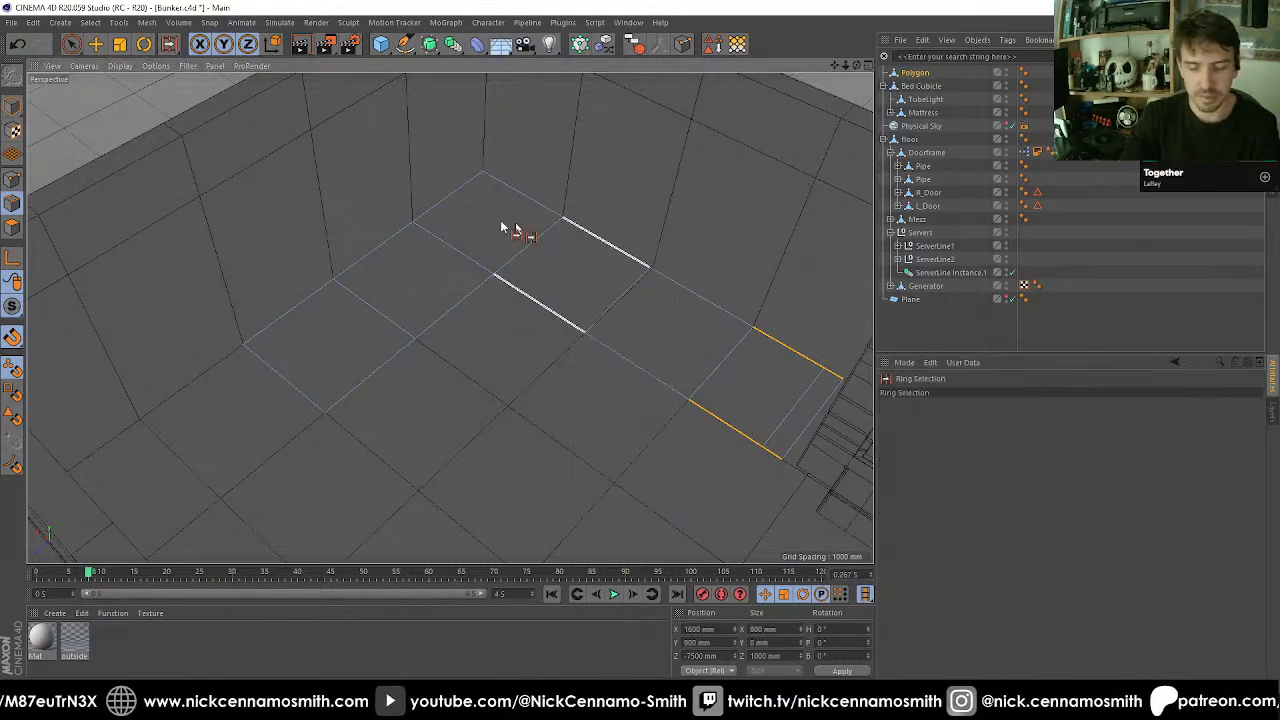
click(301, 323)
key(m)
key(f)
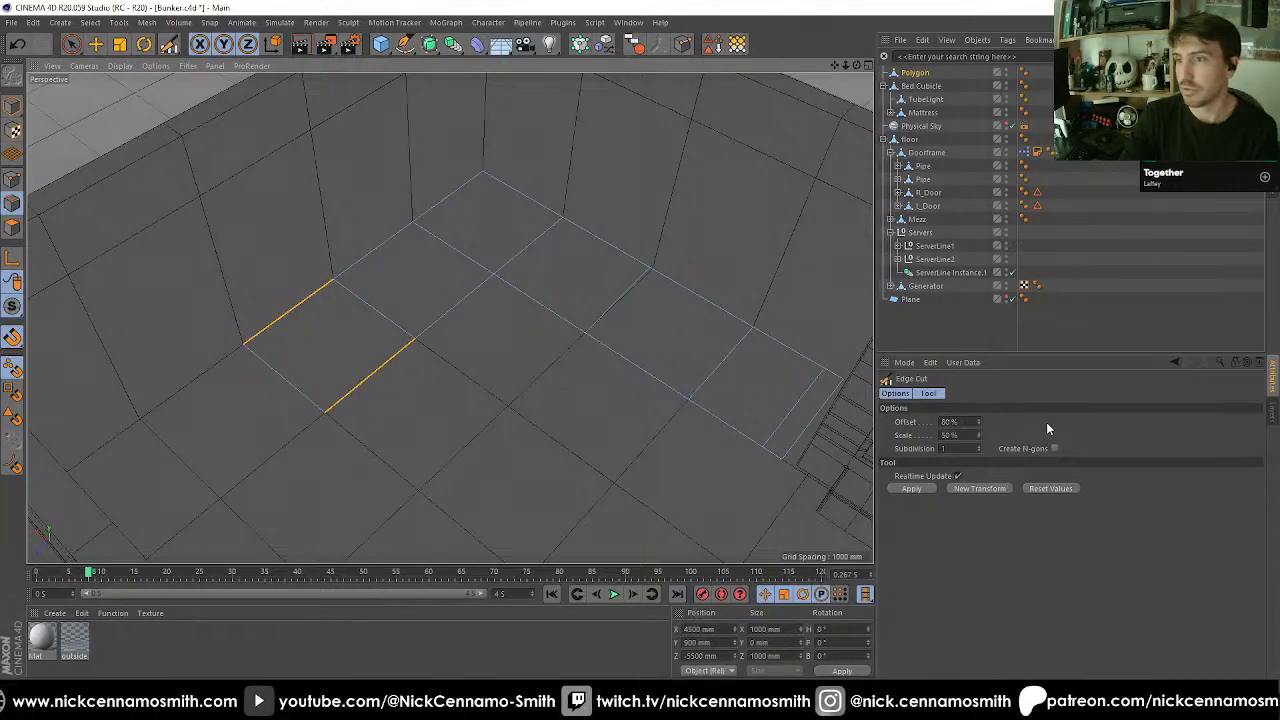
click(972, 427)
text(20)
key(Return)
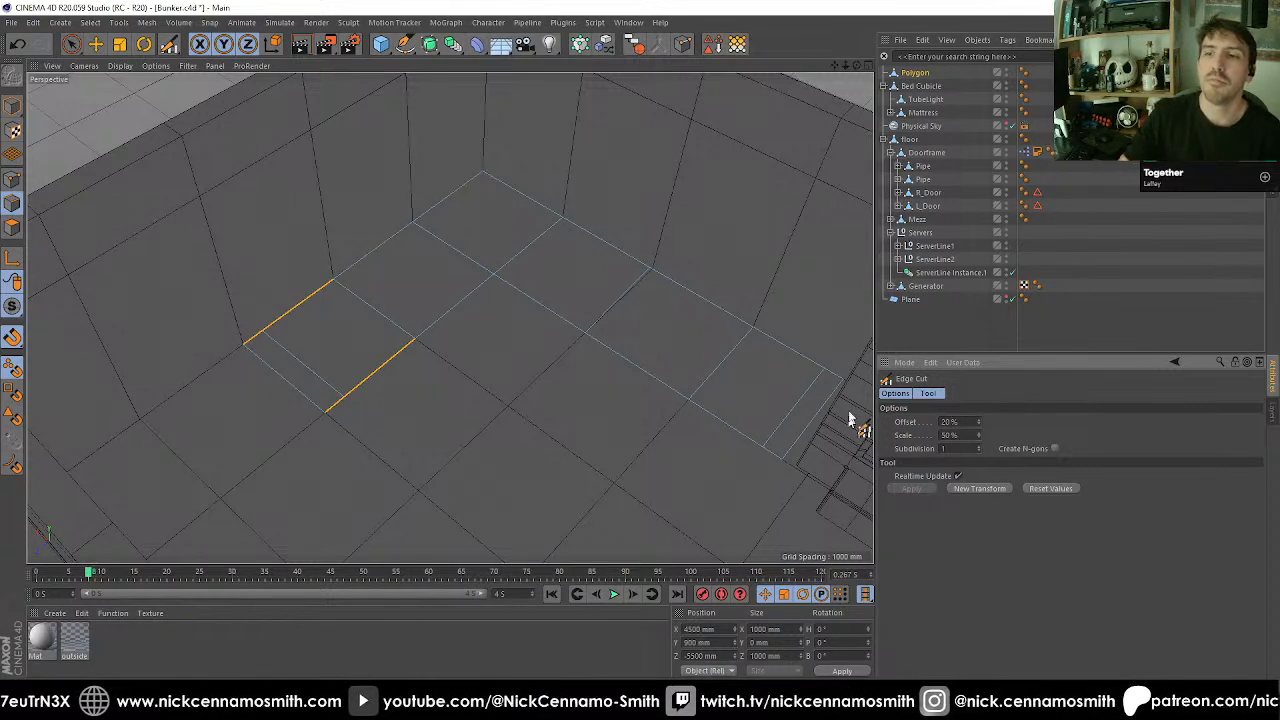
Ring-select the cross edges along the side-wall leg and cut them once at 80% offset.
key(u)
key(b)
click(346, 301)
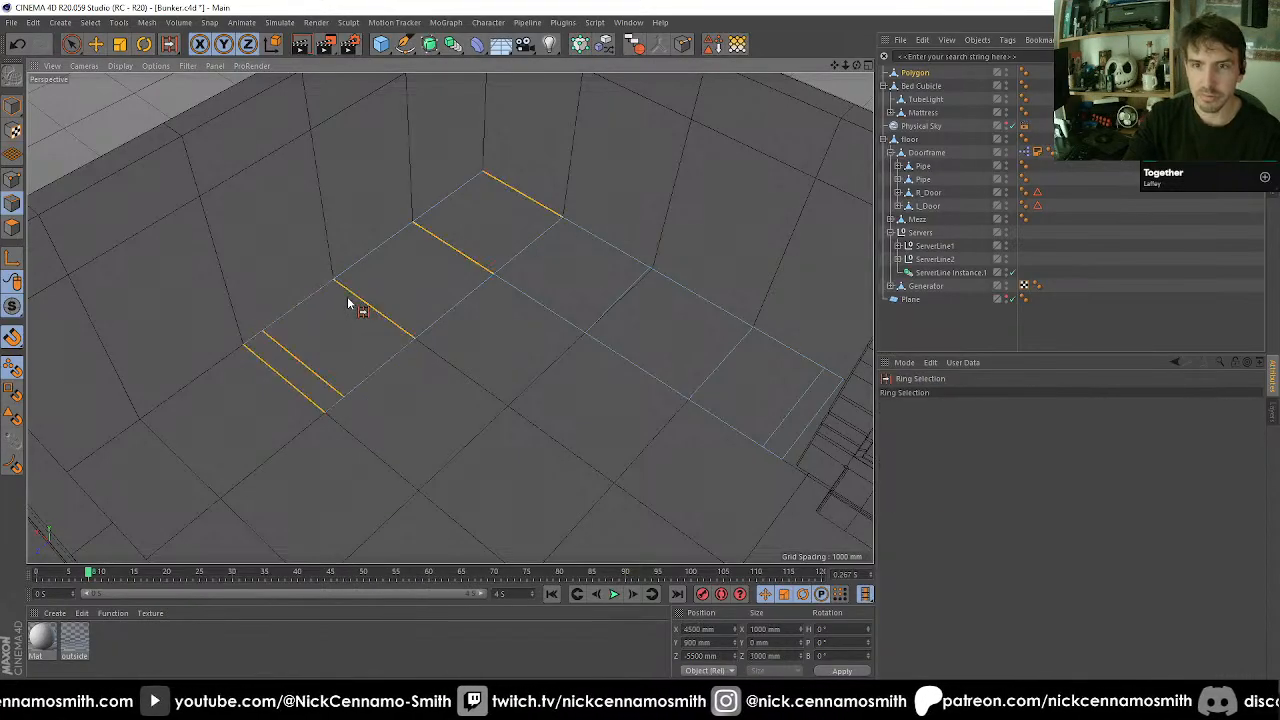
key(k)
key(f)
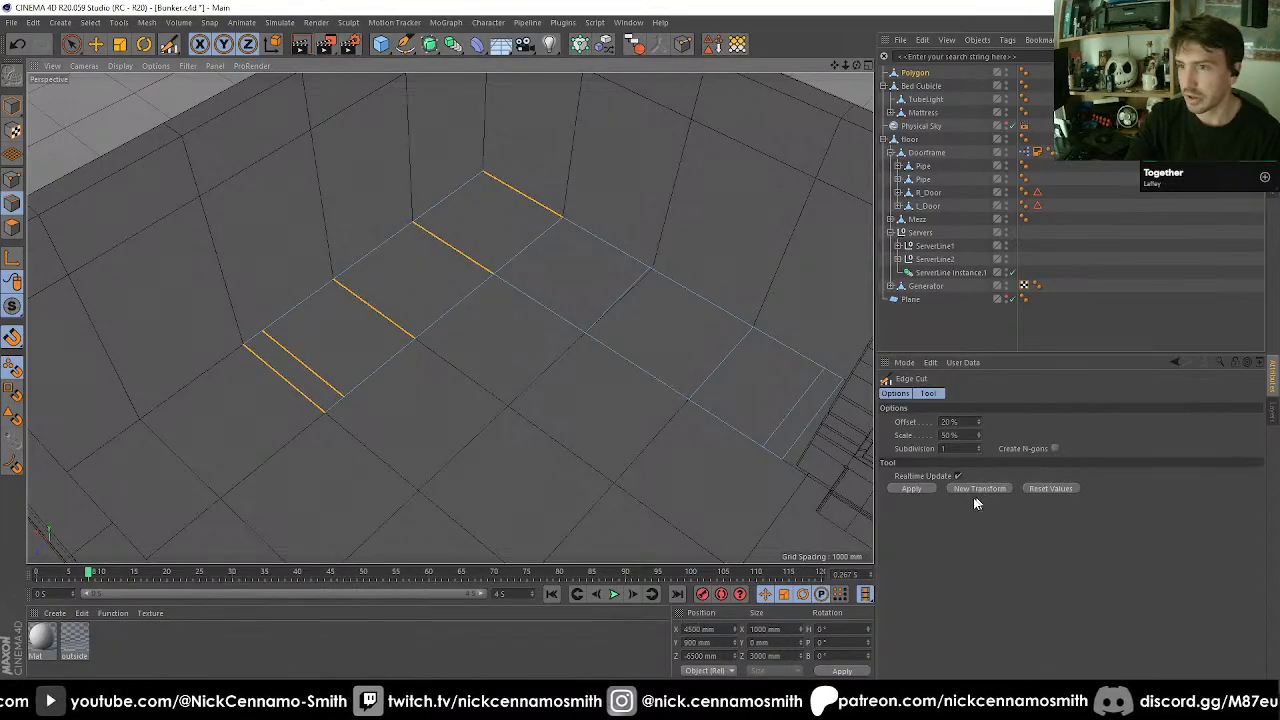
click(911, 488)
click(948, 421)
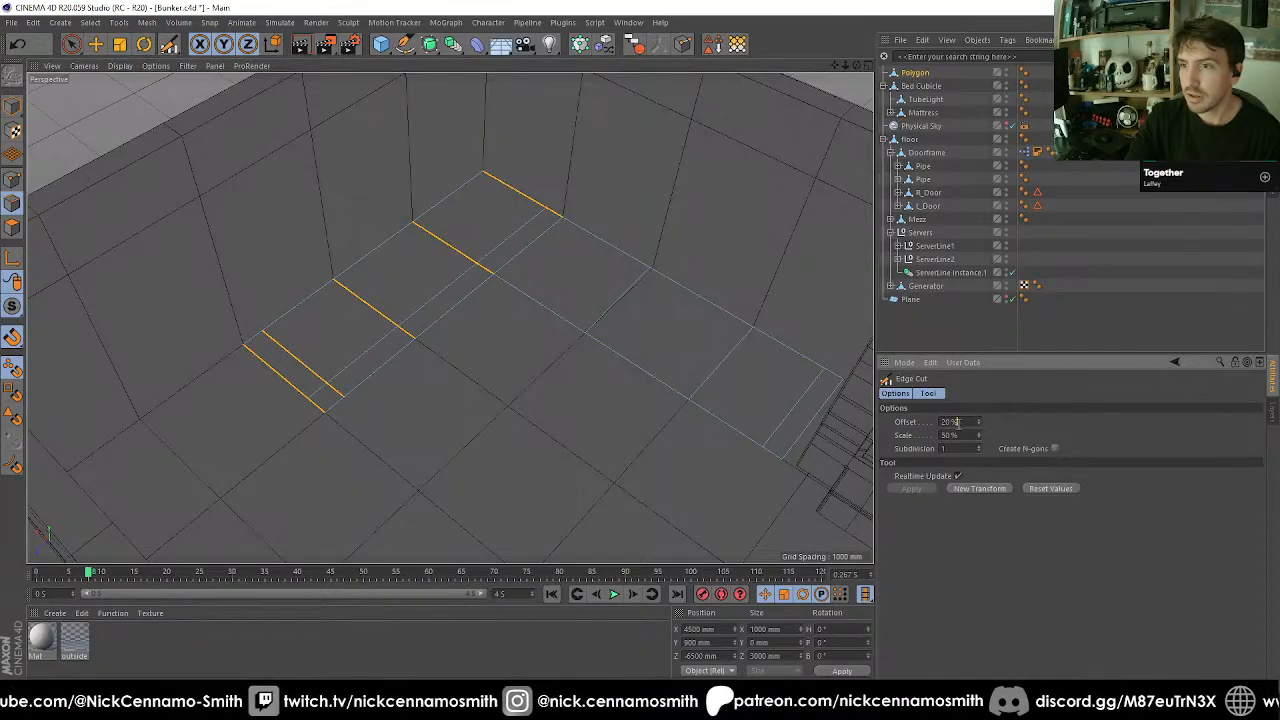
text(80)
key(Return)
Ring-select the cross edges along the back-wall leg and cut them with 1 subdivision at 80% offset.
alt+drag(708, 390, 614, 423)
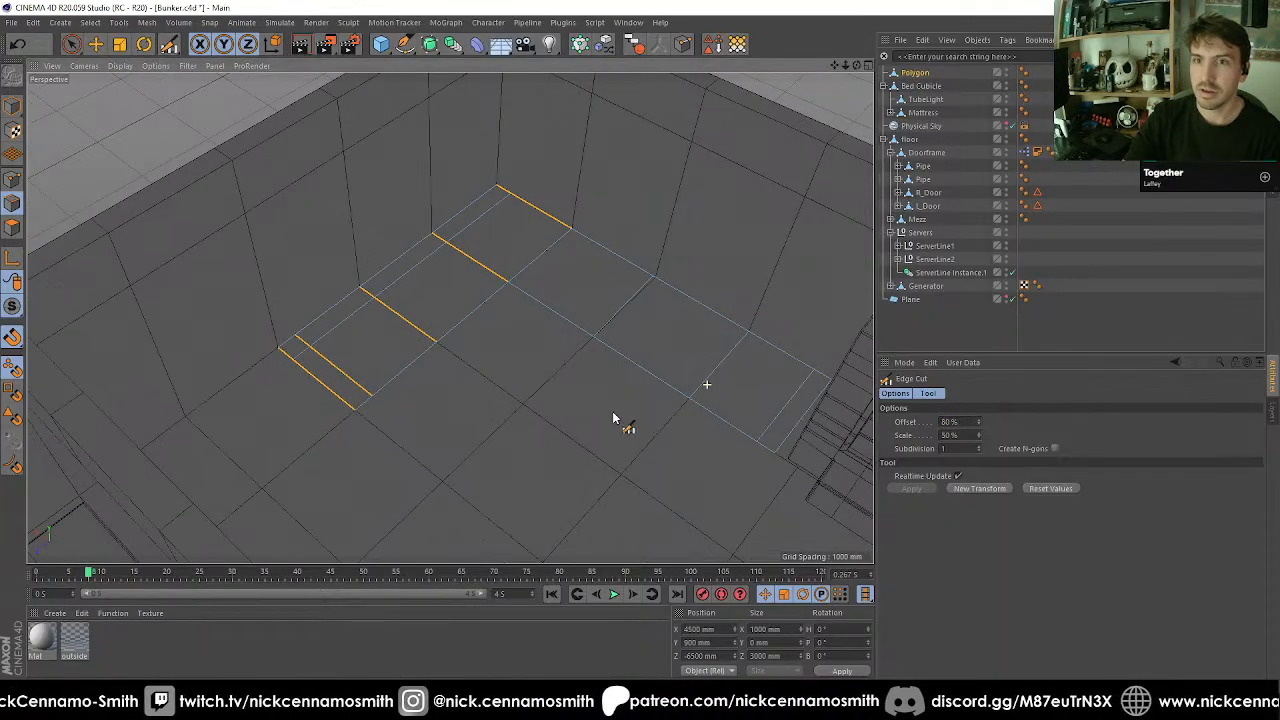
alt+drag(650, 295, 463, 280)
right_click(463, 280)
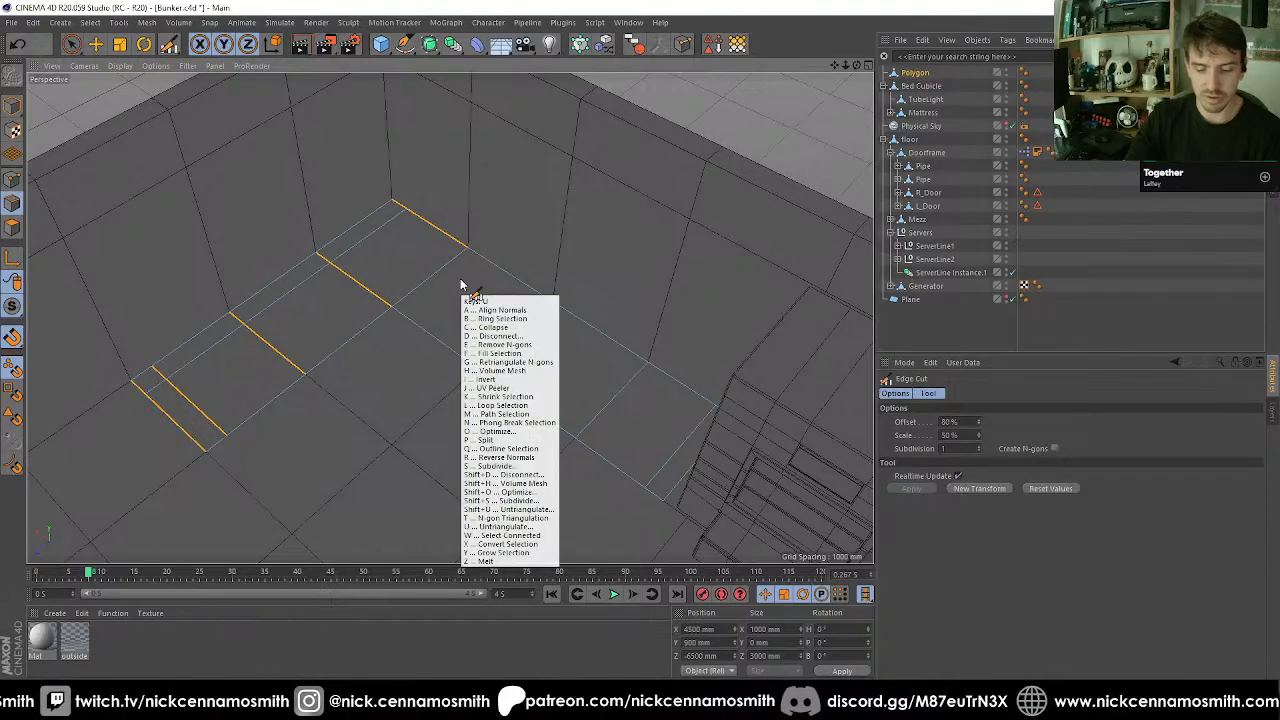
click(500, 306)
click(394, 256)
right_click(402, 252)
click(440, 410)
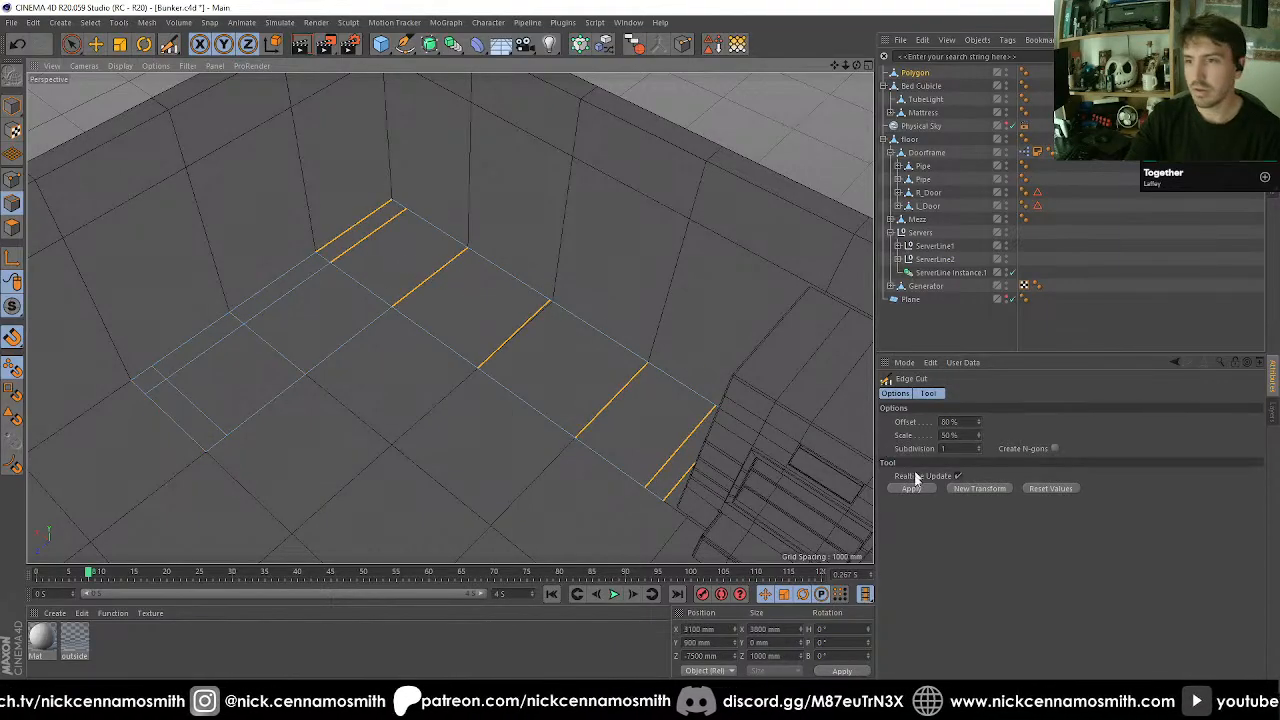
click(929, 489)
Switch to polygon mode and extrude the whole L-shape with Create Caps on.
mouse_move(620, 400)
alt+mouse_down()
mouse_move(526, 366)
mouse_move(420, 403)
mouse_move(171, 263)
alt+mouse_up()
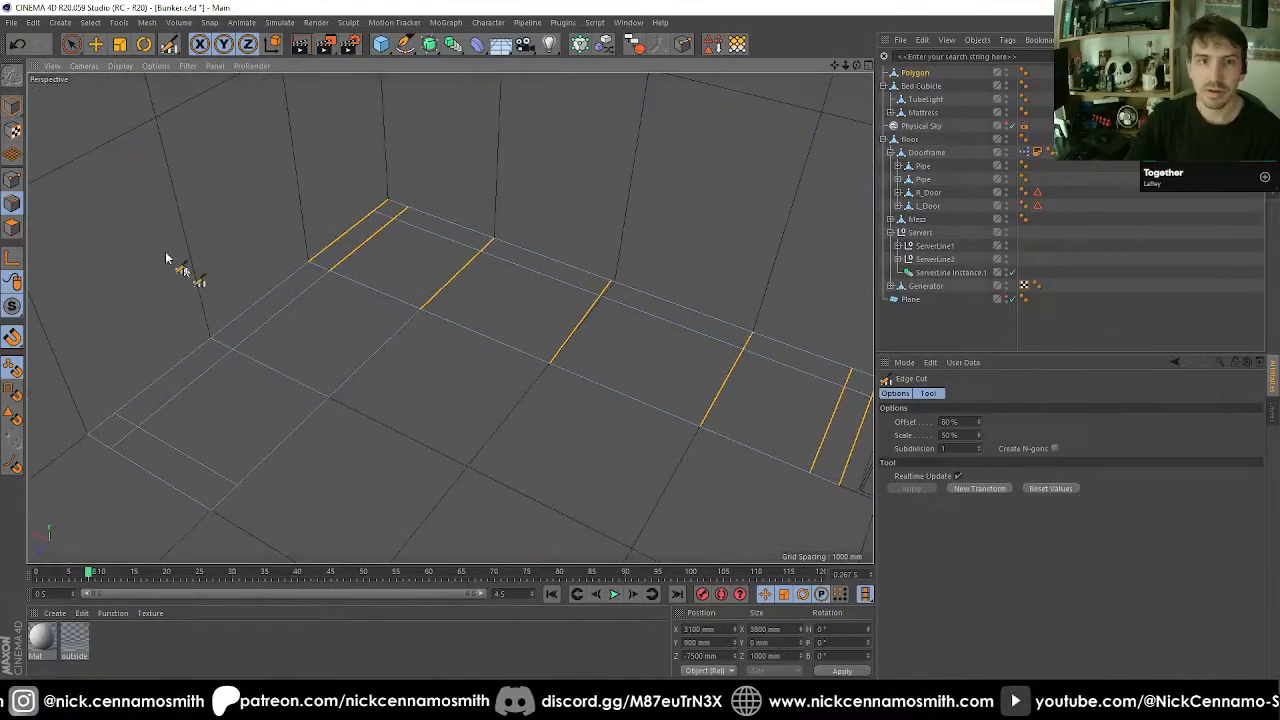
click(71, 44)
click(122, 64)
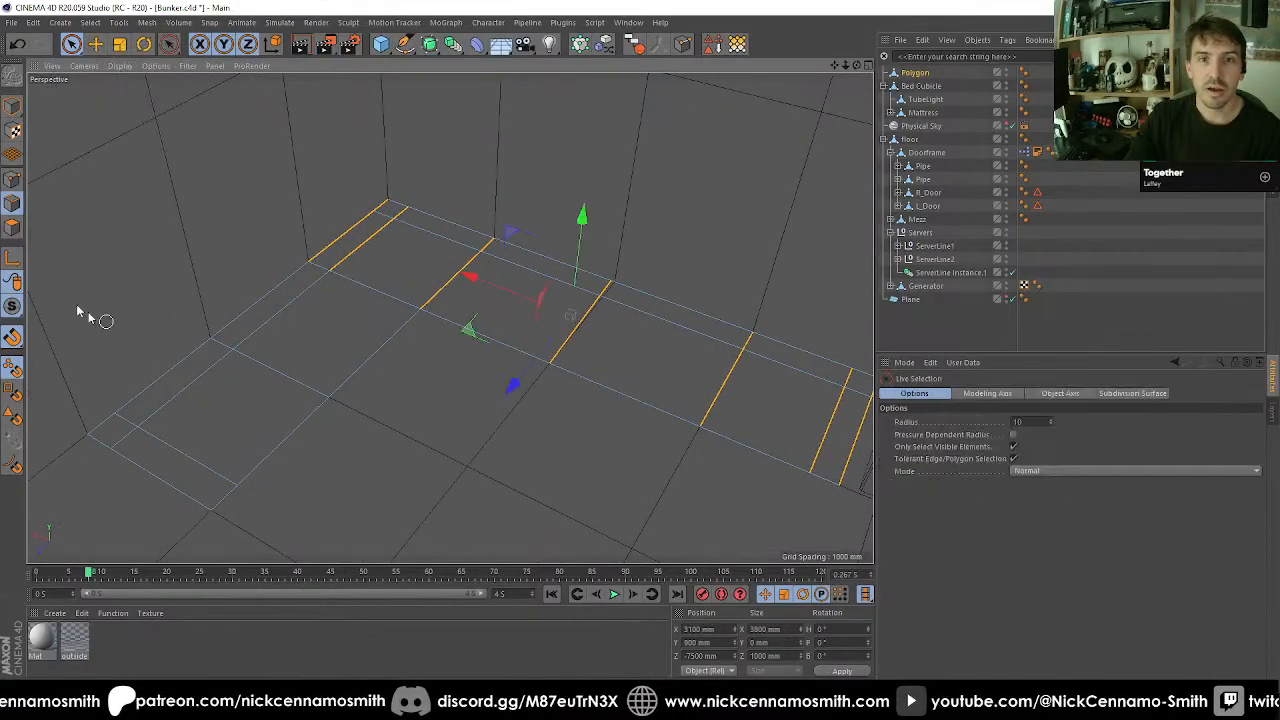
click(13, 228)
key(d)
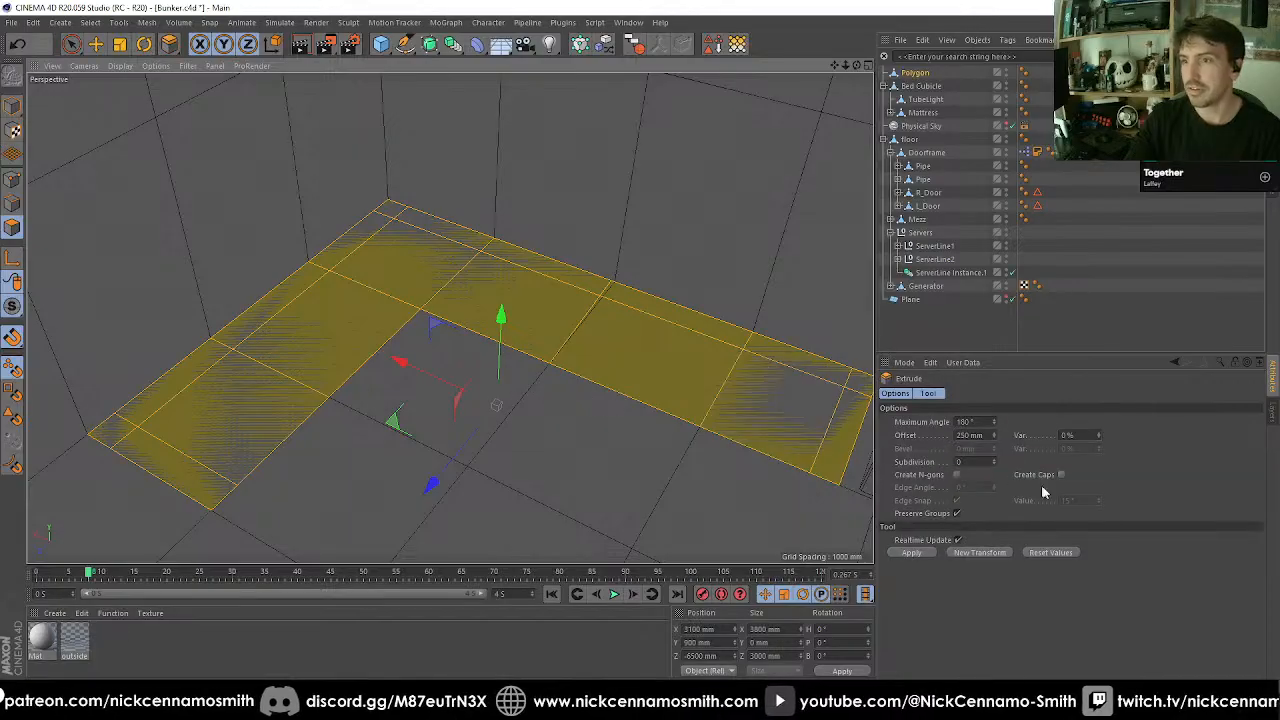
click(1063, 476)
click(968, 435)
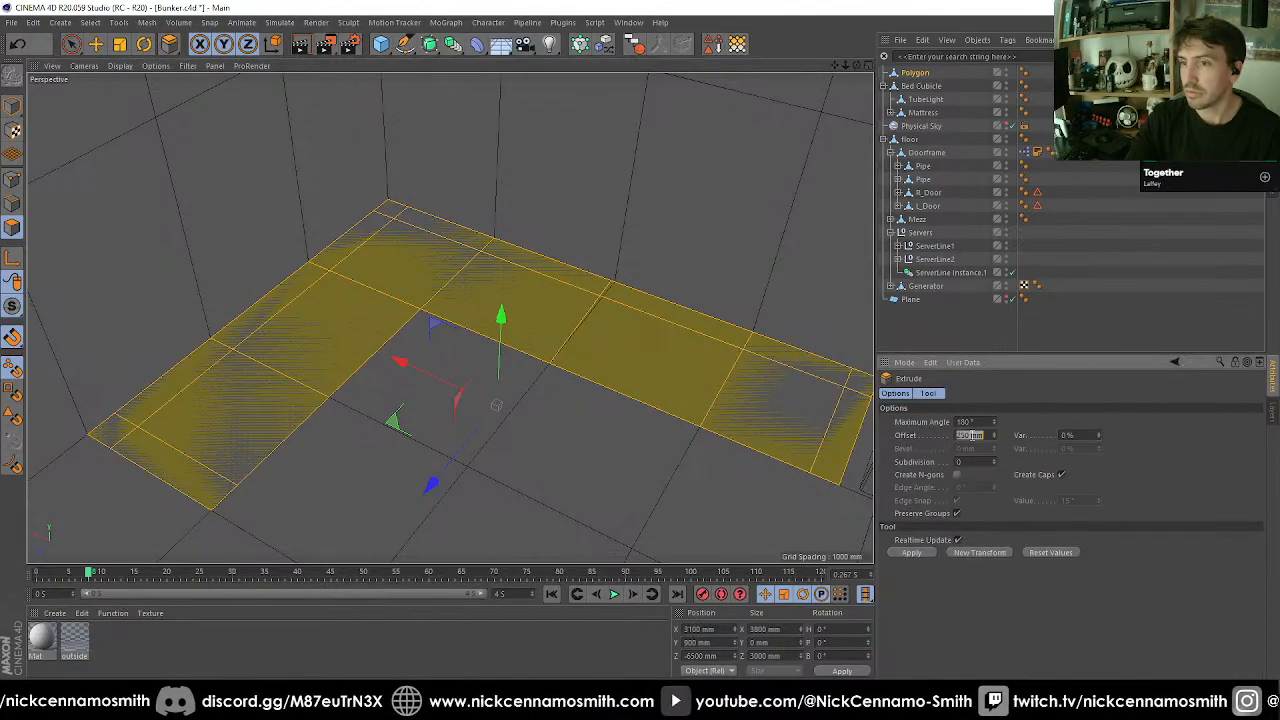
click(924, 556)
Set the L-shape's extrusion offset to 300 mm.
alt+middle_drag(690, 437, 500, 313)
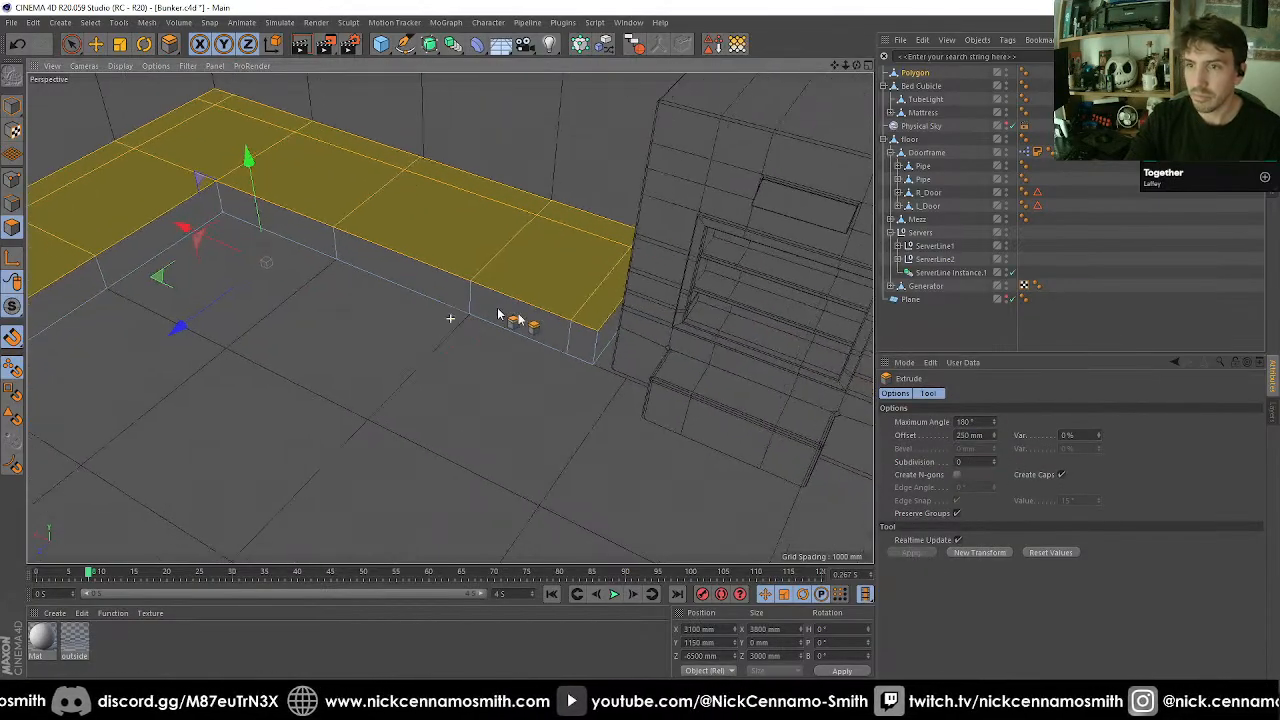
alt+drag(571, 340, 506, 388)
scroll(377, 299, up, 3)
alt+drag(409, 298, 450, 370)
alt+middle_drag(193, 220, 320, 292)
scroll(319, 290, up, 2)
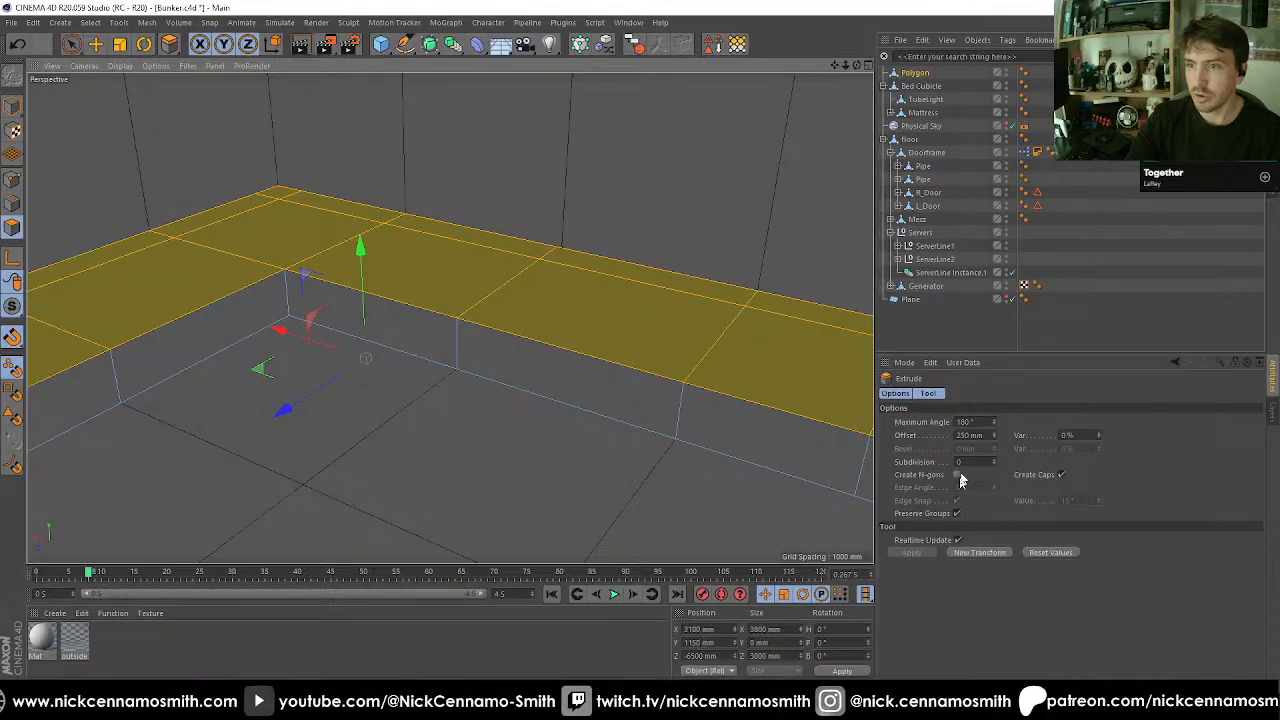
click(980, 422)
click(976, 437)
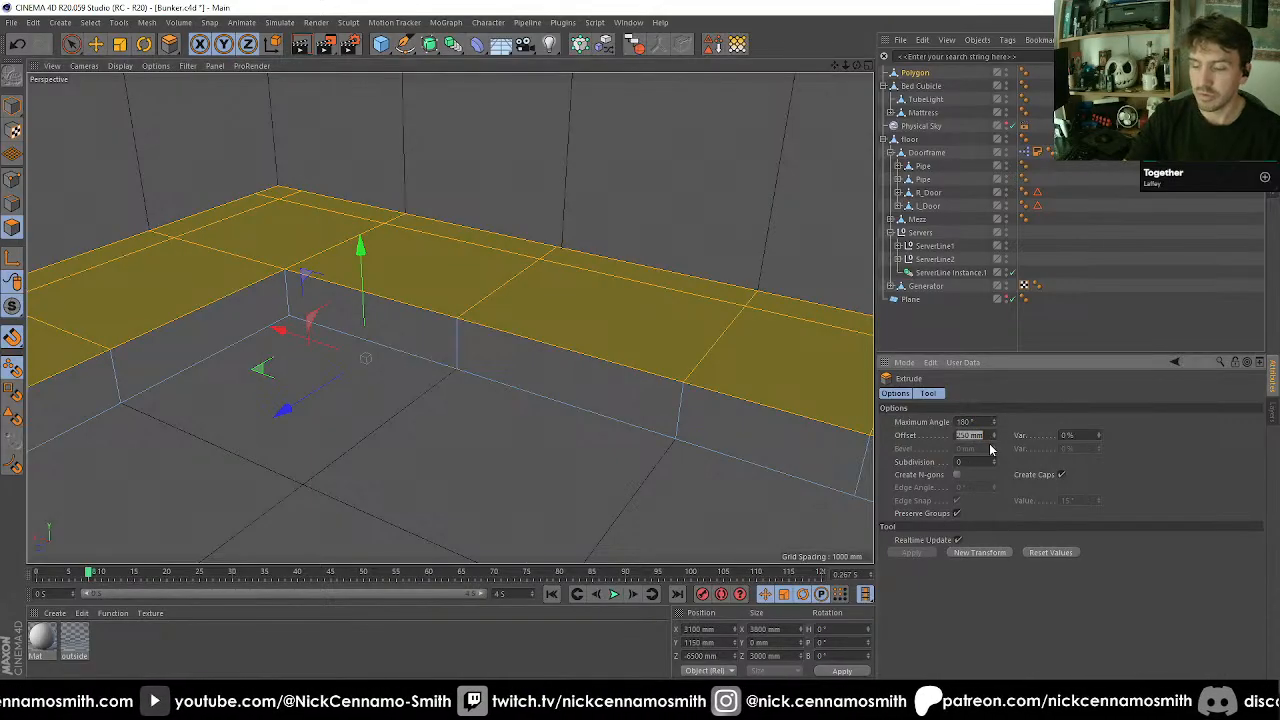
text(300)
key(Return)
alt+drag(443, 263, 333, 273)
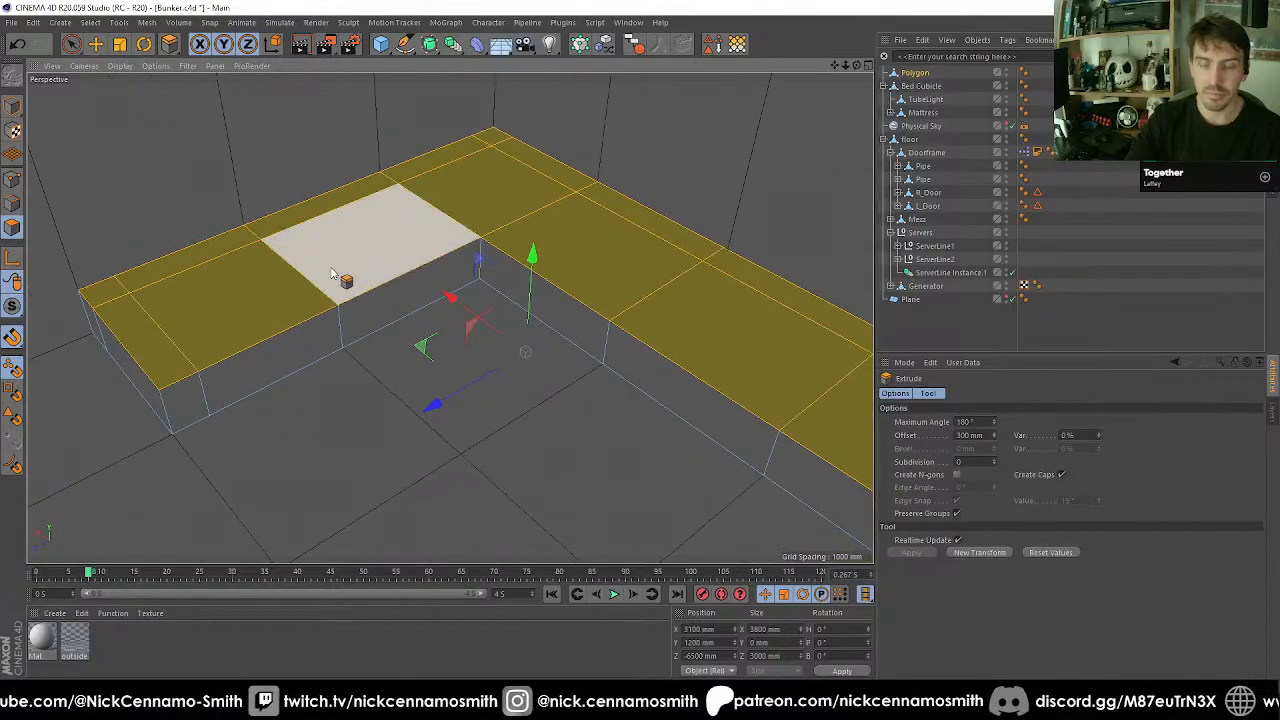
Deselect the large seat polygons on the L-shape, keeping only the narrow wall-side and end strips selected.
key(space)
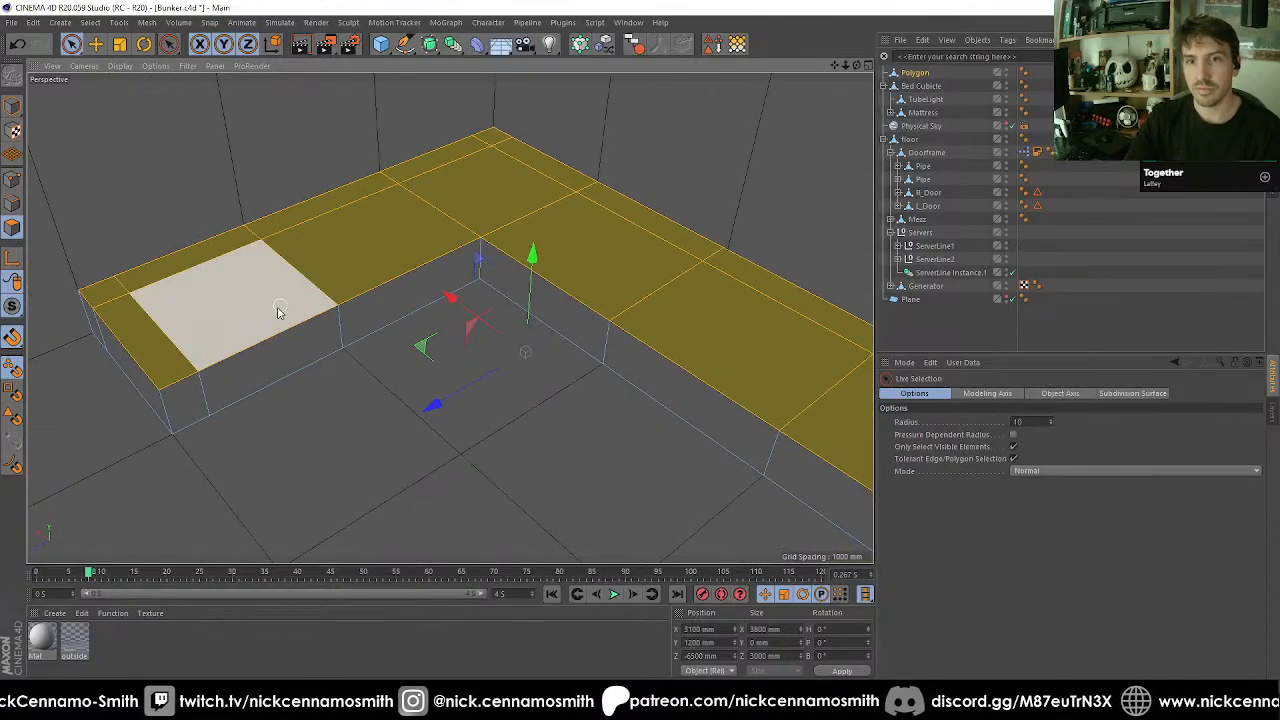
mouse_move(279, 309)
ctrl+mouse_down()
mouse_move(447, 241)
mouse_move(692, 365)
ctrl+mouse_up()
alt+middle_drag(705, 371, 549, 349)
ctrl+click(623, 403)
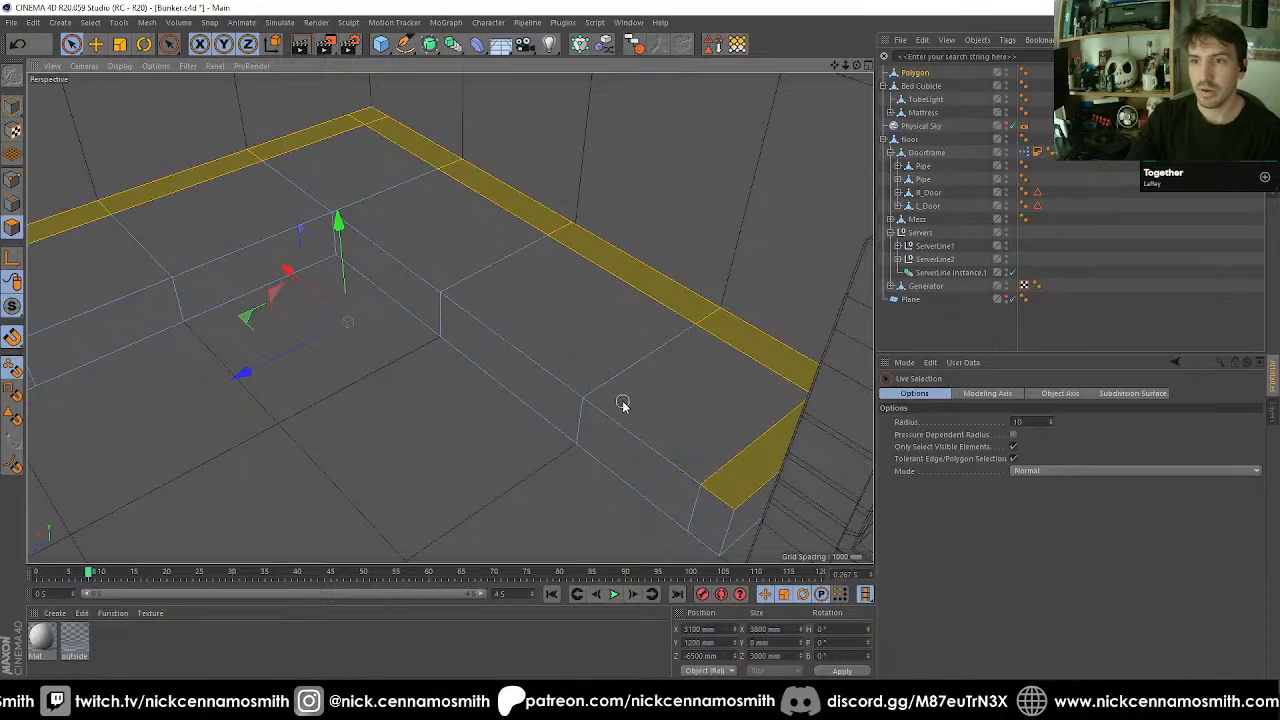
alt+drag(585, 406, 631, 400)
alt+middle_drag(378, 344, 465, 322)
Extrude the selected wall-side and end strips 200 mm with Create Caps off.
key(space)
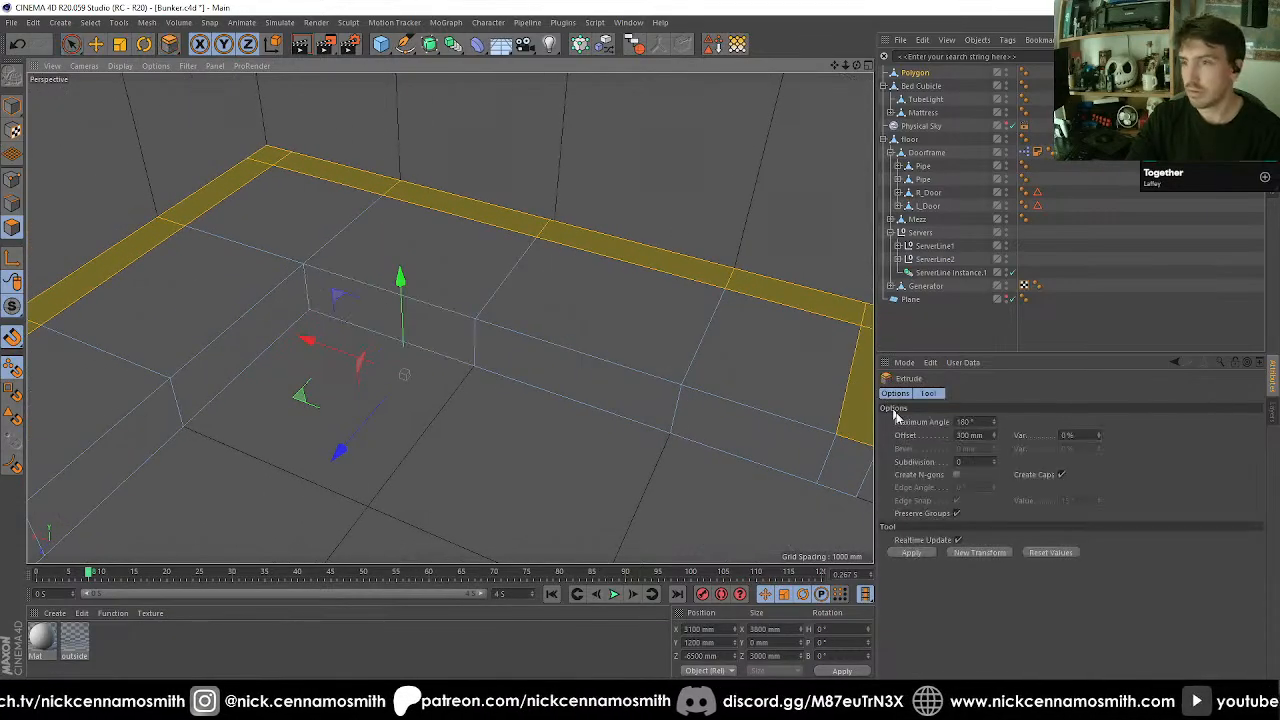
click(922, 555)
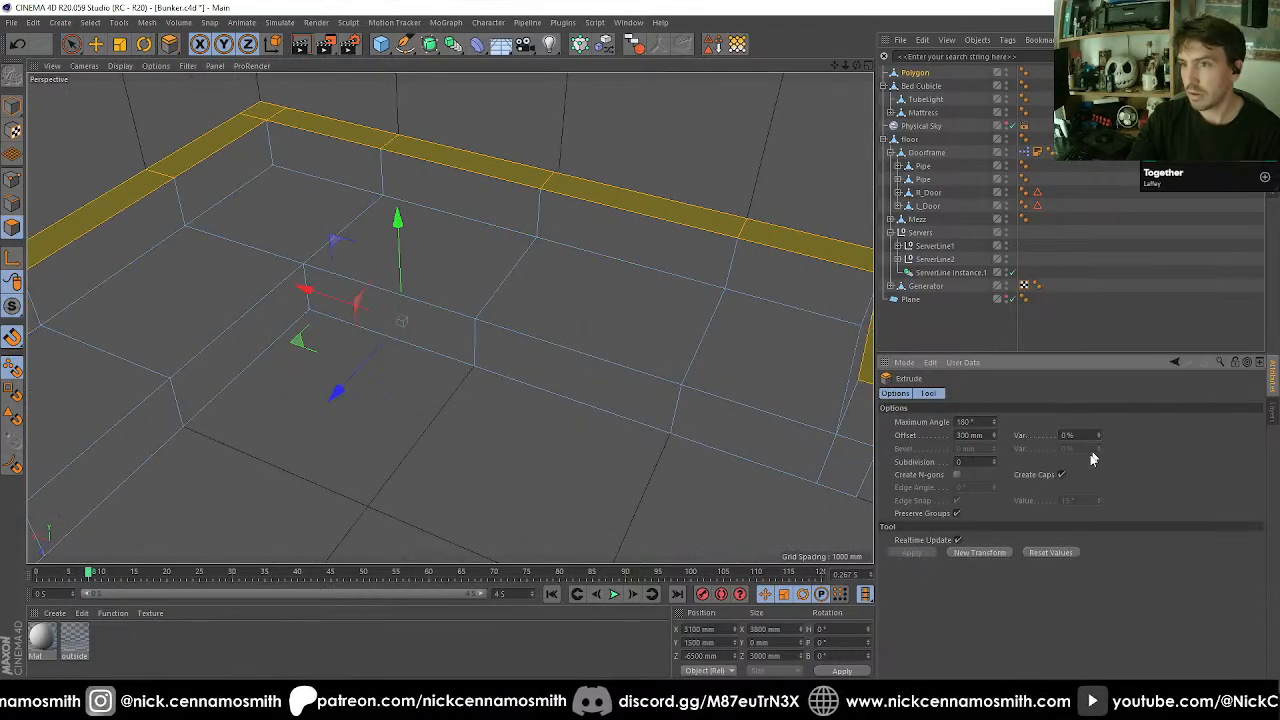
scroll(554, 371, down, 3)
alt+middle_drag(554, 371, 459, 363)
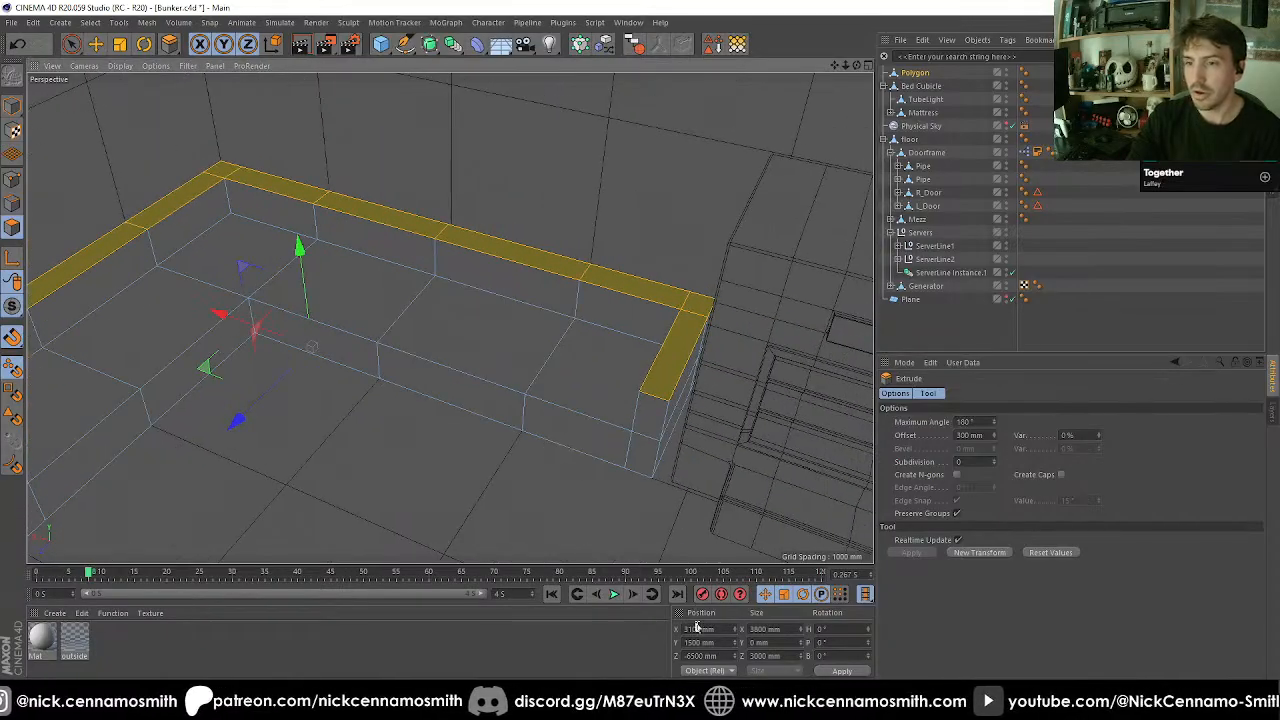
double_click(966, 437)
text(200)
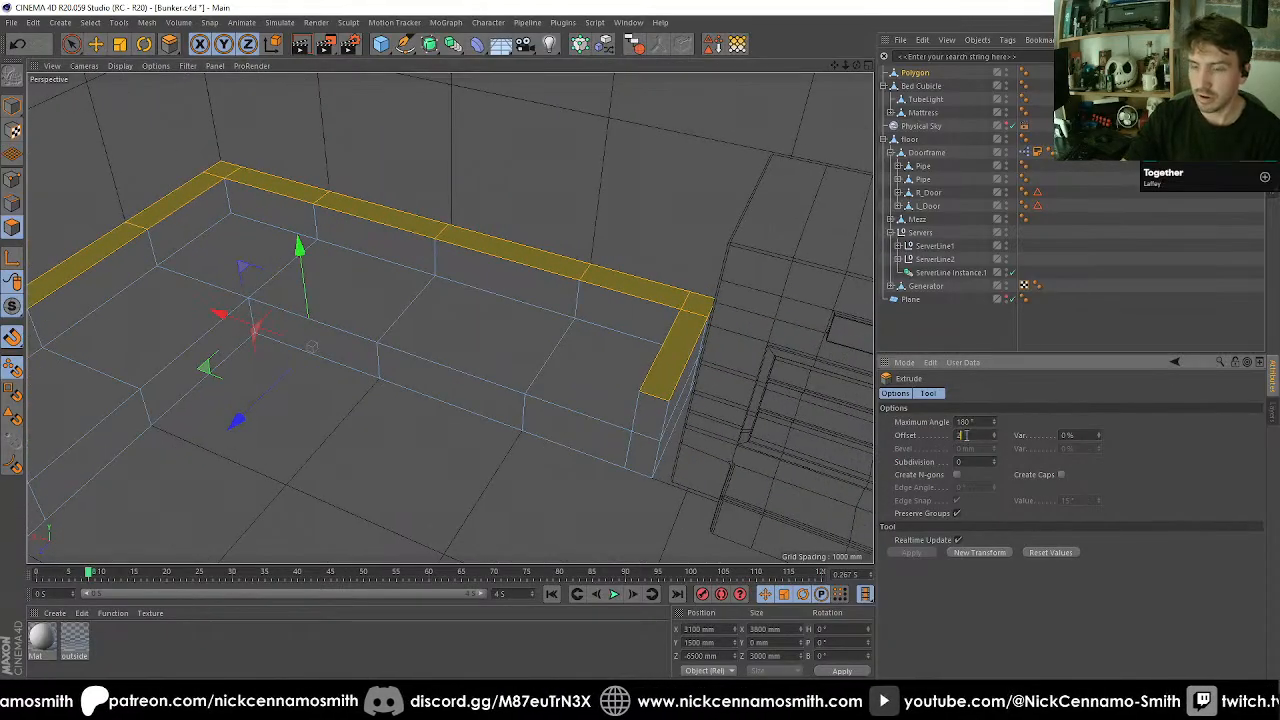
key(Return)
Deselect the armrest tops at both ends and extrude the remaining backrest strip 100 mm.
alt+drag(323, 443, 323, 335)
alt+middle_drag(323, 335, 368, 343)
alt+drag(279, 292, 290, 325)
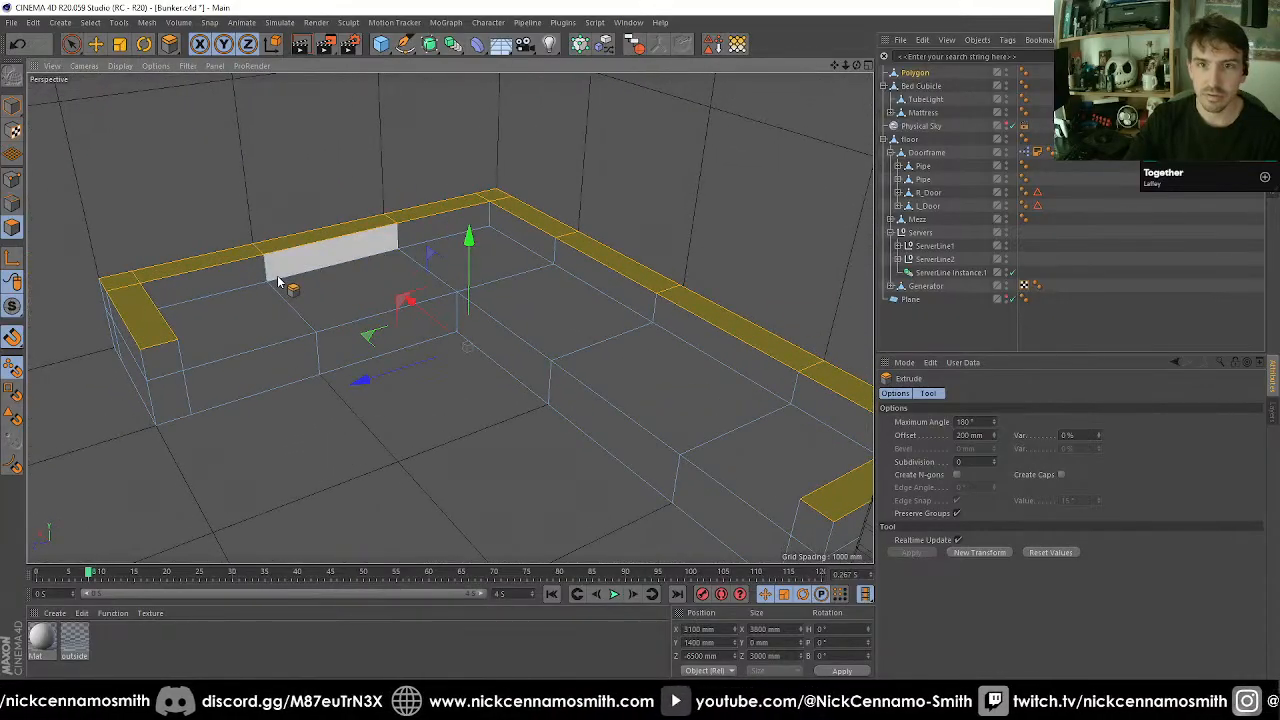
key(space)
mouse_move(118, 284)
ctrl+mouse_down()
mouse_move(158, 320)
mouse_move(543, 420)
mouse_move(680, 400)
ctrl+mouse_up()
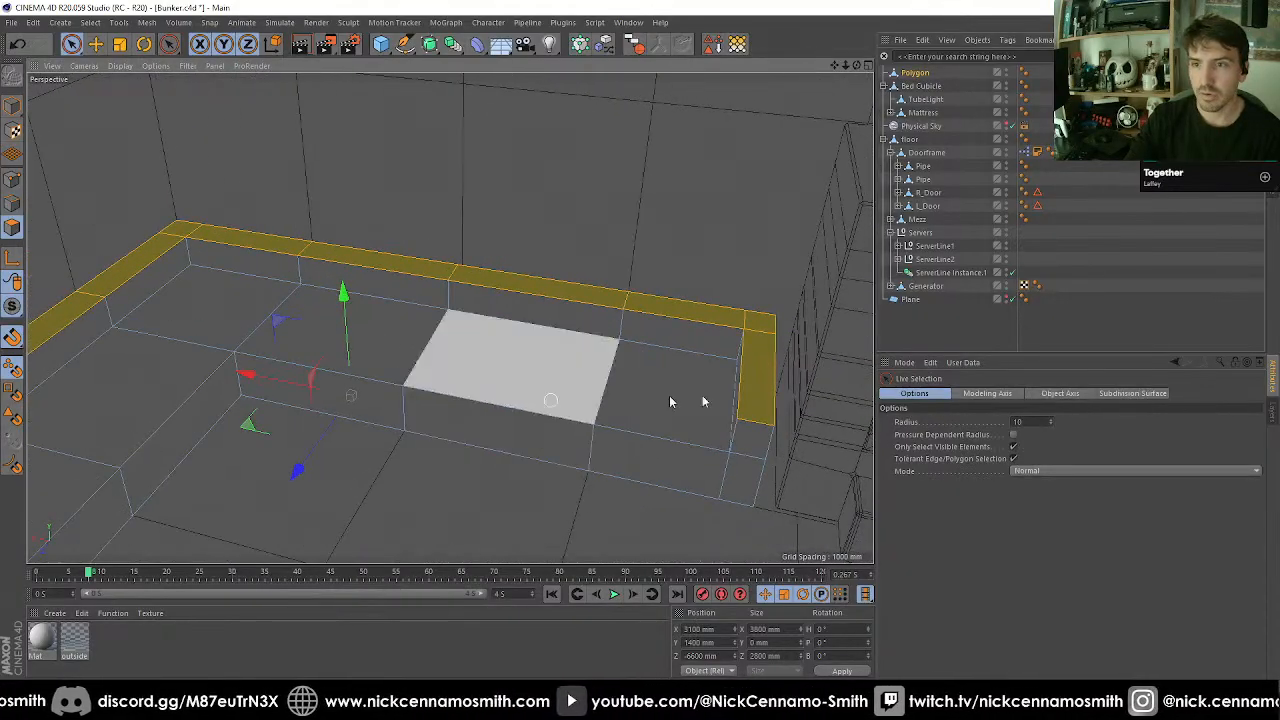
key(space)
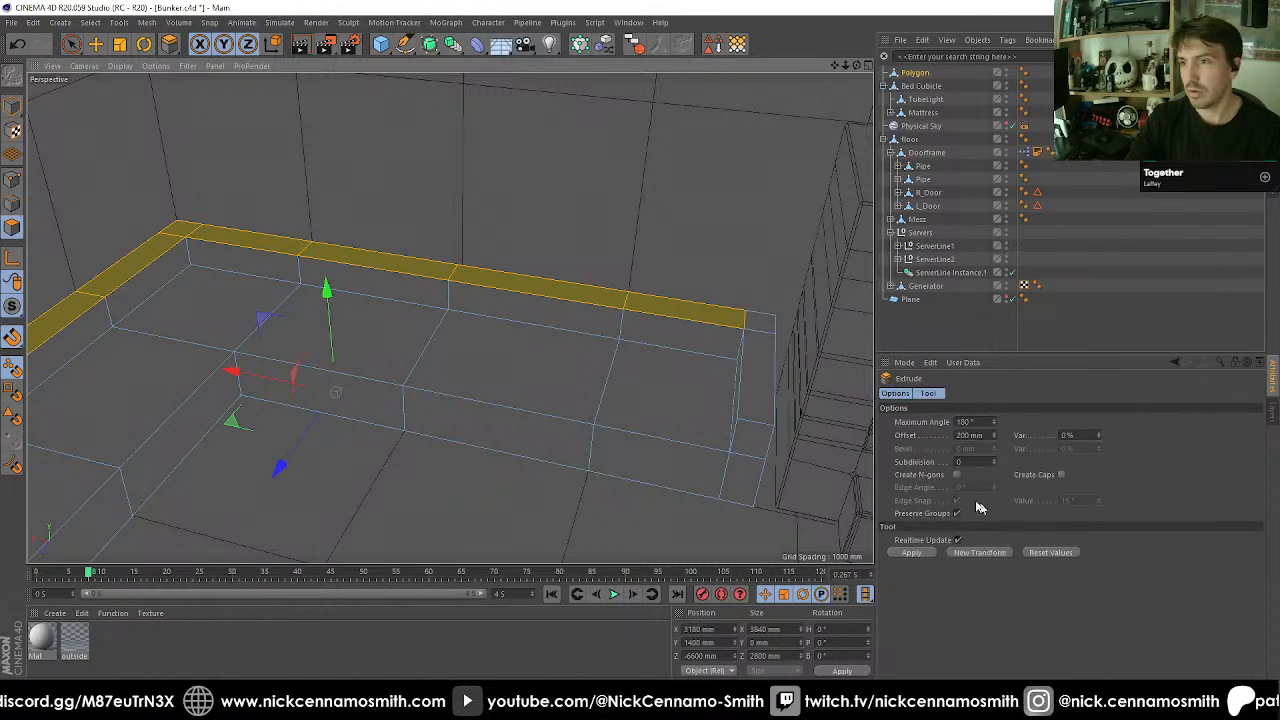
double_click(967, 435)
text(100)
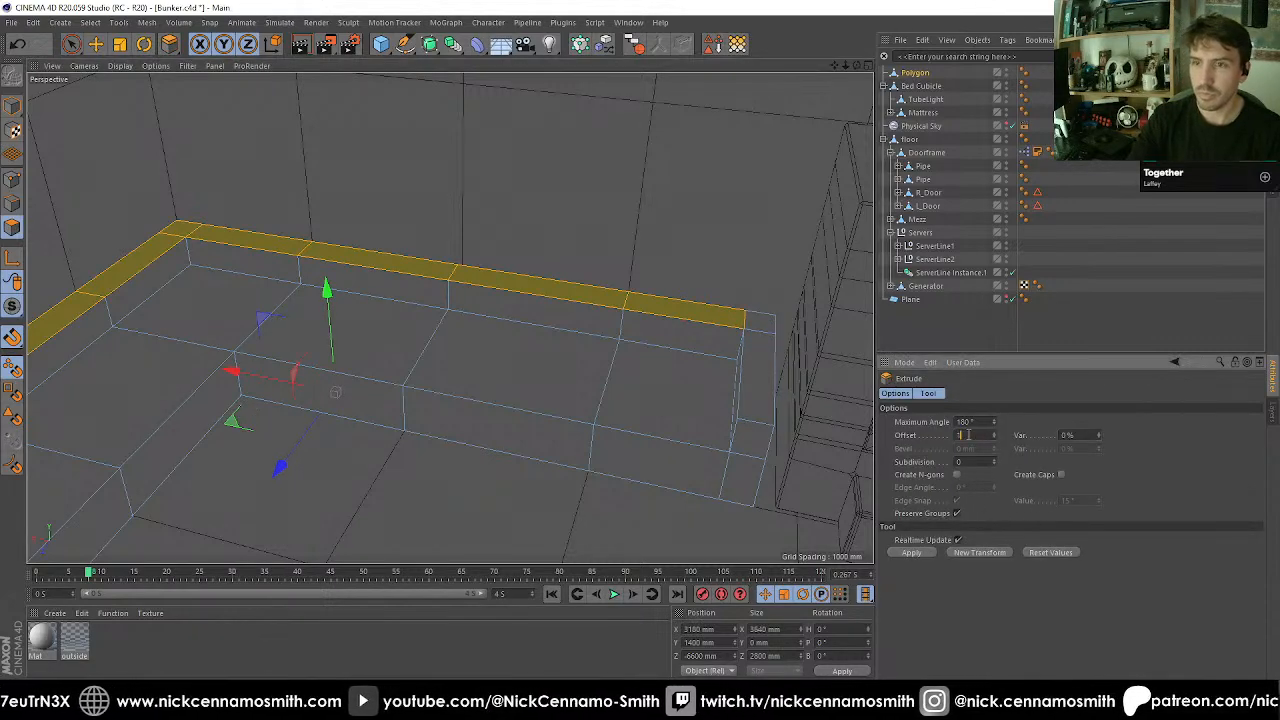
key(Return)
Isolate the L-shaped piece in the viewport with Viewport Solo.
scroll(634, 298, up, 5)
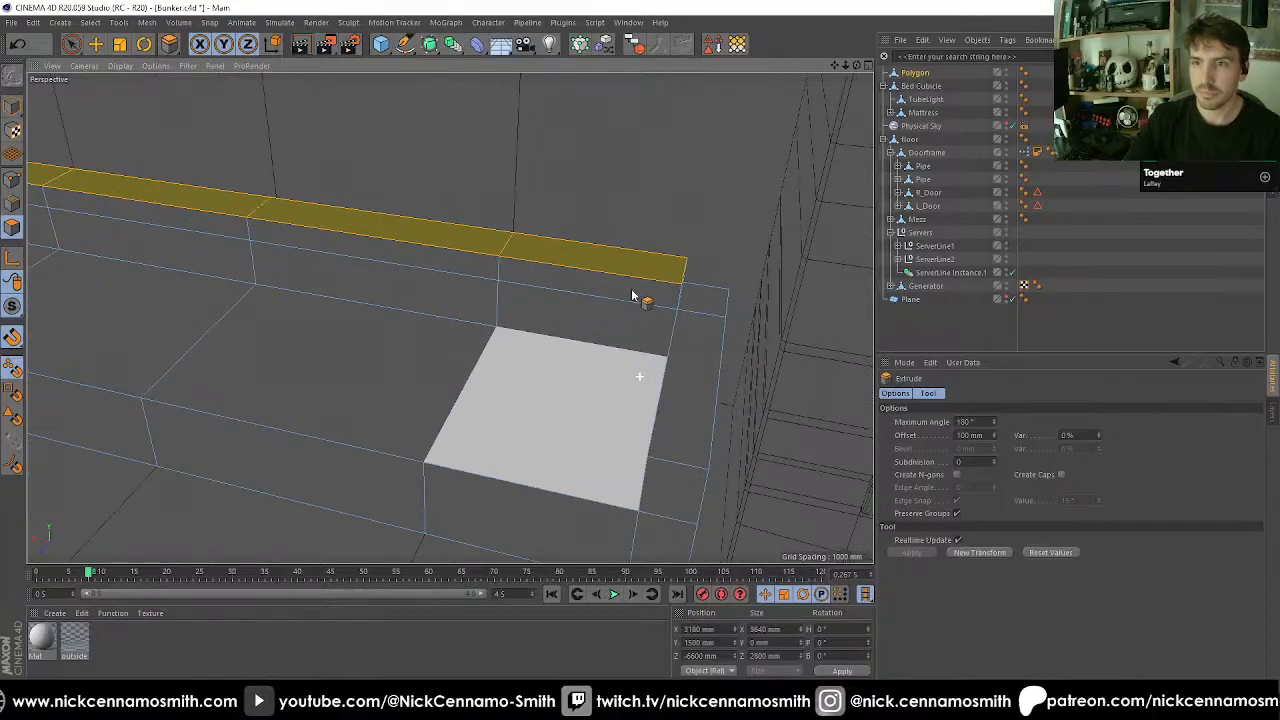
drag(14, 316, 61, 346)
alt+middle_drag(574, 373, 324, 339)
alt+drag(359, 328, 460, 332)
Delete the riser and corner top polygons where the backrest steps down to the armrest at both ends.
key(space)
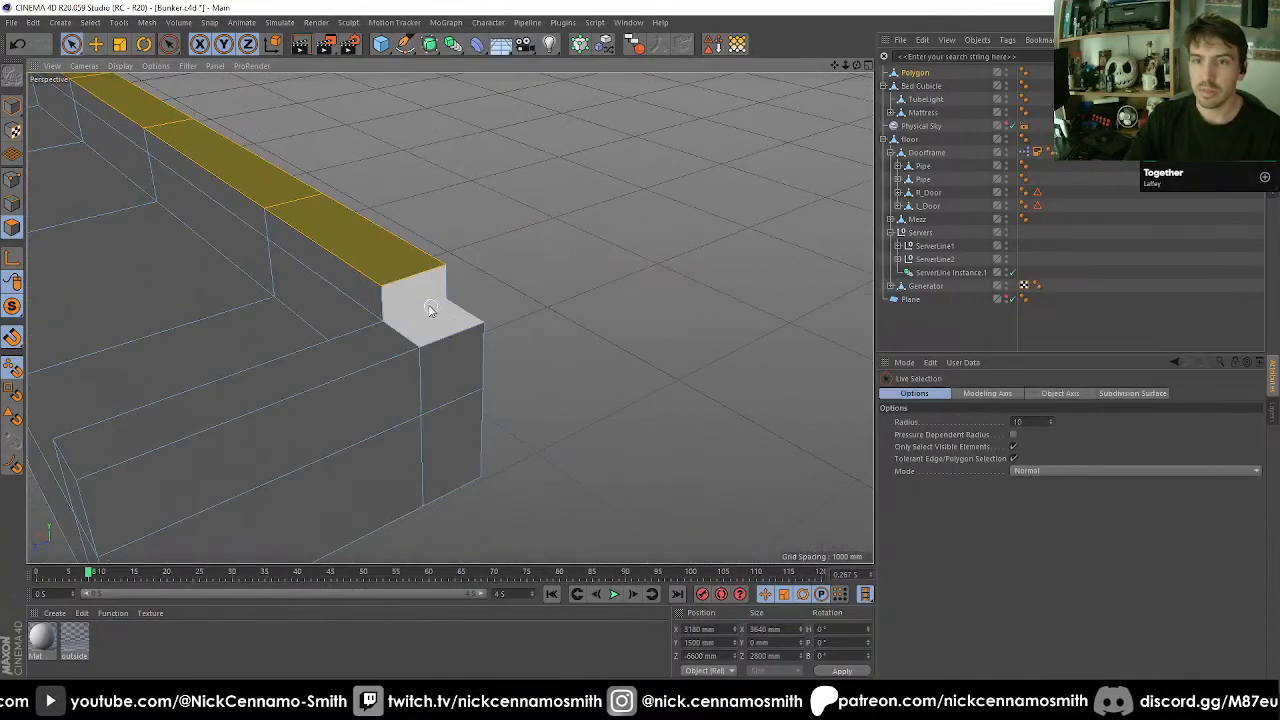
click(429, 309)
alt+drag(157, 340, 94, 254)
alt+middle_drag(94, 254, 540, 300)
alt+middle_drag(137, 235, 568, 277)
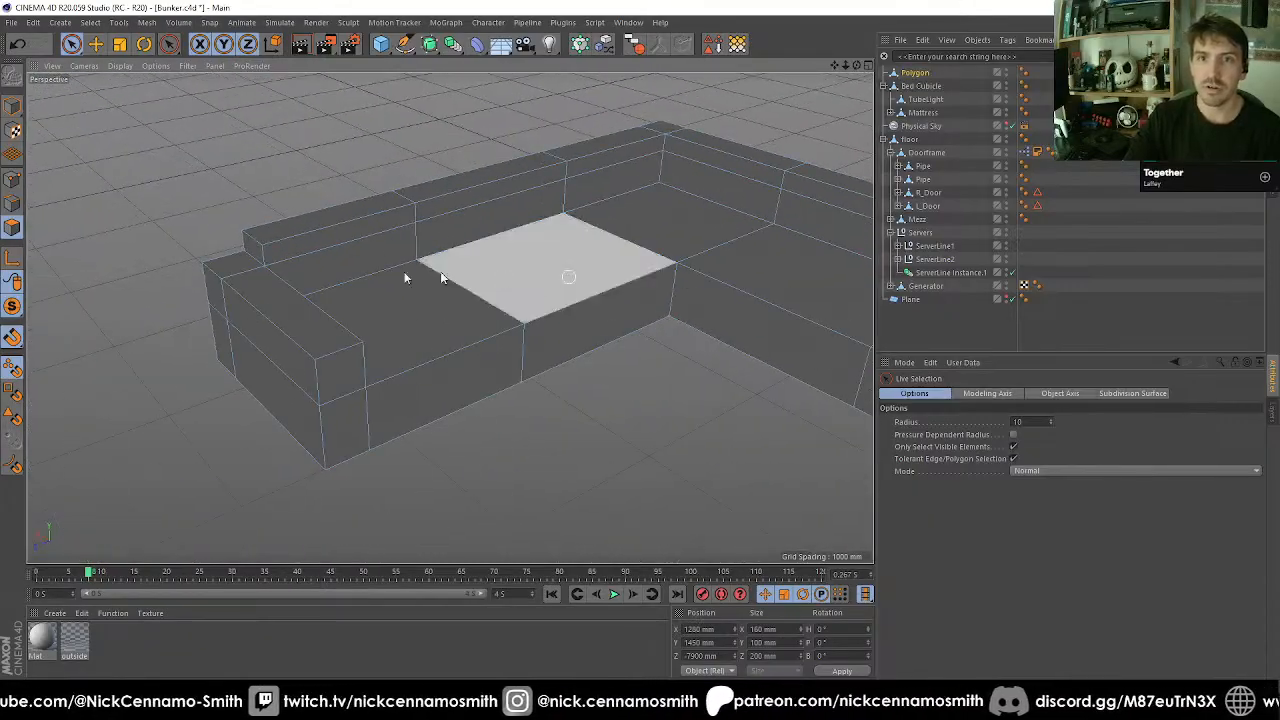
alt+drag(160, 272, 234, 257)
scroll(232, 256, up, 2)
shift+click(304, 289)
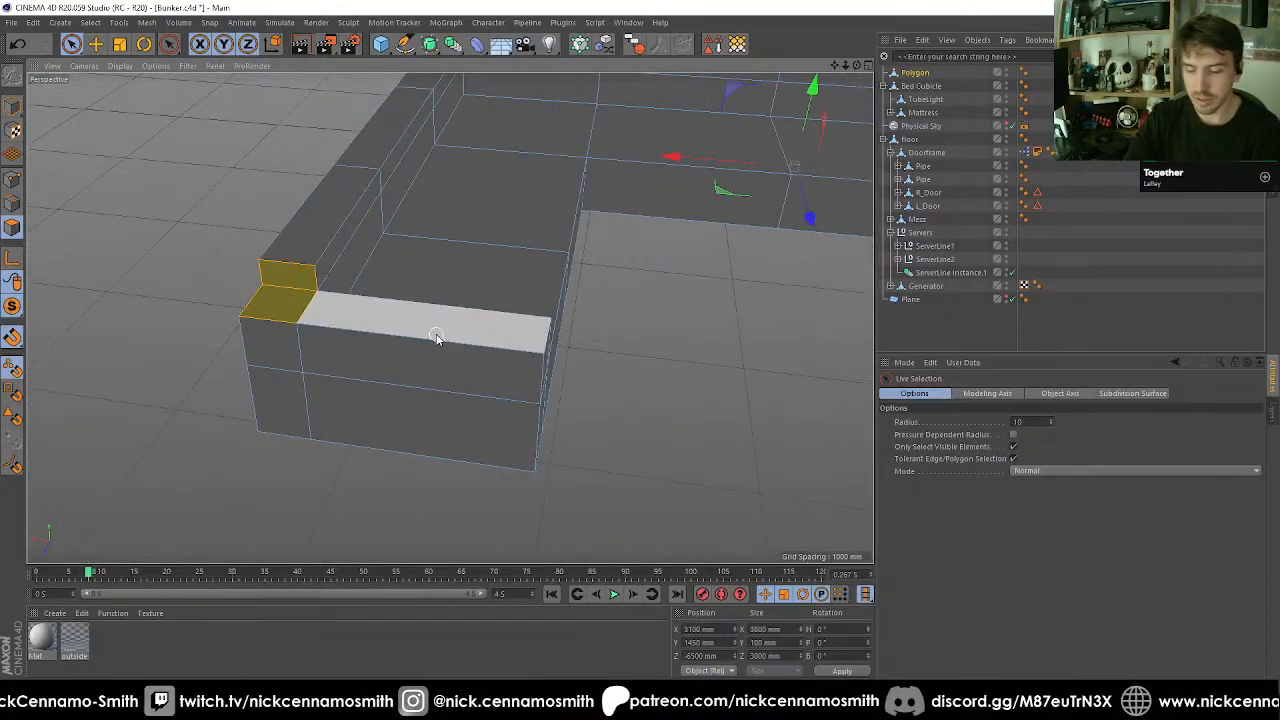
key(ctrl+shift+a)
Draw two sloped Polygon Pen edges joining the backrest's end corners to the armrest's outer corners on the side-wall leg.
scroll(300, 274, up, 2)
key(m)
key(e)
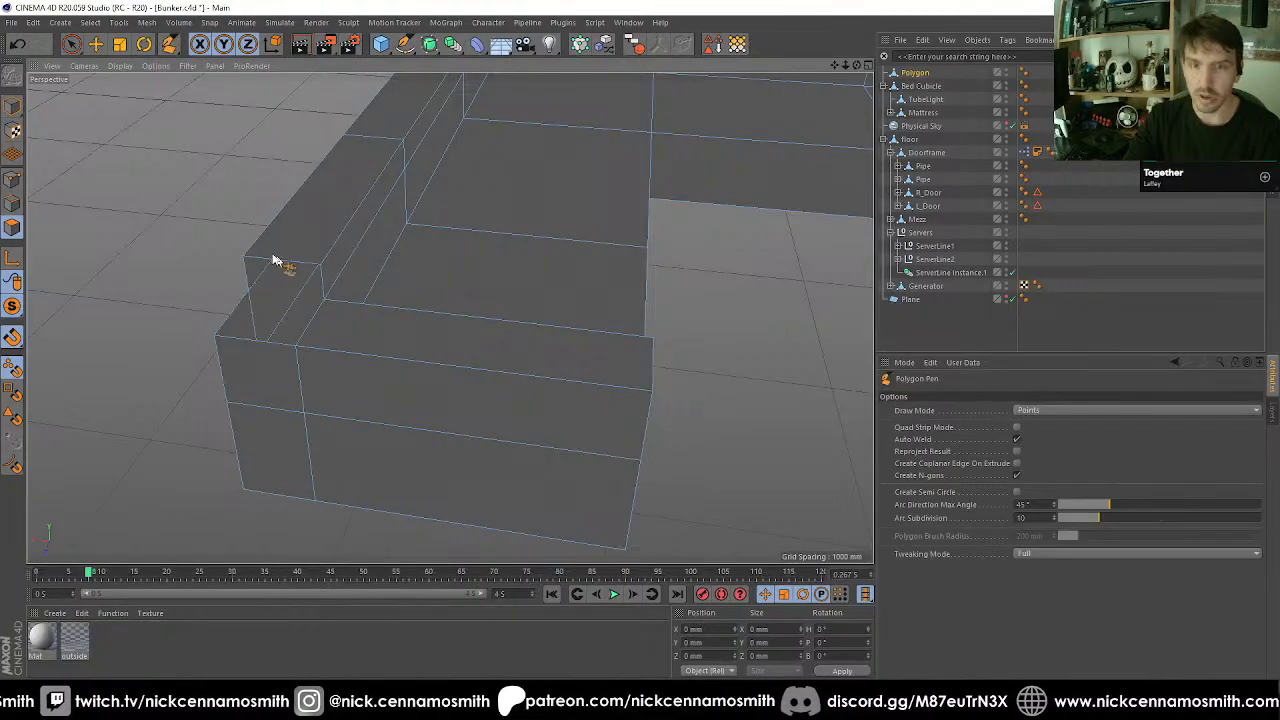
click(243, 258)
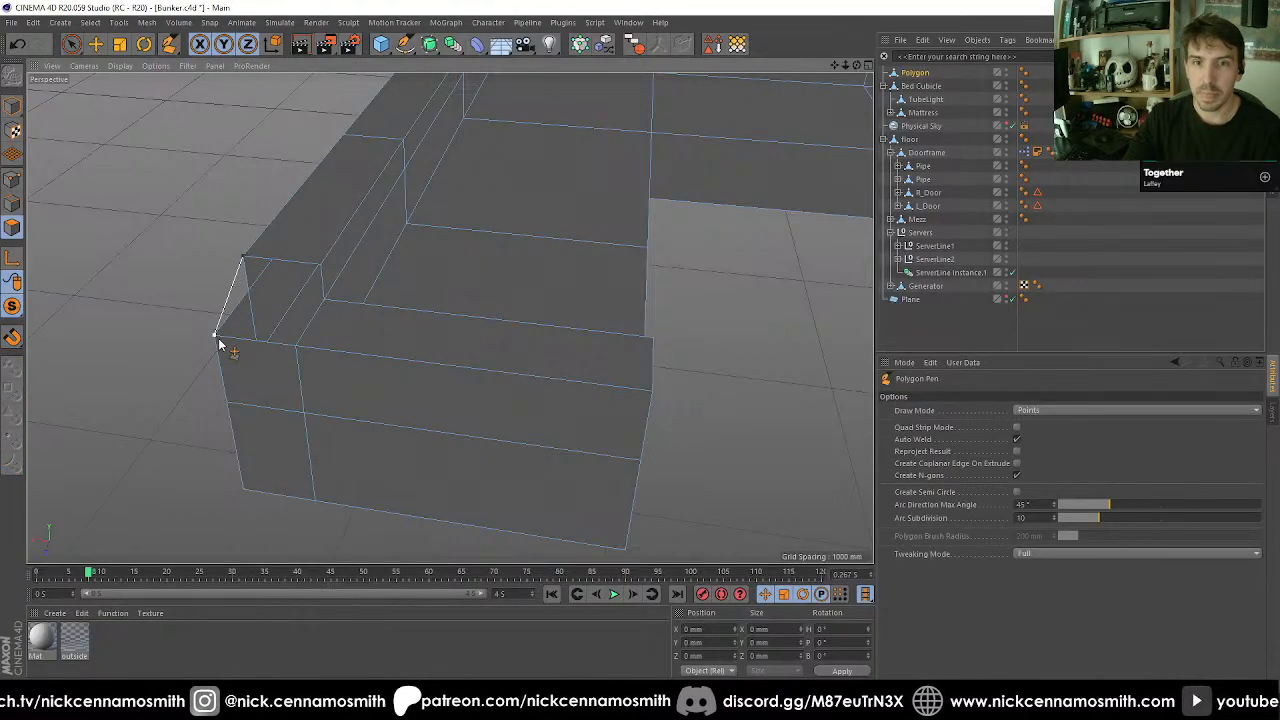
click(217, 337)
click(321, 268)
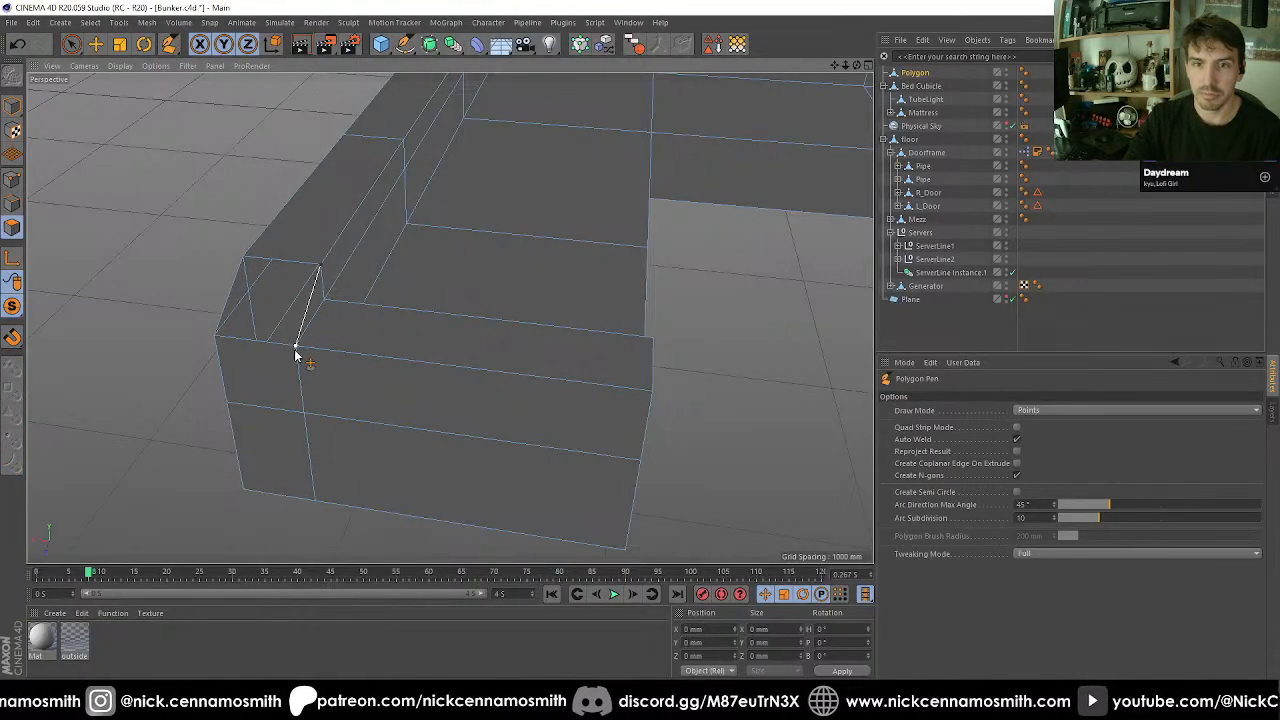
click(296, 346)
Fill the openings around the sloped corner on the side-wall leg with Close Polygon Hole.
key(m)
key(d)
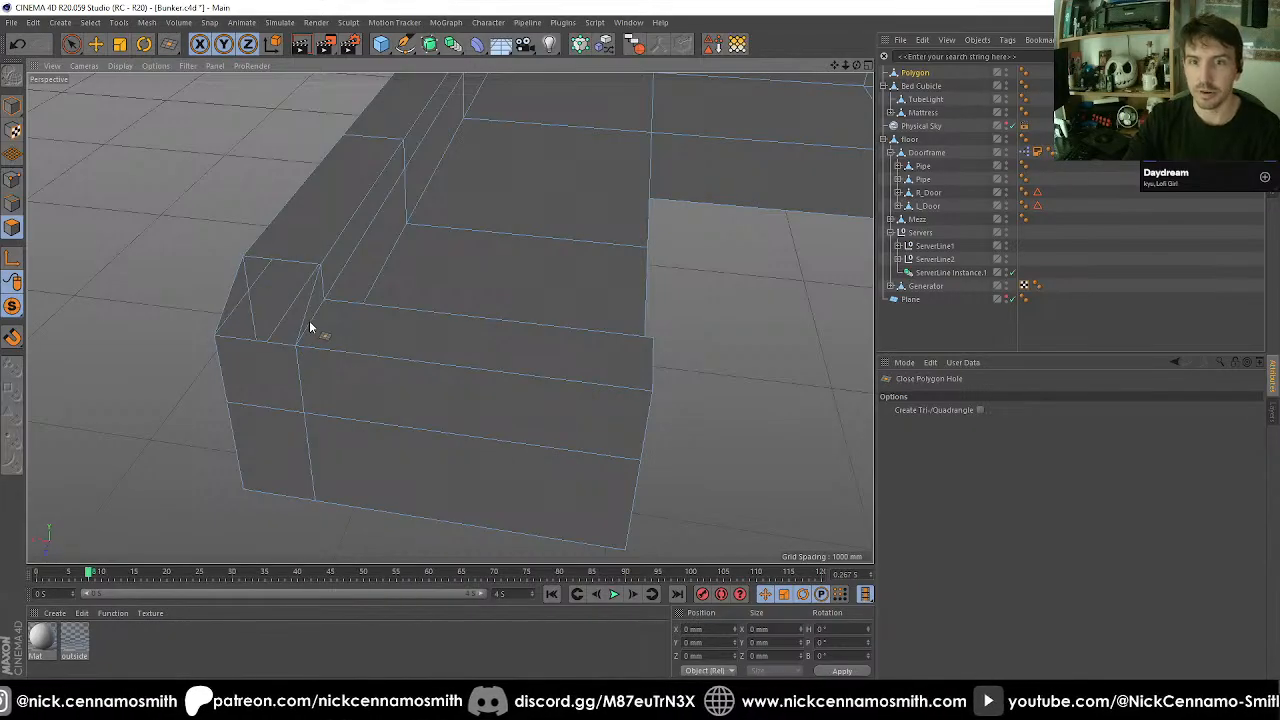
alt+drag(303, 329, 375, 358)
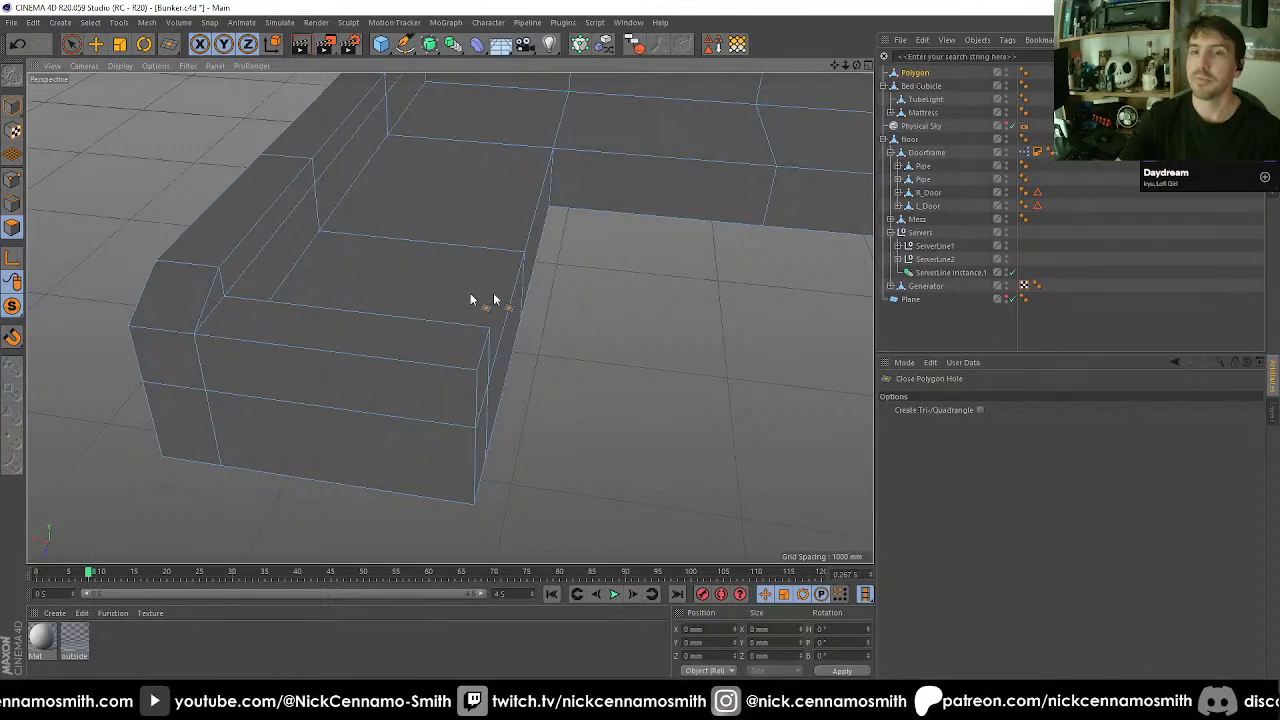
Draw two sloped Polygon Pen edges joining the backrest's end corners to the armrest's outer corners at the other end of the seat.
alt+drag(480, 300, 417, 263)
shift+click(437, 275)
key(Delete)
scroll(440, 266, up, 2)
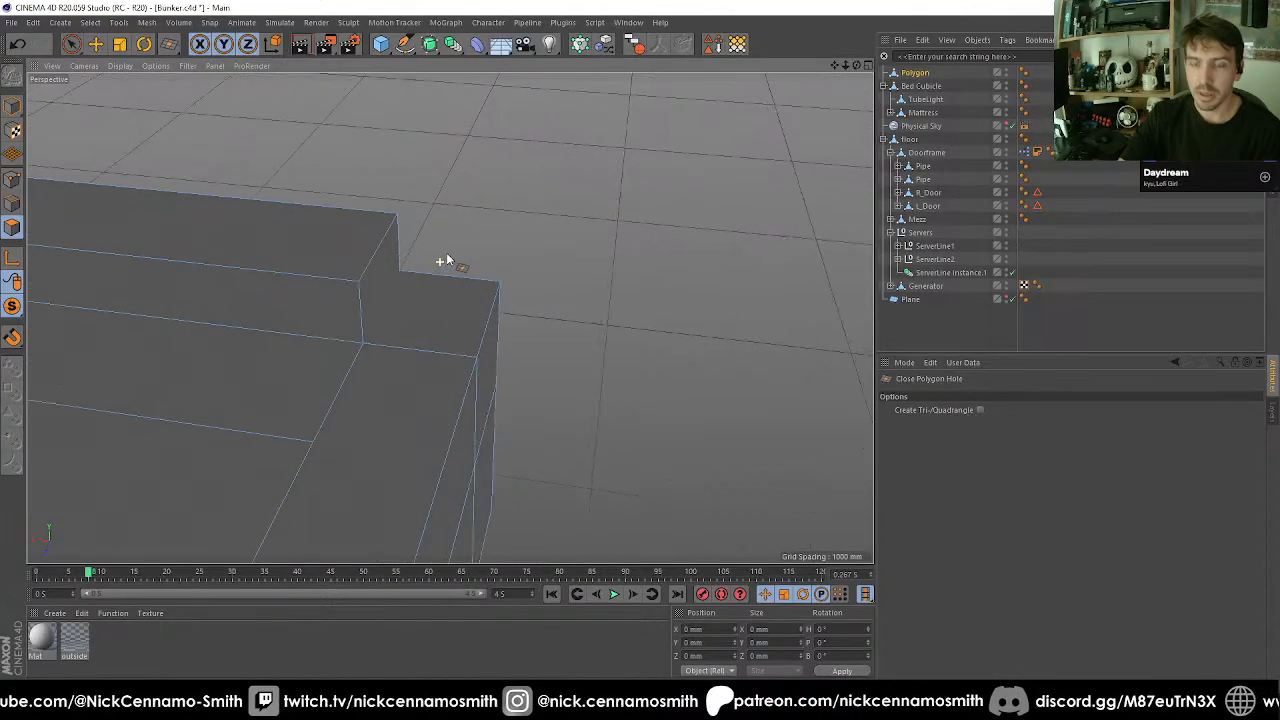
right_click(443, 271)
click(465, 285)
click(397, 215)
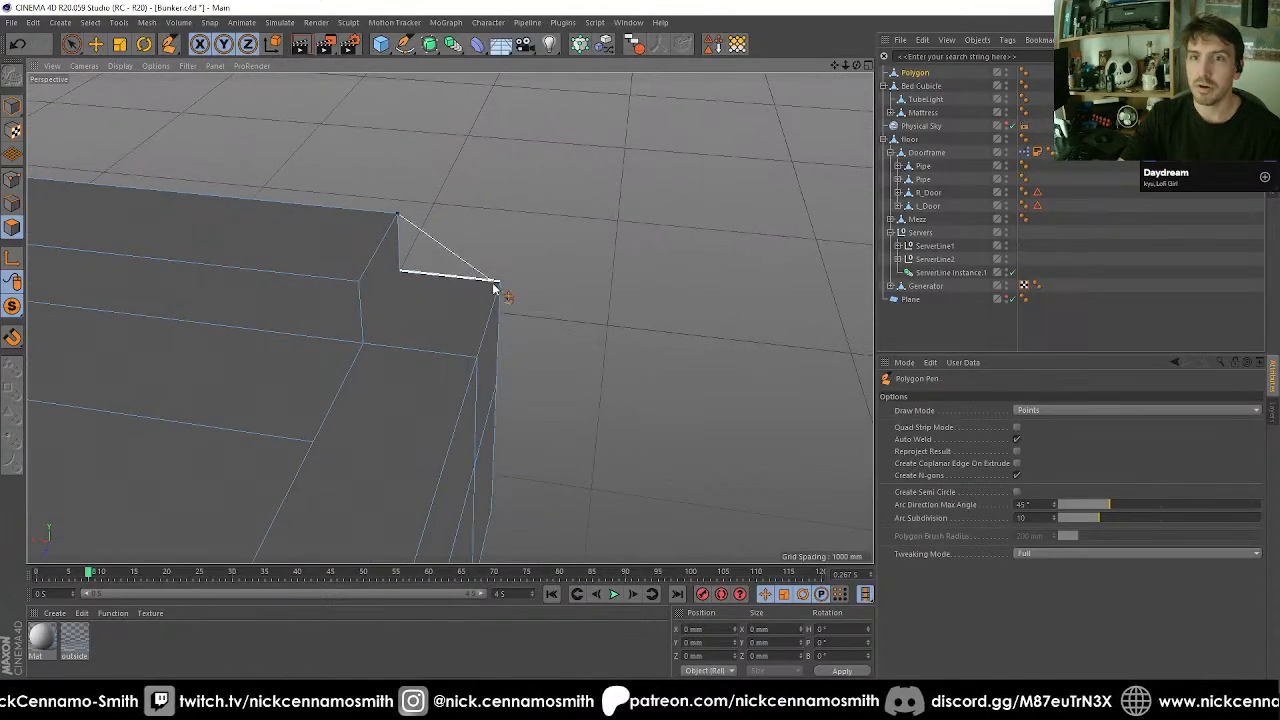
click(499, 284)
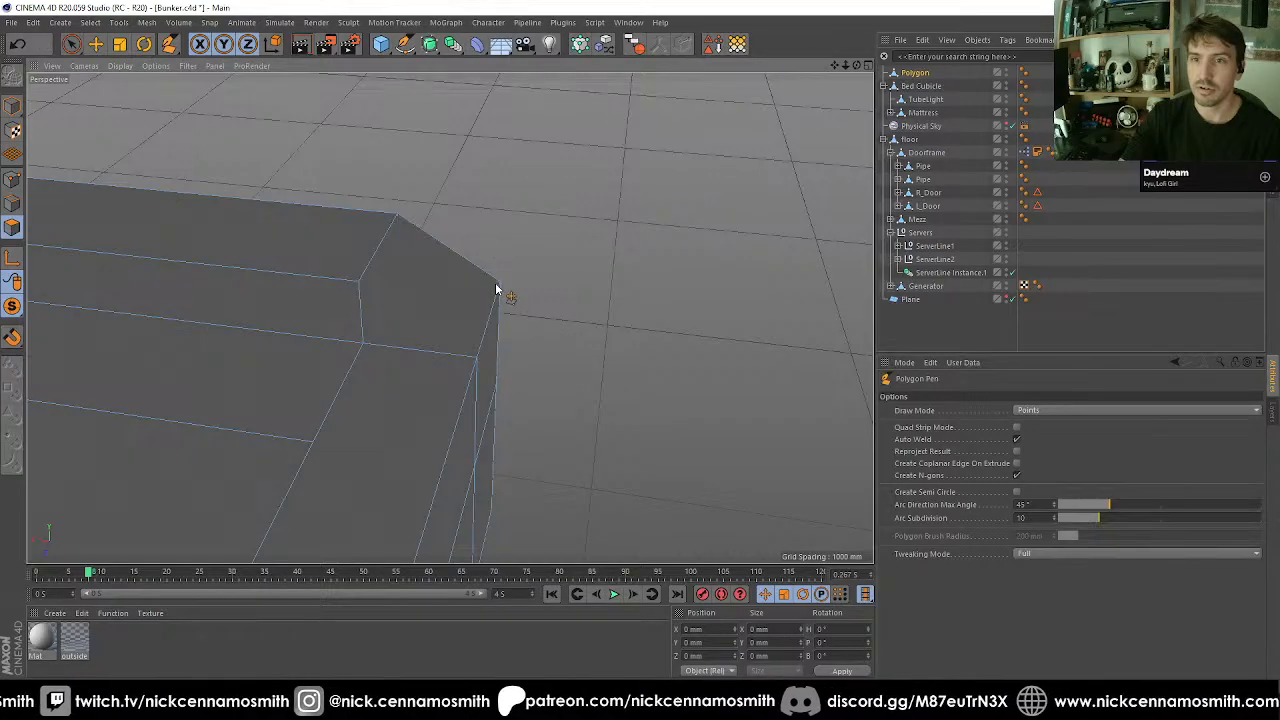
click(360, 285)
click(476, 356)
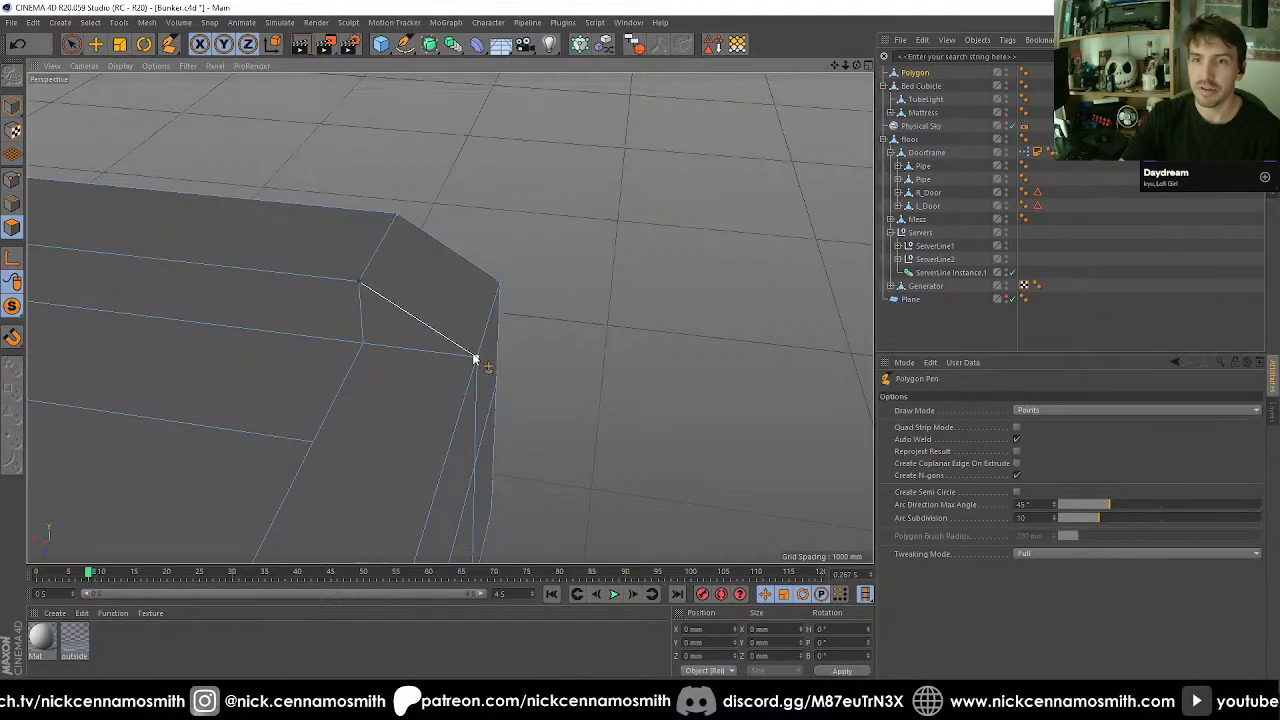
Bevel the vertical edges at the L's outer back corner, inner backrest corner and inner seat corner with a 300 mm offset and 1 subdivision.
alt+drag(474, 357, 88, 86)
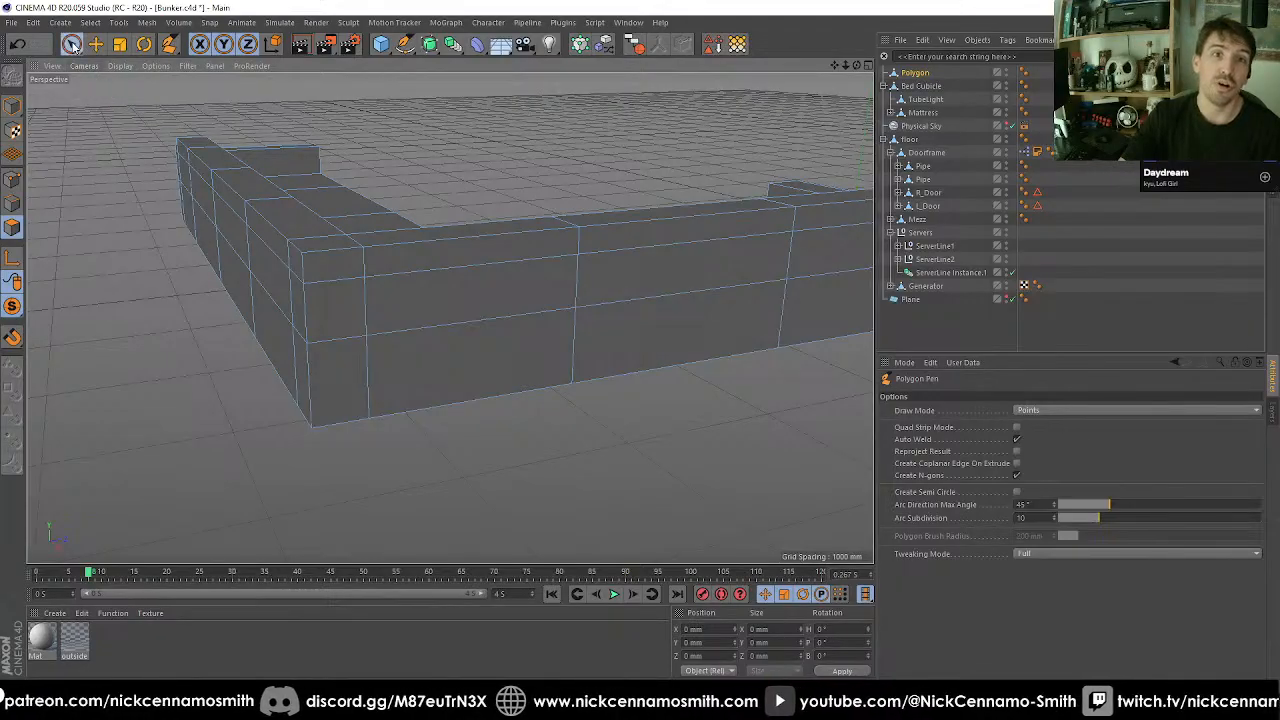
click(71, 44)
click(12, 204)
scroll(243, 220, up, 3)
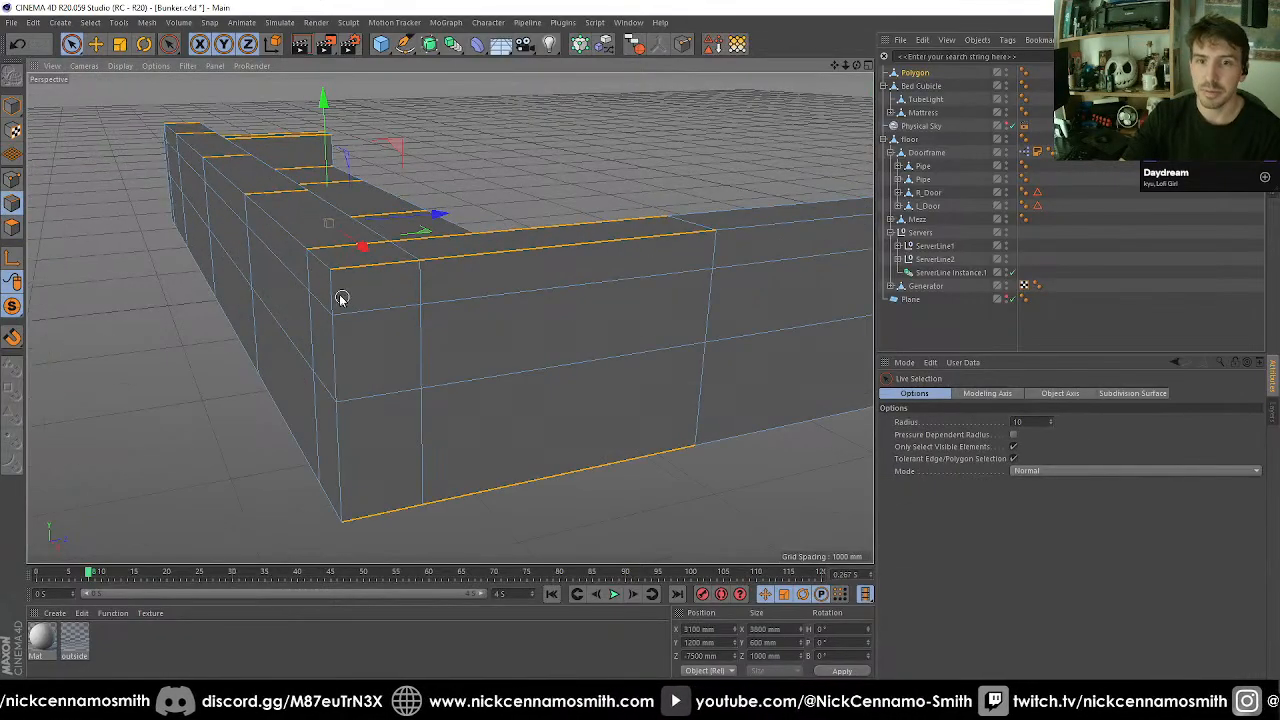
click(337, 297)
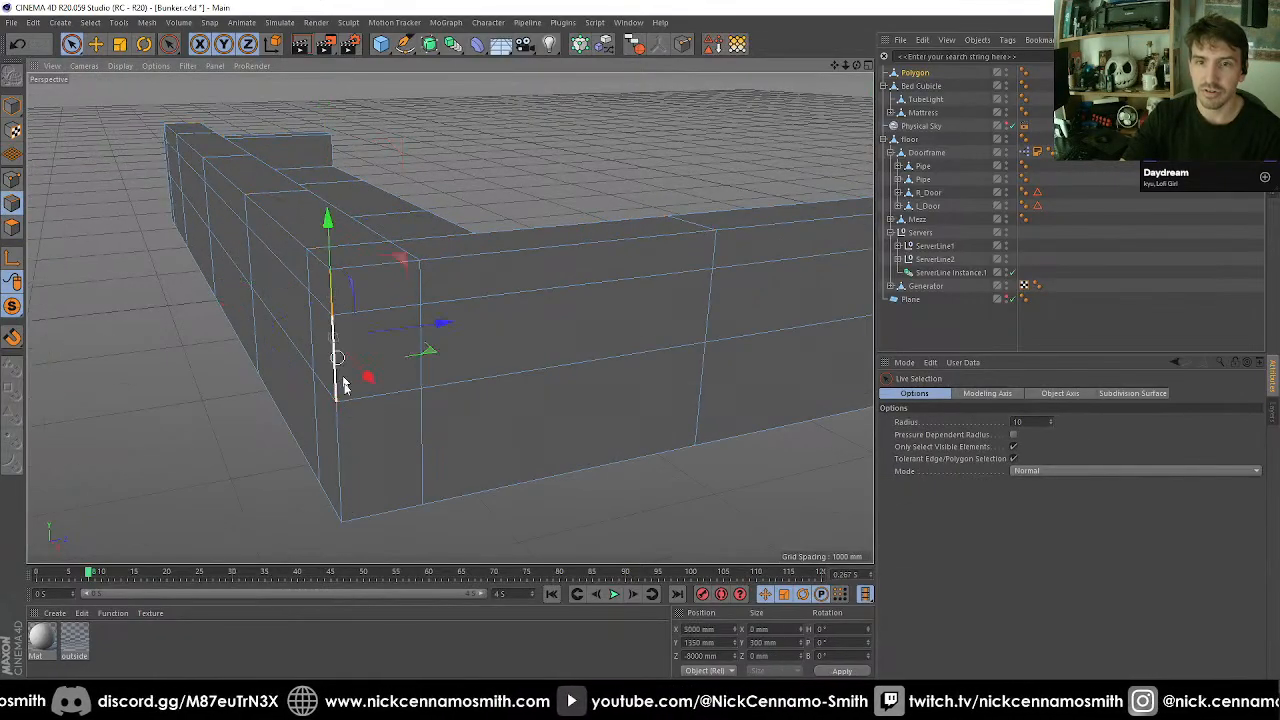
shift+click(343, 371)
shift+click(343, 457)
mouse_move(451, 297)
alt+mouse_down()
mouse_move(400, 366)
mouse_move(666, 363)
mouse_move(474, 277)
mouse_move(337, 331)
mouse_move(354, 423)
mouse_move(406, 237)
mouse_move(469, 291)
alt+mouse_up()
shift+click(337, 328)
shift+click(337, 252)
scroll(352, 331, down, 5)
shift+click(474, 298)
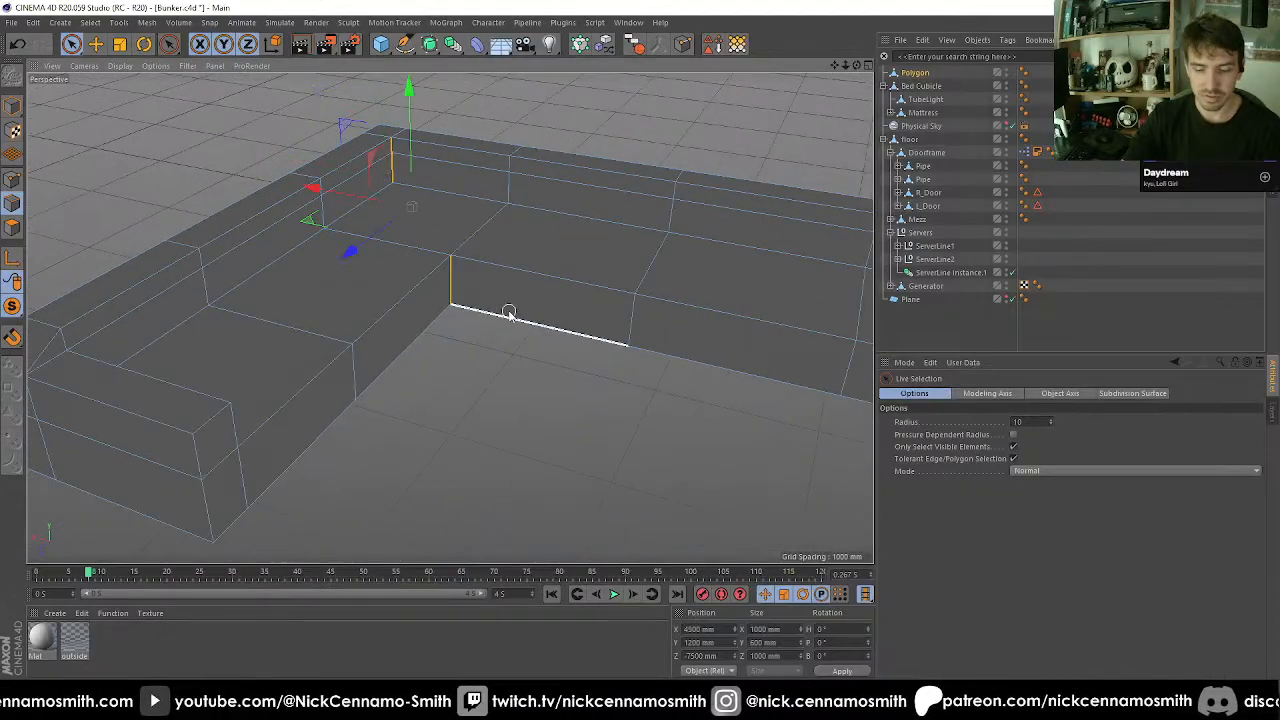
key(m)
key(s)
click(975, 447)
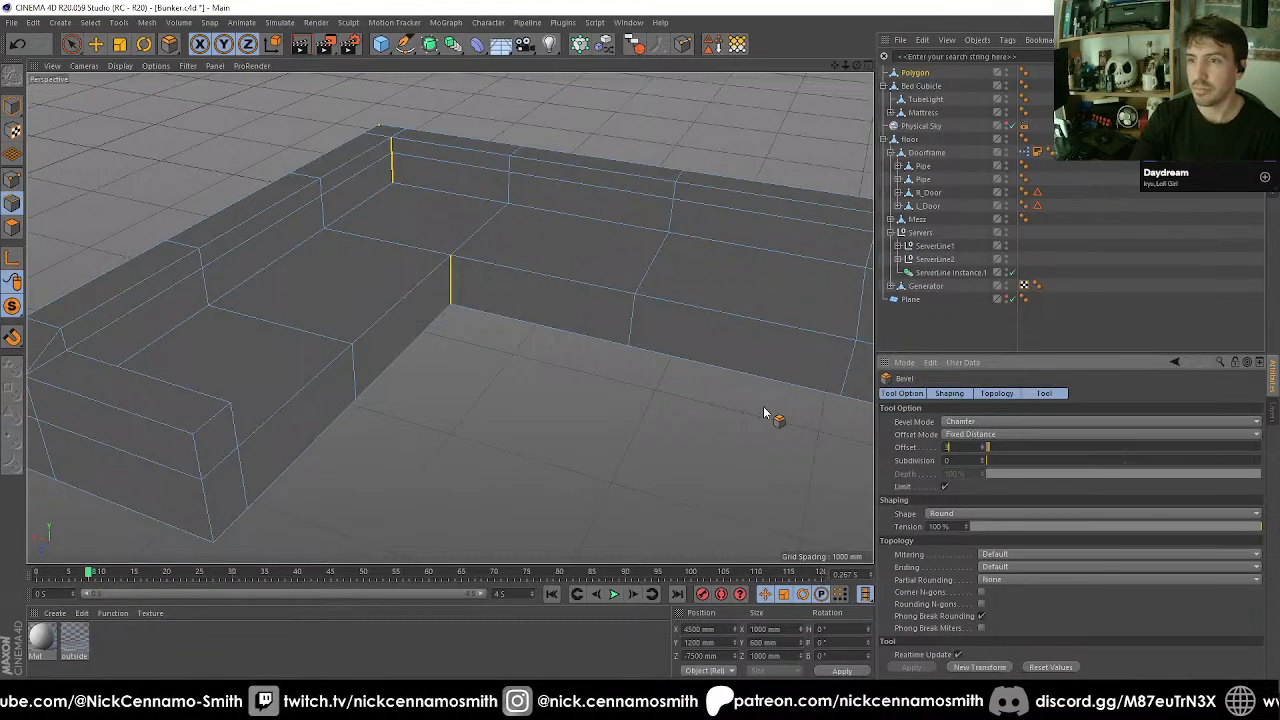
key(Return)
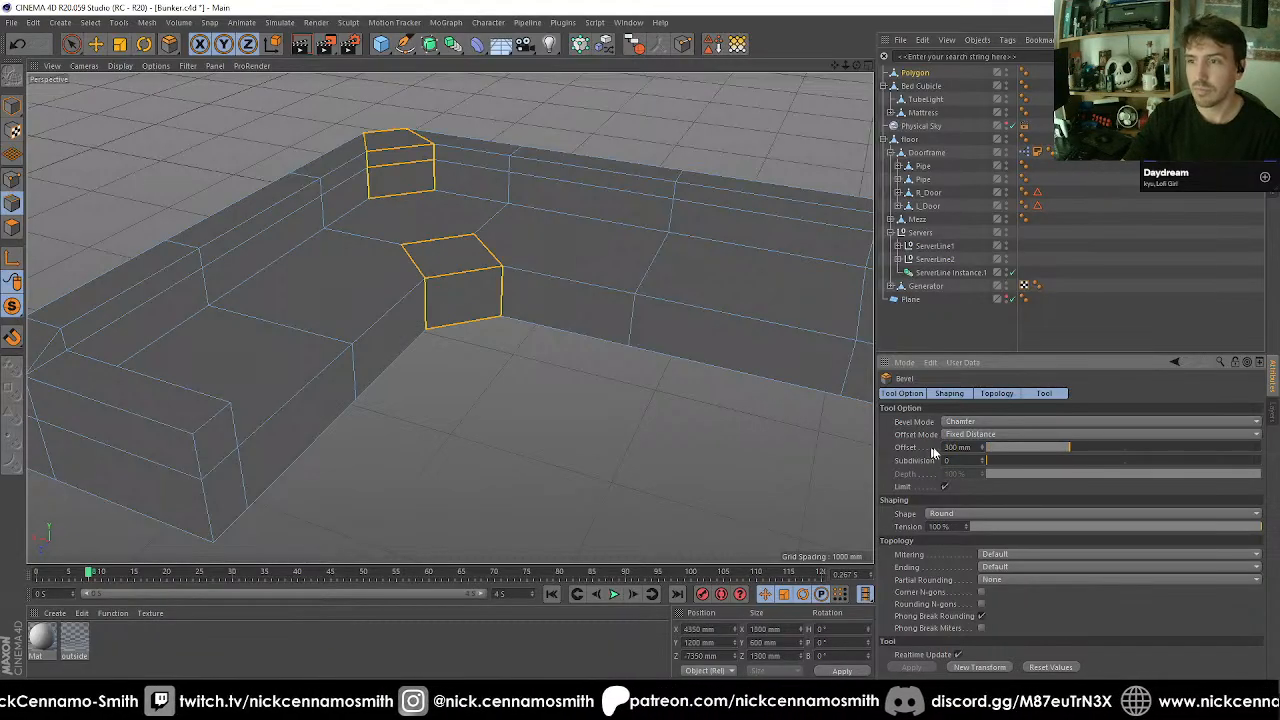
scroll(964, 459, up, 1)
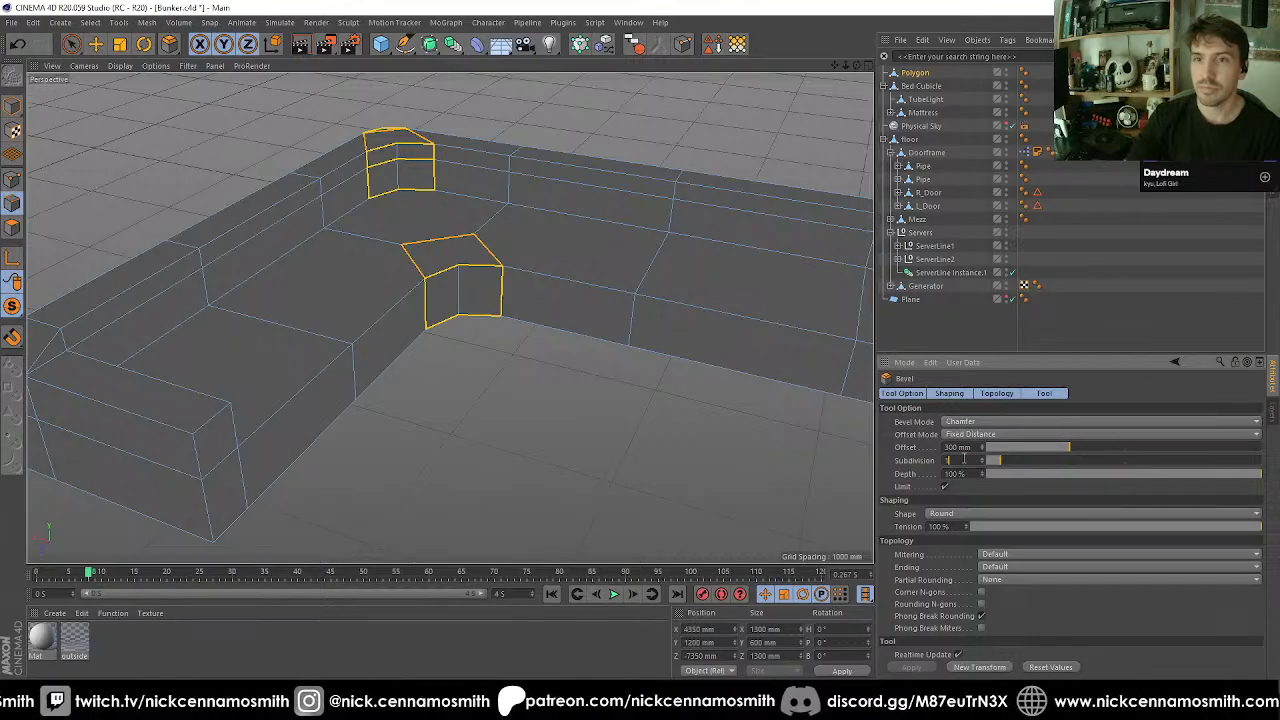
Try to divide the diagonal edge across the seat's bevelled corner with an Edge Cut at 50% offset.
alt+drag(690, 357, 716, 315)
alt+middle_drag(581, 263, 508, 413)
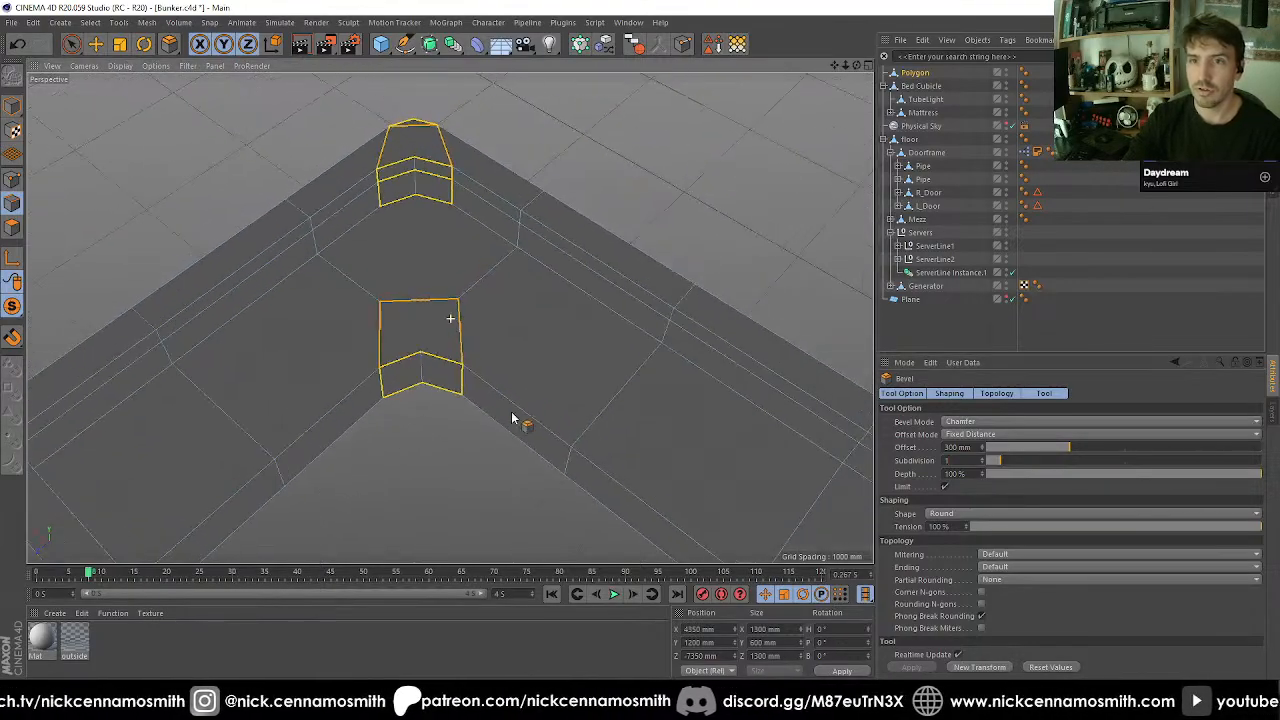
alt+middle_drag(444, 326, 440, 390)
click(71, 44)
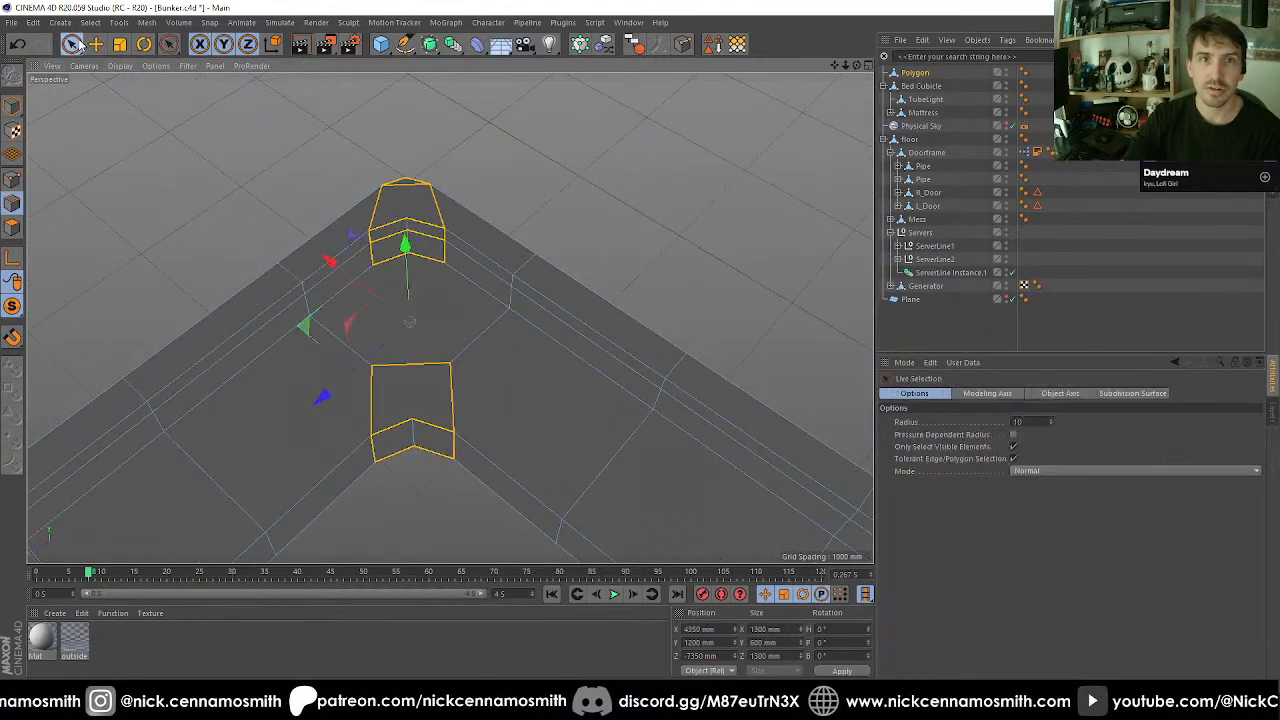
click(402, 364)
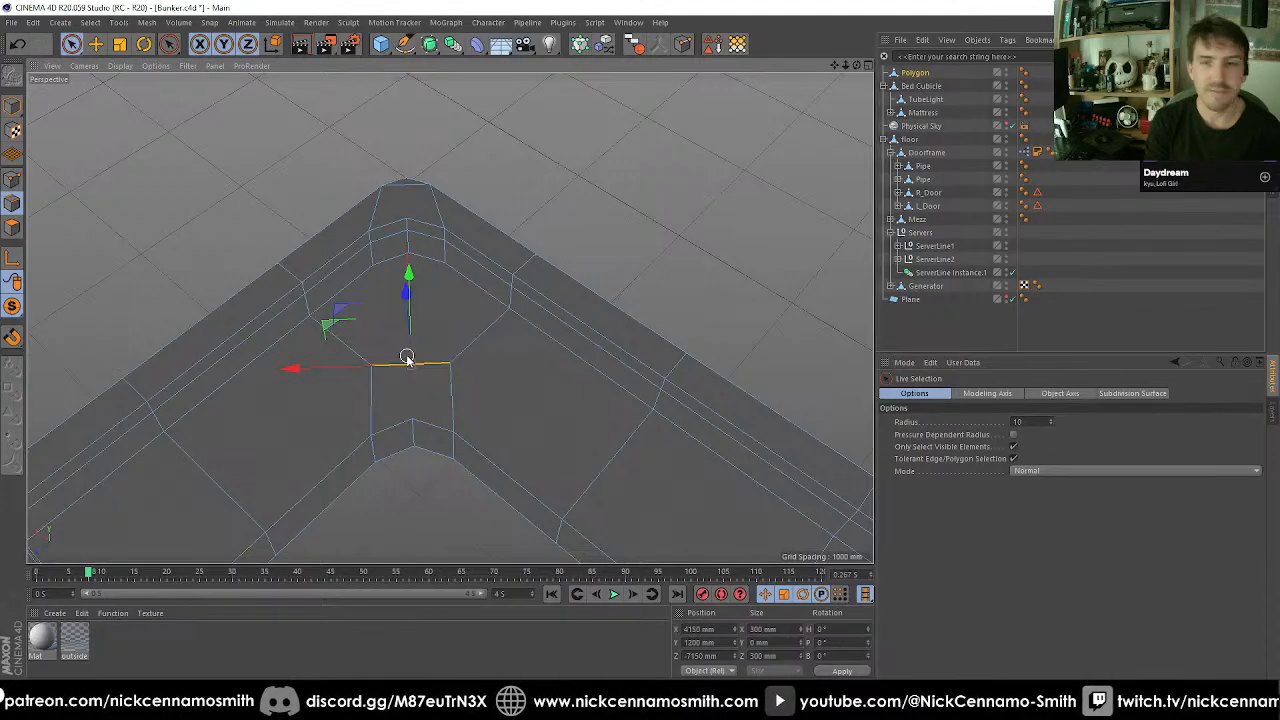
key(m)
key(f)
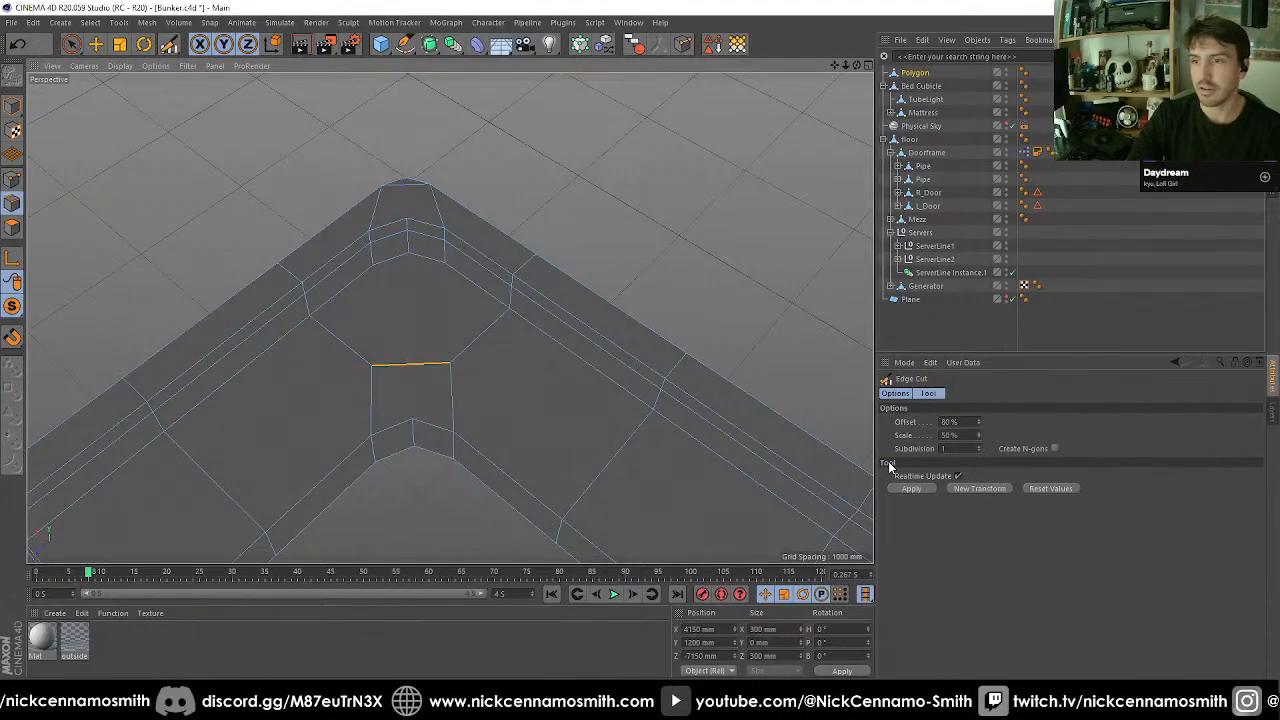
text(50)
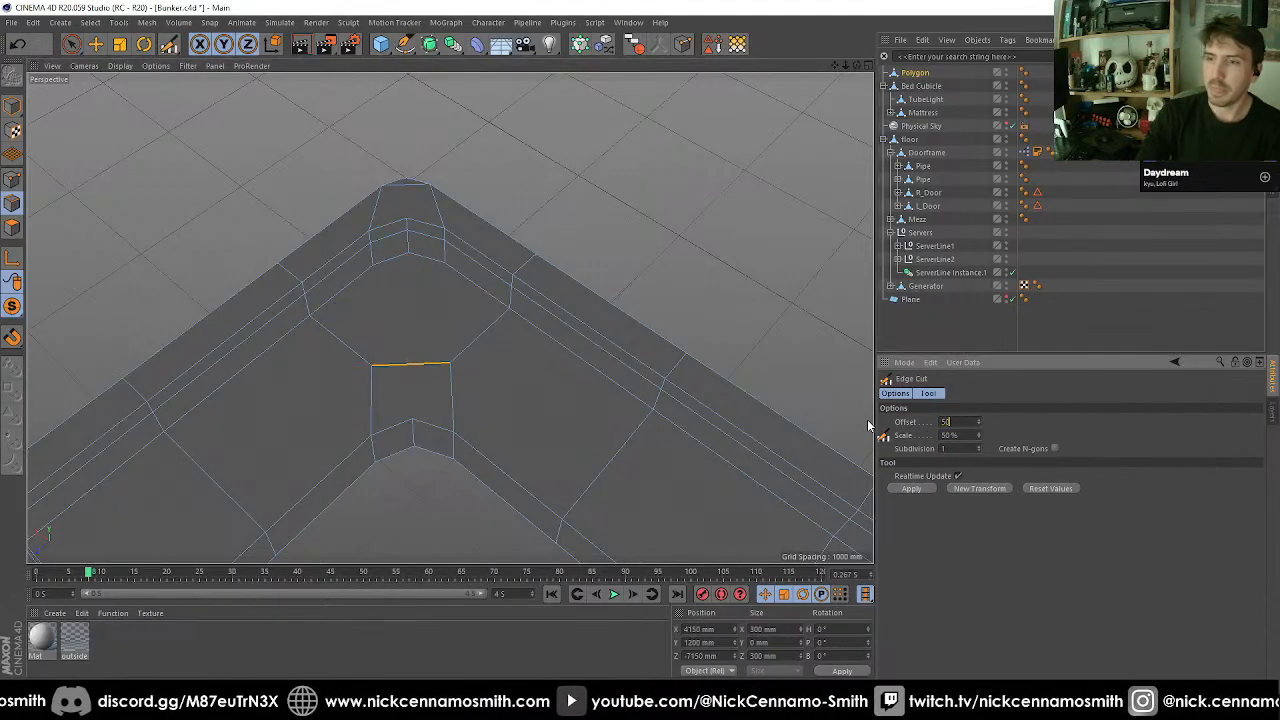
key(Return)
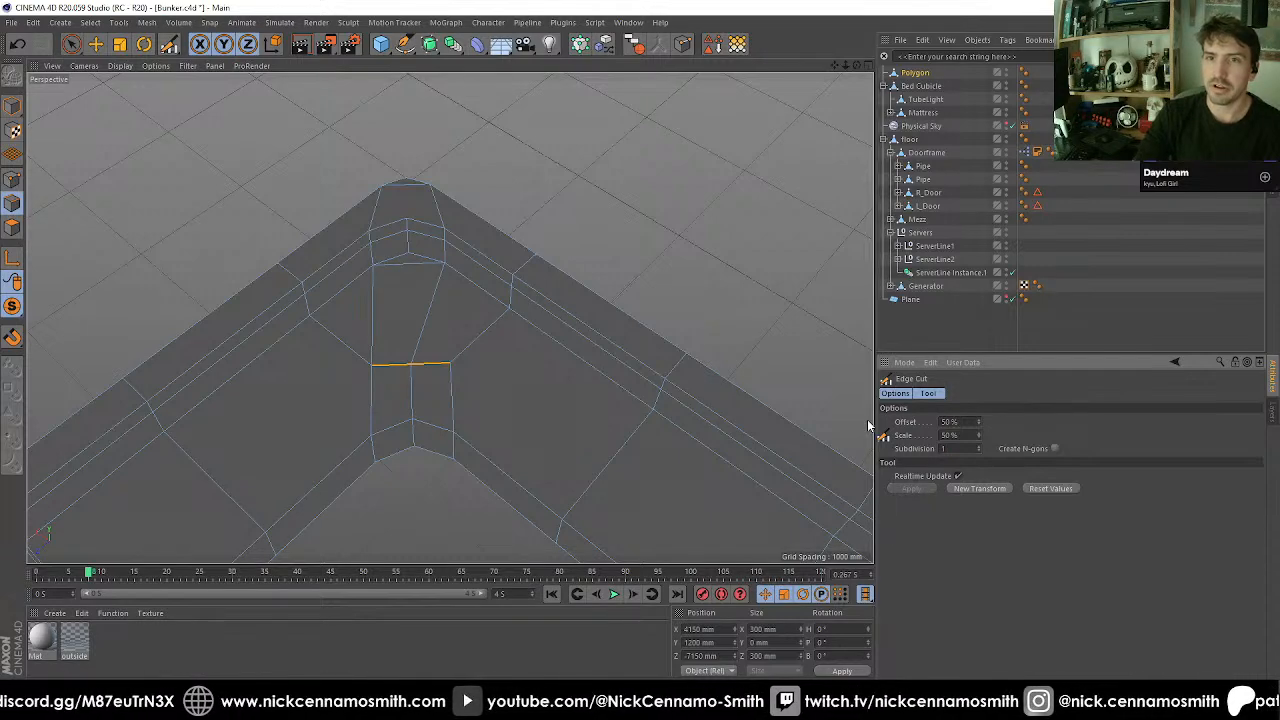
key(ctrl+z)
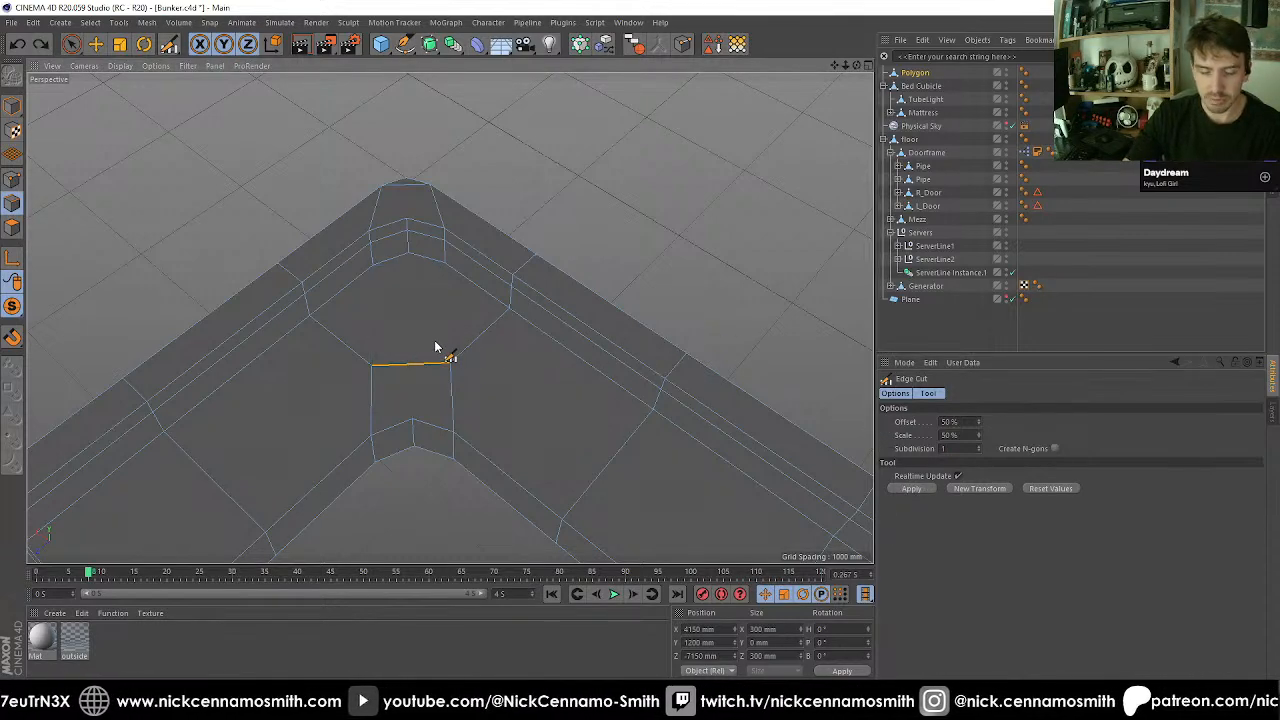
Draw two Polygon Pen edges from the outer points of the bevelled backrest base to the ends of the seat's diagonal edge.
key(m)
key(e)
click(373, 267)
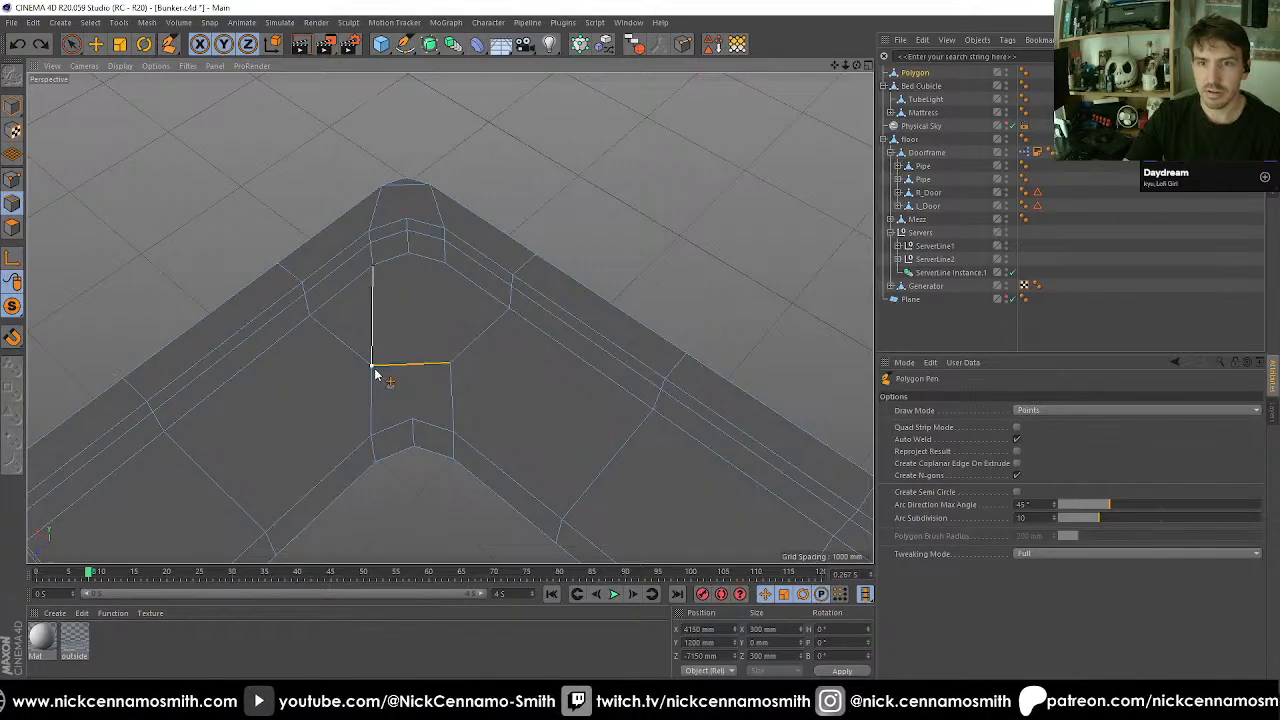
click(374, 368)
click(445, 266)
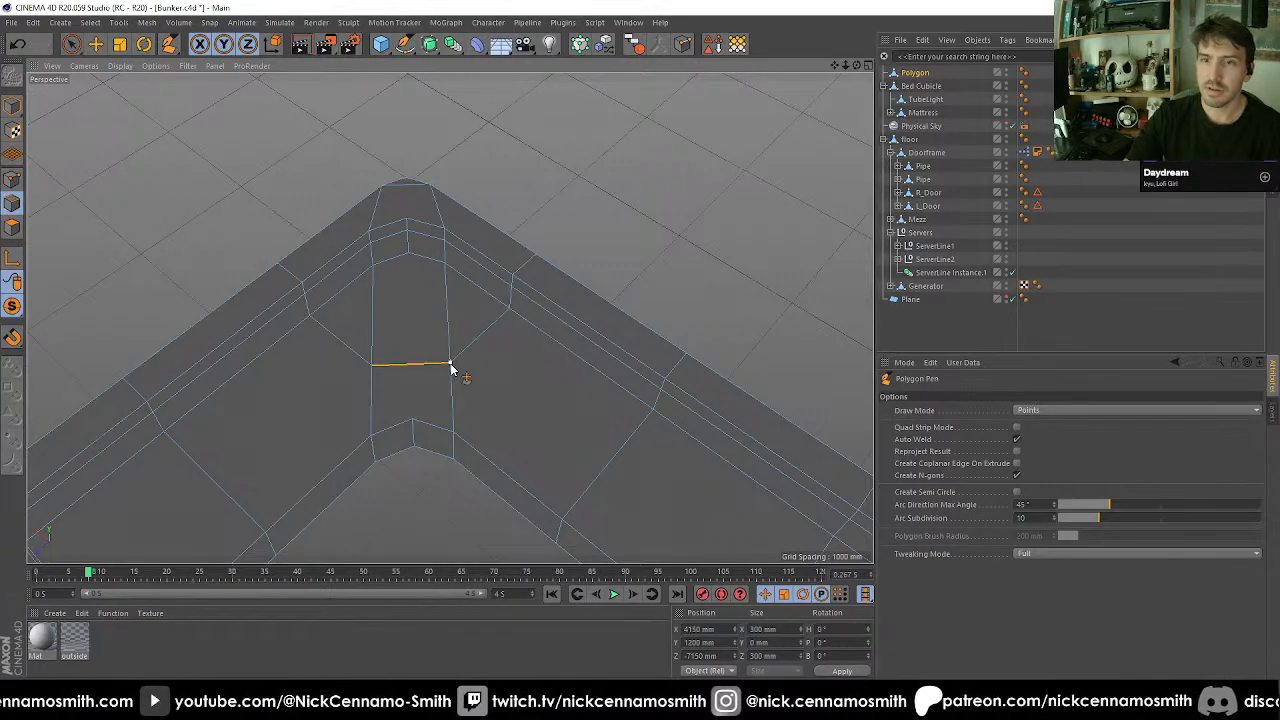
key(space)
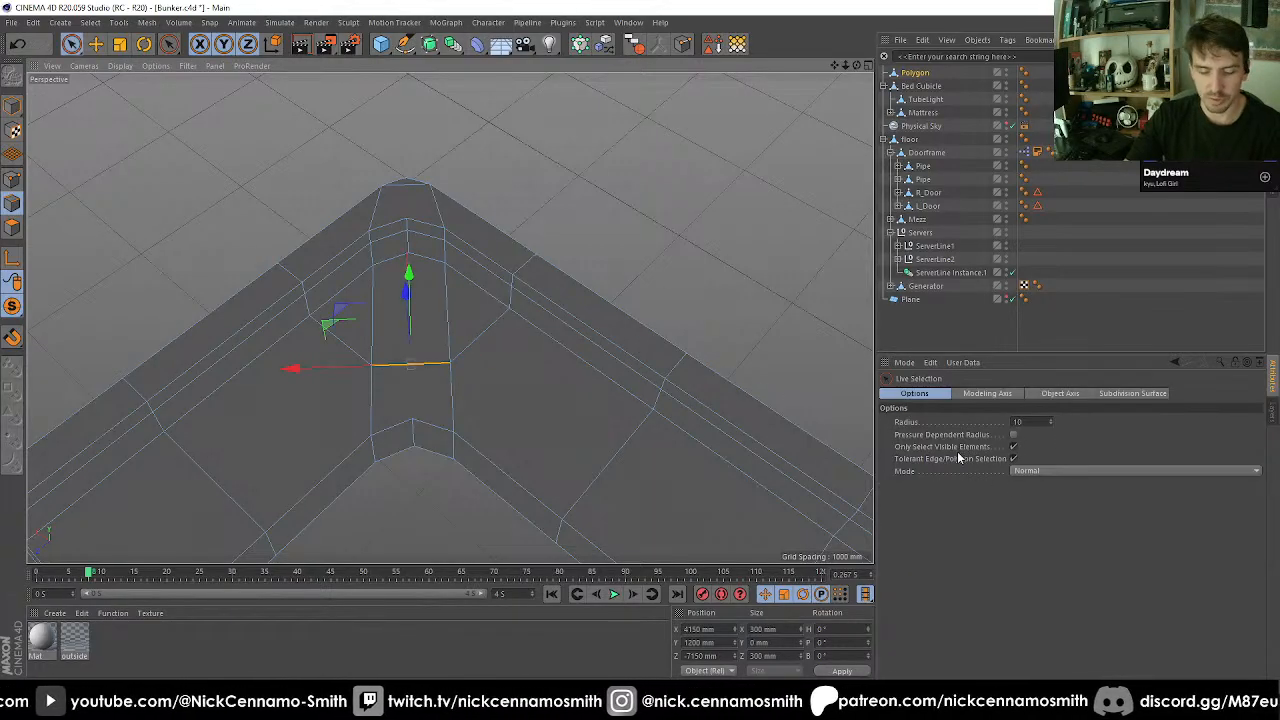
key(m)
key(f)
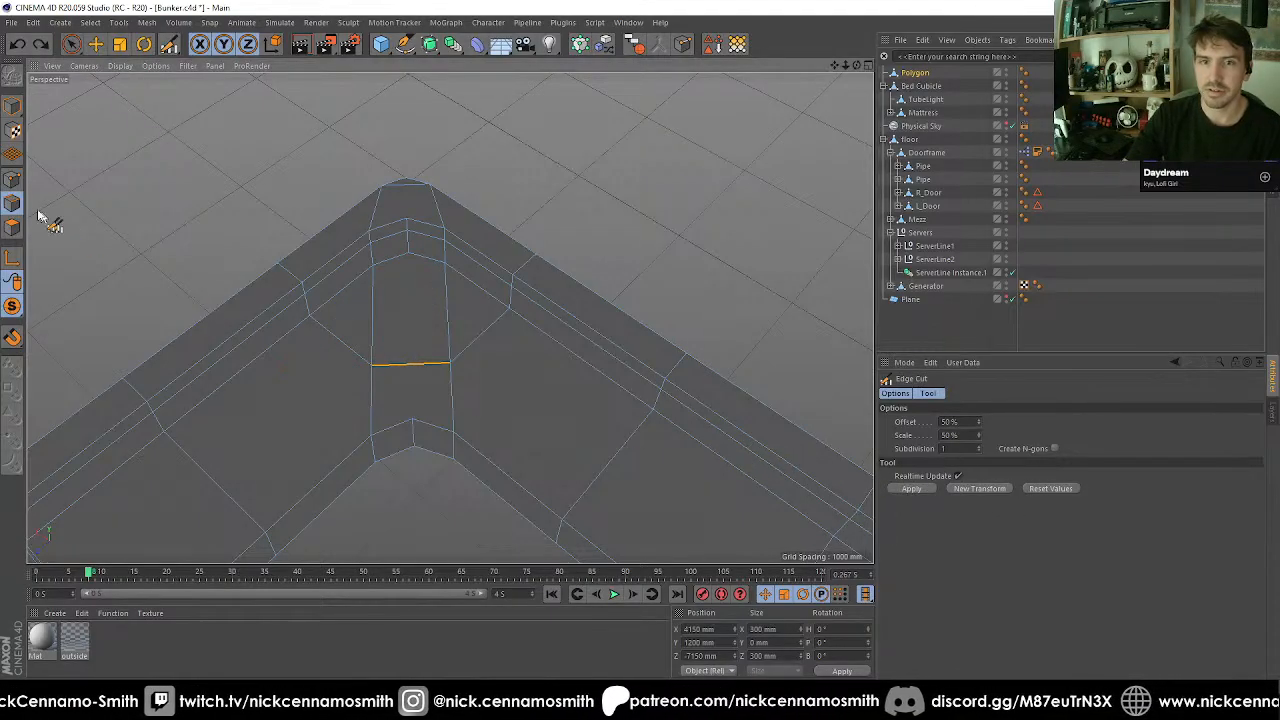
Draw a Polygon Pen edge across the seat top from the backrest corner's middle point to the front corner's middle point.
click(12, 178)
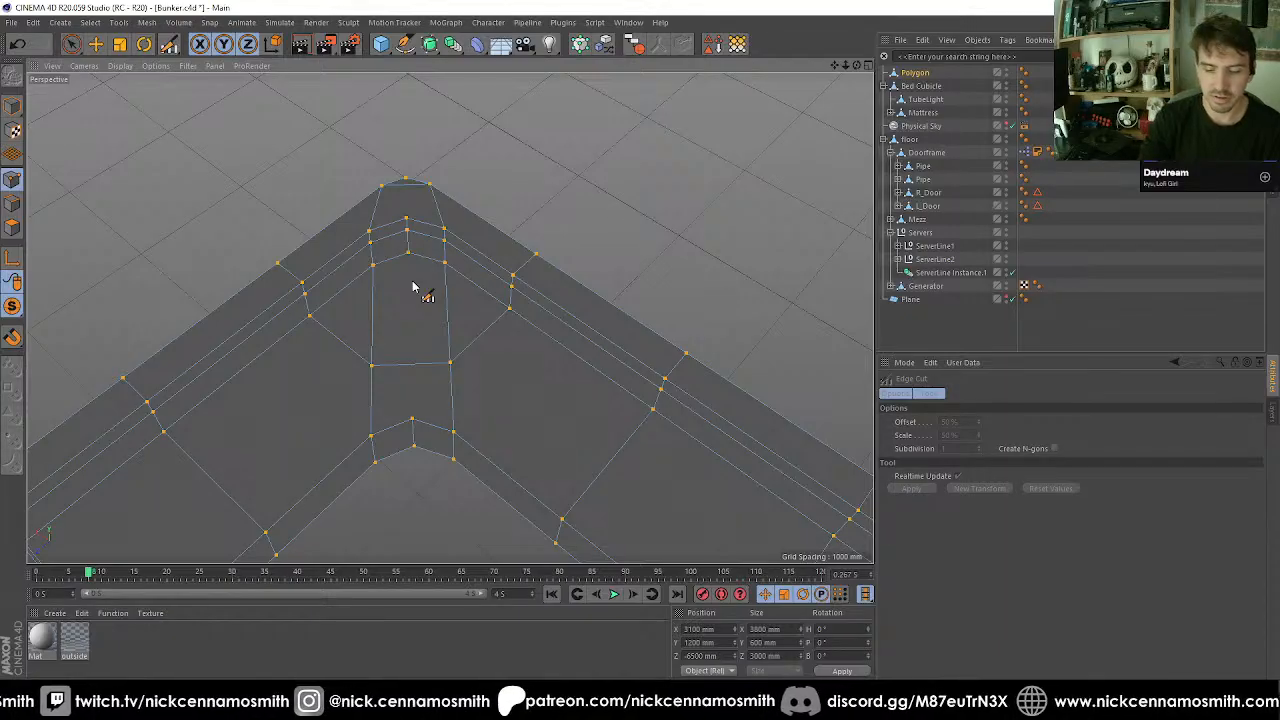
alt+drag(418, 285, 398, 168)
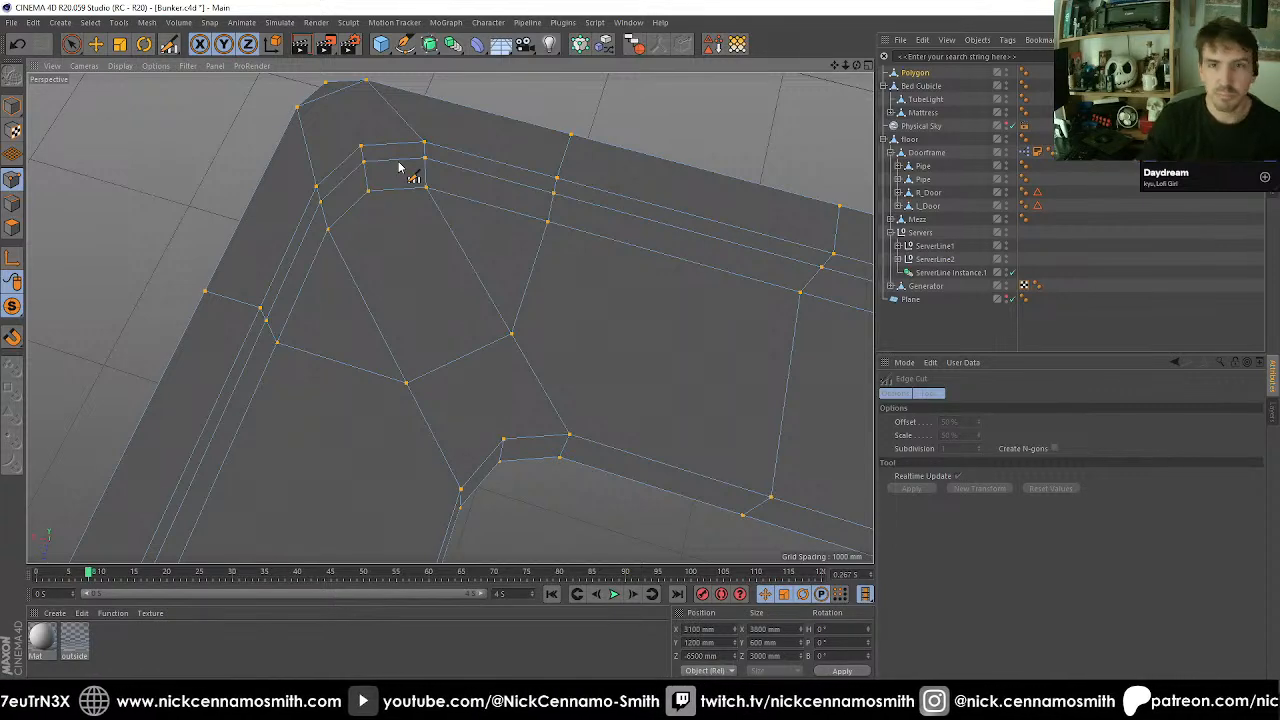
key(m)
key(e)
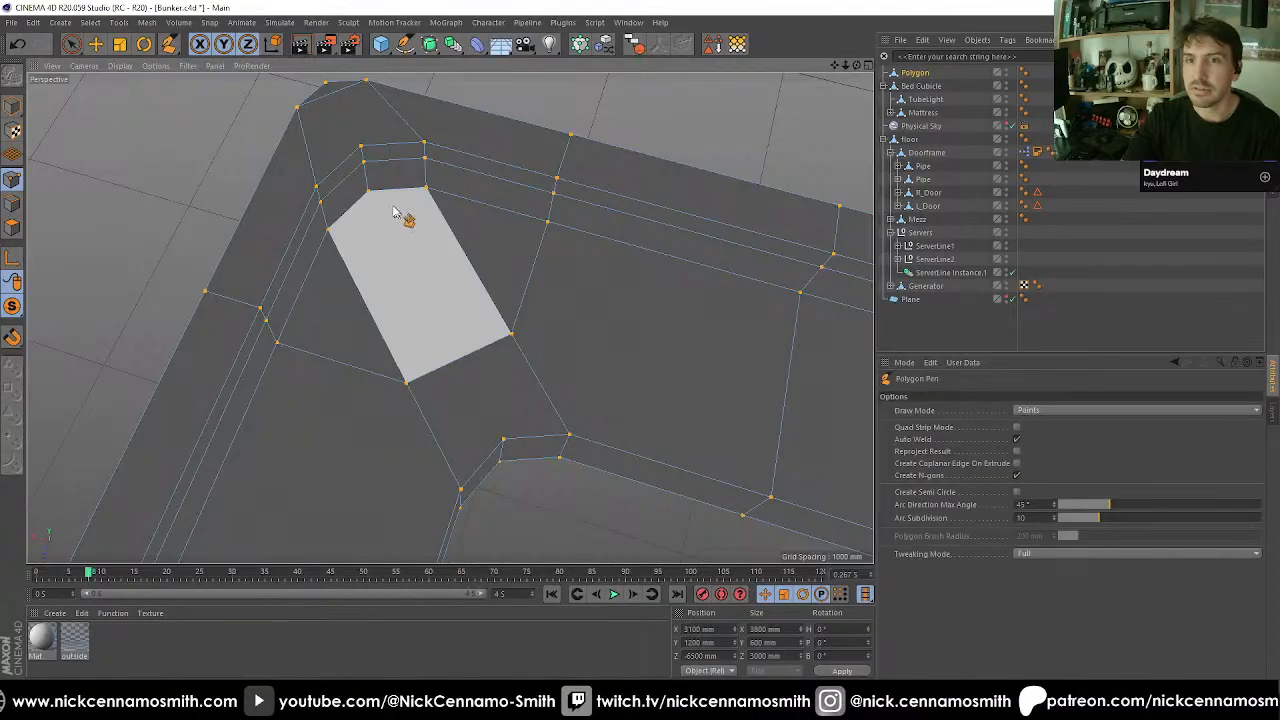
click(369, 190)
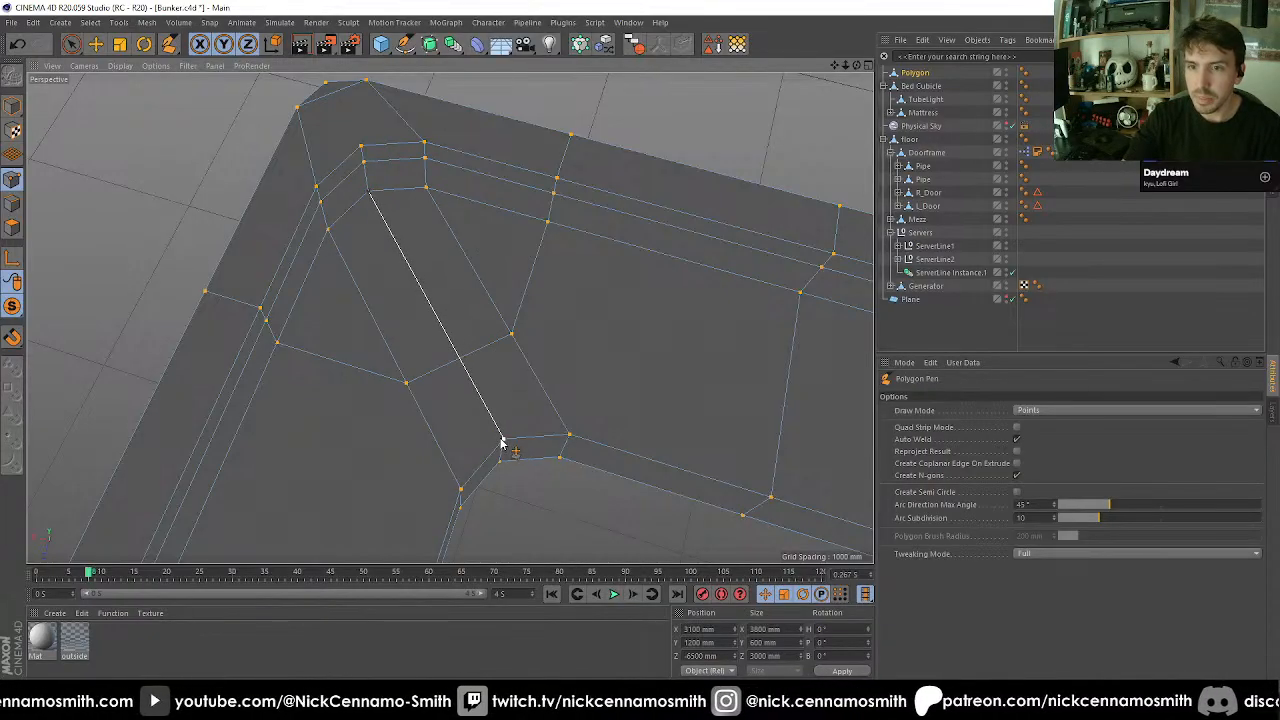
click(502, 441)
Draw Polygon Pen edges on the underside joining the outer and inner corner points to both ends of the diagonal edge.
alt+drag(424, 308, 423, 545)
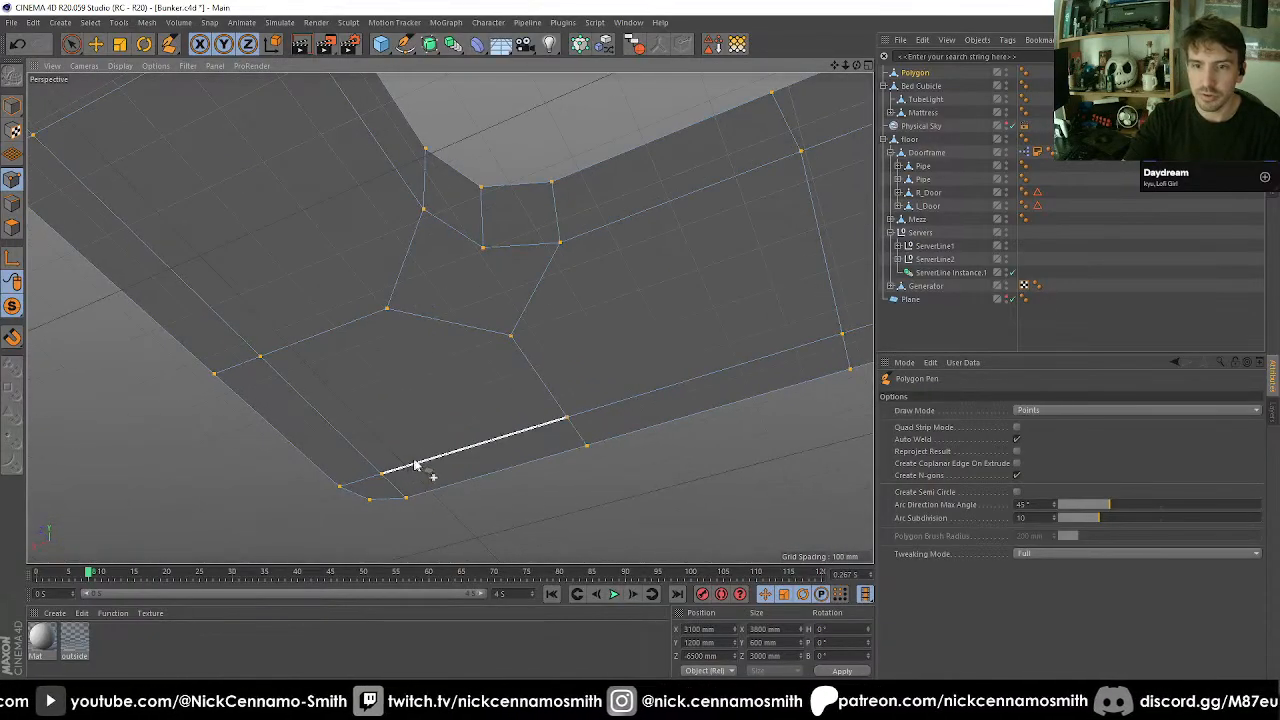
click(415, 466)
alt+drag(415, 466, 455, 433)
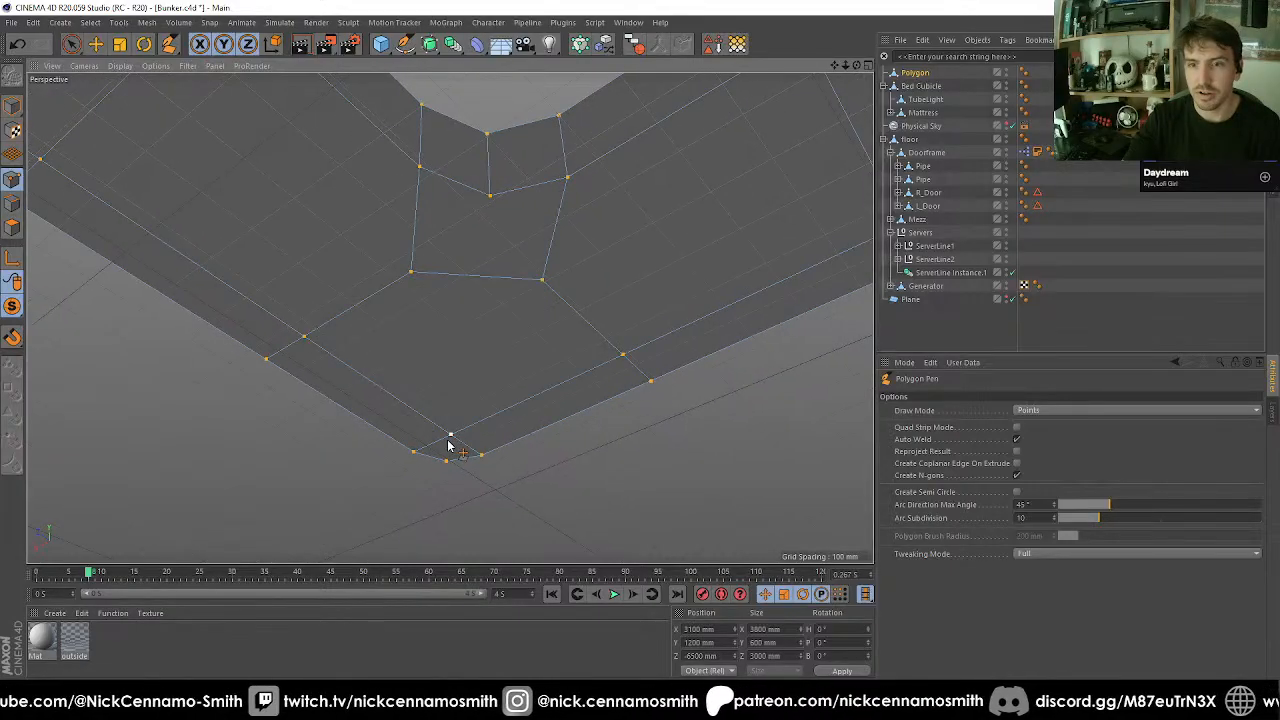
click(450, 436)
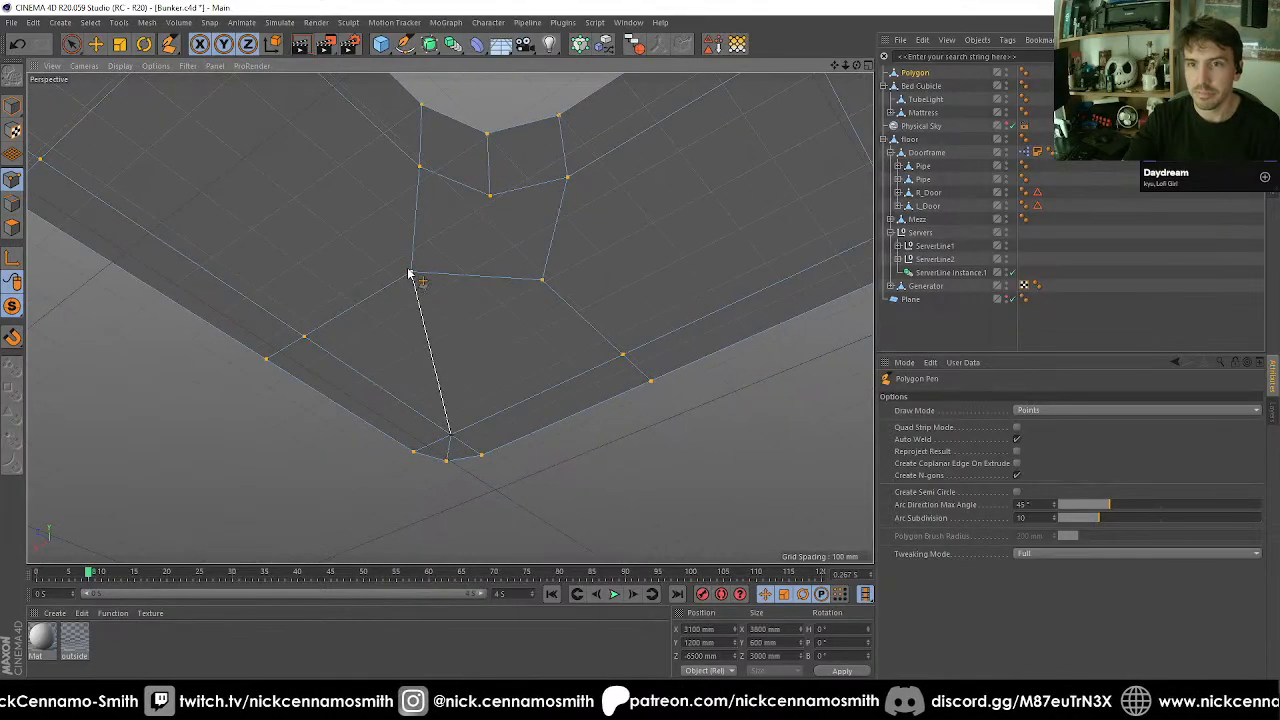
click(411, 273)
click(453, 437)
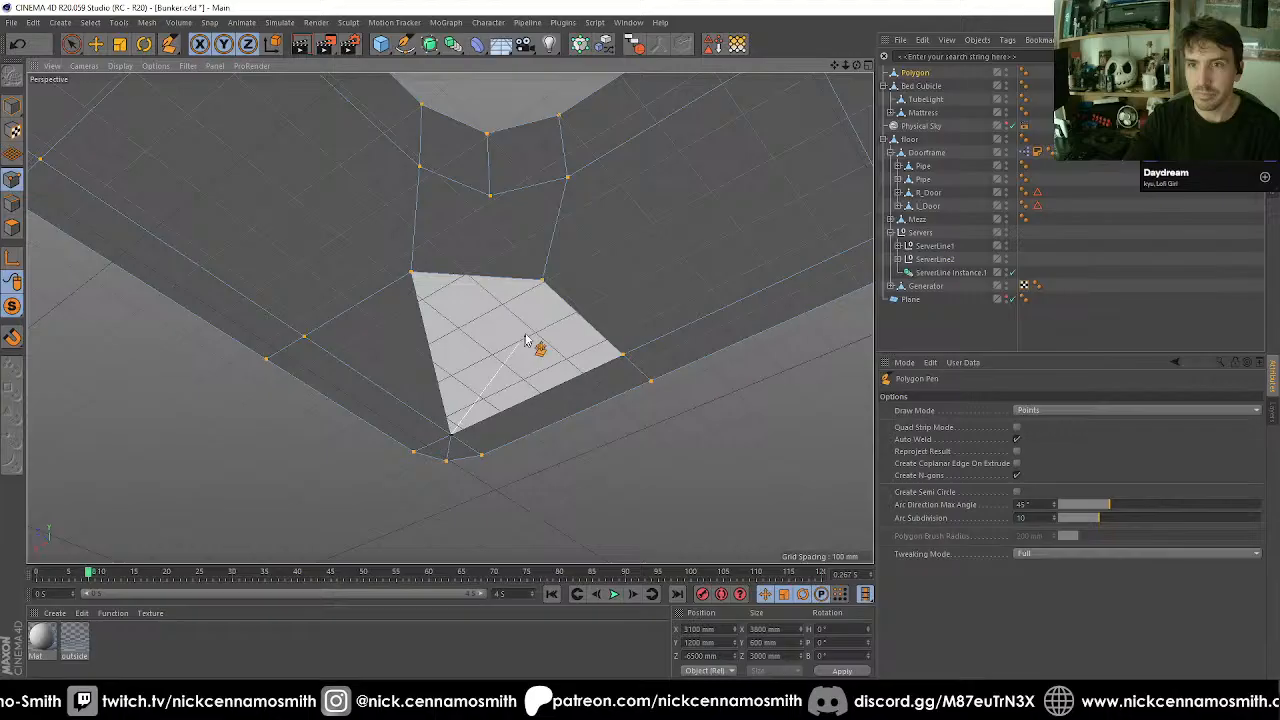
click(539, 281)
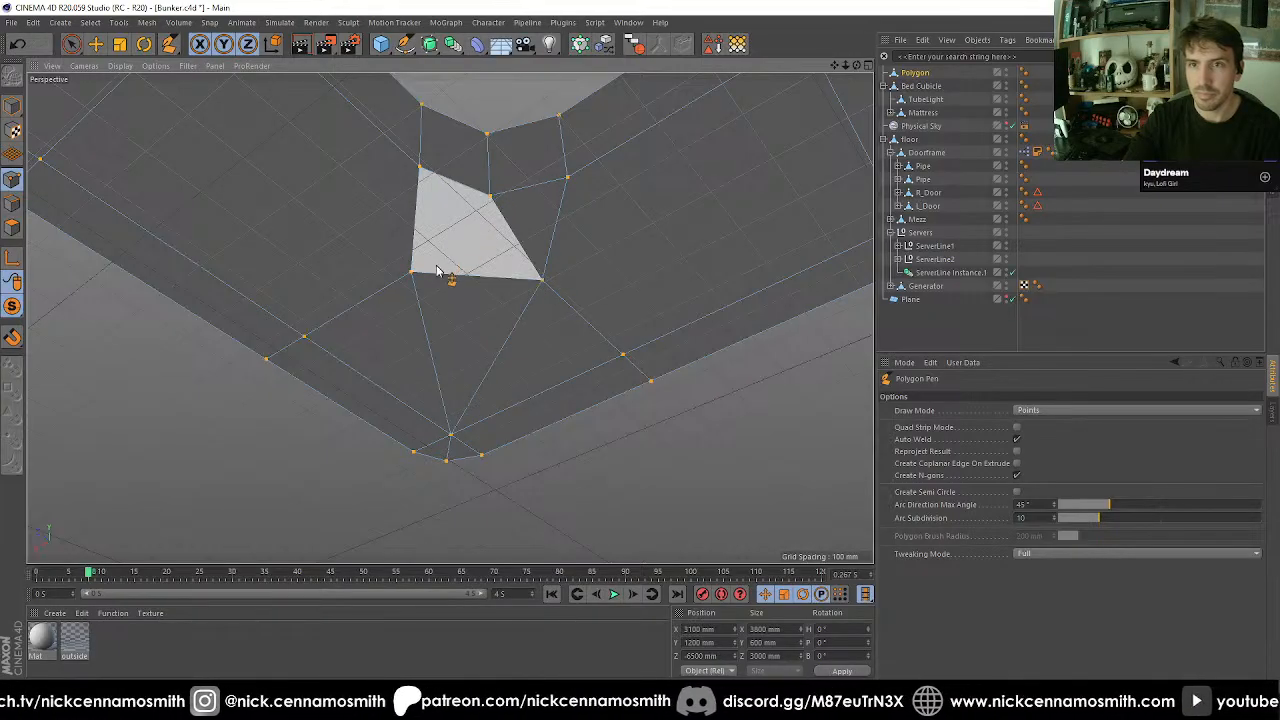
Try to weld the two end points of the underside's diagonal edge at their midpoint.
key(9)
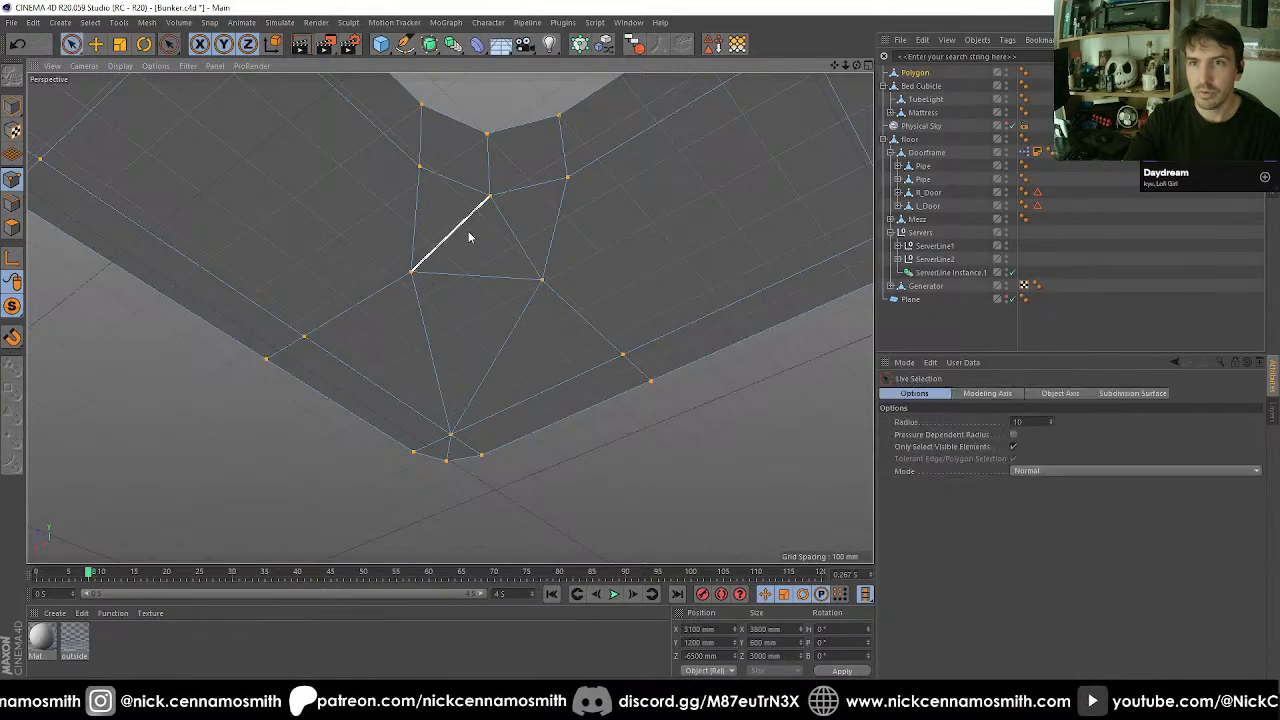
drag(413, 274, 563, 284)
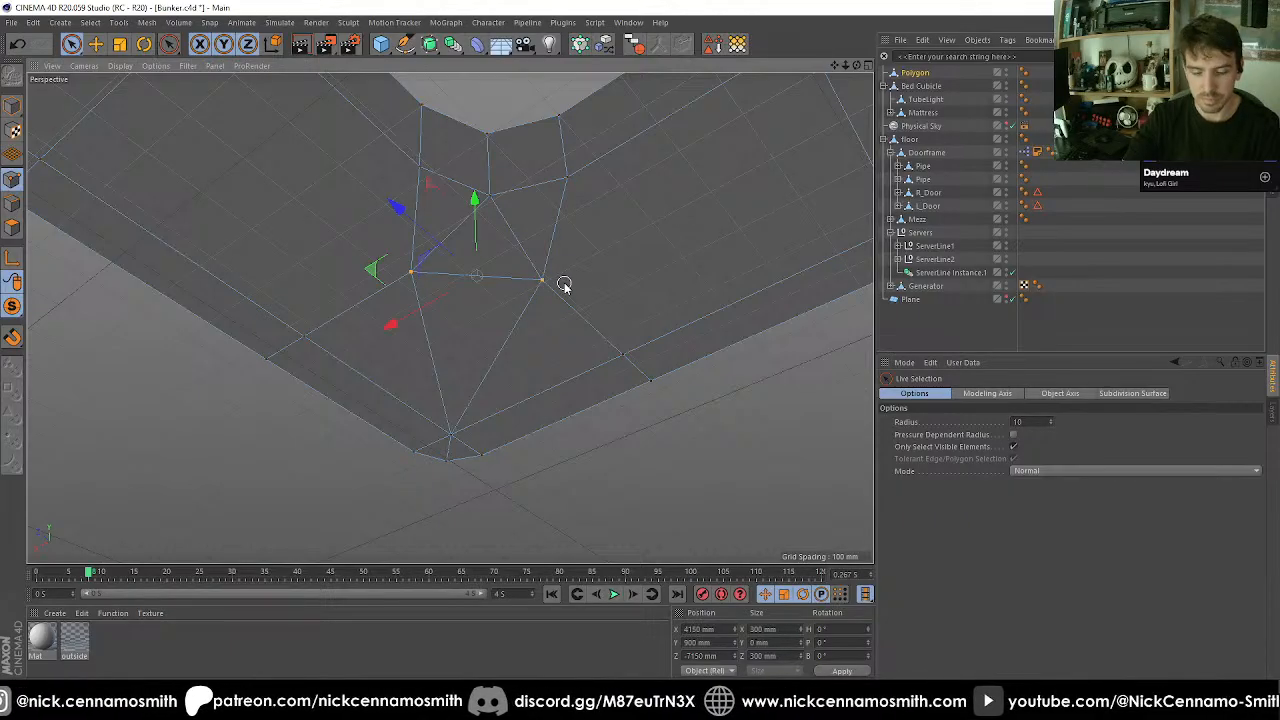
key(m)
key(q)
click(729, 498)
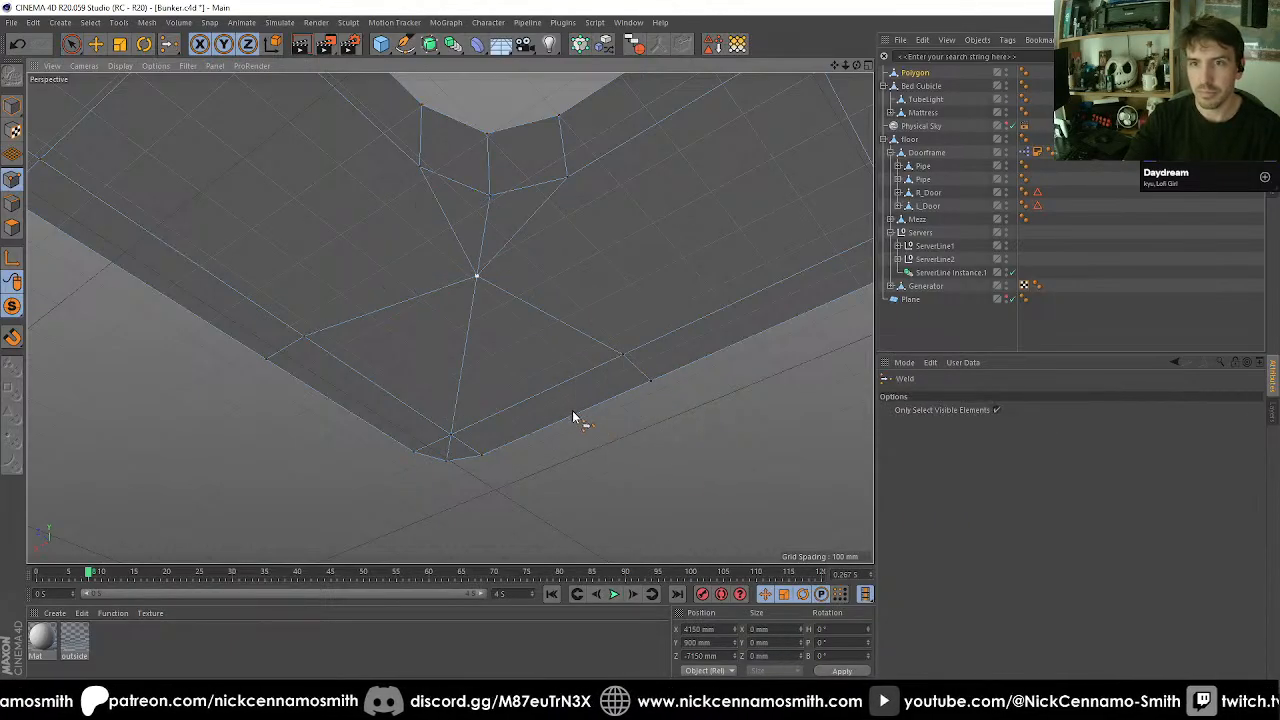
alt+drag(568, 408, 598, 452)
key(ctrl+z)
alt+drag(458, 310, 448, 342)
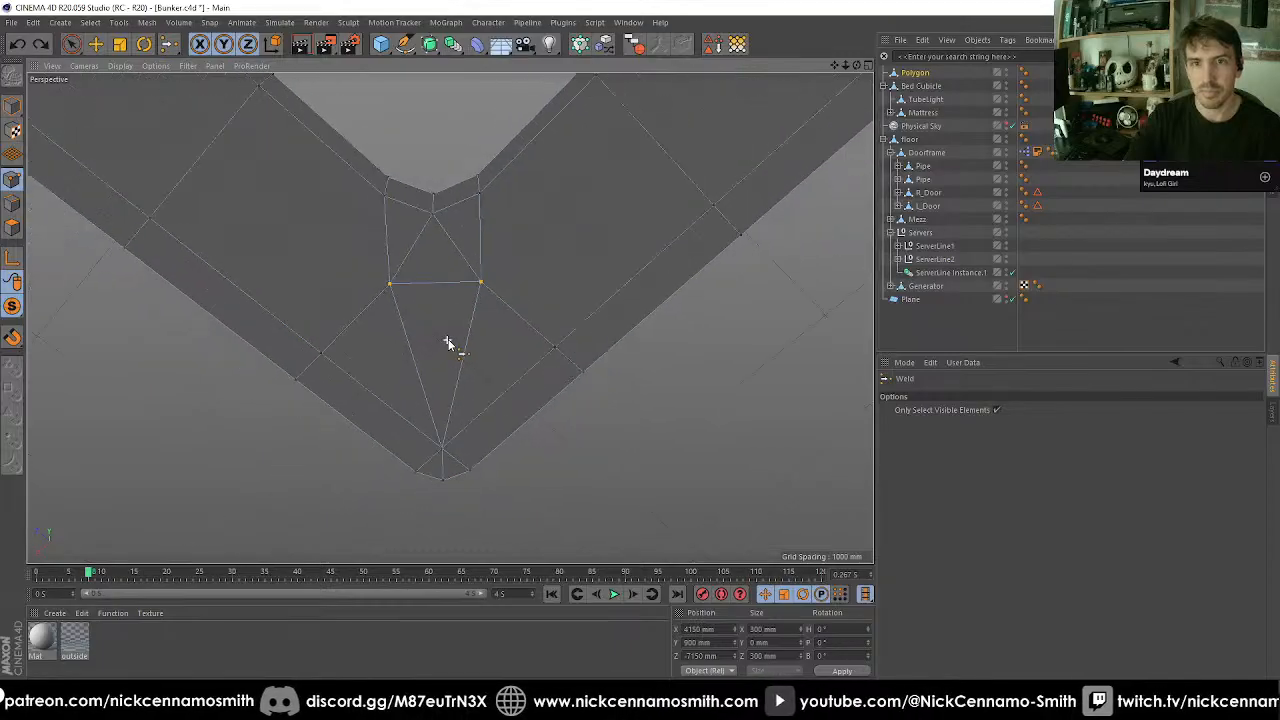
Draw a Polygon Pen edge across the underside from the inner corner's middle point to the outer corner's middle point.
alt+middle_drag(448, 342, 523, 380)
key(space)
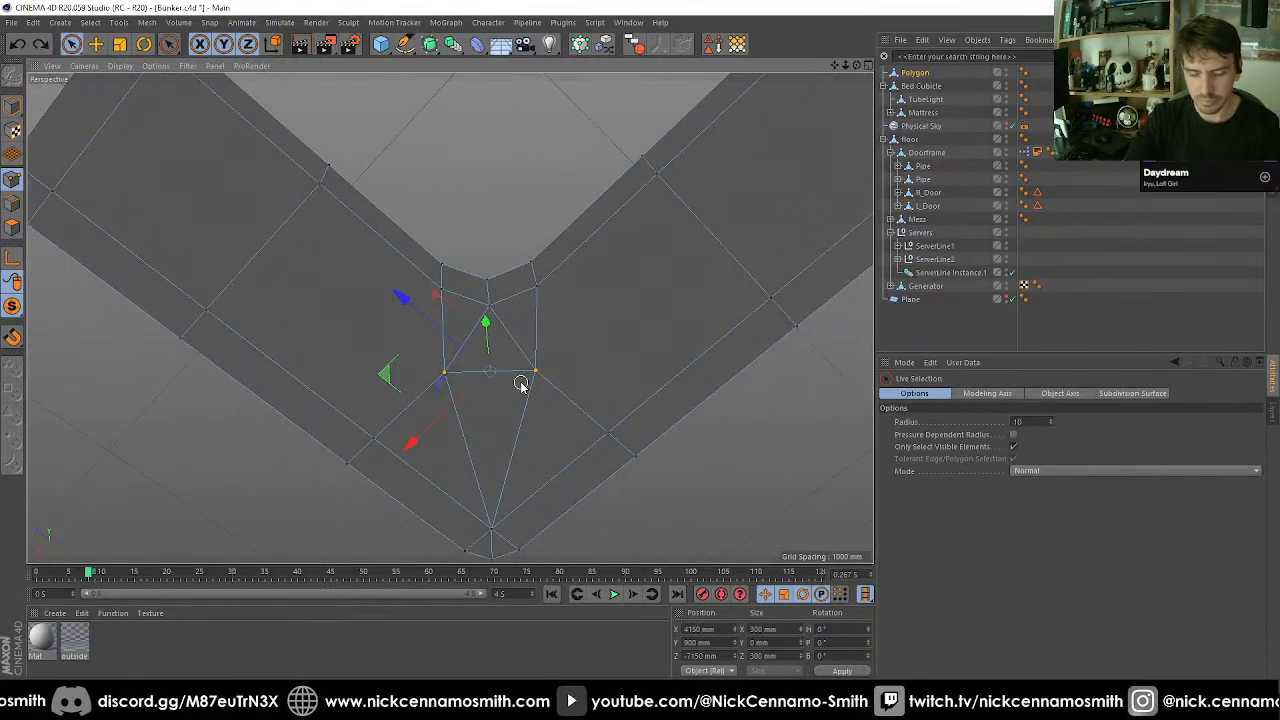
key(m)
key(e)
click(490, 306)
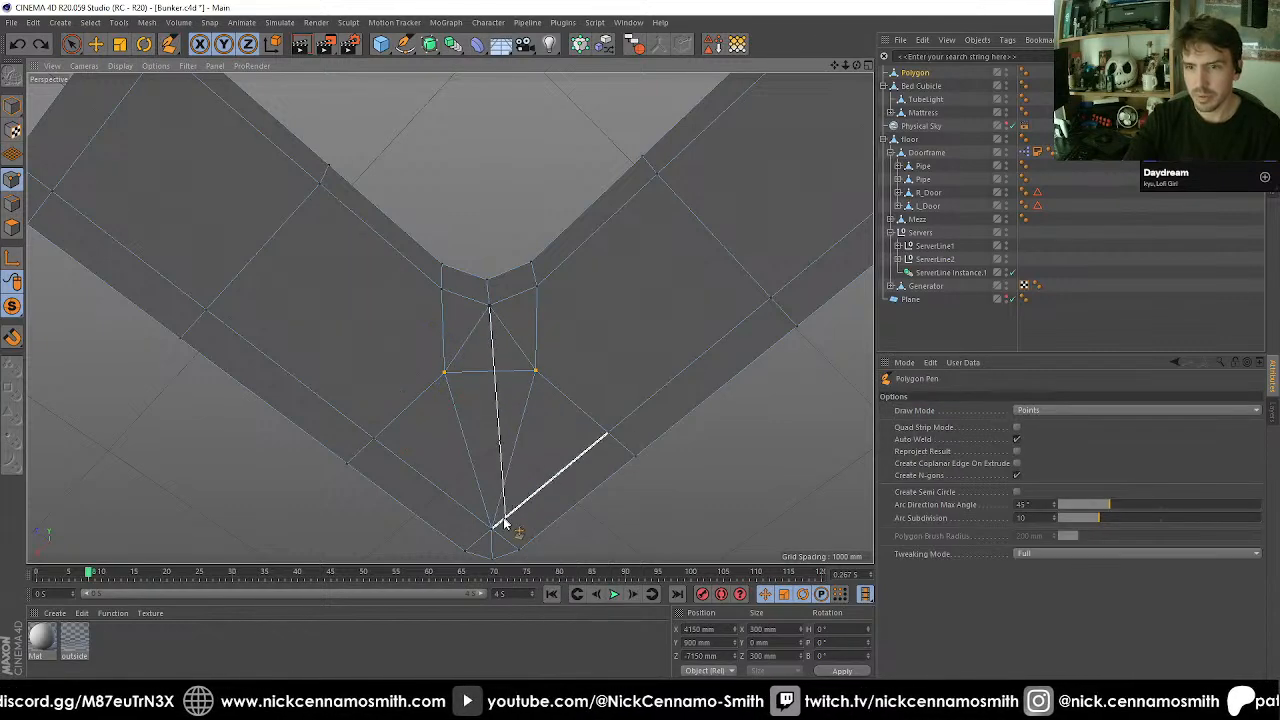
click(493, 528)
key(space)
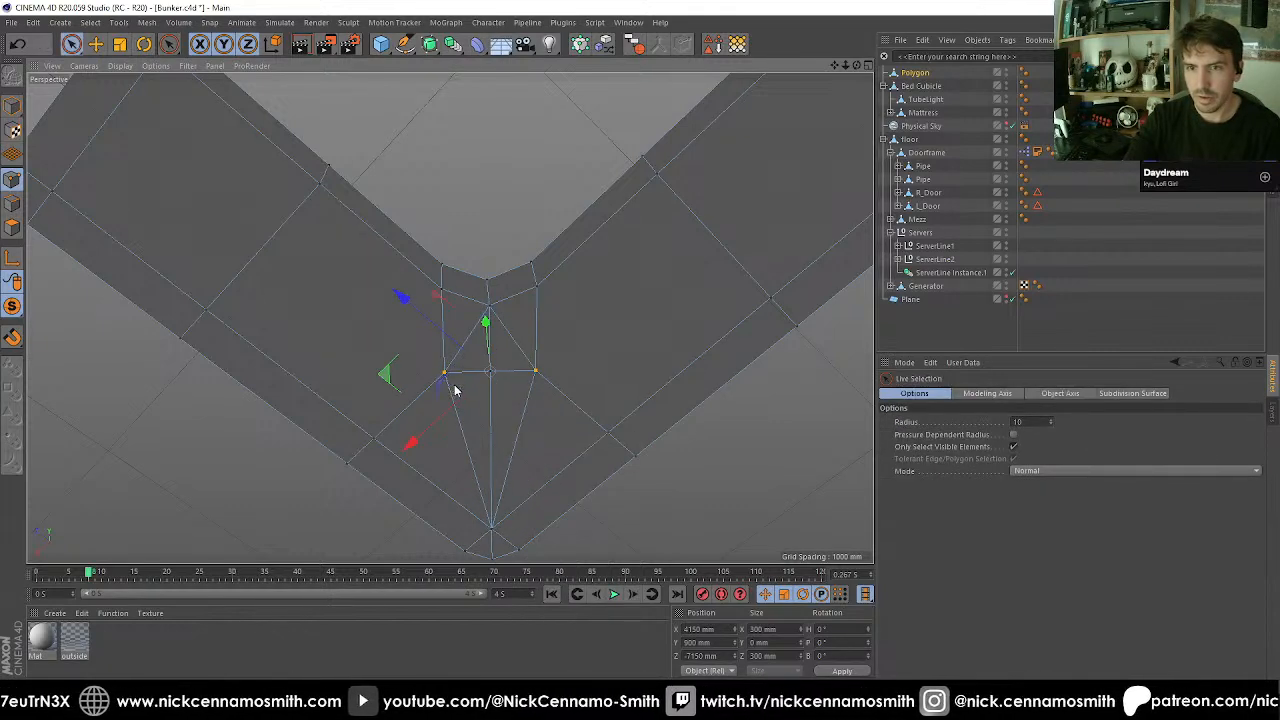
Weld the three points of the underside's diagonal edge onto the matching left, middle and right points of the bevelled corner above them.
key(m)
key(q)
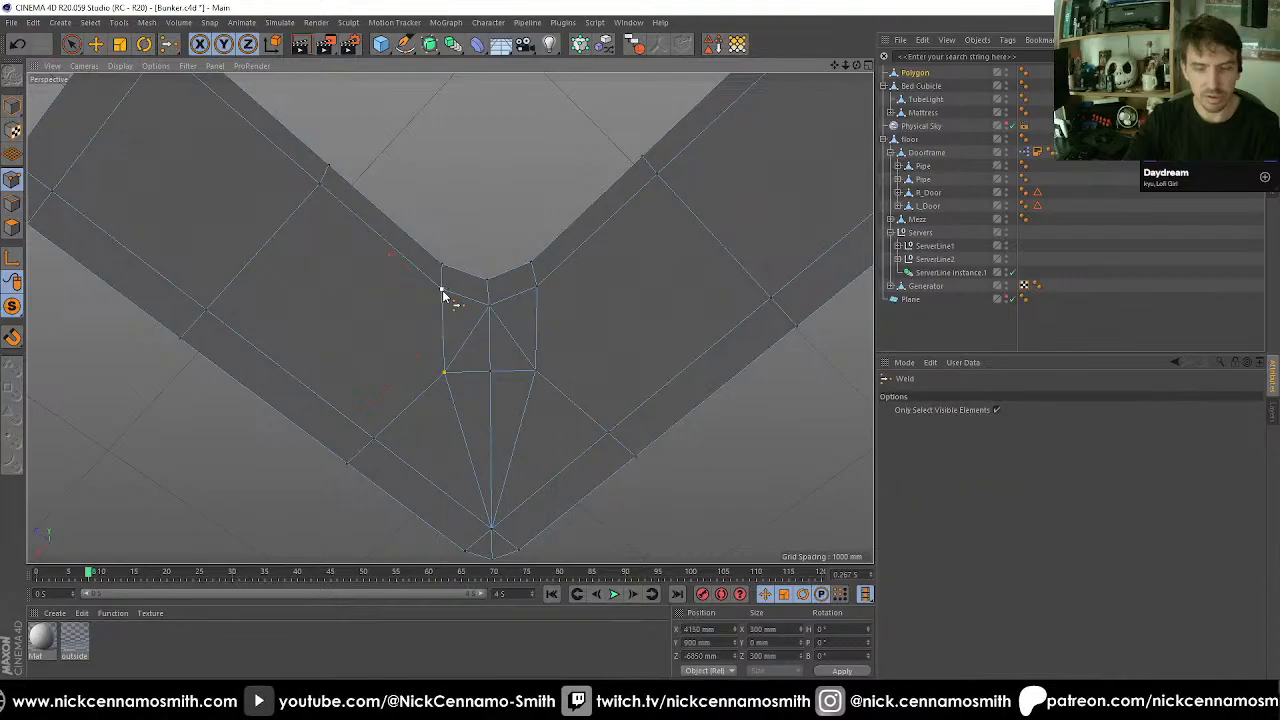
click(443, 290)
key(space)
click(492, 303)
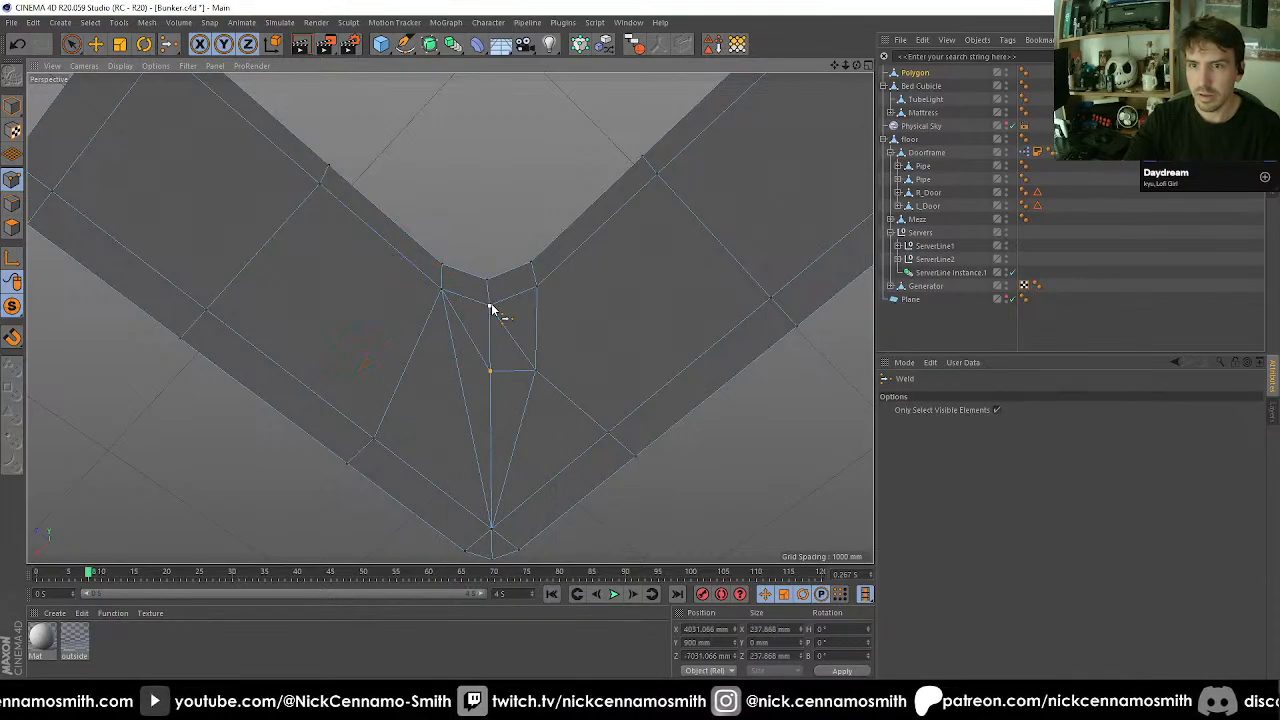
key(m)
key(q)
click(535, 288)
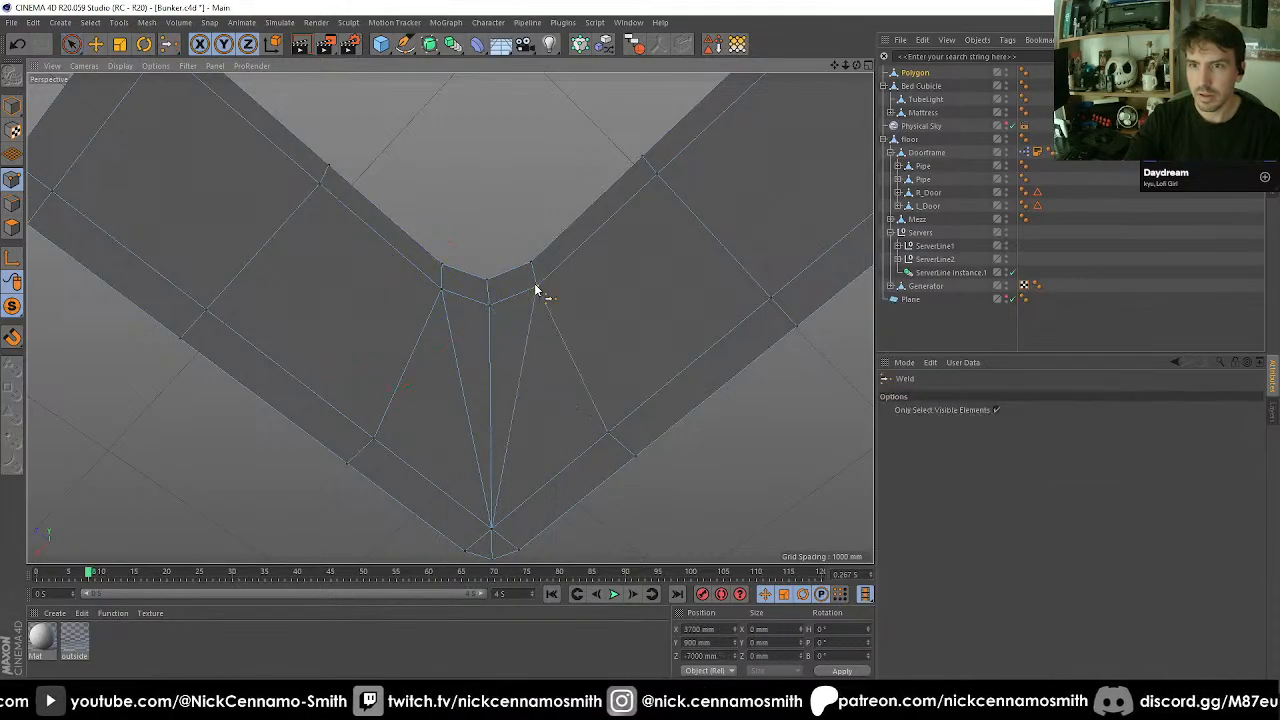
key(space)
Weld the three points of the seat top's diagonal edge onto the matching left, middle and right points of the backrest's base corner.
alt+drag(543, 404, 437, 331)
click(414, 299)
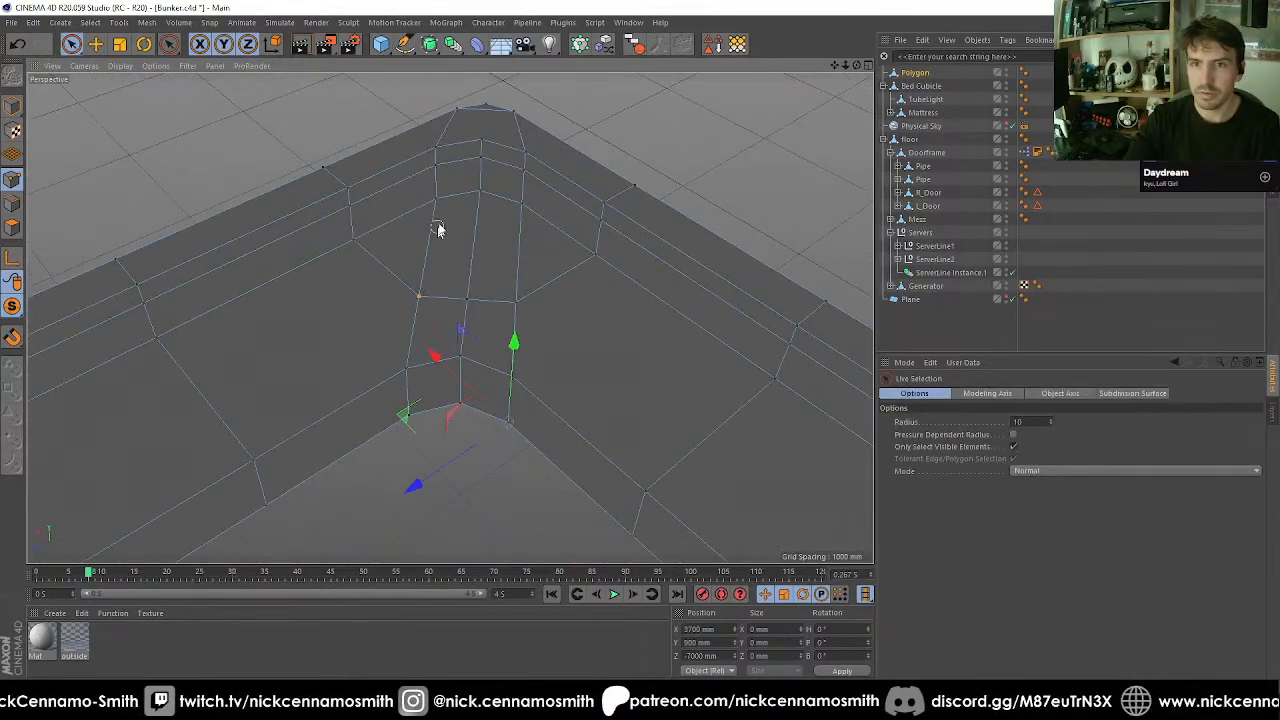
key(m)
key(q)
click(437, 201)
key(space)
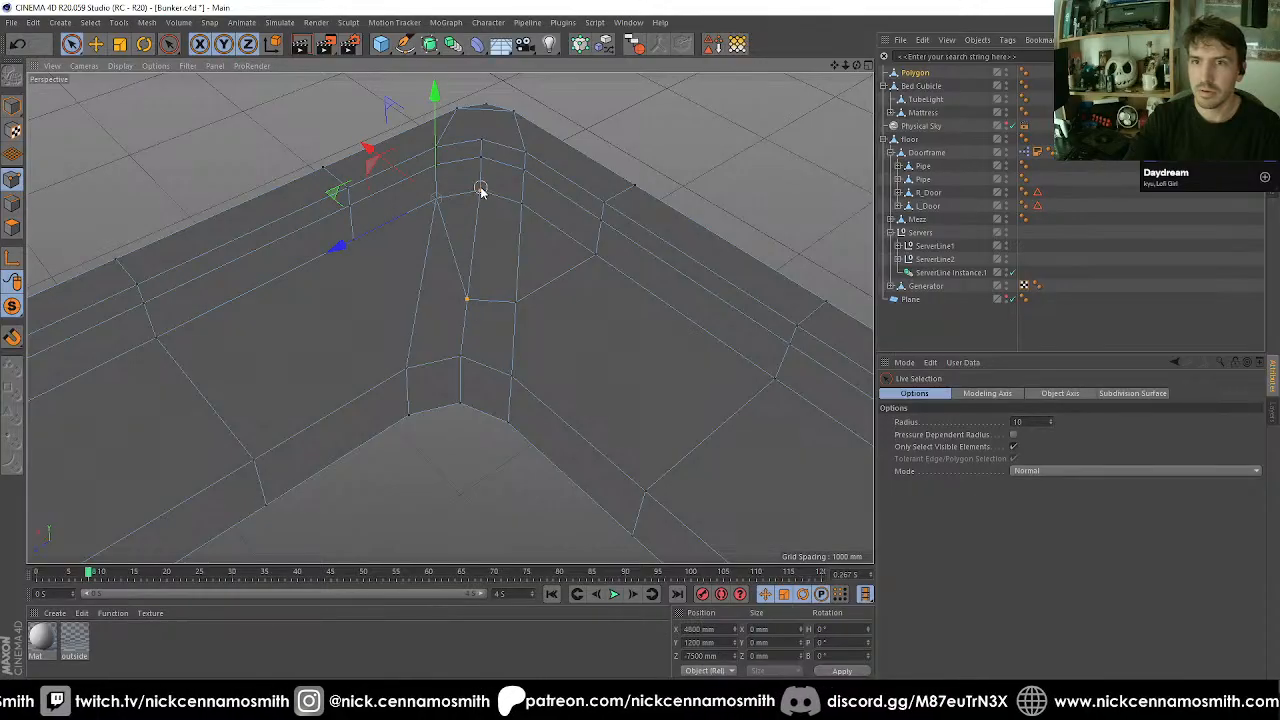
key(m)
key(q)
click(480, 190)
key(space)
key(m)
key(q)
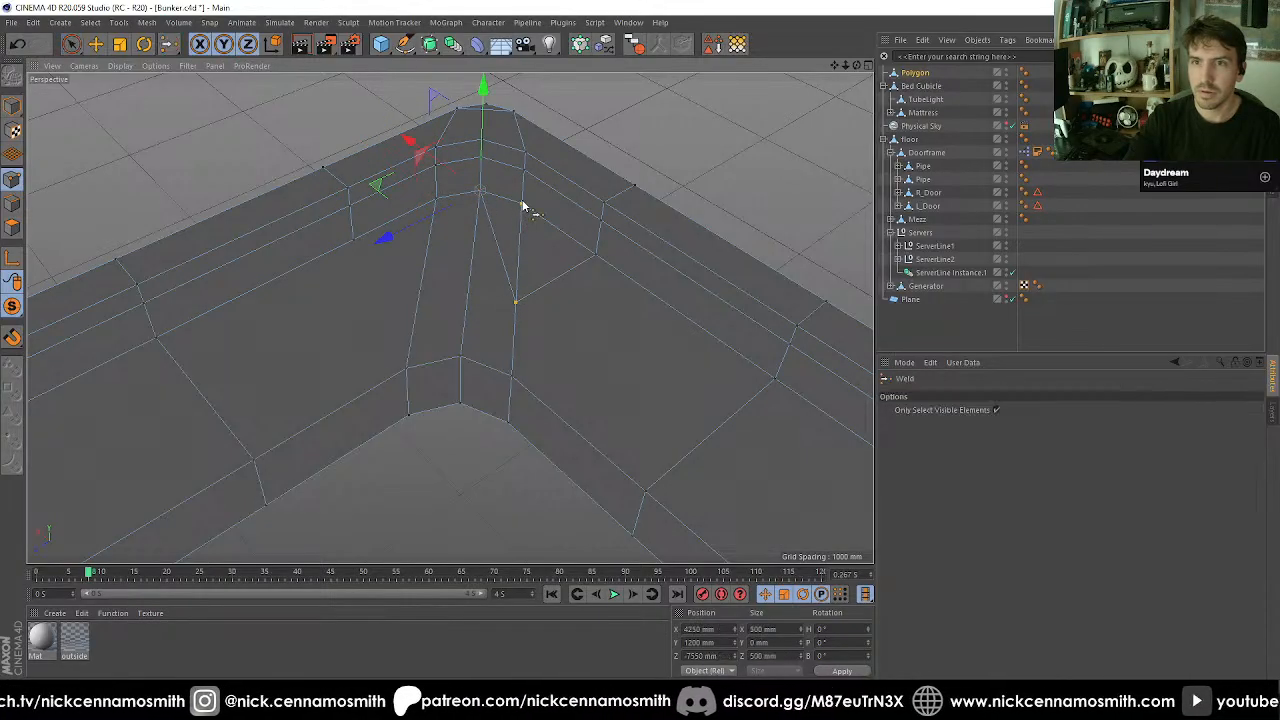
click(521, 208)
key(space)
Loop-select the upper and lower edges along the seat front, including the armrest's front outline.
scroll(515, 290, down, 2)
click(447, 438)
alt+drag(447, 438, 46, 220)
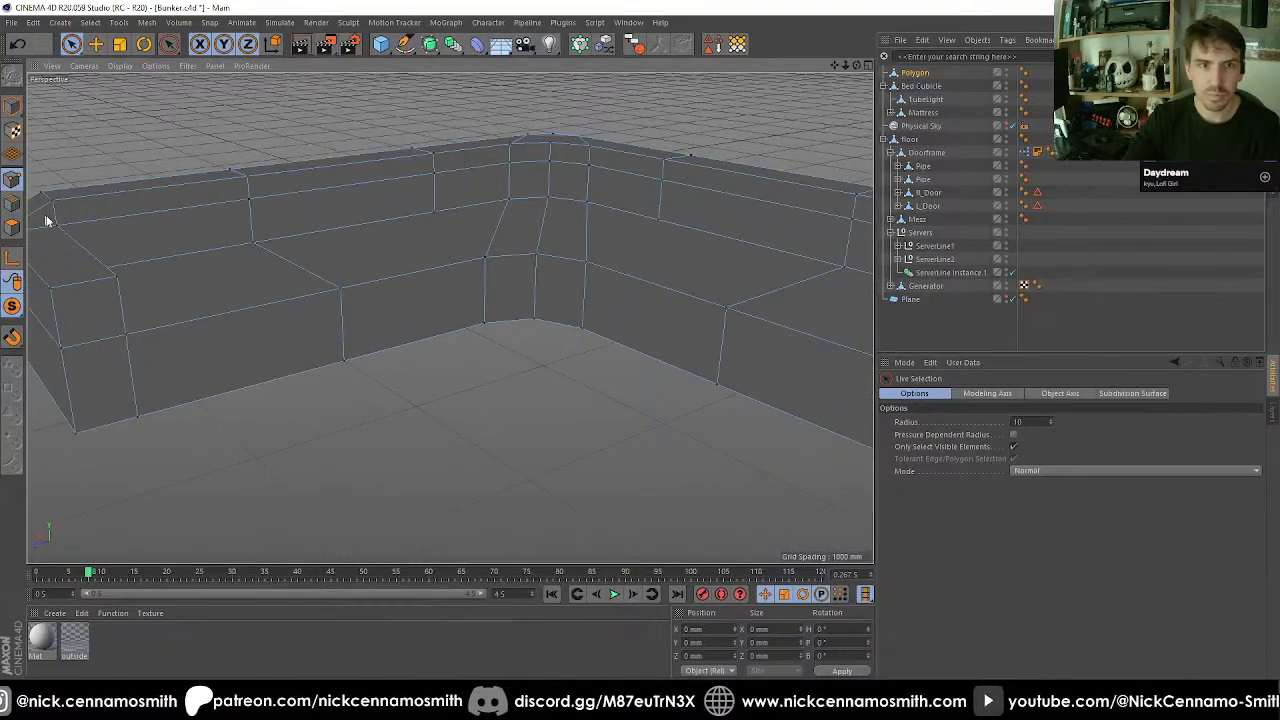
click(13, 205)
alt+drag(194, 334, 282, 358)
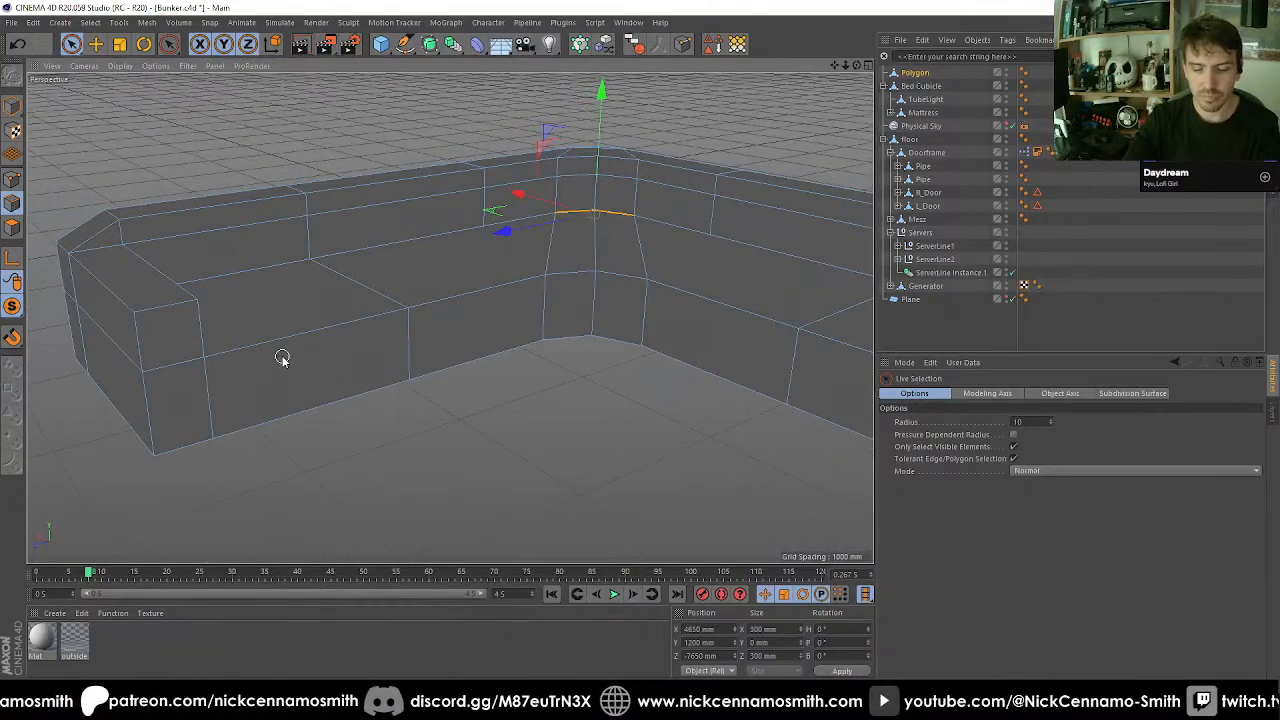
key(u)
key(l)
click(354, 366)
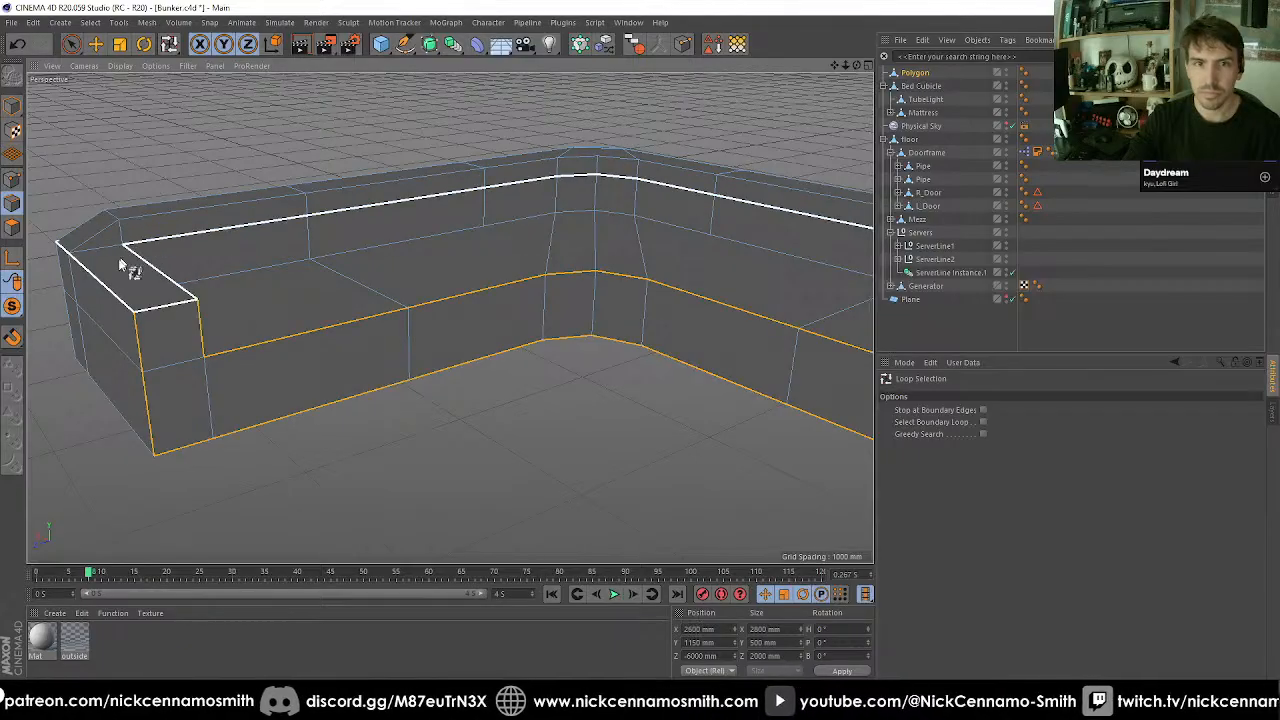
Add the armrest's outer end edges and the inner top edge loop of the backrest to the edge selection.
alt+drag(126, 331, 620, 265)
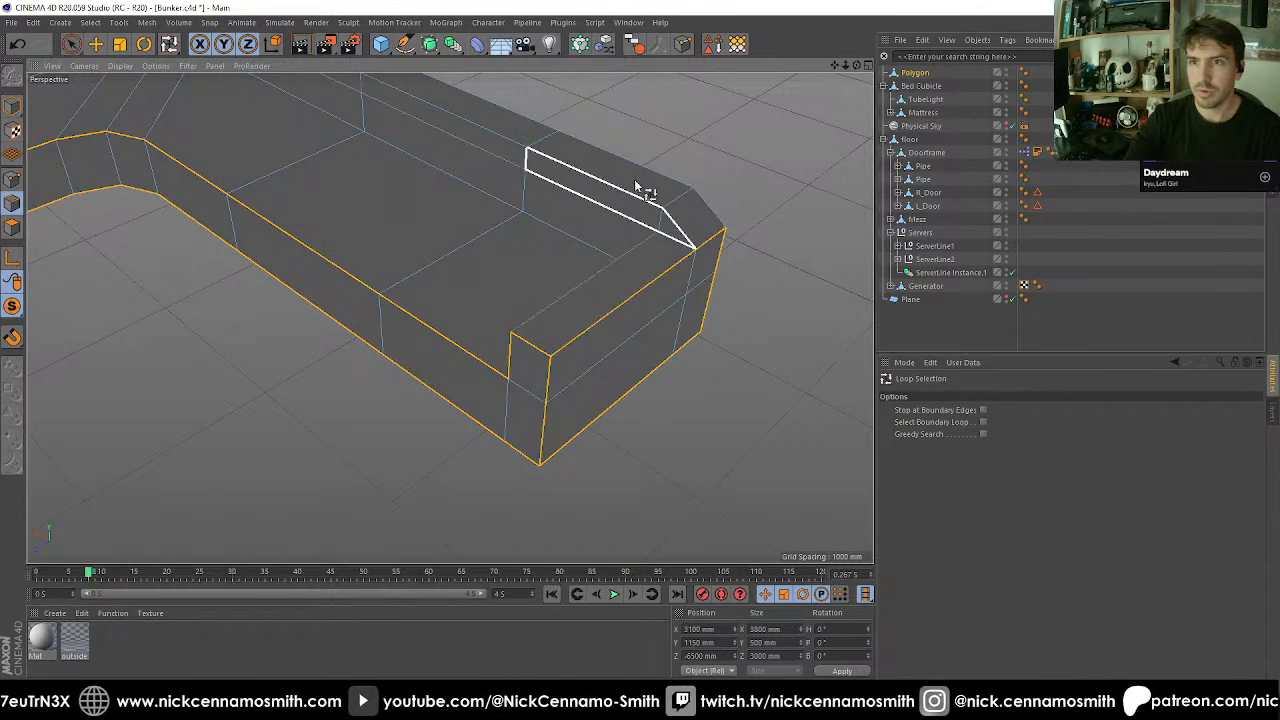
alt+drag(674, 197, 674, 349)
key(e)
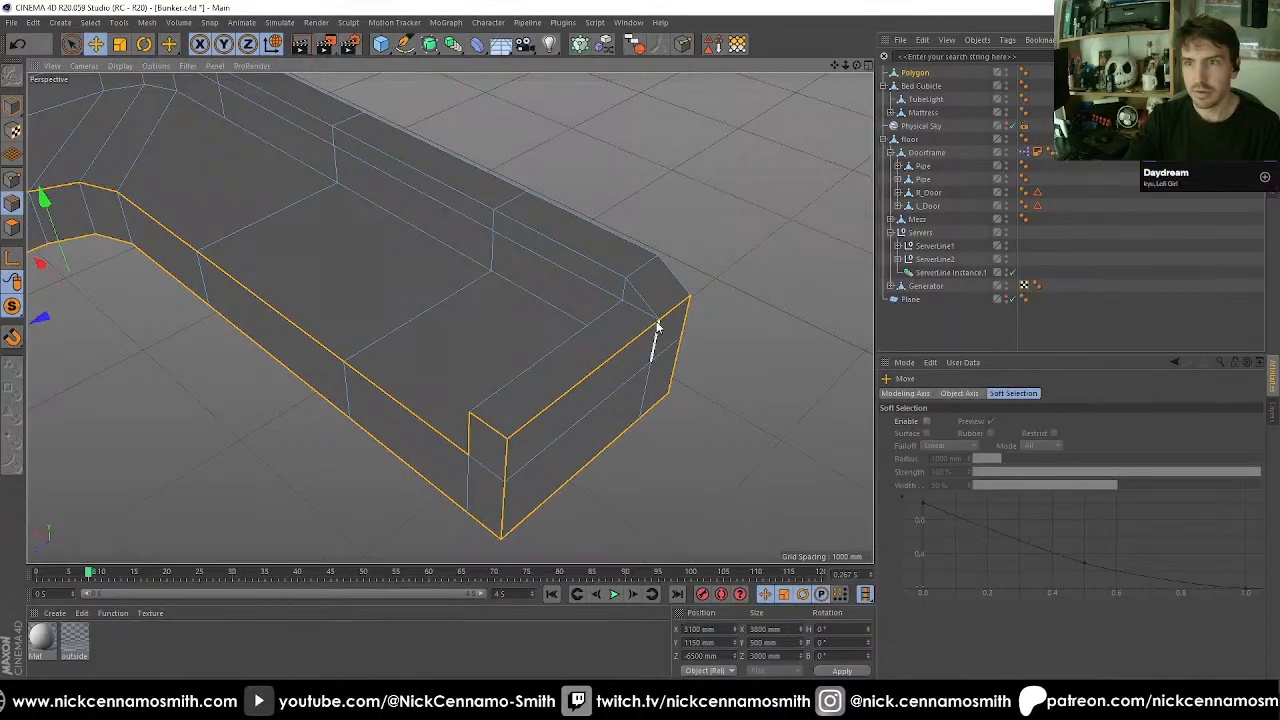
alt+drag(520, 314, 594, 354)
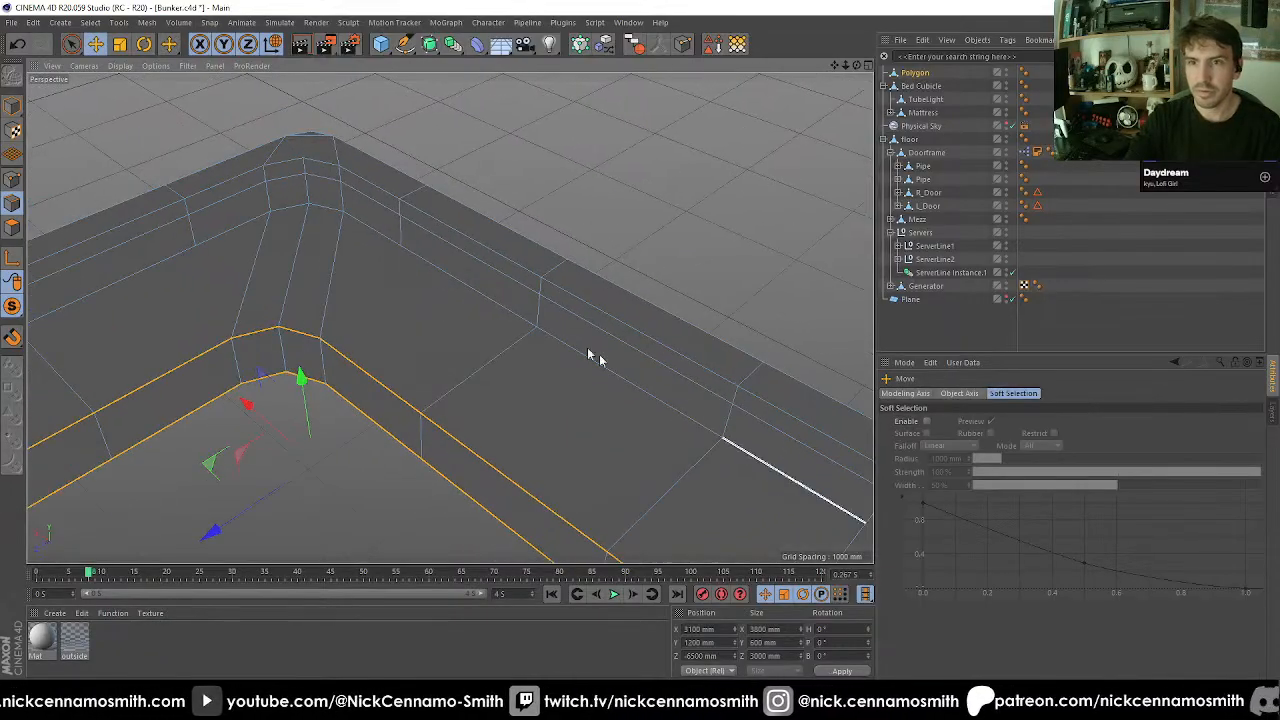
shift+click(315, 167)
alt+middle_drag(237, 266, 187, 200)
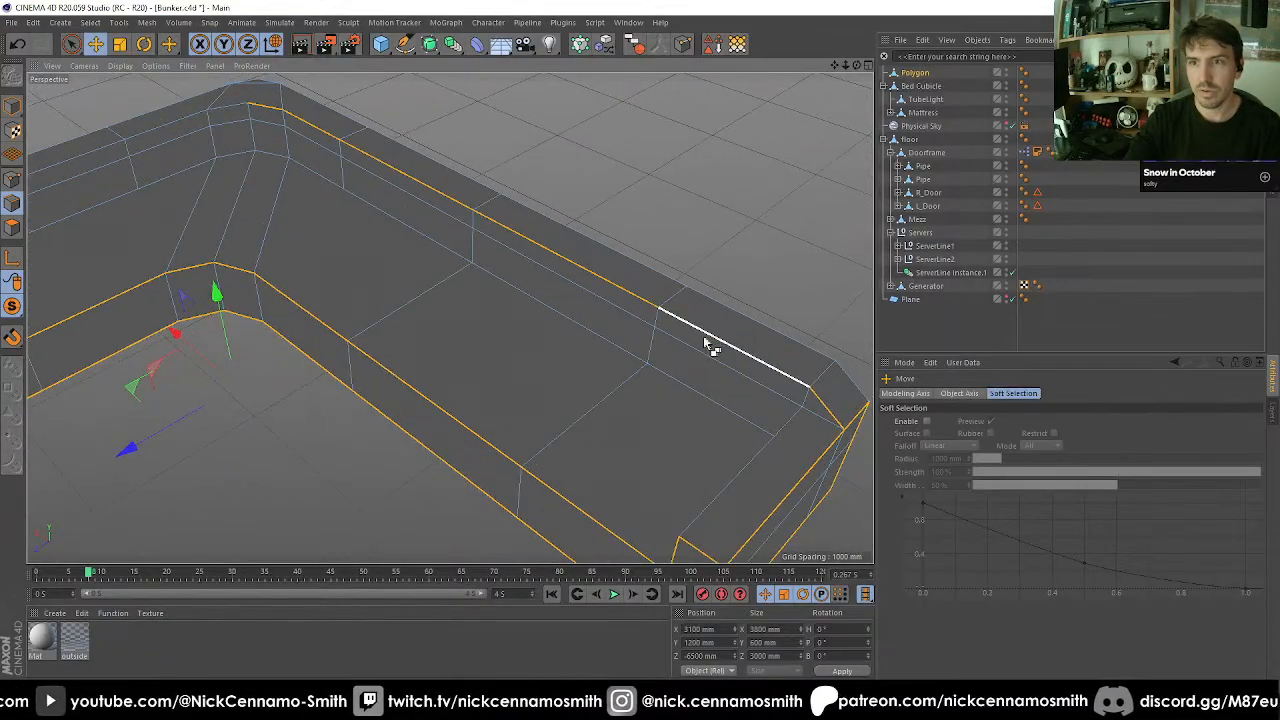
alt+drag(709, 345, 251, 303)
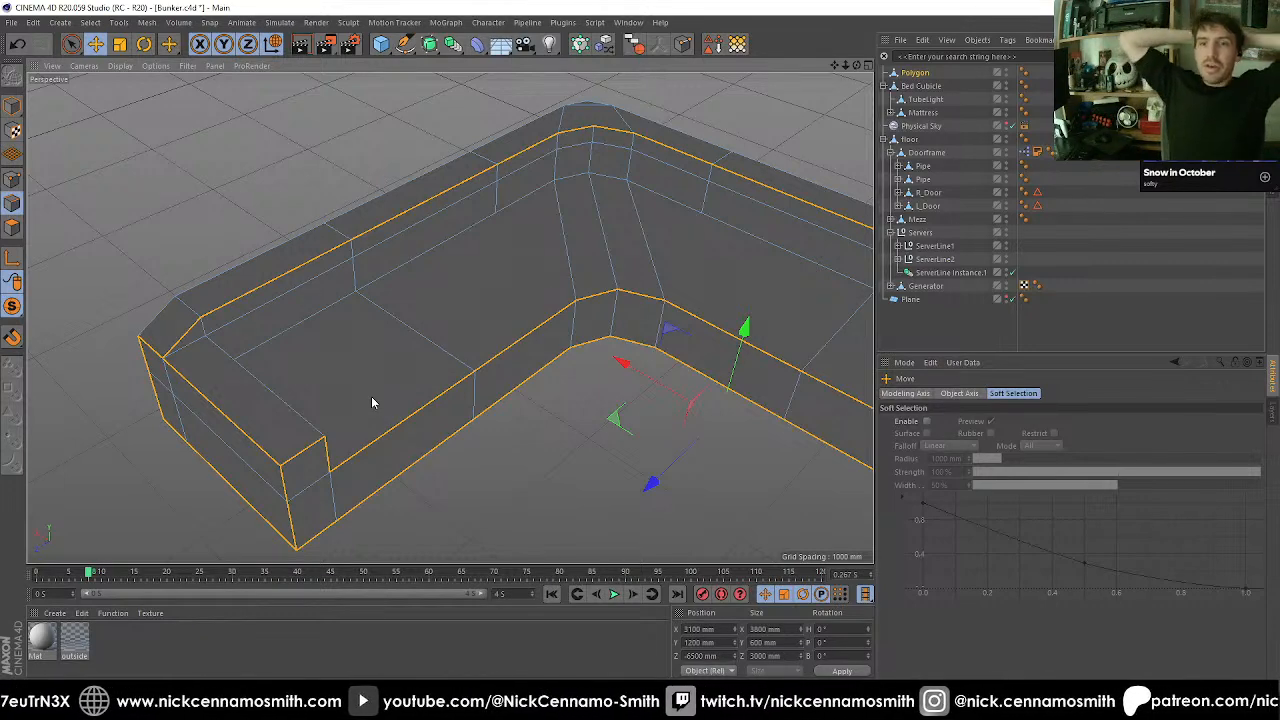
Draw Polygon Pen edges across the seat top from both outer front corner points to the nearest segment points at the backrest's base.
alt+drag(371, 396, 483, 297)
scroll(483, 297, up, 5)
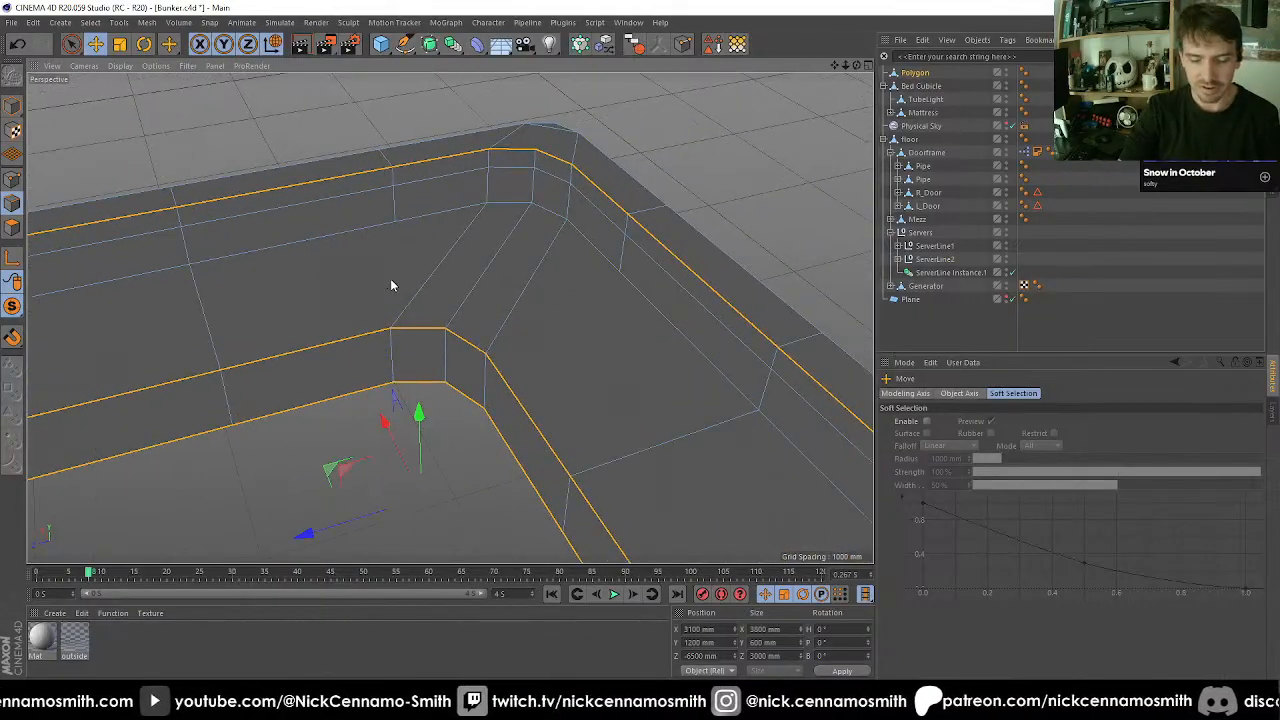
key(m)
key(e)
click(393, 223)
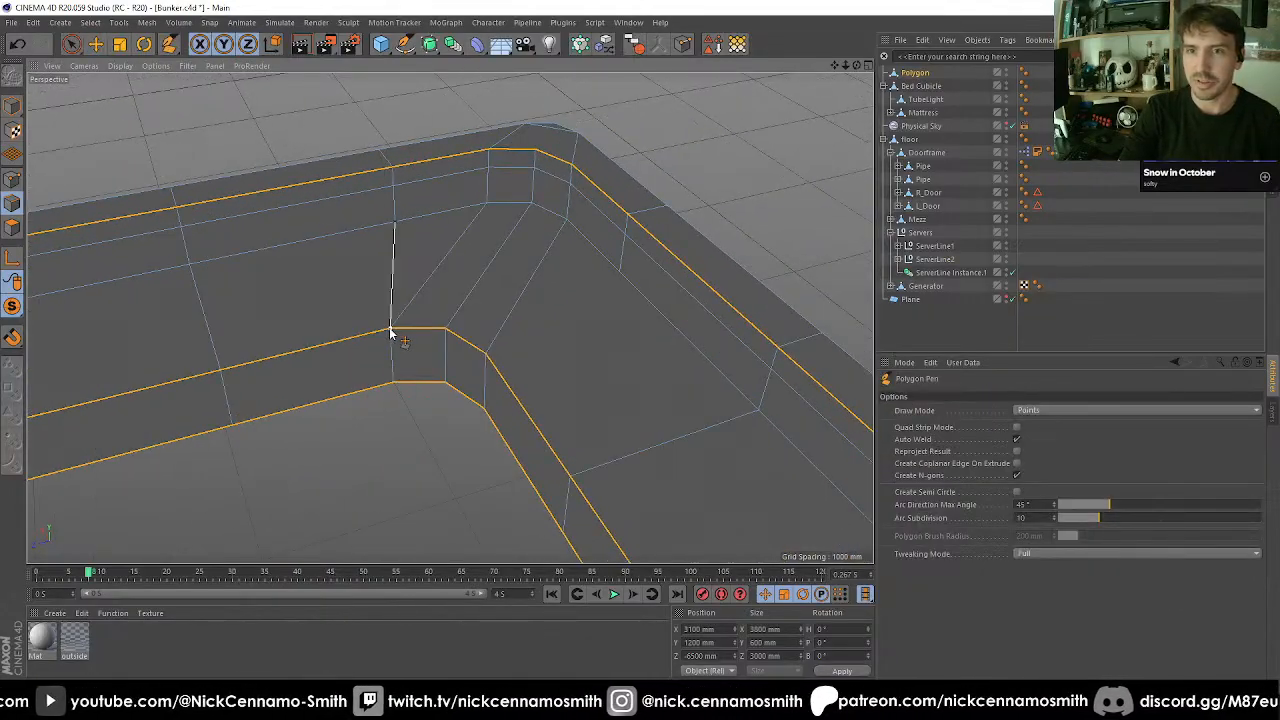
click(486, 357)
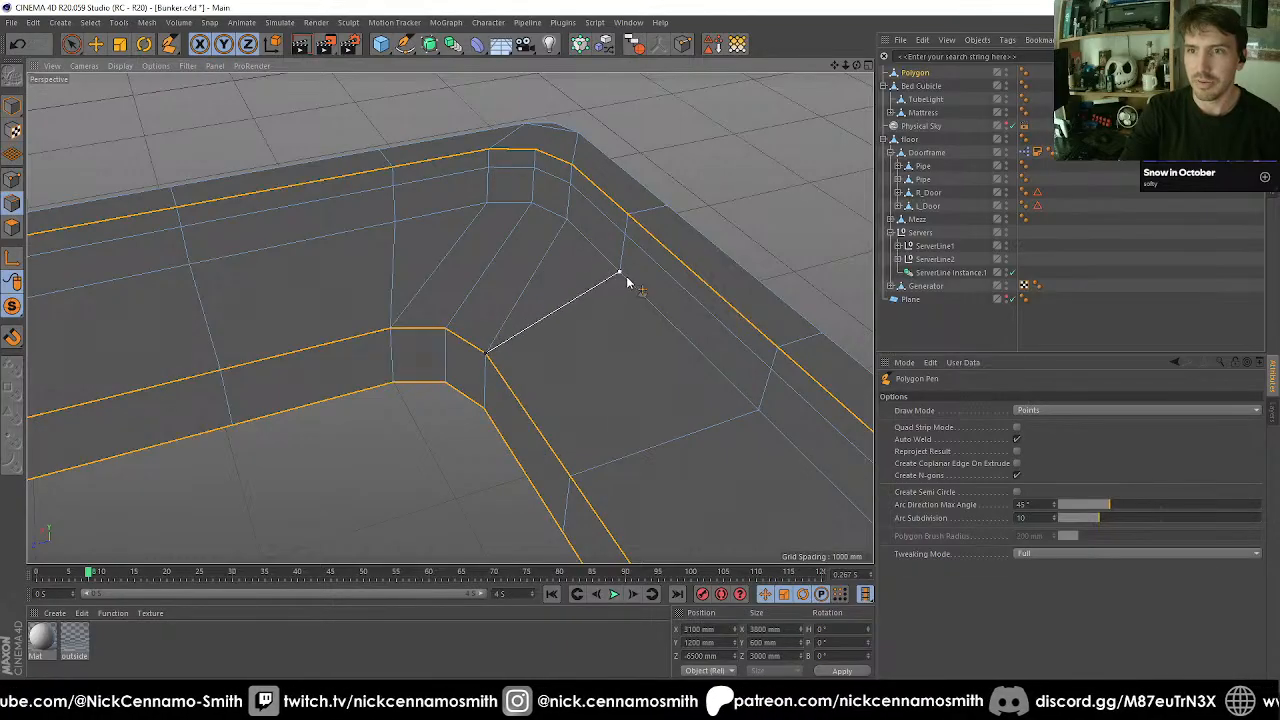
click(622, 277)
Connect the backrest top's corner with a middle edge and weld its outer end onto the middle point of the outer bevel.
alt+drag(580, 283, 366, 309)
click(379, 277)
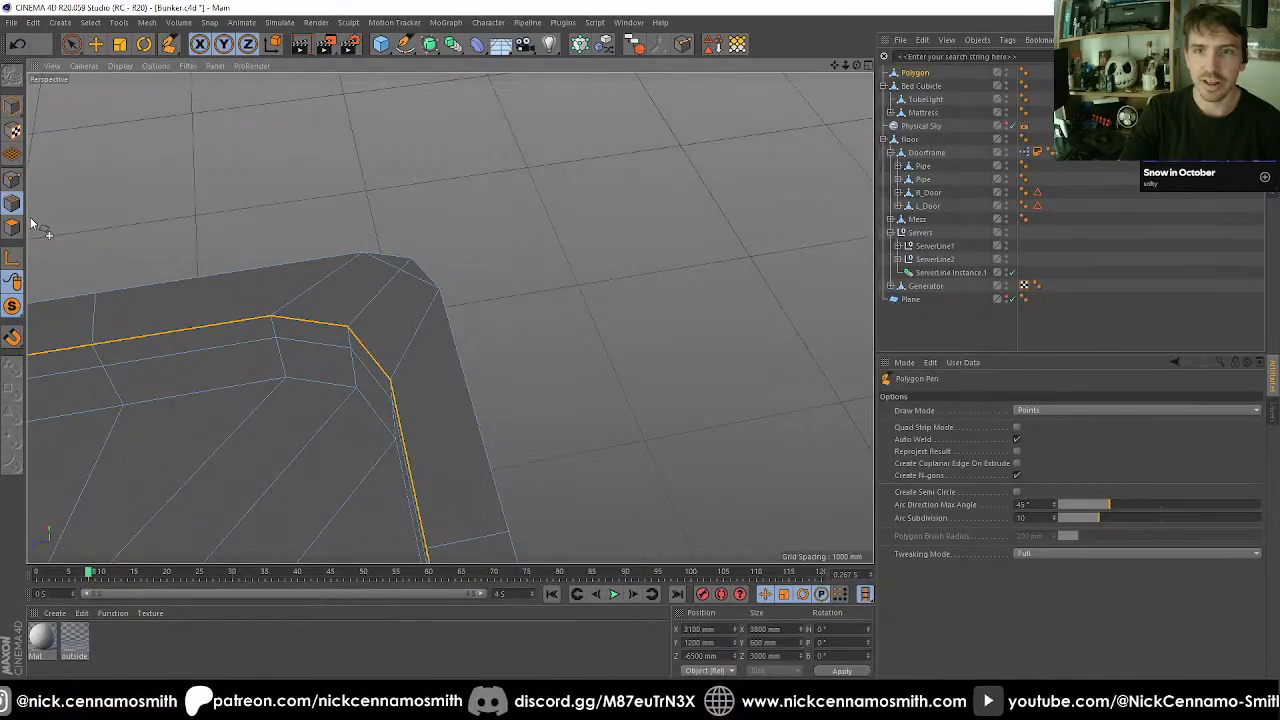
click(12, 178)
key(space)
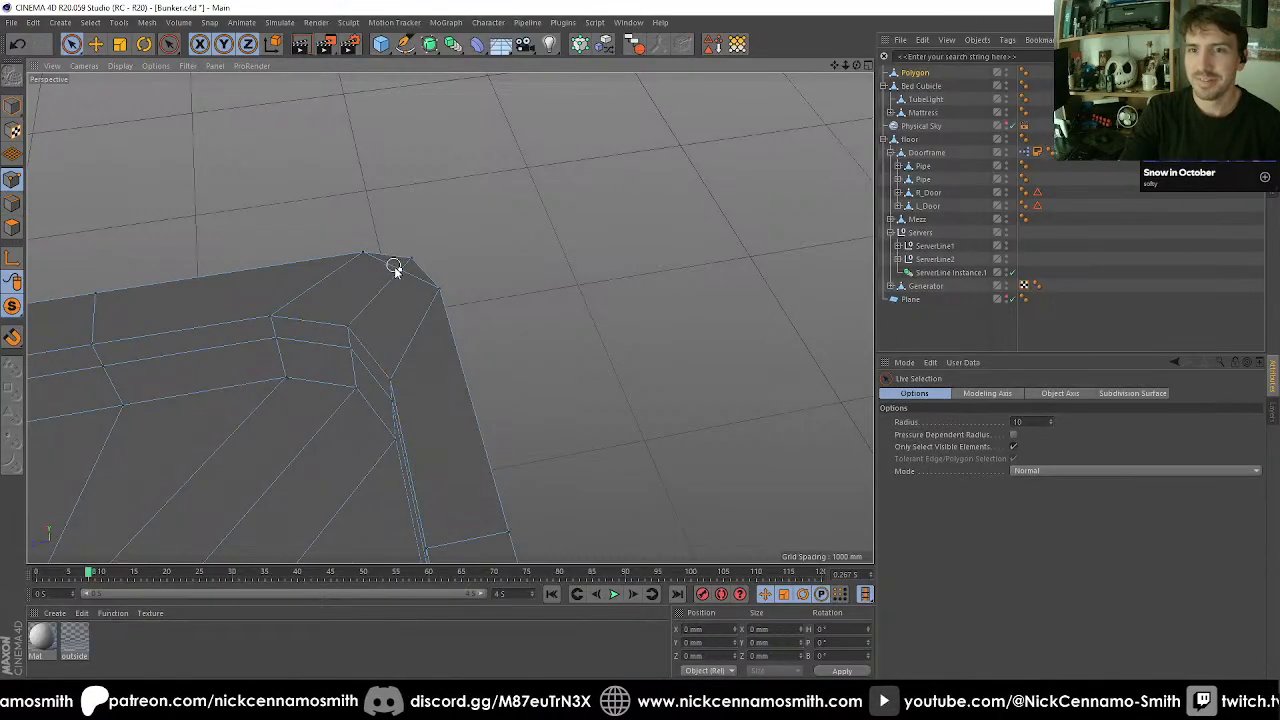
key(m)
key(q)
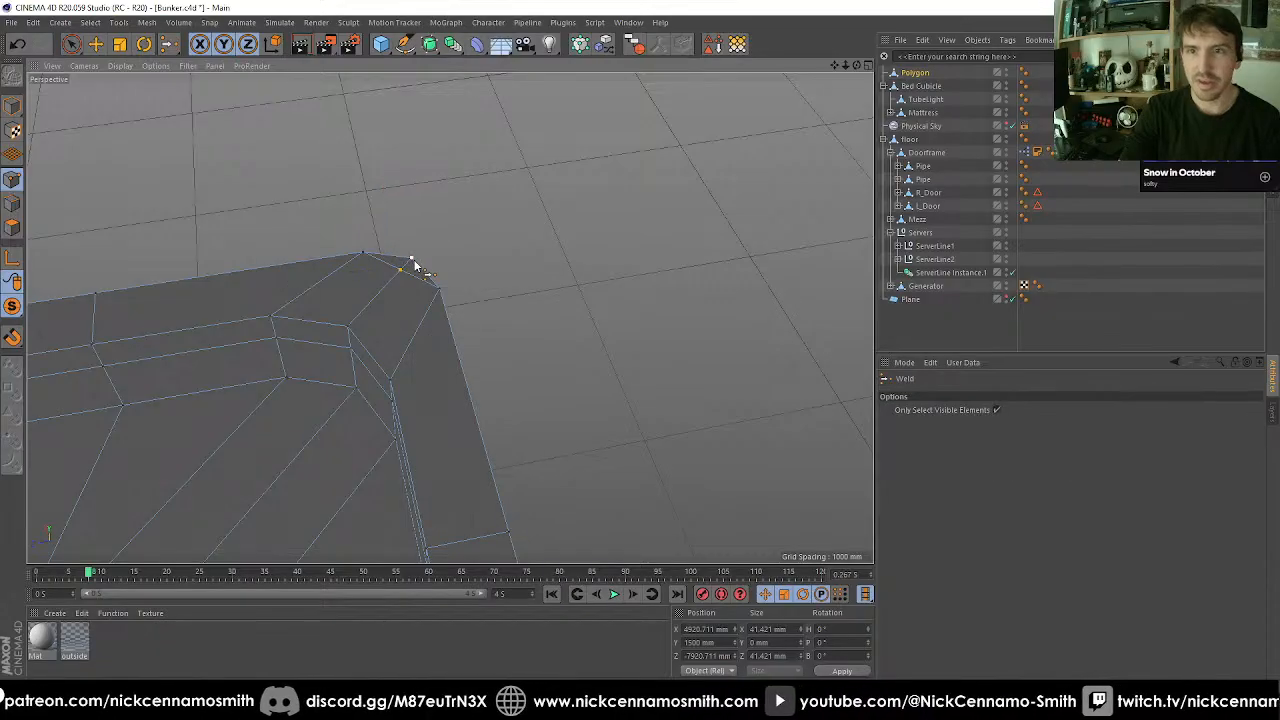
click(414, 261)
alt+drag(374, 273, 144, 250)
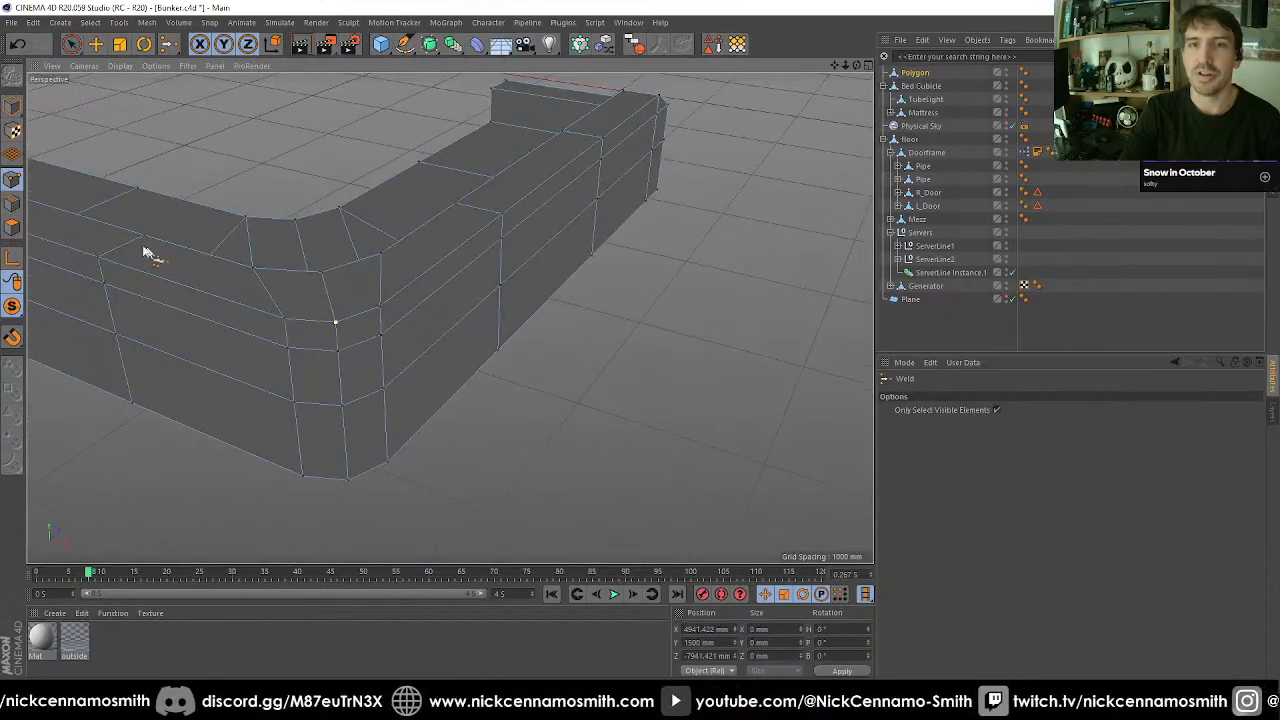
Loop-select the polygons on the backrest's top and its upper outer band and hide them.
click(14, 214)
mouse_move(430, 284)
alt+mouse_down()
mouse_move(486, 286)
mouse_move(417, 294)
alt+mouse_up()
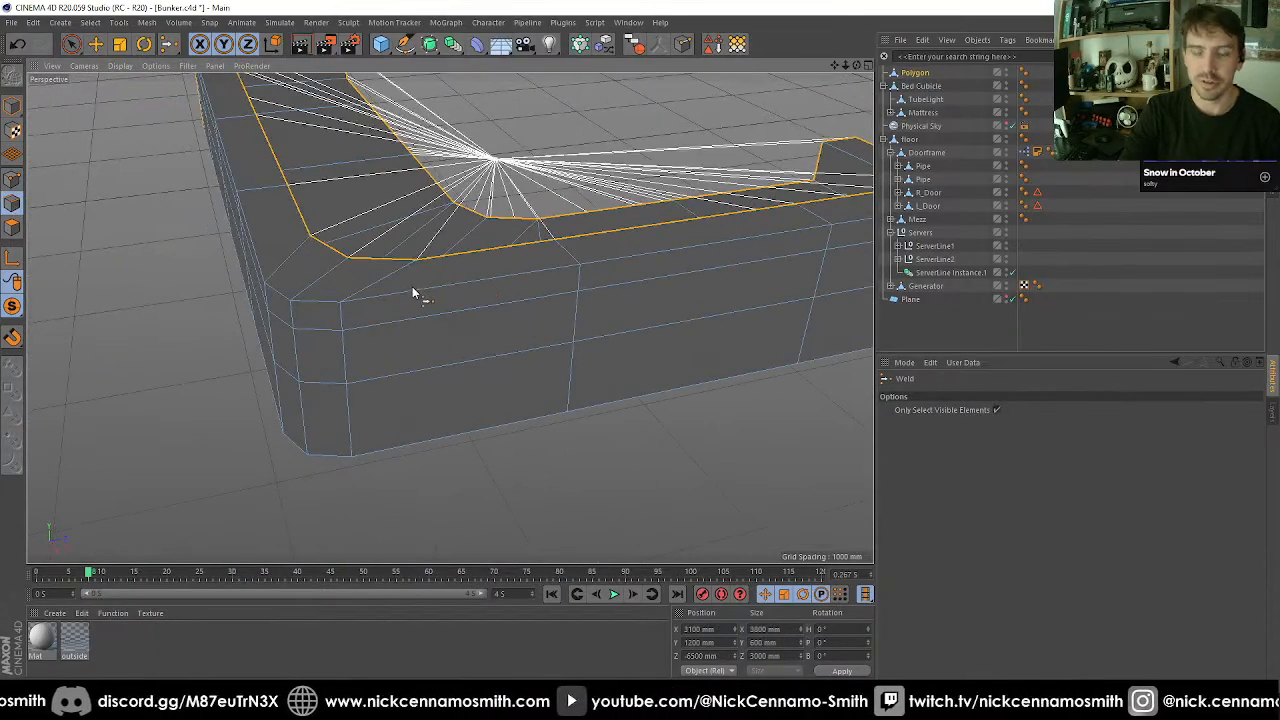
key(u)
key(l)
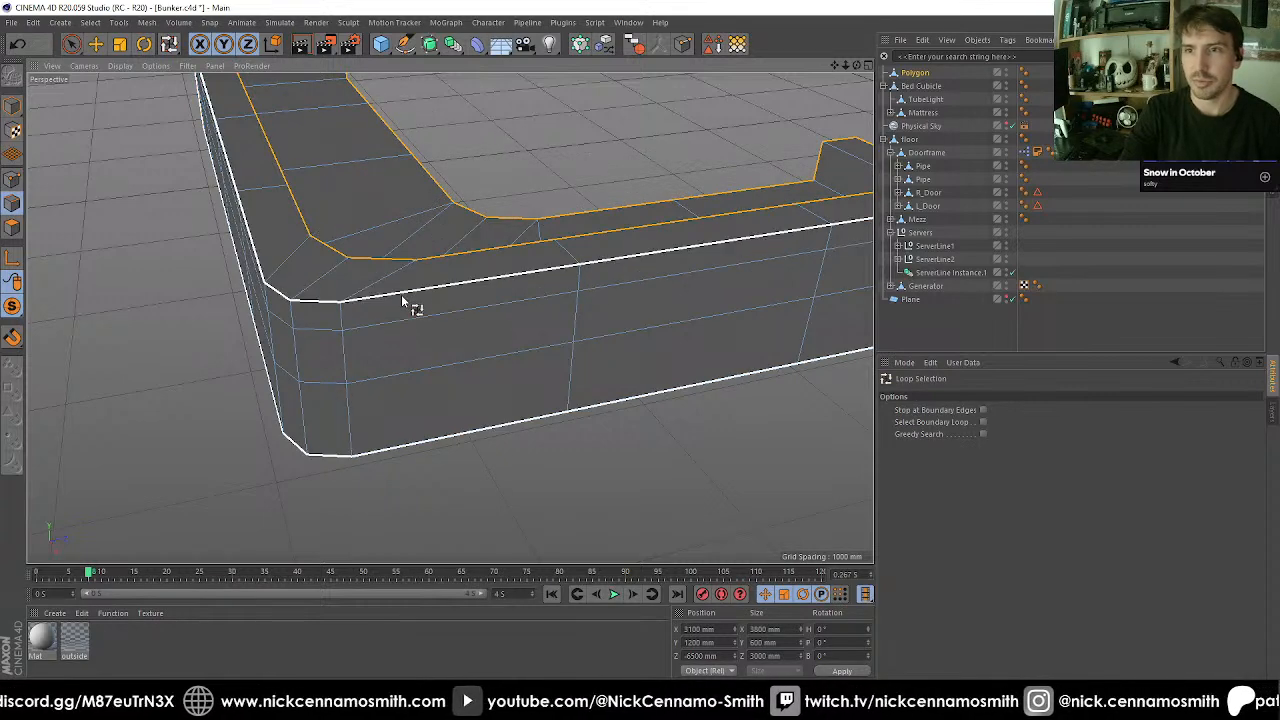
click(8, 229)
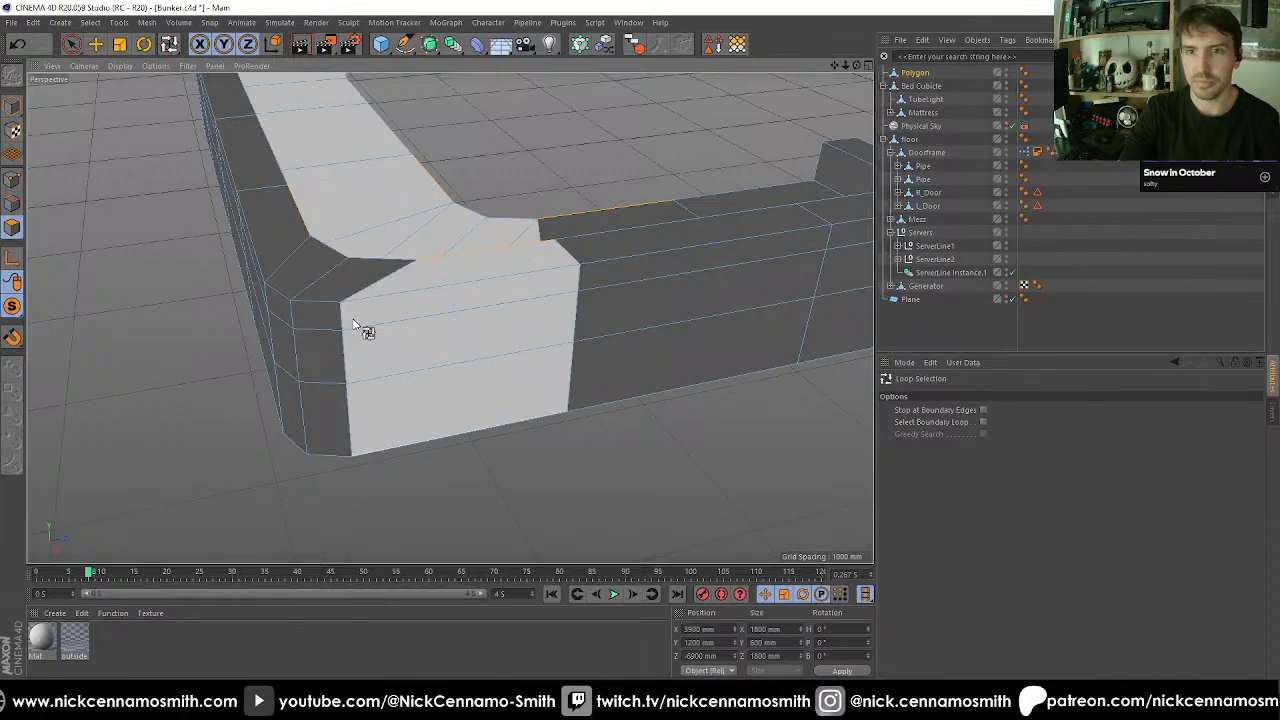
click(349, 321)
shift+click(343, 302)
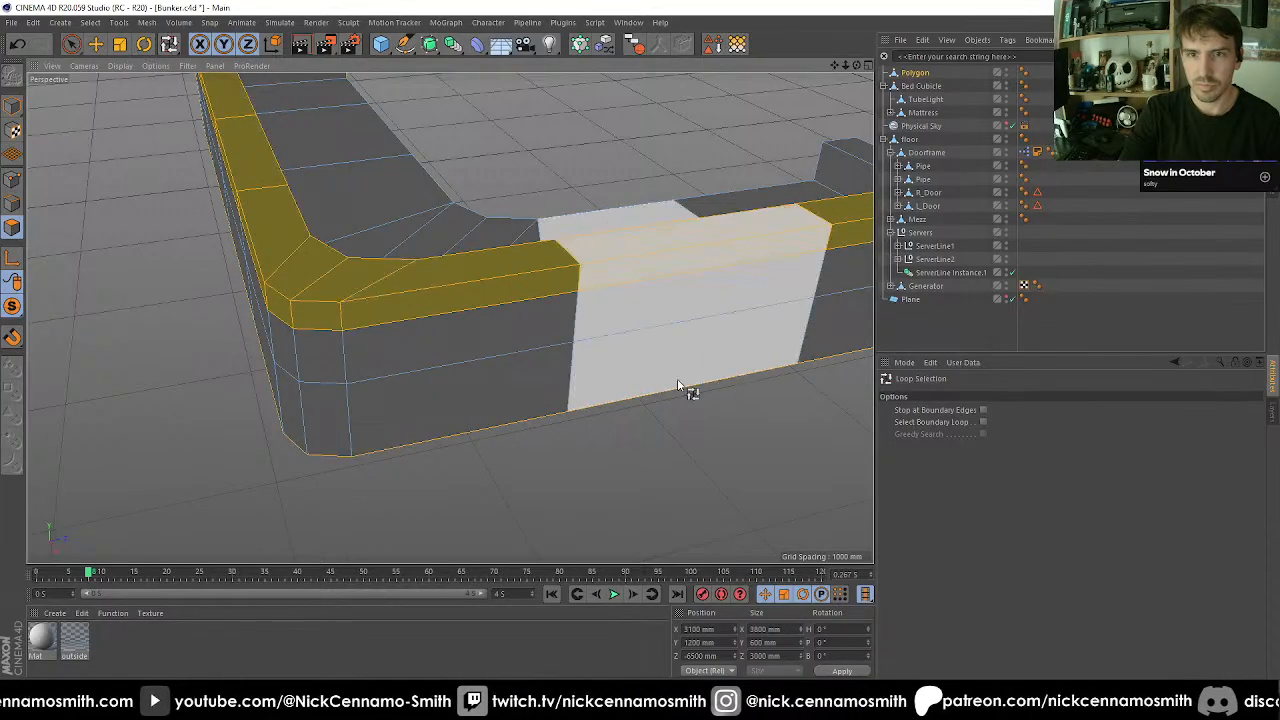
click(90, 22)
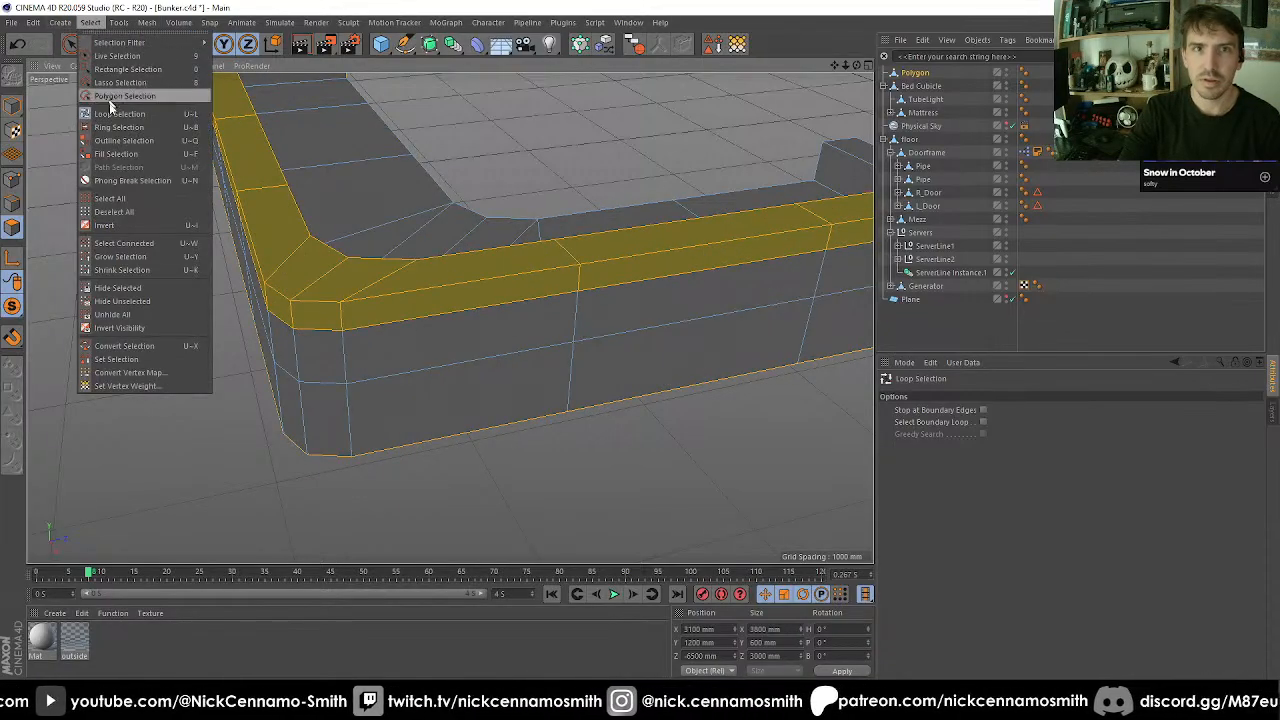
click(136, 289)
Look inside the opened seat mesh and unhide all of its polygons.
alt+drag(350, 303, 314, 297)
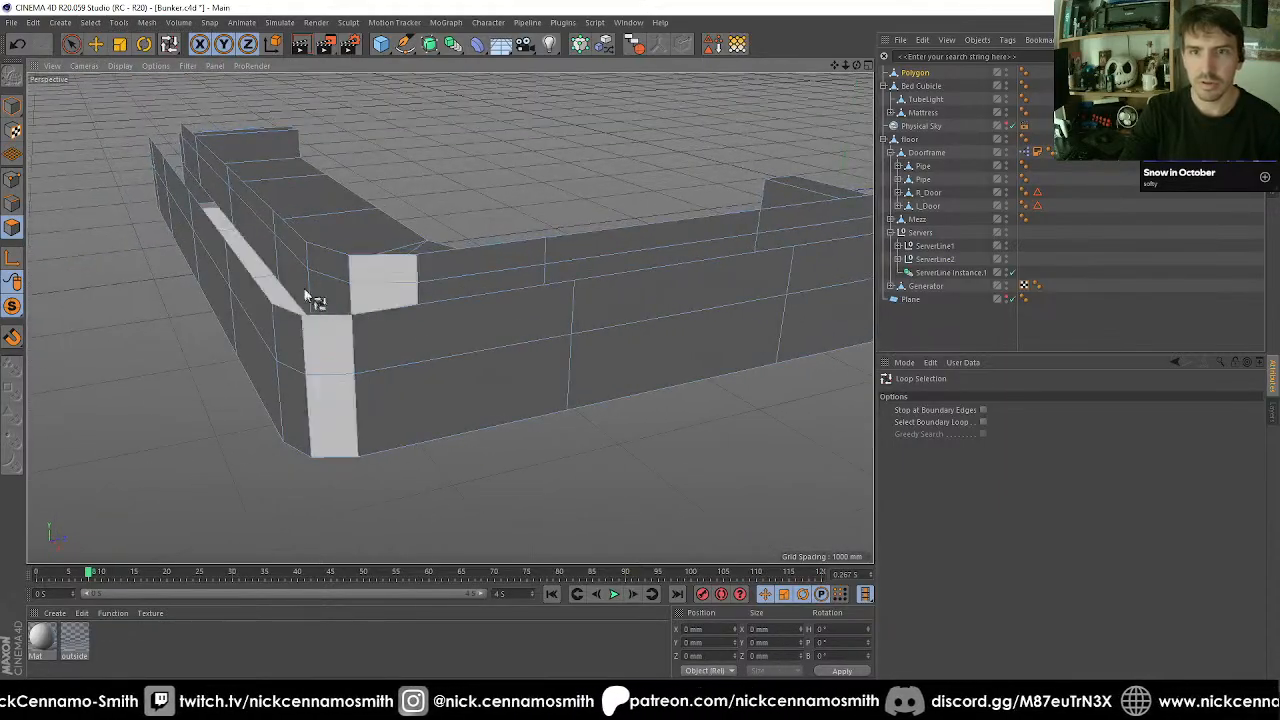
key(ctrl+z)
click(90, 22)
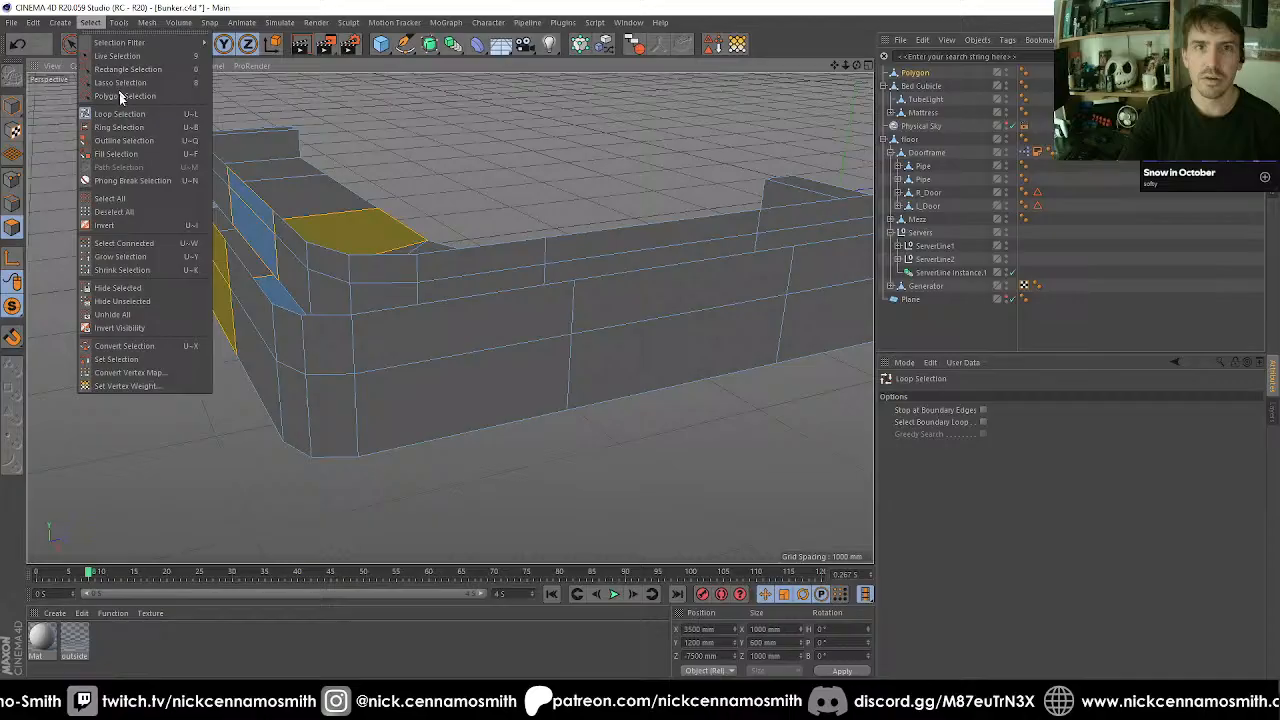
click(146, 315)
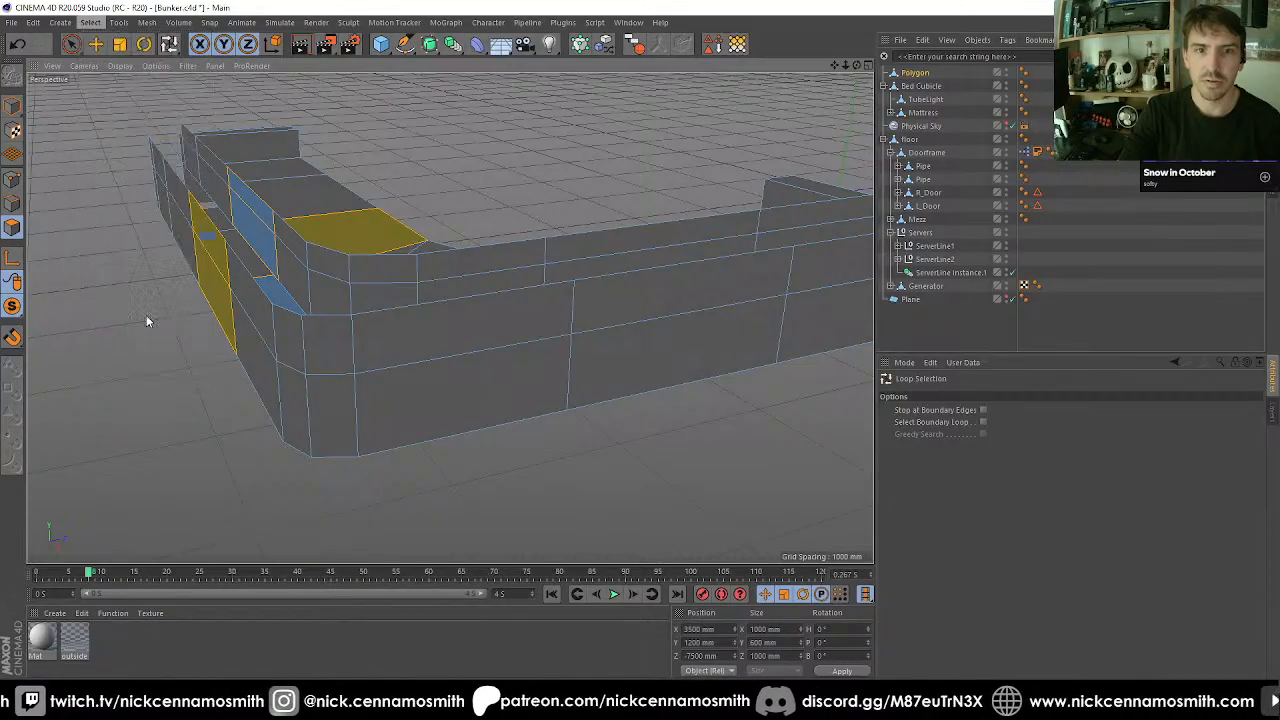
Return to the seat's outline edge selection and add the backrest's outer top edge loop to it.
click(12, 203)
scroll(230, 225, down, 3)
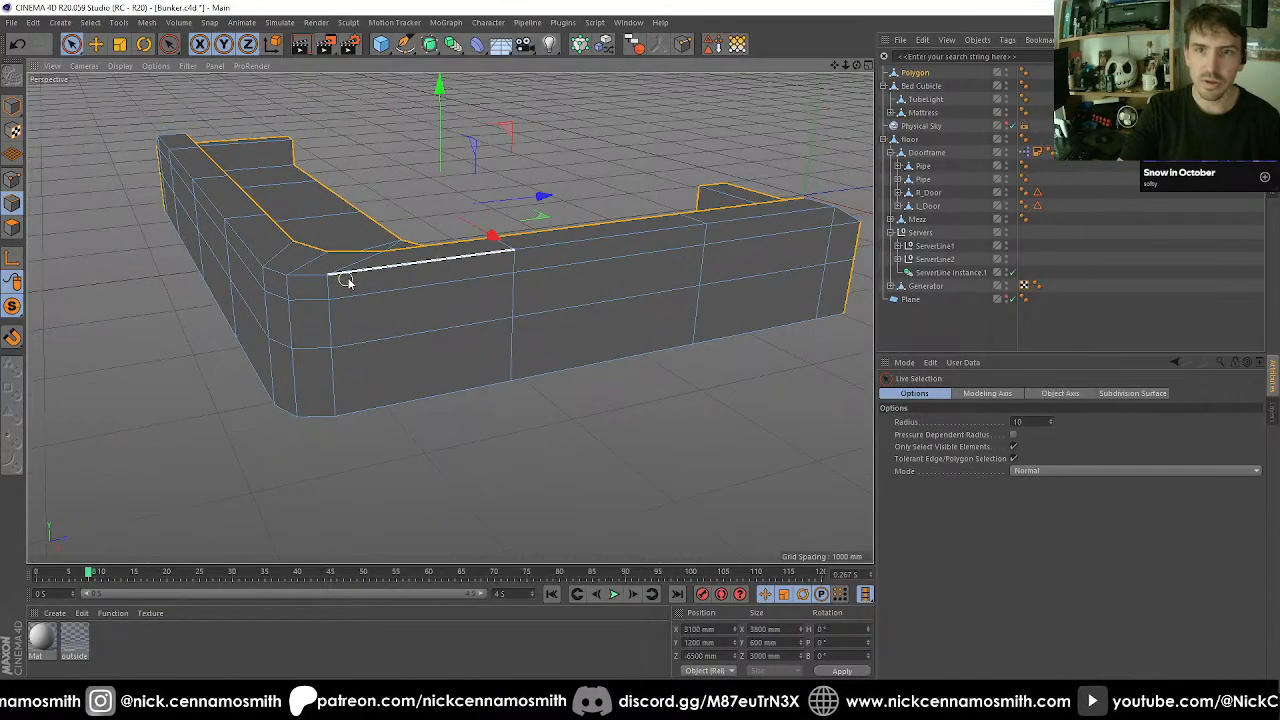
alt+drag(363, 274, 509, 361)
key(e)
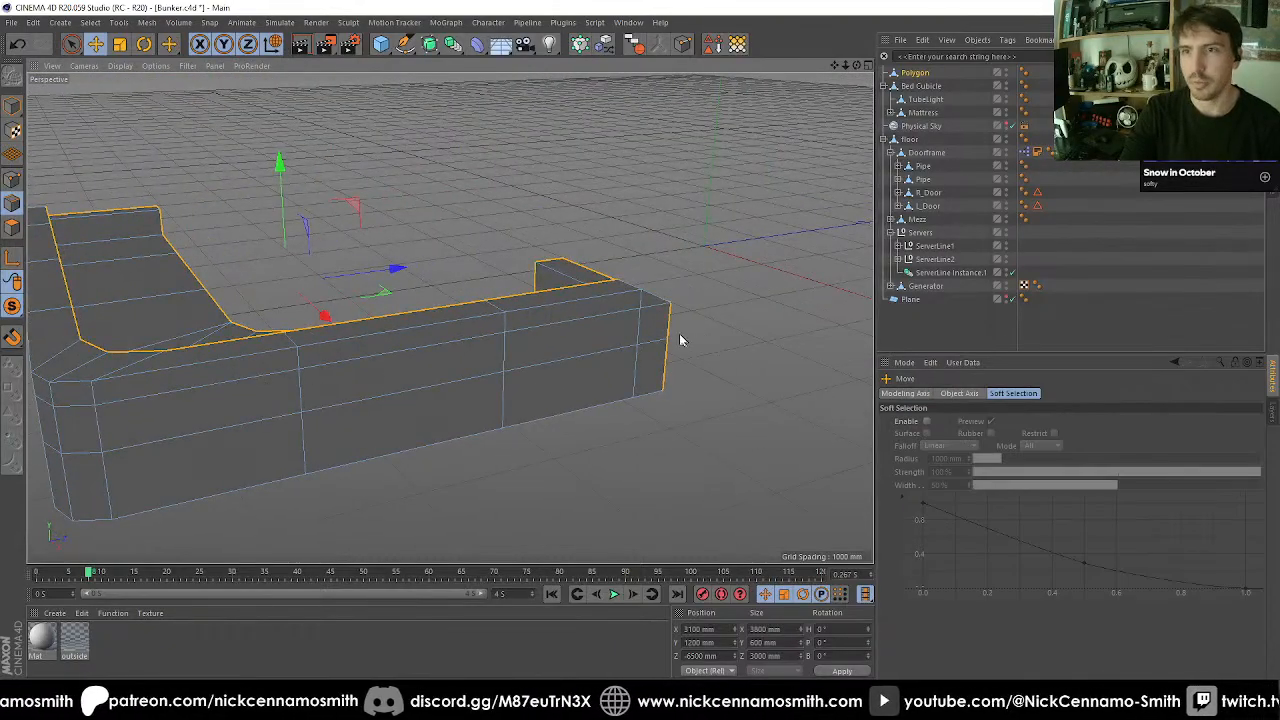
alt+drag(680, 337, 712, 314)
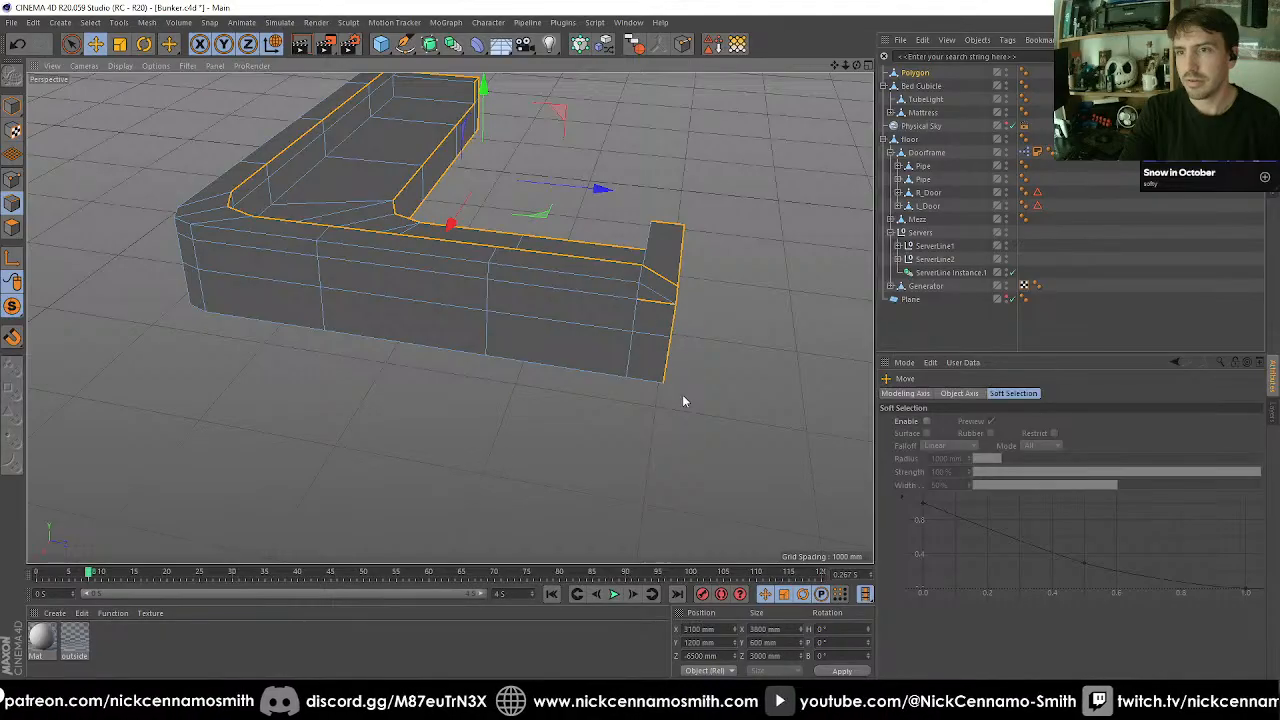
alt+drag(624, 304, 409, 334)
scroll(385, 341, up, 3)
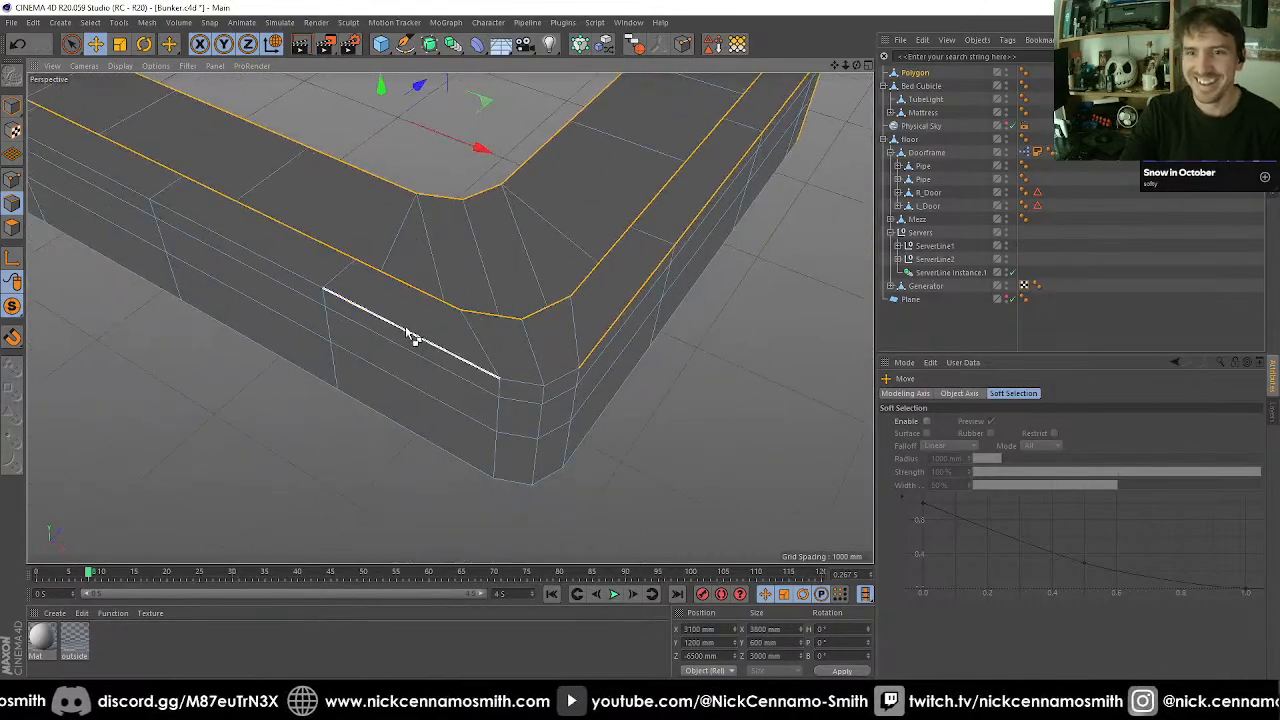
shift+click(478, 369)
alt+drag(478, 369, 260, 347)
scroll(262, 347, down, 2)
alt+middle_drag(326, 338, 760, 332)
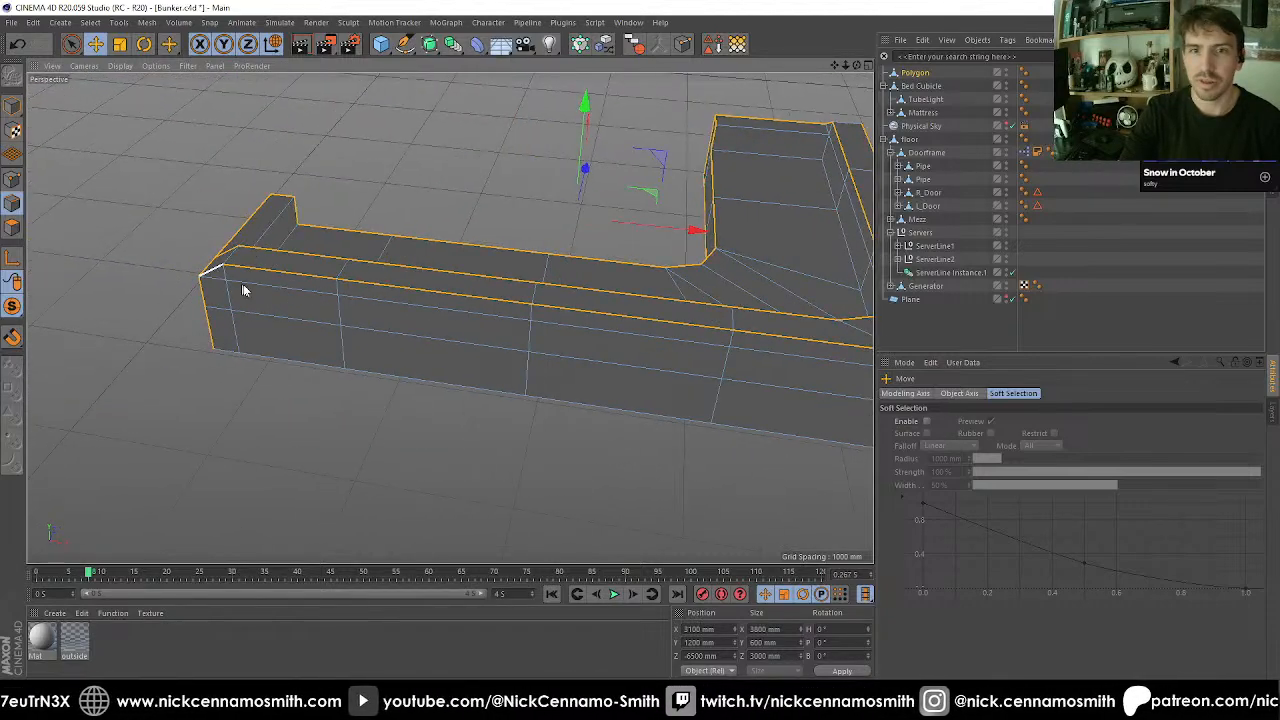
Complete the edge selection with the remaining outline edges around the seat's ends and inspect both inner armrest corners.
alt+drag(243, 290, 378, 523)
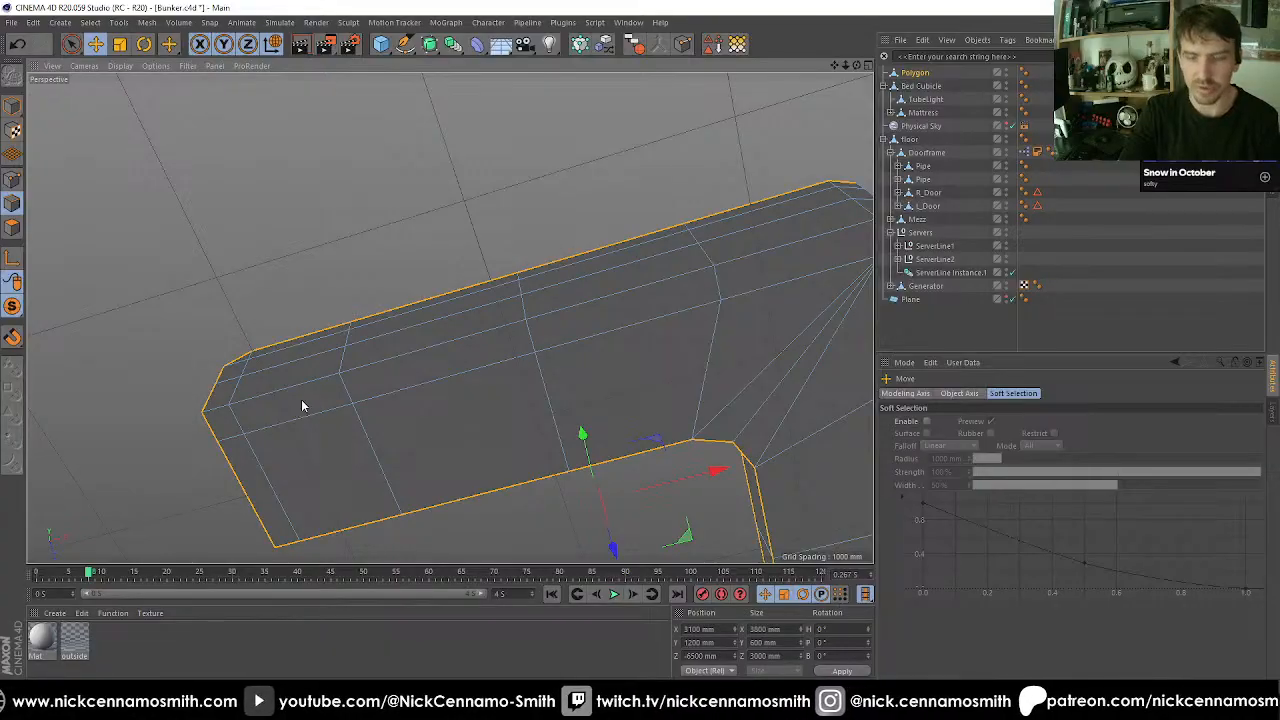
key(u)
key(l)
alt+drag(214, 342, 123, 289)
key(9)
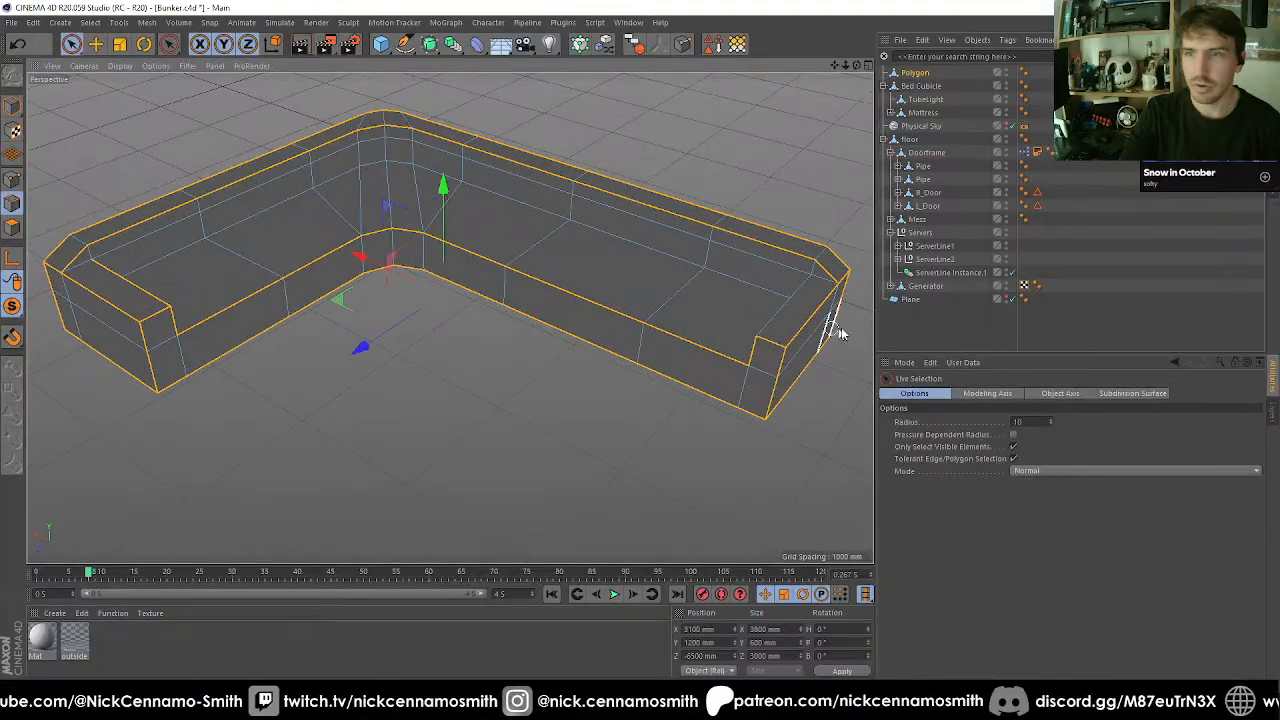
alt+drag(509, 303, 682, 322)
scroll(338, 206, up, 2)
alt+drag(405, 207, 660, 225)
alt+drag(486, 268, 438, 361)
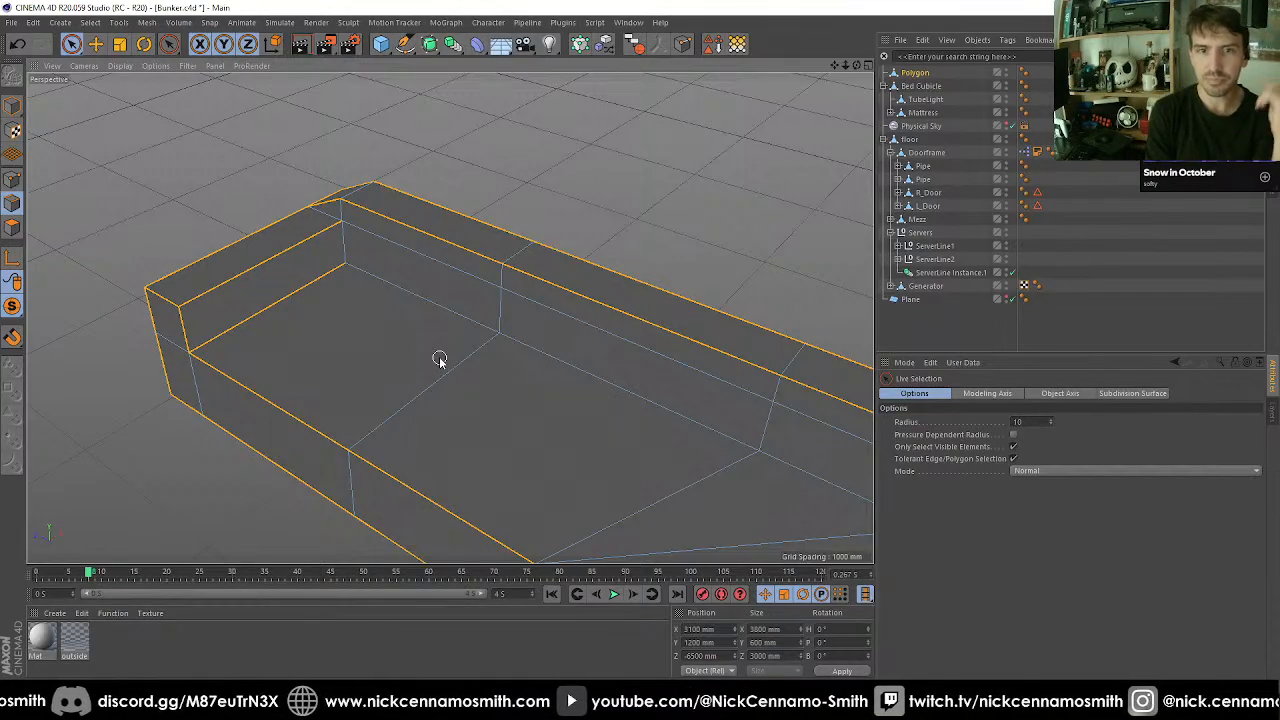
Bevel the selected outline edges with a 30 mm offset and subdivision 0.
right_click(440, 360)
click(475, 420)
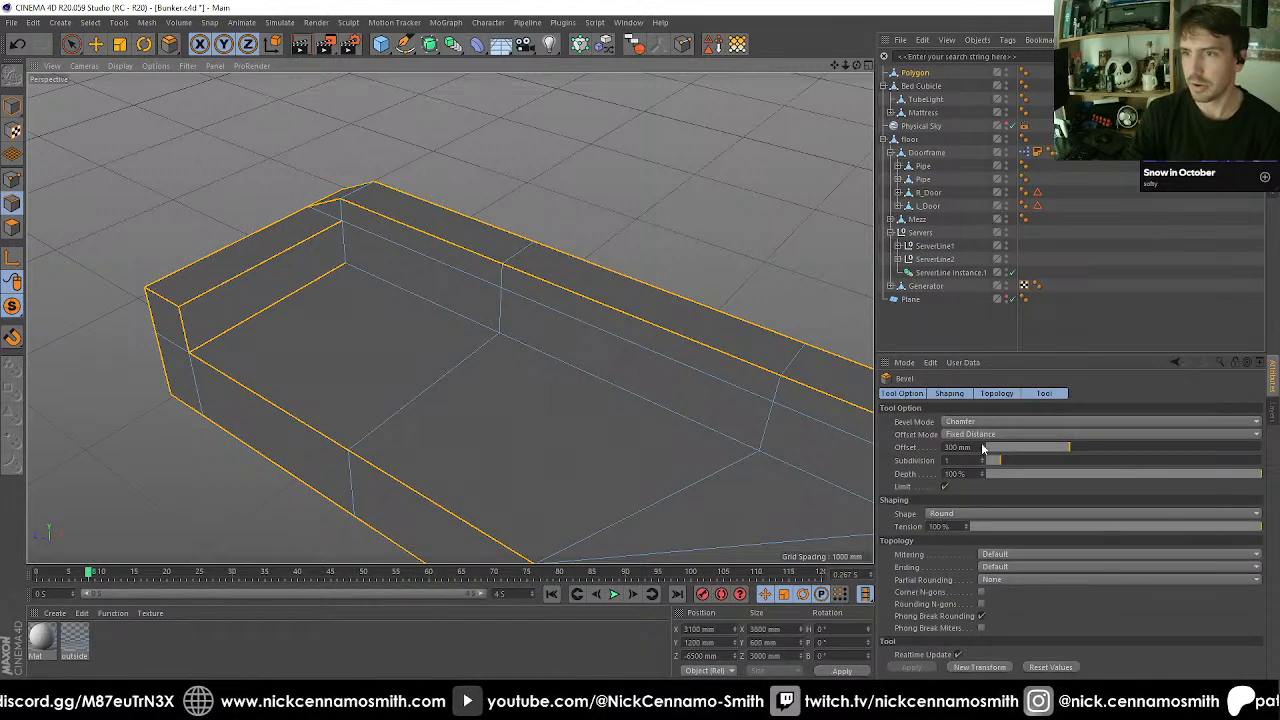
text(10)
key(Return)
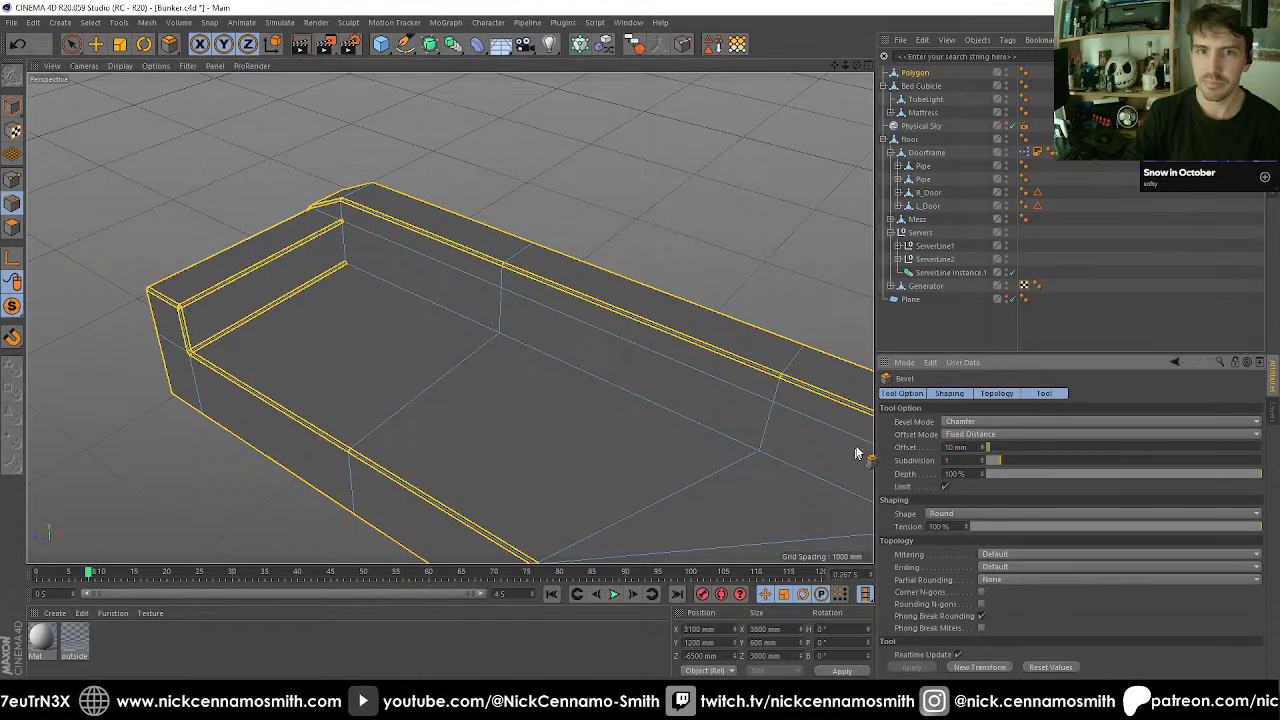
text(0)
key(Return)
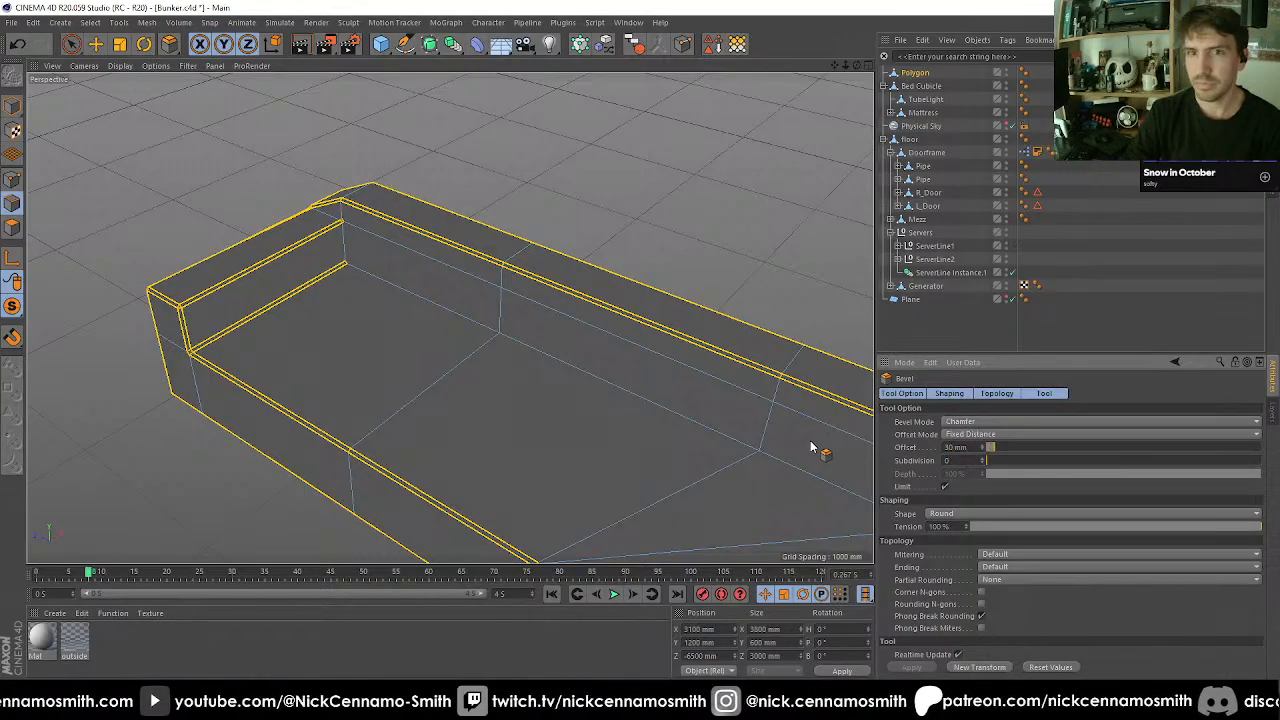
Draw crossing Polygon Pen edges through the diamond-shaped bevel face where one armrest meets the backrest.
alt+drag(810, 447, 449, 317)
alt+drag(449, 317, 277, 260)
scroll(186, 258, up, 3)
alt+drag(186, 260, 286, 271)
scroll(269, 264, up, 3)
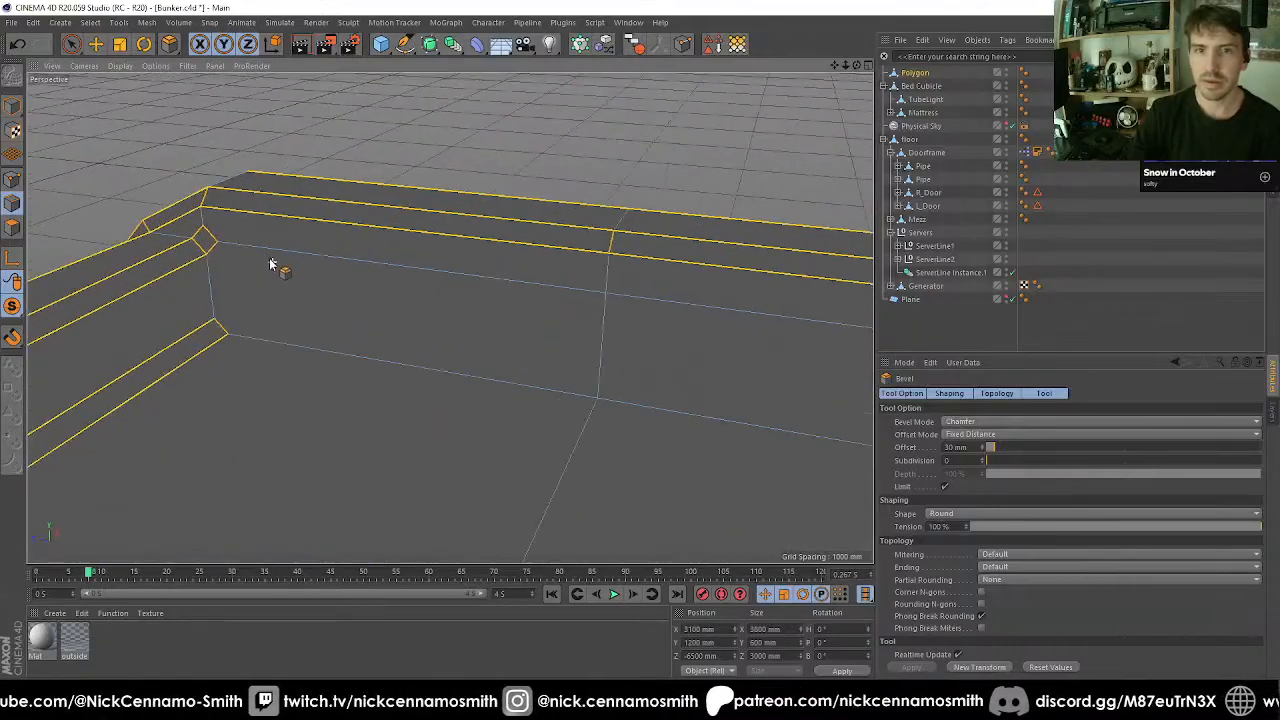
scroll(270, 264, up, 3)
alt+middle_drag(187, 252, 277, 268)
scroll(277, 268, up, 6)
key(m)
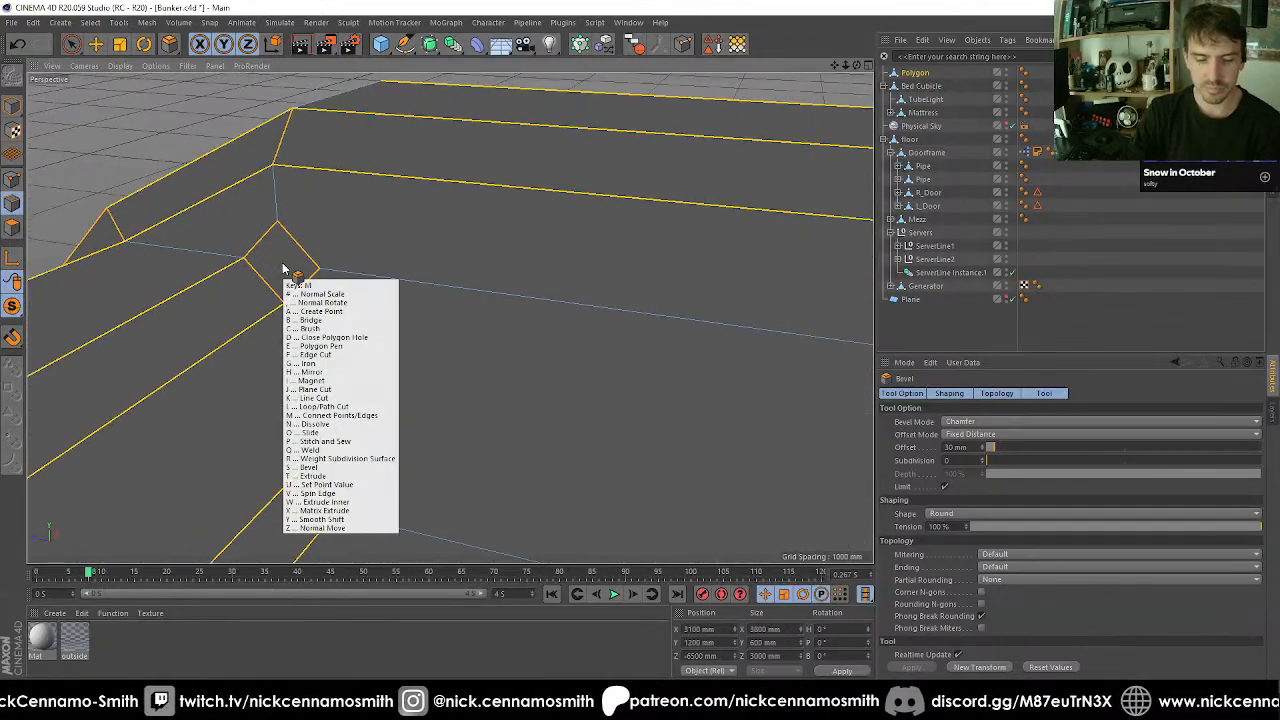
key(e)
click(278, 224)
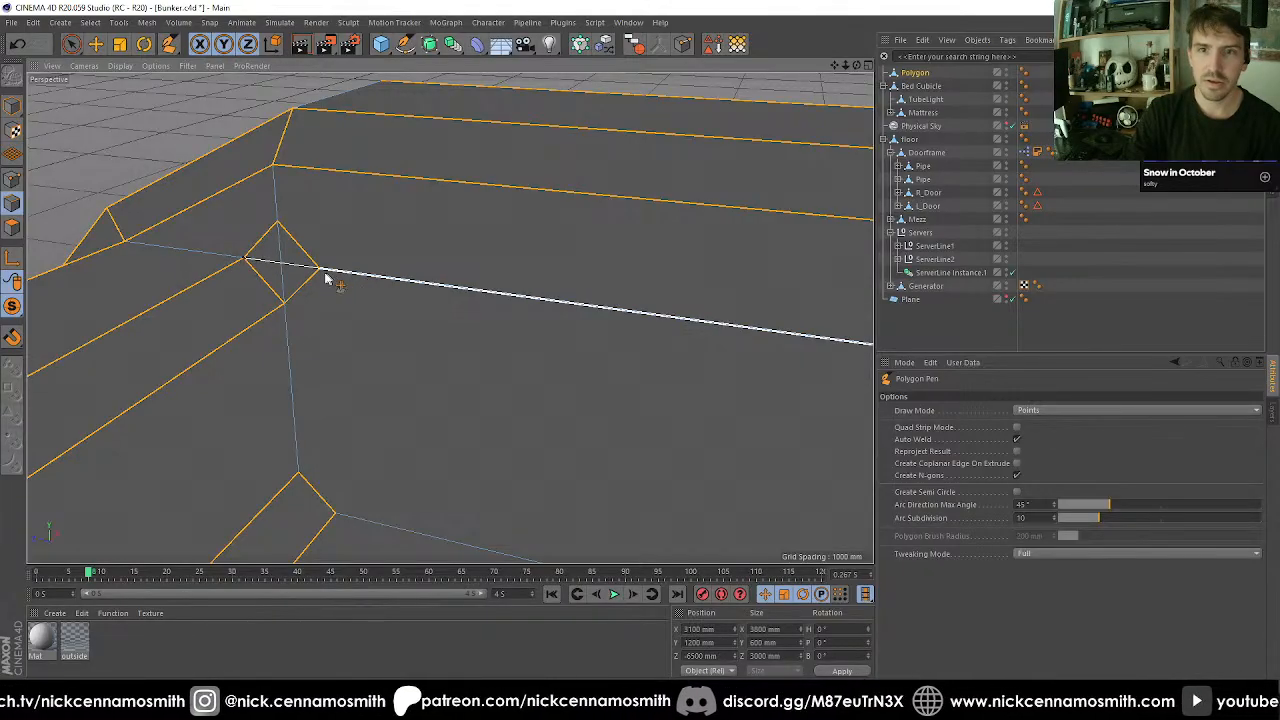
scroll(336, 299, down, 5)
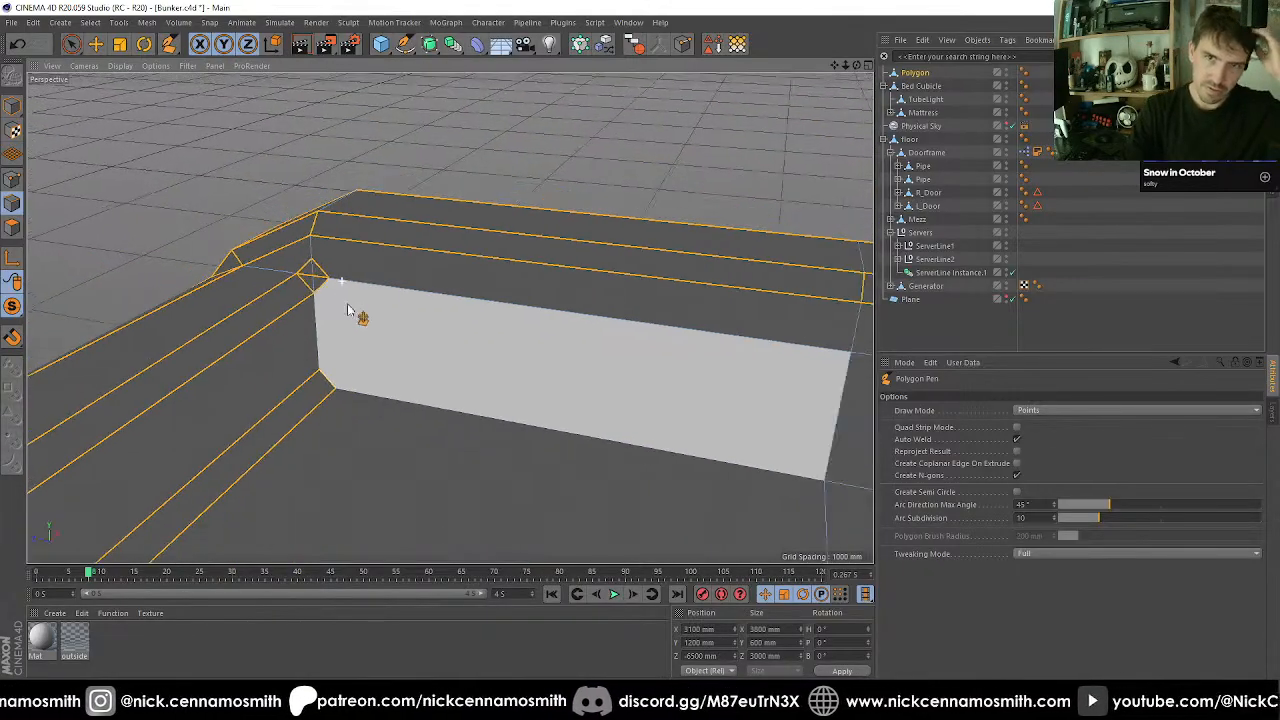
alt+drag(591, 375, 500, 331)
scroll(500, 331, down, 3)
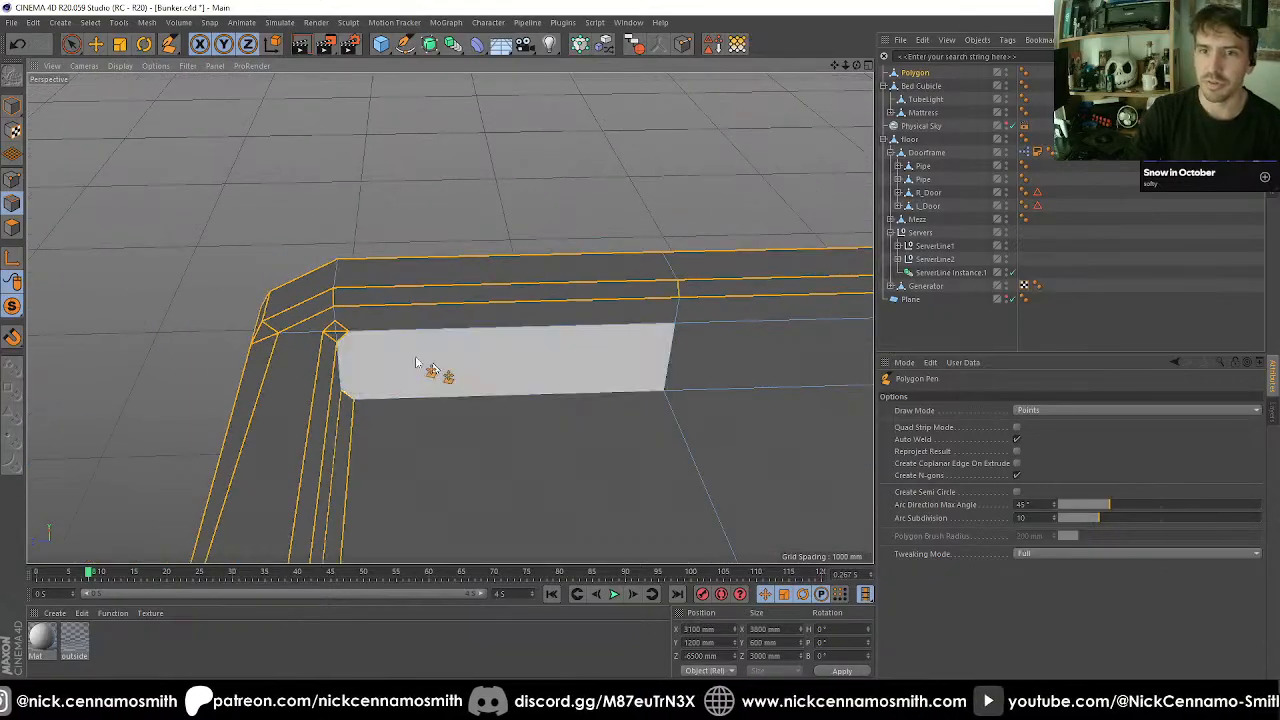
scroll(413, 355, up, 7)
Weld the diamond's upper point and its backrest-side point onto its centre point.
click(15, 178)
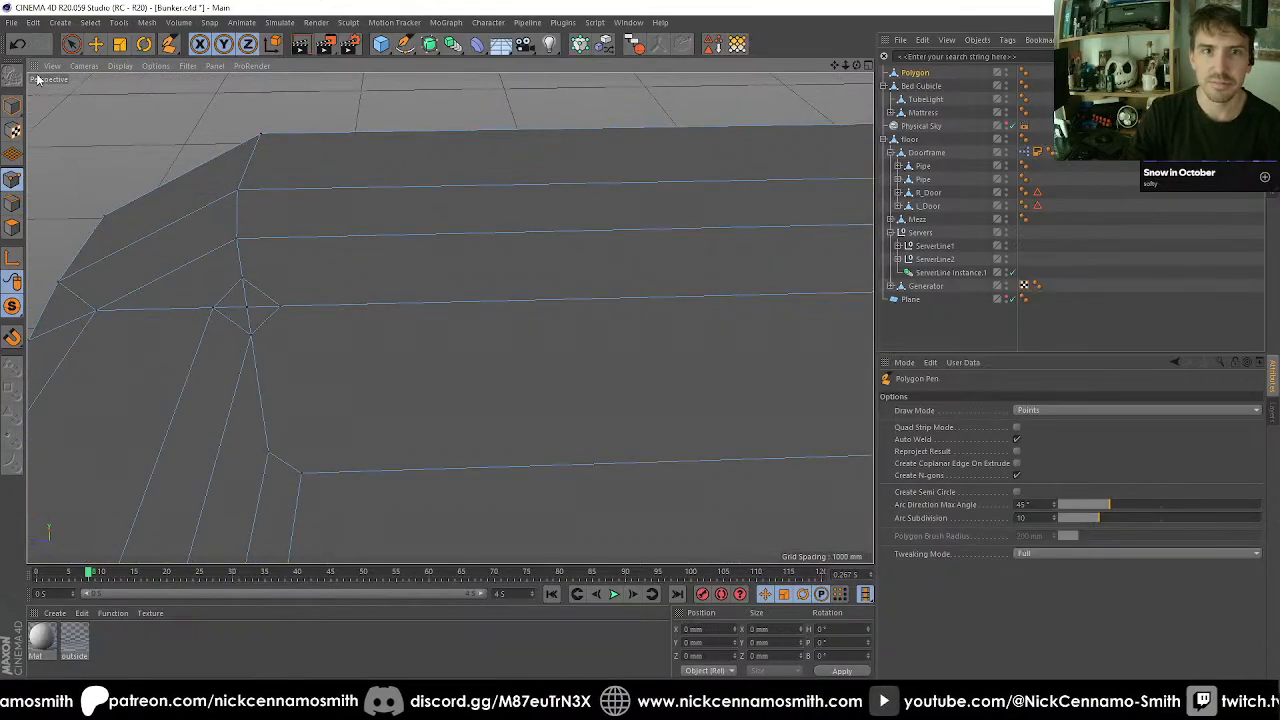
key(space)
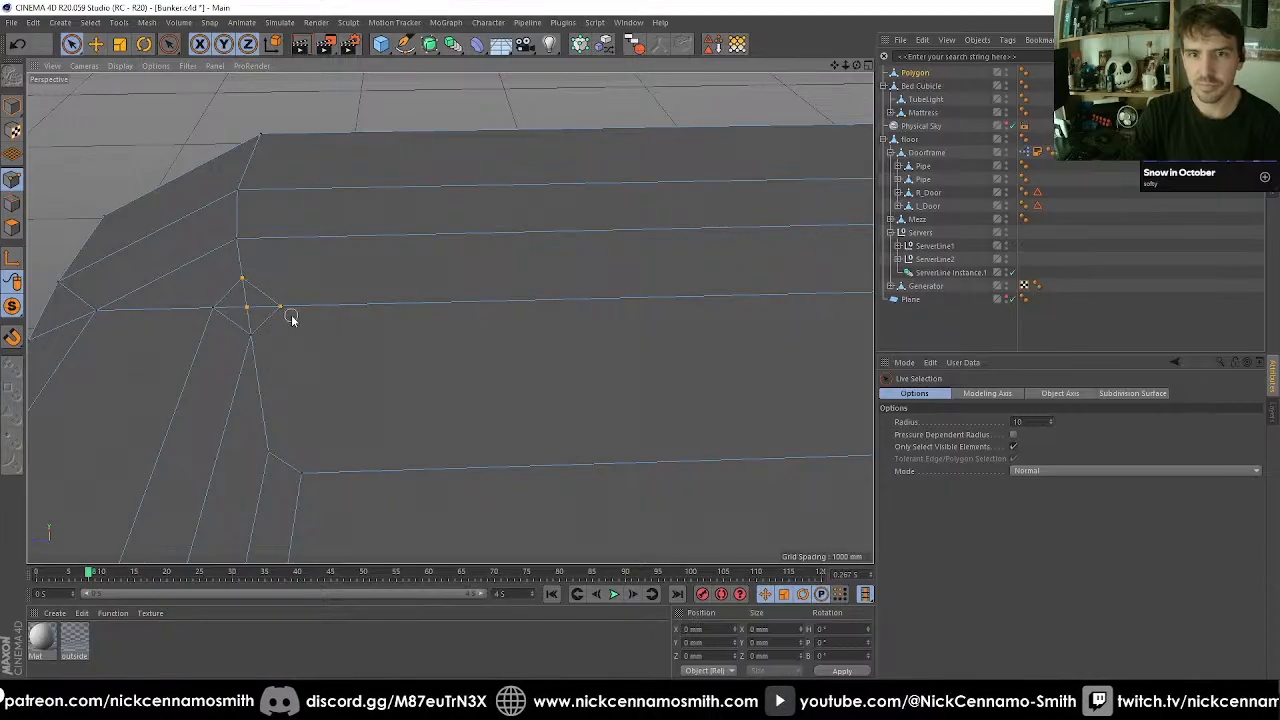
right_click(273, 305)
click(300, 470)
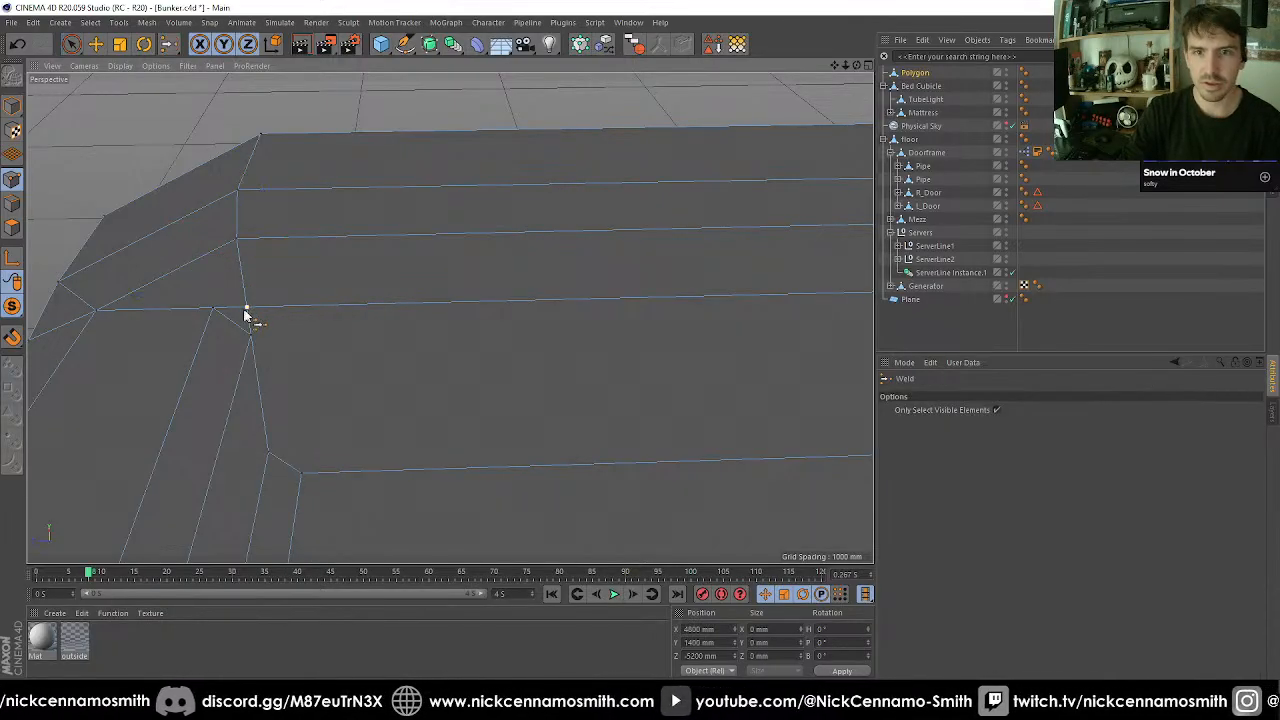
Draw crossing Polygon Pen edges through the matching diamond-shaped bevel face at the seat's other armrest.
scroll(245, 315, down, 2)
alt+drag(390, 408, 402, 283)
scroll(364, 268, up, 4)
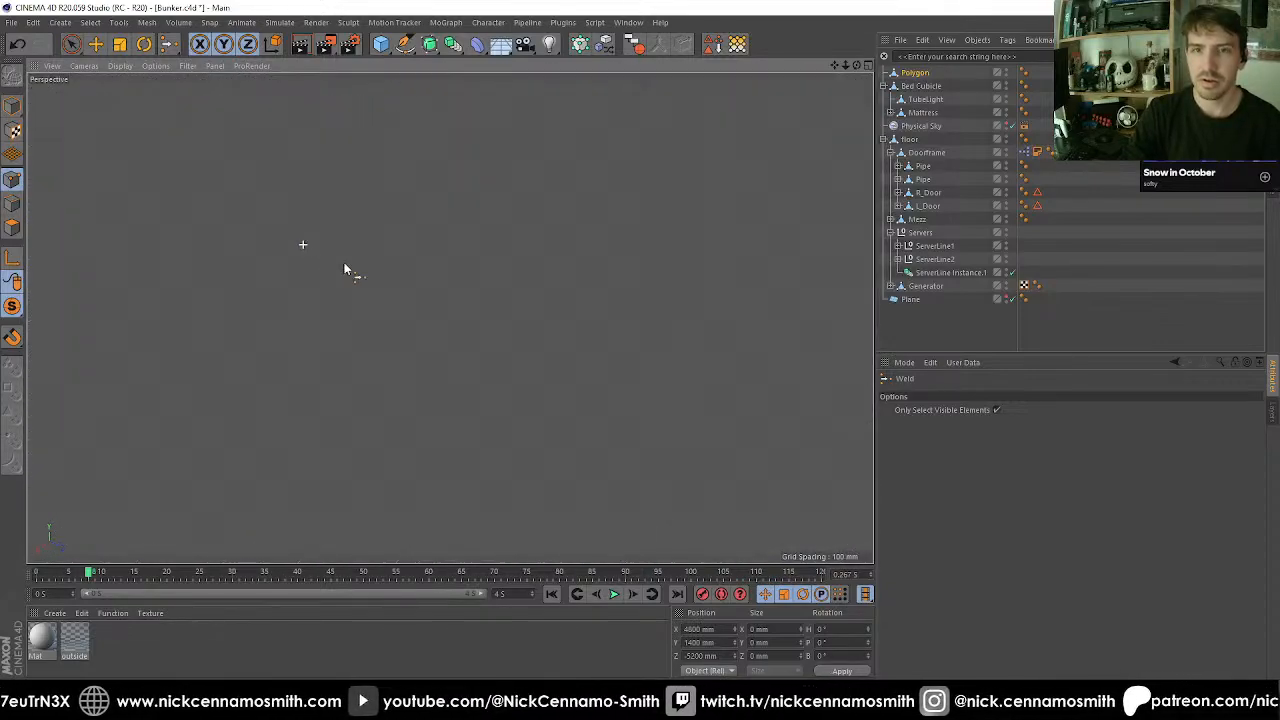
scroll(400, 296, down, 5)
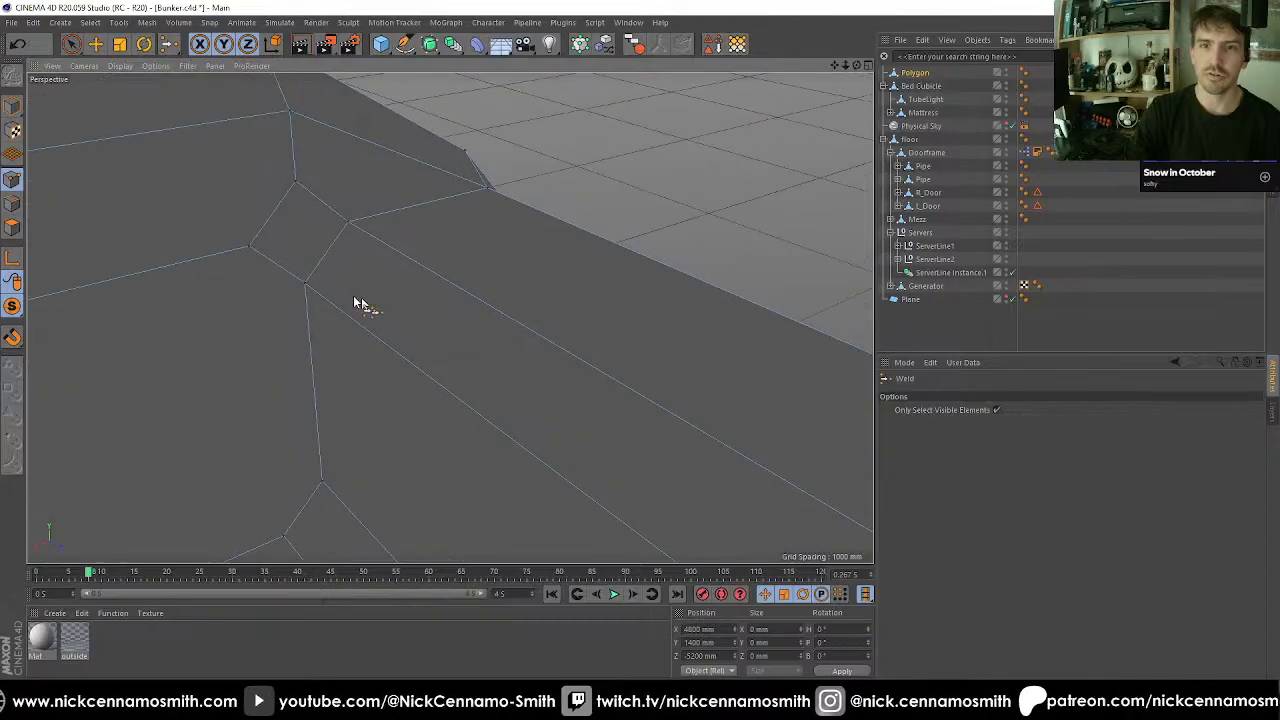
alt+middle_drag(358, 303, 417, 327)
key(m)
key(e)
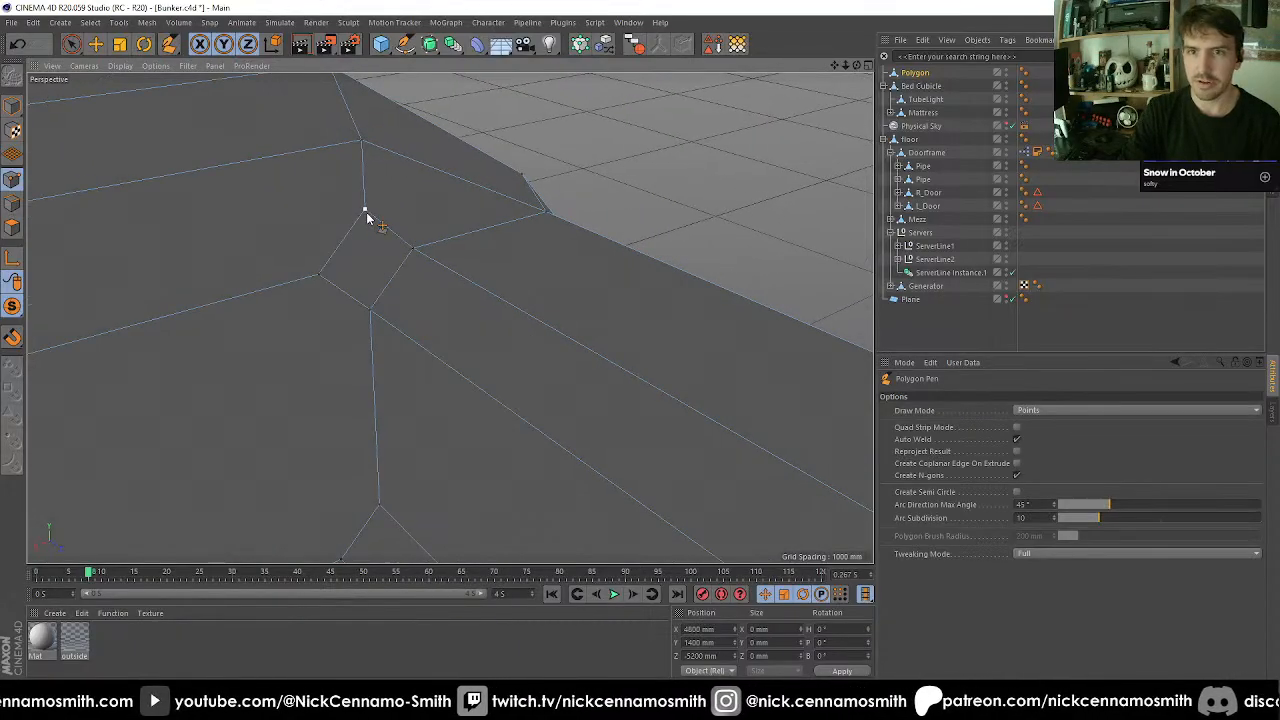
drag(316, 279, 412, 249)
Weld this diamond's upper point and backrest-side point onto its centre point.
key(9)
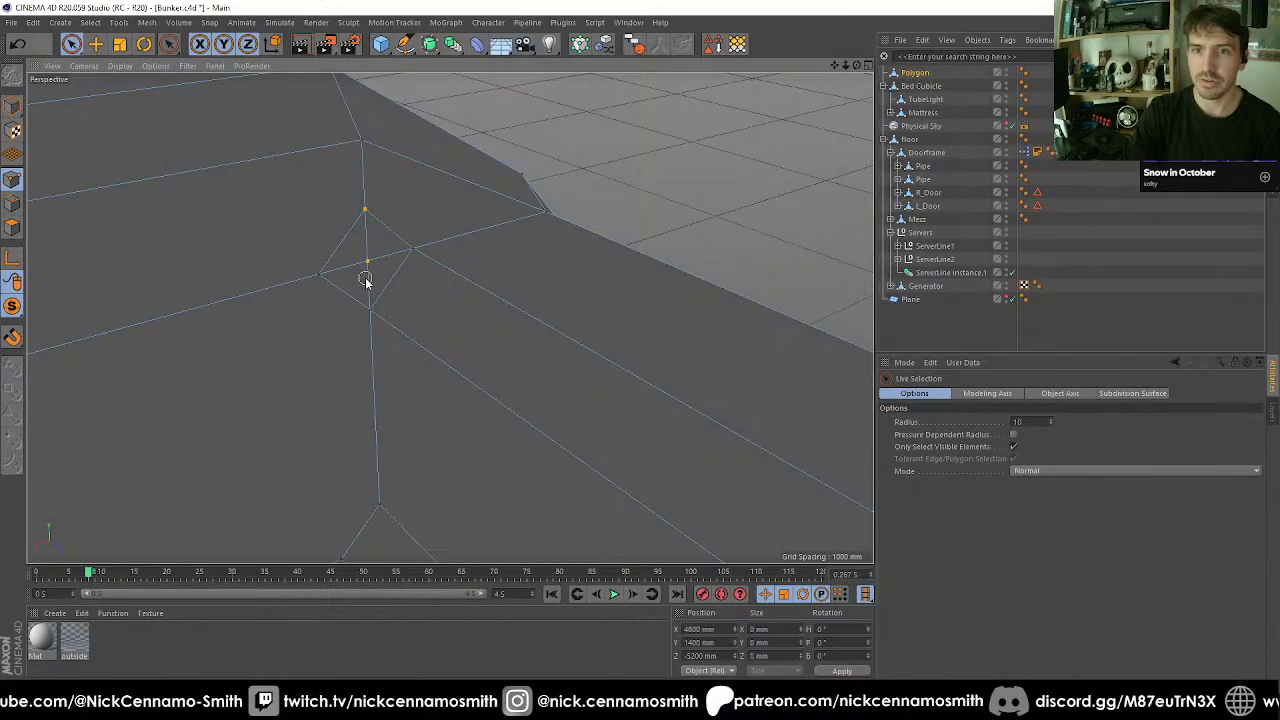
scroll(366, 280, down, 3)
shift+click(335, 276)
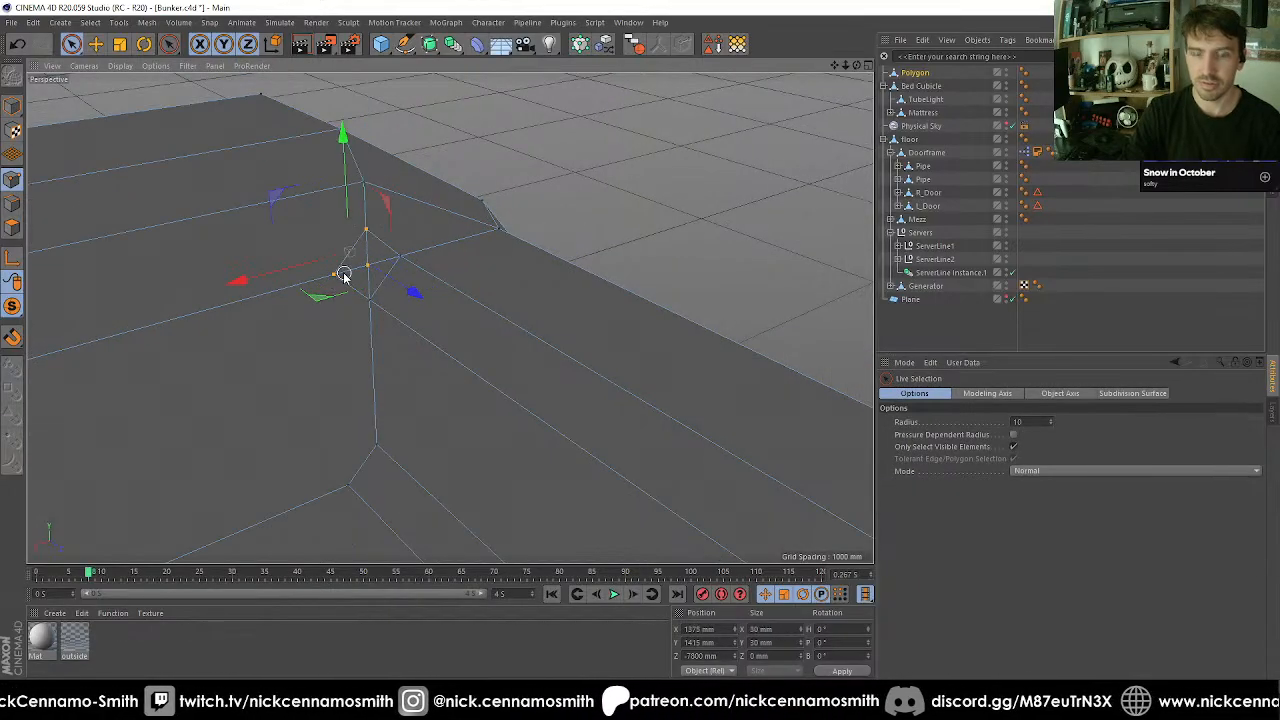
key(m)
key(q)
alt+drag(347, 279, 516, 293)
Try welding the armrest-side bevel point to the centre point, then undo the weld.
key(space)
shift+click(407, 265)
key(space)
click(408, 267)
key(ctrl+z)
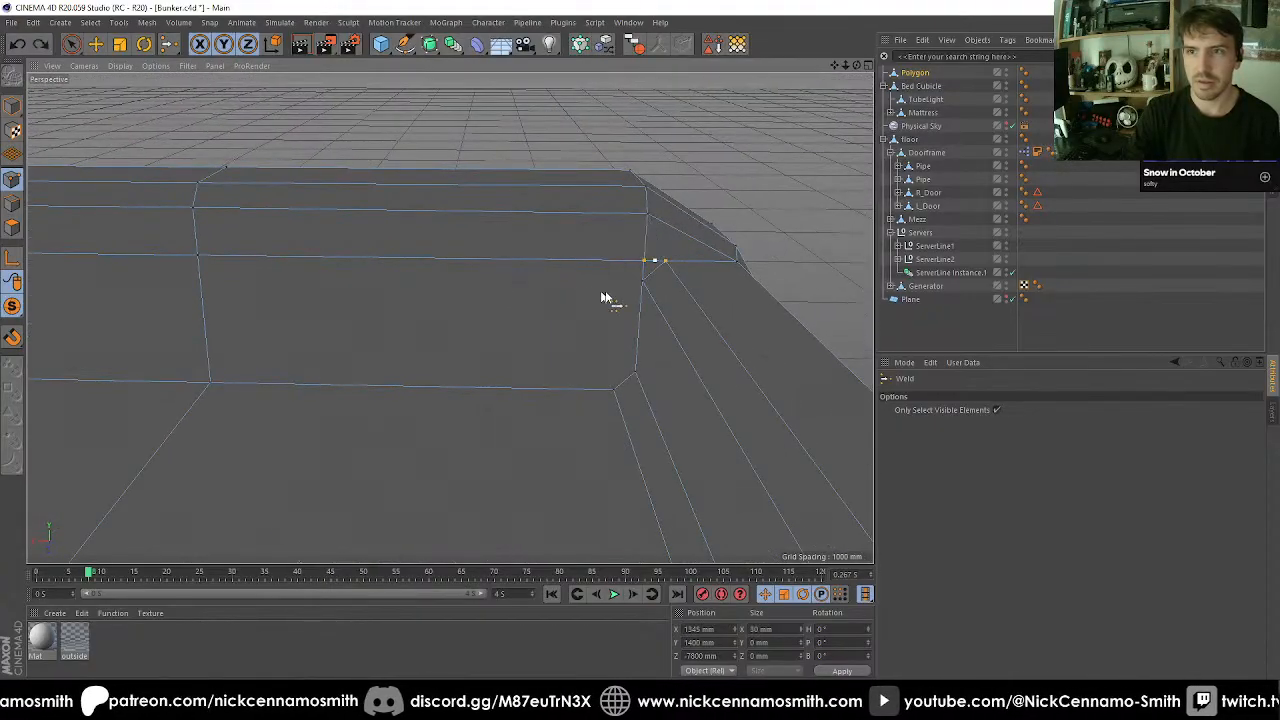
Draw a Polygon Pen edge from the backrest's bevelled top edge down to the armrest-side bevel point.
key(m)
key(e)
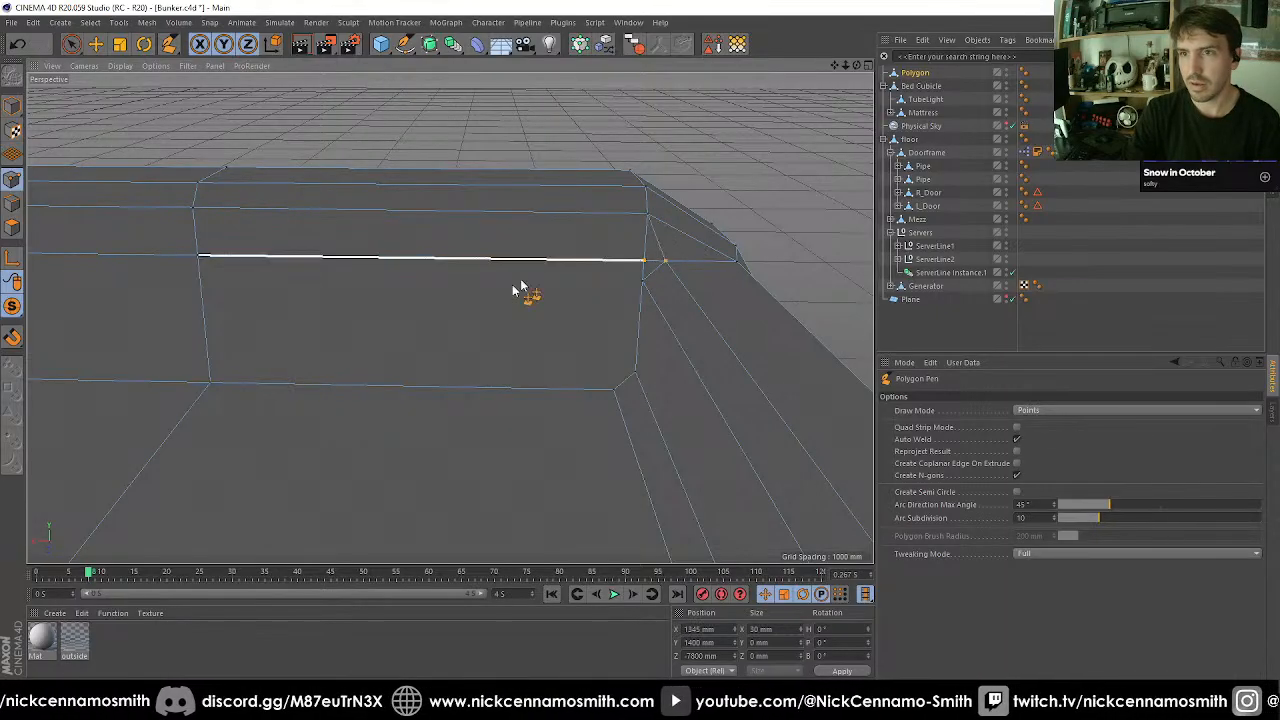
alt+drag(523, 286, 754, 309)
alt+drag(523, 405, 465, 355)
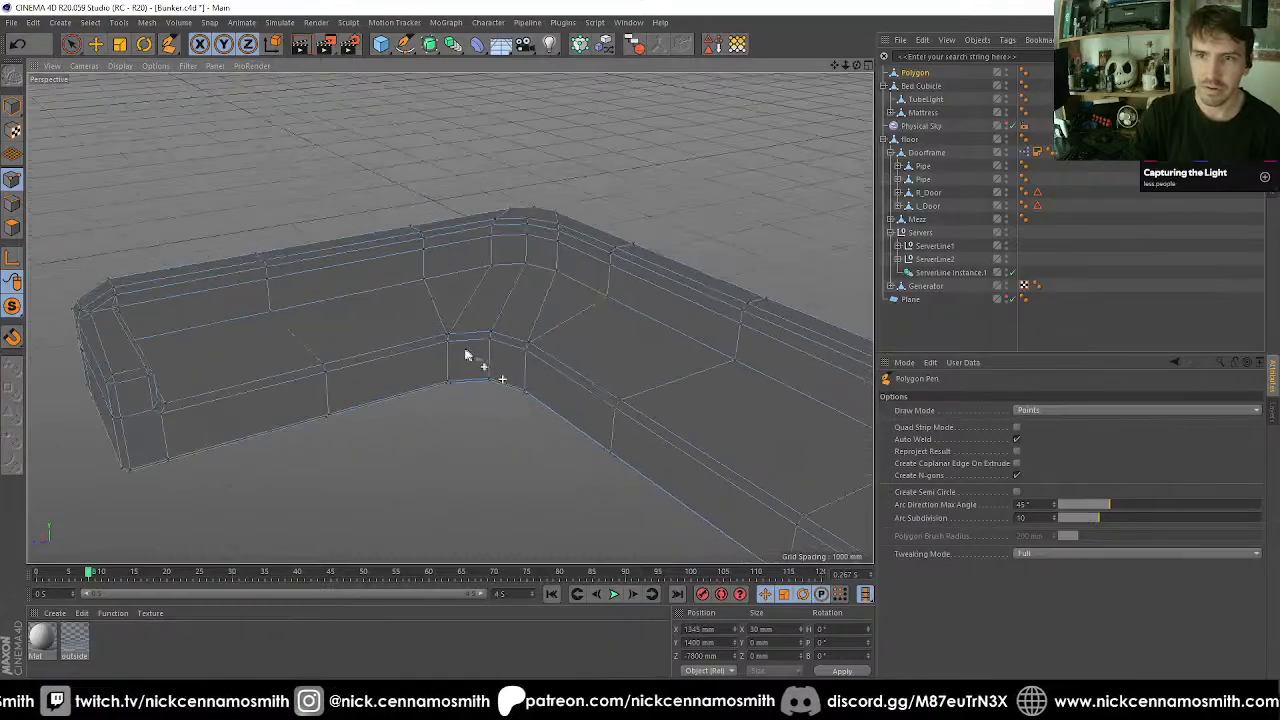
Weld the closely spaced bevel points at the seat top's inner front corner and clear the point selection.
scroll(446, 334, up, 5)
key(space)
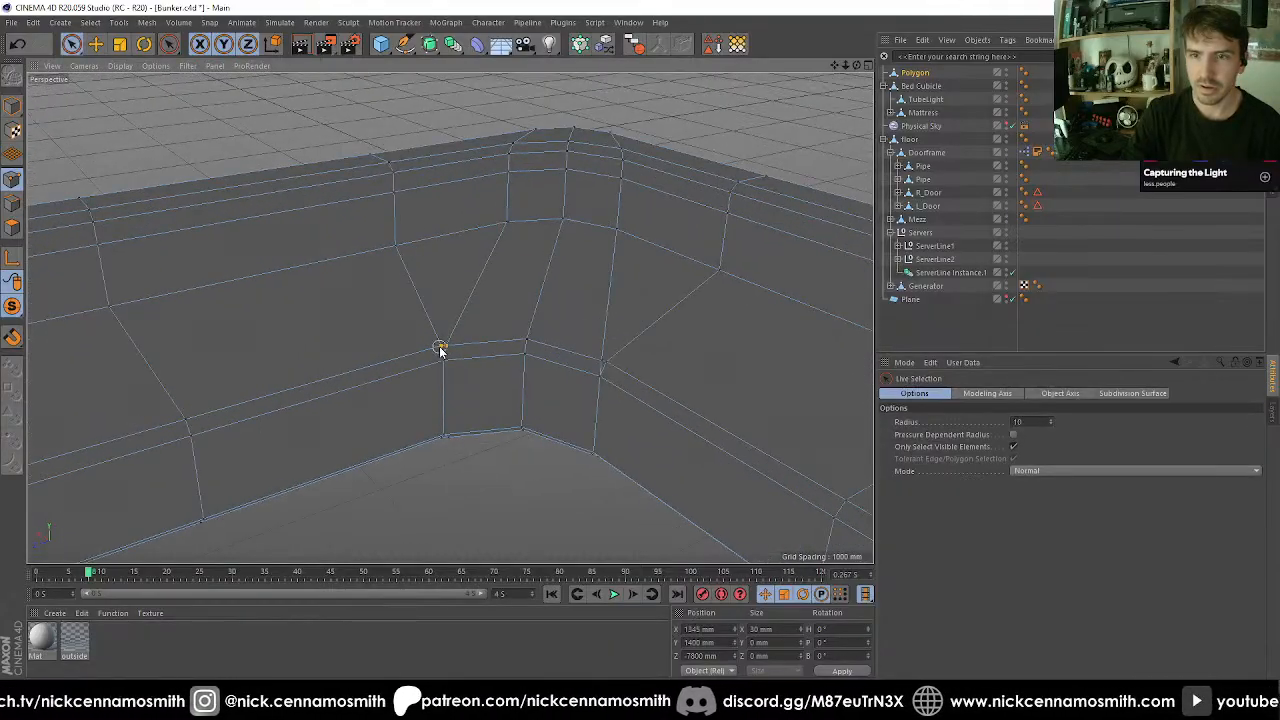
click(440, 348)
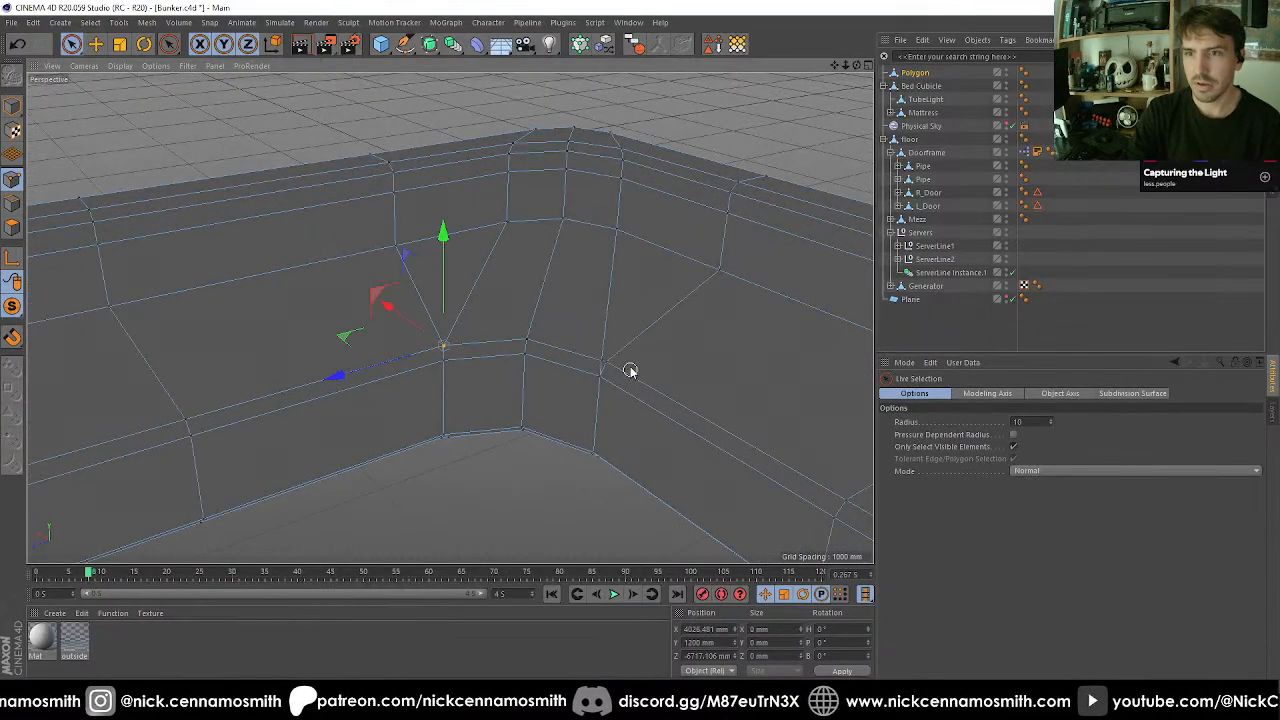
click(599, 361)
key(m)
key(q)
key(space)
click(455, 509)
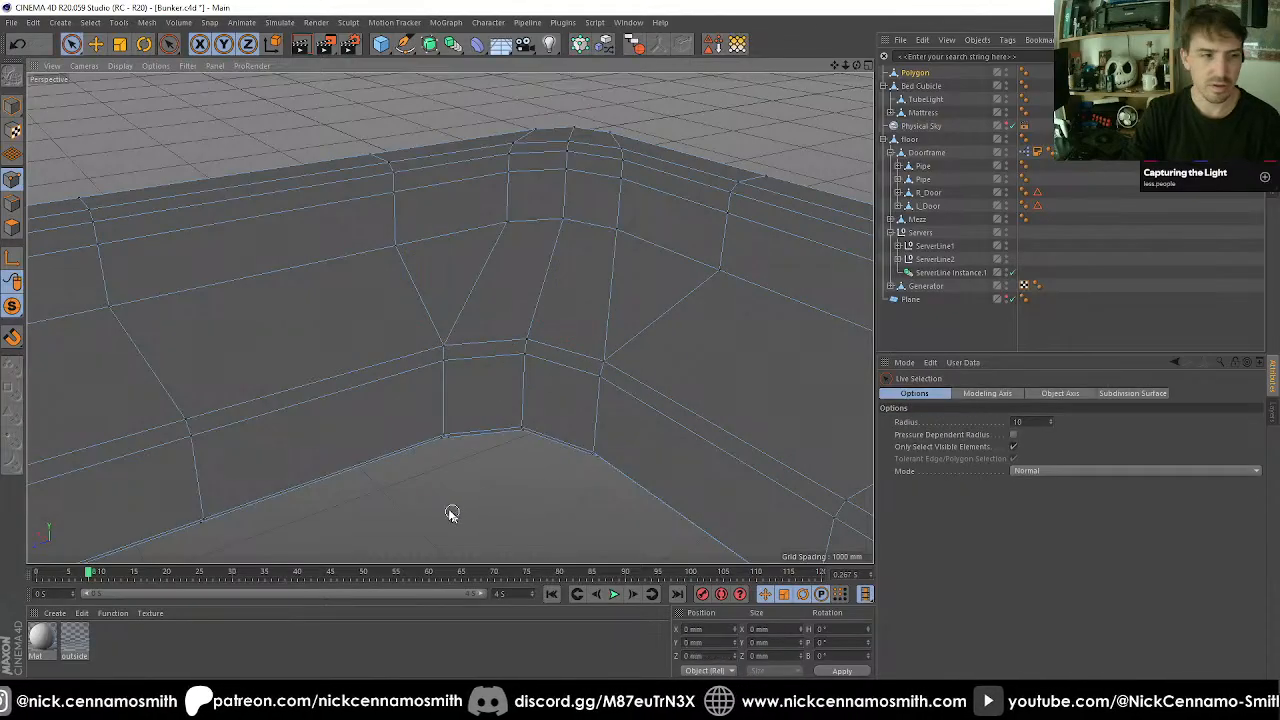
Switch the seat mesh to polygon editing and clear its existing polygon selection.
scroll(412, 465, down, 4)
alt+drag(415, 450, 355, 417)
alt+middle_drag(355, 417, 267, 368)
scroll(415, 371, down, 4)
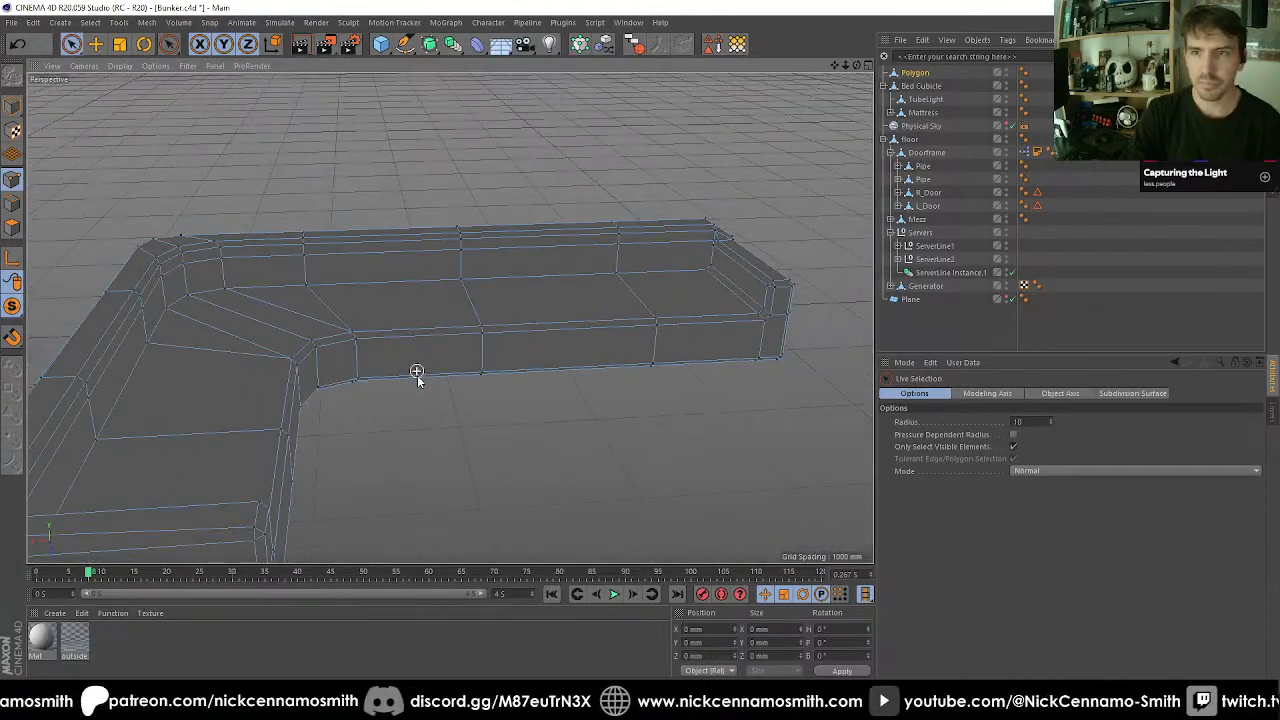
alt+drag(415, 371, 283, 314)
scroll(274, 286, up, 2)
alt+drag(430, 265, 329, 334)
click(13, 227)
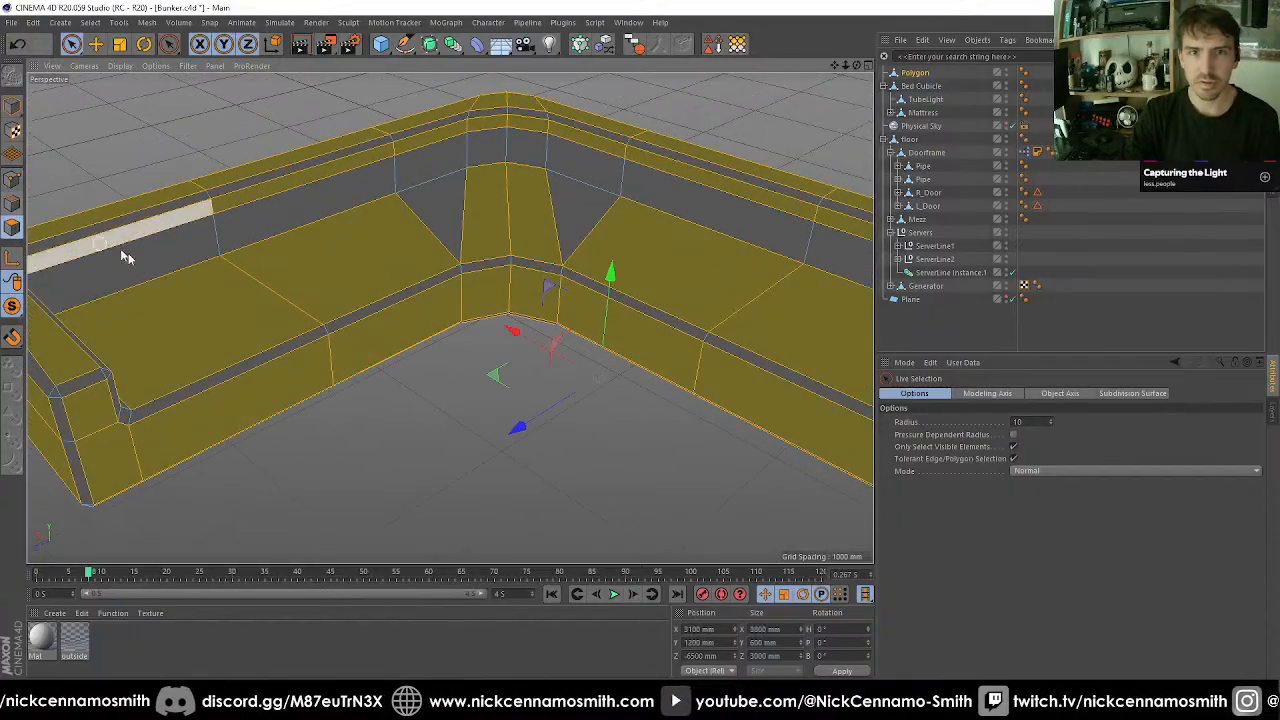
click(380, 454)
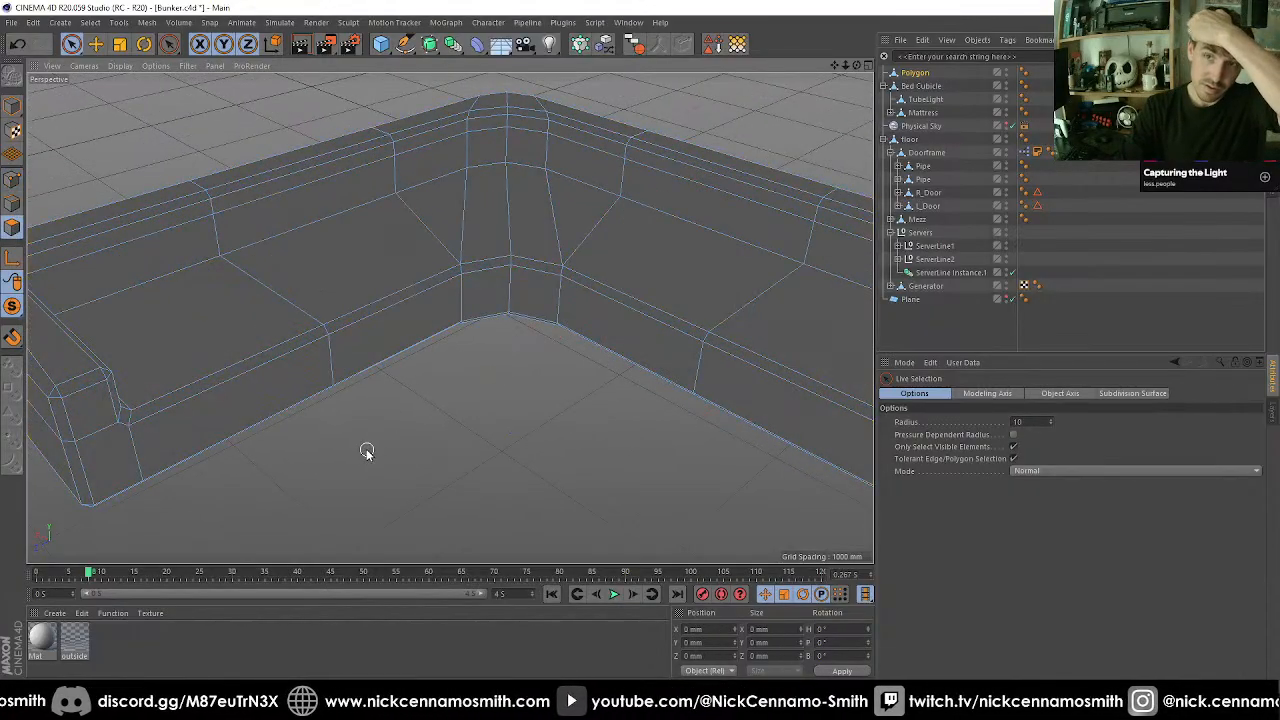
Select the straight seat-top polygons on both arms, excluding the corner, and split them into a separate object.
click(163, 306)
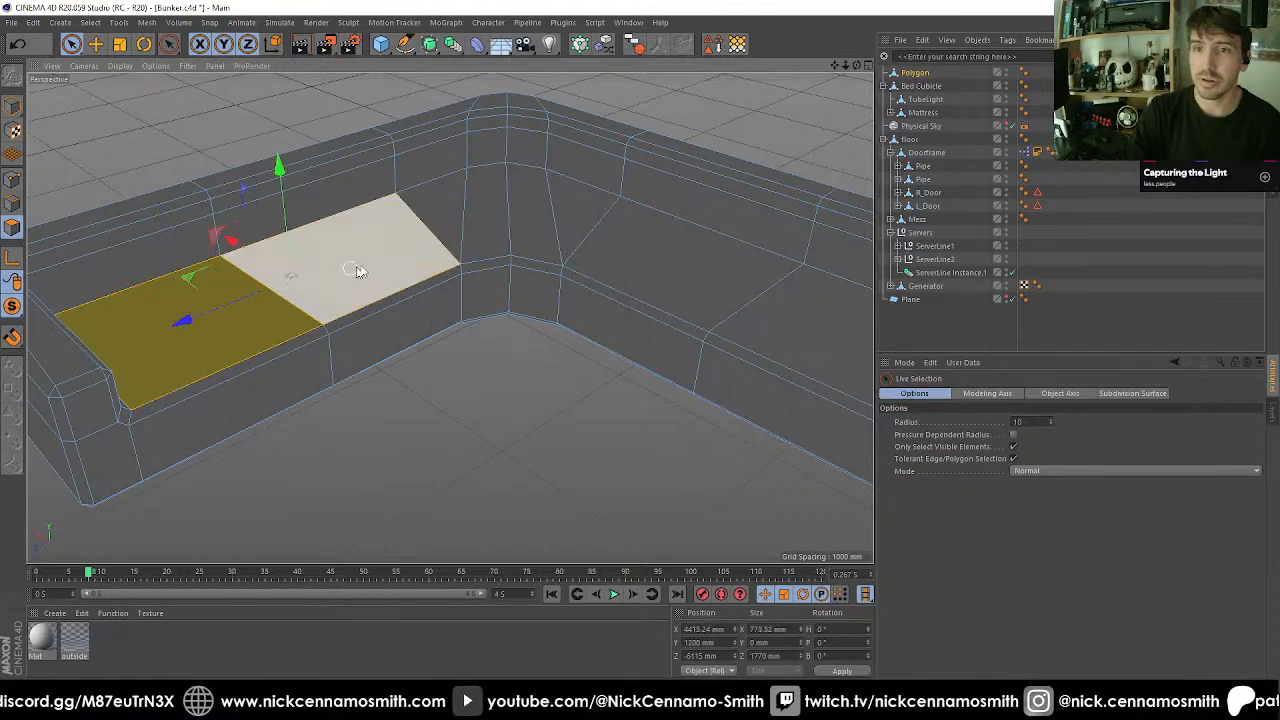
alt+drag(586, 371, 392, 330)
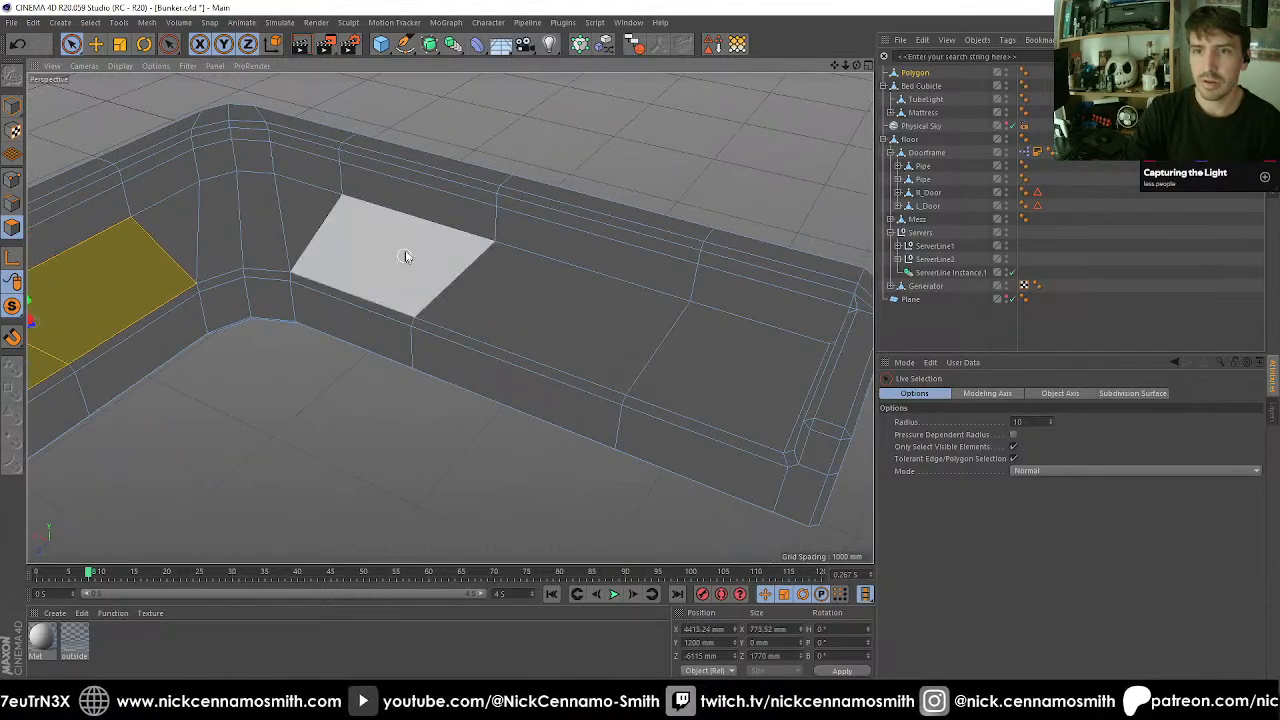
shift+click(555, 314)
shift+click(688, 365)
scroll(440, 369, down, 2)
alt+middle_drag(440, 369, 572, 341)
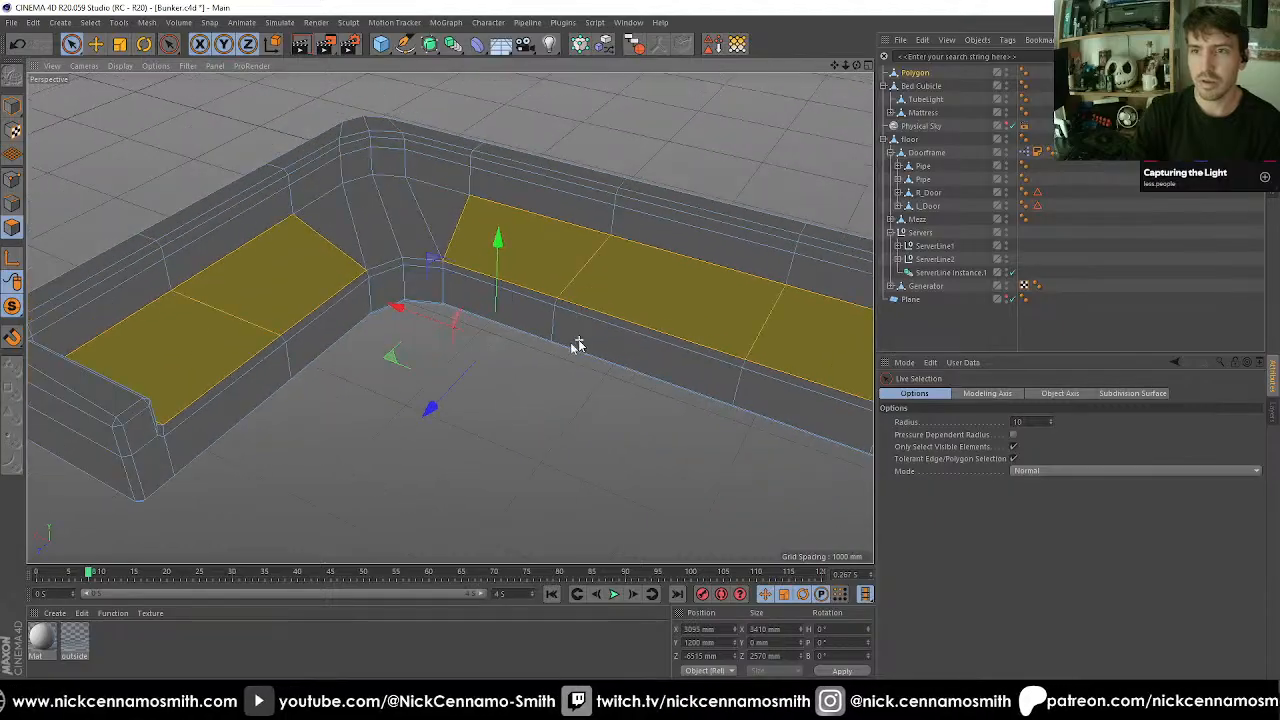
alt+middle_drag(410, 353, 333, 396)
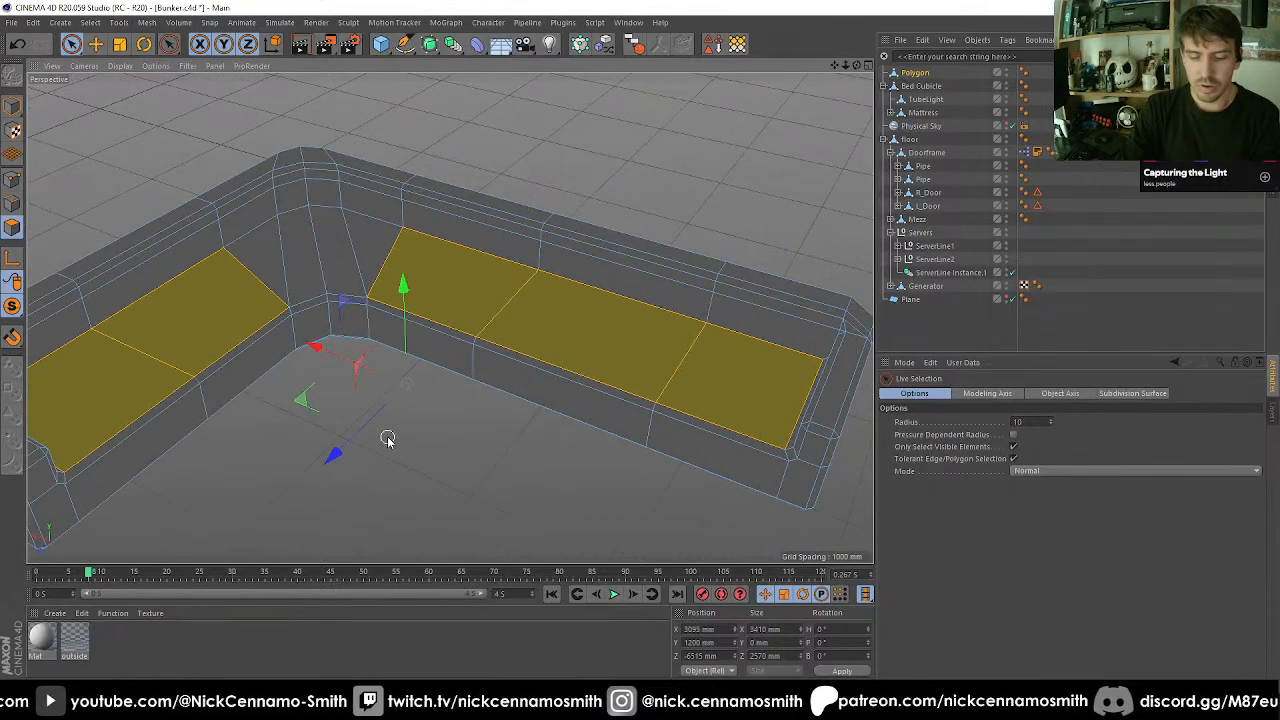
key(u)
key(p)
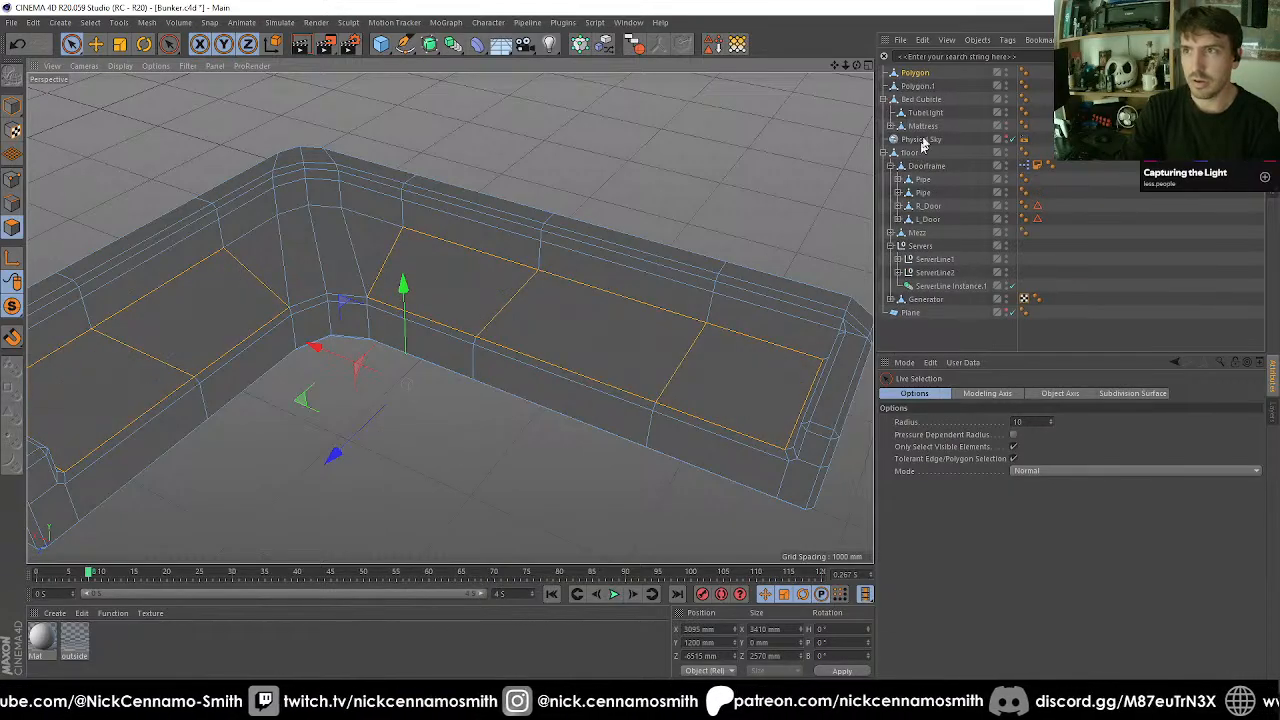
Select all polygons of the new object holding the straight seat-top pieces.
click(924, 87)
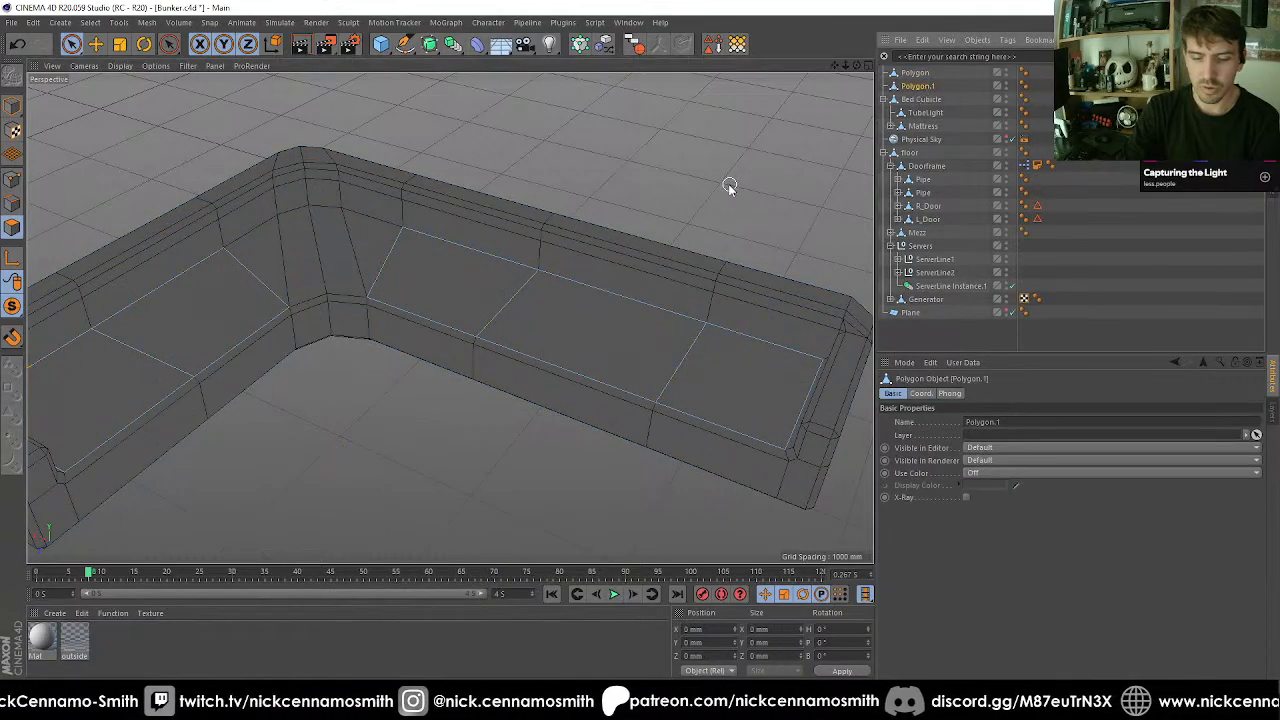
key(ctrl+a)
right_click(497, 227)
key(Escape)
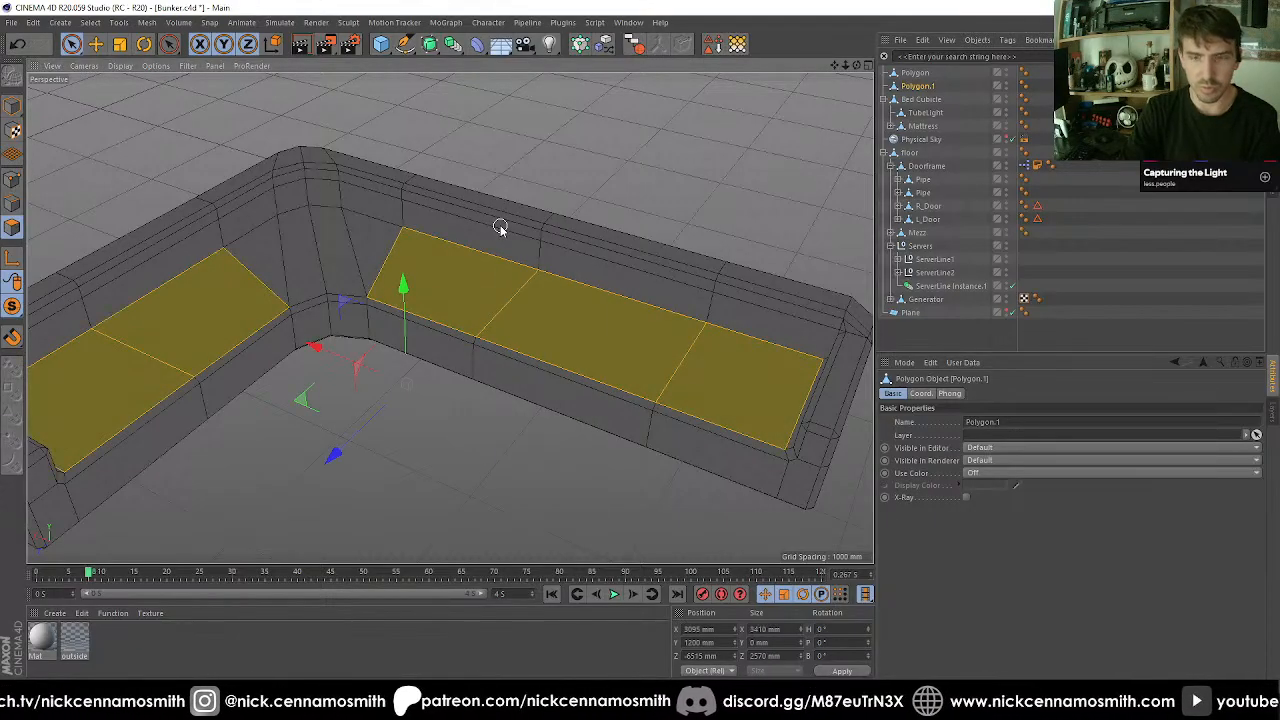
On the original seat mesh, select the corner's seat-top polygons and split them into another separate object.
click(914, 73)
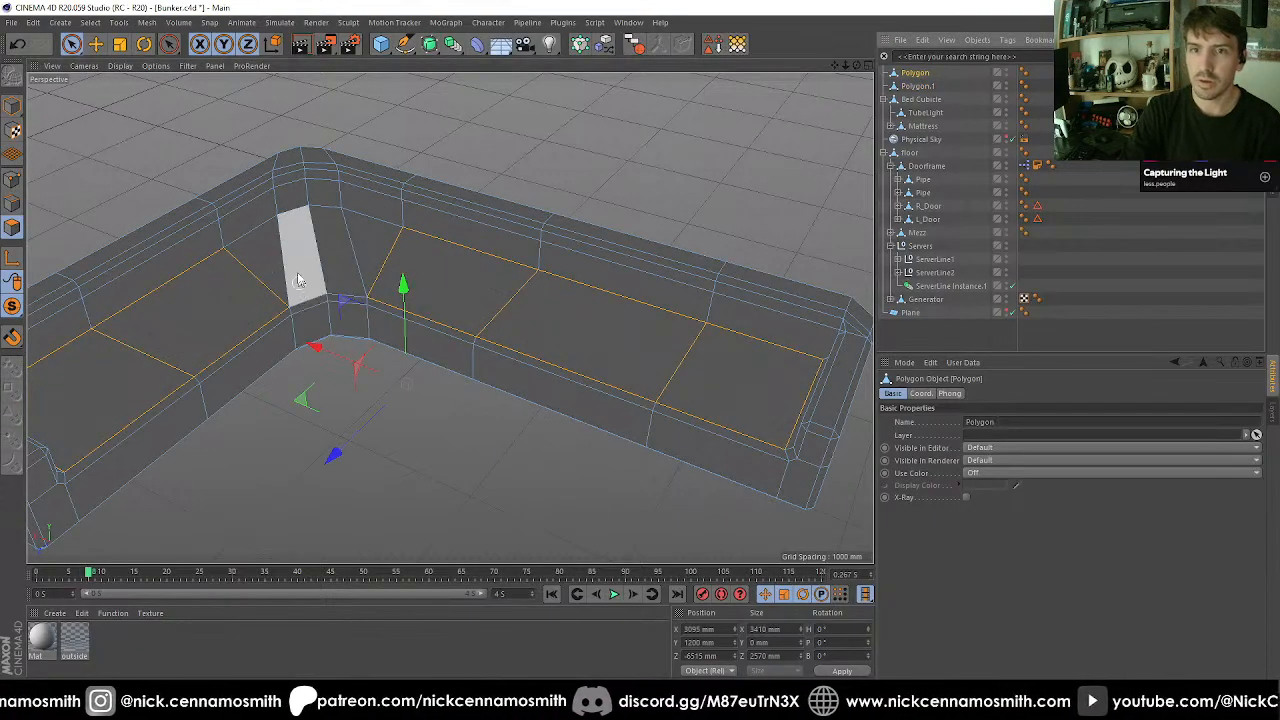
click(340, 243)
key(u)
key(p)
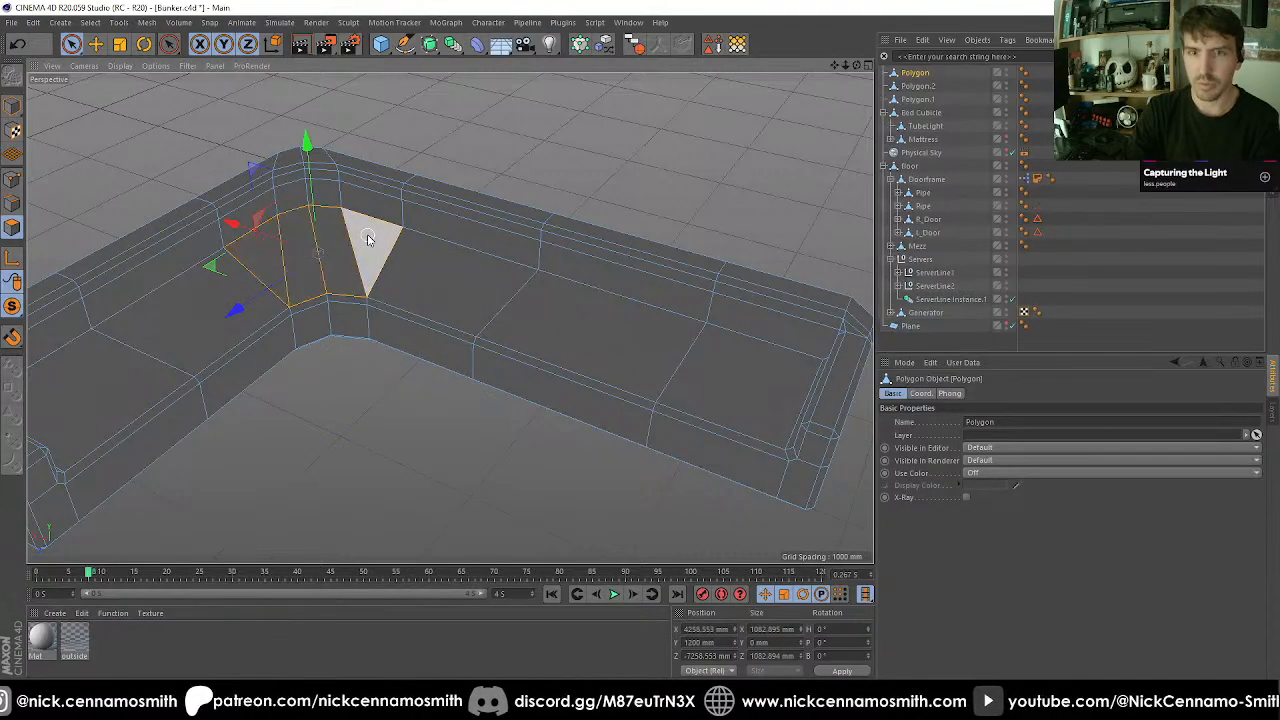
Select all polygons in both split-off seat-top objects and enable Create Caps for the Extrude tool.
ctrl+click(930, 89)
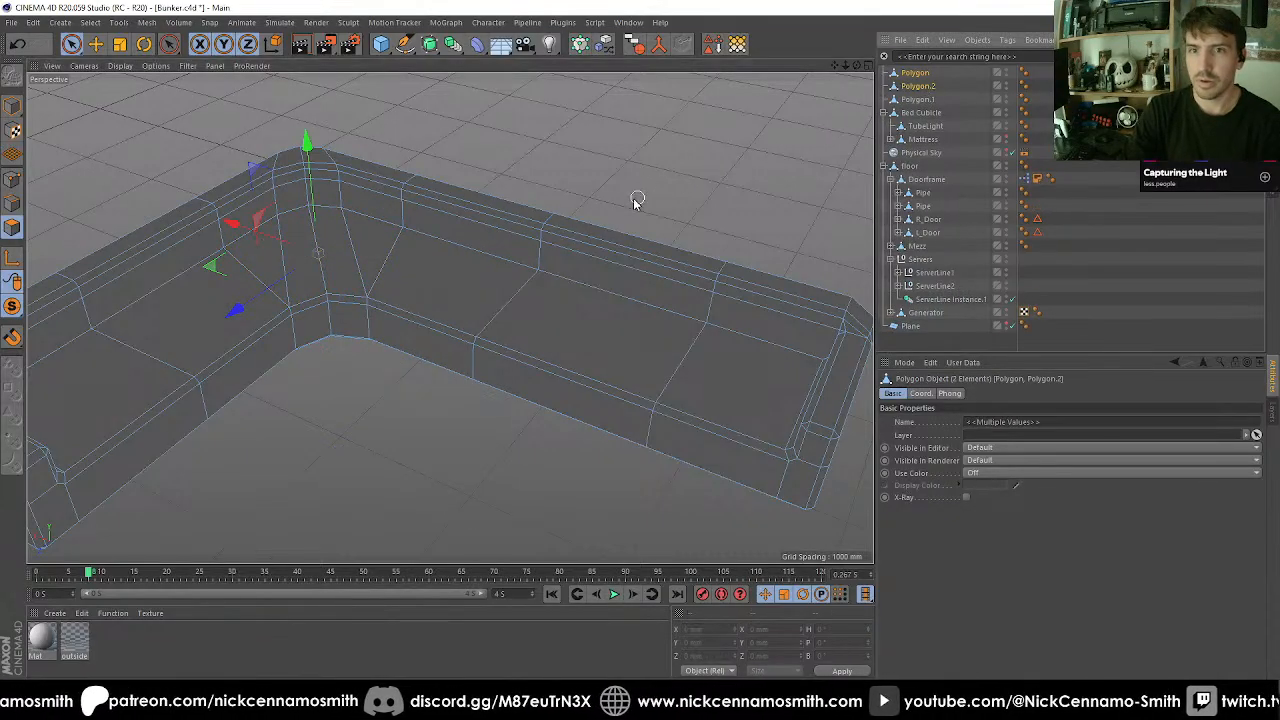
key(ctrl+a)
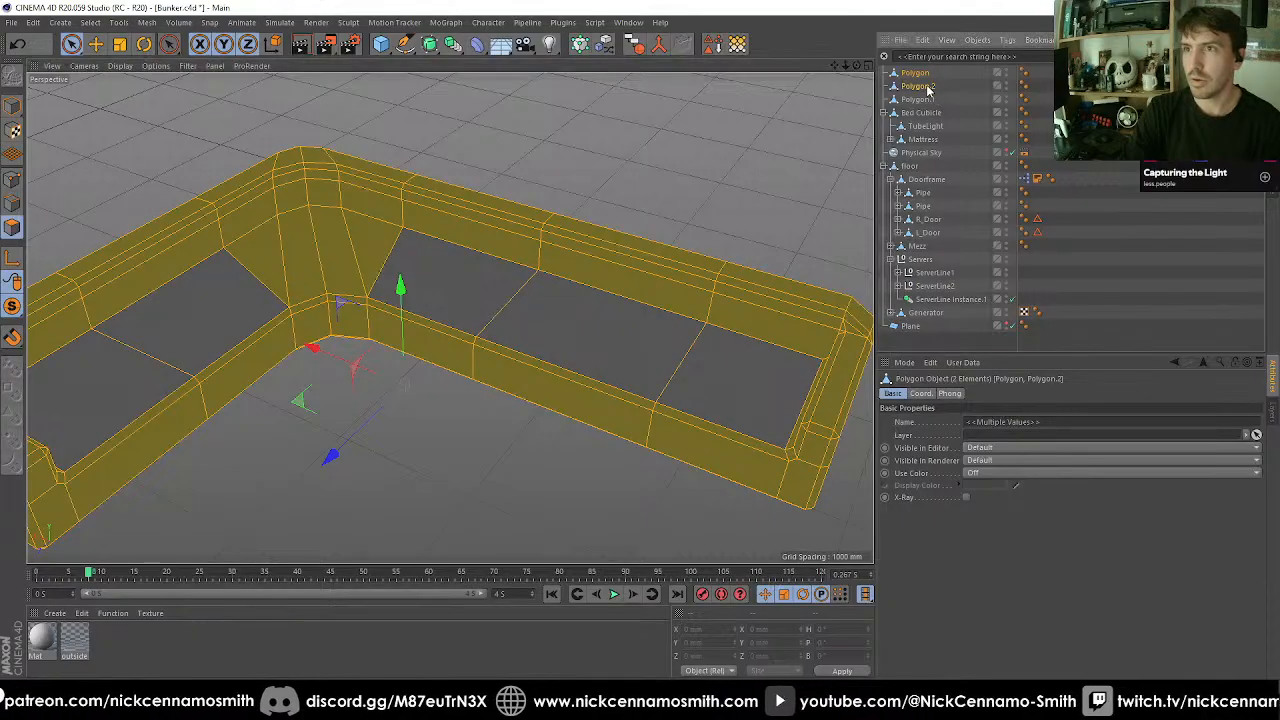
click(925, 87)
ctrl+click(916, 100)
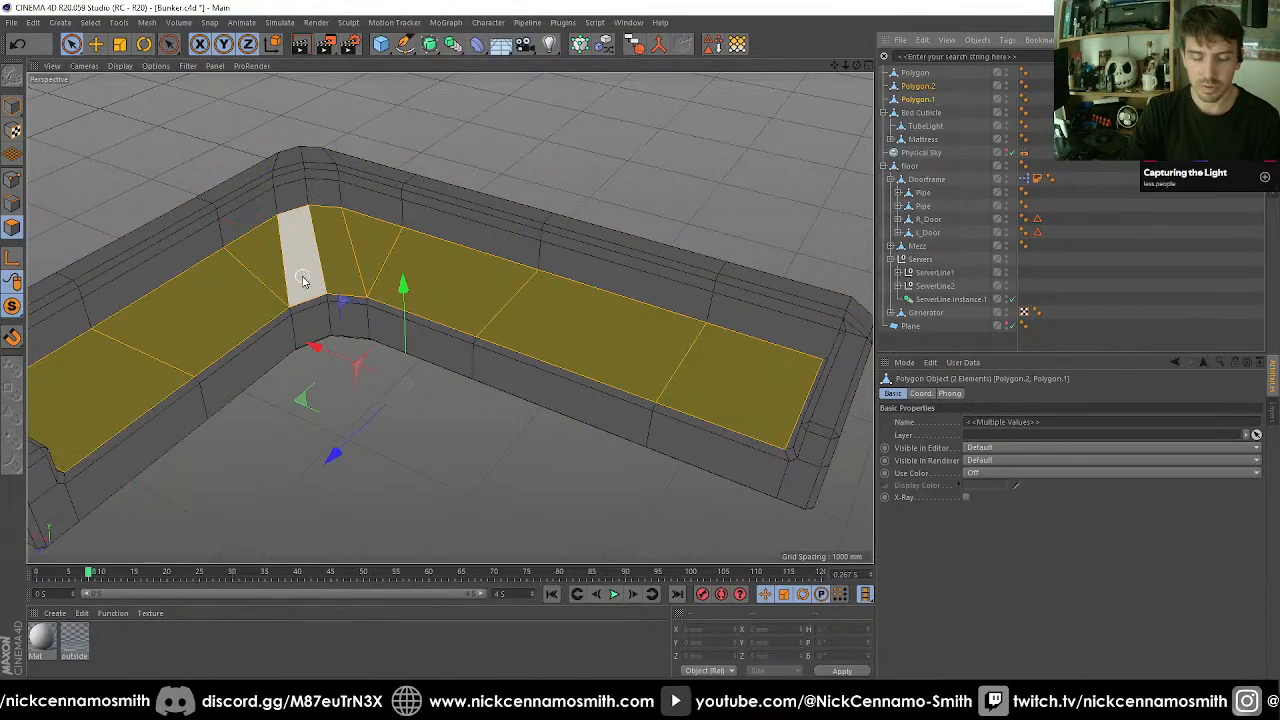
key(d)
alt+drag(297, 334, 262, 360)
click(1061, 475)
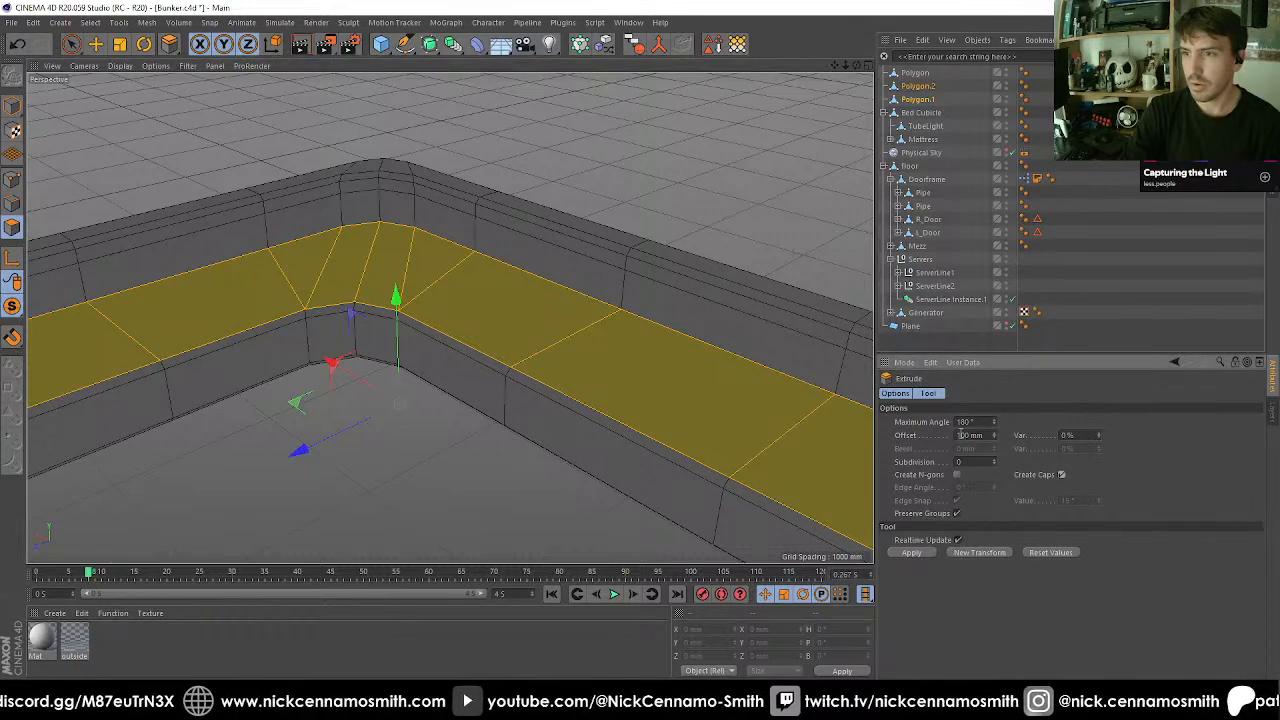
Try extruding the seat-top polygons by 100 mm and inspect their edges with Ring Selection, then undo the extrusion.
click(911, 552)
alt+drag(697, 480, 340, 305)
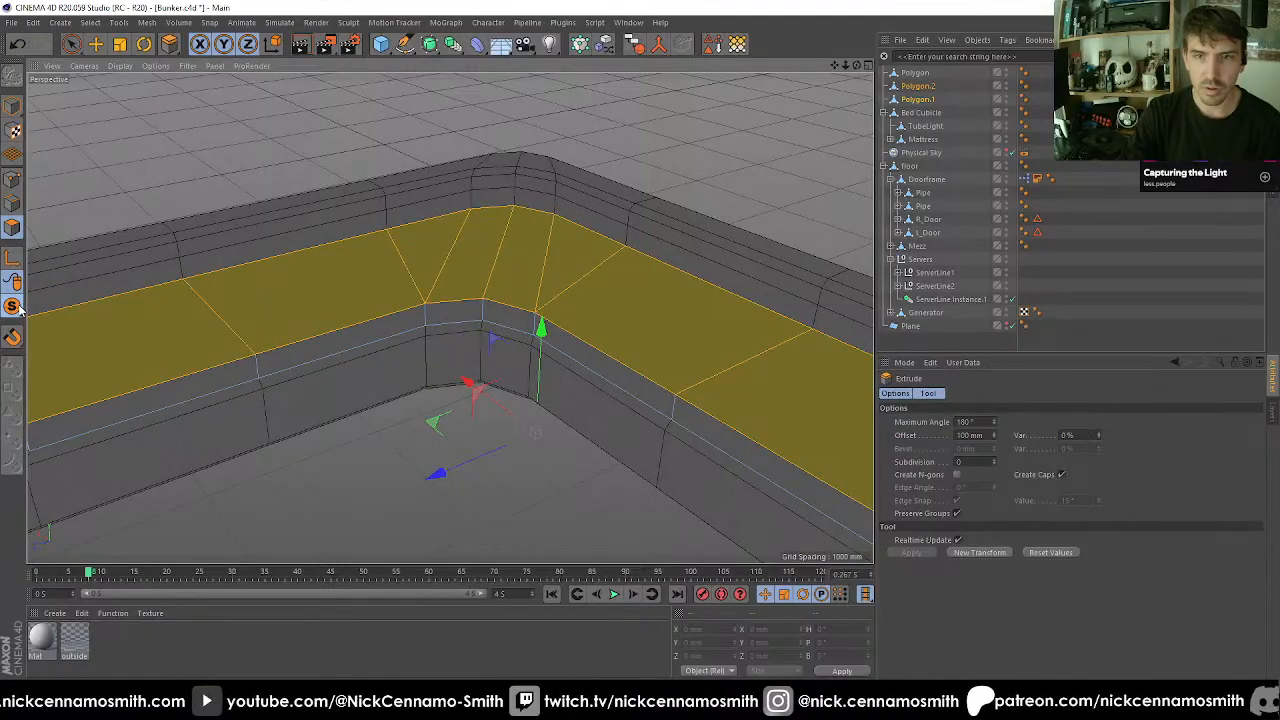
click(12, 204)
key(u)
key(b)
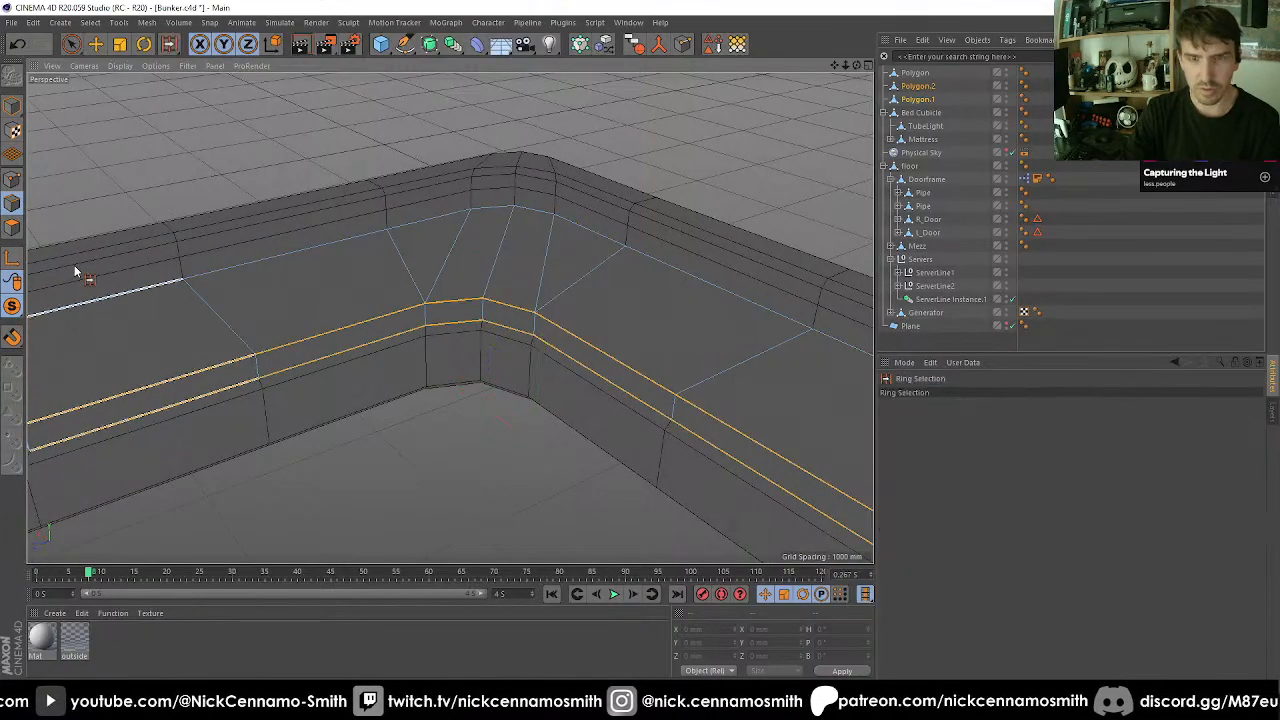
alt+drag(170, 368, 213, 358)
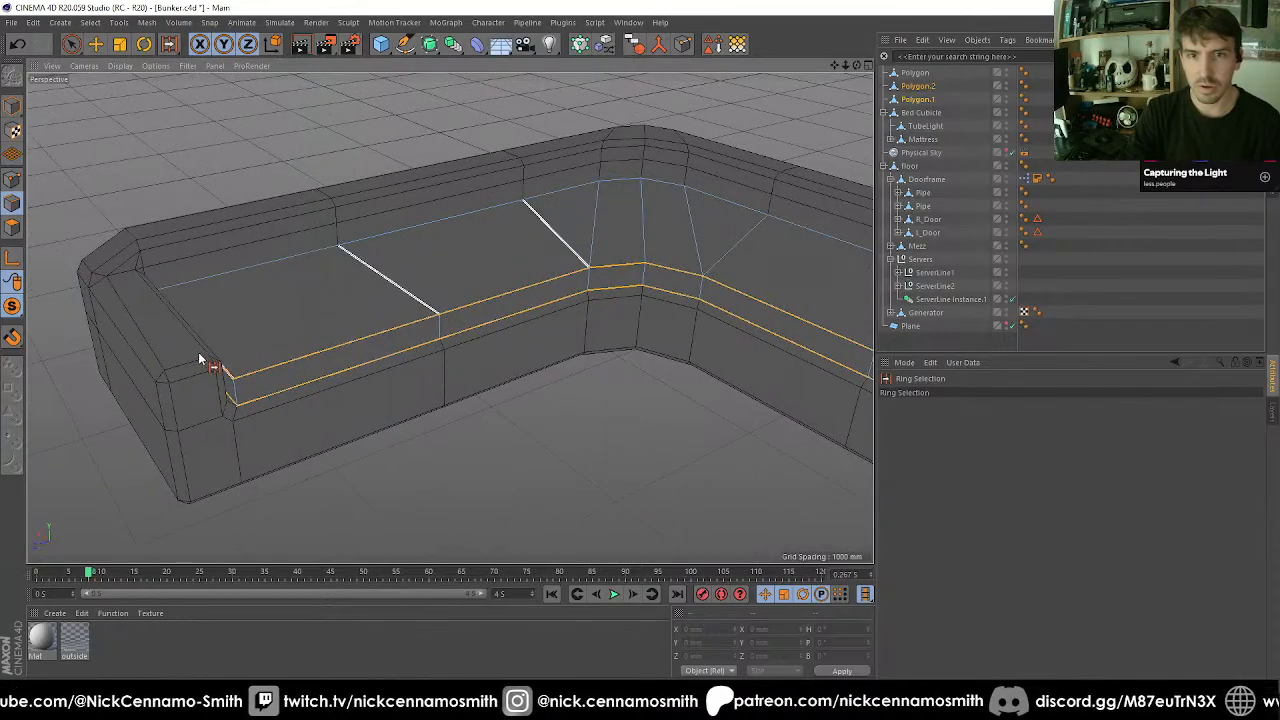
alt+drag(297, 361, 333, 312)
key(ctrl+z)
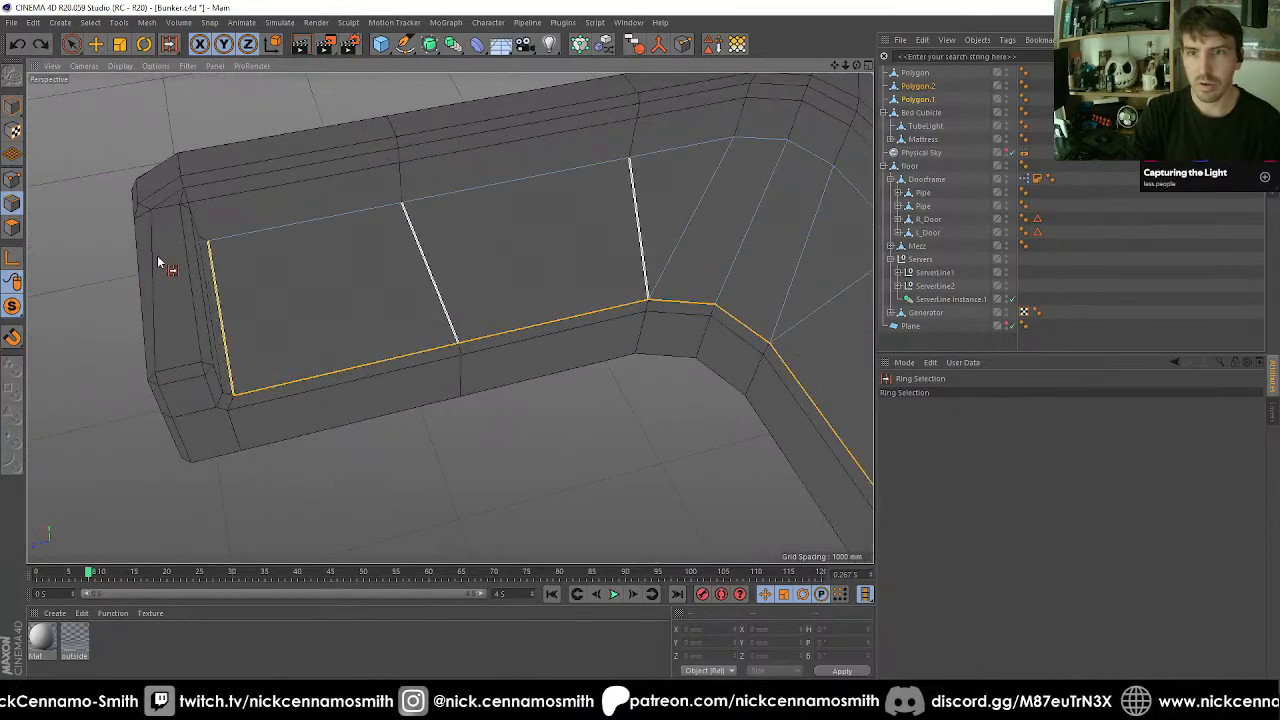
Select alternating seat-top polygons: the short arm's end segment and the long arm's middle segment.
click(13, 227)
key(9)
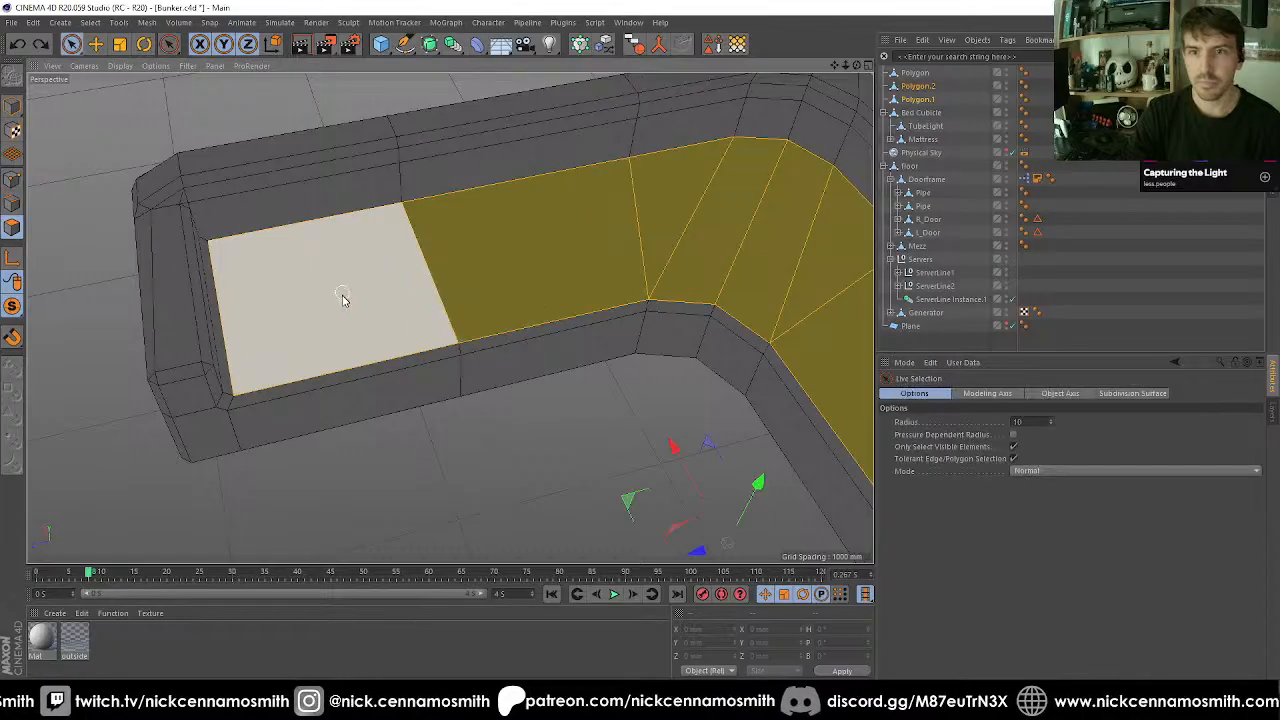
click(343, 299)
alt+right_drag(430, 322, 486, 337)
alt+drag(602, 319, 530, 362)
alt+middle_drag(530, 362, 375, 345)
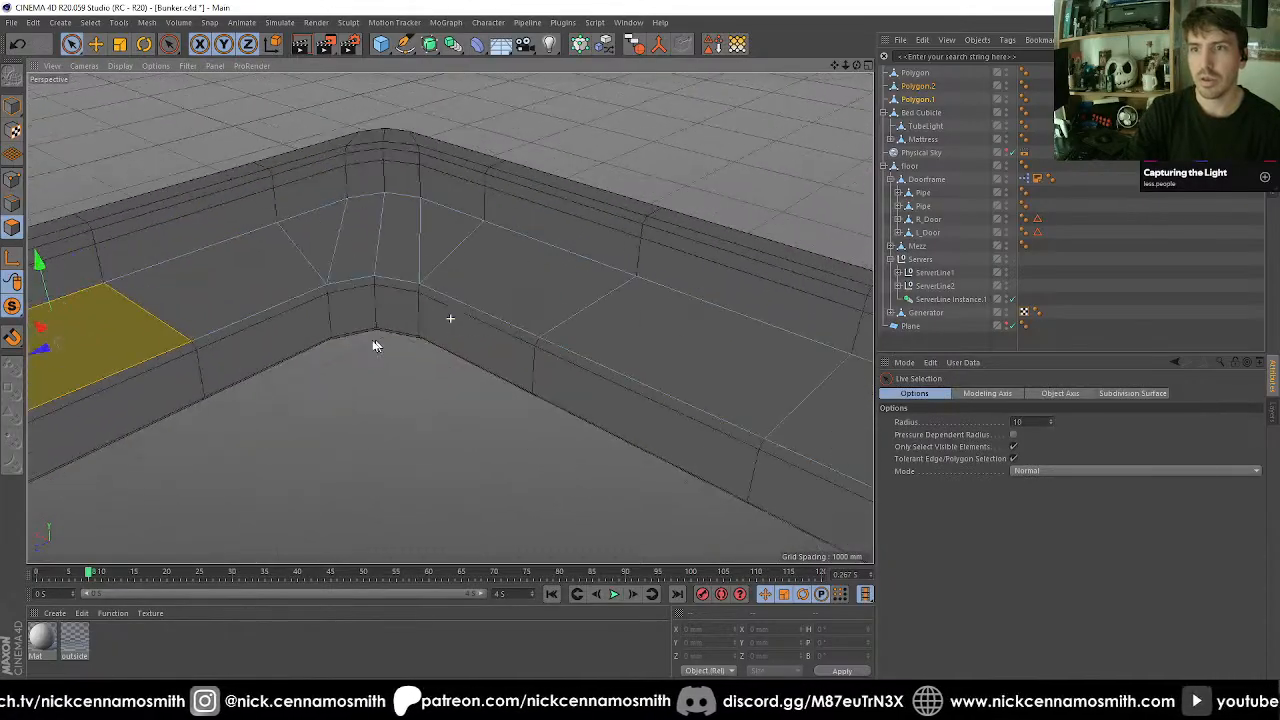
alt+drag(375, 345, 425, 316)
alt+right_drag(425, 316, 493, 345)
alt+middle_drag(493, 345, 520, 298)
shift+click(592, 294)
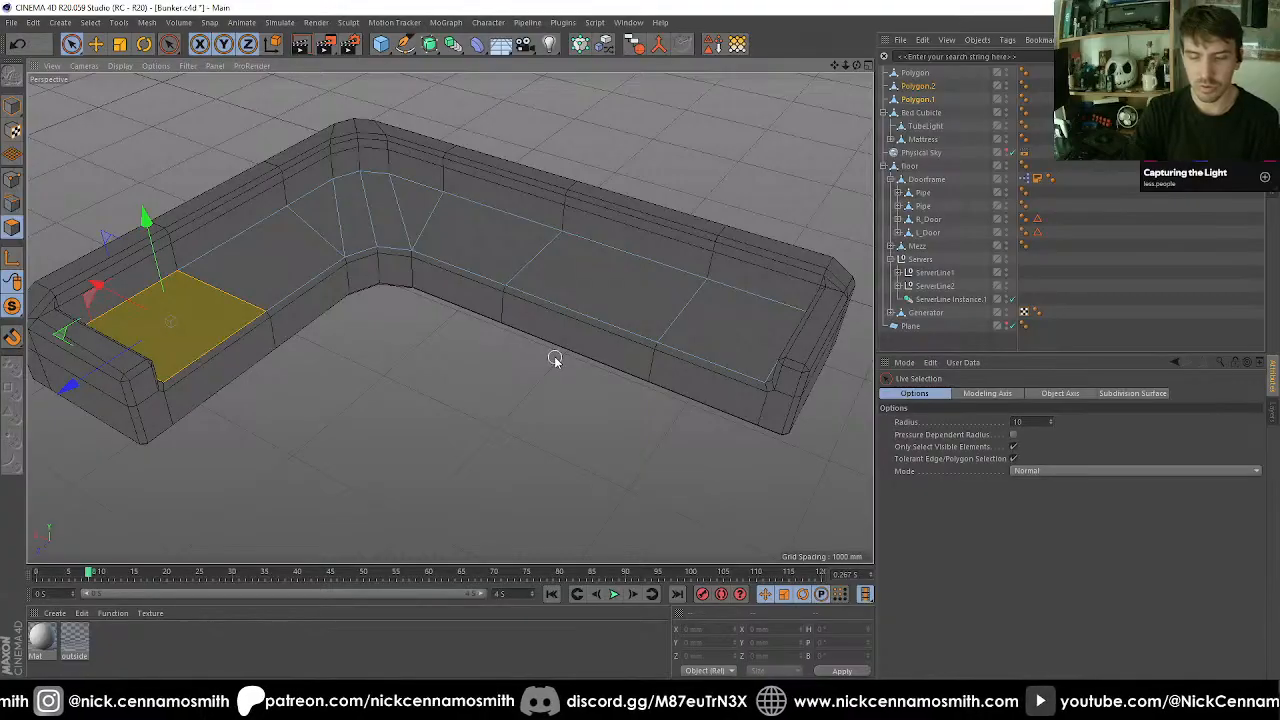
shift+click(623, 286)
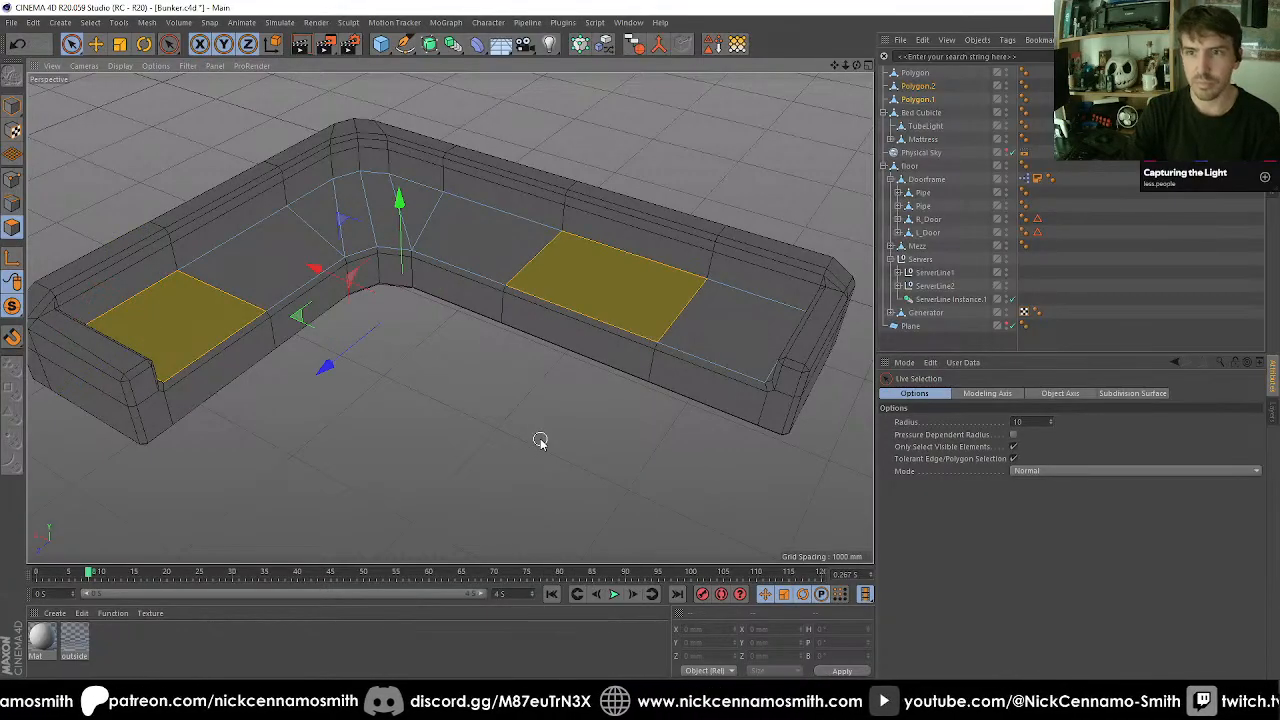
Try raising the long arm's middle seat-top polygon on its own, then undo the move.
click(600, 294)
drag(617, 186, 624, 138)
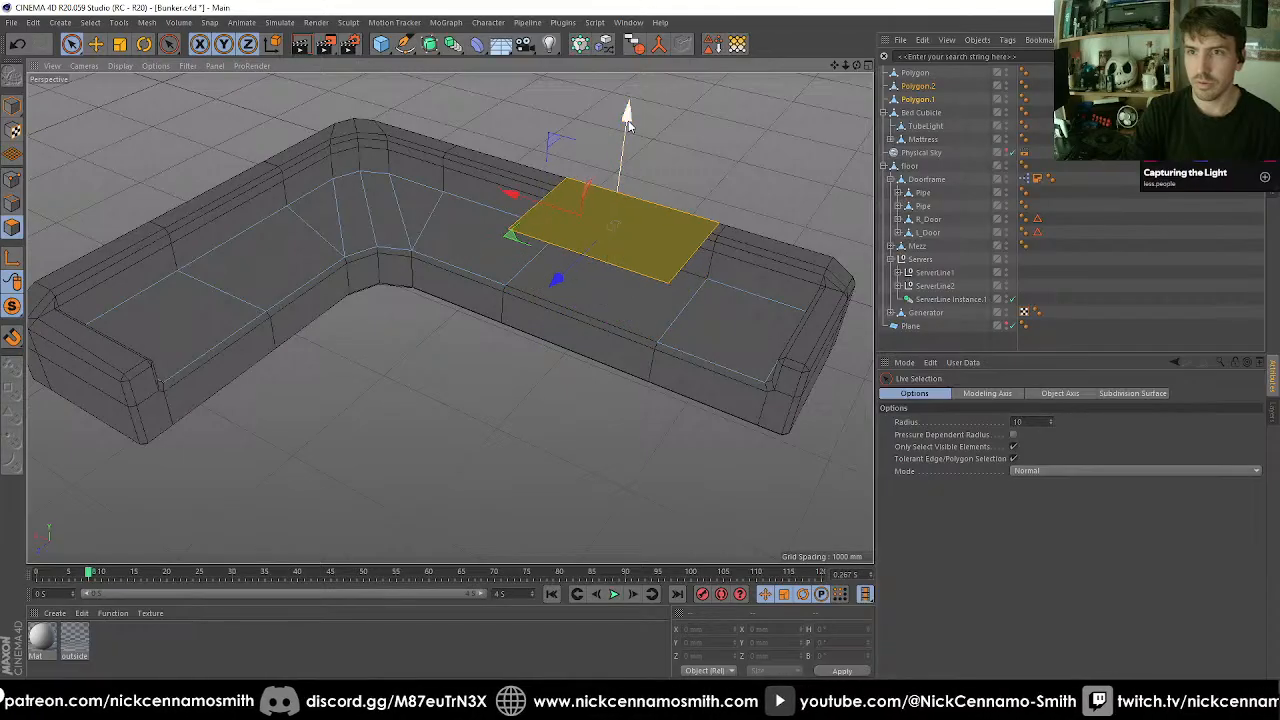
key(ctrl+z)
Select all polygons of the two seat-top objects and extrude them 100 mm with caps.
key(ctrl+a)
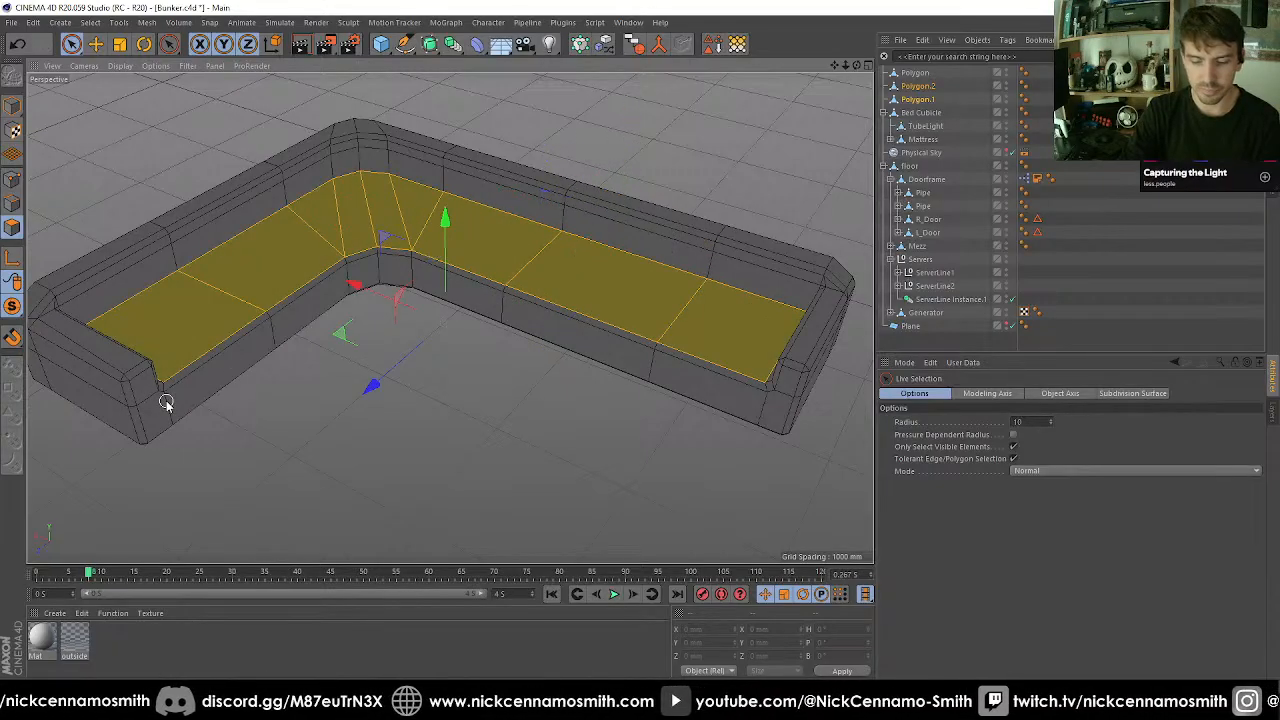
key(d)
click(915, 552)
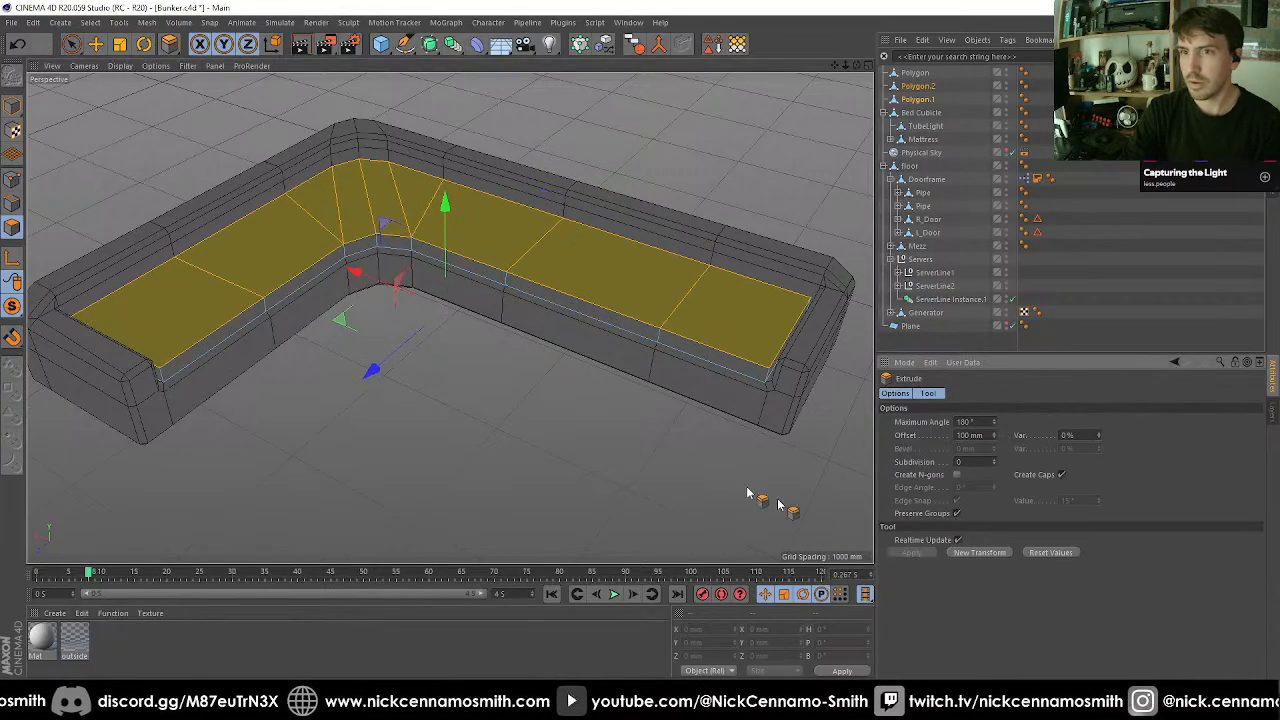
In edge mode, ring-select the dividing edges across the extruded seat top on the short arm and around the corner.
click(12, 203)
scroll(295, 316, up, 2)
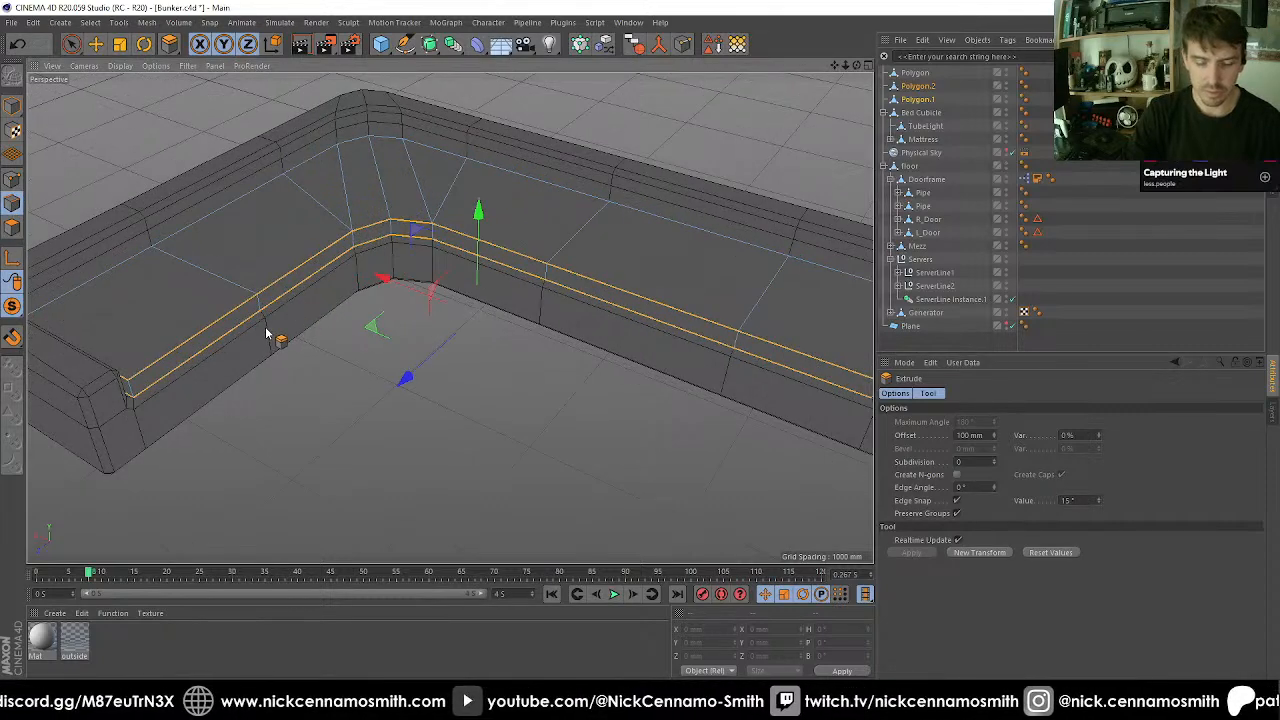
key(u)
key(l)
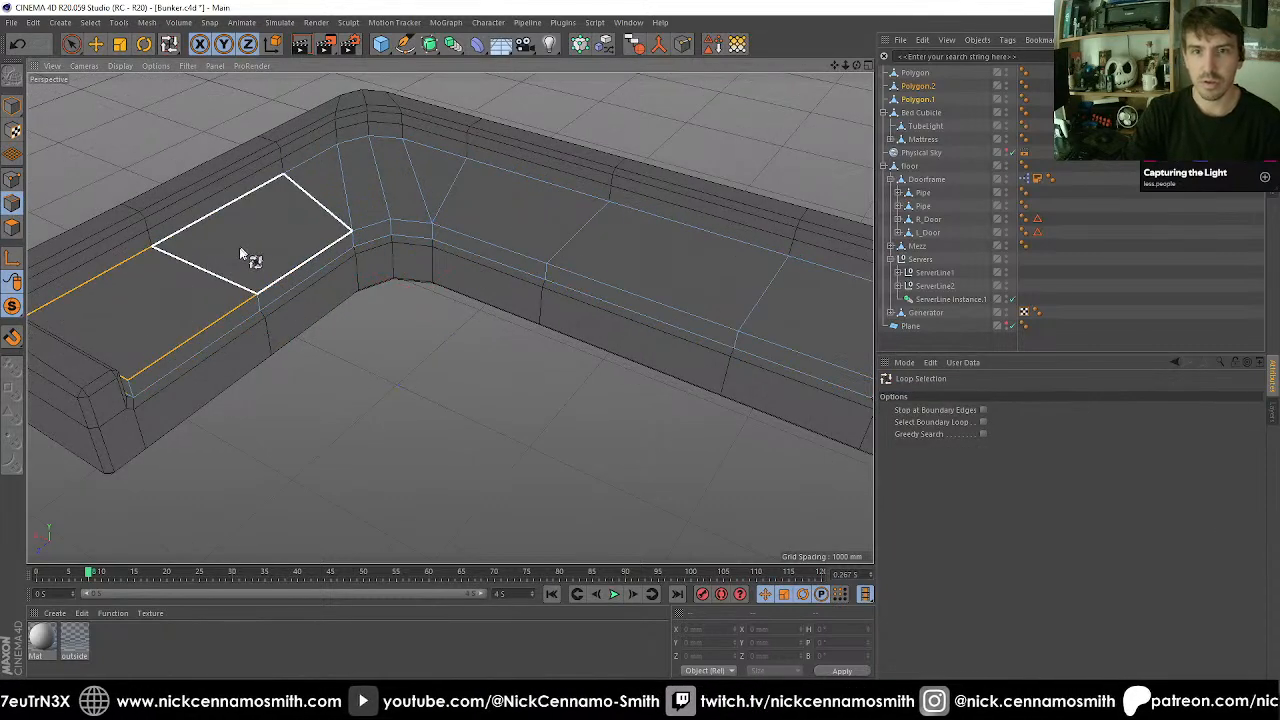
key(u)
key(b)
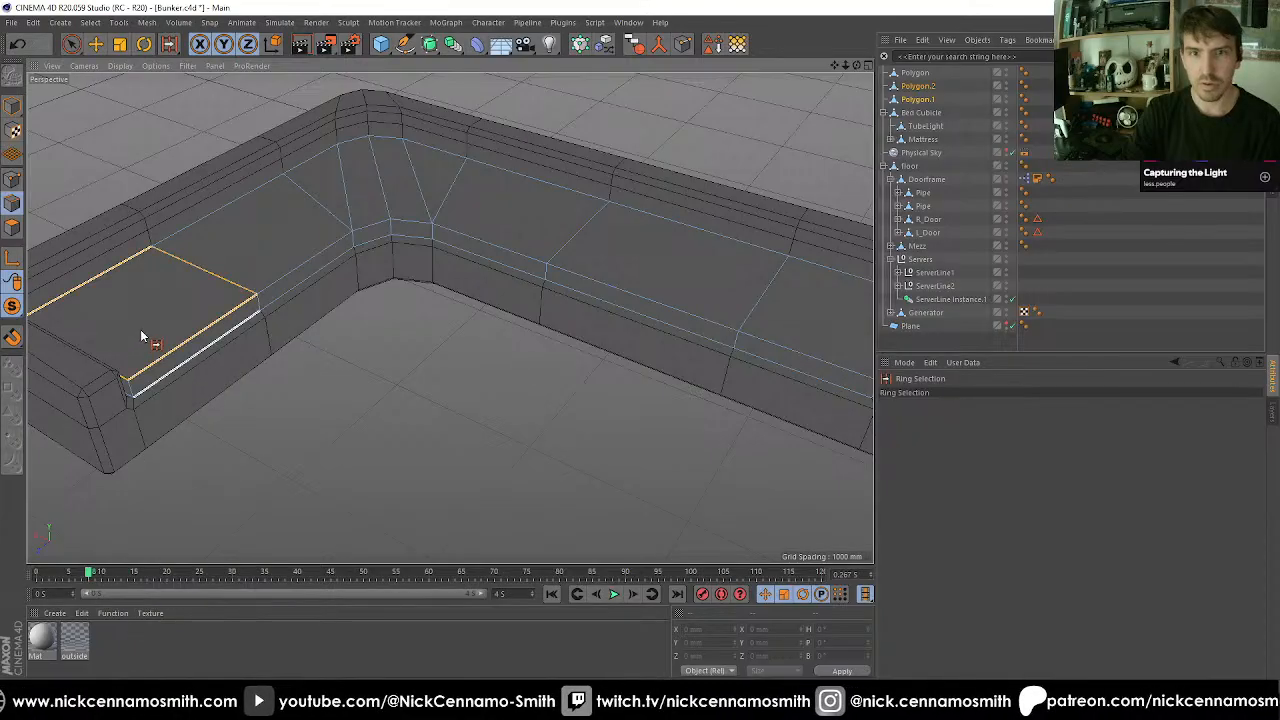
click(95, 350)
shift+click(308, 219)
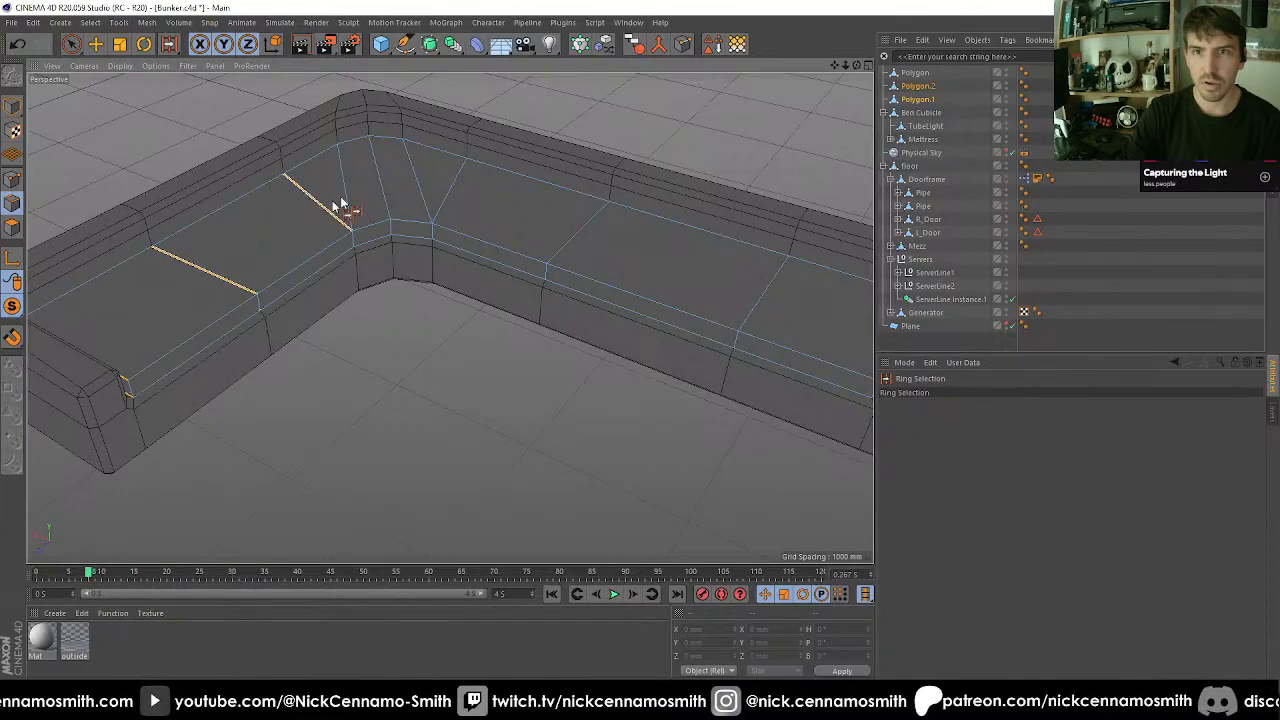
shift+click(372, 194)
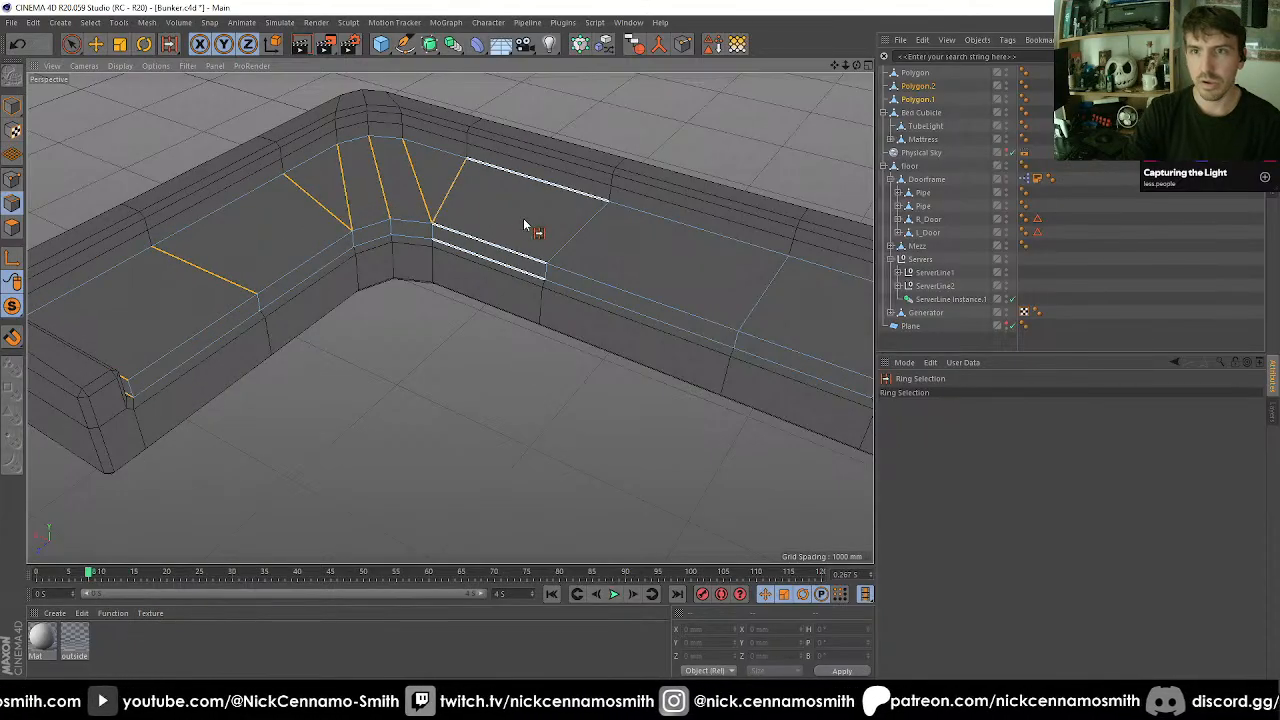
Add the long arm's dividing edges across the seat top, out to its armrest end, to the ring selection.
shift+click(580, 236)
shift+click(594, 240)
alt+middle_drag(720, 337, 412, 337)
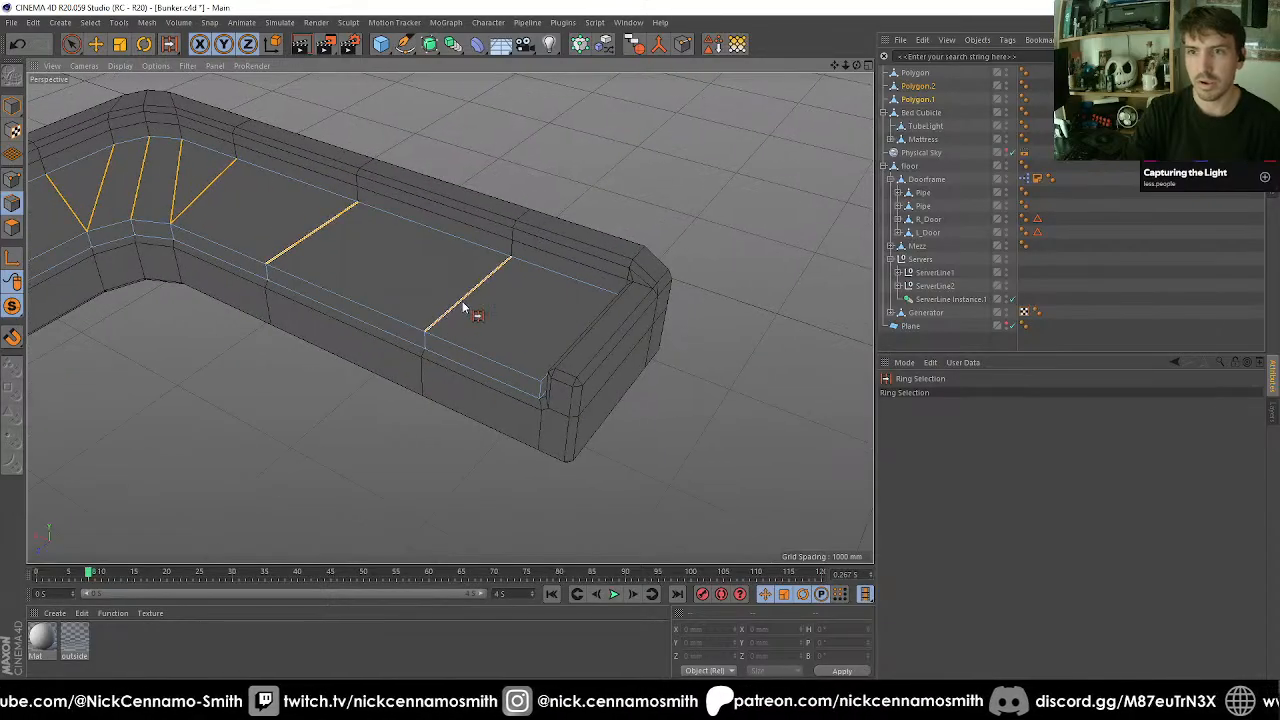
shift+click(463, 308)
scroll(380, 309, up, 4)
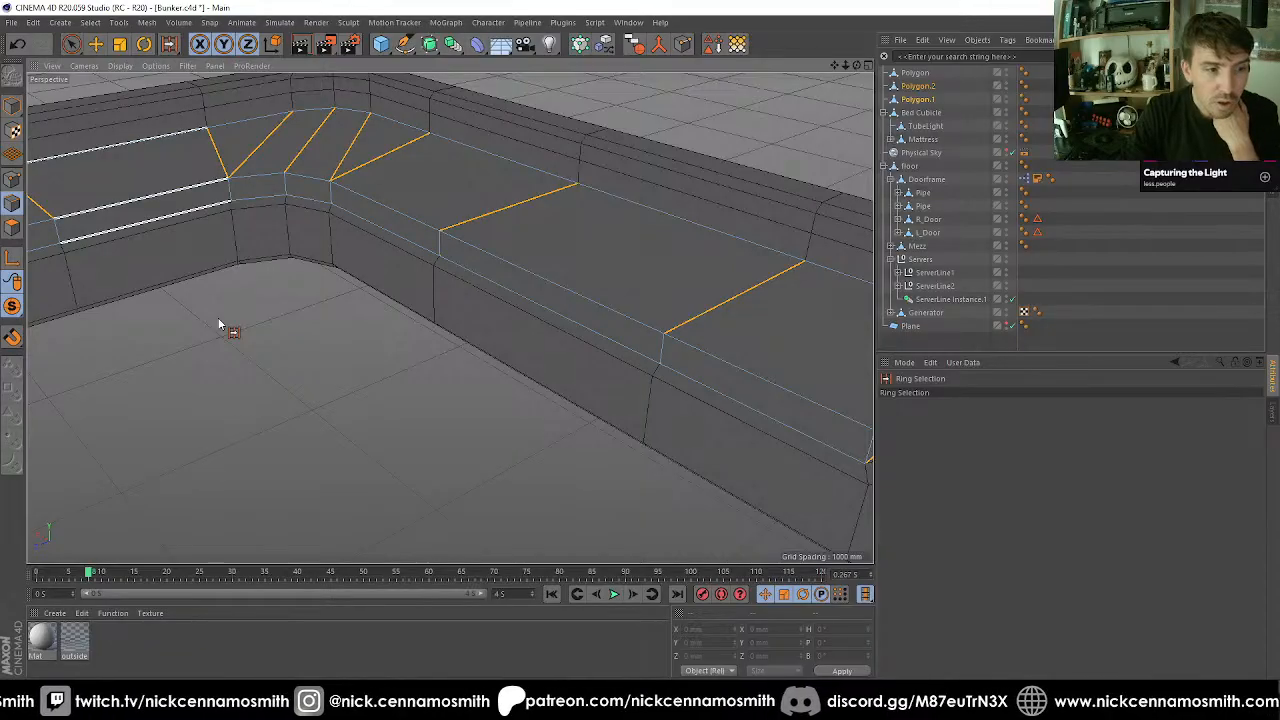
scroll(208, 323, down, 4)
scroll(331, 266, up, 5)
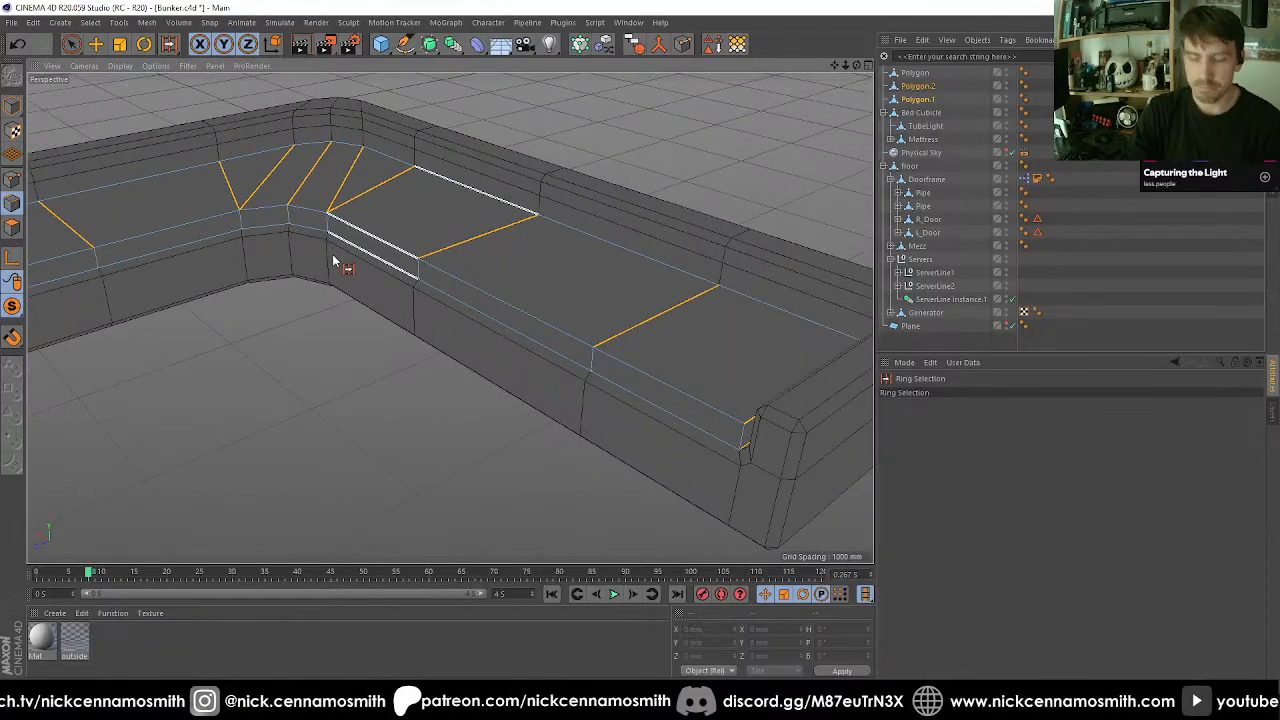
Try an Edge Cut with 10 subdivisions and 100% scale on the ring-selected seat-top edges, and undo it.
key(m)
key(f)
double_click(967, 448)
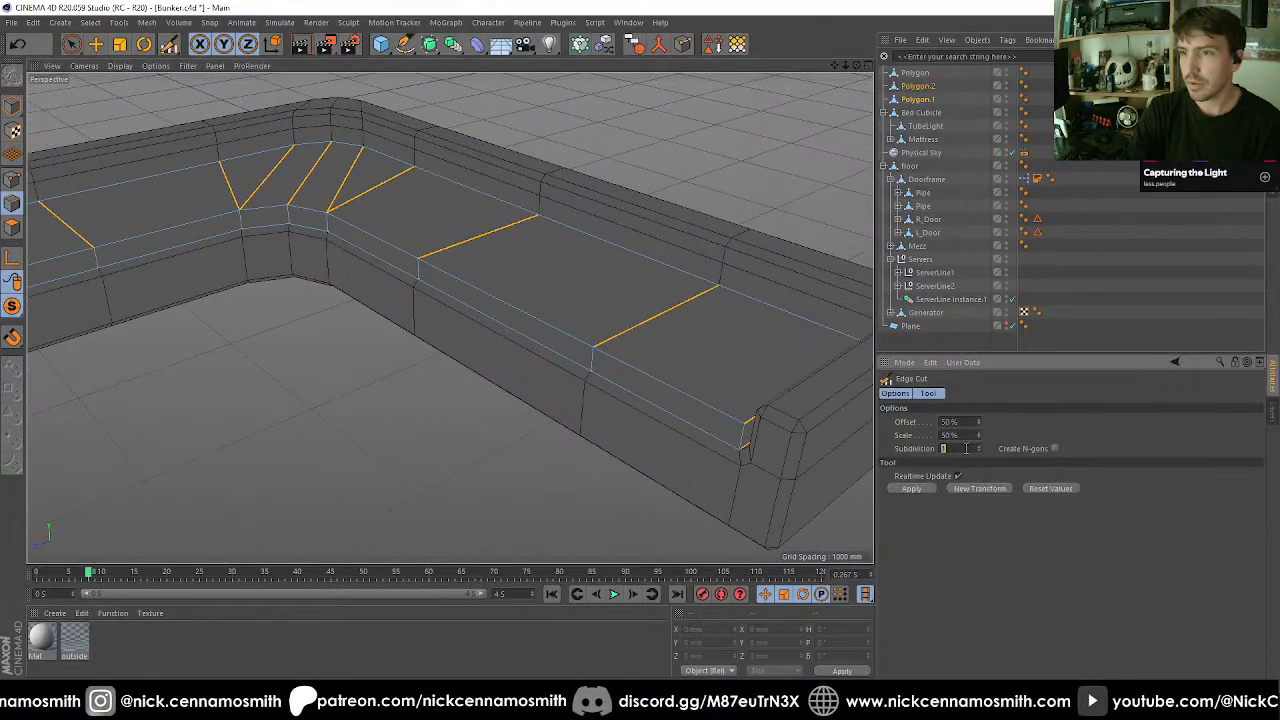
text(10)
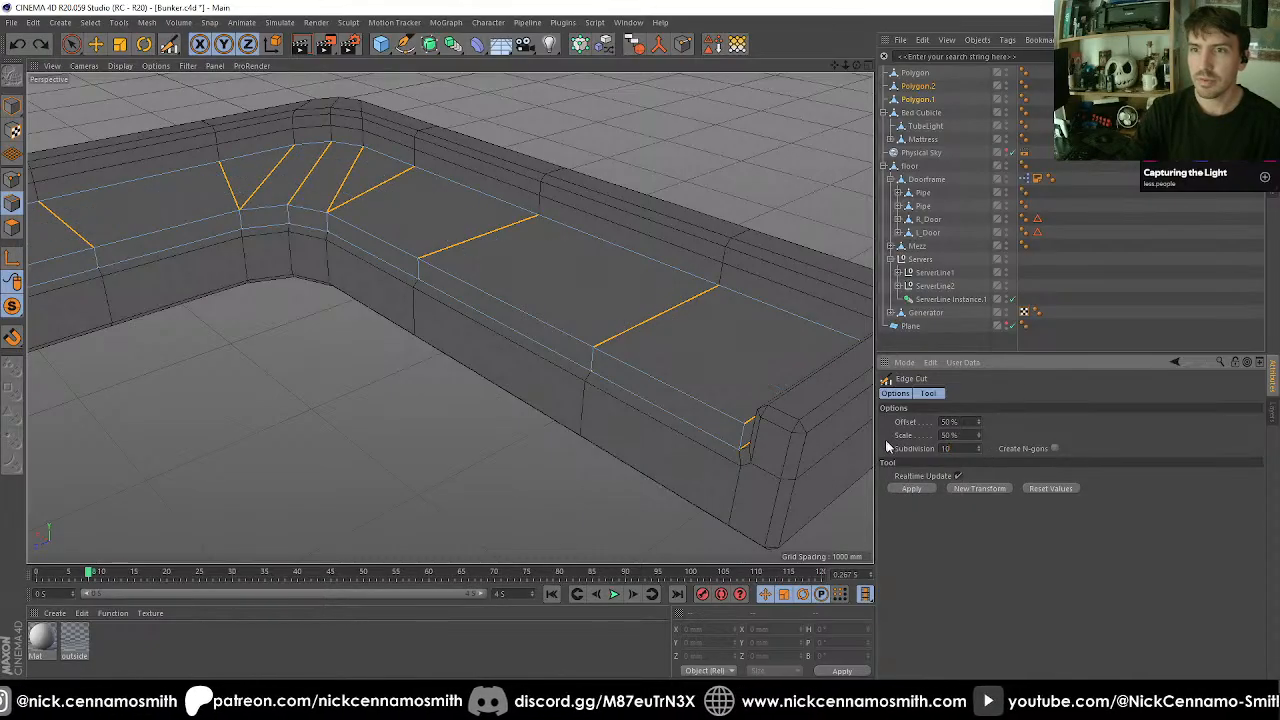
double_click(966, 436)
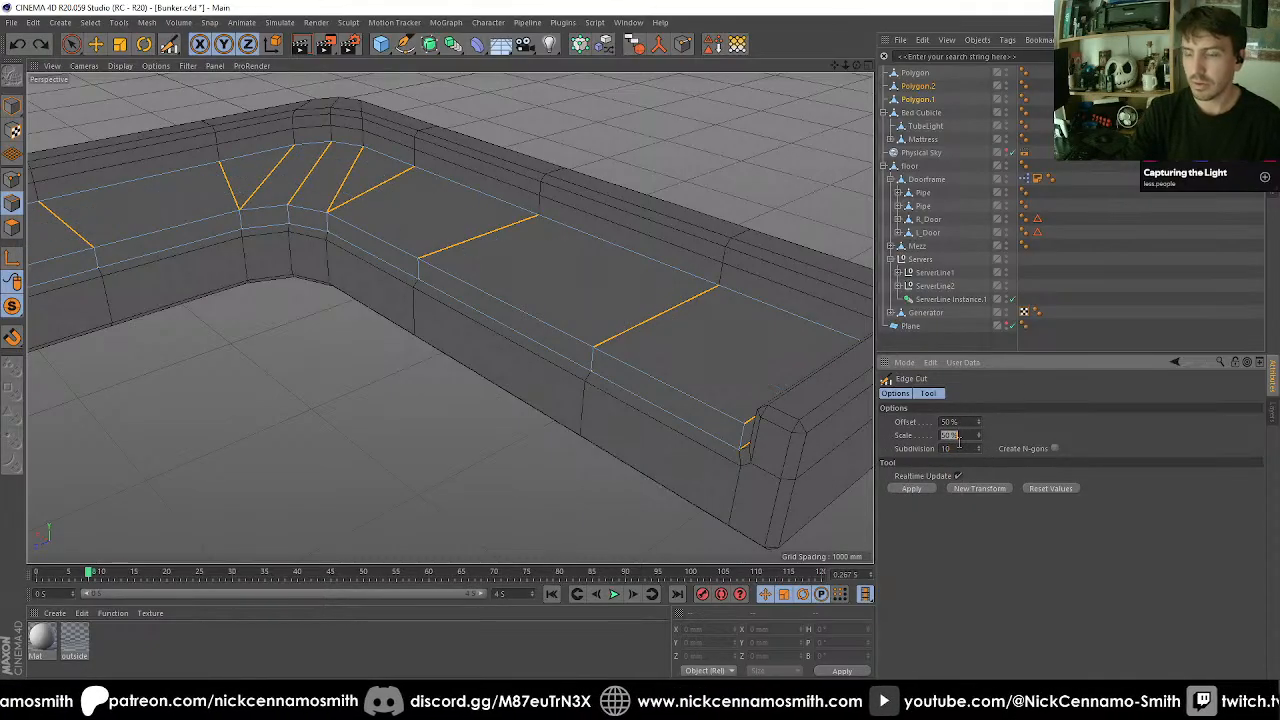
key(Return)
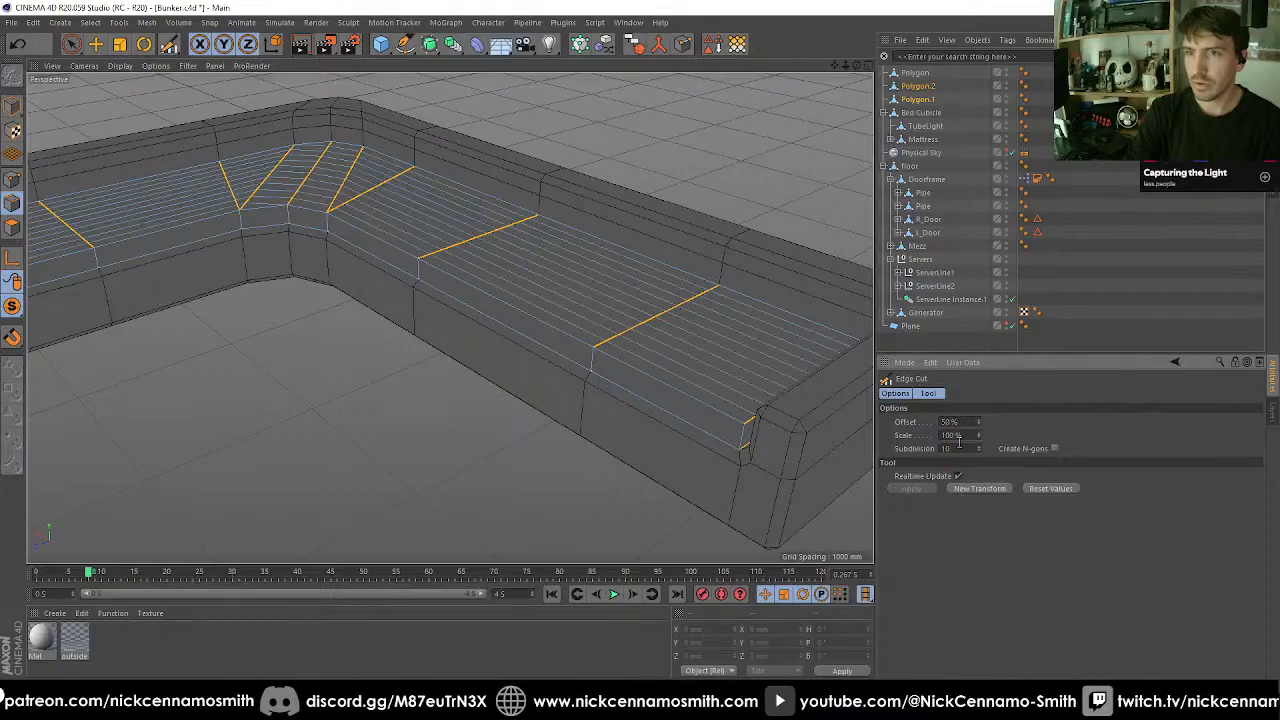
key(ctrl+z)
In edge mode, loop-select the upper outline of every seat-top section along both arms and around the corner.
alt+drag(417, 308, 370, 266)
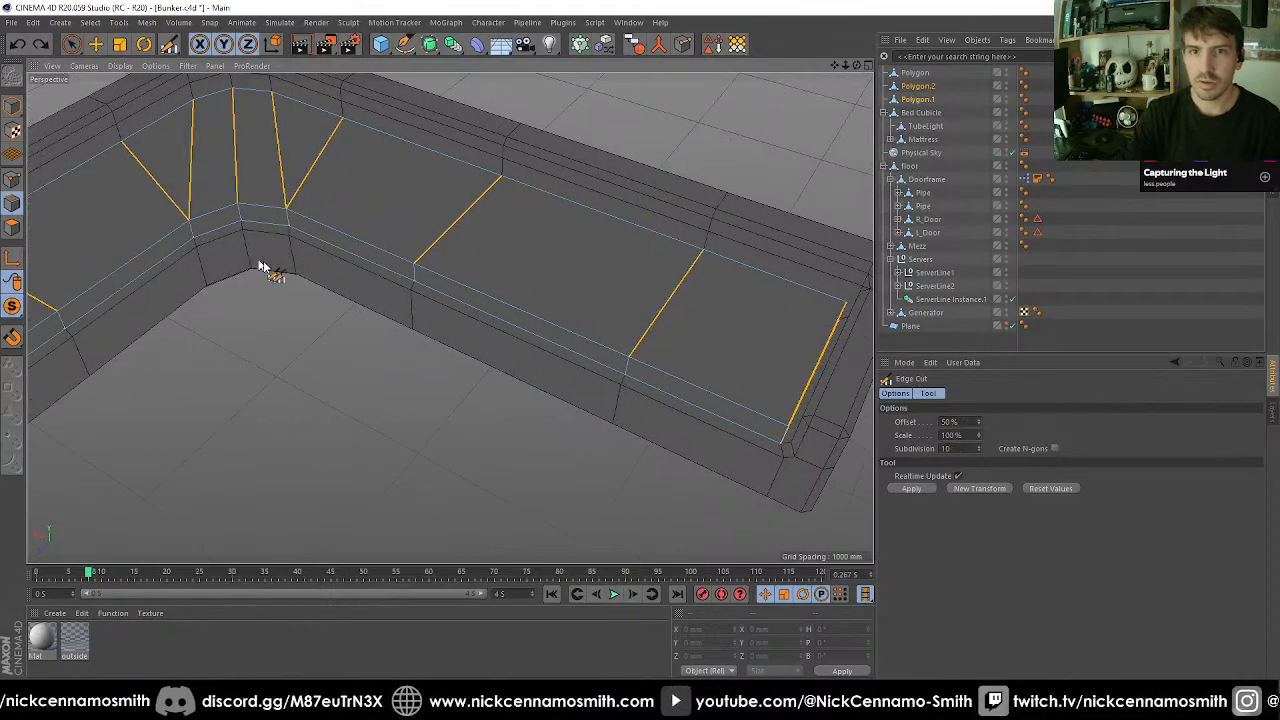
alt+middle_drag(260, 267, 380, 301)
alt+drag(380, 301, 55, 222)
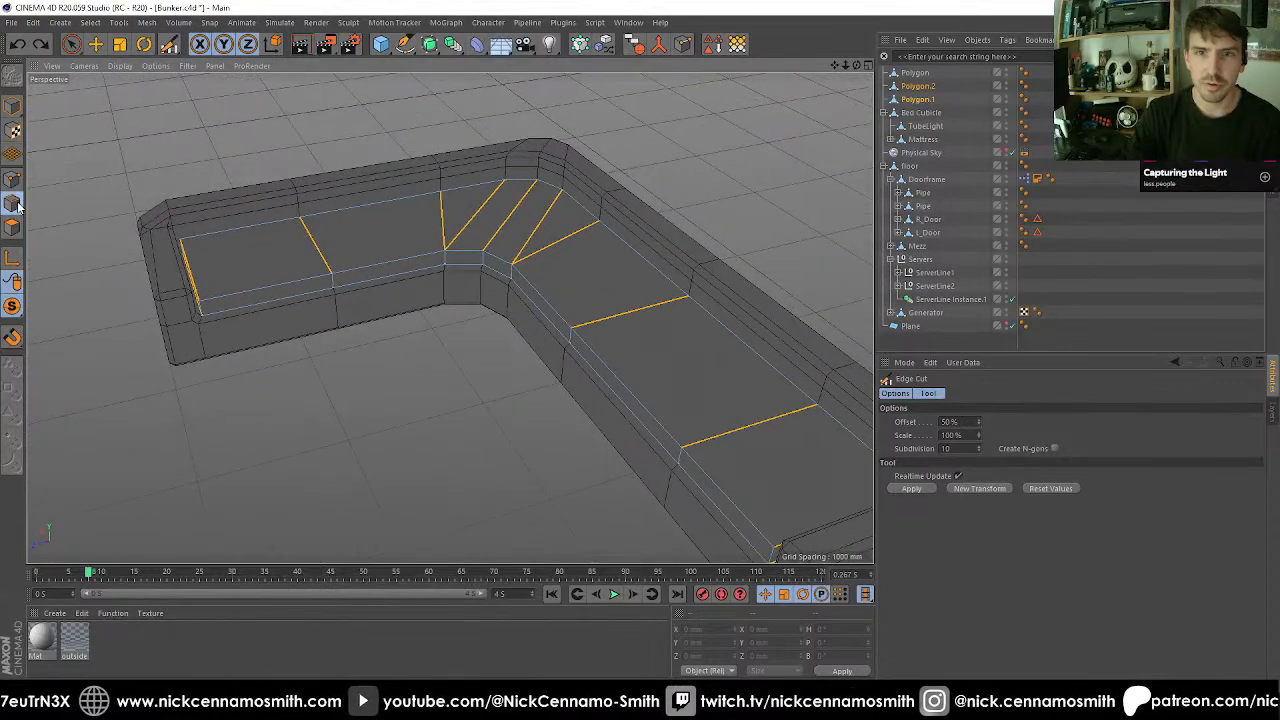
key(u)
key(l)
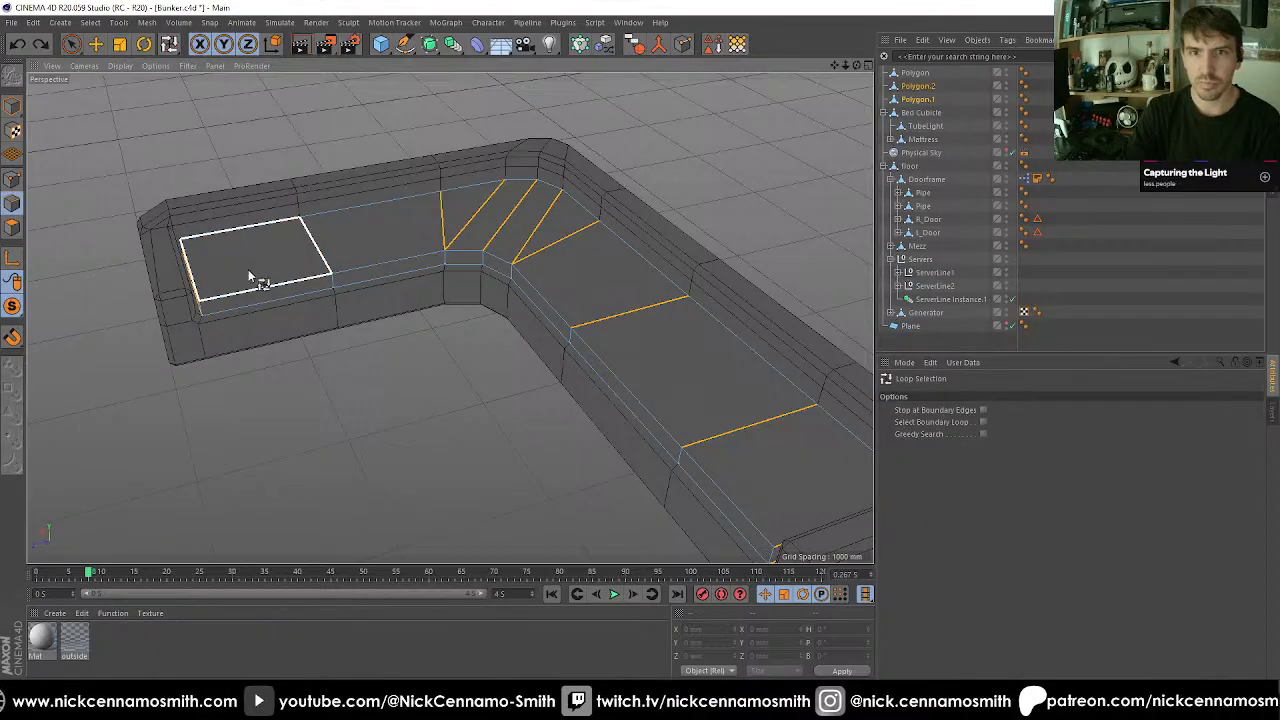
click(251, 275)
shift+click(455, 252)
shift+click(490, 260)
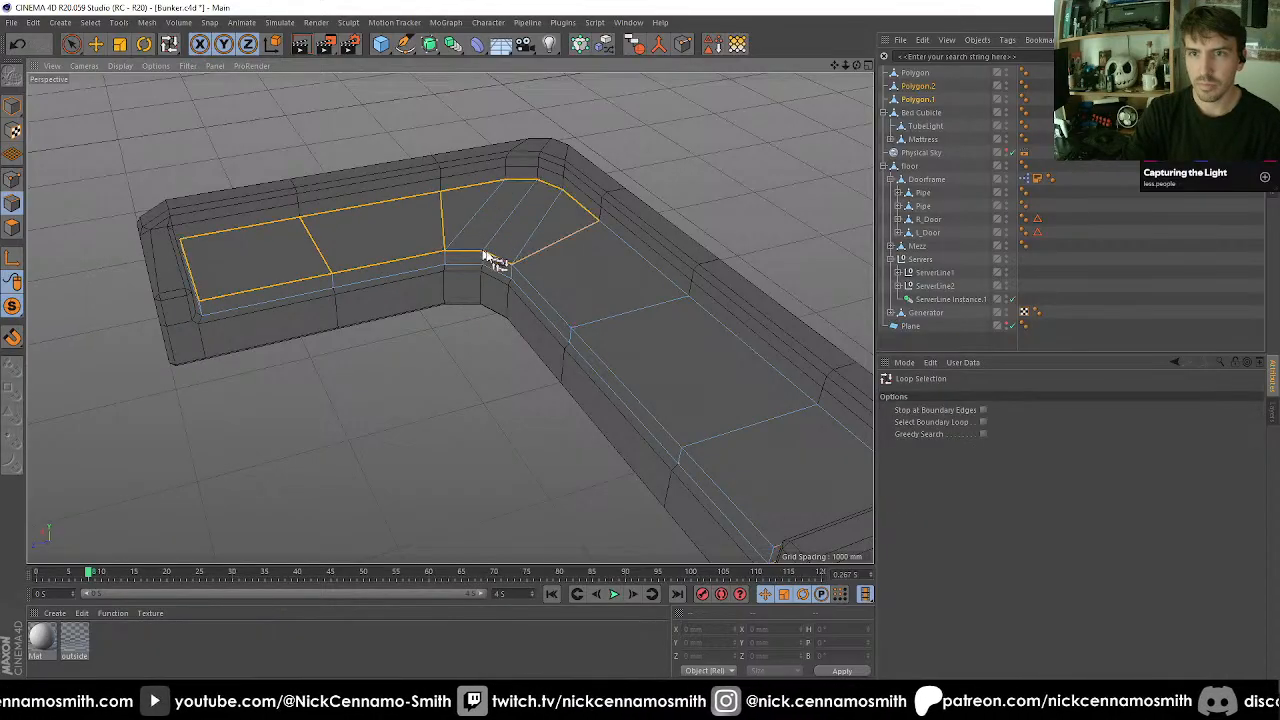
shift+click(573, 293)
shift+click(626, 380)
alt+drag(630, 384, 815, 495)
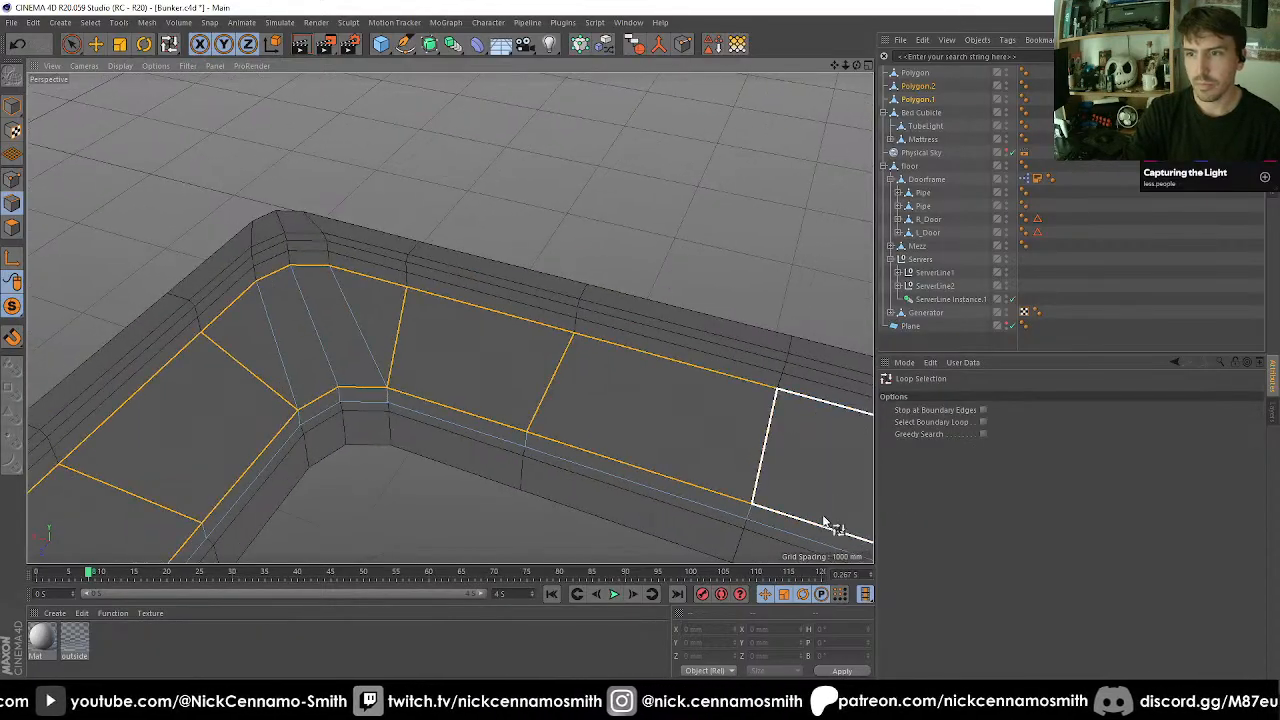
shift+click(822, 520)
alt+drag(678, 487, 371, 300)
Isolate the two seat-top objects with Viewport Solo Single and add the underside section outlines to the loop selection.
click(12, 306)
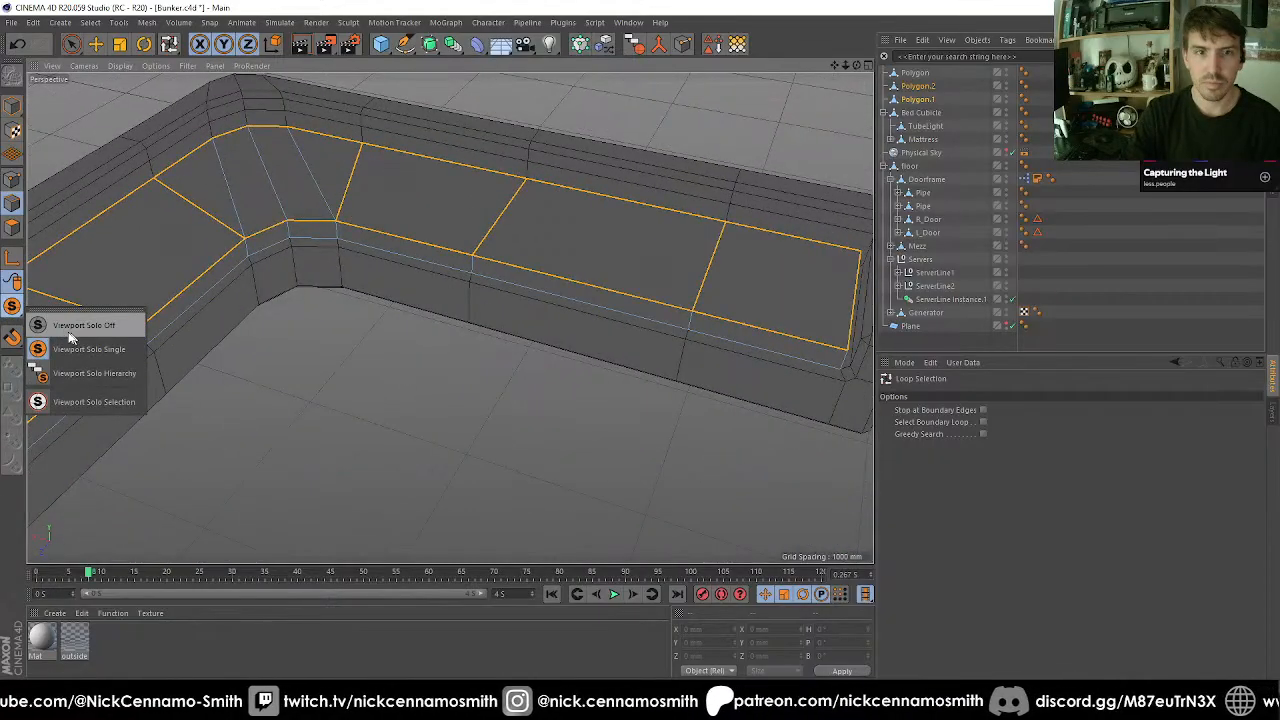
click(50, 349)
alt+drag(137, 329, 249, 429)
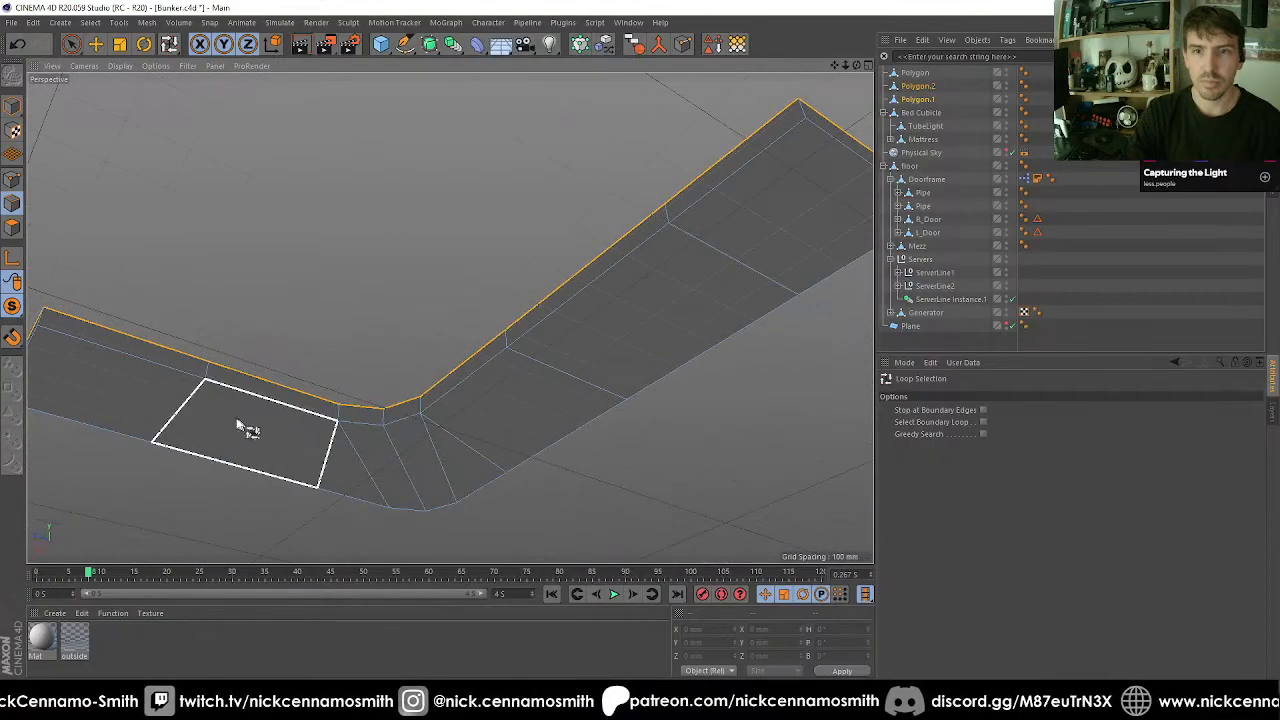
shift+click(155, 380)
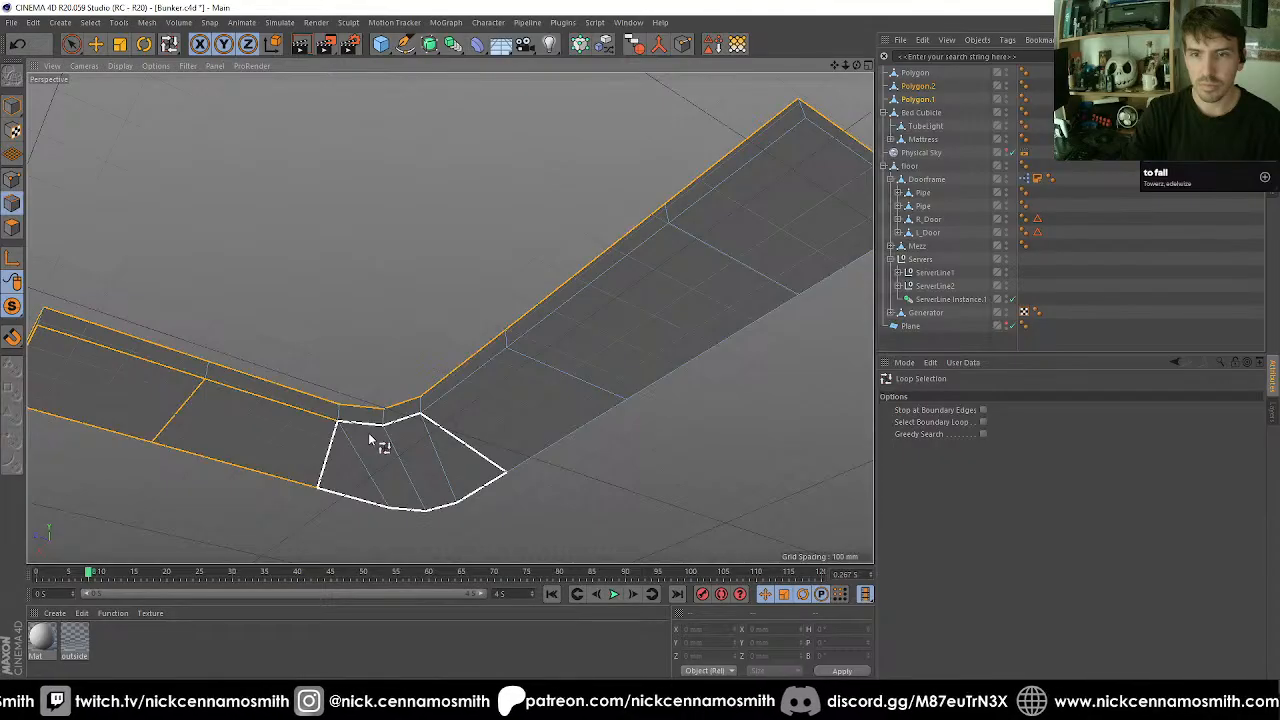
shift+click(728, 246)
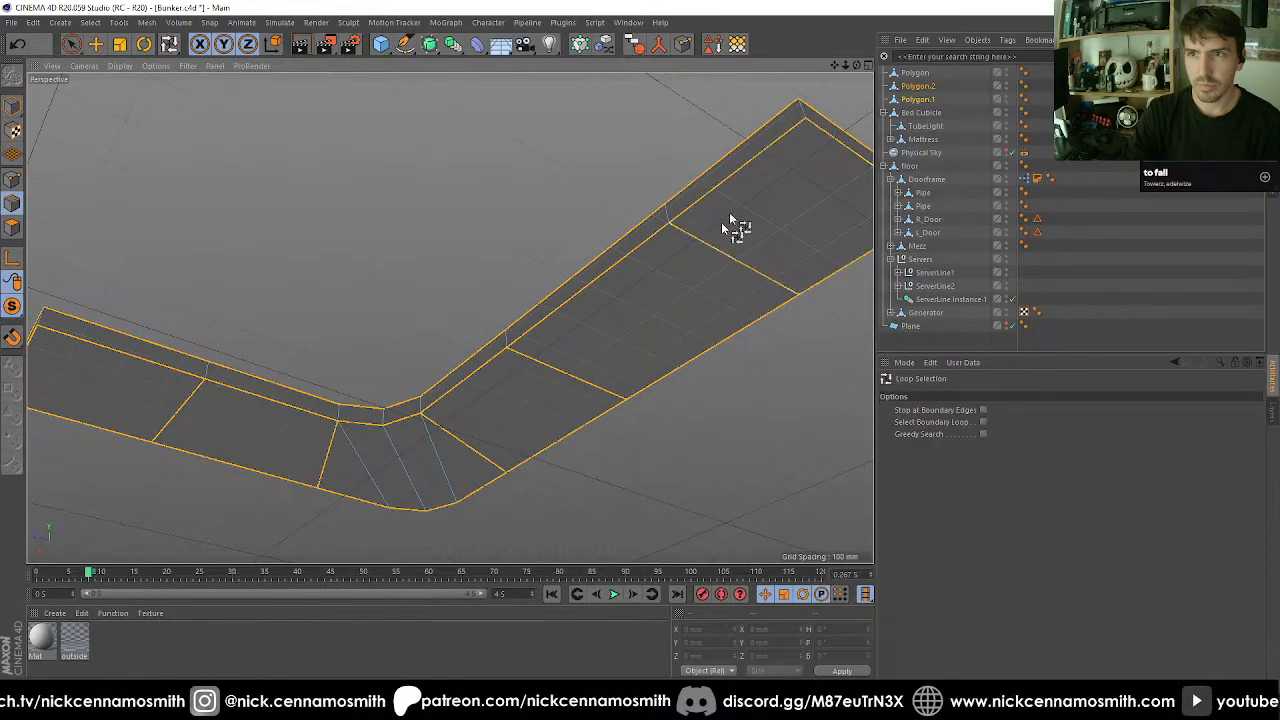
Add the side-face edges to the selection and deselect the dividing edges inside the corner section with Live Selection.
alt+drag(729, 212, 567, 218)
shift+click(366, 320)
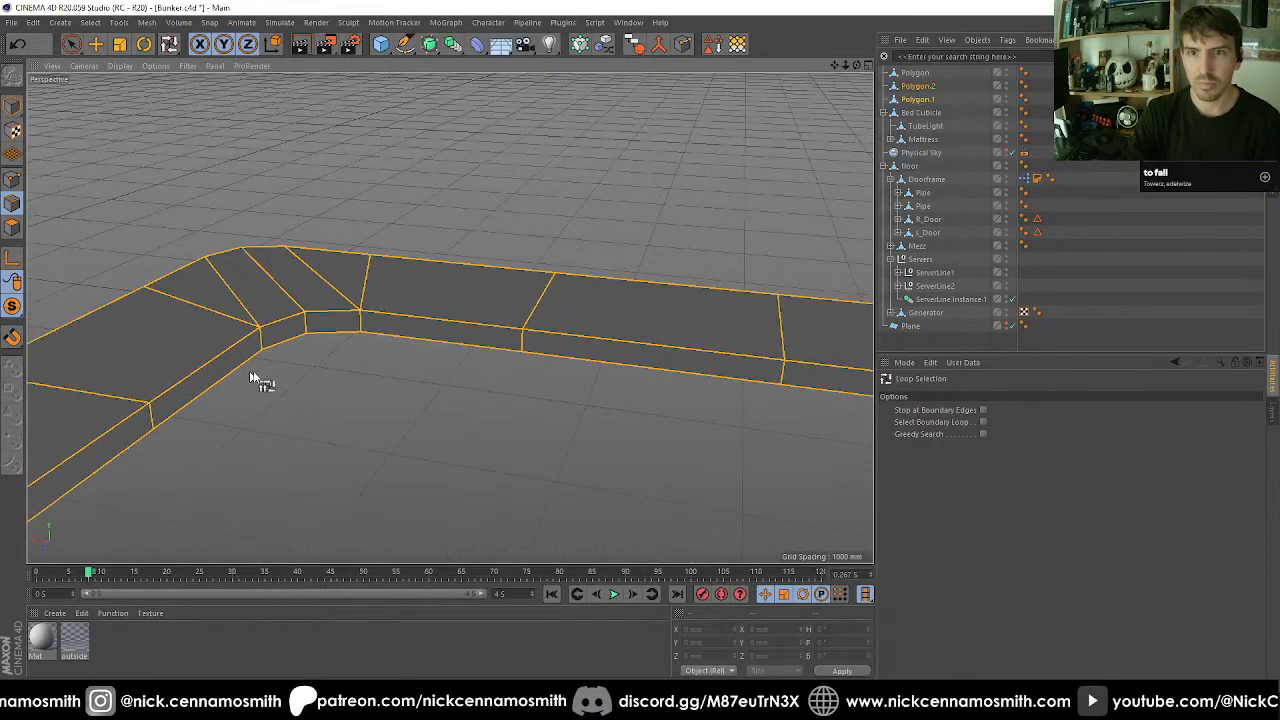
alt+drag(257, 380, 350, 345)
scroll(285, 341, up, 1)
key(9)
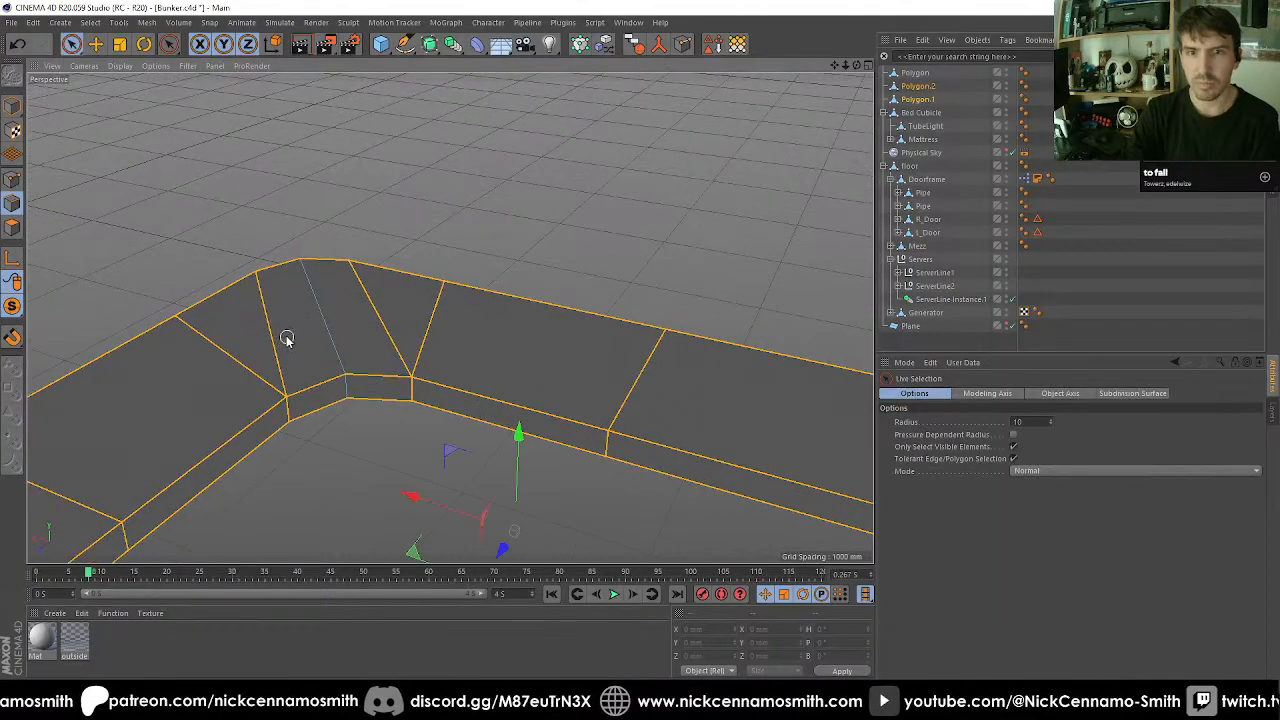
ctrl+click(275, 341)
In point mode, weld the doubled upper points and the doubled lower points at the back of the corner section.
alt+drag(383, 320, 509, 400)
scroll(455, 417, up, 2)
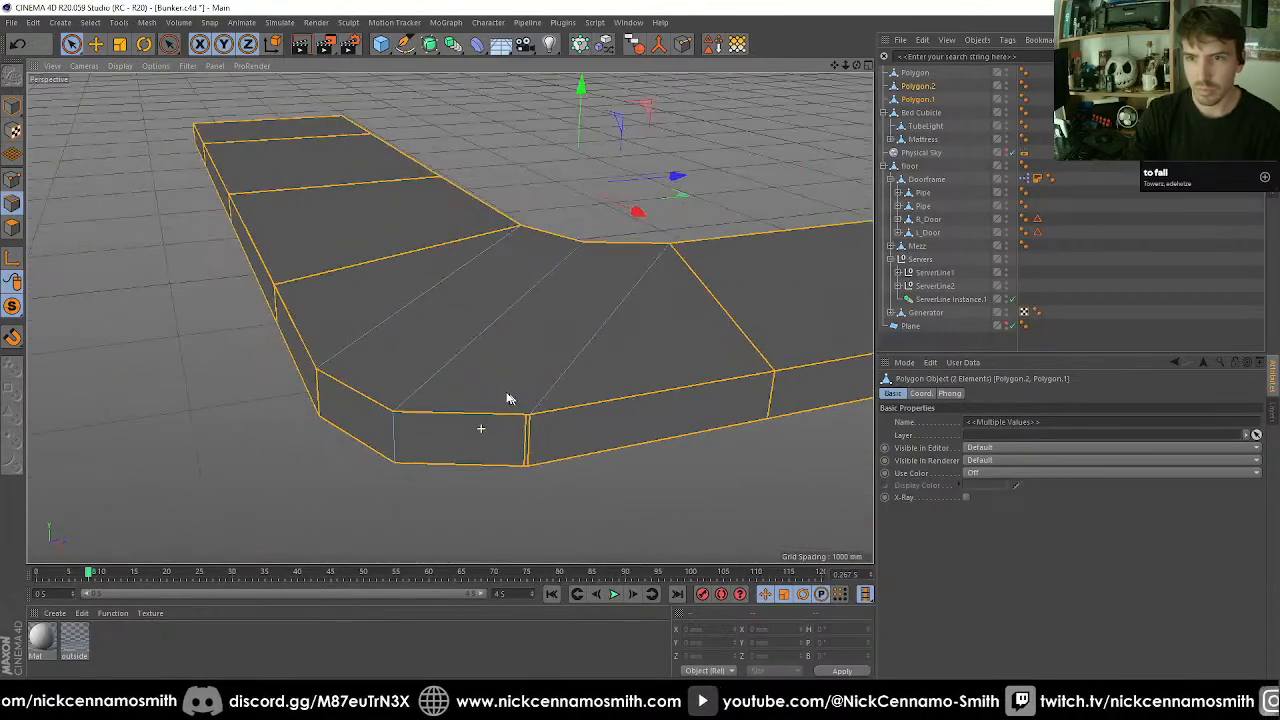
click(12, 181)
click(530, 414)
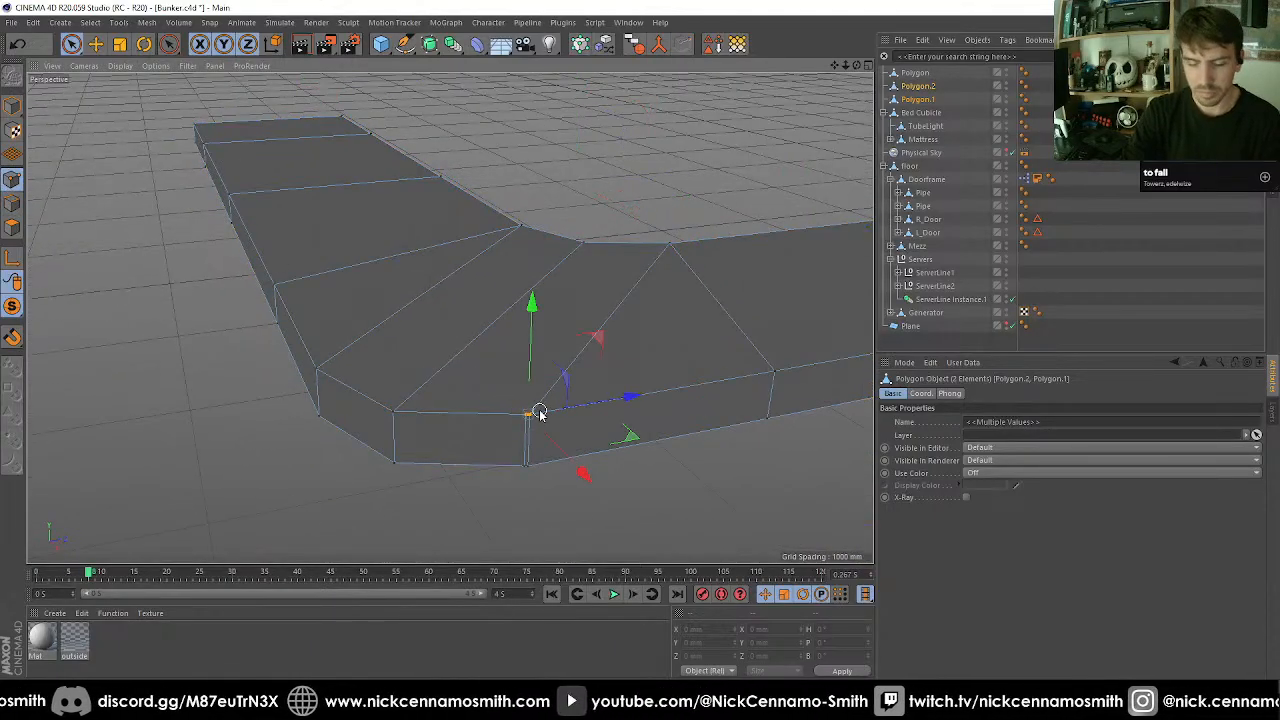
key(m)
key(q)
click(530, 416)
key(space)
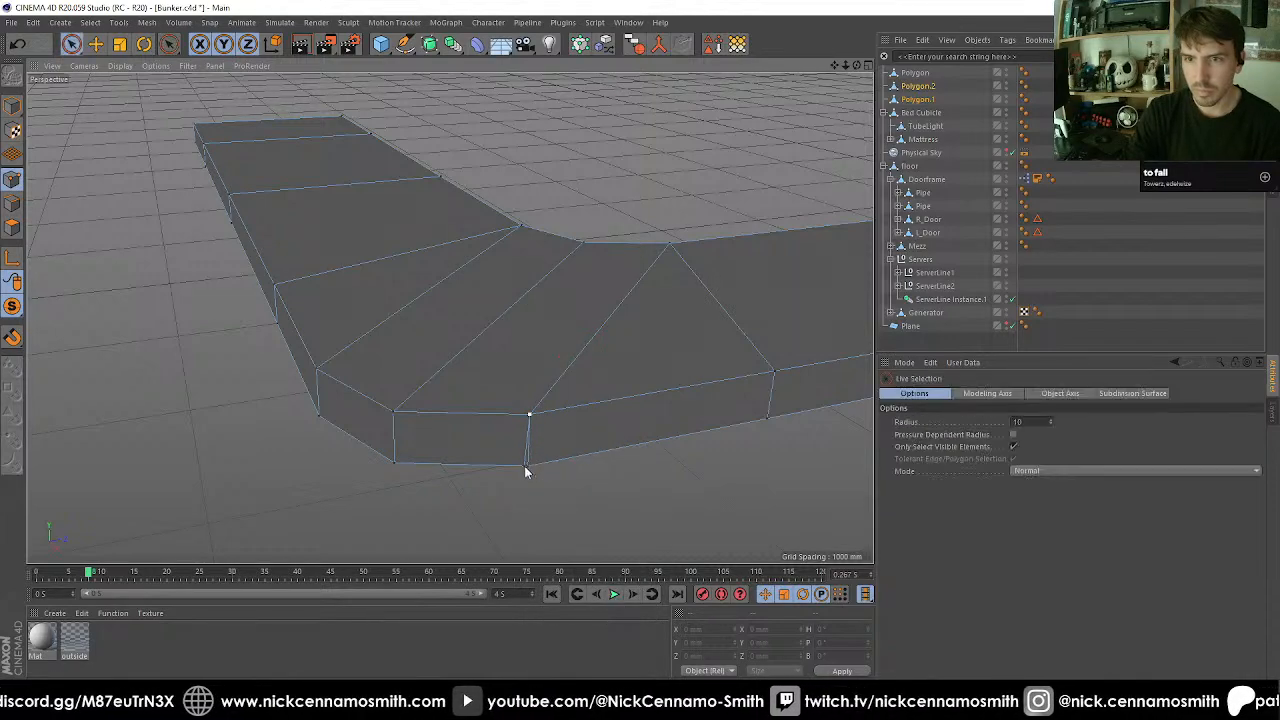
click(527, 468)
key(space)
click(528, 469)
Return to edge mode and deselect the remaining vertical dividing edge at the back of the corner section.
alt+drag(529, 470, 531, 441)
alt+middle_drag(531, 441, 490, 367)
click(12, 203)
key(space)
click(481, 318)
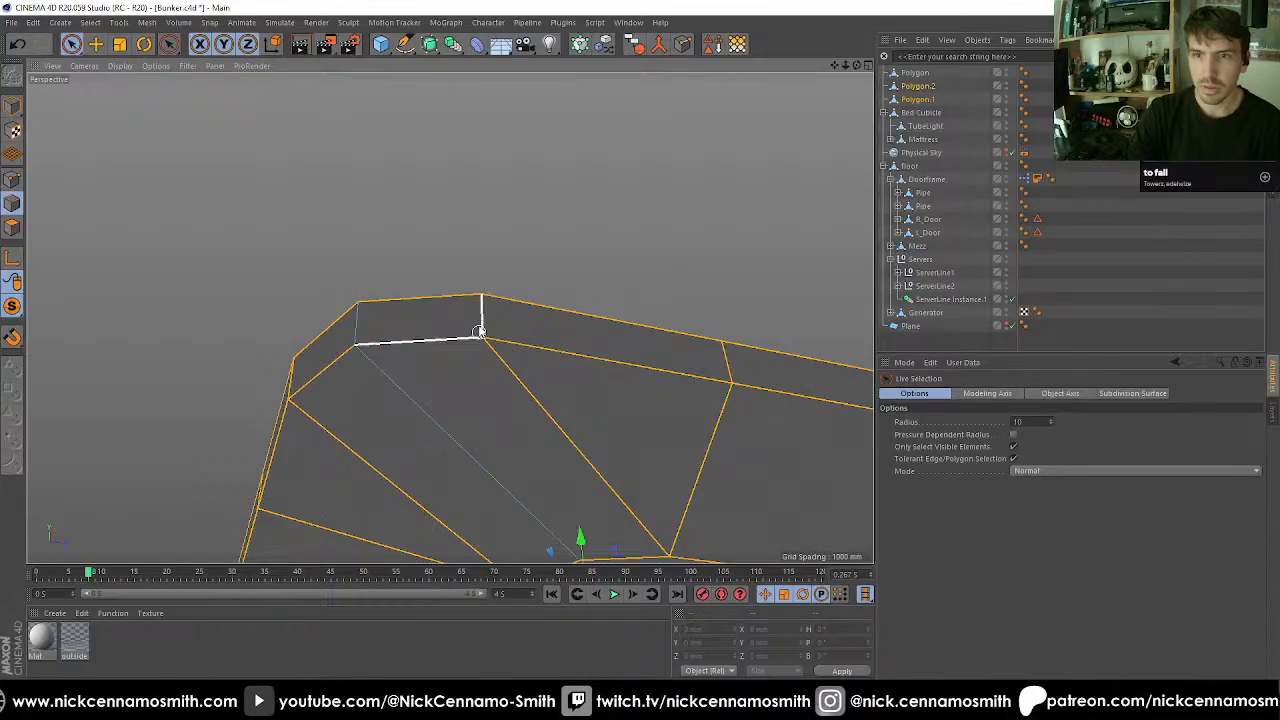
alt+drag(485, 345, 500, 403)
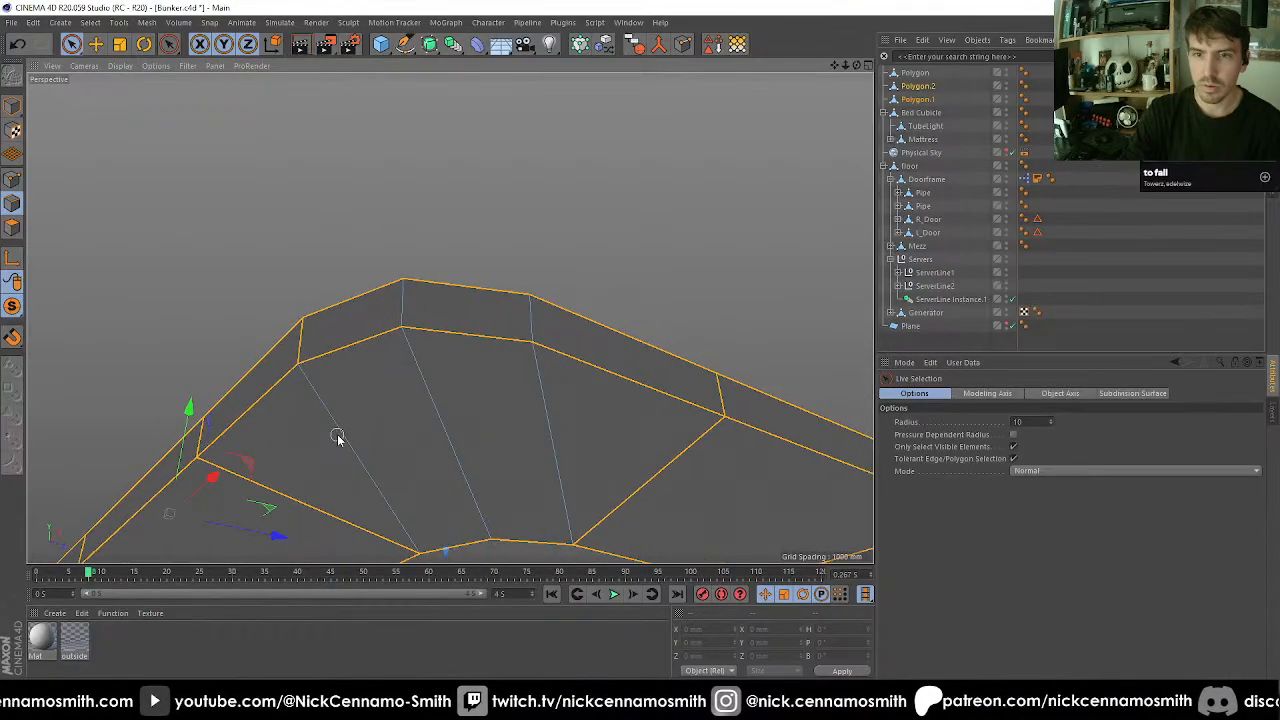
alt+drag(306, 343, 311, 281)
alt+right_drag(311, 281, 531, 360)
alt+drag(531, 360, 363, 297)
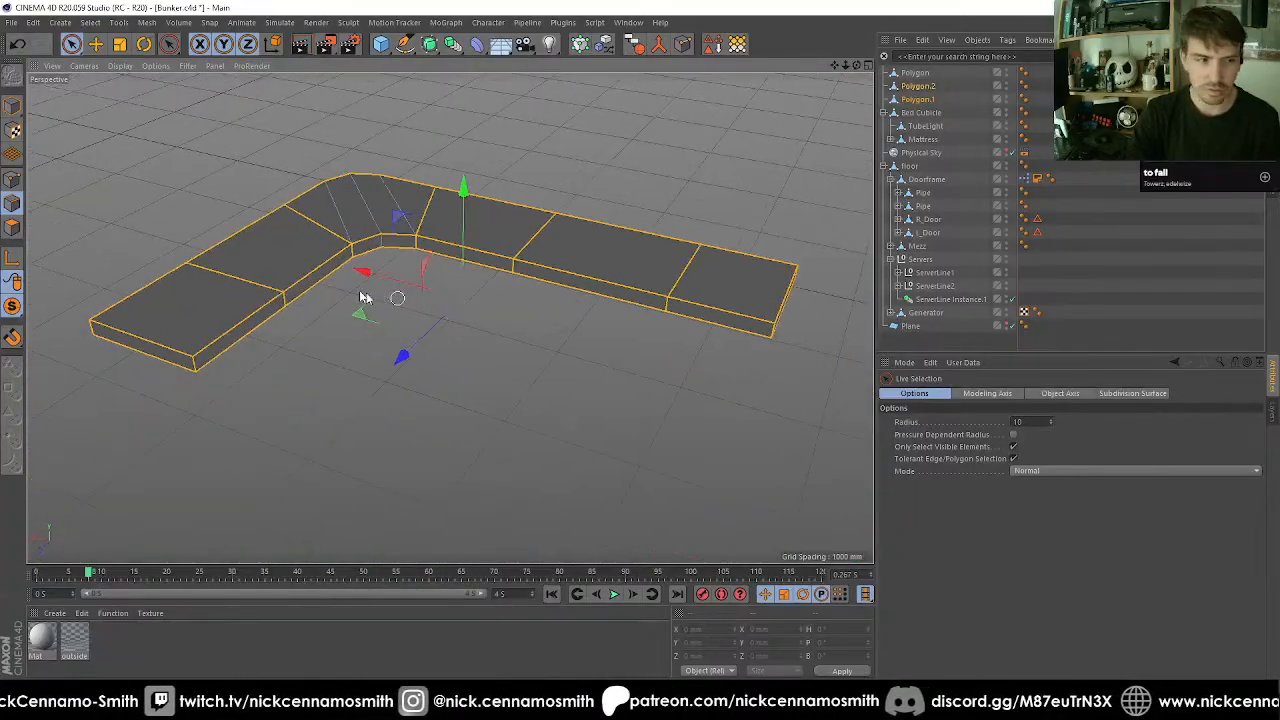
Bevel the selected cushion edges with a 20 mm offset and 1 subdivision.
alt+right_drag(363, 297, 322, 274)
key(m)
key(s)
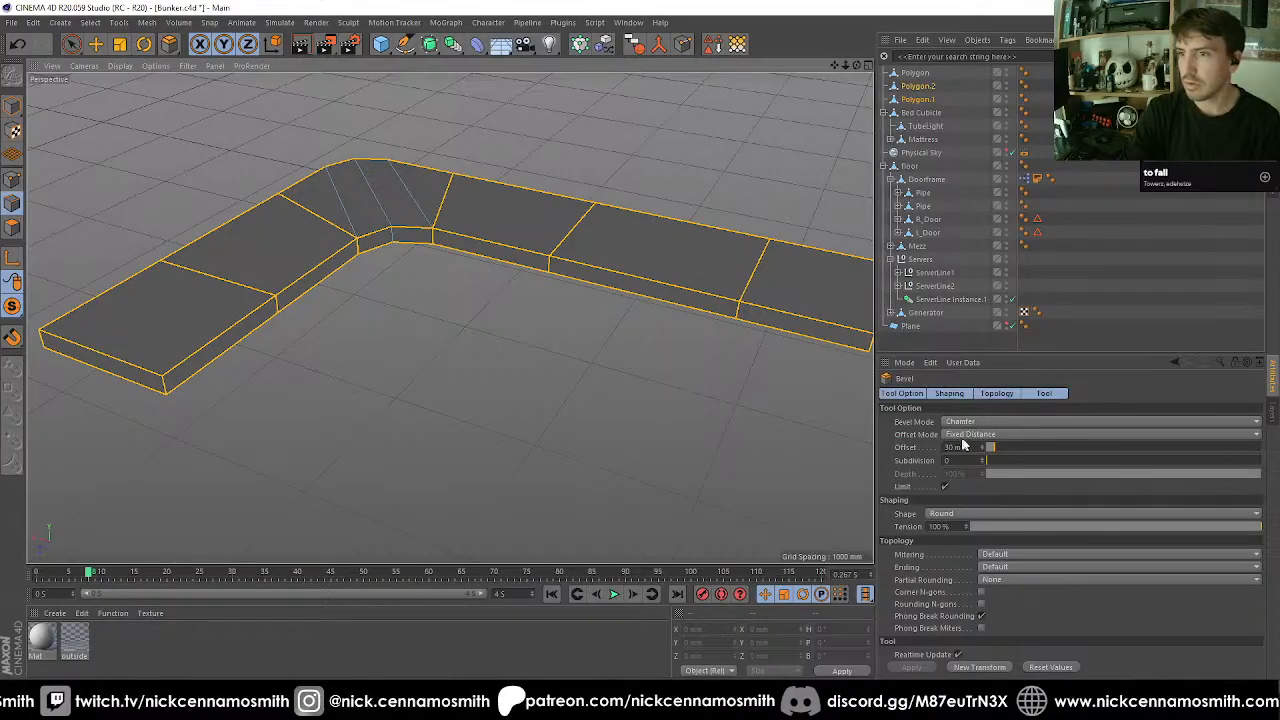
drag(979, 447, 565, 418)
text(20)
key(Return)
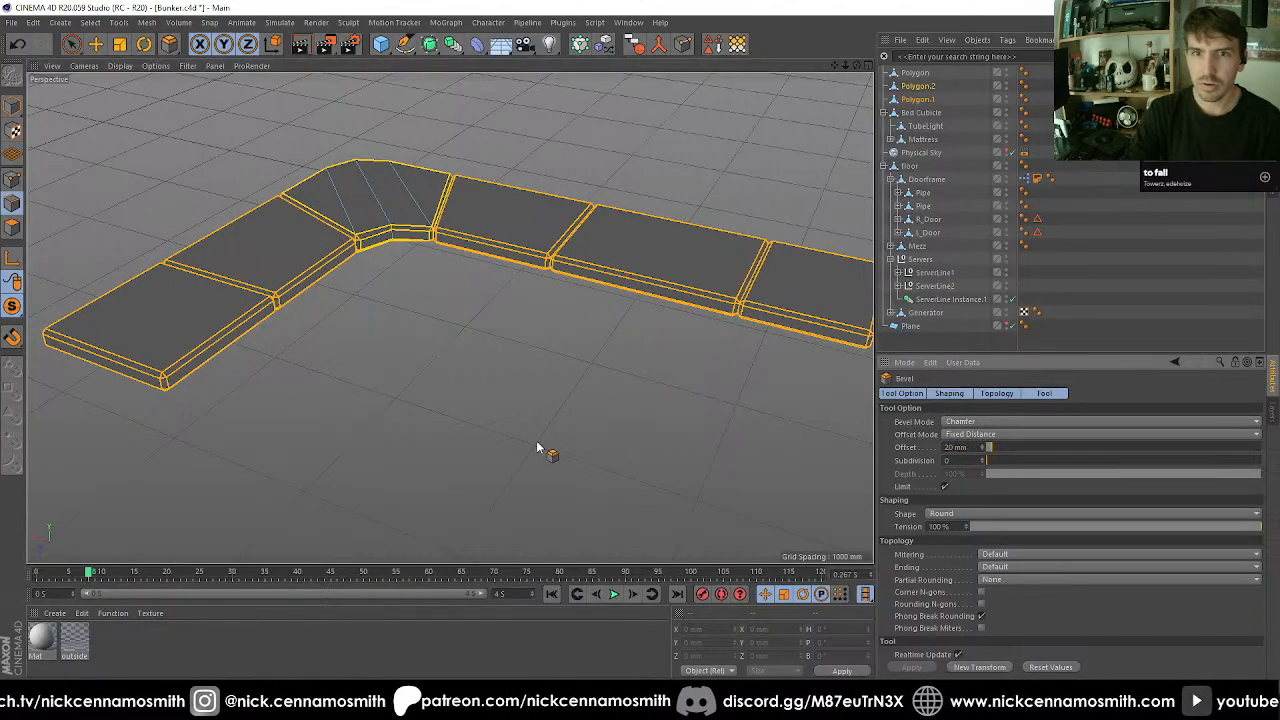
alt+drag(303, 277, 371, 297)
alt+right_drag(371, 294, 380, 222)
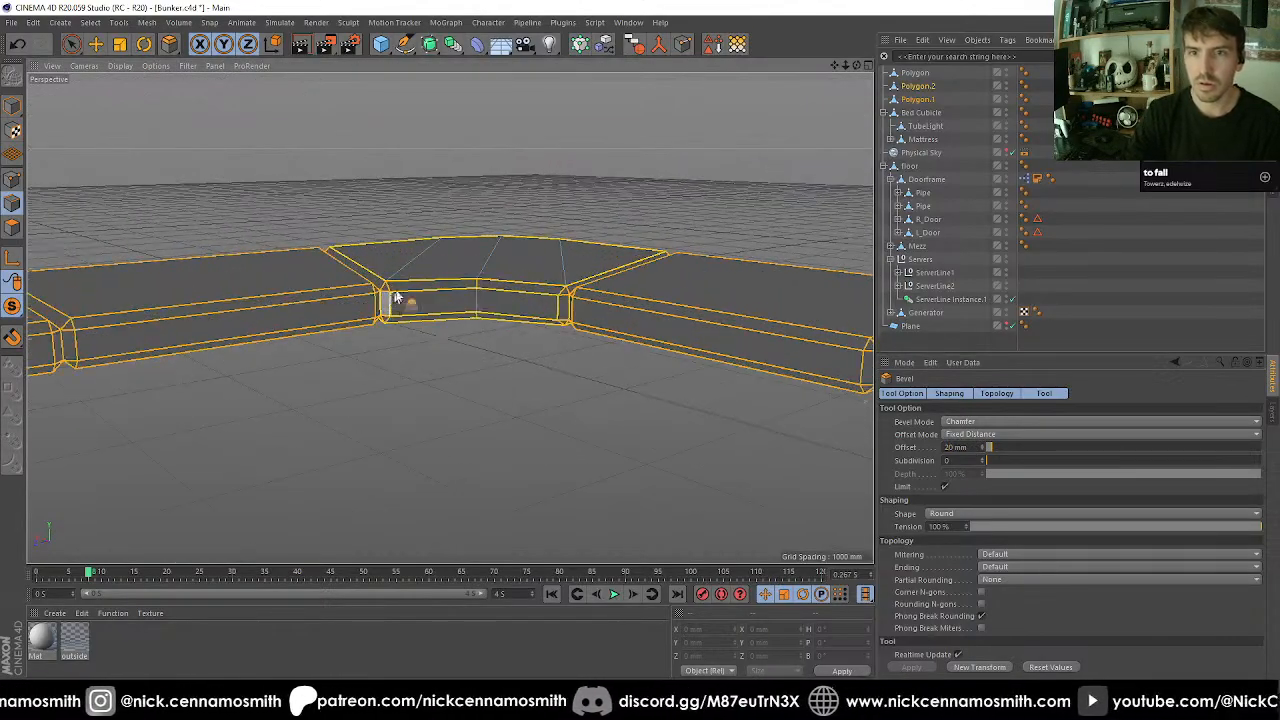
mouse_move(393, 295)
alt+mouse_down()
mouse_move(448, 293)
mouse_move(415, 288)
alt+mouse_up()
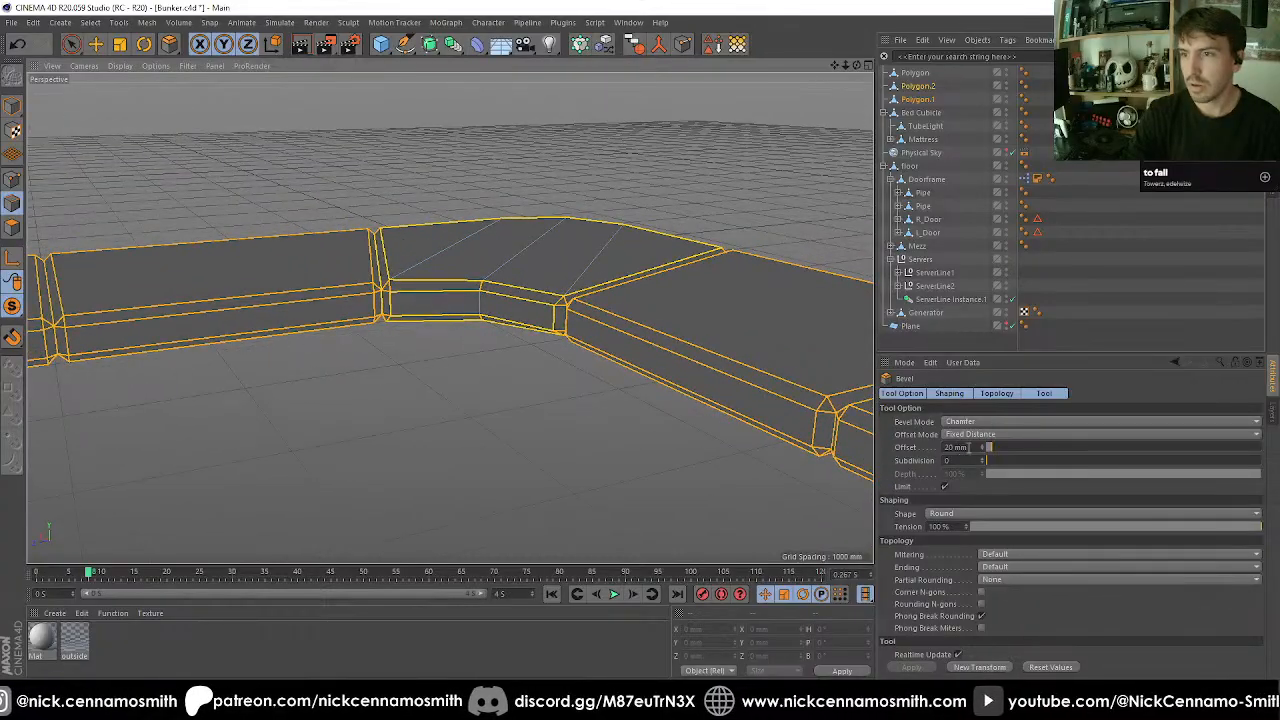
click(983, 459)
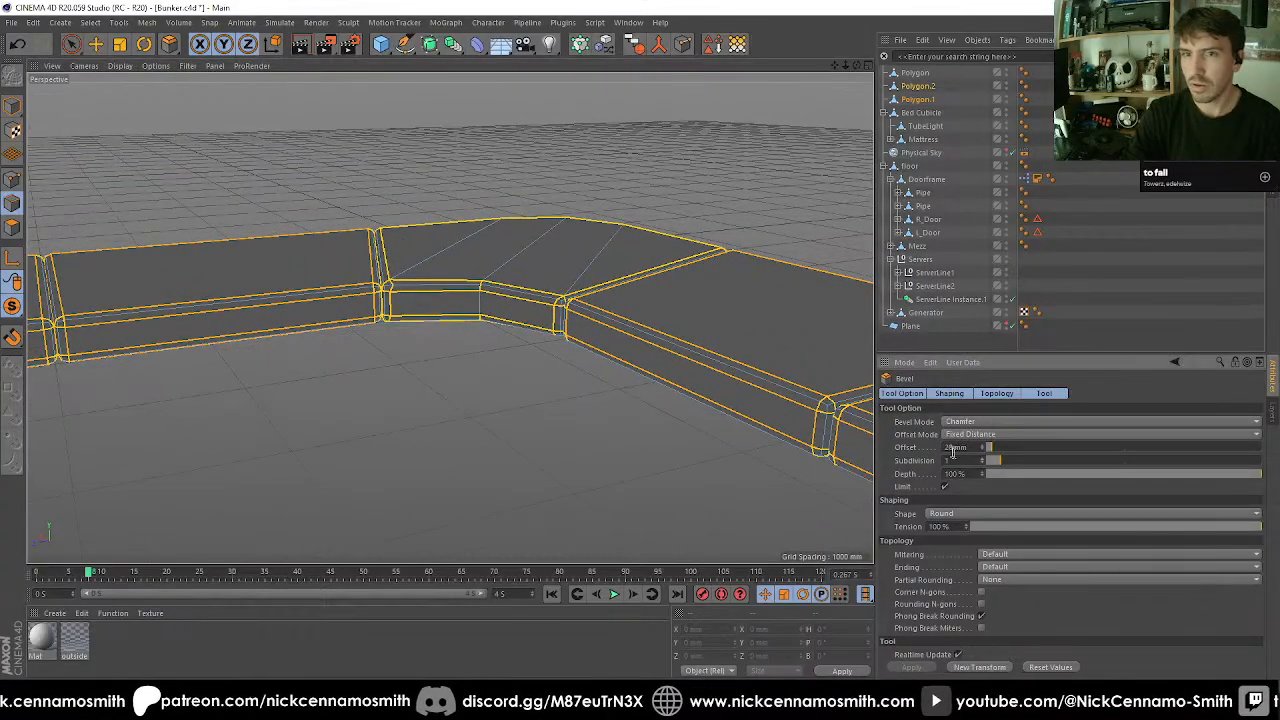
Deselect the seat-top objects and turn viewport solo off so the cushions show within the whole room.
click(950, 337)
drag(12, 305, 54, 322)
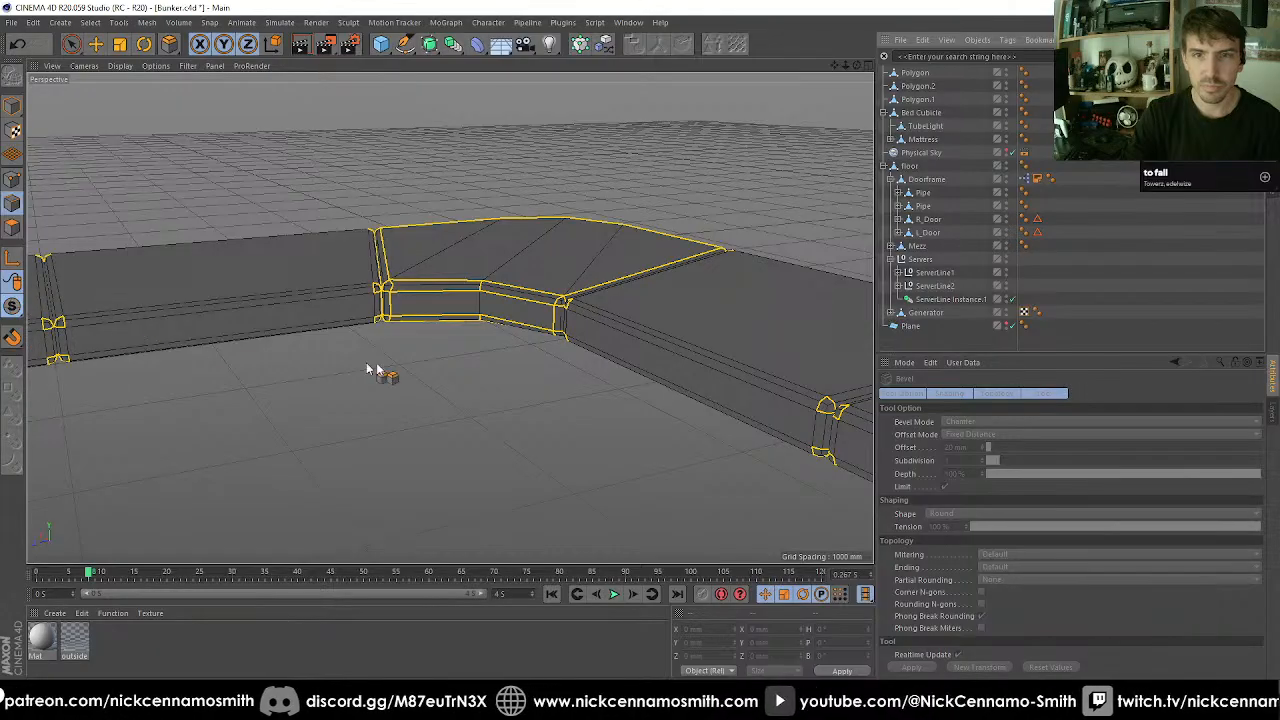
alt+drag(416, 362, 412, 402)
click(96, 44)
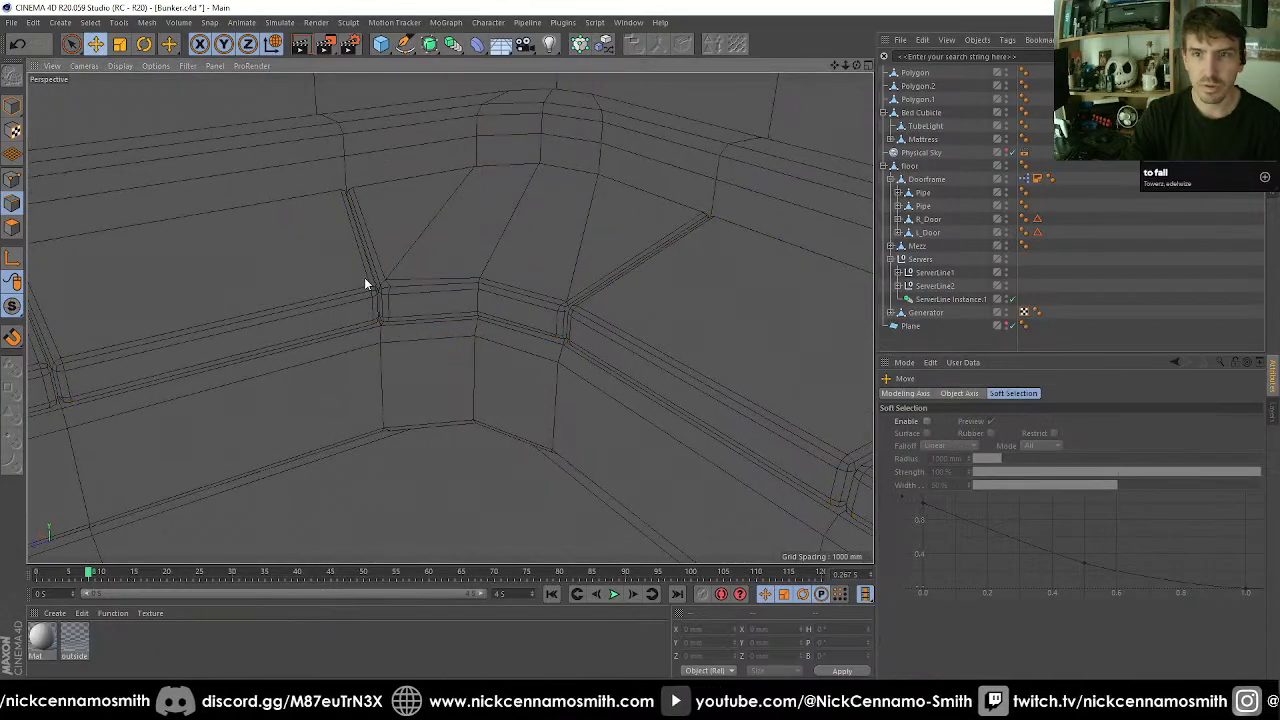
scroll(364, 280, down, 8)
alt+drag(475, 282, 331, 362)
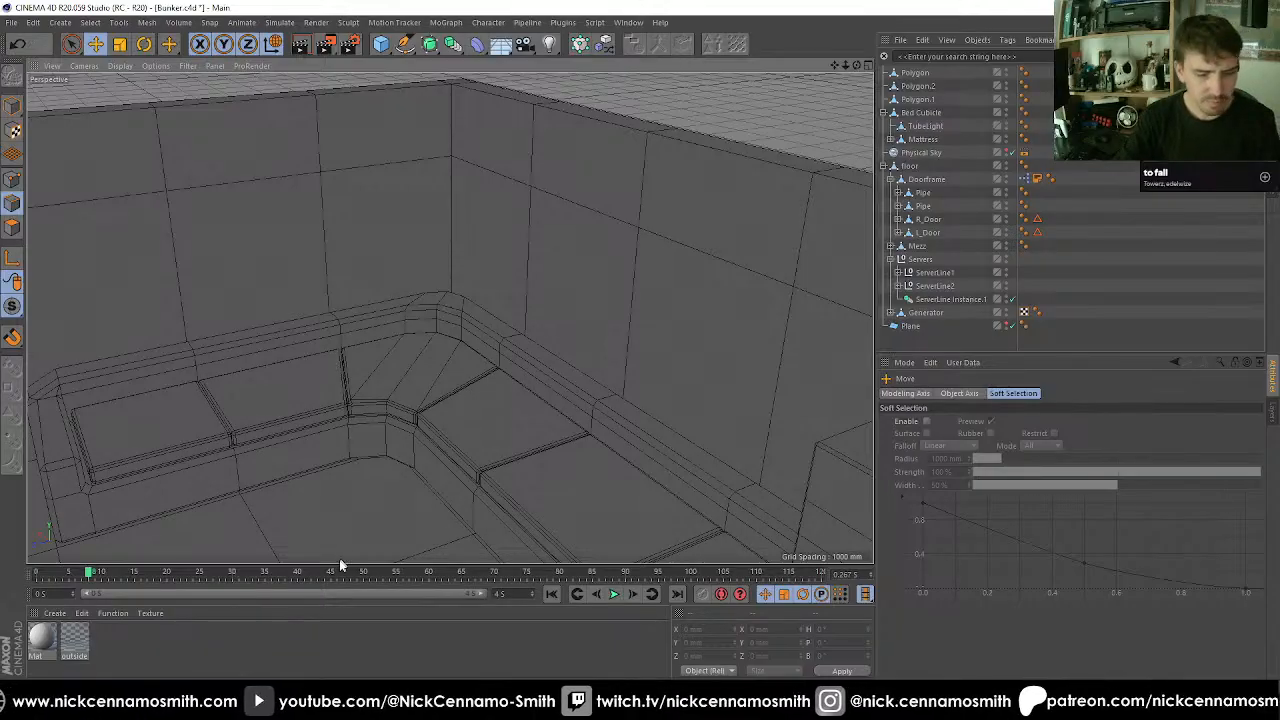
key(super)
key(Escape)
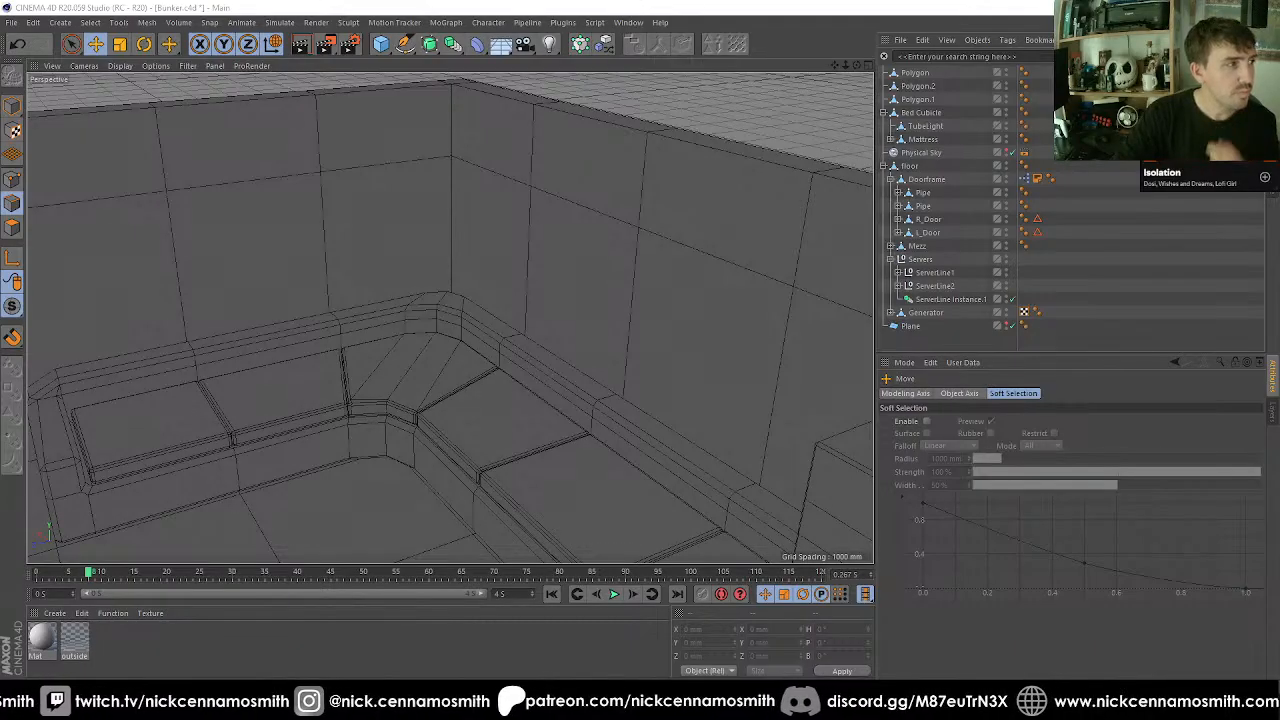
drag(240, 243, 343, 194)
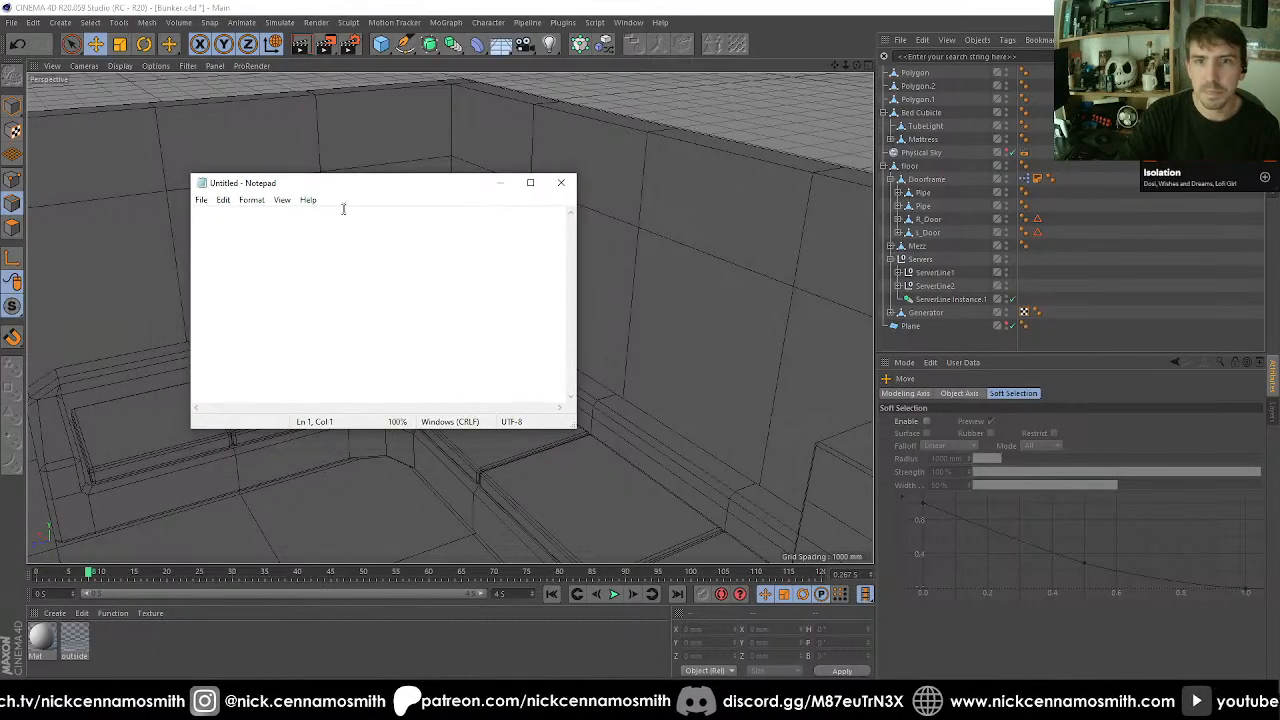
click(343, 148)
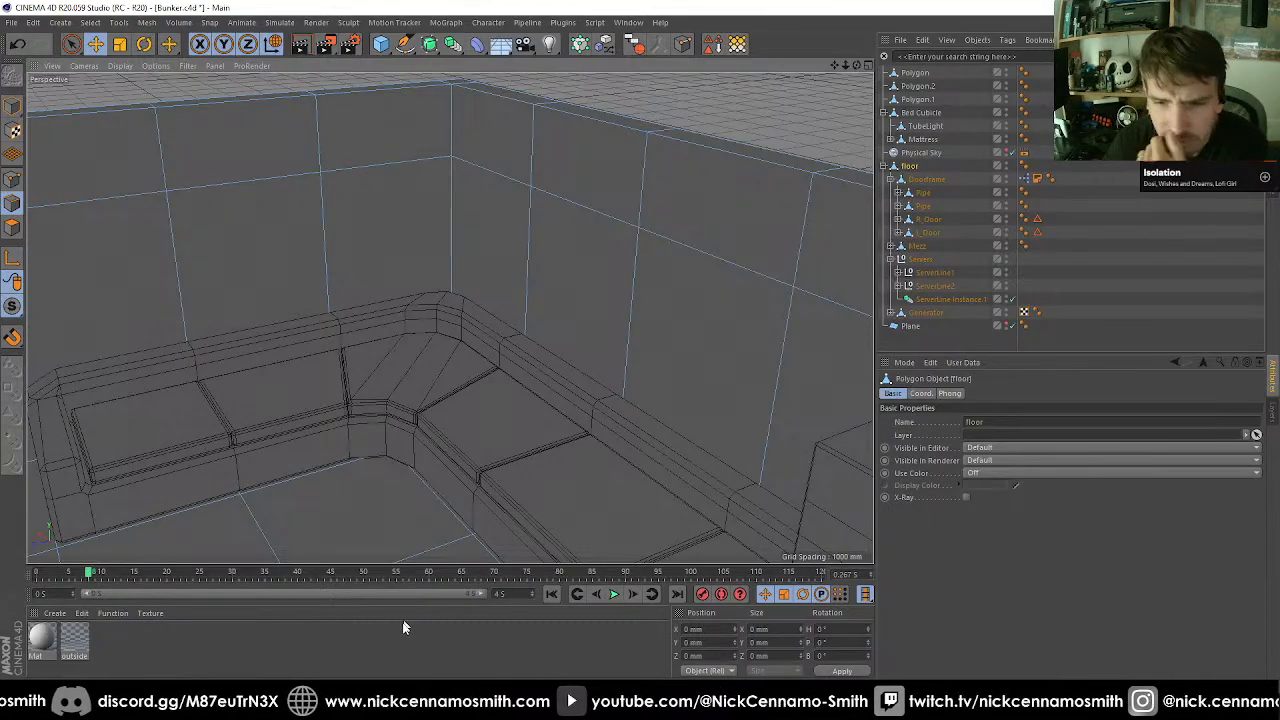
click(438, 704)
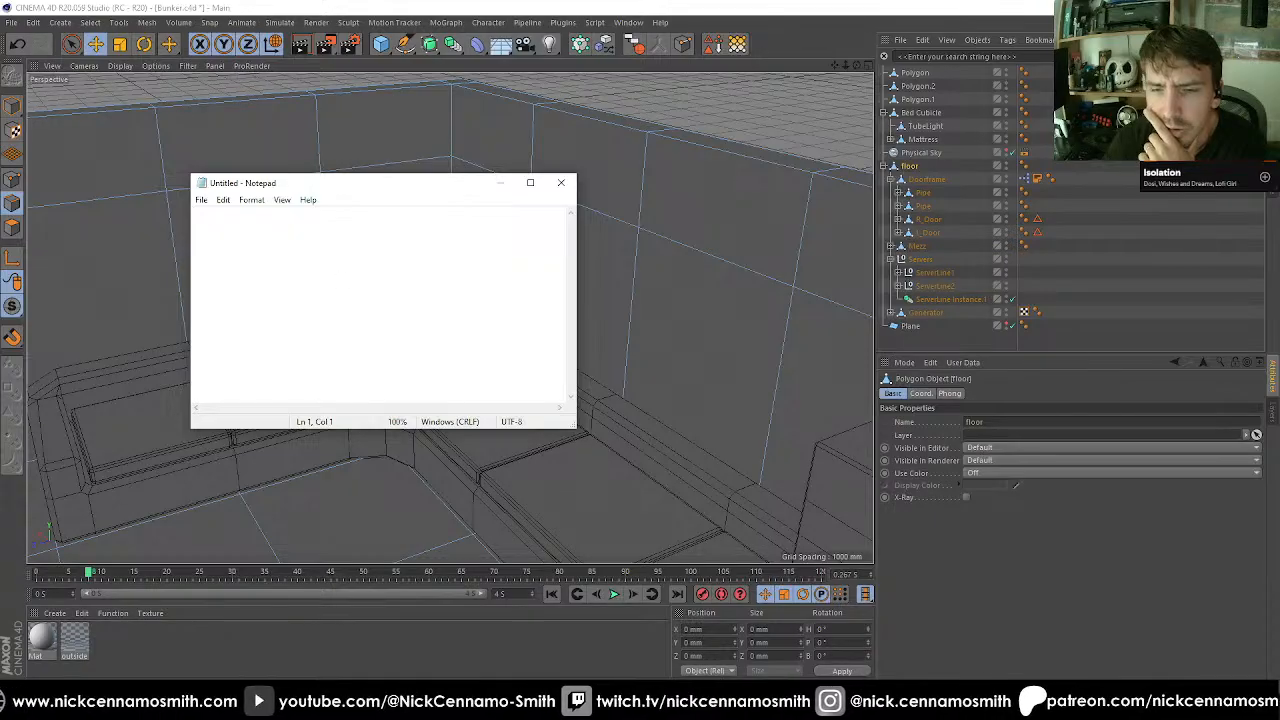
click(561, 182)
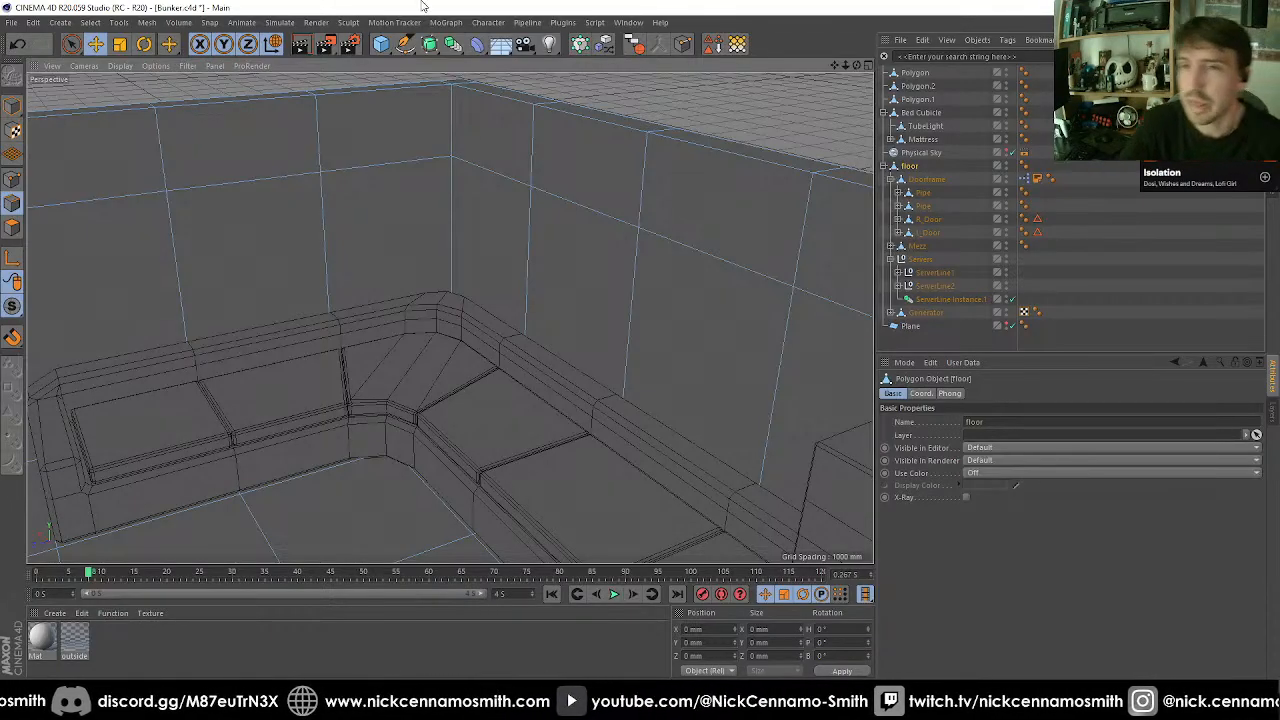
scroll(584, 181, down, 2)
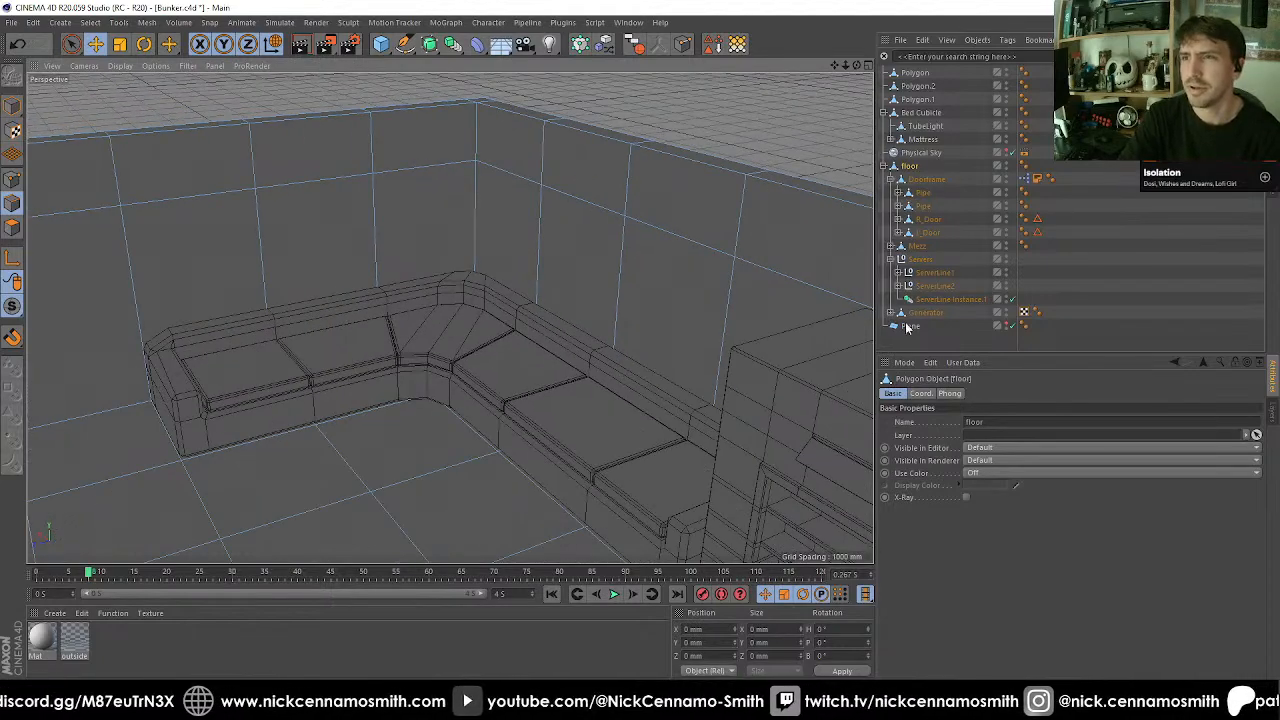
Select the two seat-top objects, Polygon.1 and Polygon.2, and rename both to "Seat Cushions".
click(918, 345)
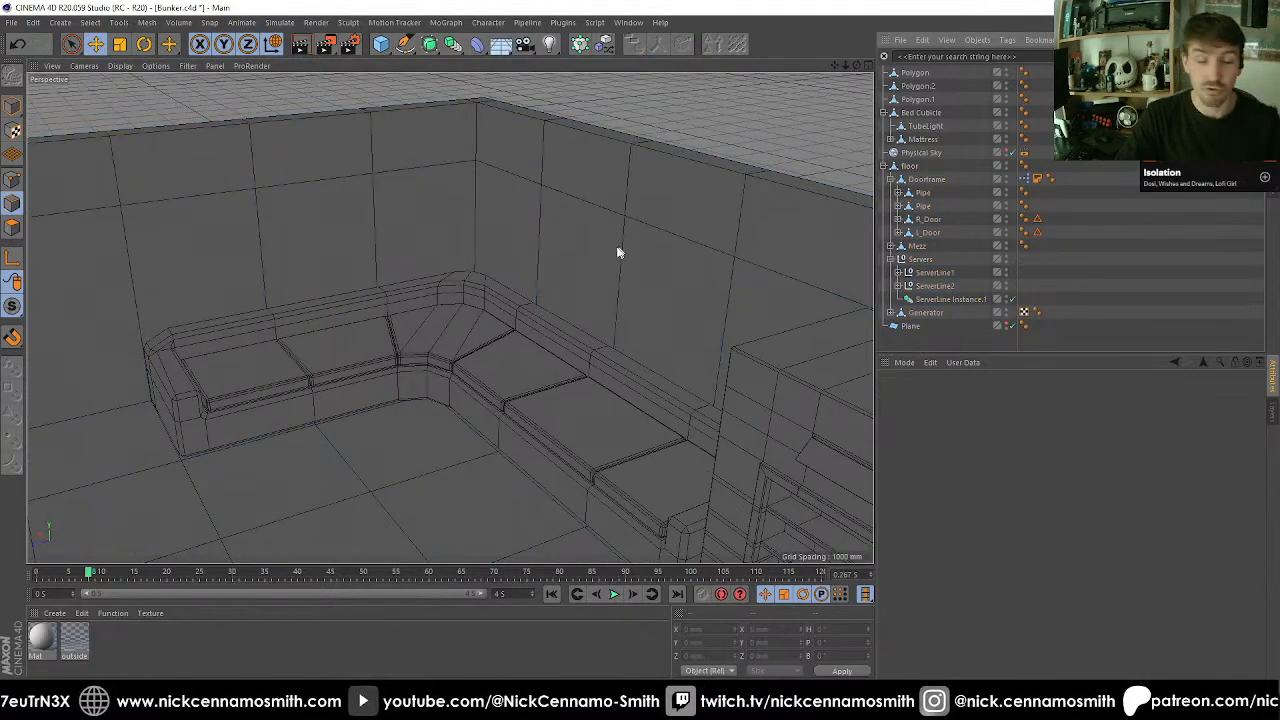
click(938, 74)
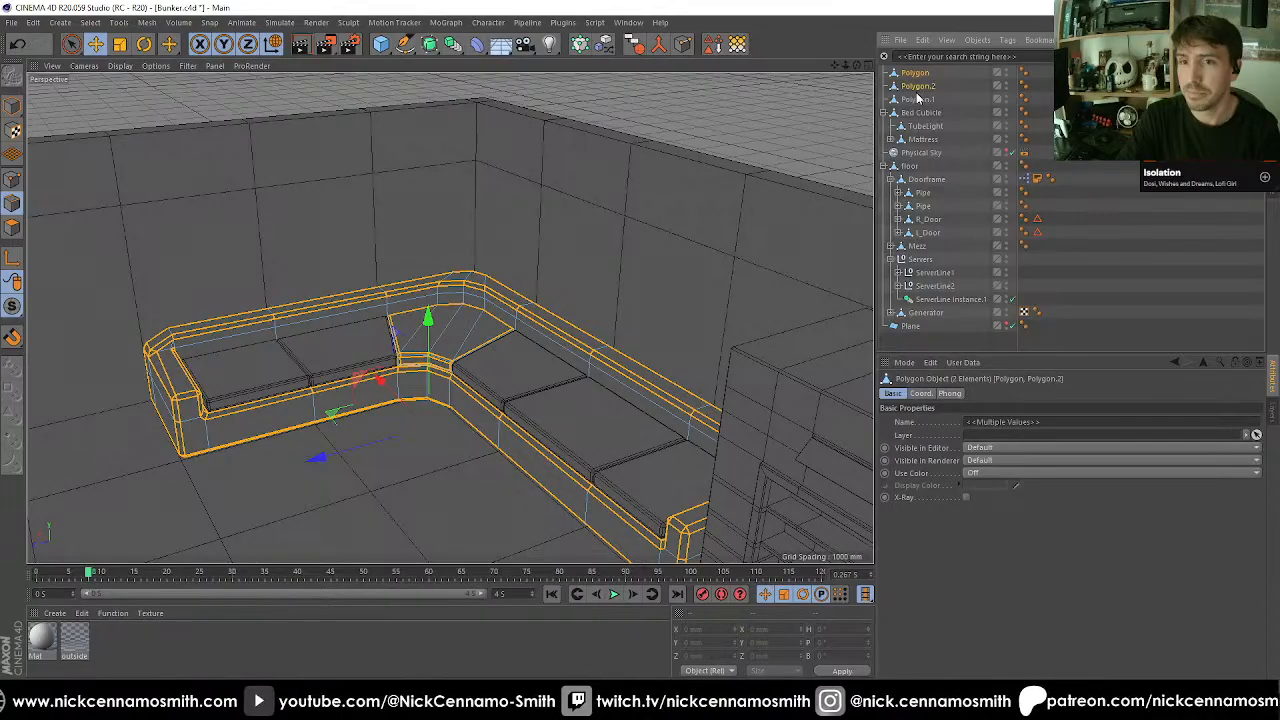
click(918, 99)
shift+click(918, 86)
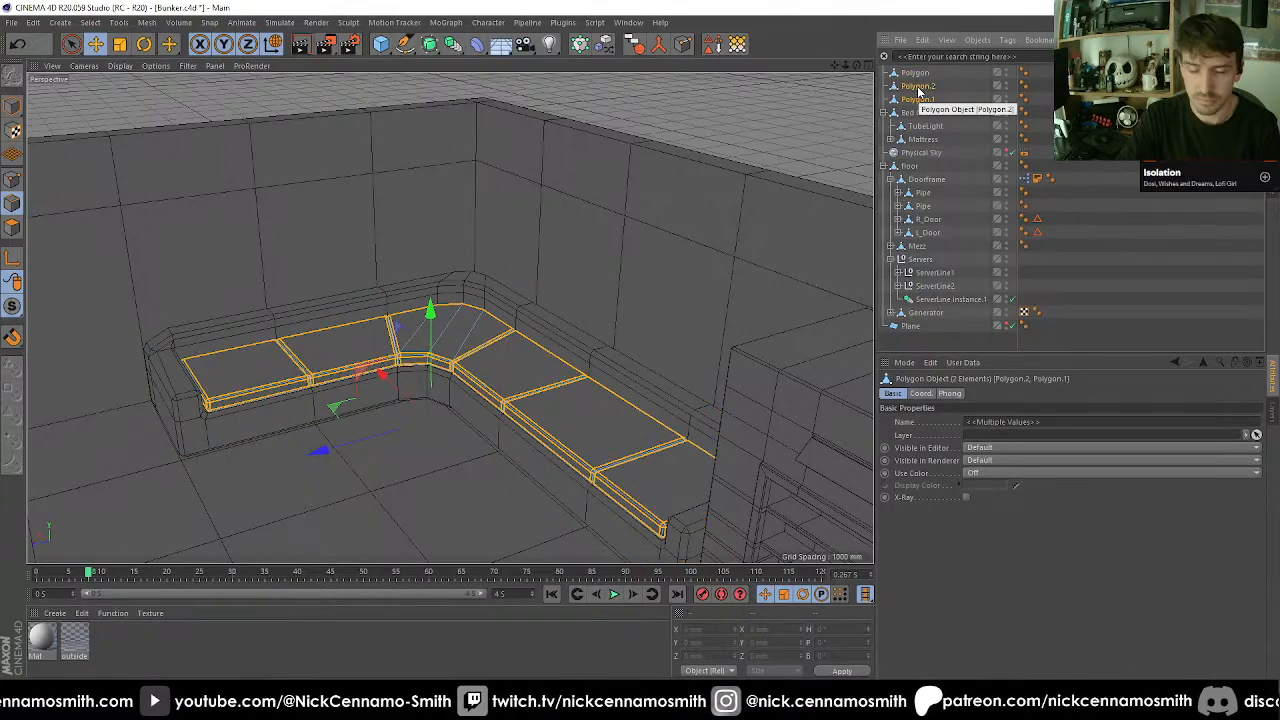
click(968, 424)
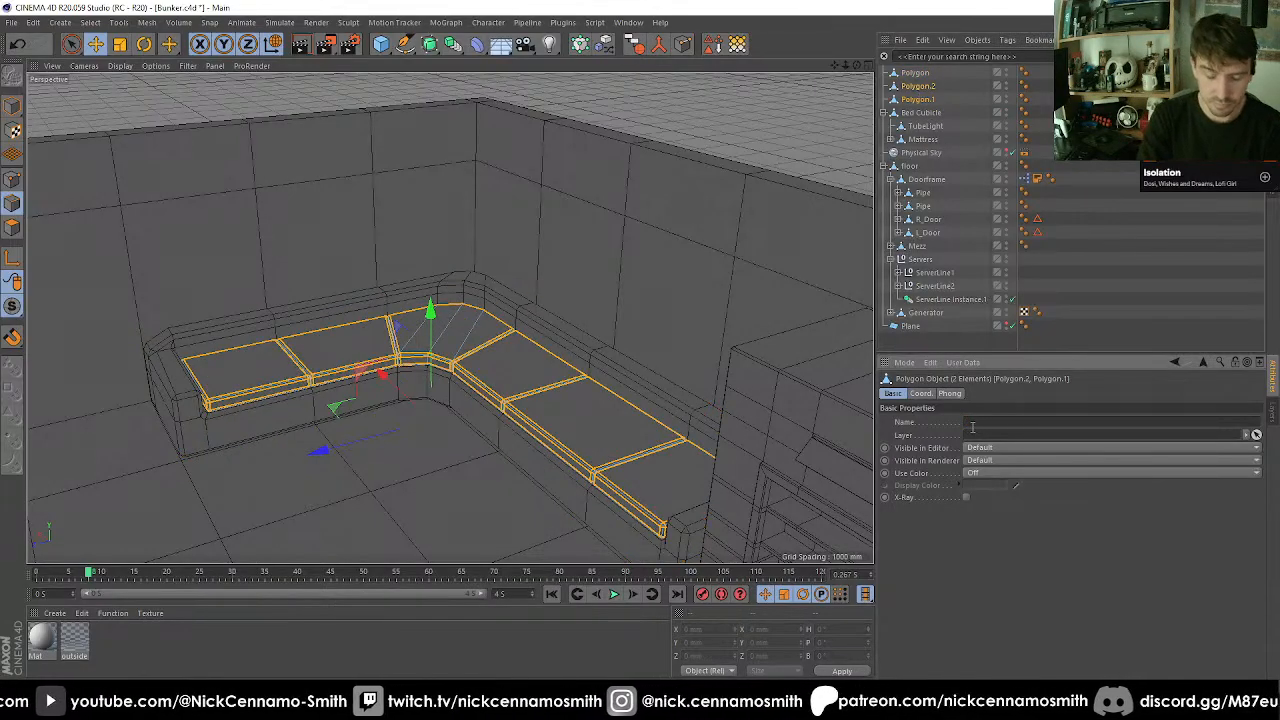
text(Seat Cush)
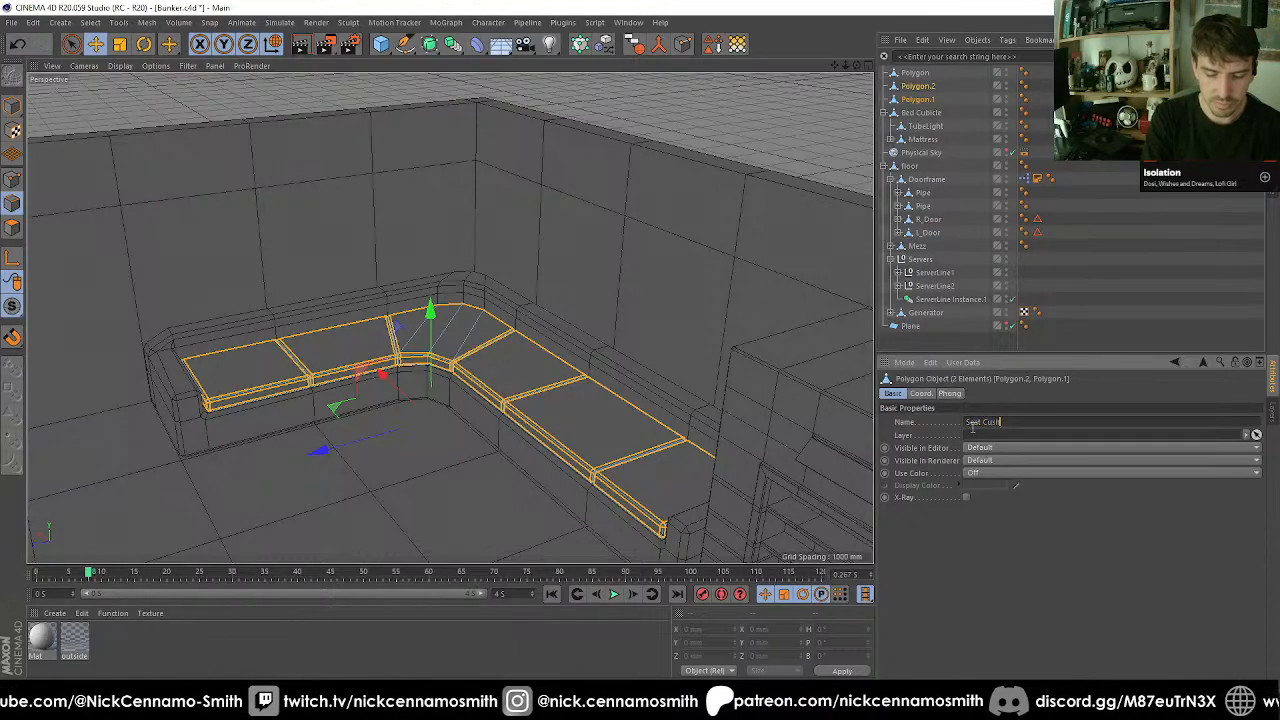
text(ions)
key(Return)
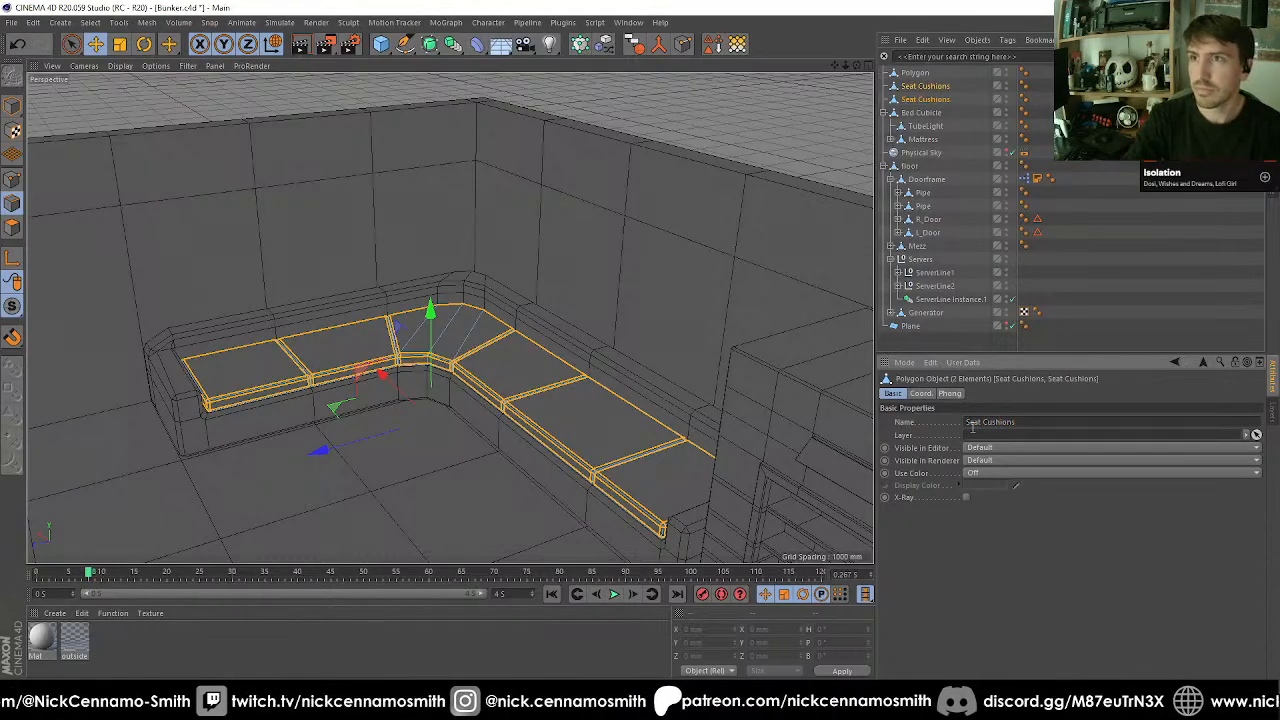
Nest both Seat Cushions objects under the L-shaped base object Polygon and rename that parent to "Sofa".
drag(915, 89, 918, 80)
click(918, 74)
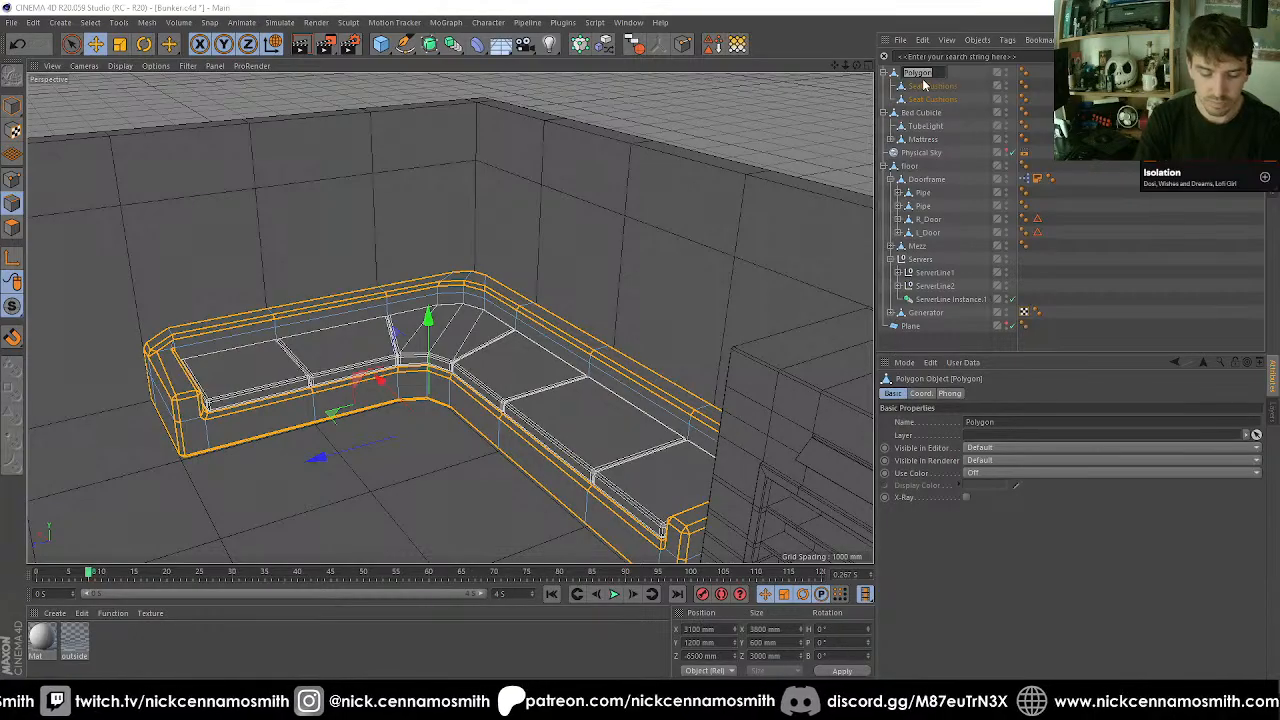
text(Sofa)
key(Return)
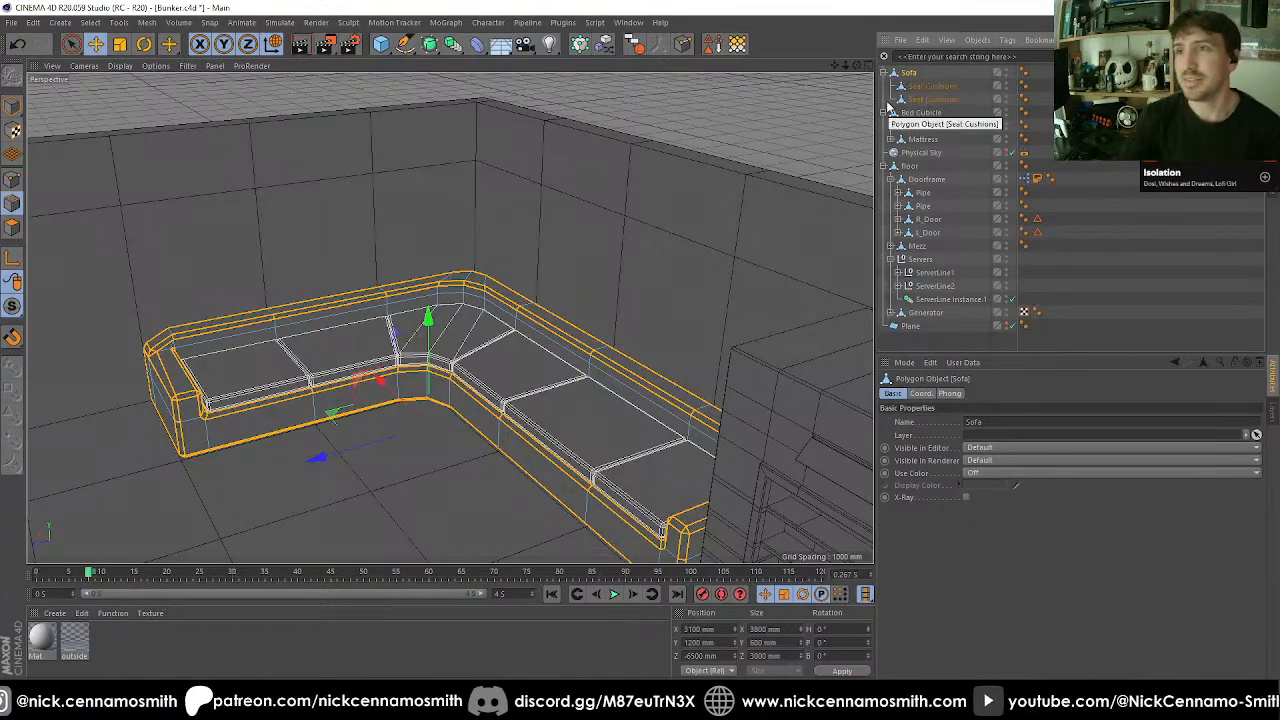
Switch from edge mode to model mode and deselect the sofa.
click(788, 145)
alt+right_drag(502, 217, 373, 353)
click(12, 106)
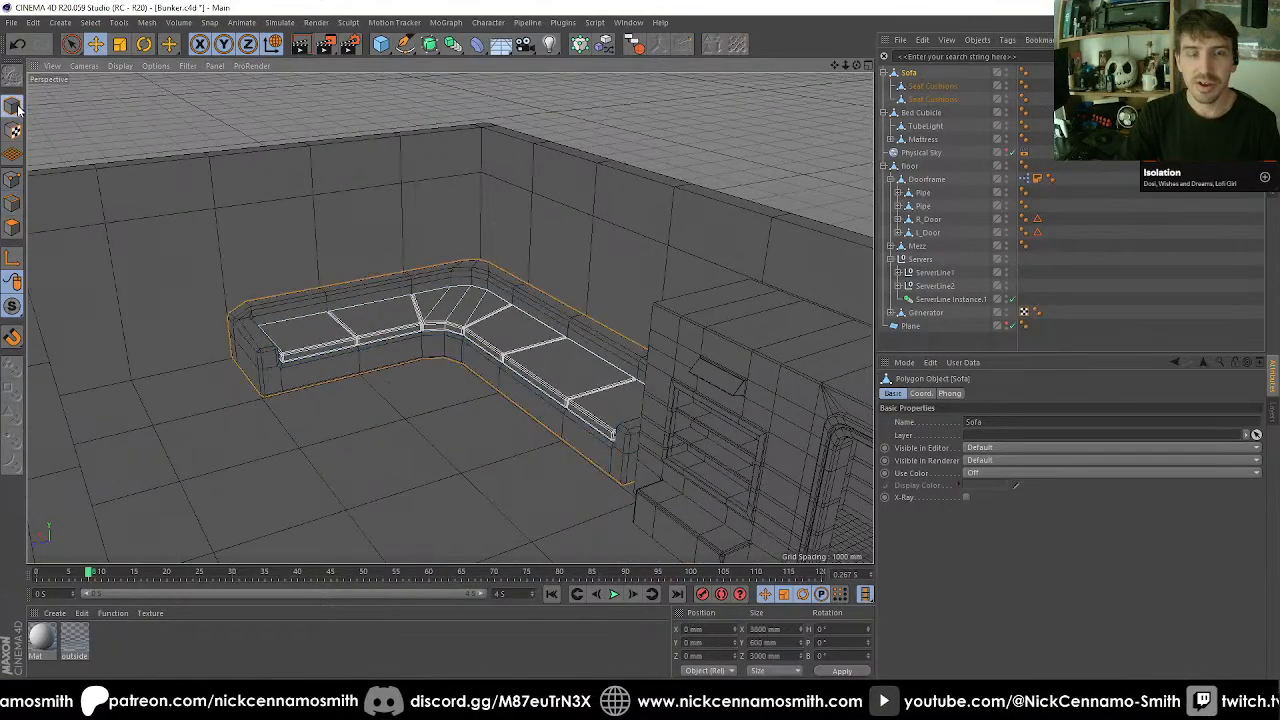
alt+drag(437, 263, 409, 251)
click(978, 339)
Examine the sofa within the room and the empty room on the other side of the dividing wall.
scroll(435, 304, up, 8)
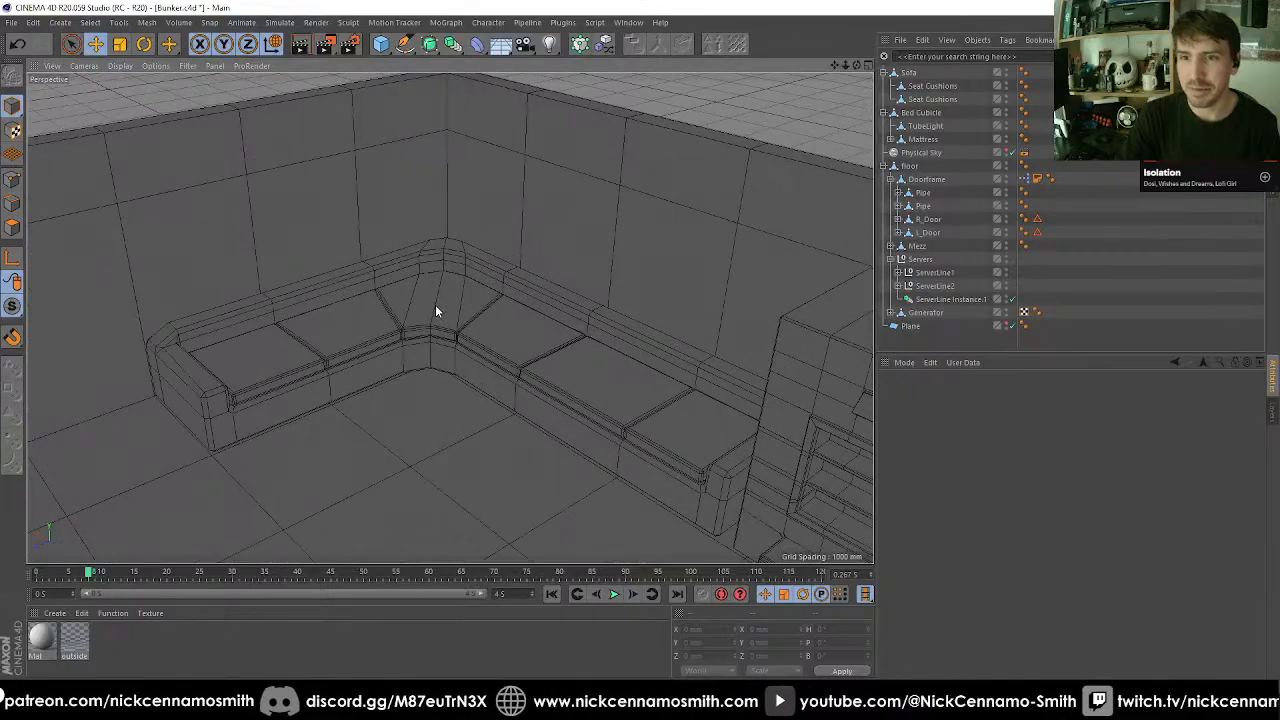
alt+drag(391, 316, 429, 270)
alt+drag(306, 289, 336, 262)
scroll(336, 262, down, 3)
alt+middle_drag(625, 290, 400, 260)
scroll(400, 260, down, 8)
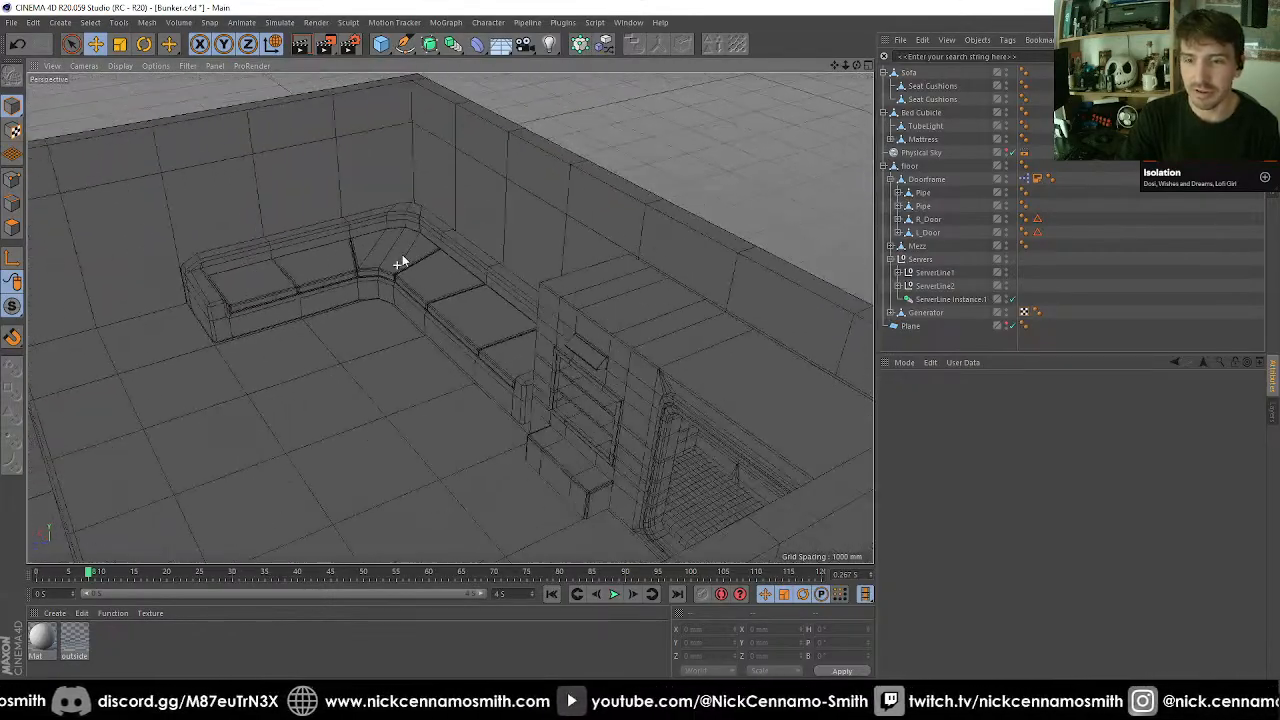
alt+middle_drag(391, 346, 559, 278)
alt+drag(559, 278, 337, 177)
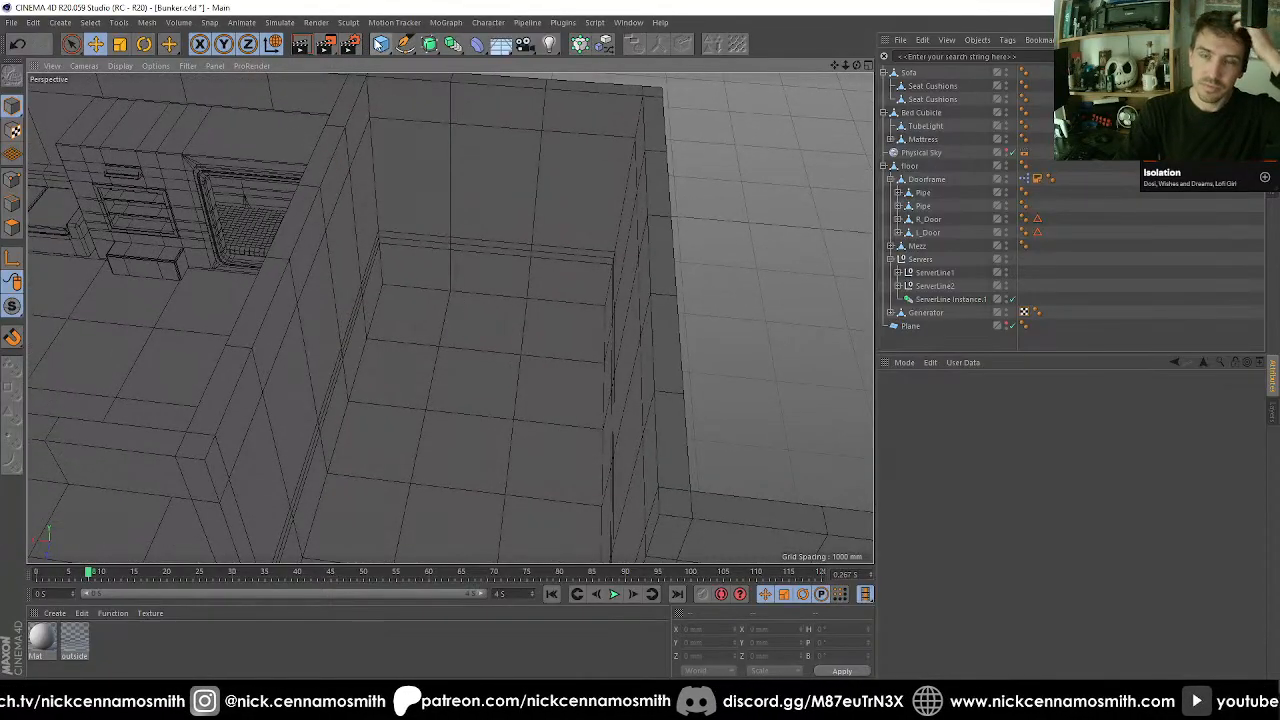
Add a cube and, with snapping enabled, move it into the empty room at X -3500 mm and Z -7500 mm.
click(381, 44)
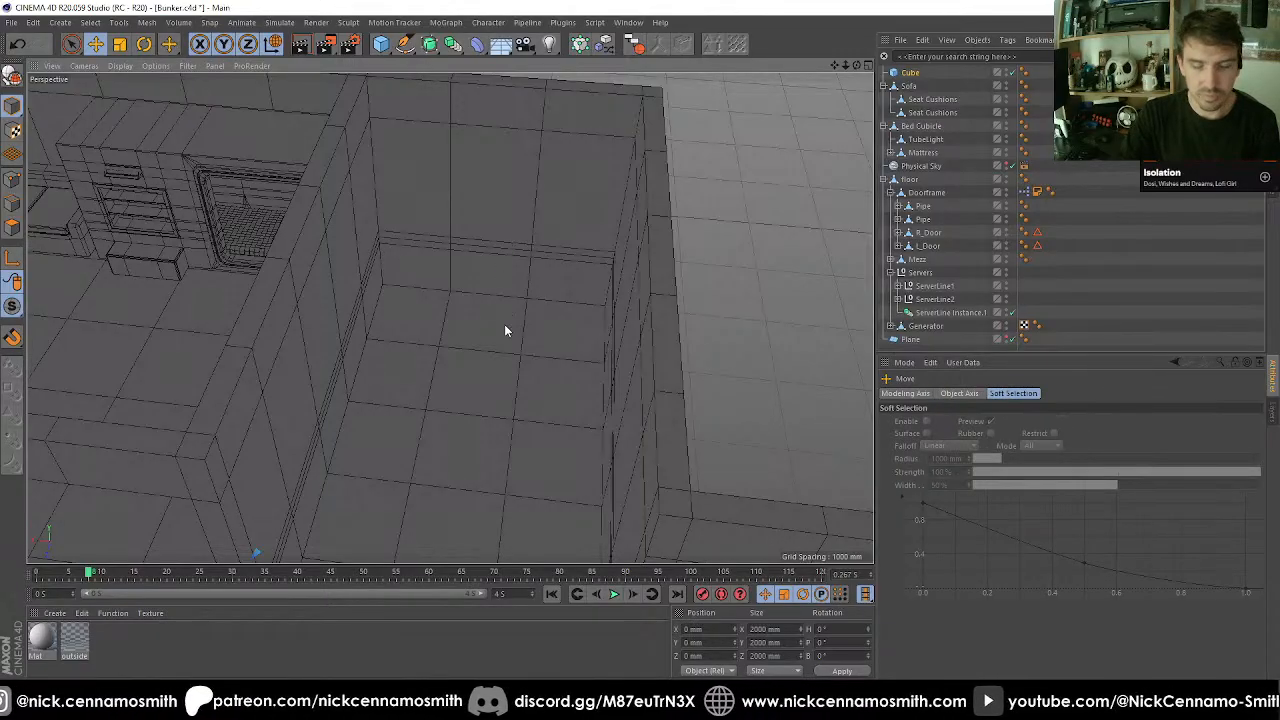
click(12, 339)
click(12, 391)
click(12, 369)
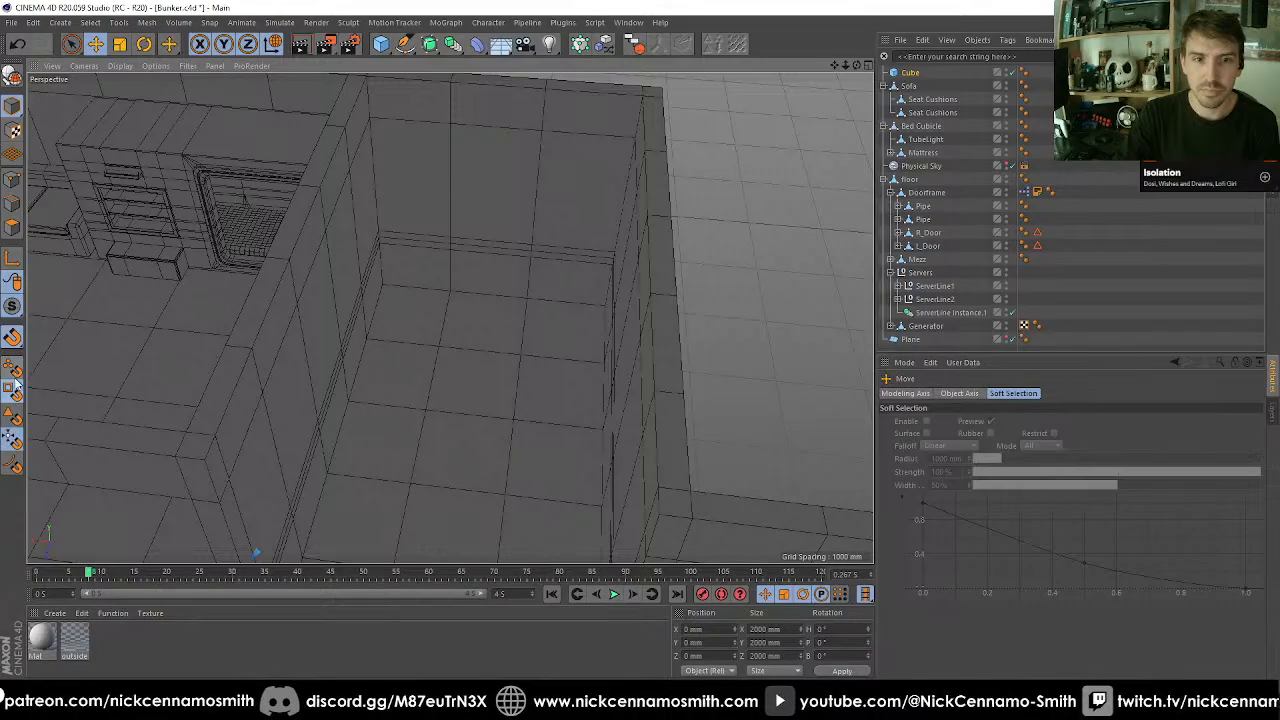
drag(525, 331, 485, 324)
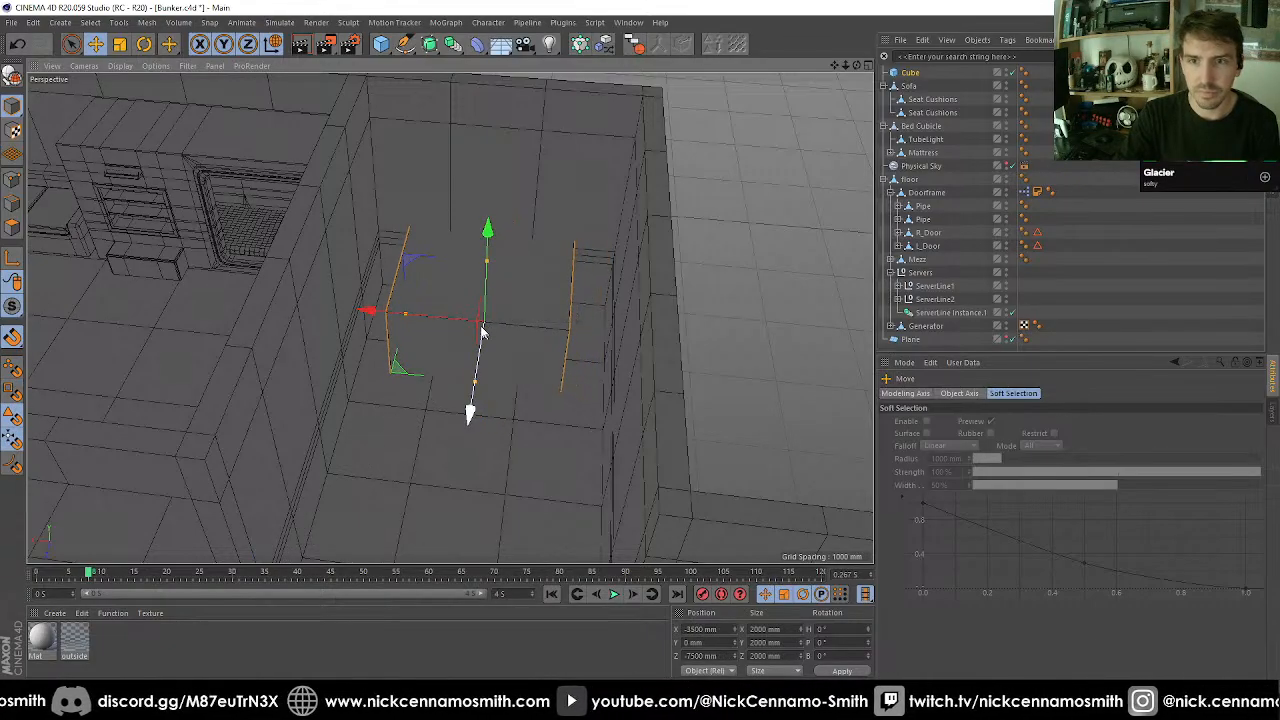
In the top view, resize the cube's footprint to 1000 by 1000 mm by snapping its sides to the floor vertices.
key(F2)
scroll(424, 327, down, 6)
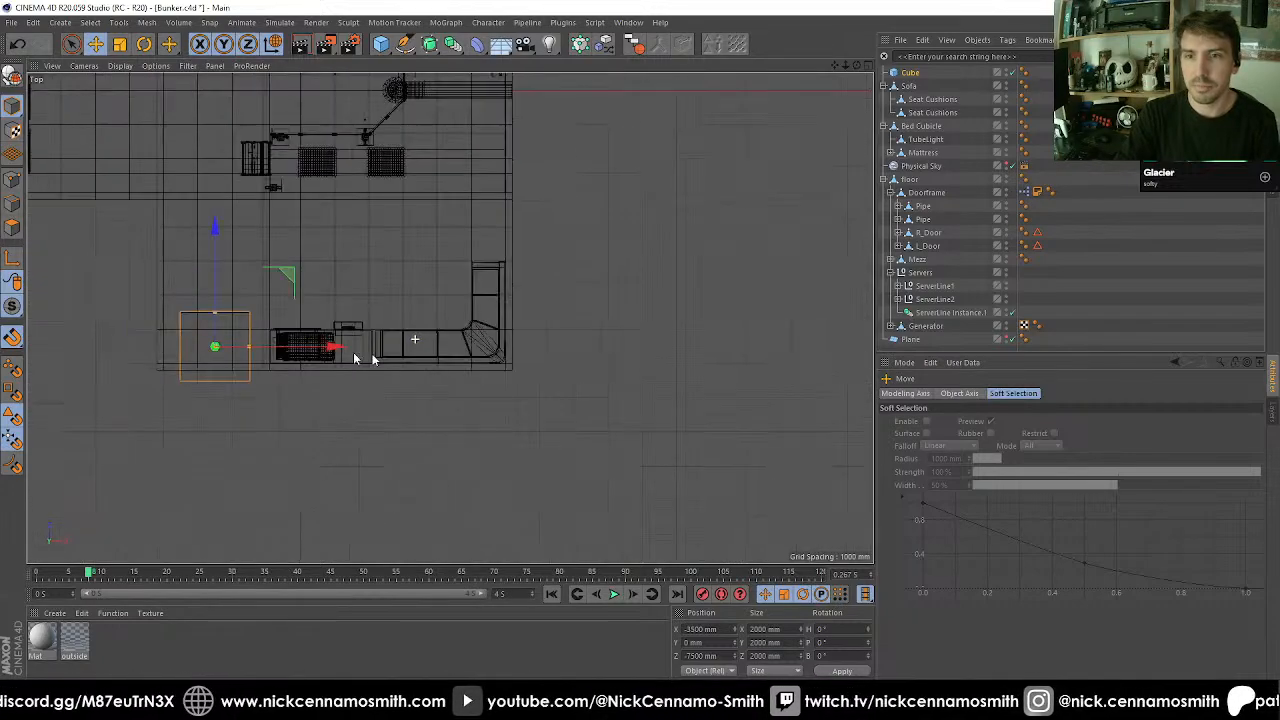
scroll(355, 358, up, 8)
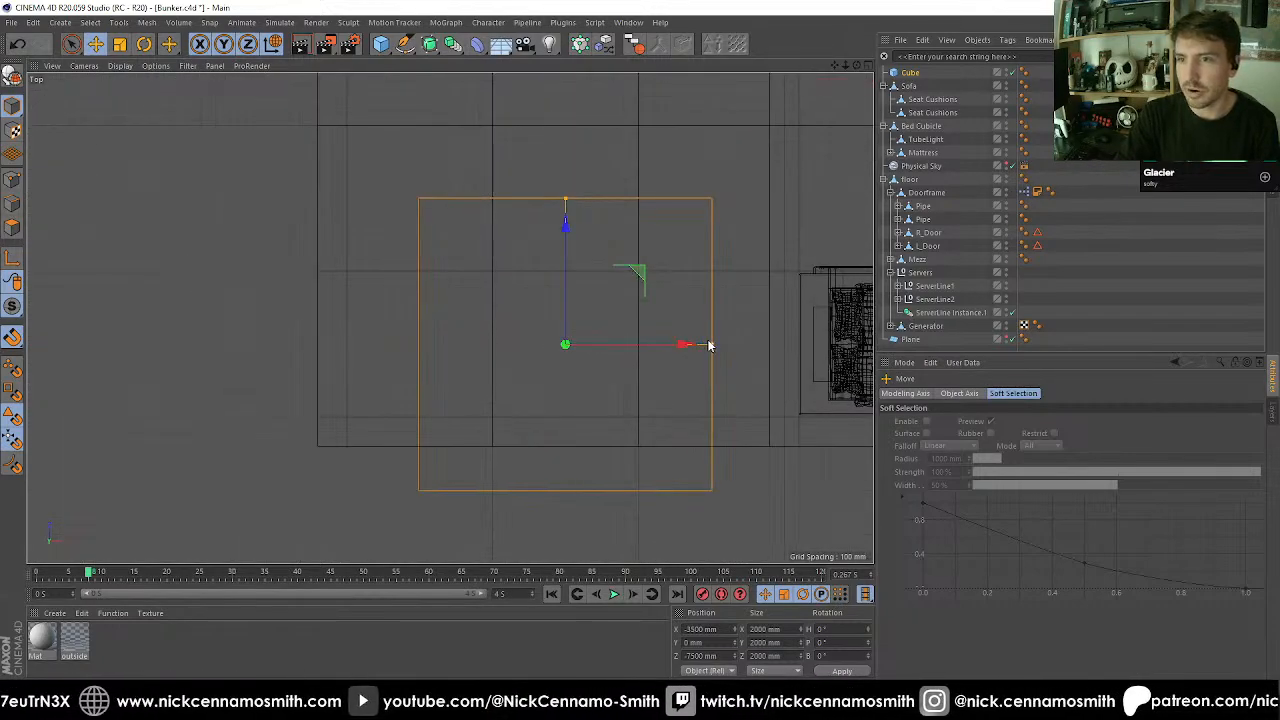
drag(707, 345, 654, 357)
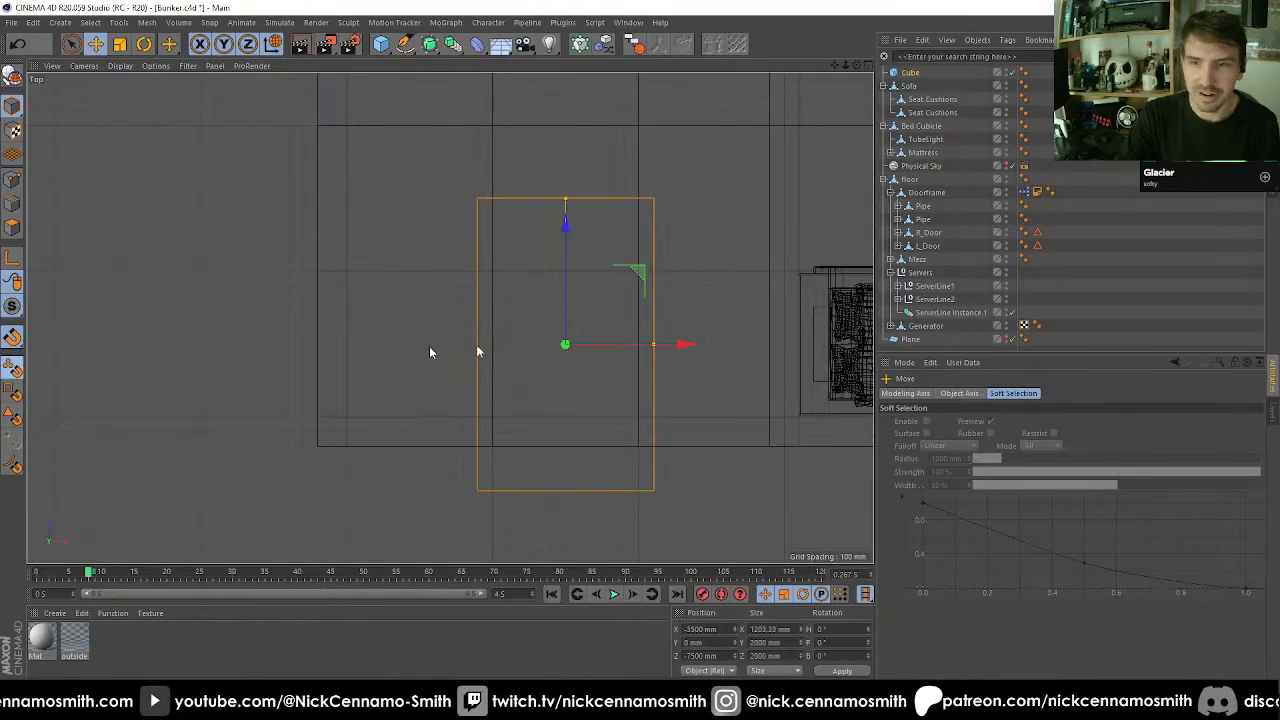
drag(654, 346, 641, 420)
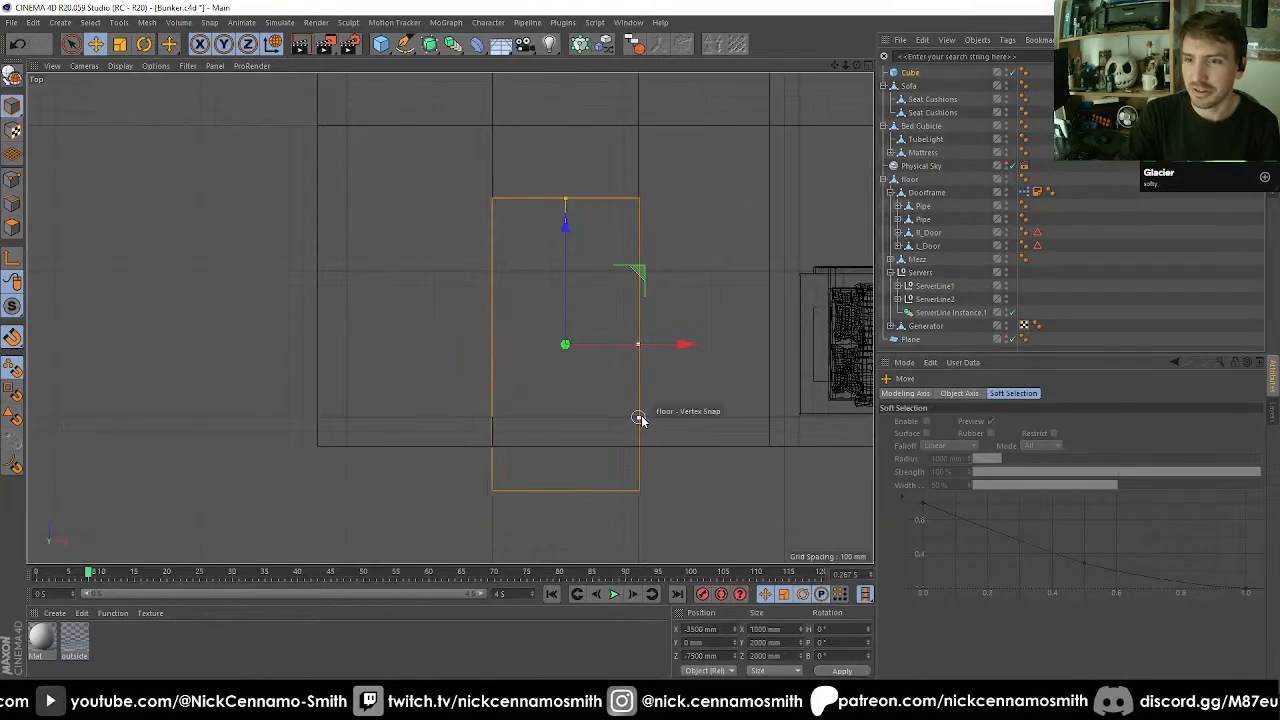
drag(566, 200, 640, 275)
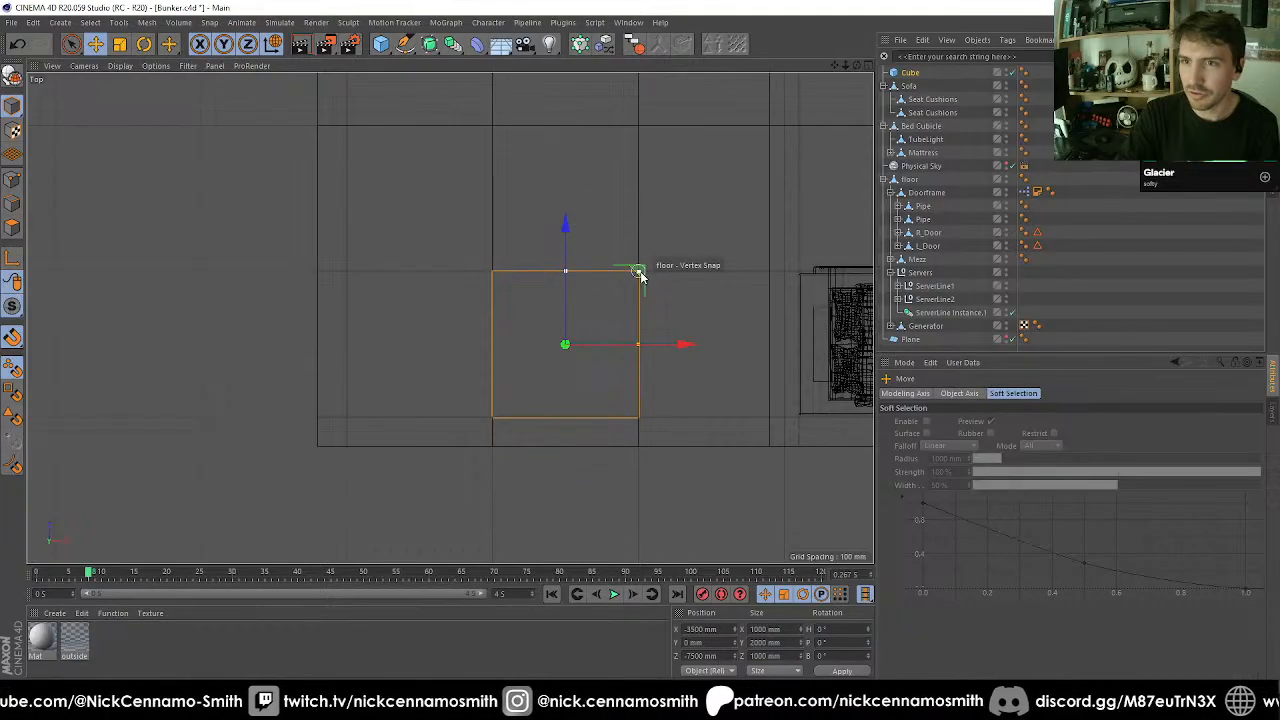
Return to the perspective view and set the cube's Y size to 100 mm.
alt+middle_drag(619, 362, 566, 385)
key(F1)
alt+drag(569, 377, 534, 411)
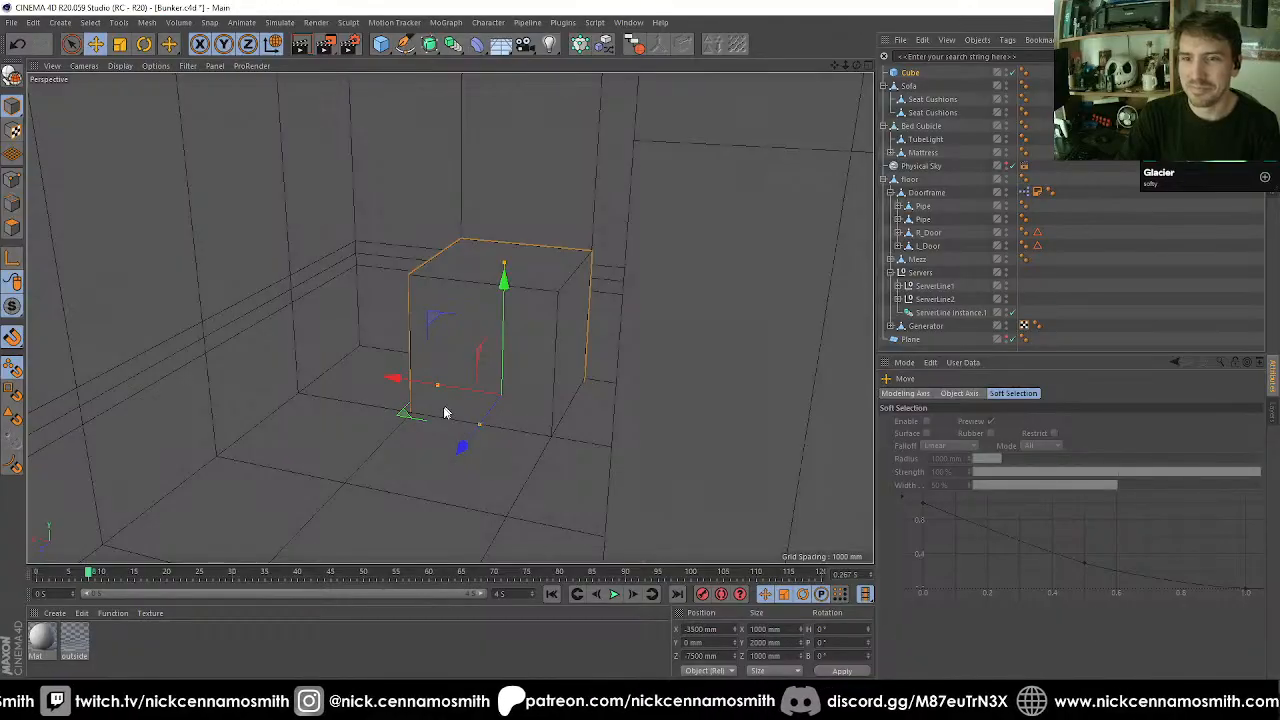
alt+drag(446, 413, 557, 380)
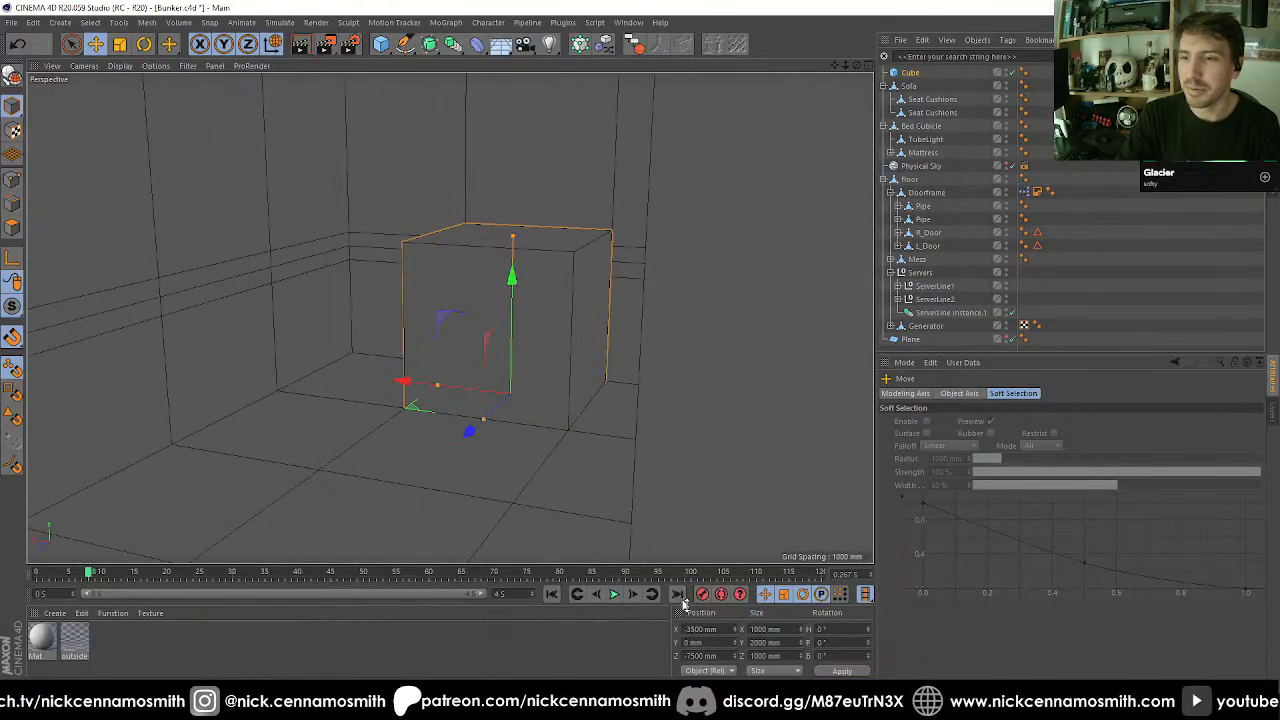
click(914, 74)
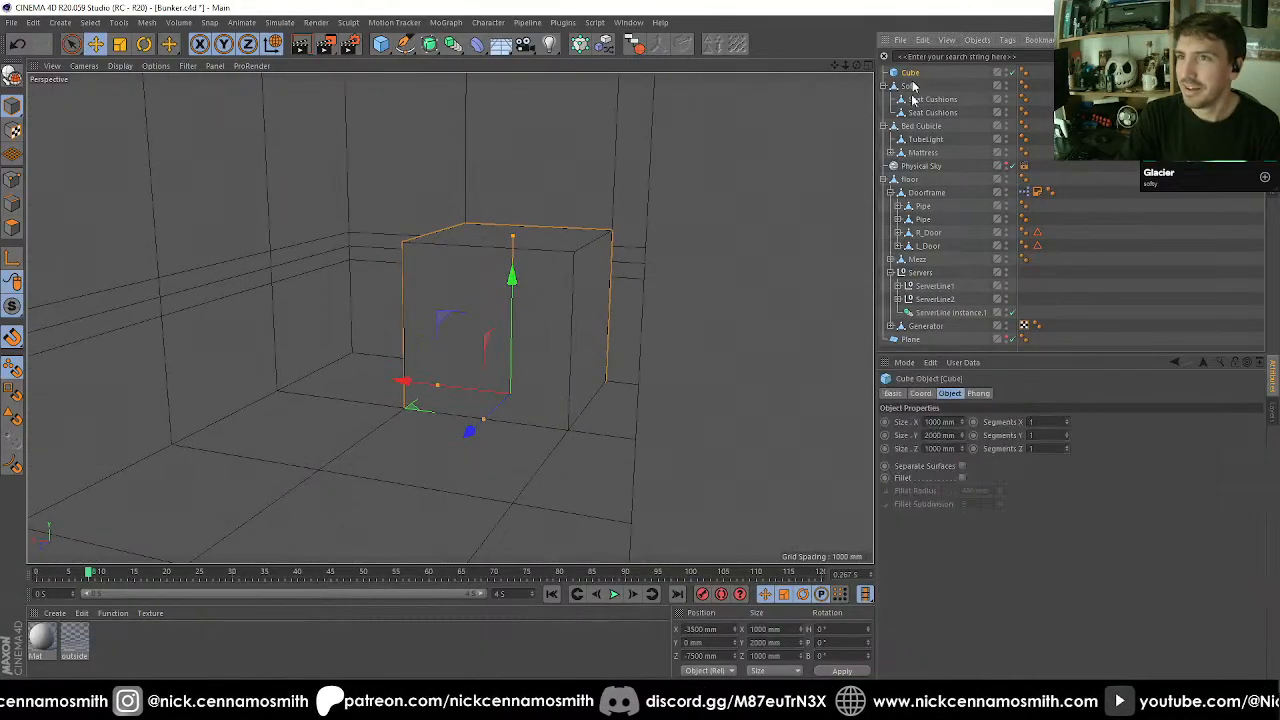
double_click(940, 435)
text(100)
key(Return)
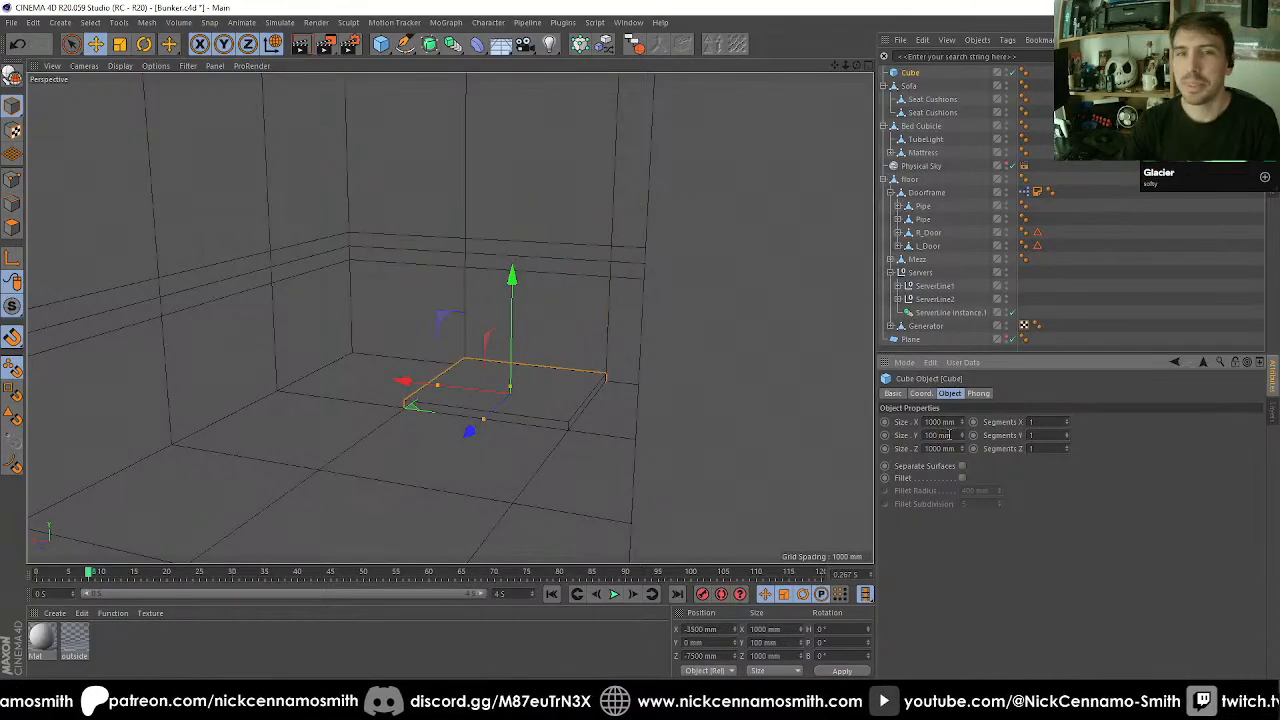
Make the flattened cube editable and isolate it with viewport solo.
click(13, 76)
drag(11, 311, 39, 353)
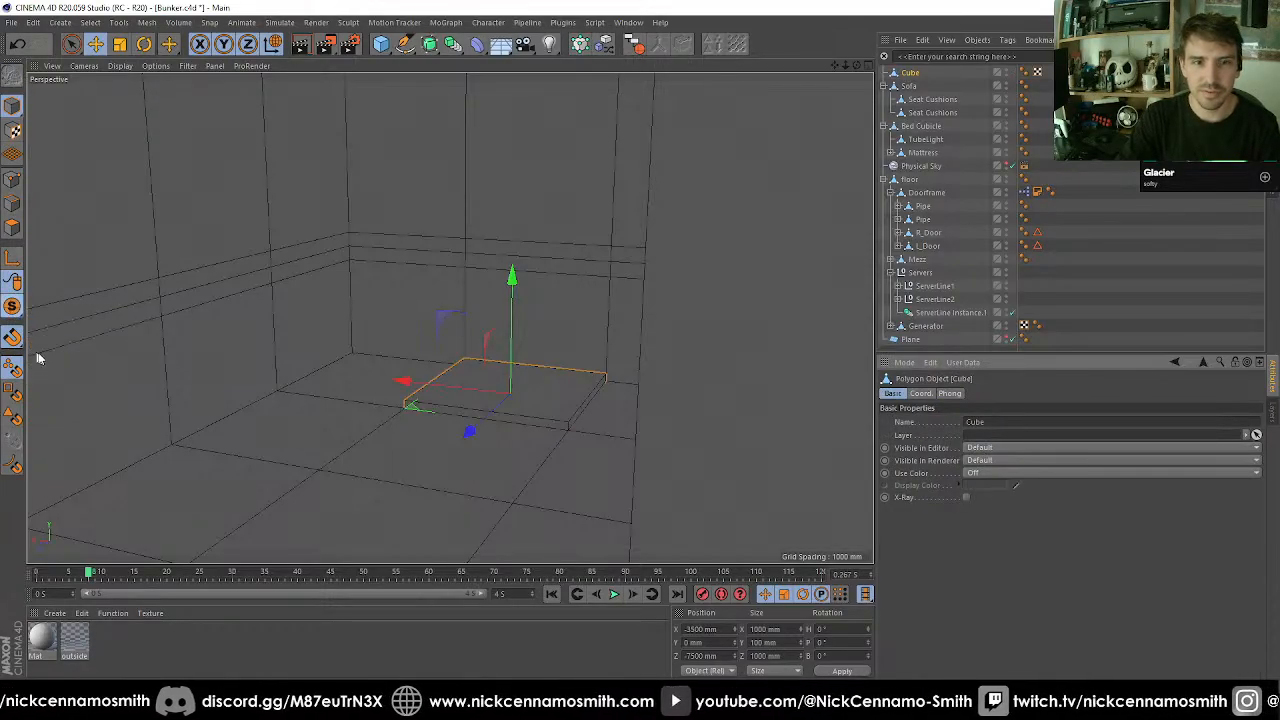
scroll(463, 450, up, 3)
In polygon mode, select the slab's bottom face and set its Y position to 0 mm.
click(11, 228)
alt+drag(518, 453, 530, 452)
click(530, 456)
click(700, 642)
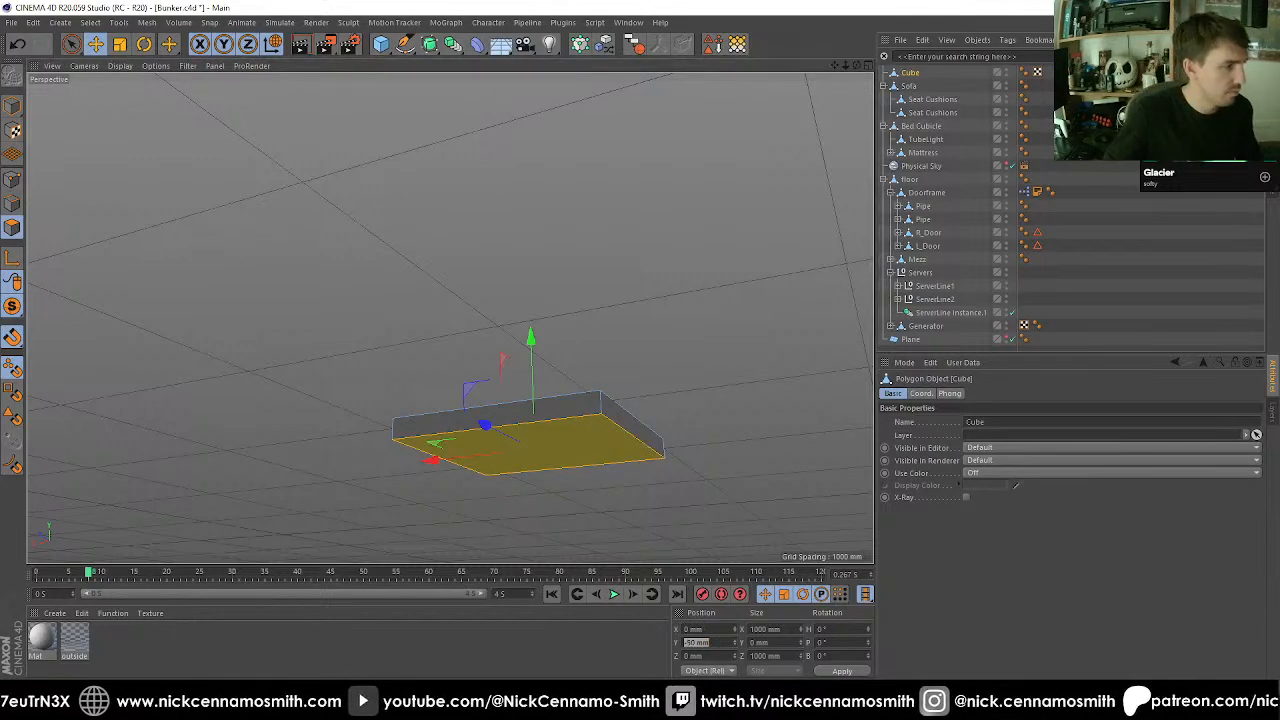
text(-)
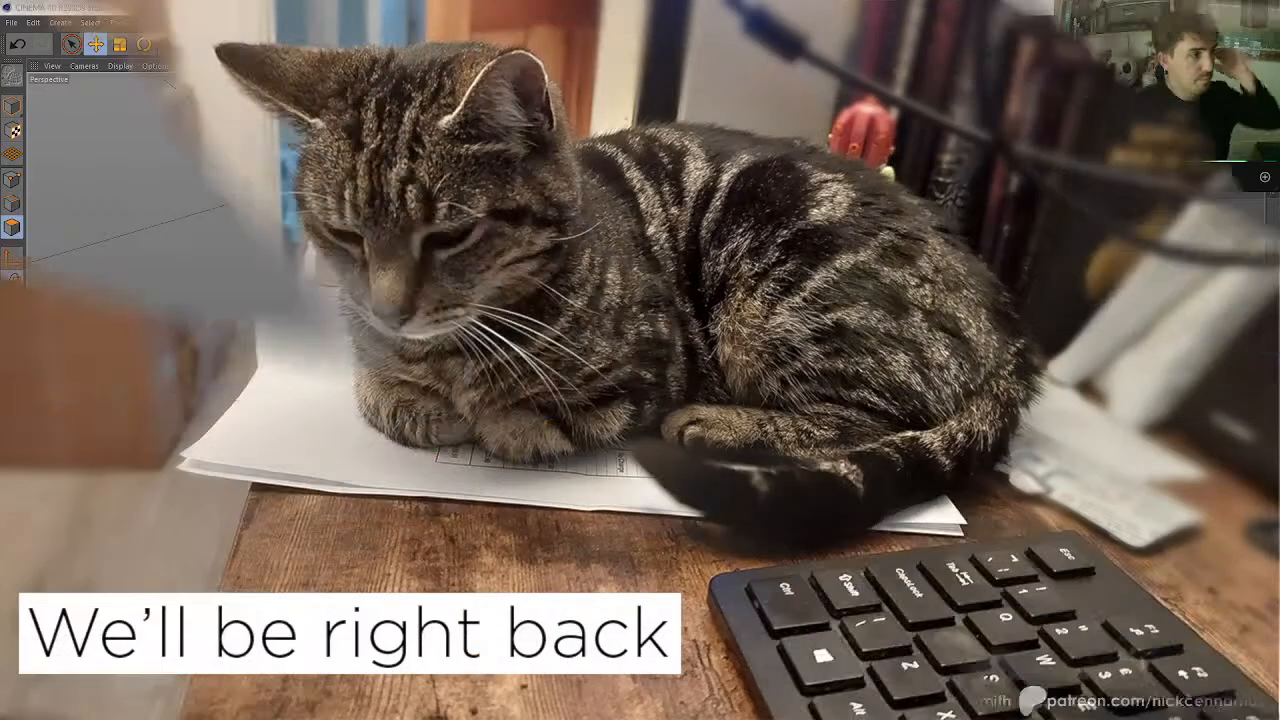
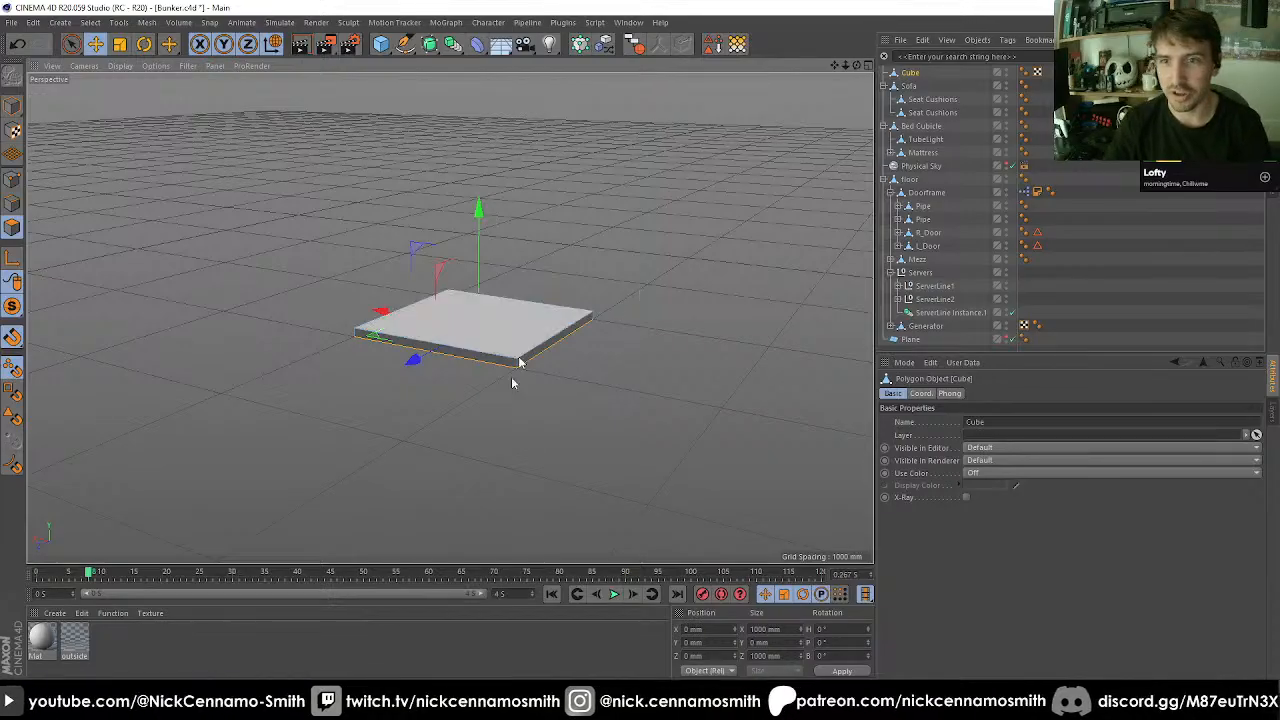
Select the slab's top face with Live Selection and inset it with Extrude Inner to a 900 by 900 mm face.
alt+drag(520, 414, 506, 357)
scroll(474, 426, up, 3)
alt+middle_drag(506, 357, 443, 335)
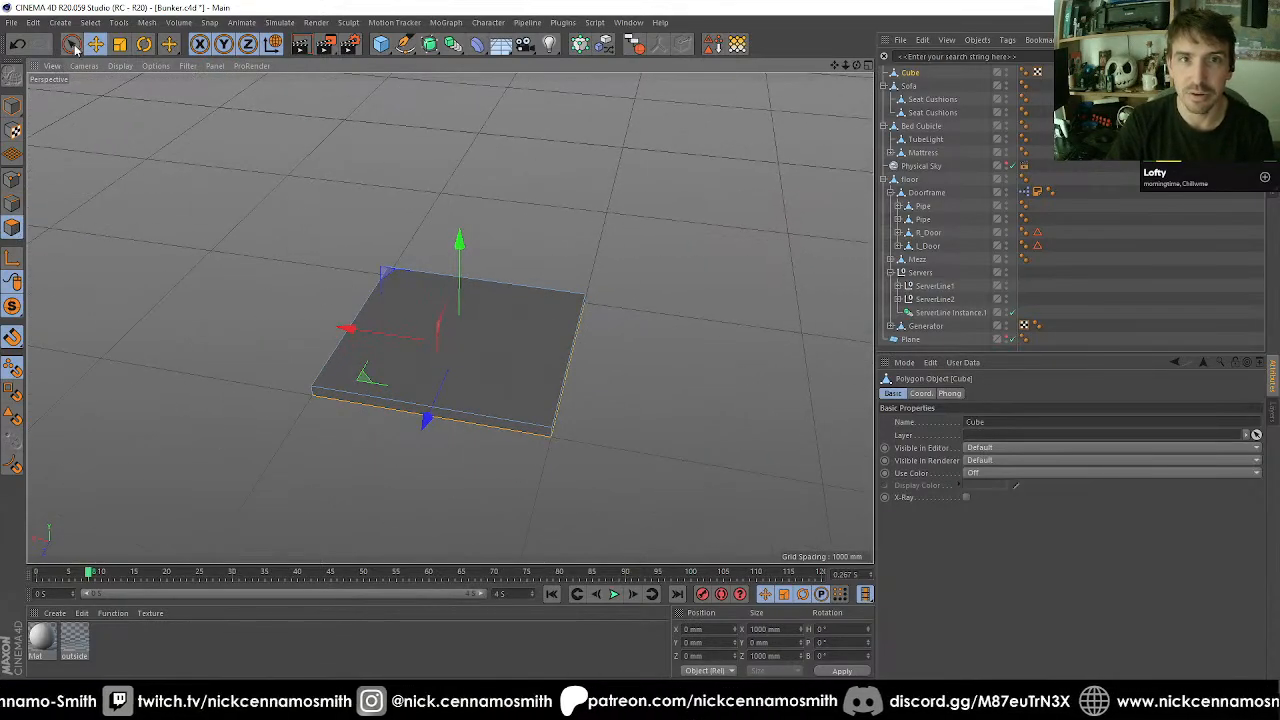
click(74, 47)
click(498, 355)
scroll(511, 392, up, 2)
alt+drag(516, 387, 481, 369)
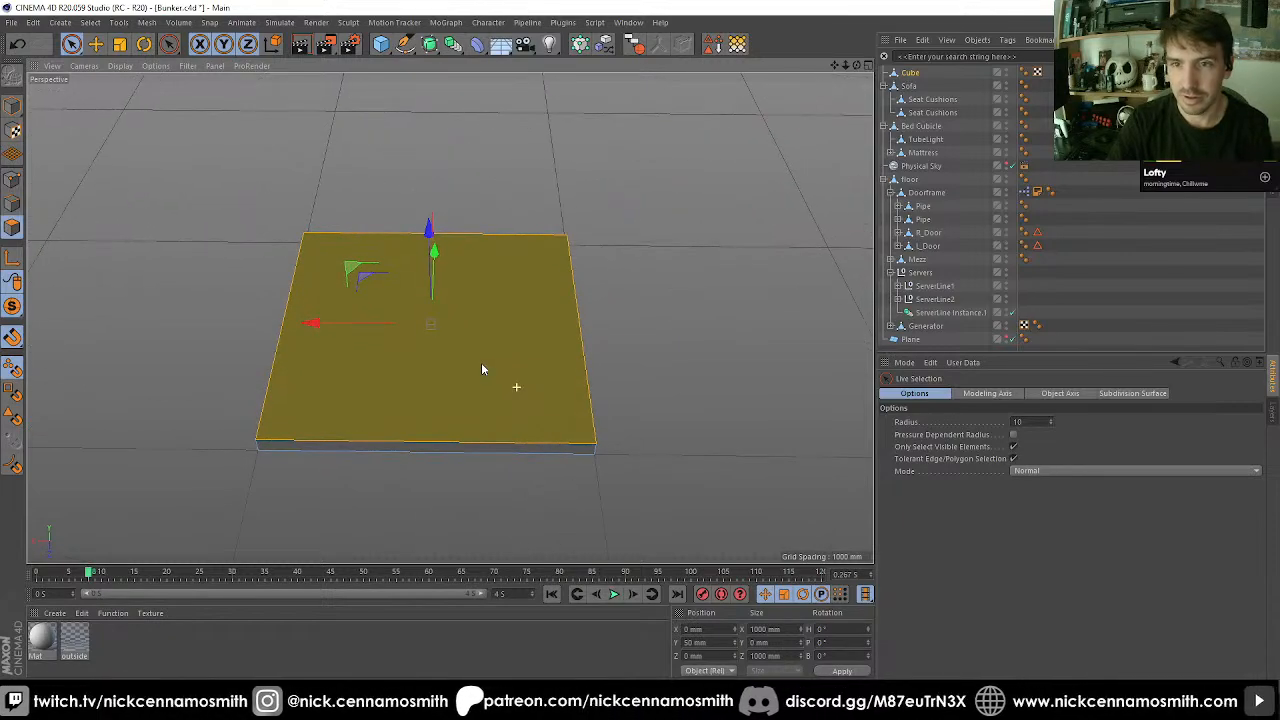
key(i)
drag(623, 440, 560, 440)
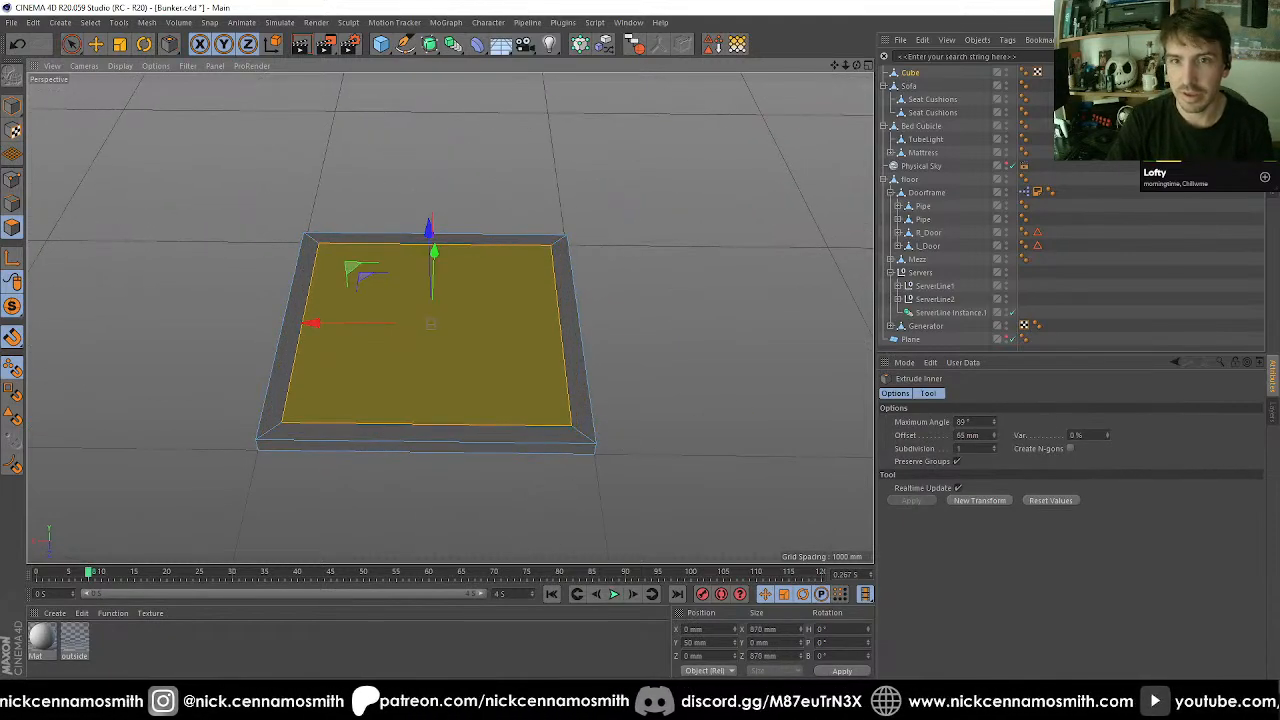
drag(714, 403, 729, 403)
Extrude the inset top face with Create Caps turned off and an offset of -10 mm.
key(d)
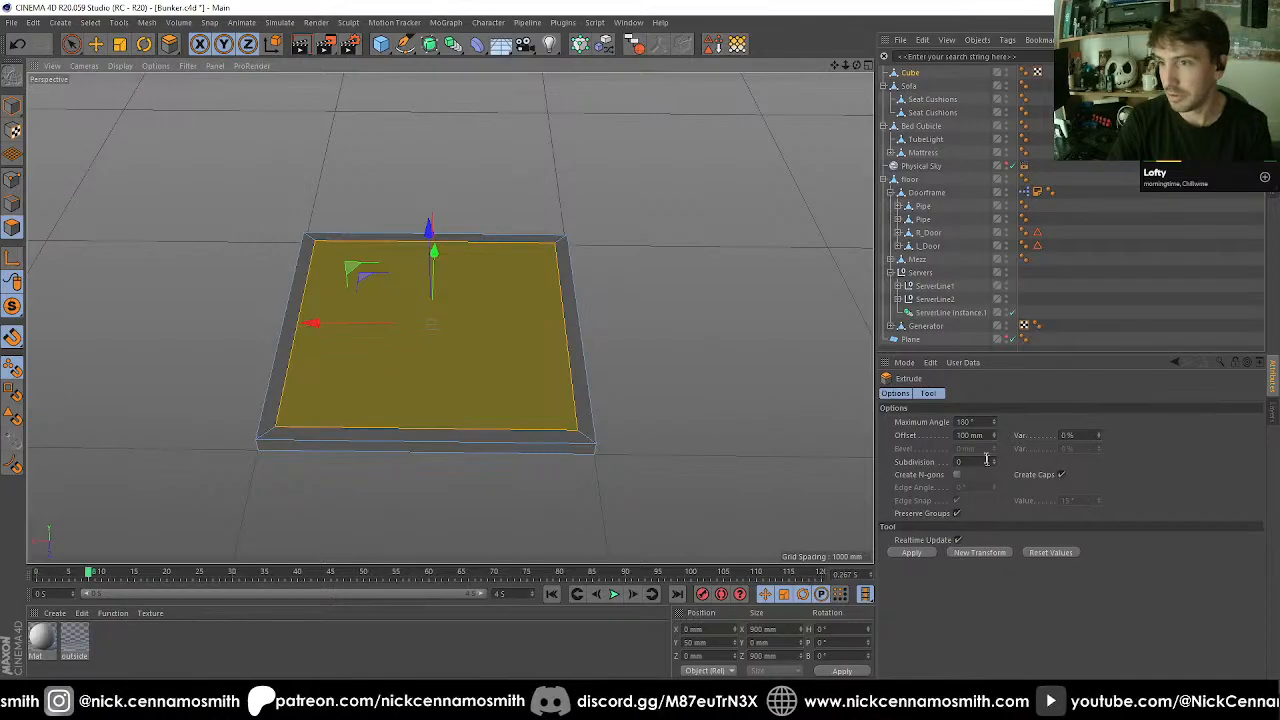
click(1061, 474)
click(970, 435)
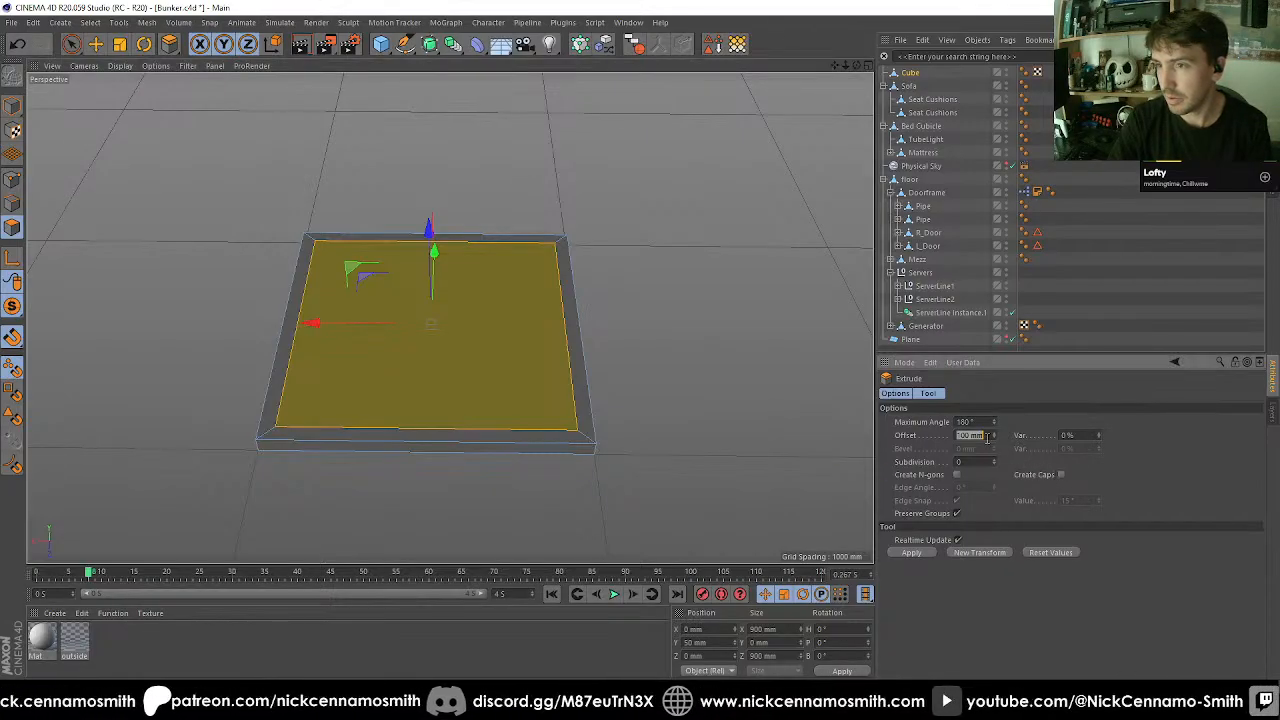
text(-10)
key(Return)
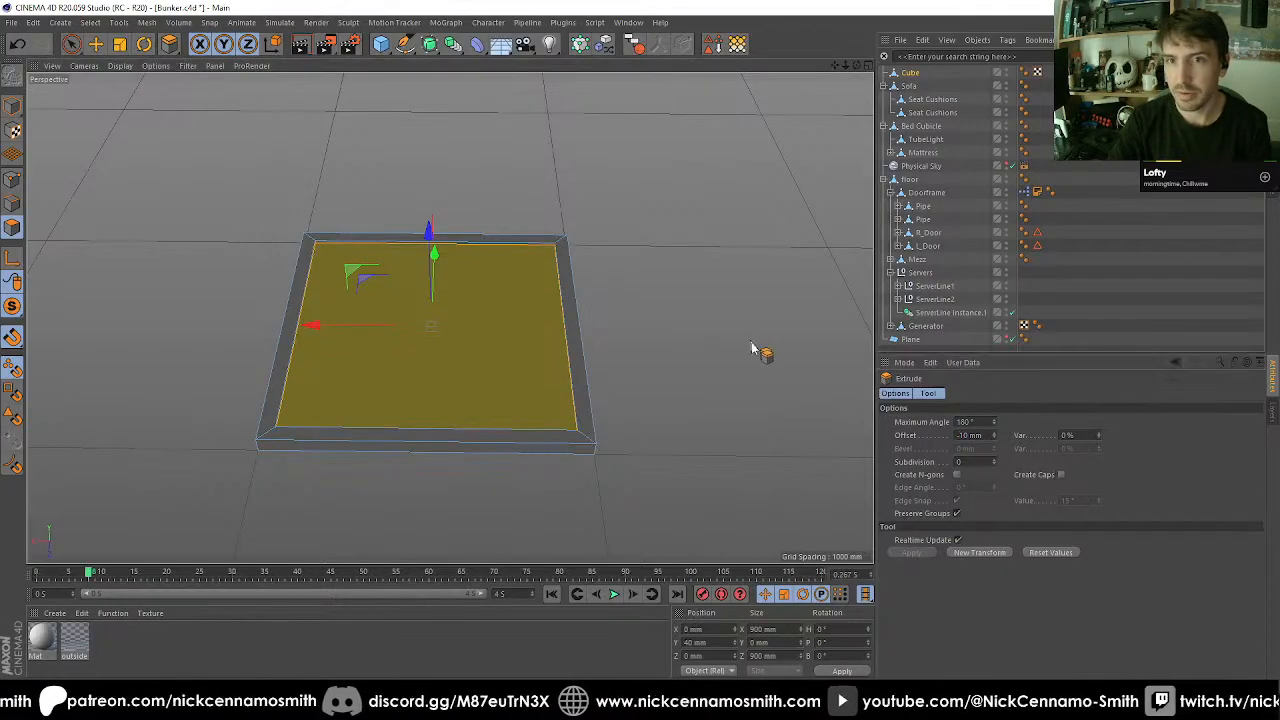
Set the extrusion offset of the inset top face to -25 mm, and scale the recessed face to 810 by 810 mm.
alt+drag(752, 347, 700, 318)
double_click(986, 435)
text(-)
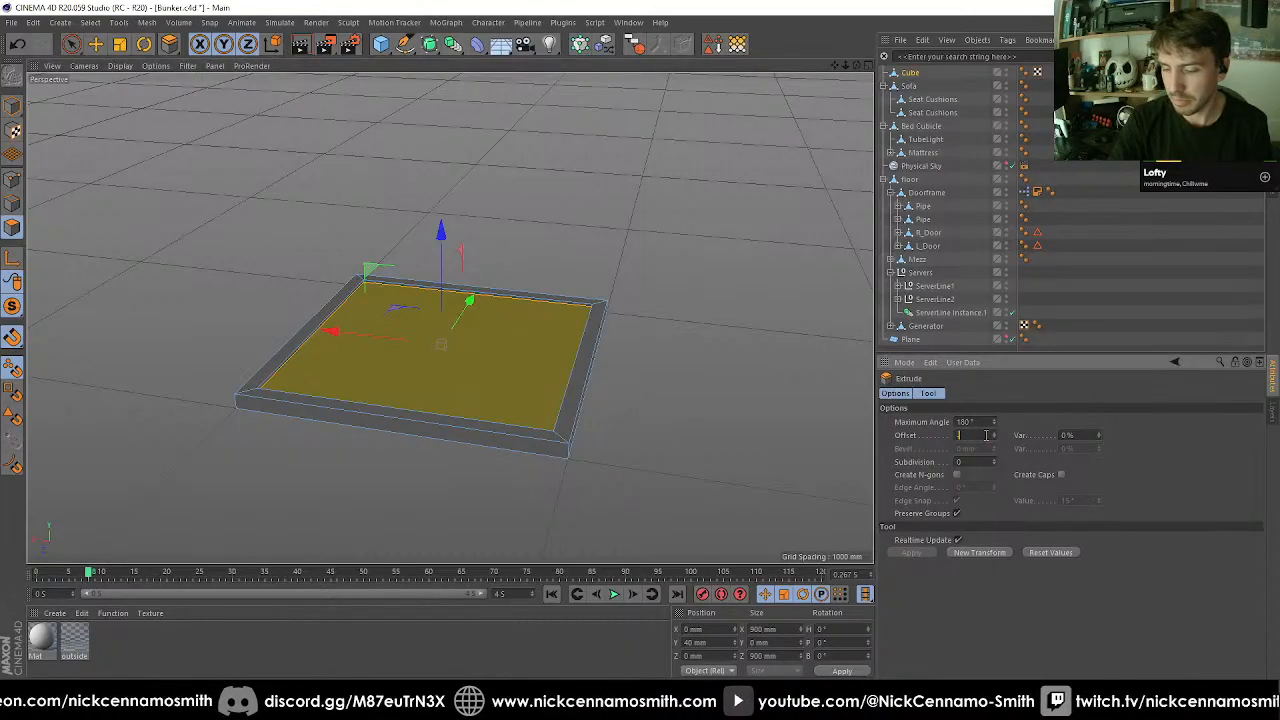
text(25)
key(Return)
alt+drag(432, 286, 465, 304)
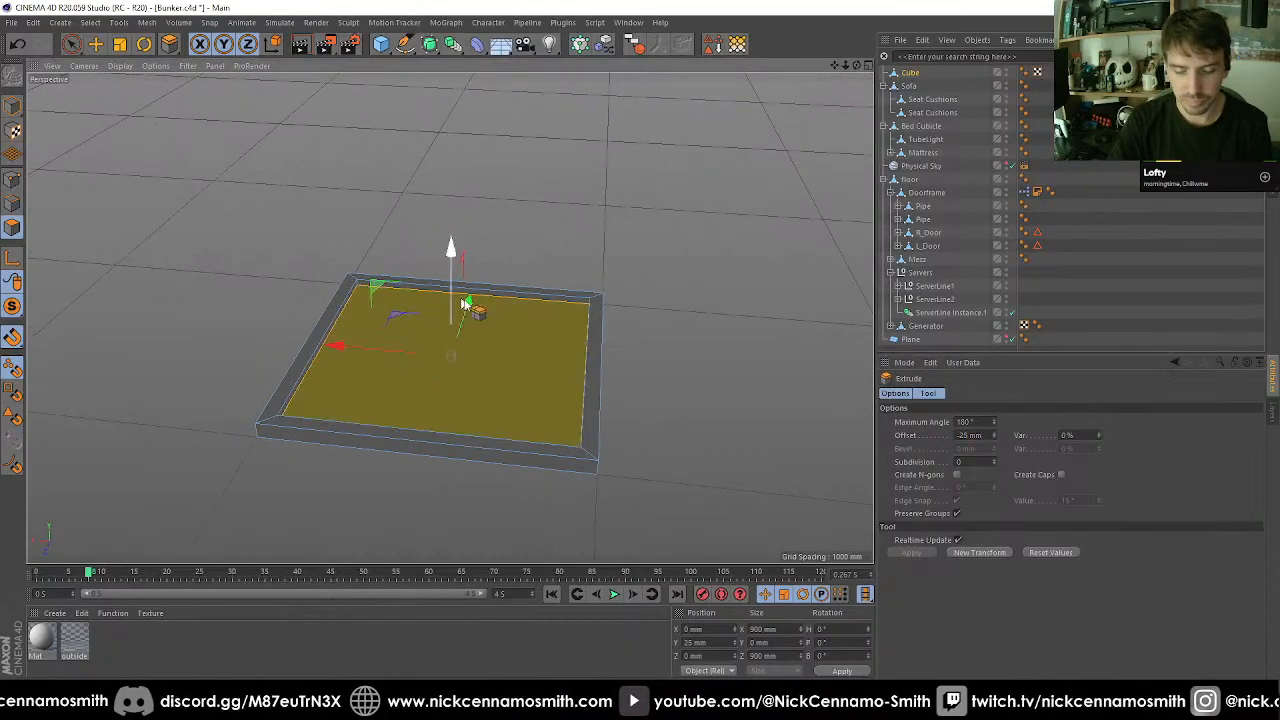
key(t)
drag(694, 363, 672, 368)
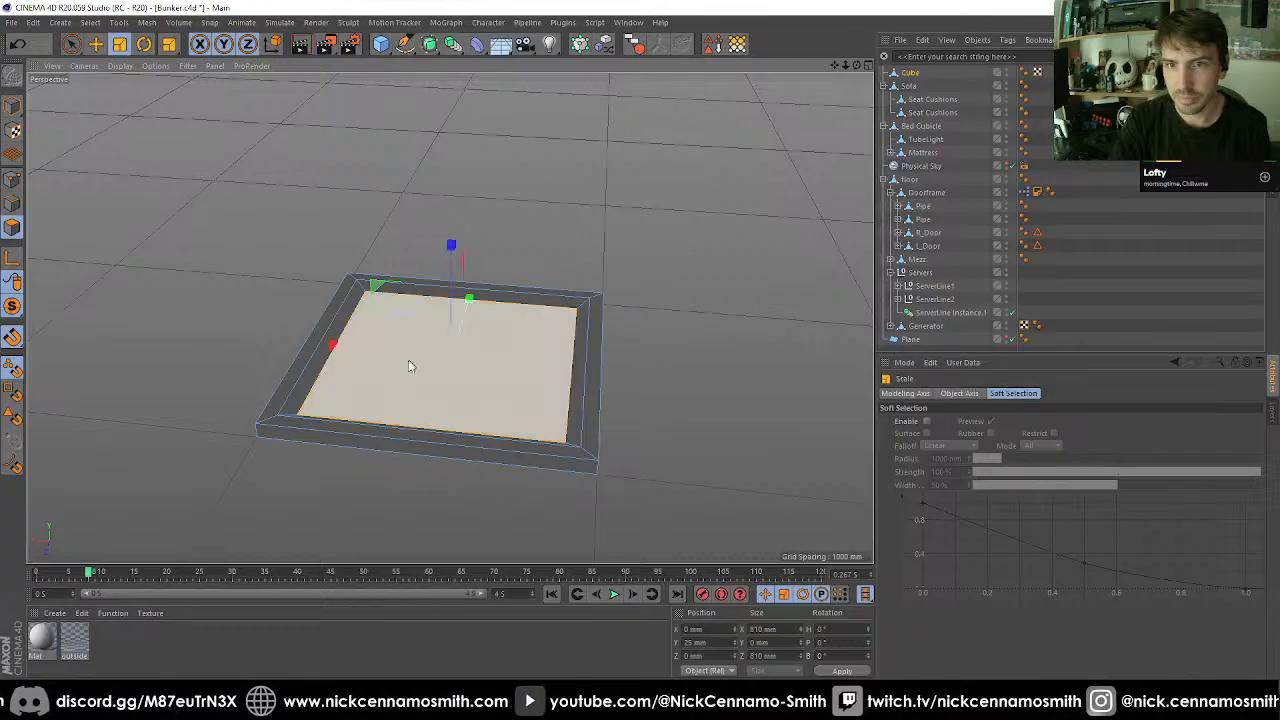
Inset the recessed face with Extrude Inner to about 146 mm square, and move the small face near the recess's far corner.
scroll(408, 359, up, 3)
alt+drag(426, 322, 425, 296)
key(i)
drag(597, 337, 737, 346)
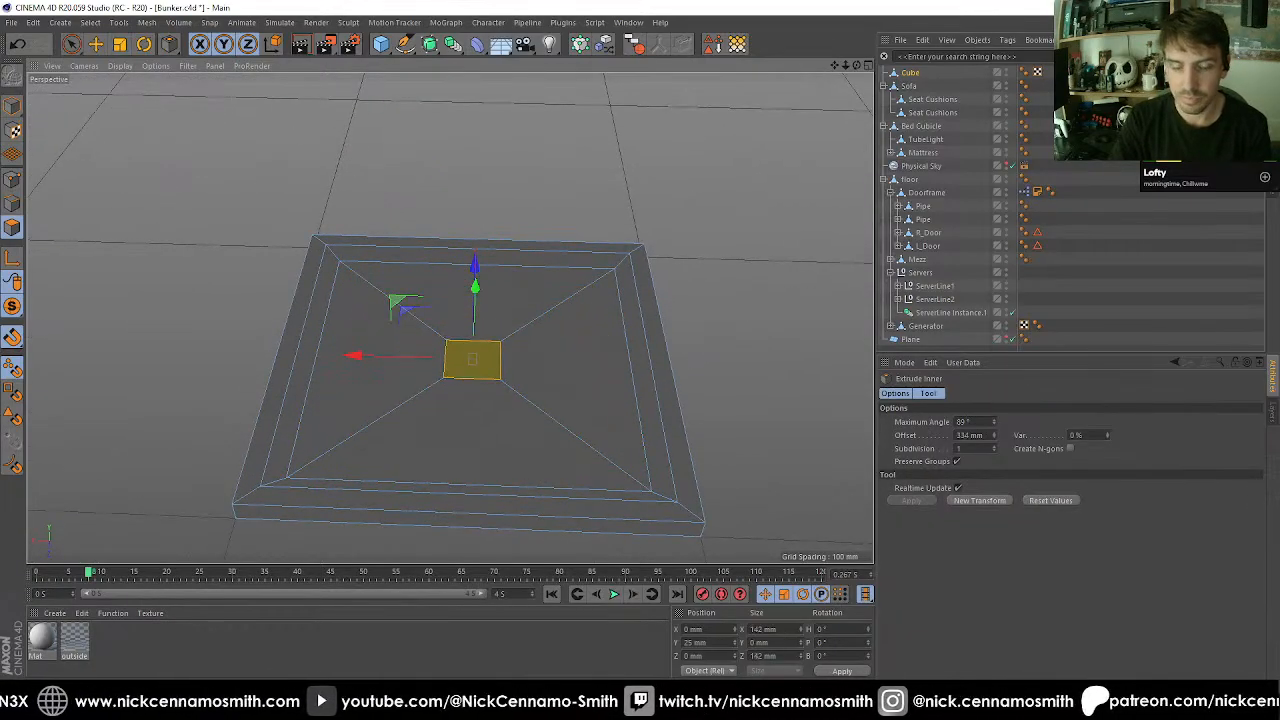
key(e)
drag(393, 418, 308, 358)
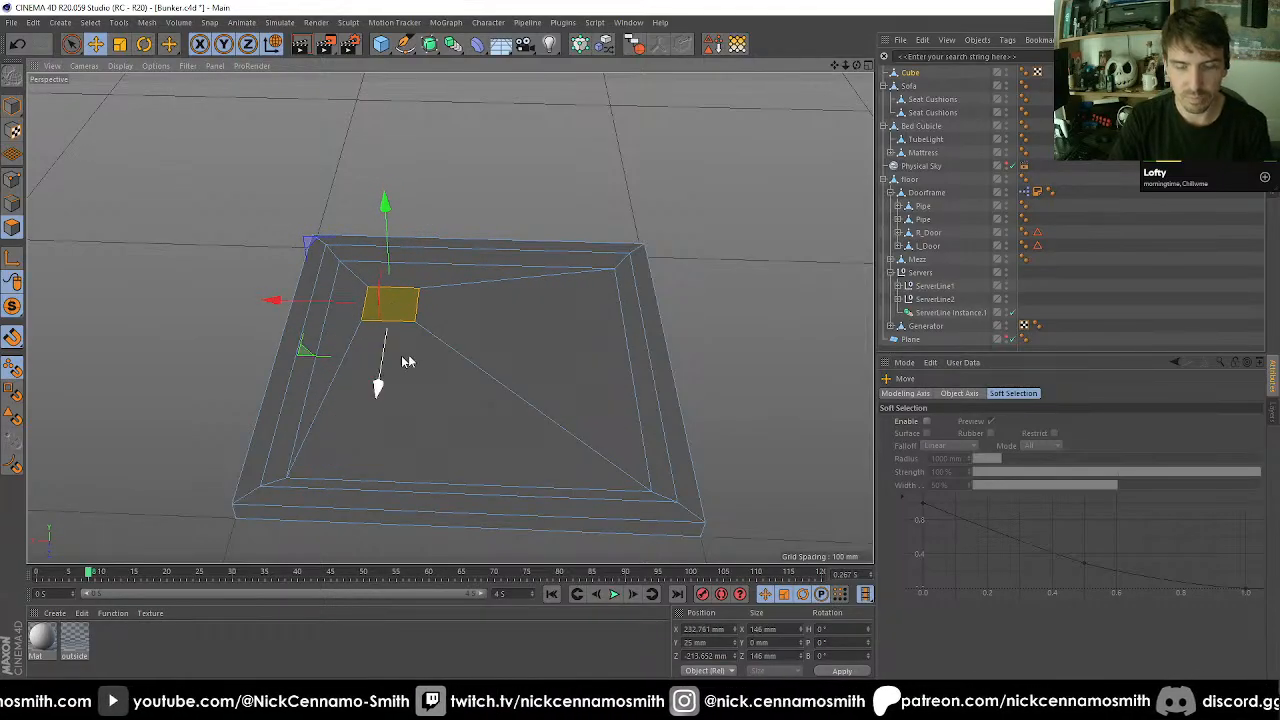
Extrude the small square face about 13 mm downward and scale it to 73 by 73 mm.
key(d)
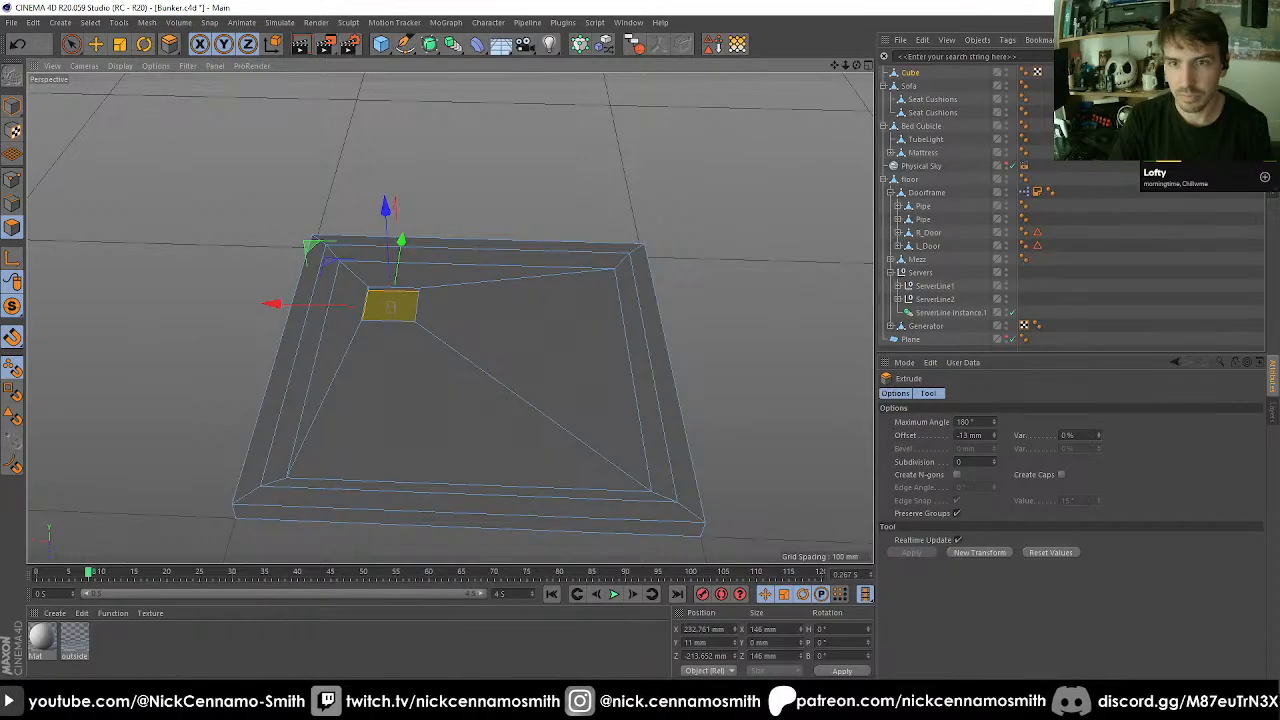
key(t)
drag(774, 331, 450, 285)
In edge mode, select the slab's outer top edge loop with Loop Selection.
alt+middle_drag(453, 292, 485, 277)
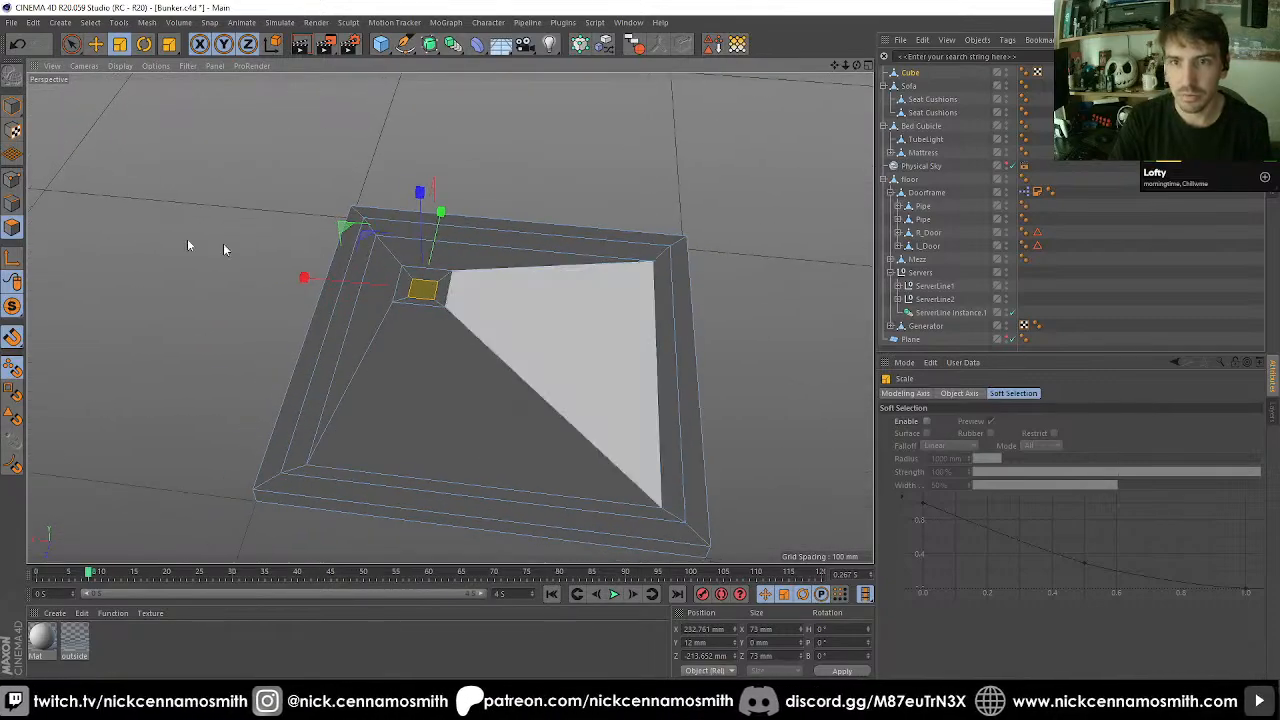
click(12, 204)
alt+middle_drag(398, 322, 396, 240)
alt+drag(396, 244, 420, 343)
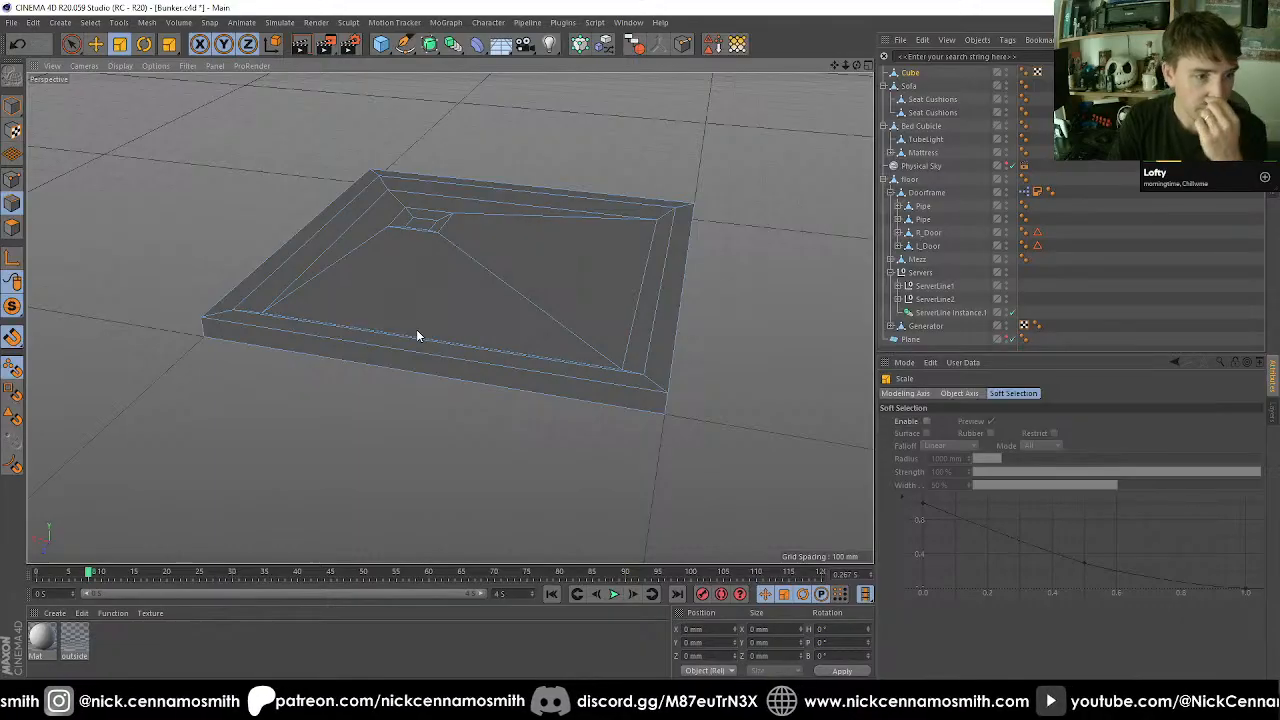
key(u)
key(l)
click(345, 356)
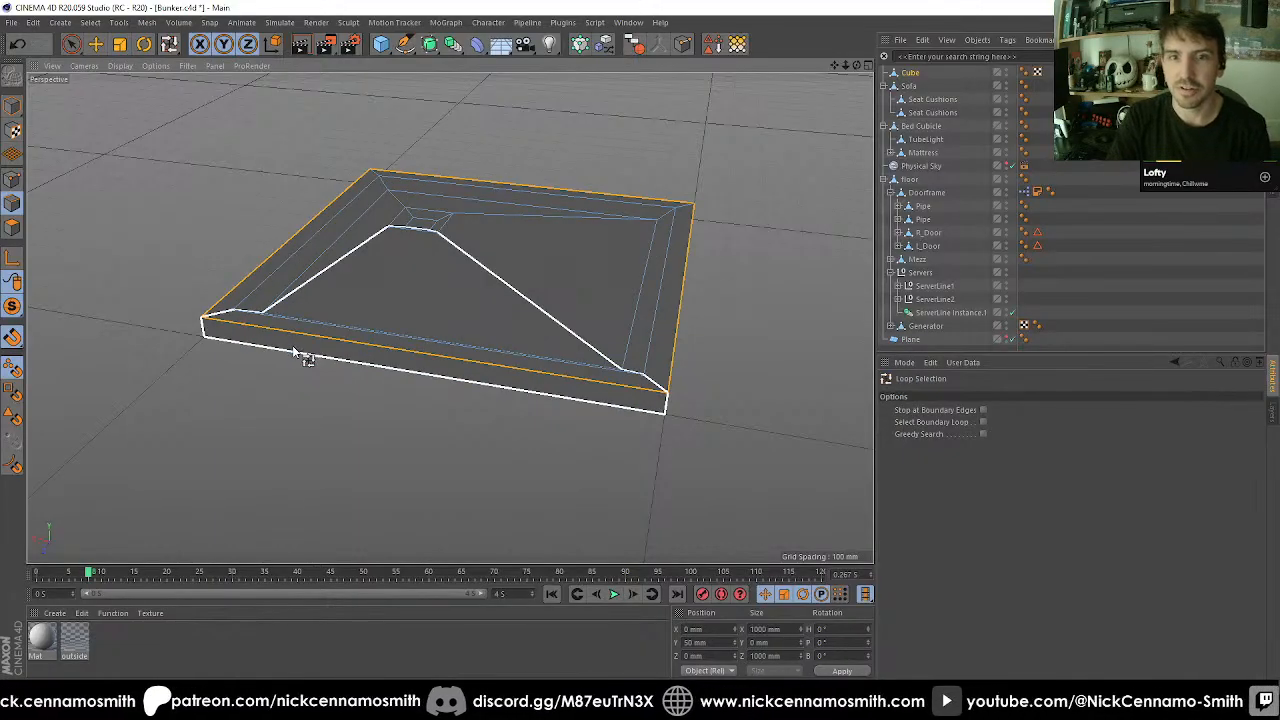
Extend the edge selection around the slab's outer sides and vertical corners, using Loop Selection and Ring Selection.
alt+drag(290, 380, 274, 443)
shift+click(297, 219)
alt+drag(277, 222, 273, 108)
key(u)
key(b)
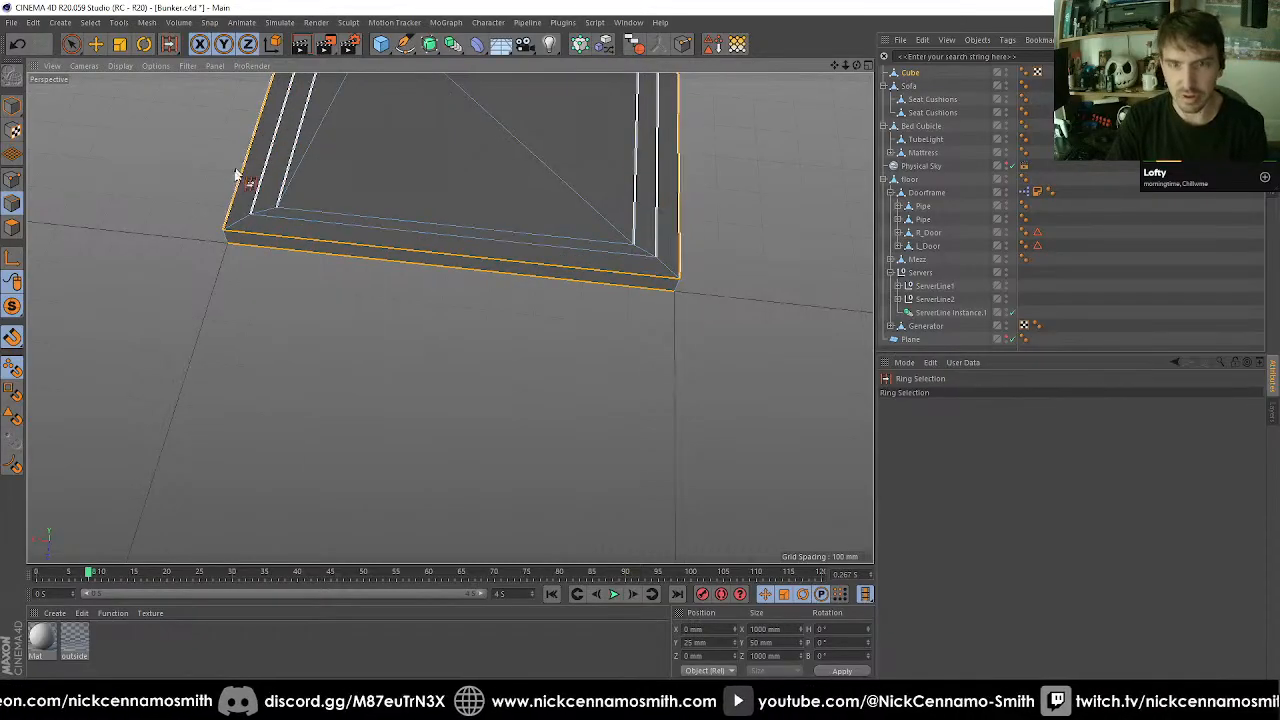
alt+drag(394, 217, 351, 306)
Set the Bevel tool's subdivision to 0 for the selected outer edges and undo the last change.
key(m)
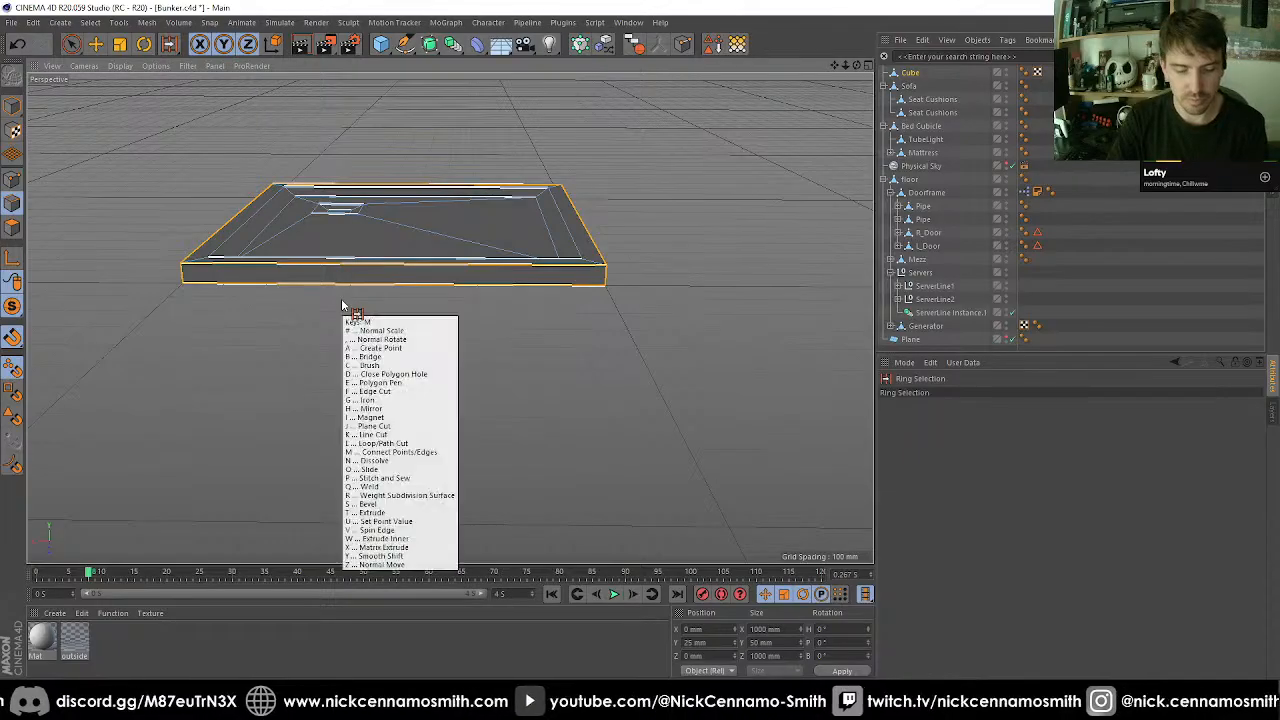
key(s)
drag(965, 461, 902, 471)
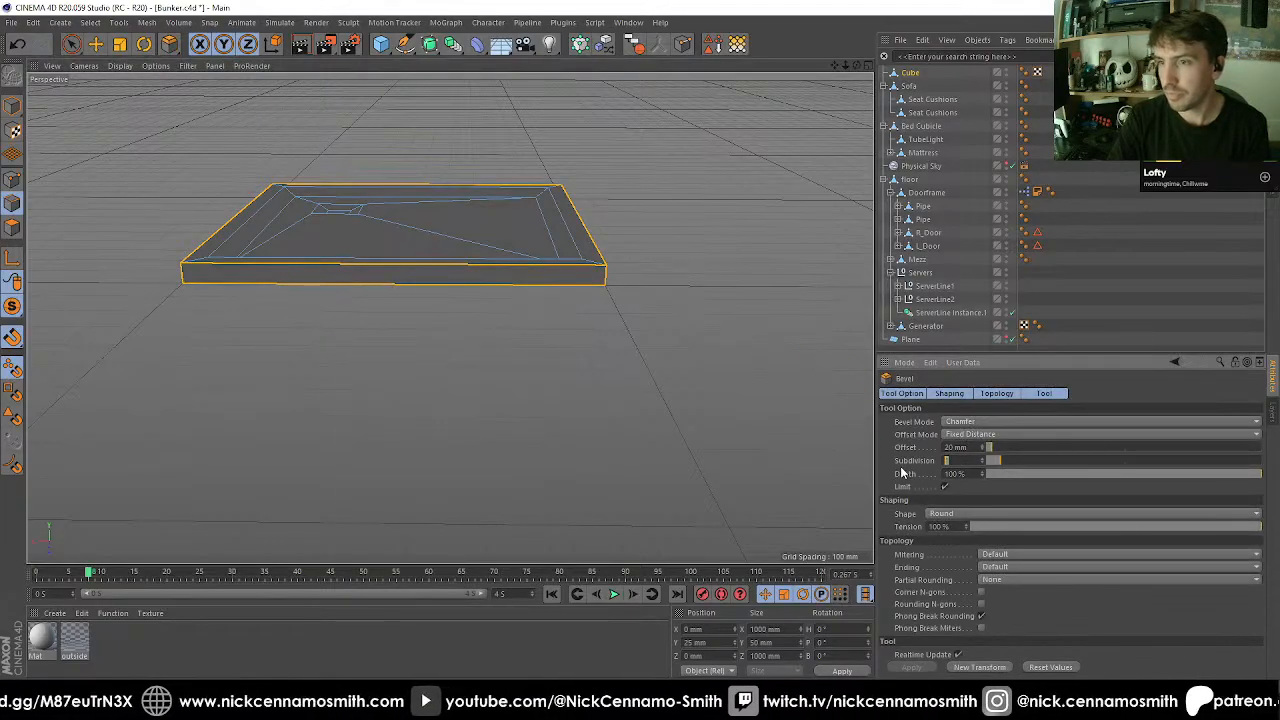
text(0)
key(Return)
key(ctrl+z)
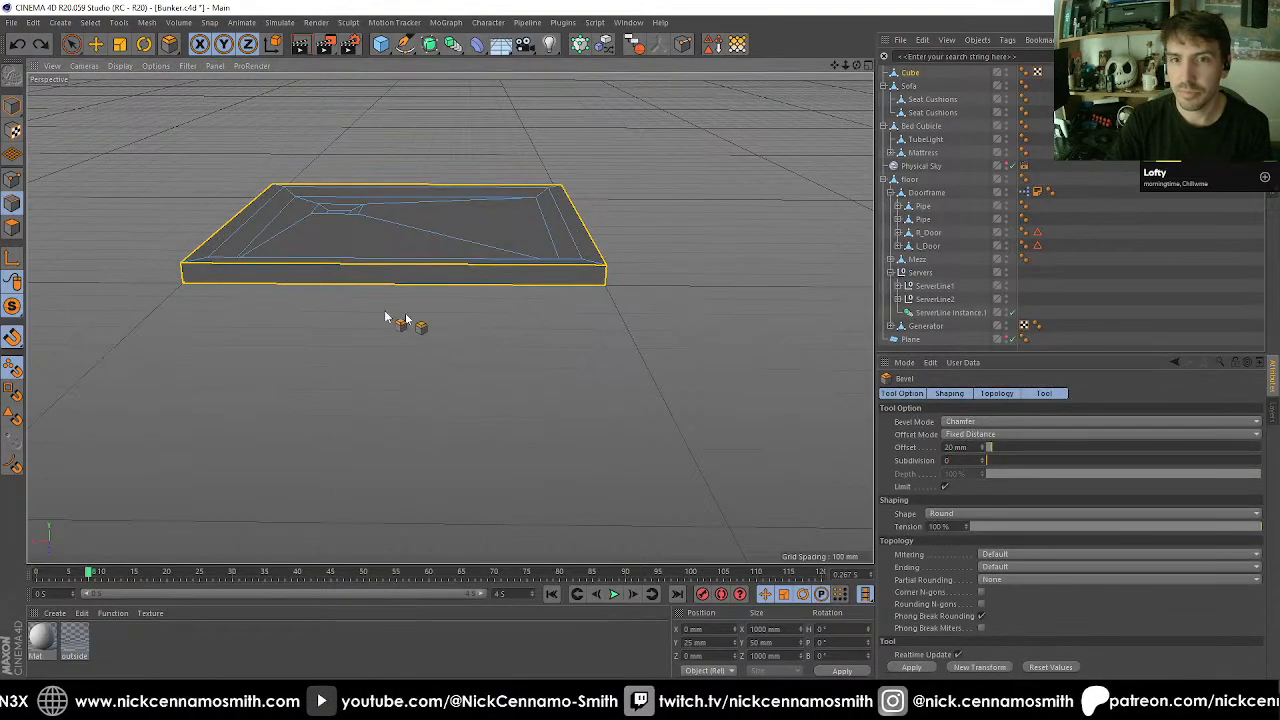
Apply a fixed-distance chamfer bevel of 20 mm with subdivision 0 to the slab's outer top and corner edges.
alt+drag(397, 320, 518, 258)
key(u)
key(l)
right_click(520, 268)
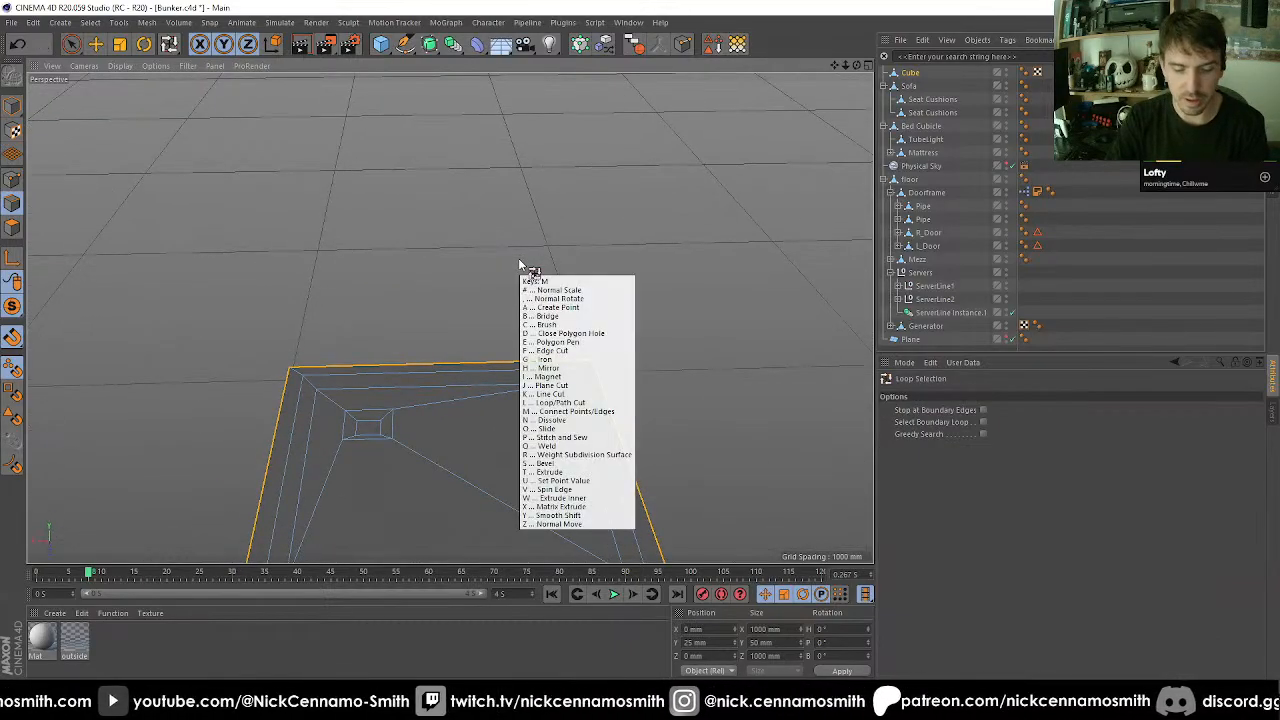
click(560, 340)
click(914, 670)
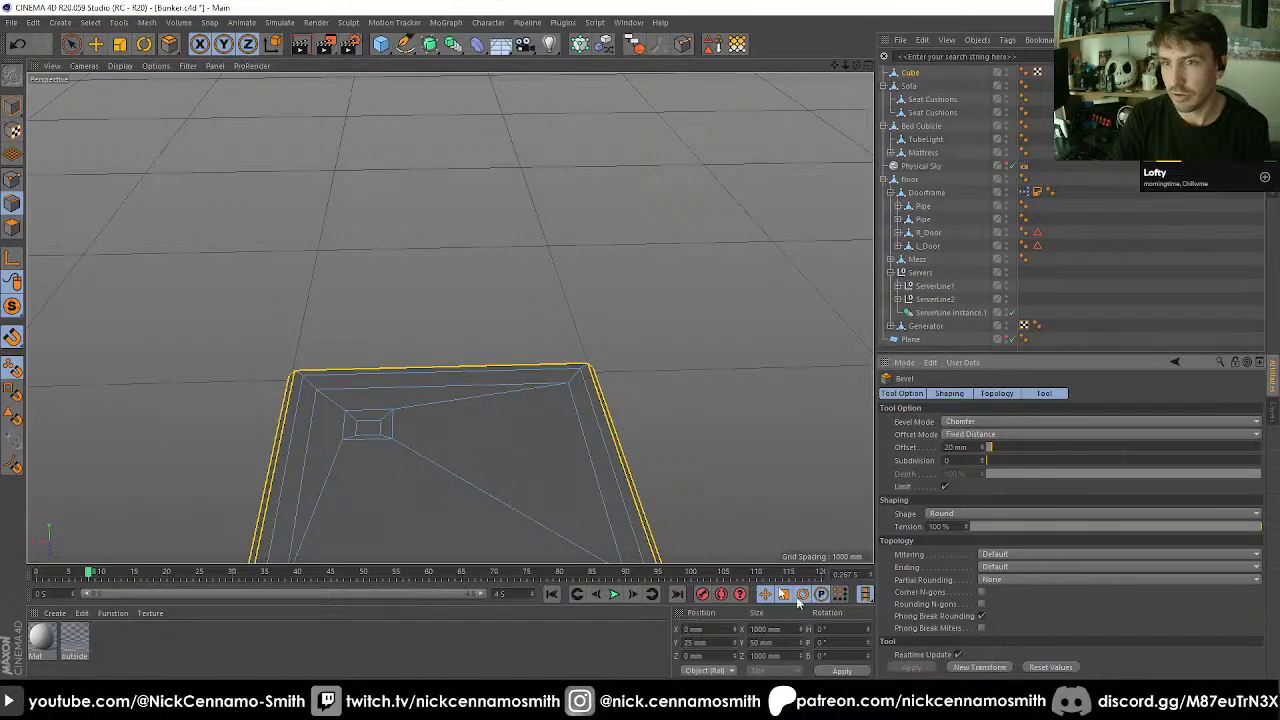
Set the offset of the outer edge bevel to 10 mm.
alt+middle_drag(608, 441, 580, 266)
alt+drag(560, 285, 598, 331)
scroll(595, 279, up, 4)
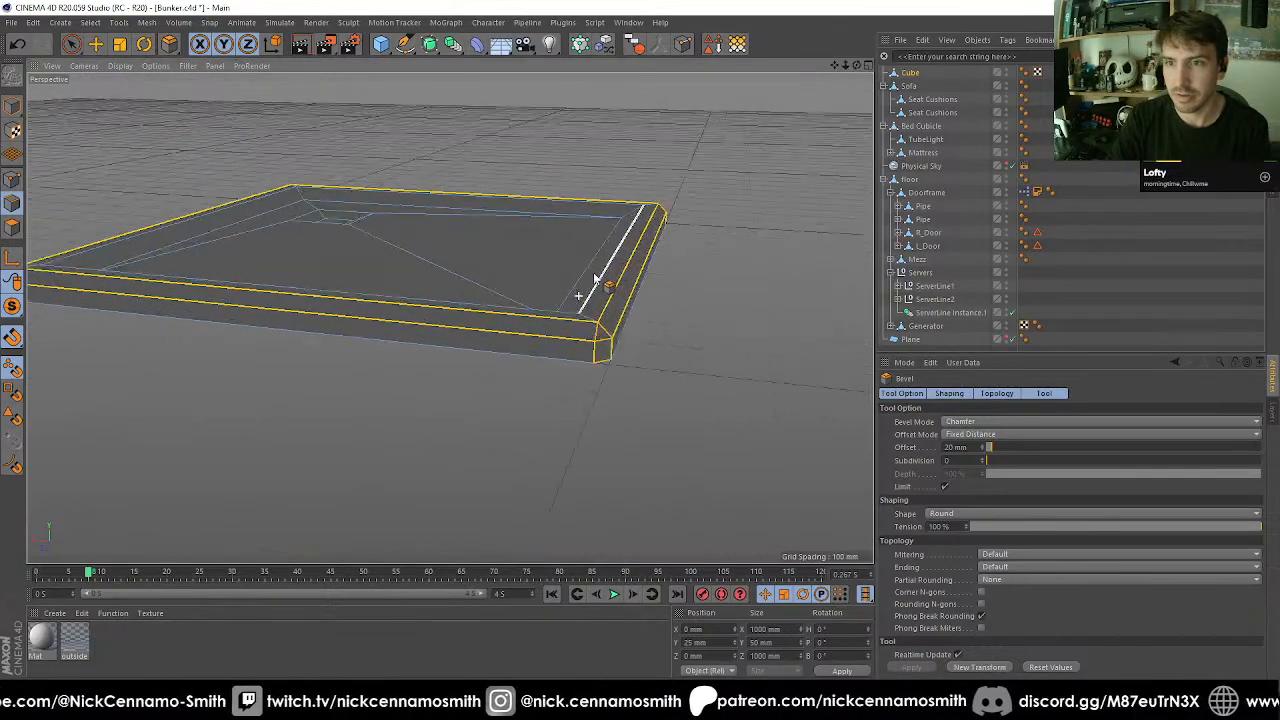
click(973, 447)
text(10)
key(Return)
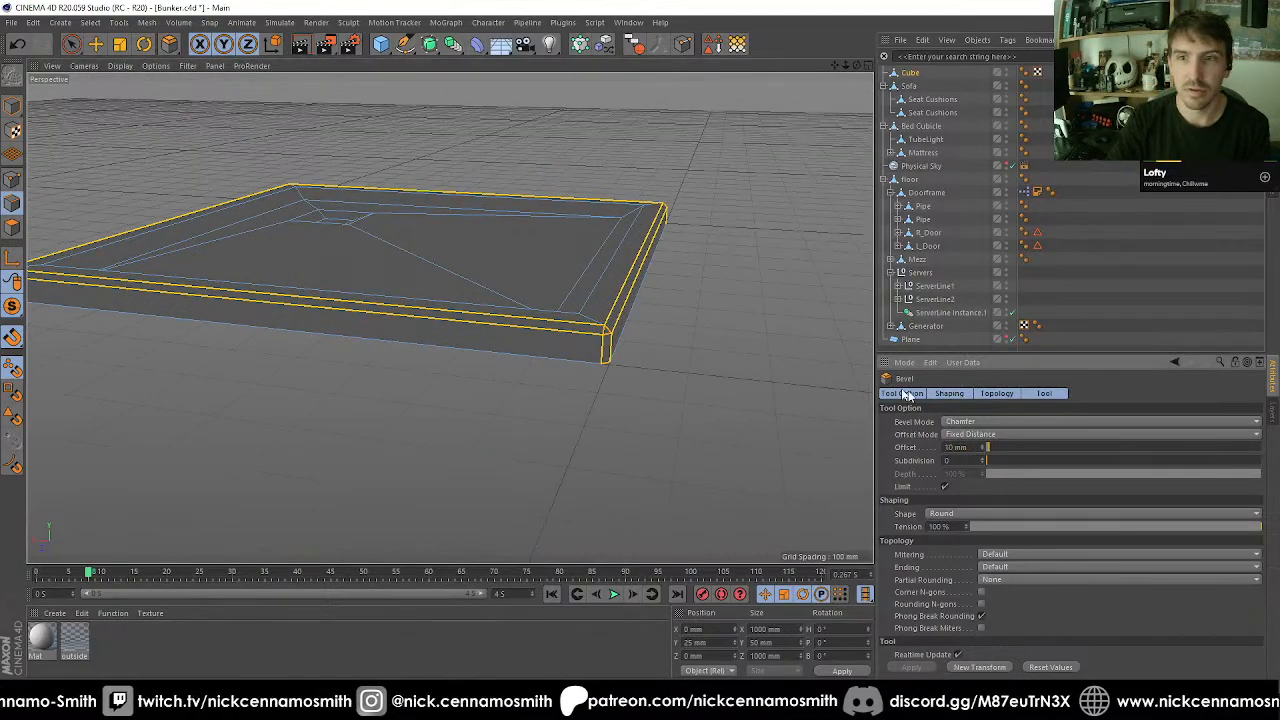
Return to model mode with the Move tool and turn off viewport solo to show the whole room.
alt+drag(560, 245, 651, 314)
scroll(651, 314, down, 2)
alt+middle_drag(345, 274, 424, 309)
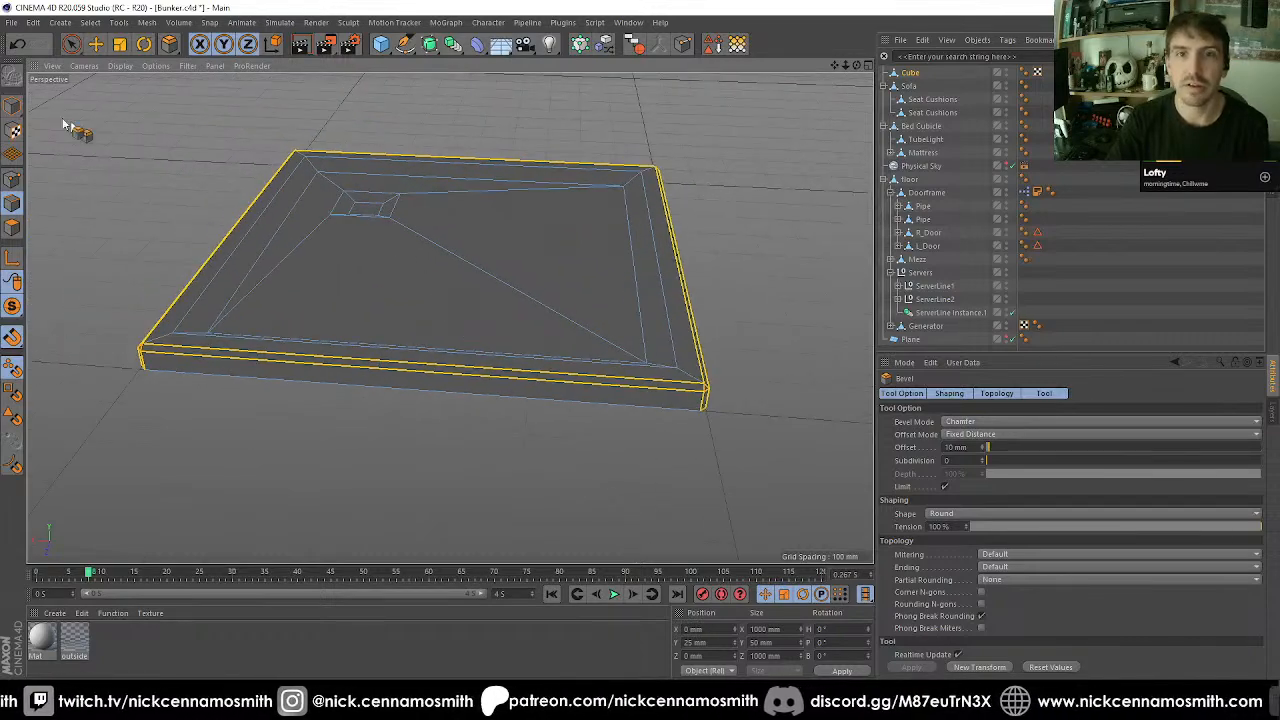
click(11, 104)
click(95, 44)
click(12, 308)
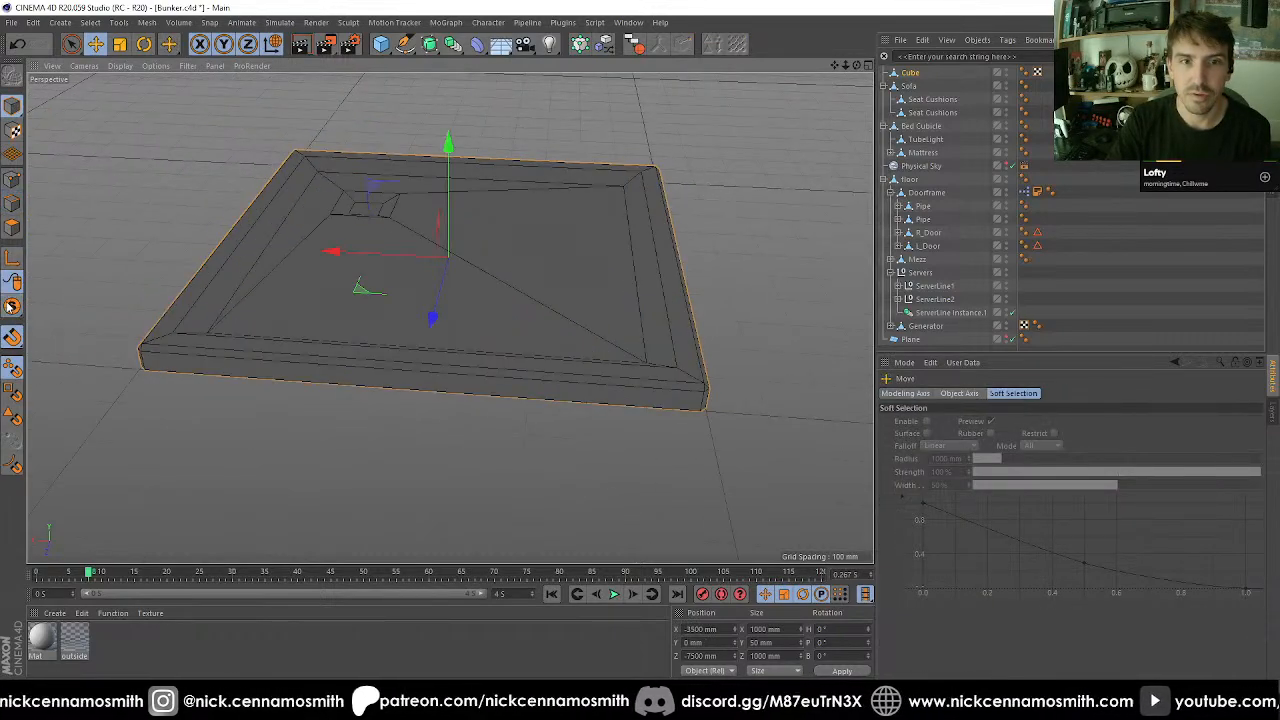
scroll(447, 354, down, 8)
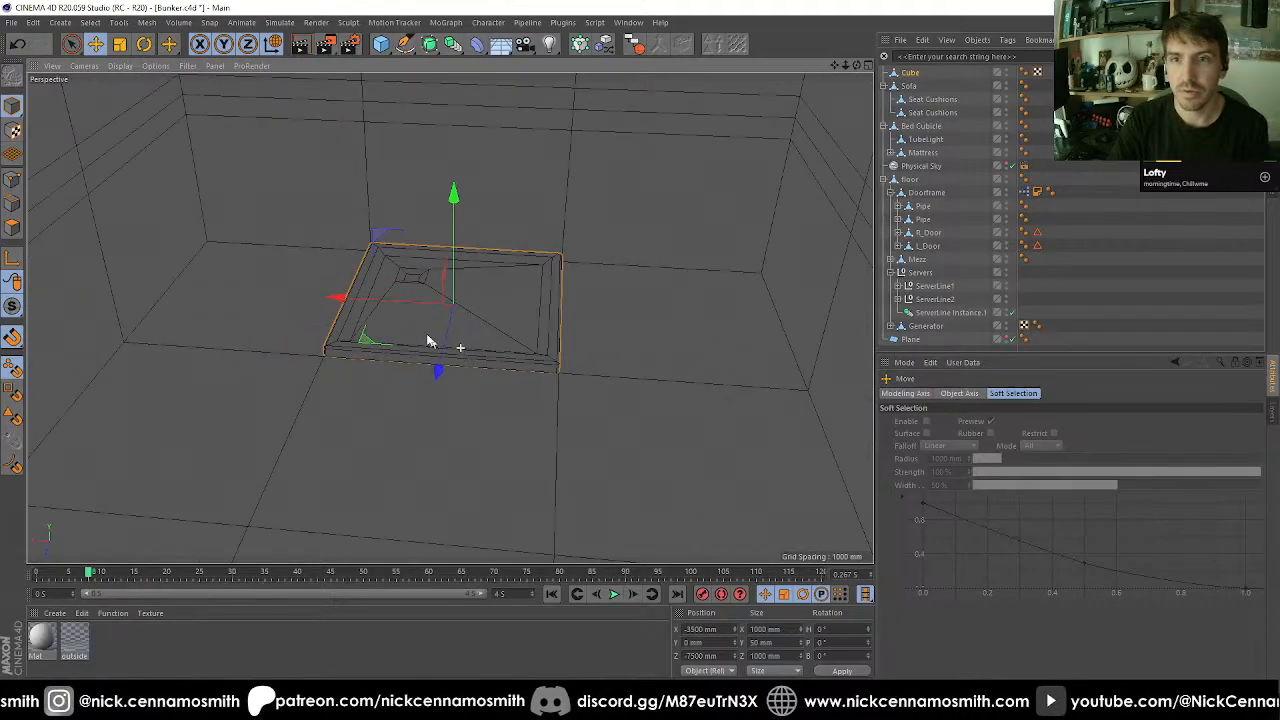
Move the slab roughly toward the room's corner in the top view, to about X -2843 mm and Z -7205 mm.
alt+drag(406, 319, 171, 260)
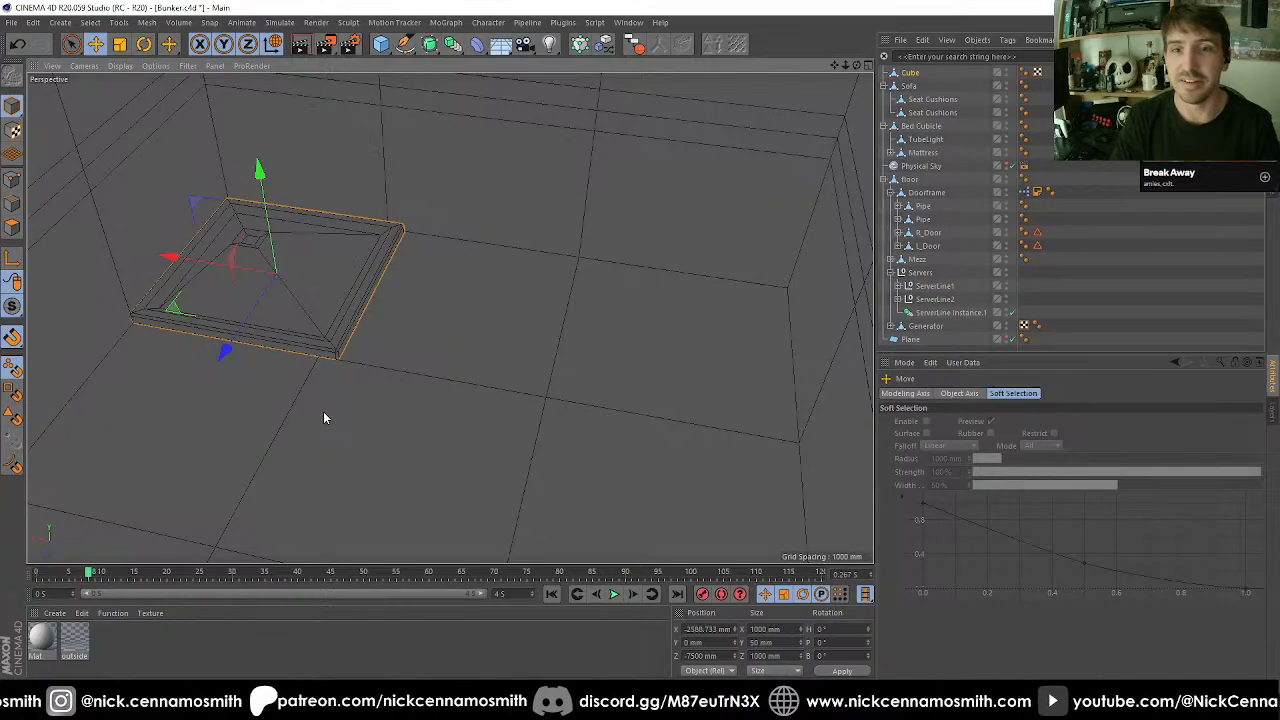
key(F2)
scroll(343, 400, down, 3)
scroll(505, 380, up, 5)
alt+middle_drag(450, 464, 490, 279)
drag(484, 299, 444, 237)
drag(345, 296, 372, 304)
scroll(430, 394, up, 5)
drag(339, 246, 292, 151)
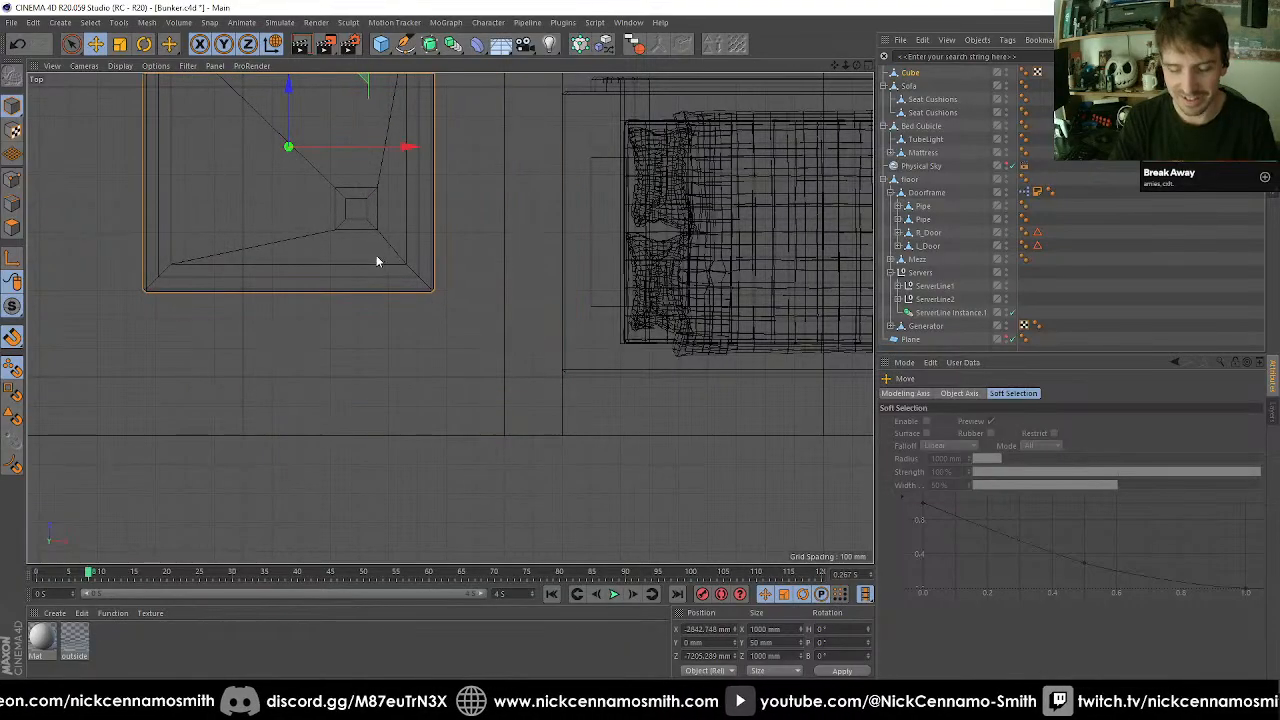
Enable axis editing and move the slab's axis to its outer corner at about X -2343 mm and Z -7705 mm.
scroll(430, 300, up, 5)
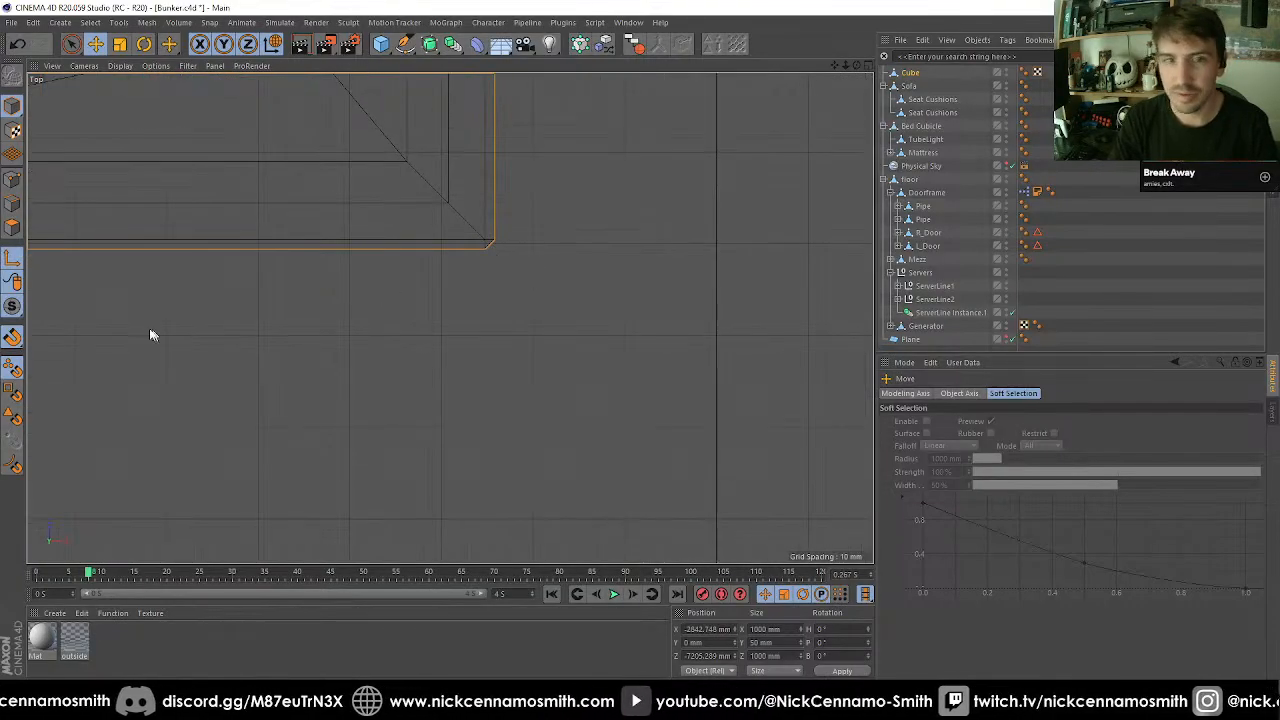
drag(466, 260, 488, 252)
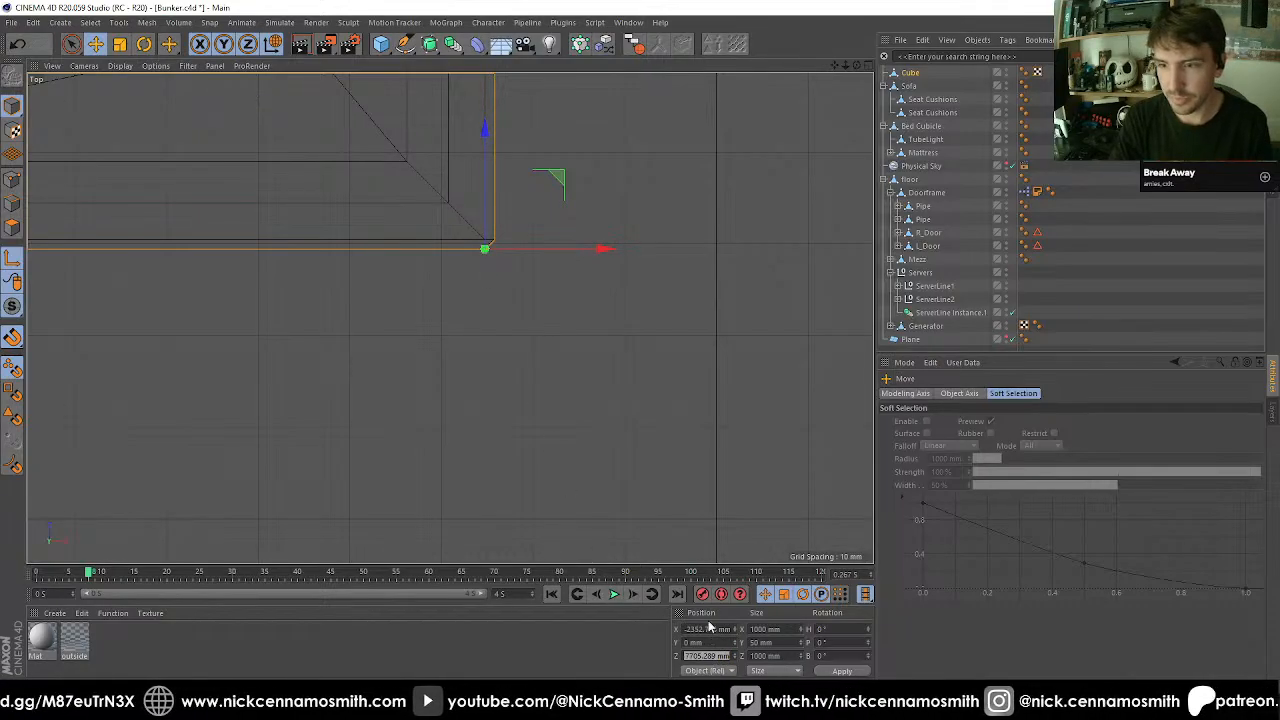
drag(486, 251, 494, 240)
click(705, 655)
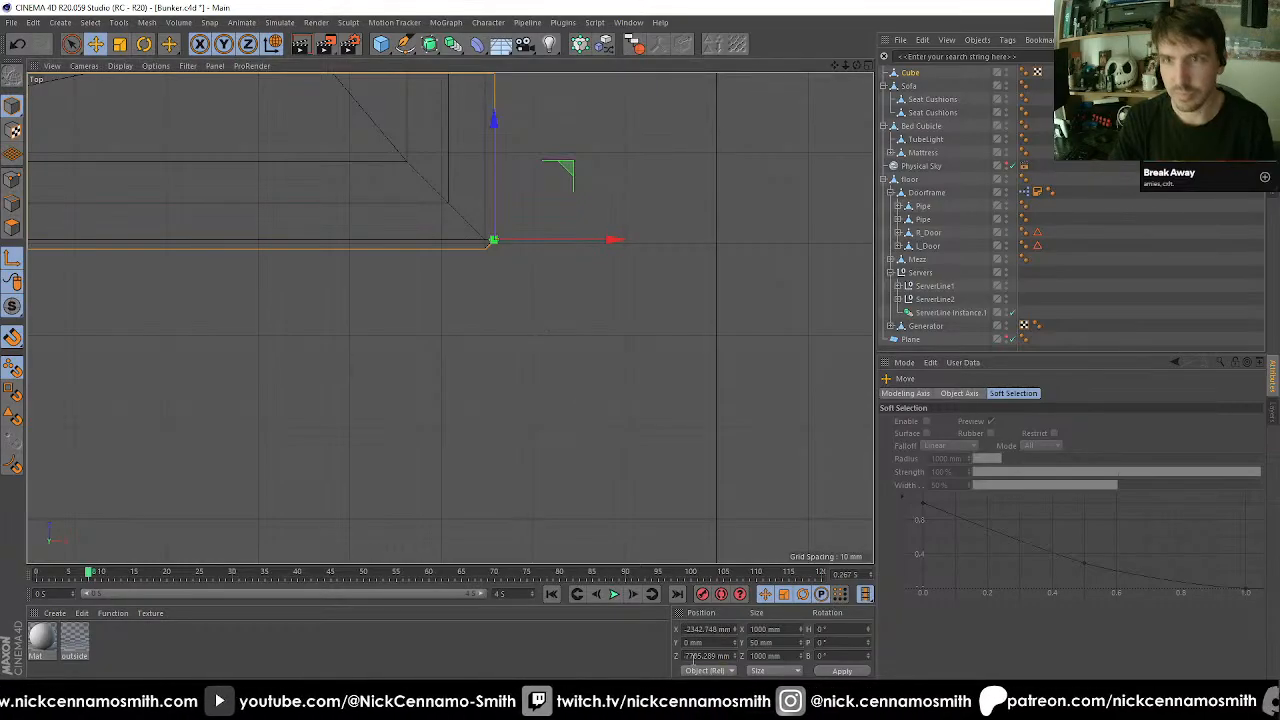
Snap the slab by its corner axis to X -2100 mm and Z -8000 mm, and return to the perspective view.
scroll(386, 464, down, 3)
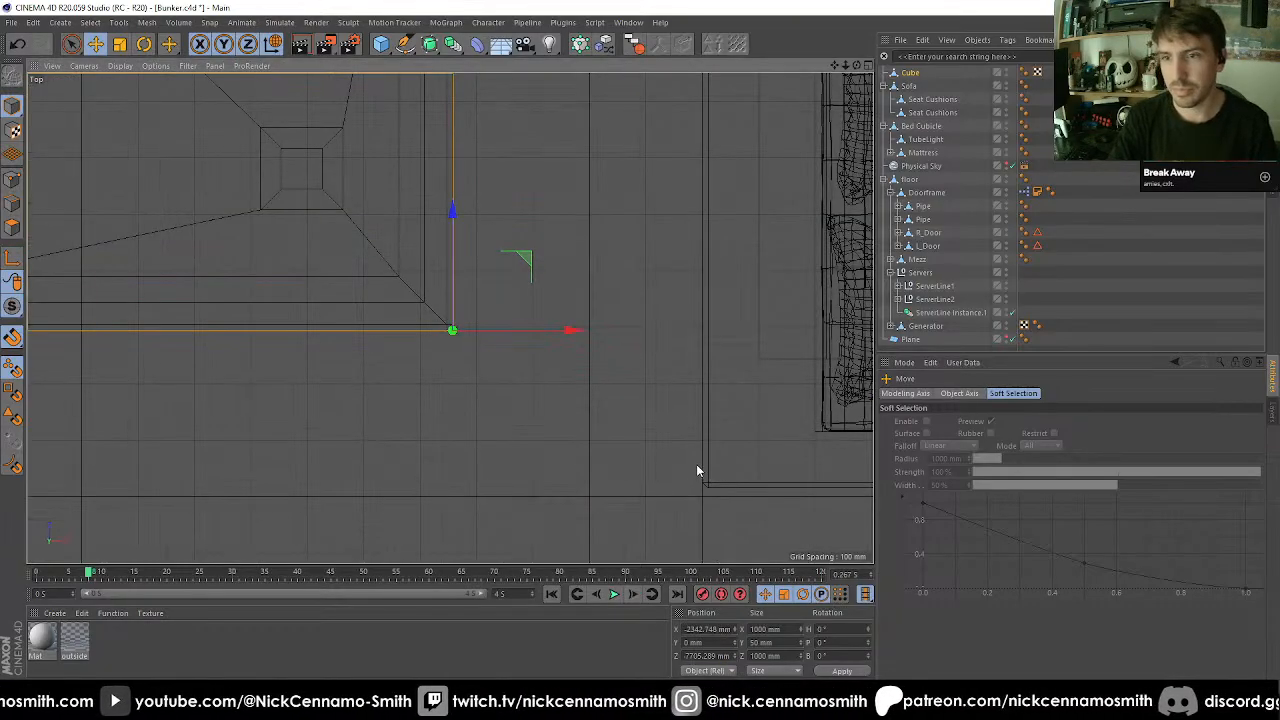
scroll(696, 466, down, 3)
drag(489, 337, 587, 449)
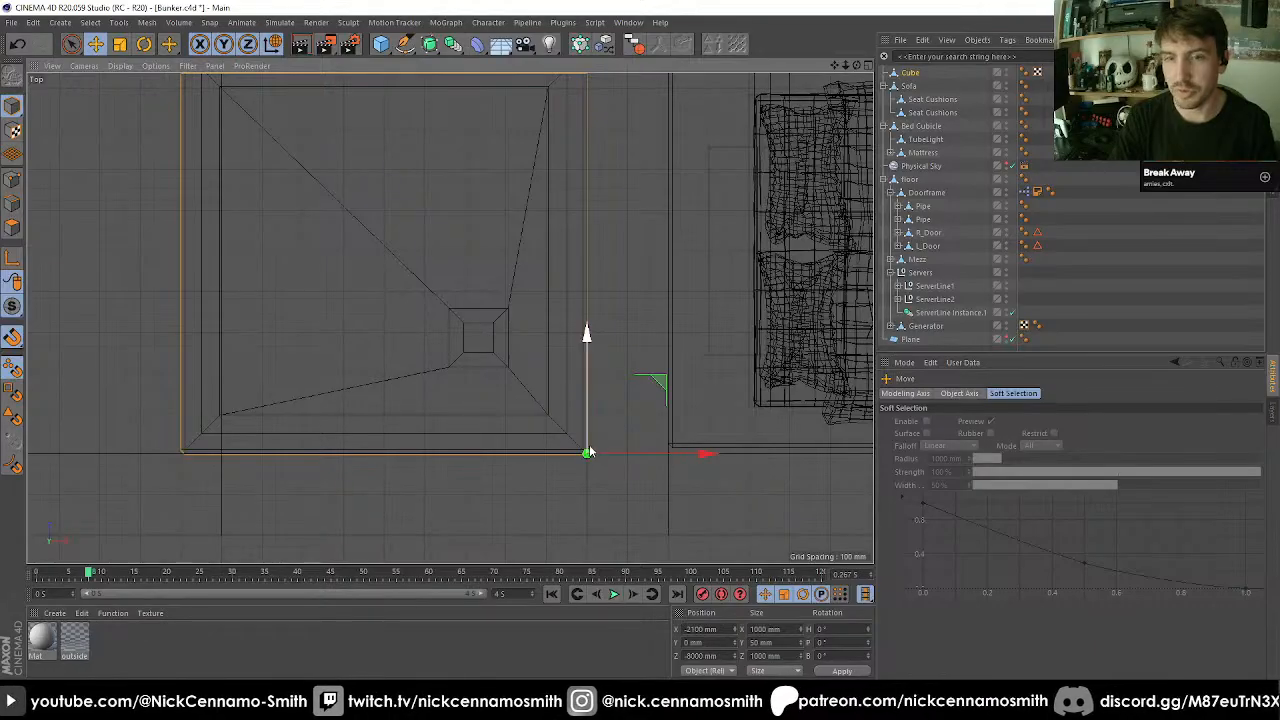
middle_click(589, 452)
middle_click(432, 298)
scroll(465, 351, down, 3)
alt+drag(446, 354, 404, 281)
scroll(406, 282, down, 3)
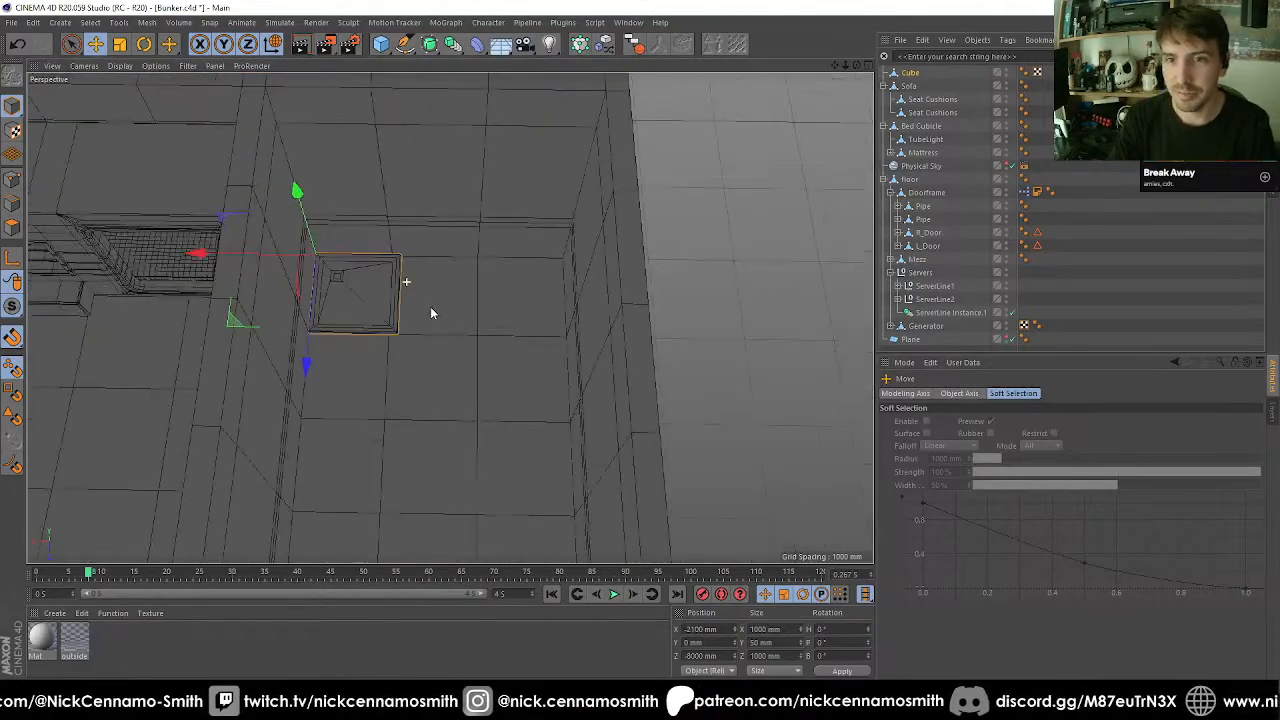
Add a cube in the room at X -4500 mm, Z -7500 mm and scale it uniformly to 800 mm per side.
scroll(432, 310, down, 3)
alt+drag(440, 330, 470, 290)
scroll(475, 359, up, 3)
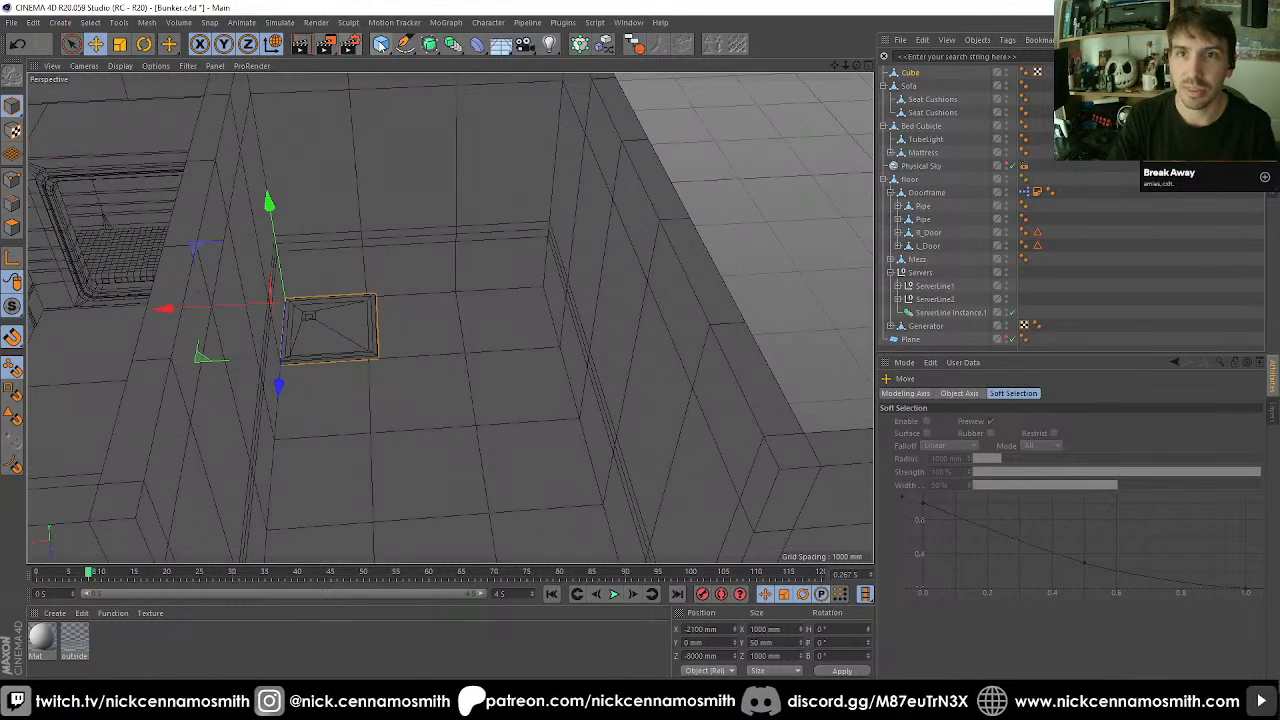
click(380, 44)
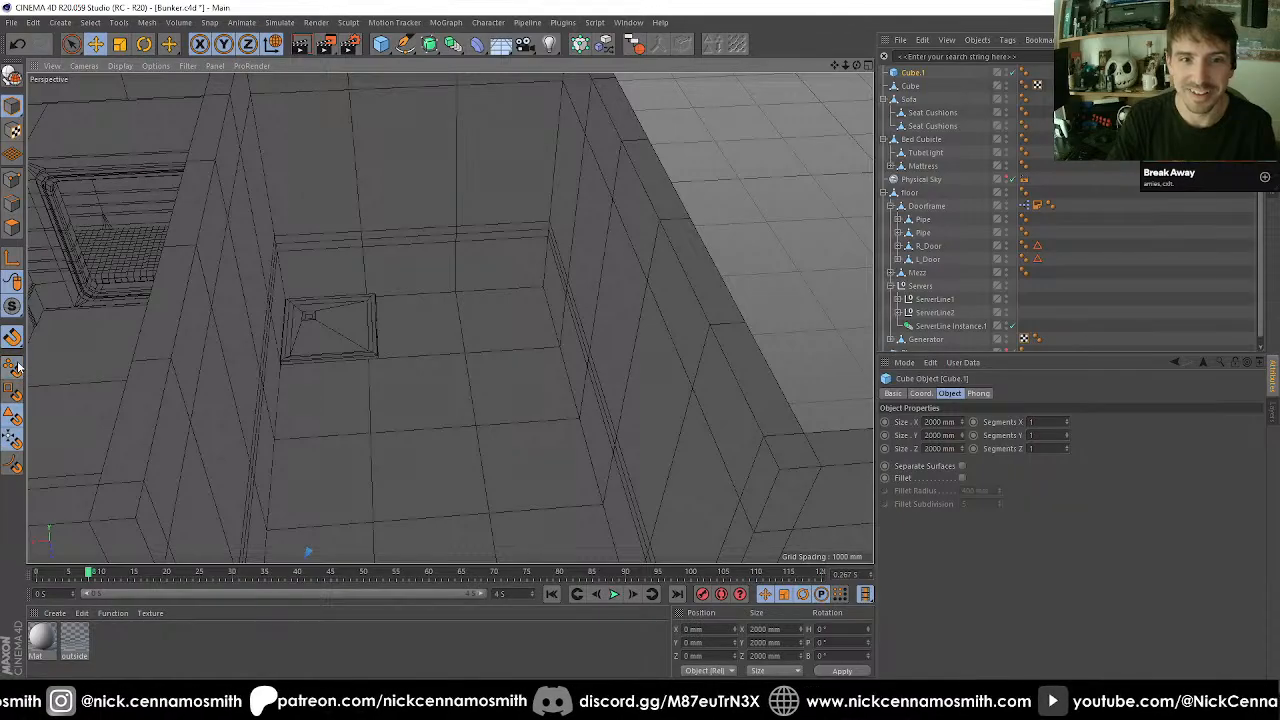
drag(486, 357, 510, 378)
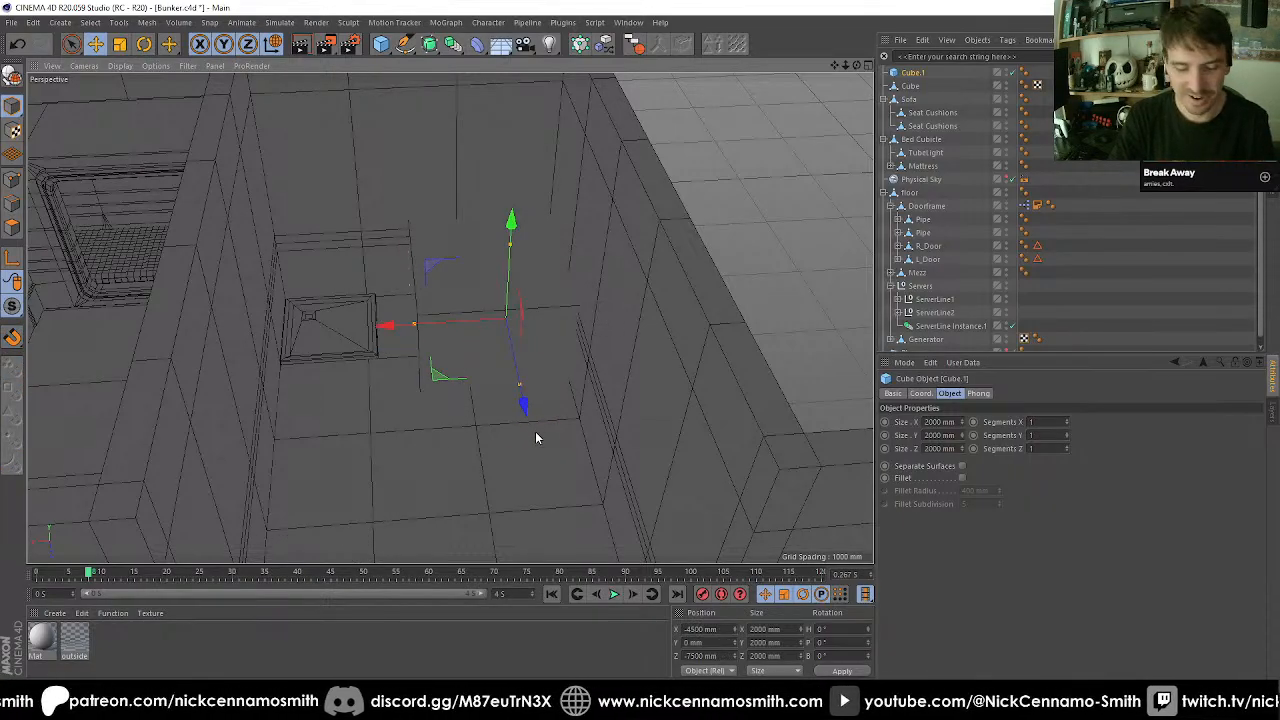
key(t)
drag(576, 485, 257, 537)
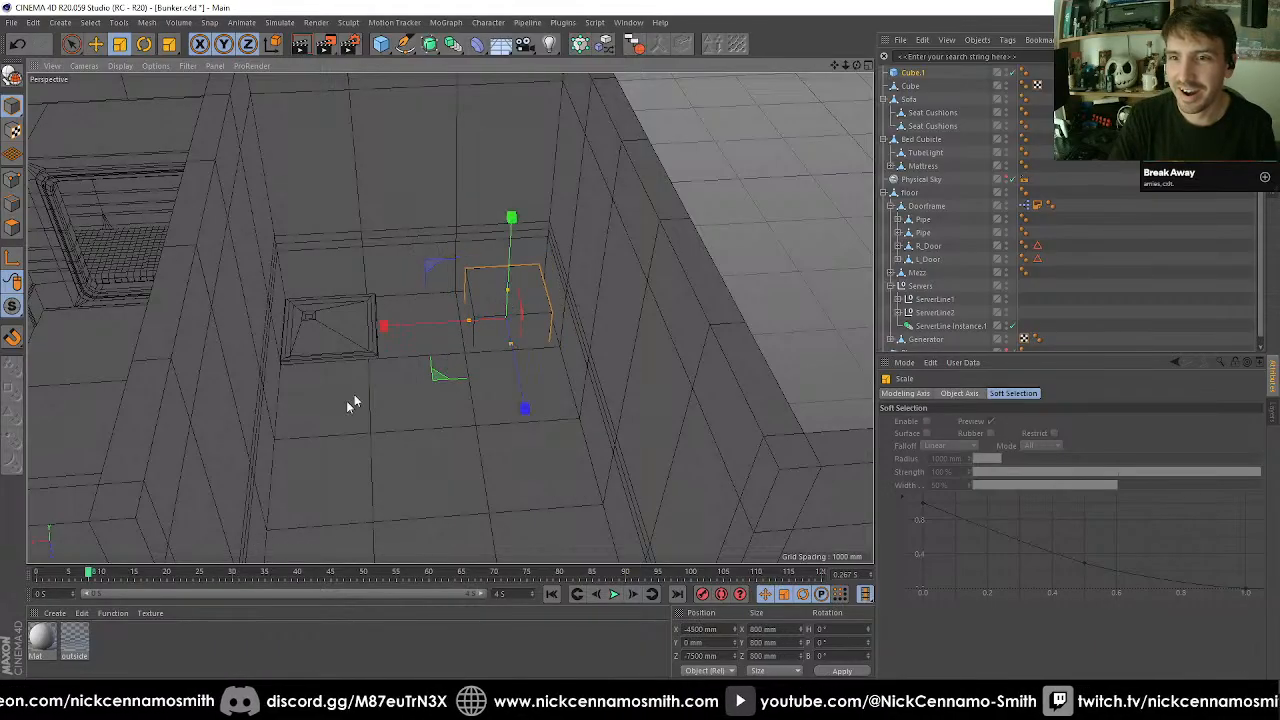
Make the new 800 mm cube editable and switch to polygon mode.
alt+drag(354, 403, 516, 371)
alt+middle_drag(516, 371, 400, 363)
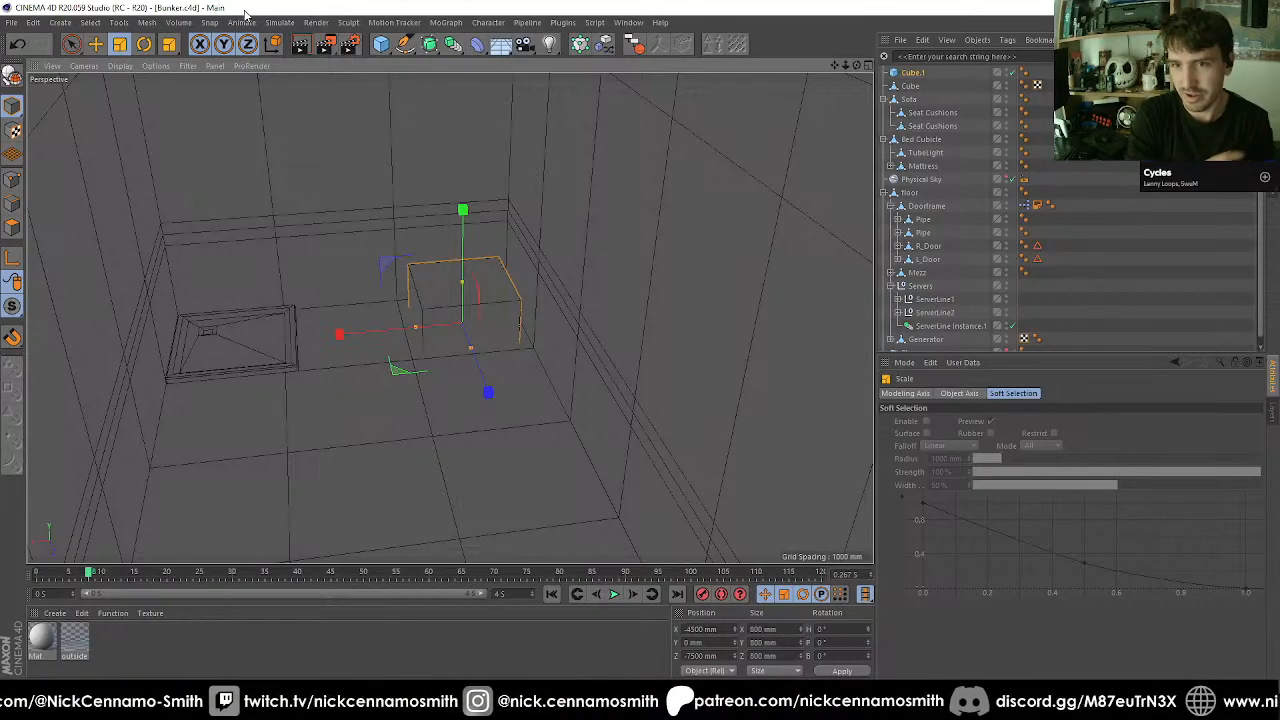
click(12, 77)
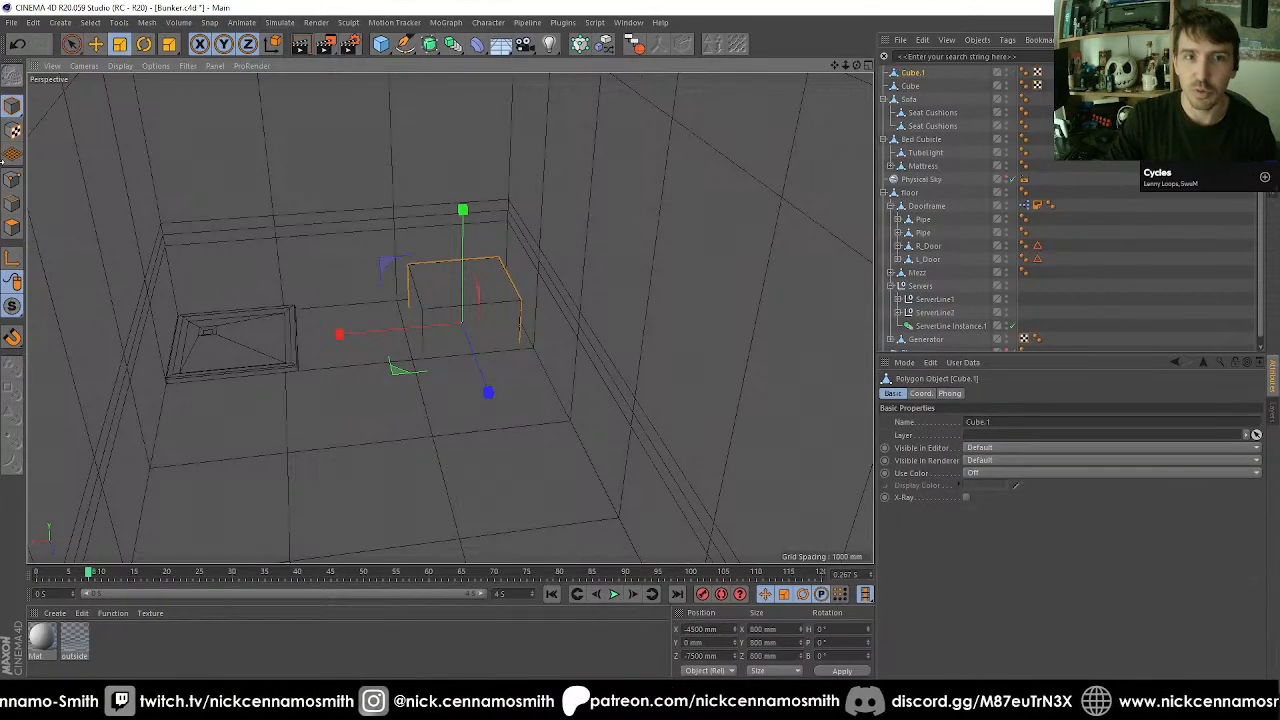
click(12, 229)
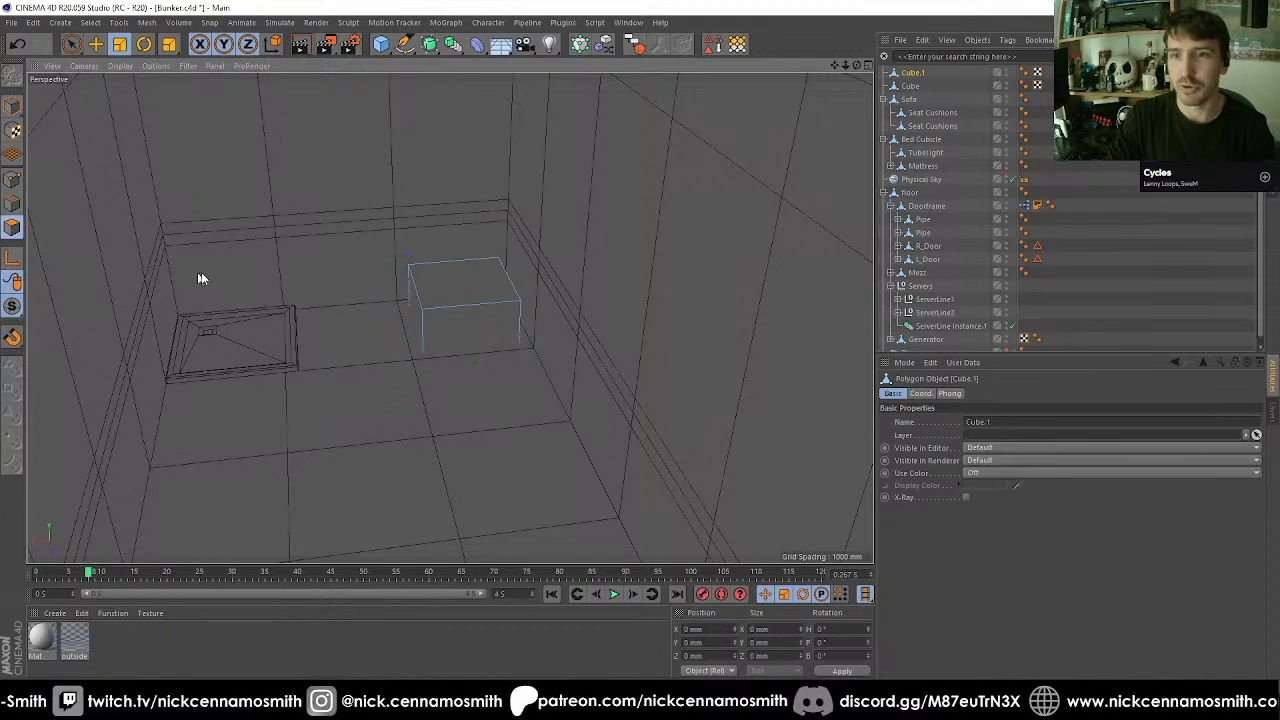
Select only the bottom polygon of the new cube and set its Y position to 0 mm to halve the cube's height.
key(u)
key(l)
click(448, 340)
key(9)
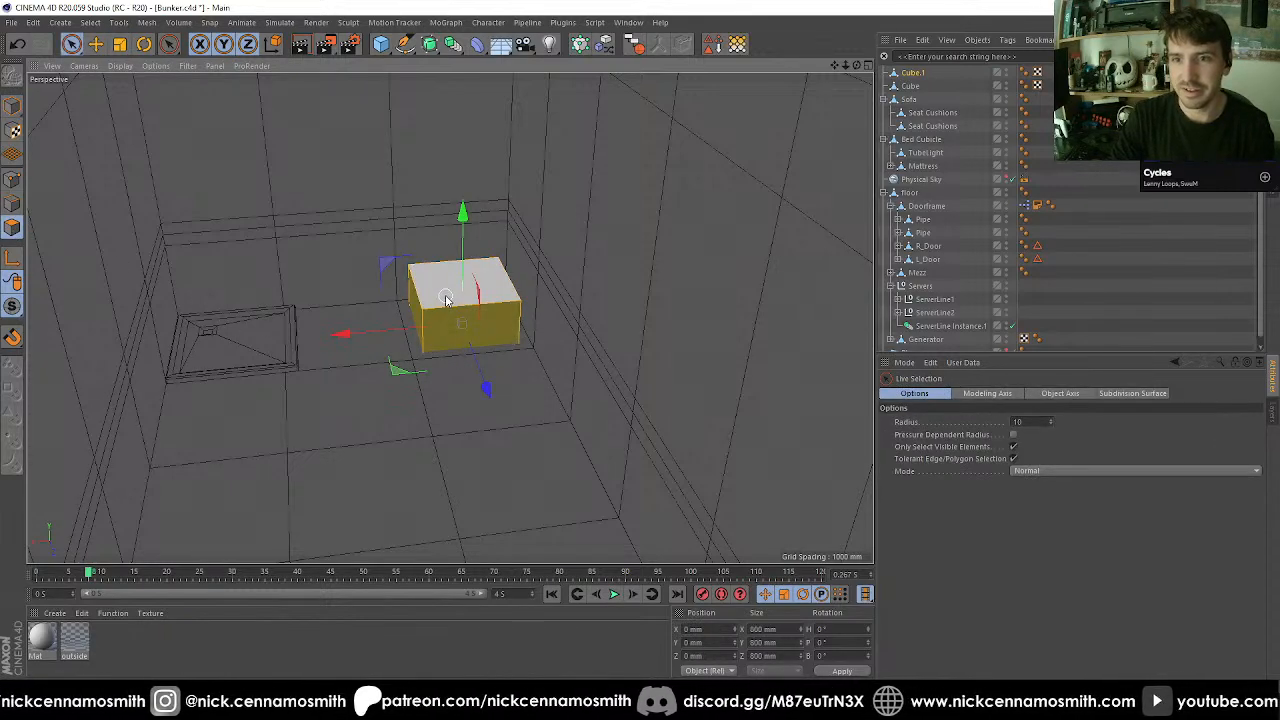
shift+click(446, 300)
key(u)
key(i)
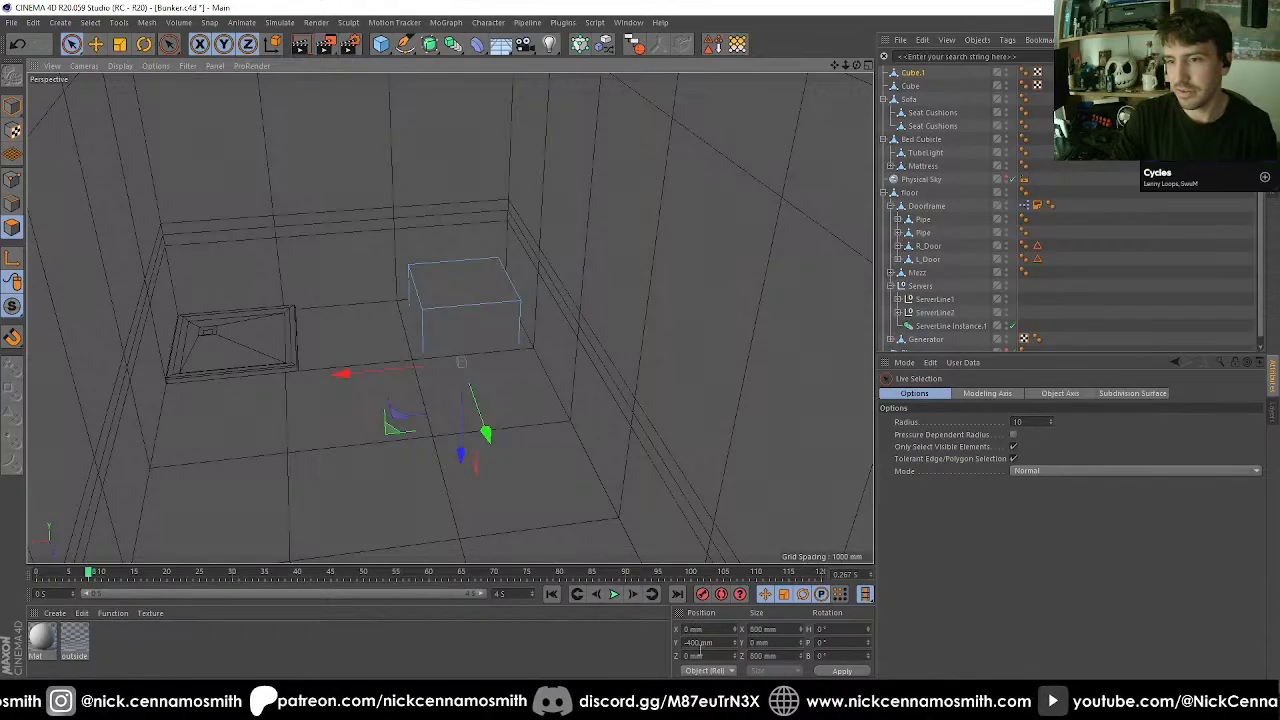
click(702, 643)
text(0)
key(Return)
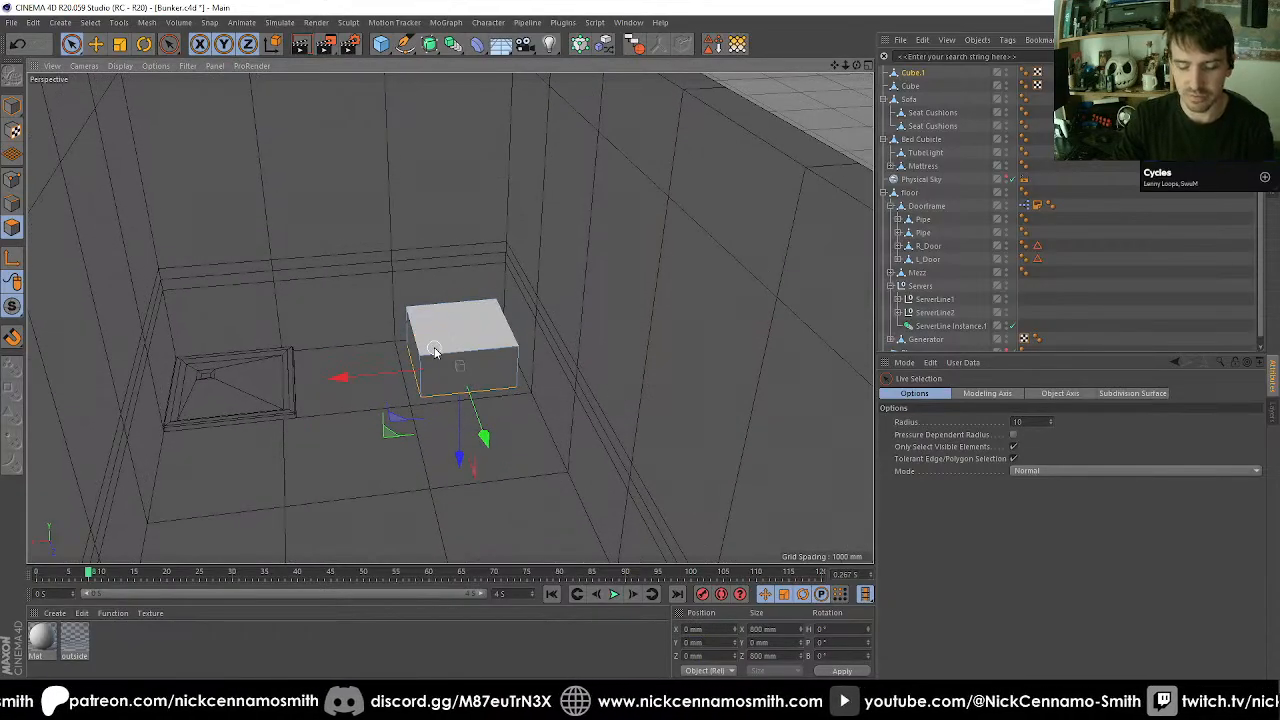
Select all of the cube's polygons and set their size to 400 mm in X, Y and Z.
key(ctrl+a)
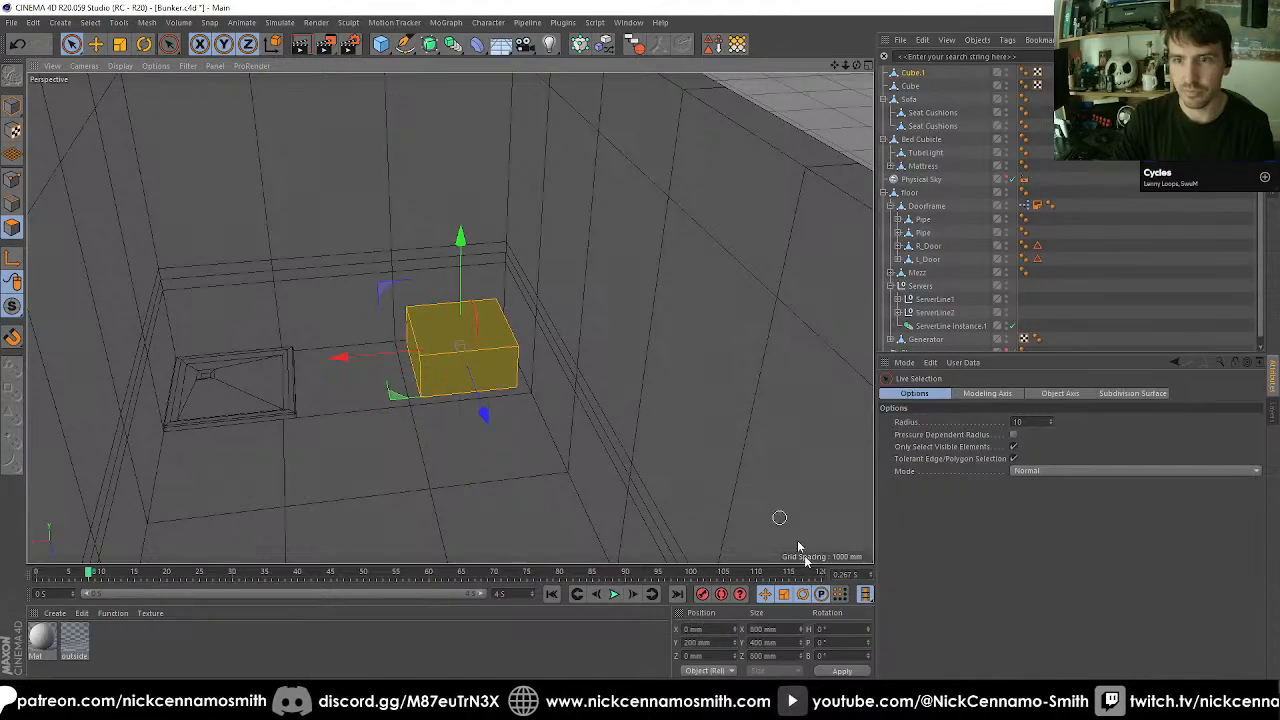
click(783, 627)
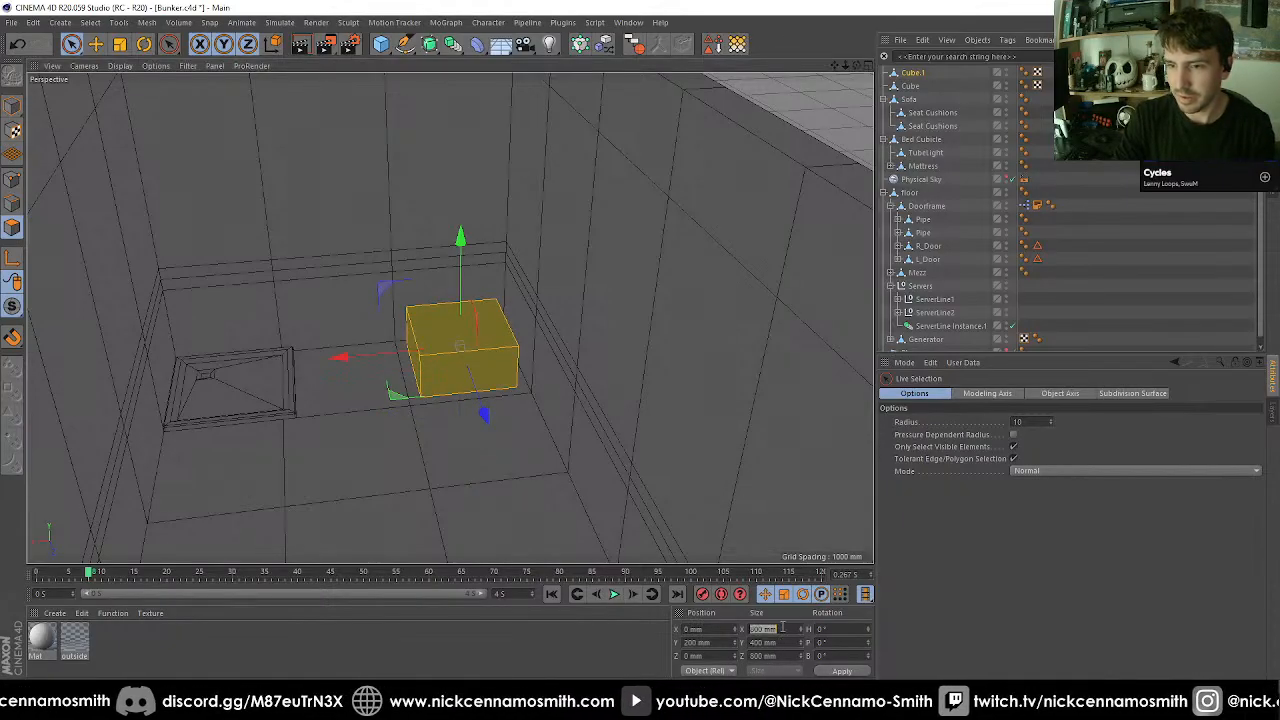
text(400)
key(Tab)
text(4)
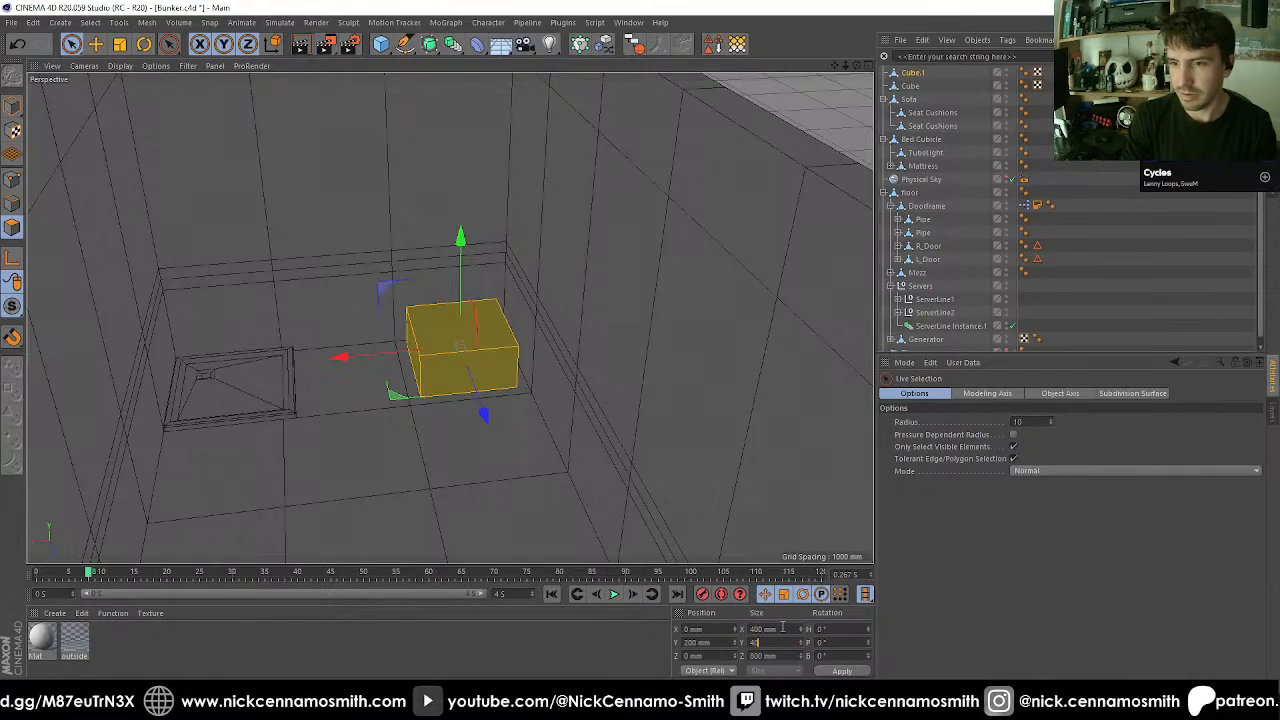
text(00)
key(Return)
Set the X size of the selected block polygons to 800 mm.
alt+drag(705, 537, 378, 290)
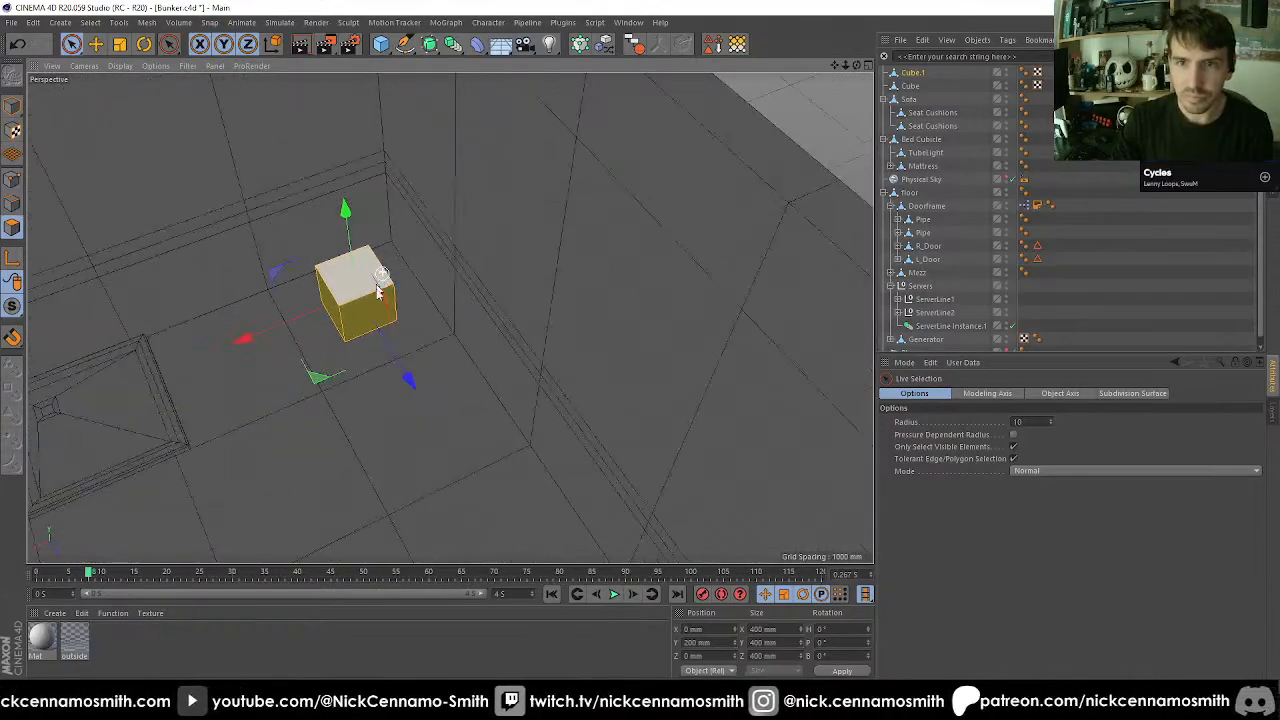
double_click(765, 629)
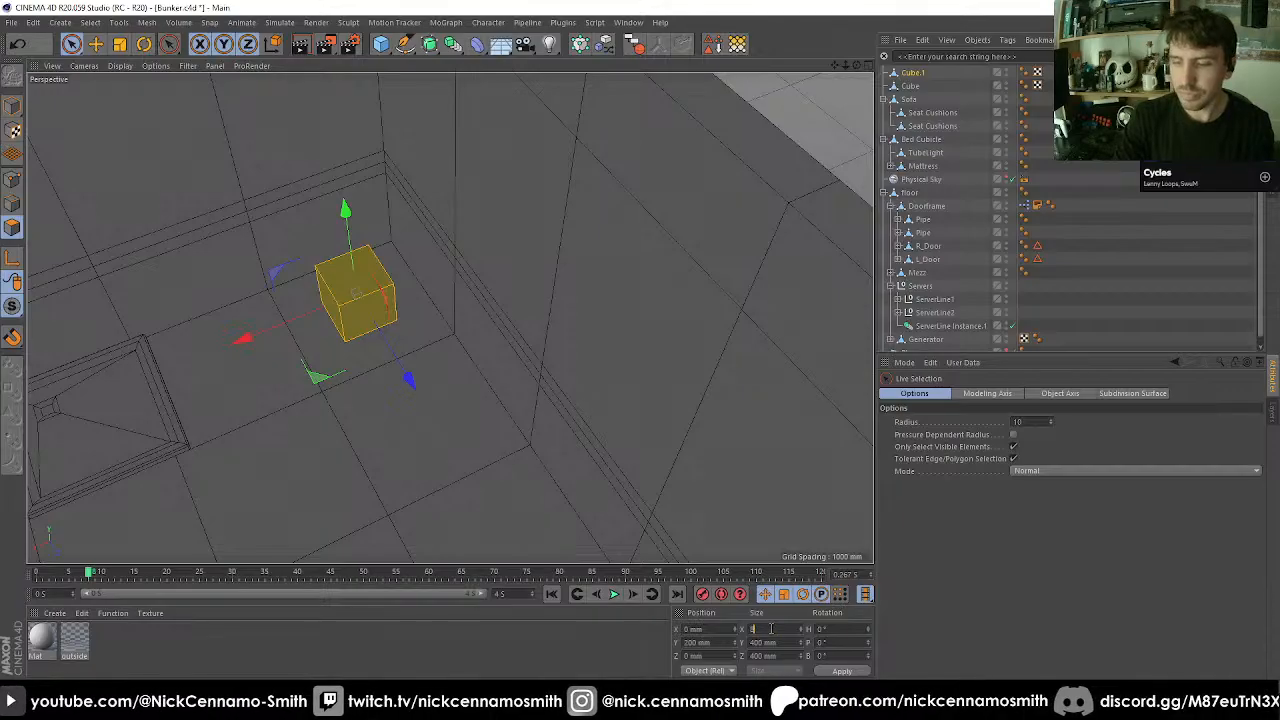
text(800)
key(Return)
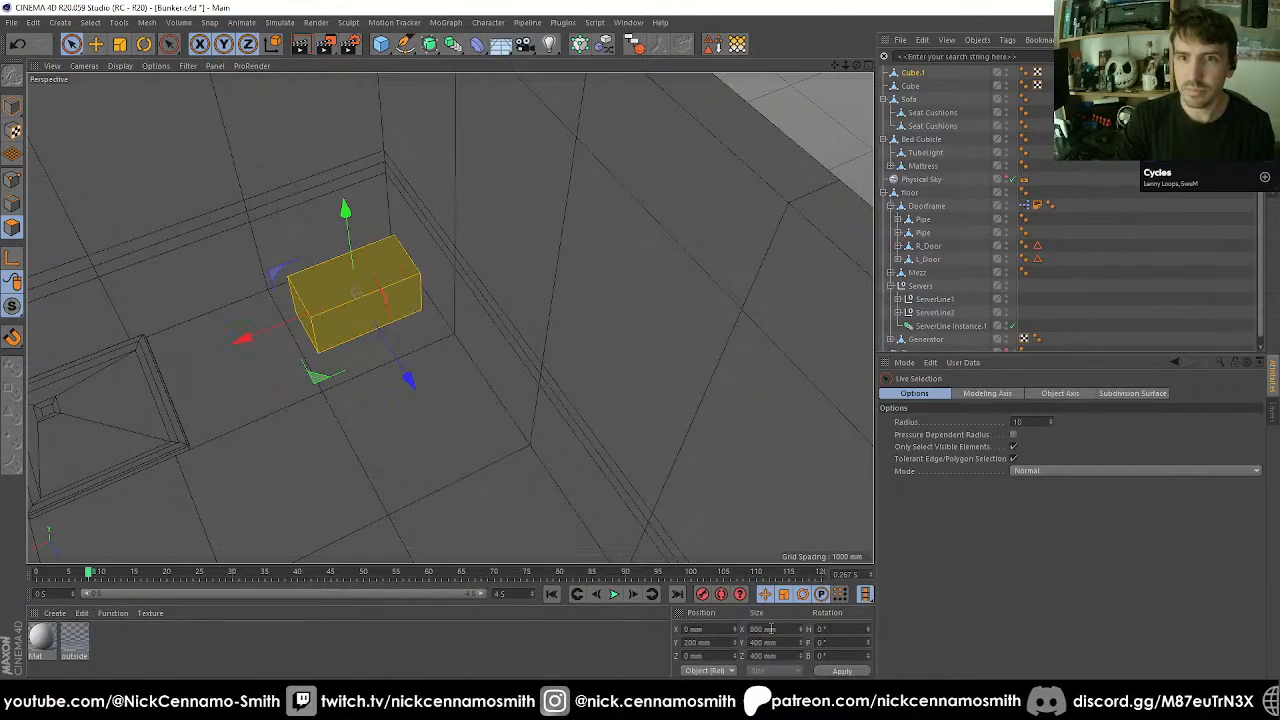
Select the top face of the Cube.1 box and set its Y position to 1800 mm.
click(14, 108)
click(13, 228)
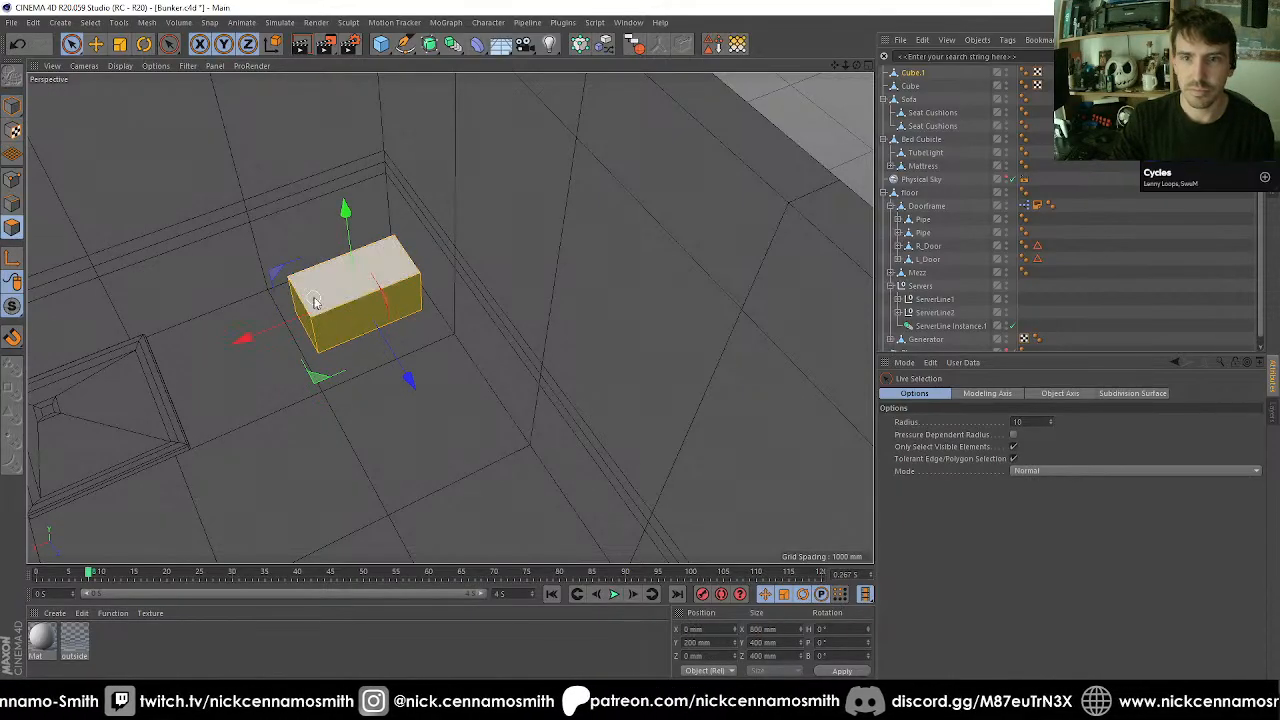
click(316, 292)
alt+drag(418, 387, 505, 484)
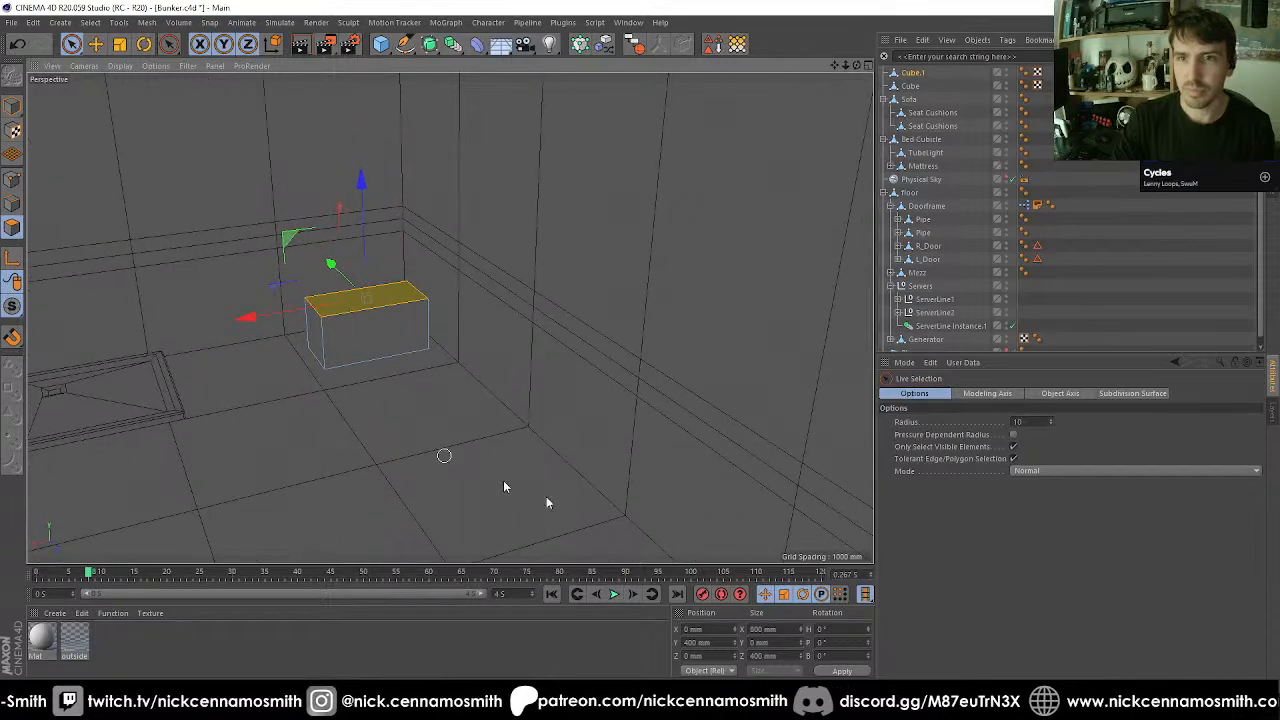
click(709, 642)
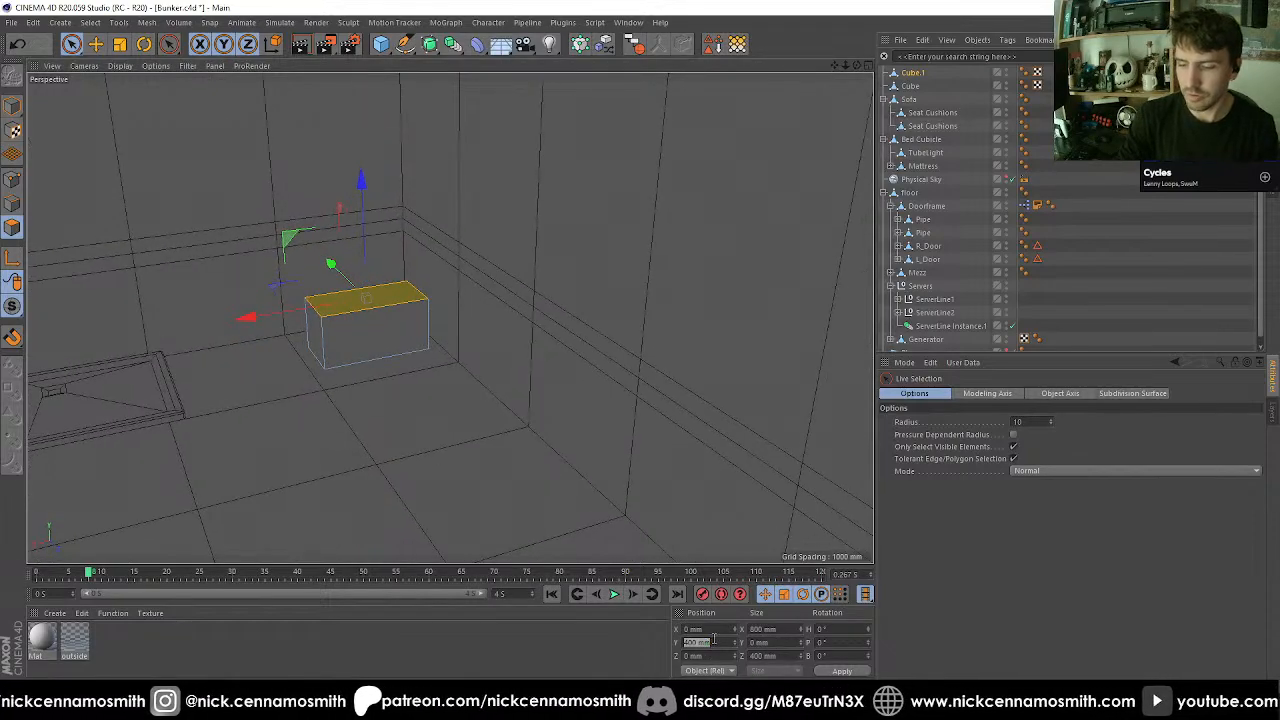
text(100)
key(Return)
alt+drag(455, 300, 109, 263)
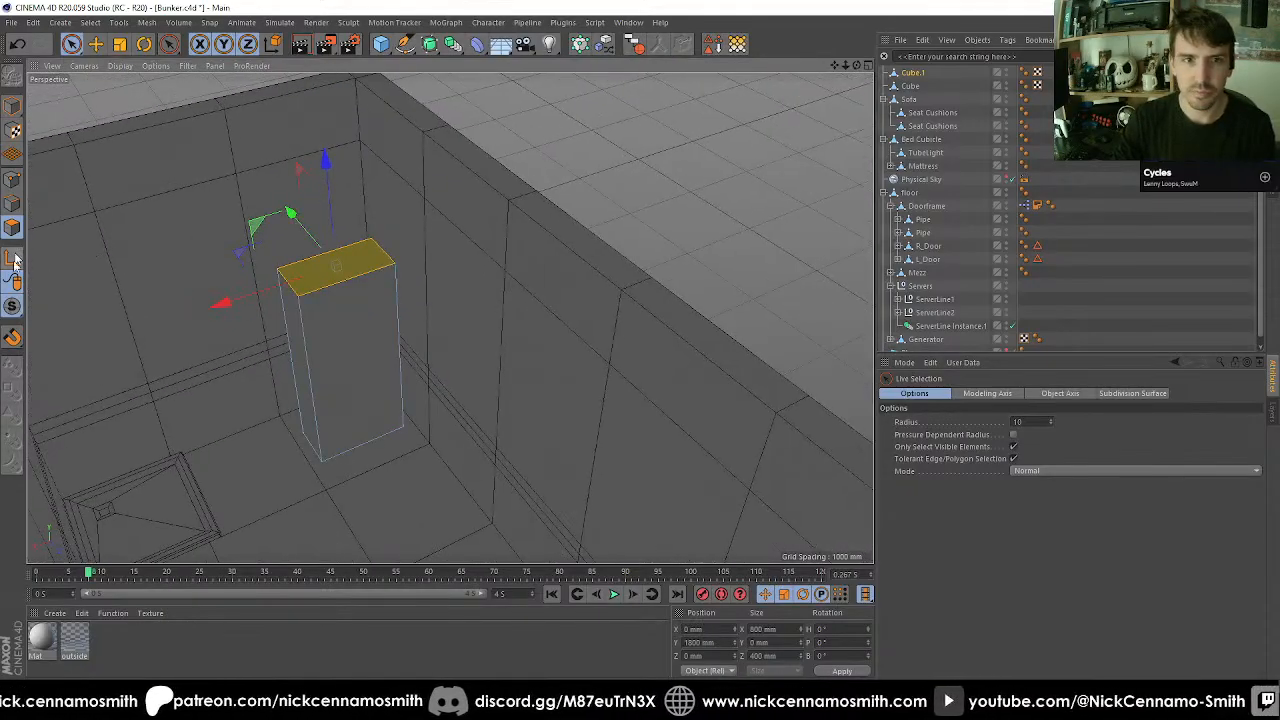
Isolate the box in the viewport with solo mode and switch to editing its edges.
drag(12, 306, 78, 350)
mouse_move(349, 386)
alt+mouse_down()
mouse_move(400, 377)
mouse_move(420, 263)
mouse_move(431, 269)
mouse_move(382, 276)
alt+mouse_up()
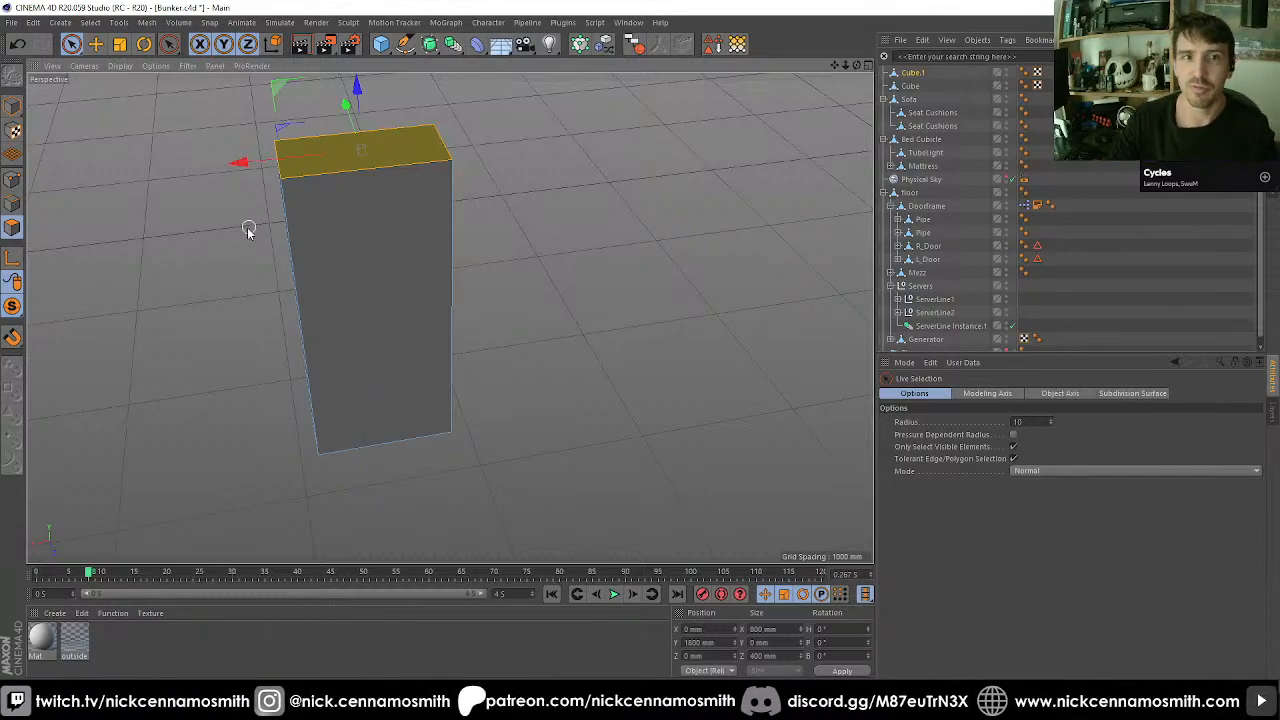
click(183, 240)
alt+drag(350, 238, 391, 231)
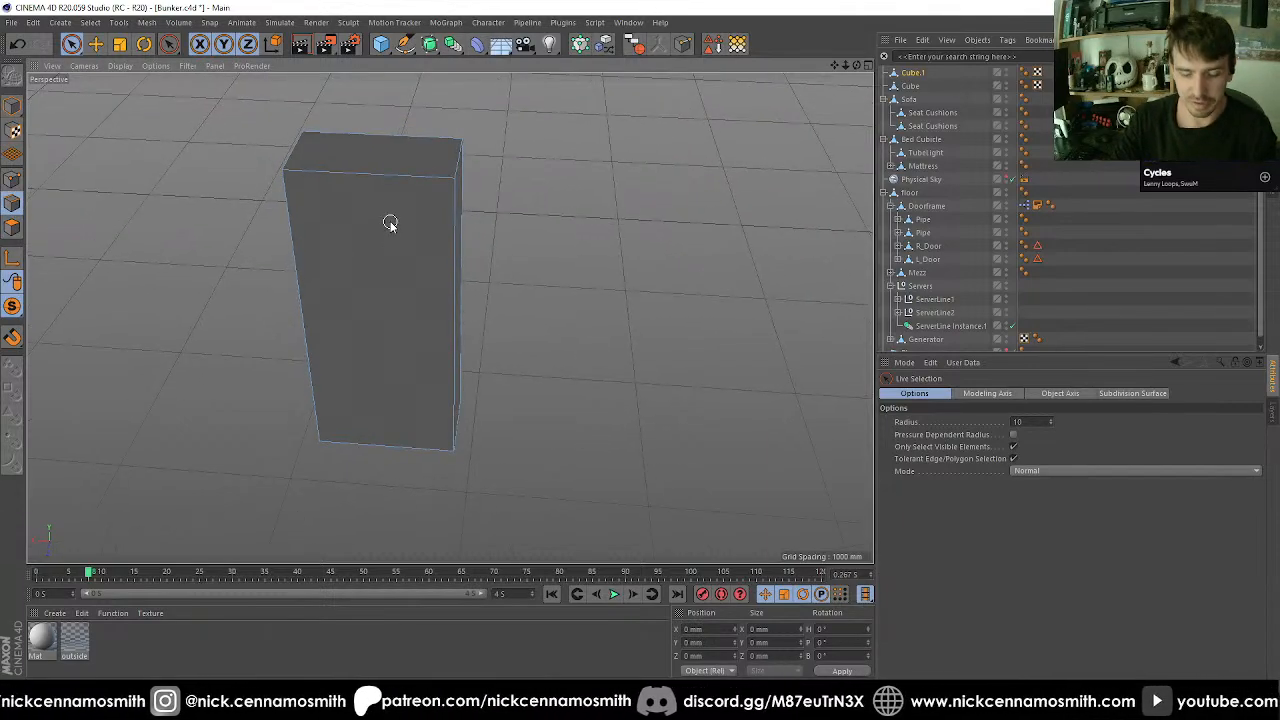
Ring-select the box's horizontal edges and add its vertical edges to the selection.
key(u)
key(b)
click(395, 157)
click(395, 157)
alt+drag(398, 175, 300, 222)
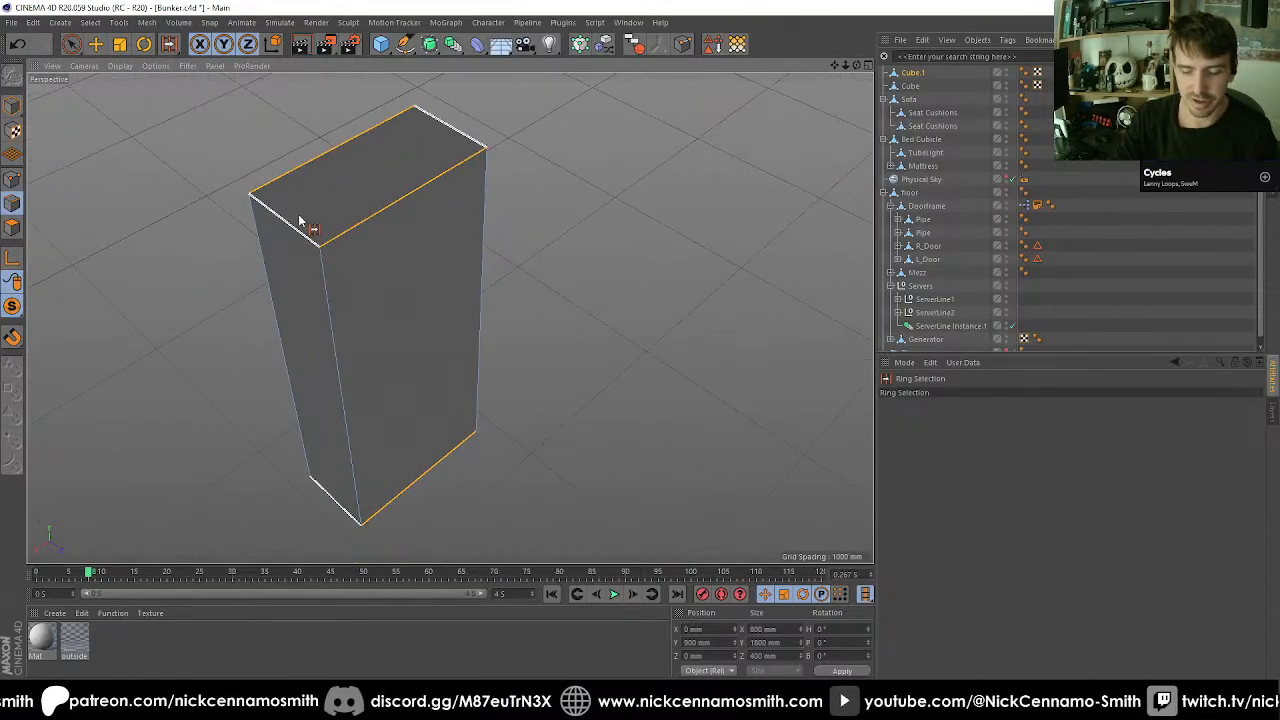
key(u)
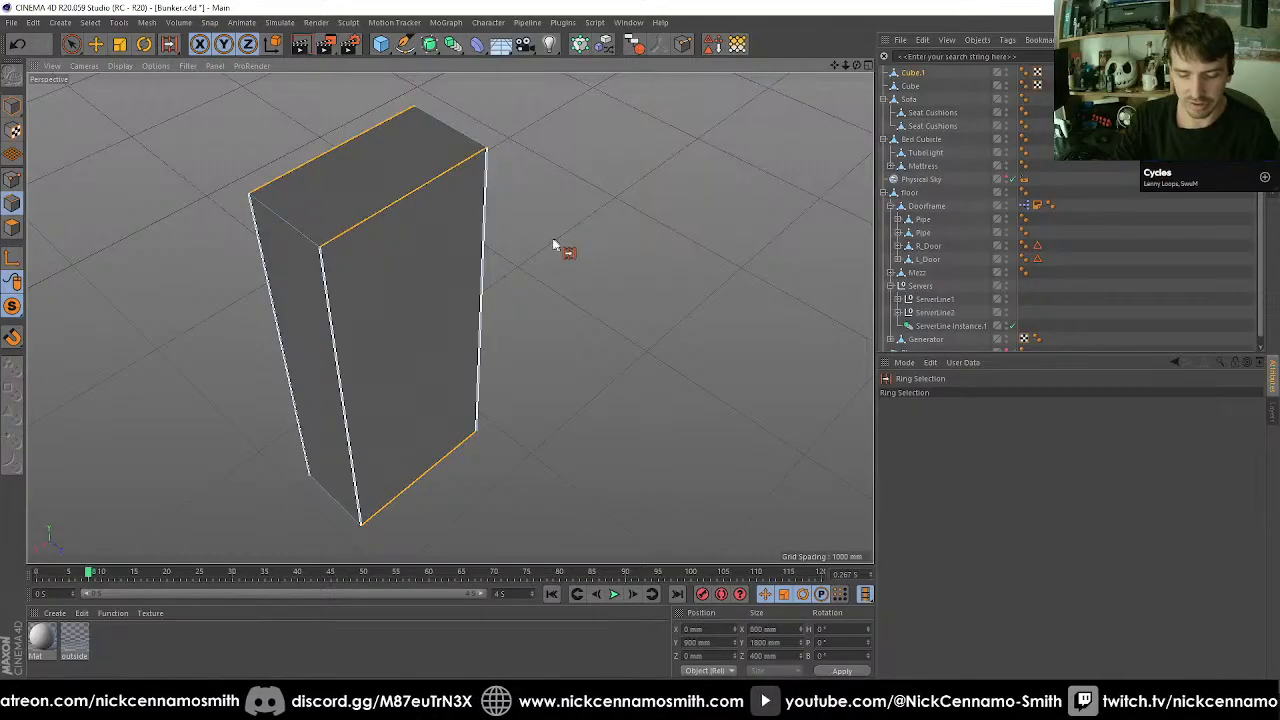
shift+click(437, 287)
key(9)
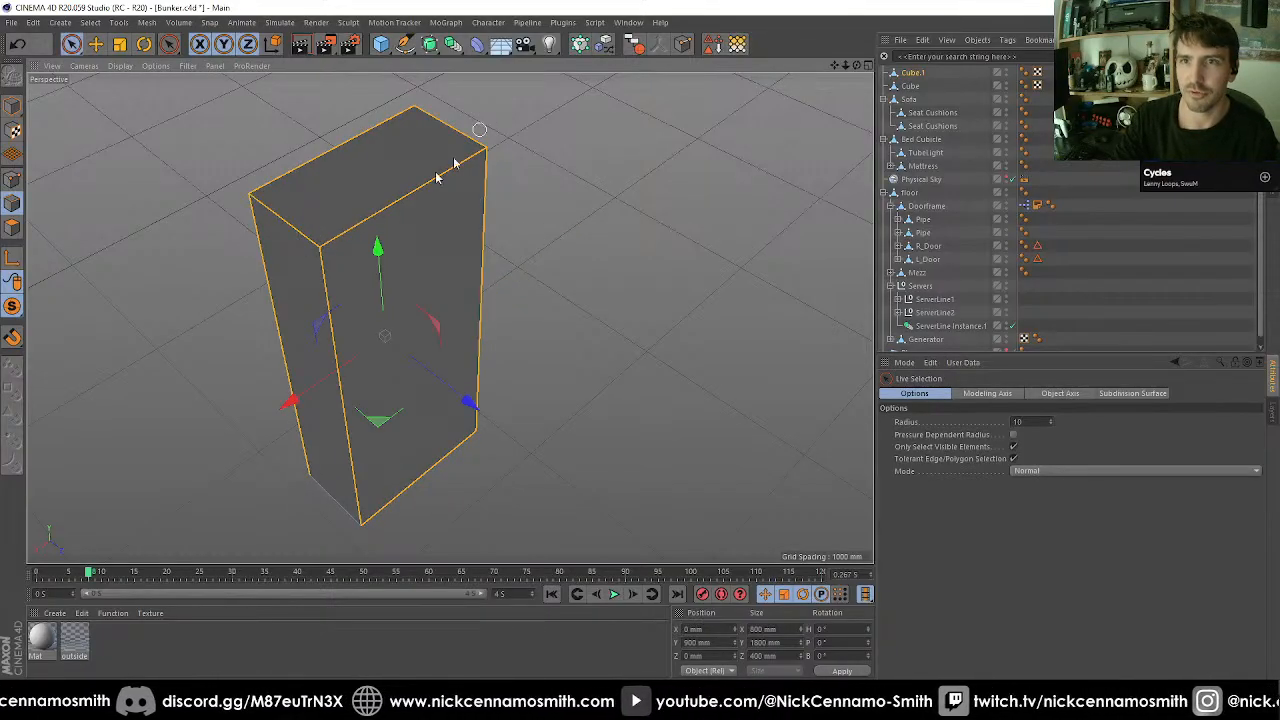
Ring-select only the edges running along the box's width and cut them with Edge Cut at 2 subdivisions.
alt+drag(443, 163, 463, 500)
alt+drag(455, 406, 550, 277)
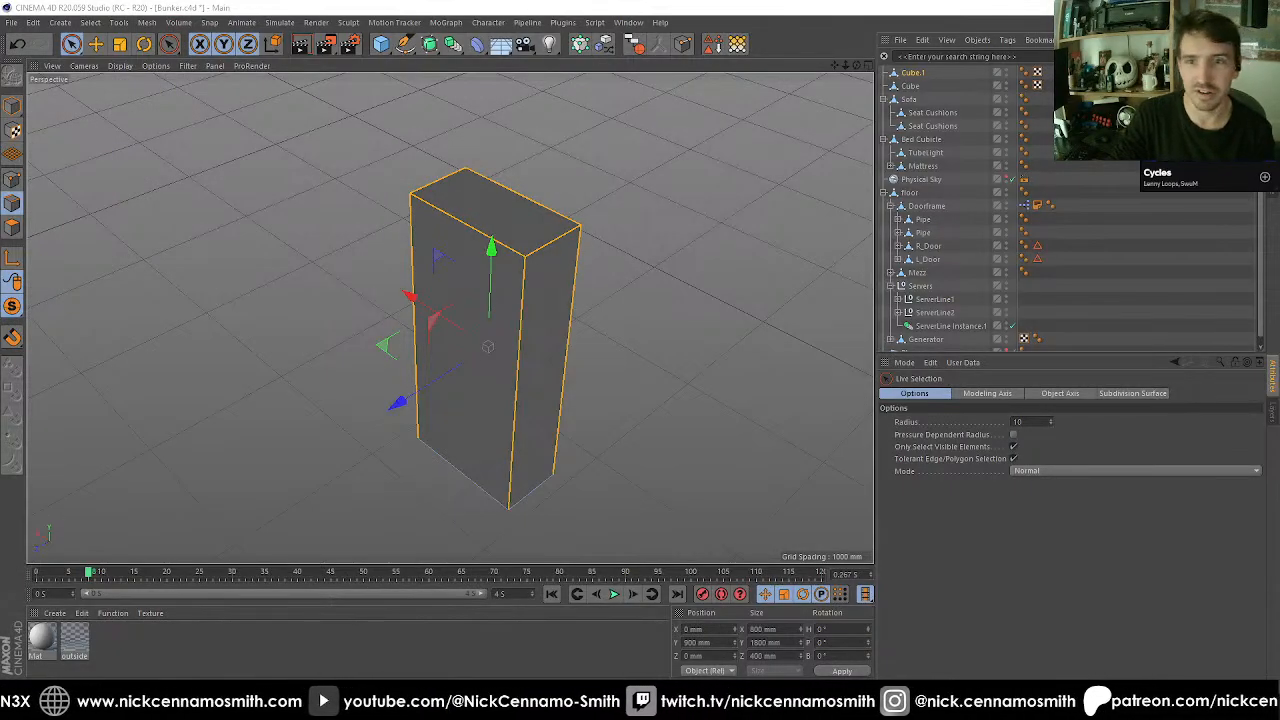
alt+middle_drag(451, 338, 448, 302)
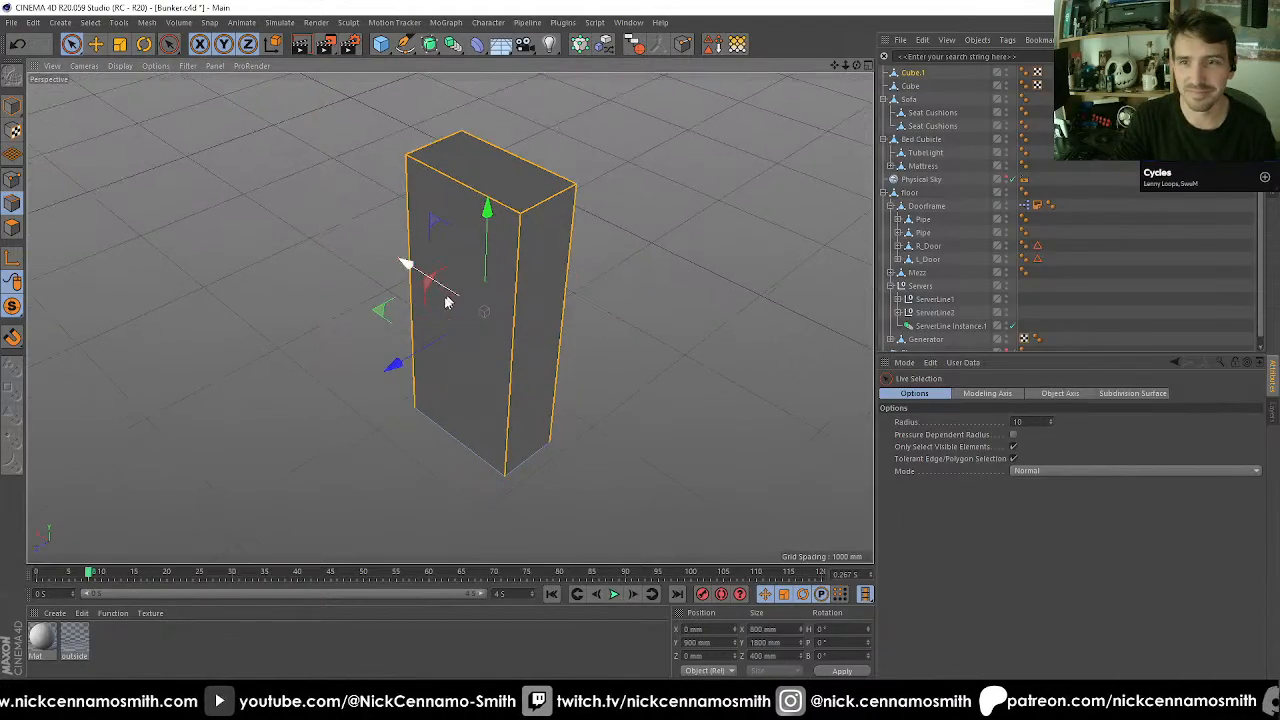
alt+drag(441, 301, 560, 340)
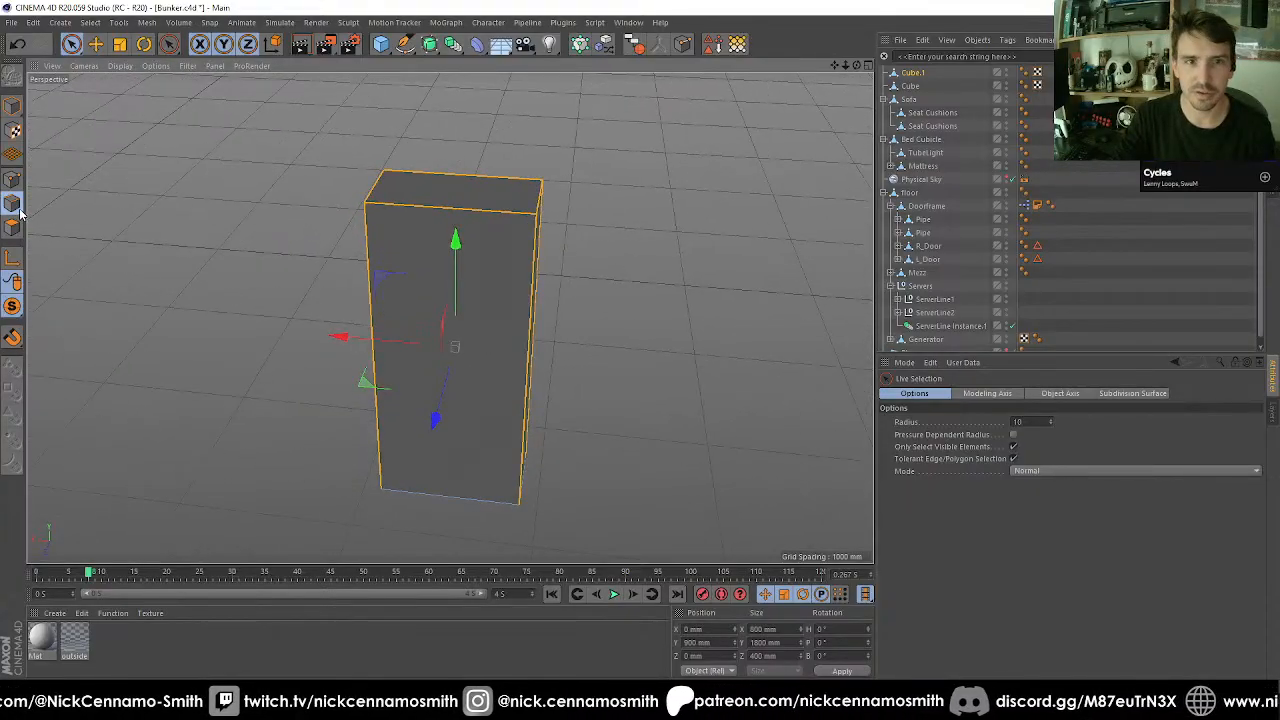
scroll(471, 257, up, 3)
key(u)
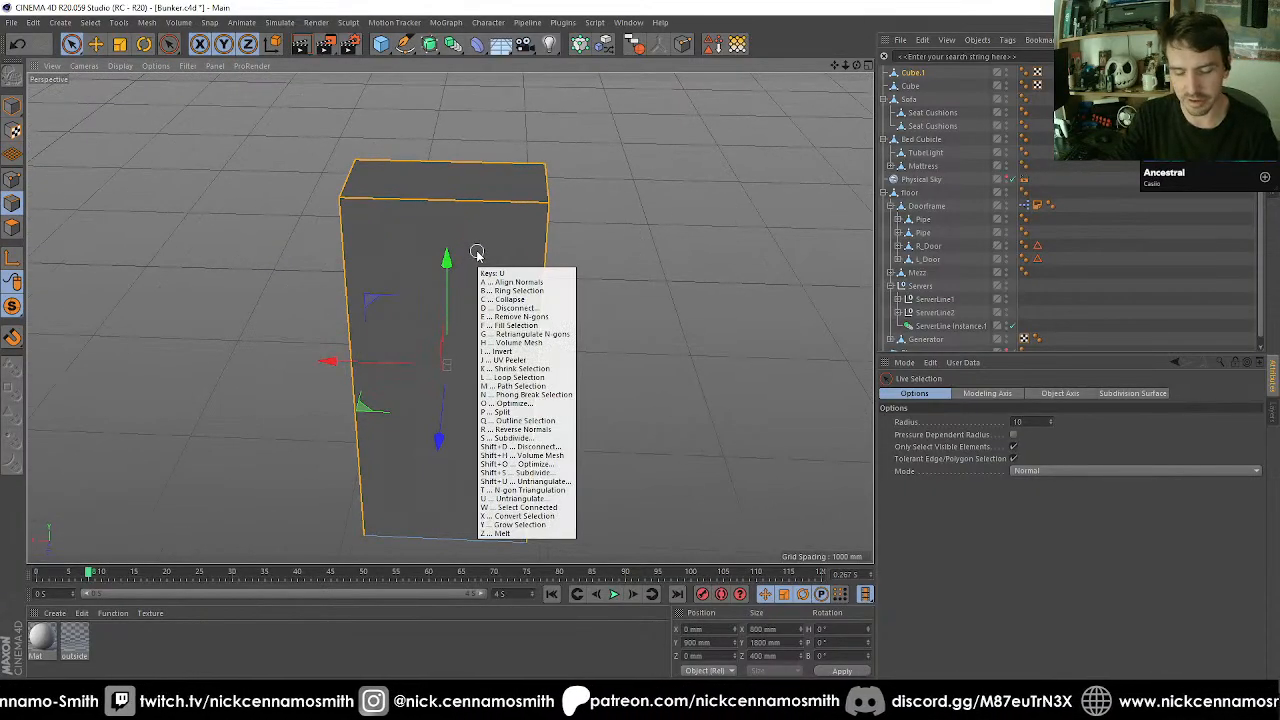
key(b)
click(475, 225)
key(m)
key(f)
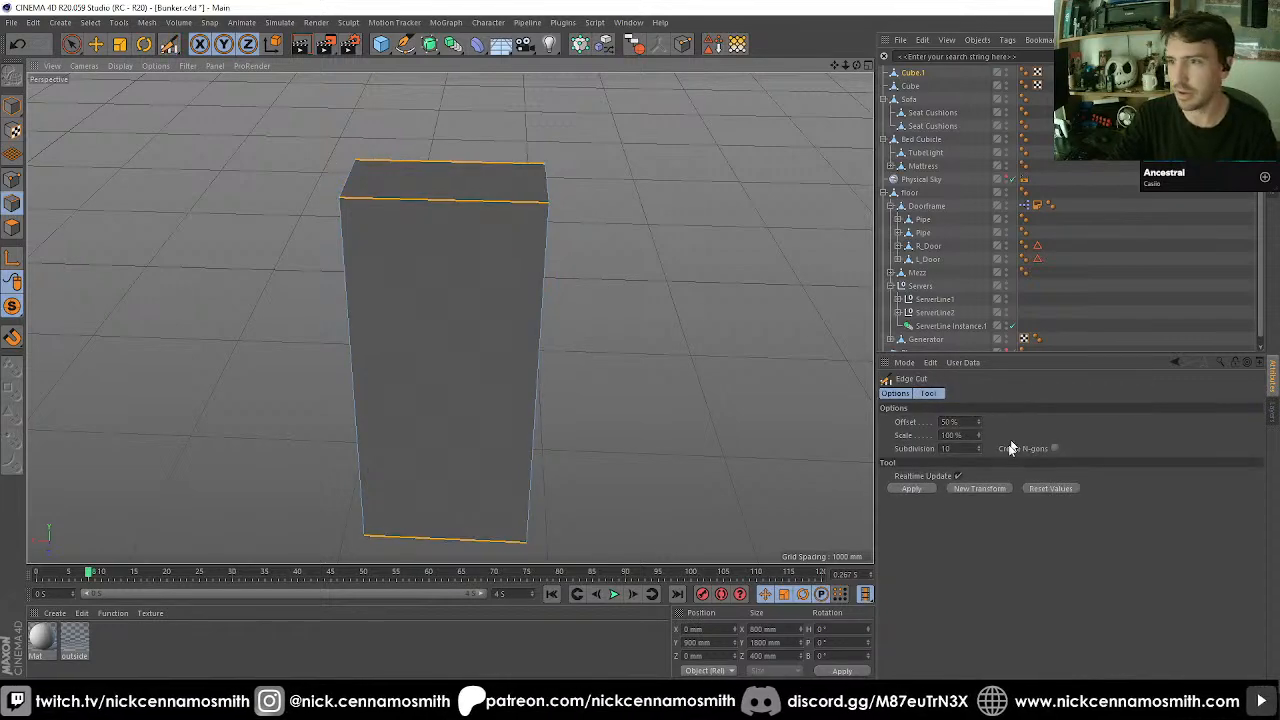
drag(966, 449, 841, 432)
text(2)
key(Return)
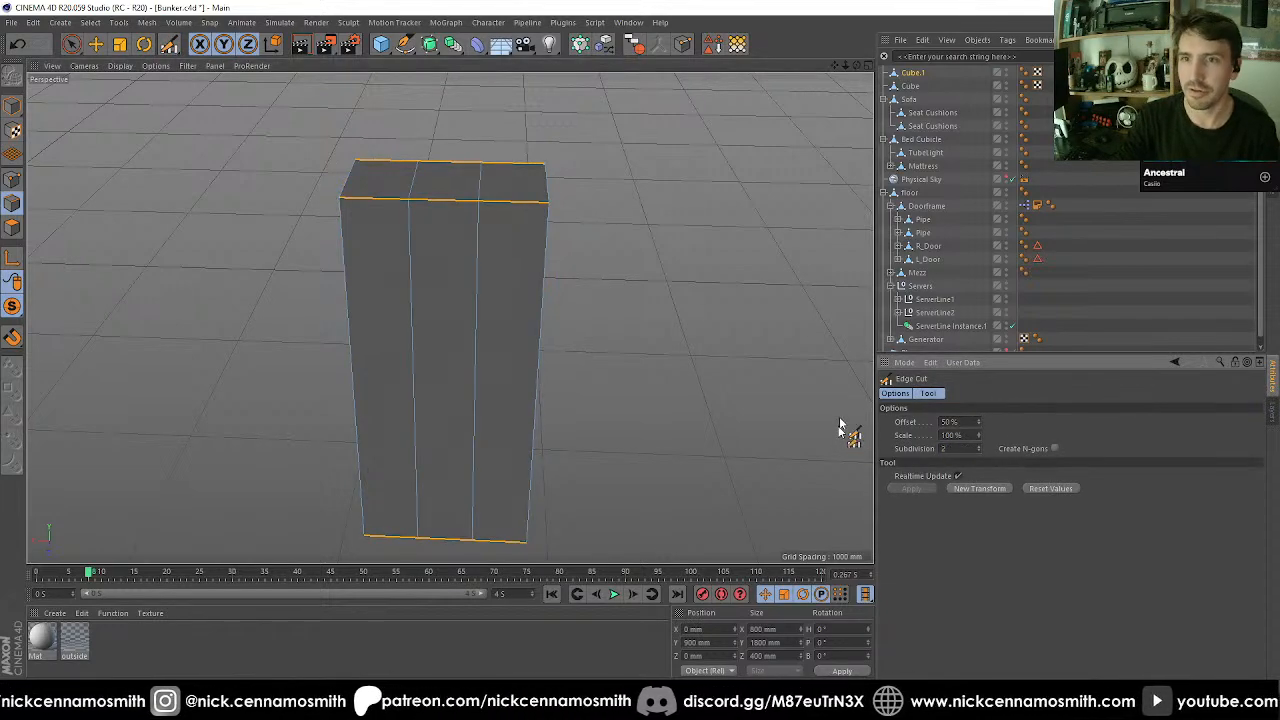
Loop-select the middle band of polygons around the box and scale it along X to 720 mm wide.
key(u)
key(l)
click(12, 228)
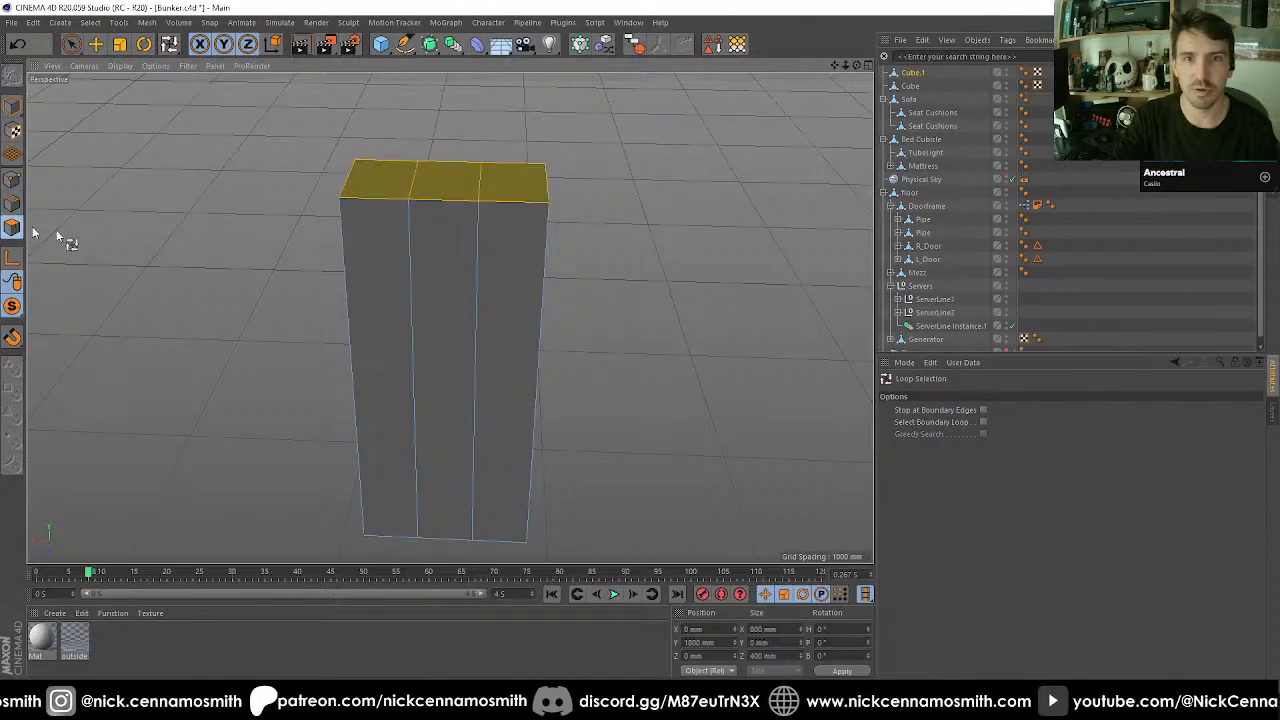
click(452, 210)
key(t)
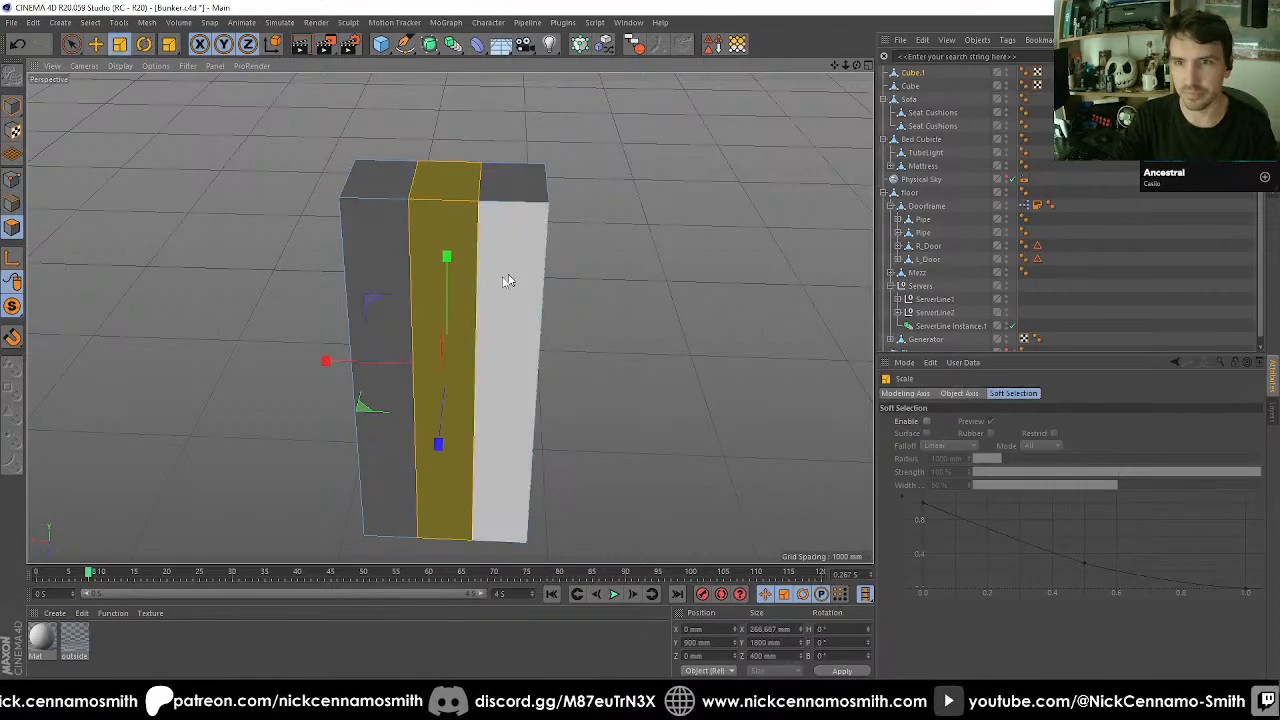
drag(326, 363, 125, 356)
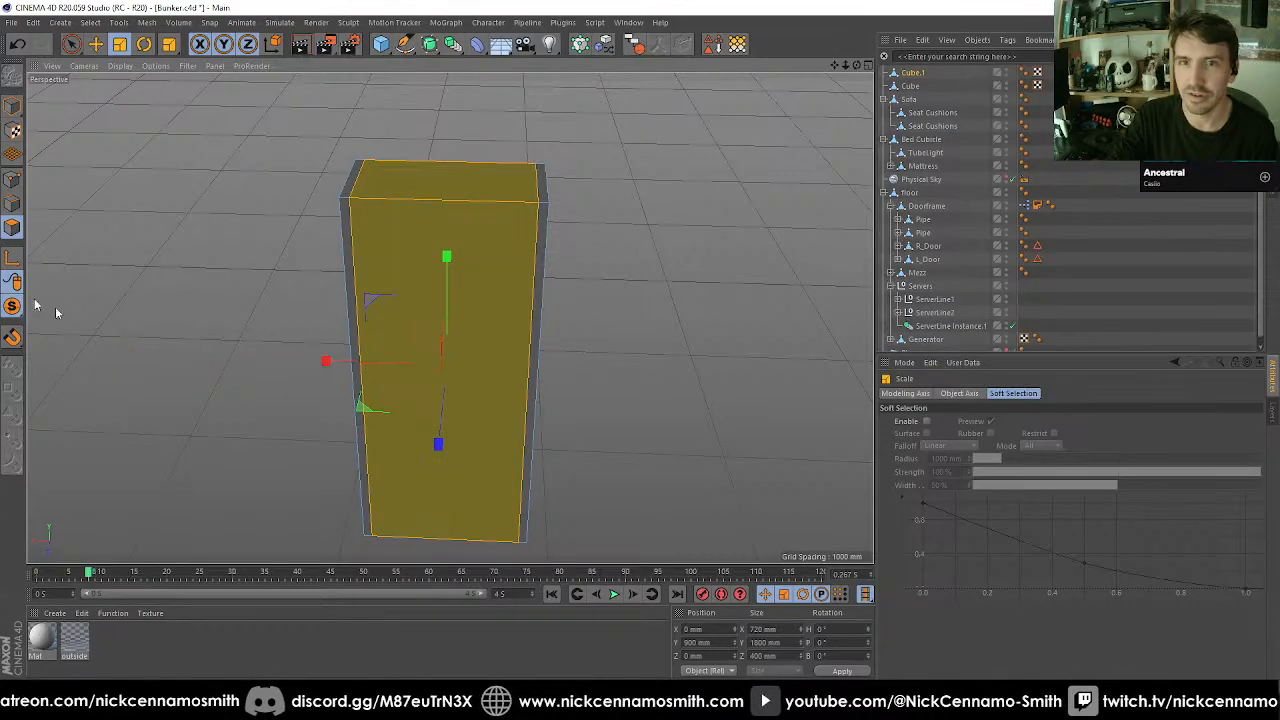
Check the X positions of the two inner vertical edge loops and the box's outer side edges.
click(14, 212)
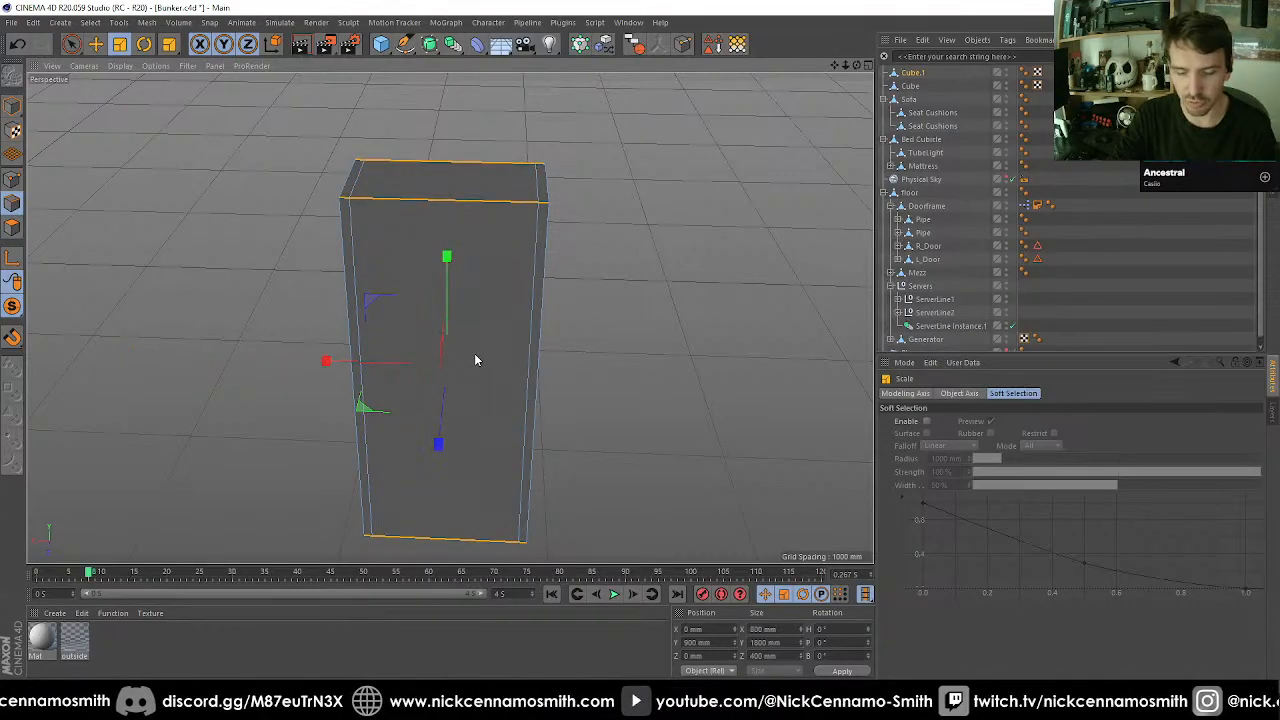
key(u)
key(l)
click(360, 350)
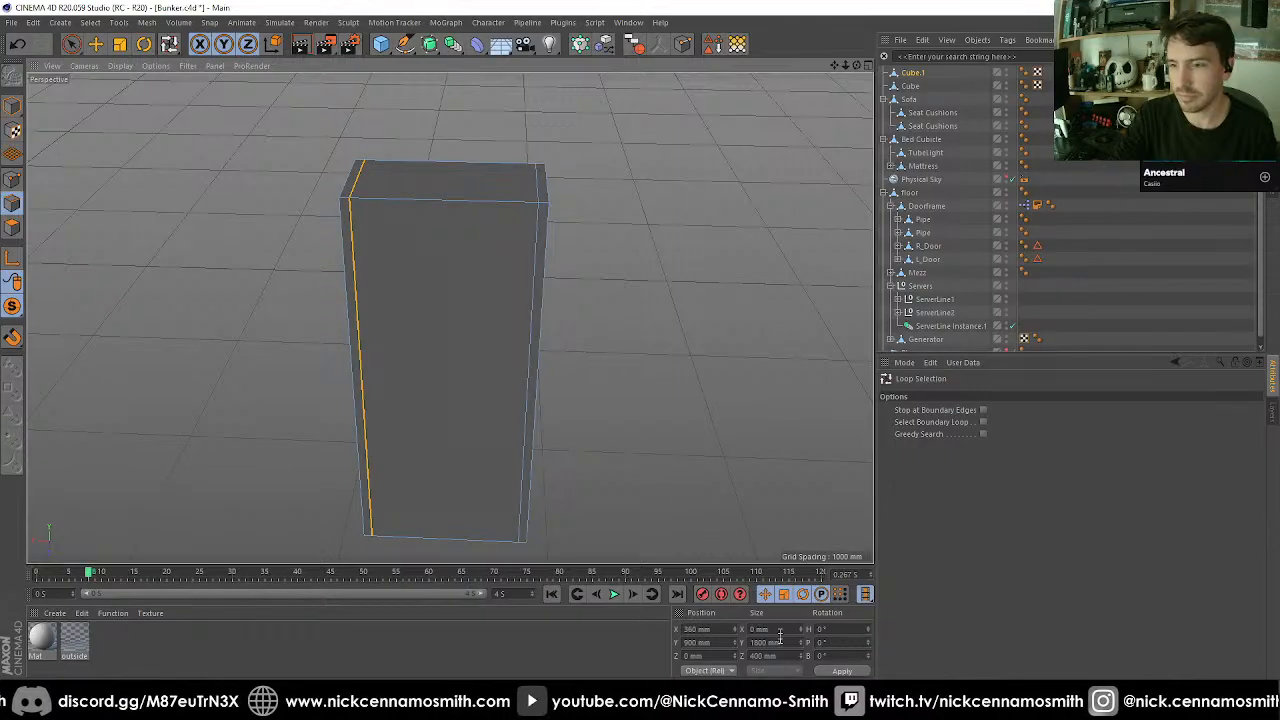
click(527, 437)
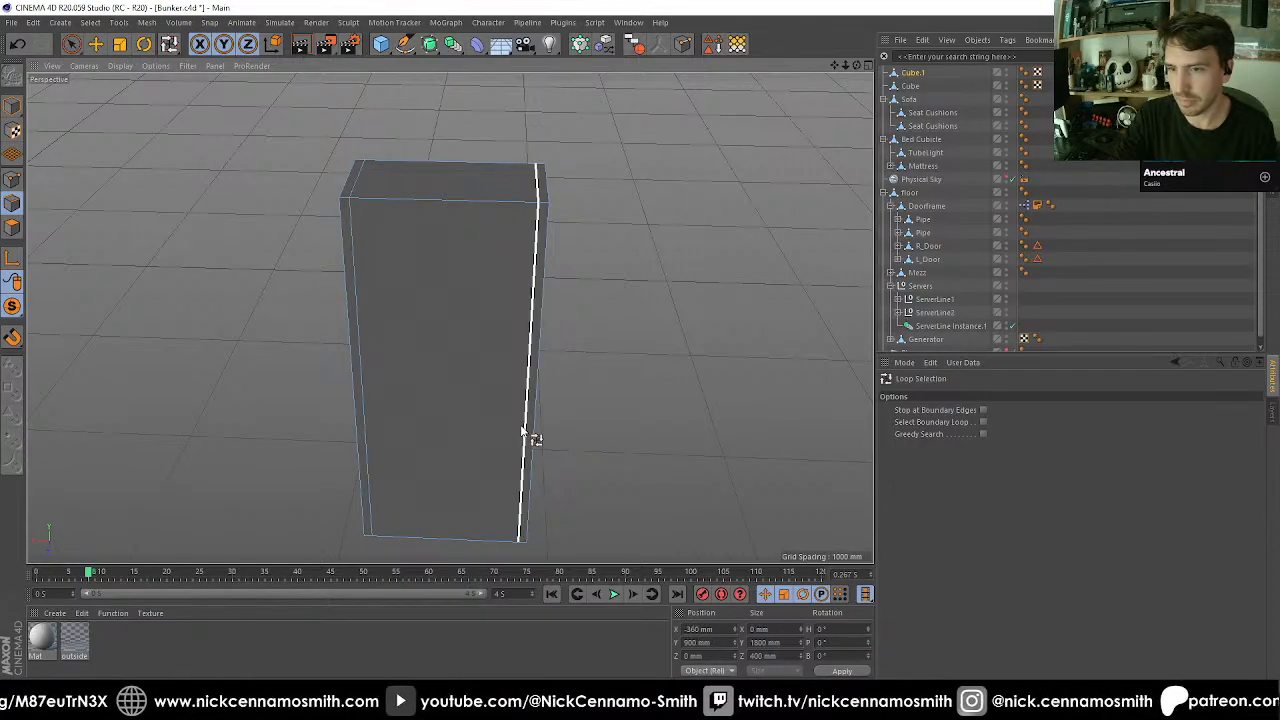
alt+drag(357, 280, 429, 309)
click(336, 291)
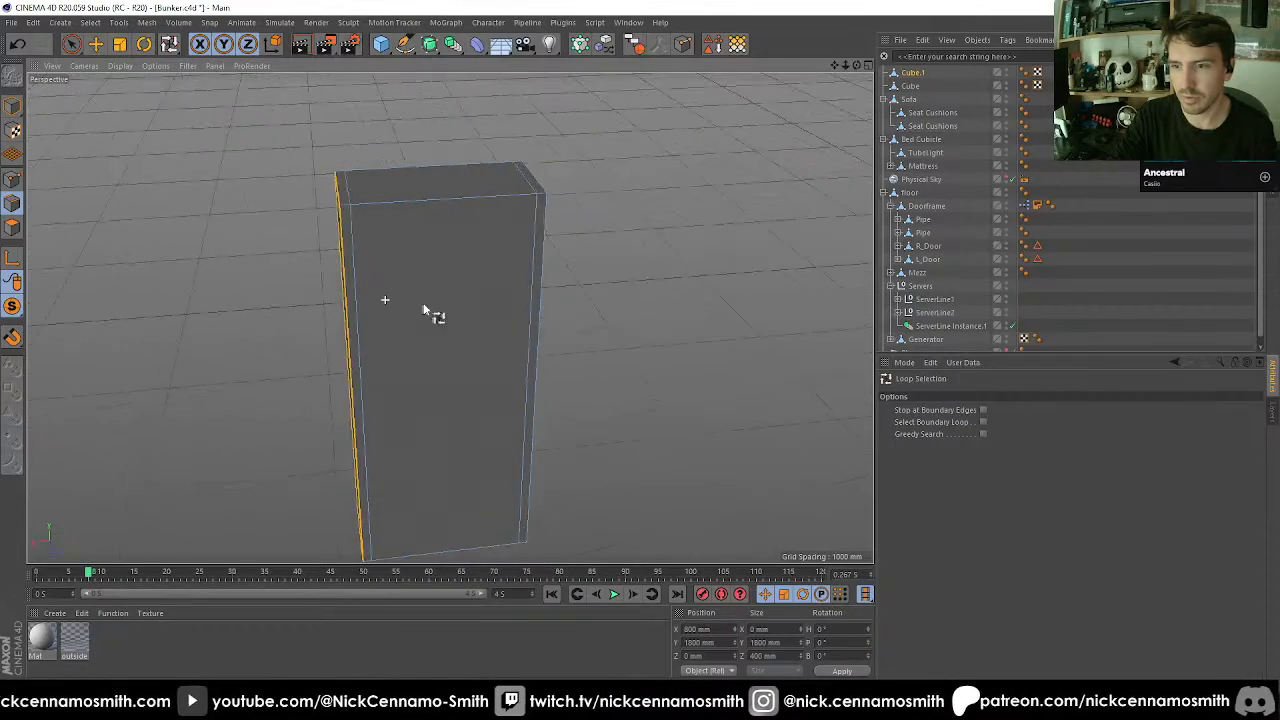
click(355, 282)
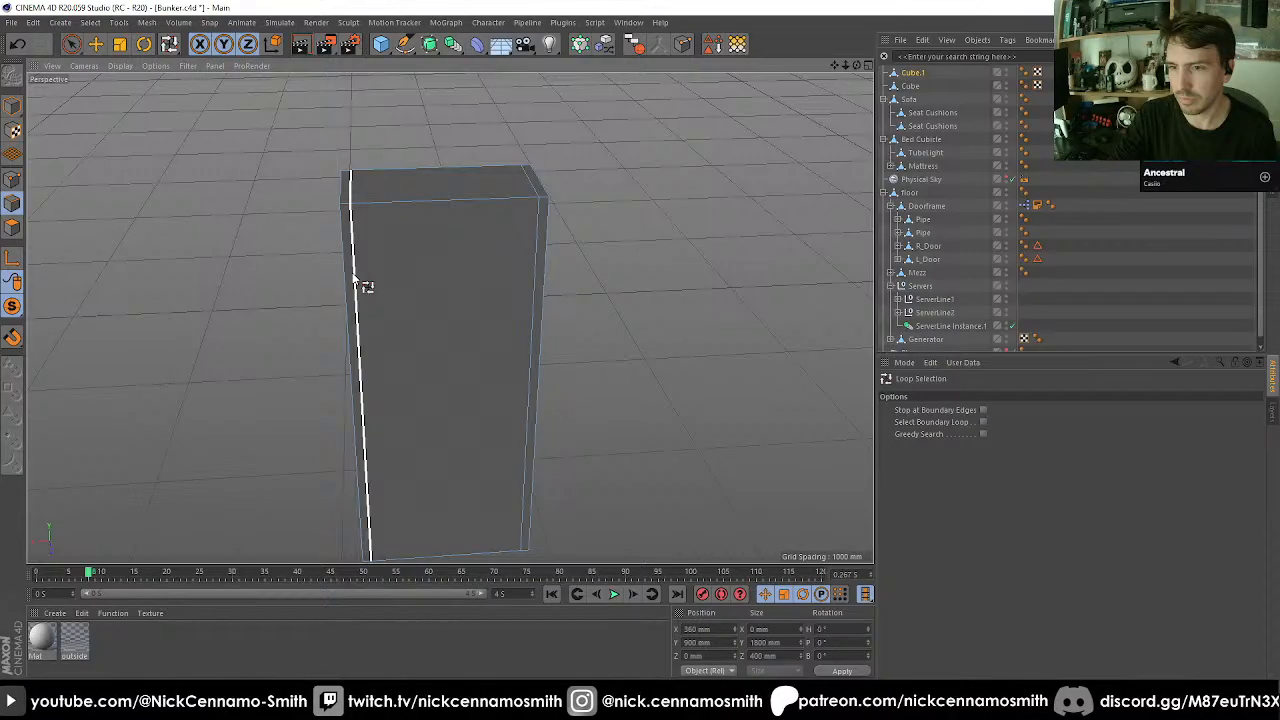
alt+drag(355, 283, 304, 256)
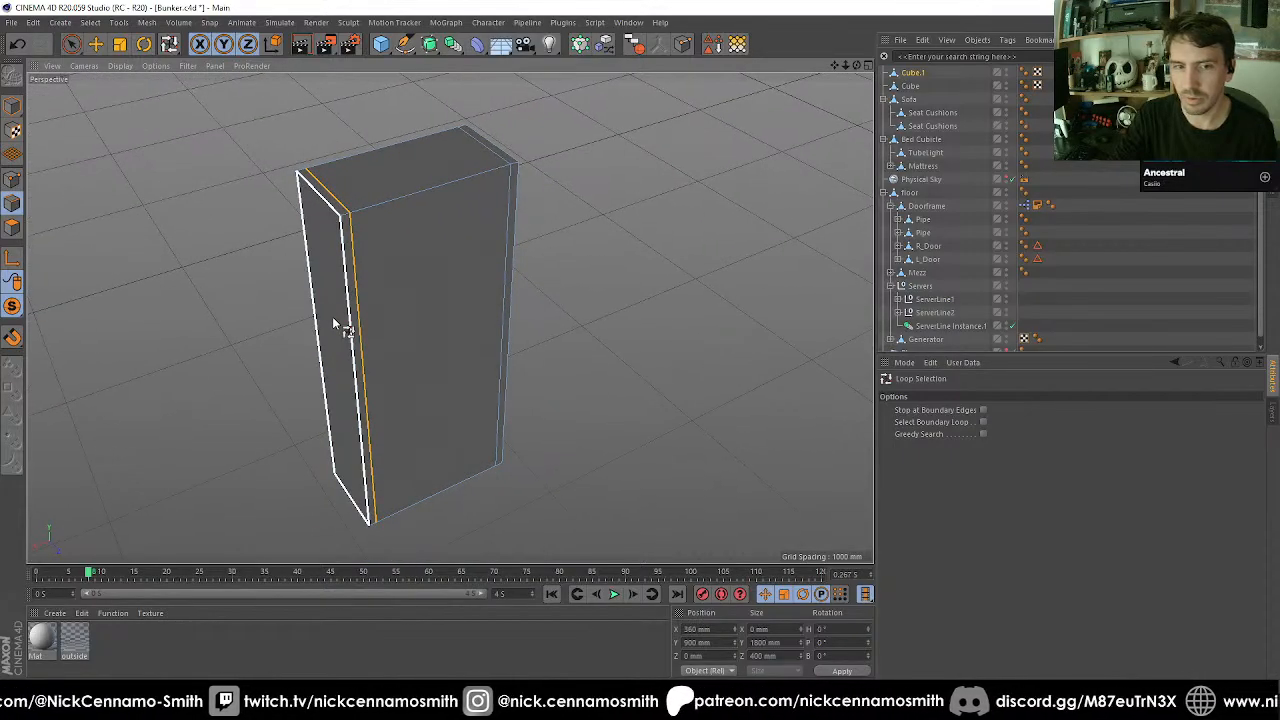
alt+drag(338, 325, 377, 368)
click(314, 366)
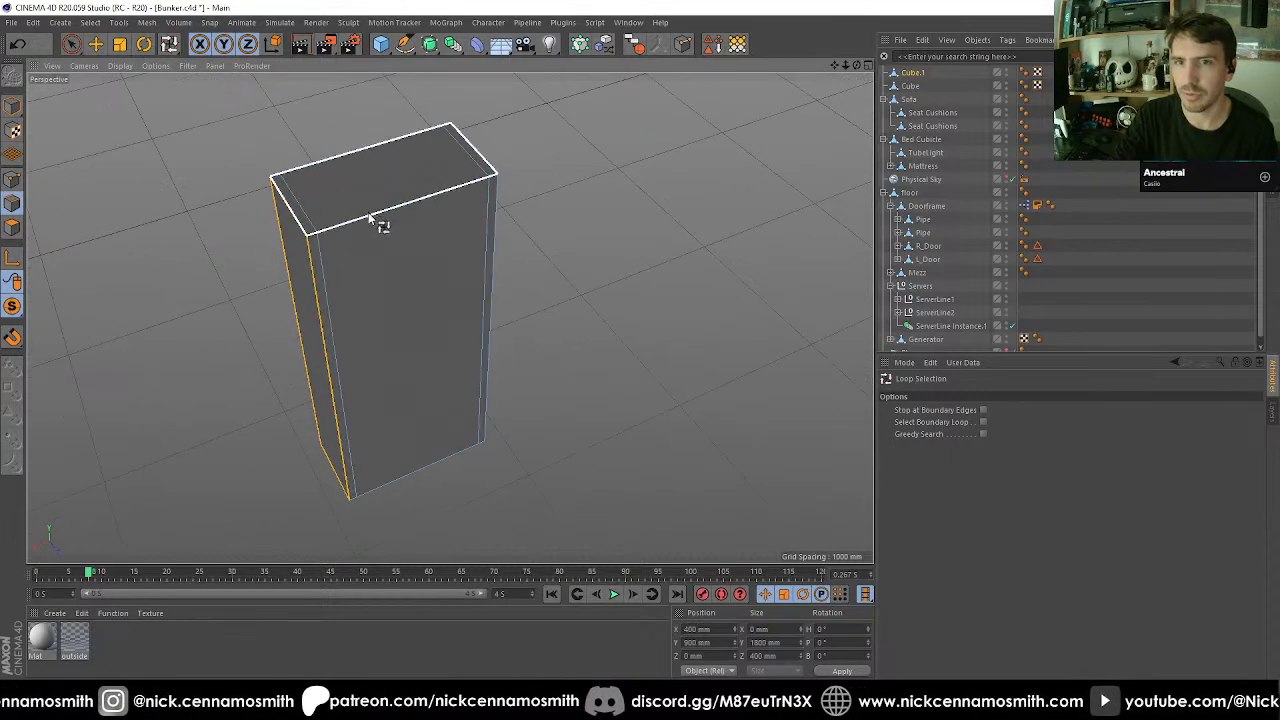
click(322, 270)
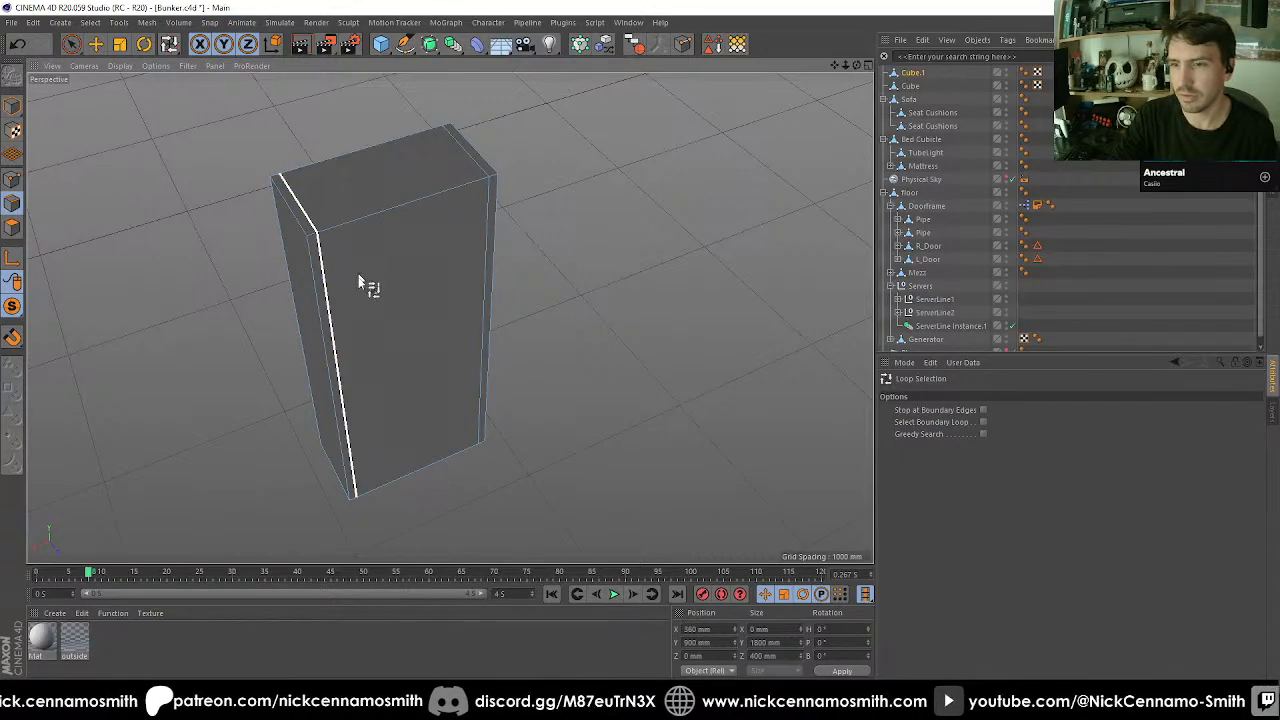
Ring-select all vertical edges of the box for an Edge Cut.
alt+drag(361, 280, 372, 326)
key(u)
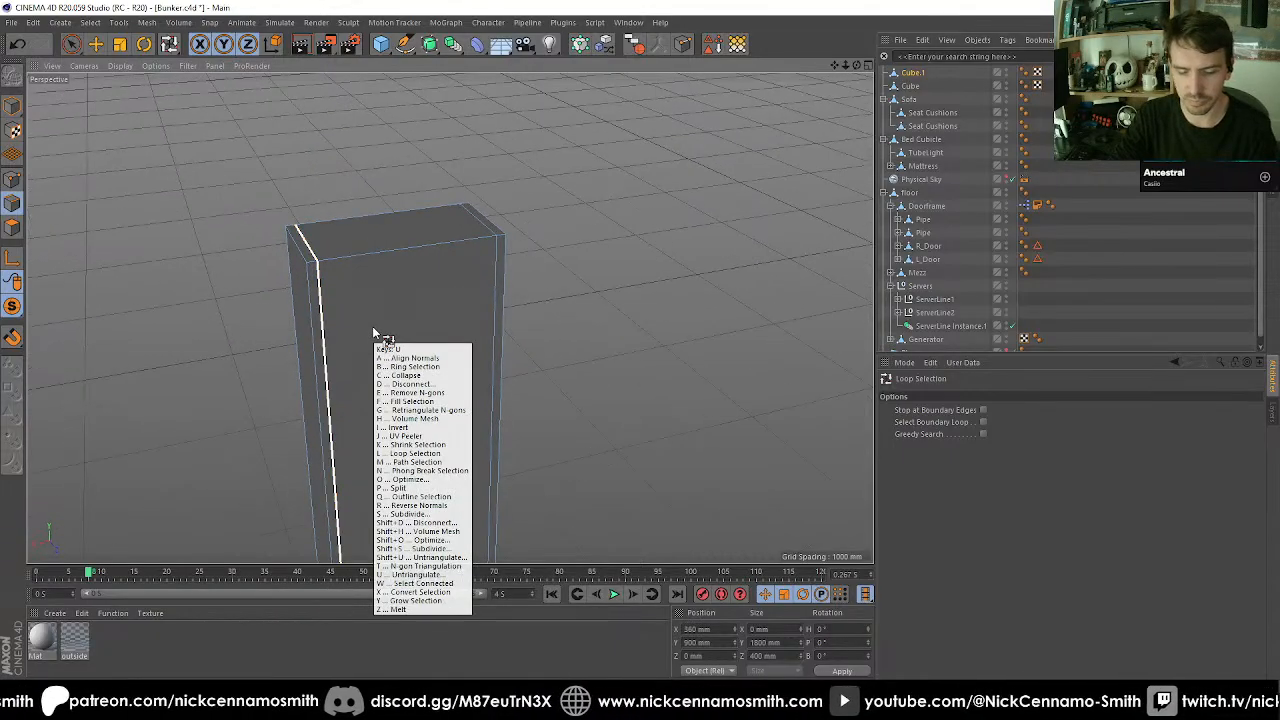
key(b)
click(346, 321)
key(m)
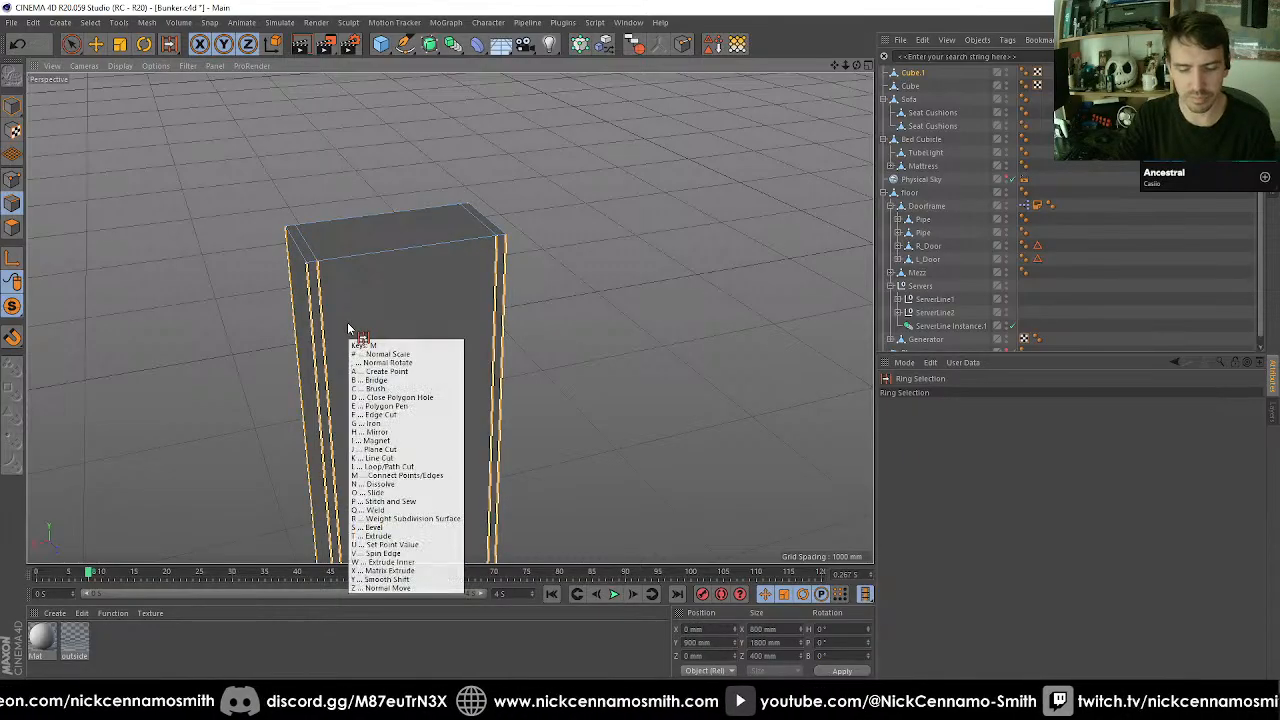
key(f)
drag(956, 449, 888, 447)
text(1)
key(Return)
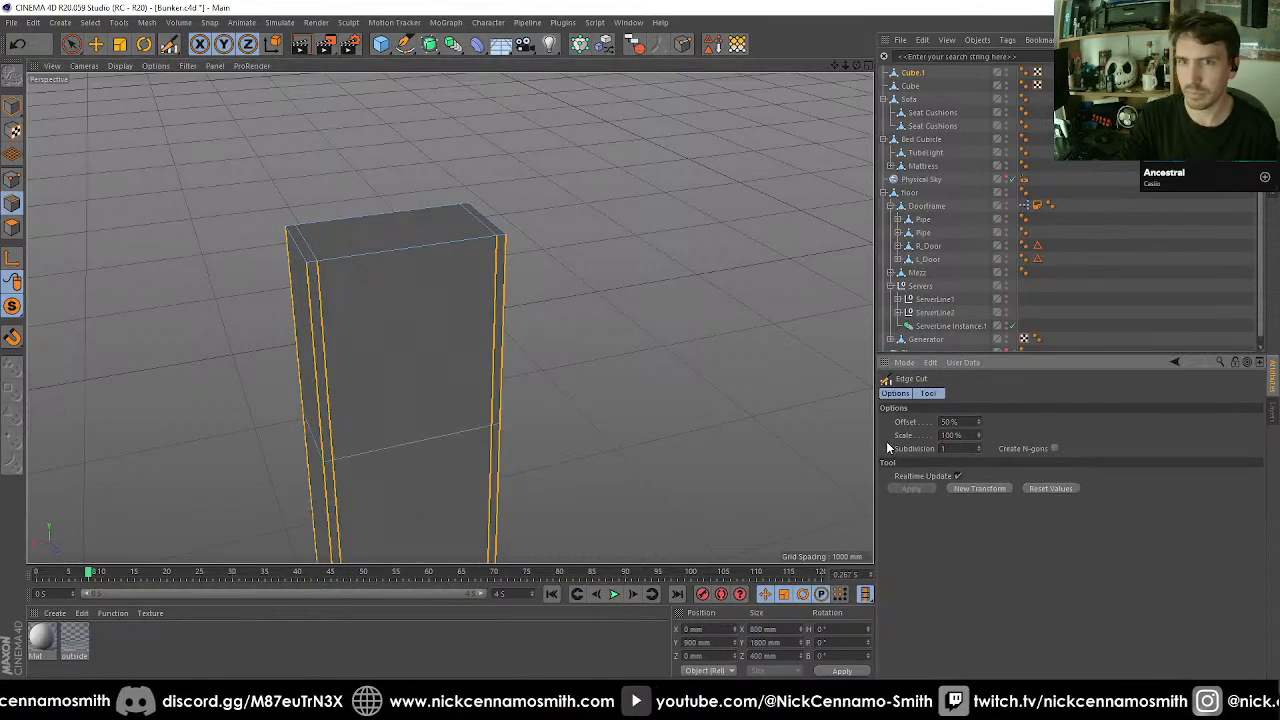
key(ctrl+z)
Cut the selected vertical edges with 2 subdivisions.
double_click(960, 435)
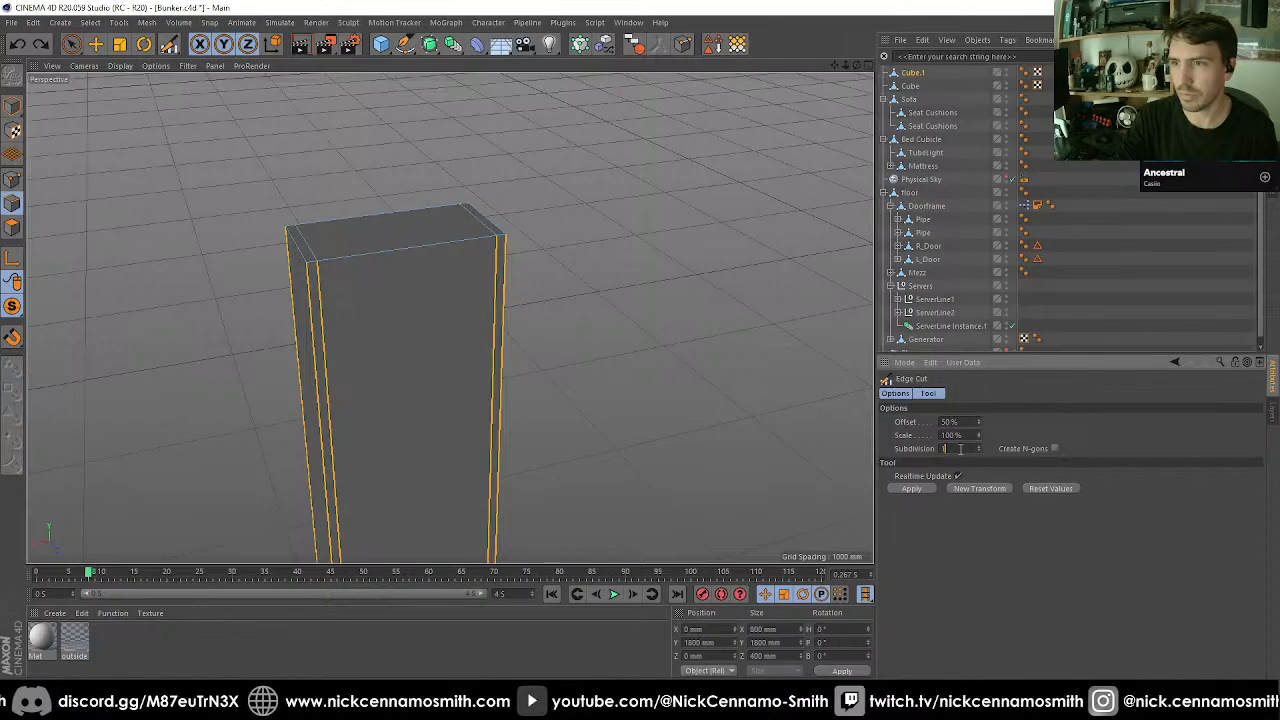
double_click(964, 448)
text(2)
key(Return)
Loop-select the upper horizontal edge loop and set its Y position to 1760 mm.
alt+drag(658, 228, 586, 297)
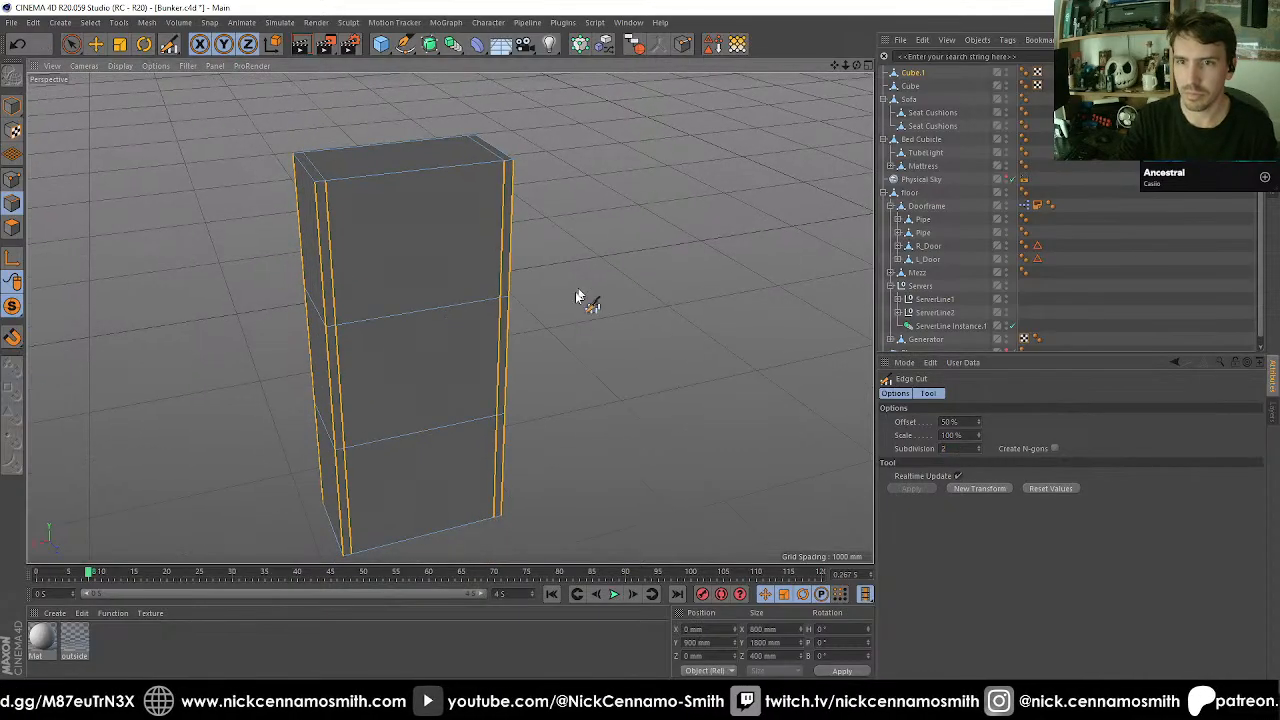
key(u)
key(l)
click(463, 317)
click(715, 642)
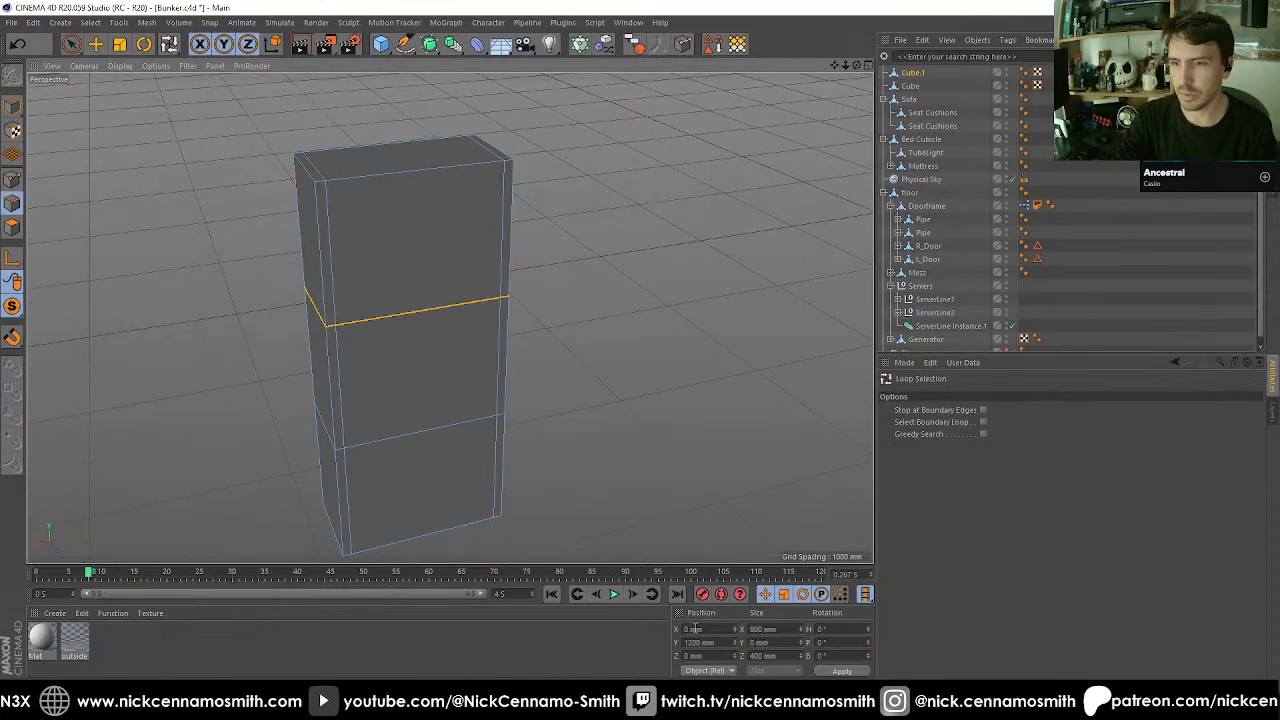
text(1760)
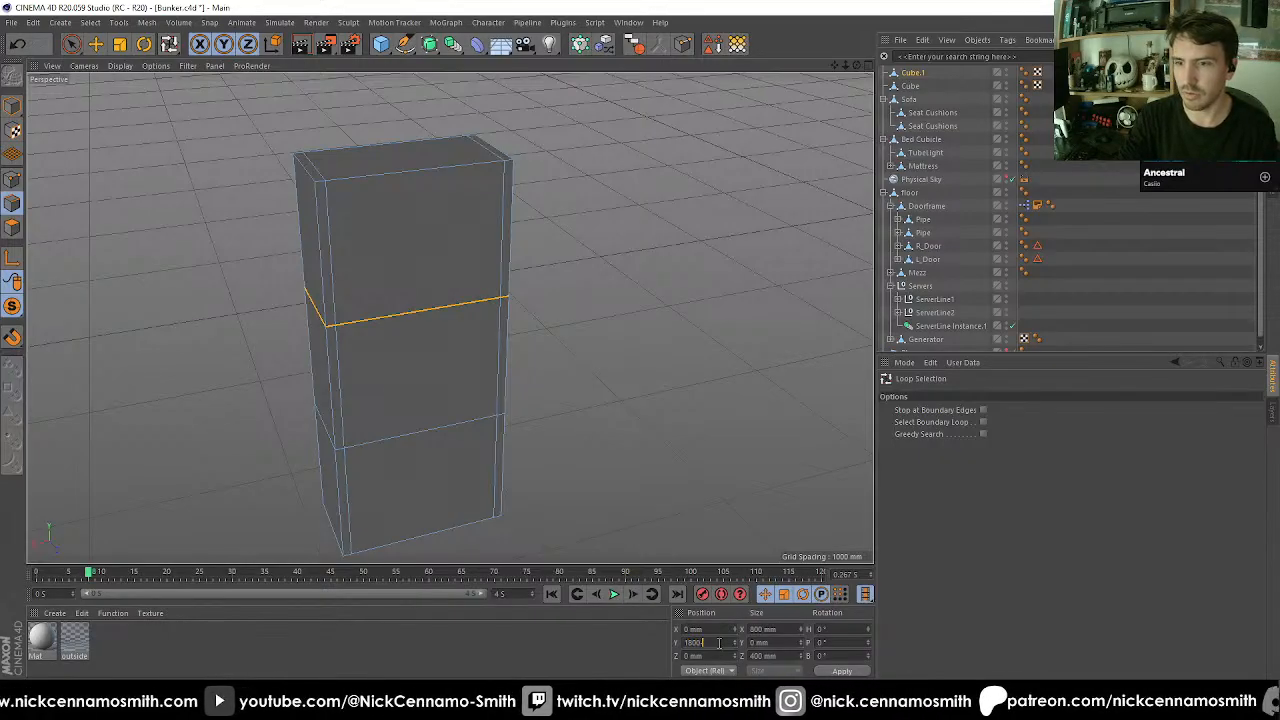
key(Return)
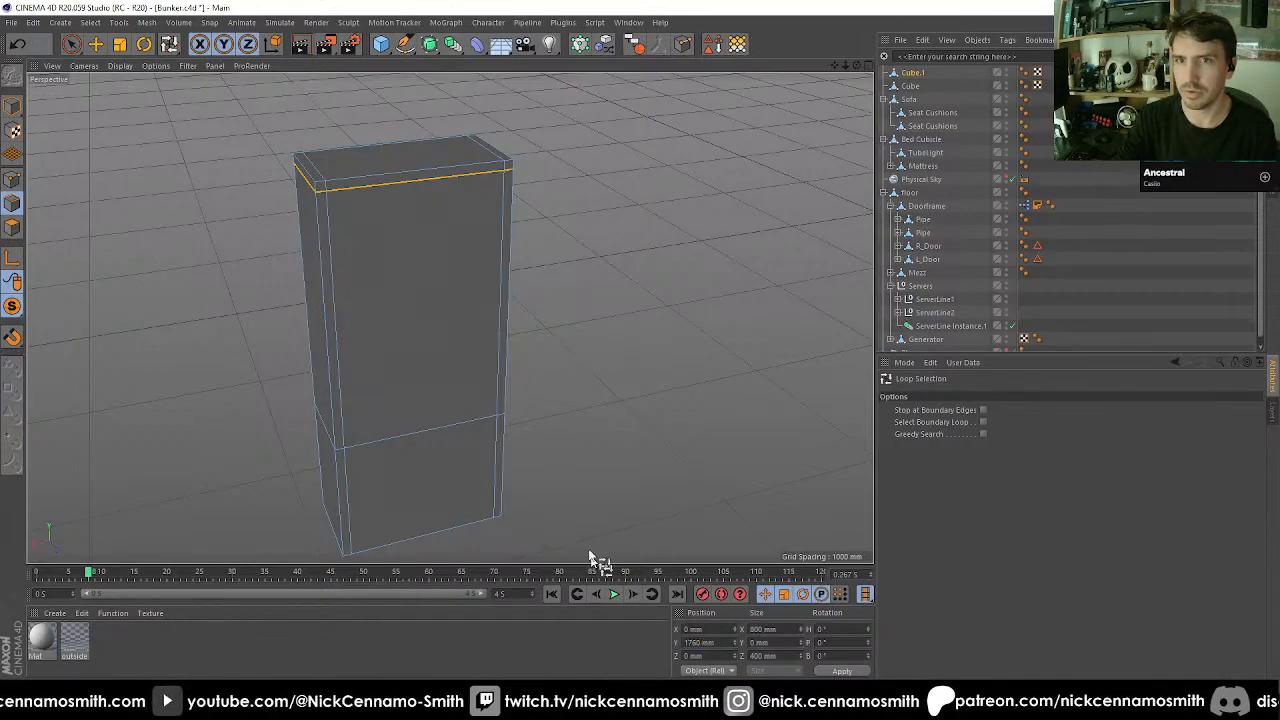
Loop-select the lower horizontal edge loop and set its Y position to 40 mm.
click(392, 420)
click(695, 642)
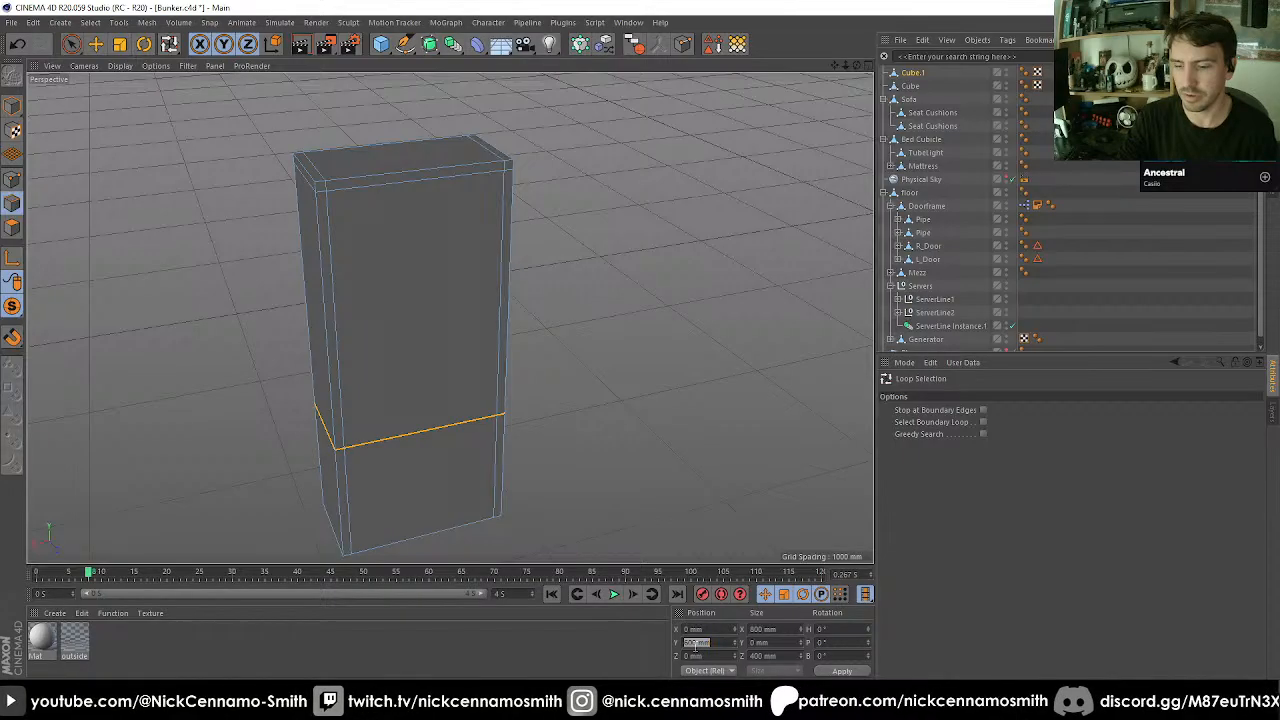
text(40)
key(Return)
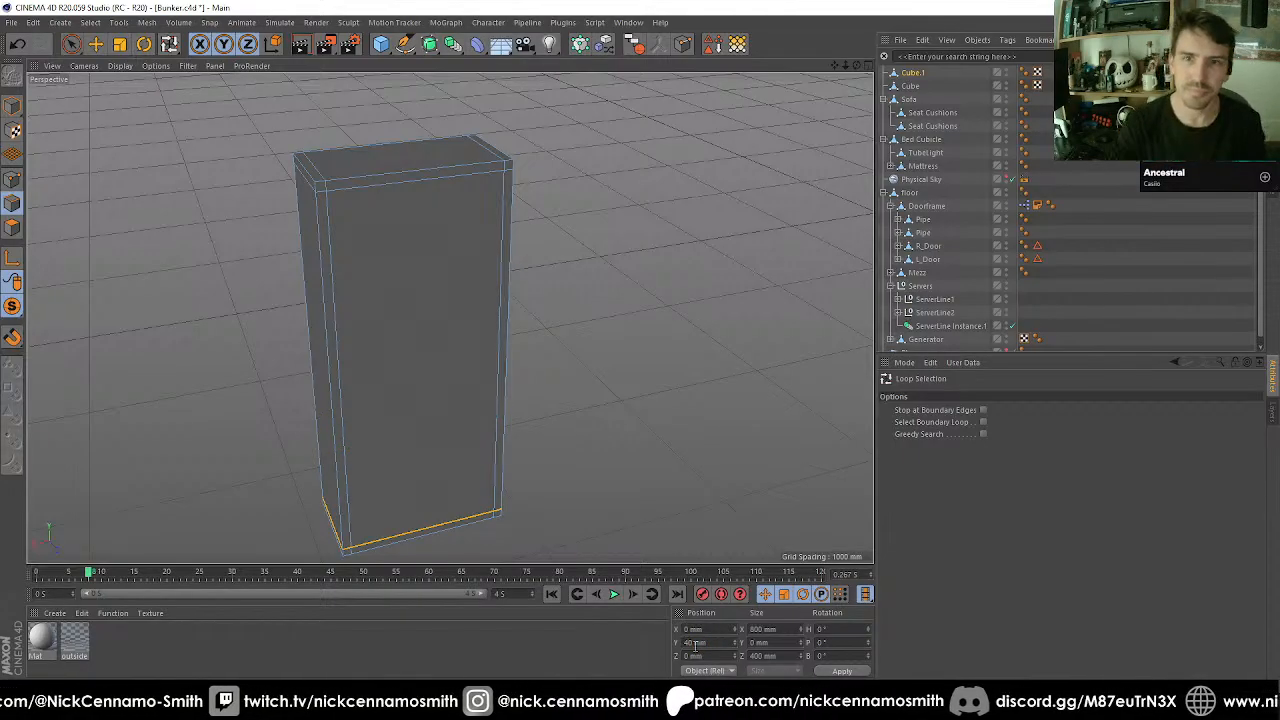
Ring-select the box's horizontal width edges and cut them with an Edge Cut of 1 subdivision.
scroll(368, 137, down, 1)
alt+drag(342, 104, 342, 212)
key(u)
key(b)
click(347, 221)
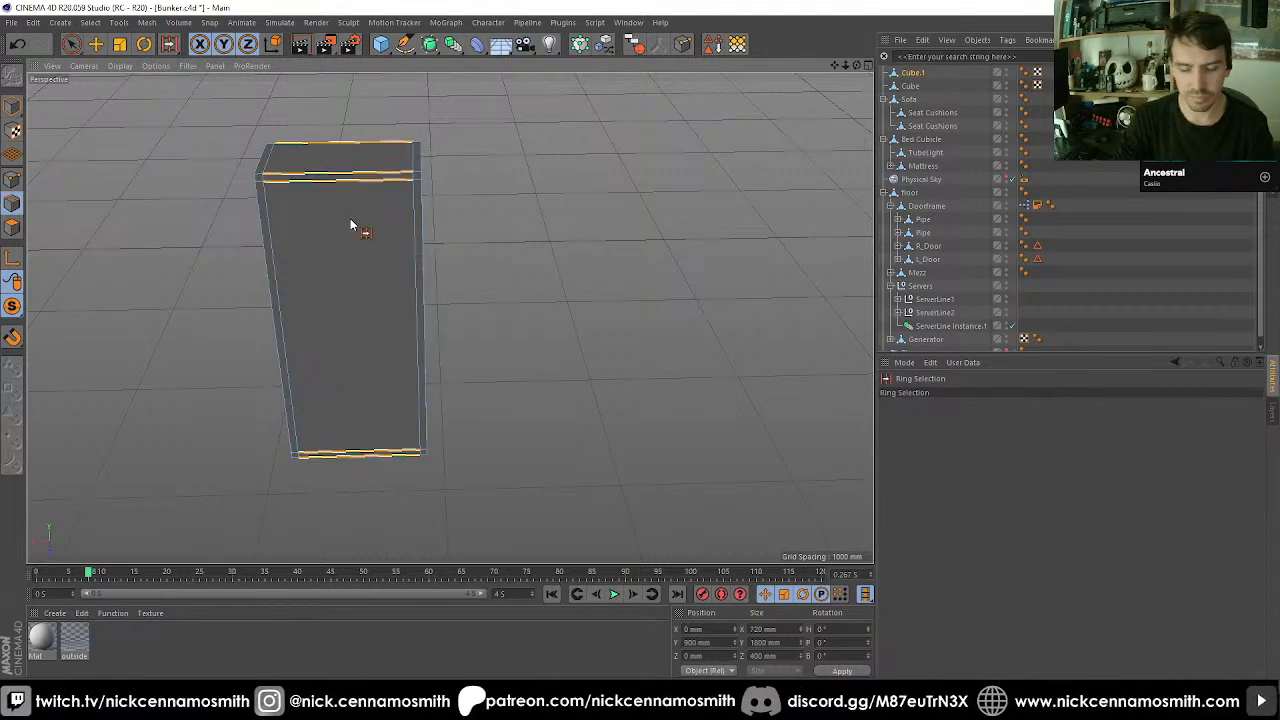
key(m)
key(f)
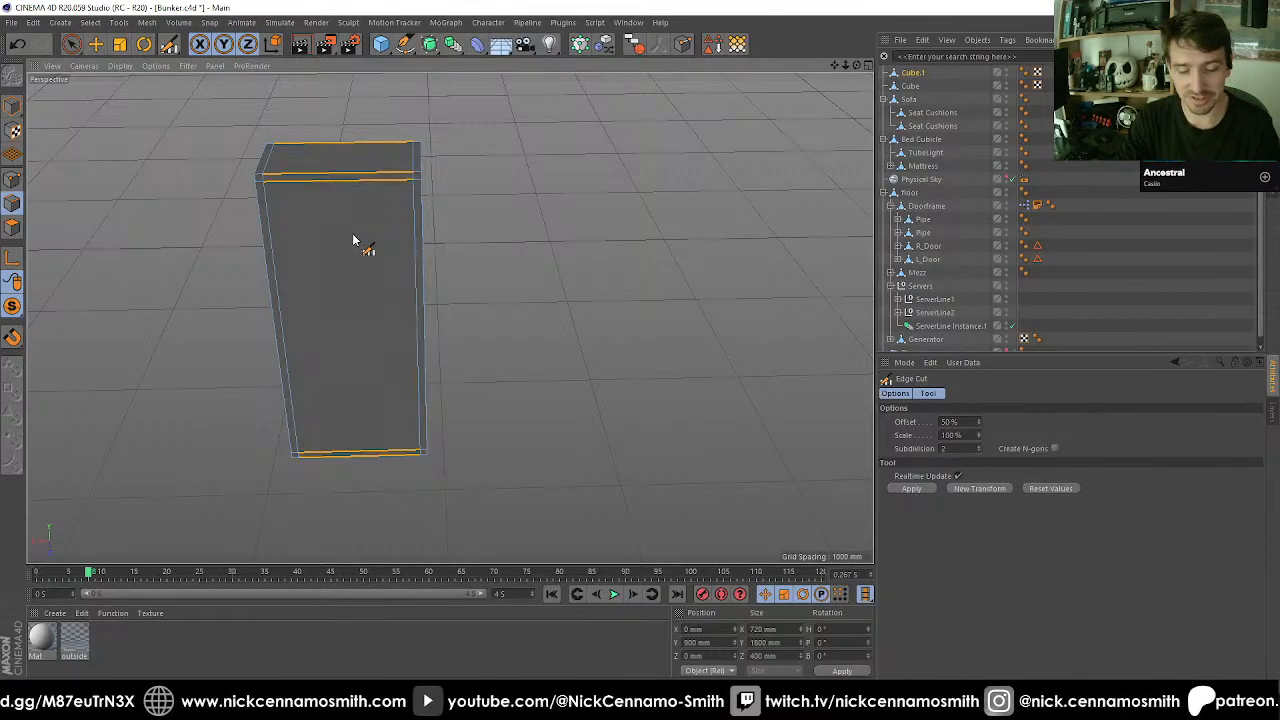
click(946, 448)
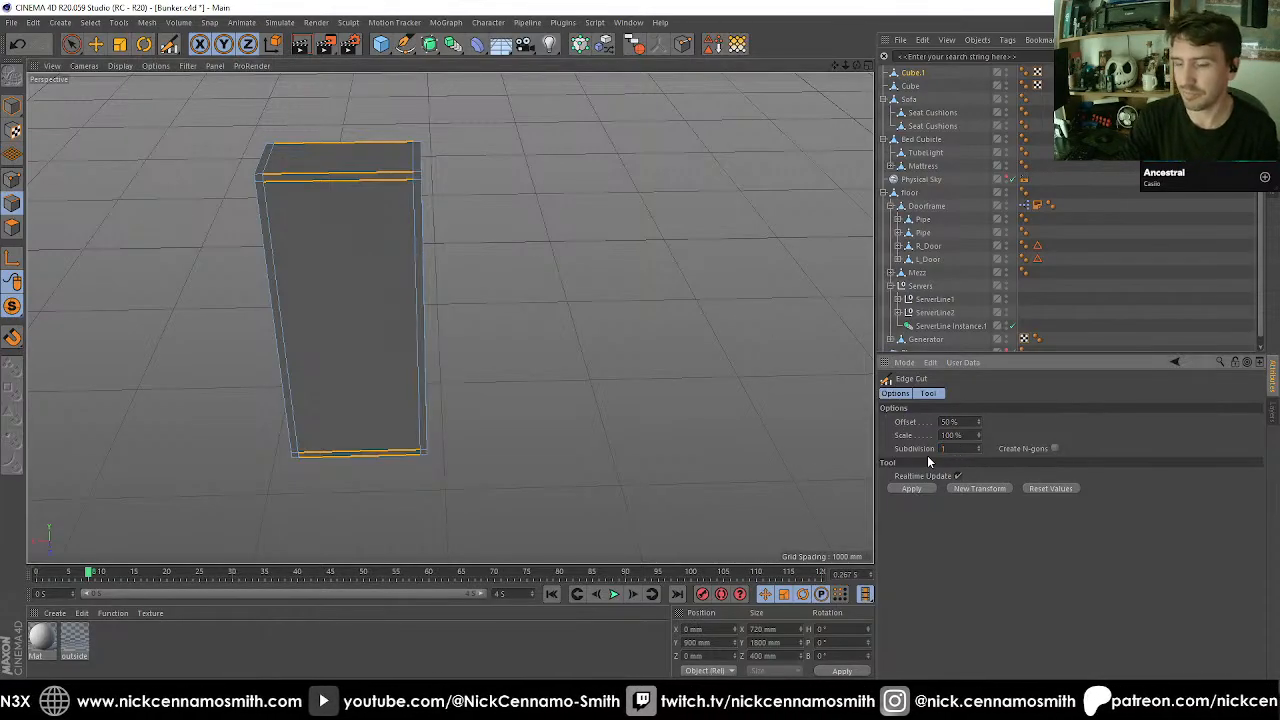
key(Return)
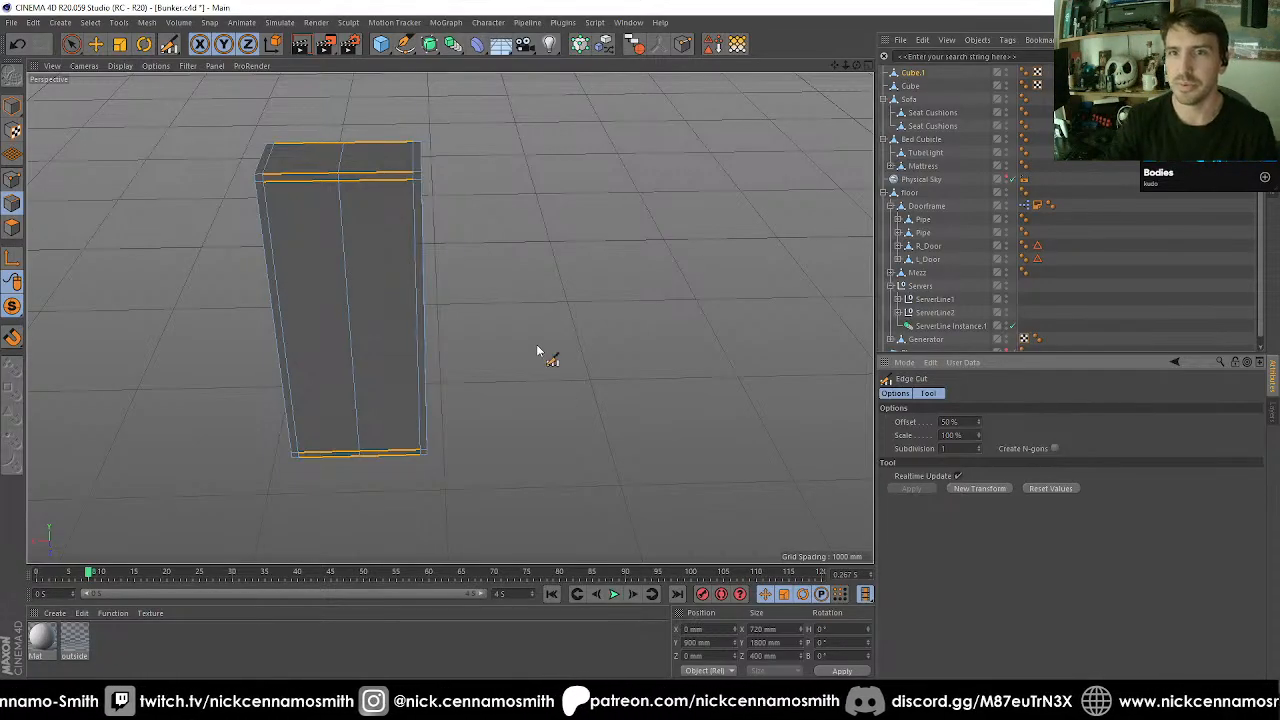
Select the two short outer edges at either end of the box's top face.
alt+drag(471, 249, 369, 267)
alt+middle_drag(369, 266, 405, 246)
alt+drag(405, 246, 336, 198)
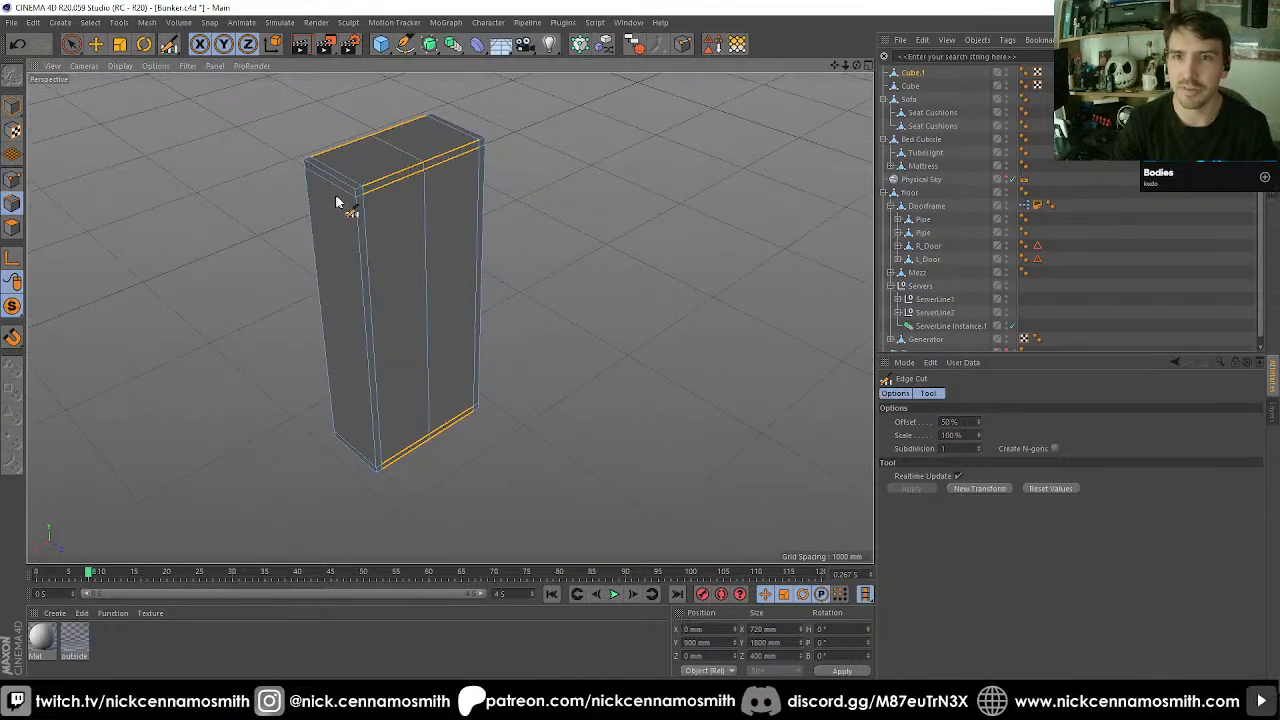
alt+right_drag(336, 198, 277, 196)
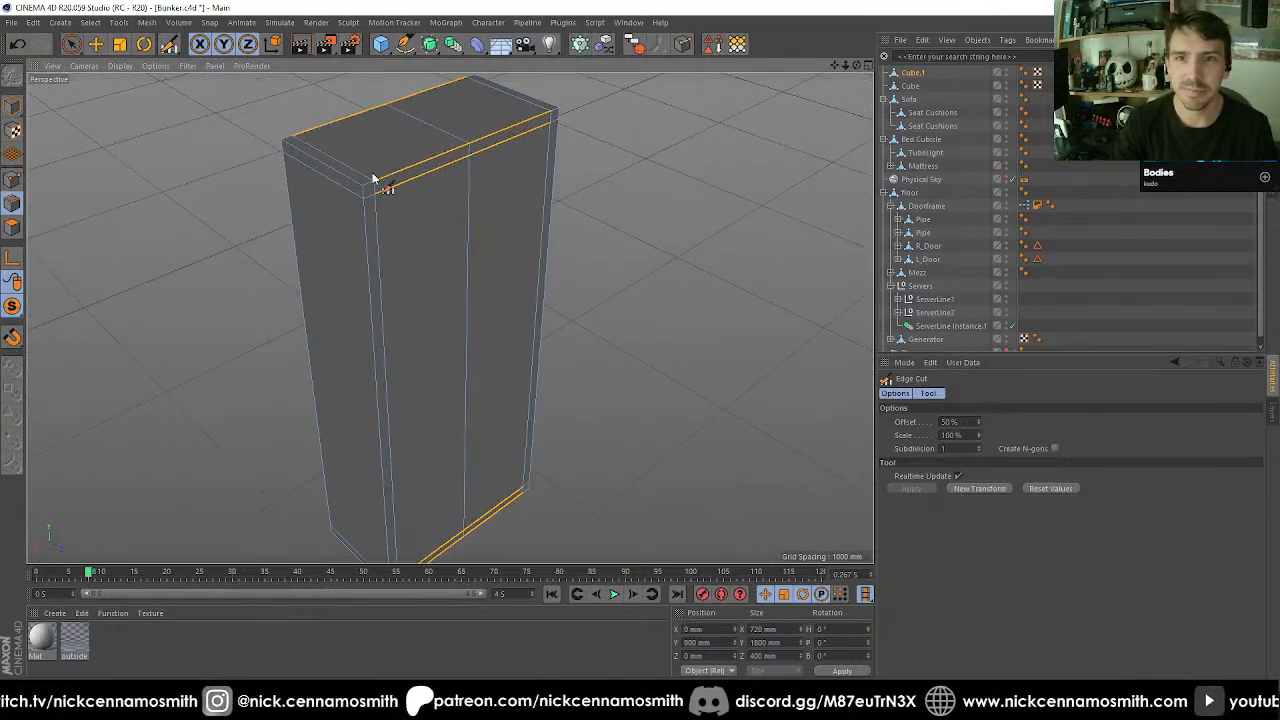
alt+drag(372, 178, 177, 180)
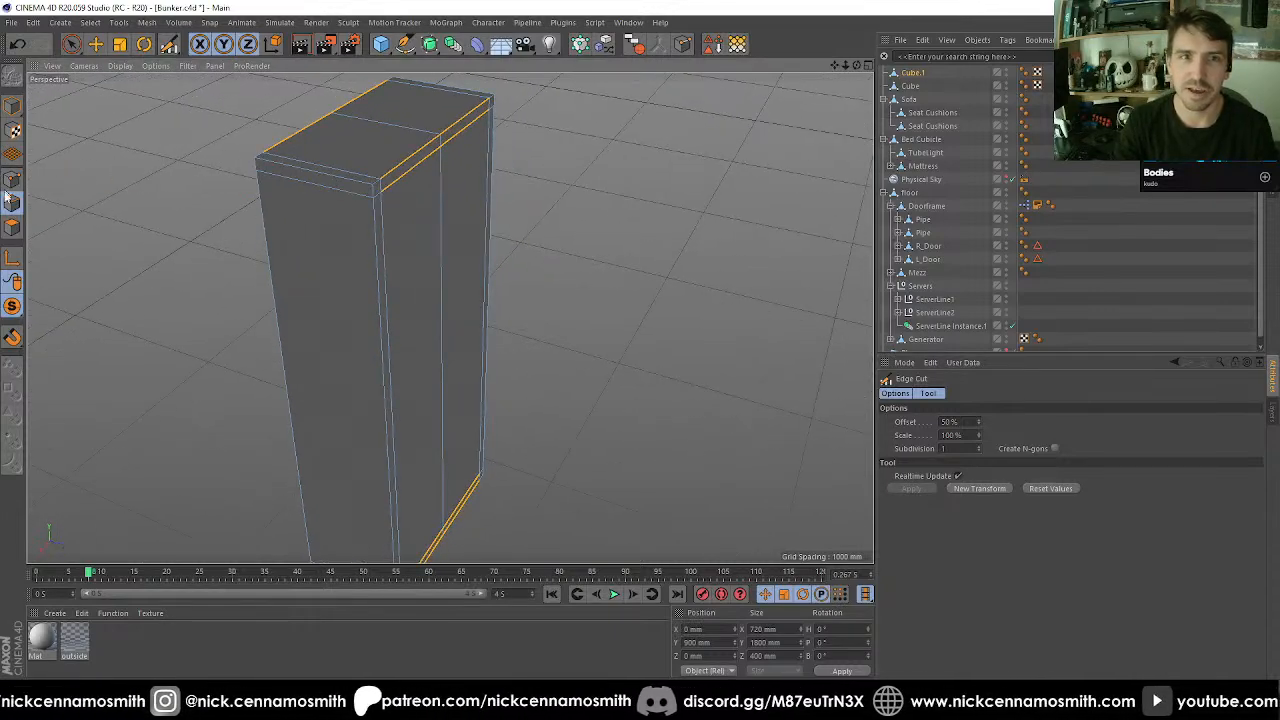
alt+right_drag(320, 228, 363, 206)
scroll(363, 206, up, 1)
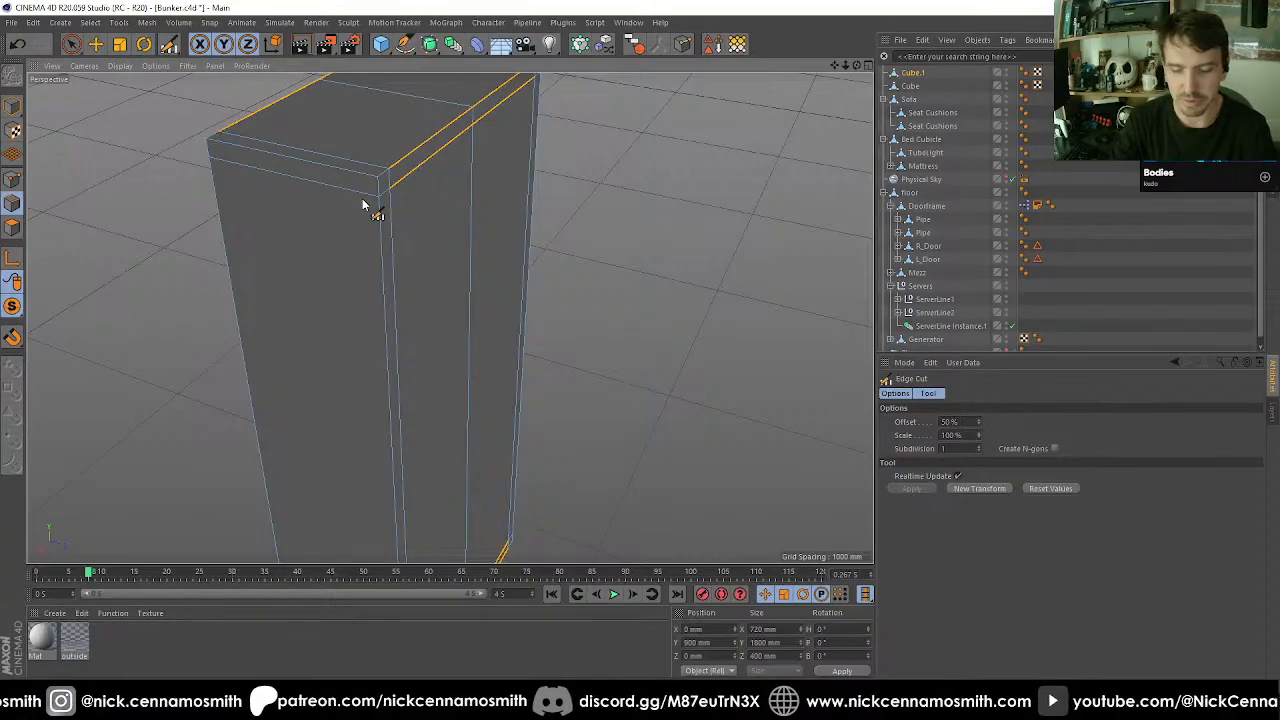
key(space)
click(351, 176)
alt+middle_drag(446, 157, 409, 250)
alt+drag(409, 250, 563, 263)
shift+click(653, 196)
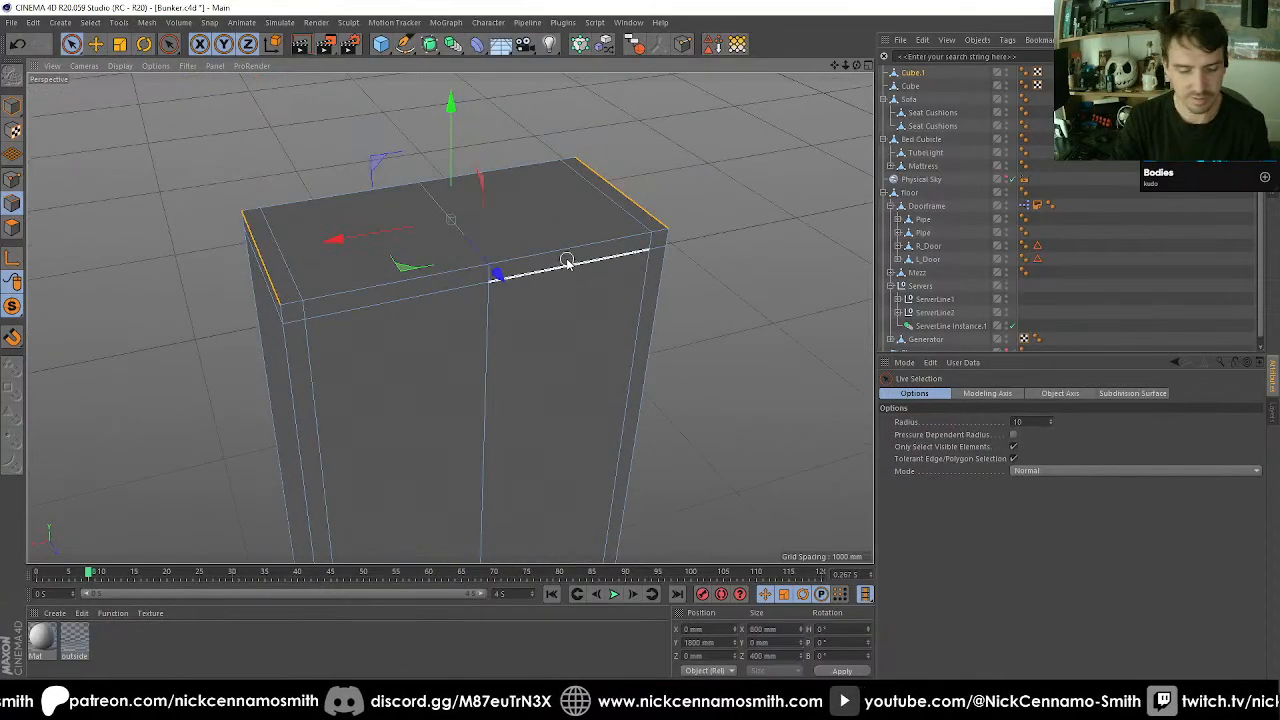
Bevel the two selected top edges with a 40 mm offset and 2 subdivisions.
key(m)
key(s)
click(952, 447)
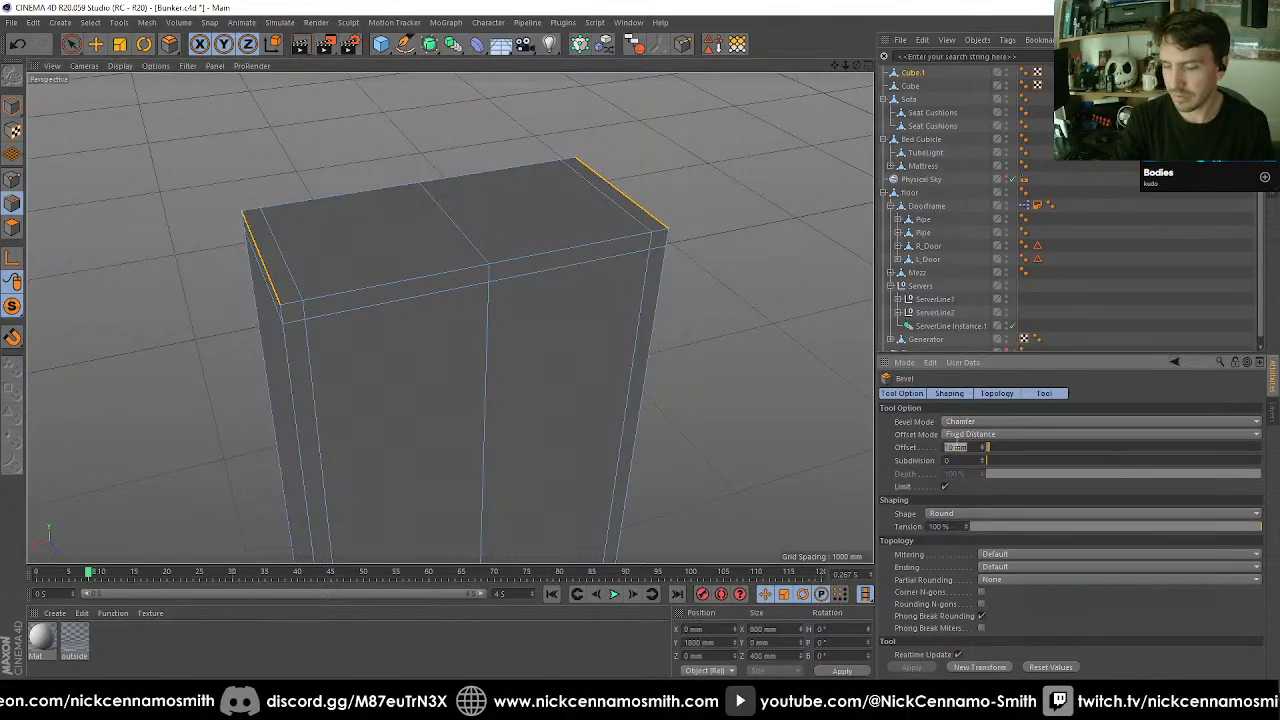
text(40)
key(Tab)
text(2)
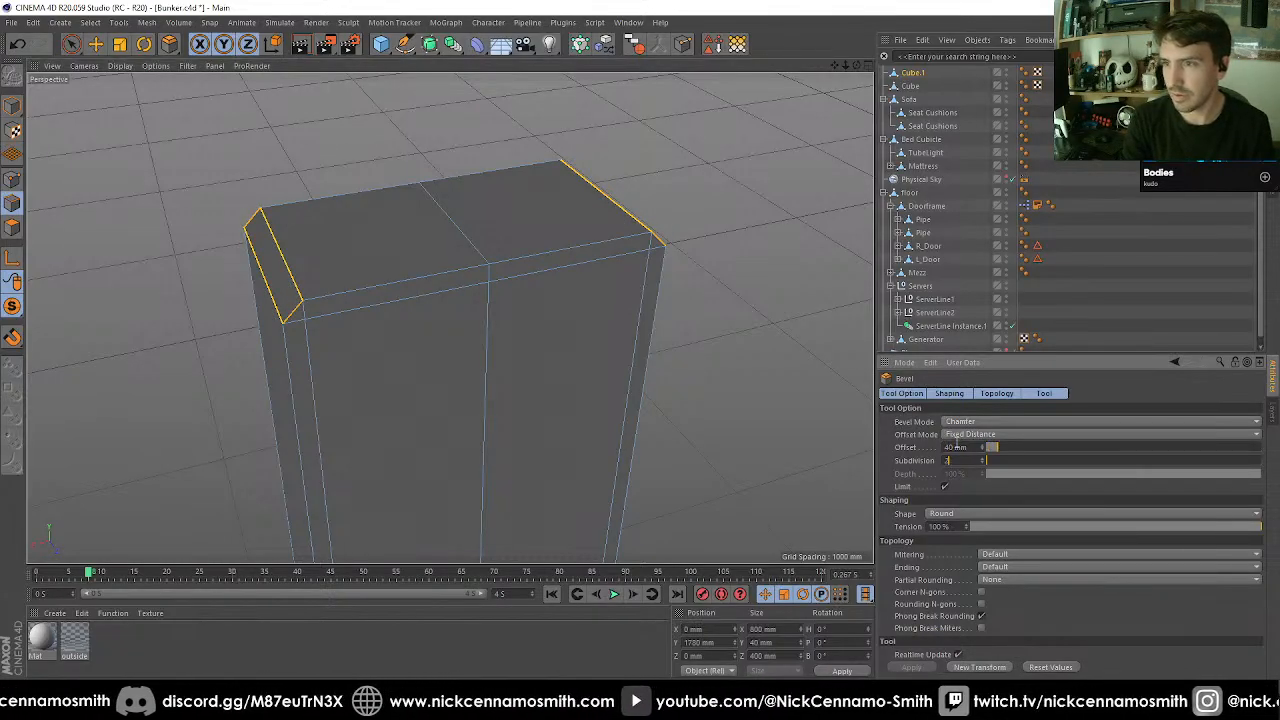
key(Tab)
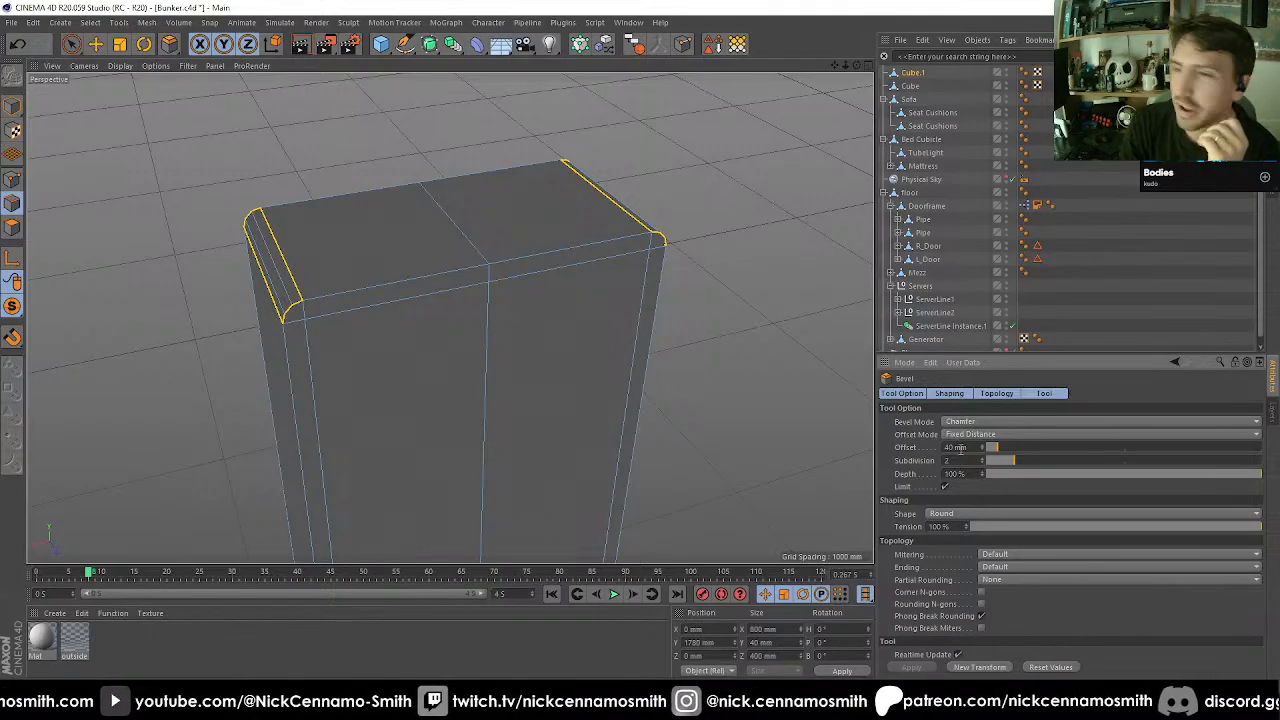
Set the subdivision of the top edge bevel to 1.
click(964, 461)
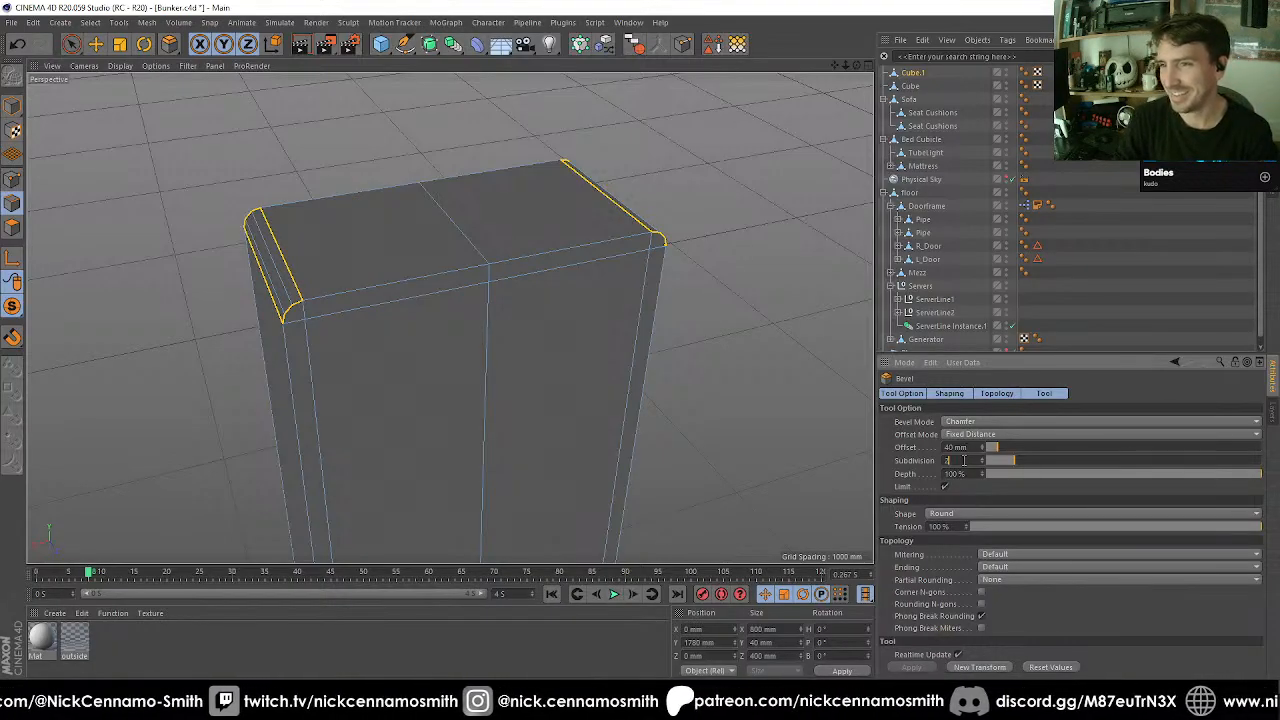
key(BackSpace)
text(1)
key(Return)
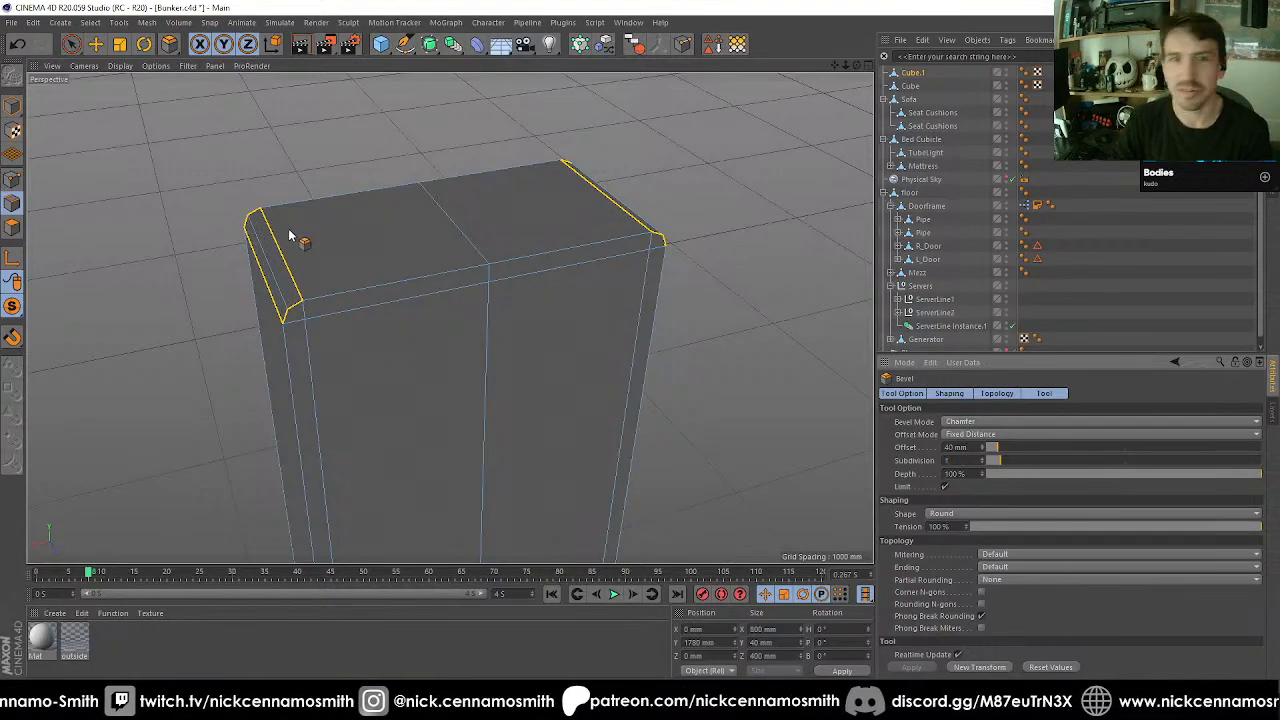
Switch to editing points and select all points of the box.
click(12, 180)
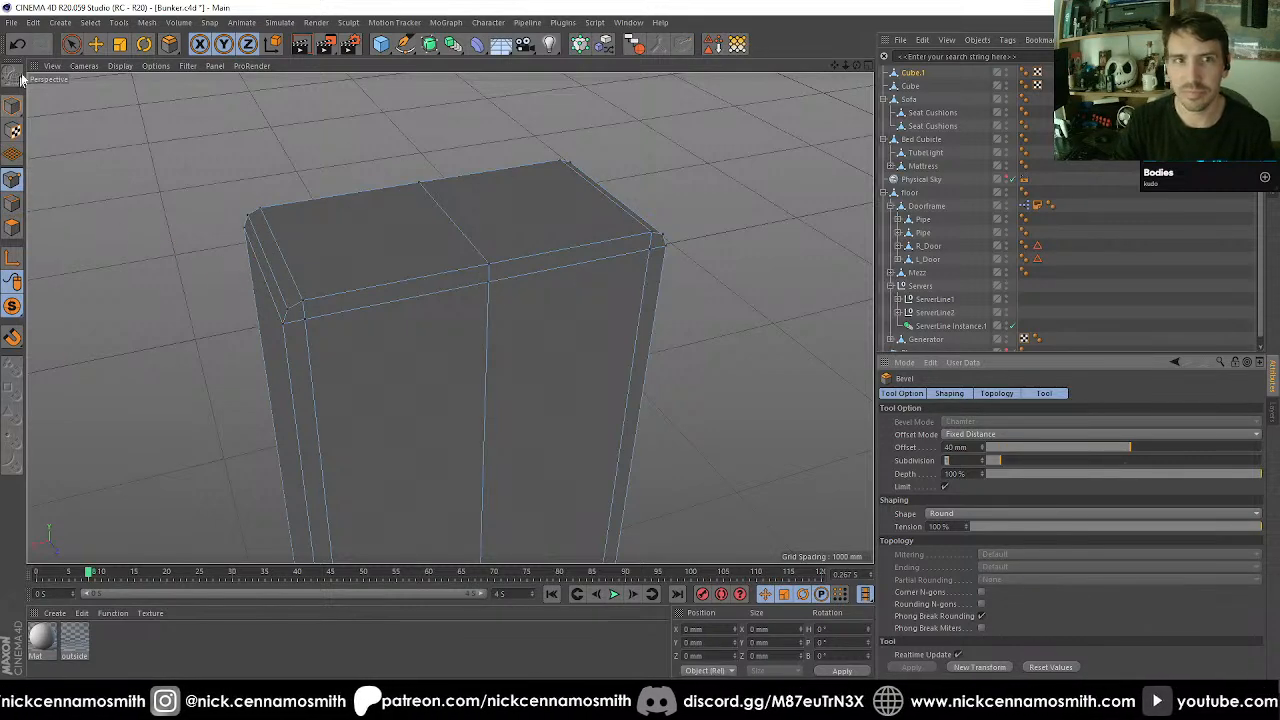
click(72, 44)
key(ctrl+a)
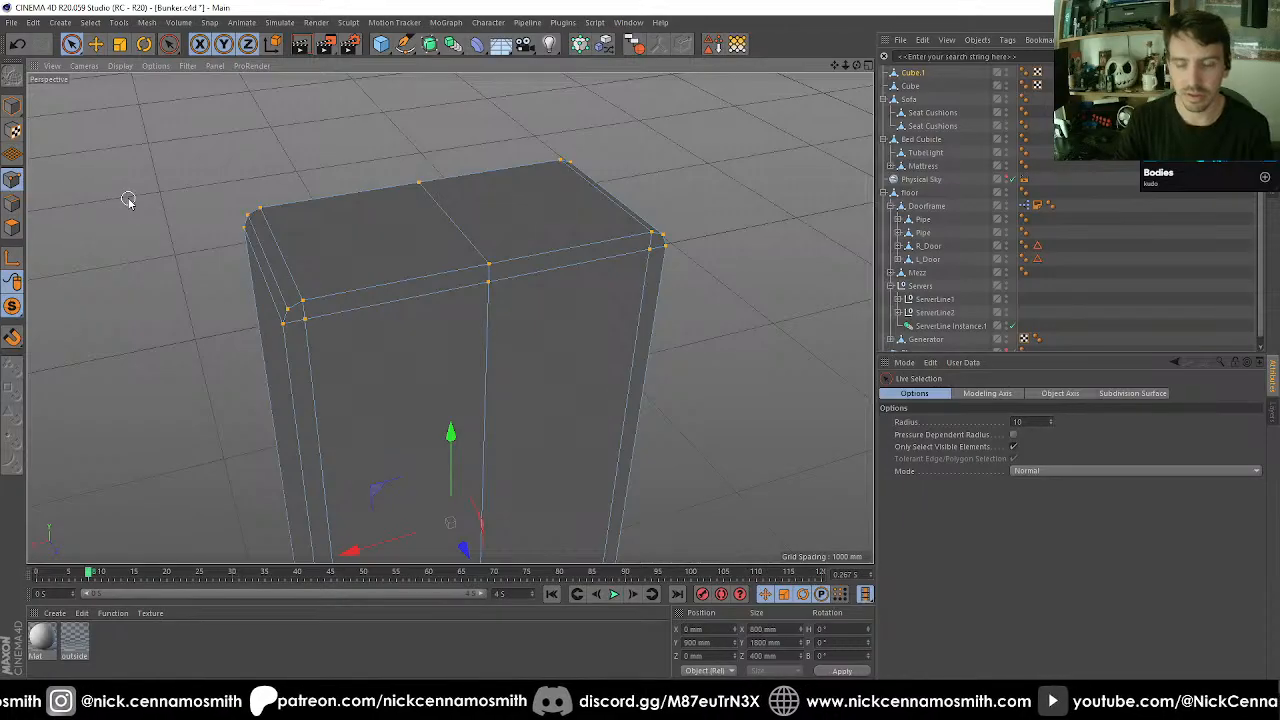
right_click(128, 200)
key(Escape)
With the Polygon Pen, connect the middle point of a beveled front corner to the adjacent inner frame corner point.
key(m)
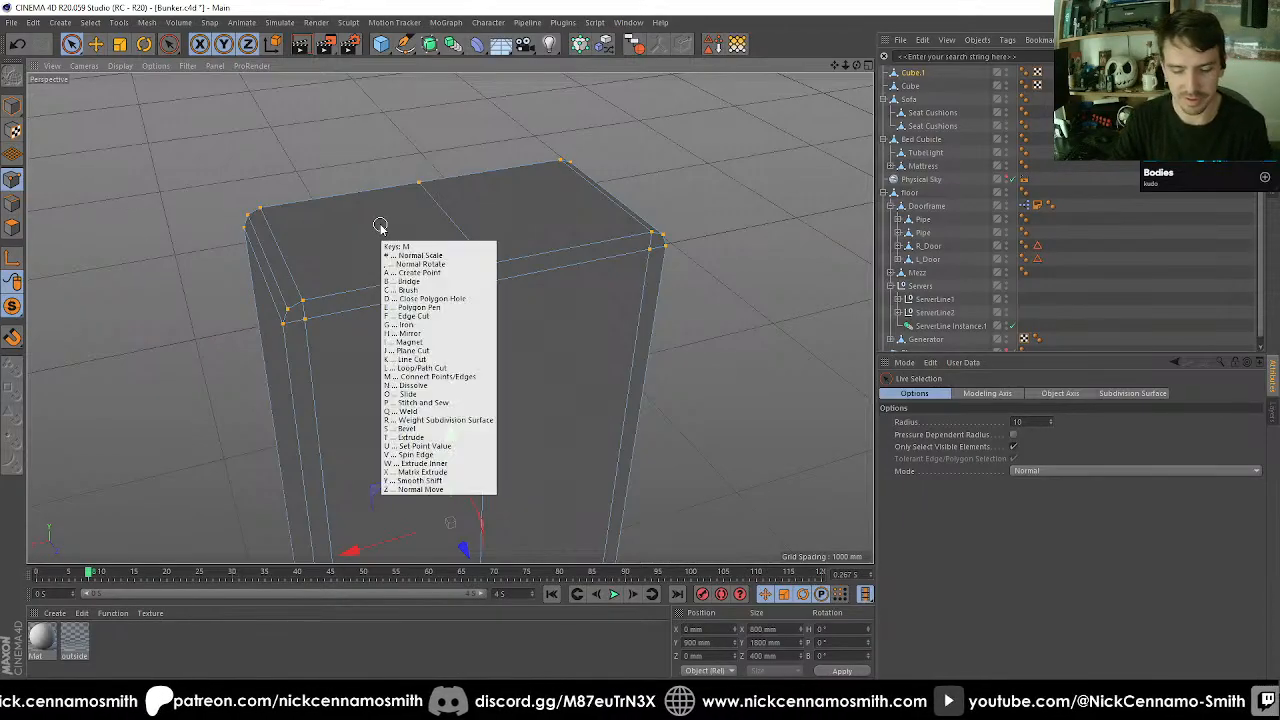
key(Escape)
alt+drag(410, 267, 386, 265)
key(m)
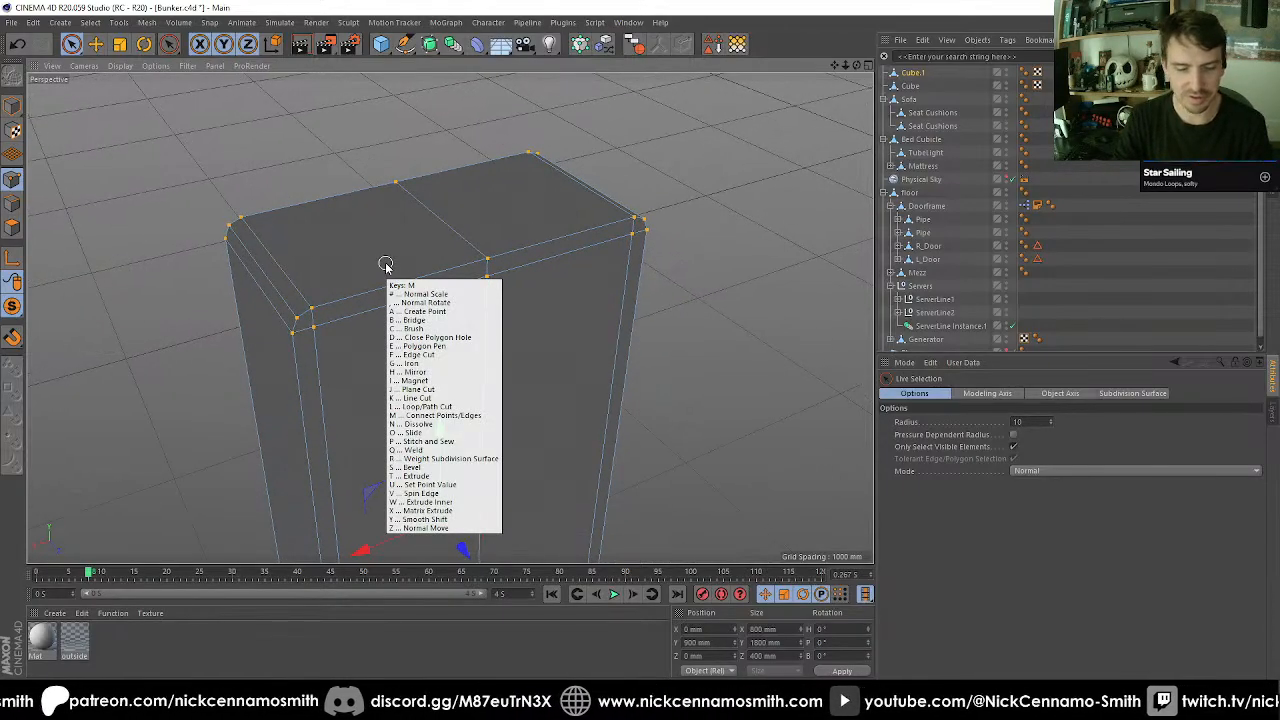
key(e)
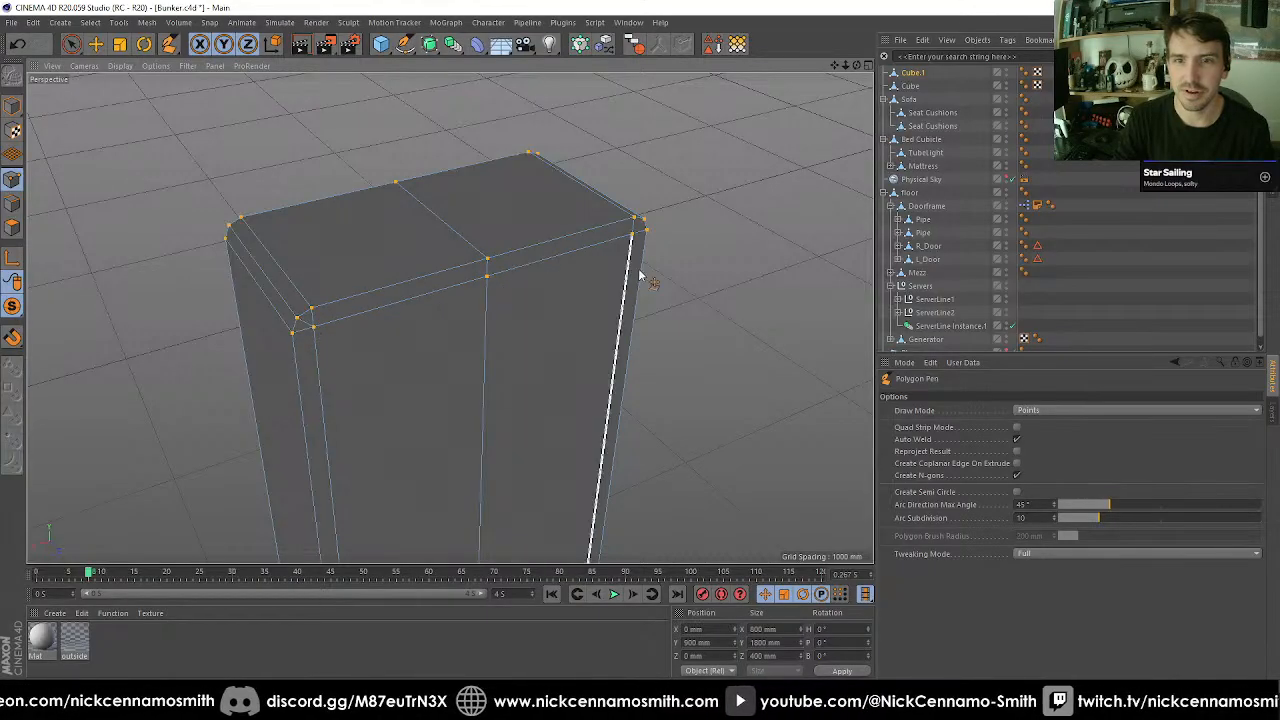
alt+drag(523, 226, 842, 256)
scroll(606, 294, up, 2)
click(456, 320)
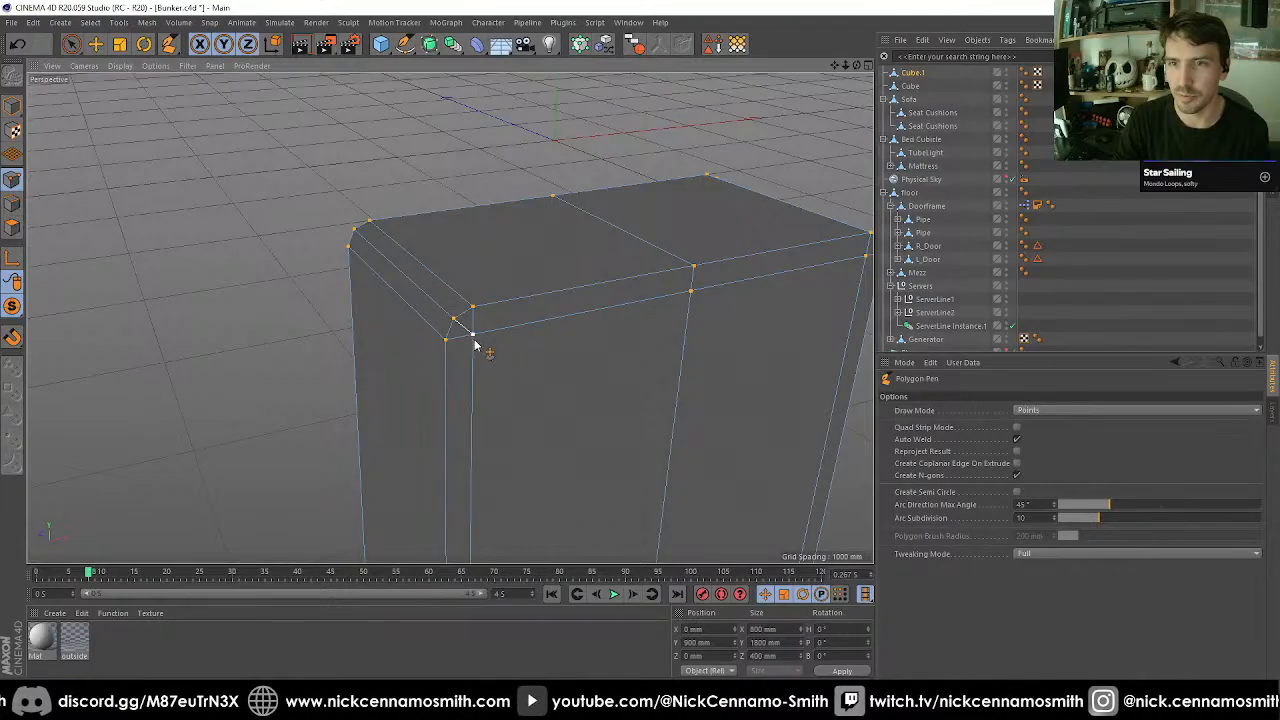
click(476, 337)
Examine the opposite beveled top corner and the point layout along the box's bottom edges.
alt+middle_drag(638, 343, 341, 349)
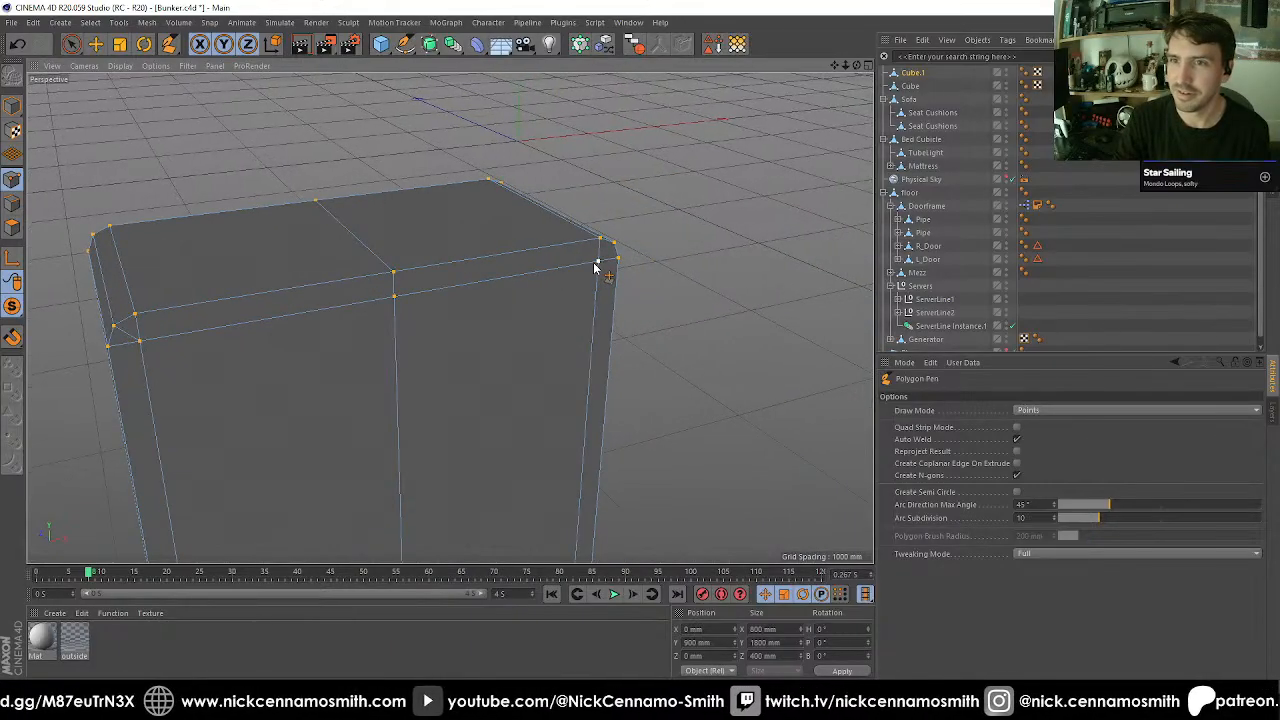
alt+drag(560, 343, 522, 365)
alt+middle_drag(460, 430, 466, 214)
scroll(434, 294, up, 3)
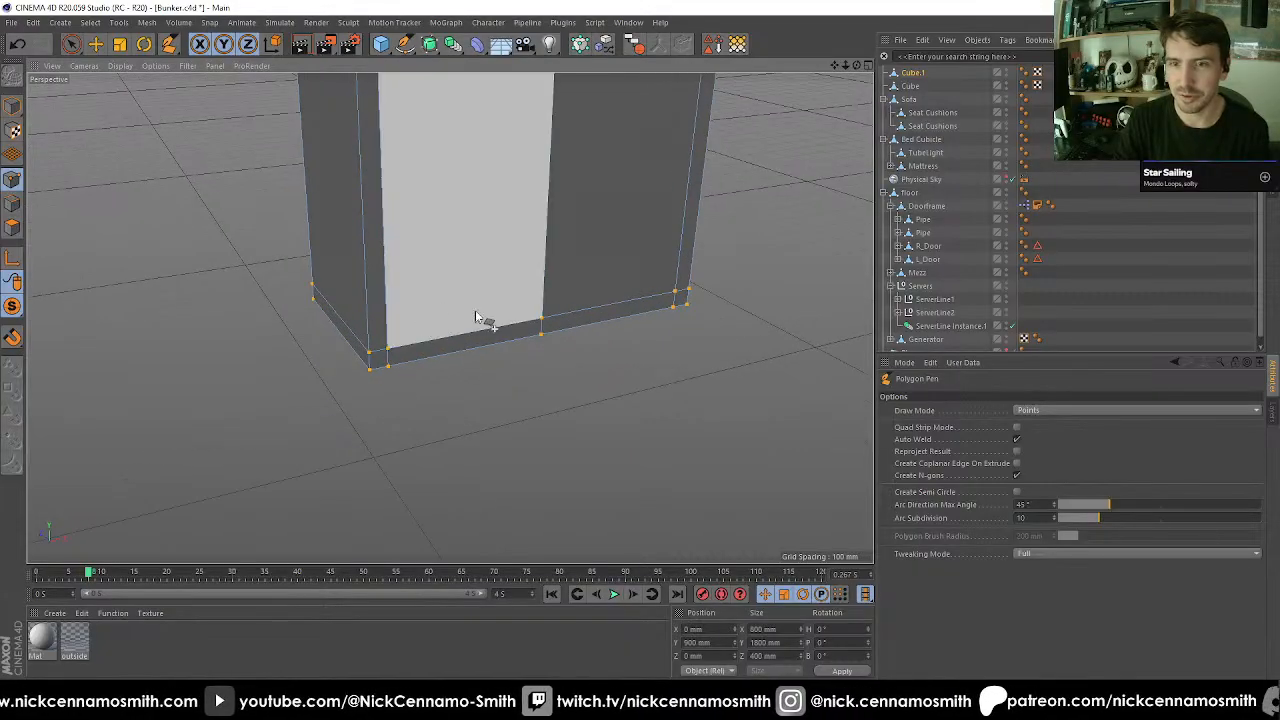
alt+drag(476, 312, 290, 306)
scroll(429, 309, down, 5)
alt+middle_drag(468, 203, 454, 333)
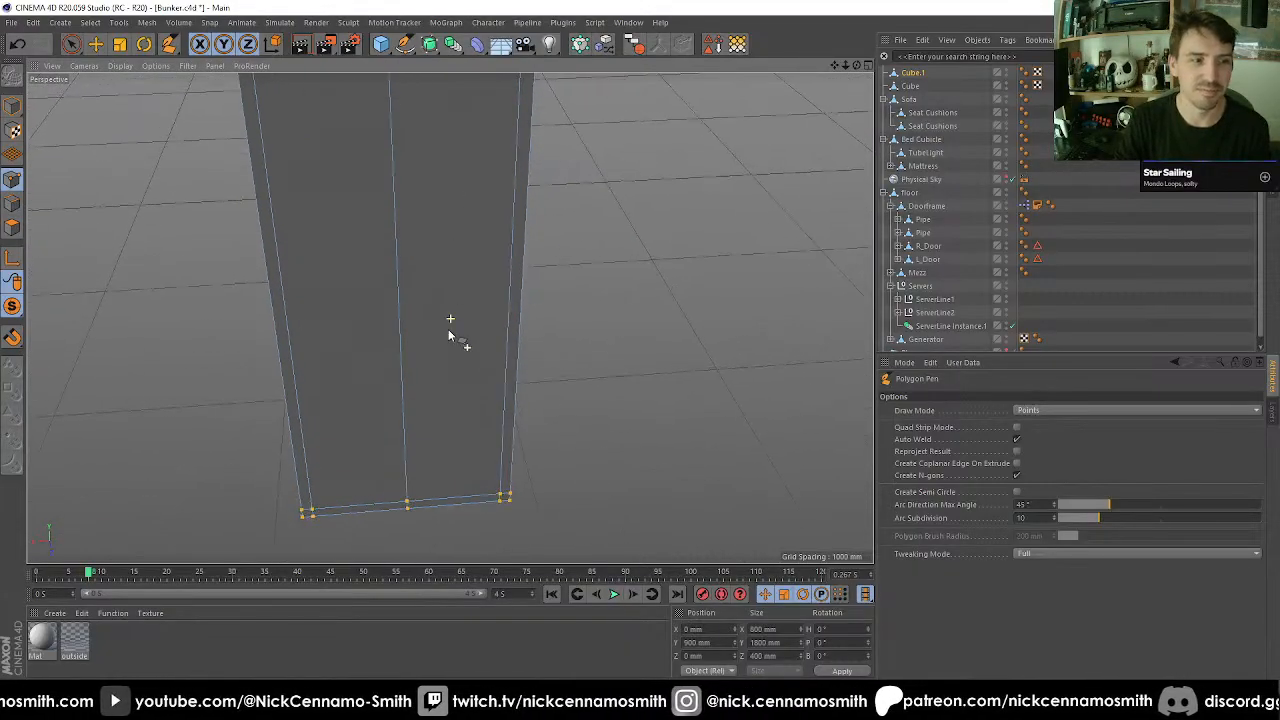
scroll(460, 290, down, 3)
alt+middle_drag(474, 222, 474, 317)
alt+drag(474, 317, 391, 317)
scroll(405, 340, up, 3)
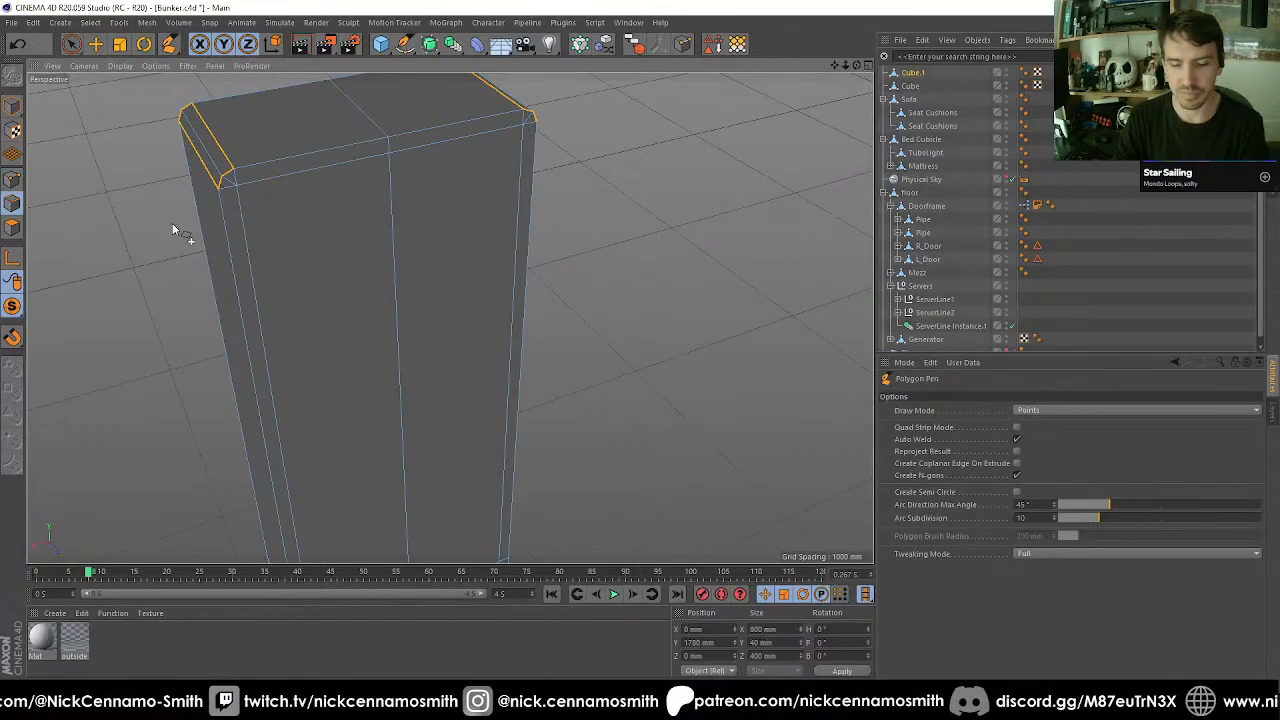
Loop-select the outer edge loop around the box's front face and bevel it with a 20 mm offset and 0 subdivisions.
key(u)
key(l)
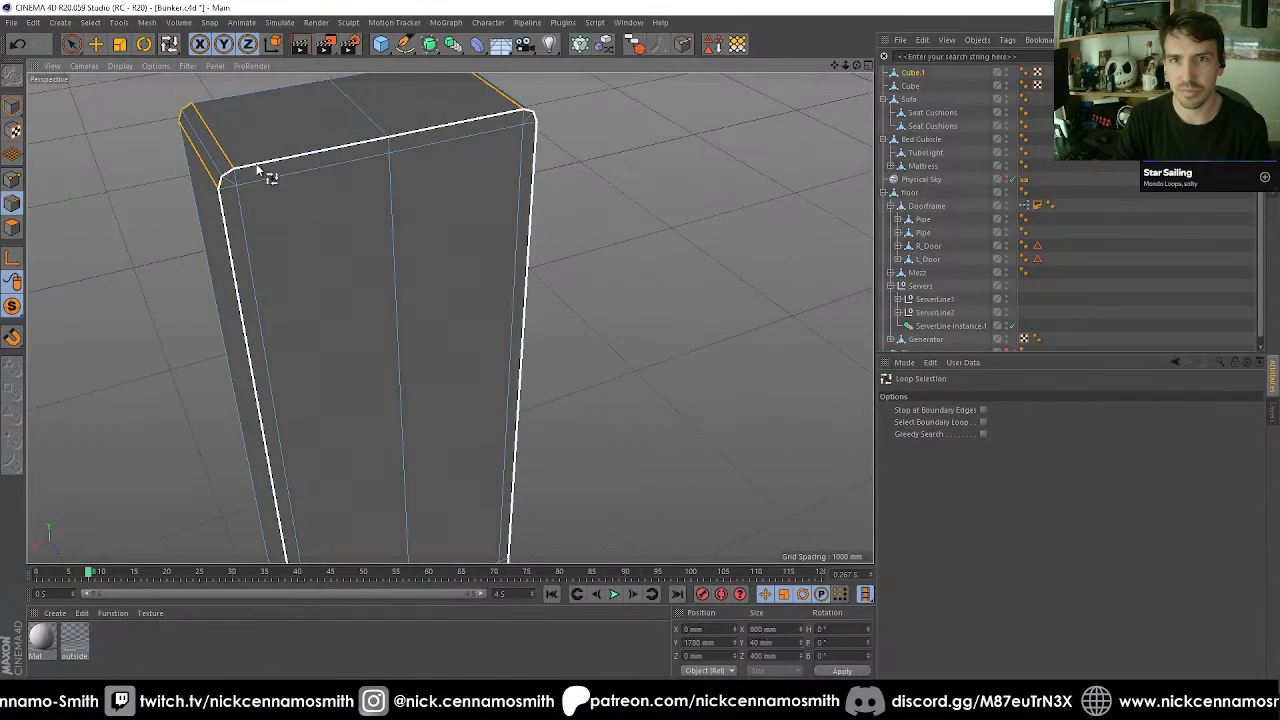
click(265, 177)
right_click(266, 180)
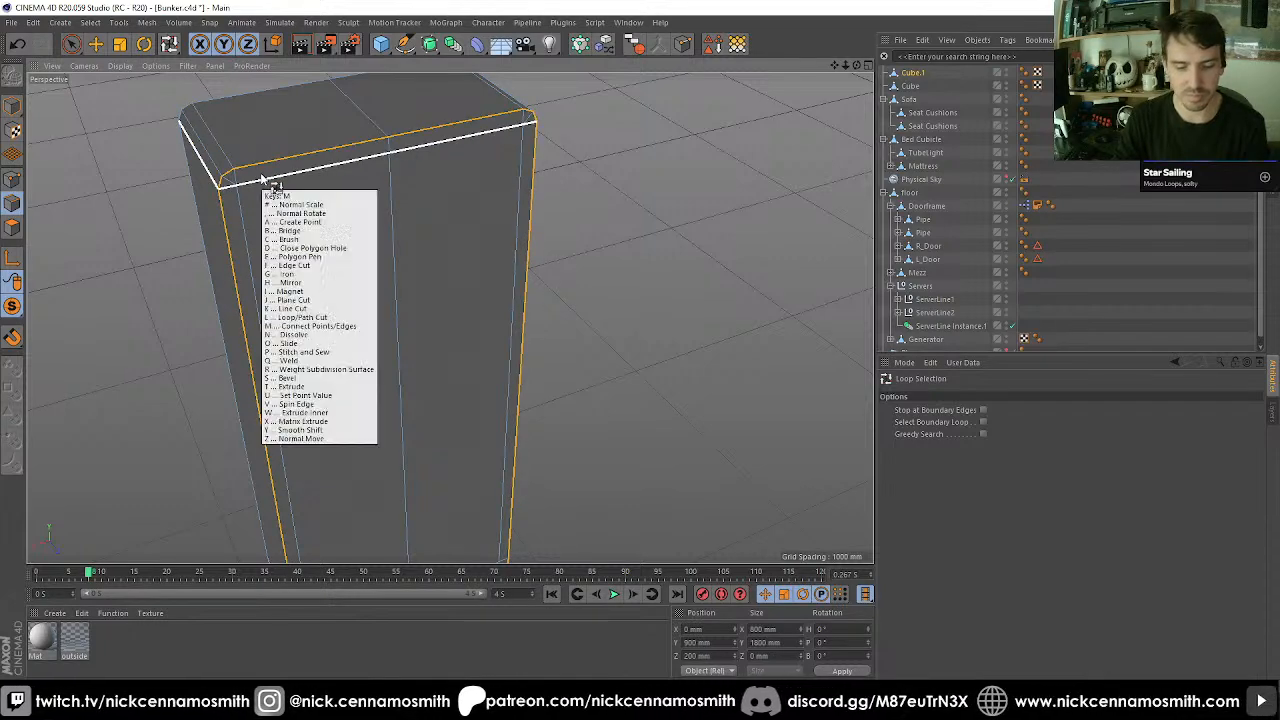
click(300, 300)
drag(968, 449, 823, 439)
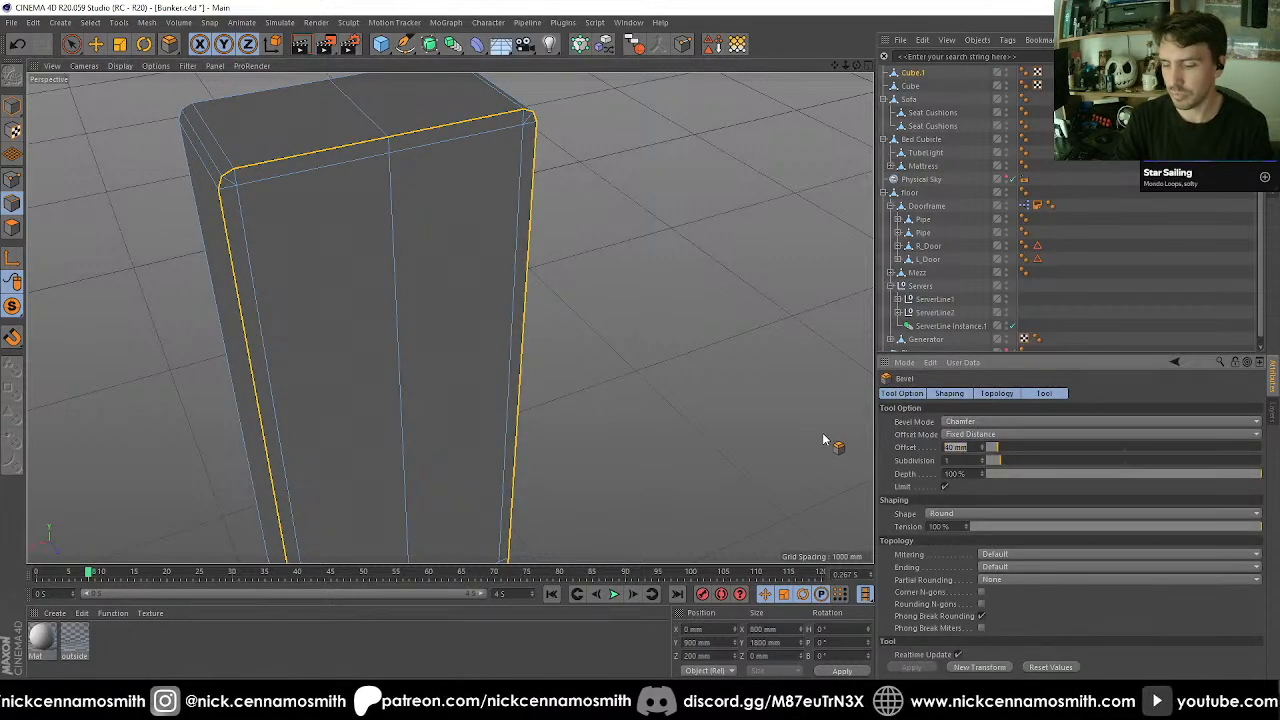
text(20)
key(Tab)
text(0)
key(Return)
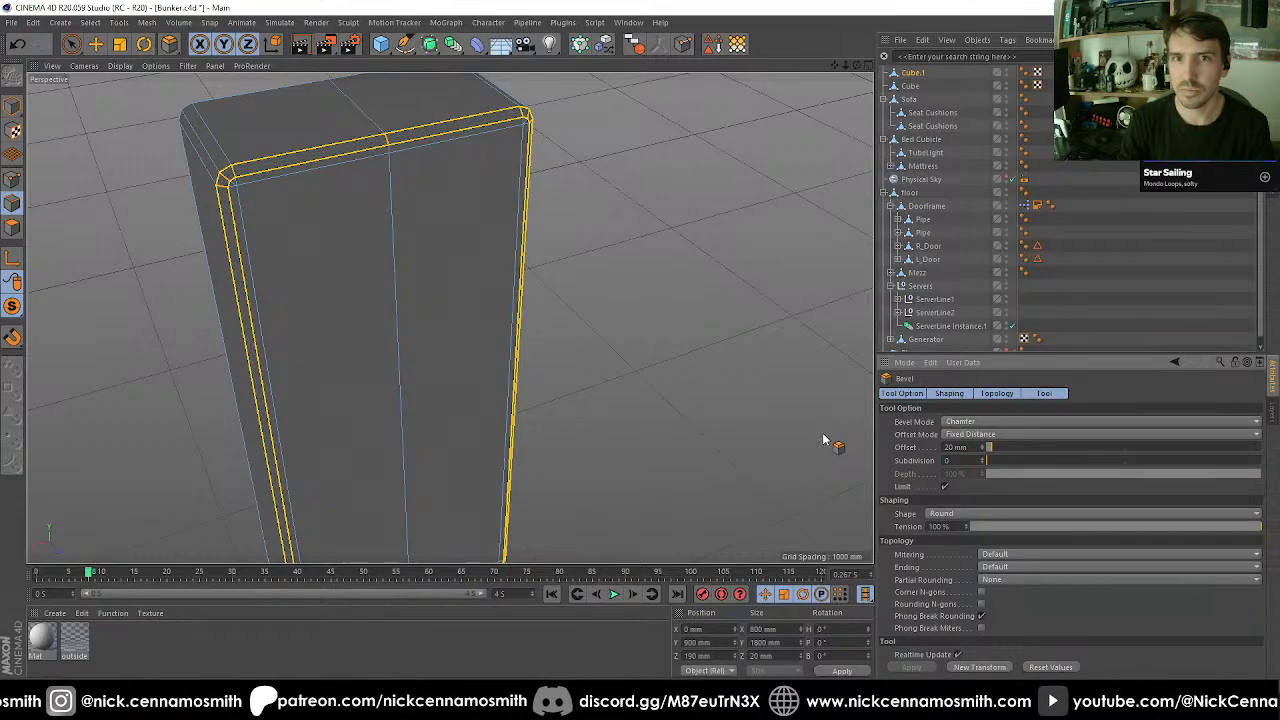
Set the offset of the front edge loop bevel to 10 mm.
double_click(950, 446)
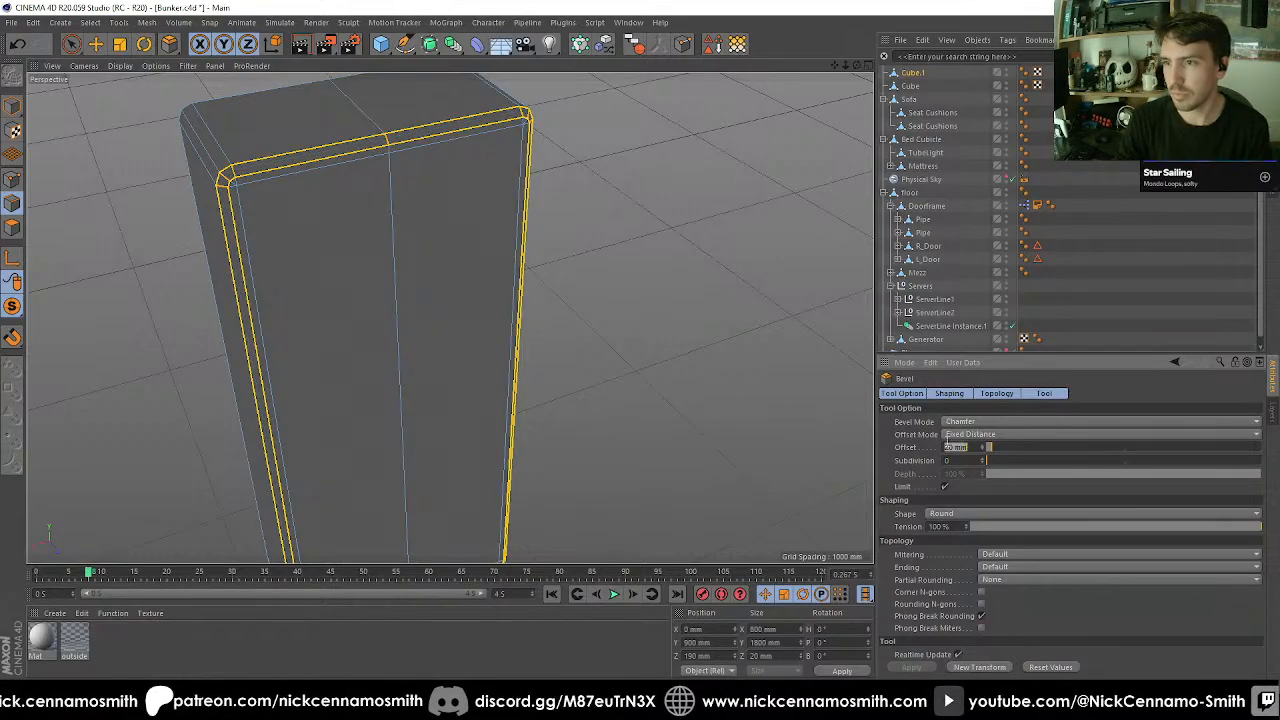
key(BackSpace)
text(10)
key(Return)
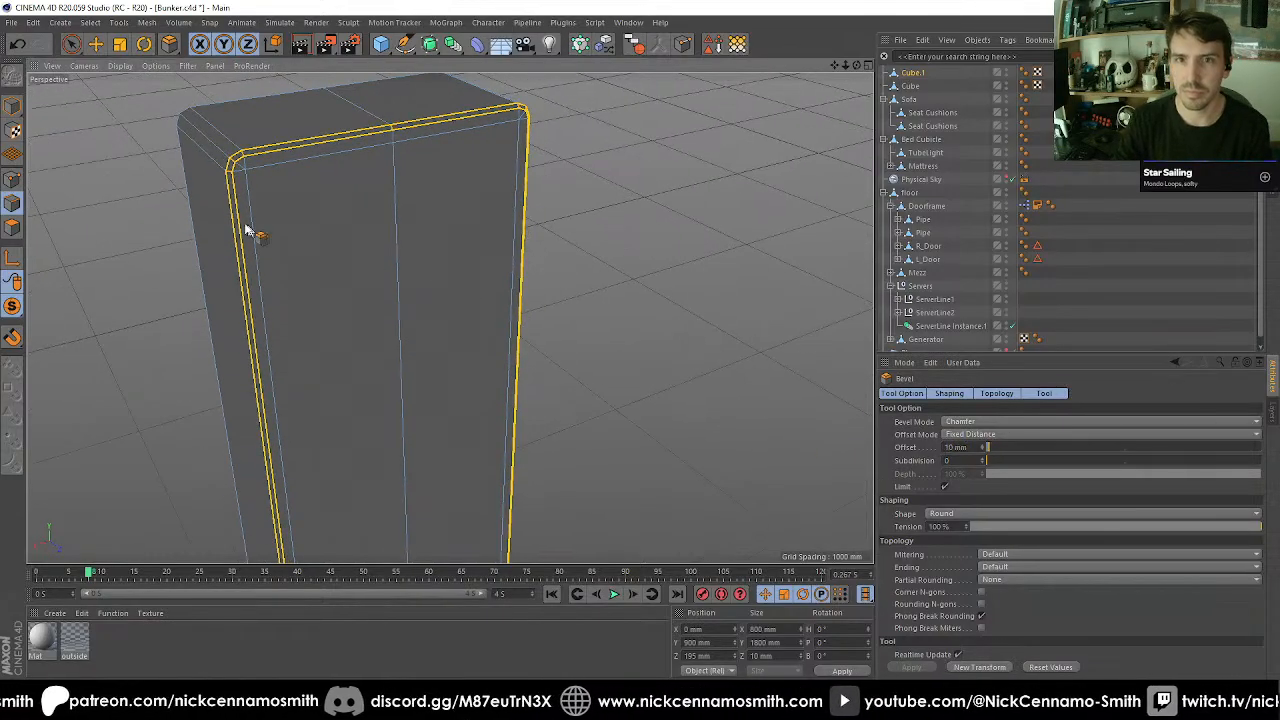
Switch to editing polygons and select the two large front panel polygons.
click(12, 228)
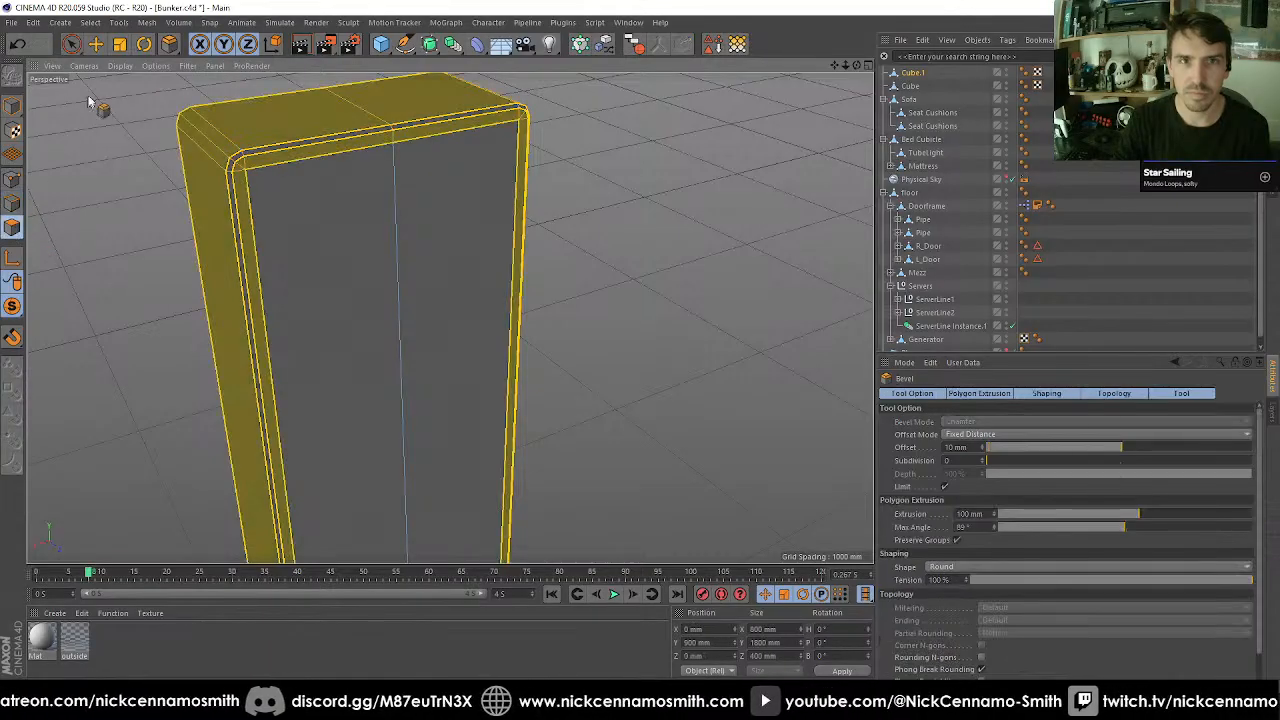
click(71, 44)
click(340, 270)
alt+drag(428, 260, 472, 223)
scroll(472, 223, down, 3)
alt+middle_drag(463, 234, 448, 287)
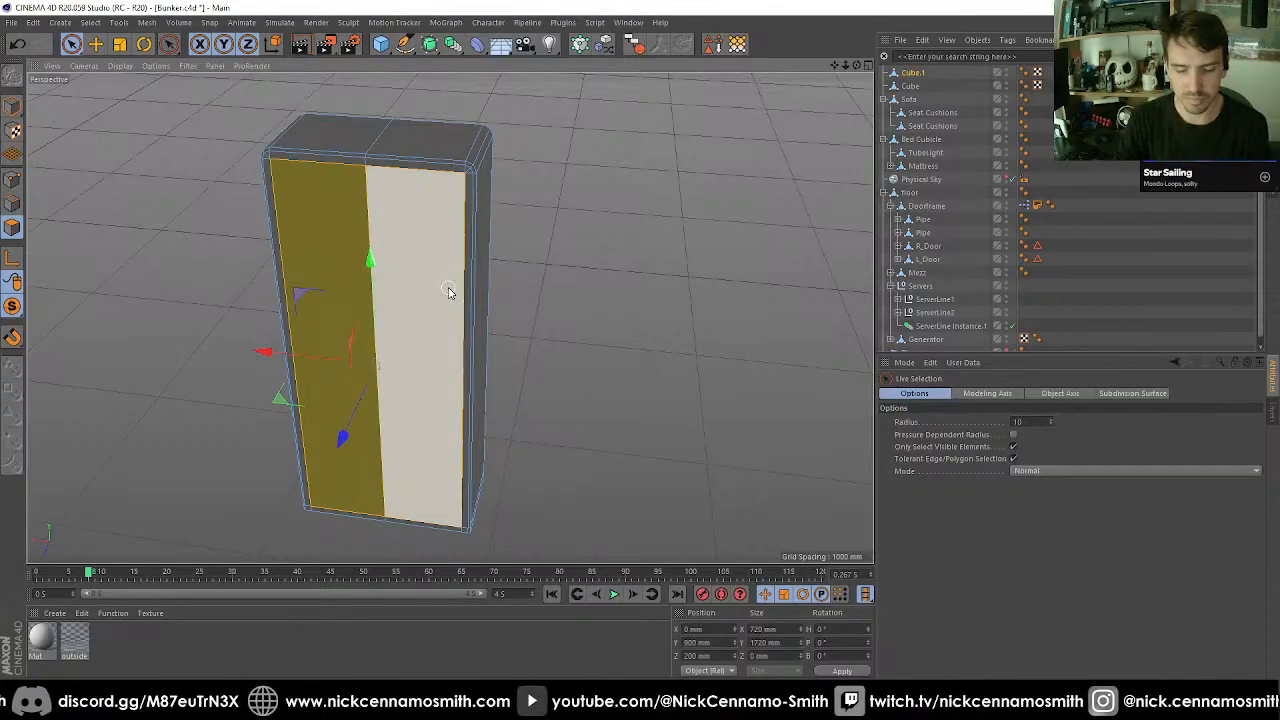
Try an Extrude Inner on the two front panel polygons and undo it.
key(i)
drag(655, 294, 610, 292)
key(ctrl+z)
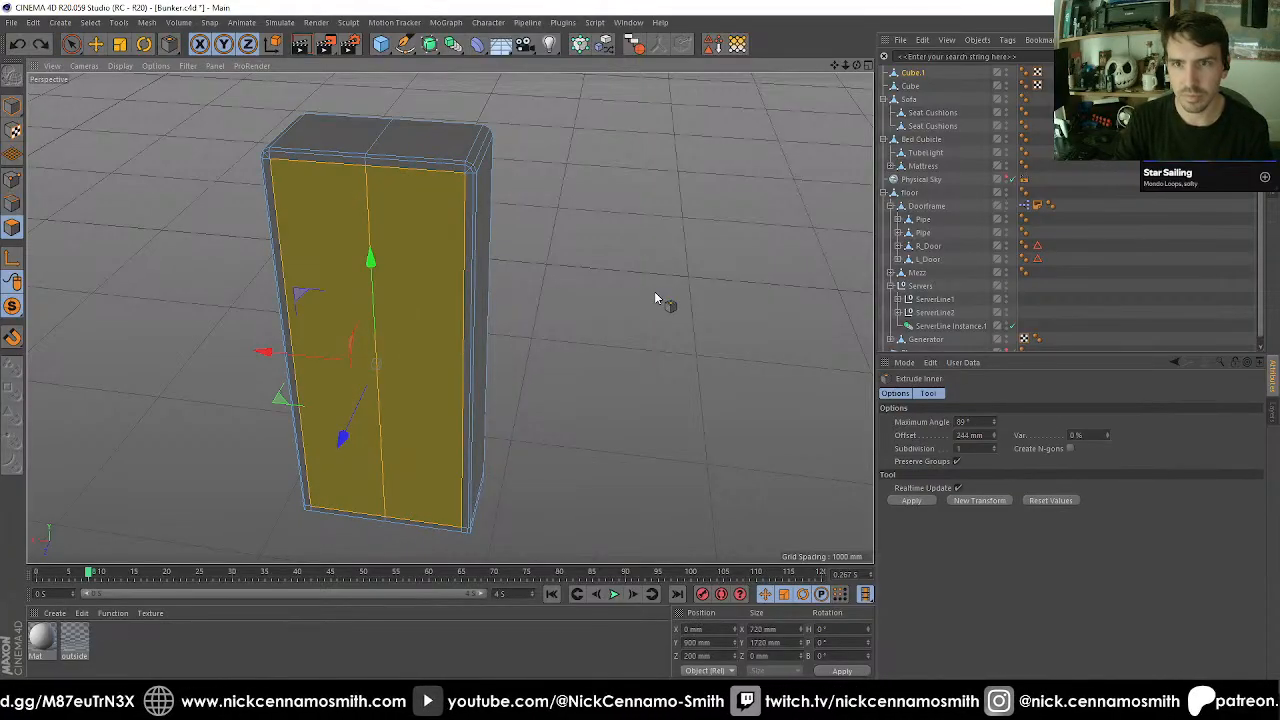
Extrude the two selected front panels inward by about 313 mm, sizing the depth in the Right view.
key(d)
key(F3)
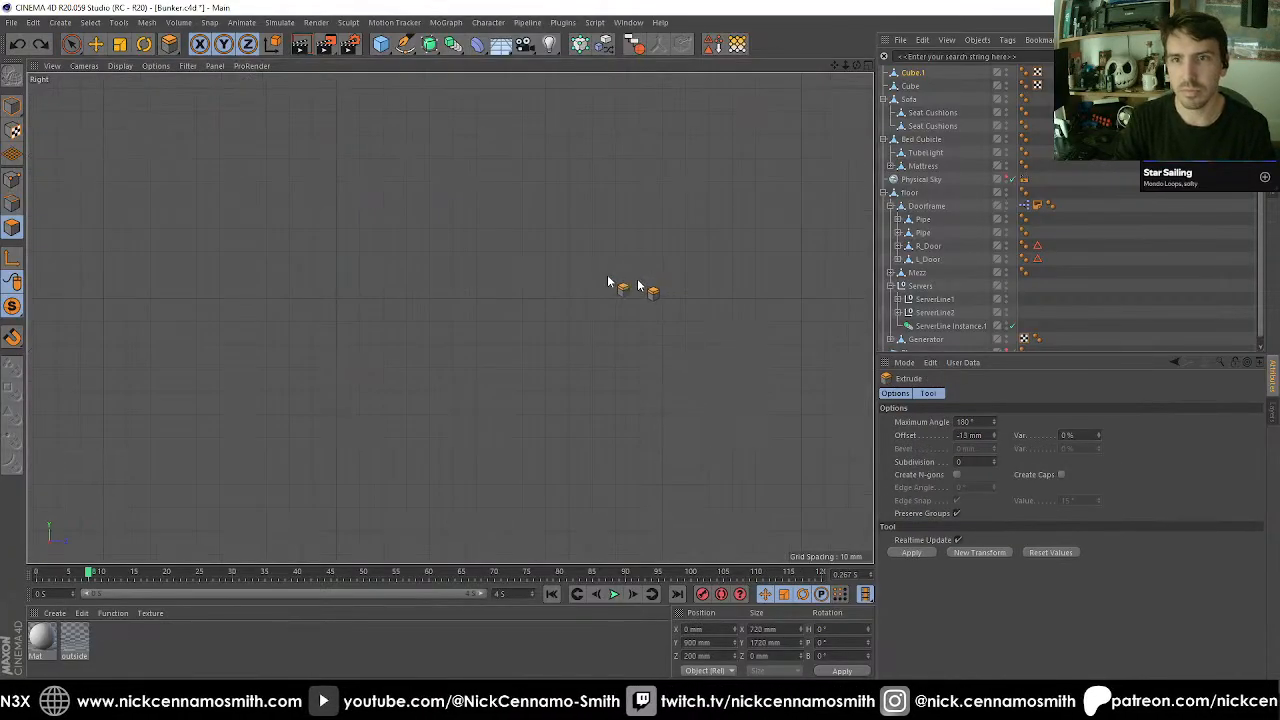
scroll(437, 238, down, 5)
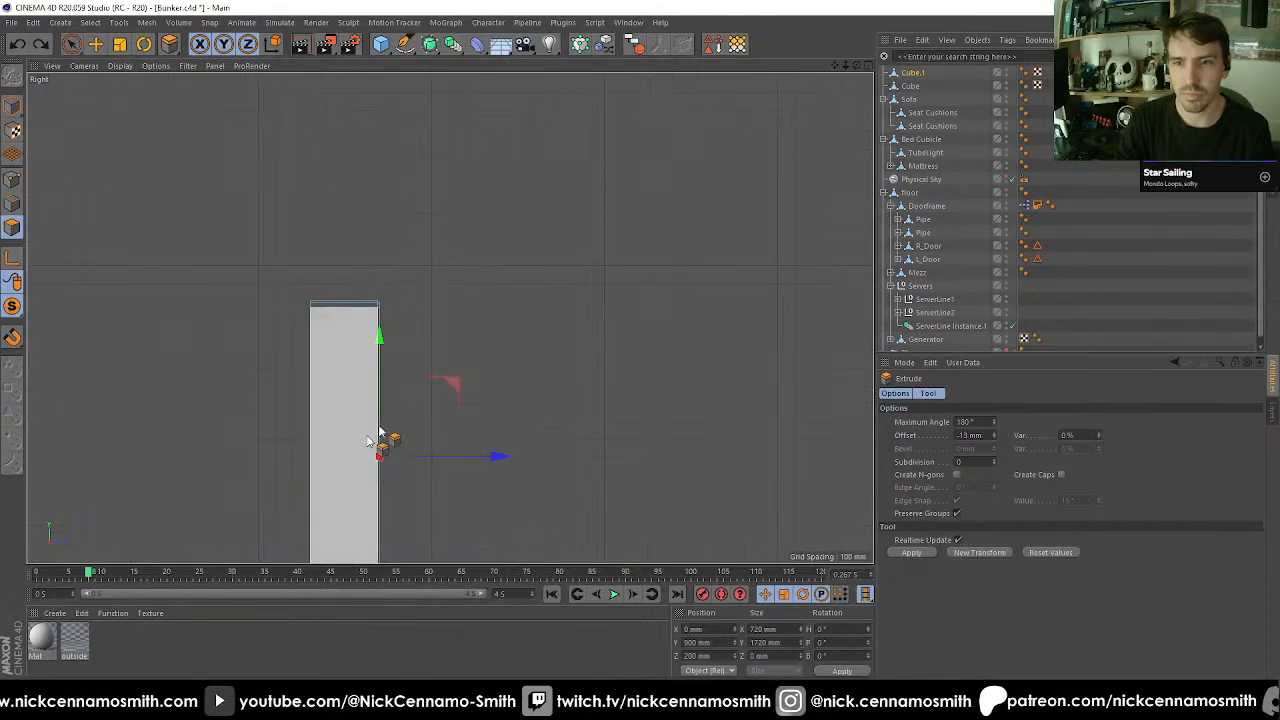
alt+middle_drag(428, 369, 495, 262)
drag(634, 383, 575, 383)
key(F1)
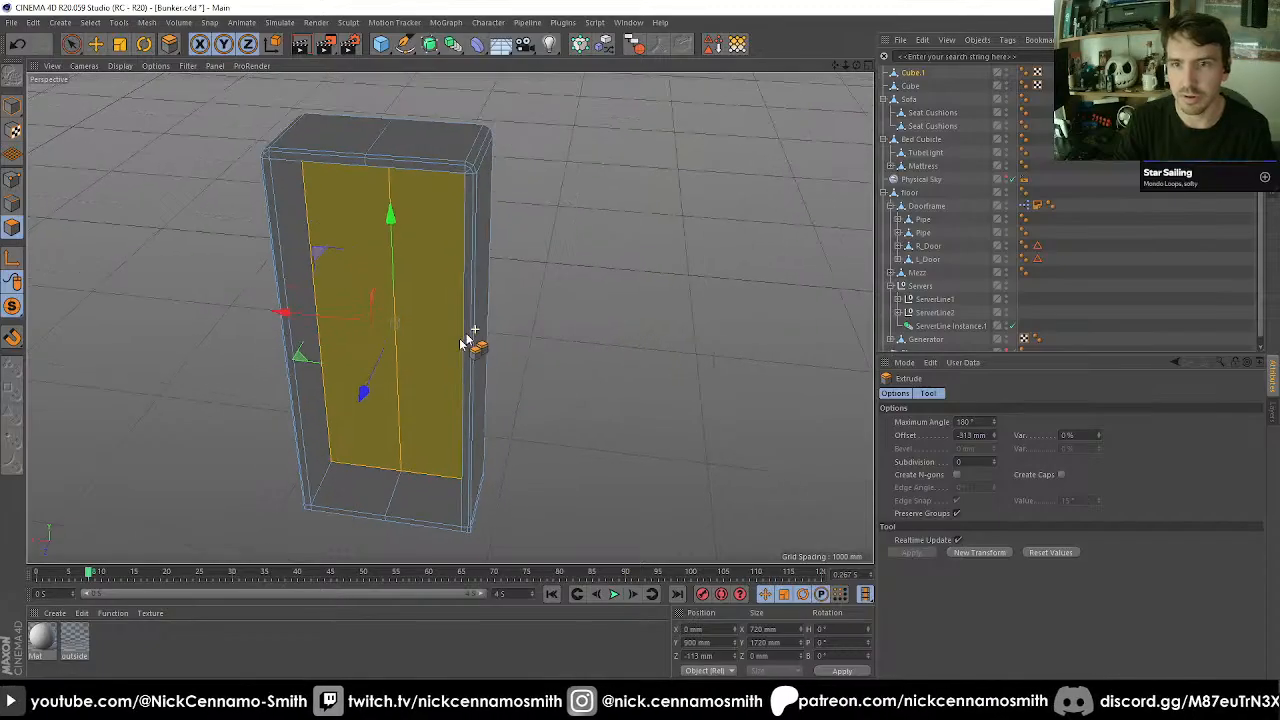
Inset the two recessed panels separately using Extrude Inner with a 5 mm offset and Preserve Groups off.
key(i)
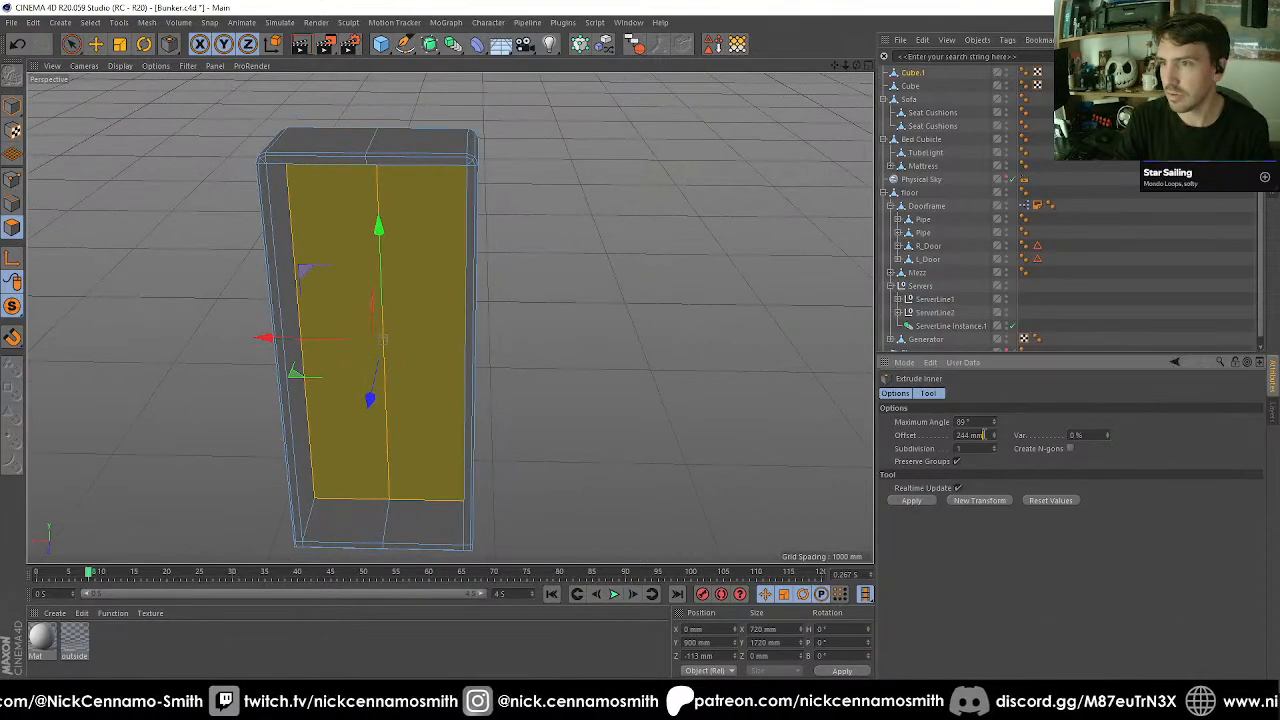
double_click(983, 435)
text(5)
key(Return)
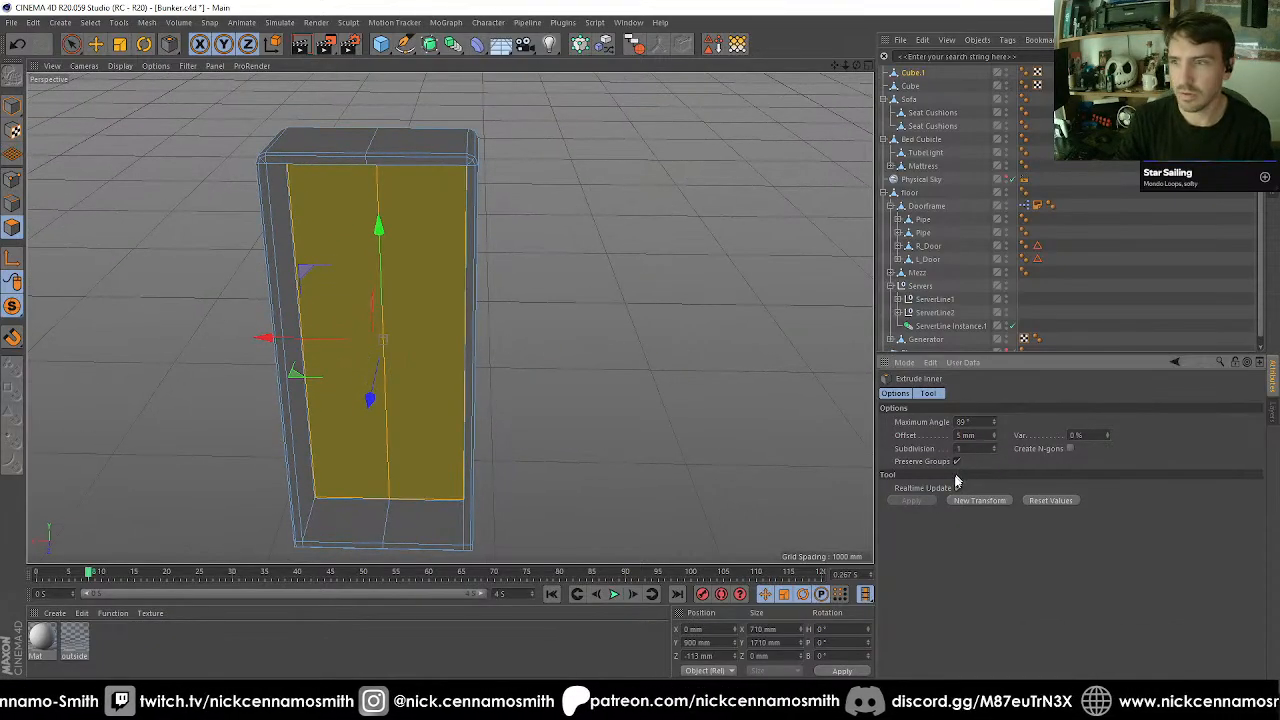
click(957, 461)
alt+drag(636, 465, 655, 450)
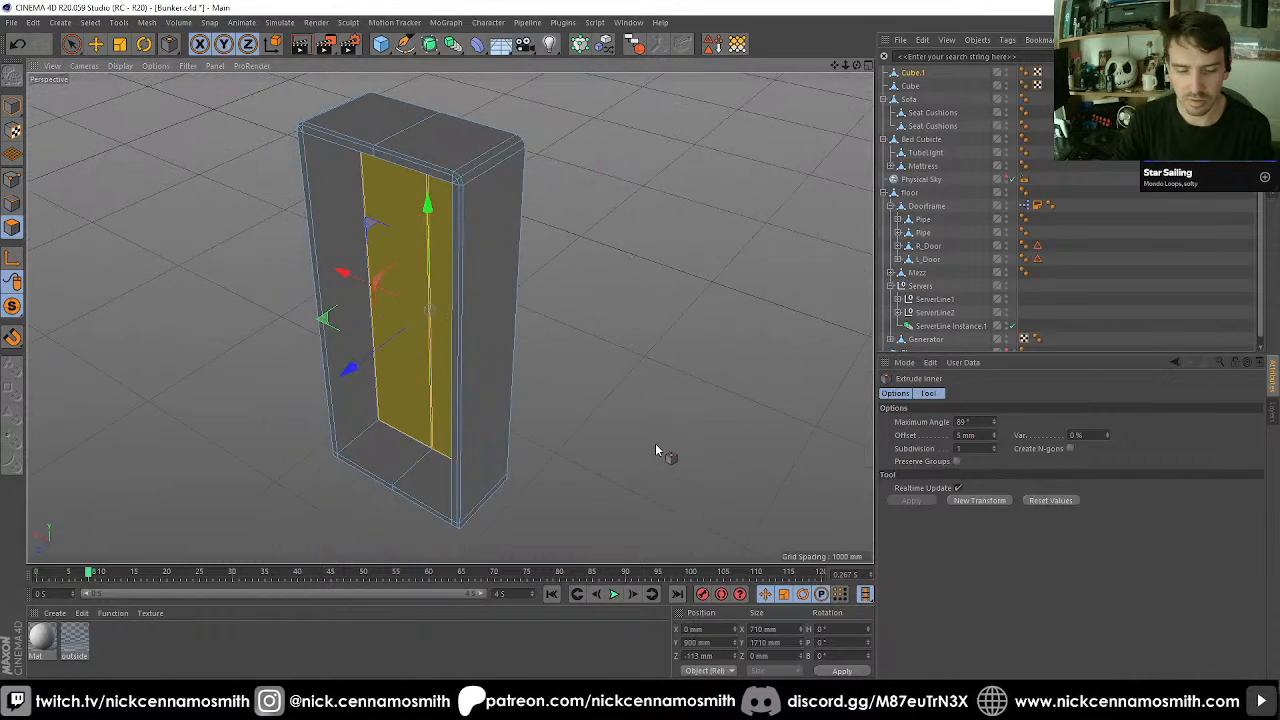
Extrude the two inset panels outward by 315 mm to form the cabinet doors.
key(d)
double_click(955, 435)
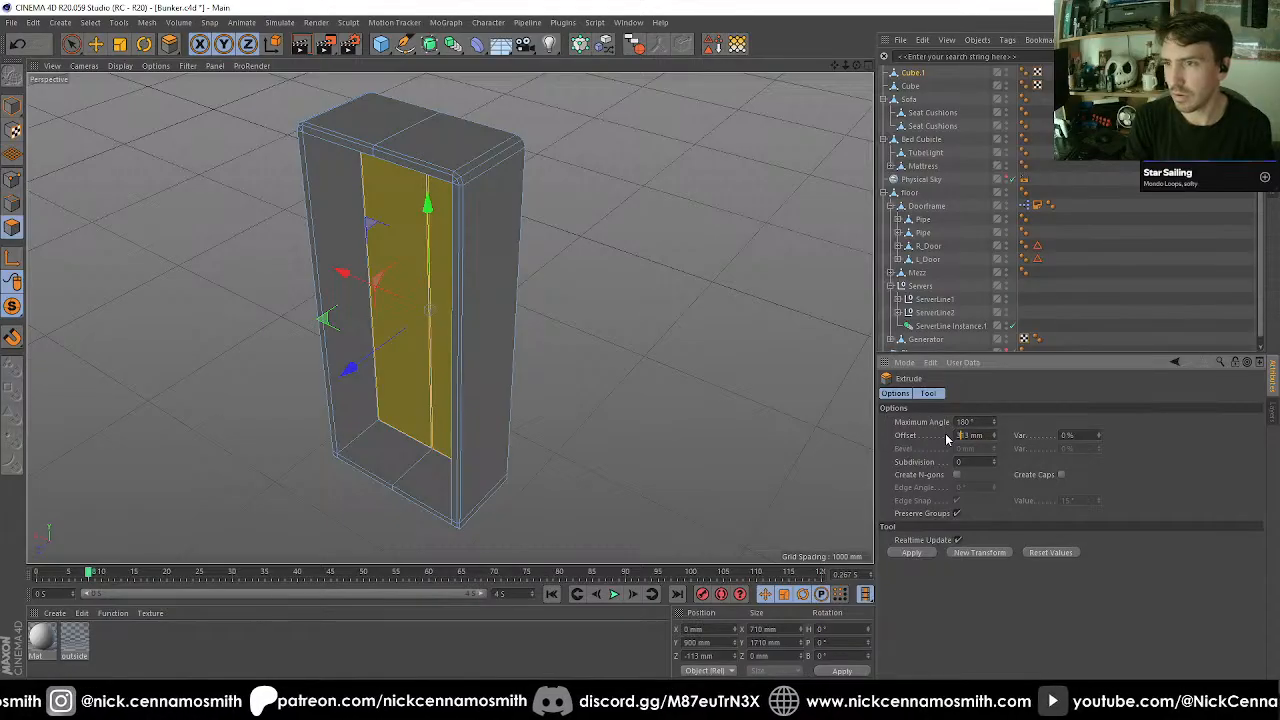
text(5)
key(Return)
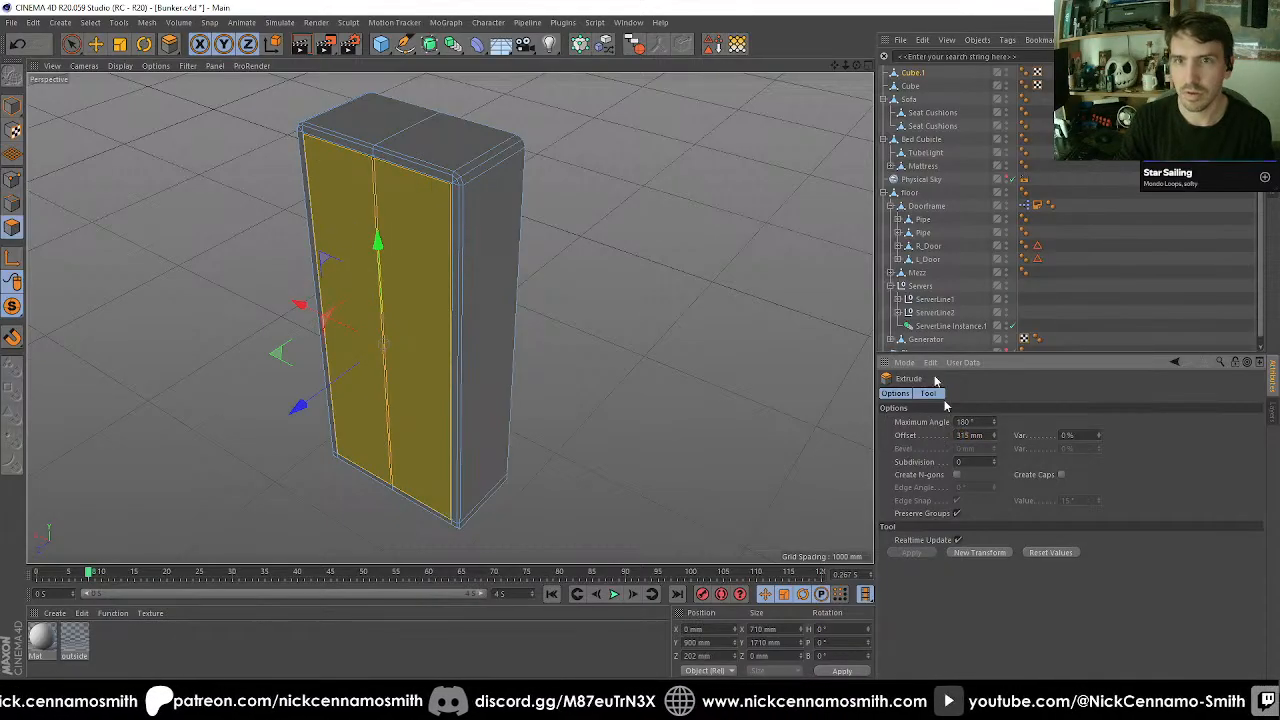
Ring-select the vertical edges around the cabinet and apply an Edge Cut with 2 subdivisions.
alt+drag(534, 309, 630, 325)
scroll(357, 259, up, 5)
alt+drag(357, 259, 377, 324)
click(18, 207)
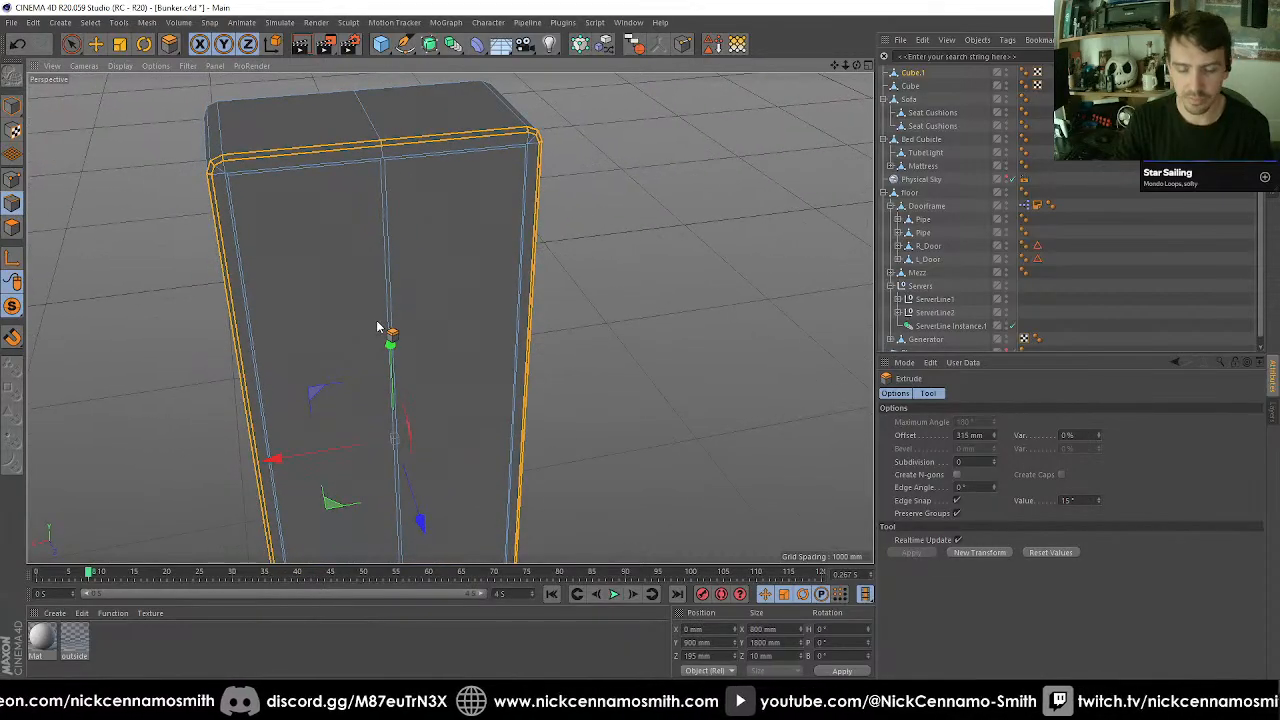
key(u)
key(b)
click(536, 338)
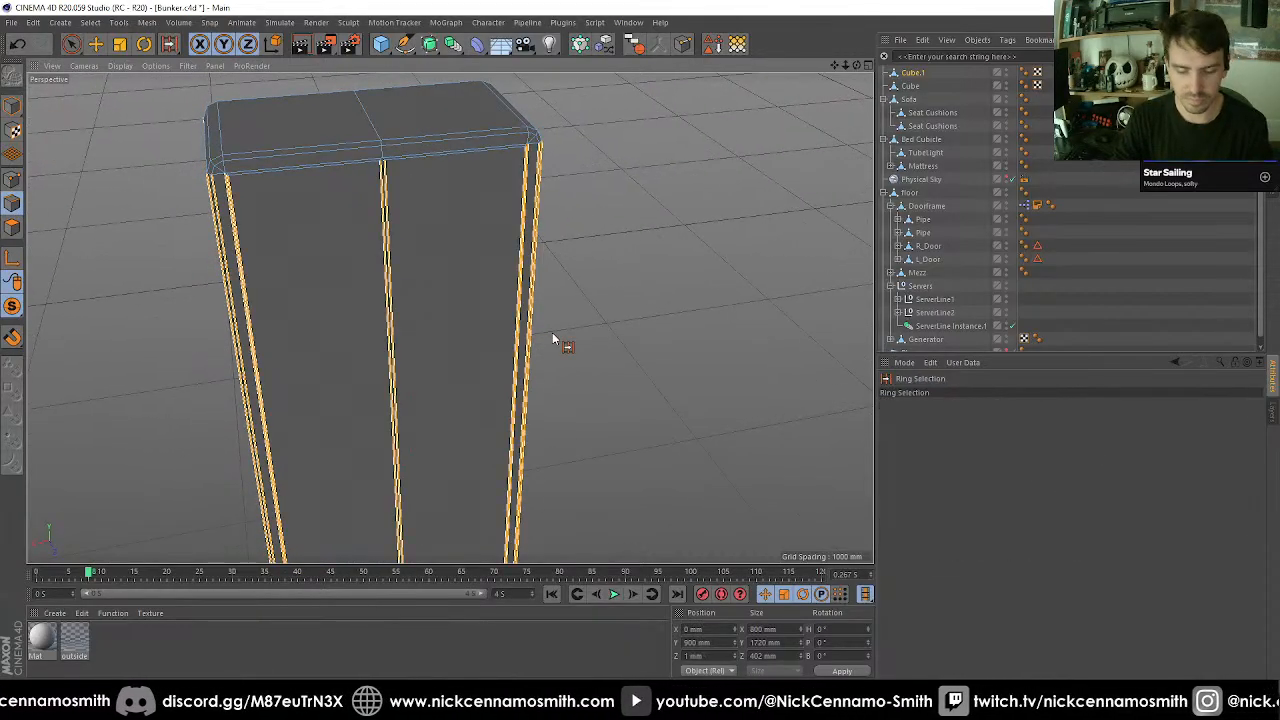
key(m)
key(f)
double_click(960, 449)
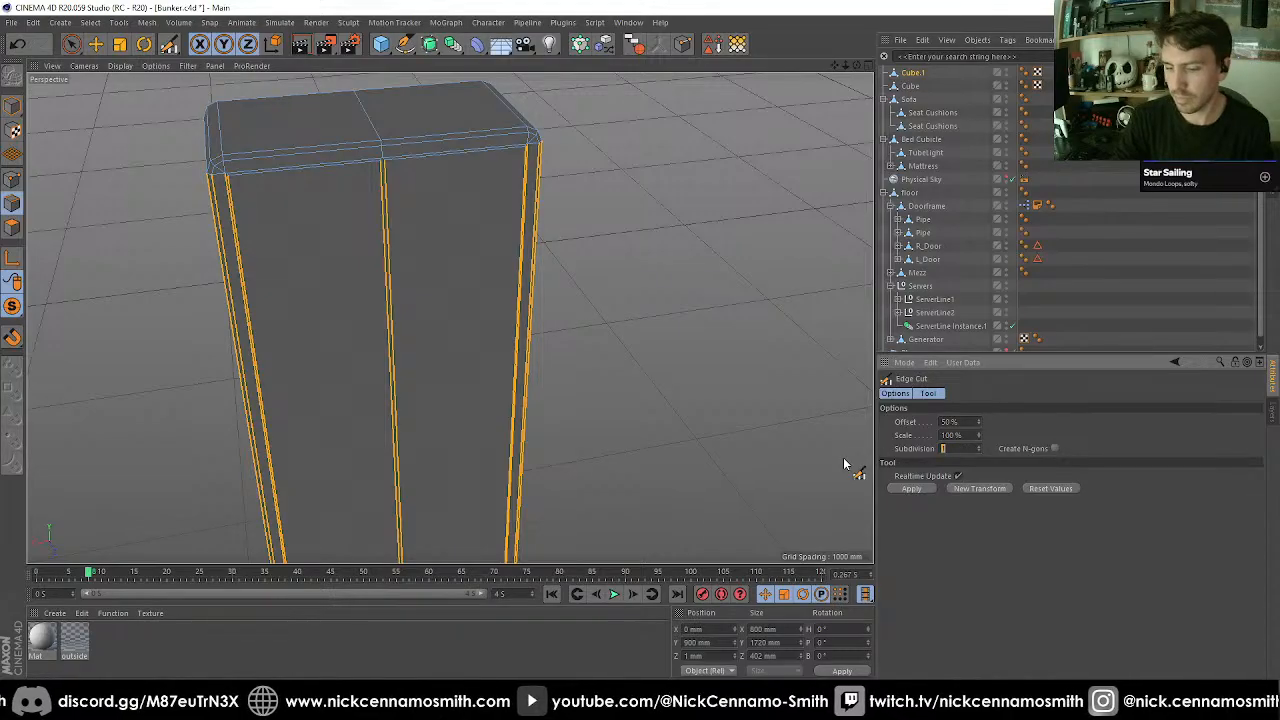
text(2)
key(Return)
Set the edge cut's scale to 50% and its offset to 75%.
double_click(968, 436)
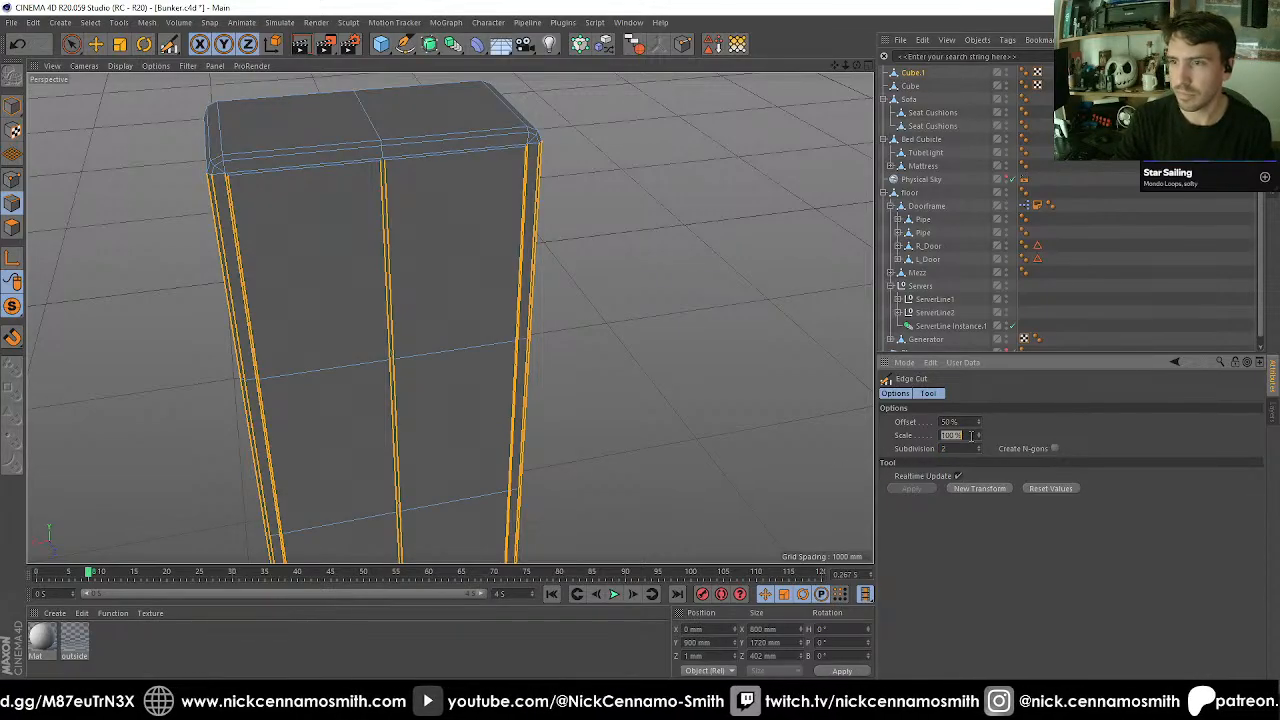
text(50)
key(Return)
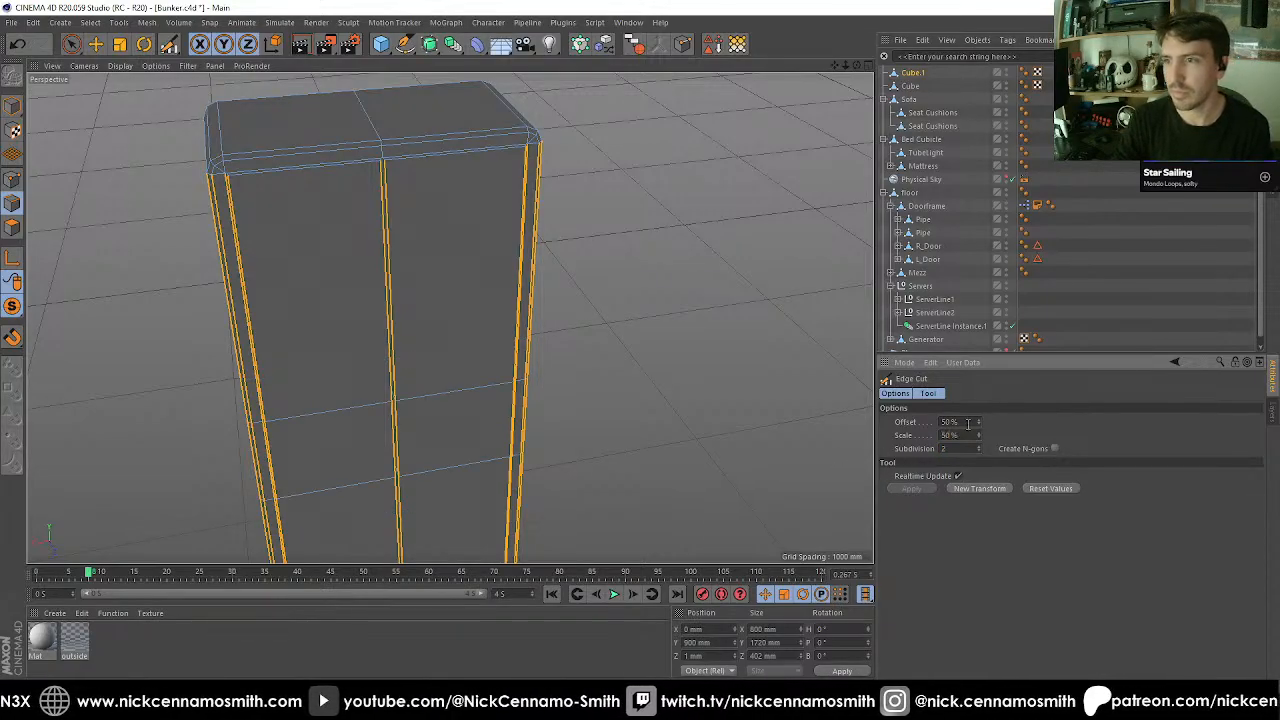
double_click(966, 422)
text(25)
key(Return)
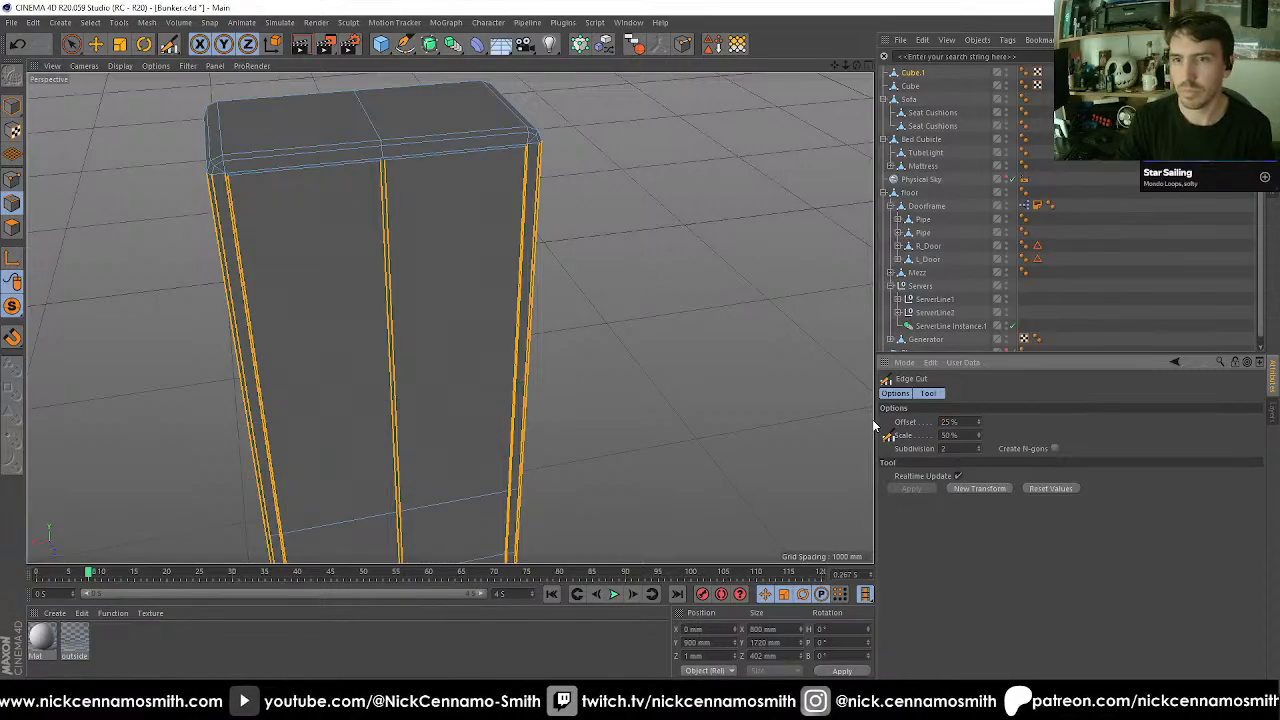
double_click(963, 421)
text(75)
key(Return)
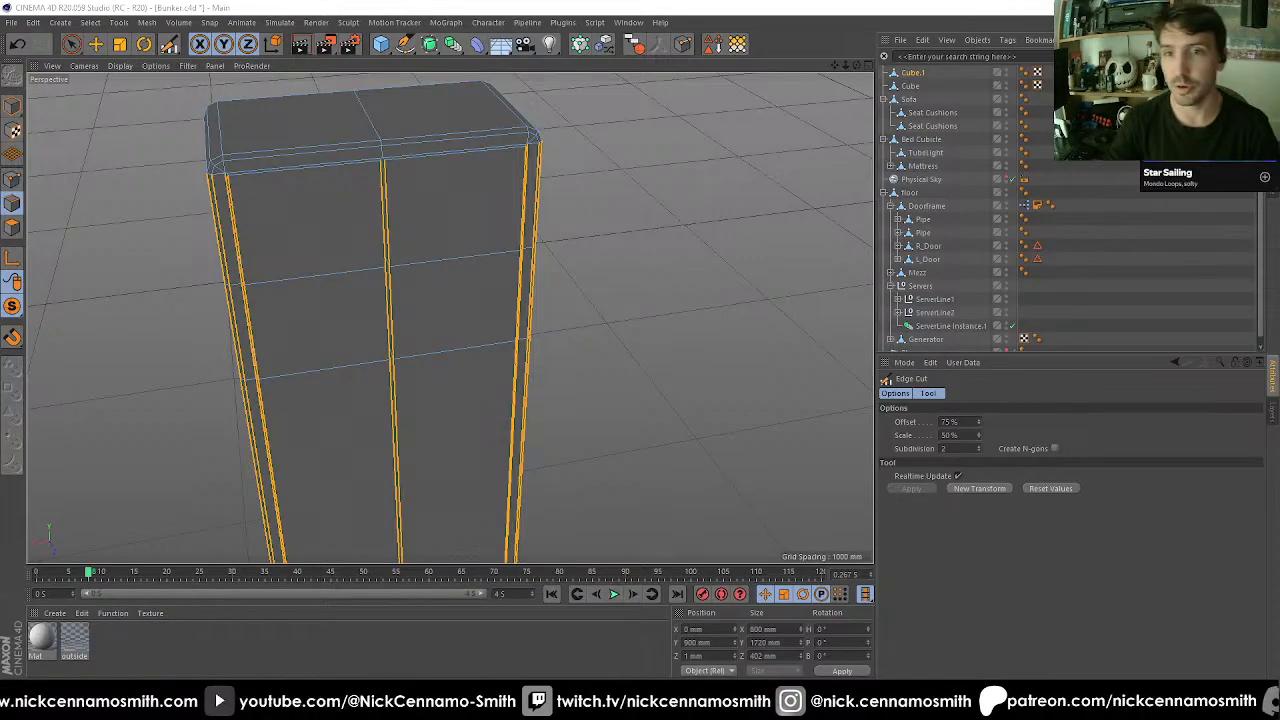
Ring-select the polygon band between the two cuts and move it up to about 1434 mm in Y.
scroll(500, 330, down, 5)
alt+drag(500, 337, 443, 326)
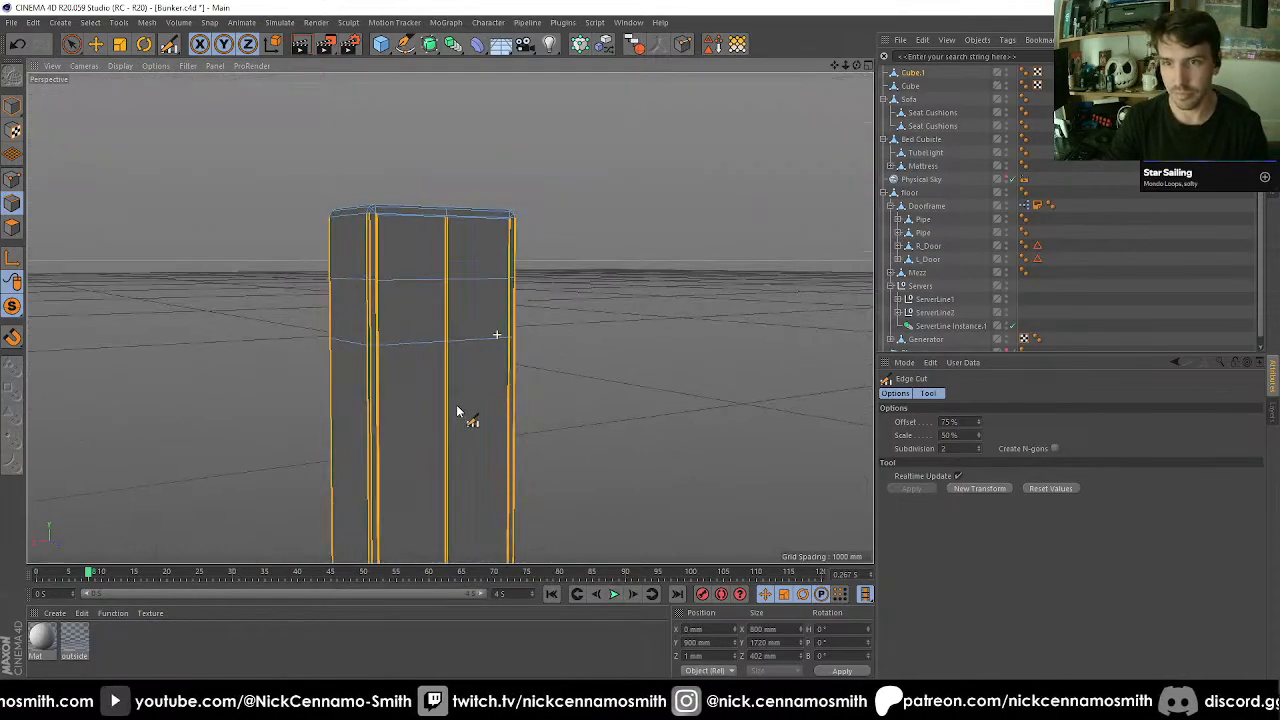
scroll(441, 322, up, 2)
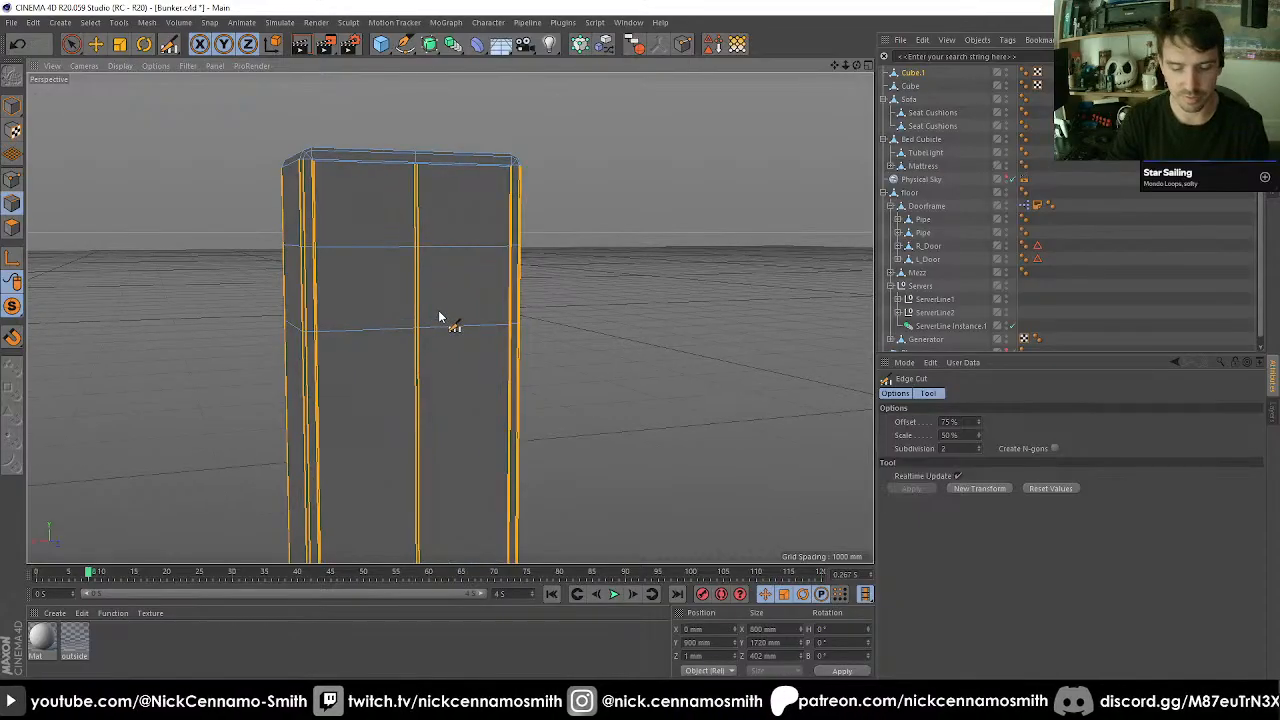
key(u)
key(b)
click(12, 228)
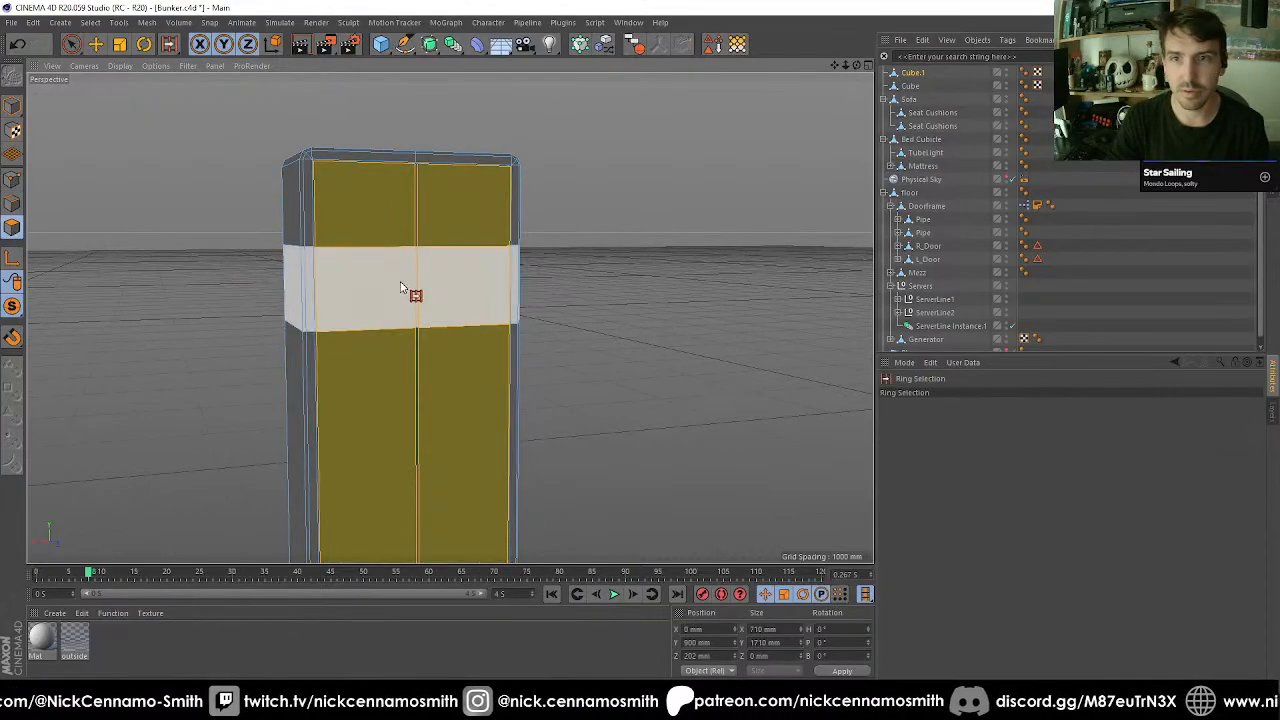
click(400, 288)
key(e)
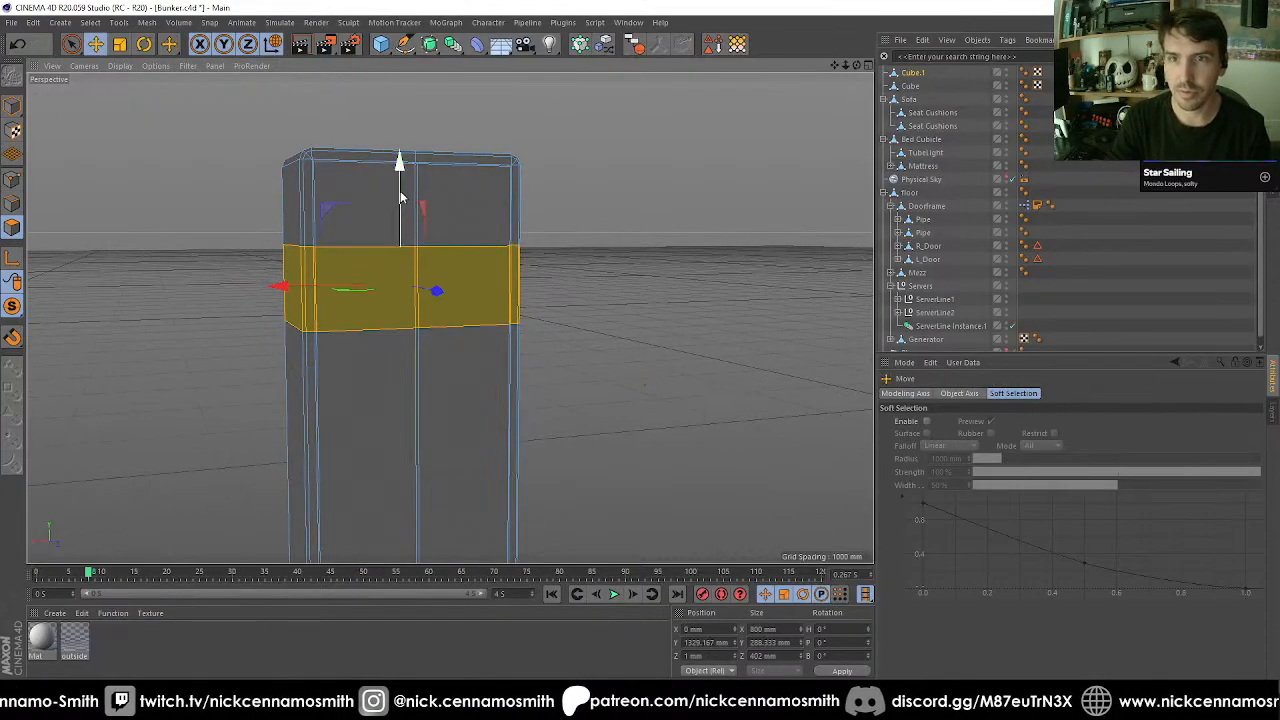
drag(400, 197, 409, 166)
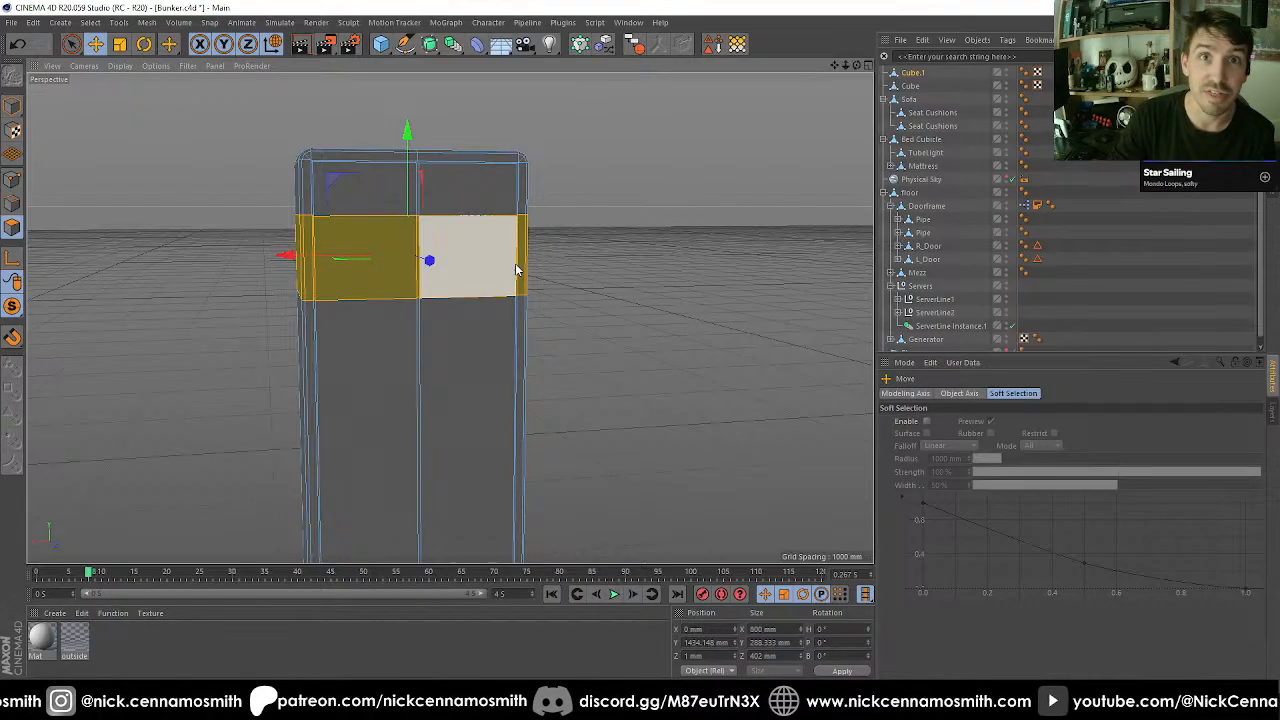
Switch to editing edges and ring-select the horizontal edges across both doors.
click(12, 203)
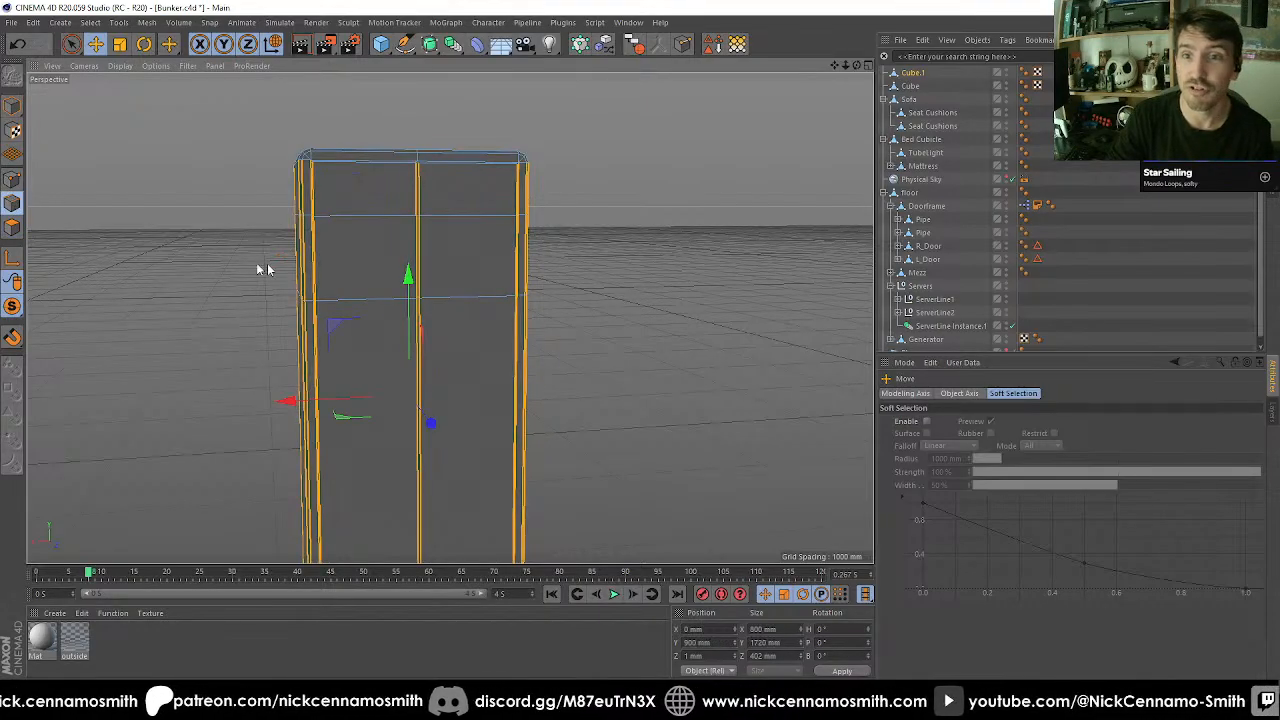
right_click(279, 270)
click(315, 330)
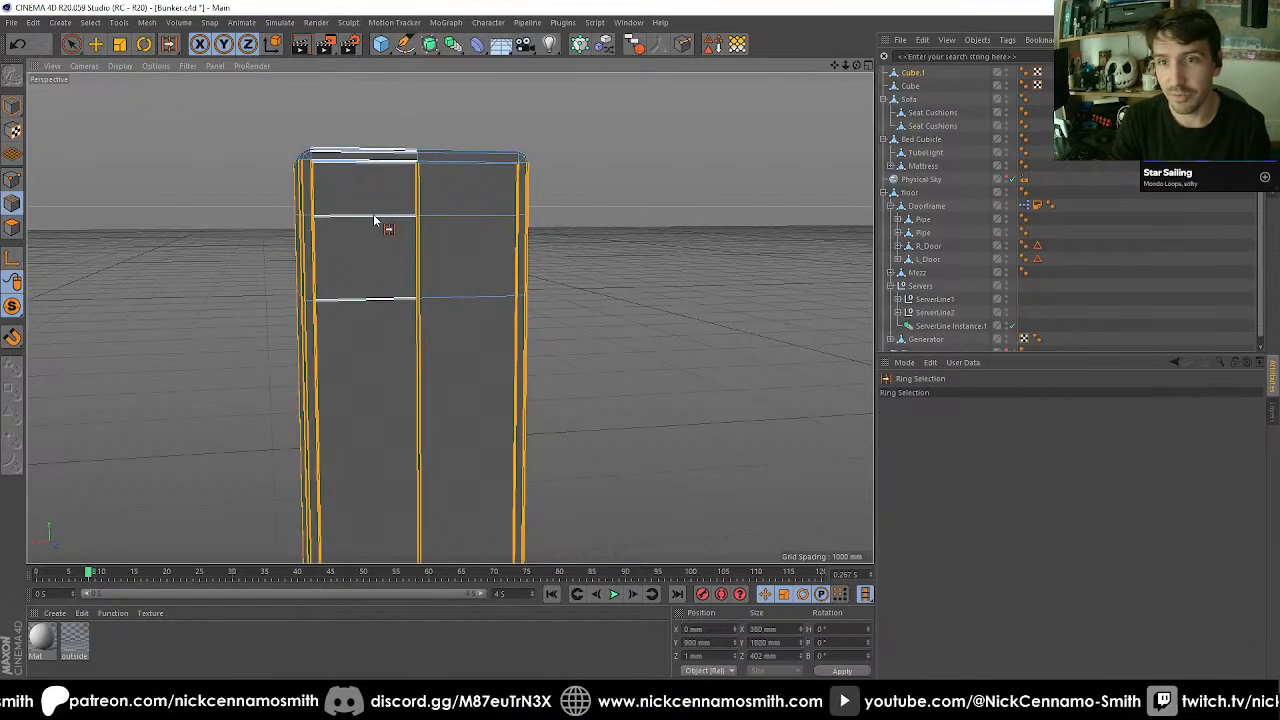
click(373, 214)
shift+click(463, 225)
alt+drag(463, 225, 391, 240)
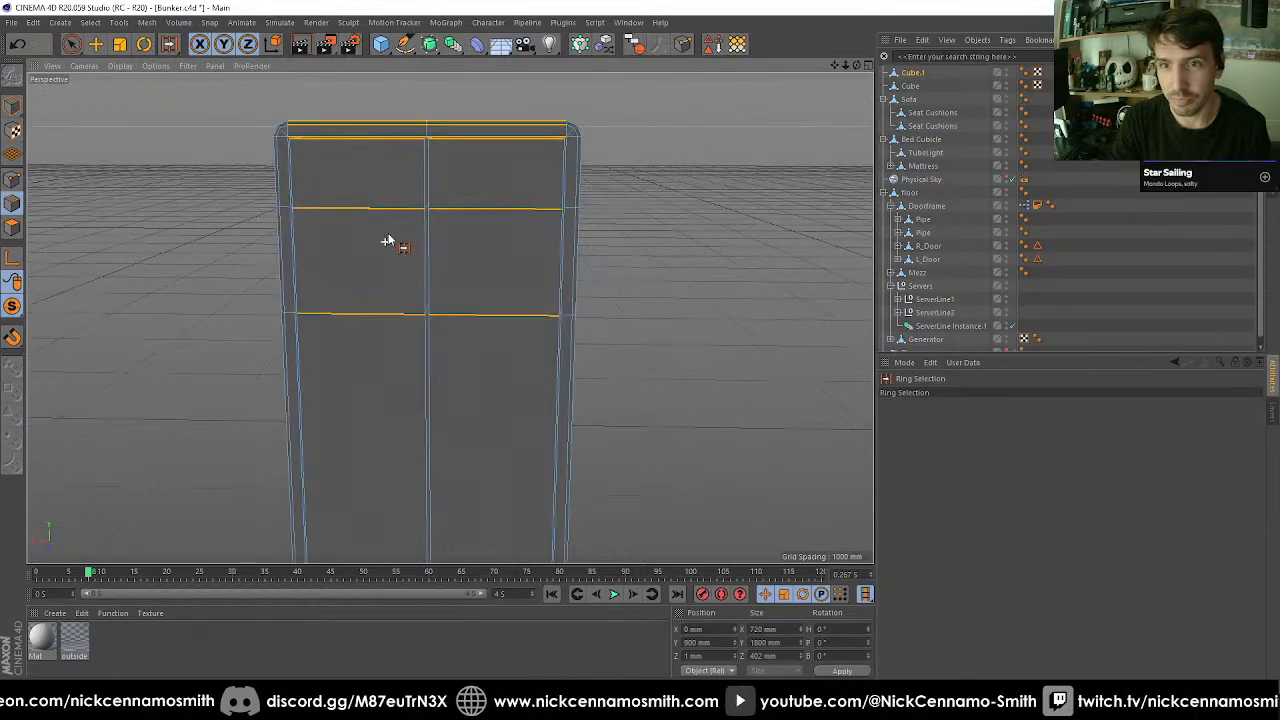
Edge Cut the horizontal door edges with 2 subdivisions, a 50% offset and a 250% scale.
key(m)
key(f)
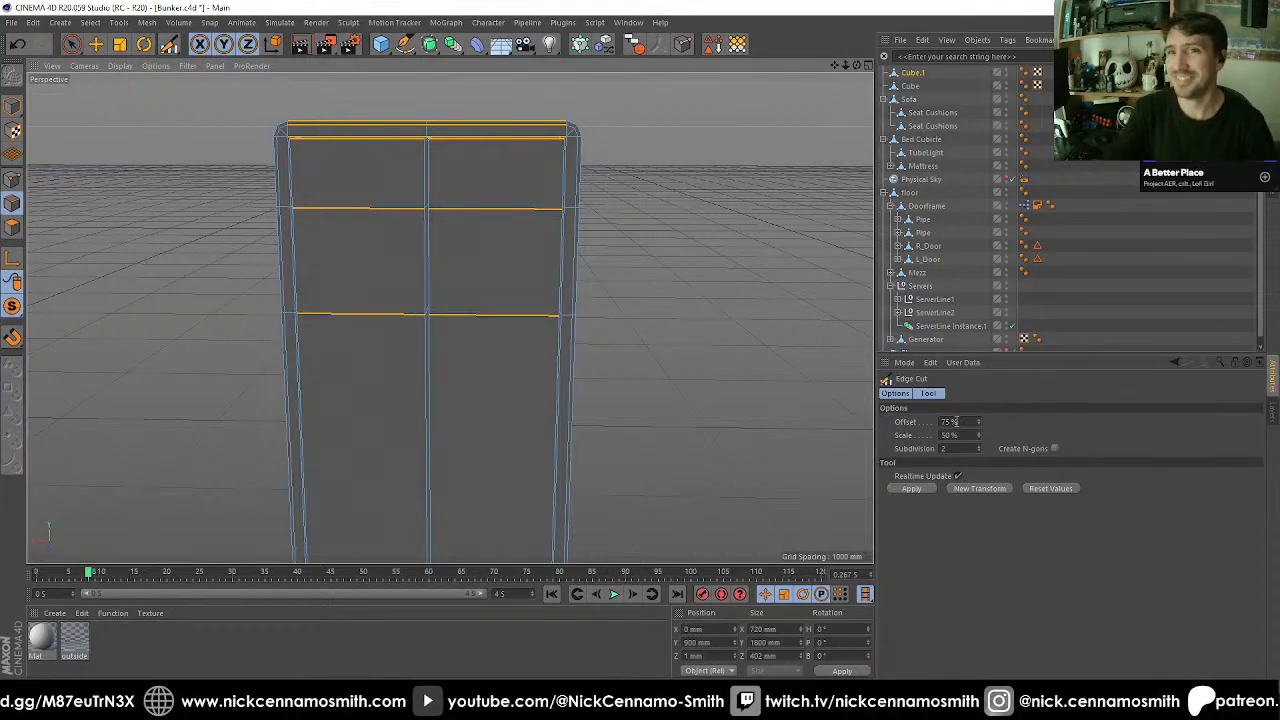
click(955, 422)
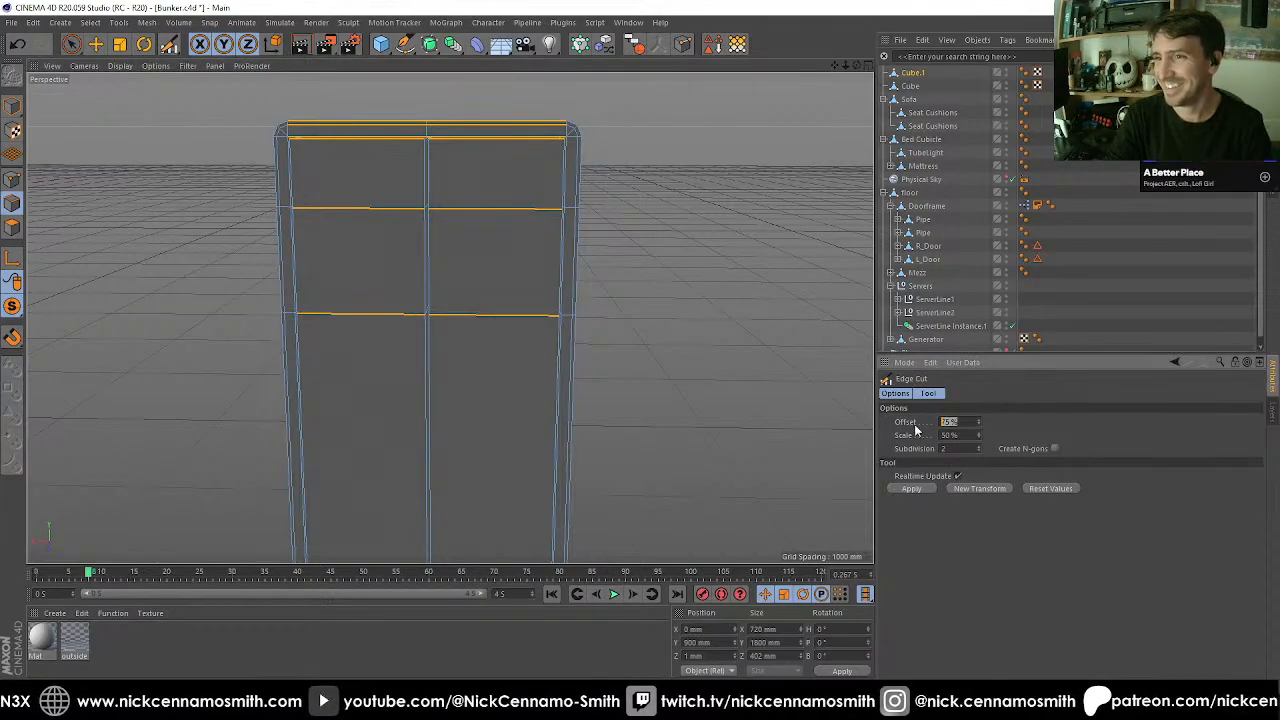
text(2)
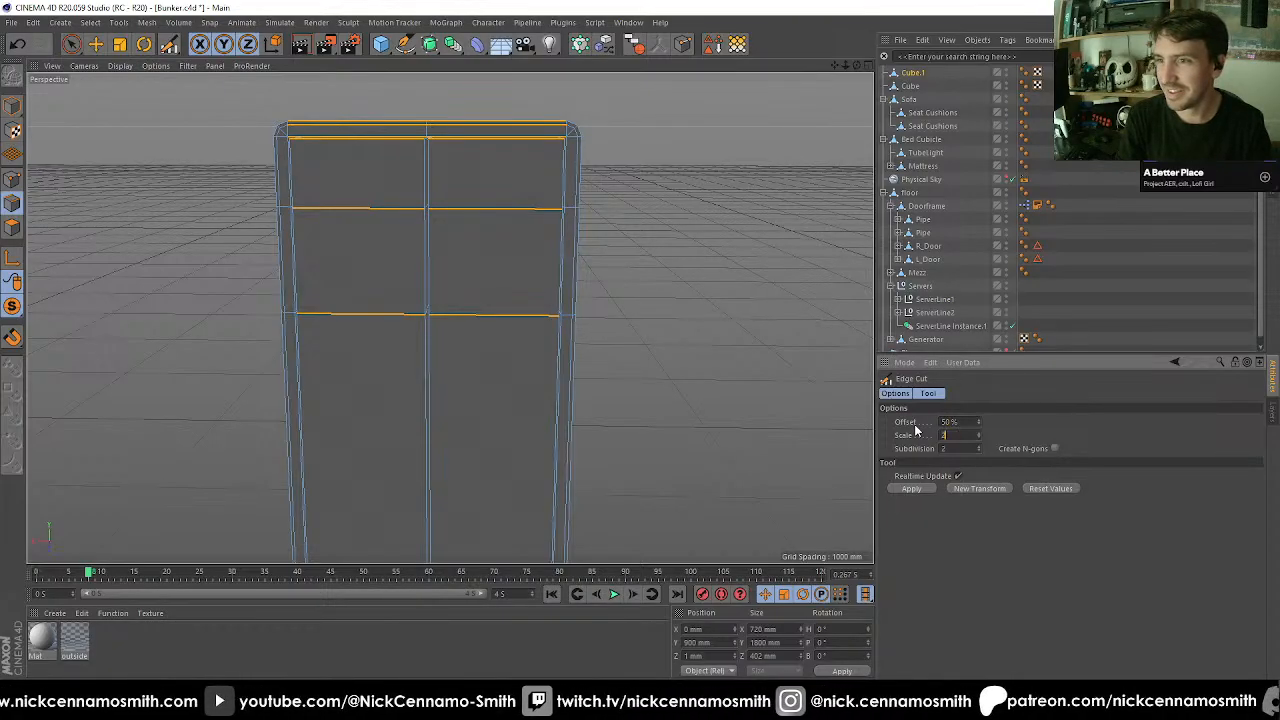
text(00)
key(Return)
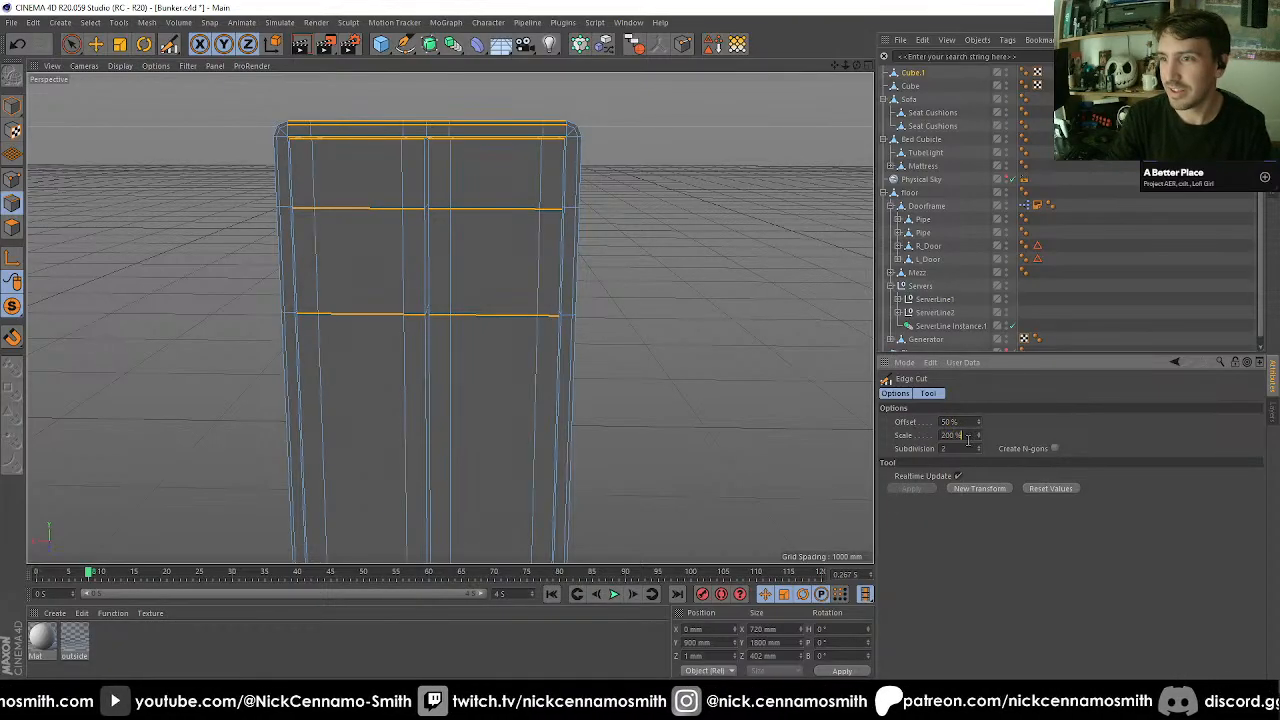
text(250)
key(Return)
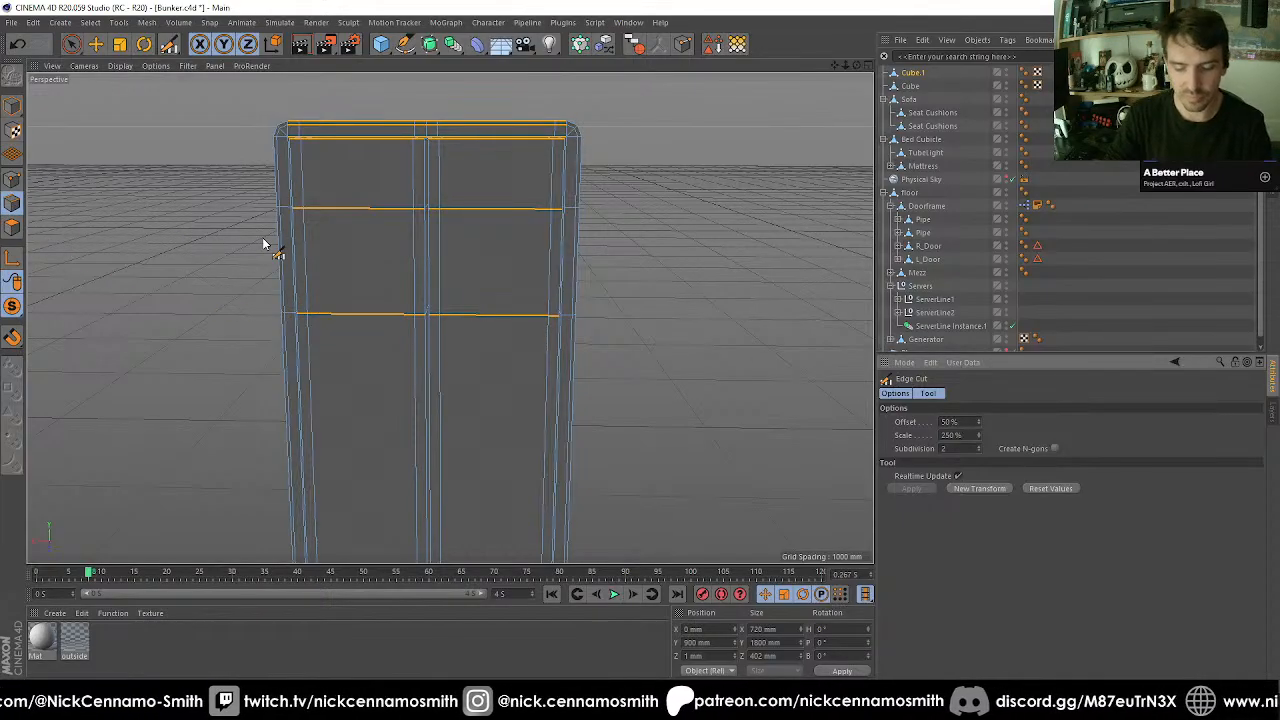
Ring-select the vertical edges within the upper band and Edge Cut them with 10 subdivisions at 100% scale.
key(u)
key(b)
click(307, 246)
key(m)
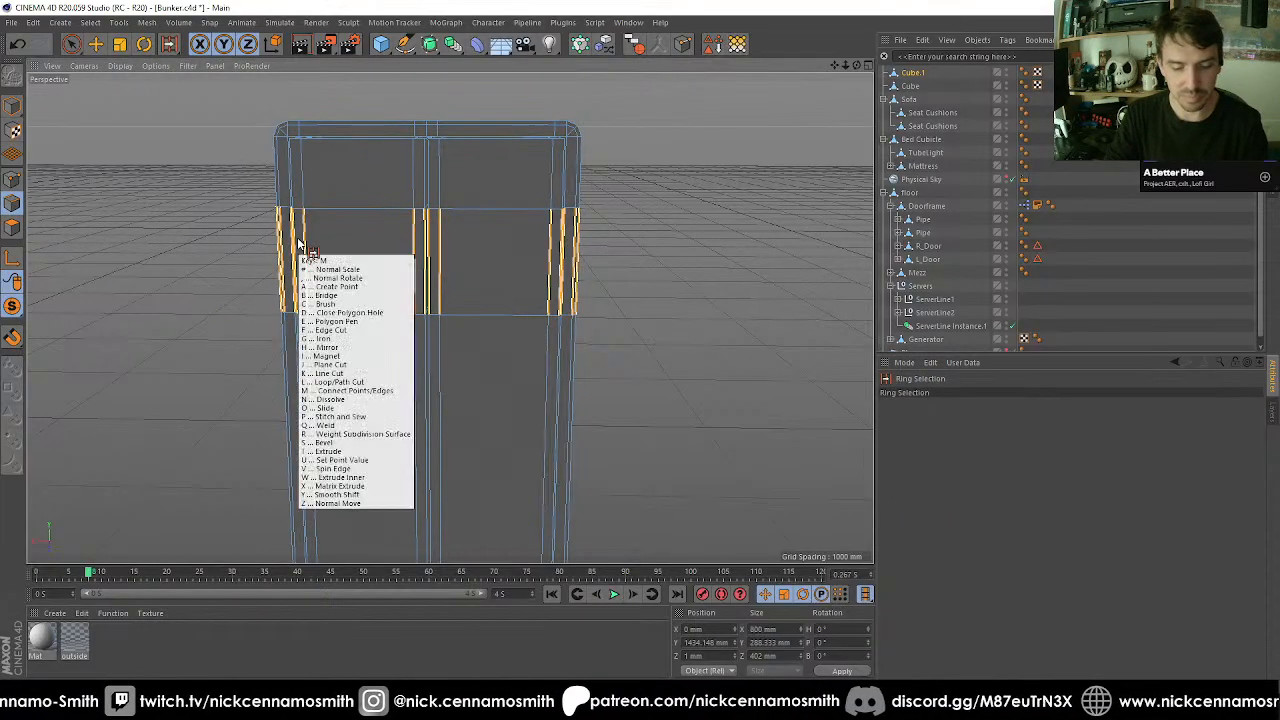
key(f)
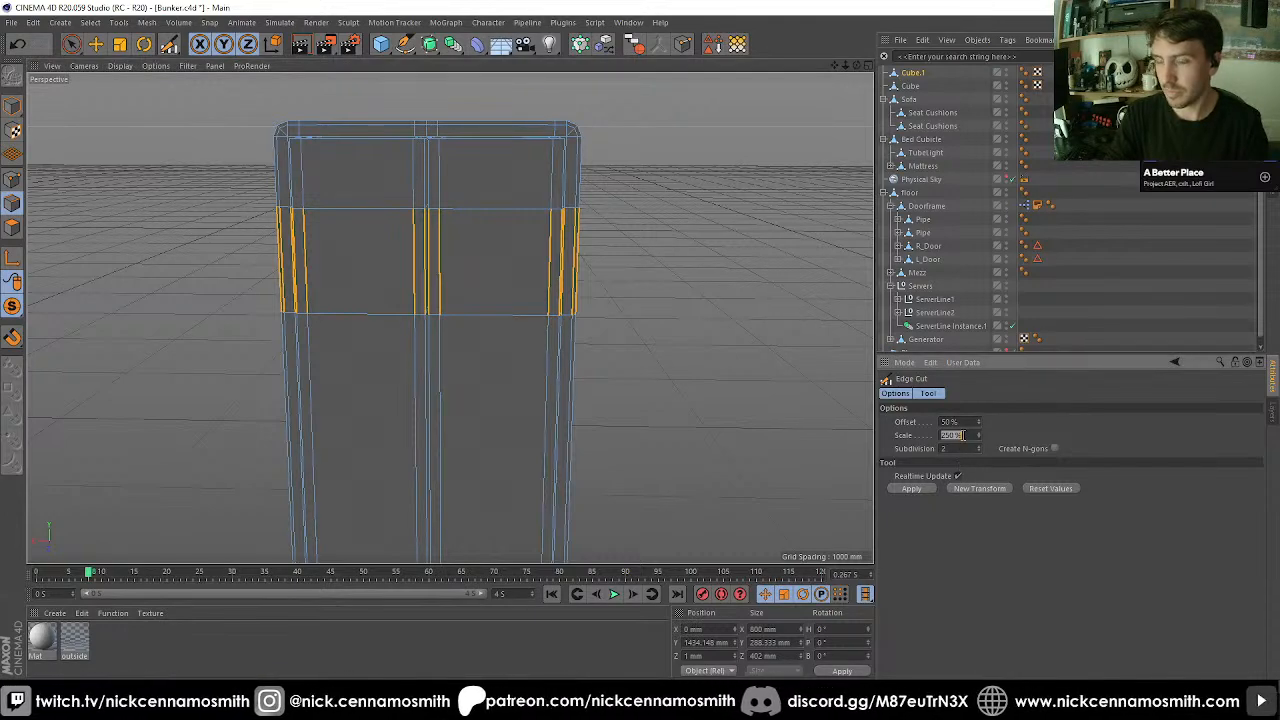
key(Return)
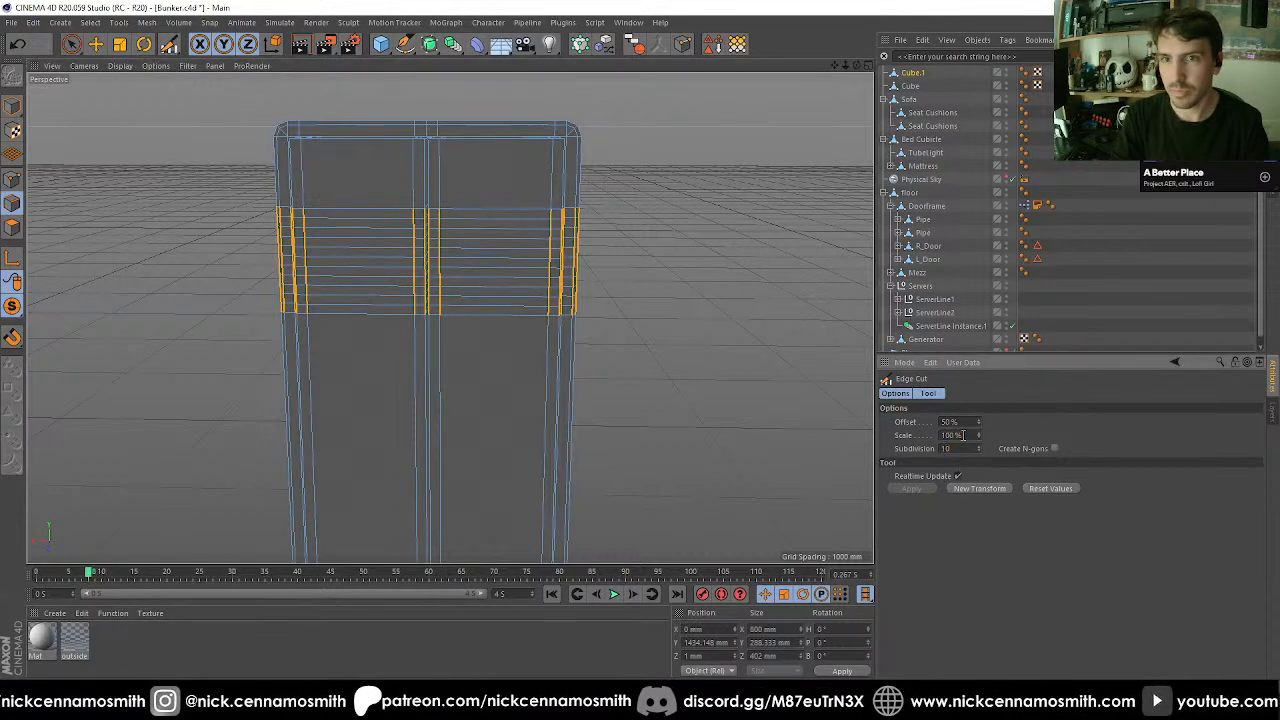
scroll(414, 234, up, 3)
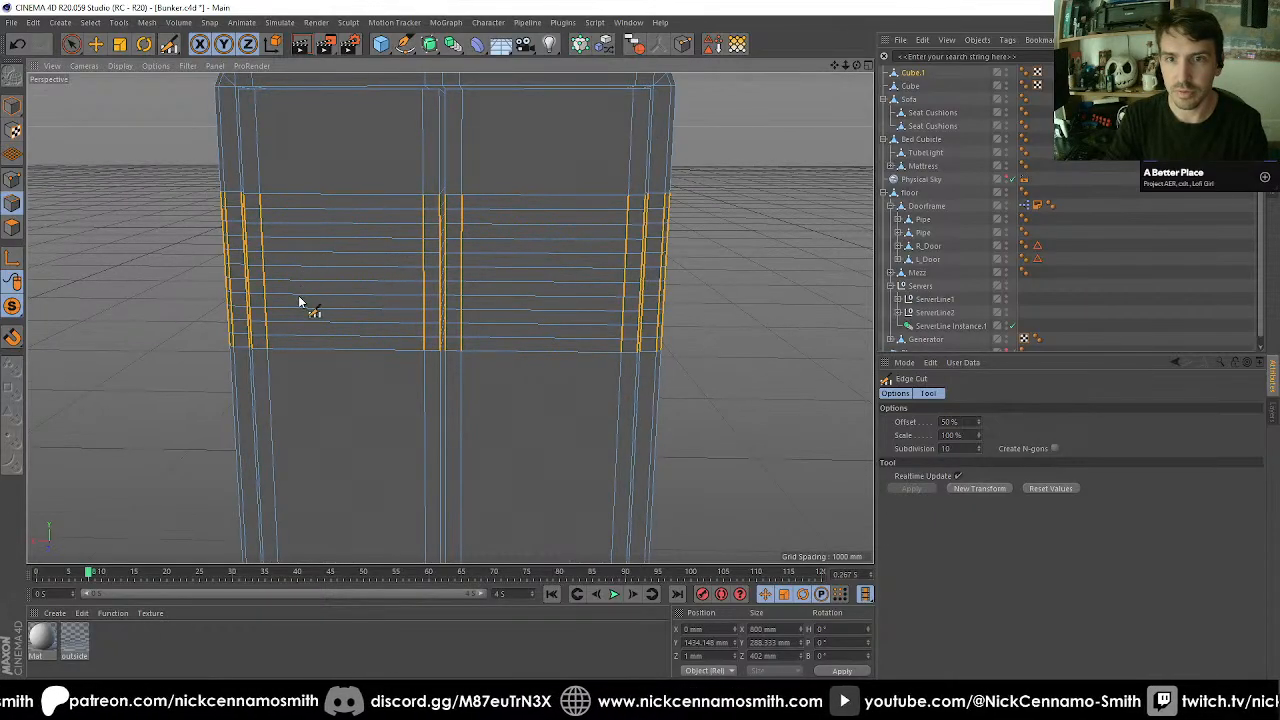
Convert the edge selection to polygons and loop-select every second horizontal strip of the vent band, six strips in all.
ctrl+click(12, 228)
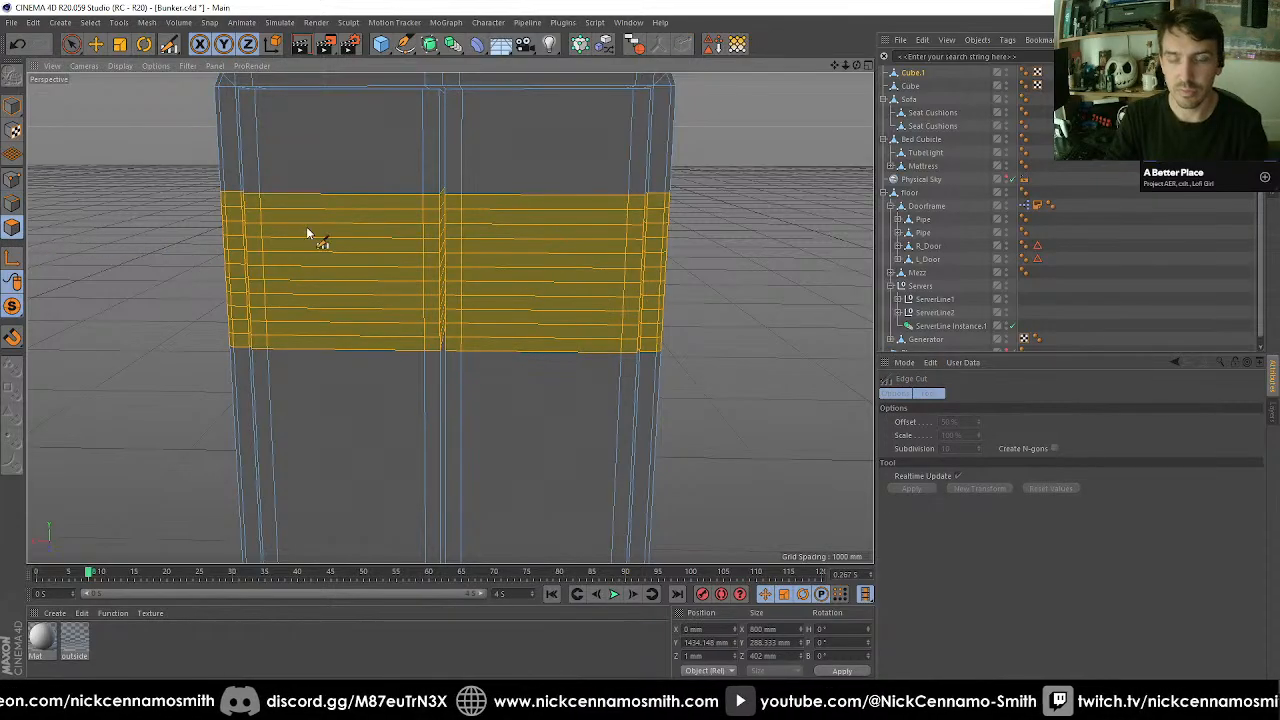
key(u)
key(l)
click(262, 205)
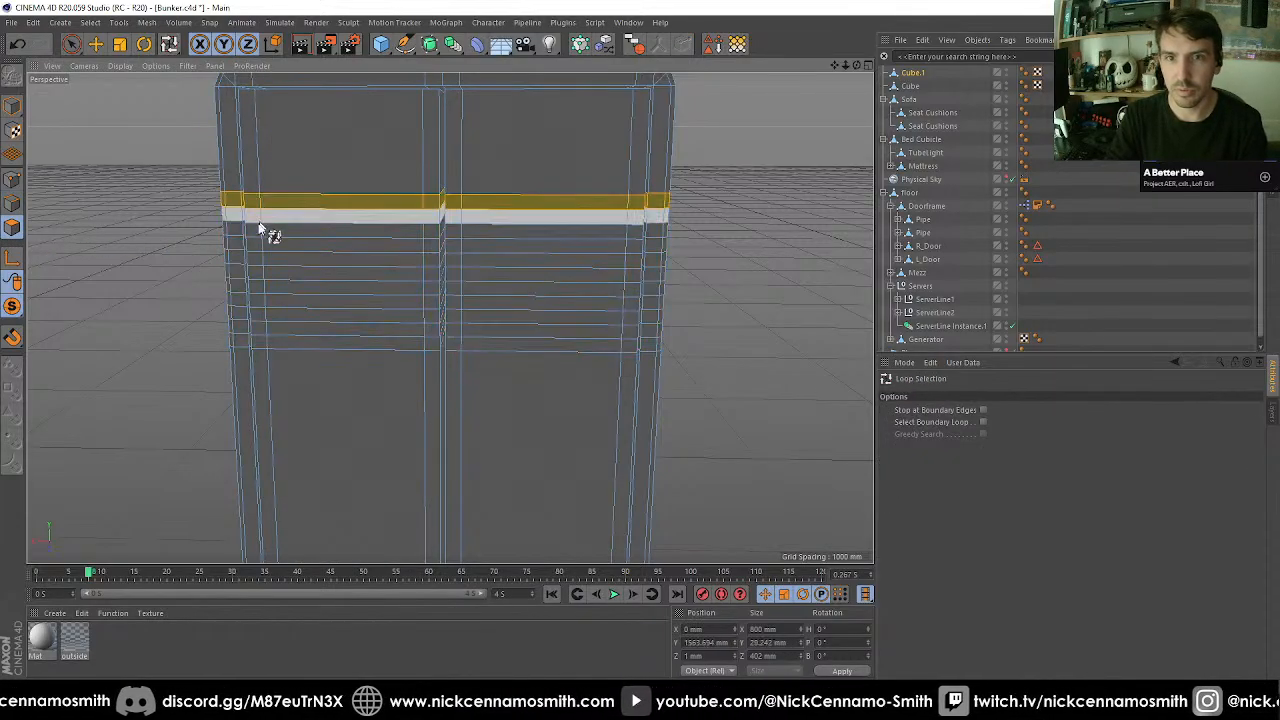
shift+click(259, 233)
shift+click(264, 259)
shift+click(267, 288)
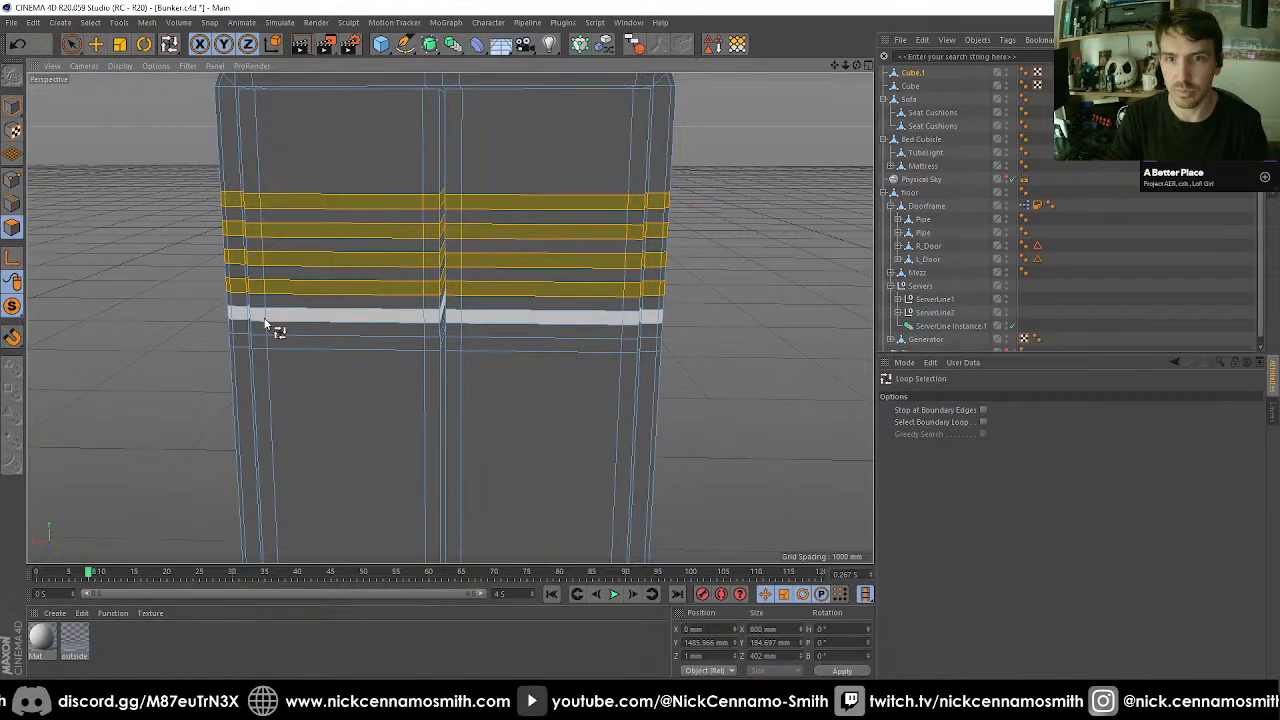
shift+click(269, 317)
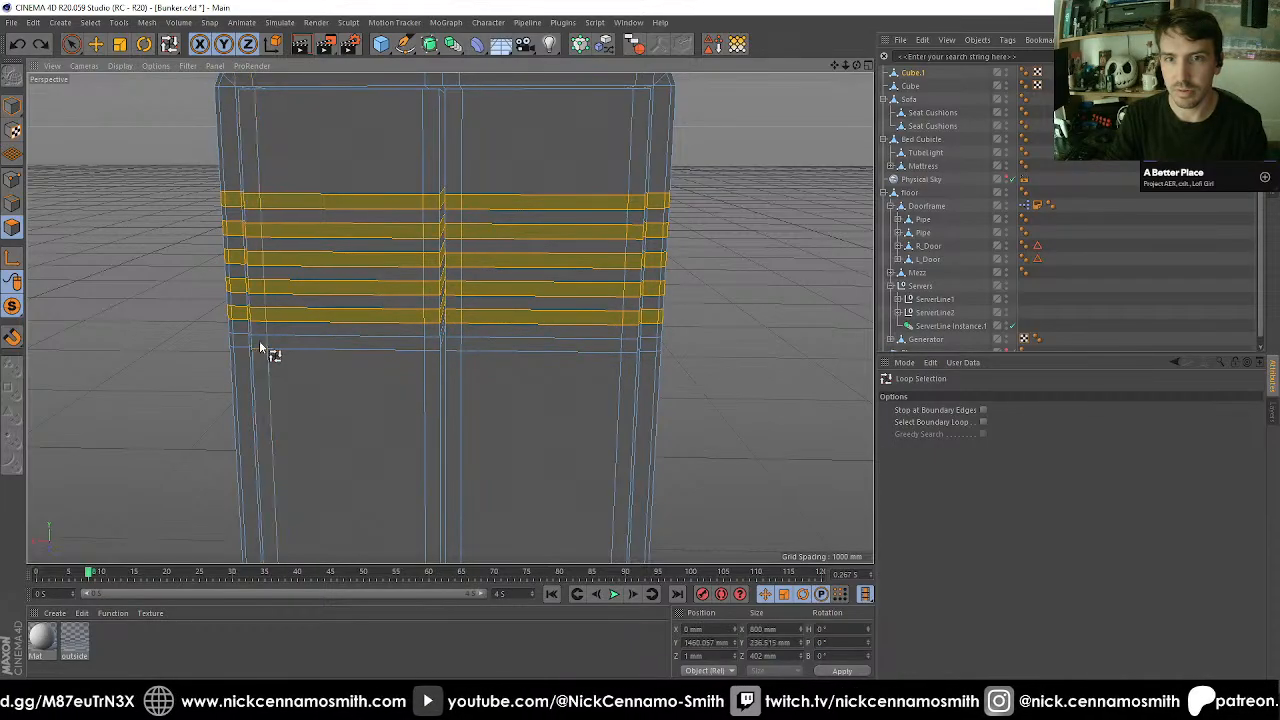
shift+click(265, 345)
Try to subtract the wide vertical door-panel loop from the selected horizontal strips.
alt+drag(265, 345, 331, 303)
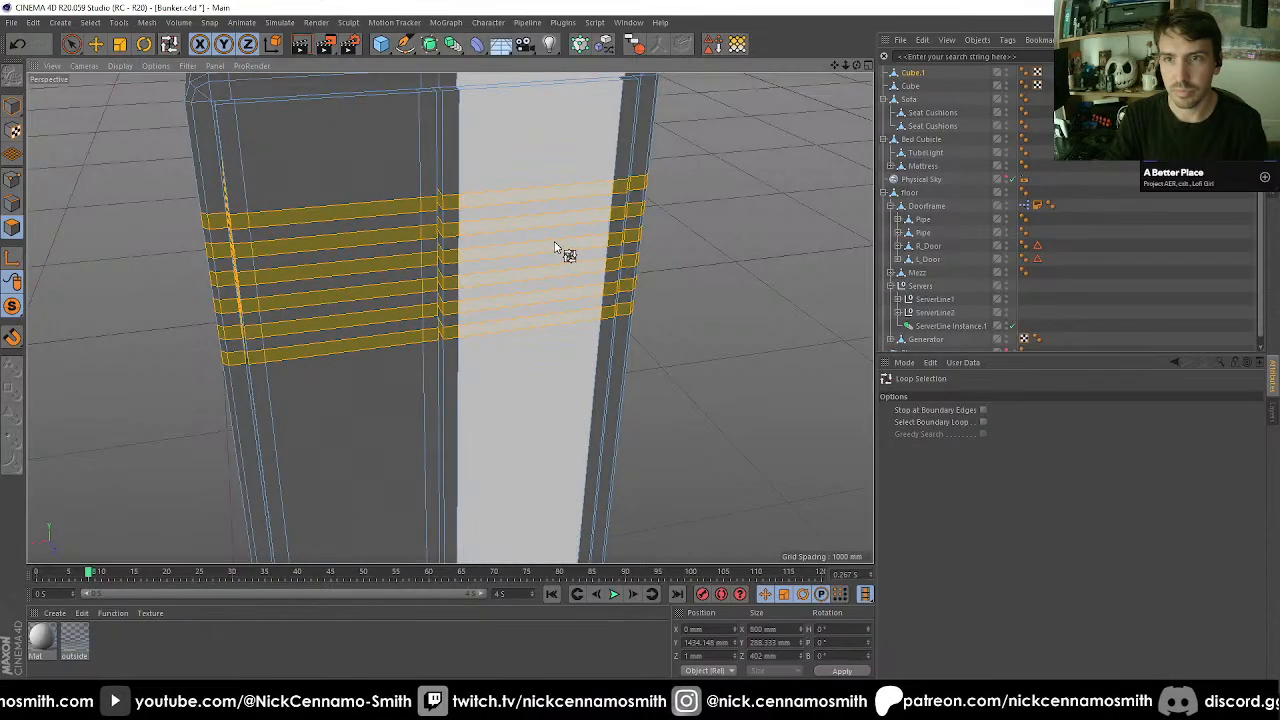
mouse_move(354, 260)
alt+mouse_down()
mouse_move(410, 278)
mouse_move(372, 271)
alt+mouse_up()
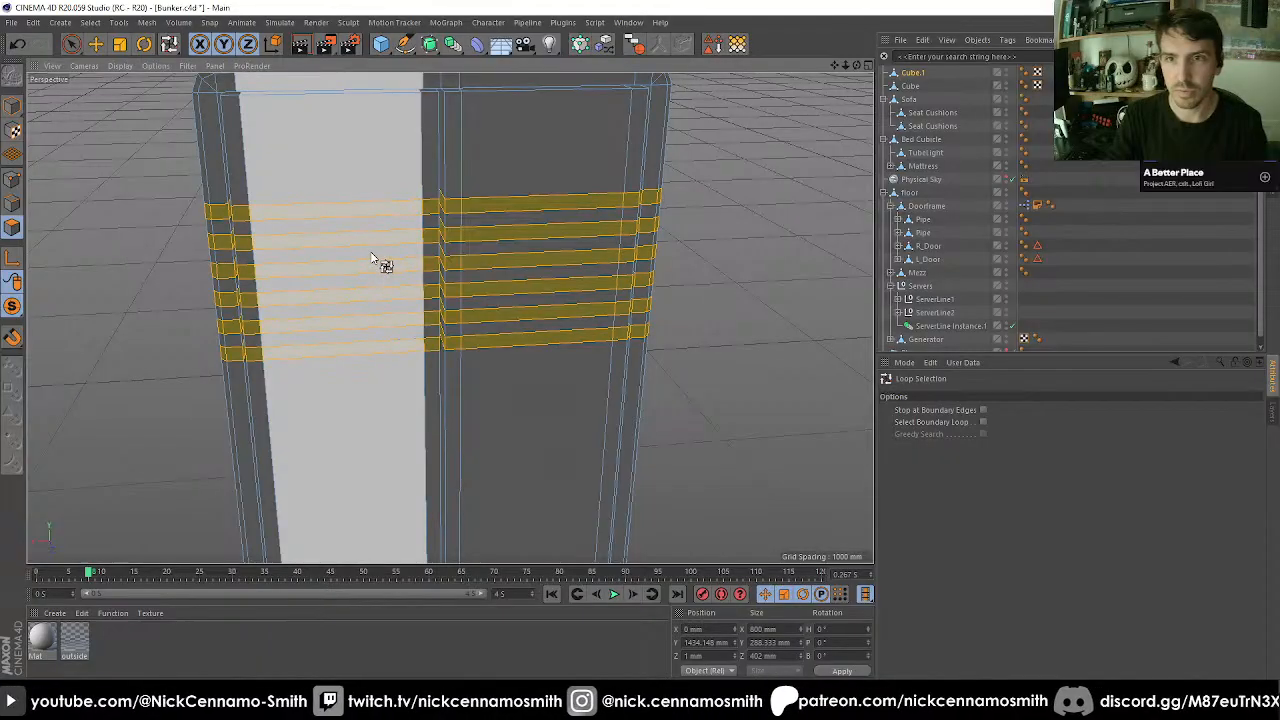
ctrl+click(373, 258)
shift+click(556, 251)
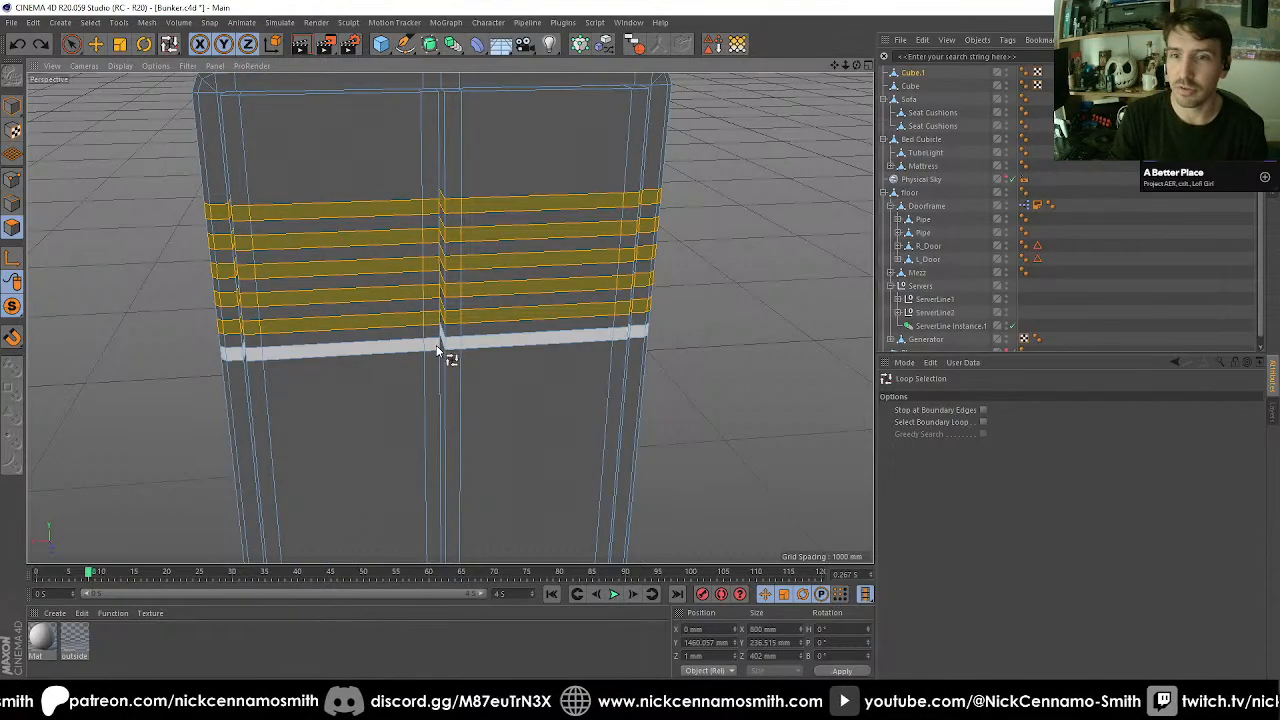
shift+click(436, 345)
alt+drag(440, 350, 256, 260)
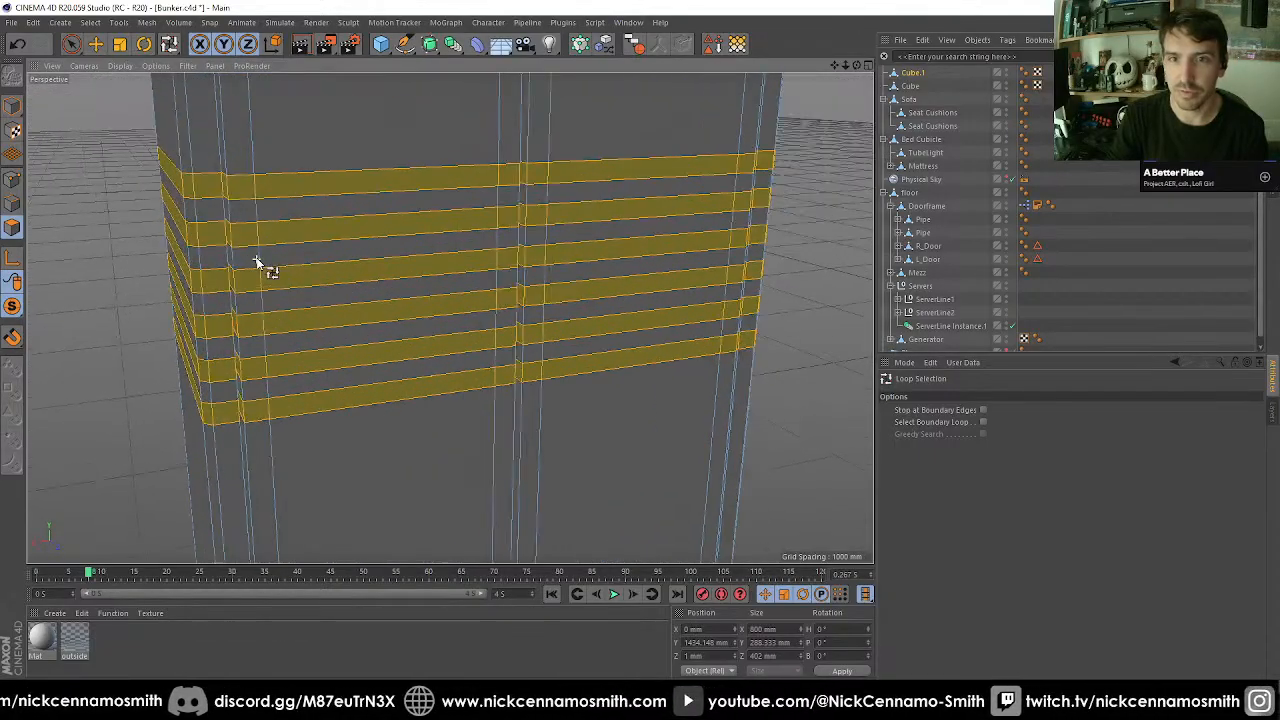
Try adding the narrow vertical frame loops of both doors and the cabinet's side loop to the strip selection.
shift+click(250, 187)
shift+click(511, 171)
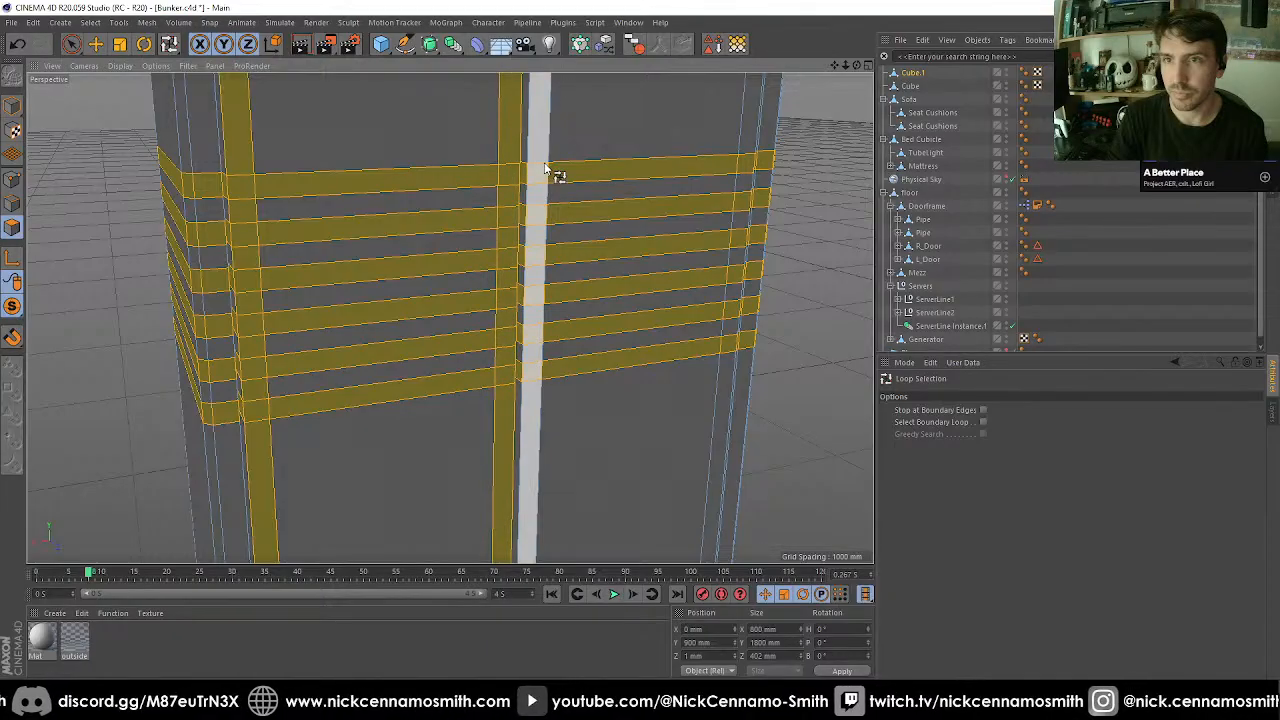
shift+click(544, 165)
alt+drag(658, 186, 281, 202)
shift+click(281, 202)
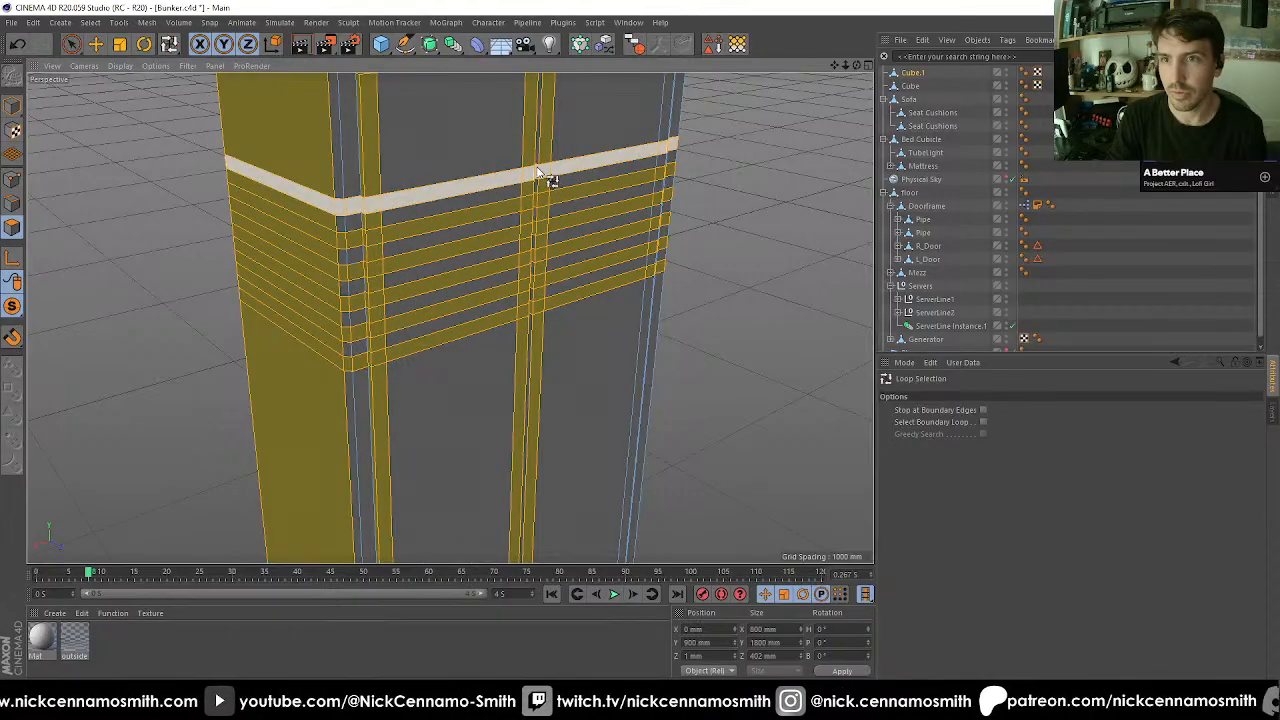
shift+click(540, 172)
Select only the six alternating vent polygons between the frame strips on the first door's front.
mouse_move(510, 207)
alt+mouse_down()
mouse_move(591, 271)
mouse_move(531, 220)
alt+mouse_up()
key(e)
click(406, 152)
shift+click(406, 189)
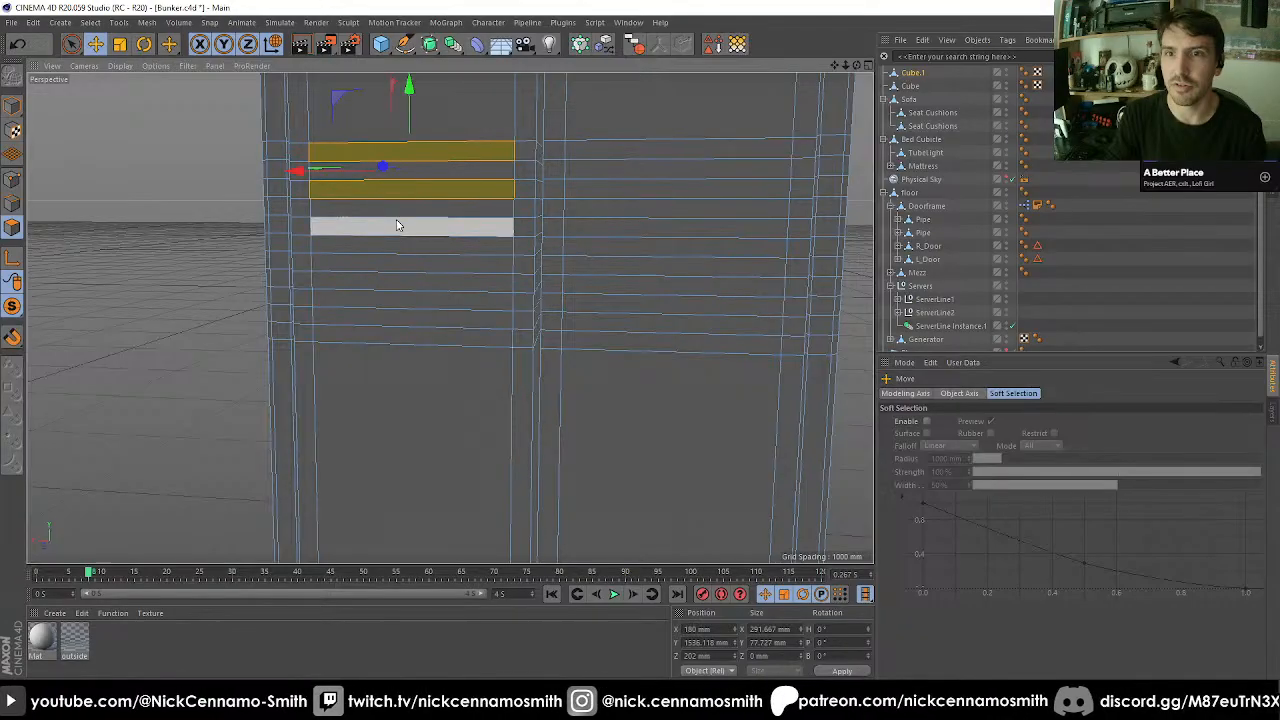
shift+click(397, 226)
shift+click(397, 263)
shift+click(388, 305)
shift+click(388, 337)
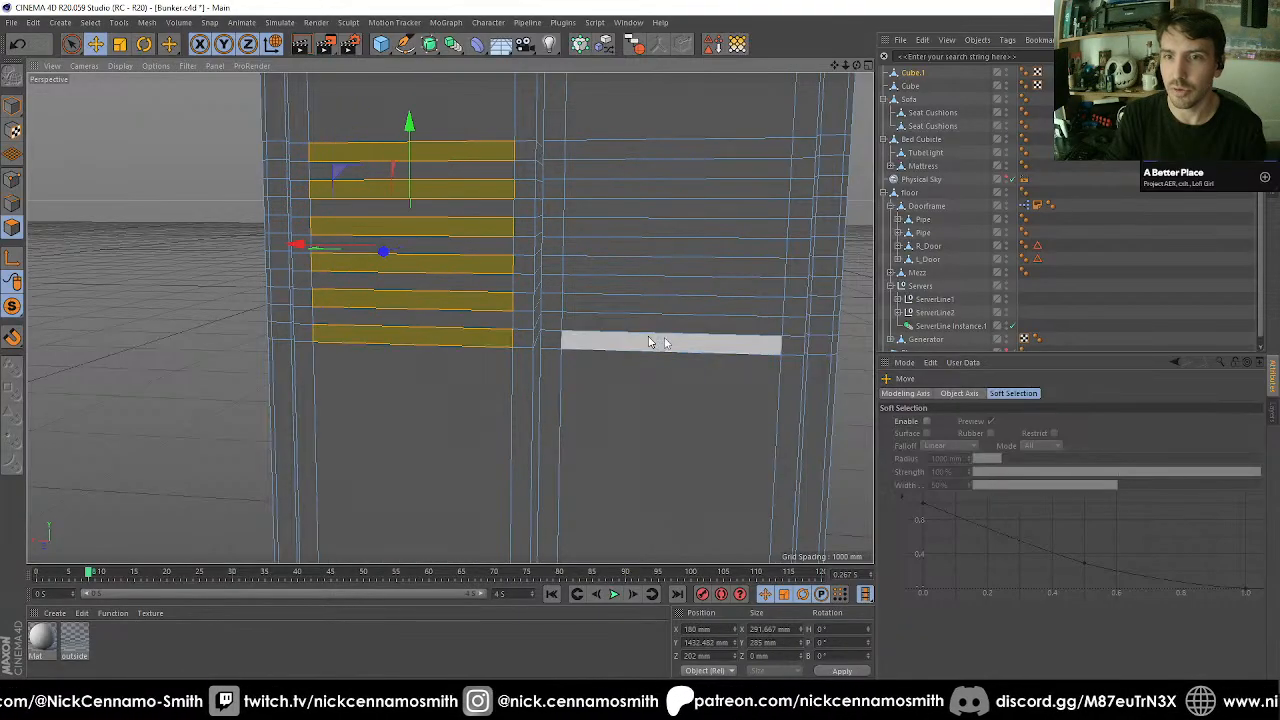
Add the six matching vent polygons on the second door and store the selection in a polygon selection tag.
shift+click(657, 342)
shift+click(672, 303)
shift+click(663, 268)
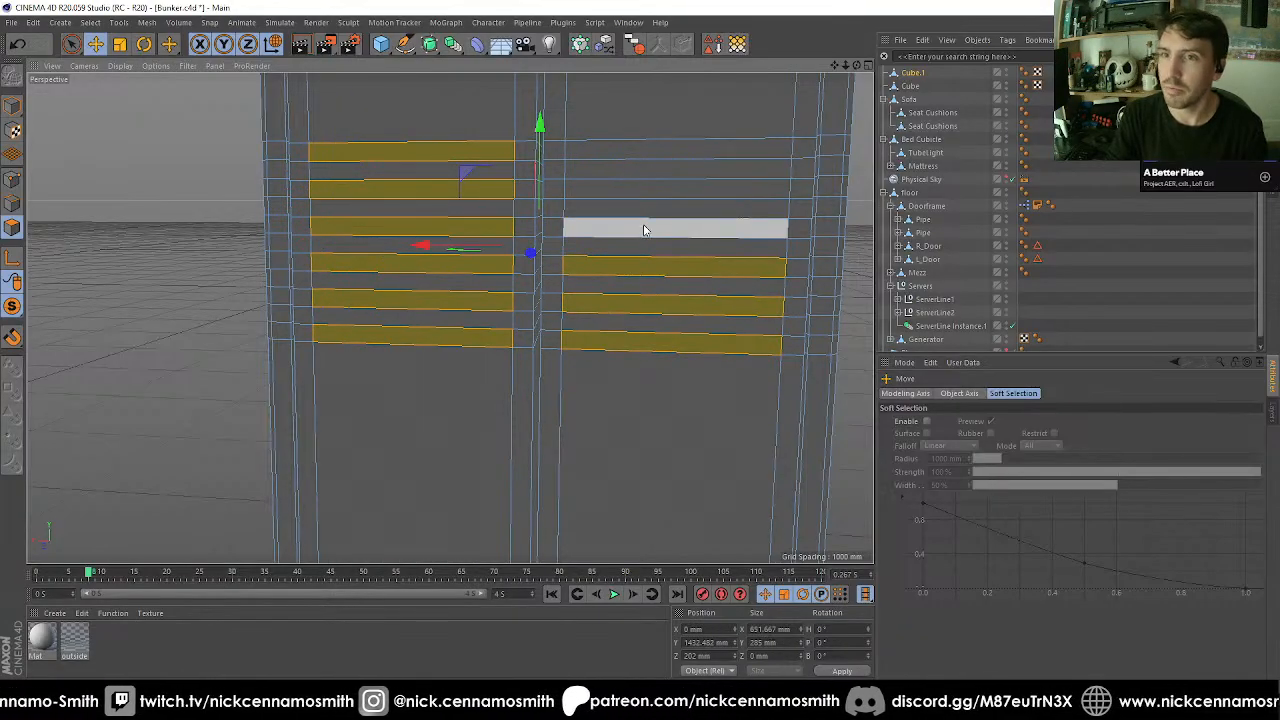
shift+click(646, 228)
shift+click(643, 190)
shift+click(638, 164)
scroll(651, 217, down, 3)
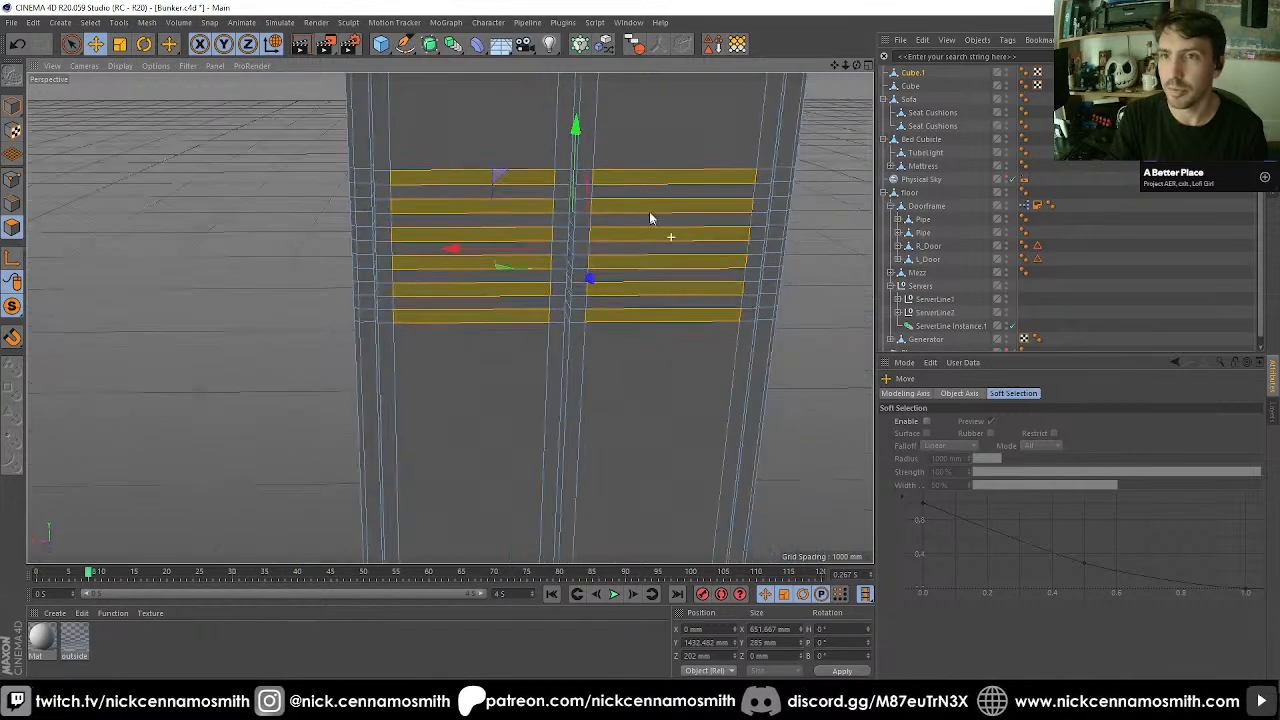
click(711, 44)
alt+drag(688, 97, 522, 210)
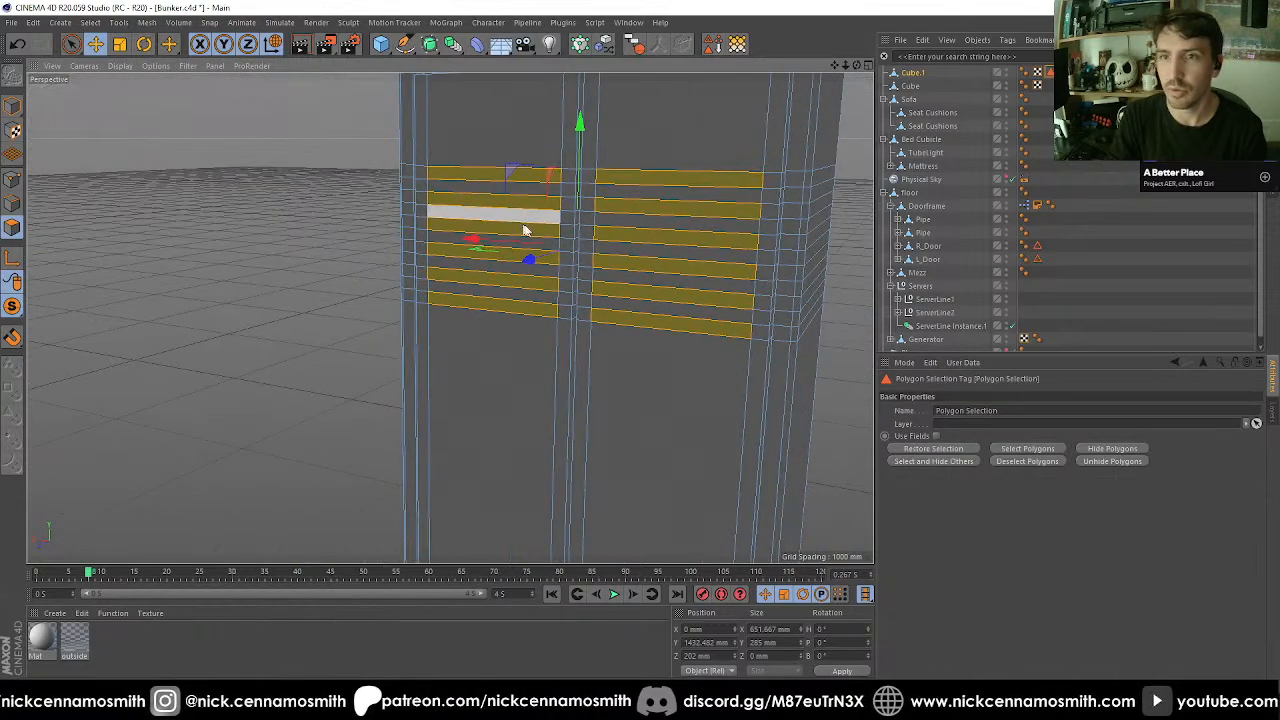
Paint-select all polygons of the vent band across both door fronts, including the narrow frame strips beside them.
key(9)
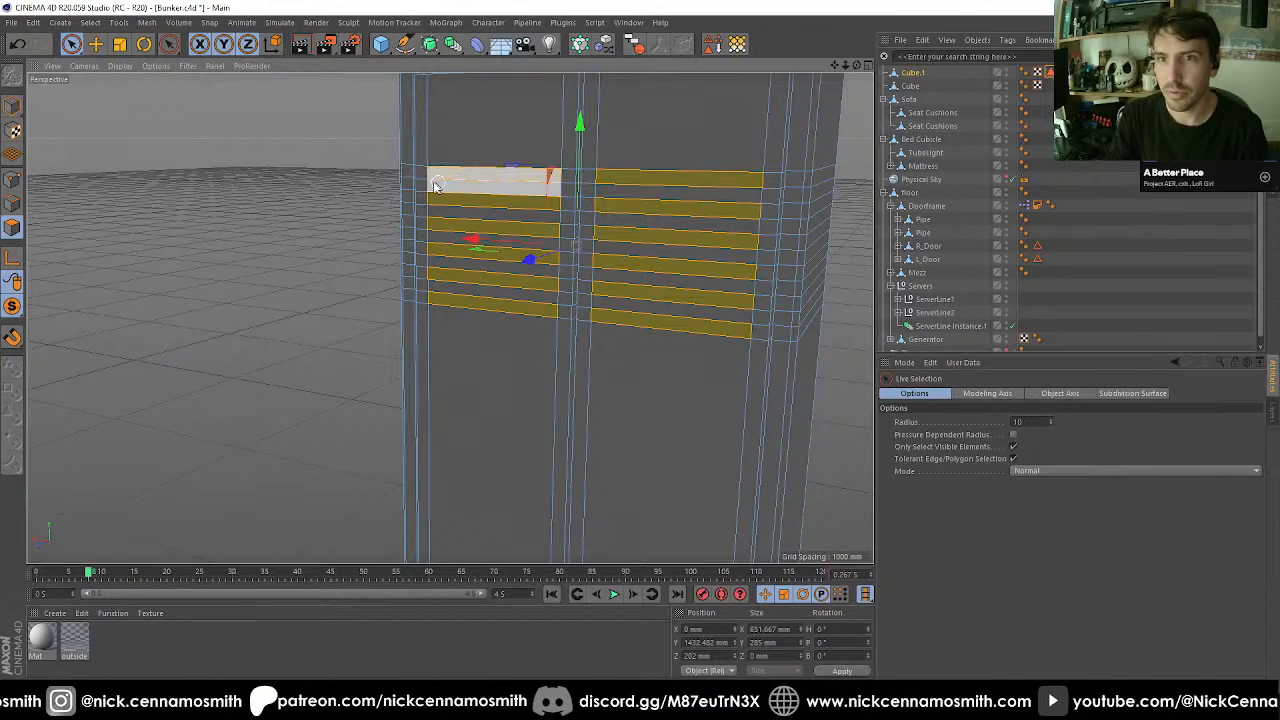
mouse_move(430, 184)
mouse_down()
mouse_move(432, 292)
mouse_move(437, 266)
mouse_move(556, 311)
mouse_move(560, 183)
mouse_move(551, 200)
mouse_move(600, 263)
mouse_move(591, 314)
mouse_move(600, 247)
mouse_up()
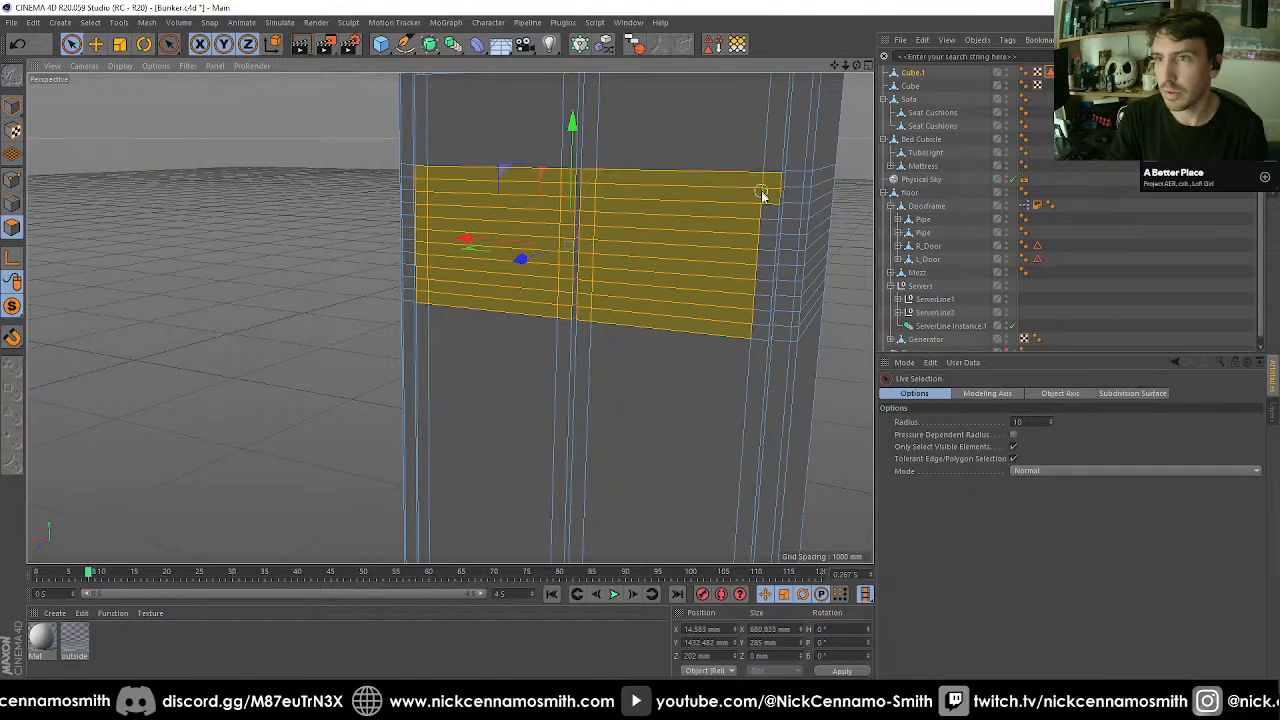
mouse_move(763, 194)
mouse_down()
mouse_move(749, 327)
mouse_move(756, 236)
mouse_up()
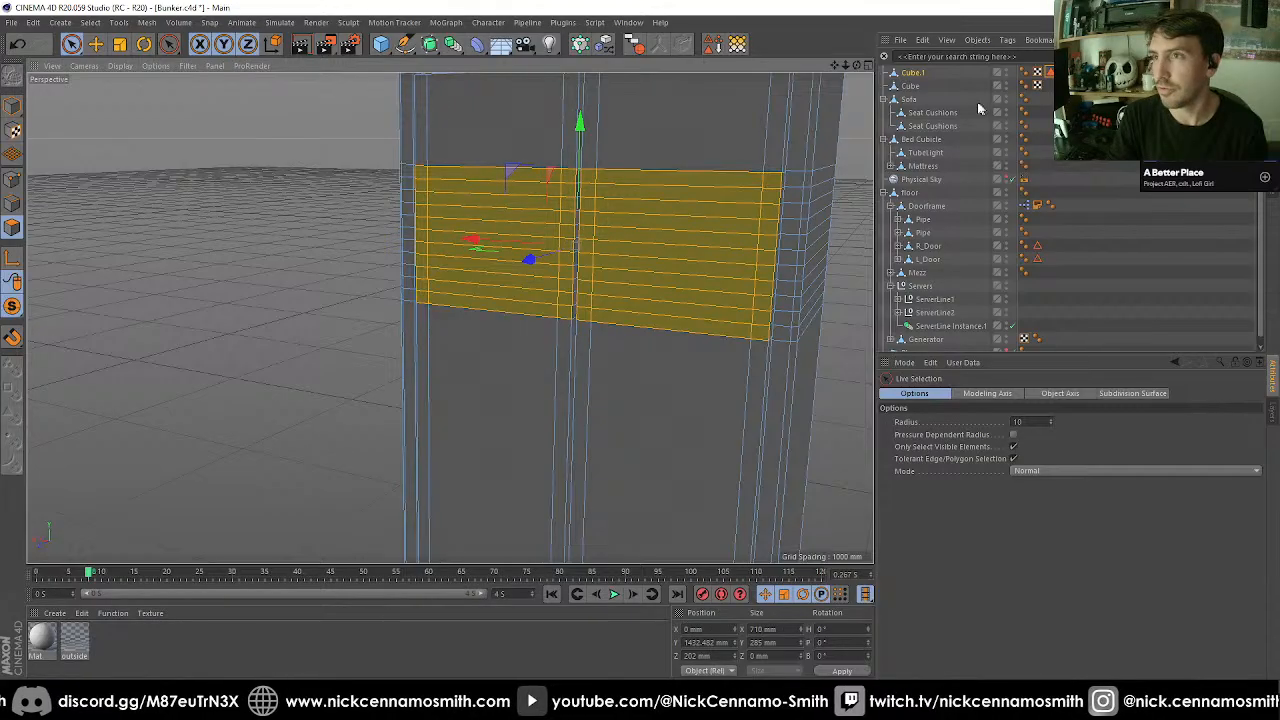
Extrude Inner the vent band polygons with a 5 mm offset and Preserve Groups enabled.
key(i)
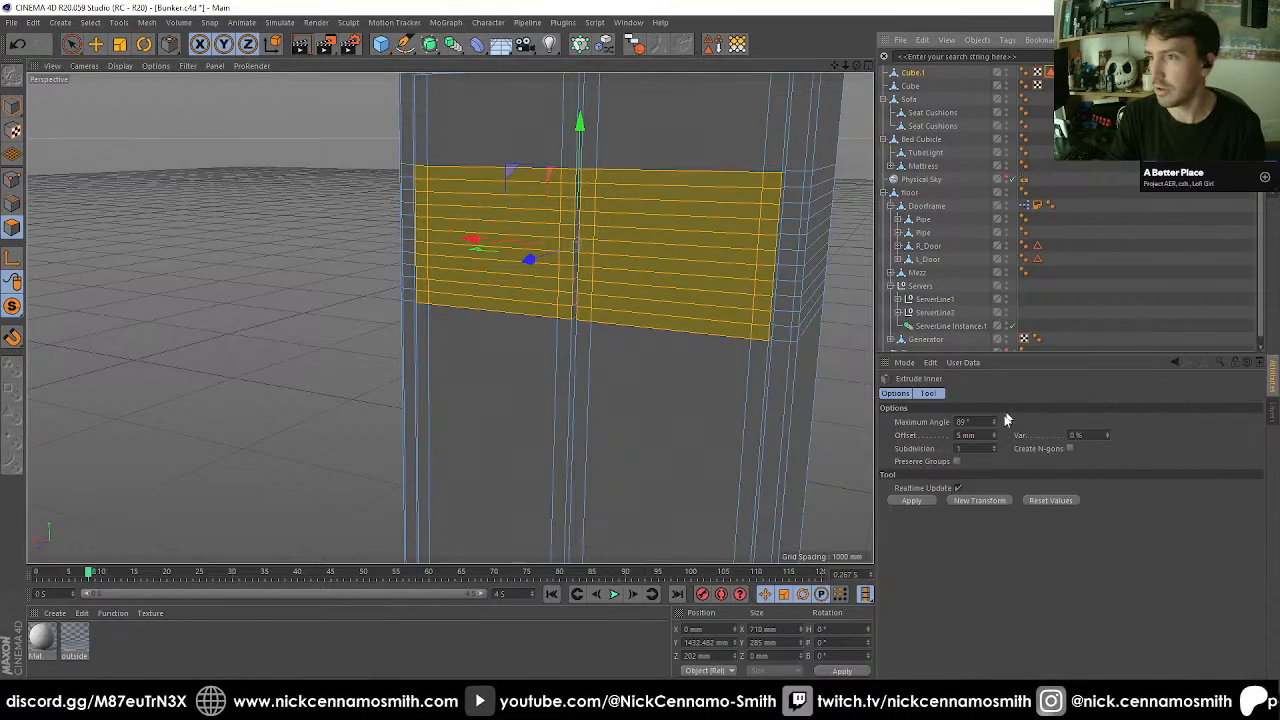
click(912, 501)
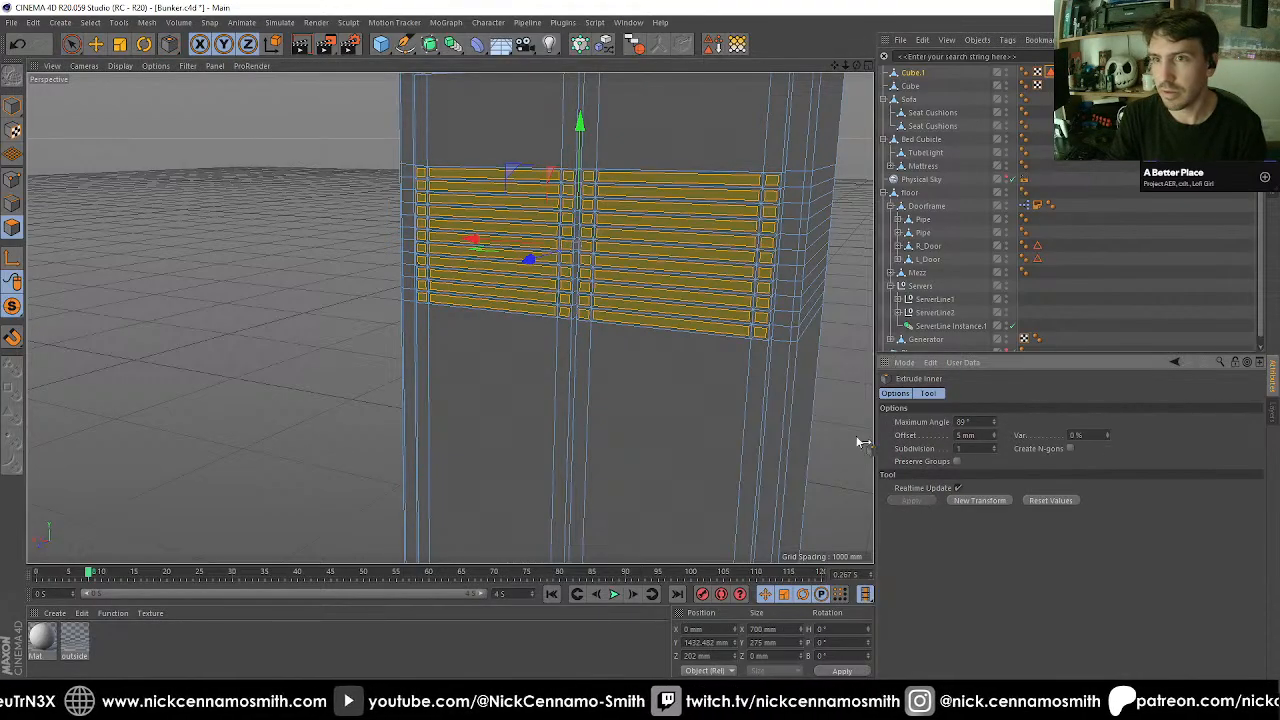
click(956, 463)
alt+drag(824, 384, 796, 374)
Restore the stored vent polygons, extrude them by -20 mm, and raise the recessed faces 20 mm in Y.
double_click(1050, 73)
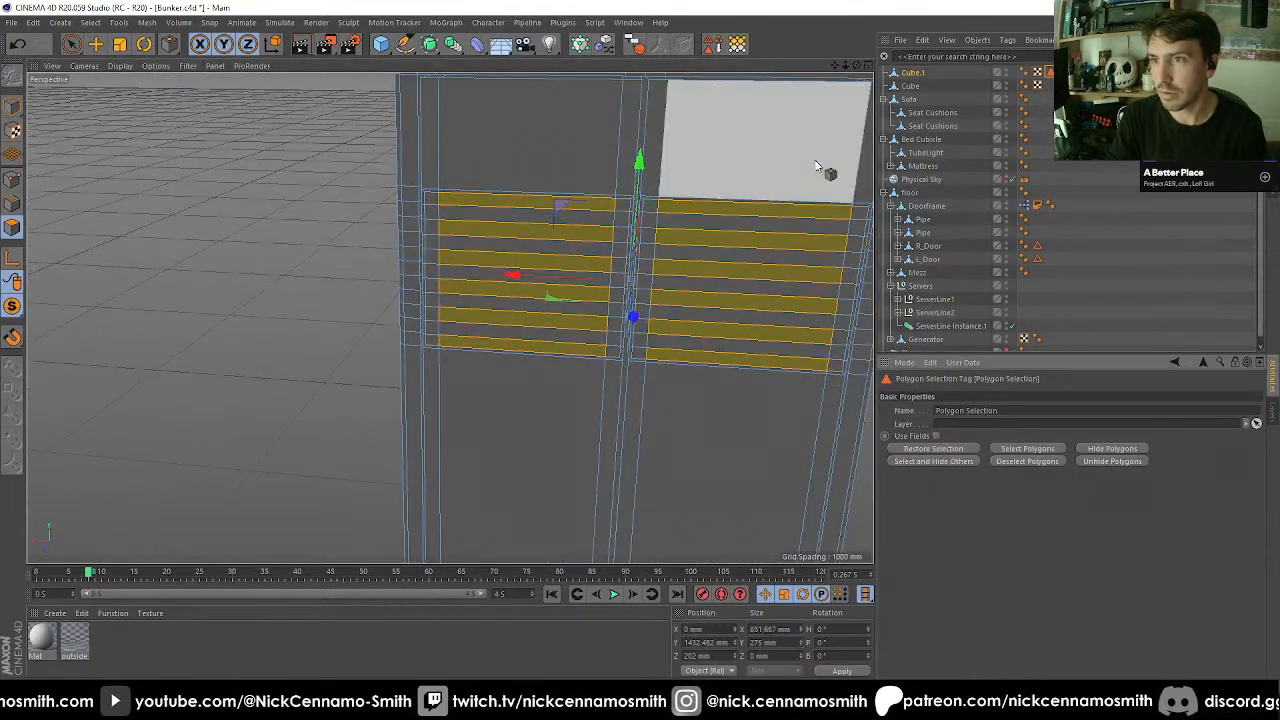
alt+middle_drag(814, 166, 746, 172)
key(d)
alt+drag(550, 342, 654, 346)
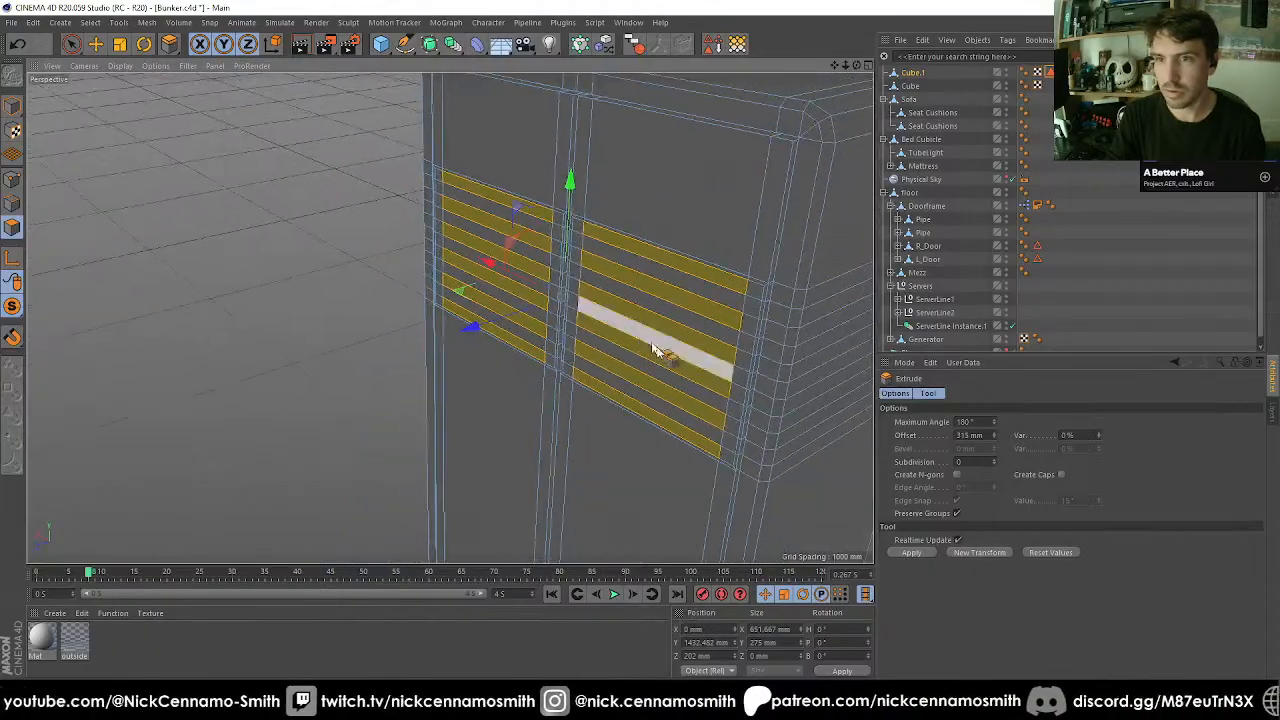
click(983, 441)
text(-20)
key(Return)
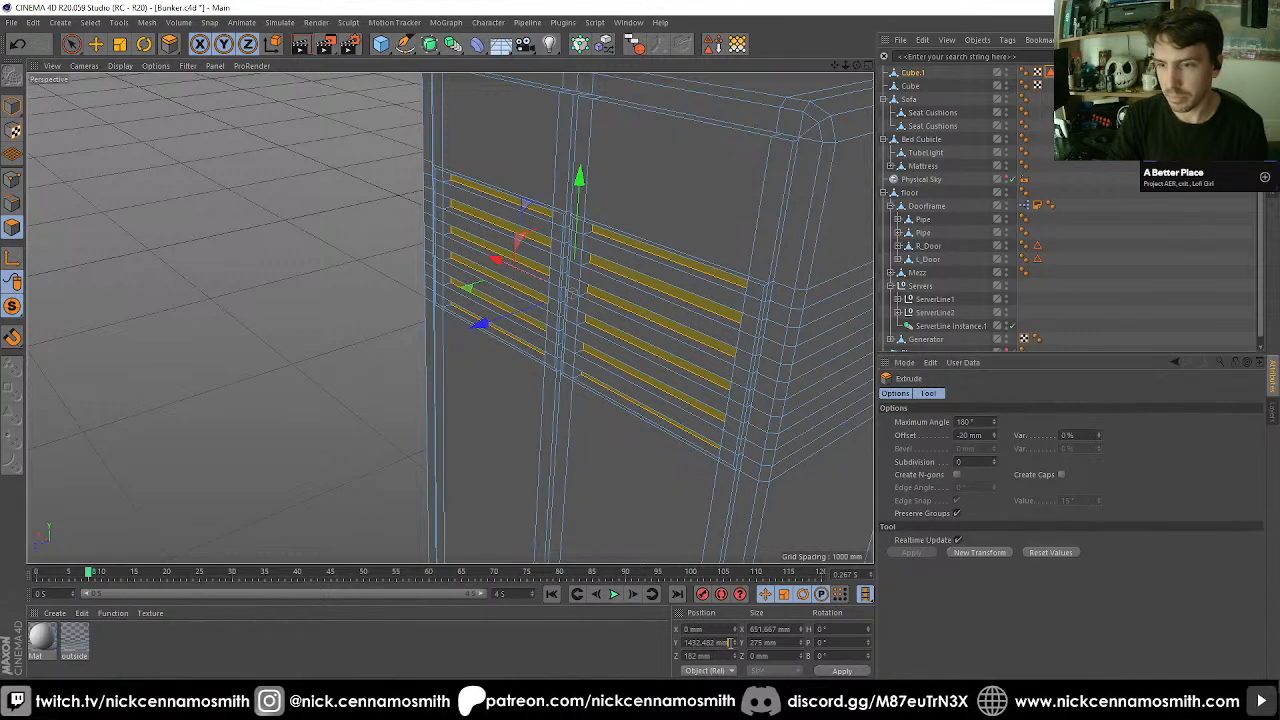
text(20)
key(Return)
Loop-select the thin border strips around the vent areas on both doors.
alt+drag(537, 437, 458, 455)
alt+right_drag(477, 151, 415, 257)
alt+drag(415, 257, 437, 280)
scroll(320, 237, up, 3)
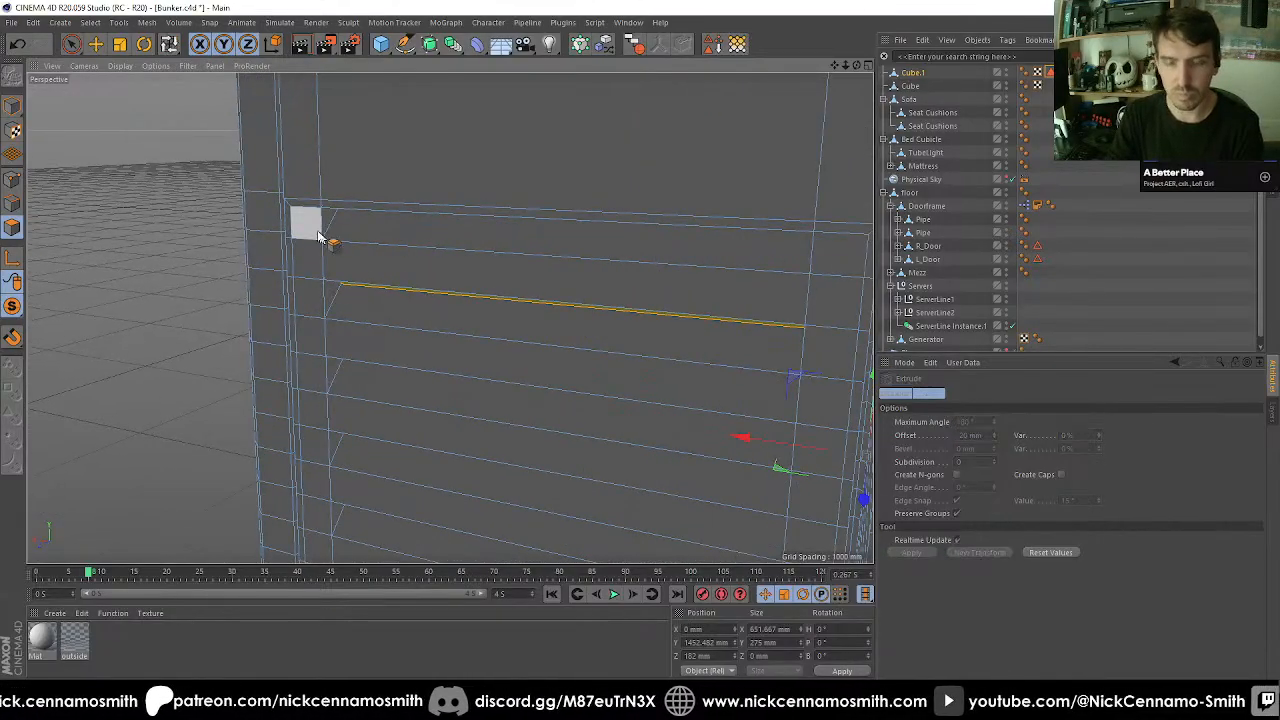
key(u)
key(l)
click(303, 217)
alt+middle_drag(586, 336, 449, 317)
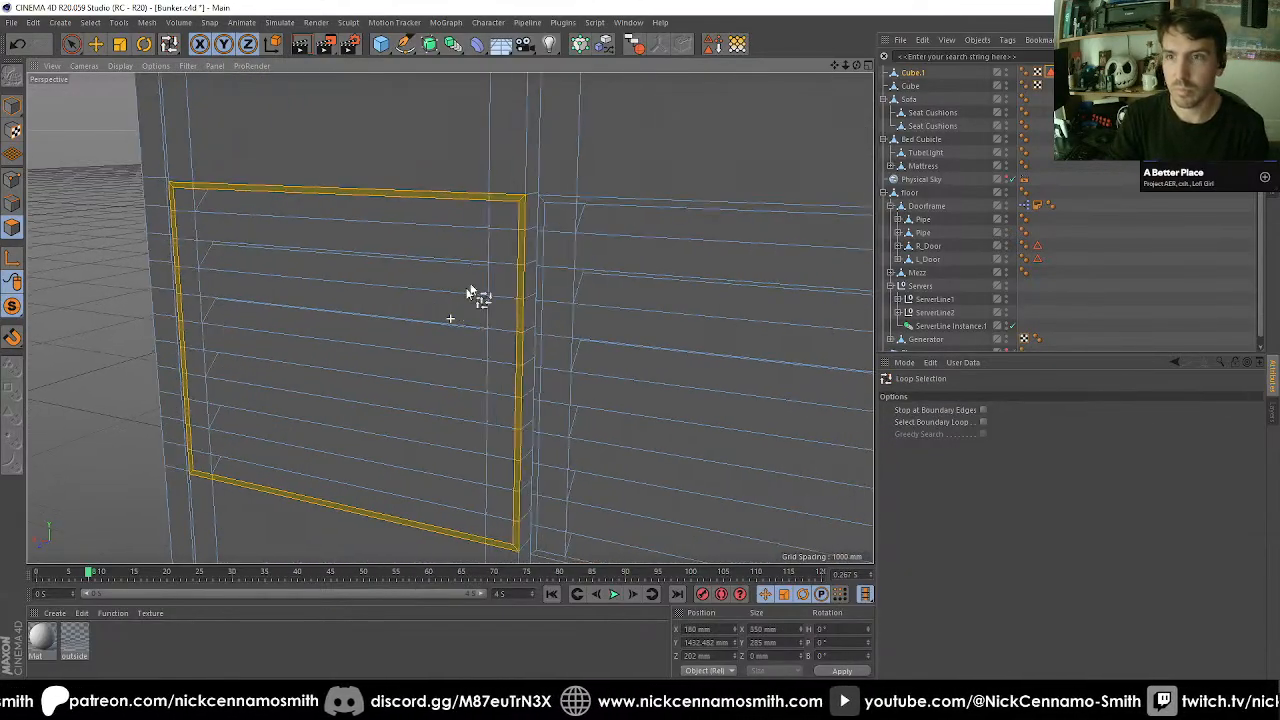
shift+click(544, 197)
Add the five slats between the recessed vents on the first door, including their end polygons, to the border selection.
key(space)
scroll(569, 263, down, 2)
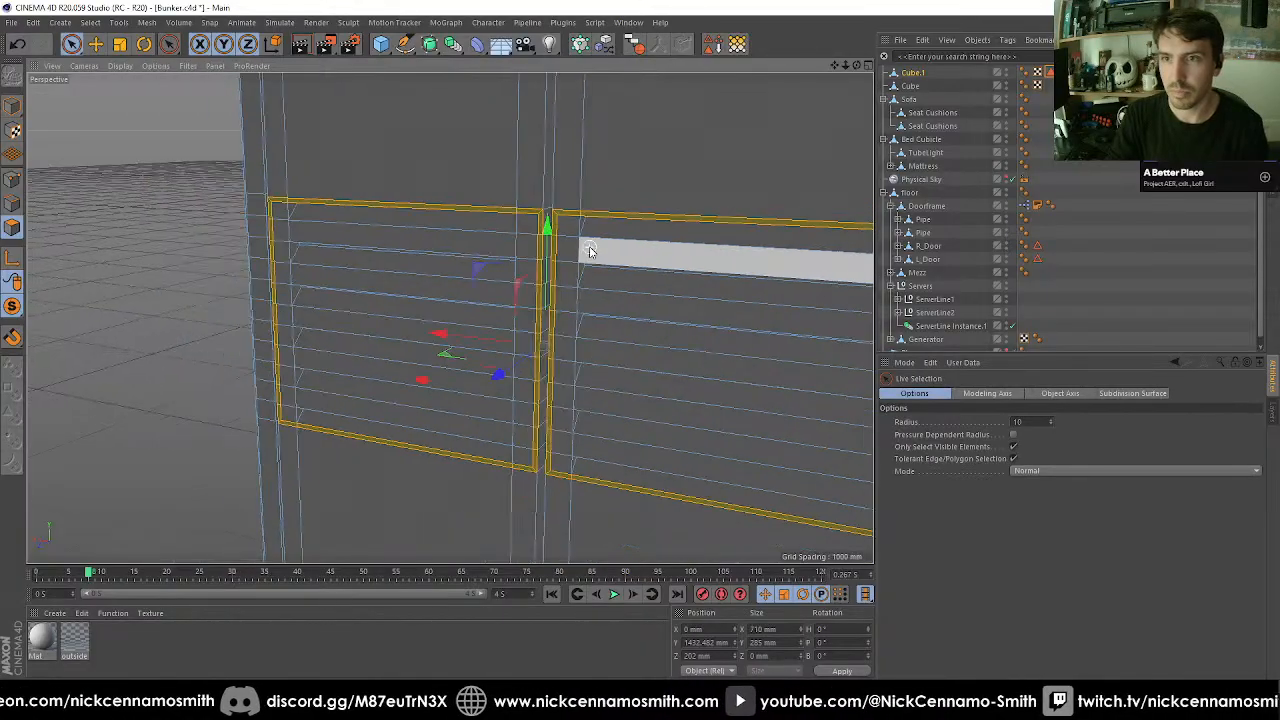
shift+click(515, 250)
key(e)
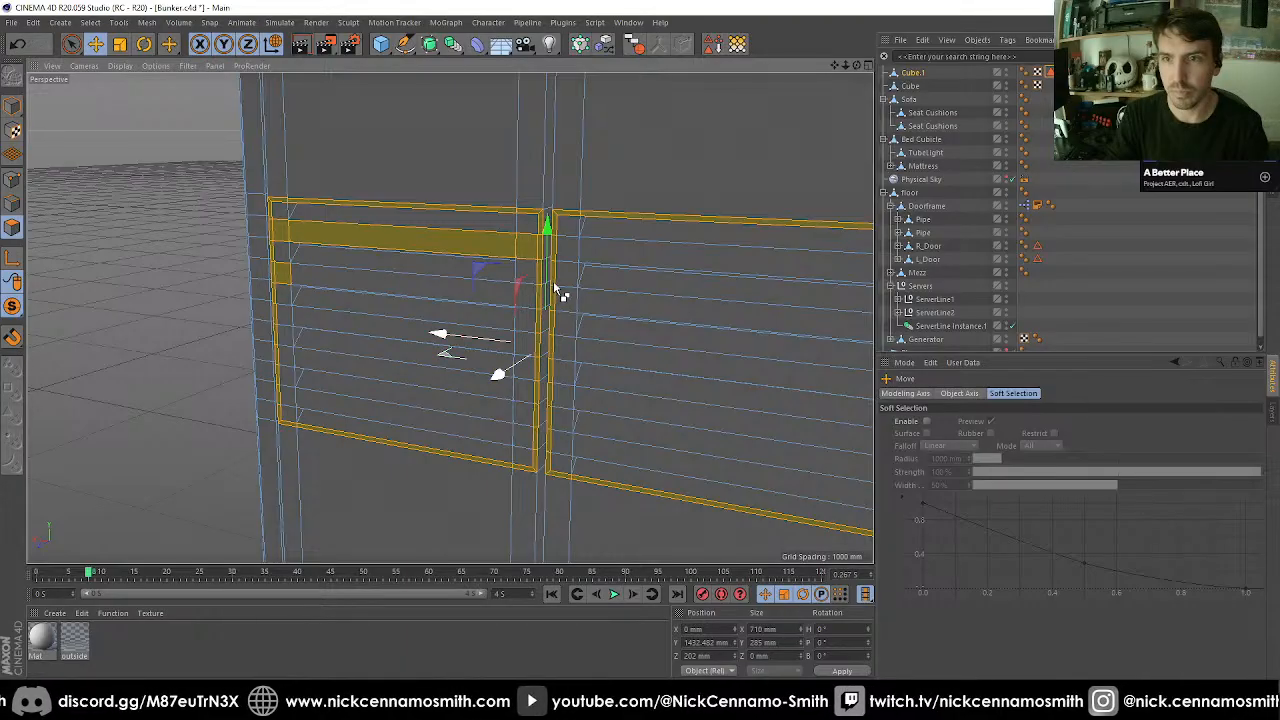
shift+click(525, 292)
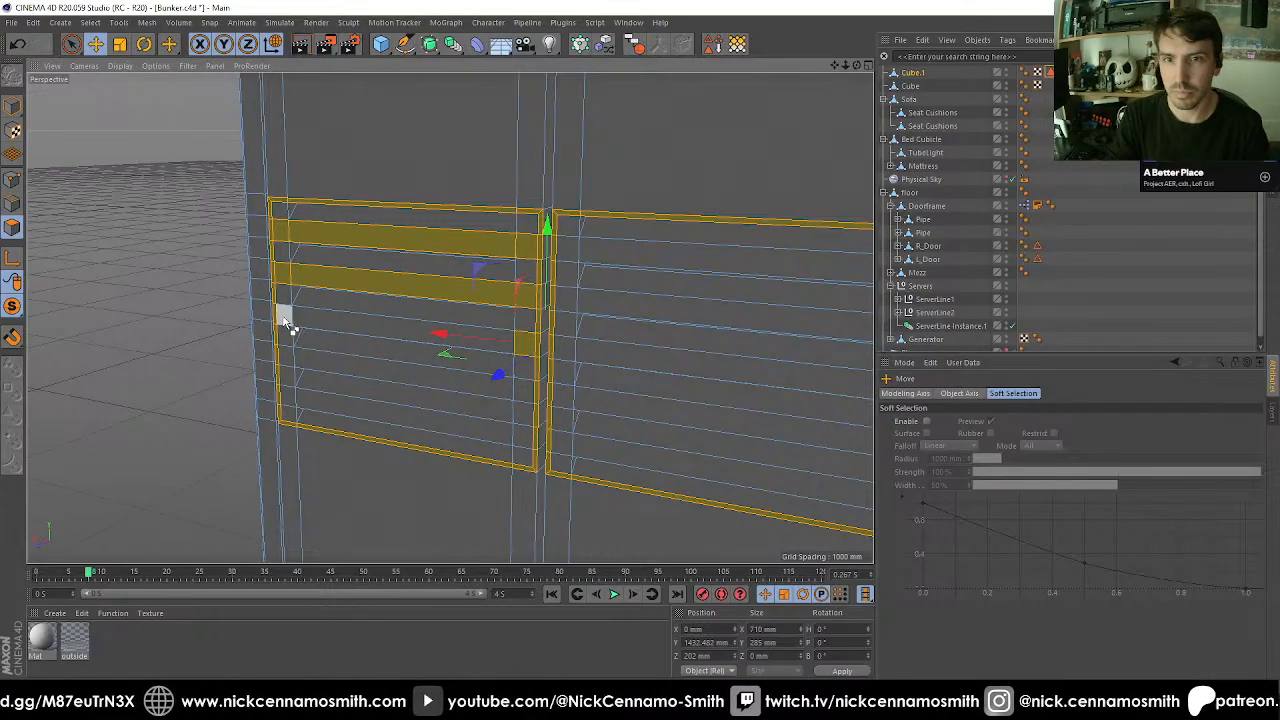
shift+click(285, 345)
shift+click(524, 392)
shift+click(507, 388)
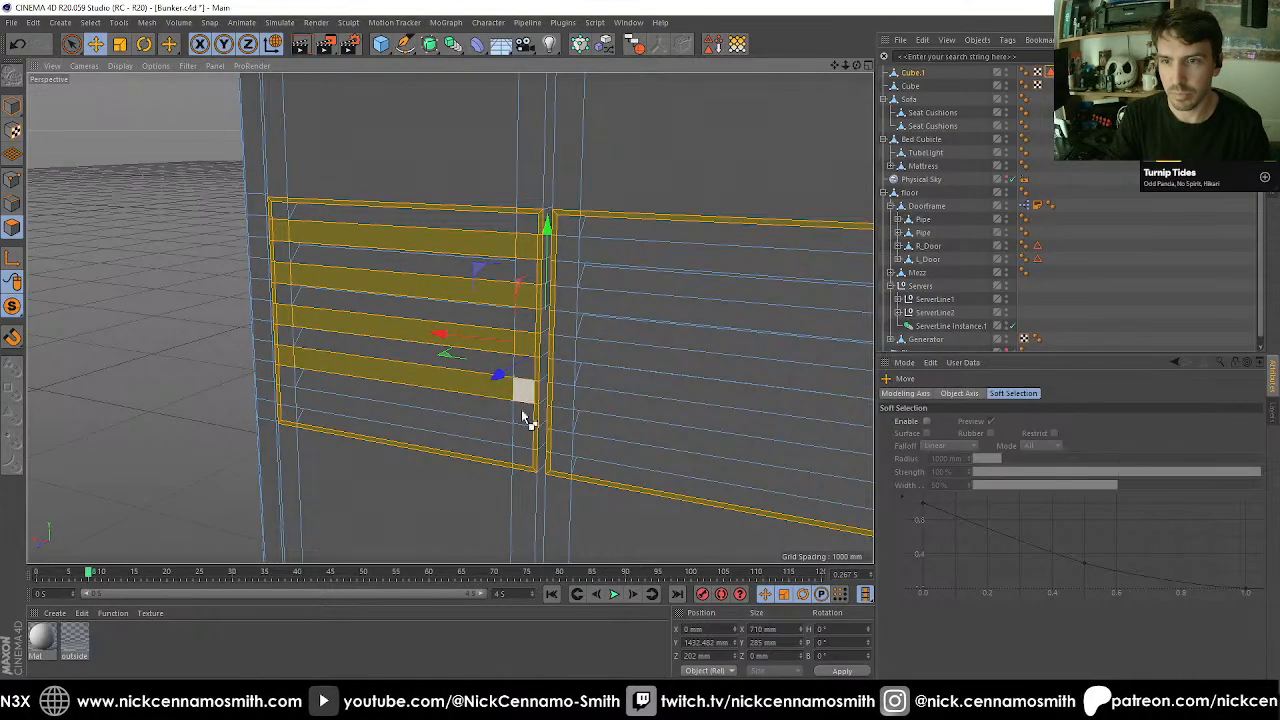
shift+click(524, 434)
shift+click(500, 428)
shift+click(288, 405)
Add the five slats between the recessed vents on the second door, including their end polygons, to the selection.
alt+middle_drag(672, 378, 437, 278)
shift+click(334, 348)
shift+click(638, 392)
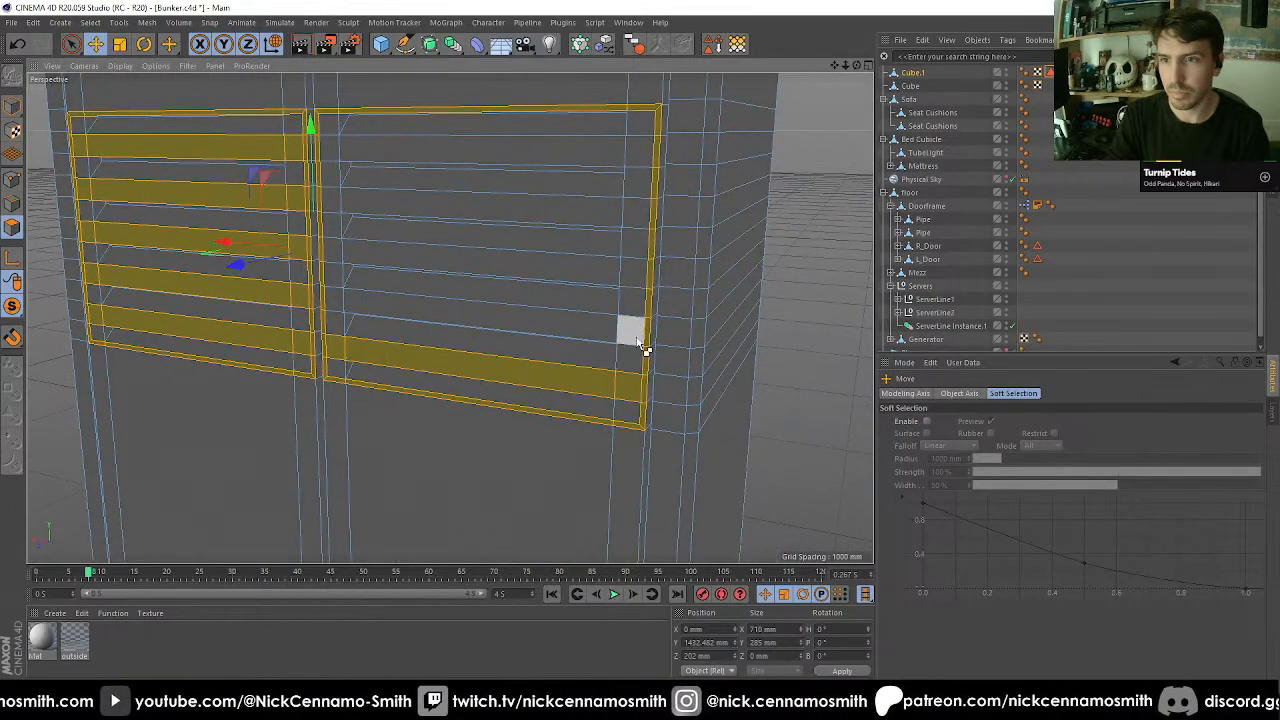
shift+click(640, 342)
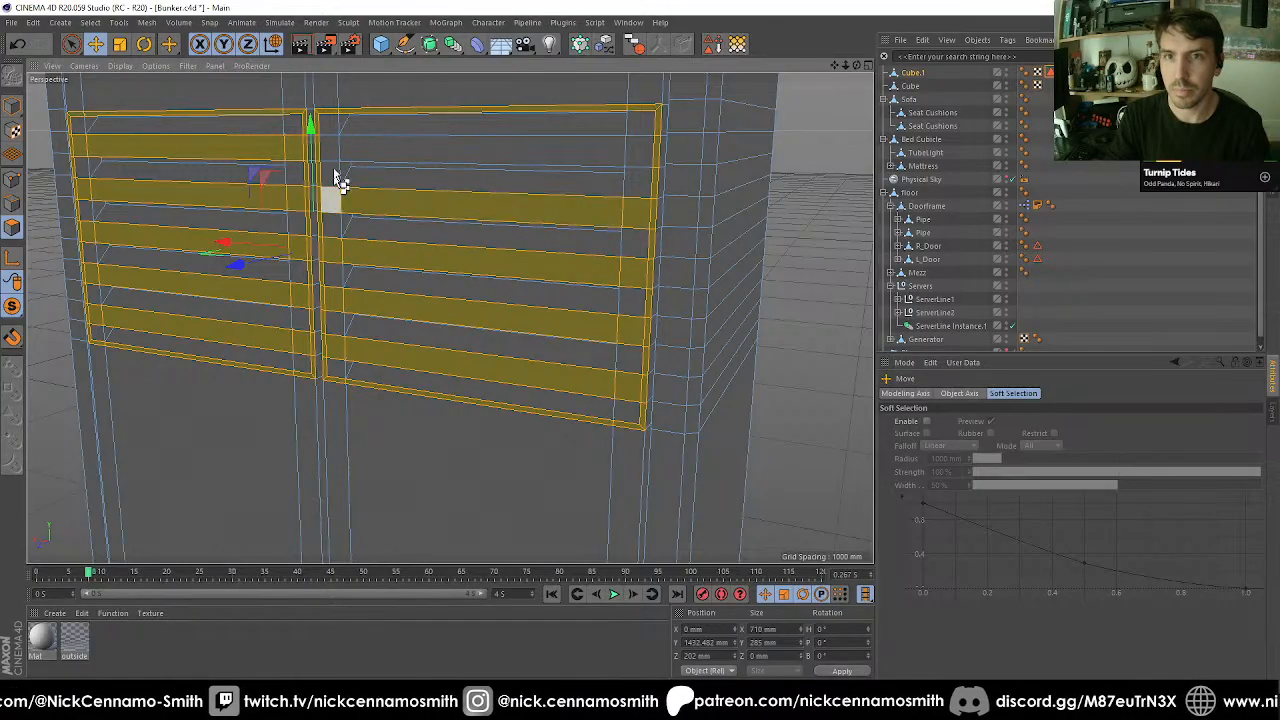
shift+click(645, 158)
Extrude Inner the selected borders and slats by about 1.1 mm with Preserve Groups enabled.
alt+drag(484, 246, 325, 320)
key(d)
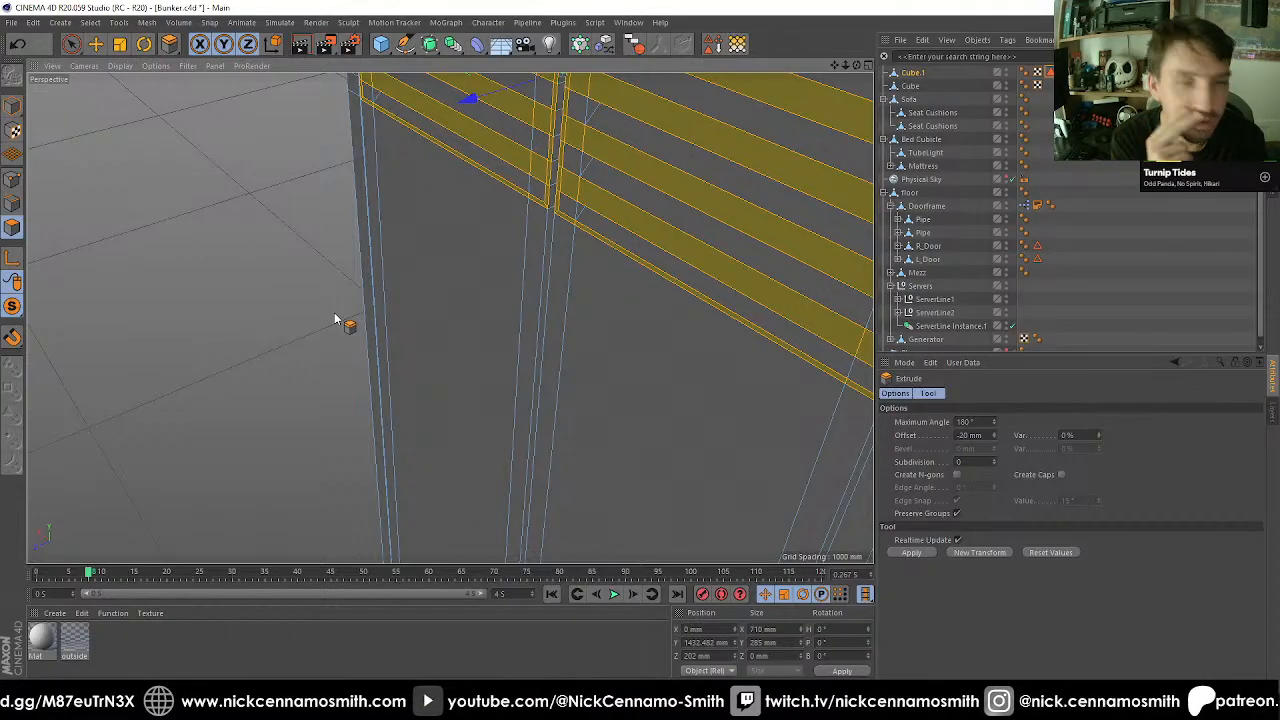
alt+drag(334, 312, 500, 289)
scroll(520, 232, down, 3)
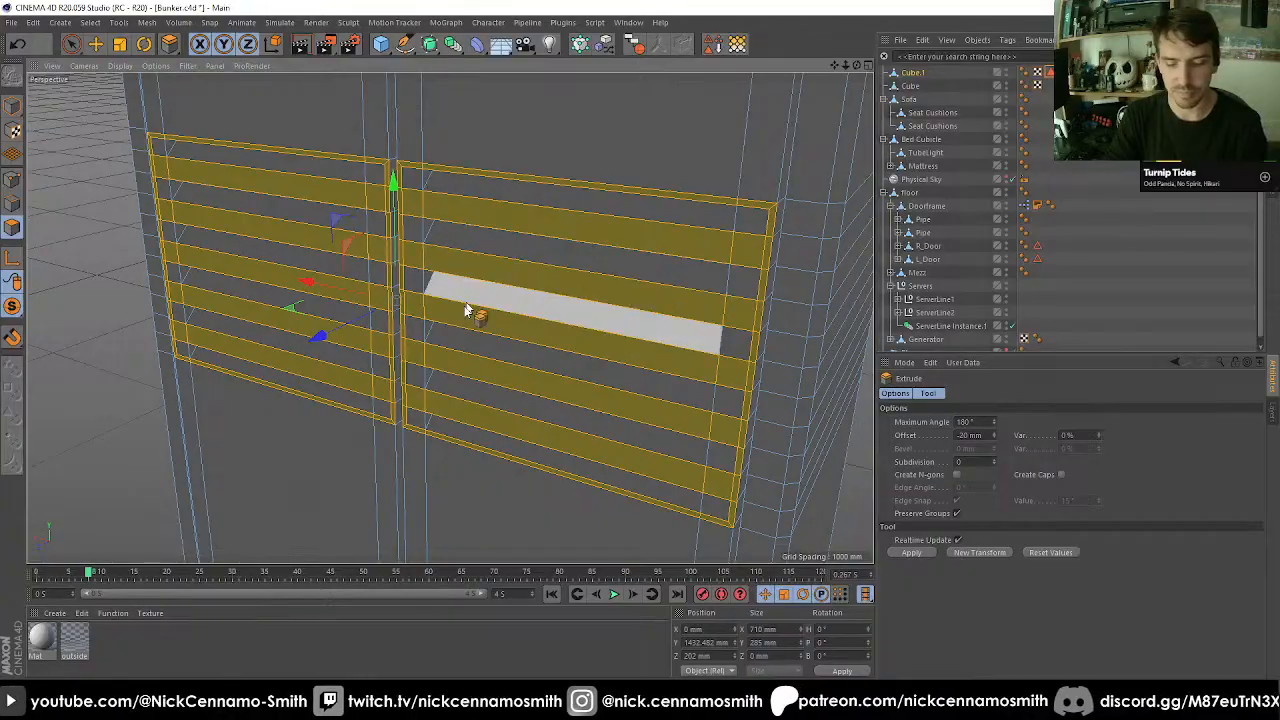
key(i)
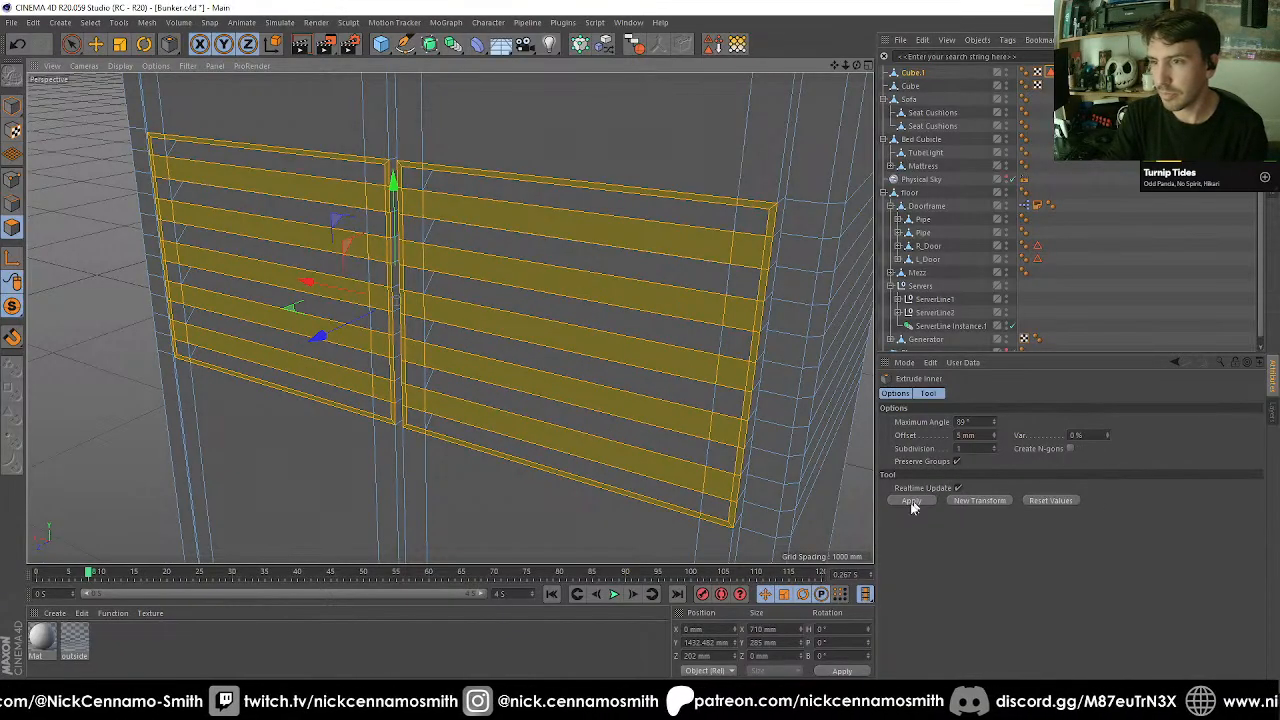
drag(629, 429, 411, 193)
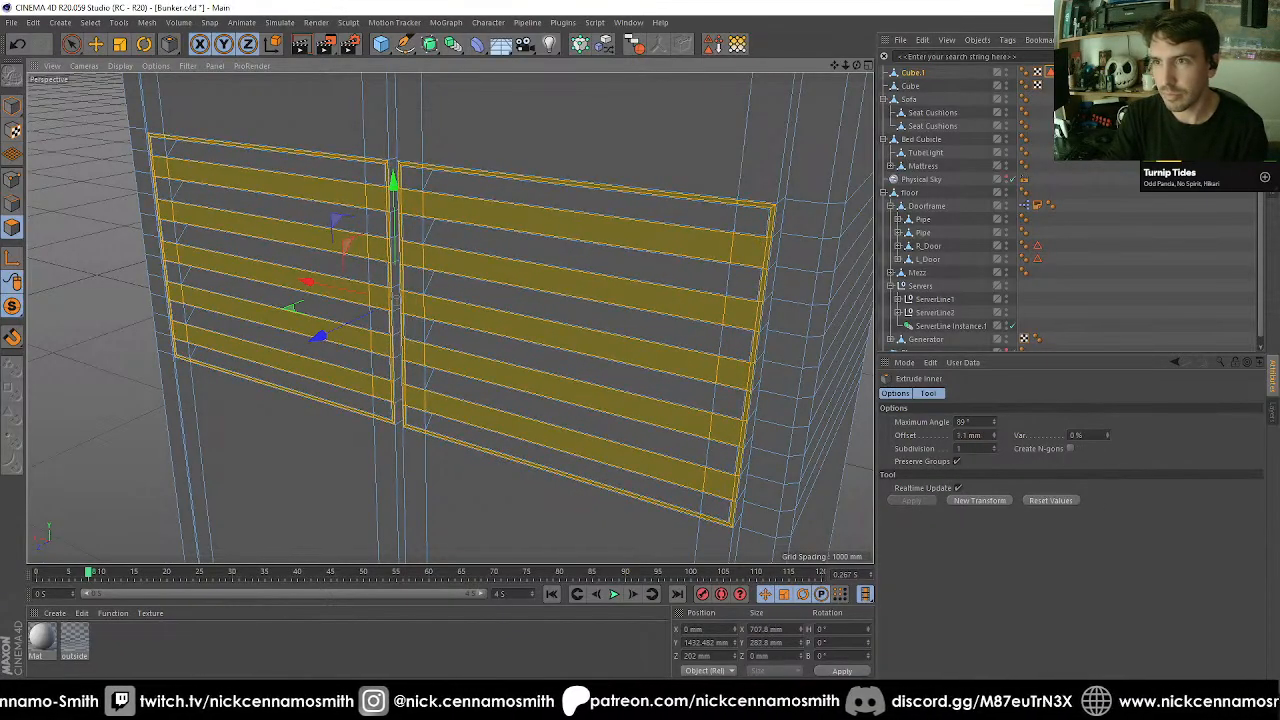
Move the inset door borders and slats about 5 mm outward, to Z 207.107 mm.
key(e)
alt+drag(466, 309, 261, 291)
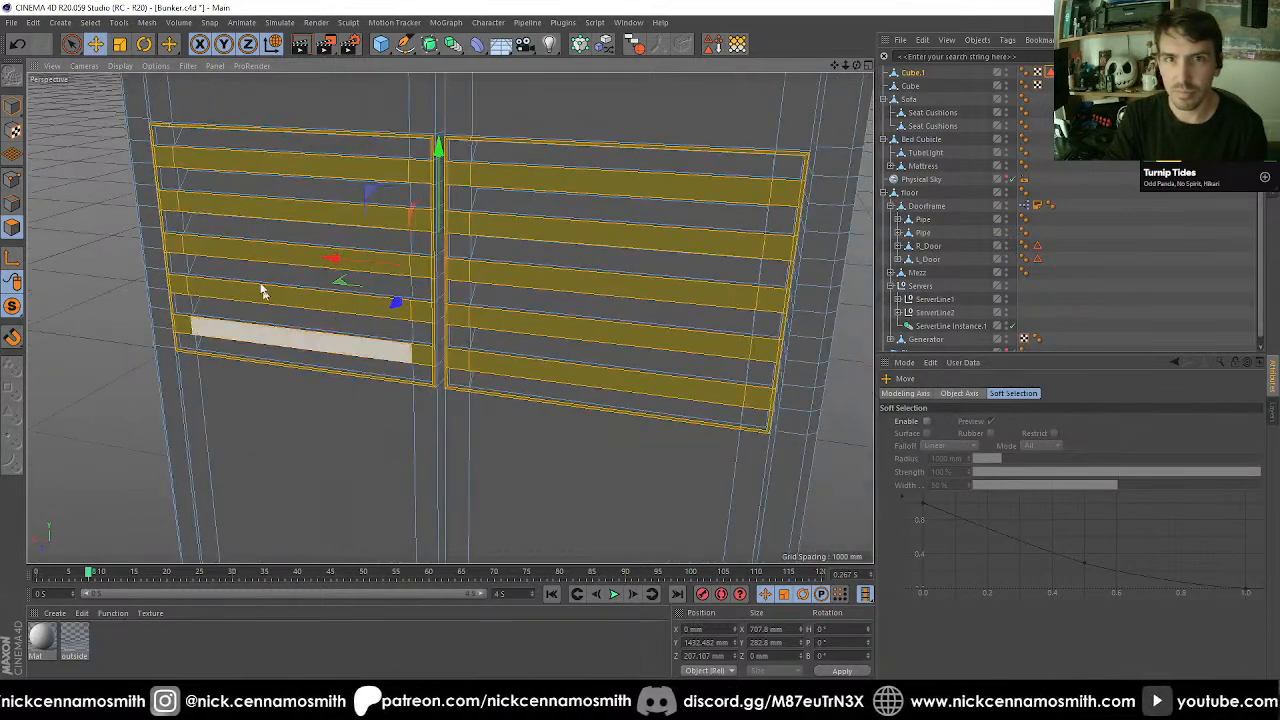
Select the topmost slat across both doors, including its end polygons, and scale its height to 50%, about 11.9 mm.
click(171, 160)
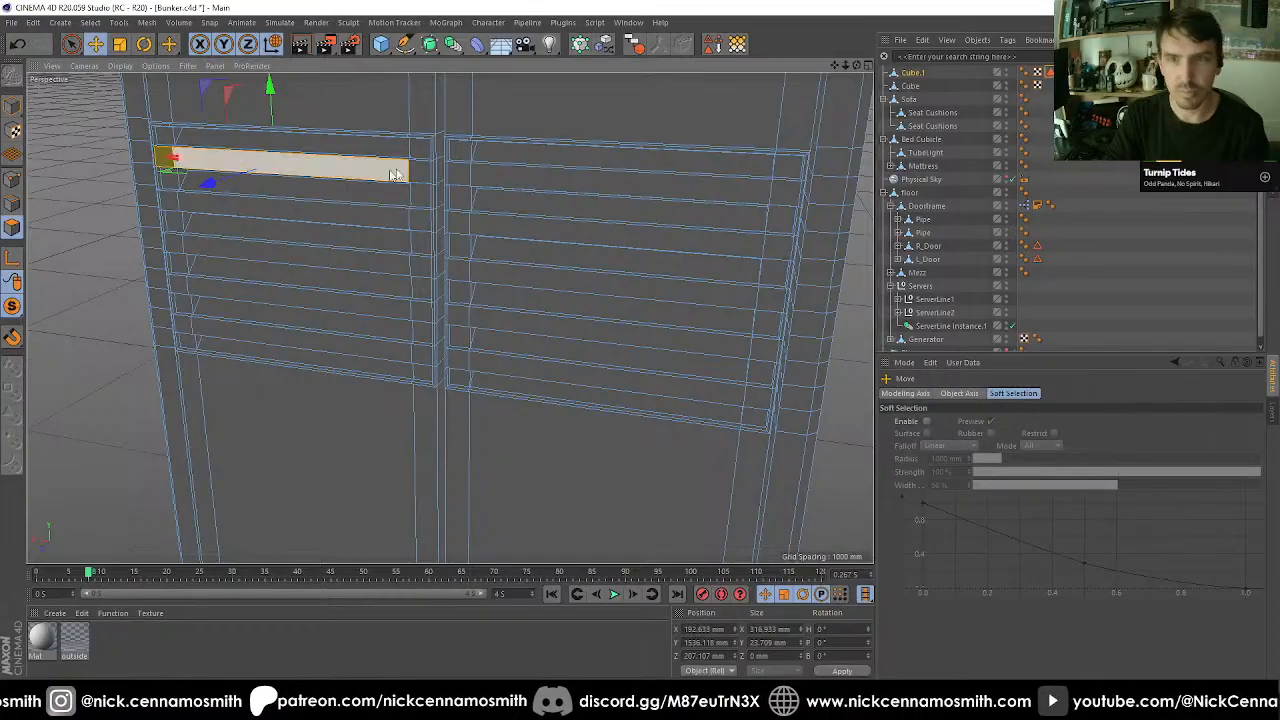
shift+click(422, 172)
shift+click(460, 174)
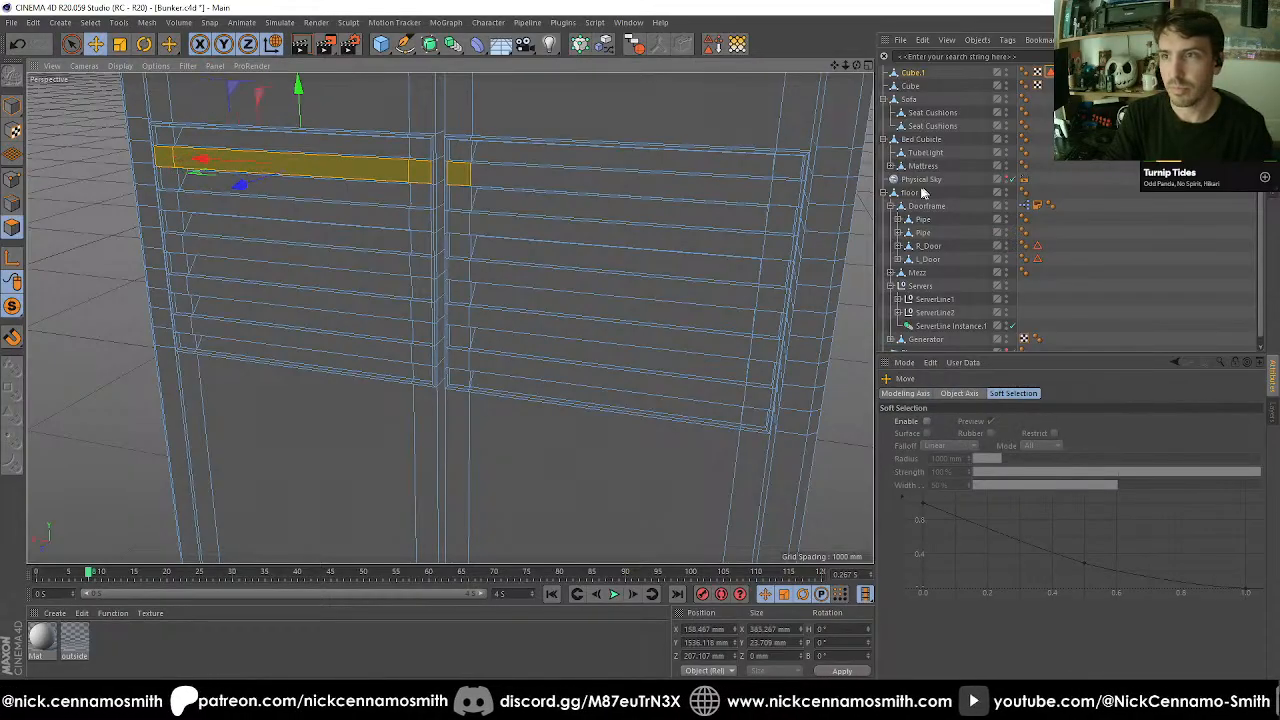
shift+click(783, 192)
key(t)
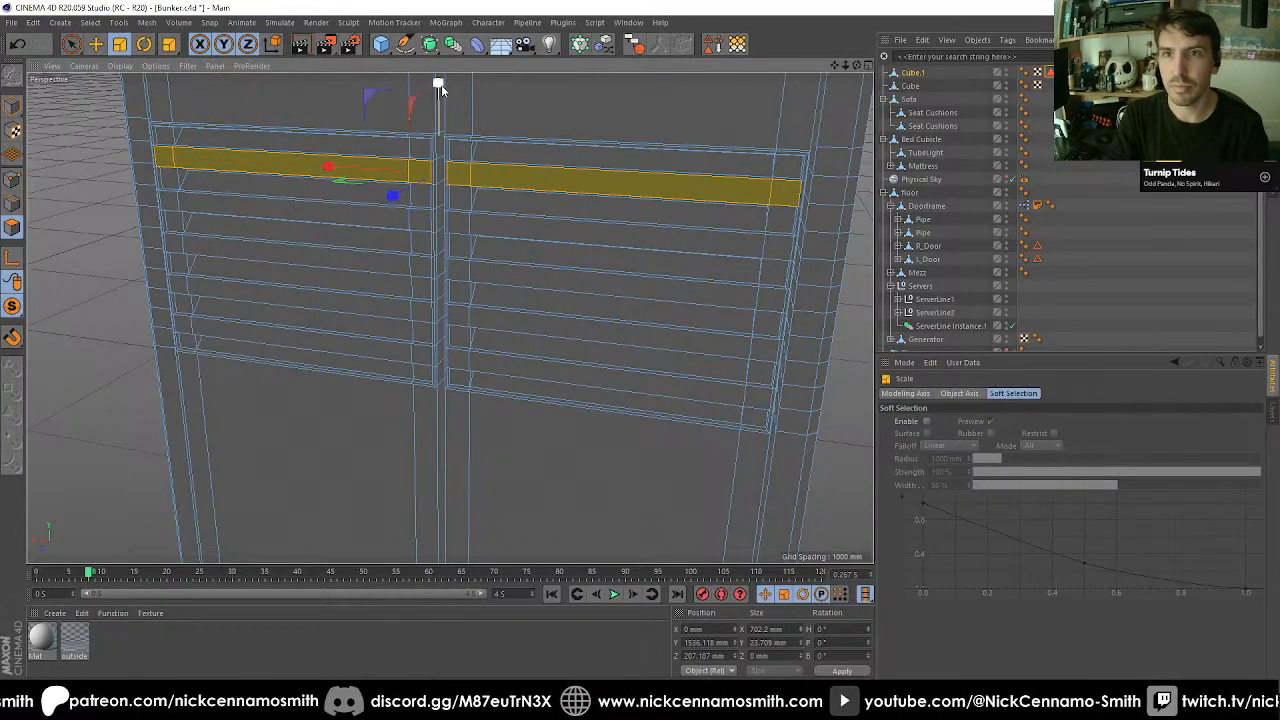
drag(441, 88, 441, 130)
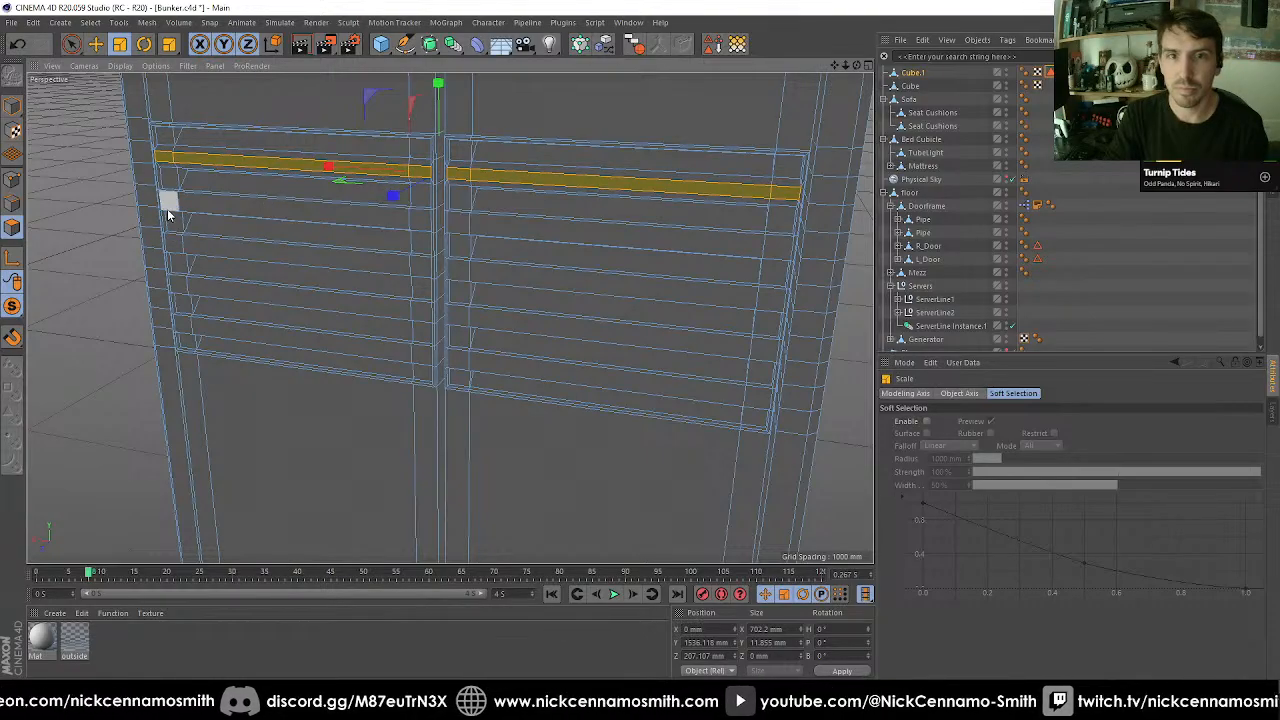
Select the second slat from the top across both doors and scale its height to 50%, about 11.9 mm.
click(168, 214)
shift+click(425, 215)
shift+click(459, 221)
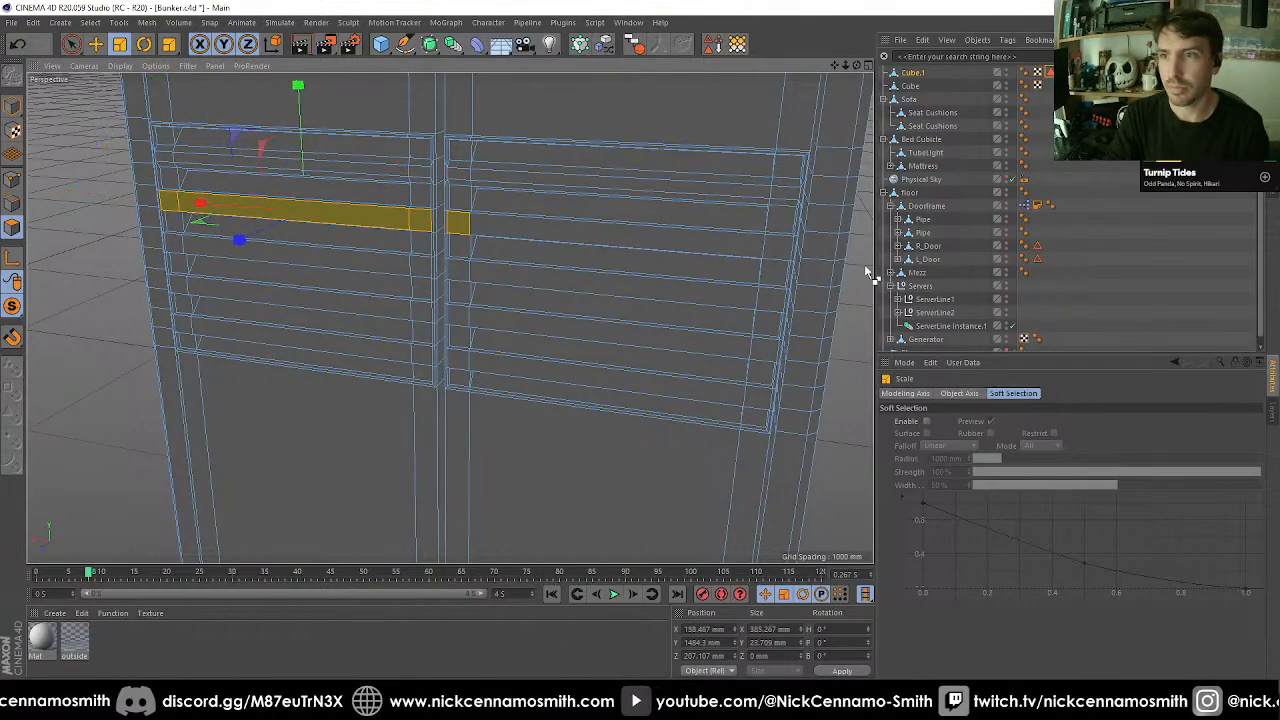
shift+click(771, 248)
drag(440, 101, 437, 172)
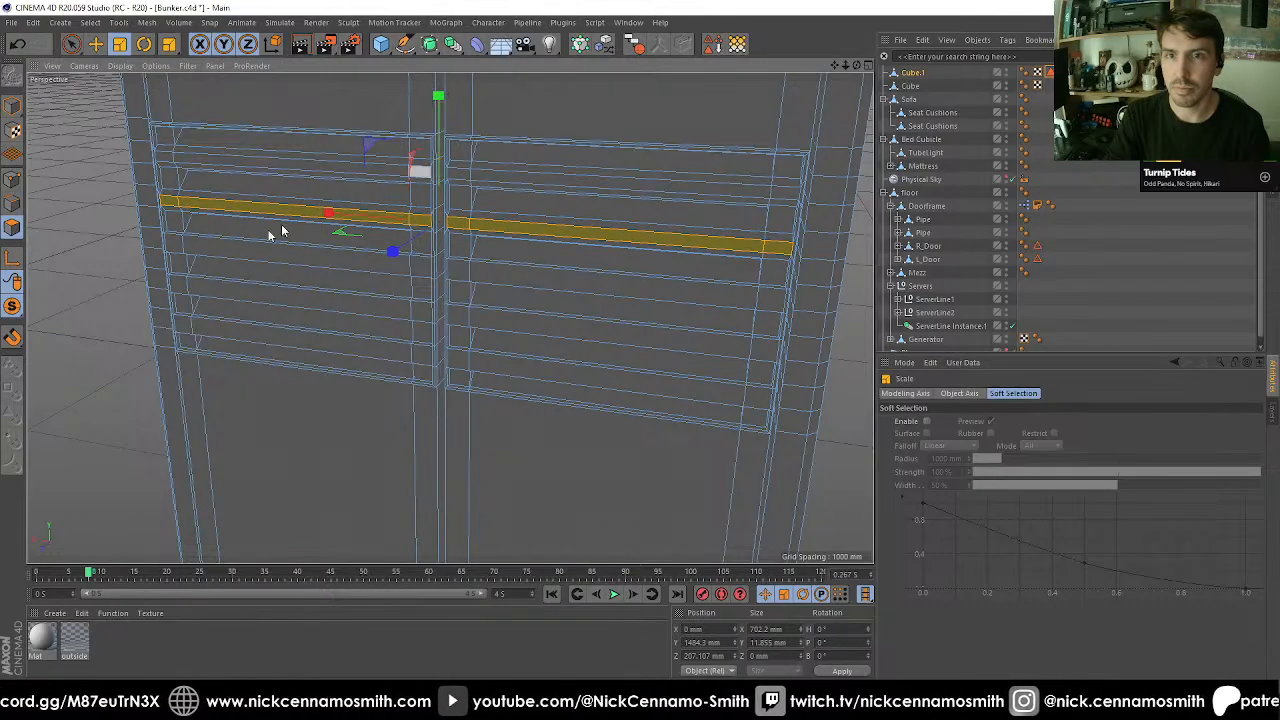
Select the middle slat across both doors, including its end polygons, and scale down its height like the slats above.
click(181, 250)
shift+click(425, 268)
shift+click(458, 270)
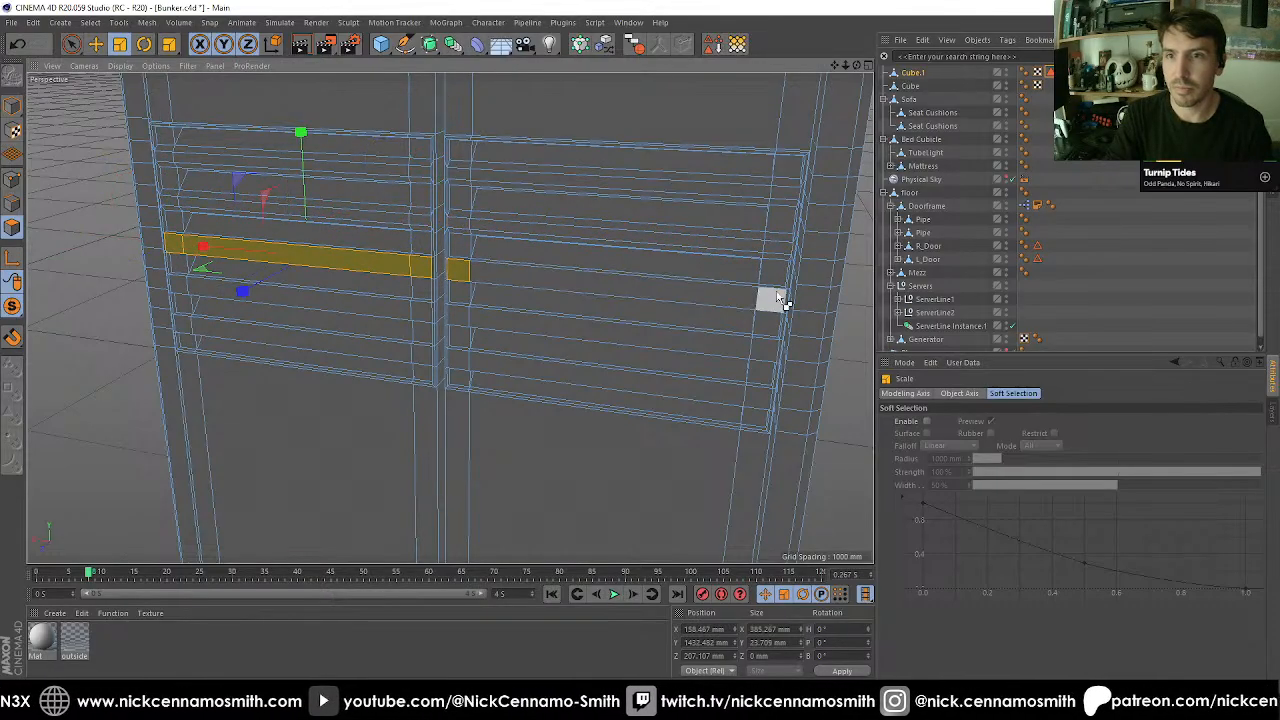
shift+click(781, 300)
drag(439, 157, 437, 218)
Select the fourth slat from the top across both doors and scale its height to 50%, about 11.9 mm.
alt+middle_drag(531, 311, 542, 192)
click(182, 184)
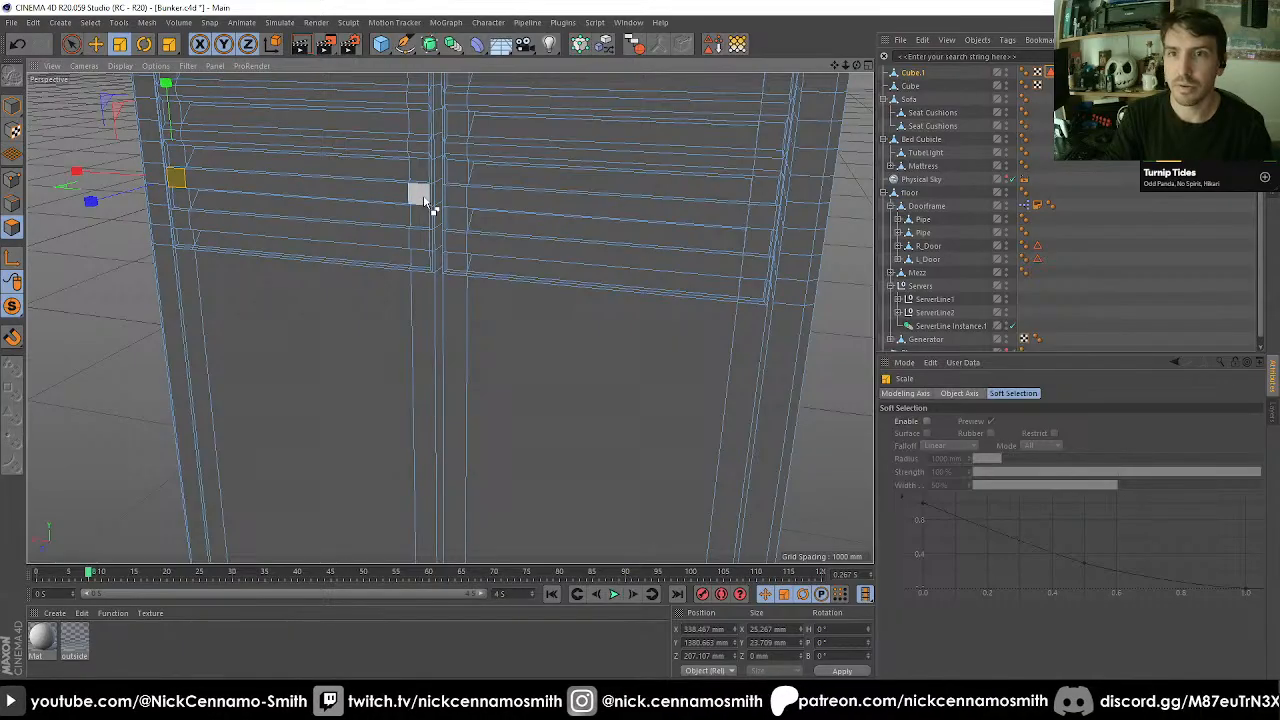
shift+click(423, 194)
shift+click(455, 196)
shift+click(758, 219)
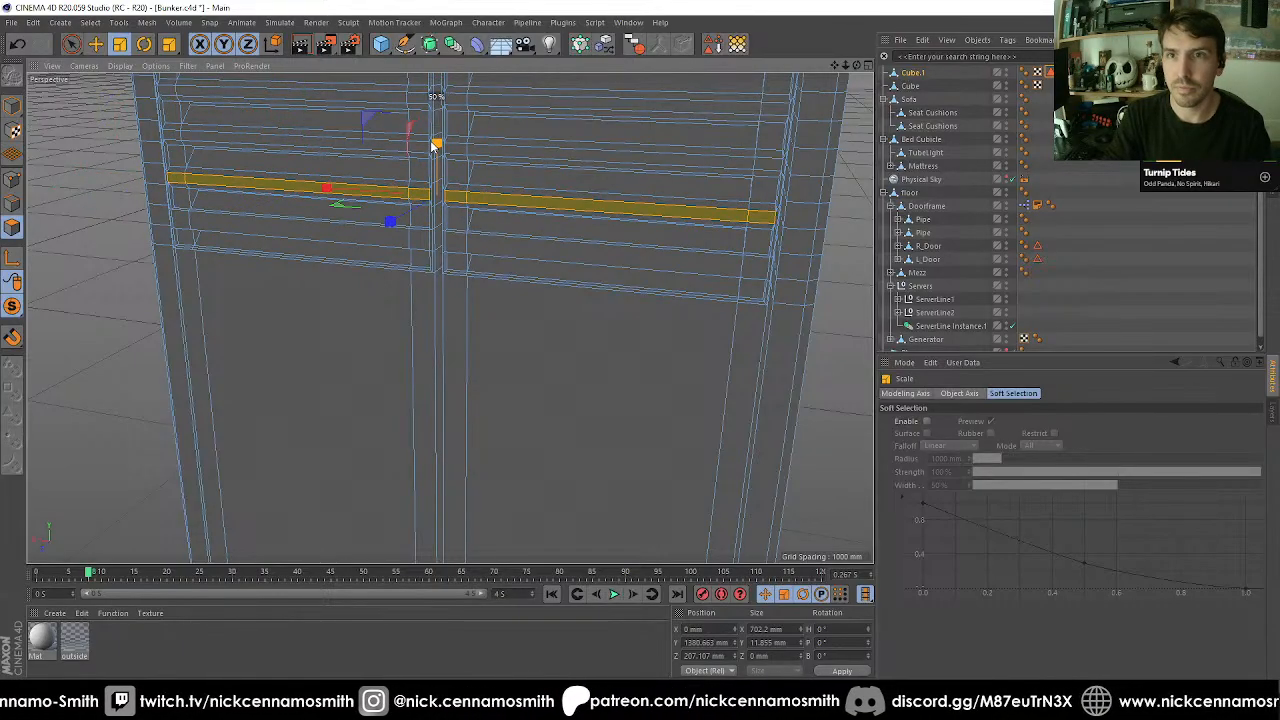
Select the lowest slat across both doors, including its end polygons, and scale down its height.
click(178, 219)
shift+click(410, 245)
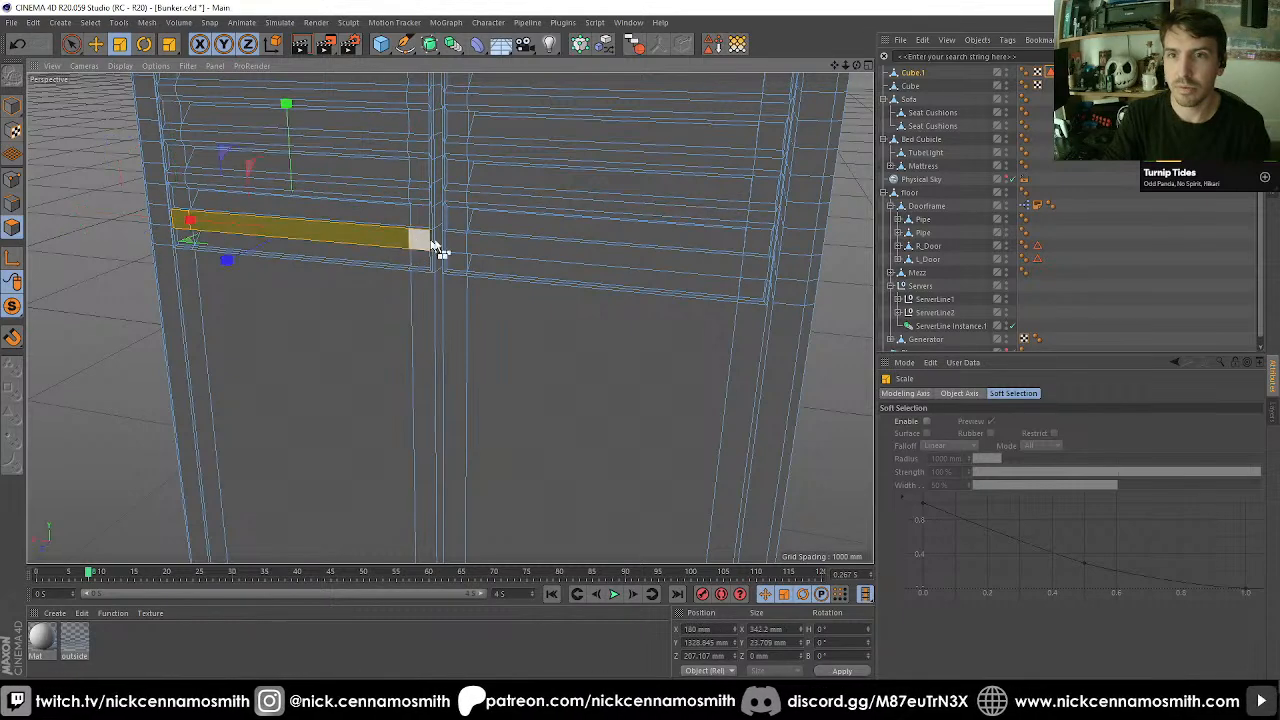
shift+click(440, 248)
shift+click(471, 243)
shift+click(736, 272)
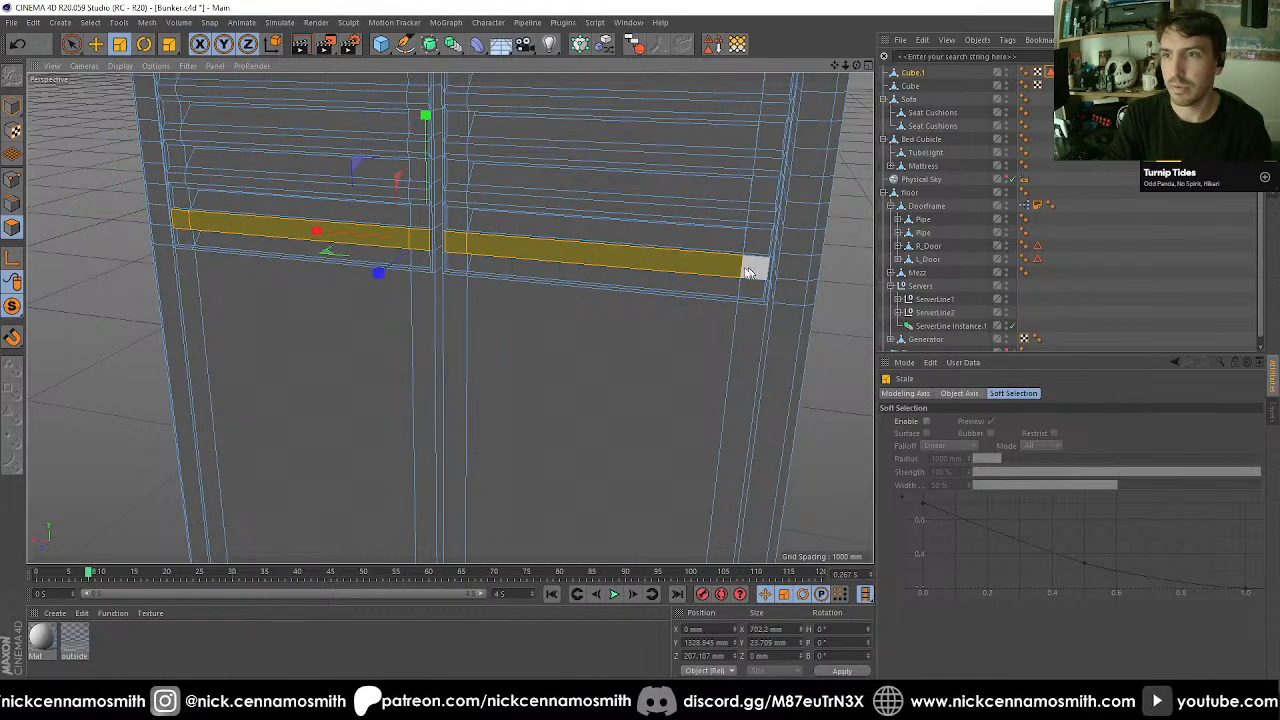
drag(434, 117, 600, 272)
Switch to Model mode and turn off Viewport Solo to show the cabinet within the whole bunker.
click(13, 107)
alt+drag(449, 317, 204, 246)
scroll(563, 288, down, 5)
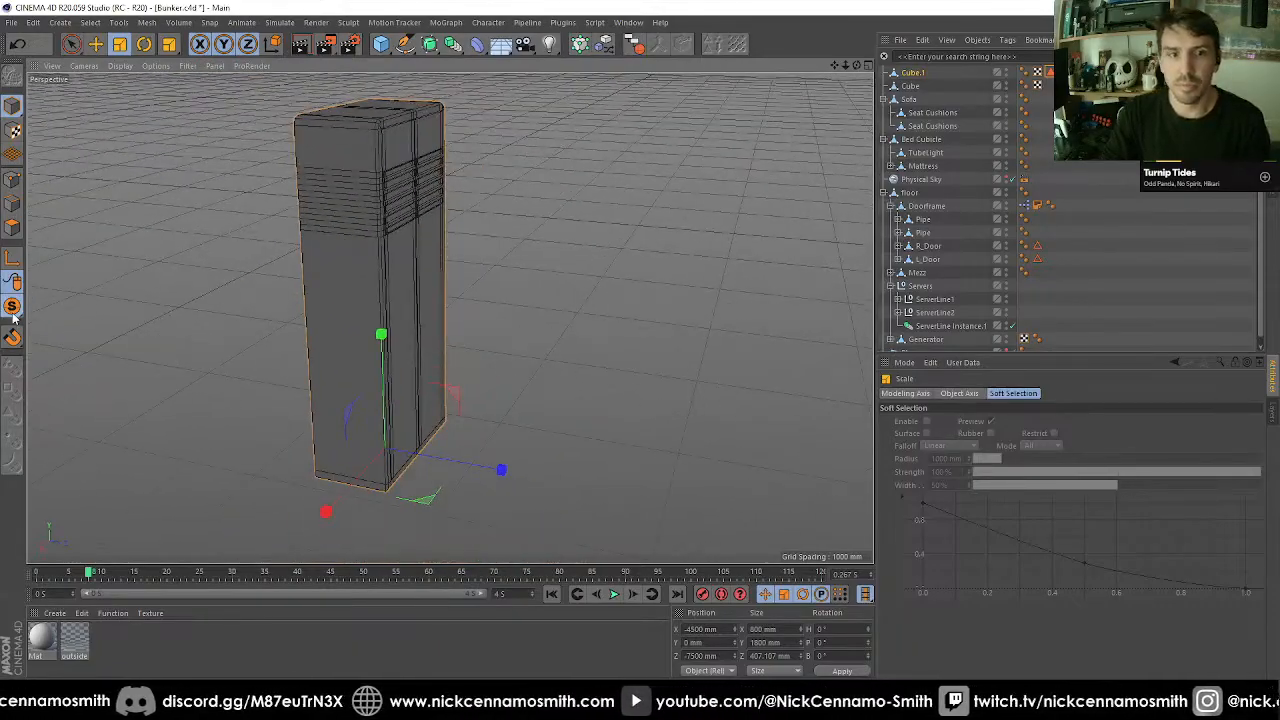
drag(13, 308, 74, 322)
alt+drag(431, 311, 461, 251)
scroll(301, 250, down, 6)
alt+drag(463, 251, 375, 310)
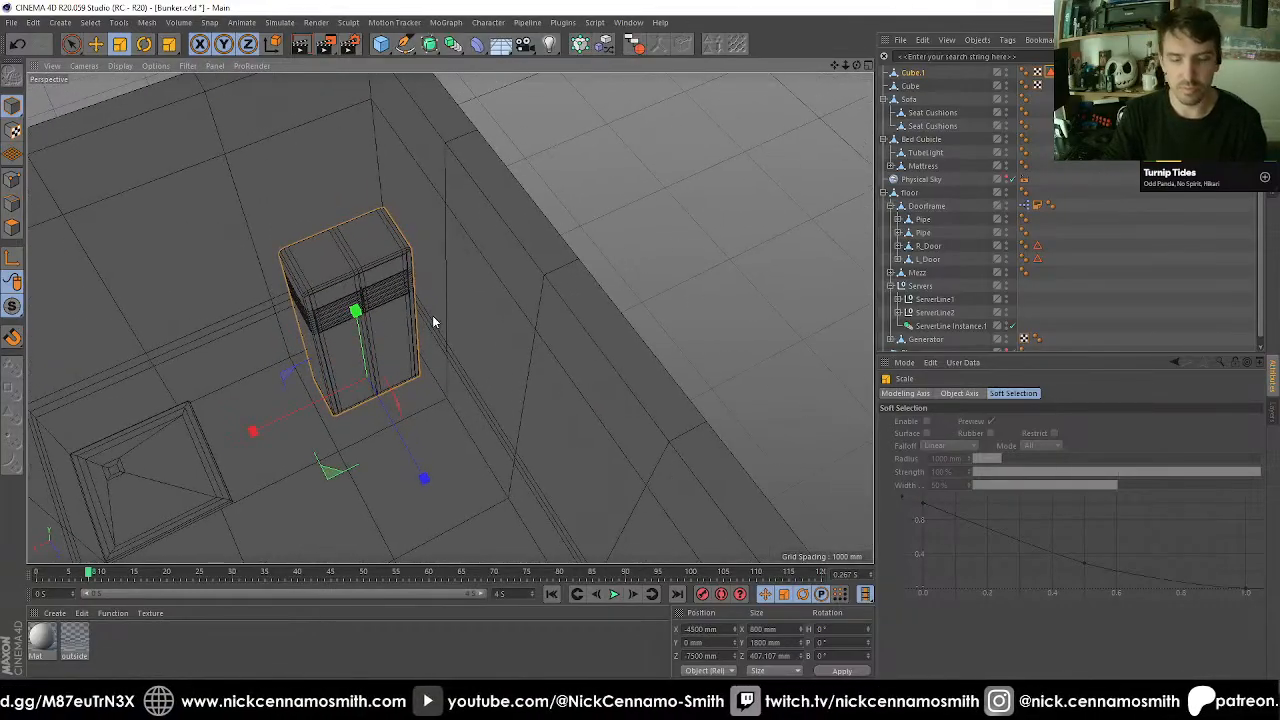
Rotate the cabinet to a heading of -90°.
key(r)
drag(366, 448, 258, 377)
key(F3)
scroll(360, 369, down, 5)
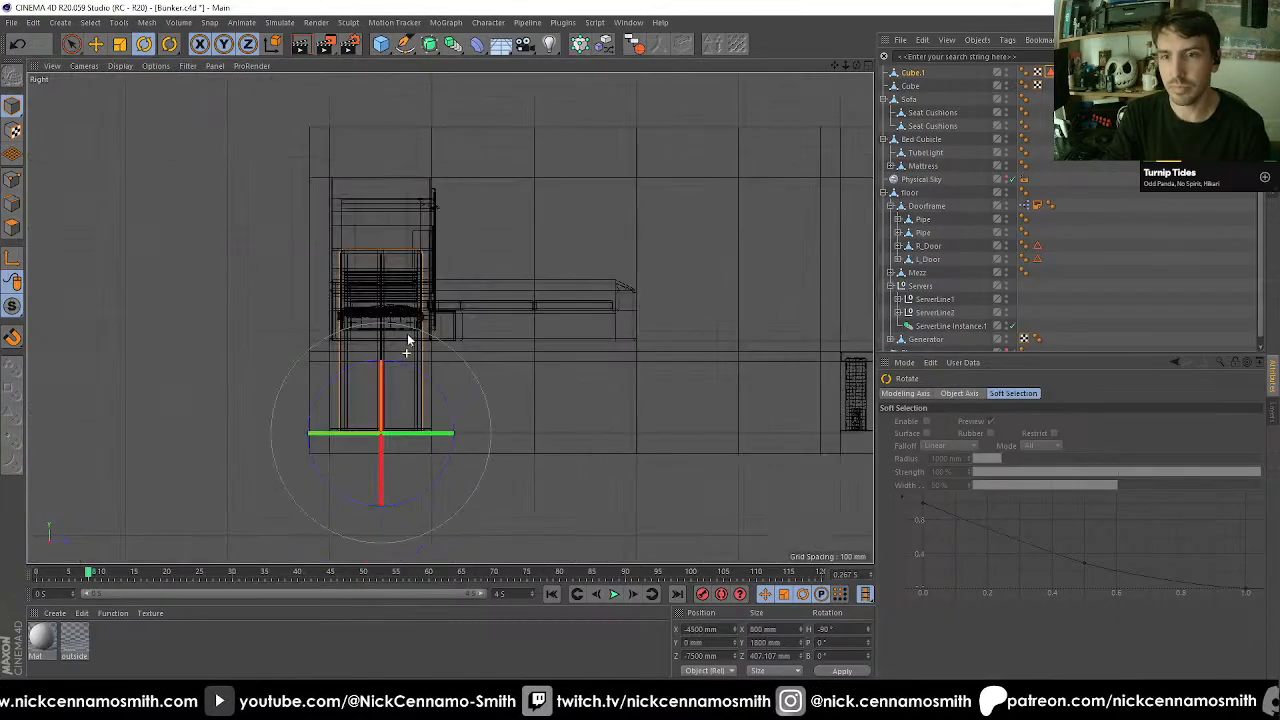
Move the cabinet along X toward the bunker's side wall, to about X -4965 mm, with snapping off.
key(F2)
scroll(430, 330, up, 4)
alt+middle_drag(532, 168, 515, 327)
scroll(514, 326, down, 4)
alt+middle_drag(312, 330, 406, 301)
scroll(358, 312, down, 1)
scroll(409, 303, down, 3)
scroll(247, 337, up, 3)
scroll(429, 361, up, 3)
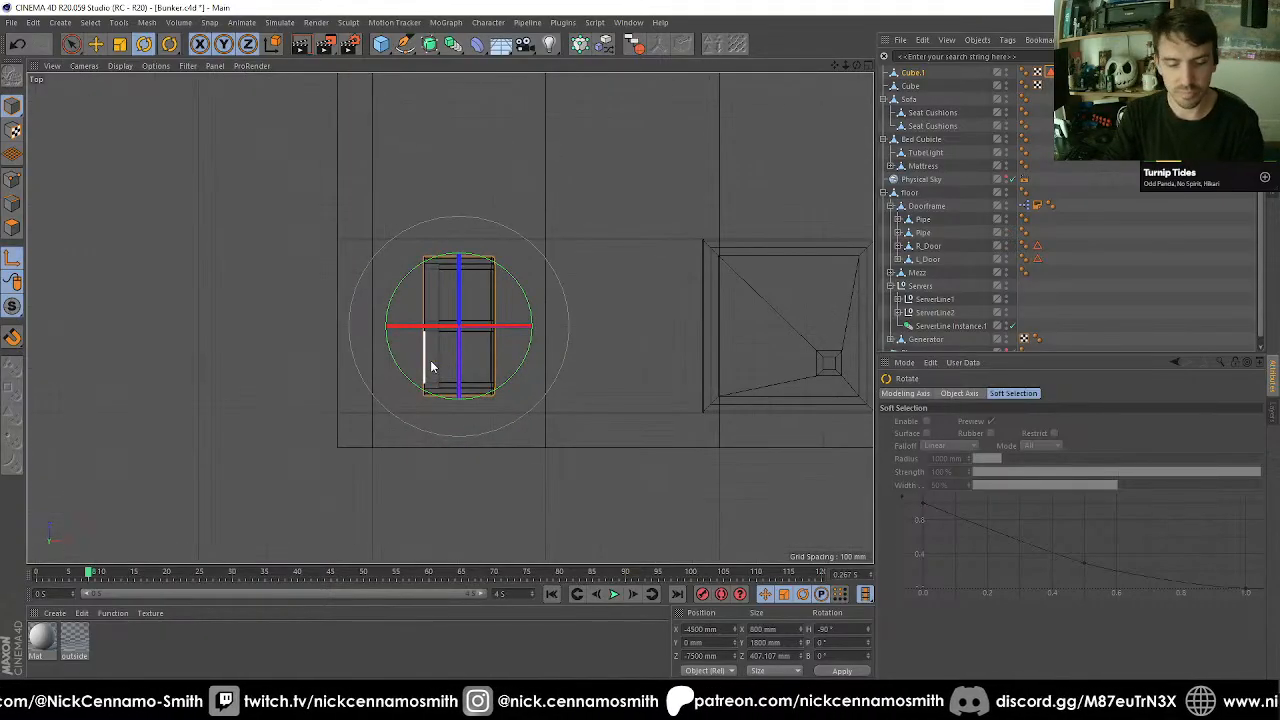
key(e)
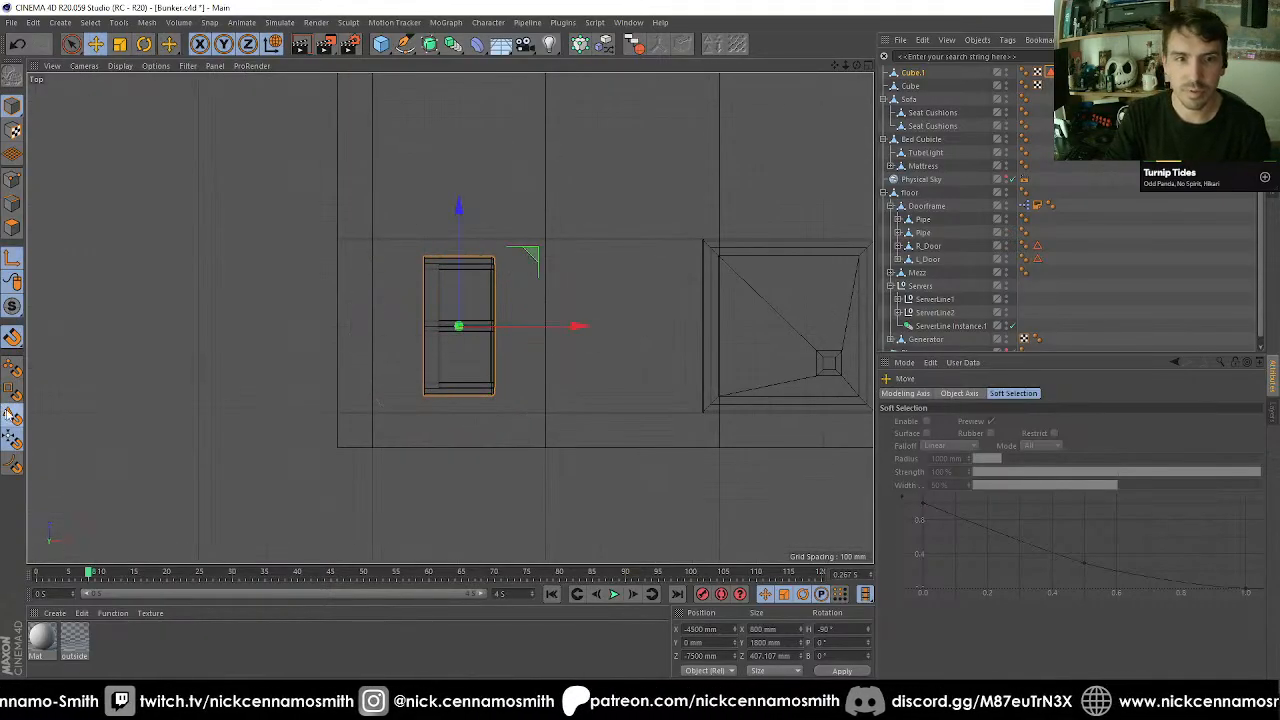
click(13, 389)
drag(580, 325, 497, 338)
key(ctrl+z)
key(shift+s)
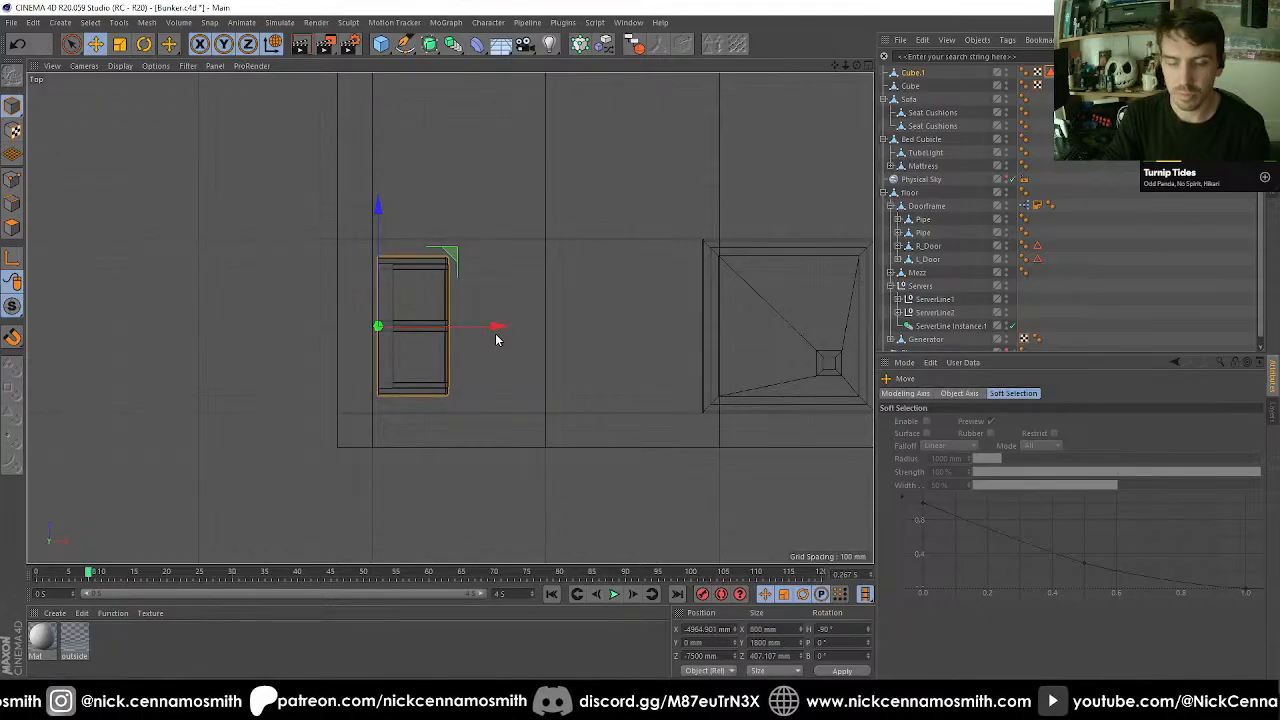
Scale the whole cabinet uniformly to 110%, making it 880 mm wide.
key(t)
drag(364, 514, 410, 248)
key(F1)
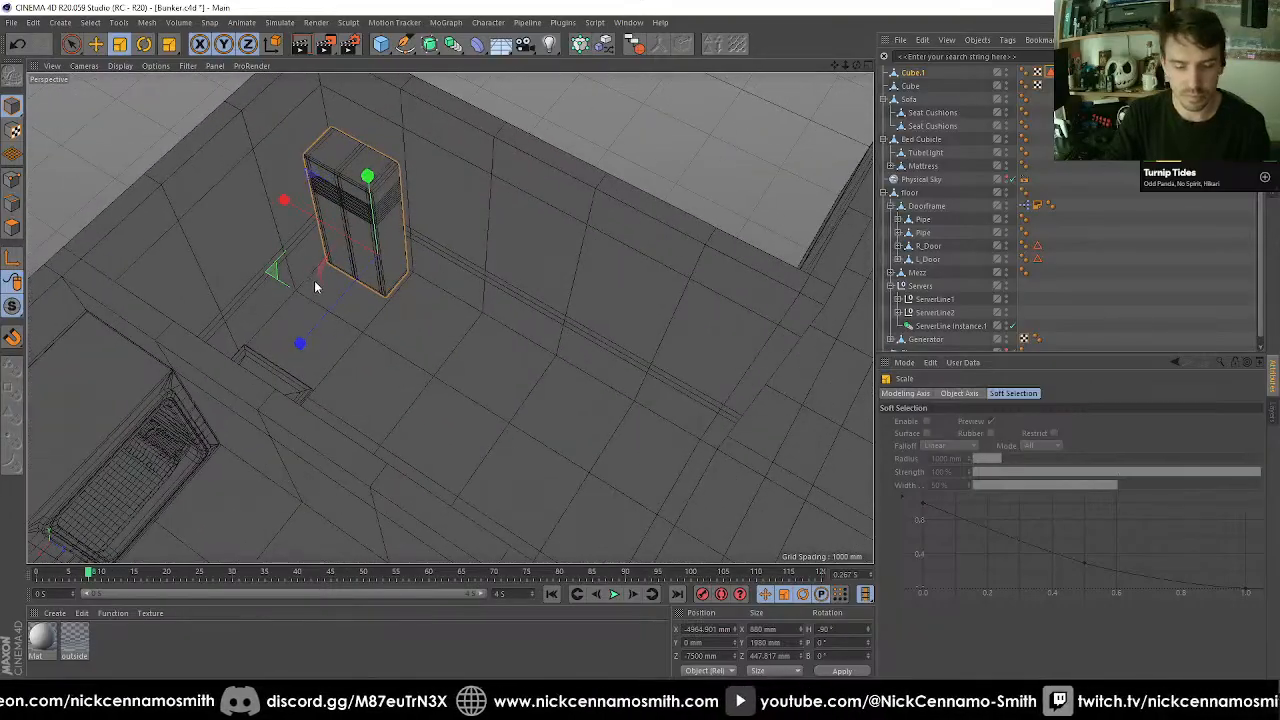
Create an instance of the cabinet and move it along the wall to about Z -5492 mm.
key(e)
click(453, 44)
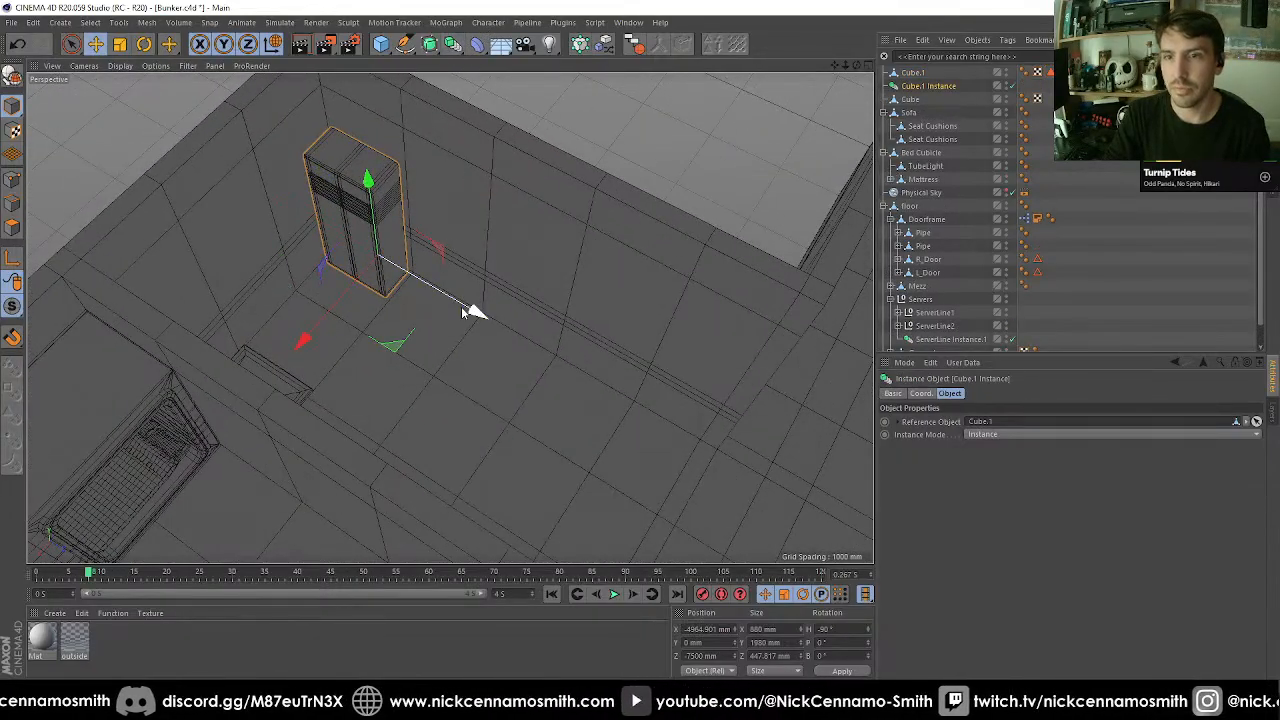
drag(463, 308, 611, 389)
key(F2)
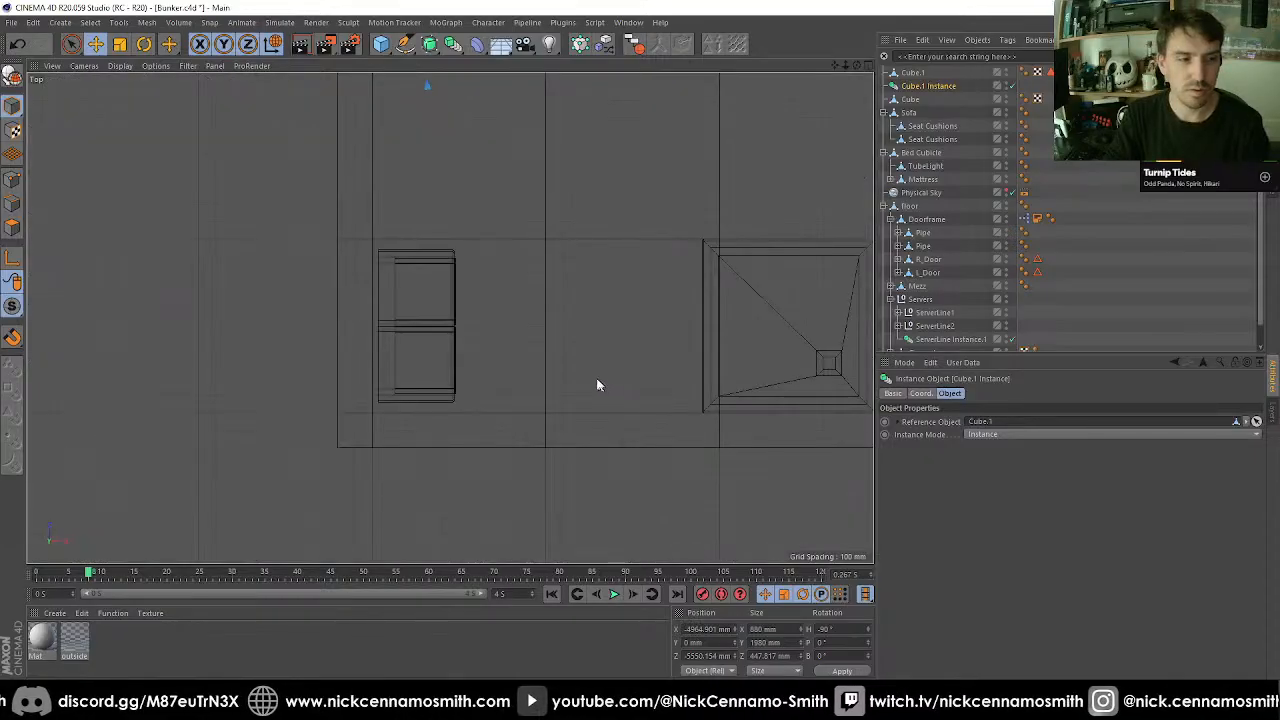
scroll(513, 257, down, 5)
alt+middle_drag(503, 252, 483, 385)
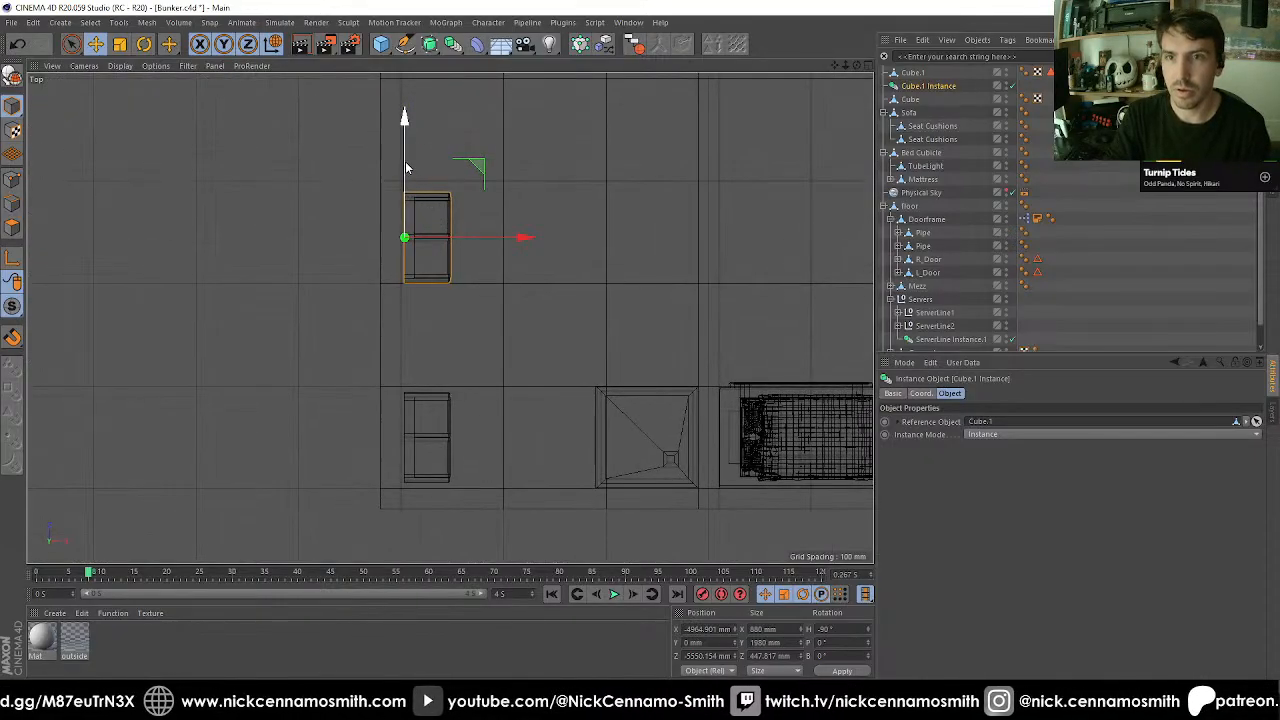
drag(405, 160, 411, 157)
alt+middle_drag(595, 221, 490, 311)
scroll(521, 243, down, 3)
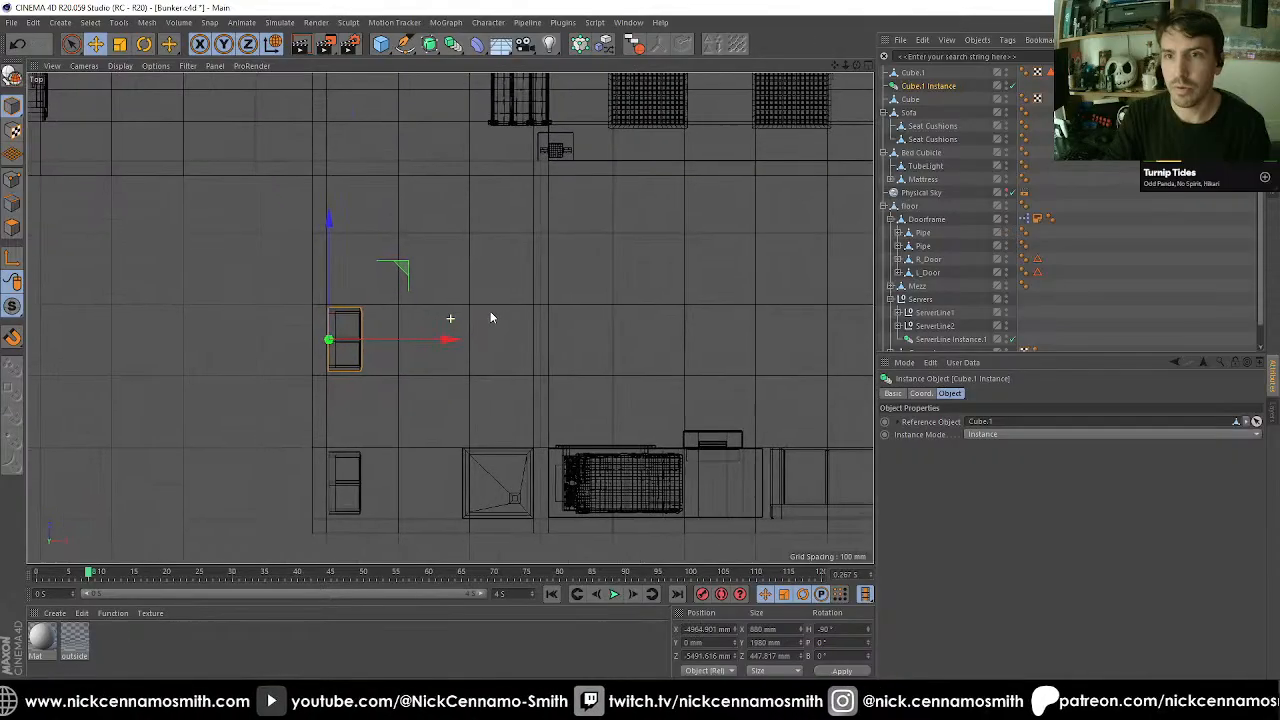
Rename both the cabinet Cube.1 and its instance to Locker.
click(910, 76)
ctrl+click(912, 86)
click(976, 421)
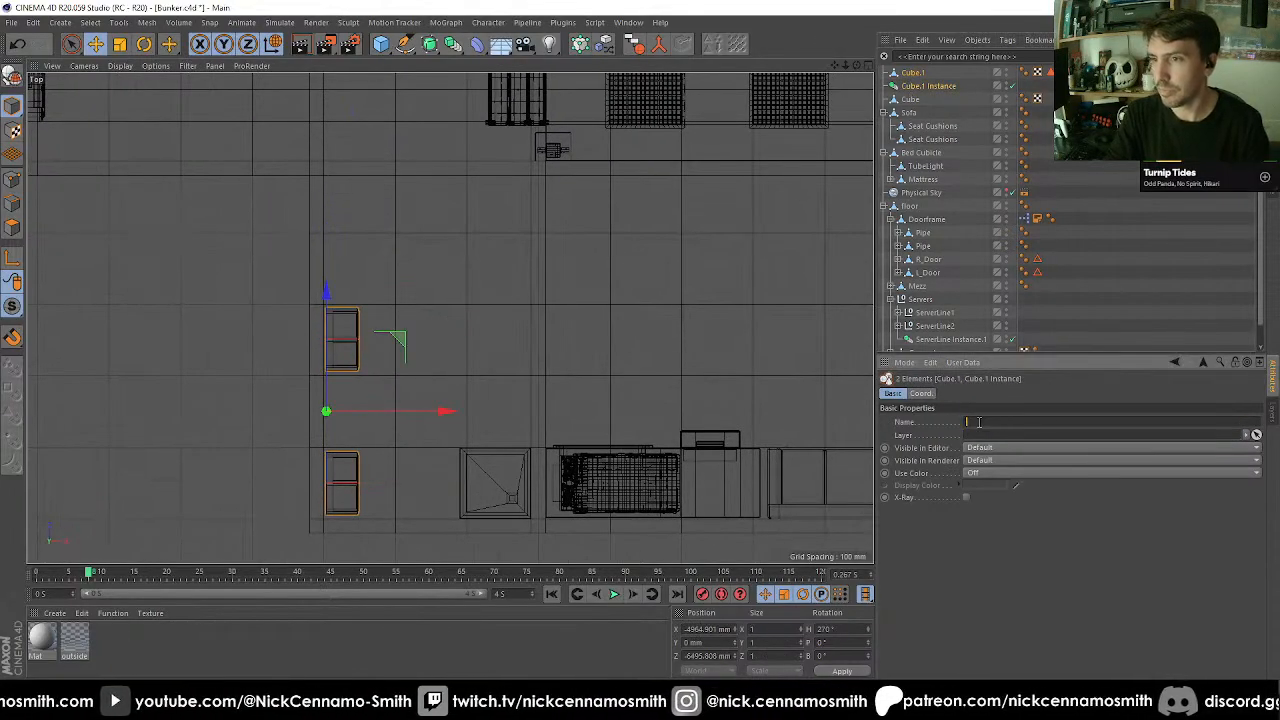
text(Locker)
key(Return)
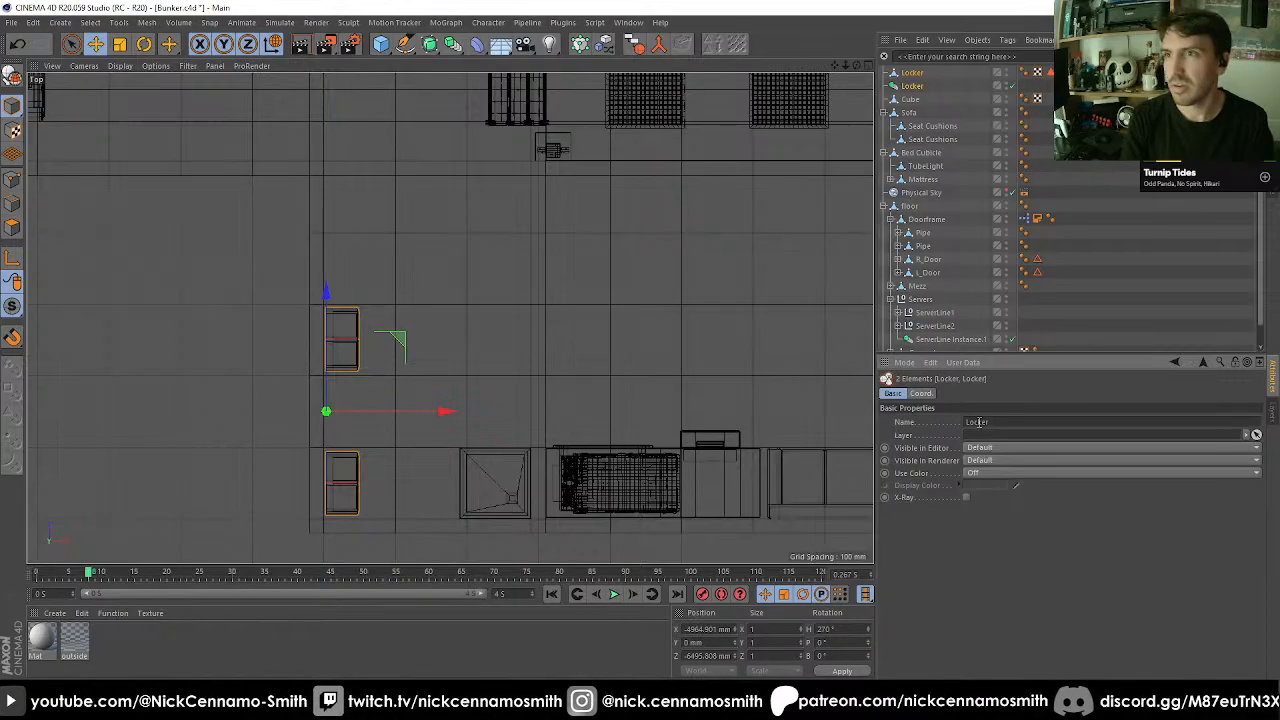
Rename the shower tray object Cube to Shower Base.
click(911, 100)
double_click(911, 100)
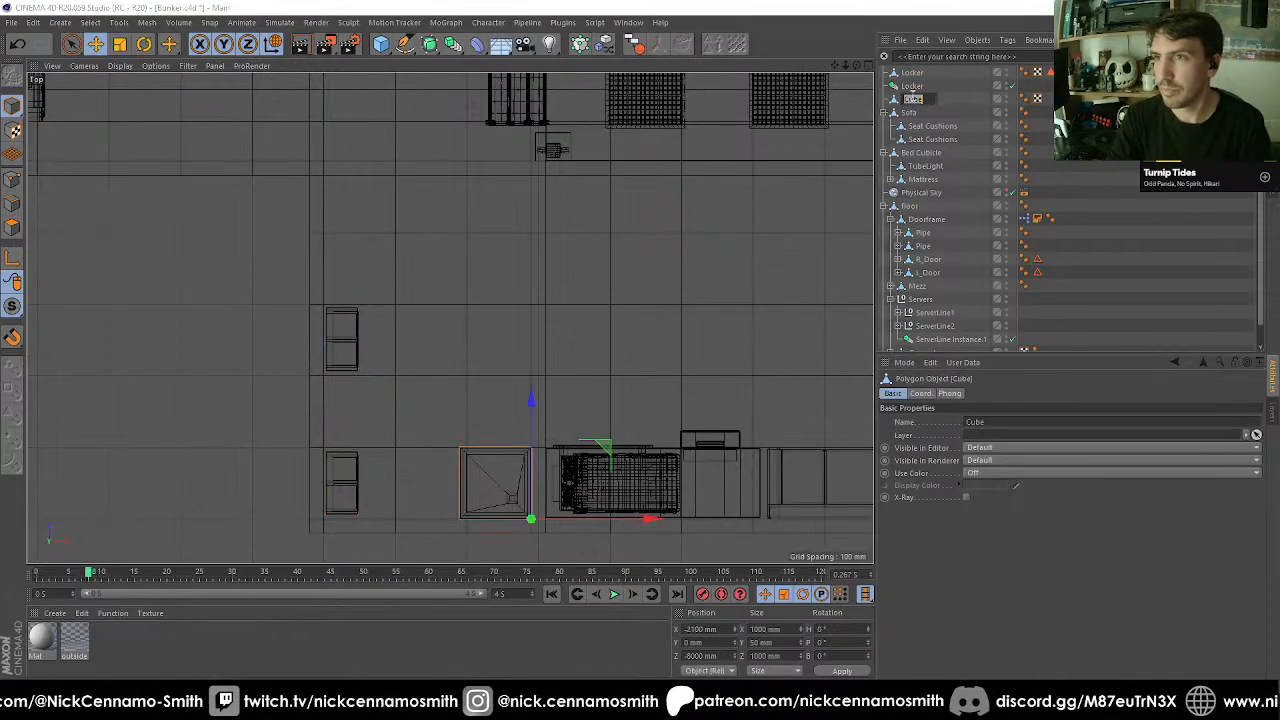
text(Shower Bas)
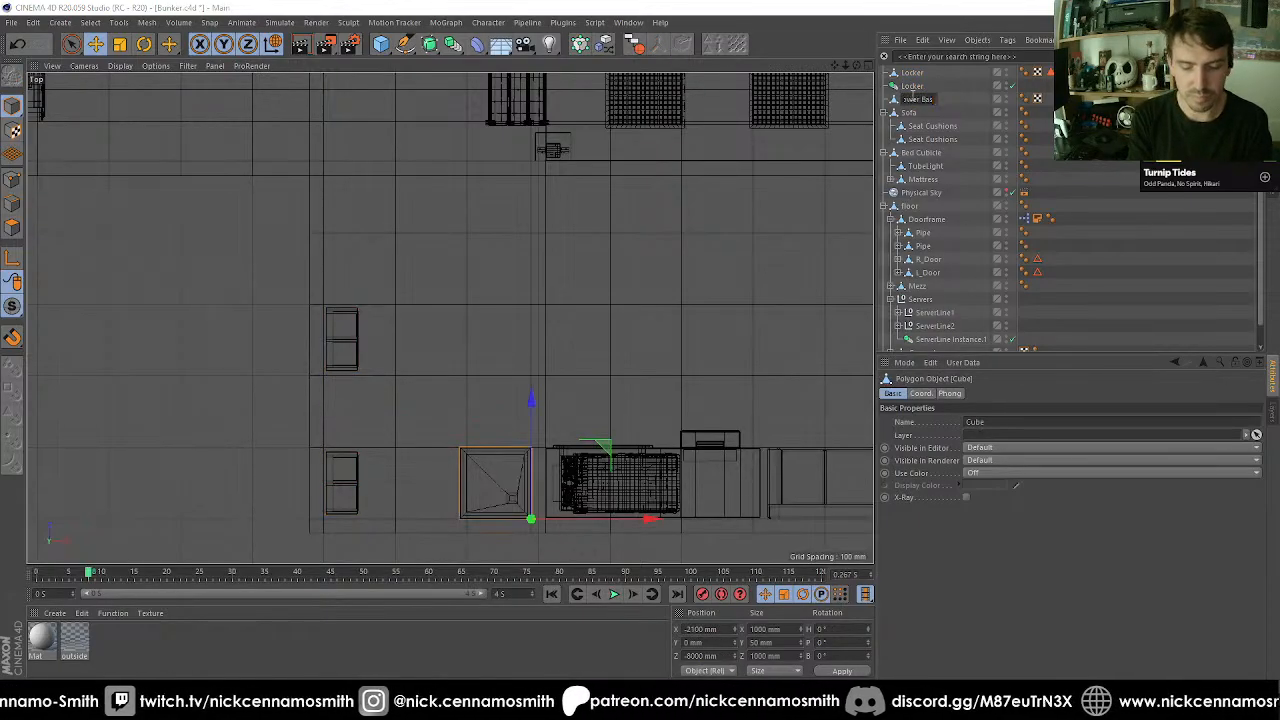
text(e)
key(Return)
Delete the UVW and selection tags from the locker and Shower Base, and collapse the floor, Sofa and Bed Cubicle hierarchies.
drag(1090, 127, 1031, 51)
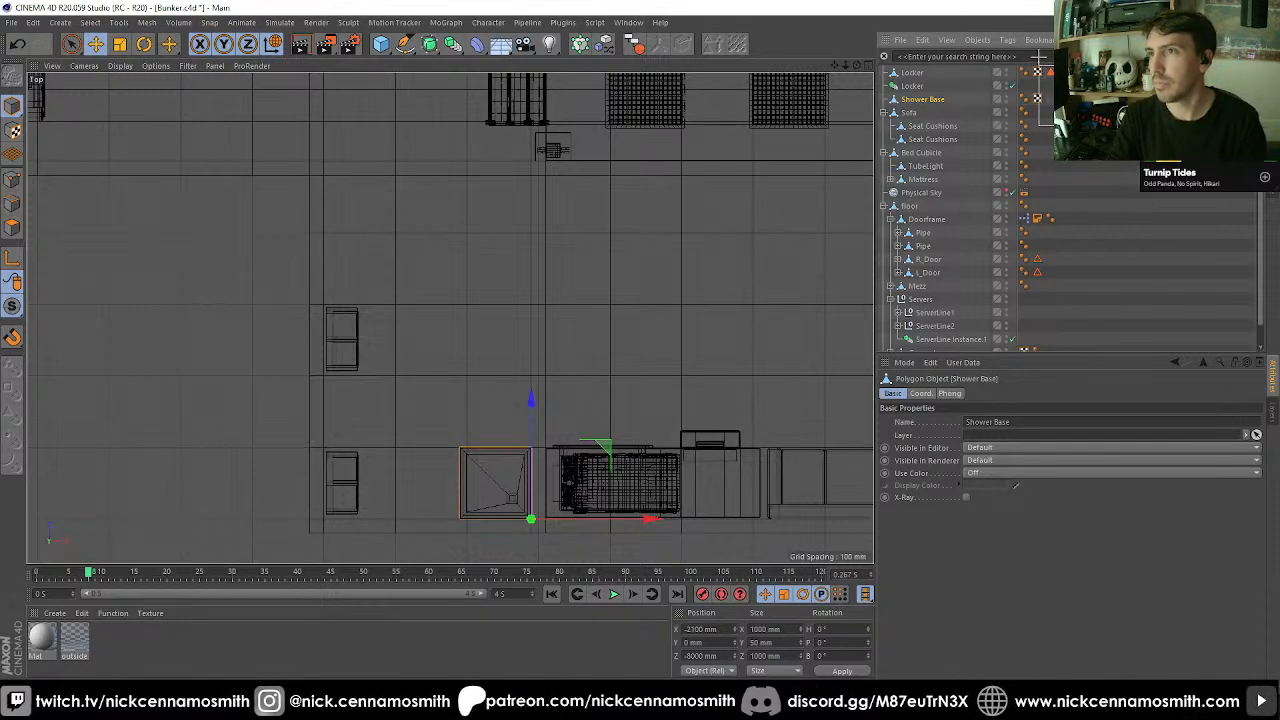
key(Delete)
click(882, 206)
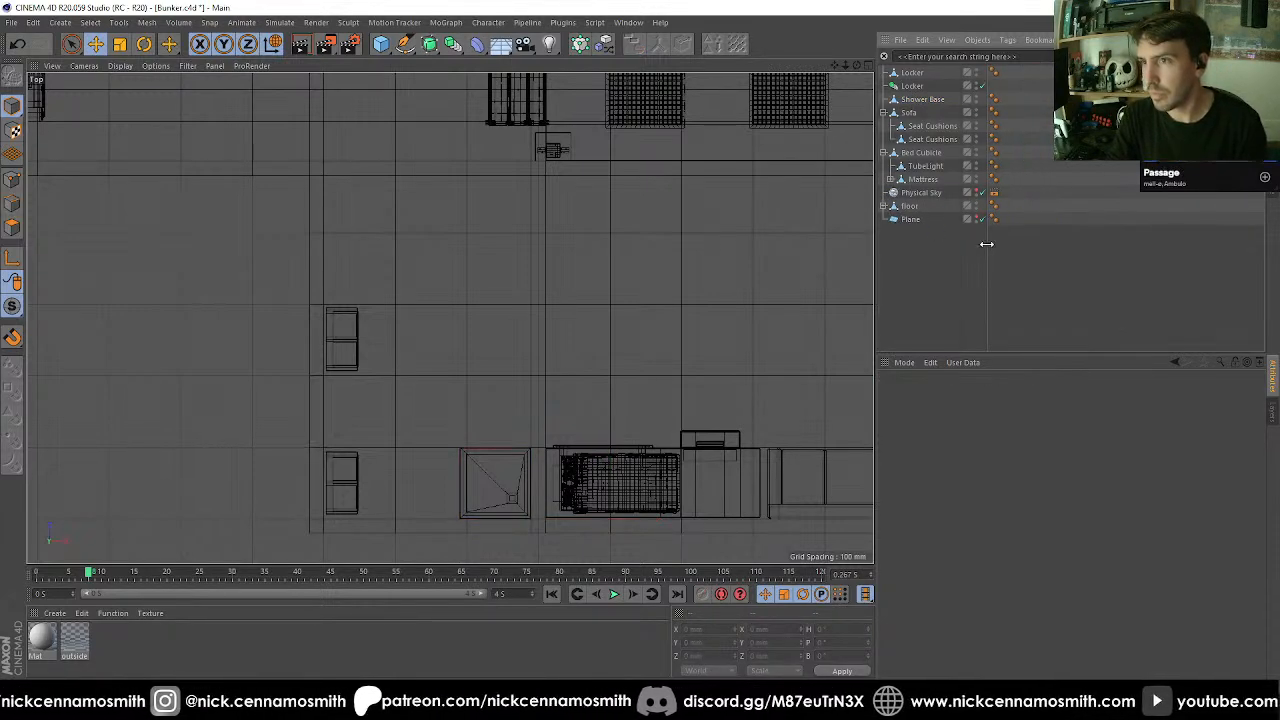
click(883, 112)
click(884, 126)
Create a null object and snap it into the open floor area beside the sofa at X 1500 mm, Z -5500 mm.
scroll(598, 205, down, 3)
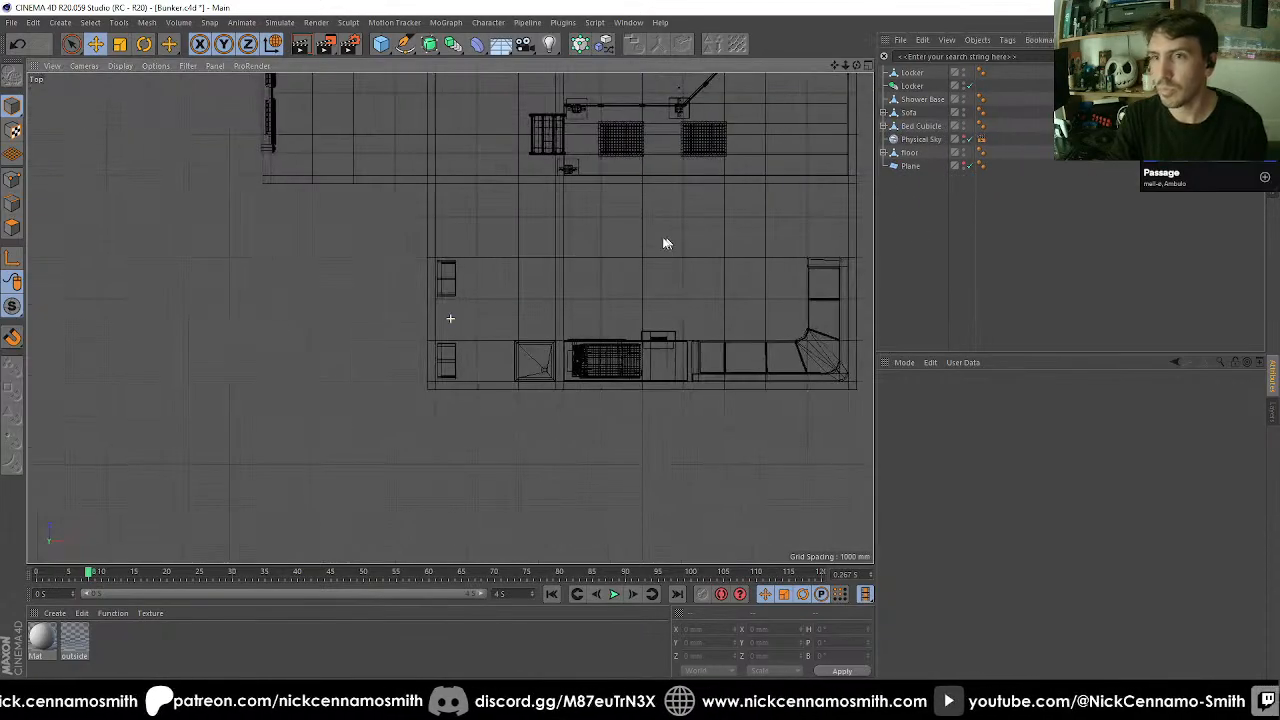
alt+middle_drag(666, 243, 483, 233)
drag(380, 48, 411, 66)
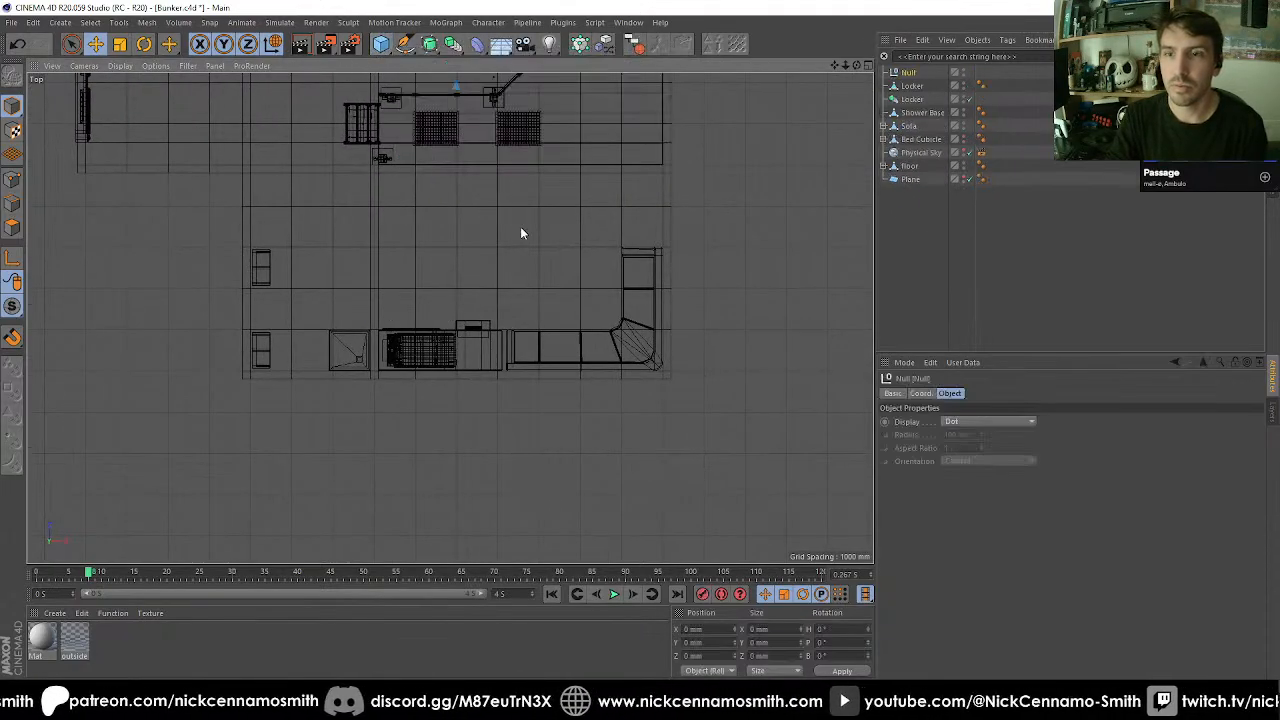
scroll(525, 228, up, 2)
key(e)
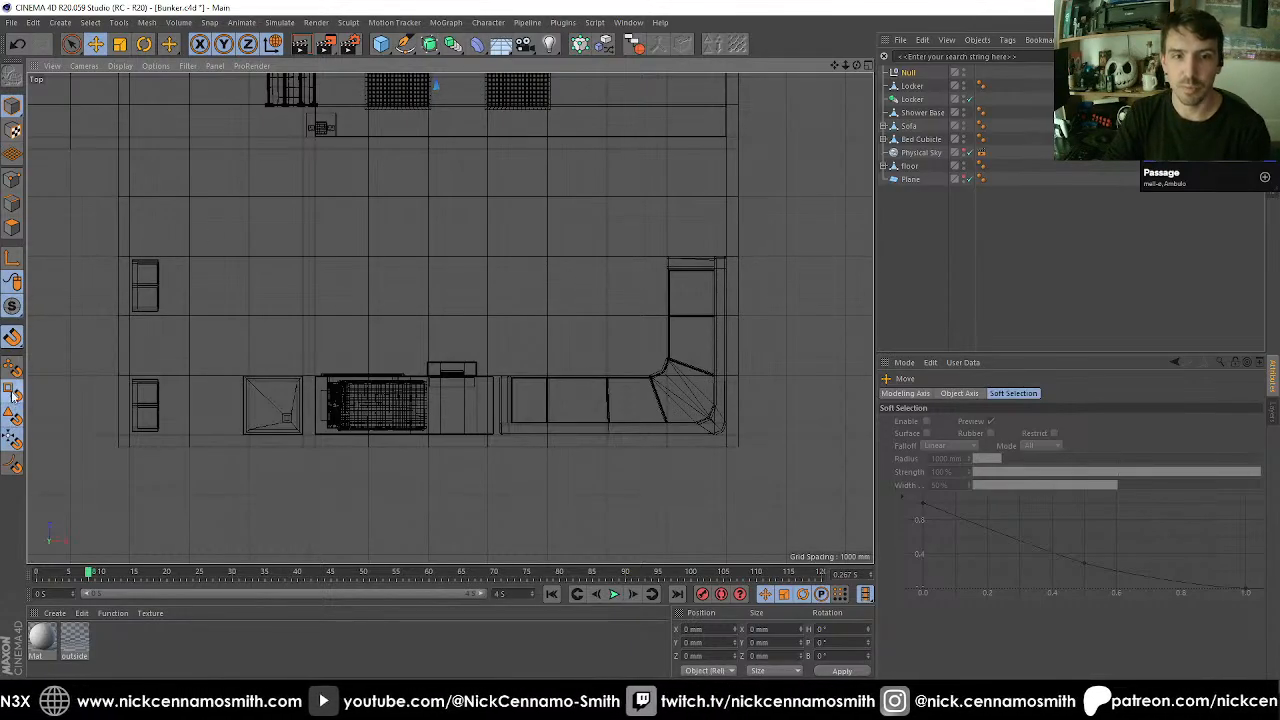
drag(491, 342, 517, 287)
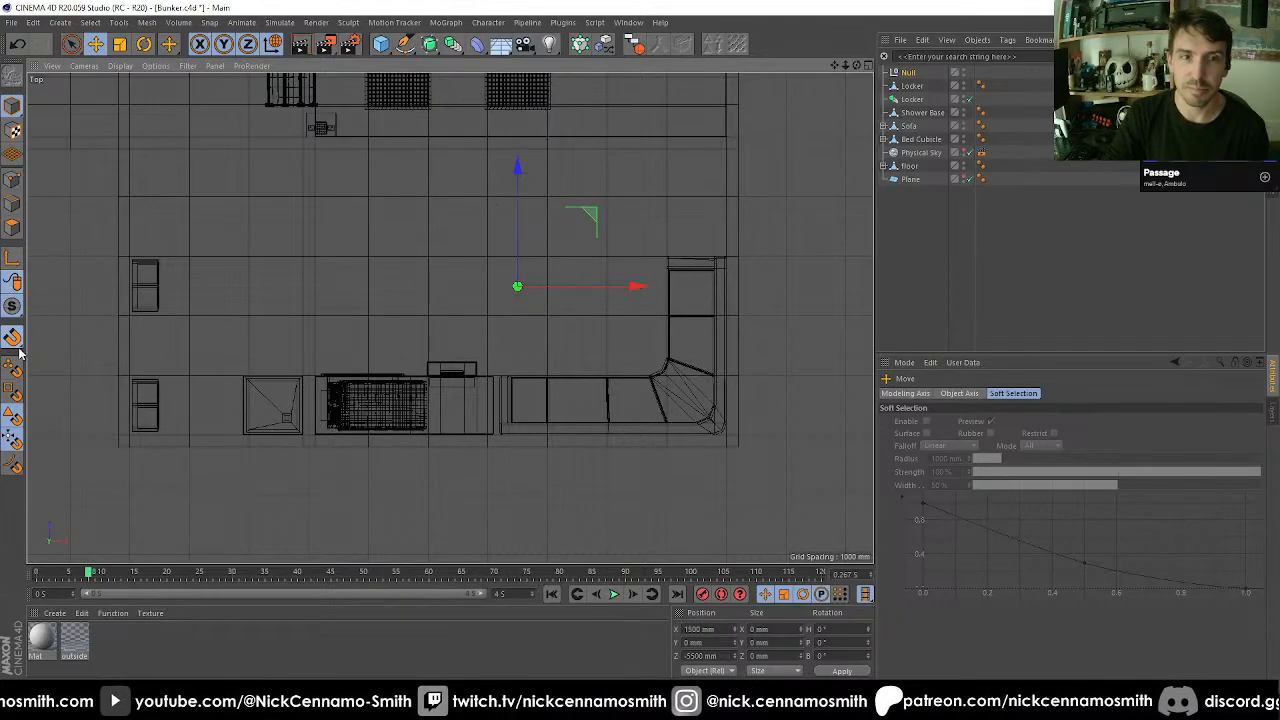
Parent the Sofa and Bed Cubicle objects under the new null.
click(912, 86)
click(908, 126)
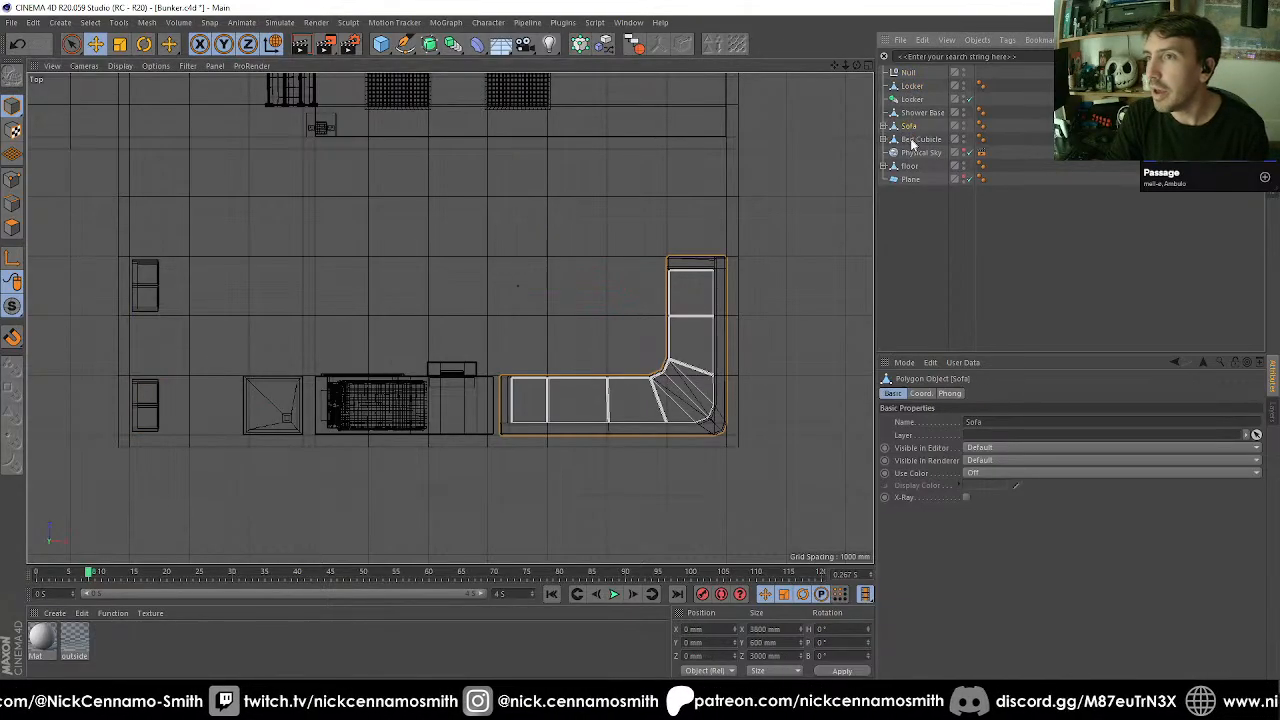
ctrl+click(912, 139)
drag(908, 76, 907, 73)
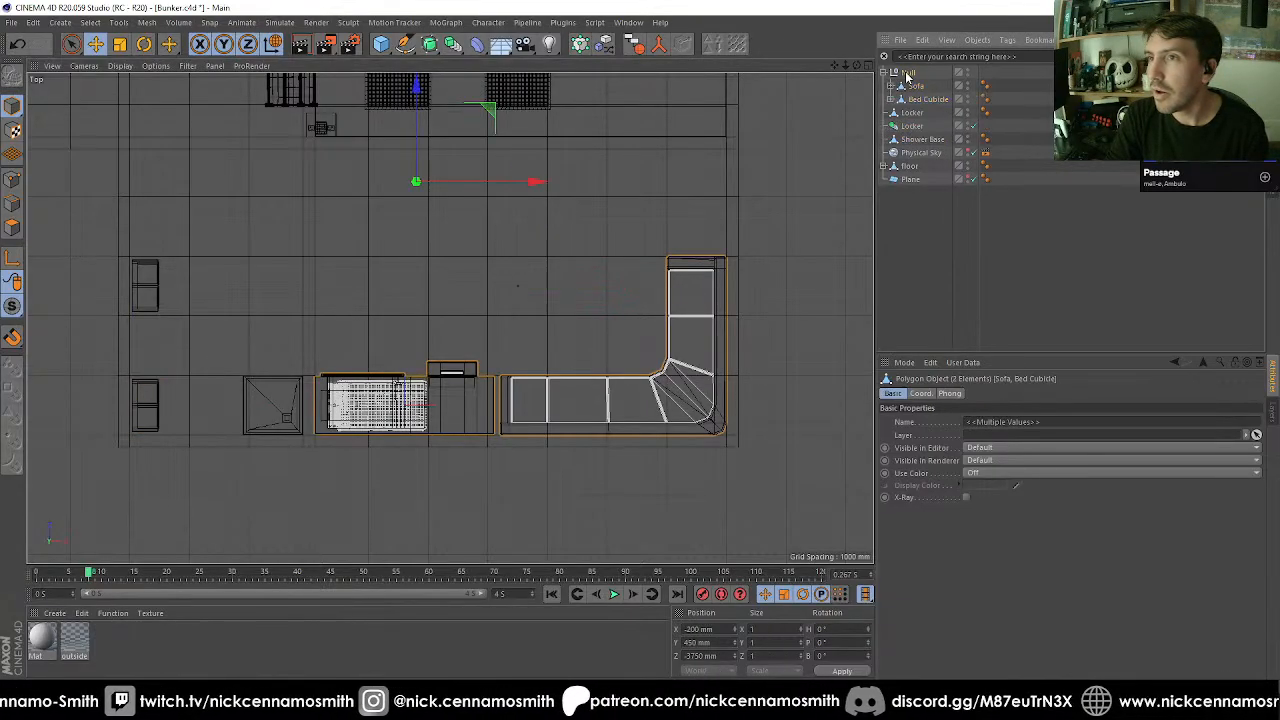
Move only the Sofa's axis onto its parent null by setting its relative X and Z position to 0 mm.
click(908, 73)
click(914, 87)
click(920, 101)
middle_drag(731, 140, 707, 155)
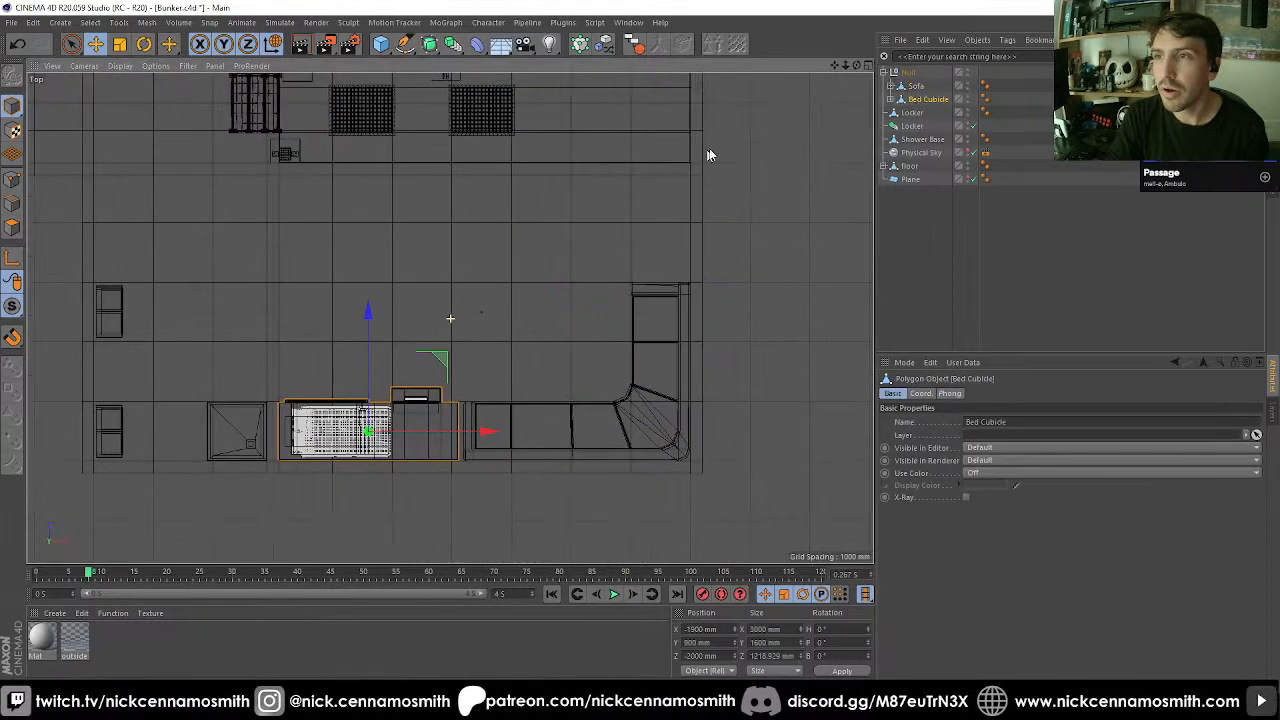
click(911, 87)
key(e)
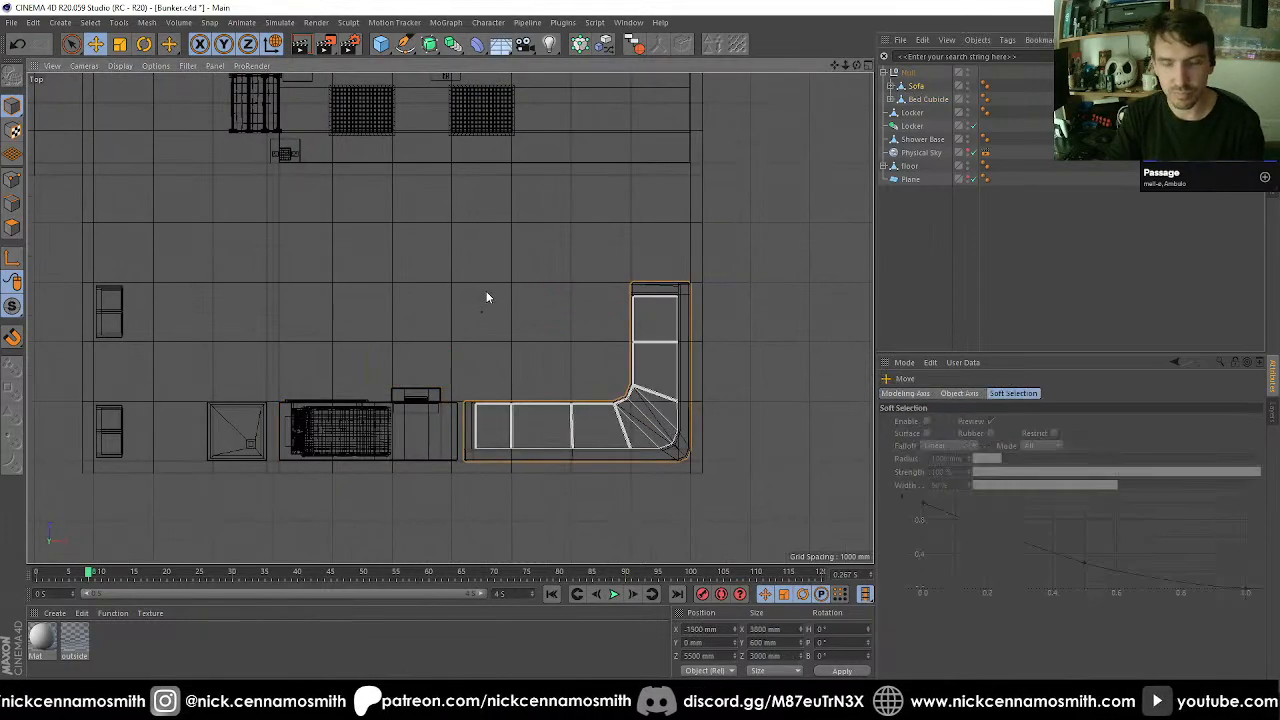
scroll(484, 296, down, 7)
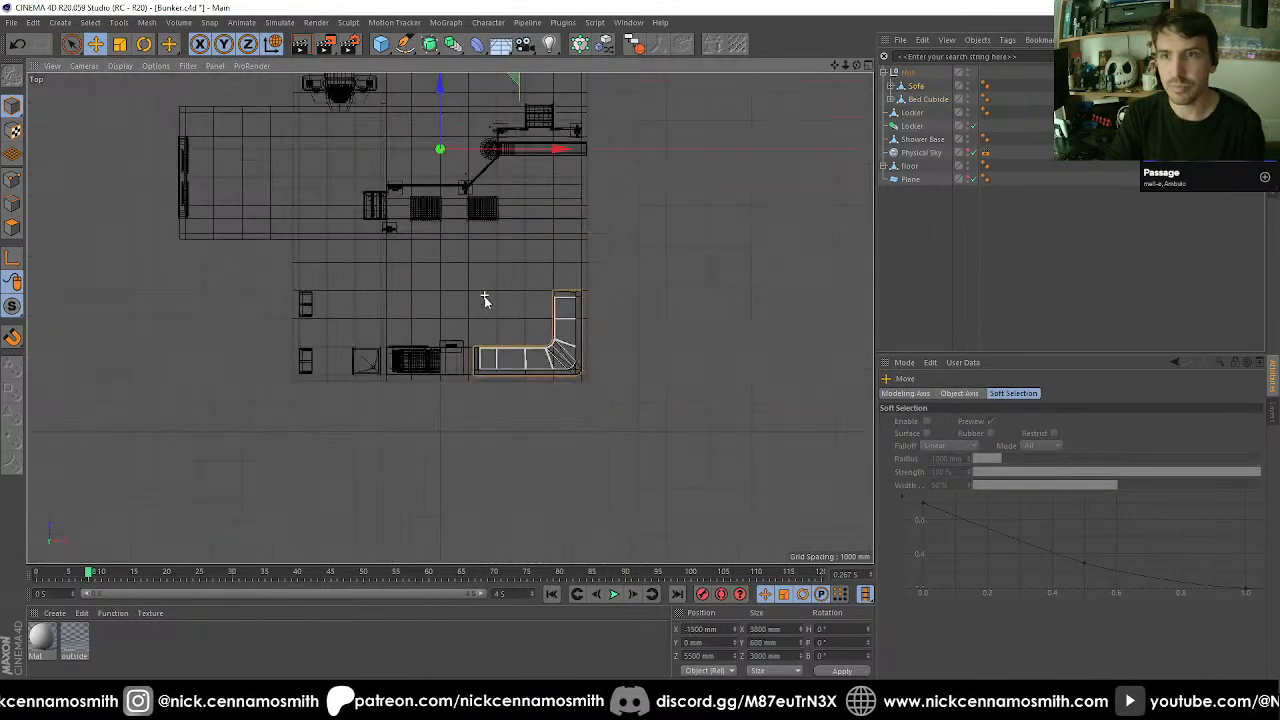
double_click(695, 629)
text(0)
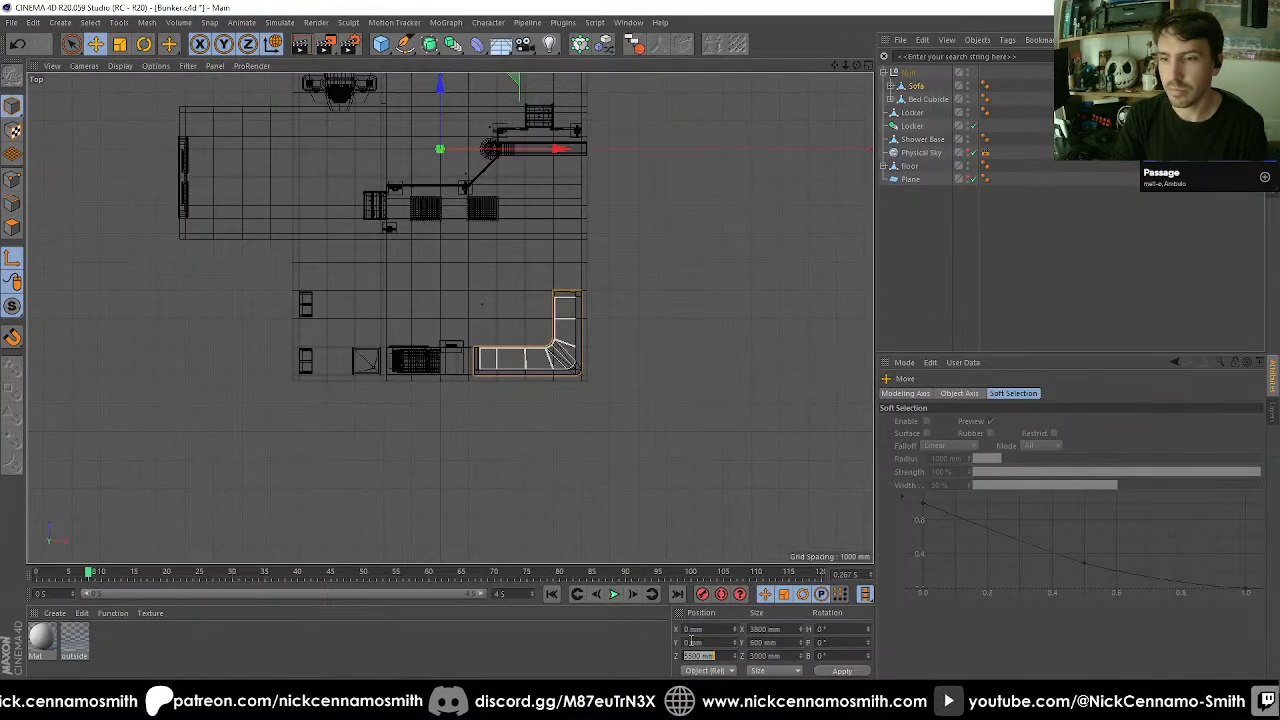
text(0)
key(Return)
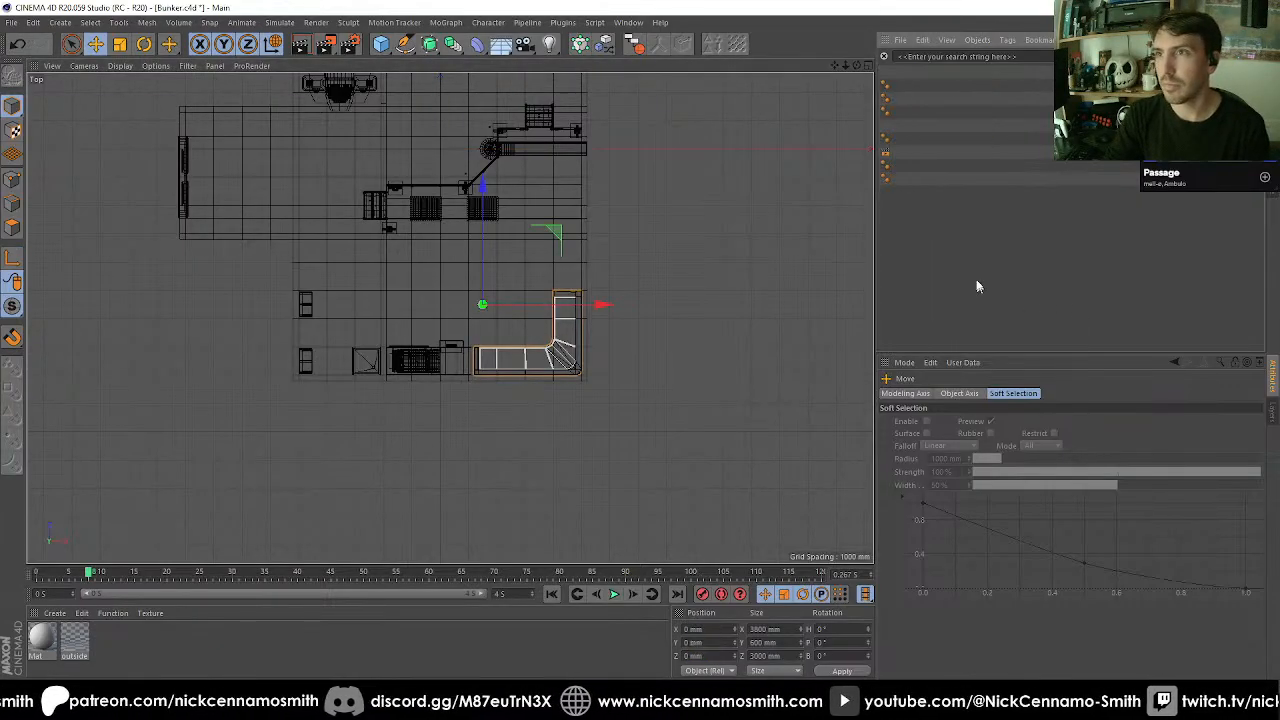
Rename the null that holds the Sofa and Bed Cubicle as Living Space and collapse its hierarchy.
drag(875, 238, 1062, 250)
click(887, 74)
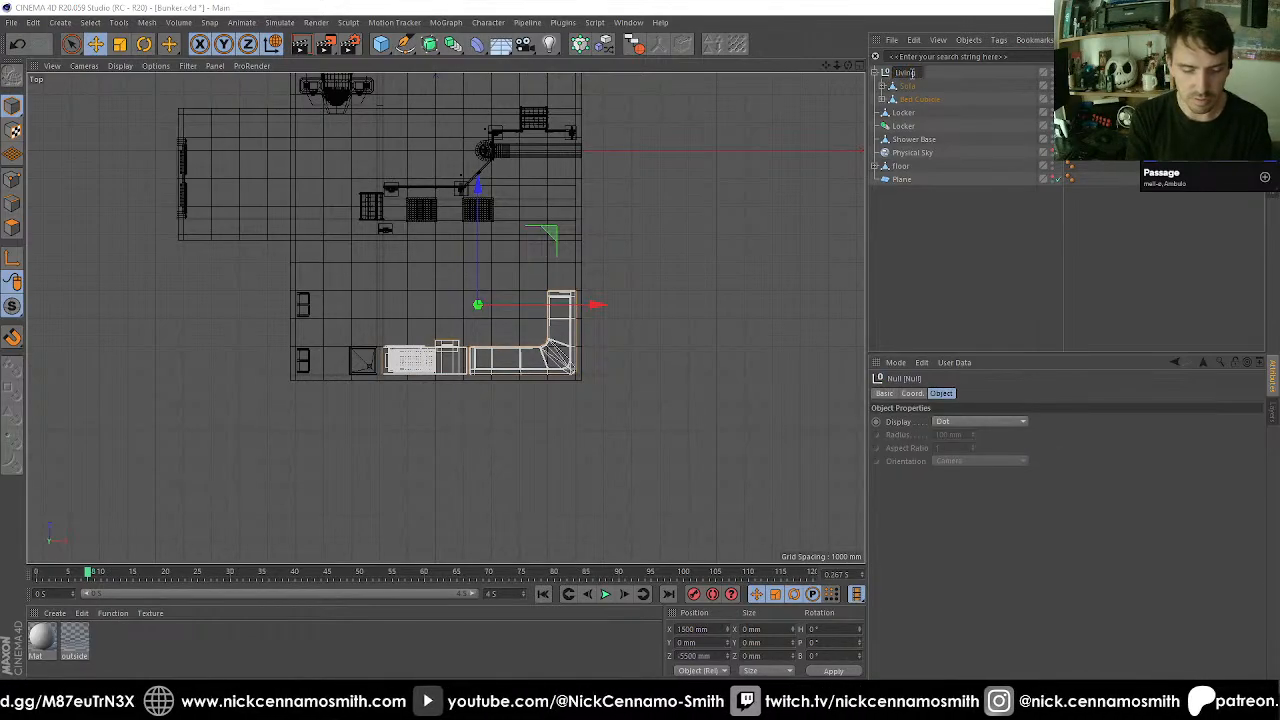
text(living Space)
key(Return)
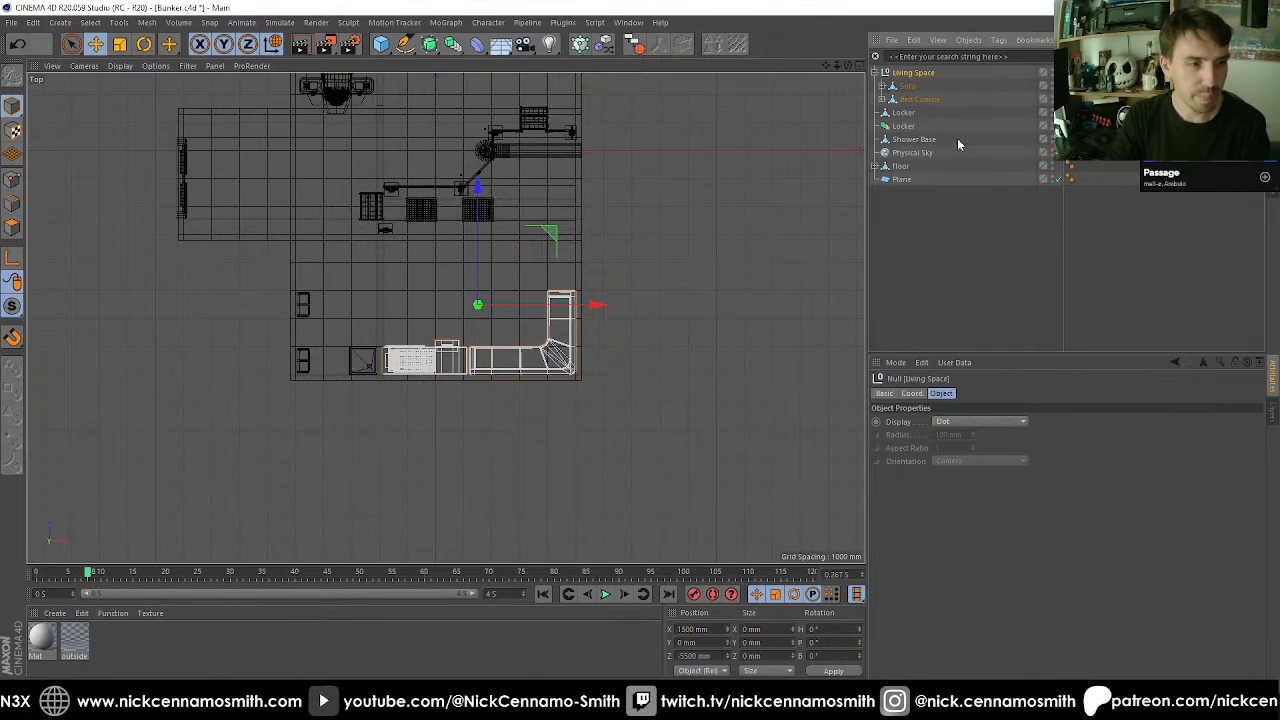
click(877, 73)
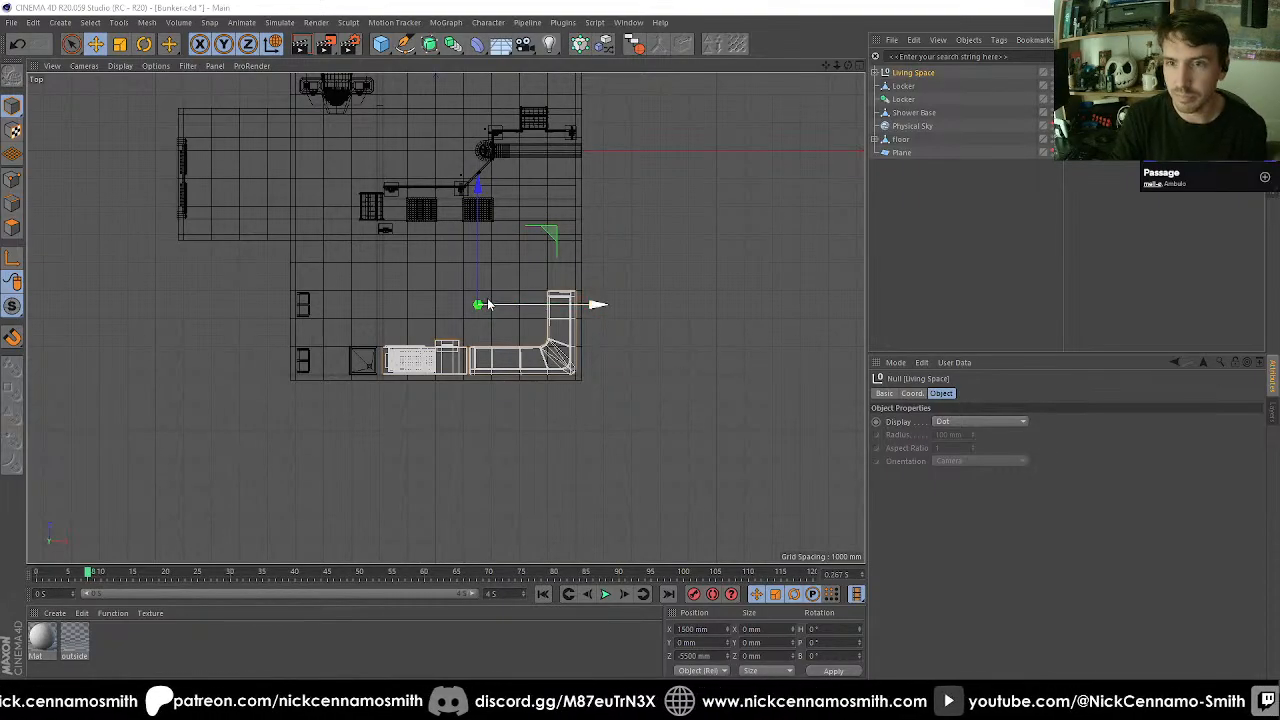
Return the timeline to its start and move the Living Space group directly below Shower Base in the object list.
click(543, 594)
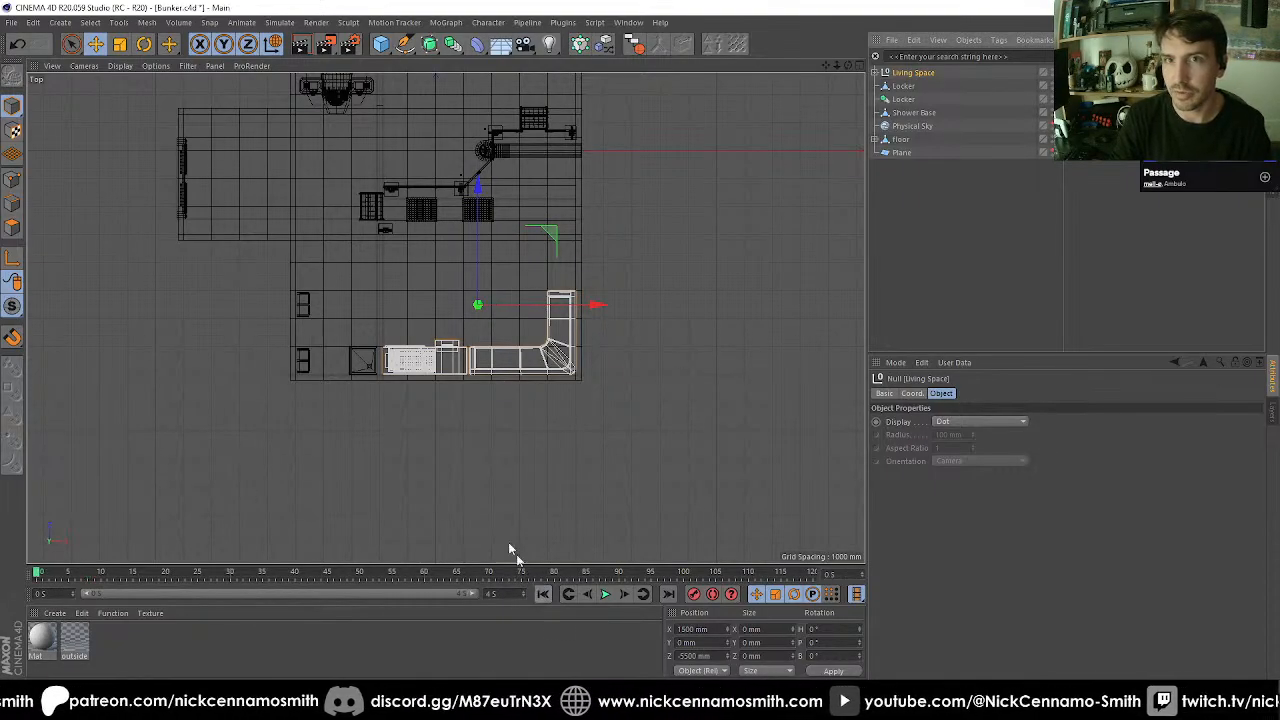
key(F1)
alt+drag(488, 357, 266, 322)
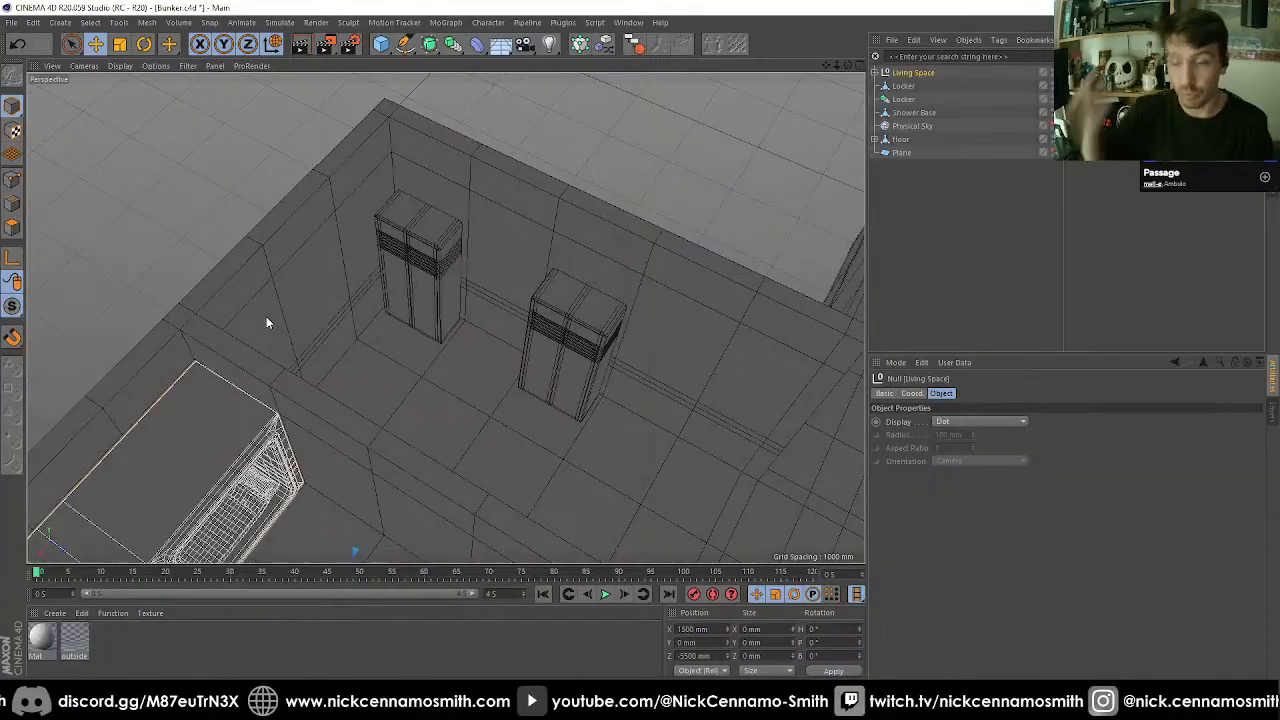
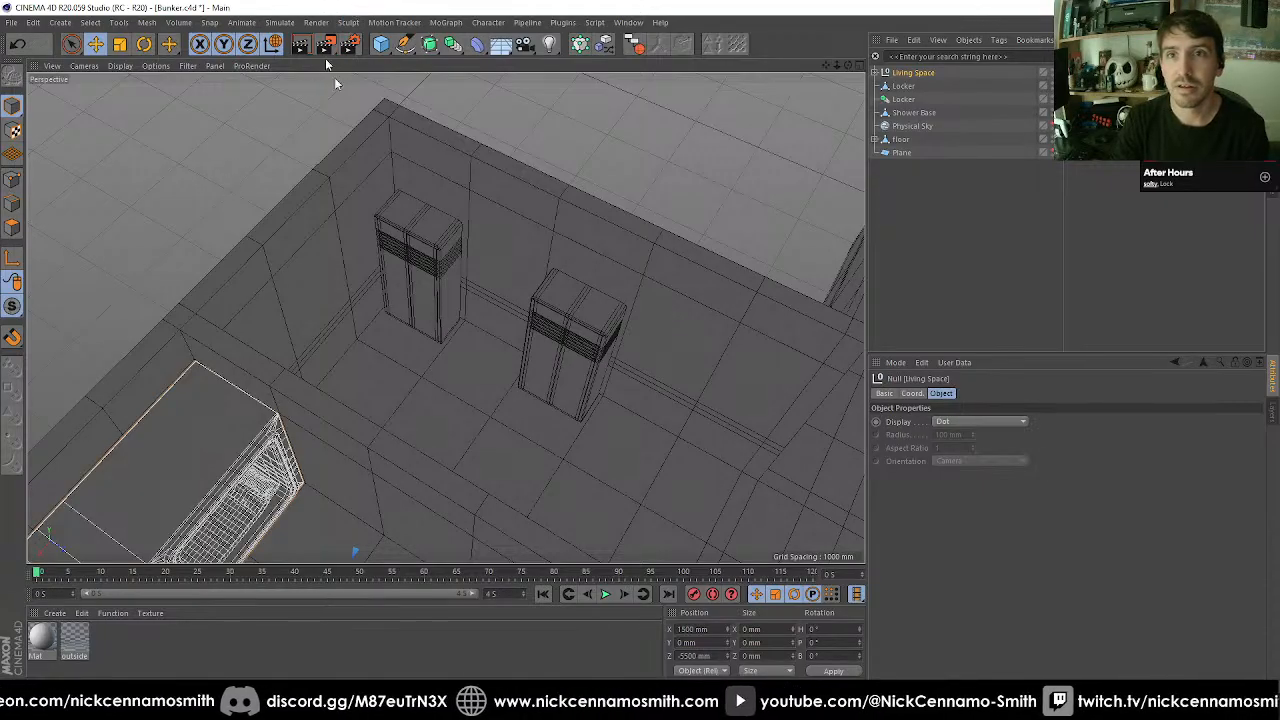
alt+middle_drag(500, 301, 400, 263)
click(934, 247)
alt+right_drag(734, 206, 545, 258)
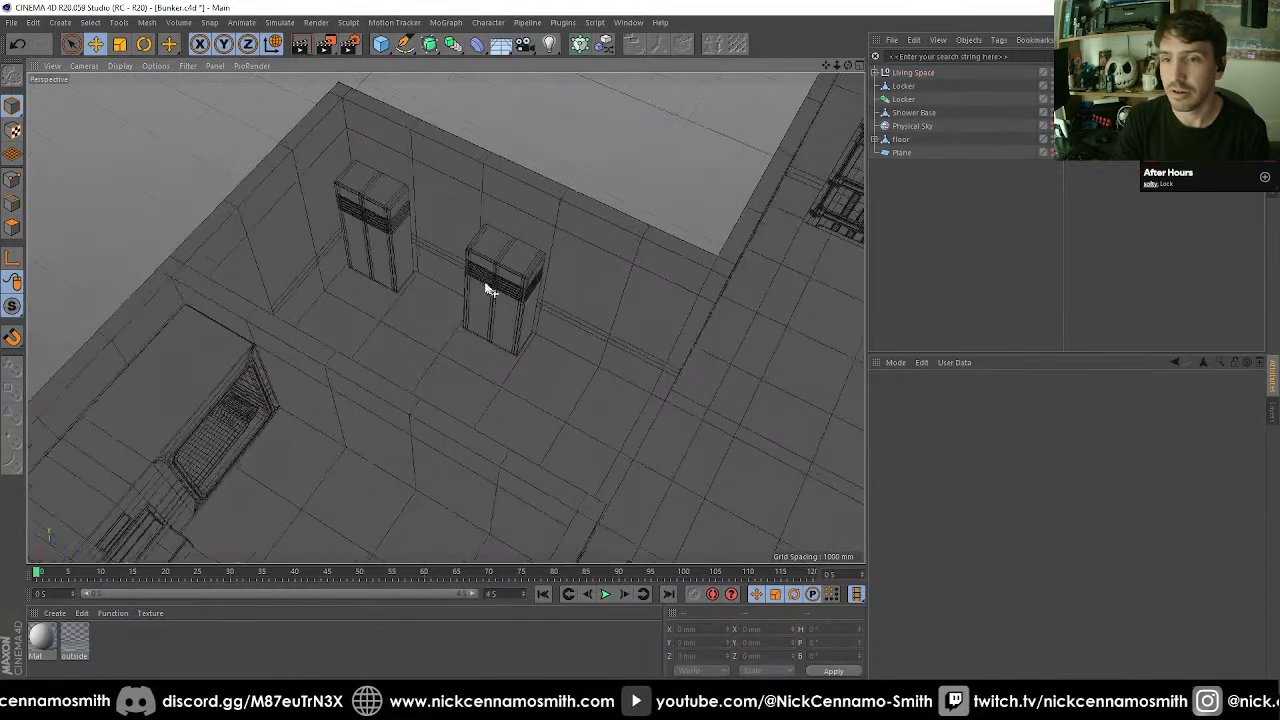
alt+drag(486, 284, 512, 292)
drag(927, 71, 924, 120)
Look over the shower and locker area, and save the Bunker project.
mouse_move(580, 226)
alt+mouse_down()
mouse_move(508, 317)
mouse_move(600, 329)
mouse_move(571, 334)
mouse_move(511, 309)
mouse_move(521, 277)
mouse_move(486, 256)
alt+mouse_up()
scroll(487, 259, up, 5)
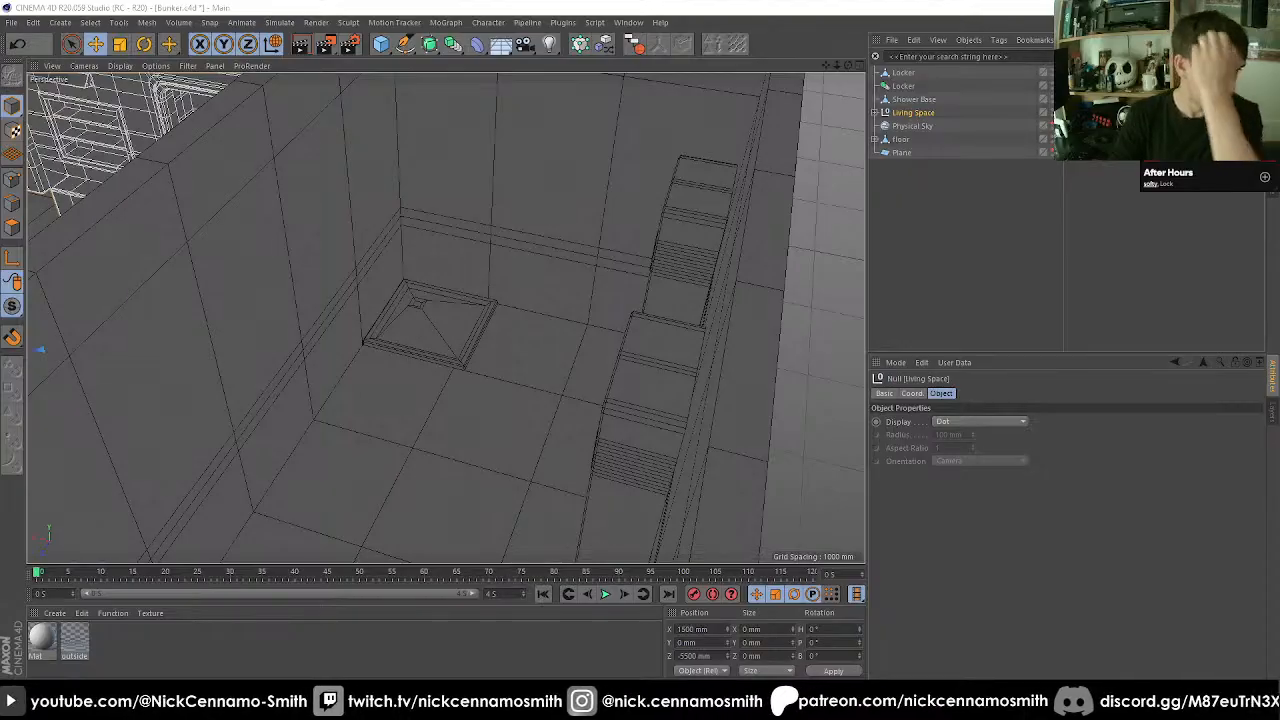
scroll(434, 278, down, 5)
alt+drag(423, 300, 563, 334)
alt+drag(449, 280, 470, 318)
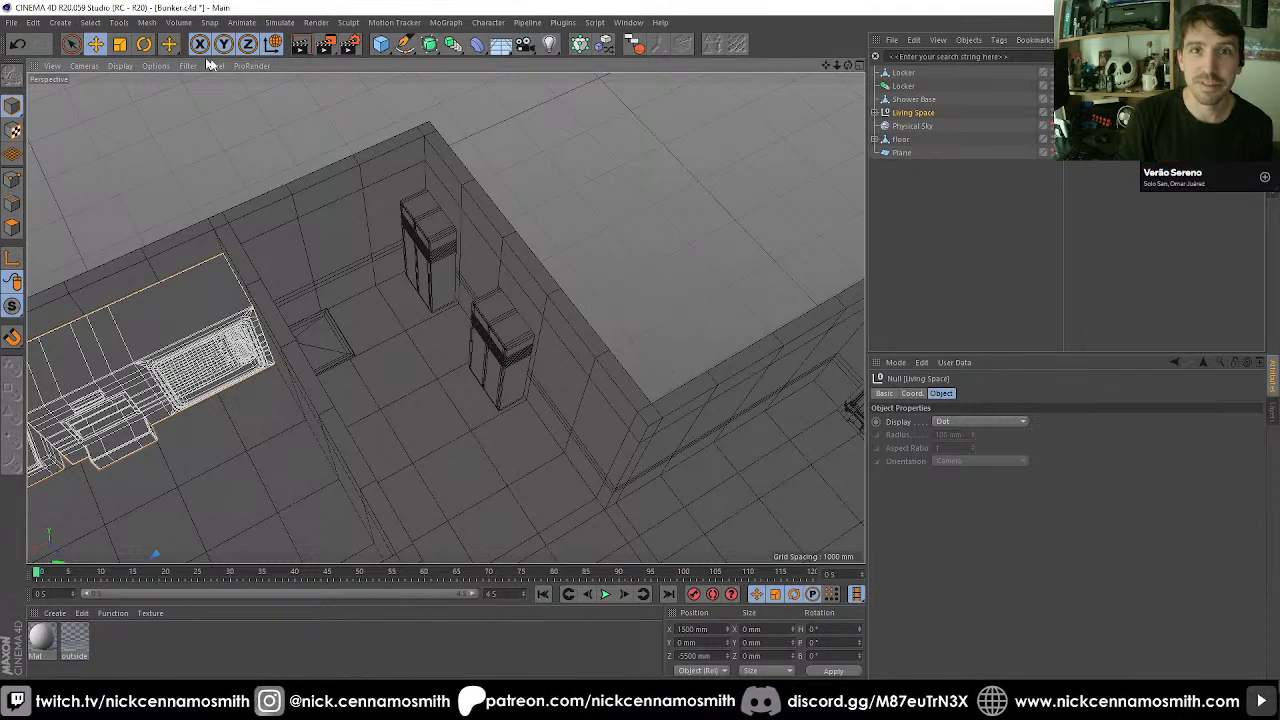
key(ctrl+s)
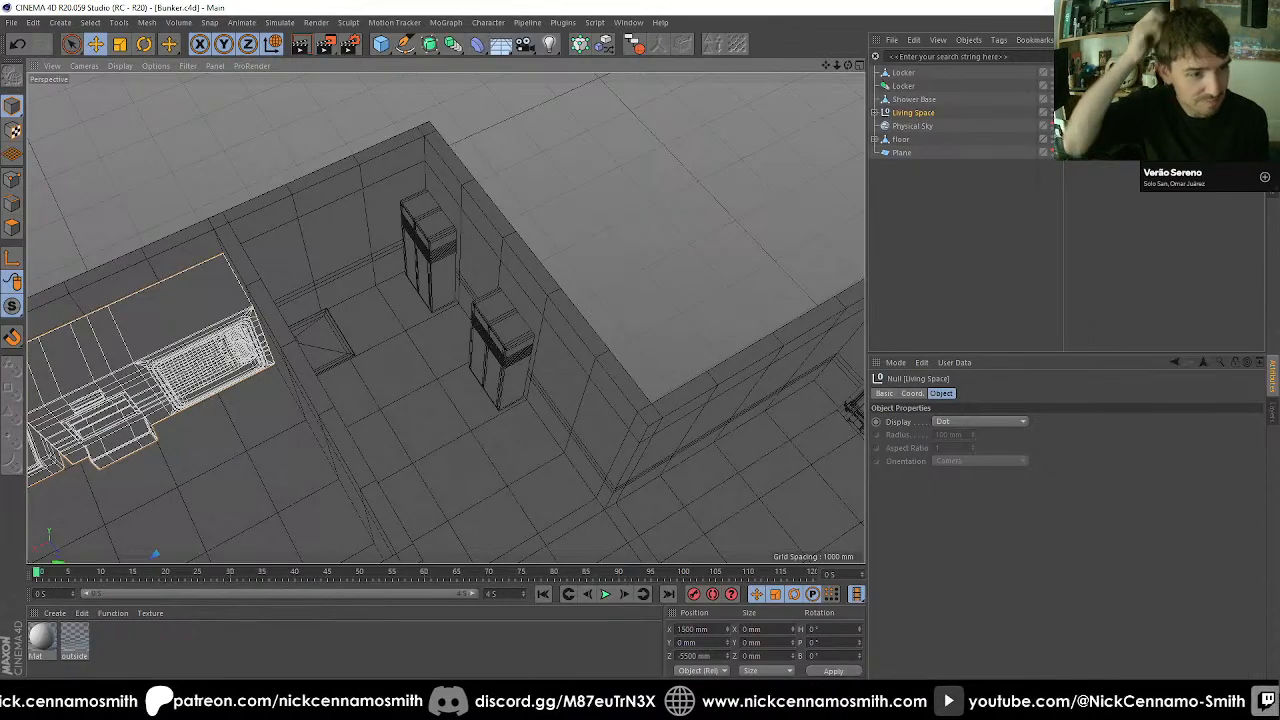
Add a cube and snap it to the wall between the two lockers at X -5000 mm, Z -6500 mm.
alt+drag(720, 410, 555, 312)
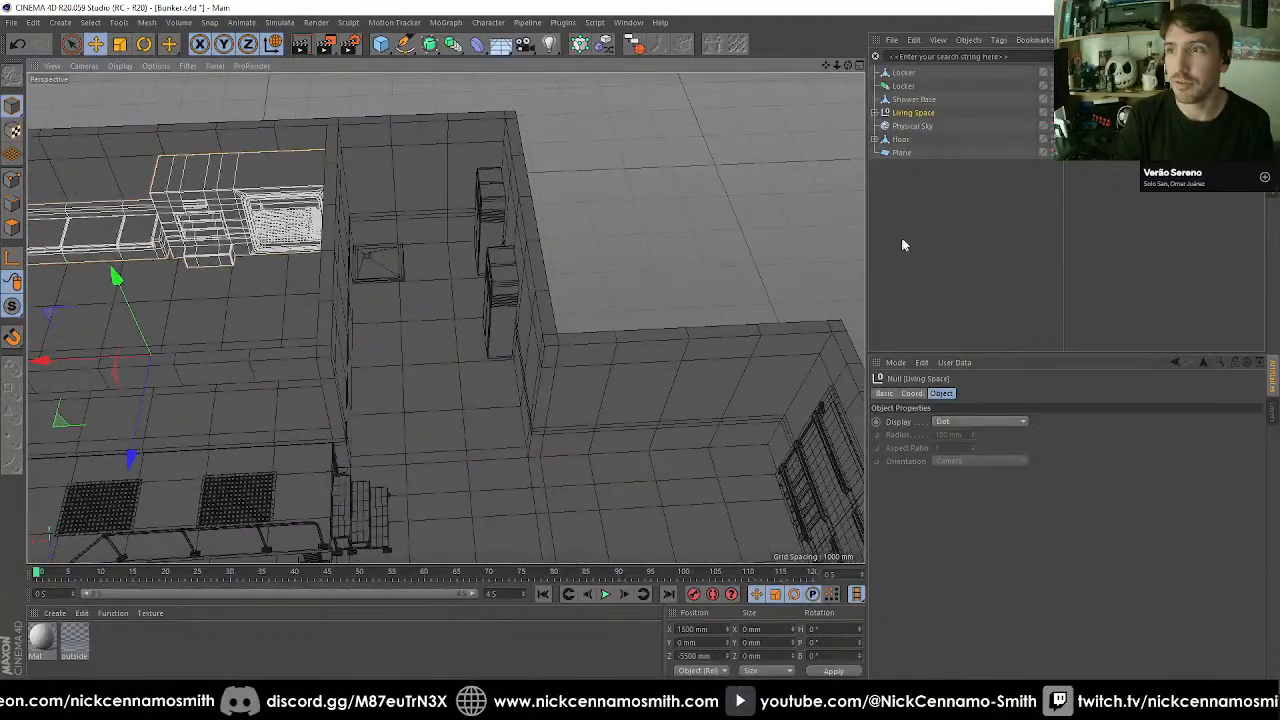
click(903, 243)
scroll(474, 263, up, 5)
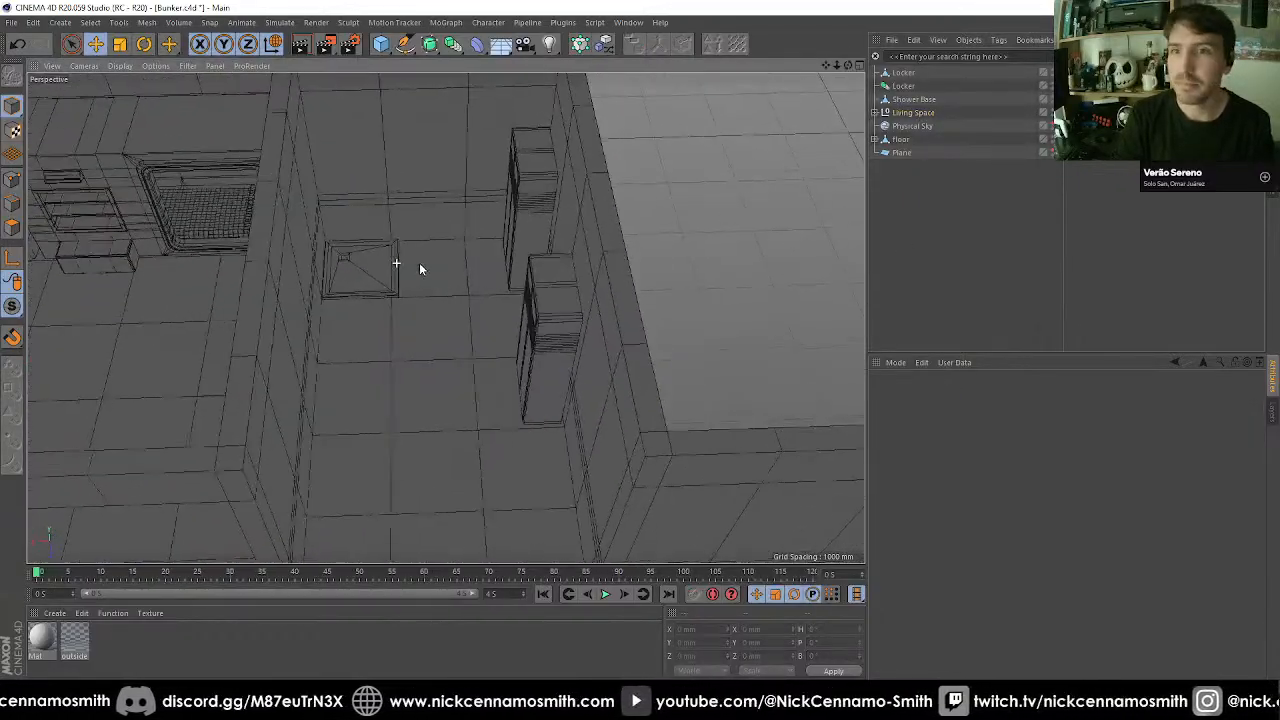
click(381, 44)
key(F2)
scroll(440, 266, up, 10)
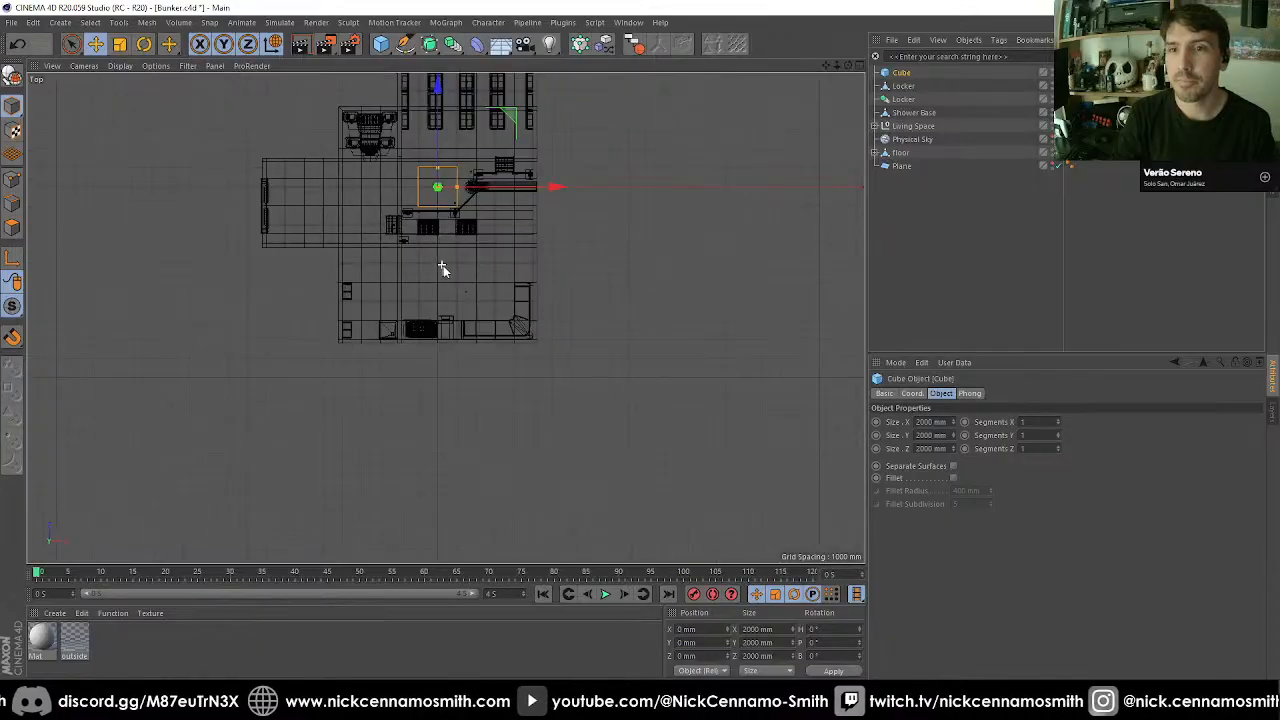
alt+right_drag(340, 311, 445, 318)
alt+middle_drag(445, 320, 285, 337)
drag(308, 314, 32, 546)
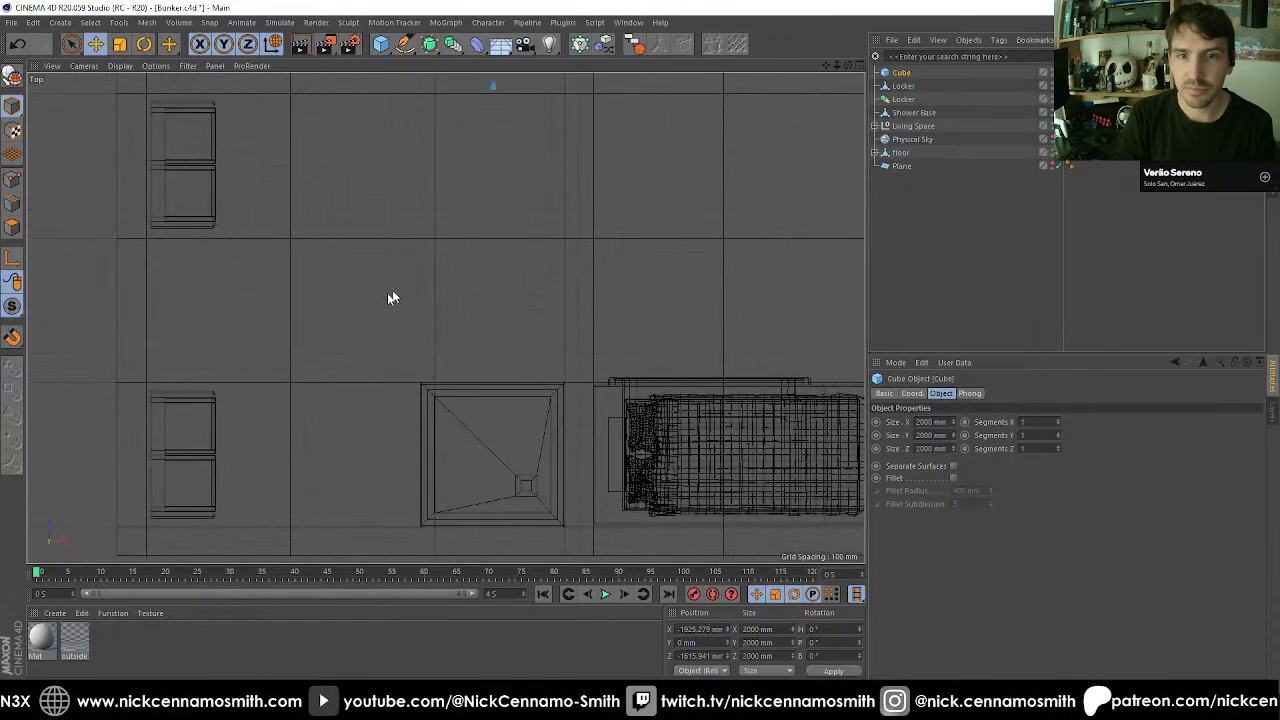
drag(391, 298, 239, 394)
drag(315, 285, 150, 312)
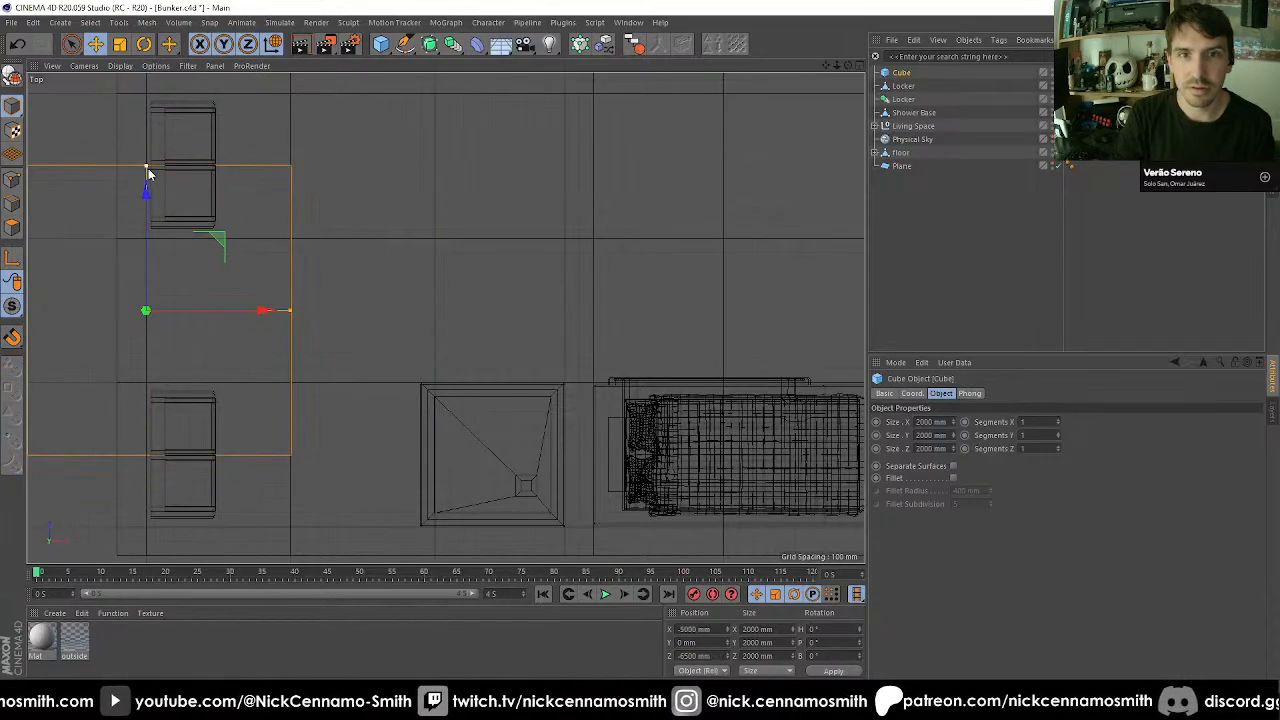
Resize the cube to about 867 mm in X and 689 mm in Z, and convert it to an editable polygon object.
drag(146, 170, 147, 261)
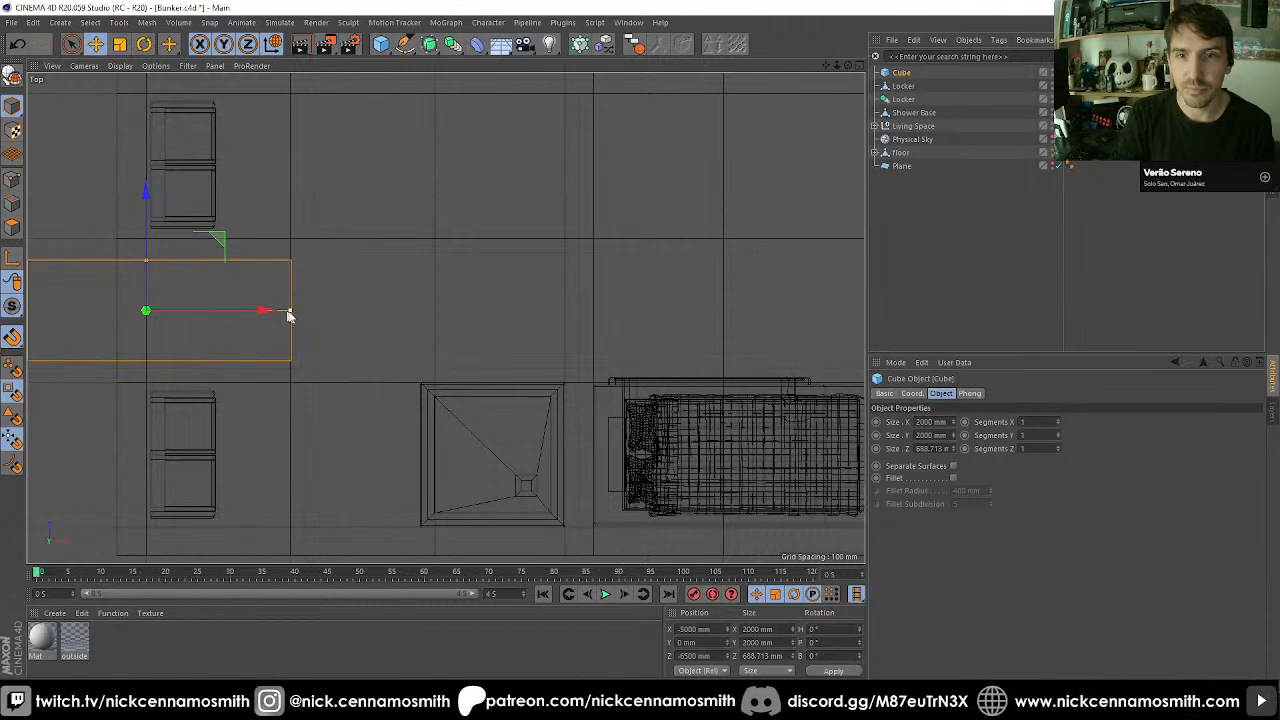
drag(288, 314, 209, 314)
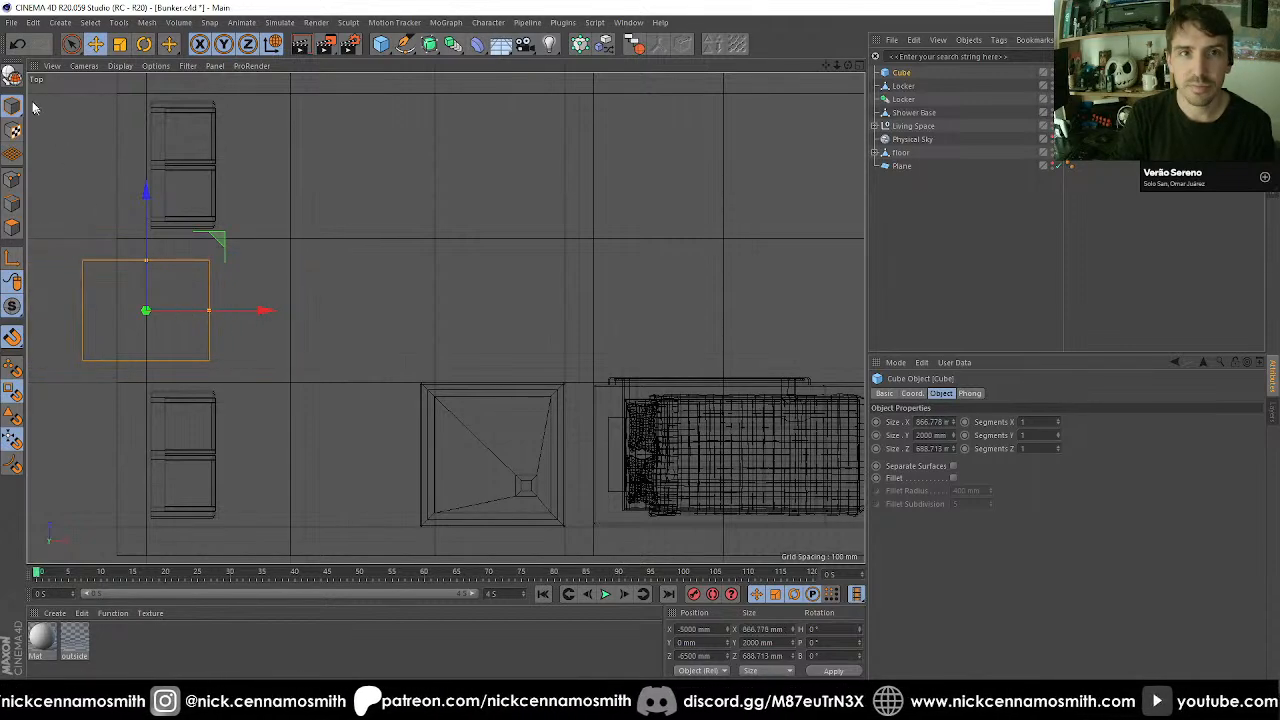
click(13, 76)
click(13, 180)
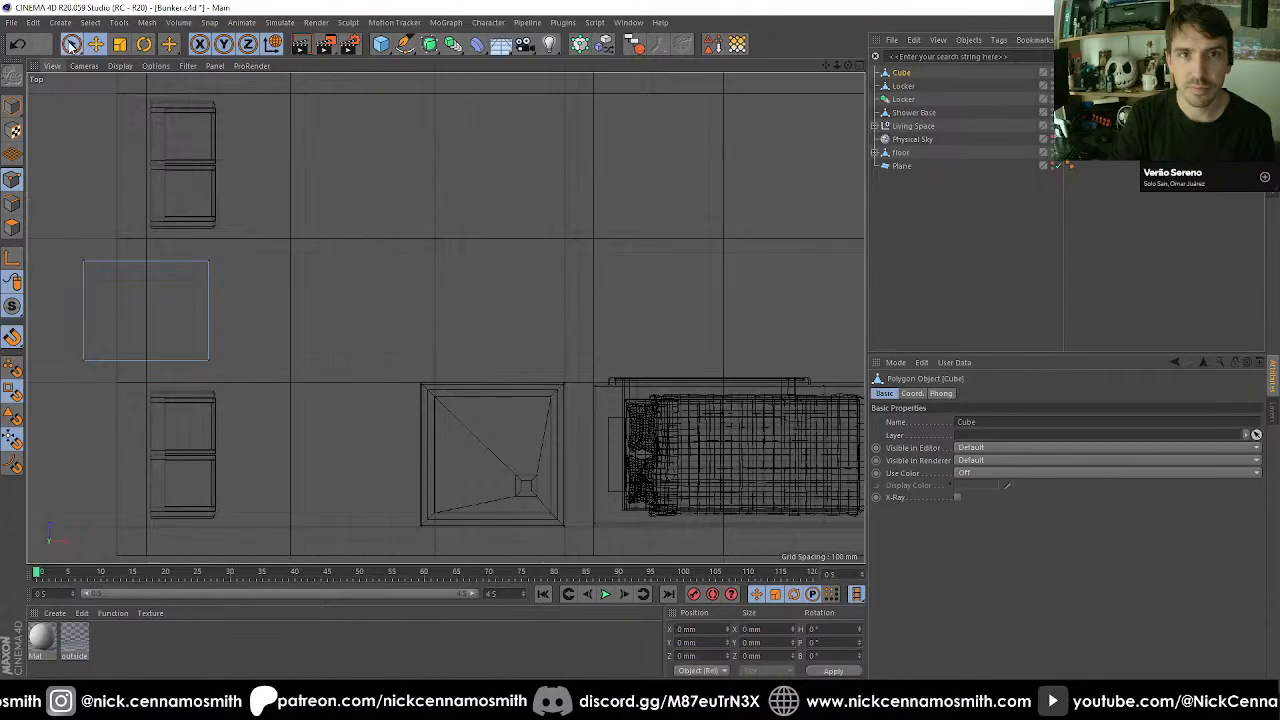
Set the cube's wall-side points to X 0 mm so that face aligns with the object axis.
drag(70, 46, 120, 99)
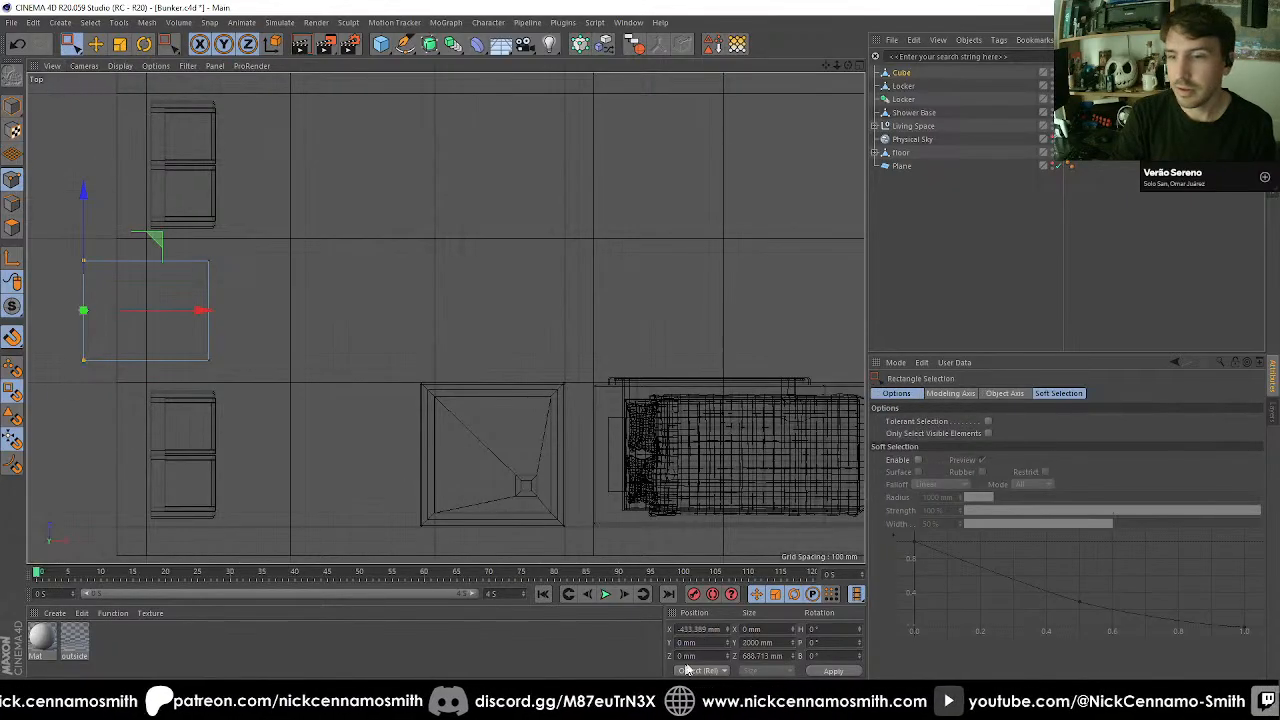
text(0)
key(Return)
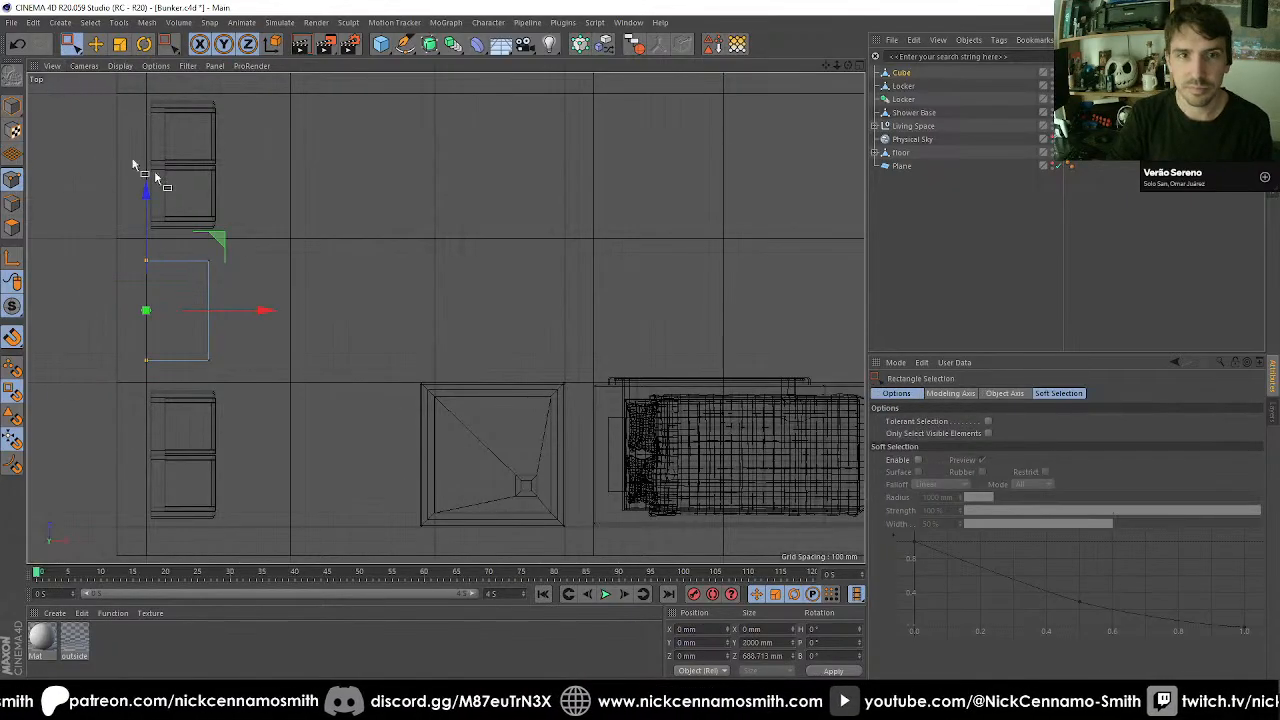
Set the cube's bottom points to Y 0 mm so the block stands on the floor.
click(10, 107)
key(F1)
key(F2)
key(F3)
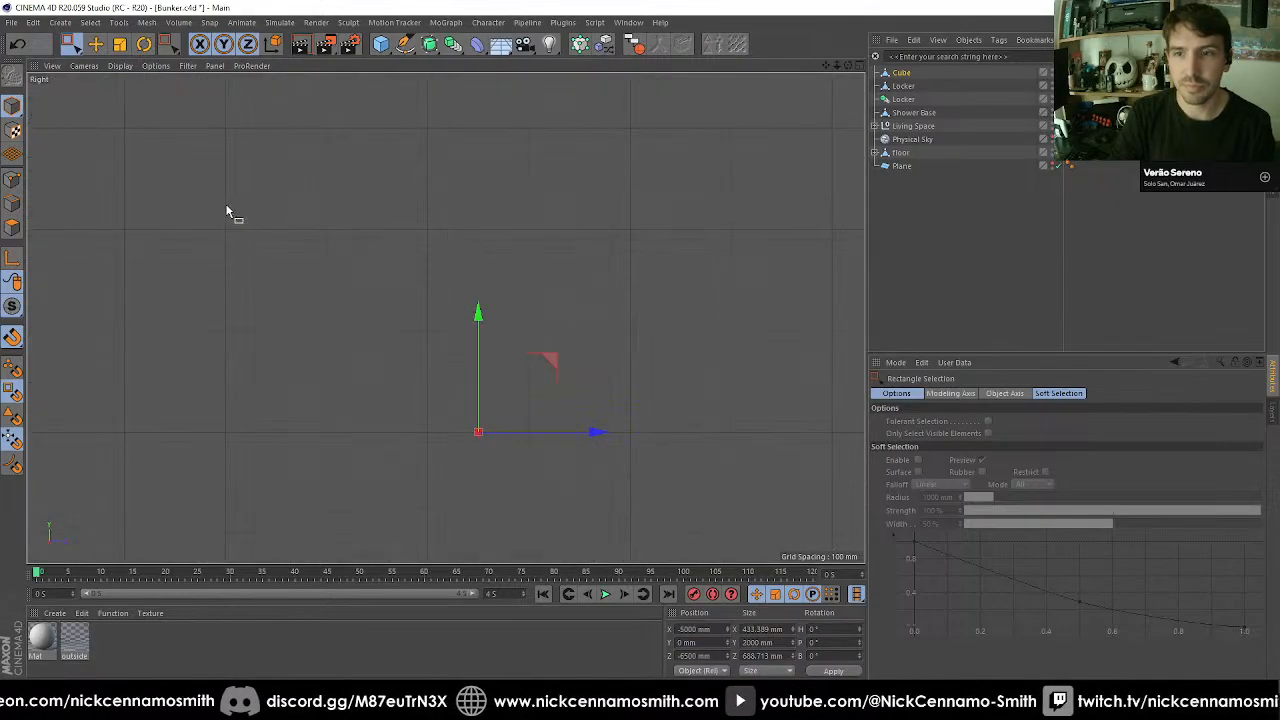
key(F4)
scroll(504, 308, down, 3)
key(F3)
scroll(514, 306, down, 5)
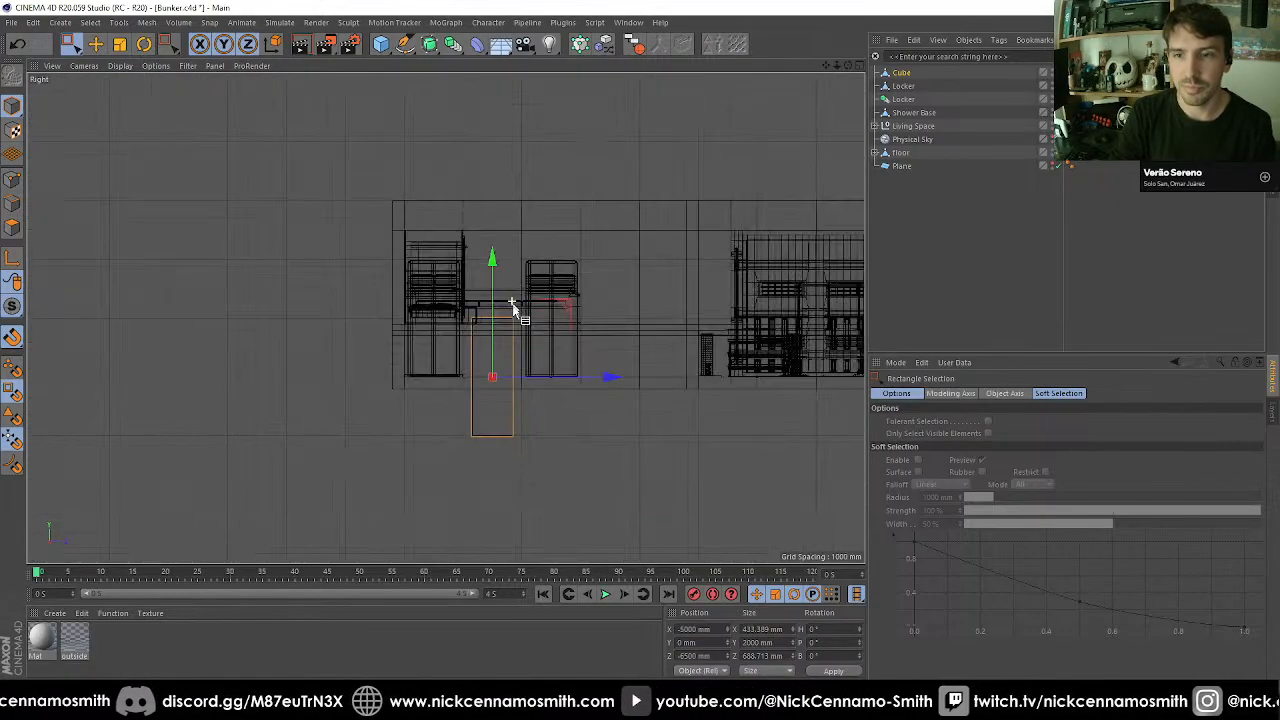
scroll(515, 441, up, 3)
scroll(512, 441, up, 3)
click(12, 180)
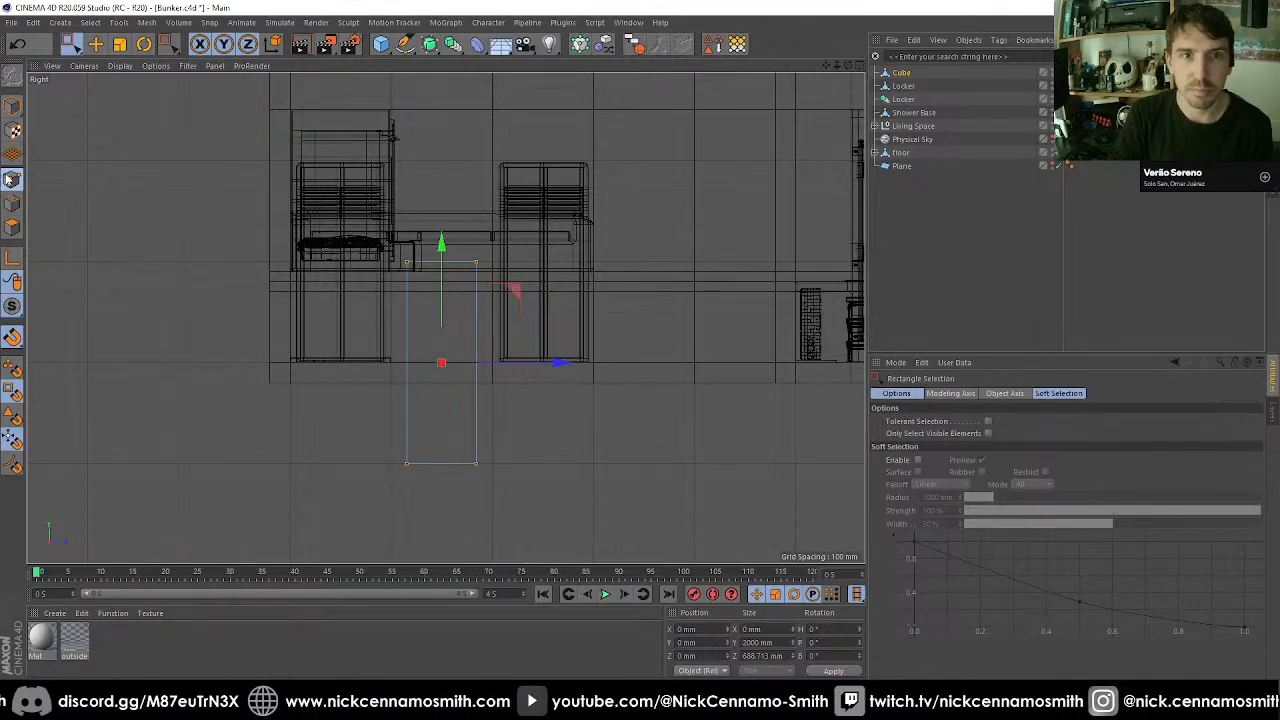
drag(278, 401, 692, 556)
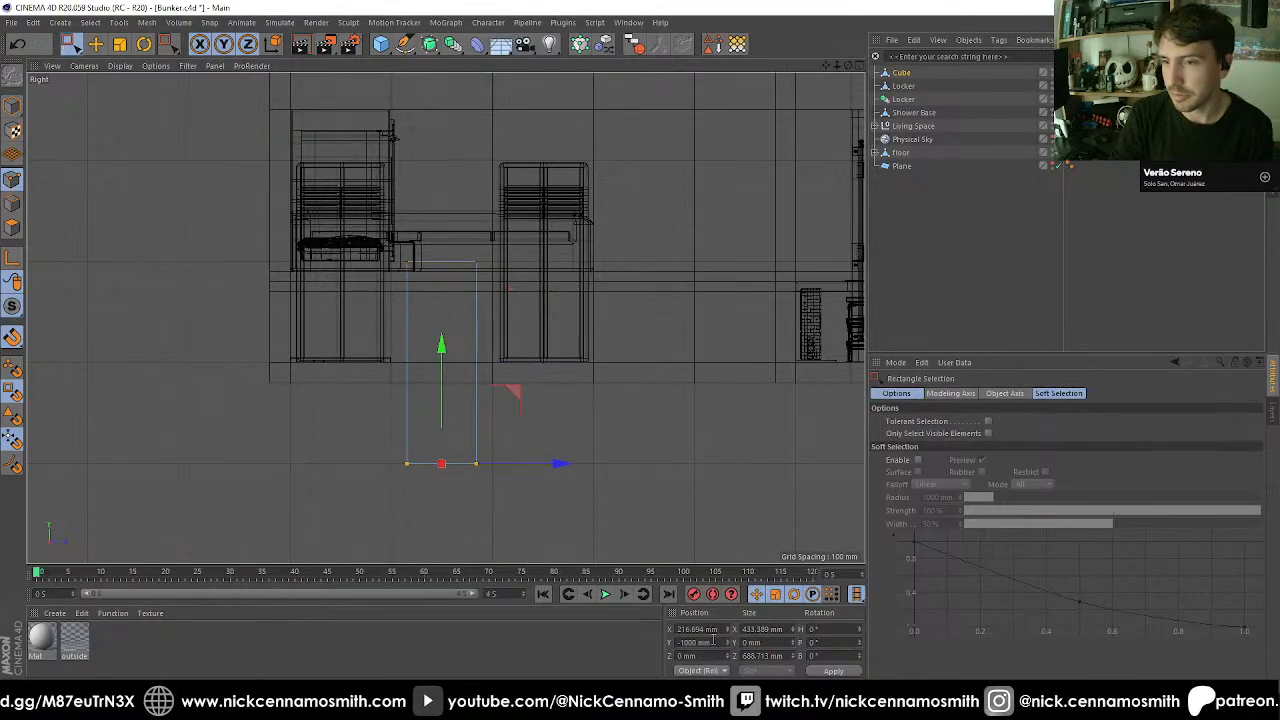
key(Return)
Isolate the cube in the perspective view with viewport solo and frame it.
key(F1)
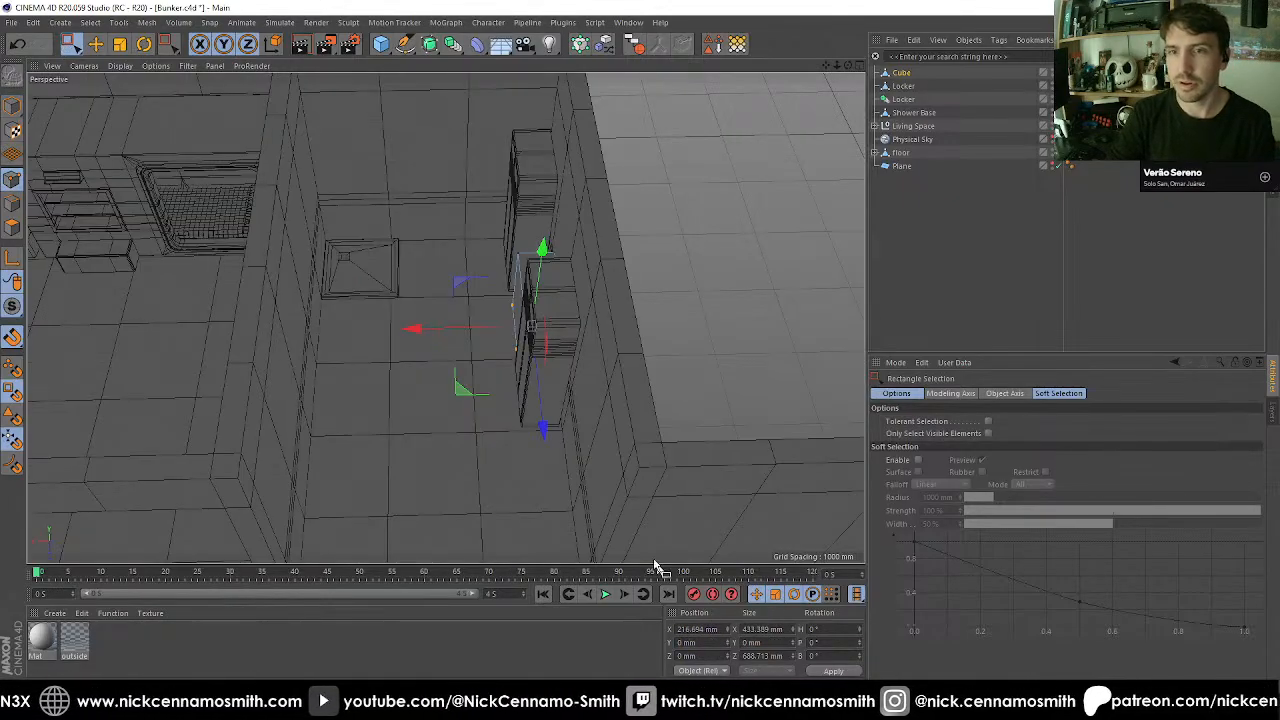
alt+drag(416, 331, 490, 284)
scroll(492, 288, up, 3)
alt+right_drag(492, 286, 520, 262)
alt+drag(520, 262, 446, 315)
alt+drag(446, 317, 540, 291)
drag(12, 308, 76, 347)
alt+drag(520, 476, 577, 437)
alt+middle_drag(620, 330, 392, 307)
alt+right_drag(392, 307, 393, 277)
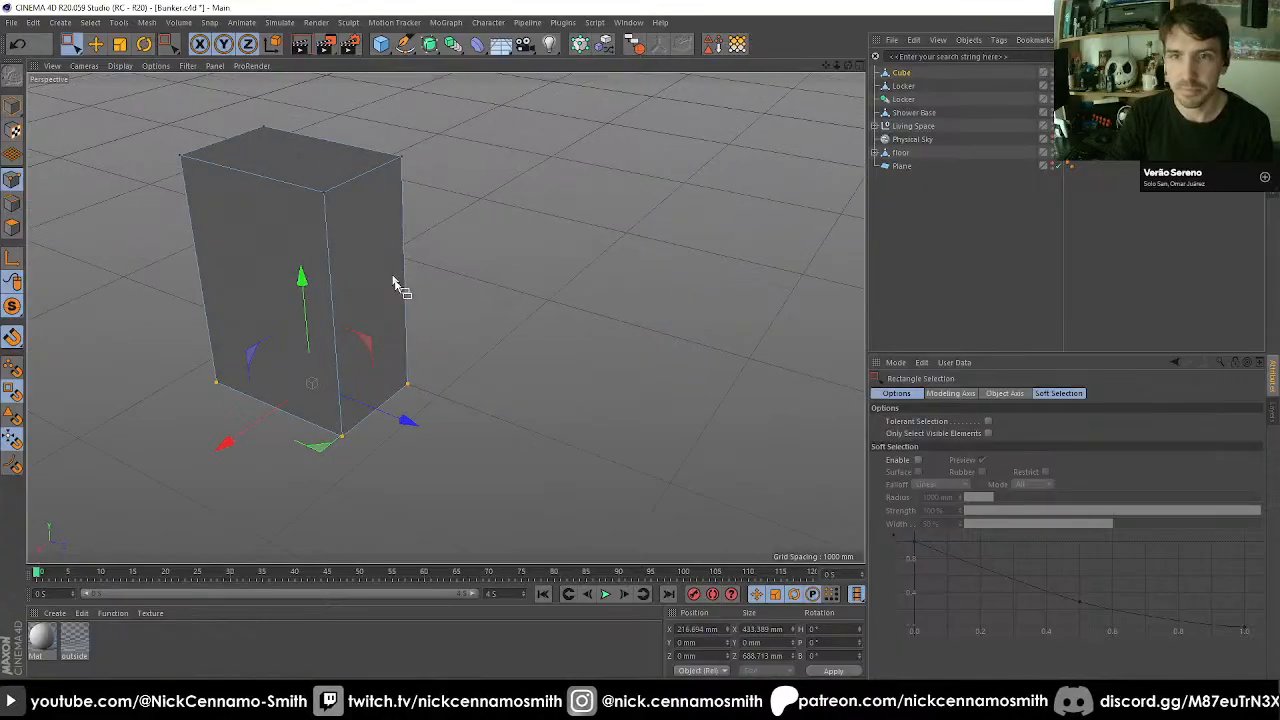
alt+drag(394, 279, 392, 320)
Ring-select the cube's vertical edges and apply an Edge Cut with a subdivision of 1.
right_click(113, 244)
click(150, 284)
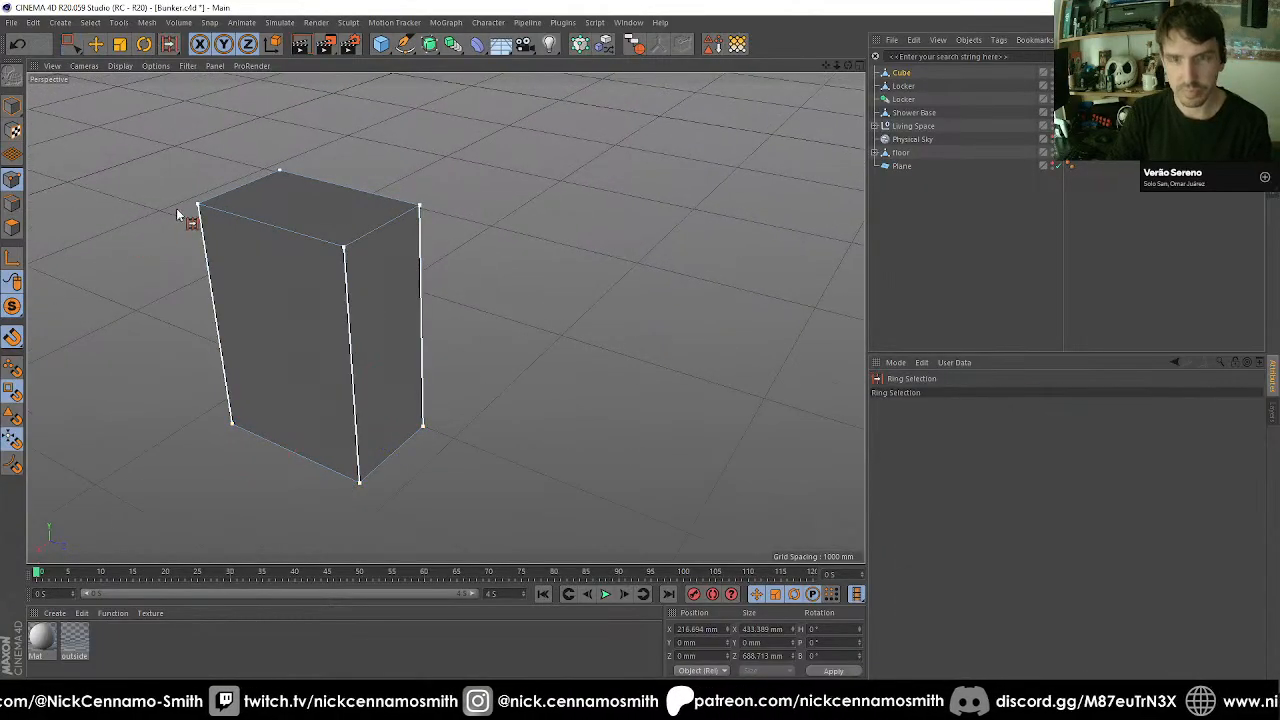
click(227, 290)
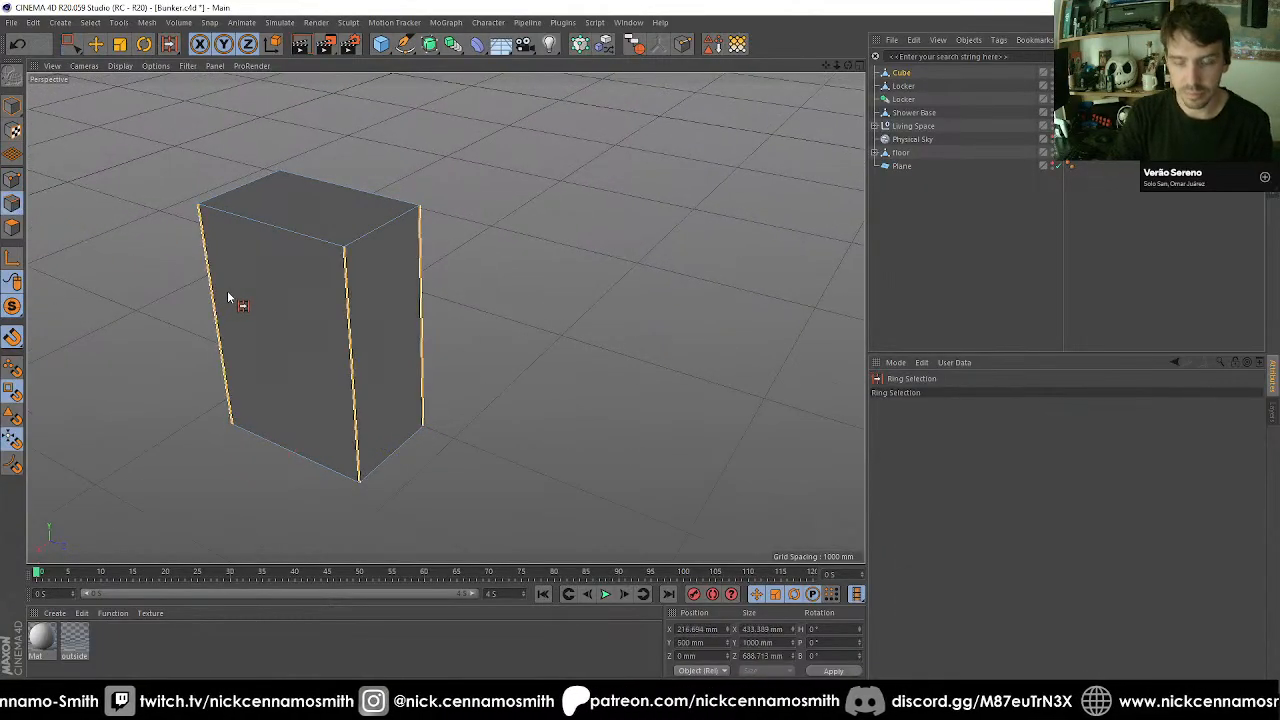
key(m)
key(f)
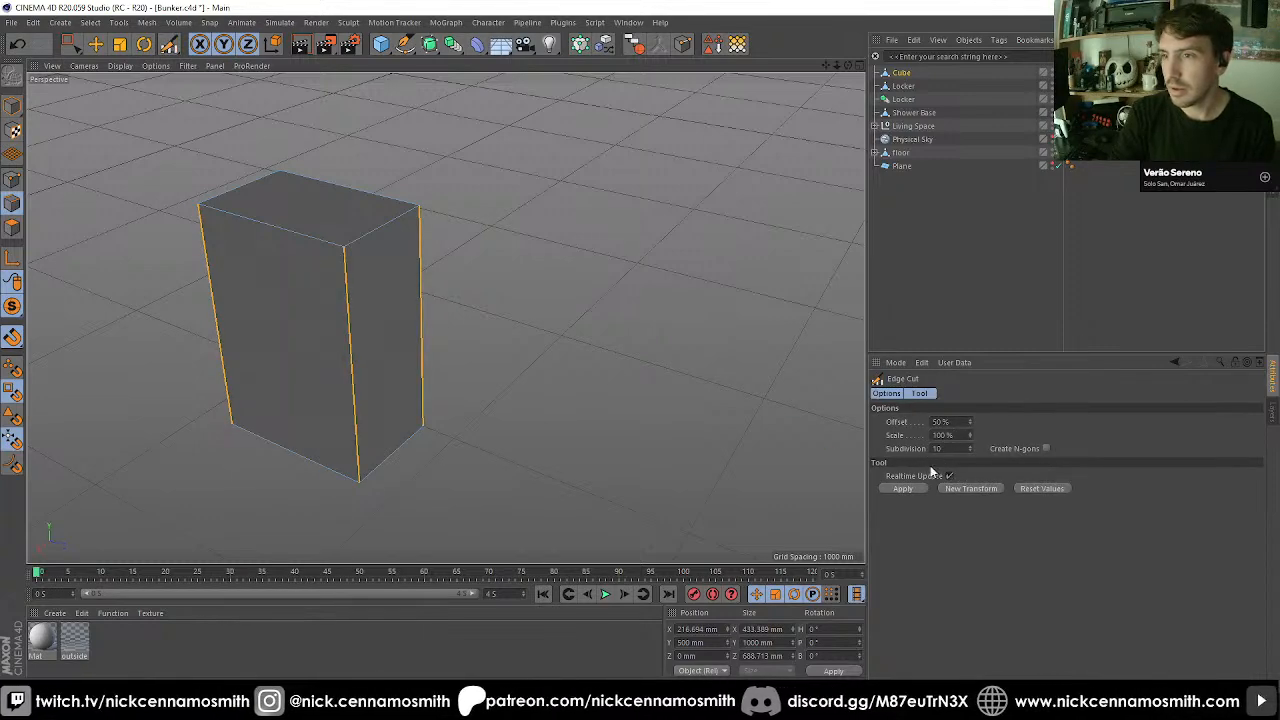
drag(950, 449, 870, 435)
text(1)
key(Return)
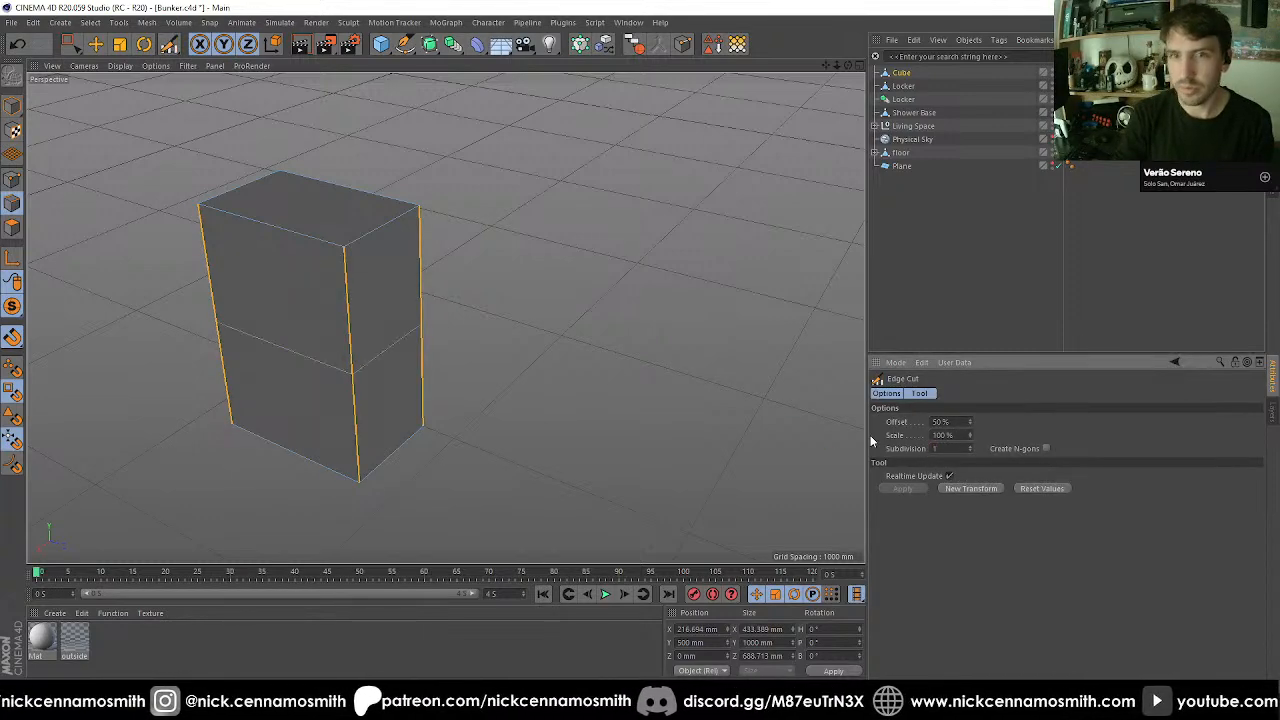
Loop-select the block's new horizontal cut and raise it to a height of about Y 681 mm.
key(u)
key(l)
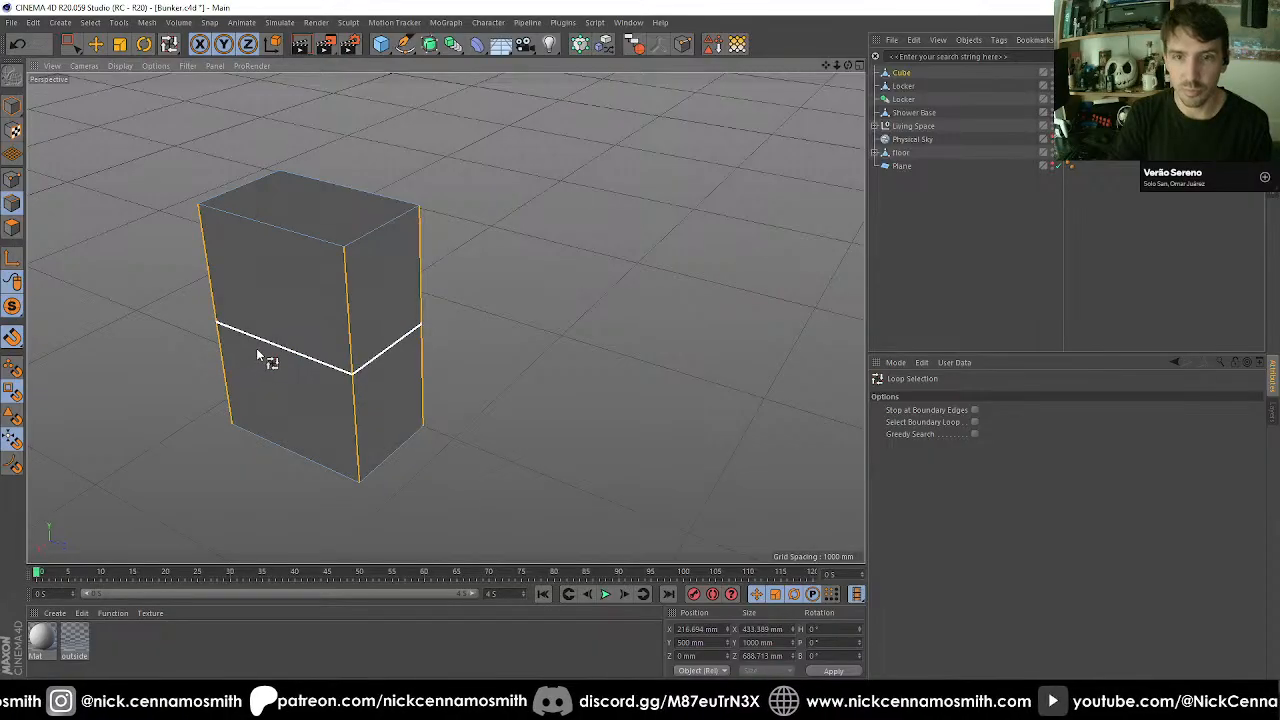
click(257, 347)
key(e)
drag(316, 237, 315, 194)
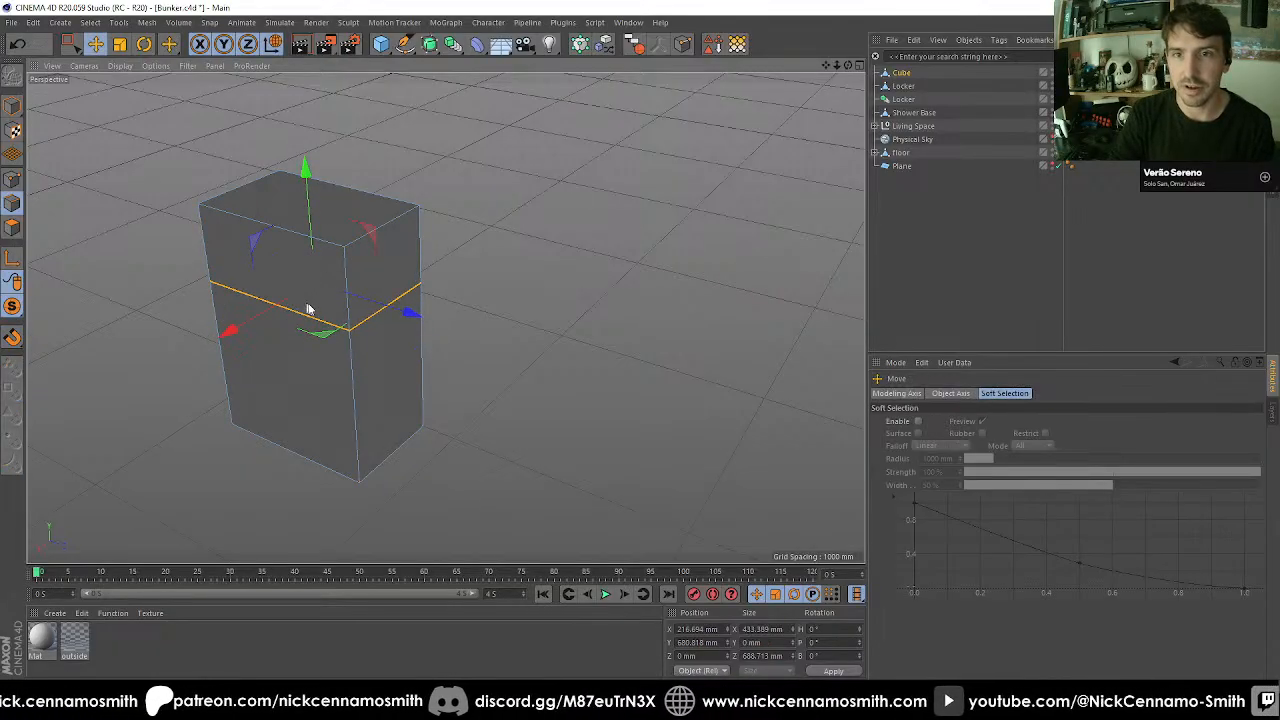
Add a loop cut just below the raised edge loop at an offset of about 92.45%.
mouse_move(309, 303)
alt+mouse_down()
mouse_move(375, 332)
mouse_move(363, 345)
mouse_move(386, 323)
mouse_move(277, 331)
mouse_move(305, 280)
alt+mouse_up()
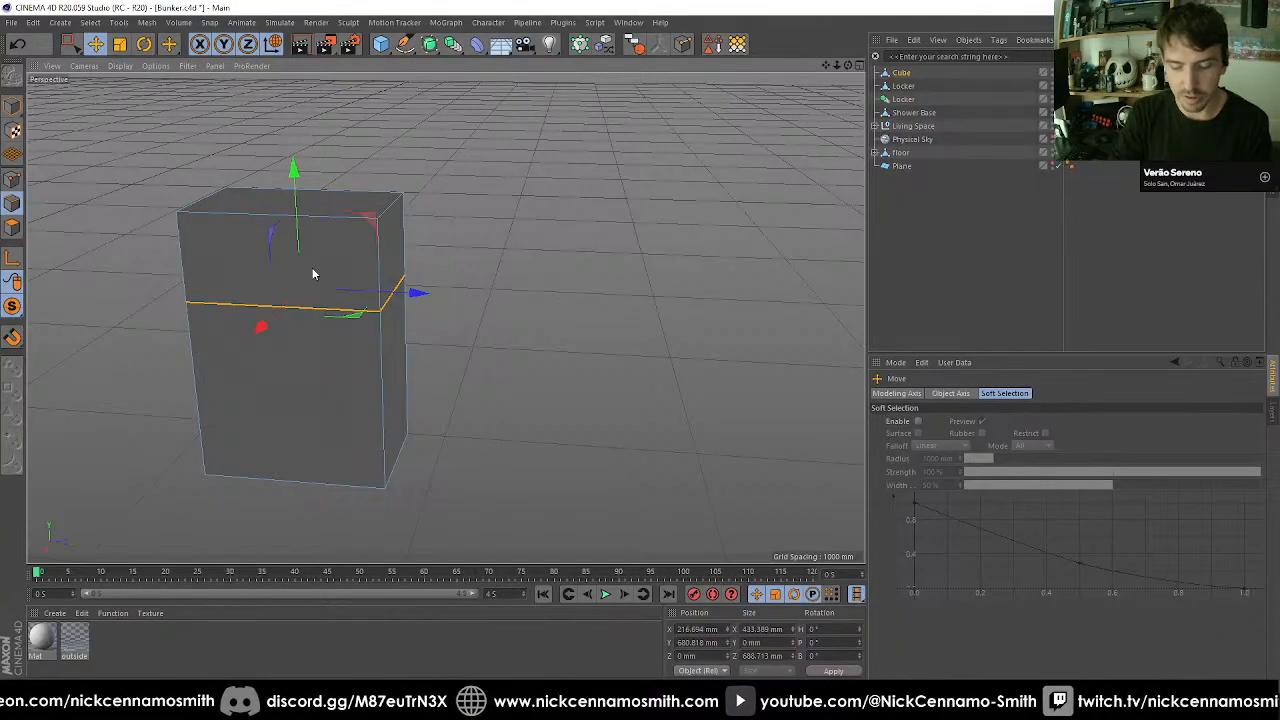
key(k)
key(l)
click(384, 326)
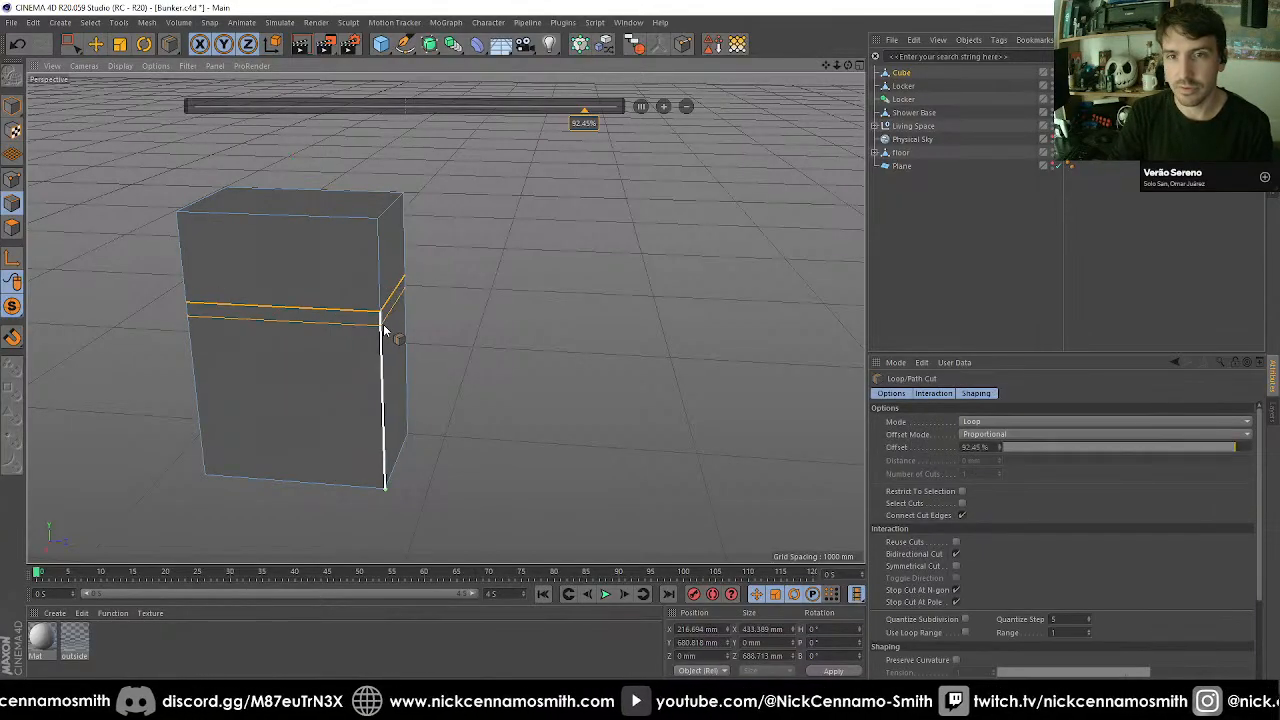
Select the polygons of the block's lower section and place their modeling axis at X 0 mm and Y 0 mm.
click(71, 44)
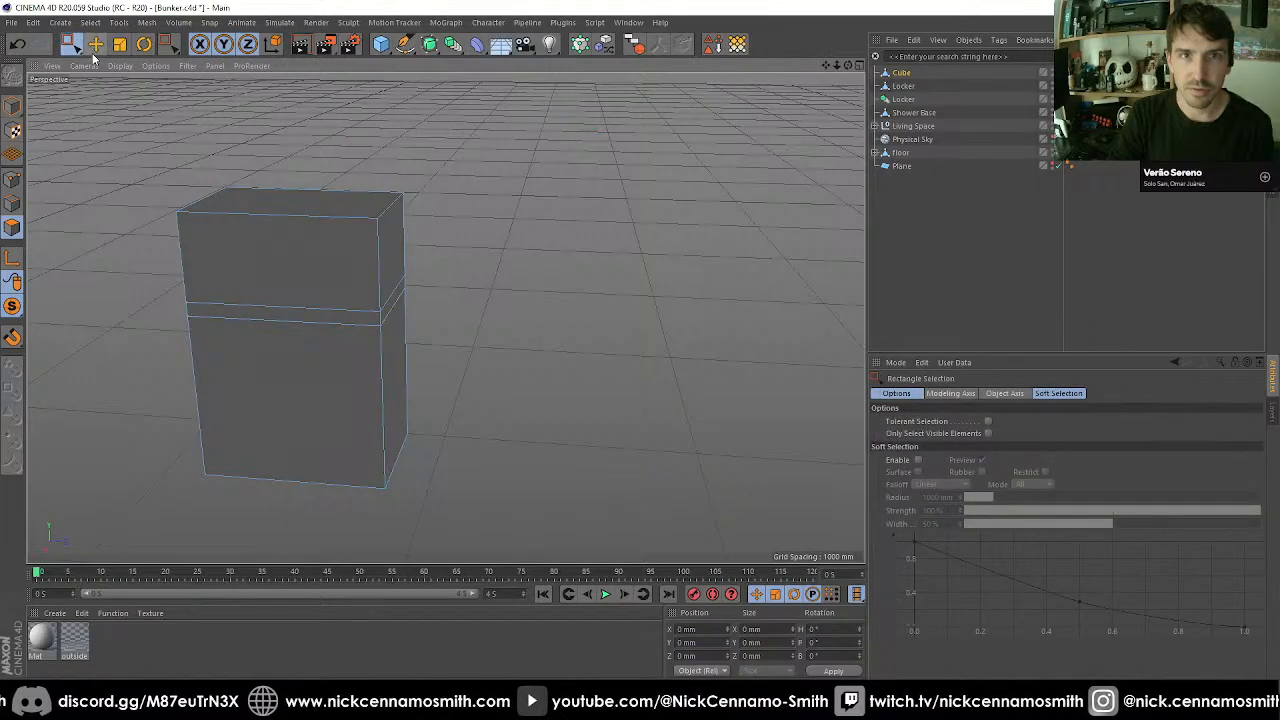
click(250, 230)
click(340, 365)
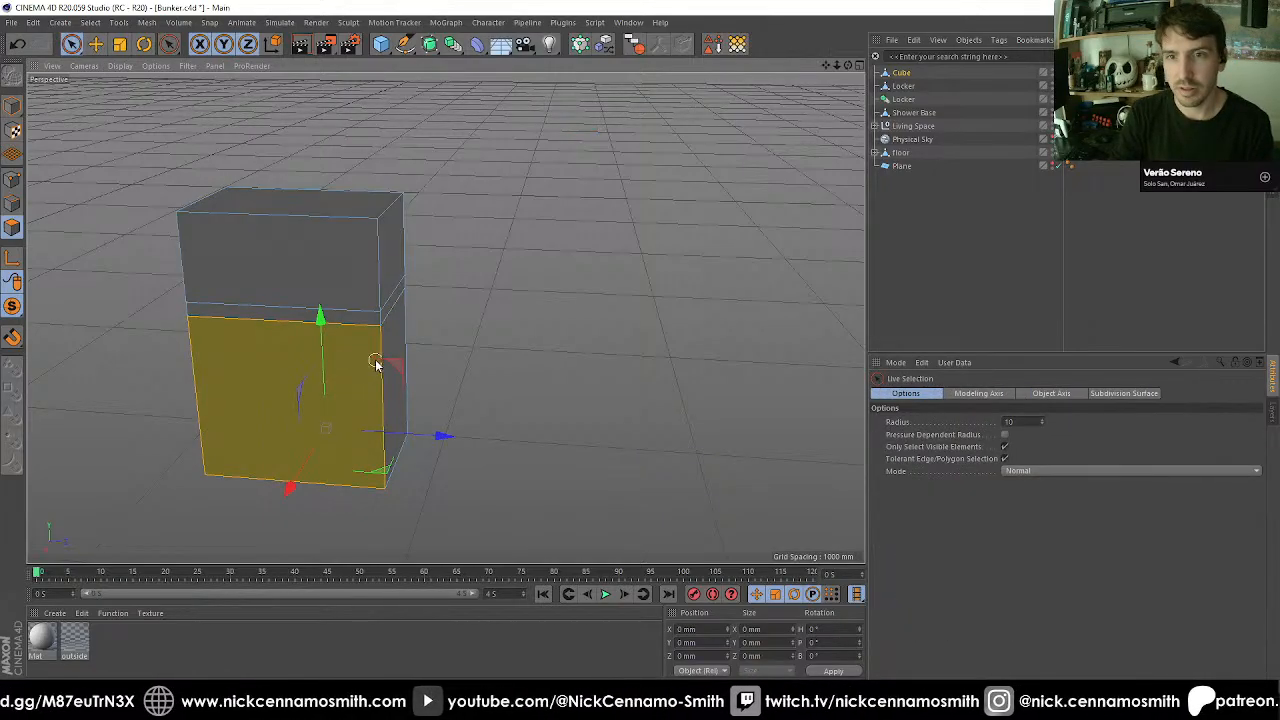
alt+drag(374, 363, 283, 349)
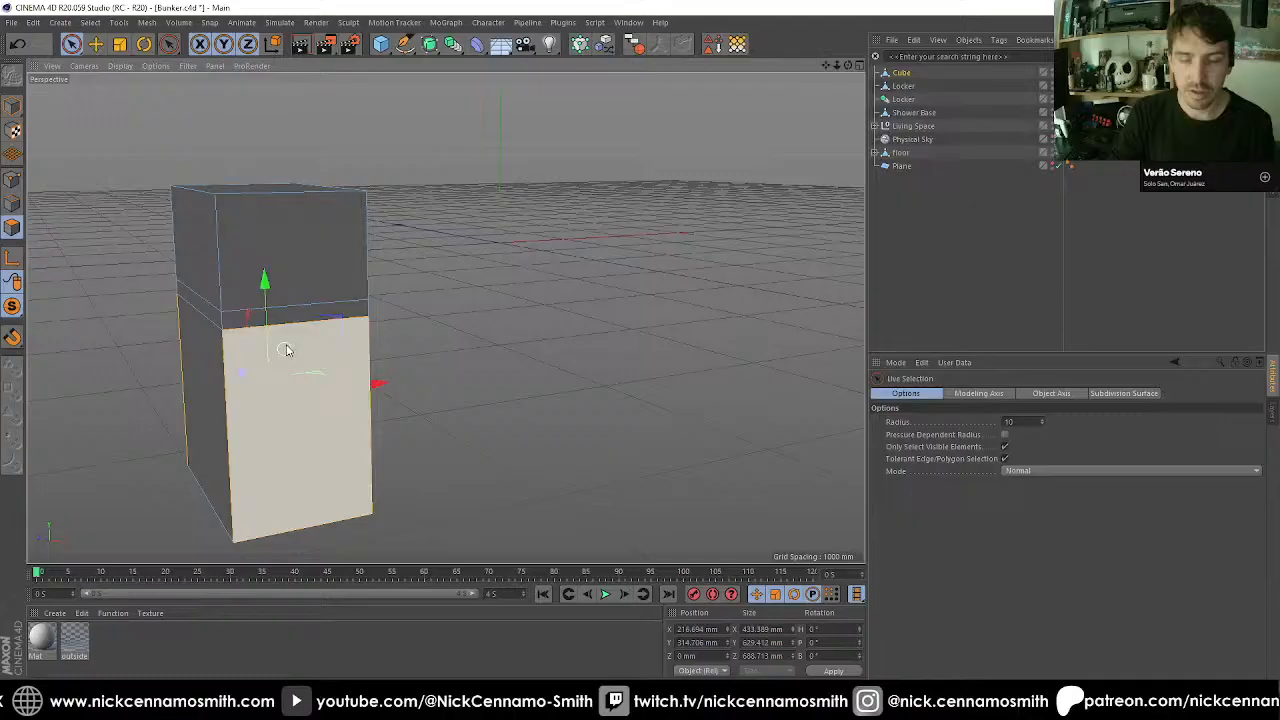
double_click(716, 643)
double_click(715, 629)
text(0)
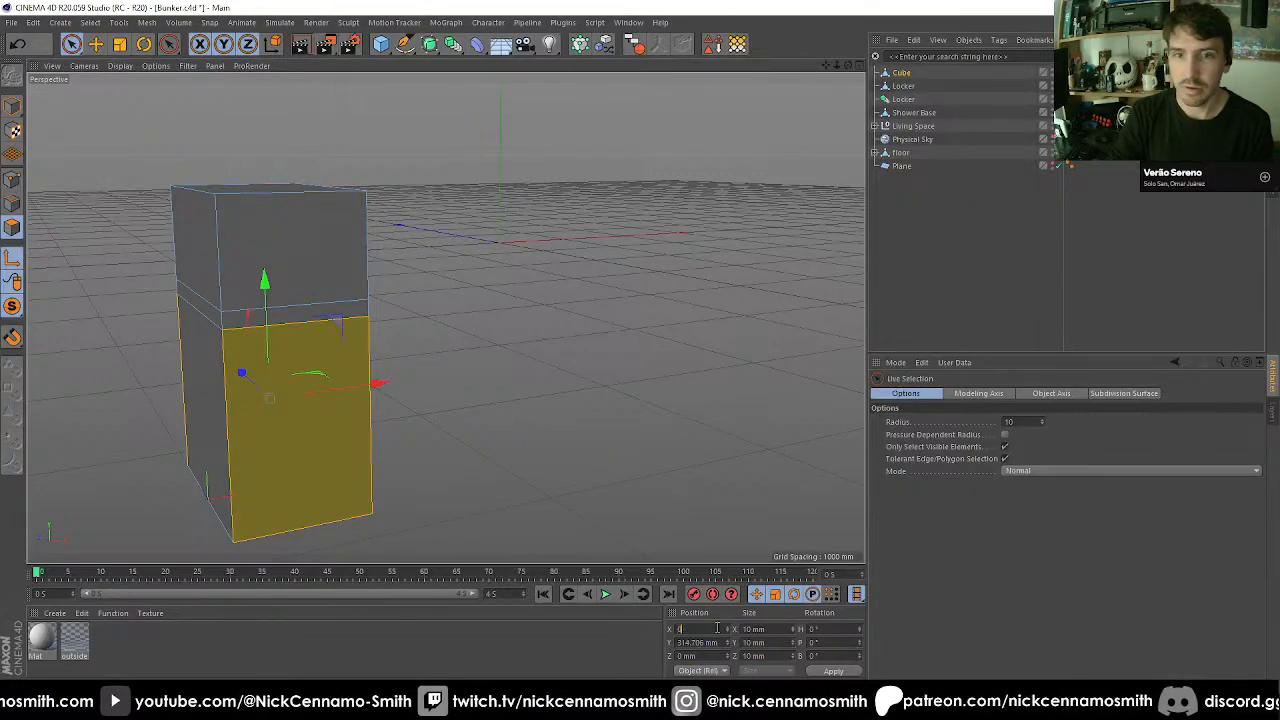
key(Return)
double_click(705, 642)
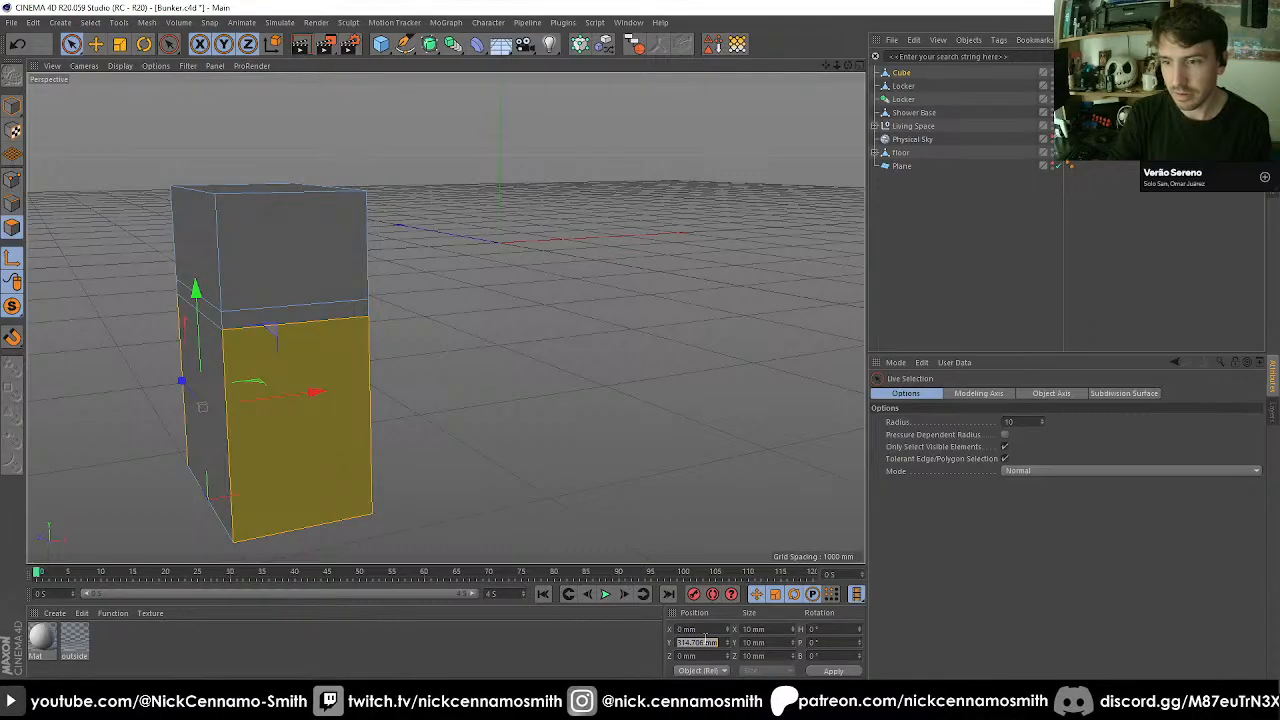
text(0)
key(Return)
Scale the selected lower section down to about 280 mm along X and about 551 mm along Z.
key(t)
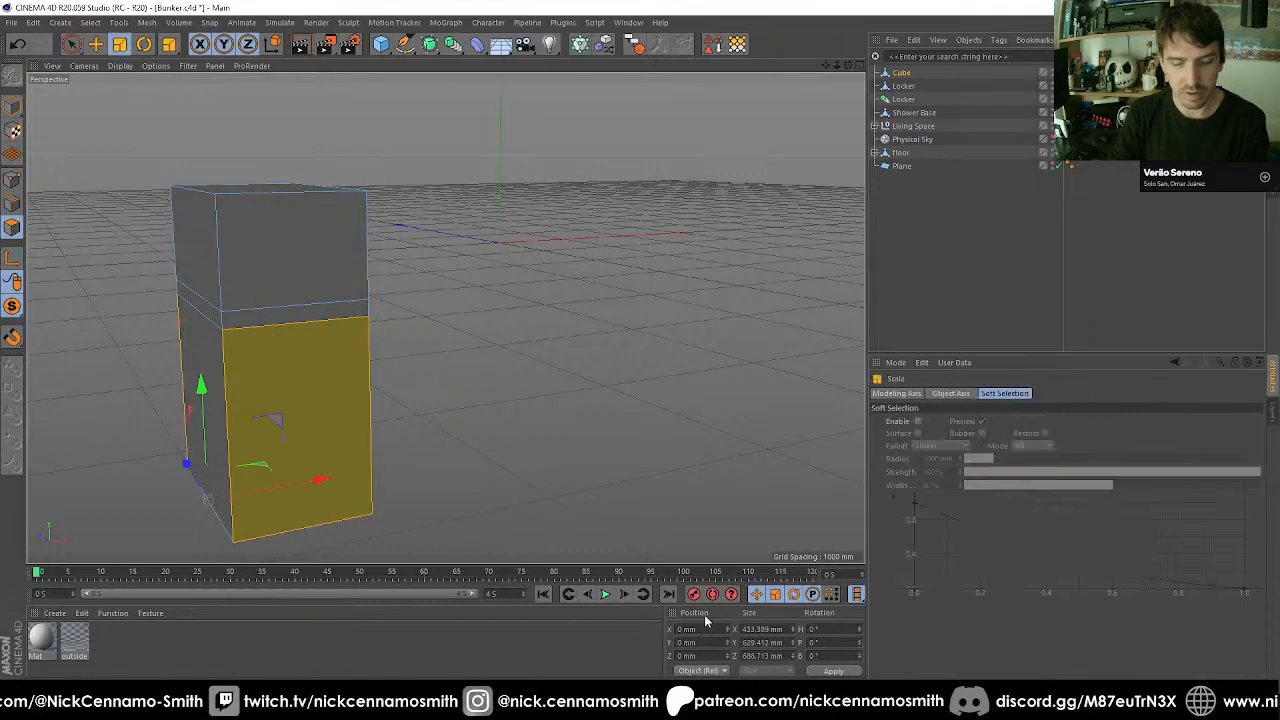
drag(245, 490, 195, 473)
alt+middle_drag(195, 473, 316, 415)
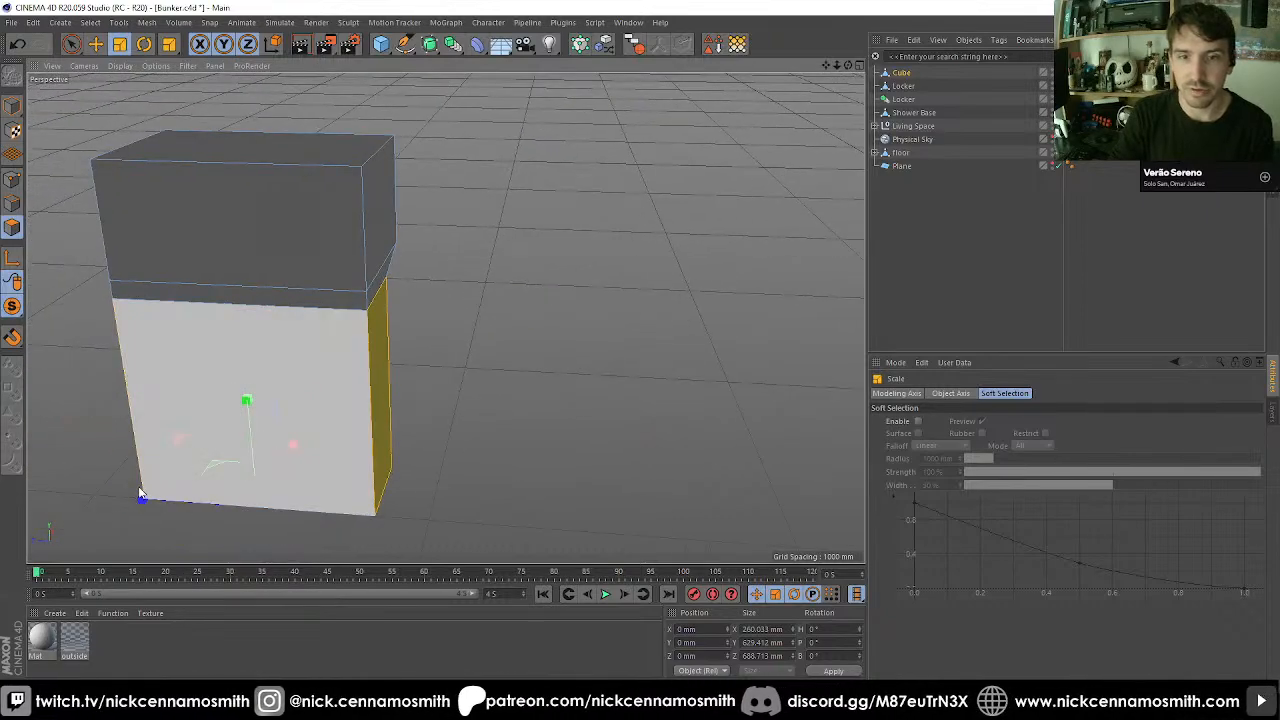
mouse_move(141, 500)
mouse_down()
mouse_move(184, 499)
mouse_move(162, 498)
mouse_up()
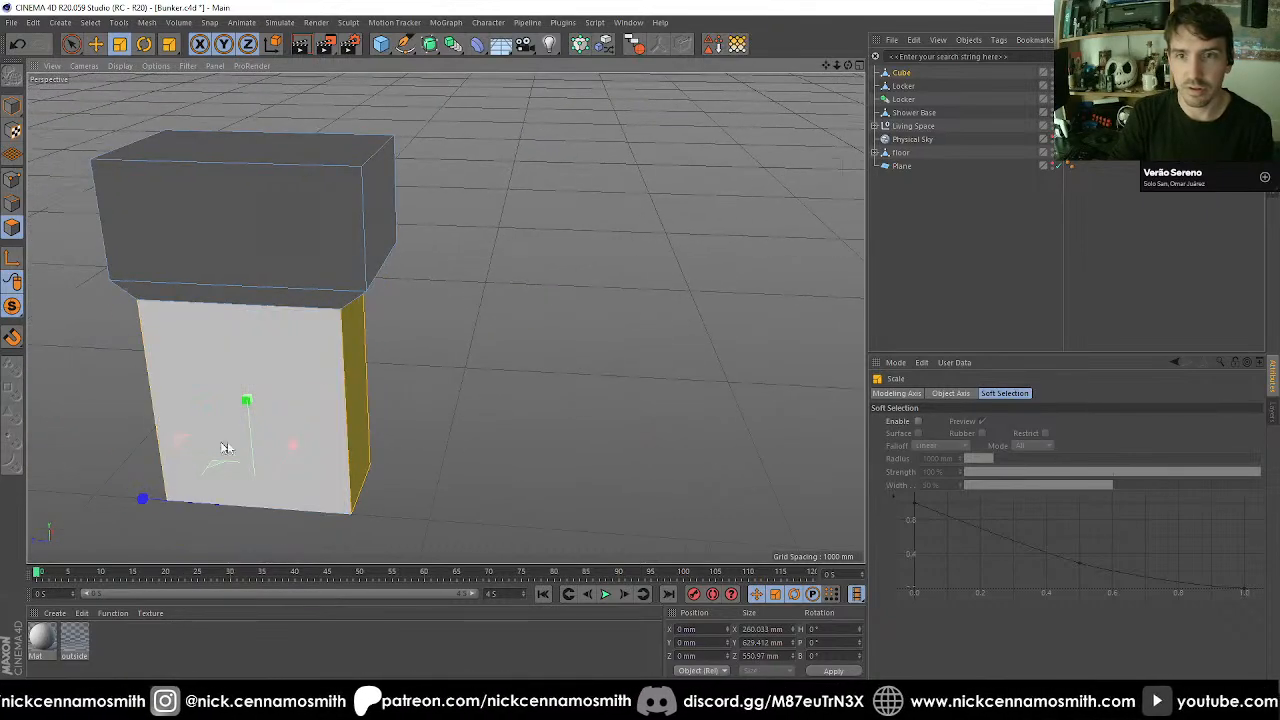
alt+drag(198, 443, 346, 455)
scroll(331, 409, down, 5)
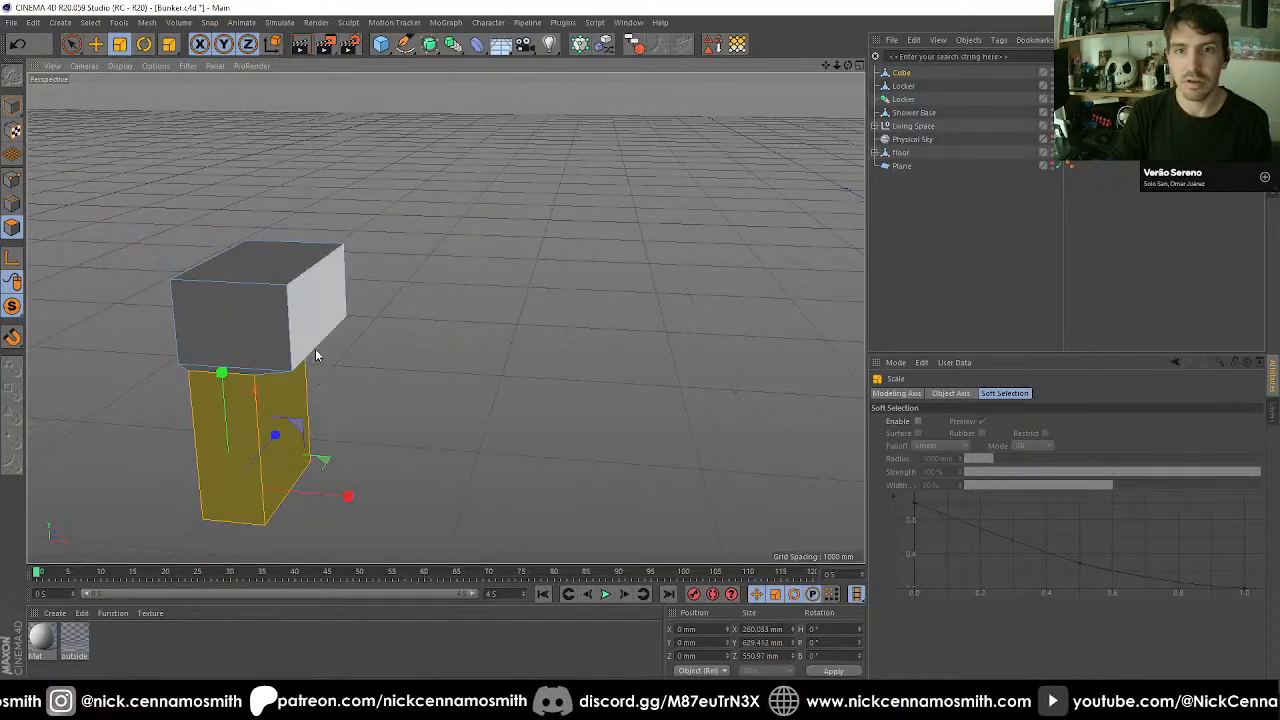
alt+middle_drag(315, 348, 354, 320)
alt+drag(285, 338, 329, 339)
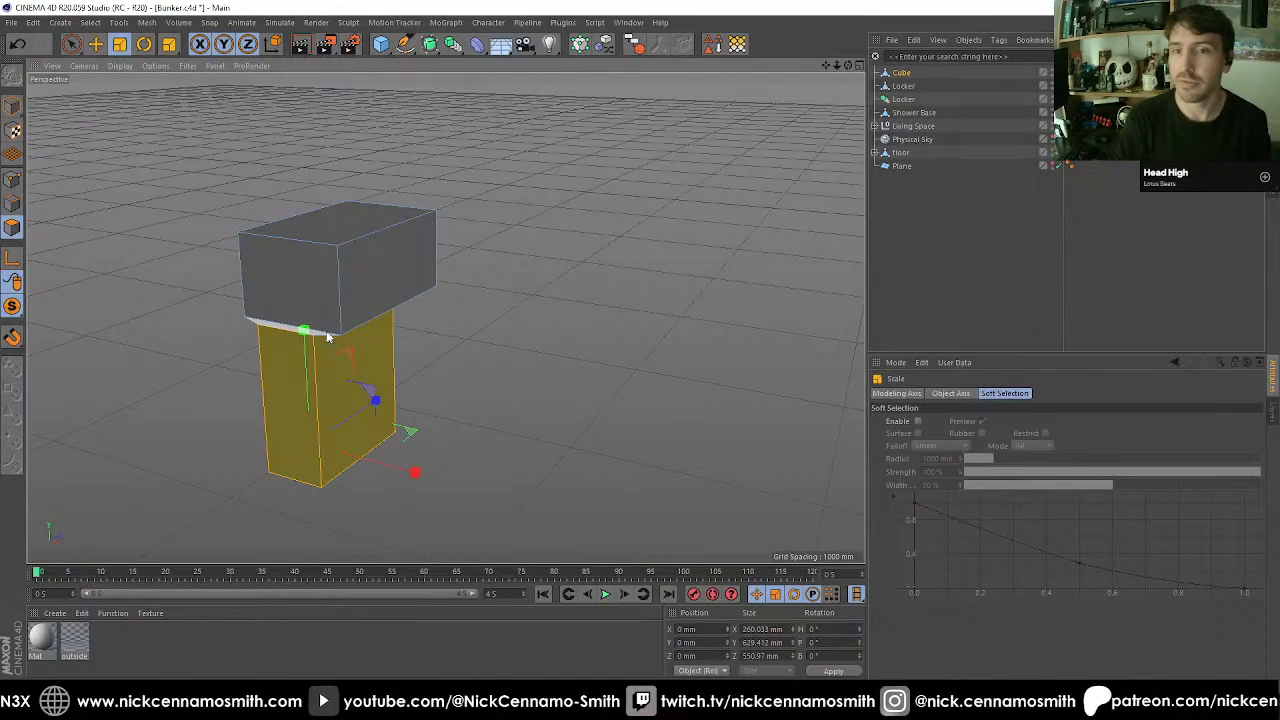
Select the block's top face and set its Y position to 800 mm.
alt+drag(326, 330, 411, 324)
key(space)
click(411, 324)
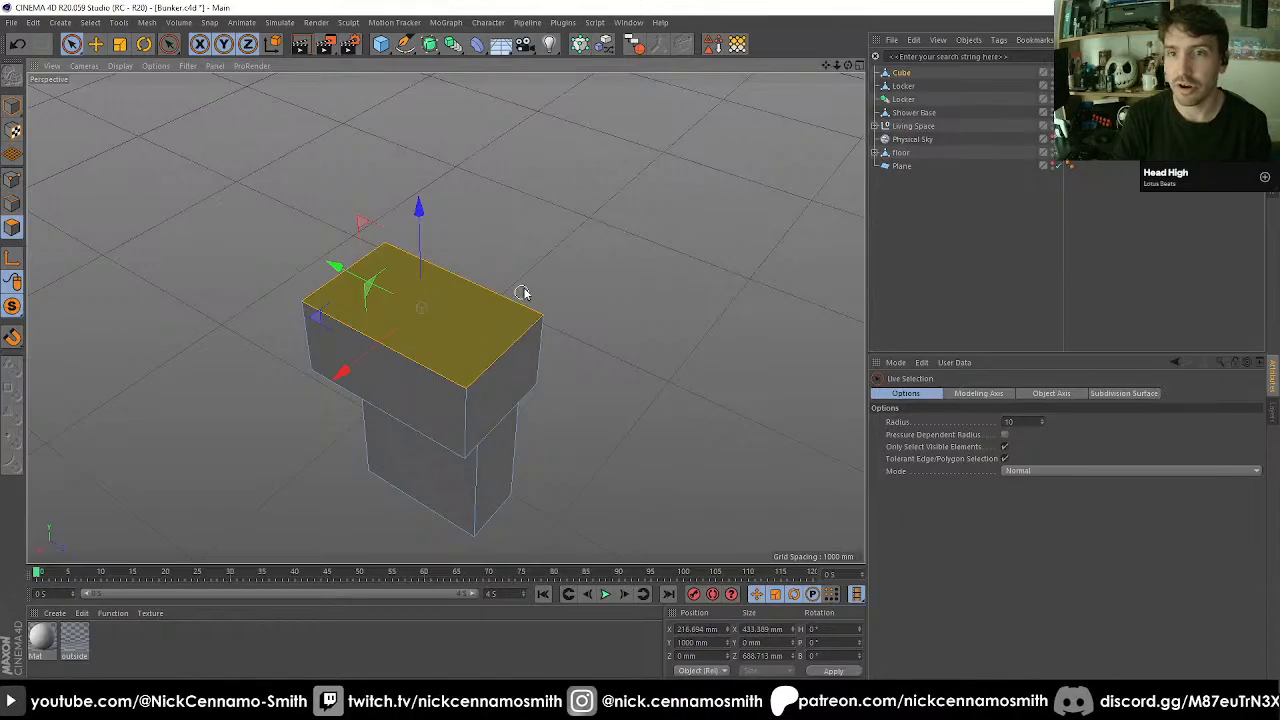
scroll(523, 290, up, 3)
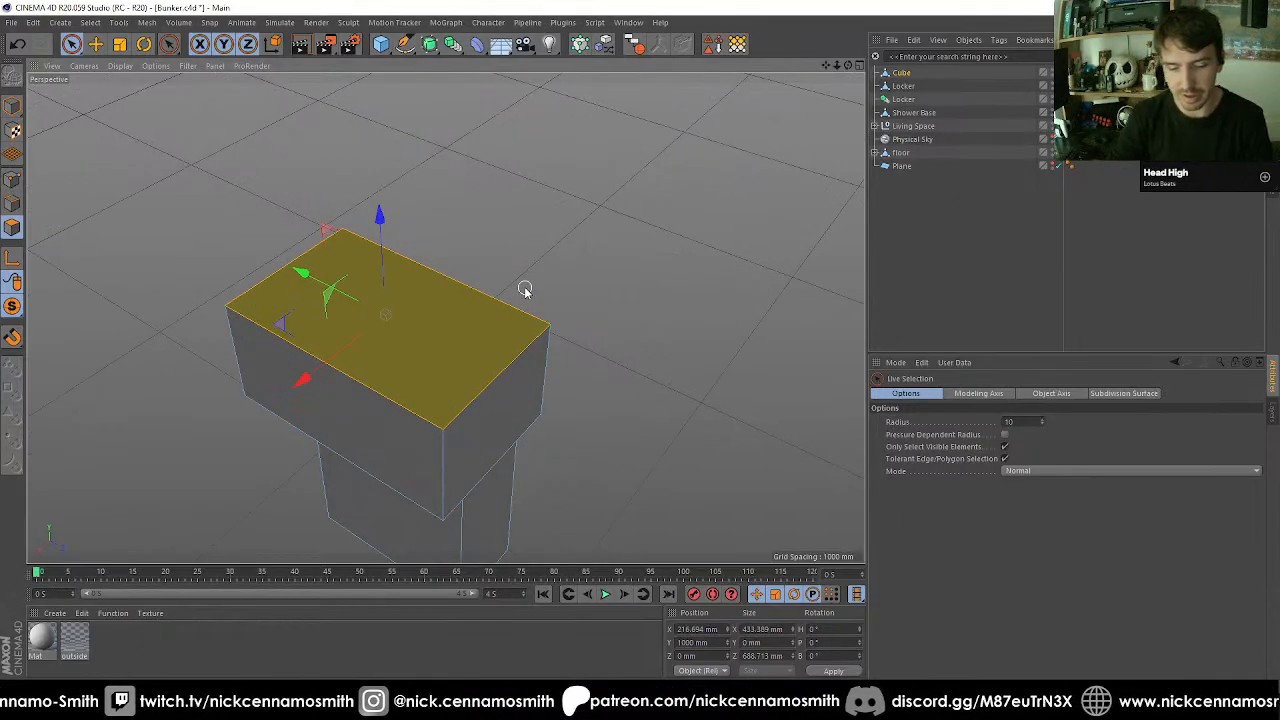
alt+drag(428, 389, 512, 312)
click(695, 643)
text(7)
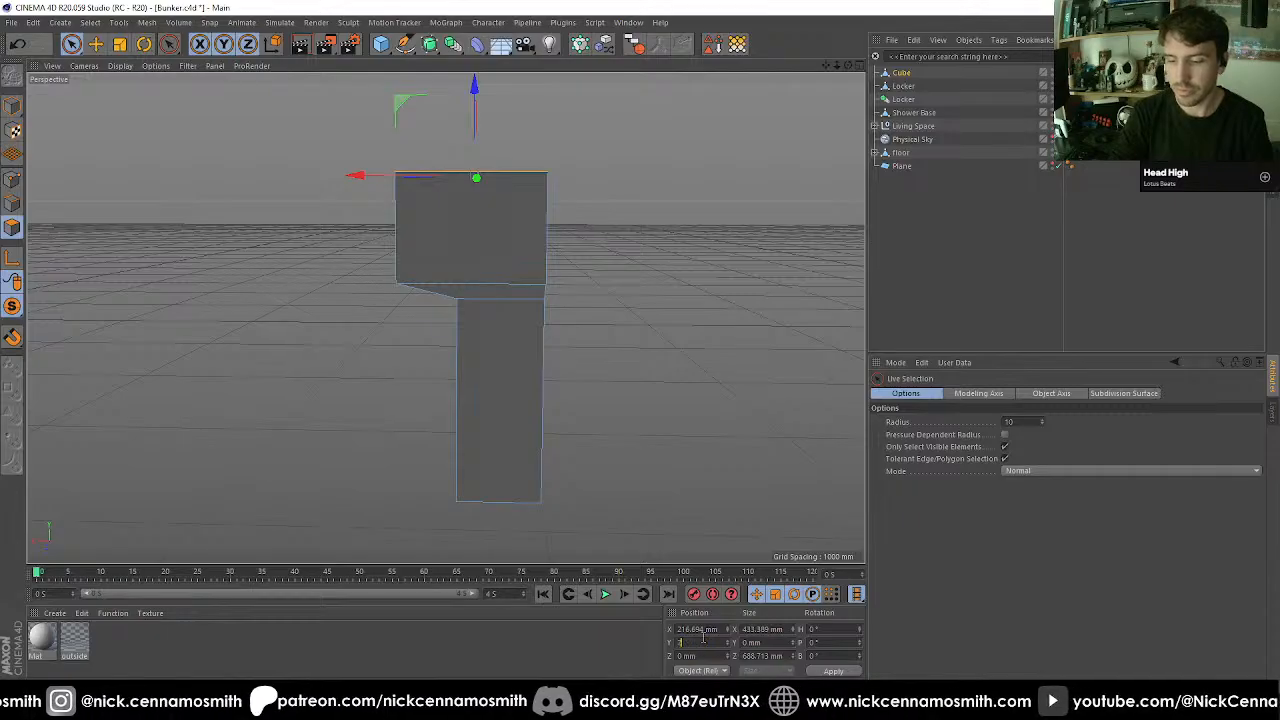
text(00)
key(Return)
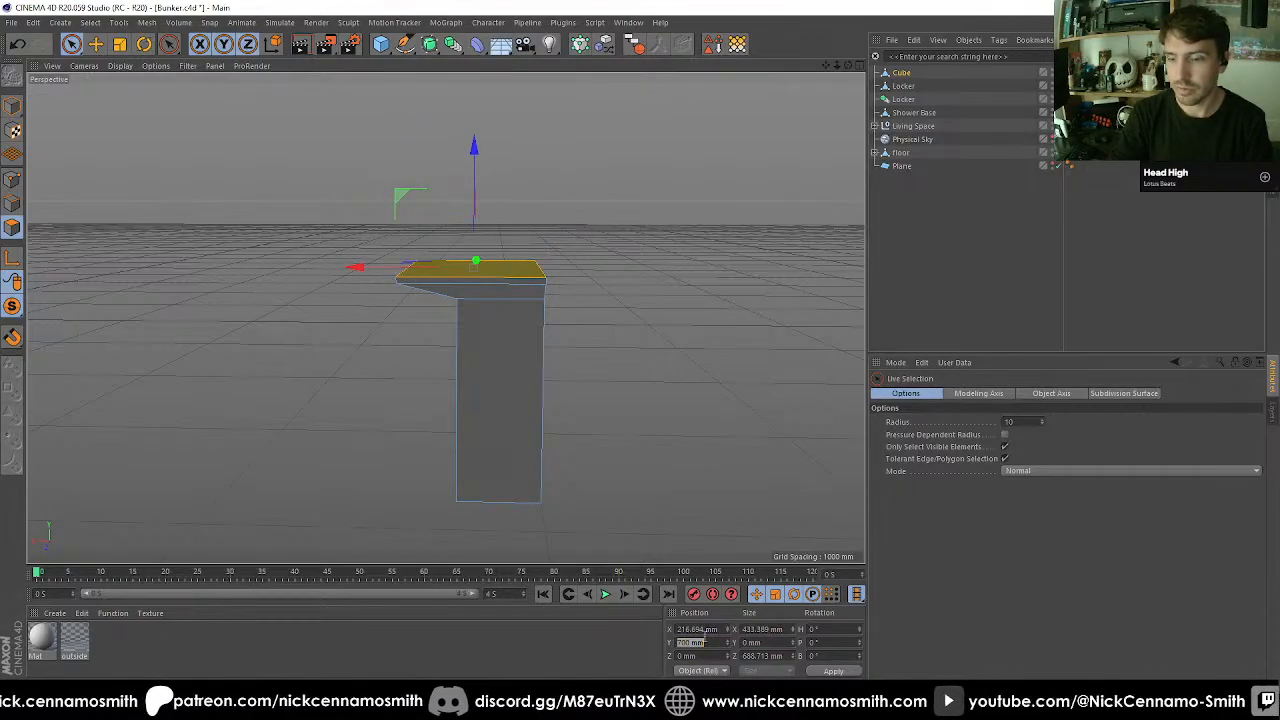
text(800)
key(Return)
Loop-select the sloped polygons beneath the upper section and set their Y position to 600 mm.
alt+drag(509, 286, 464, 300)
right_click(464, 300)
click(468, 312)
click(466, 296)
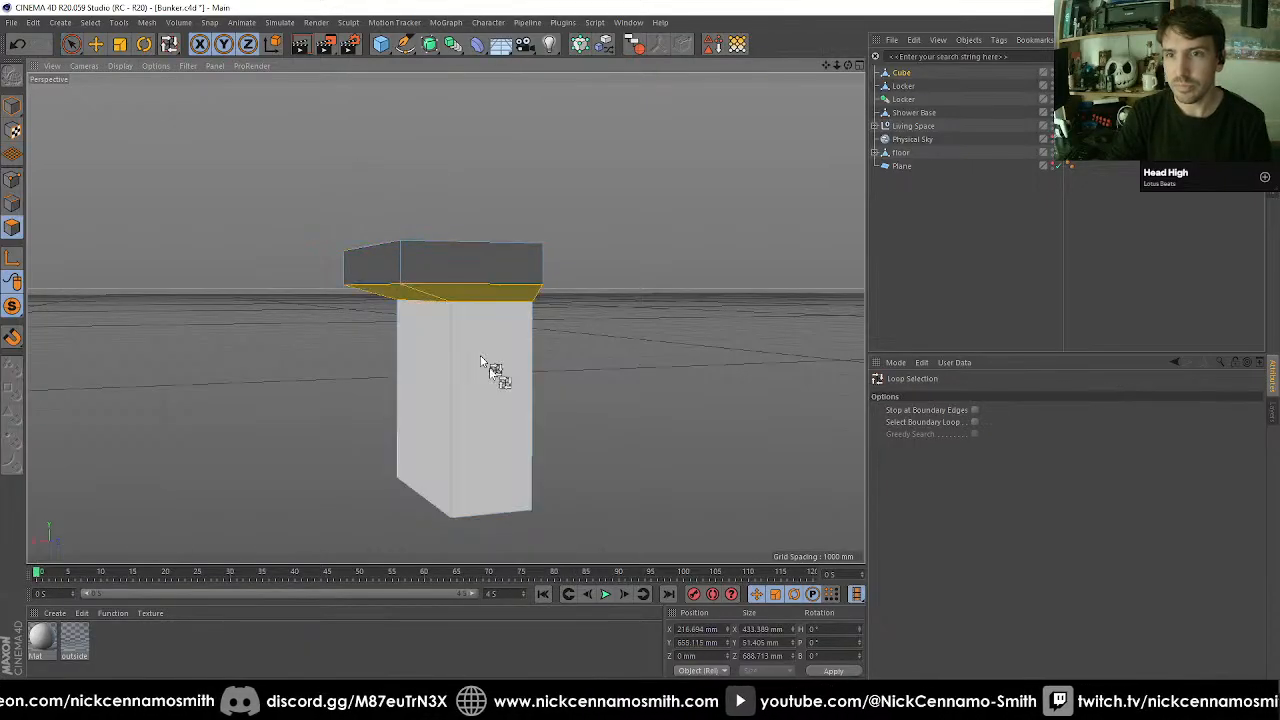
click(691, 642)
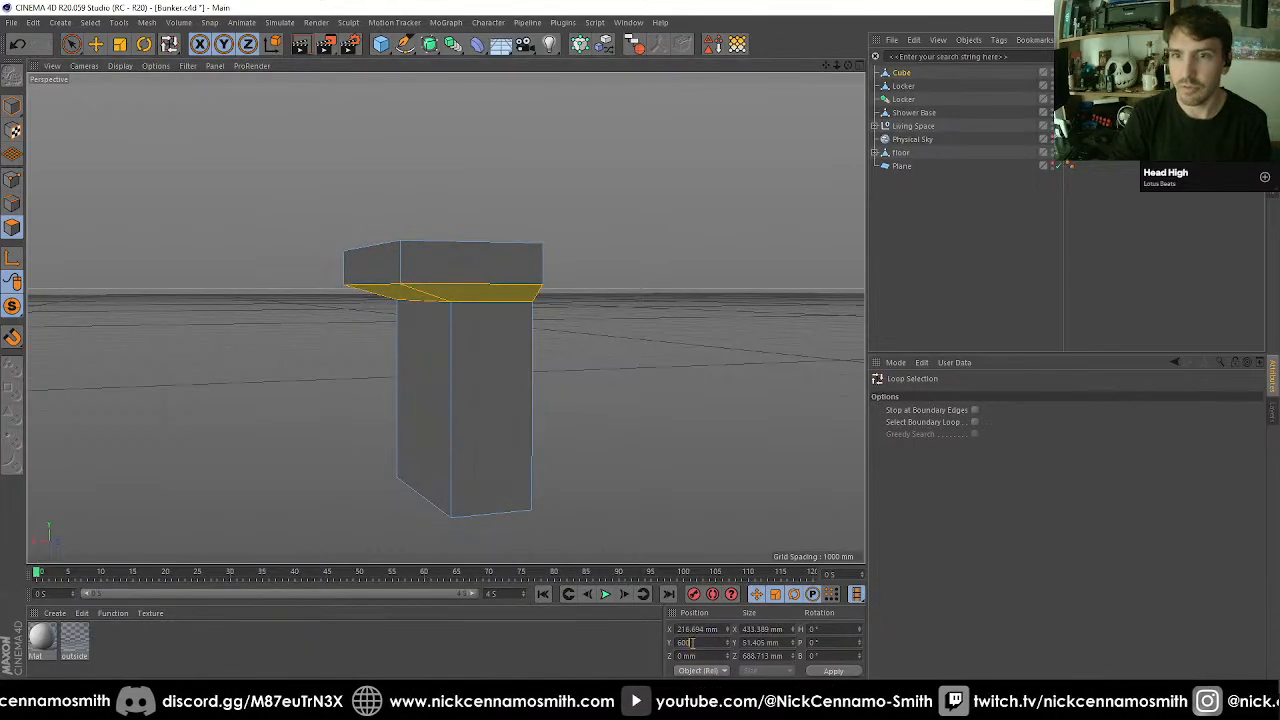
text(600)
key(Return)
mouse_move(640, 470)
alt+mouse_down()
mouse_move(310, 456)
mouse_move(390, 468)
alt+mouse_up()
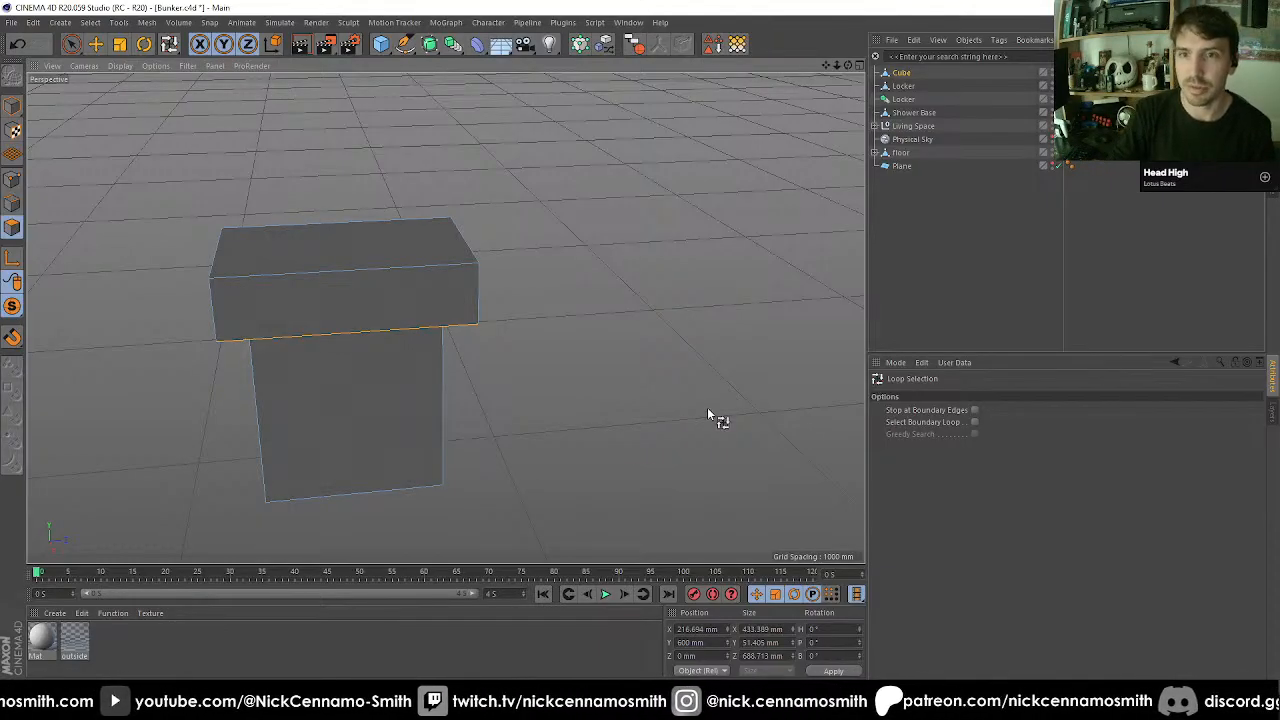
Try to inset the block's top face by about 60 mm with Extrude Inner.
mouse_move(714, 420)
alt+mouse_down()
mouse_move(737, 406)
mouse_move(494, 371)
mouse_move(379, 310)
mouse_move(380, 514)
mouse_move(429, 491)
mouse_move(420, 503)
mouse_move(419, 470)
mouse_move(374, 409)
mouse_move(403, 414)
alt+mouse_up()
key(space)
click(417, 369)
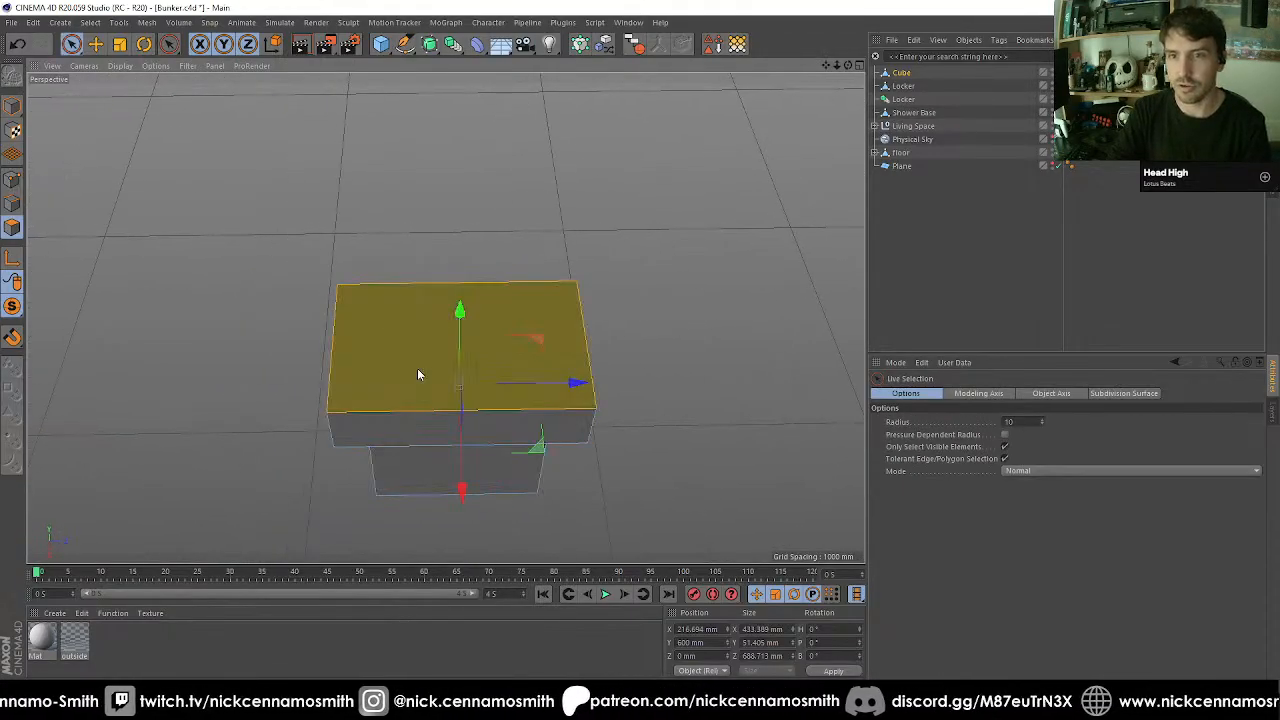
alt+drag(586, 403, 663, 419)
alt+right_drag(680, 371, 712, 262)
alt+middle_drag(591, 294, 565, 321)
alt+right_drag(565, 321, 640, 338)
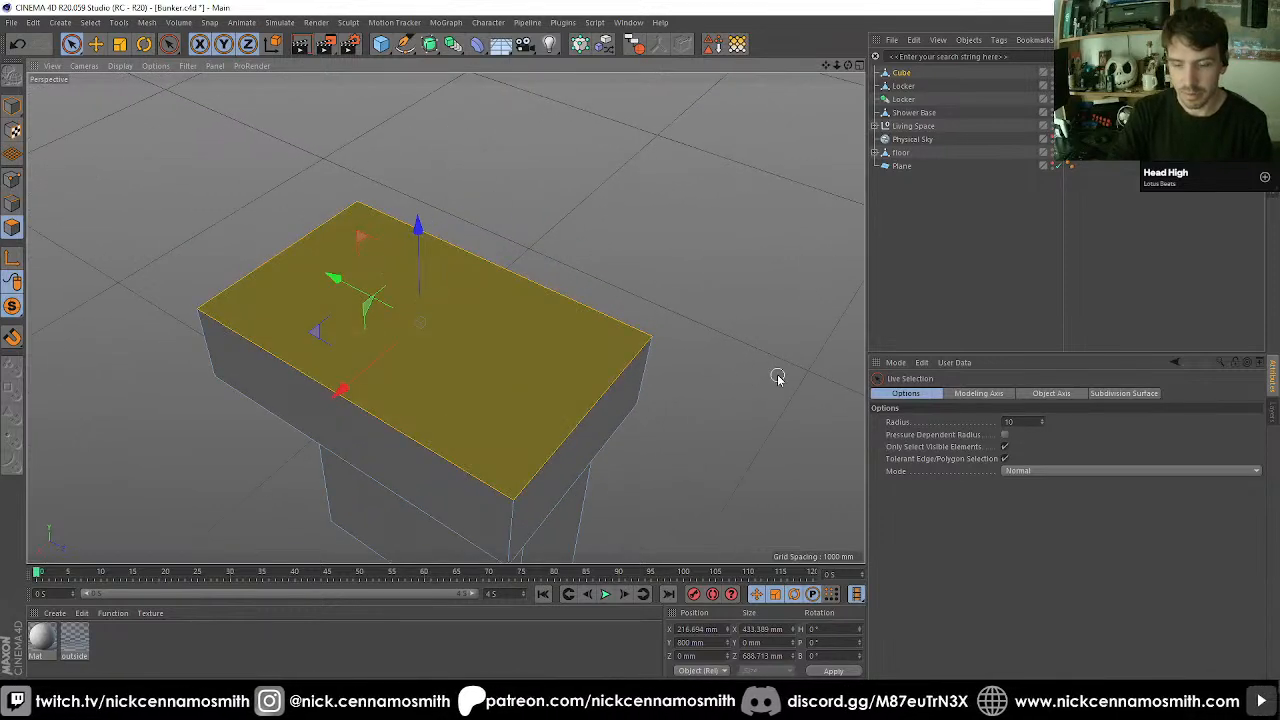
key(i)
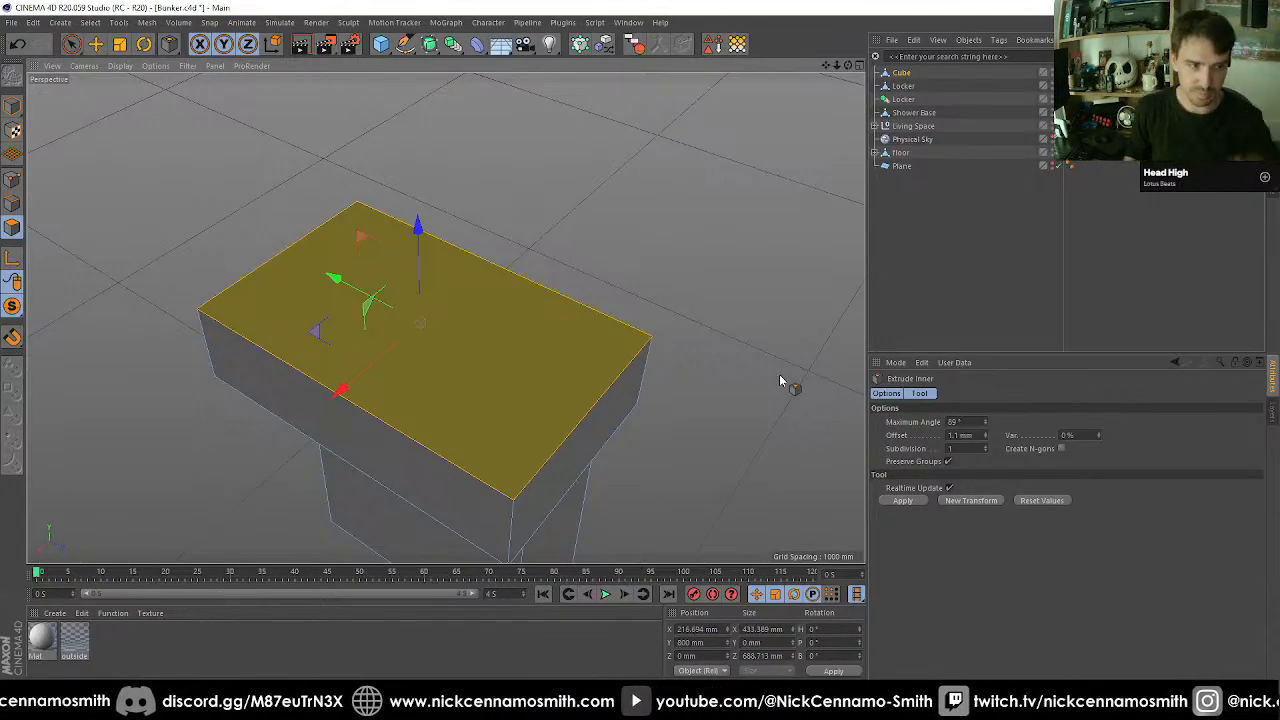
alt+drag(586, 327, 460, 300)
alt+drag(445, 319, 620, 319)
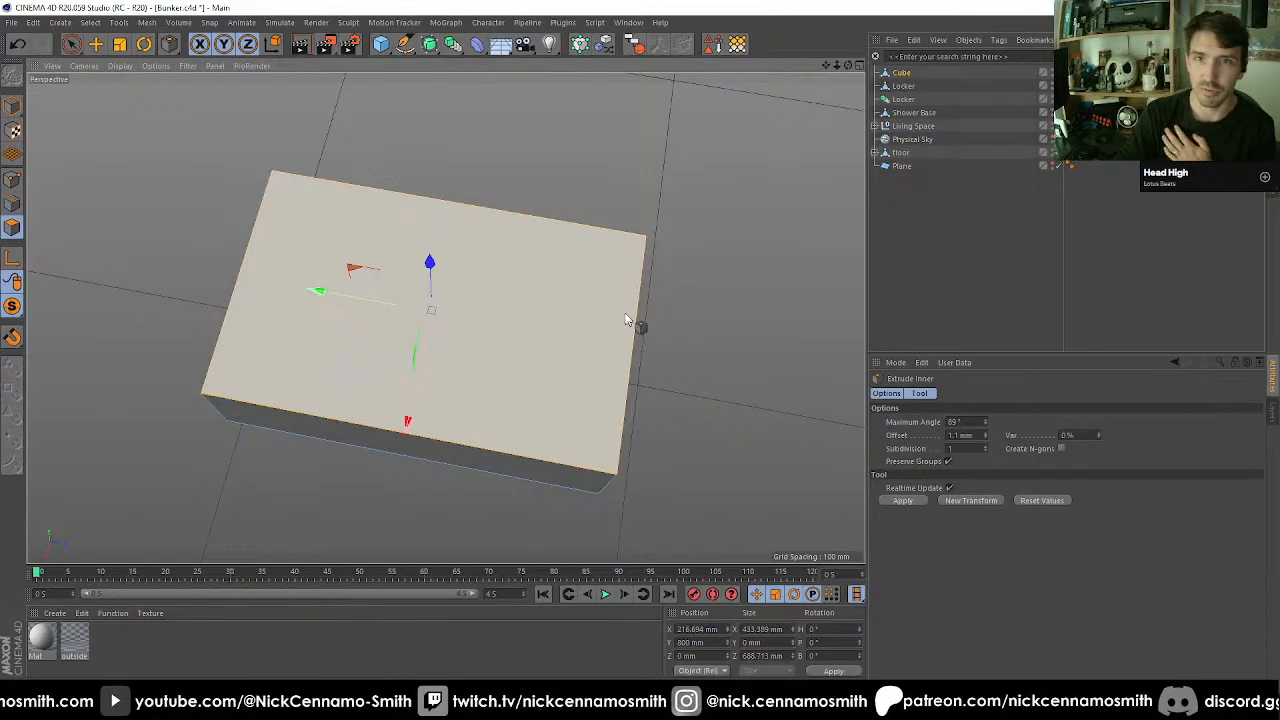
drag(757, 280, 820, 282)
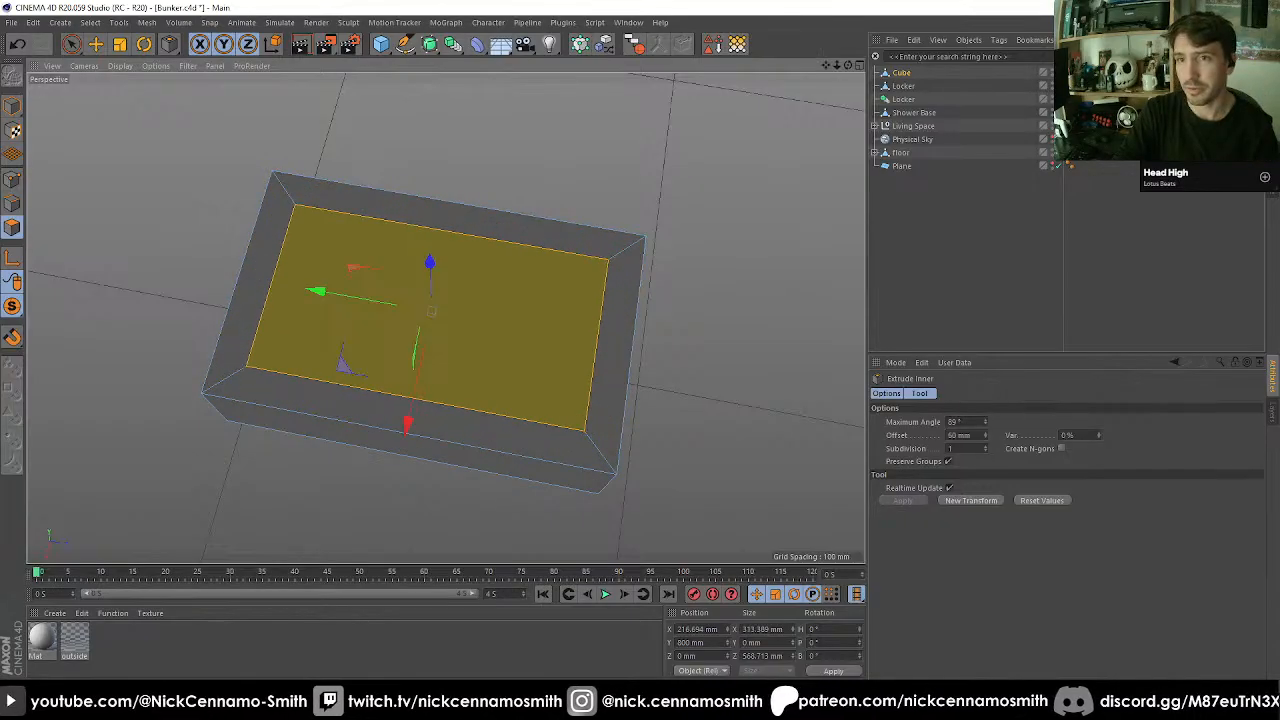
key(ctrl+z)
Ring-select the horizontal edges along the block's side and apply an Edge Cut with a subdivision of 1.
alt+drag(737, 280, 495, 265)
alt+drag(572, 291, 509, 290)
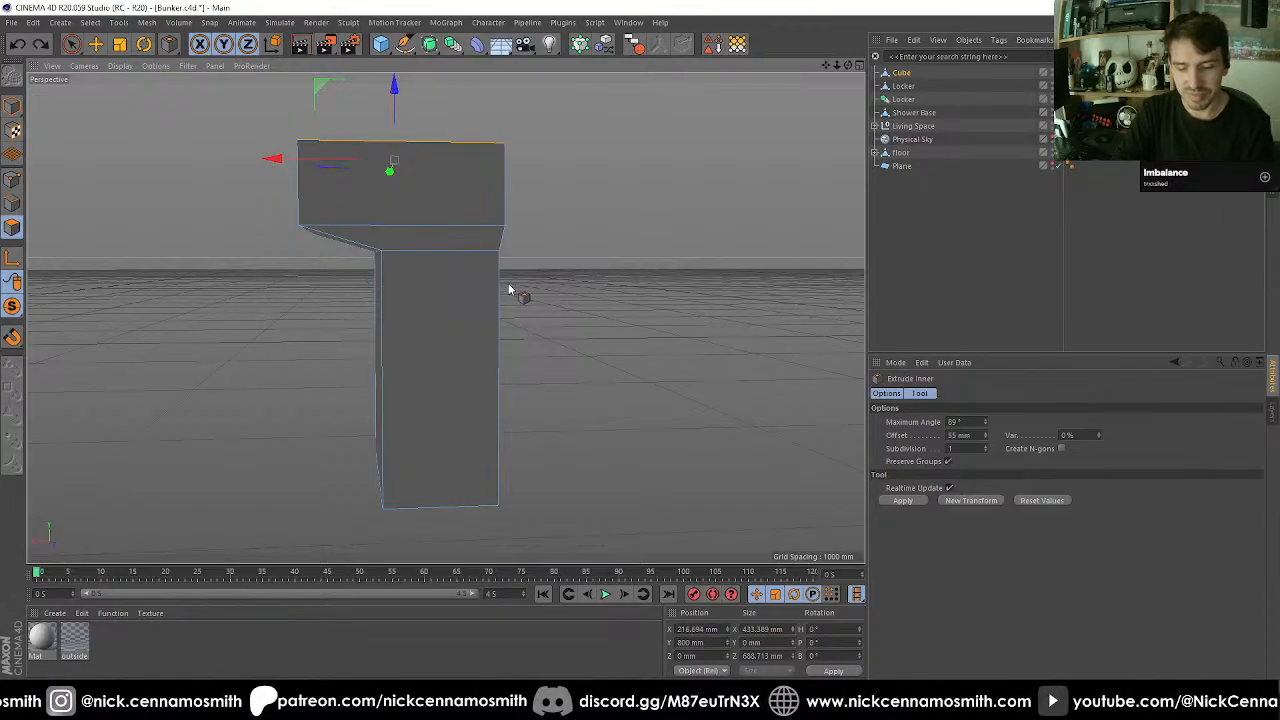
right_click(492, 292)
click(510, 308)
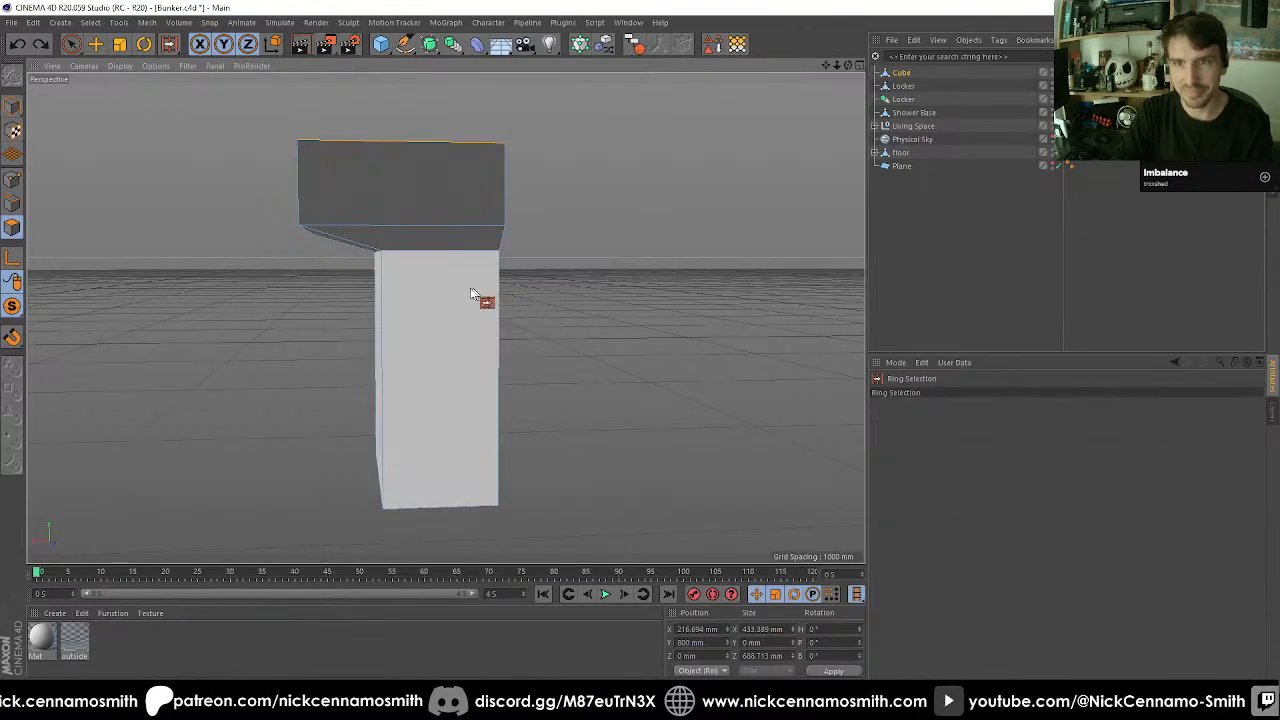
click(437, 238)
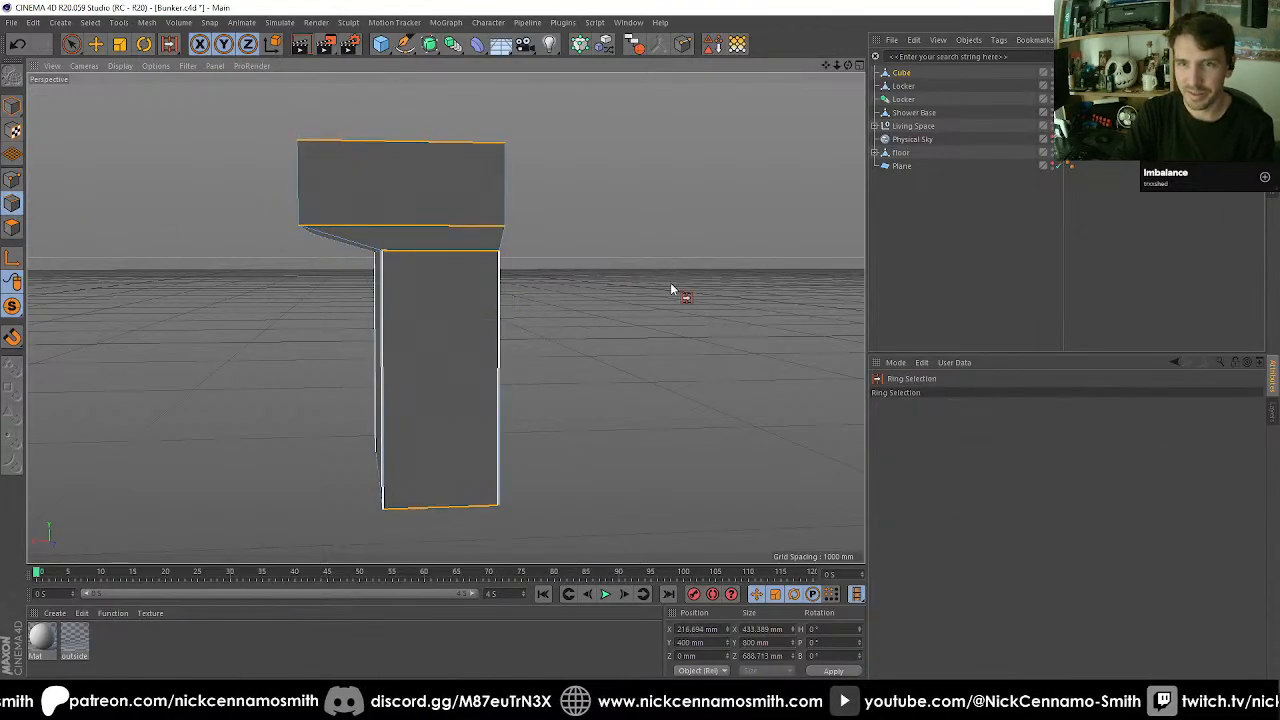
right_click(673, 290)
click(700, 440)
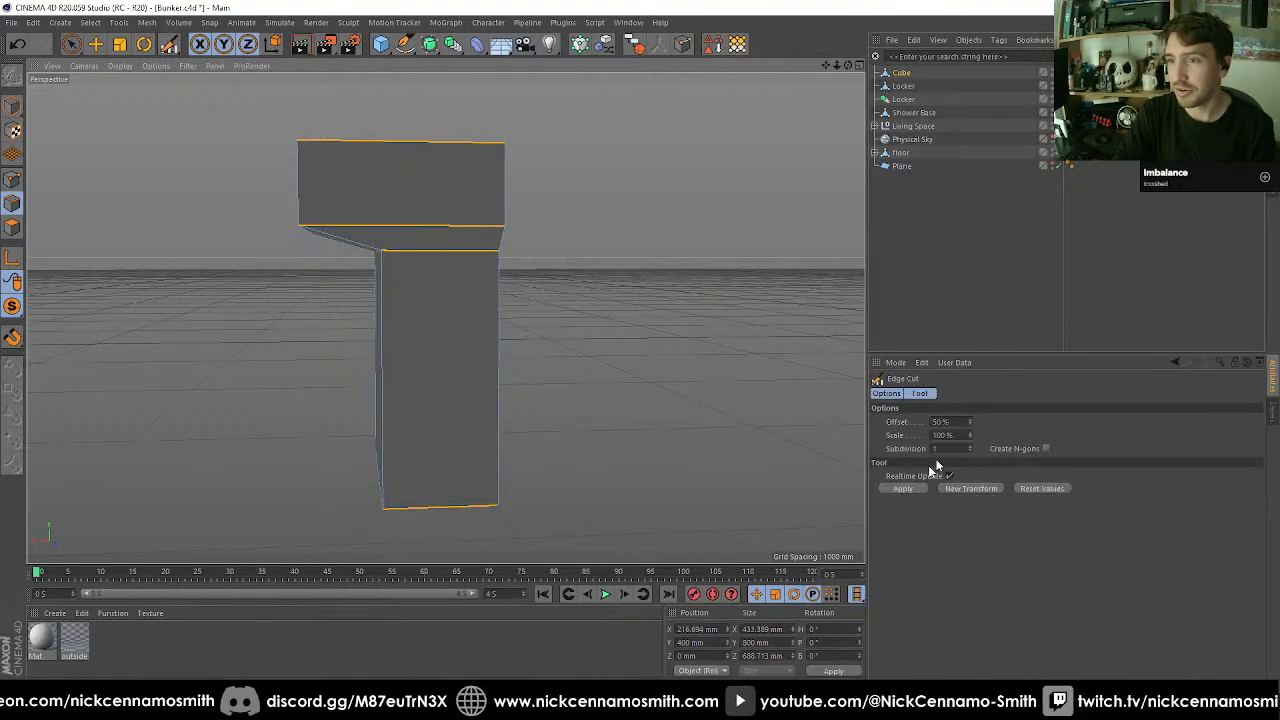
click(902, 488)
Loop-select the new vertical edge loop and straighten it by setting its X size to 0 mm.
key(u)
key(l)
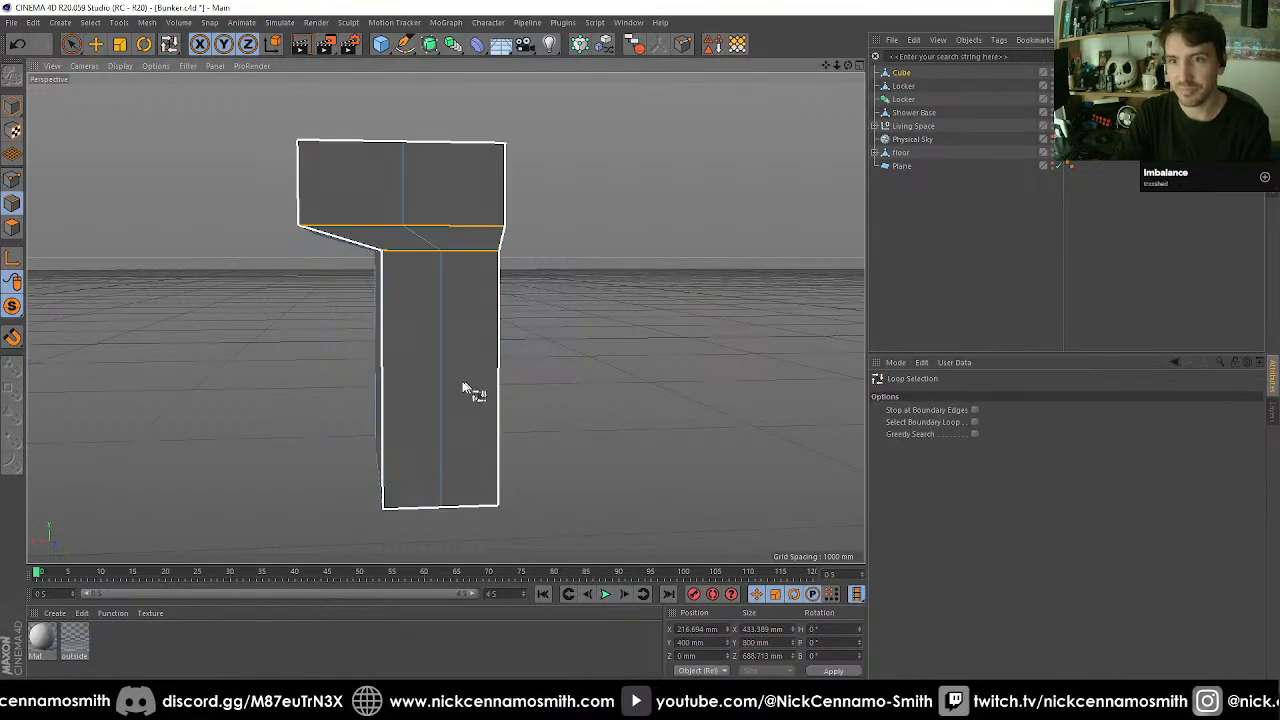
click(470, 392)
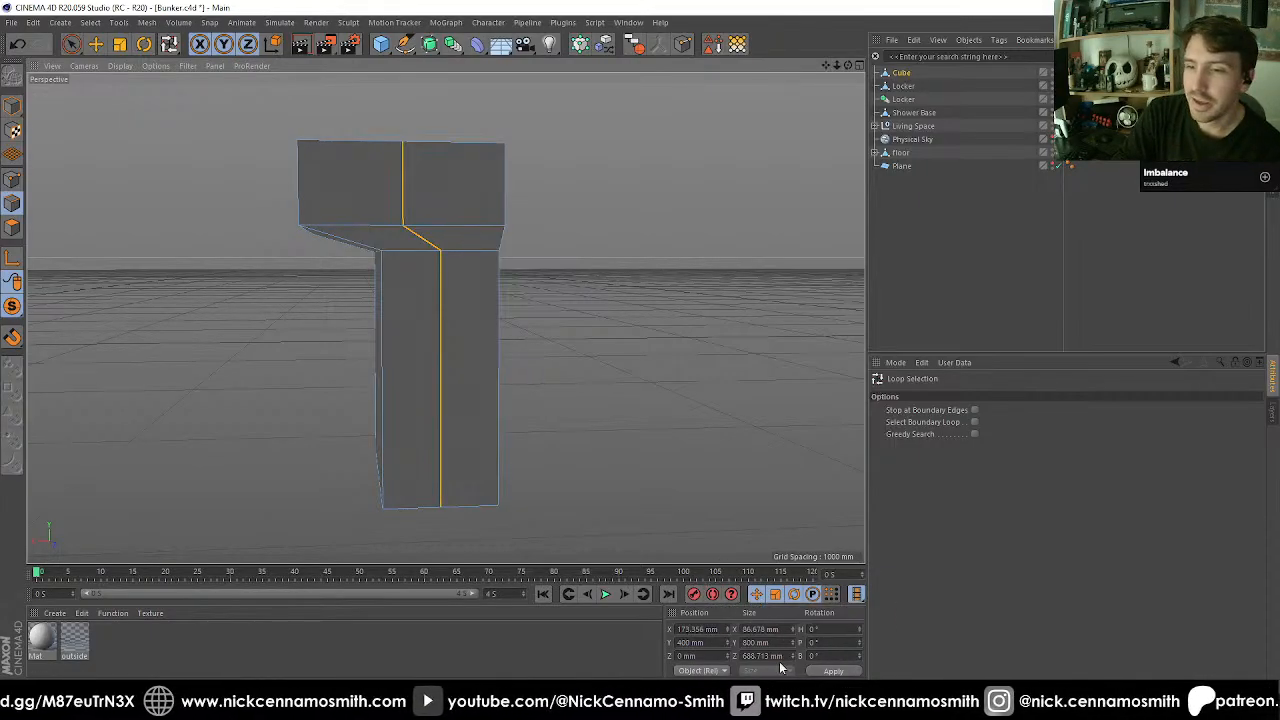
click(772, 629)
text(0)
key(Return)
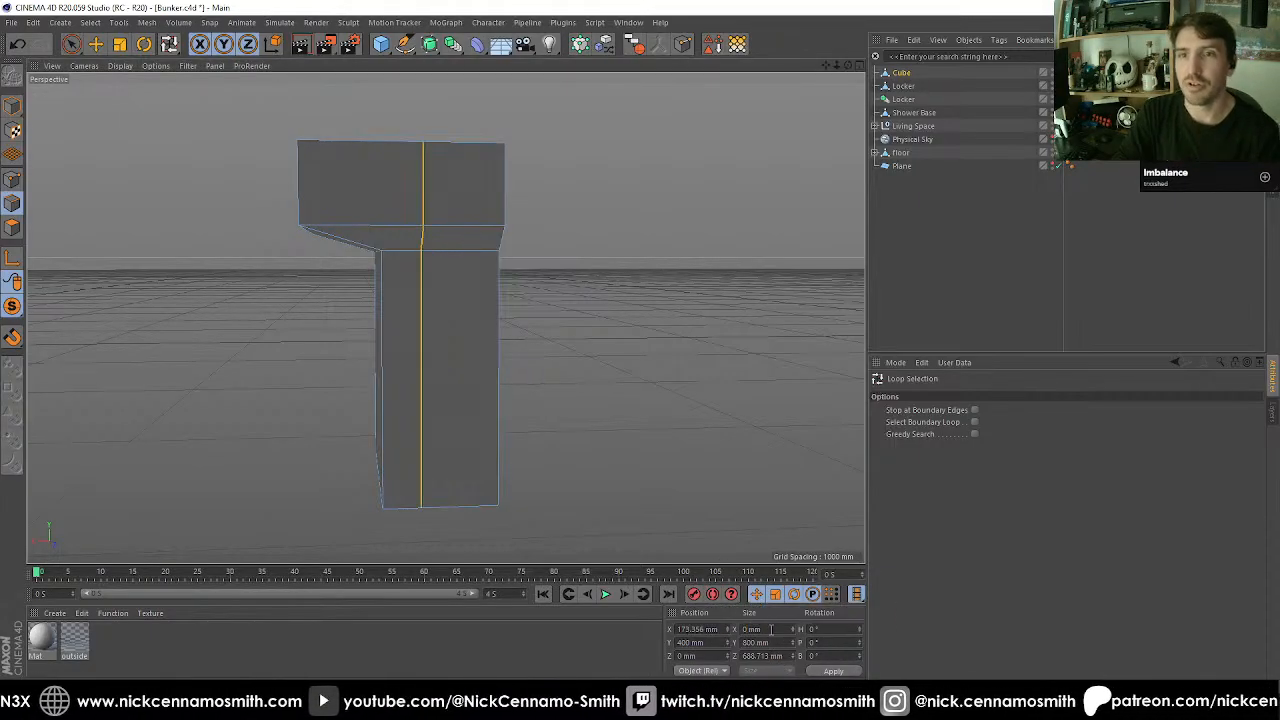
Move the vertical edge loop toward the back of the block to an X position of about 90 mm.
key(F2)
scroll(195, 280, up, 4)
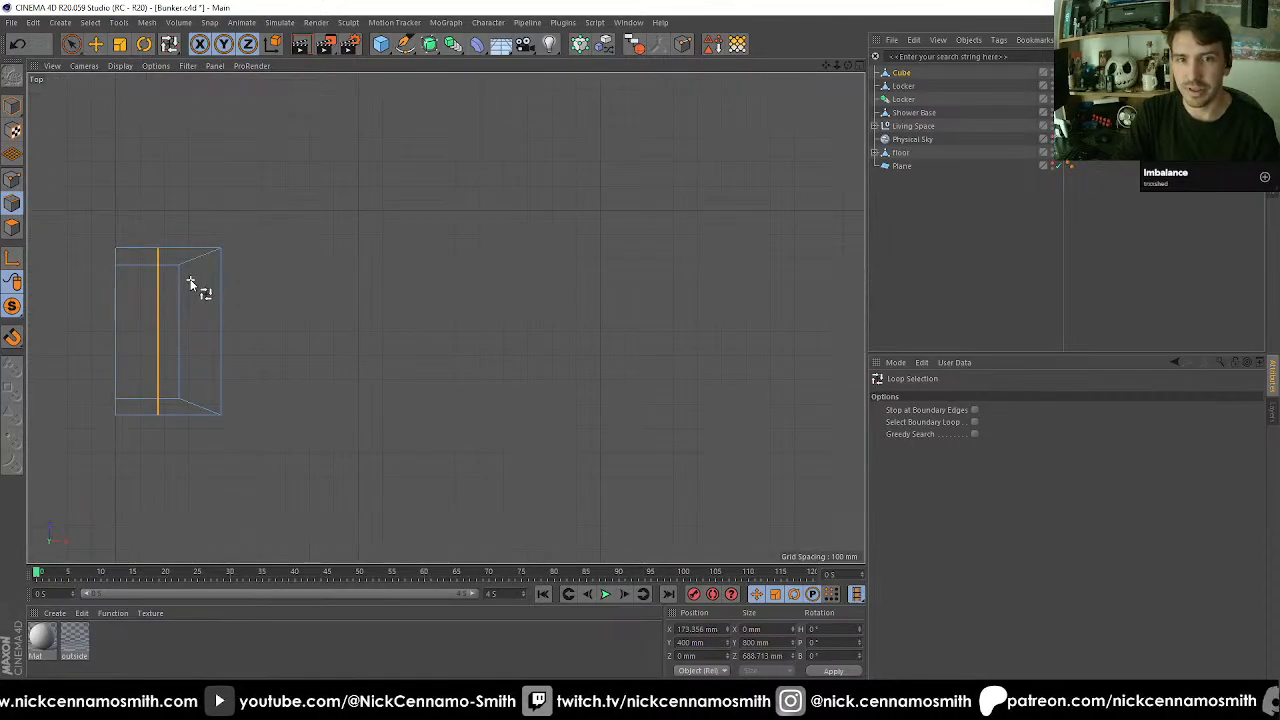
key(F1)
key(e)
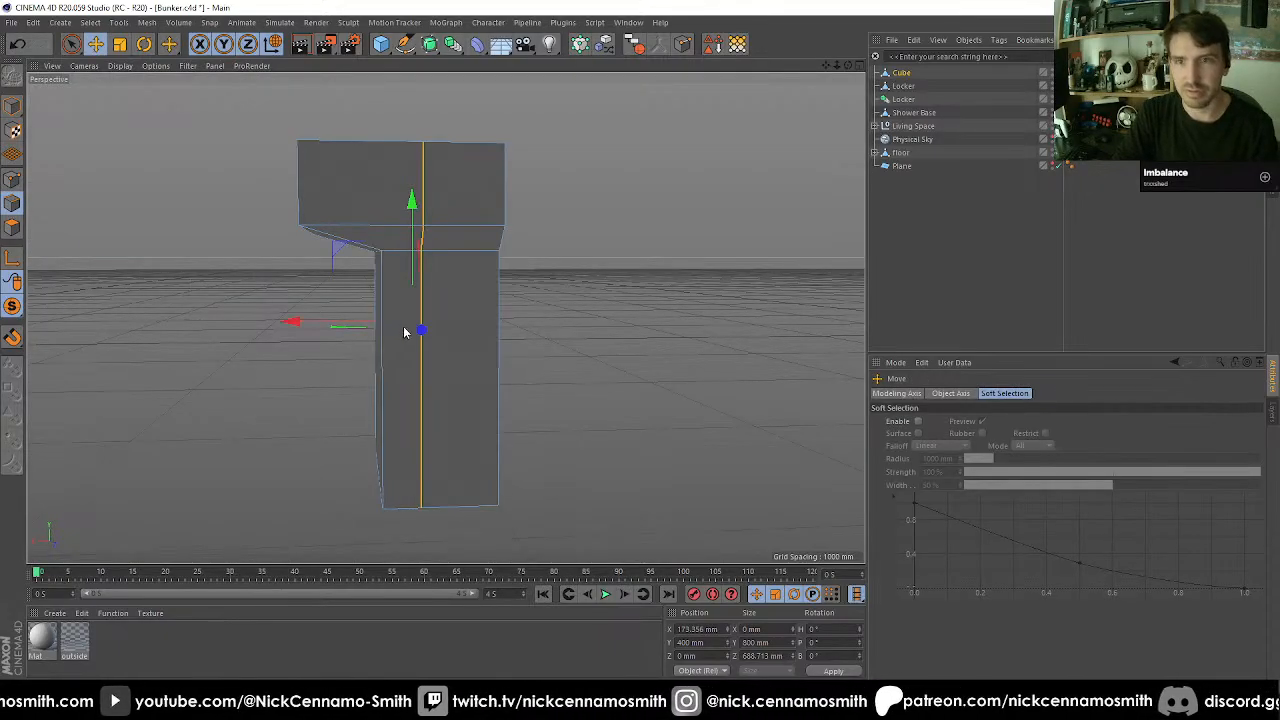
alt+drag(395, 325, 313, 292)
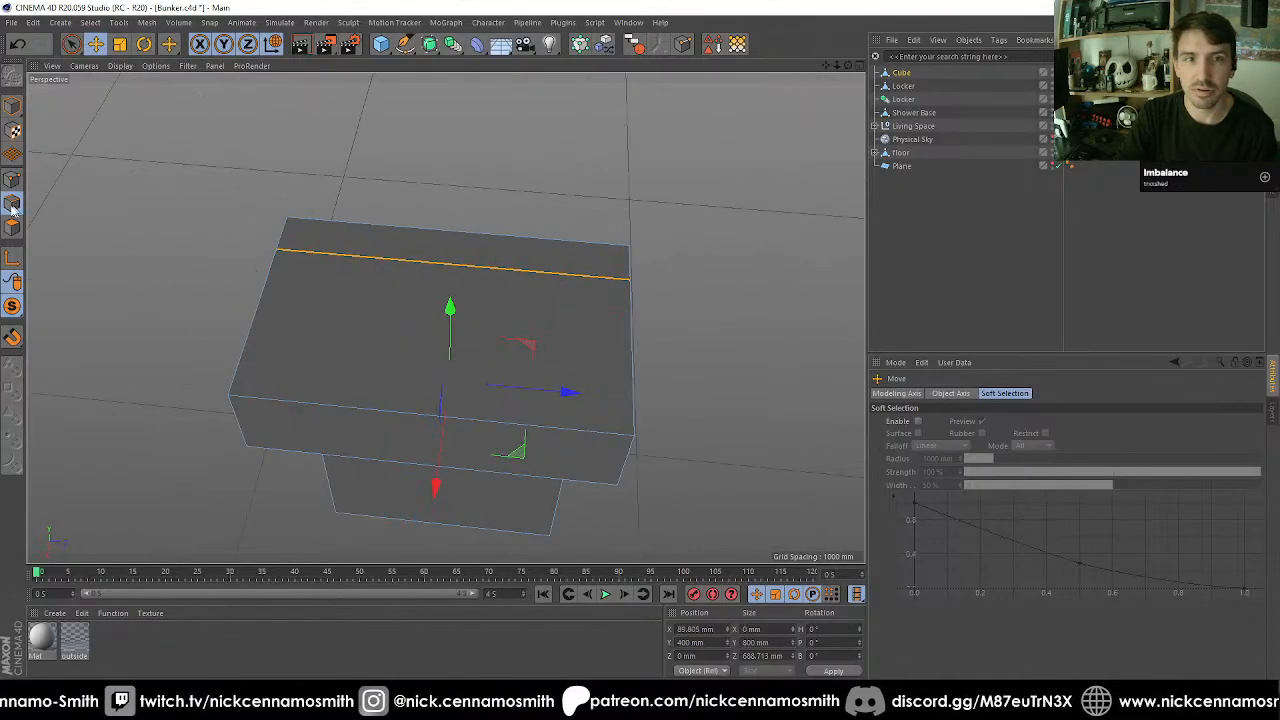
alt+drag(229, 337, 223, 357)
Try to line-cut the block in the Top view, in line with both side walls of the narrower base.
key(F4)
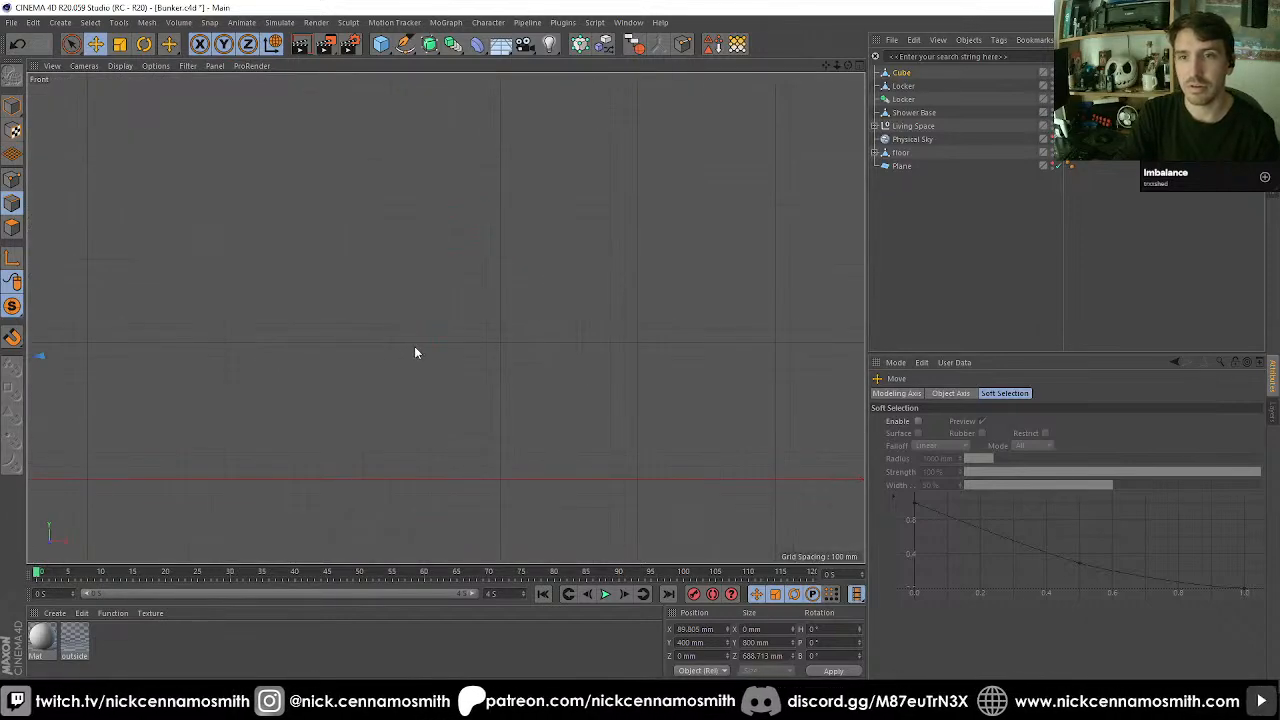
key(F2)
scroll(414, 346, down, 3)
scroll(240, 322, up, 3)
alt+middle_drag(178, 303, 241, 294)
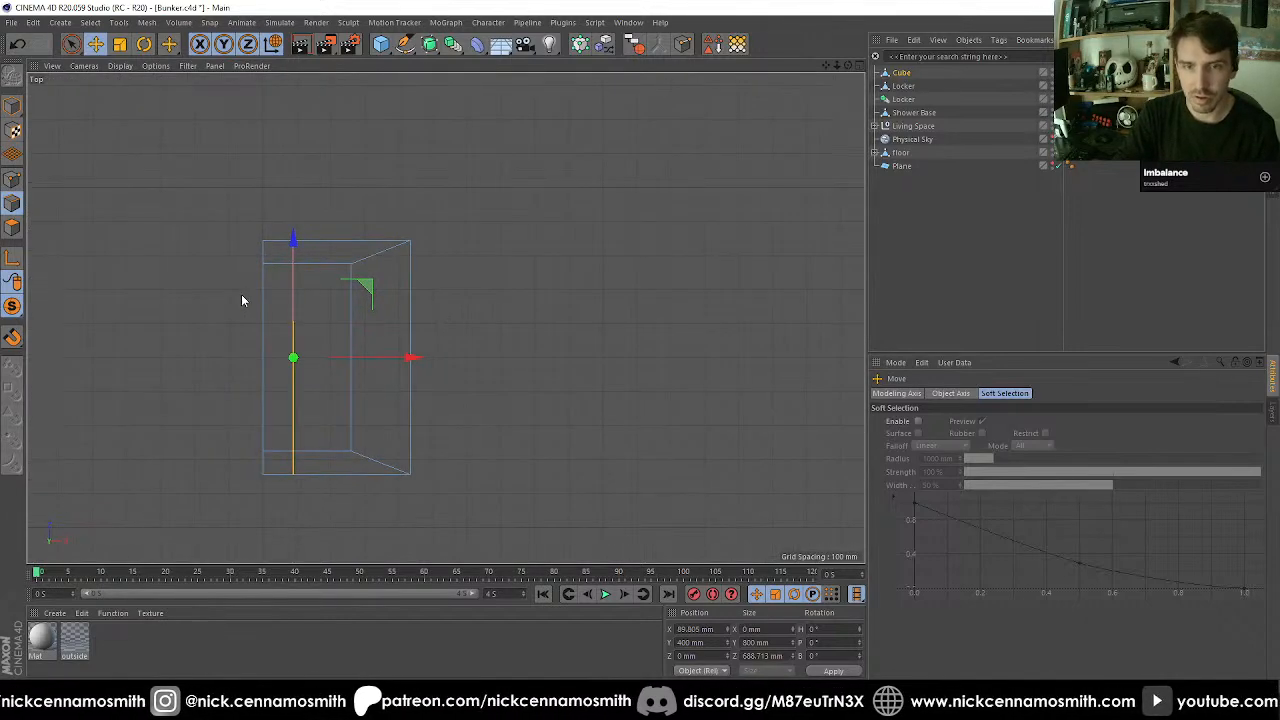
key(k)
key(k)
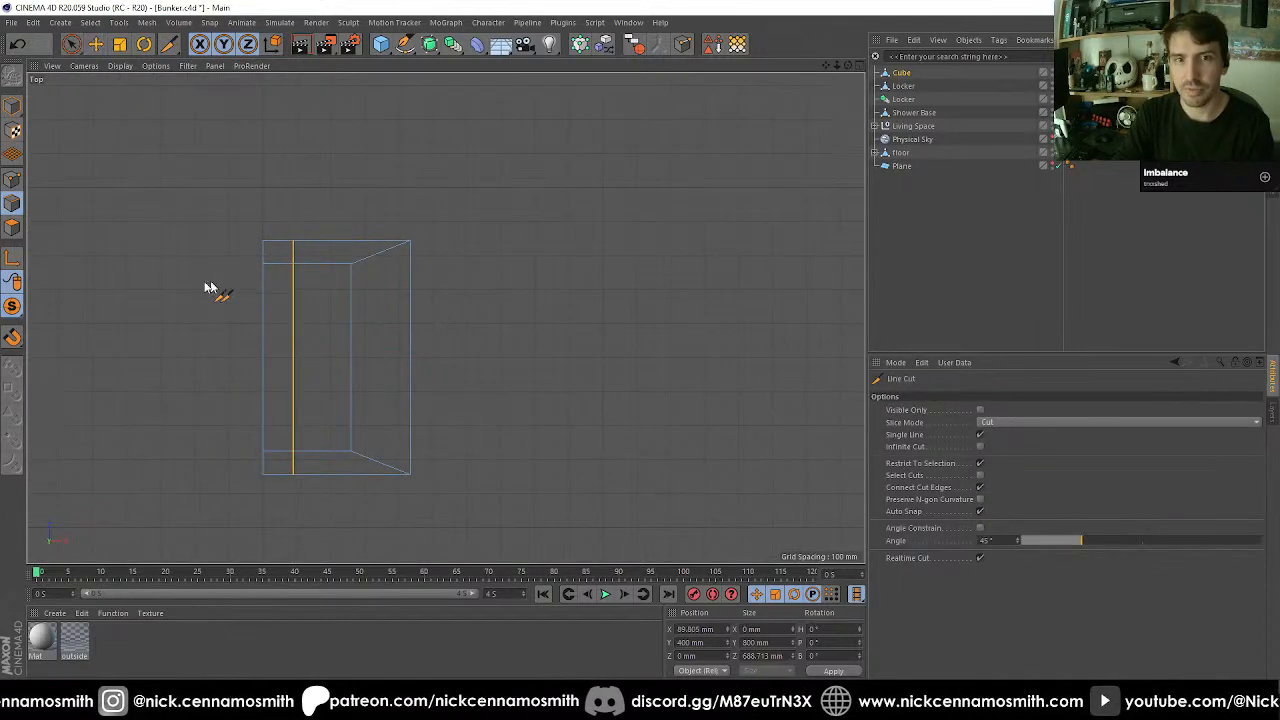
click(264, 266)
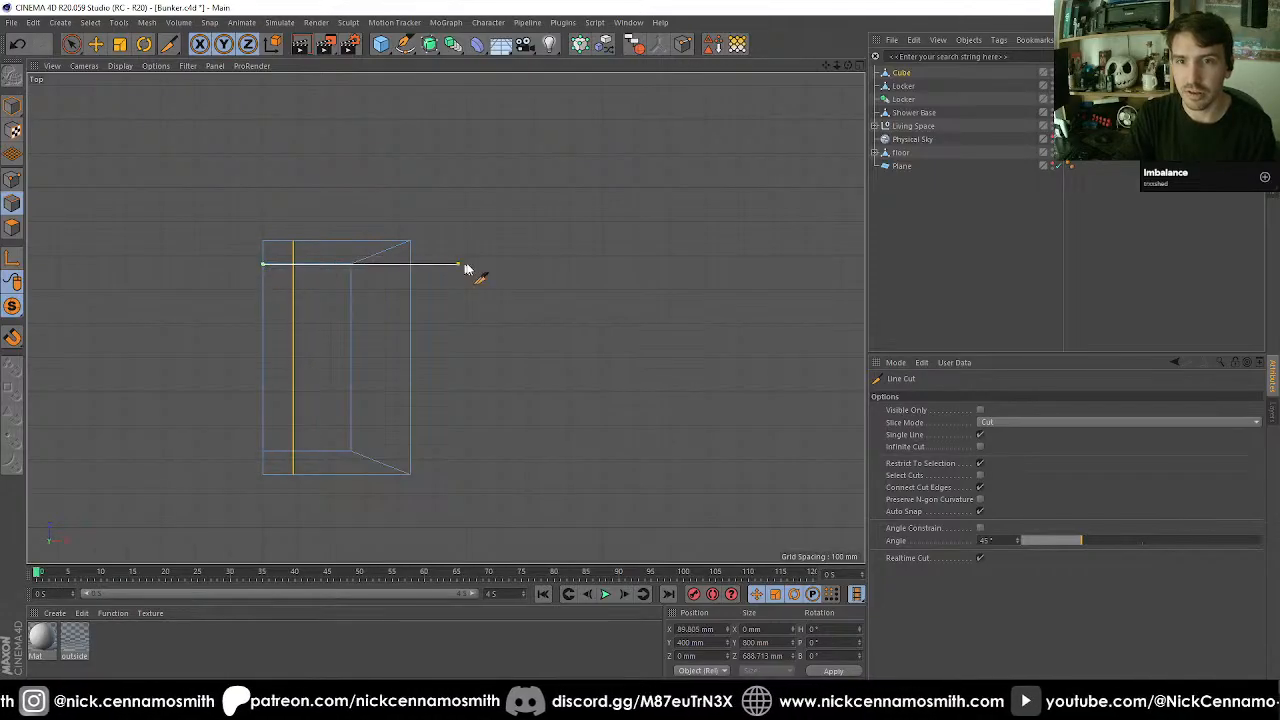
click(262, 455)
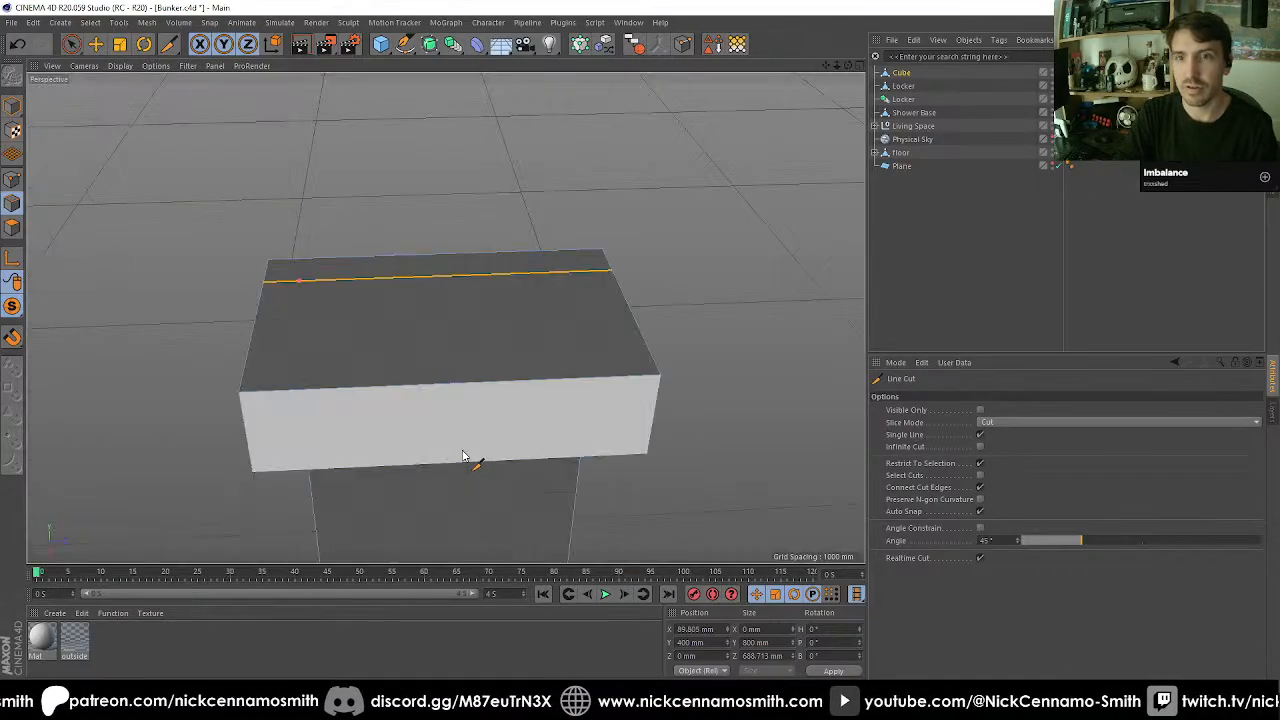
key(F1)
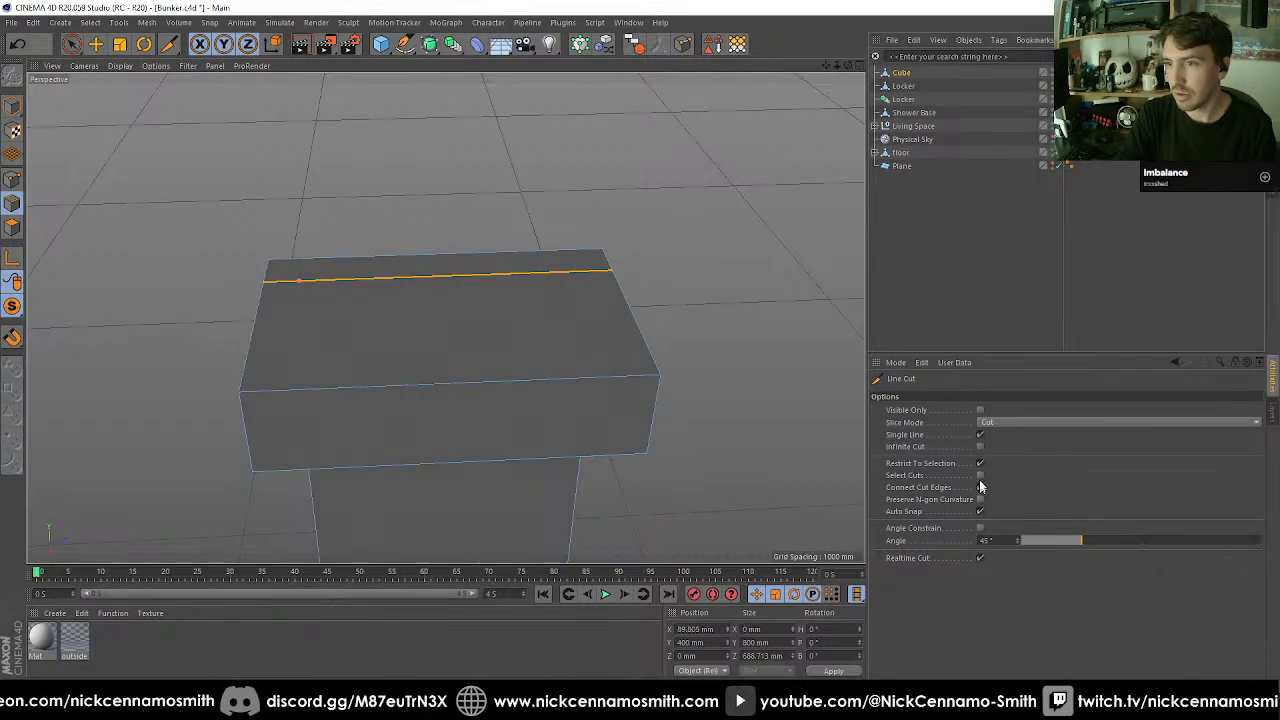
Disable Restrict To Selection and line-cut straight across the block in the Top view, in line with each side wall of the base.
click(980, 463)
key(F2)
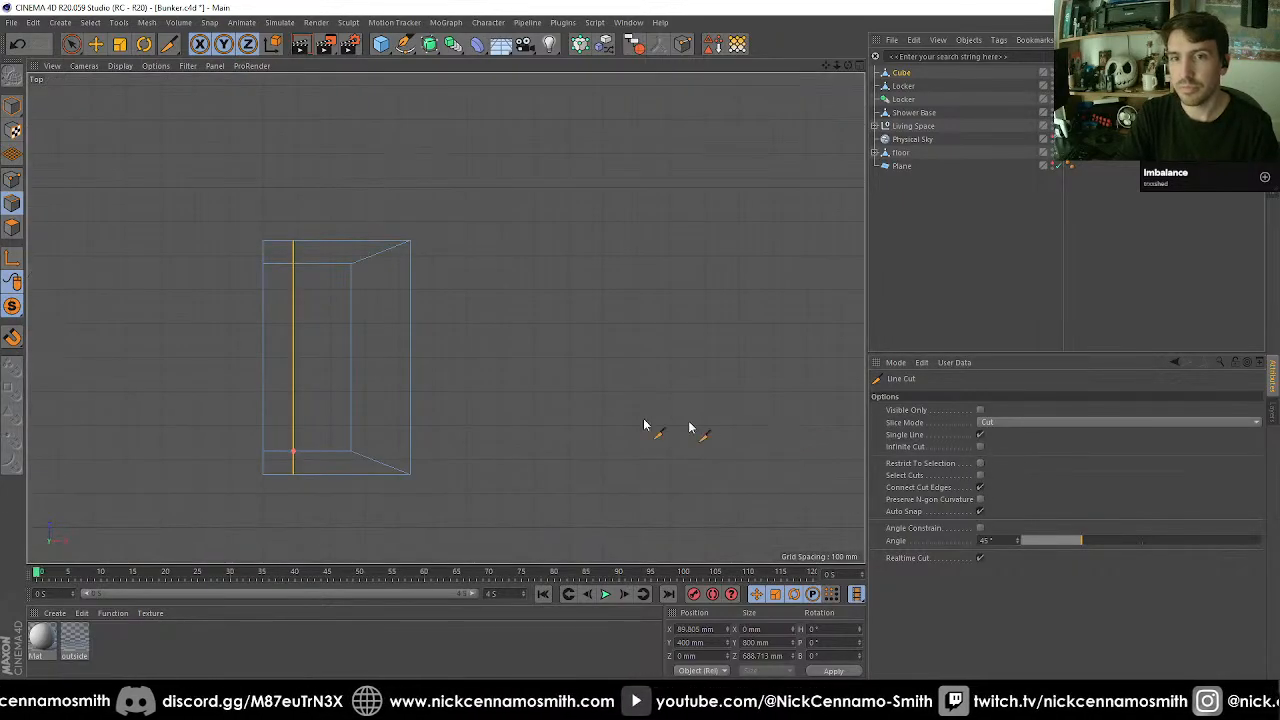
click(263, 452)
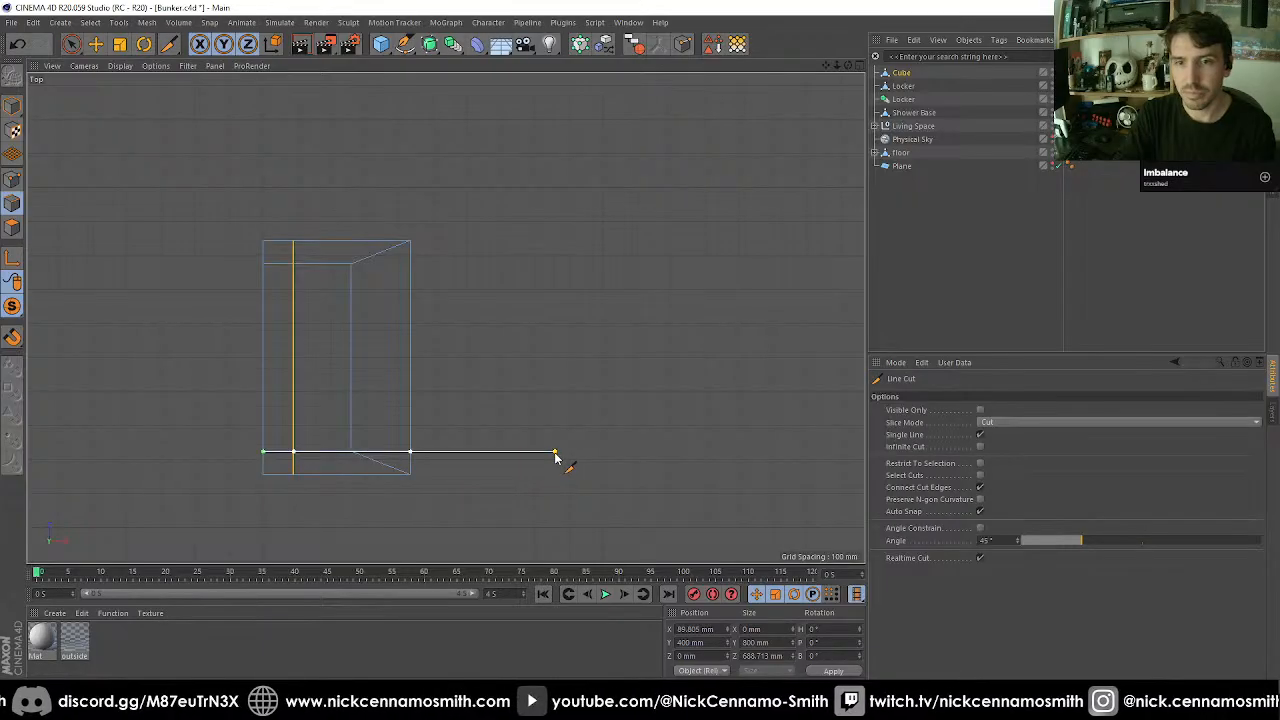
click(555, 452)
click(264, 264)
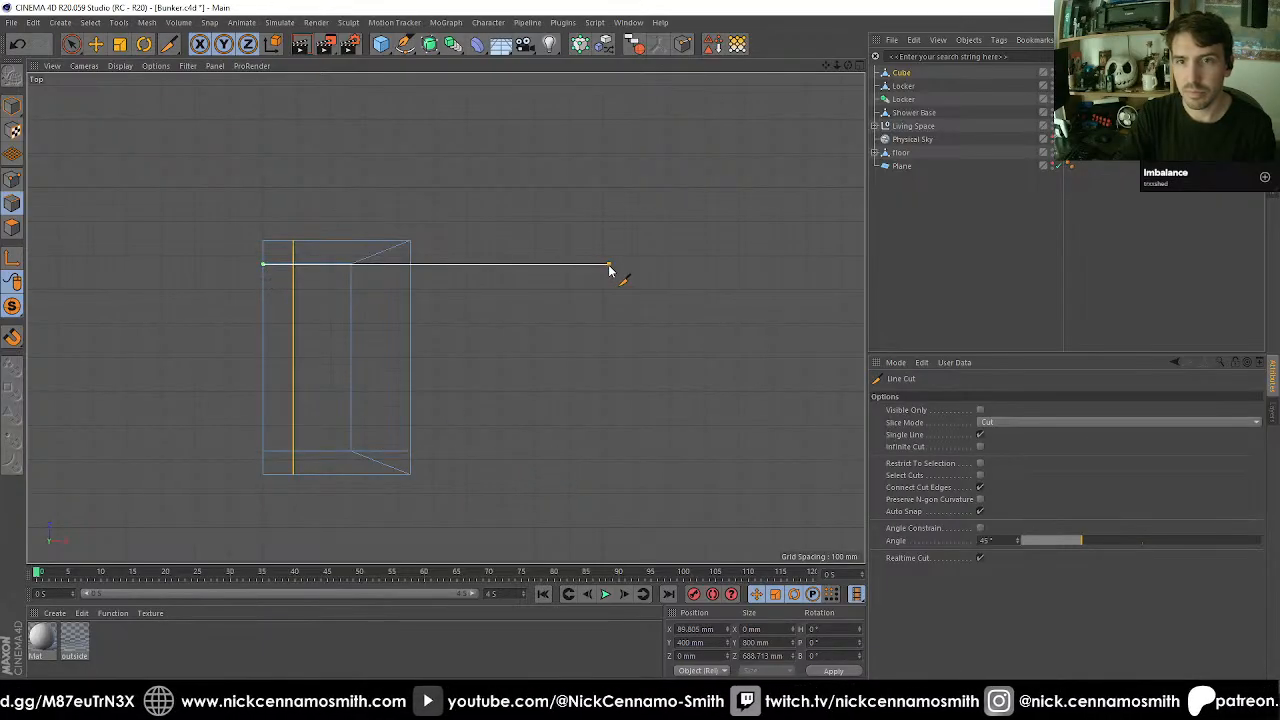
click(608, 264)
key(F1)
key(F4)
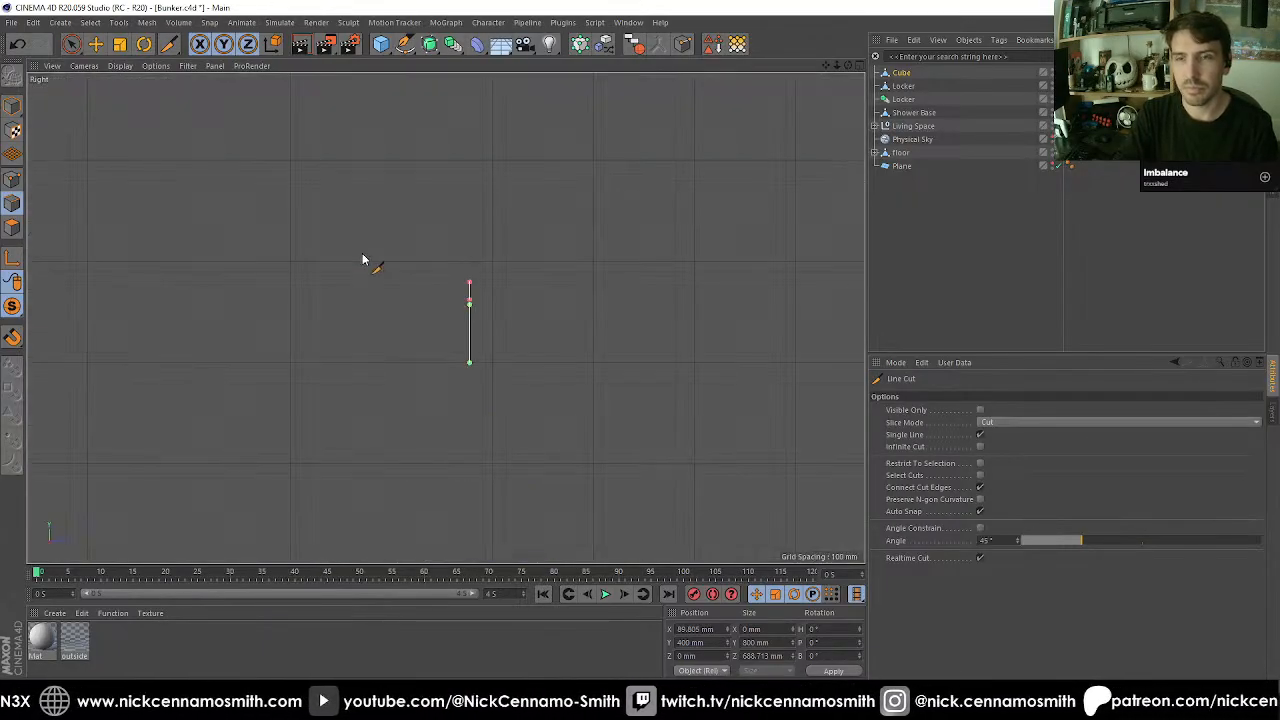
key(F3)
key(F1)
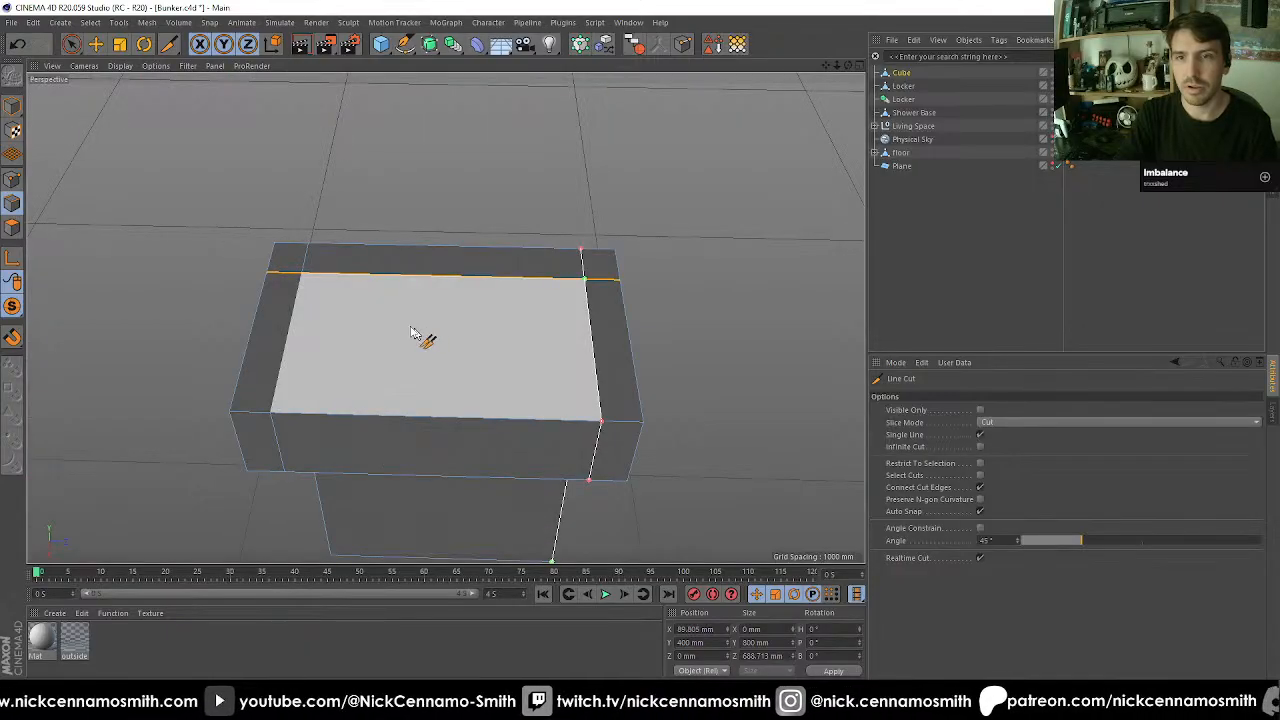
alt+drag(494, 323, 370, 311)
mouse_move(446, 318)
alt+mouse_down()
mouse_move(521, 282)
mouse_move(449, 331)
alt+mouse_up()
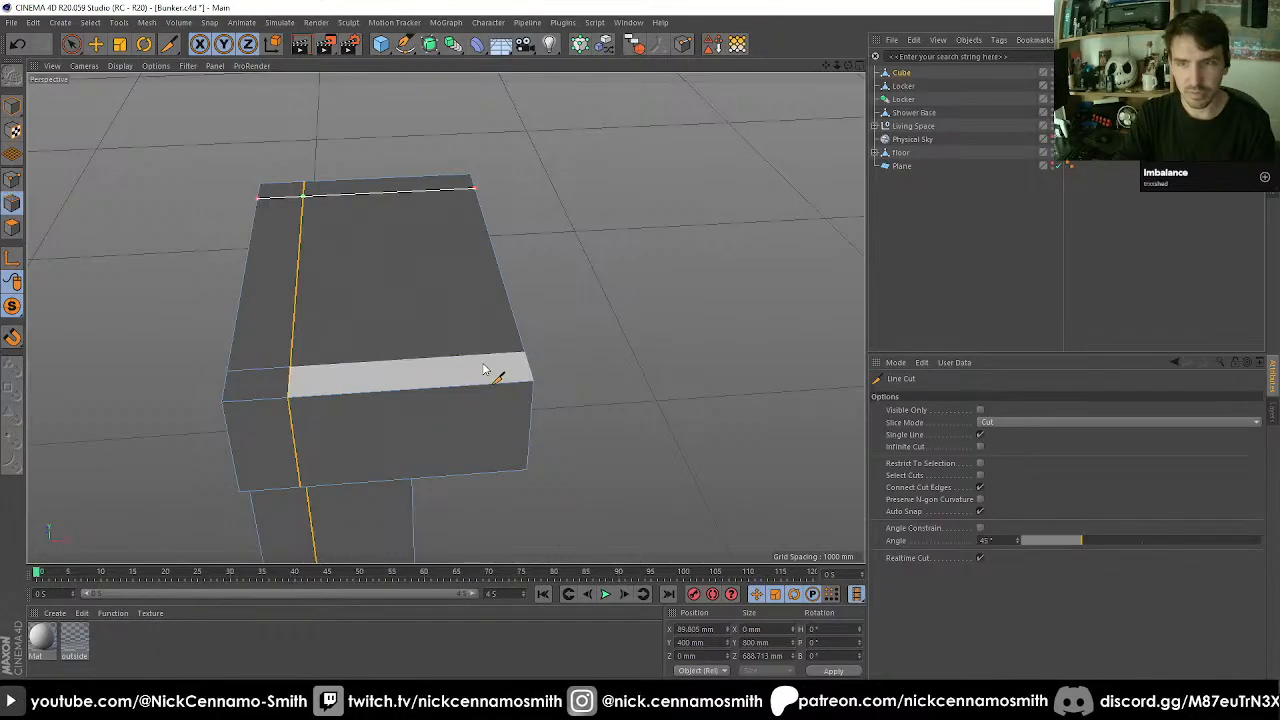
key(F4)
scroll(105, 350, up, 10)
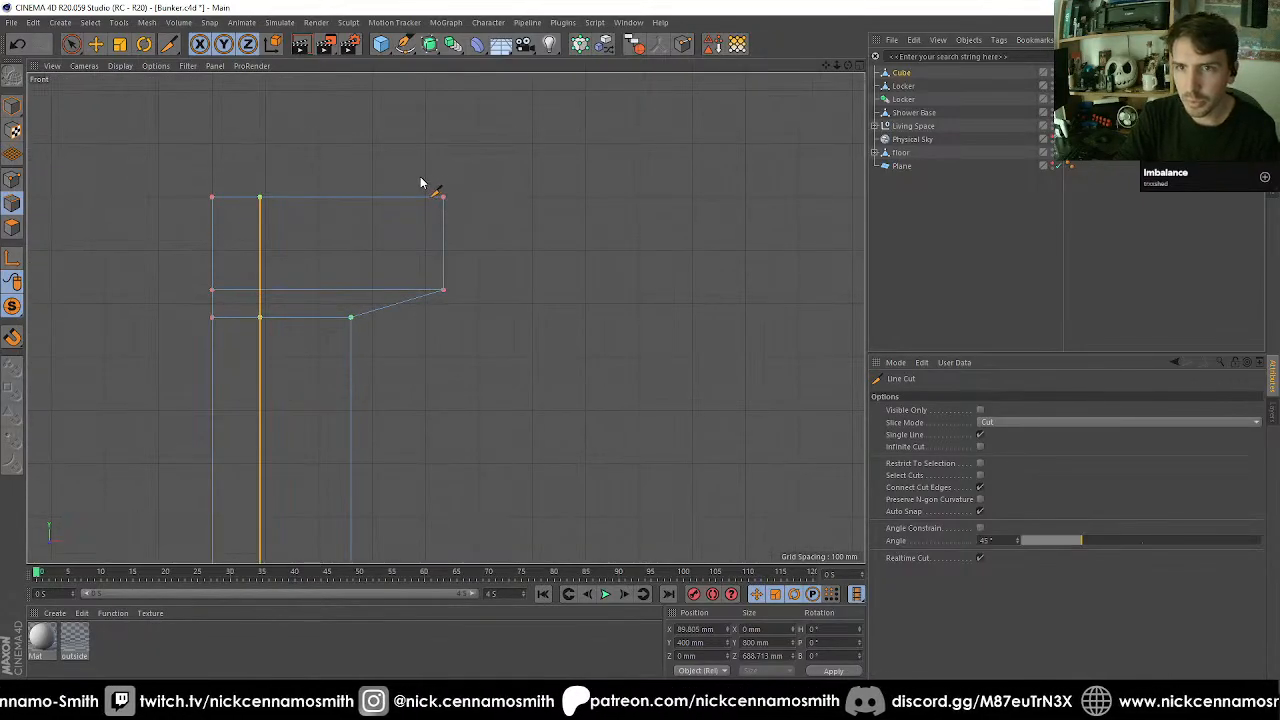
drag(420, 180, 395, 284)
Extrude the central top polygon down about 135 mm and scale the basin floor to about 240 by 441 mm.
key(space)
key(F1)
click(12, 228)
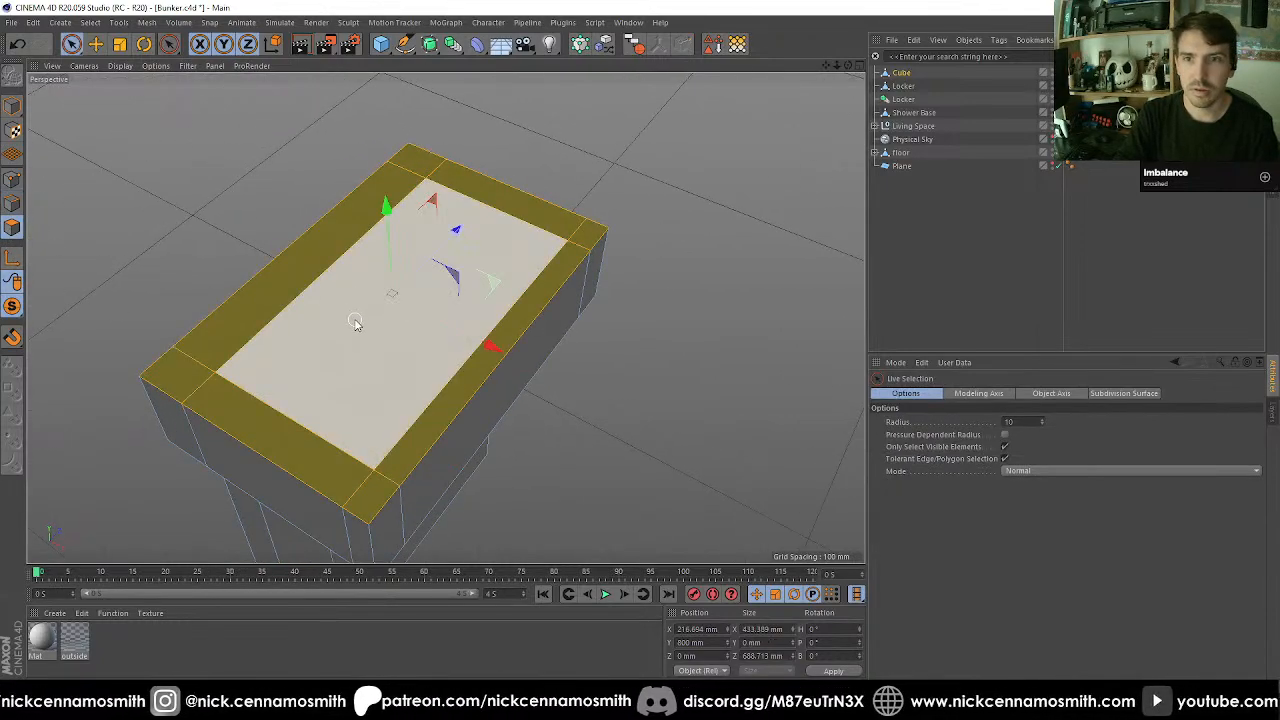
click(368, 375)
alt+drag(373, 390, 592, 456)
alt+middle_drag(491, 399, 434, 348)
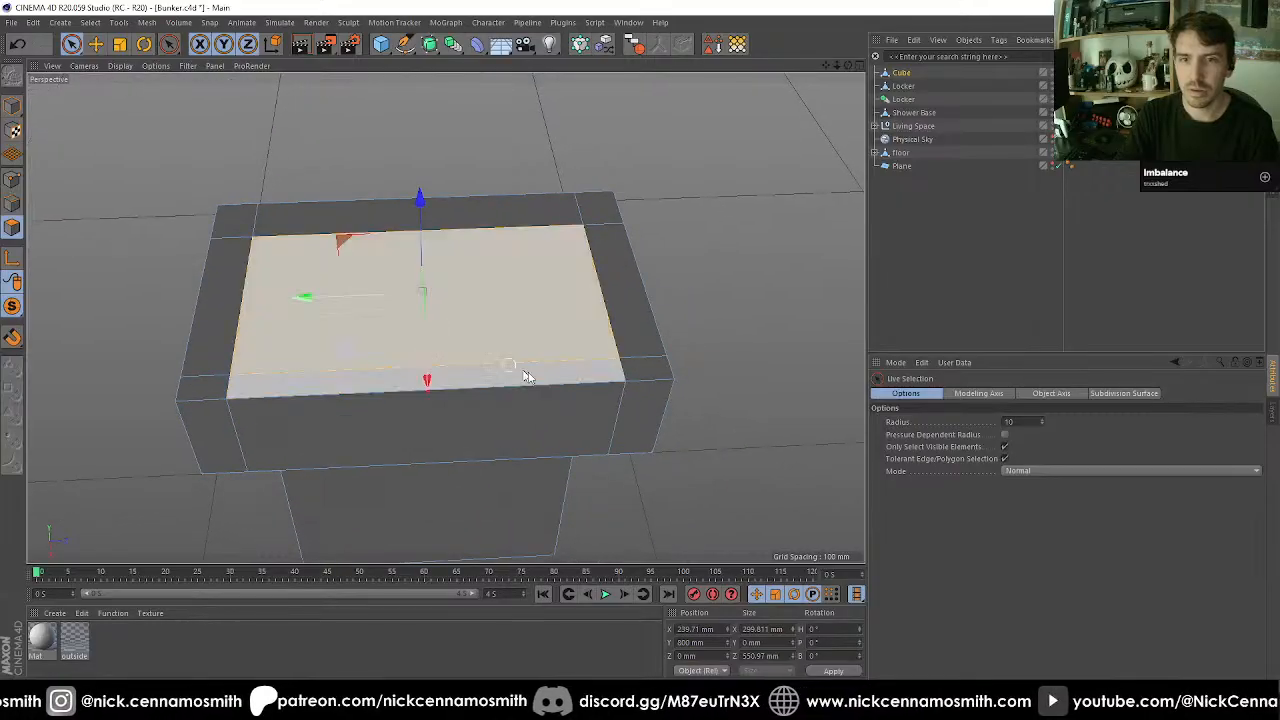
key(d)
drag(754, 386, 612, 387)
key(t)
drag(735, 287, 540, 286)
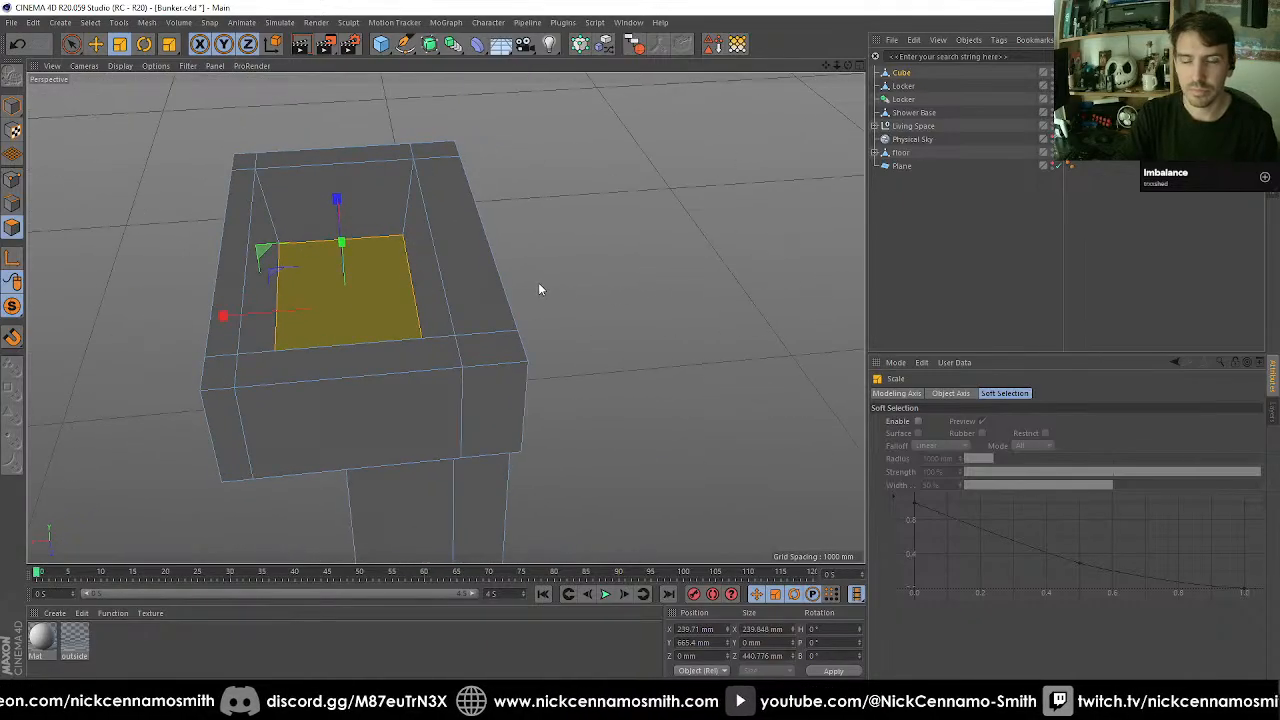
Snap the back edge of the basin floor to the vertical edge loop at X 89.805 mm.
key(F2)
scroll(527, 287, up, 3)
scroll(427, 318, up, 2)
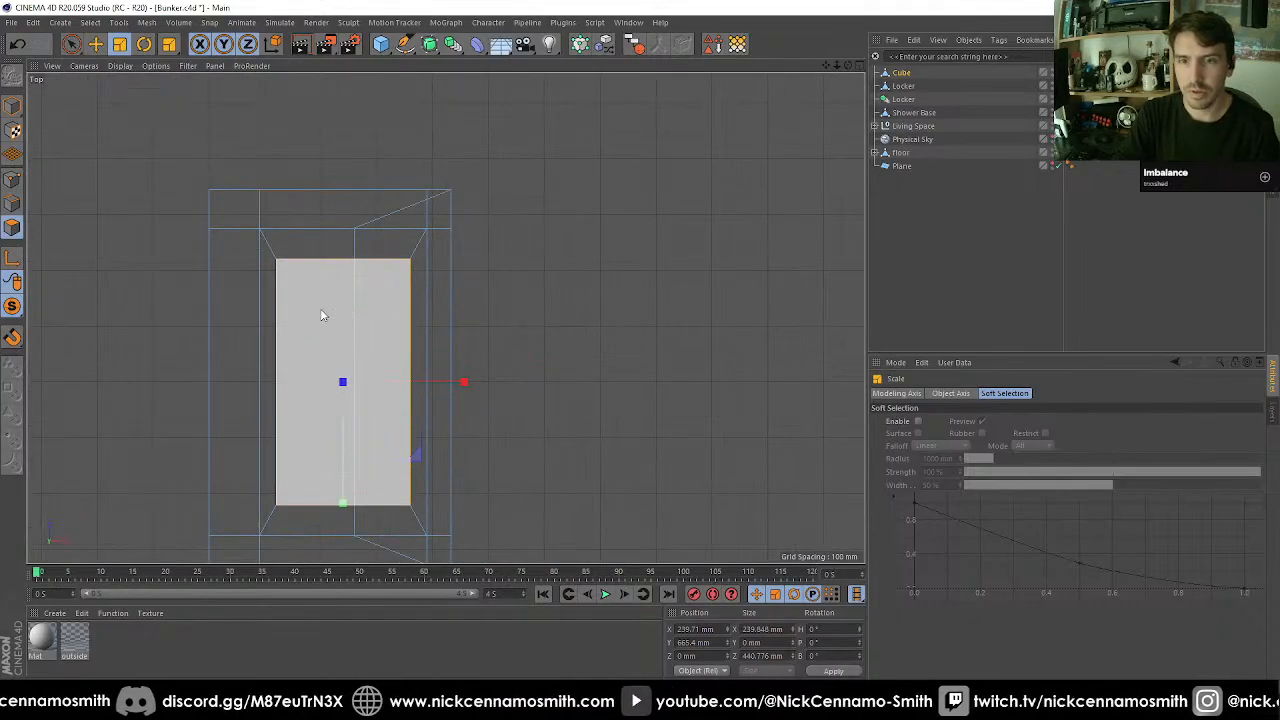
key(e)
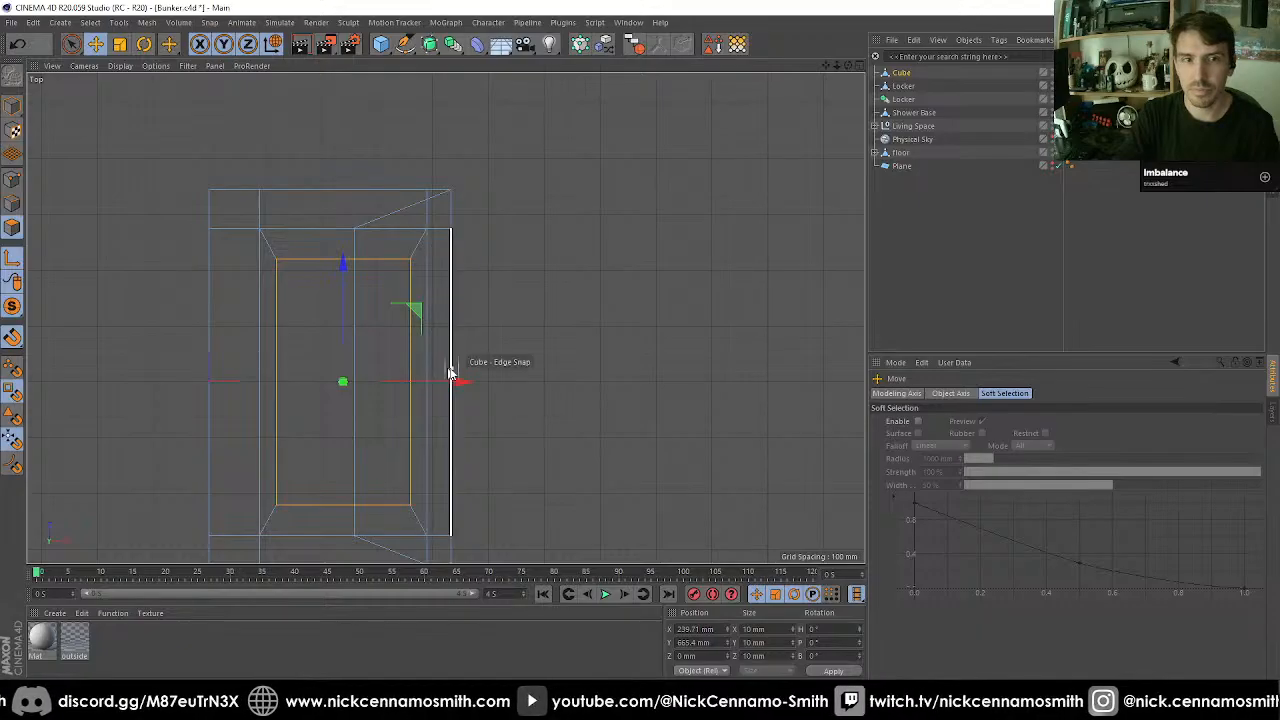
drag(473, 385, 389, 389)
key(F1)
mouse_move(309, 338)
alt+mouse_down()
mouse_move(290, 308)
mouse_move(305, 352)
alt+mouse_up()
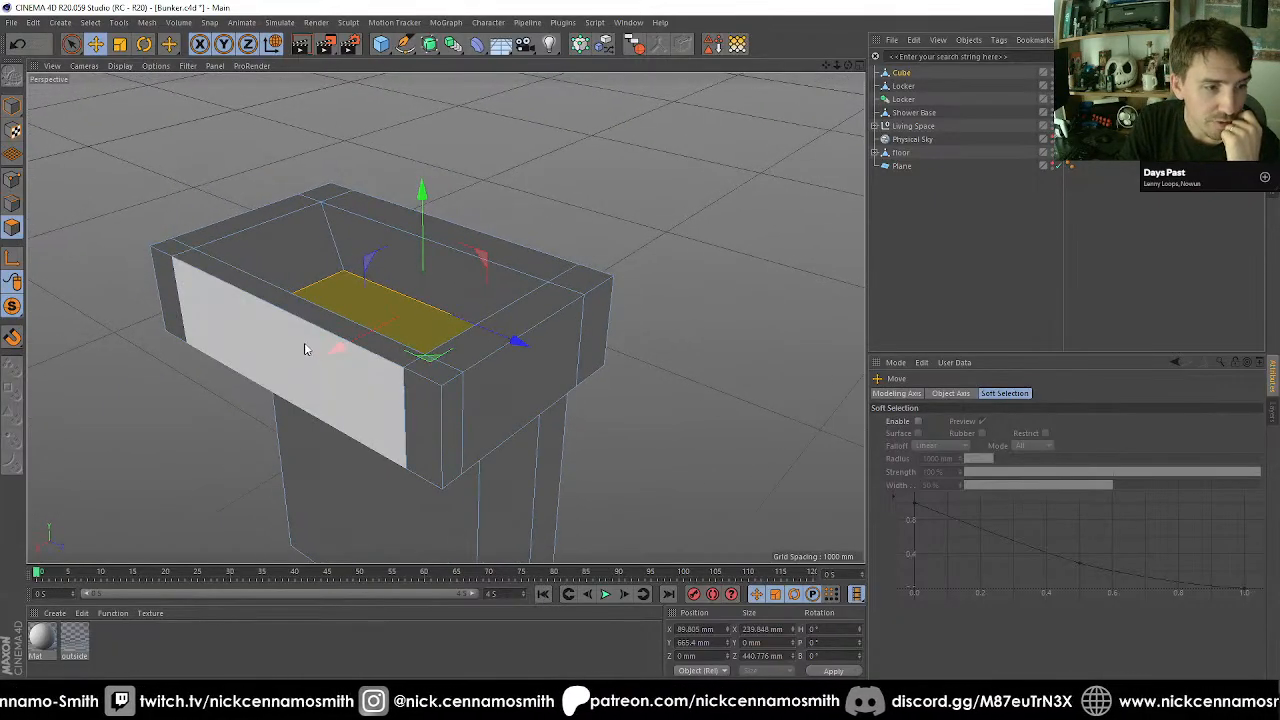
Select the two front vertical corner edges of the upper section and add the loop around its outer top rim.
scroll(304, 342, down, 5)
click(15, 204)
alt+drag(268, 222, 286, 260)
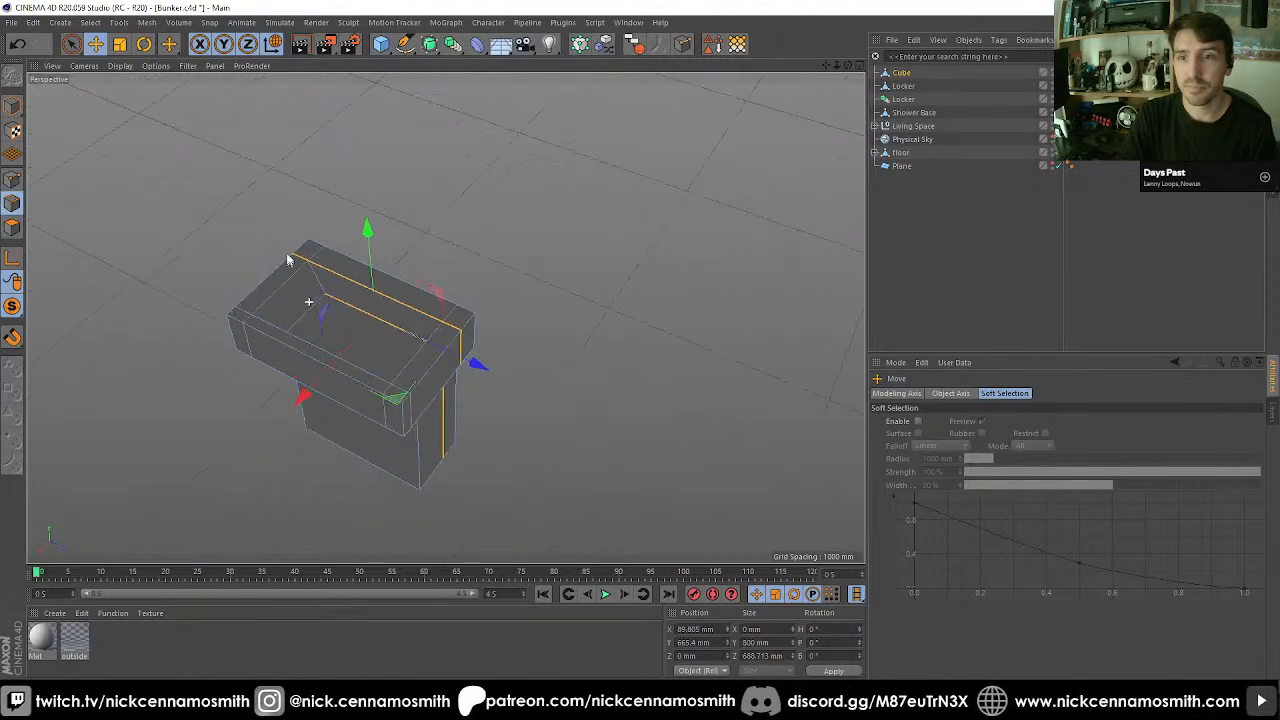
scroll(323, 331, up, 4)
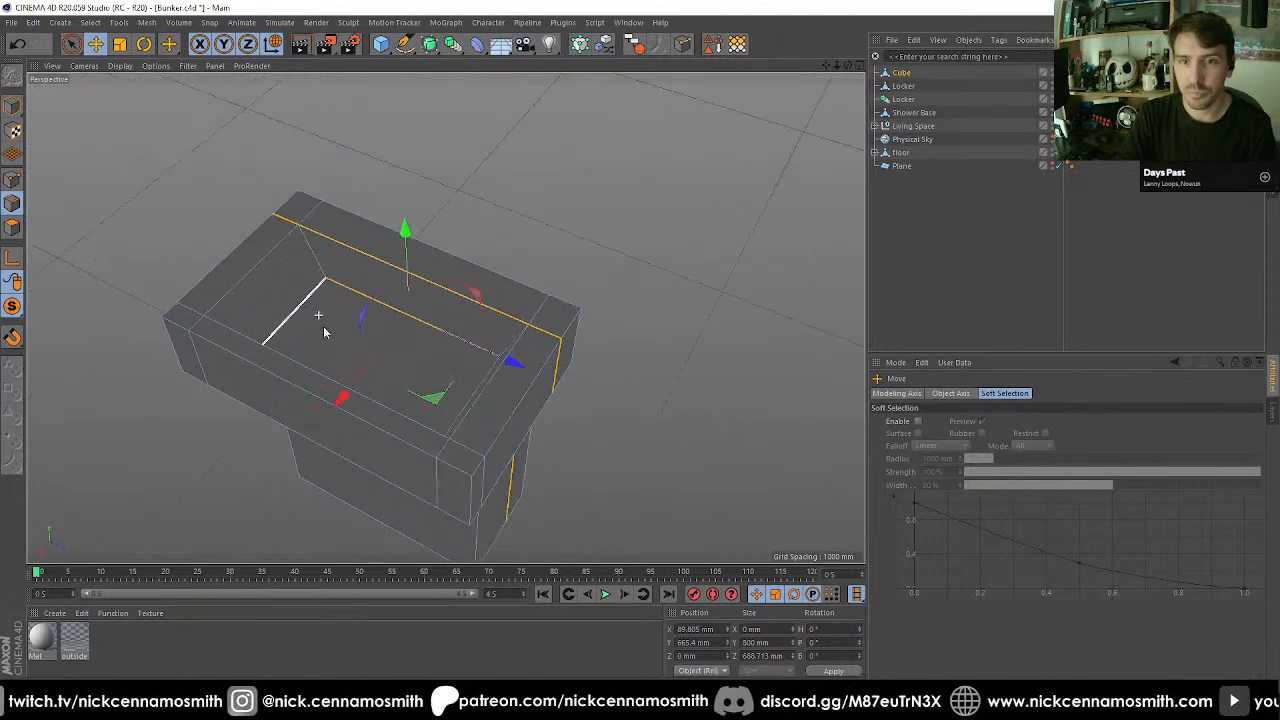
click(172, 343)
shift+click(472, 500)
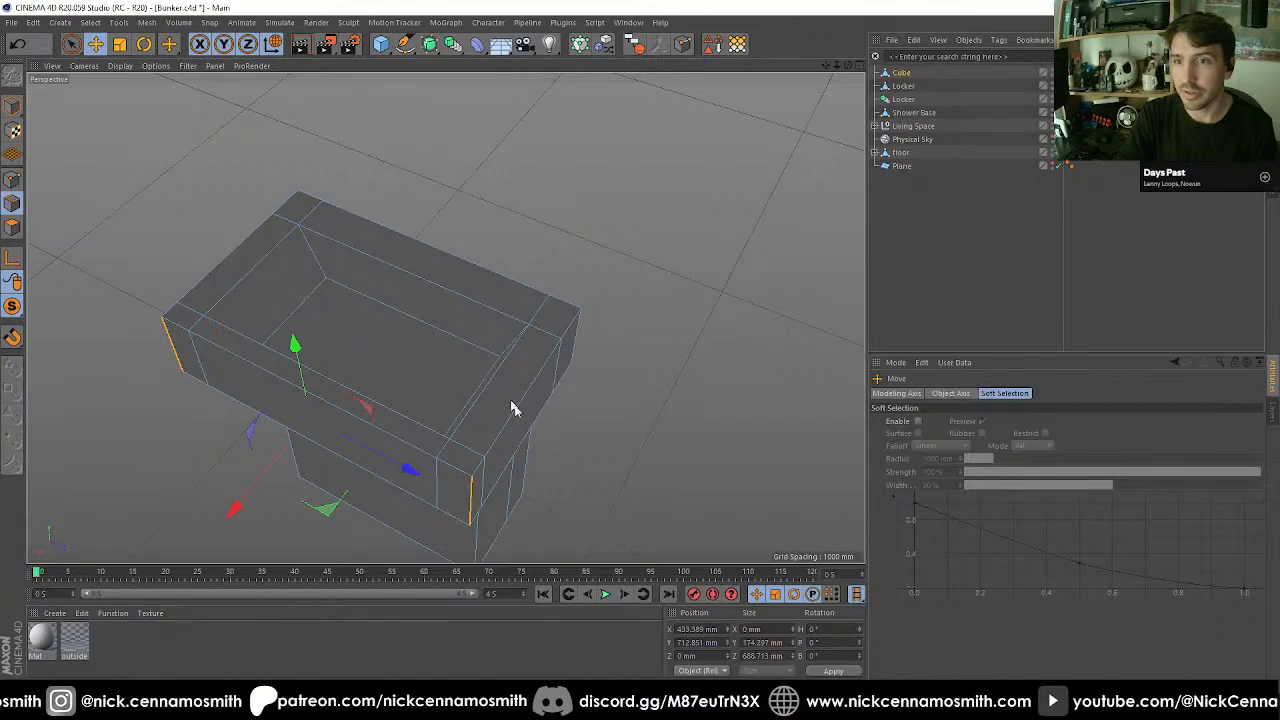
mouse_move(508, 409)
alt+mouse_down()
mouse_move(537, 466)
mouse_move(531, 409)
alt+mouse_up()
key(u)
key(l)
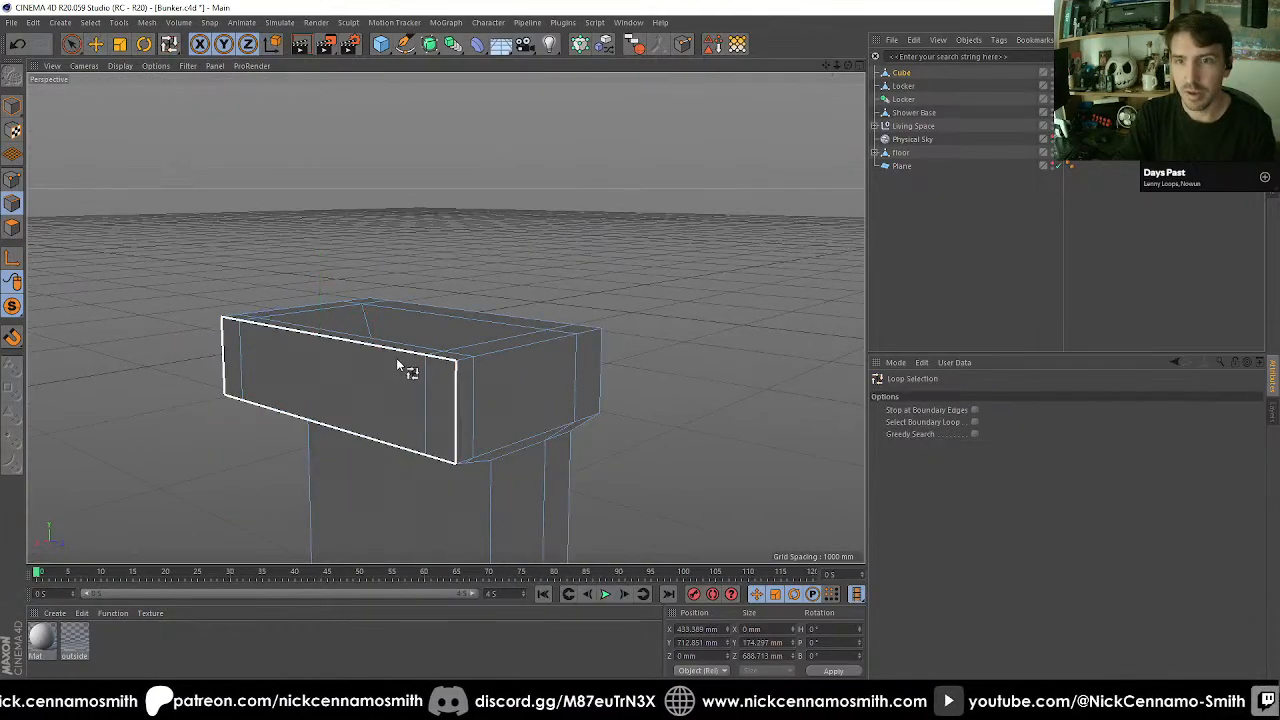
alt+drag(413, 355, 448, 350)
shift+click(488, 344)
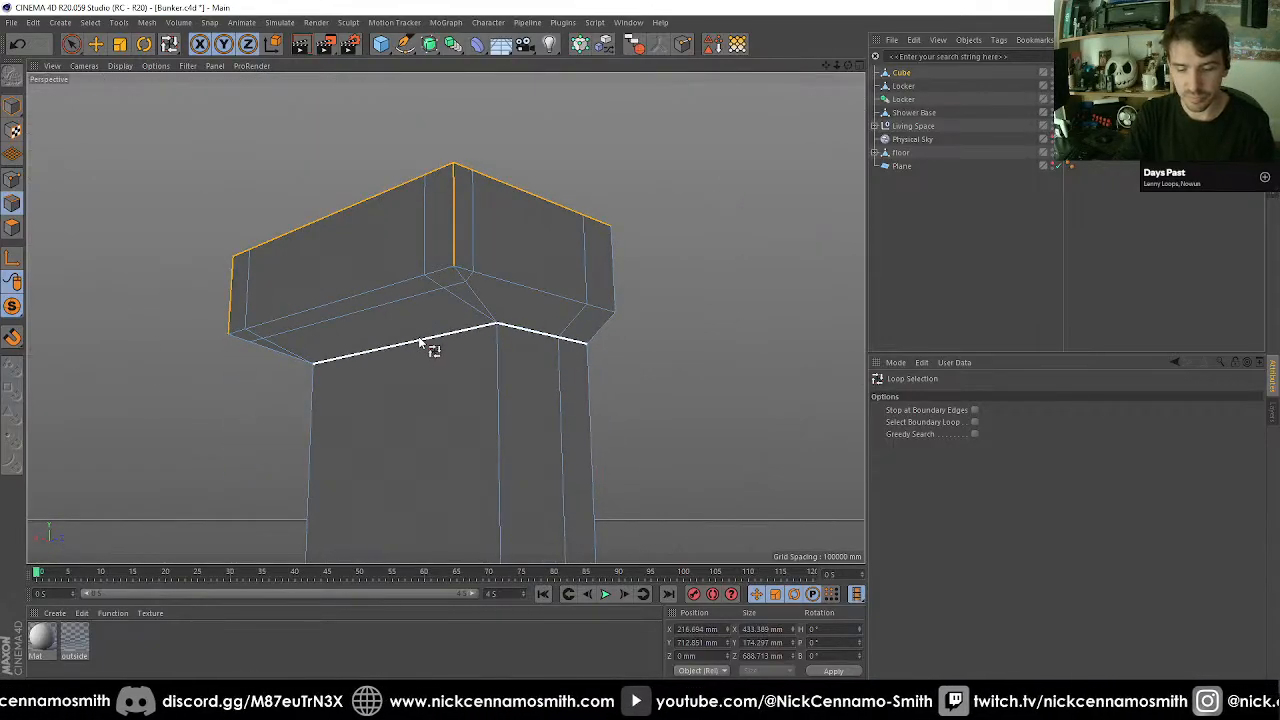
Add the base's front vertical edges, the sloped corner edges above them and the basin's inner rim to the edge selection.
key(e)
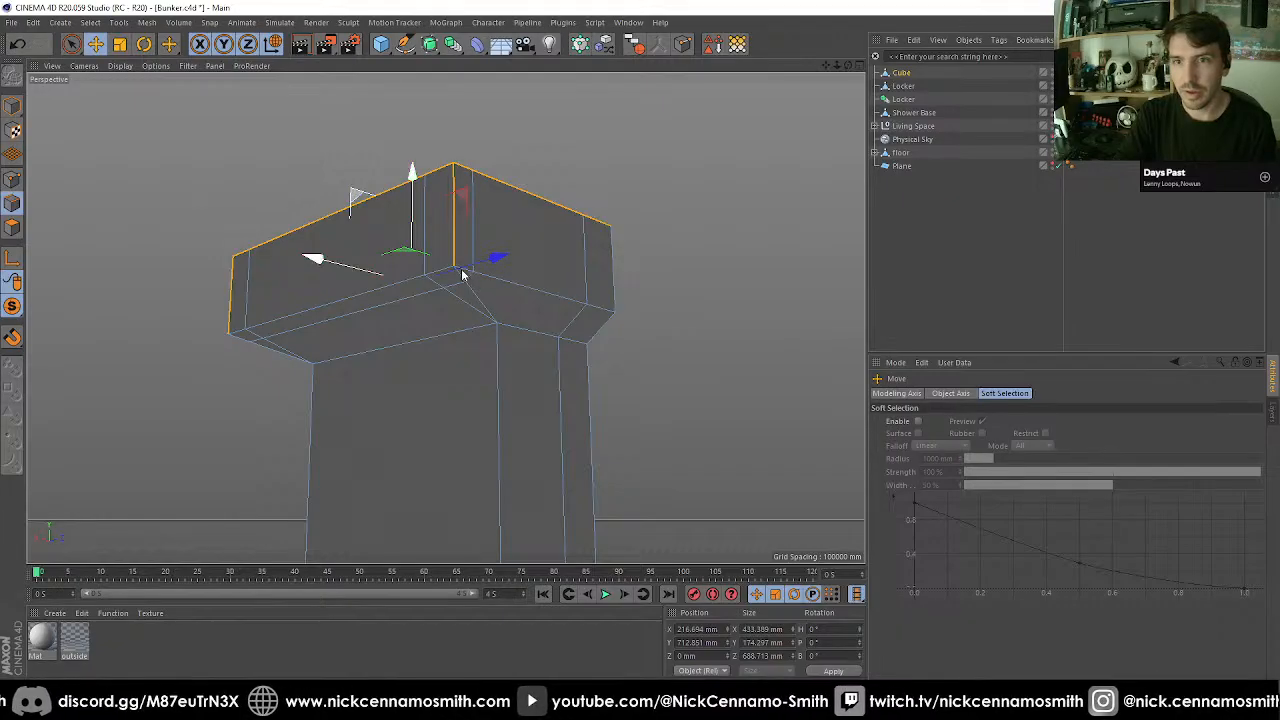
alt+drag(462, 274, 506, 346)
shift+click(503, 346)
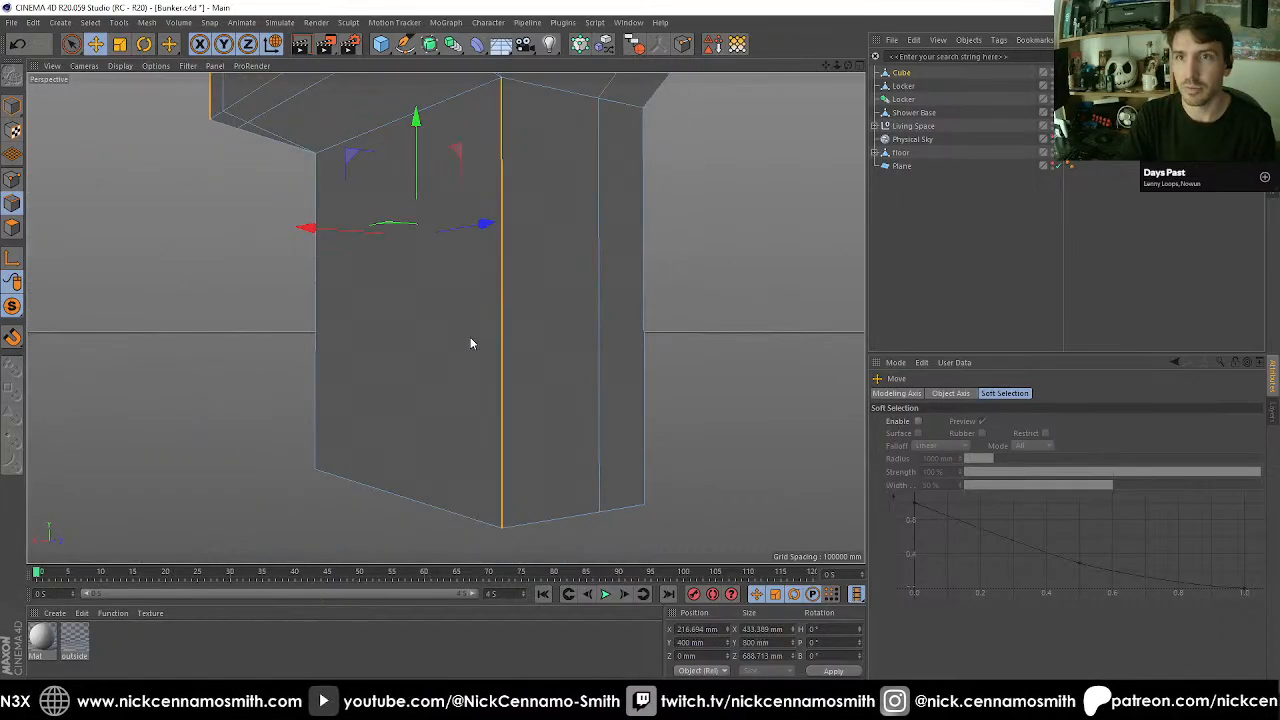
alt+right_drag(470, 338, 392, 272)
alt+middle_drag(392, 272, 456, 380)
shift+click(520, 204)
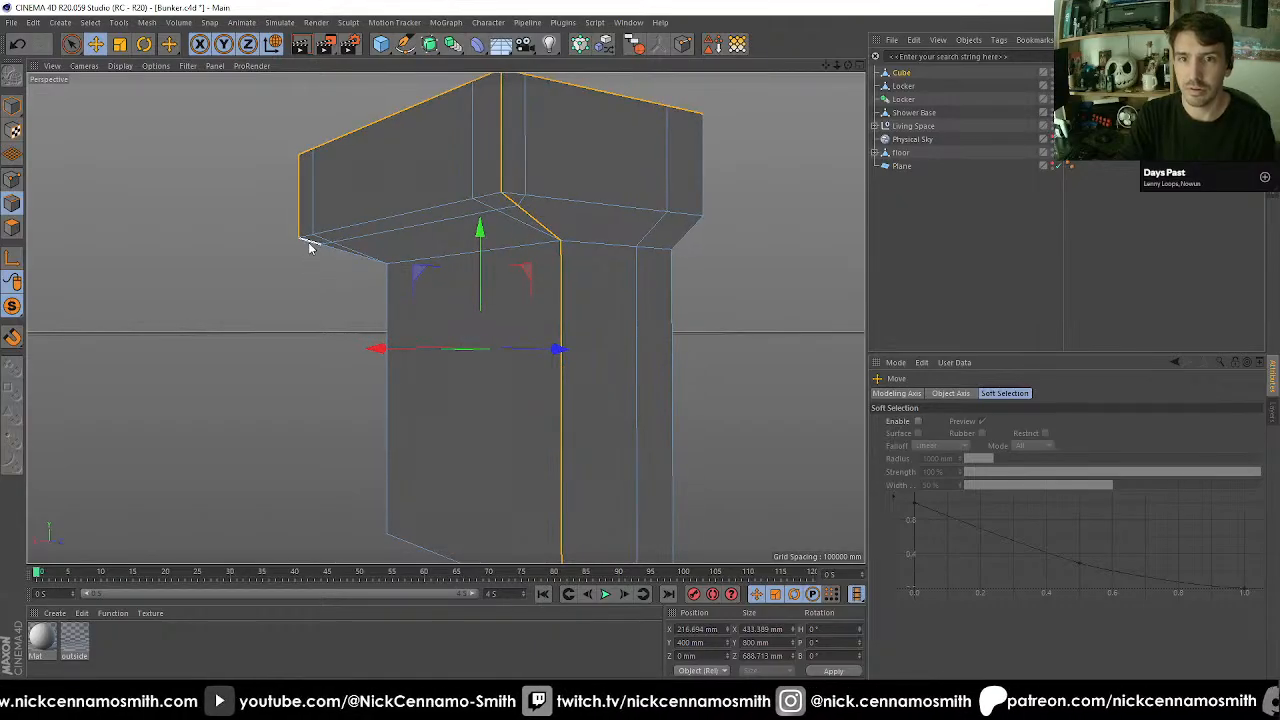
shift+click(391, 421)
alt+drag(391, 421, 397, 328)
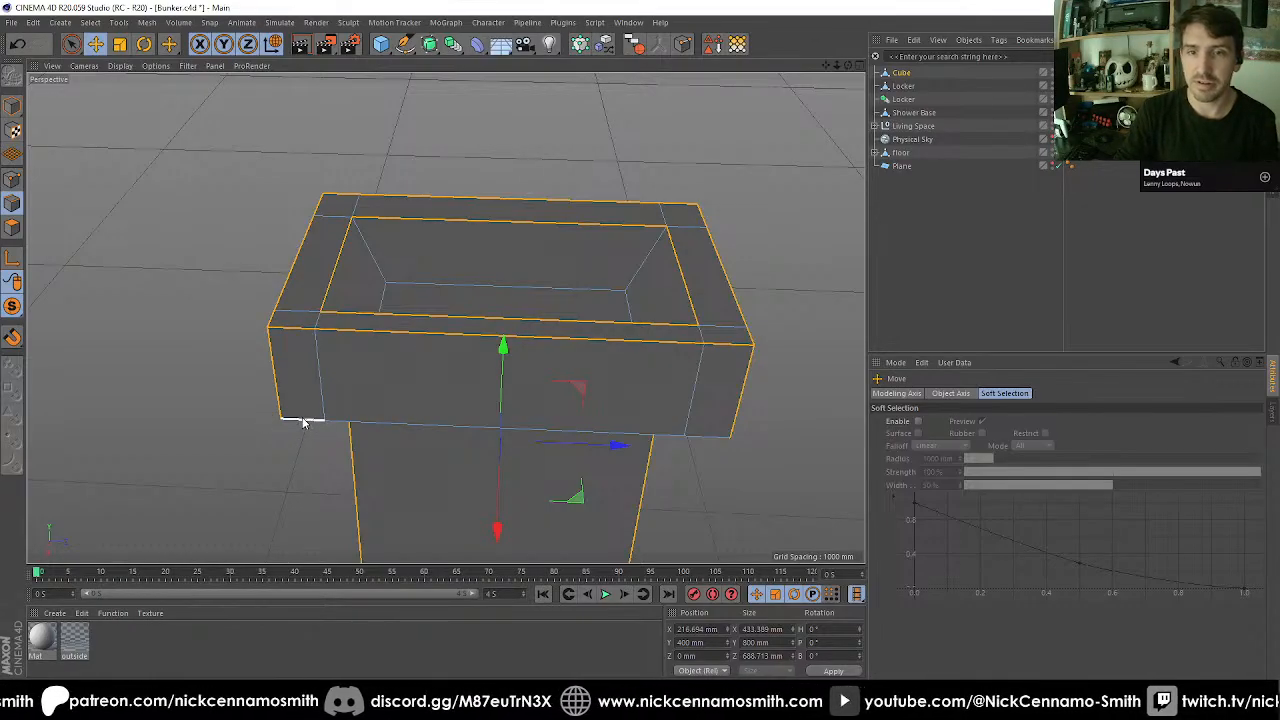
Add the lower front edges and both lower side edges of the upper section to the edge selection.
alt+drag(606, 443, 527, 349)
shift+click(526, 342)
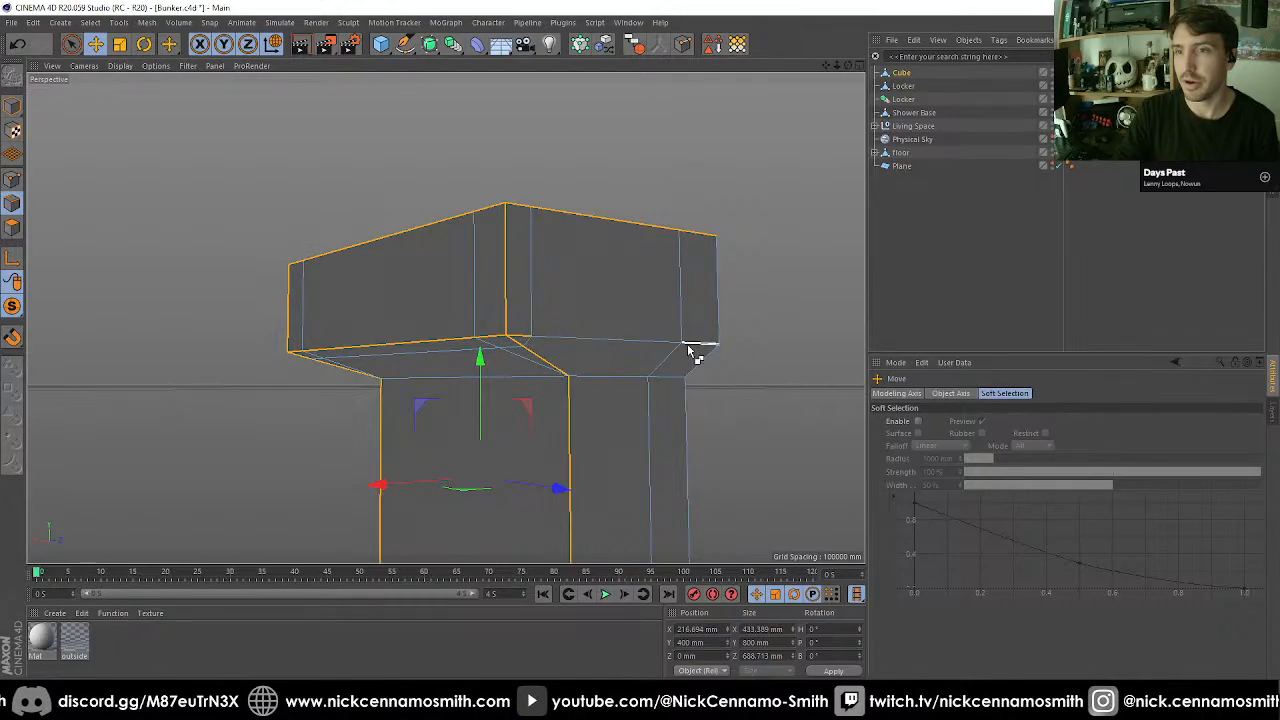
shift+click(692, 350)
shift+click(652, 345)
alt+drag(590, 383, 369, 358)
alt+middle_drag(369, 358, 522, 328)
alt+drag(522, 330, 400, 365)
shift+click(330, 368)
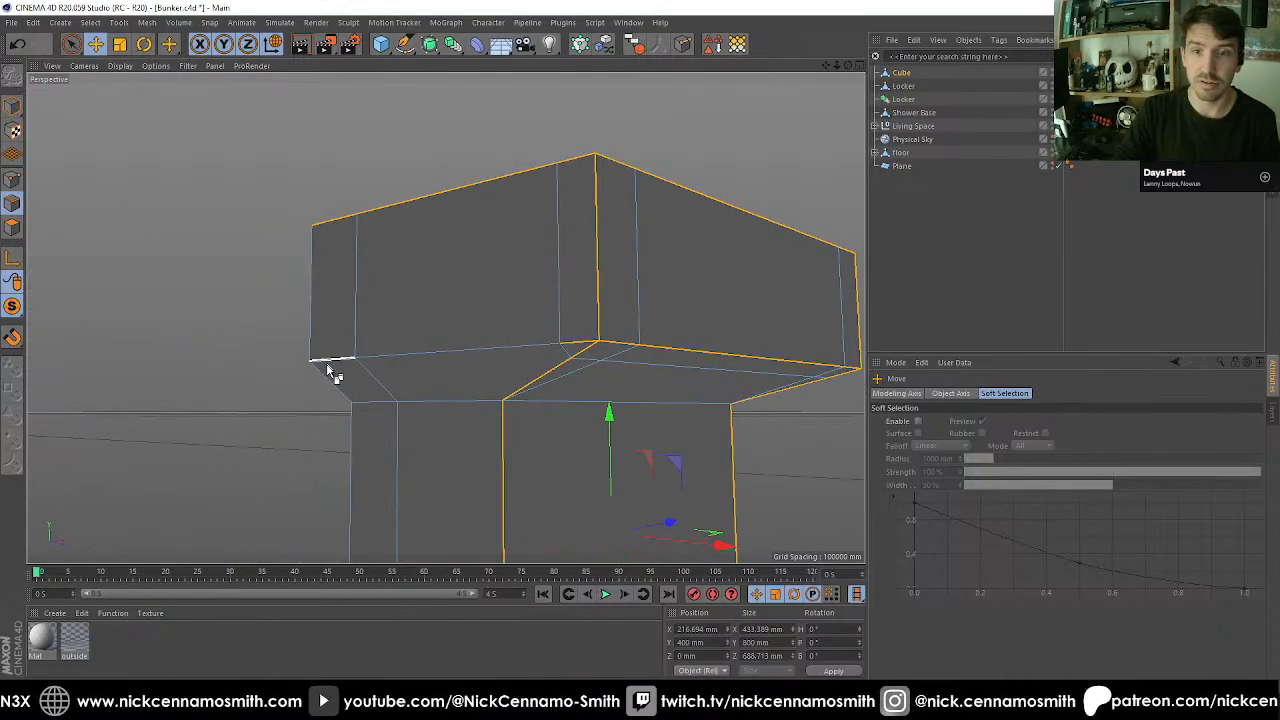
shift+click(500, 357)
Bevel the selected edges in Chamfer mode with a fixed offset of 10 mm and a subdivision of 0.
alt+drag(539, 357, 475, 420)
alt+right_drag(542, 345, 531, 364)
alt+drag(531, 367, 429, 306)
key(m)
key(s)
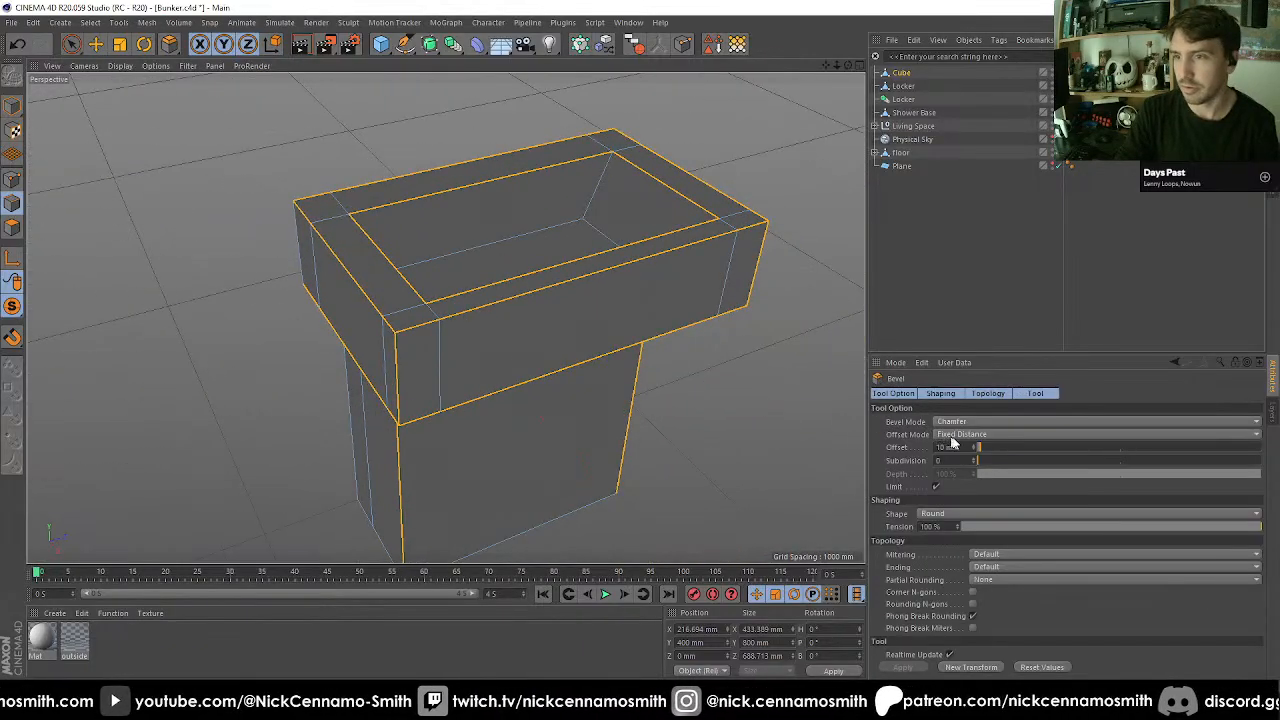
click(960, 669)
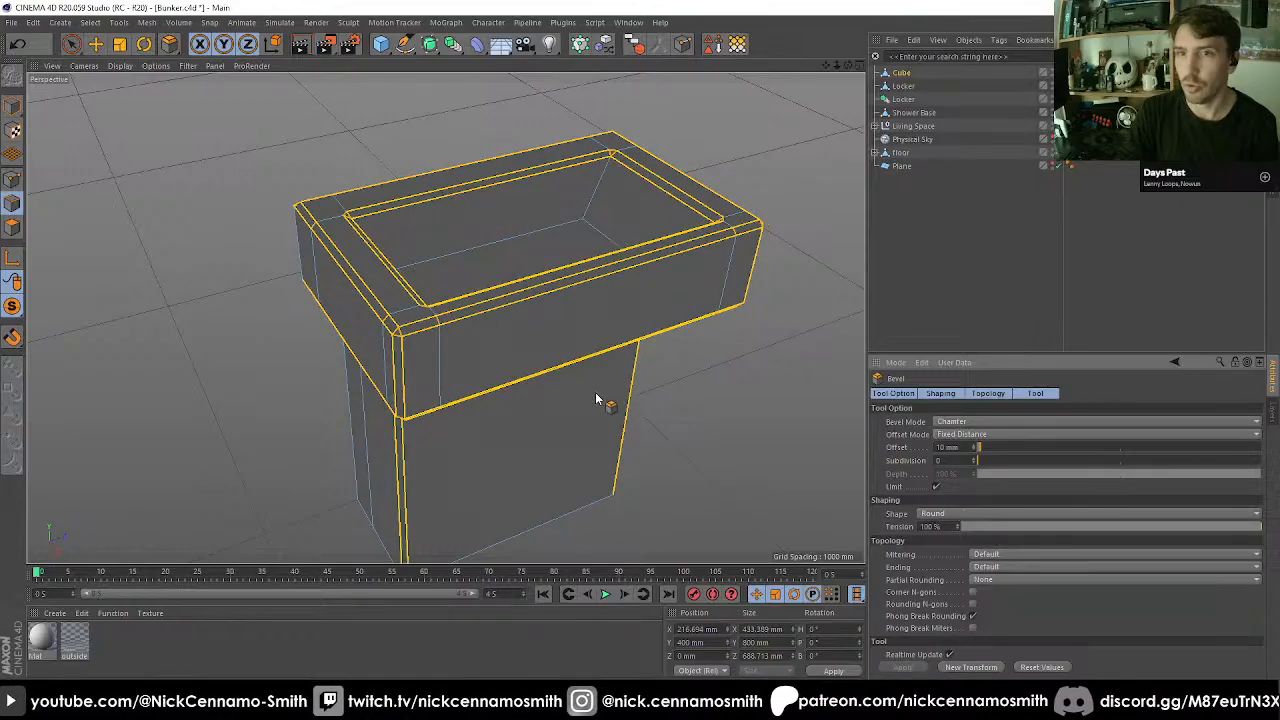
Inset the base's front polygon by 38 mm, then narrow the inner polygon along its width to about 409 mm.
alt+middle_drag(600, 399, 383, 336)
alt+drag(383, 336, 480, 250)
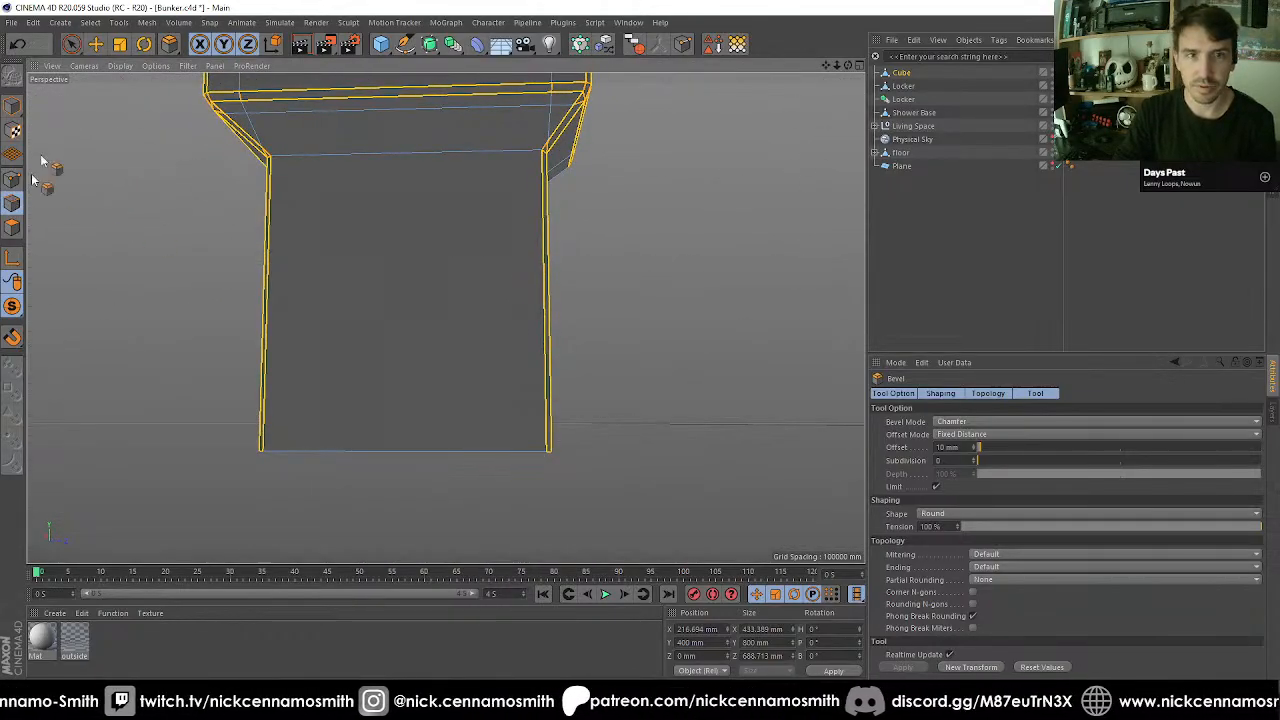
click(71, 44)
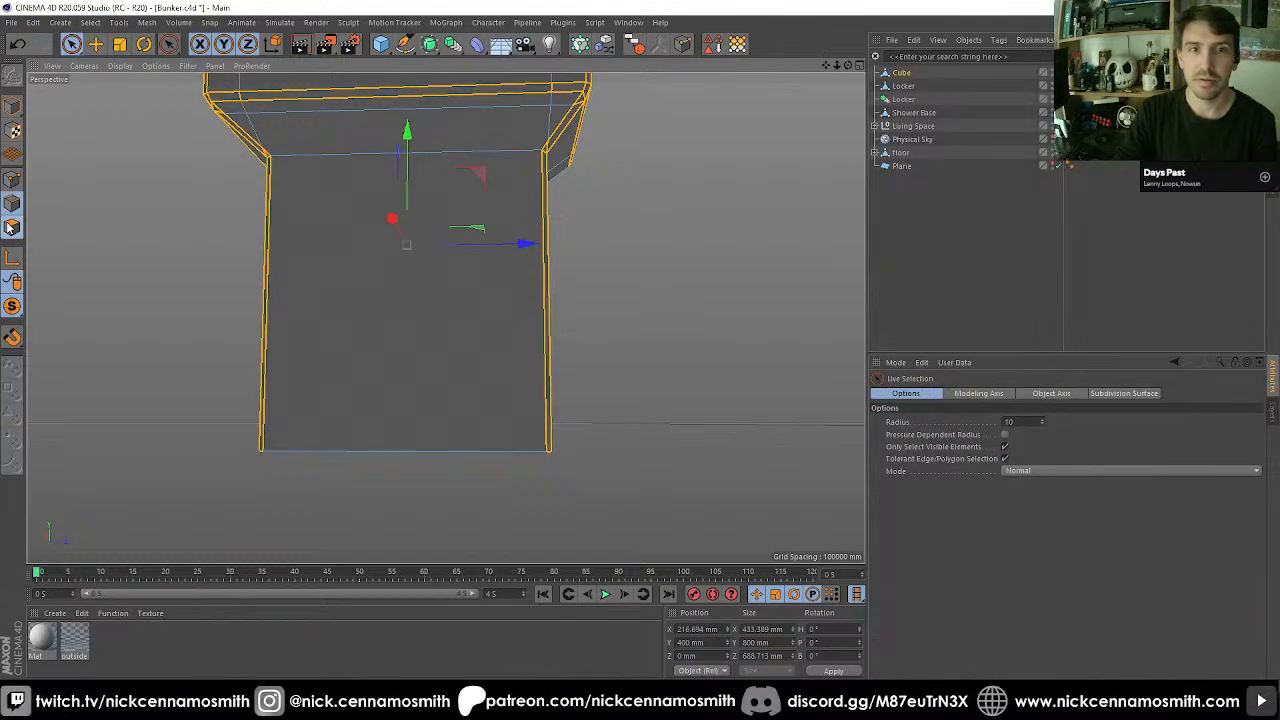
click(12, 228)
click(429, 371)
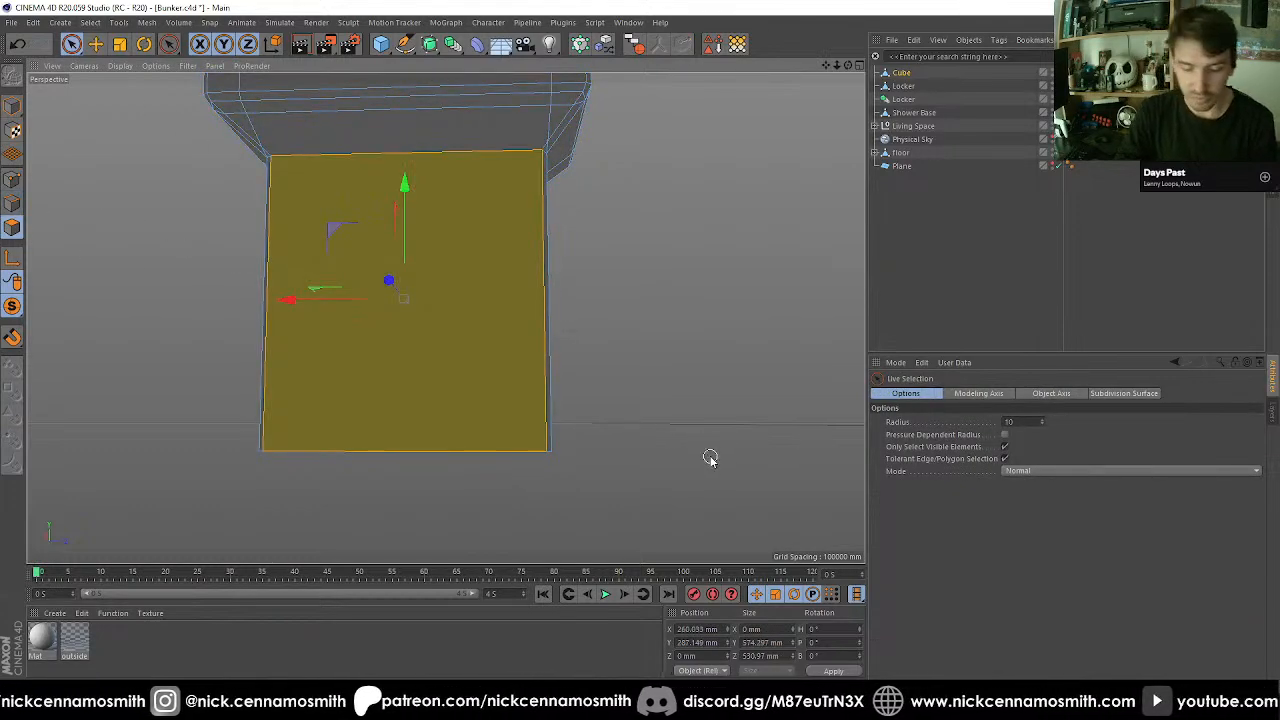
key(0)
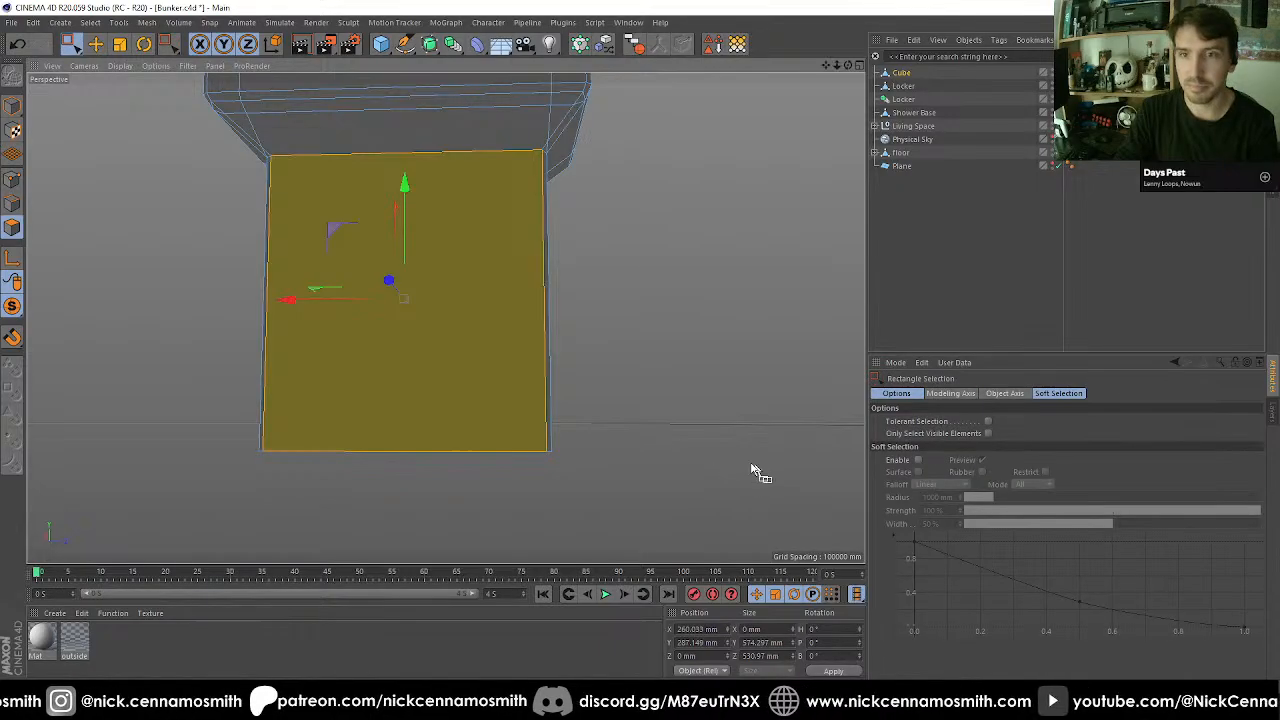
alt+middle_drag(726, 463, 766, 538)
key(i)
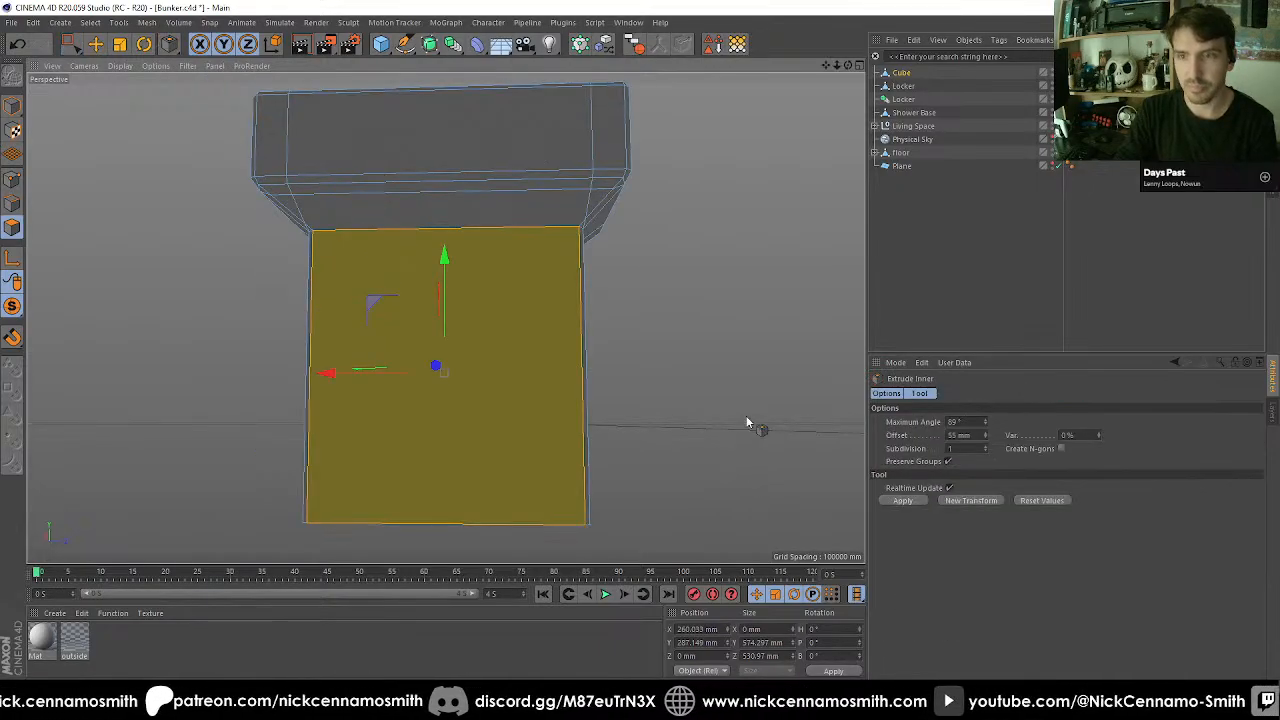
drag(748, 423, 710, 423)
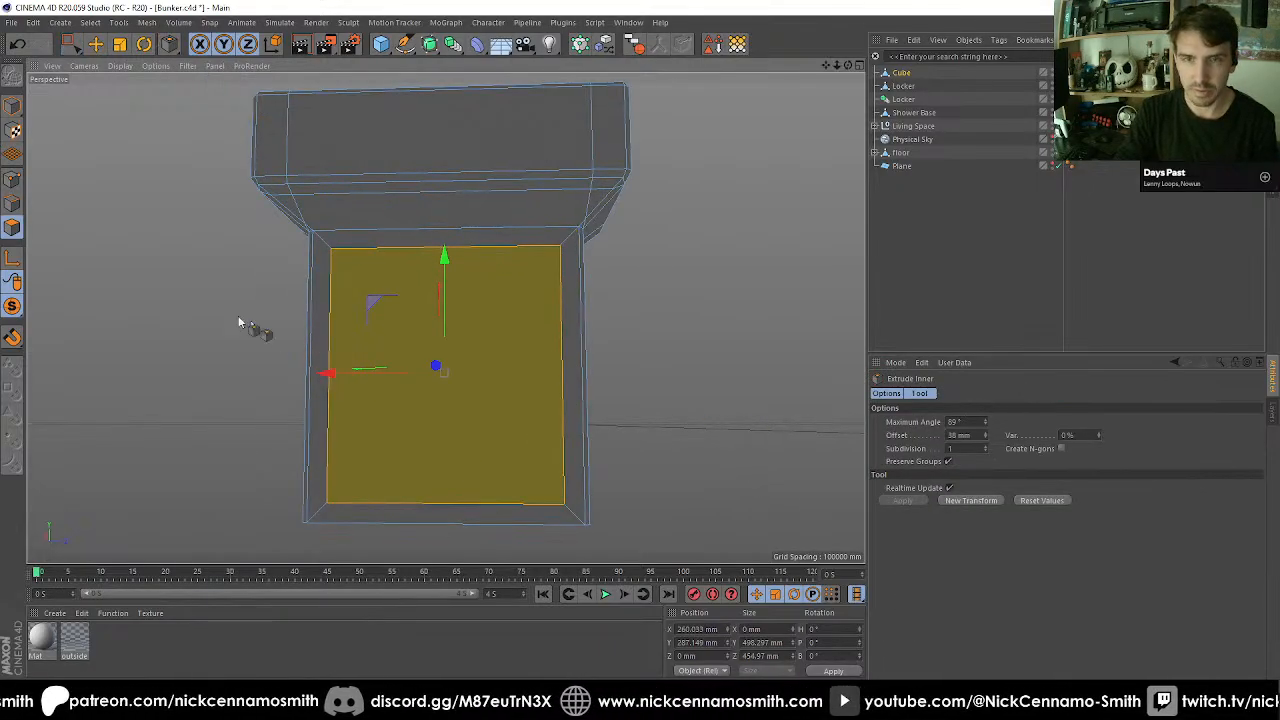
key(t)
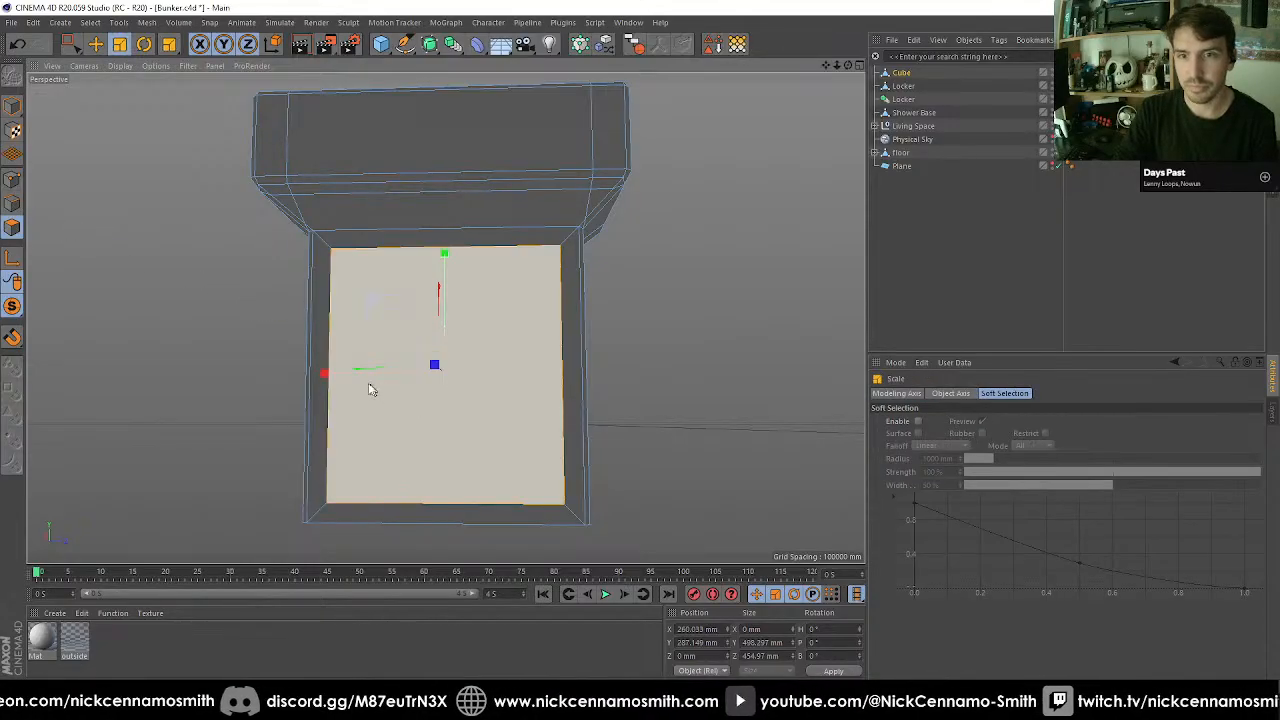
mouse_move(327, 372)
mouse_down()
mouse_move(352, 373)
mouse_move(325, 373)
mouse_up()
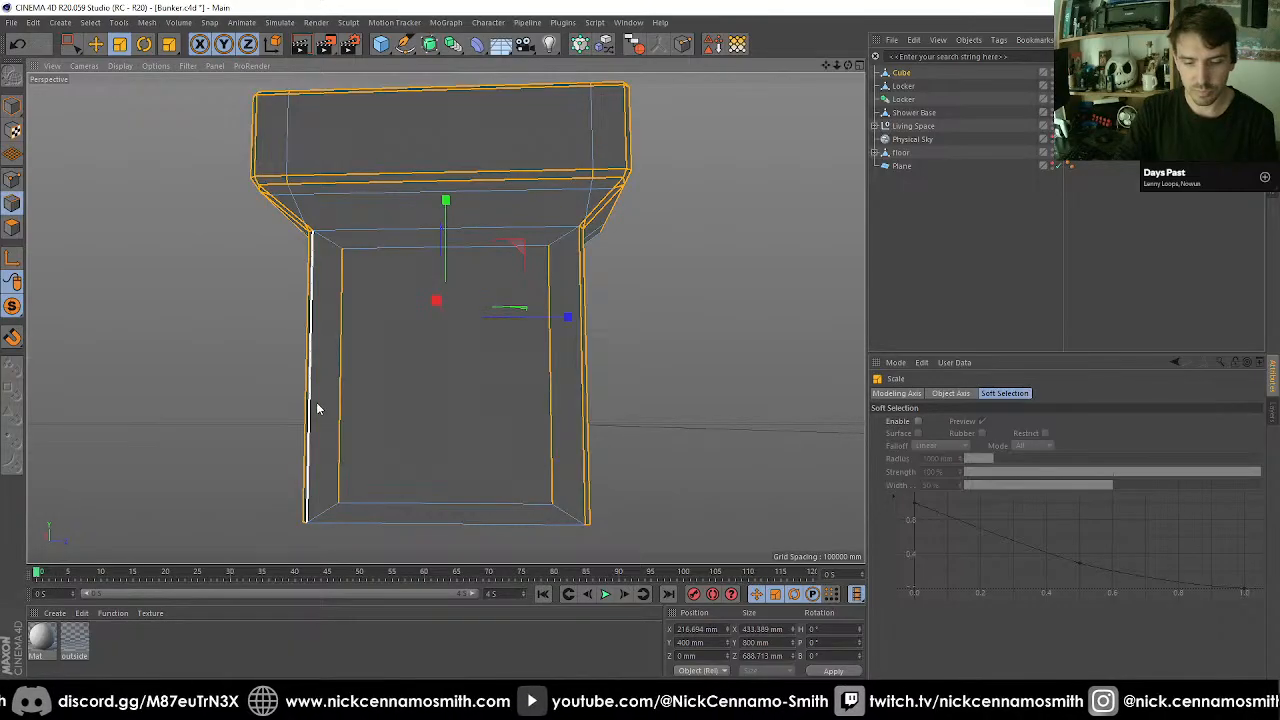
Ring-select the base's vertical edges and divide them using Edge Cut with a subdivision of 4.
key(u)
key(b)
click(328, 412)
key(m)
key(f)
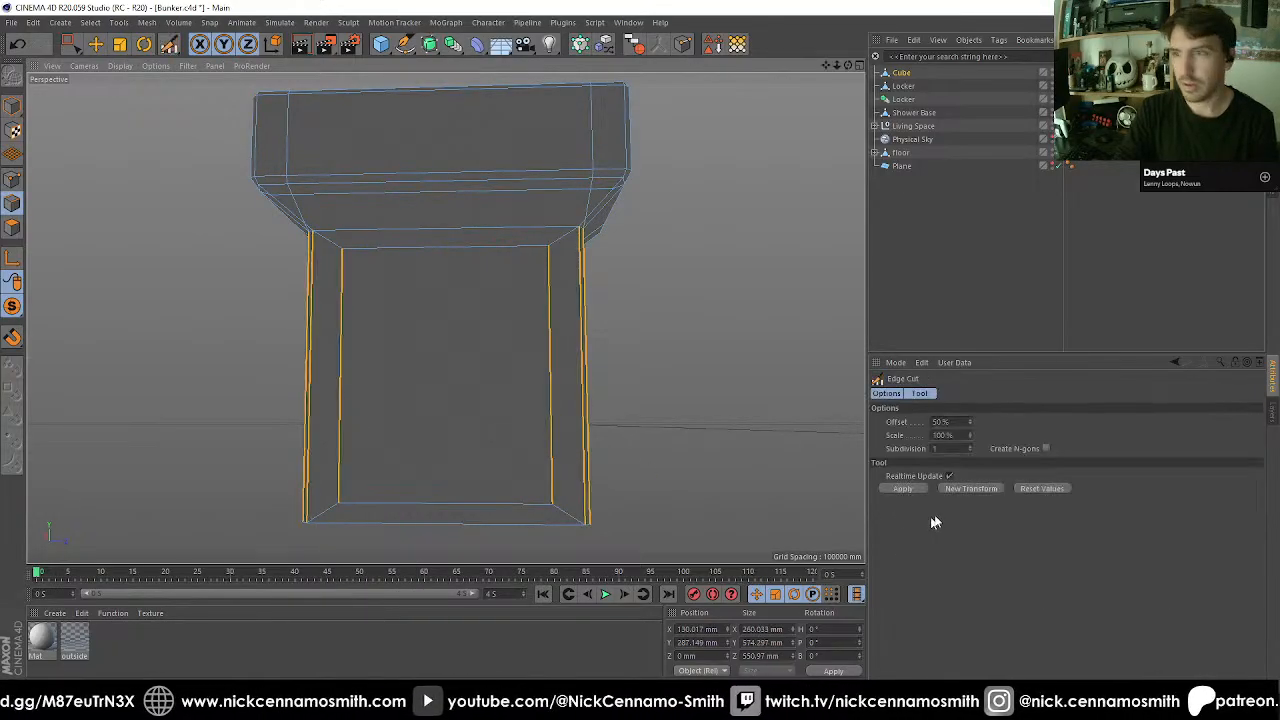
click(938, 437)
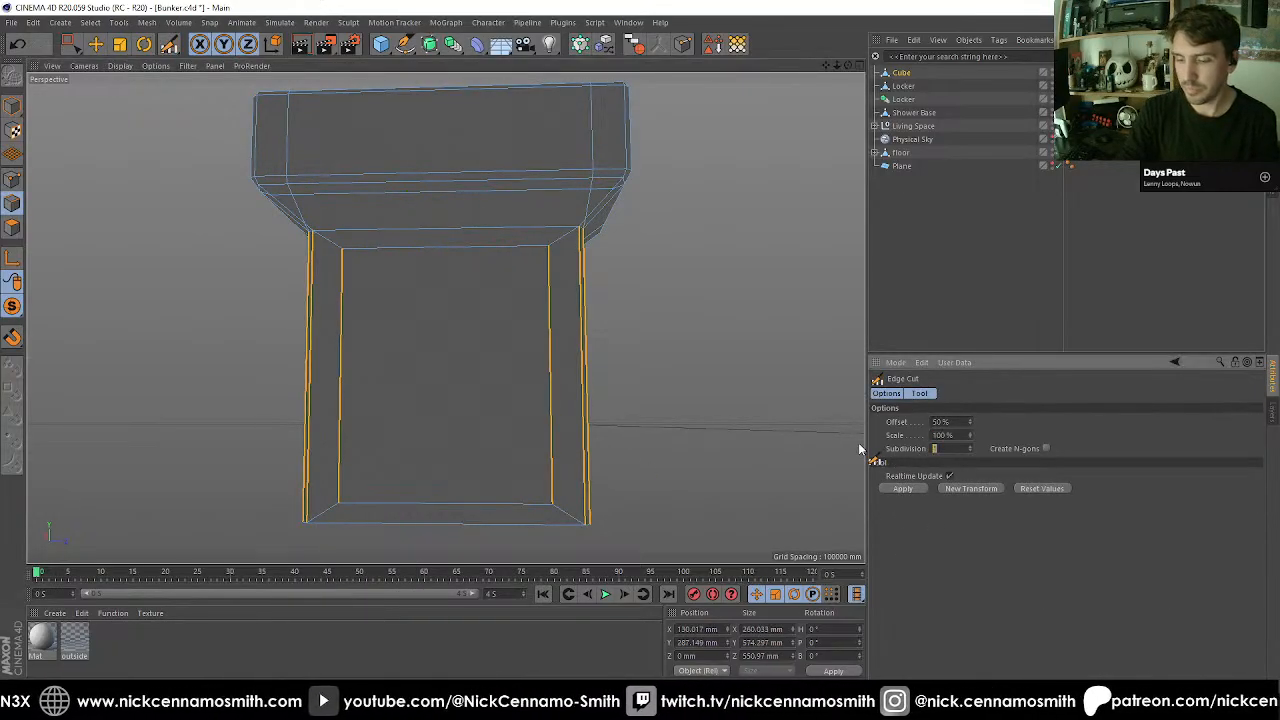
text(57)
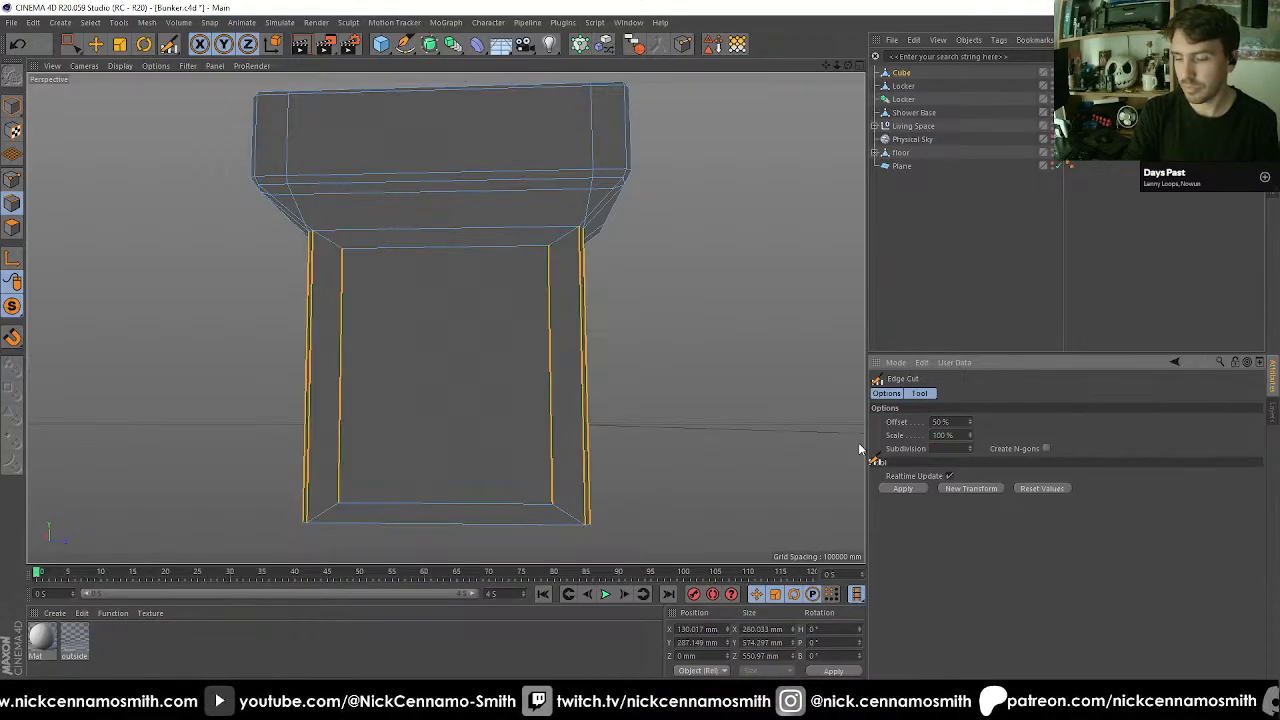
text(4)
key(Return)
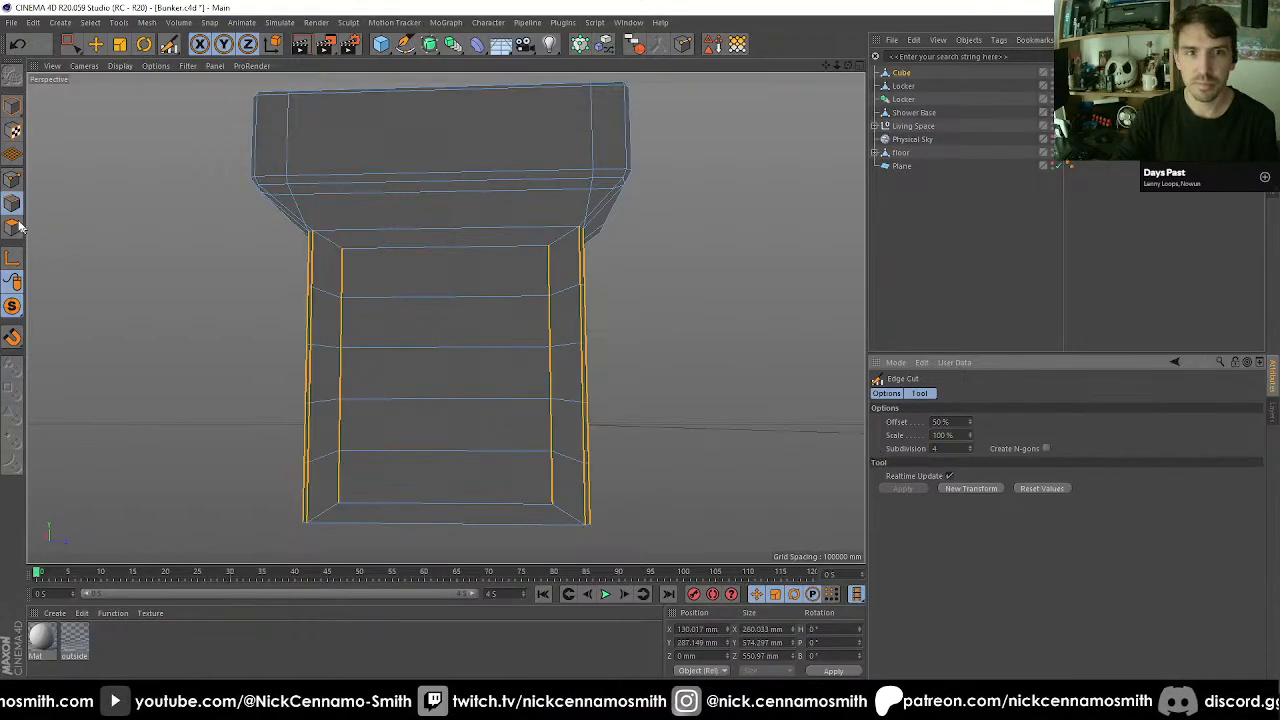
Undo the edge cut across the base's vertical edges.
key(u)
key(l)
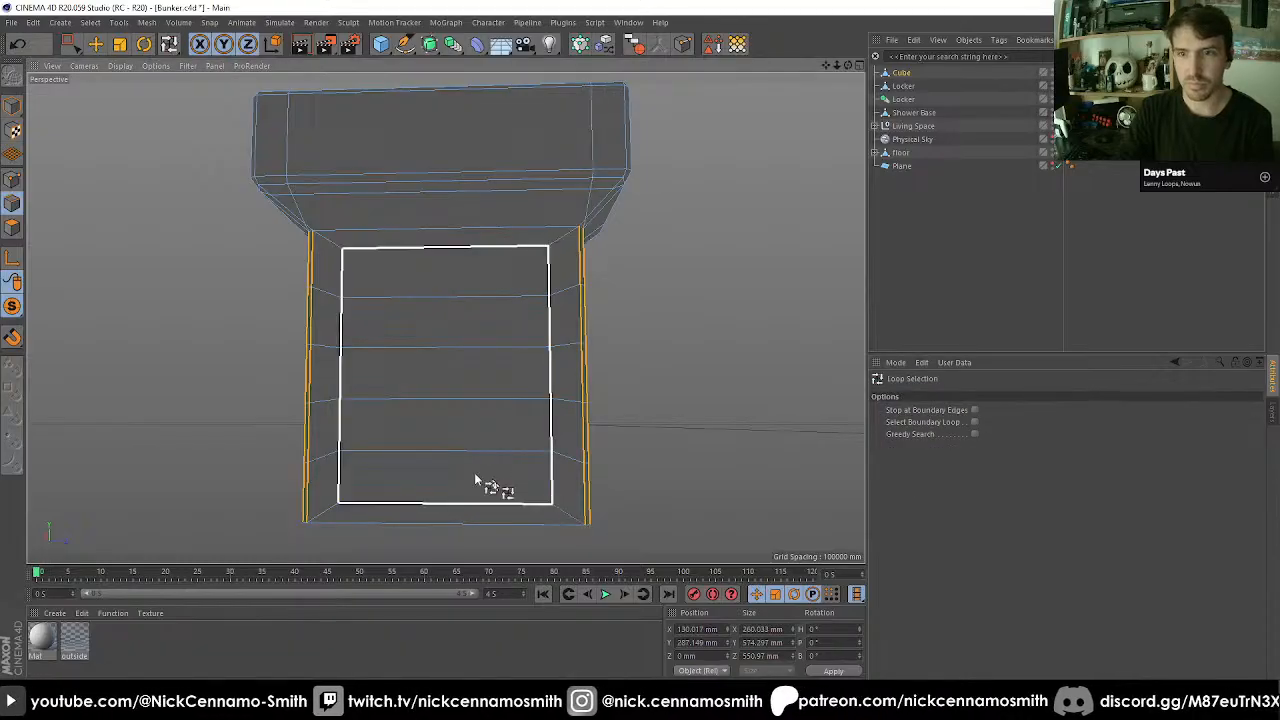
alt+drag(447, 455, 409, 318)
key(ctrl+z)
key(ctrl+z)
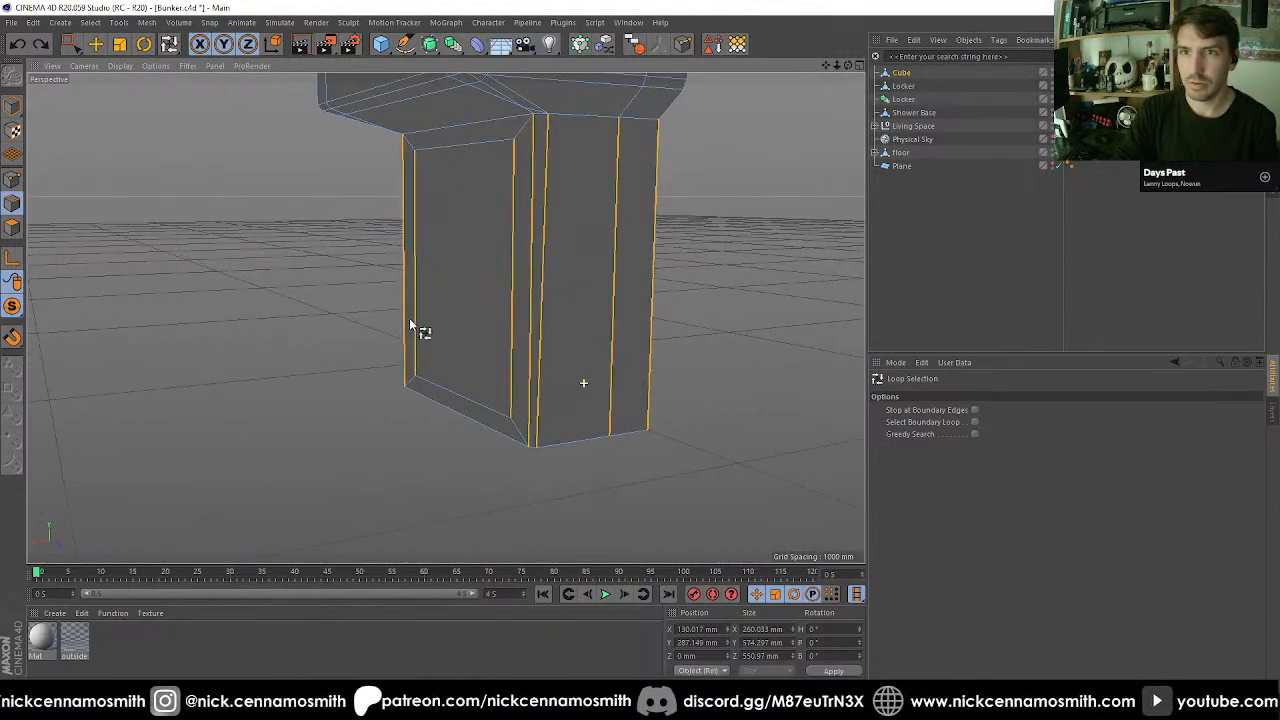
Try the edge cut with subdivision 4 on the base's vertical edges again, check the back and underside, and undo it.
key(m)
key(f)
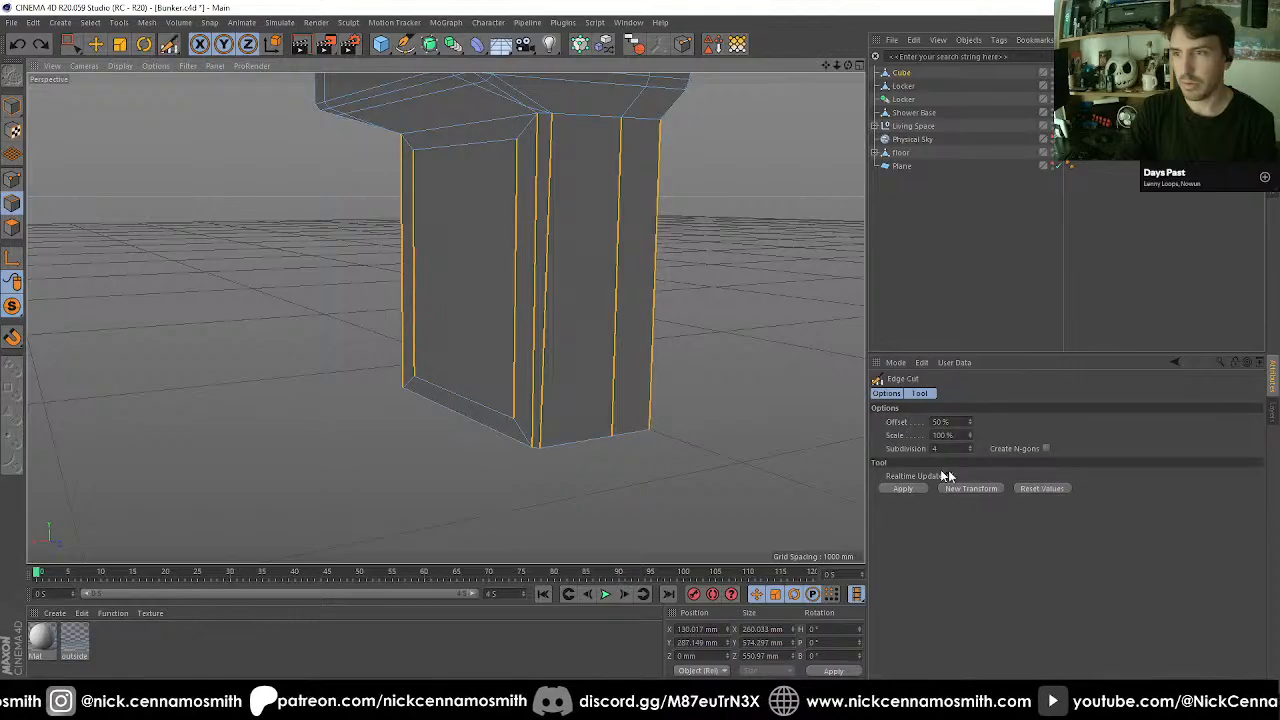
click(904, 489)
alt+drag(580, 420, 543, 410)
click(13, 182)
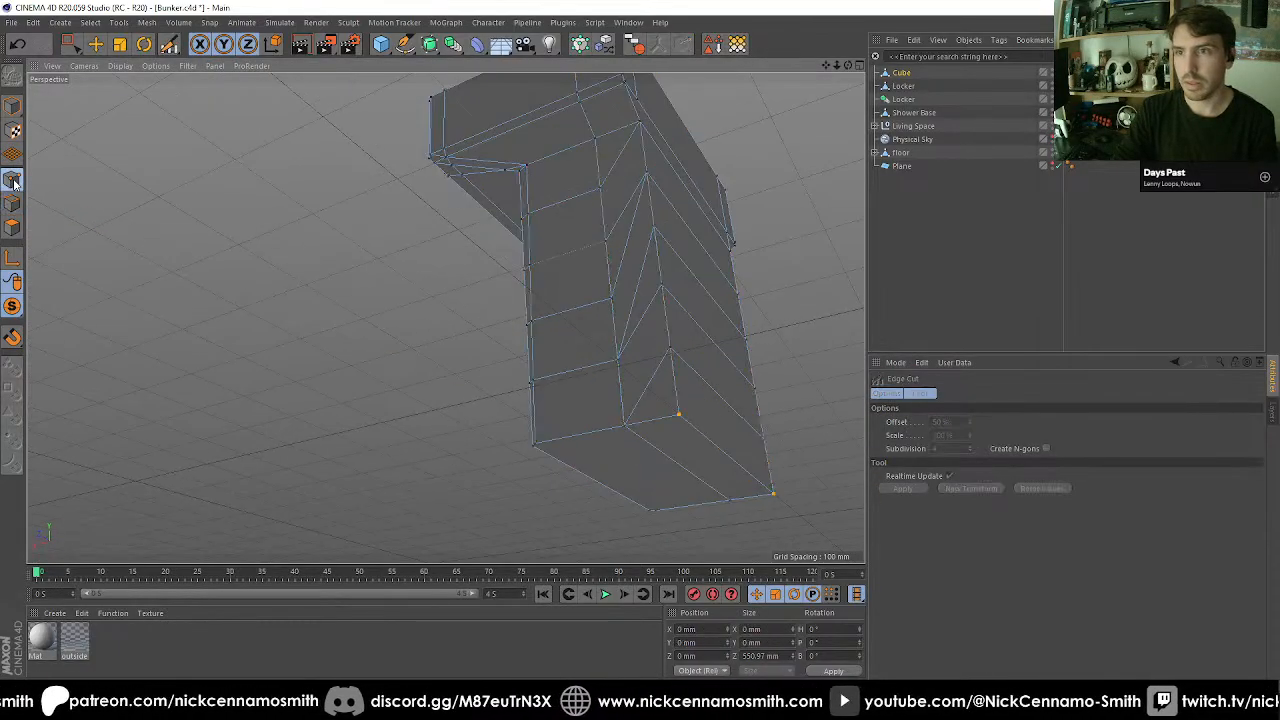
key(ctrl+z)
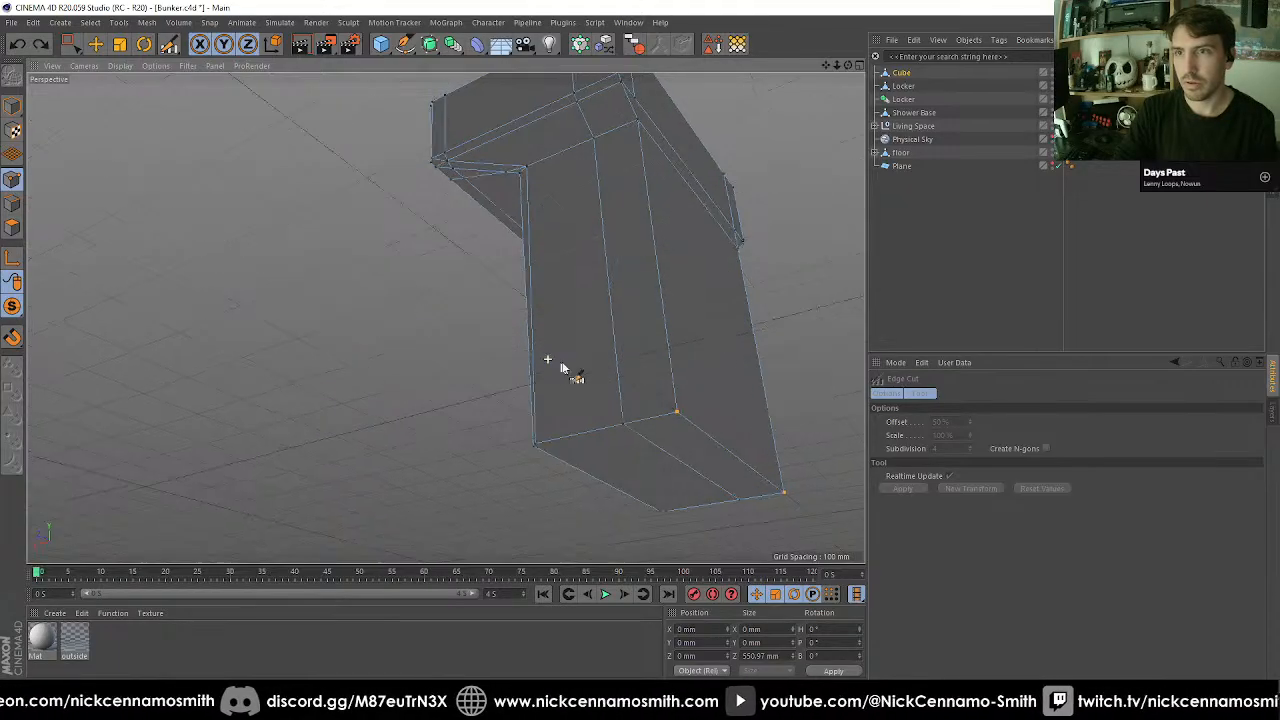
Select all of the sink's points and run Optimize on the mesh.
right_click(572, 366)
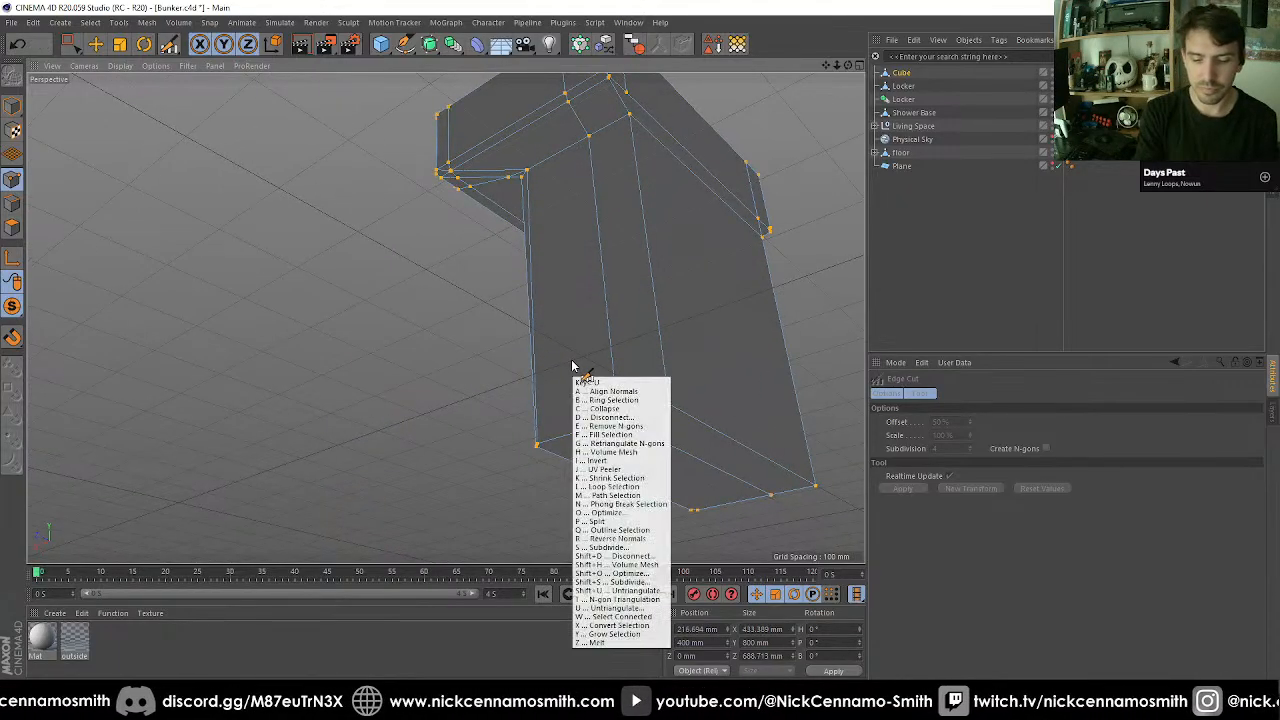
key(Escape)
alt+drag(574, 366, 656, 256)
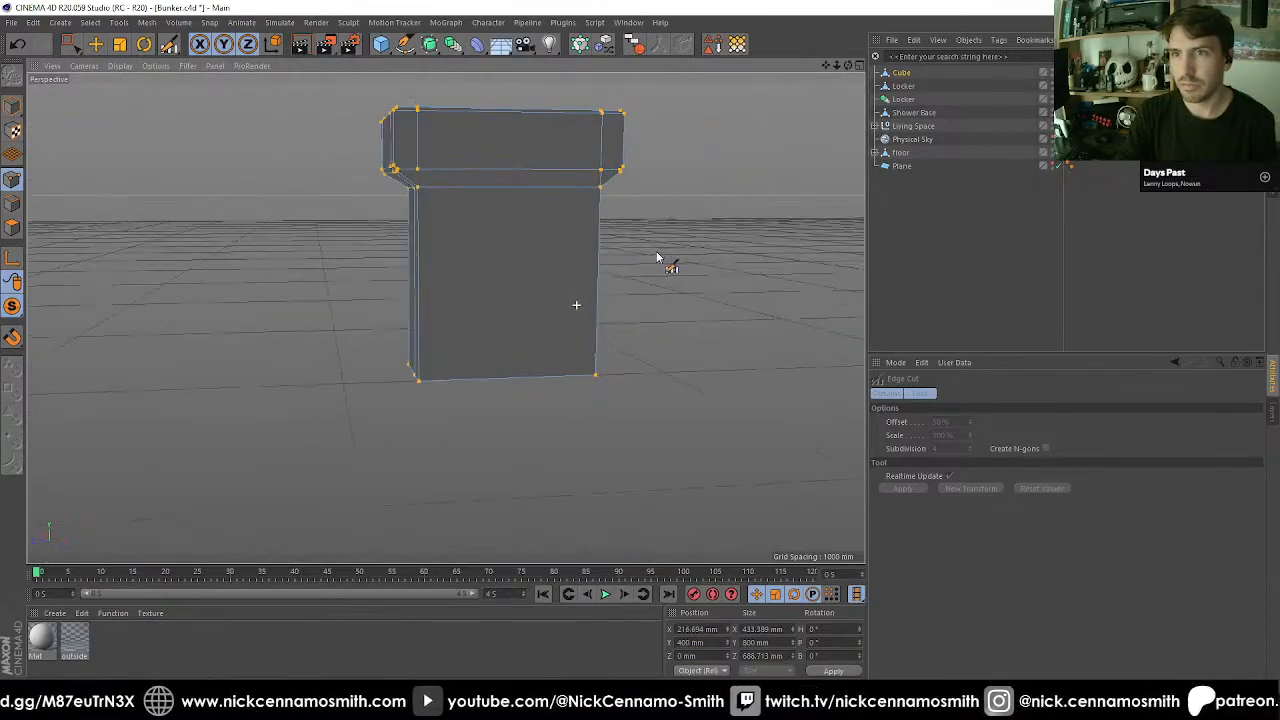
alt+drag(416, 223, 430, 186)
scroll(430, 186, up, 3)
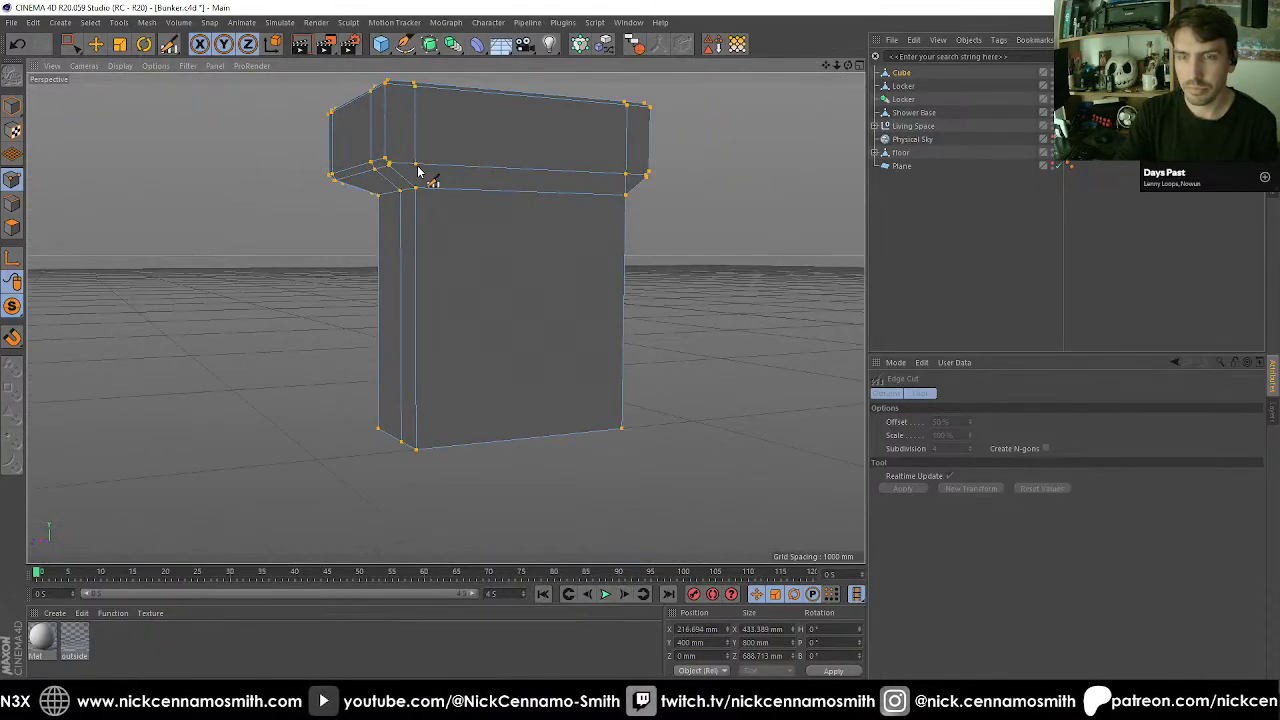
right_click(418, 172)
key(m)
key(e)
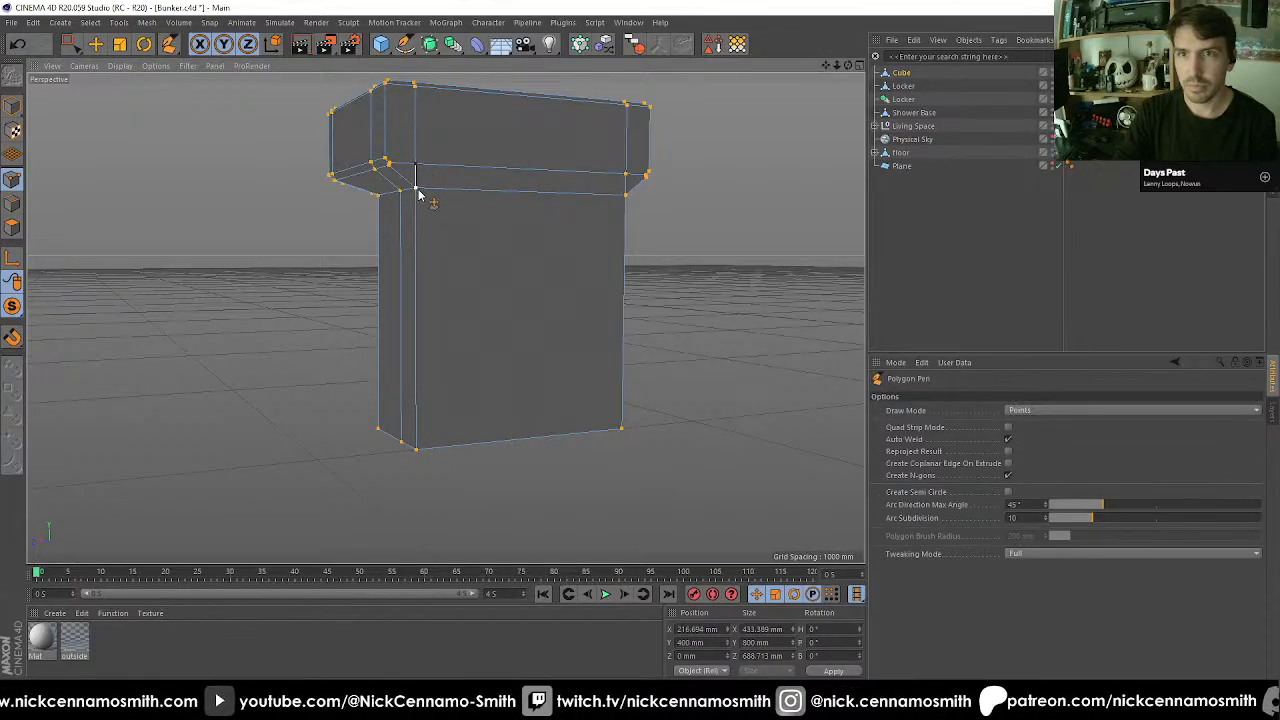
key(0)
alt+drag(651, 337, 278, 341)
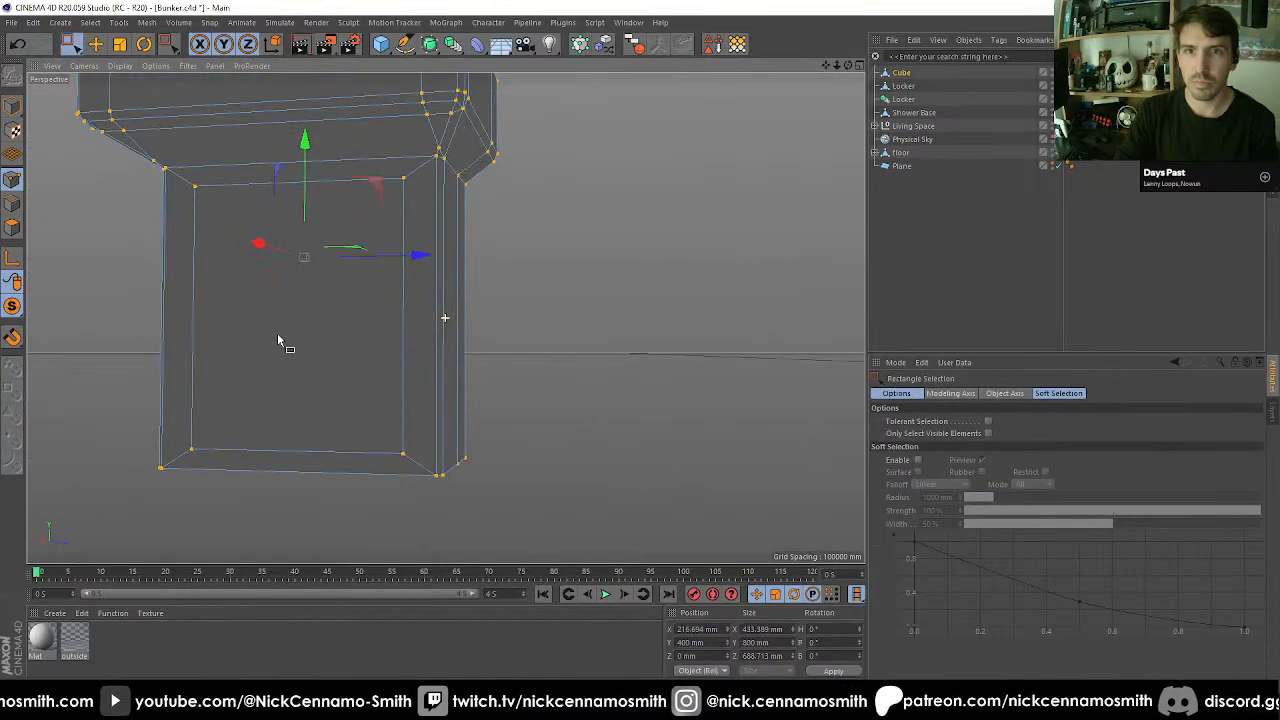
alt+drag(366, 340, 103, 252)
Apply Edge Cut with a subdivision of 4 to the ring of vertical edges around the optimized base.
click(12, 204)
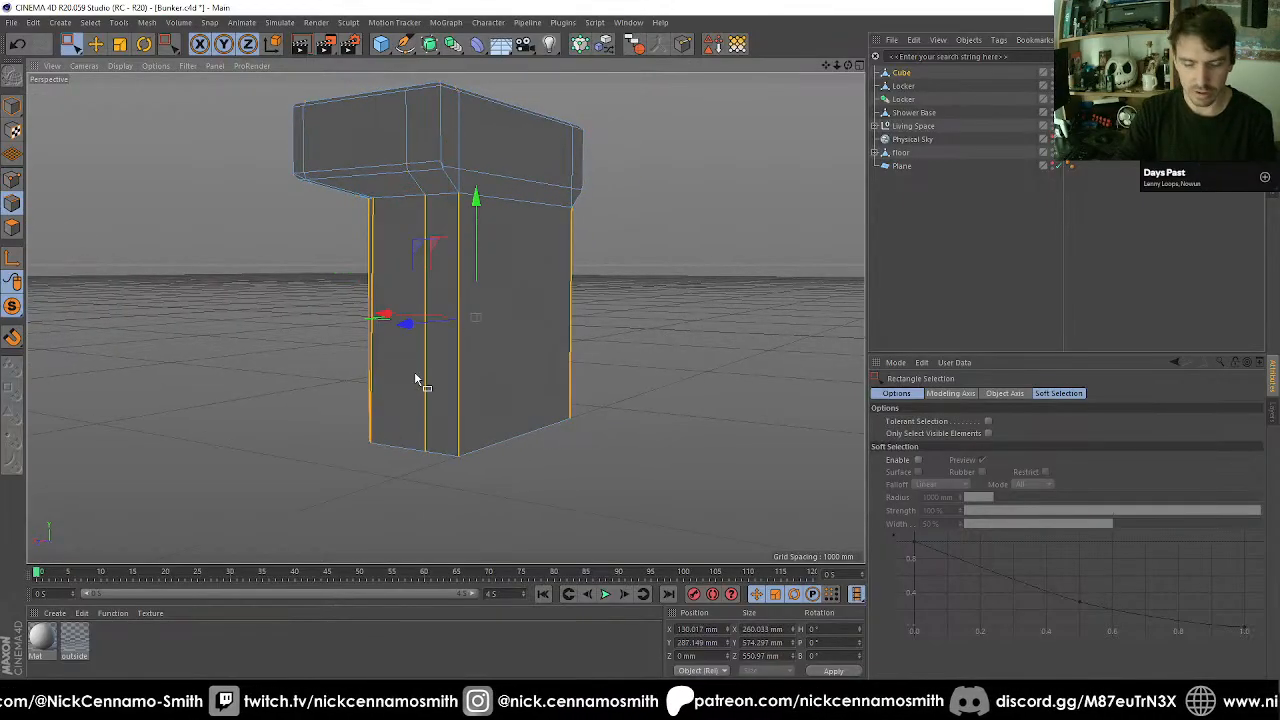
key(m)
key(f)
click(902, 488)
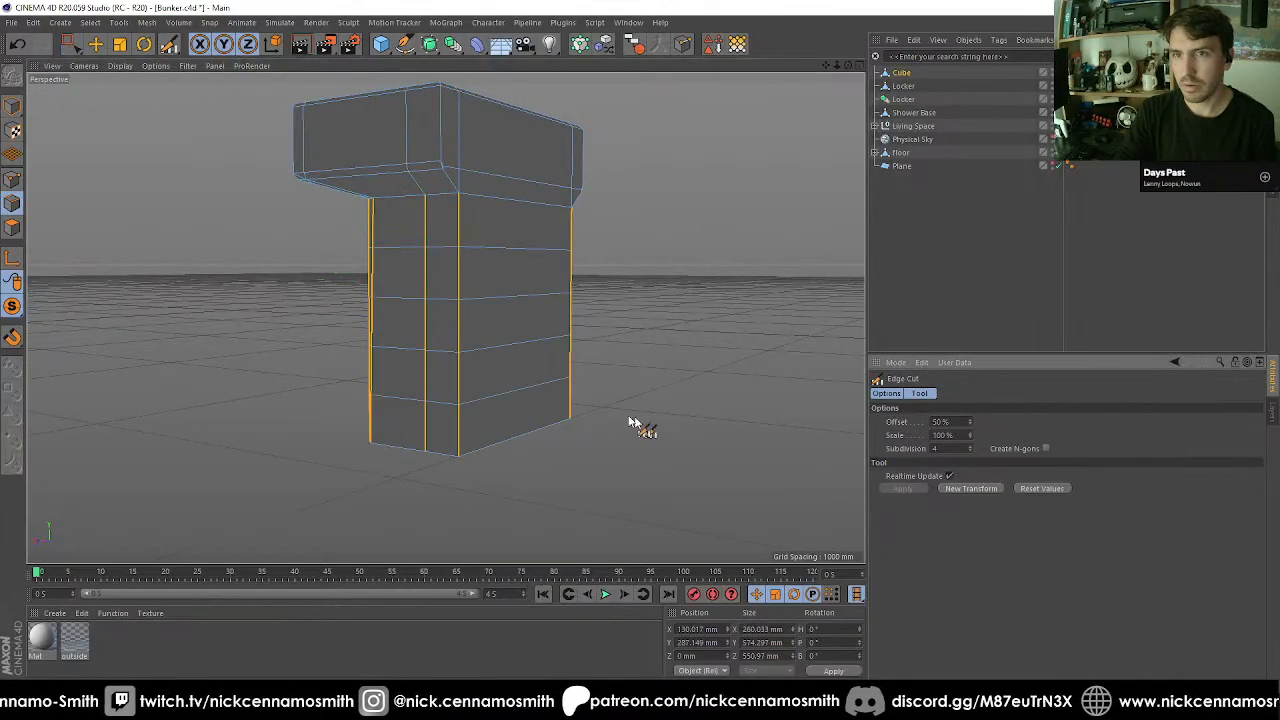
Flatten each of the four horizontal edge loops around the base by setting its Y size to 0 mm.
alt+drag(630, 422, 455, 393)
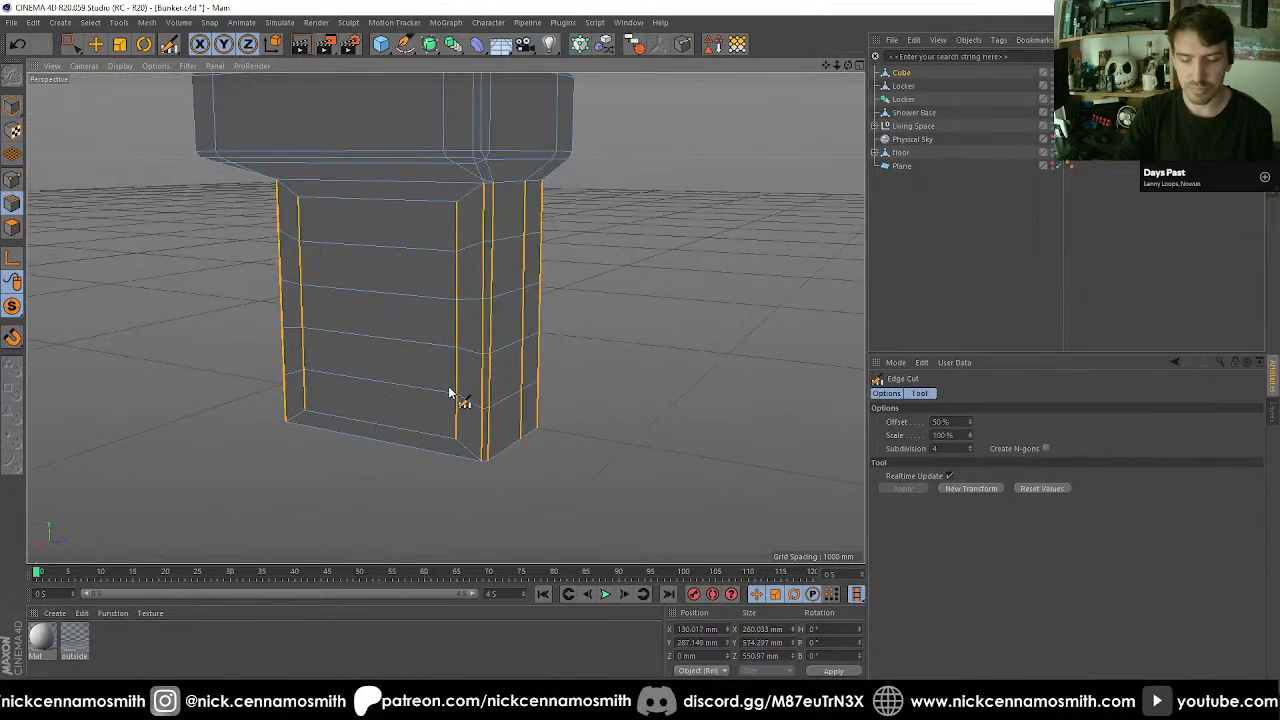
key(u)
key(l)
click(420, 245)
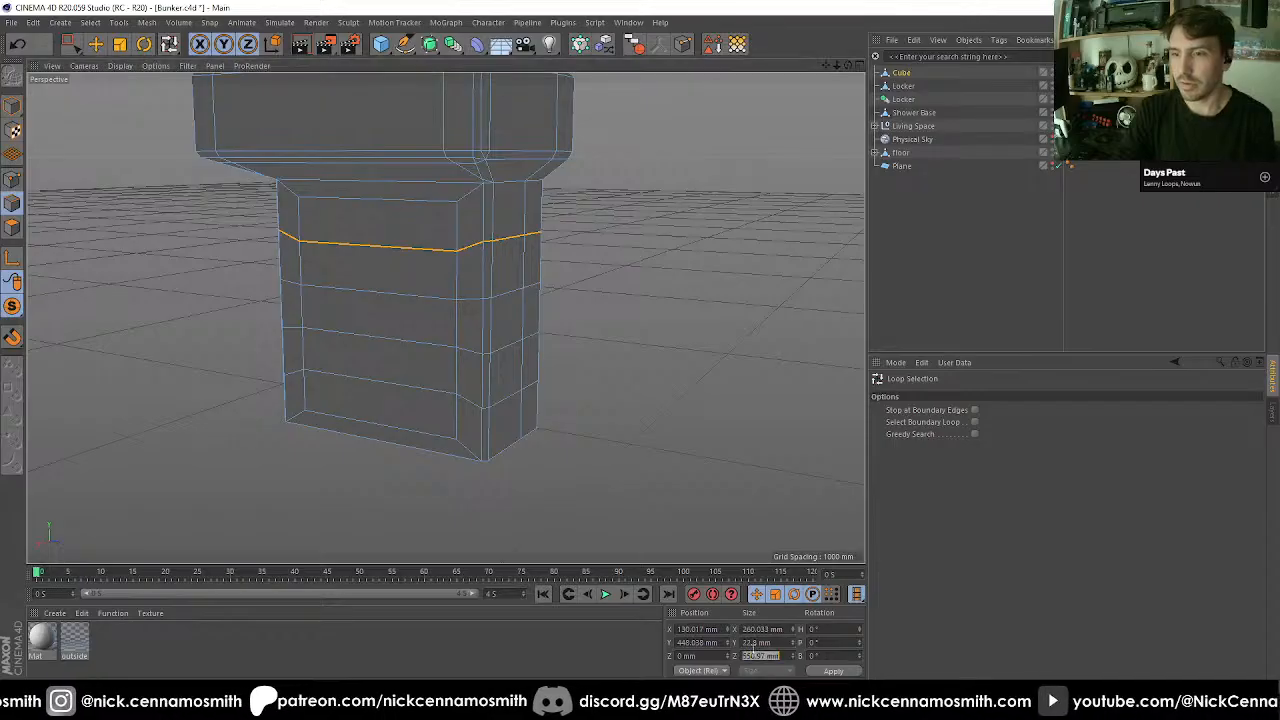
click(414, 296)
double_click(755, 642)
text(0)
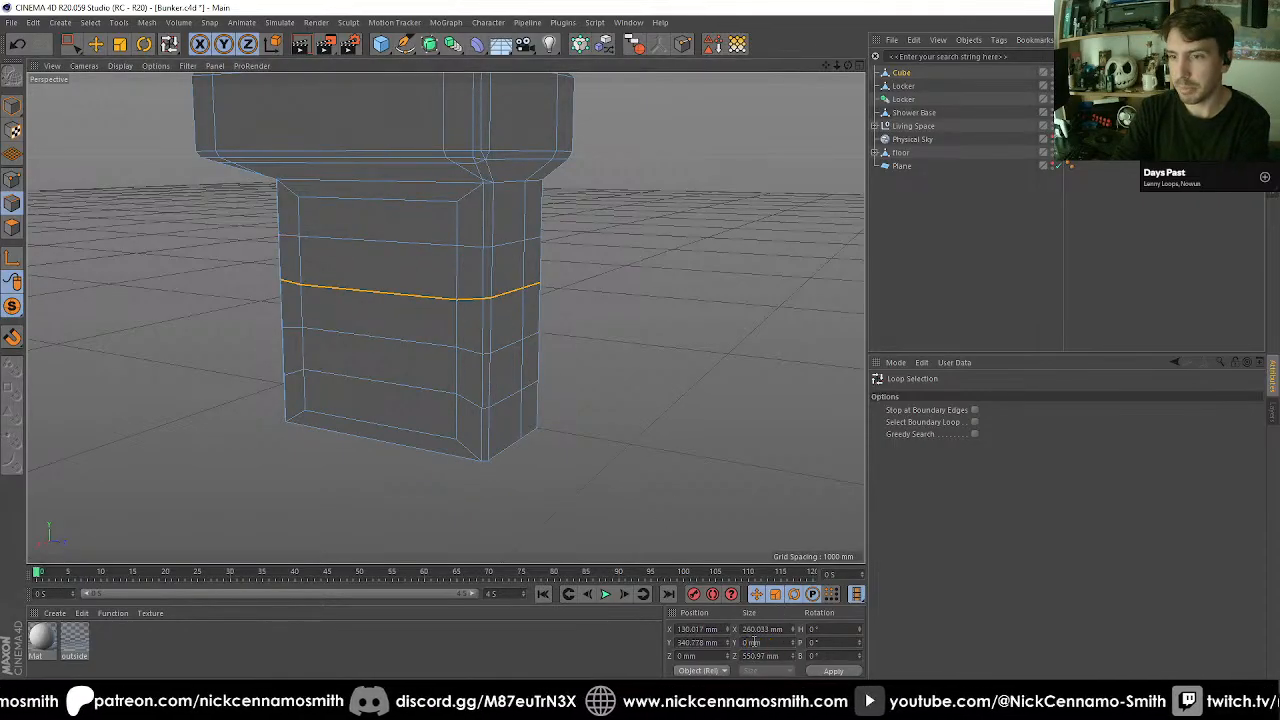
click(414, 352)
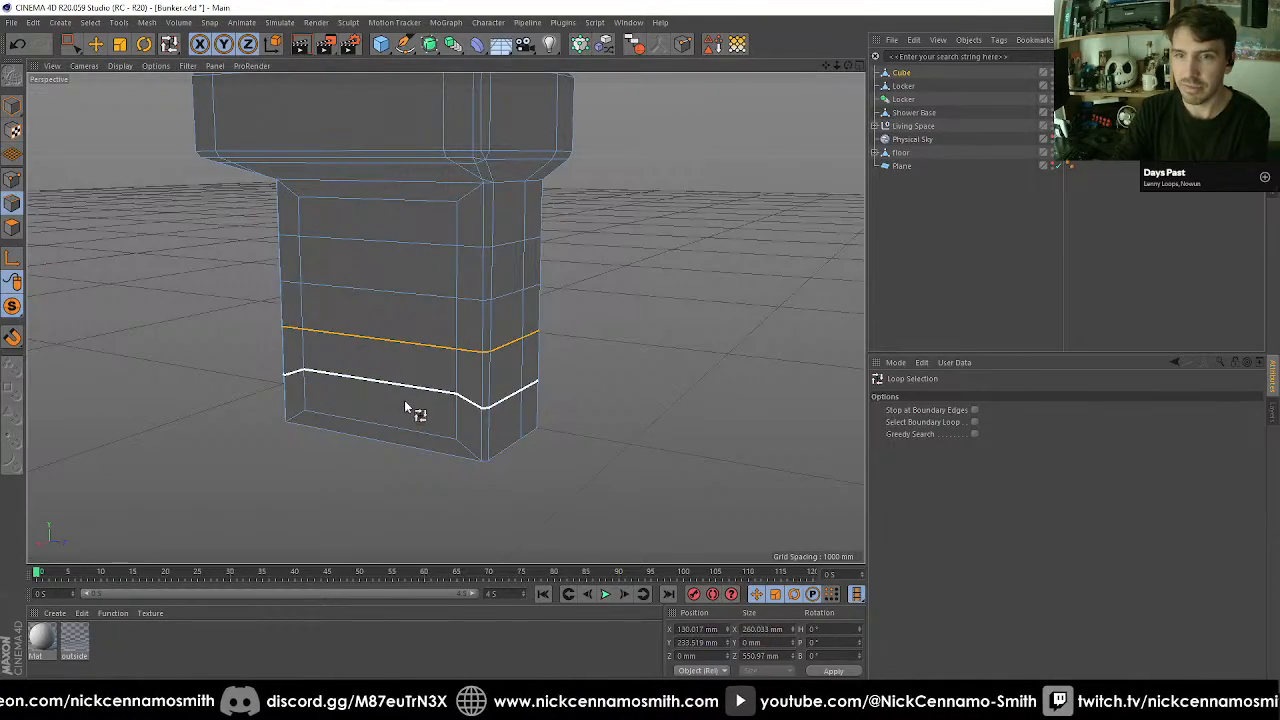
click(405, 405)
double_click(764, 643)
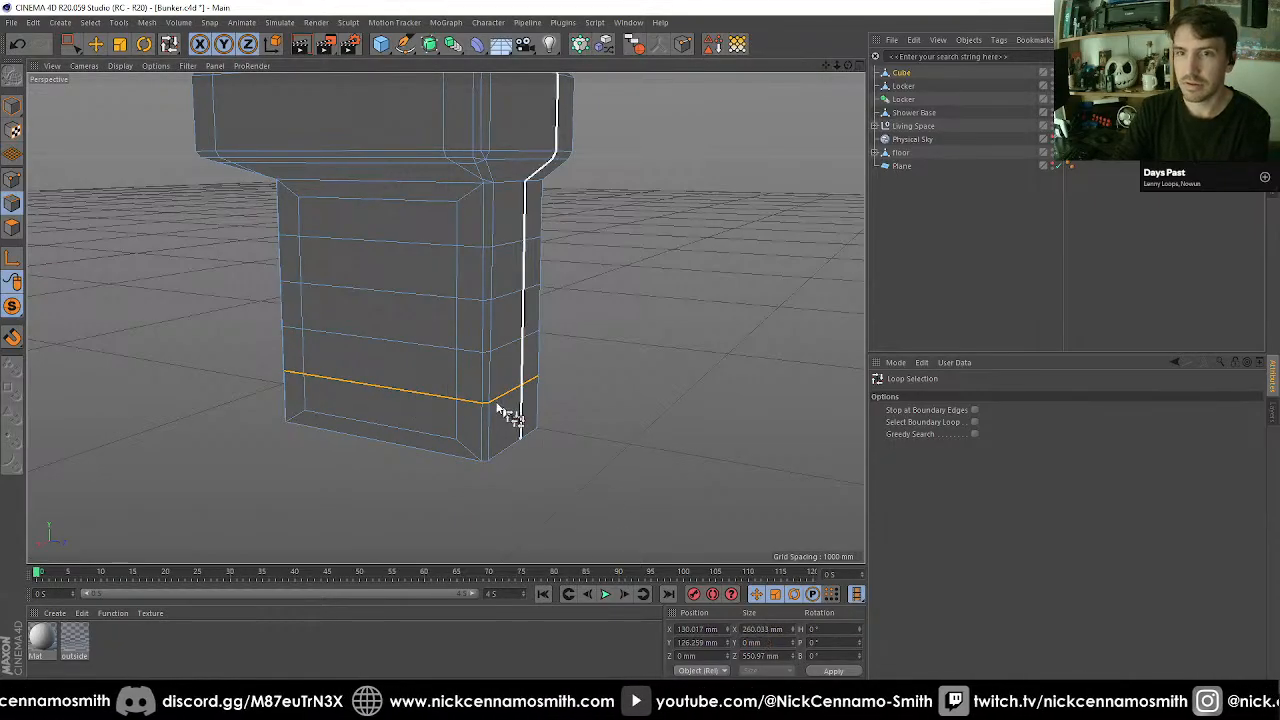
Set the Y size of the second-lowest and second-highest polygon bands around the base to 25 mm each.
click(12, 228)
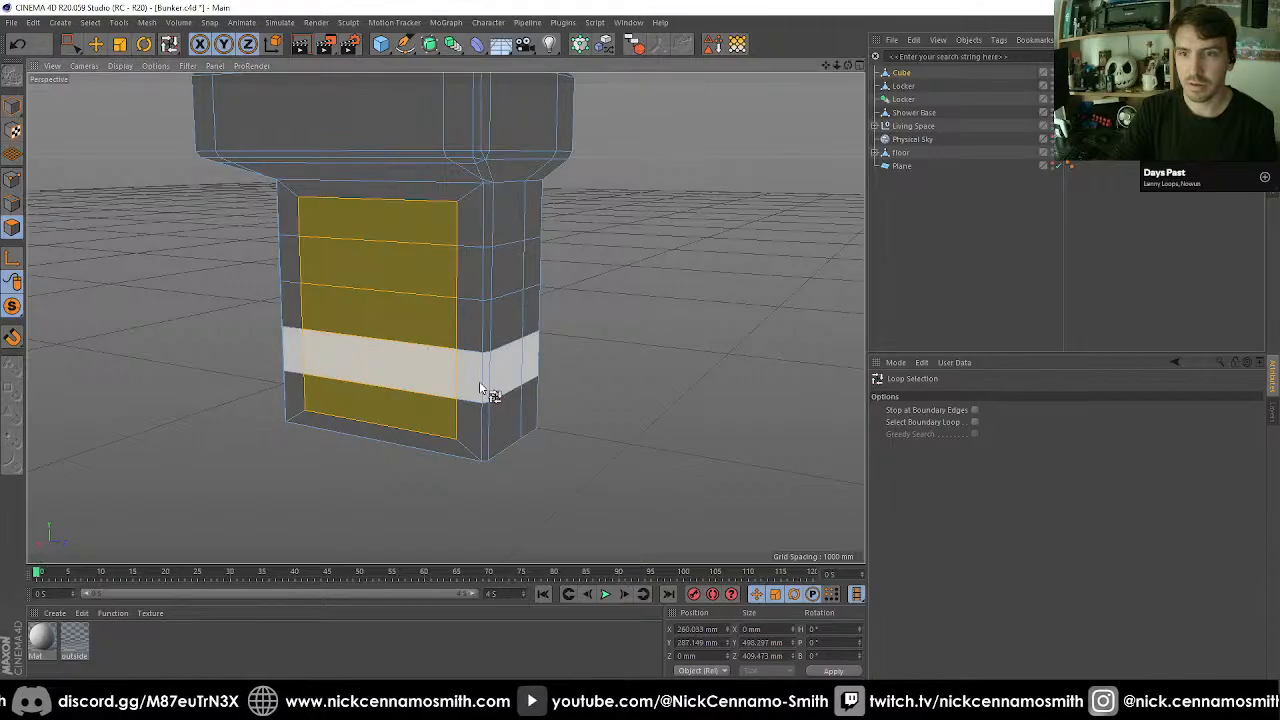
click(486, 388)
double_click(779, 641)
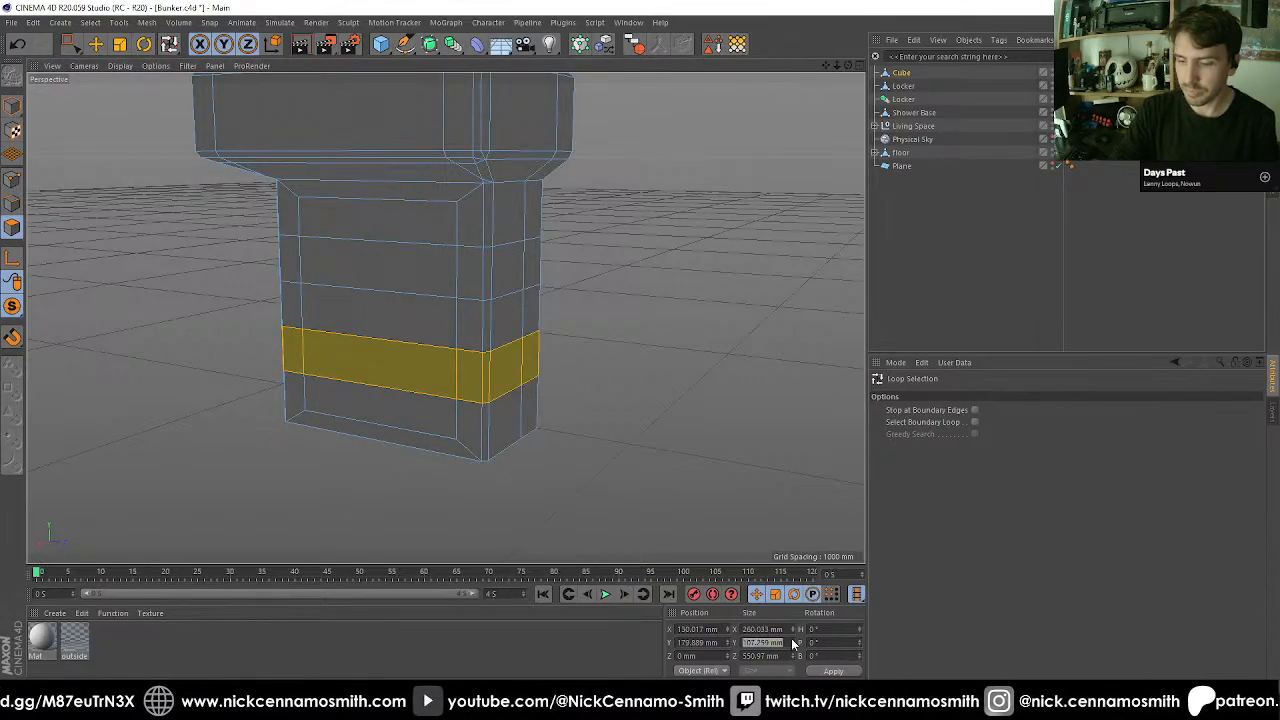
text(25)
key(Return)
click(512, 272)
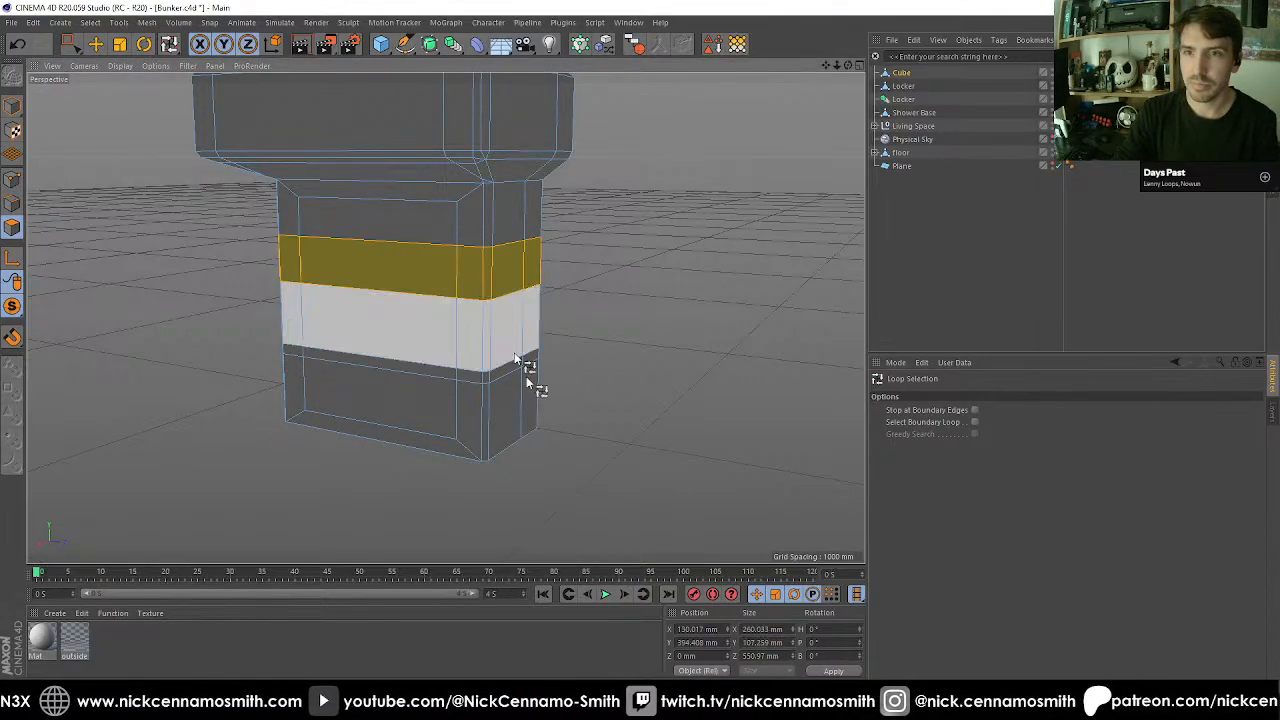
double_click(770, 642)
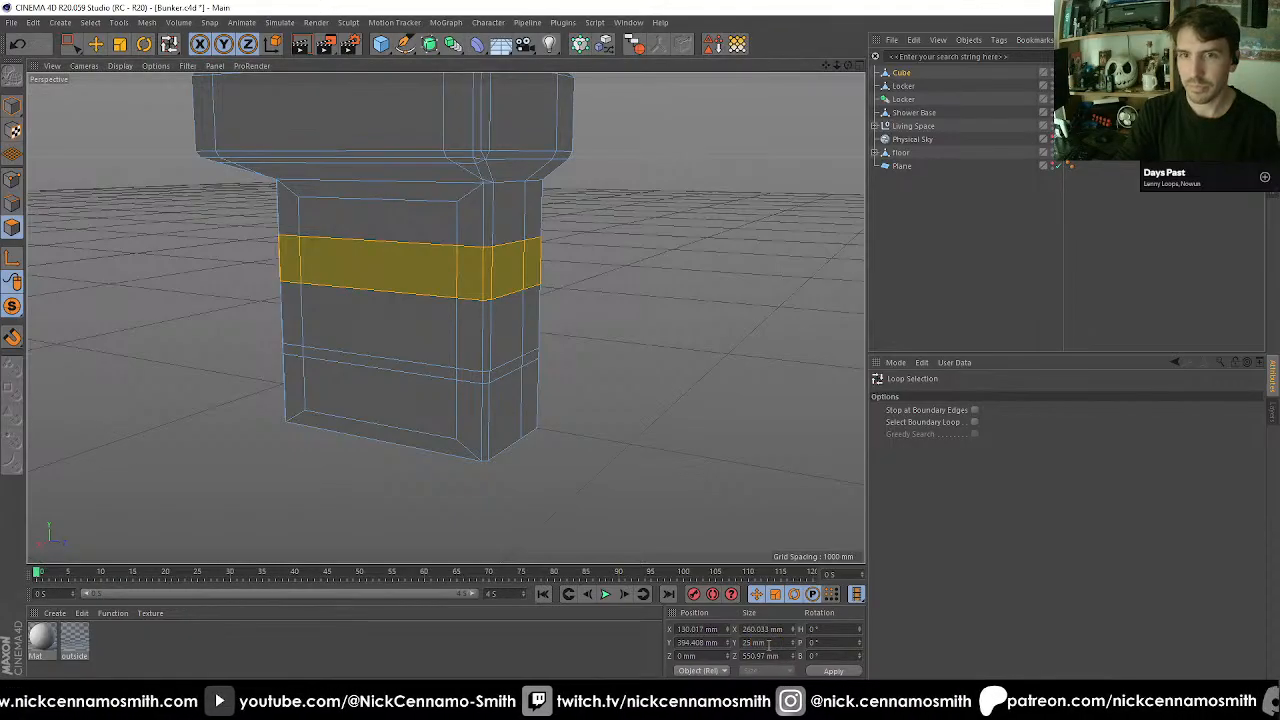
key(Return)
Select the lower narrow polygon band around the base and raise it to a Y position of about 217 mm.
alt+drag(443, 317, 451, 428)
click(456, 375)
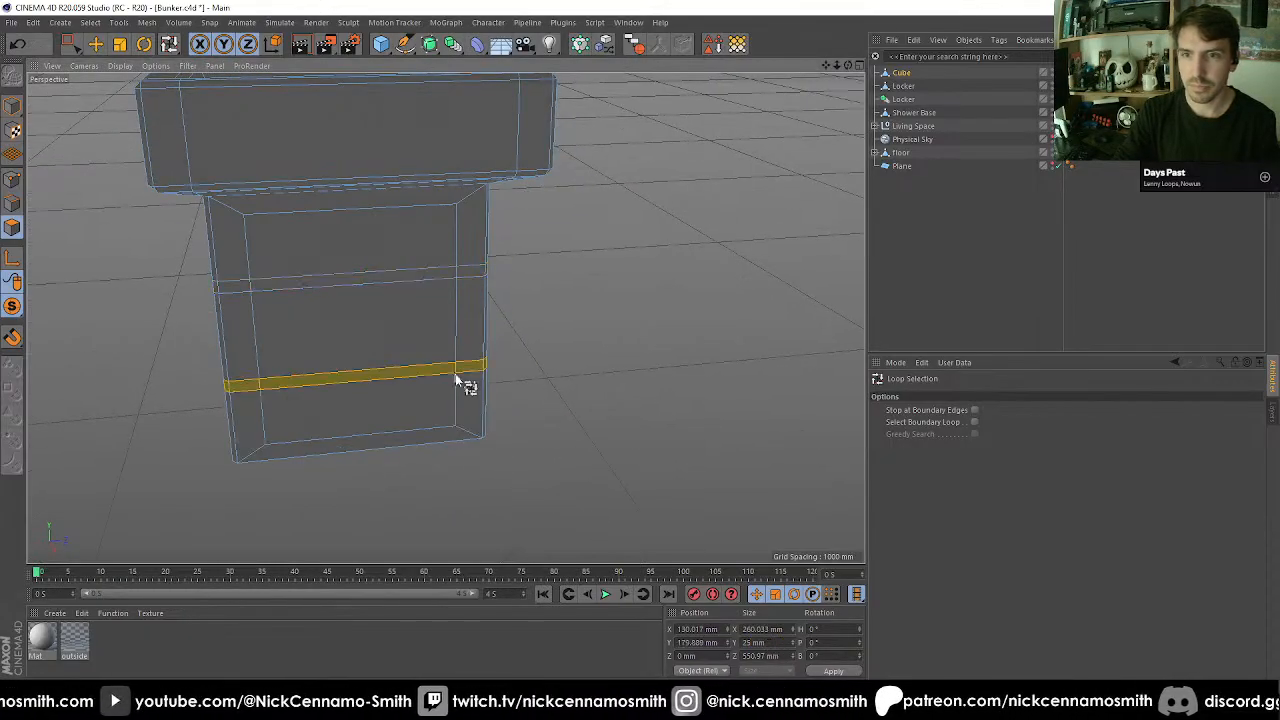
alt+drag(456, 380, 486, 471)
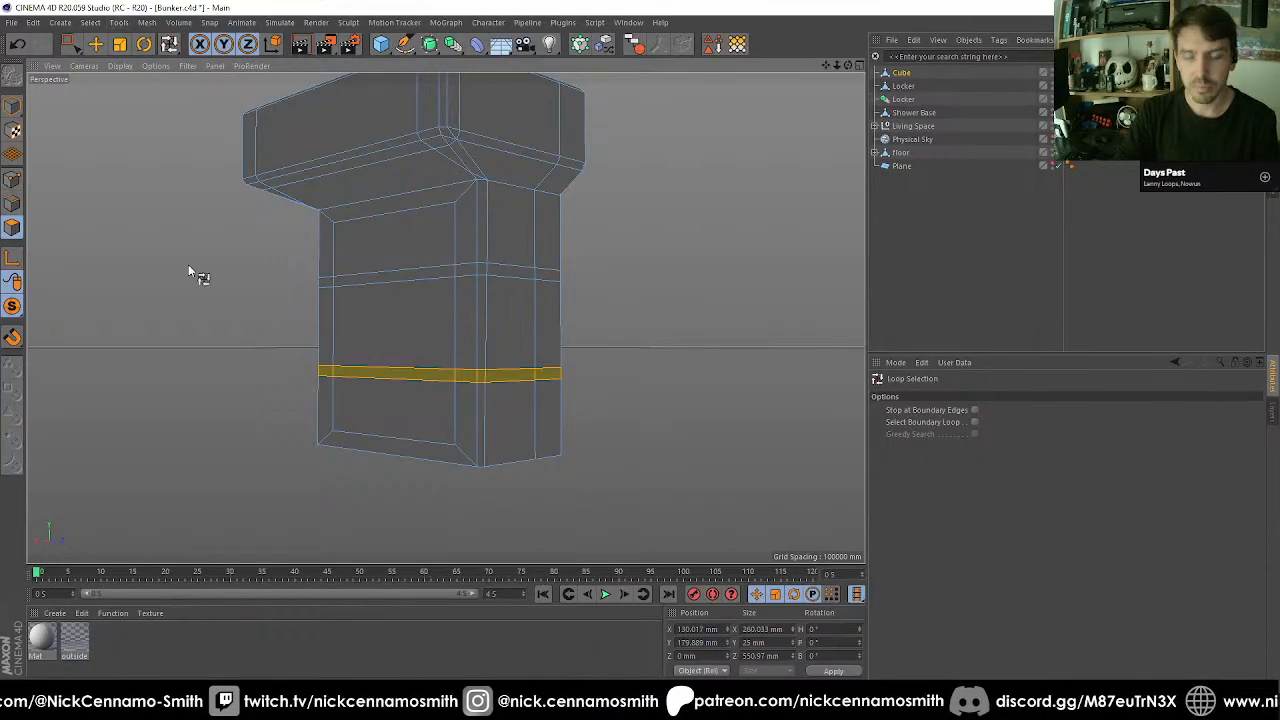
key(e)
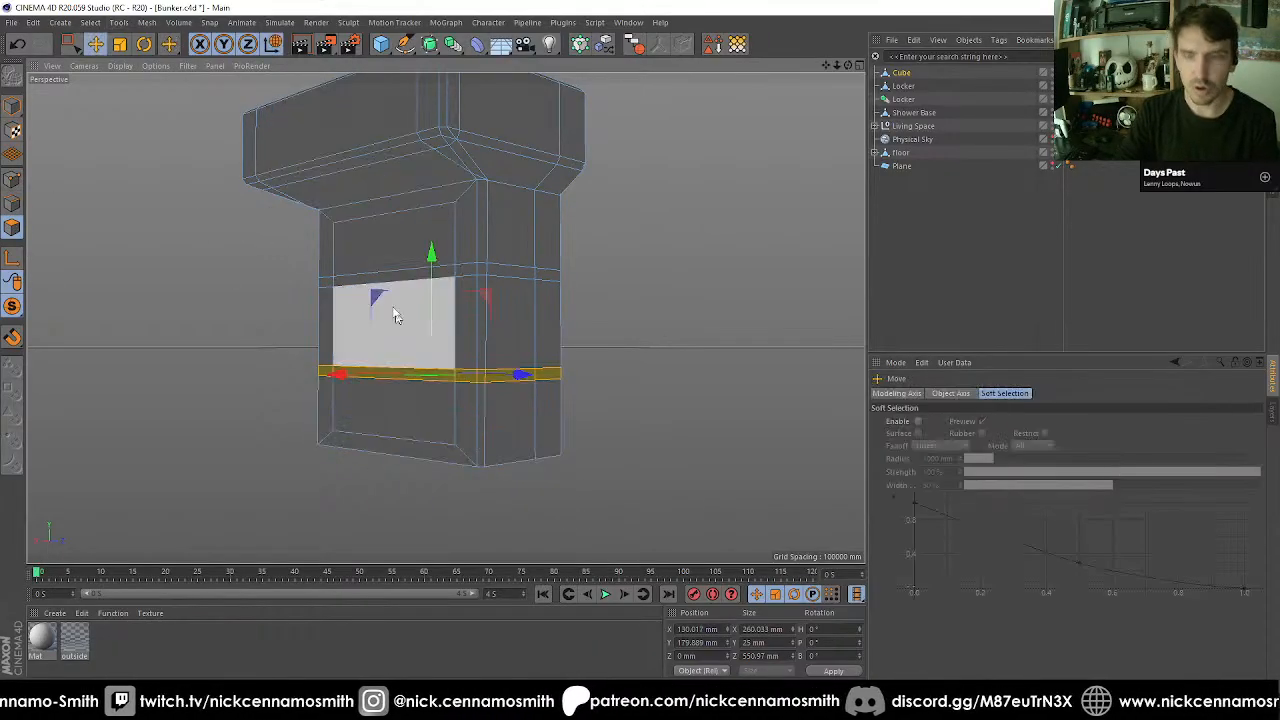
alt+drag(397, 371, 434, 275)
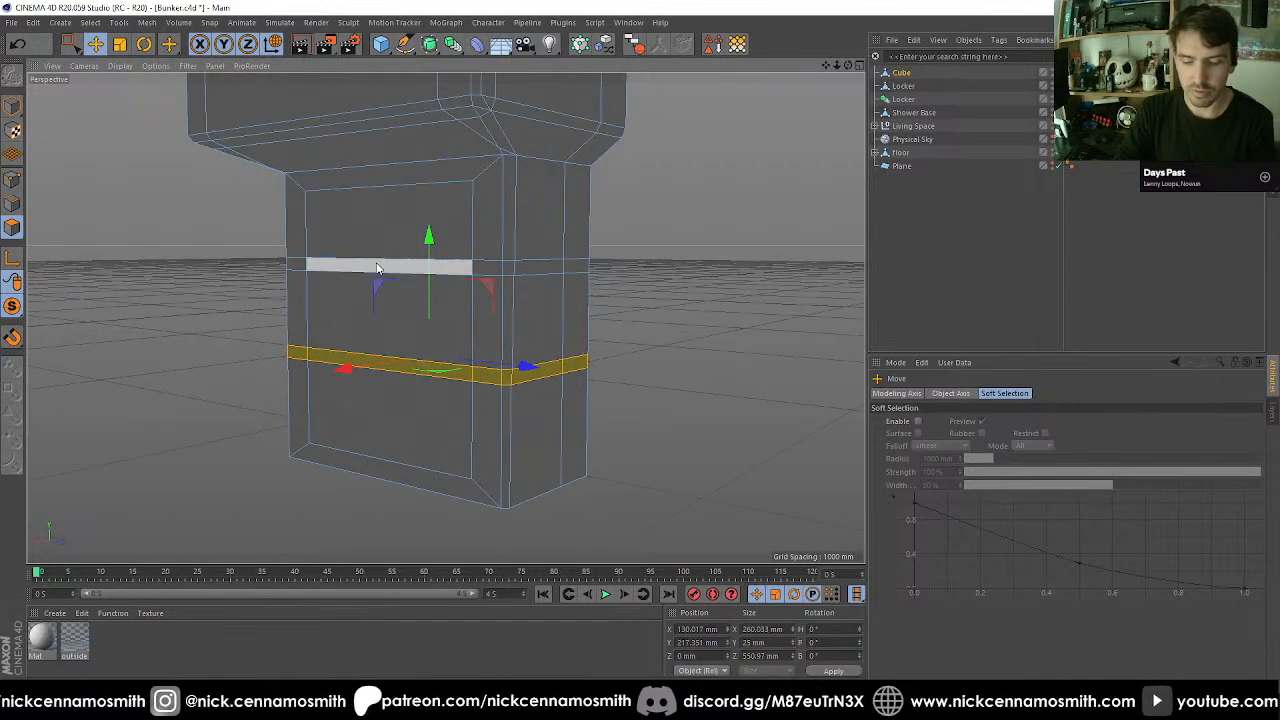
Add the upper narrow band to the selection and lower both bands together to a Y position of about 279 mm.
key(u)
key(l)
shift+click(465, 268)
key(e)
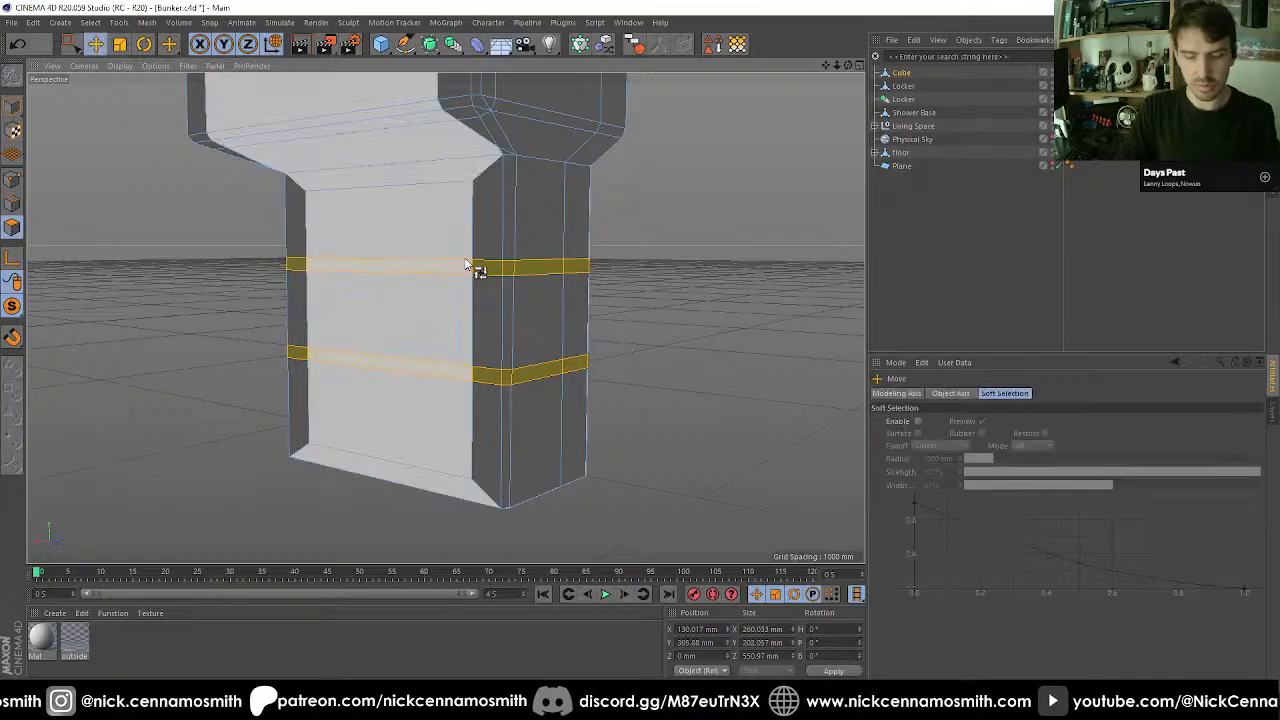
drag(427, 200, 428, 205)
key(0)
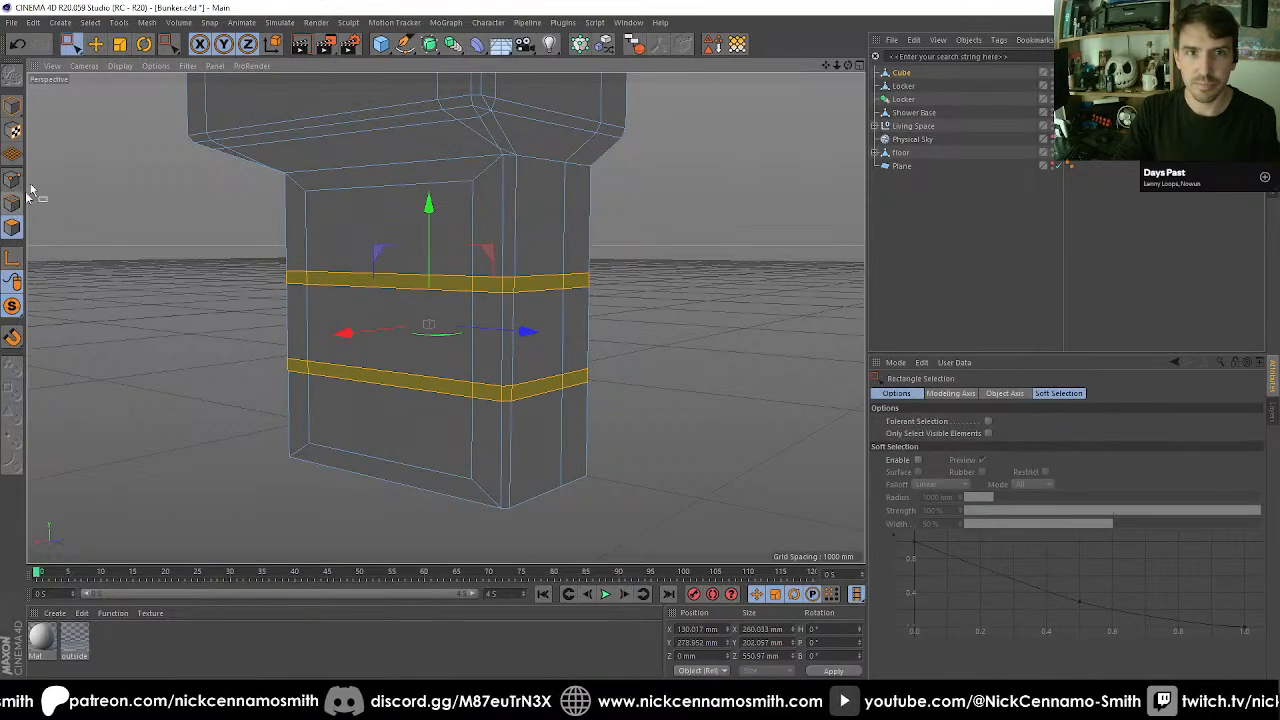
Select all polygons of the large framed area on the front of the base and extrude them by -10 mm.
drag(80, 45, 168, 68)
mouse_move(345, 257)
mouse_down()
mouse_move(345, 397)
mouse_move(494, 429)
mouse_up()
key(d)
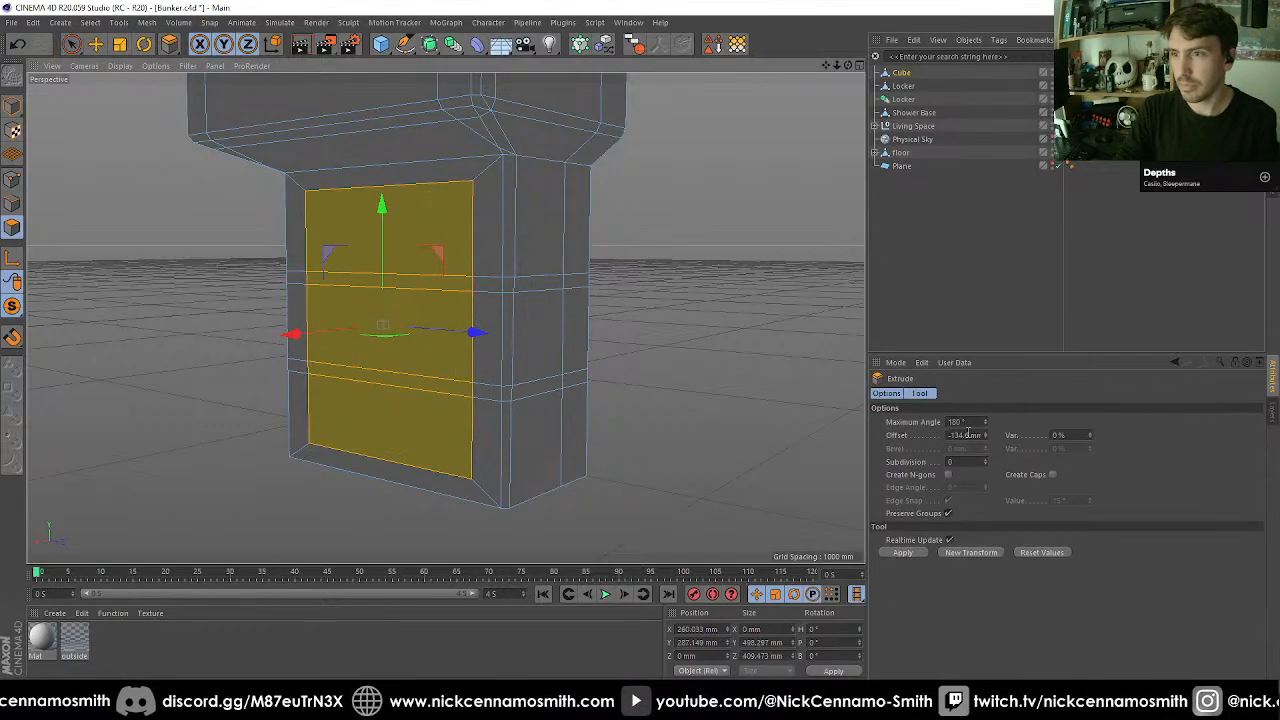
double_click(966, 435)
key(Return)
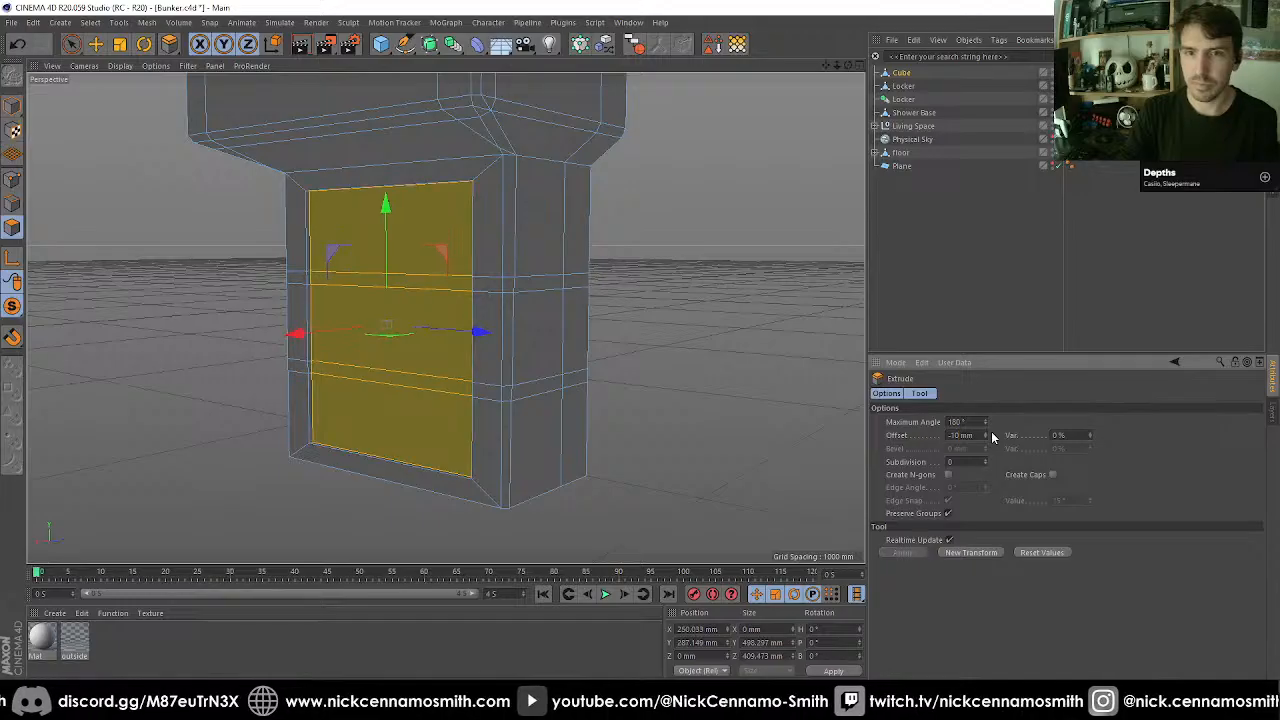
Select only the three large front panels, leaving out the two narrow strips between them, and extrude them by -100 mm.
key(space)
ctrl+click(360, 426)
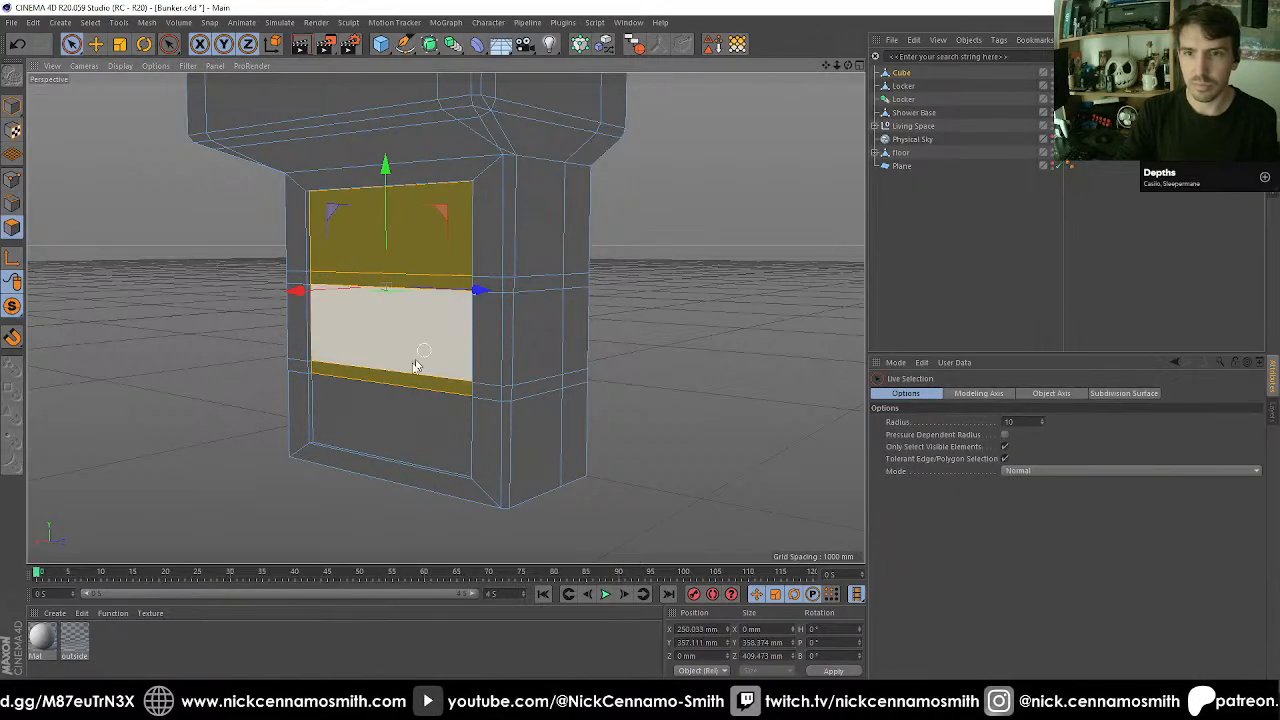
click(397, 417)
shift+click(414, 347)
shift+click(424, 238)
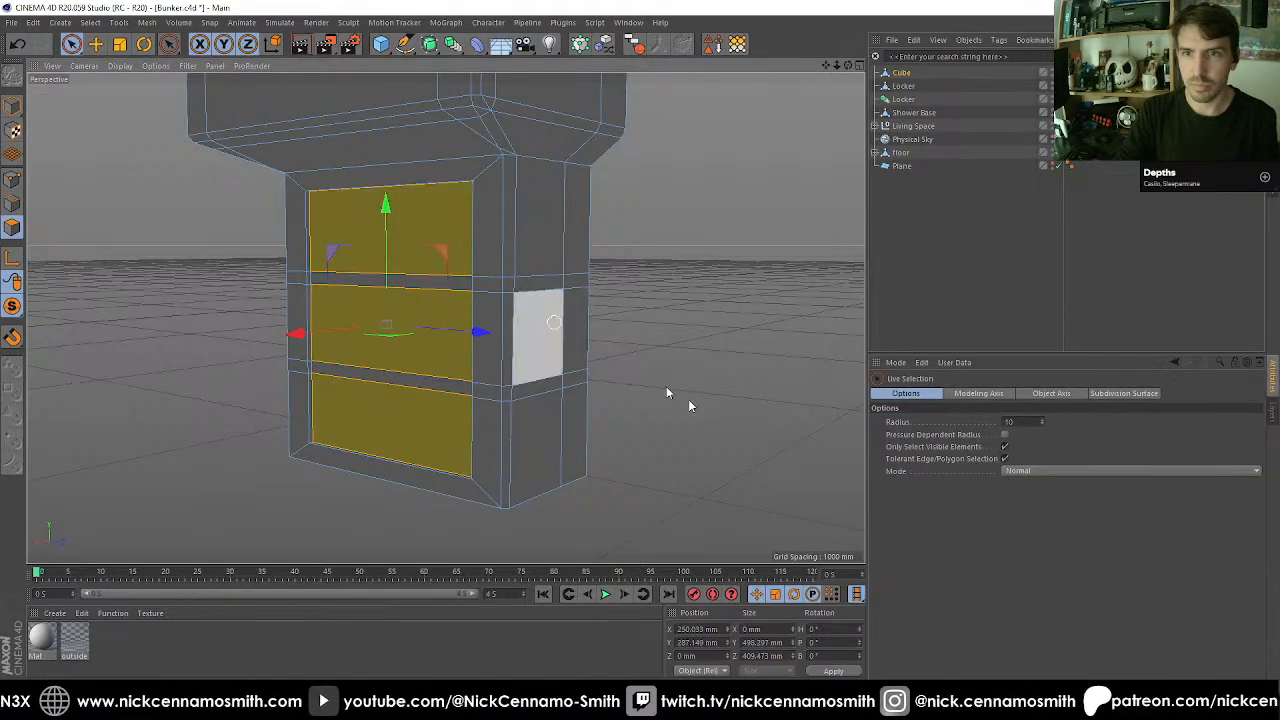
key(d)
click(965, 435)
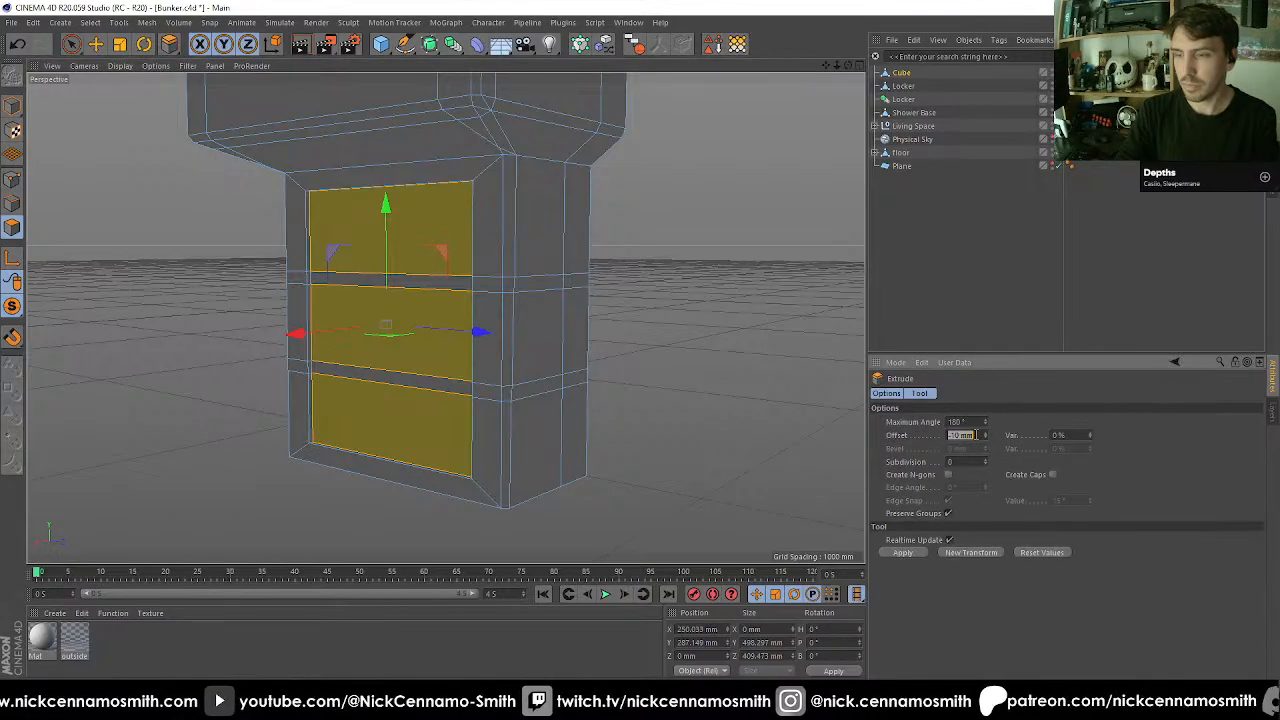
text(-100)
key(Return)
Bevel the upper and lower front edges of both shelf strips in Chamfer mode with a 5 mm offset.
alt+drag(700, 340, 504, 300)
click(12, 204)
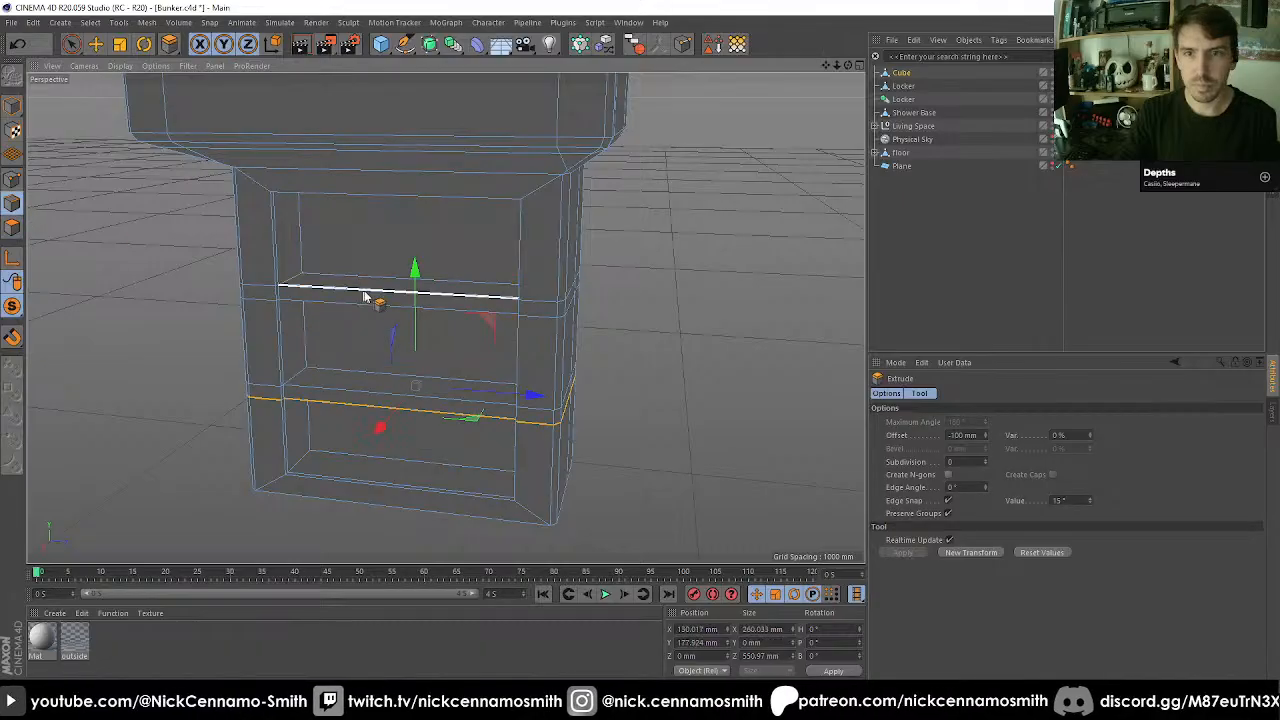
scroll(375, 302, up, 3)
key(space)
drag(382, 310, 395, 294)
shift+drag(336, 432, 351, 449)
scroll(400, 494, down, 3)
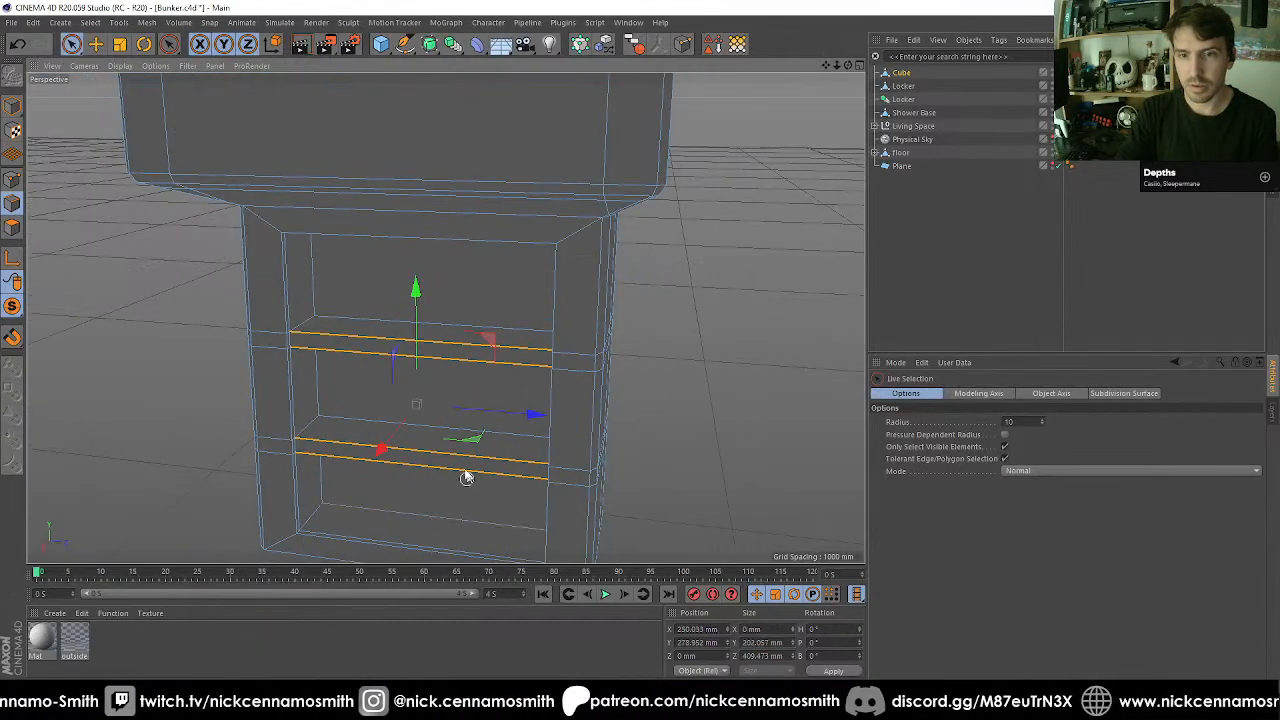
alt+middle_drag(466, 474, 386, 357)
alt+drag(386, 357, 334, 325)
right_click(334, 325)
click(362, 395)
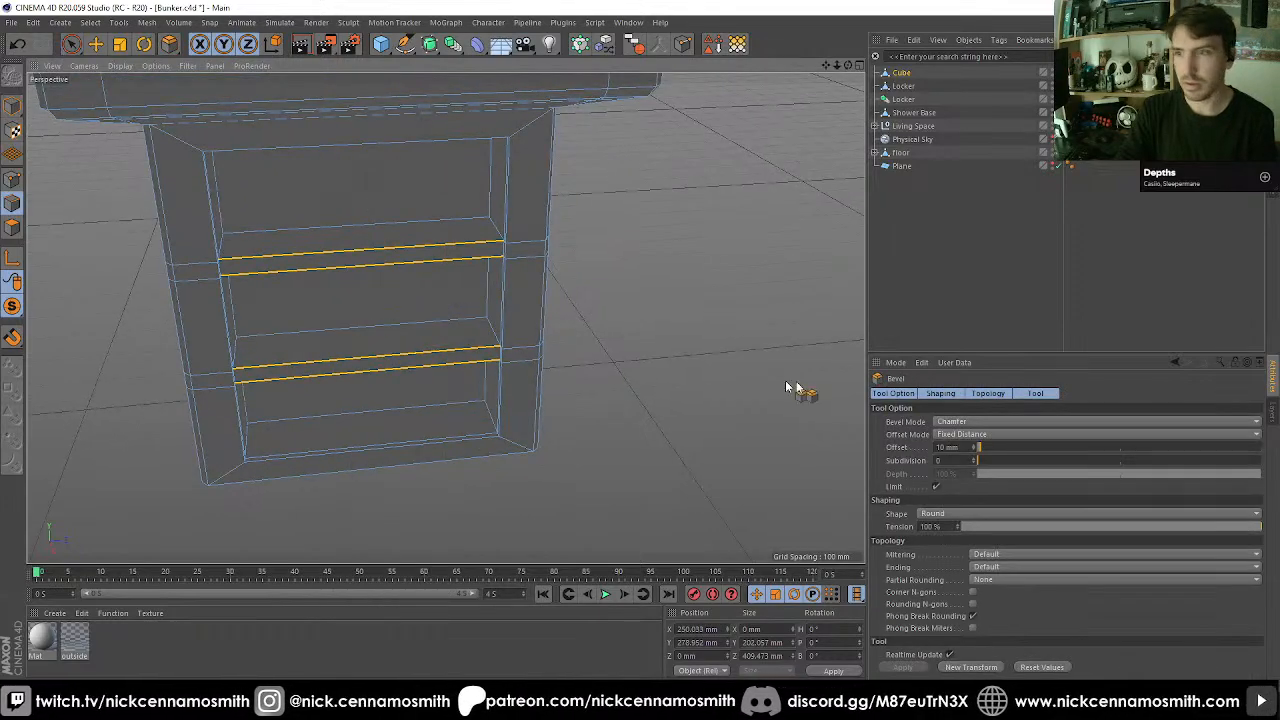
click(968, 664)
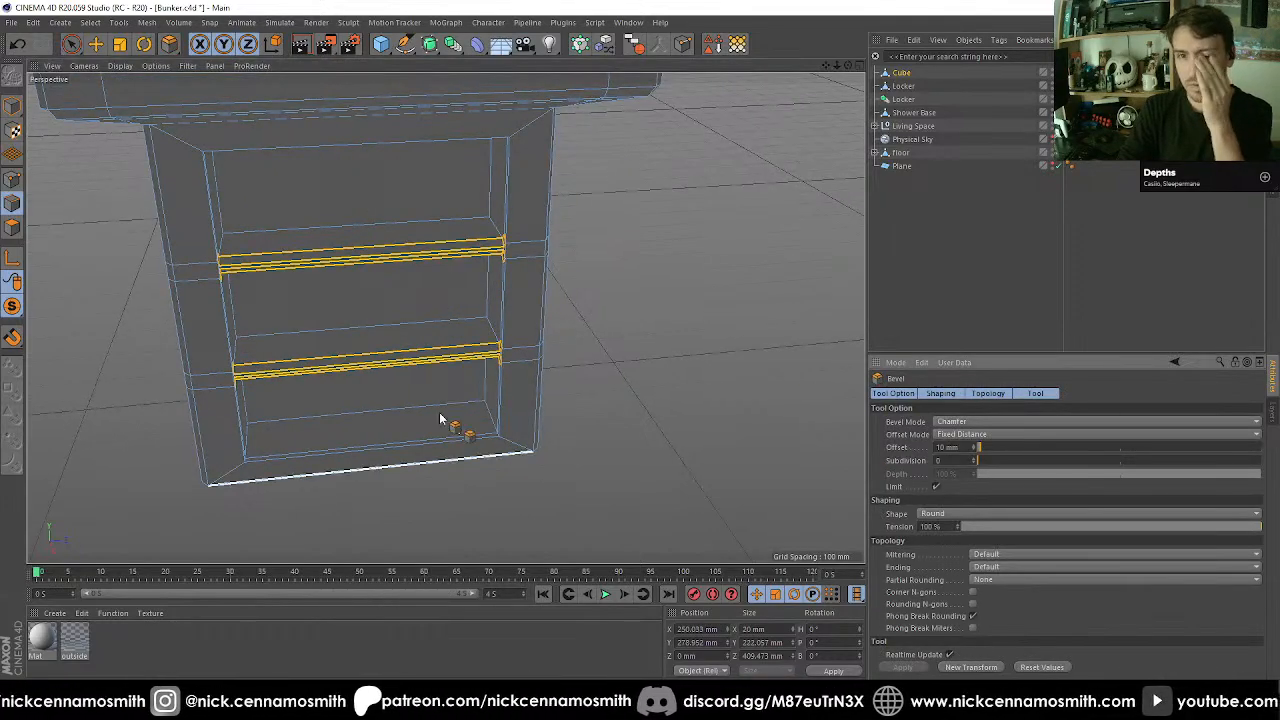
scroll(289, 320, up, 3)
double_click(960, 446)
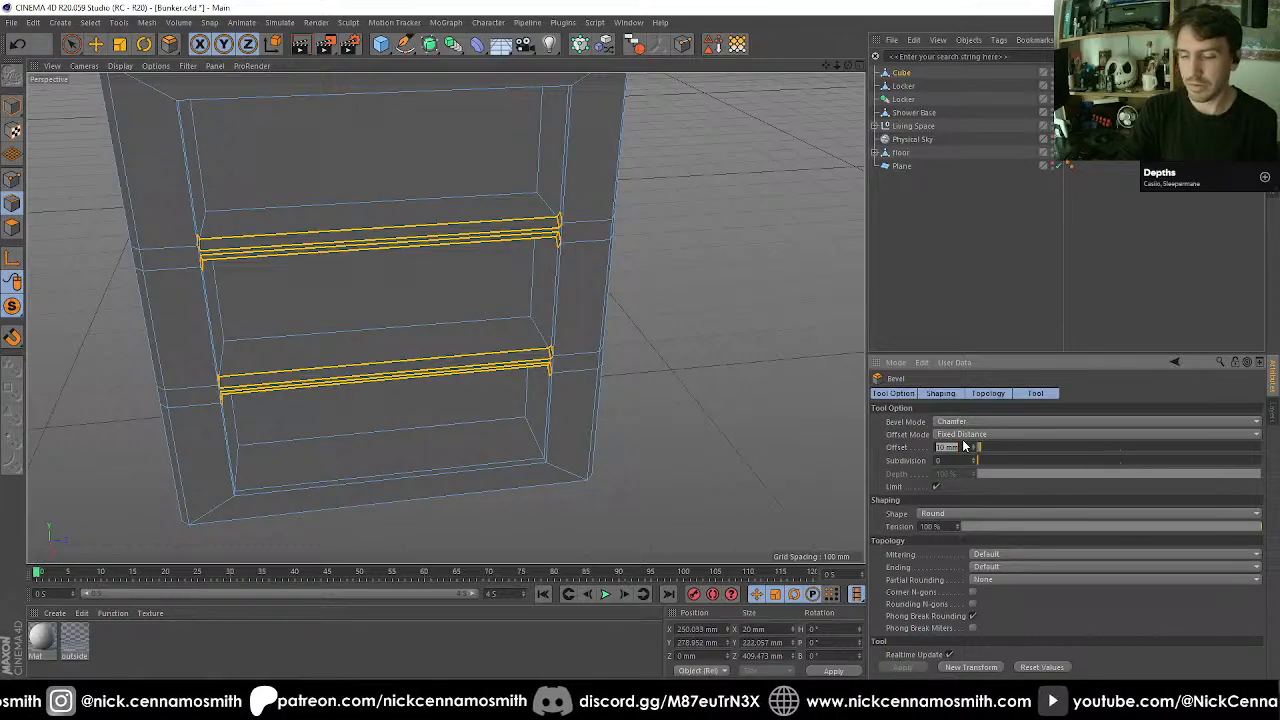
text(5)
key(Return)
scroll(509, 263, down, 5)
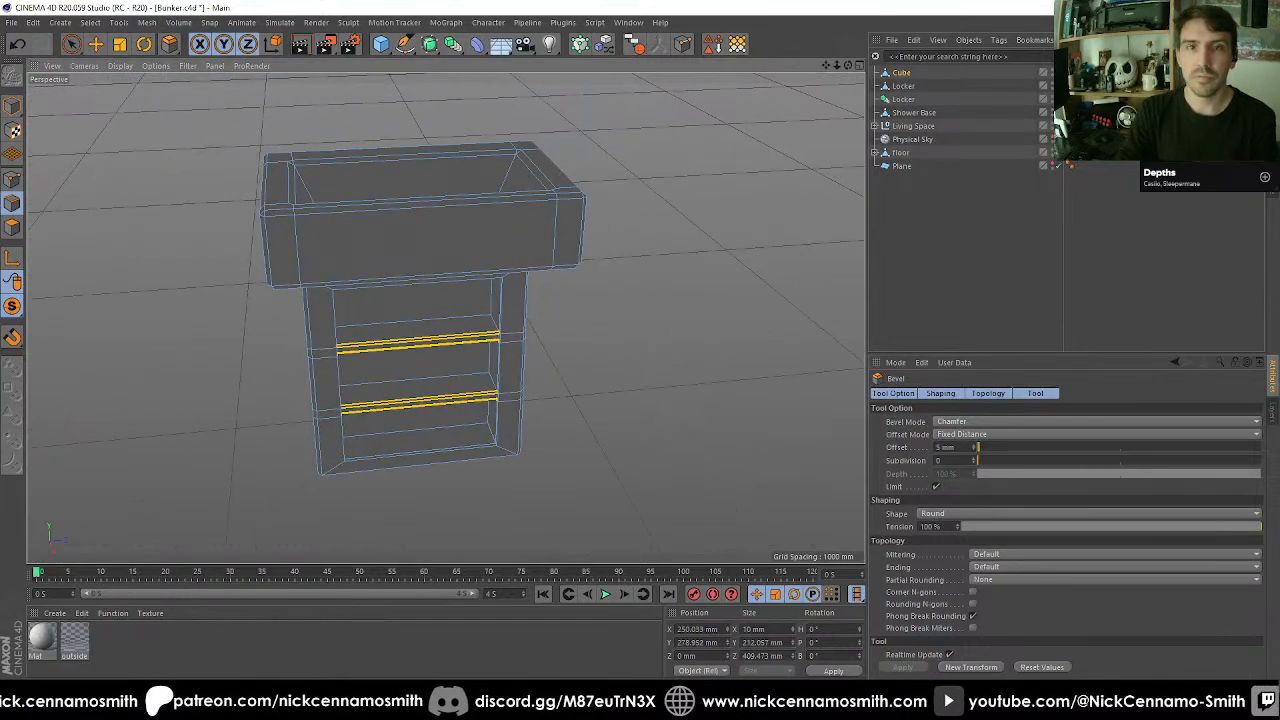
Ring-select the lengthwise edges across the sink and apply Edge Cut with a subdivision of 2.
click(12, 106)
click(96, 44)
alt+drag(323, 188, 285, 244)
scroll(384, 240, up, 2)
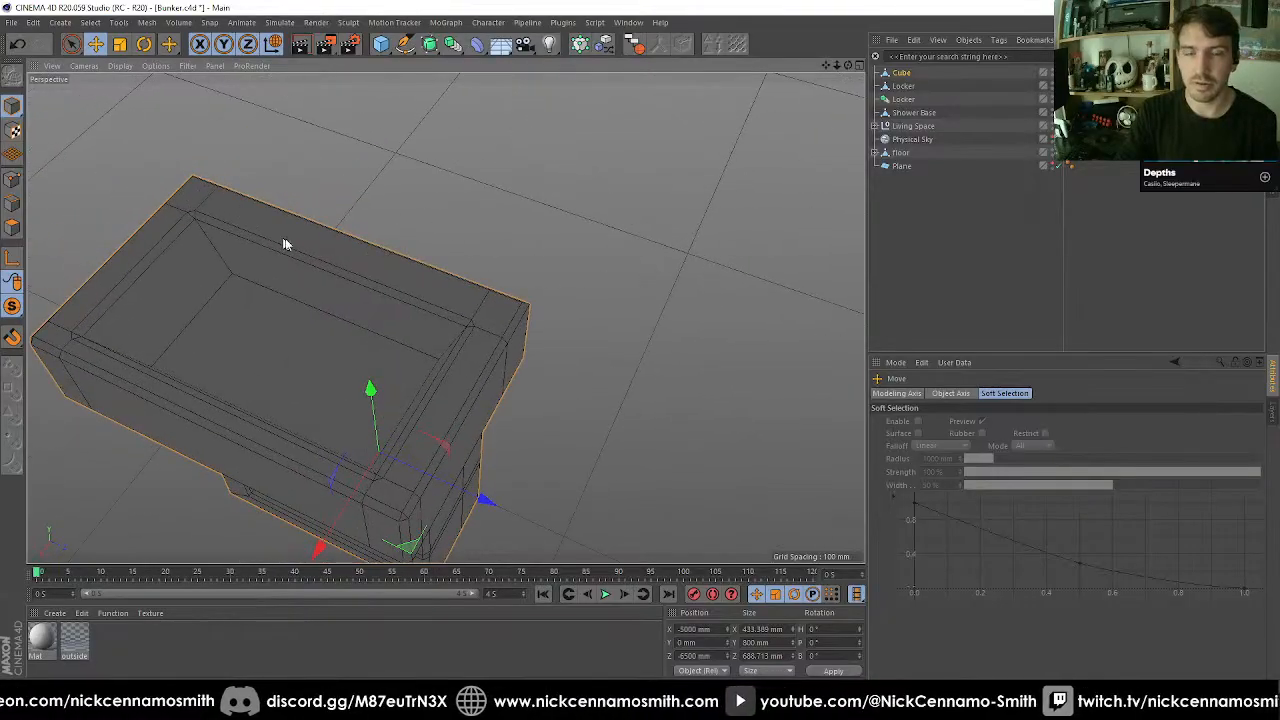
alt+middle_drag(285, 244, 362, 268)
click(12, 204)
alt+drag(418, 342, 468, 358)
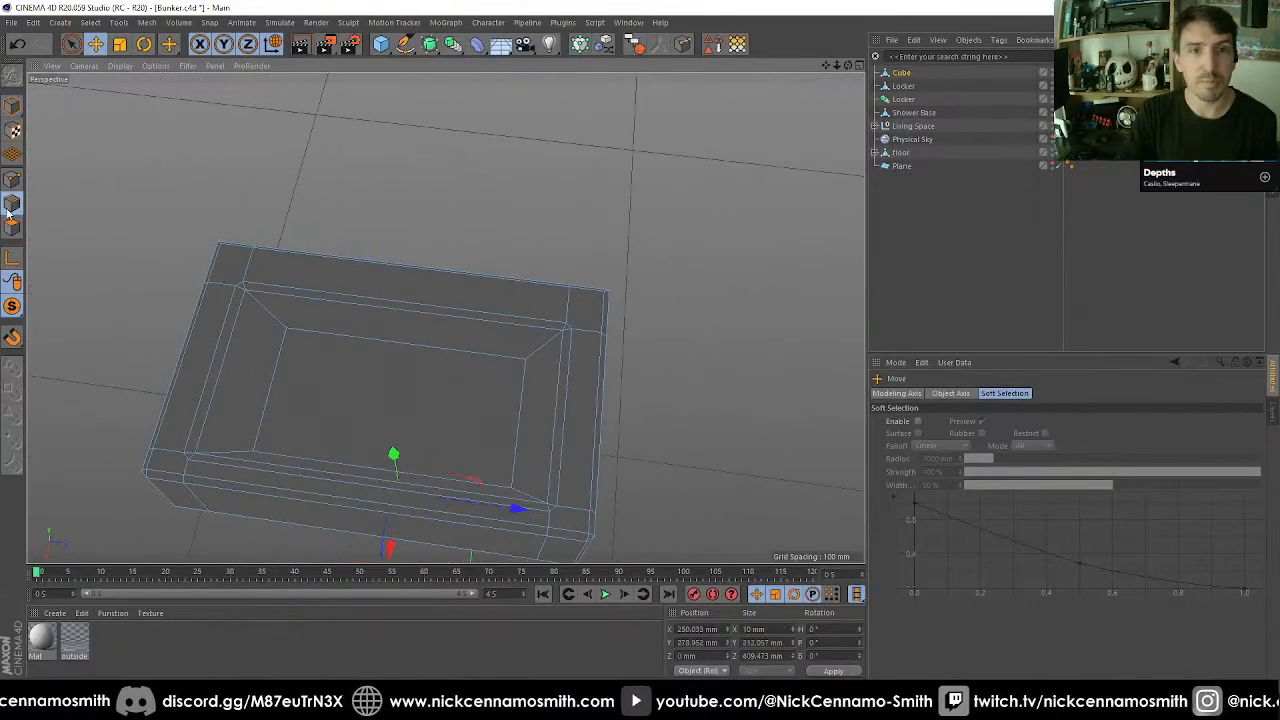
key(u)
key(b)
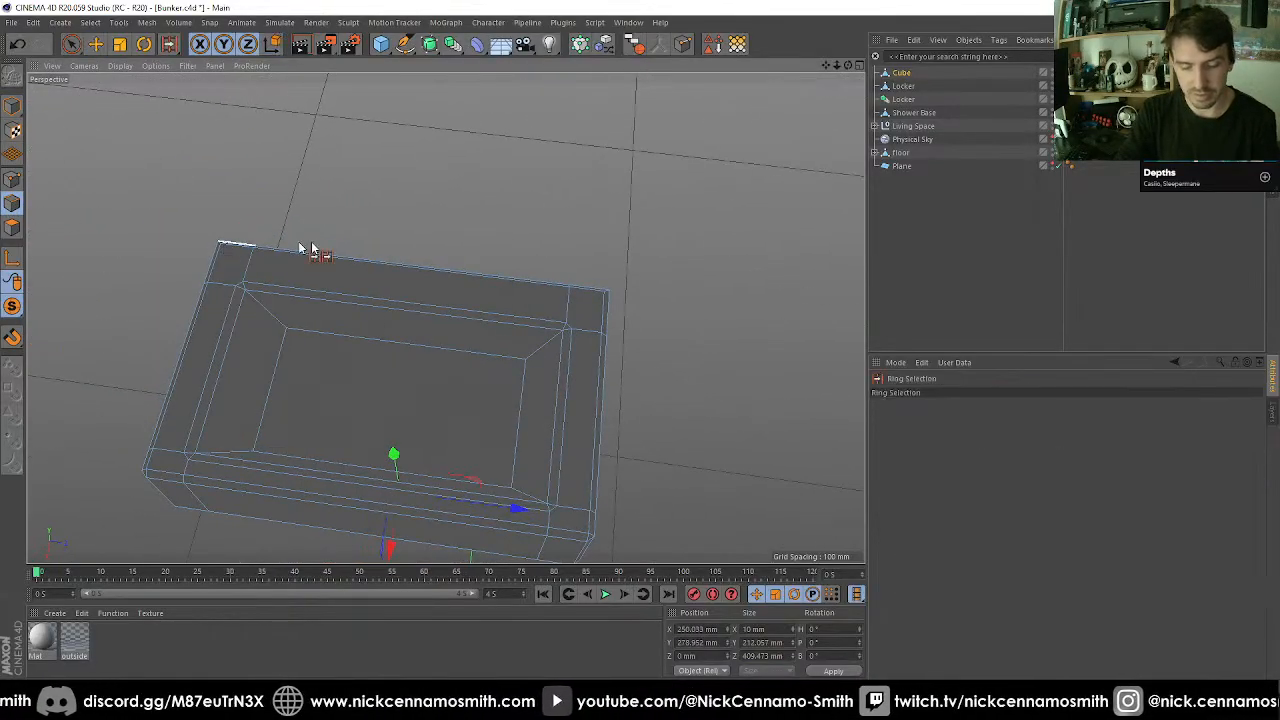
click(369, 252)
key(k)
key(l)
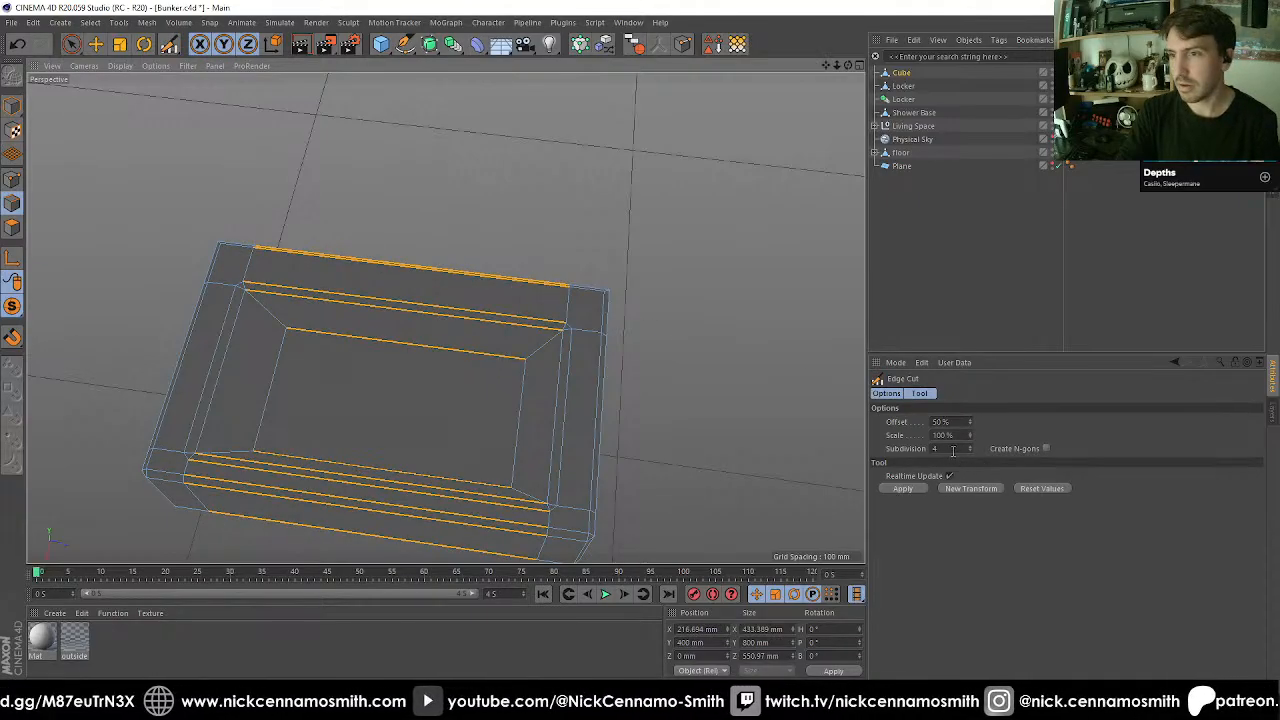
drag(953, 451, 817, 440)
text(2)
key(Return)
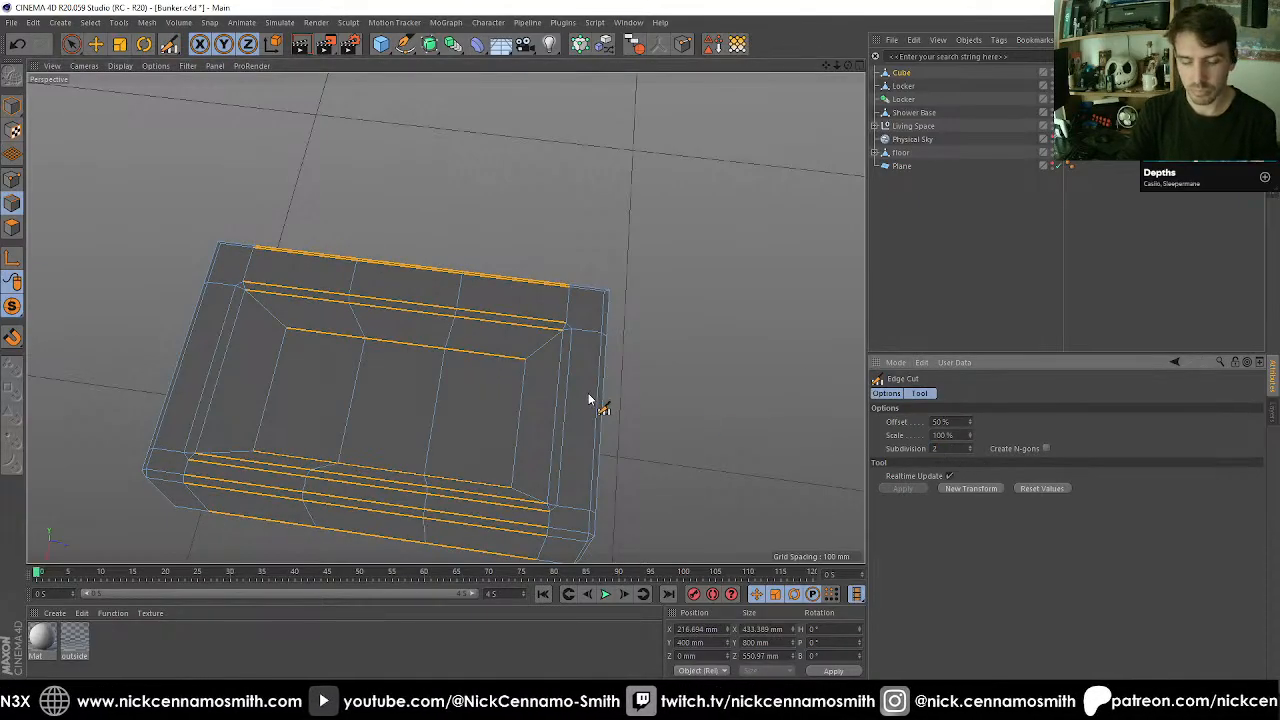
Flatten each of the two new crosswise edge loops by setting its Z size to 0 mm.
key(u)
key(l)
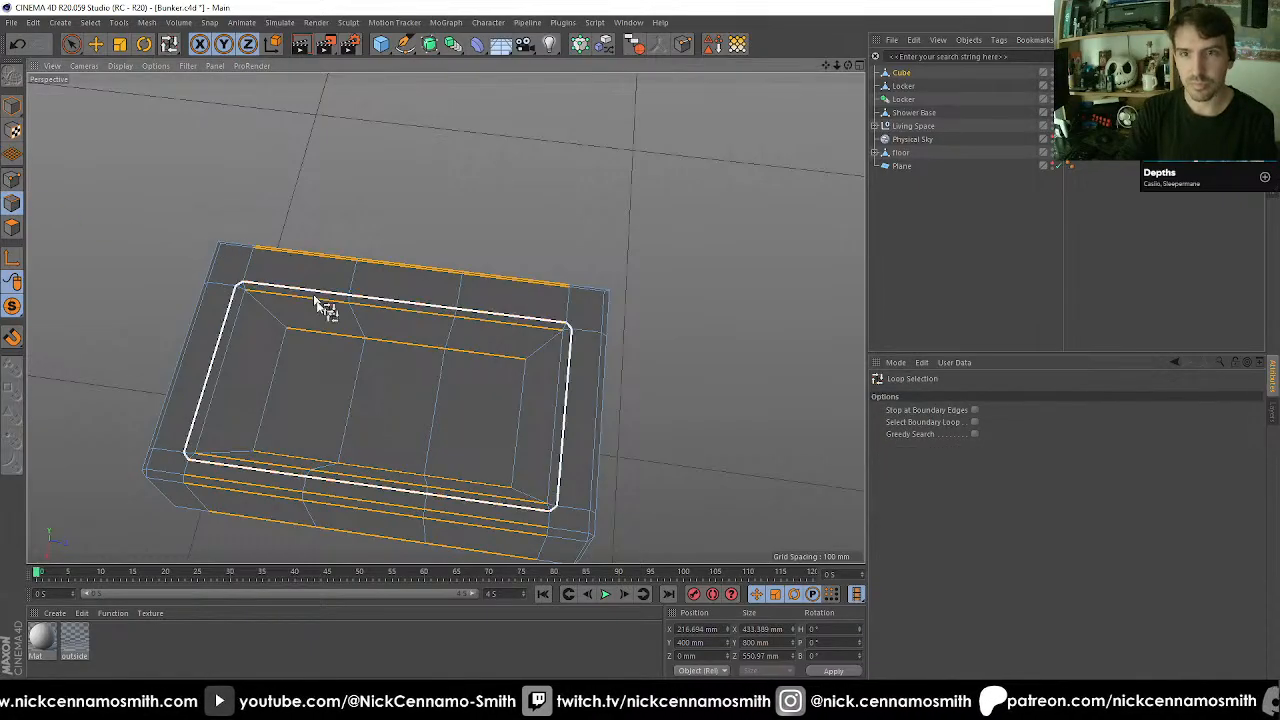
click(360, 366)
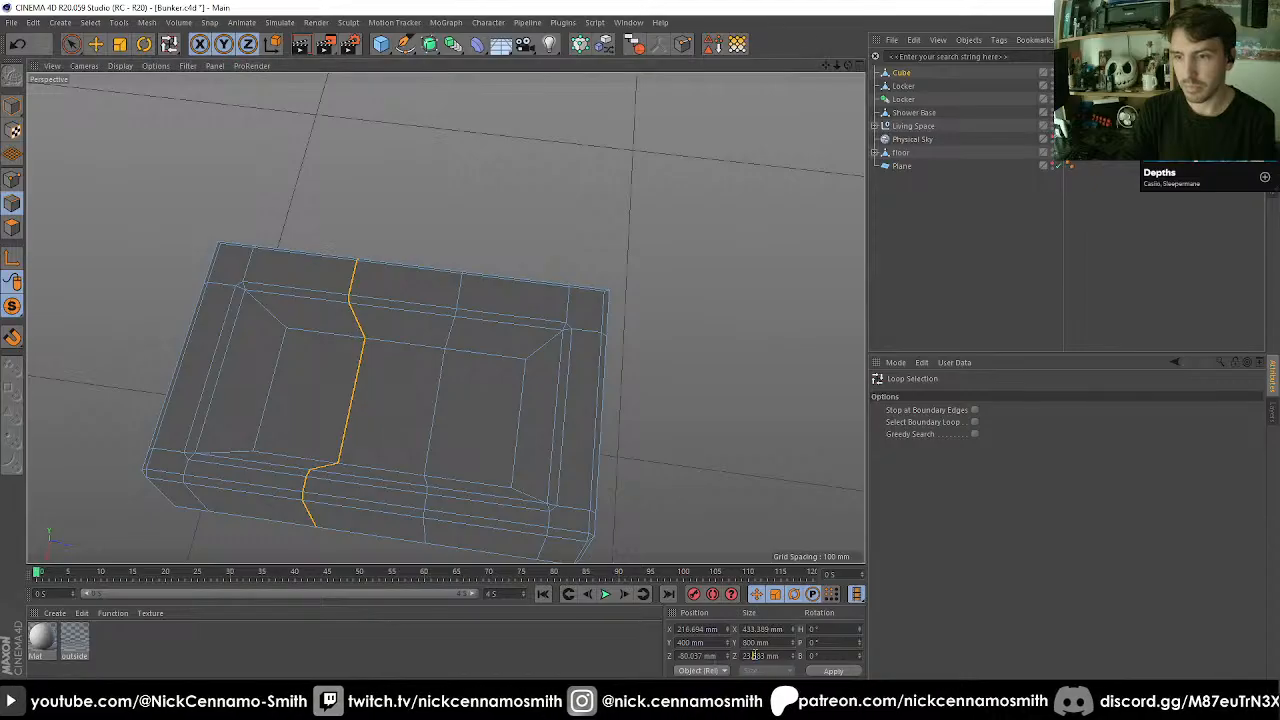
click(433, 440)
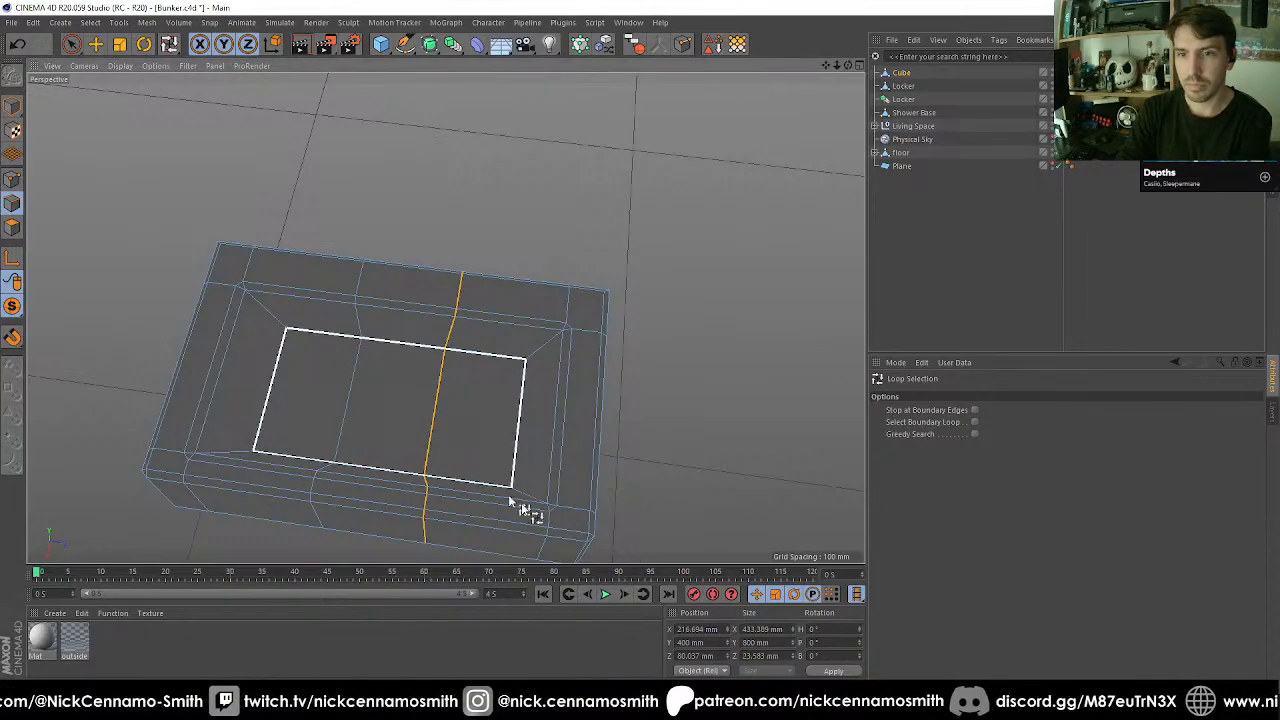
click(778, 657)
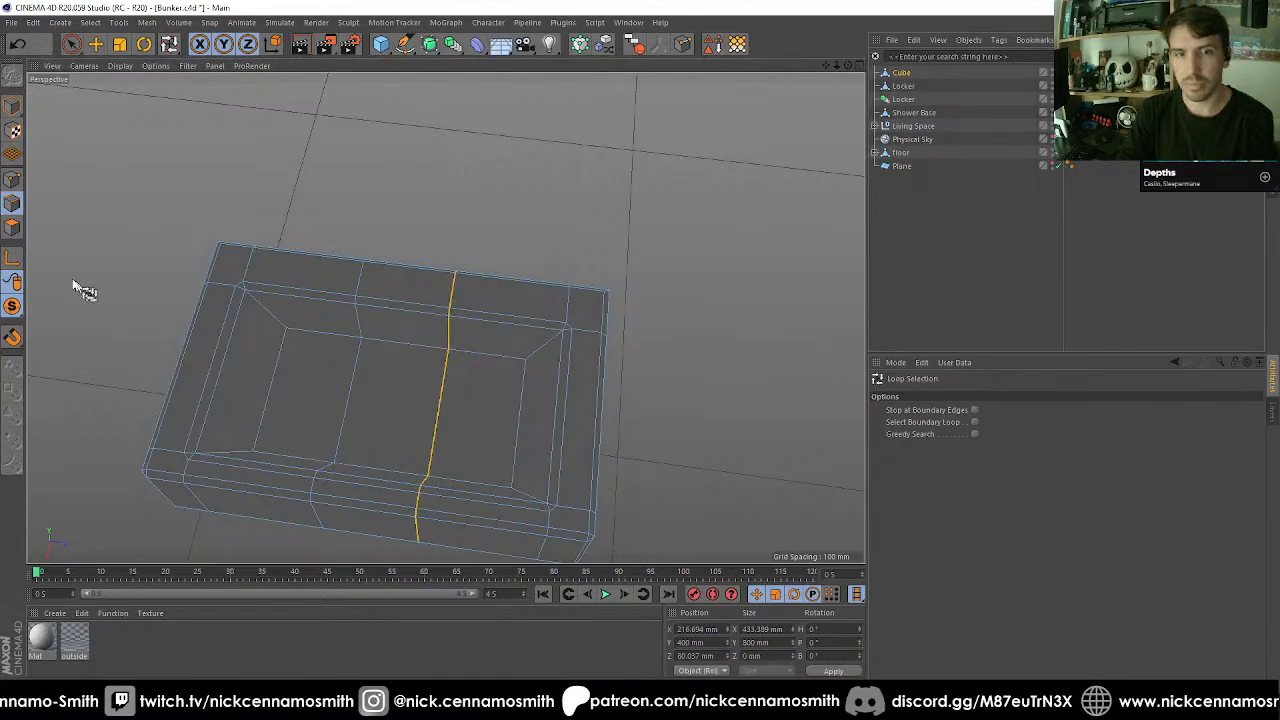
Select the polygon loop between the two crosswise cuts and scale it along Z to a width of about 128 mm.
click(12, 228)
click(440, 403)
alt+drag(440, 403, 350, 305)
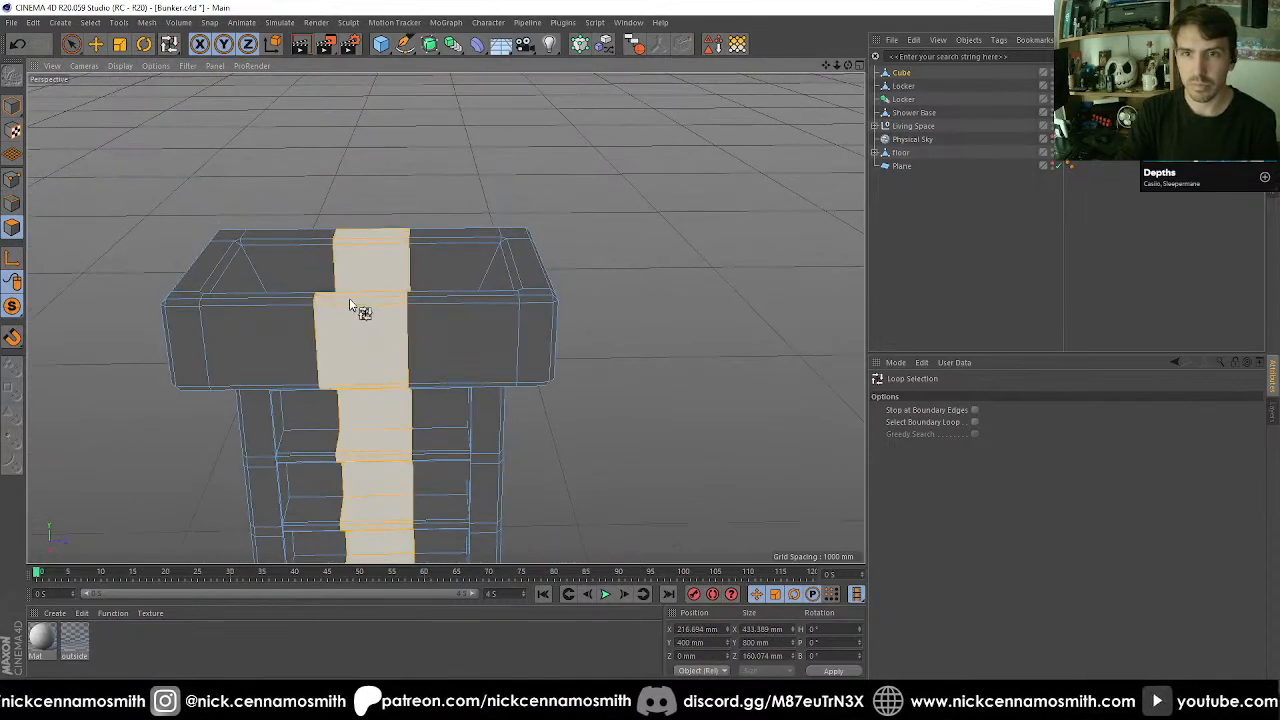
key(t)
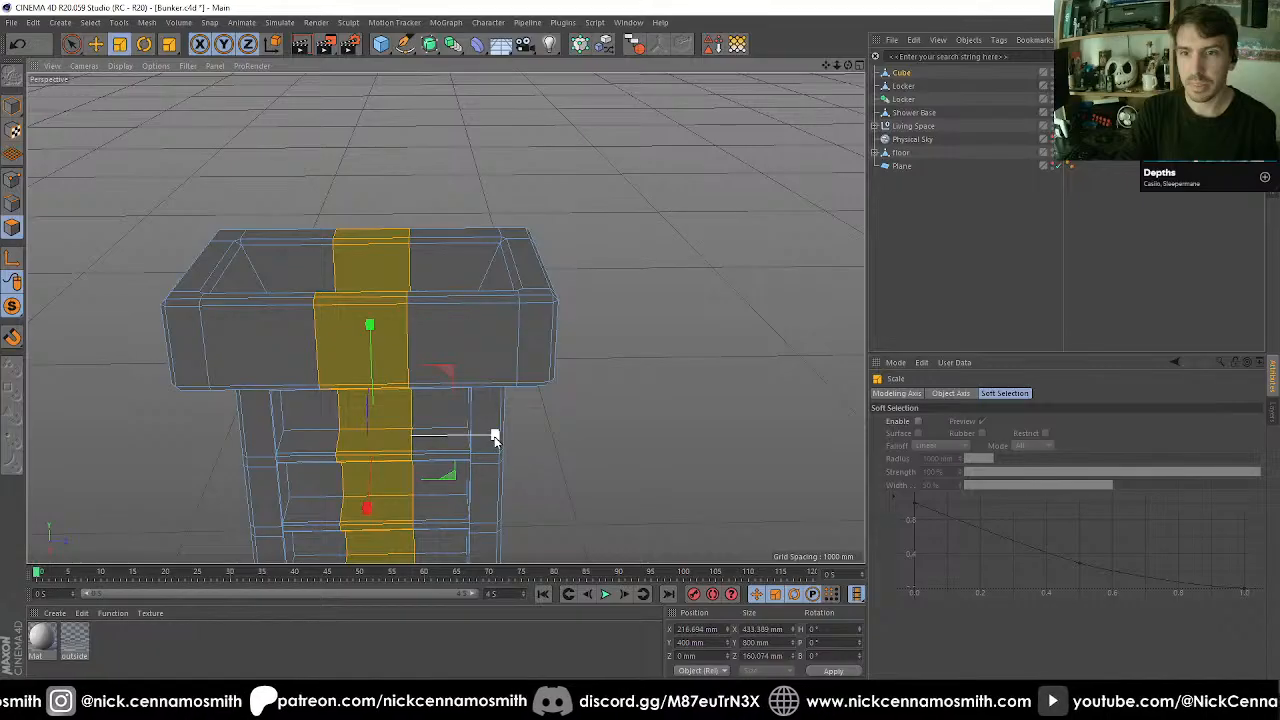
drag(493, 437, 472, 437)
alt+drag(280, 265, 345, 268)
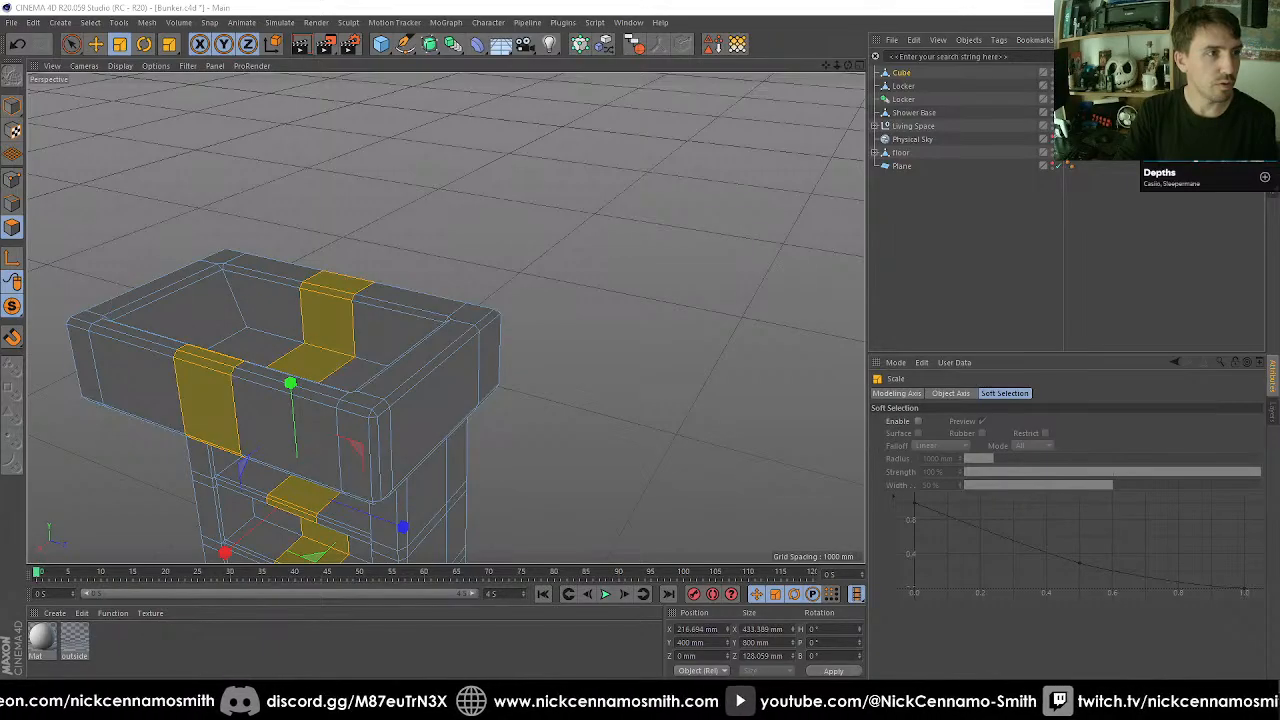
Inset the middle polygon on top of the sink's back rim with Extrude Inner by about 11.4 mm.
alt+drag(222, 342, 331, 286)
scroll(335, 280, up, 4)
key(i)
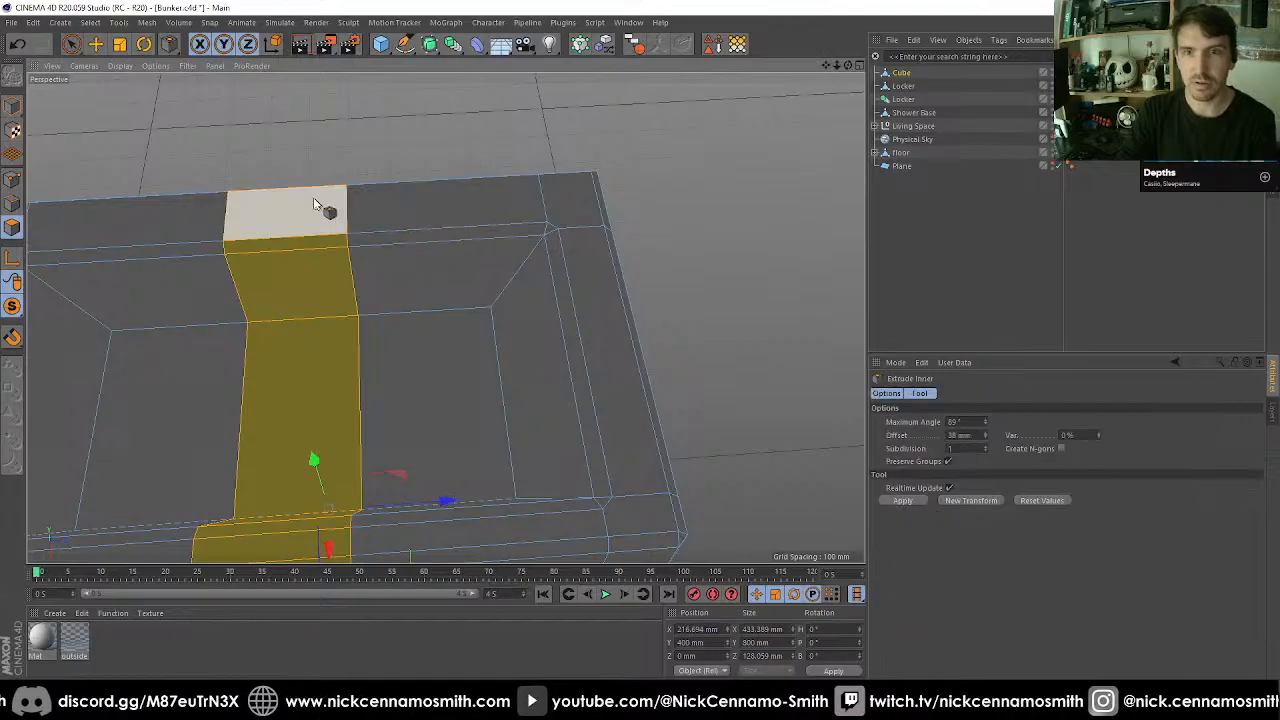
click(307, 200)
alt+drag(353, 227, 485, 296)
drag(485, 296, 512, 296)
alt+drag(335, 170, 442, 203)
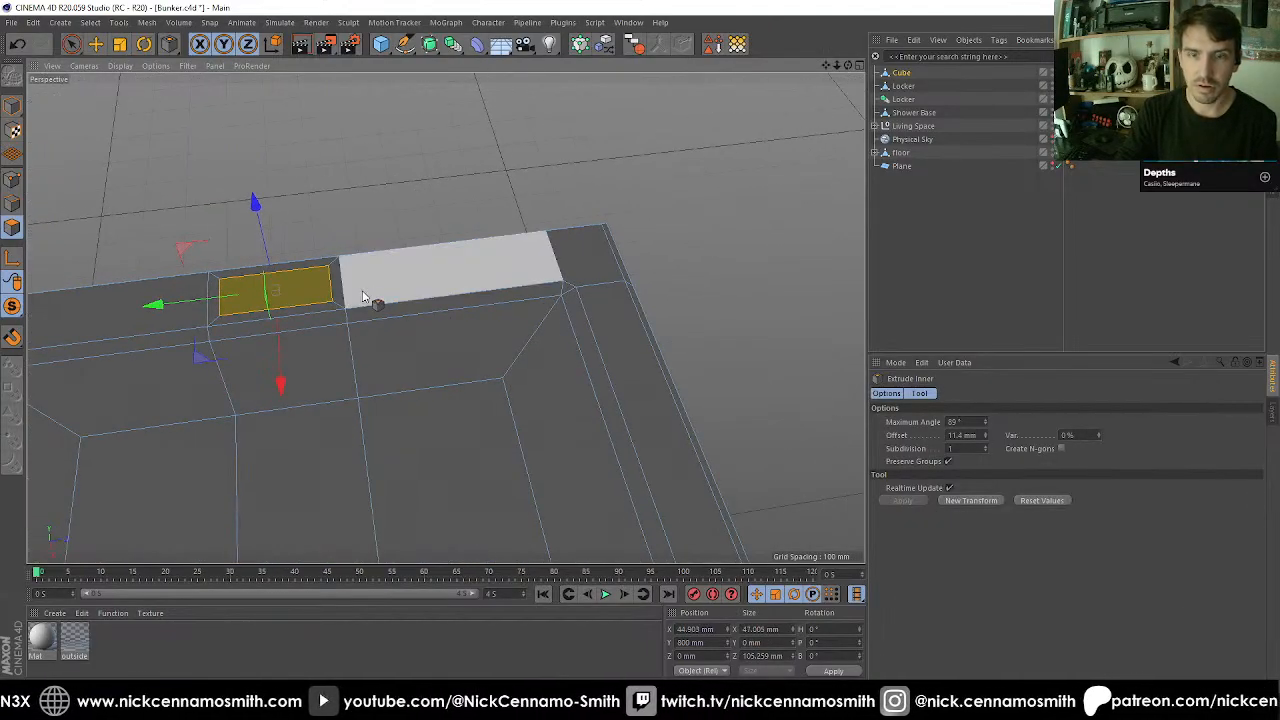
alt+middle_drag(364, 292, 426, 257)
Extrude the inset rim polygon about 16 mm downward and inset the resulting bottom face by about 2.3 mm.
key(d)
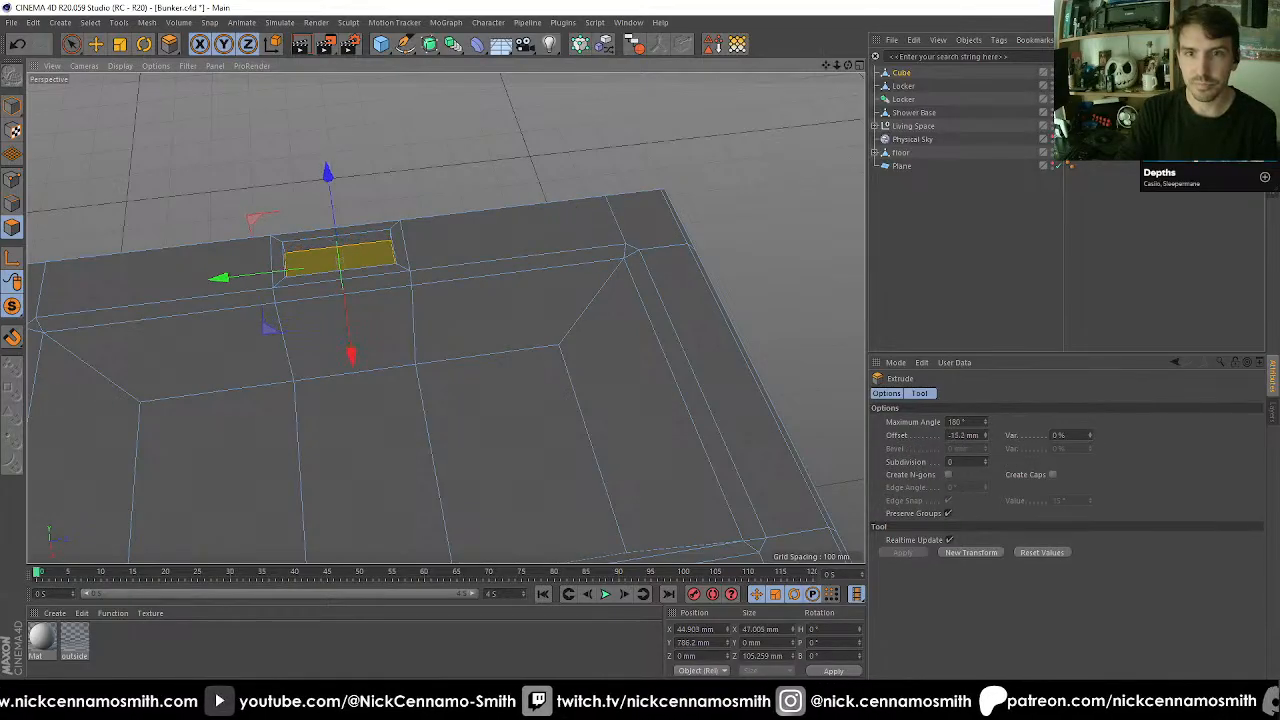
key(i)
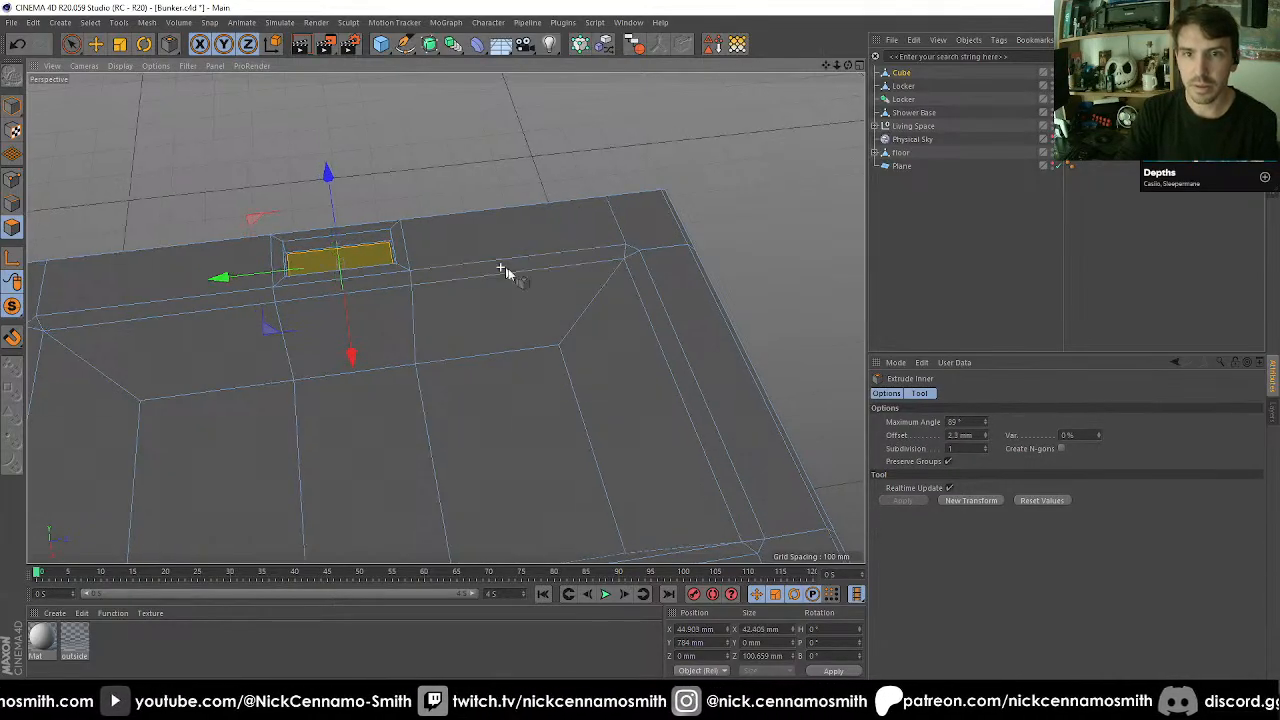
alt+drag(508, 268, 553, 285)
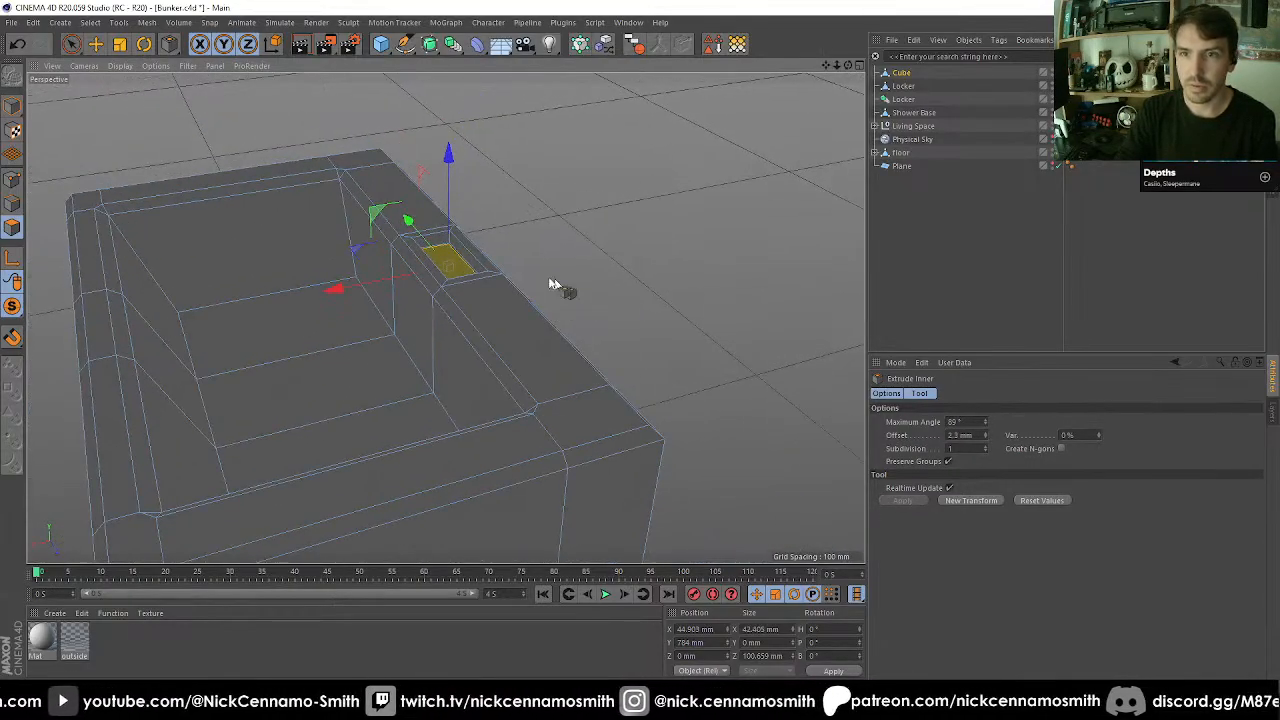
Matrix Extrude the polygon at the bottom of the rim recess with a Z move of 20 mm and Z scale of 100%.
click(147, 22)
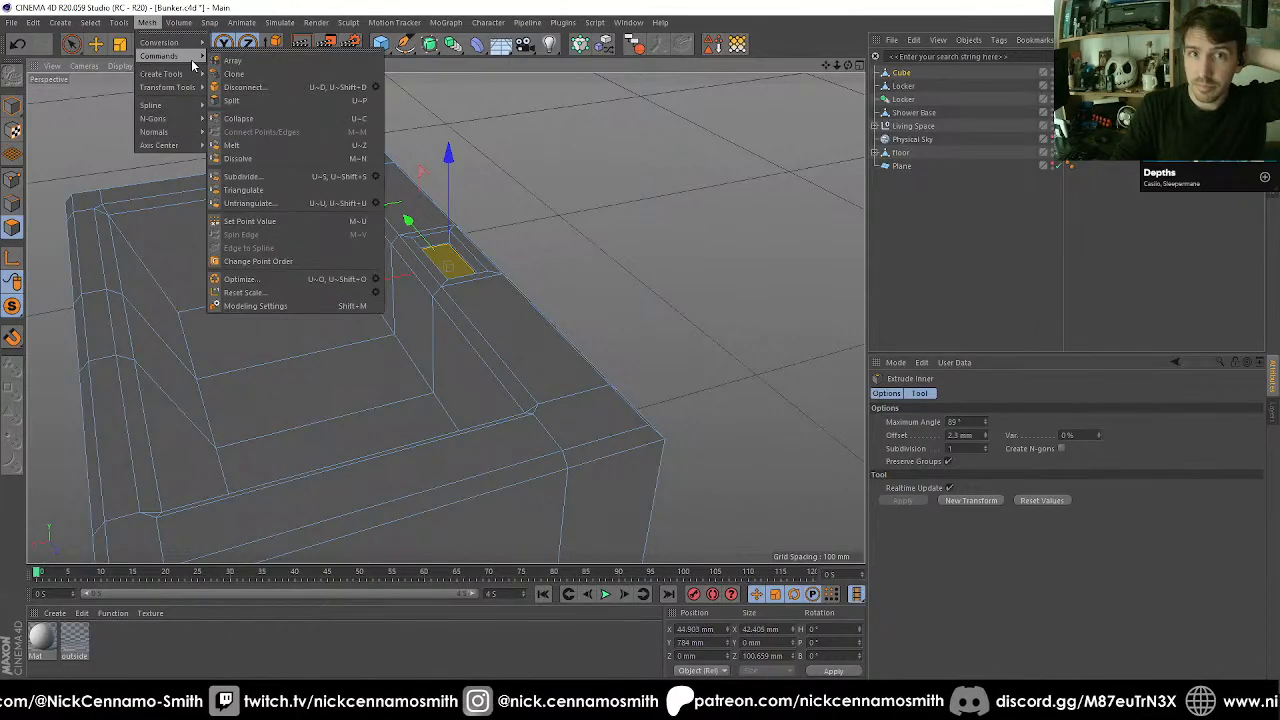
mouse_move(189, 78)
click(275, 283)
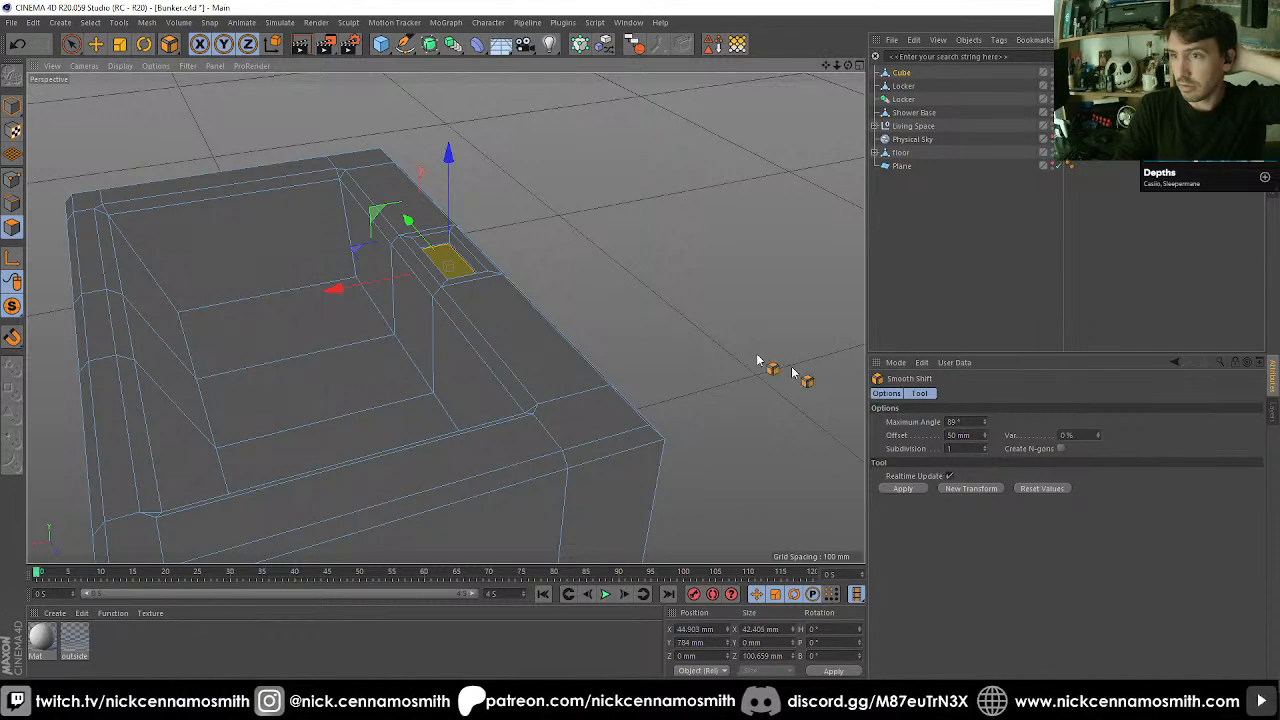
click(148, 22)
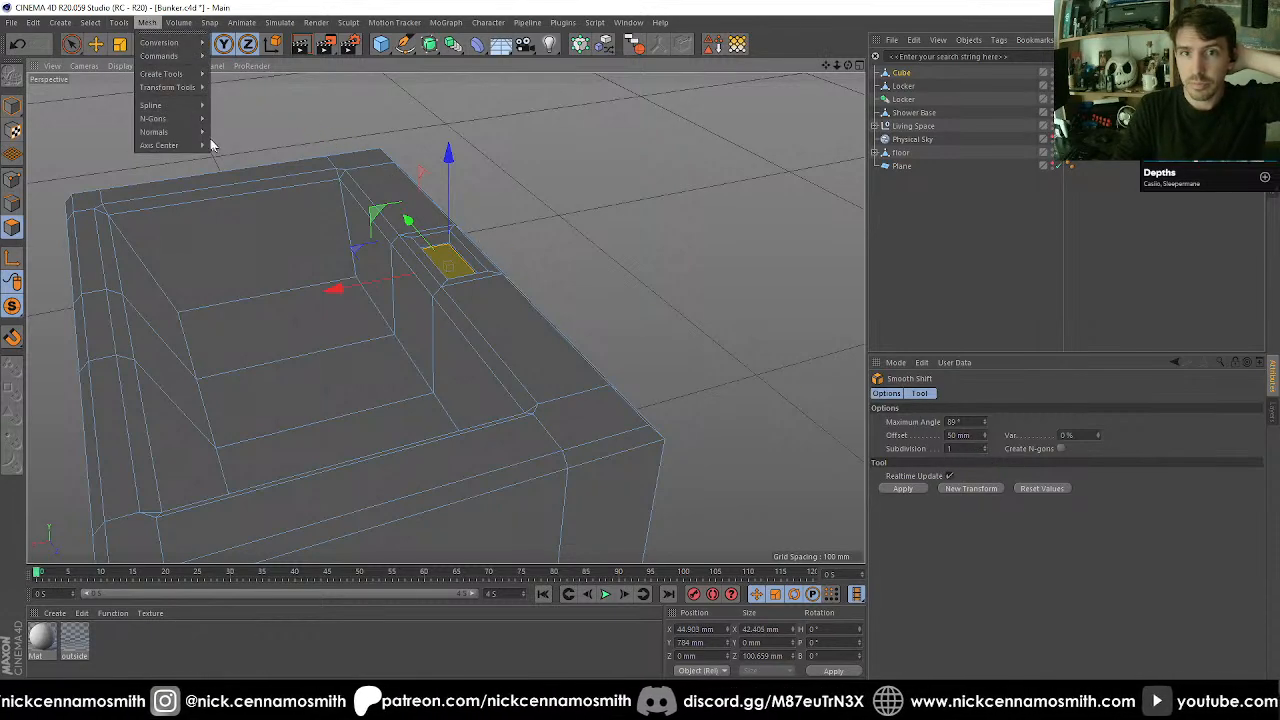
mouse_move(182, 74)
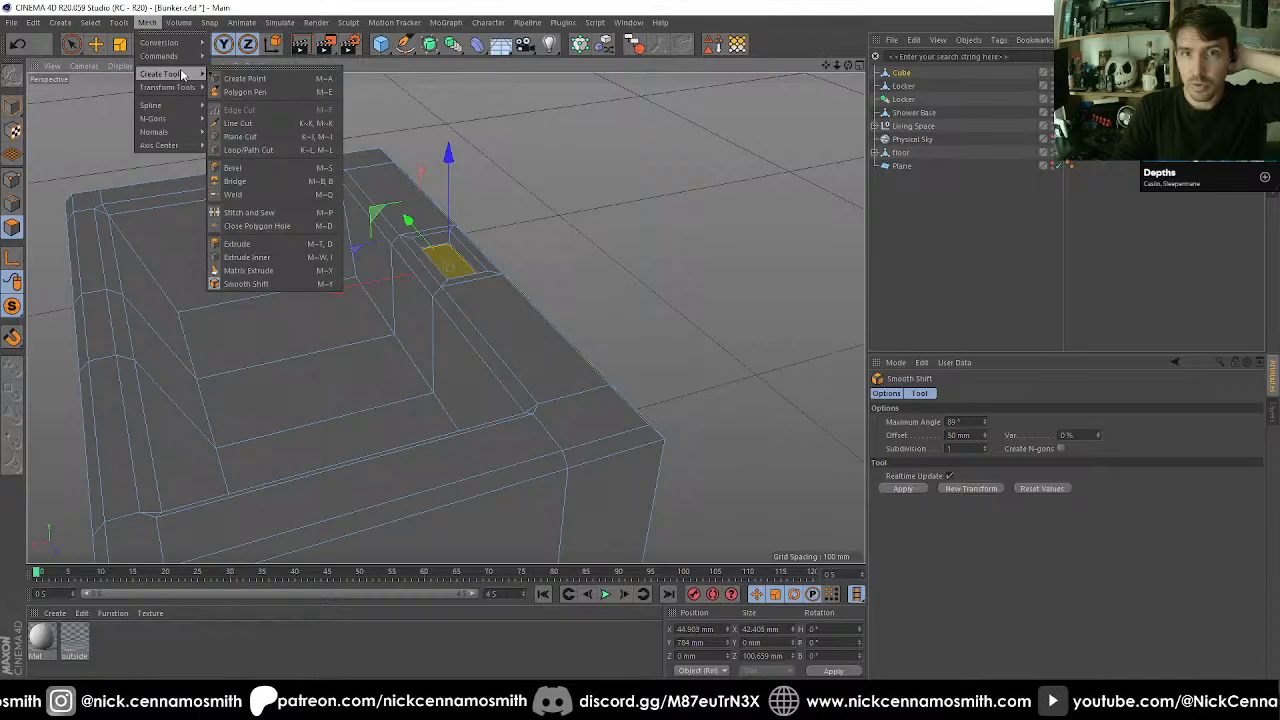
click(266, 274)
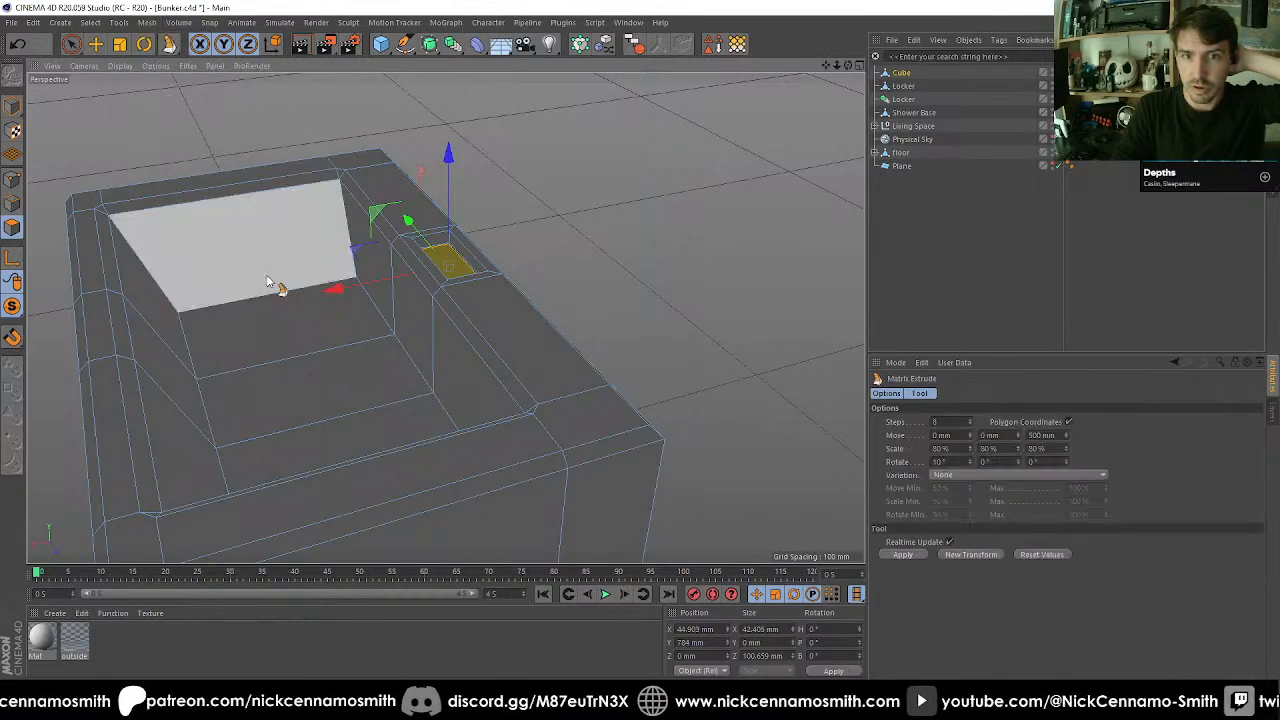
click(1033, 435)
text(20)
key(Return)
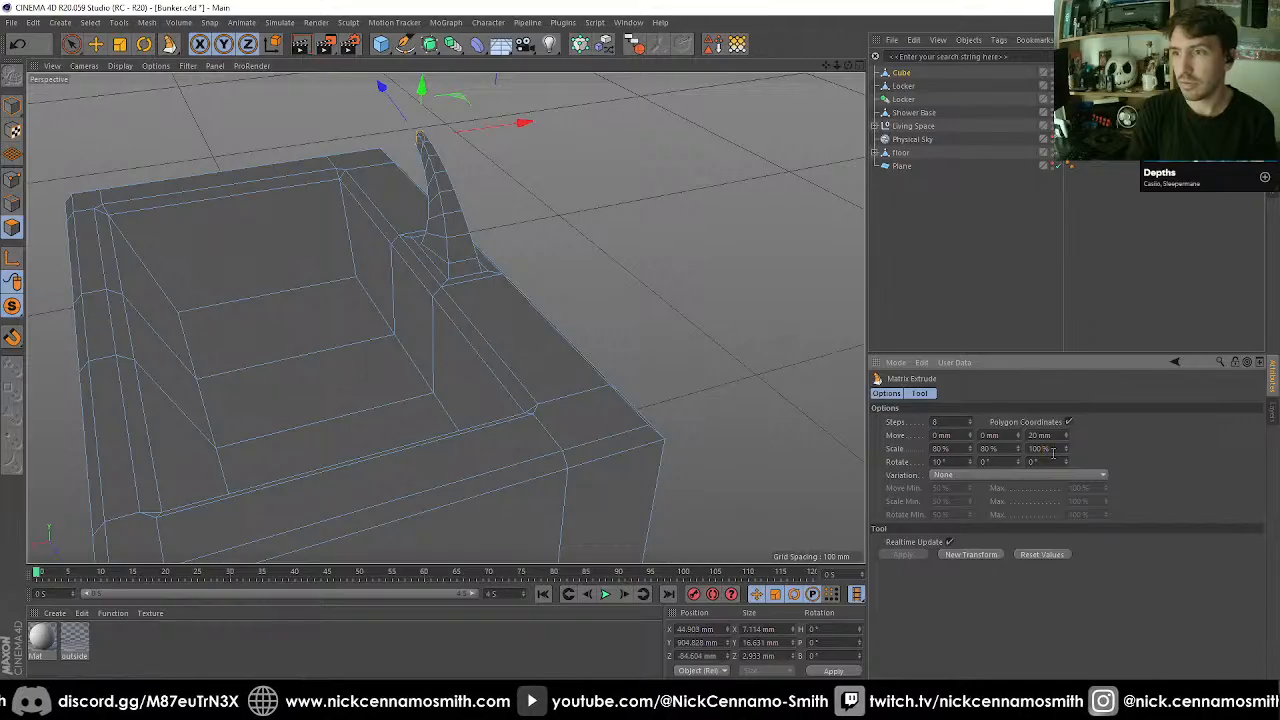
Set the Matrix Extrude's X and Y scale to 100% to remove the tapering.
alt+drag(700, 365, 850, 290)
alt+drag(440, 274, 857, 369)
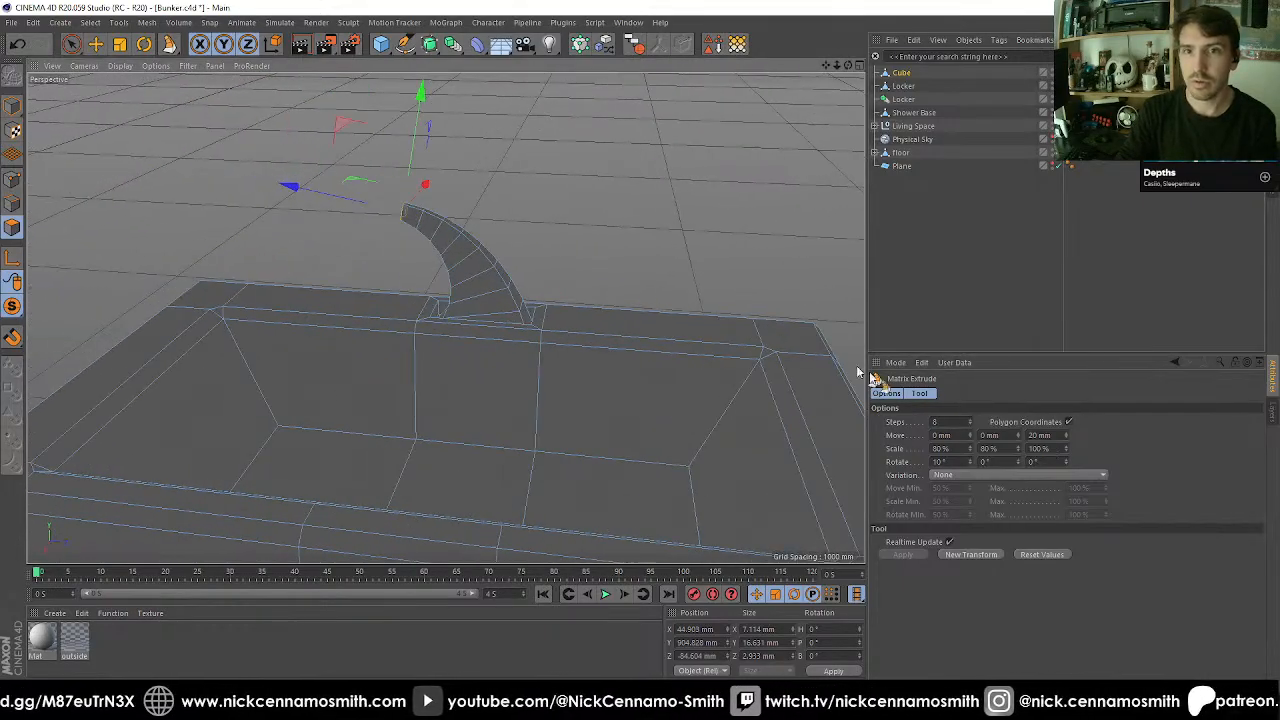
alt+drag(655, 387, 510, 382)
click(998, 448)
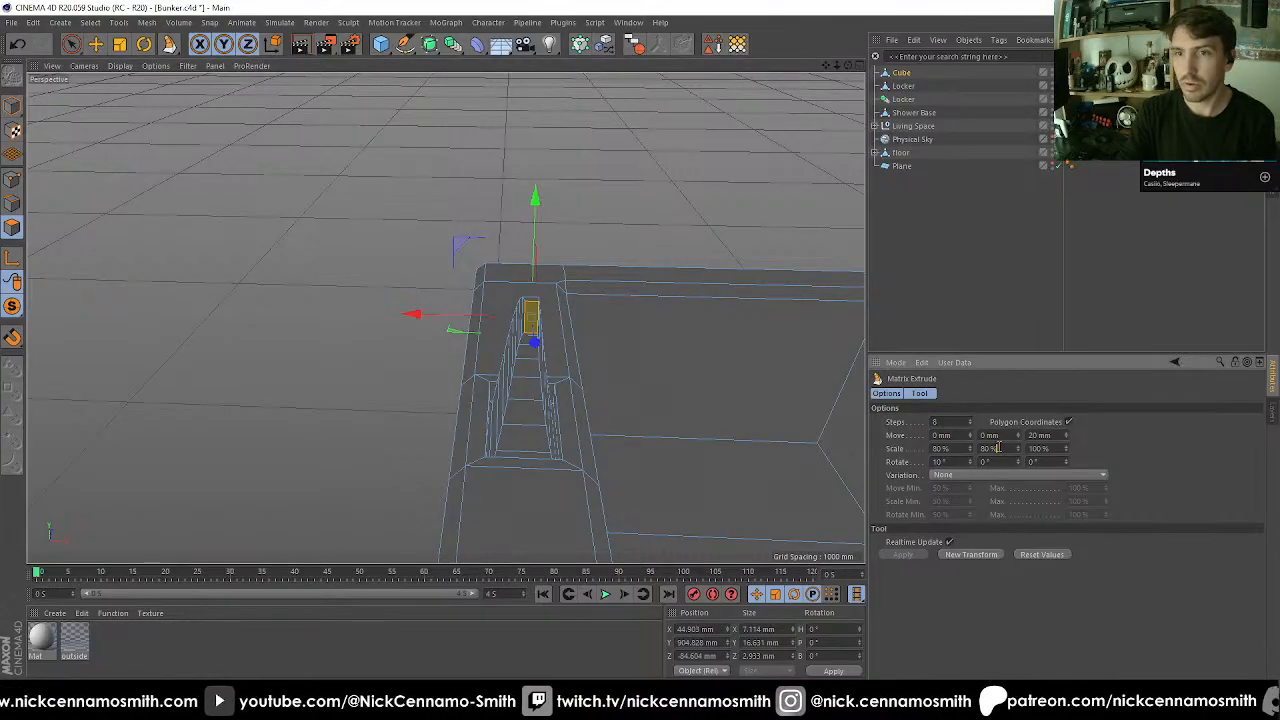
text(100)
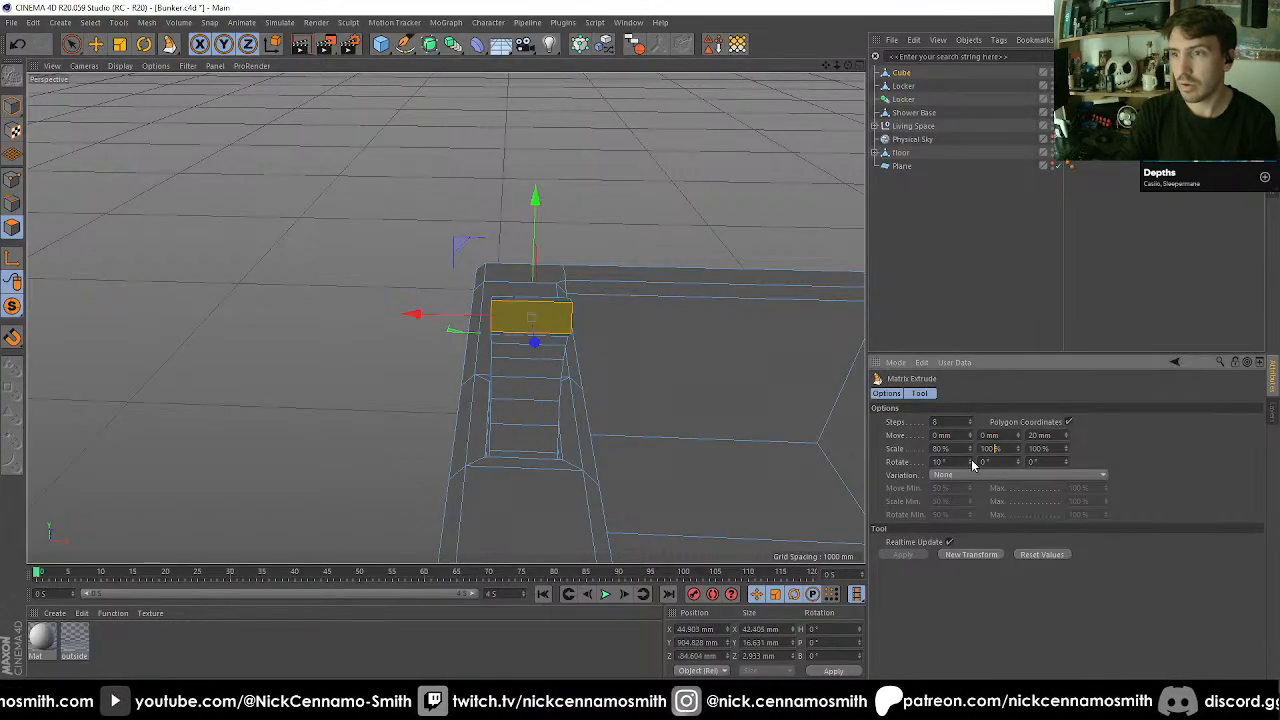
drag(970, 449, 970, 430)
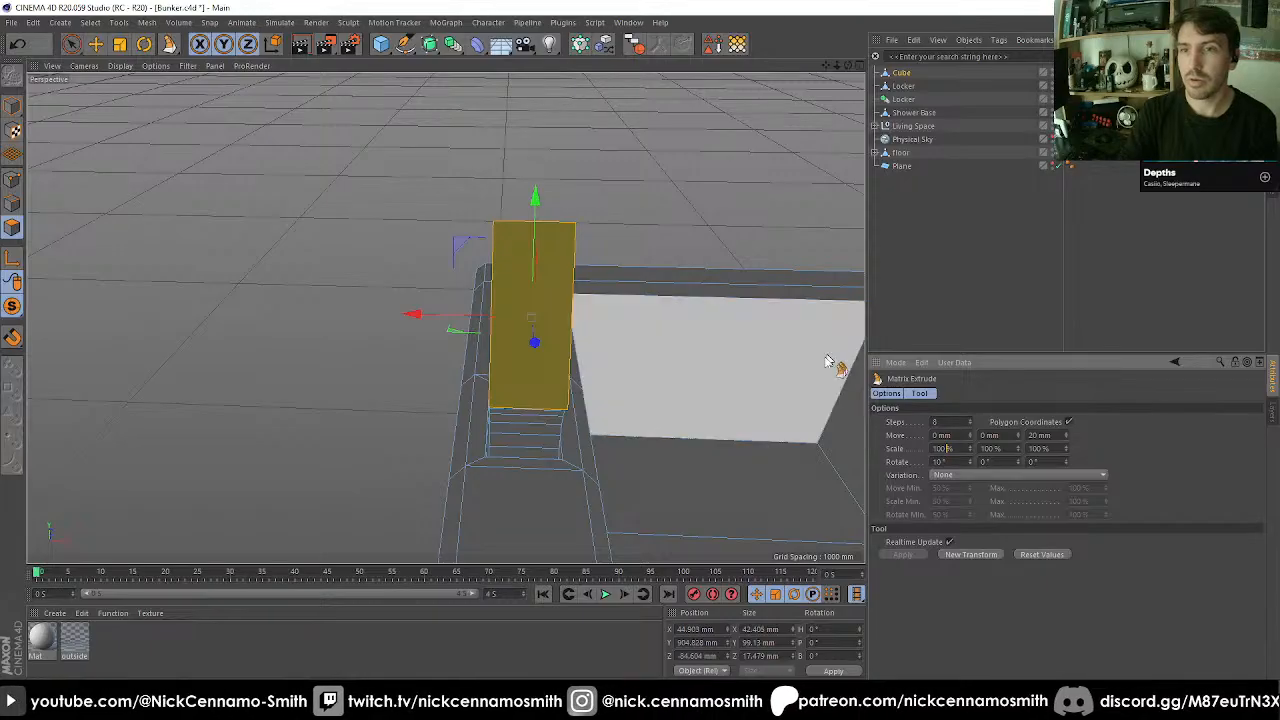
alt+drag(697, 380, 798, 370)
alt+drag(446, 318, 728, 387)
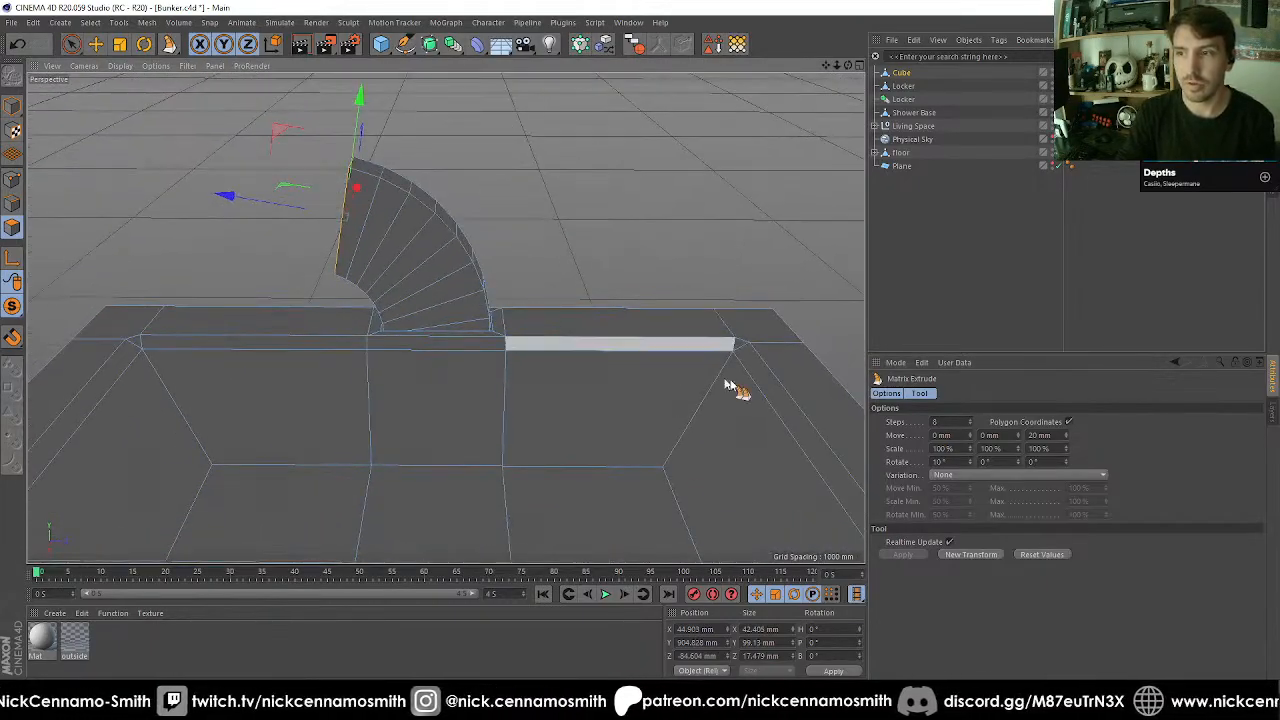
Set the Matrix Extrude's first rotation value to 0° and the second to 20° so it curves toward the basin.
double_click(944, 464)
text(0)
key(Return)
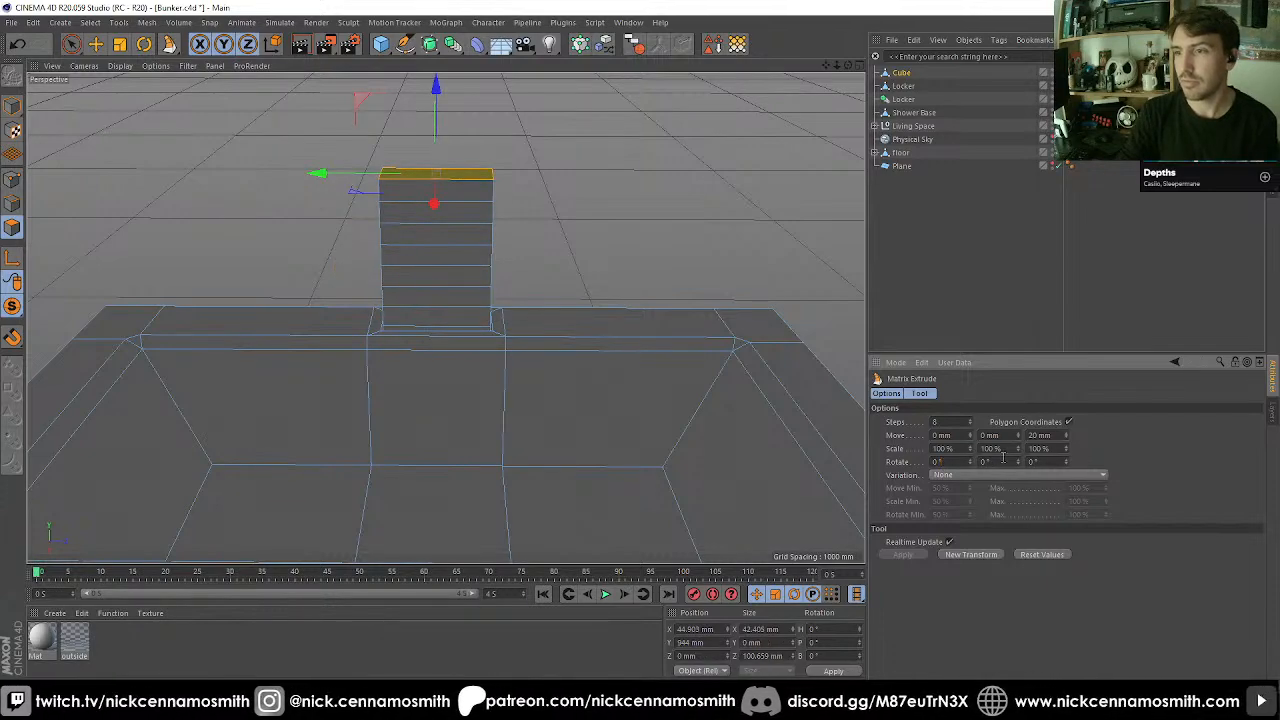
text(20)
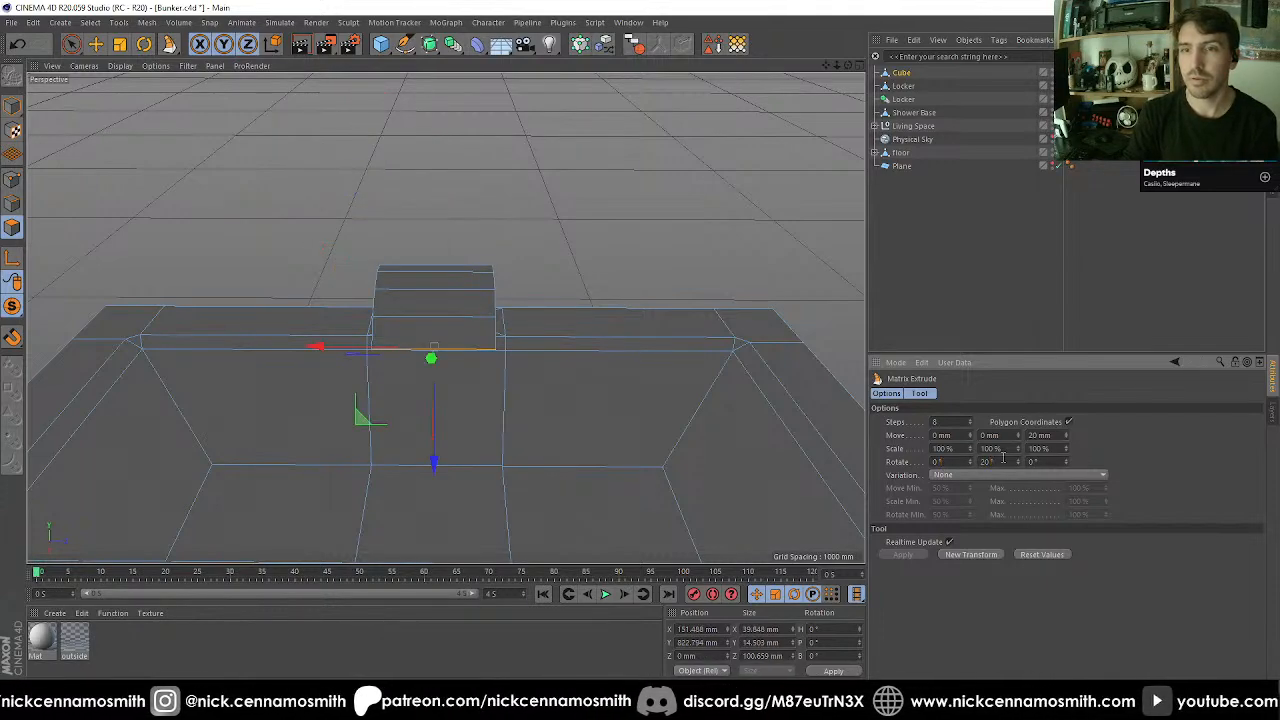
alt+drag(597, 366, 711, 362)
alt+drag(673, 371, 606, 377)
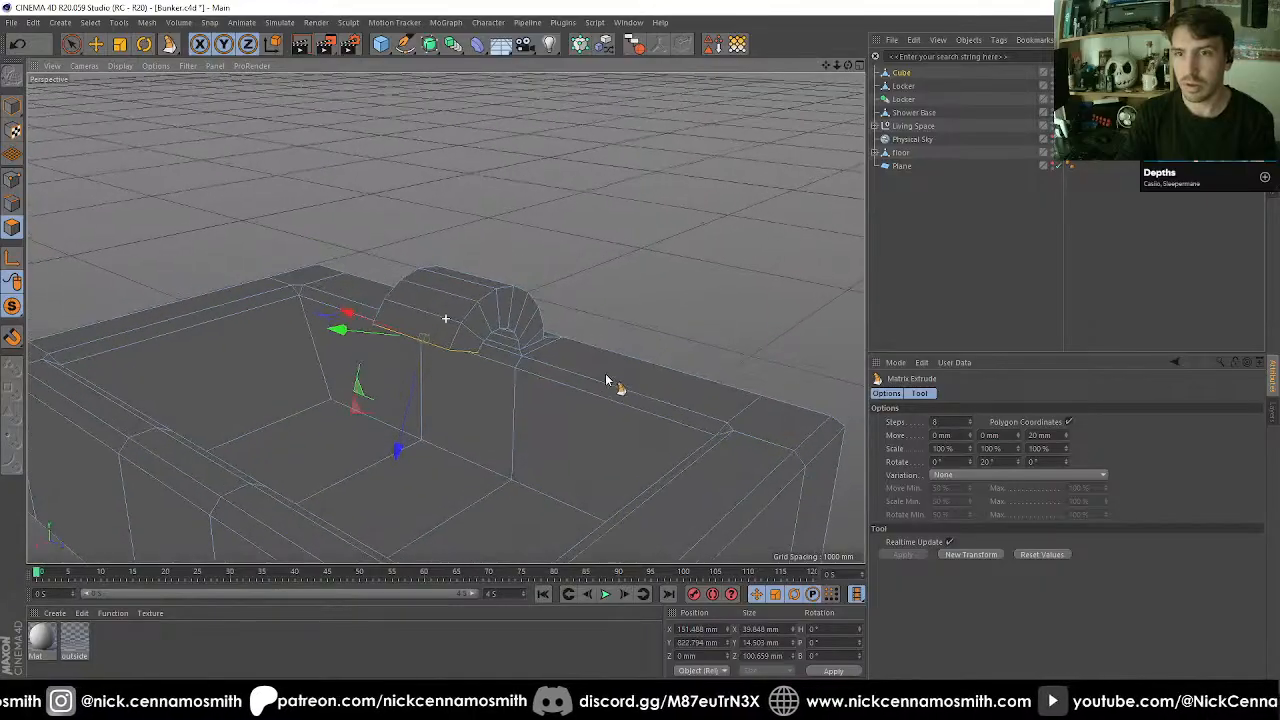
alt+drag(526, 357, 615, 359)
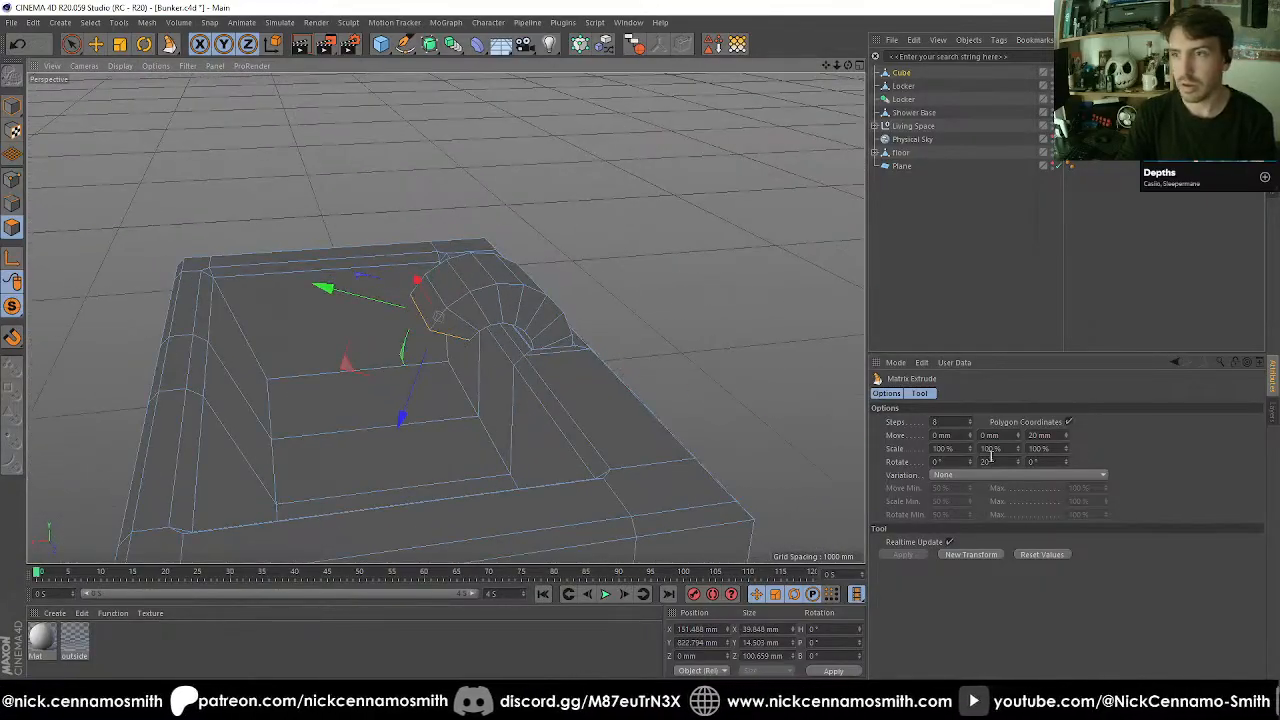
Set the Matrix Extrude's Z move to 30 mm and its steps to 6.
click(1042, 436)
text(30)
key(Return)
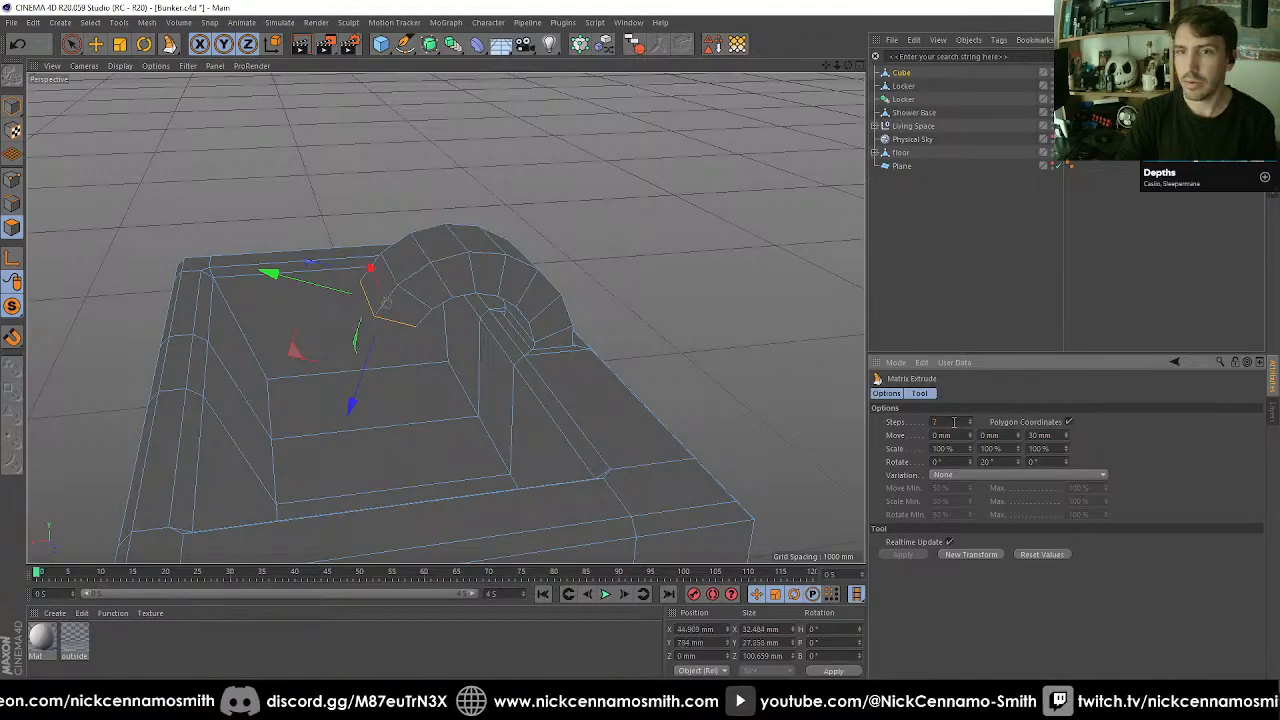
text(6)
key(Return)
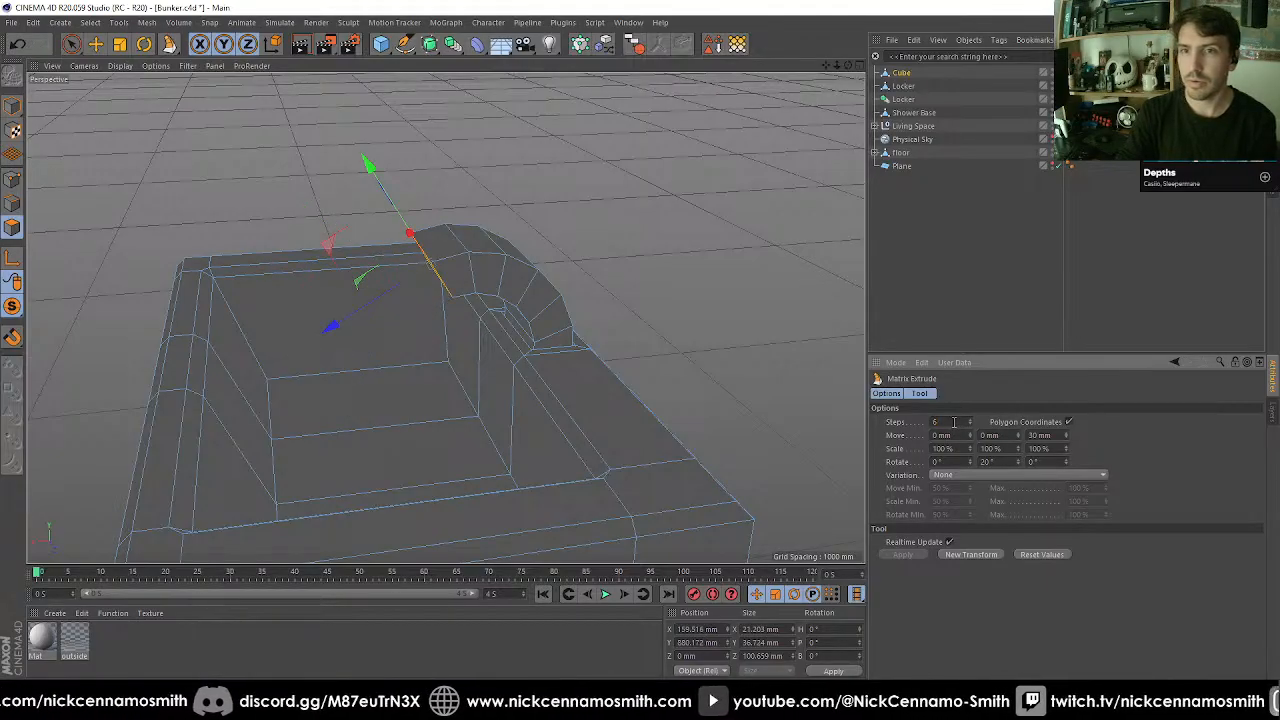
Set the Matrix Extrude's Z move to 40 mm and its number of steps to 4.
click(1062, 435)
text(40)
key(Return)
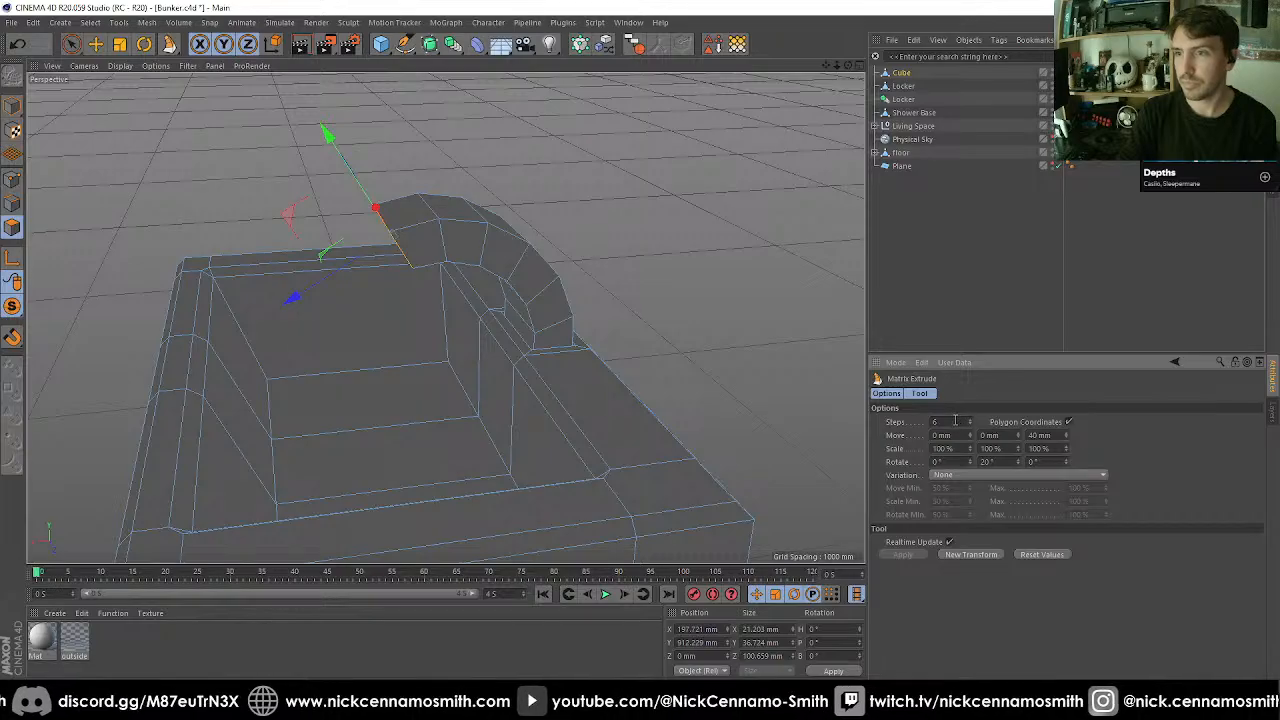
text(5)
key(Return)
text(4)
key(Return)
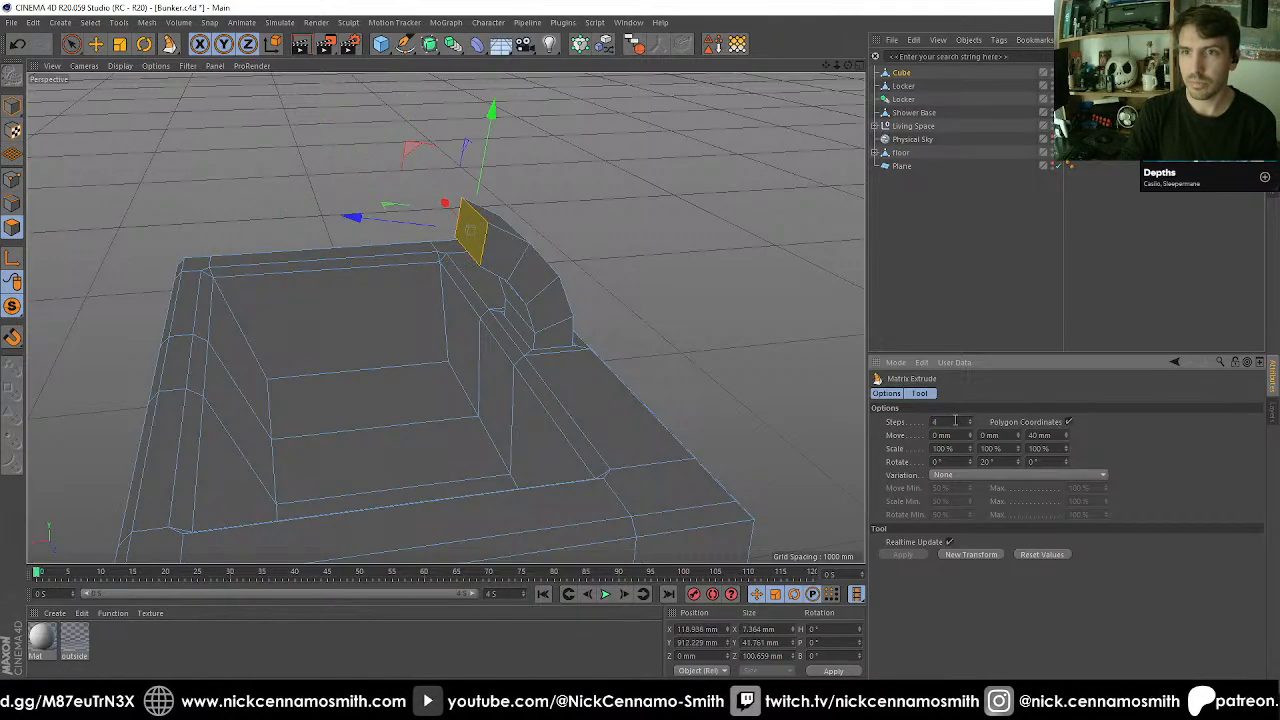
Taper the faucet's thickness with a Y scale of 90%, trying 90% on X before setting X back to 100%.
alt+drag(729, 423, 580, 423)
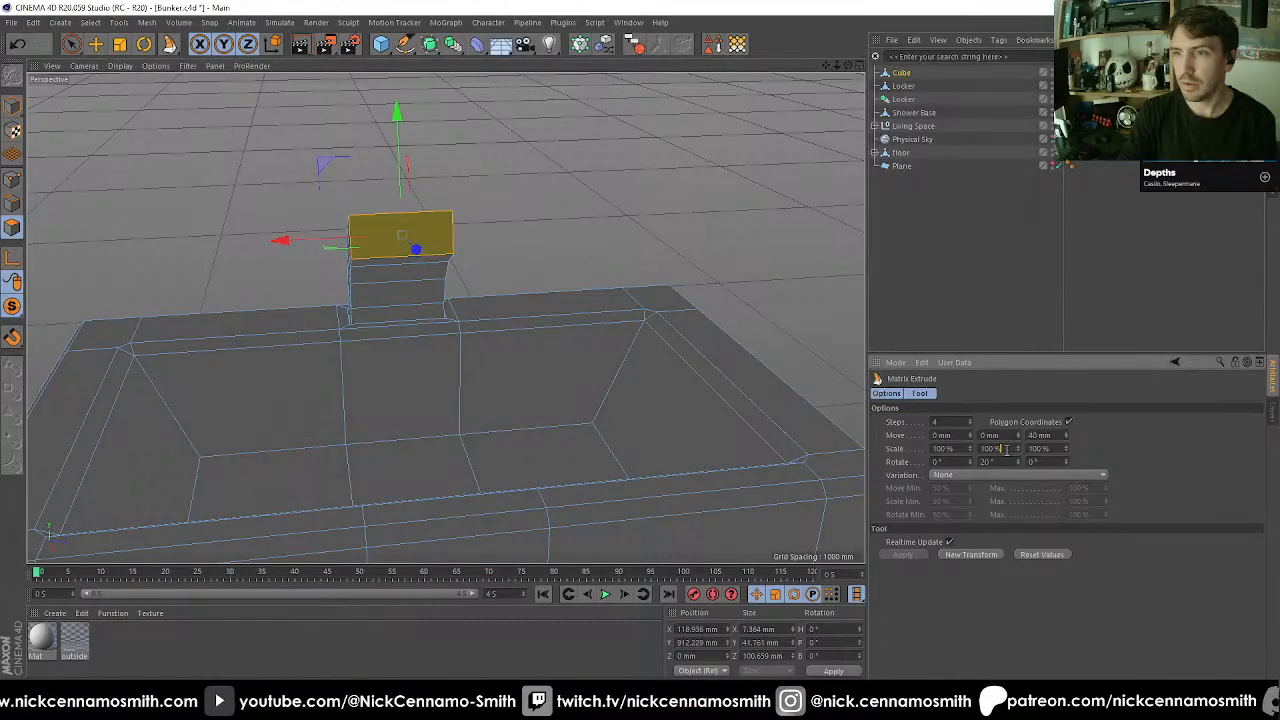
text(90)
key(Return)
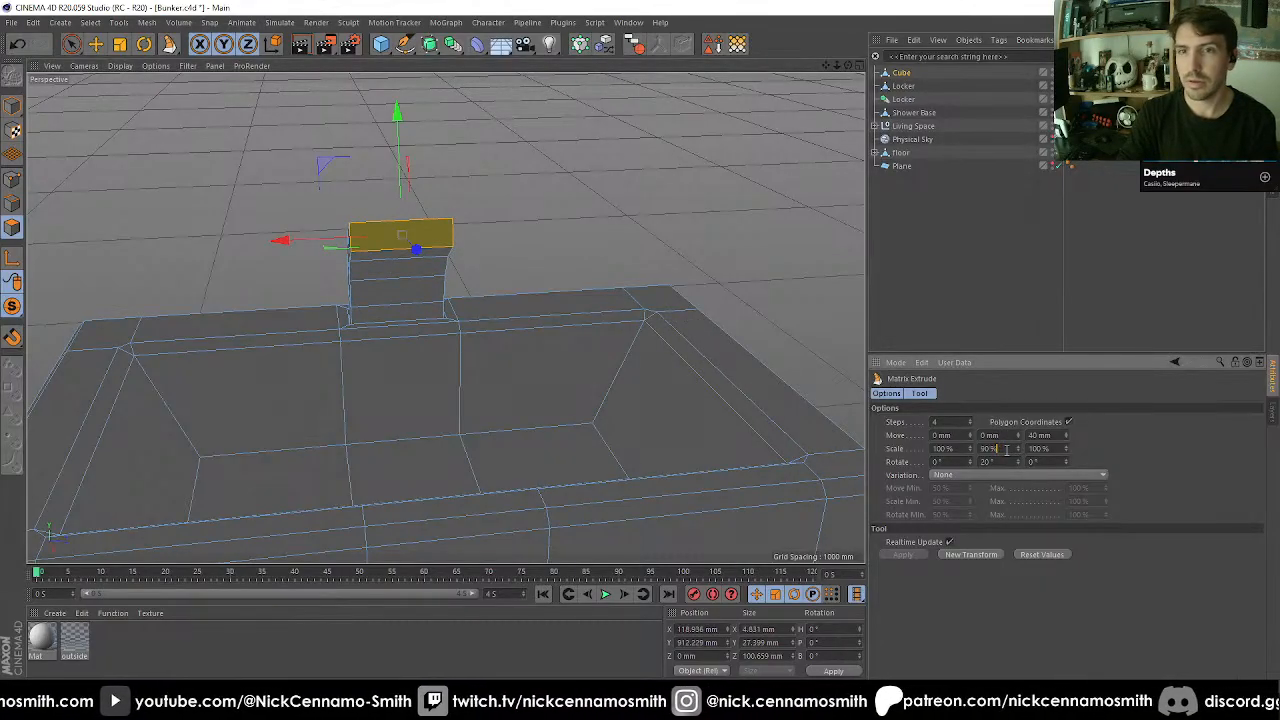
text(90)
key(Return)
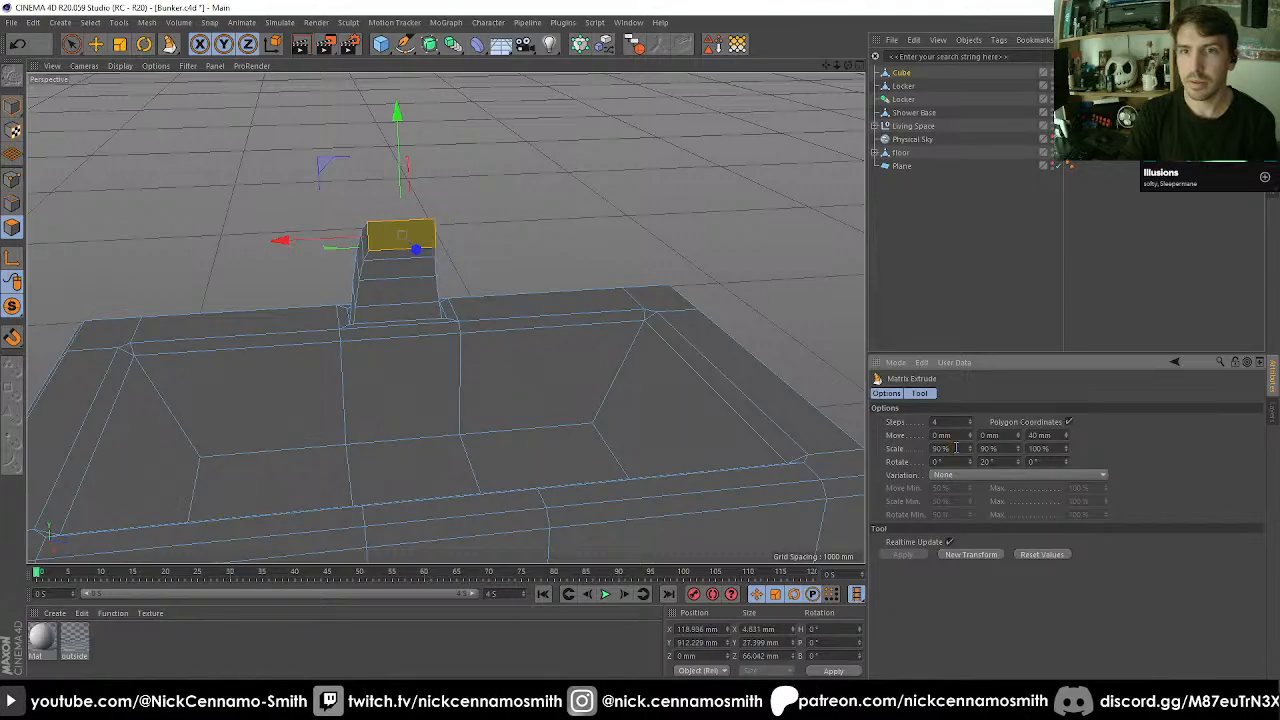
alt+drag(571, 371, 800, 375)
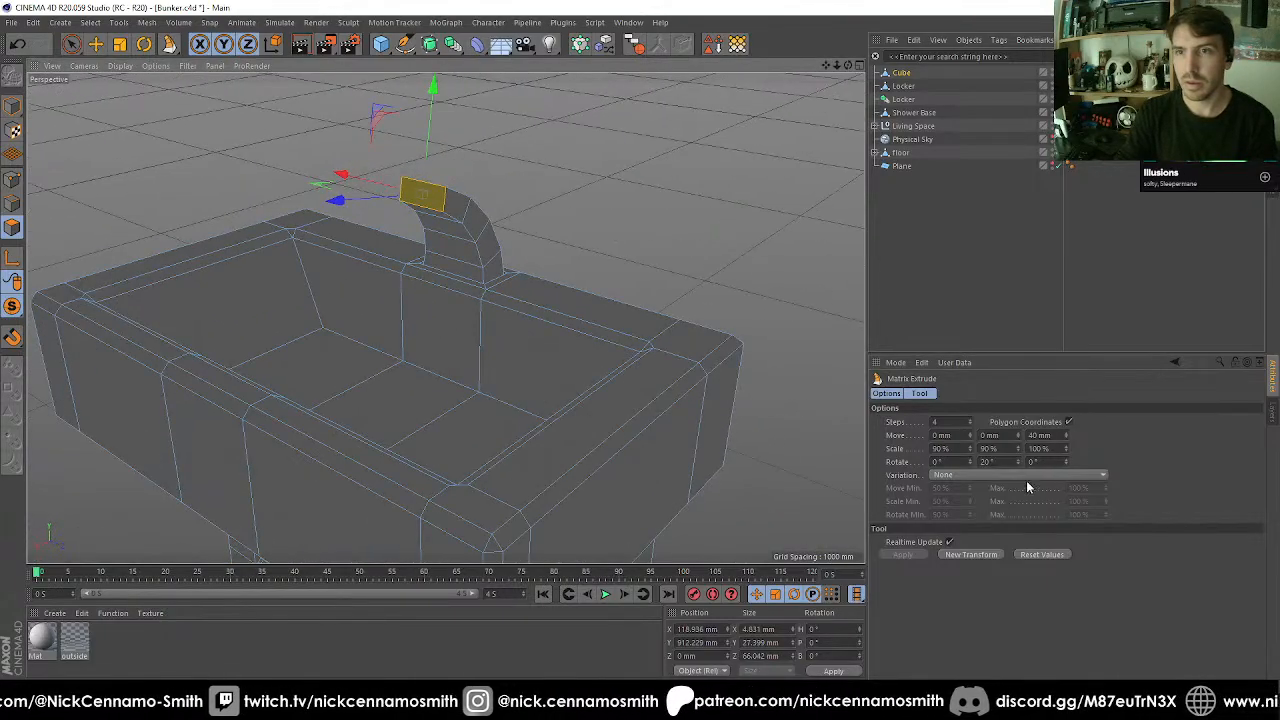
click(965, 449)
text(100)
key(Return)
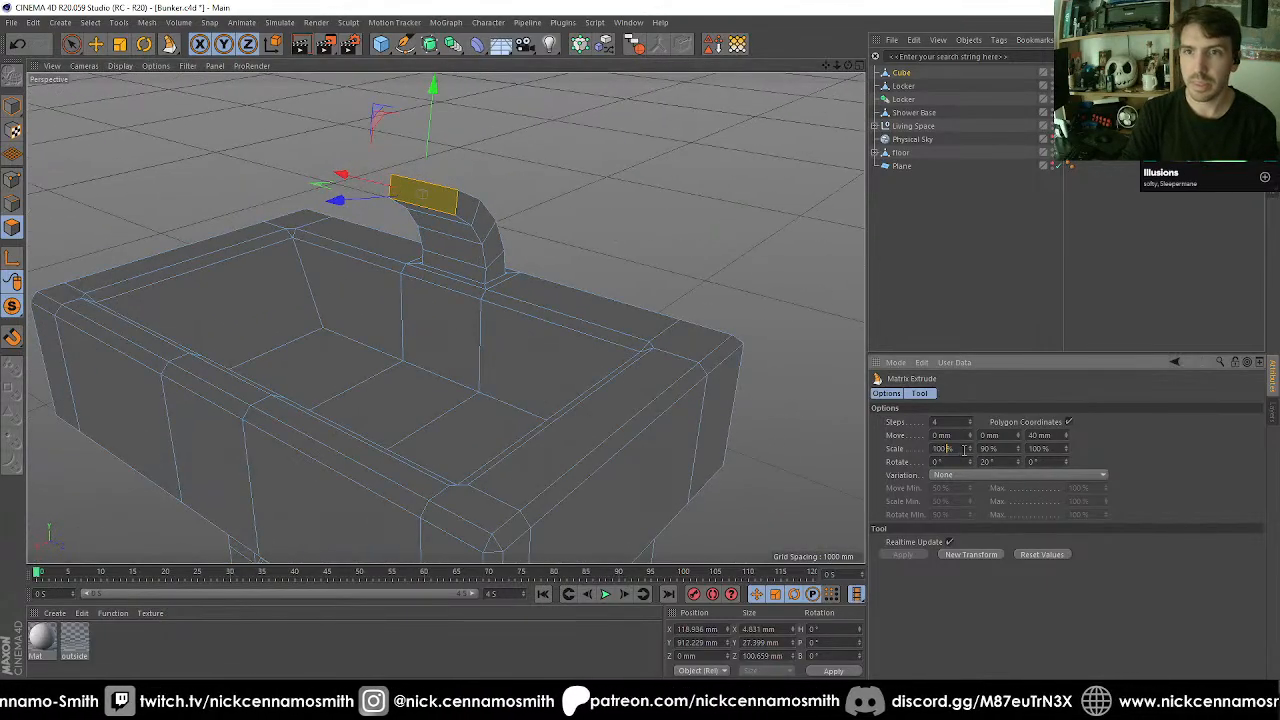
Extrude the faucet's end face about 33.9 mm outward over the basin.
alt+drag(654, 308, 532, 284)
key(d)
drag(557, 400, 640, 400)
alt+drag(457, 348, 270, 245)
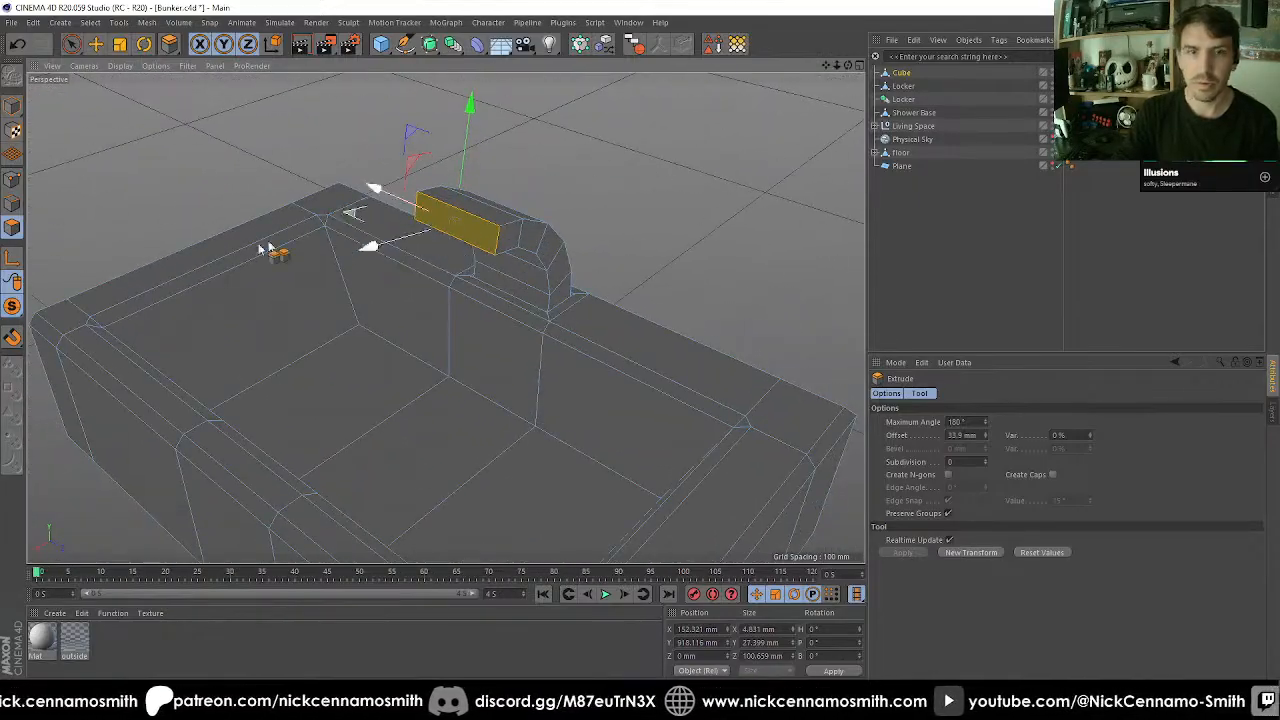
Select the edge loop around the faucet's base and add the edges outlining one side of the spout.
click(13, 204)
alt+drag(440, 360, 528, 313)
key(u)
key(l)
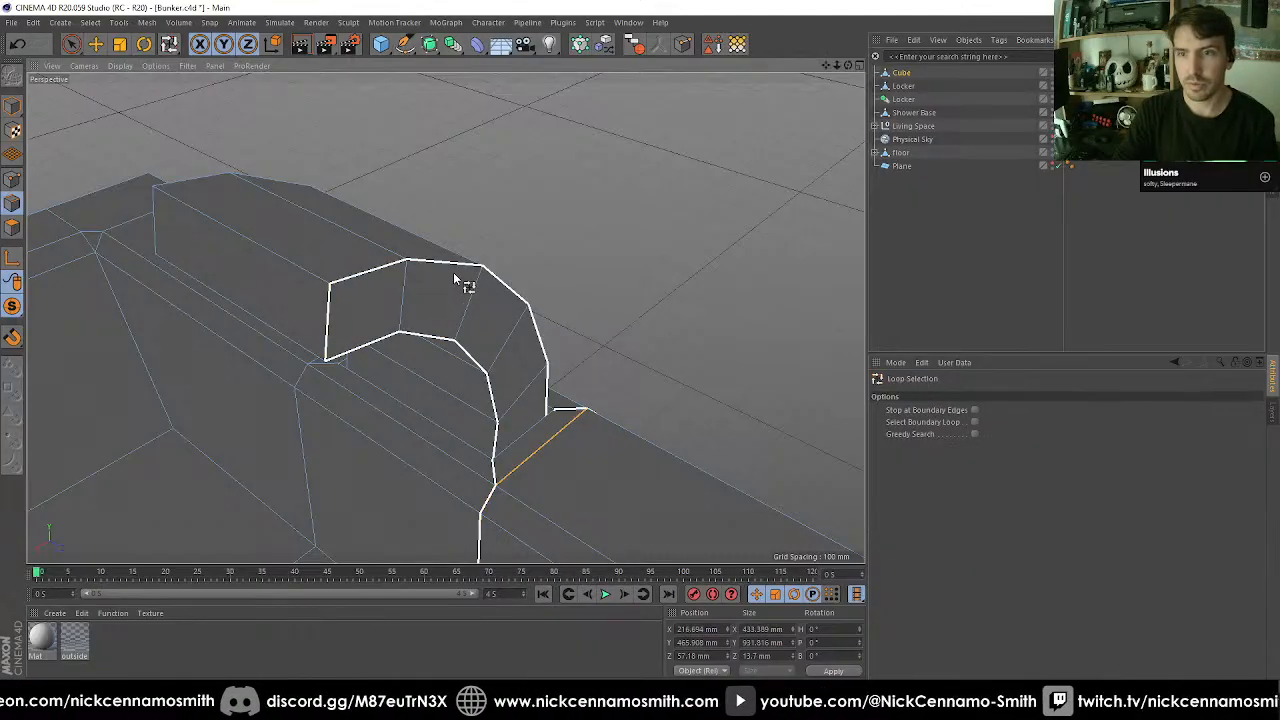
click(488, 460)
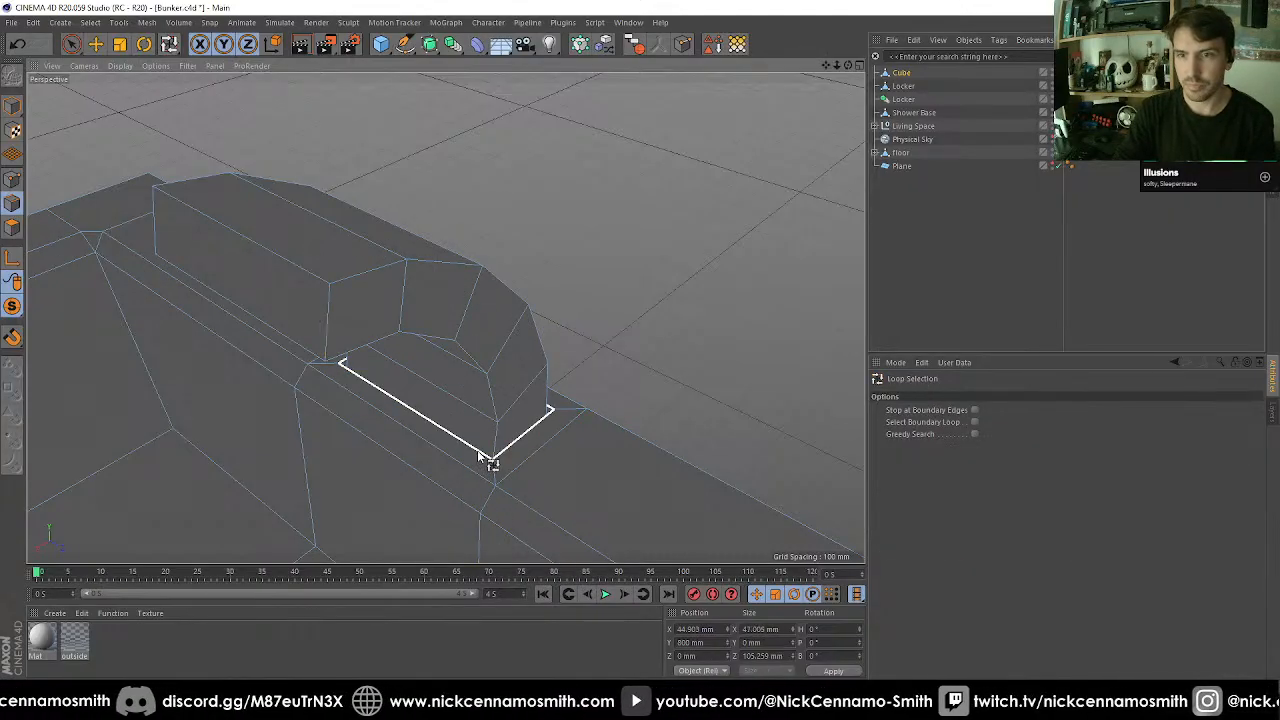
key(e)
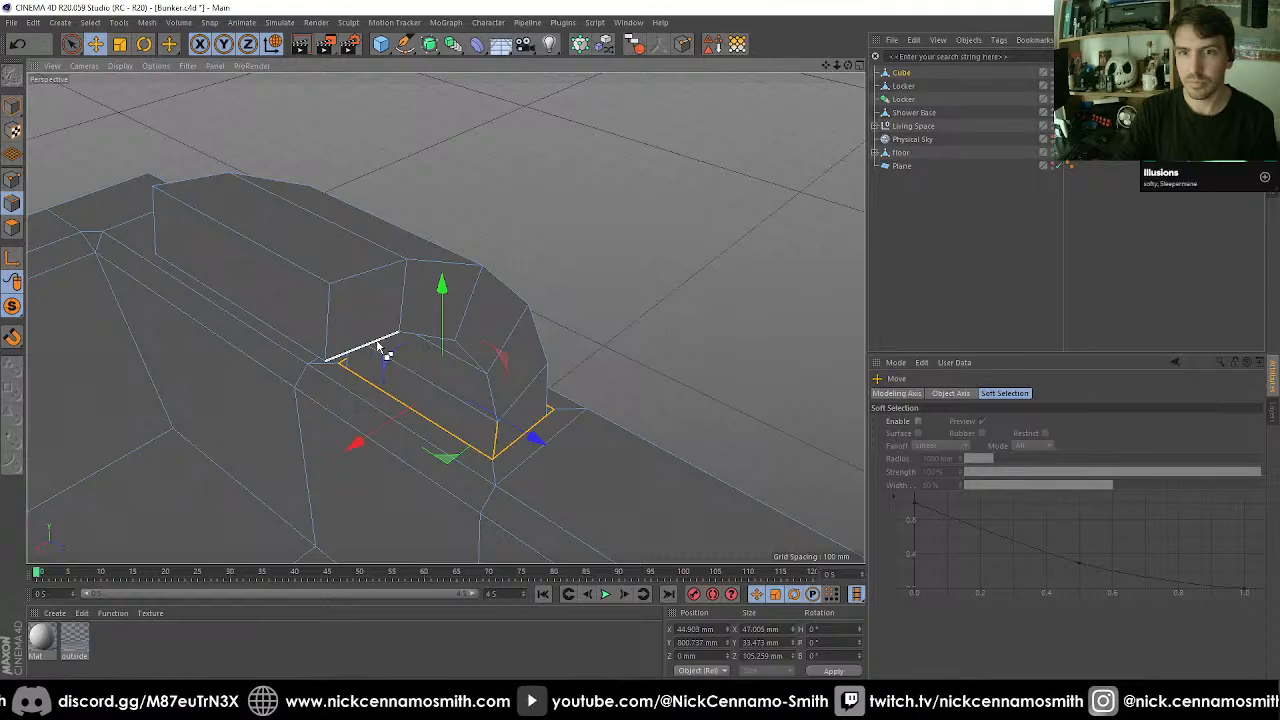
shift+click(378, 347)
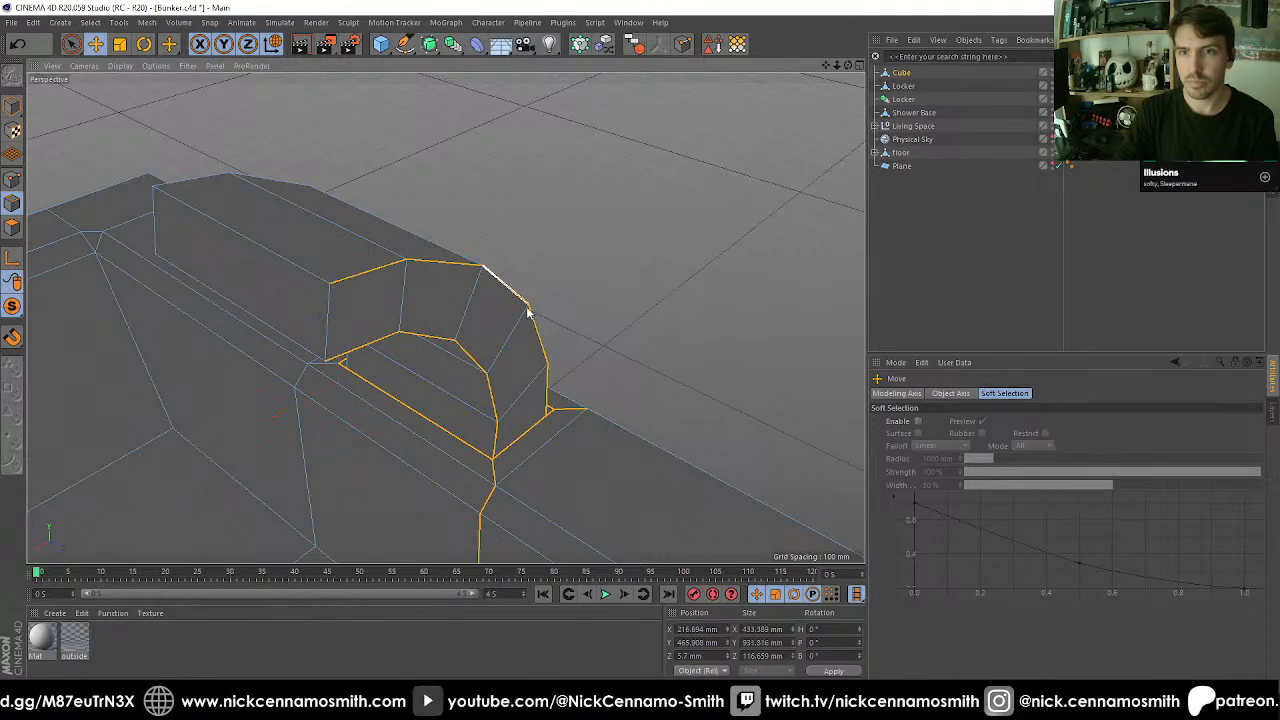
shift+click(330, 322)
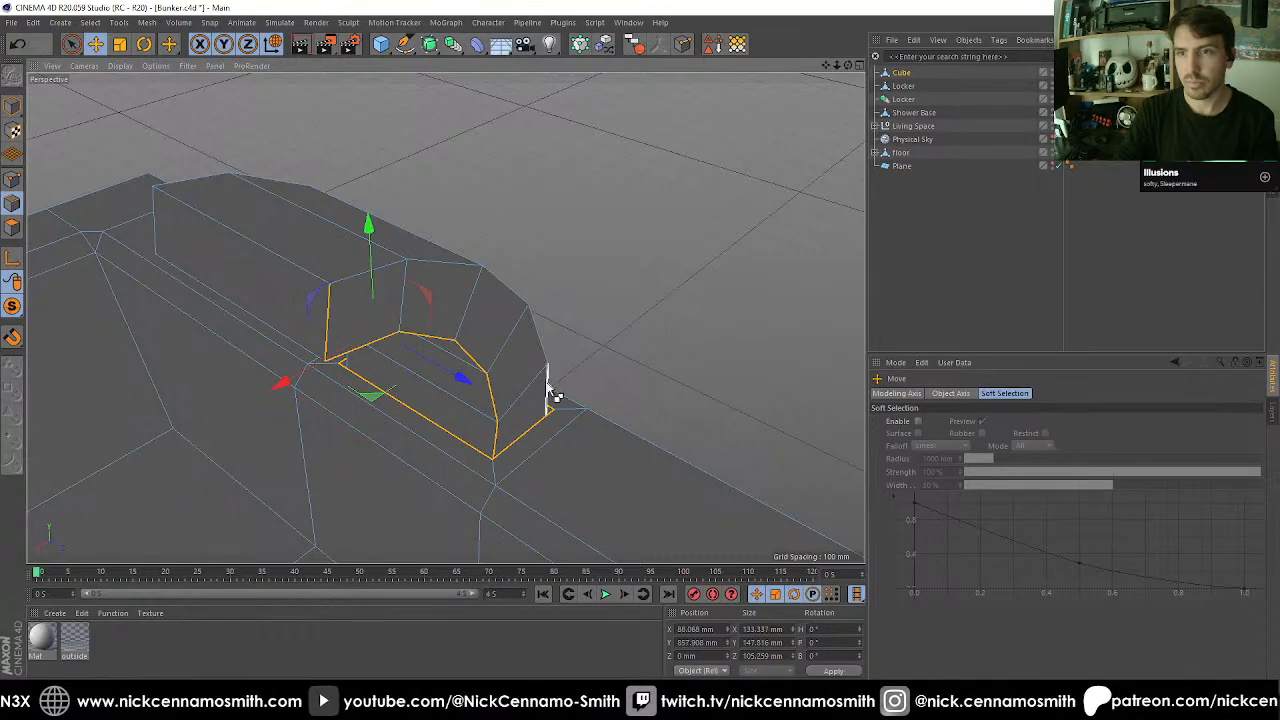
alt+drag(498, 393, 466, 363)
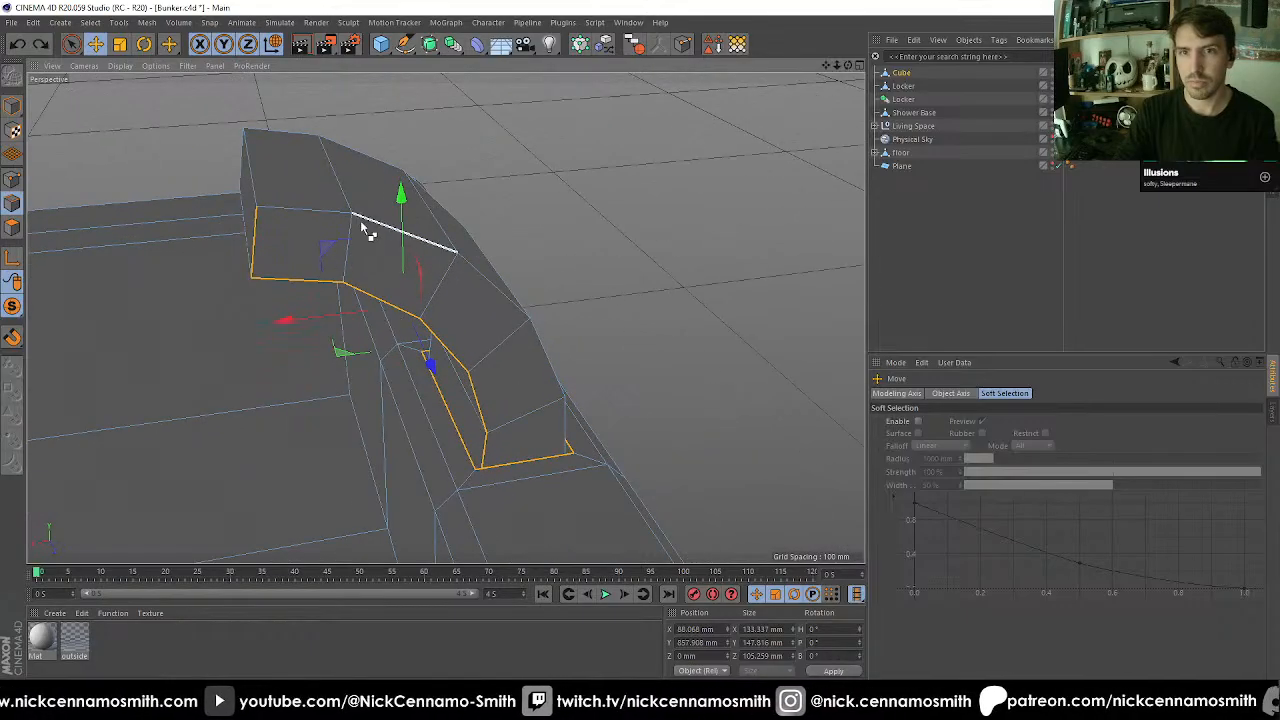
Add the upper and lower edges on the spout's other side to the edge selection.
alt+drag(568, 450, 573, 404)
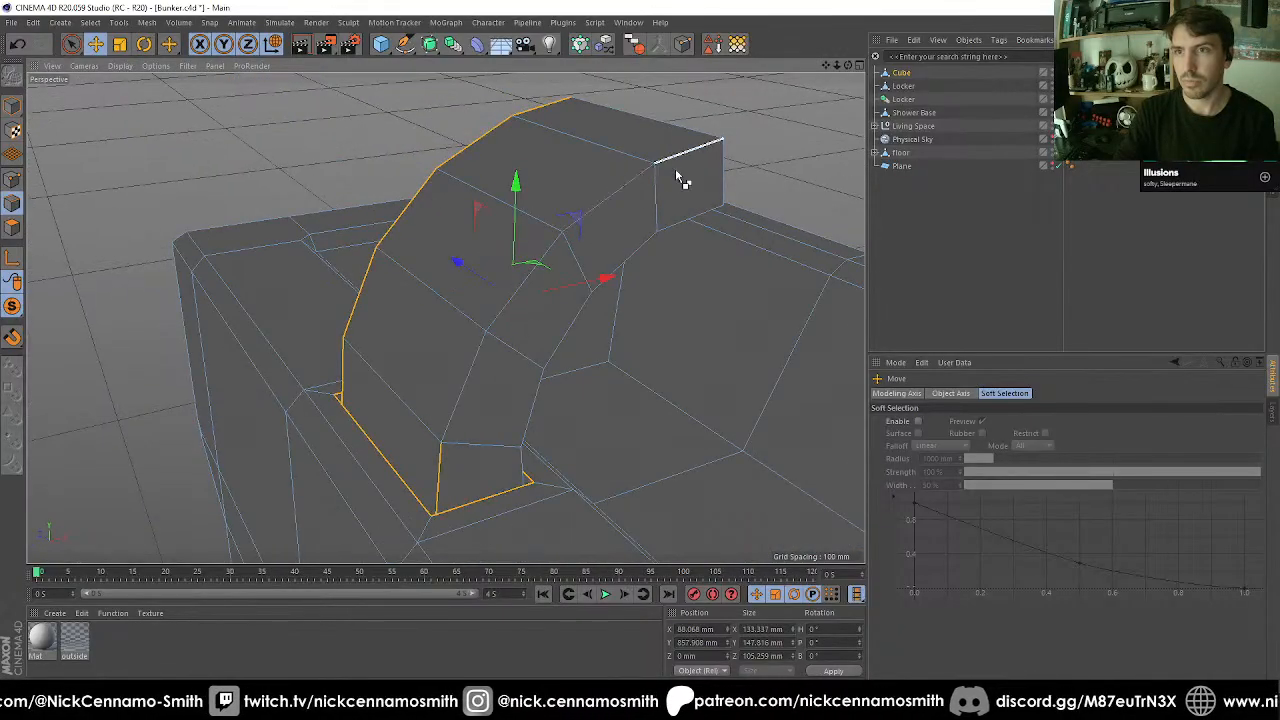
shift+click(721, 169)
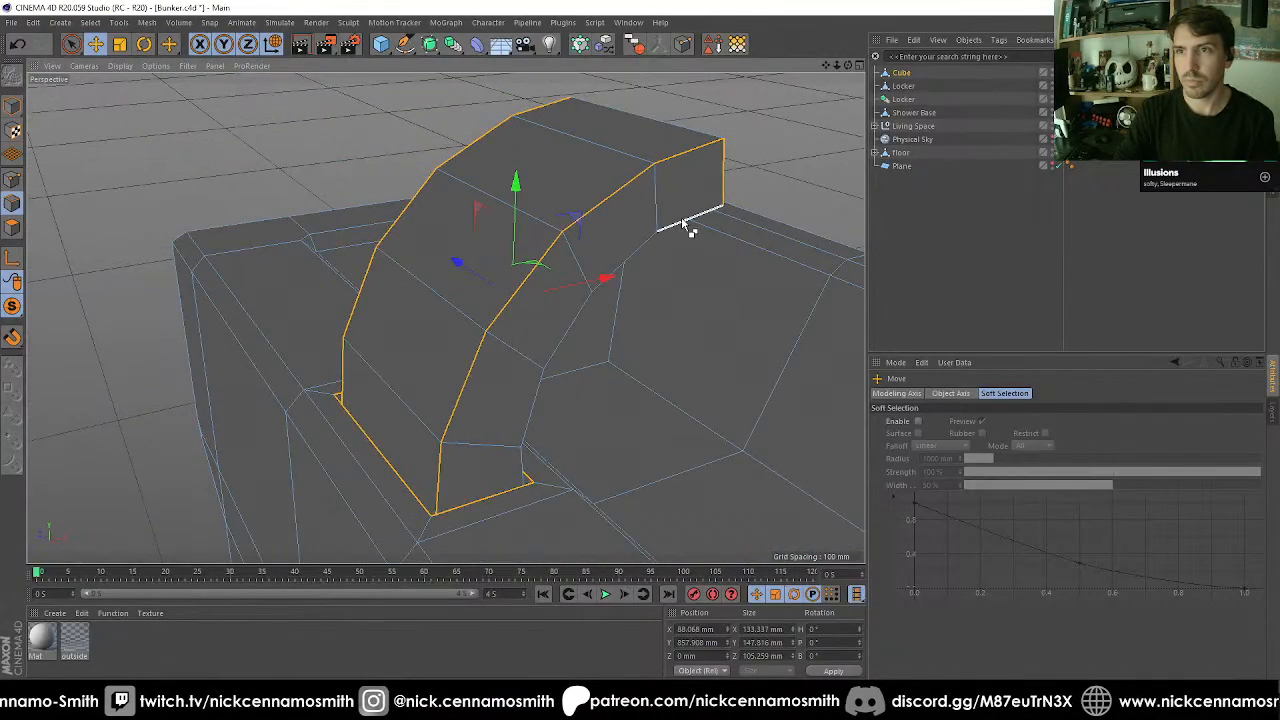
shift+click(522, 458)
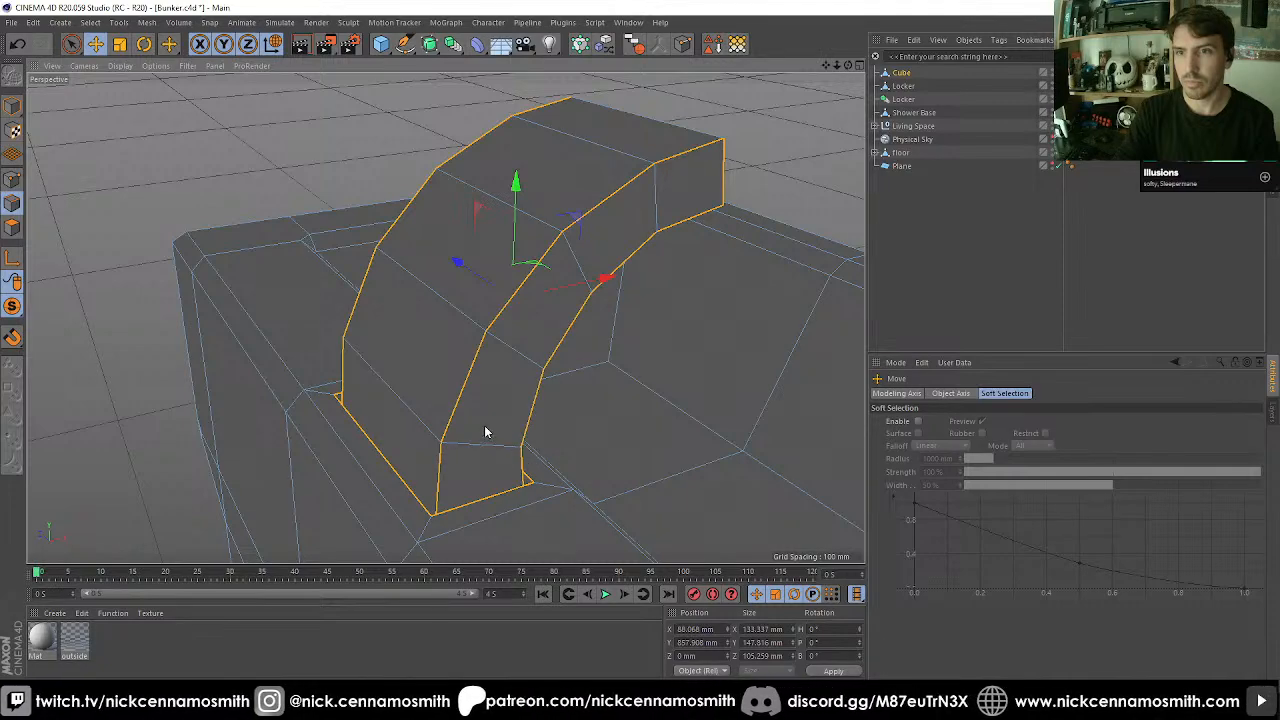
alt+drag(485, 431, 577, 389)
scroll(577, 389, down, 2)
alt+drag(620, 314, 654, 323)
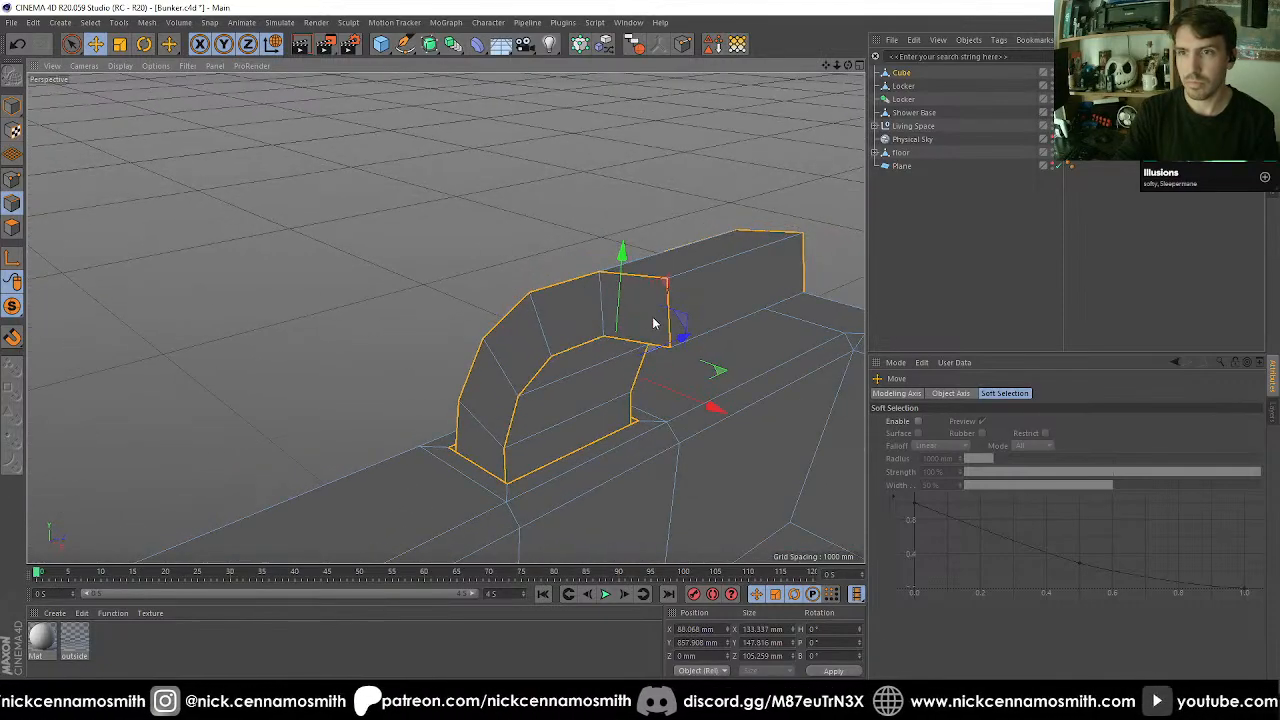
alt+middle_drag(652, 323, 433, 290)
Add the edge loop around the spout's end face and bevel all selected faucet edges with a 5 mm offset.
key(u)
key(l)
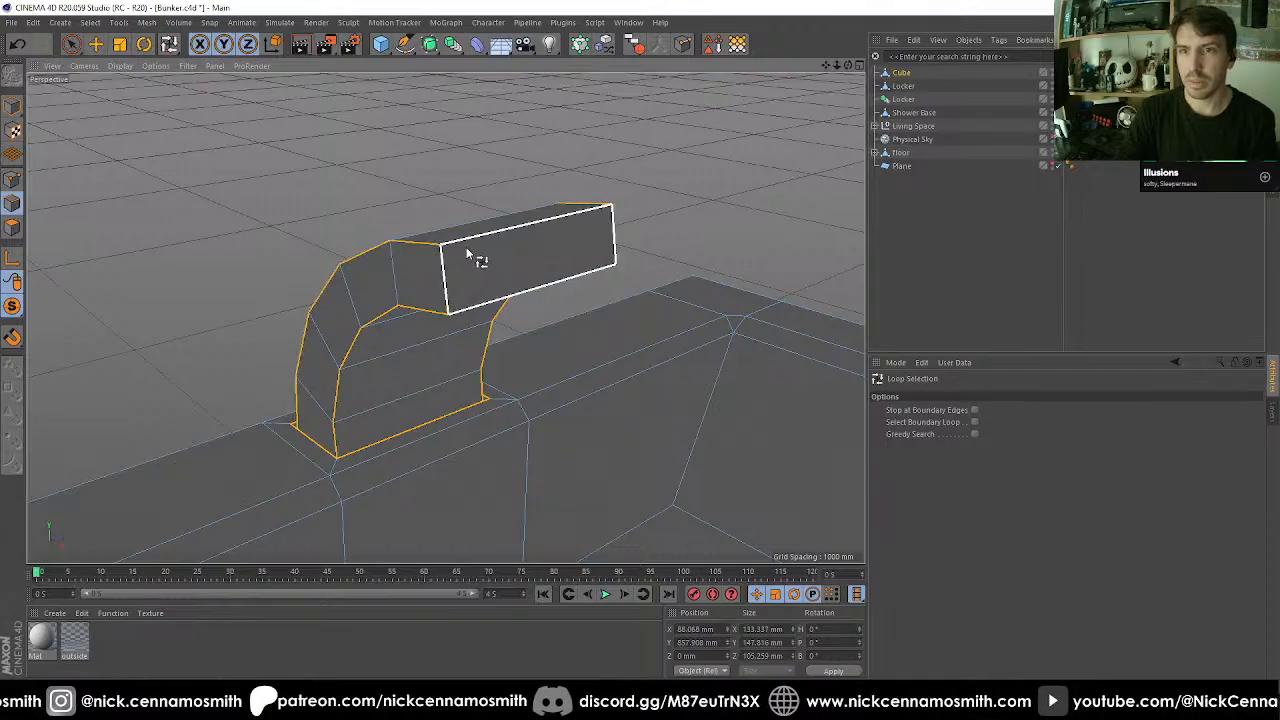
shift+click(466, 247)
alt+drag(466, 247, 482, 263)
right_click(482, 264)
click(510, 460)
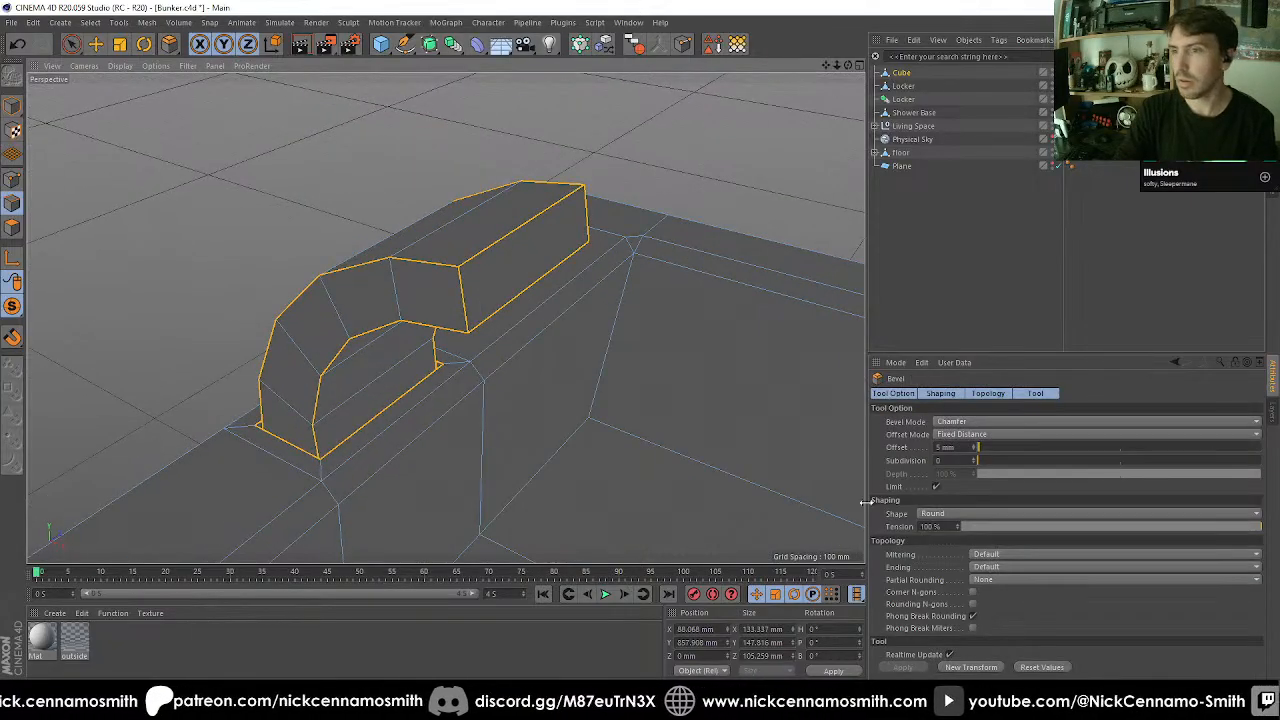
alt+drag(483, 414, 421, 332)
alt+right_drag(418, 328, 388, 340)
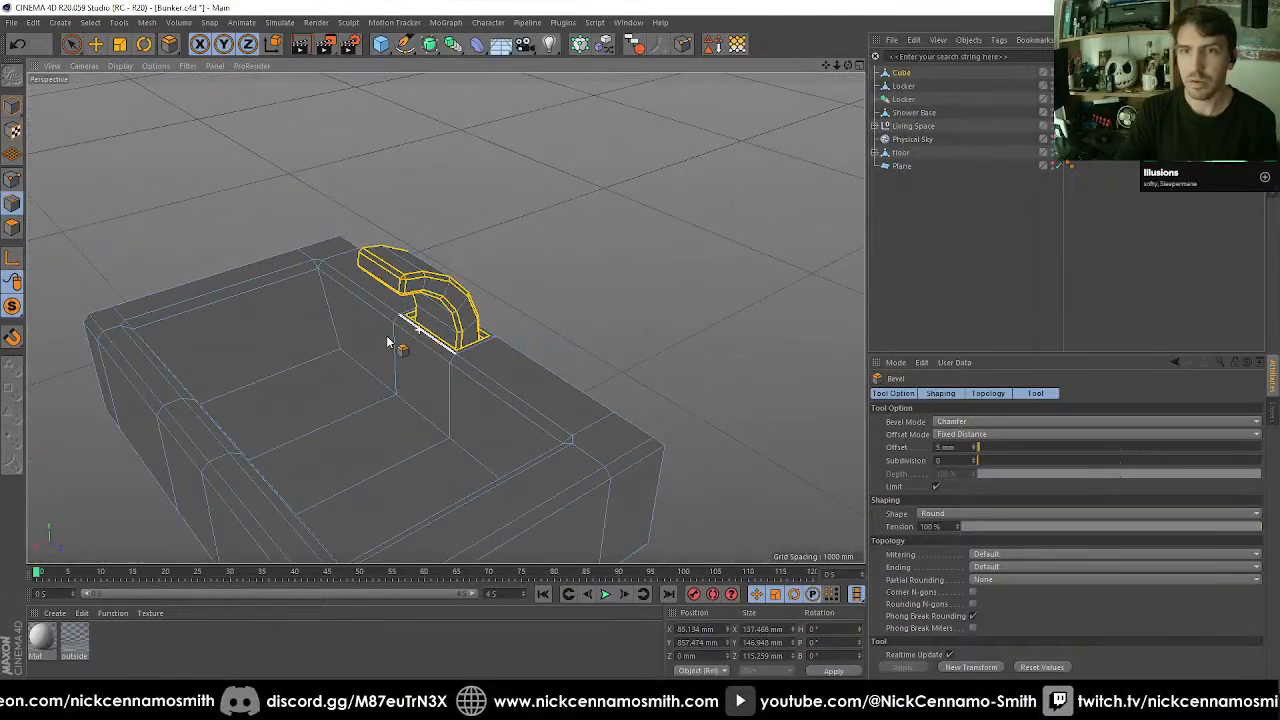
alt+middle_drag(446, 317, 526, 214)
alt+drag(528, 217, 454, 254)
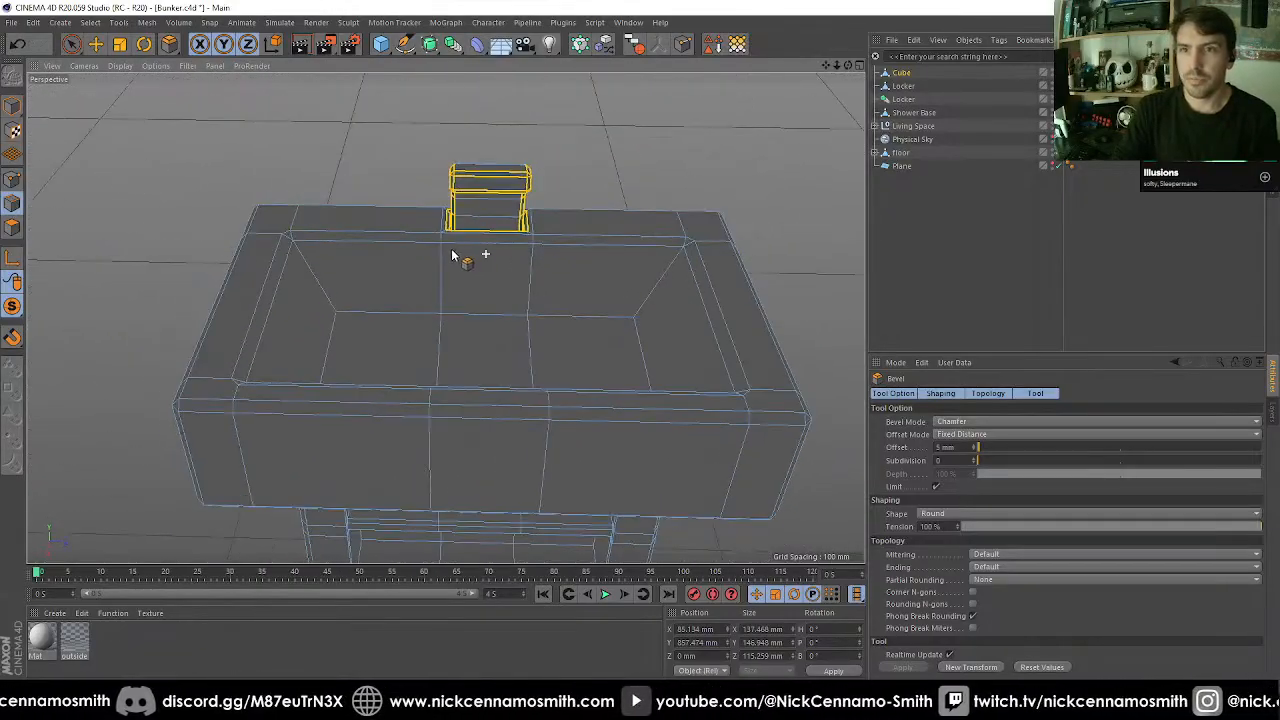
Select the central polygon strip running through the sink and tap, using loop selections as boundaries for a fill selection.
click(12, 228)
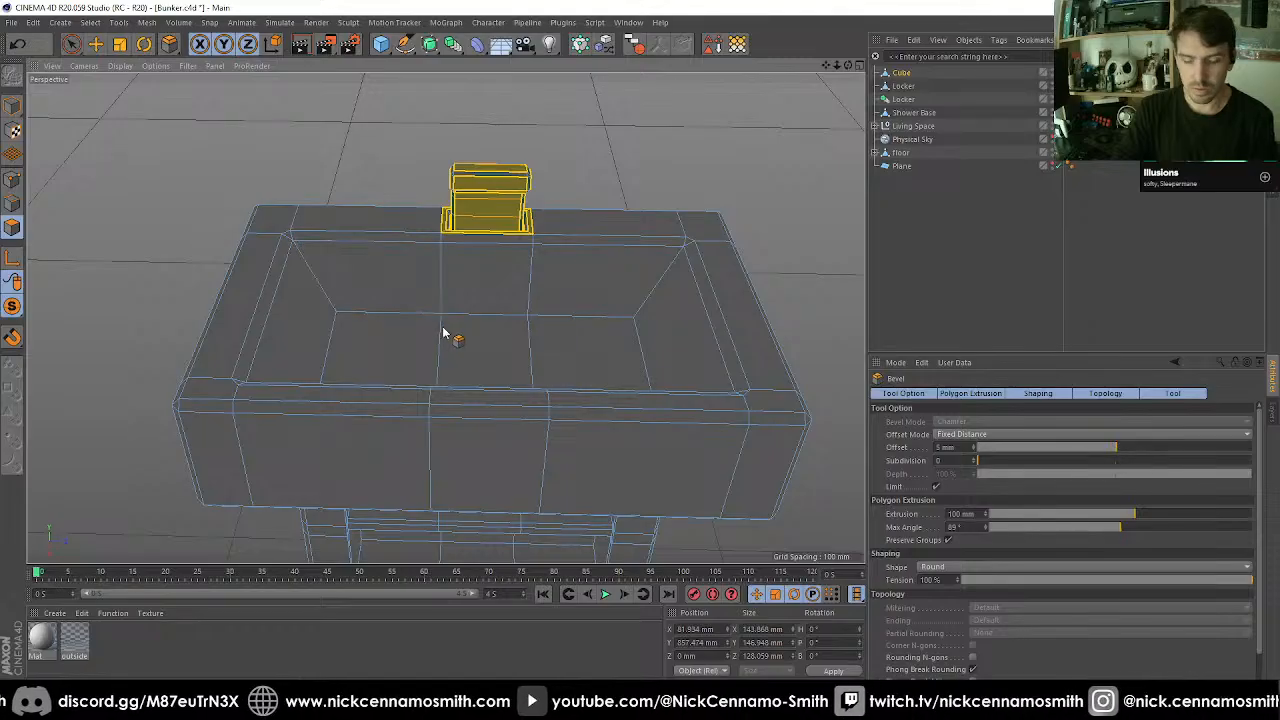
key(u)
key(l)
click(390, 325)
click(390, 320)
shift+click(629, 349)
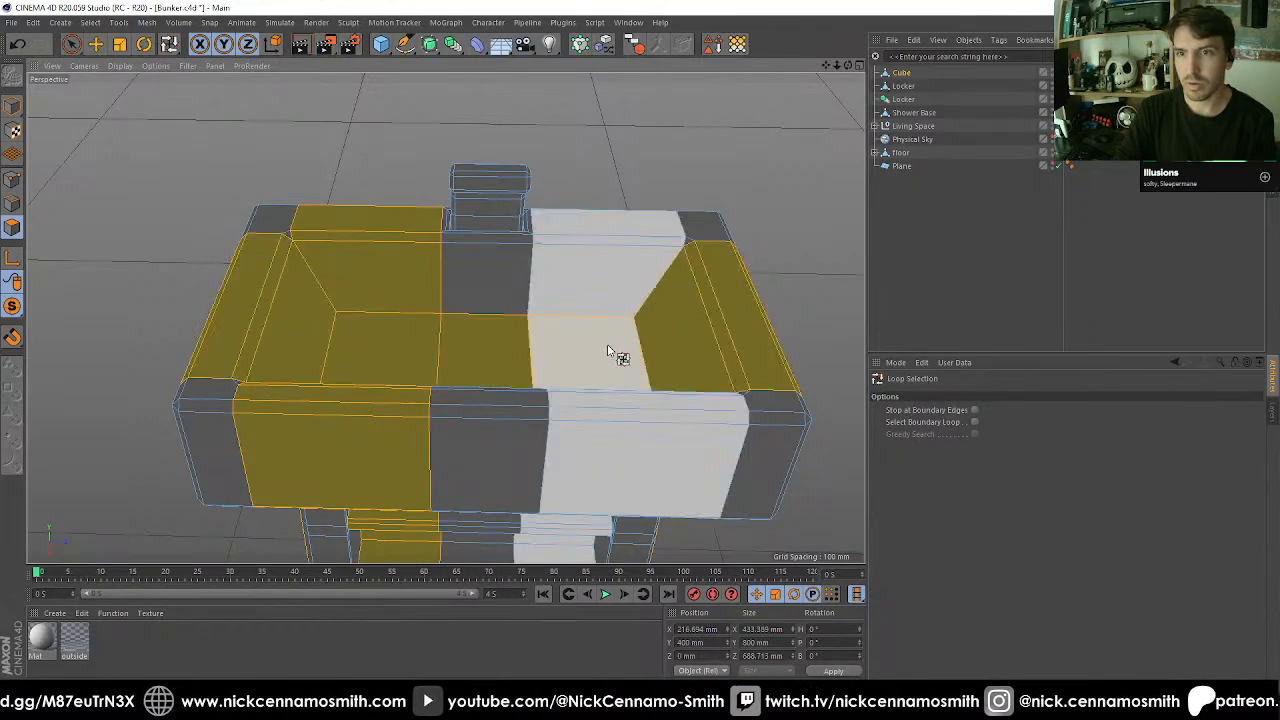
key(ctrl+z)
shift+click(603, 330)
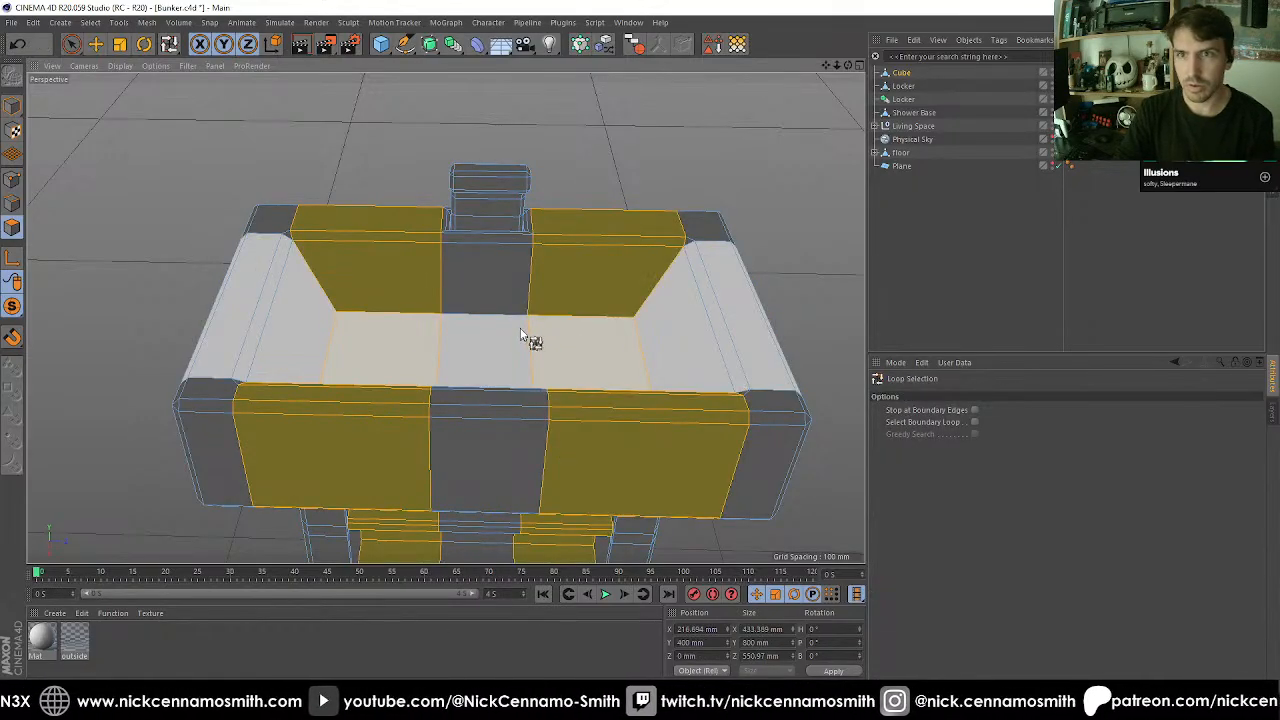
key(u)
key(f)
click(524, 332)
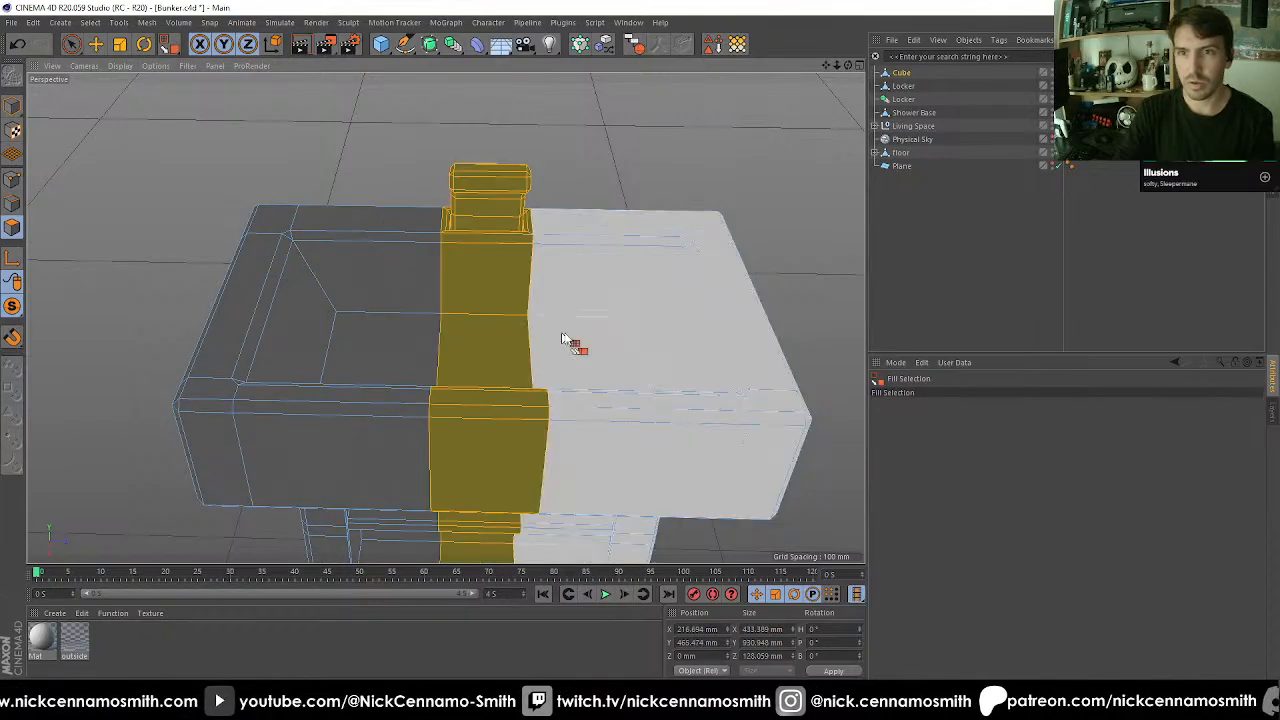
Scale the selected central strip wider along the Z axis, leaving the rest of the sink as it is, and clear the selection.
key(t)
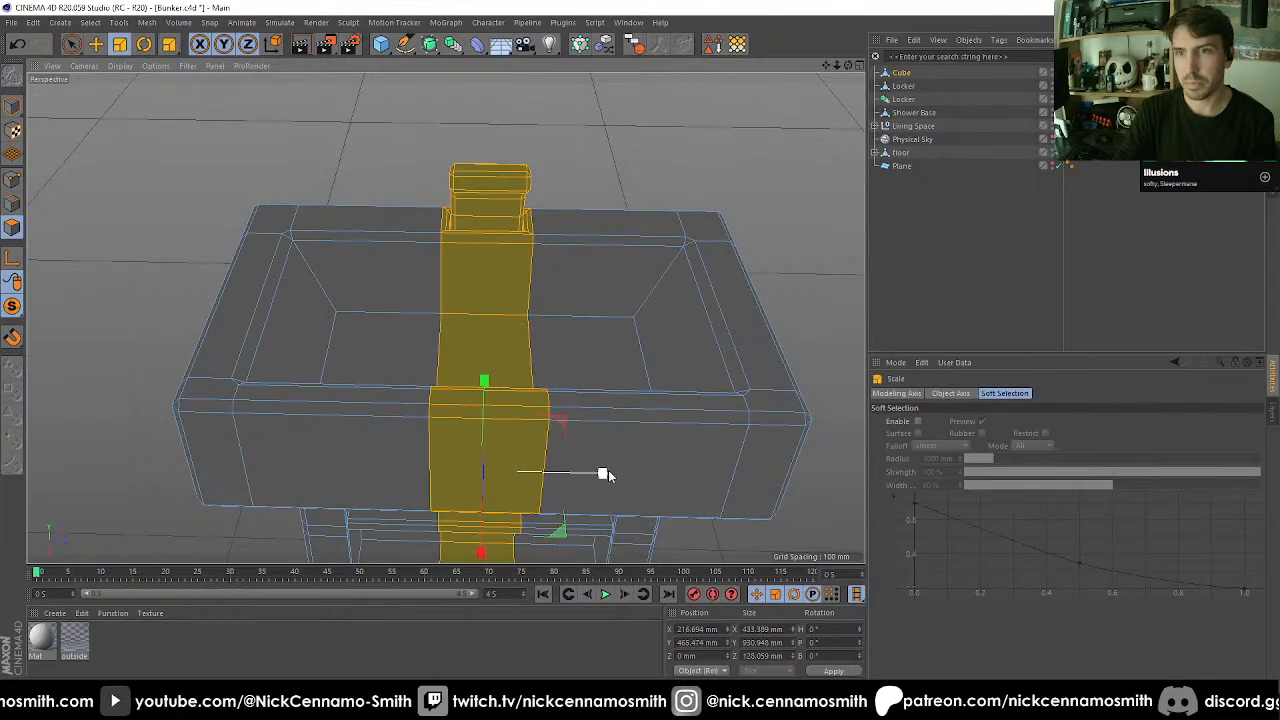
drag(605, 474, 670, 466)
alt+drag(670, 466, 619, 334)
click(646, 254)
alt+right_drag(646, 254, 571, 275)
alt+drag(553, 314, 400, 330)
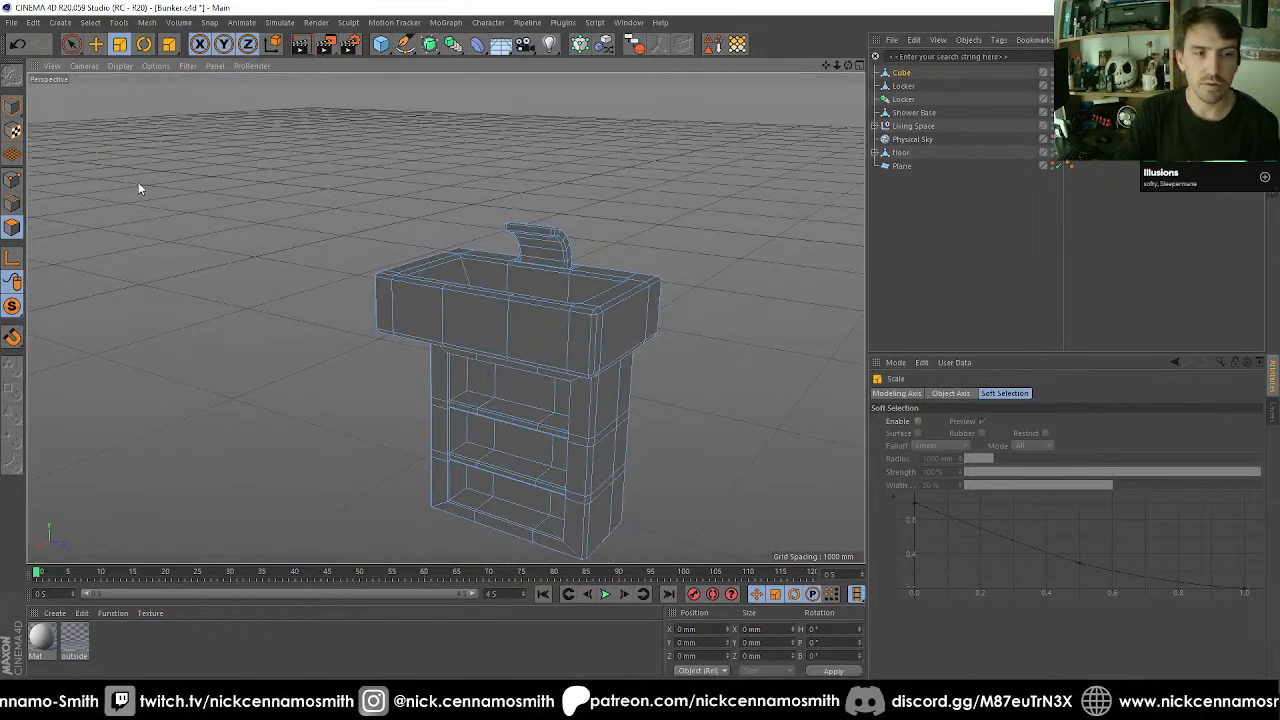
Turn off snapping and move the whole sink along the wall to a Z position of about -5791 mm.
click(13, 105)
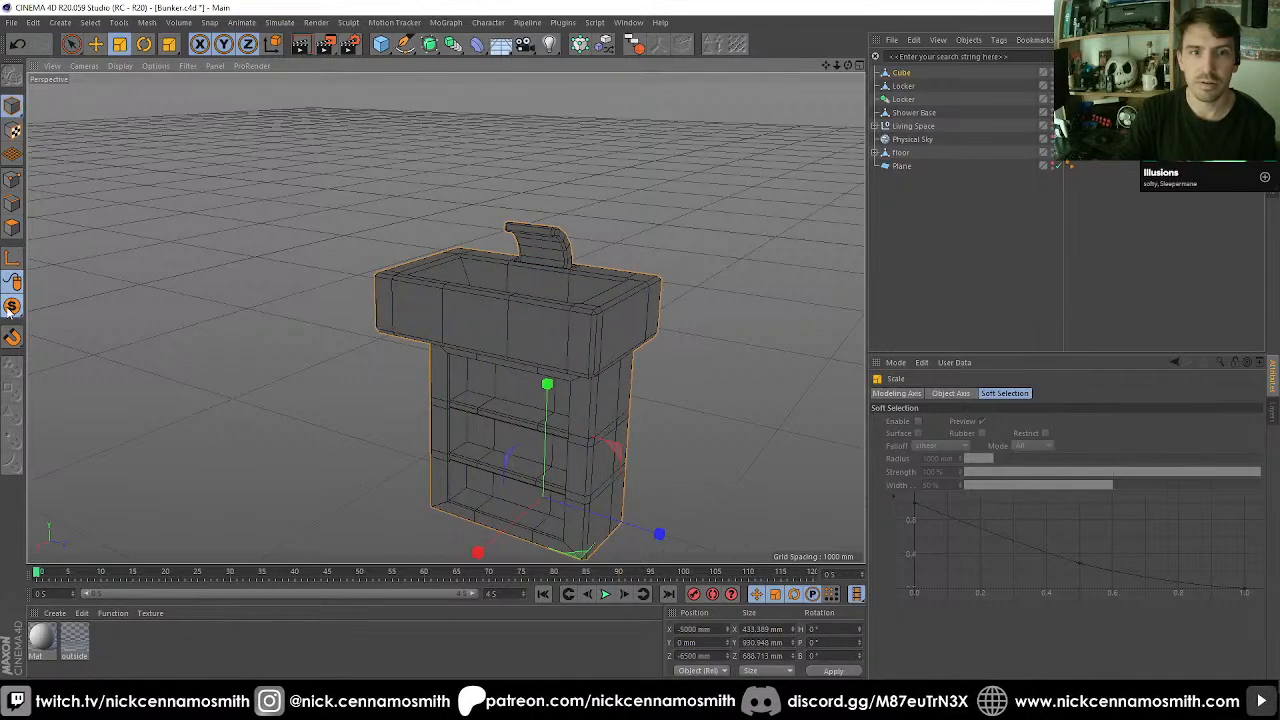
drag(12, 307, 62, 323)
alt+drag(425, 338, 550, 305)
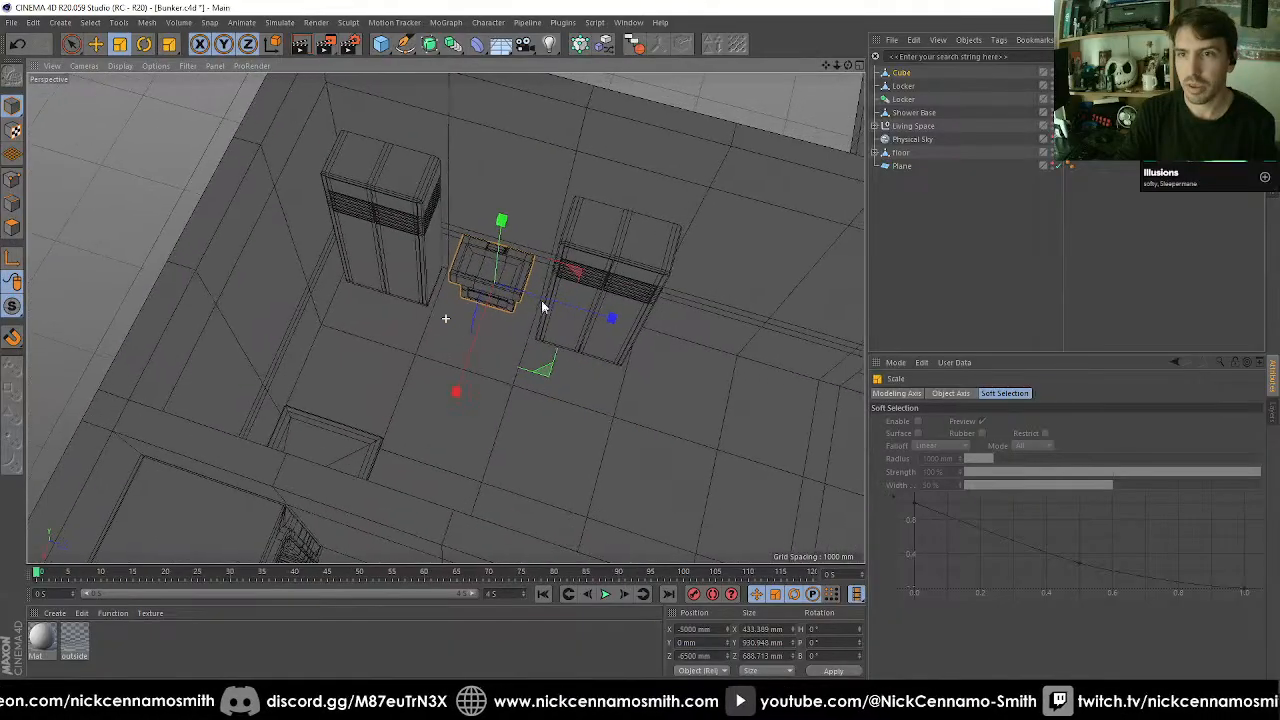
key(e)
Slide the second locker against the first one and shift the sink to about X -4980 mm, Z -5570 mm.
click(606, 248)
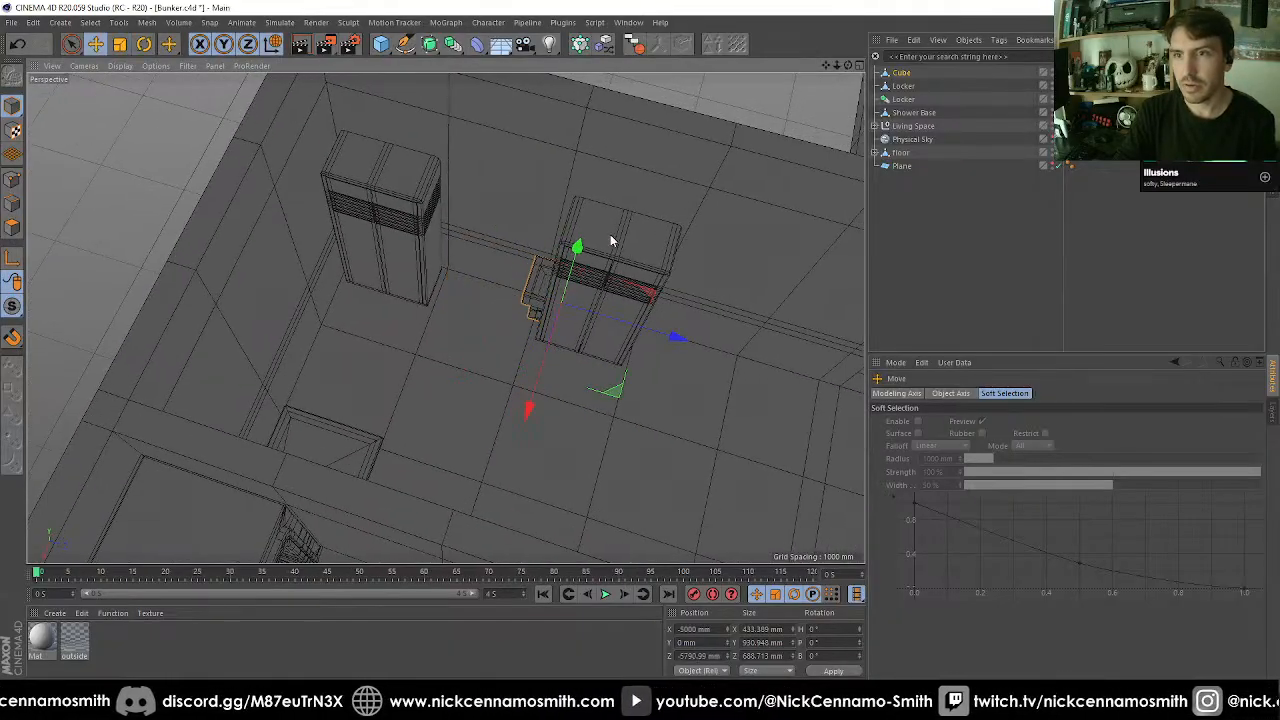
drag(703, 350, 578, 305)
click(584, 297)
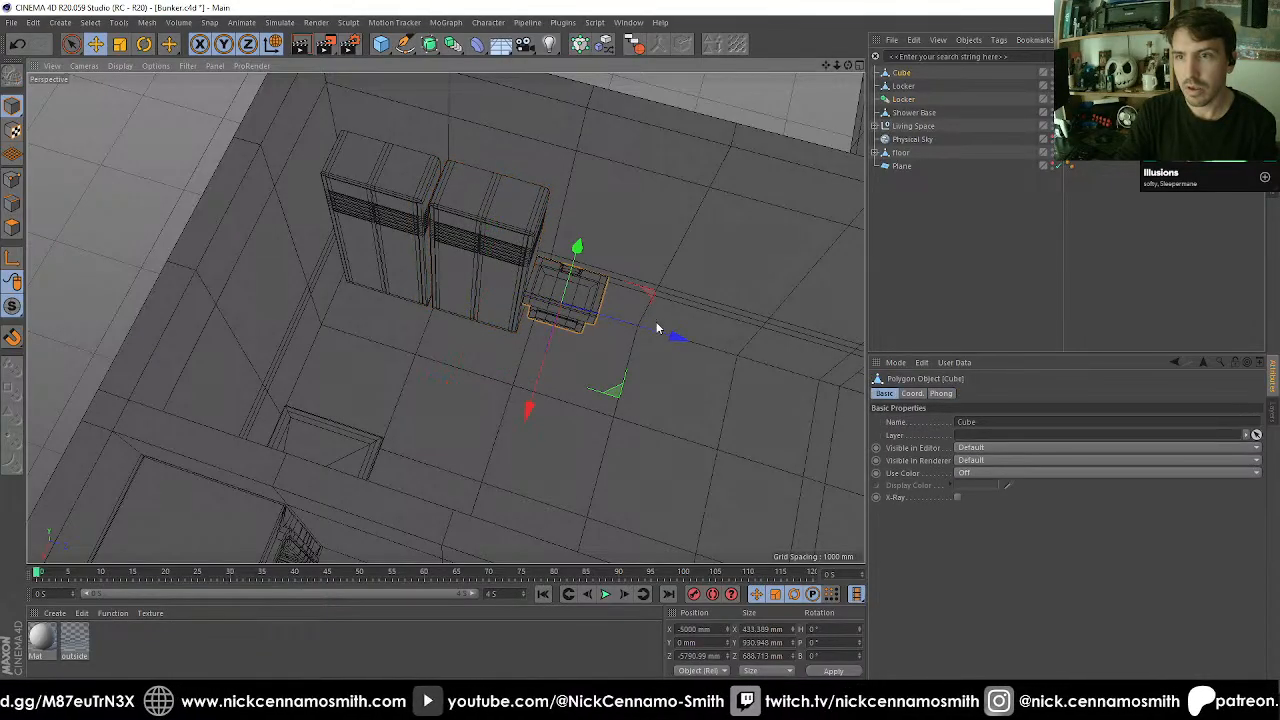
drag(657, 328, 550, 315)
alt+right_drag(550, 315, 588, 242)
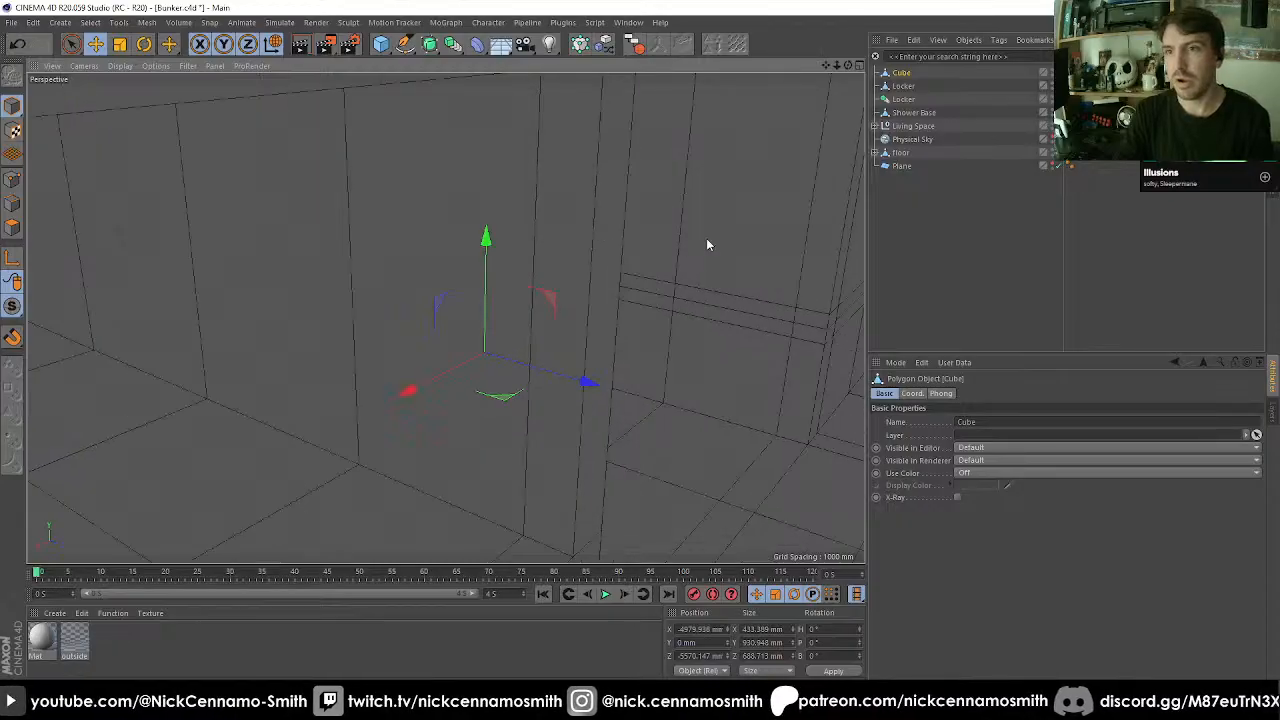
Add a cube and position it above the sink at X -5000 mm, Y 1700 mm, Z -5500 mm.
alt+middle_drag(706, 240, 234, 364)
alt+drag(188, 347, 187, 312)
alt+middle_drag(187, 312, 326, 284)
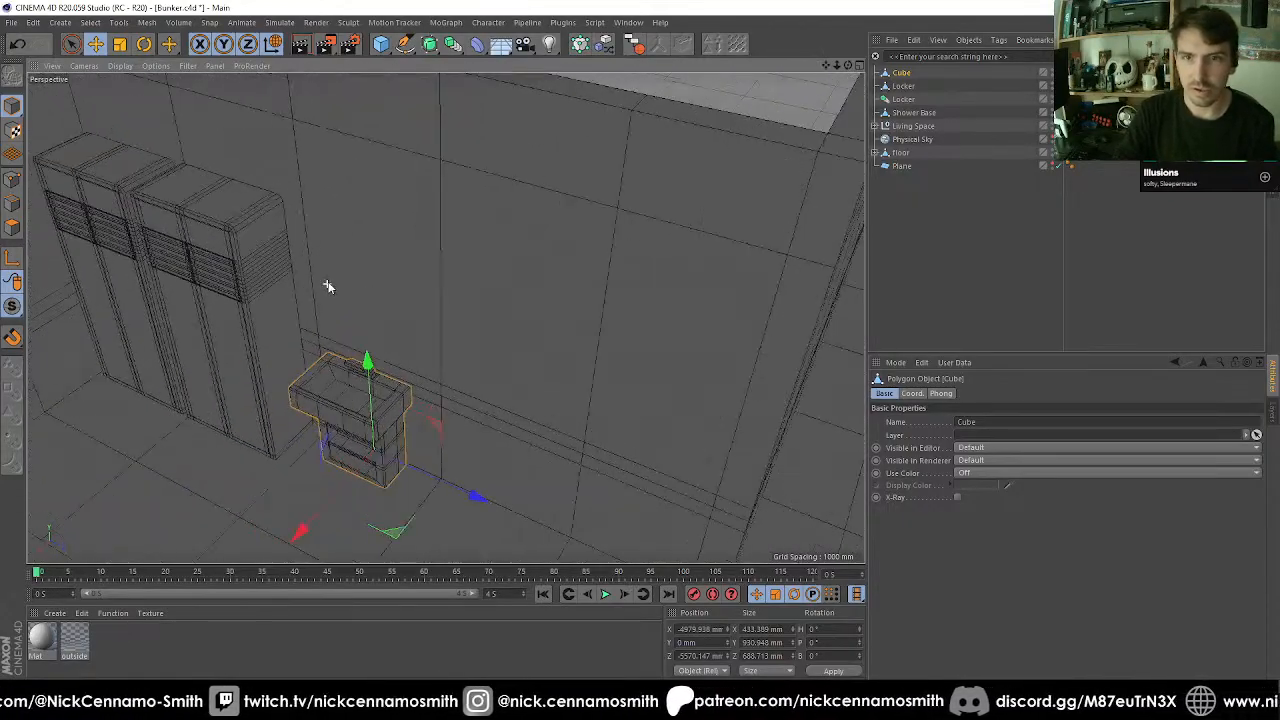
alt+drag(326, 284, 390, 258)
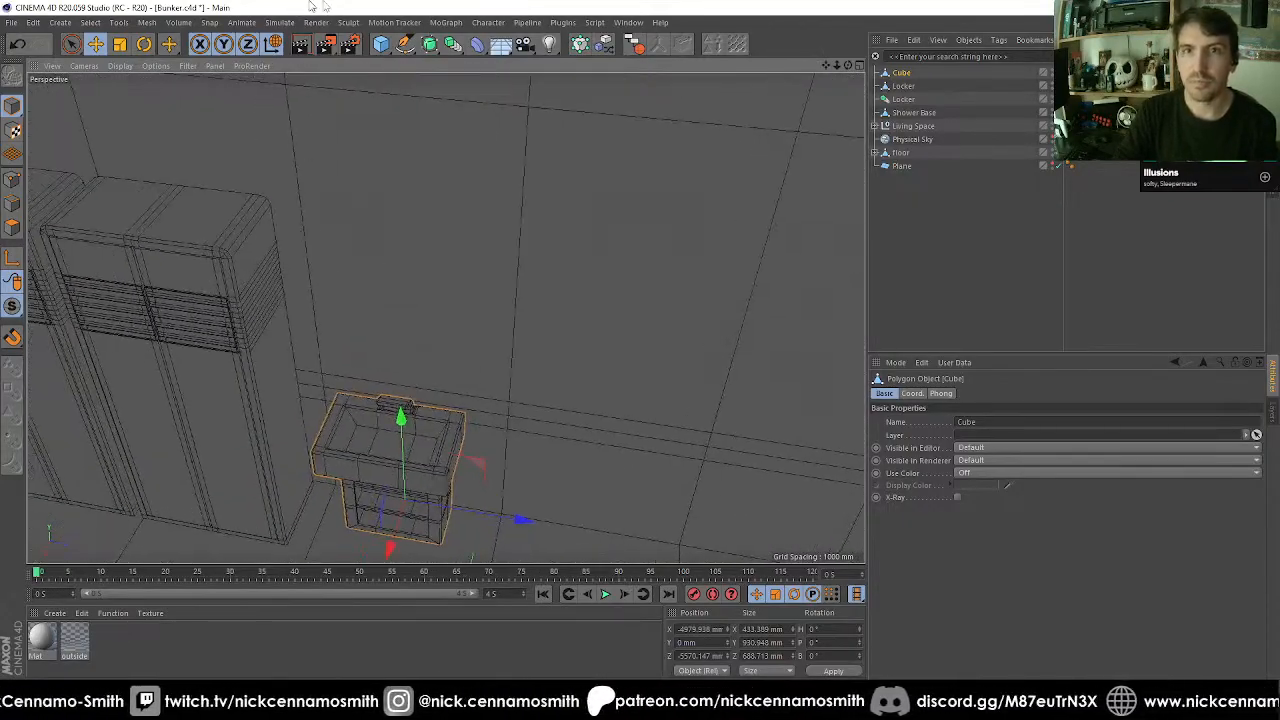
click(380, 44)
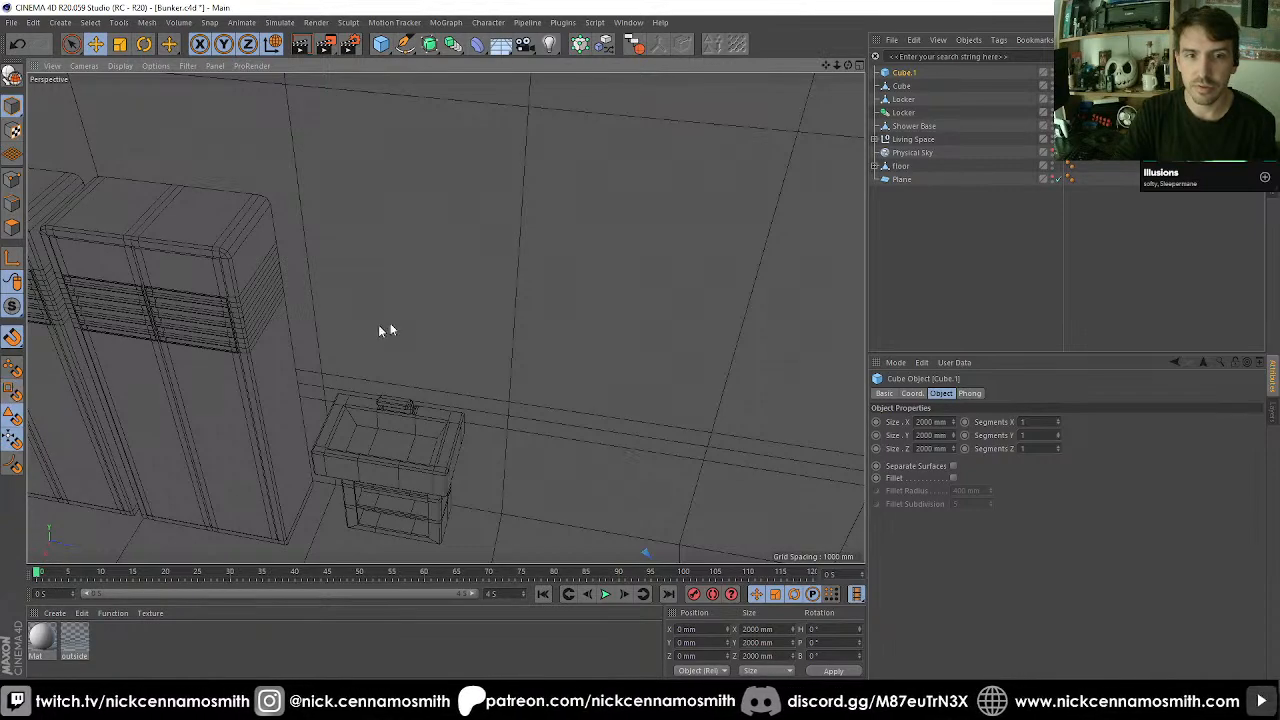
drag(386, 334, 409, 262)
Shrink the cube into a thin wall panel about 68 mm thick, 1536 mm high and 990 mm wide.
drag(630, 293, 486, 290)
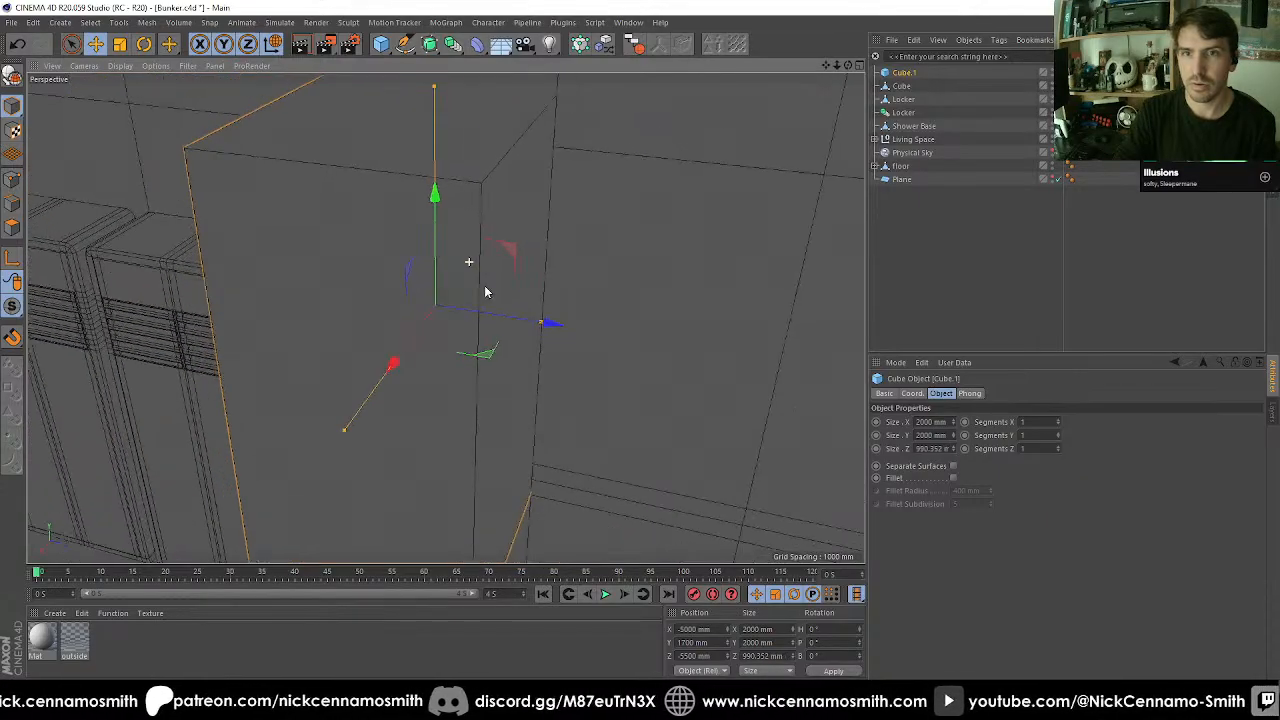
alt+middle_drag(457, 277, 446, 317)
drag(424, 128, 468, 190)
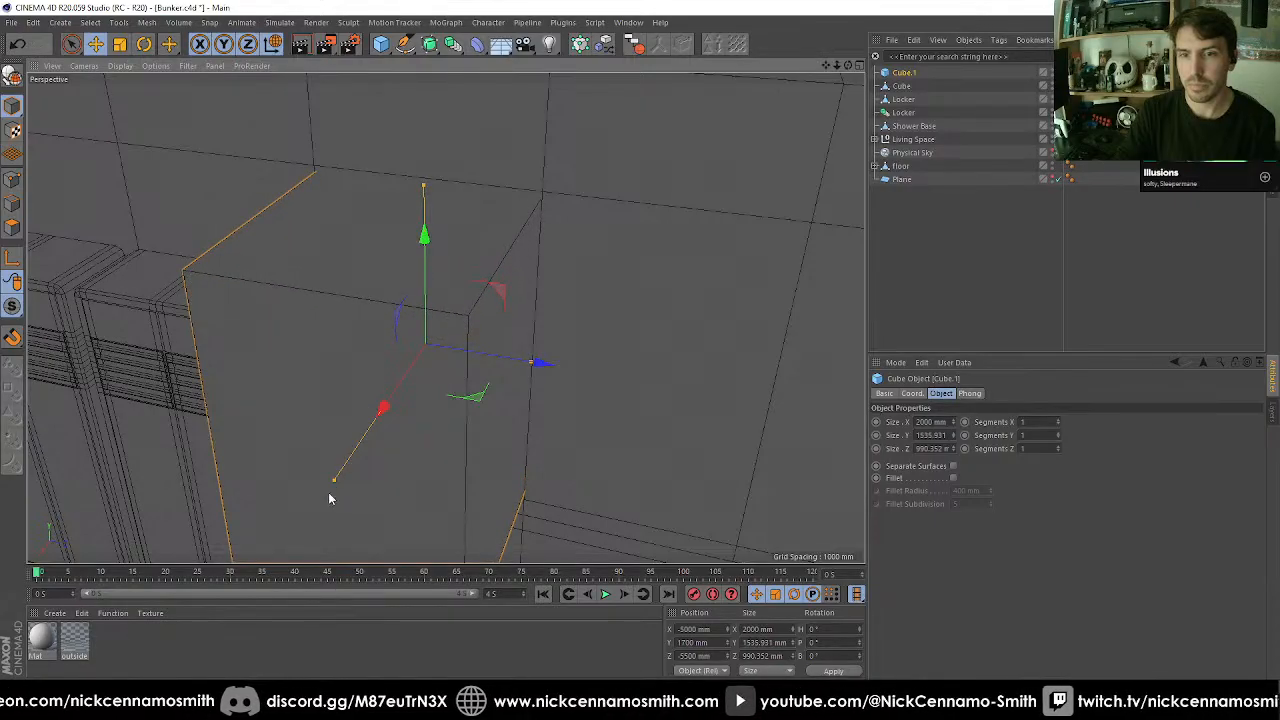
drag(334, 481, 457, 371)
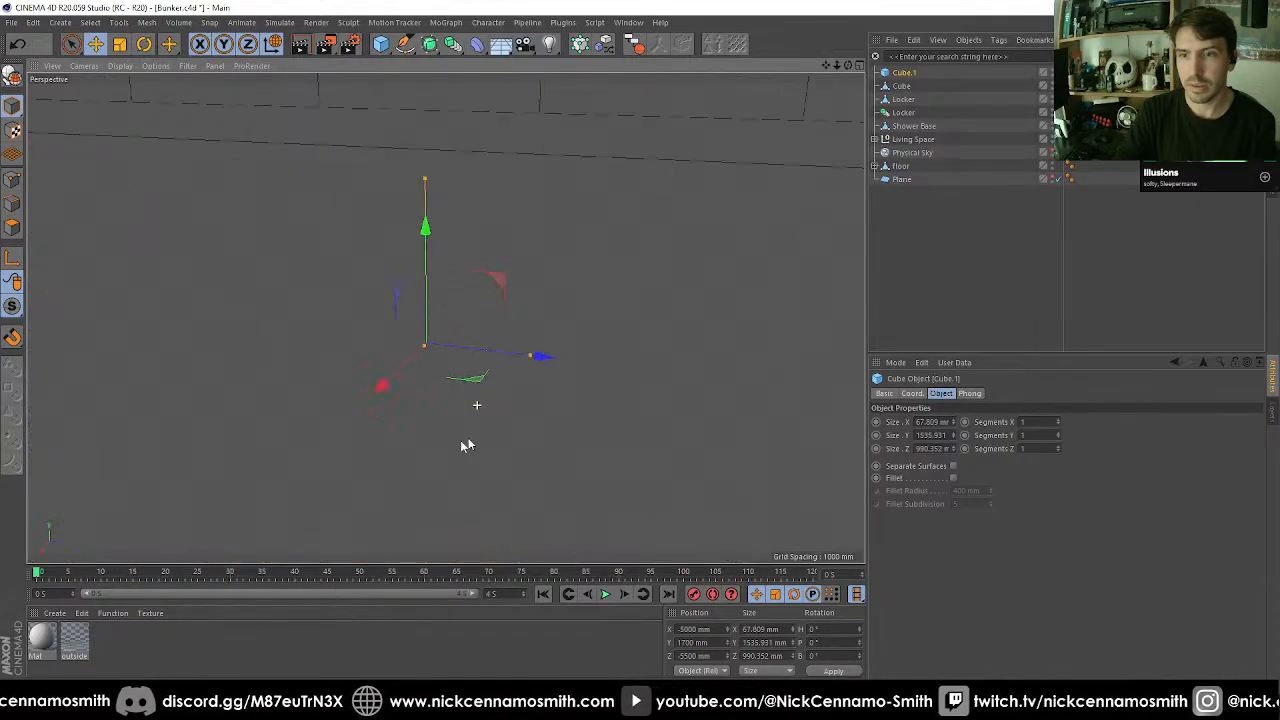
Lower the wall panel to a Y position of about 1639 mm.
alt+drag(462, 446, 571, 398)
alt+middle_drag(502, 374, 534, 289)
alt+drag(497, 277, 512, 230)
drag(503, 171, 506, 195)
Set the wall panel's X size to 30 mm.
alt+drag(432, 295, 801, 294)
click(931, 422)
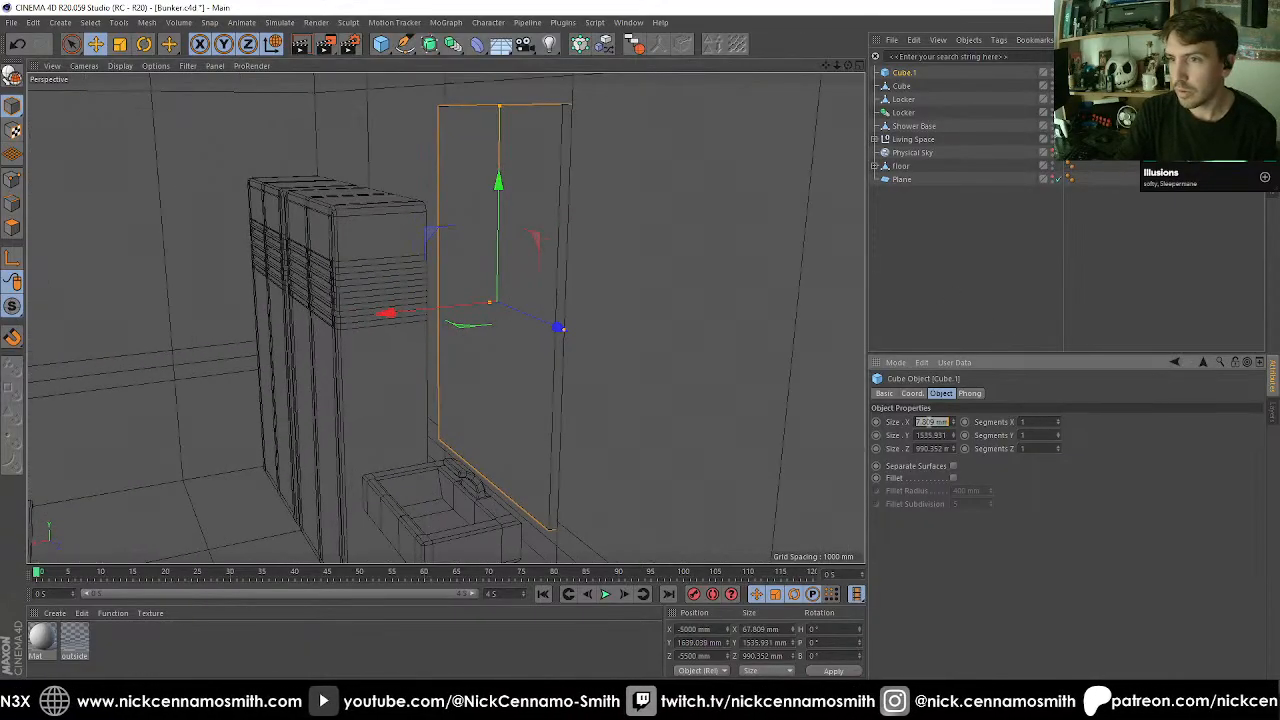
text(60)
key(Return)
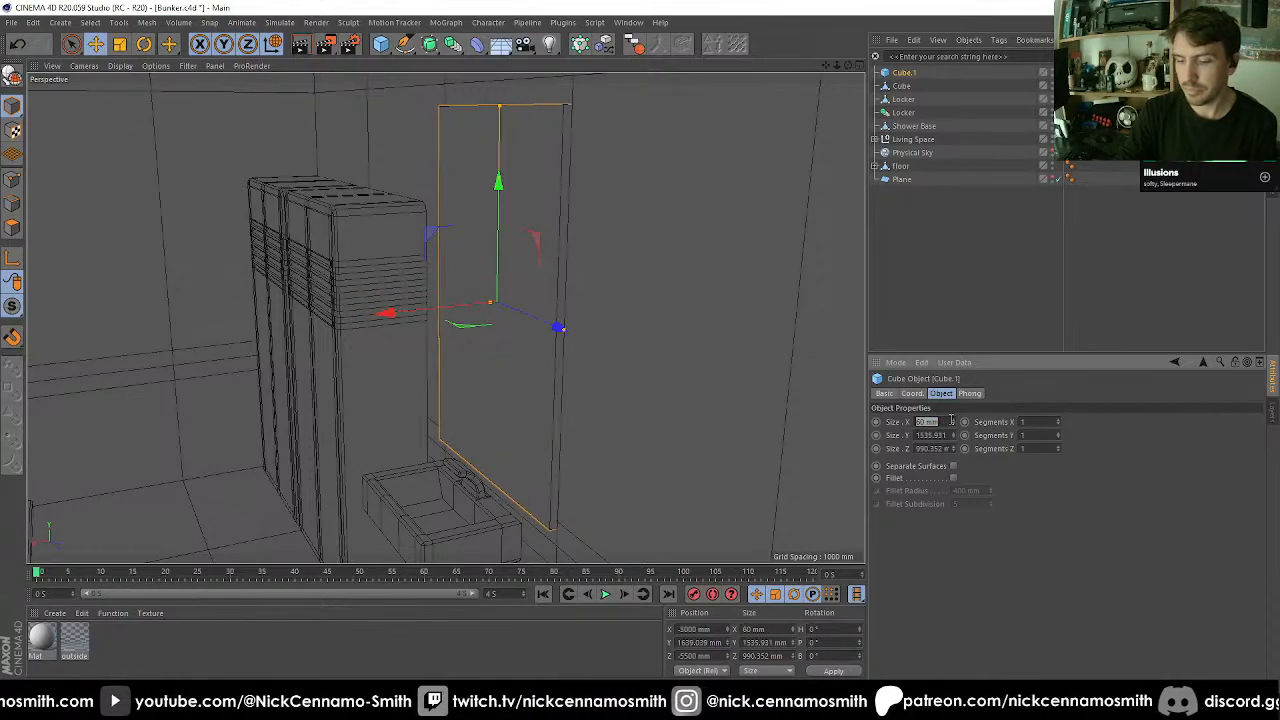
text(40)
key(Return)
alt+drag(685, 377, 824, 384)
double_click(930, 422)
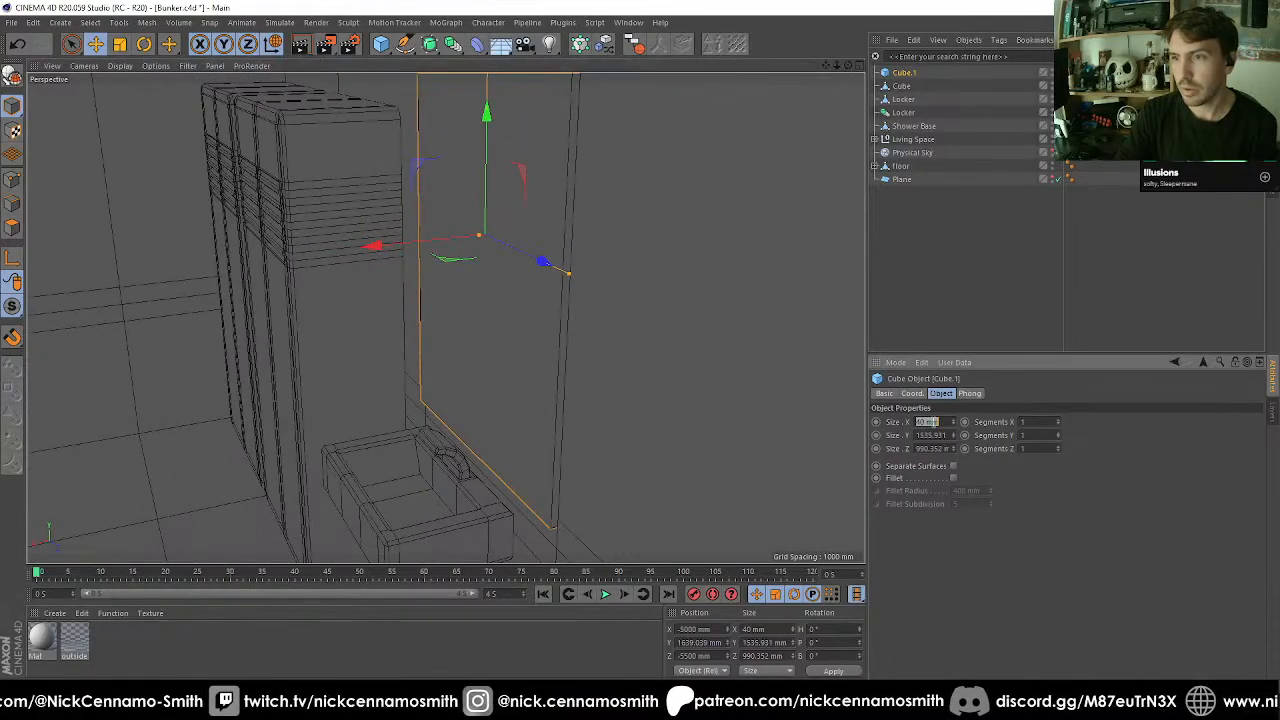
text(30)
key(Return)
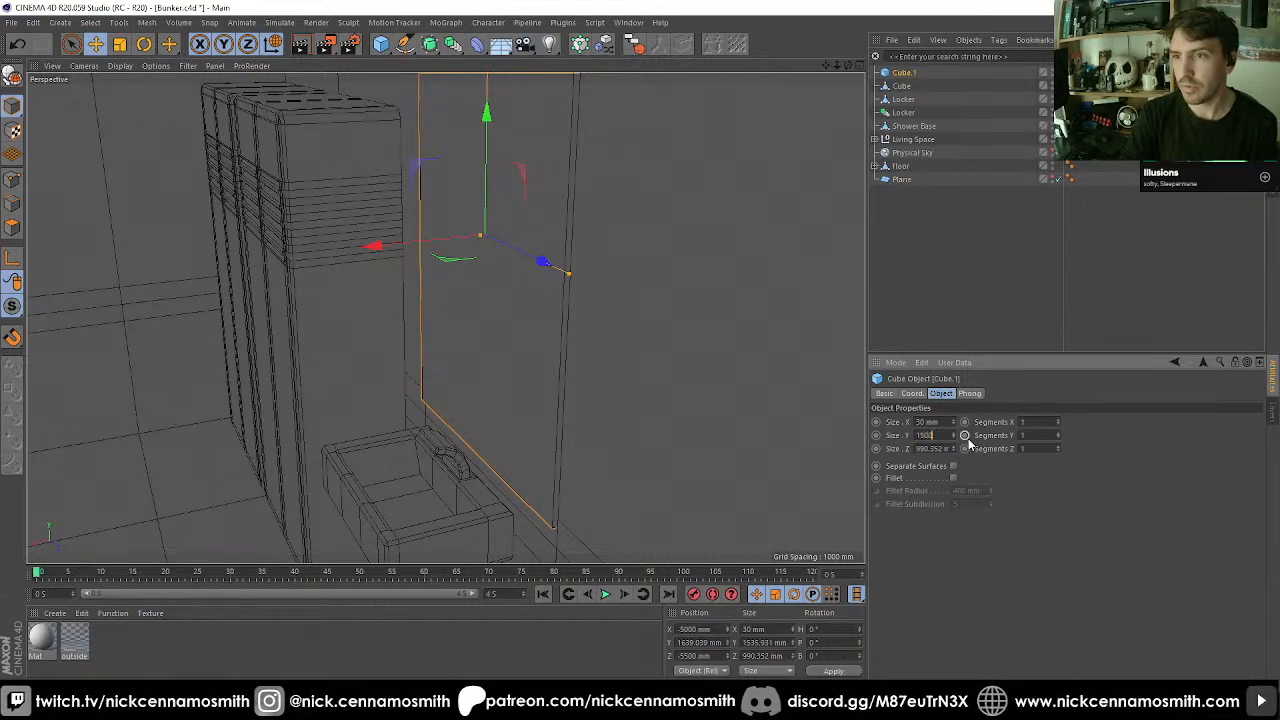
Set the wall panel's height to 1500 mm and its Z size to 900 mm.
text(1500)
key(Return)
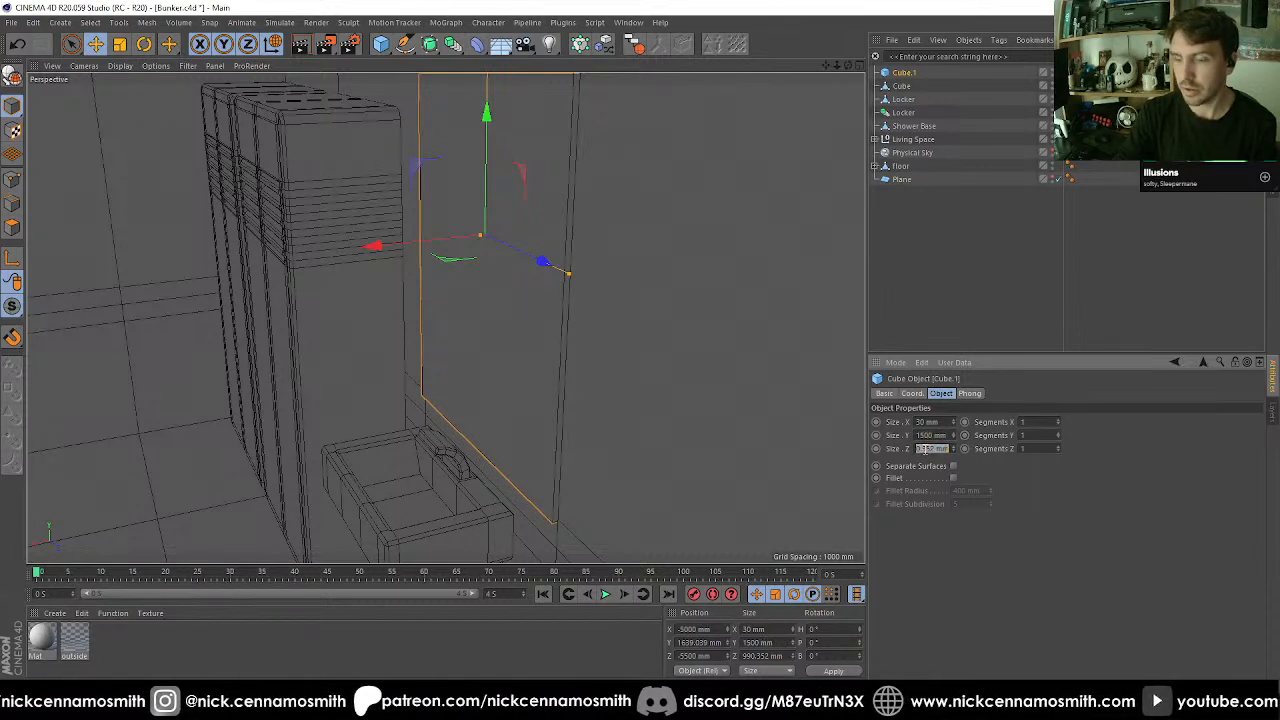
click(925, 449)
text(950)
key(Return)
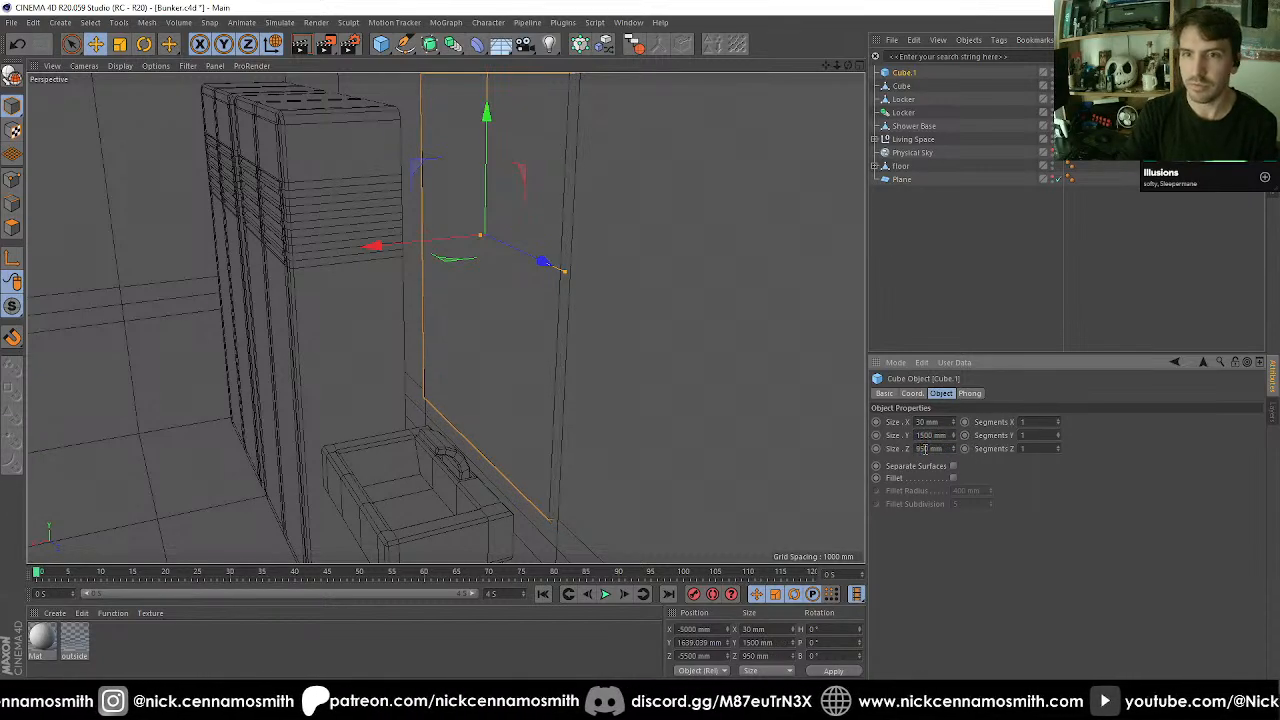
click(928, 449)
text(900)
key(Return)
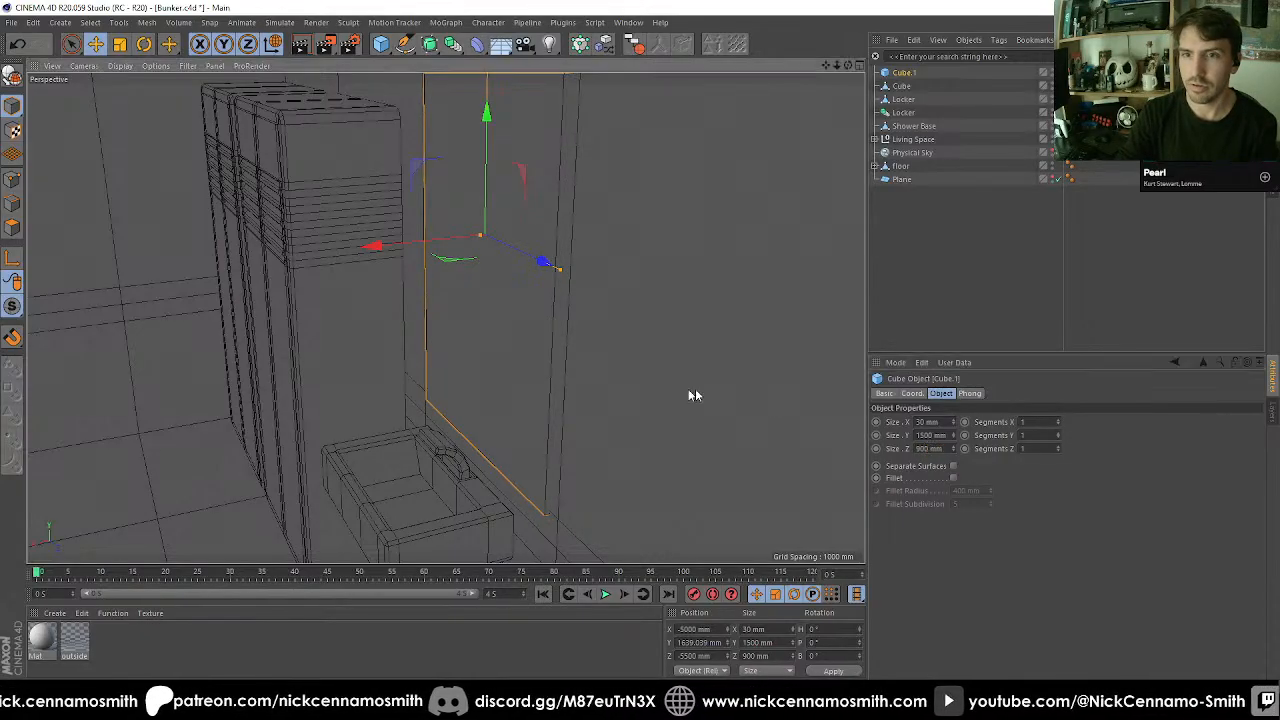
Lower the panel to a Y position of about 1397 mm and set its height to 900 mm.
alt+drag(695, 388, 540, 344)
drag(443, 143, 443, 200)
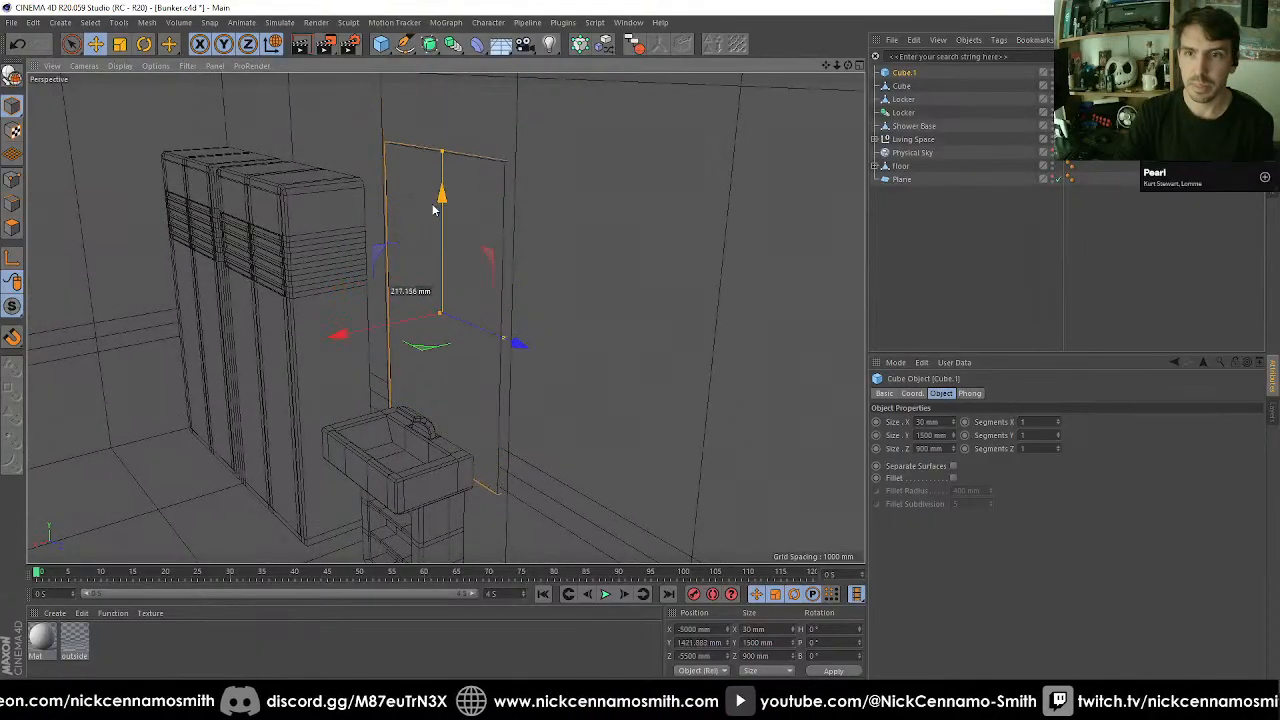
drag(442, 155, 438, 218)
click(935, 436)
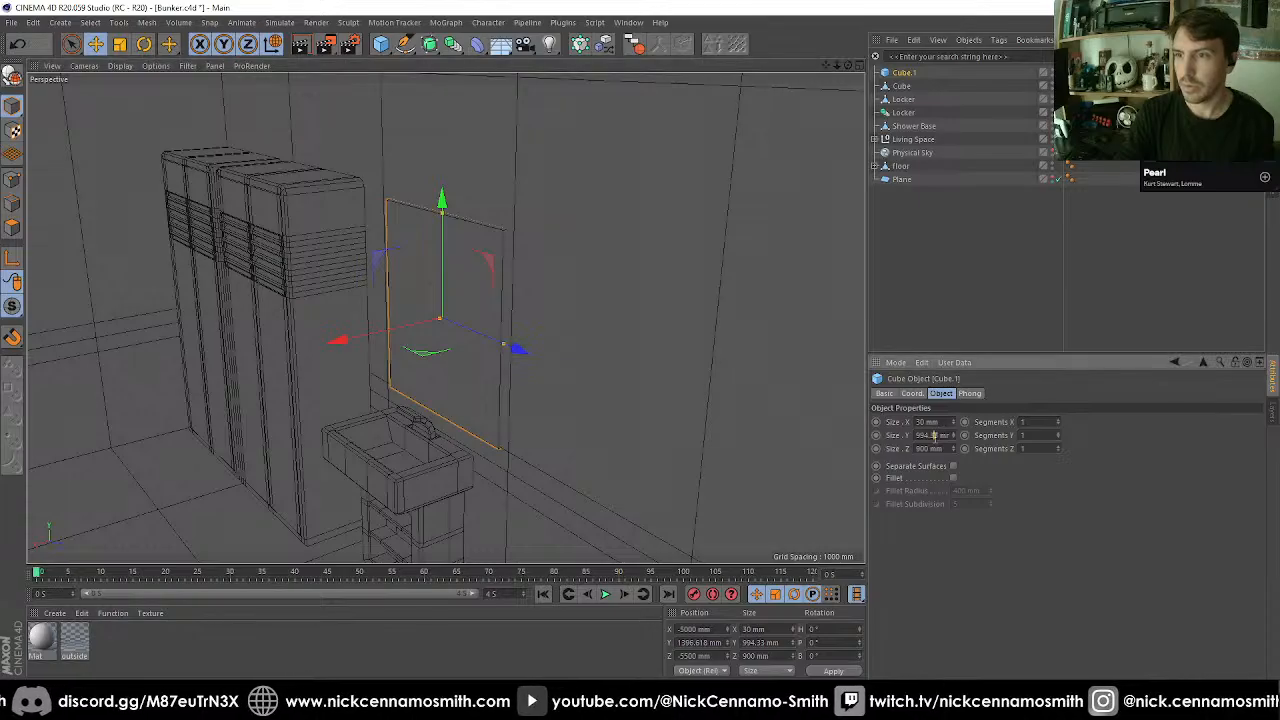
text(900)
key(Return)
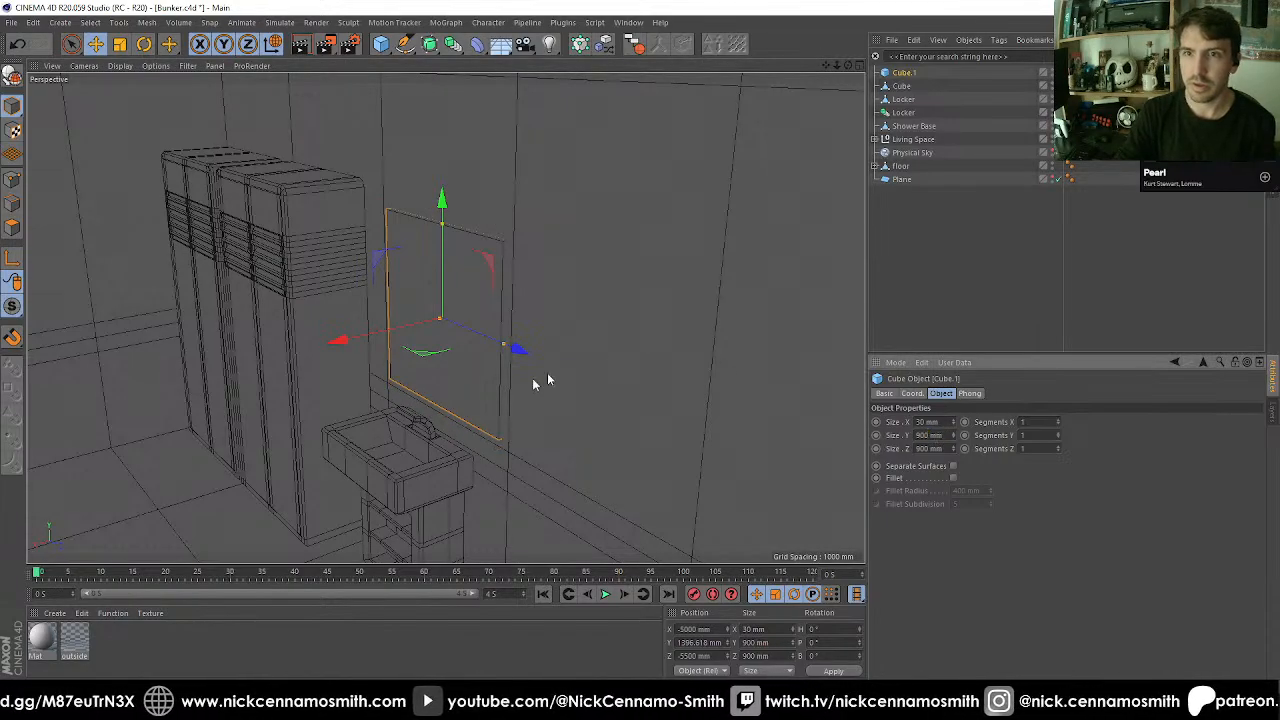
Convert the wall panel into an editable polygon object and switch to polygon editing.
alt+drag(547, 380, 291, 248)
scroll(488, 392, up, 3)
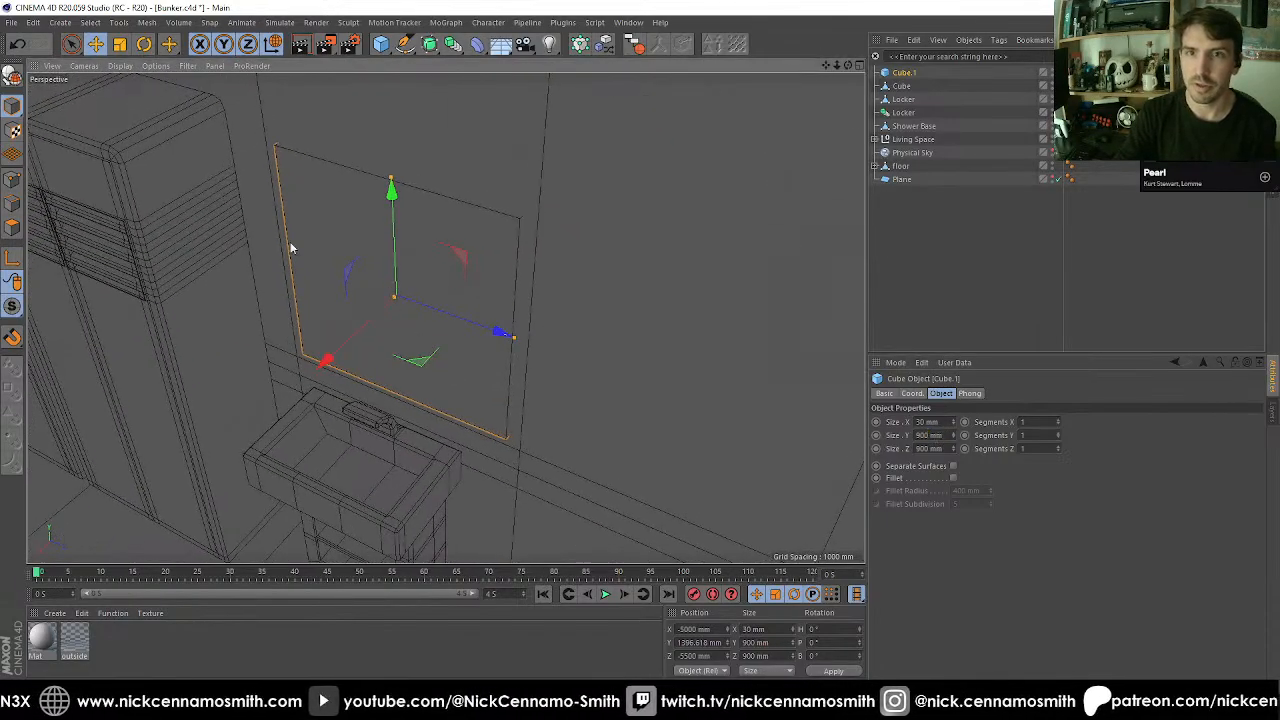
click(12, 78)
click(12, 228)
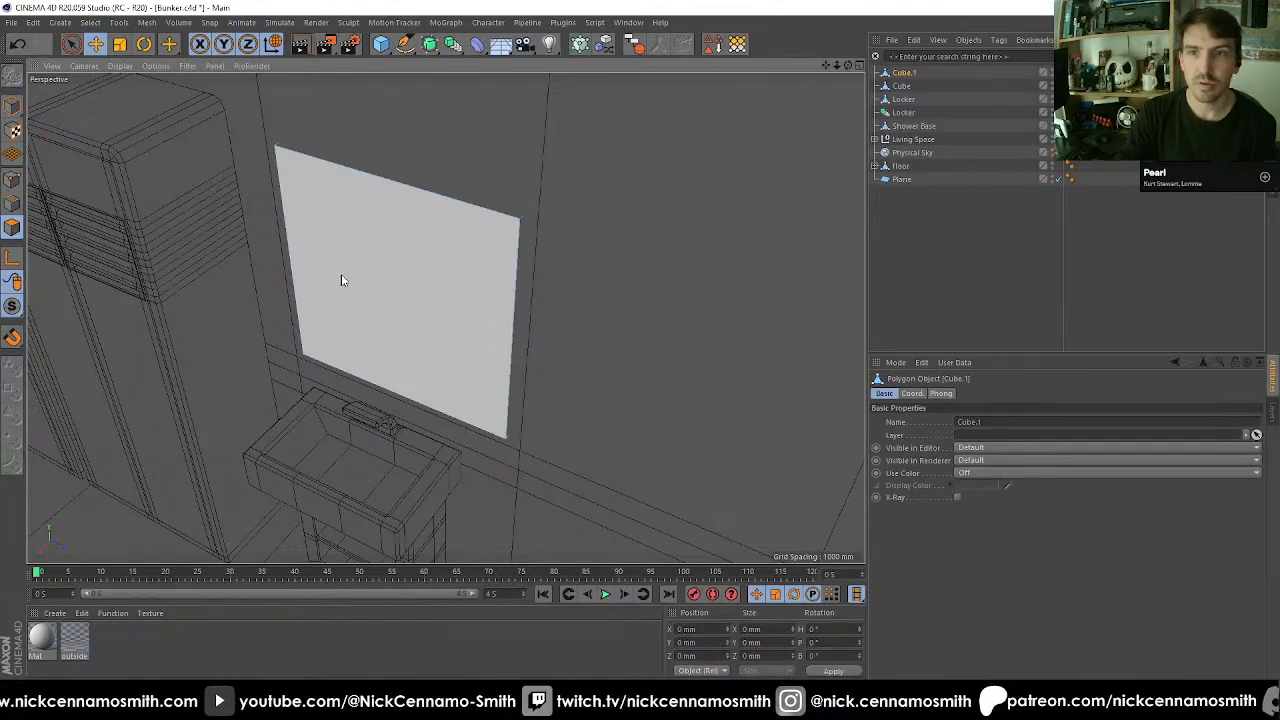
Select the panel's back face and set its X position to 0 mm.
click(344, 280)
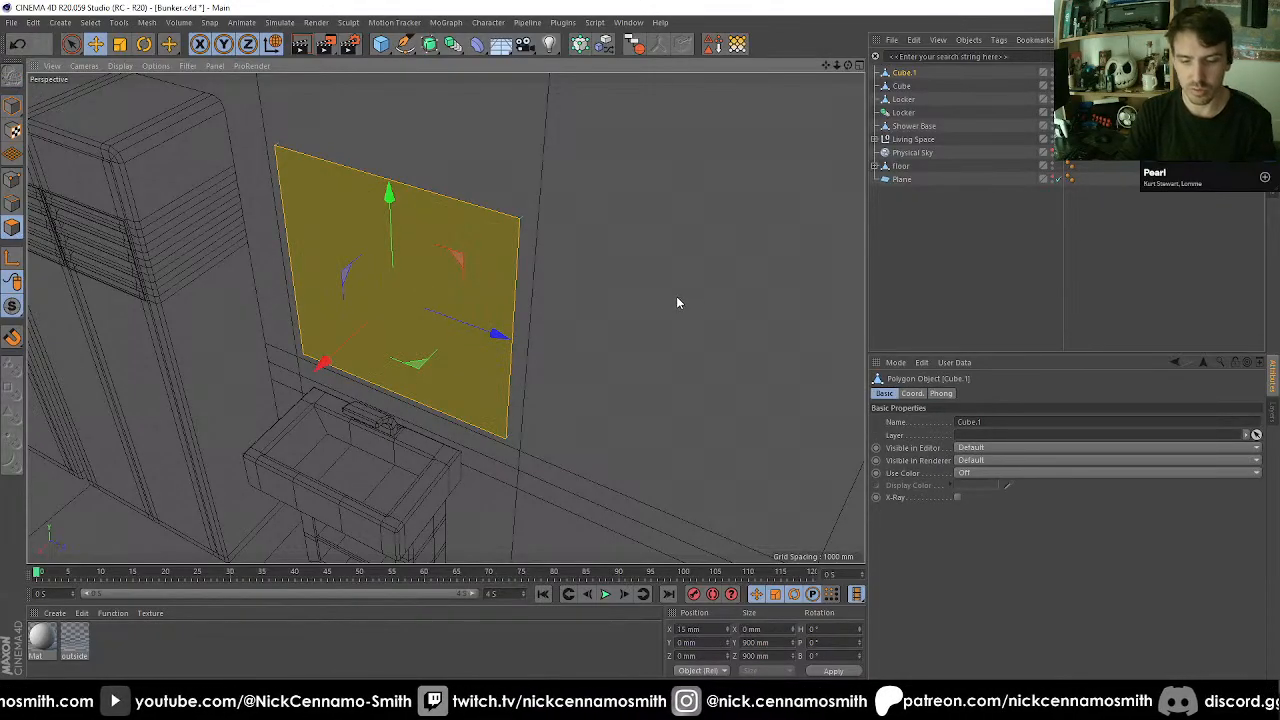
right_click(676, 294)
key(Delete)
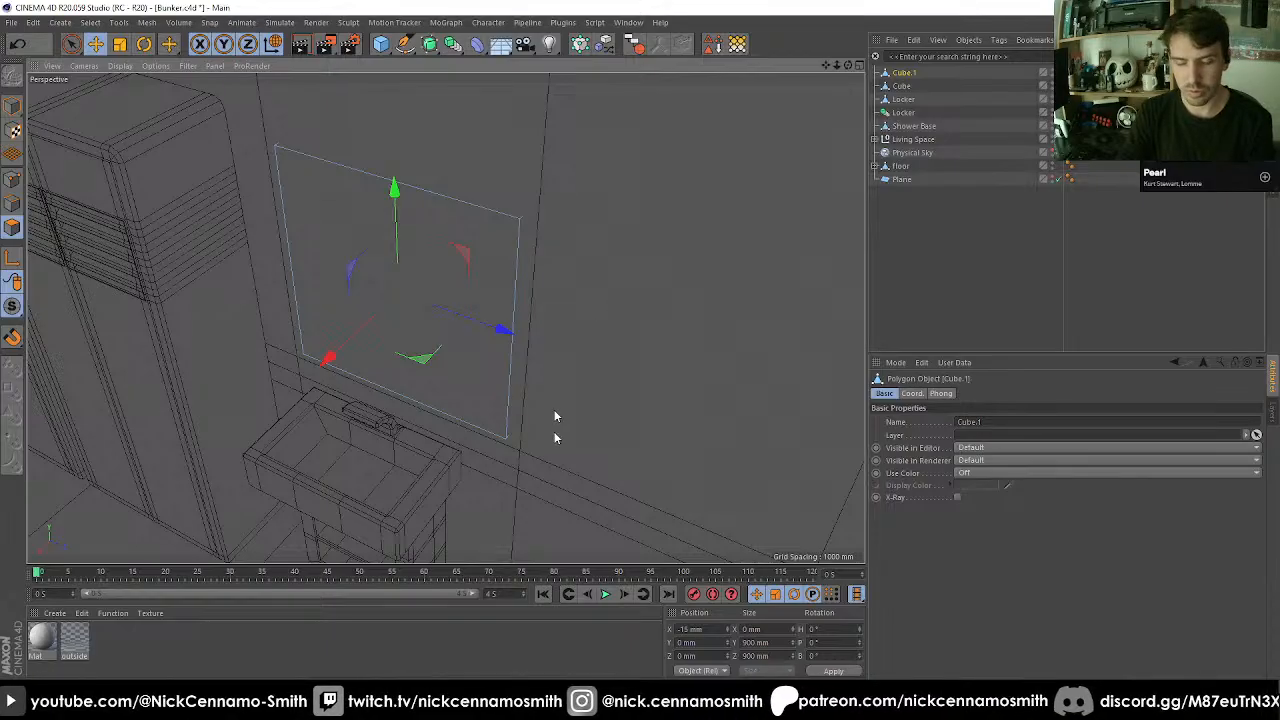
double_click(704, 629)
text(0)
key(Return)
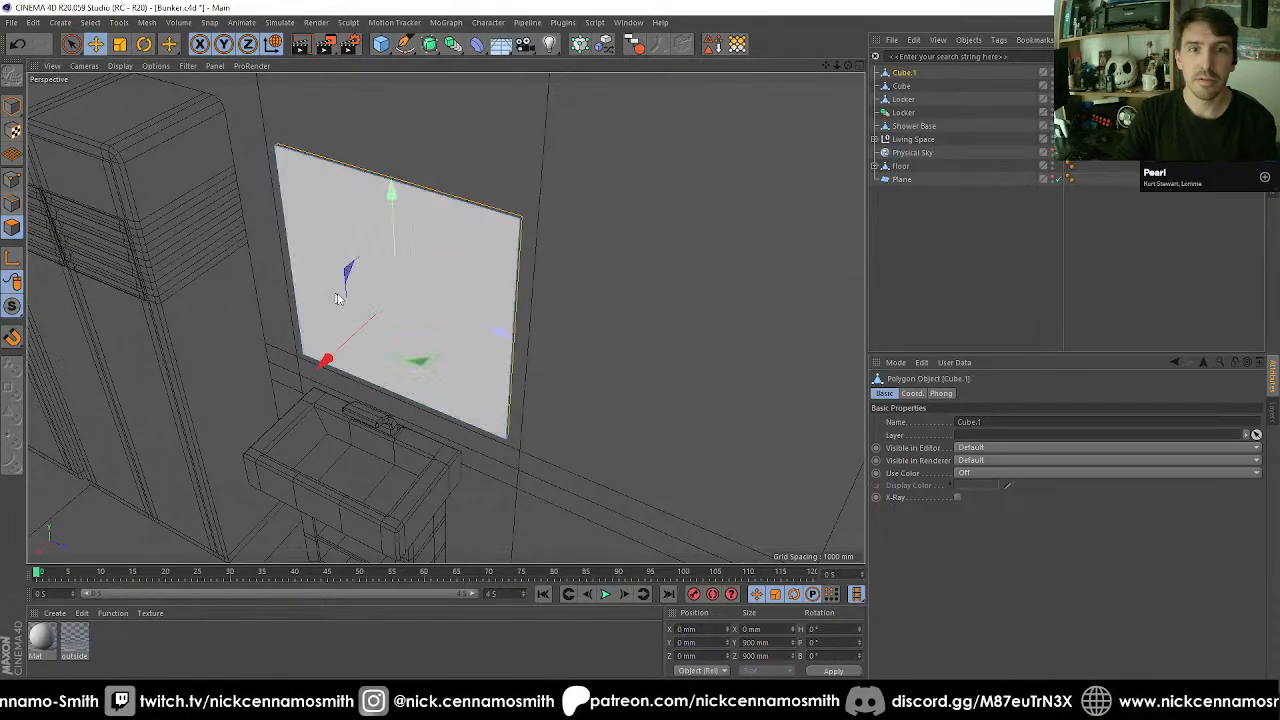
Switch the wall panel to edge editing and ring-select the edges running across its width.
alt+drag(337, 294, 372, 326)
scroll(466, 306, up, 3)
alt+drag(466, 306, 442, 306)
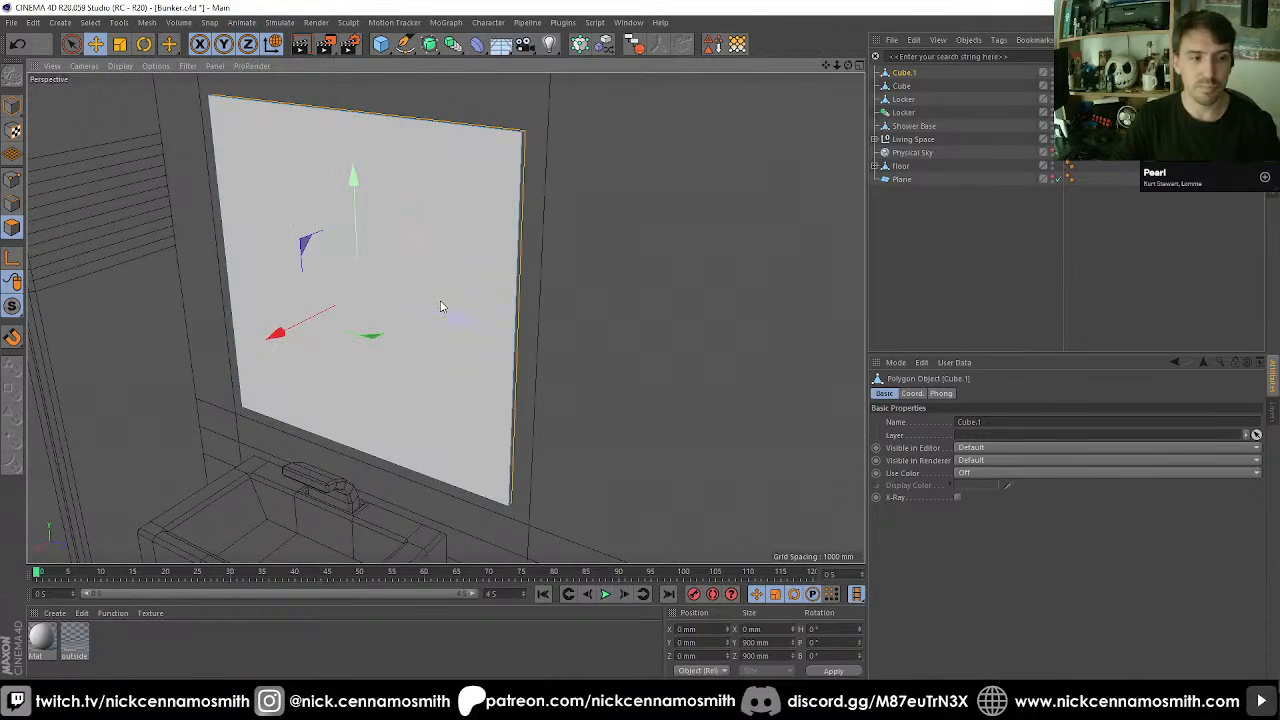
click(13, 204)
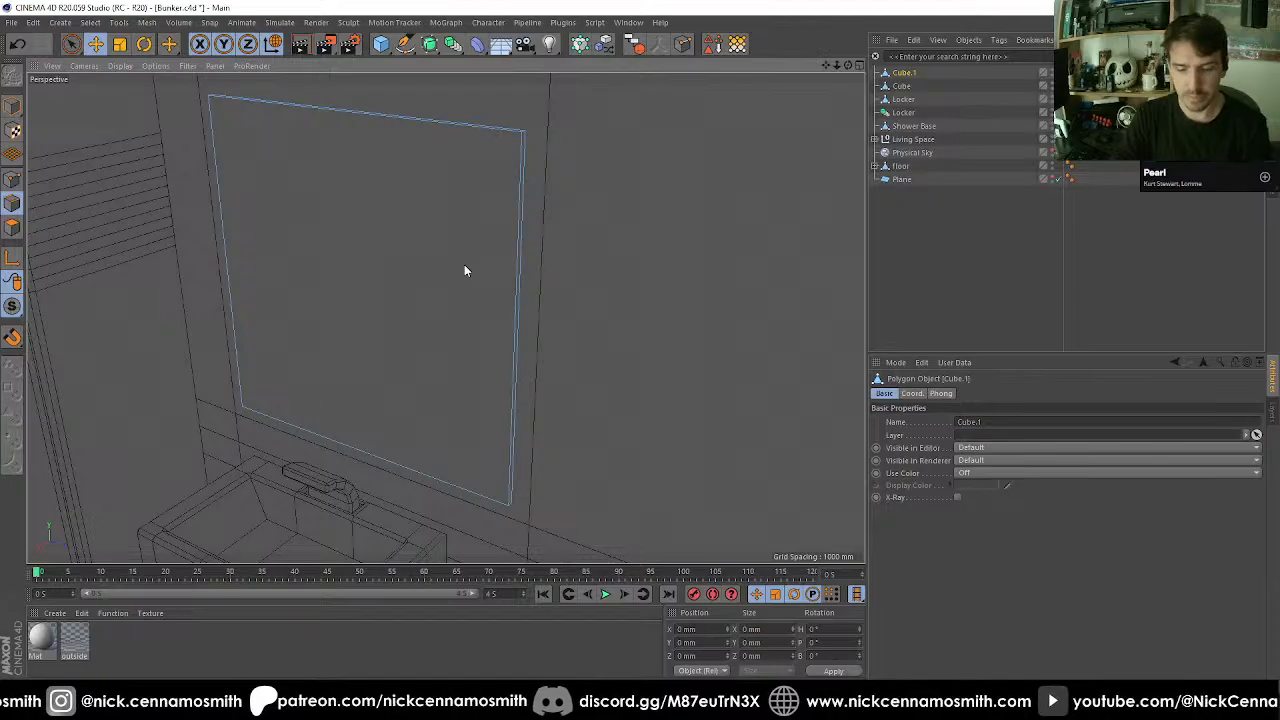
key(u)
key(b)
click(398, 171)
alt+drag(432, 273, 404, 247)
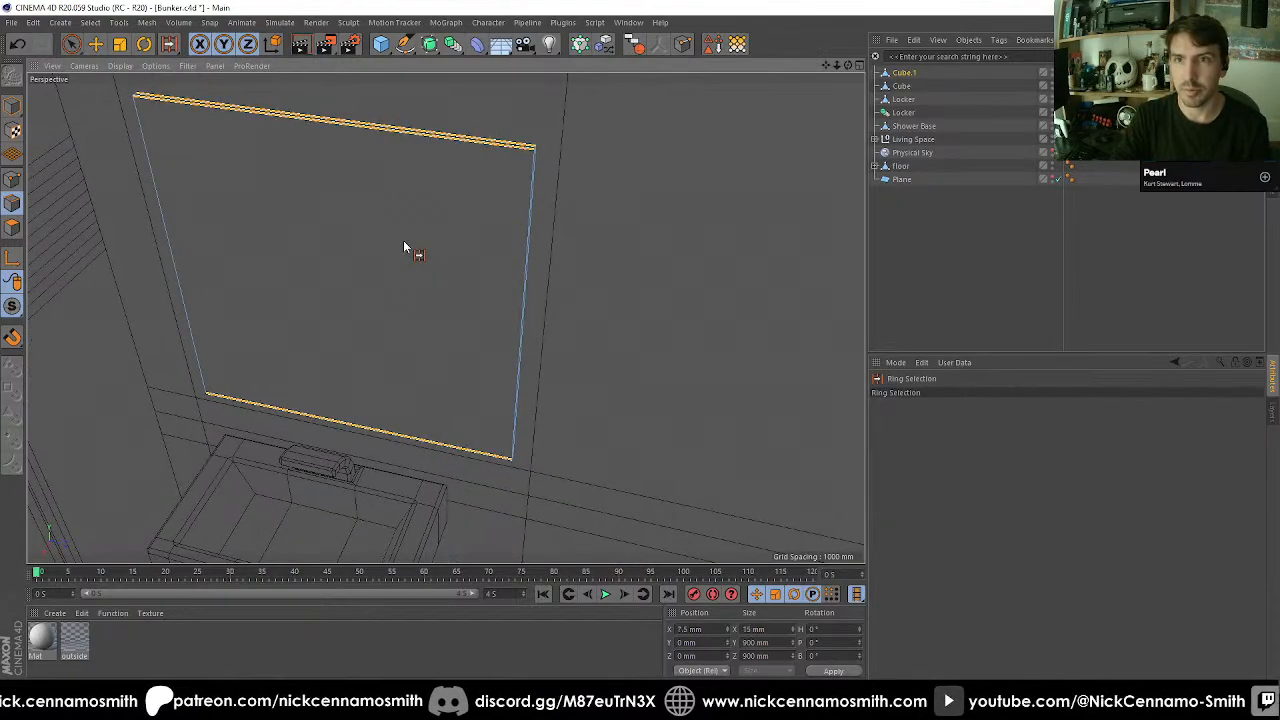
Cut the ring-selected edges with an Edge Cut of 4 subdivisions to divide the panel into vertical strips.
key(m)
key(f)
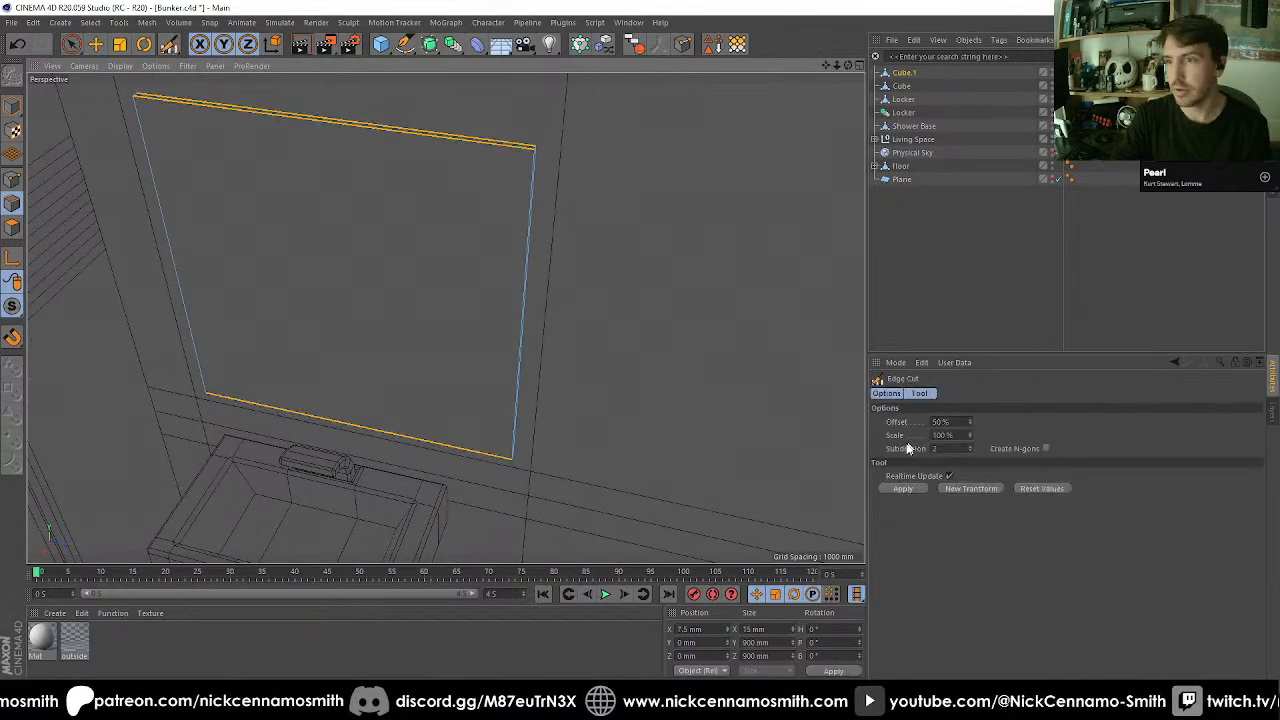
click(964, 448)
text(4)
key(Return)
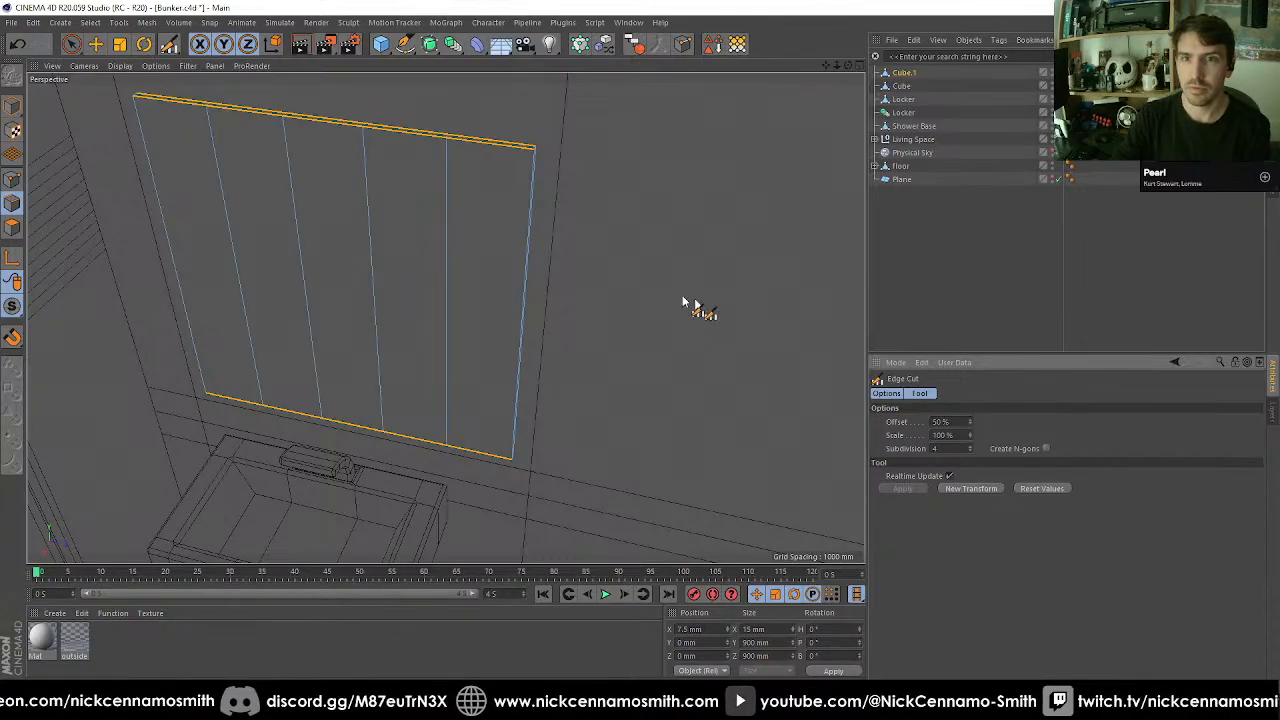
alt+drag(635, 305, 614, 317)
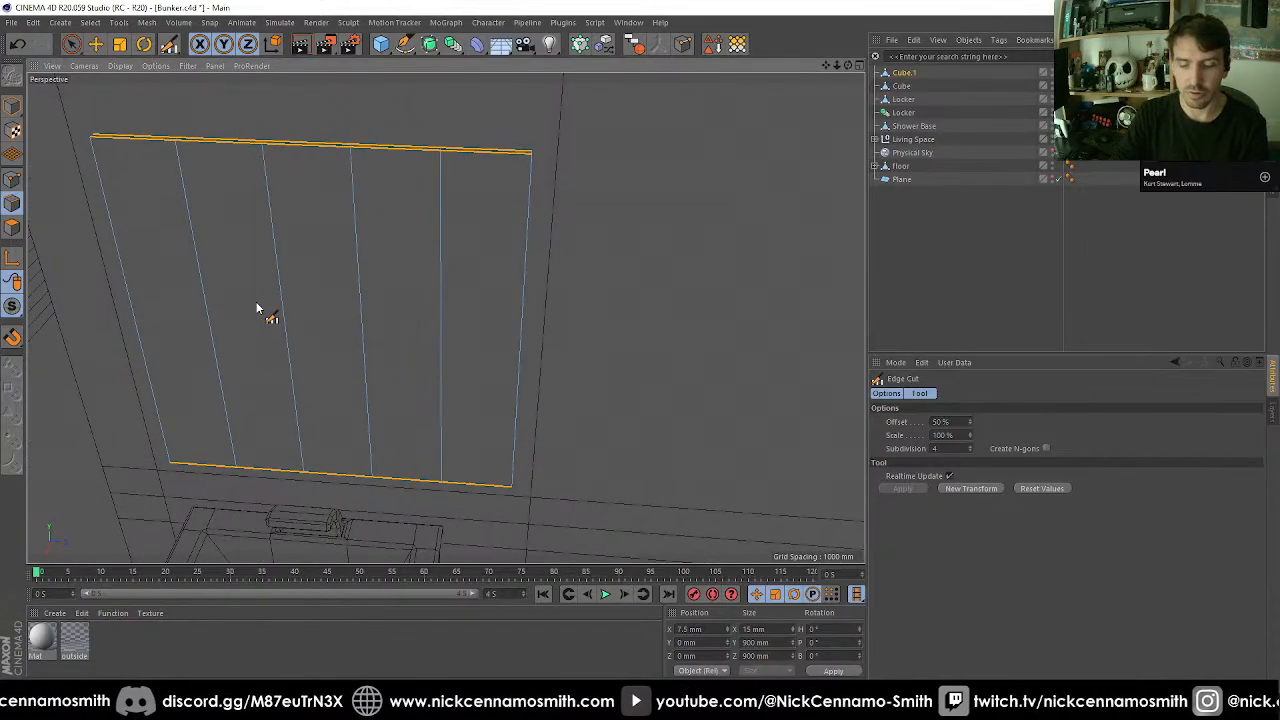
Loop-select the panel's second and fourth vertical strips in turn and set each one's Z size to 10 mm.
key(u)
key(l)
click(12, 229)
click(272, 160)
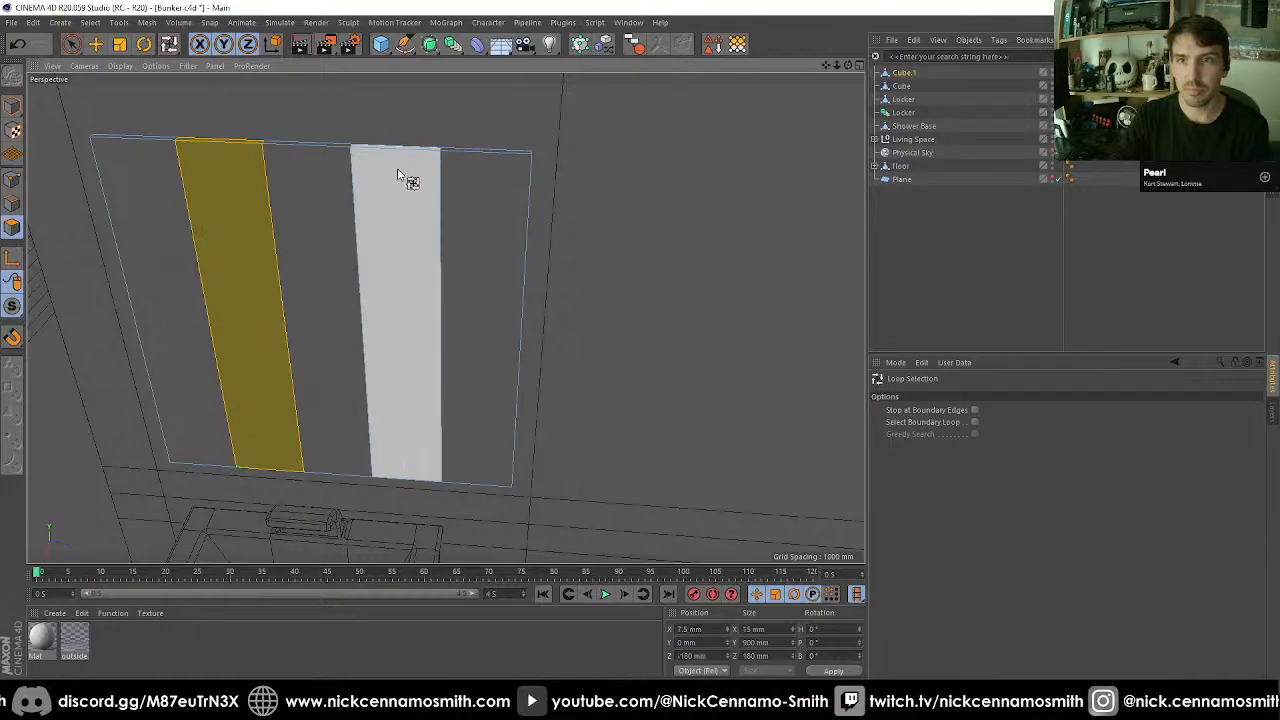
click(783, 629)
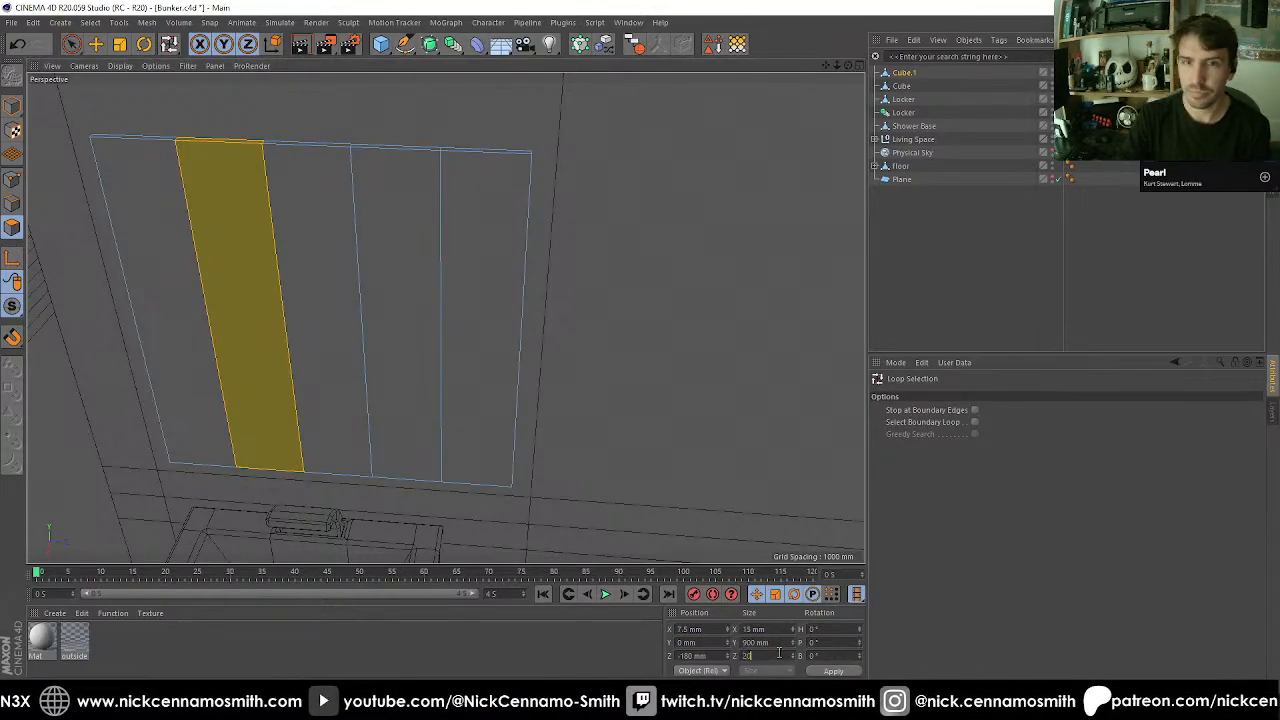
click(779, 653)
text(20)
key(Return)
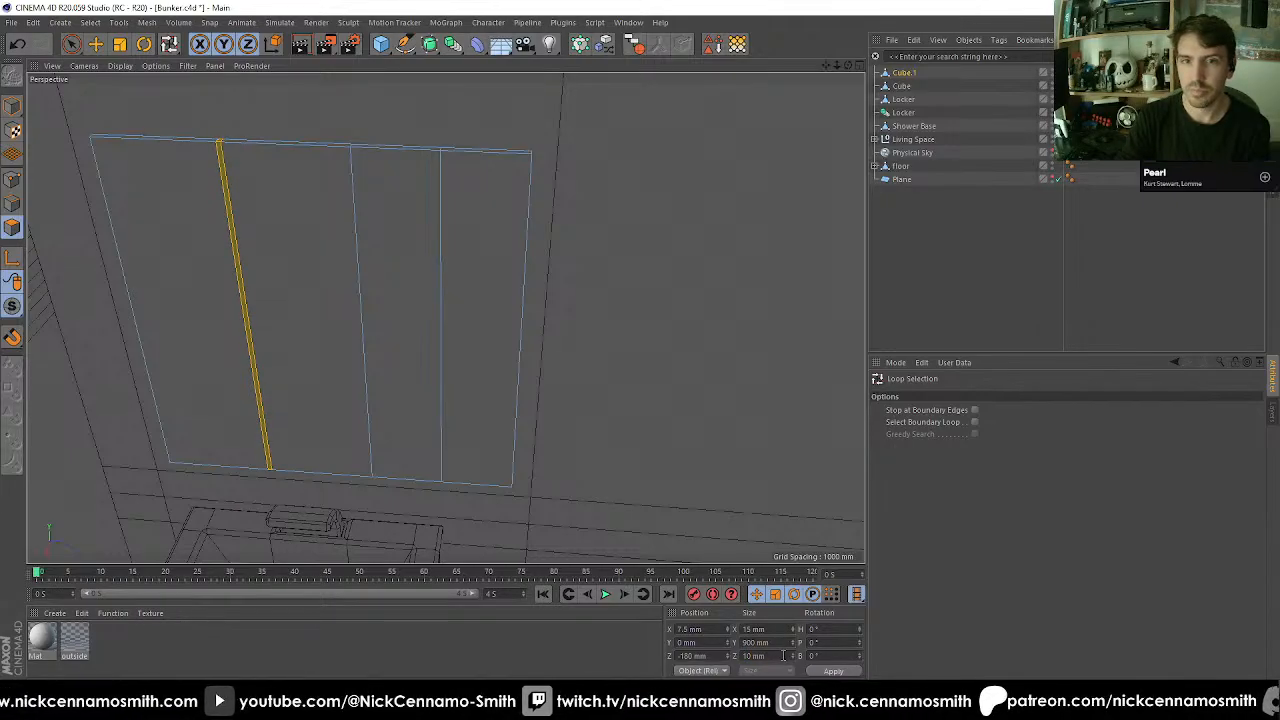
click(425, 168)
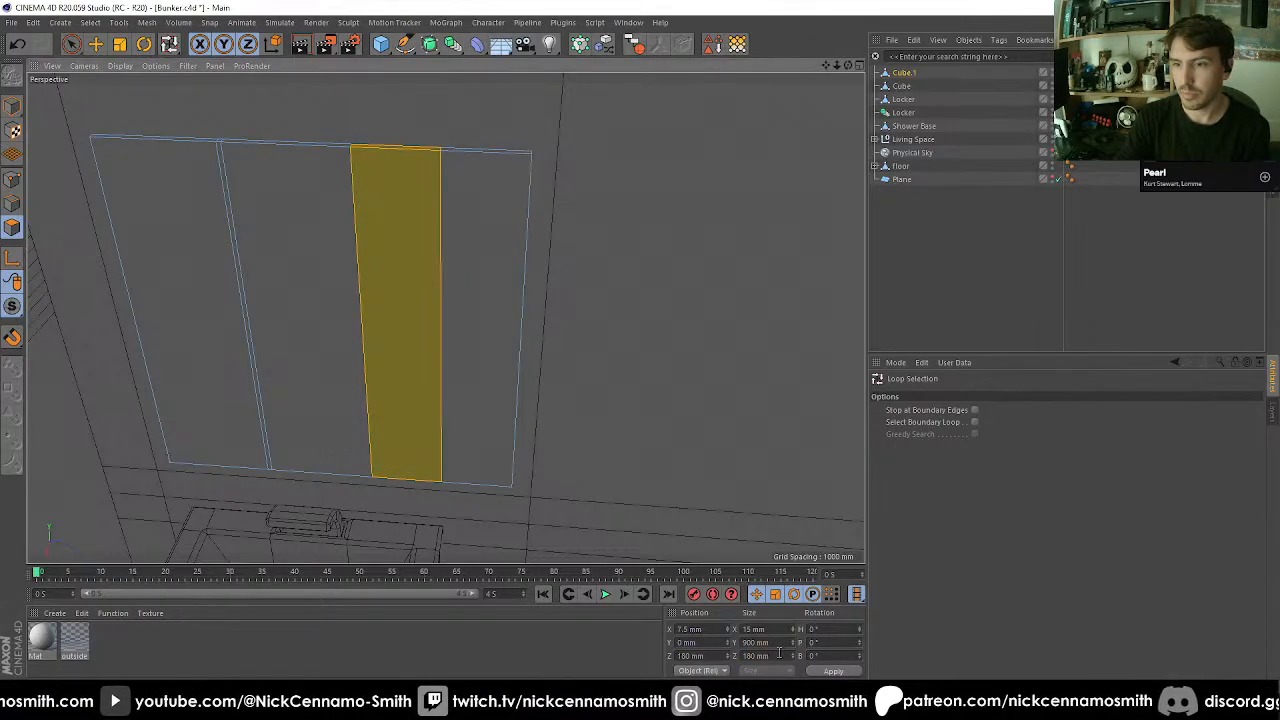
click(779, 653)
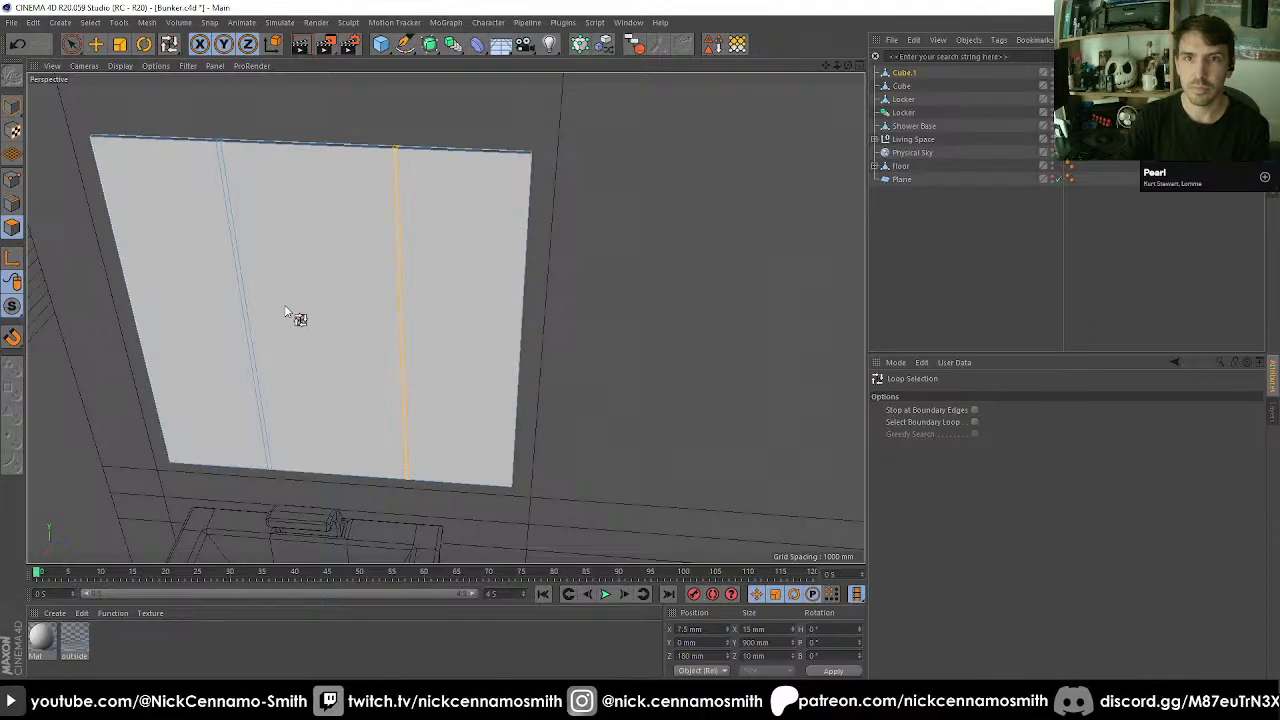
Select only the front faces of the two narrow strips.
key(9)
mouse_move(193, 271)
mouse_down()
mouse_move(363, 305)
mouse_move(449, 256)
mouse_up()
ctrl+click(449, 256)
ctrl+click(326, 214)
click(338, 232)
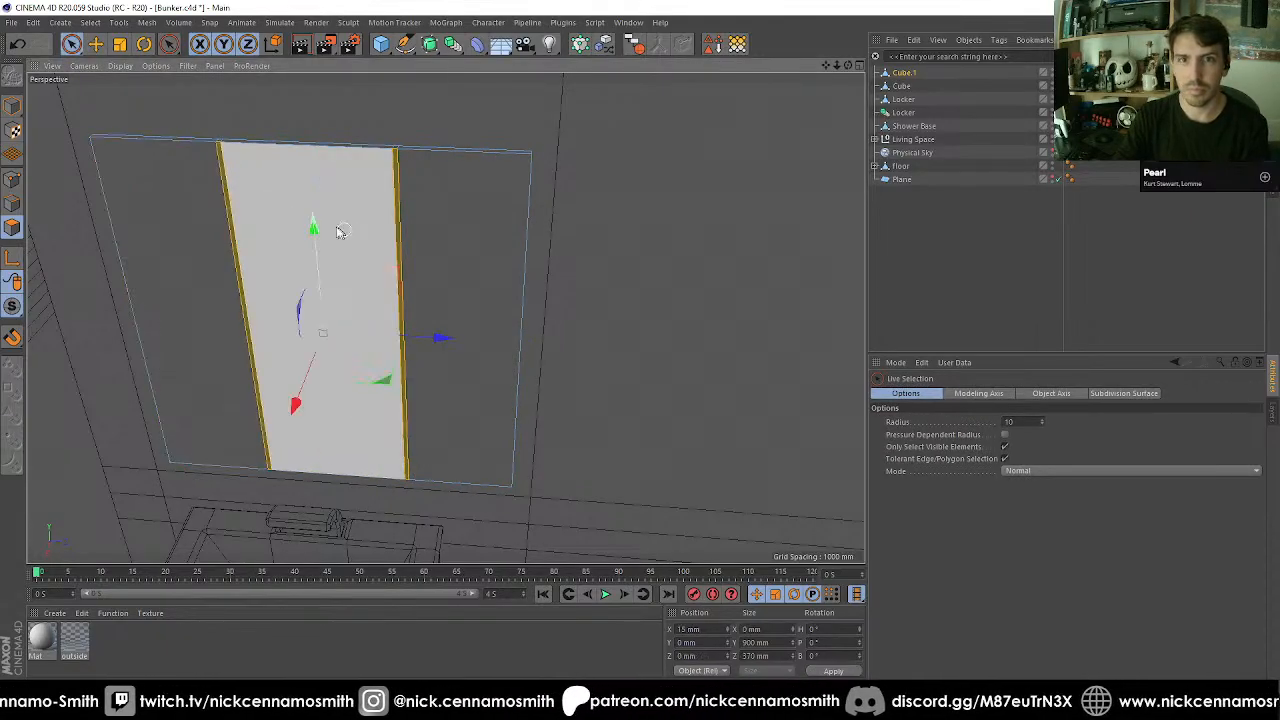
Loop-select both narrow strips around the panel and extrude them with an offset of -5 mm to form grooves.
key(u)
key(l)
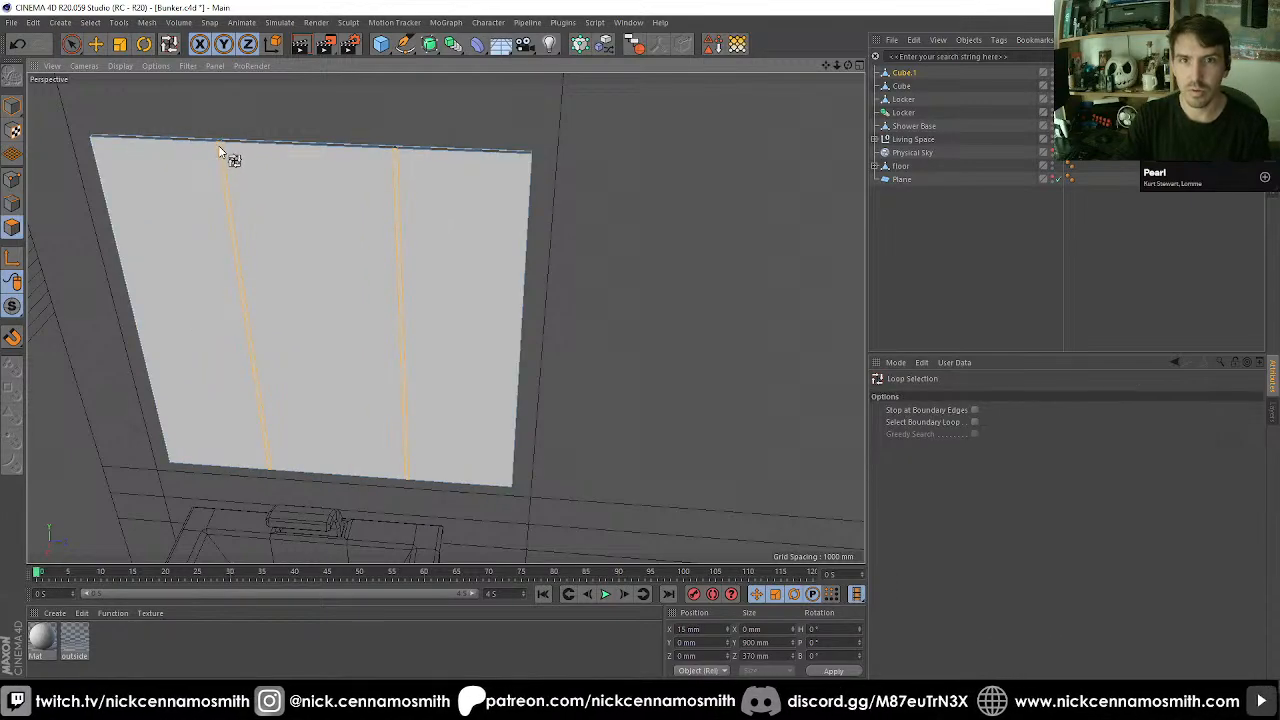
click(220, 148)
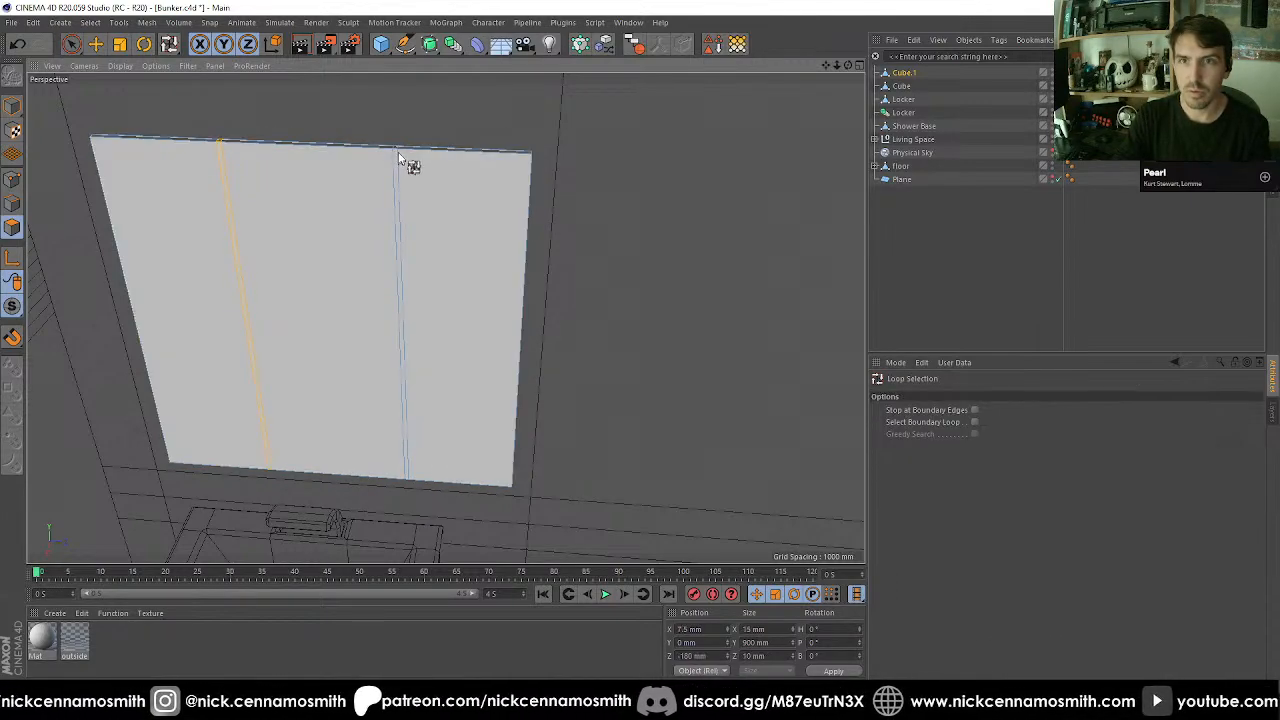
shift+click(397, 150)
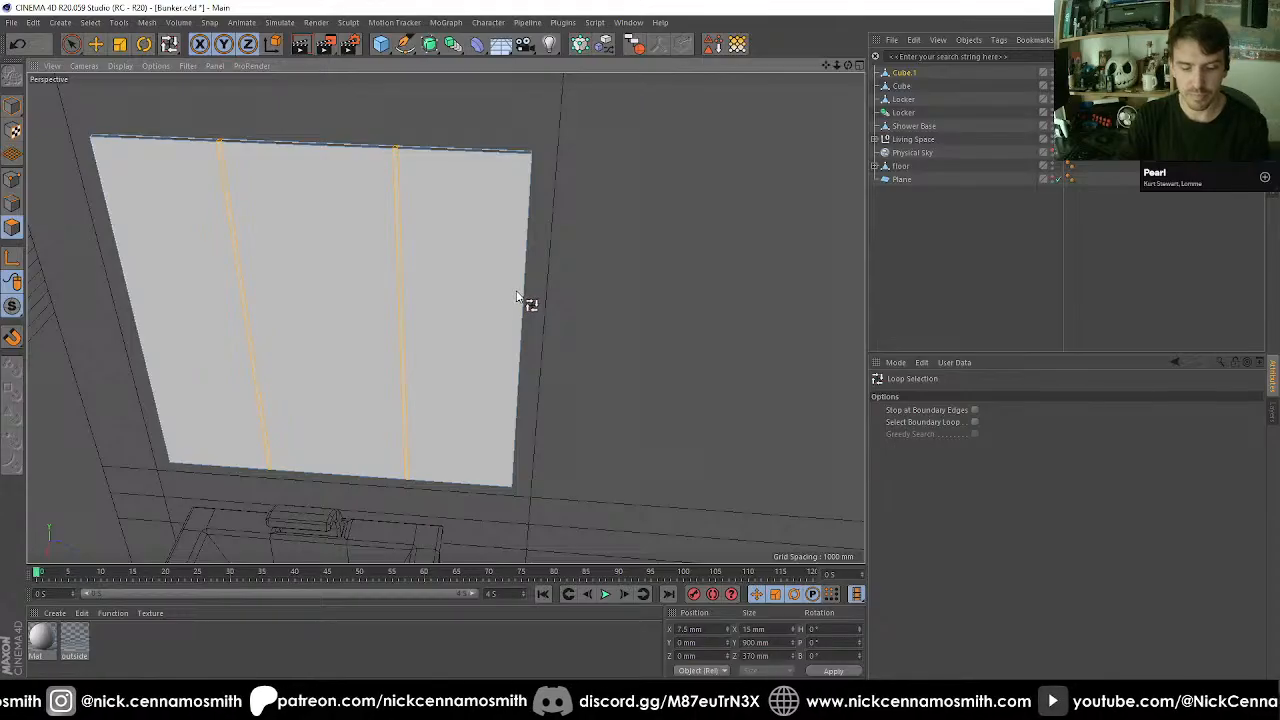
key(d)
double_click(962, 435)
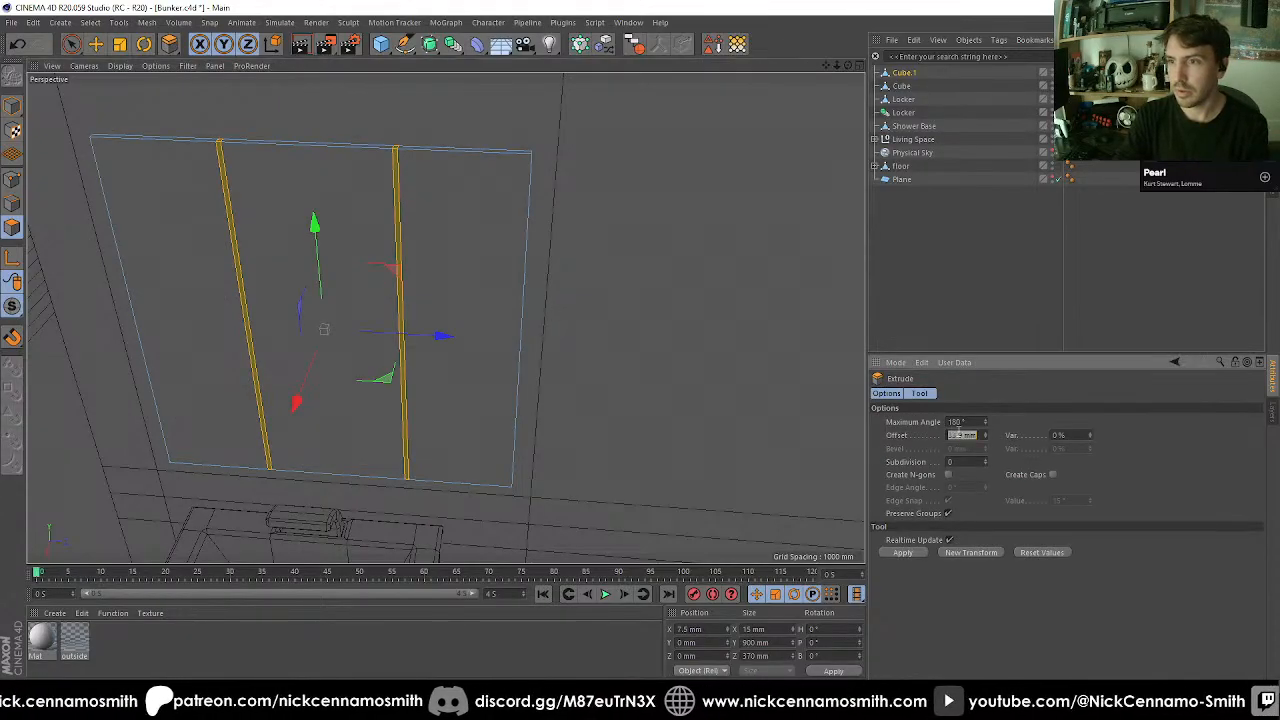
text(-5)
key(Return)
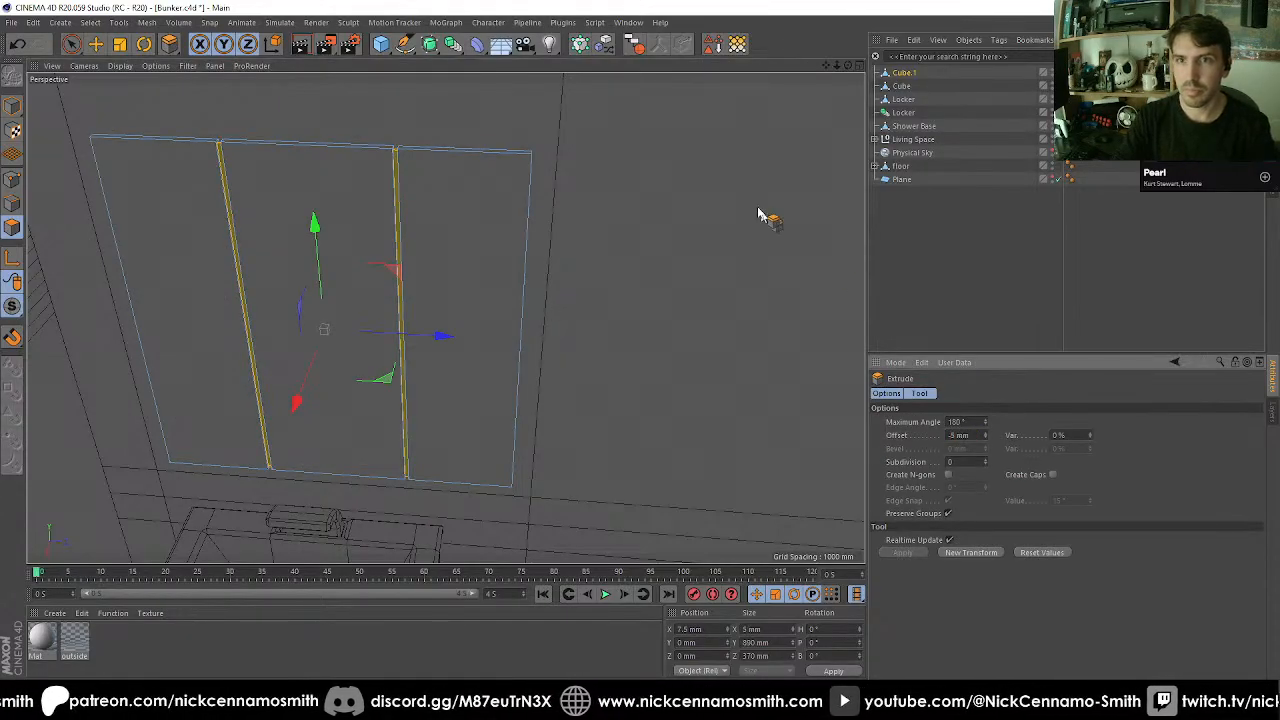
Isolate the panel in the viewport and loop-select the outer edges around its front and back faces.
click(14, 107)
alt+drag(354, 240, 189, 149)
click(12, 204)
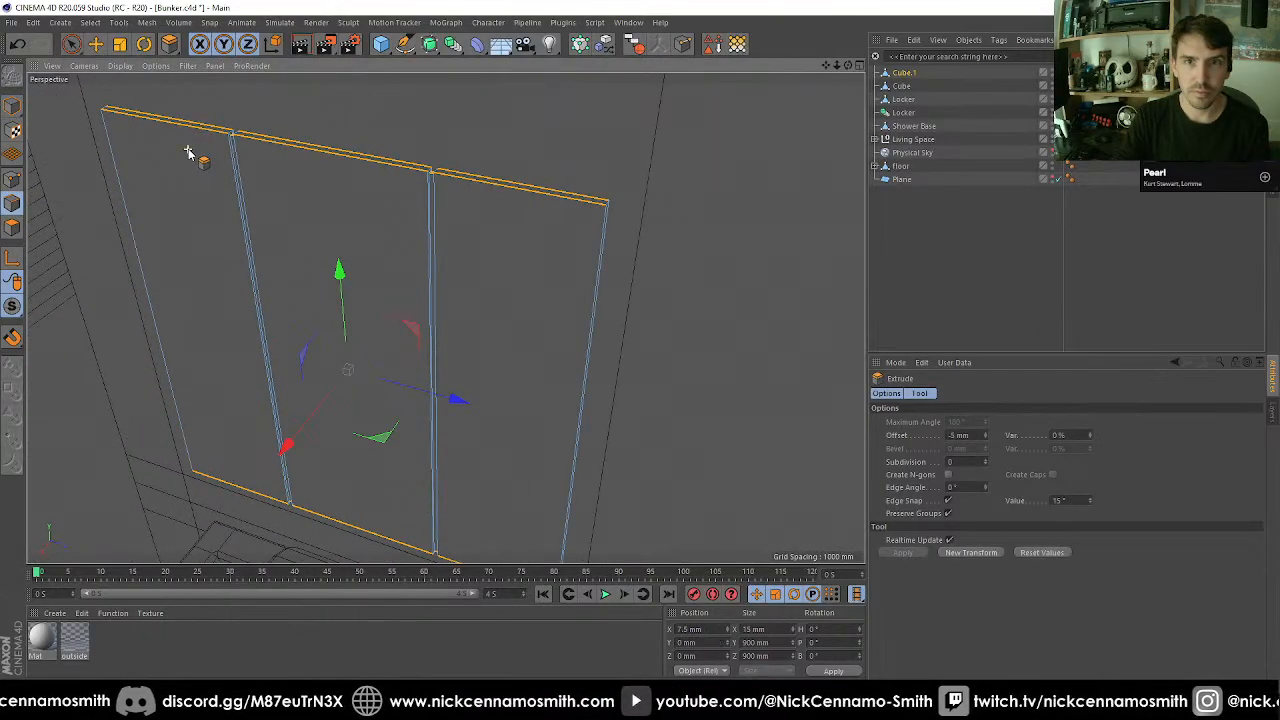
key(u)
key(l)
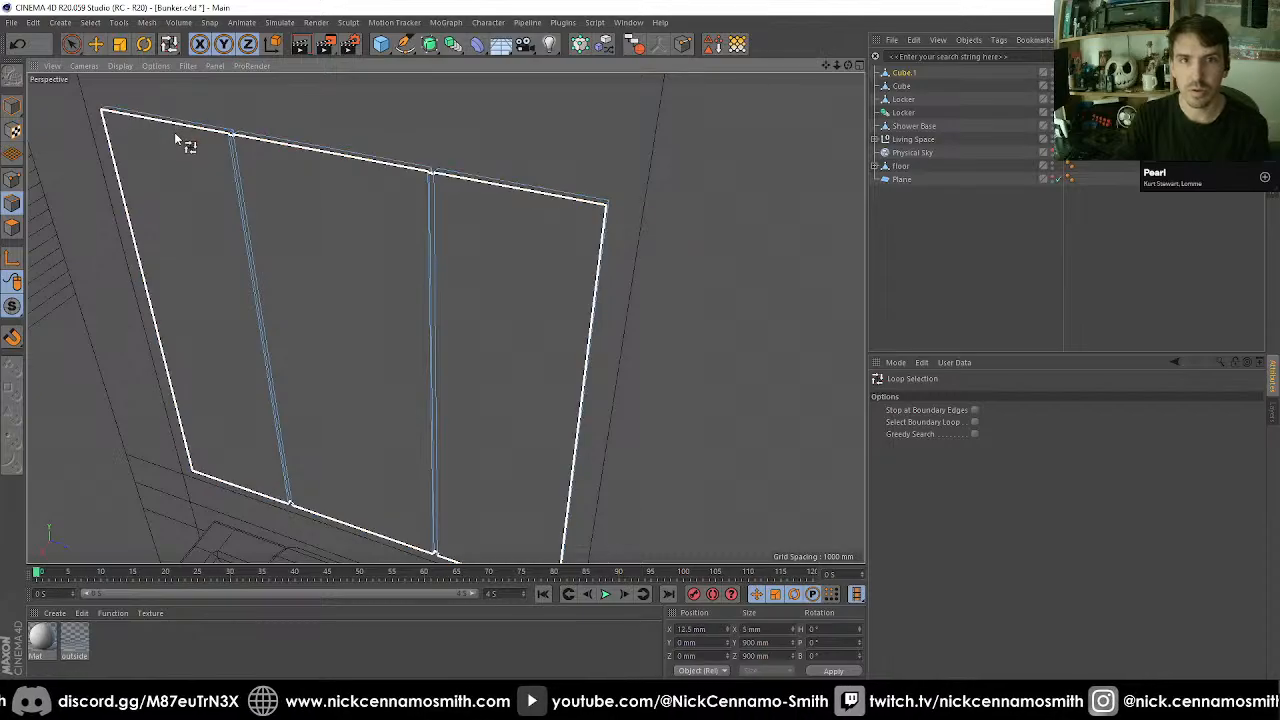
click(174, 131)
click(13, 307)
click(76, 349)
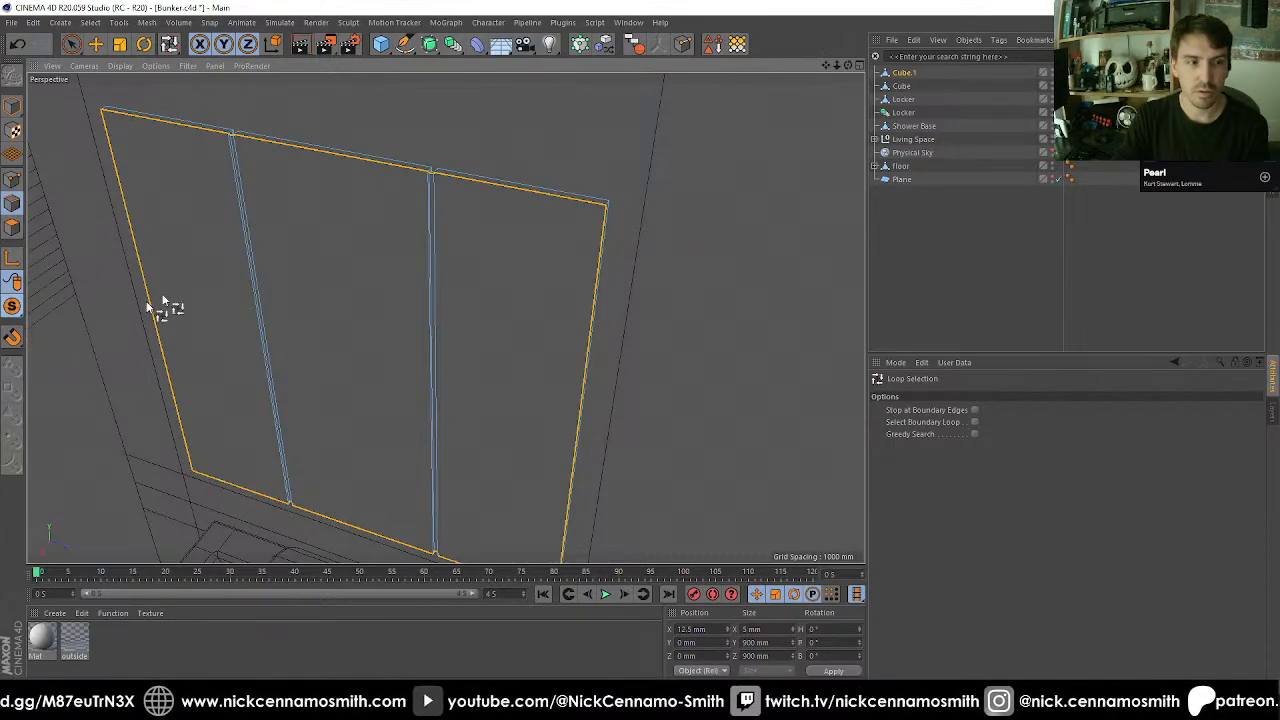
alt+drag(163, 306, 391, 134)
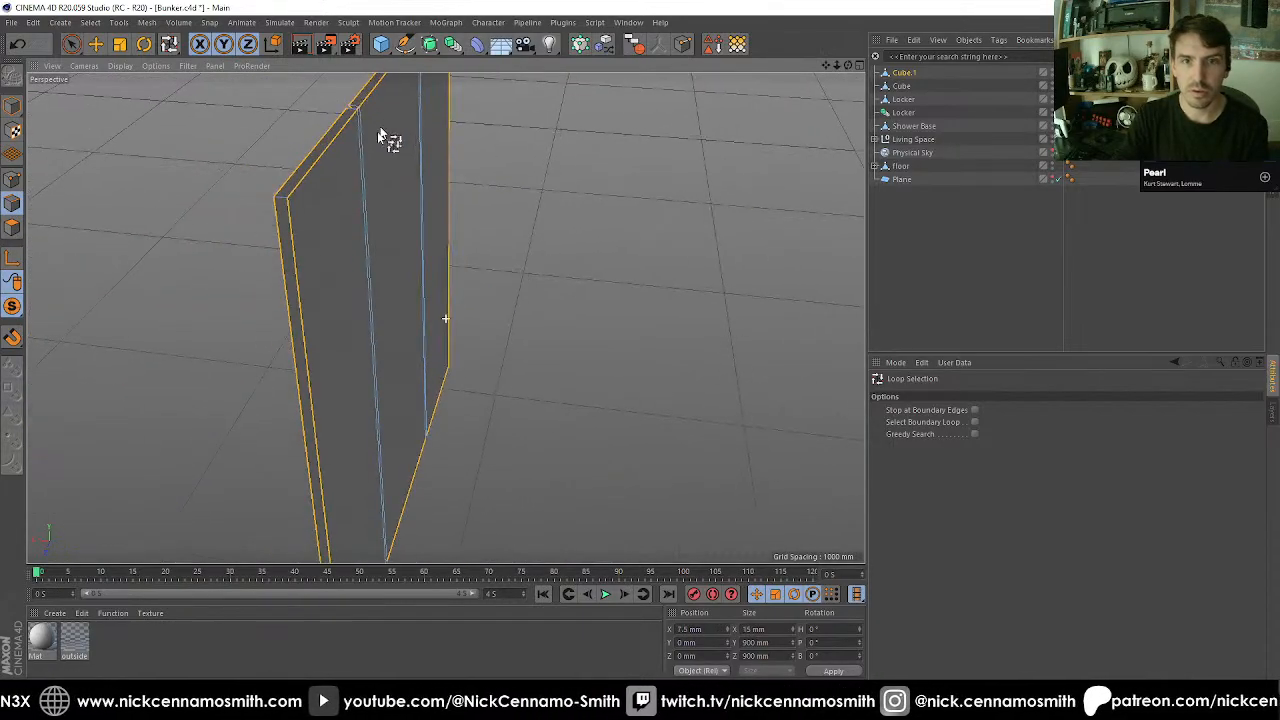
alt+drag(314, 224, 441, 195)
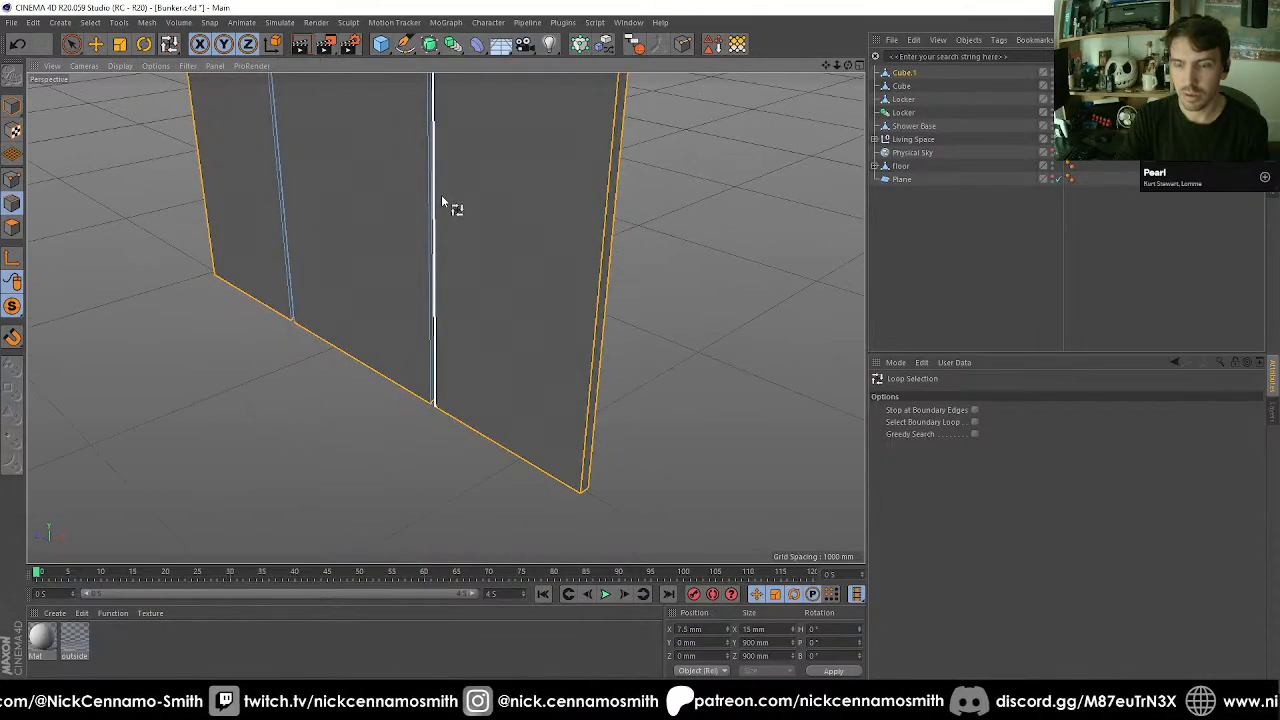
Bevel the selected outer edges in Chamfer mode with a 2 mm offset, and return to model editing.
right_click(441, 195)
click(472, 260)
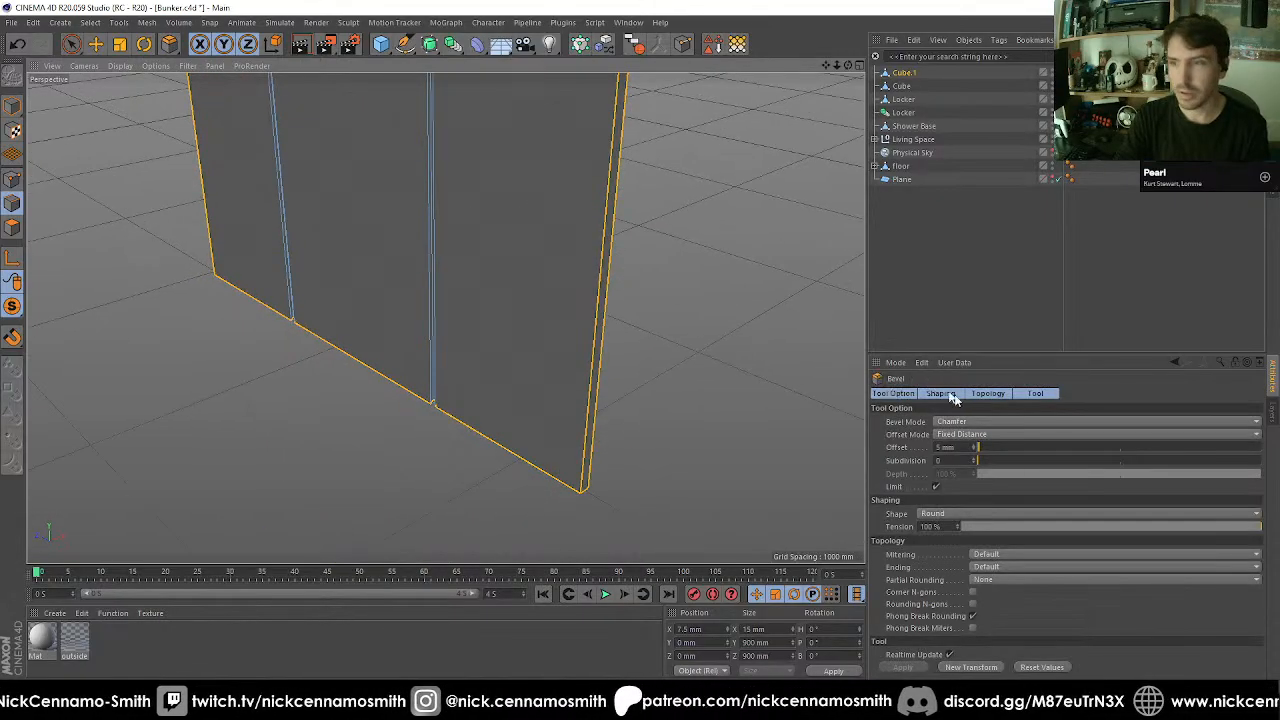
click(954, 668)
alt+drag(590, 442, 505, 250)
double_click(942, 446)
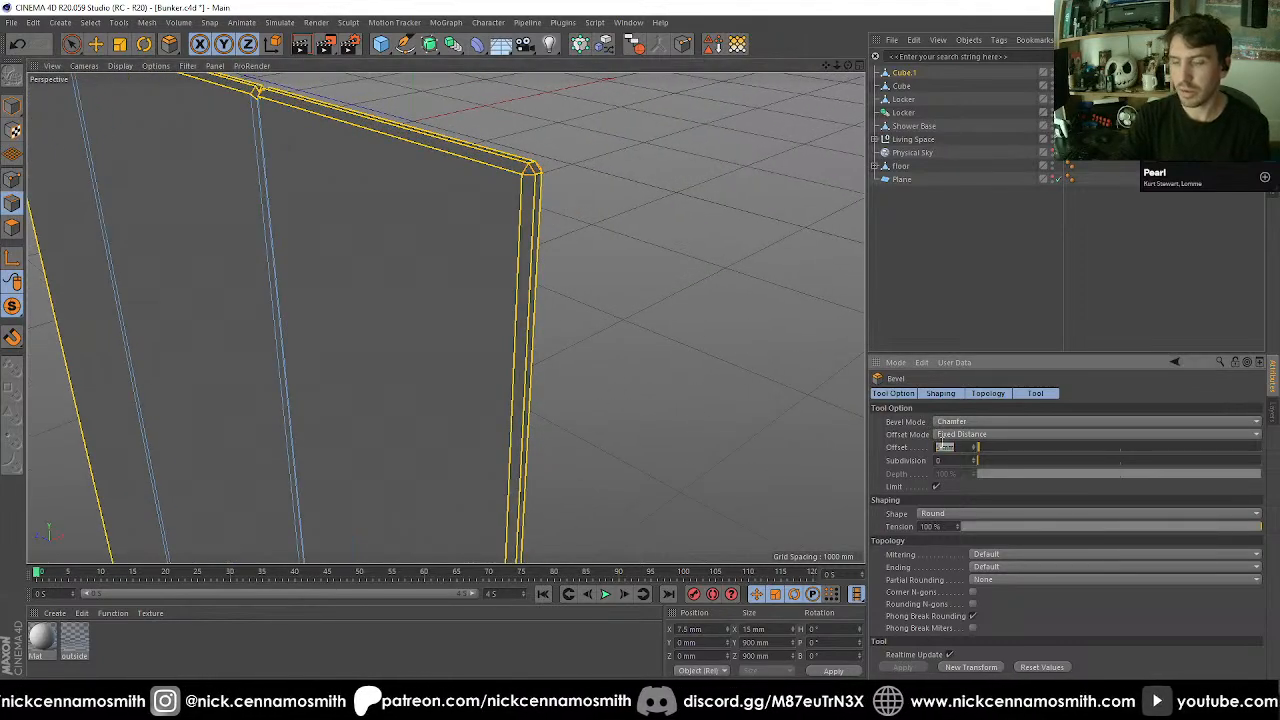
text(2)
key(Return)
click(12, 106)
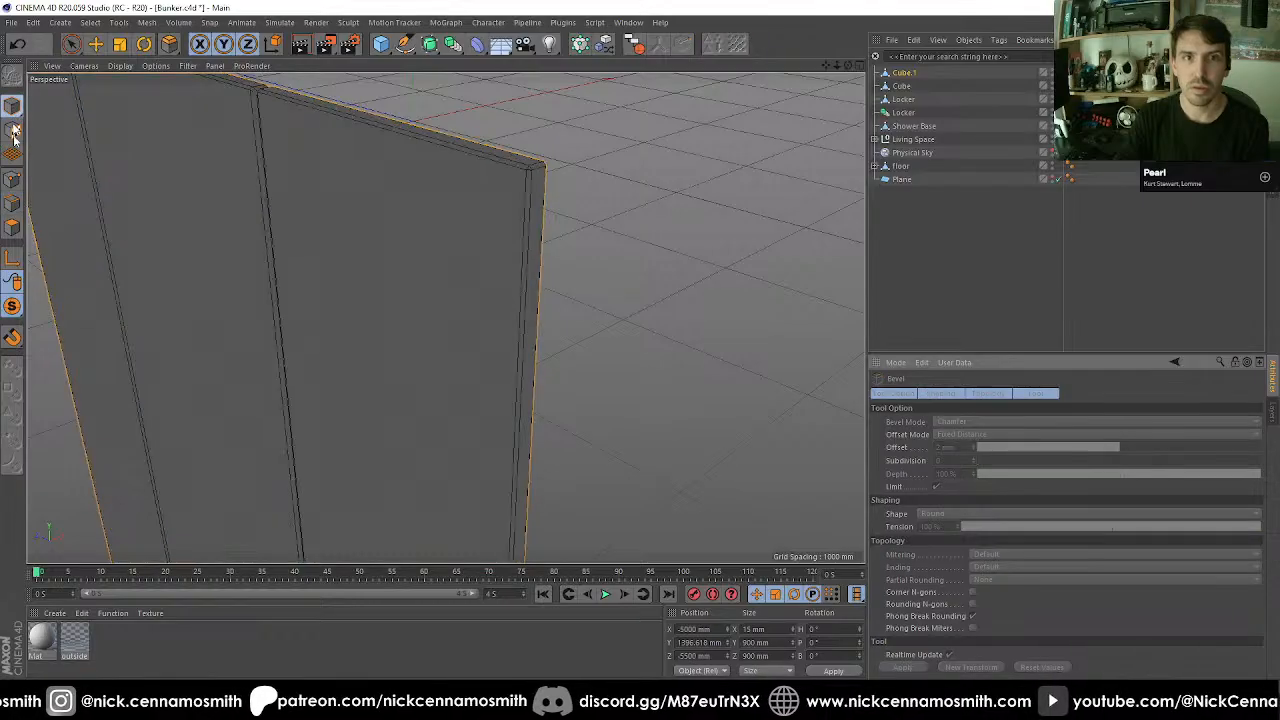
End the panel's isolation to bring back the whole room, and activate the Move tool.
drag(12, 306, 64, 325)
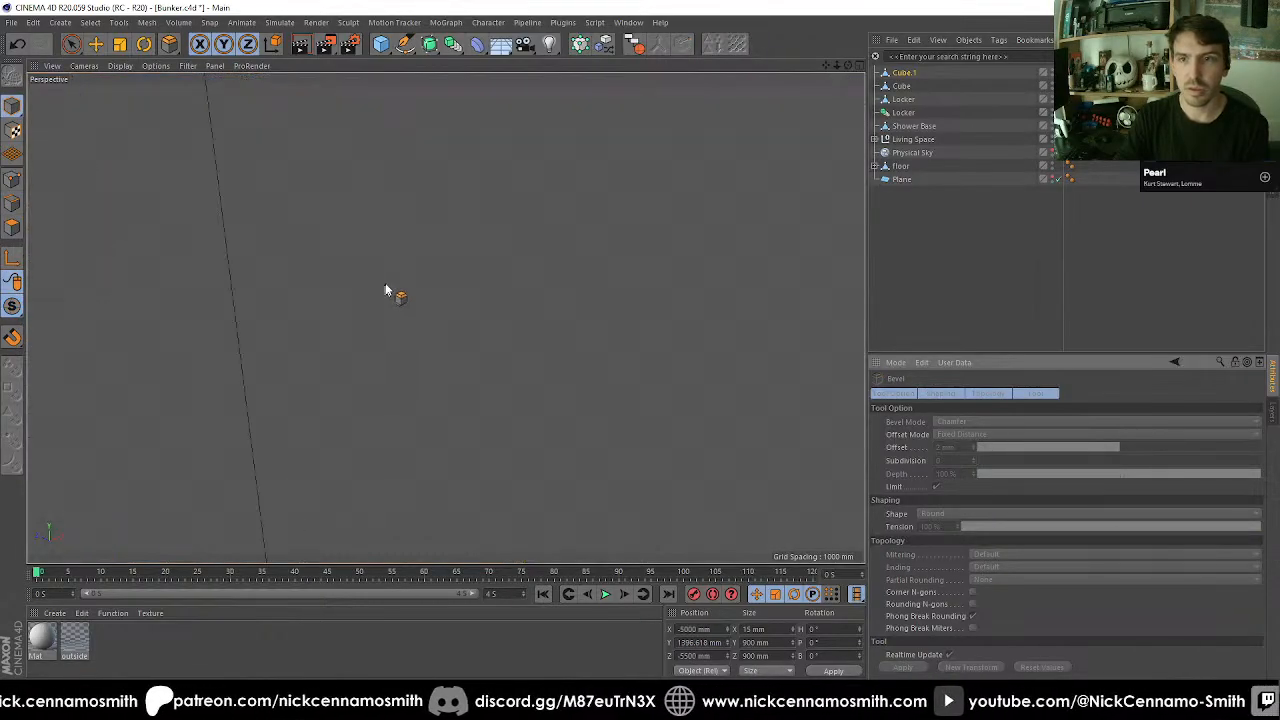
alt+drag(386, 284, 535, 268)
key(o)
alt+middle_drag(535, 268, 475, 294)
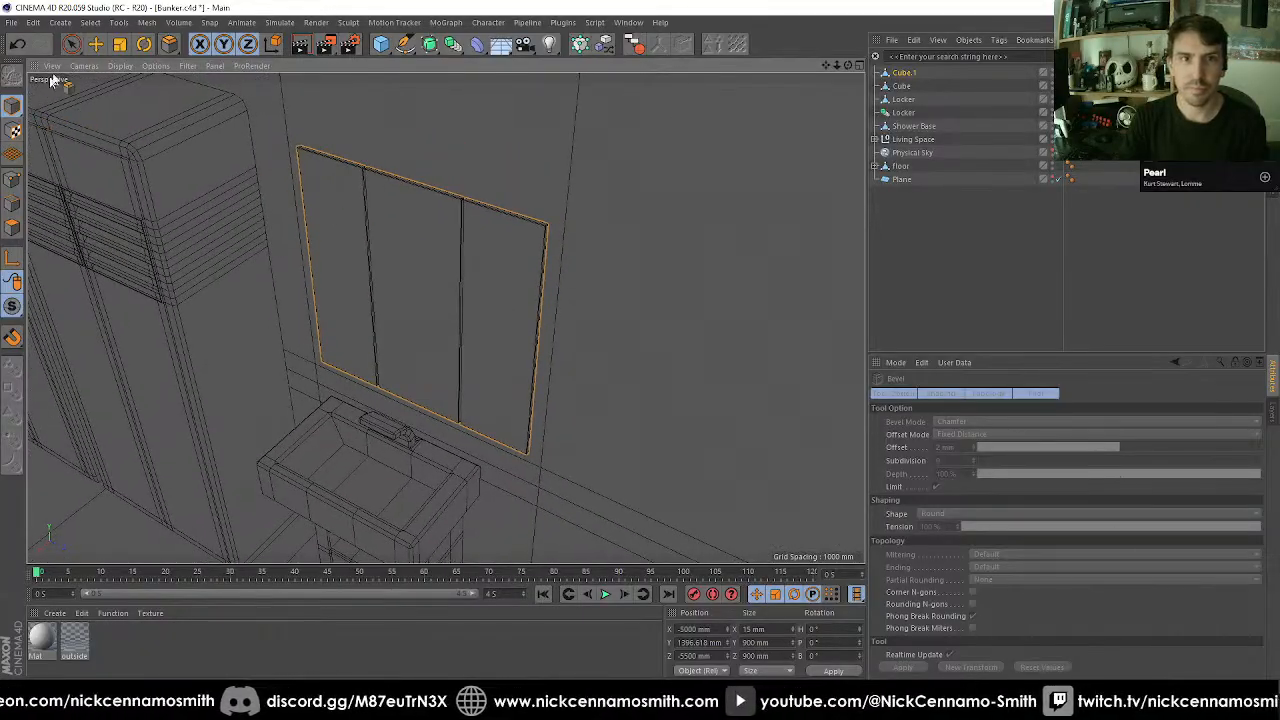
click(96, 44)
alt+drag(322, 244, 402, 260)
alt+middle_drag(294, 228, 449, 317)
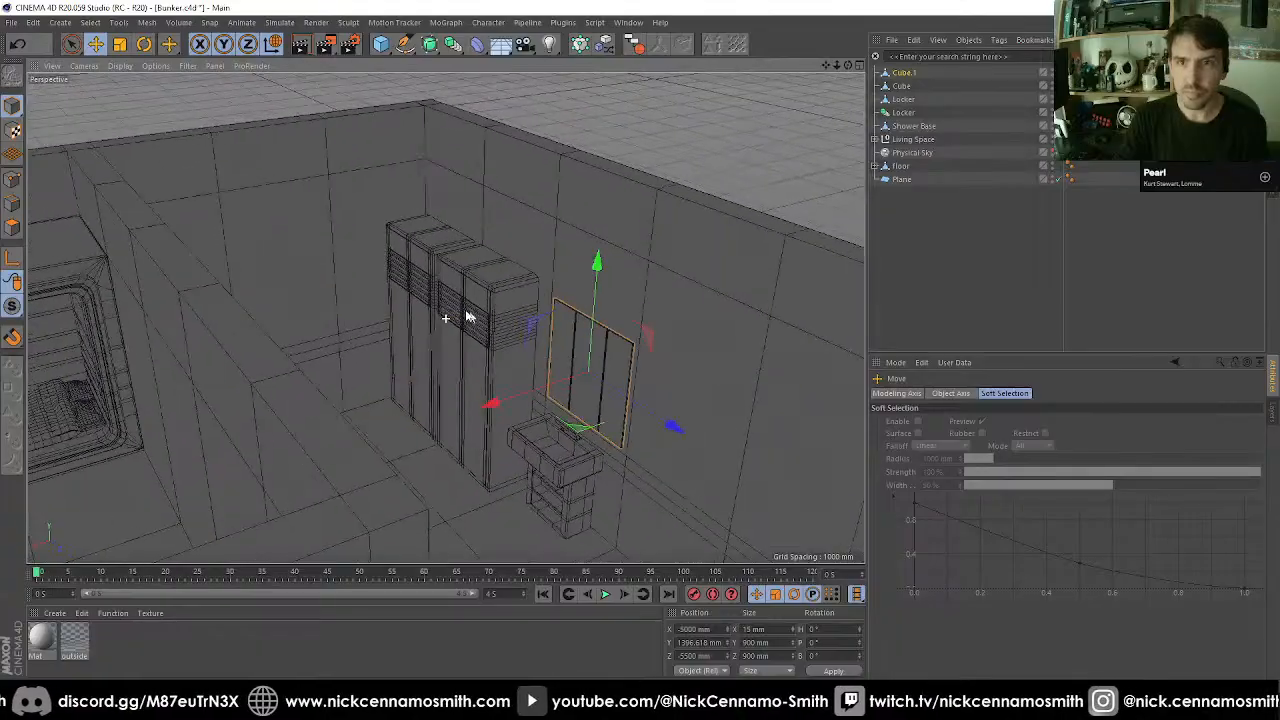
alt+drag(434, 311, 283, 303)
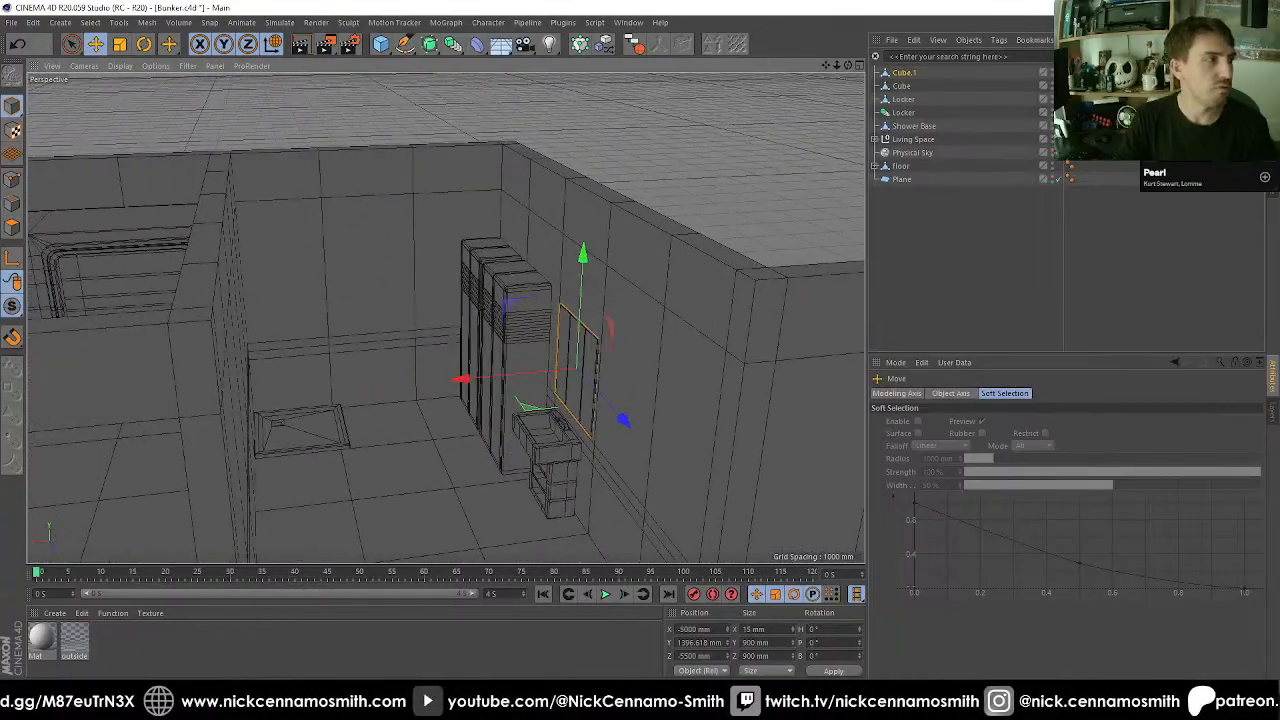
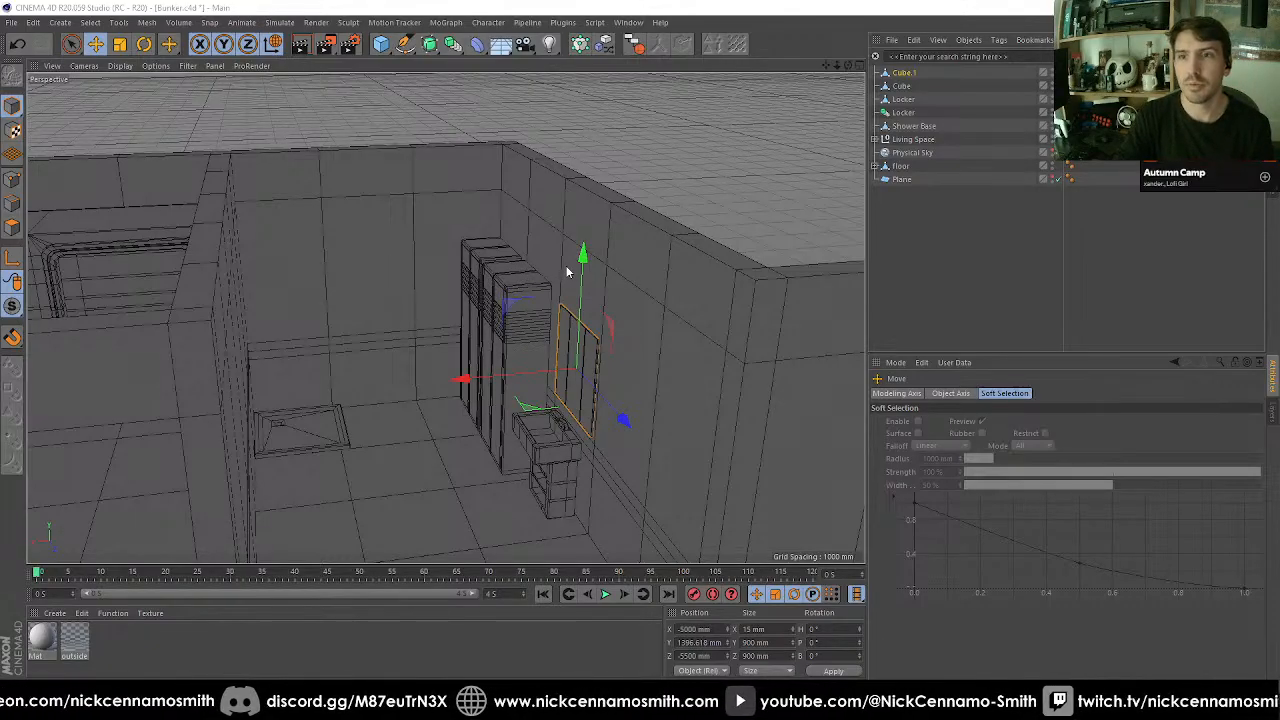
alt+middle_drag(566, 271, 520, 275)
scroll(493, 257, down, 5)
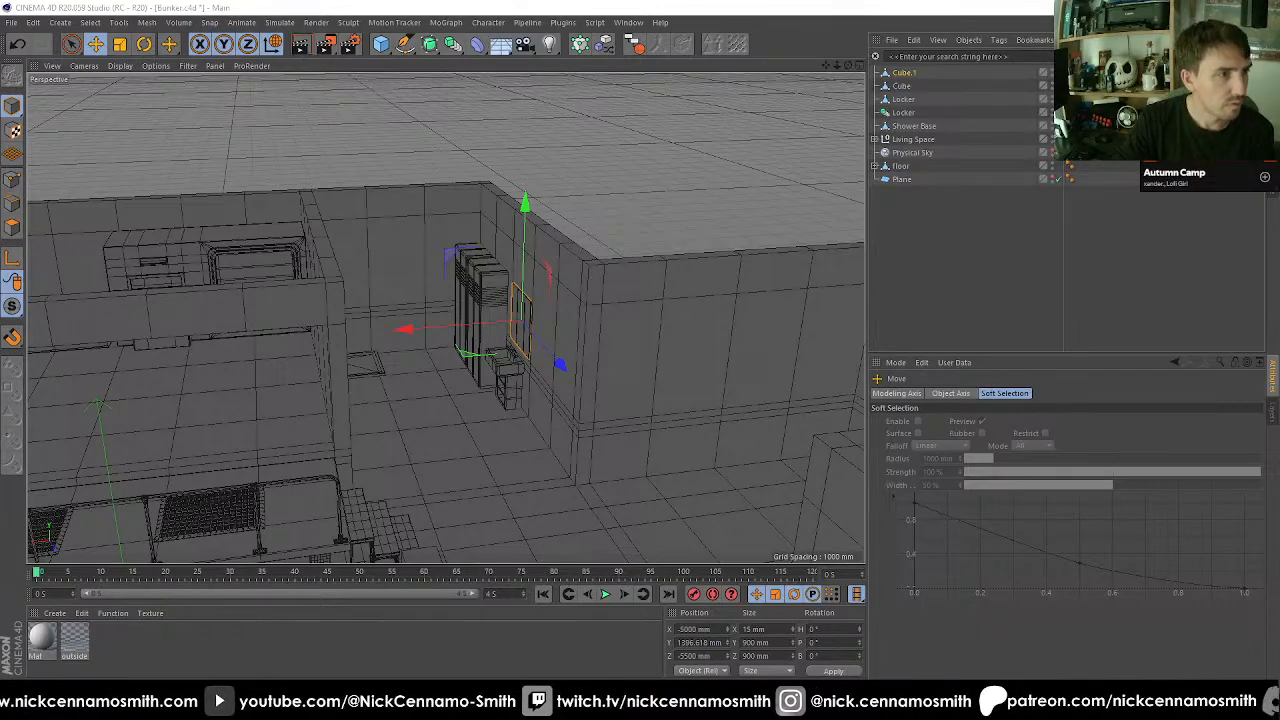
drag(0, 110, 0, 106)
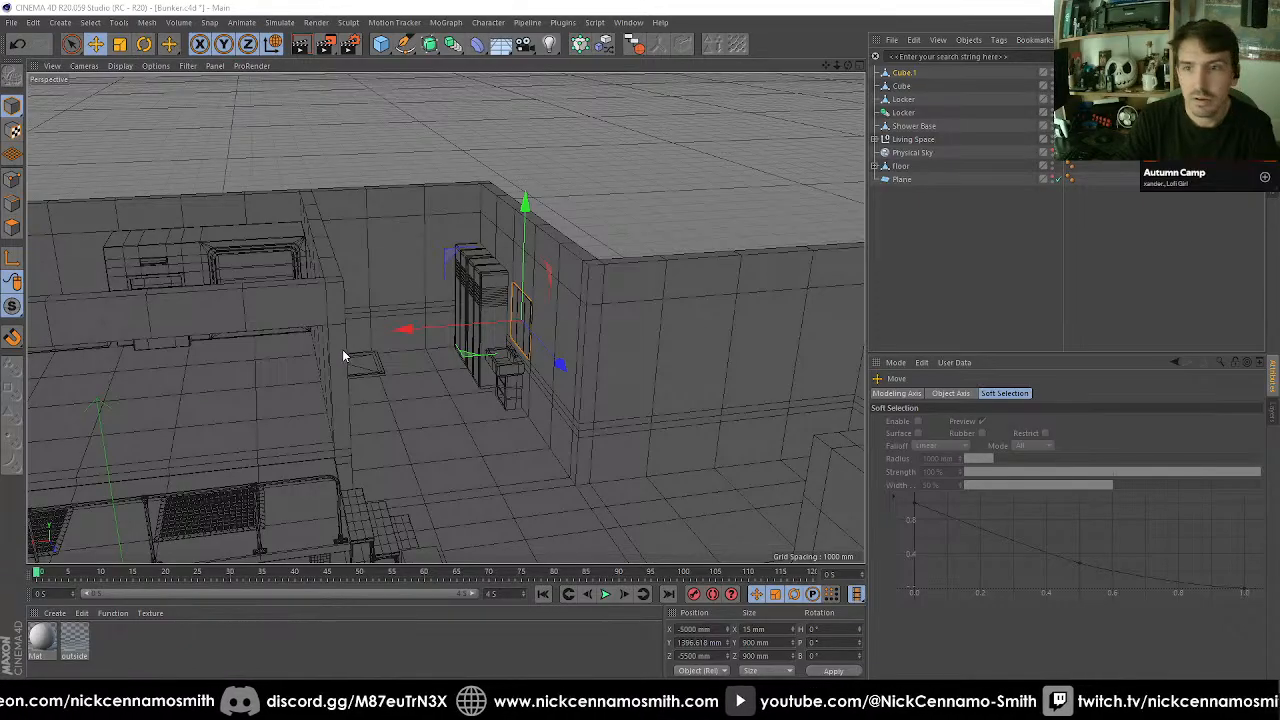
Open the Florecent Block Light.c4d project despite the missing plugins and delete all three of its materials.
key(ctrl+s)
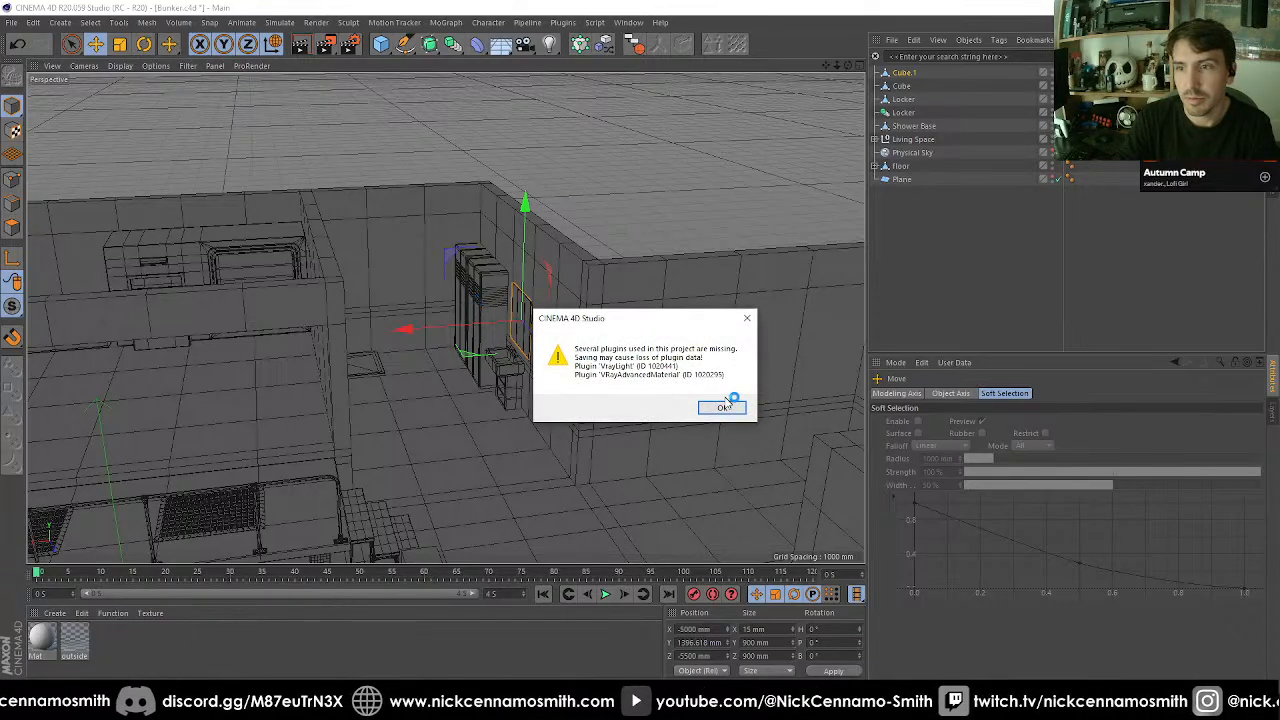
click(722, 407)
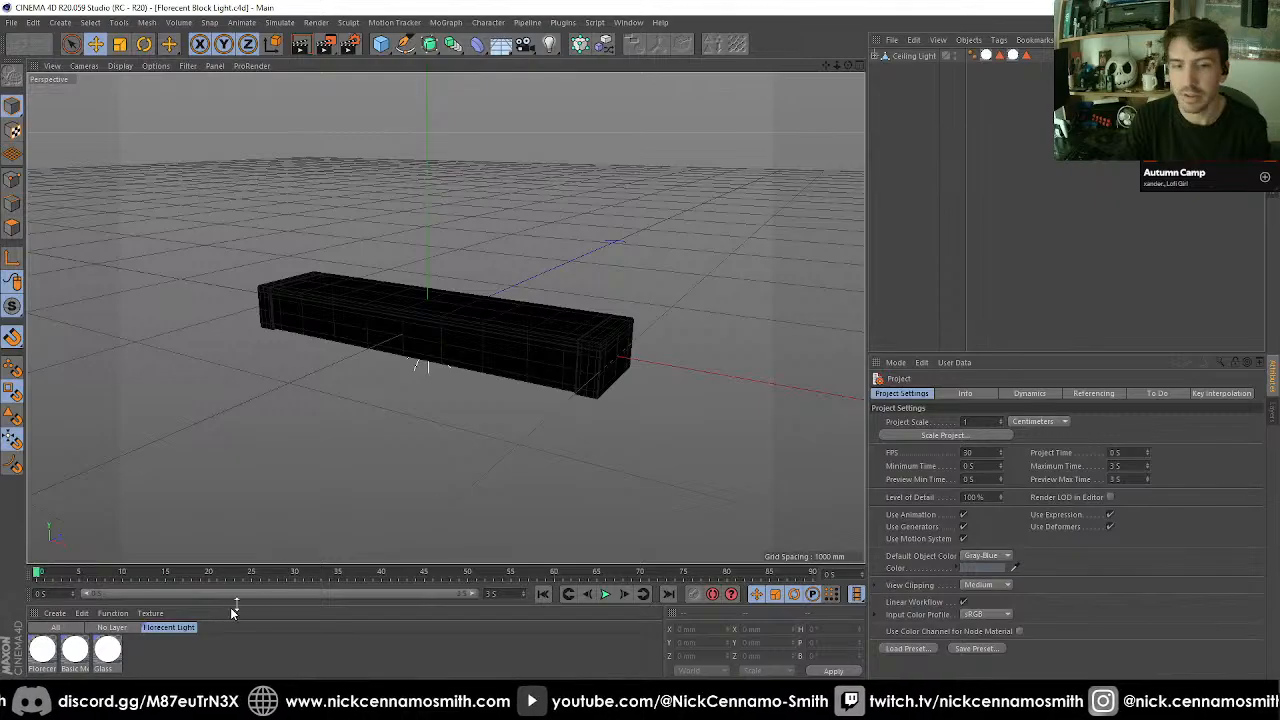
drag(194, 656, 42, 655)
key(Delete)
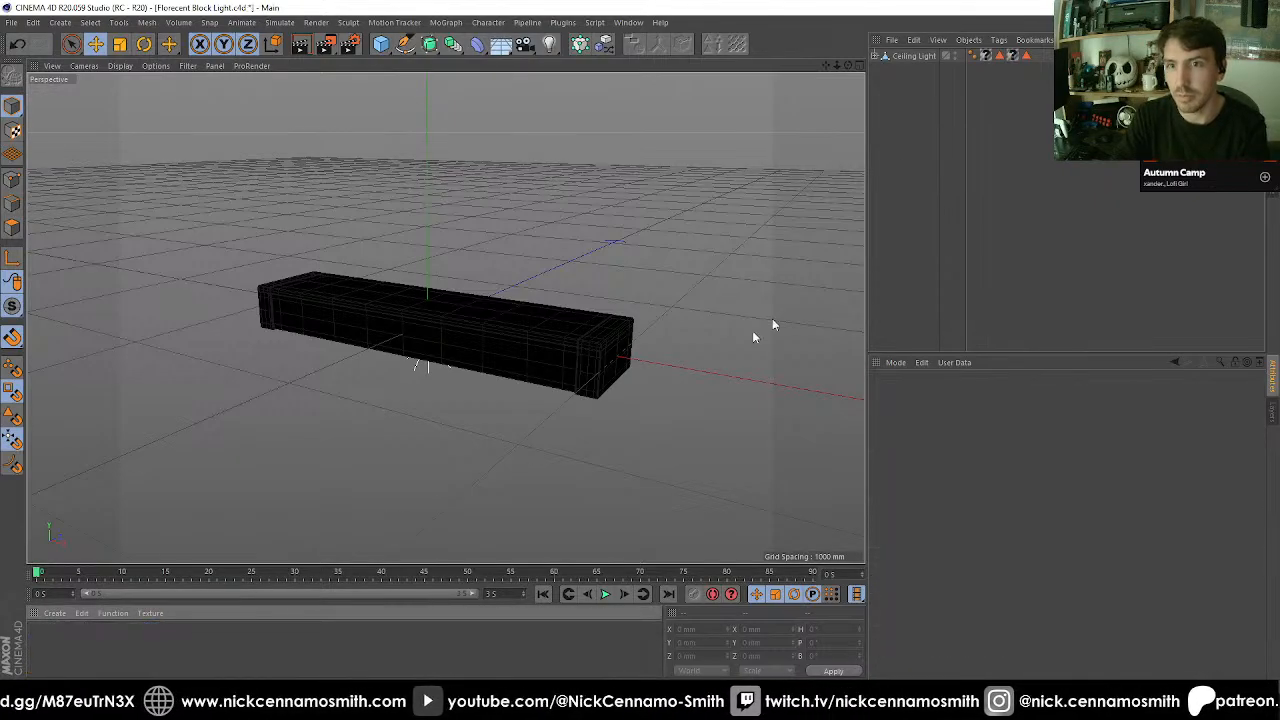
Delete the selection and missing-plugin tags from the Ceiling Light, and the missing-plugin tags from its Florecent Light and Light children.
drag(986, 69, 1038, 49)
key(Delete)
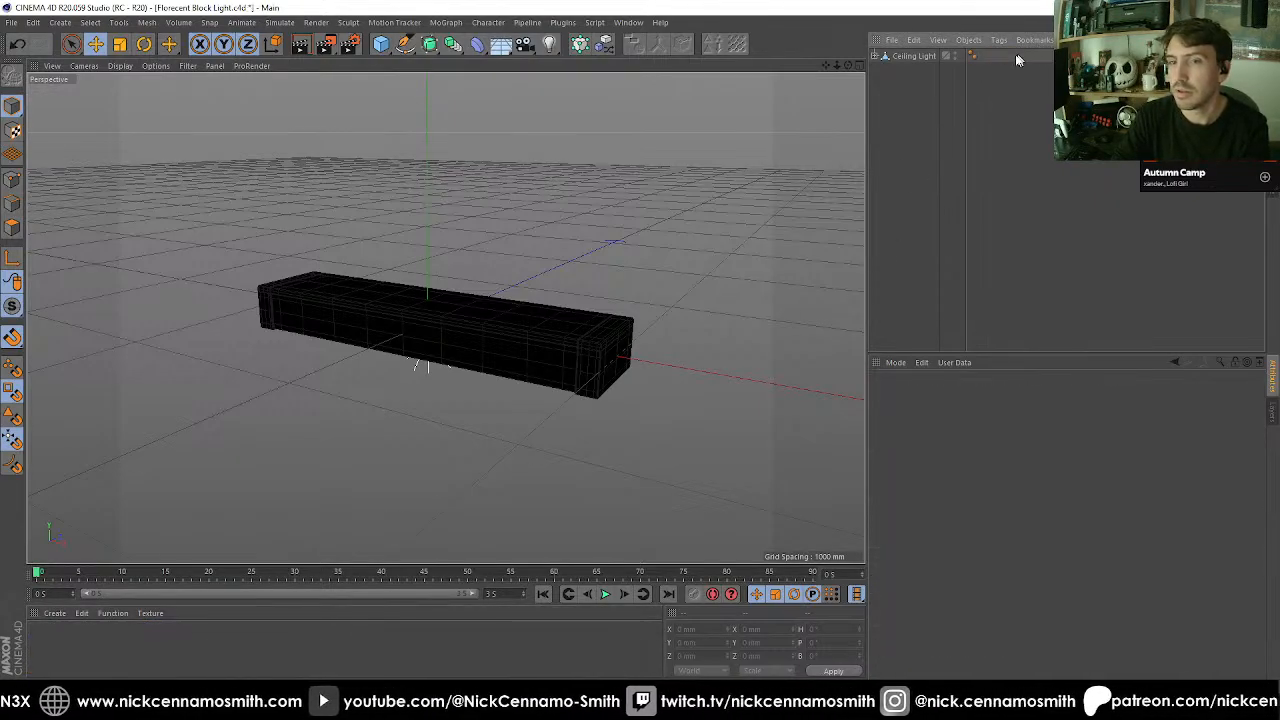
click(910, 55)
click(876, 55)
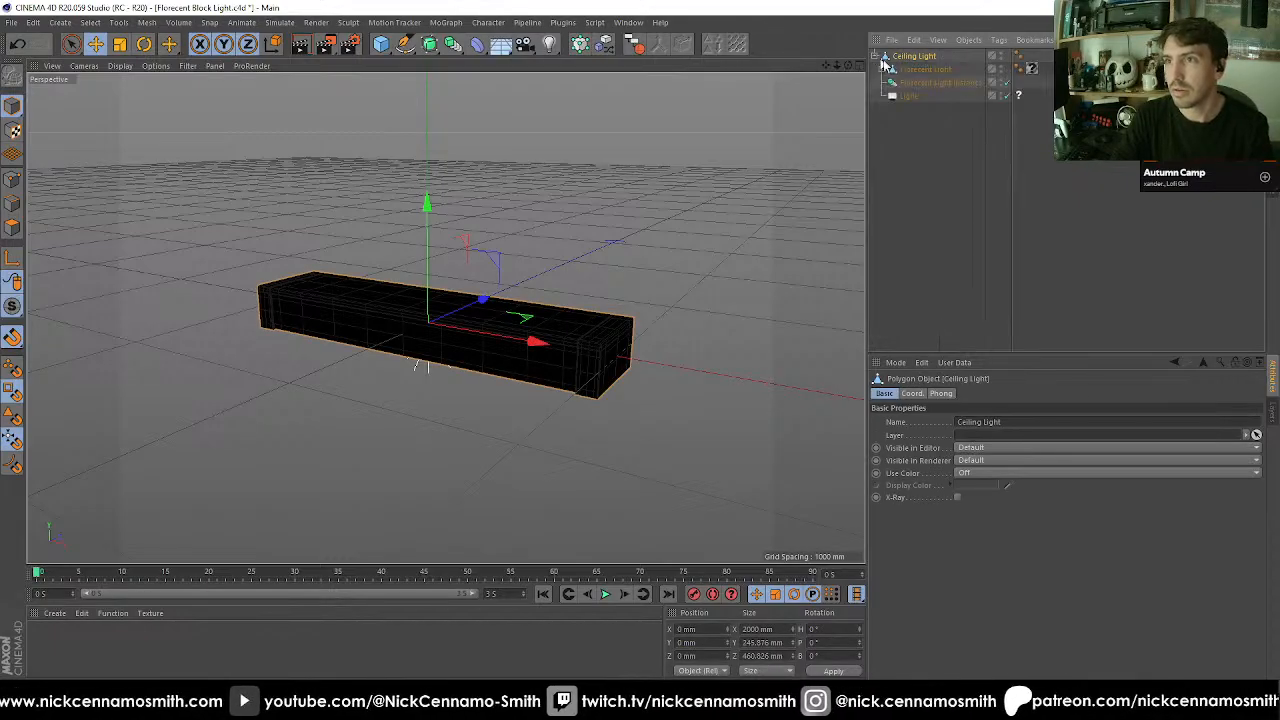
click(1032, 69)
key(Delete)
click(1021, 95)
key(Delete)
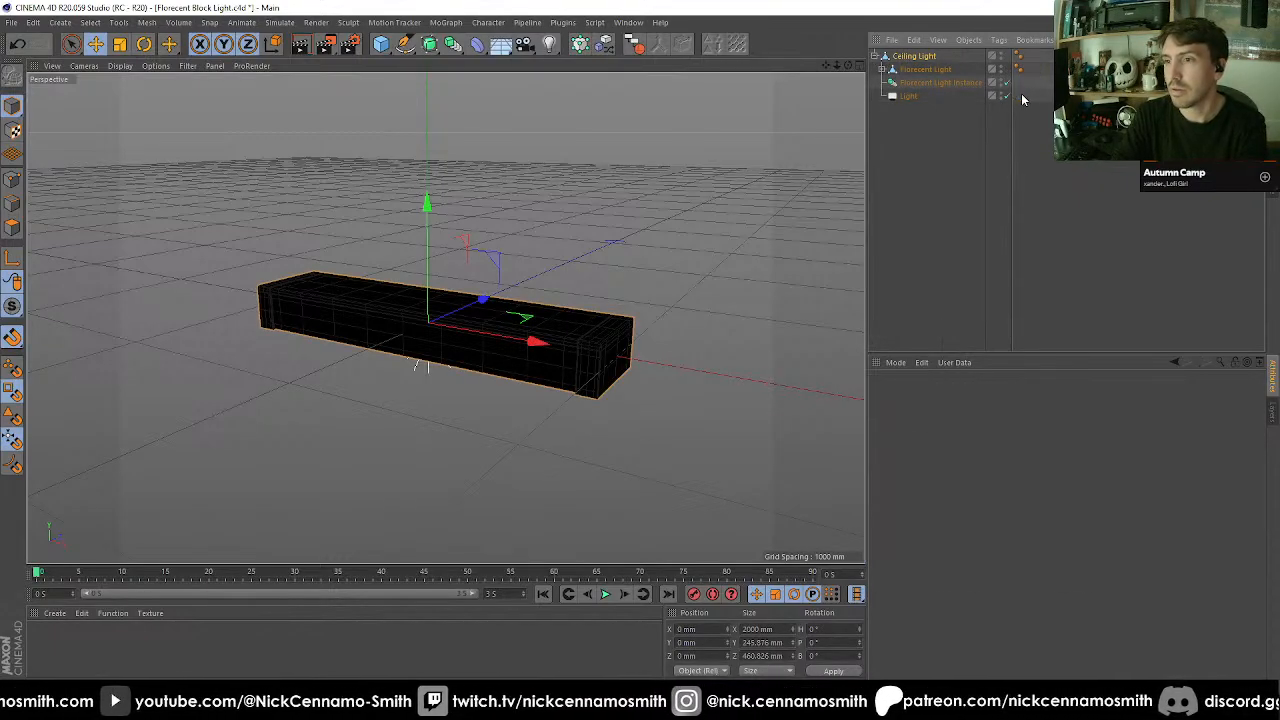
Hide the area light in the viewport and delete the missing-plugin tag from the nested Light Bulb.
click(897, 99)
alt+drag(445, 318, 650, 115)
click(947, 72)
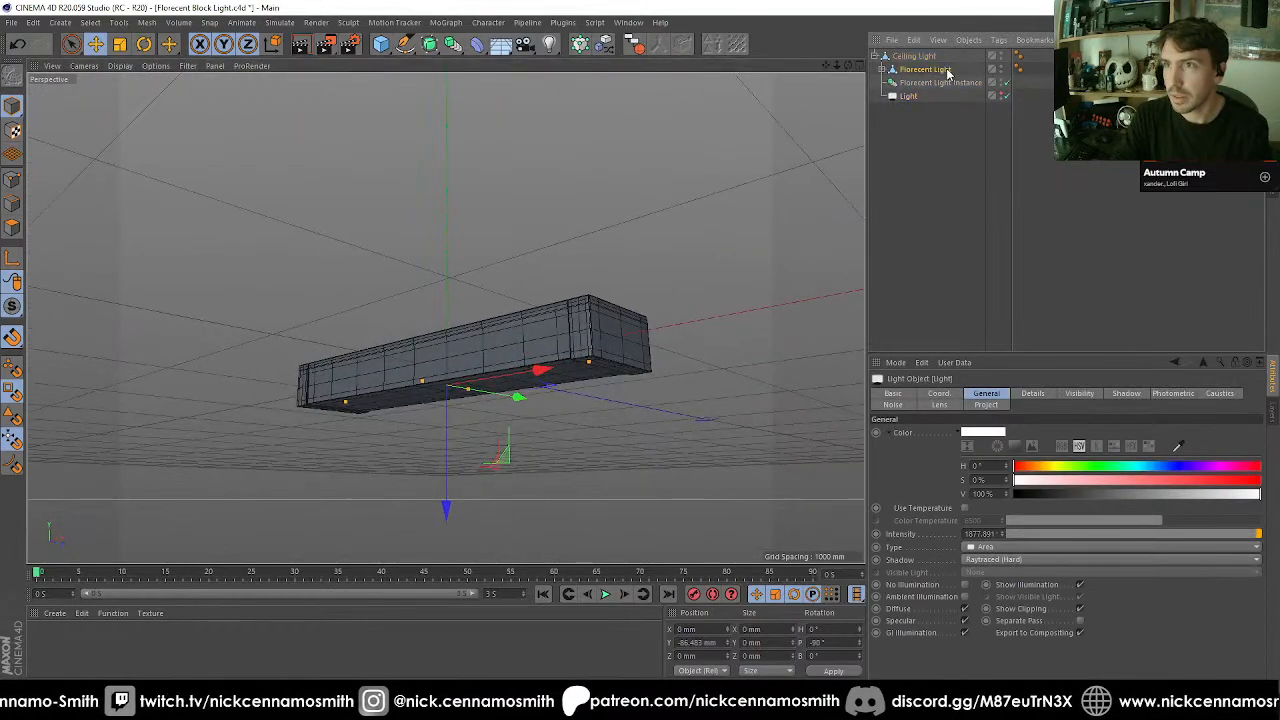
scroll(622, 265, up, 3)
click(481, 420)
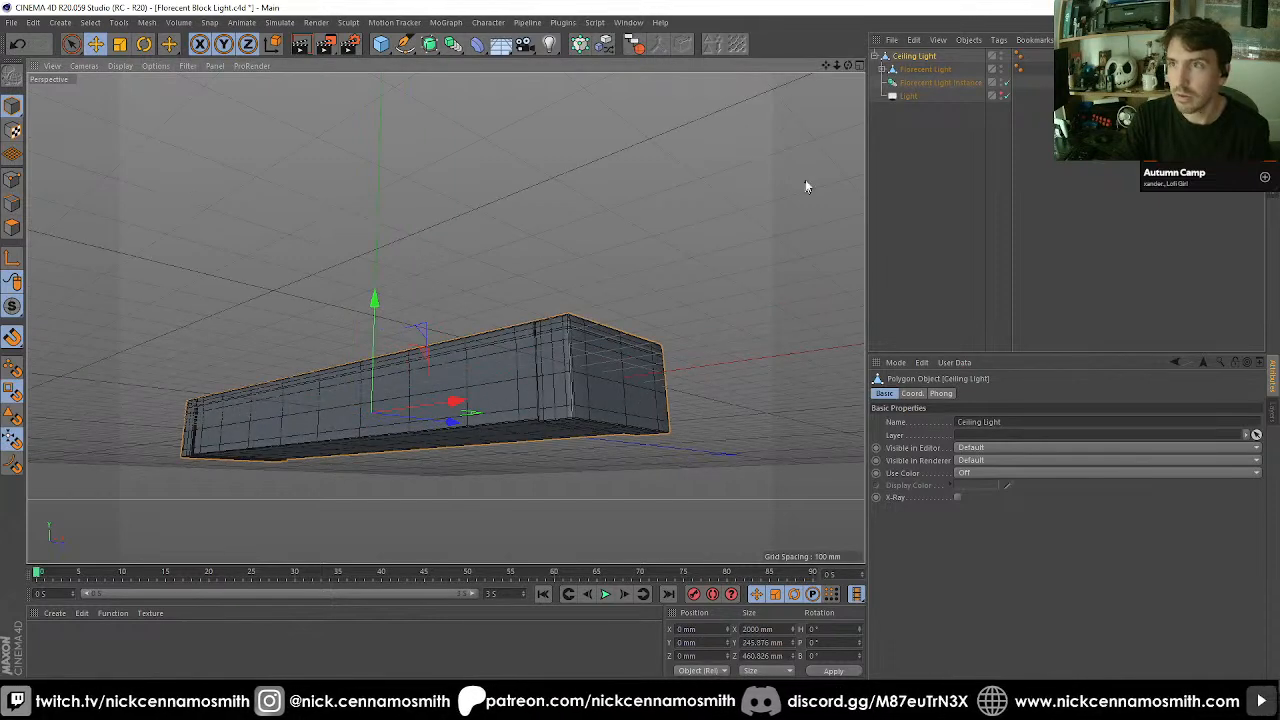
click(884, 69)
click(1045, 83)
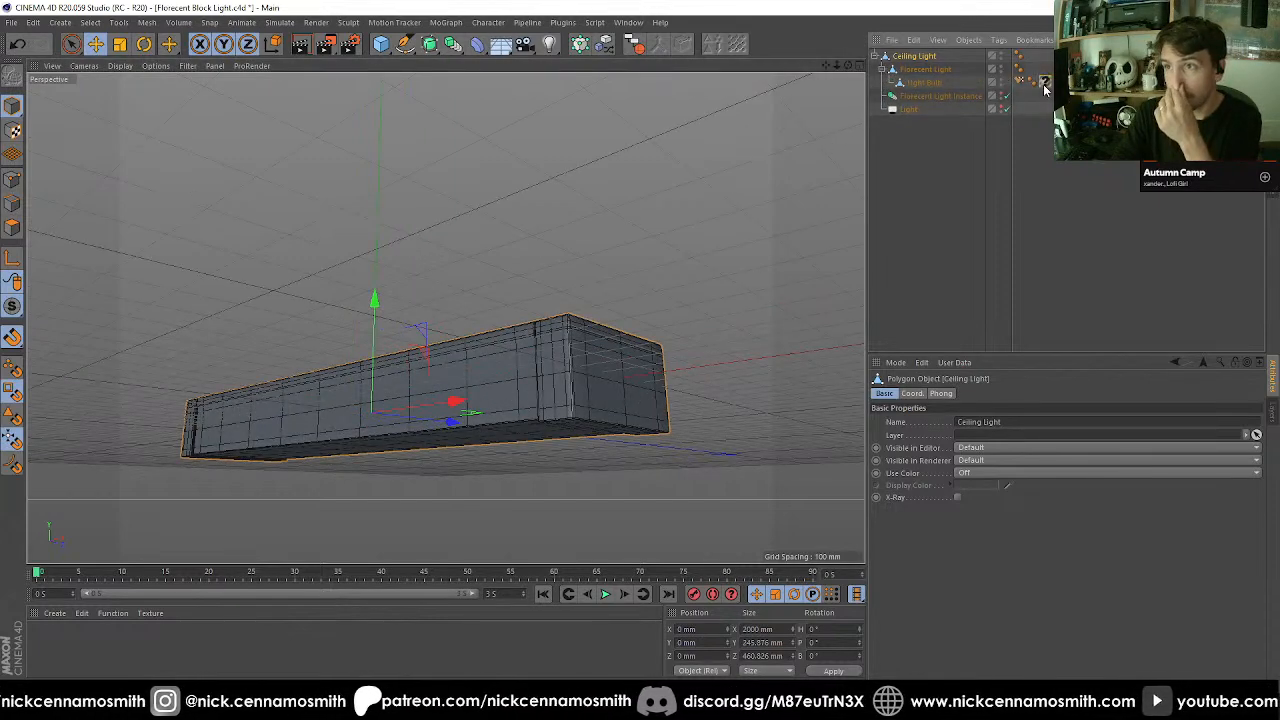
key(Delete)
click(926, 59)
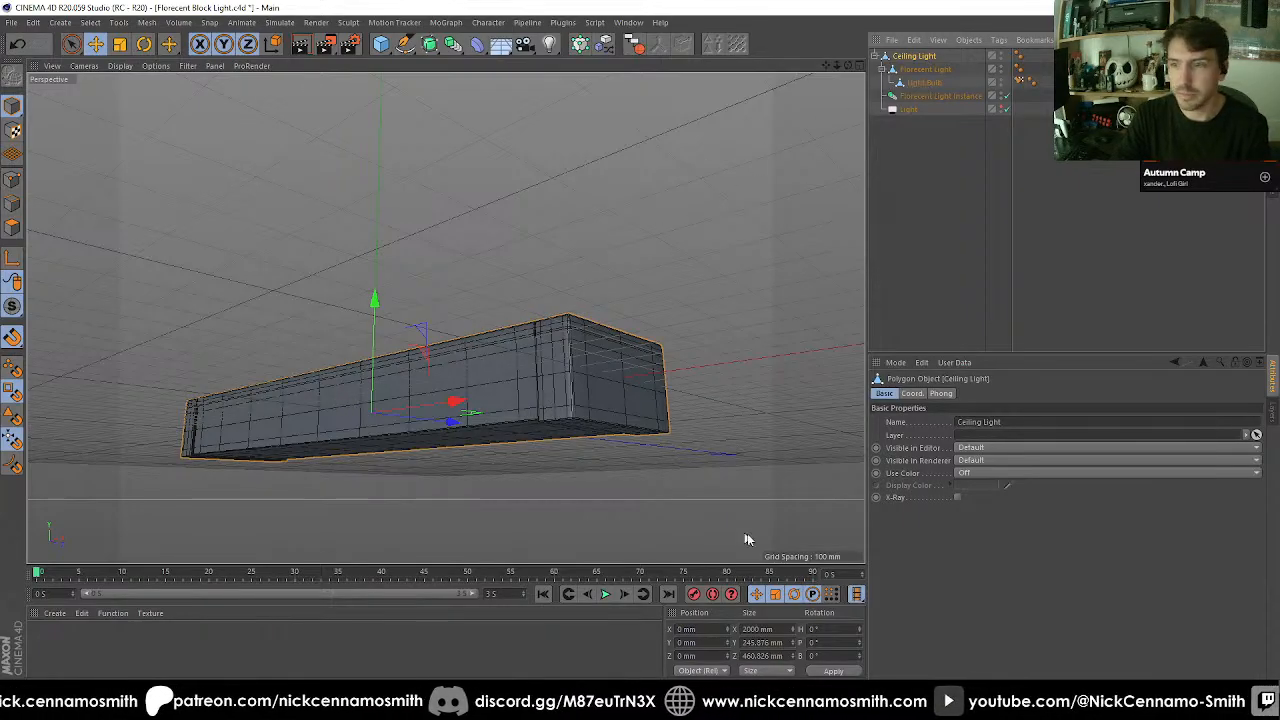
Examine the inside of the ceiling light by turning X-Ray on and off.
click(957, 497)
alt+drag(768, 462, 728, 111)
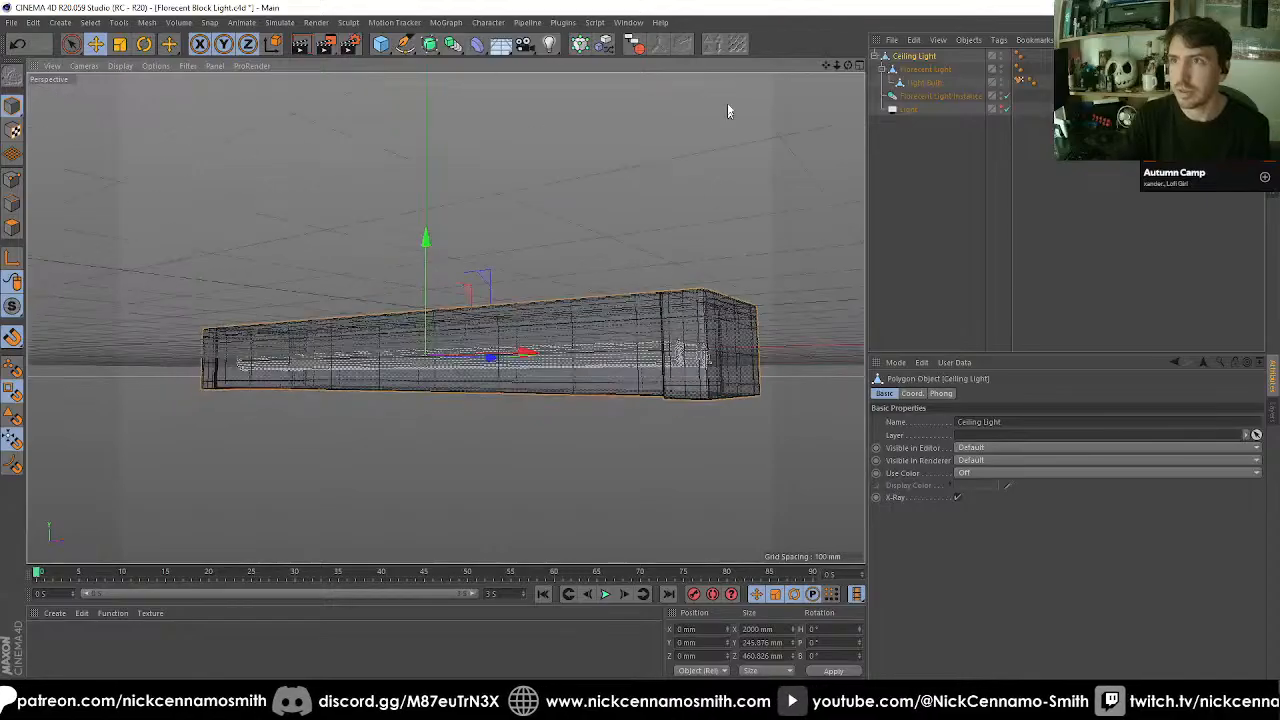
click(957, 497)
Split the selected side and underside cover polygons into a separate object and delete the originals from the Ceiling Light.
mouse_move(594, 366)
alt+mouse_down()
mouse_move(574, 403)
mouse_move(155, 292)
alt+mouse_up()
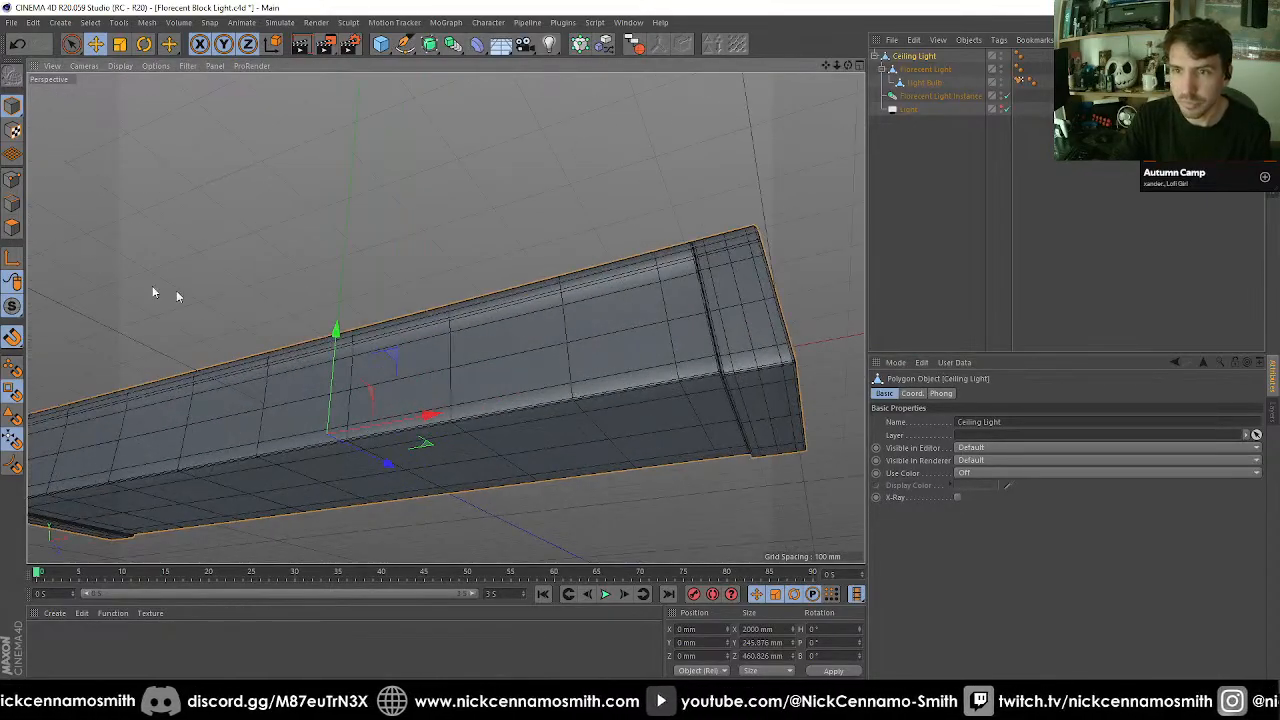
click(13, 229)
alt+drag(504, 278, 539, 176)
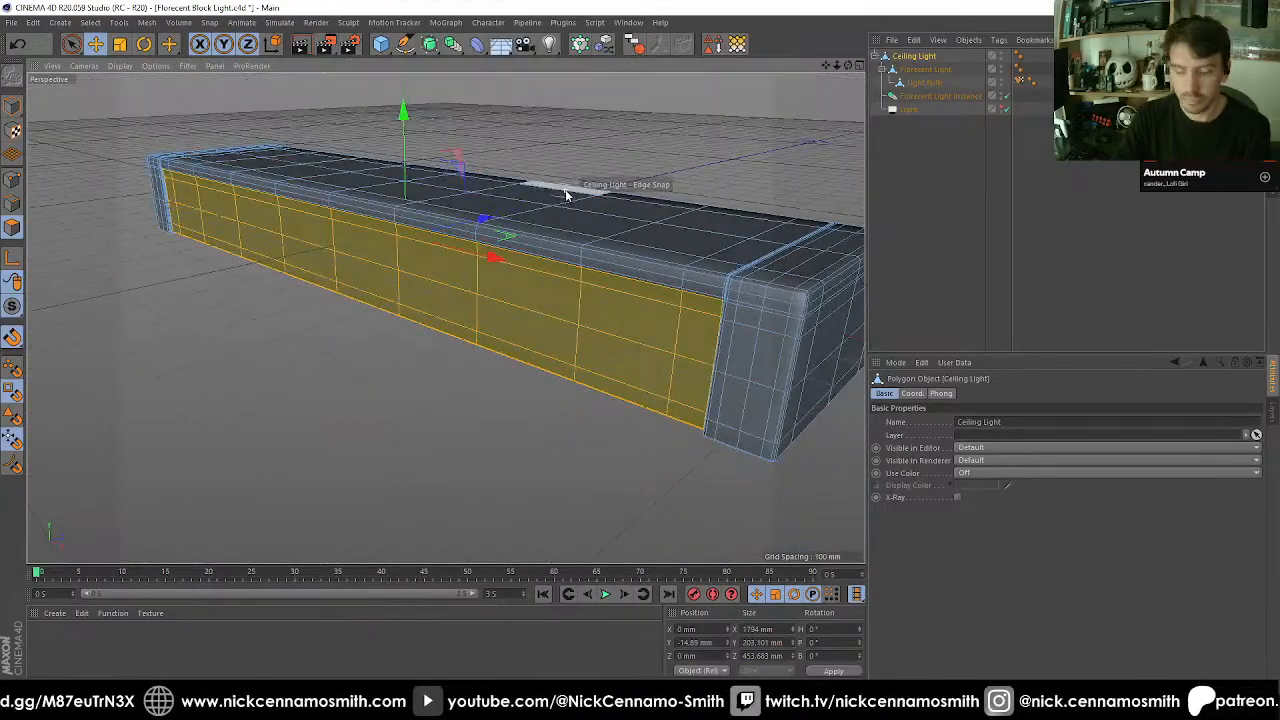
key(u)
key(p)
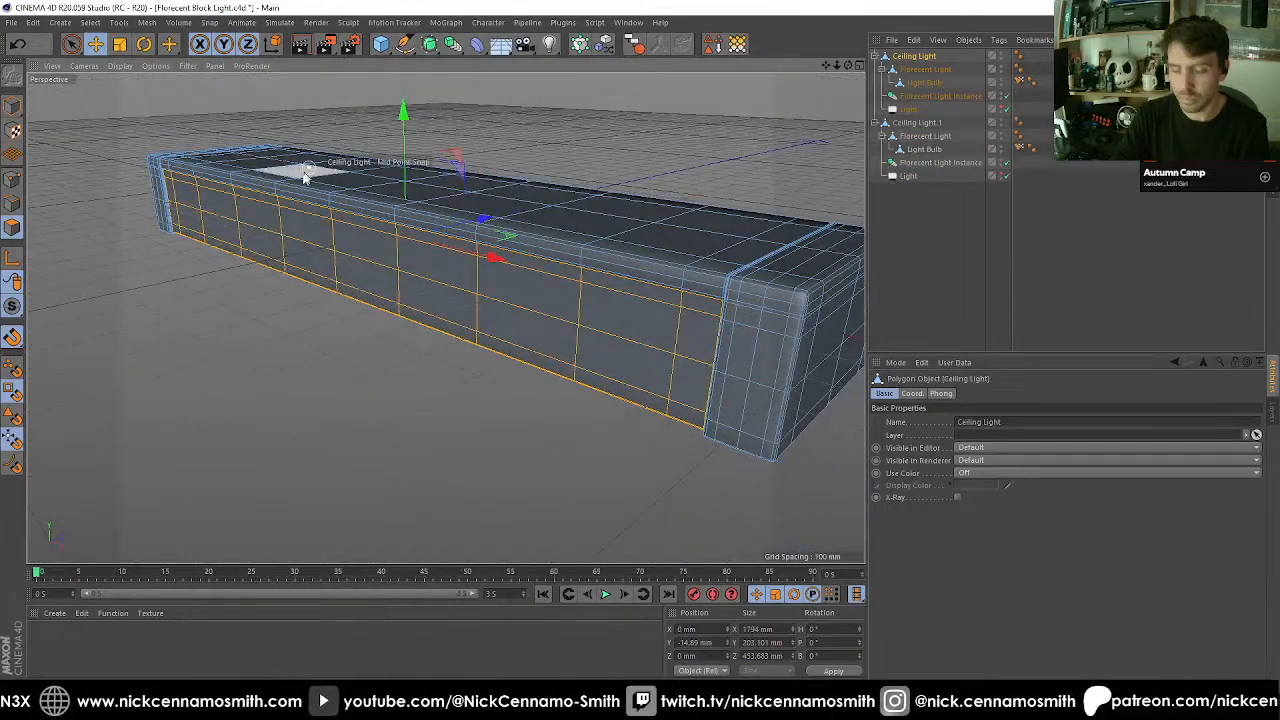
key(Delete)
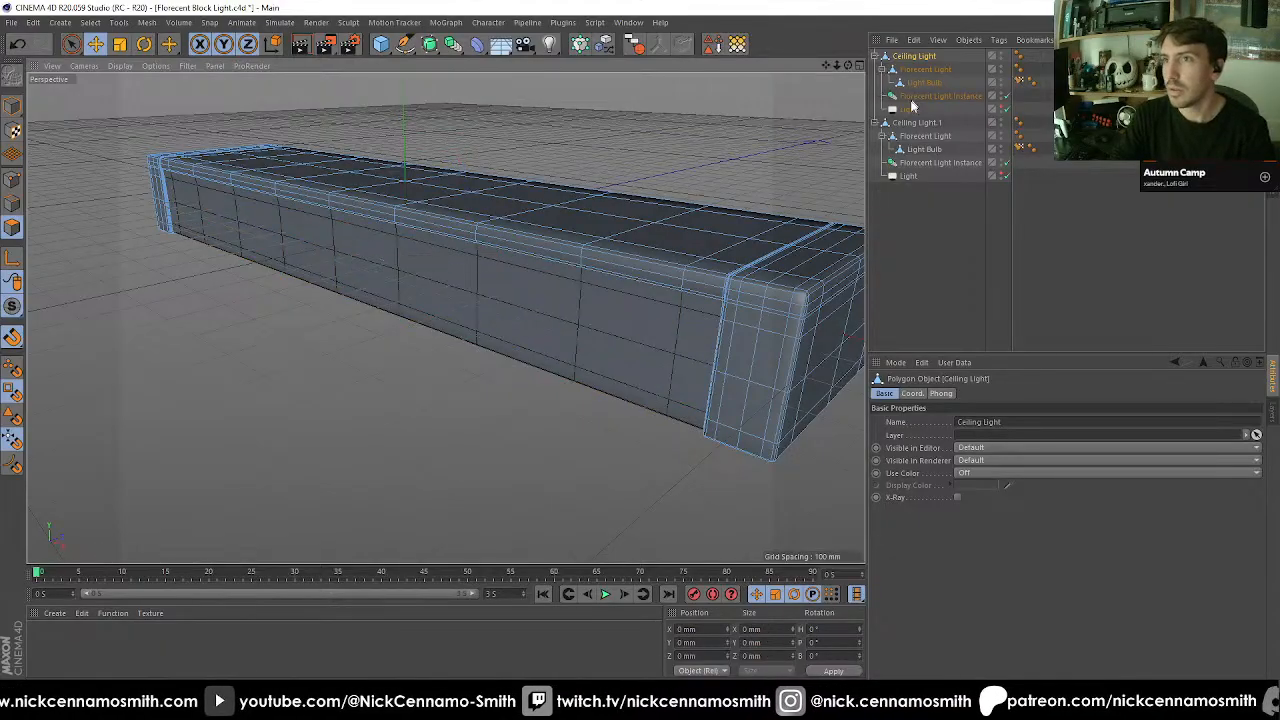
Delete the duplicated tube, instance and light children from the split-off cover object.
click(912, 135)
key(Delete)
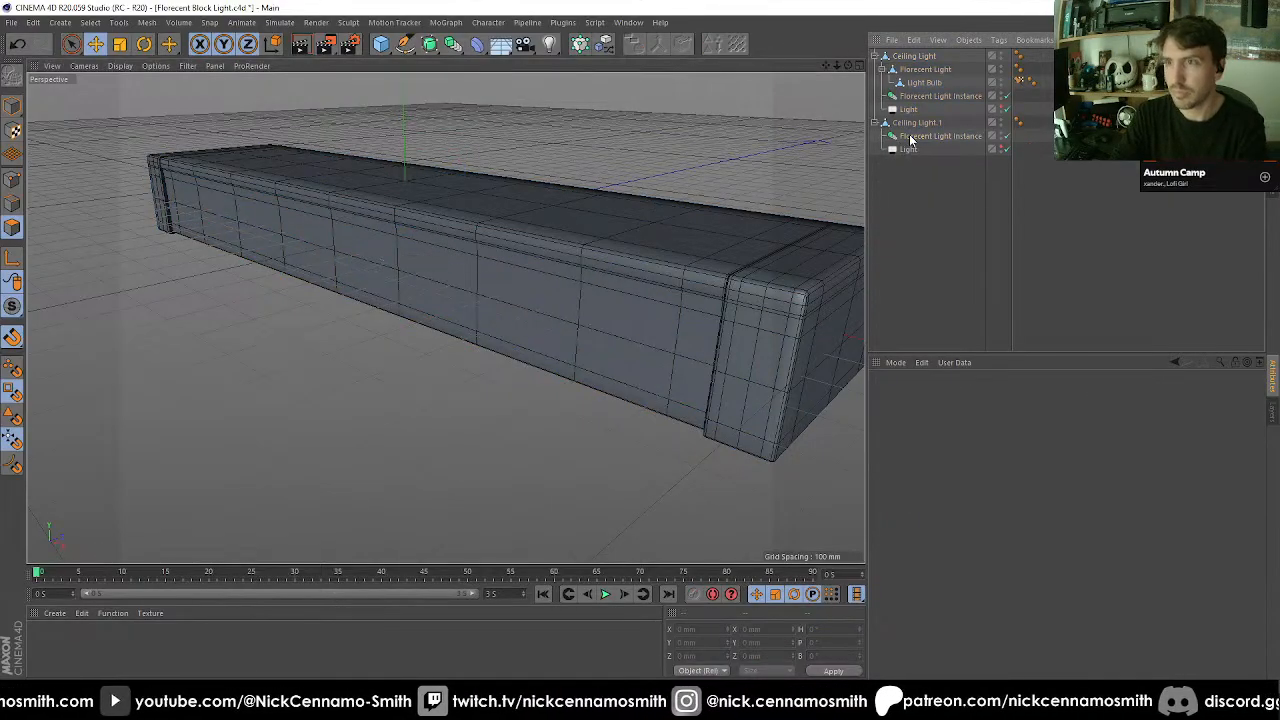
click(910, 138)
key(Delete)
key(Delete)
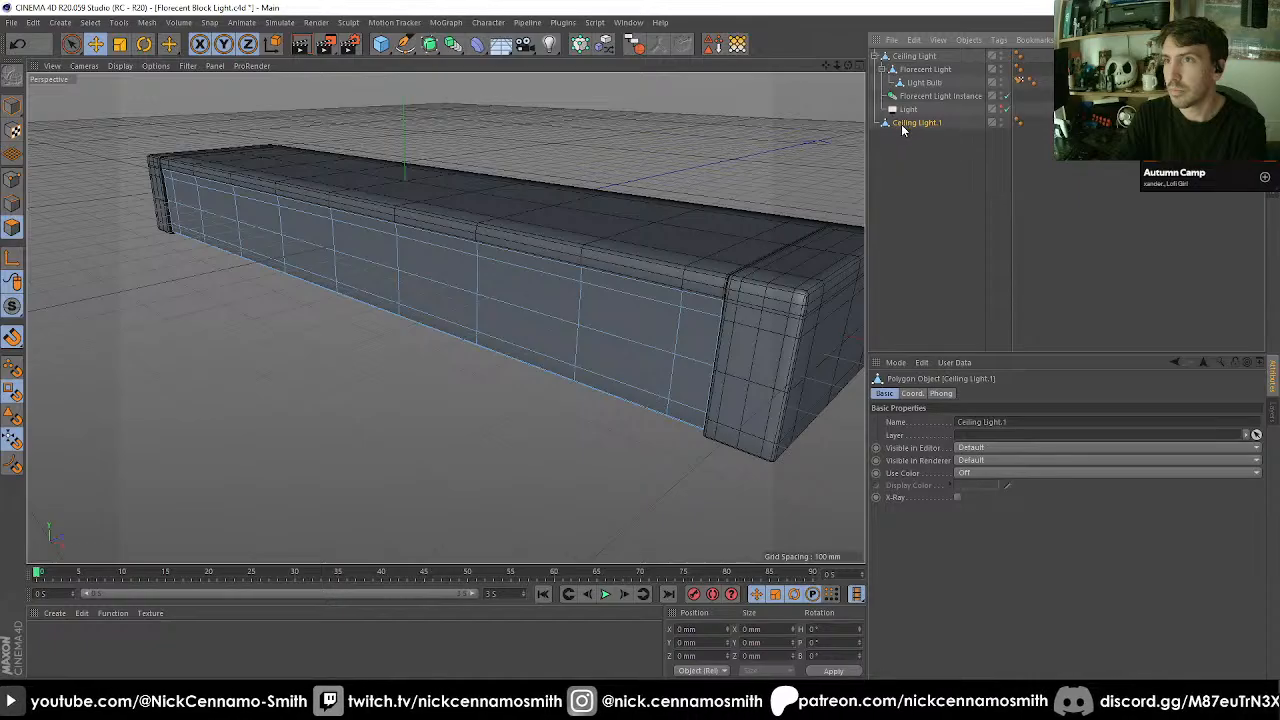
Select all polygons of the split-off cover and extrude them by -5 mm with Create Caps enabled.
key(ctrl+a)
alt+drag(436, 328, 486, 386)
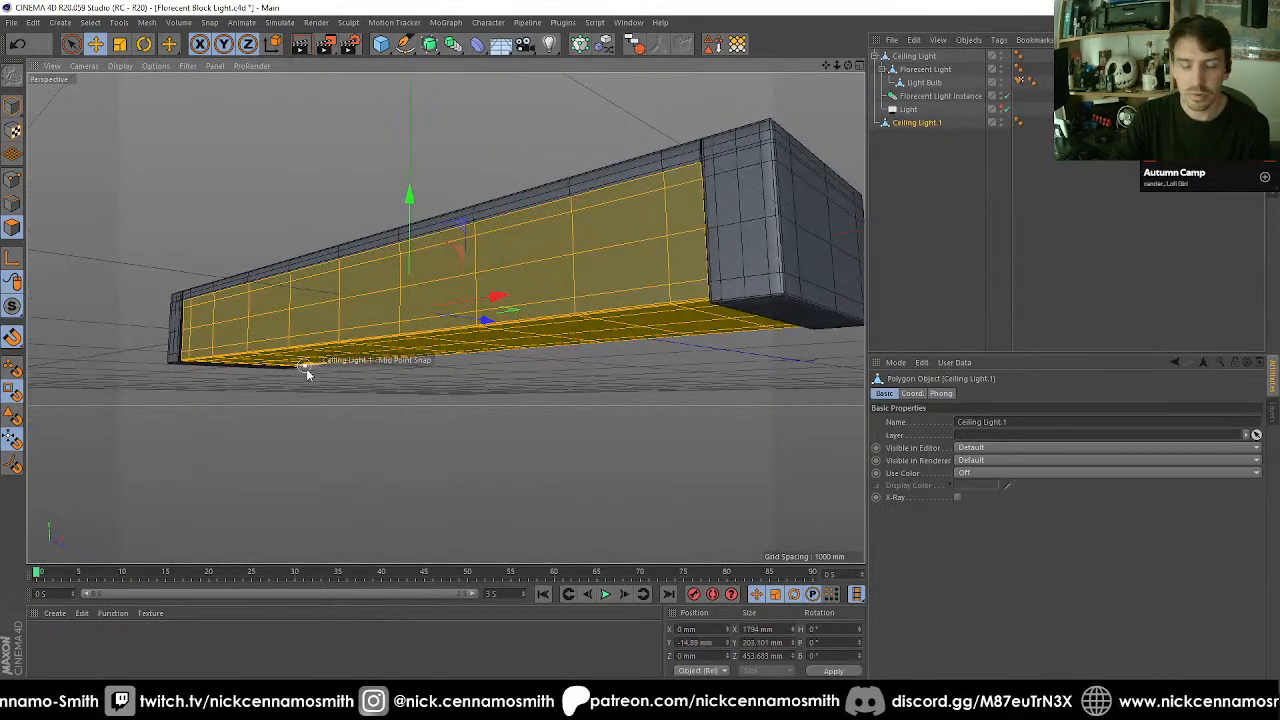
key(d)
click(959, 437)
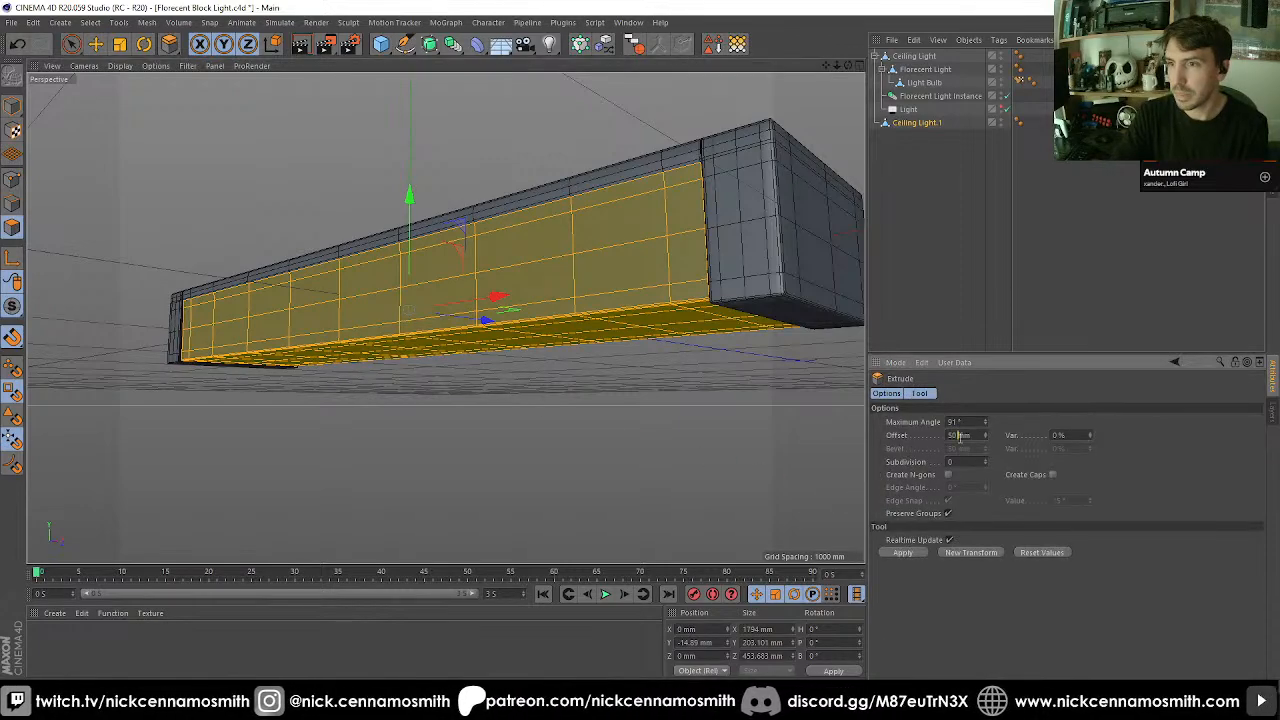
text(-5)
key(Return)
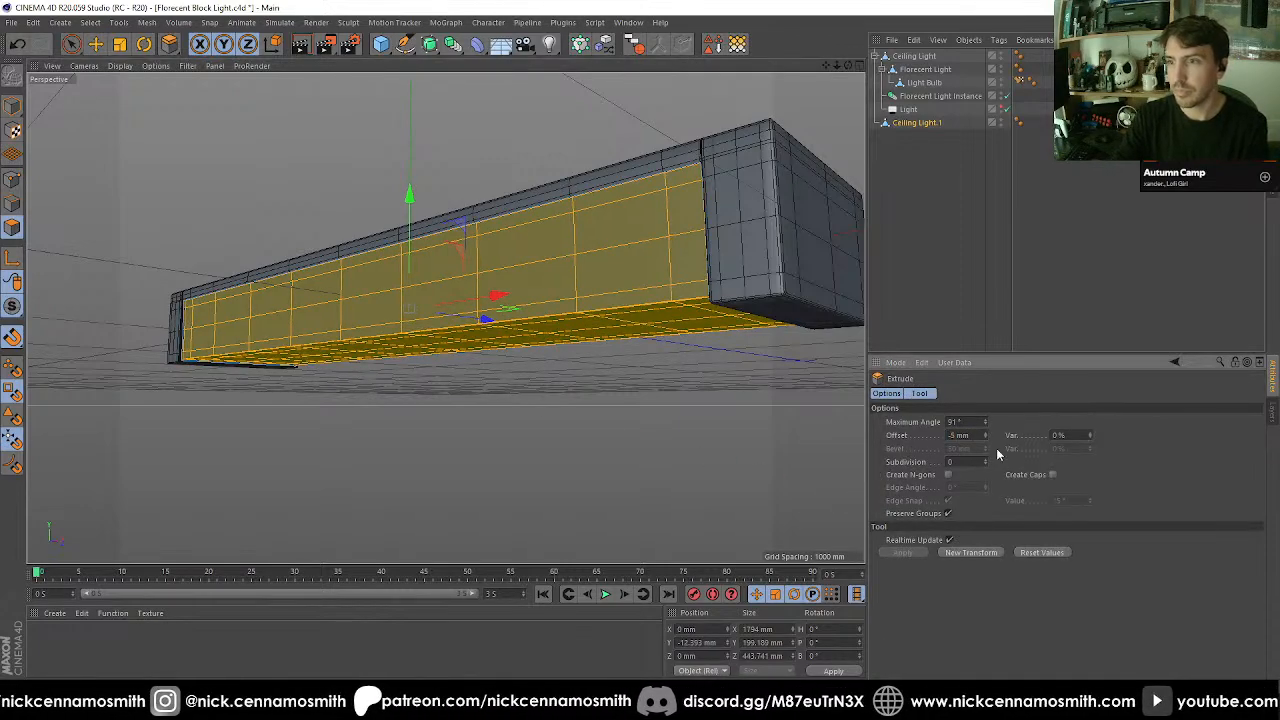
click(1053, 474)
alt+drag(751, 348, 736, 350)
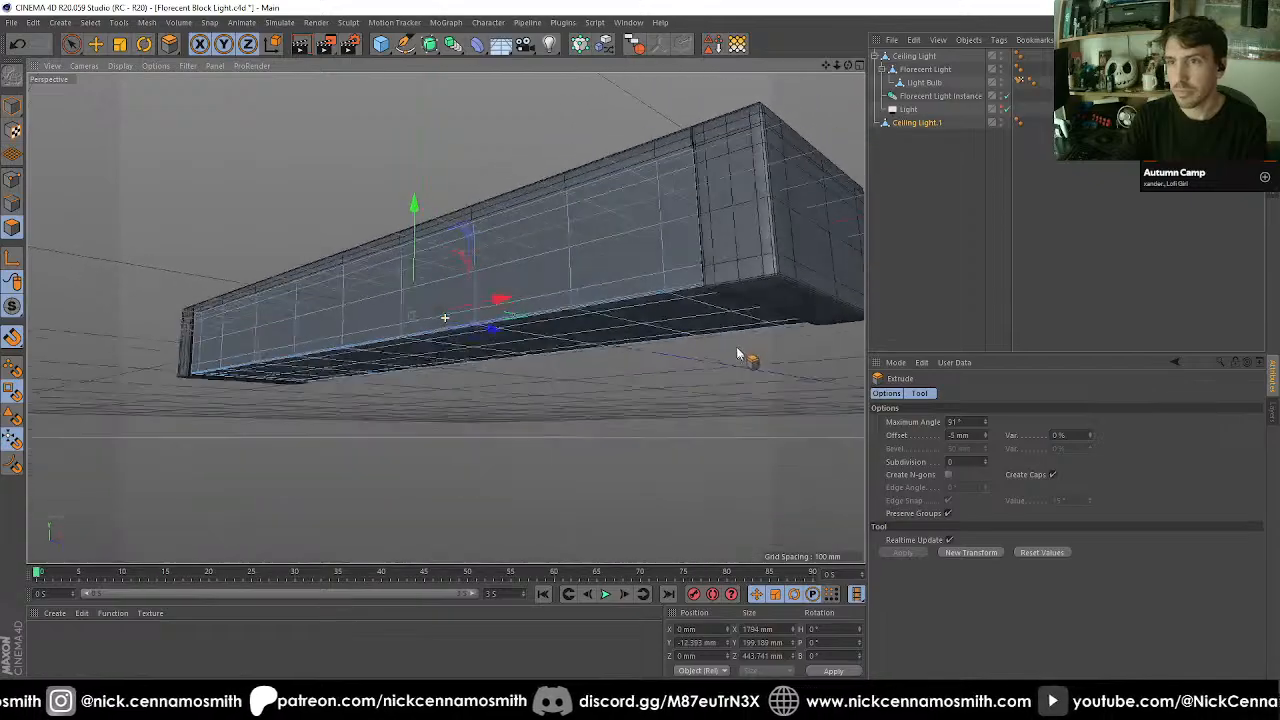
Reverse the normals of all the cover's polygons and rename the object as Glass.
key(ctrl+z)
key(u)
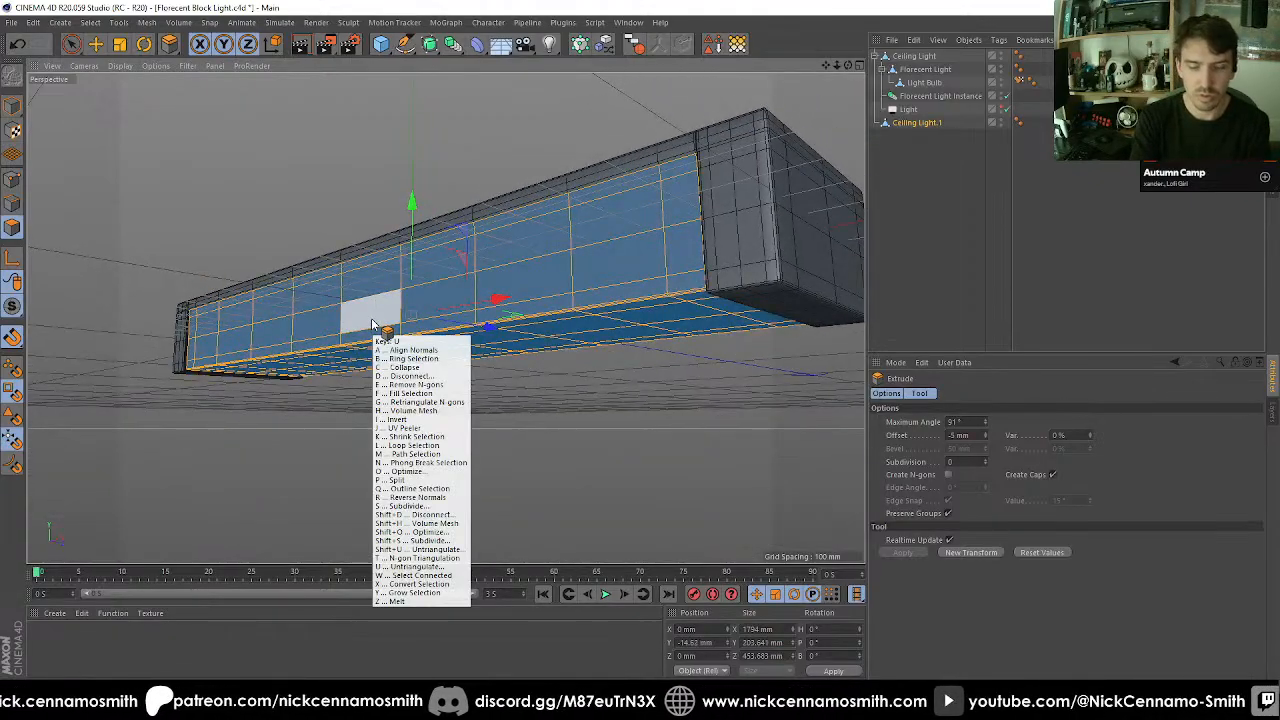
key(r)
double_click(916, 123)
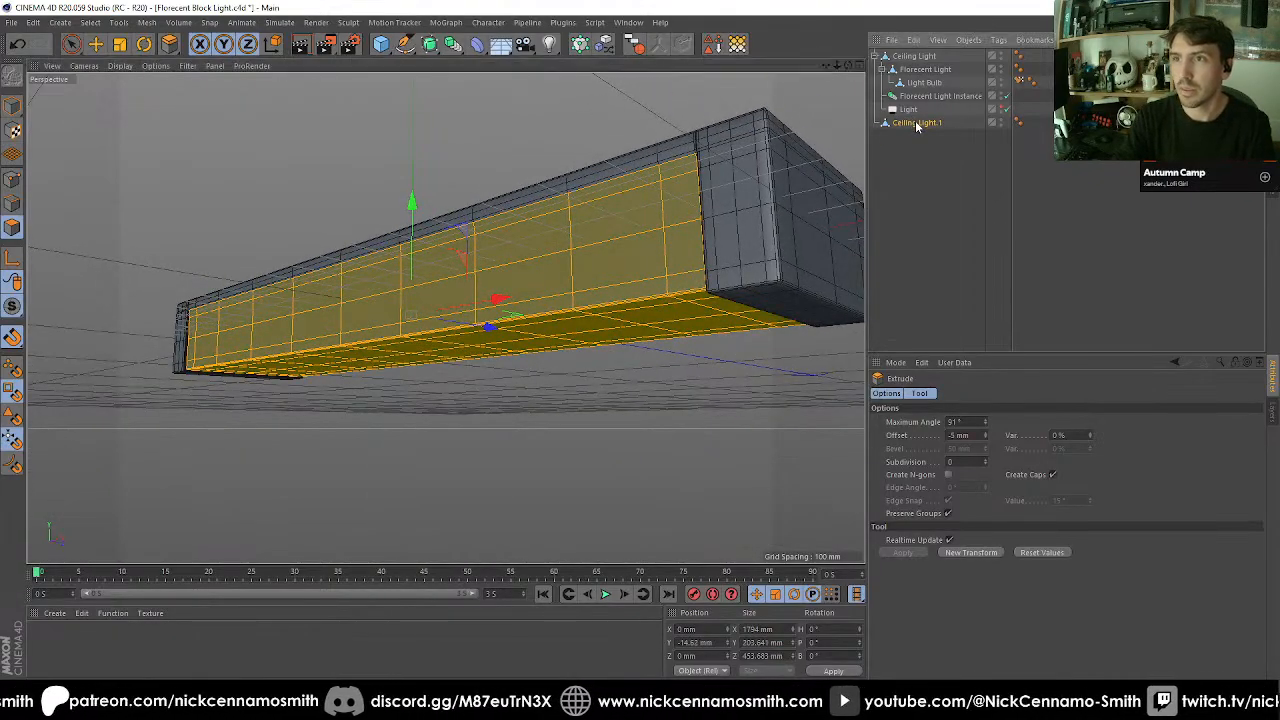
text(Glass)
key(Return)
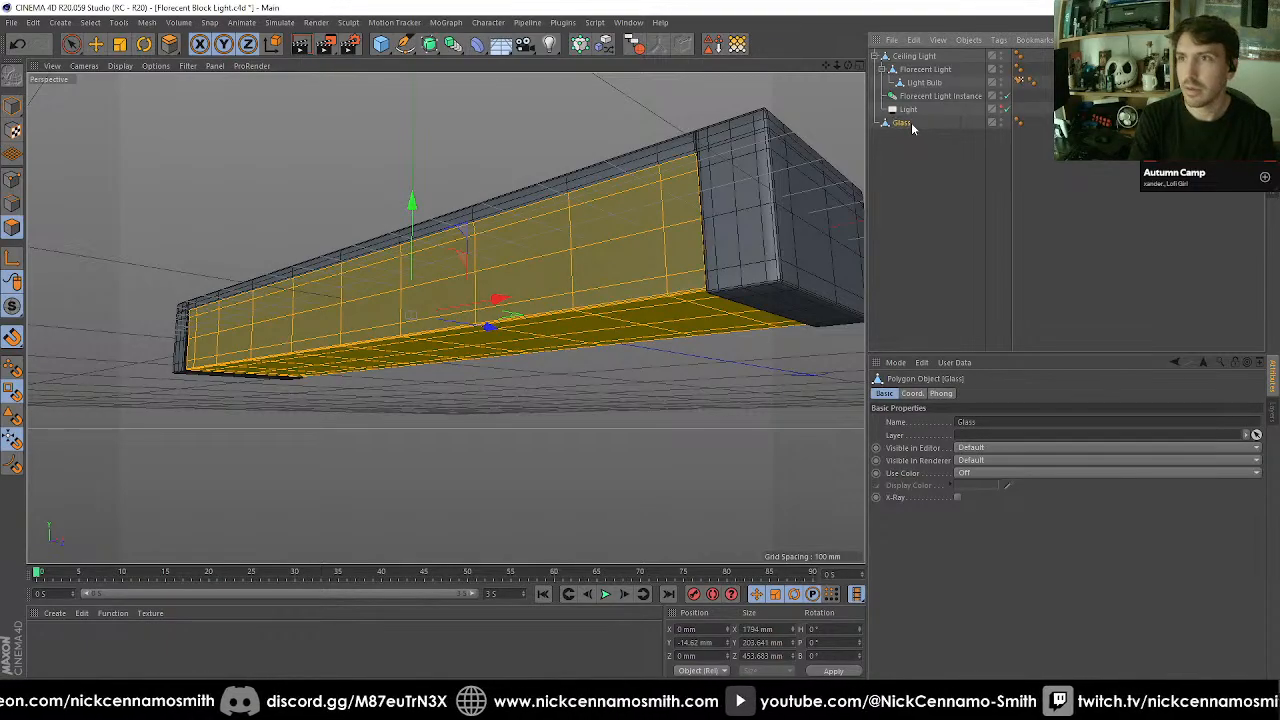
Isolate the Ceiling Light housing in the viewport and examine its end blocks and the inside of the frame.
click(896, 195)
click(910, 56)
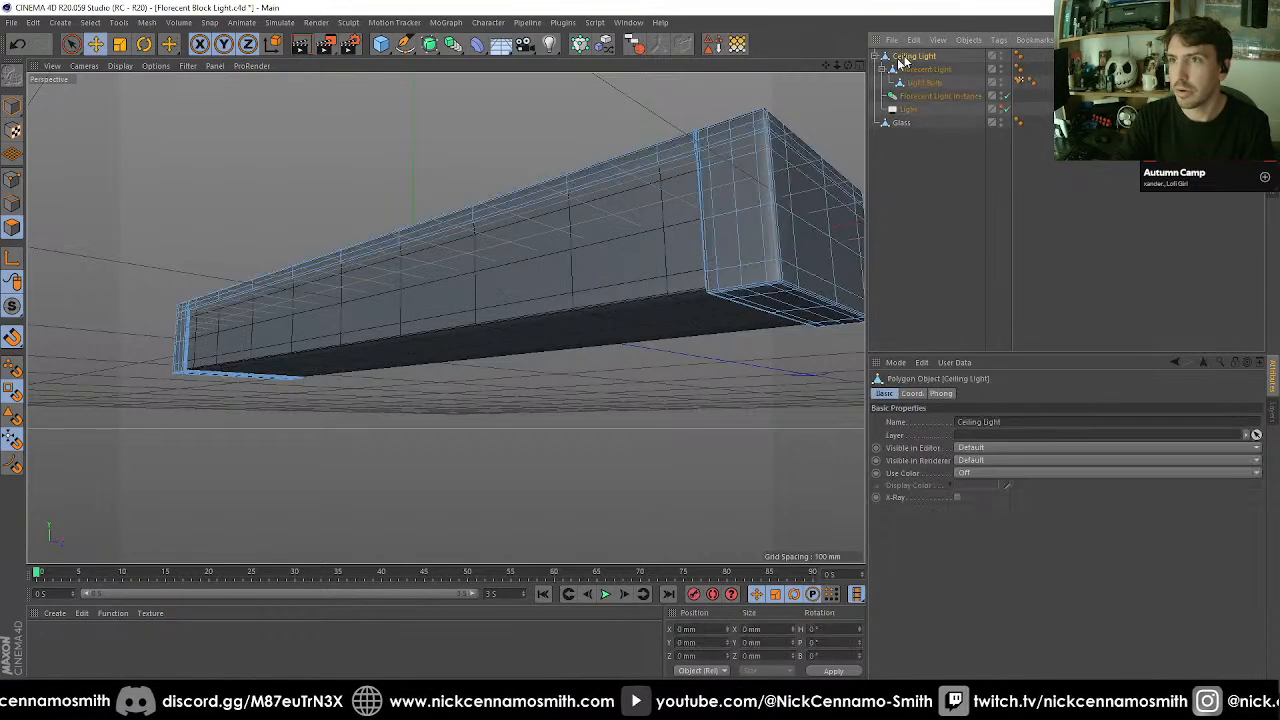
click(44, 326)
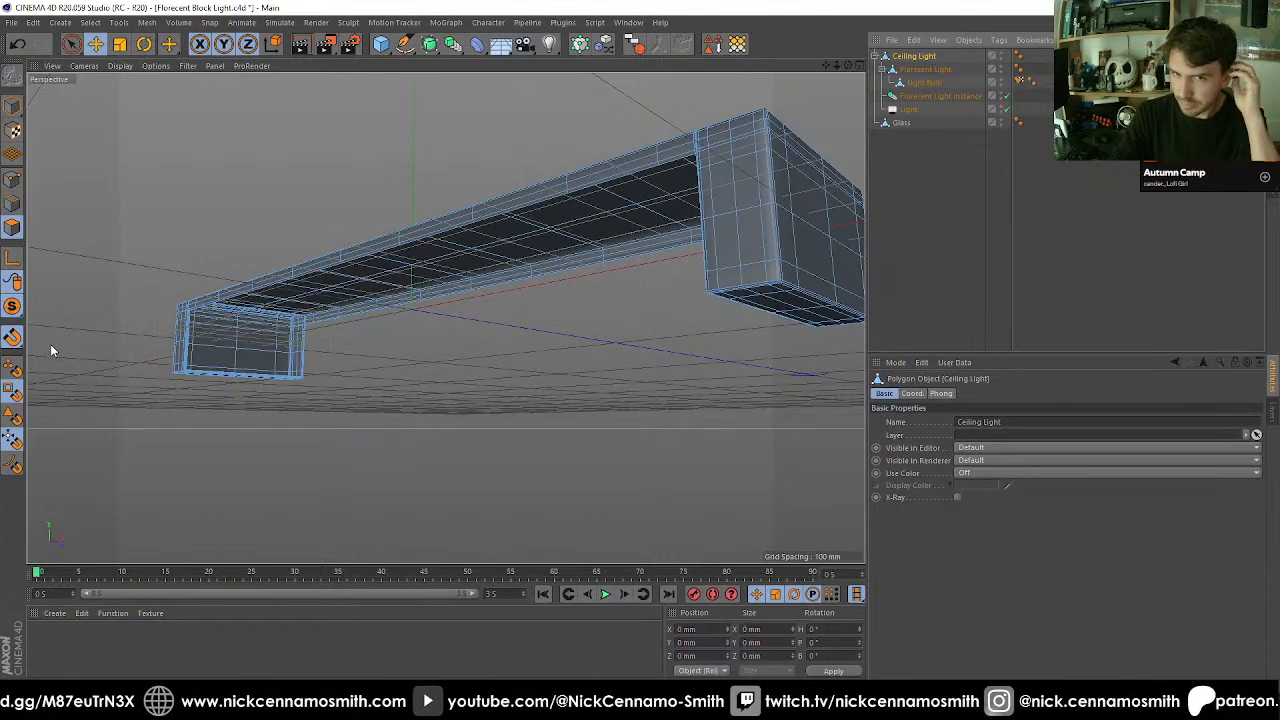
scroll(306, 356, up, 4)
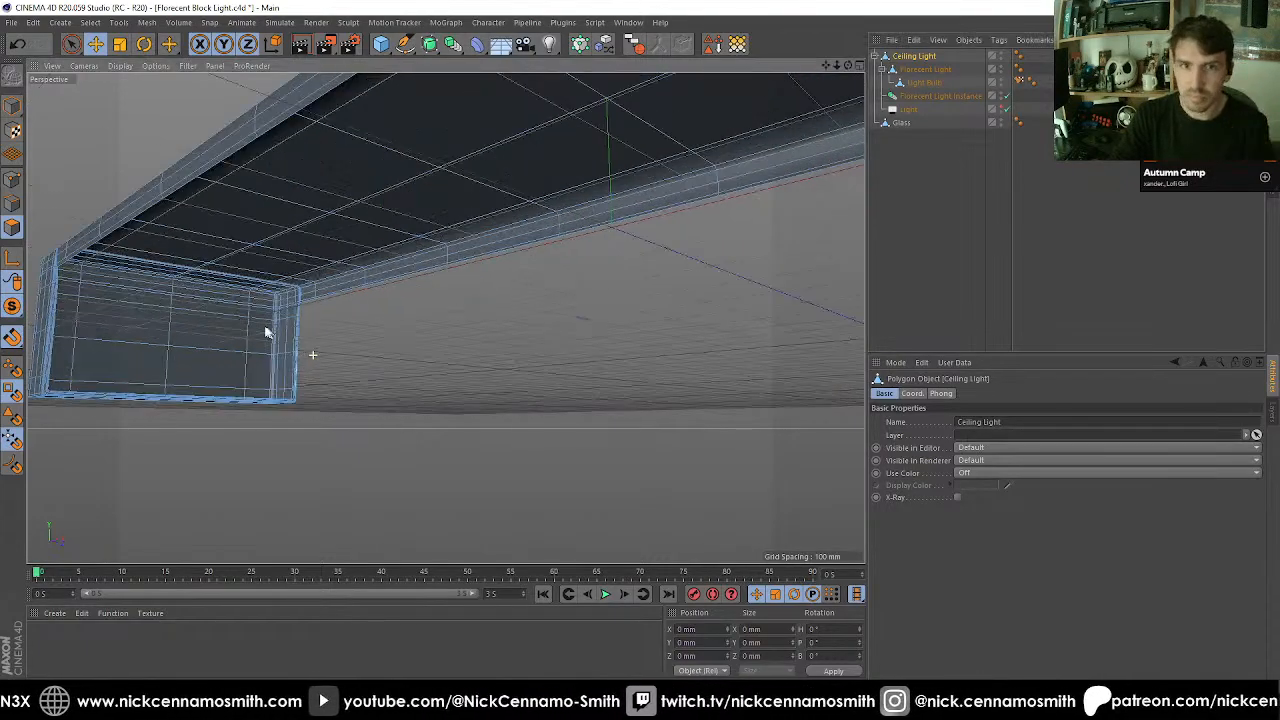
alt+drag(394, 326, 454, 360)
scroll(440, 198, up, 4)
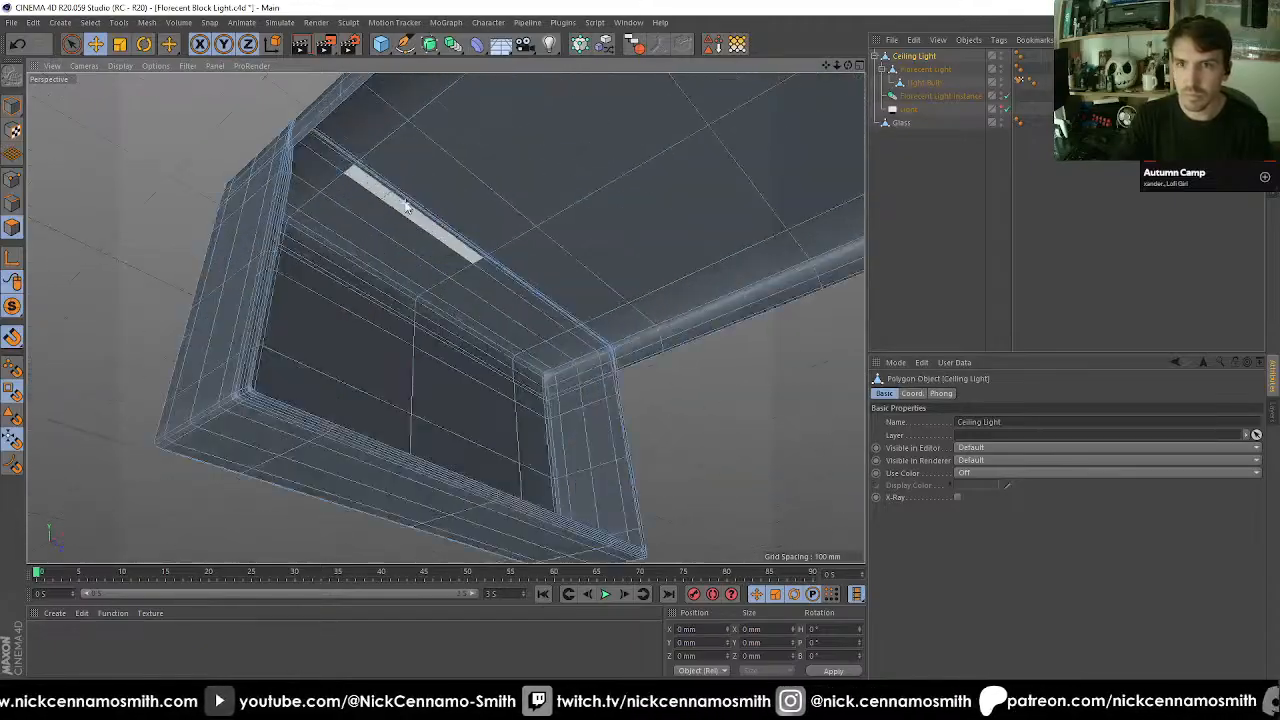
alt+drag(331, 166, 307, 286)
scroll(307, 286, down, 10)
alt+drag(420, 290, 628, 236)
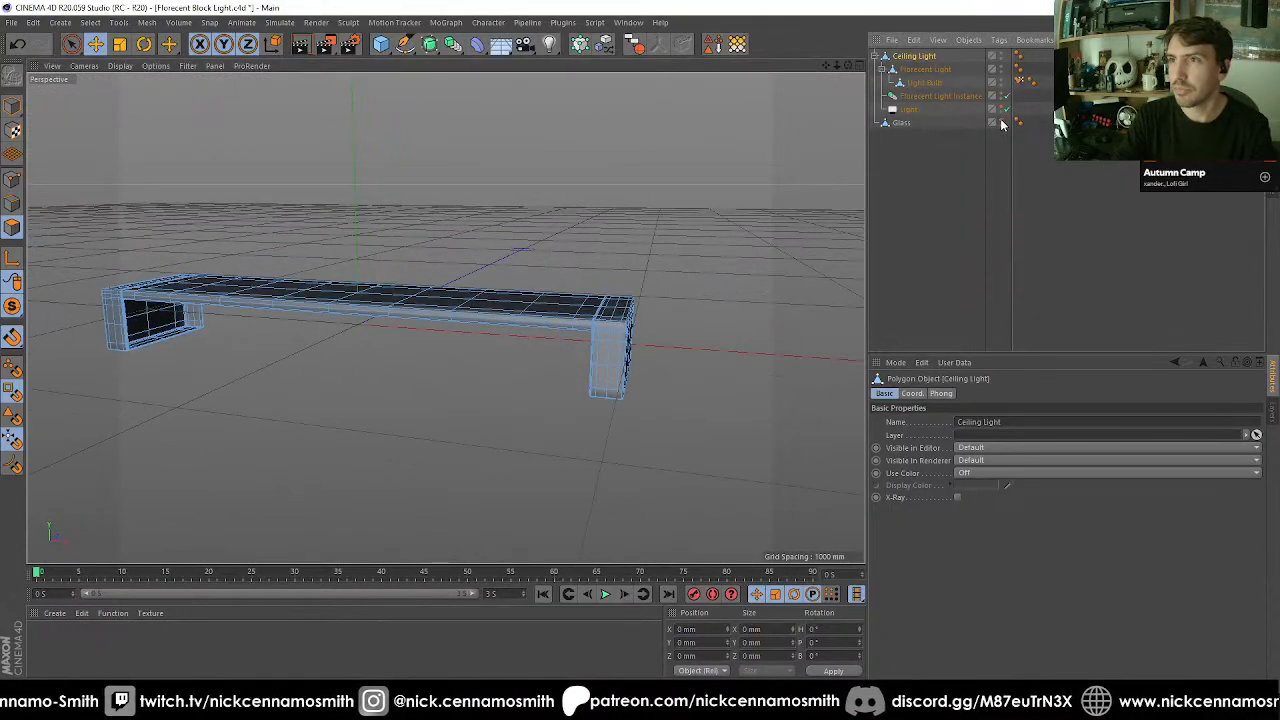
Add a cube and, in the front view, raise it to the housing's upper plate at about Y 105 mm.
click(950, 212)
key(F4)
scroll(286, 266, down, 3)
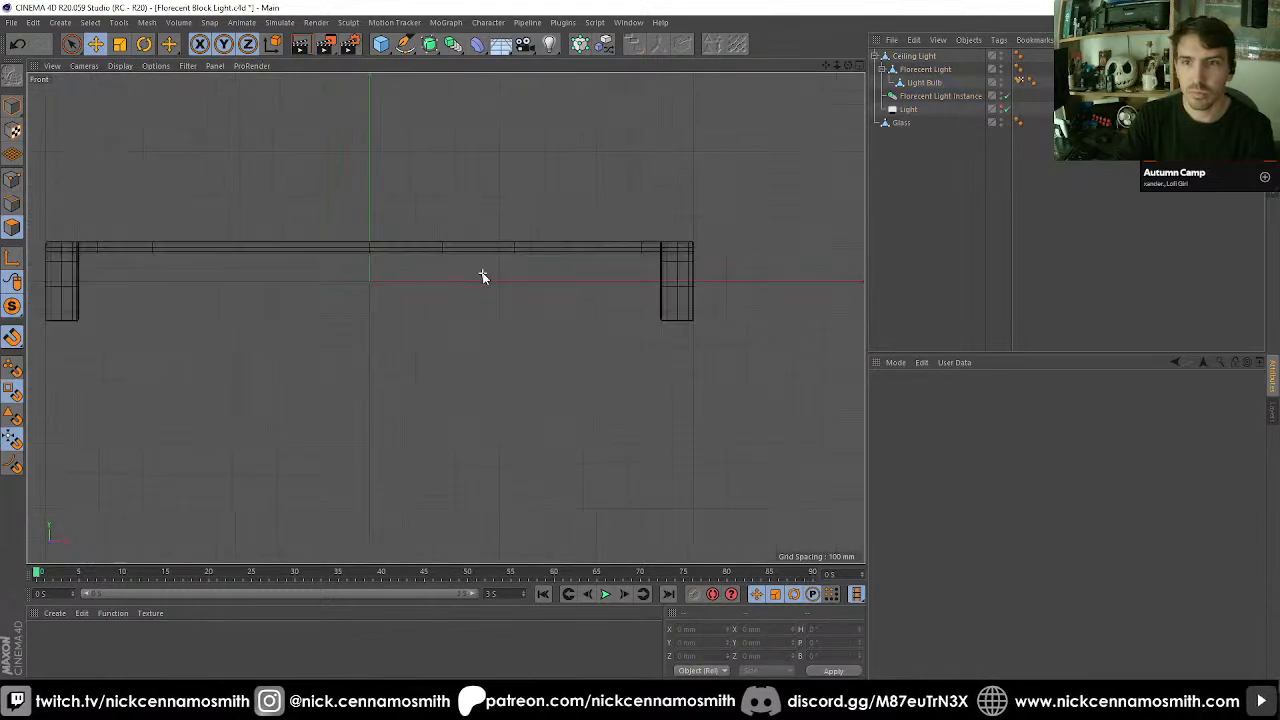
alt+middle_drag(293, 292, 371, 309)
click(380, 44)
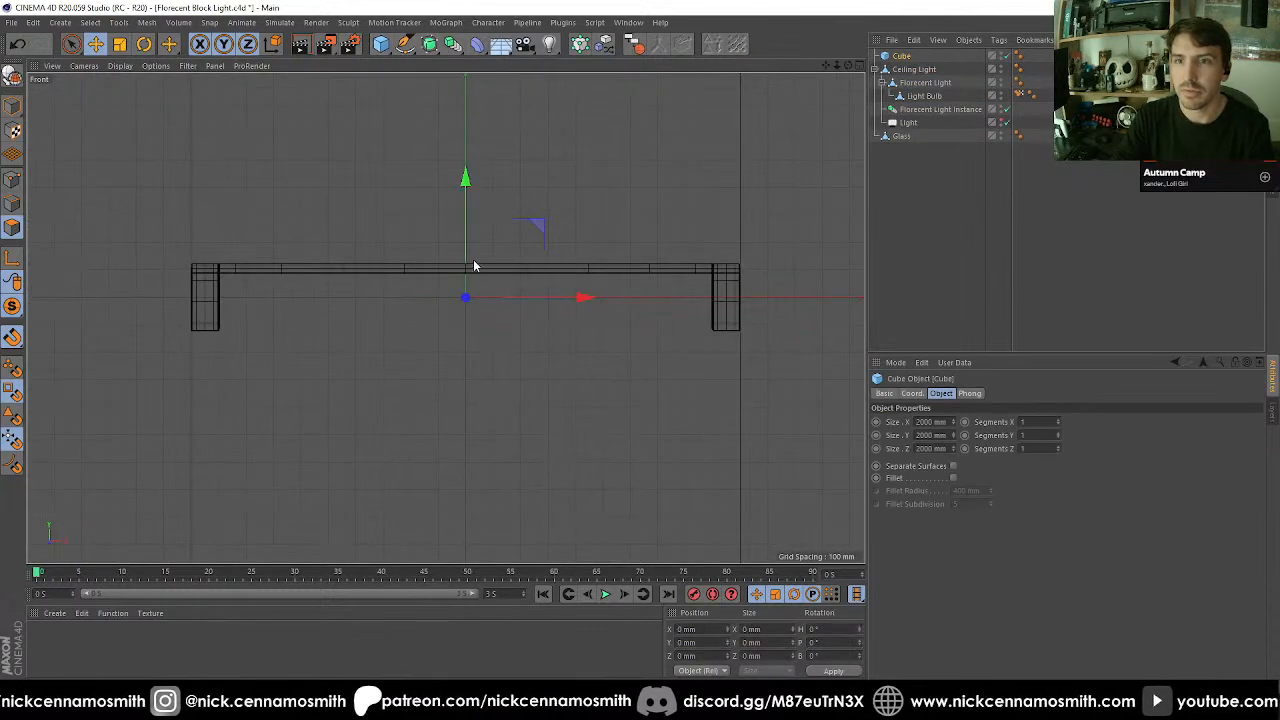
scroll(474, 263, up, 3)
drag(463, 257, 479, 216)
scroll(475, 234, down, 5)
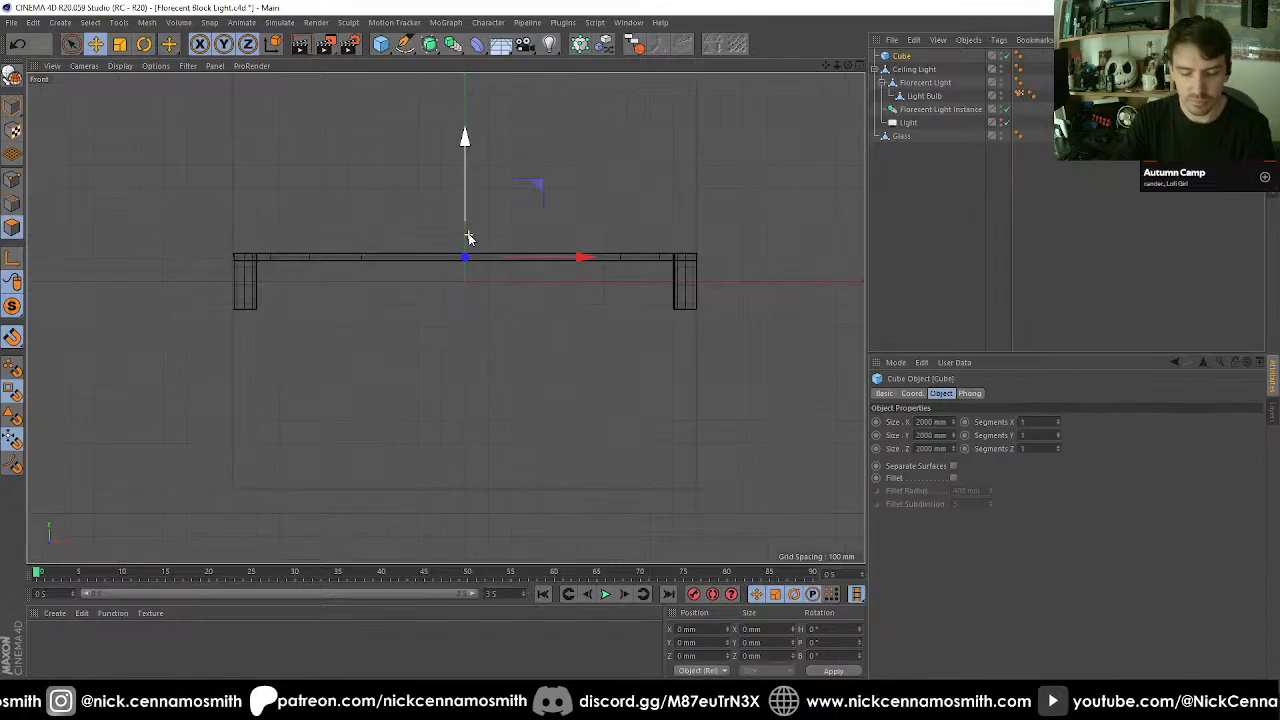
Scale the cube's height down to about 36 mm to fit the thickness of the housing's upper plate.
key(t)
click(340, 223)
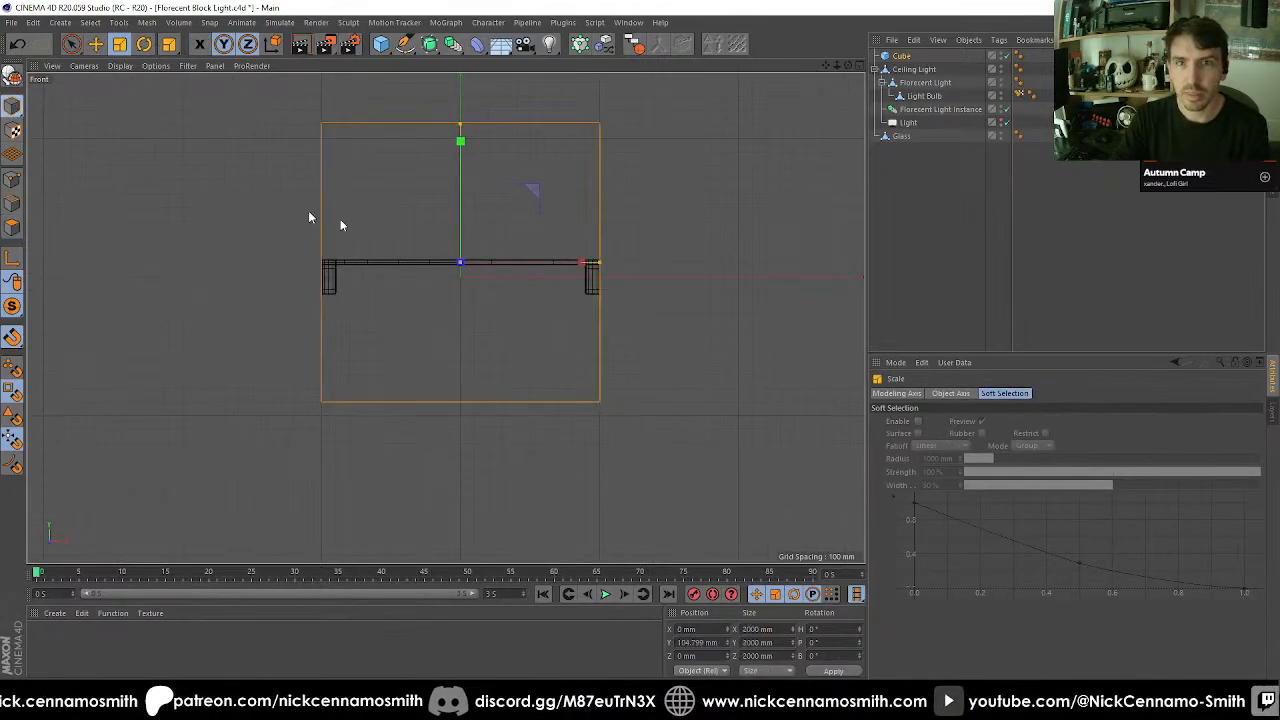
scroll(430, 240, up, 2)
drag(470, 80, 517, 266)
scroll(457, 290, up, 2)
alt+middle_drag(231, 295, 240, 265)
click(12, 203)
scroll(181, 244, down, 2)
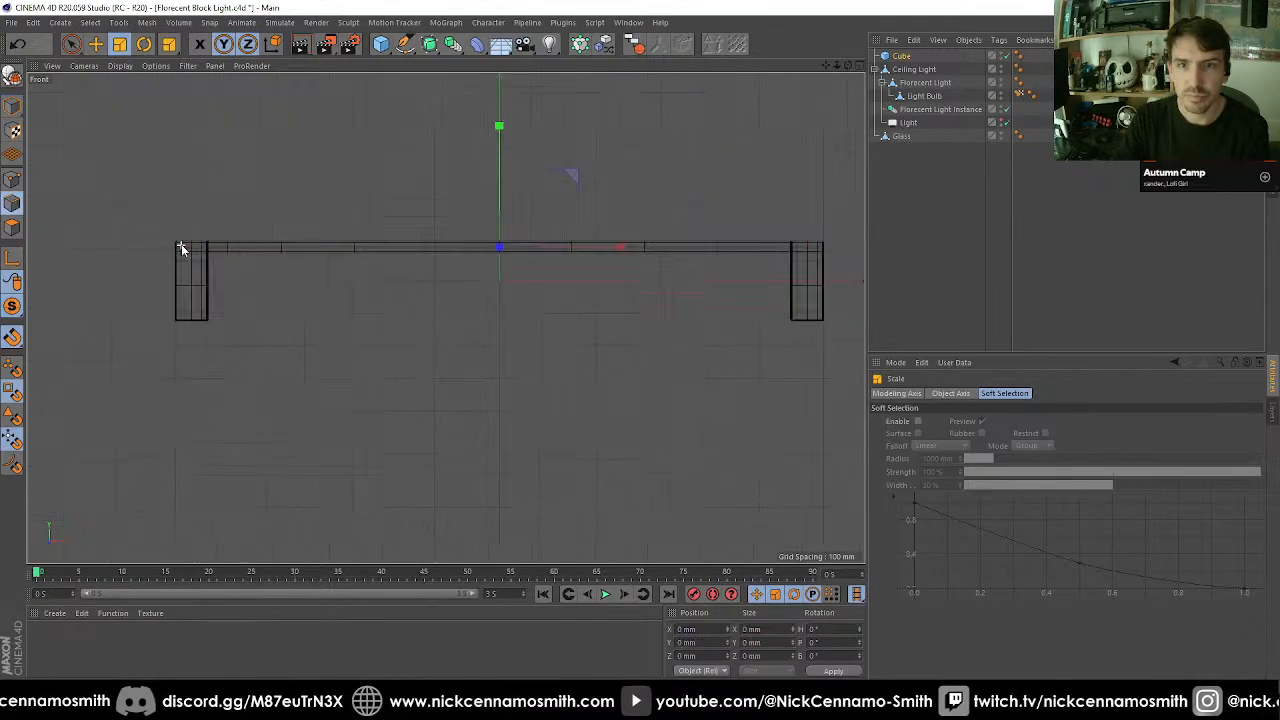
alt+middle_drag(502, 323, 378, 326)
Scale the cube's depth to about 460 mm in the top view to match the housing, and make the cube editable.
key(F2)
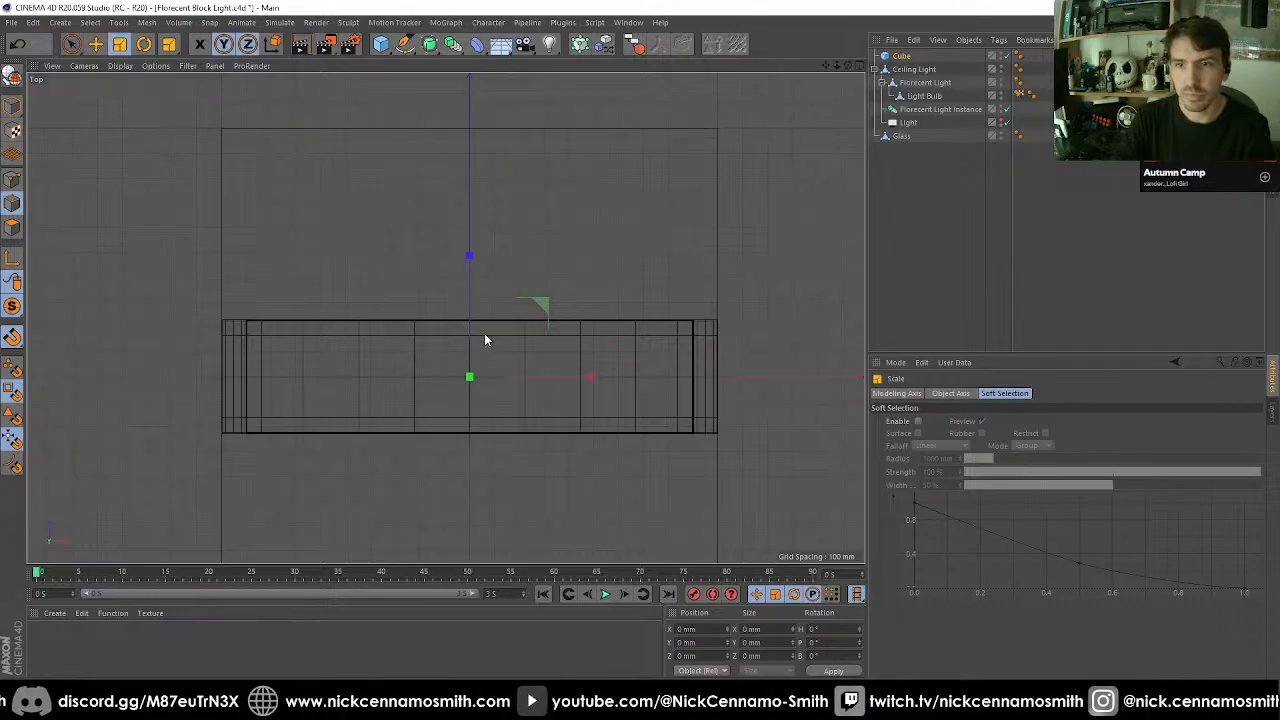
click(12, 108)
drag(471, 128, 128, 238)
key(F1)
key(c)
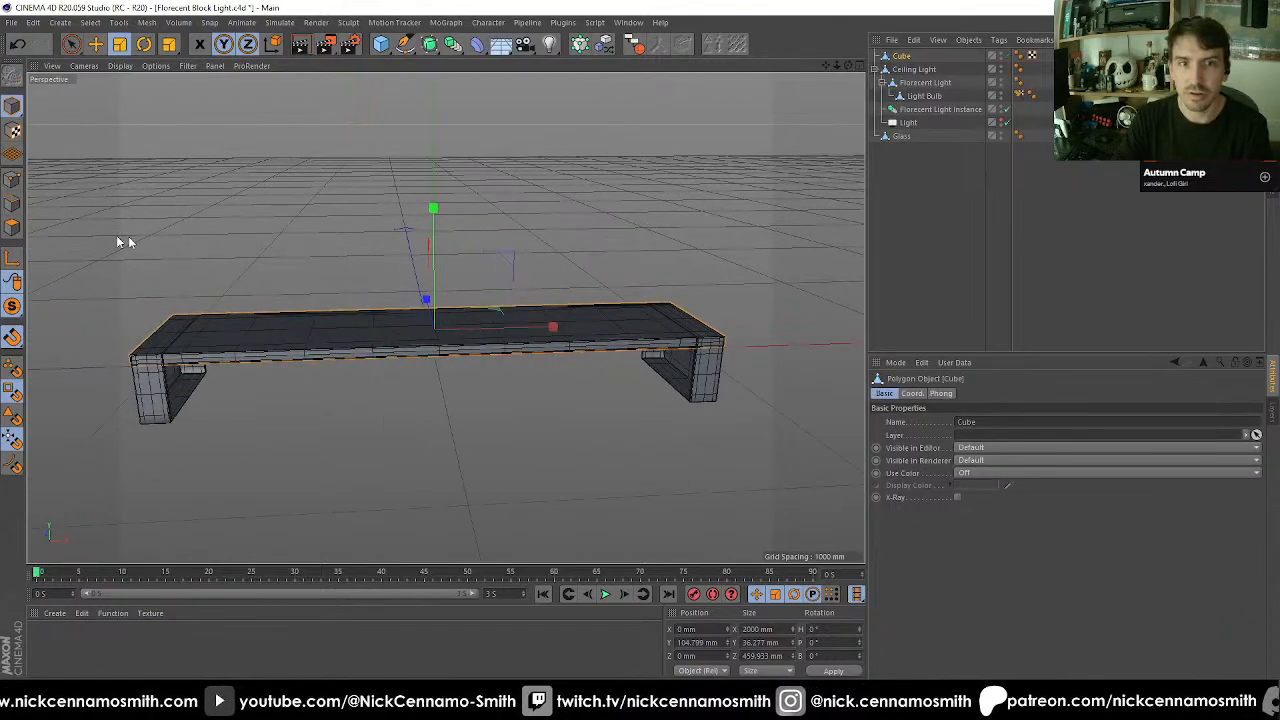
key(F4)
key(F5)
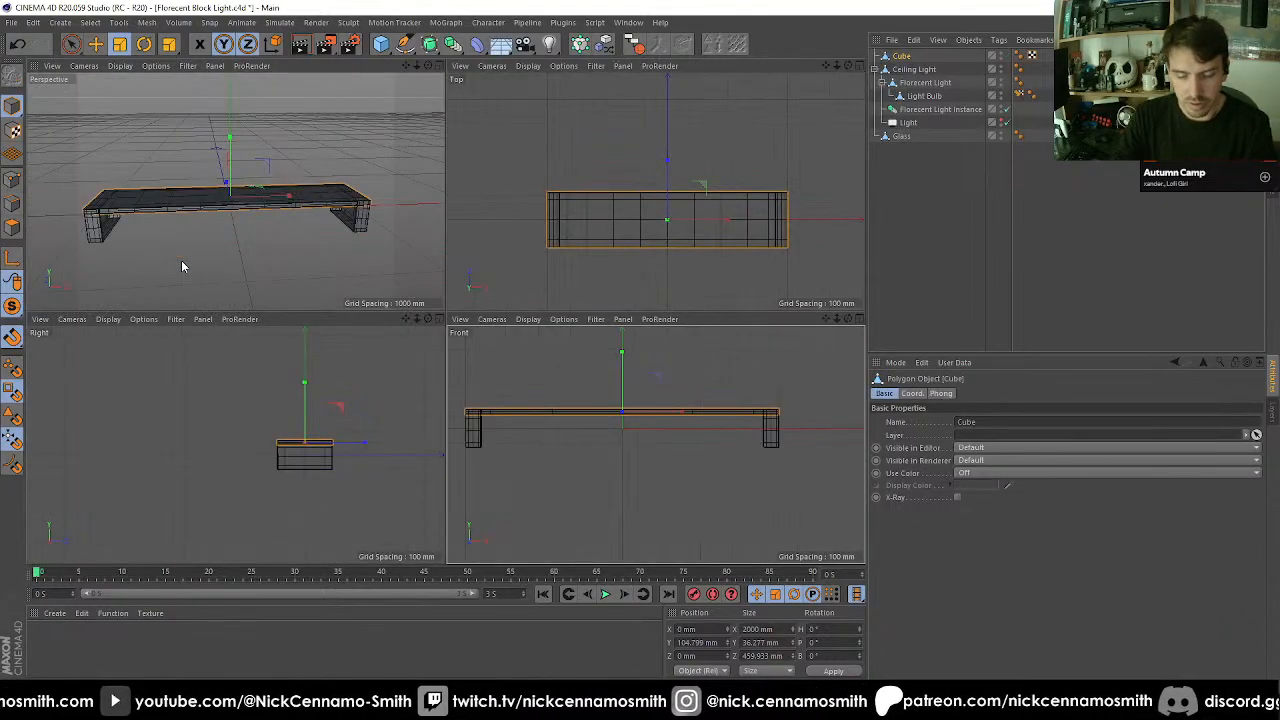
key(F1)
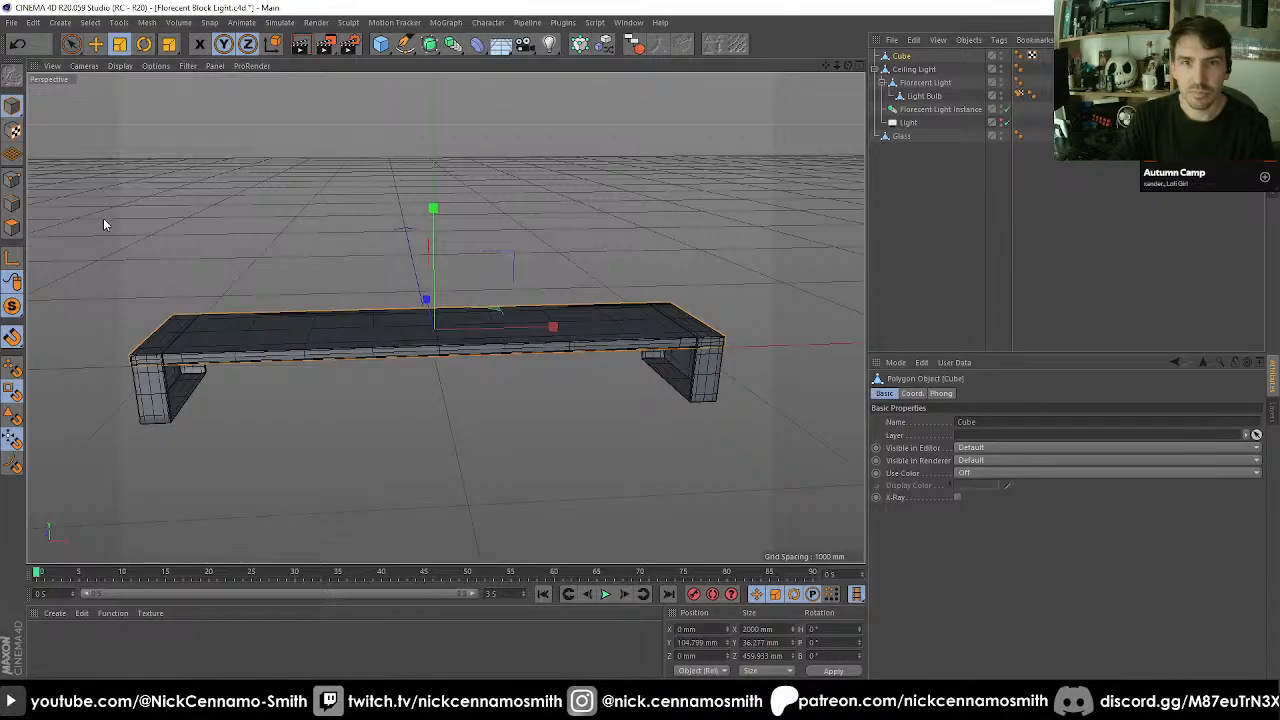
Ring-select the cube's long edges and cut them twice across with Edge Cut, offset 50%, scale 270% and subdivision 2.
key(F4)
click(12, 203)
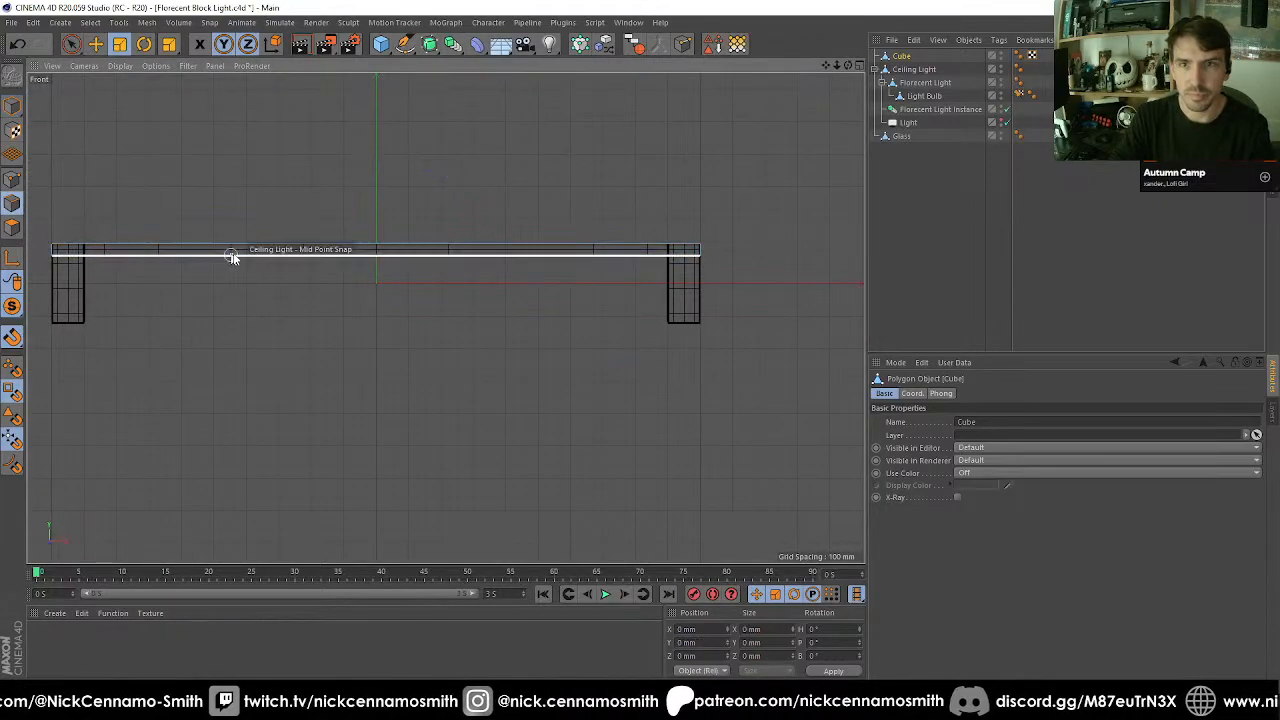
right_click(240, 258)
click(262, 297)
click(240, 256)
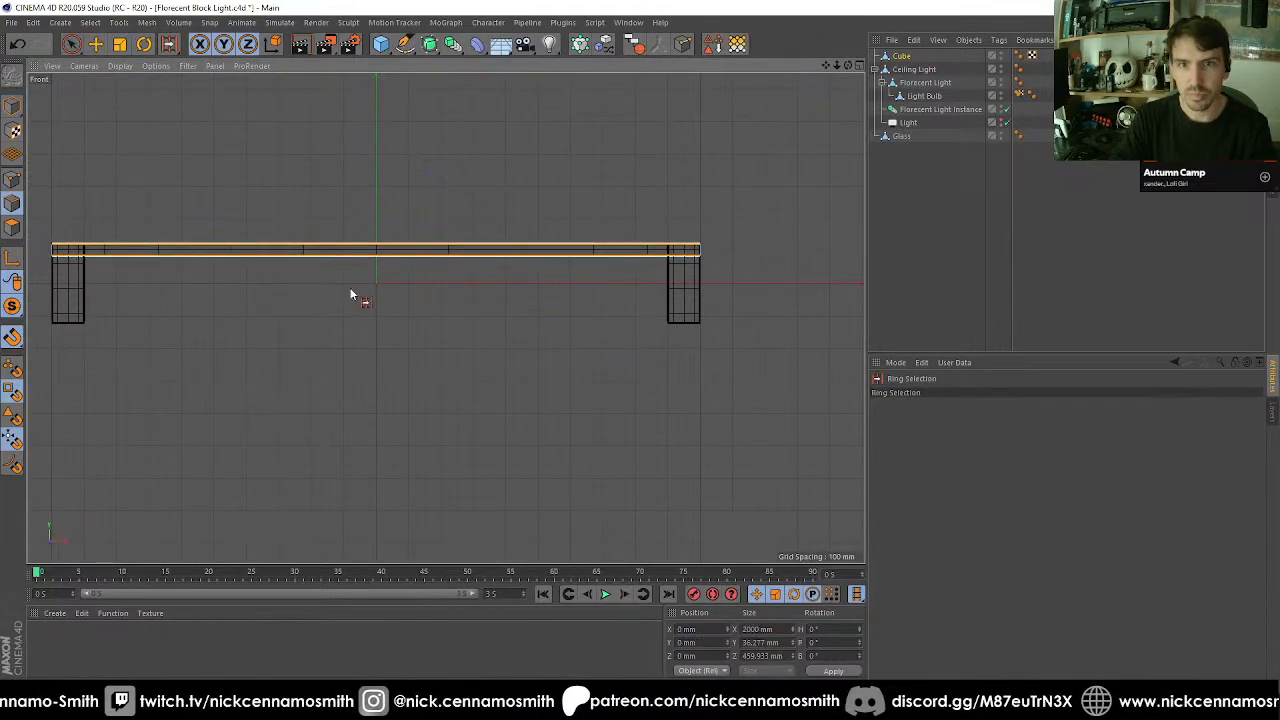
key(m)
key(f)
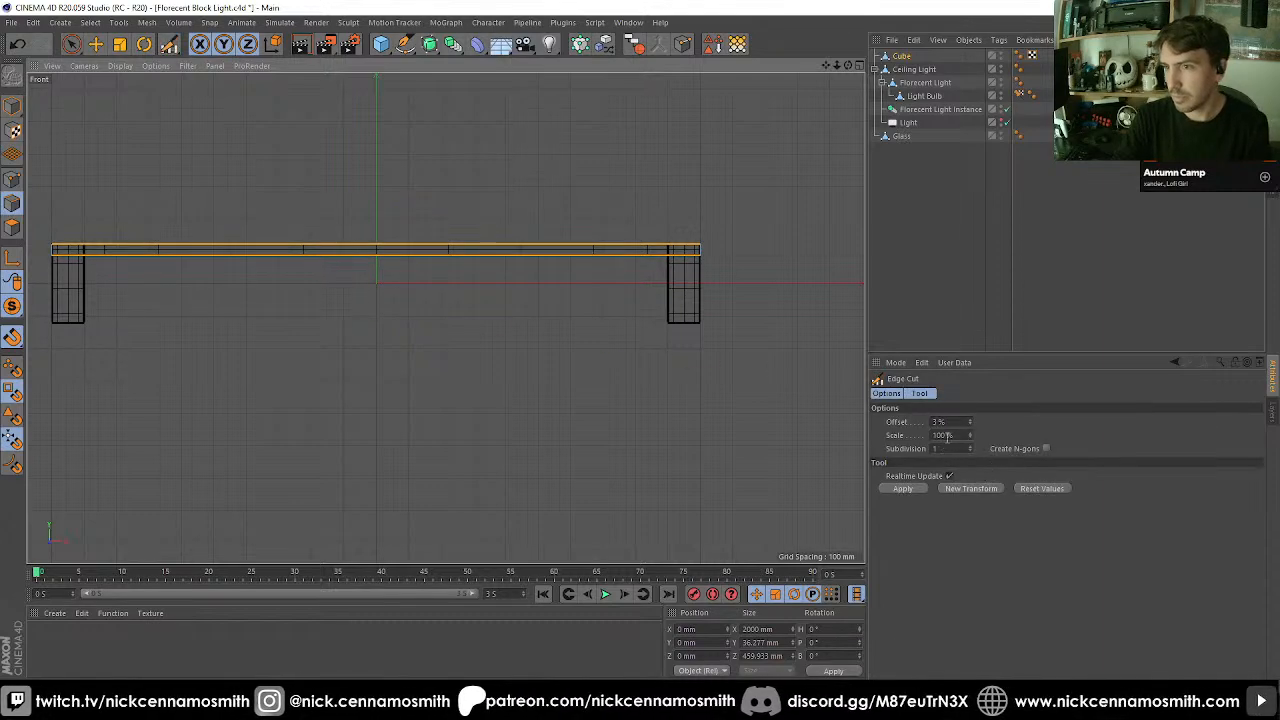
double_click(938, 422)
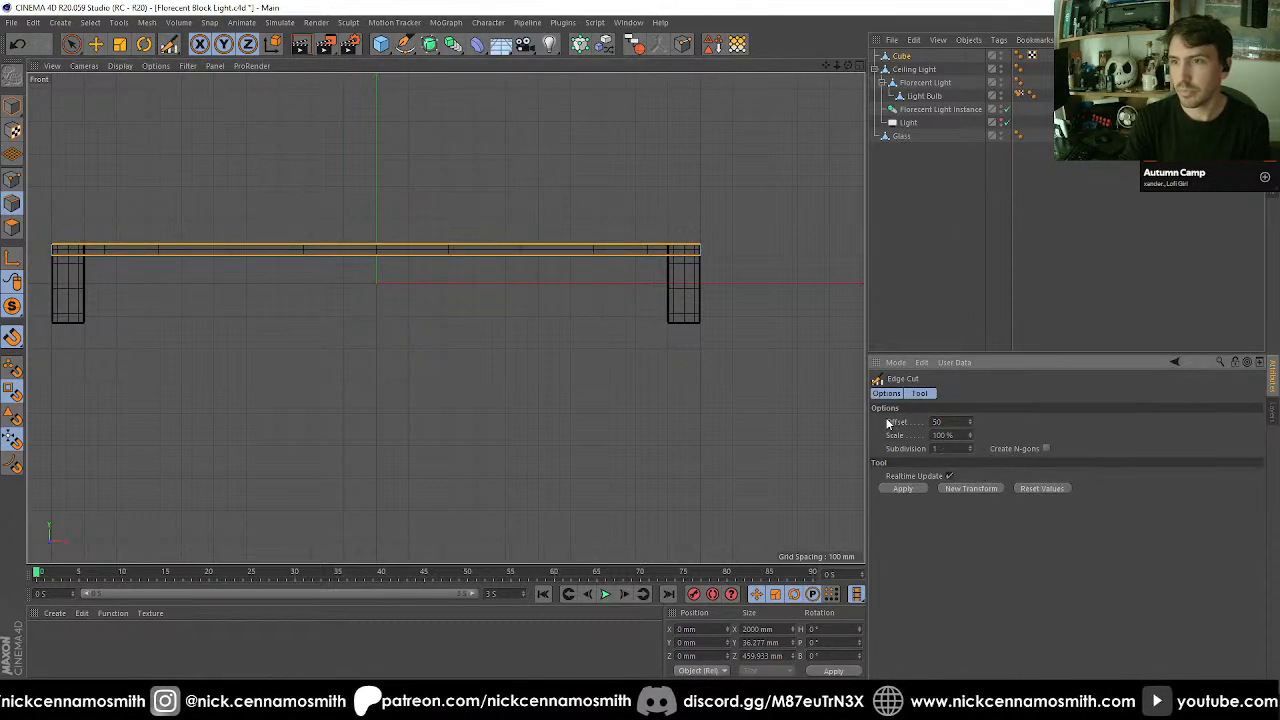
text(50)
key(Return)
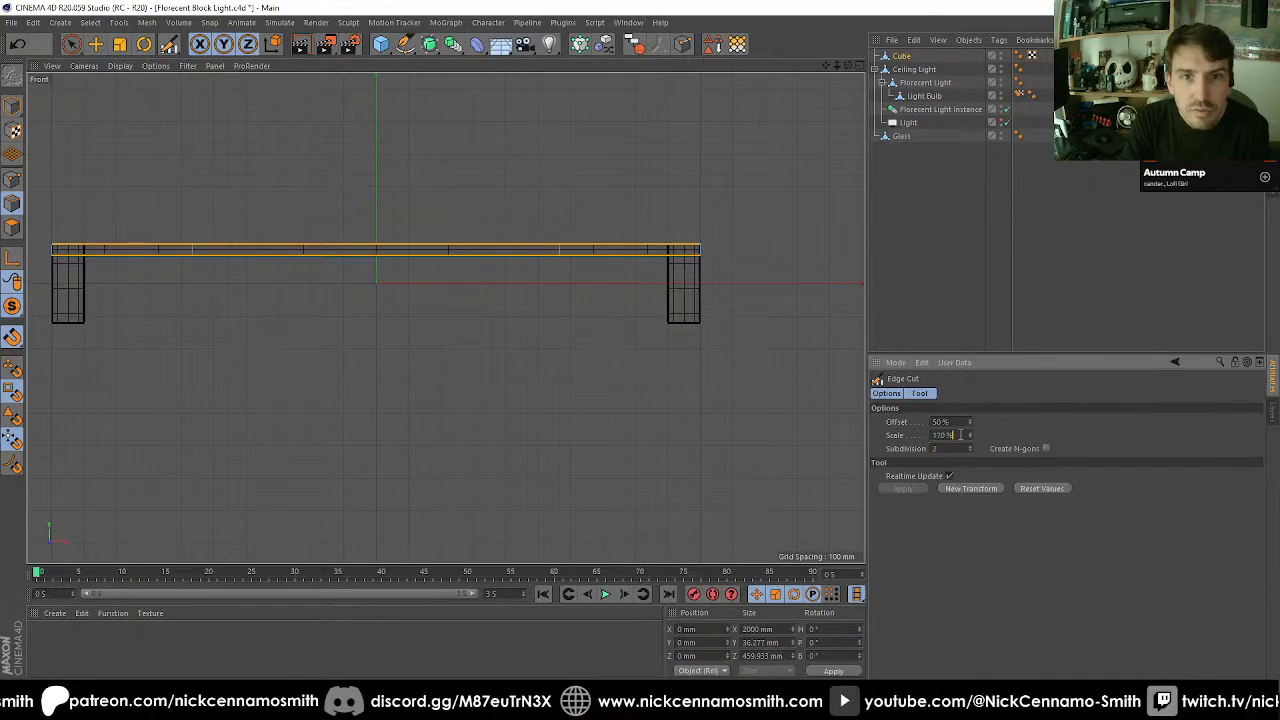
scroll(961, 435, up, 3)
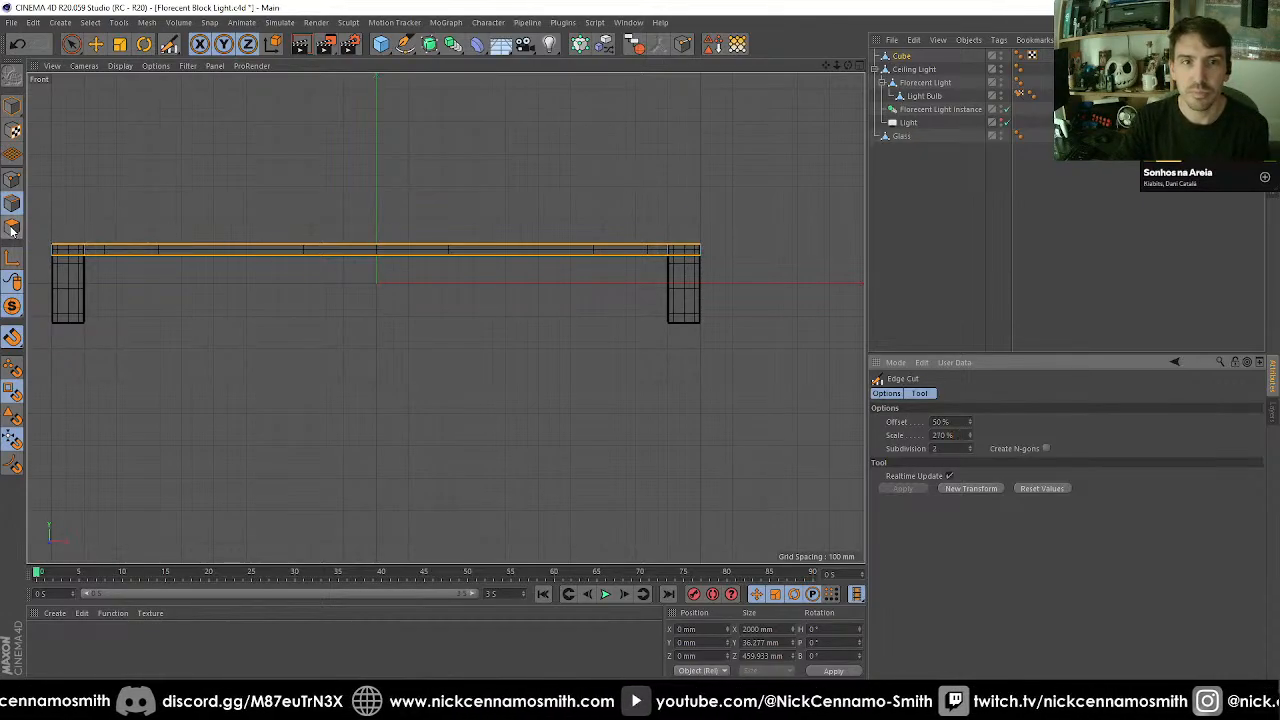
Extrude the underside faces at both ends of the cube by 0 mm without caps and lower them to about Y -127 mm.
click(71, 44)
key(0)
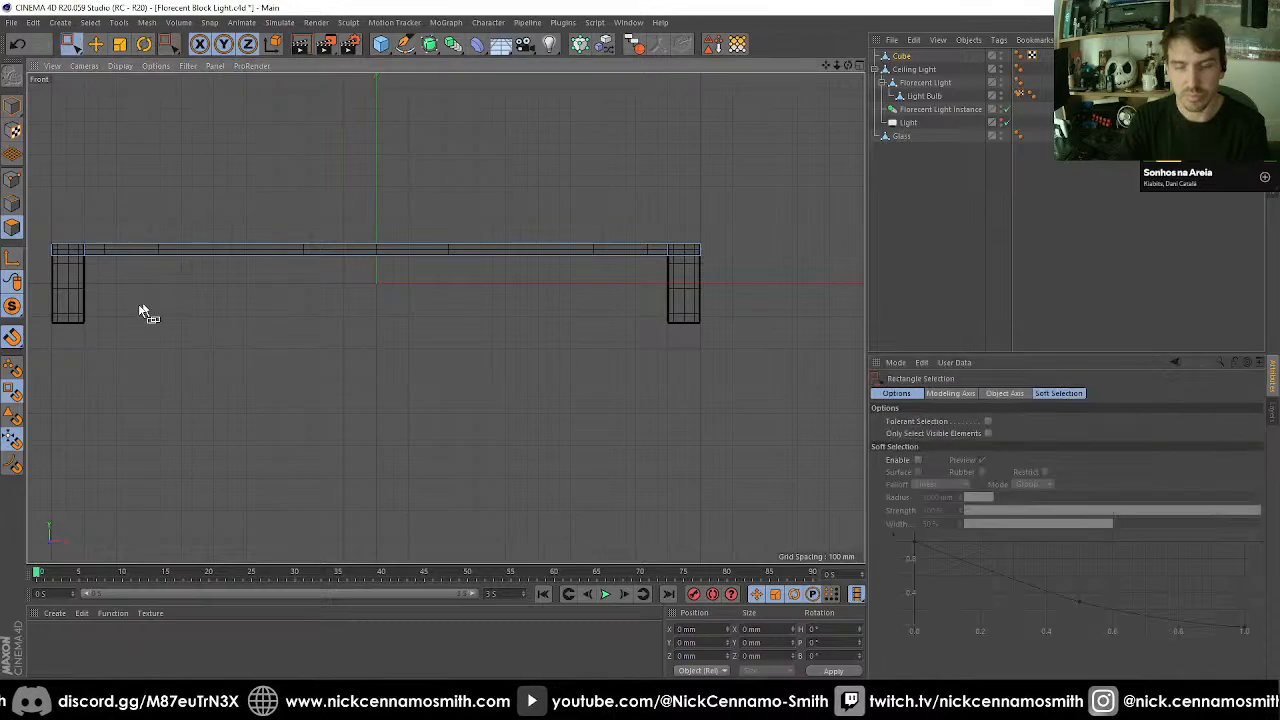
drag(44, 260, 134, 346)
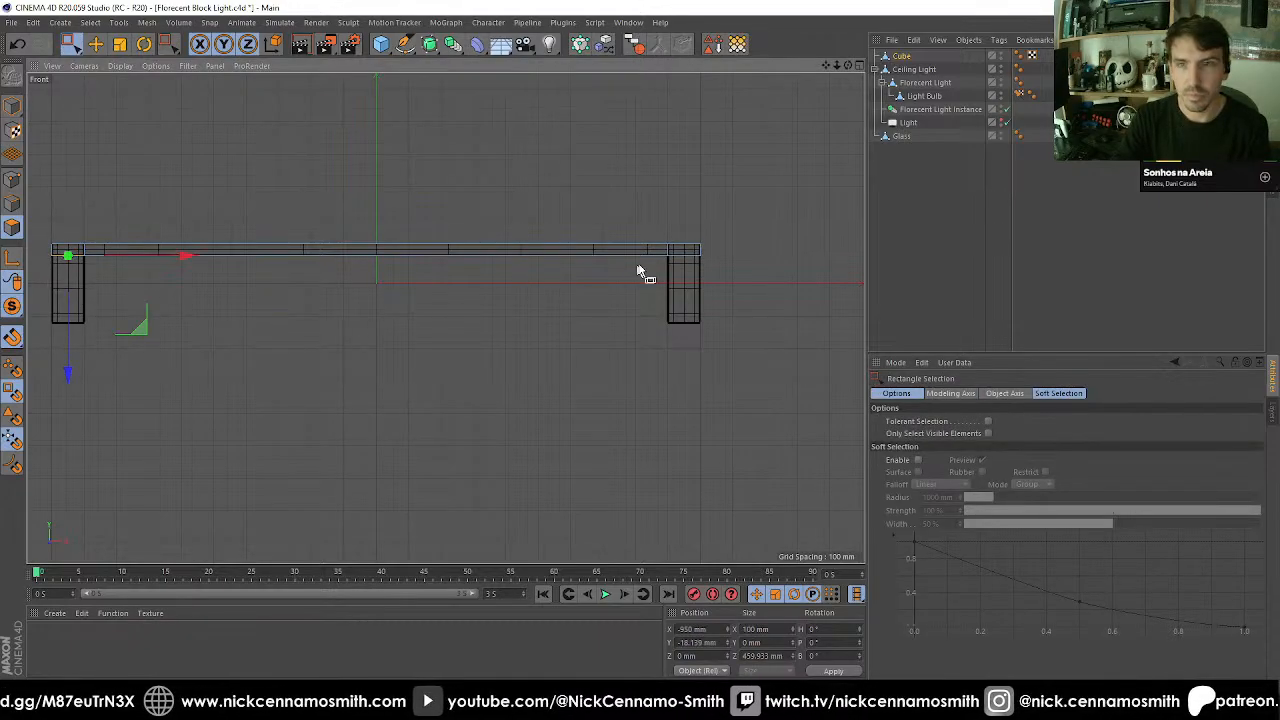
click(735, 362)
key(d)
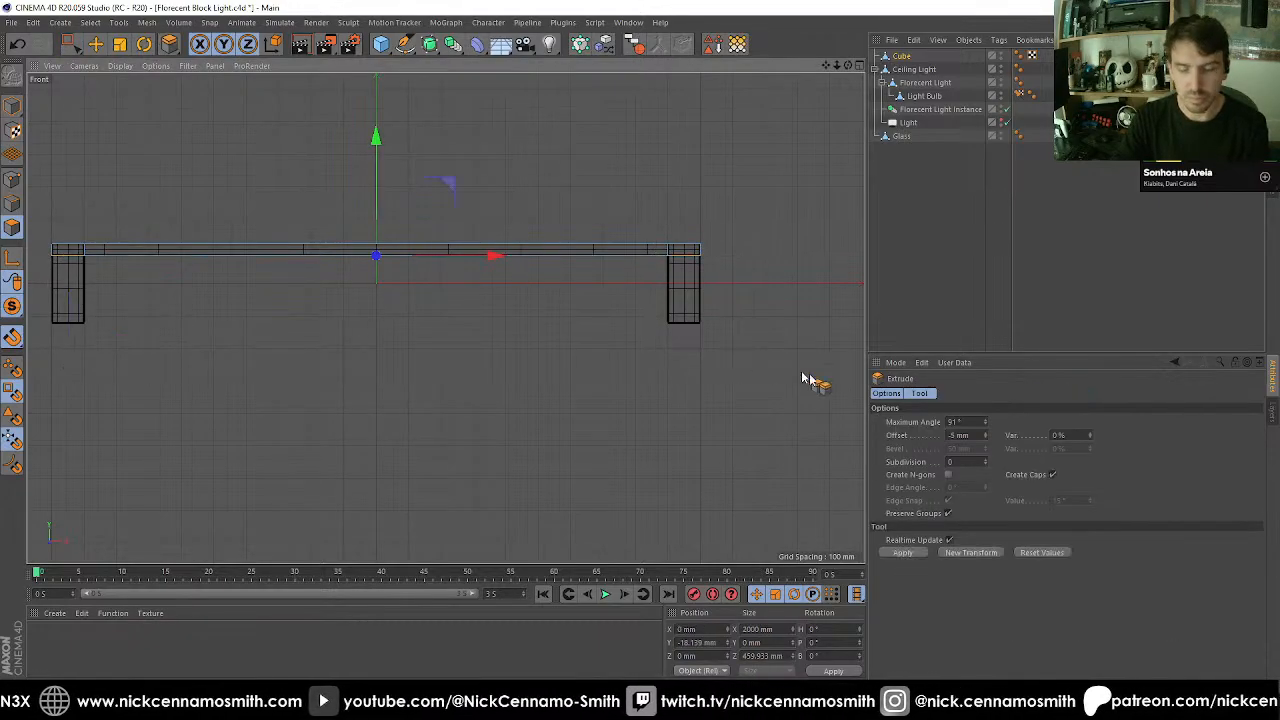
click(1053, 475)
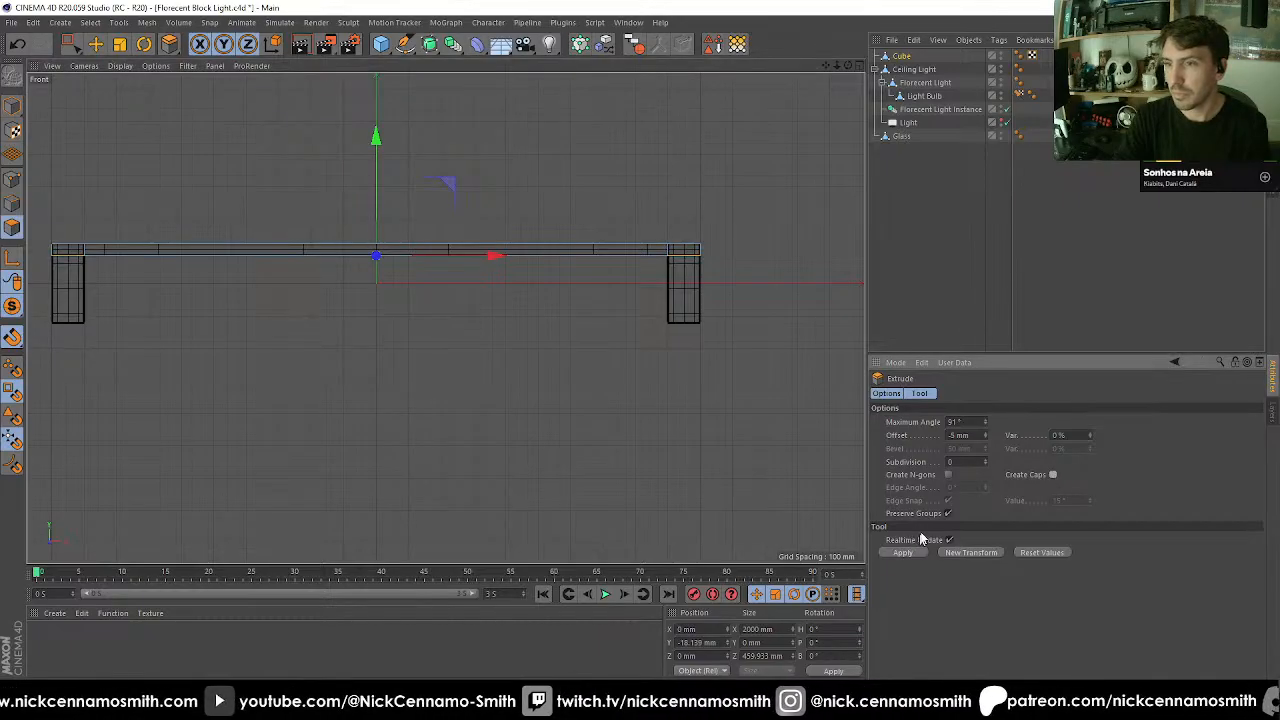
double_click(960, 435)
text(0)
key(Return)
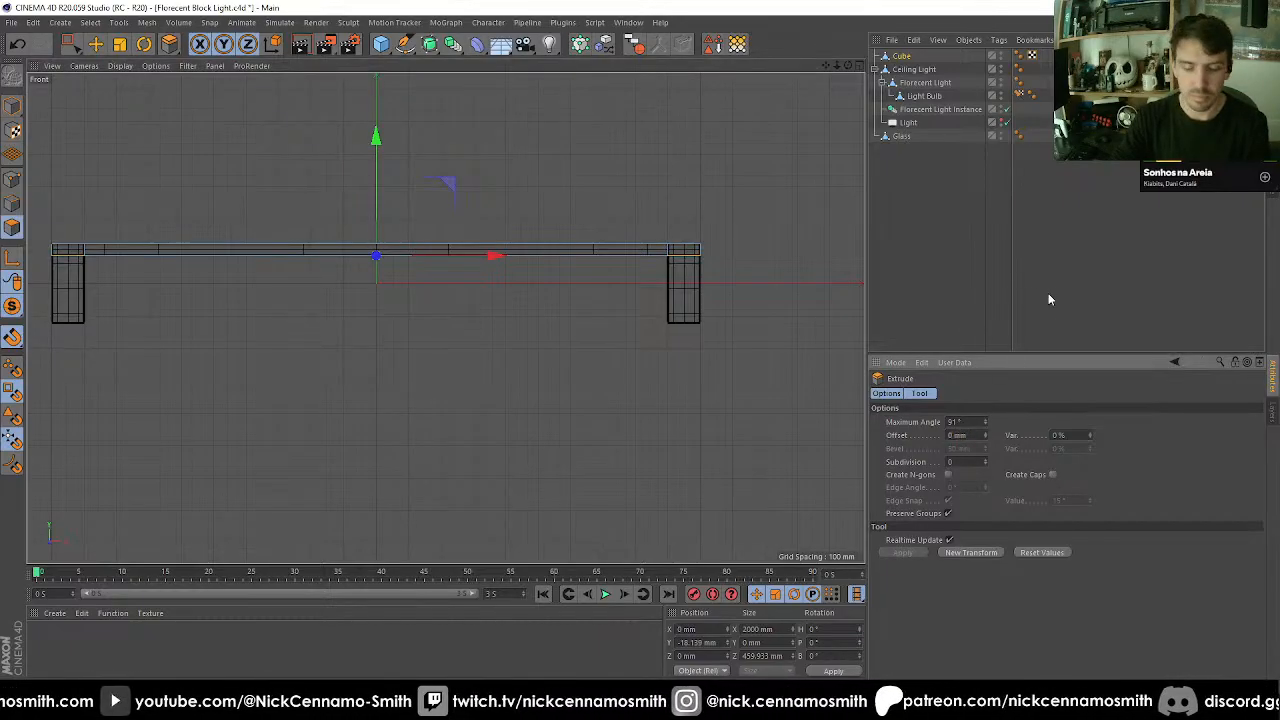
key(e)
drag(375, 137, 375, 174)
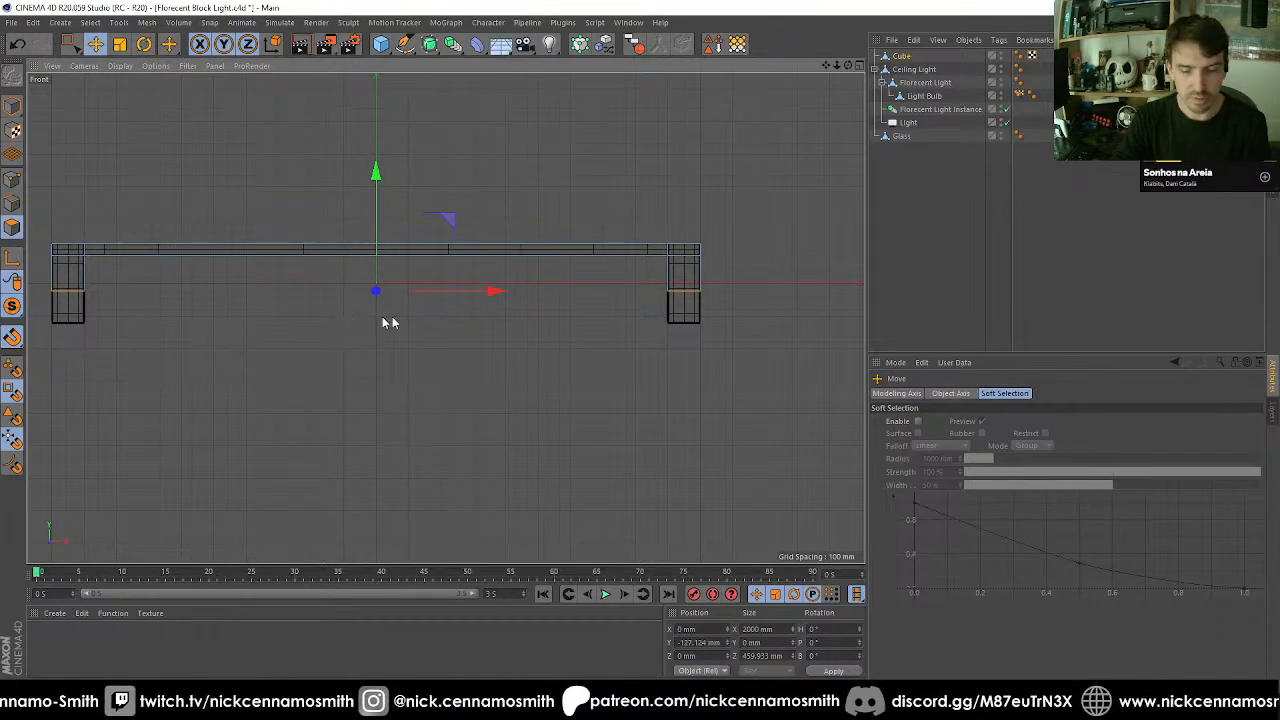
Extrude the lowered end faces again to about Y -146 mm and scale their depth to about 455 mm.
key(d)
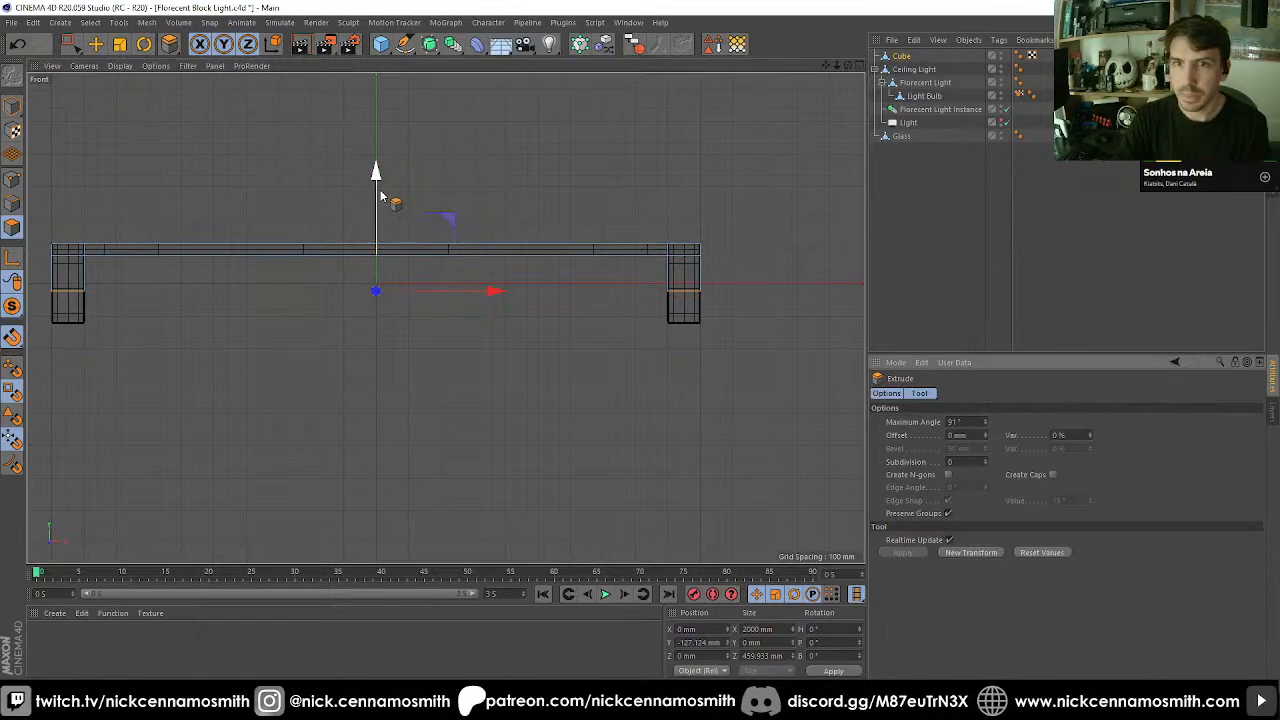
drag(380, 196, 377, 198)
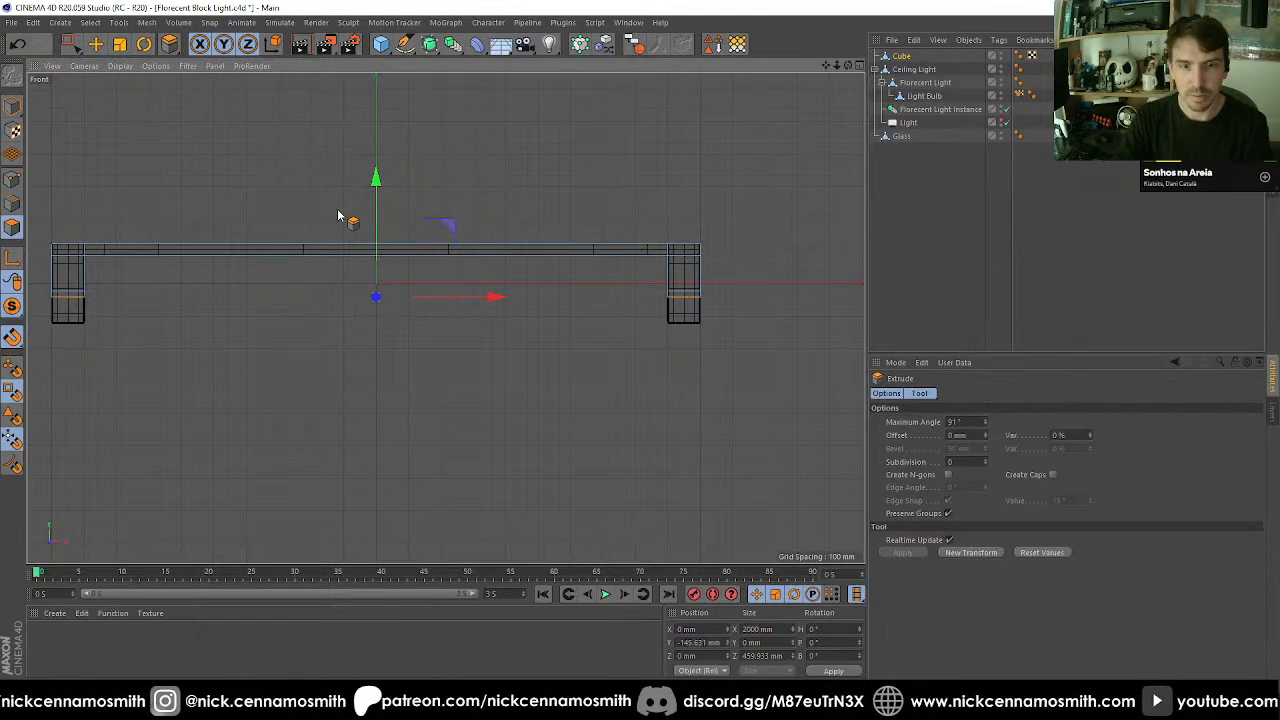
key(F1)
alt+drag(420, 250, 432, 362)
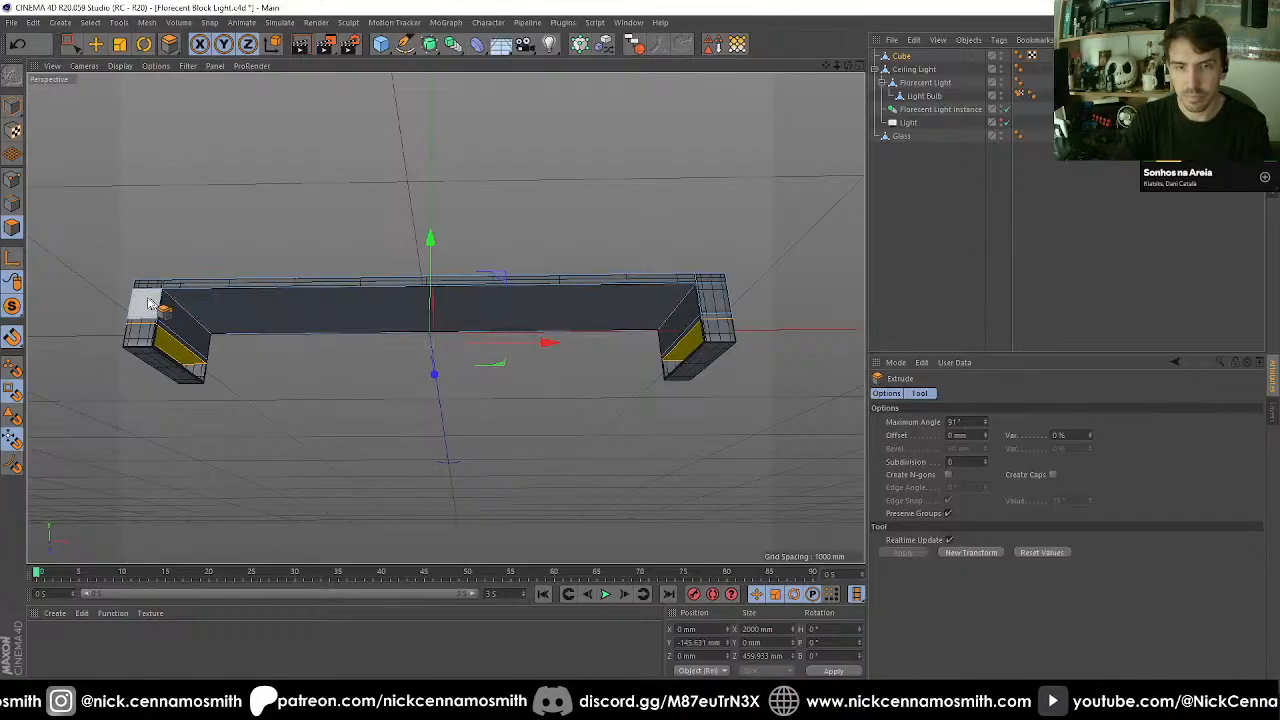
key(t)
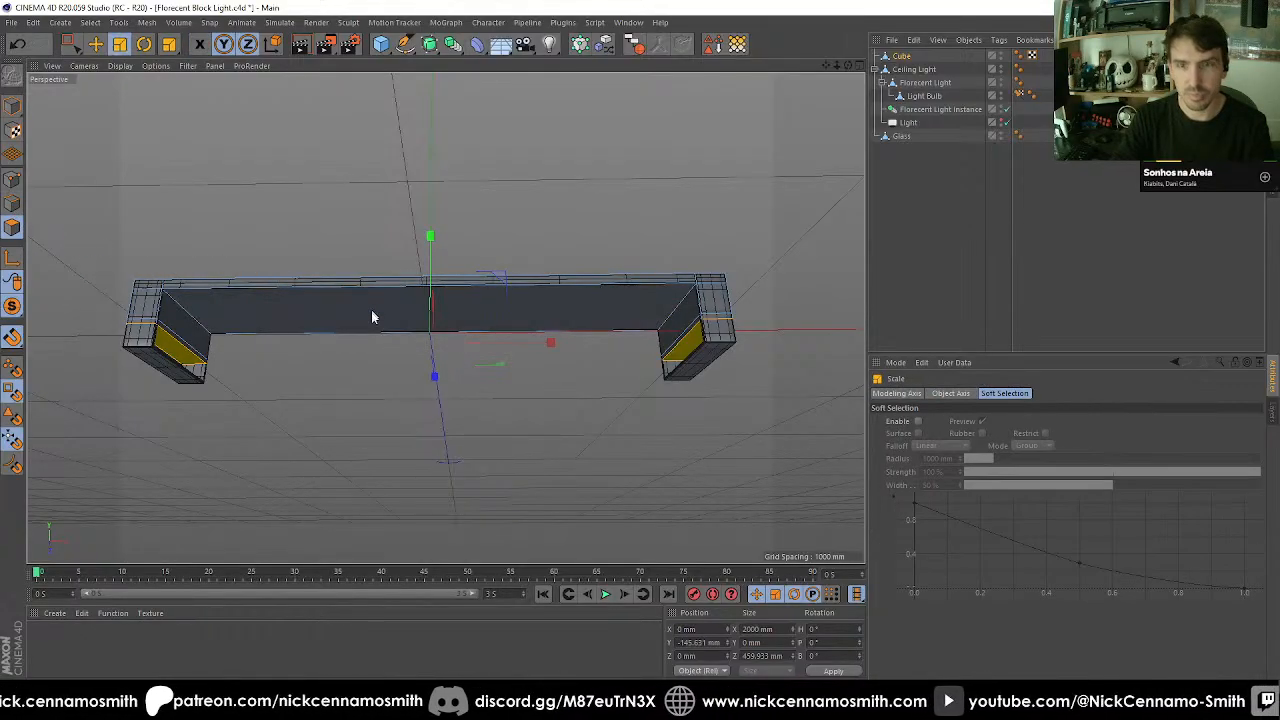
alt+drag(371, 314, 267, 352)
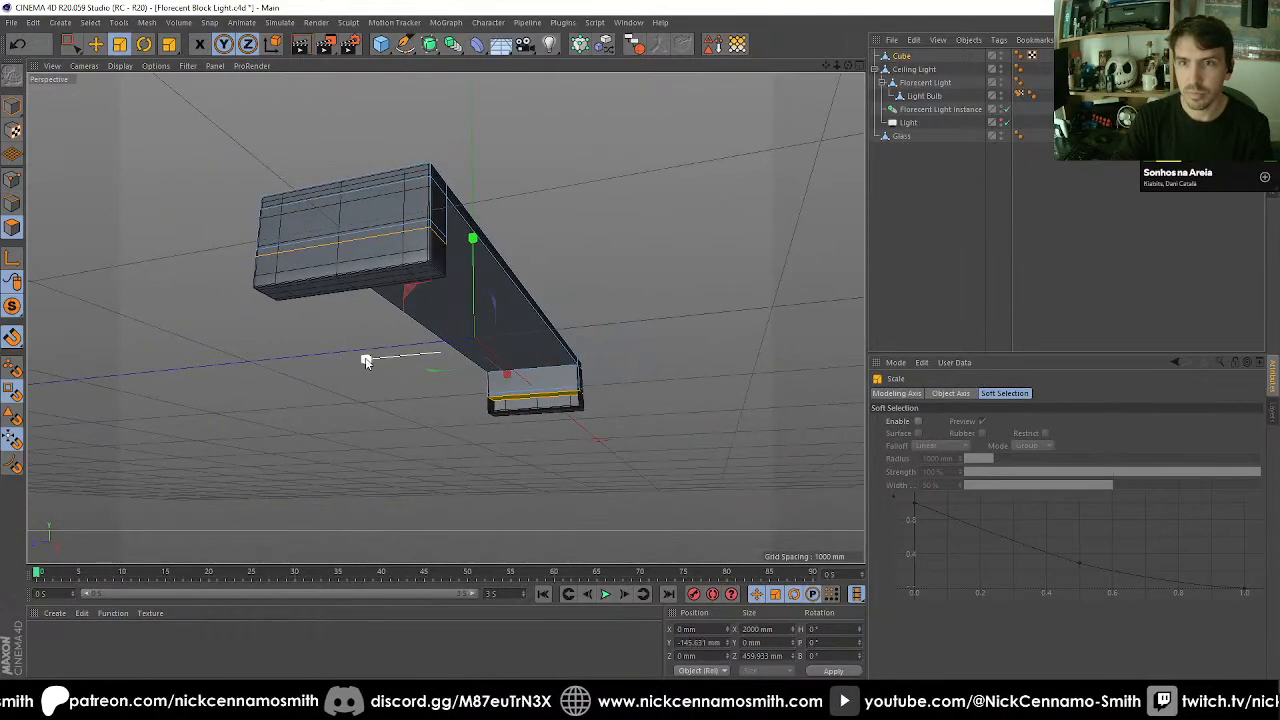
drag(364, 357, 530, 368)
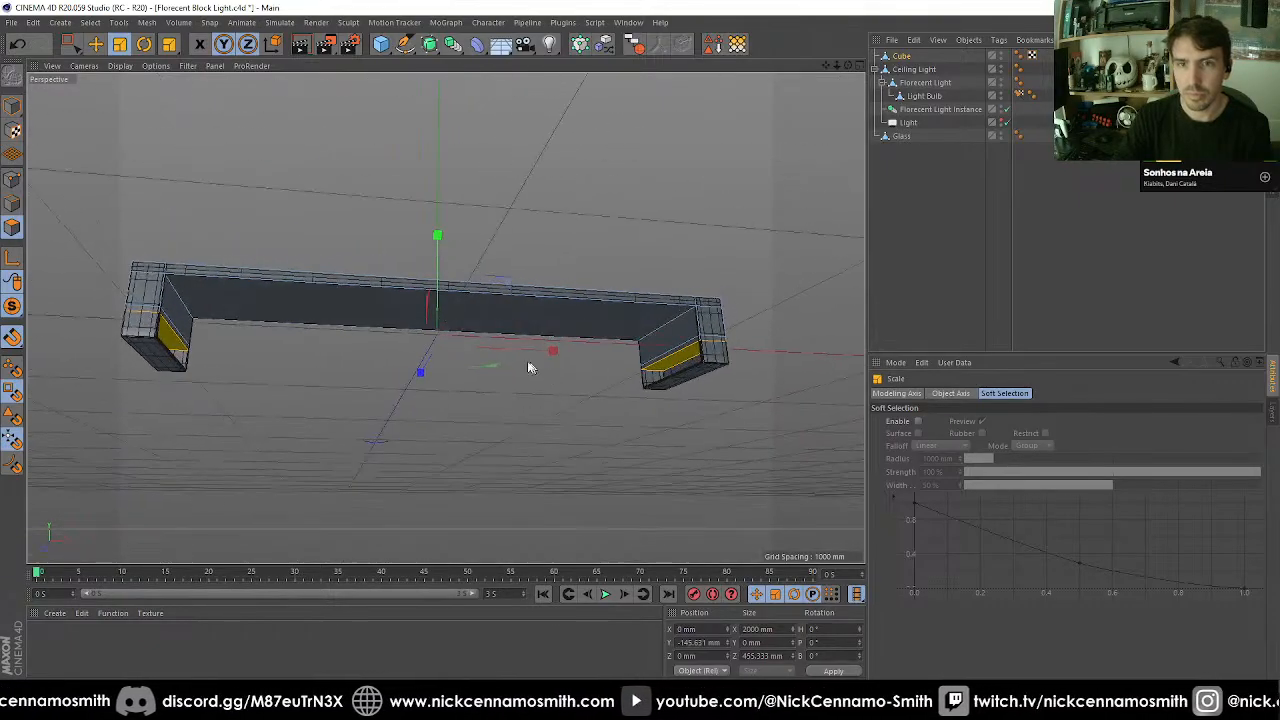
Turn off snapping, select the lowest outer edge of both end blocks, and scale their span along X to about 1980 mm.
click(172, 340)
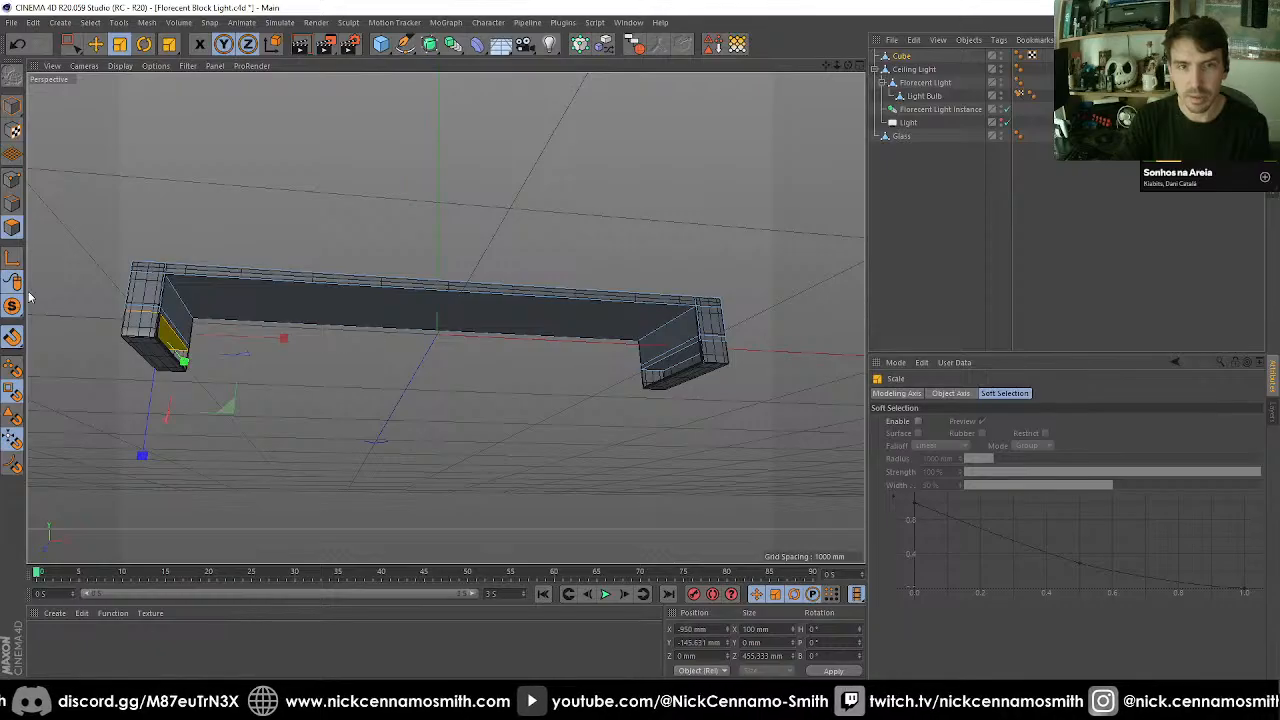
click(13, 204)
alt+drag(163, 323, 110, 327)
key(e)
click(88, 318)
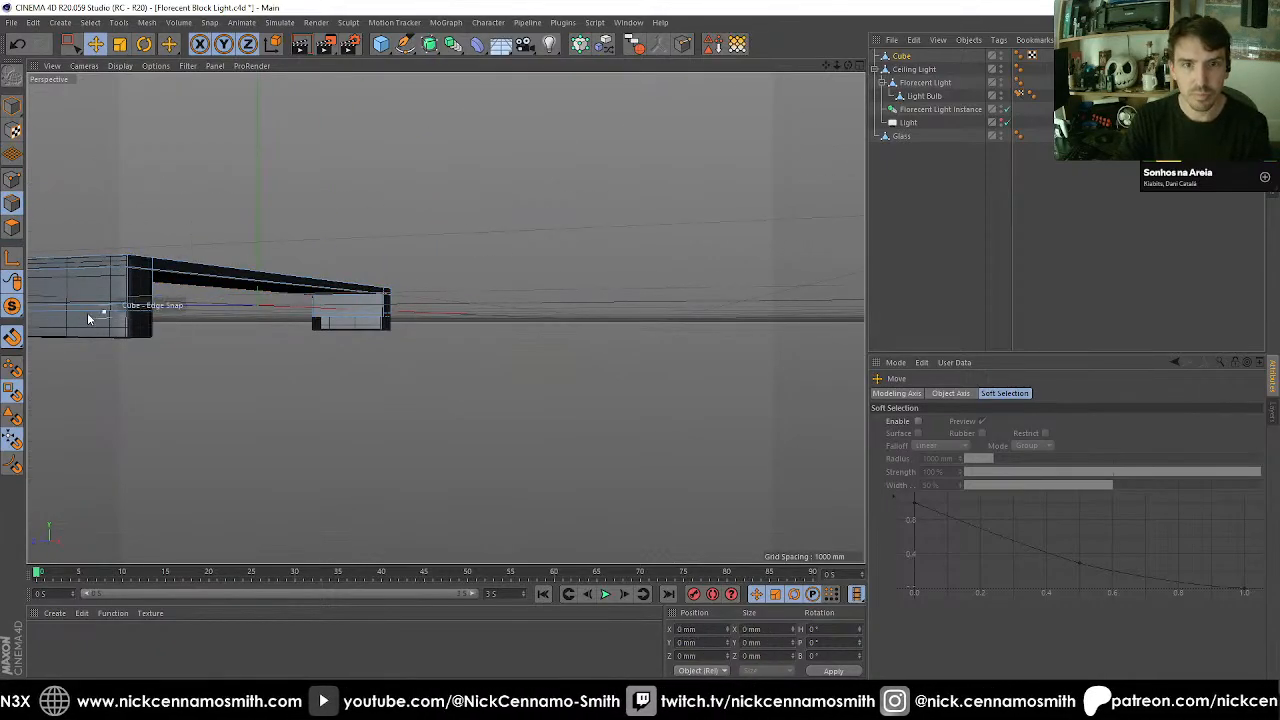
click(12, 337)
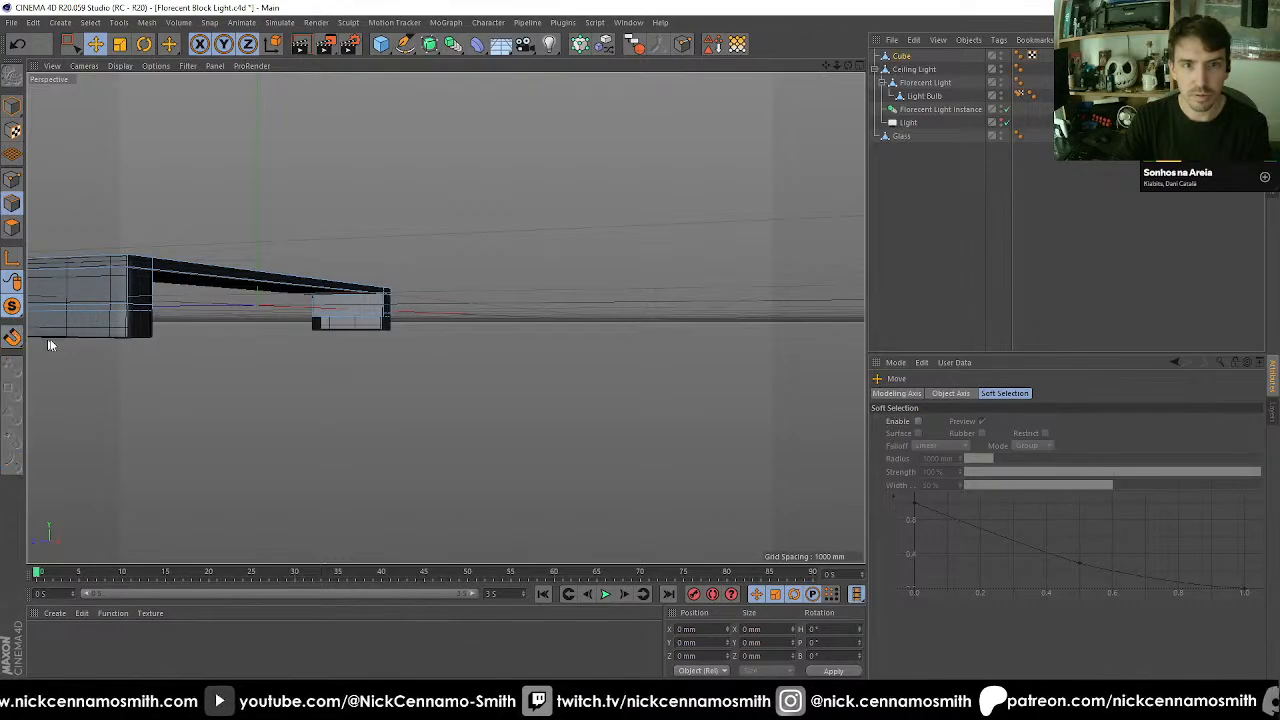
alt+middle_drag(82, 315, 206, 304)
click(205, 304)
alt+drag(205, 304, 655, 310)
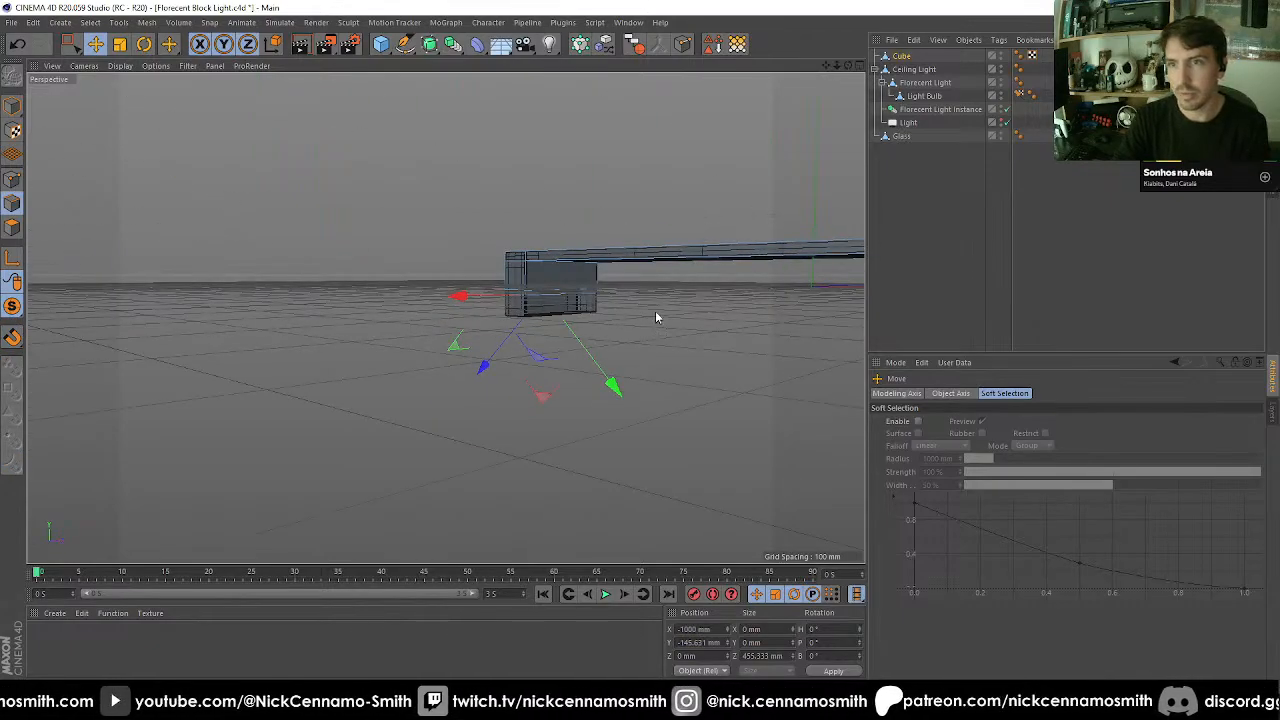
alt+middle_drag(655, 310, 126, 329)
shift+click(460, 348)
alt+drag(486, 366, 429, 371)
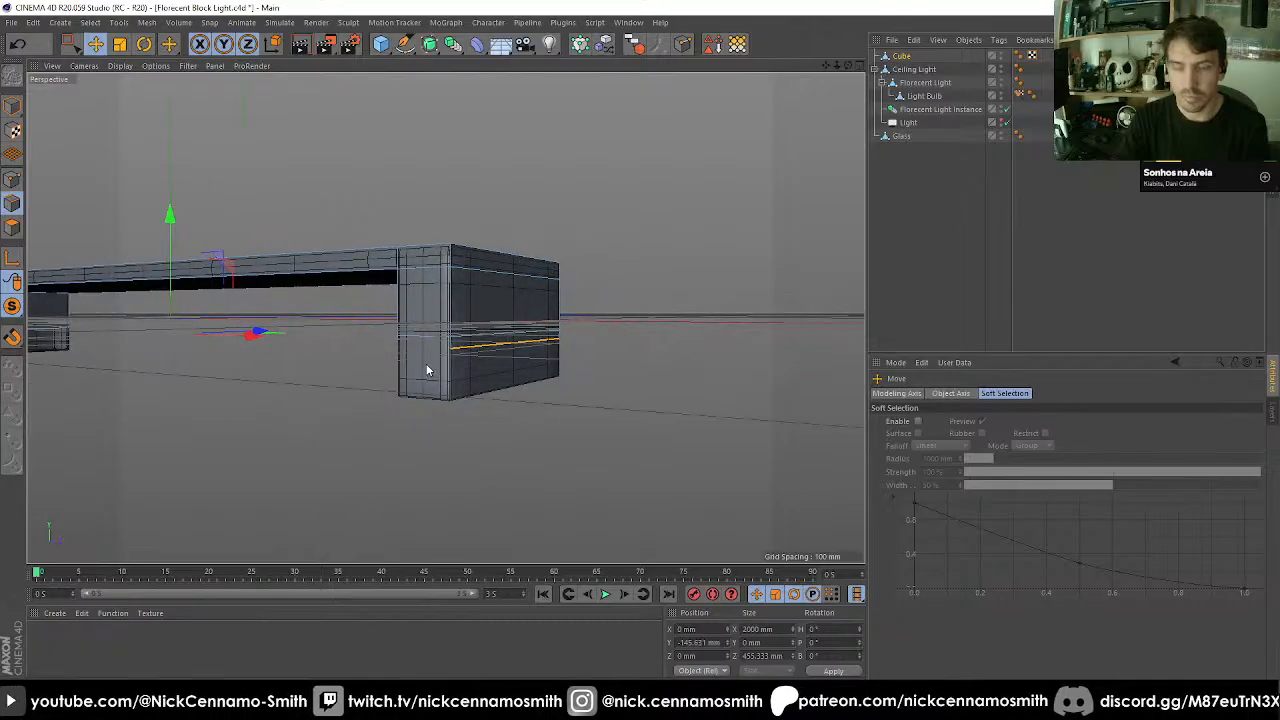
key(t)
key(F4)
key(h)
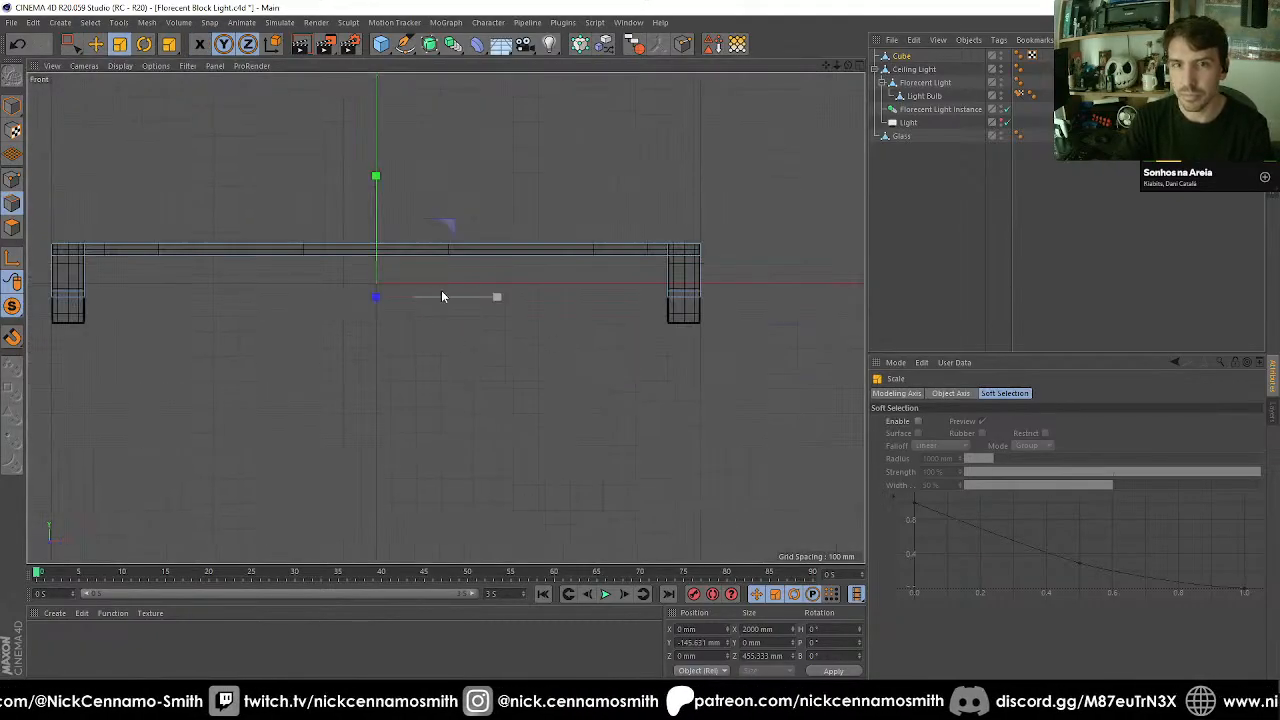
mouse_move(480, 302)
mouse_down()
mouse_move(468, 300)
mouse_move(487, 296)
mouse_up()
key(F1)
alt+drag(401, 319, 754, 190)
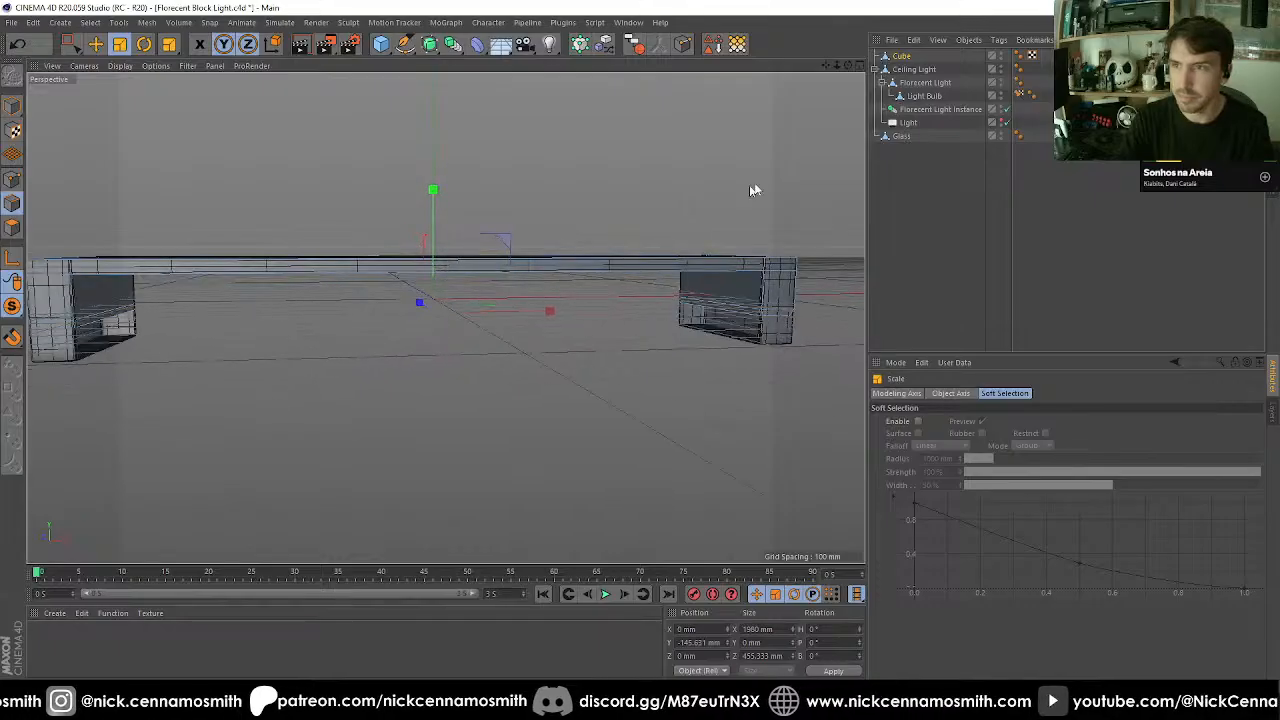
Take Florecent Light out of the Ceiling Light group and delete the old Ceiling Light with its remaining children.
drag(916, 83, 917, 186)
click(900, 70)
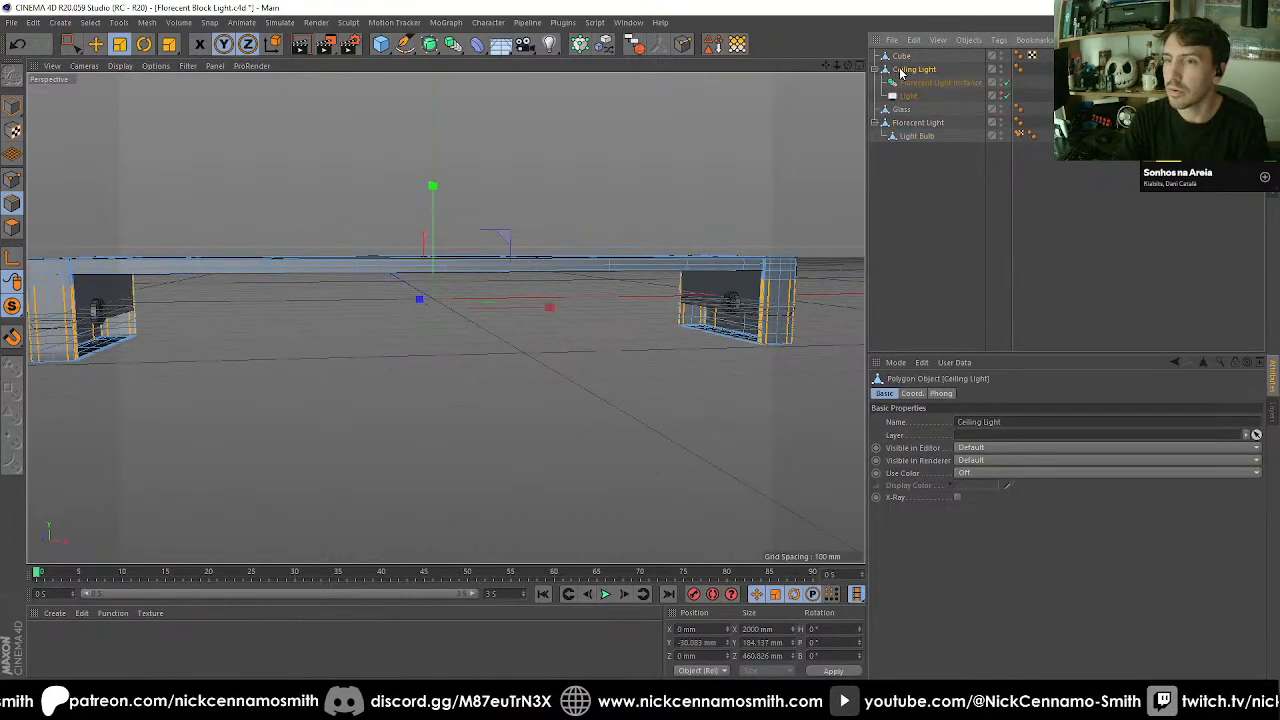
key(Delete)
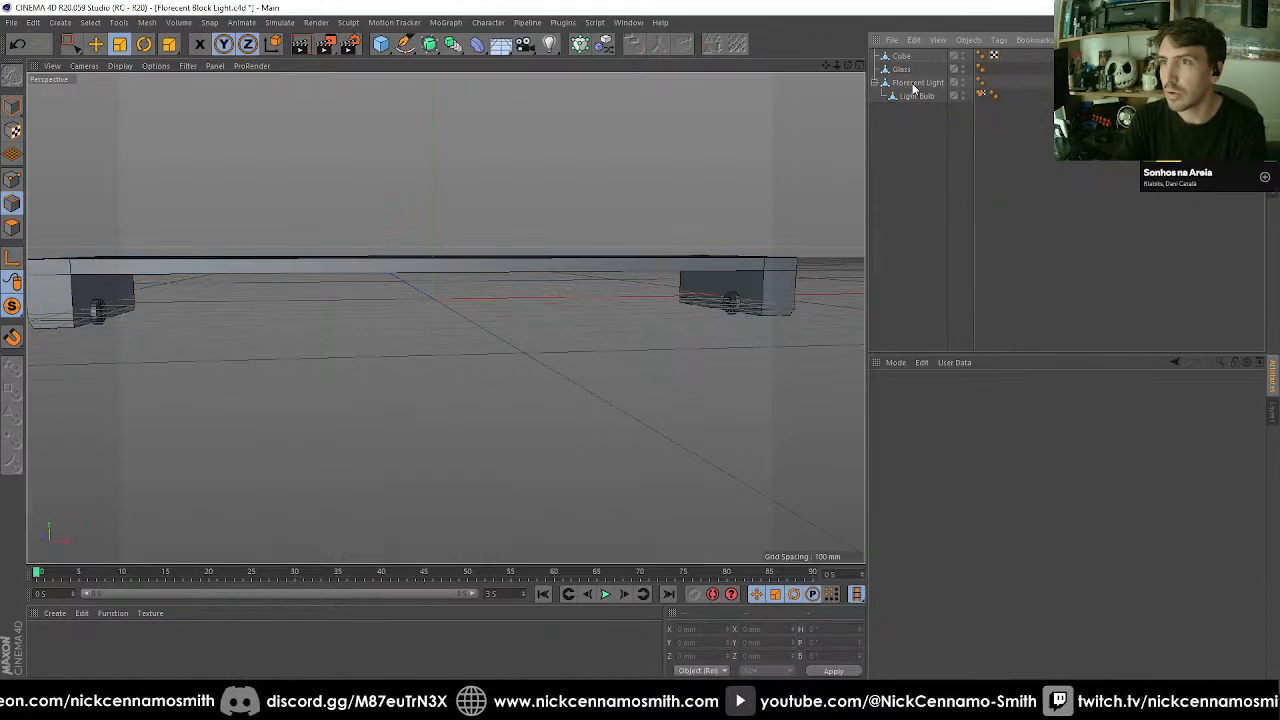
Turn off viewport solo mode and delete the old Glass object.
click(913, 83)
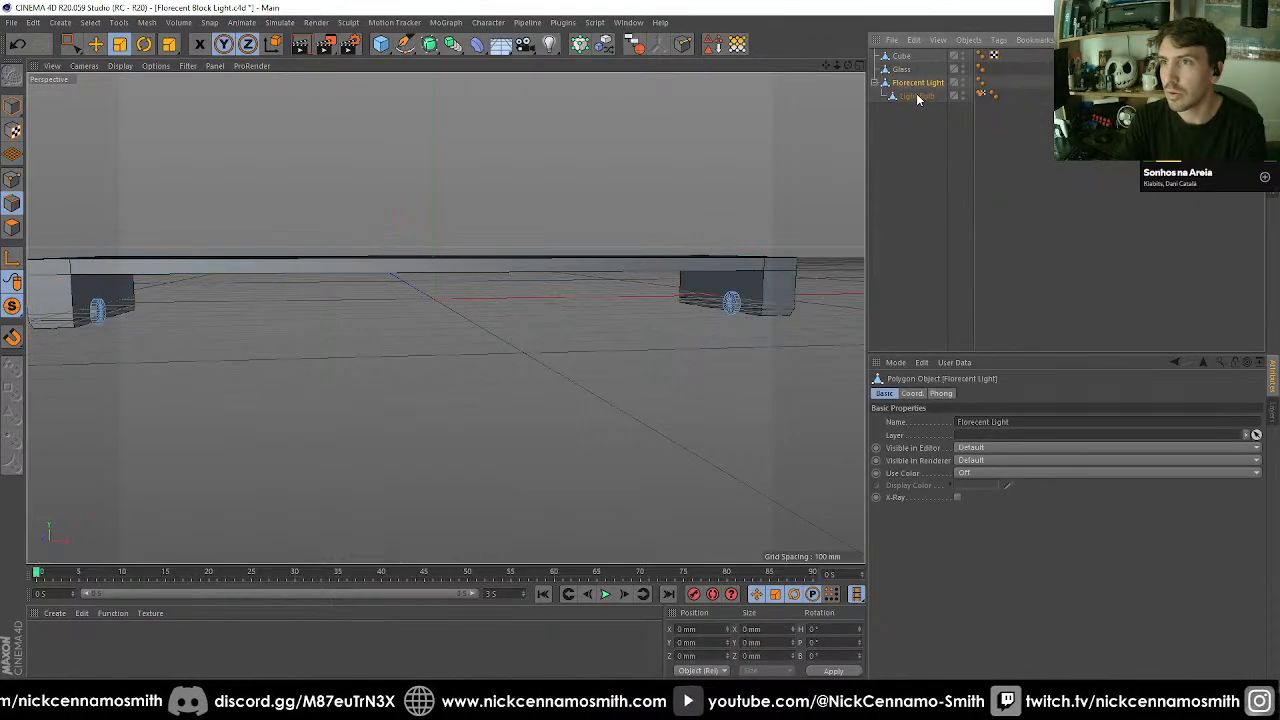
drag(912, 138, 891, 55)
click(899, 146)
click(13, 306)
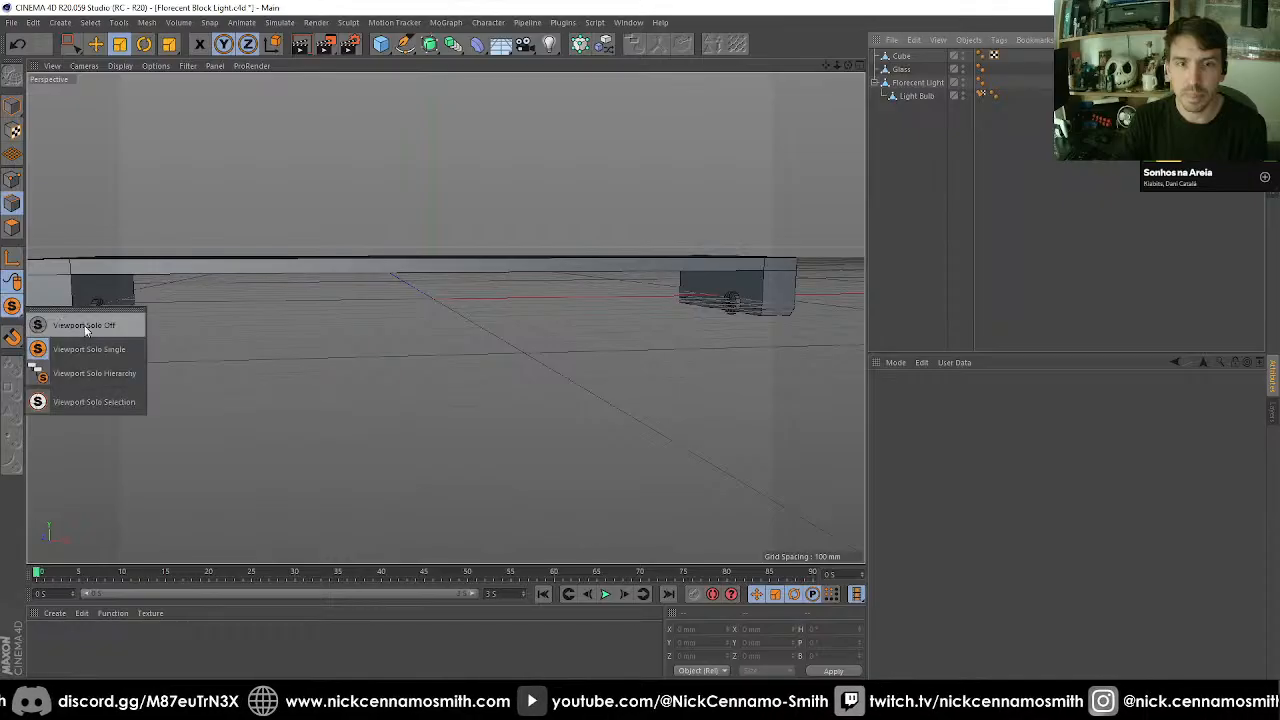
click(86, 325)
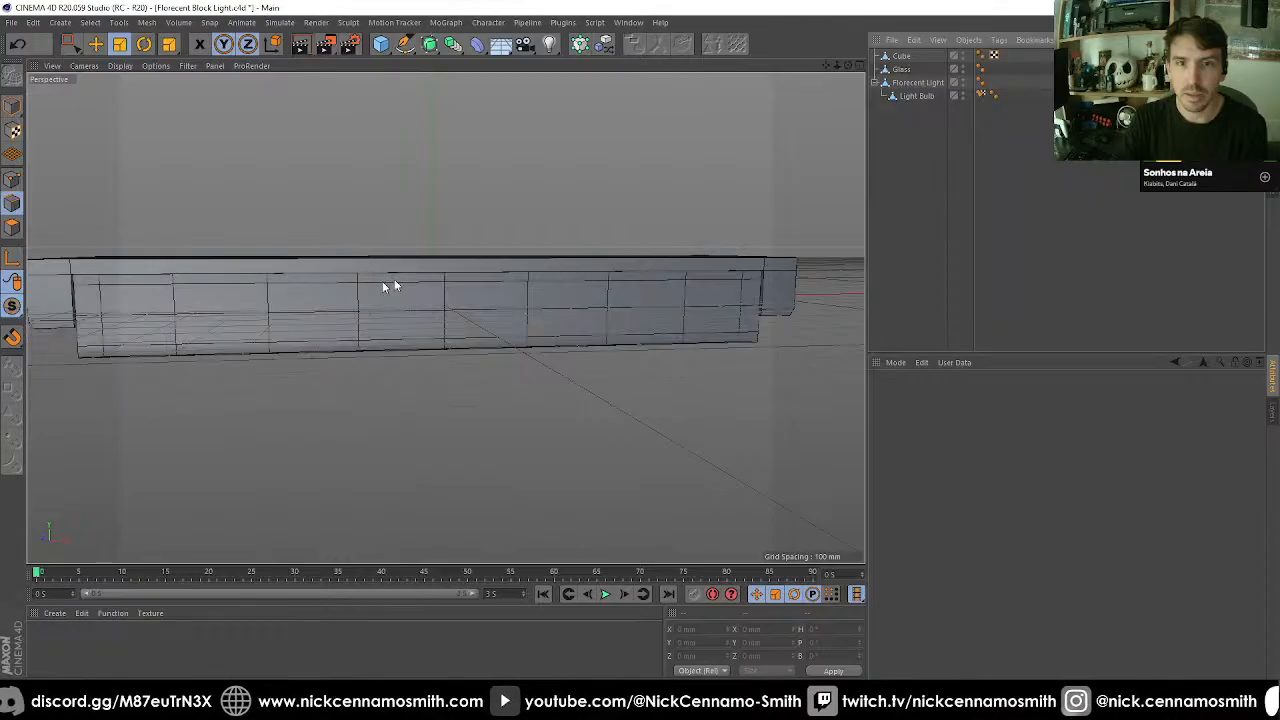
click(902, 69)
key(Delete)
alt+drag(394, 280, 400, 334)
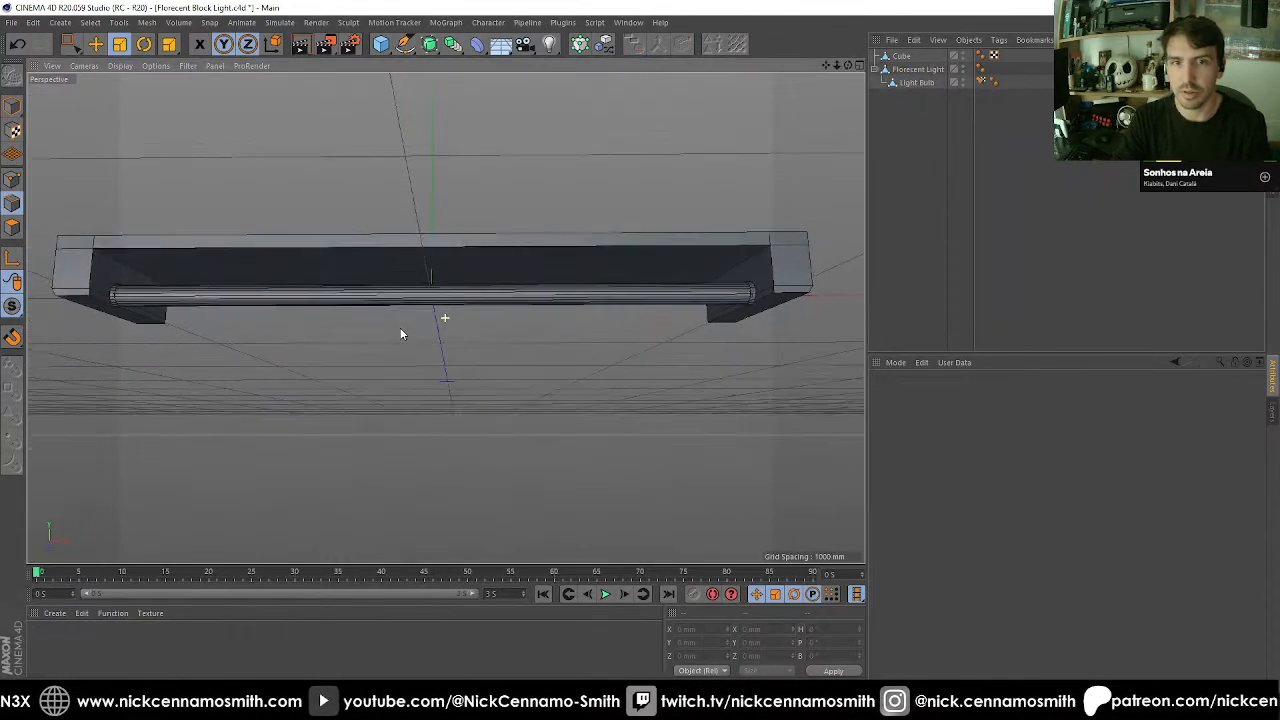
click(392, 298)
click(964, 214)
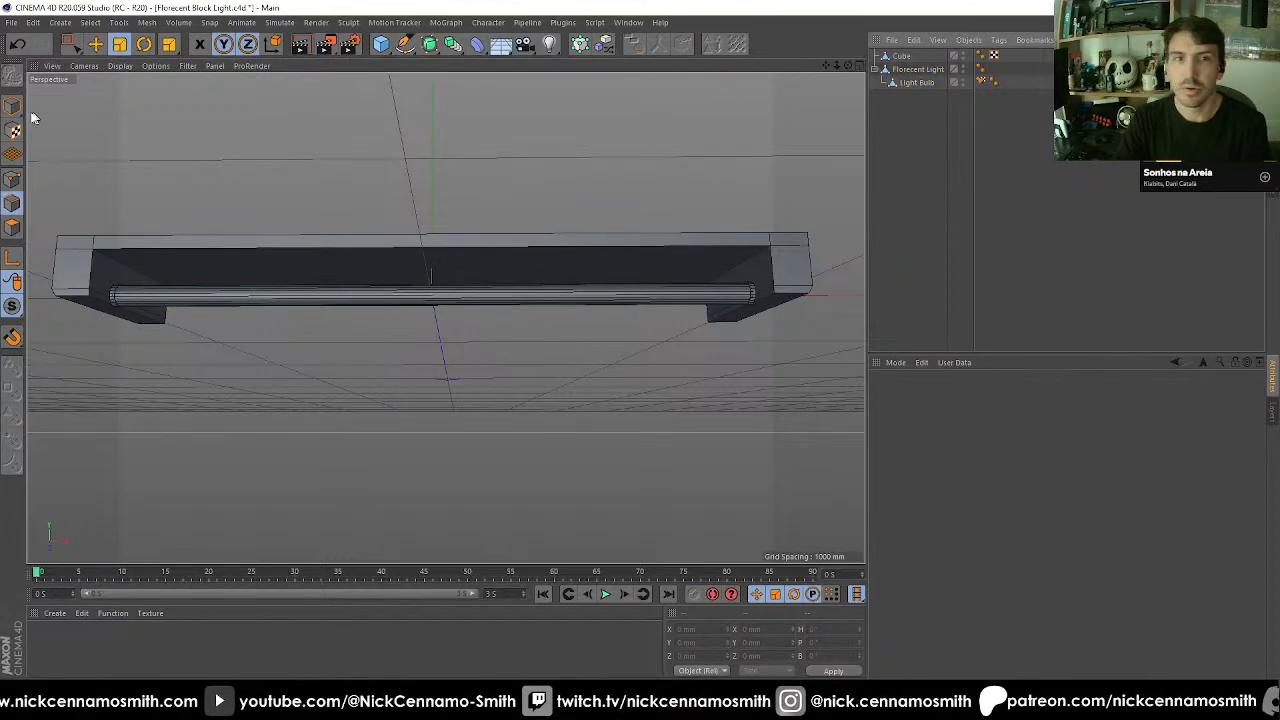
Add a cylinder with 8 rotation segments and orient it along +X.
click(381, 45)
click(636, 64)
key(F4)
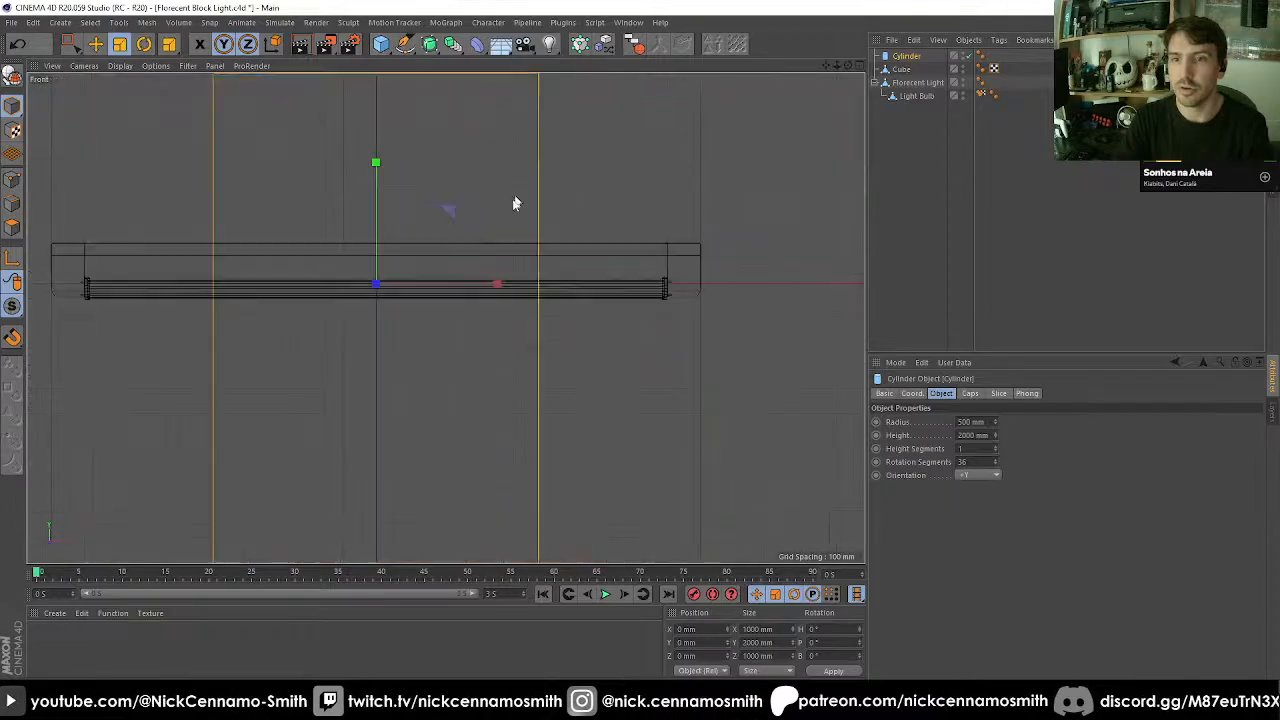
double_click(960, 462)
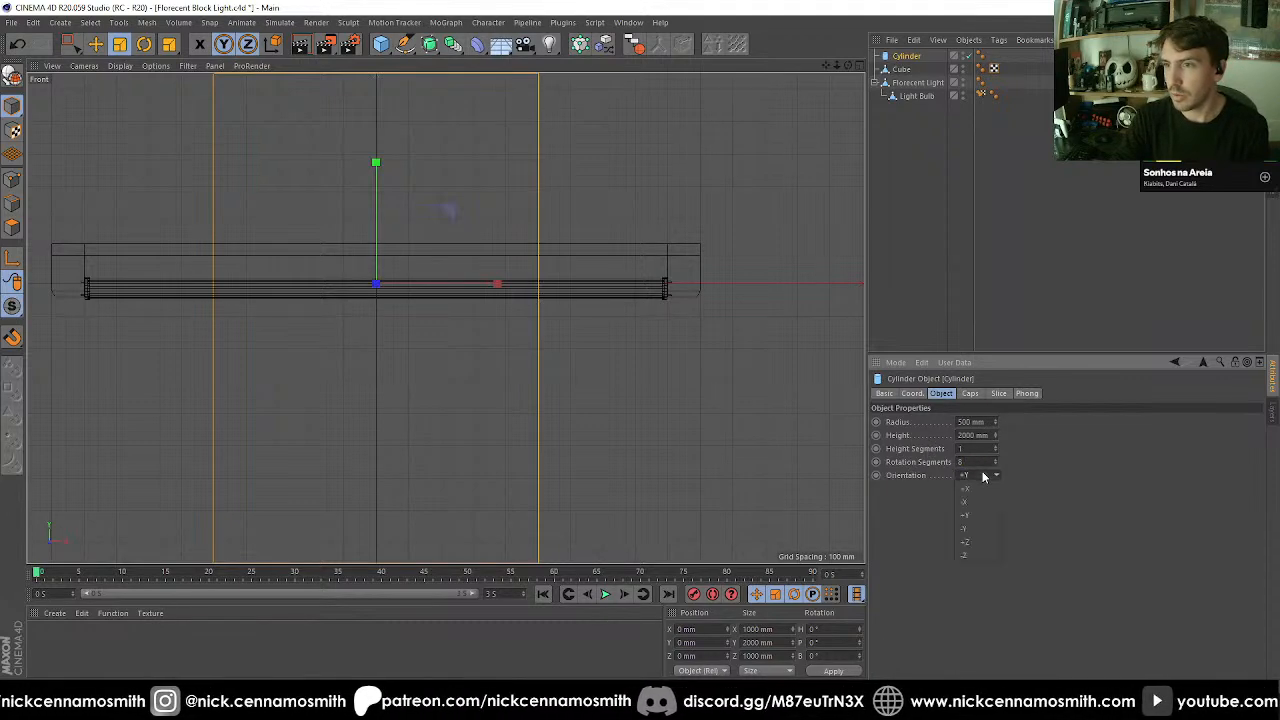
click(982, 489)
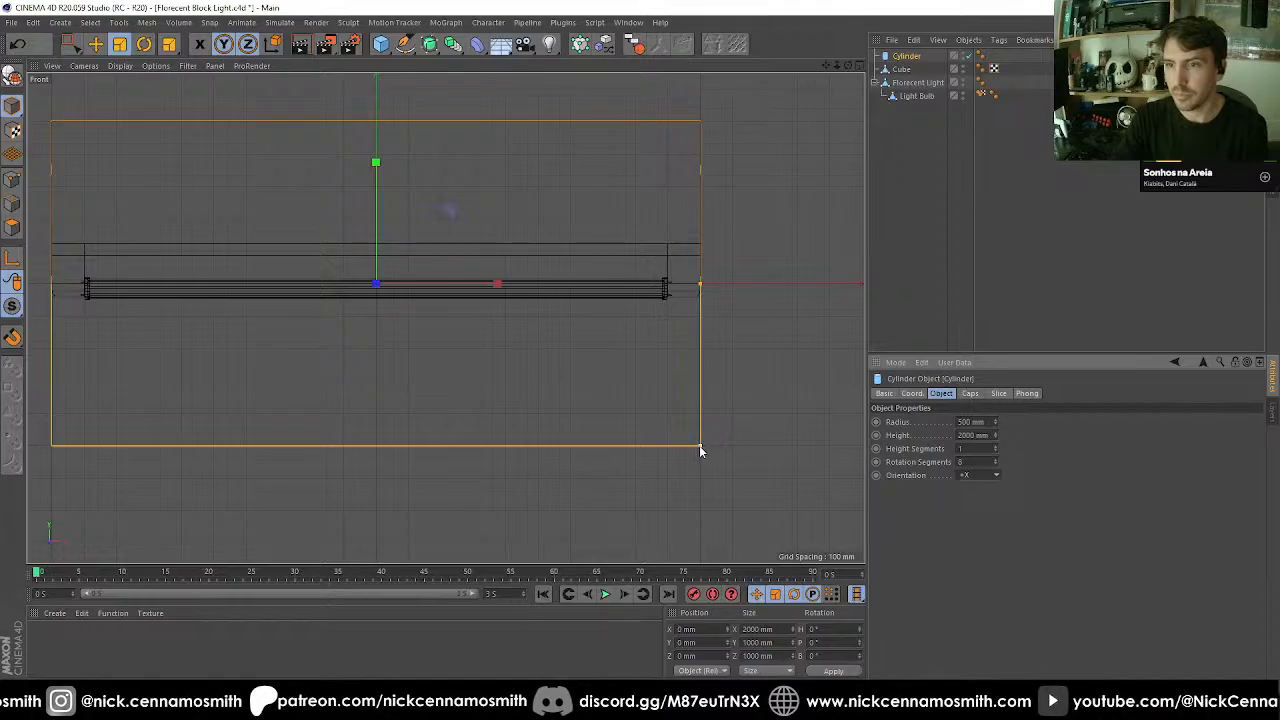
Shrink the cylinder's radius to about 42 mm and lower it about 15 mm along Y.
drag(699, 449, 770, 296)
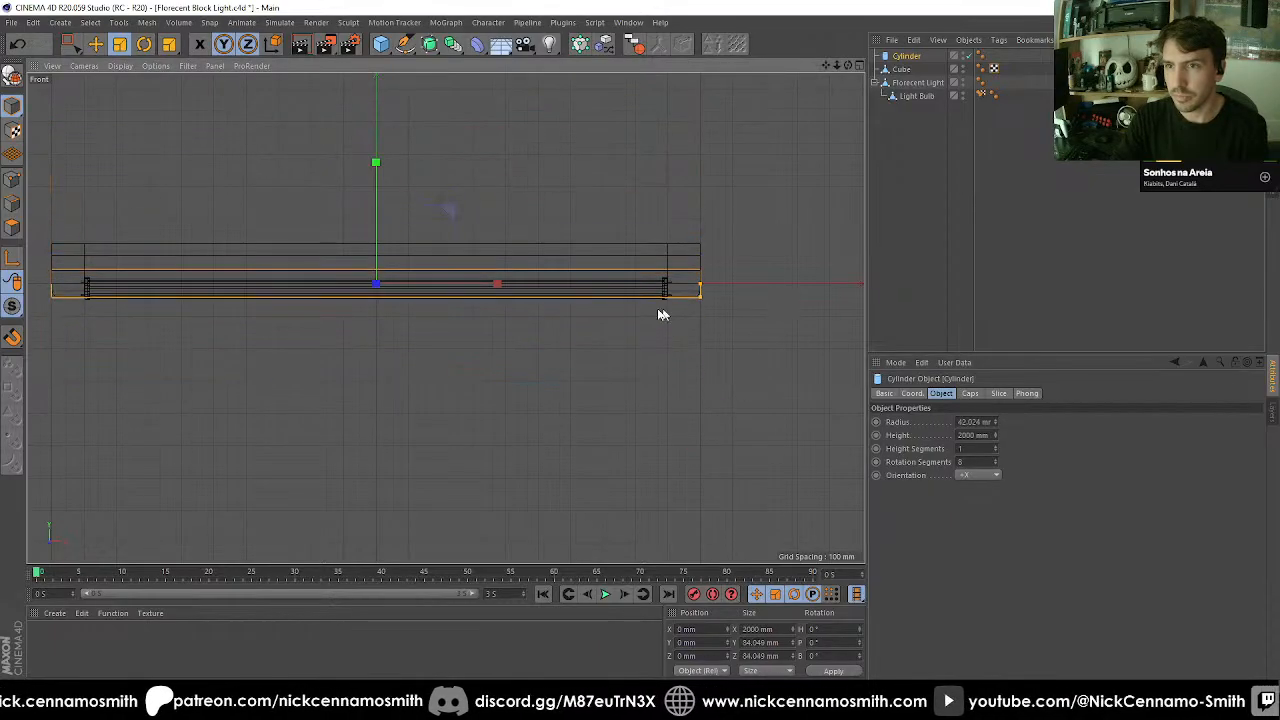
scroll(382, 290, up, 3)
scroll(481, 341, down, 3)
key(e)
key(shift+s)
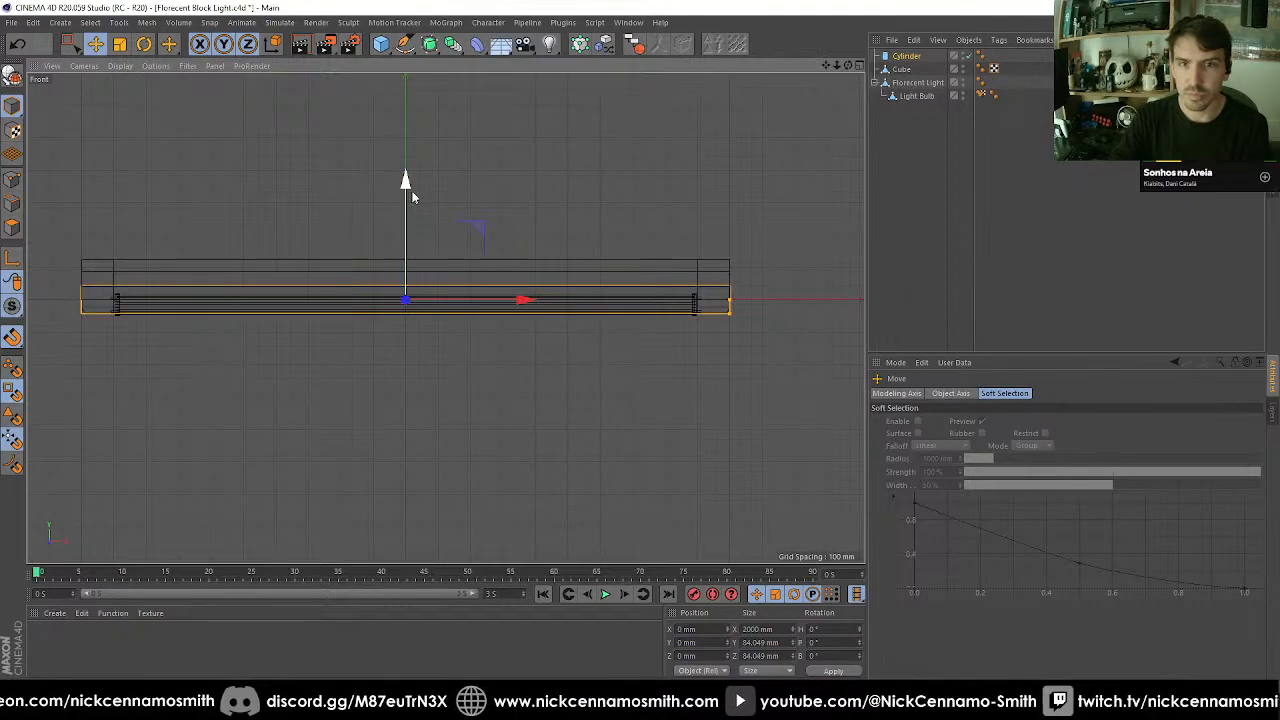
drag(412, 197, 406, 198)
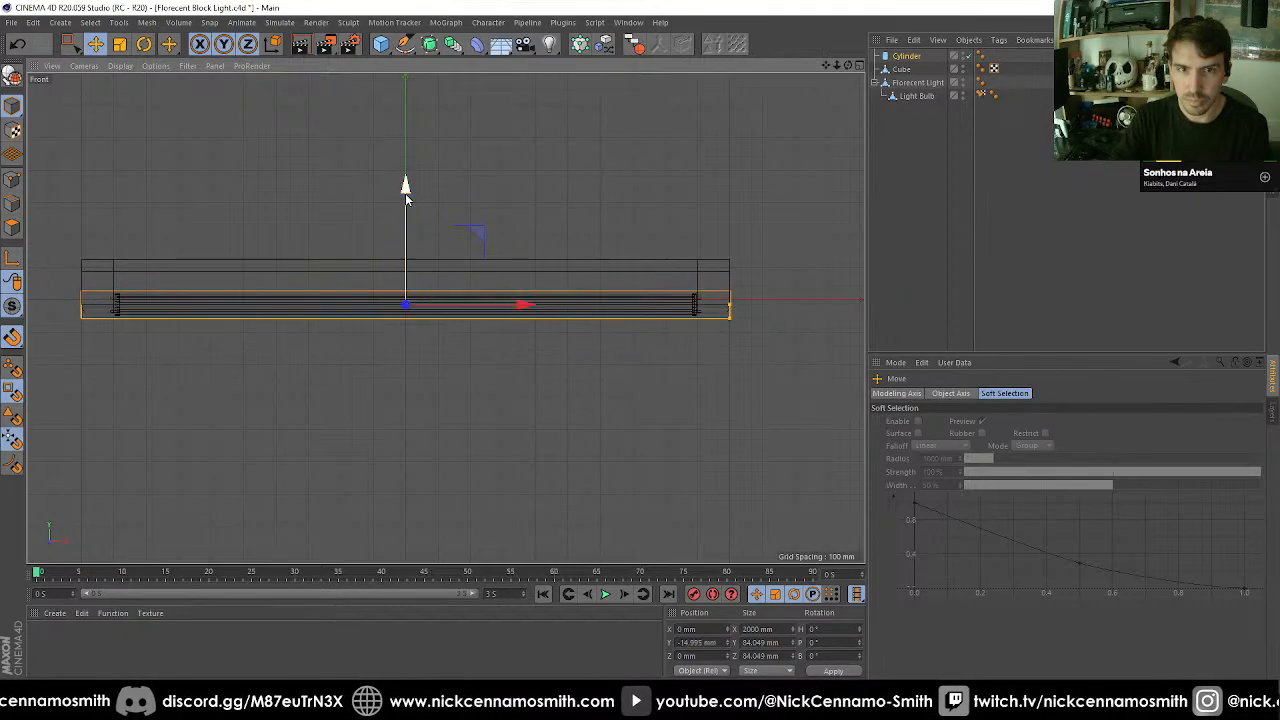
key(shift+s)
Resize the cylinder to match the old light tube, about 1773 mm long and 51 mm in diameter.
scroll(732, 313, up, 1)
drag(732, 321, 689, 312)
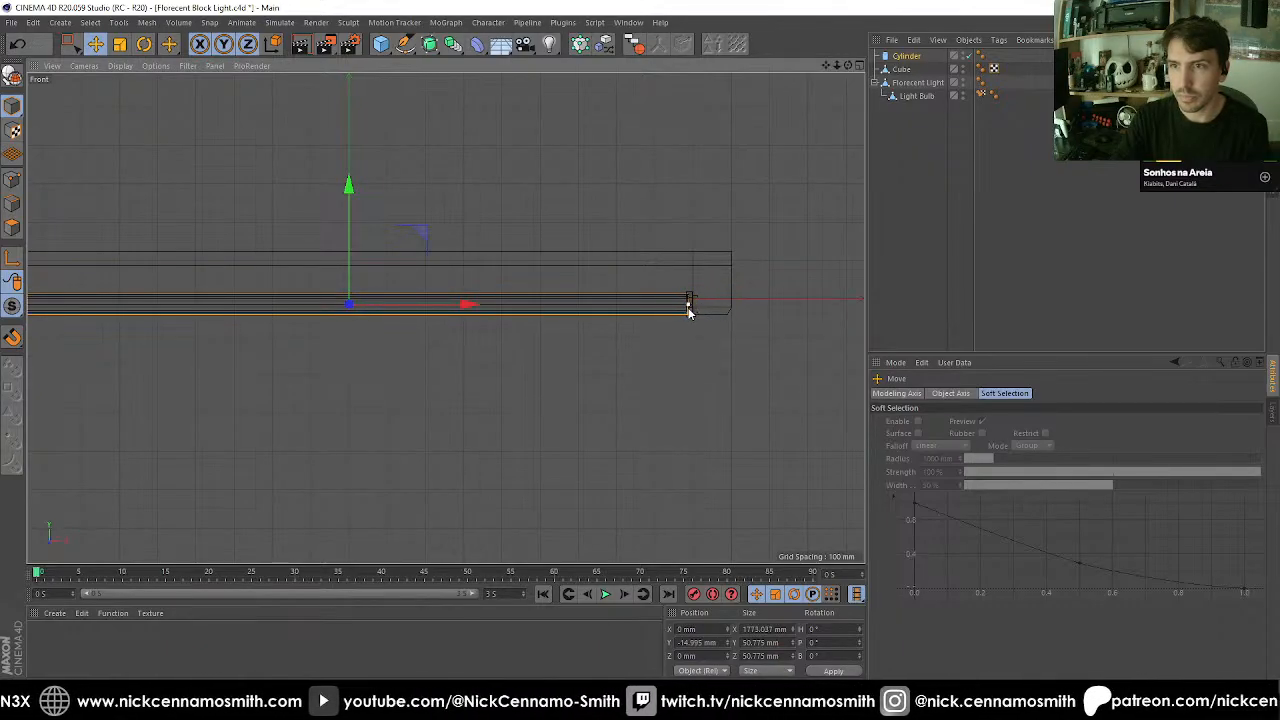
scroll(548, 358, up, 2)
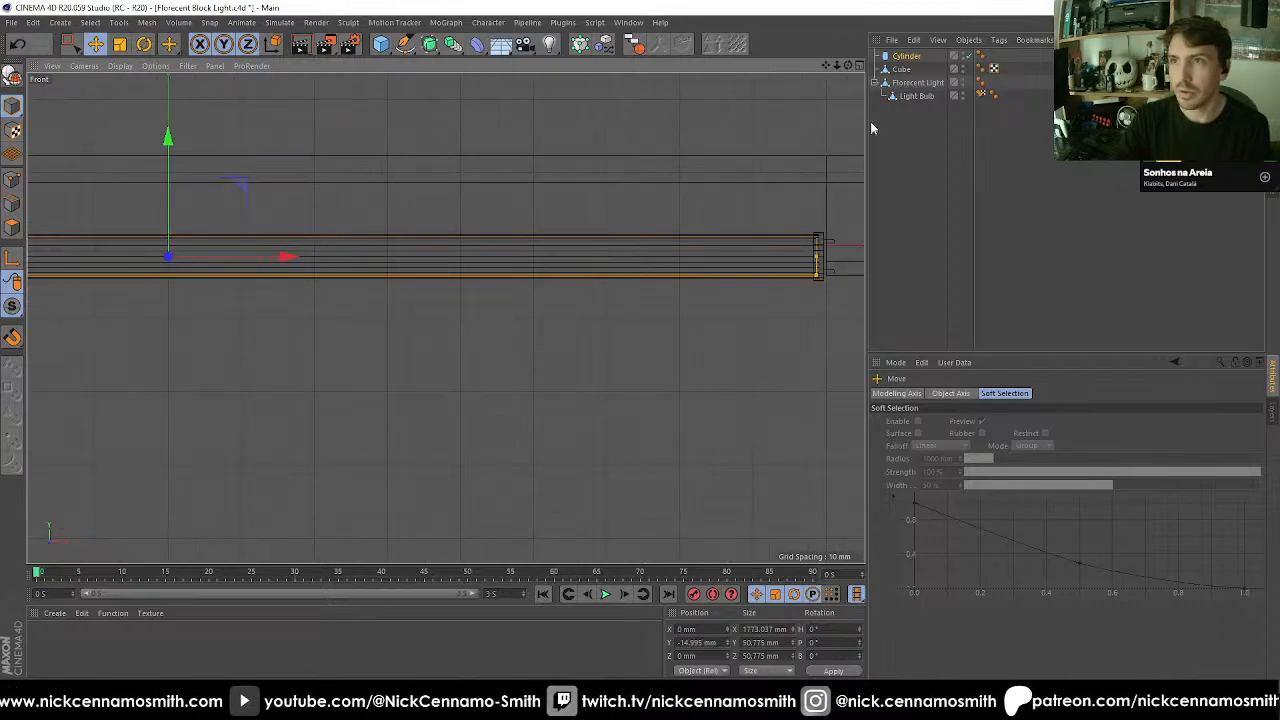
Enable filleted caps on the cylinder with 1 fillet segment and a 10 mm radius.
click(905, 58)
click(970, 393)
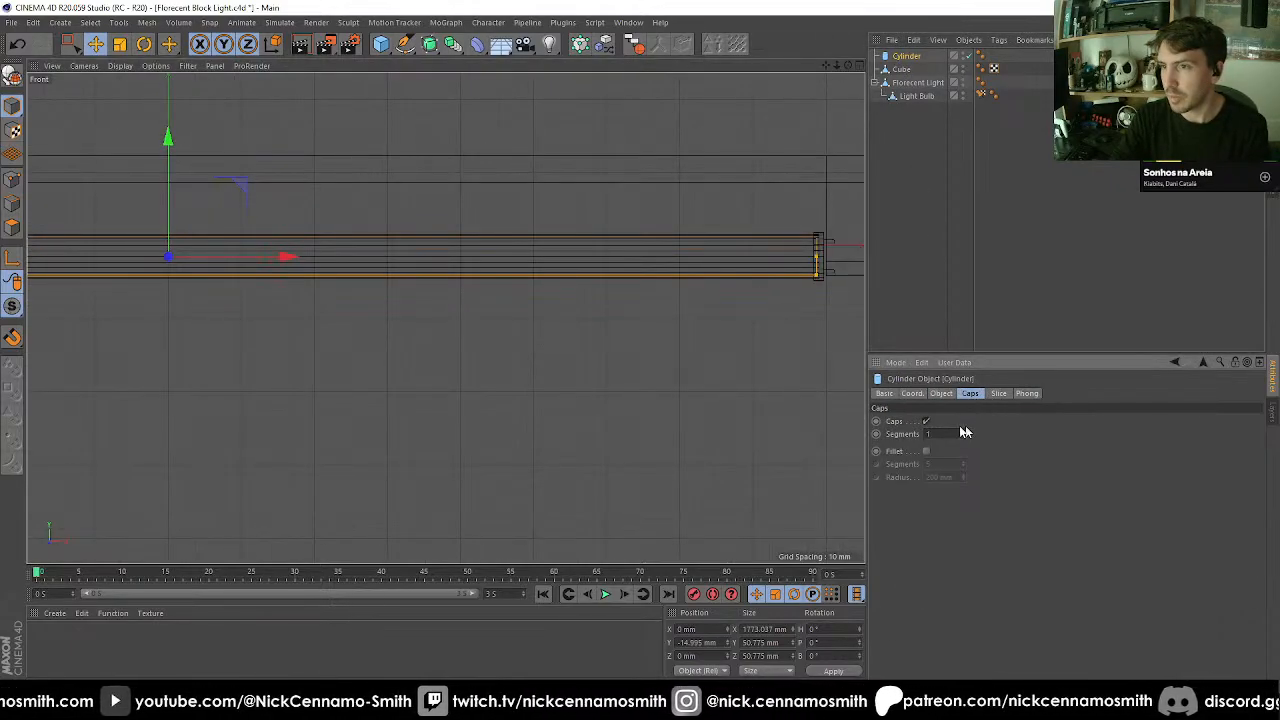
click(926, 451)
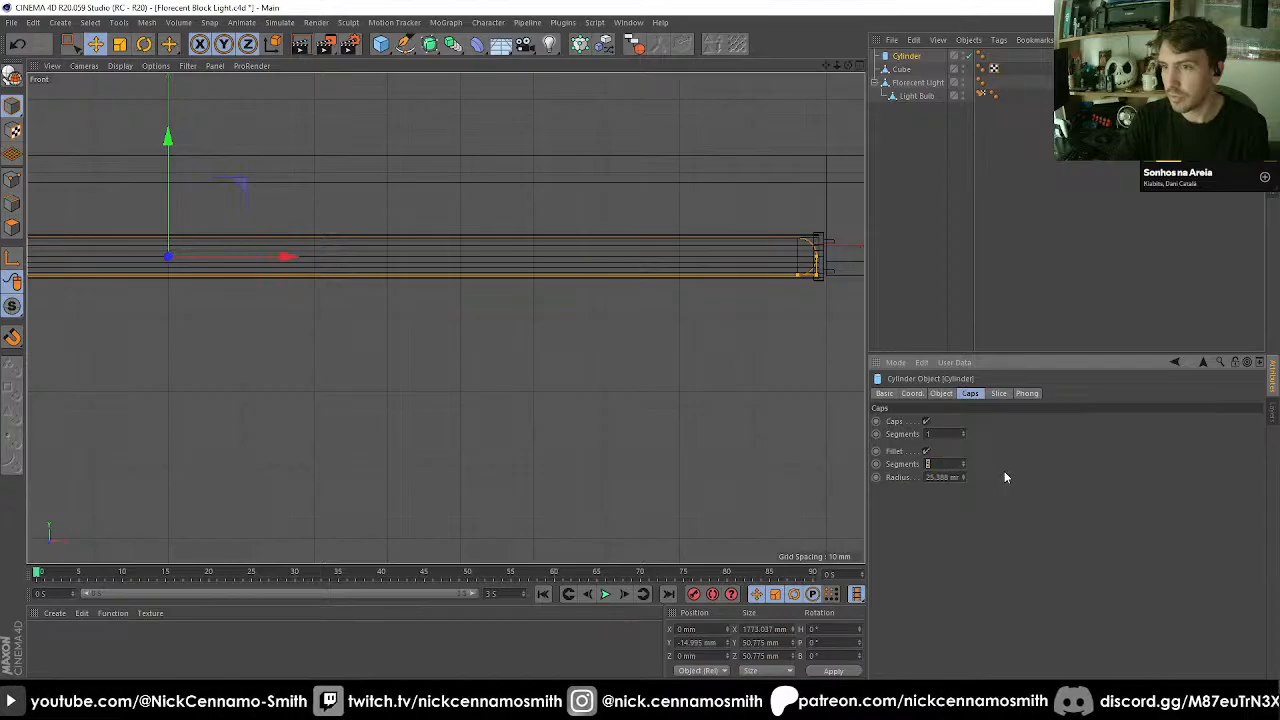
text(1)
key(Return)
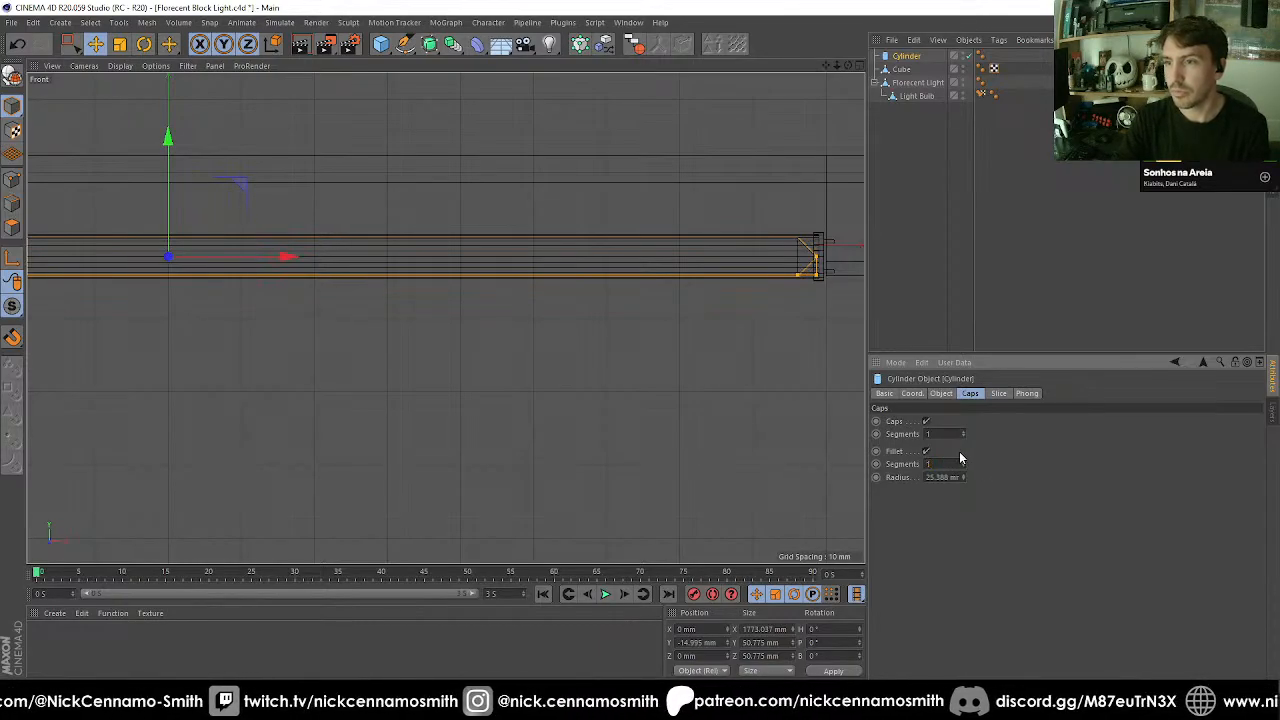
double_click(940, 477)
text(5)
key(Return)
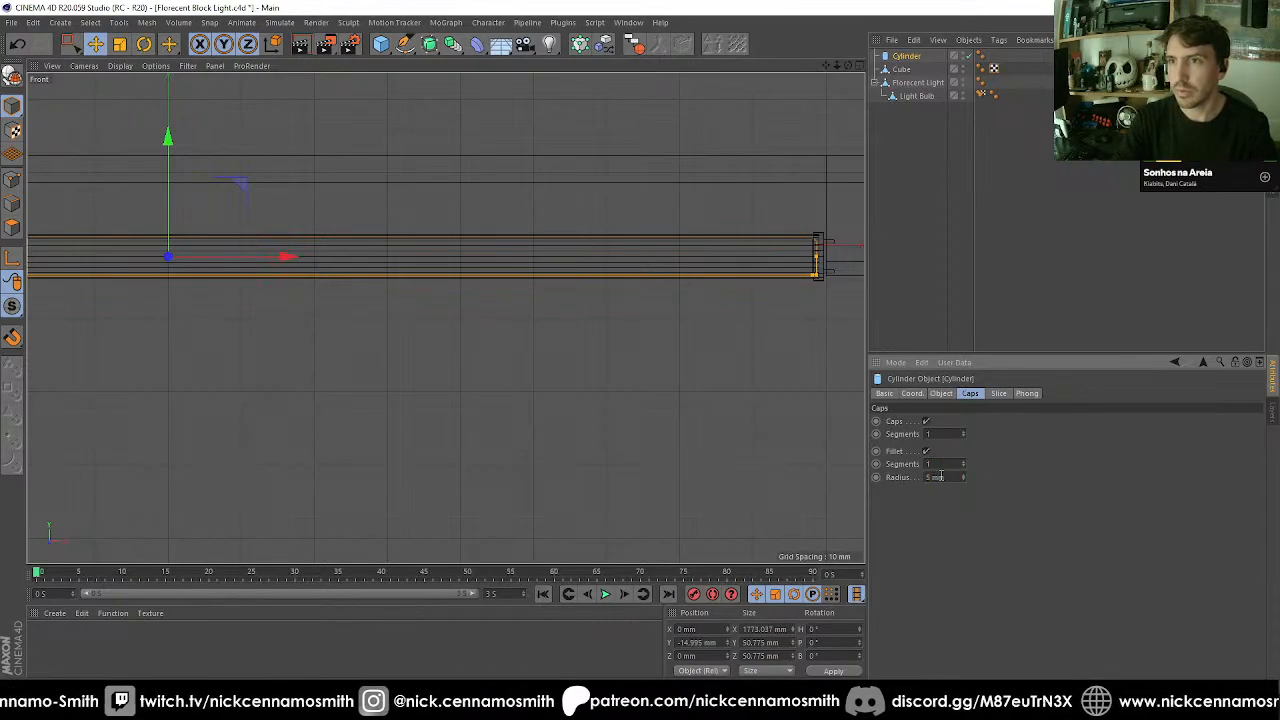
double_click(947, 477)
text(10)
key(Return)
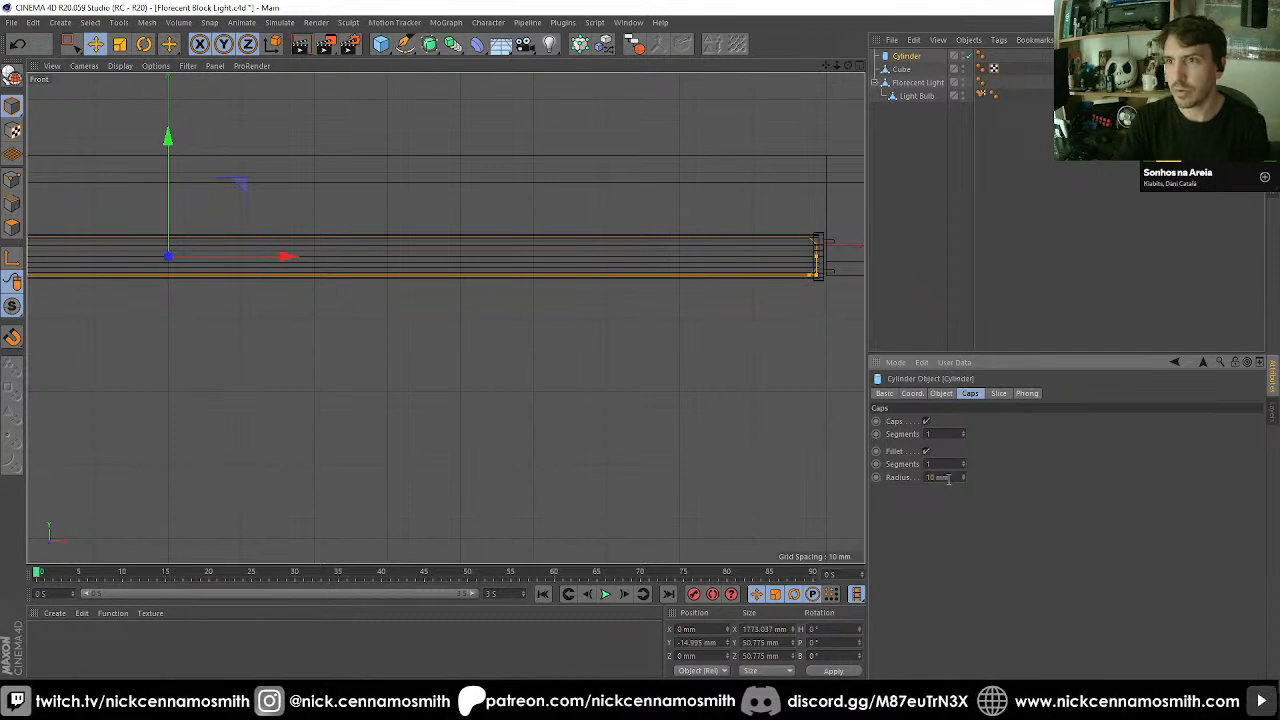
Raise the cylinder to about 28.6 mm in Y and align it with the old tube at about -102 mm in Z.
click(94, 45)
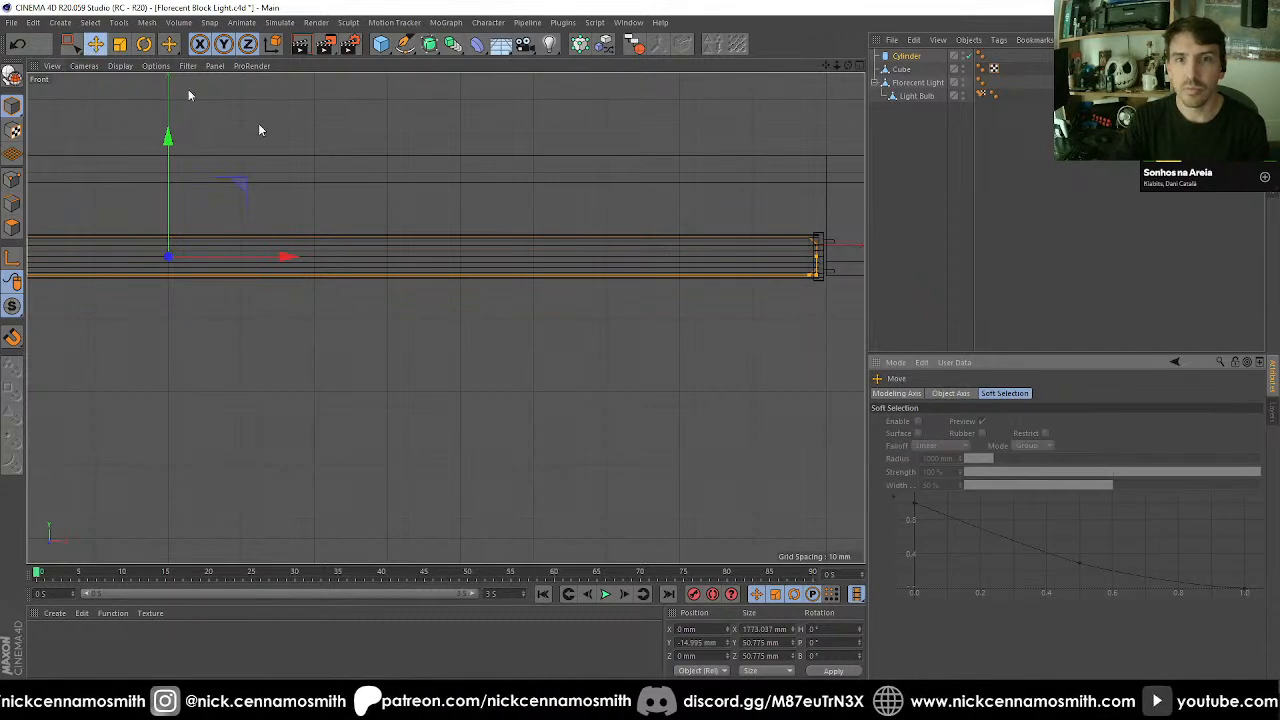
alt+right_drag(497, 257, 458, 274)
alt+right_drag(286, 193, 342, 198)
drag(466, 205, 463, 187)
key(F2)
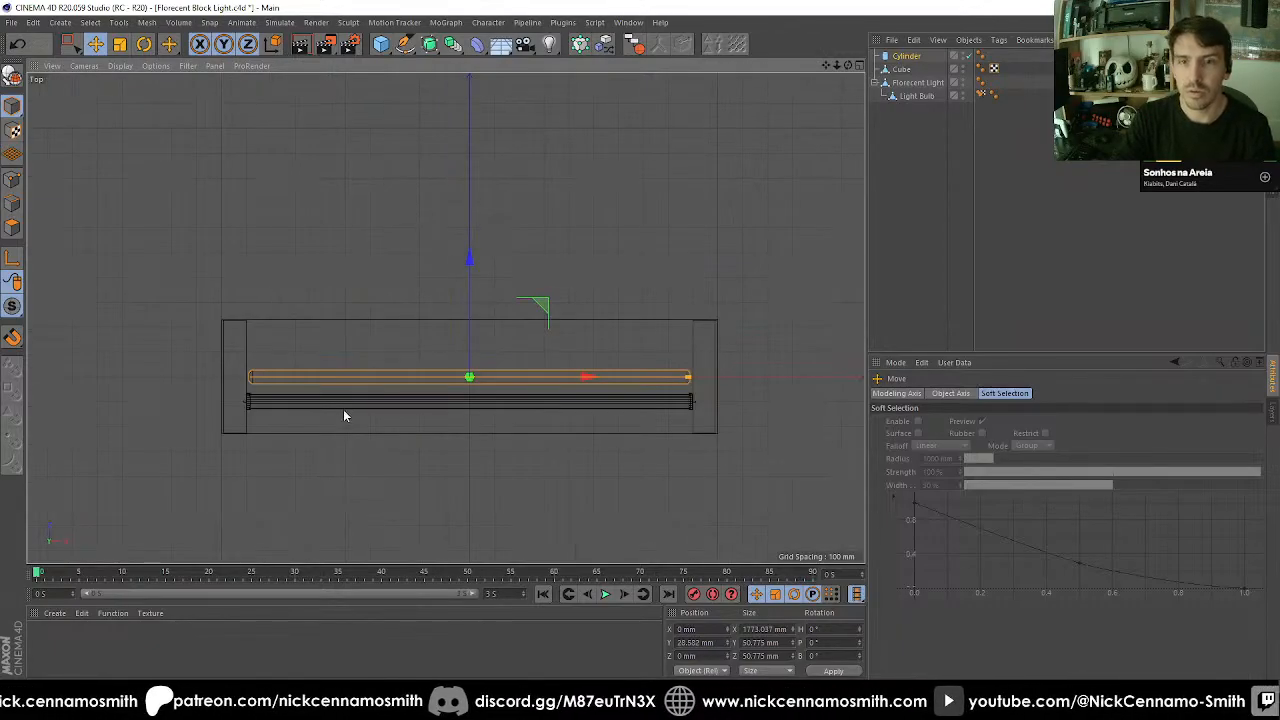
alt+right_drag(343, 409, 417, 360)
drag(500, 300, 492, 328)
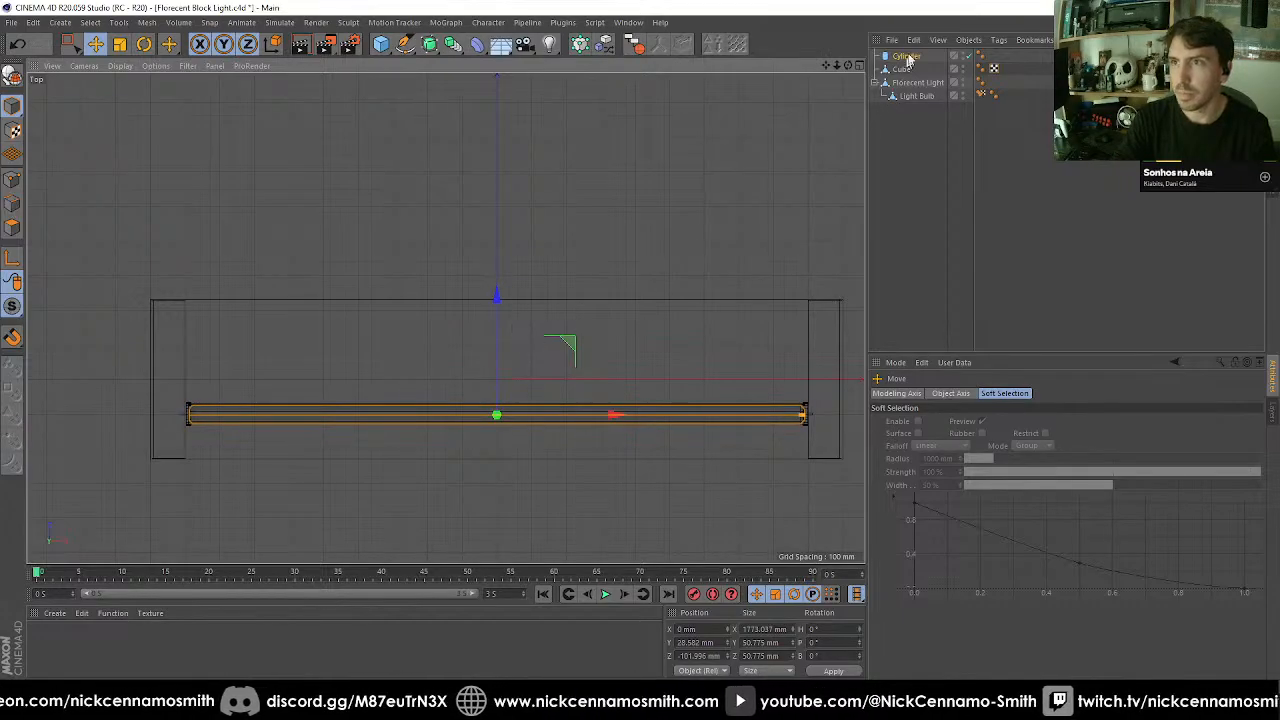
Duplicate the cylinder to a Z position of 101.996 mm and delete the old Florecent Light with its child.
drag(909, 59, 912, 110)
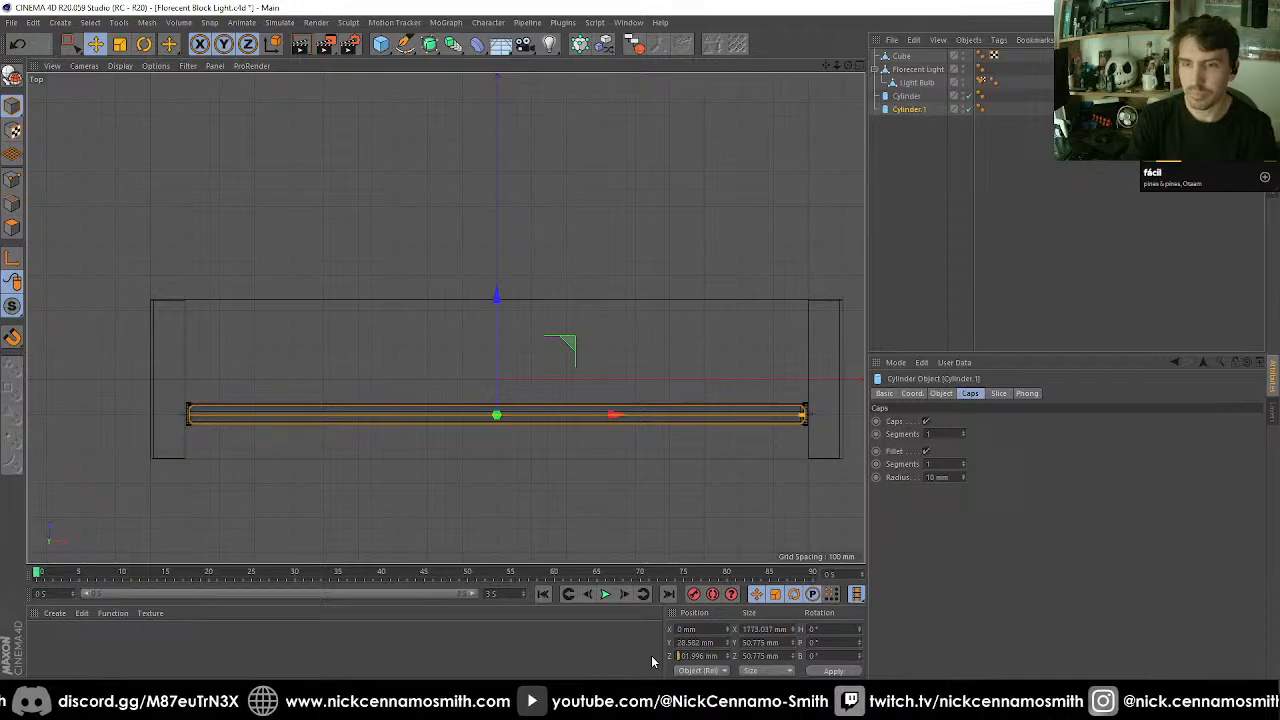
text(1)
key(Return)
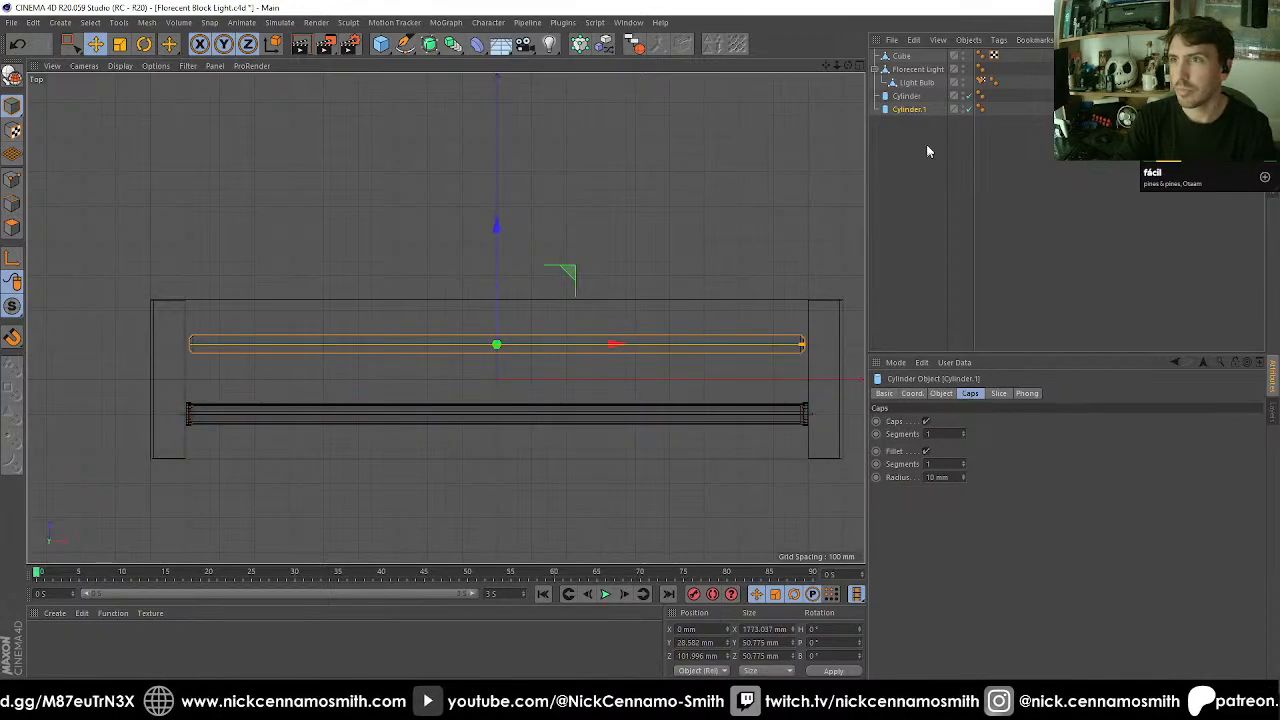
click(914, 70)
key(Delete)
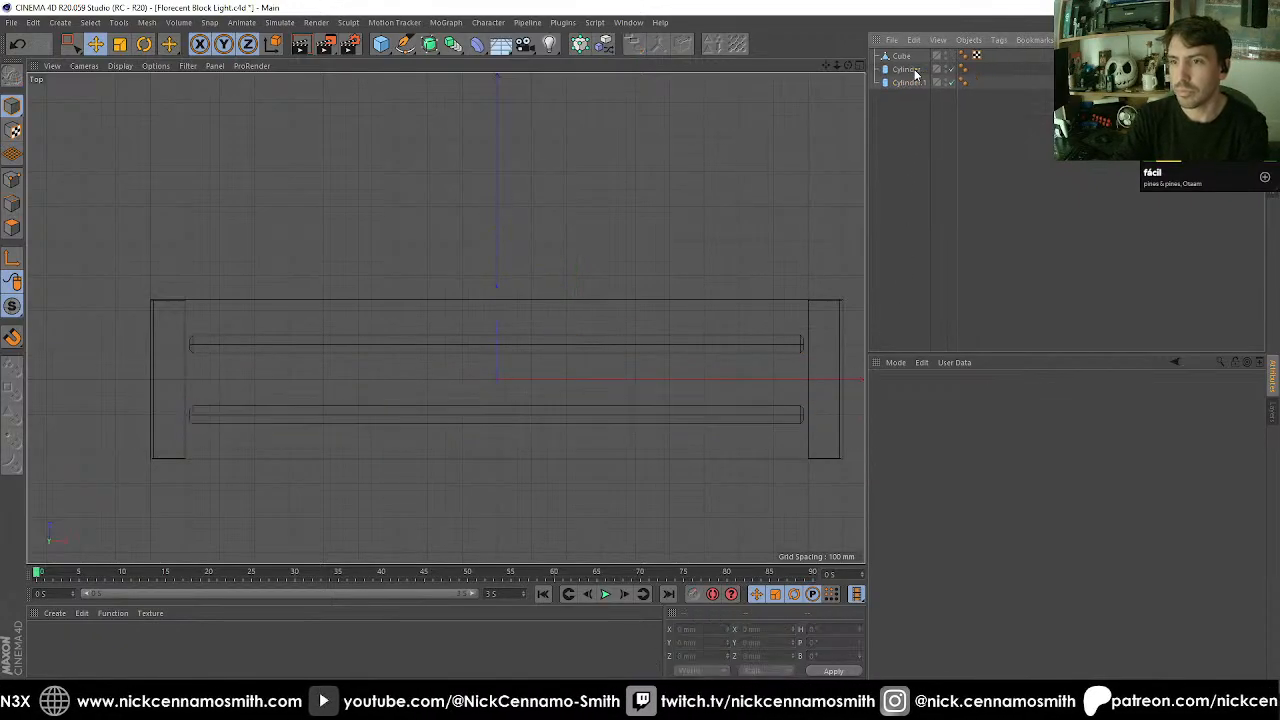
Make both cylinders editable and merge them into a single object named Bulb.
drag(908, 162, 911, 66)
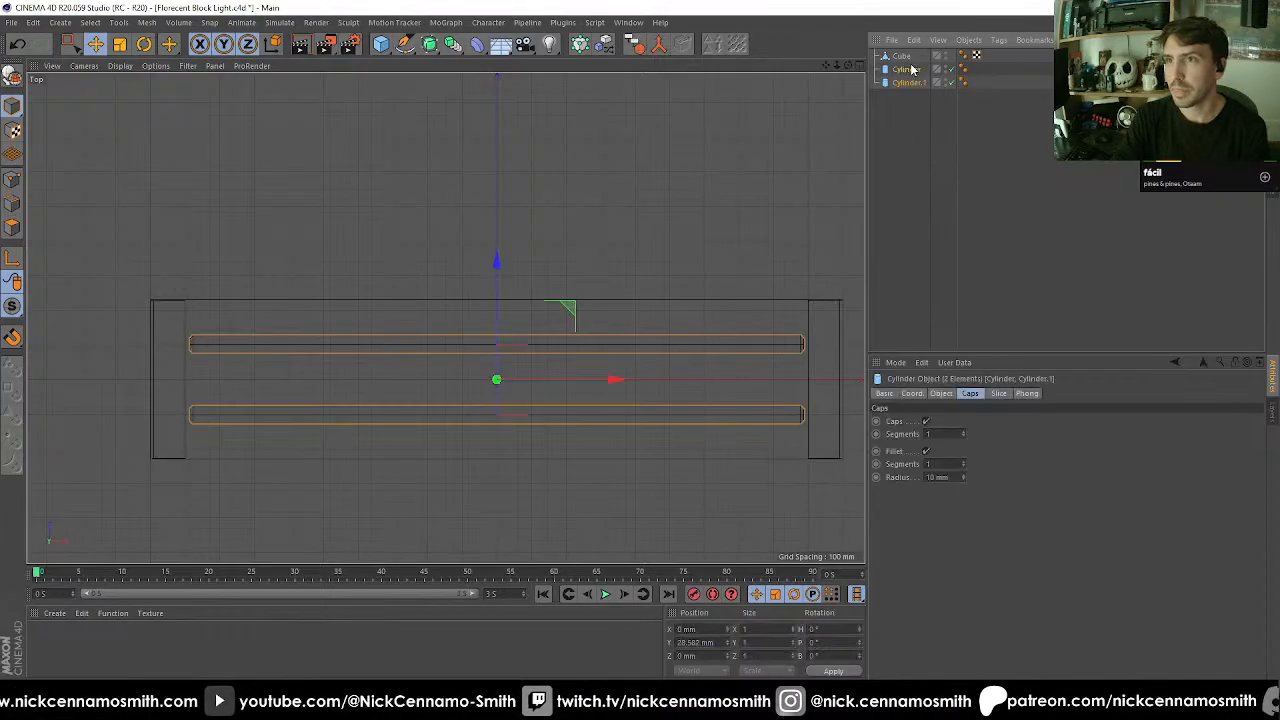
key(c)
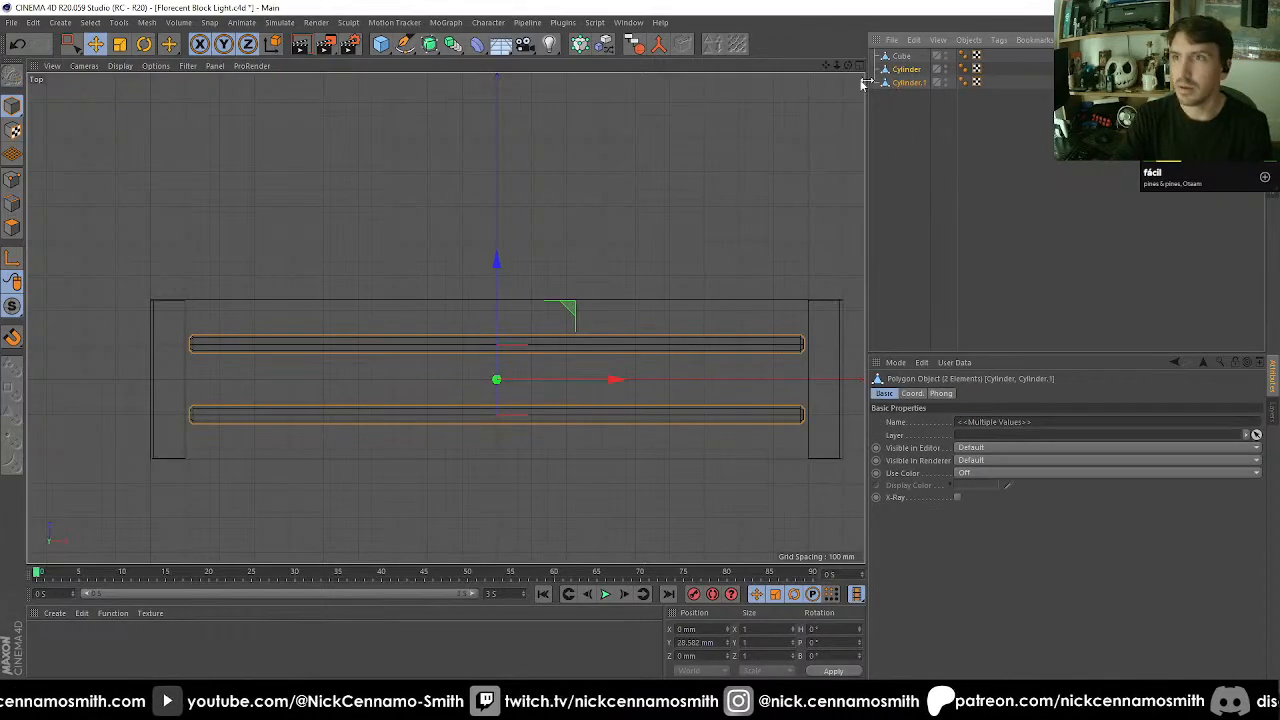
click(638, 45)
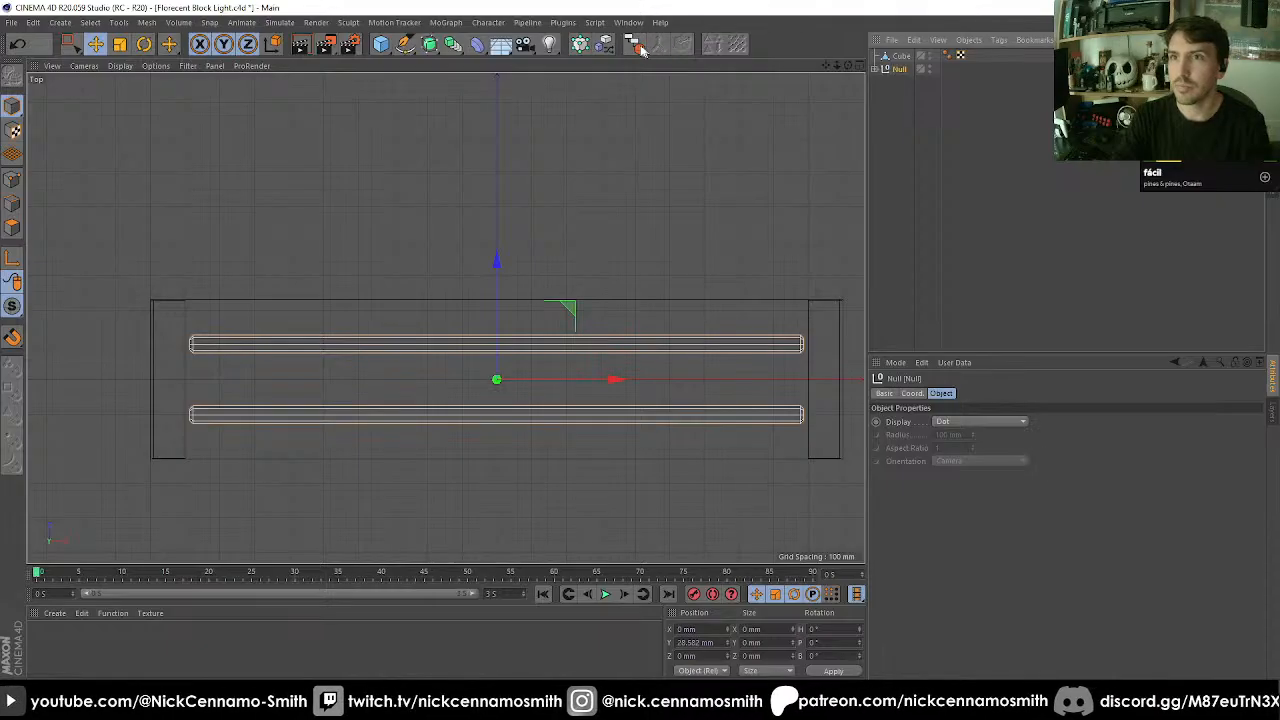
click(658, 45)
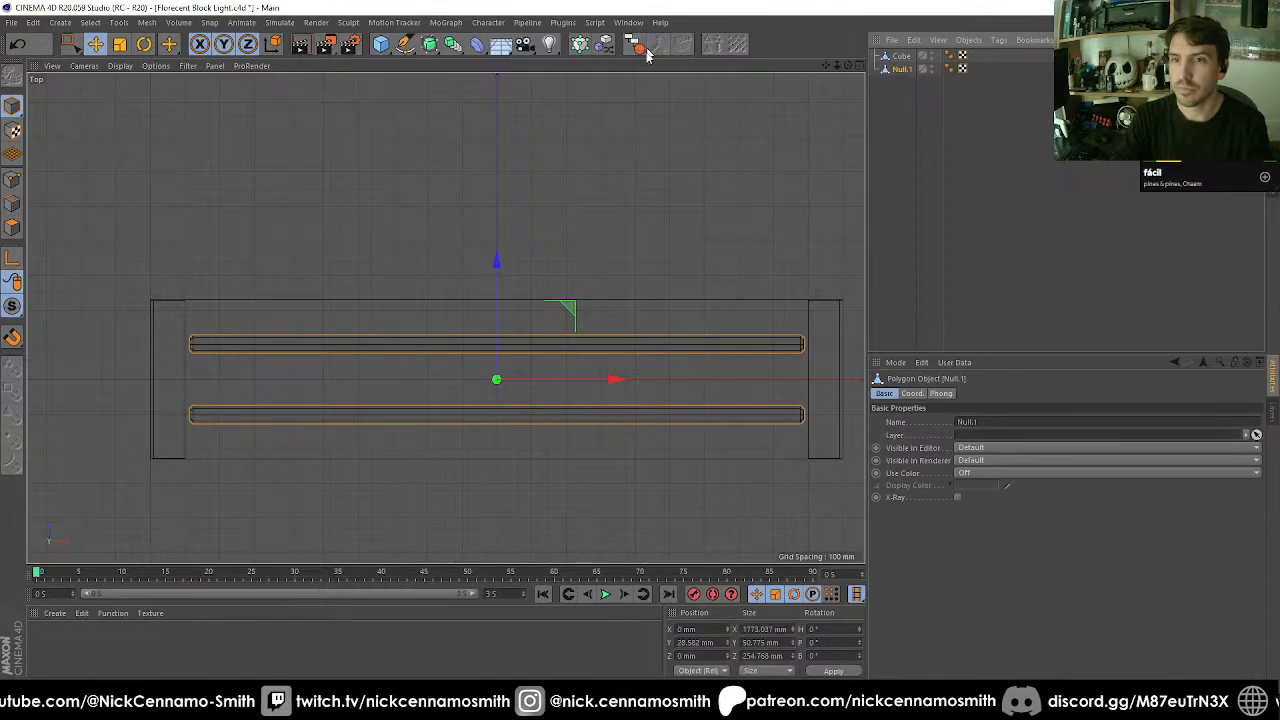
double_click(921, 68)
text(Lulb)
key(Return)
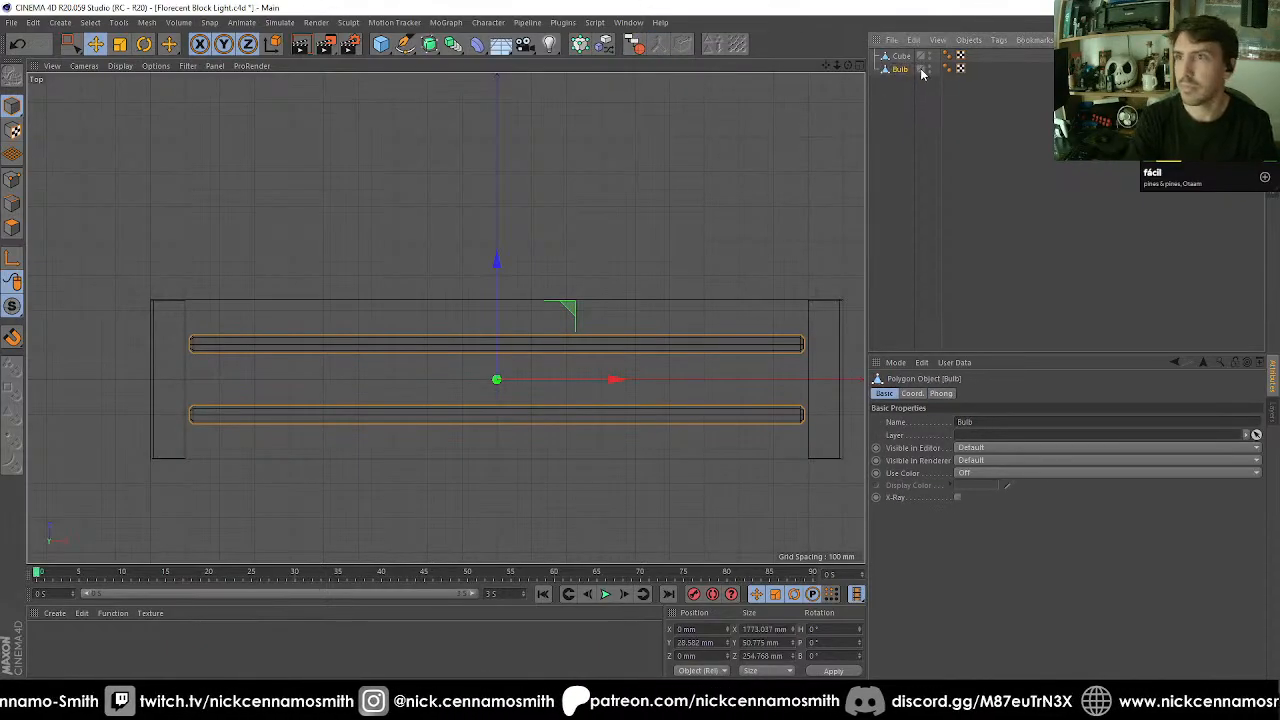
Loop-select the profile edges along both long sides of the Cube housing and around the outer faces of both end blocks.
click(901, 56)
key(F4)
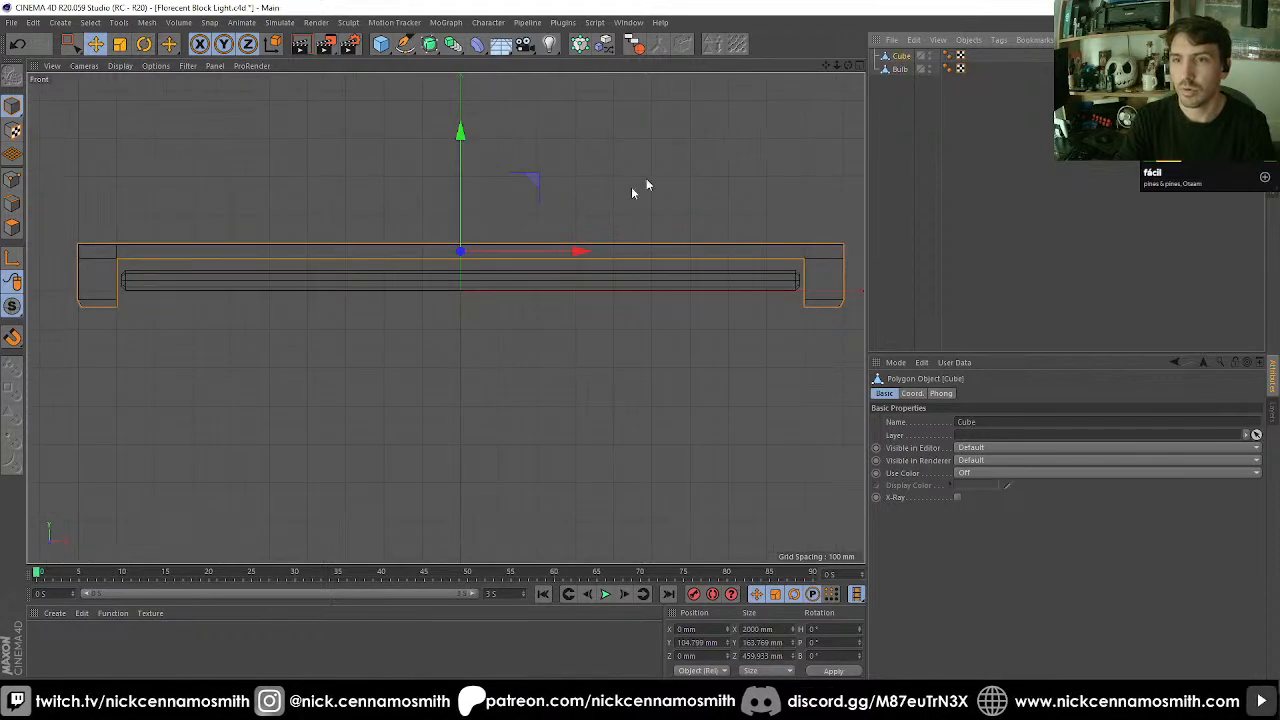
scroll(199, 290, up, 1)
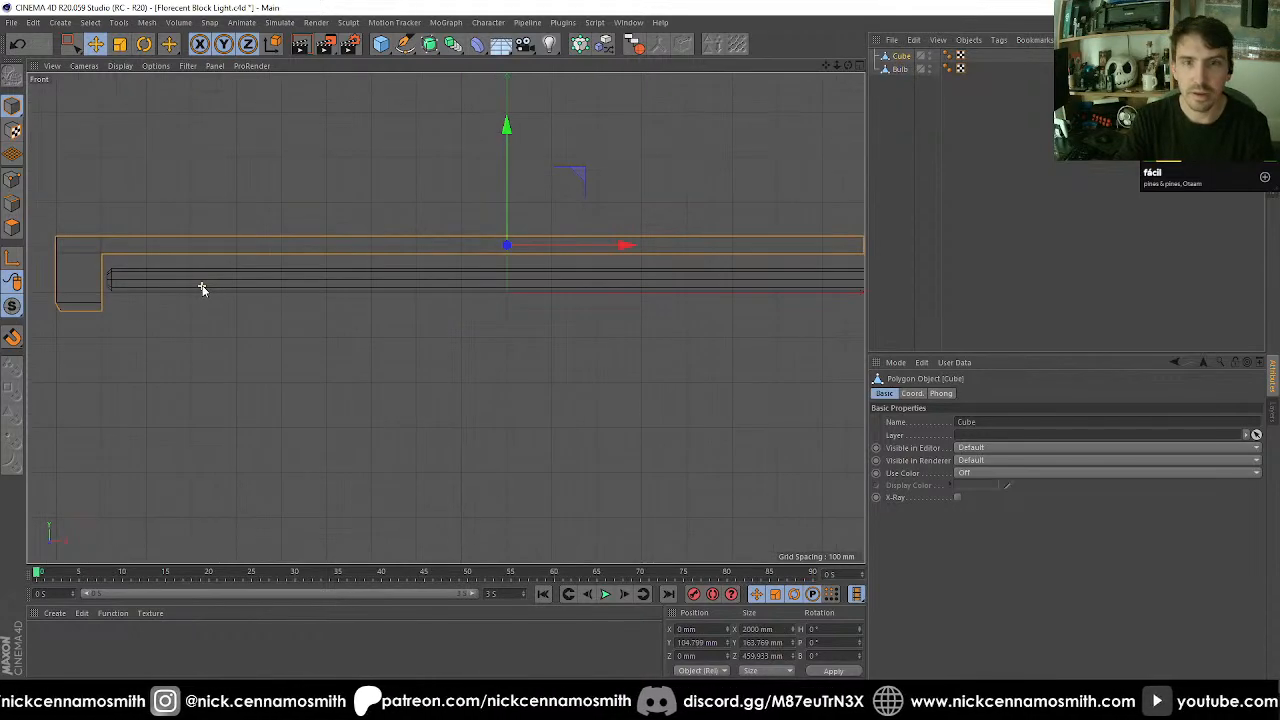
alt+drag(337, 232, 456, 250)
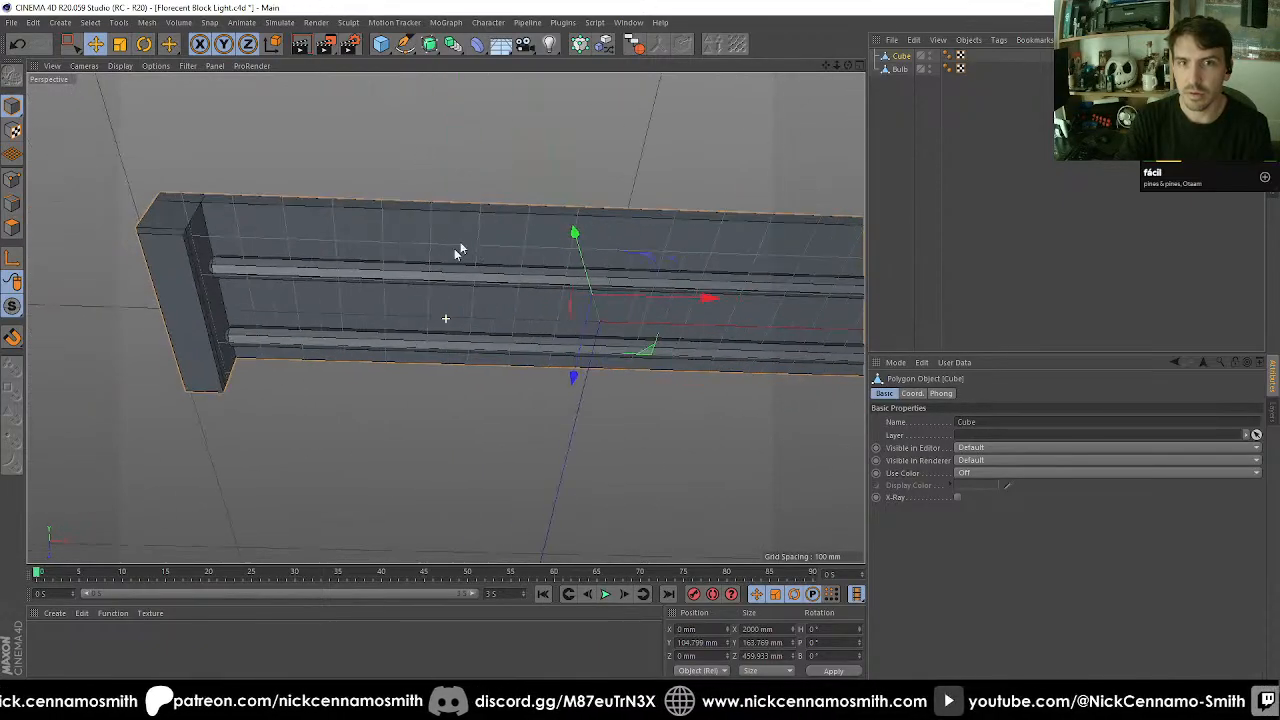
click(12, 204)
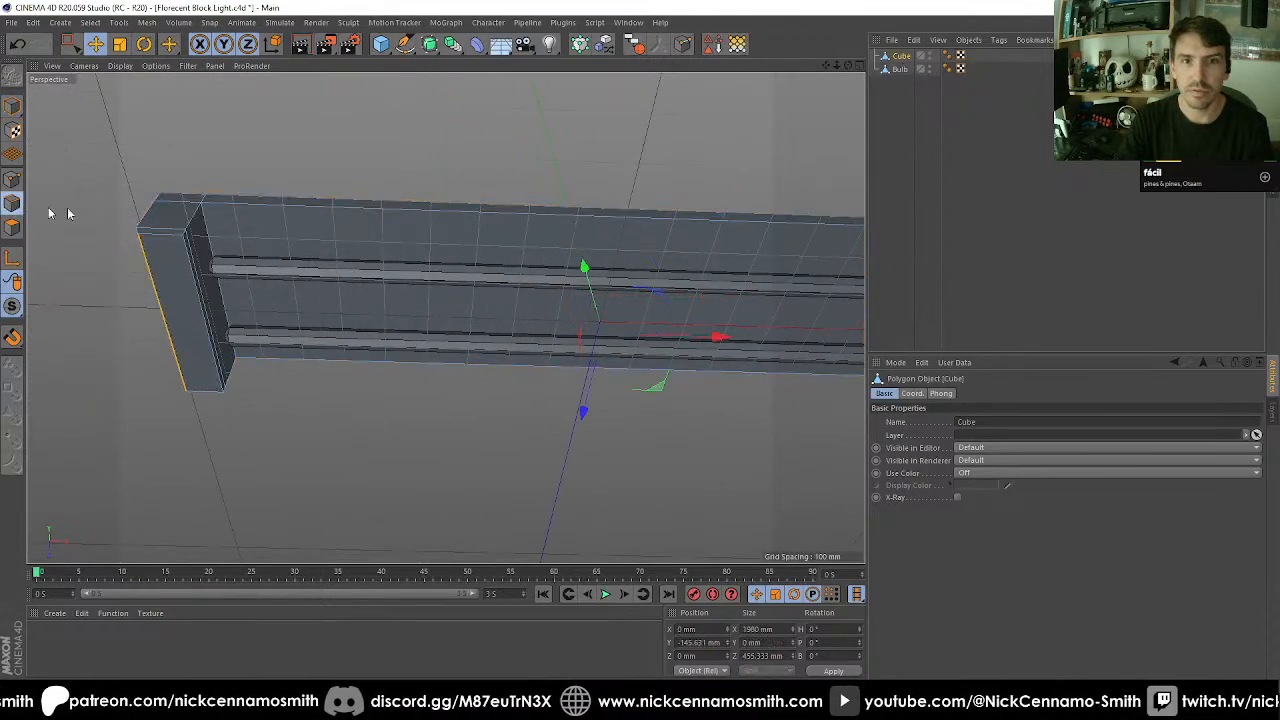
key(u)
key(l)
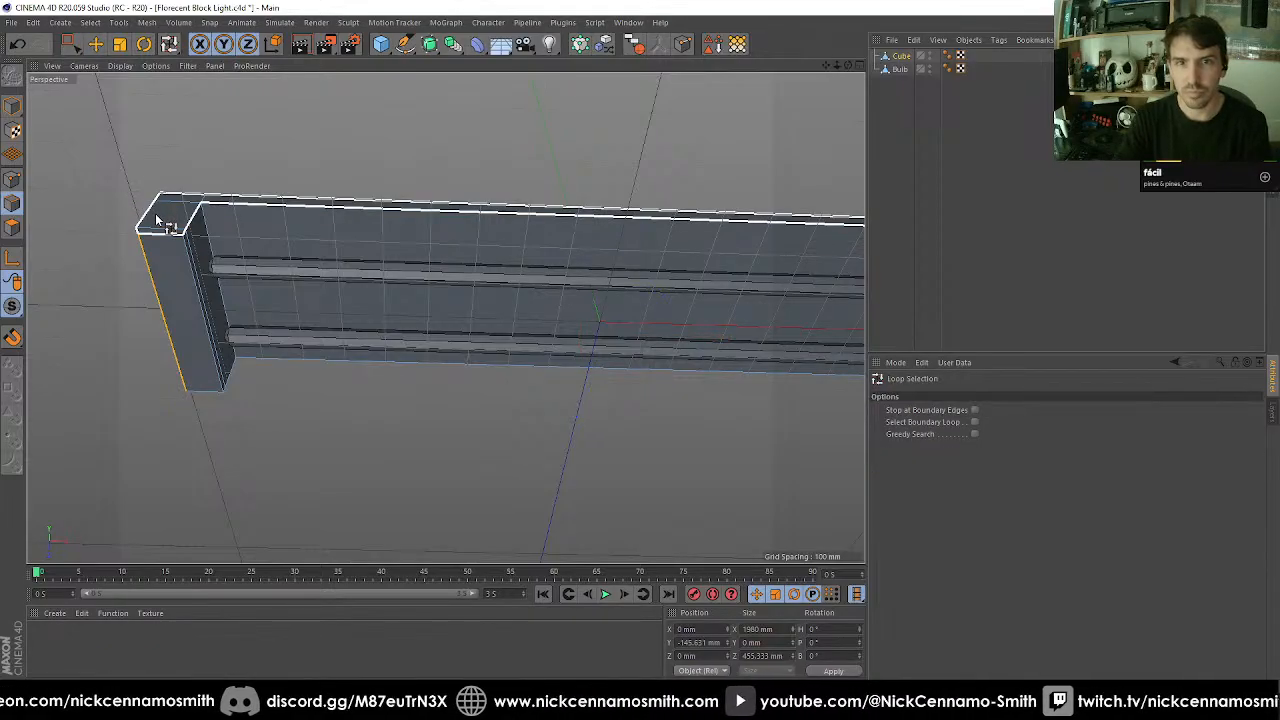
alt+drag(155, 213, 312, 441)
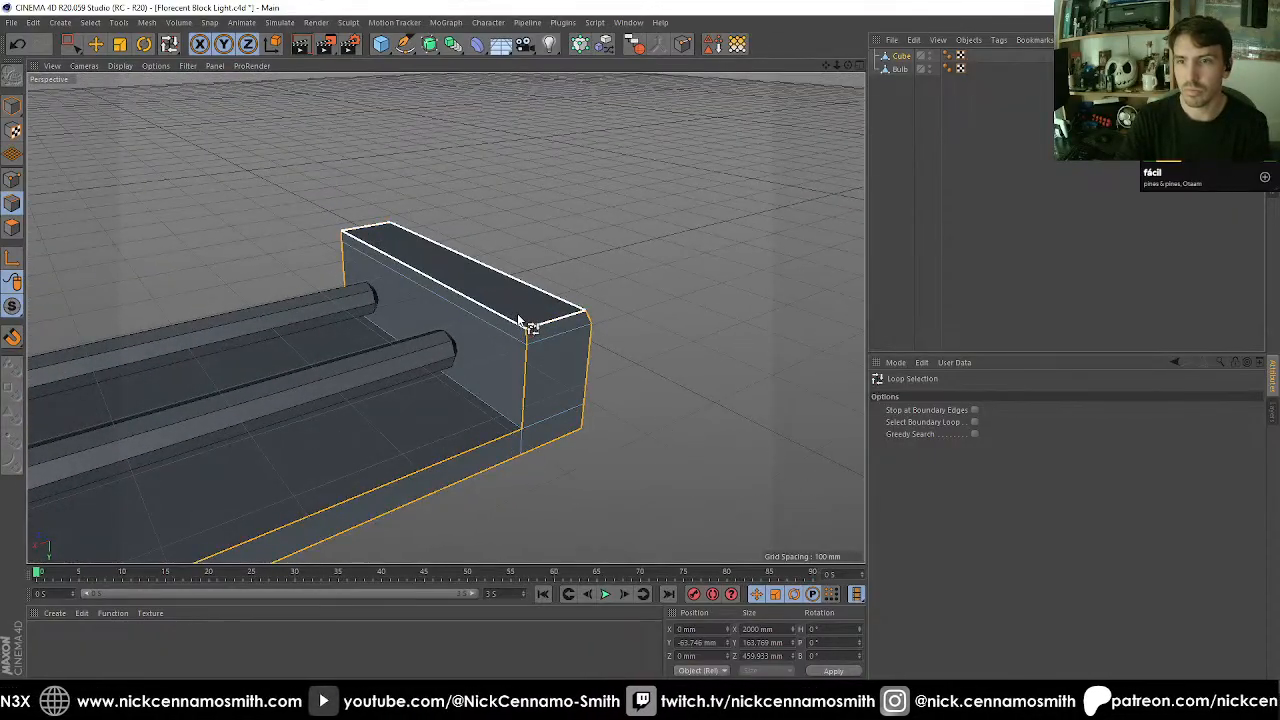
alt+drag(518, 323, 705, 262)
click(425, 320)
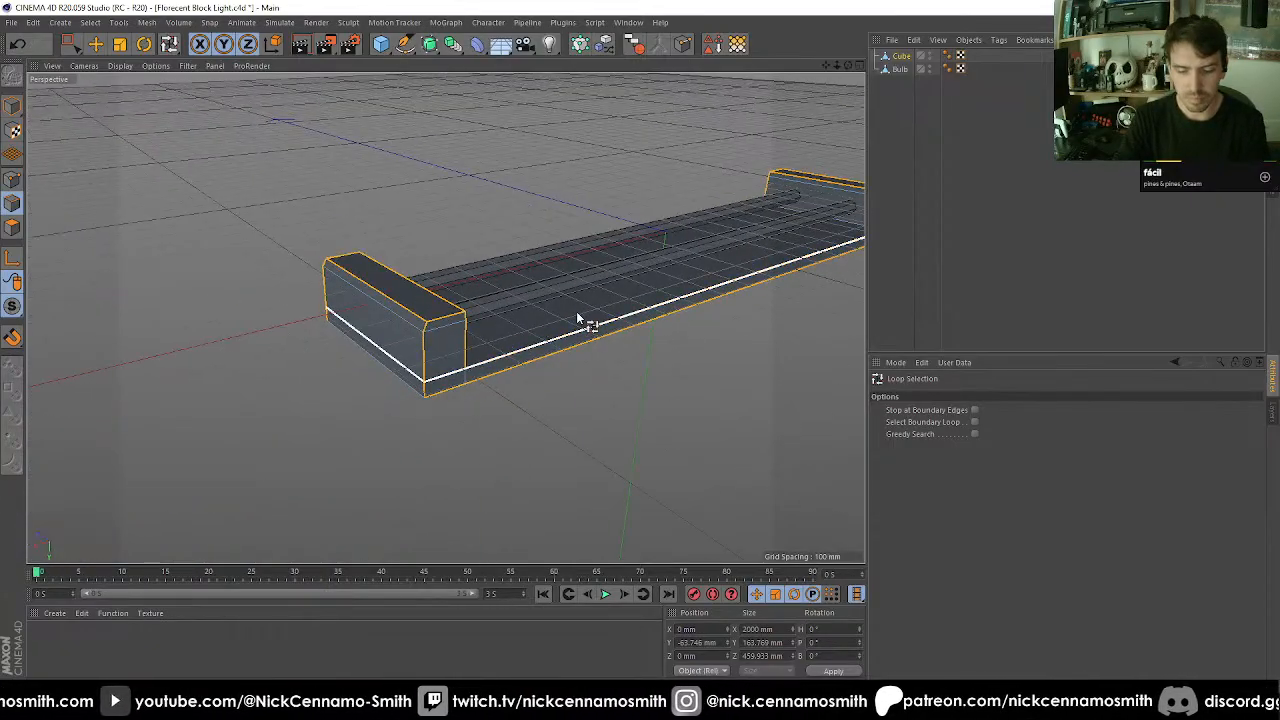
Bevel the selected housing edges with a 10 mm offset, 0 subdivisions and Limit enabled.
key(m)
key(s)
double_click(948, 447)
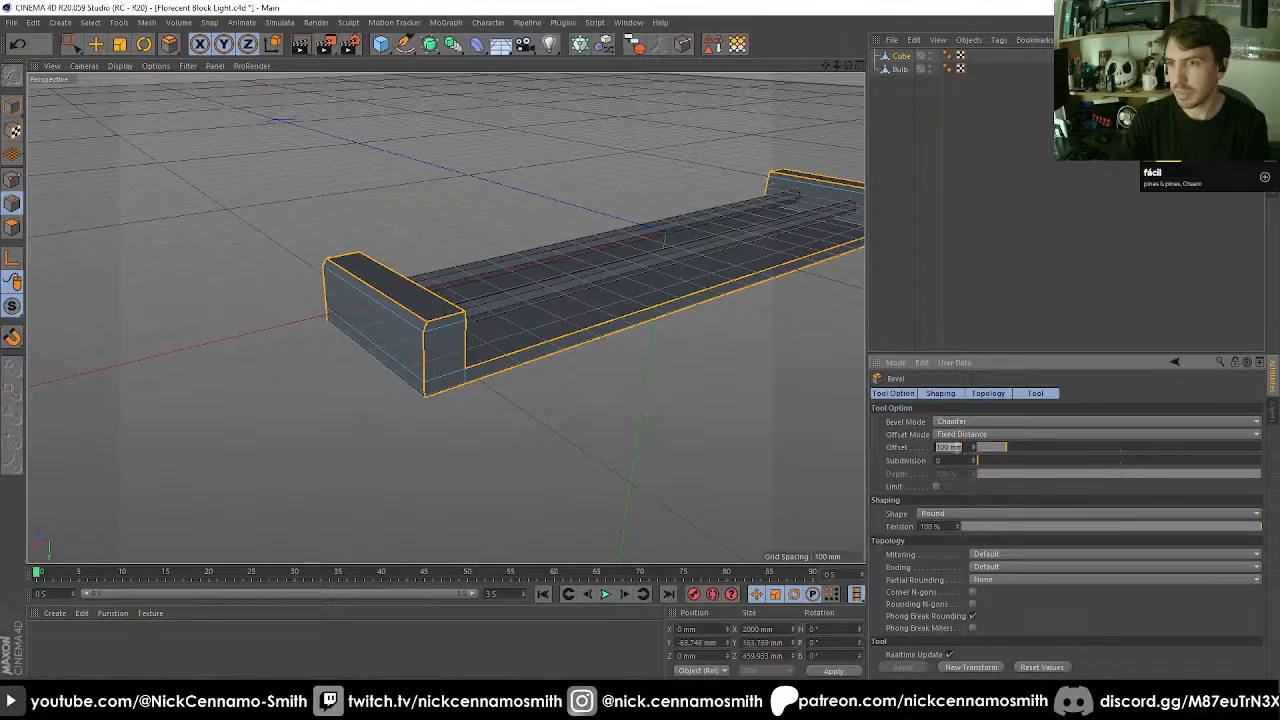
key(Tab)
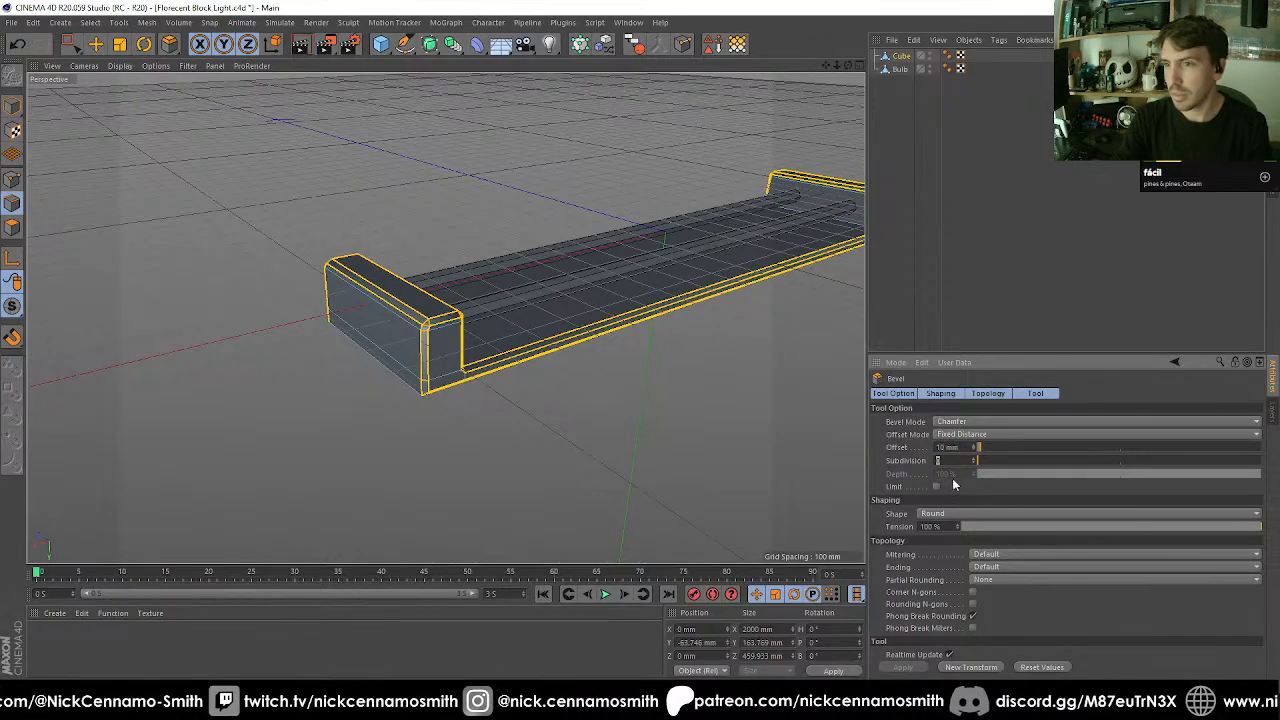
alt+drag(694, 397, 352, 314)
alt+right_drag(352, 314, 491, 357)
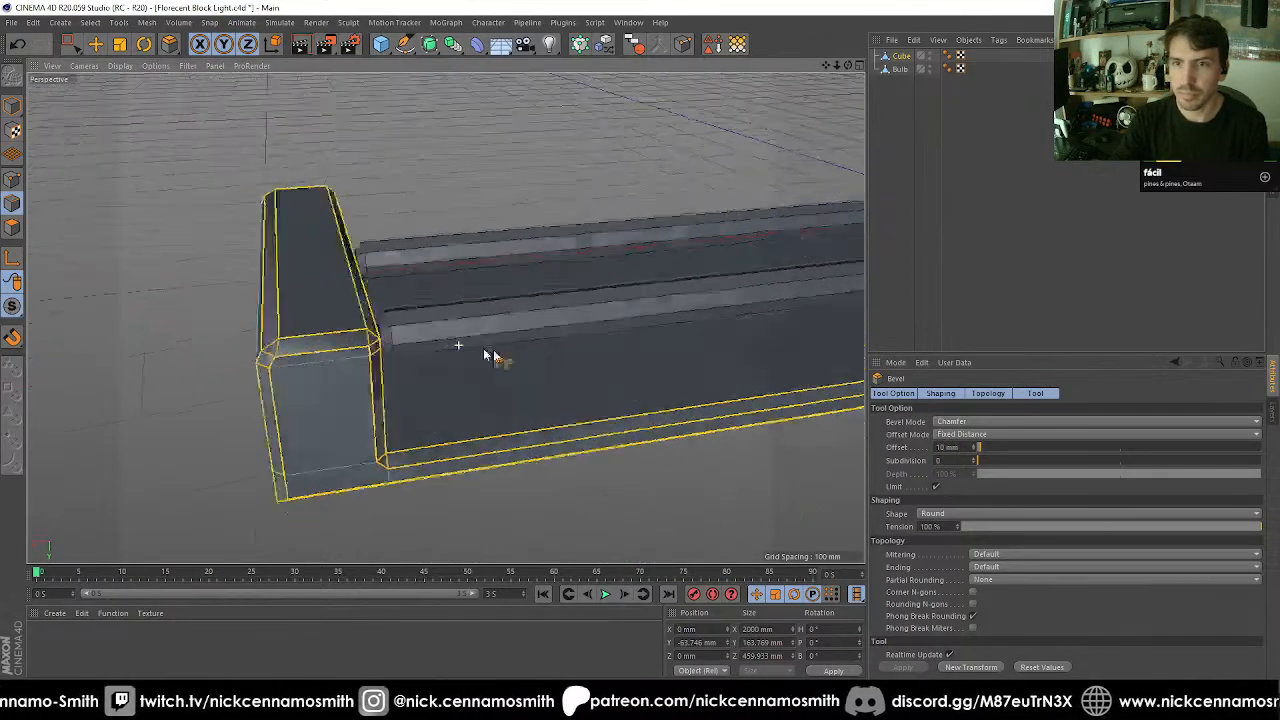
alt+drag(491, 357, 372, 330)
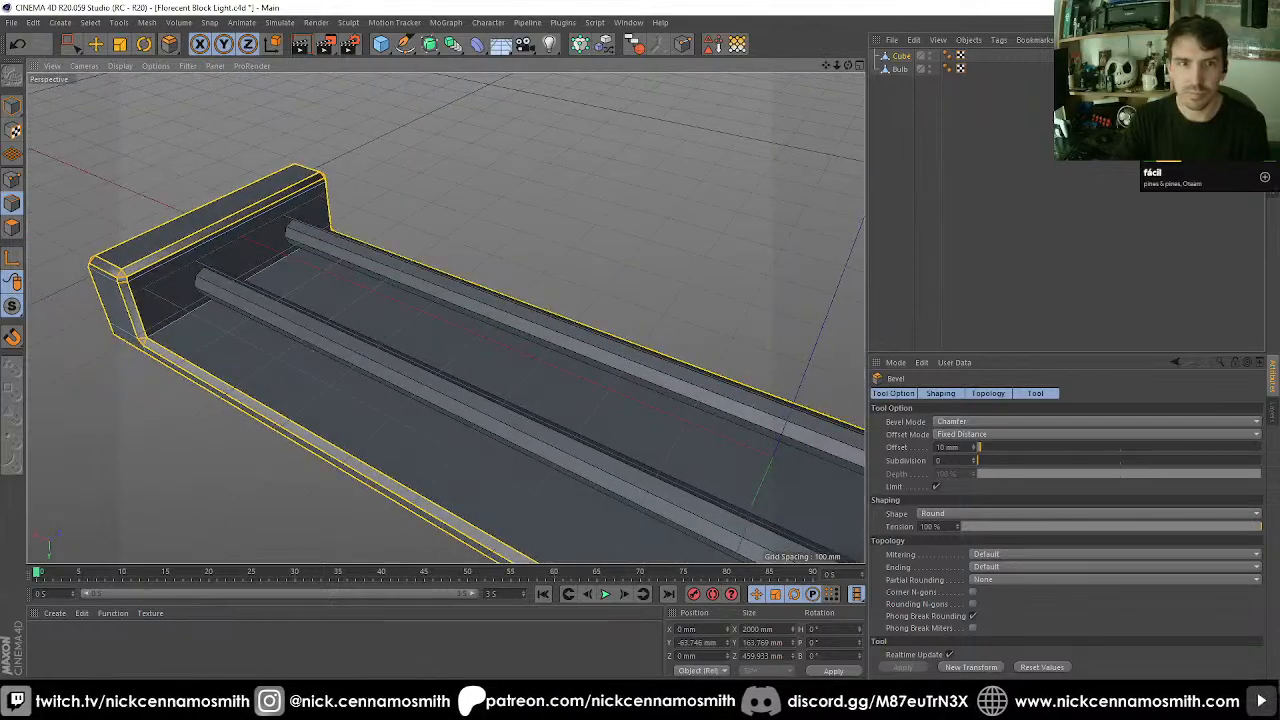
Ring-select the edges running across the housing's width and cut them with 2 subdivisions, 50% offset and 270% scale.
key(u)
key(b)
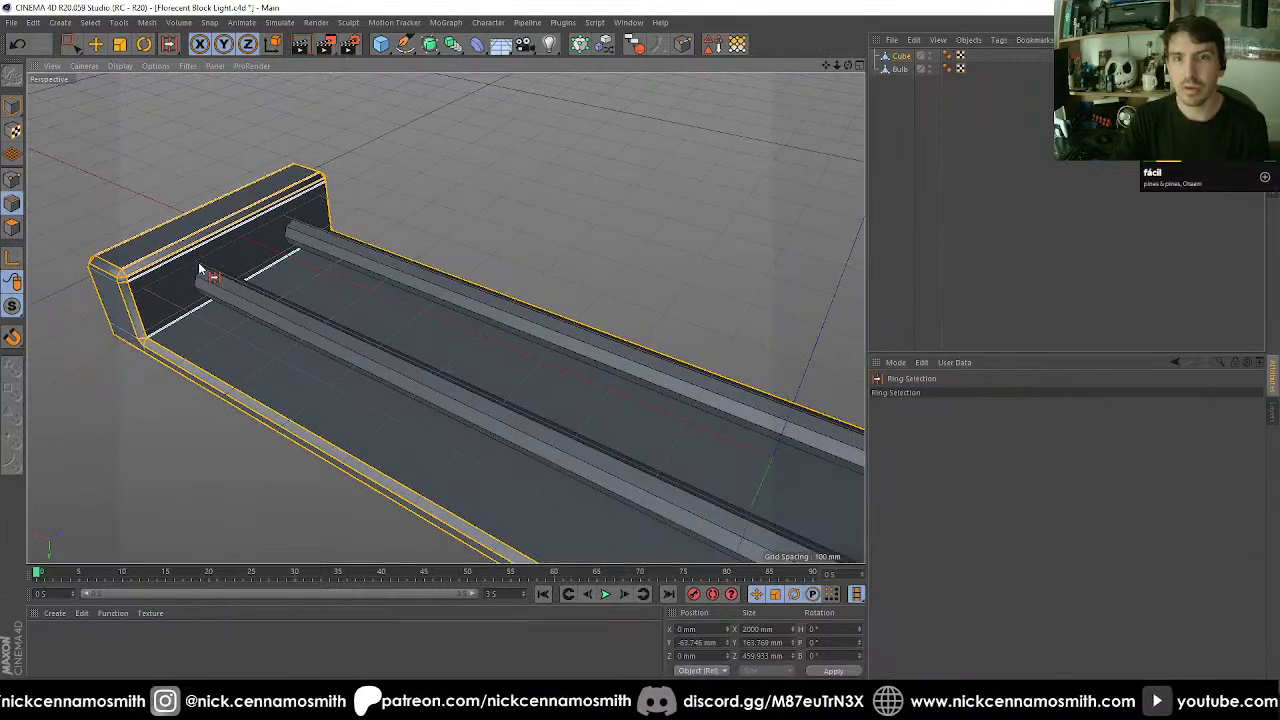
click(200, 271)
key(m)
key(f)
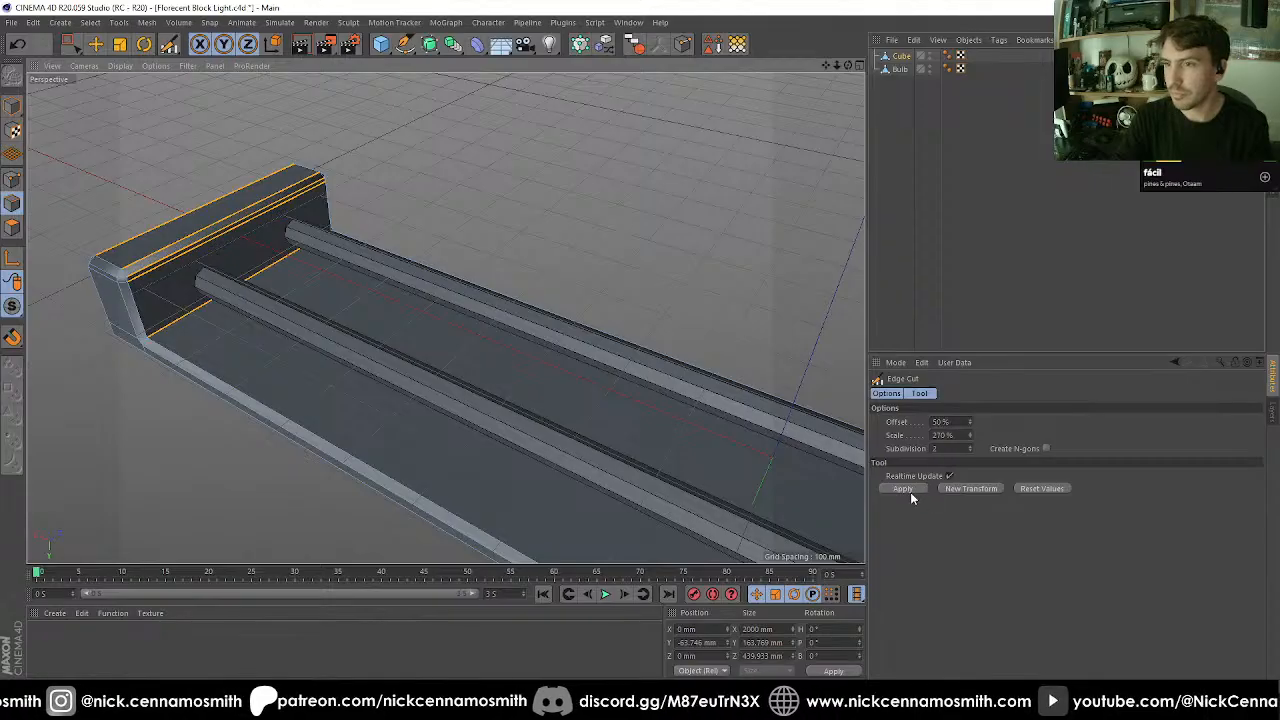
click(912, 490)
alt+drag(516, 418, 503, 419)
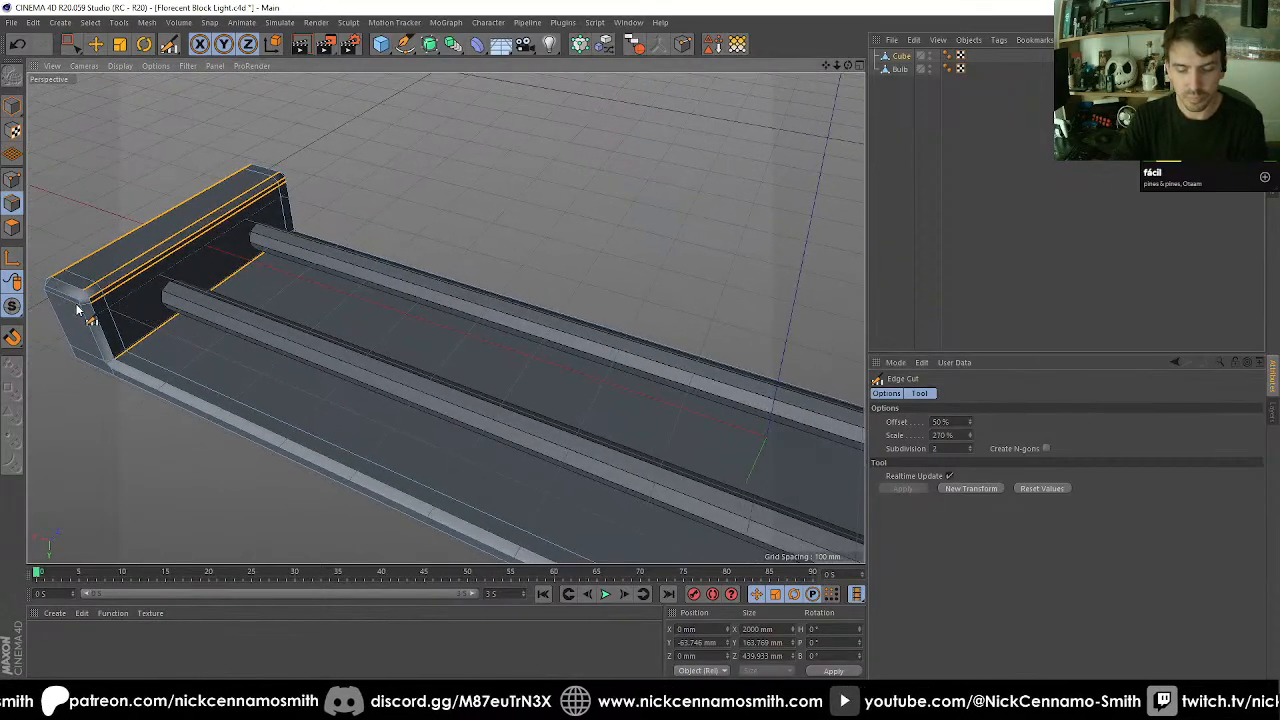
Loop-select the narrow polygon strips along both long sides of the housing, and fill-select the outer polygons beyond them.
key(u)
key(l)
click(13, 229)
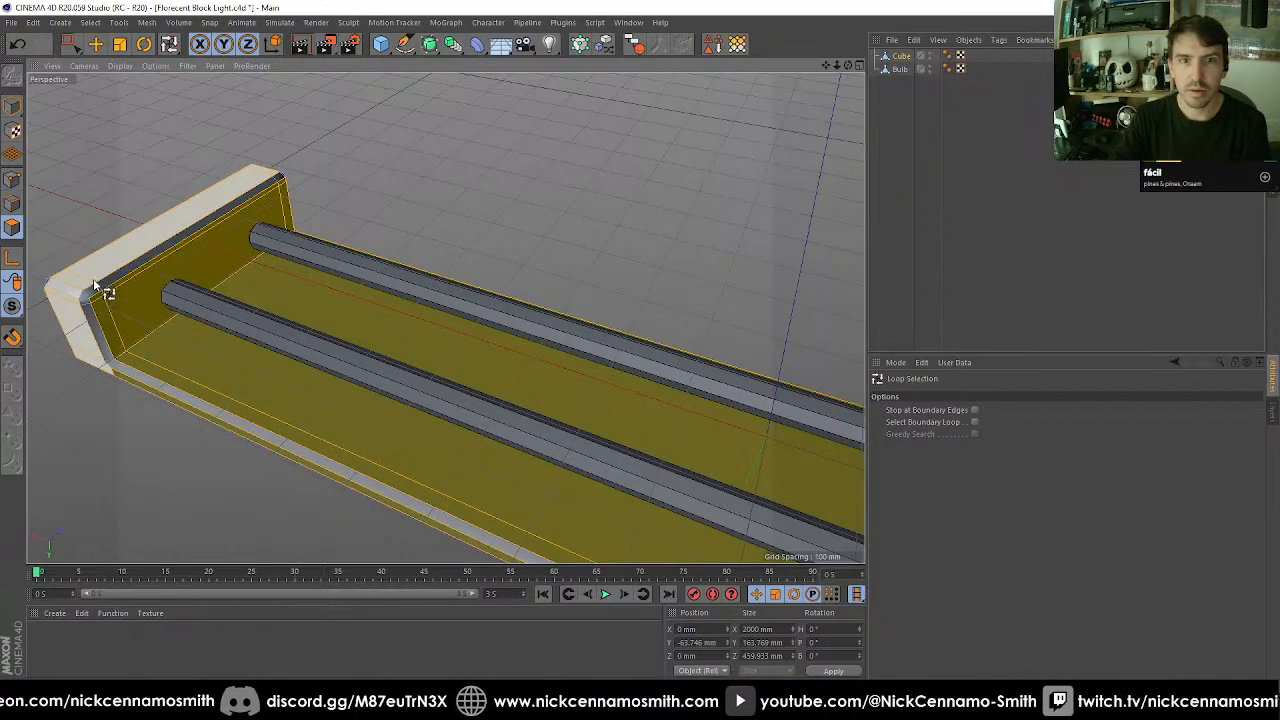
click(100, 288)
click(277, 173)
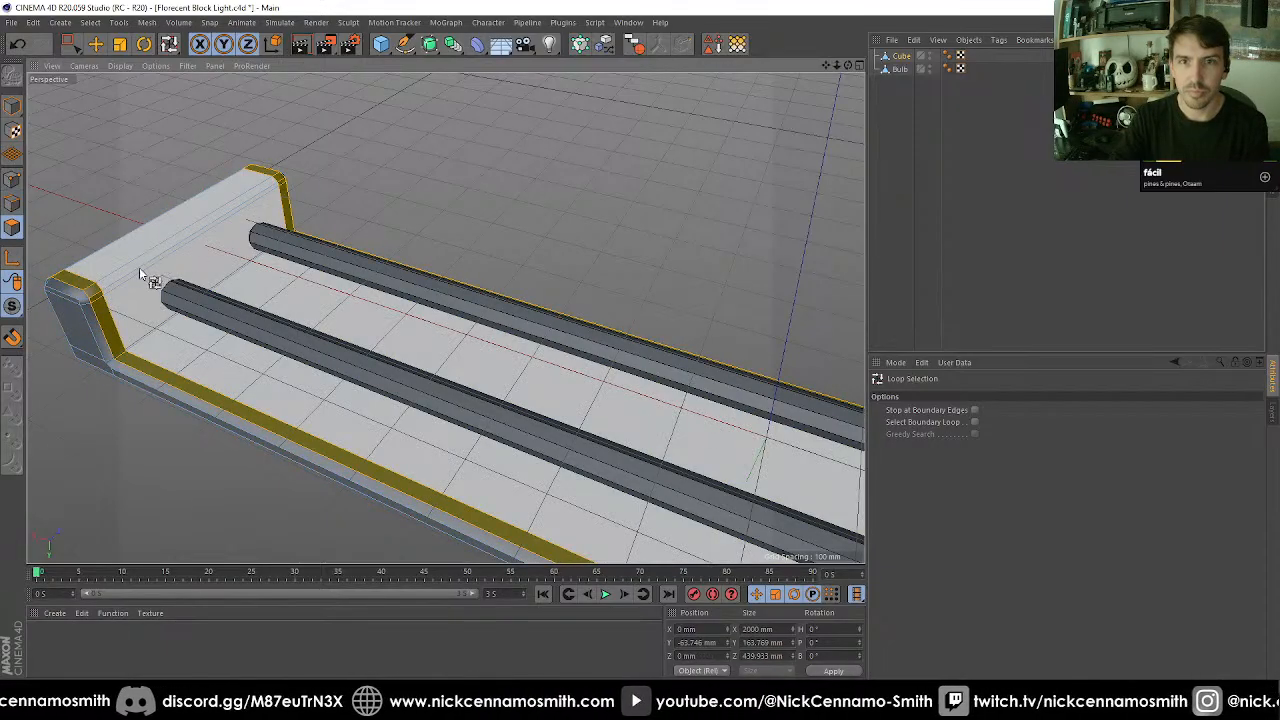
key(u)
key(f)
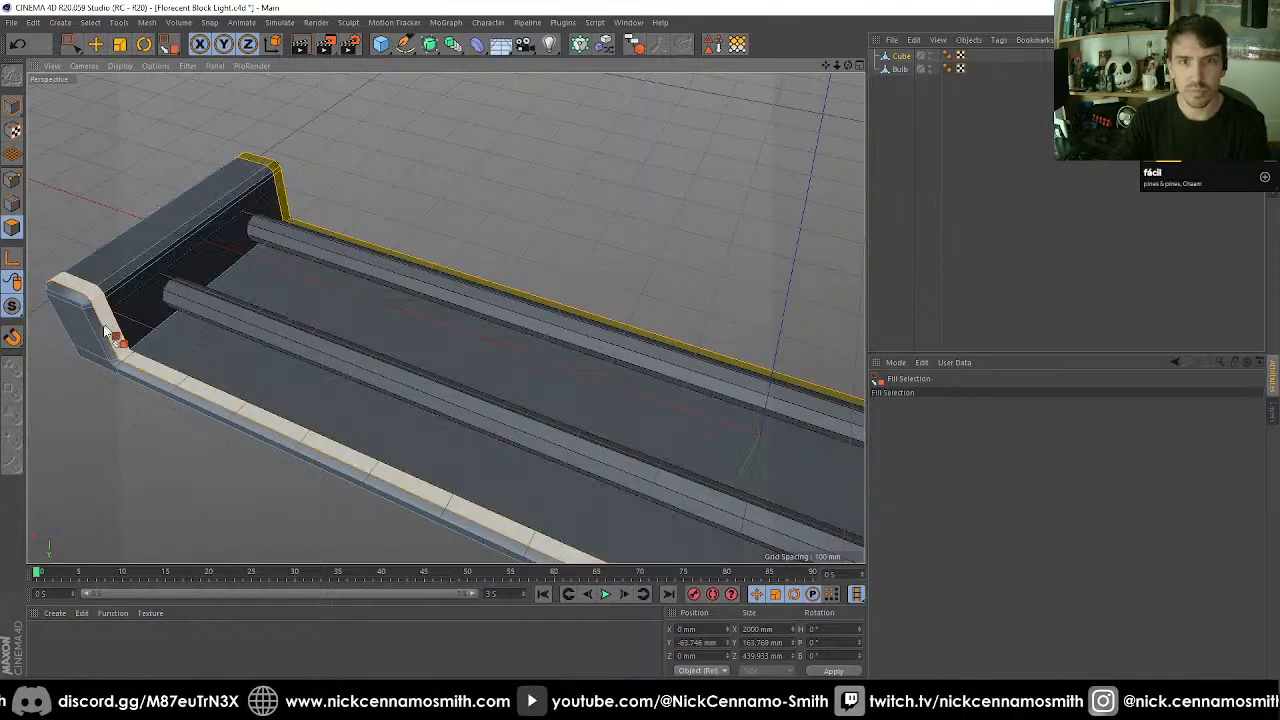
click(143, 323)
click(150, 328)
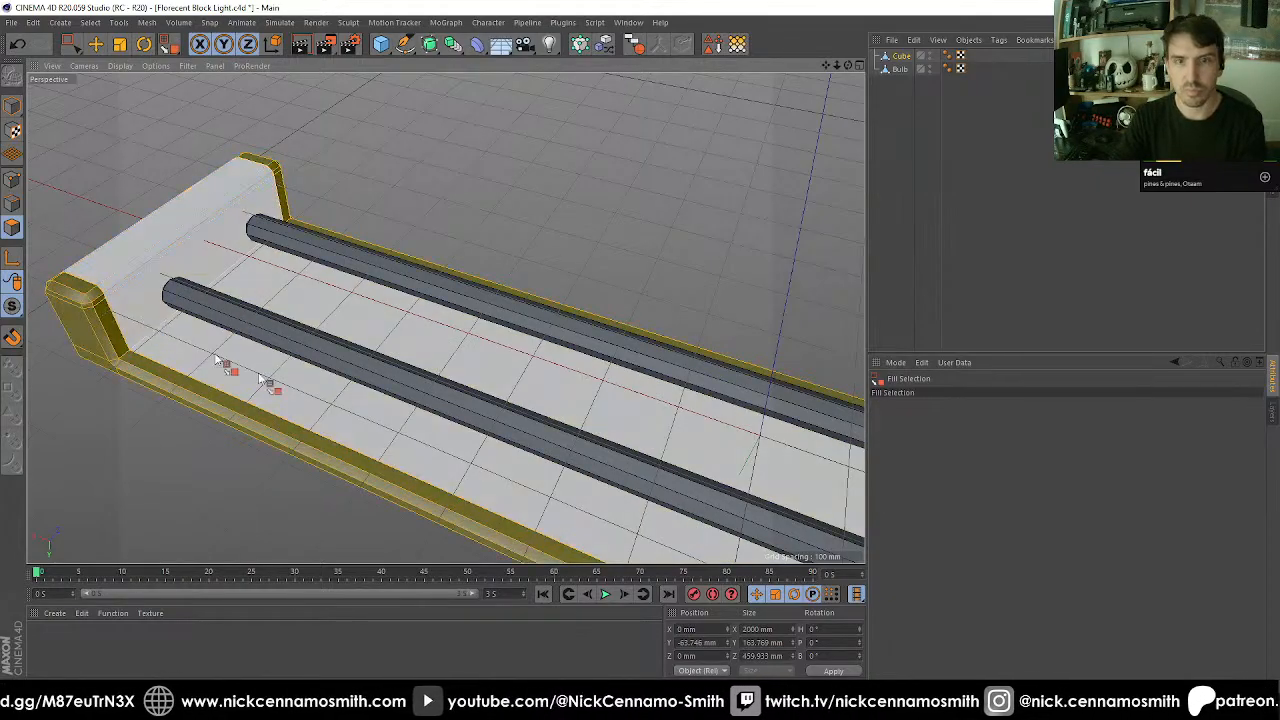
Extrude the selected outer side polygons of the housing by 10 mm.
key(d)
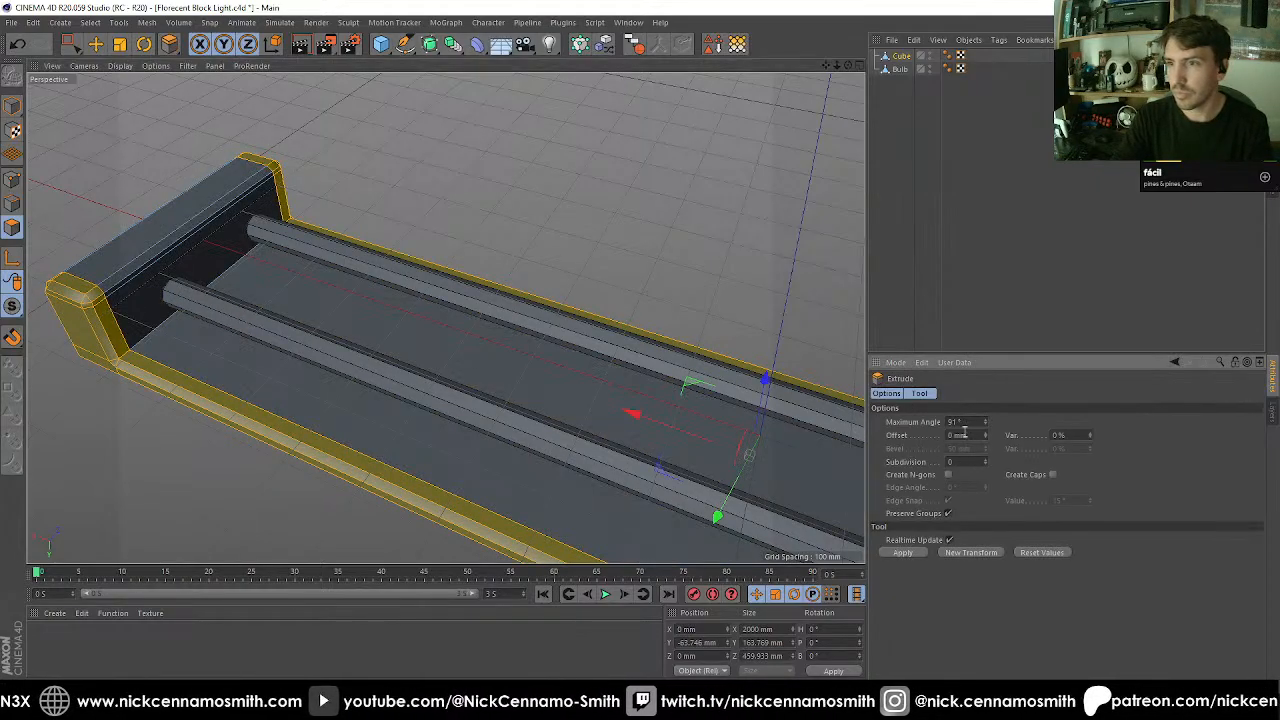
text(10)
key(Return)
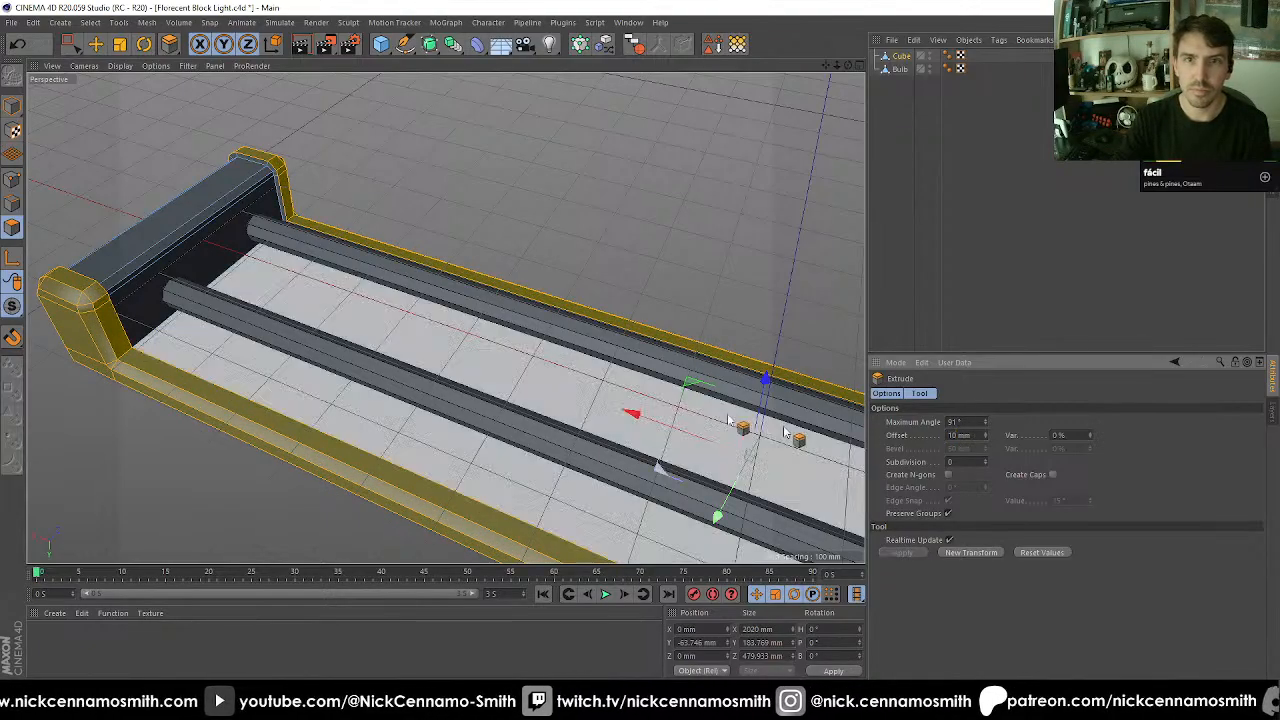
Select the Bulb object for editing around the tube ends at the end block.
alt+drag(660, 466, 371, 280)
scroll(385, 276, down, 3)
scroll(385, 277, down, 3)
scroll(491, 286, up, 6)
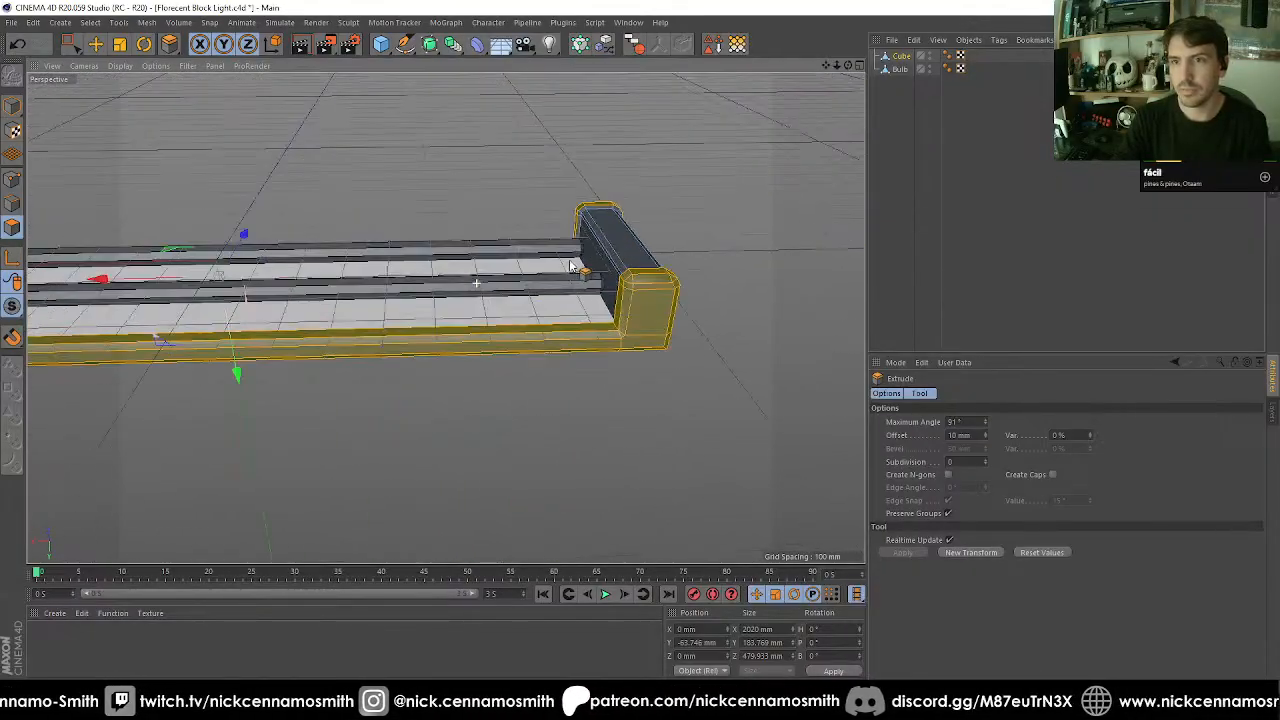
alt+drag(577, 268, 801, 195)
click(900, 69)
alt+drag(520, 300, 229, 180)
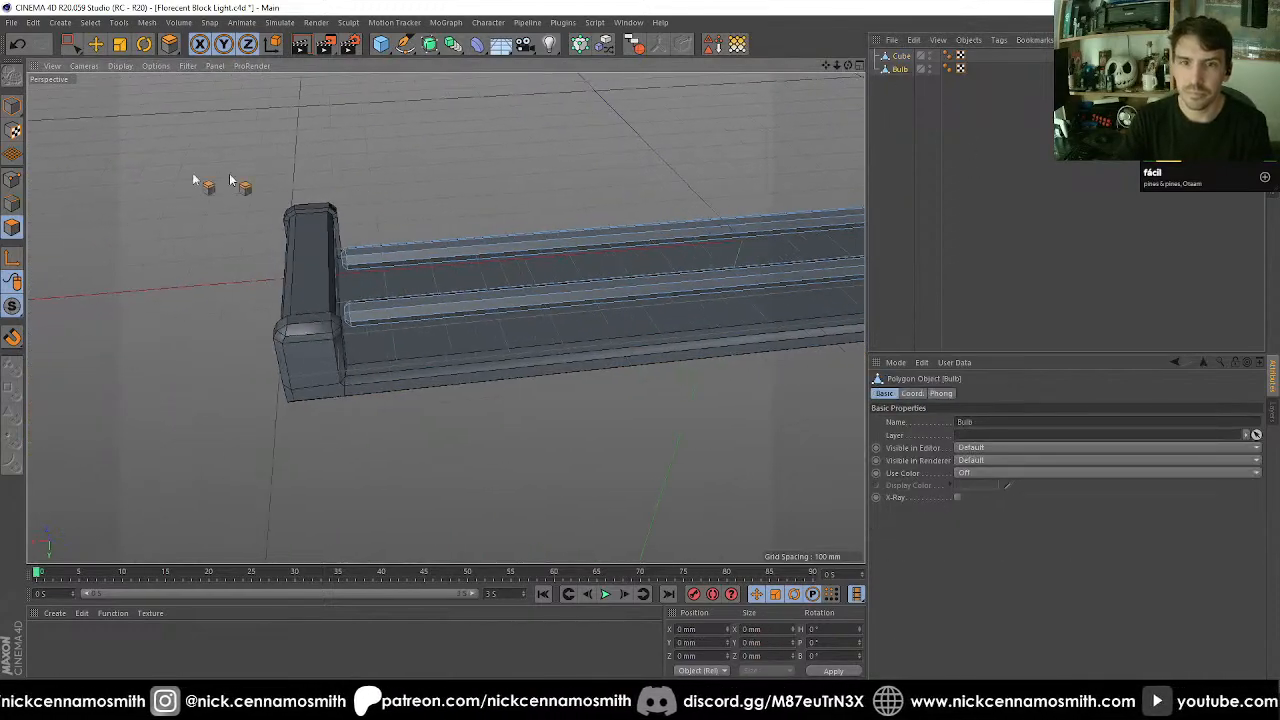
click(13, 179)
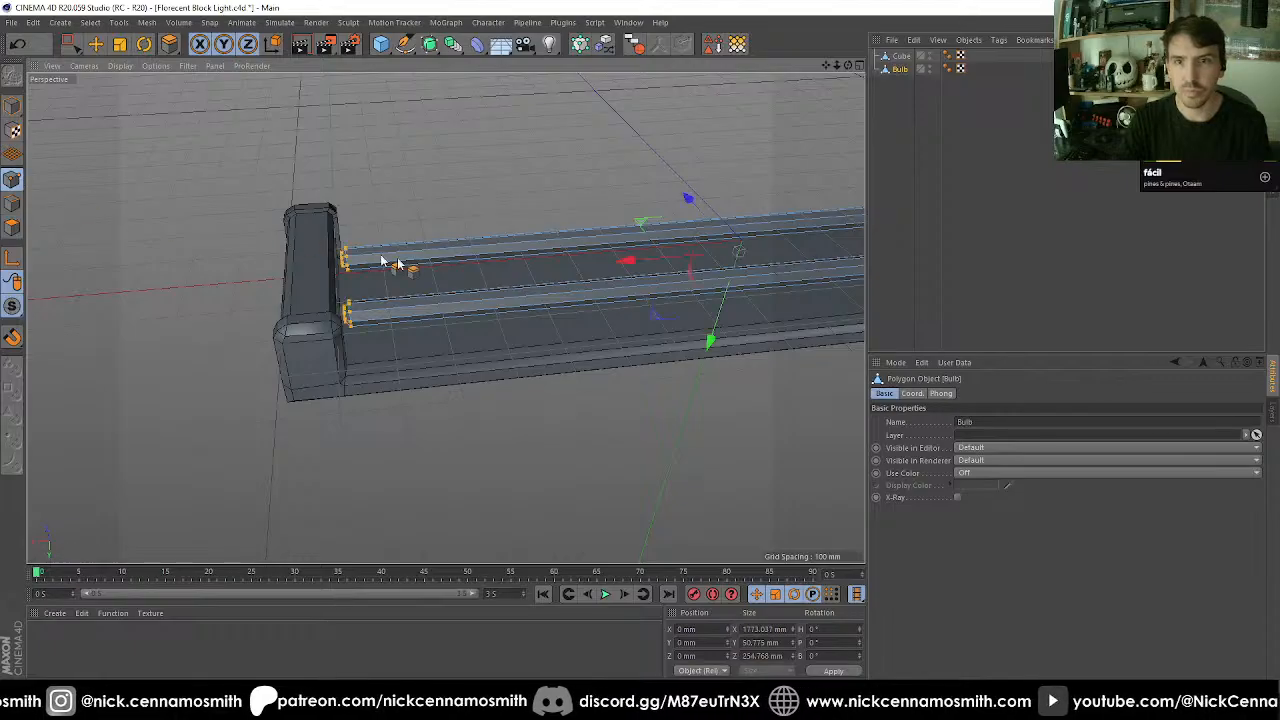
right_click(414, 265)
key(Escape)
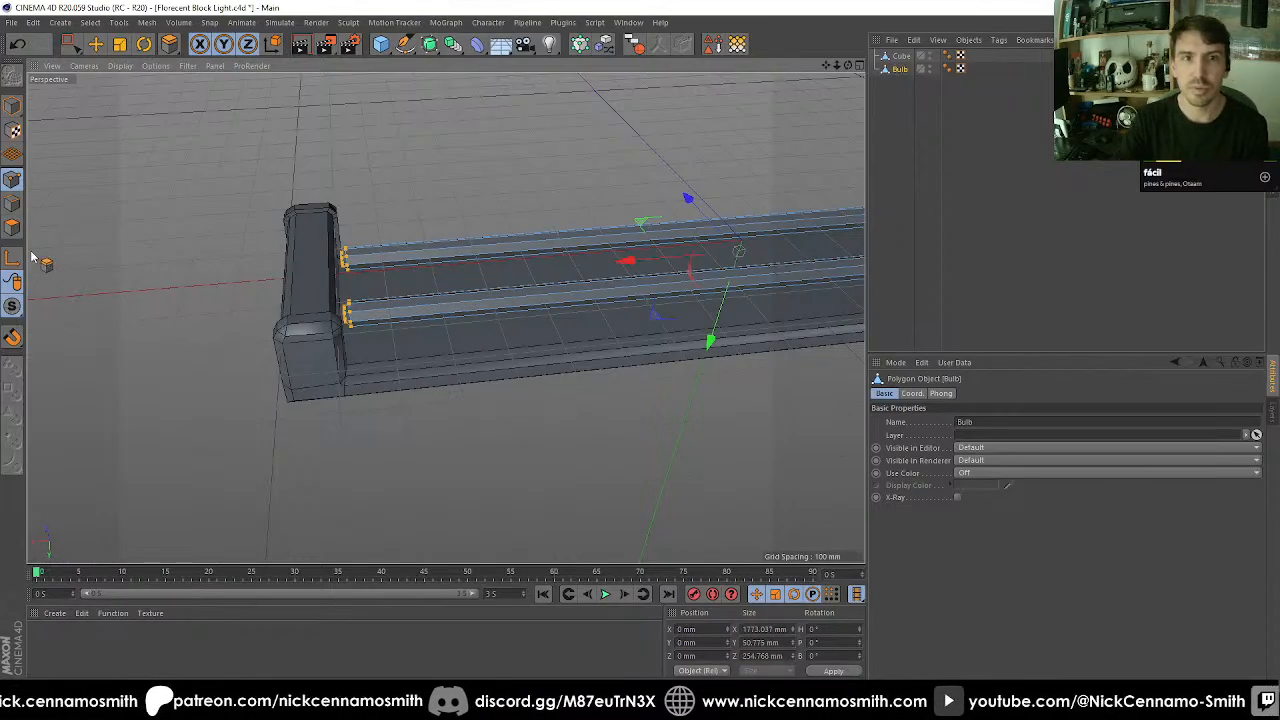
Loop-select the side polygons of both tubes and invert the selection to target their end caps.
click(14, 227)
key(u)
key(l)
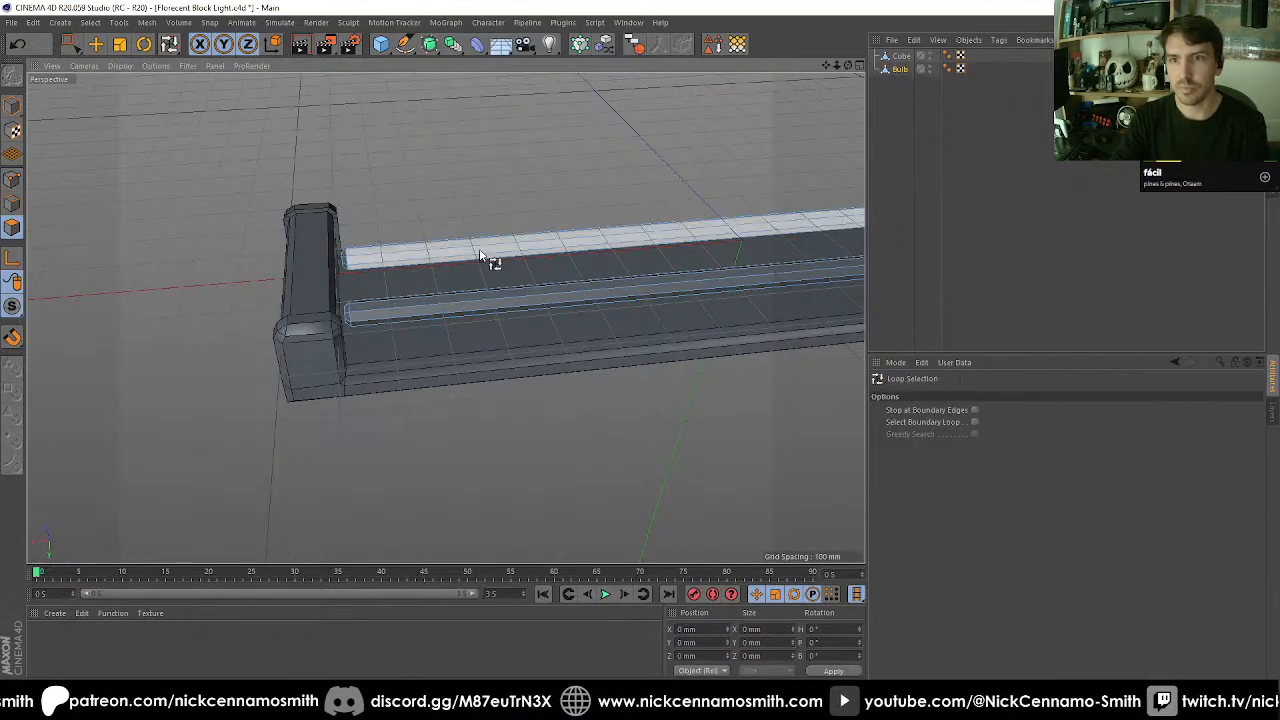
click(491, 257)
shift+click(494, 307)
key(u)
key(i)
scroll(425, 278, up, 3)
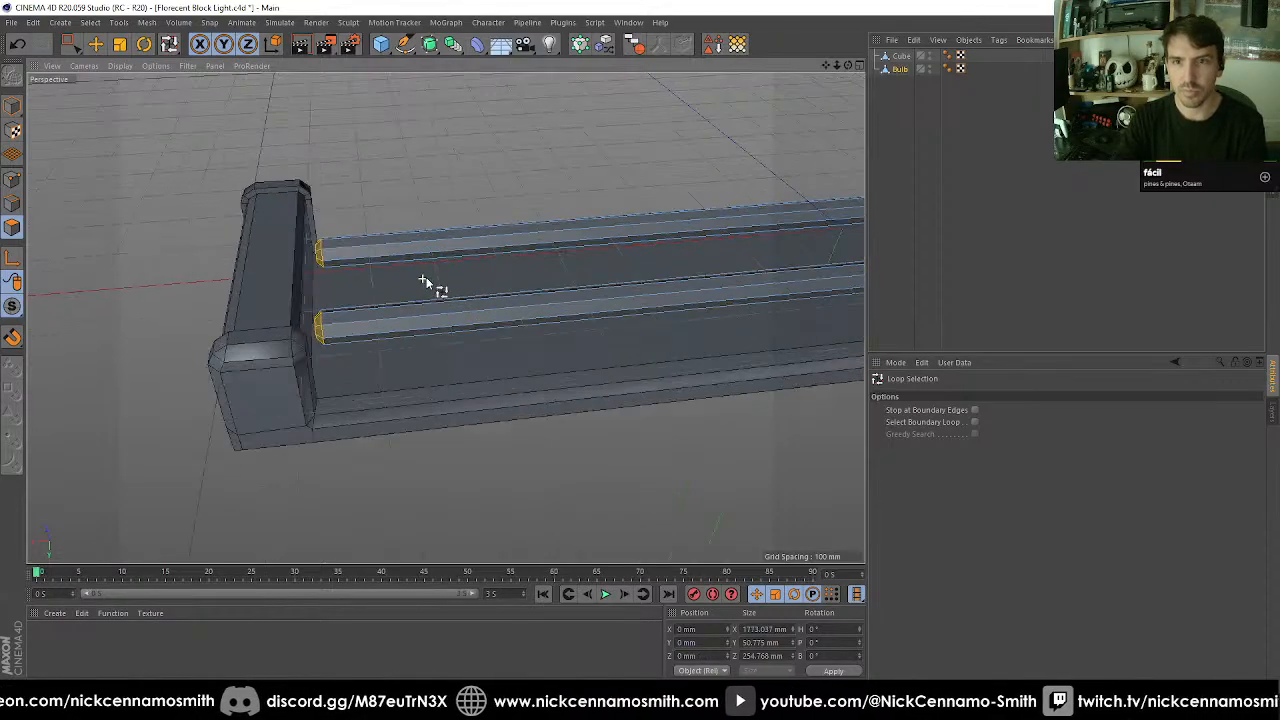
Extrude the selected end polygons of both tubes by 15.4 mm to form flared end fittings.
key(d)
drag(505, 521, 509, 521)
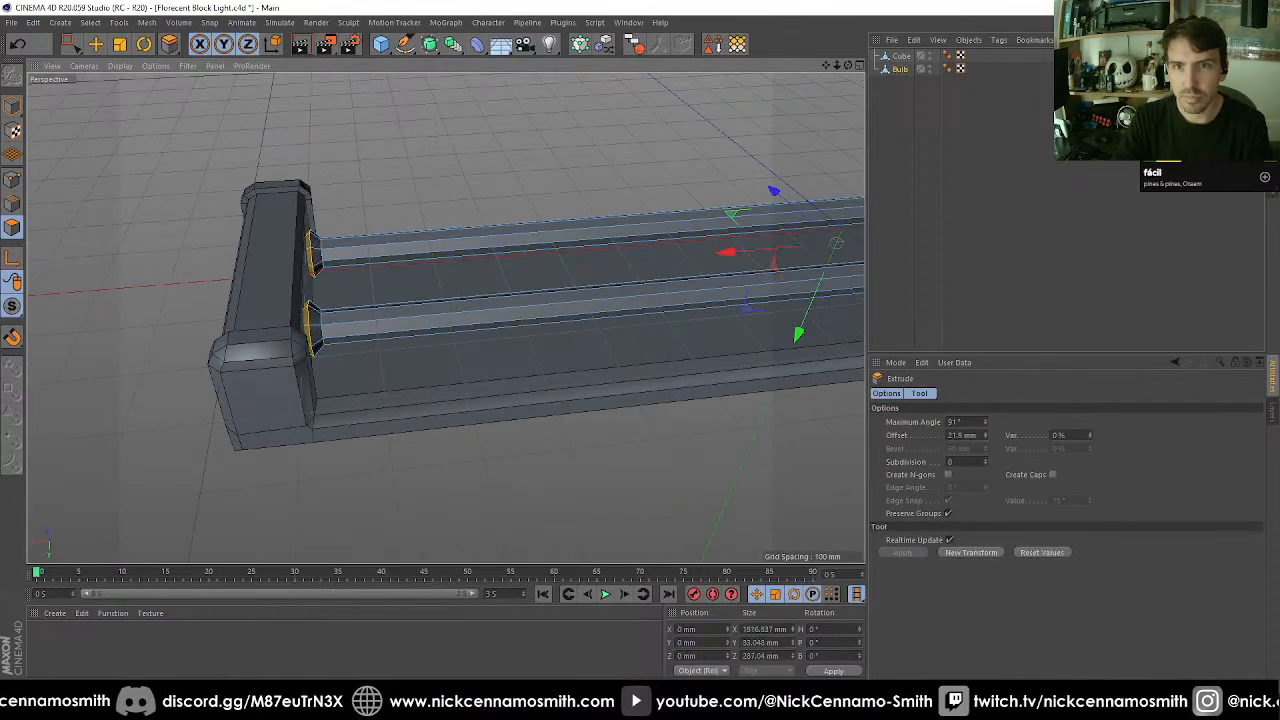
drag(511, 520, 512, 520)
scroll(306, 422, down, 3)
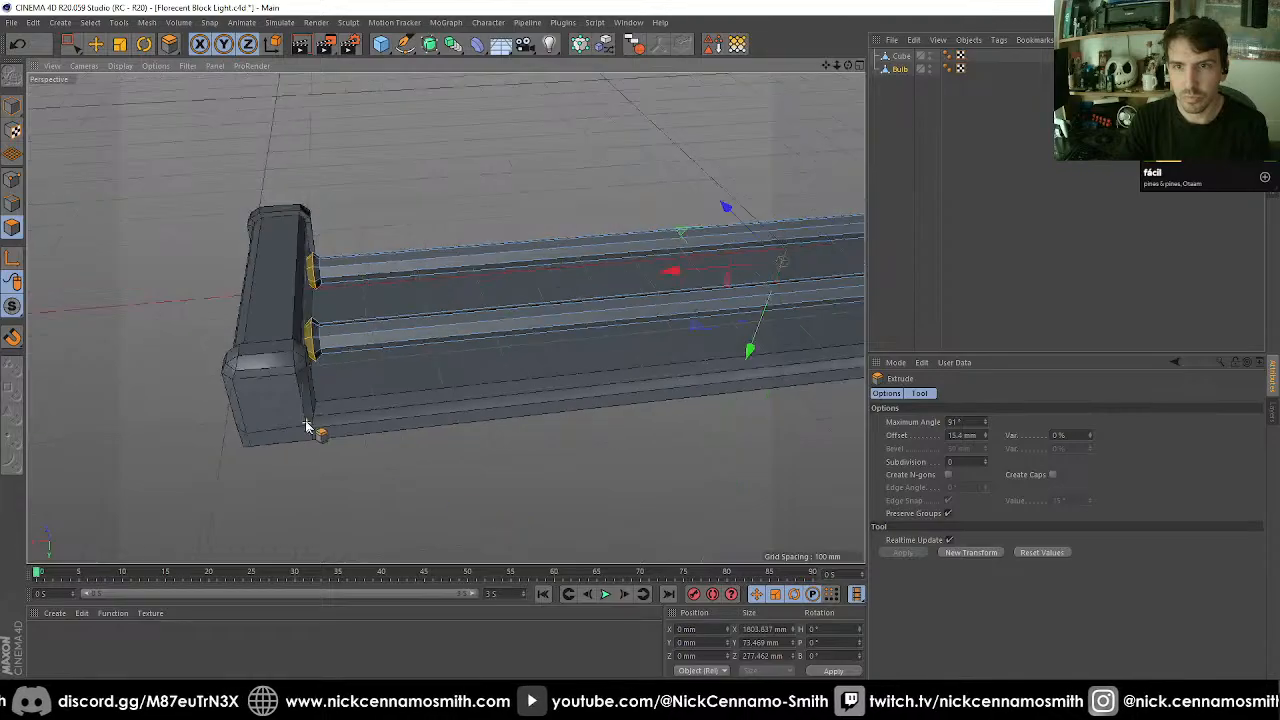
Return to whole-object editing with the Move tool and add a Cube primitive for the light's cover.
alt+middle_drag(458, 376, 288, 362)
click(12, 106)
click(95, 44)
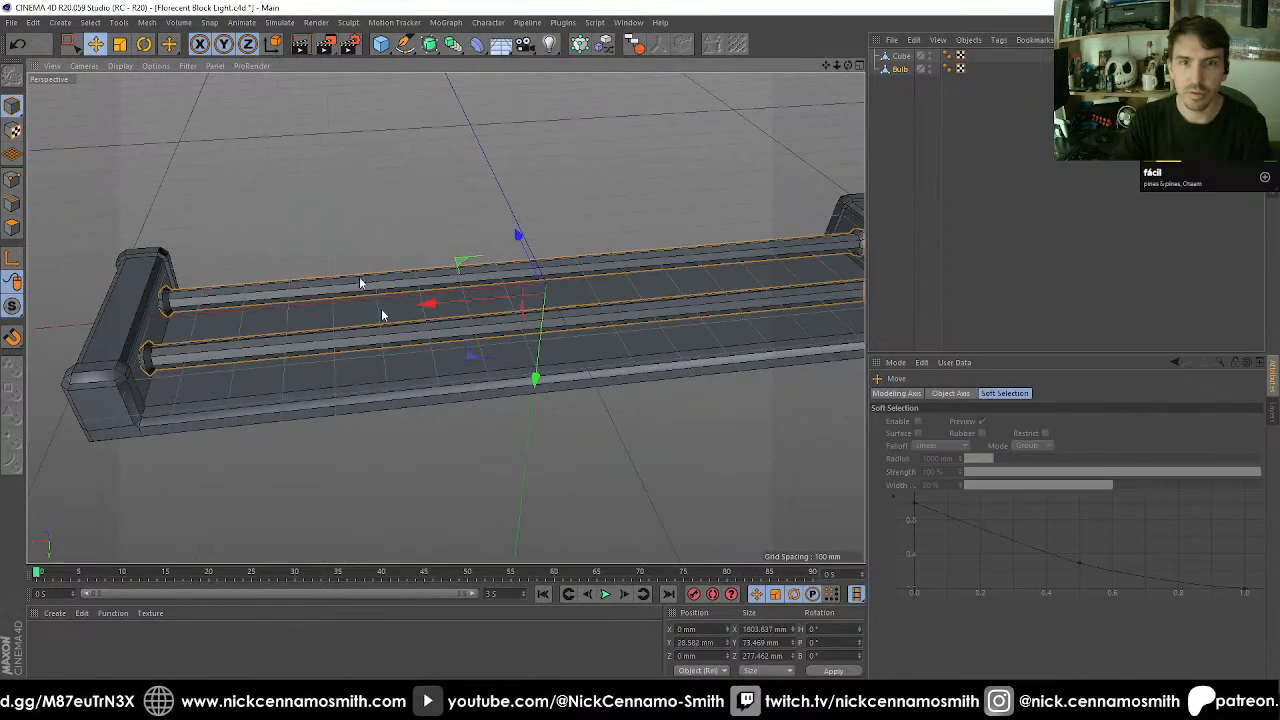
alt+drag(363, 280, 391, 263)
scroll(391, 263, down, 2)
click(381, 44)
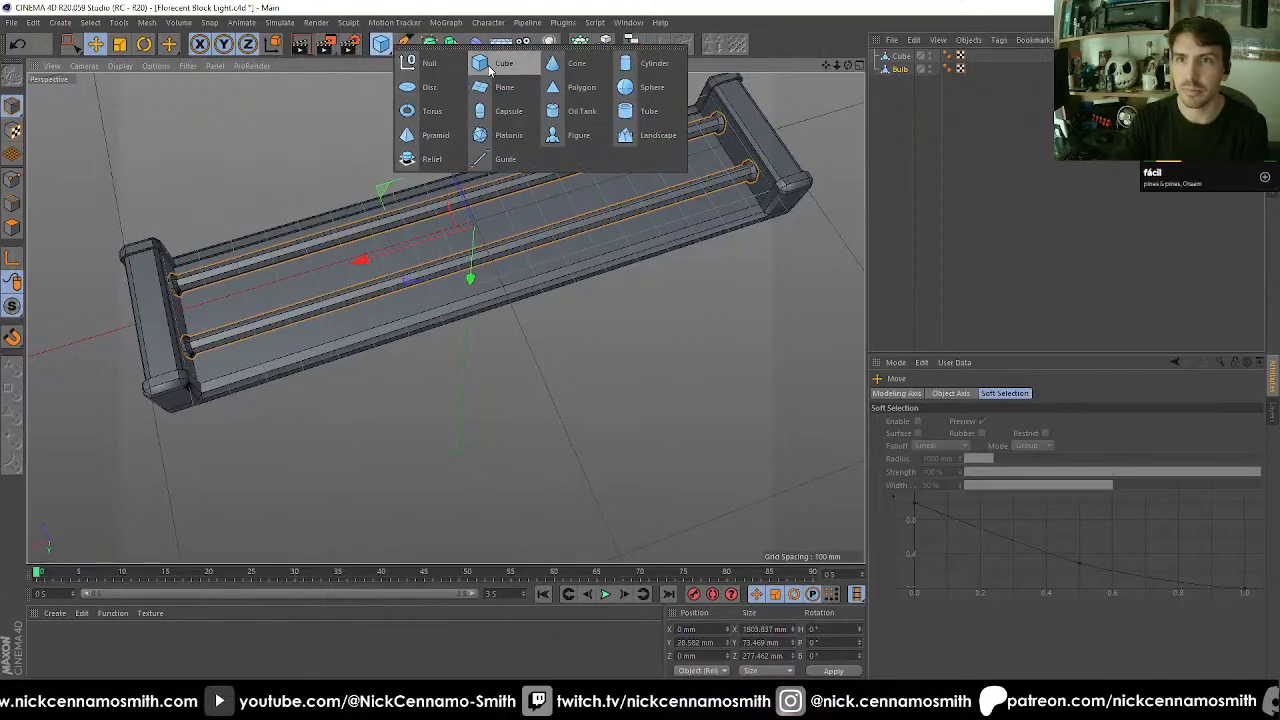
click(554, 325)
alt+drag(554, 325, 483, 306)
scroll(483, 306, up, 3)
click(381, 44)
Flatten the new cube to about 21 mm thick in the front view and lower it to about Y -39 mm.
key(F3)
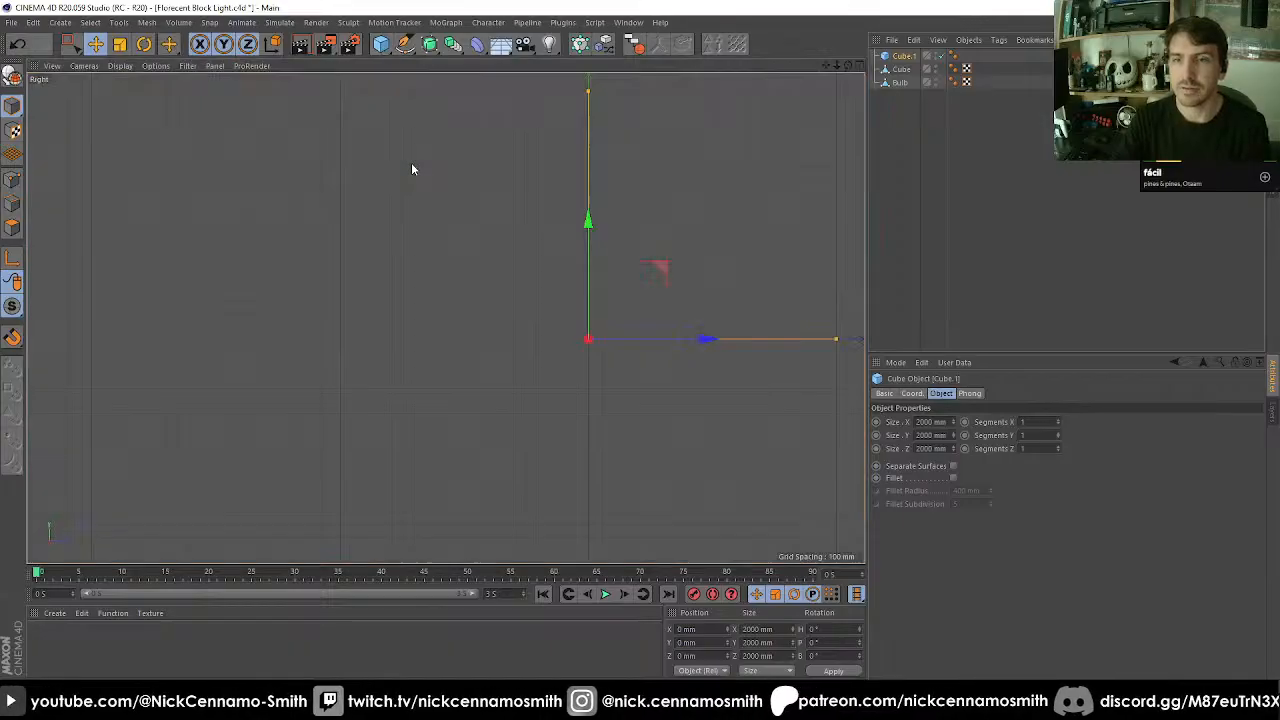
key(F4)
scroll(493, 317, down, 2)
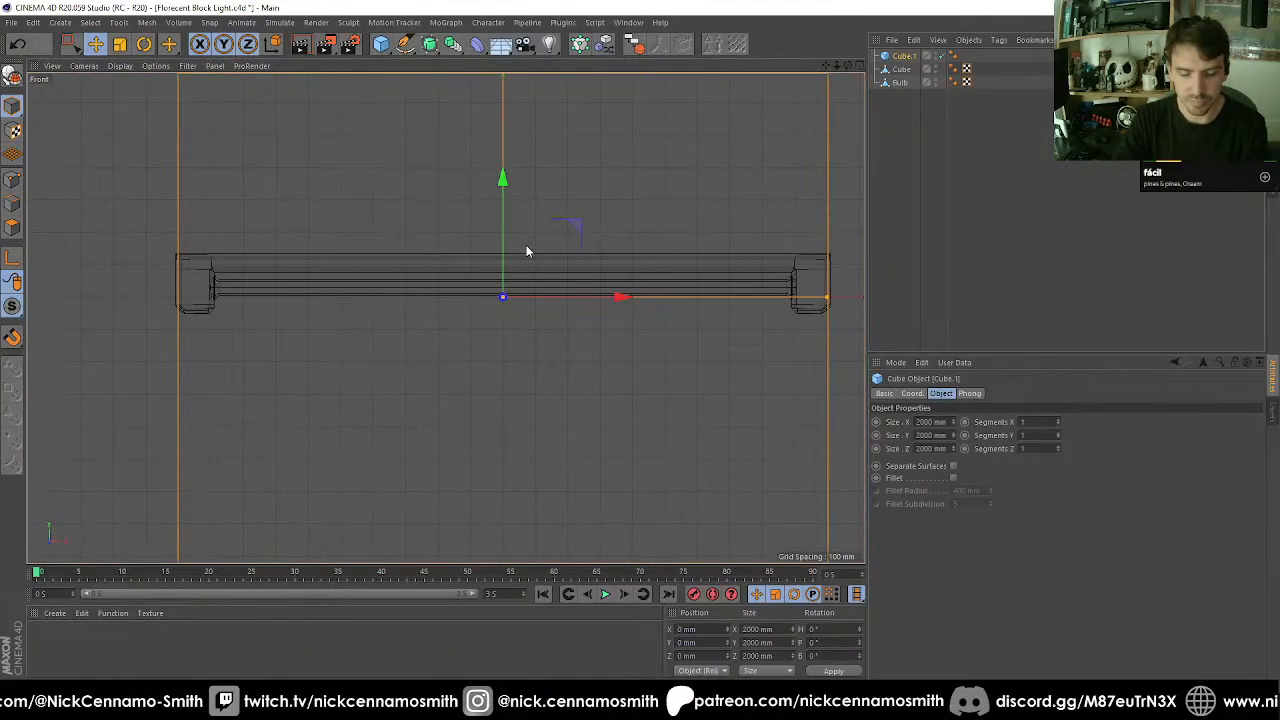
key(r)
key(e)
drag(505, 198, 491, 329)
scroll(460, 312, down, 2)
scroll(484, 337, up, 2)
scroll(484, 337, up, 1)
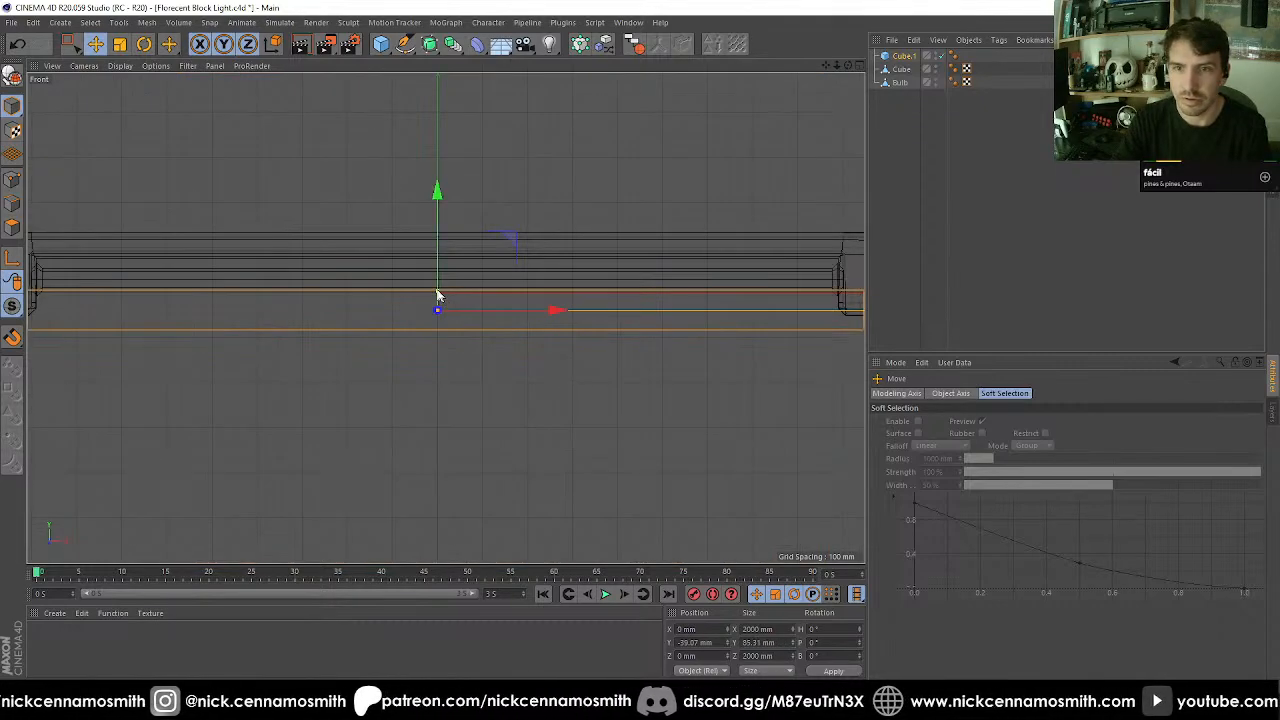
drag(437, 294, 441, 310)
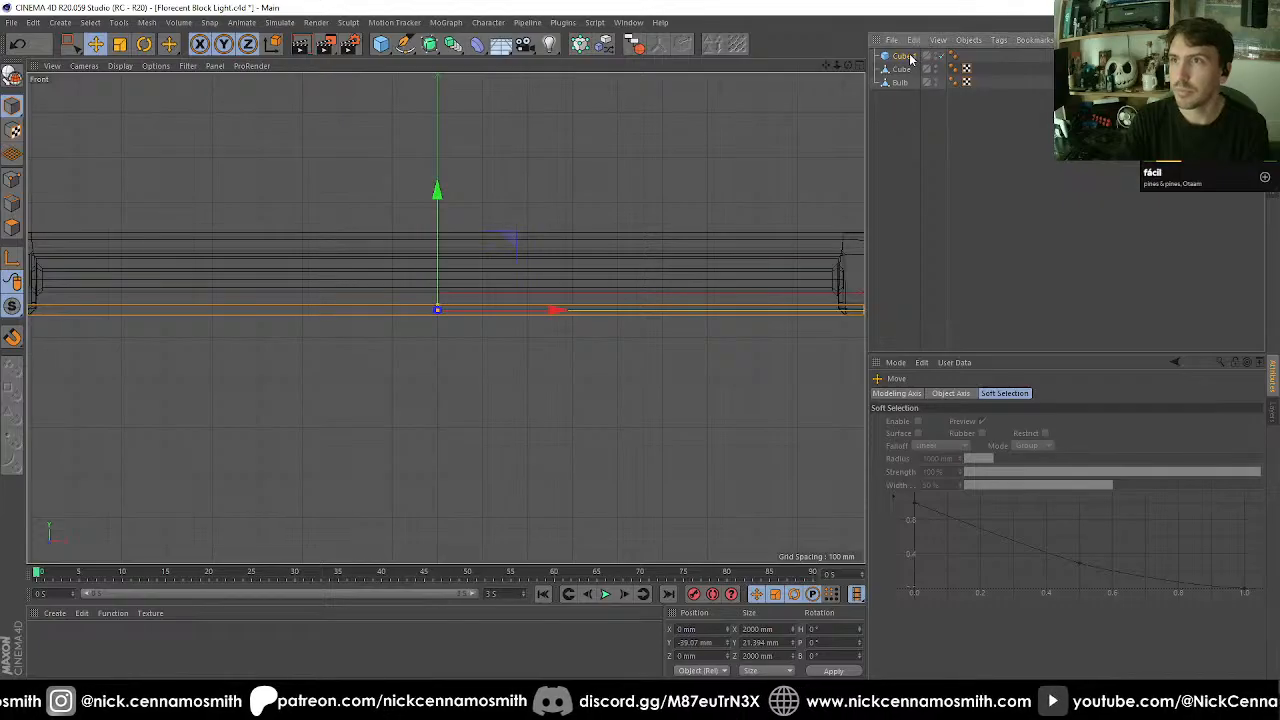
Set the cover cube's Y size to 15 mm and raise it to about Y -22.8 mm.
click(912, 57)
double_click(933, 435)
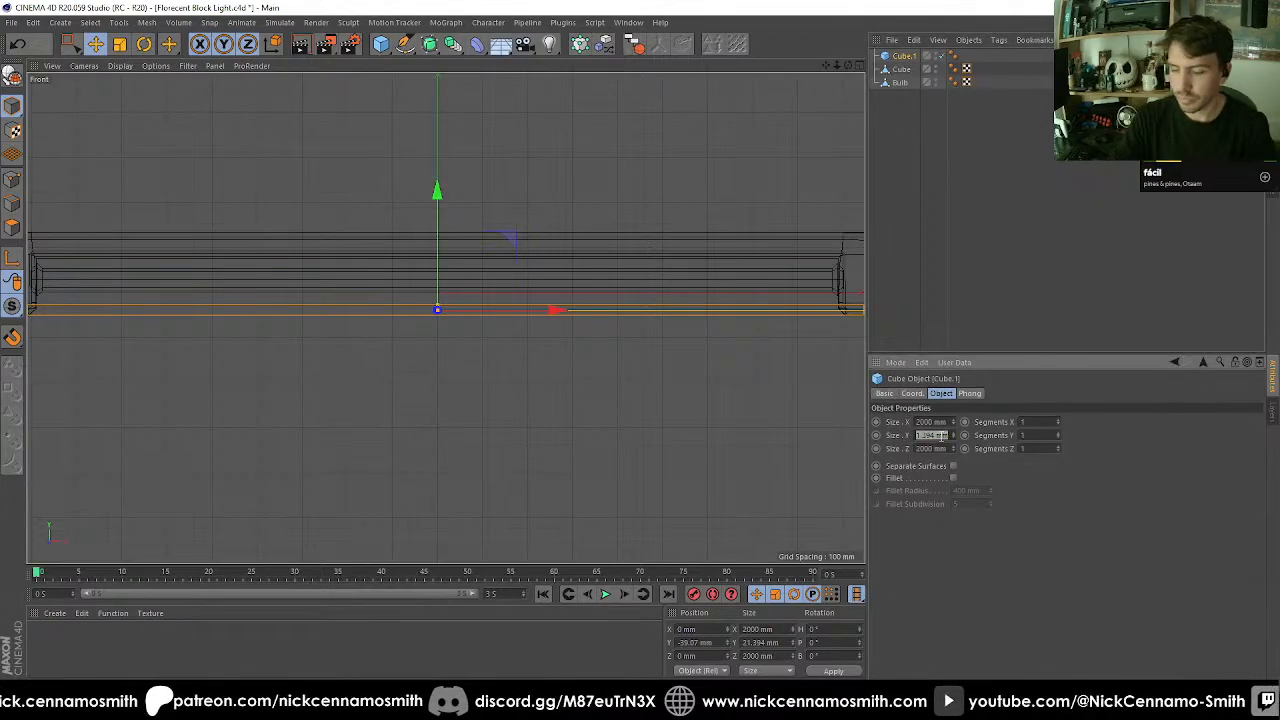
text(15)
key(Return)
alt+middle_drag(217, 381, 260, 369)
drag(473, 215, 469, 214)
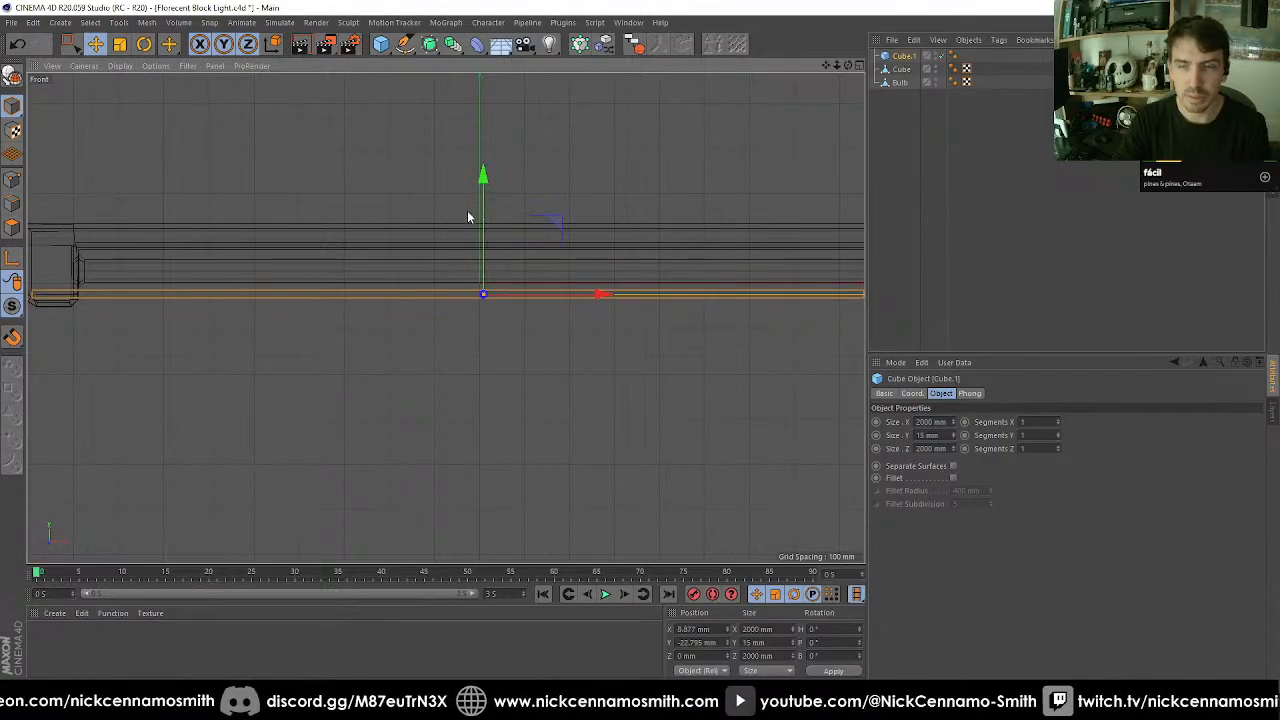
Snap the cover cube to the housing in the top view, about 448 mm along Z and 1782 mm along X.
key(F2)
scroll(420, 297, down, 5)
drag(454, 160, 461, 312)
scroll(451, 297, up, 4)
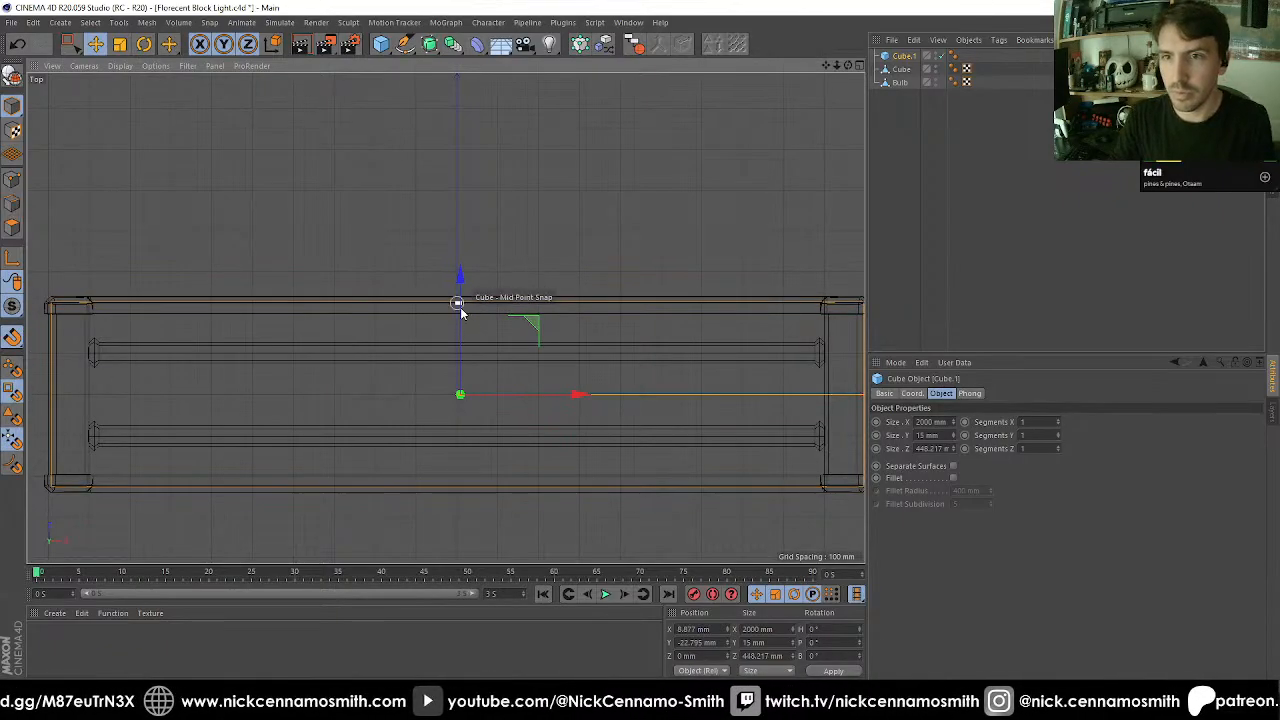
alt+middle_drag(826, 388, 594, 377)
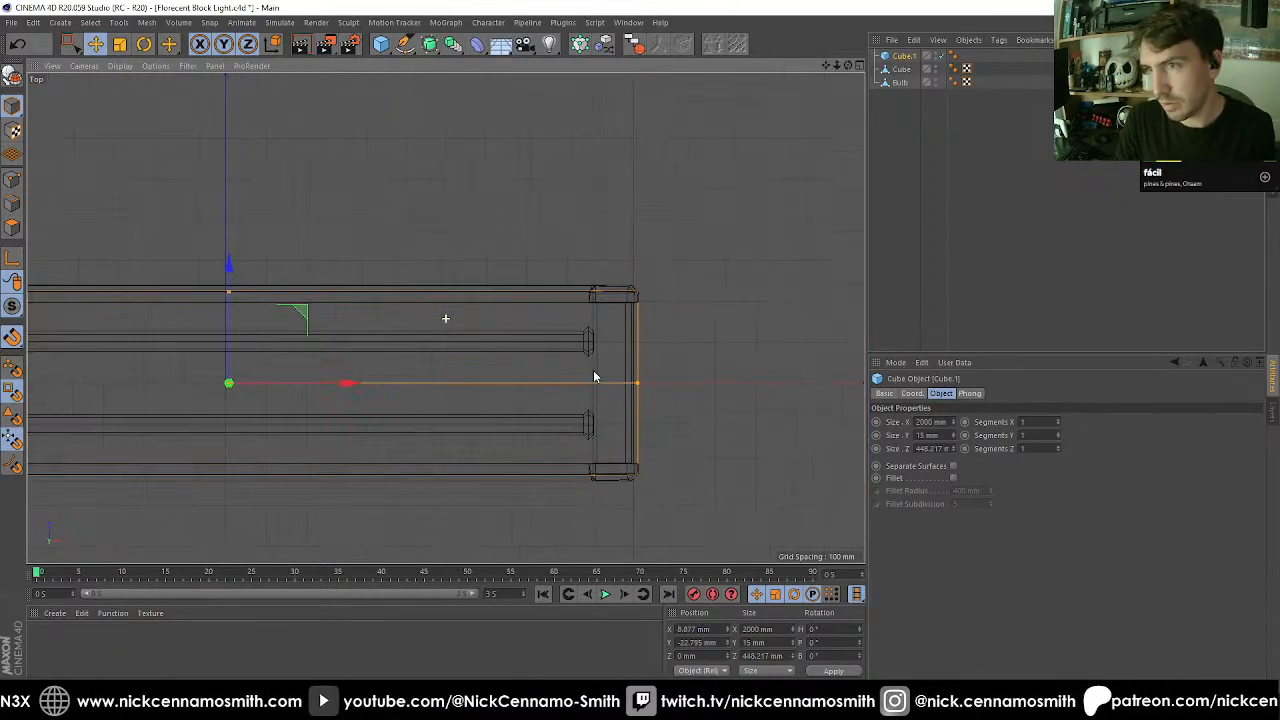
drag(634, 386, 593, 384)
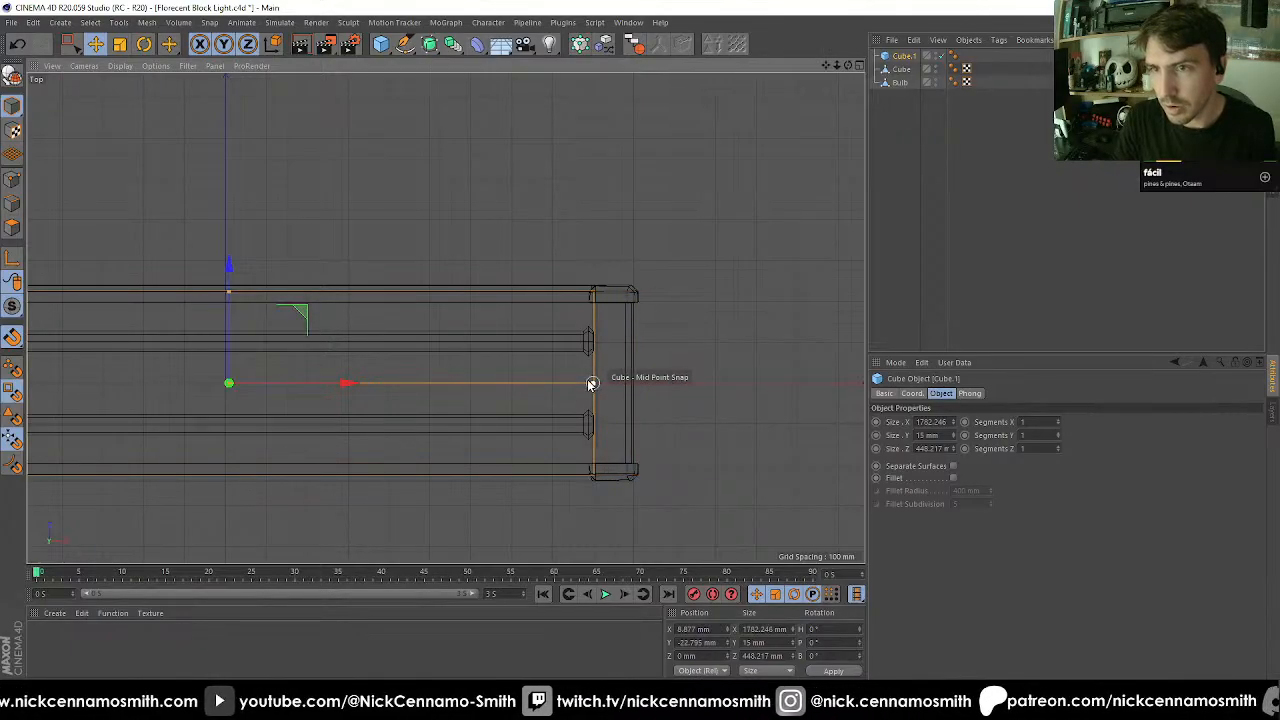
Narrow the cover cube to about 396 mm along Z and lengthen it to about 1802 mm along X.
key(F1)
alt+drag(617, 320, 706, 294)
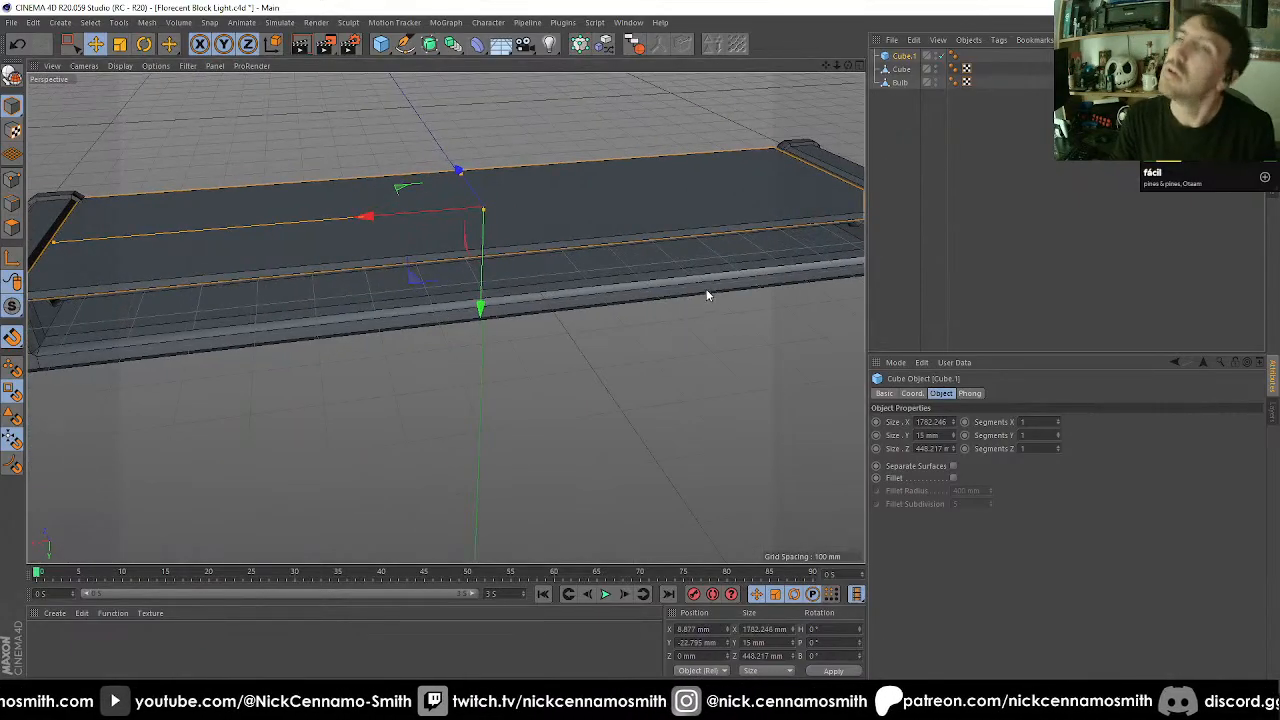
alt+middle_drag(706, 294, 238, 270)
alt+right_drag(238, 270, 494, 204)
alt+drag(494, 204, 486, 266)
key(F2)
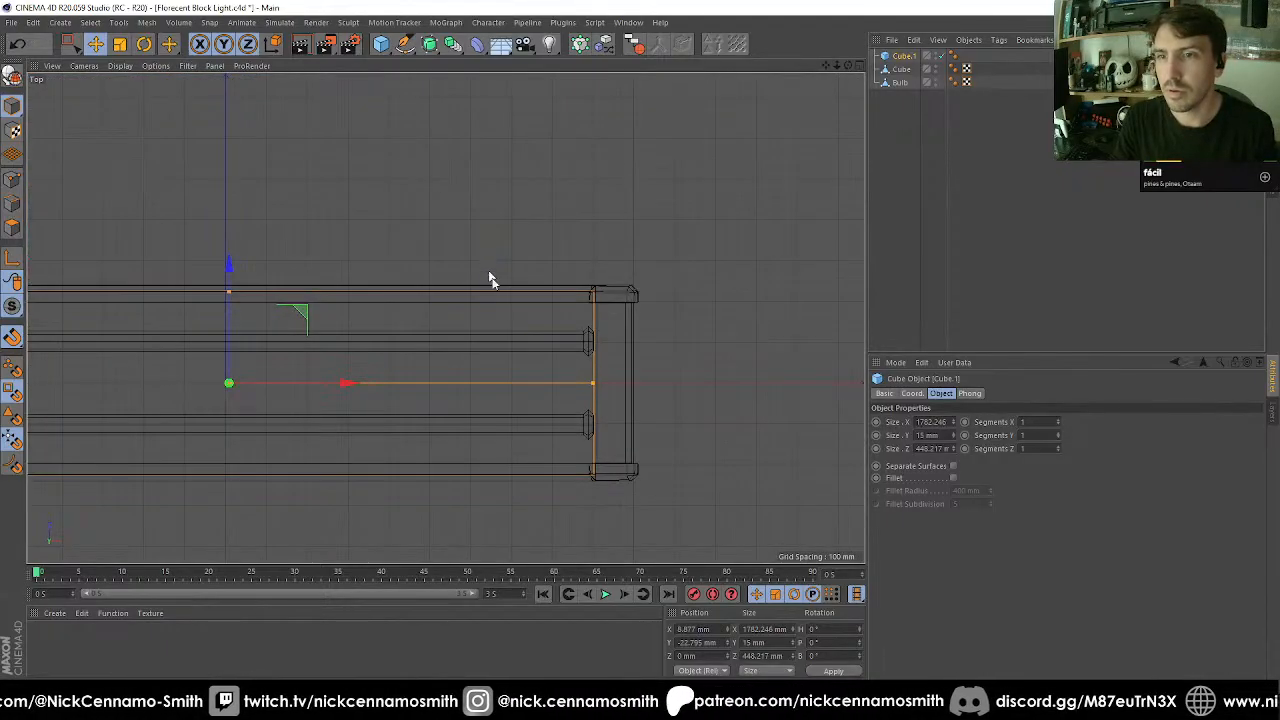
drag(229, 300, 229, 305)
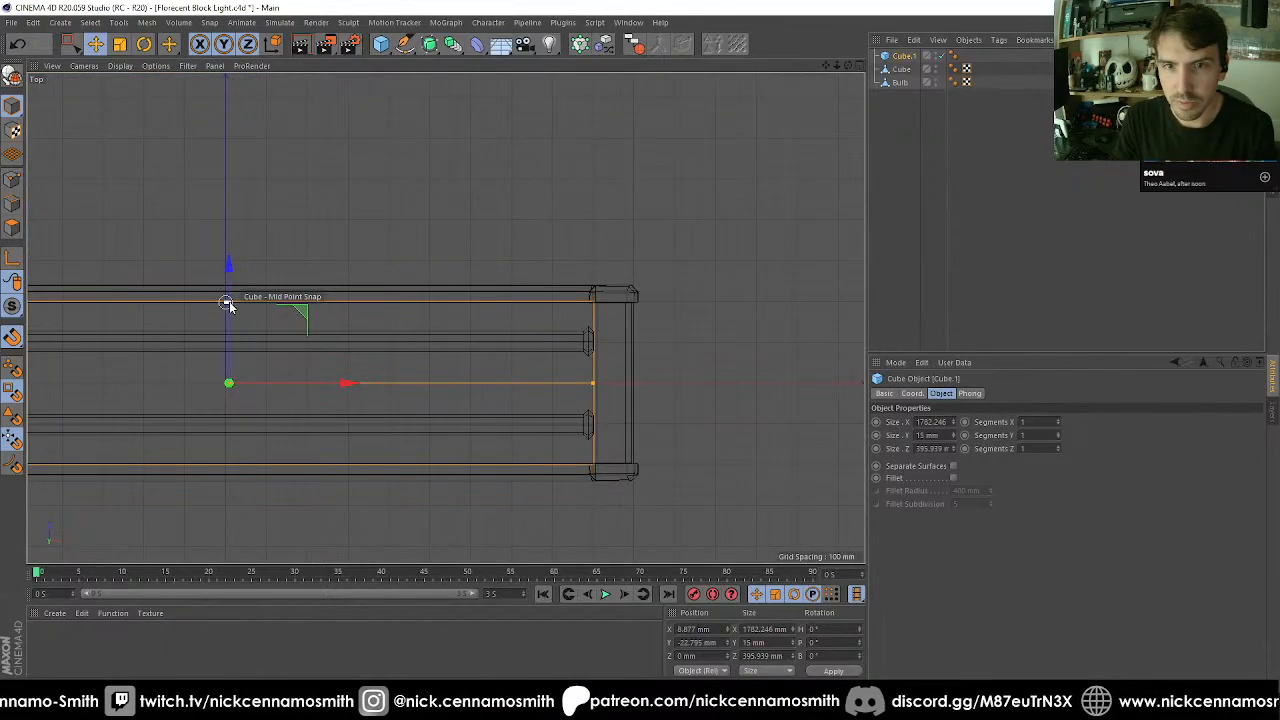
drag(592, 385, 498, 260)
key(F1)
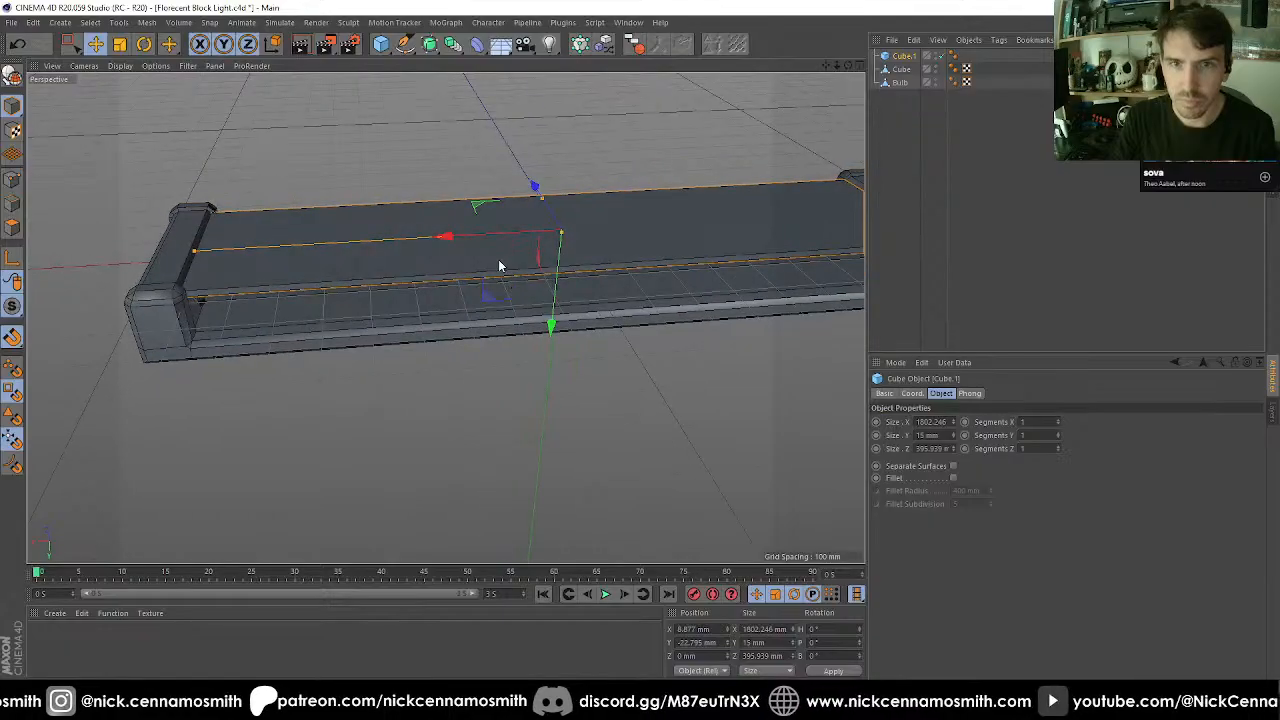
Make the cover cube editable and ring-select its edges running across the width at both ends.
key(c)
click(12, 205)
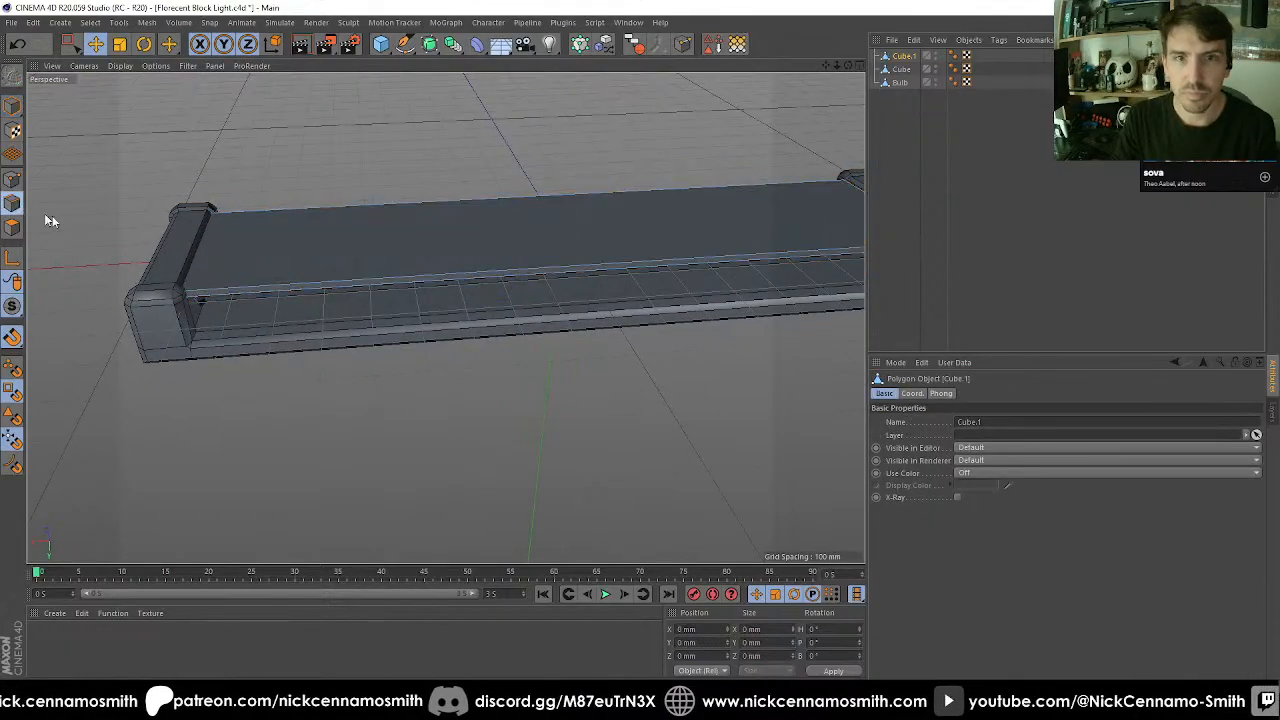
key(F3)
key(F4)
key(F2)
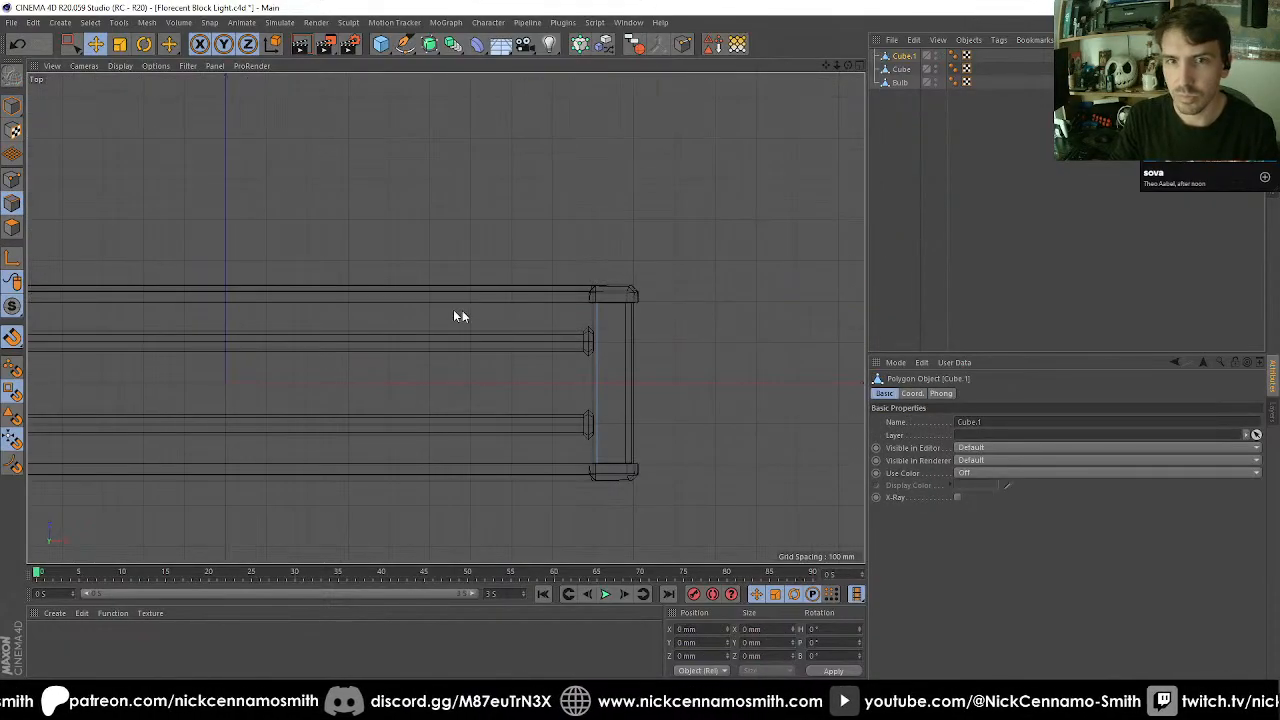
scroll(491, 300, down, 3)
scroll(446, 319, up, 2)
key(h)
key(u)
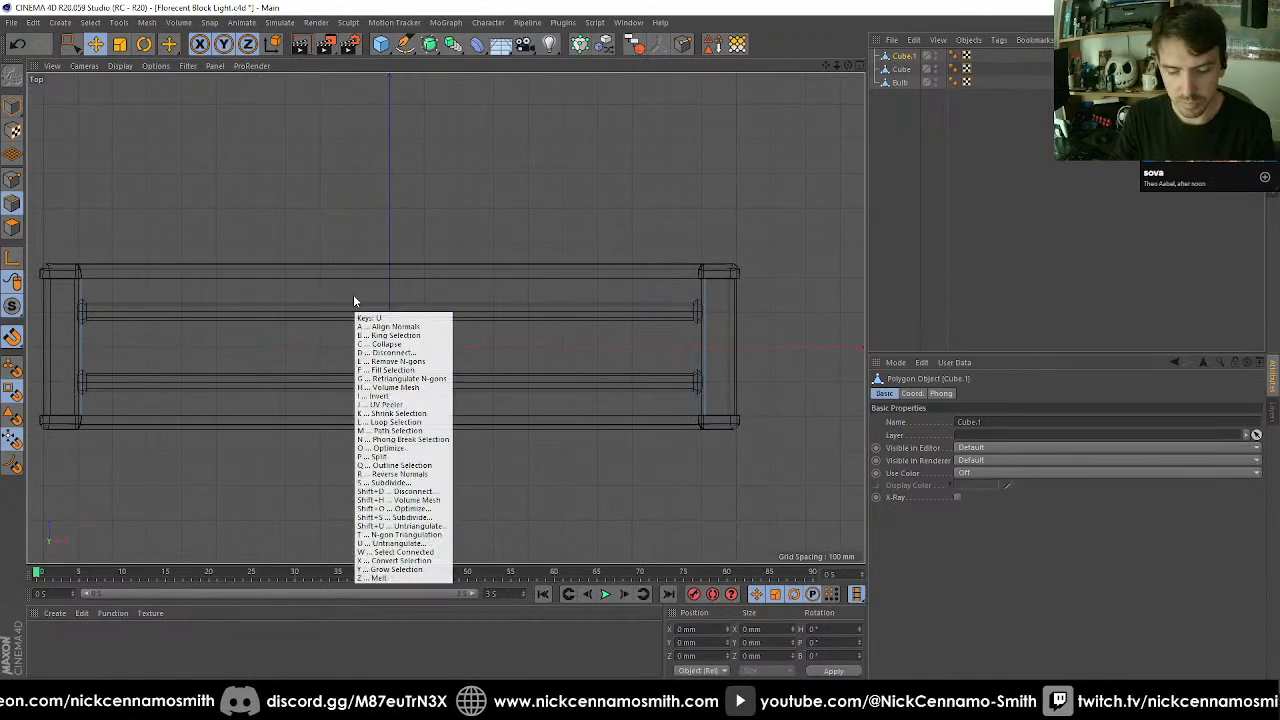
key(b)
click(88, 337)
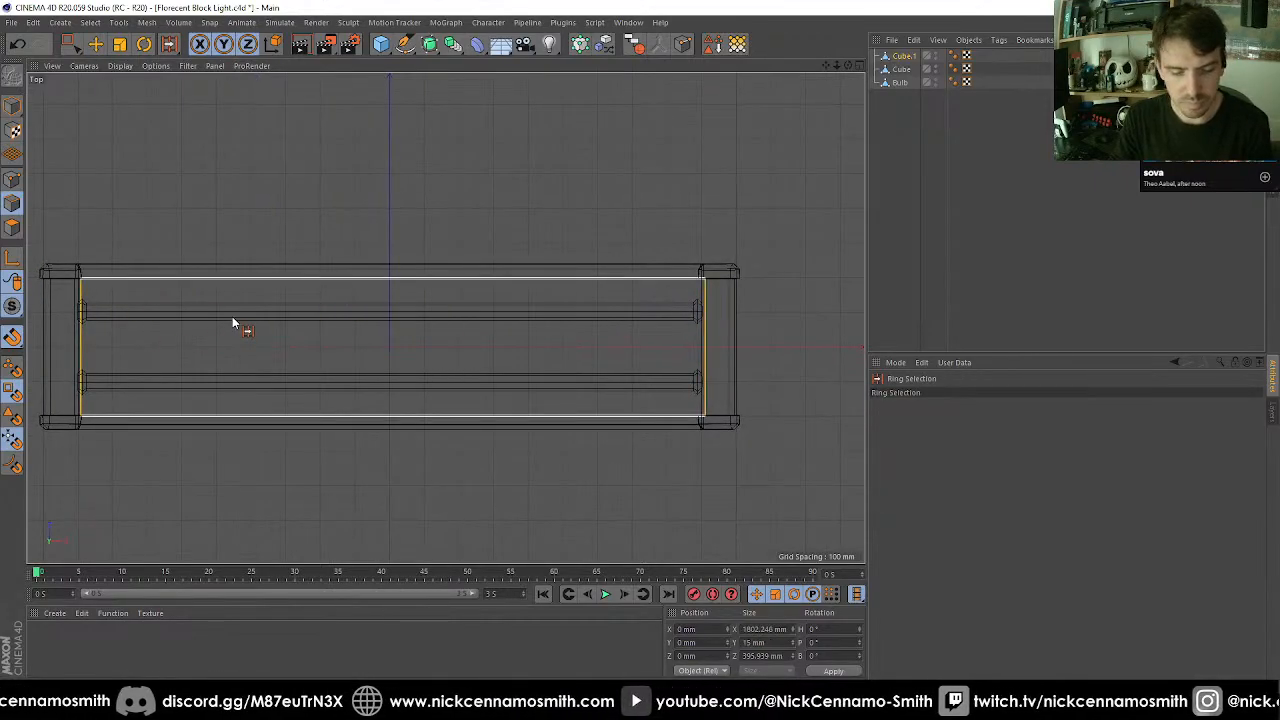
Cut the cover's selected edges with 2 subdivisions, 50% offset and 270% scale.
key(m)
key(f)
click(904, 488)
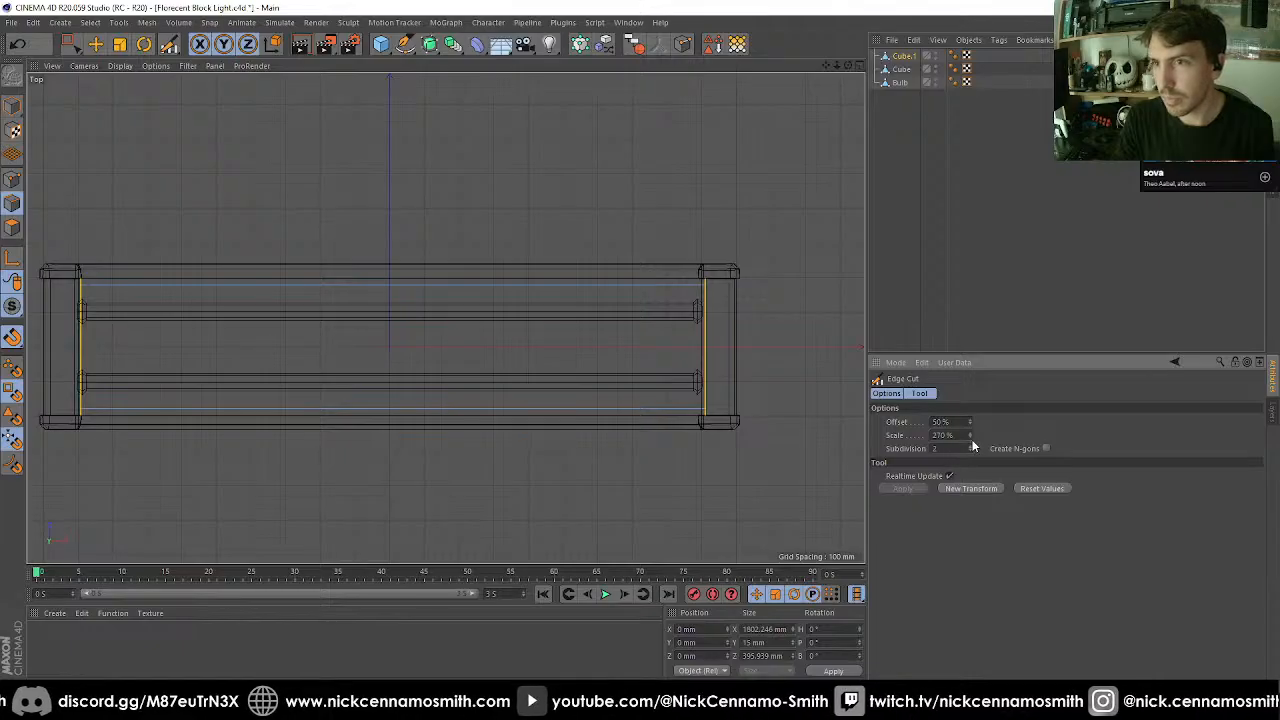
key(F1)
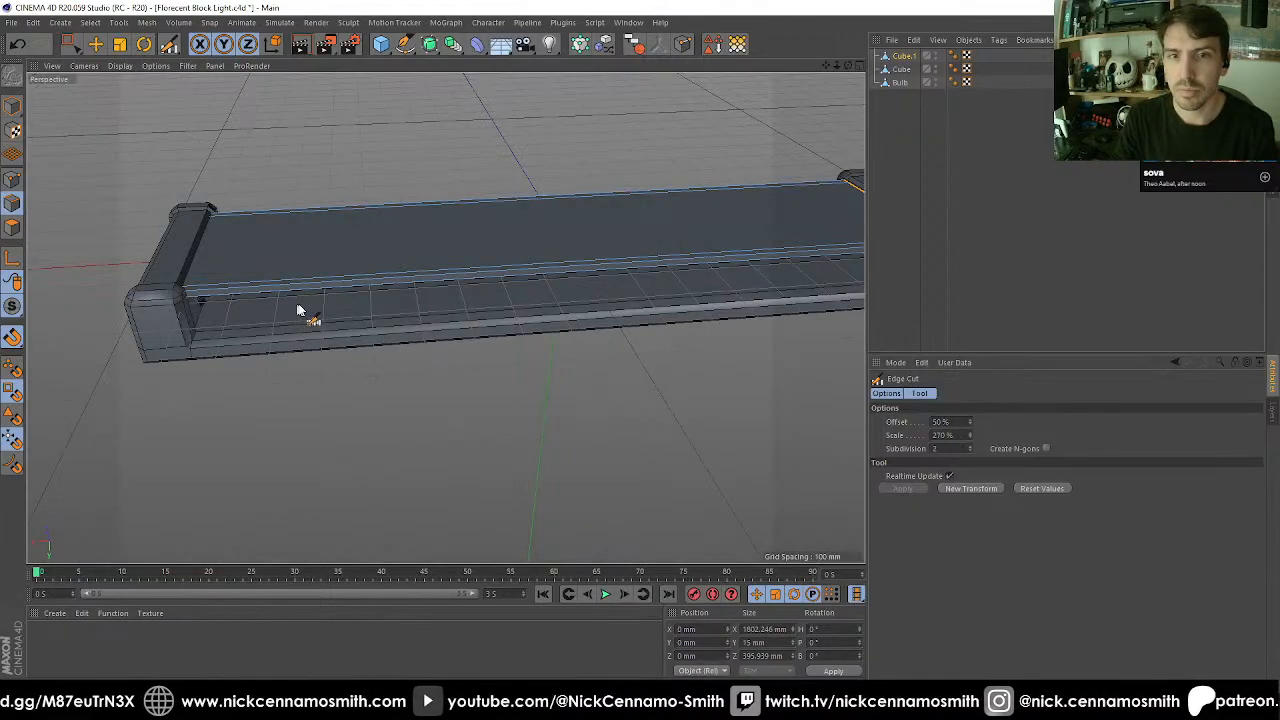
Select the two narrow strips along the long sides of the cover's inner face and extrude them 15.4 mm.
alt+drag(297, 310, 280, 317)
scroll(268, 283, up, 3)
key(e)
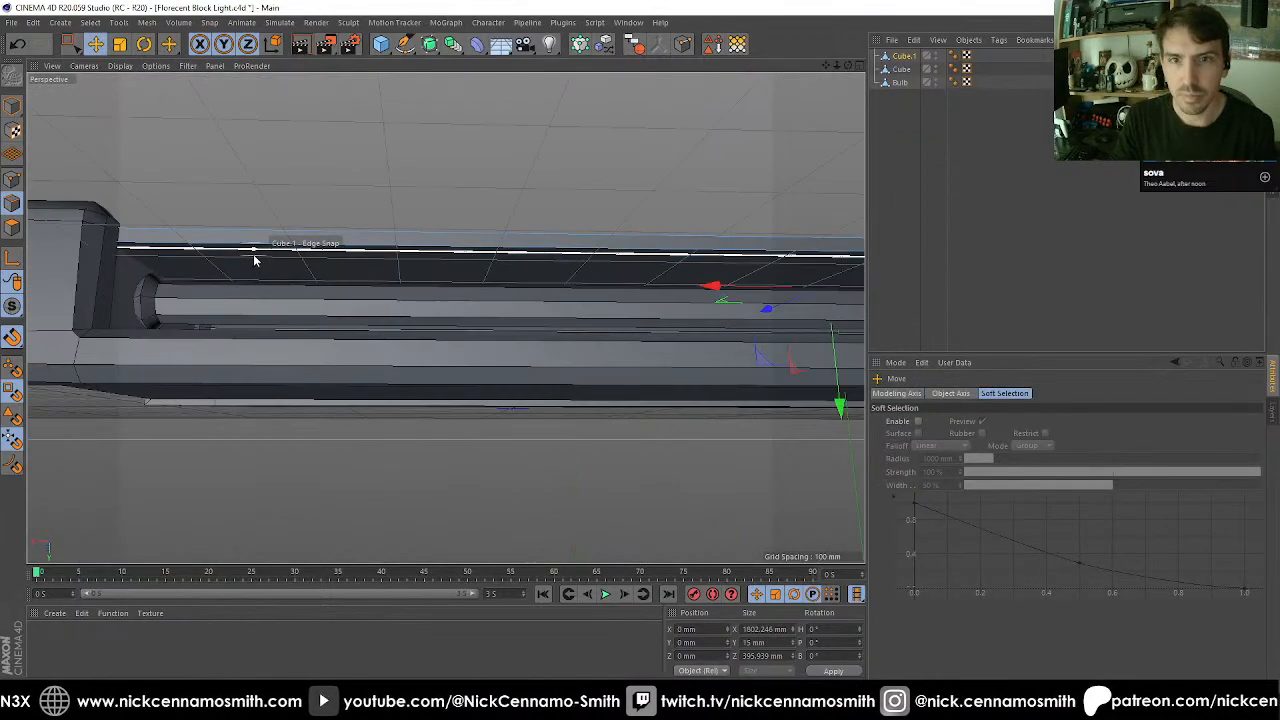
click(216, 258)
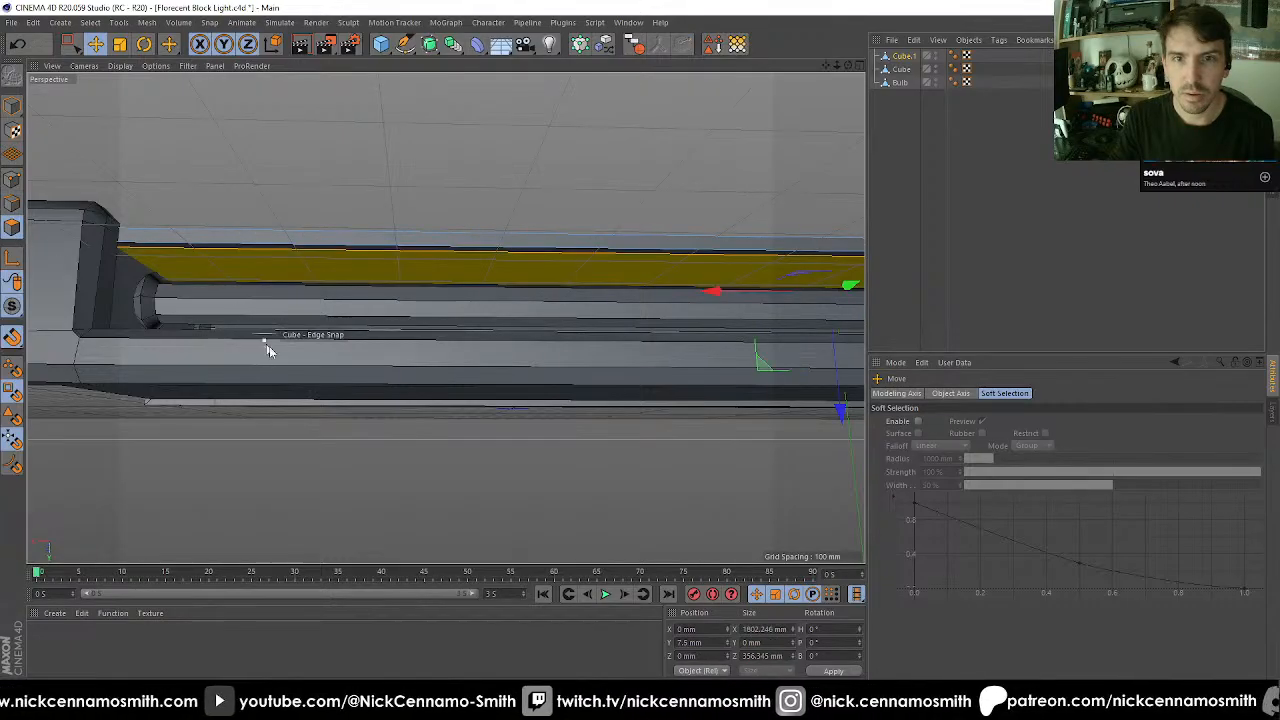
alt+drag(268, 346, 629, 229)
click(235, 282)
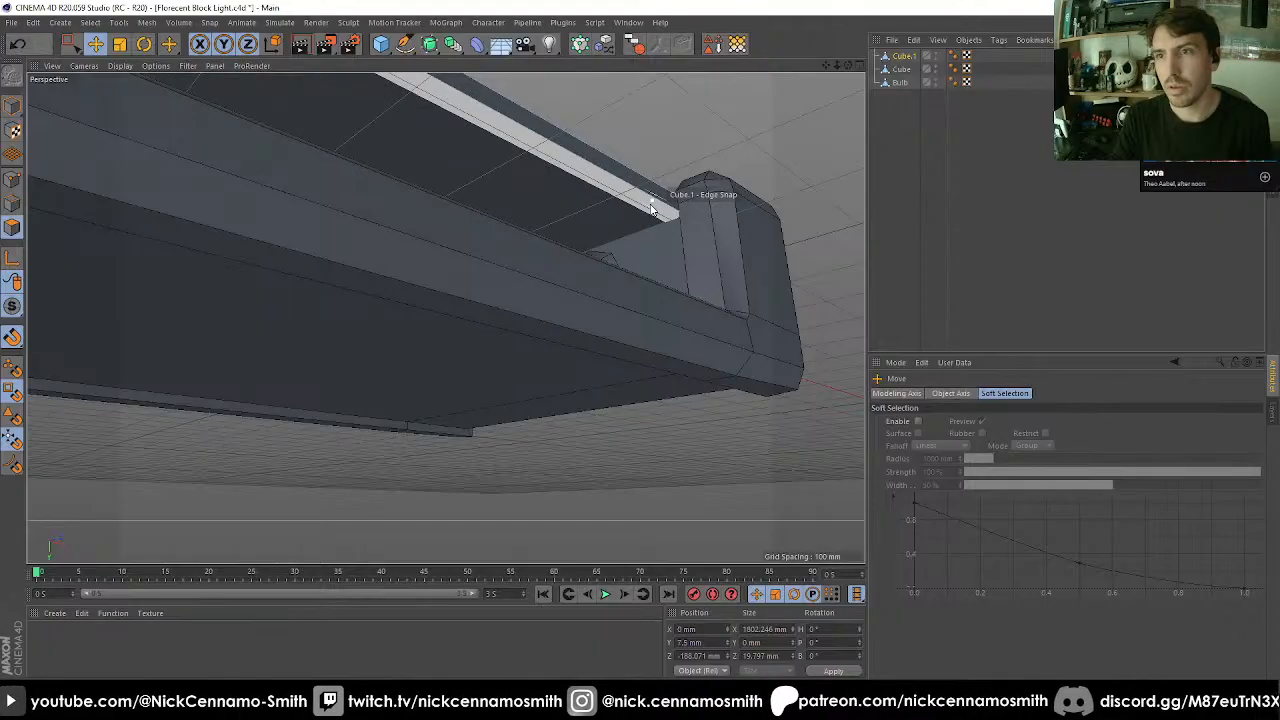
alt+drag(537, 360, 438, 293)
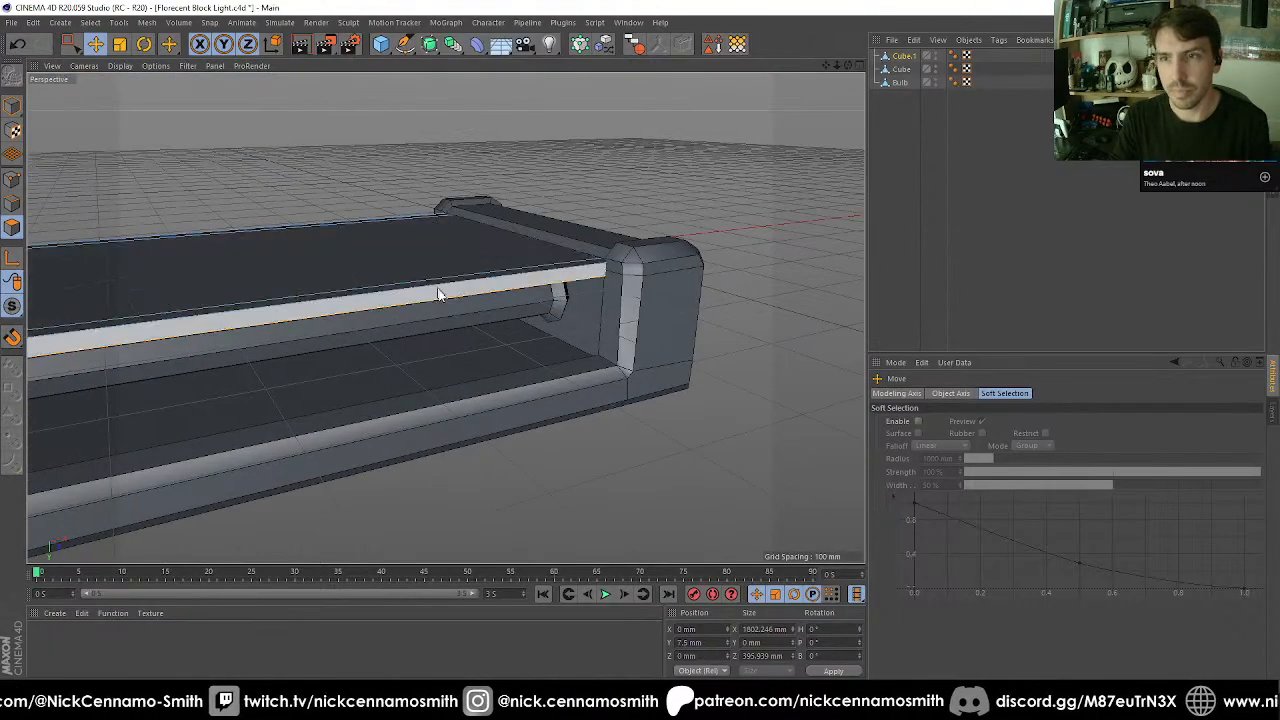
key(d)
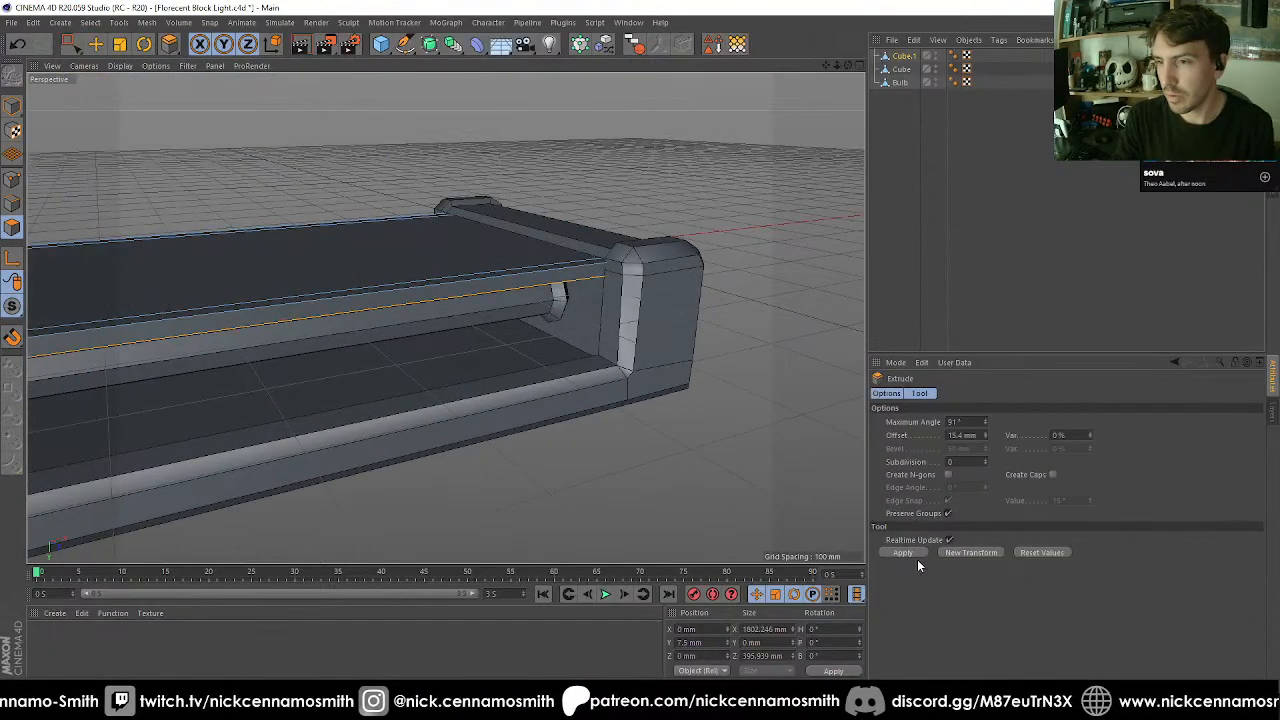
click(903, 553)
Raise the extruded strips in the side view to about 109 mm along Y, forming the cover's side walls.
key(F4)
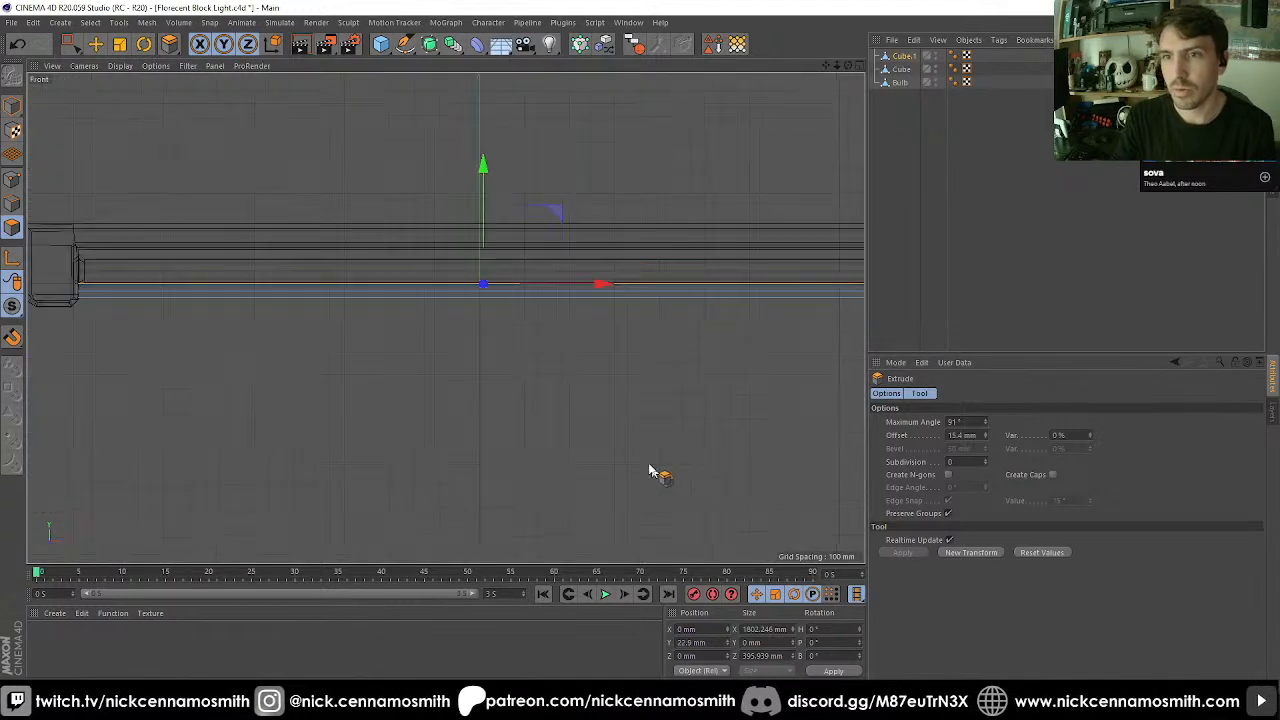
key(F3)
scroll(570, 278, up, 4)
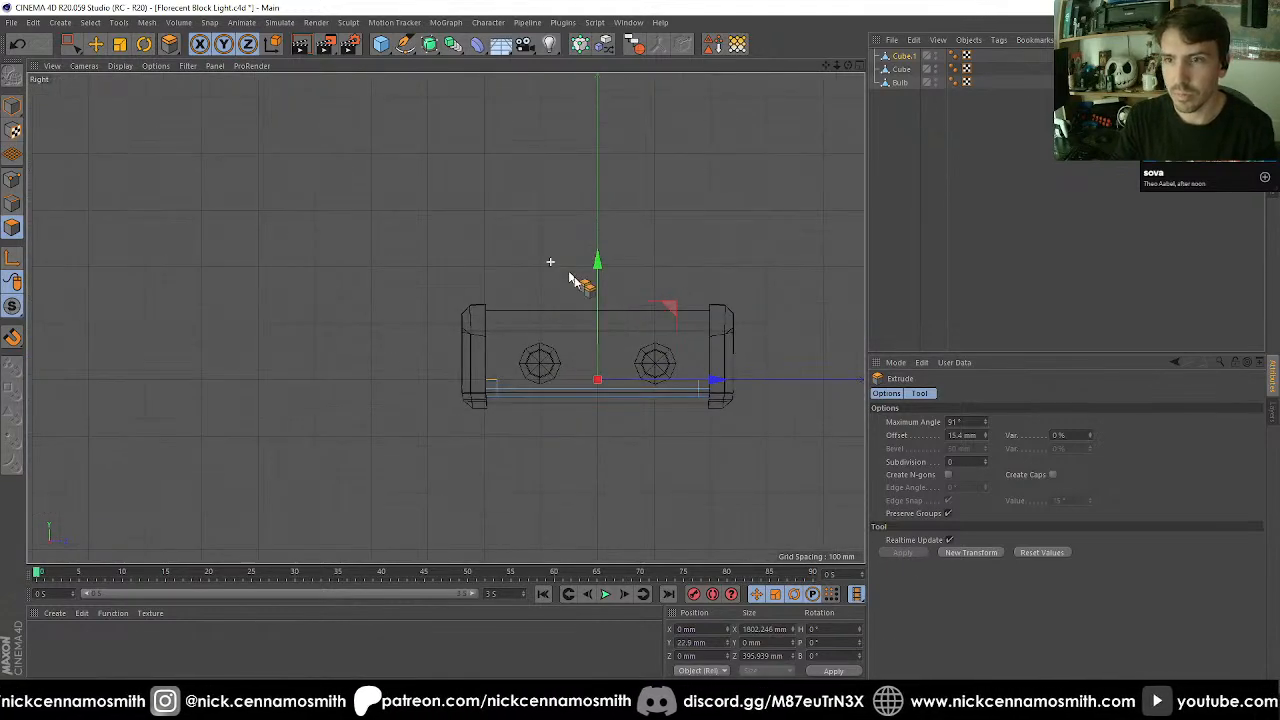
key(e)
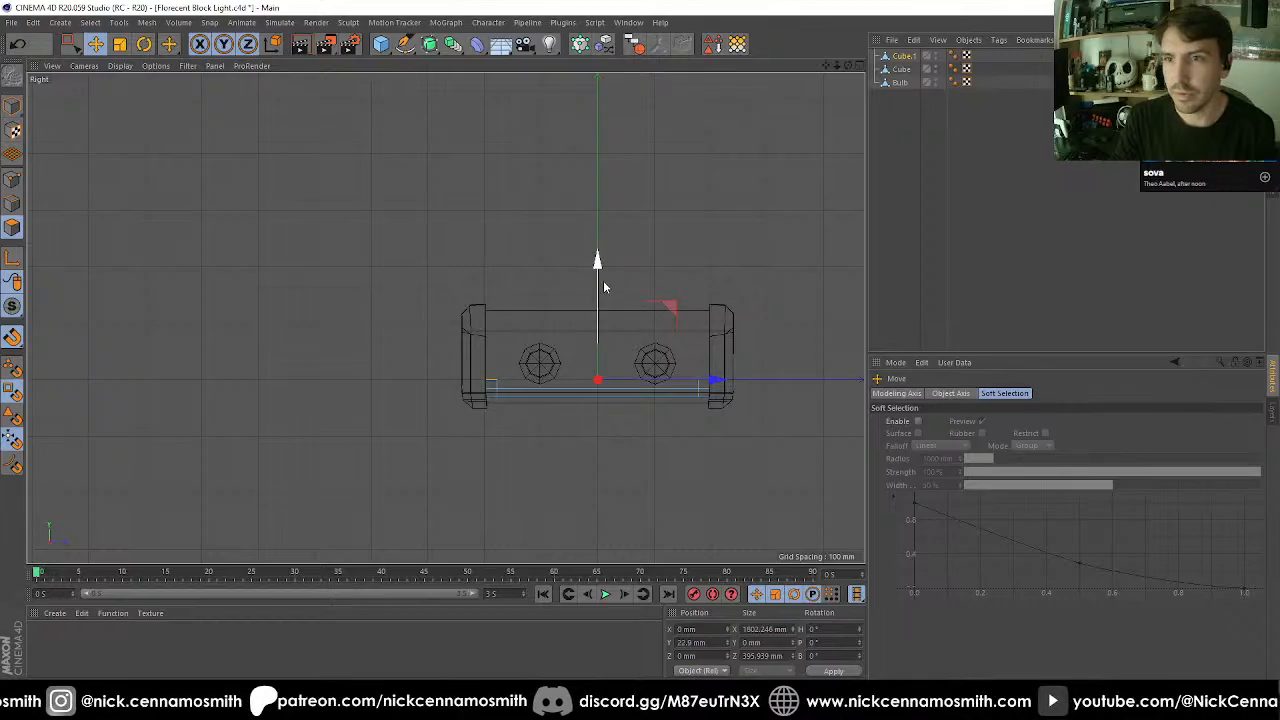
key(F1)
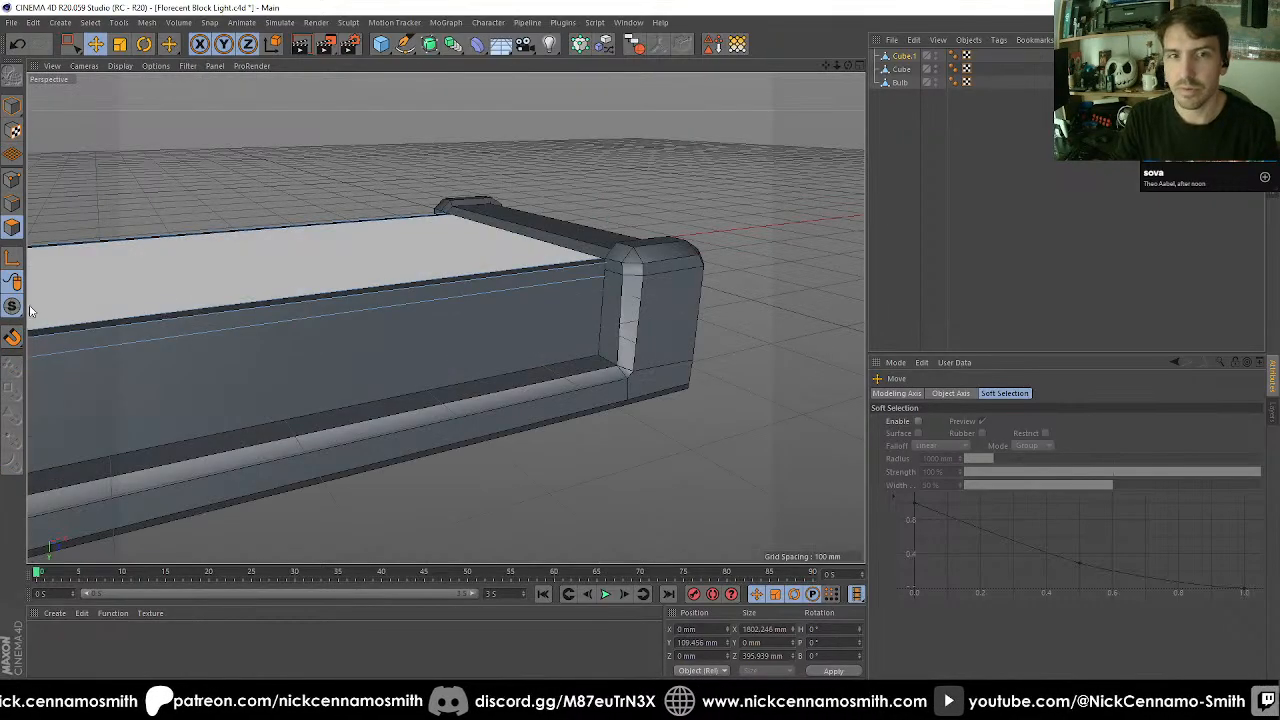
Isolate the cover in the viewport with Viewport Solo Single and show its open end.
click(12, 307)
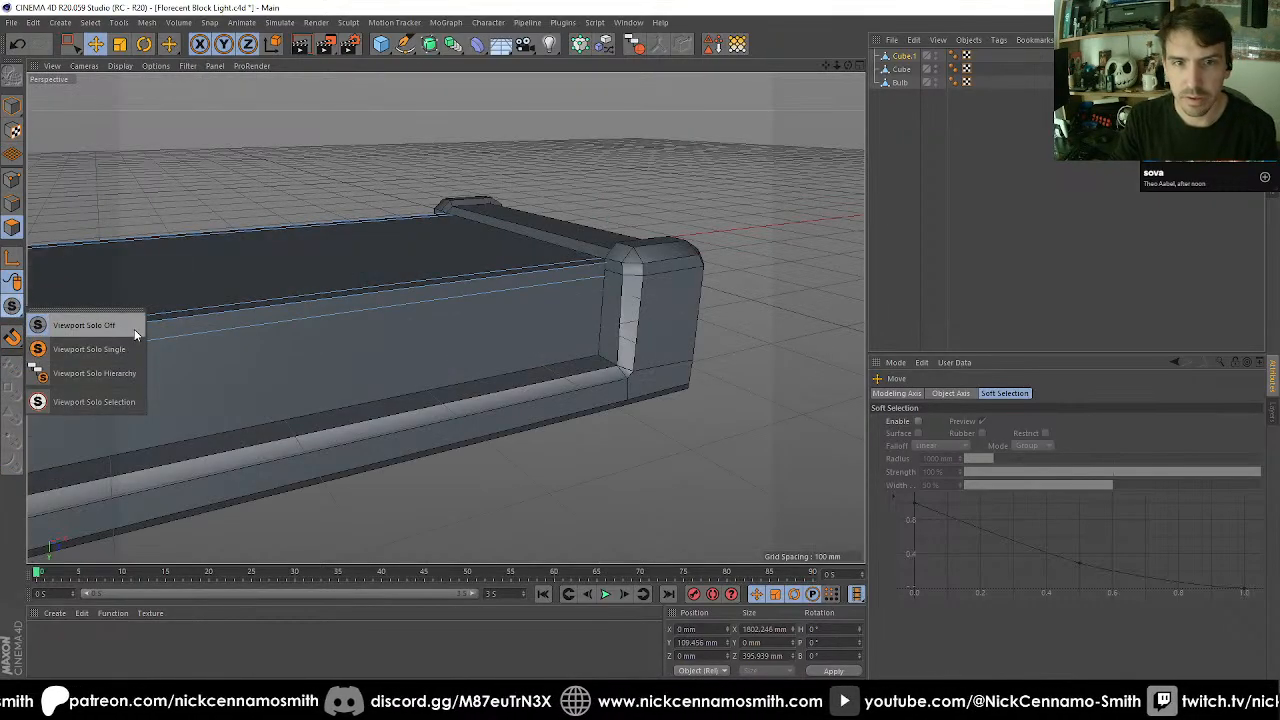
click(118, 349)
scroll(203, 363, down, 3)
alt+drag(417, 334, 470, 330)
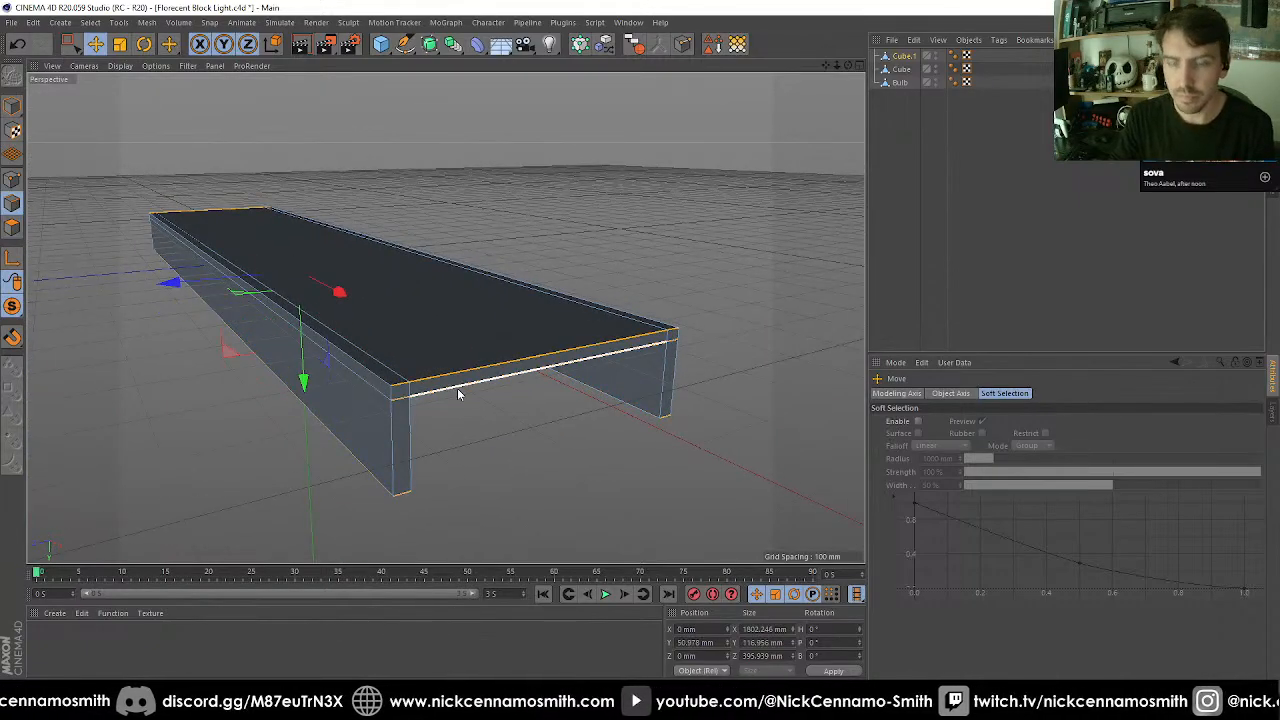
Loop-select the cover's end outlines, outer top border and lower side-wall edges.
key(u)
key(l)
click(398, 391)
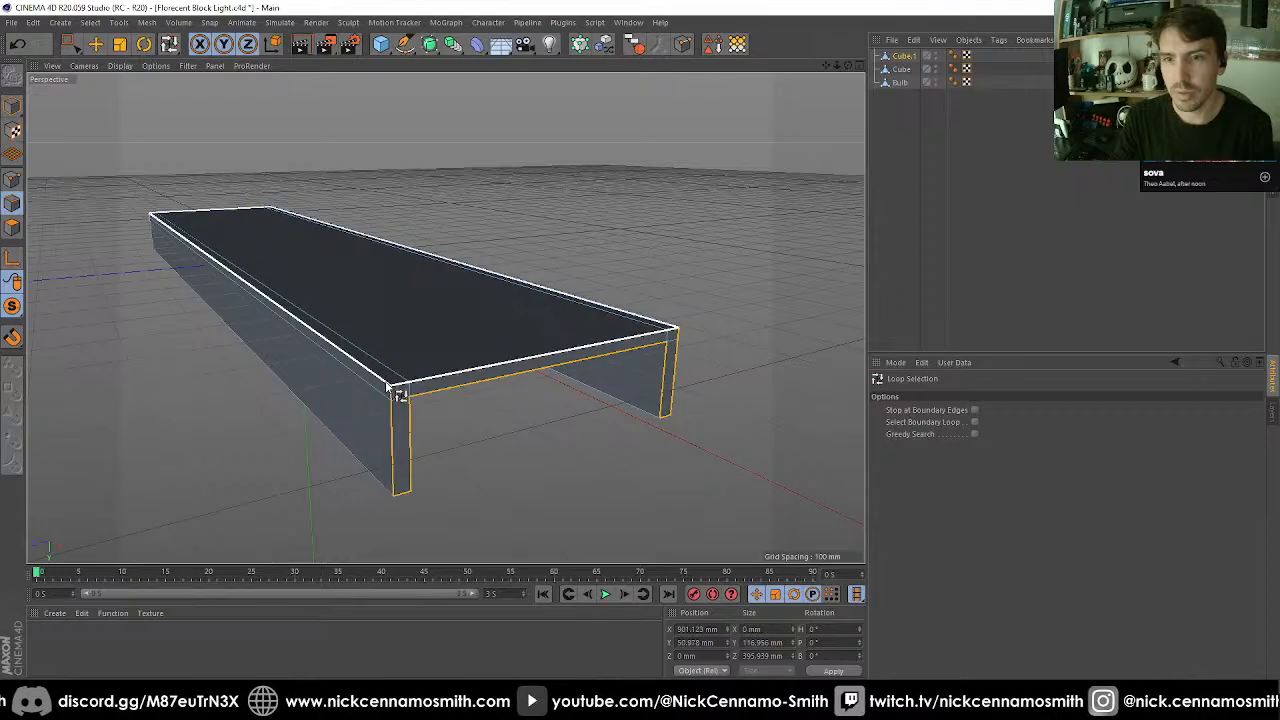
click(393, 389)
alt+drag(393, 389, 391, 420)
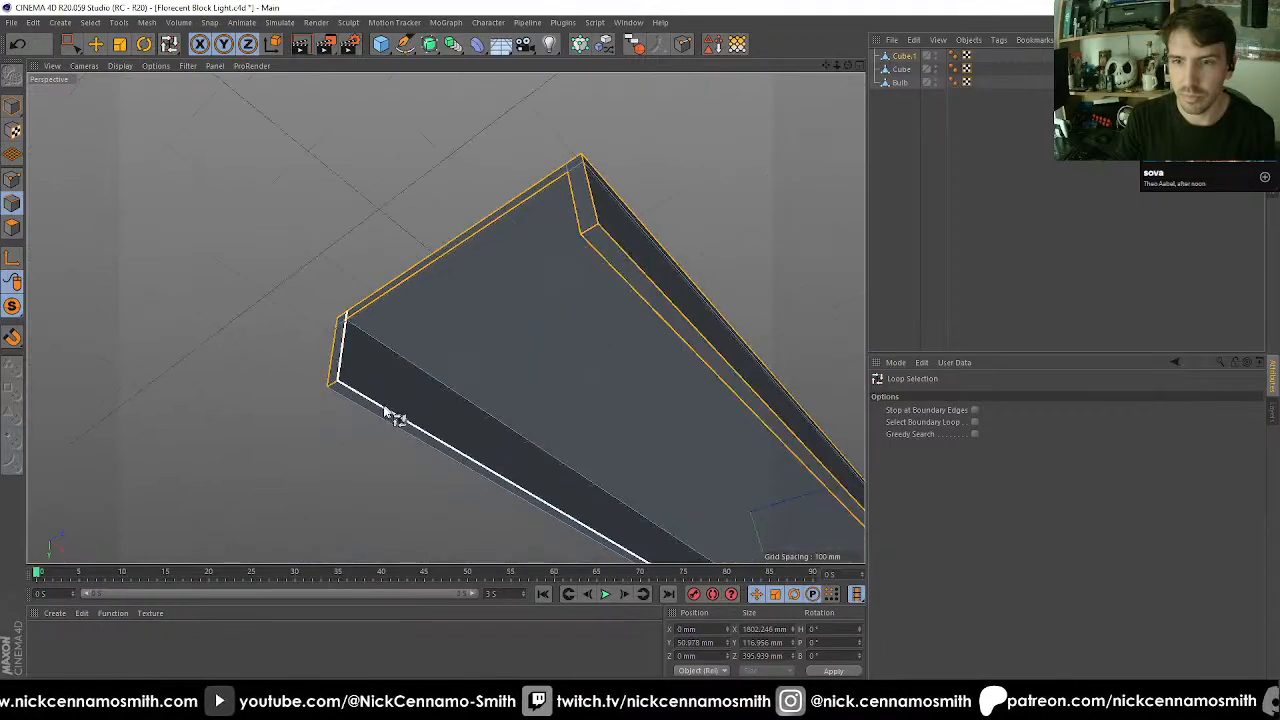
key(0)
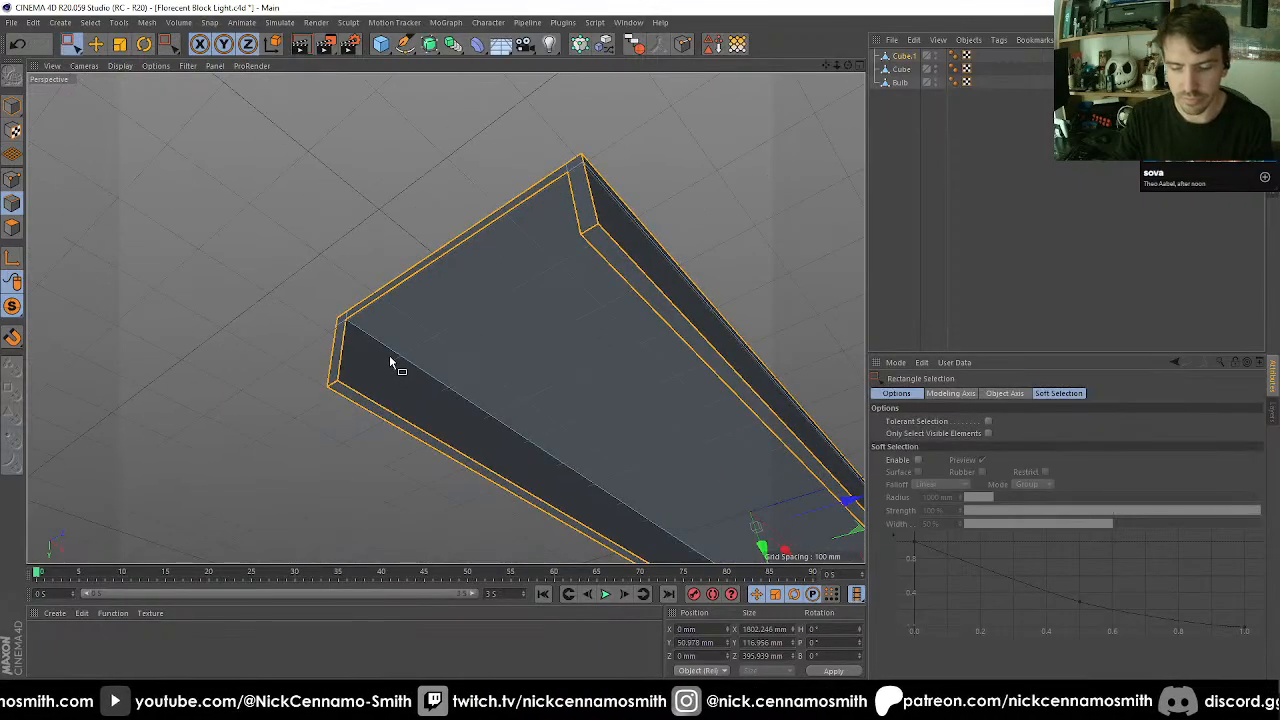
key(9)
alt+drag(389, 357, 558, 260)
Bevel the cover's selected edges in Chamfer mode with a fixed 5 mm offset and 0 subdivisions.
right_click(586, 406)
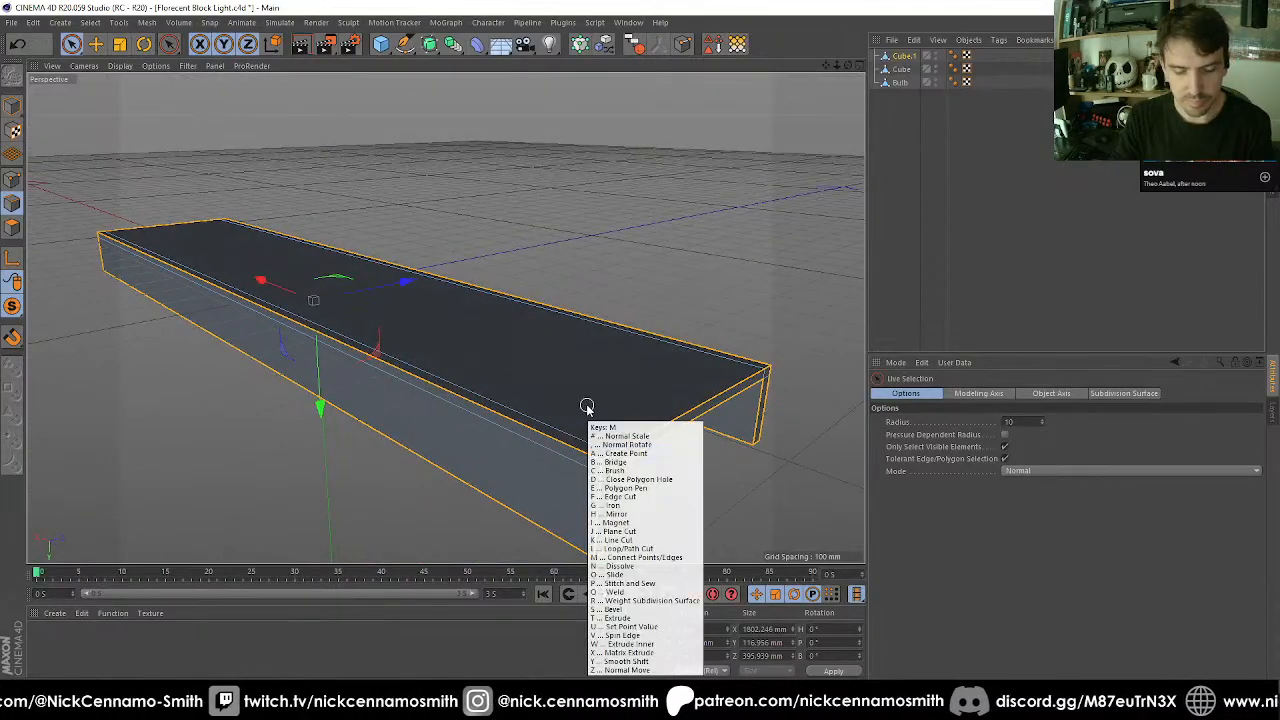
click(620, 530)
click(957, 668)
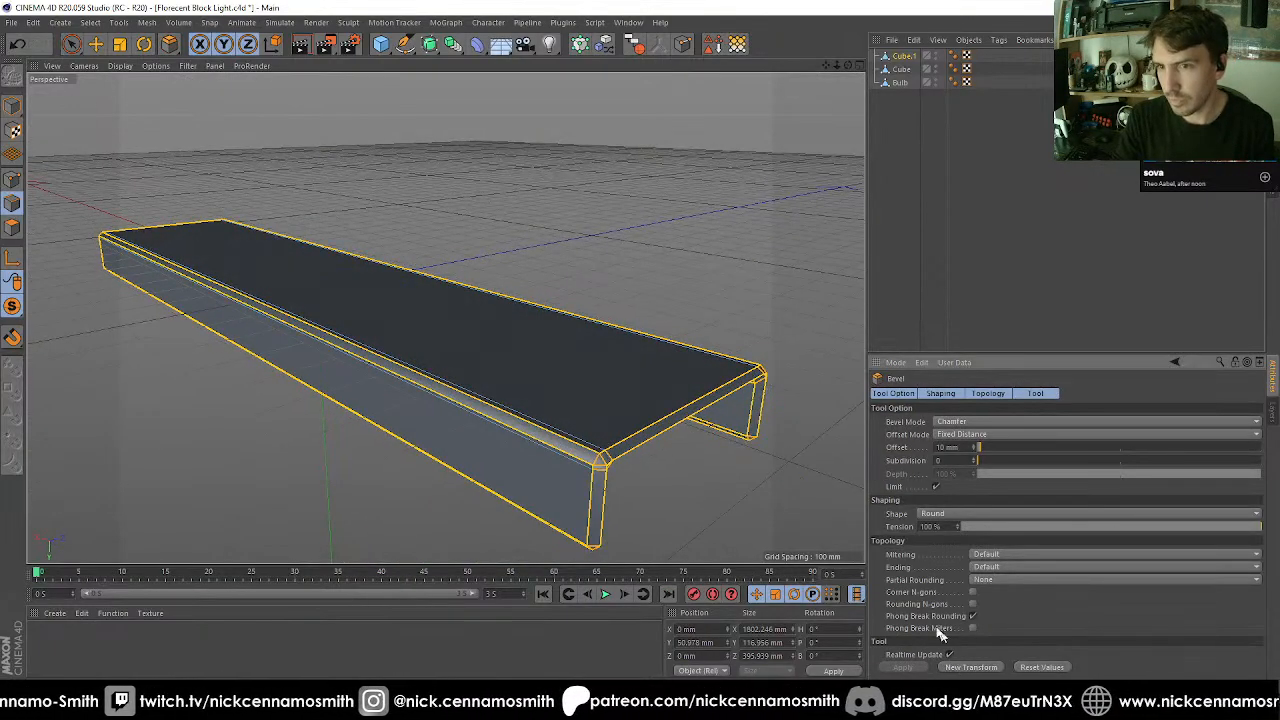
scroll(632, 503, up, 8)
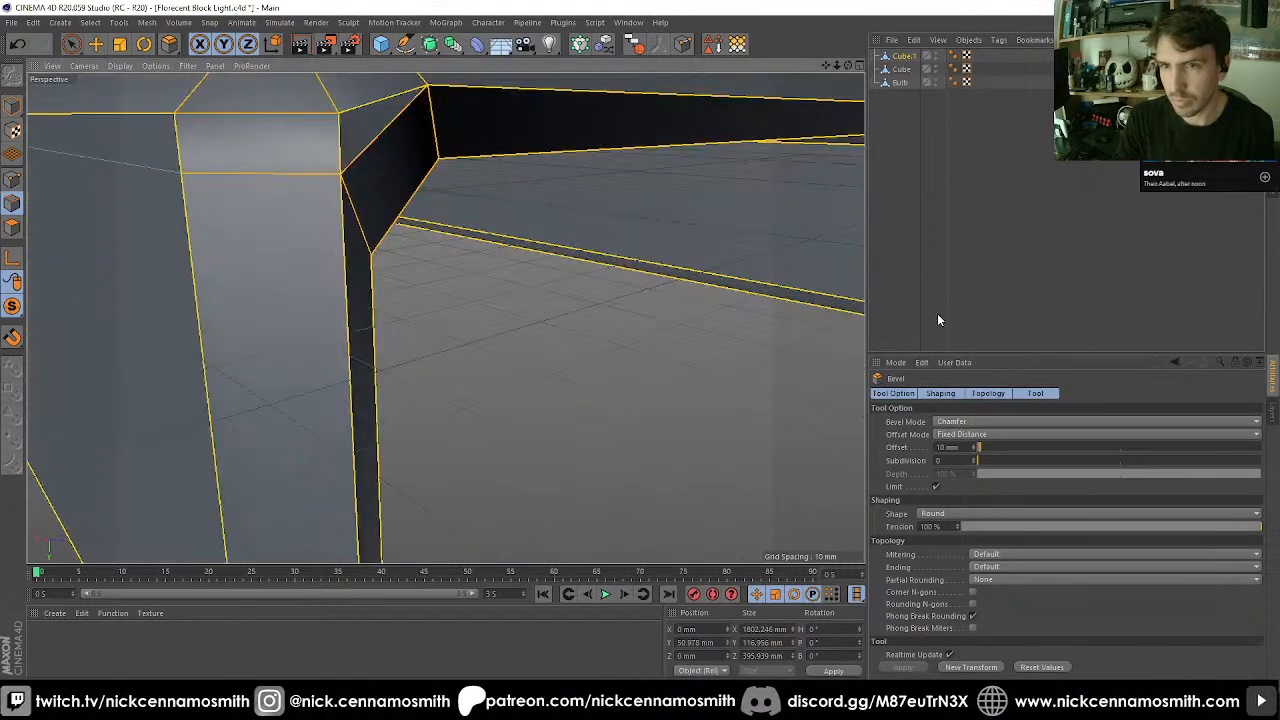
double_click(948, 447)
text(5)
key(Return)
scroll(428, 170, down, 10)
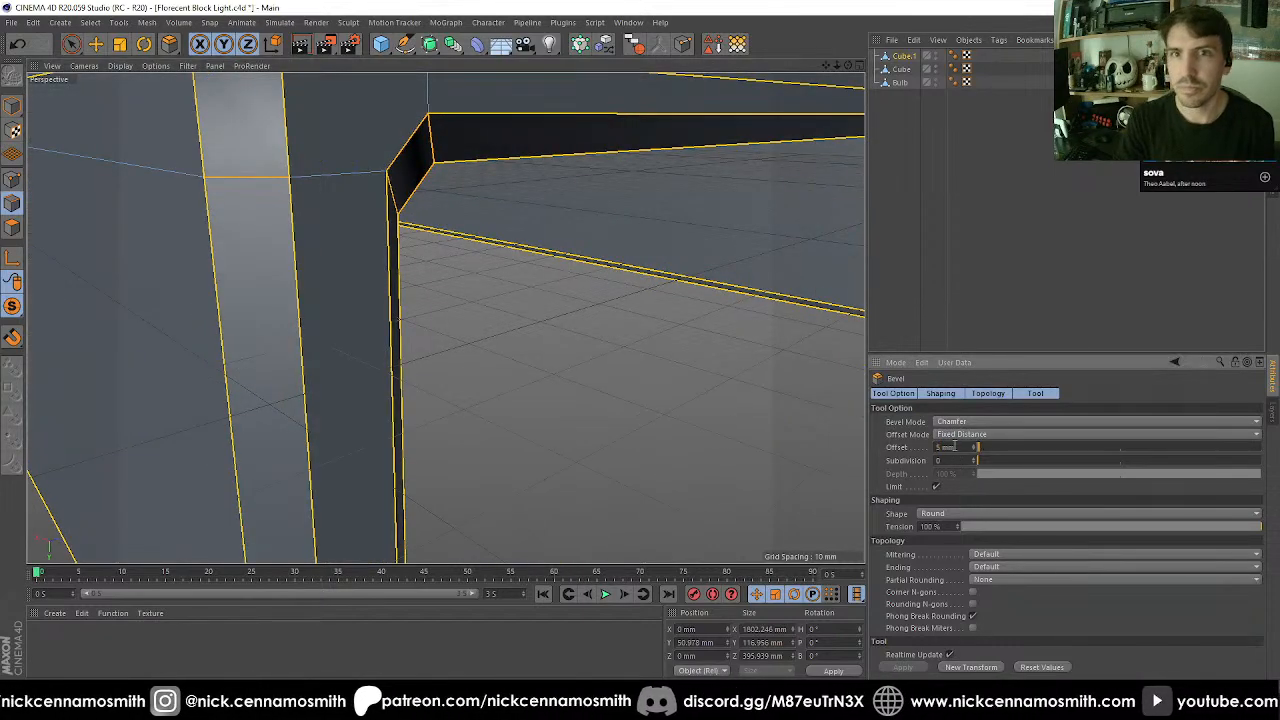
Rename the cover object as Glass and turn Viewport Solo off to show the whole fixture.
click(13, 108)
double_click(916, 57)
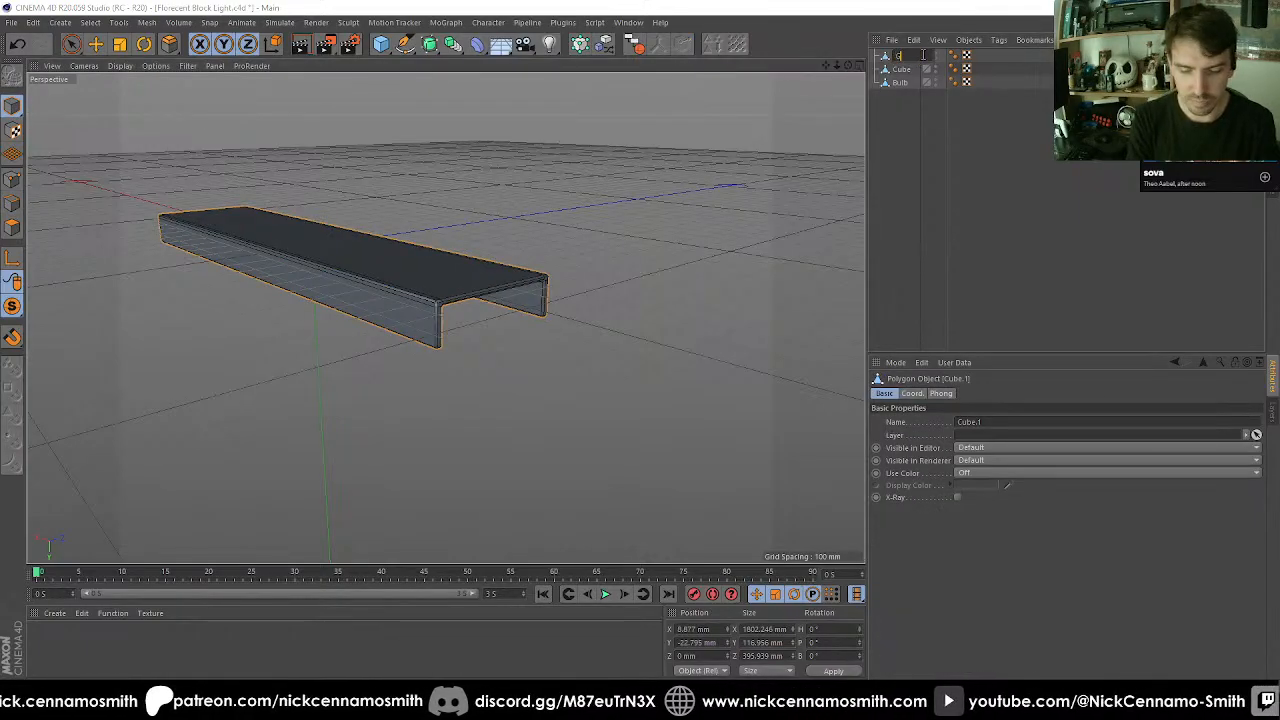
text(Glass)
key(Return)
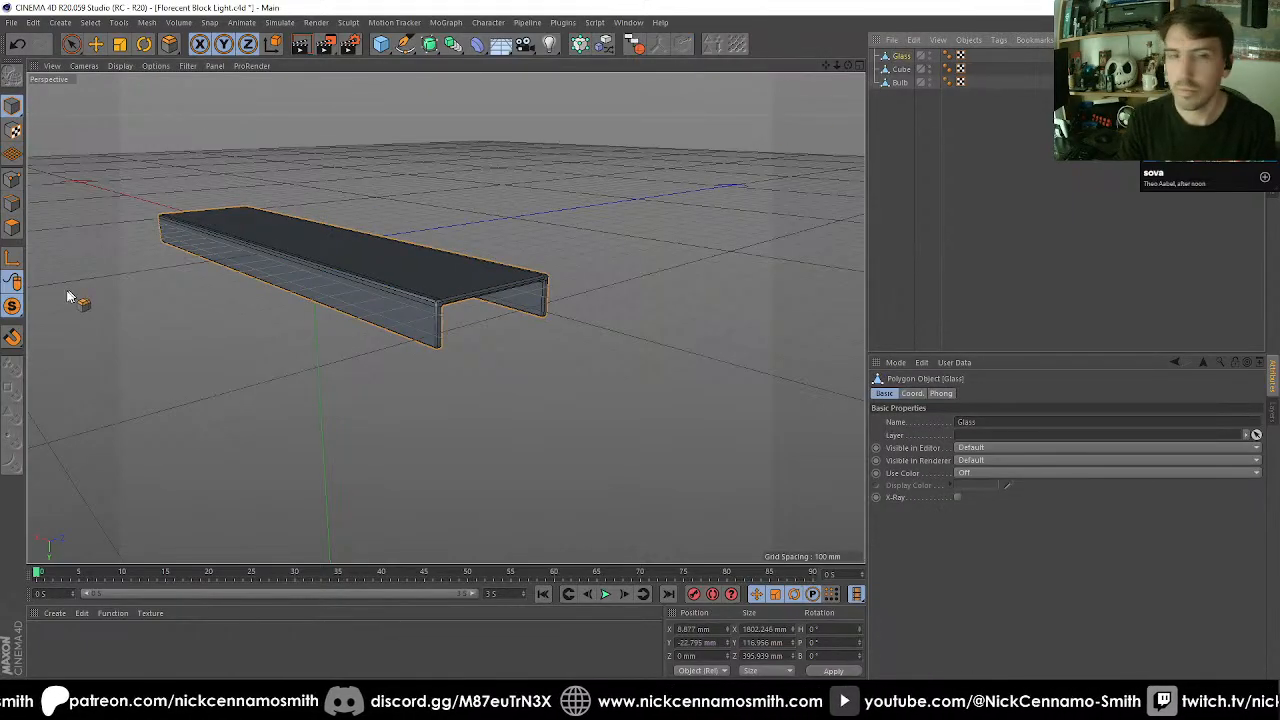
click(15, 307)
click(58, 323)
alt+drag(268, 310, 257, 292)
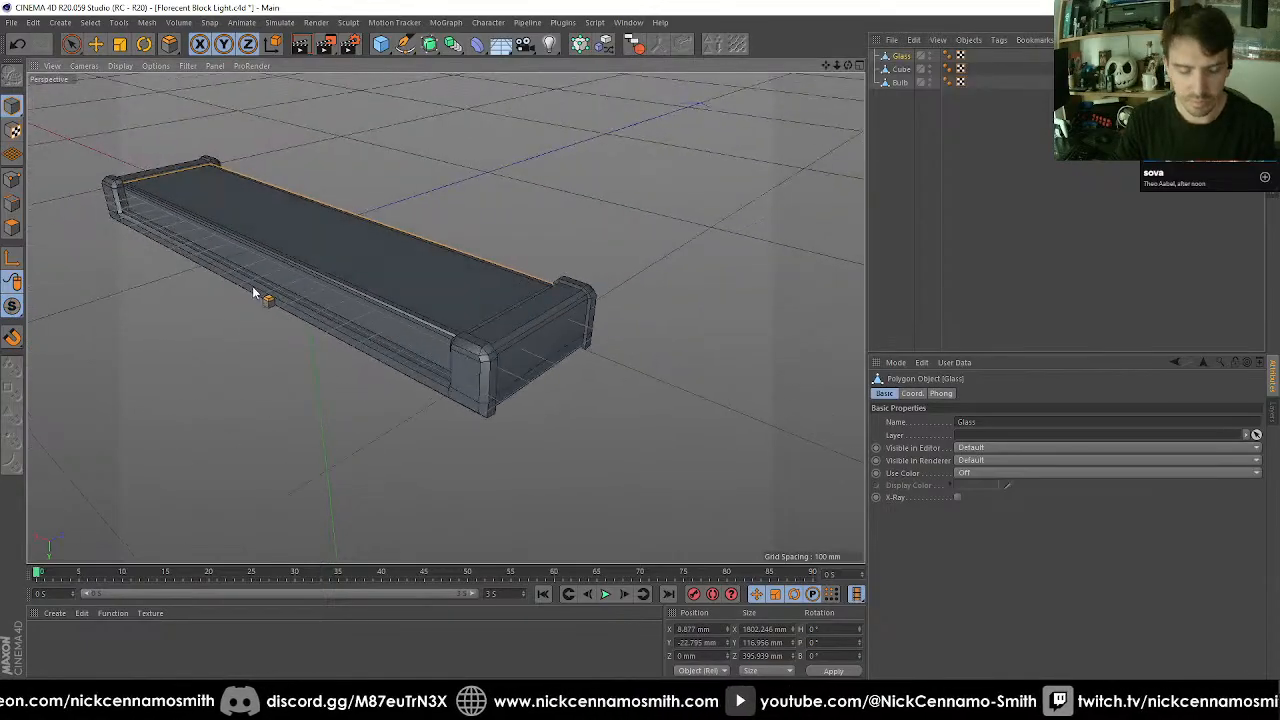
Enable X-Ray on the Glass object so the tubes show through it.
key(e)
alt+drag(765, 146, 620, 150)
click(901, 57)
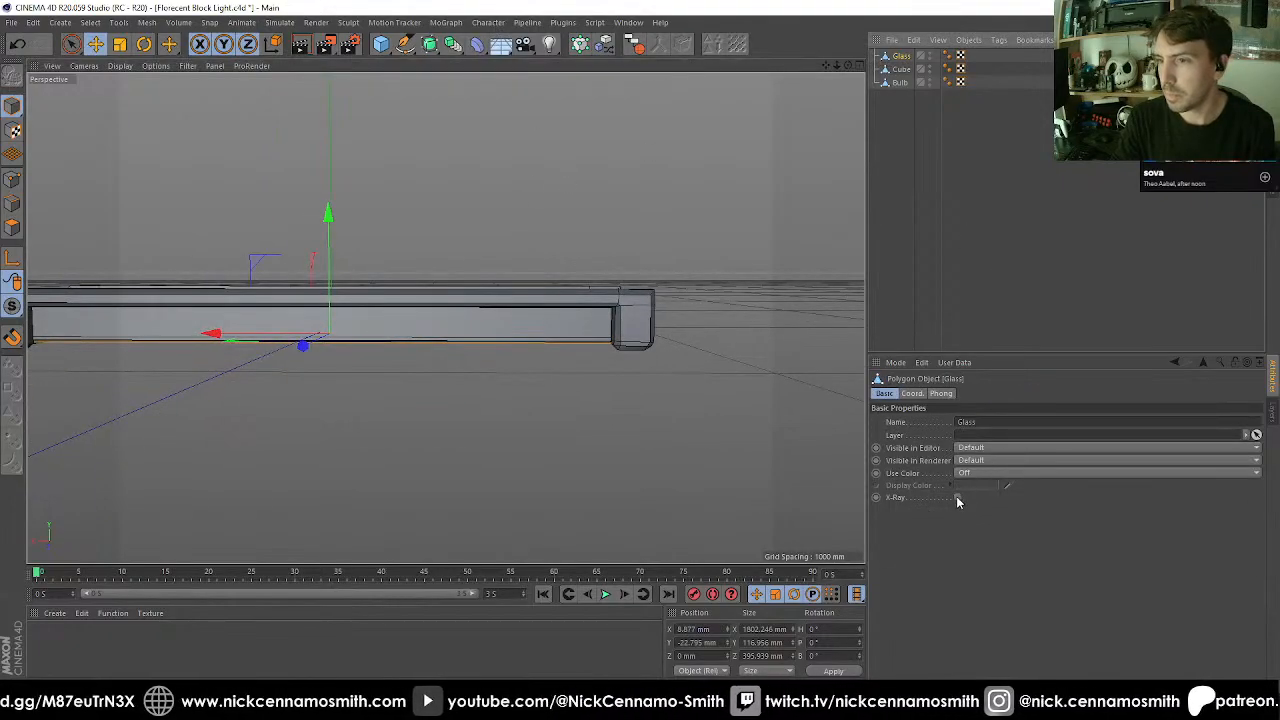
click(957, 497)
alt+drag(740, 415, 708, 391)
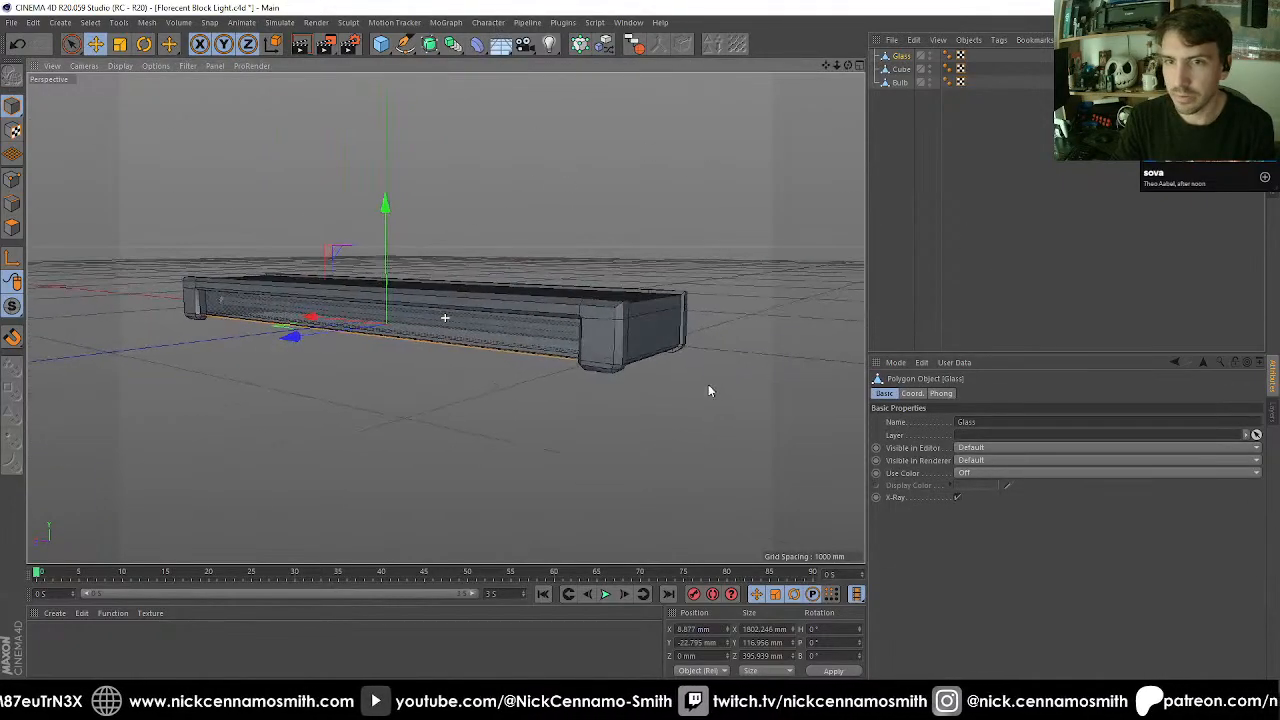
Rename the housing object, still called Cube, as Light.
click(902, 69)
text(Li)
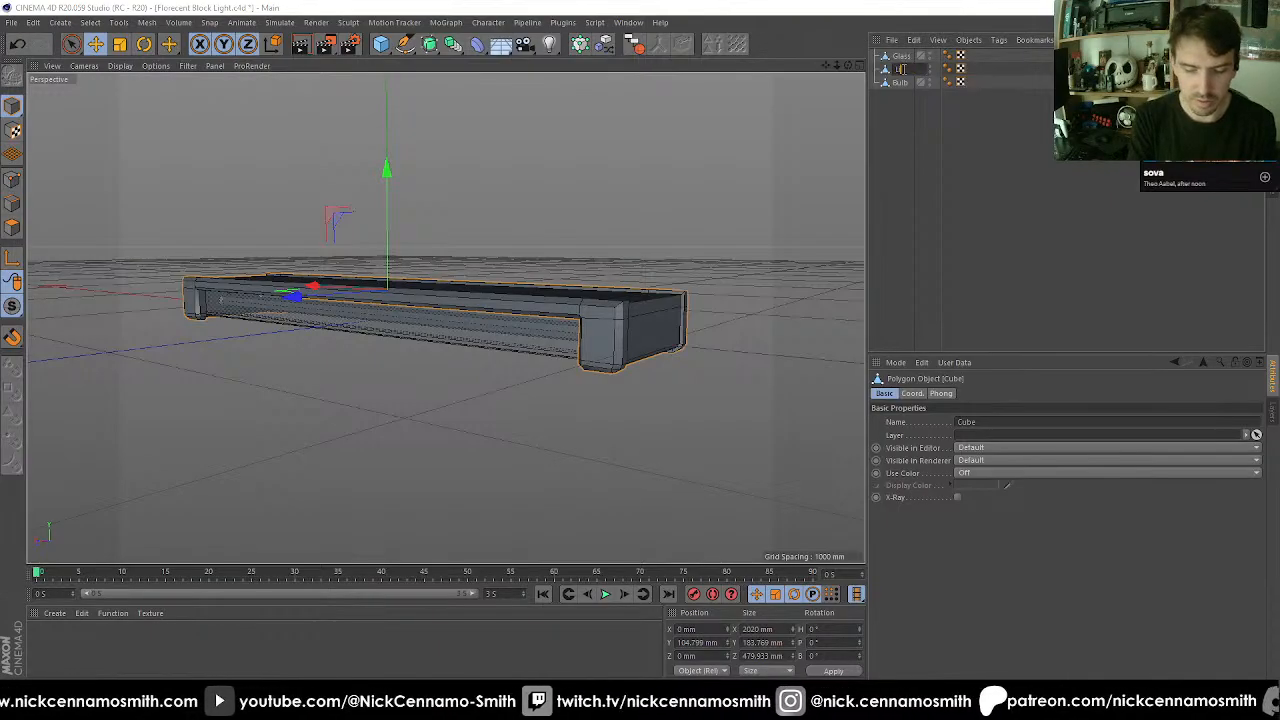
text(ght)
key(Return)
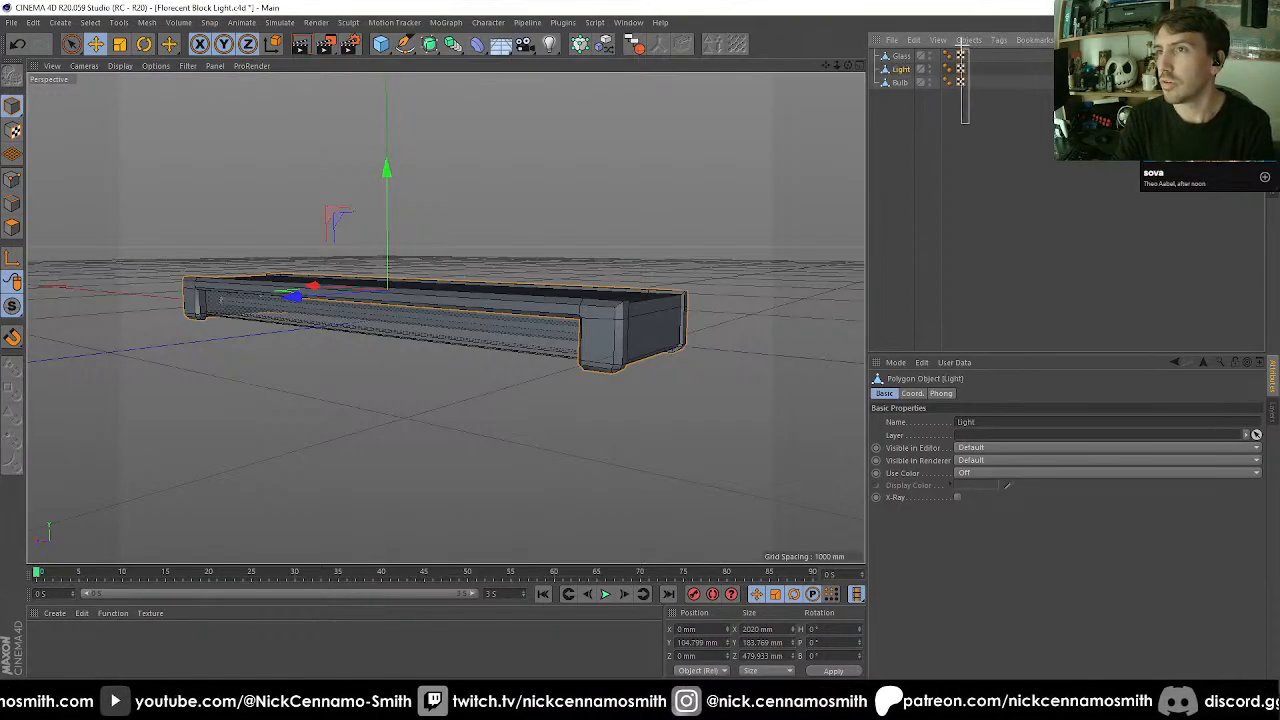
Delete the UVW tags from all three objects and nest Glass and Bulb under Light, collapsing the hierarchy.
key(Delete)
drag(961, 39, 900, 70)
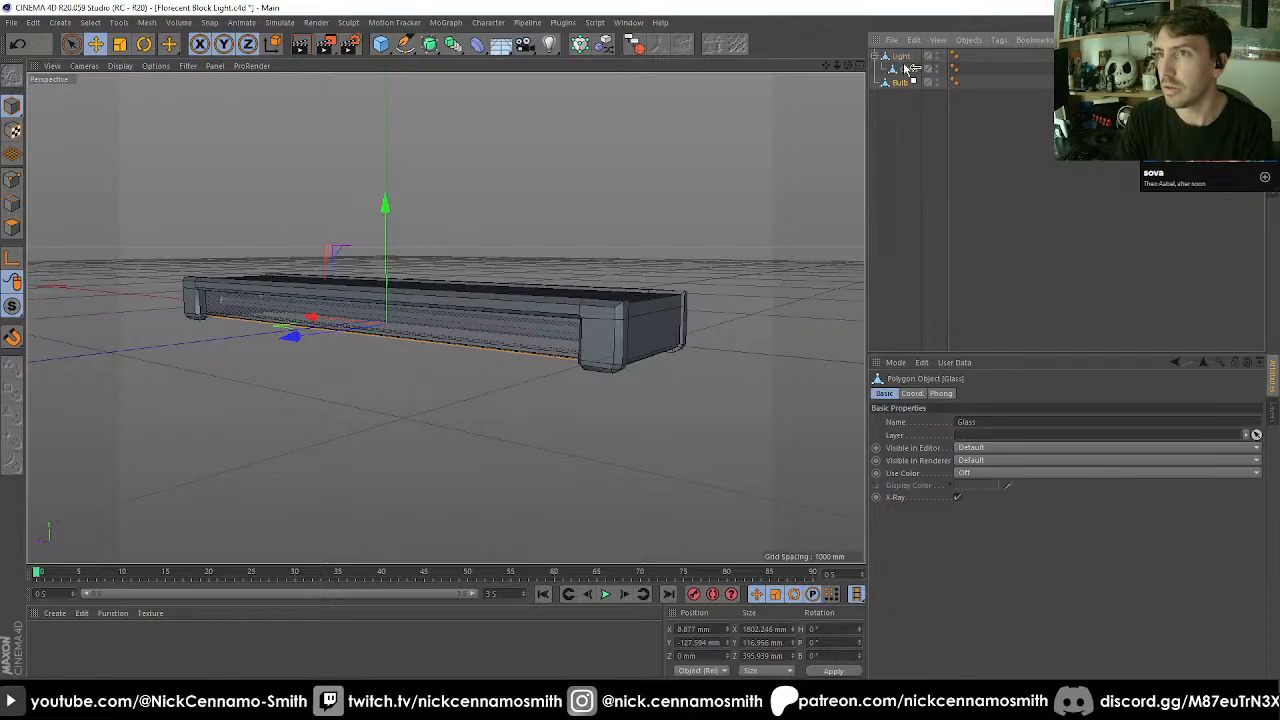
click(900, 56)
click(880, 56)
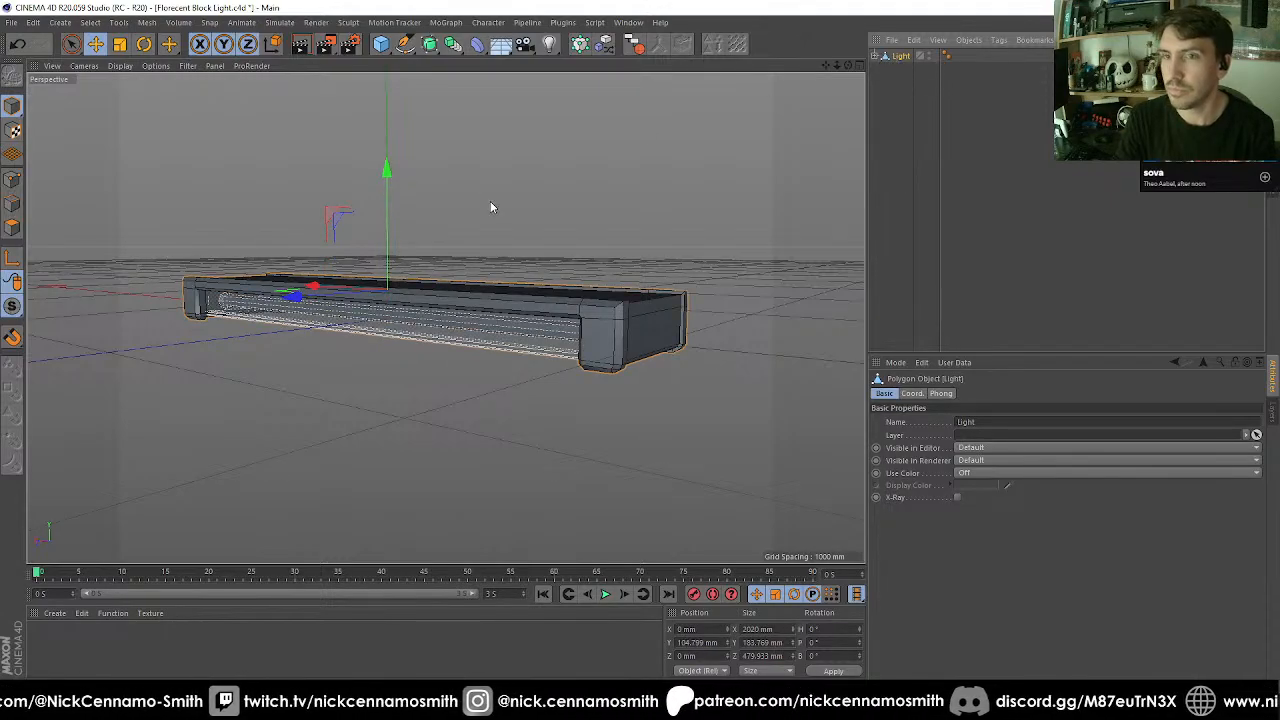
Add an area light to the scene at the fixture's origin.
alt+drag(490, 207, 490, 224)
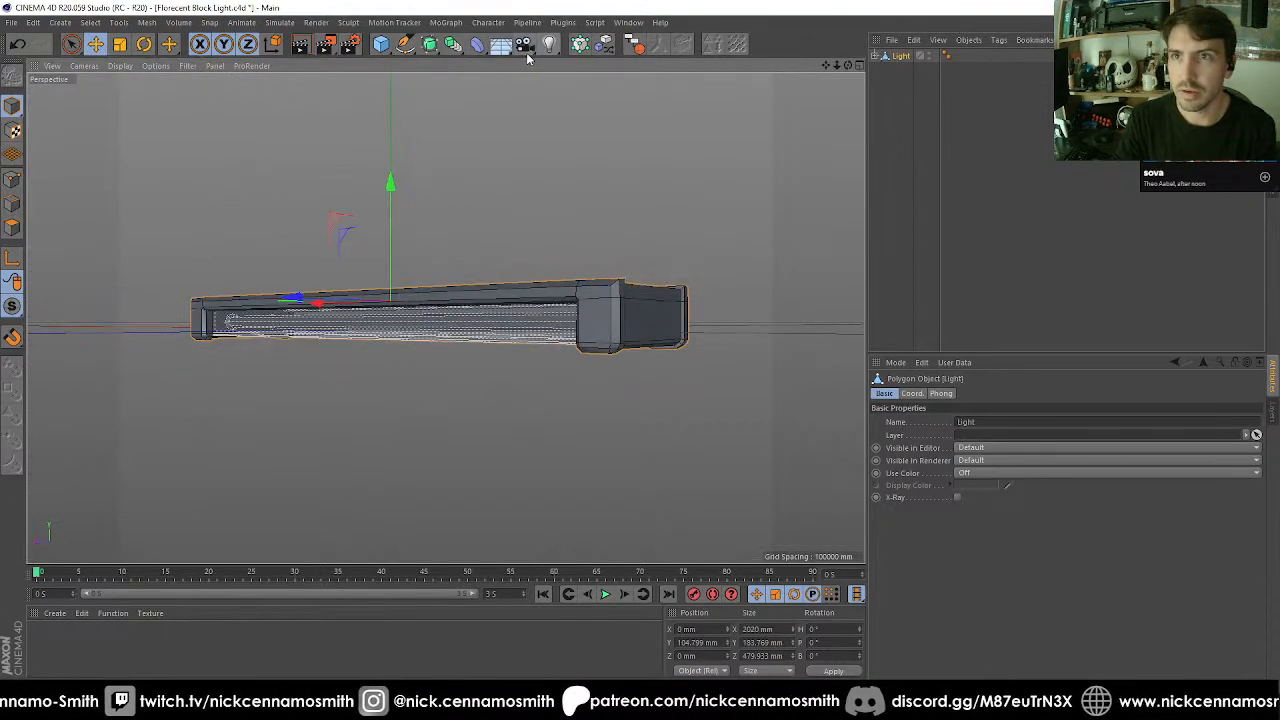
click(525, 47)
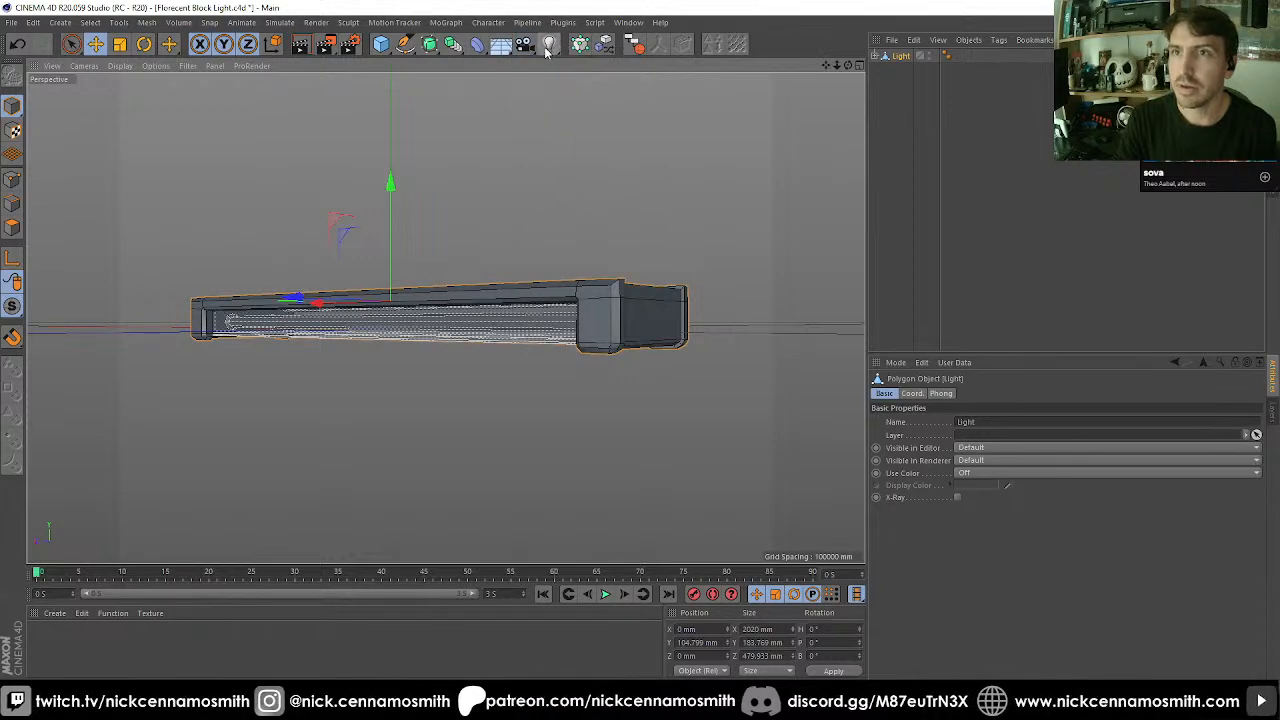
click(548, 47)
click(686, 88)
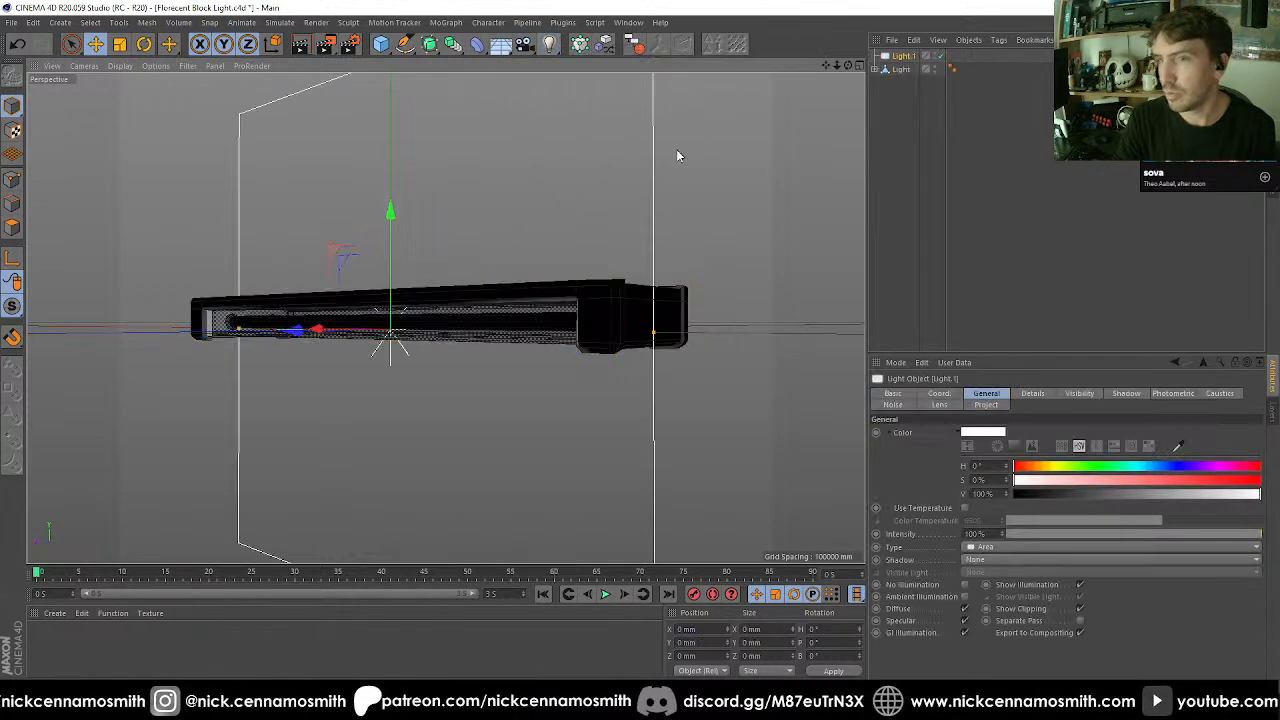
Rotate the area light to a pitch of -90° so it lies parallel to the fixture.
key(F4)
scroll(428, 262, down, 3)
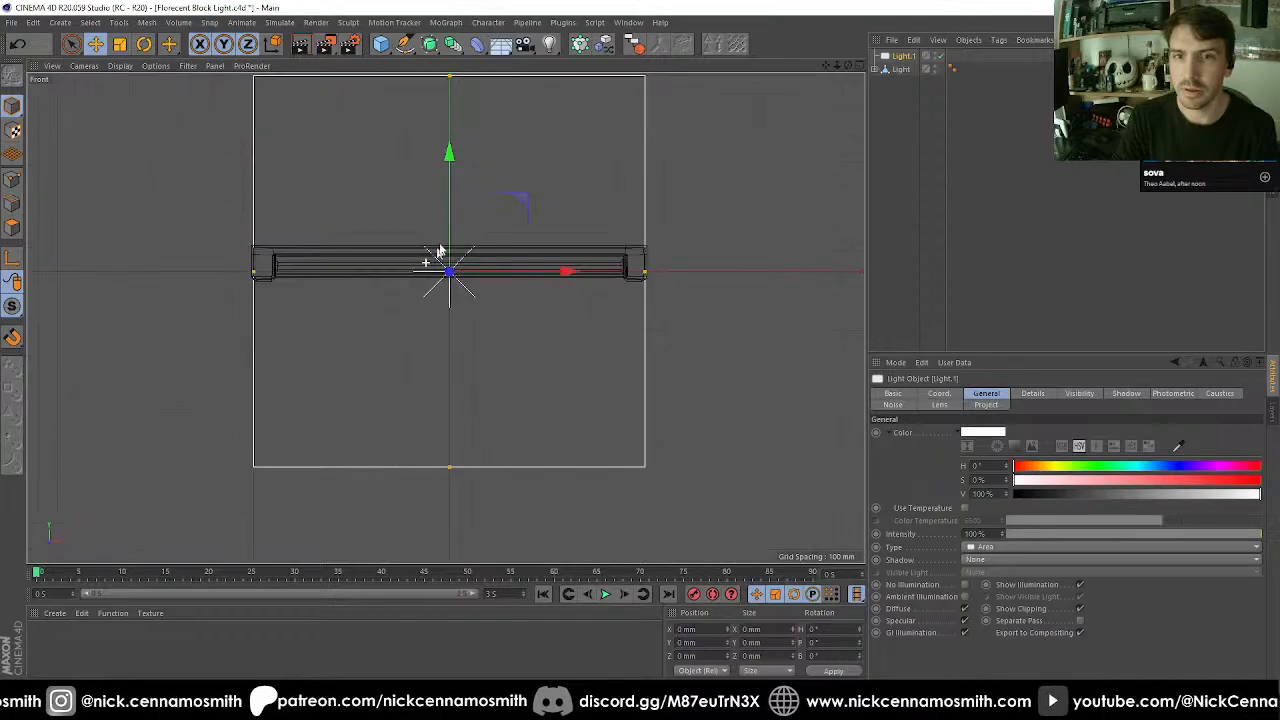
key(F2)
scroll(458, 260, down, 4)
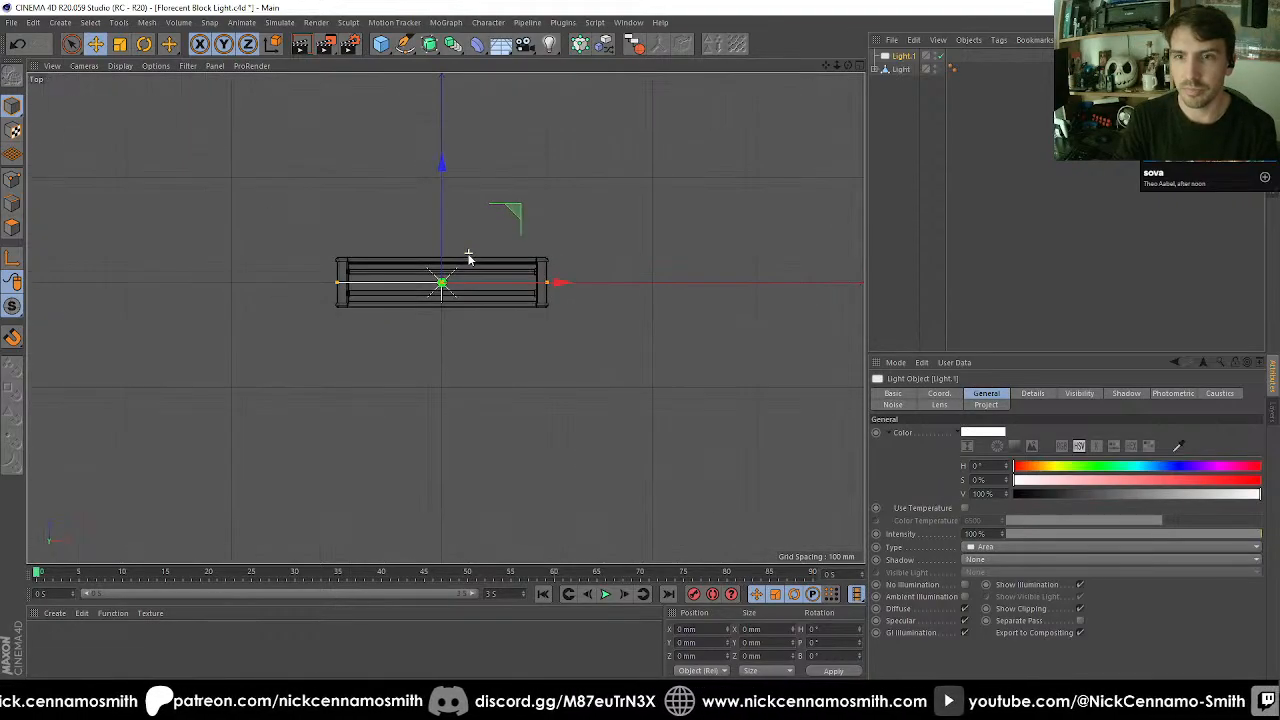
scroll(468, 256, up, 1)
key(F1)
alt+drag(471, 212, 377, 268)
scroll(377, 268, up, 2)
key(r)
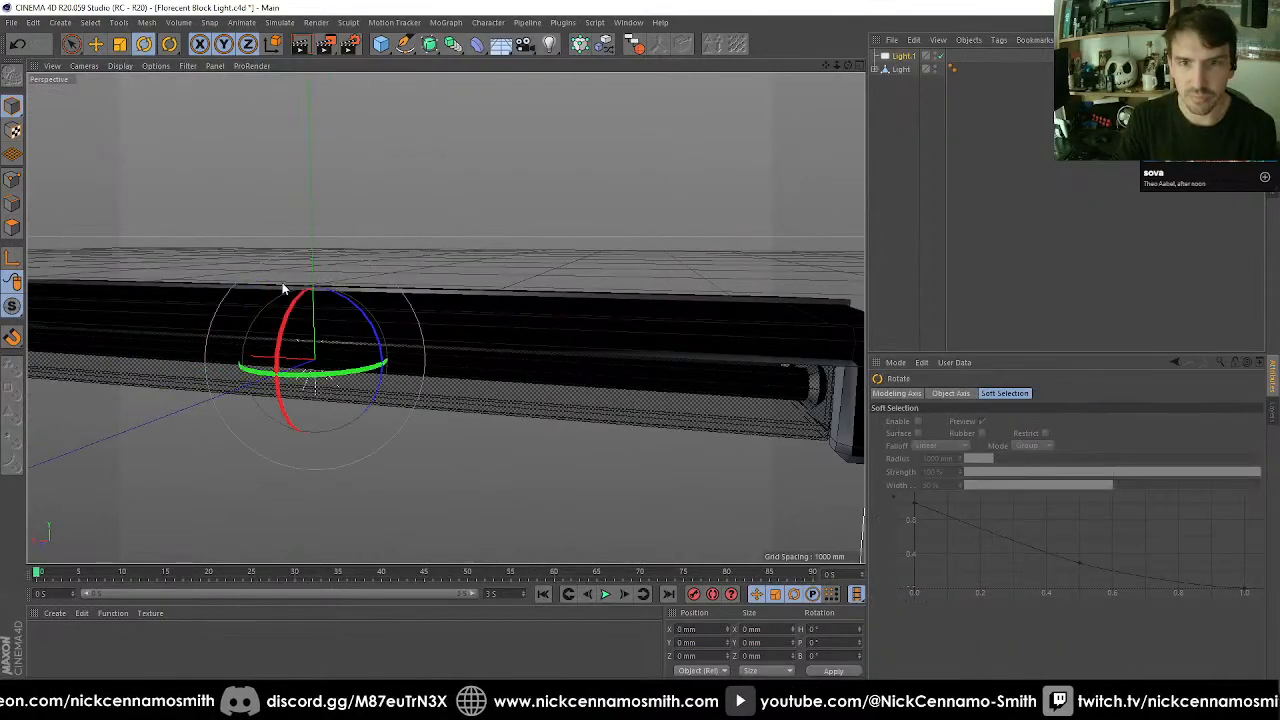
drag(292, 312, 536, 405)
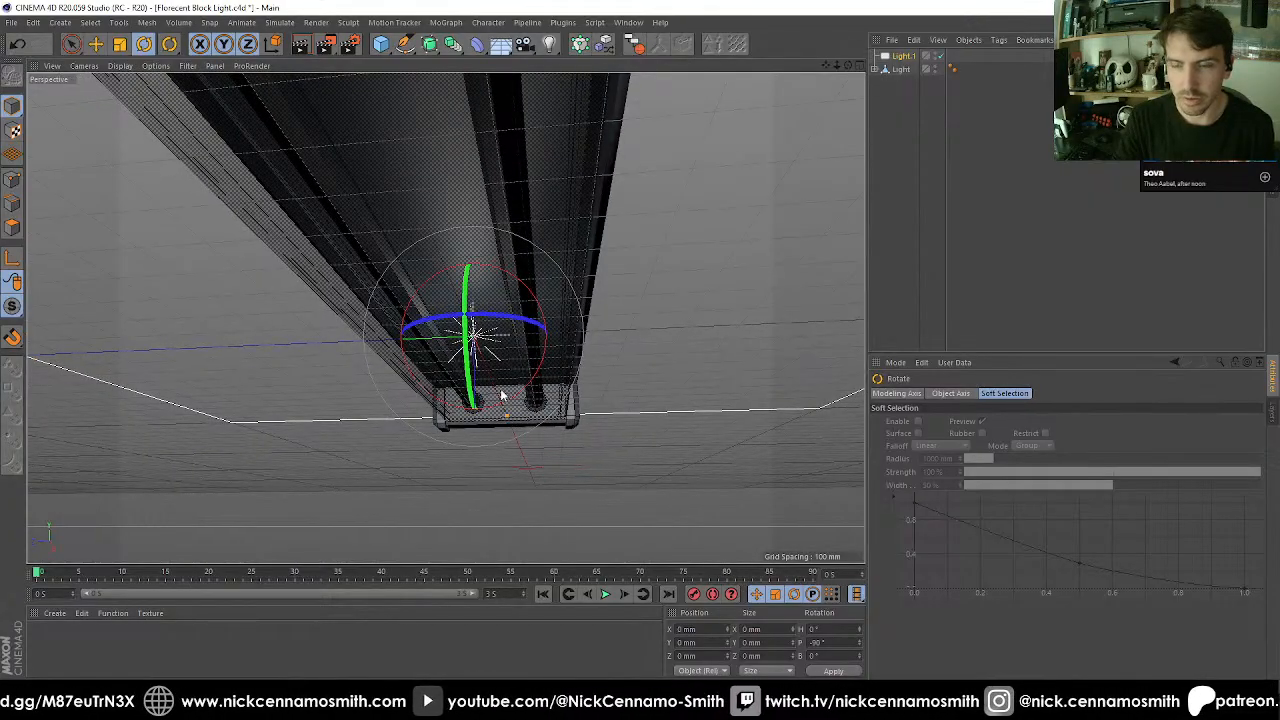
Shrink the area light in the top view along Z and X to fit inside the housing, and check its fit from the side.
key(F2)
scroll(432, 148, up, 3)
drag(434, 149, 465, 358)
drag(680, 397, 656, 396)
key(F4)
key(F3)
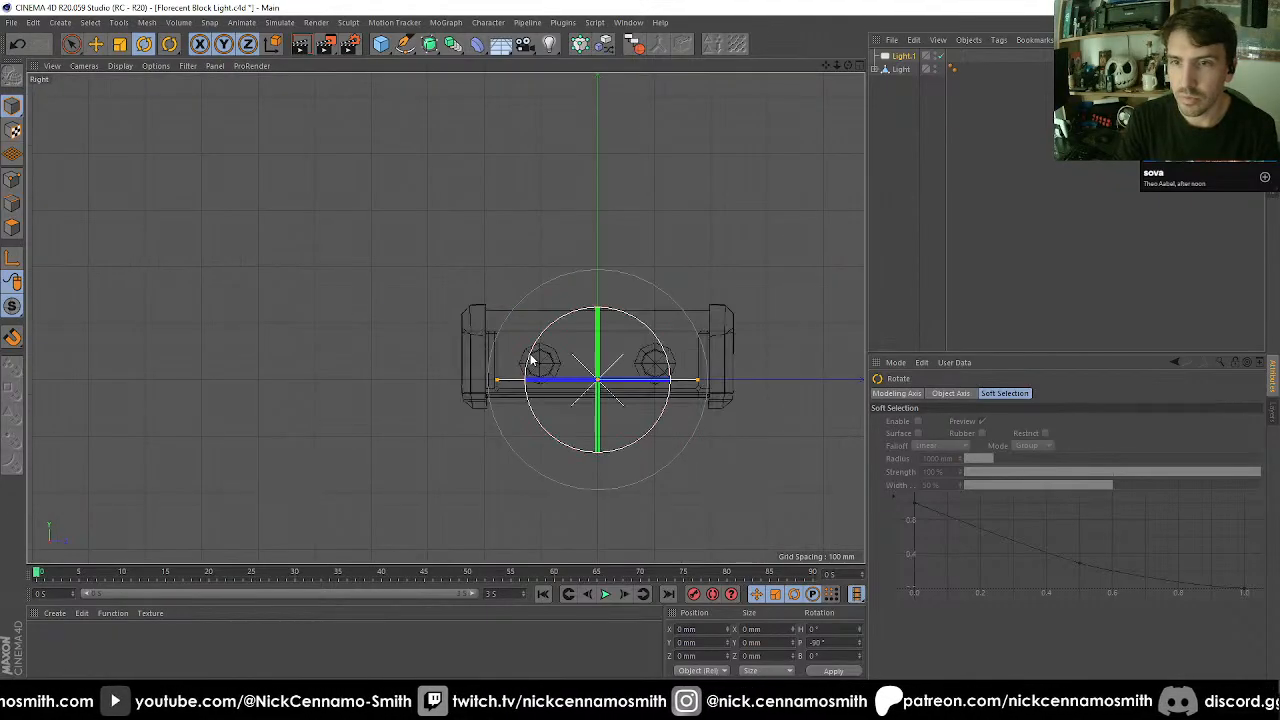
Move the area light directly beneath one tube at Z -101.996 mm and narrow it to the tube's width.
scroll(600, 378, up, 5)
key(e)
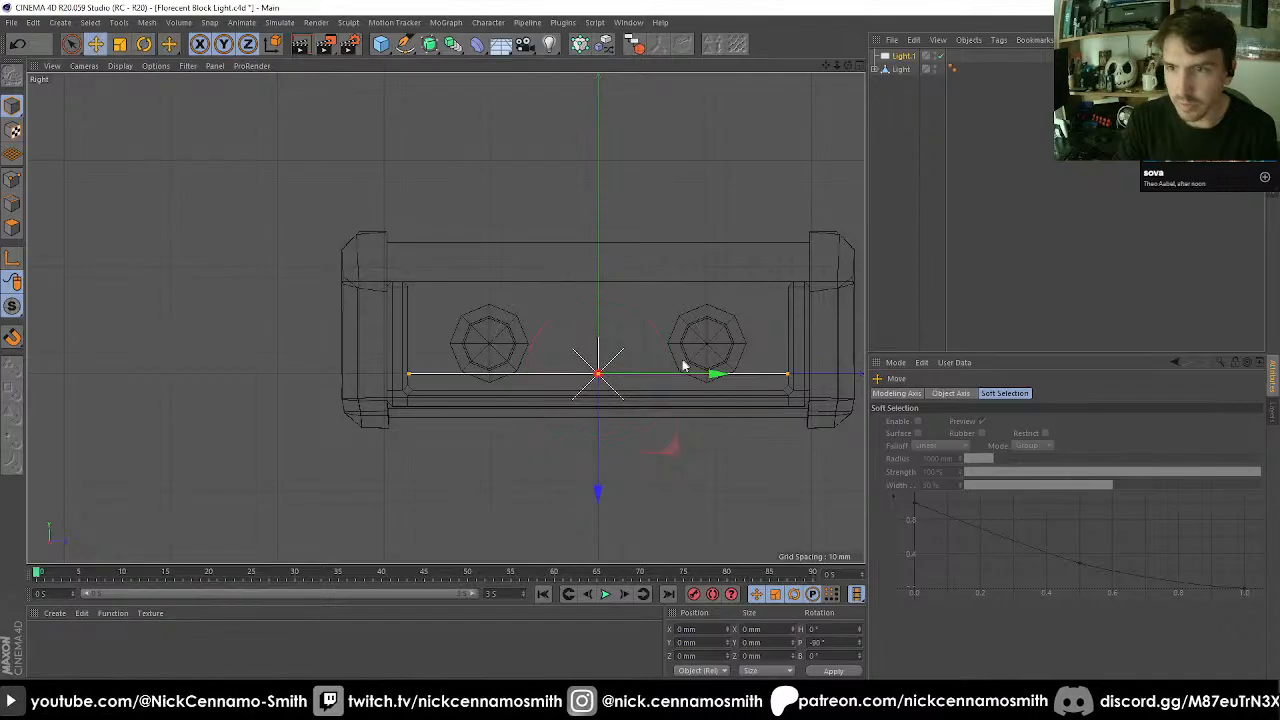
drag(712, 373, 605, 388)
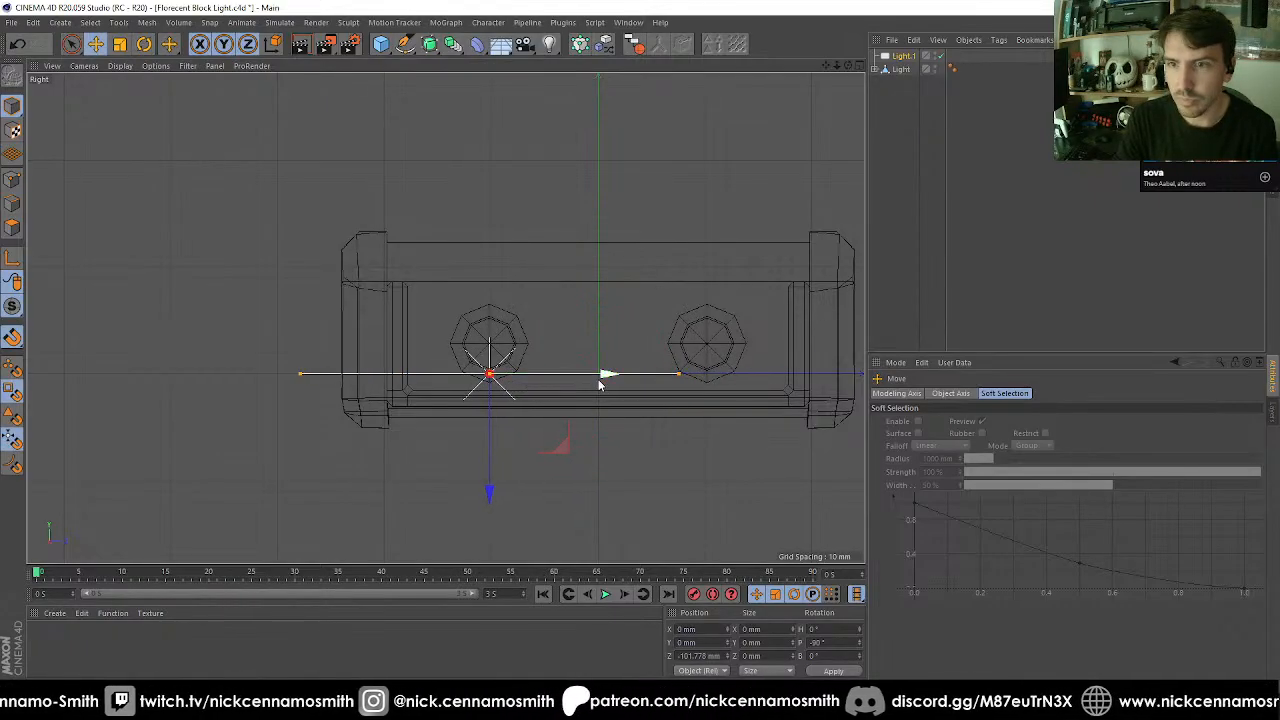
drag(600, 383, 597, 383)
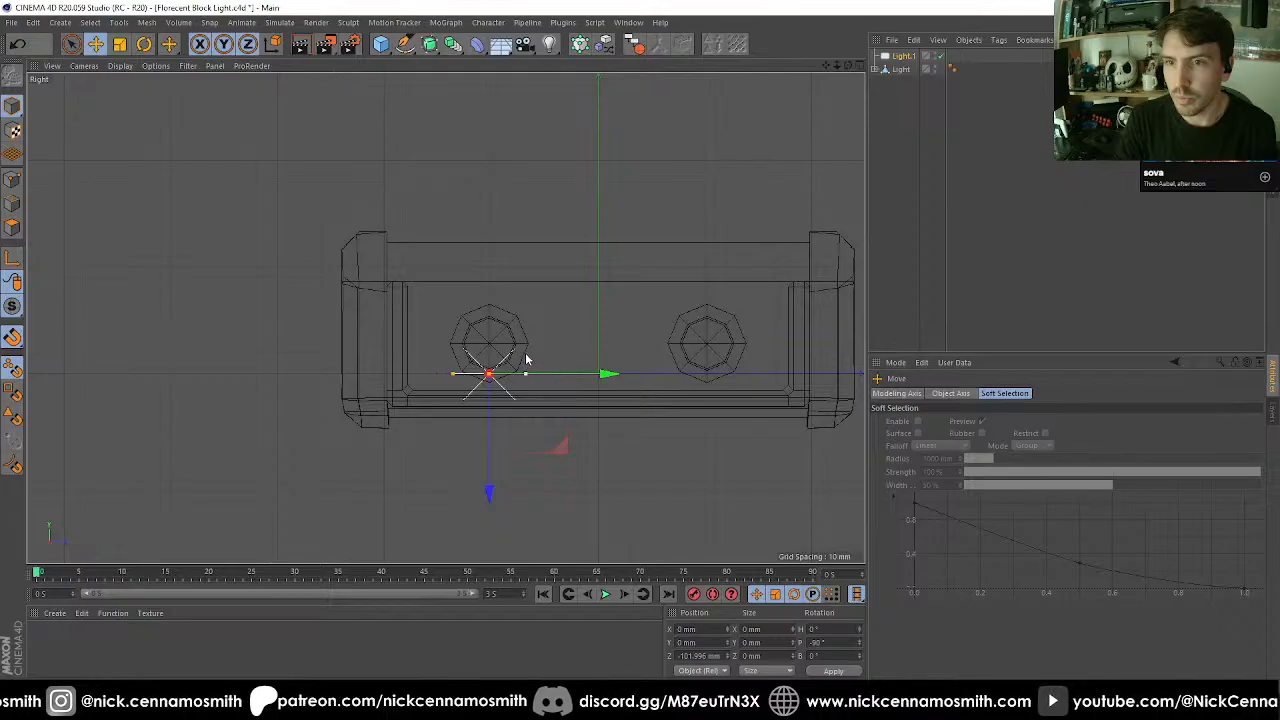
Nest the area light under Light and place a duplicate beneath the other tube at Z 101.996 mm.
click(905, 69)
drag(908, 80, 906, 86)
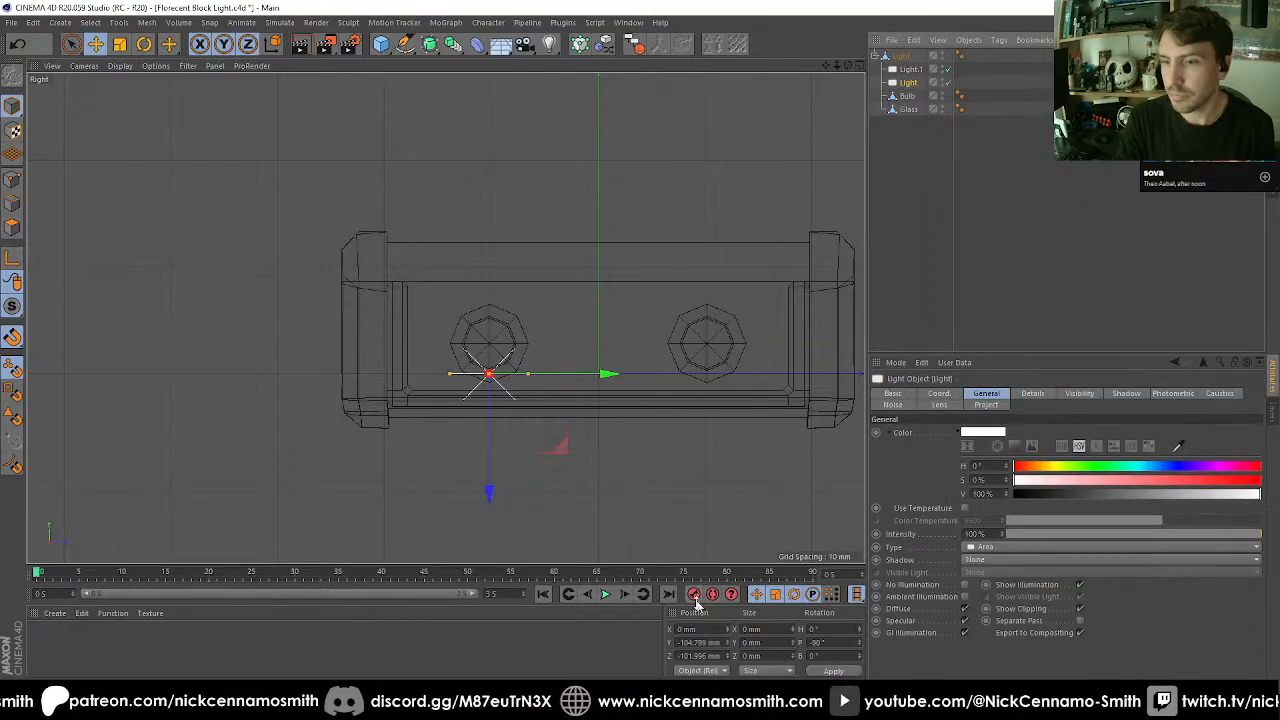
key(Return)
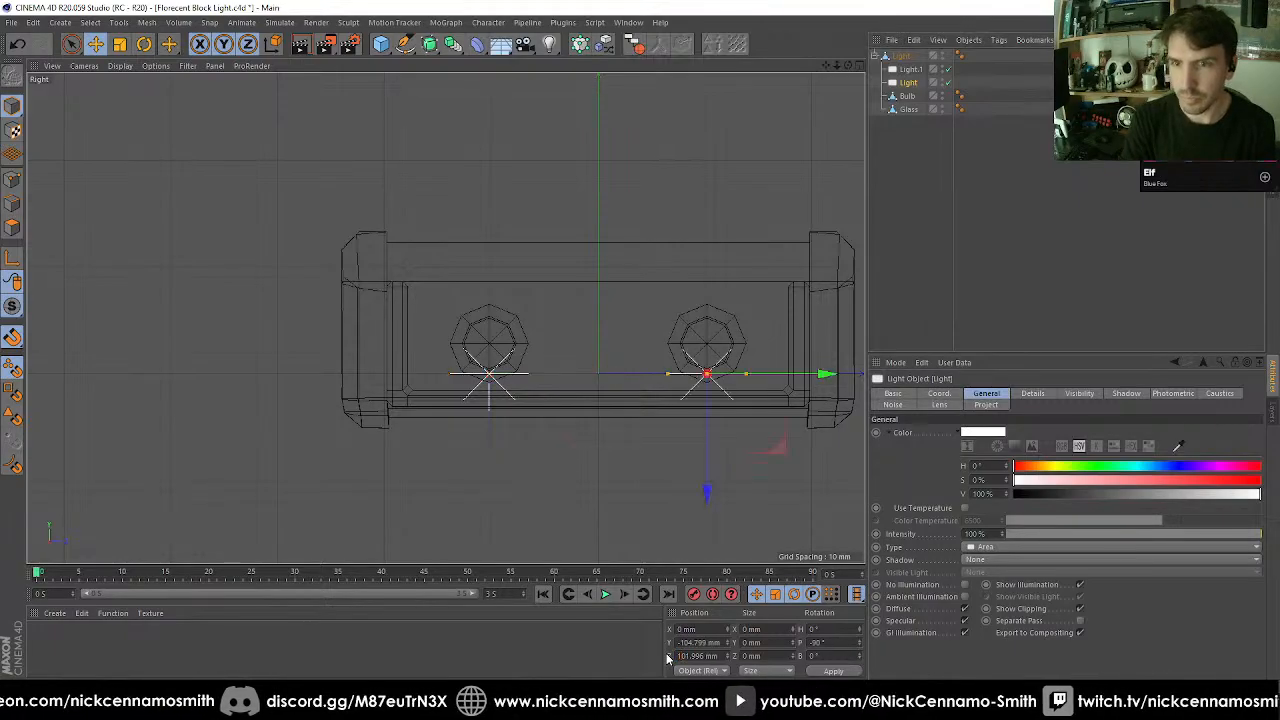
Set the shadow type of both area lights to Shadow Maps (Soft).
click(910, 69)
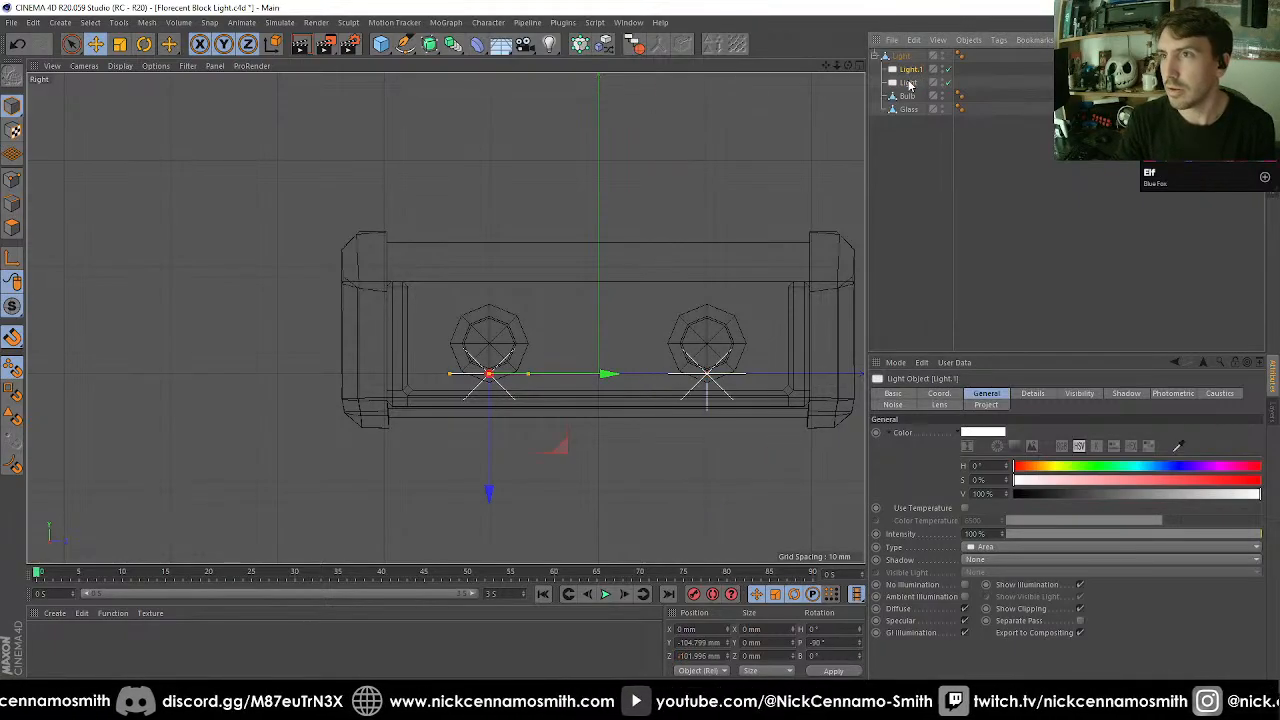
click(908, 82)
click(910, 69)
ctrl+click(908, 82)
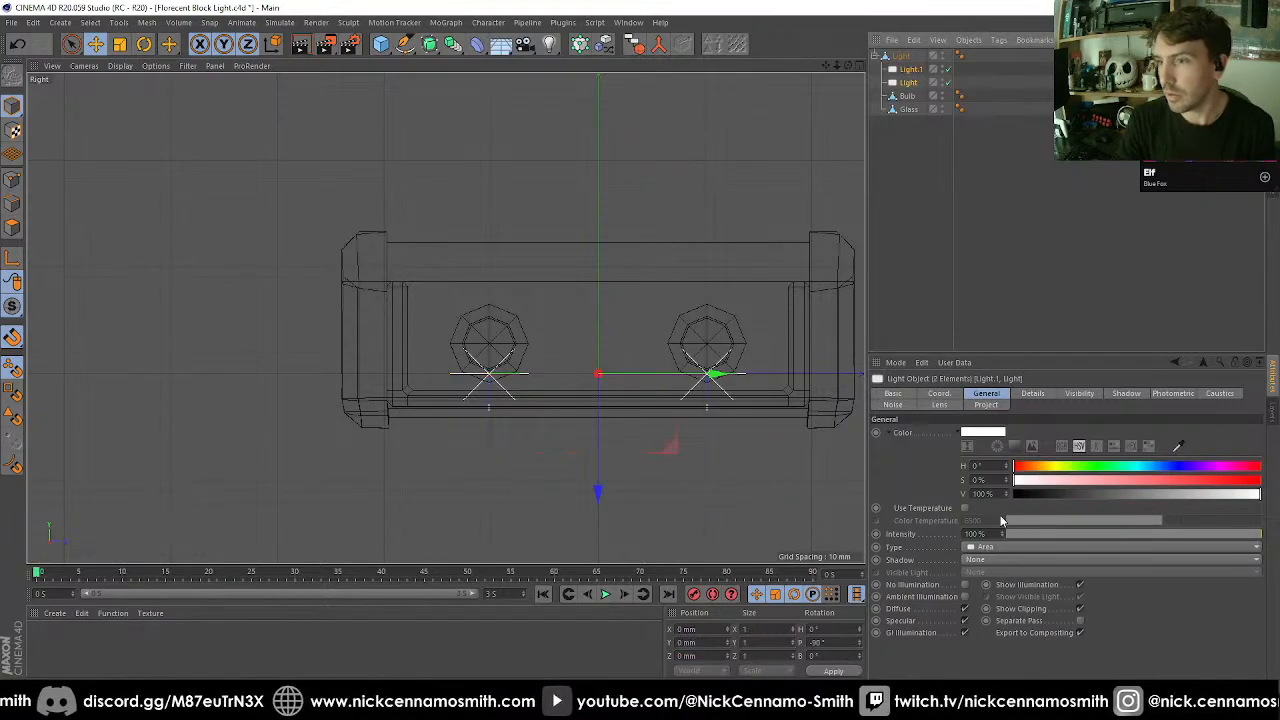
click(970, 561)
click(1008, 586)
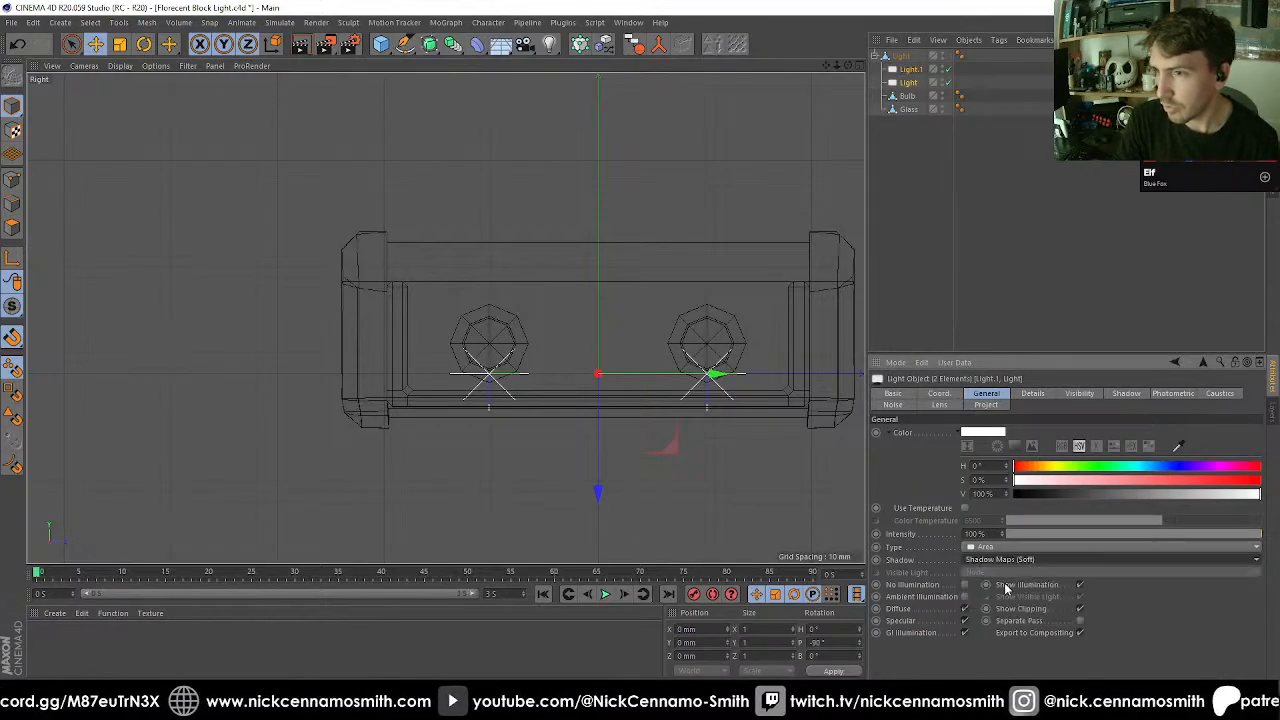
Hide both area lights in the viewport and move the Light object's axis up to the housing's top face.
click(941, 262)
click(875, 56)
click(900, 56)
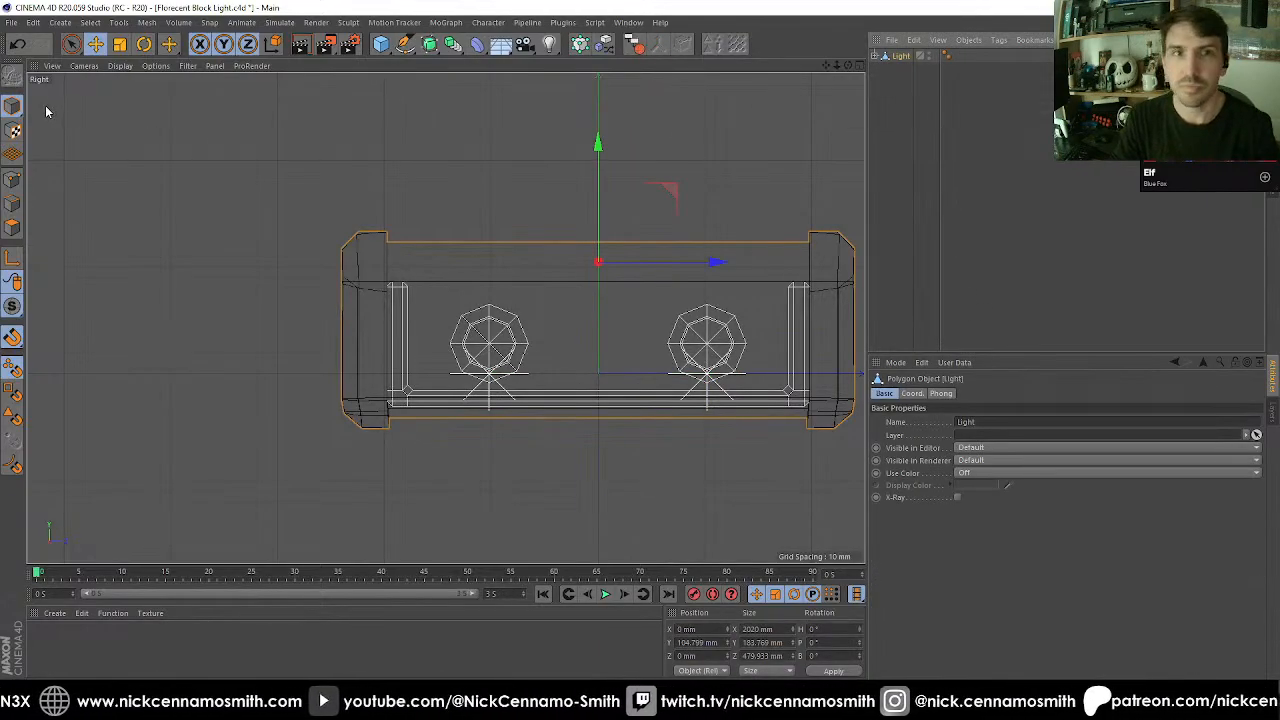
key(F1)
alt+drag(443, 220, 583, 268)
key(F3)
key(F4)
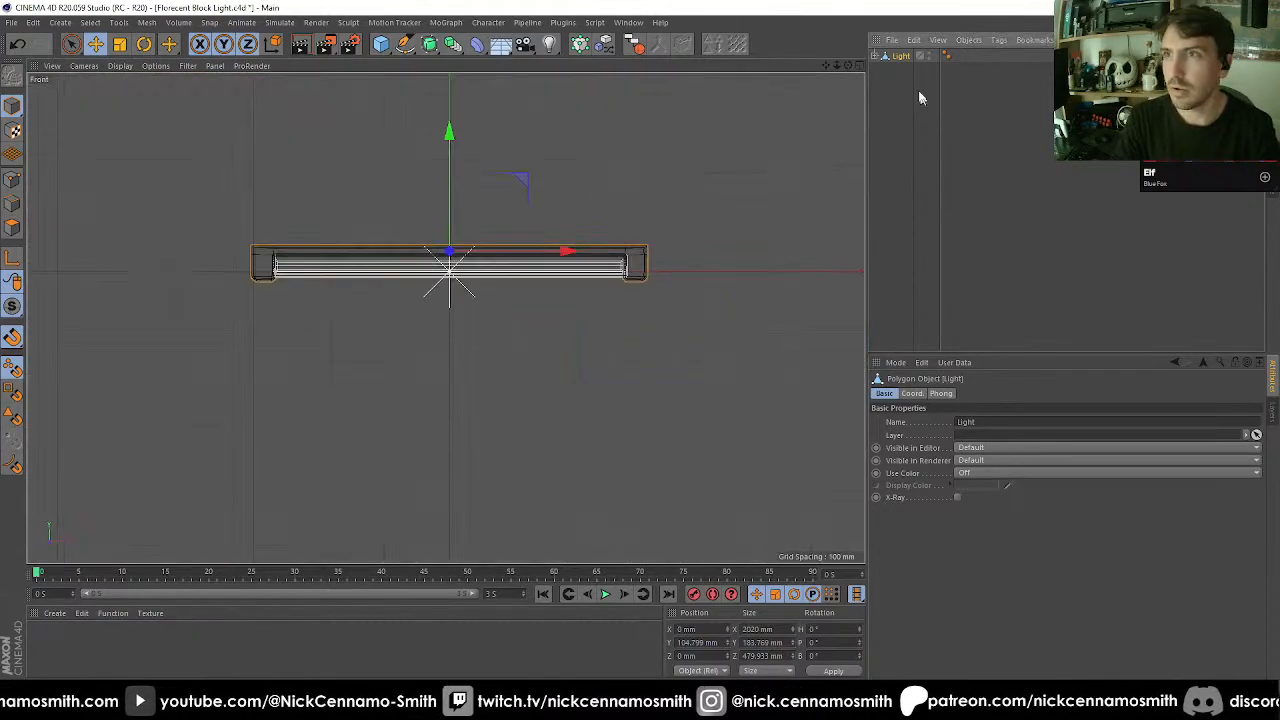
click(876, 56)
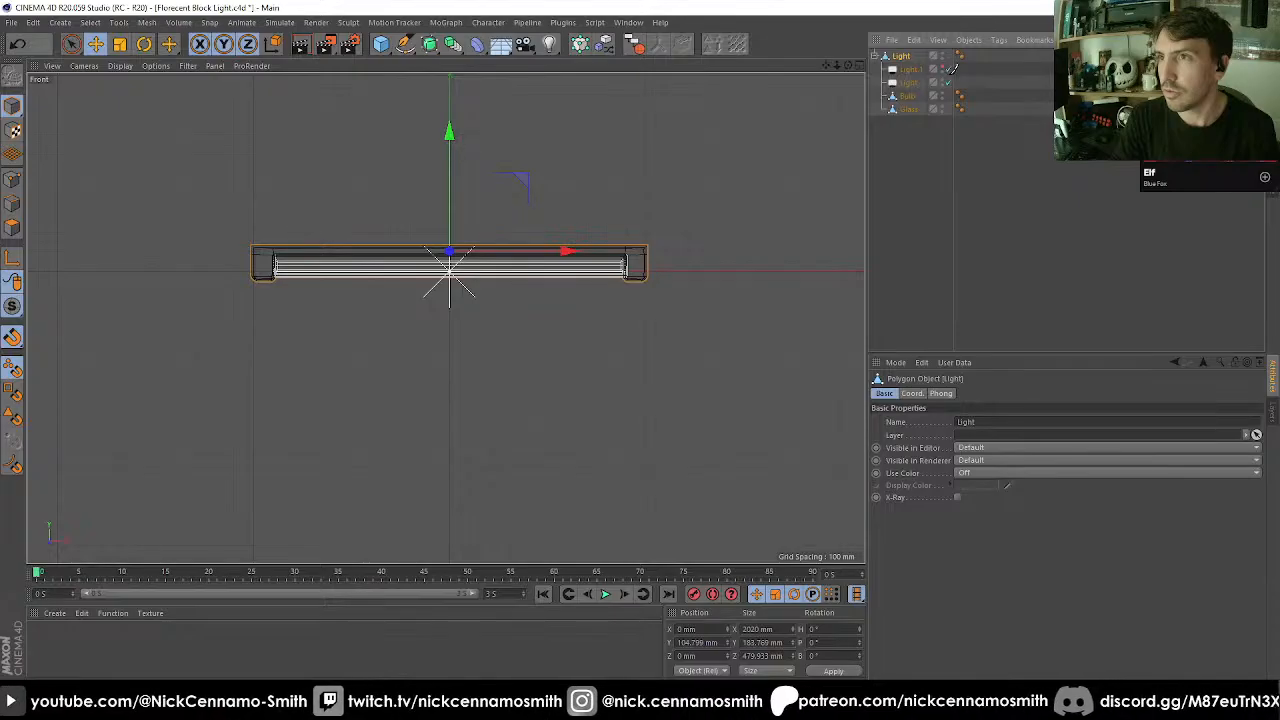
scroll(466, 234, up, 5)
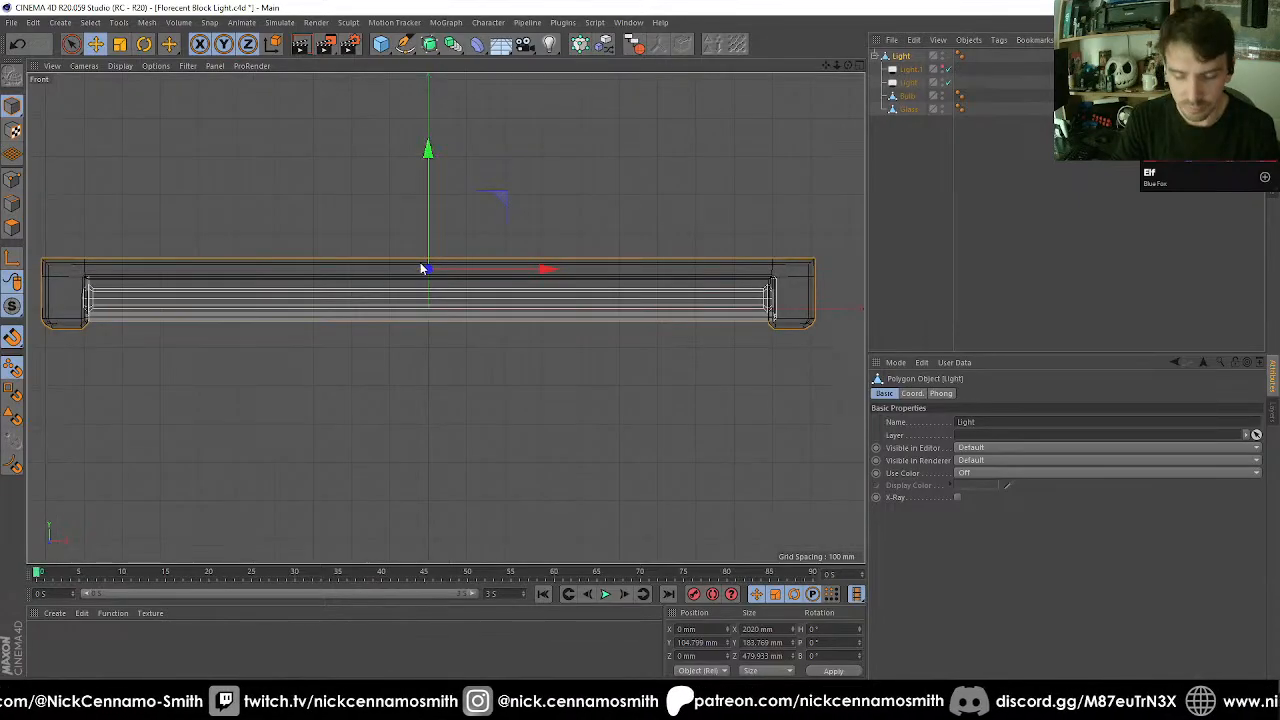
key(e)
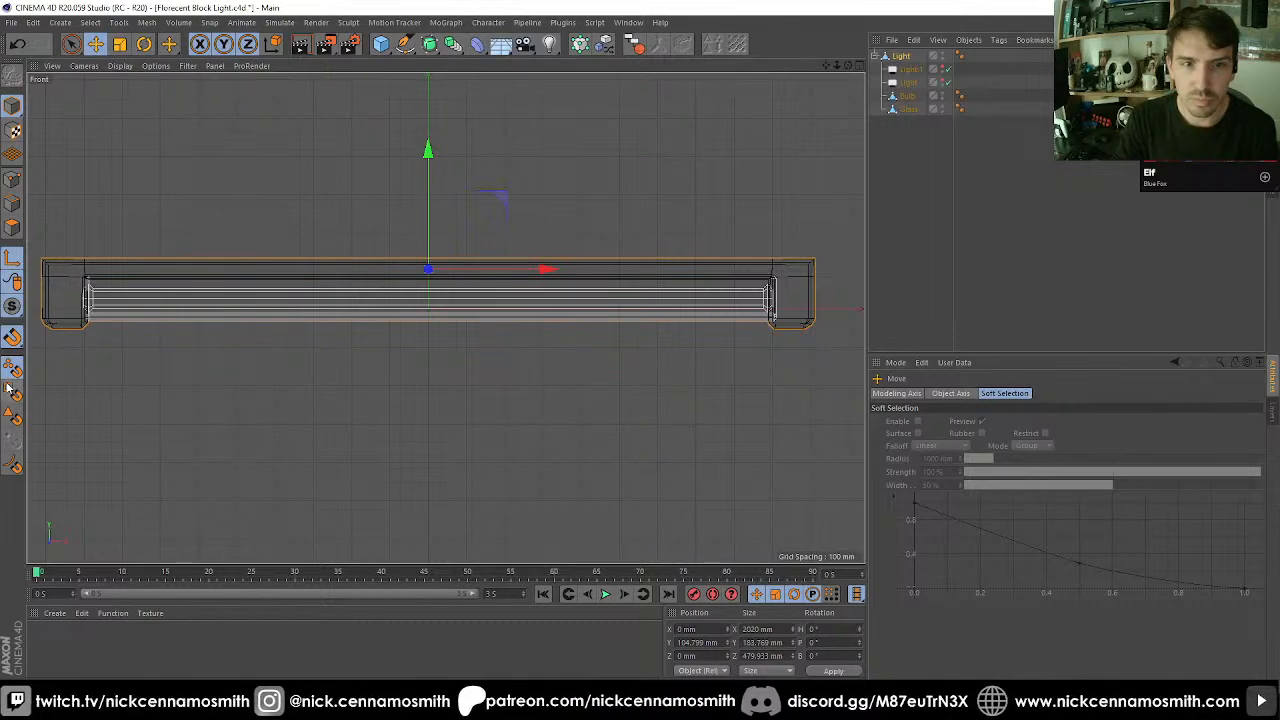
drag(436, 172, 440, 164)
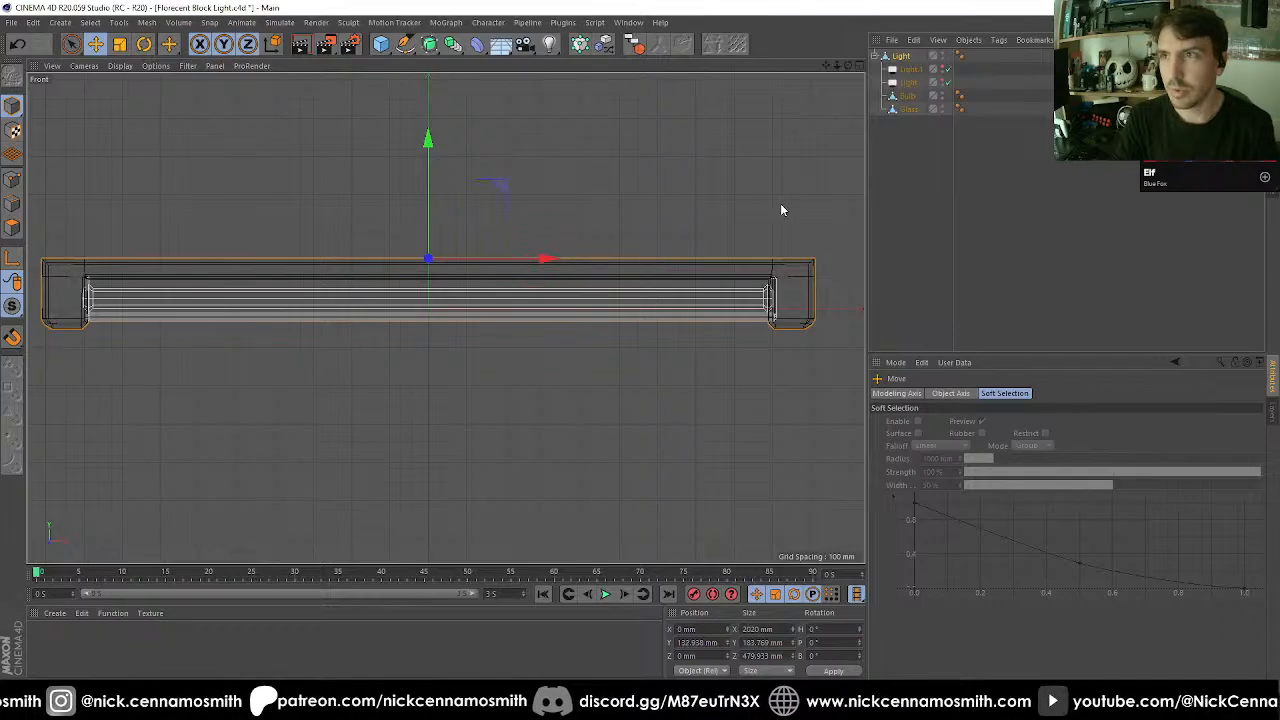
Close the Florecent Block Light project without saving it and return to the Bunker scene.
key(ctrl+F4)
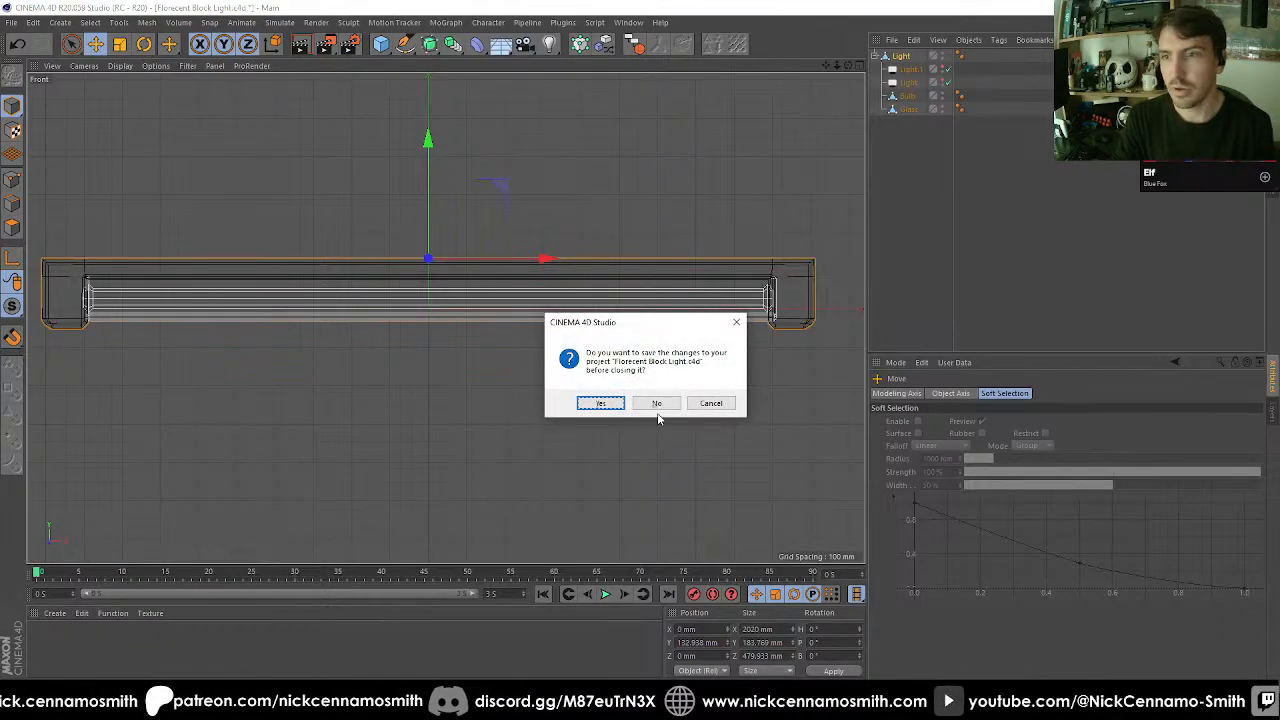
click(663, 400)
alt+drag(655, 386, 503, 268)
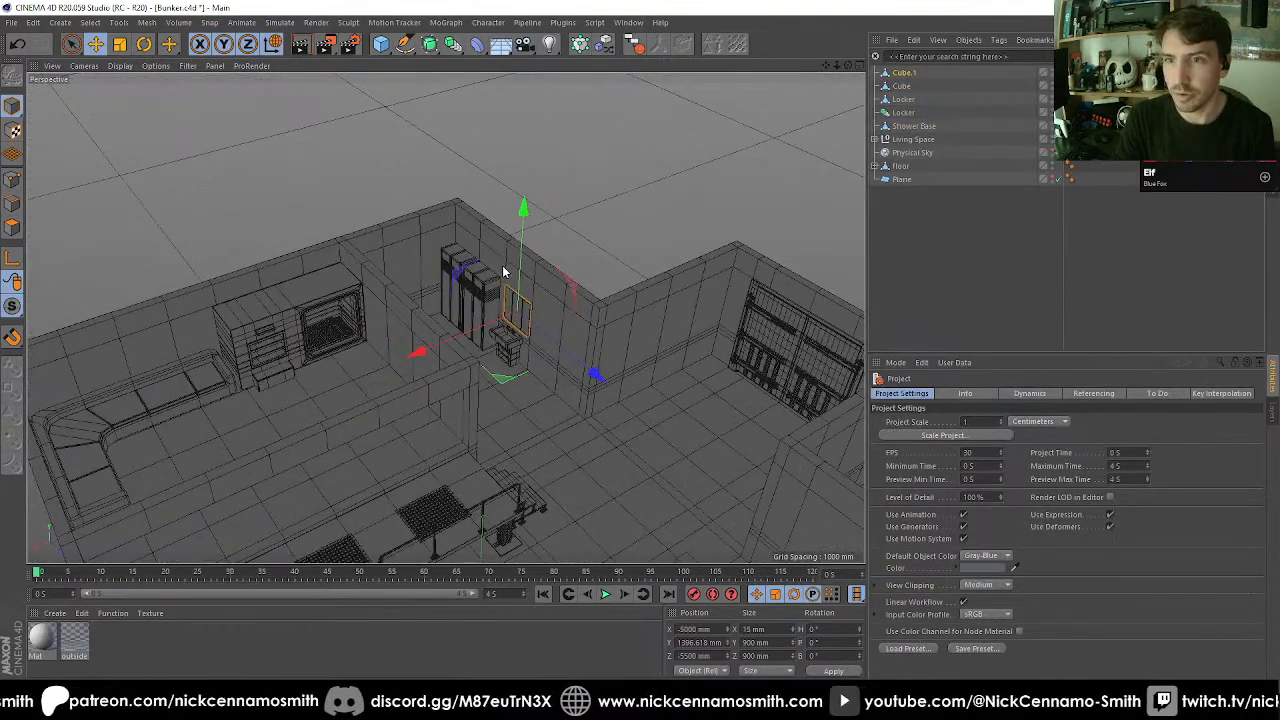
Add the Light to the bunker, snapped to the washroom's end wall at X -3500, Y 2750, Z -8000 mm with a 90° pitch.
alt+right_drag(502, 266, 553, 274)
alt+drag(553, 278, 440, 193)
click(461, 246)
key(r)
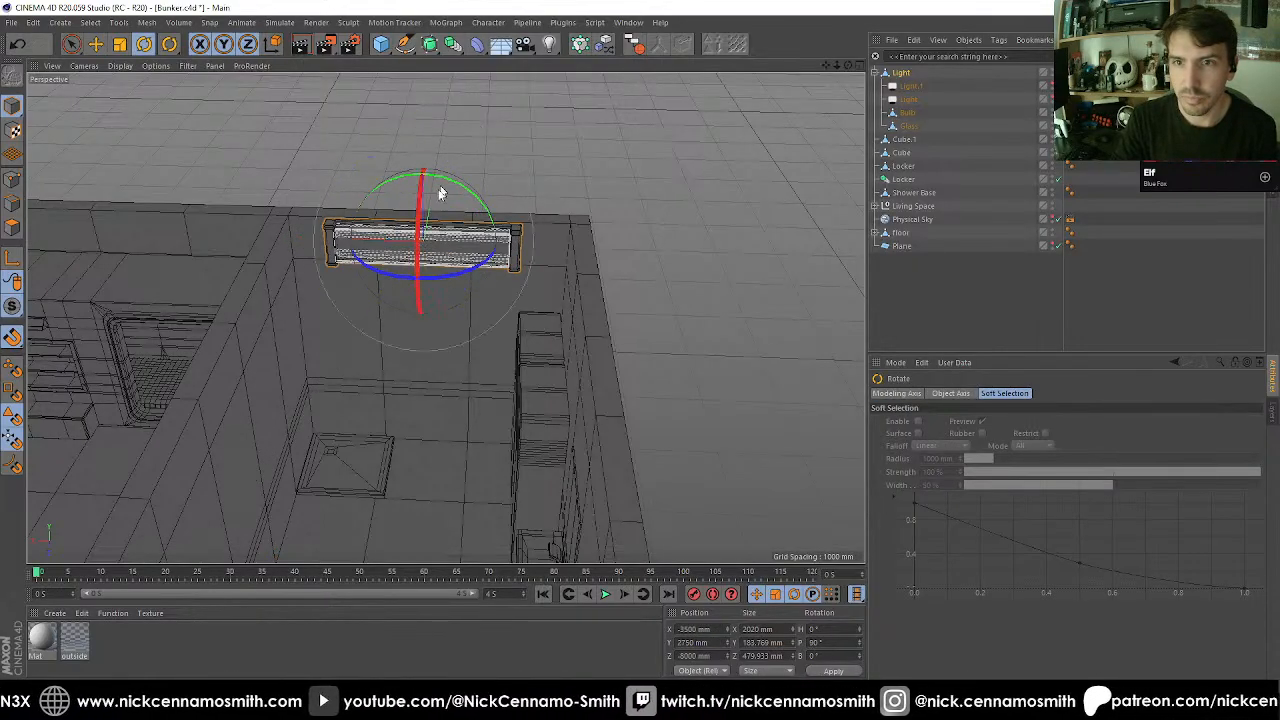
Scale the wall light down uniformly to a length of 1212 mm.
scroll(438, 212, up, 1)
key(t)
alt+drag(509, 213, 488, 264)
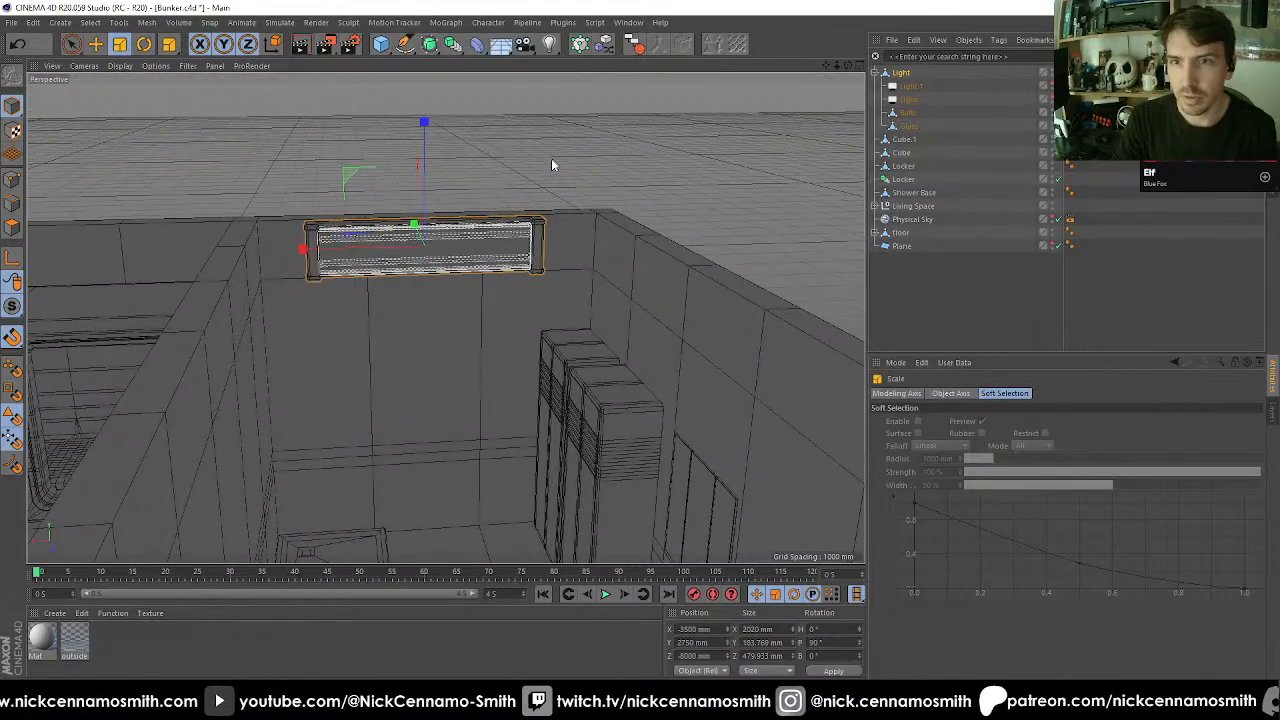
drag(552, 165, 395, 248)
alt+drag(476, 279, 434, 244)
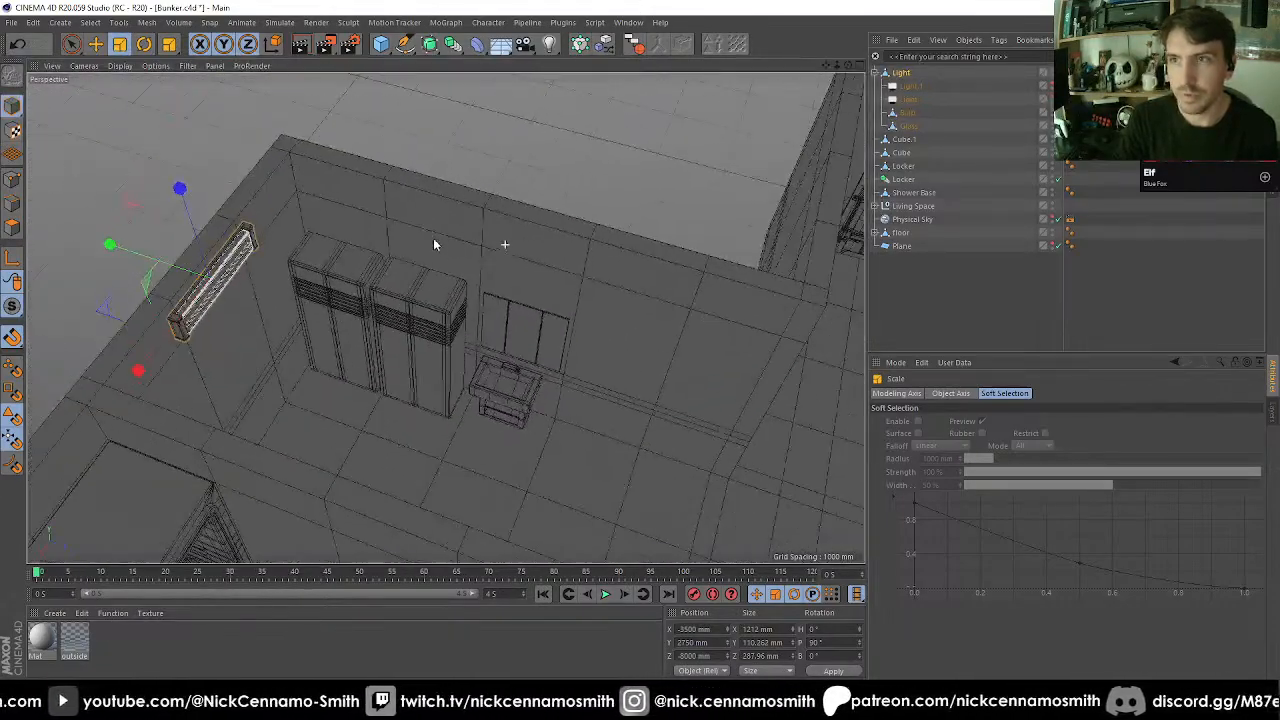
Collapse Light, move it to the end of the object list and create an instance of it.
click(874, 74)
drag(899, 74, 933, 266)
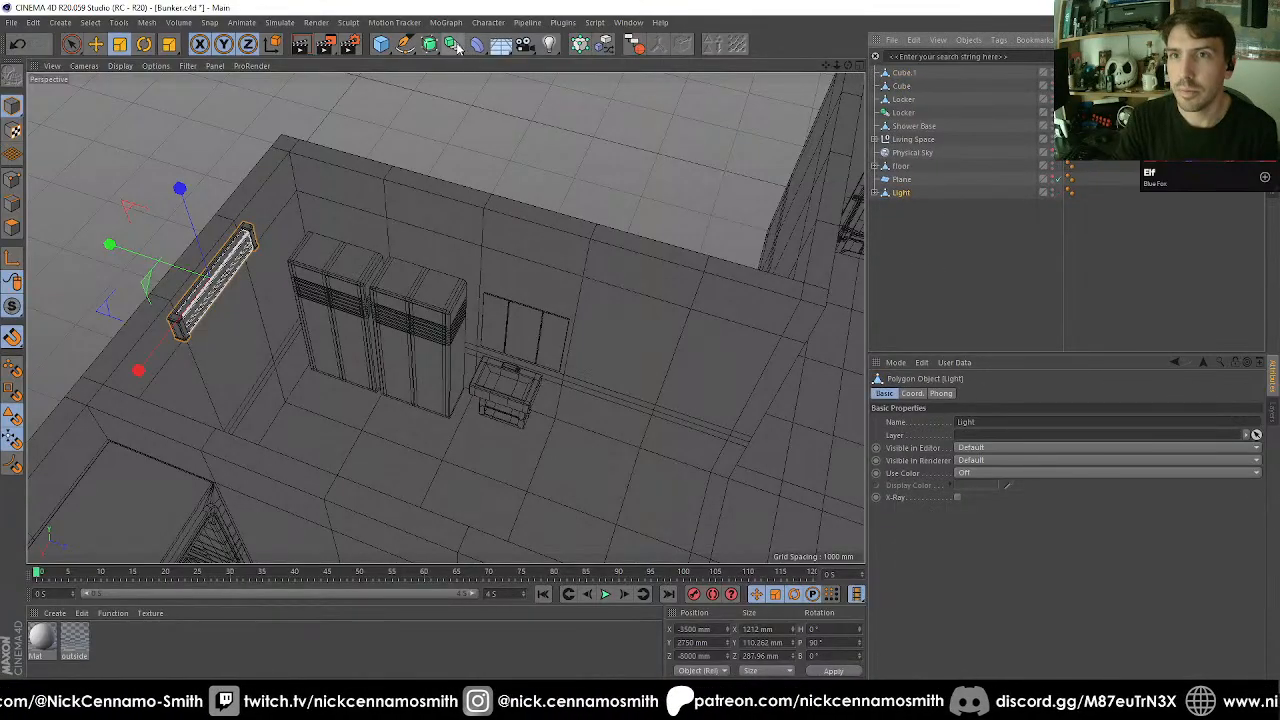
click(455, 50)
alt+drag(446, 196, 445, 220)
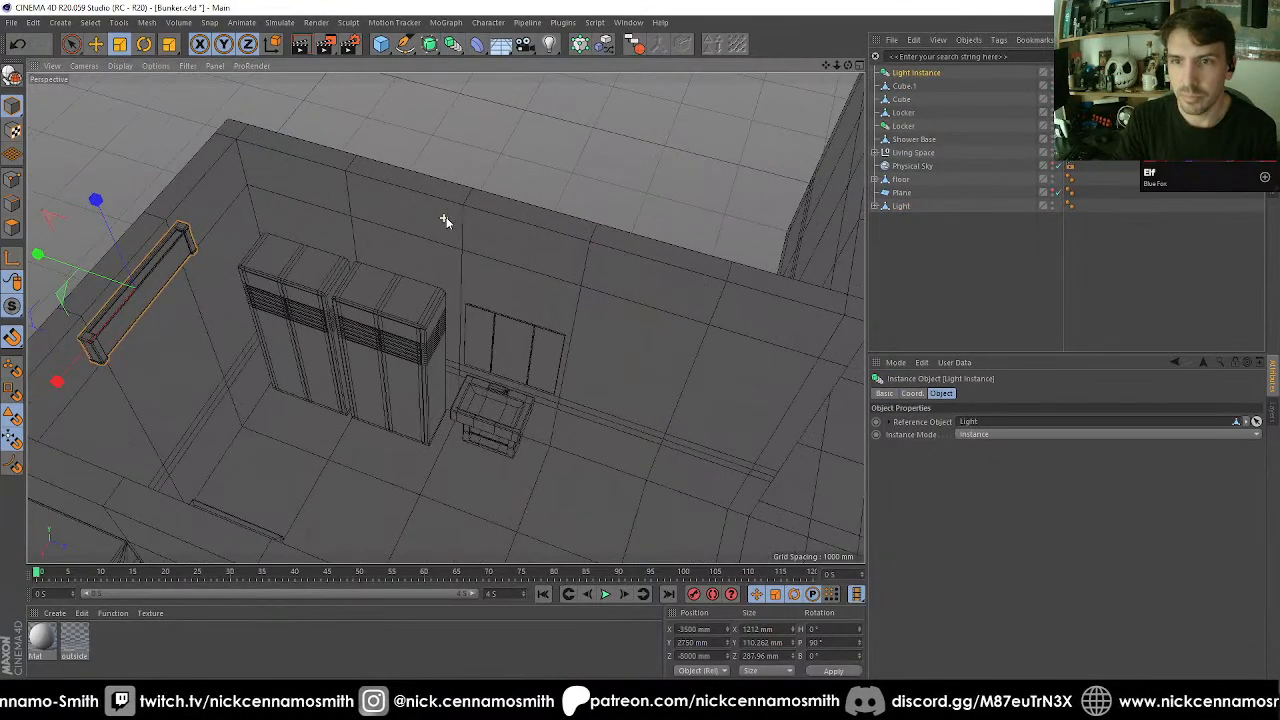
Snap the light instance onto the wall above the washroom sink at X -5000, Z -5500 mm and rotate its bank to -90°.
key(e)
key(w)
drag(560, 236, 525, 249)
key(r)
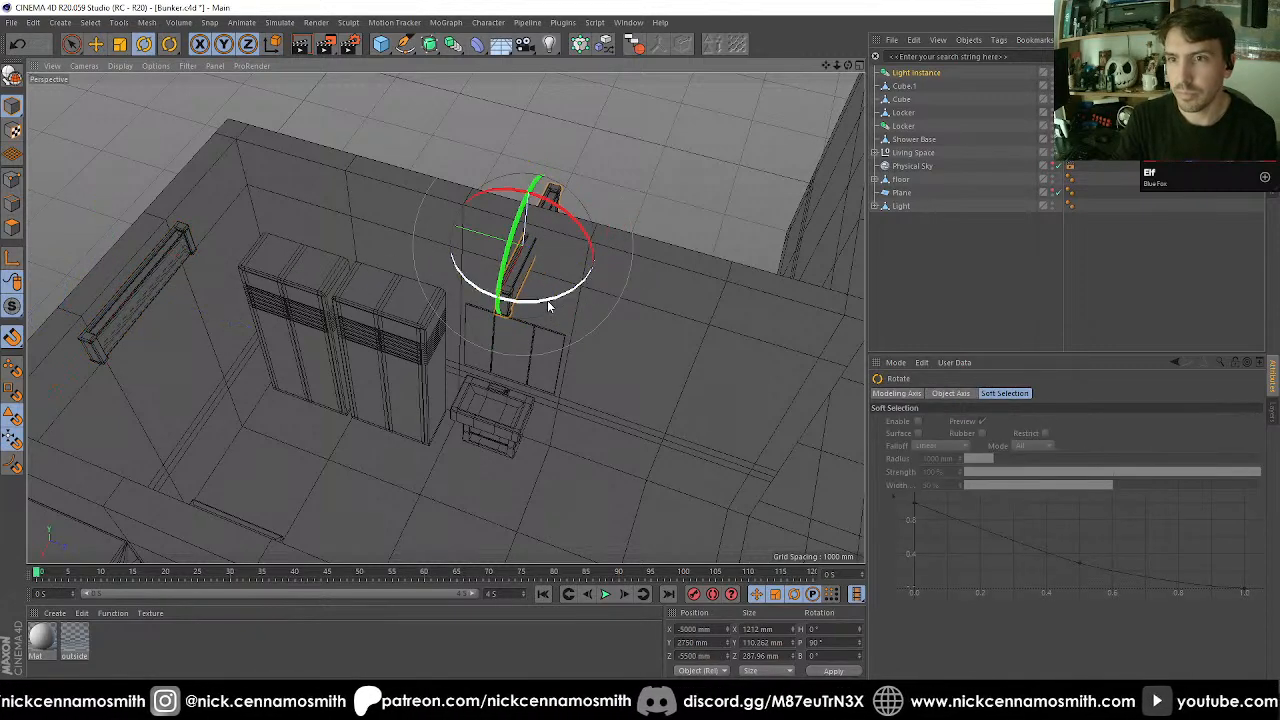
drag(548, 305, 441, 264)
Duplicate the instance onto the wall at X -2100, Z -5500 mm and rotate the copy's bank to 90°.
alt+drag(398, 269, 609, 332)
alt+drag(446, 317, 560, 346)
alt+drag(331, 293, 500, 363)
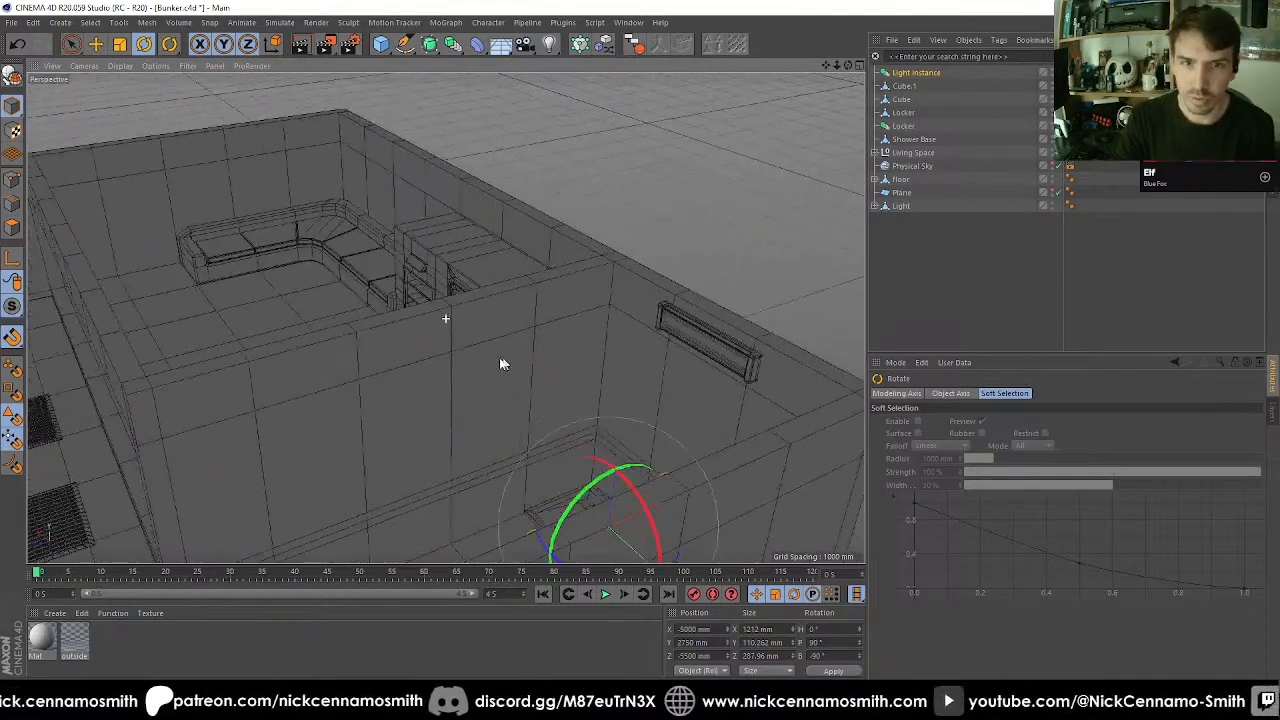
key(e)
drag(386, 360, 488, 224)
key(r)
alt+drag(488, 226, 435, 313)
Place four more light instances along the living space and adjoining walls, with the last at X 1500, Z -3200 mm and bank 180°.
alt+right_drag(546, 251, 592, 242)
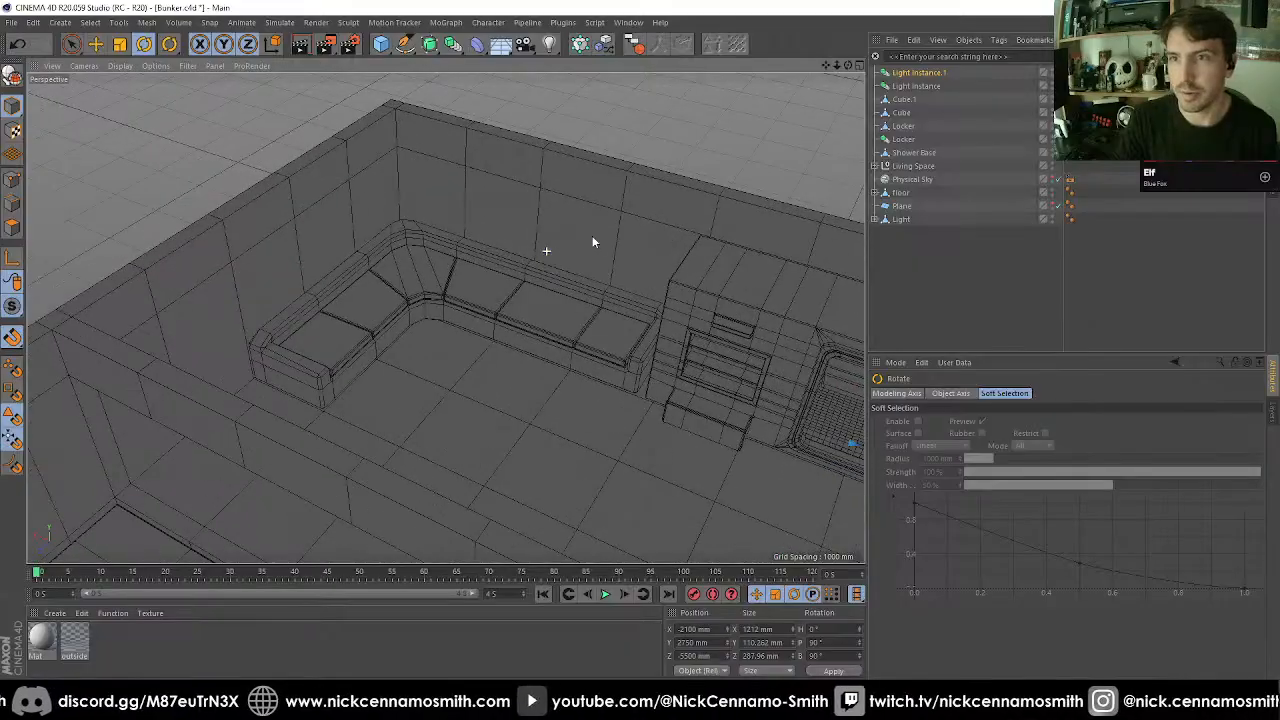
alt+drag(592, 242, 308, 188)
key(r)
alt+drag(357, 227, 395, 324)
key(e)
ctrl+drag(435, 286, 320, 305)
key(r)
key(e)
key(r)
key(e)
key(r)
alt+middle_drag(320, 303, 471, 328)
alt+drag(471, 328, 391, 211)
scroll(402, 290, up, 3)
Duplicate the light onto the rack room's side wall at X 5000, Z 1400 mm and its far wall at X 3500, Z 6000 mm.
key(e)
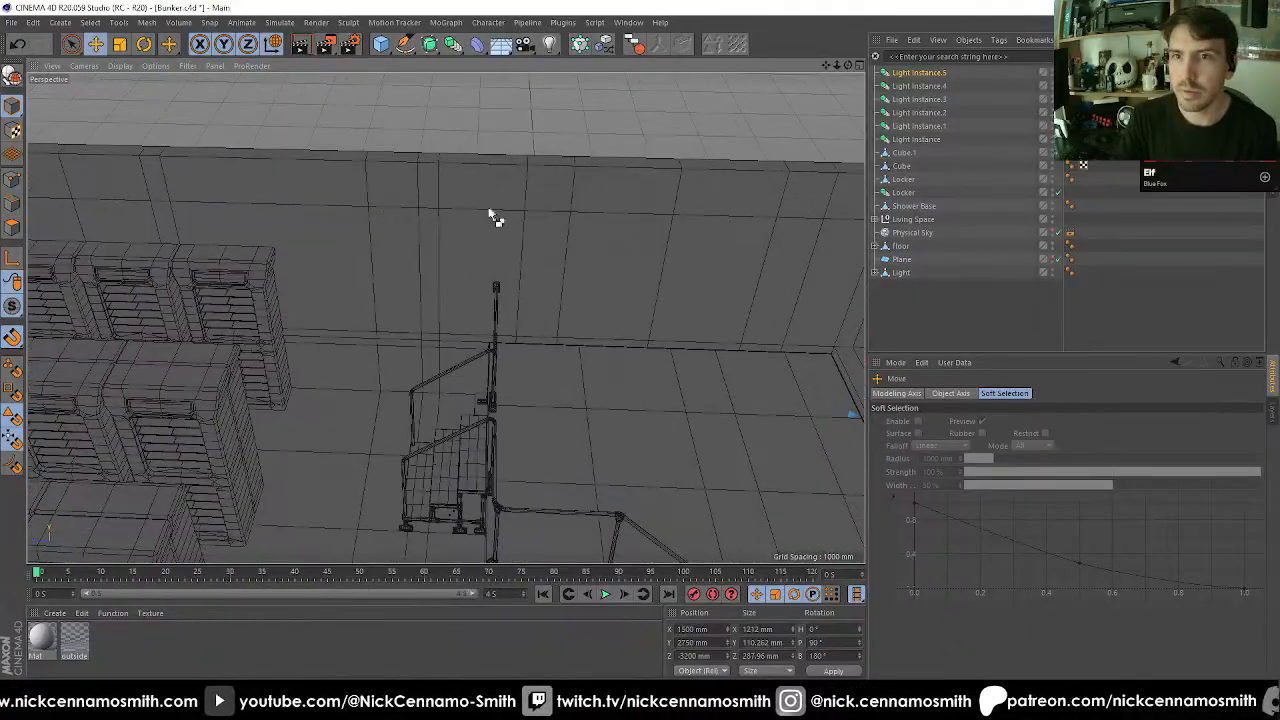
drag(494, 214, 474, 300)
key(r)
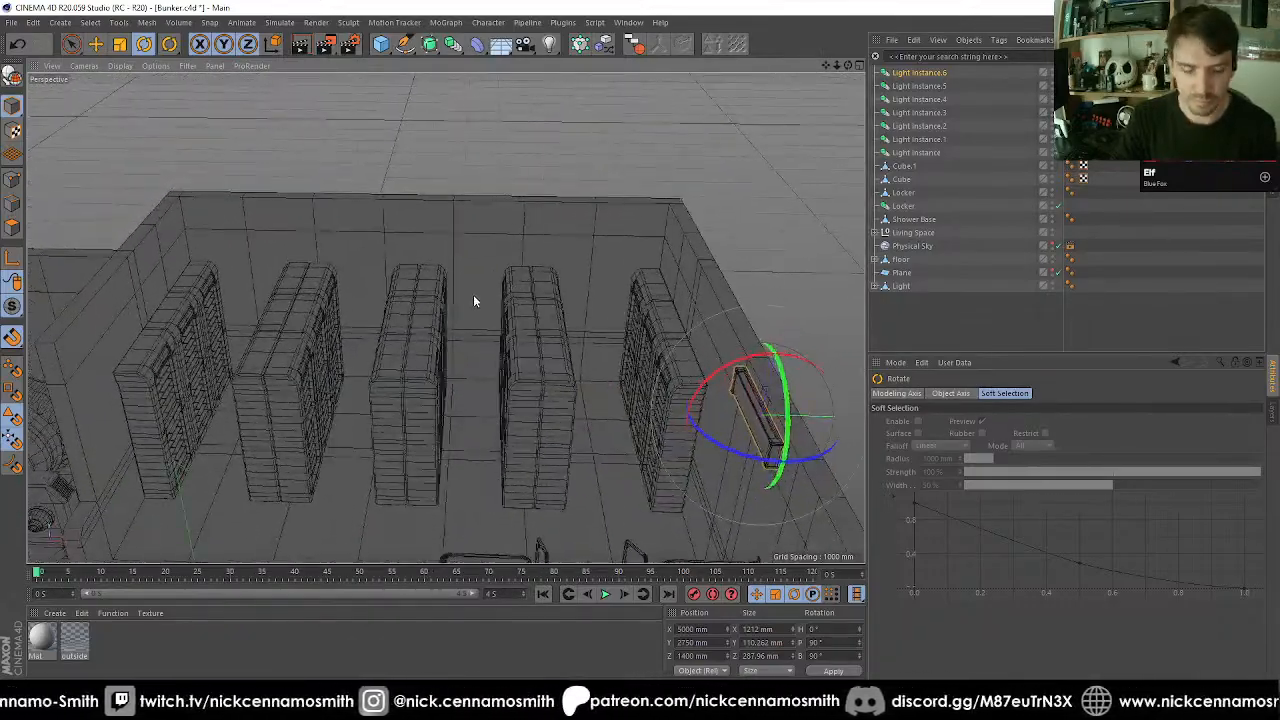
key(e)
ctrl+drag(590, 231, 630, 237)
key(r)
alt+drag(469, 266, 509, 294)
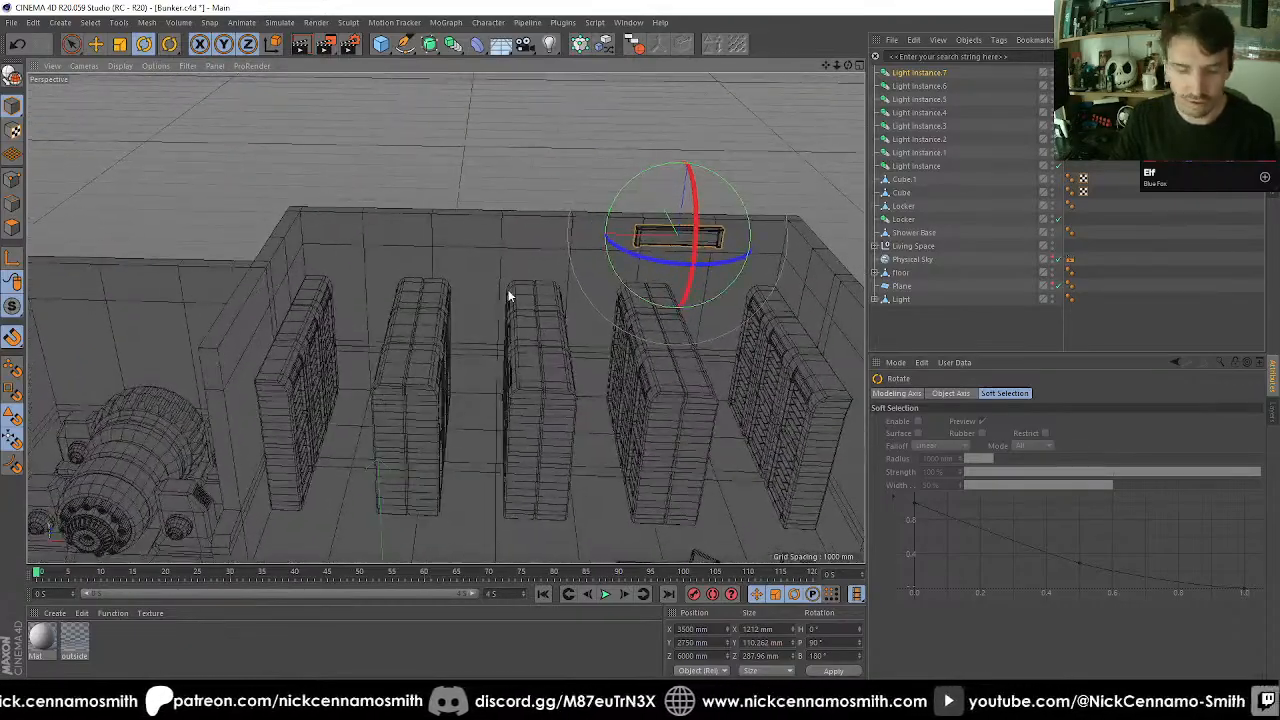
Place copies of the light 4000 mm along the rack room's far wall and on the partition at X -2100, Z 3000 mm.
key(e)
drag(403, 248, 398, 231)
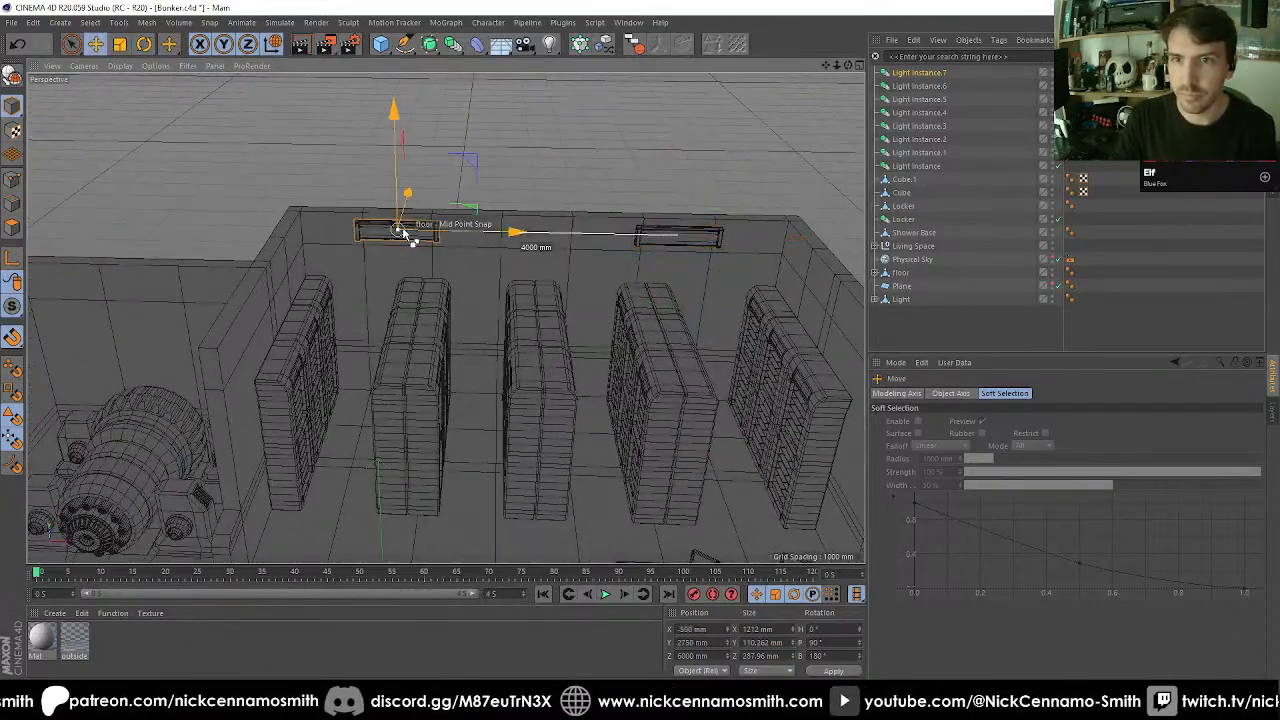
alt+drag(490, 245, 380, 246)
alt+middle_drag(380, 246, 467, 257)
alt+drag(467, 257, 268, 247)
alt+right_drag(156, 271, 243, 262)
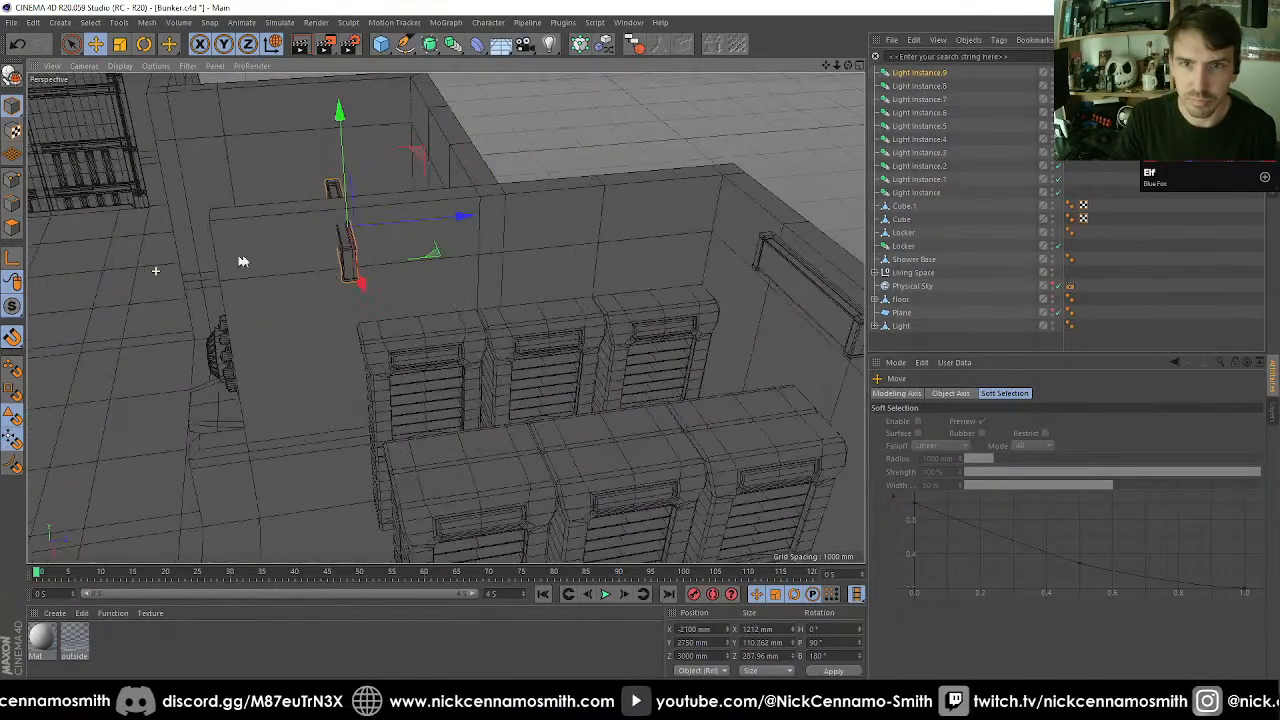
Align the copy to the partition wall and duplicate it onto the generator room wall at X -3500, Z 4000 mm with bank 180°.
drag(351, 226, 286, 226)
key(r)
key(e)
key(r)
alt+drag(297, 249, 447, 241)
alt+drag(646, 286, 445, 315)
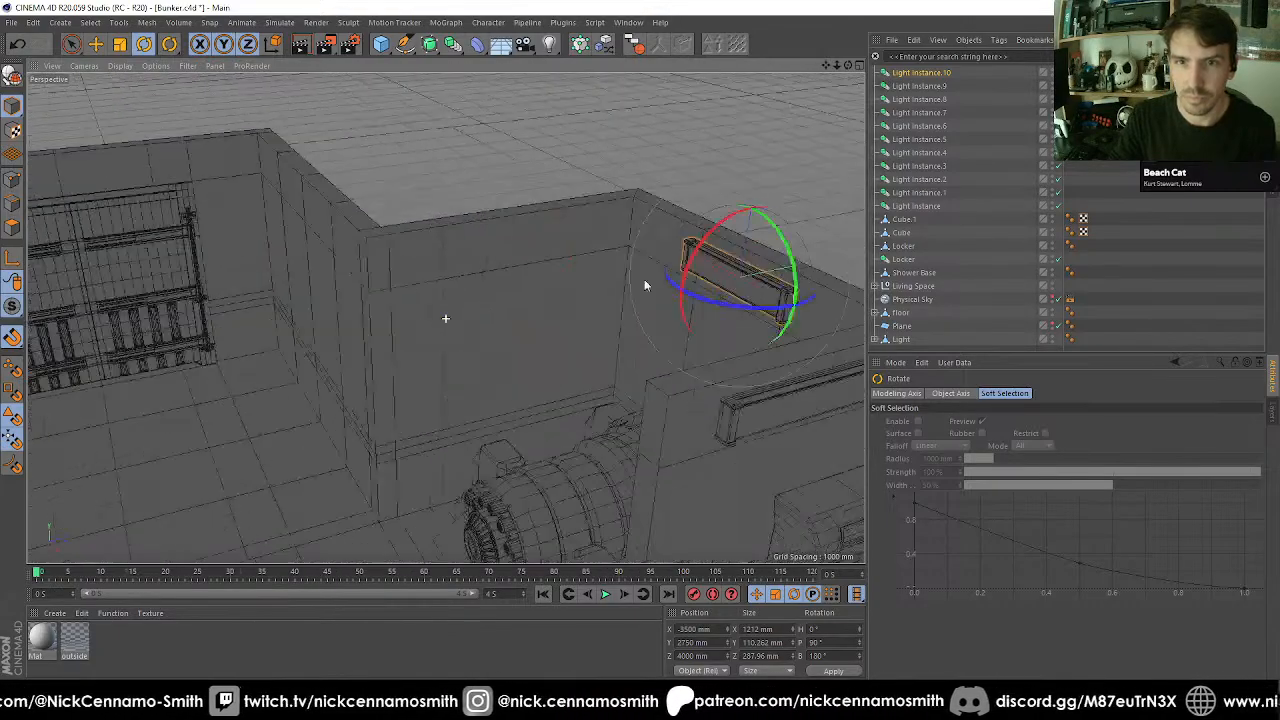
Place two more light instances on the gated room's walls, the last at X -7000, Z -3000 mm with bank 360°.
alt+drag(366, 263, 491, 250)
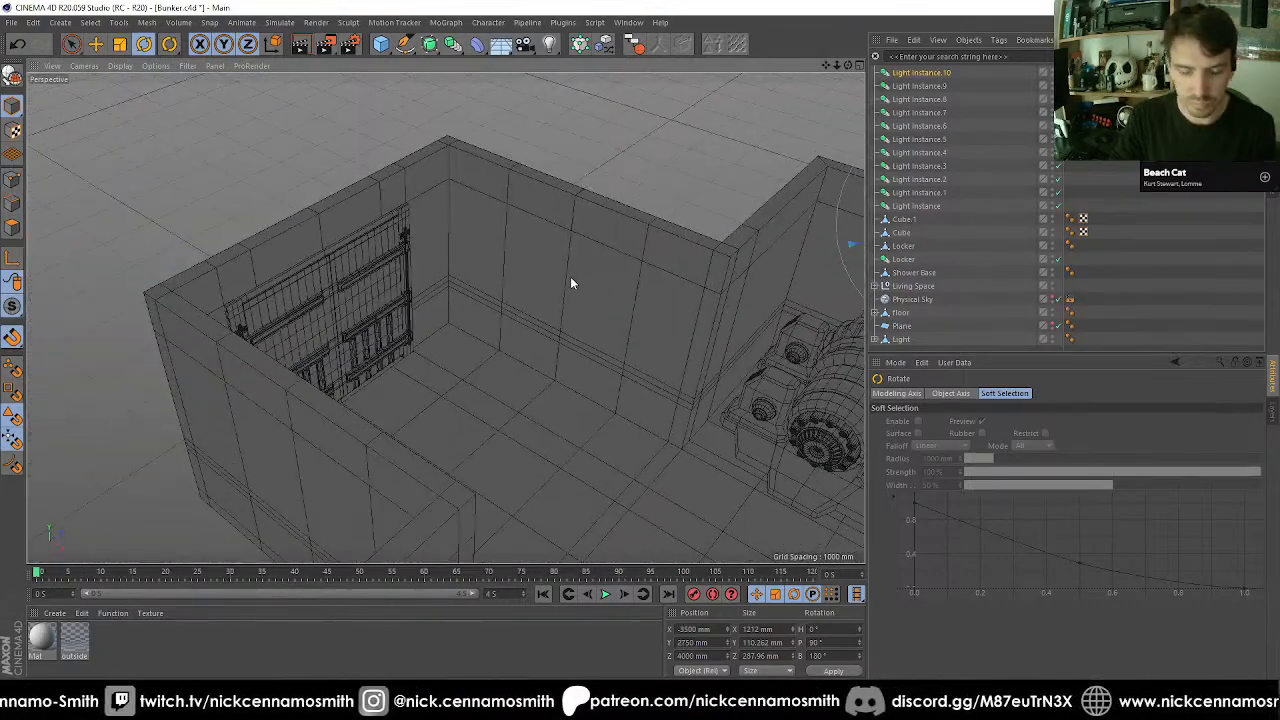
key(e)
ctrl+drag(608, 244, 289, 168)
key(r)
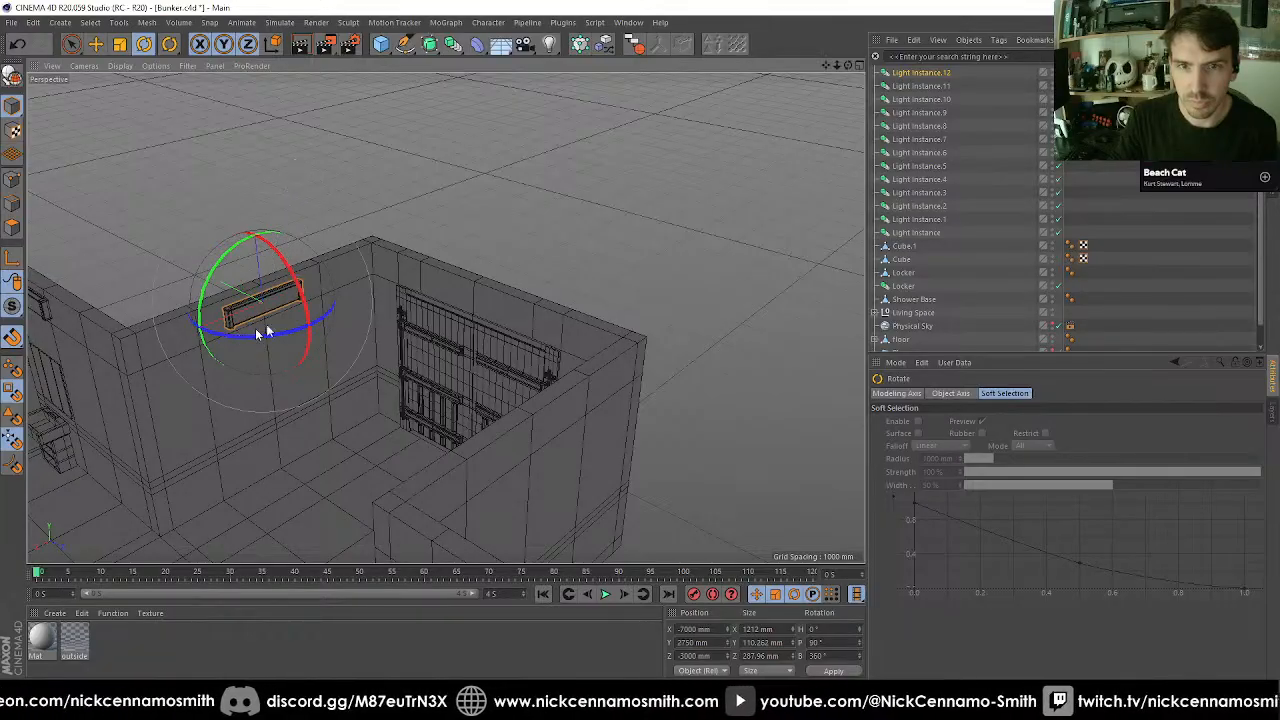
Move the original Light object to the top of the object hierarchy, directly above its instances.
alt+drag(255, 328, 399, 293)
alt+drag(427, 294, 470, 288)
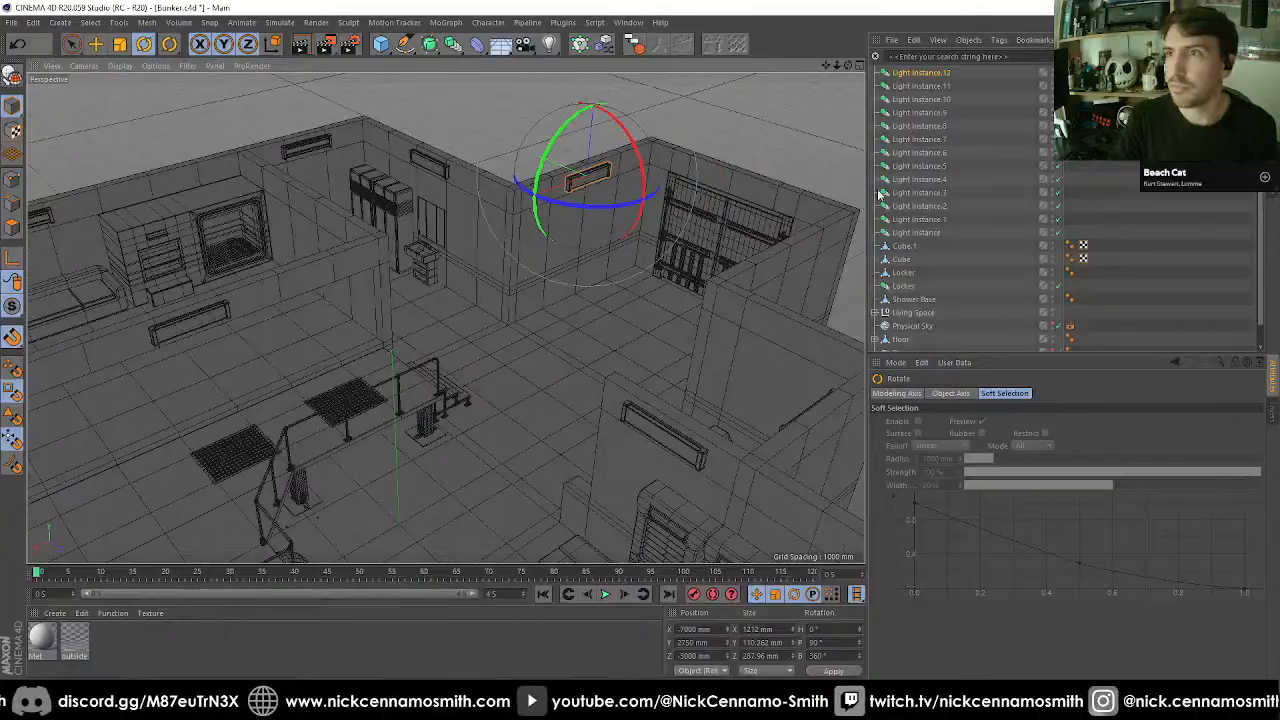
click(907, 259)
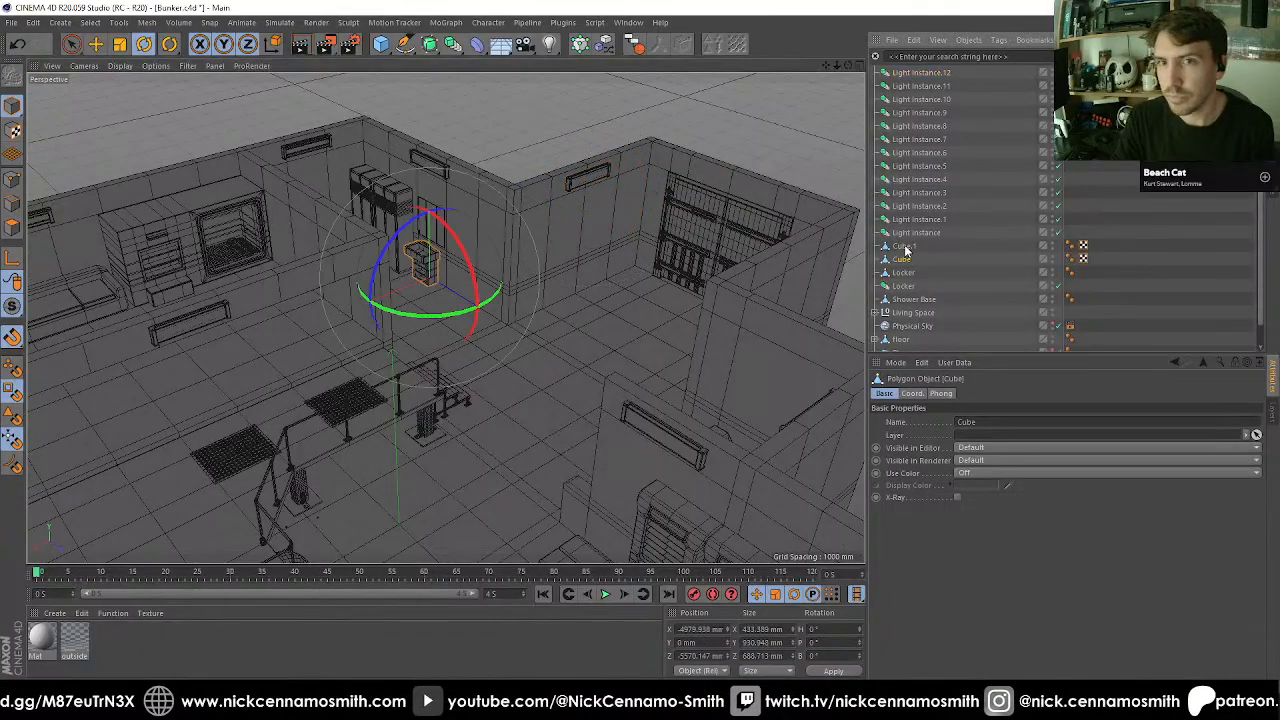
click(906, 234)
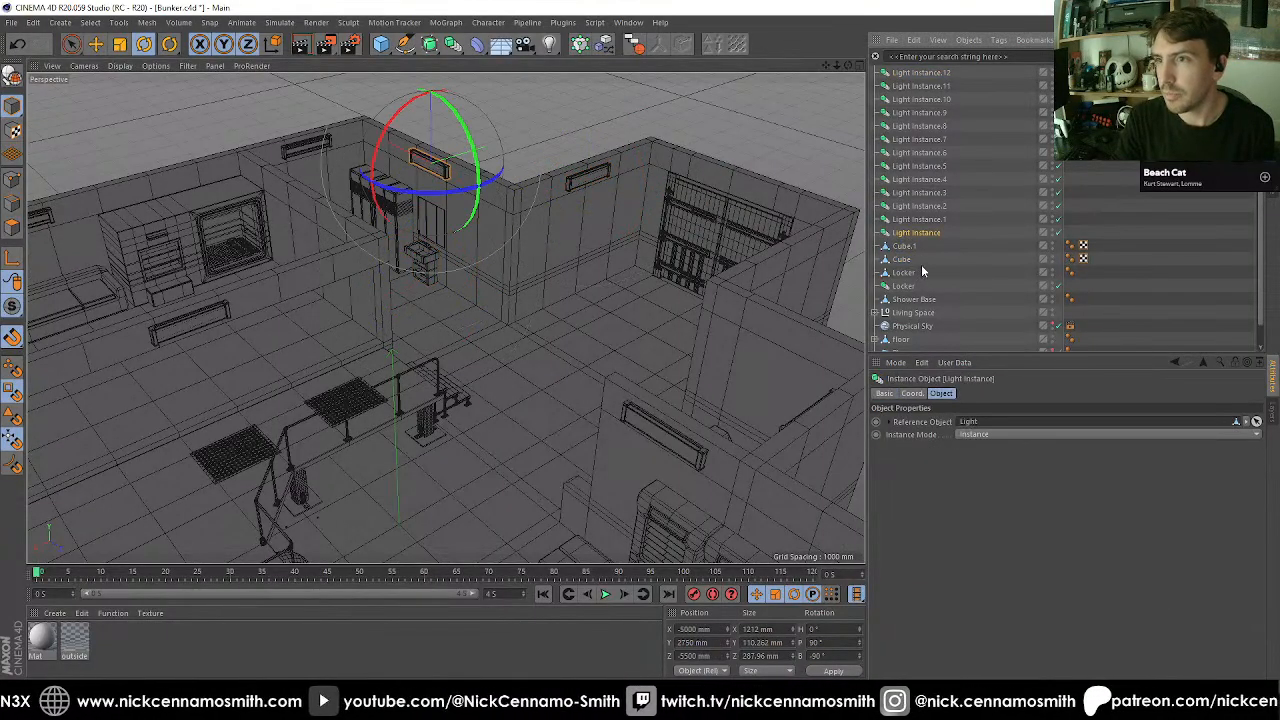
scroll(910, 283, down, 1)
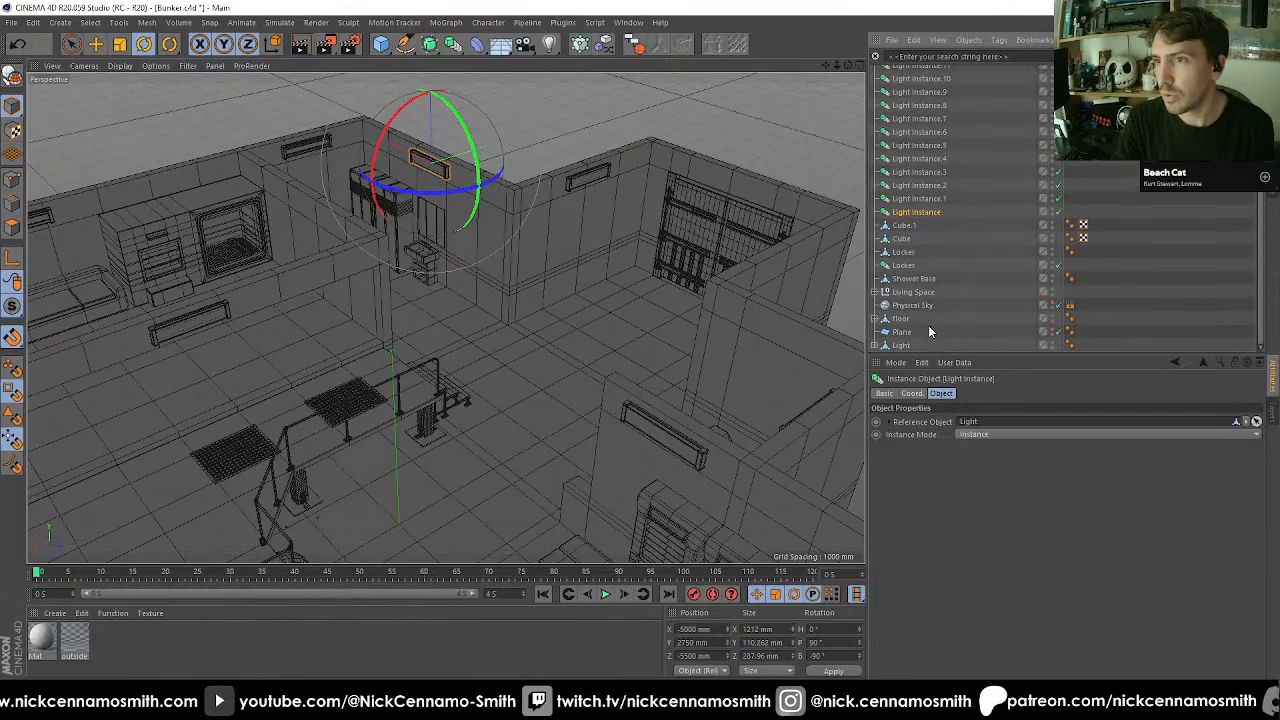
click(902, 345)
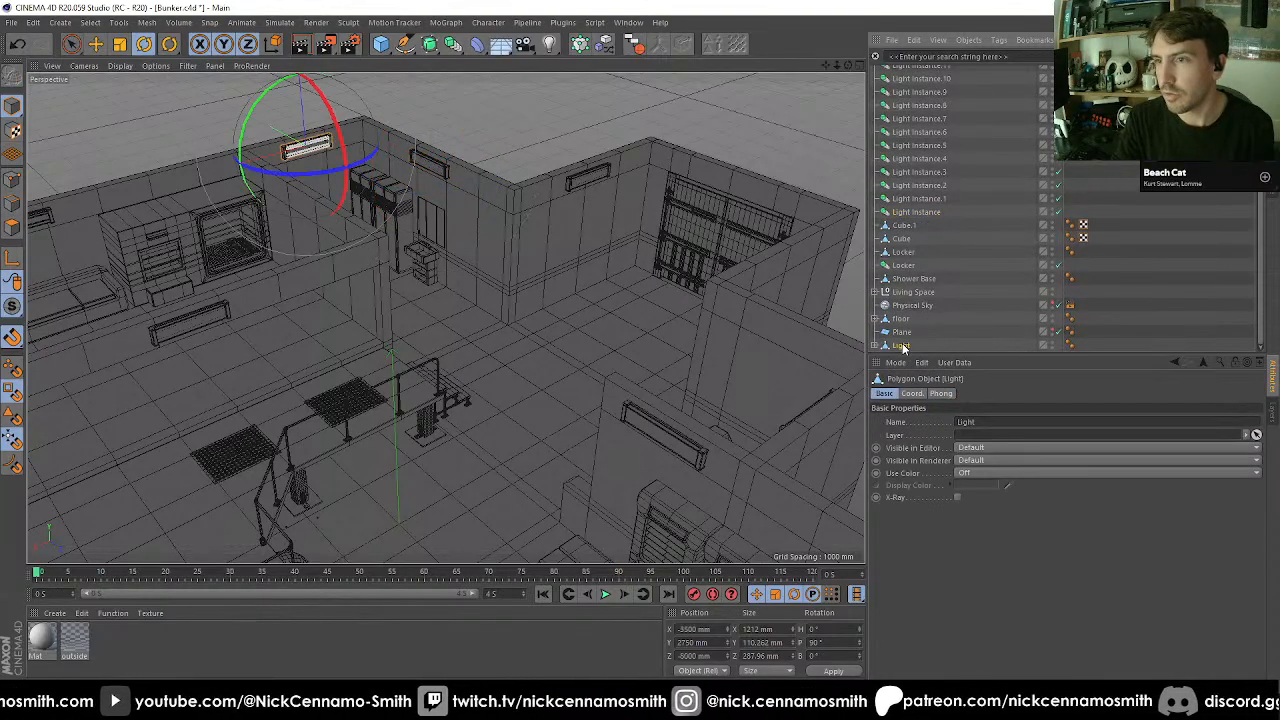
drag(902, 345, 940, 100)
Group the original light and all its instances under a new null named "Lights".
click(381, 44)
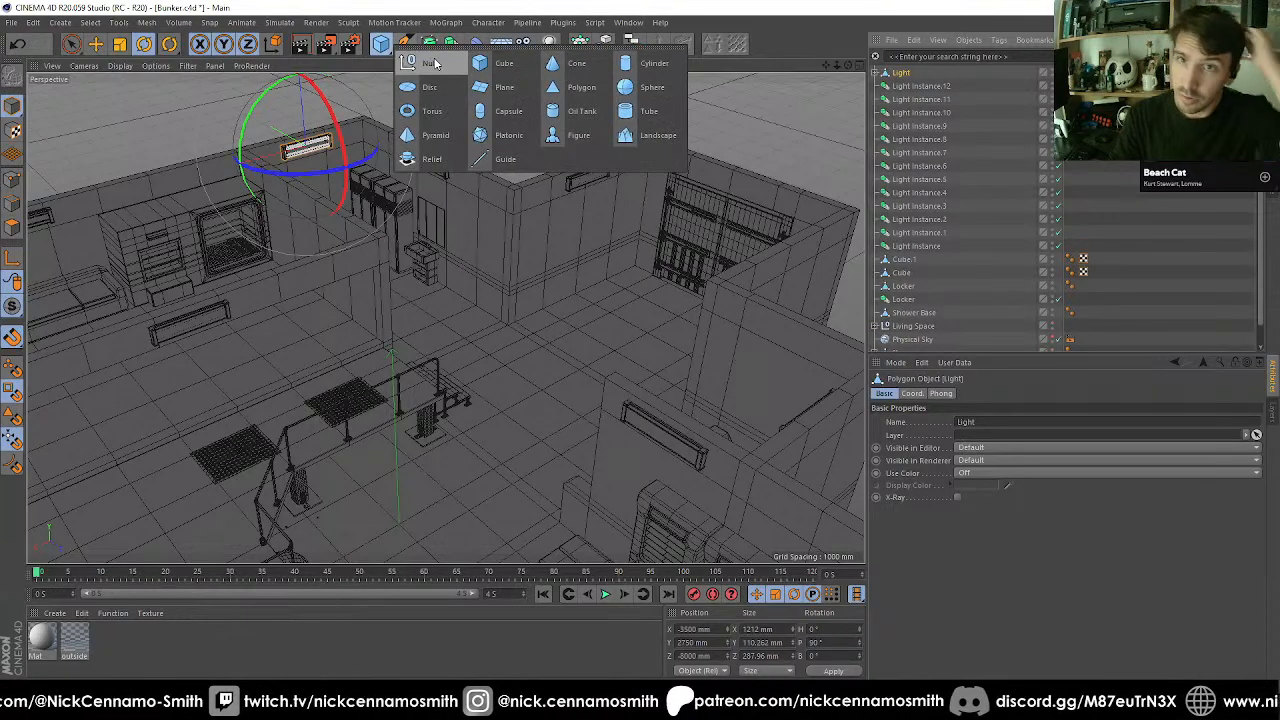
click(432, 63)
click(900, 86)
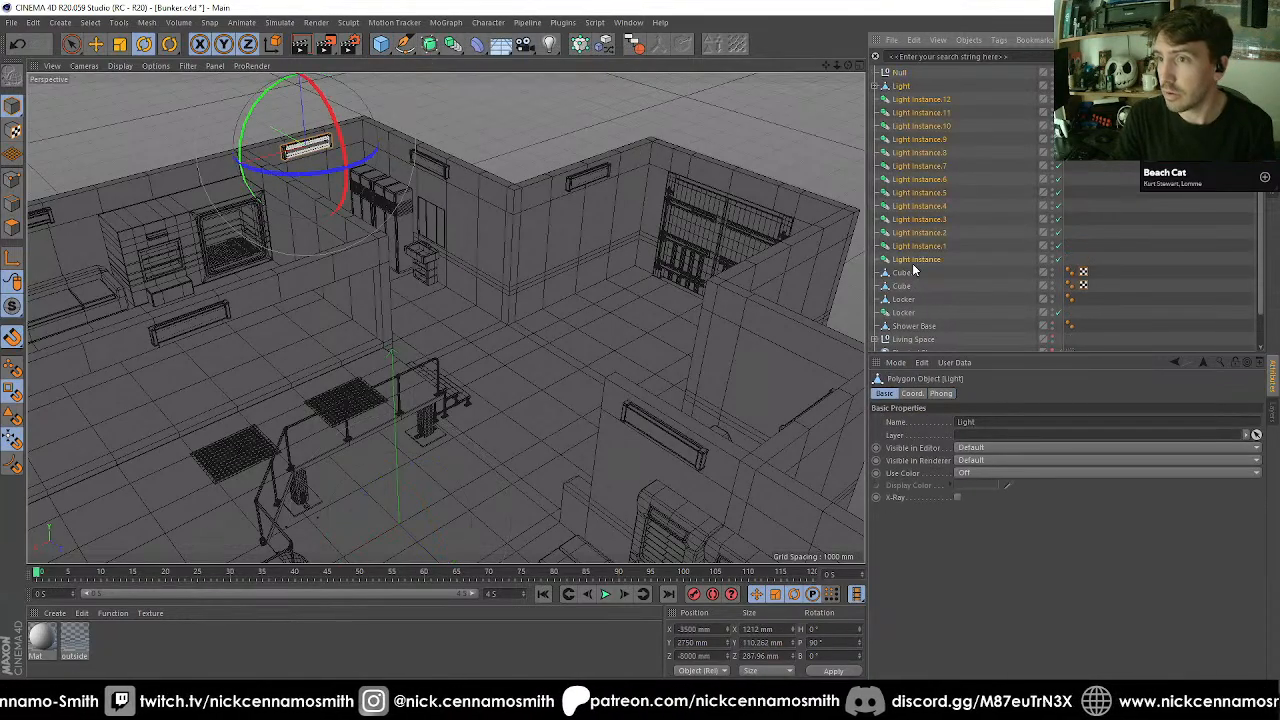
shift+click(913, 259)
drag(903, 105, 906, 73)
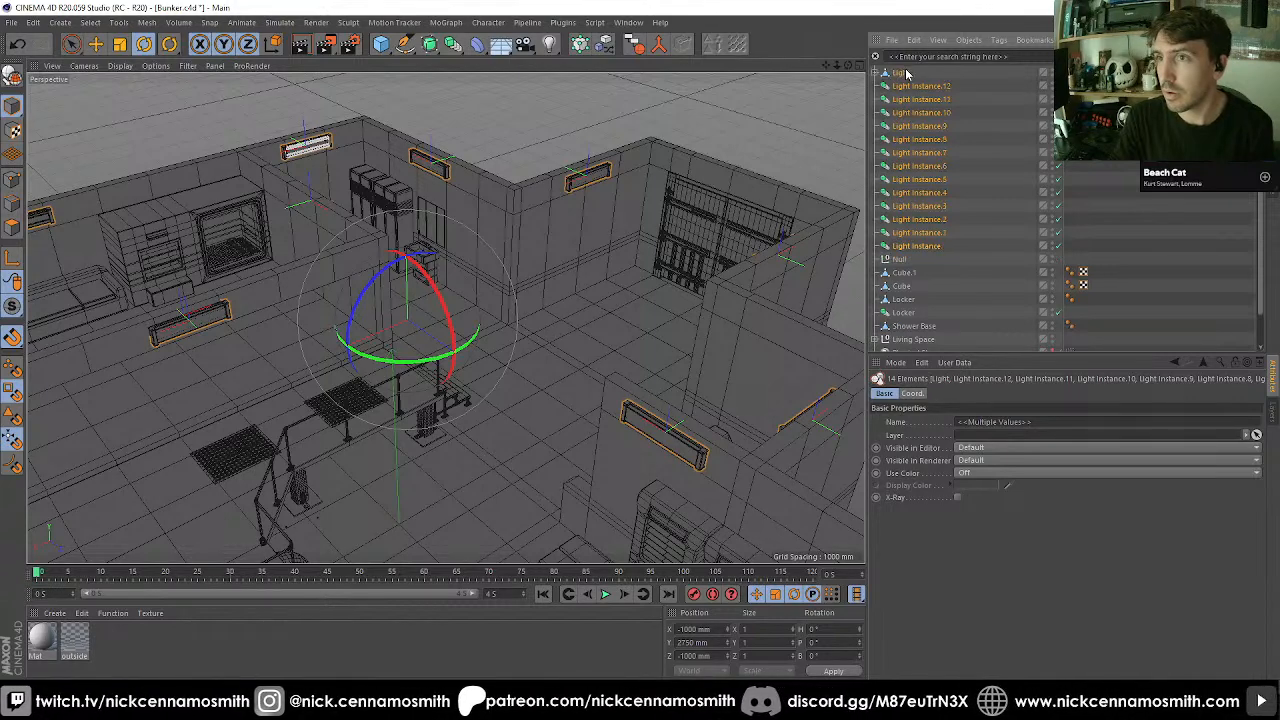
drag(903, 245, 903, 264)
click(904, 72)
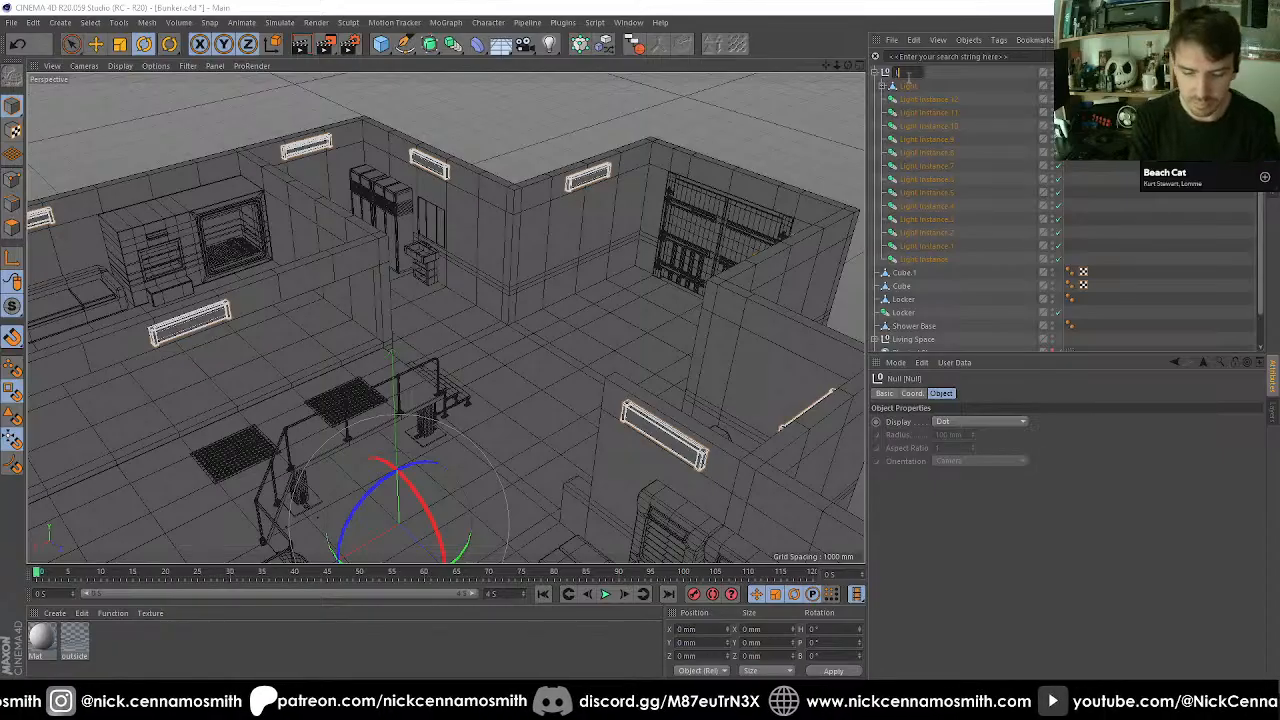
text(Lights)
key(Return)
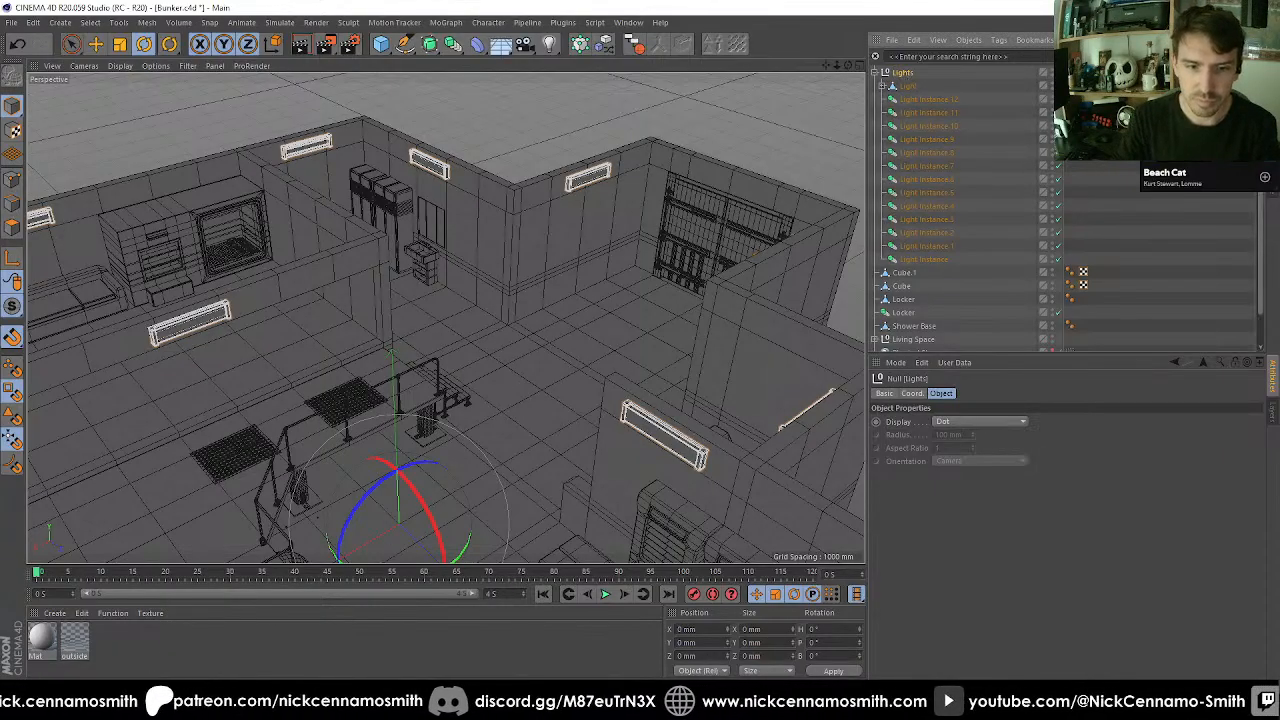
Create a new material with the Color channel disabled and a Beckmann reflectance layer added.
double_click(98, 650)
double_click(41, 640)
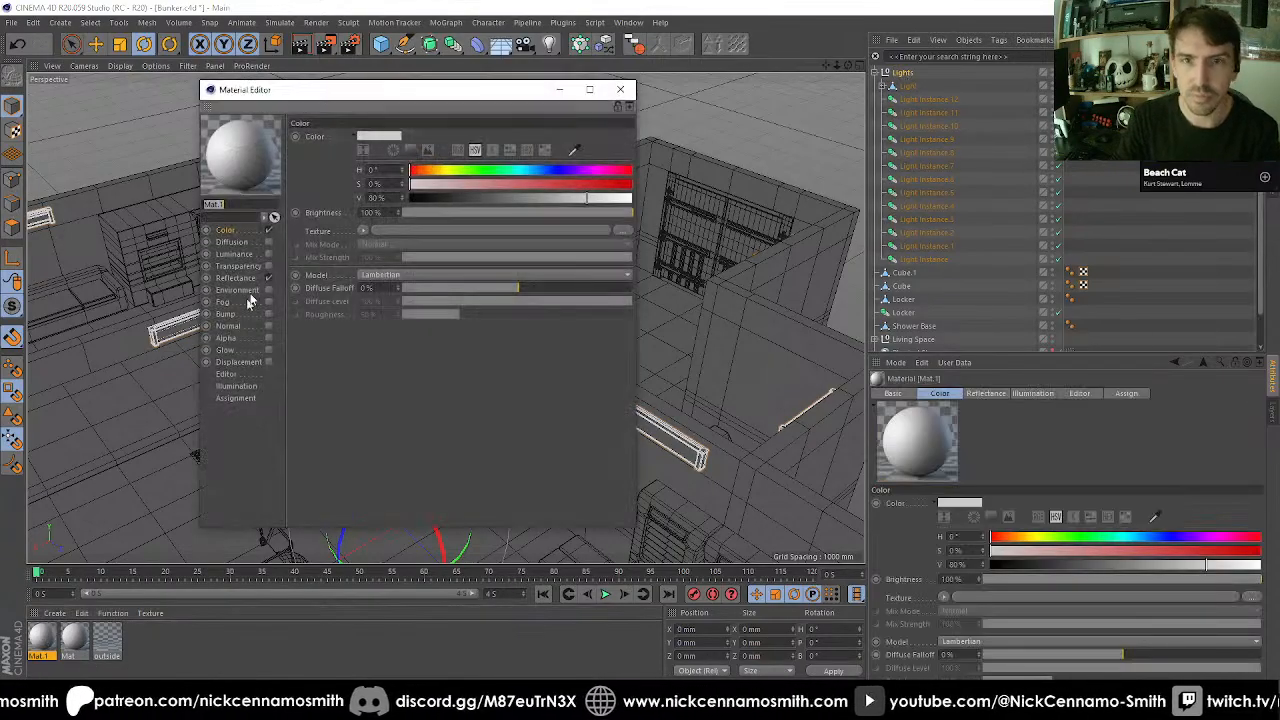
click(268, 230)
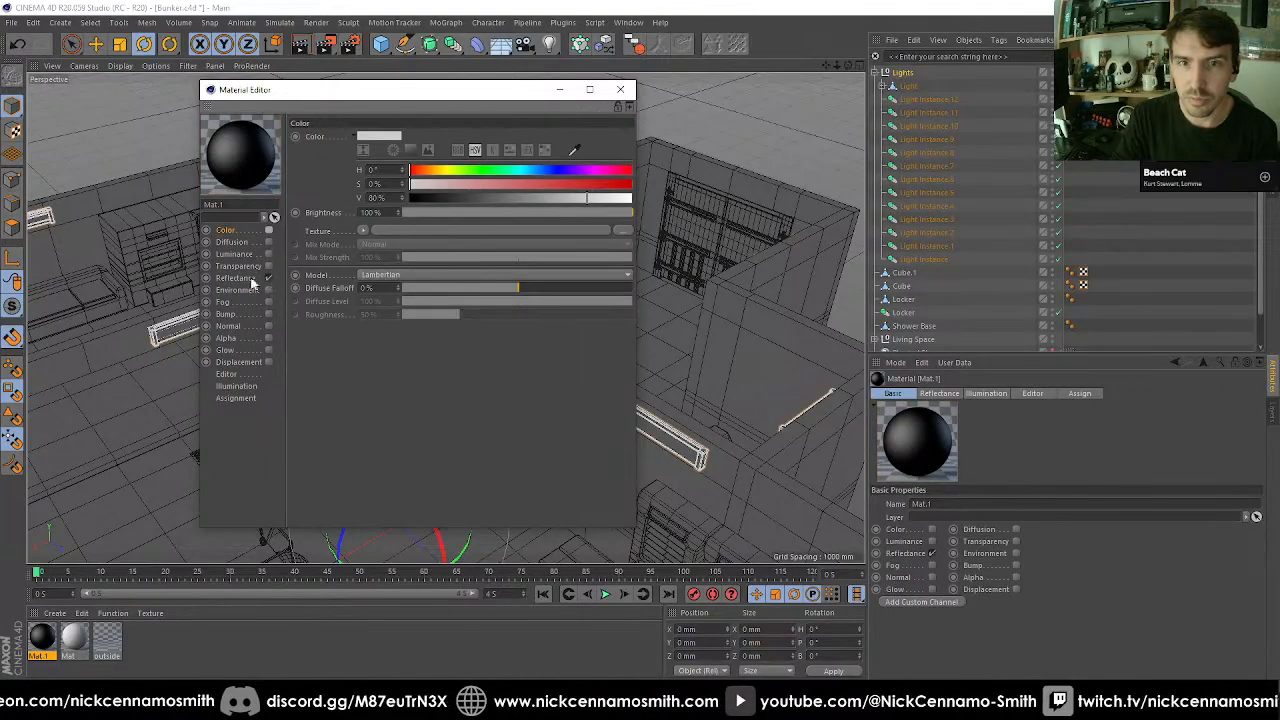
click(236, 278)
click(358, 166)
click(305, 163)
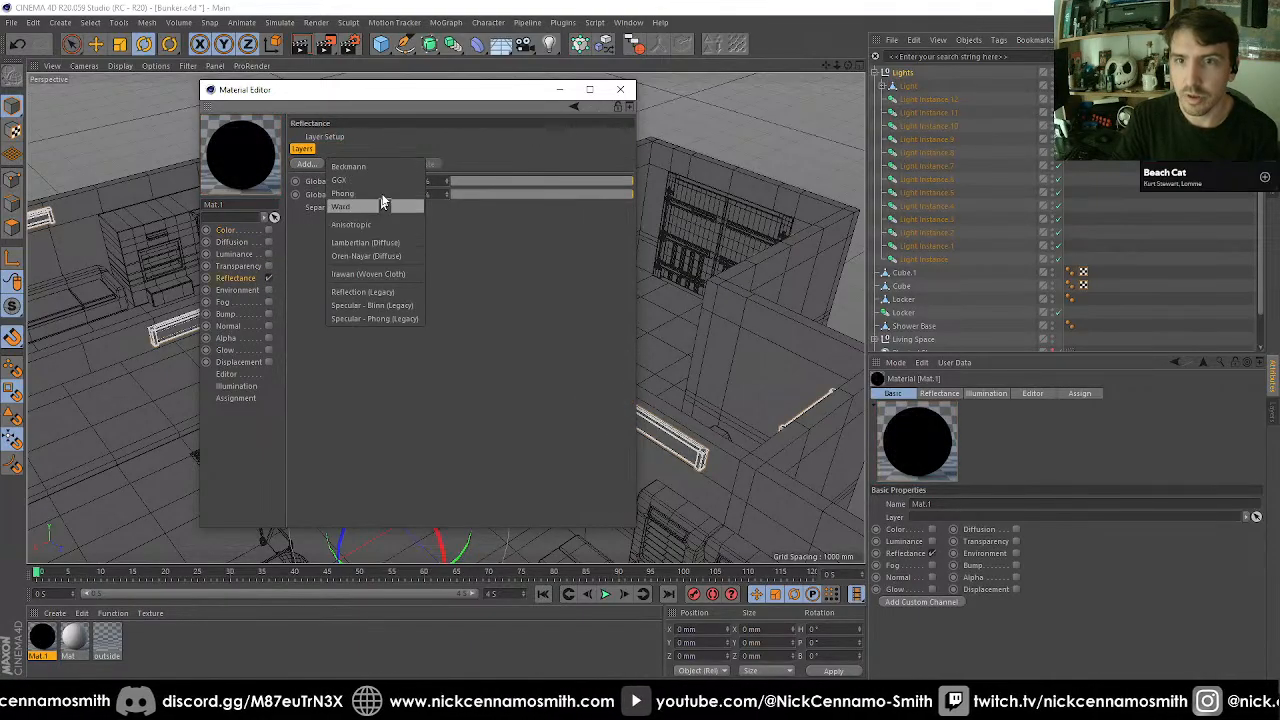
click(348, 166)
Set the reflectance layer's Fresnel to Dielectric with the Glass preset.
click(322, 493)
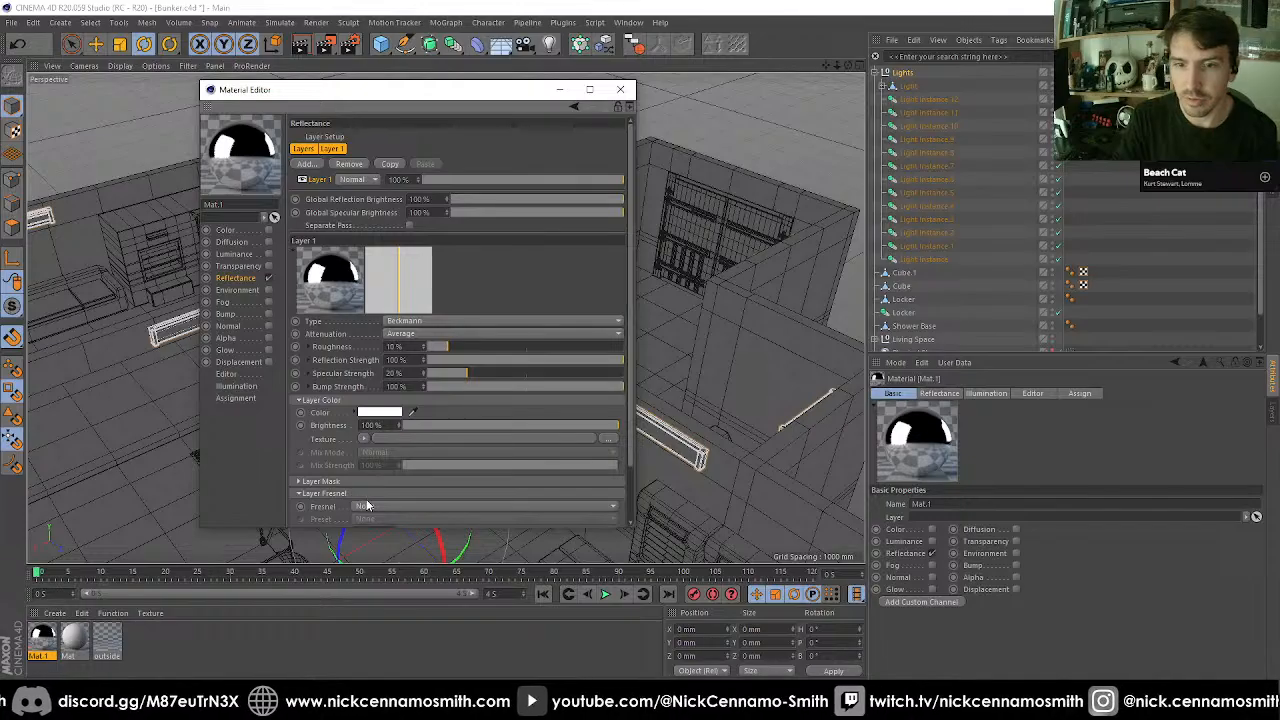
click(368, 506)
click(384, 531)
click(374, 518)
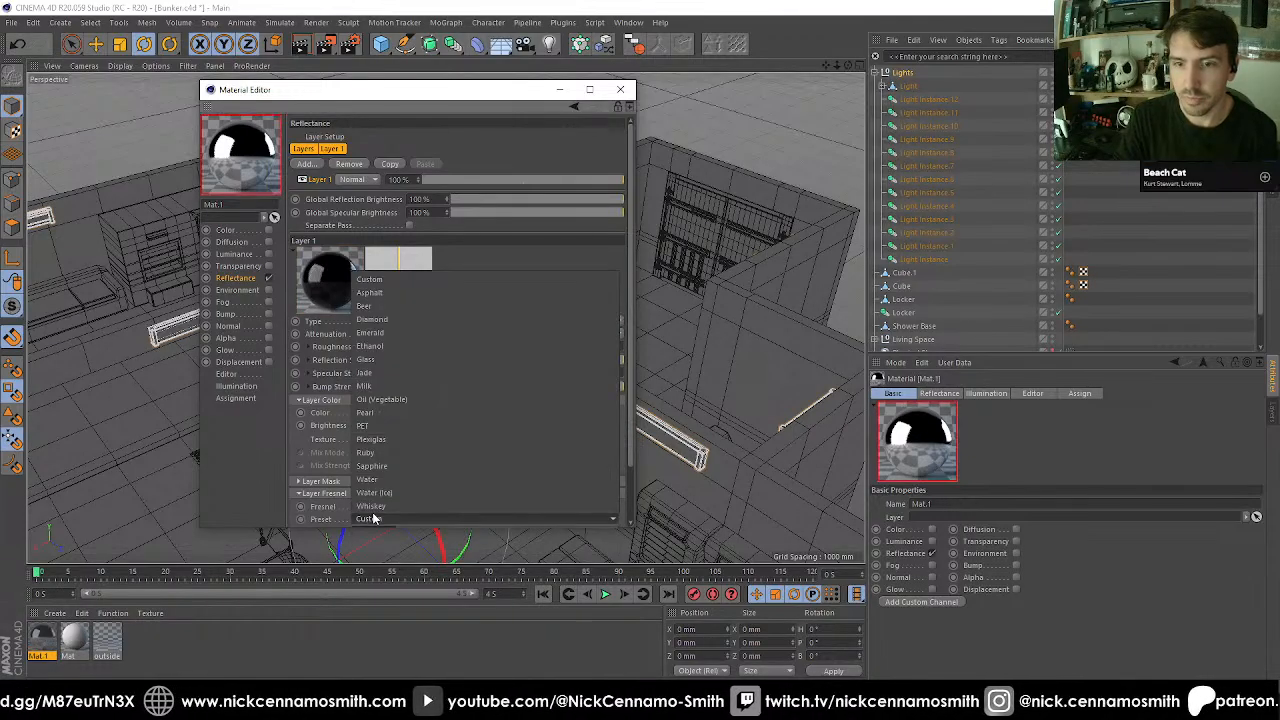
click(392, 360)
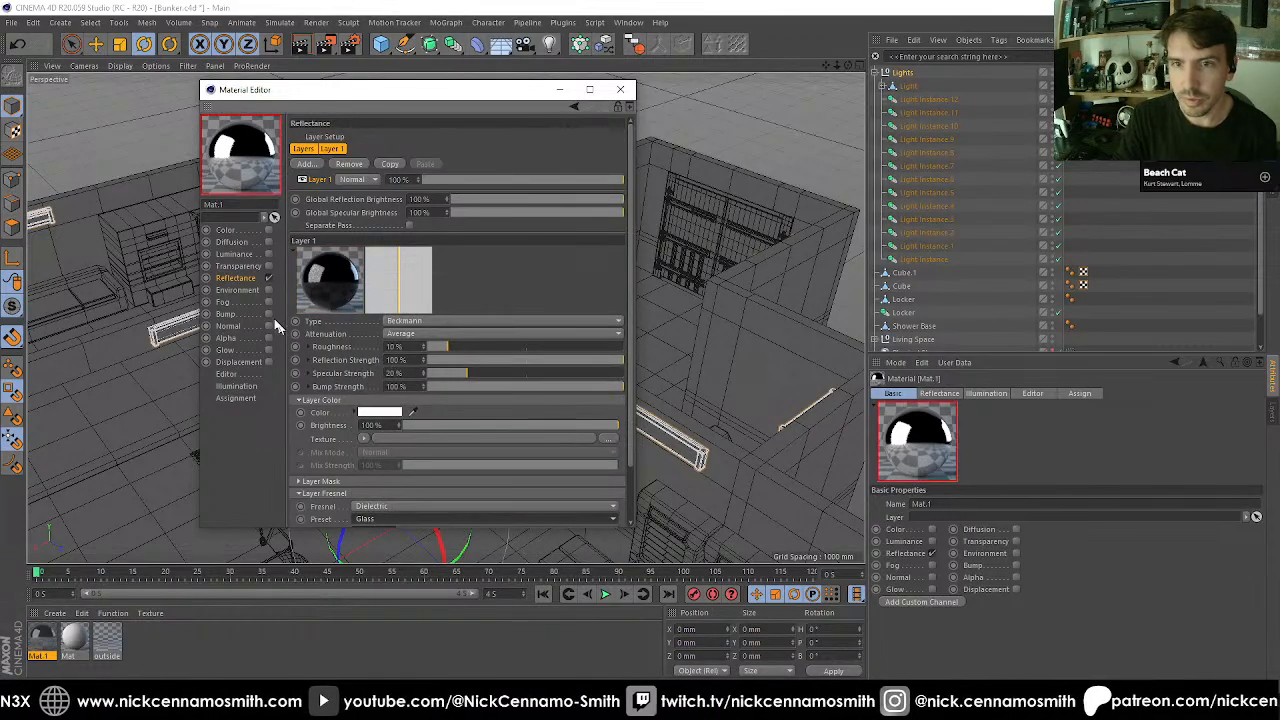
Enable the material's Transparency channel with the Glass refraction preset and close the material editor.
click(268, 266)
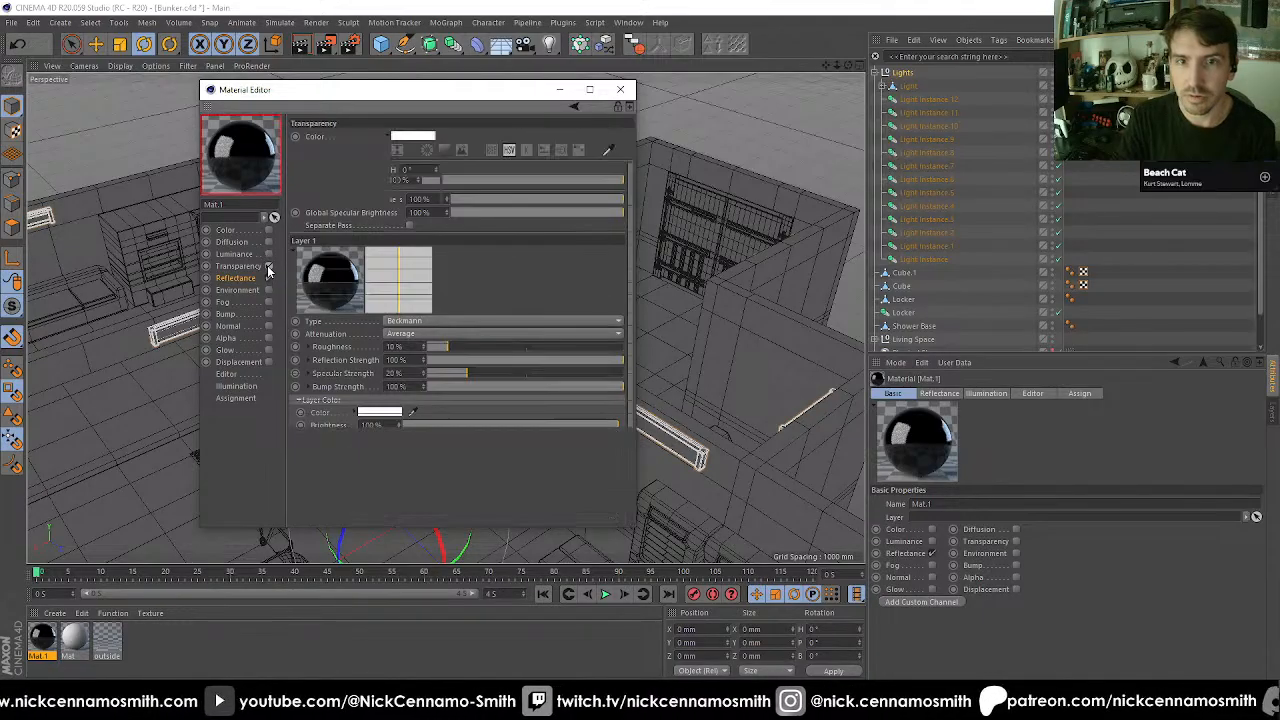
click(418, 225)
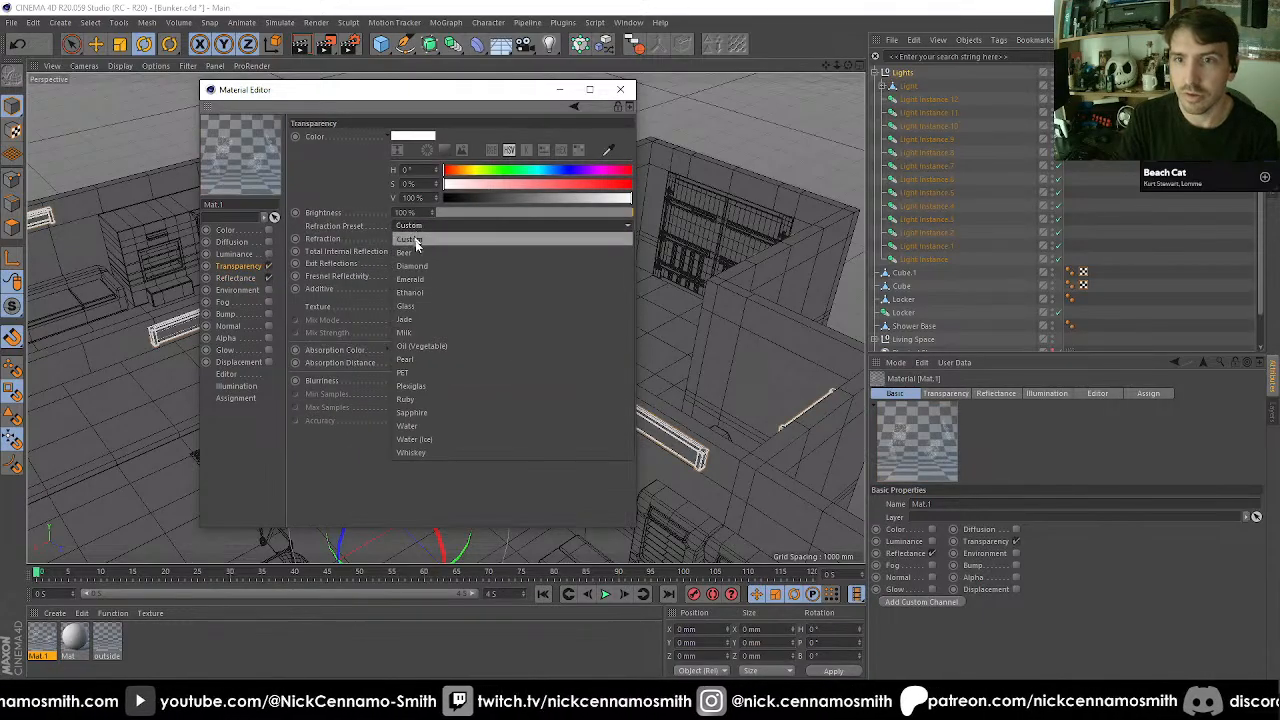
click(425, 307)
click(620, 89)
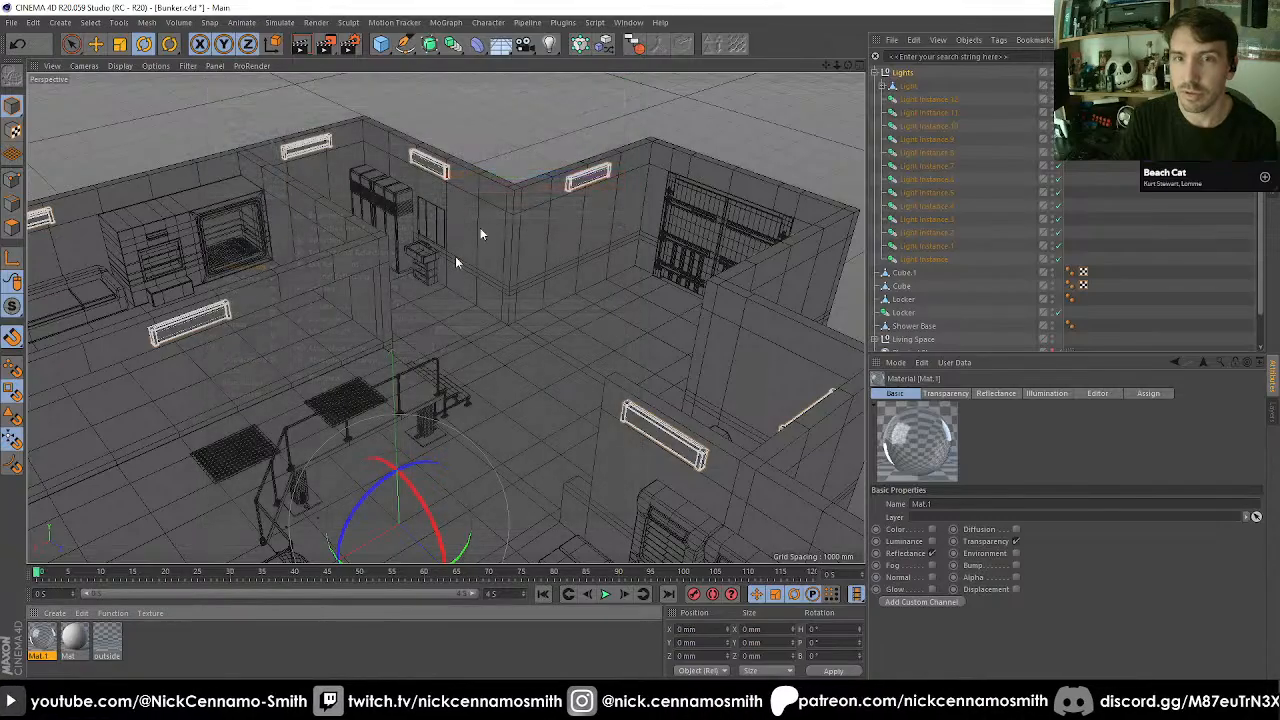
Apply the new glass material to the Glass object inside the original light.
drag(44, 641, 914, 90)
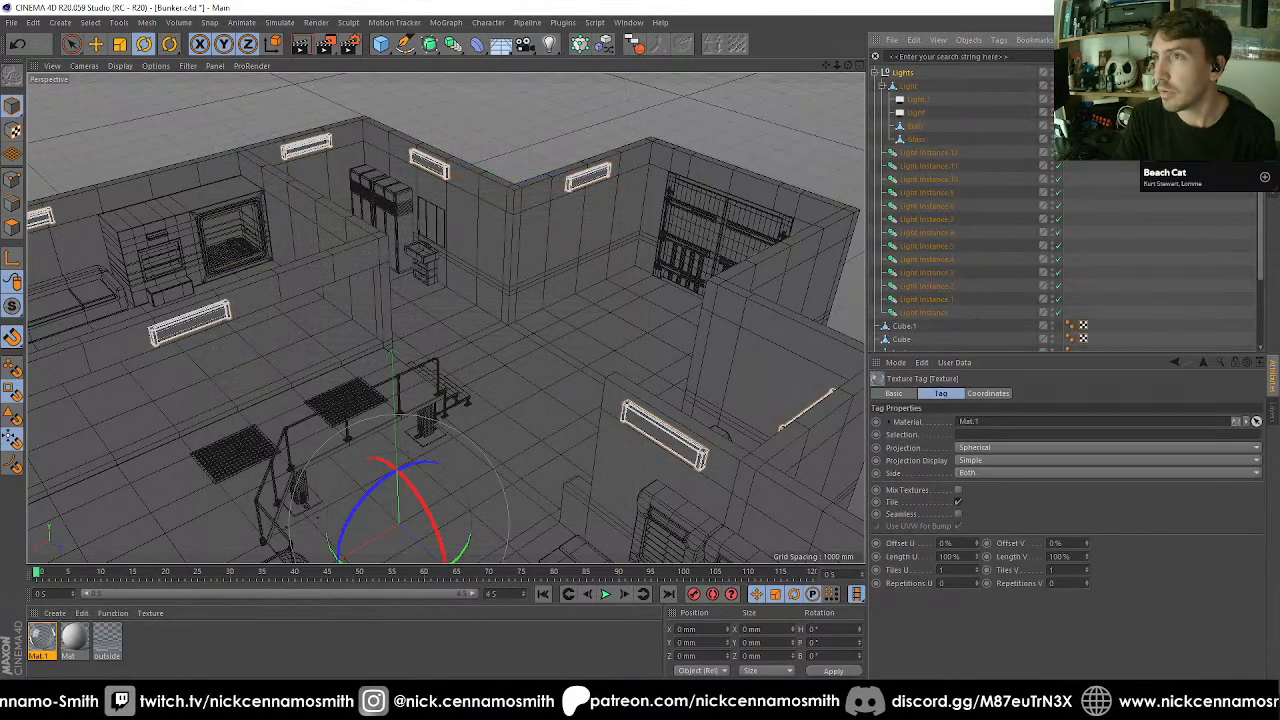
click(884, 86)
click(884, 87)
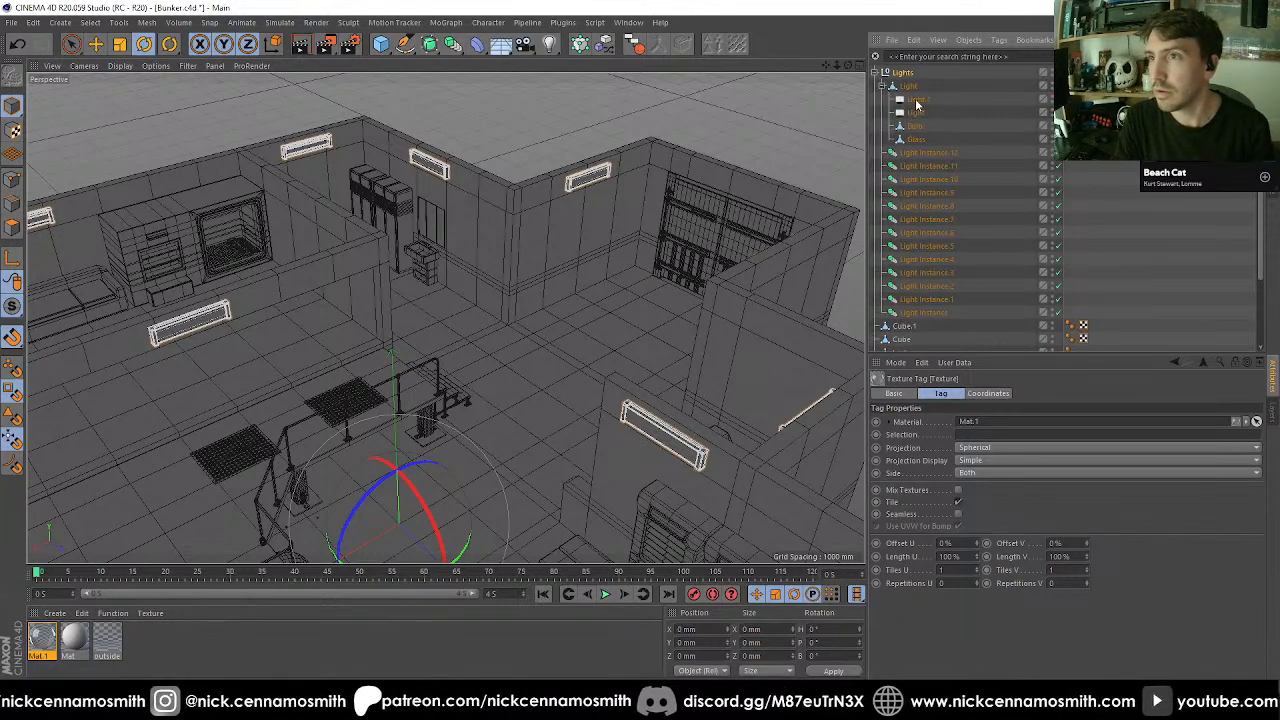
Set the intensity of both area lights inside the original light to 25%.
click(916, 101)
shift+click(917, 113)
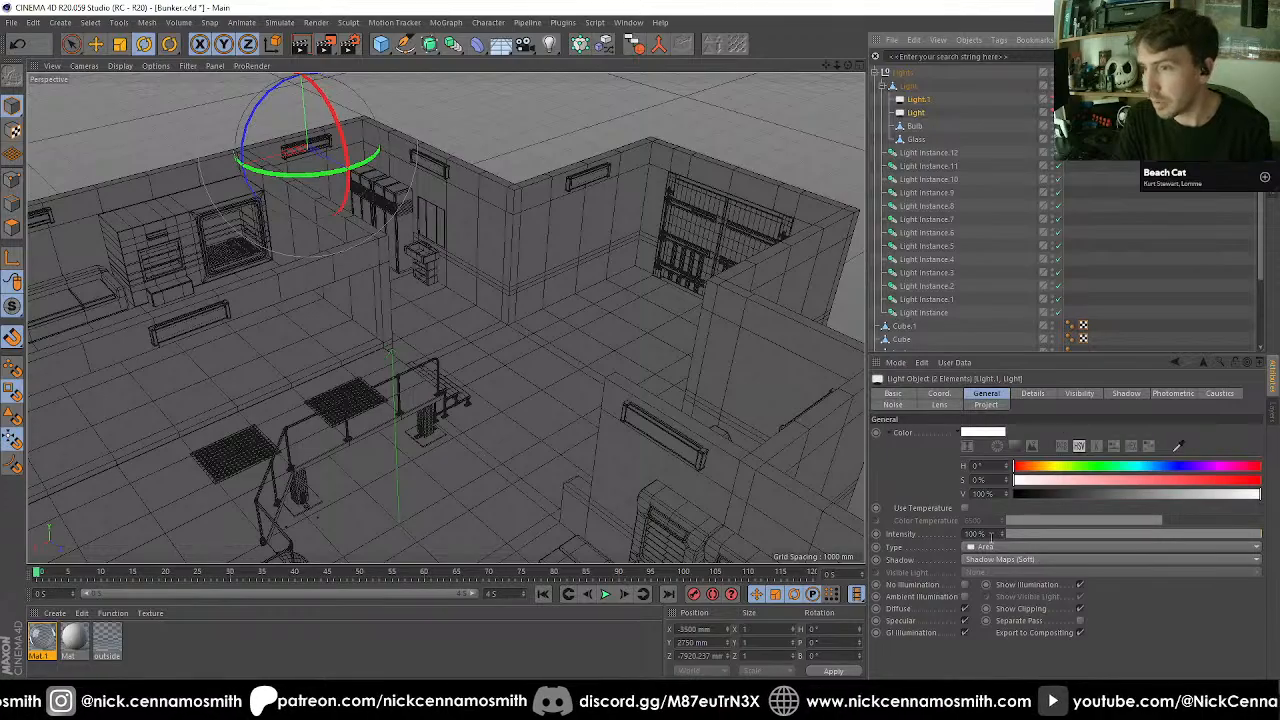
click(988, 534)
text(25)
key(Return)
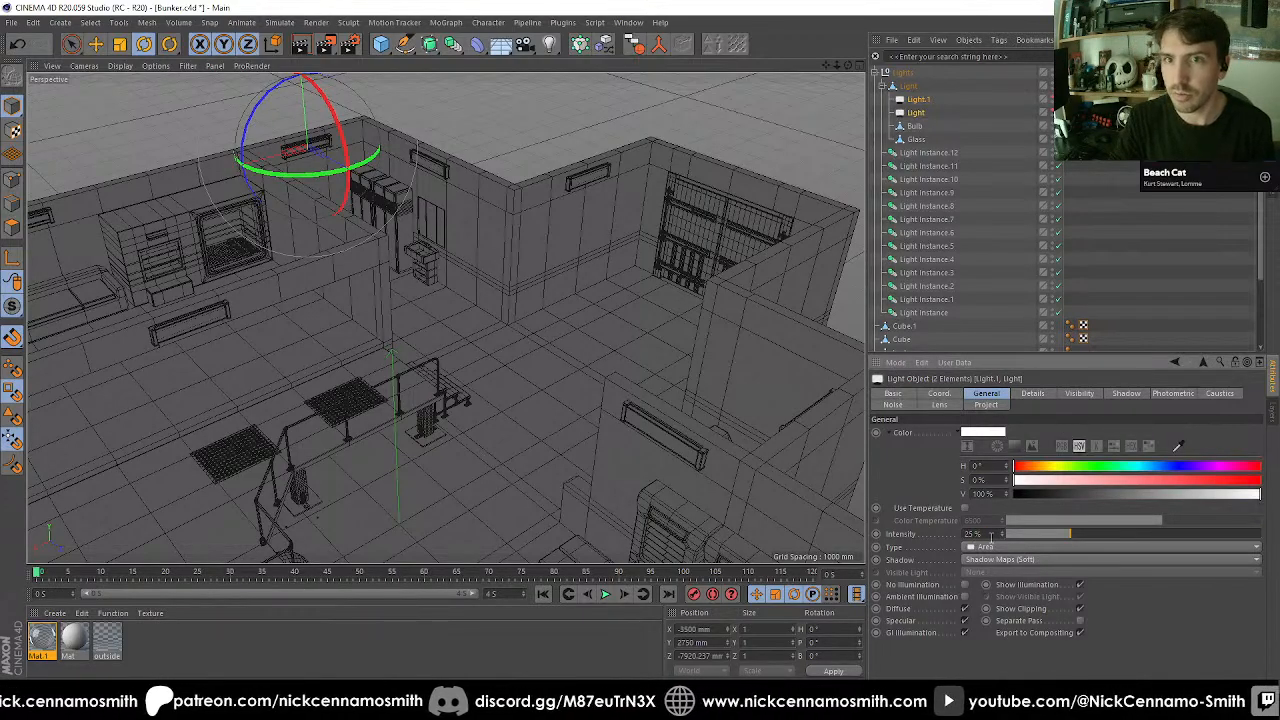
Collapse the Lights group, clear the selection and save the bunker scene.
click(883, 87)
click(876, 73)
click(943, 273)
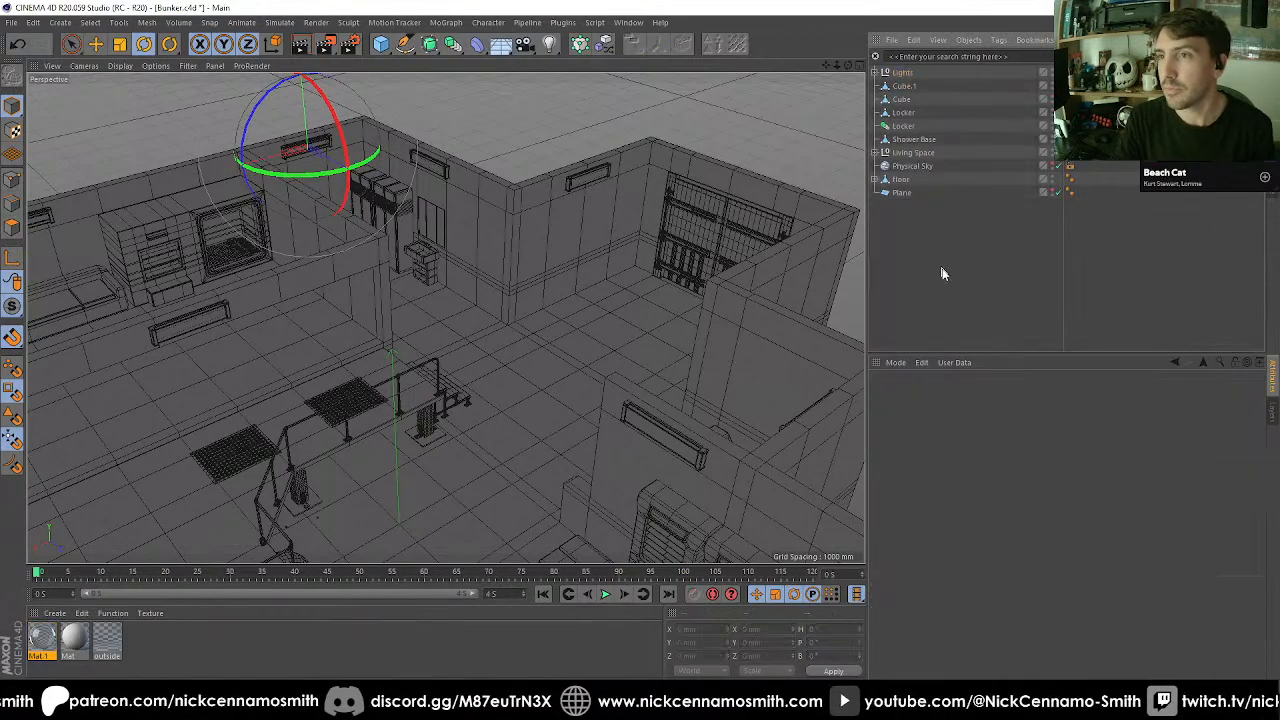
key(ctrl+s)
Draw a roof polygon over the whole bunker with the Polygon Pen, vertex-snapping its points to the outer top corners of the walls.
alt+drag(341, 173, 533, 265)
key(m)
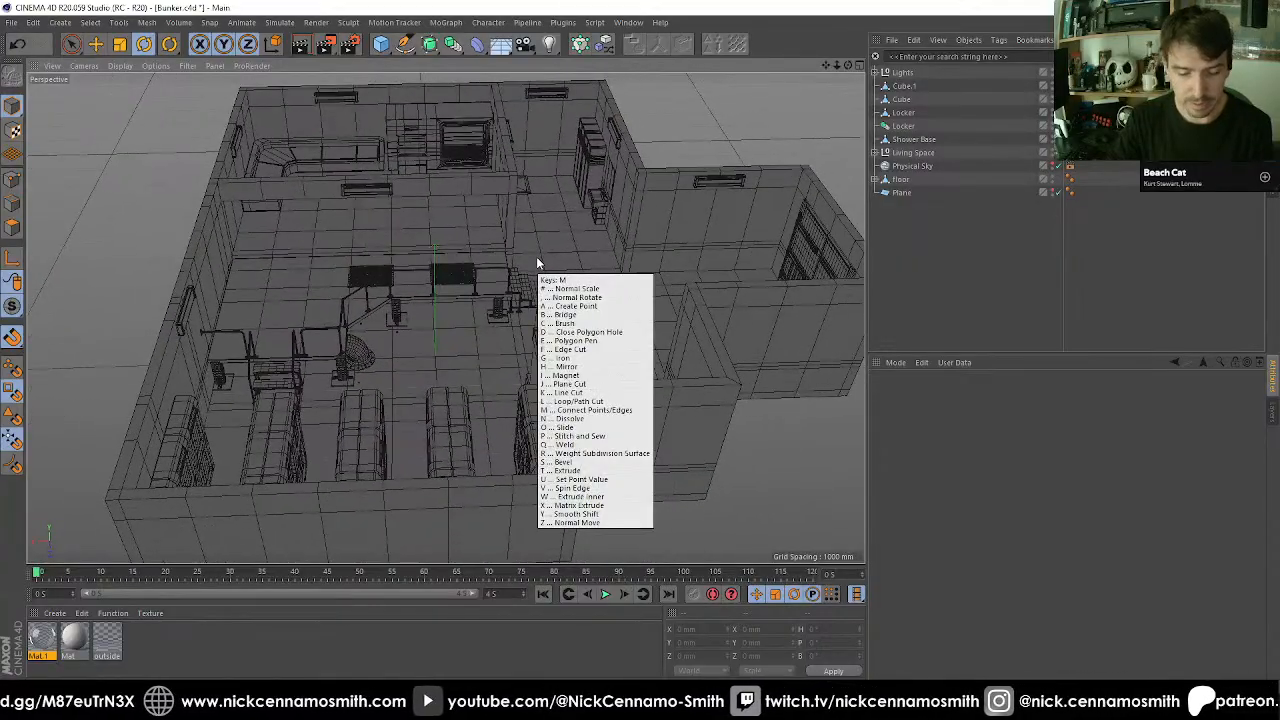
key(e)
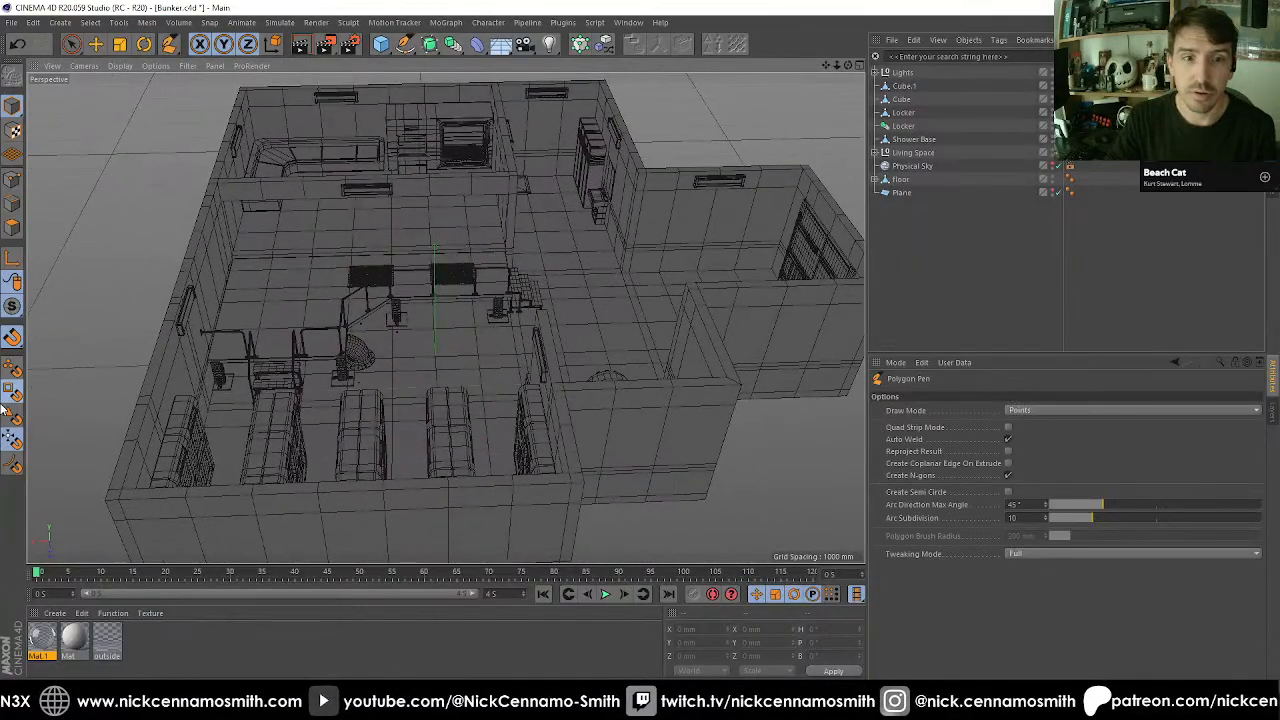
click(238, 90)
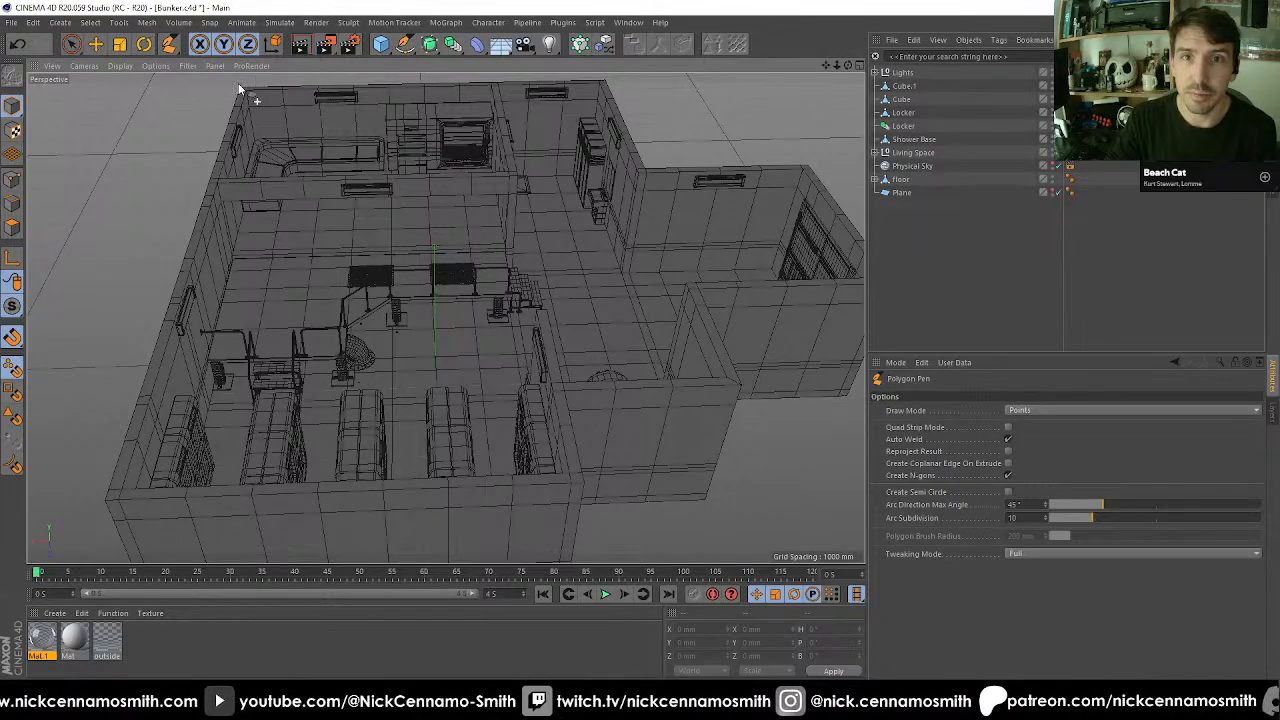
click(108, 497)
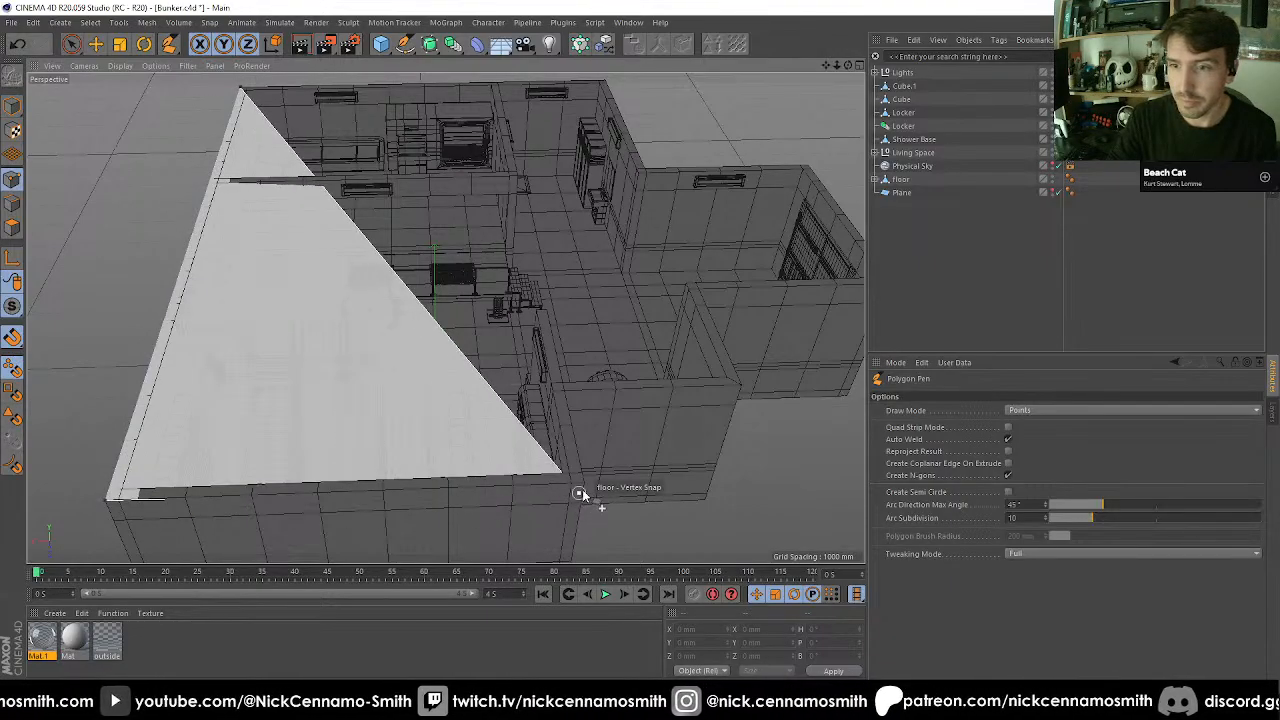
click(583, 485)
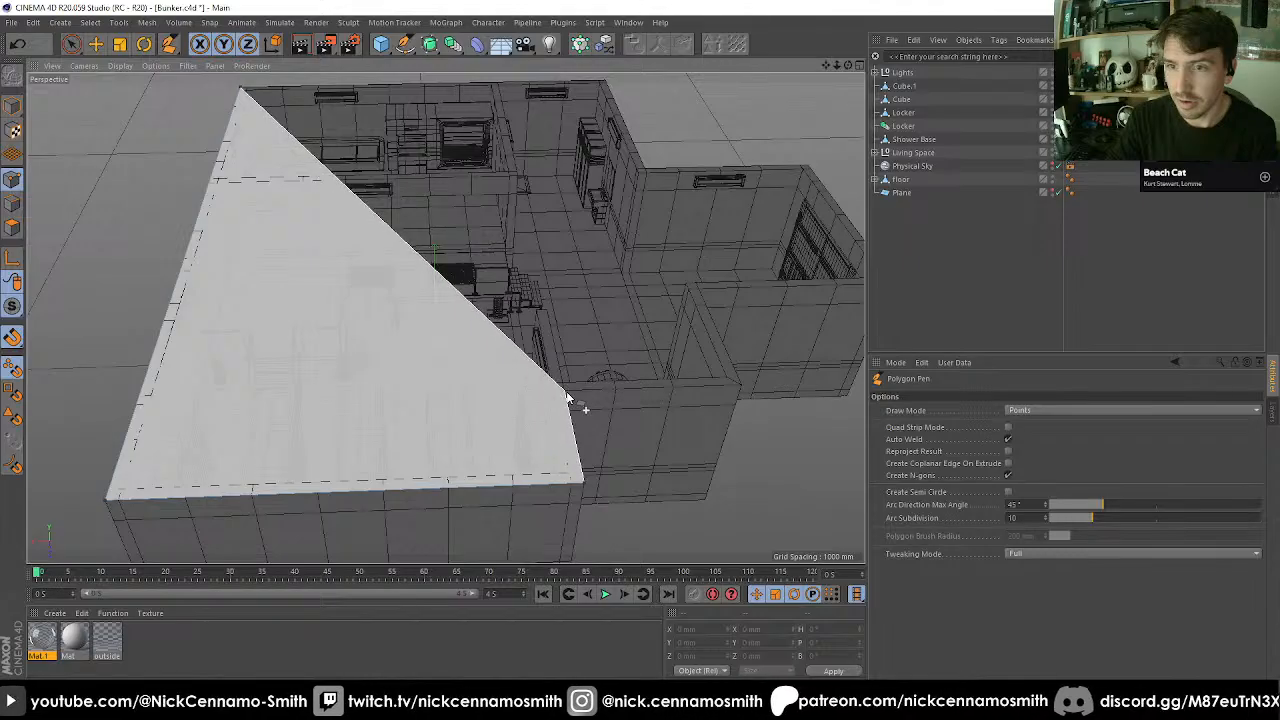
click(565, 391)
click(741, 386)
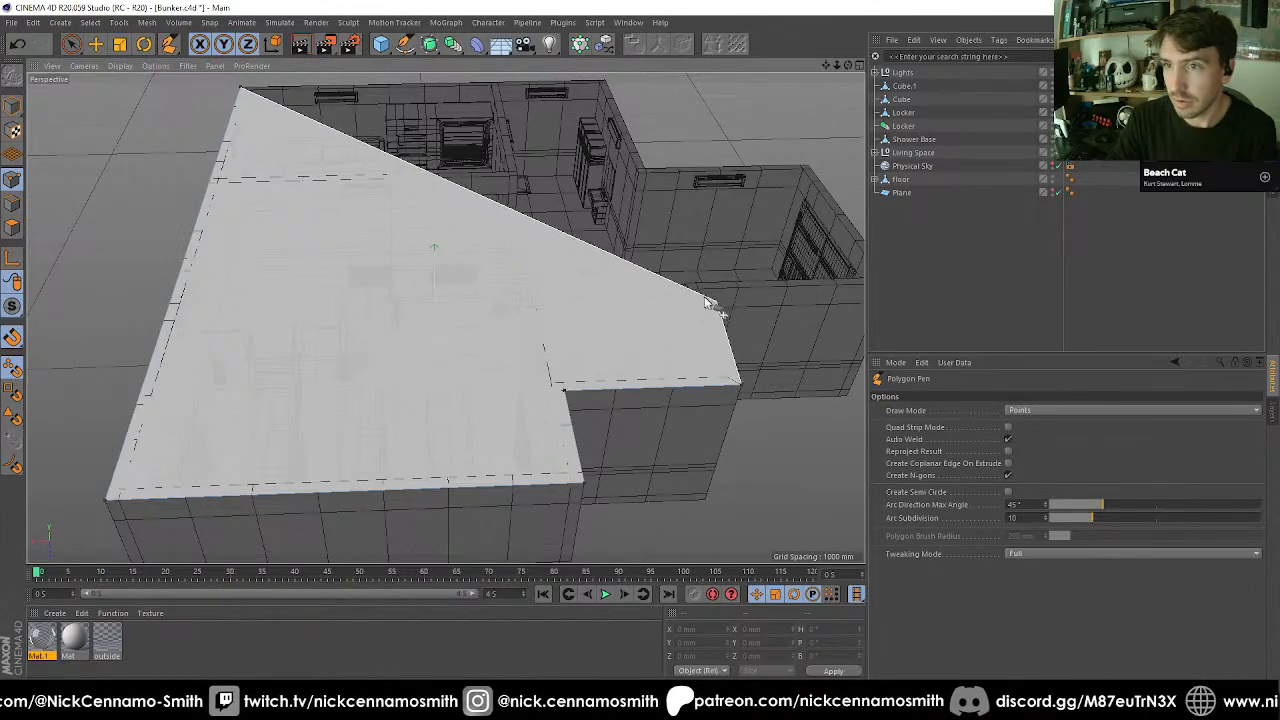
click(701, 288)
alt+middle_drag(760, 295, 541, 325)
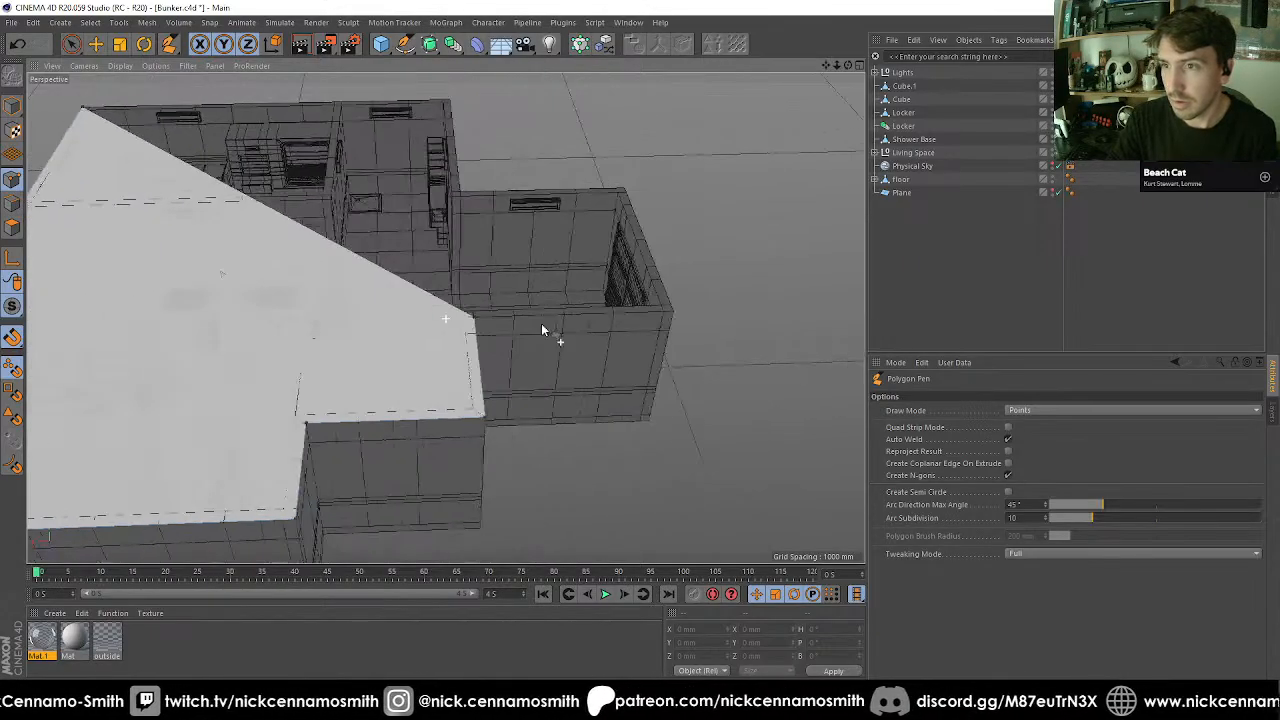
click(655, 312)
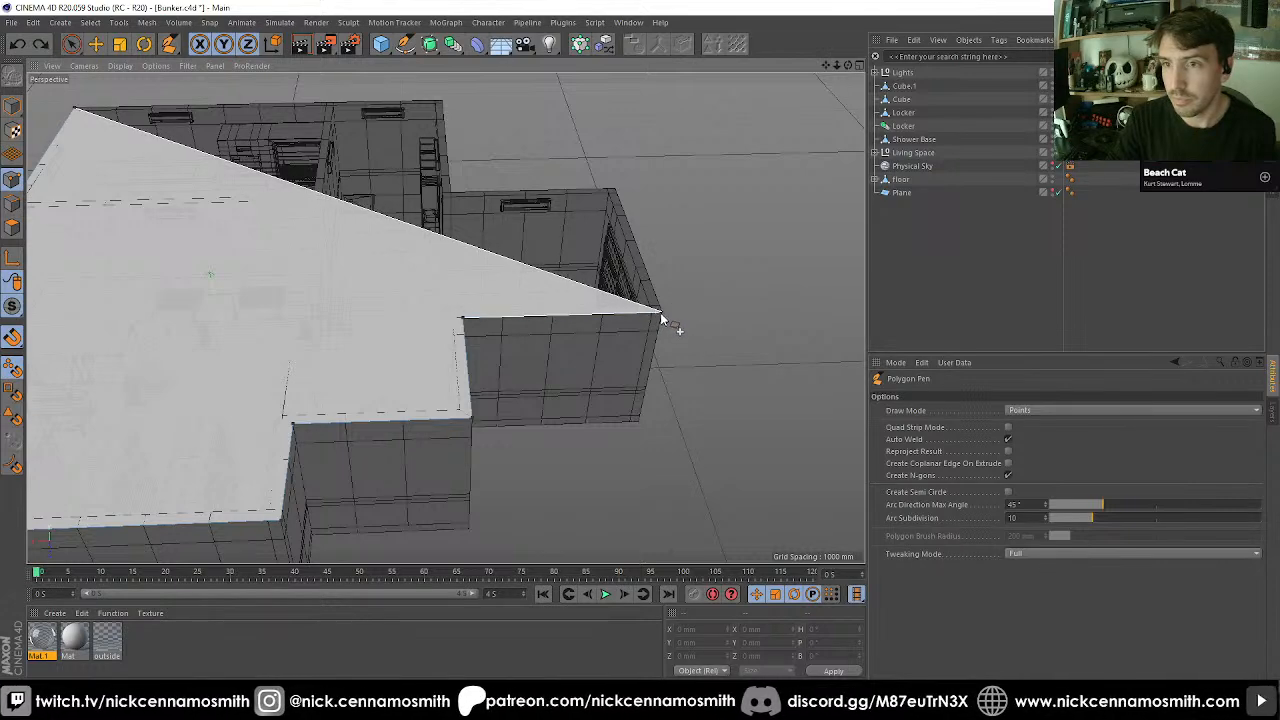
click(615, 189)
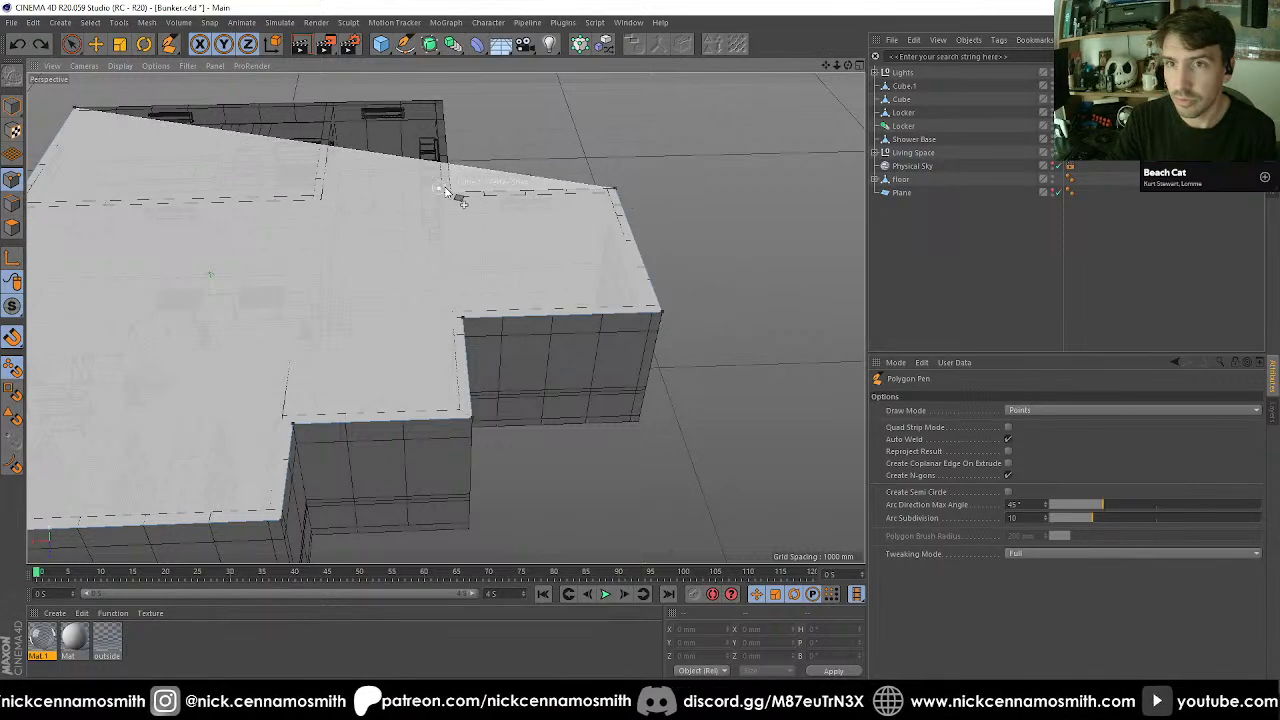
click(450, 190)
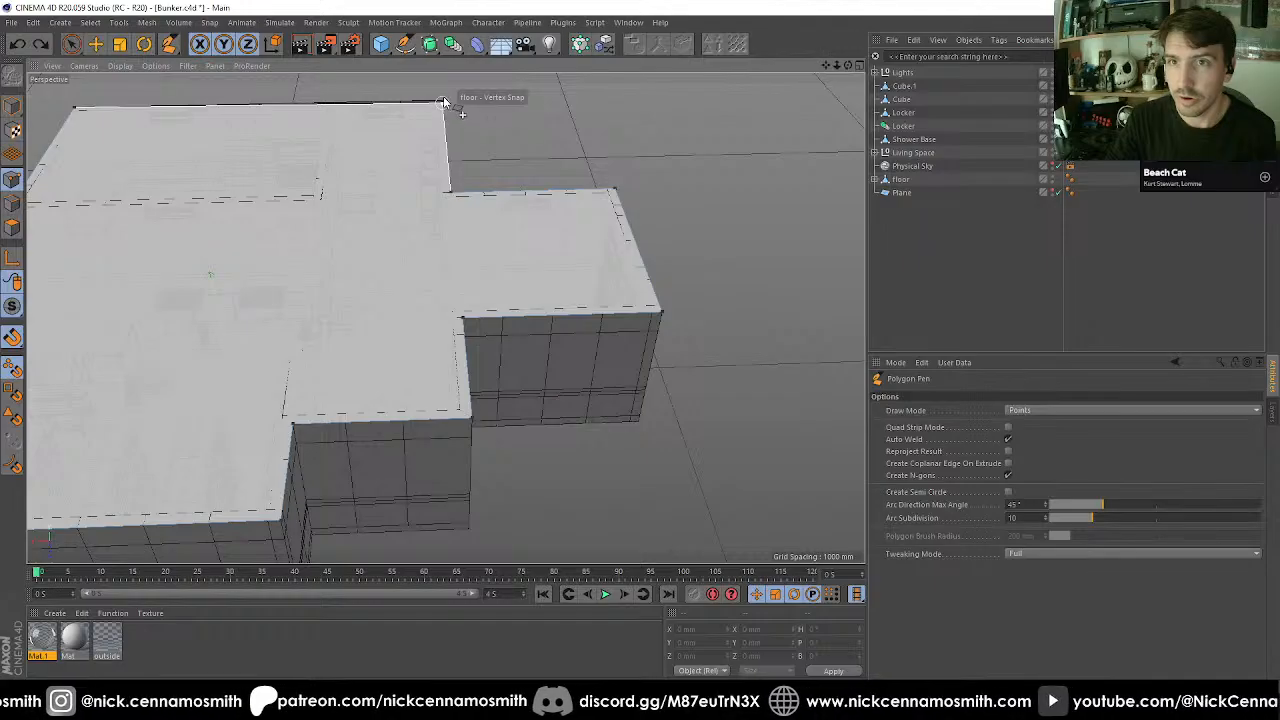
click(442, 100)
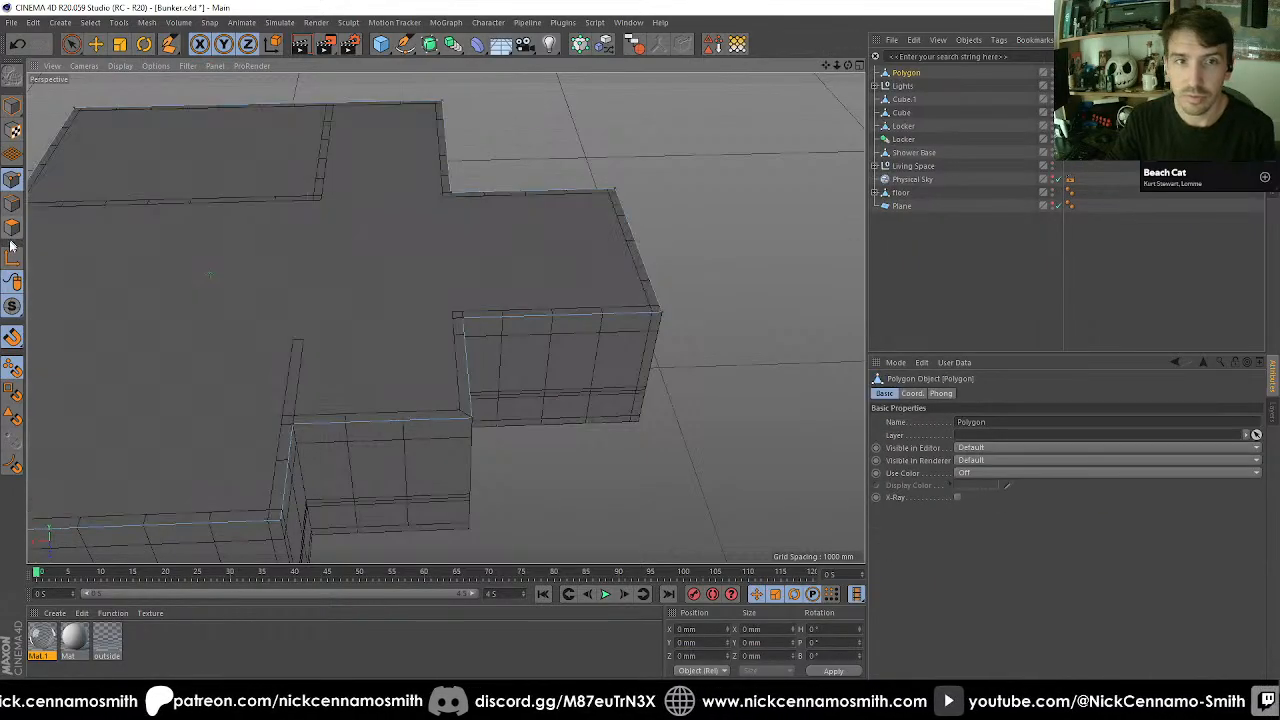
Select the roof polygon's face and extrude it with an offset of 200 mm to give the roof thickness.
click(13, 227)
key(space)
click(174, 288)
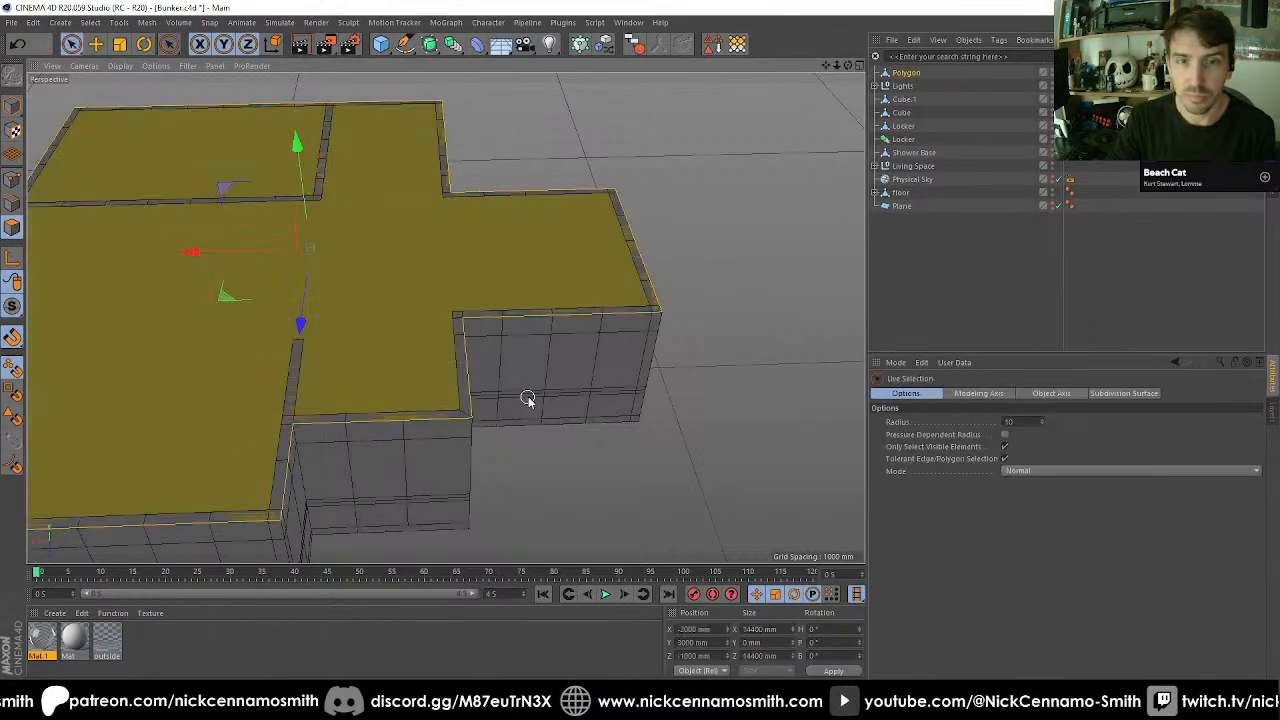
key(d)
click(1052, 475)
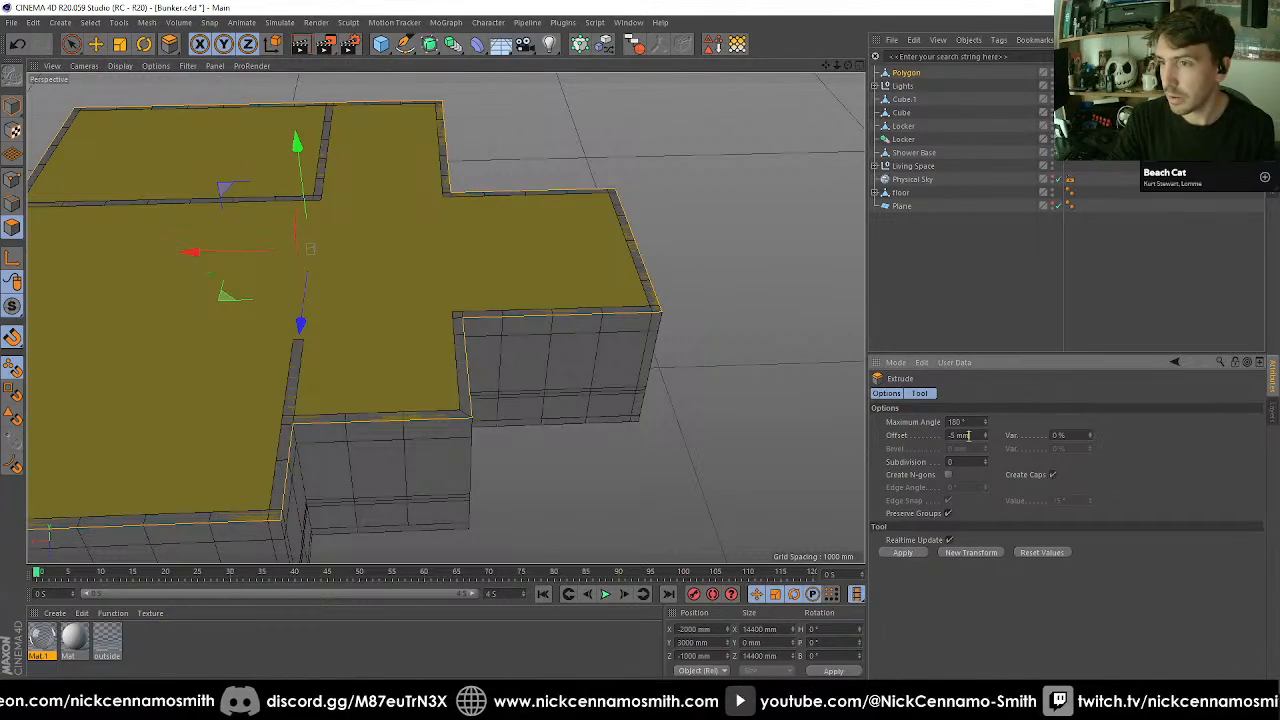
click(973, 434)
text(200)
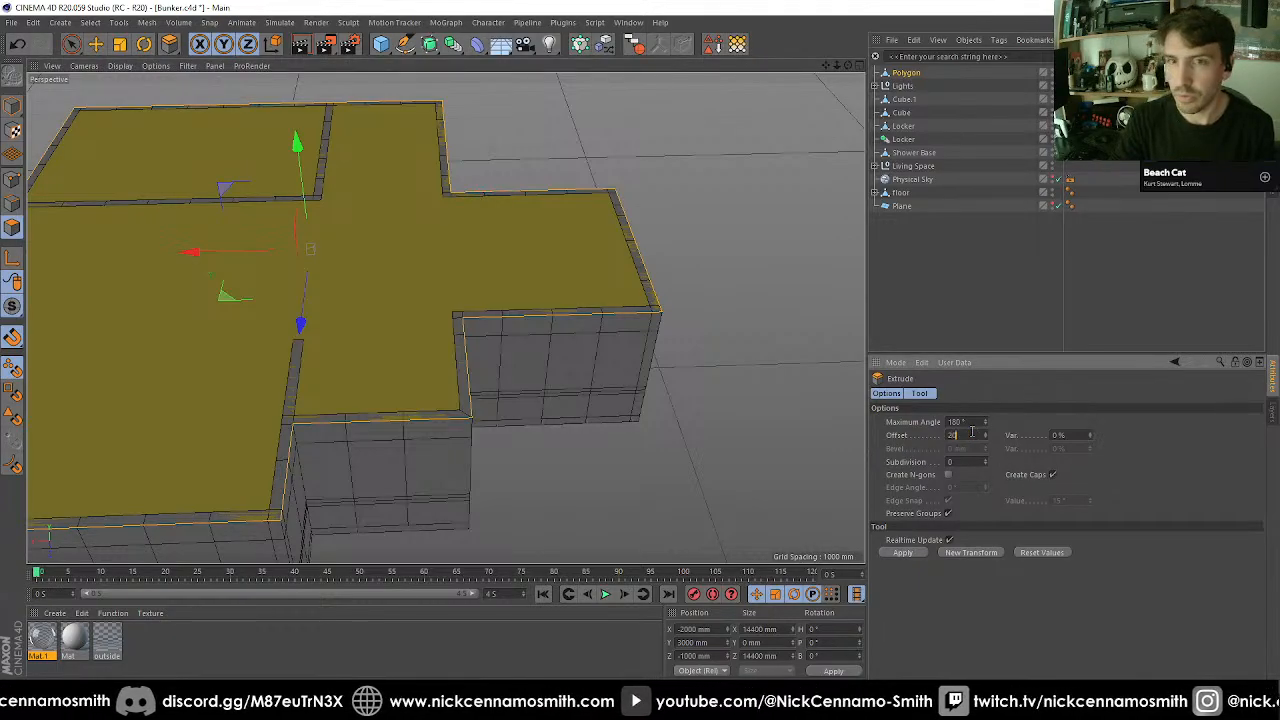
key(Return)
alt+middle_drag(526, 266, 567, 245)
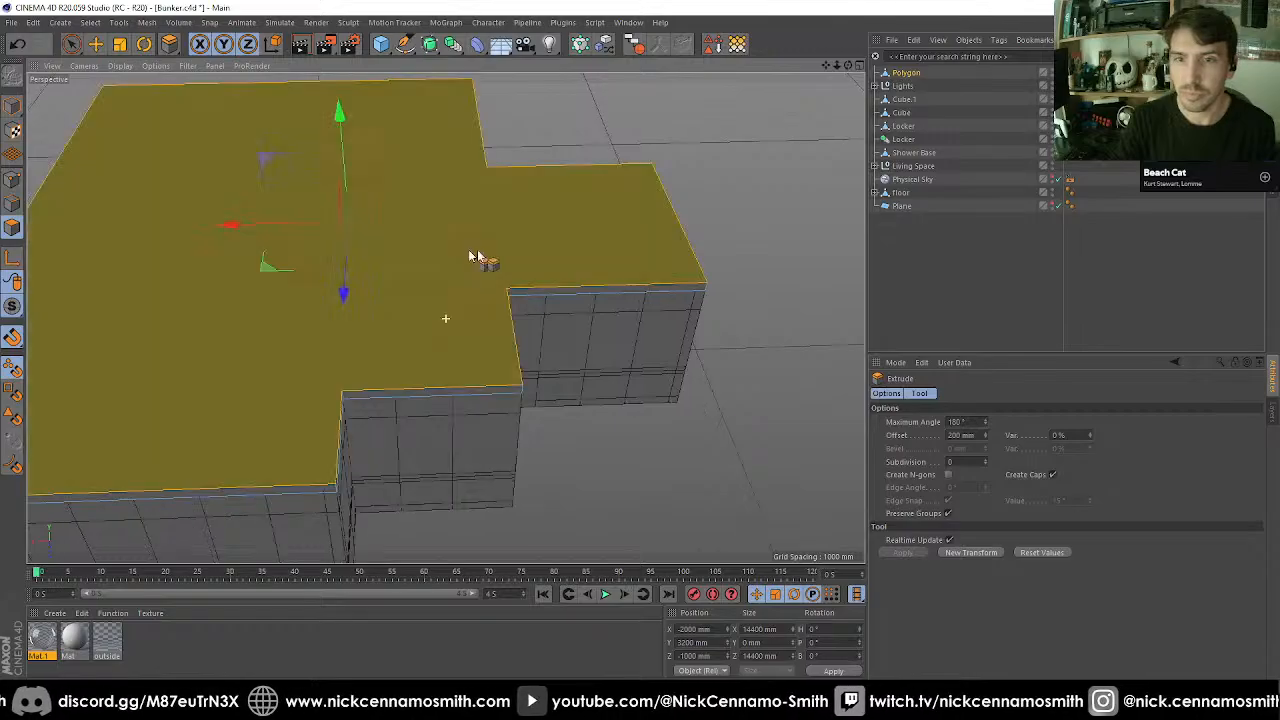
scroll(578, 300, down, 5)
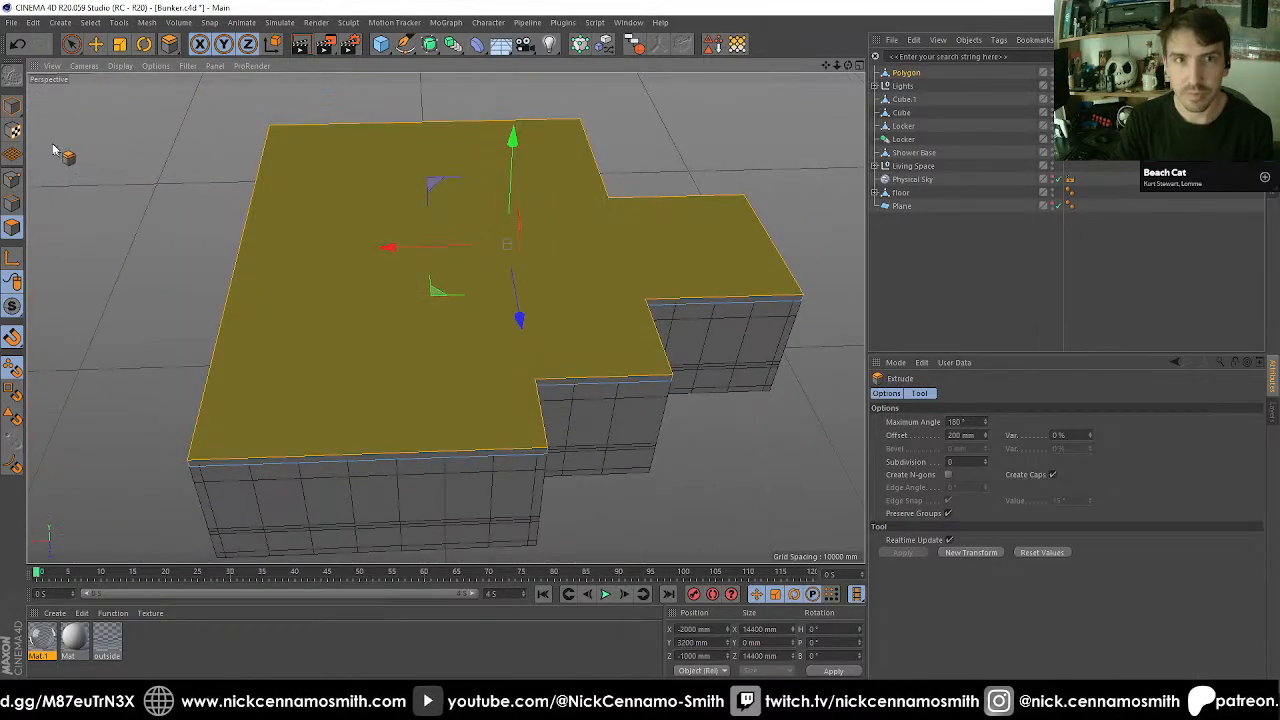
Add a Compositing tag to the roof polygon object and disable the Physical Sky.
click(12, 106)
right_click(905, 73)
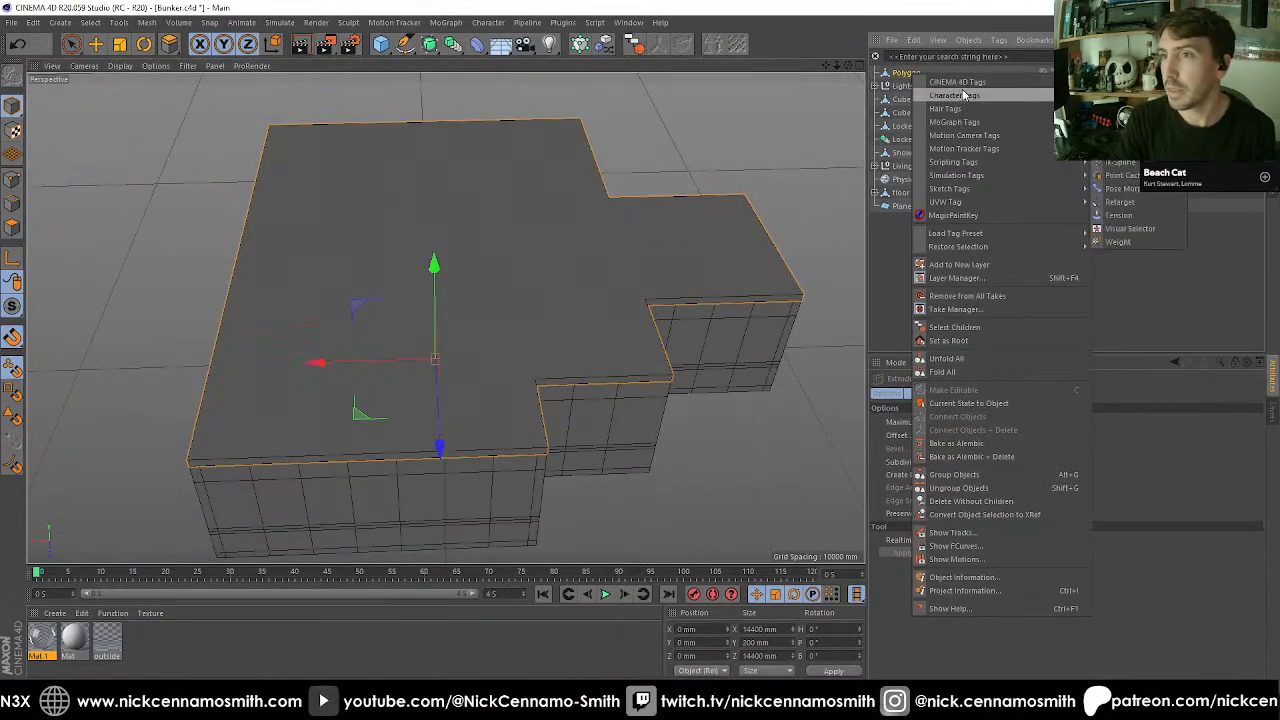
click(1090, 175)
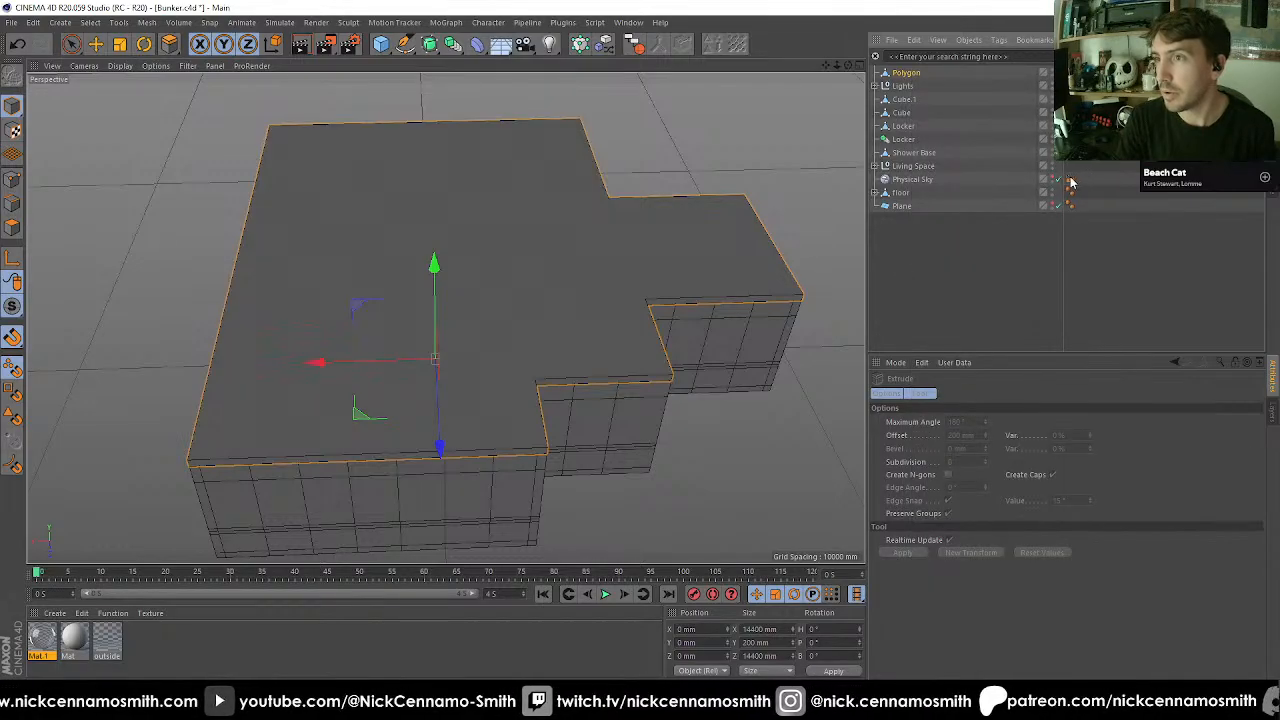
click(1070, 184)
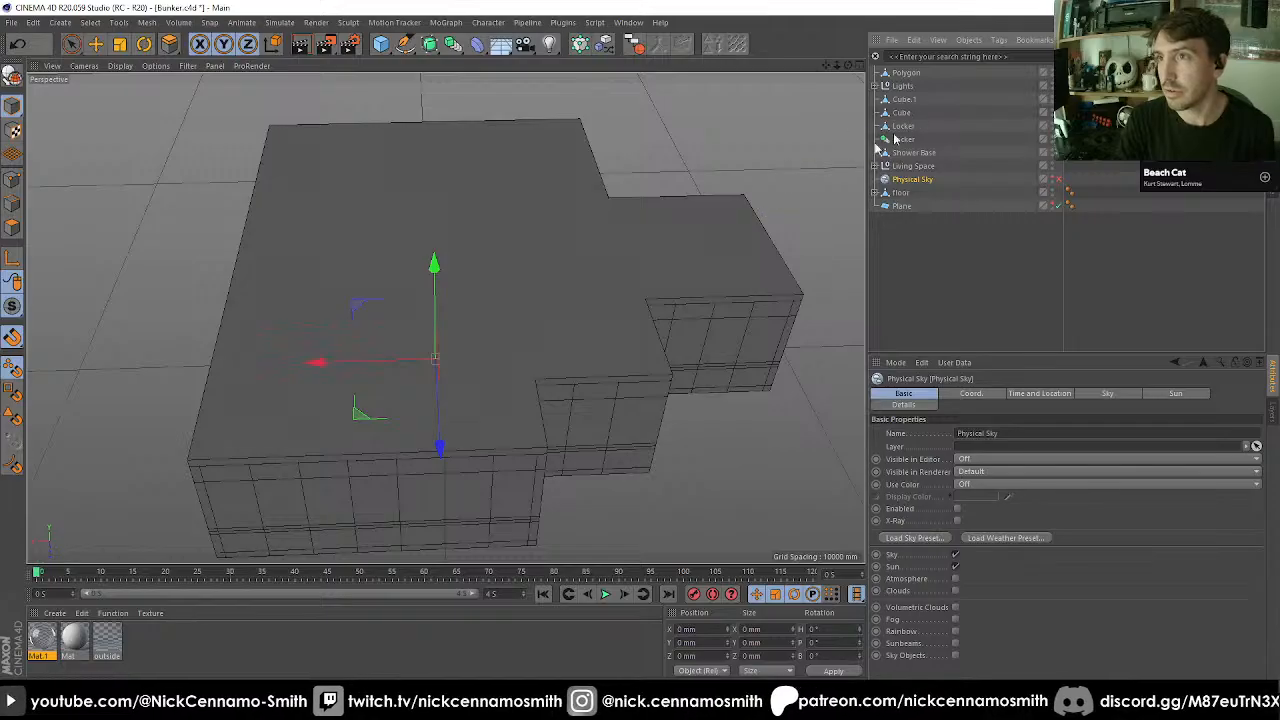
alt+middle_drag(733, 184, 682, 191)
Hide the roof polygon in the editor view and turn off Seen by Camera in its Compositing tag.
click(1052, 70)
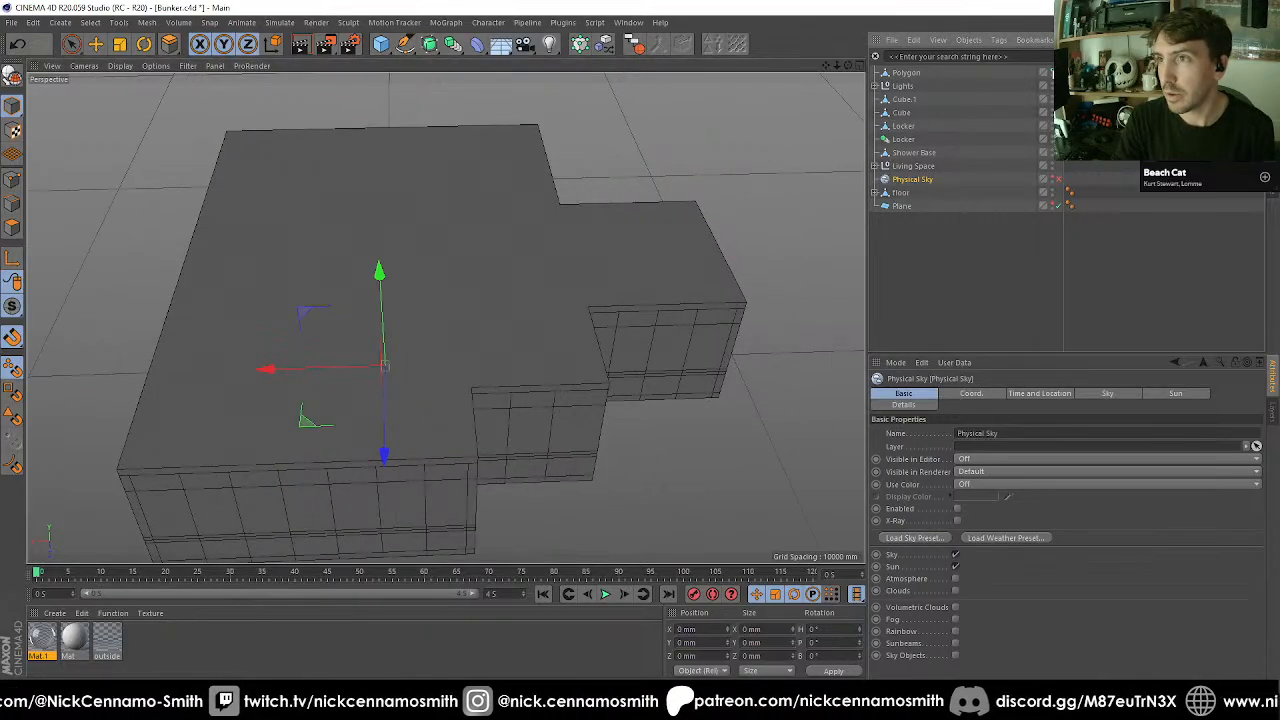
click(1052, 70)
click(1079, 73)
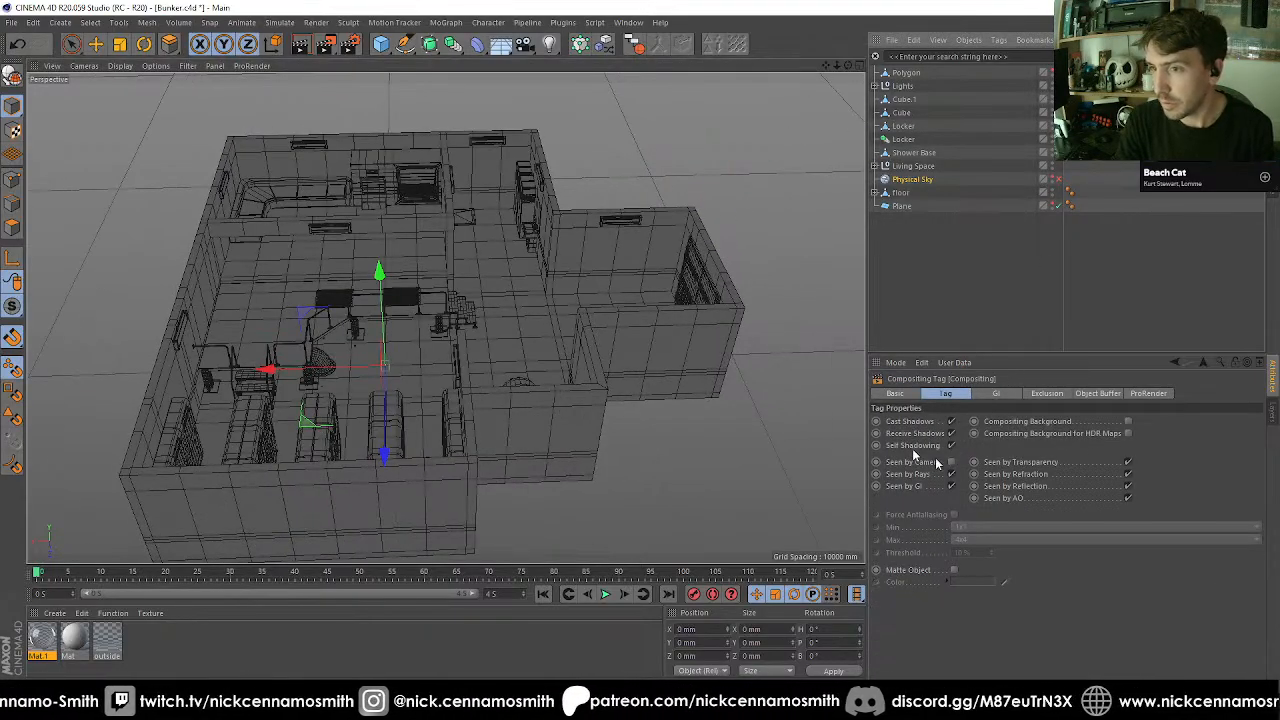
Rename the roof polygon object as Ceiling.
click(95, 44)
alt+drag(475, 239, 392, 240)
alt+middle_drag(628, 294, 485, 237)
click(912, 76)
double_click(912, 75)
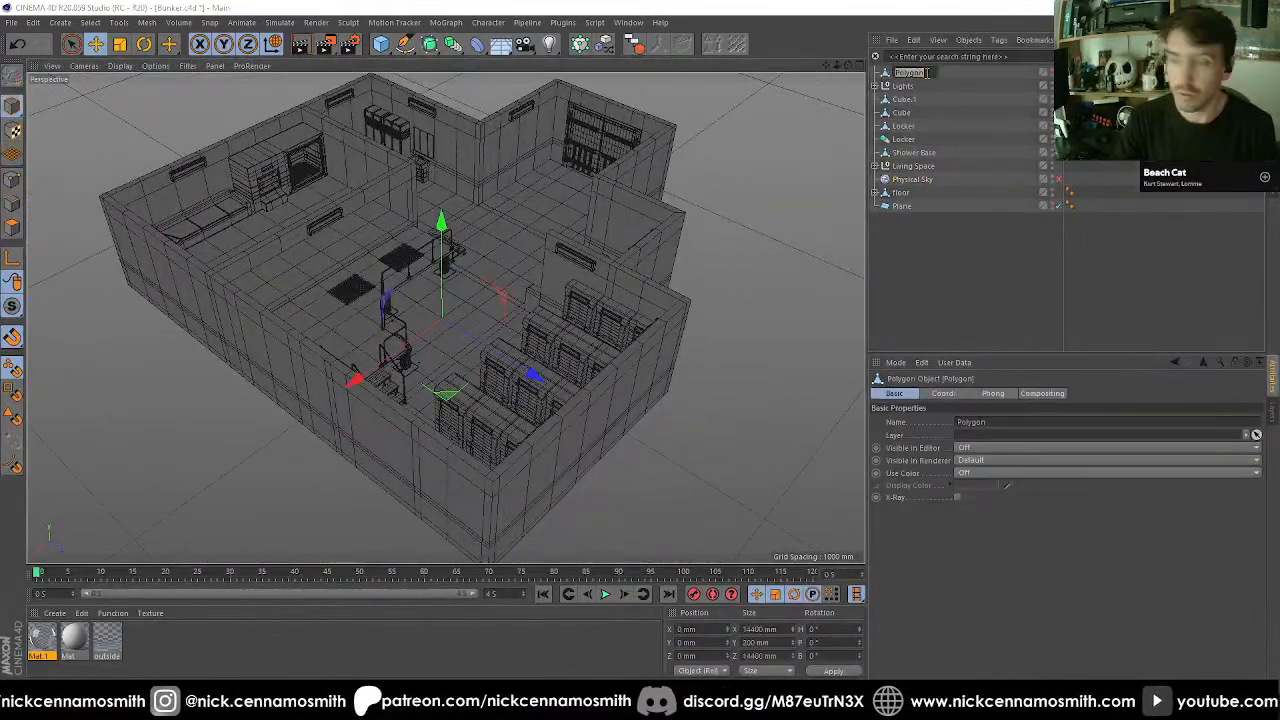
text(Ceiling)
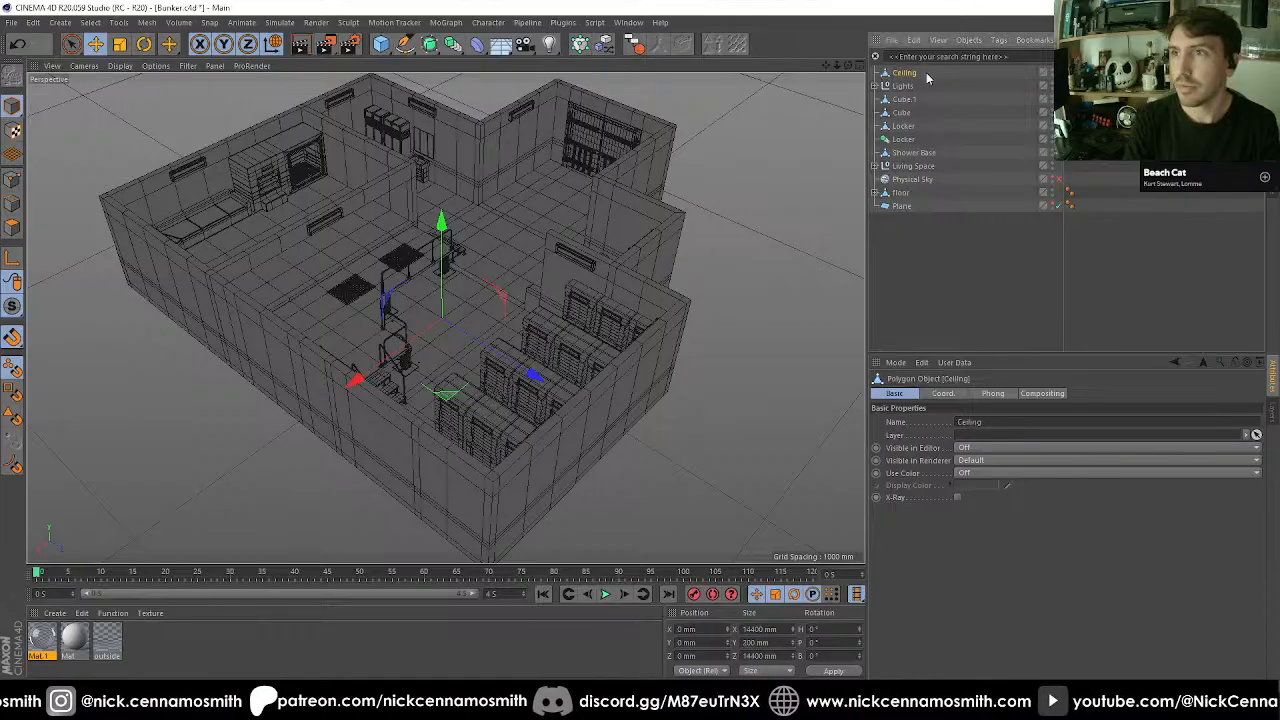
key(Return)
click(962, 265)
Nest the Ceiling object and the Lights group under the Floor object, and collapse the Servers group.
drag(903, 76, 904, 198)
click(882, 206)
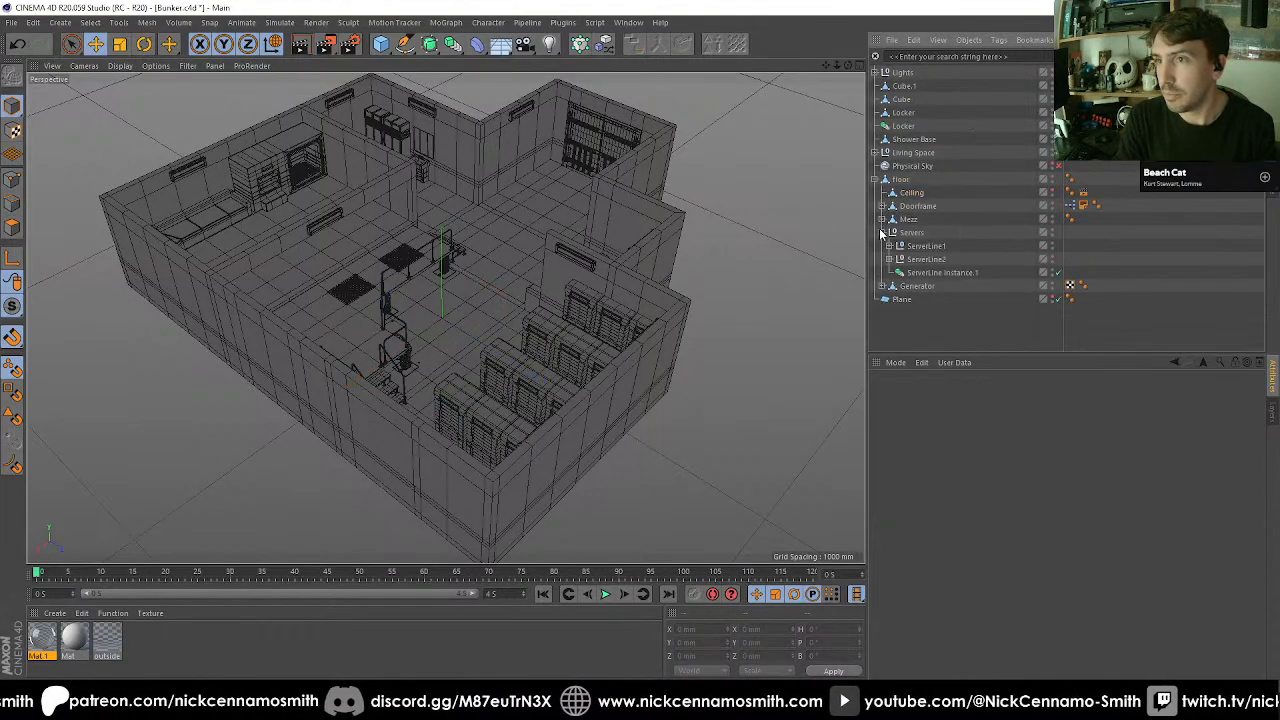
click(881, 232)
drag(895, 76, 913, 203)
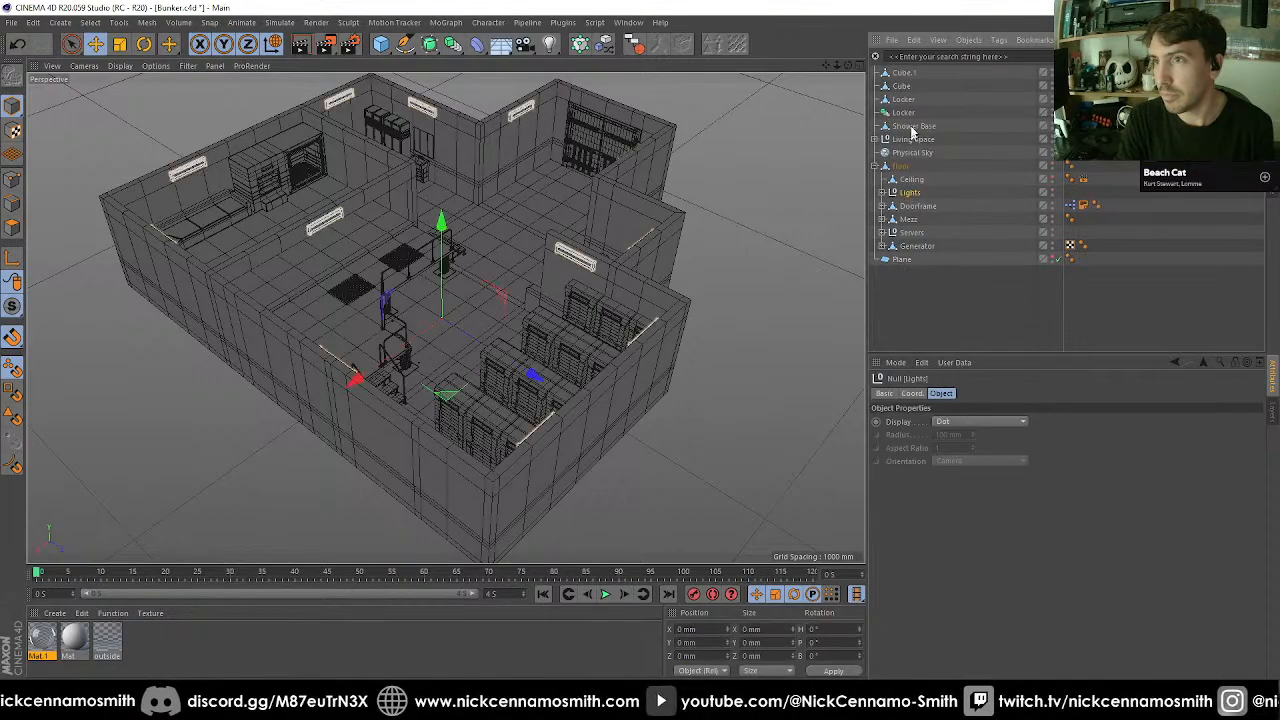
Select Cube.1, Cube, both Locker objects and the Shower Base together to examine where they sit in the bunker, and deselect them.
click(906, 75)
ctrl+click(905, 87)
ctrl+click(905, 100)
ctrl+click(906, 113)
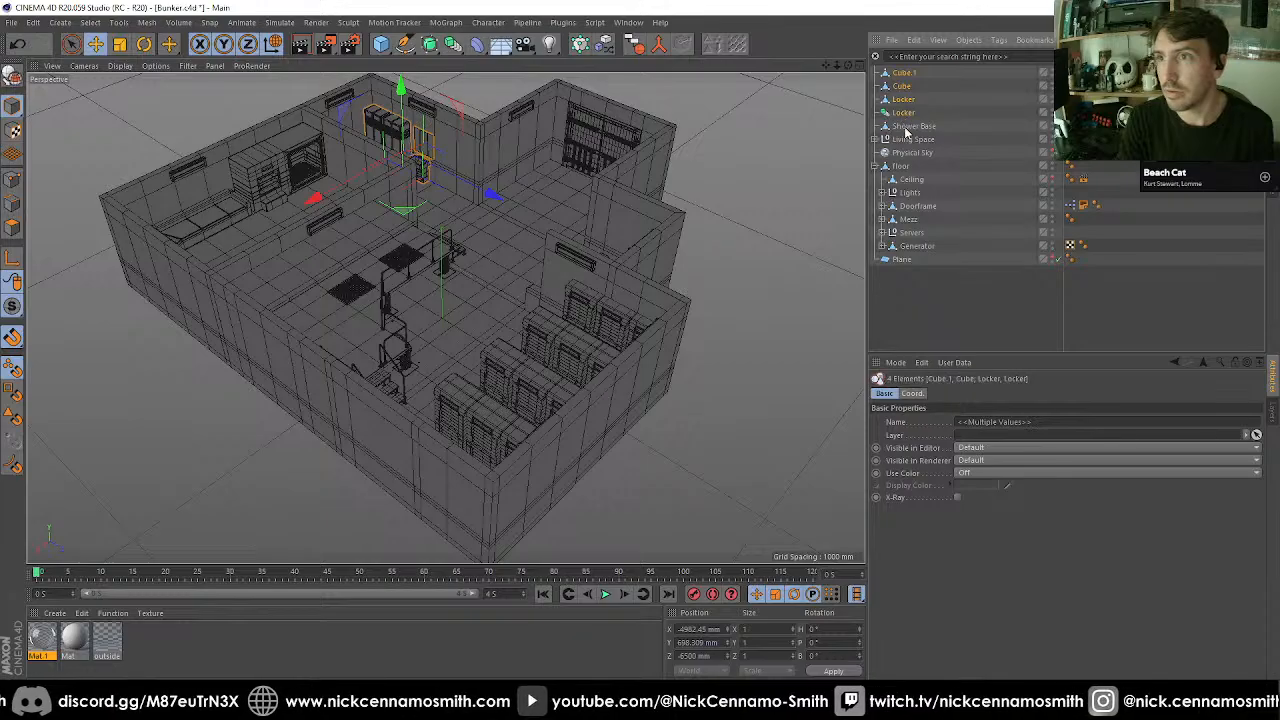
ctrl+click(906, 126)
alt+drag(790, 150, 517, 244)
alt+middle_drag(517, 244, 512, 200)
scroll(510, 200, up, 2)
alt+drag(503, 219, 492, 240)
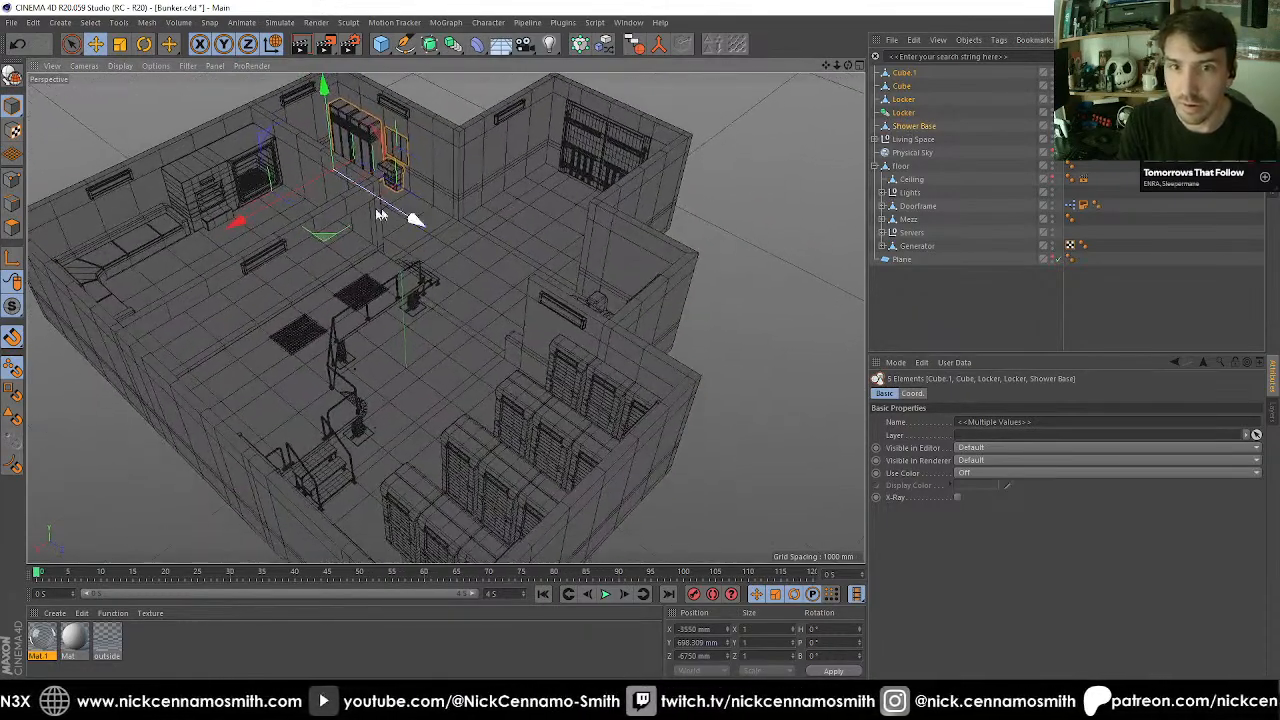
click(963, 306)
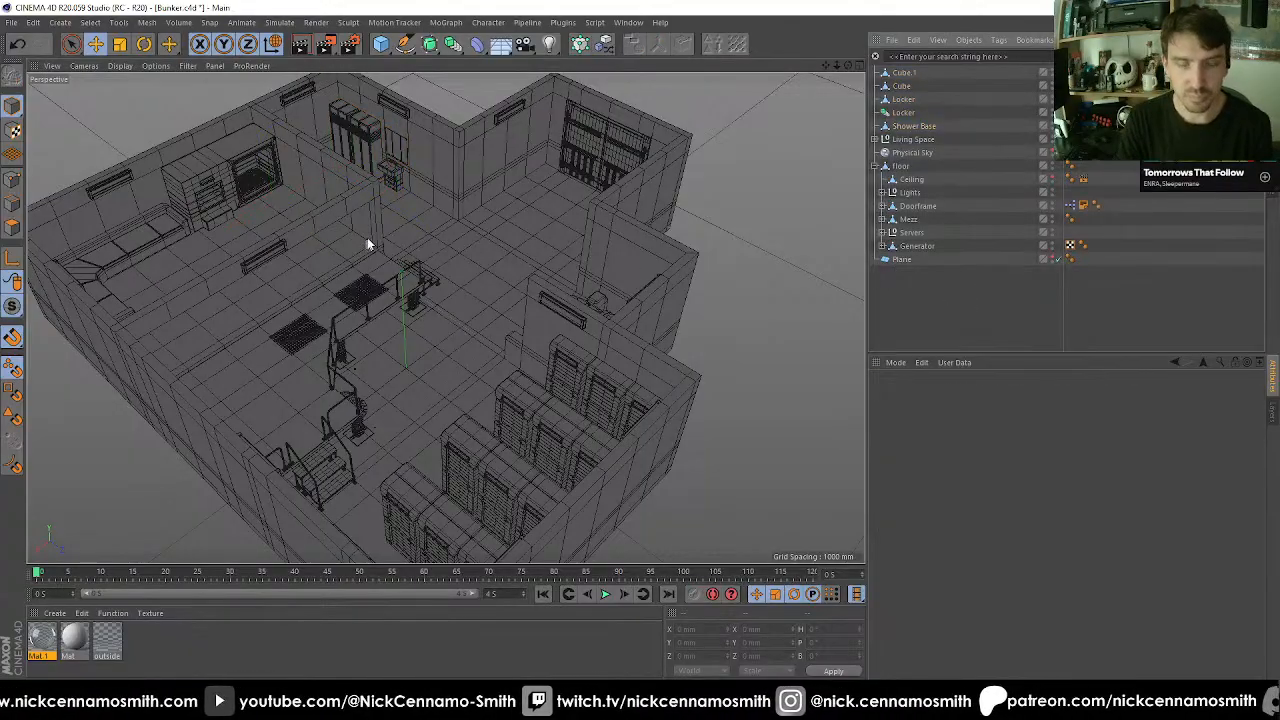
Save the bunker scene and test-render it in the Picture Viewer, stopping the render before it finishes.
key(ctrl+s)
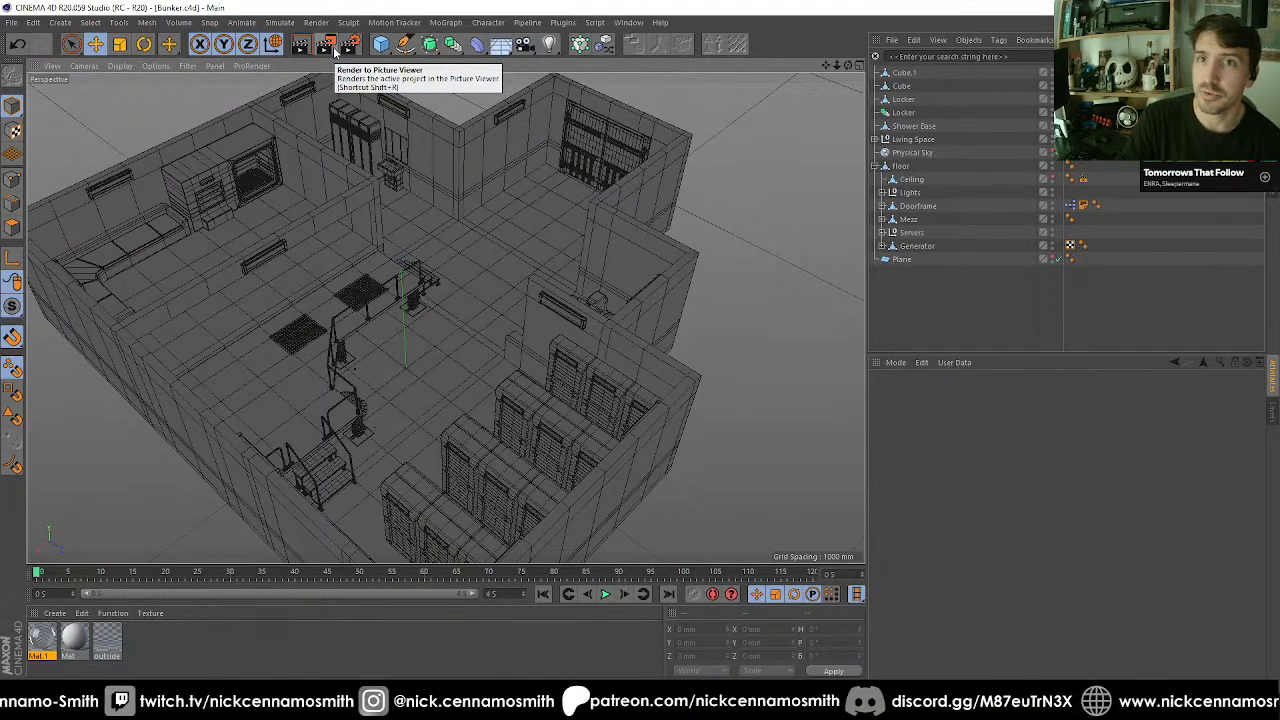
click(334, 48)
double_click(1019, 40)
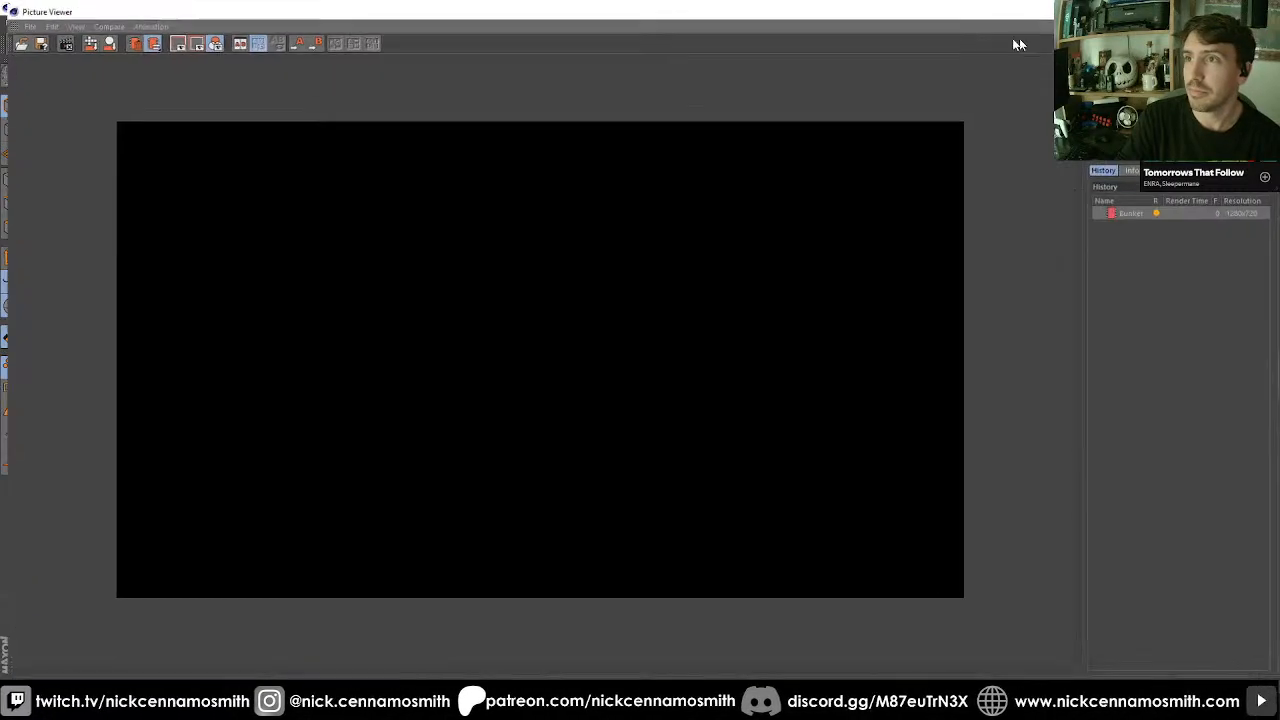
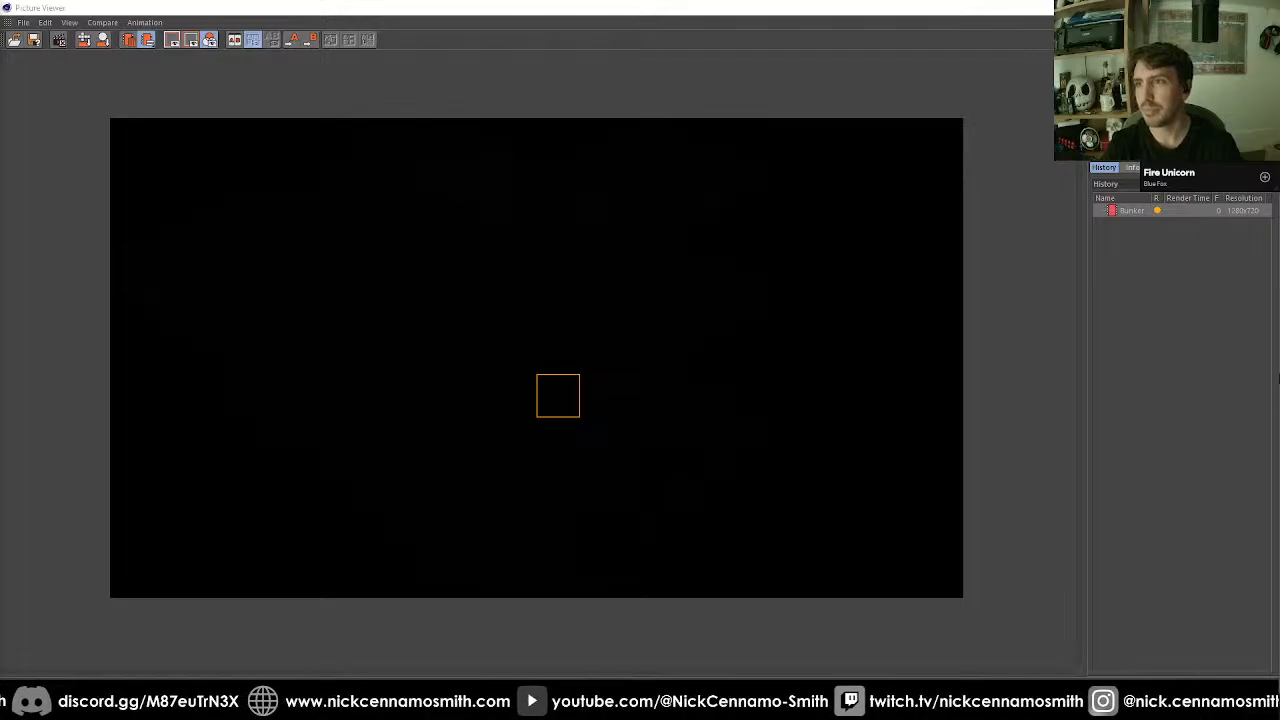
click(1264, 8)
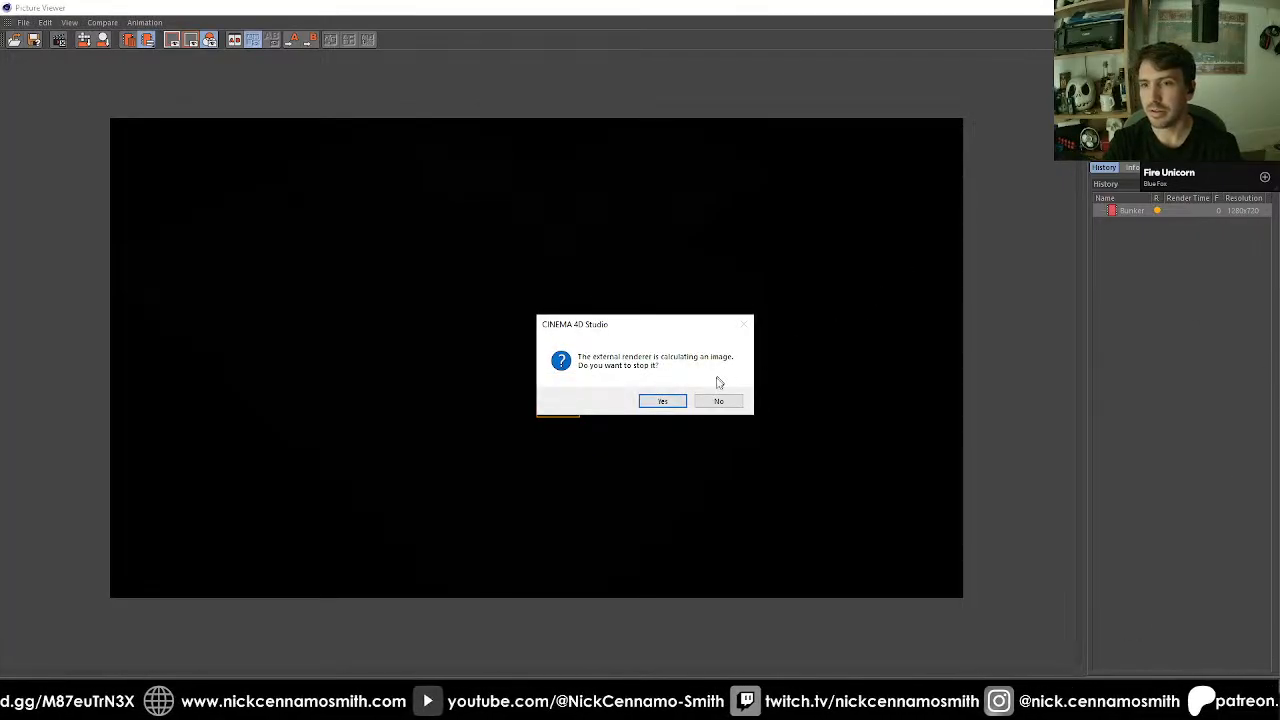
click(672, 403)
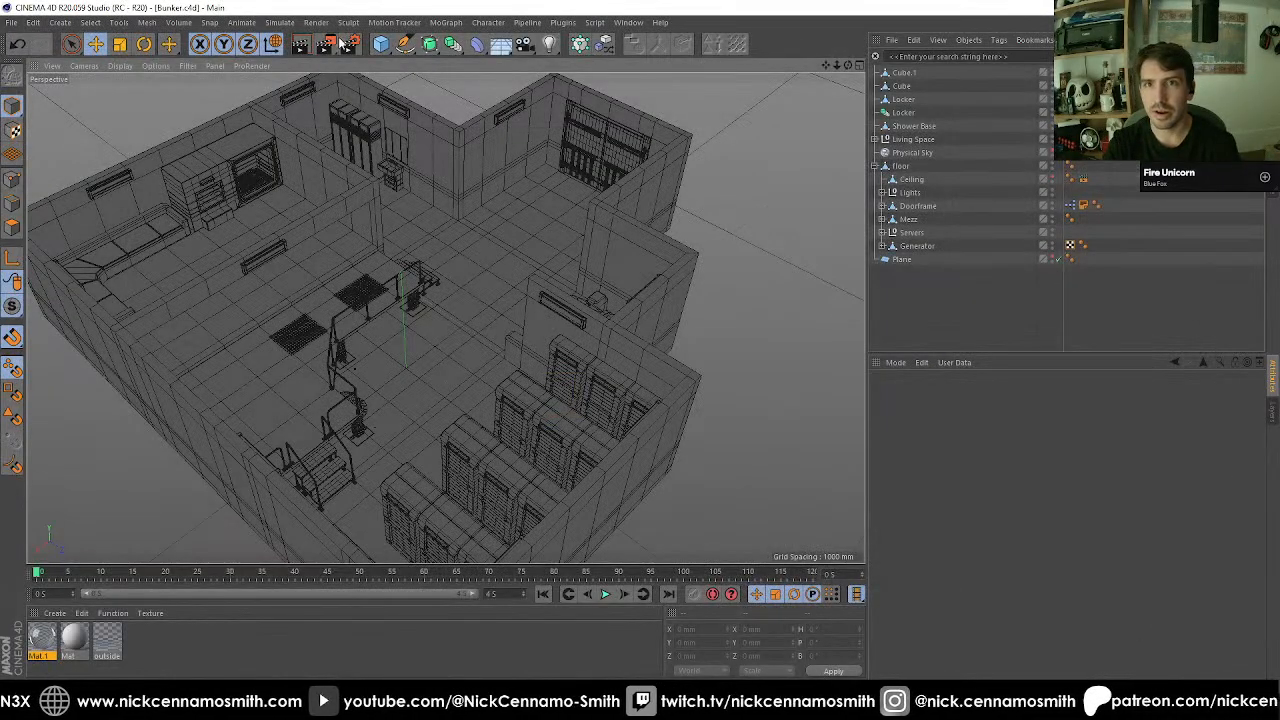
Set the renderer to Standard and disable Ambient Occlusion and Global Illumination in the render settings.
click(345, 44)
click(420, 61)
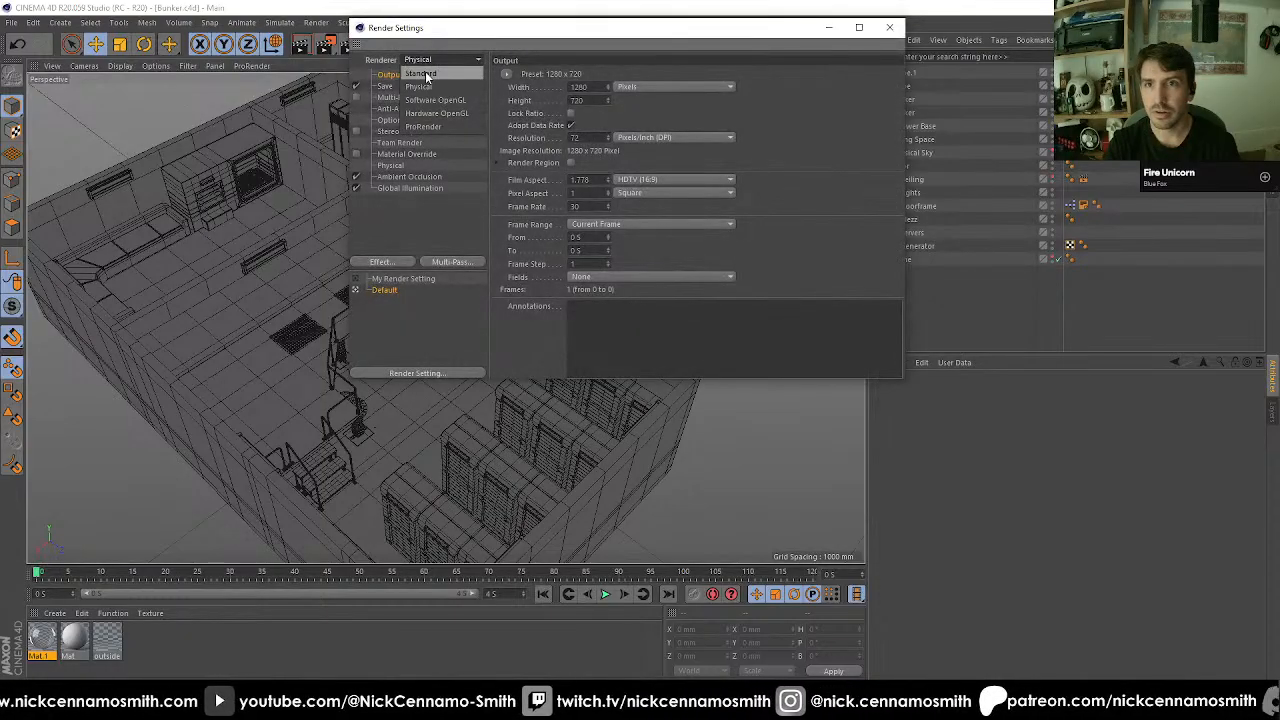
click(426, 72)
click(356, 165)
click(356, 176)
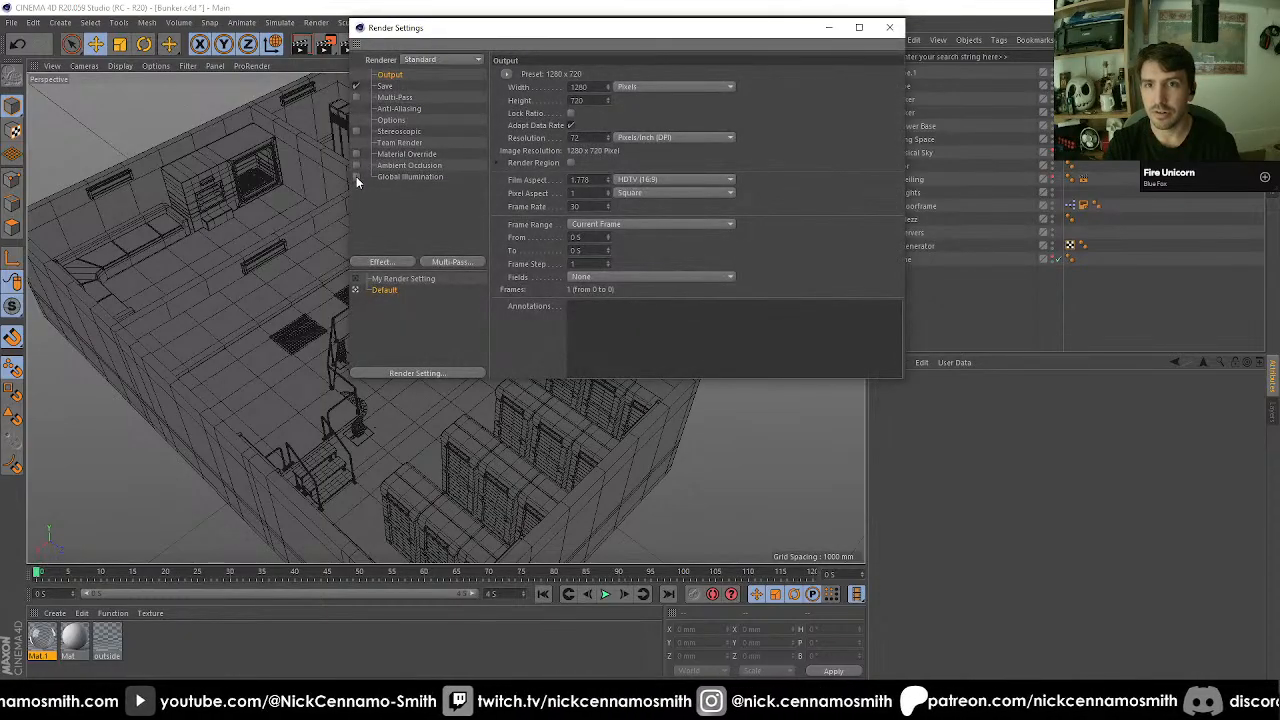
click(891, 24)
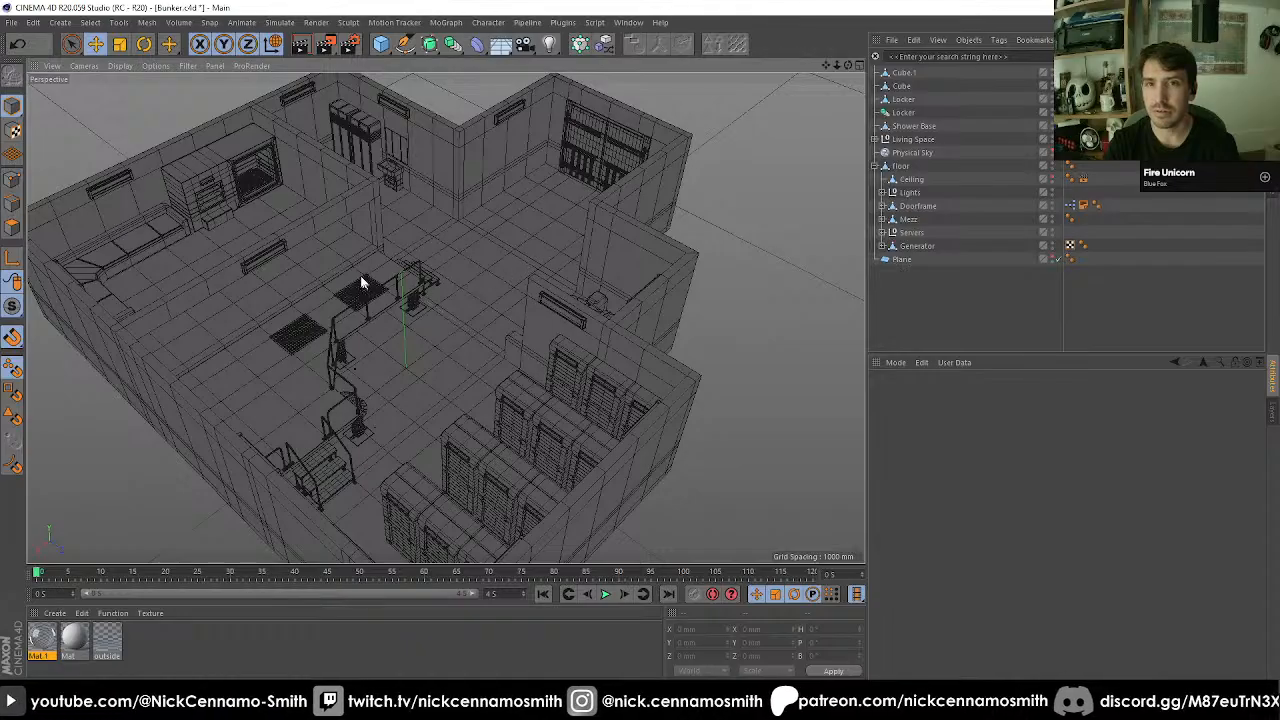
Turn off Generate GI and turn on Portal in the glass material Mat.1's illumination, and render the scene to the Picture Viewer.
double_click(42, 640)
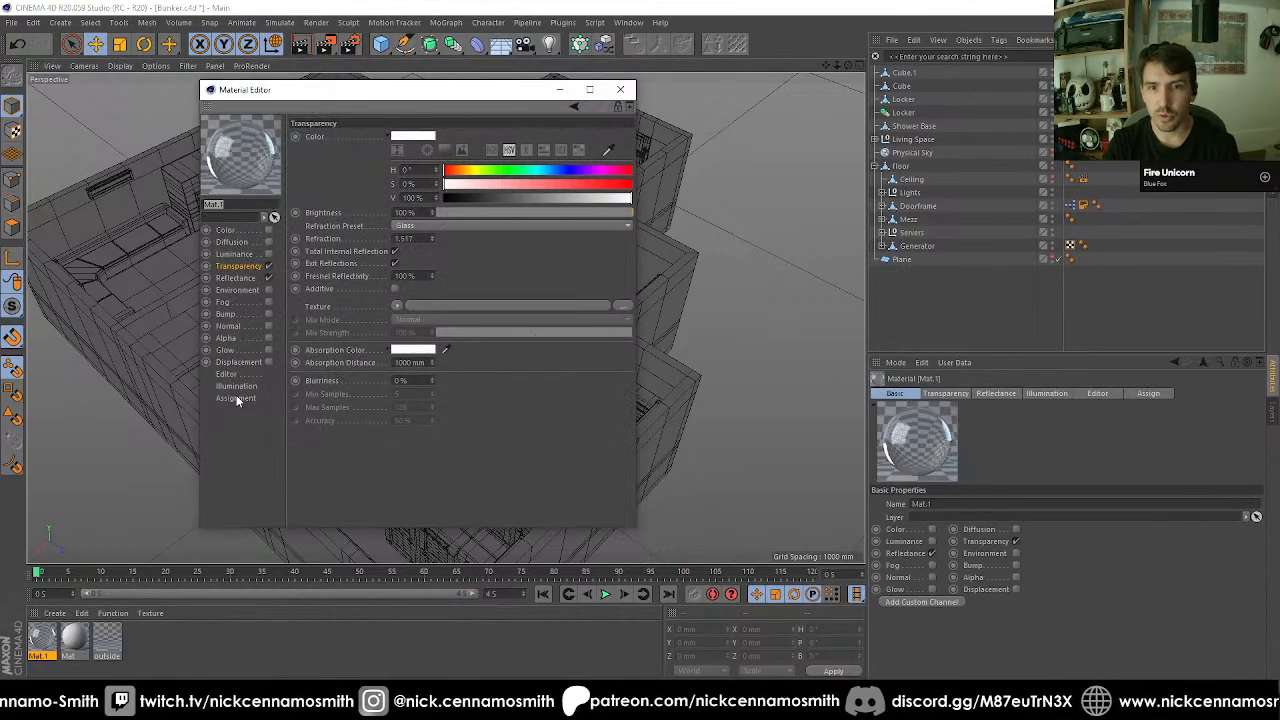
click(238, 388)
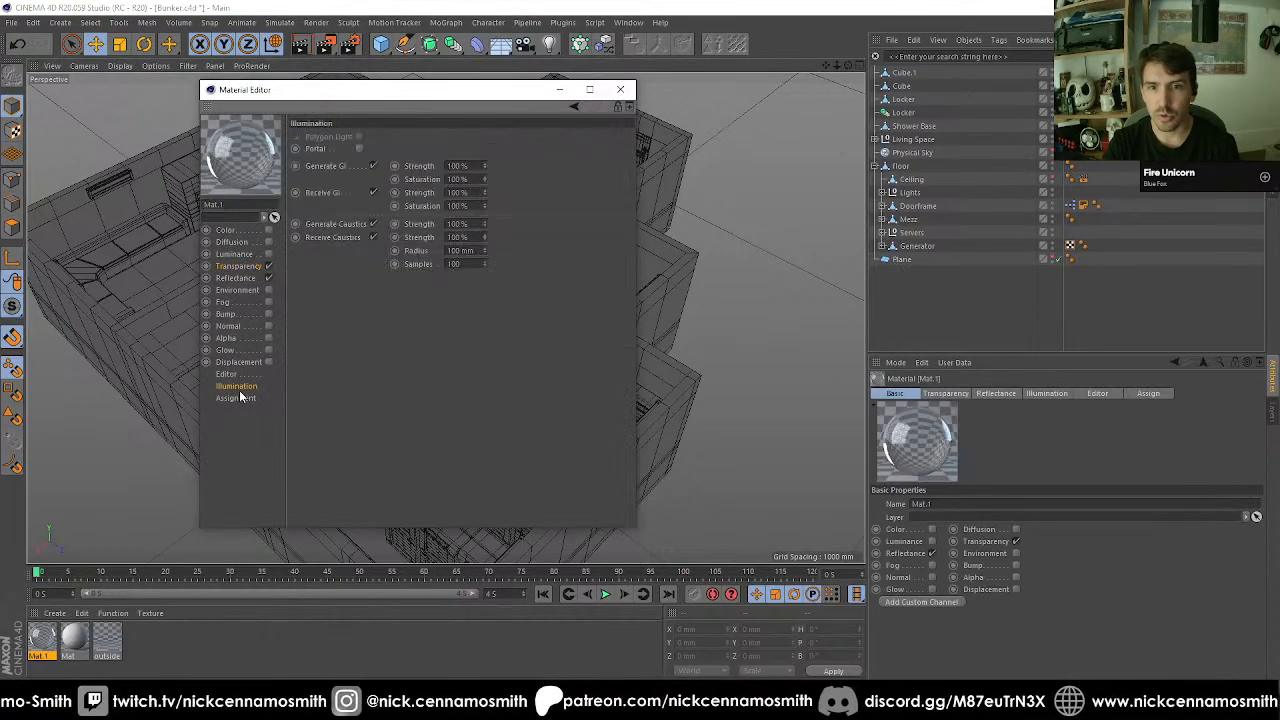
click(374, 165)
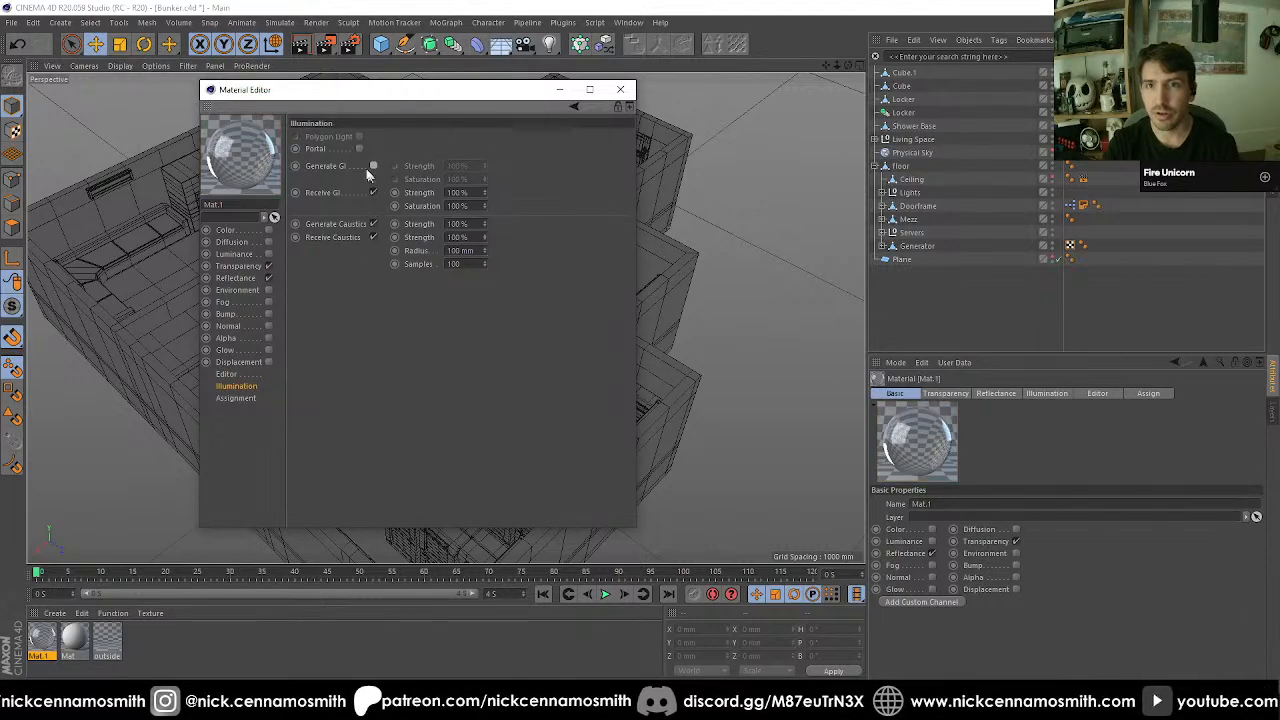
click(360, 147)
click(620, 90)
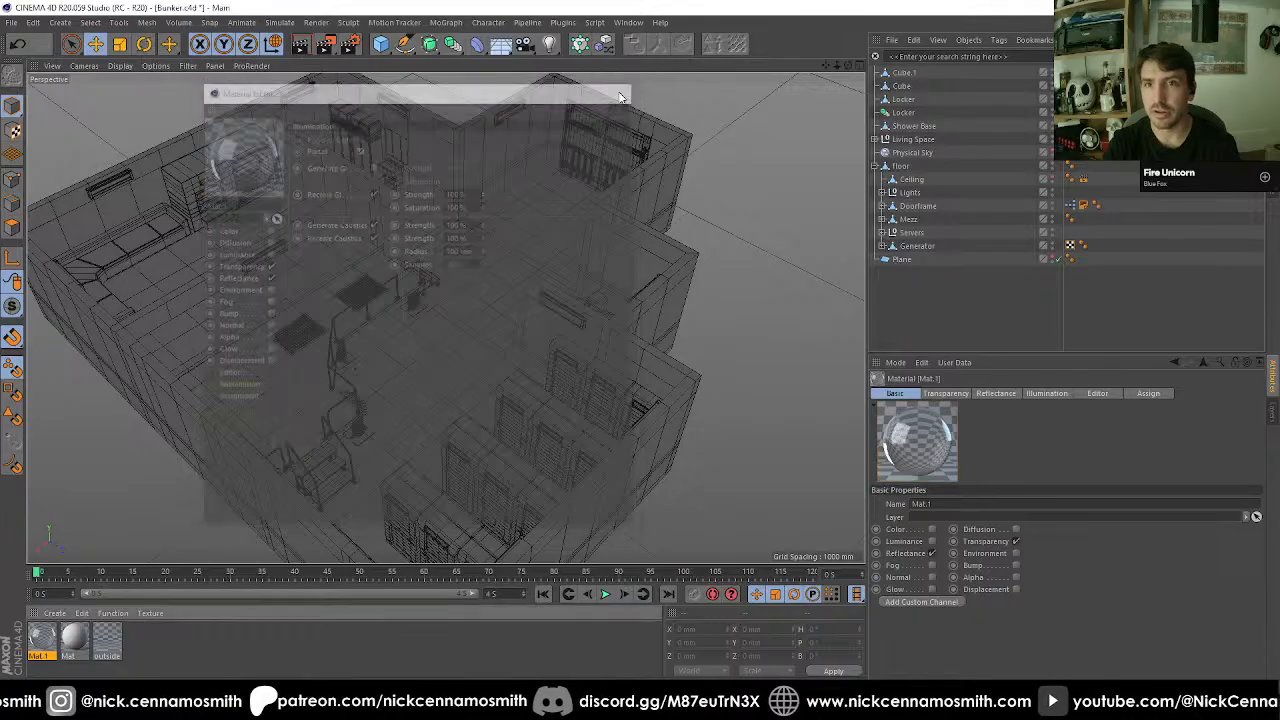
click(326, 46)
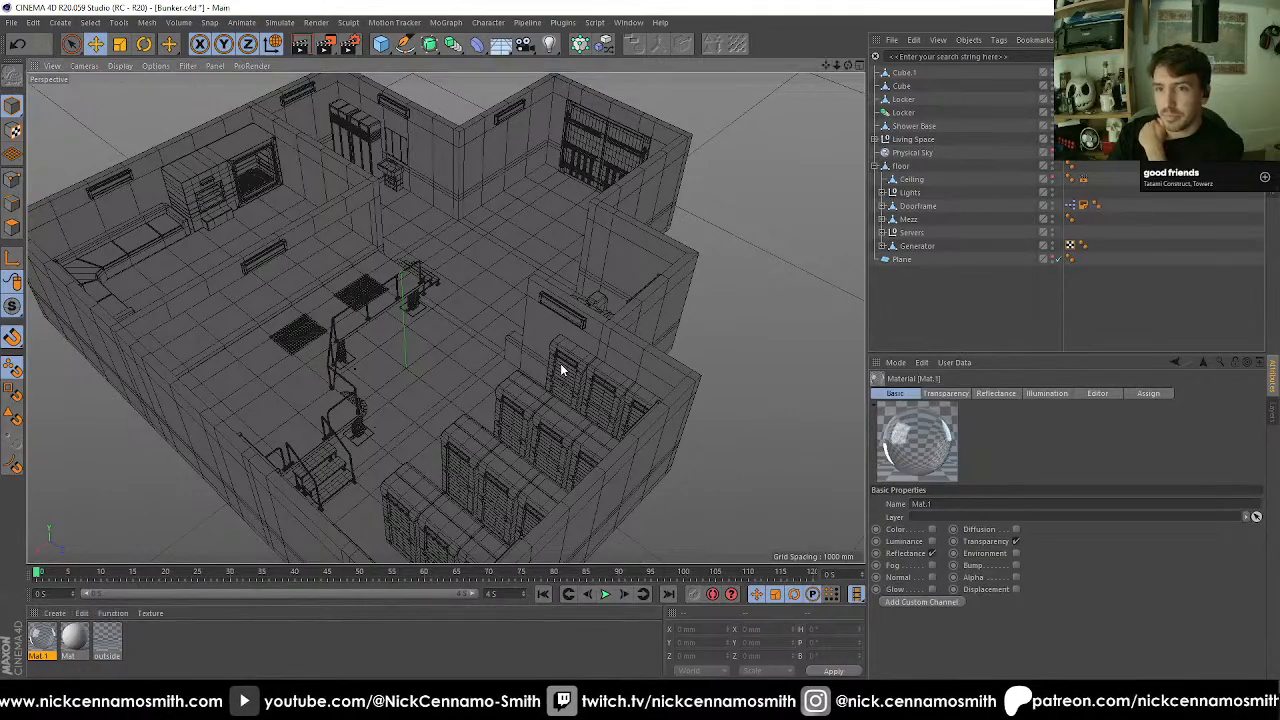
Examine the Servers group by expanding ServerLine1 and Server Tower 1 to see how the server towers are nested, then collapse the Floor hierarchy.
click(560, 363)
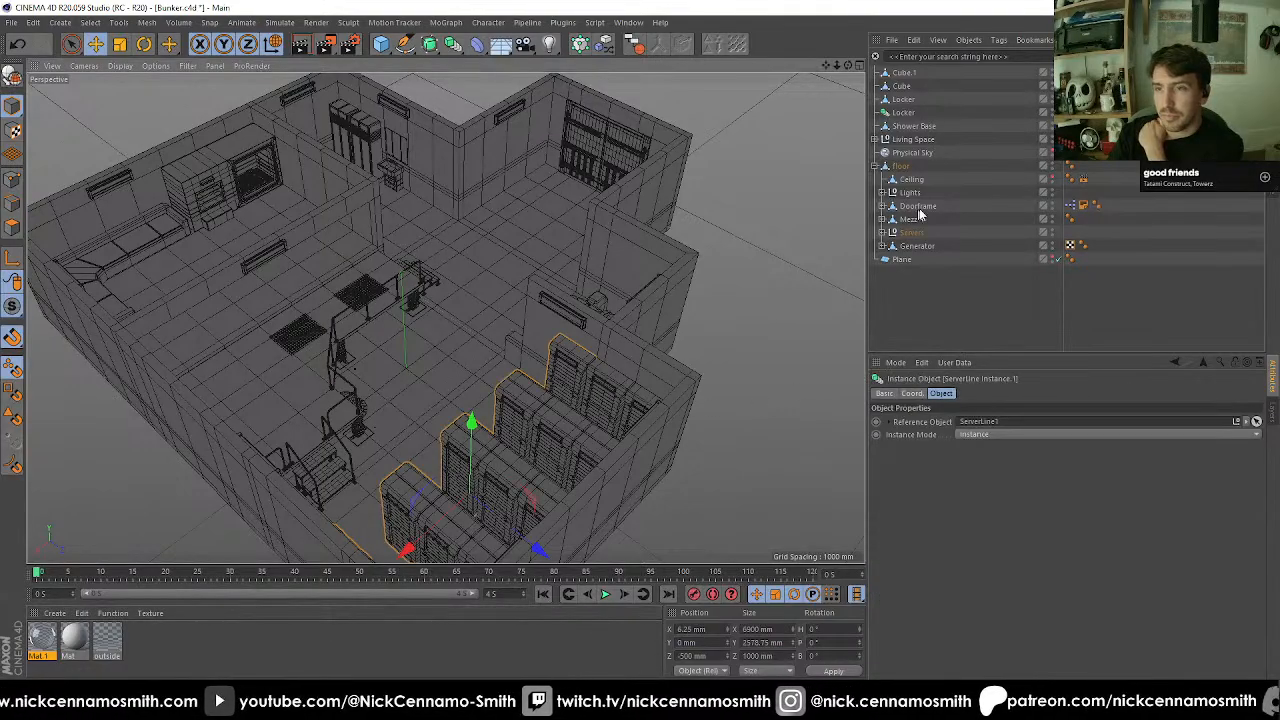
click(881, 232)
click(889, 246)
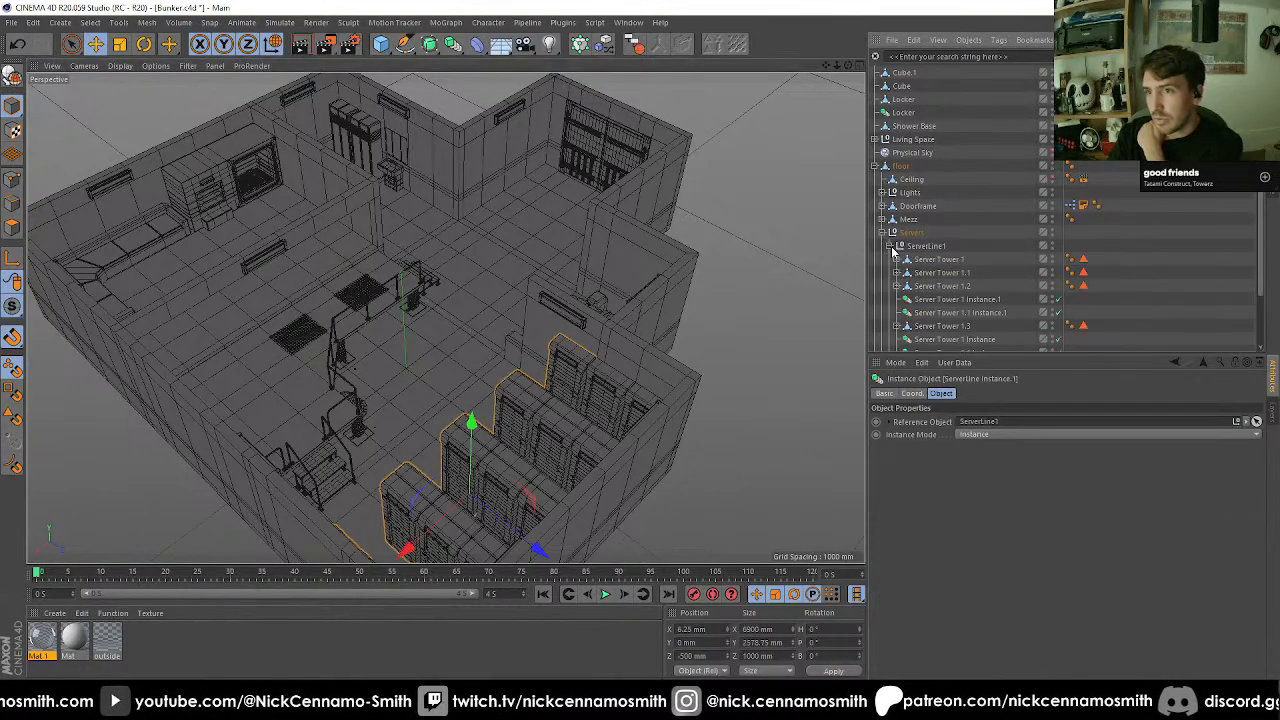
click(889, 246)
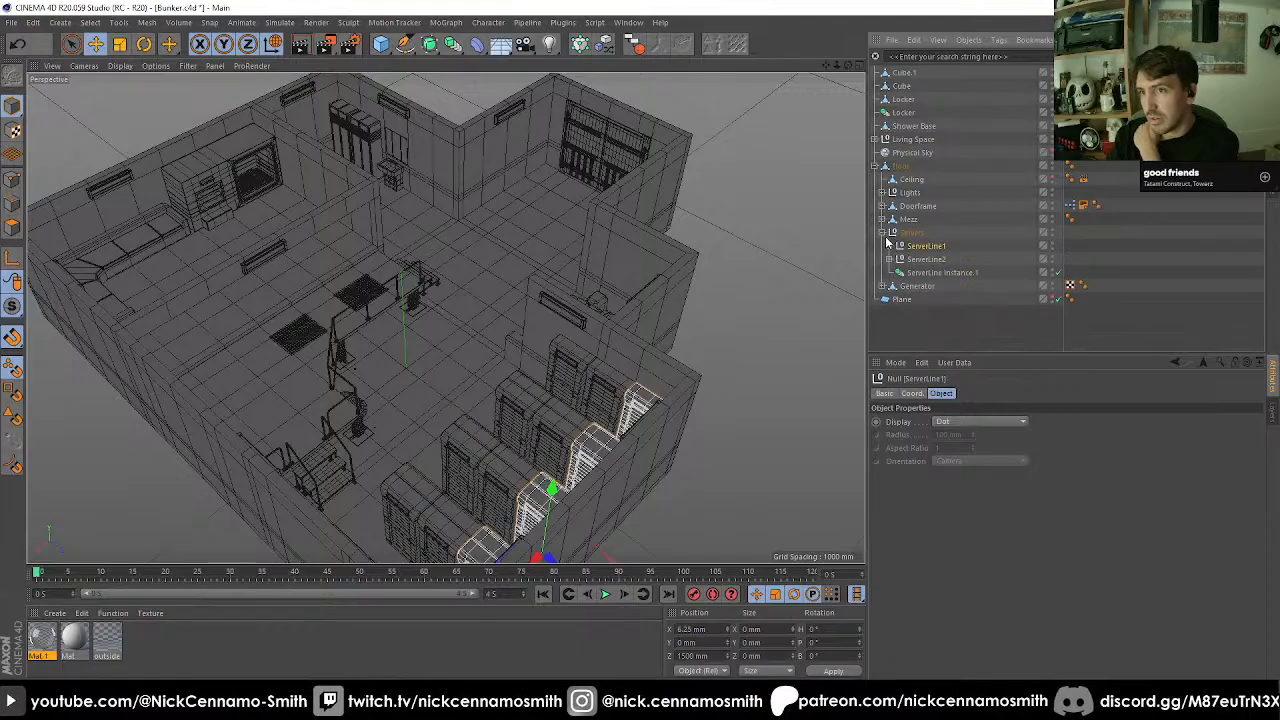
click(889, 247)
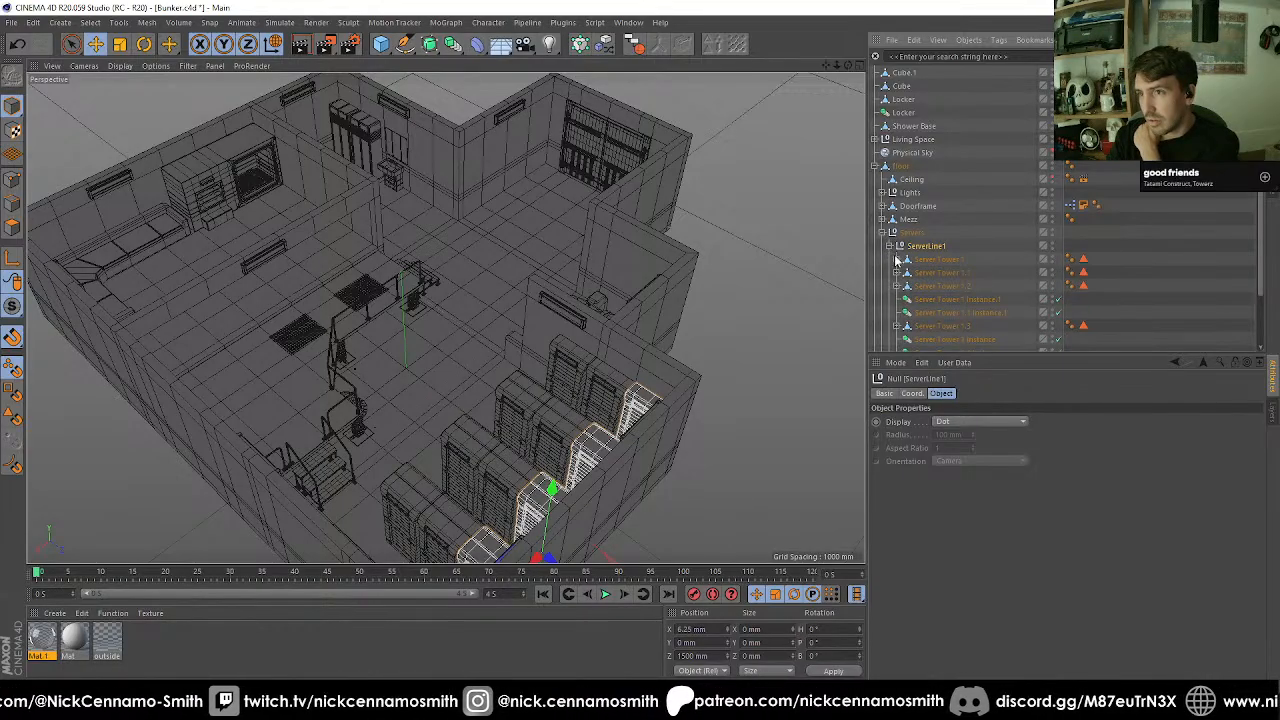
scroll(985, 270, down, 2)
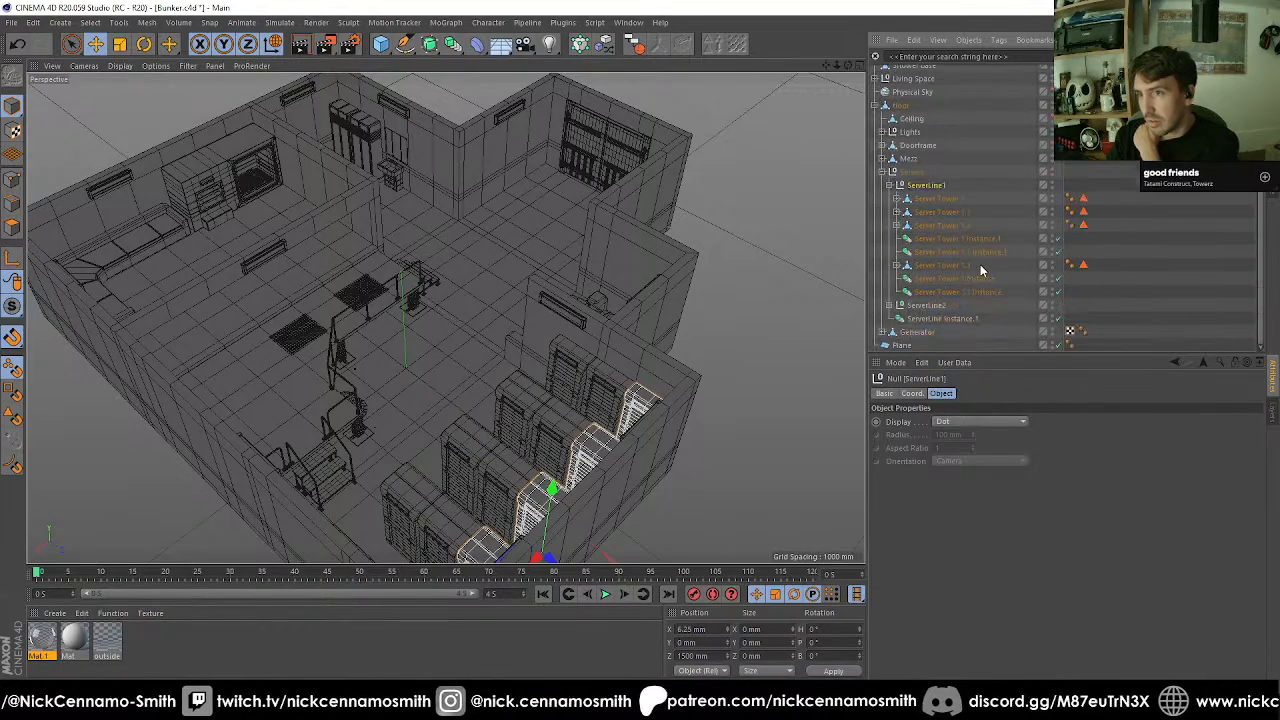
click(897, 200)
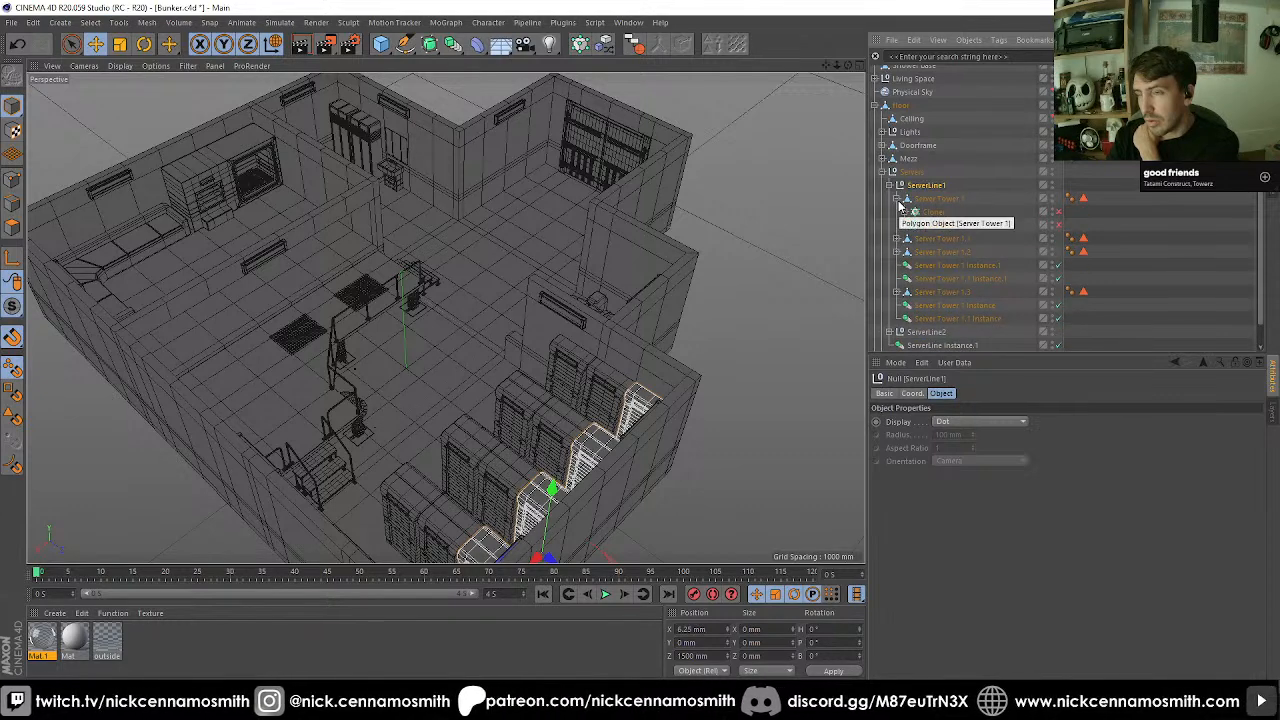
click(897, 200)
click(889, 186)
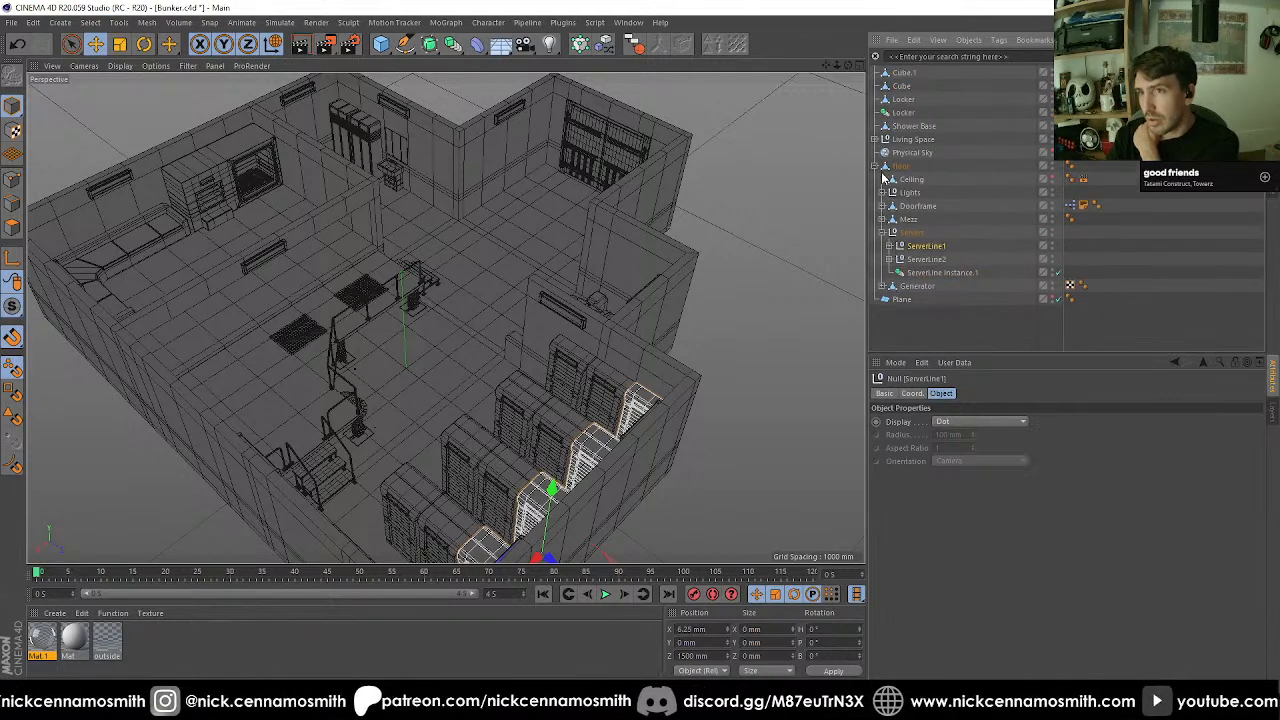
click(876, 166)
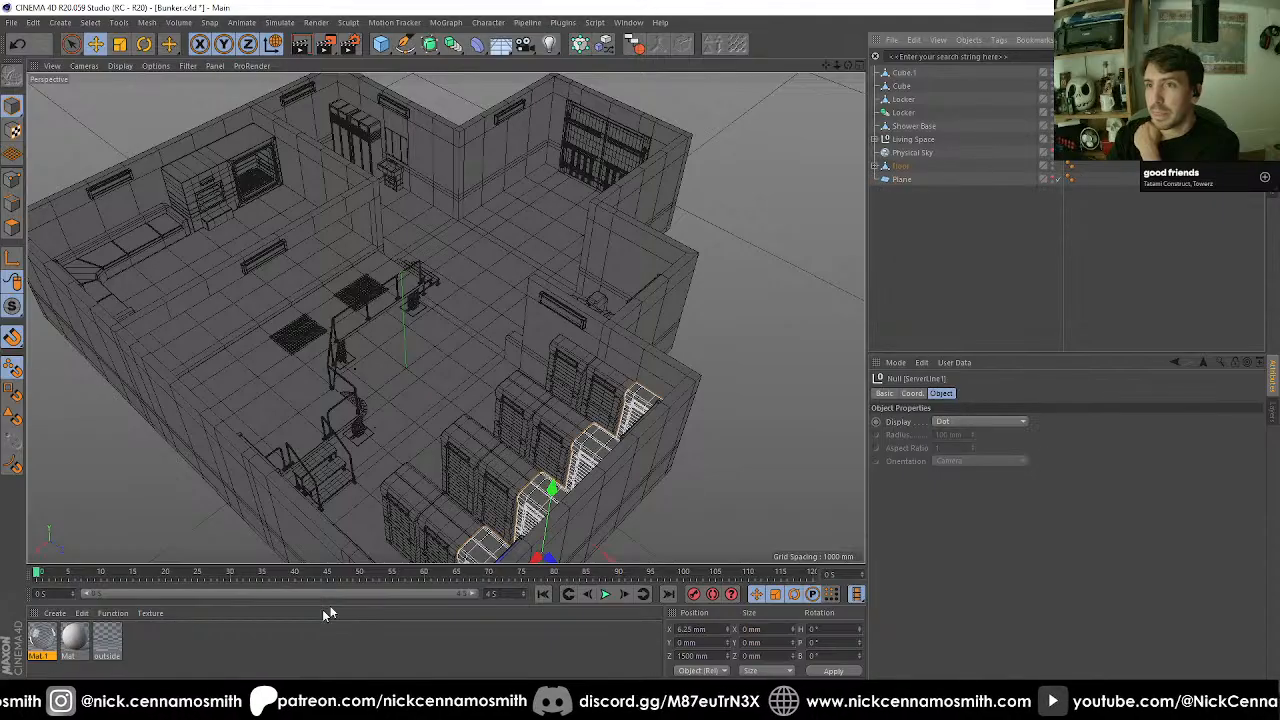
Create a new material Mat.2 with only the Luminance channel enabled and set its luminance colour value to 50%.
double_click(200, 639)
double_click(40, 638)
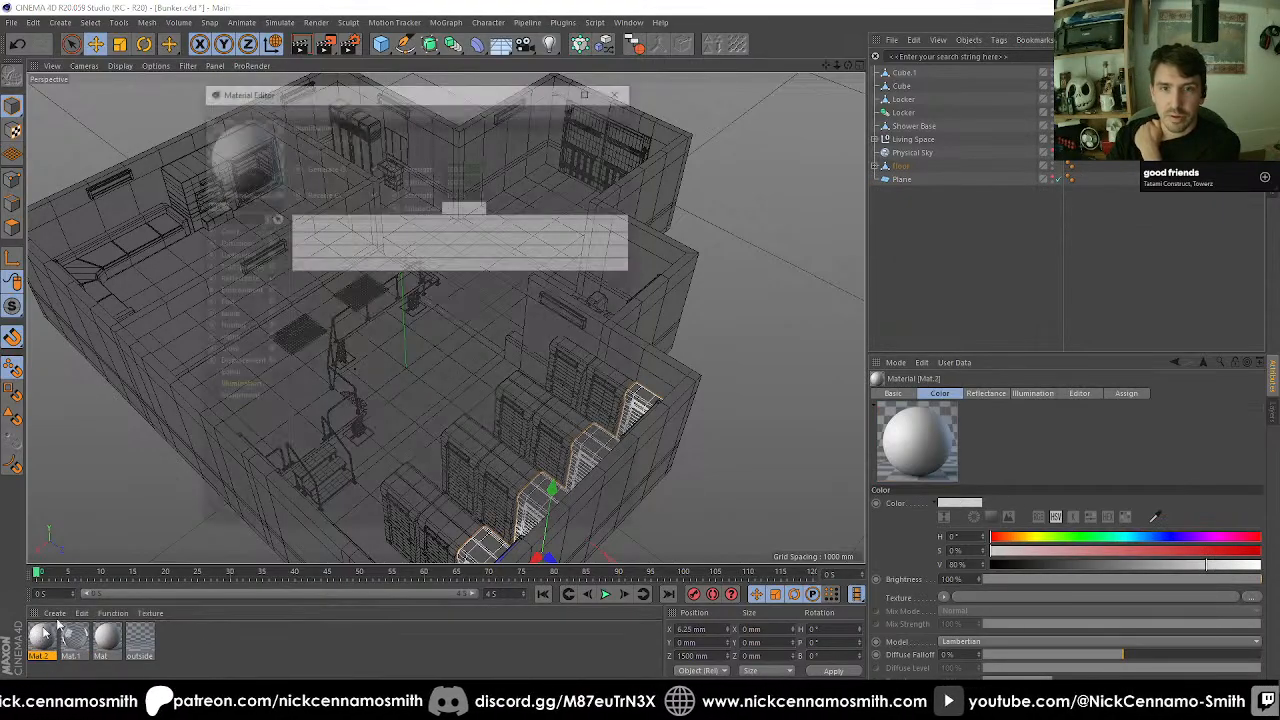
click(268, 254)
click(268, 278)
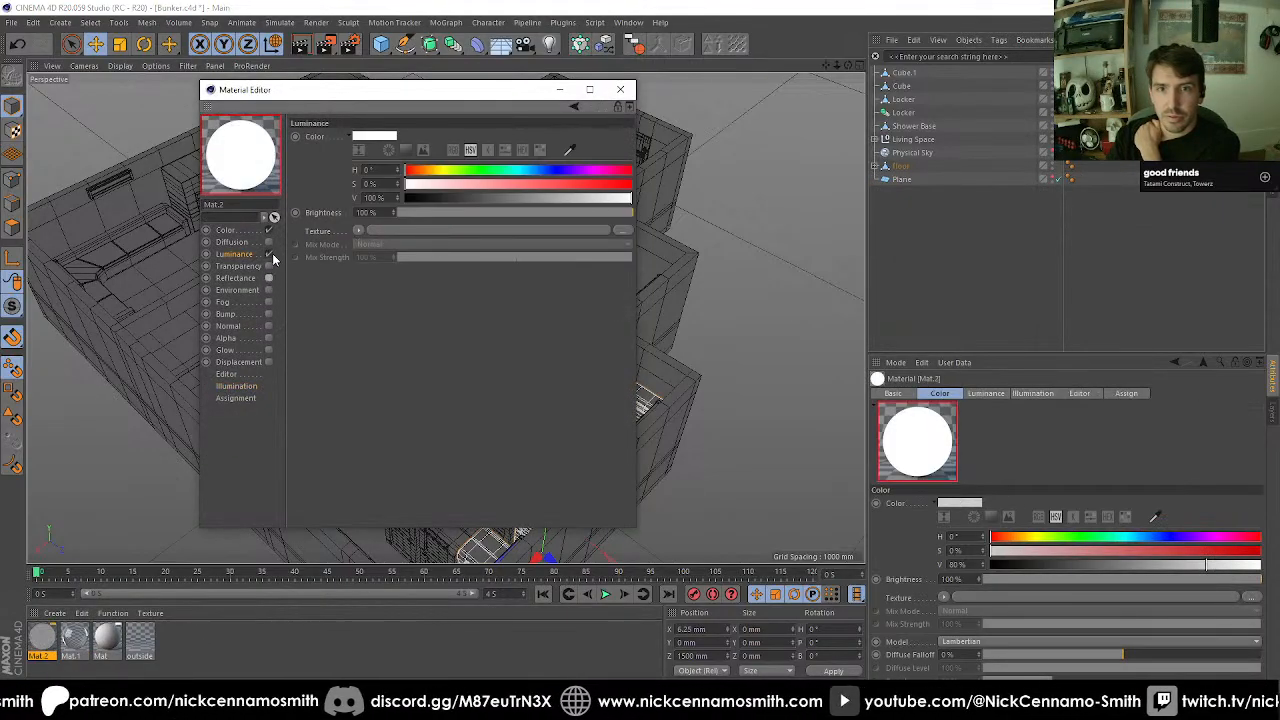
click(268, 230)
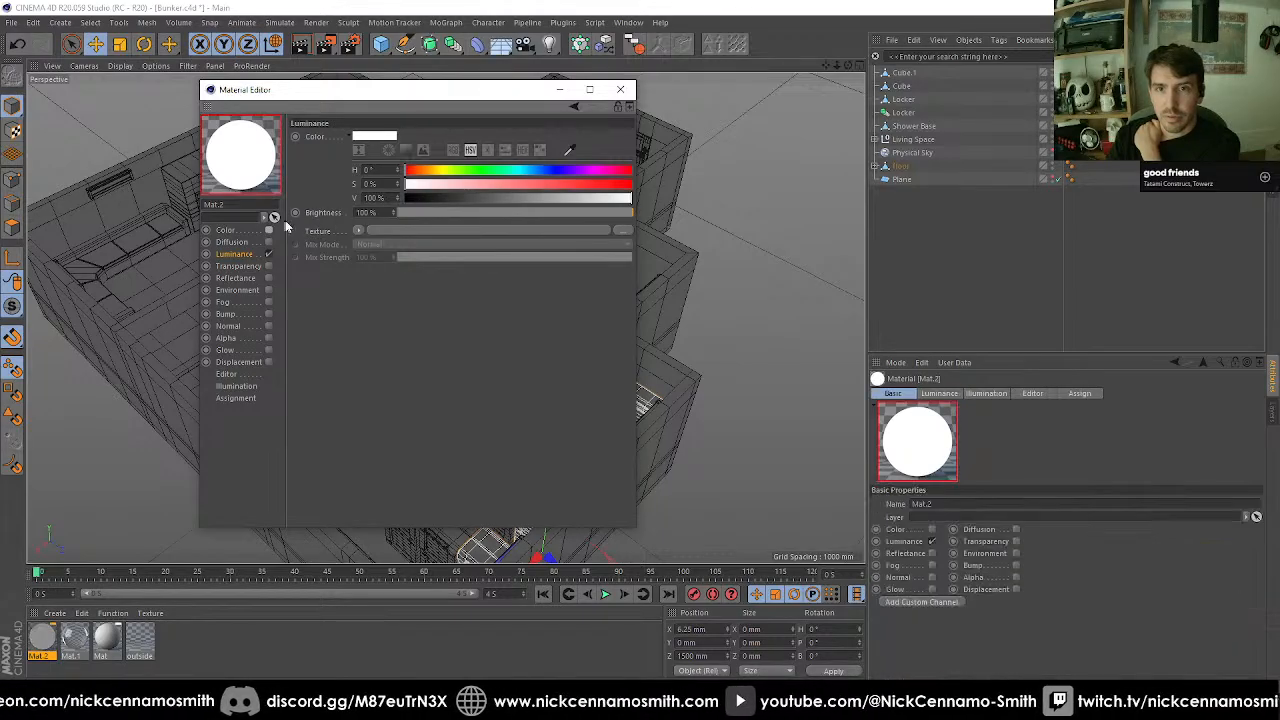
click(268, 242)
click(373, 197)
text(50)
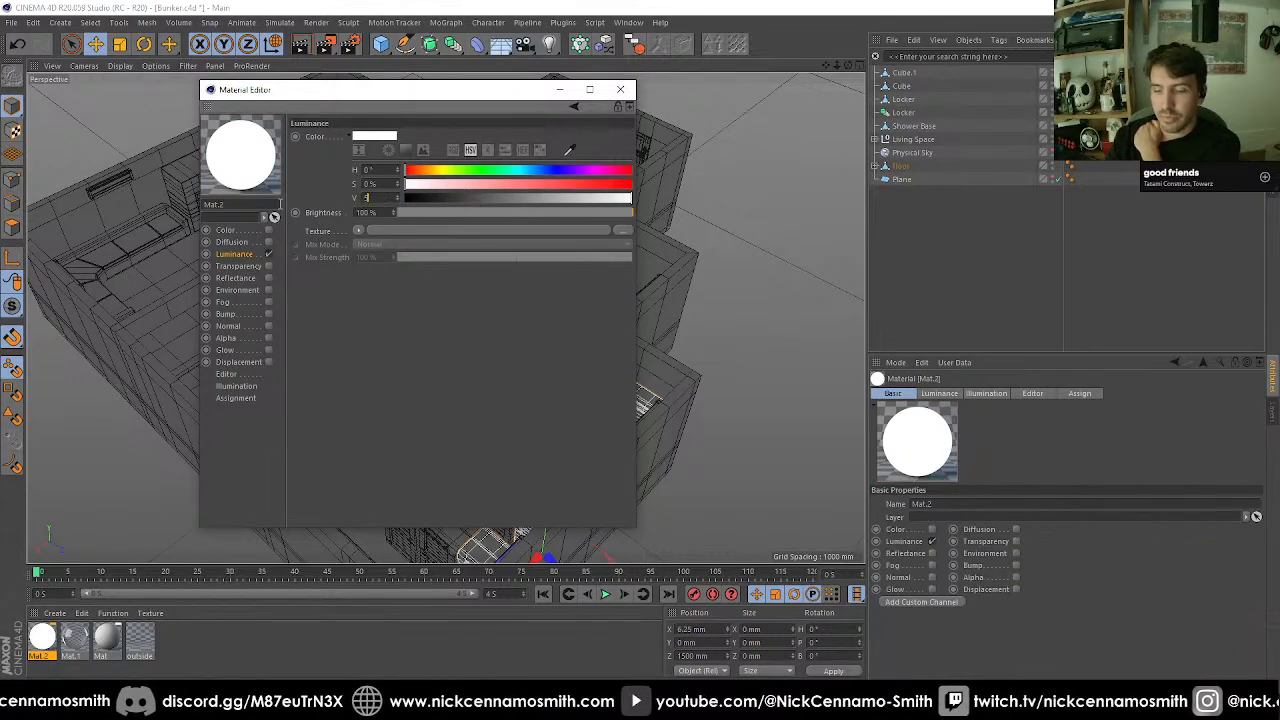
key(Return)
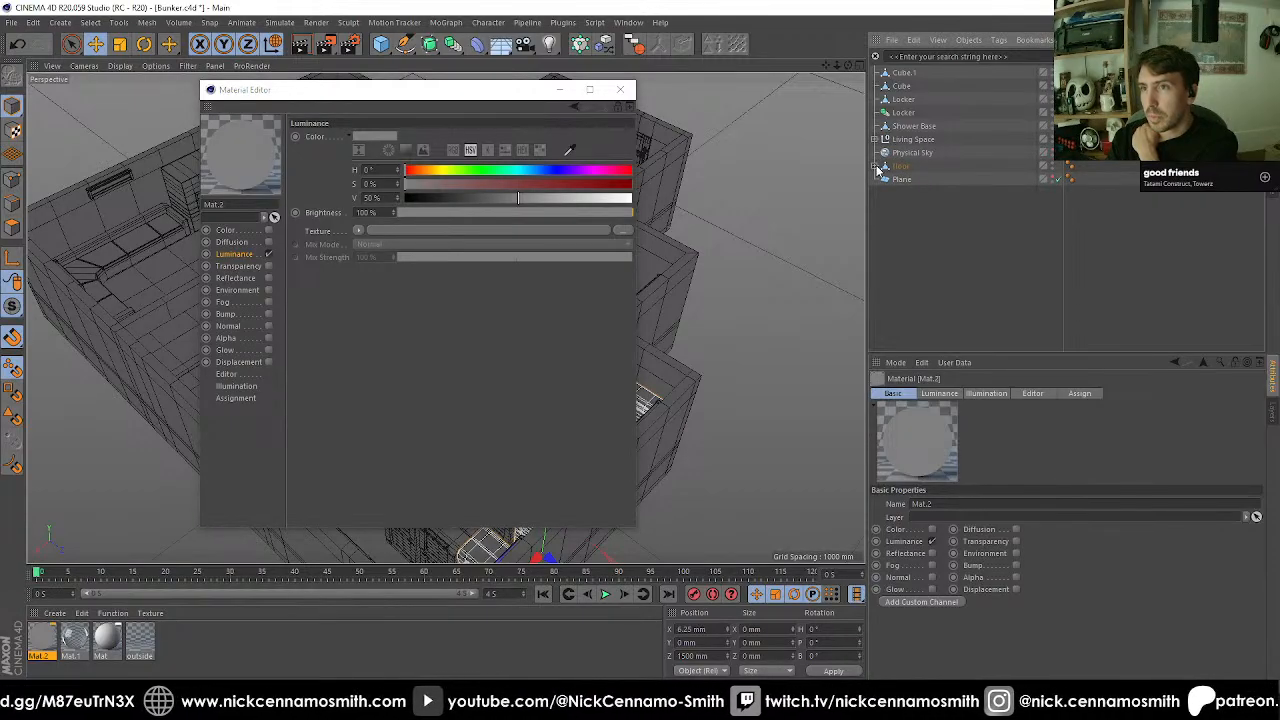
Apply the Mat.2 material to the Bulb object inside the Light fixture of the Lights group.
click(876, 165)
click(882, 192)
click(891, 206)
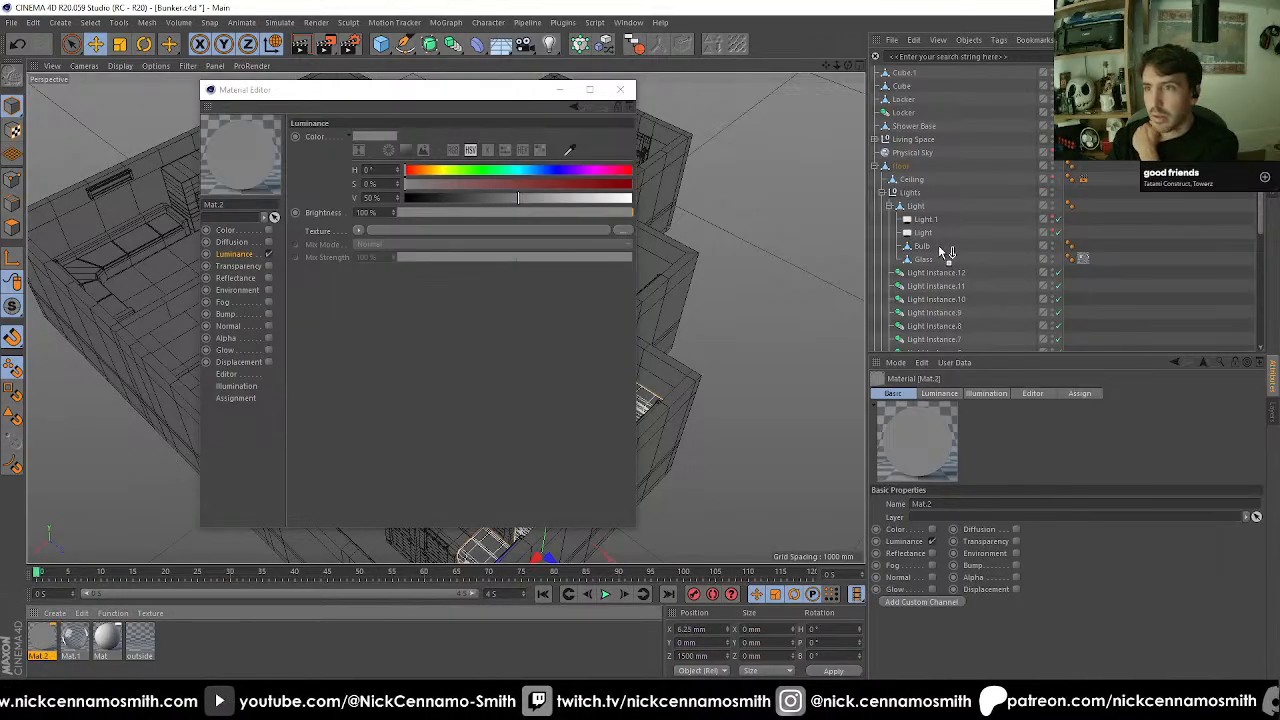
drag(42, 645, 930, 248)
Tint Mat.2's luminance colour pale yellow with hue 50° and saturation 27%, raise its colour value, and close the material's settings.
drag(565, 198, 606, 198)
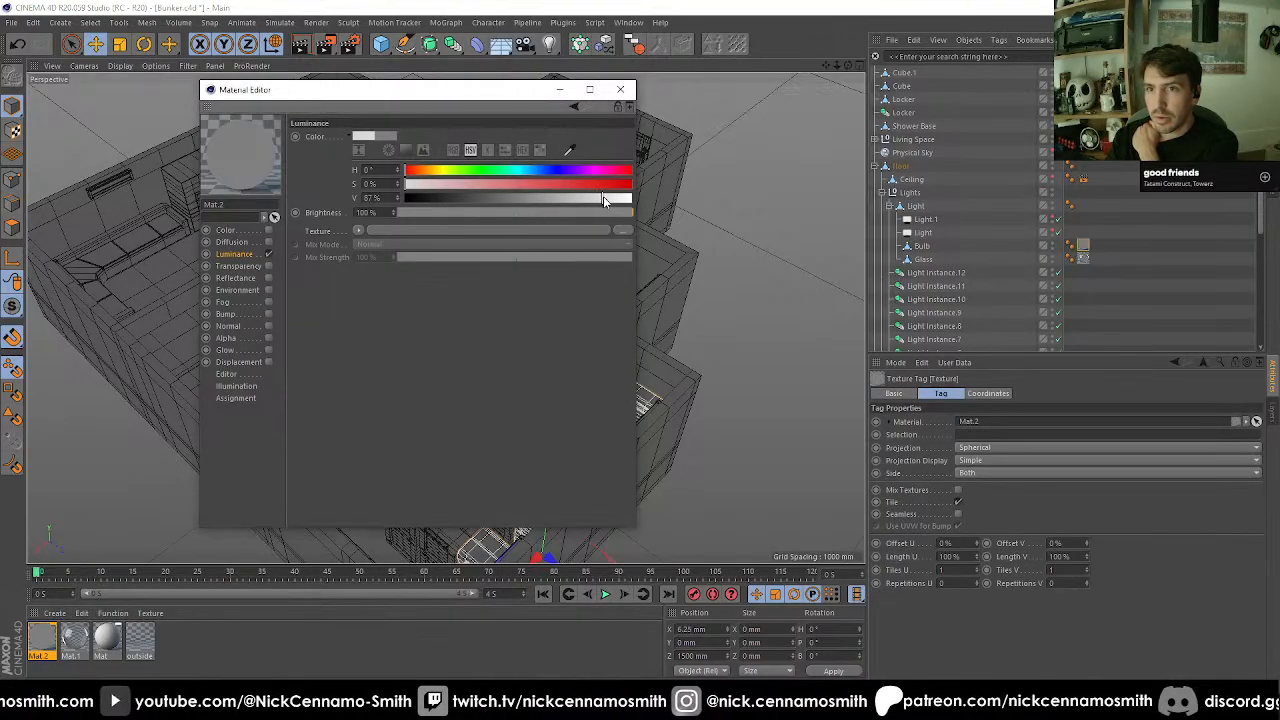
click(490, 171)
drag(560, 186, 490, 185)
drag(446, 172, 436, 171)
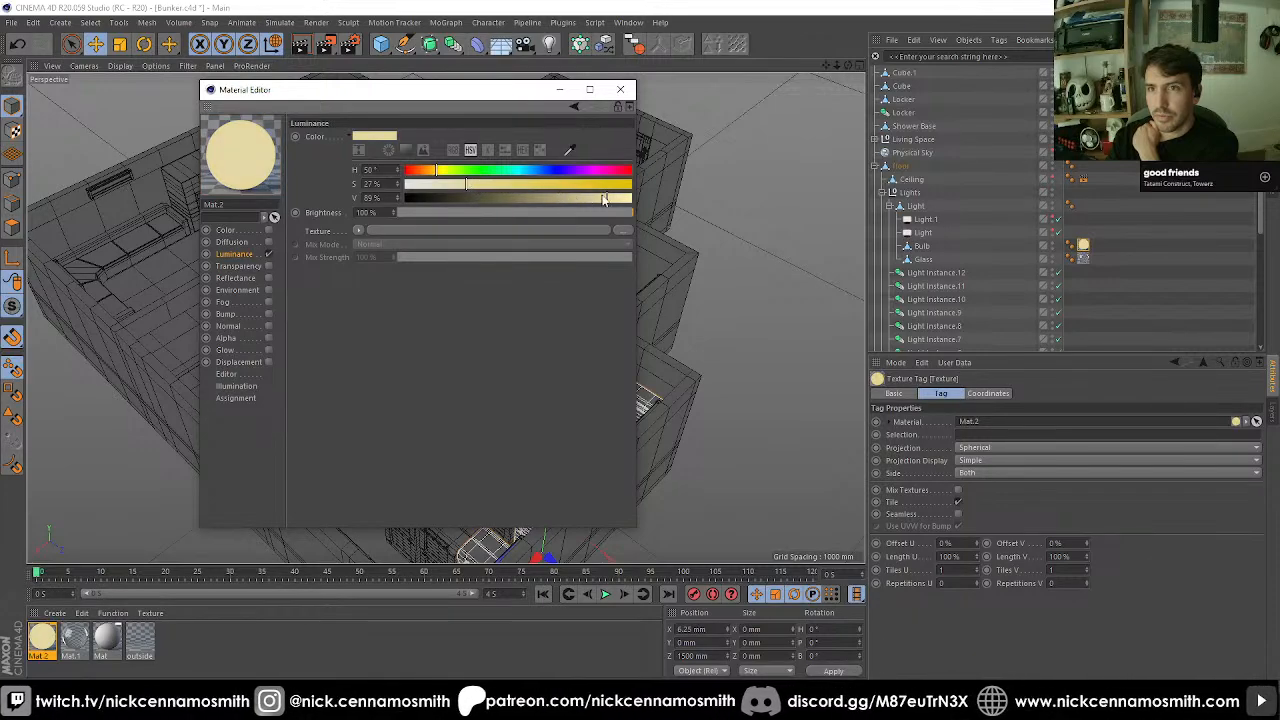
drag(606, 198, 614, 198)
click(621, 90)
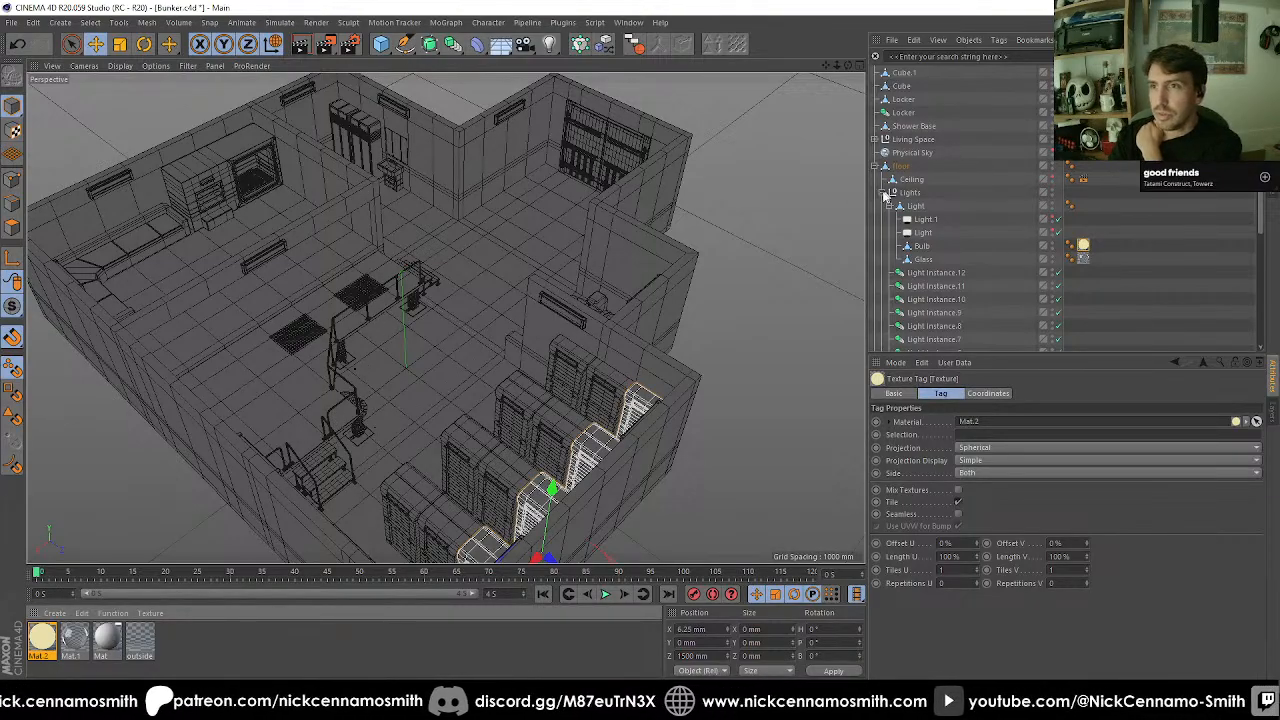
Set both area lights, Light.1 and Light, to Raytraced (Hard) shadows and 10% intensity.
click(925, 219)
ctrl+click(923, 232)
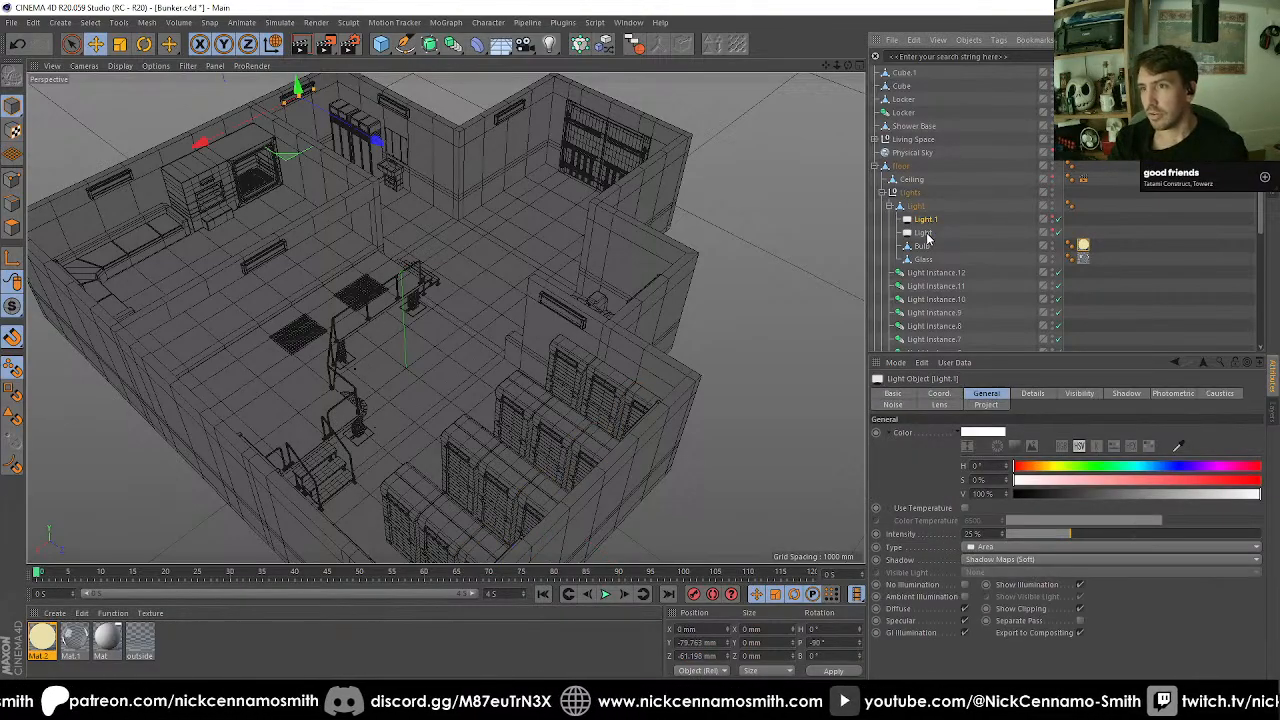
click(988, 561)
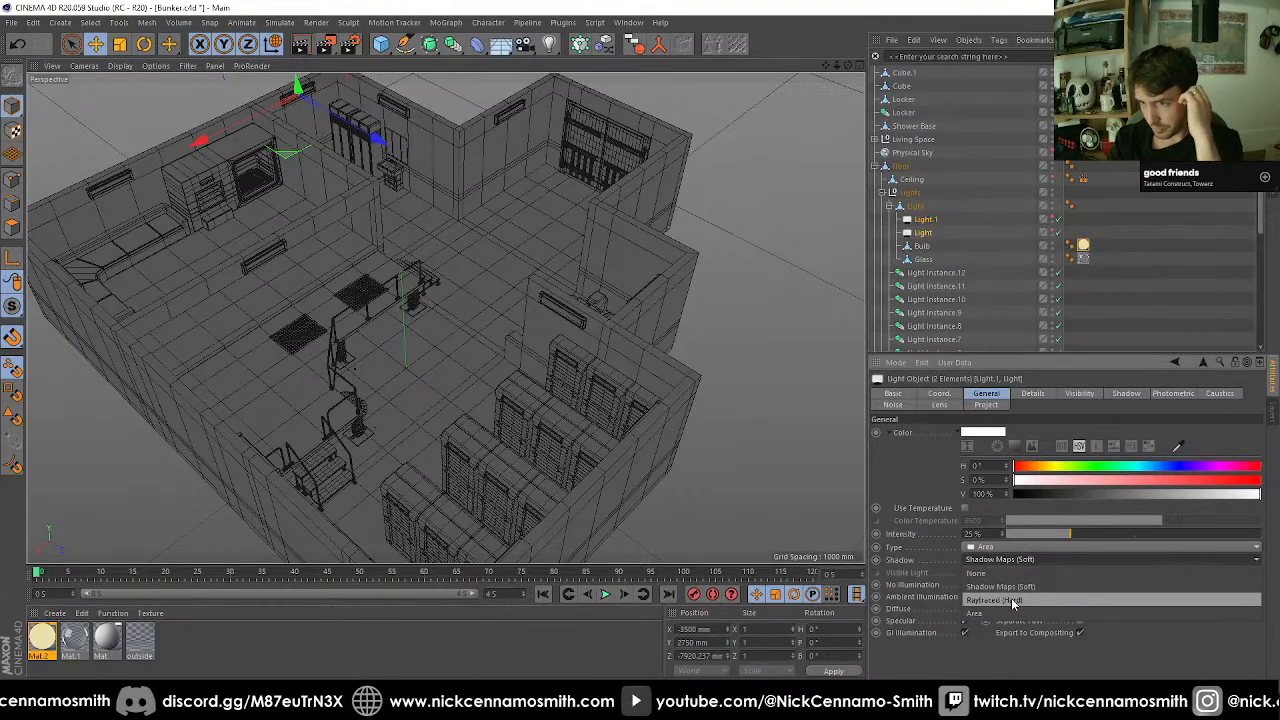
click(1013, 600)
drag(997, 533, 937, 538)
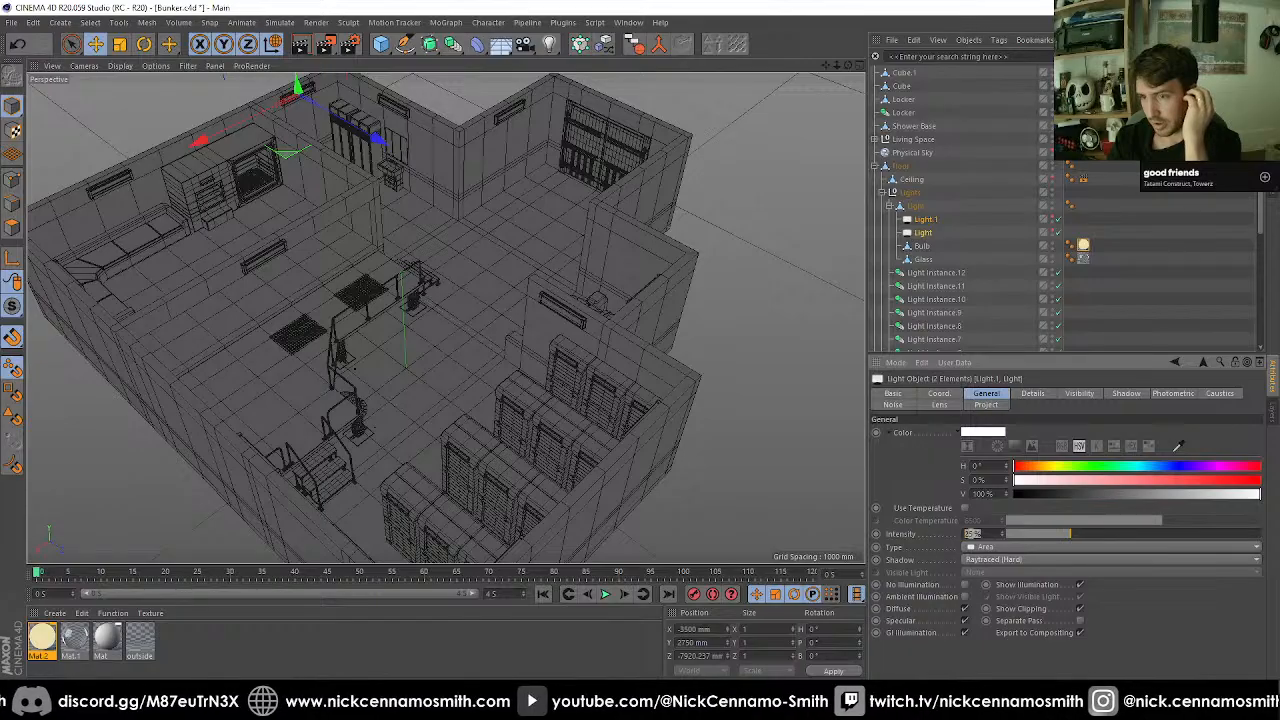
text(10)
key(Return)
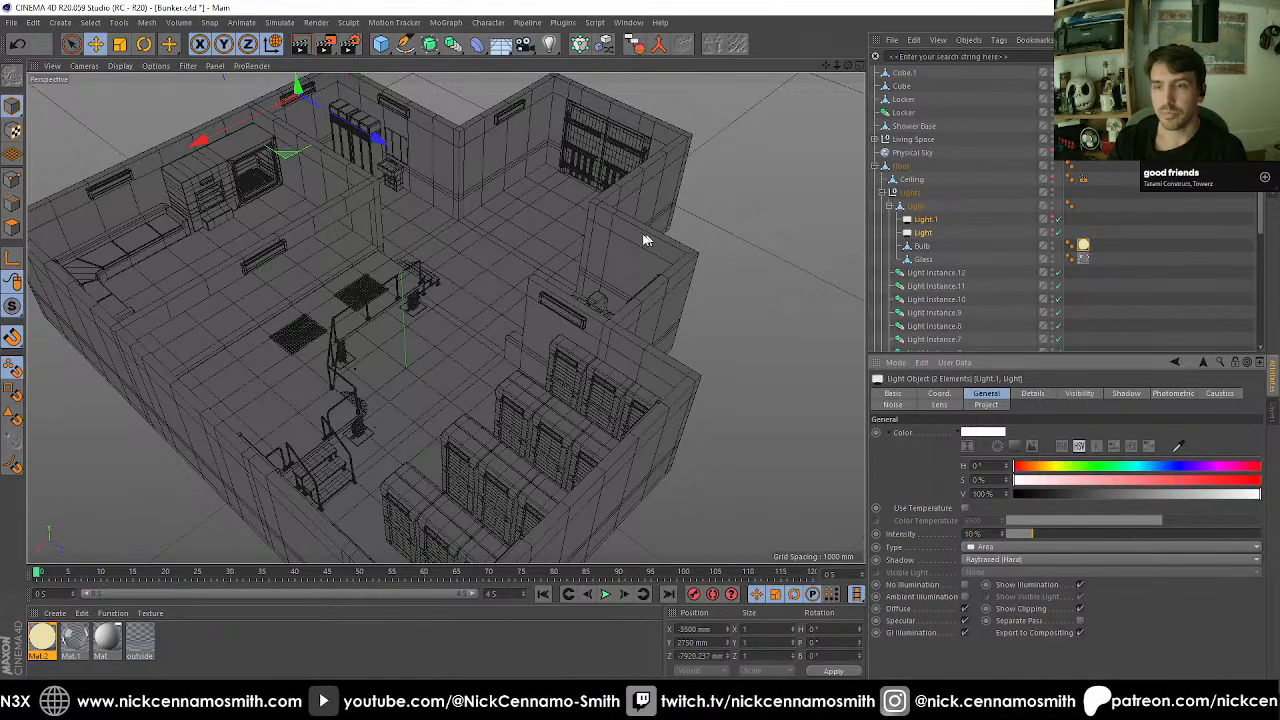
Try the Parallel projection for the viewport and move the bunker into view.
click(84, 66)
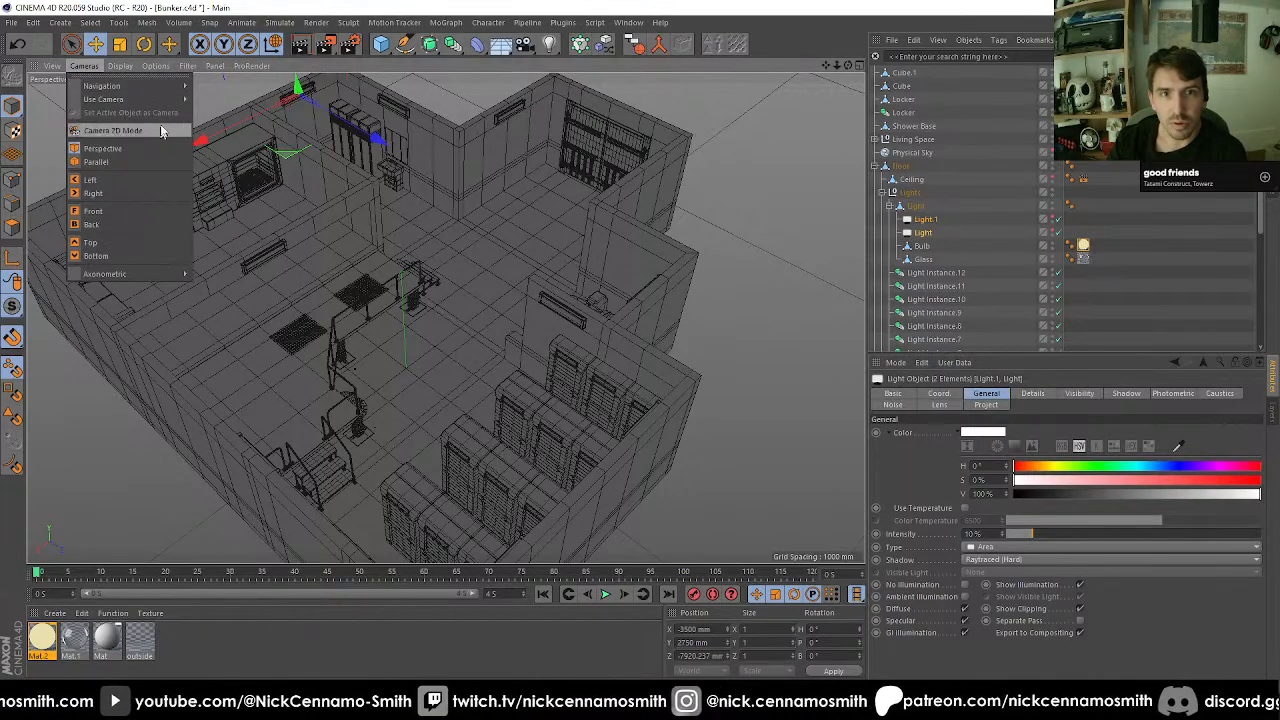
mouse_move(172, 88)
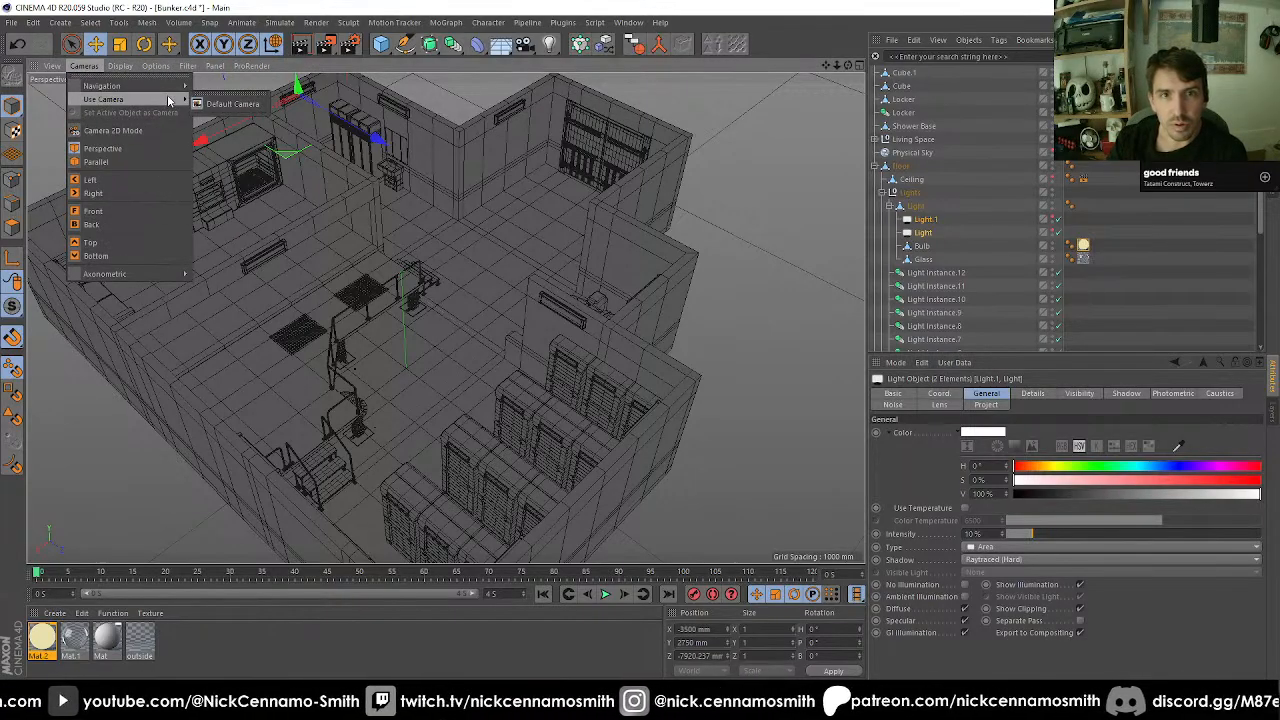
click(139, 162)
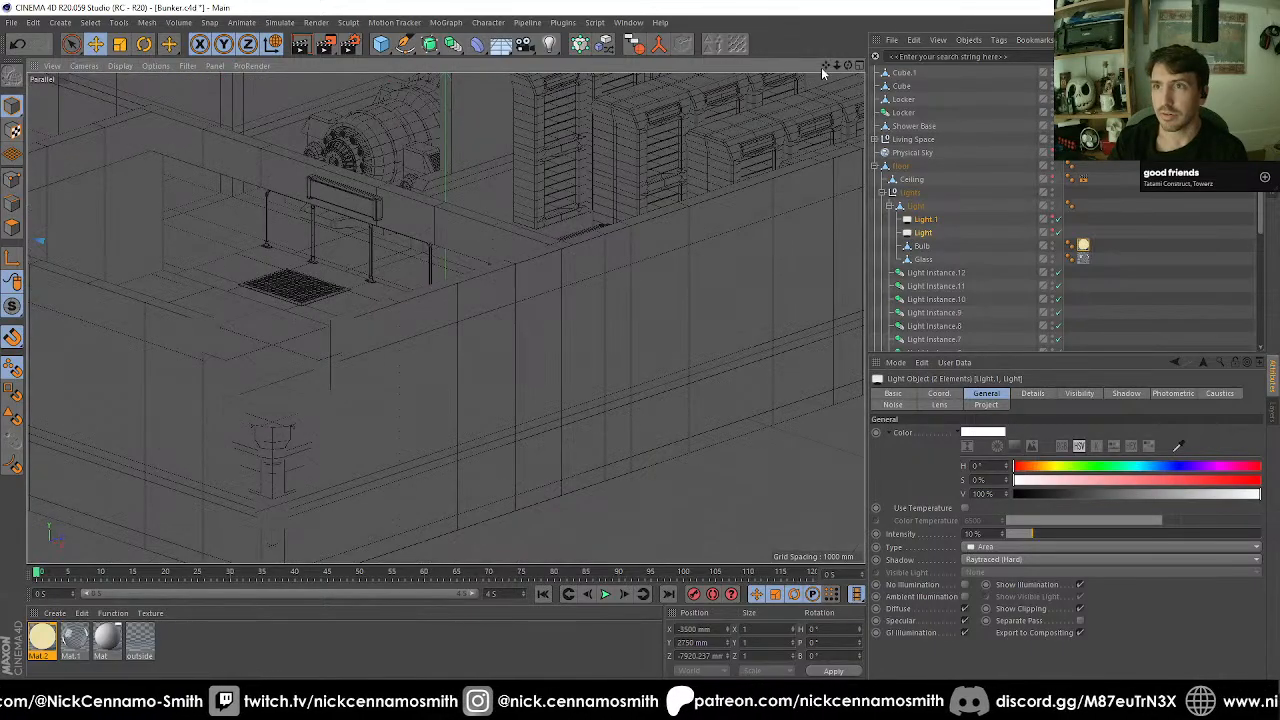
drag(825, 65, 1005, 255)
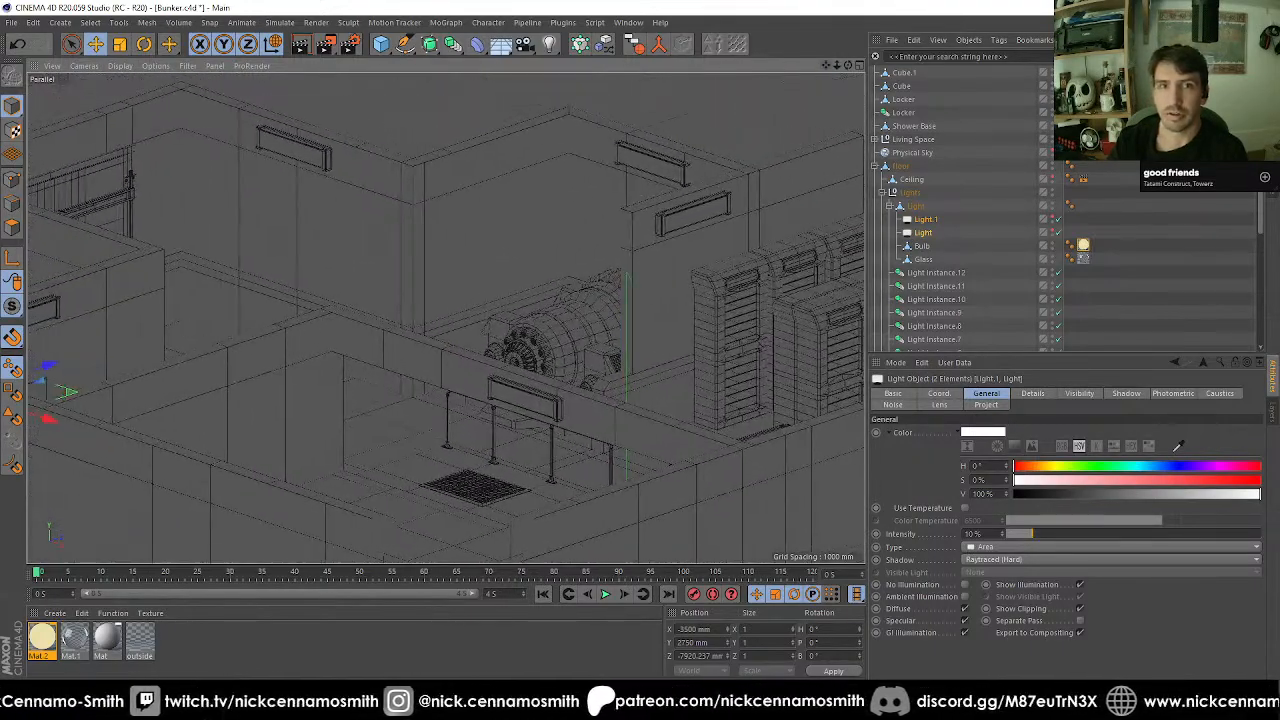
Switch the viewport to the Isometric projection, frame the bunker in it, and deselect the lights.
click(94, 67)
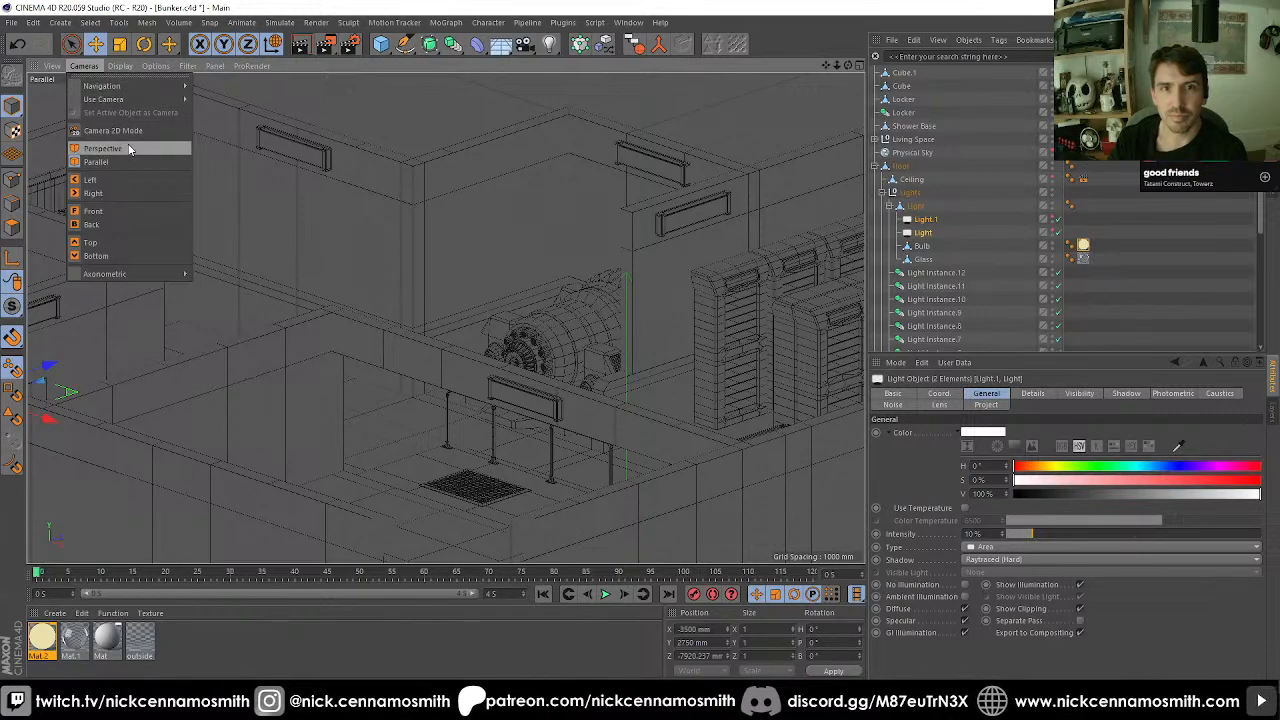
mouse_move(171, 272)
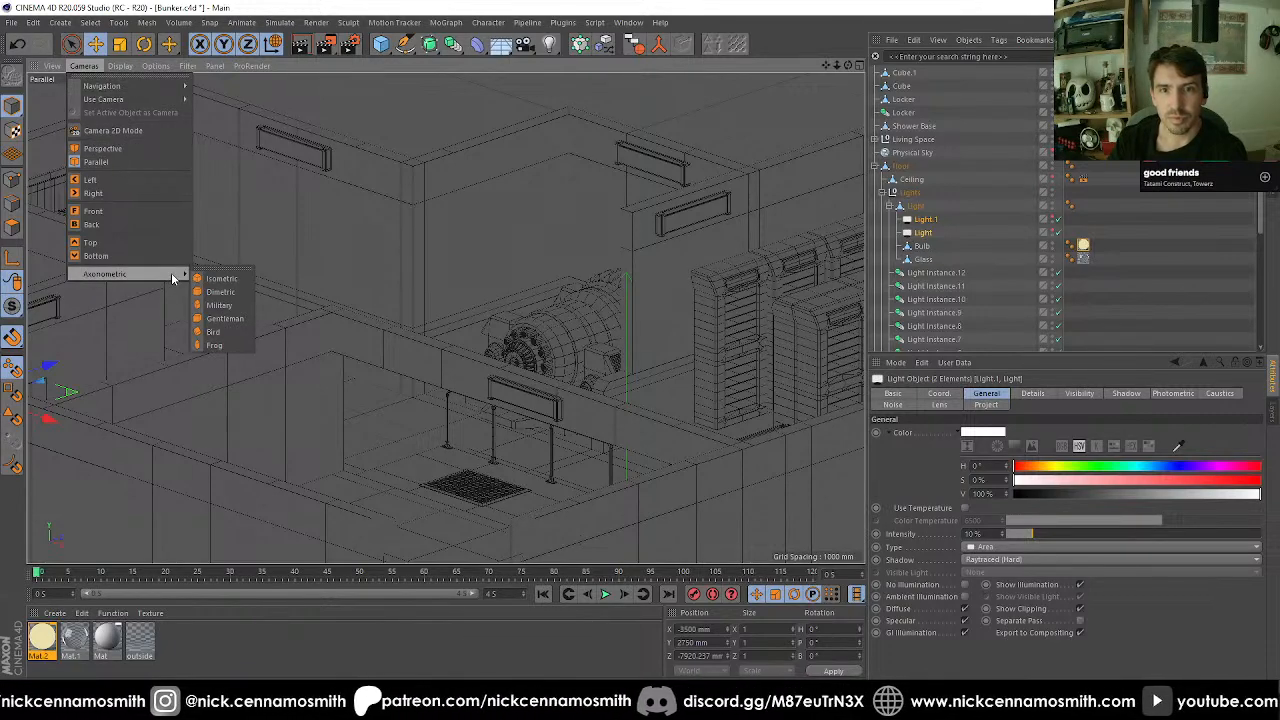
click(226, 277)
scroll(432, 240, down, 6)
scroll(640, 178, up, 2)
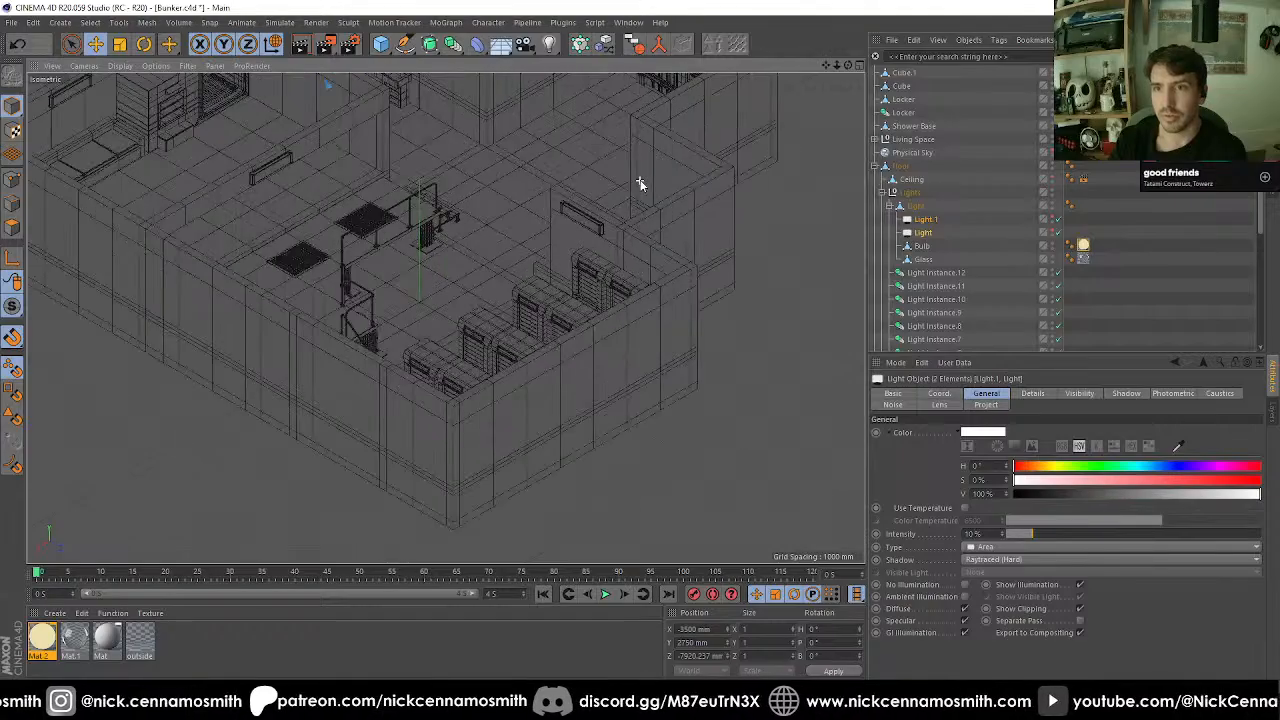
drag(828, 66, 784, 82)
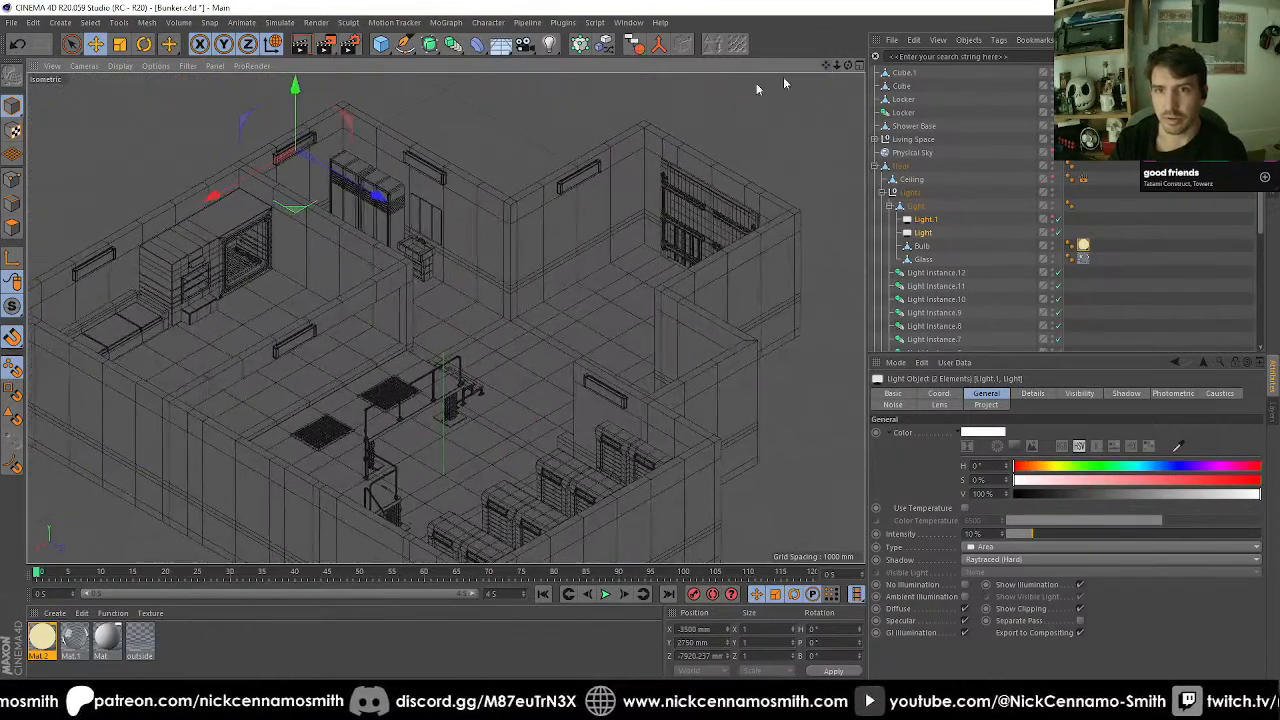
click(550, 108)
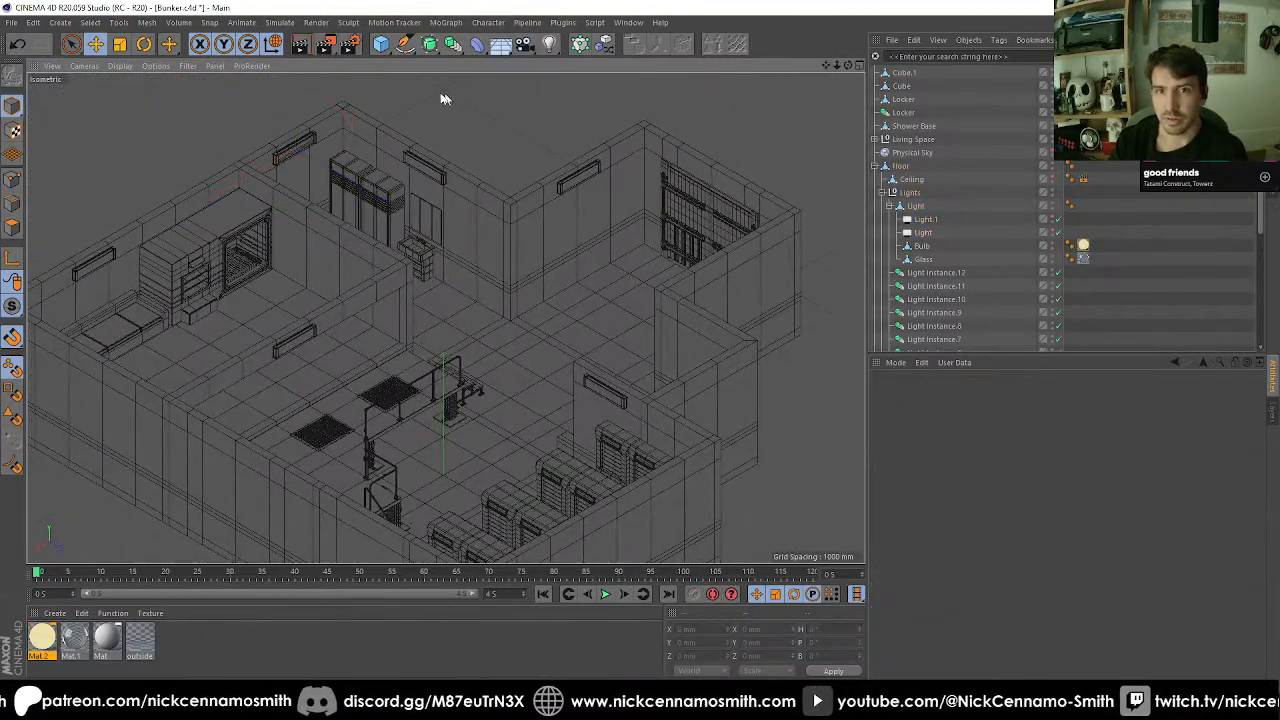
Render the isometric bunker view to the Picture Viewer and compare it with the previous render in the history.
click(328, 45)
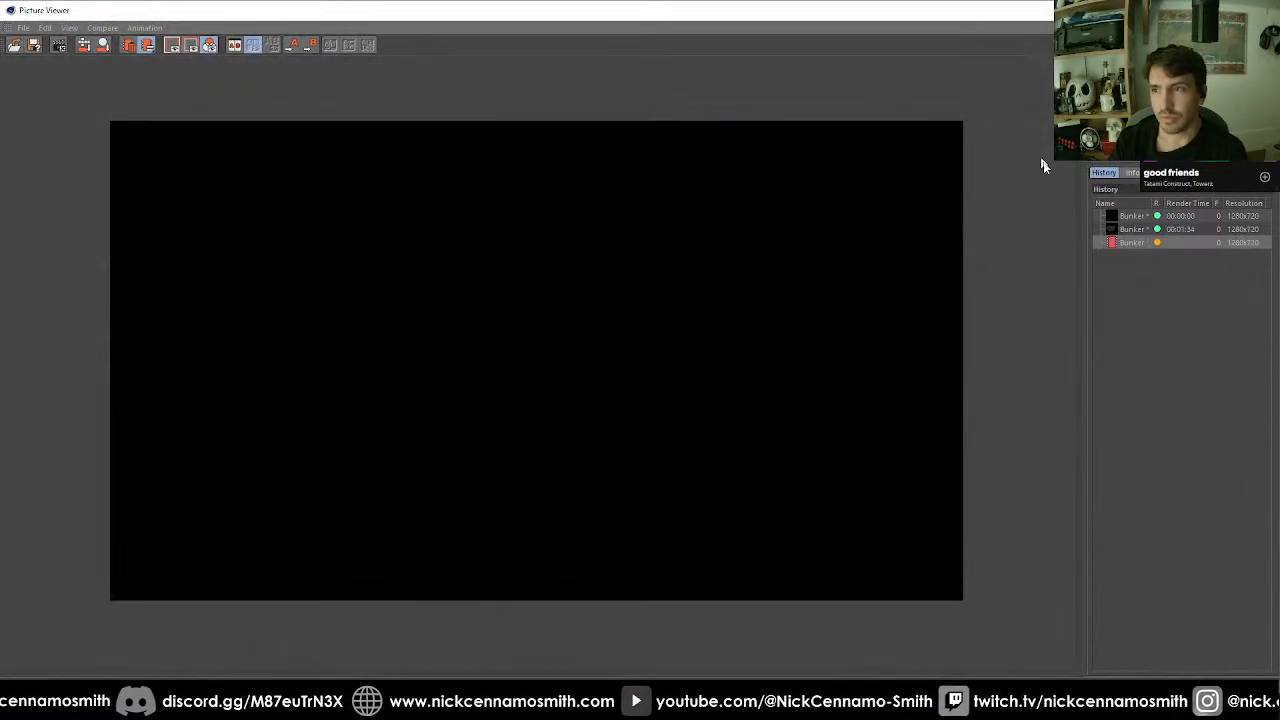
click(1125, 229)
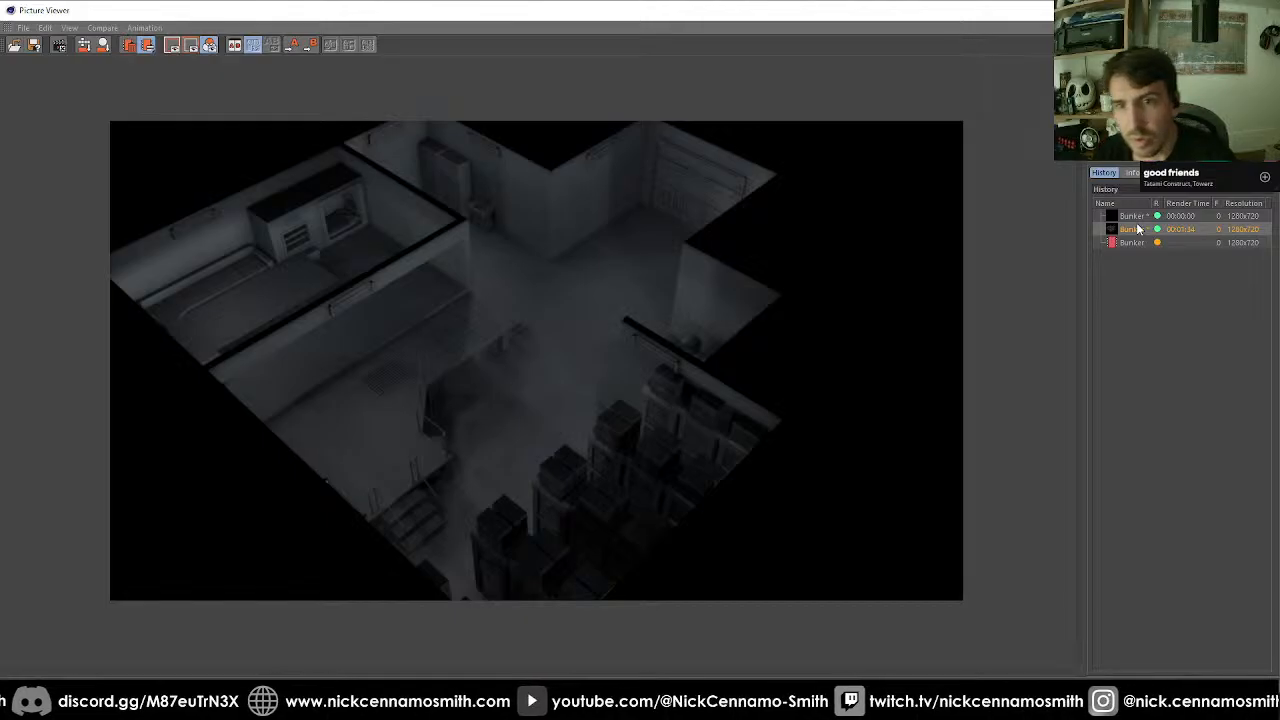
key(Down)
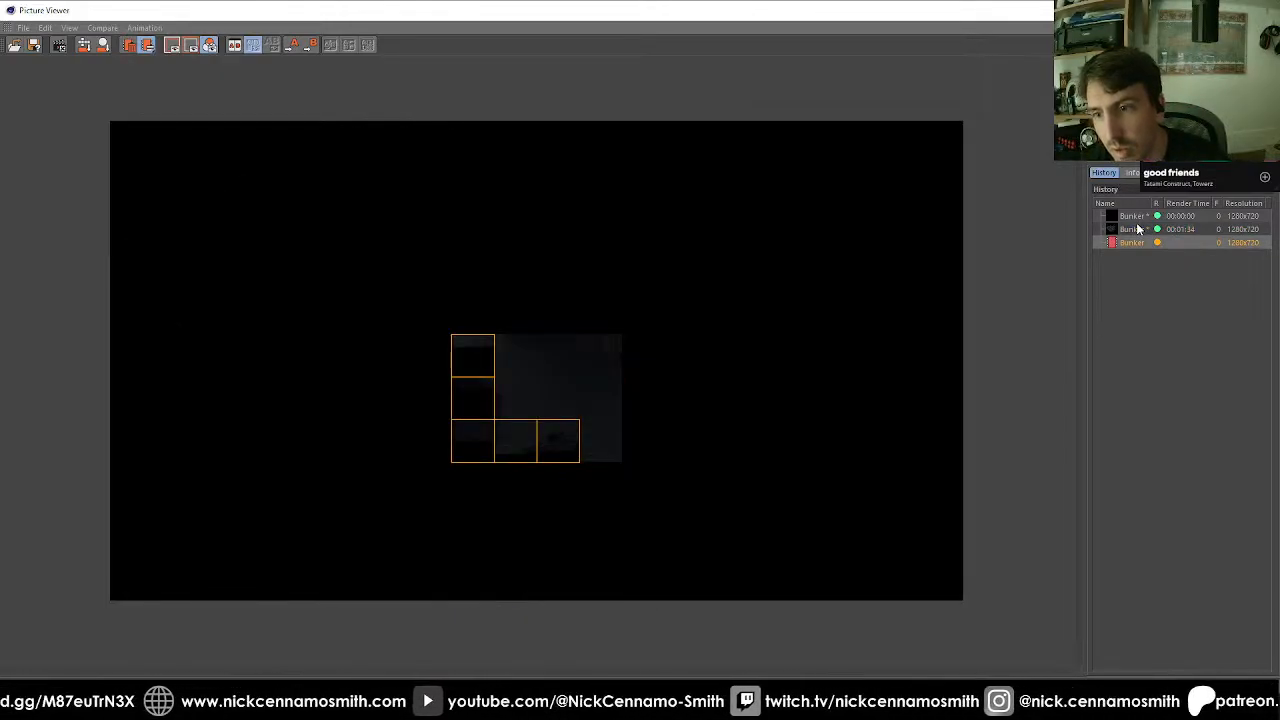
key(Up)
key(Down)
key(Up)
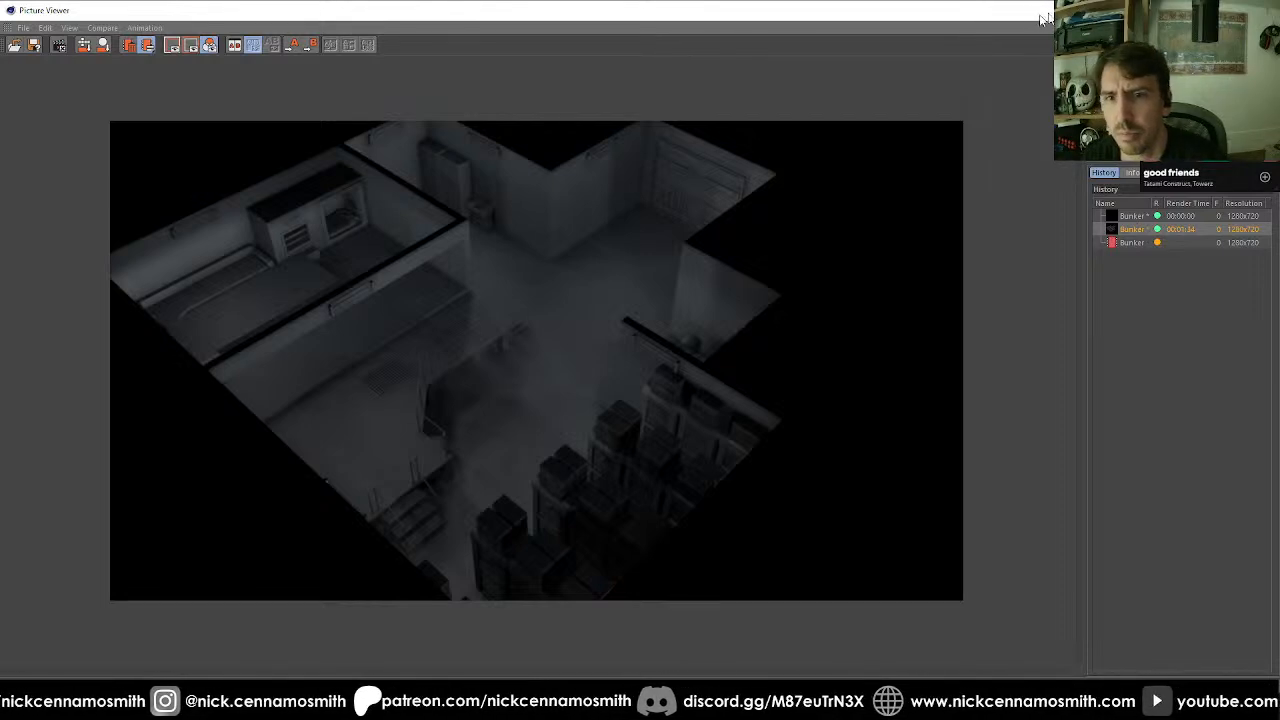
click(1135, 242)
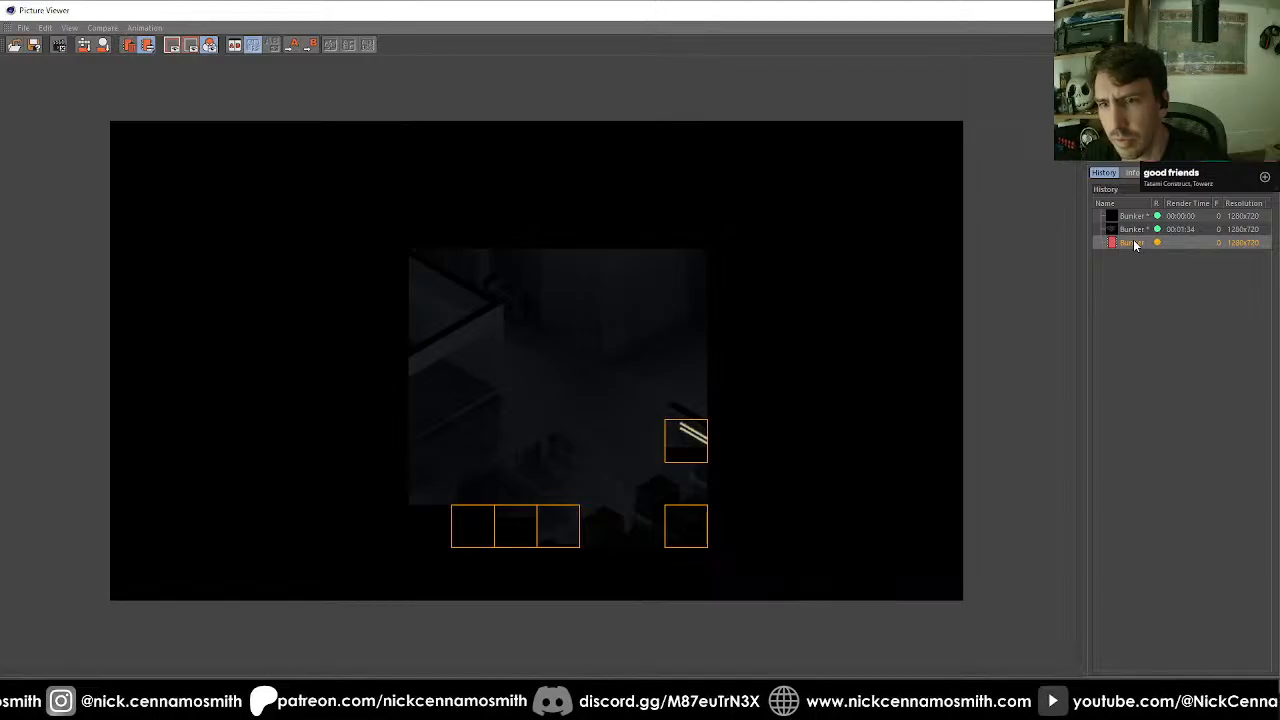
Return to the scene, collapse the Lights group in the object hierarchy, and delete the Plane object in the living area.
click(1203, 10)
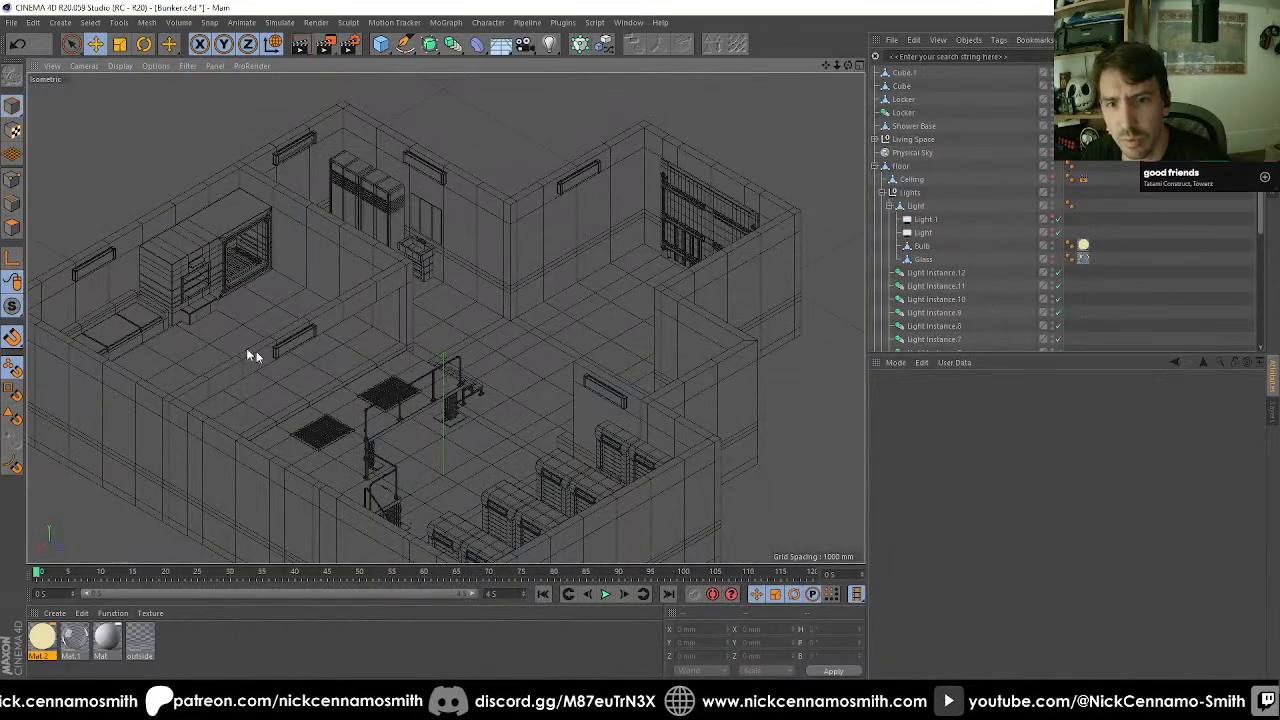
click(198, 339)
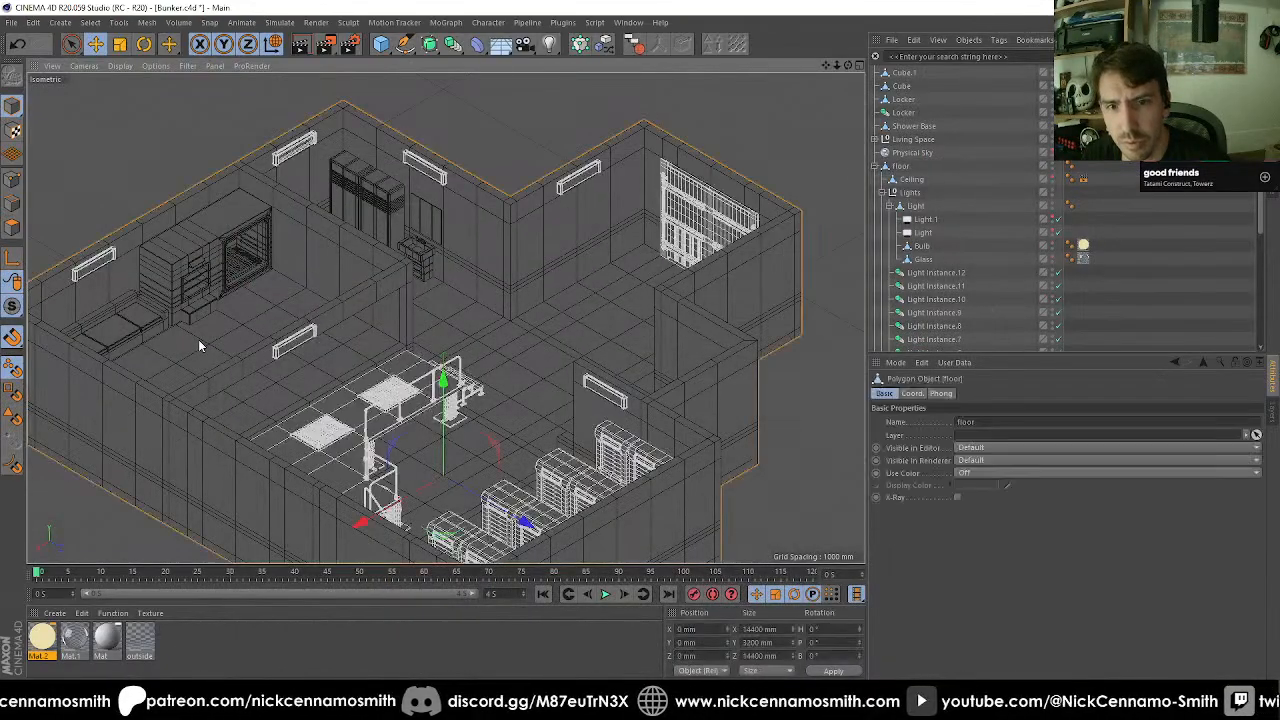
click(881, 192)
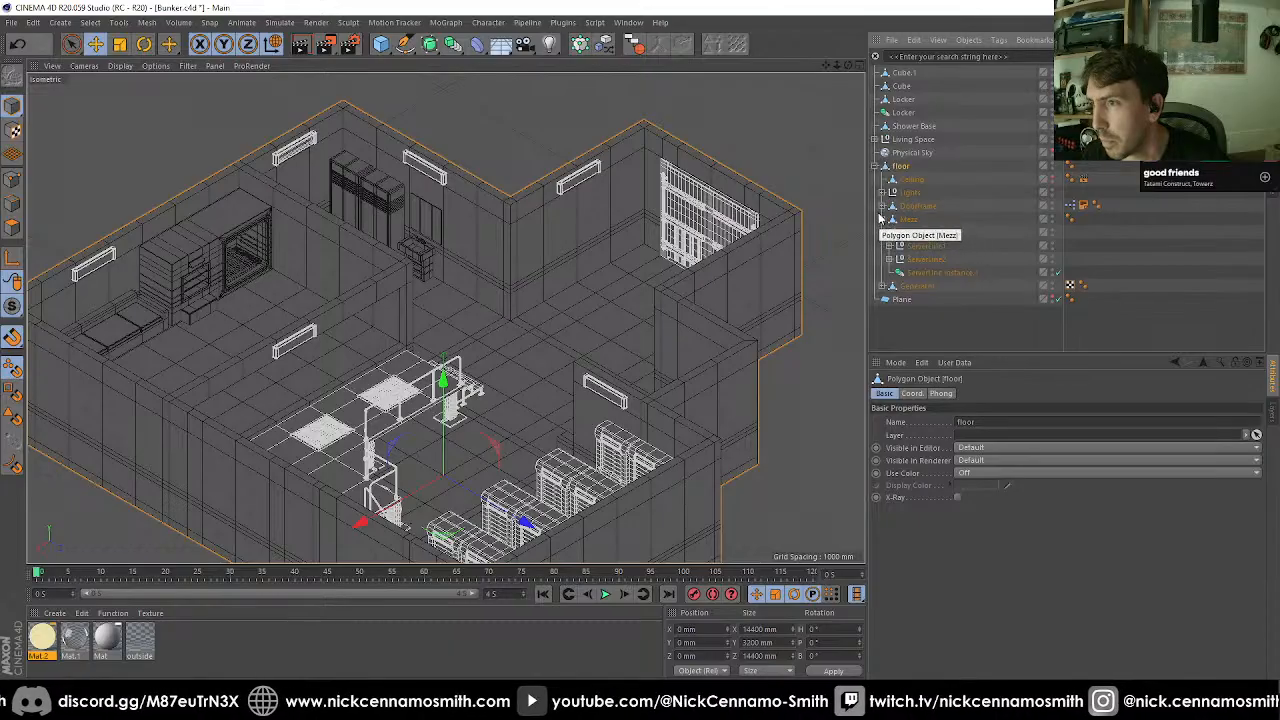
click(1056, 299)
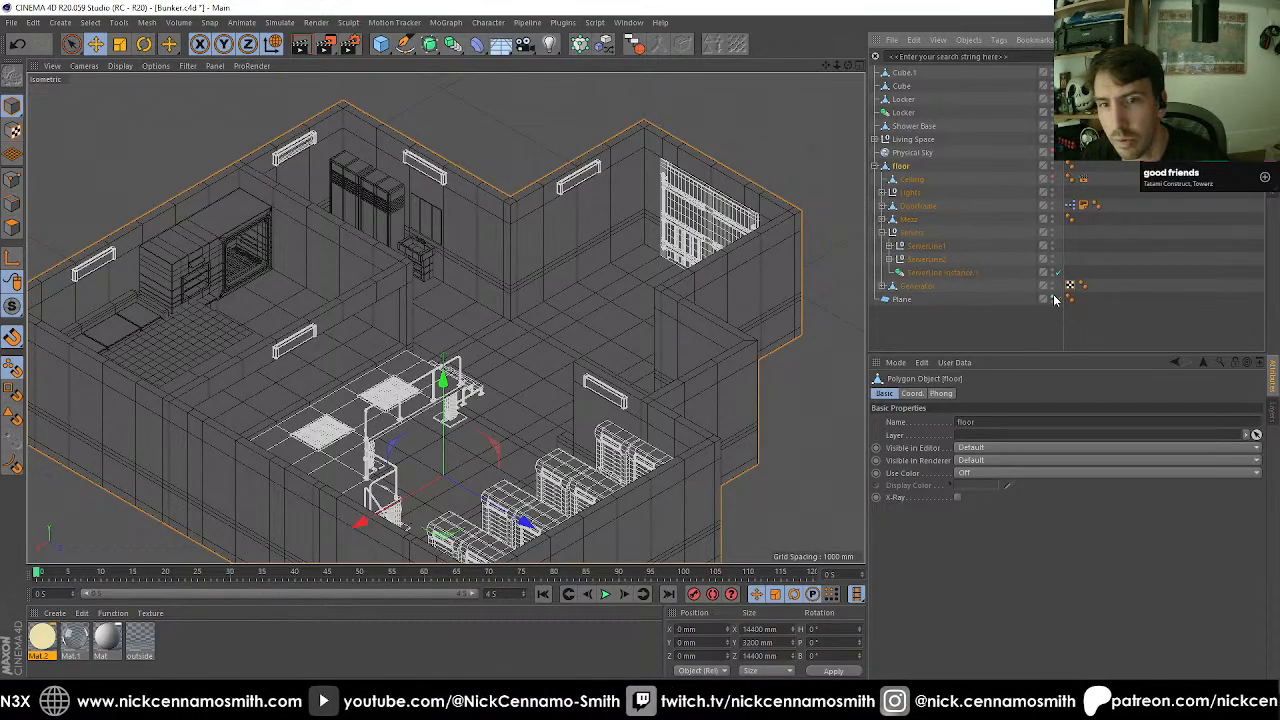
click(905, 299)
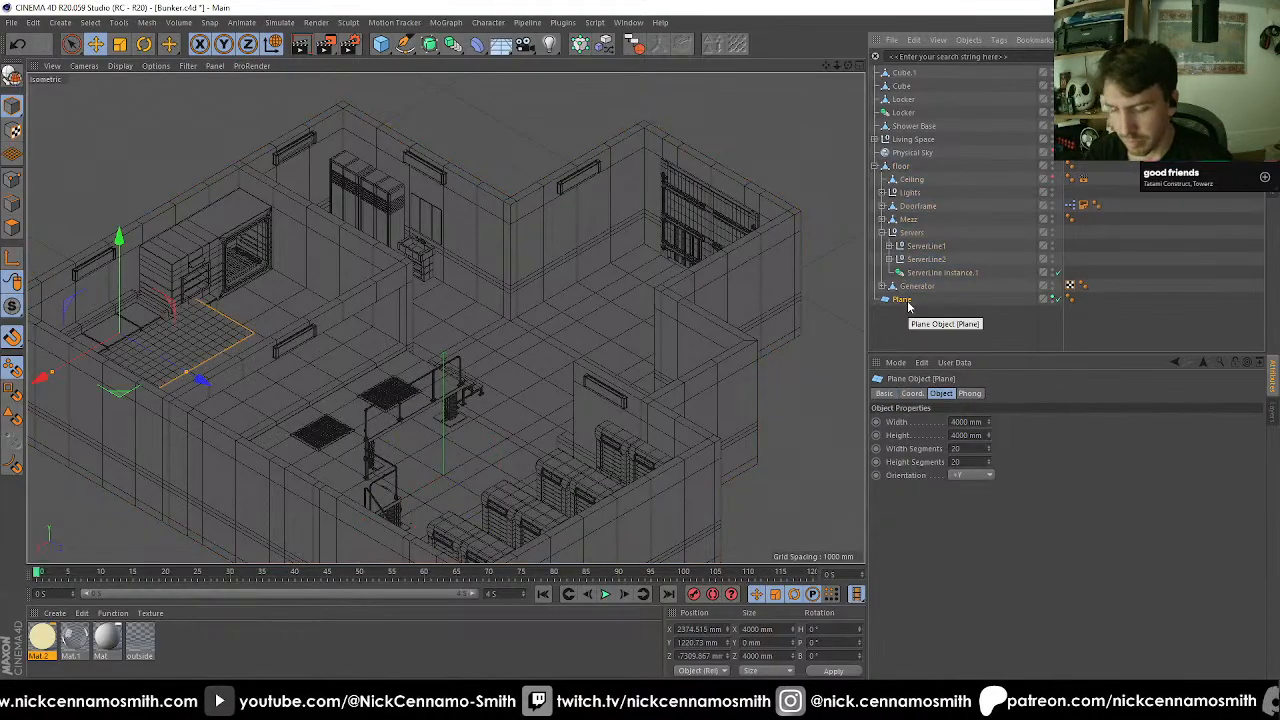
key(Delete)
Inspect the isometric bunker render in the Picture Viewer and return to the scene.
key(shift+r)
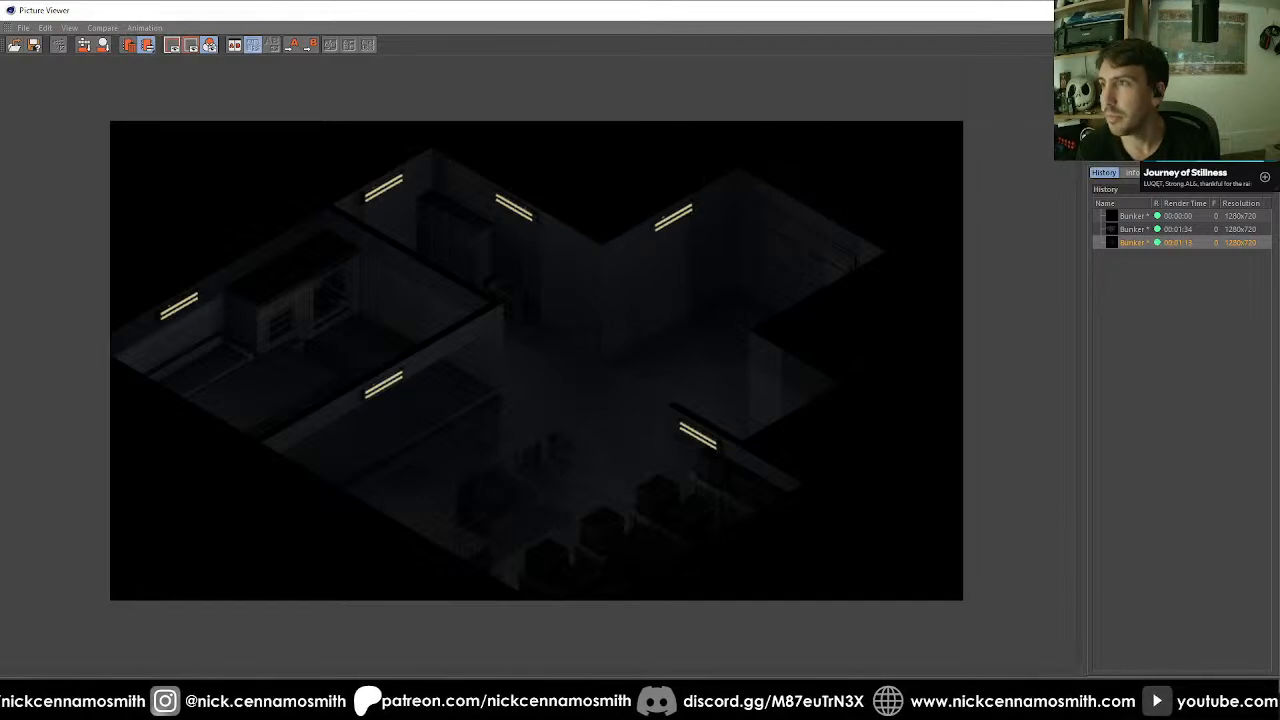
key(alt+Tab)
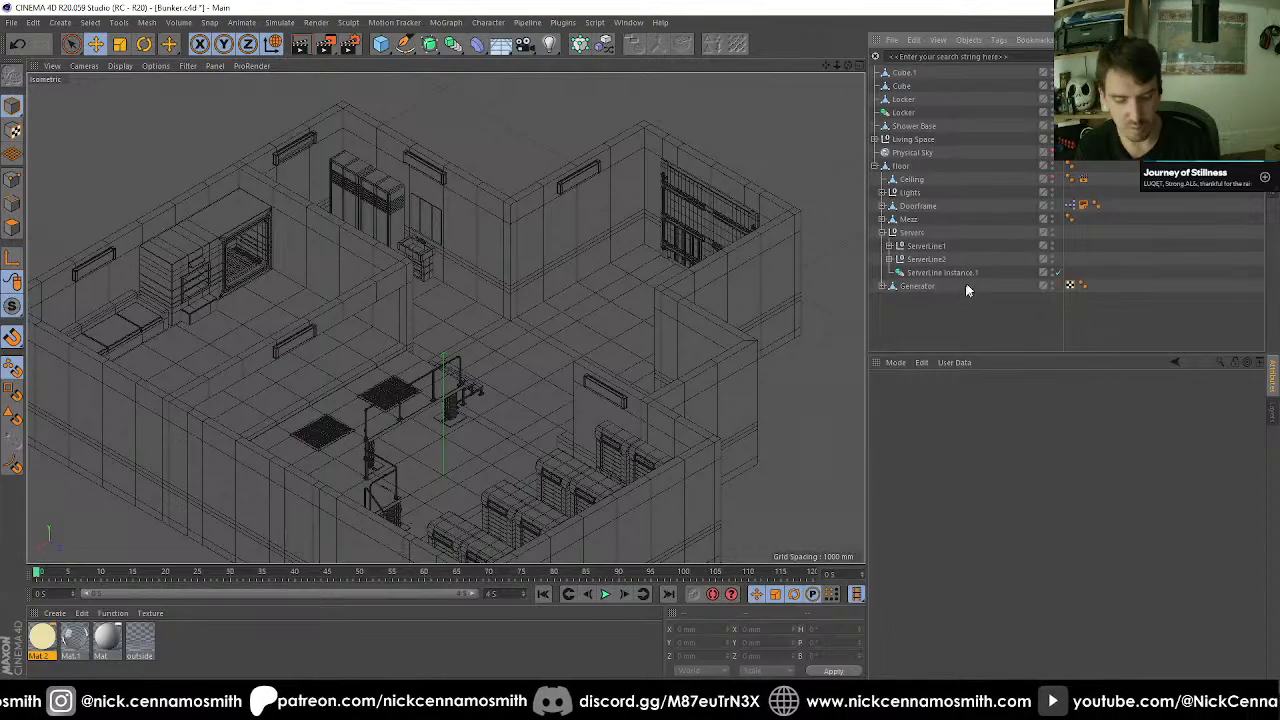